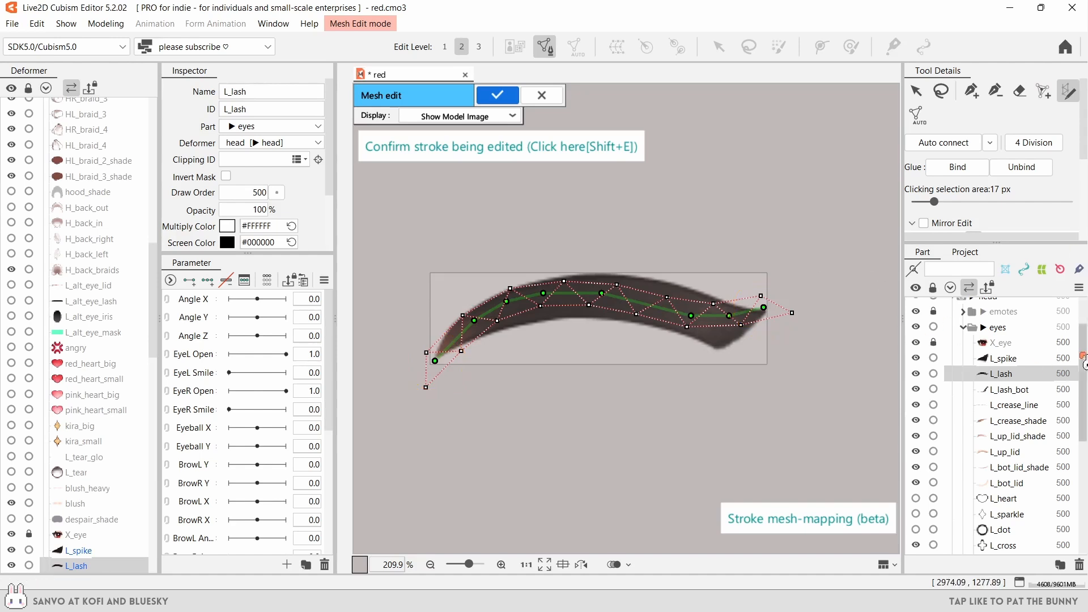
- Set the L_lash stroke to 3 vertices in mesh width and align its control points with the lash's curve
scroll(1054, 198, down, 3)
click(1057, 192)
click(1055, 237)
drag(791, 292, 898, 286)
drag(730, 315, 731, 324)
drag(763, 307, 779, 310)
mouse_move(464, 366)
mouse_down()
mouse_move(451, 384)
mouse_move(443, 373)
mouse_up()
drag(506, 301, 559, 294)
drag(640, 303, 693, 313)
- Set the mesh width to 50, realign the stroke's control points along the lash, and confirm the L_lash stroke
drag(1053, 158, 1064, 154)
drag(436, 359, 436, 358)
drag(474, 320, 470, 324)
drag(508, 306, 558, 295)
drag(602, 293, 651, 300)
drag(694, 313, 693, 316)
drag(732, 324, 729, 323)
key(shift+e)
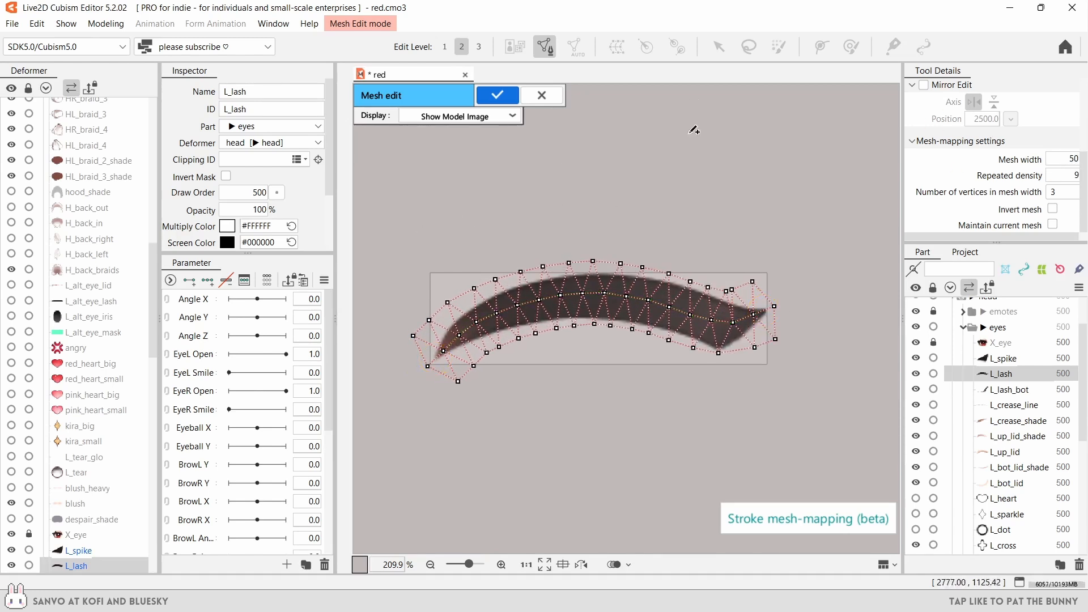
- Reposition outline vertices along the upper and lower edges of the L_lash mesh to follow the lash shape
scroll(473, 372, up, 3)
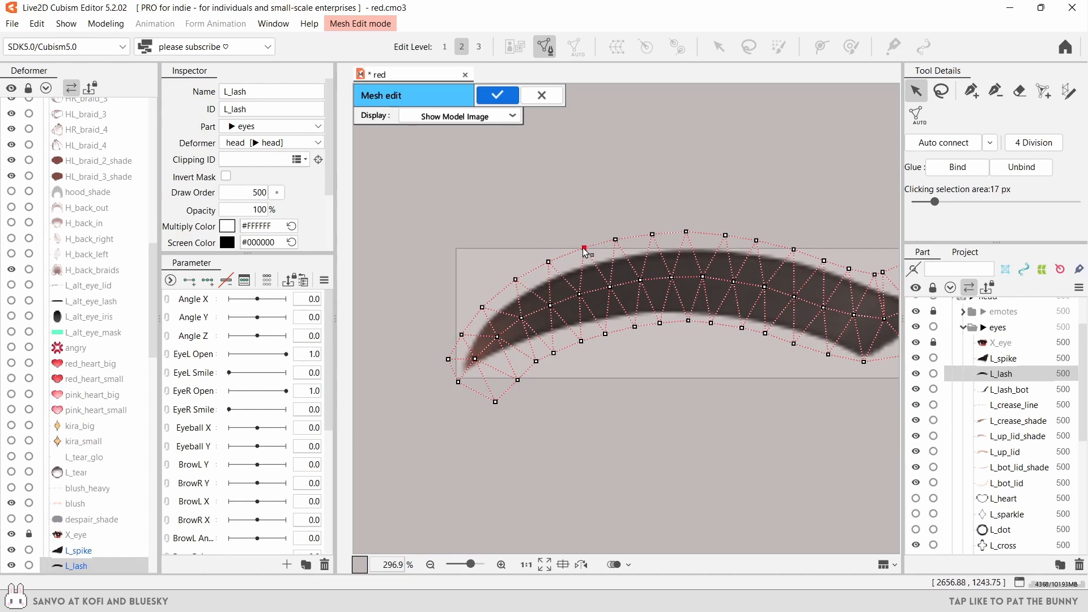
drag(606, 331, 546, 327)
drag(599, 318, 601, 320)
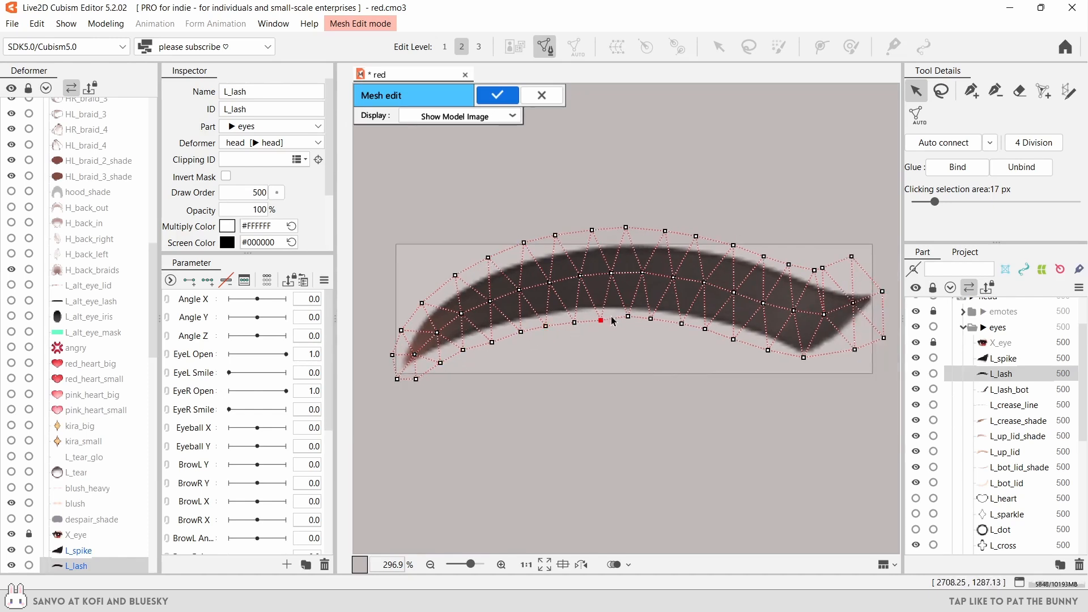
click(805, 356)
drag(814, 351, 752, 342)
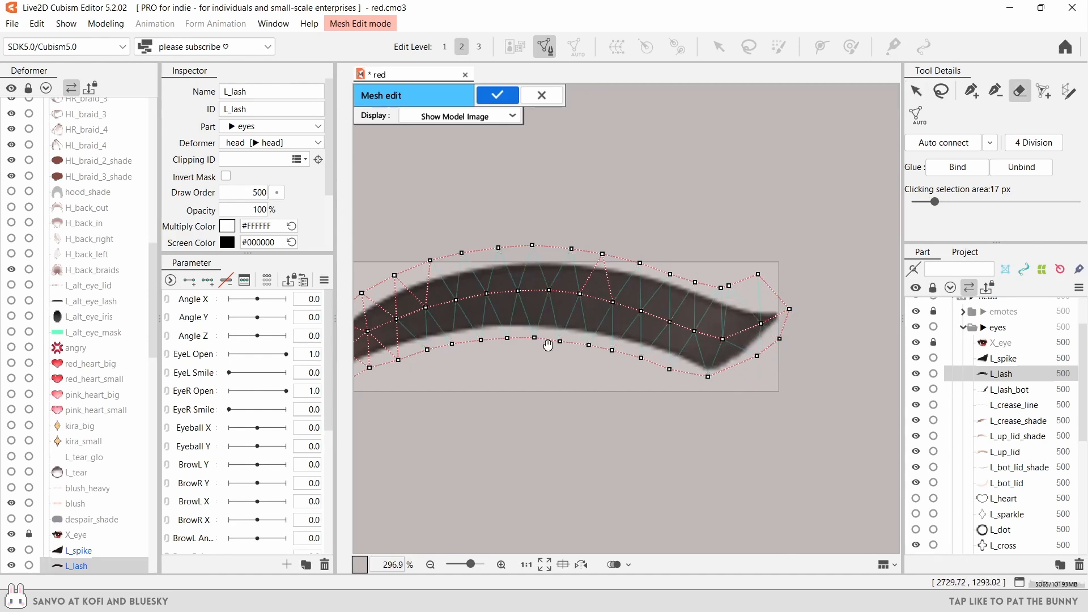
- Erase the interior mesh edges in the tapered half of L_lash
drag(548, 344, 787, 325)
drag(673, 304, 568, 360)
drag(727, 248, 680, 237)
- Add and reposition vertices around the tapered tip of L_lash, on both the outline and the centre line
key(v)
click(589, 327)
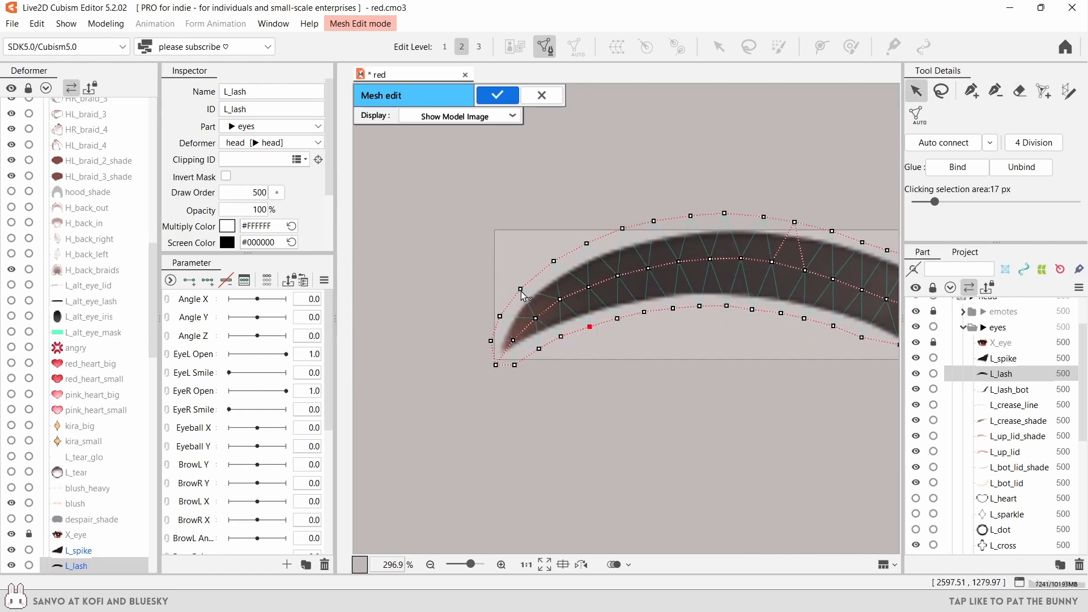
drag(553, 261, 559, 258)
click(539, 274)
drag(520, 289, 519, 290)
click(522, 330)
click(503, 354)
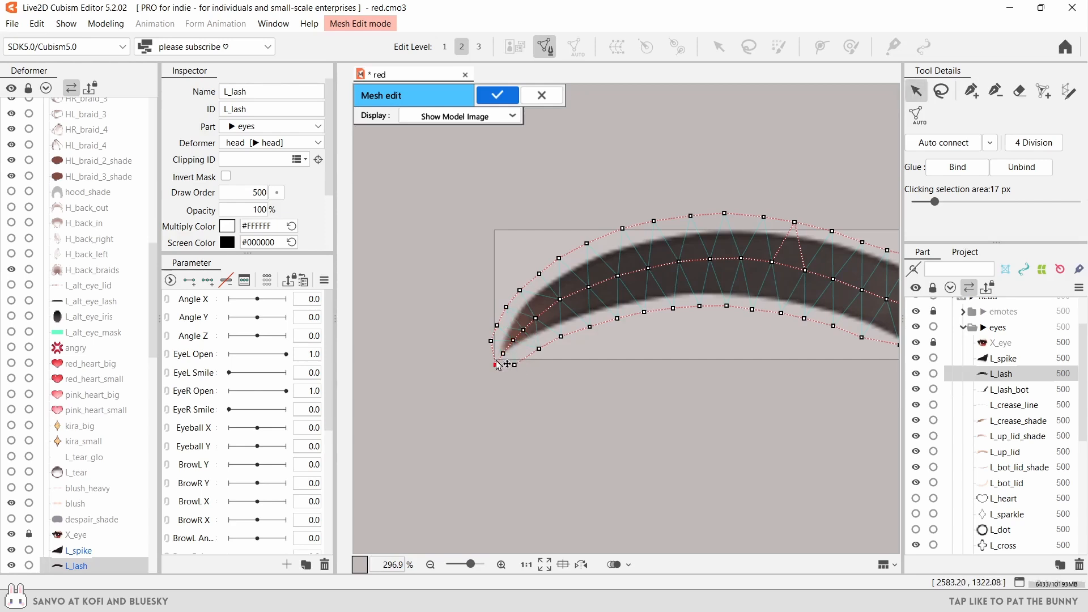
- Space out extra vertices along the lower edge and centre line near the tapered end of L_lash
click(526, 353)
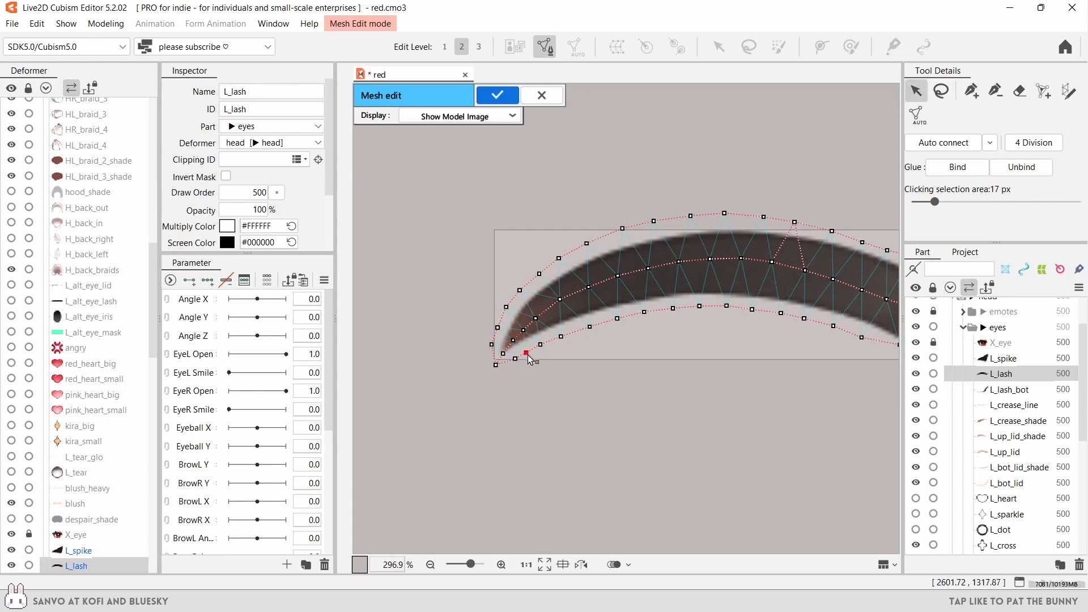
click(575, 330)
click(550, 306)
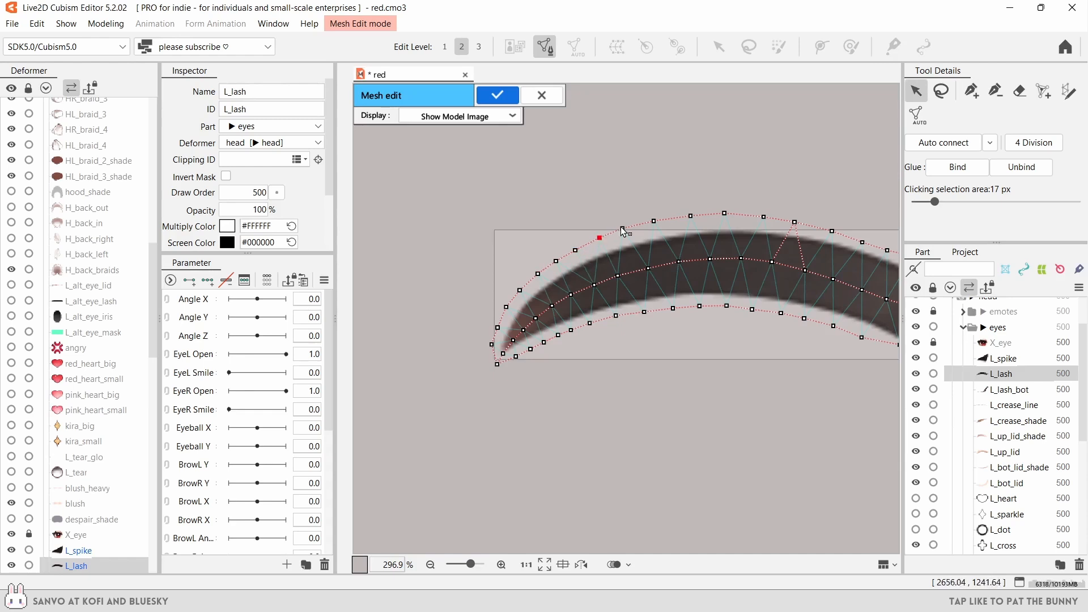
drag(666, 308, 589, 296)
click(539, 305)
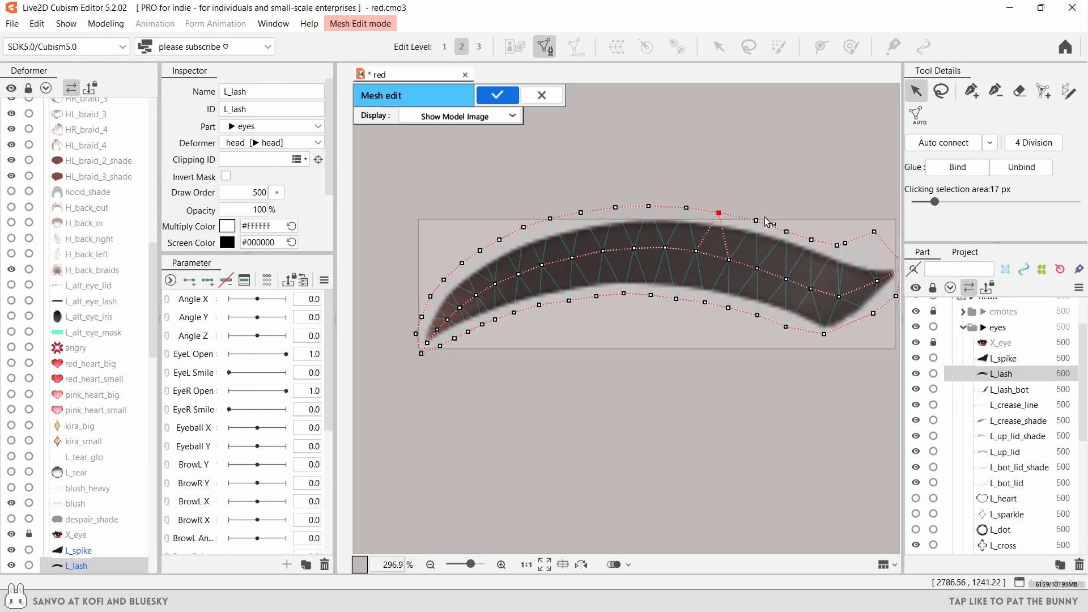
- Add outline vertices along the lower edge of L_lash around its wide outer corner
drag(732, 289, 625, 280)
drag(677, 318, 669, 311)
click(688, 317)
click(703, 322)
click(732, 319)
click(746, 311)
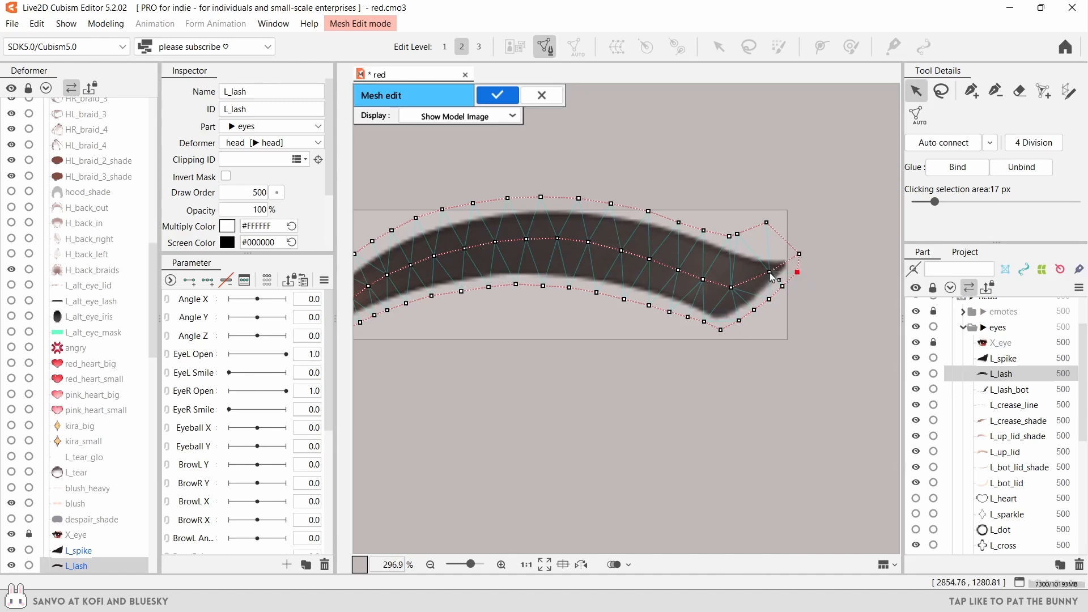
- Extend the L_lash centre line to the outer point, adding vertices and shifting the bend toward the lower corner
click(786, 263)
drag(731, 287, 726, 293)
click(746, 284)
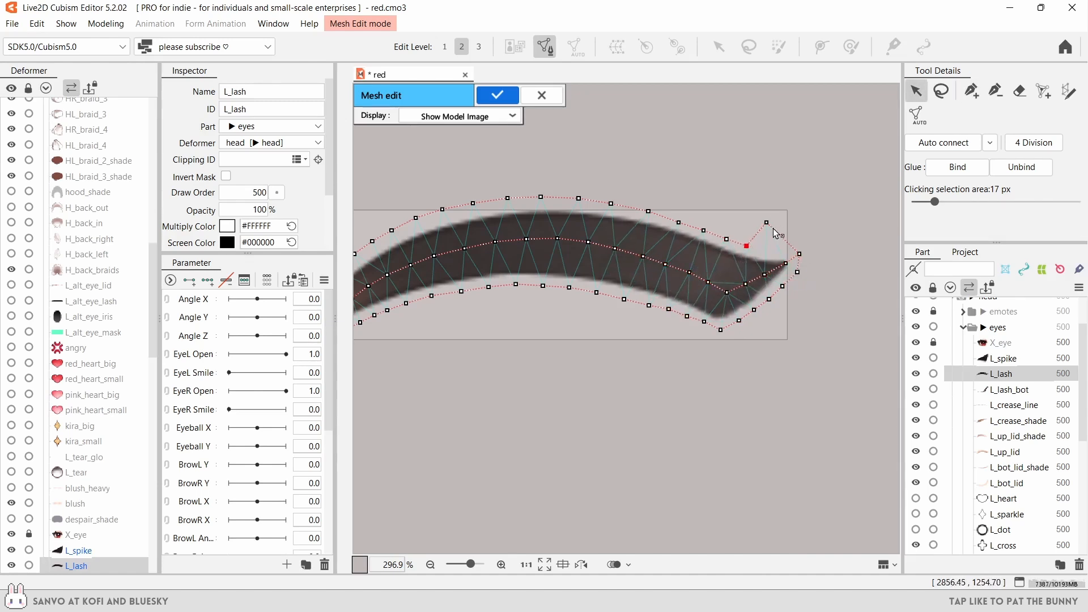
- Tighten the upper outline at L_lash's outer point with evenly spaced vertices and connect the bend vertex to the upper edge
click(781, 251)
drag(767, 224, 716, 236)
click(731, 241)
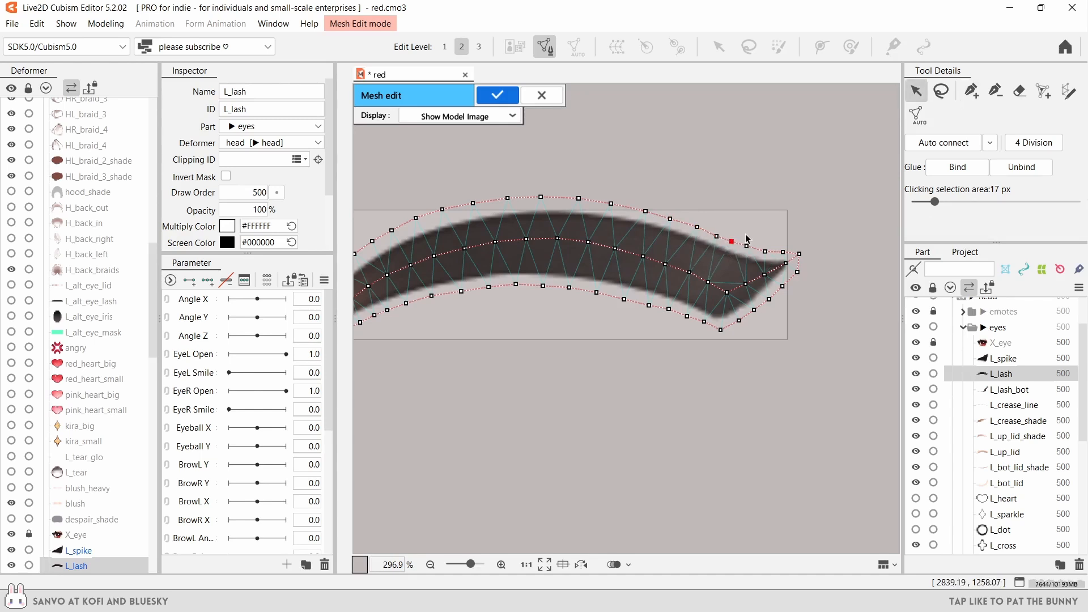
click(727, 292)
click(730, 241)
drag(532, 359, 612, 351)
scroll(675, 367, down, 2)
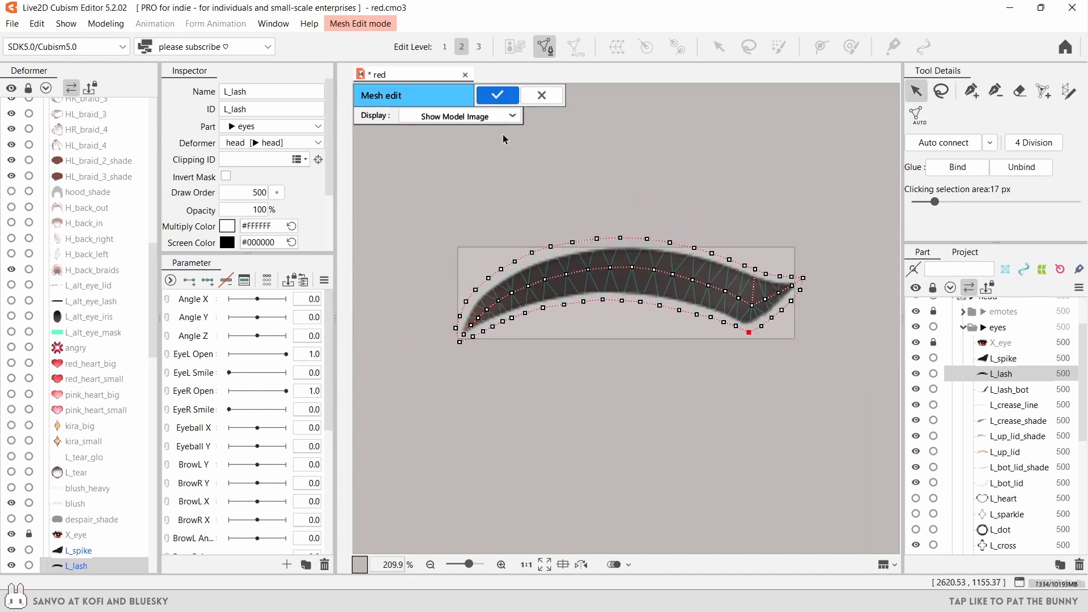
- Confirm the L_lash mesh edit and label L_lash green in the part list
click(497, 95)
right_click(1004, 374)
mouse_move(997, 370)
click(855, 442)
- Open the L_spike mesh for editing and generate an automatic mesh with the refined standard preset
click(1003, 358)
key(ctrl+e)
click(916, 115)
click(941, 139)
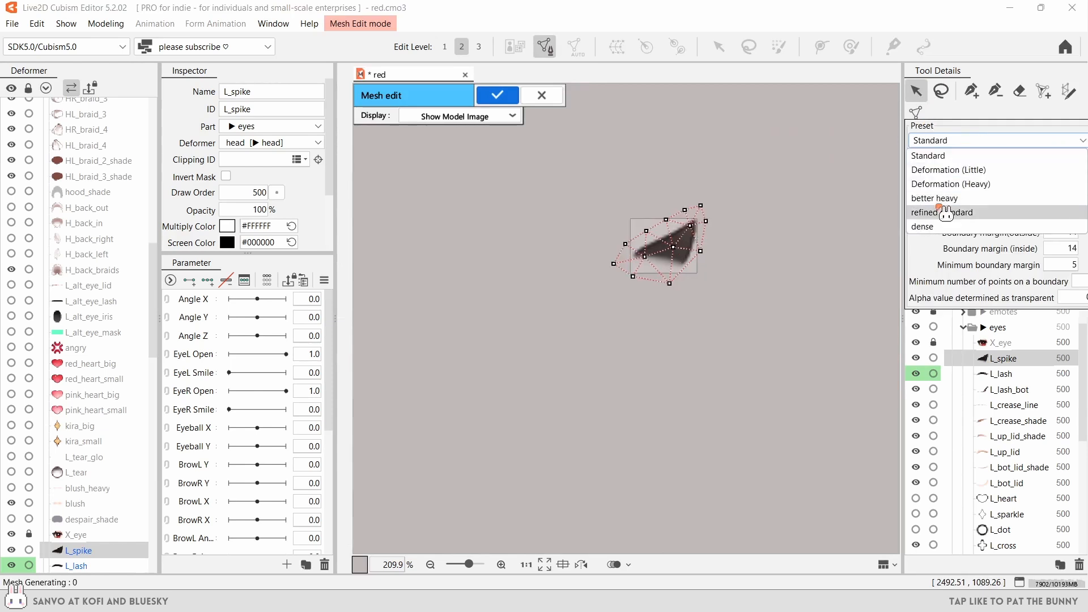
click(943, 211)
- Erase the interior mesh edges along the length of L_spike
scroll(715, 170, up, 2)
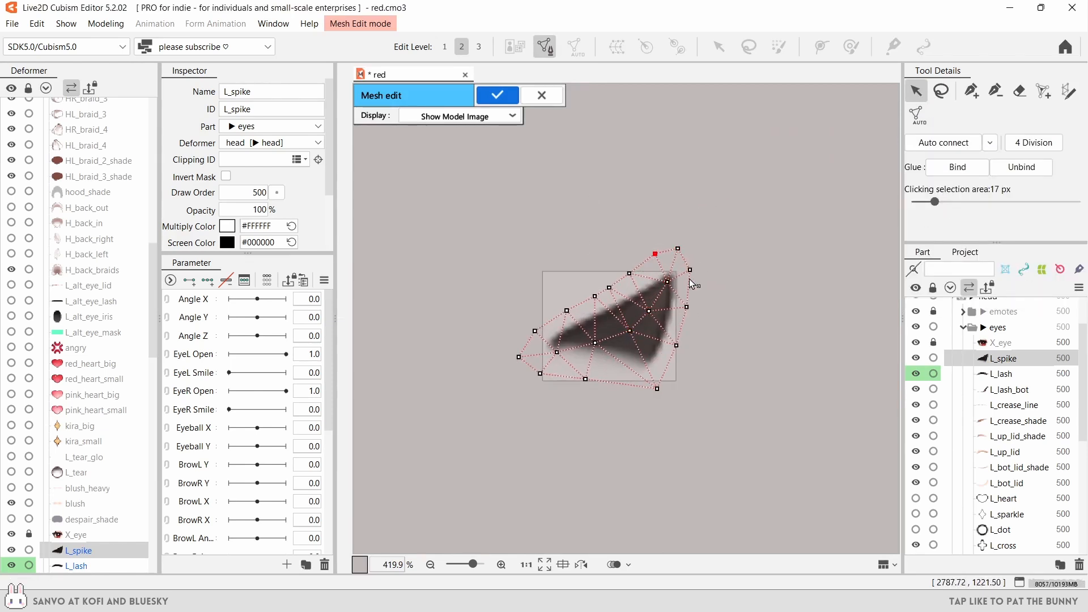
key(e)
drag(670, 266, 554, 335)
- Reposition the L_spike outline vertices and add one beside the lower corner to hug the spike's shape
key(v)
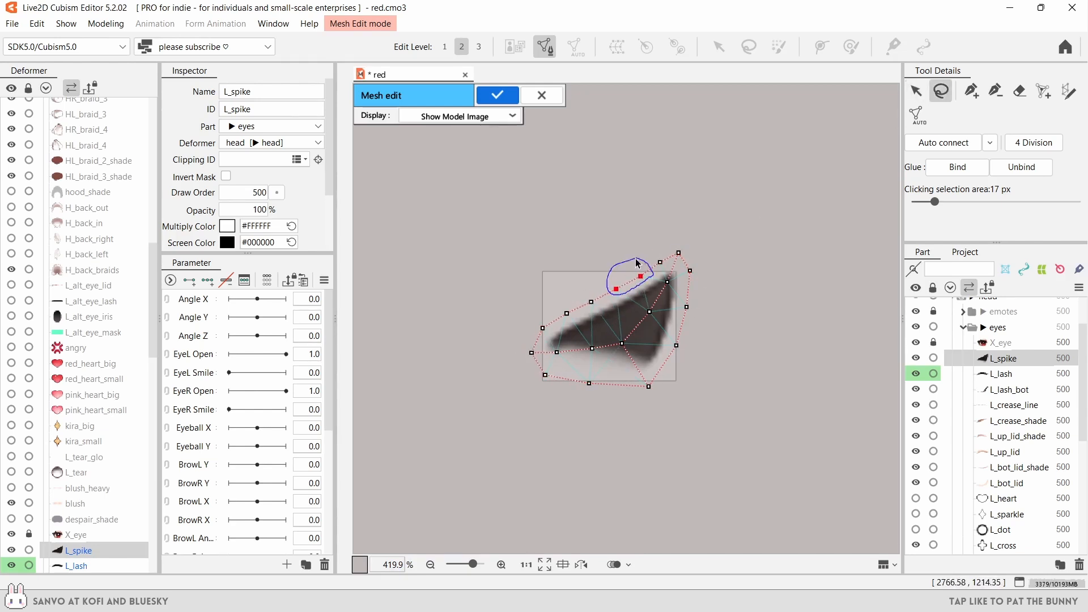
key(v)
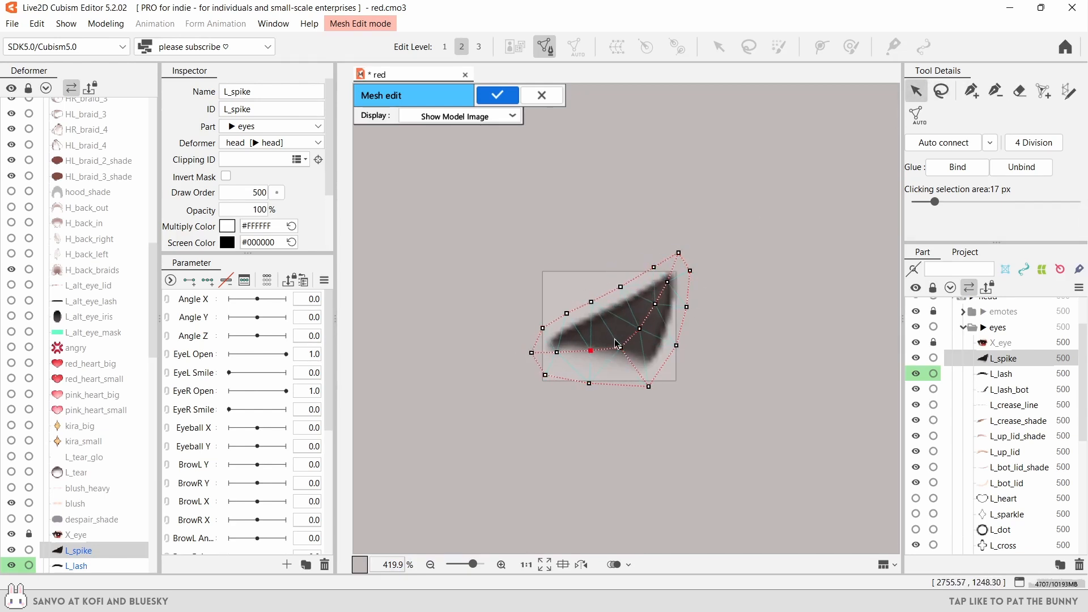
click(666, 364)
drag(676, 343, 679, 336)
drag(686, 306, 689, 275)
click(680, 335)
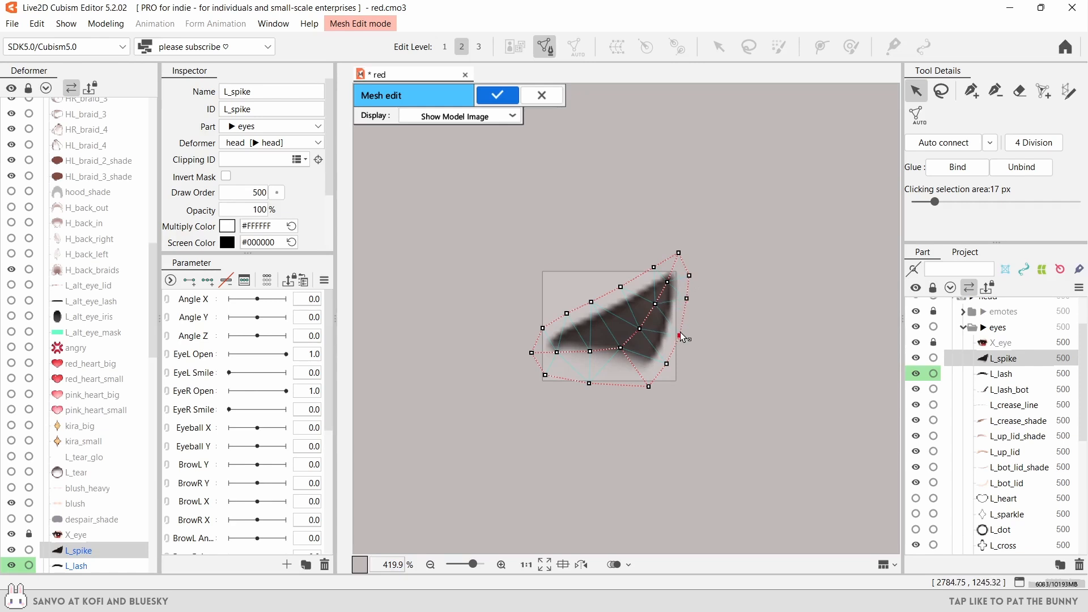
- Confirm the L_spike mesh edit and label L_spike green
key(ctrl+e)
right_click(933, 358)
click(963, 425)
- Delete all existing mesh points of L_lash_bot and draw a mesh-mapping stroke along the lower lash
scroll(1009, 351, down, 1)
click(1020, 333)
key(ctrl+e)
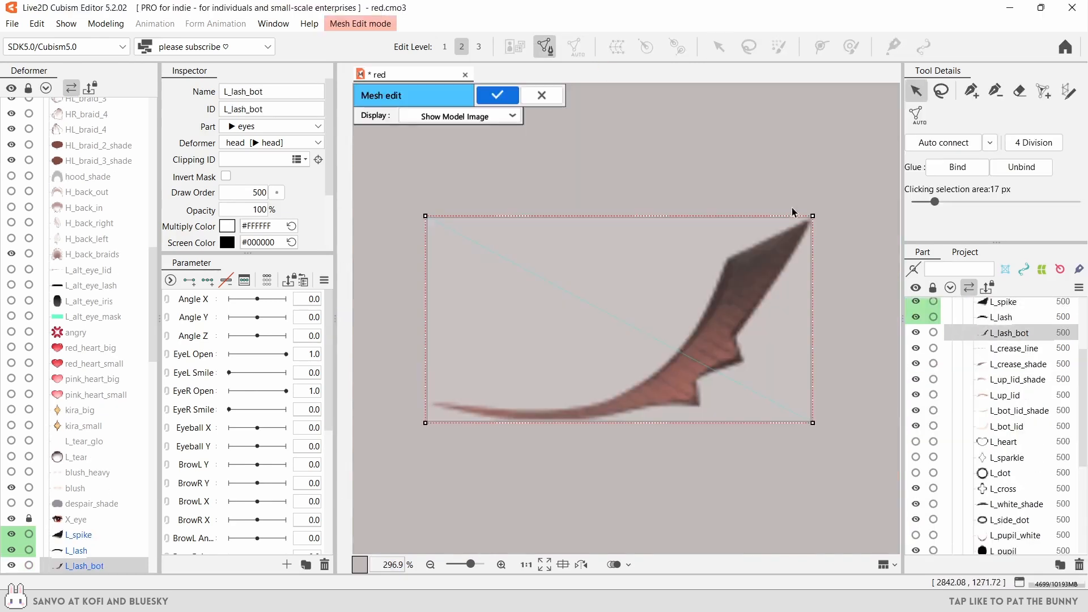
key(ctrl+a)
key(Delete)
click(1062, 93)
mouse_move(427, 404)
mouse_down()
mouse_move(721, 316)
mouse_move(765, 223)
mouse_up()
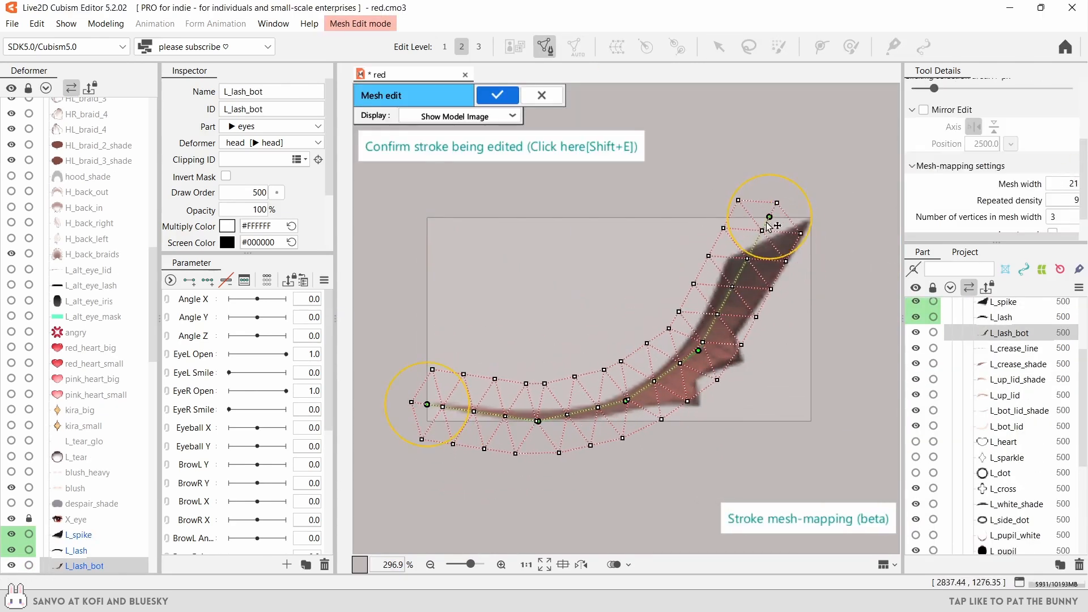
- Align the L_lash_bot stroke's control points with the lash's curve and add one near the thin end
drag(769, 260, 765, 259)
drag(747, 292, 738, 305)
drag(698, 350, 702, 361)
drag(626, 400, 607, 411)
drag(538, 421, 533, 414)
drag(427, 404, 424, 400)
click(478, 411)
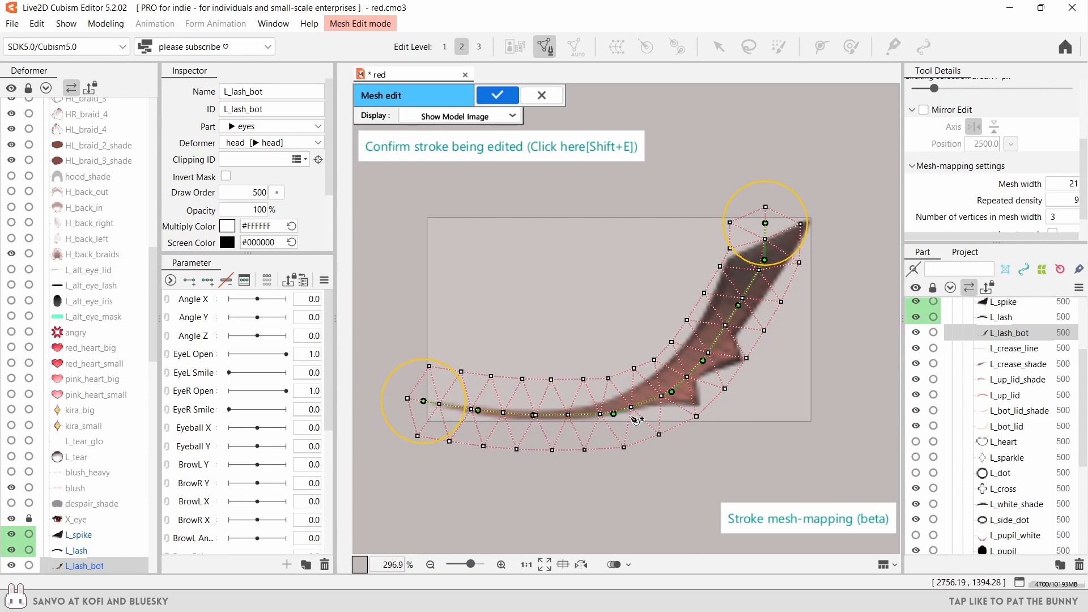
- Refine the stroke's control points through the spiky bend and up toward the dark upper tip of L_lash_bot
drag(652, 390, 652, 398)
drag(702, 362, 705, 350)
drag(749, 286, 744, 278)
drag(765, 223, 755, 216)
drag(764, 260, 752, 252)
drag(738, 306, 728, 319)
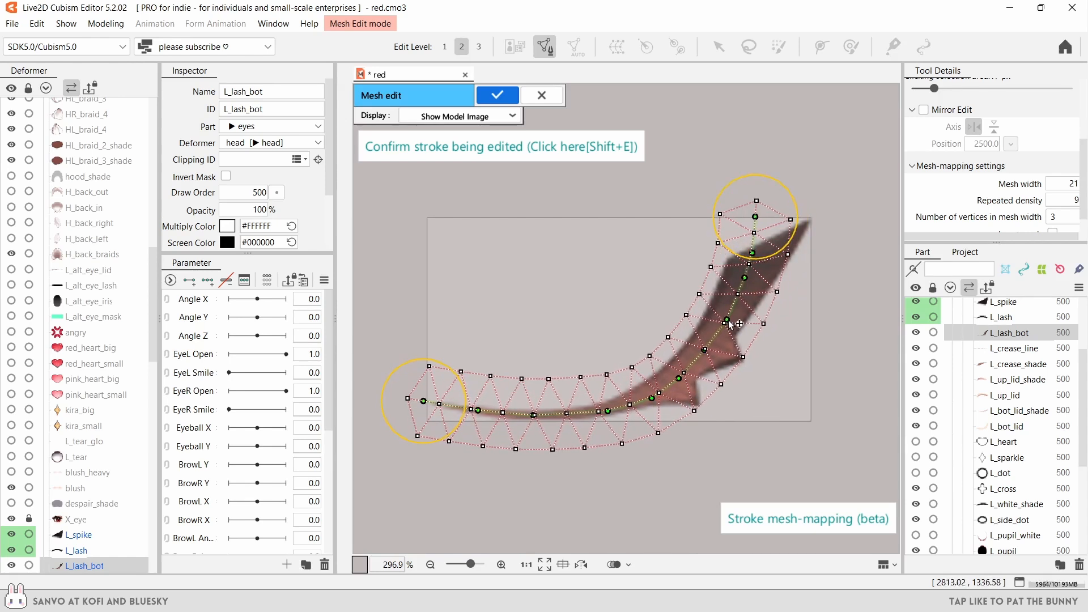
- Narrow the stroke at the thin end, widen it at the upper tip, and realign the upper control points
drag(407, 362, 417, 386)
drag(723, 245, 715, 254)
drag(755, 217, 768, 215)
drag(752, 253, 759, 262)
drag(744, 277, 722, 332)
- Adjust the repeated density in the mesh-mapping settings and confirm the L_lash_bot stroke
scroll(994, 184, down, 1)
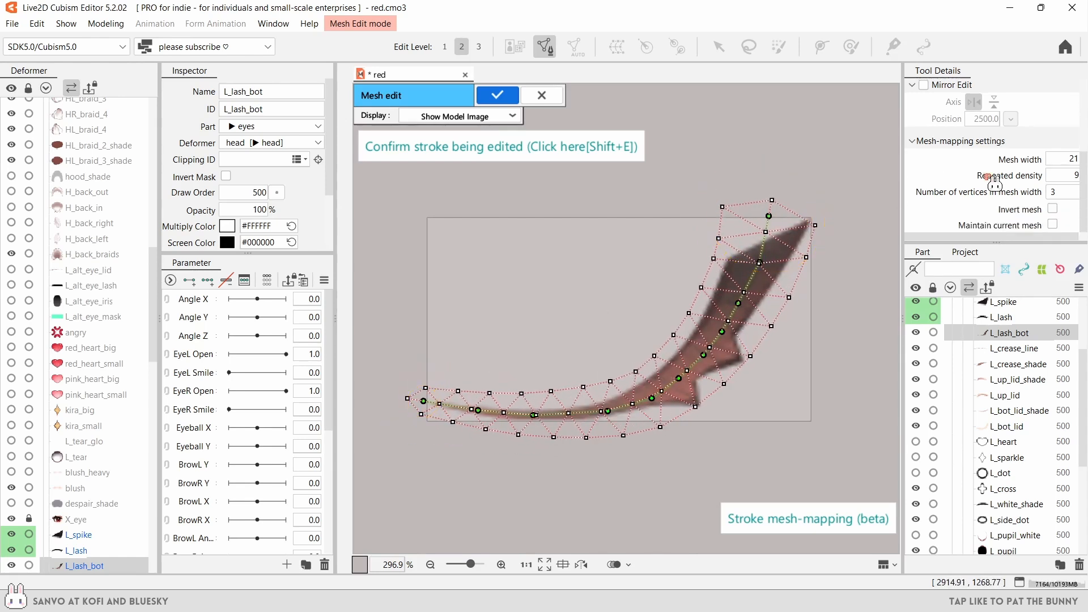
drag(994, 176, 1008, 177)
key(shift+e)
- Erase the interior edges of the L_lash_bot mesh and pull its outline vertices closer to the inner curve and upper tip
scroll(425, 396, up, 2)
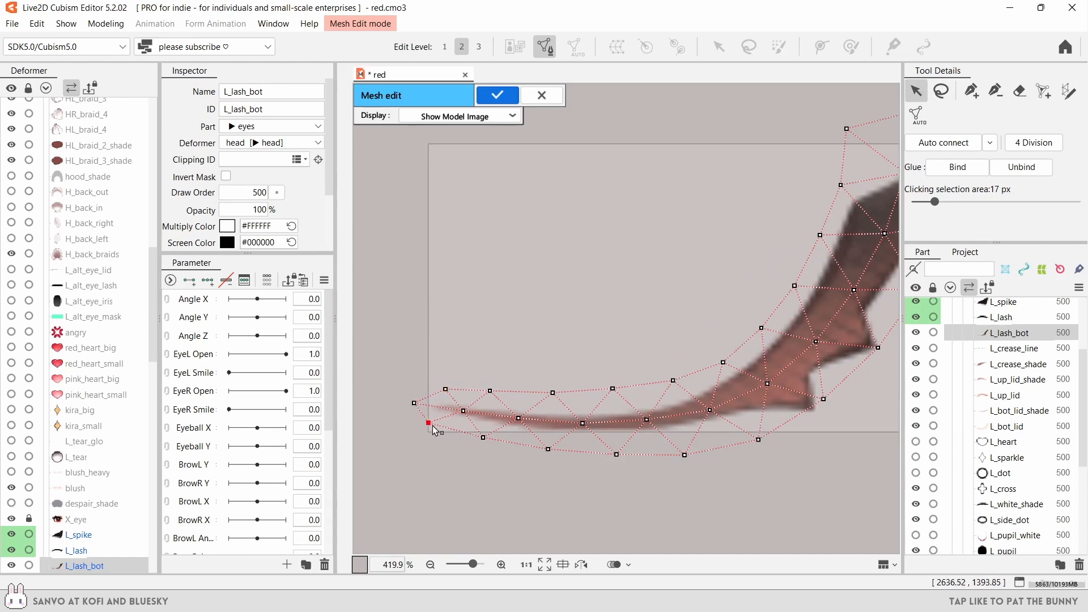
click(761, 327)
scroll(660, 316, down, 2)
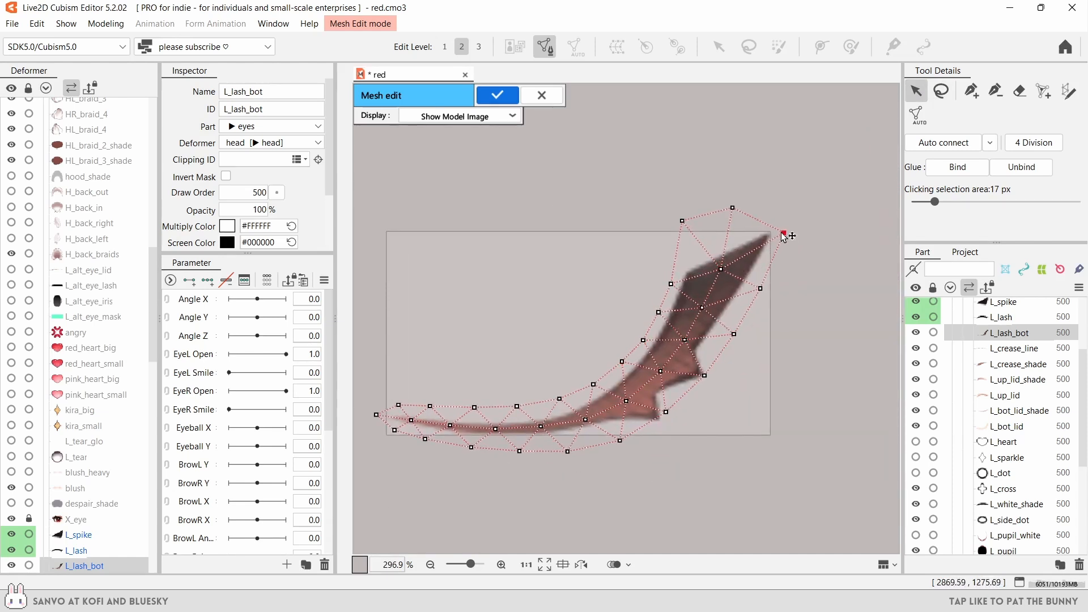
key(e)
scroll(433, 431, up, 2)
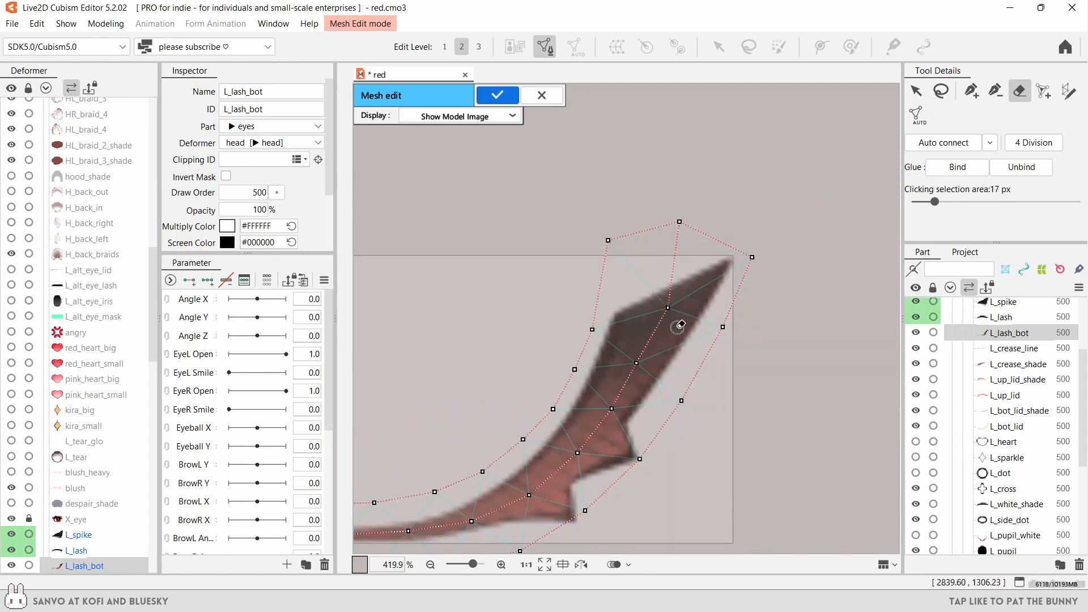
key(v)
click(584, 364)
drag(664, 271, 661, 276)
drag(760, 251, 760, 254)
- Add vertices along the centre and both sides of L_lash_bot's upper tip
key(p)
drag(734, 259, 740, 234)
click(720, 270)
click(692, 288)
click(703, 253)
drag(757, 255, 755, 255)
click(720, 340)
click(713, 353)
ctrl+click(731, 321)
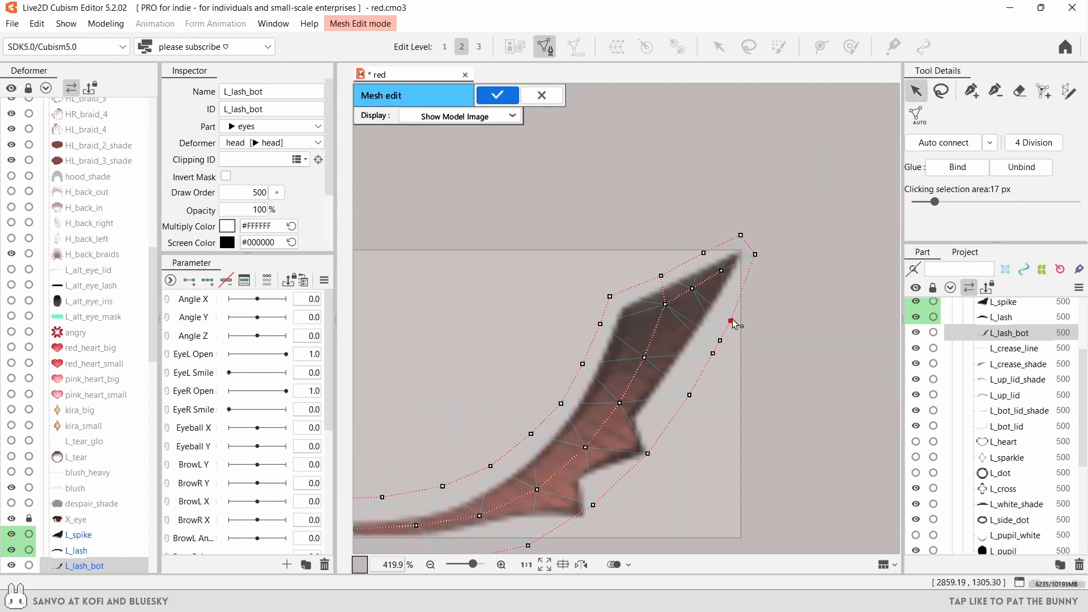
- Add vertices at L_lash_bot's blunt upper corner and smooth the outline from there to the pointed tip
drag(670, 401, 668, 401)
ctrl+click(639, 285)
ctrl+click(632, 316)
drag(665, 304, 668, 271)
alt+click(666, 288)
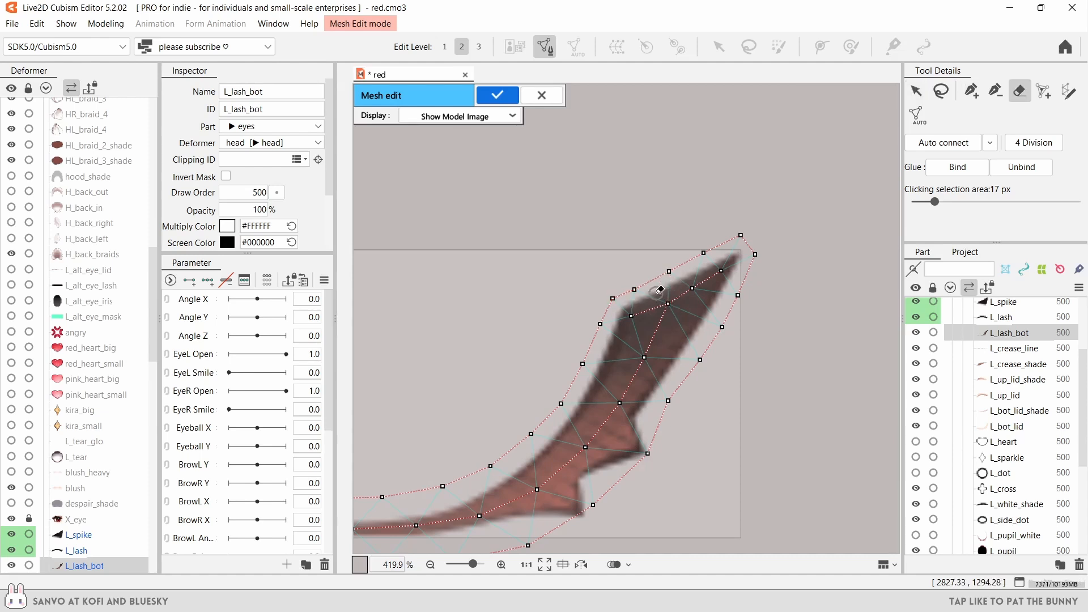
drag(741, 235, 735, 239)
drag(704, 253, 702, 257)
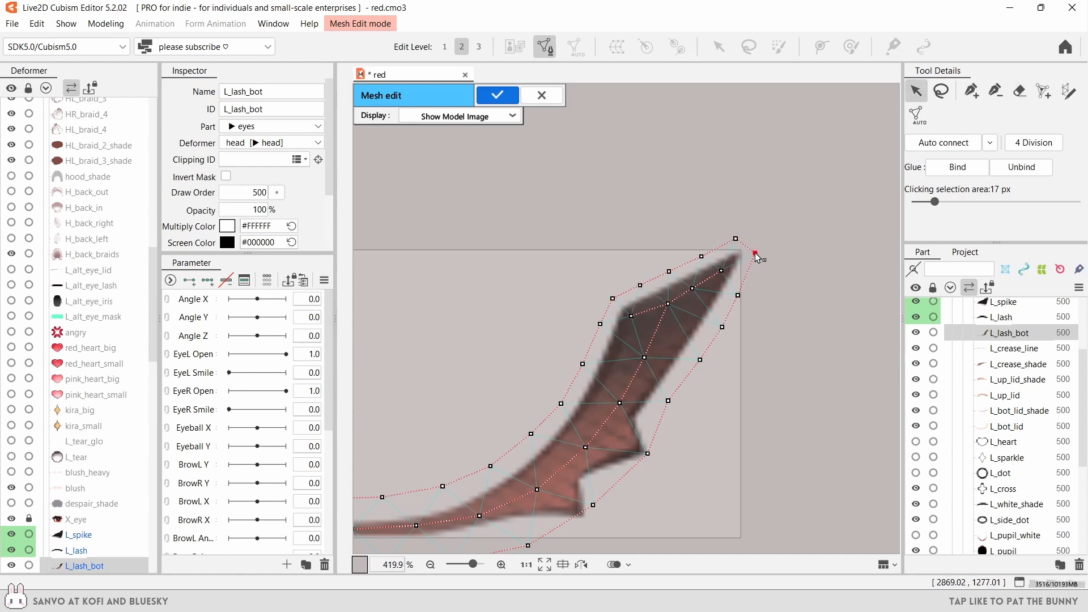
- Reposition and add vertices along the middle of L_lash_bot, leading down to its first small spike
drag(620, 403, 611, 415)
drag(674, 425, 697, 360)
ctrl+click(621, 368)
drag(617, 440, 620, 460)
ctrl+click(571, 416)
drag(561, 423, 540, 433)
- Add and reposition vertices along L_lash_bot's lower bend and around the notch between the two small spikes
ctrl+click(532, 484)
drag(552, 480, 522, 476)
drag(479, 496, 471, 486)
drag(616, 463, 614, 466)
ctrl+click(624, 422)
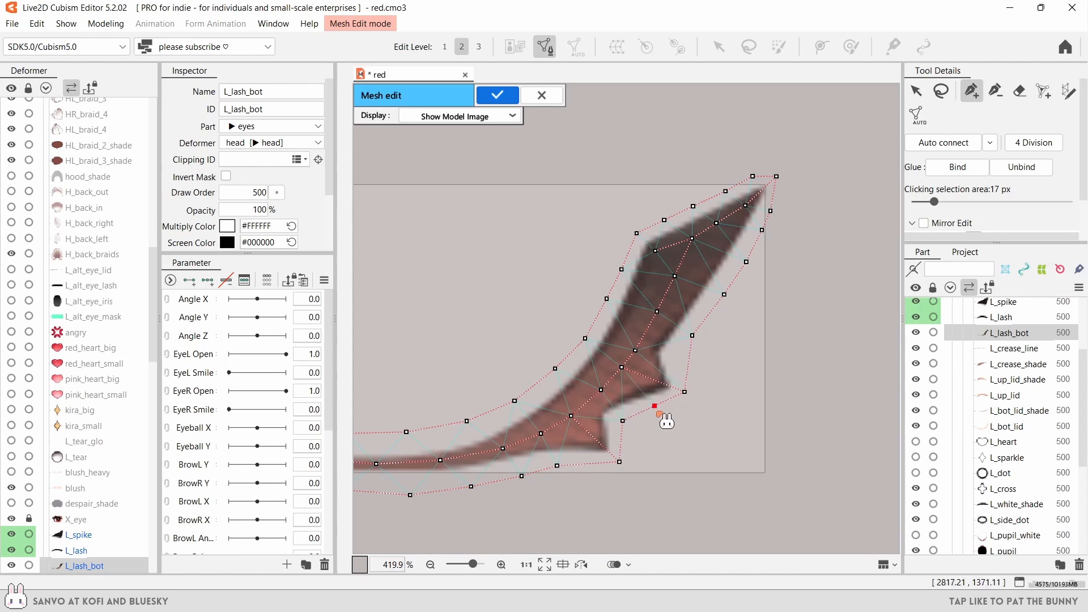
- Shape the mesh outline around L_lash_bot's first small spike, adding a vertex just above it
drag(654, 406, 655, 411)
ctrl+click(687, 368)
drag(687, 368, 677, 361)
drag(699, 349, 668, 395)
drag(607, 395, 612, 389)
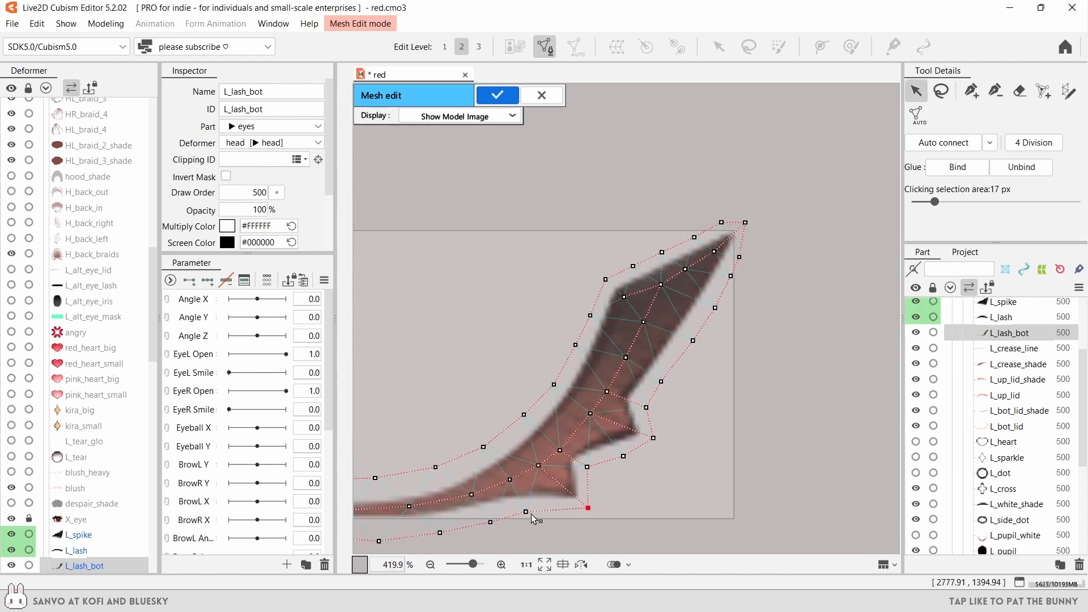
- Adjust the vertices beside L_lash_bot's second small spike and confirm the mesh edit
drag(526, 512, 523, 510)
ctrl+click(509, 479)
drag(656, 392, 707, 364)
scroll(554, 368, down, 3)
key(ctrl+e)
- Open the L_crease_line mesh for editing and delete all its existing points
click(997, 347)
key(ctrl+e)
mouse_move(426, 196)
mouse_down()
mouse_move(562, 286)
mouse_move(815, 320)
mouse_up()
key(Delete)
- Draw a five-point mesh-mapping stroke along the full length of L_crease_line
click(1068, 90)
click(484, 272)
click(532, 261)
click(602, 261)
click(667, 268)
click(800, 295)
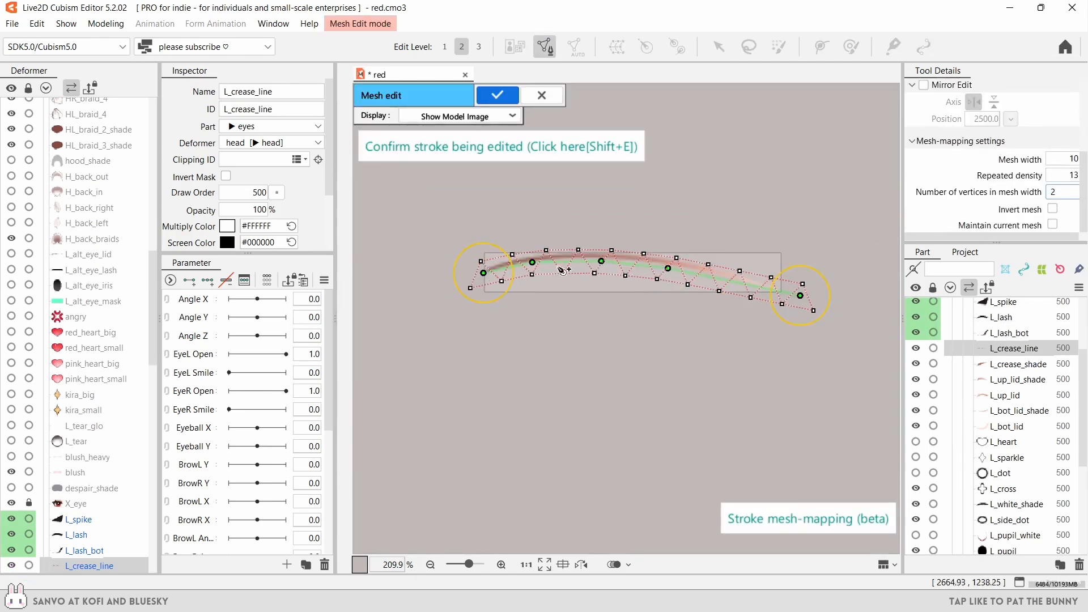
- Refit L_crease_line's mesh-mapping stroke to the line by moving its points and adding more along the curve
drag(532, 261, 524, 260)
click(573, 256)
drag(601, 260, 615, 256)
drag(668, 268, 648, 258)
click(726, 274)
click(691, 265)
click(762, 284)
drag(800, 296, 783, 291)
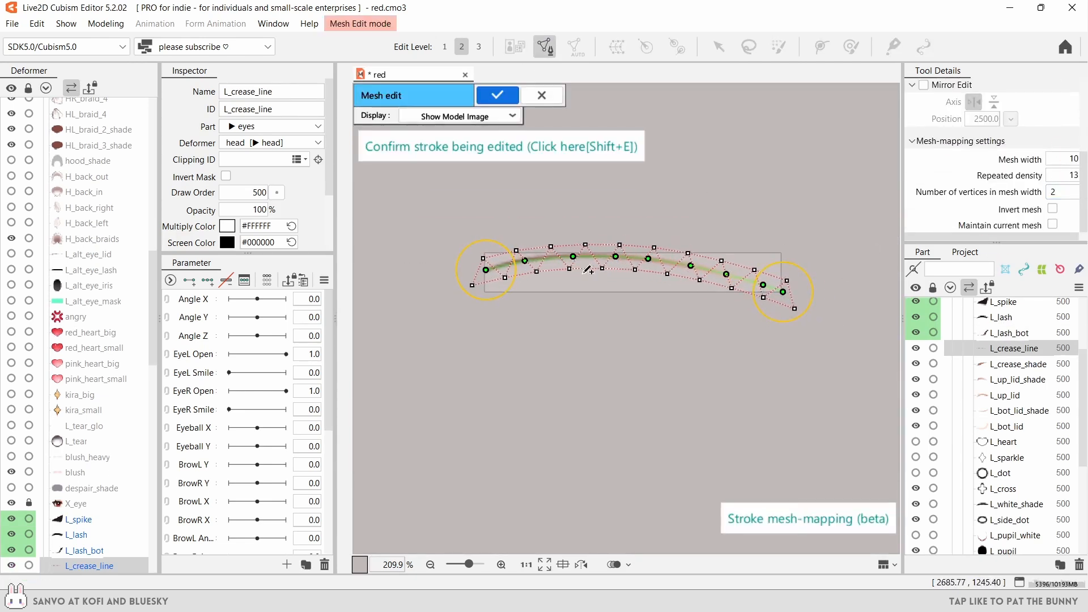
- Confirm L_crease_line's stroke, inspect the ends of its mesh and confirm the mesh edit
key(shift+e)
scroll(493, 334, up, 5)
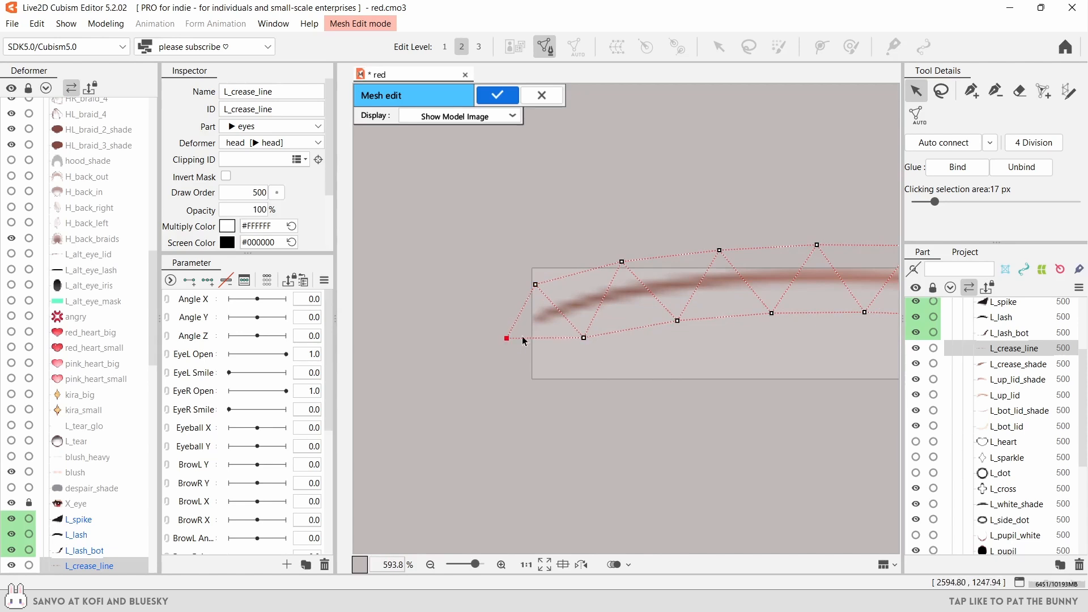
scroll(522, 341, down, 5)
scroll(680, 347, up, 4)
click(691, 381)
scroll(814, 349, down, 2)
key(ctrl+e)
- Generate an automatic mesh outline around L_crease_shade and copy its points
click(1017, 364)
key(ctrl+e)
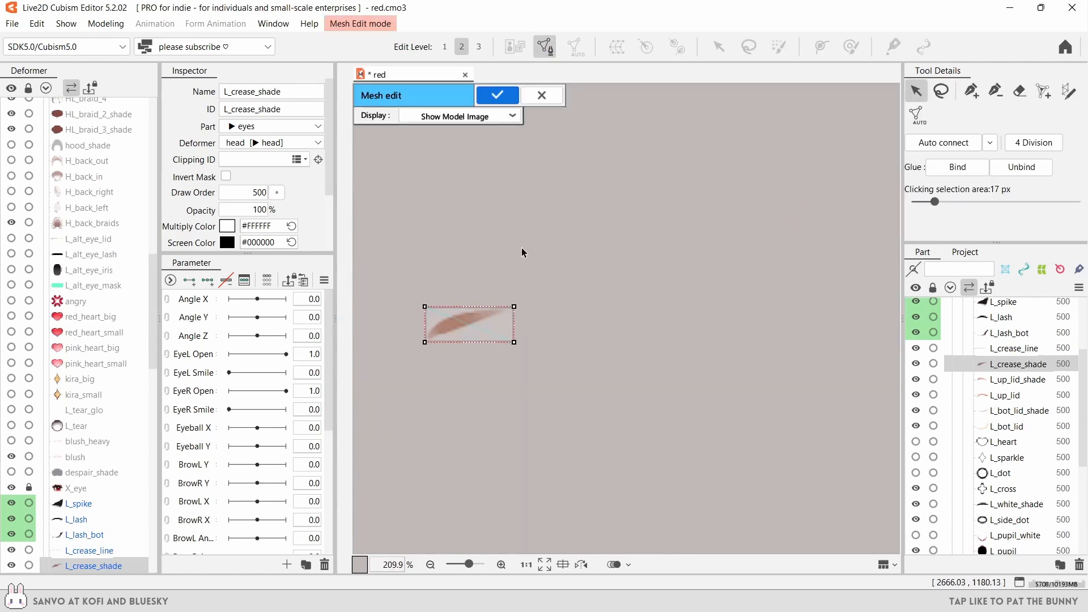
drag(521, 252, 602, 234)
click(917, 115)
key(Return)
scroll(510, 318, up, 3)
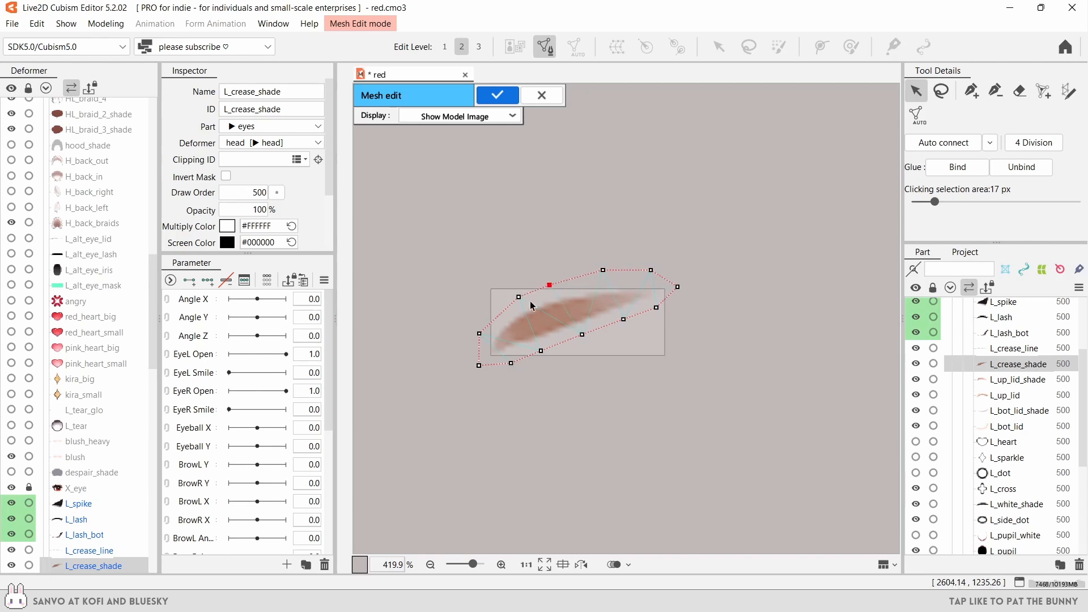
scroll(546, 347, down, 1)
drag(689, 236, 620, 298)
key(ctrl+e)
- Erase the inner end of L_crease_line's mesh and paste L_crease_shade's mesh in its place
click(1013, 348)
key(ctrl+e)
key(e)
scroll(452, 117, down, 1)
drag(491, 323, 569, 315)
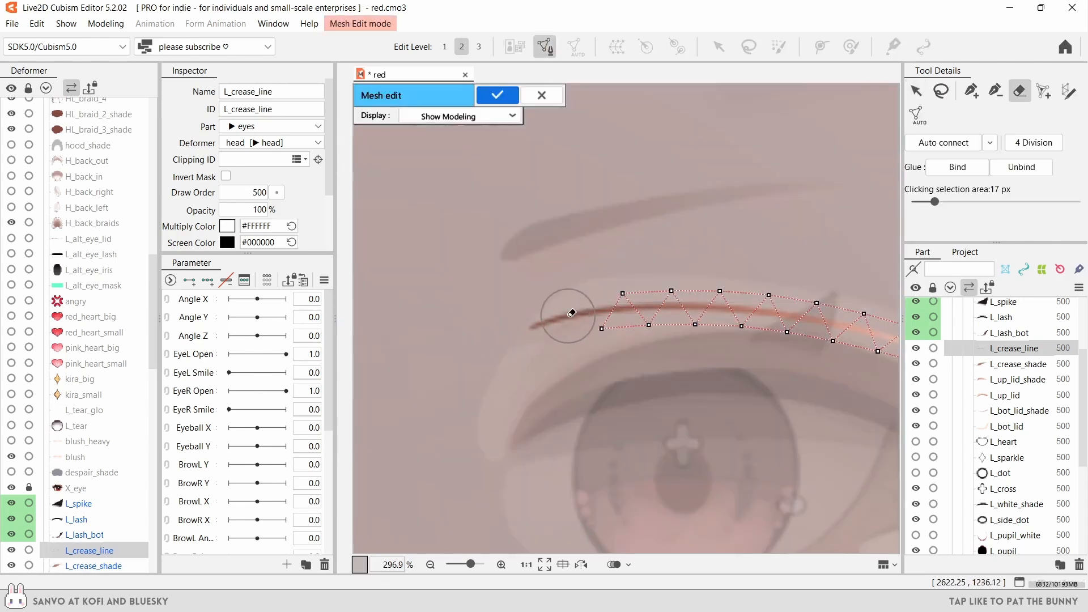
key(ctrl+v)
key(ctrl+z)
click(612, 306)
key(ctrl+v)
- Connect the pasted points to the rest of L_crease_line's mesh and confirm the mesh edit
click(971, 91)
click(671, 291)
click(620, 294)
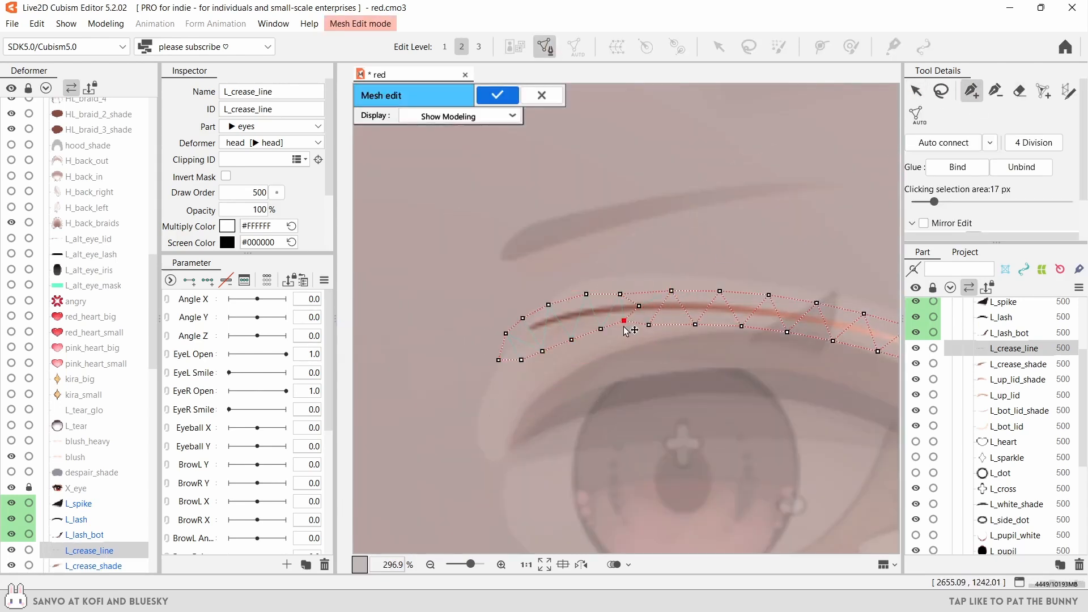
scroll(624, 357, up, 2)
scroll(453, 355, down, 2)
click(498, 95)
- Label L_crease_line and L_crease_shade green
ctrl+click(991, 362)
right_click(992, 363)
click(844, 432)
- Copy all of L_lash's mesh points for reuse on the upper eyelid
click(991, 379)
scroll(894, 264, down, 2)
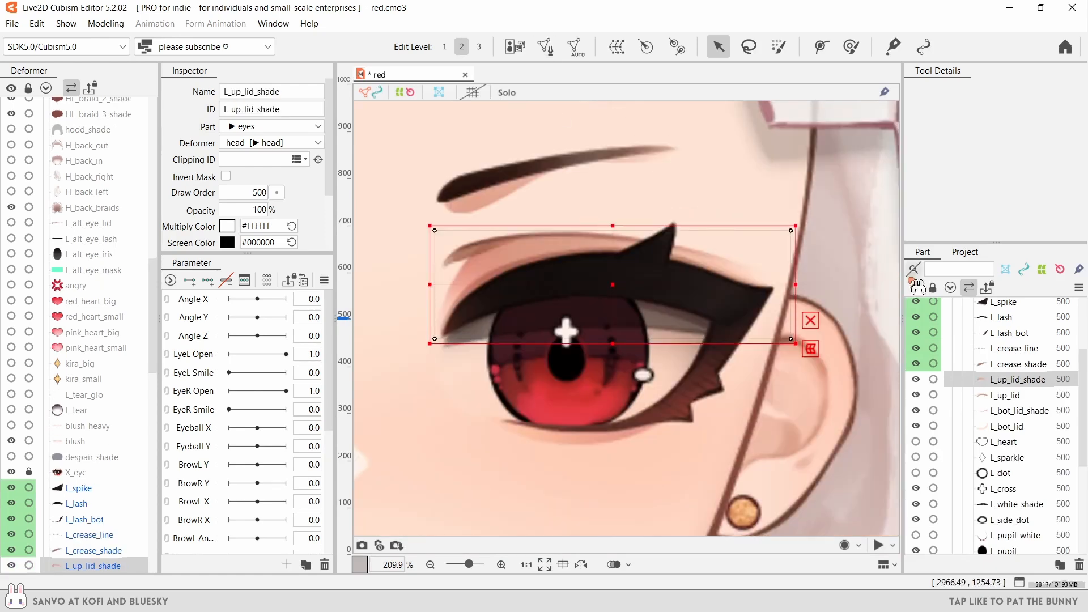
key(ctrl+e)
click(1000, 317)
click(544, 315)
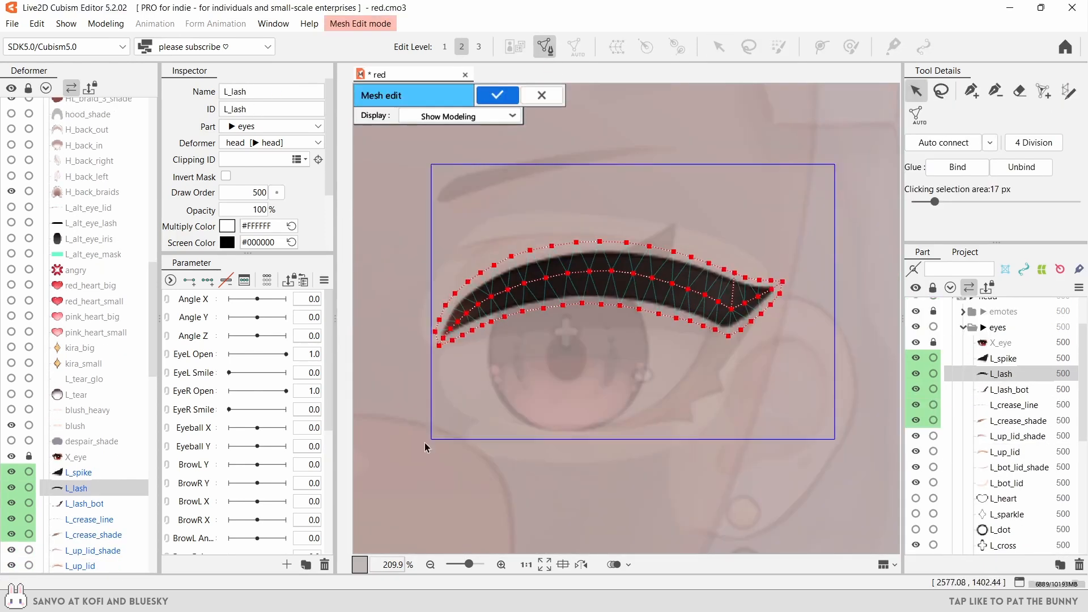
drag(425, 448, 425, 448)
key(ctrl+c)
click(497, 95)
- Open L_up_lid's mesh for editing and paste the copied L_lash mesh into it
click(1005, 452)
click(545, 47)
key(ctrl+v)
key(e)
scroll(512, 261, up, 2)
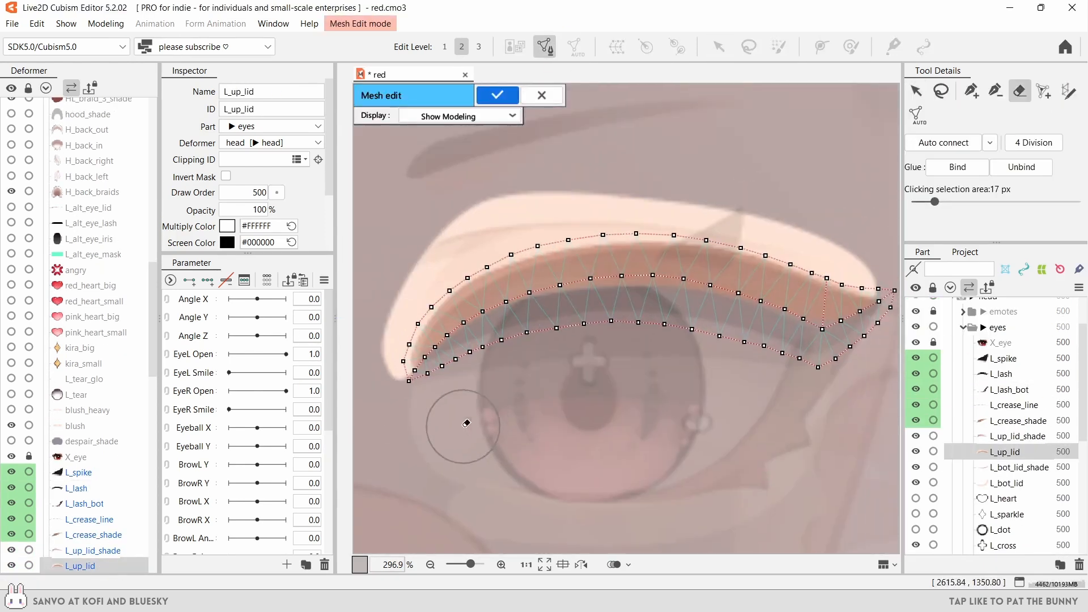
- Lasso the upper row of the pasted lash vertices in L_up_lid and delete them
scroll(555, 378, down, 2)
click(940, 91)
mouse_move(415, 240)
mouse_down()
mouse_move(513, 313)
mouse_move(794, 315)
mouse_move(792, 300)
mouse_up()
drag(784, 315, 770, 274)
key(Delete)
- Draw a one-vertex-wide mesh-mapping stroke around L_up_lid's upper edge, fit it with repeated density 22 and confirm it
click(1068, 91)
drag(434, 385, 795, 295)
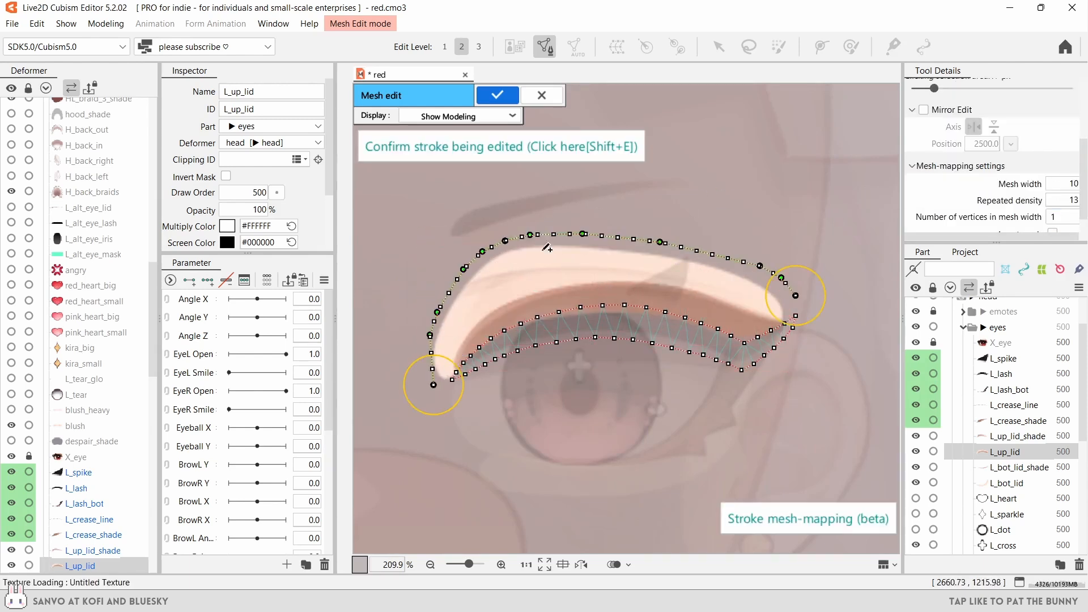
drag(546, 248, 570, 248)
drag(430, 335, 418, 353)
mouse_move(430, 370)
mouse_down()
mouse_move(420, 373)
mouse_move(438, 392)
mouse_up()
drag(437, 312, 433, 315)
drag(463, 269, 457, 270)
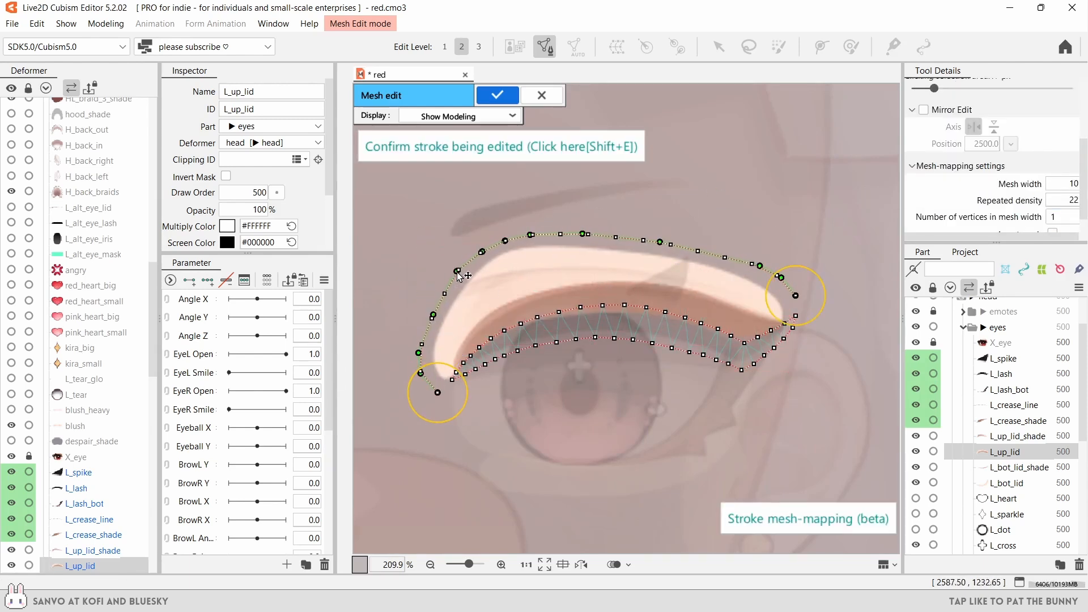
key(shift+e)
- Adjust the outline vertices along L_up_lid's inner and upper edge and connect the outline to the lash rows
scroll(438, 391, up, 6)
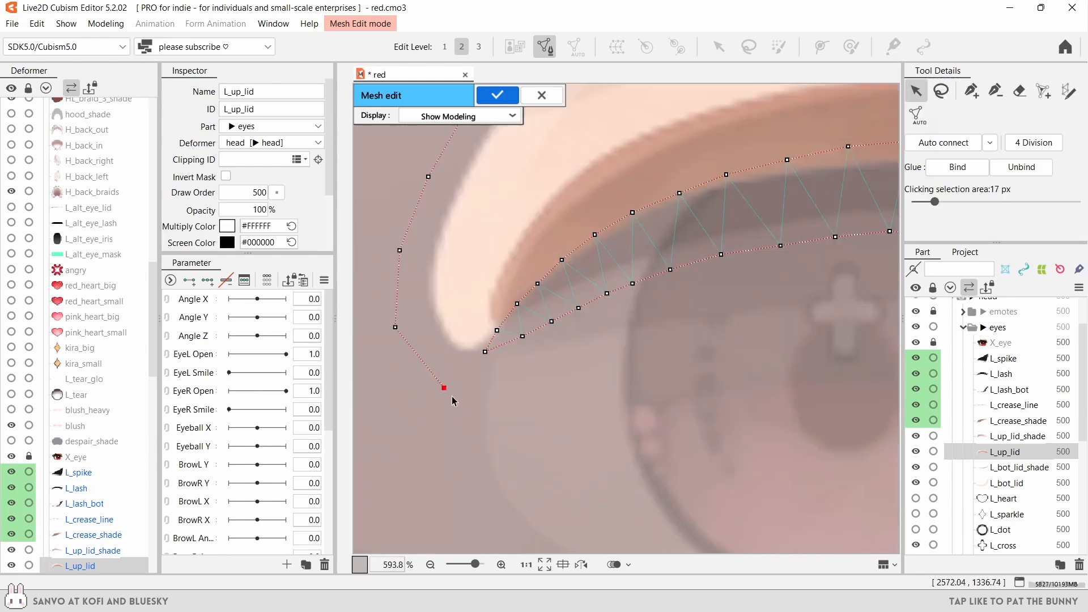
scroll(453, 183, down, 4)
key(l)
drag(429, 269, 495, 270)
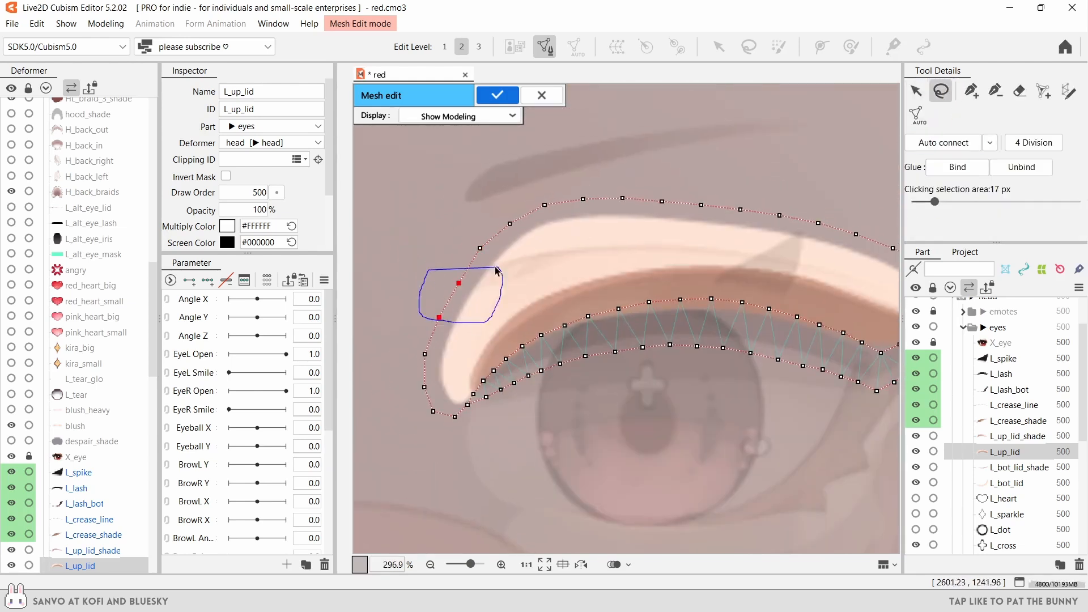
drag(622, 198, 624, 197)
drag(662, 201, 664, 201)
click(701, 205)
drag(704, 208, 514, 214)
key(l)
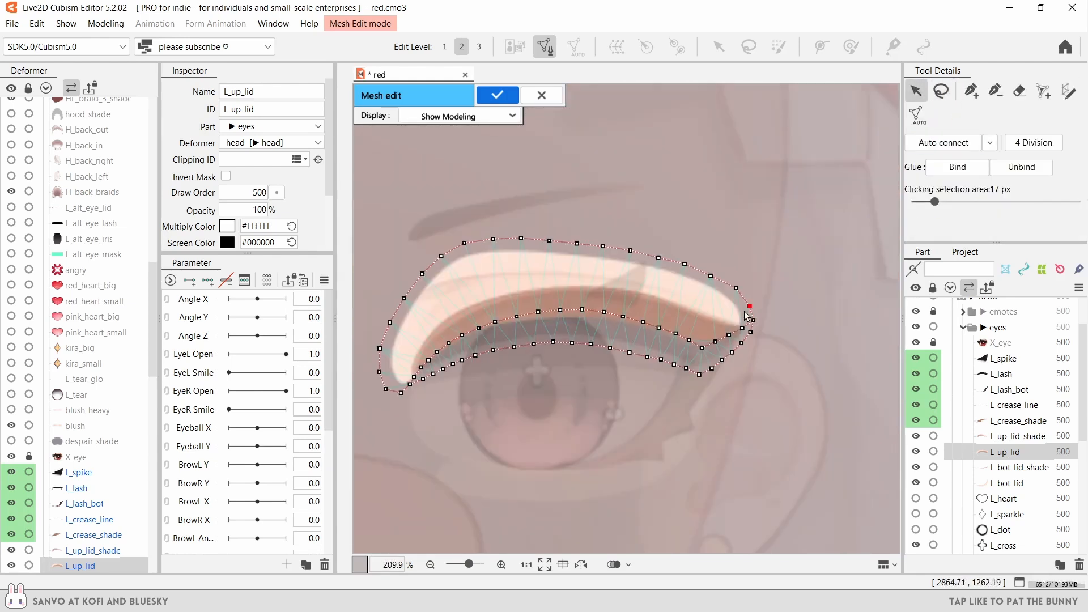
- Set the display to Show Model Image and thin out L_up_lid's lower vertices near the inner corner
scroll(739, 274, up, 2)
click(459, 116)
click(466, 149)
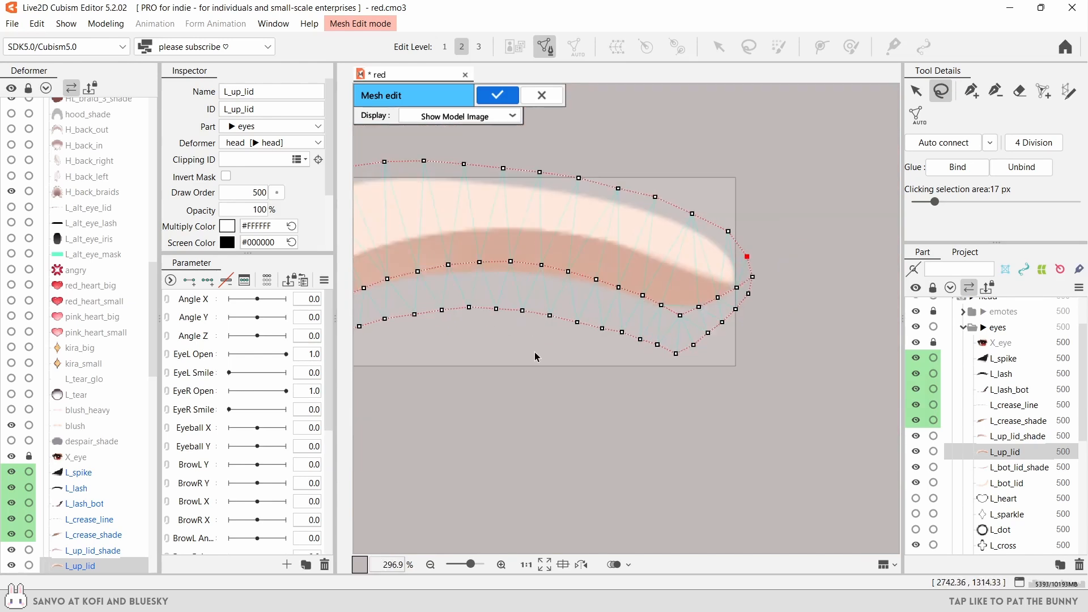
drag(481, 170, 708, 227)
mouse_move(568, 317)
mouse_down()
mouse_move(572, 335)
mouse_move(624, 300)
mouse_up()
drag(649, 305, 682, 291)
drag(743, 315, 596, 352)
- Thin out the remaining vertices of L_up_lid's lower outline toward the outer corner
drag(679, 317, 649, 300)
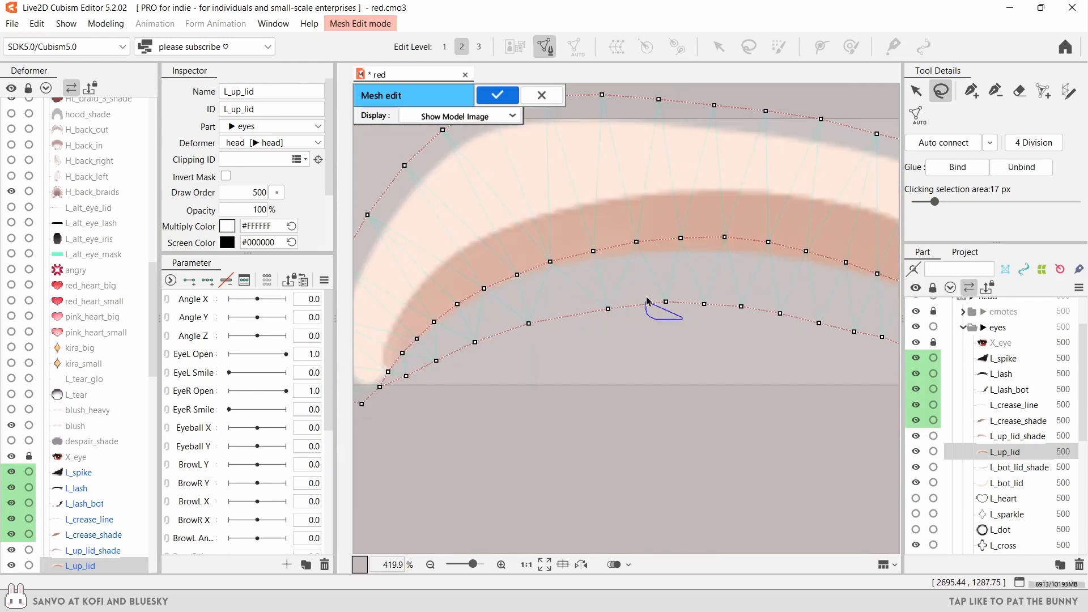
drag(748, 326, 614, 312)
drag(682, 350, 650, 317)
drag(717, 332, 754, 362)
drag(804, 387, 661, 405)
drag(683, 334, 713, 330)
- Even out the vertex spacing along L_up_lid's lower and upper outline
key(m)
scroll(708, 372, down, 3)
scroll(617, 399, up, 2)
click(685, 335)
drag(644, 324, 681, 331)
scroll(702, 328, down, 2)
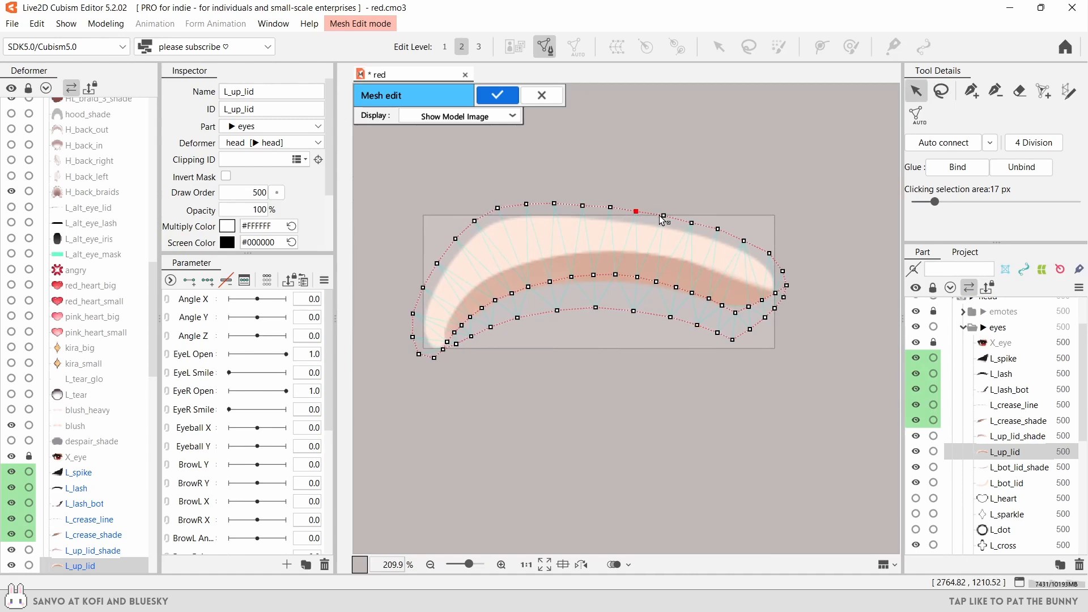
- Paste a copy of L_up_lid's mesh into L_up_lid_shade, widen its inner corner and confirm the mesh edit
key(ctrl+a)
key(ctrl+c)
click(1017, 436)
key(ctrl+v)
key(b)
scroll(641, 369, up, 2)
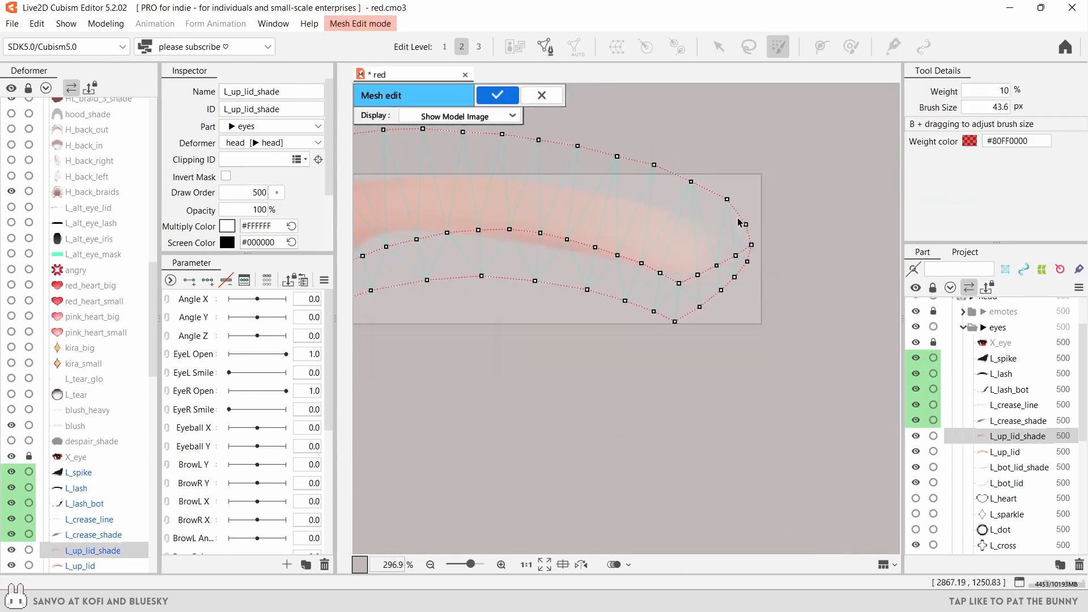
scroll(574, 385, up, 2)
scroll(501, 408, down, 3)
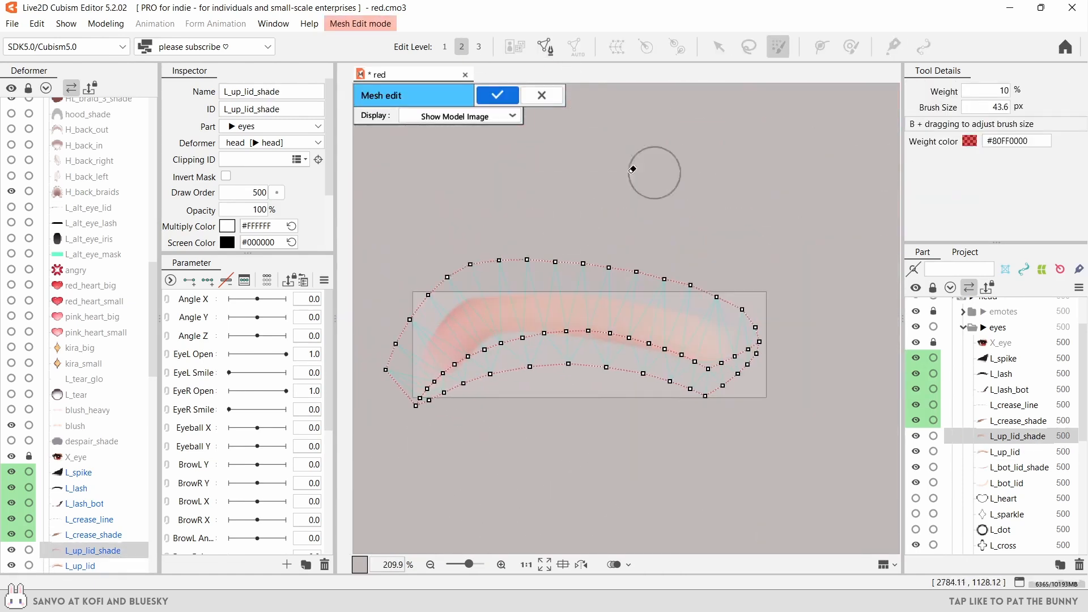
key(Return)
- Label L_up_lid_shade and L_up_lid green
ctrl+click(998, 452)
right_click(986, 447)
click(844, 425)
- Open L_bot_lid's mesh for editing and draw a mesh-mapping stroke along the centre of the lid
scroll(1008, 431, down, 1)
click(1018, 410)
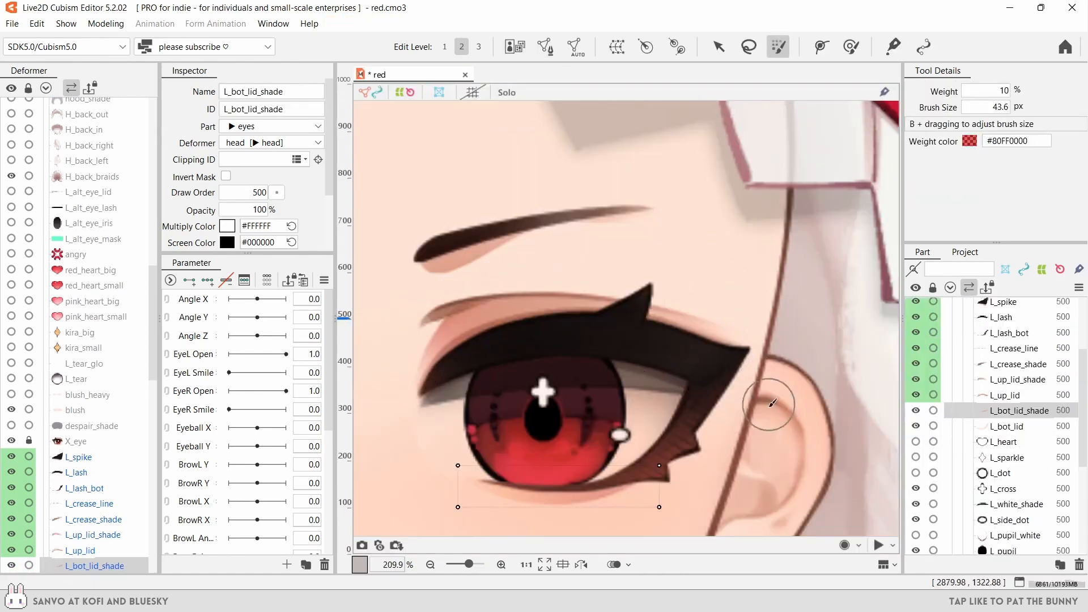
click(1007, 426)
key(ctrl+e)
click(1069, 92)
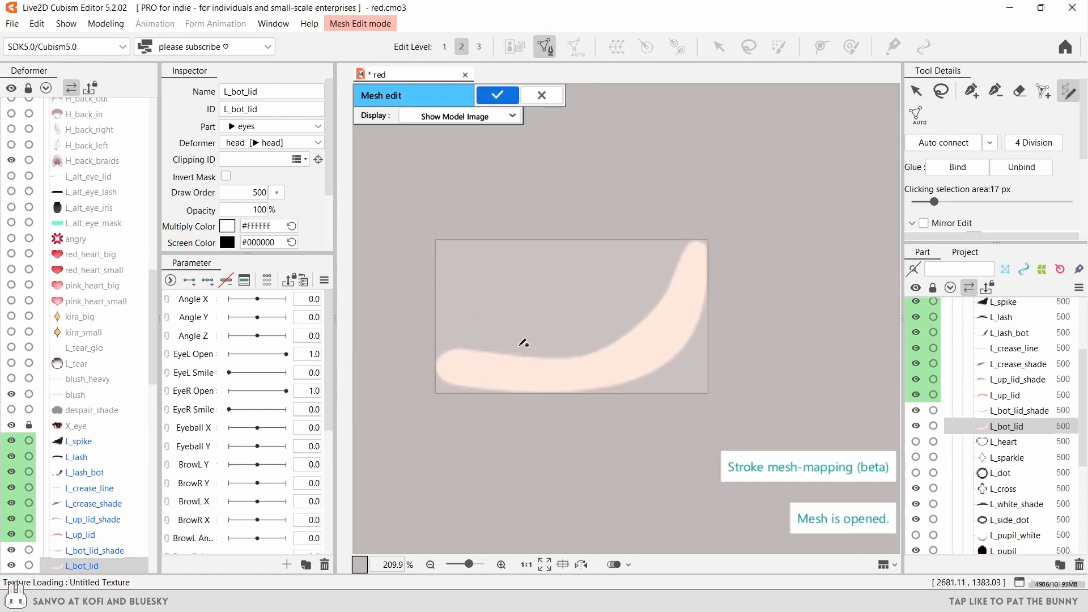
click(434, 365)
click(505, 376)
click(560, 379)
click(613, 372)
click(644, 352)
drag(702, 283, 690, 286)
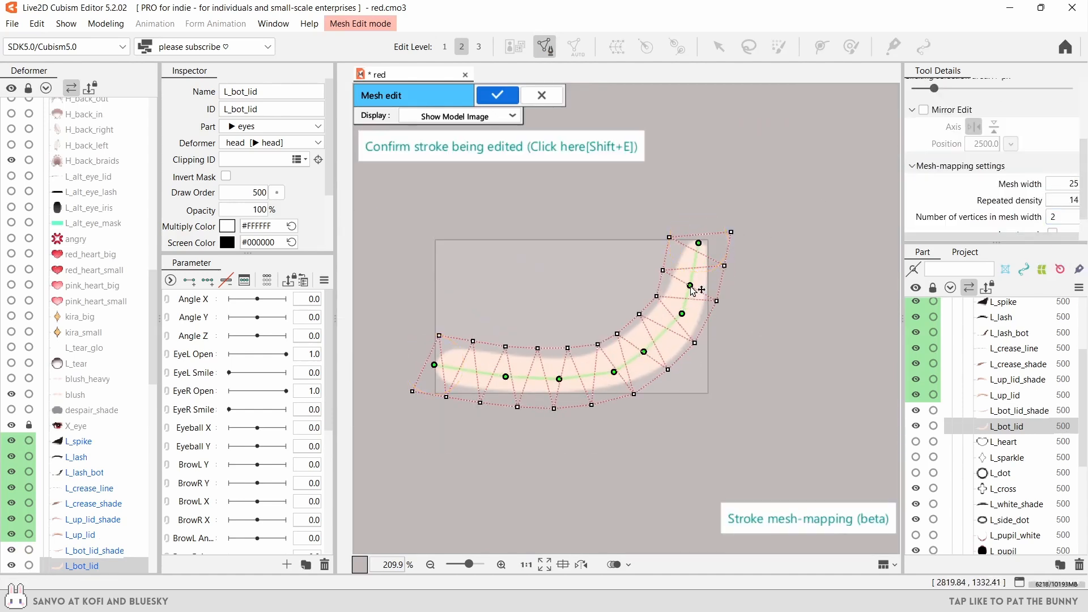
- Refit L_bot_lid's stroke with mesh width 30 and 3 vertices across, and confirm it
drag(559, 379, 547, 379)
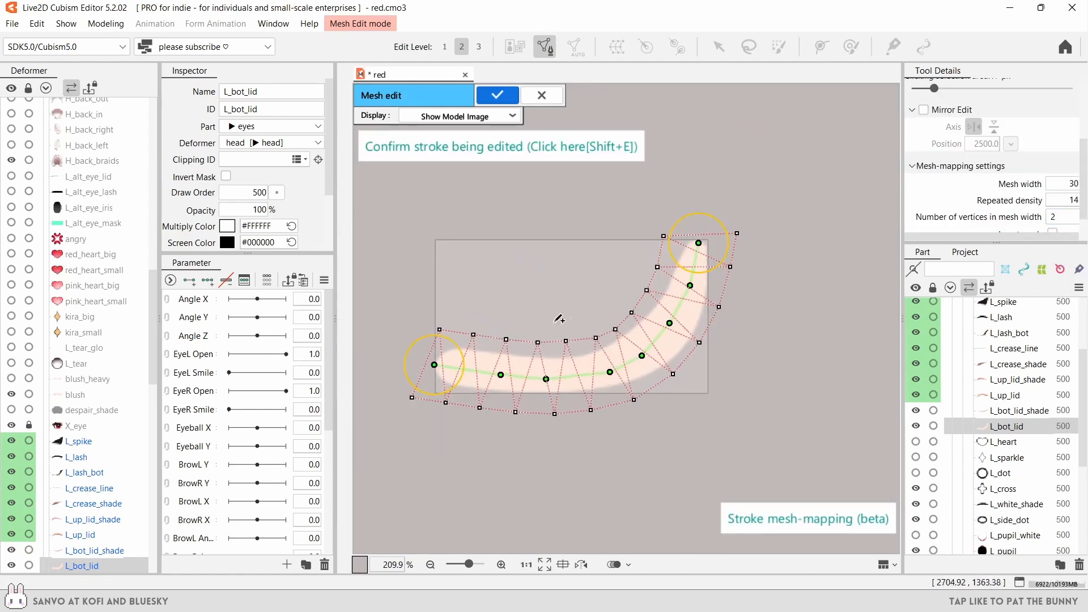
drag(434, 365, 431, 358)
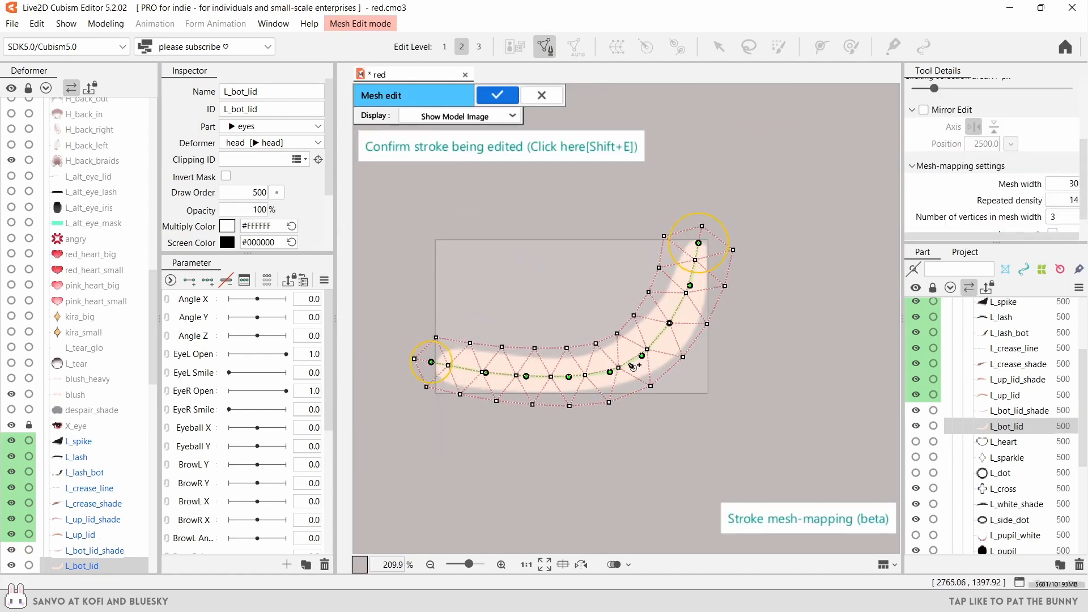
key(shift+e)
- Pull in the outline vertices at L_bot_lid's outer end and erase the cross edges between the vertex rows
scroll(644, 280, up, 2)
drag(626, 279, 627, 279)
drag(730, 253, 712, 250)
drag(718, 304, 715, 298)
key(e)
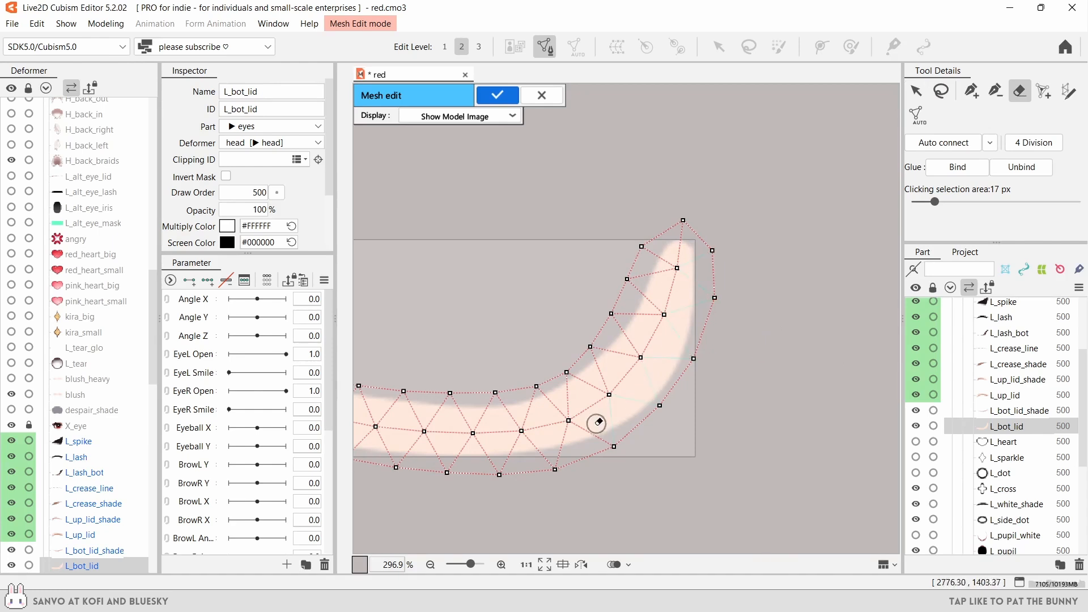
mouse_move(390, 397)
mouse_down()
mouse_move(647, 363)
mouse_move(753, 418)
mouse_up()
scroll(574, 391, up, 2)
- Nudge the outline vertices above and below L_bot_lid's inner end closer to the artwork
key(v)
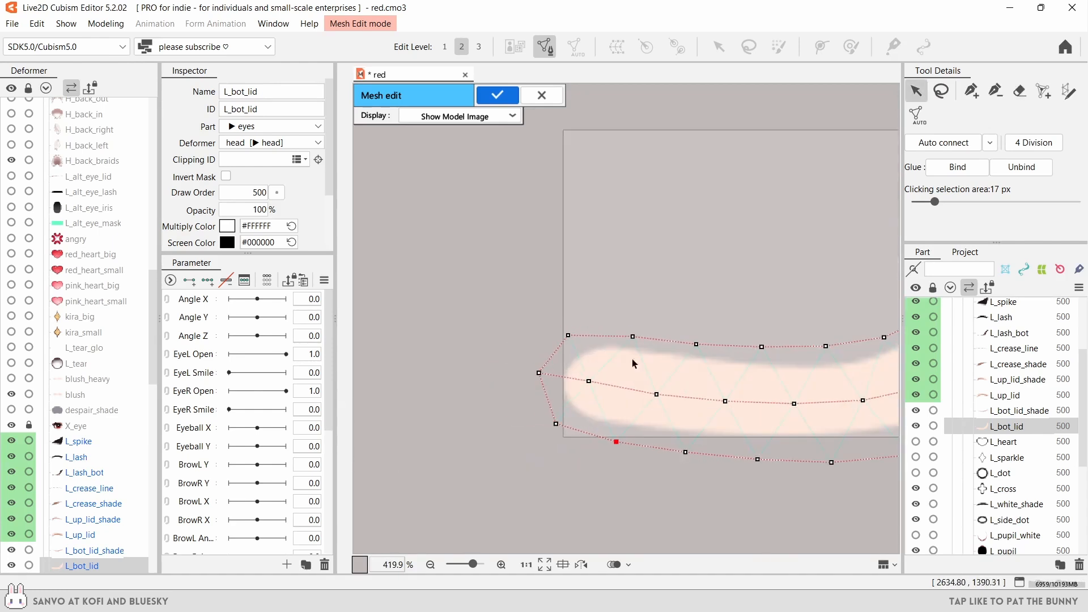
drag(632, 336, 632, 334)
drag(685, 451, 684, 449)
drag(757, 459, 755, 454)
drag(838, 467, 531, 458)
- Shape L_bot_lid's outer tip, adding vertices to its outline and centre row and respacing the neighbouring ones
drag(799, 297, 799, 301)
drag(811, 259, 818, 244)
drag(829, 196, 825, 193)
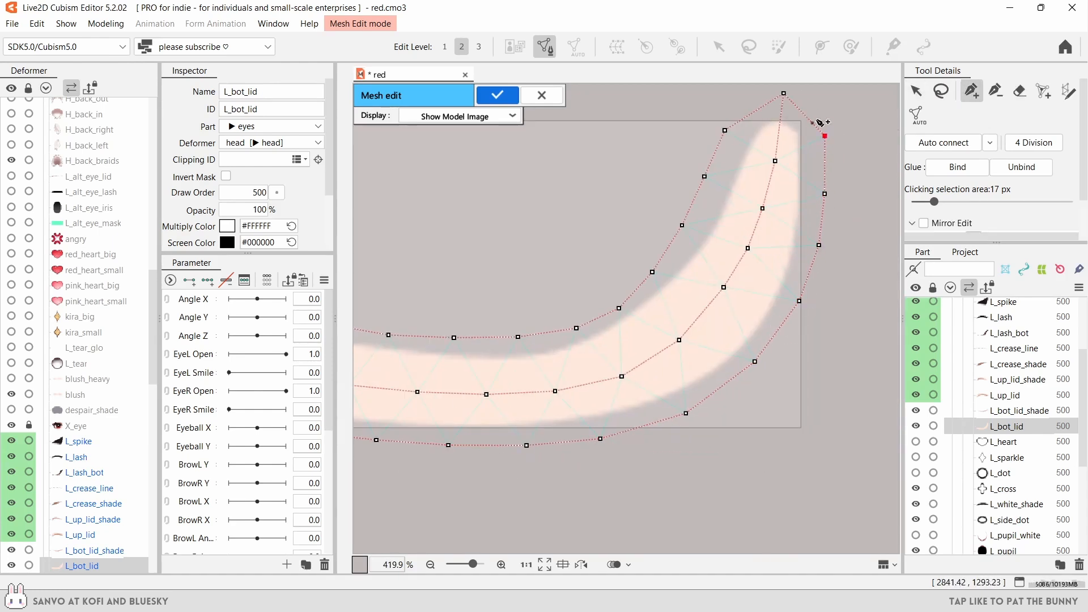
ctrl+click(811, 119)
drag(824, 135, 827, 156)
ctrl+click(778, 129)
drag(775, 160, 773, 168)
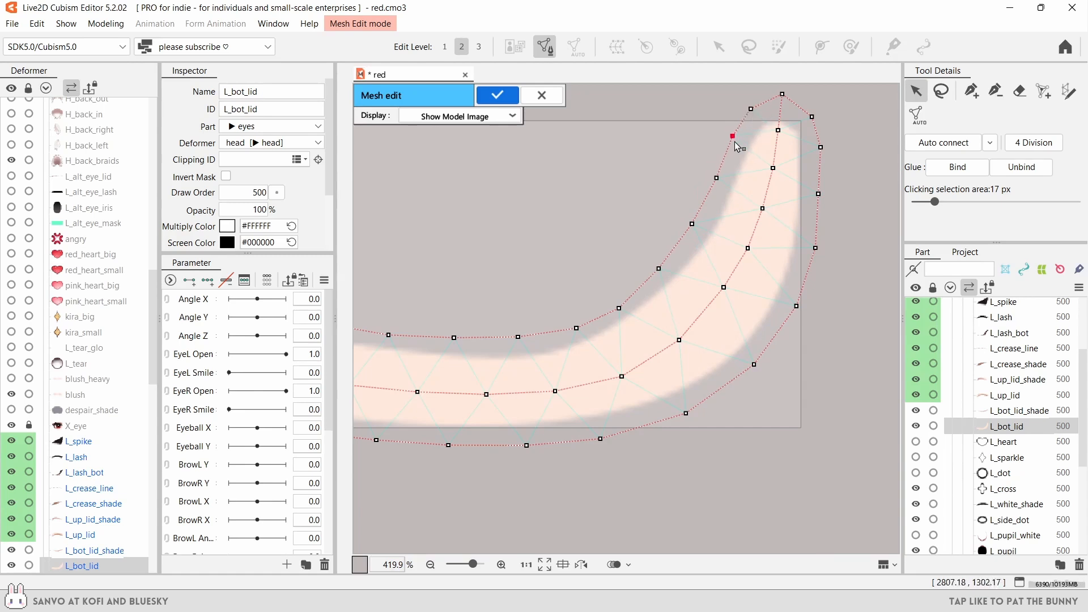
- Adjust the spacing of L_bot_lid's lower outline vertices and confirm the mesh edit
drag(600, 439, 593, 439)
drag(453, 470, 643, 467)
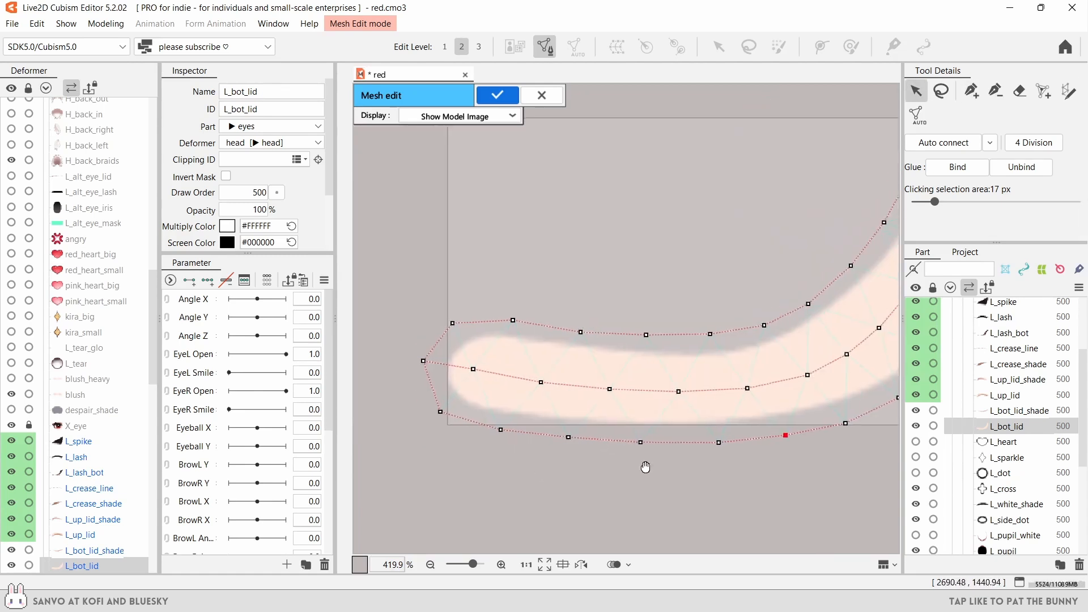
scroll(644, 467, down, 3)
key(ctrl+e)
- Paste L_bot_lid's mesh into L_bot_lid_shade and connect its centre row to the upper outline beyond the shade's outer end
click(1018, 410)
key(ctrl+e)
scroll(639, 464, up, 2)
key(ctrl+v)
click(719, 263)
scroll(704, 289, up, 3)
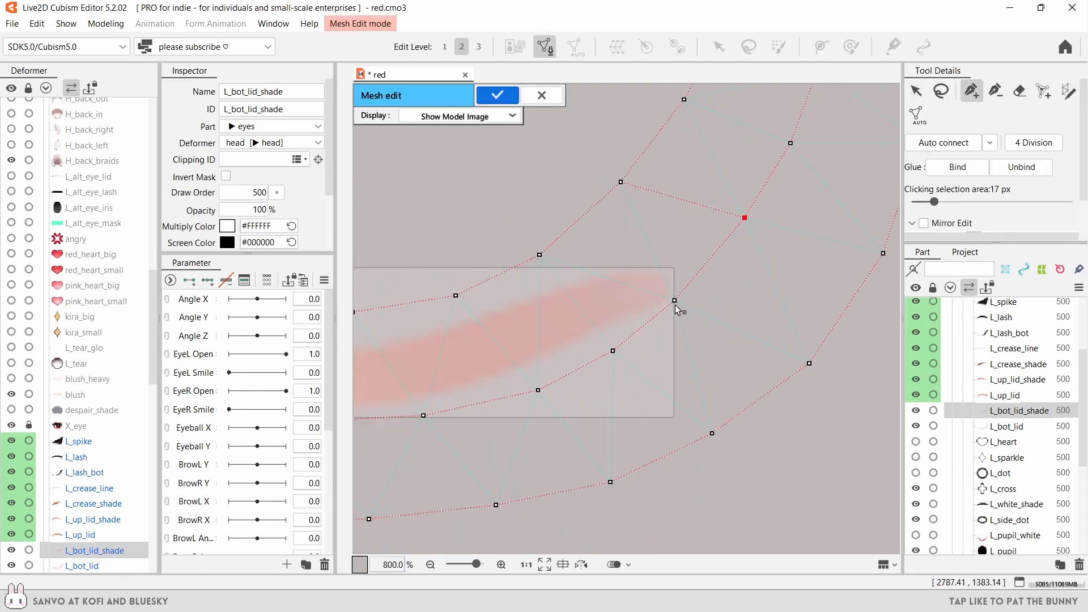
- Erase the surplus mesh lines outside L_bot_lid_shade's artwork and confirm the mesh edit
drag(396, 397, 787, 336)
key(e)
scroll(663, 364, down, 1)
drag(403, 333, 520, 359)
click(652, 447)
mouse_move(736, 462)
mouse_down()
mouse_move(469, 457)
mouse_move(898, 344)
mouse_up()
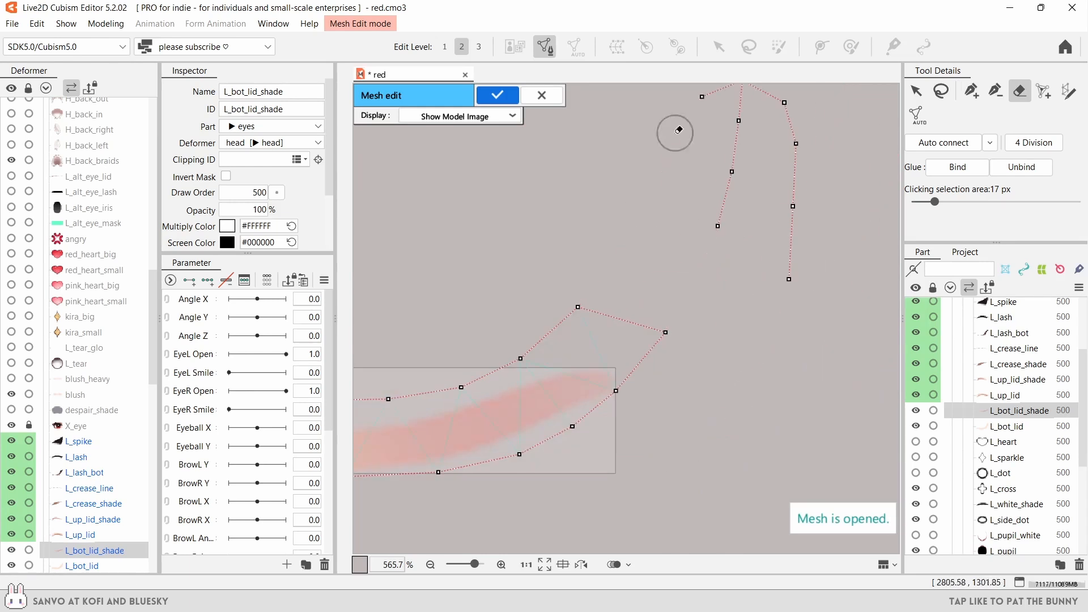
scroll(692, 253, down, 2)
key(ctrl+e)
- Label L_bot_lid and L_bot_lid_shade green
ctrl+click(1006, 426)
right_click(1006, 426)
click(844, 431)
- Edit L_heart's mesh, placing vertices along the inside and outside of the black outline on the heart's right half
click(1003, 328)
key(ctrl+e)
key(p)
scroll(561, 244, up, 1)
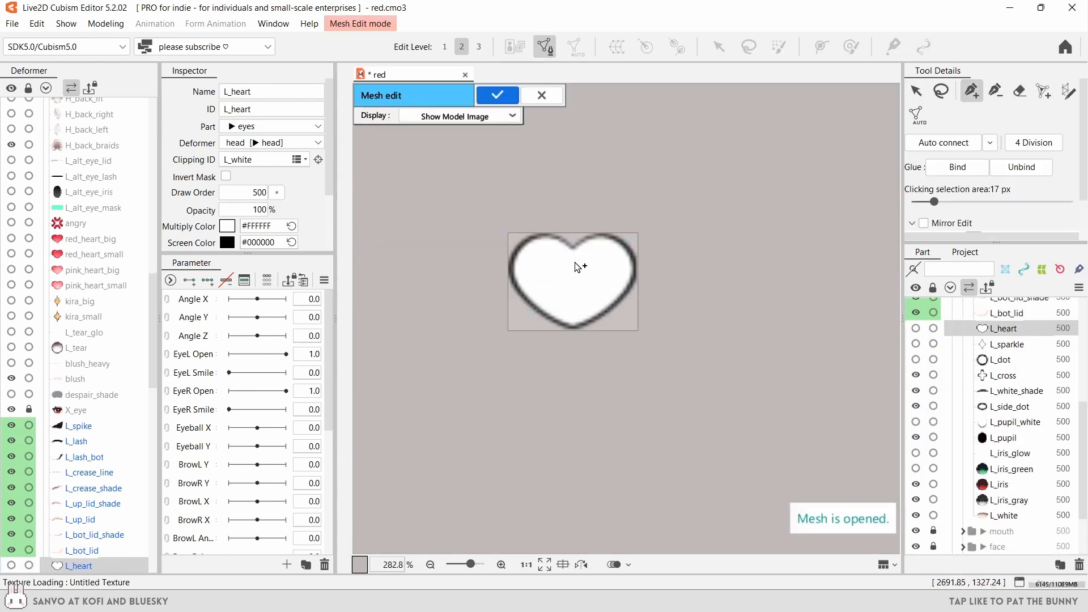
drag(573, 251, 687, 271)
click(596, 241)
click(635, 251)
click(639, 283)
click(616, 318)
click(593, 336)
click(573, 343)
drag(574, 381, 573, 372)
drag(599, 374, 598, 363)
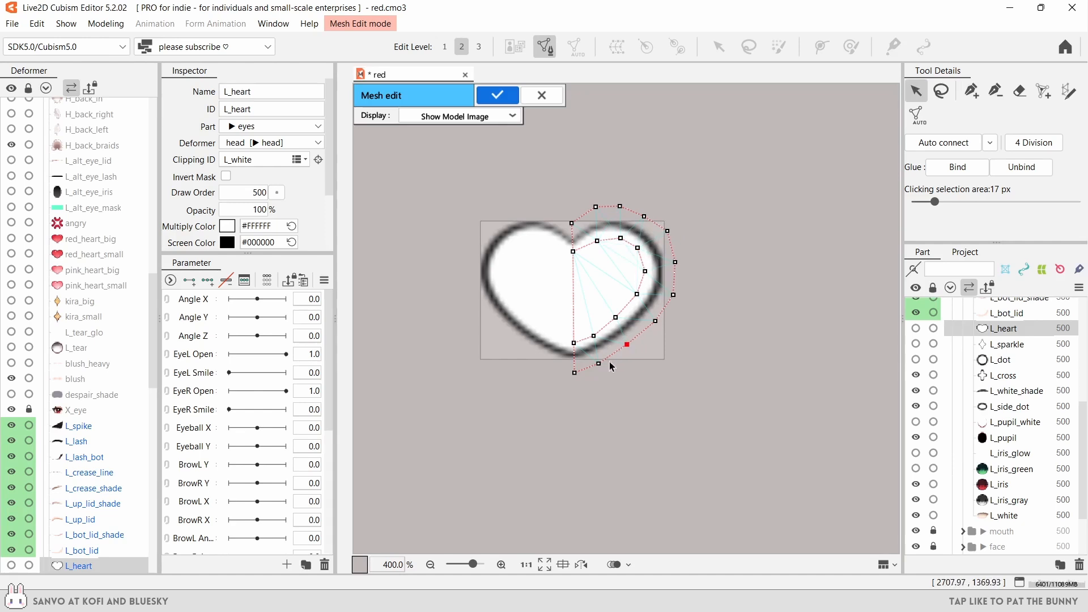
- Mirror a copy of the half mesh onto L_heart's other half, merge the centre seam and confirm the mesh
key(ctrl+a)
key(ctrl+c)
scroll(655, 279, down, 1)
drag(655, 280, 585, 317)
scroll(586, 318, up, 2)
key(ctrl+v)
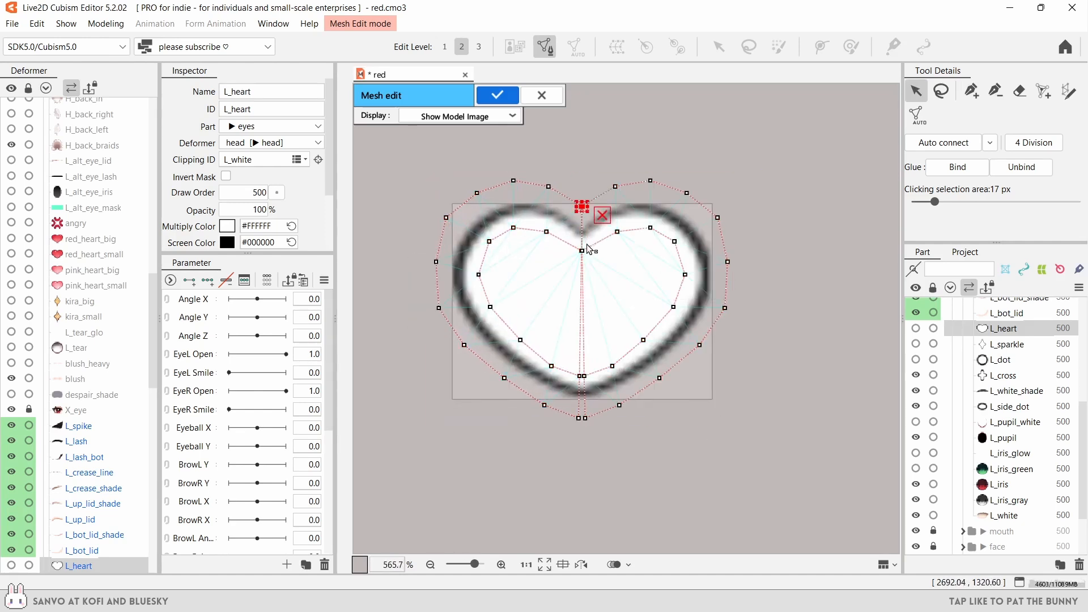
scroll(583, 371, down, 1)
drag(679, 423, 643, 450)
key(ctrl+e)
- Replace L_sparkle's default mesh with inner axis points and an outer outline around its lower-right quarter
click(1006, 344)
key(ctrl+e)
key(ctrl+a)
key(Delete)
key(p)
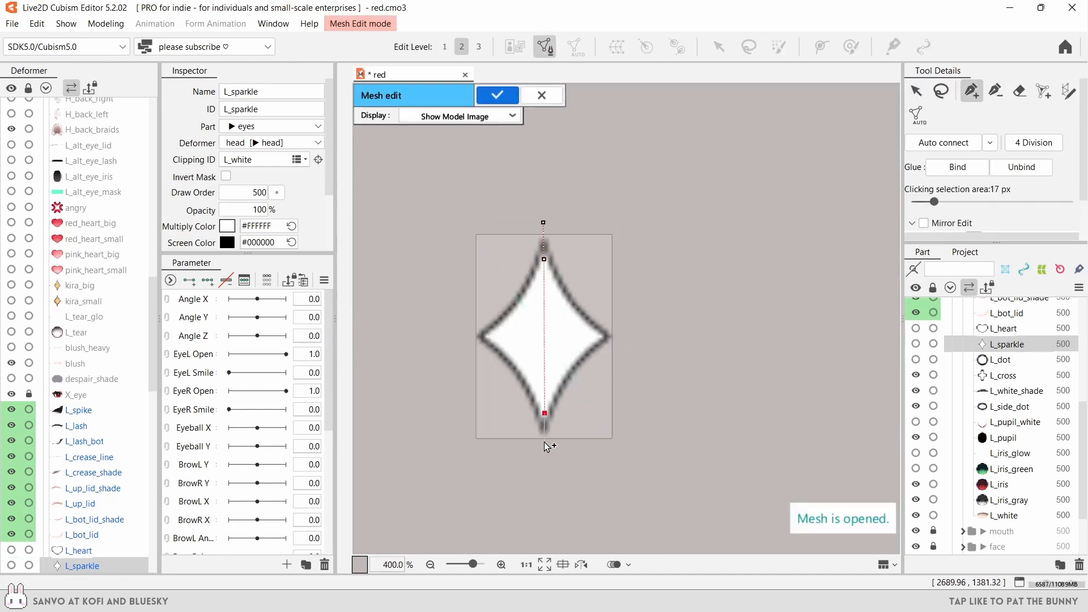
click(544, 444)
click(562, 434)
click(562, 413)
click(573, 387)
click(593, 367)
click(611, 351)
click(625, 336)
click(595, 336)
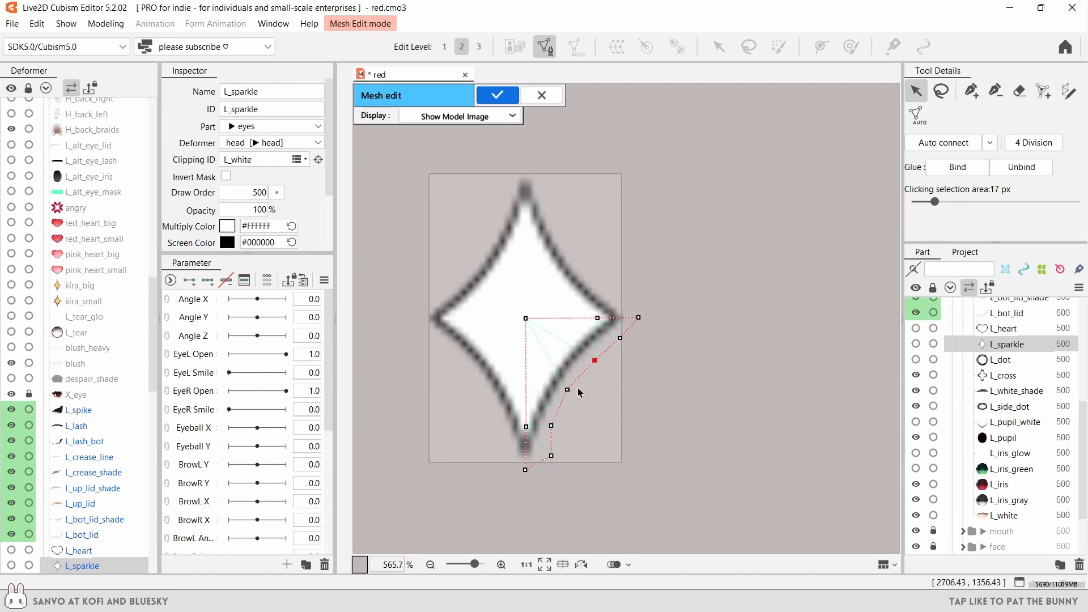
- Mirror a copy of L_sparkle's quarter mesh vertically to cover the upper-right quarter
key(ctrl+a)
key(ctrl+c)
key(ctrl+v)
drag(587, 389, 594, 247)
click(739, 354)
drag(514, 157, 529, 487)
scroll(579, 354, down, 4)
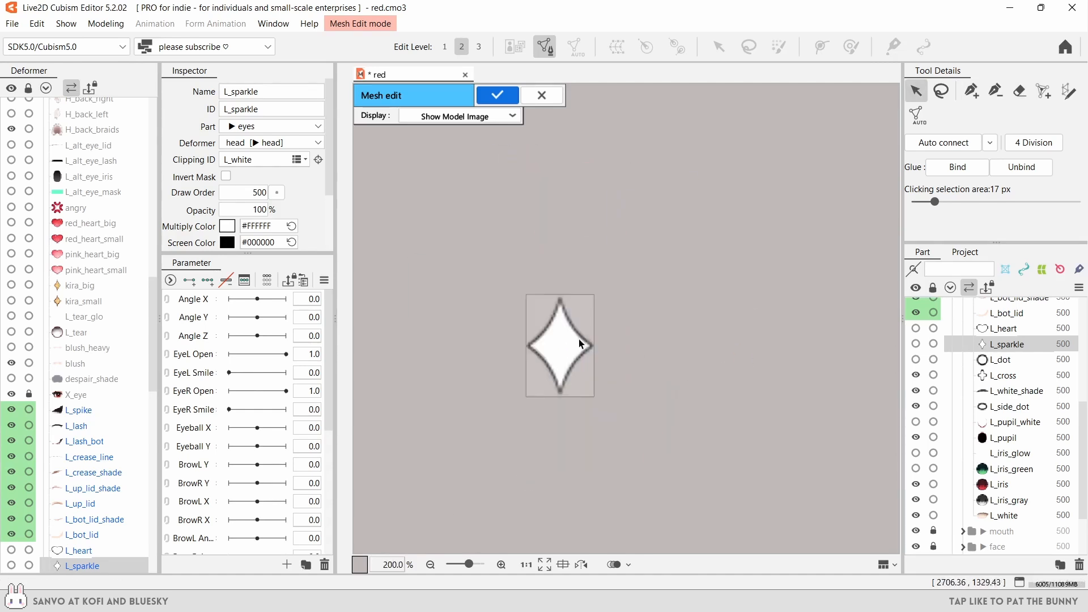
- Mirror a copy of the half mesh horizontally onto L_sparkle's other half and confirm the mesh
scroll(553, 347, up, 4)
key(ctrl+a)
key(ctrl+c)
key(ctrl+v)
drag(690, 340, 528, 342)
click(581, 178)
drag(616, 485, 623, 519)
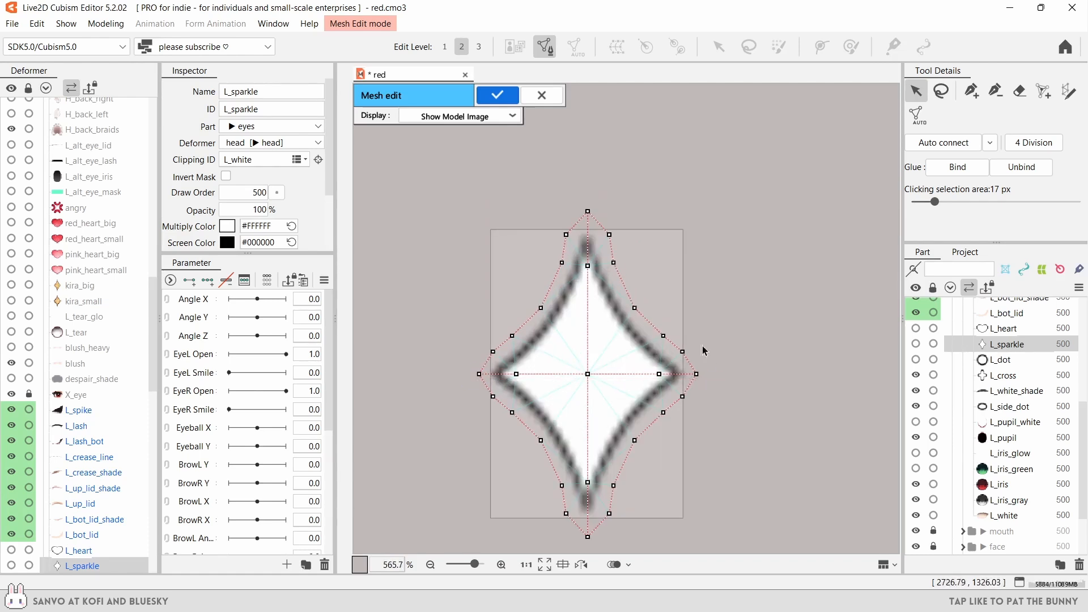
scroll(530, 119, down, 1)
click(497, 95)
- Generate a mesh for L_dot and space its eight outer vertices evenly around one centre vertex
click(1020, 360)
key(ctrl+e)
click(918, 115)
scroll(611, 257, up, 1)
click(549, 263)
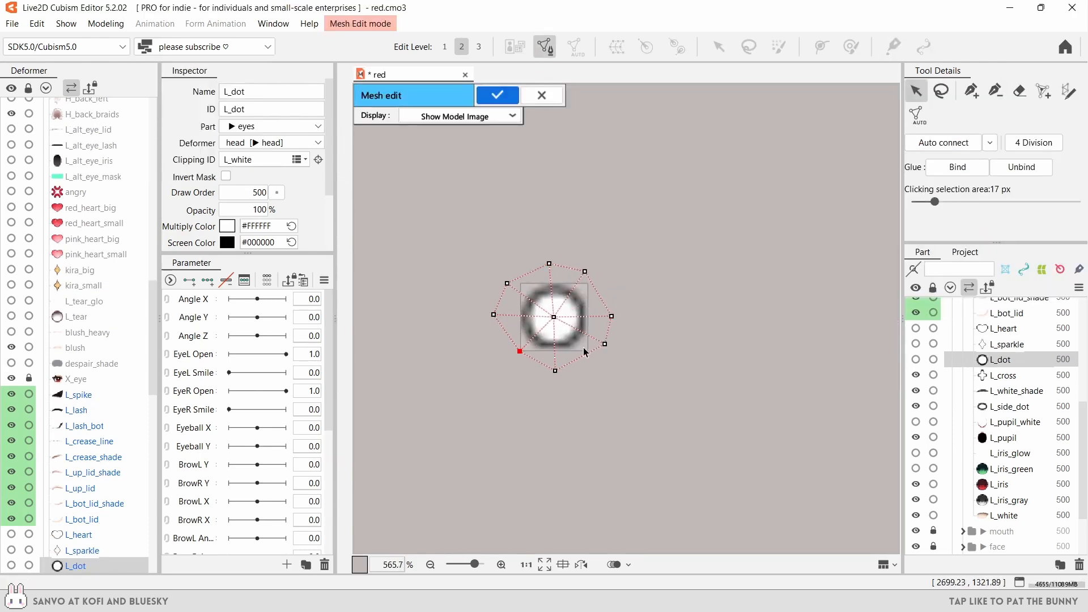
scroll(518, 290, up, 3)
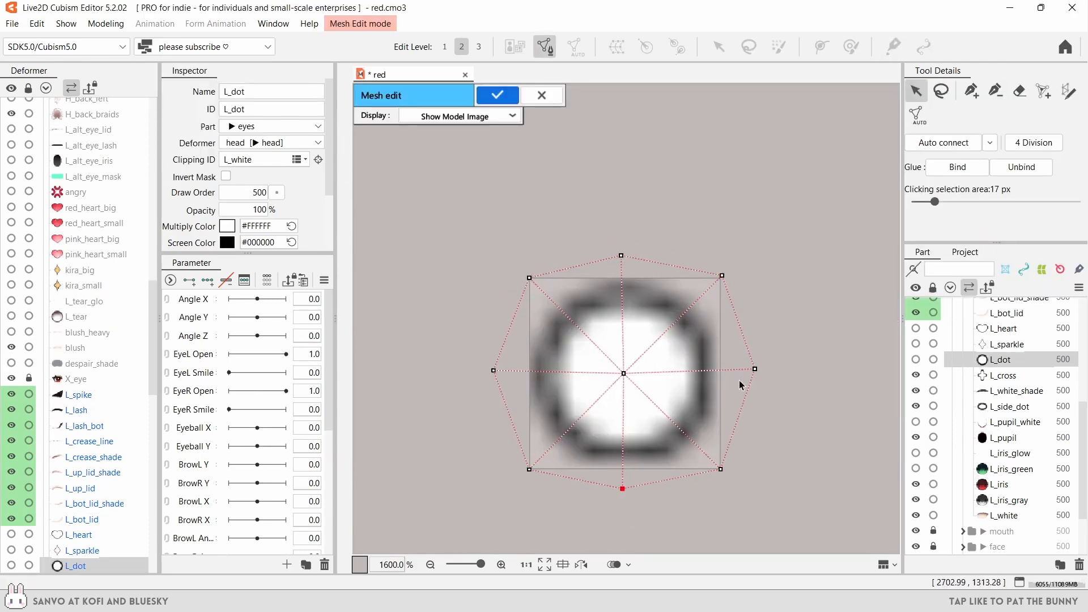
drag(754, 369, 730, 371)
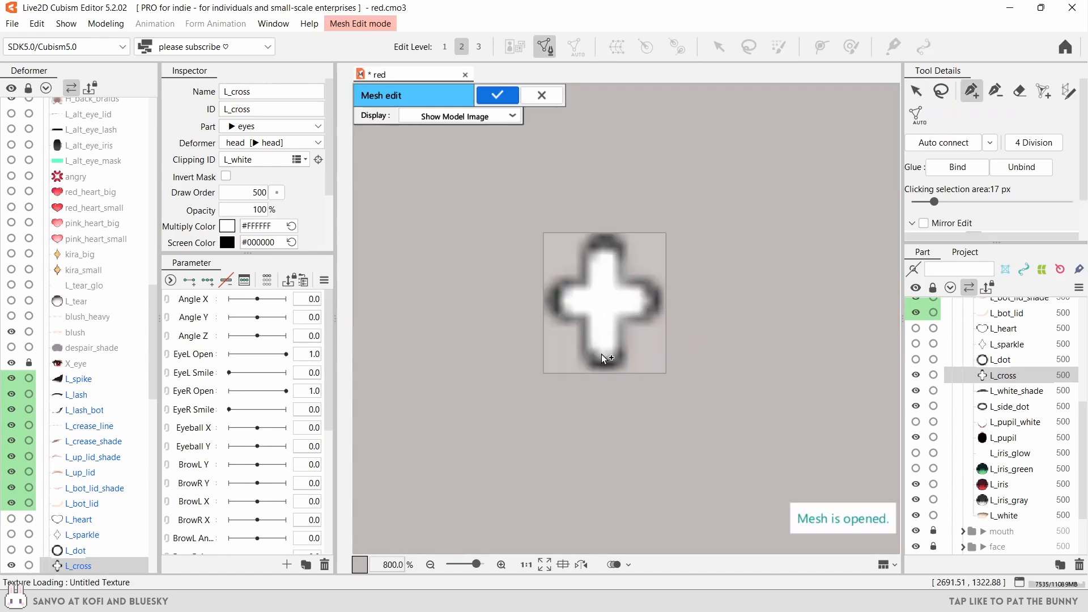
- Place axis vertices inside L_cross, outline its upper-left quarter, and erase the axis vertices outside that quarter
click(603, 351)
click(603, 257)
click(569, 300)
click(639, 300)
scroll(609, 254, up, 1)
click(499, 320)
click(506, 275)
click(548, 270)
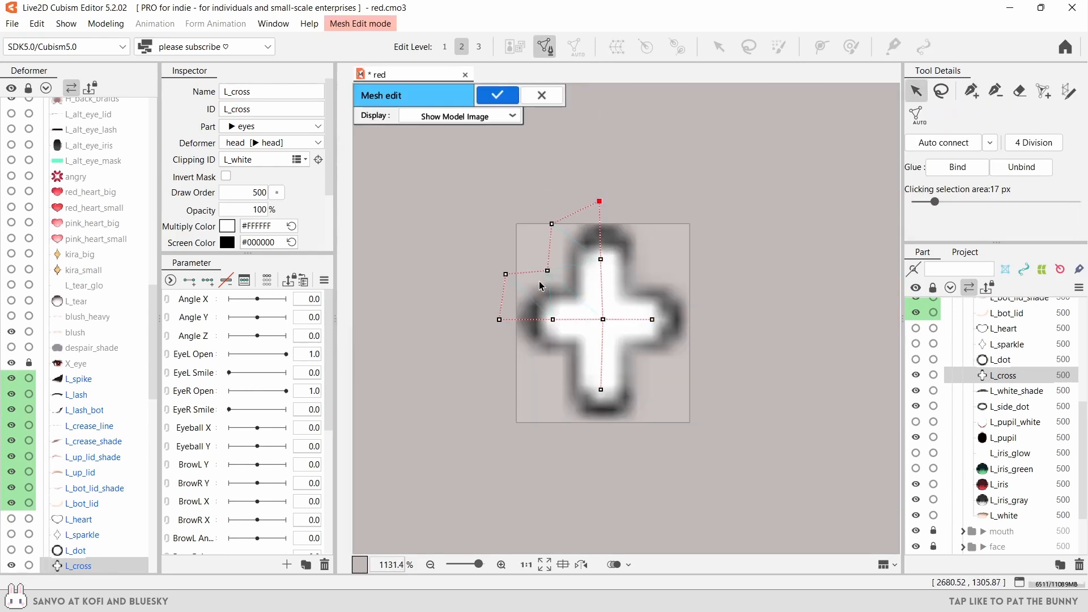
key(e)
drag(618, 394, 652, 320)
- Mirror a copy of L_cross's quarter mesh downward and merge the overlapping vertices on the side arm
scroll(572, 267, down, 1)
key(ctrl+a)
key(ctrl+c)
key(ctrl+v)
drag(556, 214, 557, 396)
drag(568, 294, 549, 315)
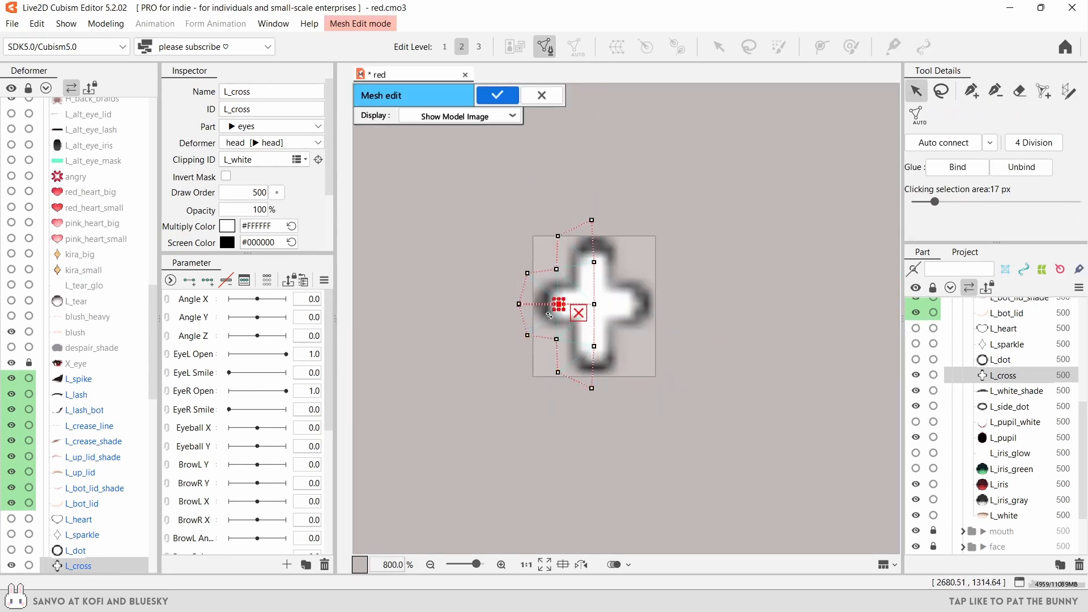
scroll(549, 315, up, 3)
scroll(559, 309, up, 3)
scroll(597, 296, down, 8)
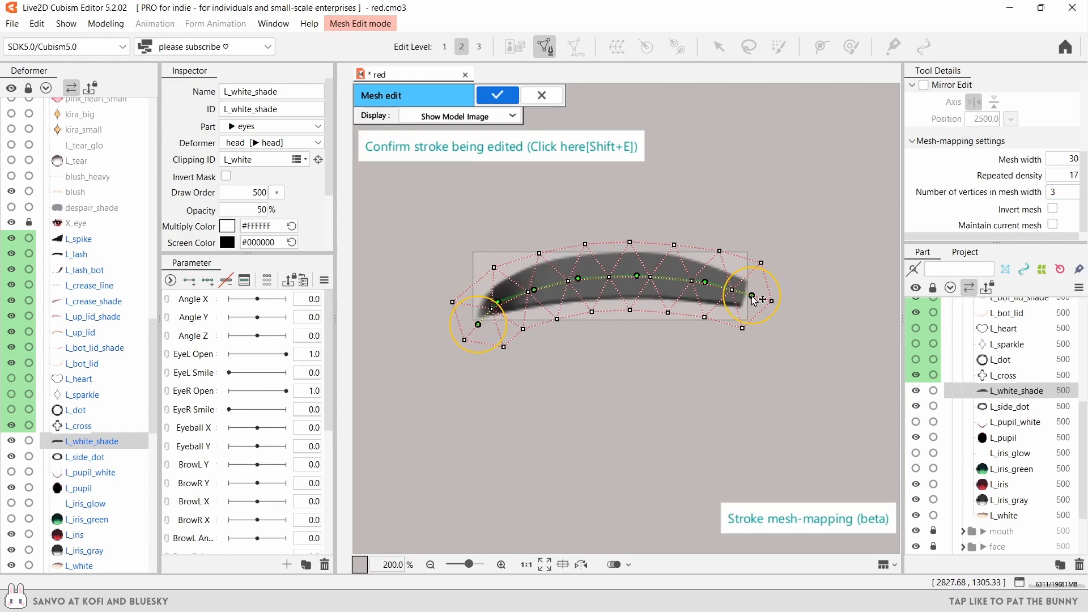
- Align the stroke points of L_white_shade's stroke mesh with the centre of the shade
drag(752, 296, 753, 298)
drag(705, 282, 632, 273)
drag(578, 278, 579, 277)
drag(478, 324, 478, 320)
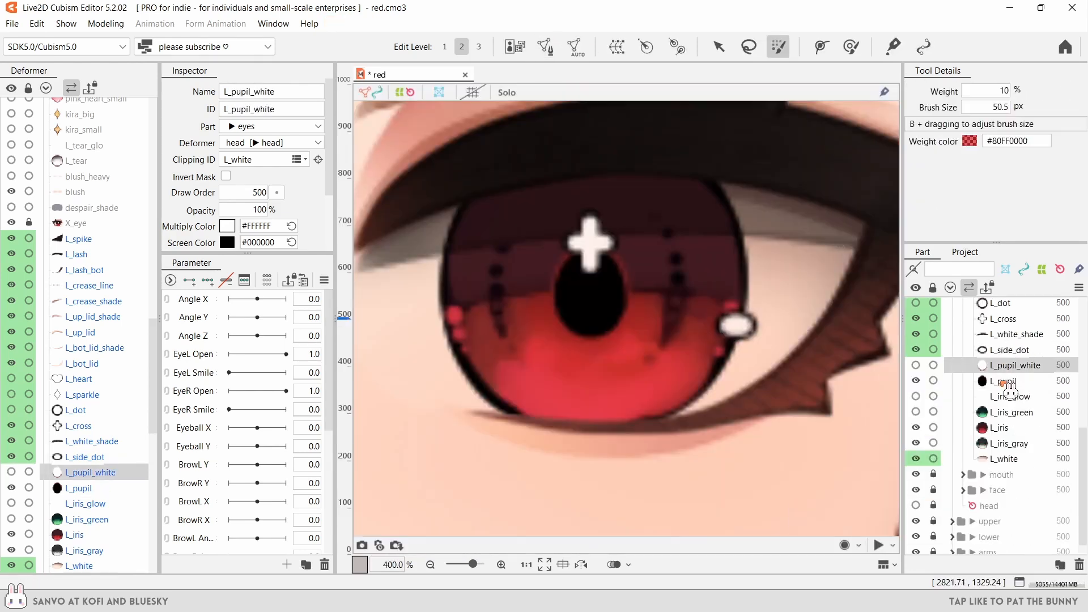
- Add inner vertices near the top of L_iris's mesh
click(1010, 396)
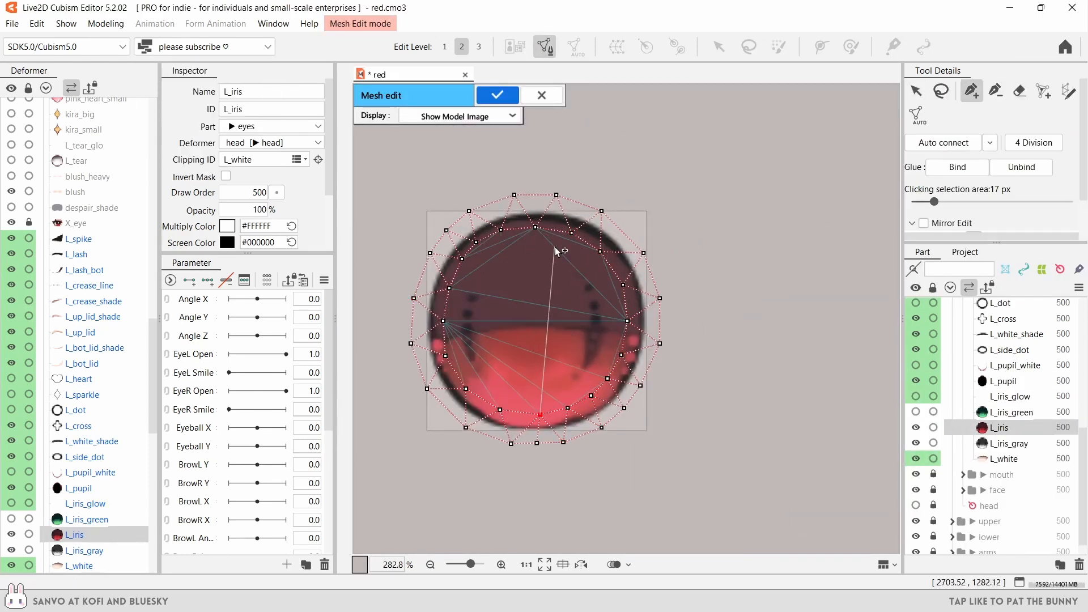
click(531, 265)
click(569, 270)
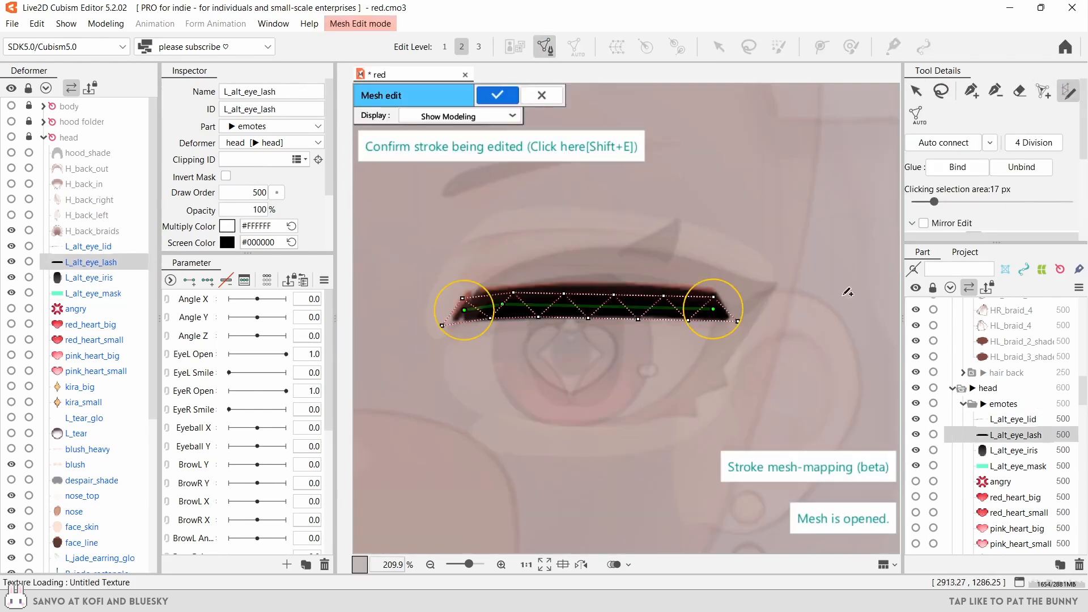
- Set L_alt_eye_lash's stroke mesh to 3 vertices across, extend the stroke toward its outer end, and confirm the mesh
scroll(992, 187, down, 2)
click(1059, 216)
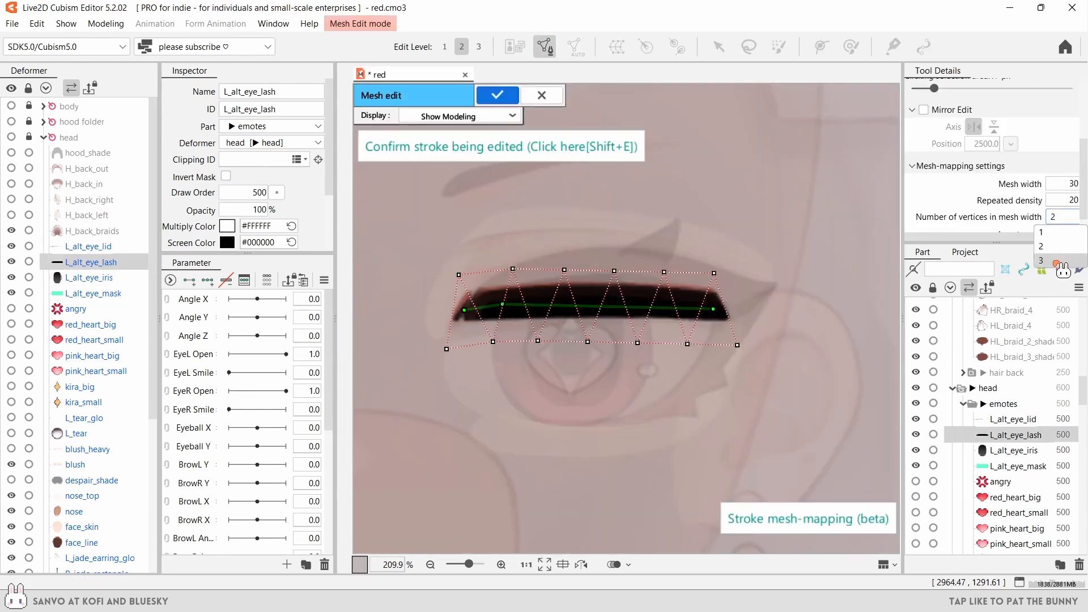
click(1051, 248)
drag(713, 309, 726, 309)
key(shift+e)
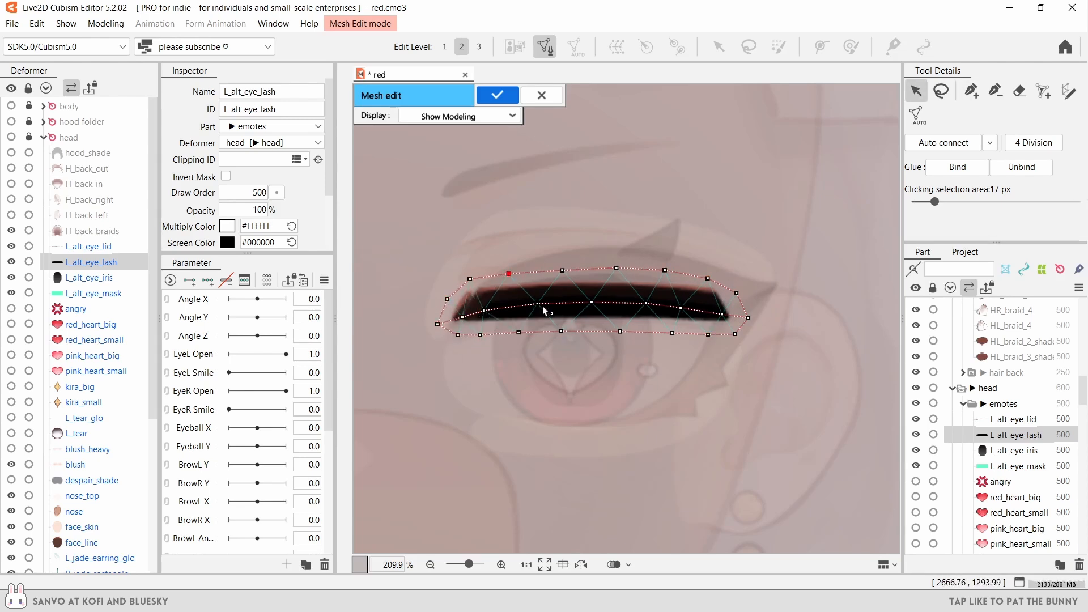
click(498, 95)
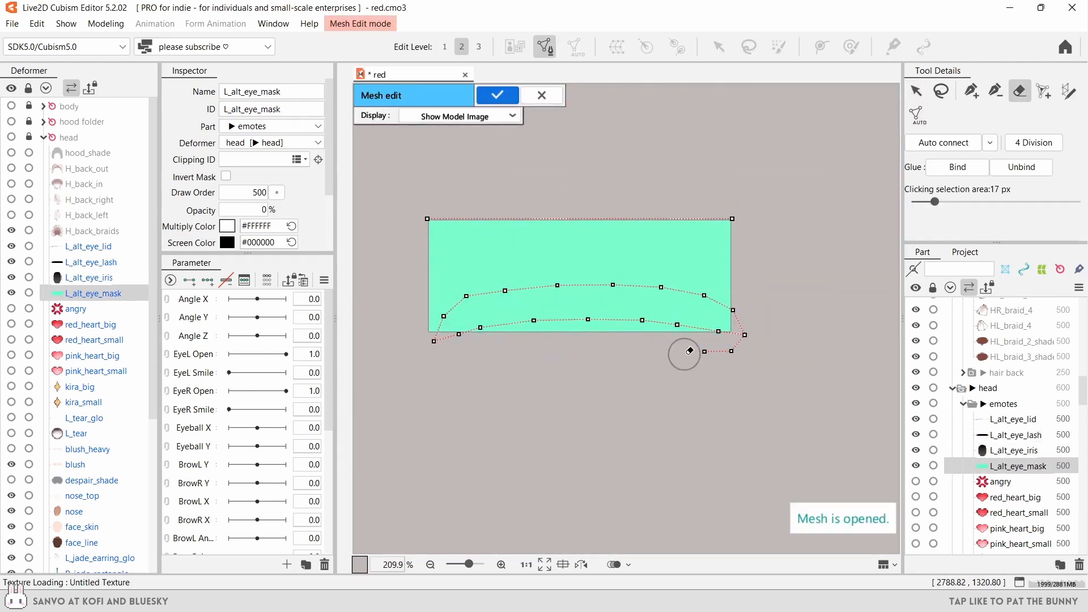
- Trim the pasted lash mesh at the inner end of L_alt_eye_mask
click(437, 324)
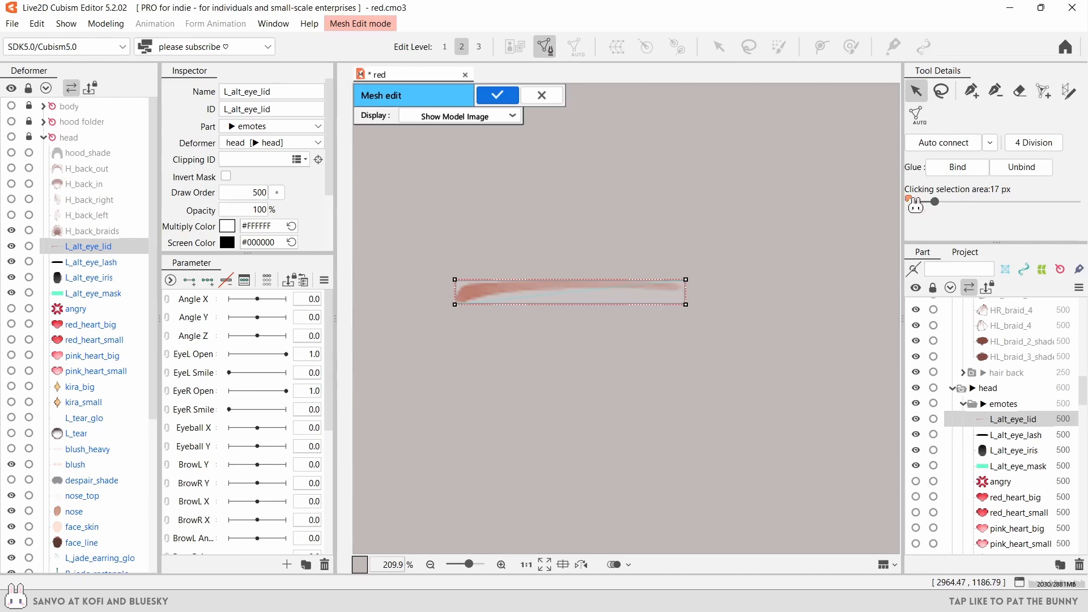
- Replace L_alt_eye_lid's default mesh with a stroke mesh drawn through four points along the lid
key(ctrl+a)
key(Delete)
click(1067, 90)
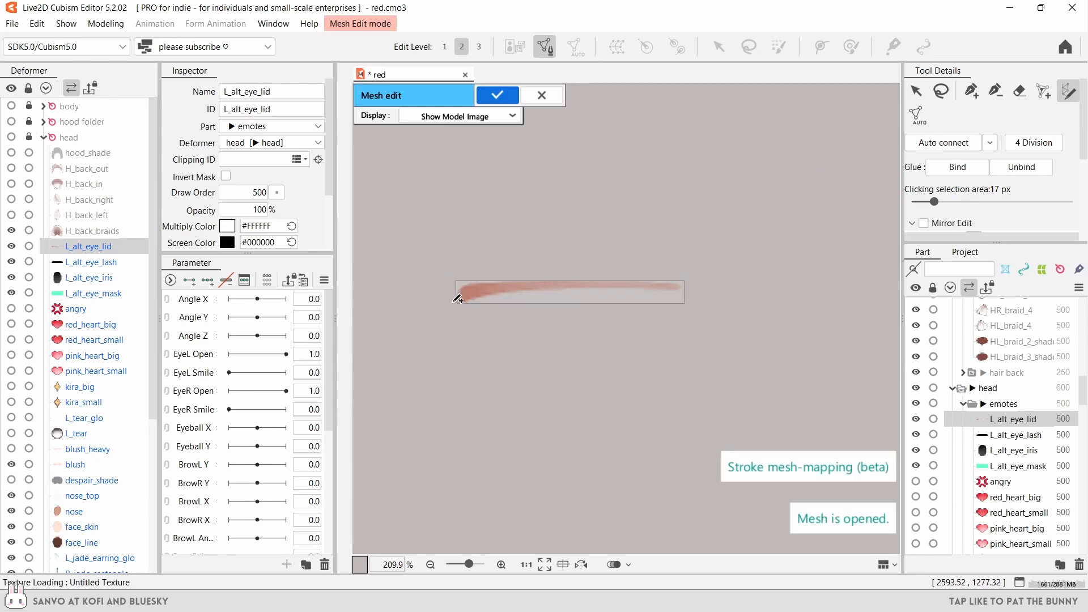
click(457, 298)
click(523, 284)
click(637, 283)
click(685, 290)
scroll(1069, 170, down, 4)
key(shift+e)
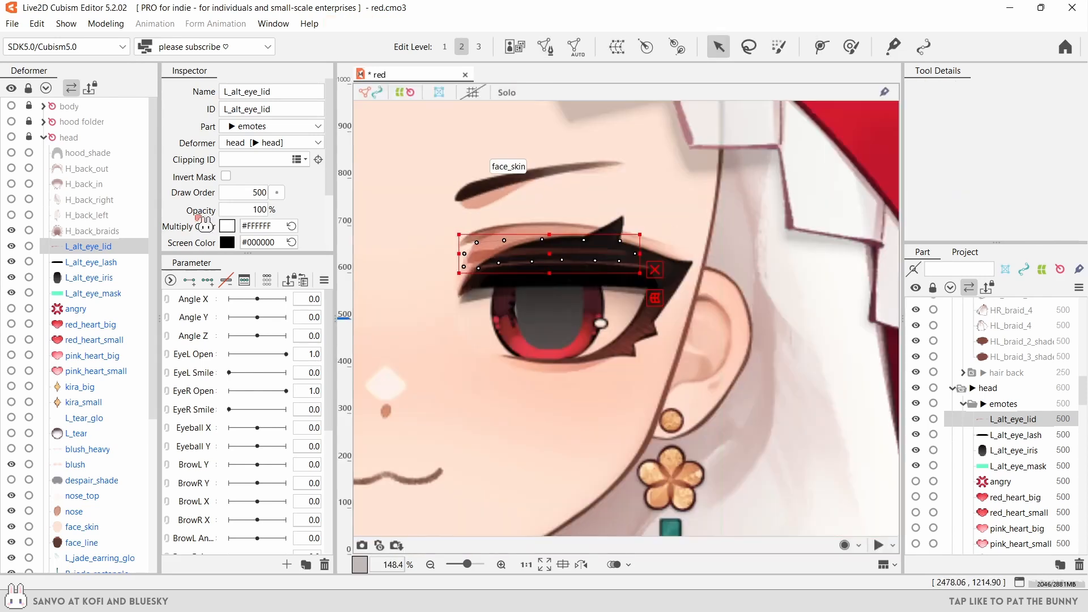
- Open L_brow's mesh and draw a four-point stroke along the eyebrow, mapping it with 3 vertices across the width
click(93, 293)
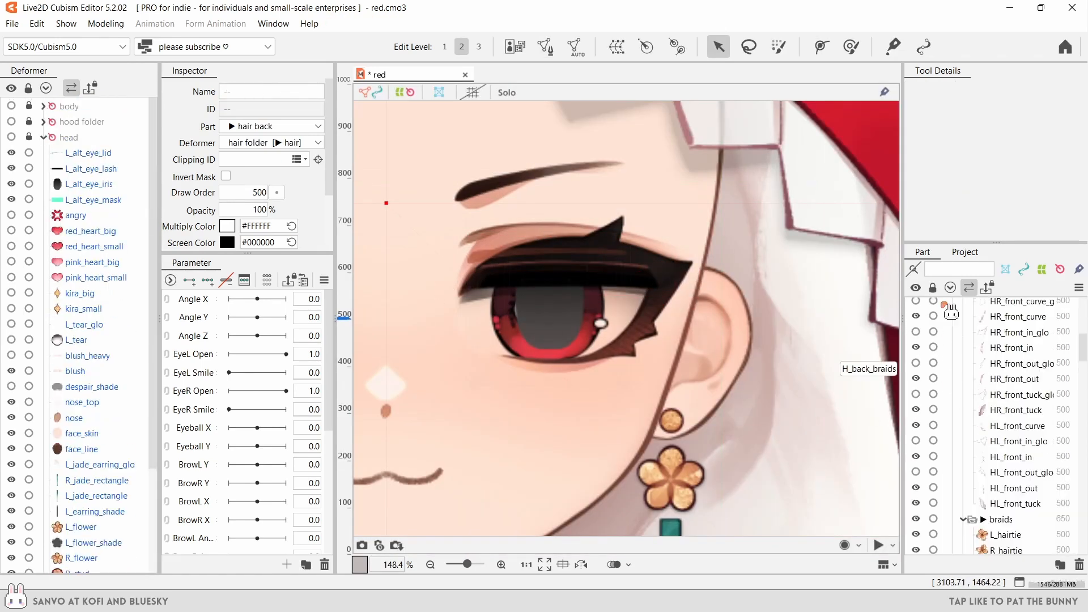
click(932, 321)
click(536, 177)
click(545, 46)
click(443, 319)
click(496, 296)
click(573, 280)
click(801, 248)
click(1060, 216)
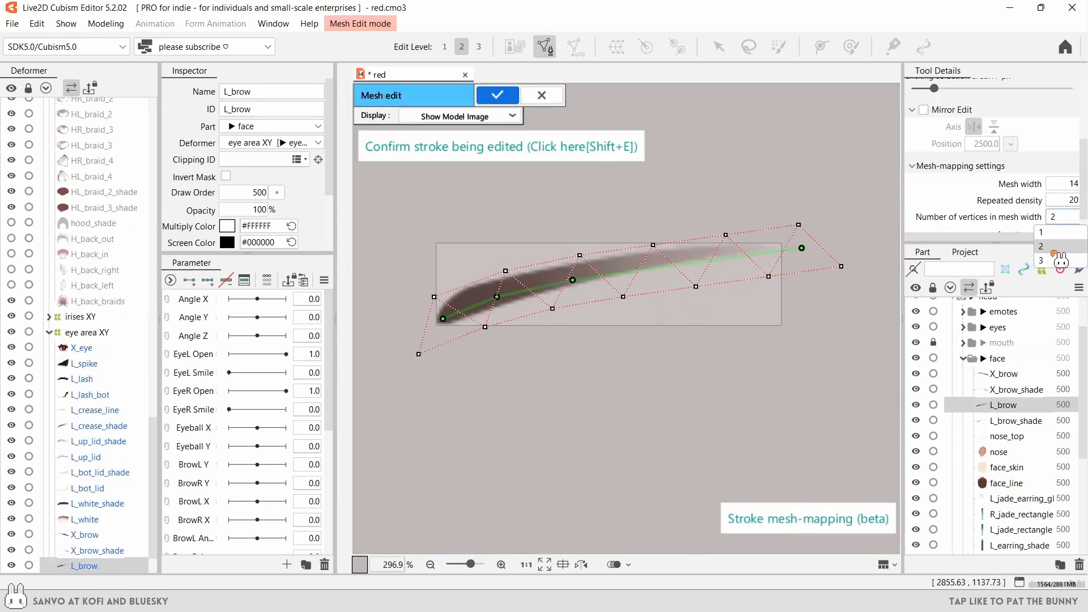
key(shift+e)
- Erase the cross edges between the rows of L_brow's mesh and reshape the outline around its inner end
scroll(435, 281, up, 2)
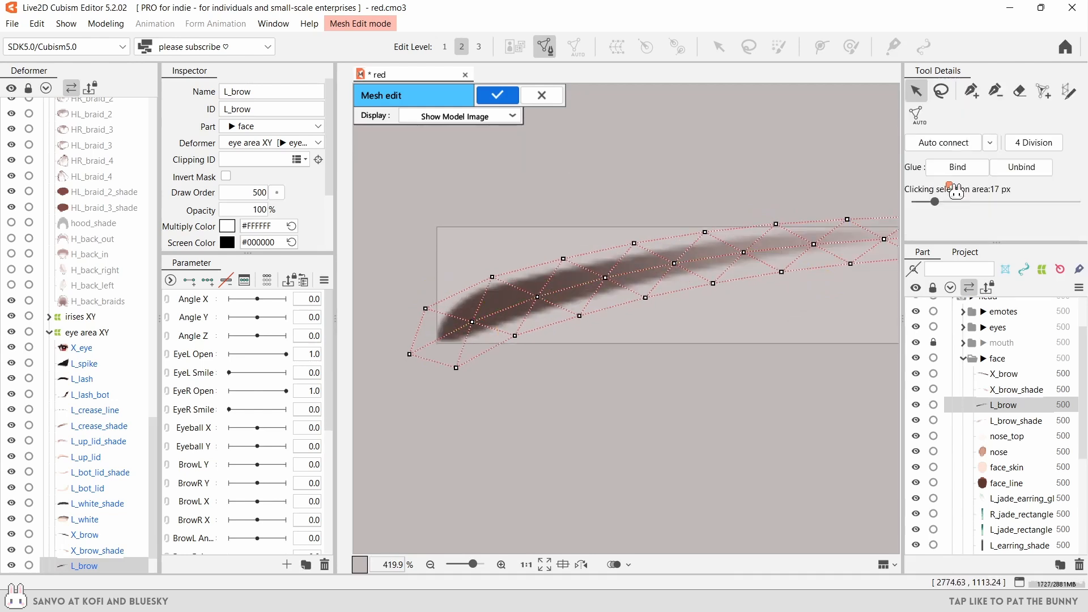
drag(459, 347, 694, 282)
drag(693, 282, 532, 346)
drag(532, 345, 749, 297)
drag(551, 377, 662, 364)
key(v)
click(481, 418)
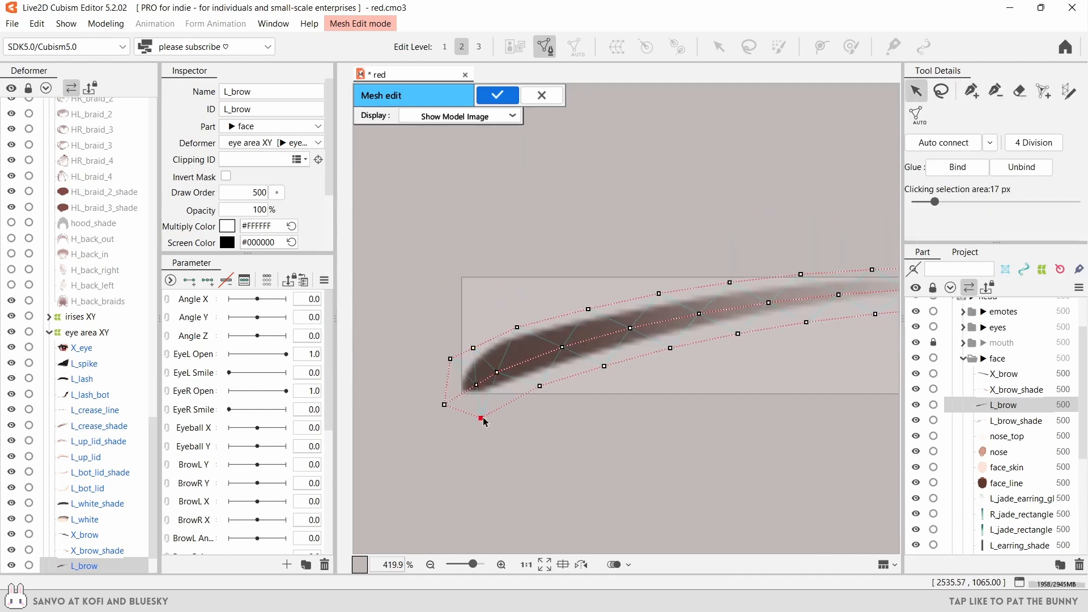
- Shape the outline vertices around L_brow's outer tip and confirm the mesh edit
drag(583, 315, 339, 349)
click(690, 338)
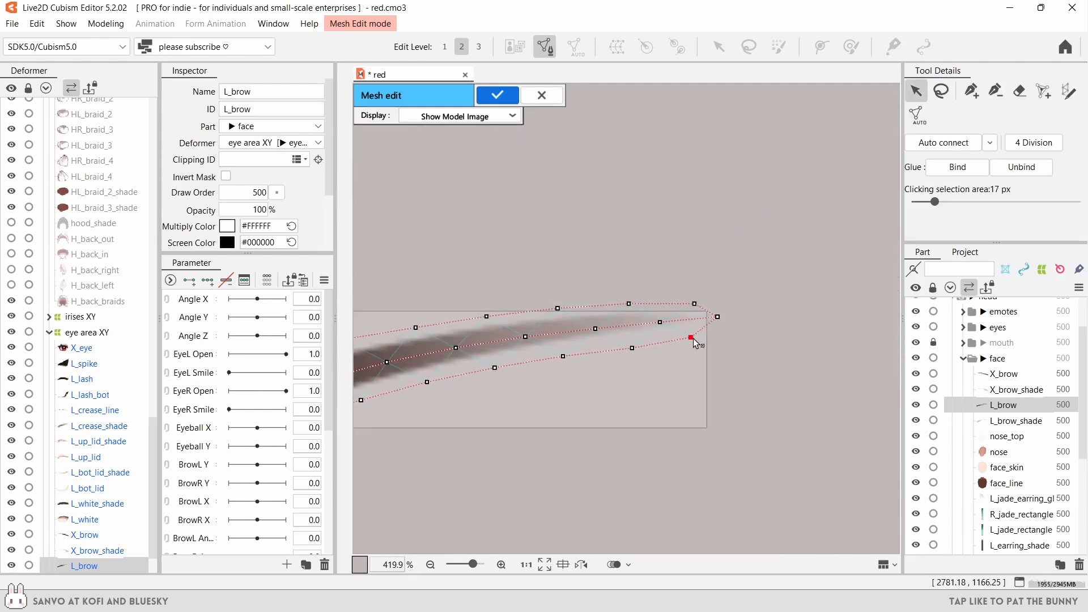
key(Return)
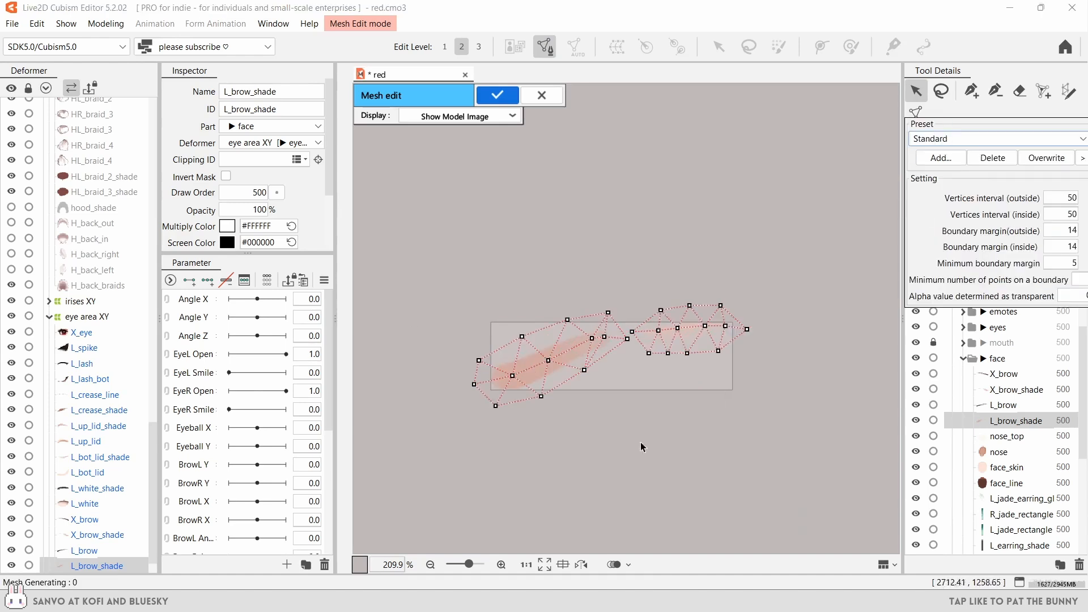
- Map a stroke mesh along L_brow_shade with width 23, density 18 and 3 vertices across, and confirm the edit
drag(510, 383, 712, 326)
key(Return)
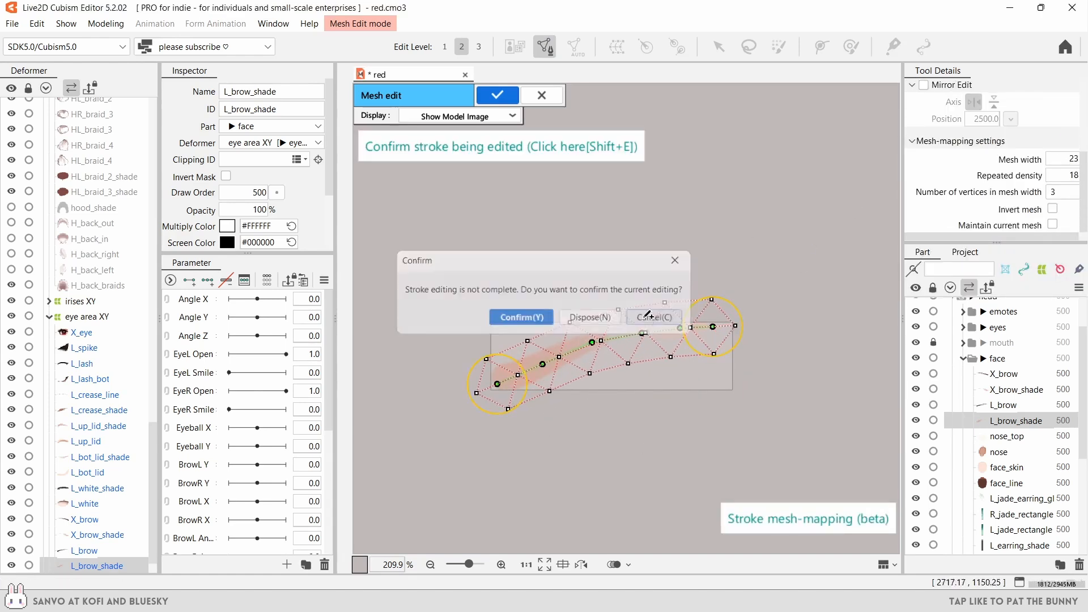
key(Return)
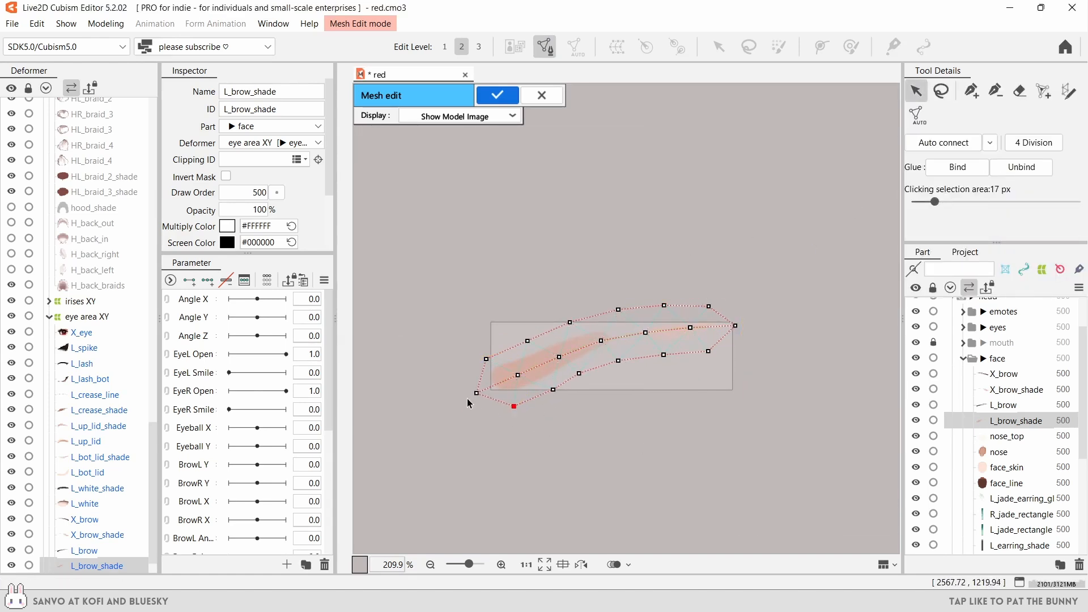
key(Return)
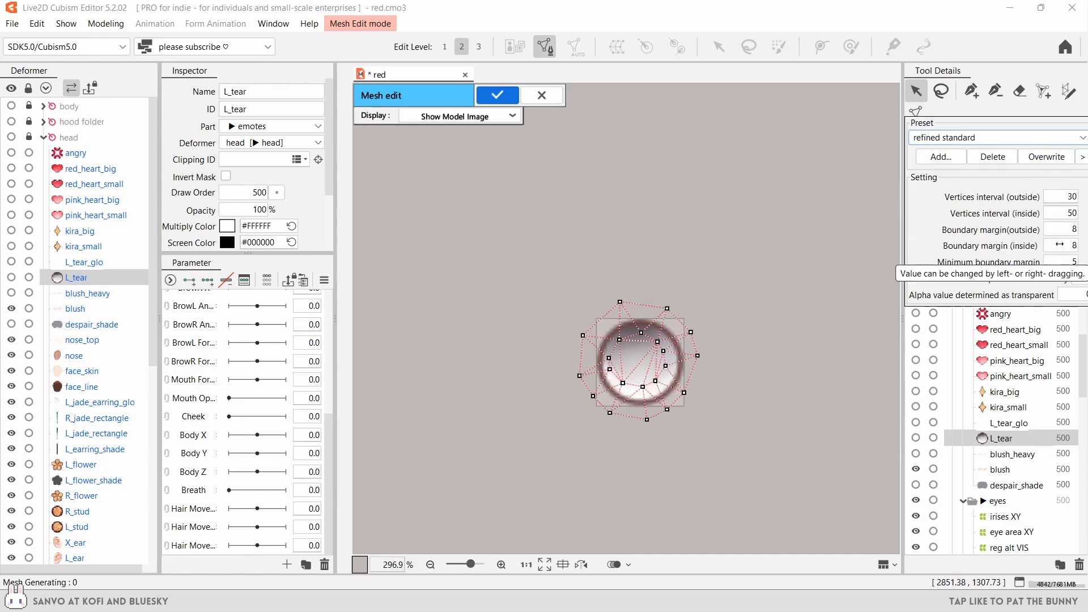
- Draw a ring-shaped stroke mesh around L_tear's dark rim and set it to 2 vertices across the width
click(1067, 90)
scroll(670, 383, up, 2)
drag(613, 397, 608, 403)
scroll(1048, 170, down, 3)
click(1061, 192)
text(2)
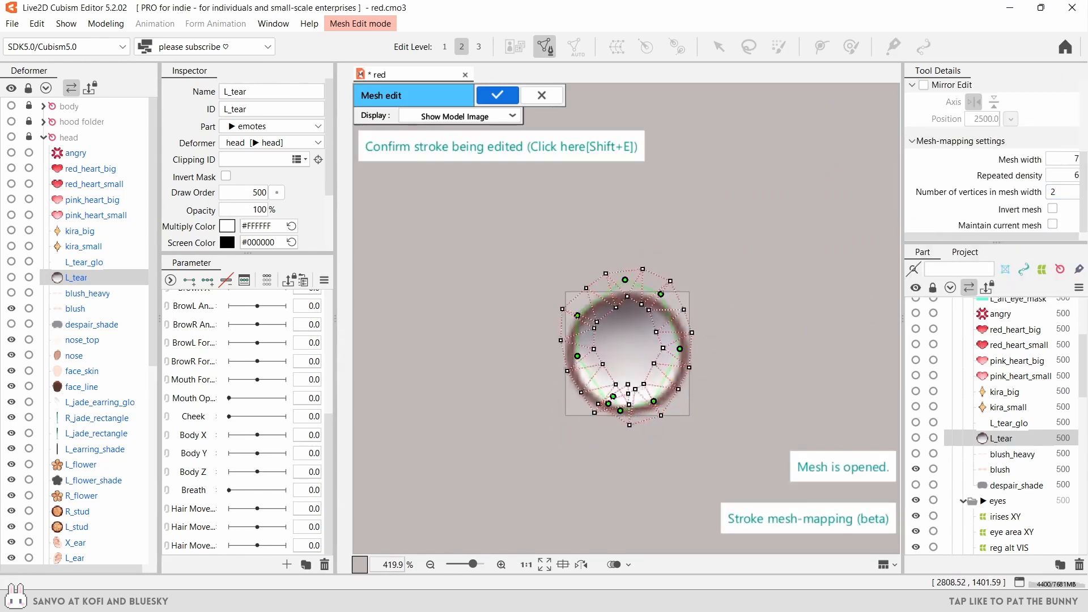
- Space the stroke points evenly around L_tear's rim and confirm the stroke
scroll(675, 330, up, 2)
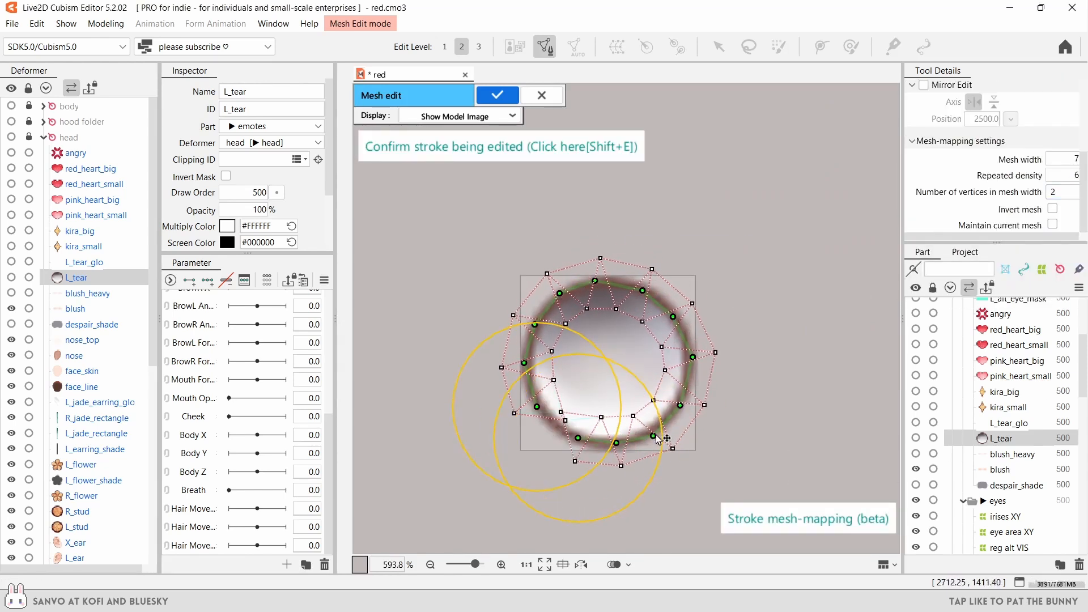
key(shift+e)
scroll(579, 455, up, 2)
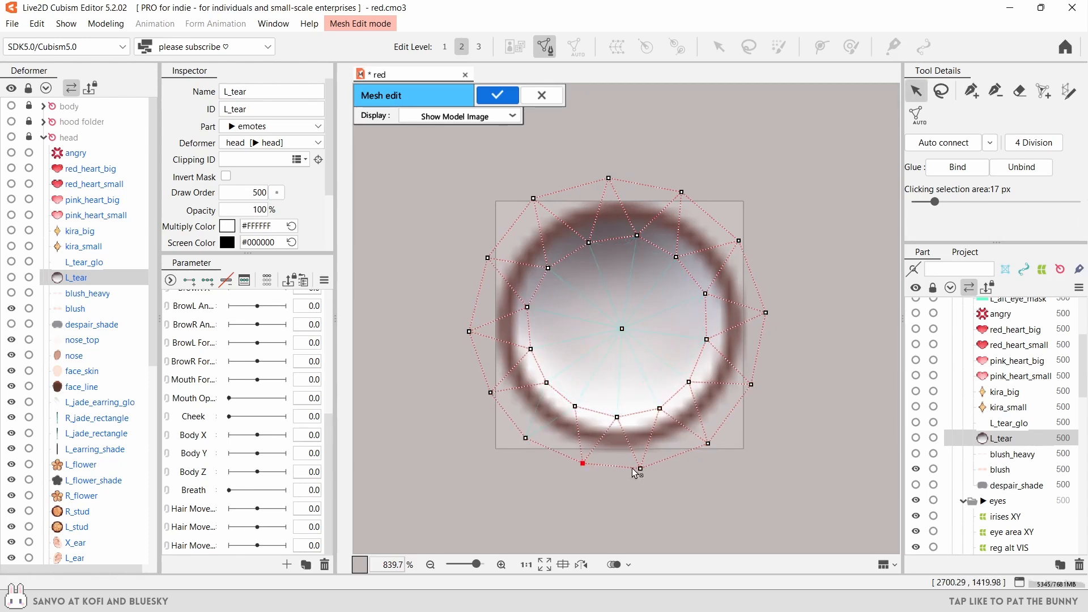
- Confirm the mesh edit on L_tear and select L_tear_glo
click(497, 95)
click(499, 201)
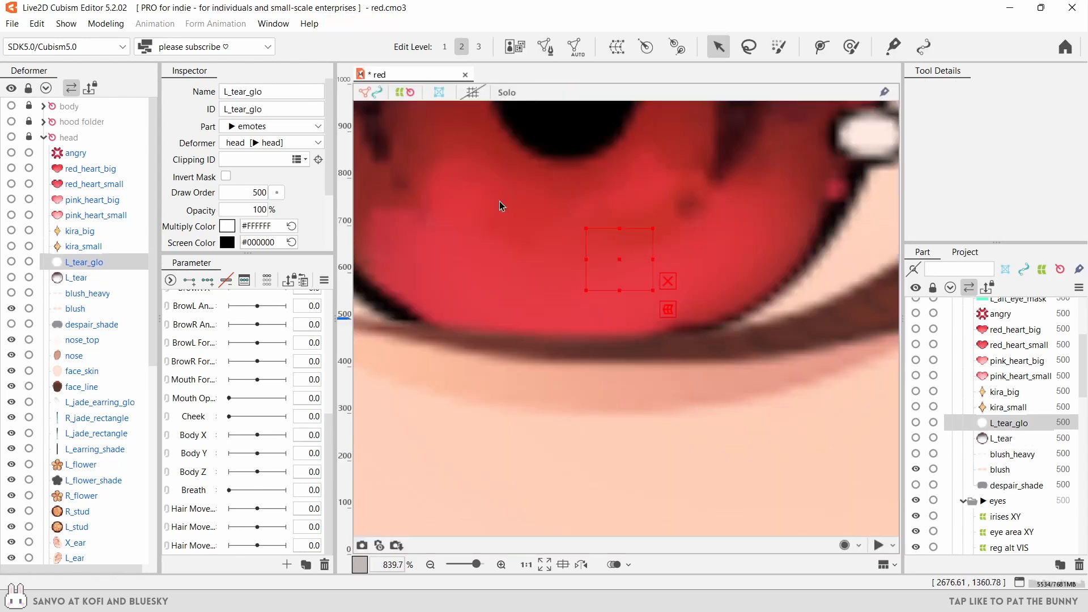
- Create a warp deformer named "eye area xy" in the head part
scroll(113, 474, down, 6)
drag(112, 471, 113, 479)
click(92, 479)
click(93, 464)
scroll(539, 199, down, 7)
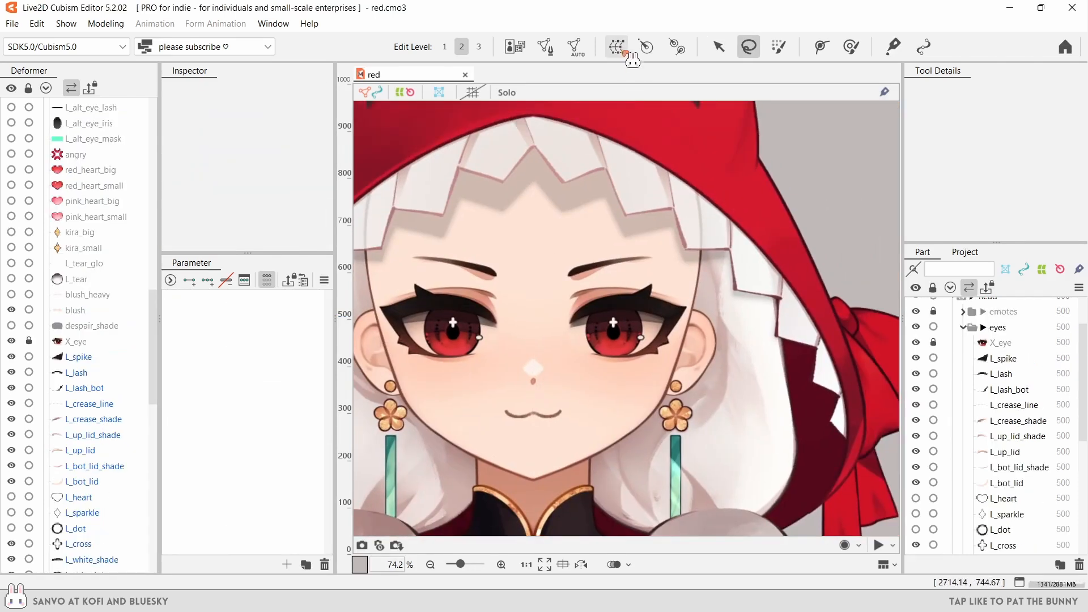
click(616, 46)
click(378, 227)
click(371, 257)
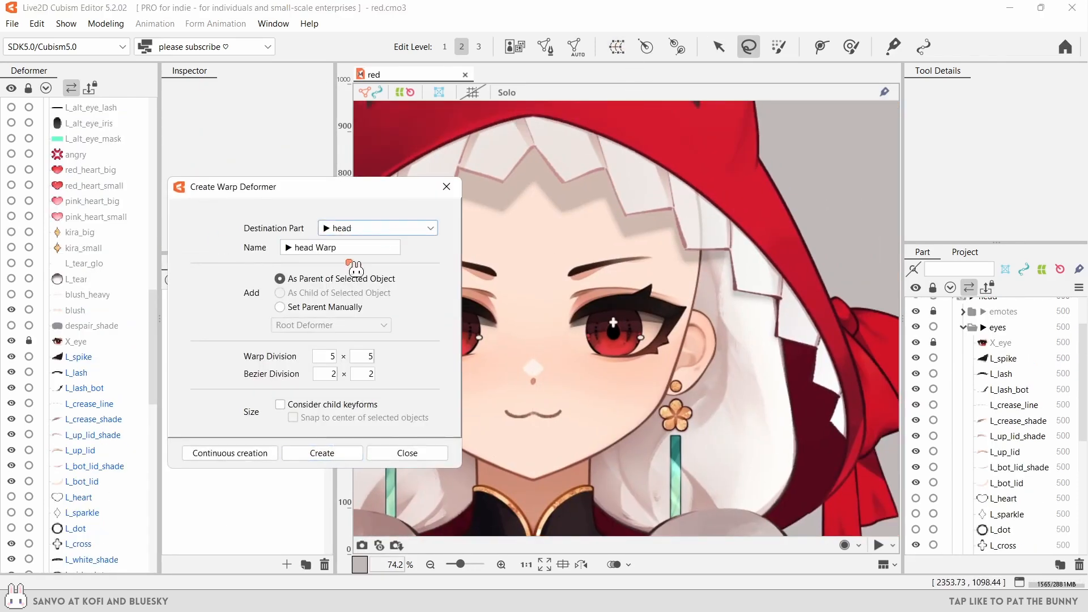
click(322, 452)
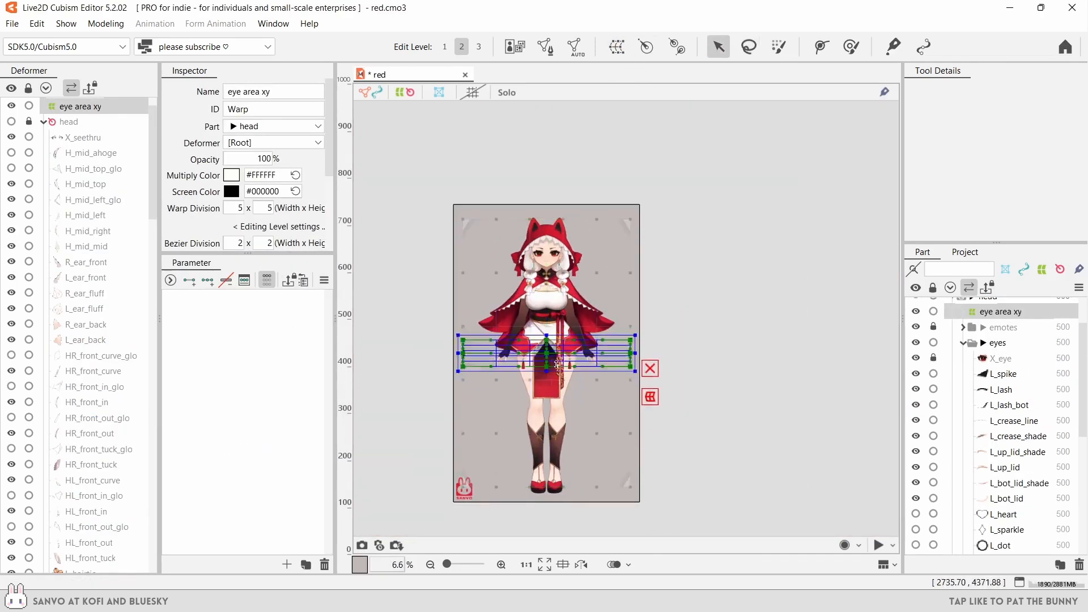
- Move the new warp deformer up over the face and shrink it around the eye area
drag(558, 326, 550, 262)
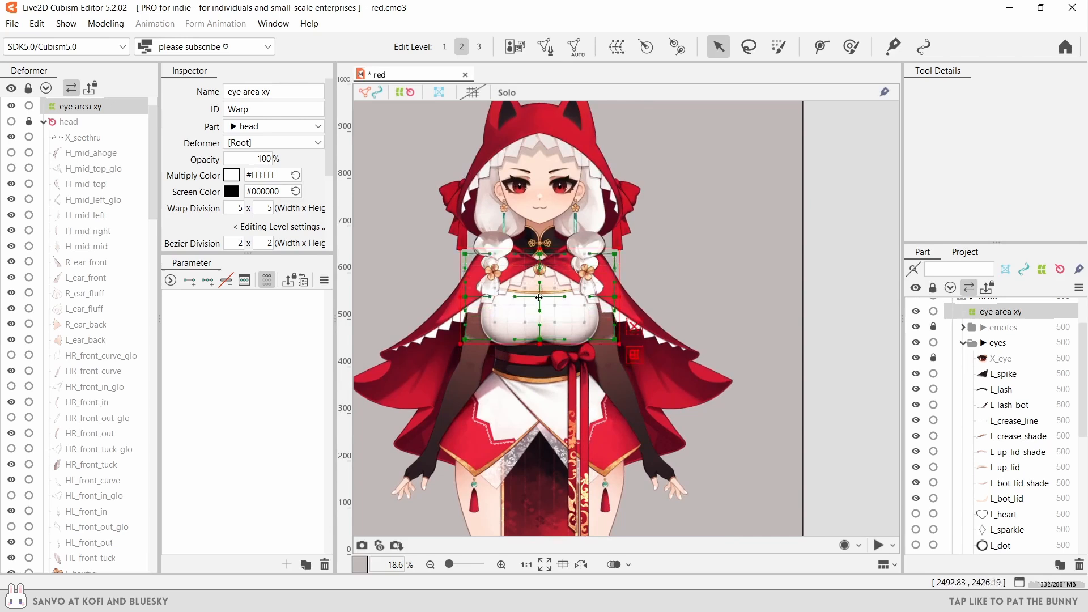
scroll(551, 227, up, 3)
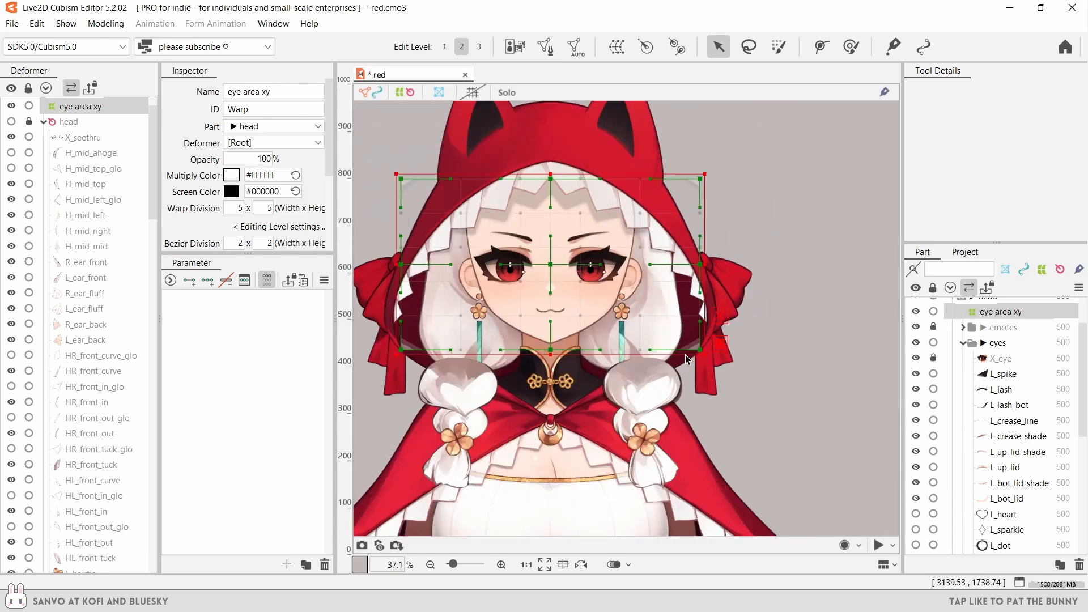
drag(703, 353, 650, 327)
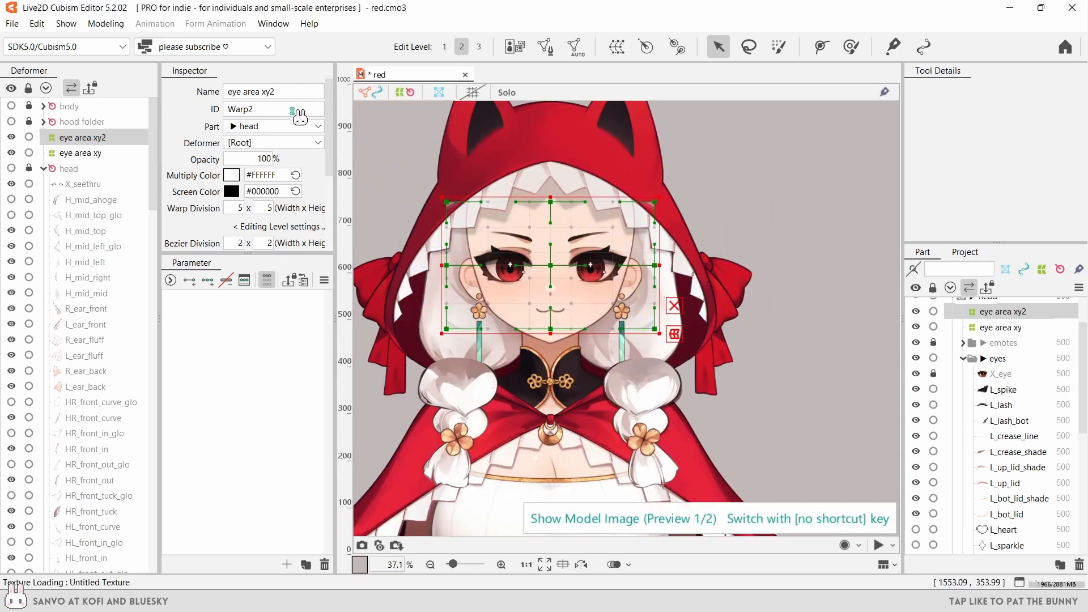
- Name the two eye warp deformers "irises XY" and "eye area XY" and parent both to the head deformer
triple_click(265, 92)
text(eye area XY)
key(Return)
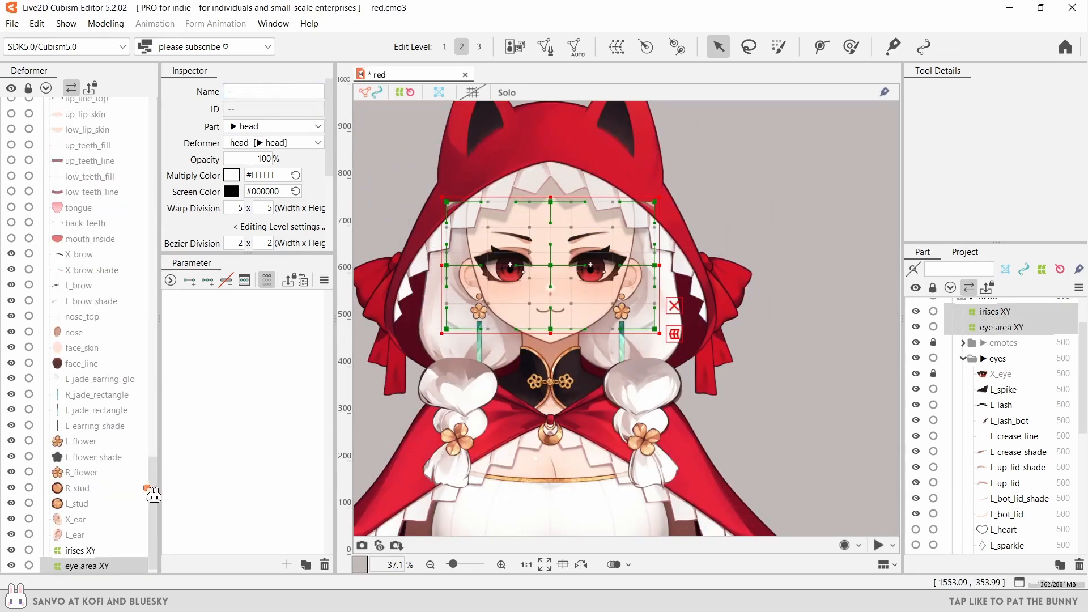
- Fit the irises XY warp more tightly around both eyes and assign both warps to the eyes part
scroll(555, 302, up, 2)
click(554, 302)
drag(552, 302, 566, 331)
drag(714, 386, 687, 353)
drag(562, 352, 562, 340)
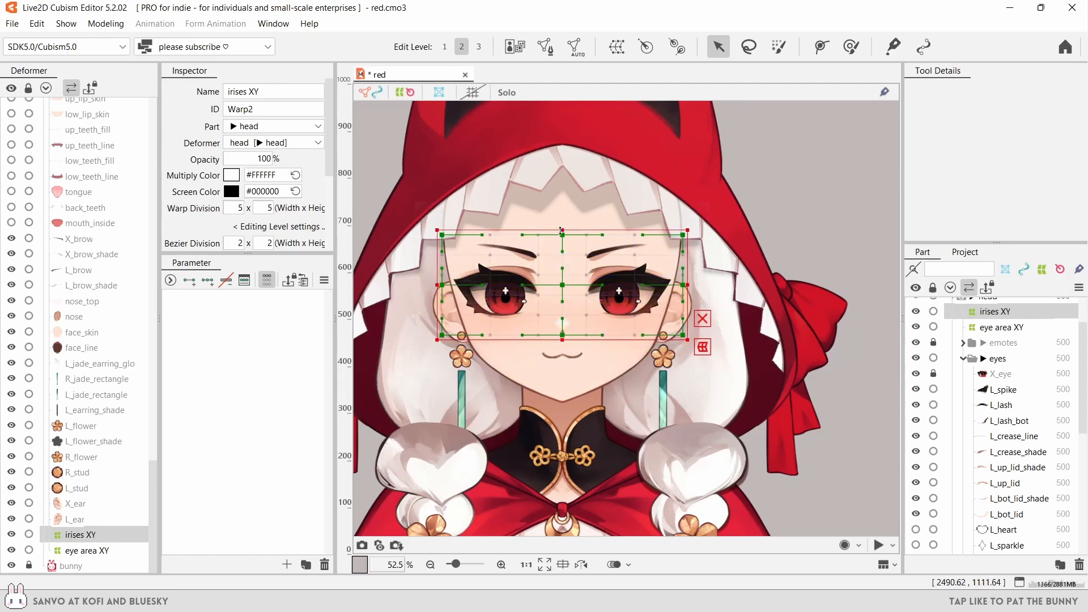
drag(682, 289, 702, 289)
ctrl+click(1020, 327)
scroll(1030, 408, down, 5)
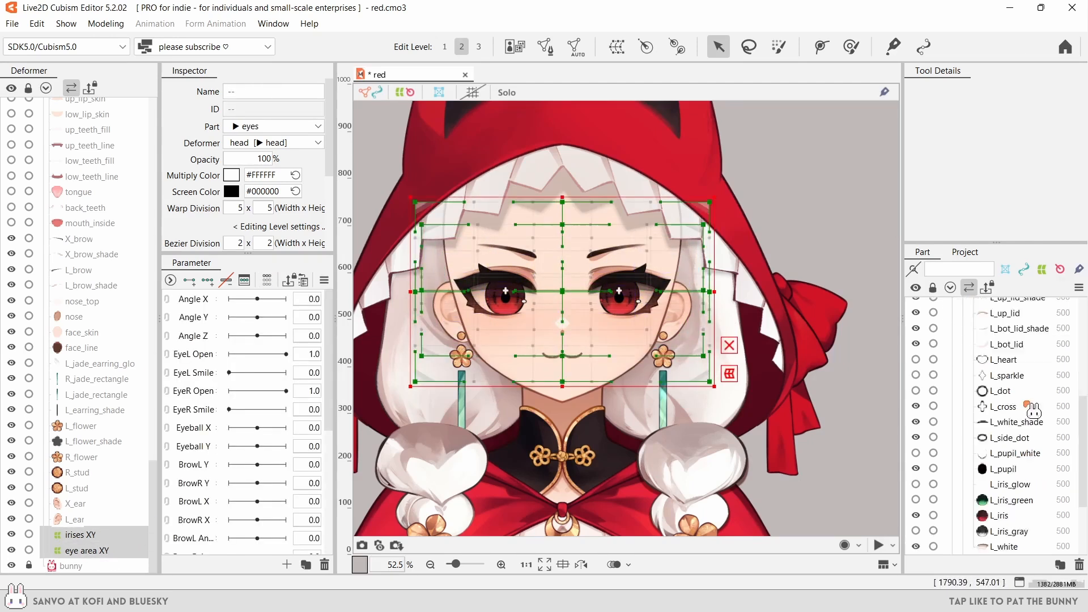
- Create a warp deformer named "pupil PH XY" around L_pupil_white and L_pupil, and nest it under irises XY
click(1020, 397)
ctrl+click(1020, 412)
scroll(621, 292, up, 2)
click(616, 47)
text(pupil PH XY)
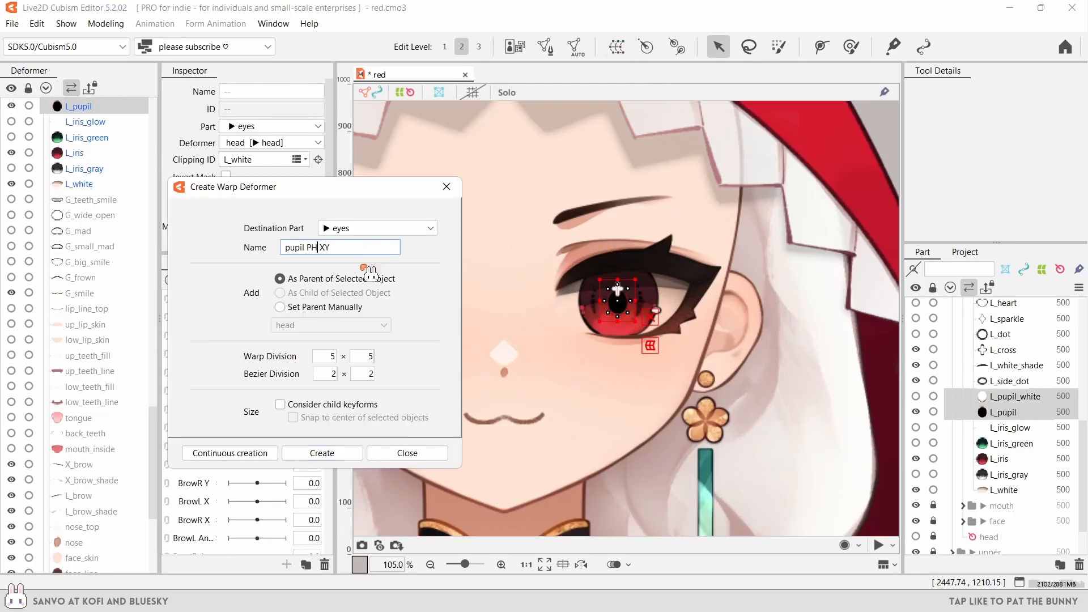
key(Return)
scroll(601, 331, up, 2)
drag(87, 566, 77, 487)
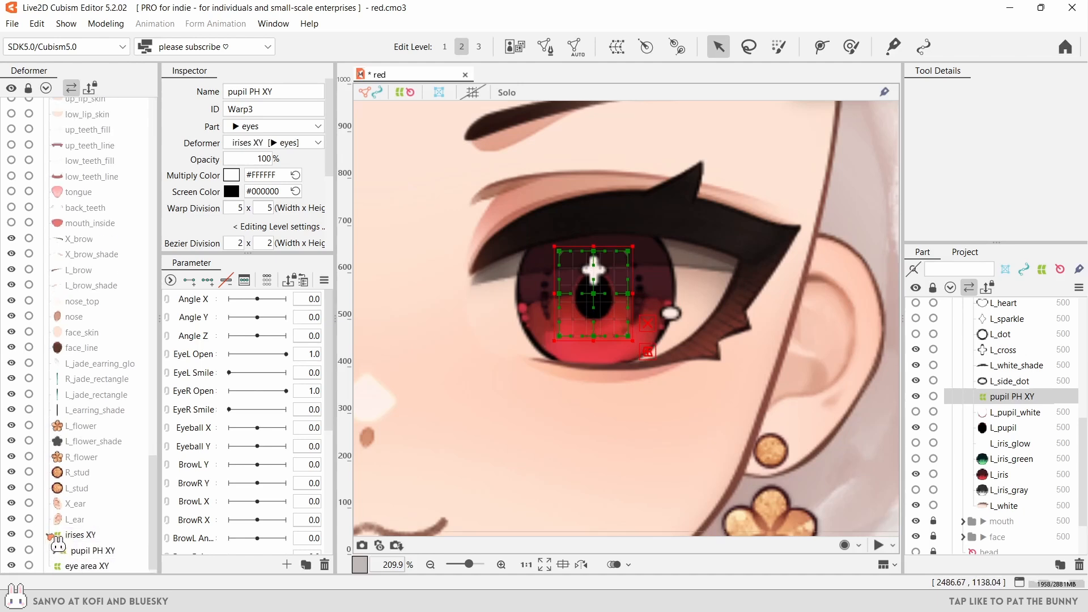
- Create a warp deformer named "mouth folder" in the mouth part as parent of all mouth guides and mouth layers
scroll(96, 504, up, 5)
click(101, 434)
shift+click(102, 185)
click(617, 46)
click(377, 228)
click(345, 427)
text(mouth folder)
key(Return)
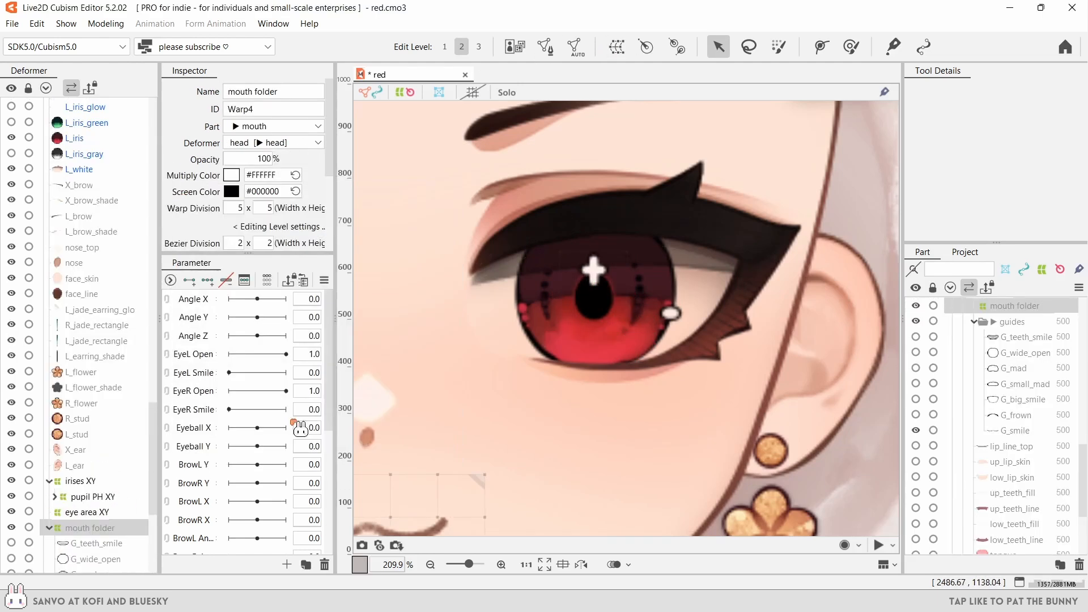
- Create a warp deformer named "hair folder" in the hair part as parent of the head's hair layers
scroll(59, 529, up, 8)
click(101, 287)
scroll(99, 288, down, 3)
scroll(99, 288, down, 1)
shift+click(100, 426)
click(616, 46)
click(377, 245)
text(hair folder)
click(324, 453)
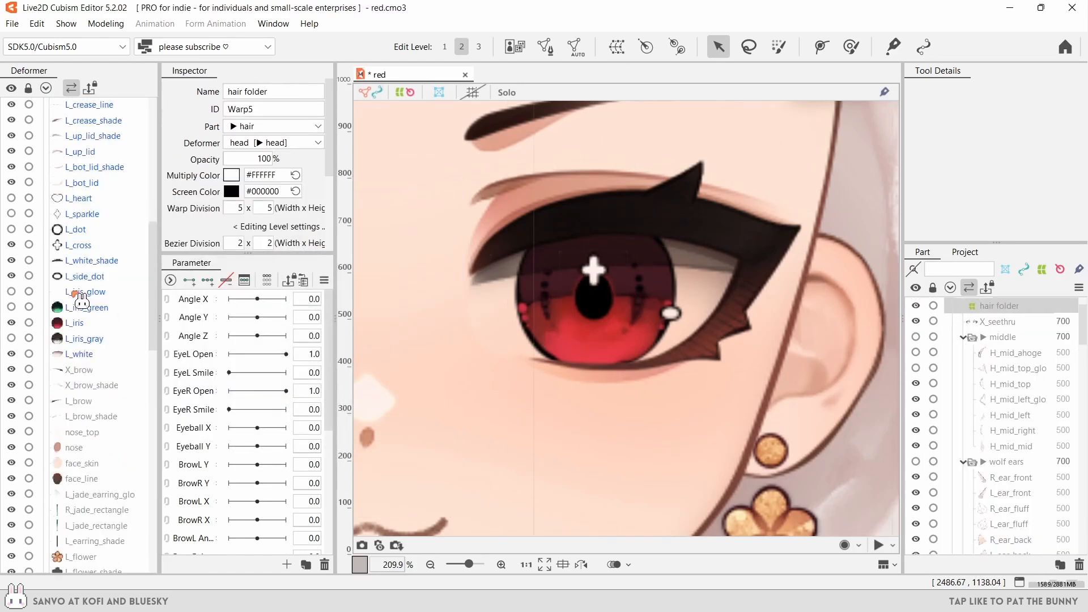
- Rename the pupil warp to "pupil PH dilate" and create a parent warp deformer for it named "pupil XY"
scroll(76, 297, down, 4)
click(94, 517)
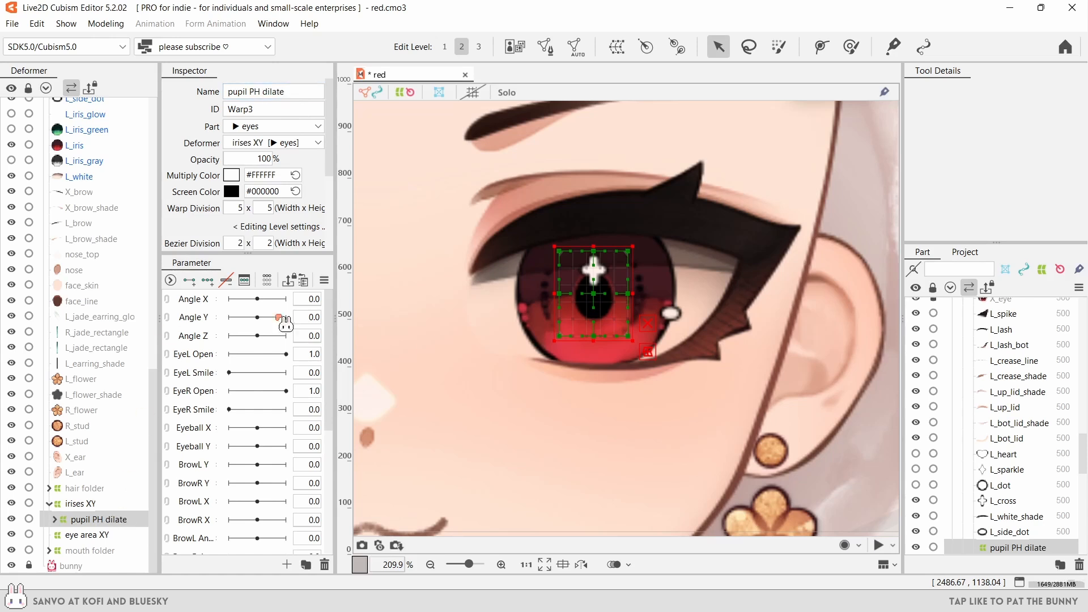
click(617, 47)
click(369, 246)
text(pupil XY)
click(325, 452)
- Parent L_heart and L_sparkle to the pupil XY deformer
scroll(1015, 454, down, 2)
click(1015, 410)
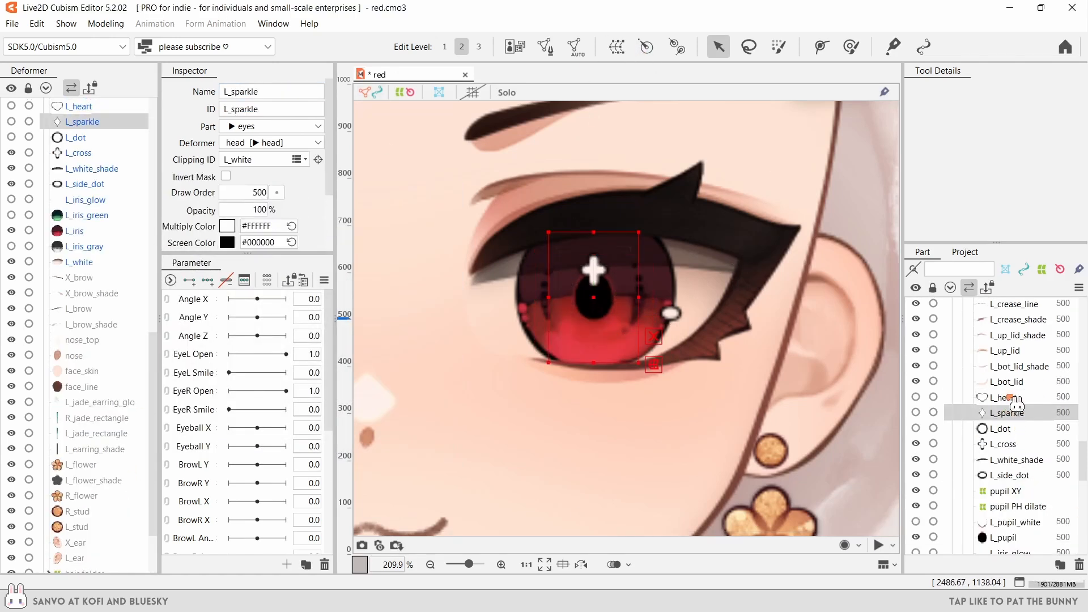
click(1000, 428)
click(1008, 397)
shift+click(1012, 412)
drag(1012, 413, 82, 518)
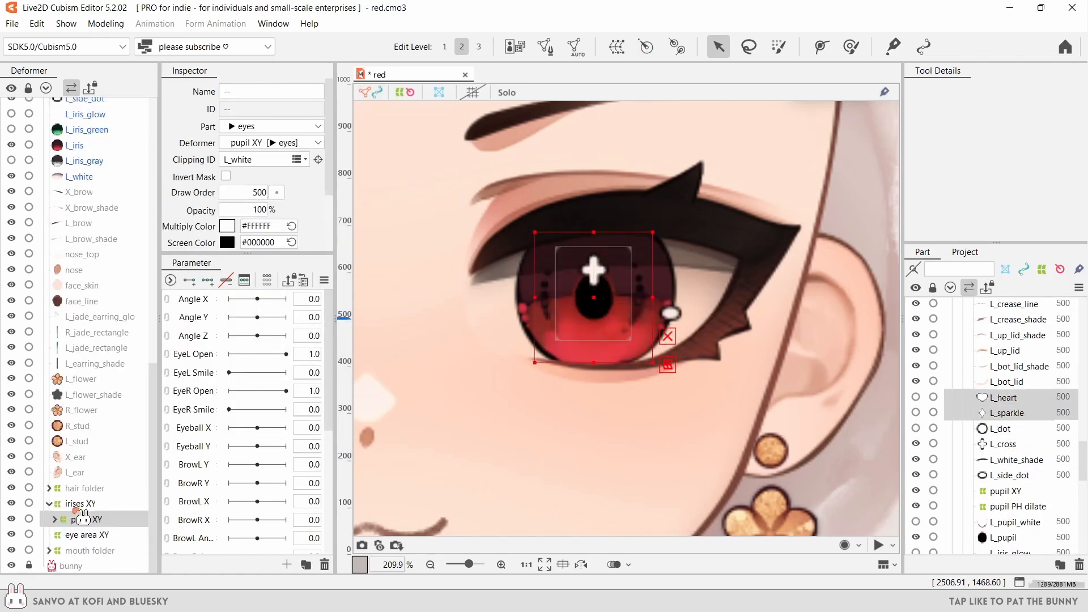
- Enlarge the pupil XY warp to enclose the heart and sparkle, and set its warp division to 6 × 6
scroll(577, 226, up, 3)
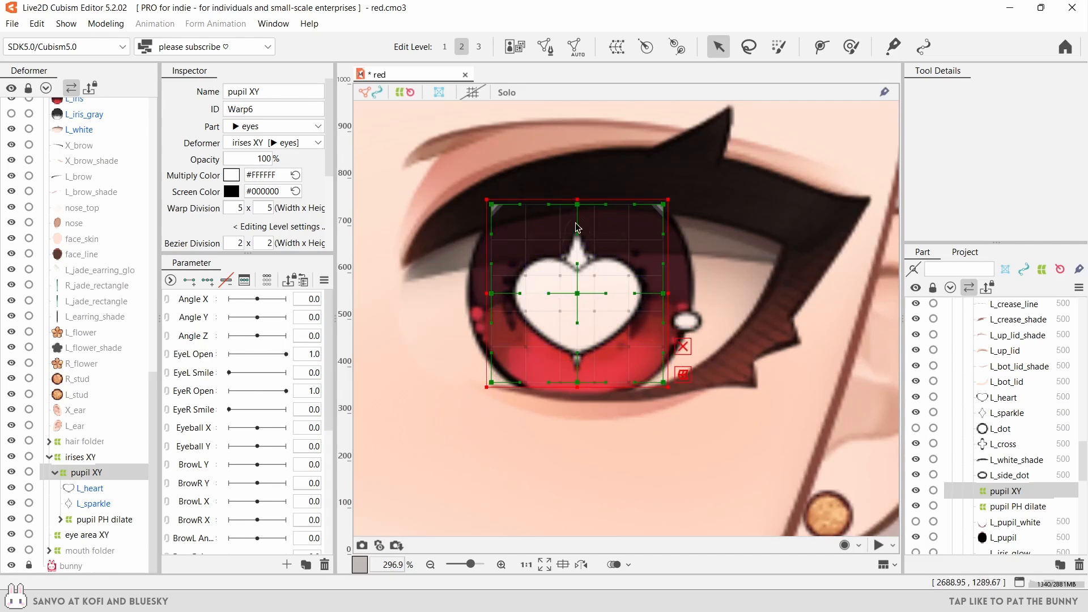
scroll(577, 380, up, 3)
scroll(576, 380, down, 3)
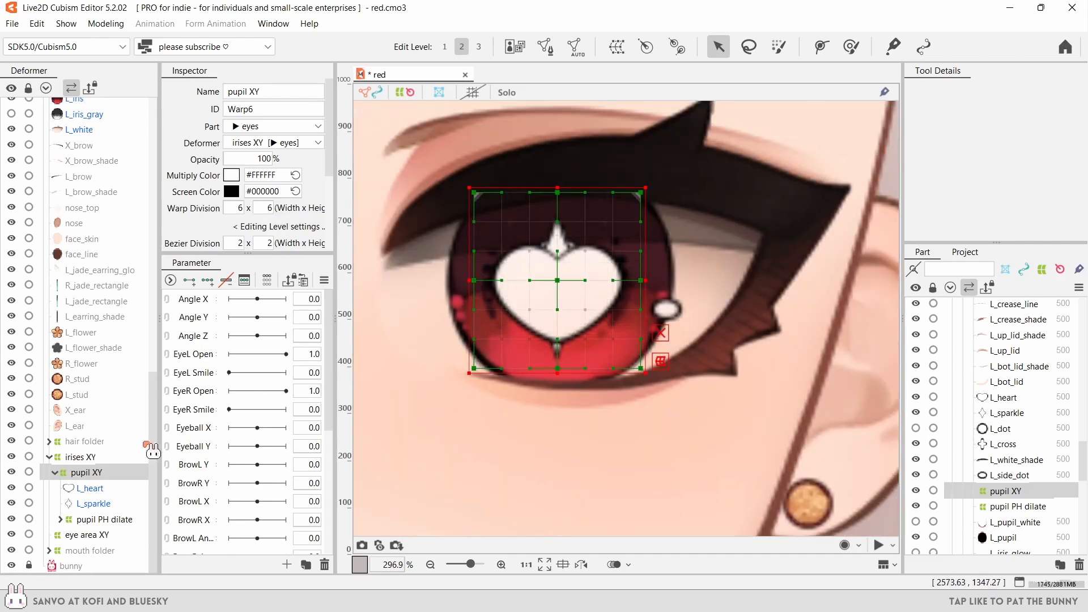
click(96, 519)
click(55, 472)
- Create a warp deformer named "highlights XY" around L_dot, L_cross and L_side_dot
scroll(110, 444, up, 4)
click(97, 222)
ctrl+click(100, 236)
ctrl+click(100, 268)
ctrl+click(113, 284)
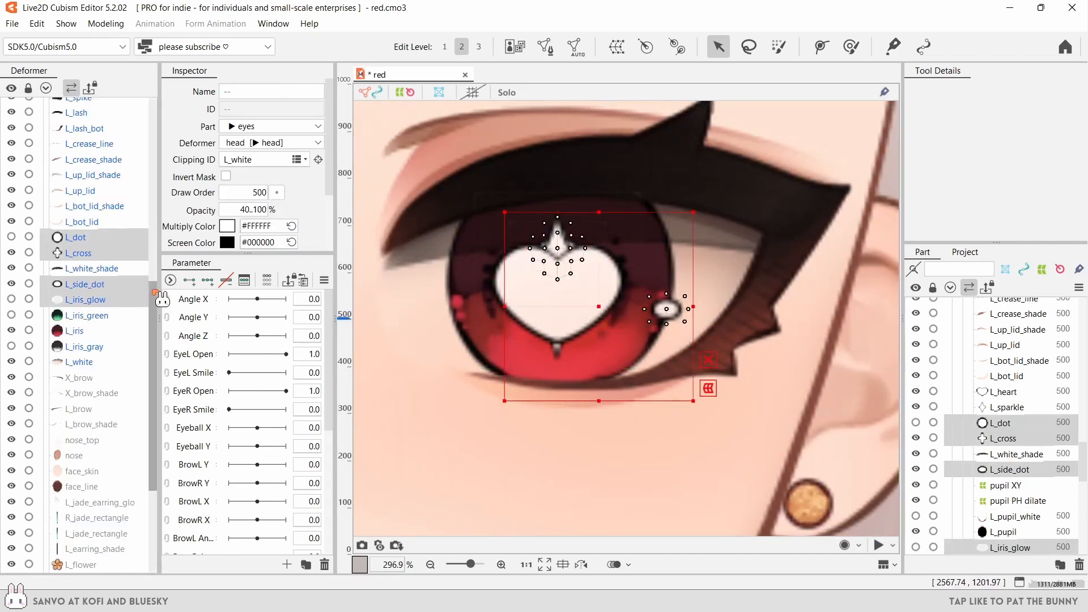
click(616, 47)
text(highlights XY)
key(Return)
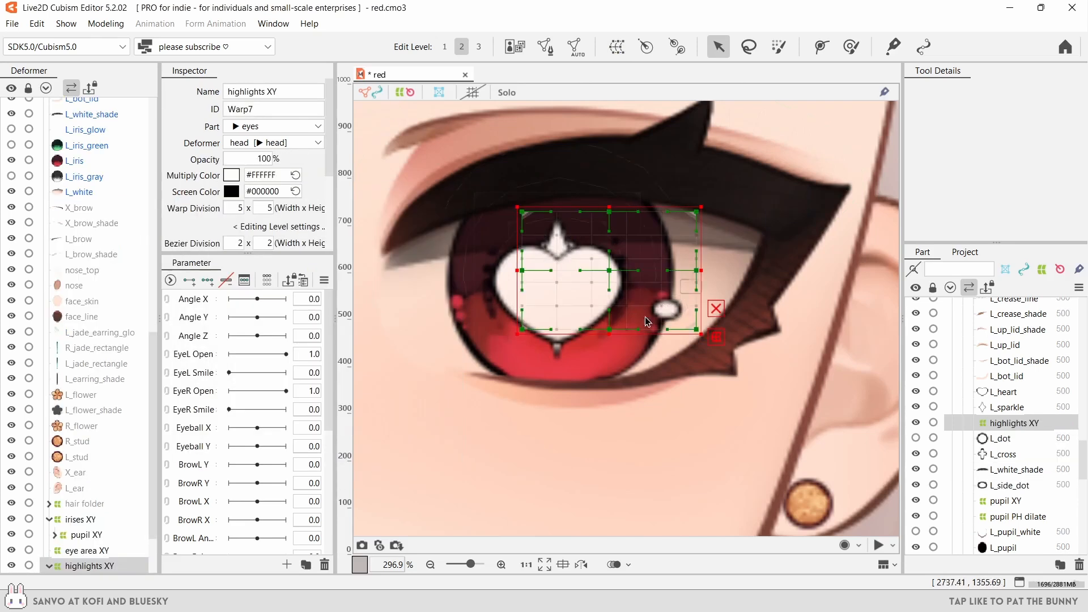
- Enlarge the highlights XY warp around the eye highlights and set its warp division to 5 × 4
drag(600, 207, 600, 194)
drag(705, 334, 714, 339)
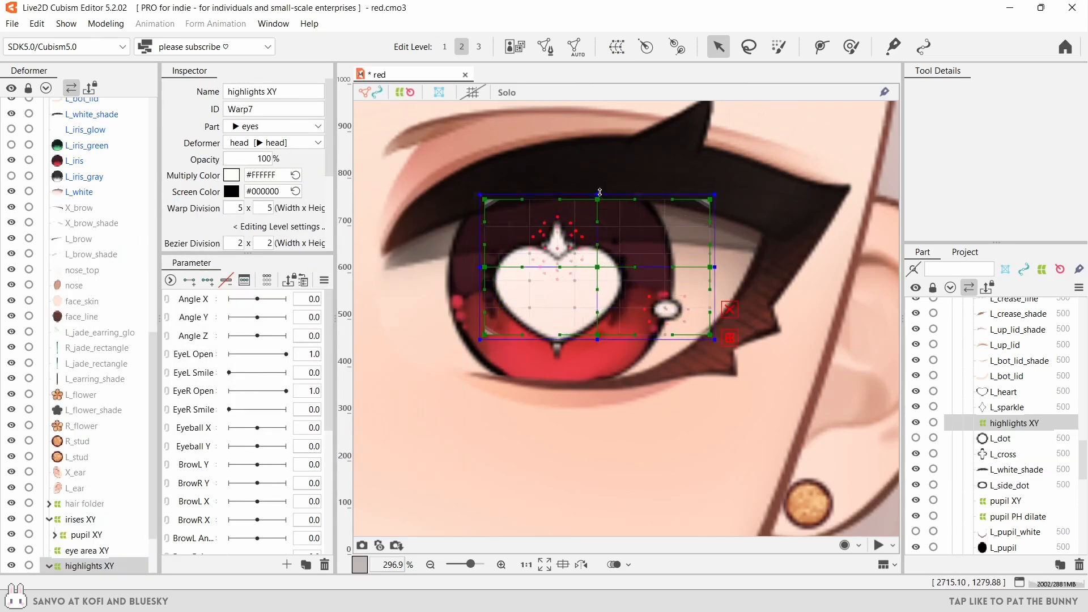
drag(599, 192, 600, 182)
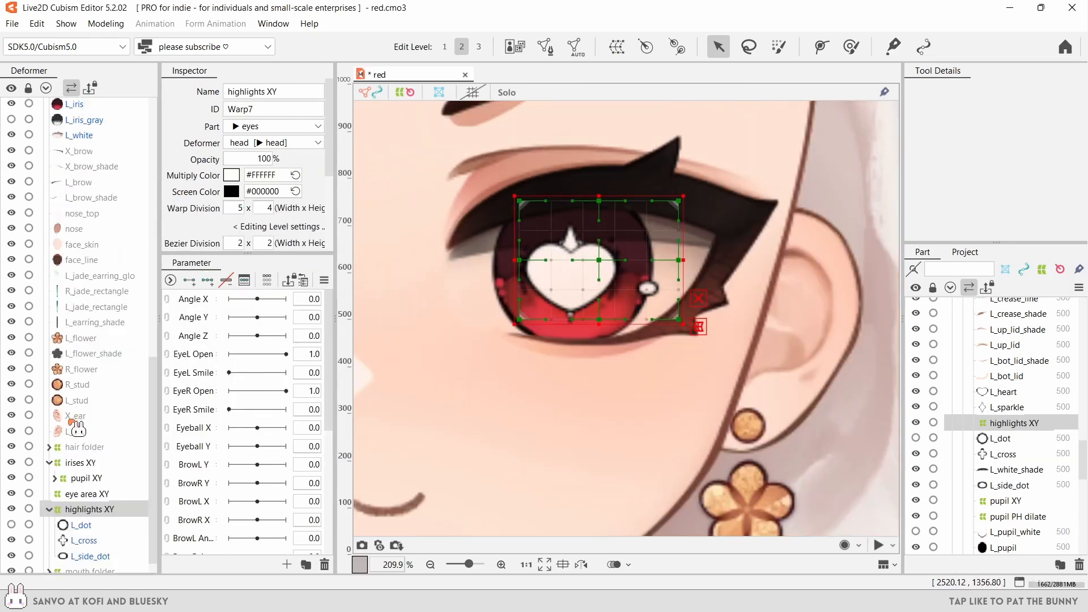
- Nest the highlights XY deformer under irises XY
scroll(75, 422, down, 1)
click(49, 487)
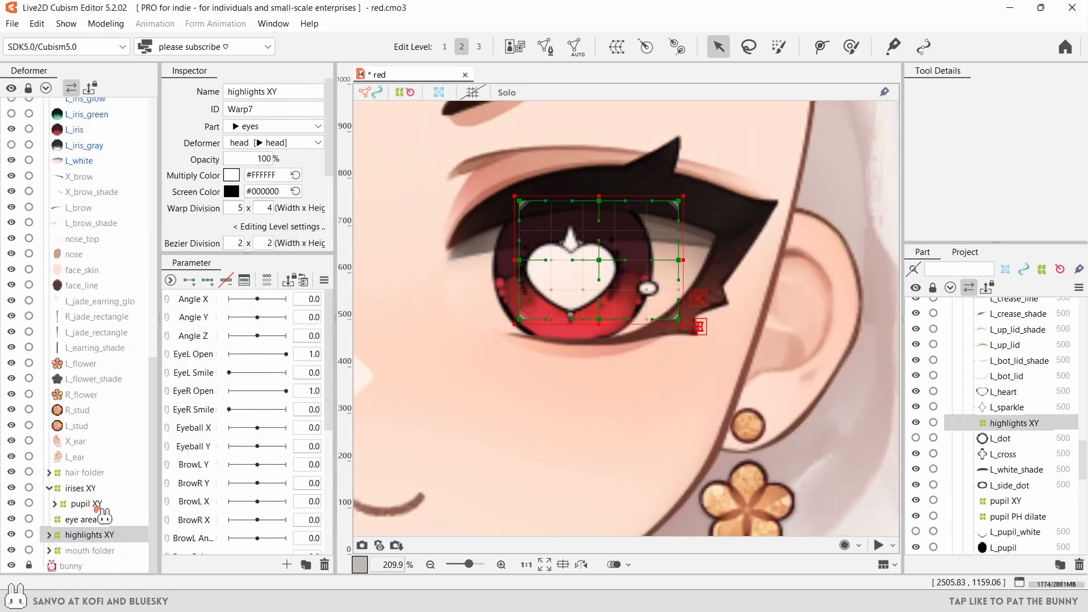
click(85, 519)
click(82, 534)
drag(74, 536, 79, 491)
- Try to create a warp deformer named "iris dilate" around pupil XY and the four iris layers together
click(86, 520)
scroll(85, 351, up, 1)
ctrl+click(79, 200)
ctrl+click(77, 184)
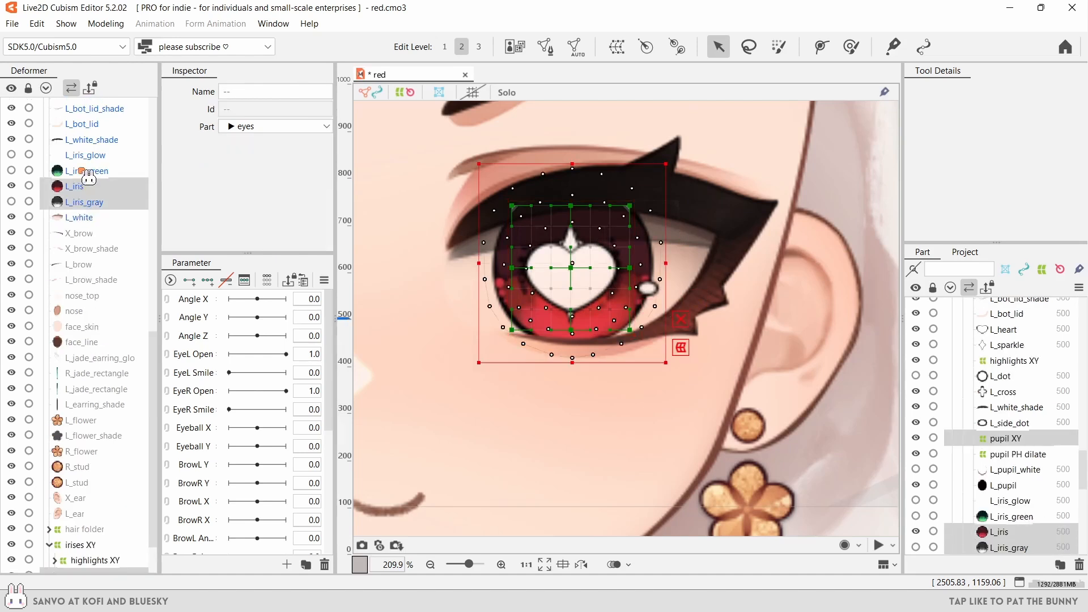
shift+click(80, 154)
click(615, 46)
text(iris dilate)
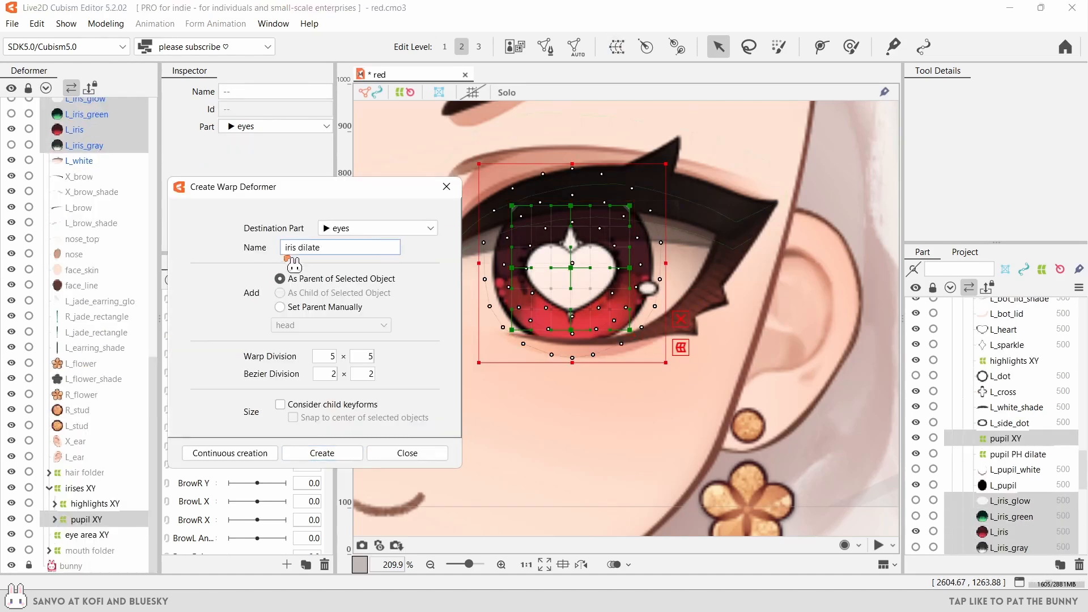
click(317, 454)
click(655, 317)
- Create a warp deformer named "iris PH dilate" around L_iris_glow, L_iris_green, L_iris and L_iris_gray
scroll(90, 242, up, 1)
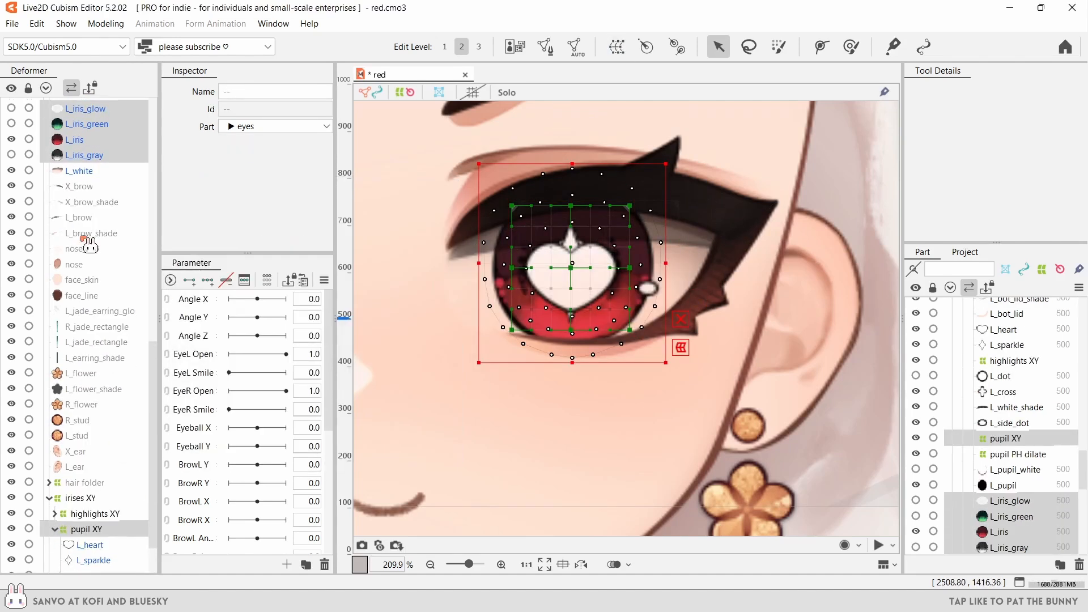
click(85, 211)
shift+click(85, 165)
click(615, 46)
text(iris PH dilate)
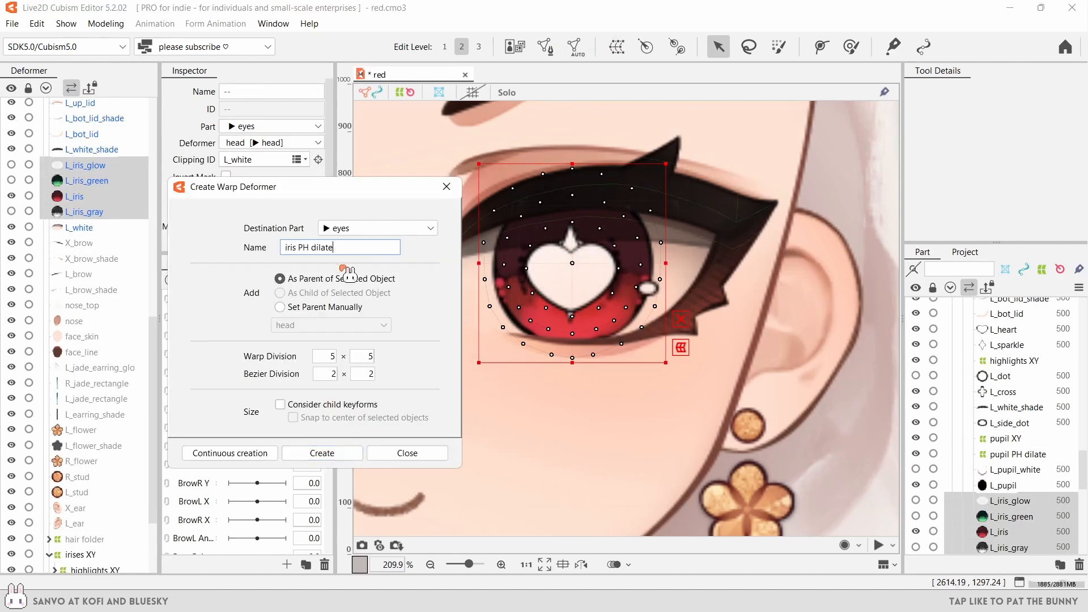
click(322, 452)
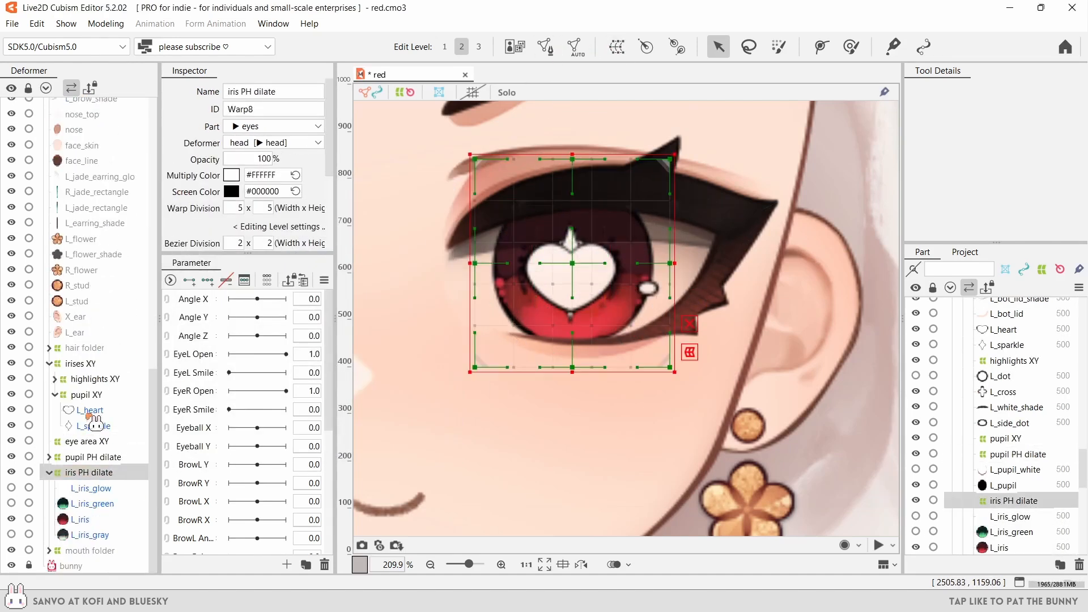
- Nest pupil PH dilate under pupil XY, and pupil XY under iris PH dilate
drag(85, 457, 87, 430)
click(55, 395)
drag(79, 440, 76, 475)
scroll(97, 486, down, 1)
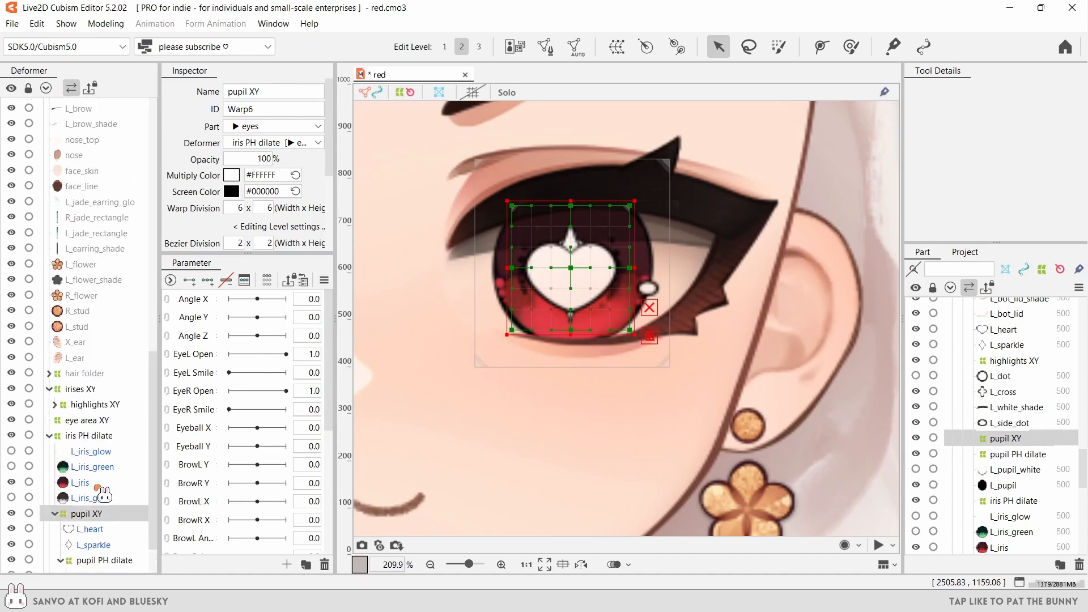
- Set iris PH dilate's warp division to 6 × 6 and create its parent warp "iris XY" under irises XY
click(82, 435)
click(49, 435)
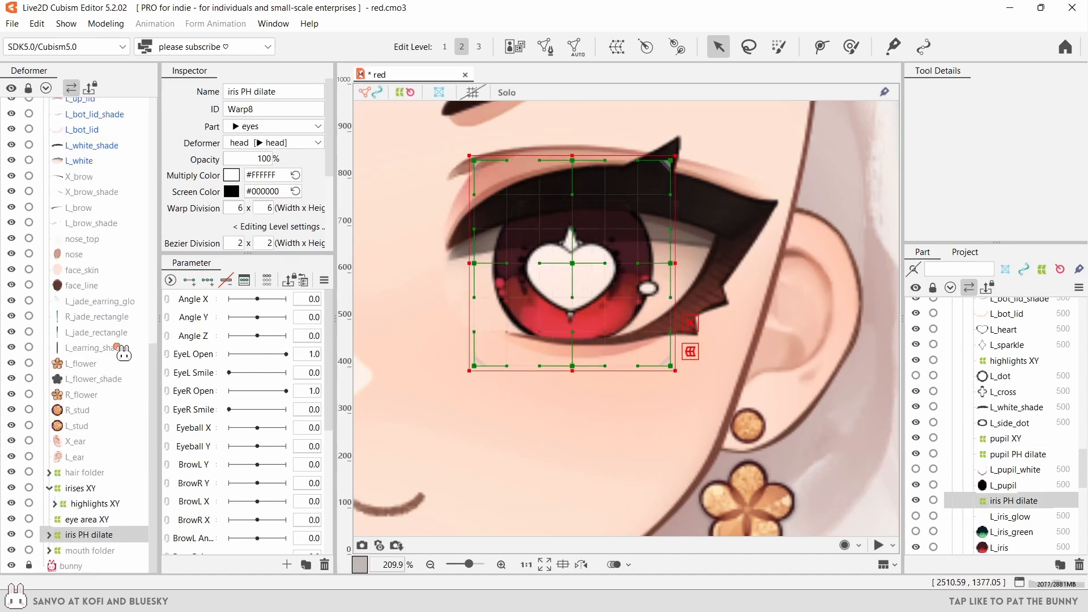
click(609, 46)
text(iris XY)
click(322, 453)
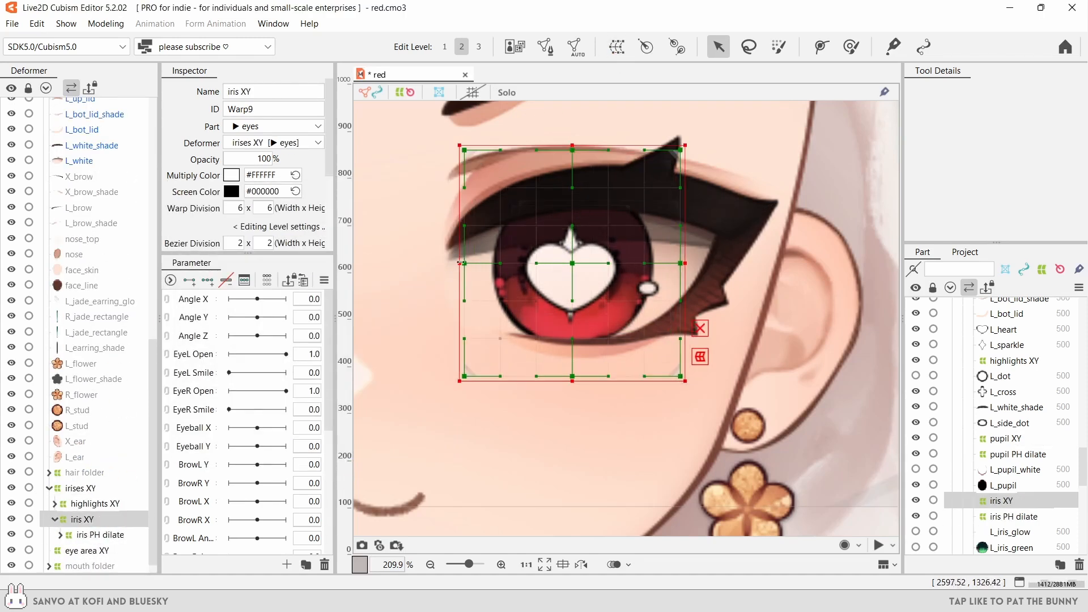
- Create a warp deformer named "L iris LOOK" as parent of highlights XY and iris XY, with a 4 × 4 warp division
scroll(80, 408, down, 1)
click(55, 503)
click(90, 505)
click(55, 503)
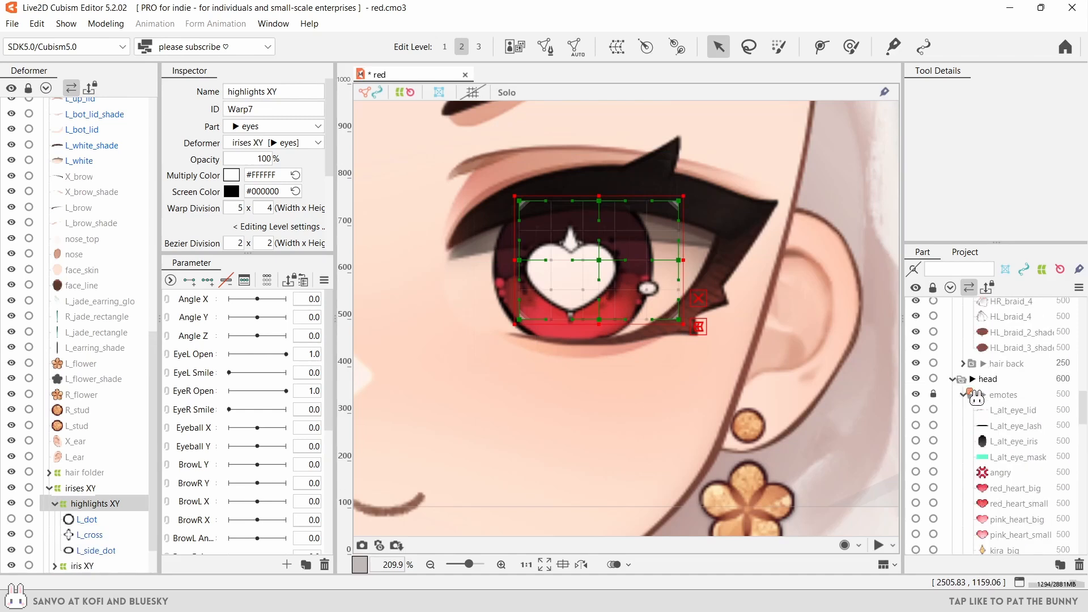
scroll(128, 447, down, 1)
click(55, 457)
click(103, 519)
ctrl+click(103, 503)
click(615, 46)
text(L iris LOO)
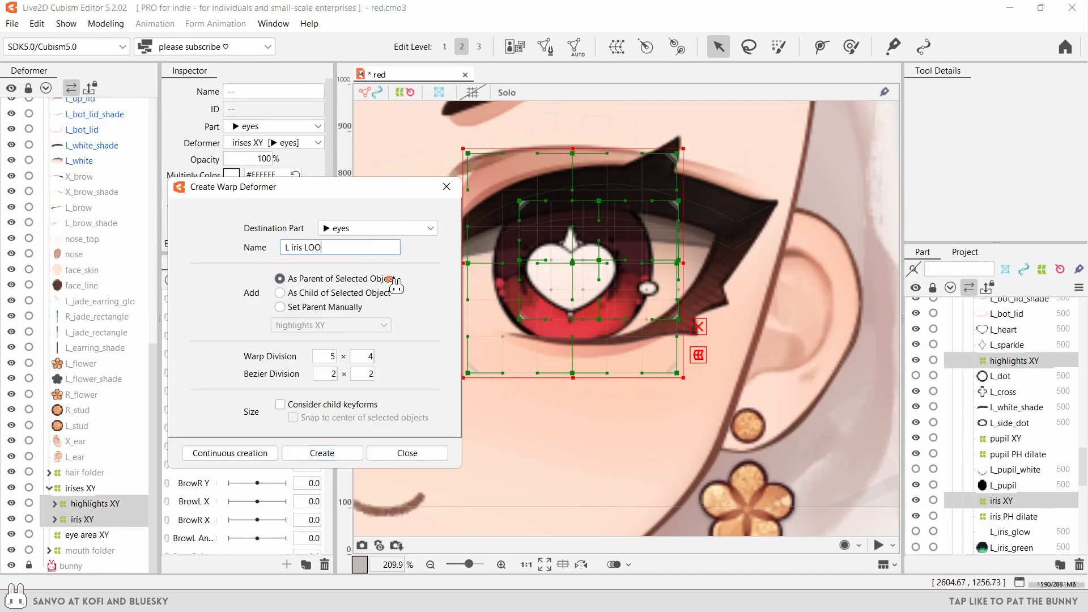
text(K)
click(322, 452)
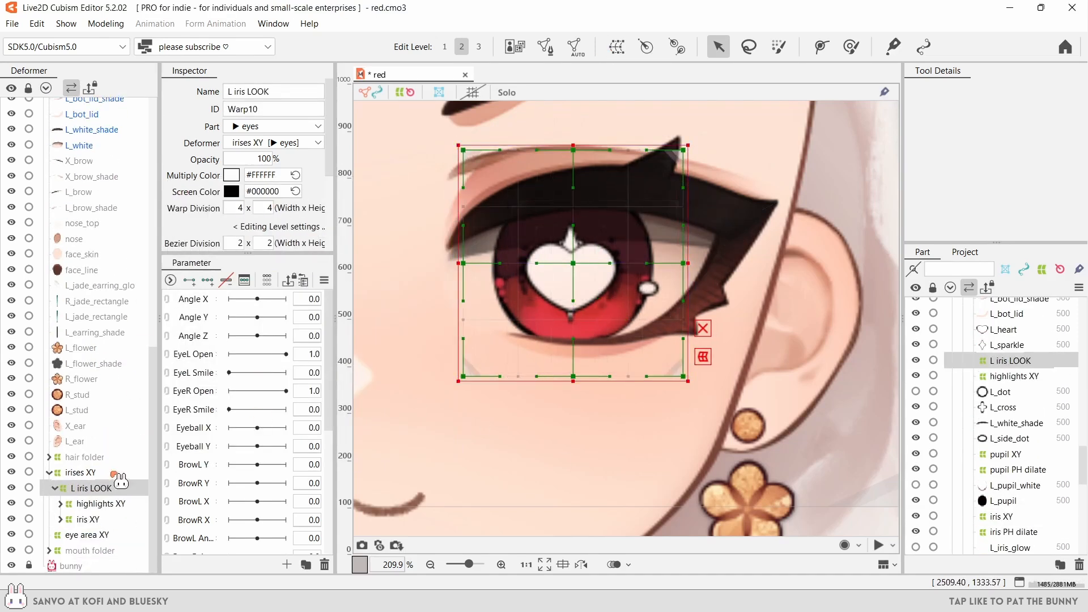
- Create a warp deformer named "L iris OPEN" as the parent of L iris LOOK
click(646, 46)
text(L iris OPEN)
click(322, 453)
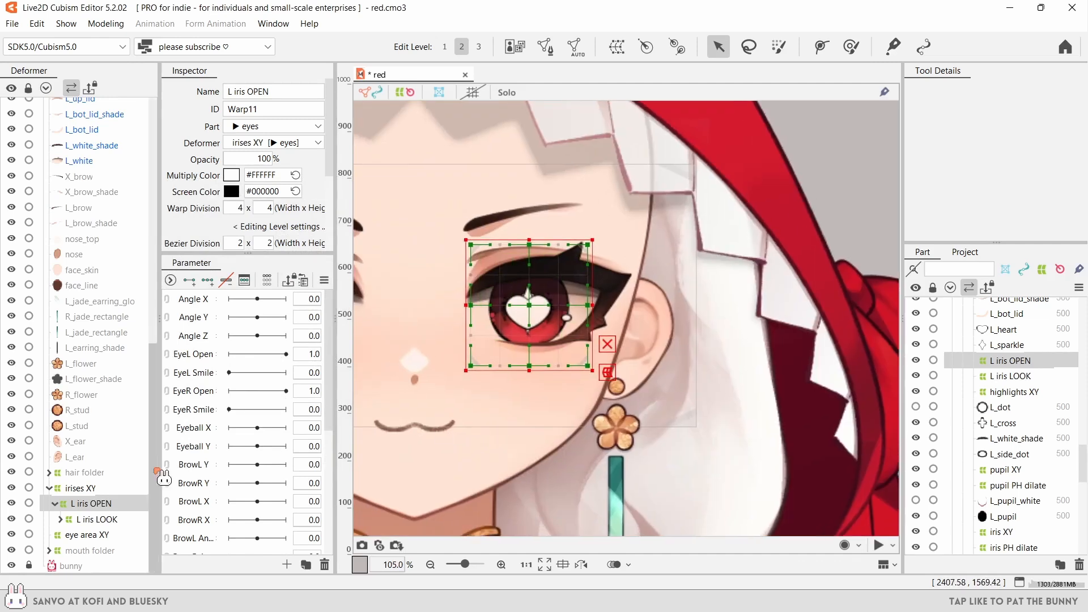
scroll(351, 213, down, 4)
click(80, 488)
scroll(635, 299, down, 2)
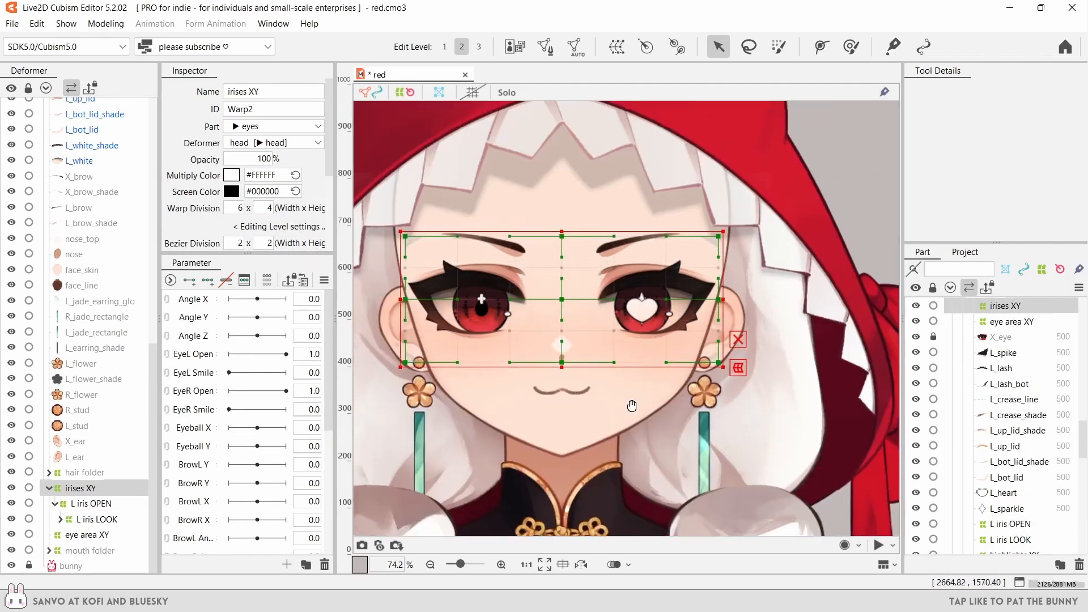
drag(631, 406, 626, 406)
- Move the eye and brow meshes from X_eye through L_brow_shade under the eye area XY deformer
click(61, 519)
click(66, 519)
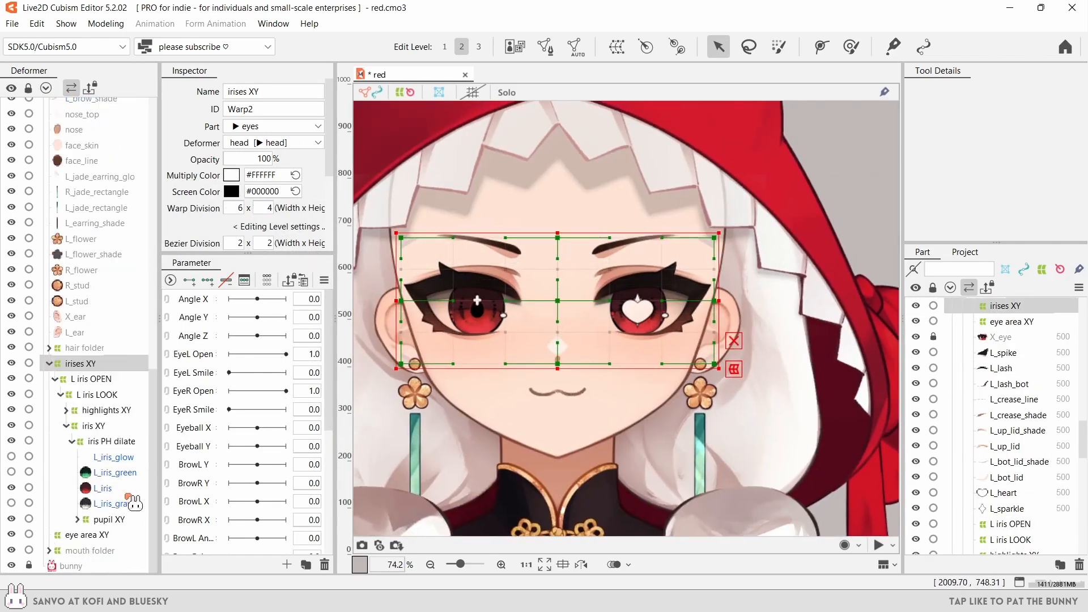
click(49, 363)
scroll(101, 457, up, 4)
click(66, 246)
shift+click(81, 476)
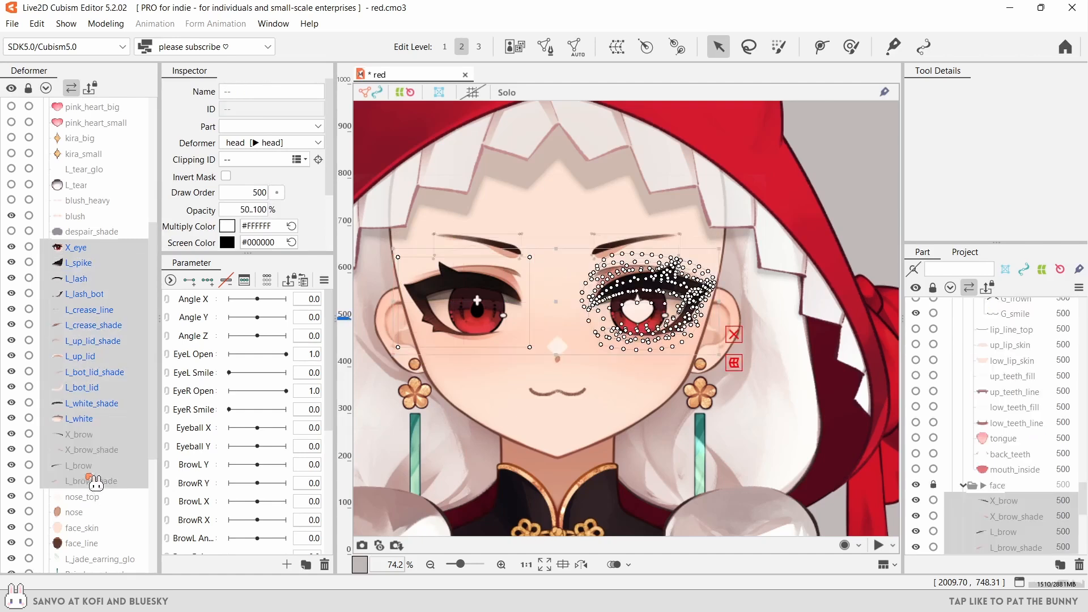
scroll(107, 315, down, 4)
drag(93, 254, 86, 535)
- Create a 5 × 5 warp deformer named "brows XY" around X_brow, X_brow_shade, L_brow and L_brow_shade
scroll(107, 325, up, 4)
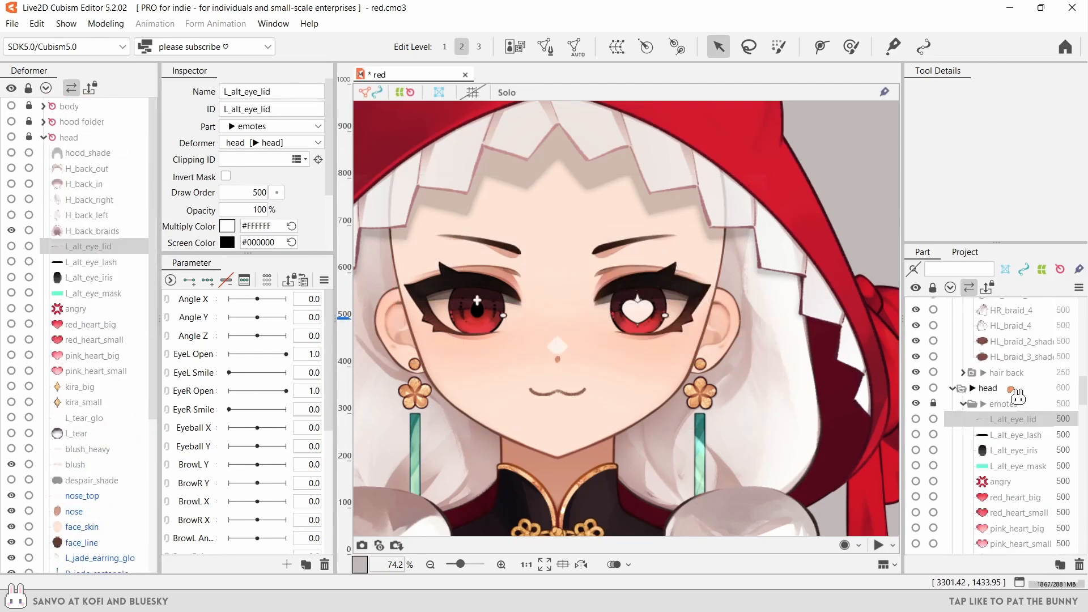
click(1014, 418)
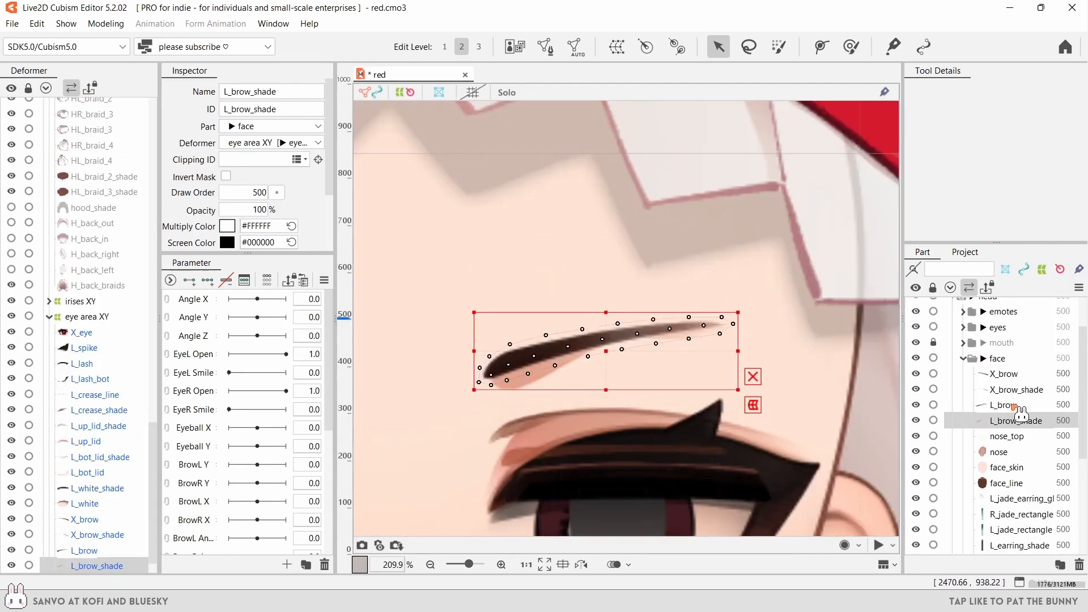
ctrl+click(1014, 405)
scroll(453, 351, down, 5)
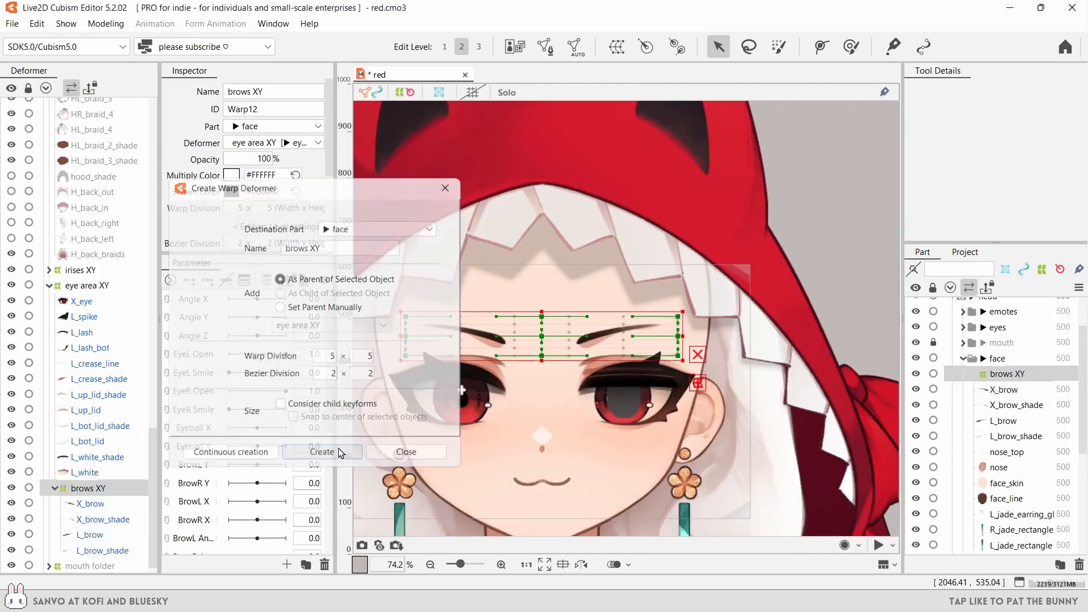
click(323, 449)
- Change the color of the vertical guide at position 2500.0 to a faint near-white
click(66, 24)
mouse_move(80, 58)
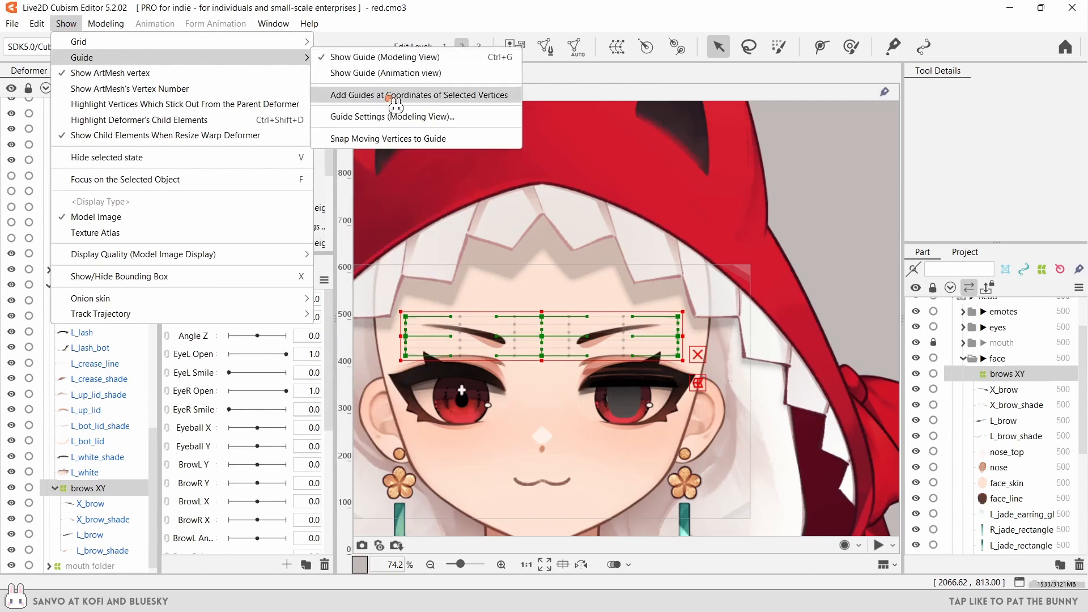
click(413, 112)
click(909, 193)
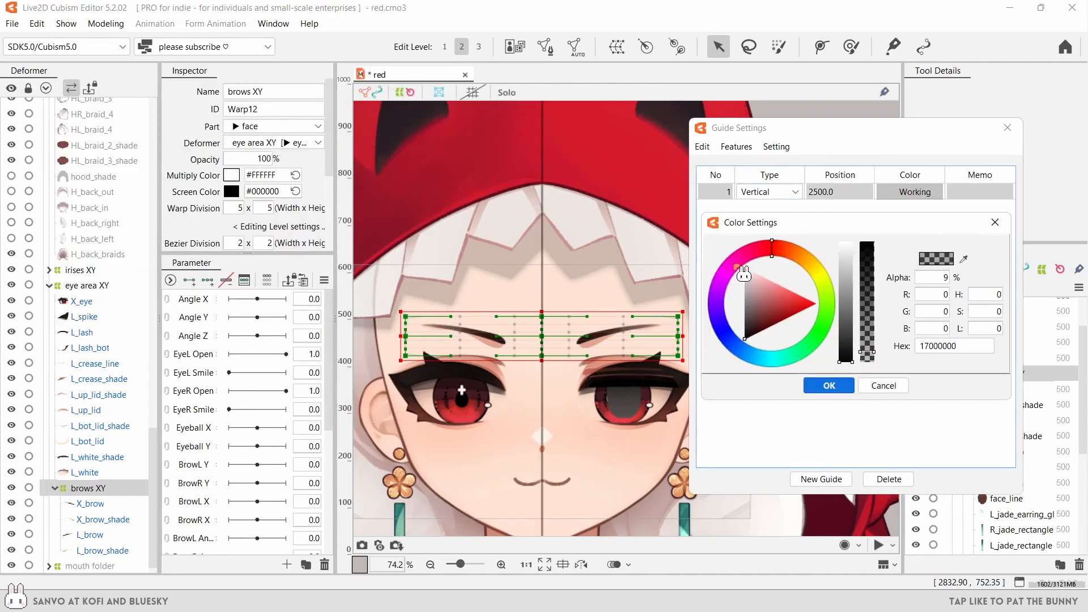
click(745, 270)
click(829, 385)
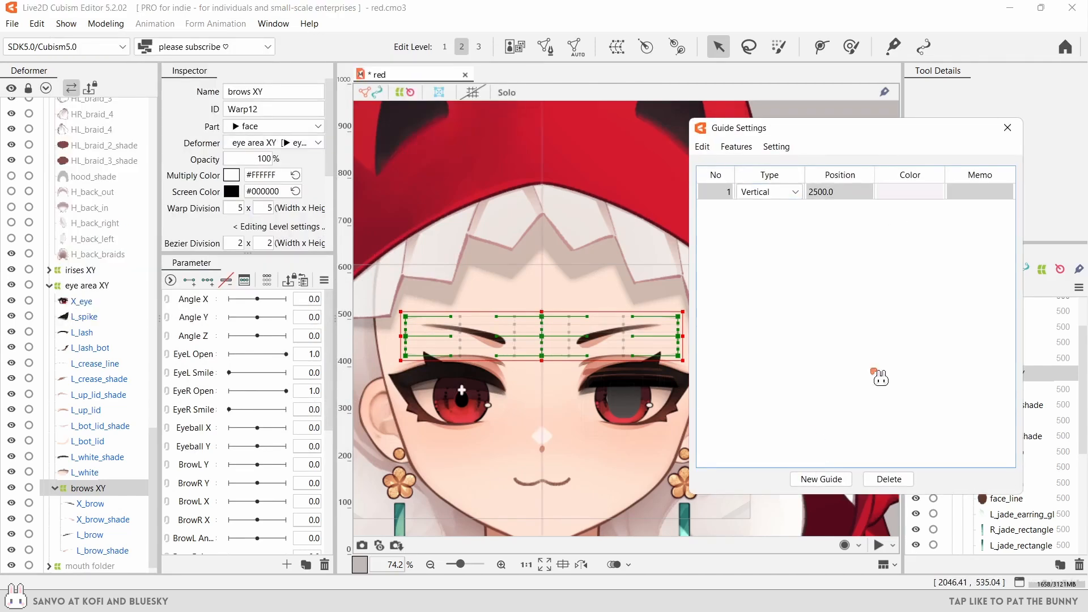
click(1007, 128)
- Enlarge the brows XY warp deformer in width and height around both brows
scroll(549, 340, up, 10)
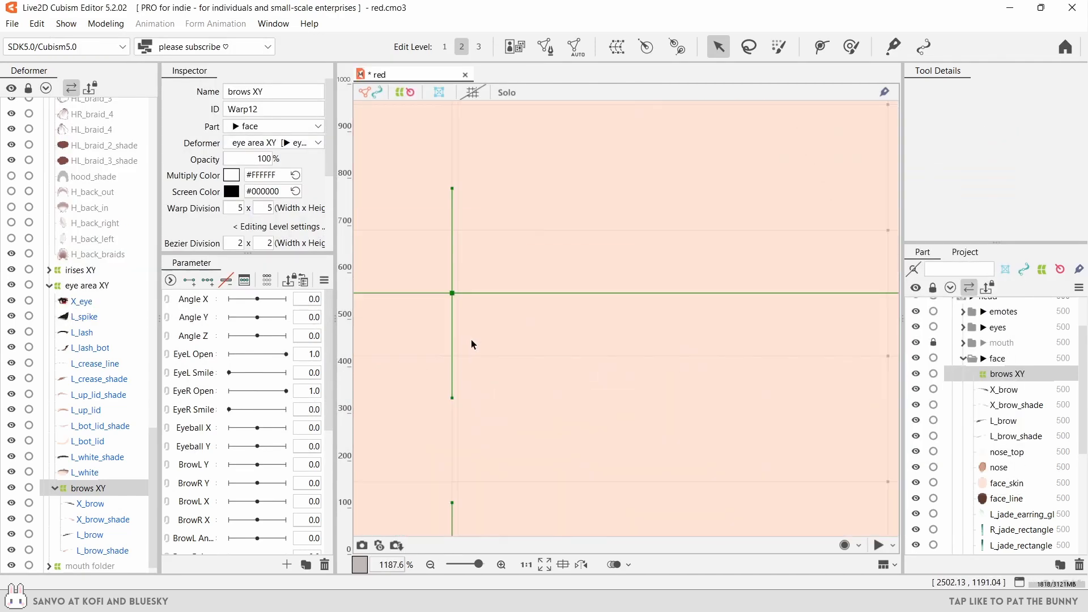
scroll(490, 272, down, 8)
drag(534, 325, 534, 334)
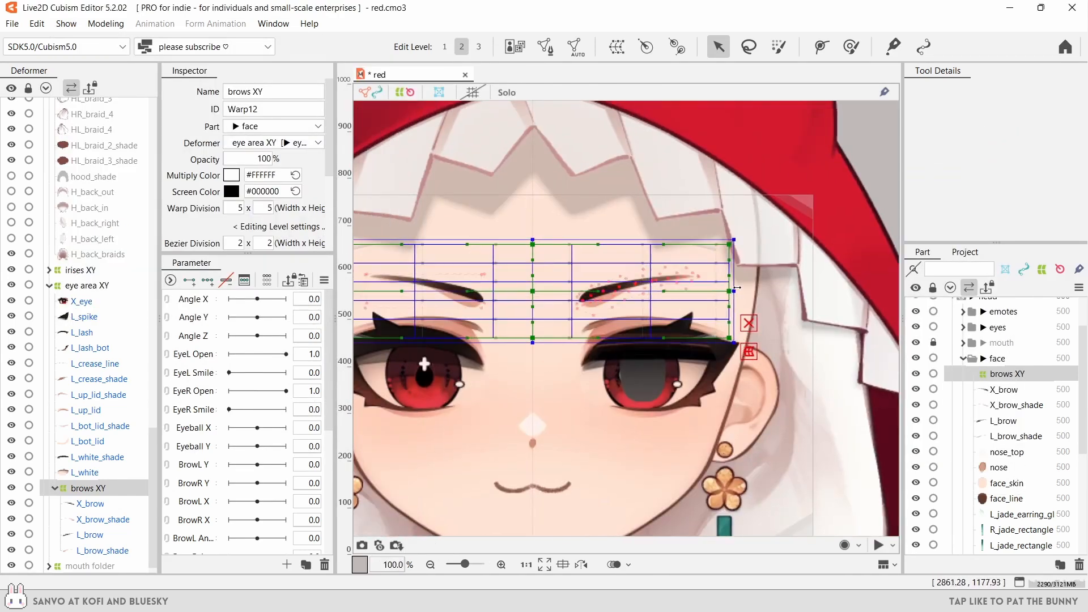
scroll(495, 316, down, 2)
- Create a warp deformer named "L brow" around L_brow and L_brow_shade with a 6 × 3 warp division
click(89, 534)
ctrl+click(102, 550)
click(616, 47)
triple_click(332, 248)
text(L brow)
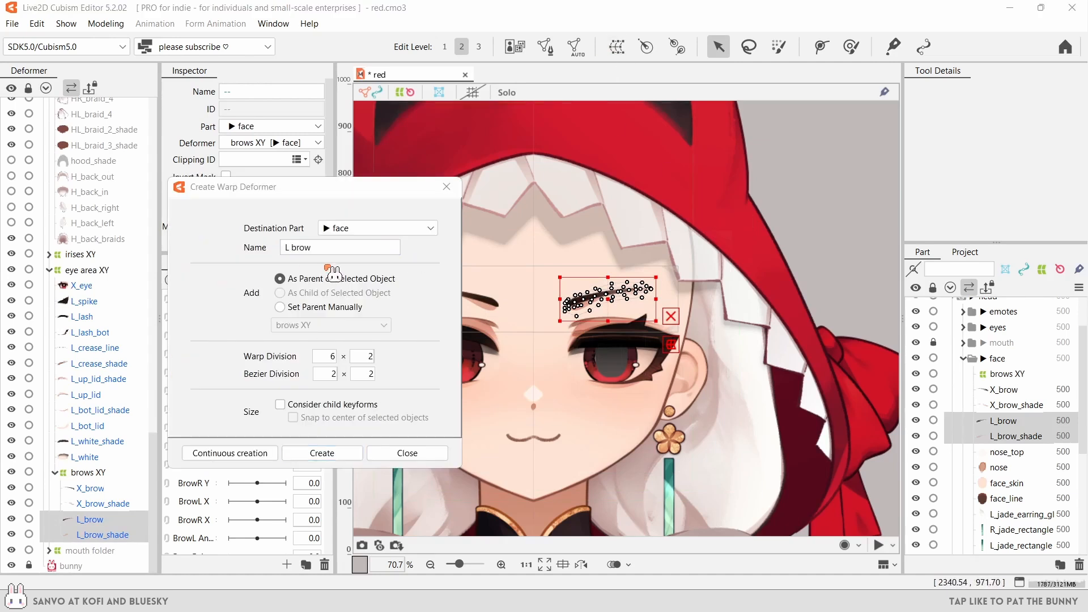
click(327, 454)
scroll(628, 289, up, 2)
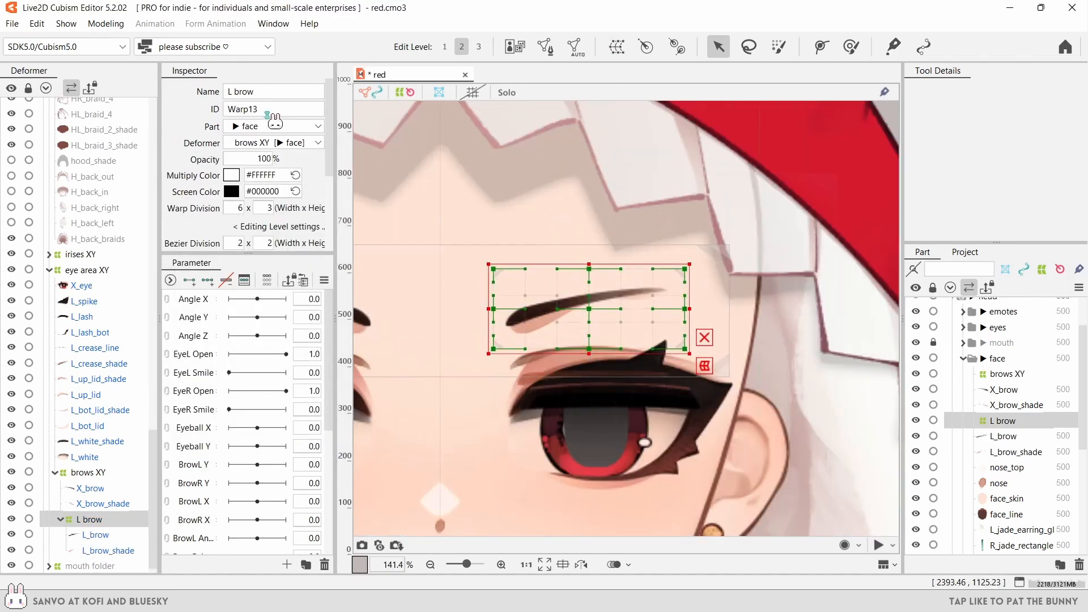
- Create a warp deformer named "L brow OPEN" as the parent of L brow
click(616, 46)
text(L brow OPEN)
key(Return)
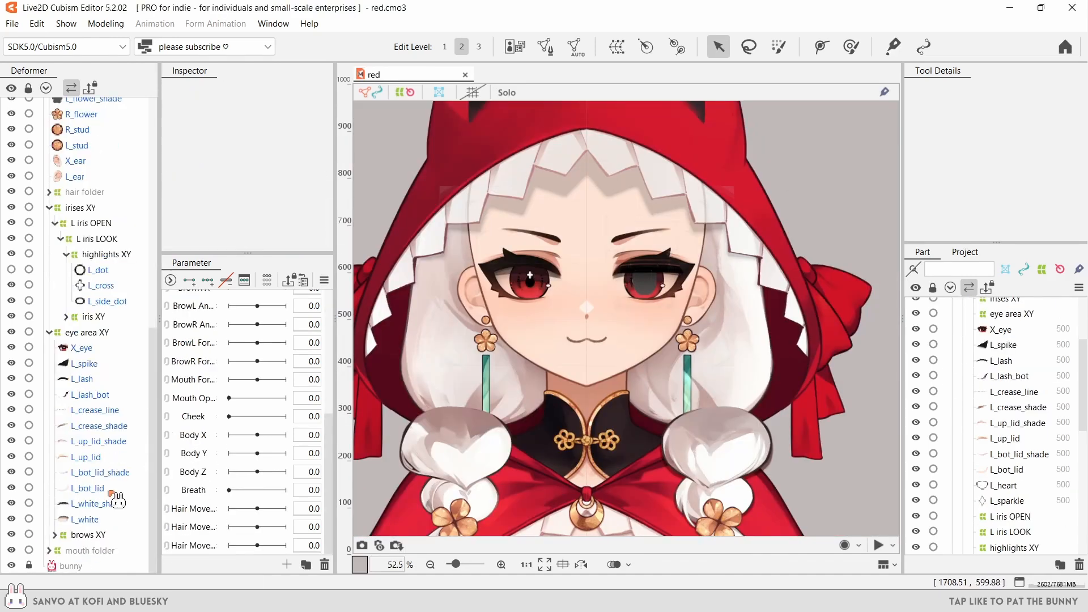
- Create a 6 × 4 warp deformer named "L lid move" around the left-eye meshes from L_spike through L_white
click(85, 519)
shift+click(85, 364)
click(616, 46)
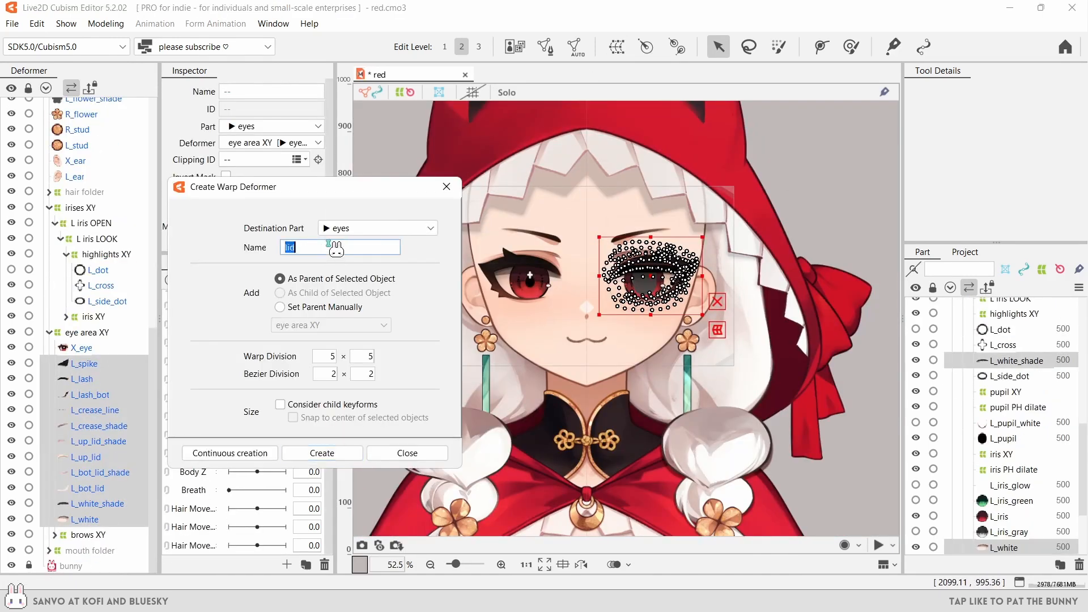
key(Return)
scroll(680, 284, up, 2)
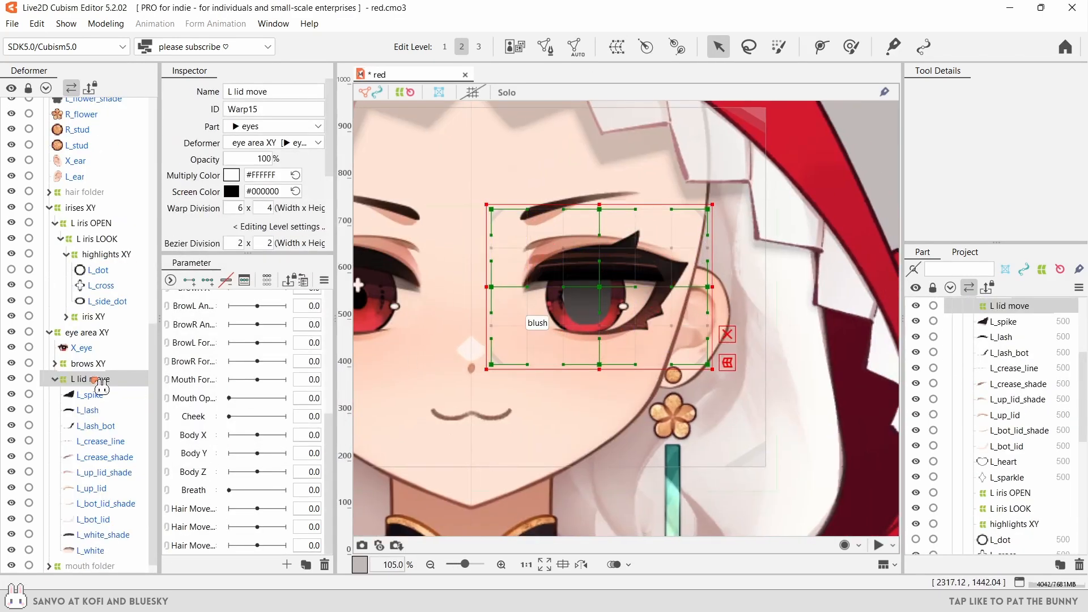
- Create a 2 × 2 warp deformer named "spike position" around L_spike and adjust its size around the spike
click(101, 390)
click(616, 46)
text(spike position)
click(320, 452)
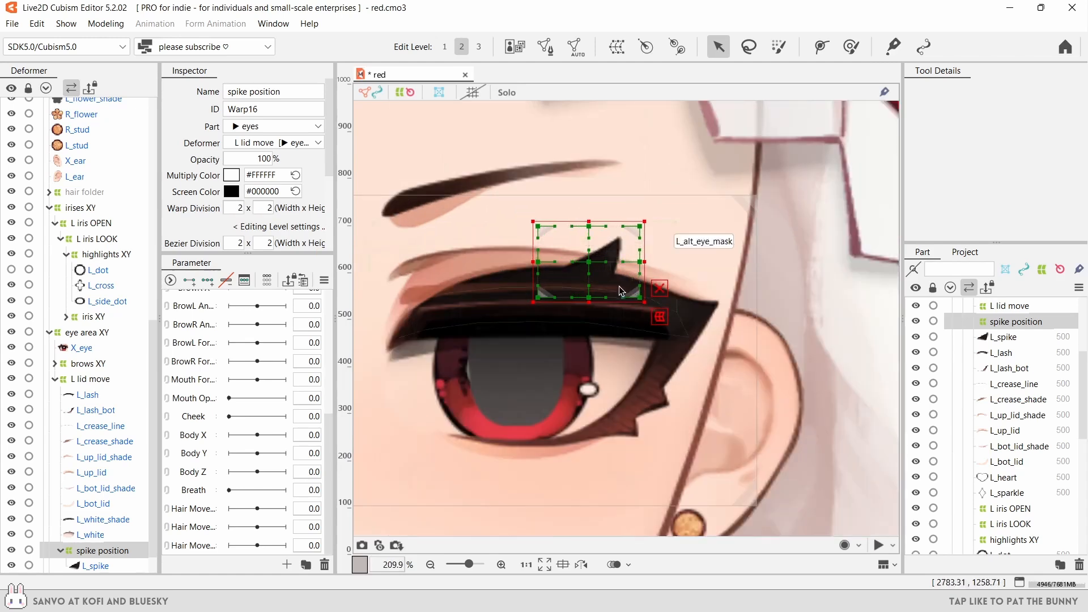
drag(587, 222, 587, 234)
scroll(586, 235, down, 1)
scroll(93, 465, down, 1)
click(60, 520)
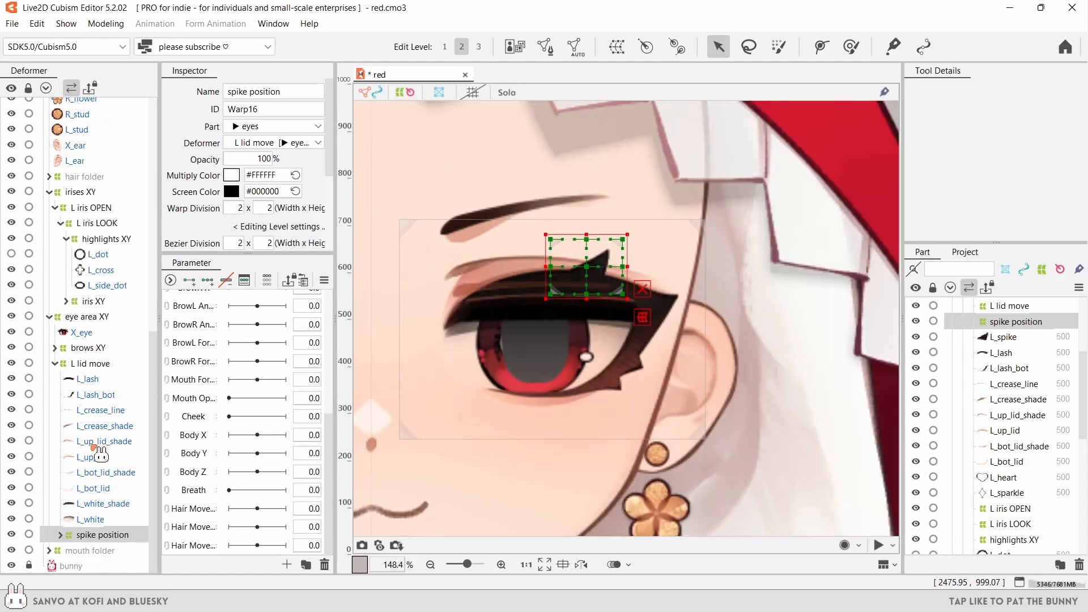
- Move L_alt_eye_lid, L_alt_eye_lash and L_alt_eye_mask under eye area XY, and L_alt_eye_iris under iris PH dilate
scroll(101, 396, up, 10)
click(90, 184)
drag(108, 169, 85, 482)
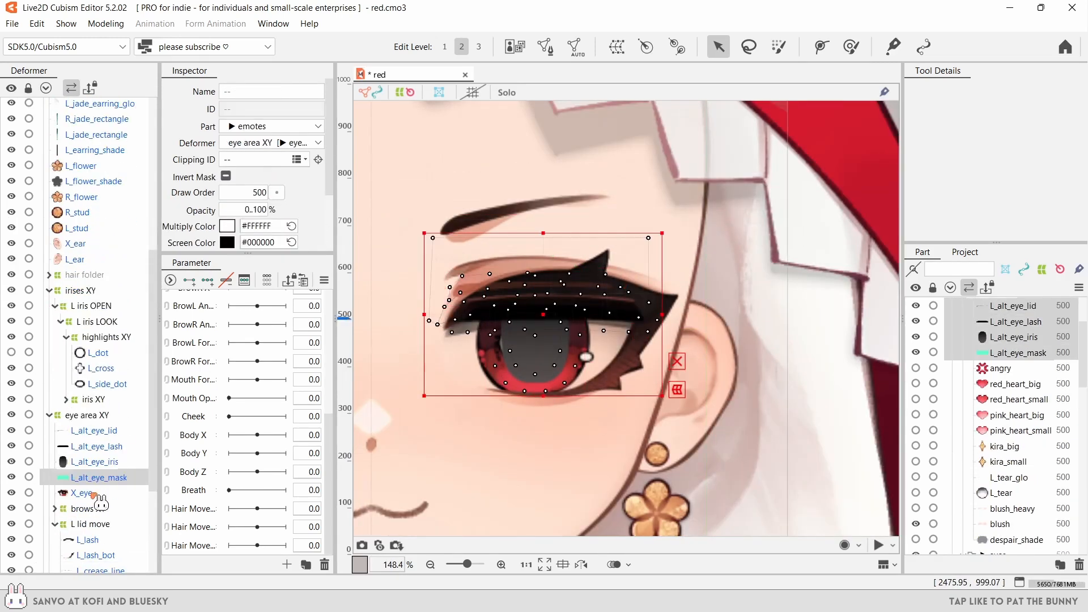
drag(116, 374, 116, 374)
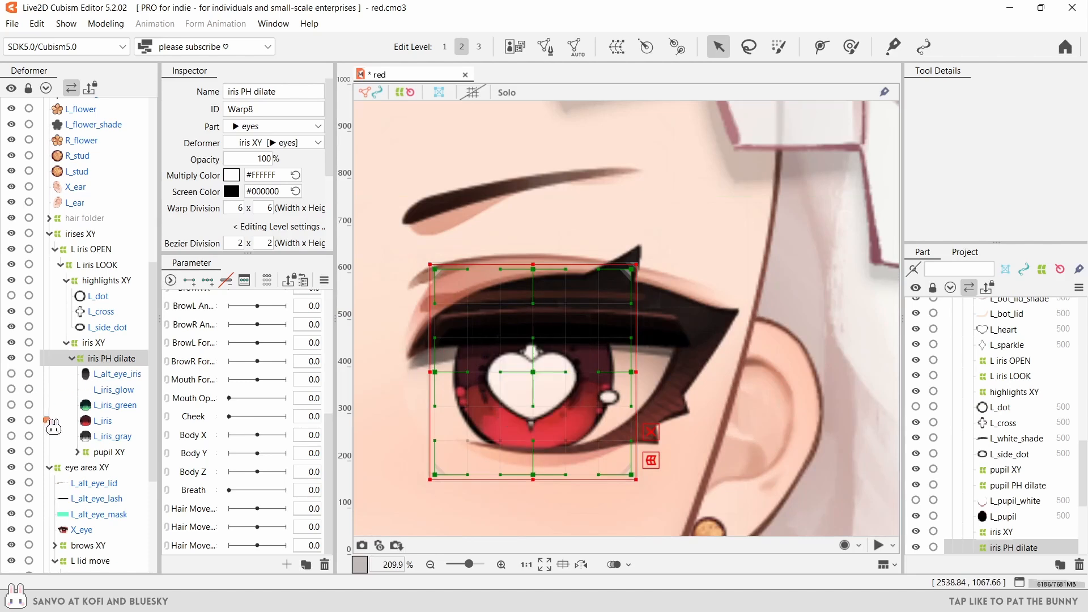
- Hide L_heart and L_sparkle, and collapse the highlights XY deformer
scroll(94, 433, down, 1)
drag(11, 410, 12, 426)
click(67, 225)
scroll(73, 283, down, 1)
- Move L_alt_eye_lid, L_alt_eye_lash and L_alt_eye_mask under the L lid move deformer
click(85, 398)
shift+click(98, 371)
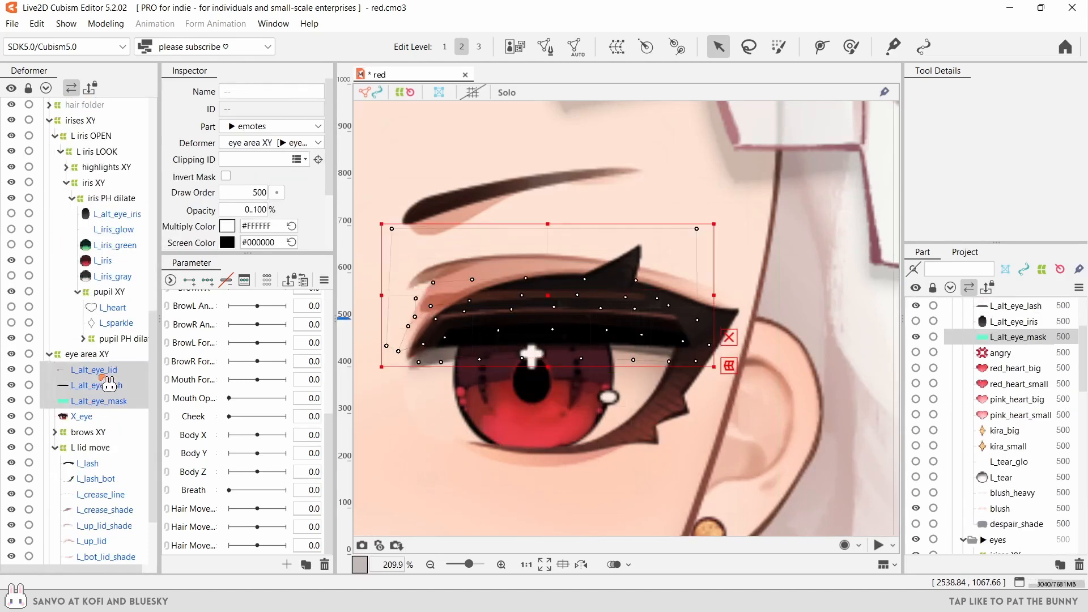
scroll(97, 374, down, 1)
drag(97, 340, 91, 391)
click(116, 377)
scroll(118, 384, down, 1)
click(110, 355)
click(110, 354)
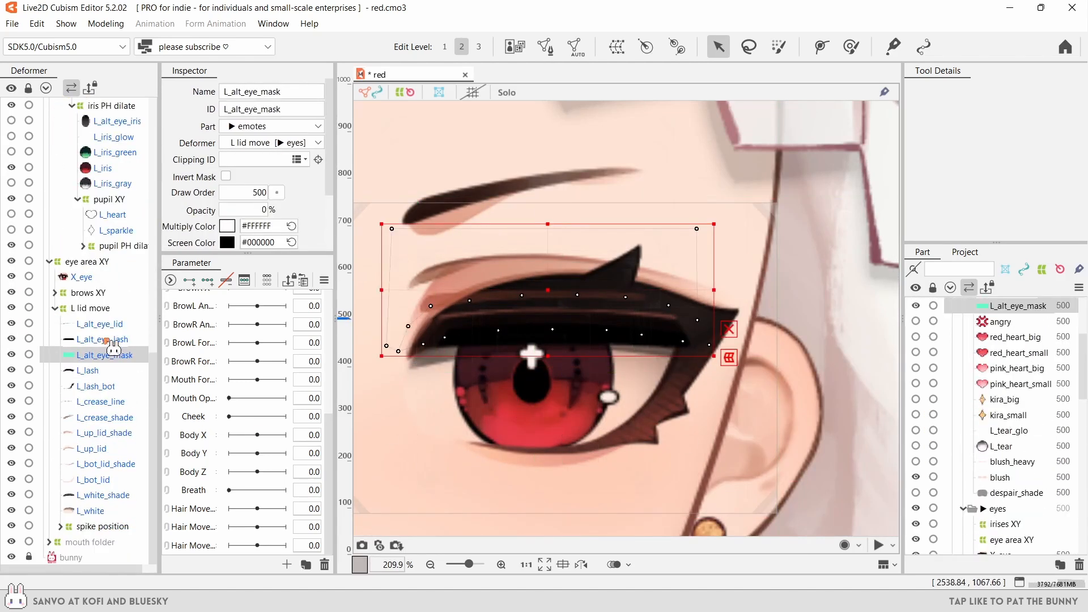
- Create a warp deformer named "alternate eye VIS" around the alternate lid, lash and mask meshes and enlarge it around the eye
click(99, 307)
scroll(593, 372, down, 2)
drag(592, 371, 592, 354)
click(99, 323)
shift+click(104, 354)
click(616, 46)
click(378, 249)
text(alternate eye VIS)
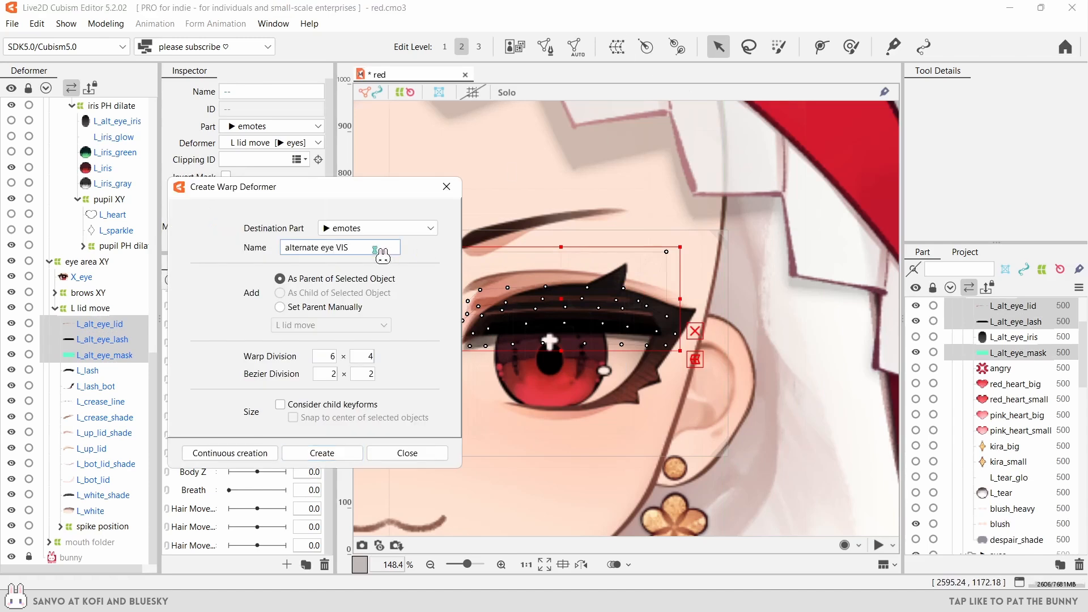
click(322, 449)
drag(561, 355, 561, 448)
drag(430, 345, 418, 345)
drag(691, 345, 718, 345)
click(60, 464)
click(101, 526)
drag(102, 495, 99, 355)
click(616, 47)
click(385, 250)
text(reg e)
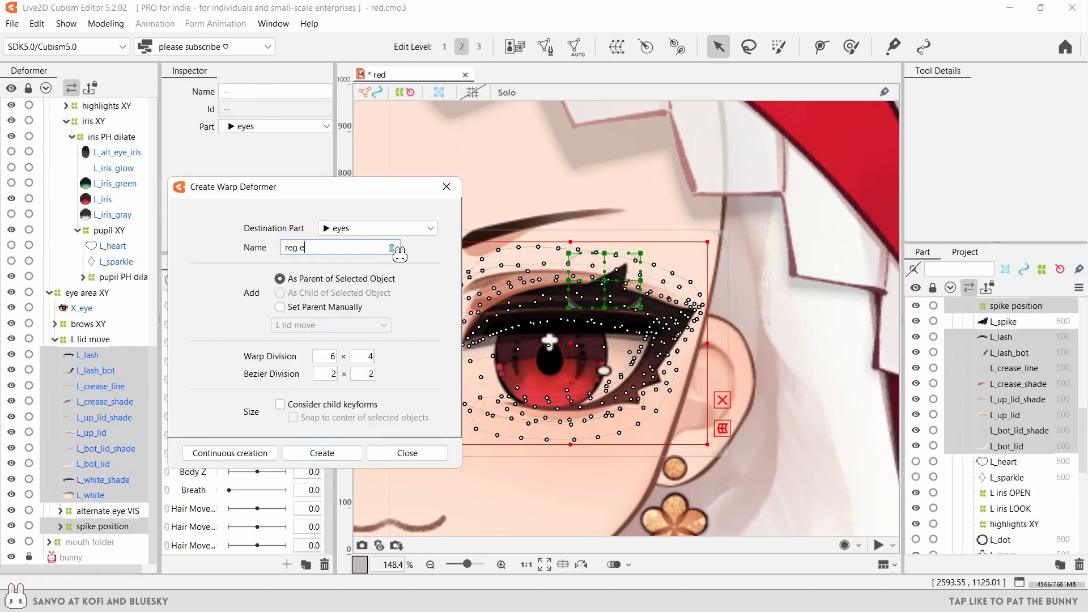
click(406, 454)
- Delete the alternate eye VIS deformer while keeping its meshes under L lid move
right_click(99, 510)
click(123, 492)
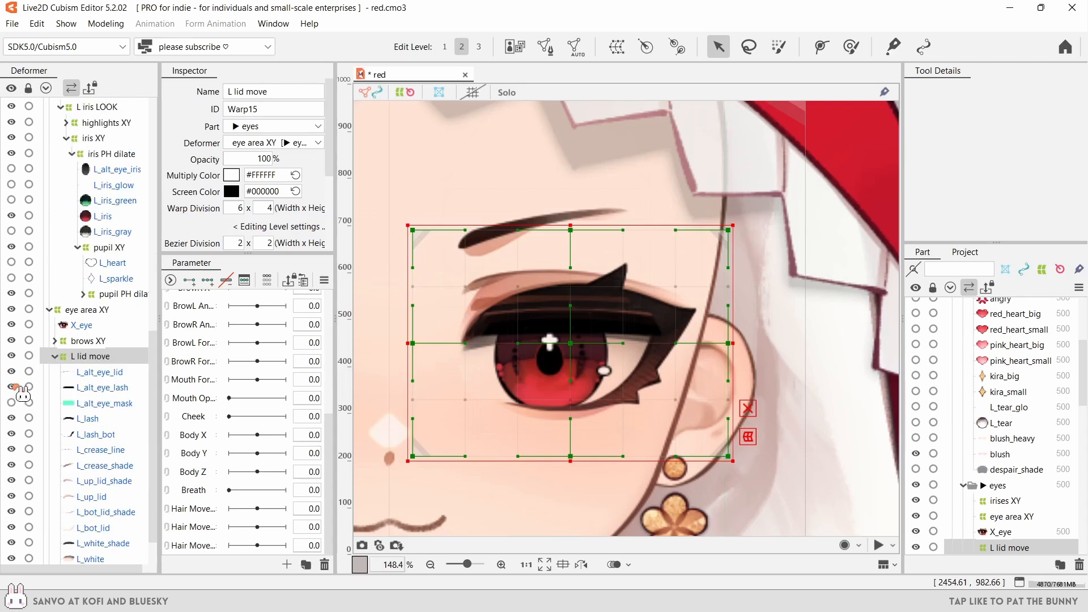
- Create a 6 × 4 warp deformer named "L 口形 CONNECT" as the parent of L lid move and narrow it around the eye
click(616, 47)
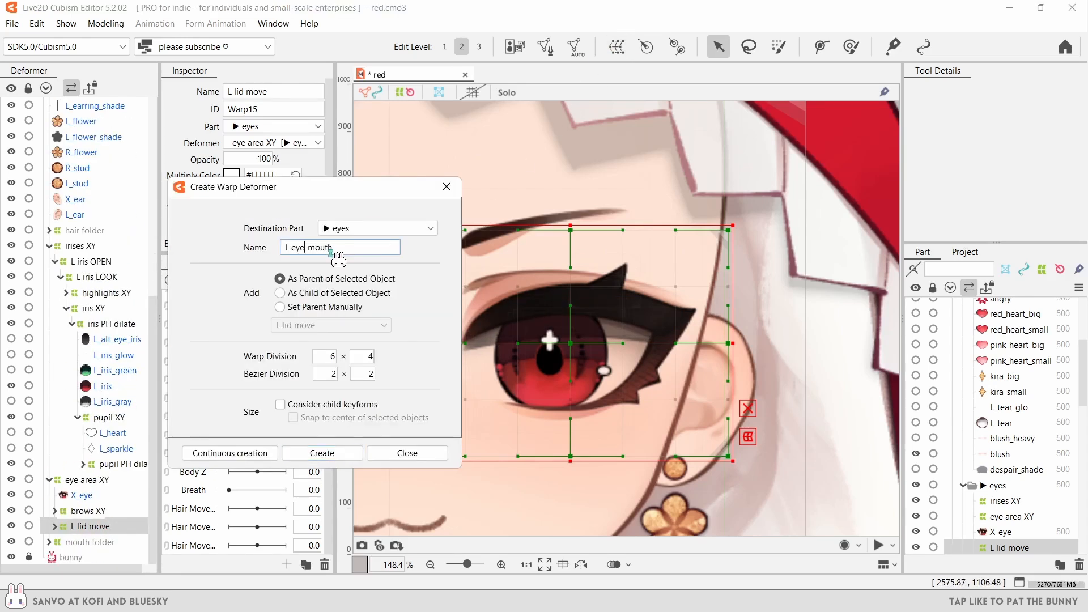
click(321, 452)
right_click(95, 513)
text(口形 CONNECT)
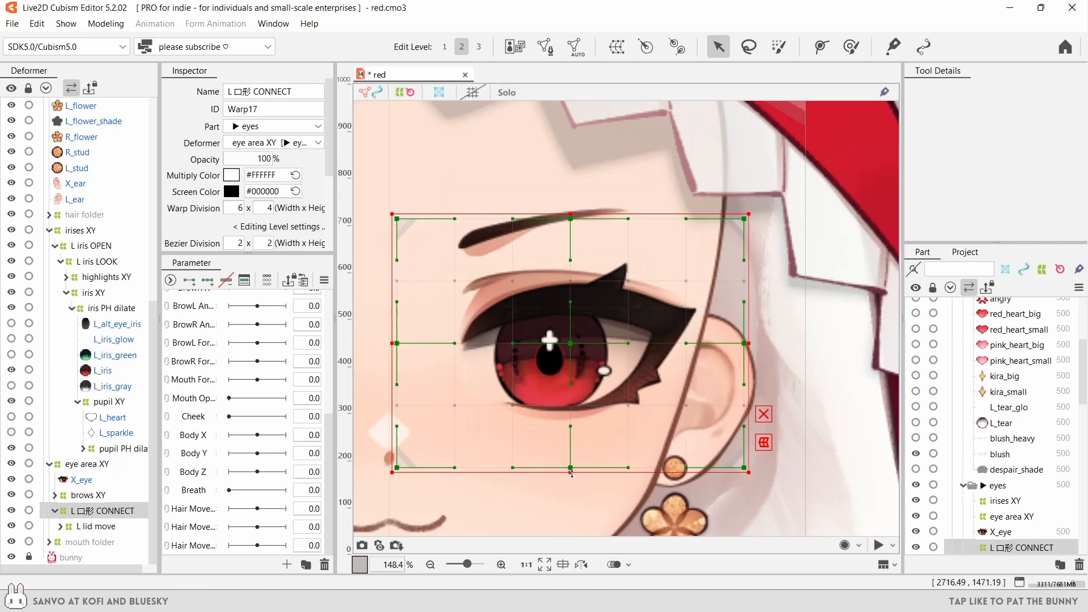
drag(392, 342, 405, 338)
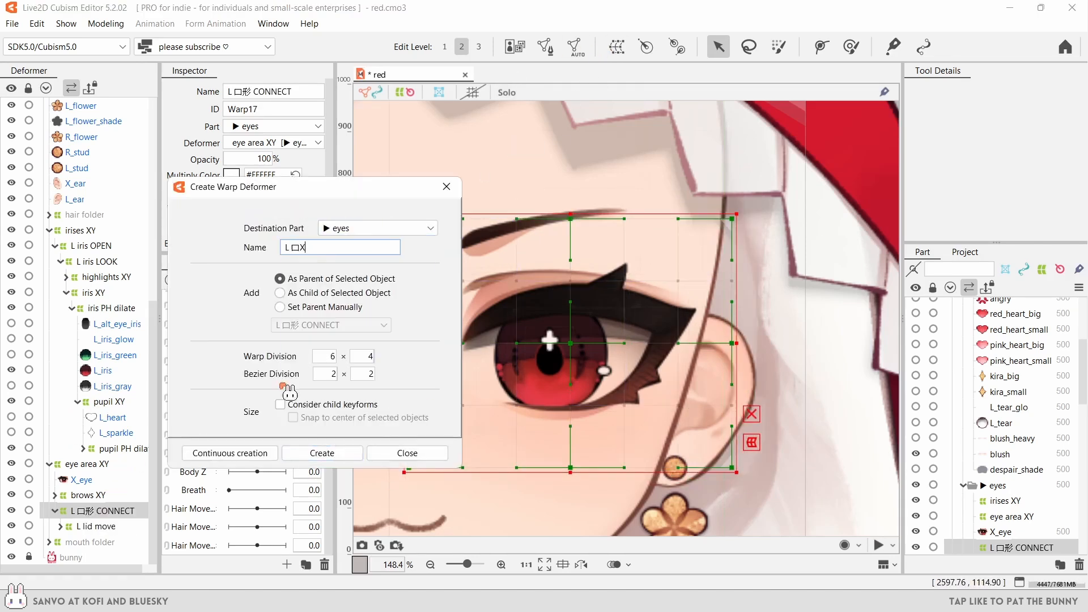
- Create a warp deformer named "L lid 口X CON" as parent of L 口形 CONNECT and rename the latter as "L 口形 CON"
key(Return)
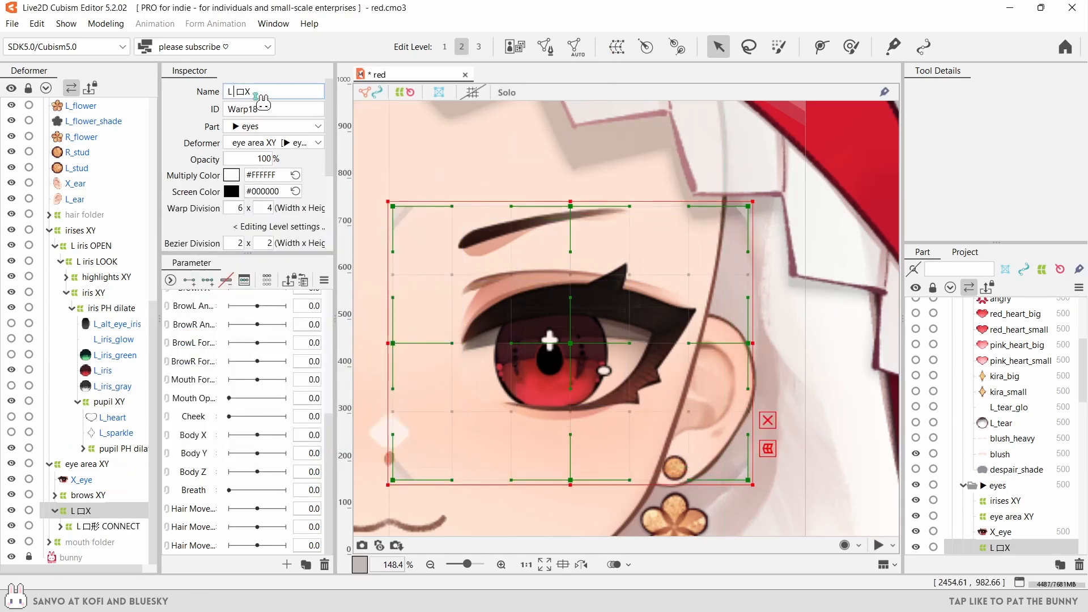
click(107, 525)
click(308, 92)
key(BackSpace)
key(BackSpace)
key(BackSpace)
key(BackSpace)
- Duplicate the eye area XY deformer, name the copy "reg alt VIS" and nest it under eye area XY
click(91, 463)
scroll(533, 367, down, 3)
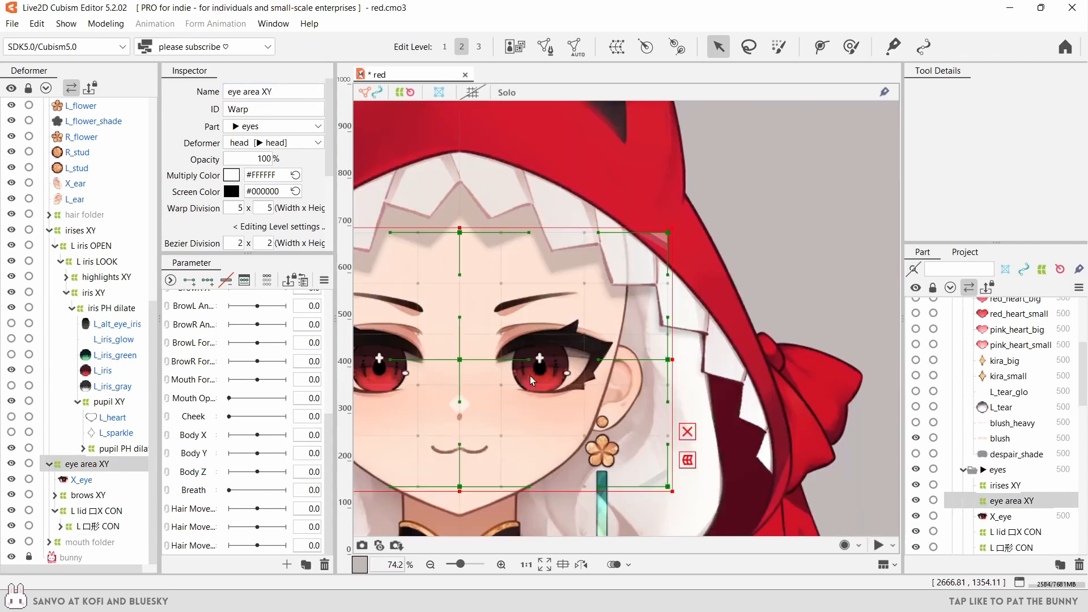
drag(533, 367, 635, 341)
key(ctrl+v)
drag(94, 542, 97, 482)
scroll(86, 521, down, 1)
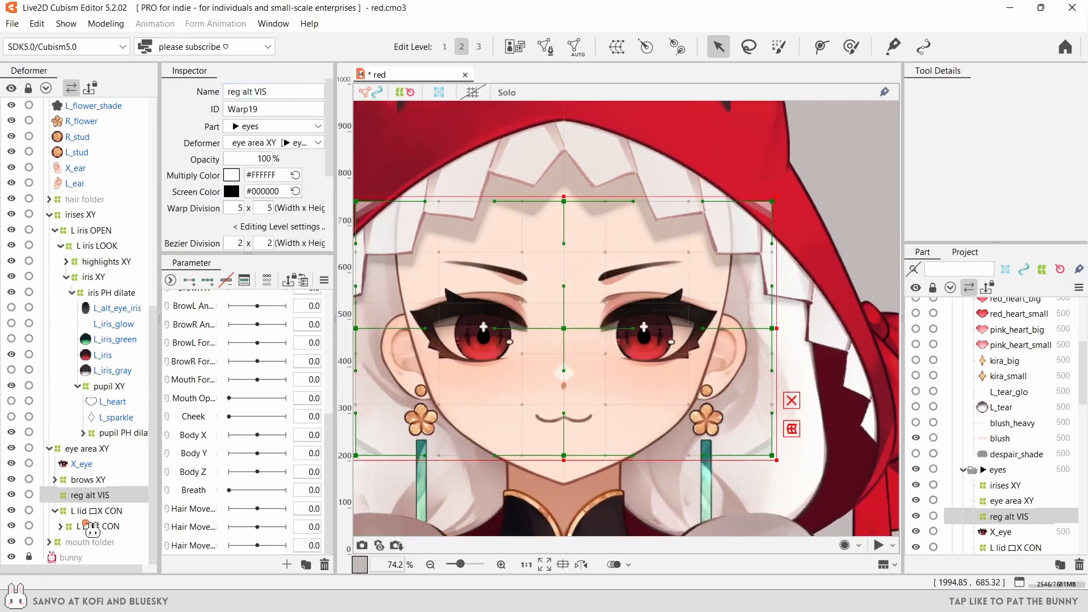
- Nest L lid 口X CON under reg alt VIS and shrink the reg alt VIS warp slightly inside eye area XY
drag(86, 511, 85, 497)
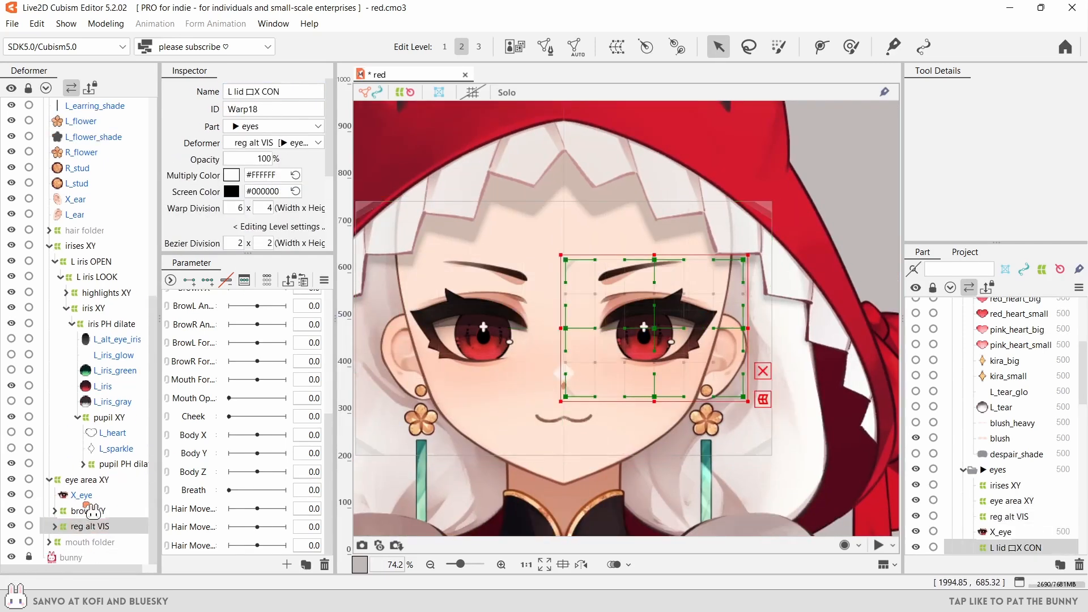
click(86, 526)
drag(564, 197, 598, 200)
drag(391, 197, 401, 205)
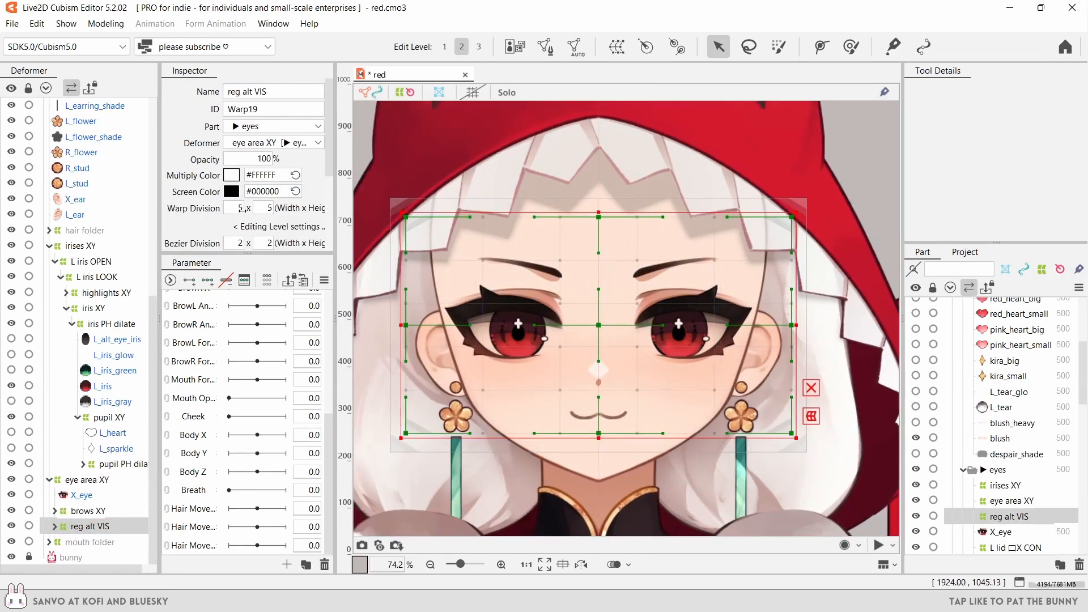
- Move L_tear_glo and L_tear under the eye area XY deformer
scroll(90, 481, up, 7)
click(45, 279)
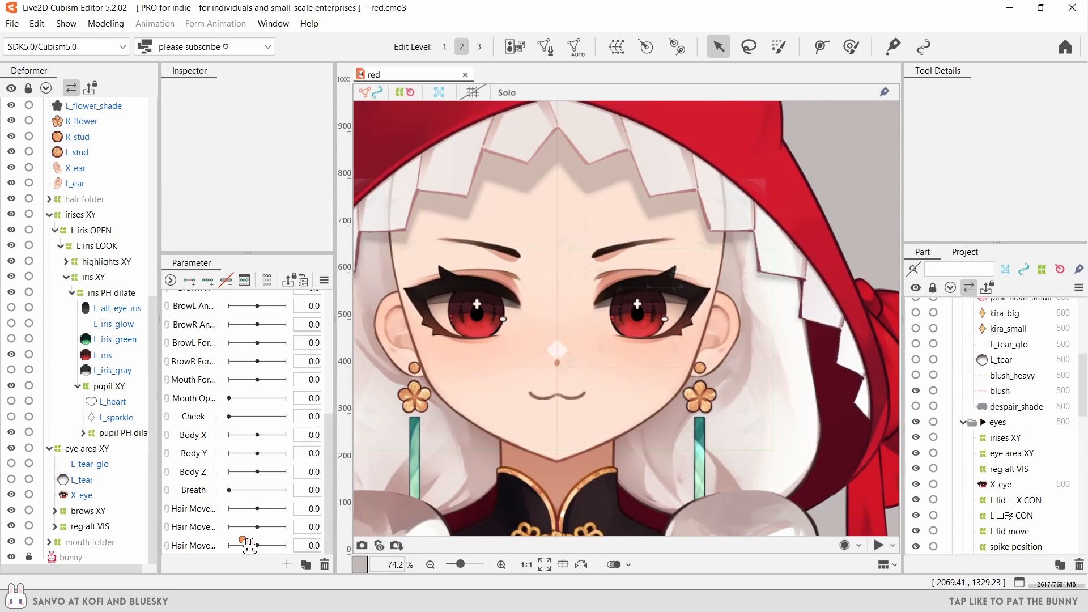
- Delete the Hair Move Front, Hair Move Side and Hair Move Back parameters
shift+click(245, 545)
click(325, 564)
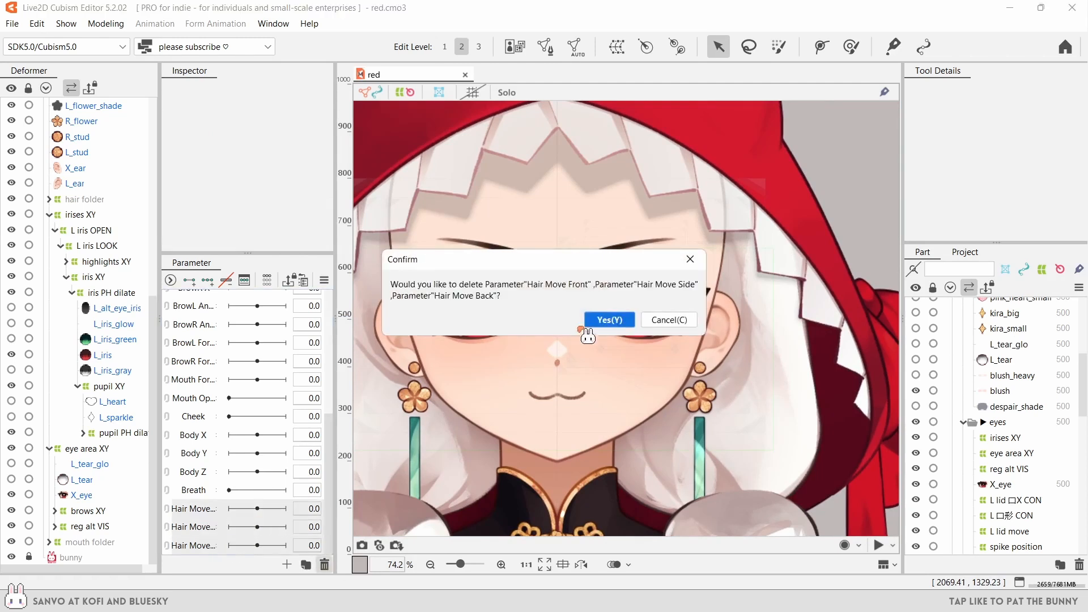
click(607, 317)
- Organize the eye and brow parameters into two parameter groups named "eyes" and "brows"
click(306, 565)
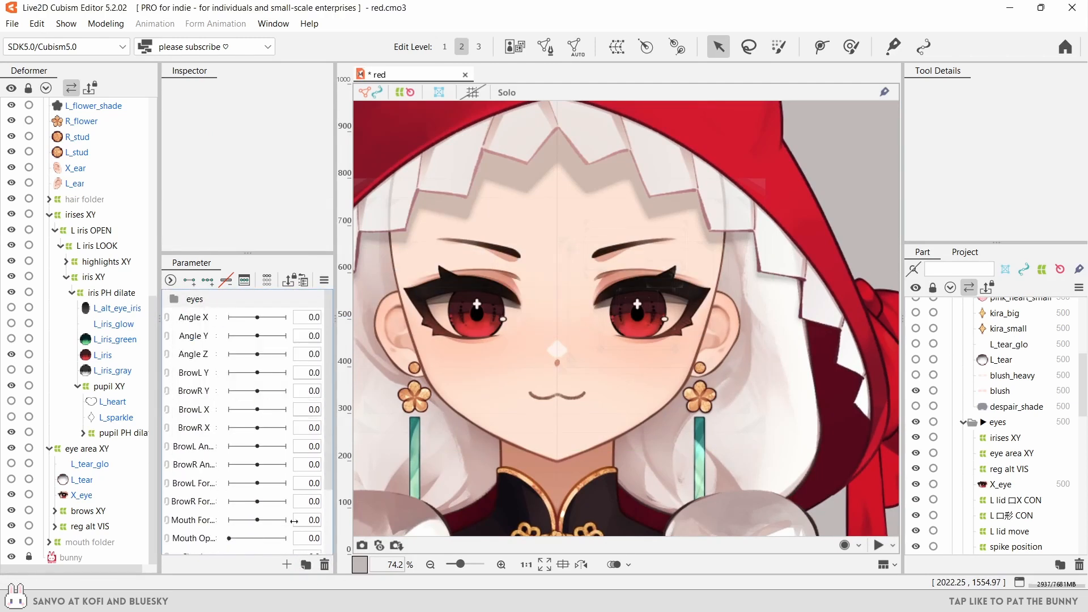
drag(214, 371, 194, 301)
click(199, 391)
scroll(210, 453, down, 3)
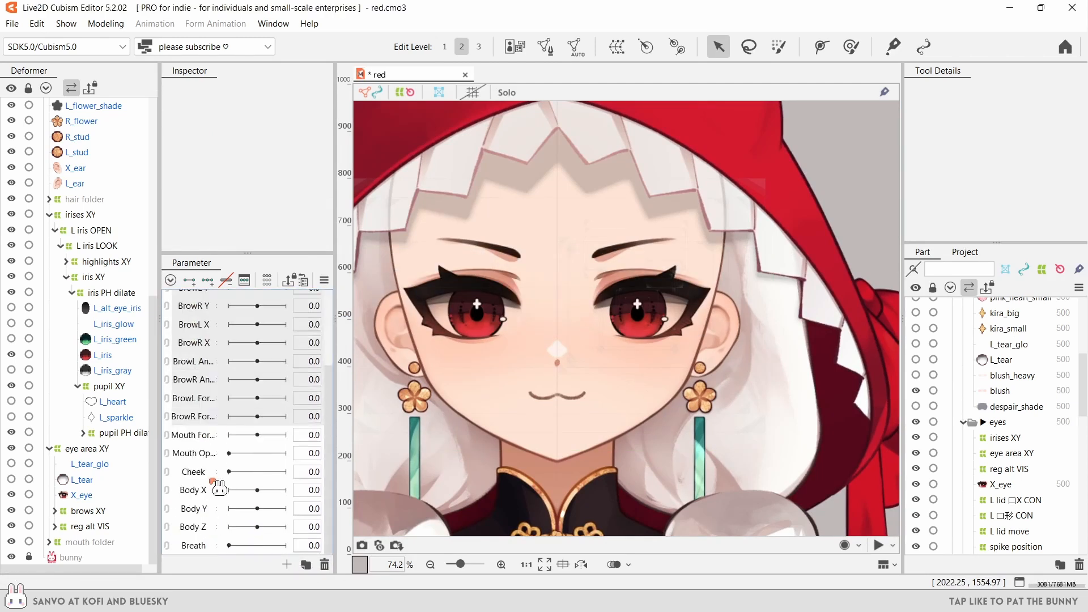
shift+click(207, 418)
drag(207, 418, 195, 318)
- Create a parameter group named "angles" and move the Angle, Body and Breath parameters into it
click(306, 565)
drag(208, 355, 196, 319)
double_click(213, 335)
text(angles)
click(205, 354)
shift+click(205, 391)
ctrl+click(205, 501)
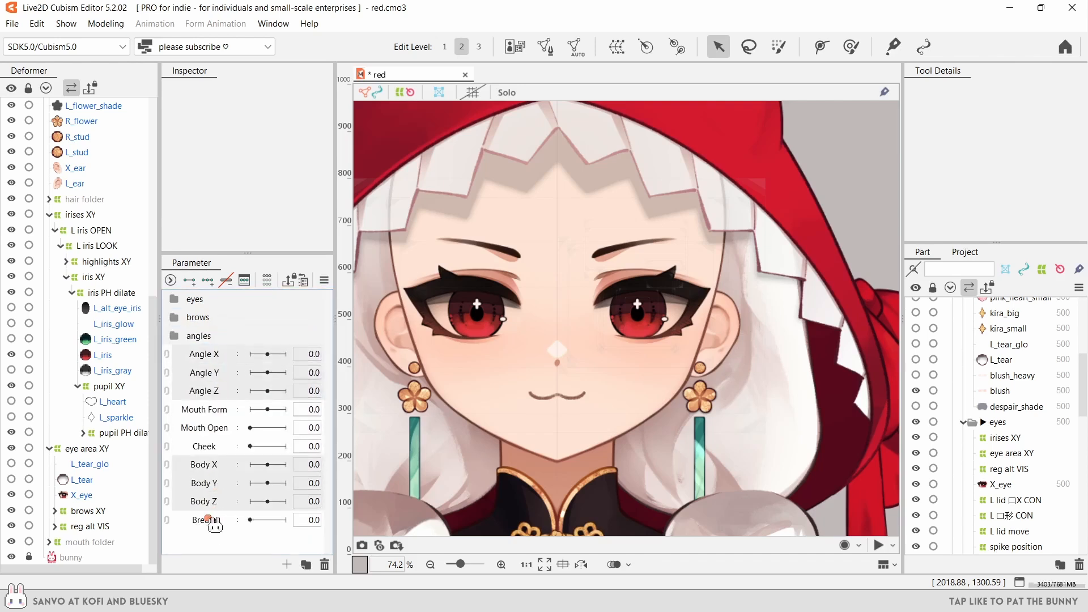
drag(214, 522, 198, 335)
- Group Mouth Form and Mouth Open under "mouth", and put Cheek in a group named "toggles"
click(204, 352)
shift+click(213, 371)
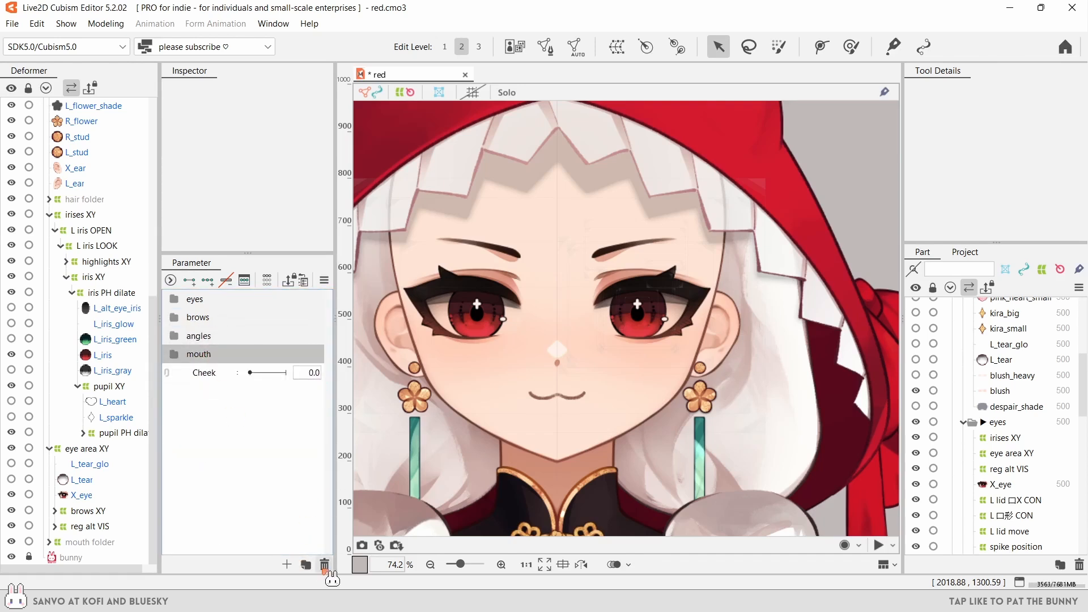
drag(204, 372, 202, 378)
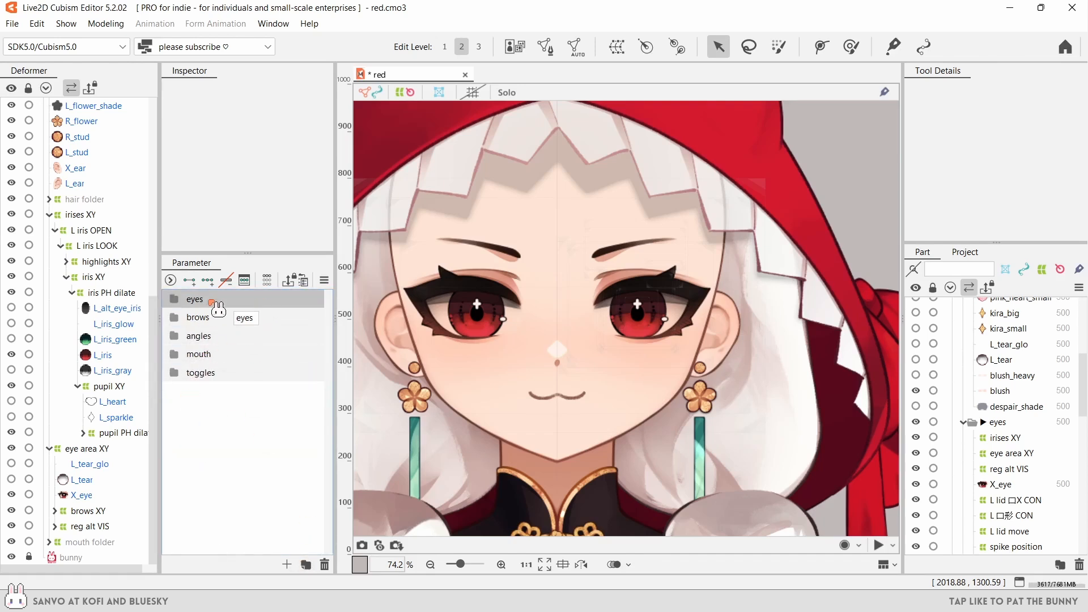
- Assign a light green label color to the eyes parameter group
right_click(222, 299)
mouse_move(263, 311)
click(389, 435)
click(503, 332)
click(477, 282)
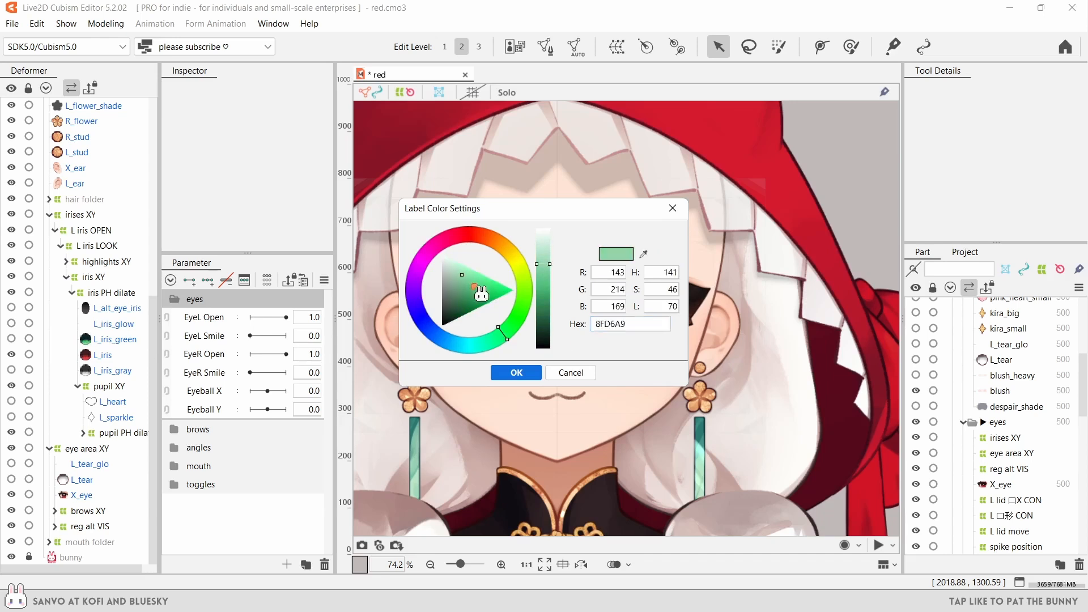
click(515, 372)
- Duplicate the irises XY deformer, name the copy "reg iris VIS" and insert it between irises XY and L iris OPEN
click(98, 232)
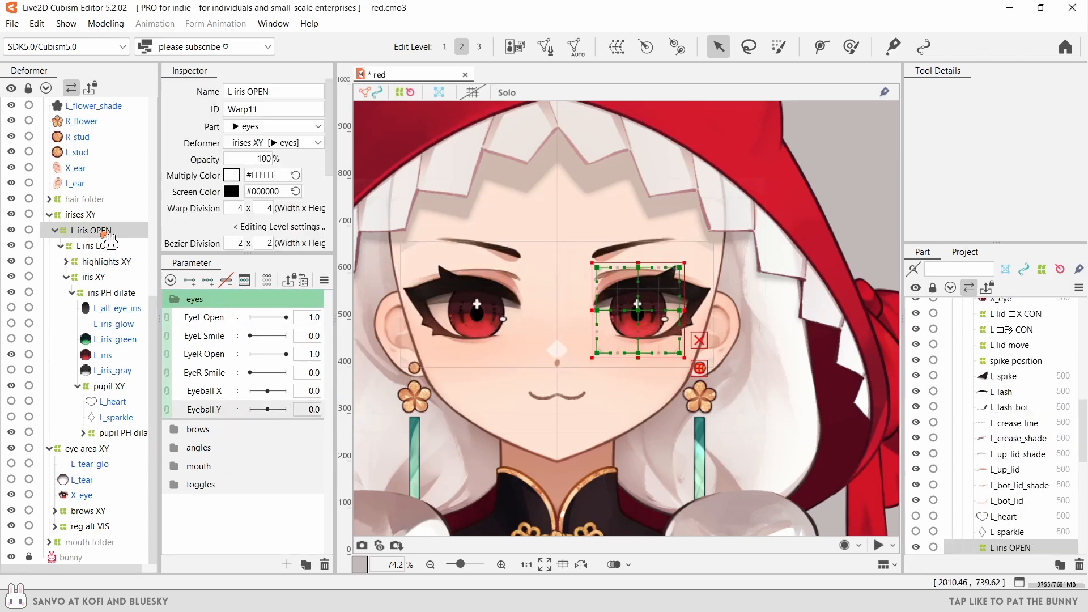
click(615, 46)
key(Escape)
key(ctrl+v)
drag(100, 542, 100, 235)
click(295, 92)
text(reg iris VIS)
drag(99, 235, 77, 231)
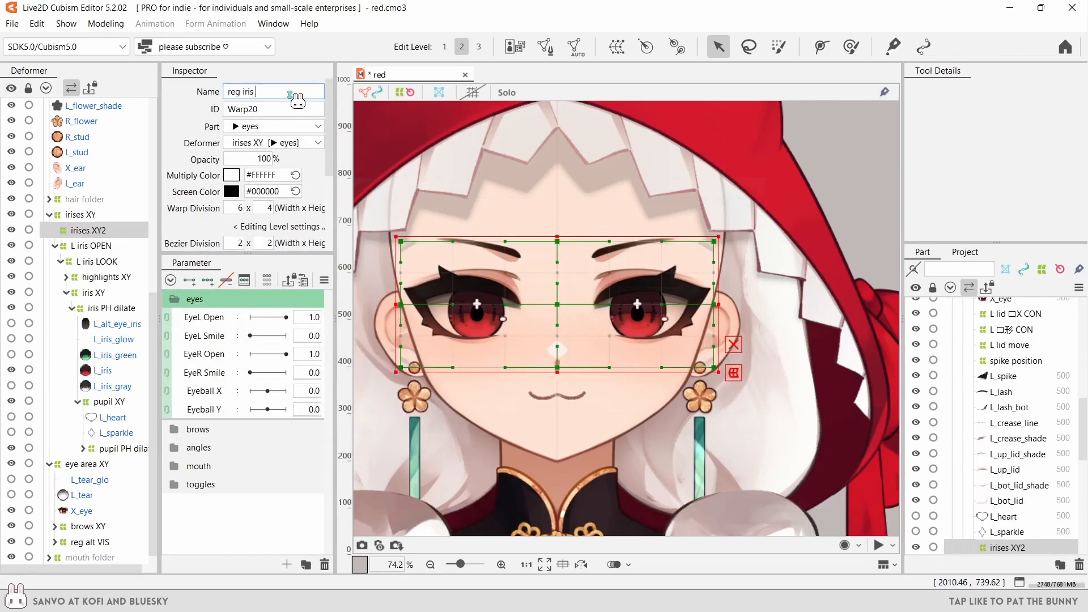
- Shrink the reg iris VIS warp slightly inside irises XY and set its warp division to 10 x 8
click(55, 443)
drag(557, 372, 558, 369)
drag(842, 300, 834, 301)
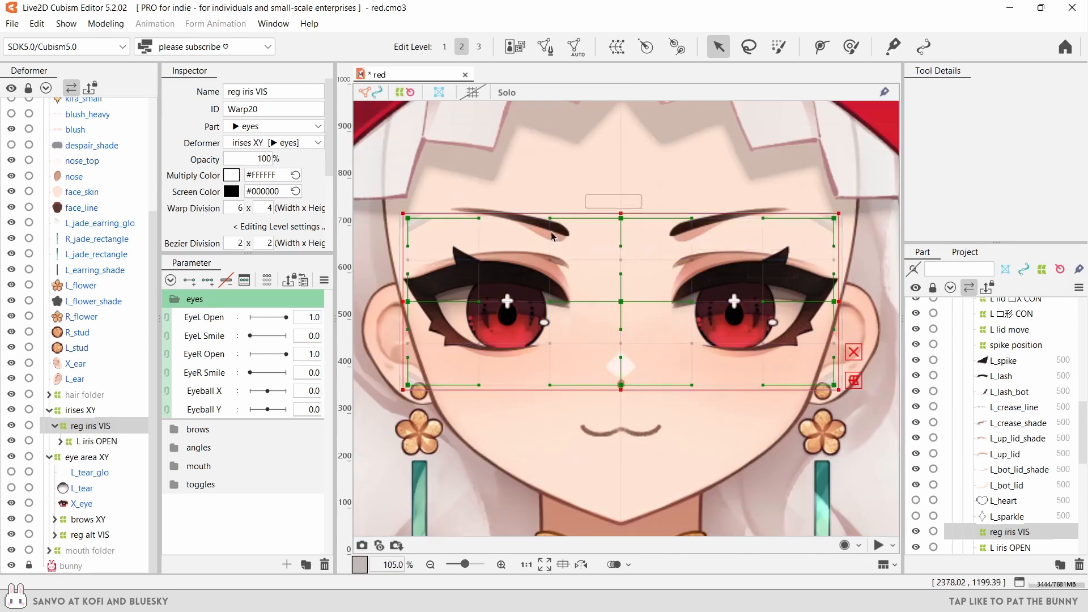
click(240, 208)
text(10)
click(266, 207)
text(8)
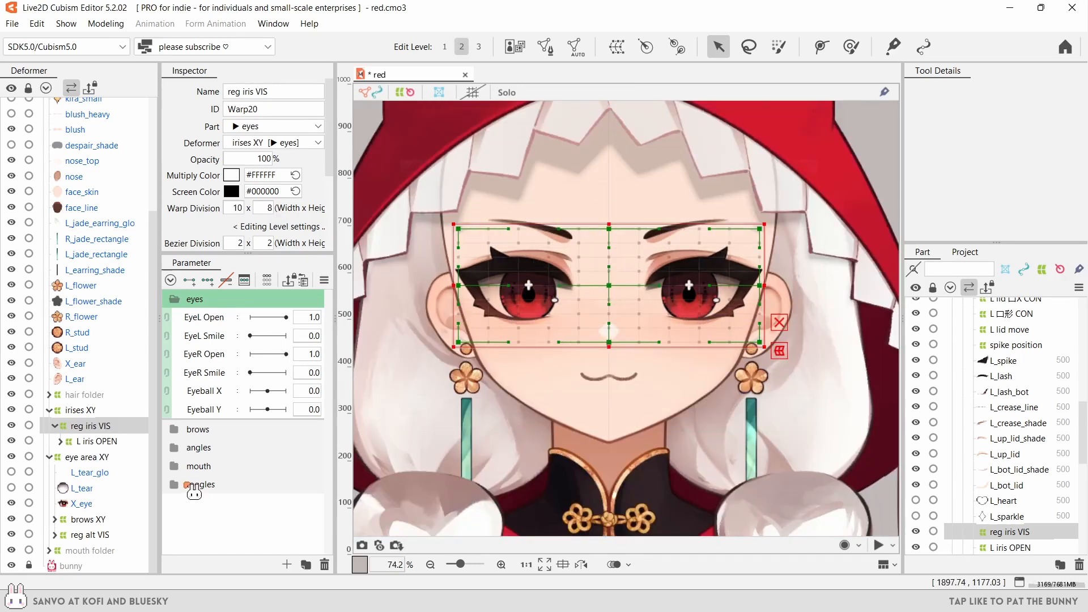
- Create a "reg eyes #" parameter with a default of 1 in the toggles group
click(287, 564)
drag(194, 491, 187, 499)
click(580, 272)
text(1)
click(516, 390)
- Rename the Cheek parameter to "blush" with a default of 0.7, key the blush mesh's opacity to it and set it to 0.7
double_click(249, 521)
click(568, 463)
double_click(203, 521)
text(blush)
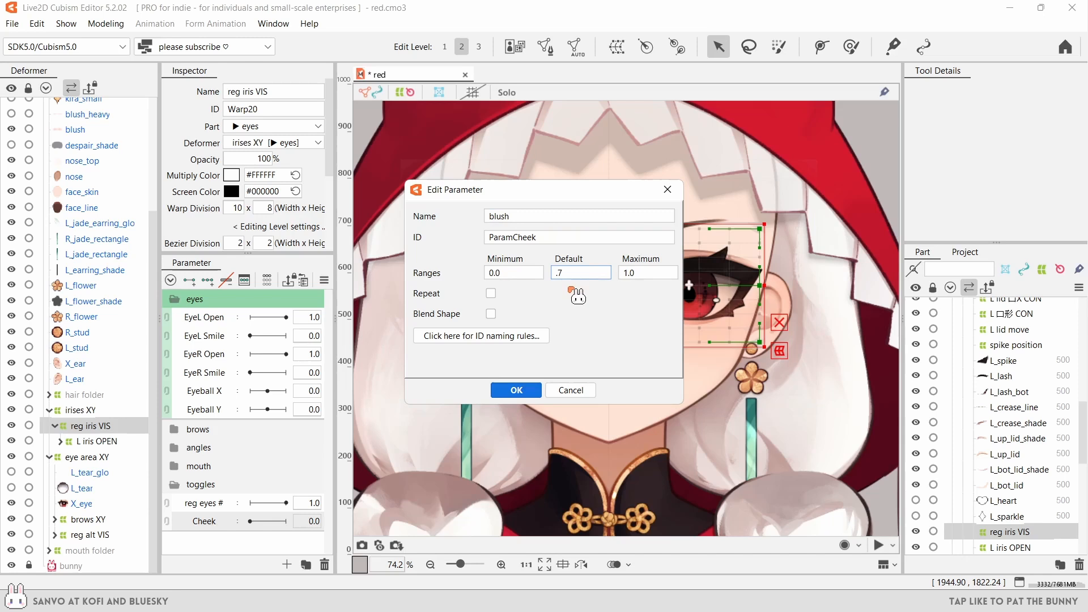
click(516, 390)
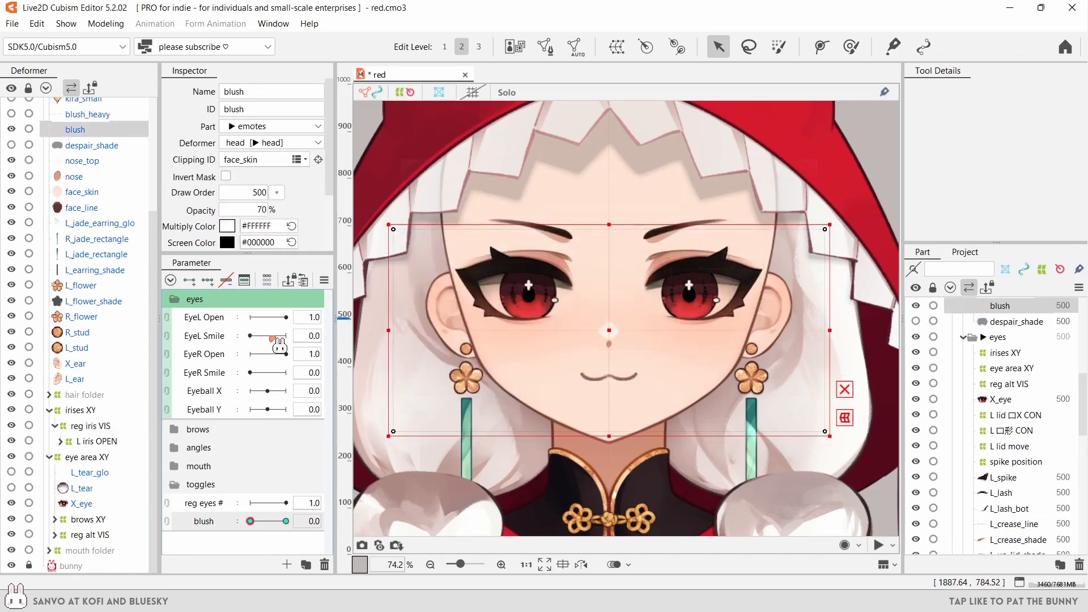
drag(250, 520, 275, 521)
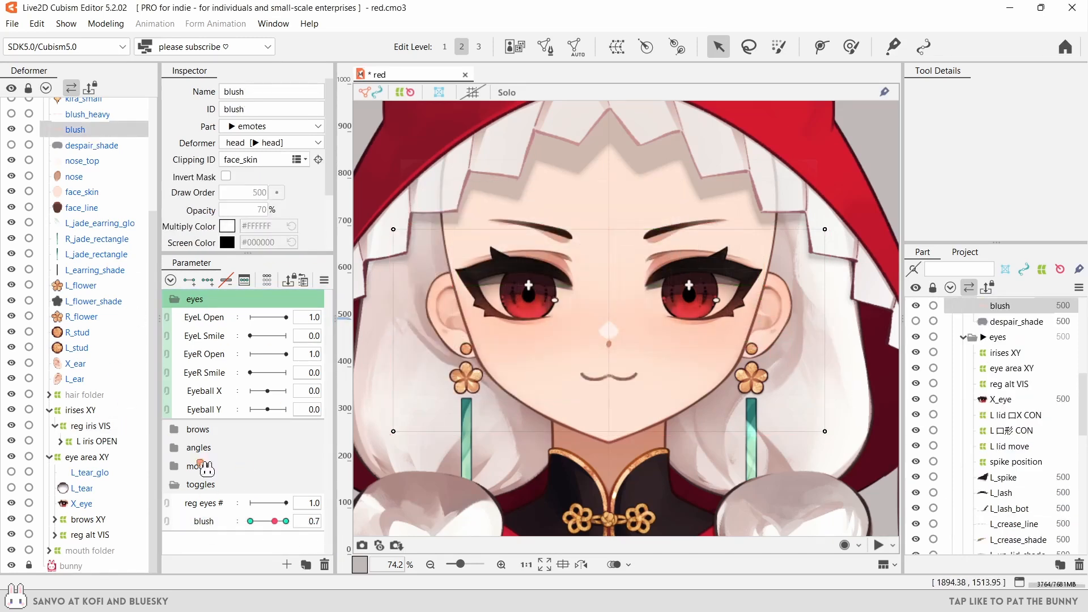
- Rename reg alt VIS to "reg eye VIS" and key both it and reg iris VIS to the reg eyes # parameter
click(103, 424)
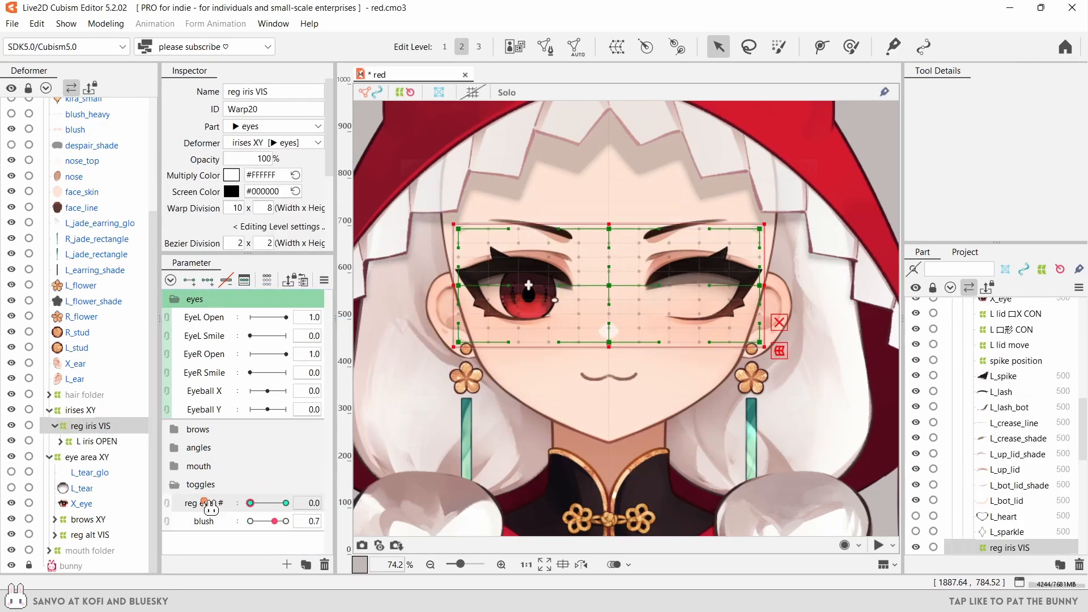
click(69, 538)
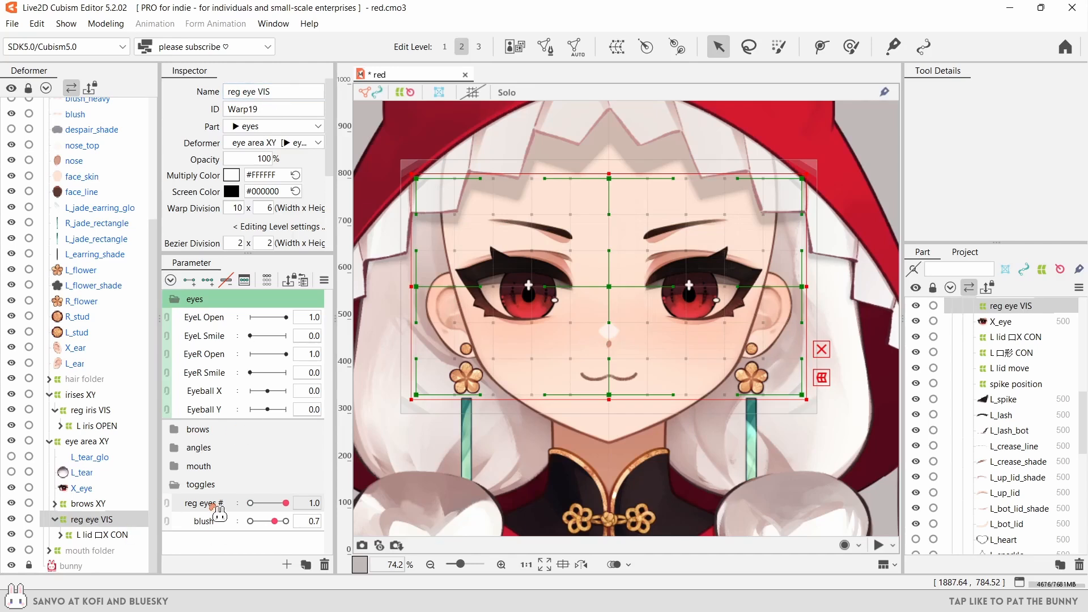
drag(249, 502, 289, 503)
- Nest the X_eye mesh under the reg eye VIS deformer and keep reg eyes # at 1
drag(85, 488, 91, 519)
mouse_move(285, 502)
mouse_down()
mouse_move(226, 499)
mouse_move(286, 503)
mouse_up()
click(91, 503)
- Create a "red iris #" parameter with default 1.0 above blush and key L_iris to 0% opacity at 0
click(287, 564)
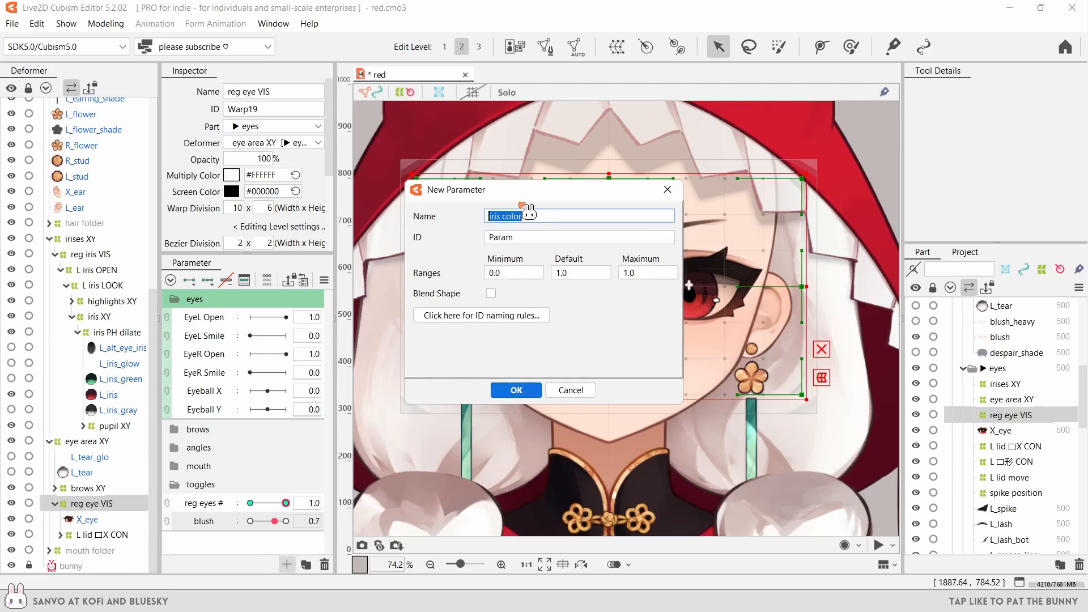
text(red iris #)
click(523, 237)
click(515, 389)
drag(203, 540, 203, 512)
click(108, 395)
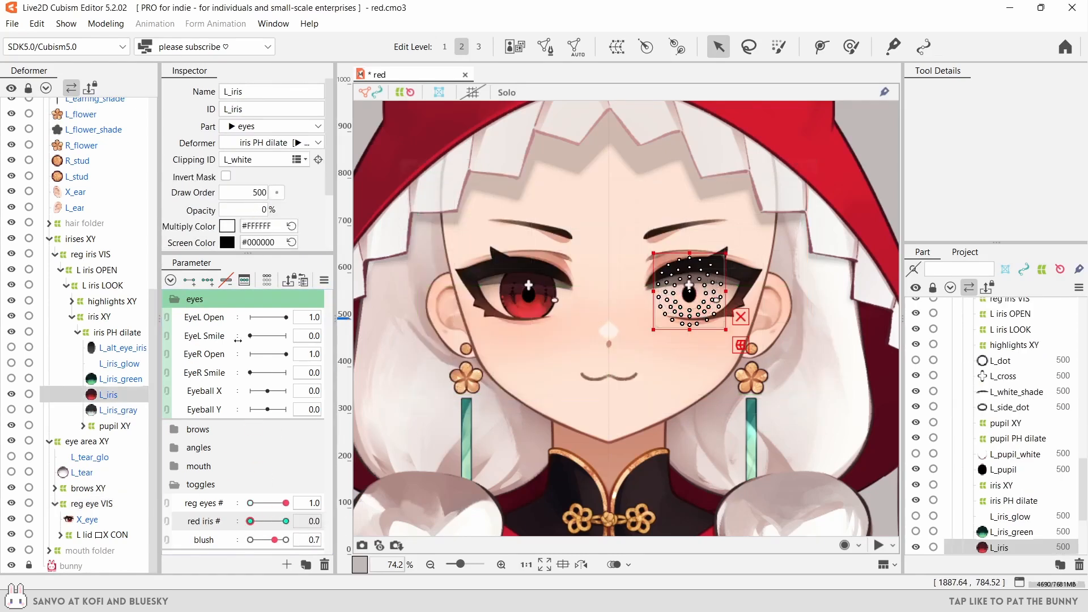
- Create a "green iris #" parameter, key L_iris_green to 0% opacity at 0, and set red iris # to 1
click(306, 564)
text(green iris #)
click(515, 388)
click(120, 378)
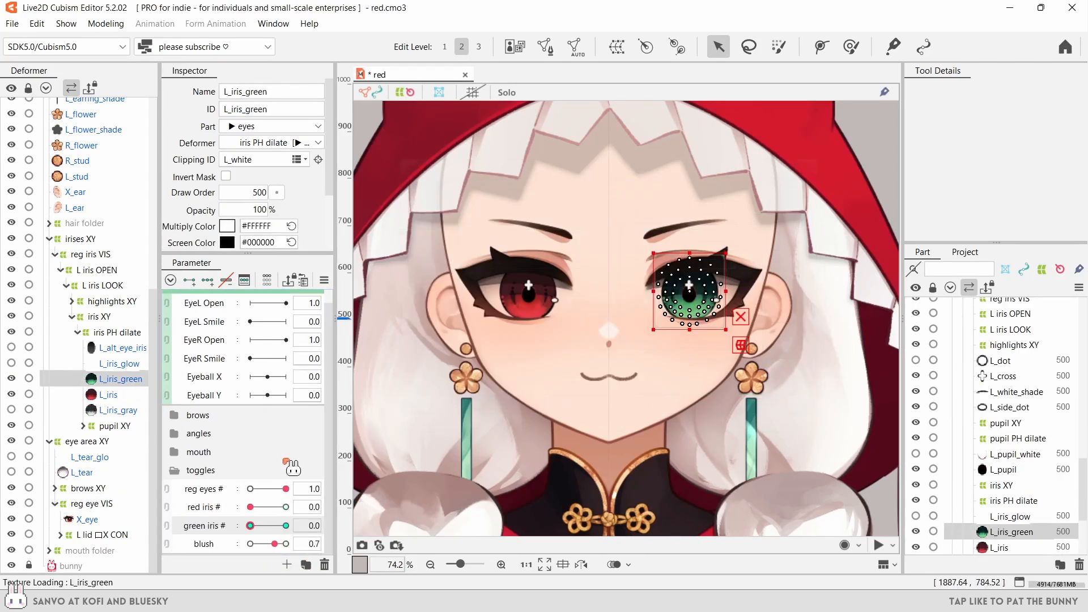
drag(250, 506, 286, 506)
- Create a "gray iris #" parameter and key the L_iris_gray mesh to it
click(286, 564)
text(gray iris #)
click(511, 389)
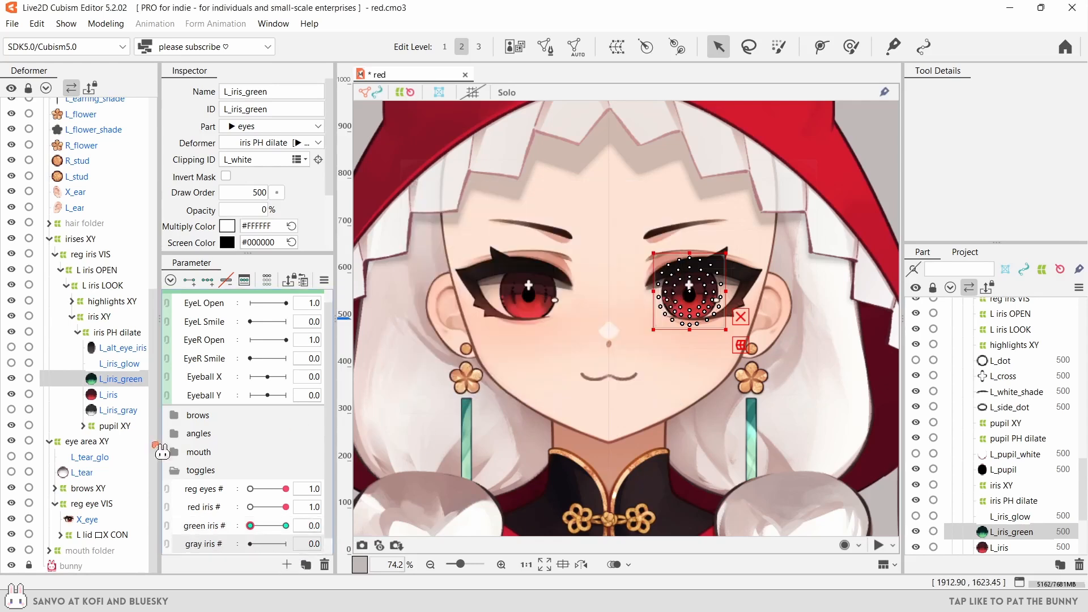
click(118, 410)
- Create an "iris glow #" parameter with an ID starting ParamIrisGlow and key the L_iris_glow mesh to it
click(287, 564)
text(iris glow #)
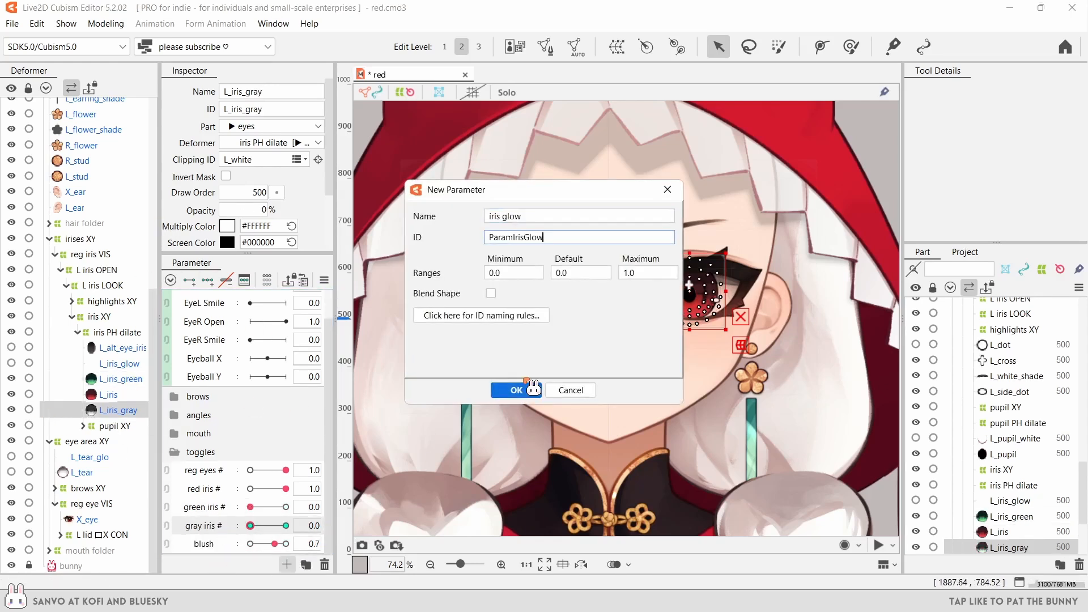
click(512, 389)
click(119, 363)
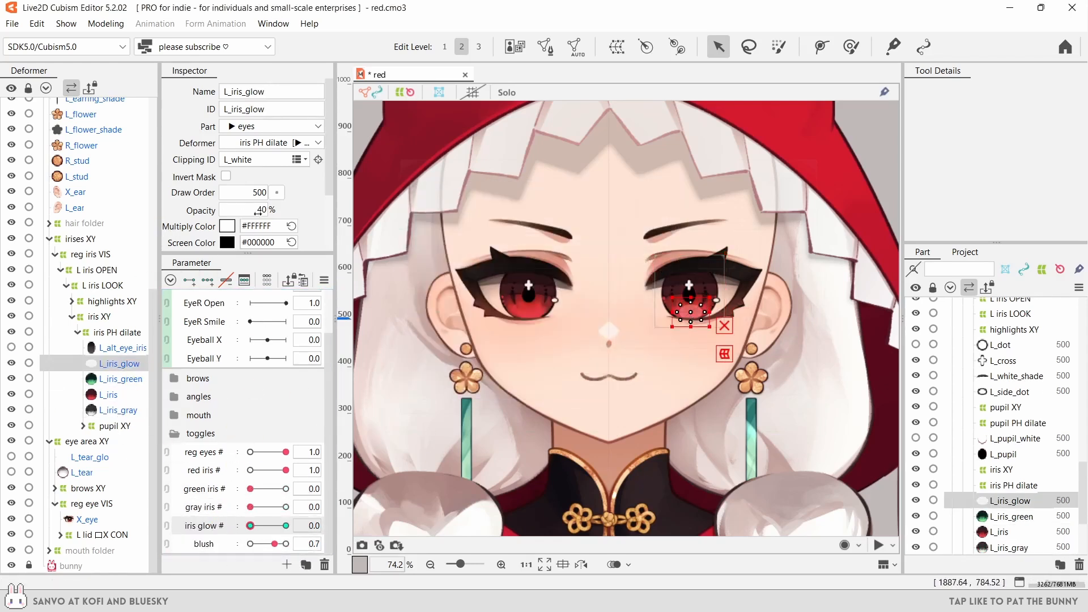
- Give L_iris_glow 100% opacity and an orange #EEA068 multiply color at iris glow # 1.0
drag(238, 210, 273, 211)
click(232, 228)
click(266, 526)
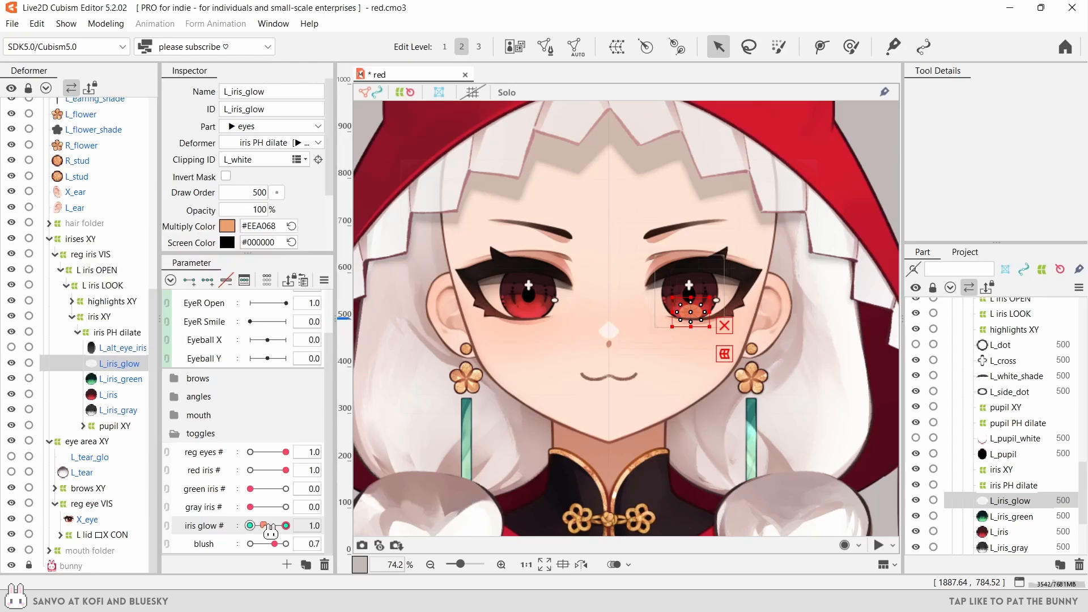
- Lower the iris glow # parameter to 0.2 for a subtle glow on the iris
right_click(226, 525)
drag(285, 525, 260, 525)
click(612, 202)
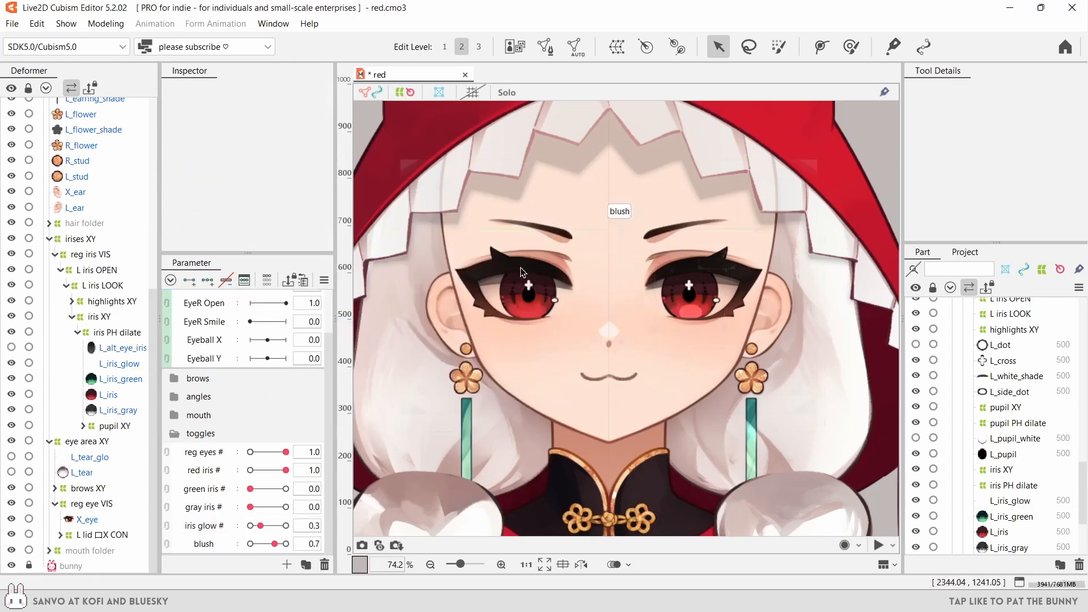
click(136, 360)
double_click(224, 522)
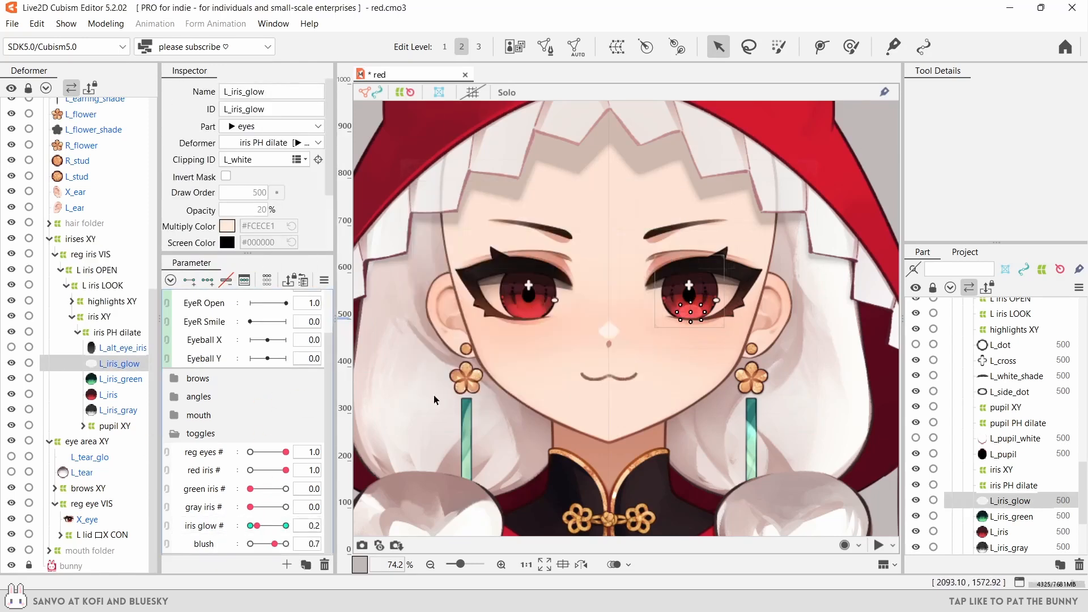
click(436, 400)
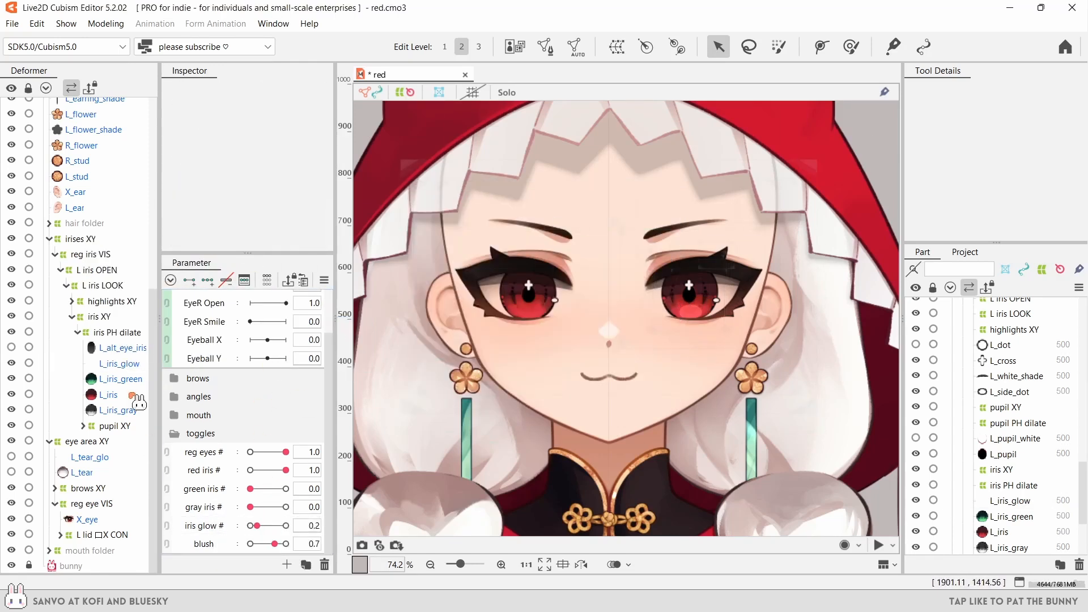
- Create a "black pupil #" parameter and key the L_pupil mesh to 0% opacity at 0
click(86, 427)
click(124, 447)
click(287, 565)
text(black pupil #)
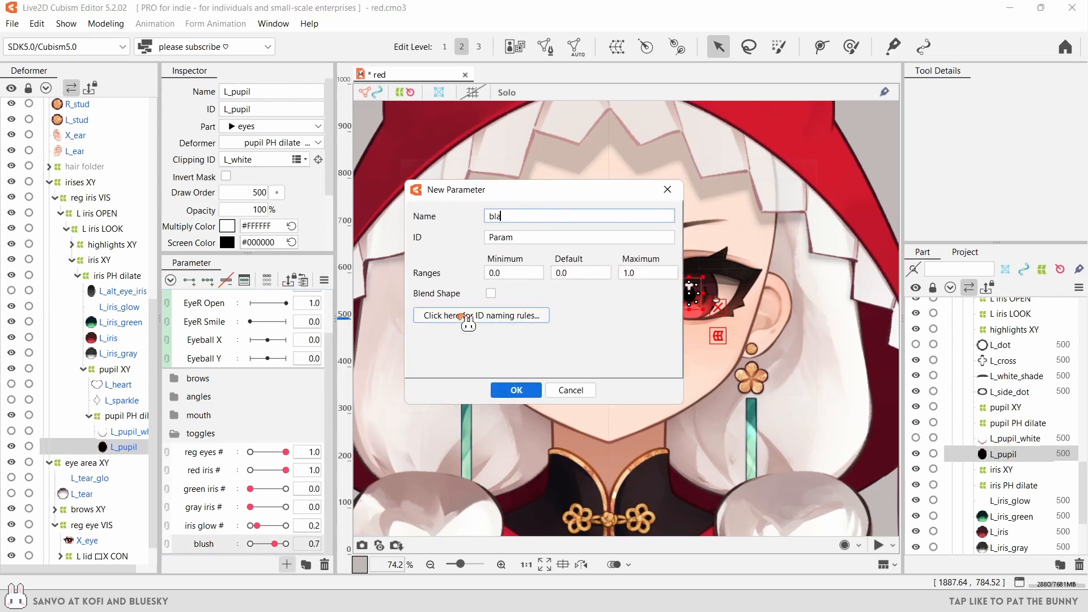
key(Return)
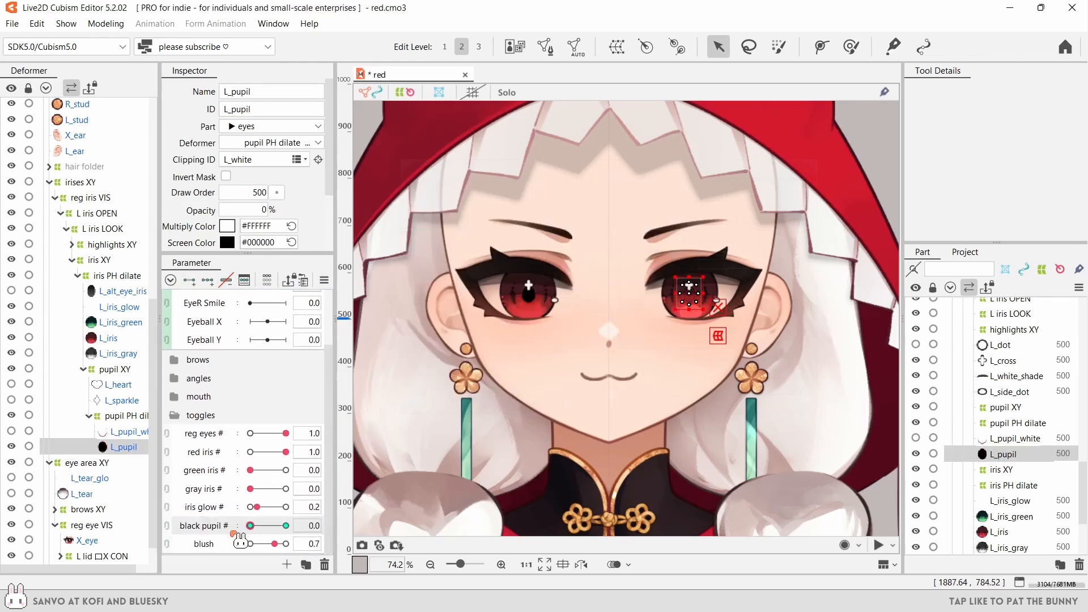
- Create a "white pupil #" parameter with ID ParamWhitePupilToggle and key L_pupil_white to 0% opacity at 0
click(286, 564)
text(white pupil #)
key(Tab)
text(ParamWhitePupilToggle)
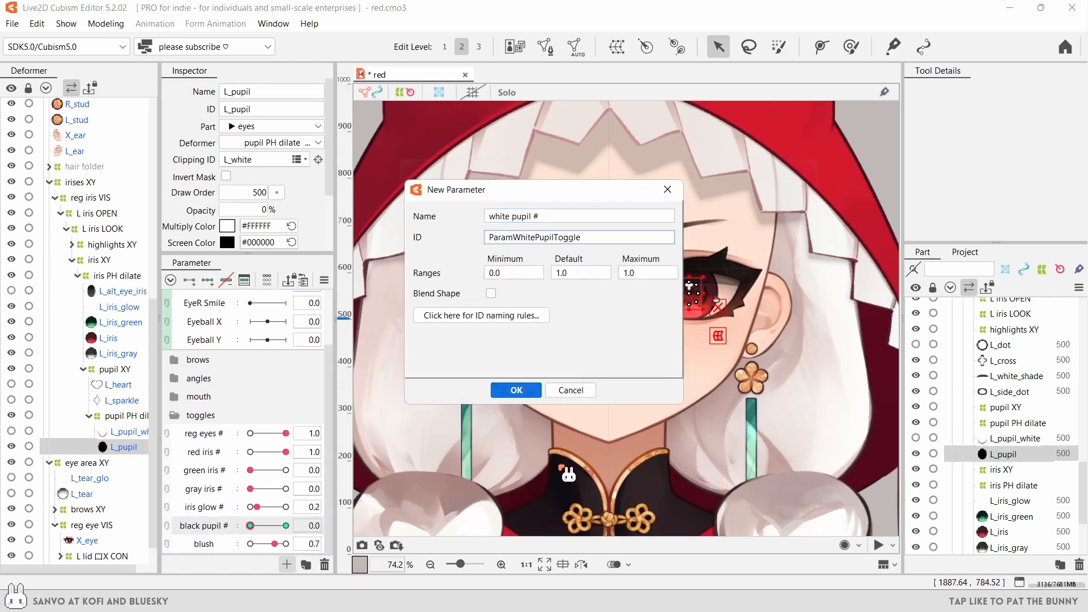
click(516, 389)
click(125, 431)
click(189, 280)
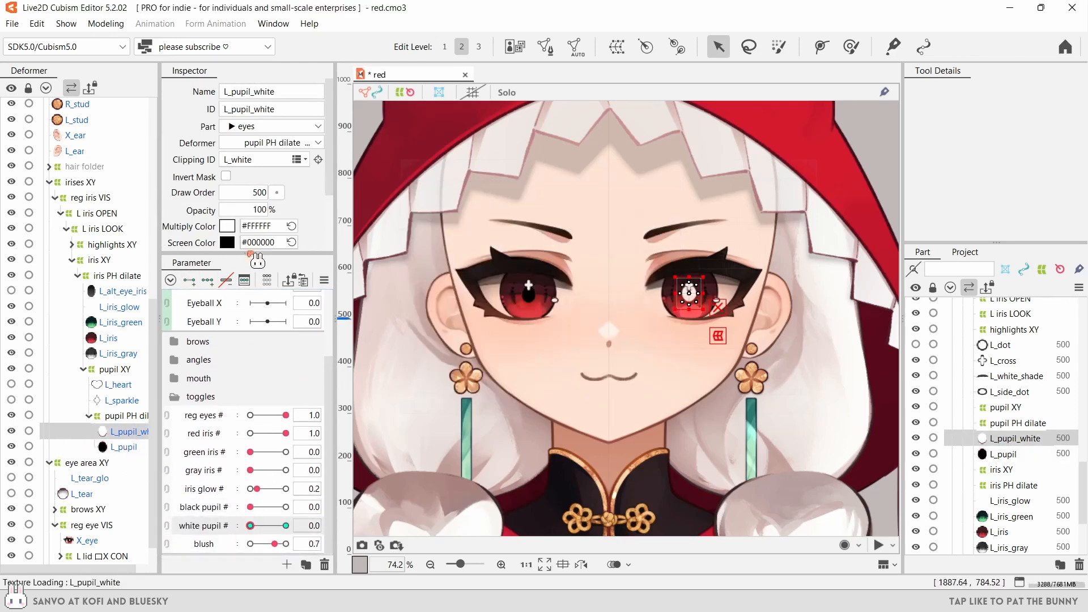
- Create a "heart pupil #" parameter and key the L_heart mesh to it
click(287, 564)
text(heart pupil #)
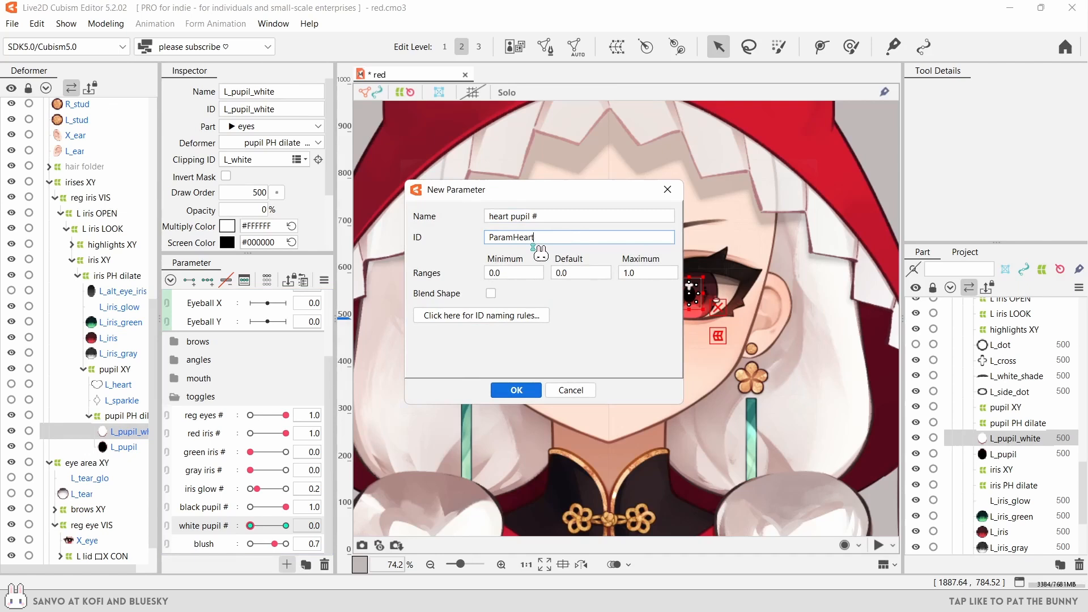
click(512, 389)
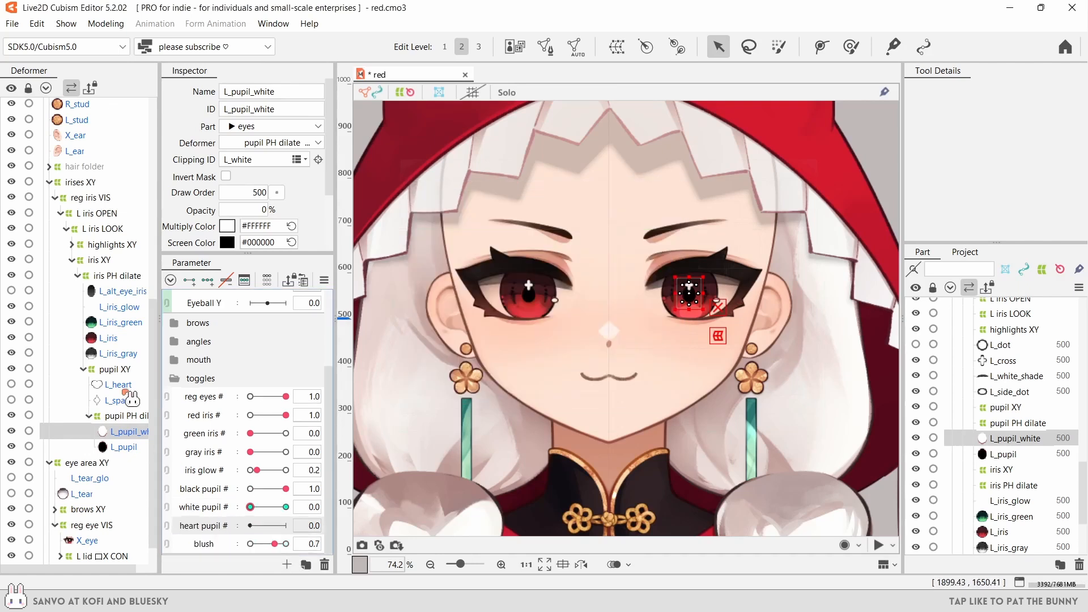
click(118, 384)
- Set the L_heart mesh's screen color to dark red #900026
scroll(675, 292, up, 4)
click(227, 242)
click(149, 330)
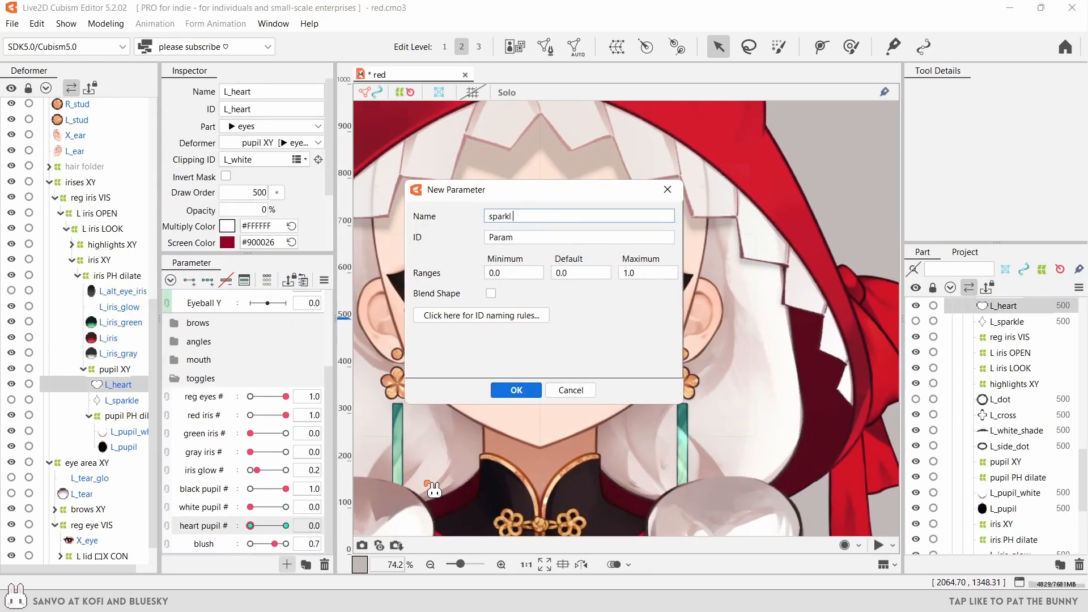
- Create a "sparkle pupil #" parameter and set the L_sparkle mesh's screen color to orange #FF7200
click(512, 389)
click(118, 400)
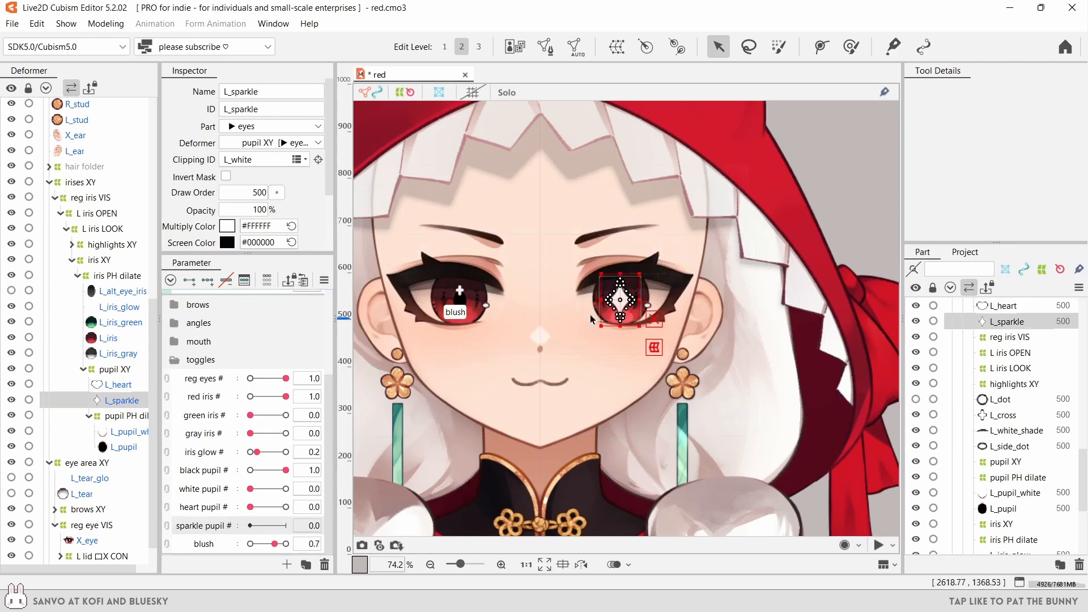
click(227, 242)
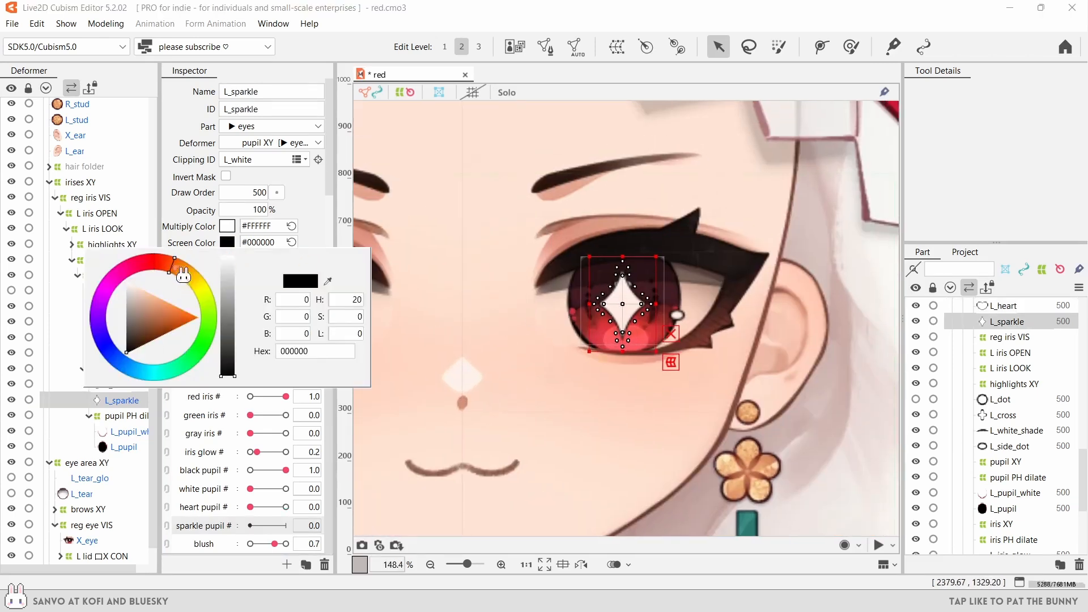
click(183, 275)
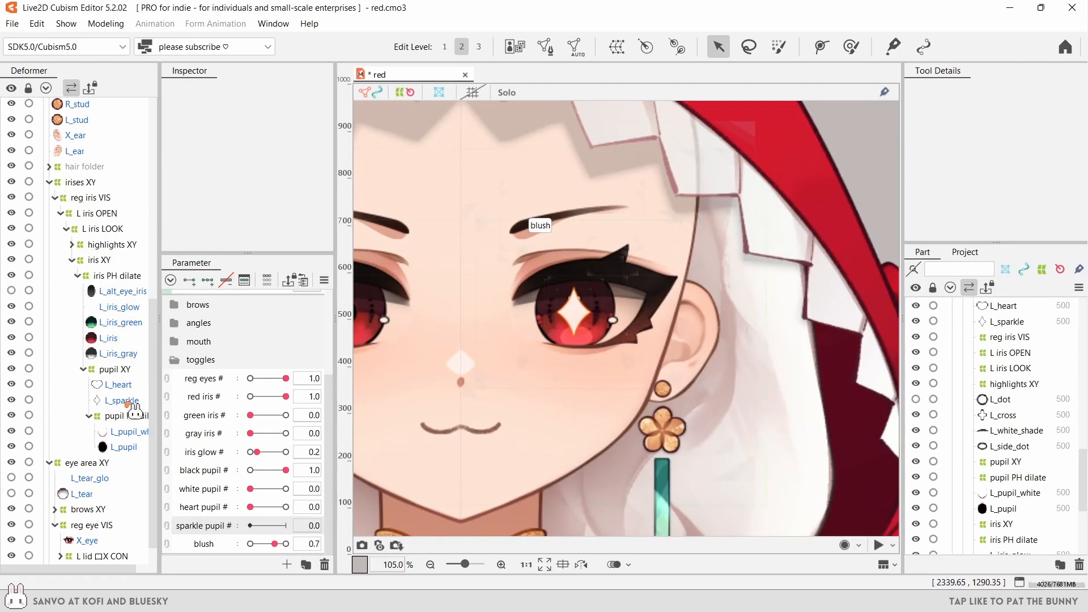
click(895, 181)
- Create a "top HL #" parameter with ID ParamTopHighlightToggle, minimum -1, default 1 and maximum 1
click(83, 369)
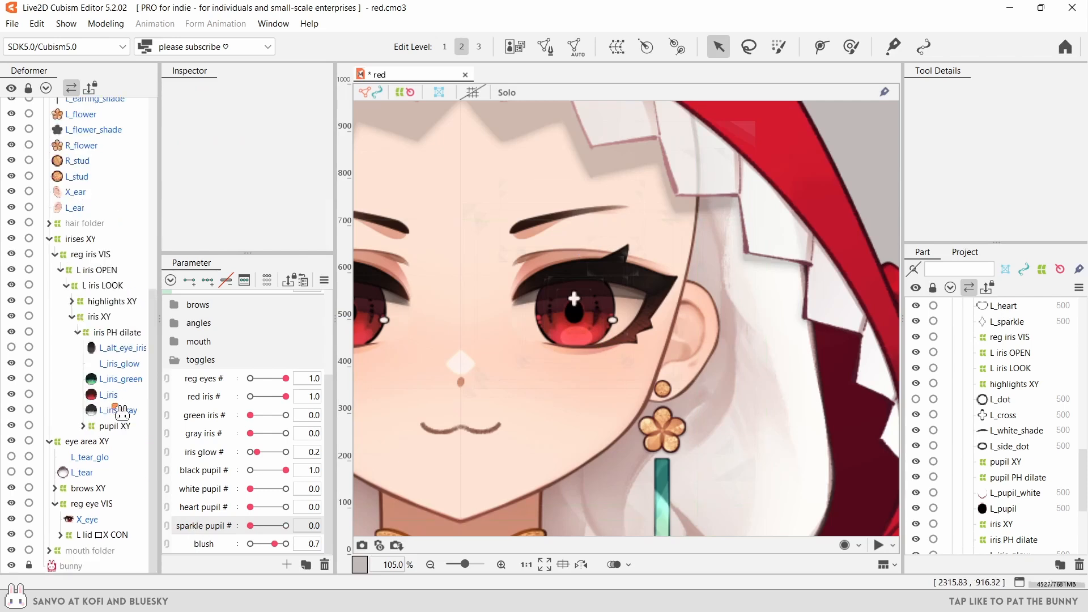
click(72, 300)
click(287, 564)
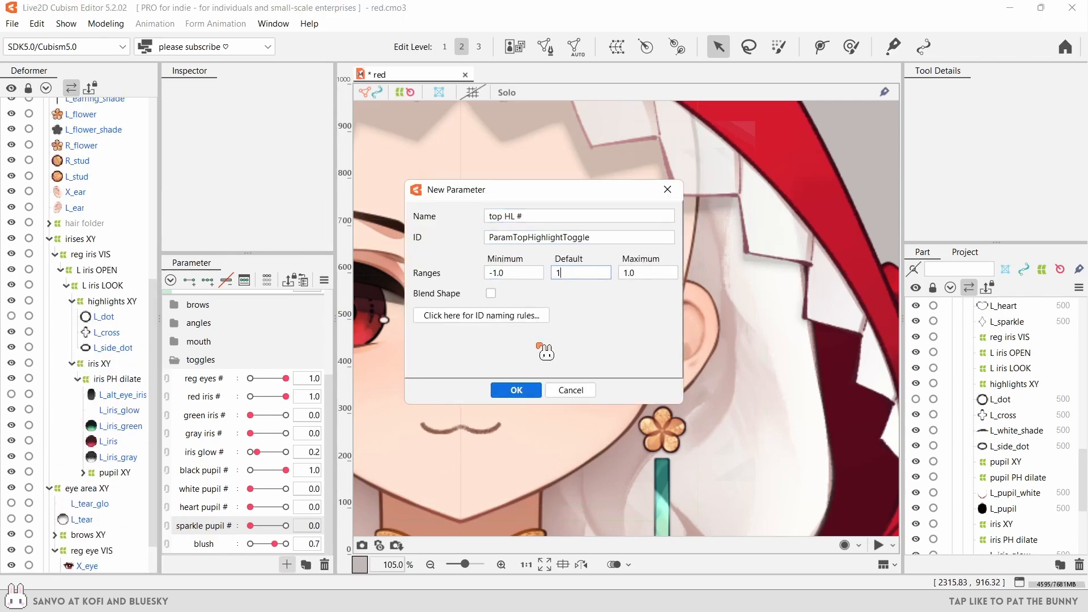
click(515, 389)
- Create a 4 × 4 warp deformer named "top HL PH" as parent of the L_dot and L_cross meshes
click(106, 332)
ctrl+click(103, 316)
scroll(574, 299, up, 4)
scroll(571, 408, down, 1)
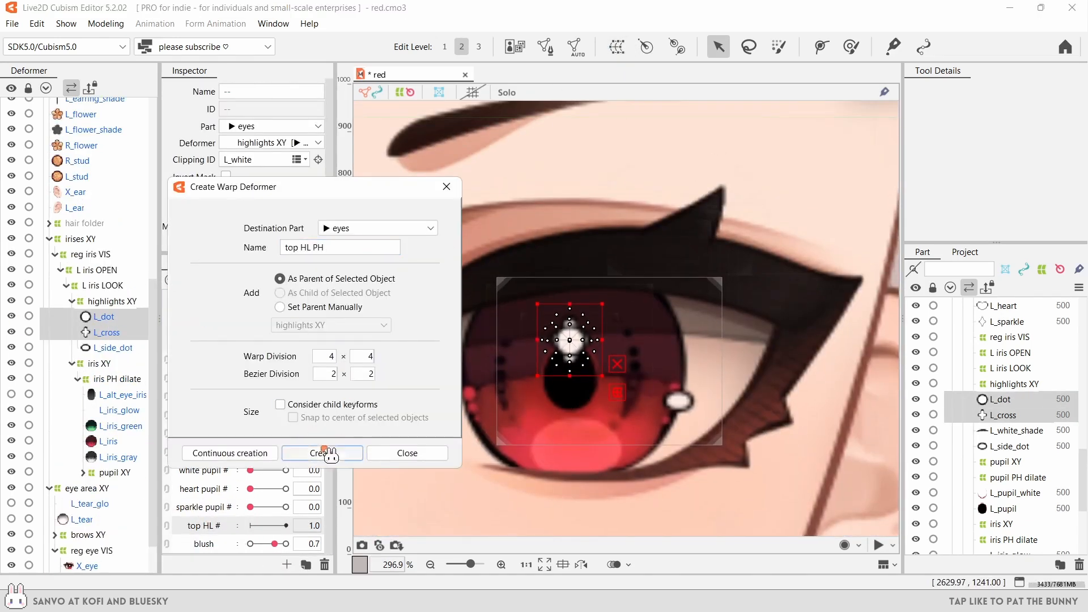
click(322, 454)
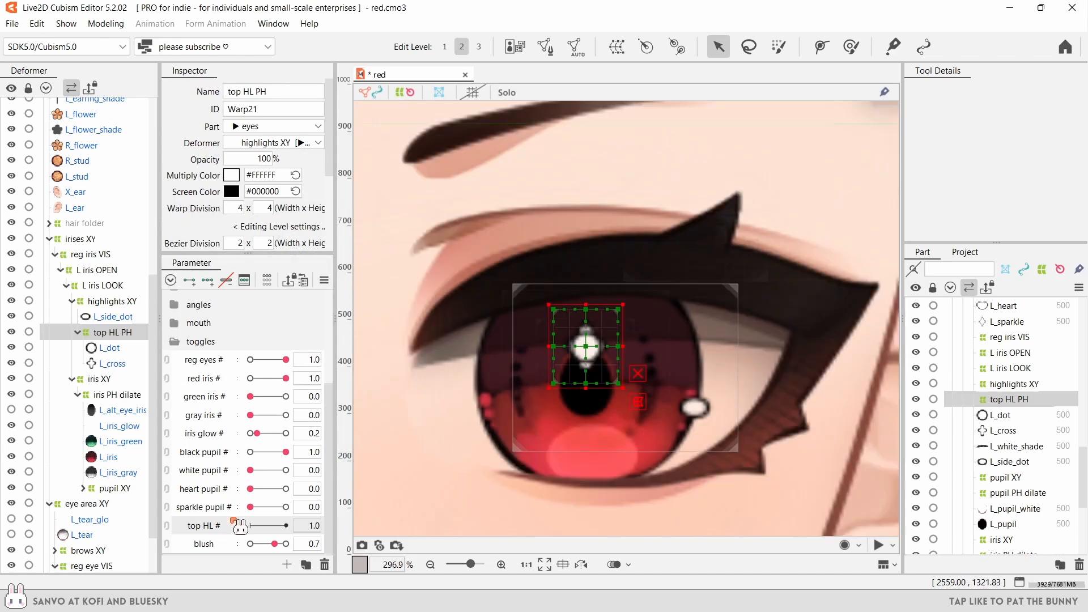
- Key L_dot and L_cross to "top HL #", with L_dot at 0% opacity at 1, L_cross at 0% at -1 and both hidden at 0
click(125, 345)
click(285, 525)
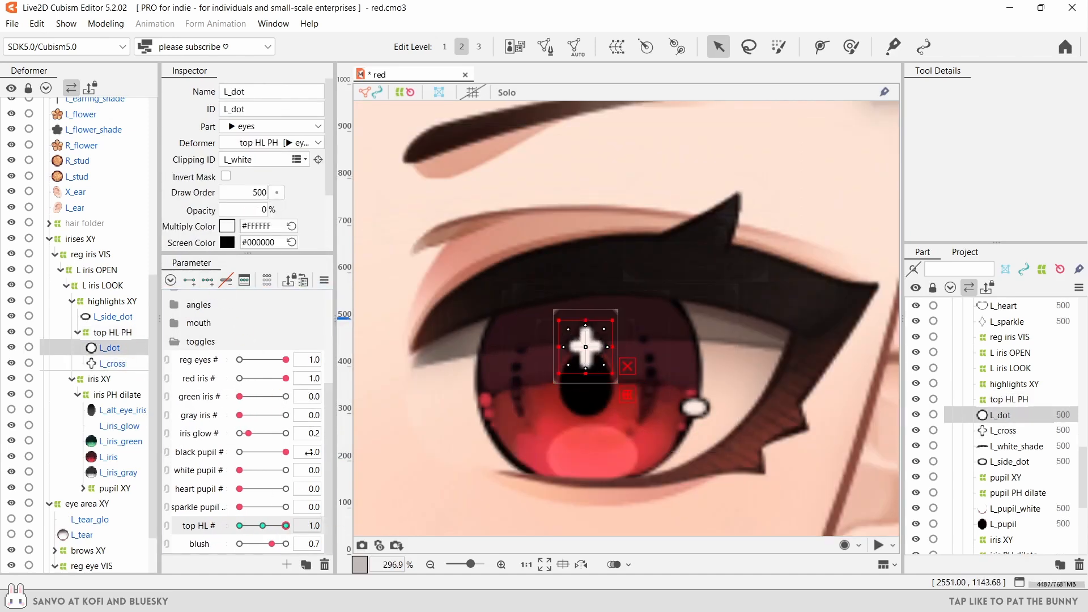
click(239, 526)
click(113, 363)
click(249, 210)
text(0)
key(Return)
click(431, 360)
drag(276, 527, 262, 526)
scroll(483, 391, down, 2)
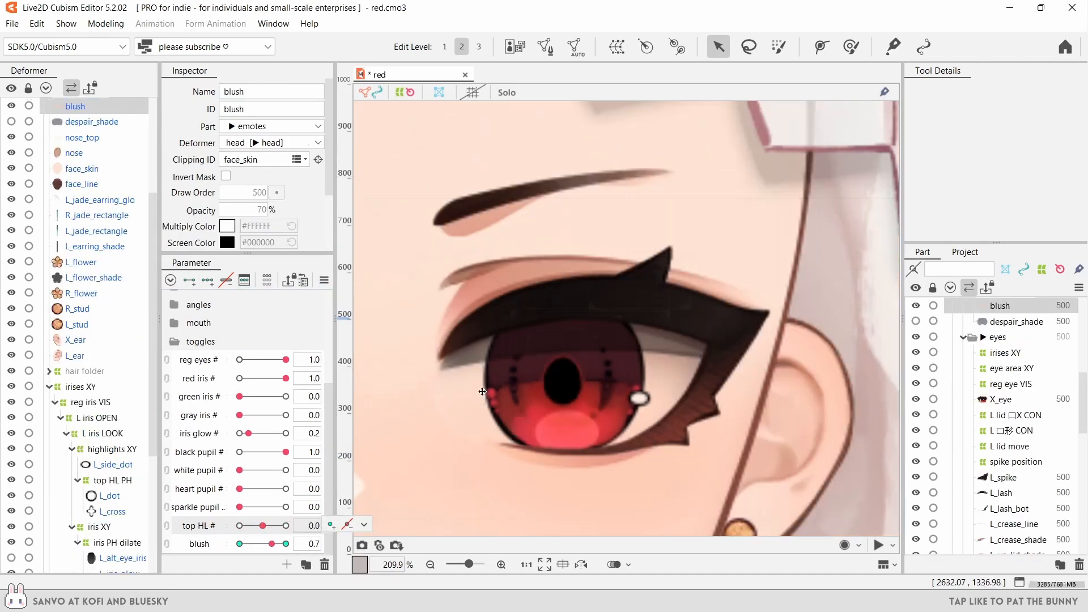
- Delete the "white pupil #" parameter, and rename "black pupil #" to "oval pupil #" with its minimum extended to -1
scroll(99, 392, down, 3)
click(84, 465)
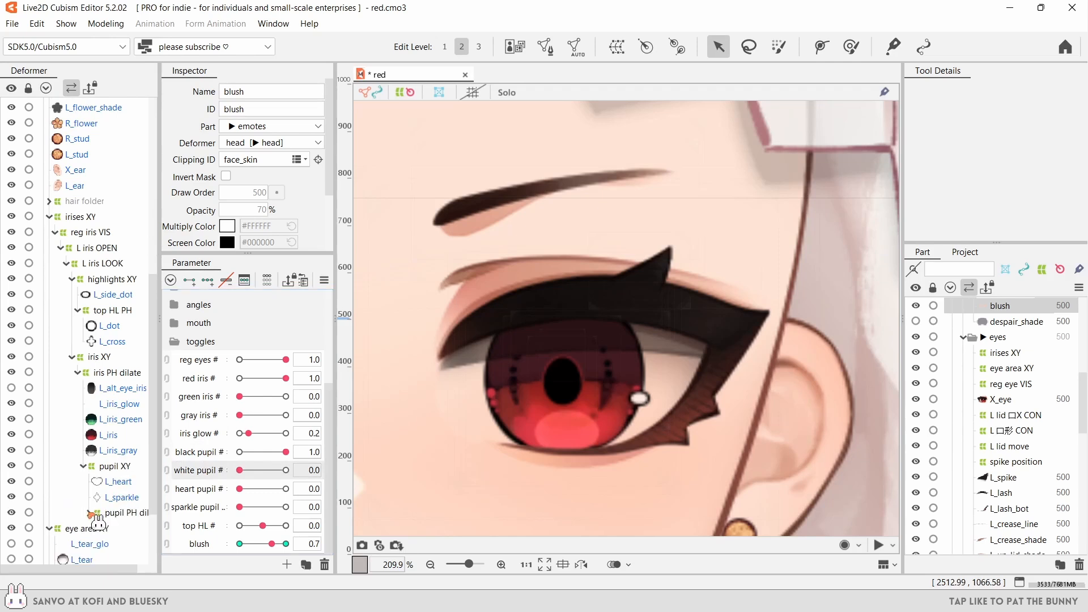
click(89, 512)
scroll(99, 504, down, 1)
click(116, 472)
right_click(199, 470)
click(218, 538)
click(554, 316)
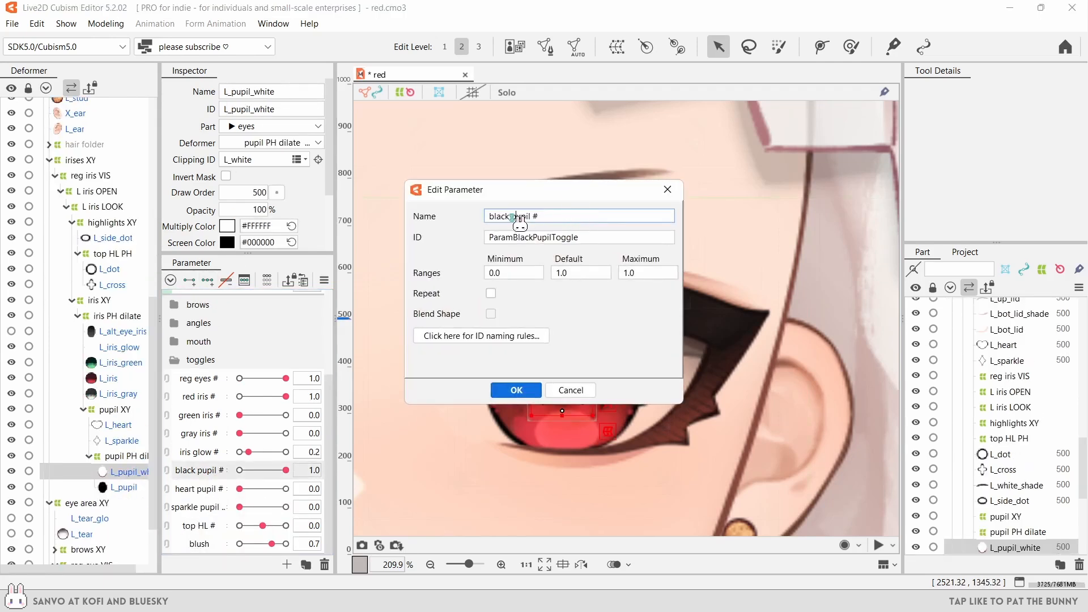
click(515, 390)
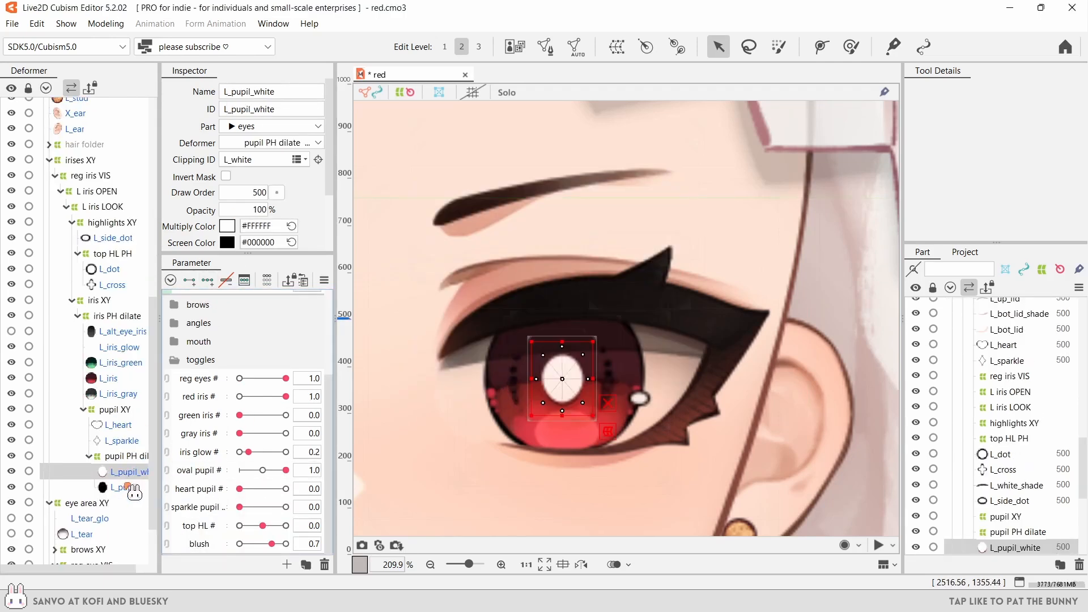
- Key the L_pupil and L_pupil_white meshes to "oval pupil #", both at 0% opacity at 0
click(125, 487)
click(239, 470)
click(330, 469)
key(ctrl+z)
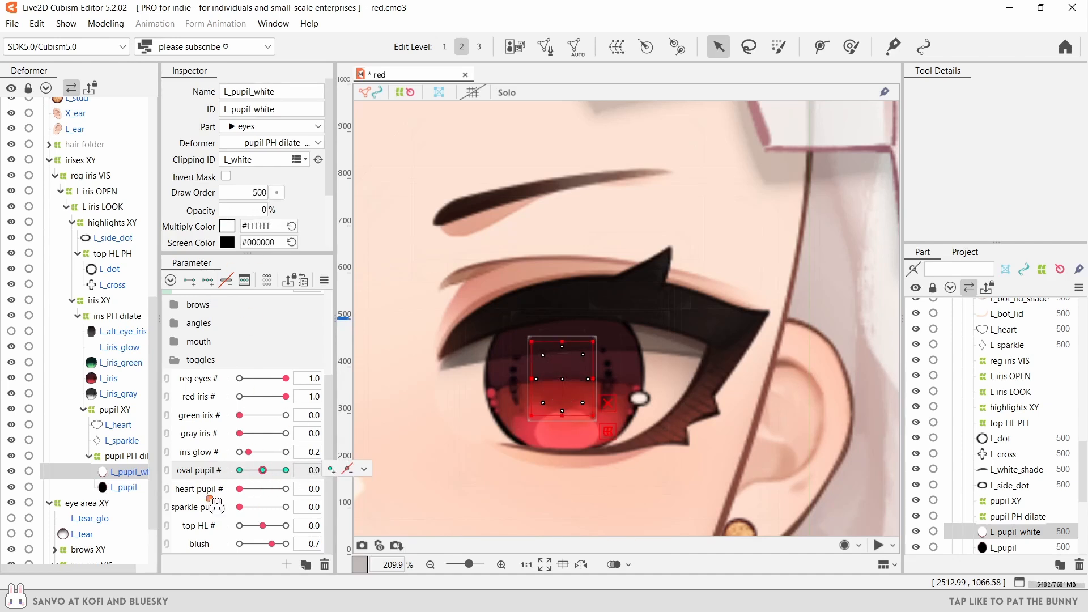
- Delete the "sparkle pupil #" parameter and set the "heart pupil #" parameter's minimum to -1
right_click(209, 500)
click(218, 367)
right_click(210, 501)
click(227, 428)
click(554, 317)
double_click(210, 510)
click(512, 273)
text(-1)
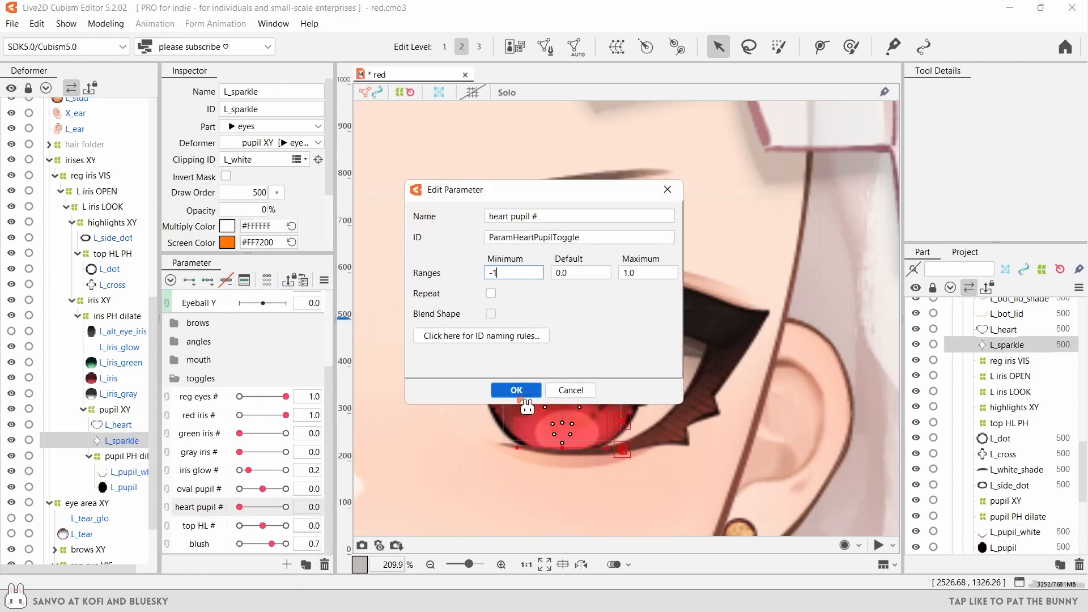
click(516, 391)
- Key L_heart to show at 1 and L_sparkle at -1 on "heart pupil #", and set "top HL #" and "oval pupil #" to 1
click(118, 425)
click(239, 506)
click(262, 506)
click(122, 440)
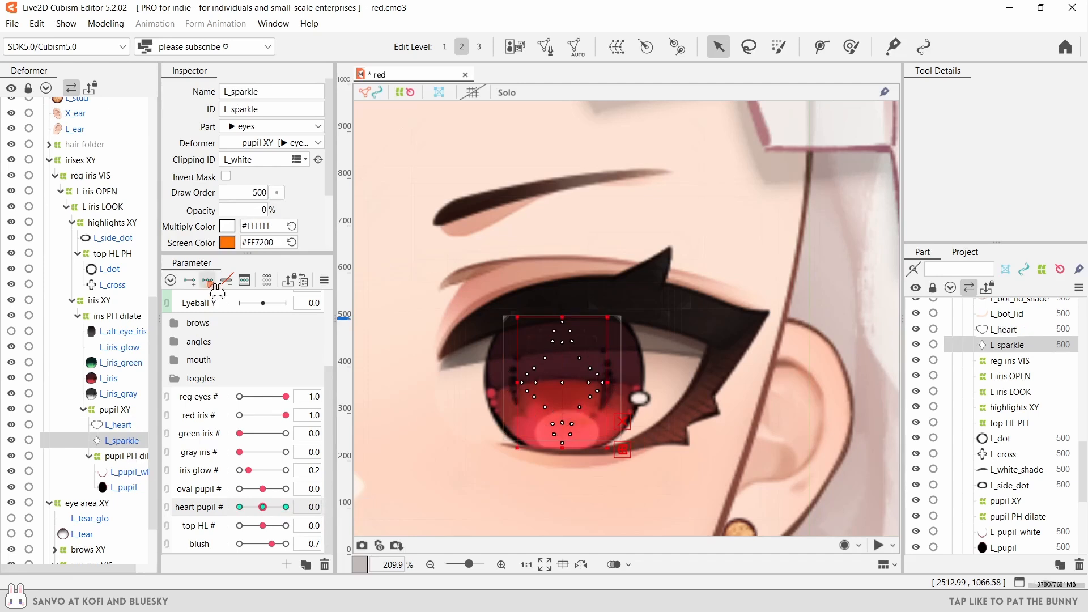
click(262, 507)
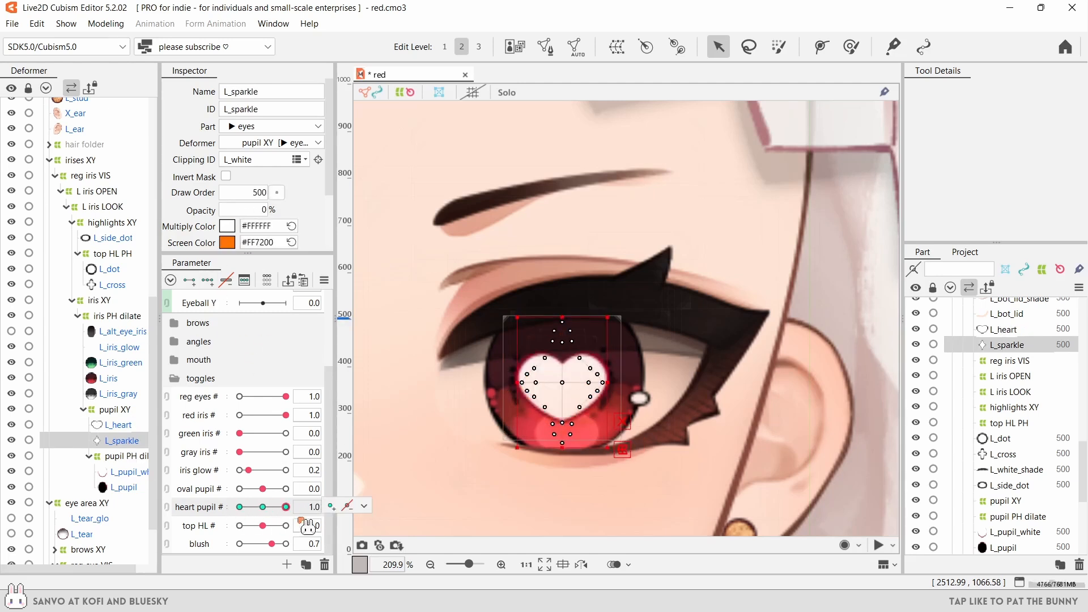
click(286, 525)
click(286, 488)
- Create a "side HL #" parameter (ParamSideHighlightToggle, minimum 0, default 1) and a parent warp deformer "side HL PH" for L_side_dot
click(286, 564)
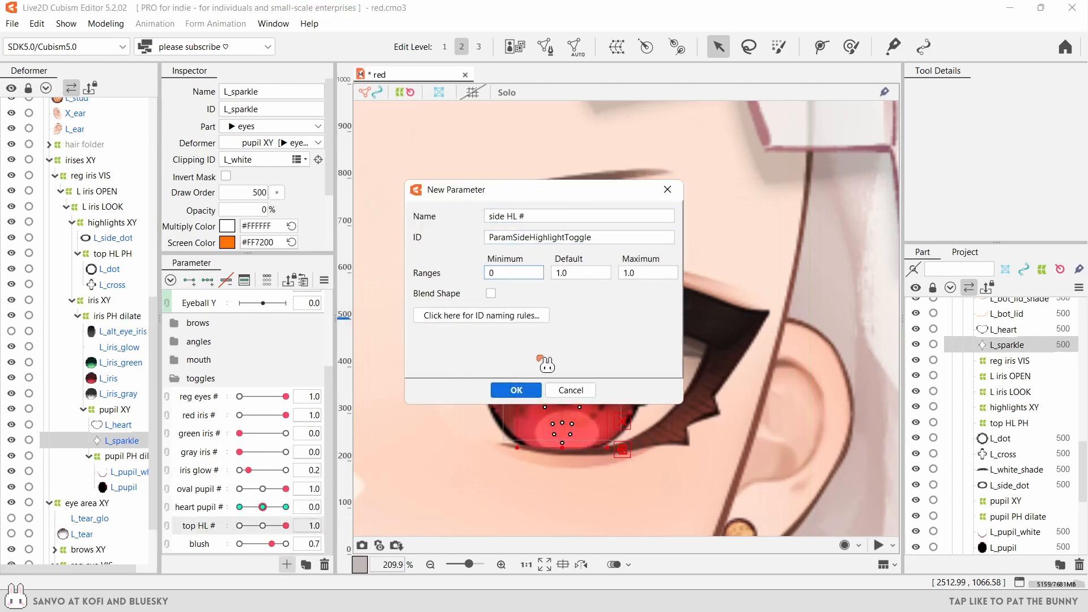
click(512, 389)
click(116, 238)
scroll(741, 453, up, 2)
click(617, 48)
text(side HL PH)
key(Return)
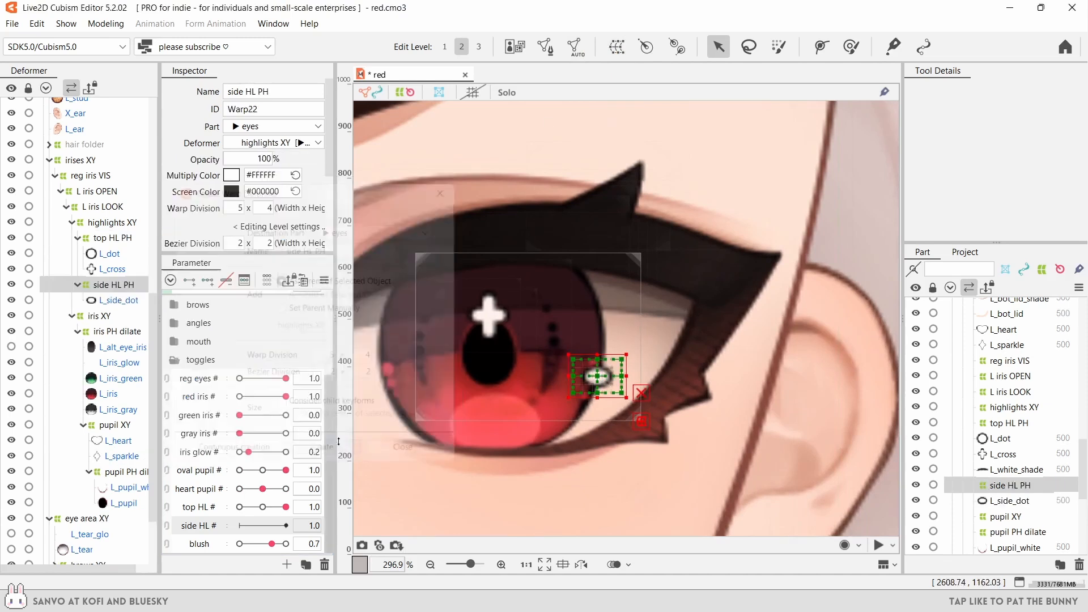
- Key the L_side_dot mesh to the "side HL #" parameter at 0 and 1
scroll(572, 363, up, 2)
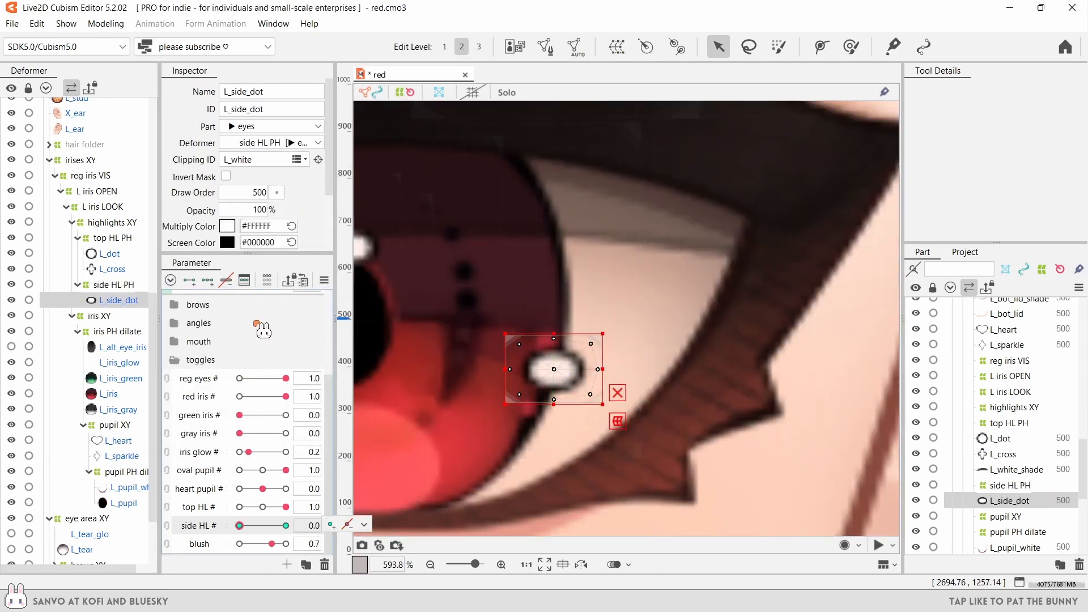
scroll(561, 358, down, 4)
click(554, 405)
- Set "reg eyes #" to 1, "red iris #" and "green iris #" to 0, and "gray iris #" to 1
drag(250, 378, 286, 382)
scroll(935, 397, up, 6)
click(954, 336)
scroll(511, 364, down, 2)
drag(286, 396, 236, 397)
mouse_move(239, 414)
mouse_down()
mouse_move(282, 422)
mouse_move(239, 420)
mouse_up()
click(285, 433)
- Tint the L_iris_gray mesh blue with multiply color #92E2FF and screen color #000757
click(488, 365)
scroll(484, 355, up, 2)
scroll(249, 187, down, 1)
click(227, 169)
click(130, 294)
drag(153, 244, 172, 195)
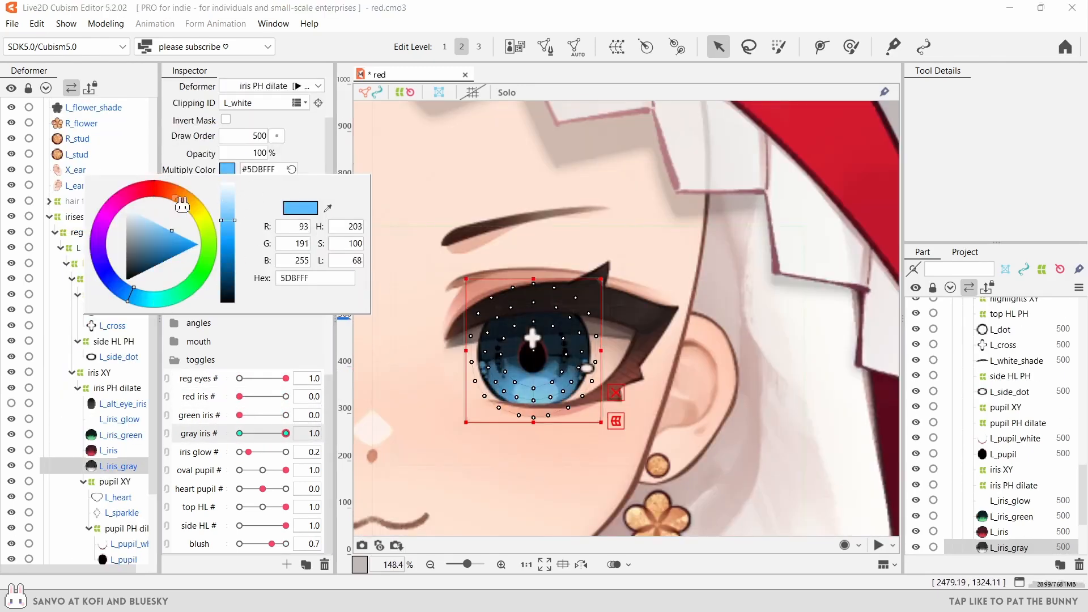
drag(141, 304, 114, 304)
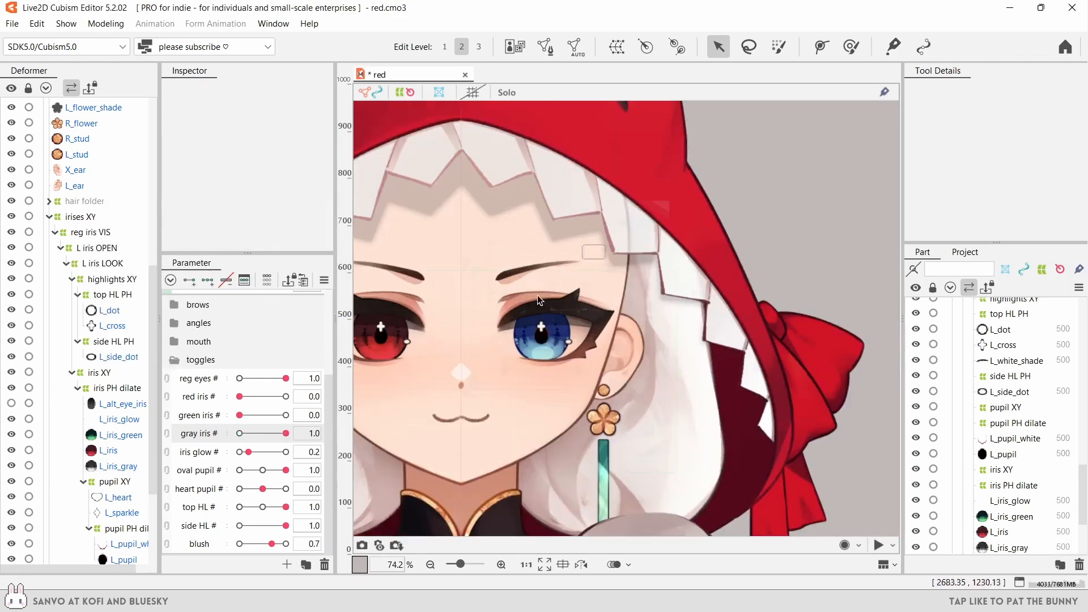
- Preview the eye with different values of the oval pupil, heart pupil and top highlight toggles
scroll(624, 340, up, 3)
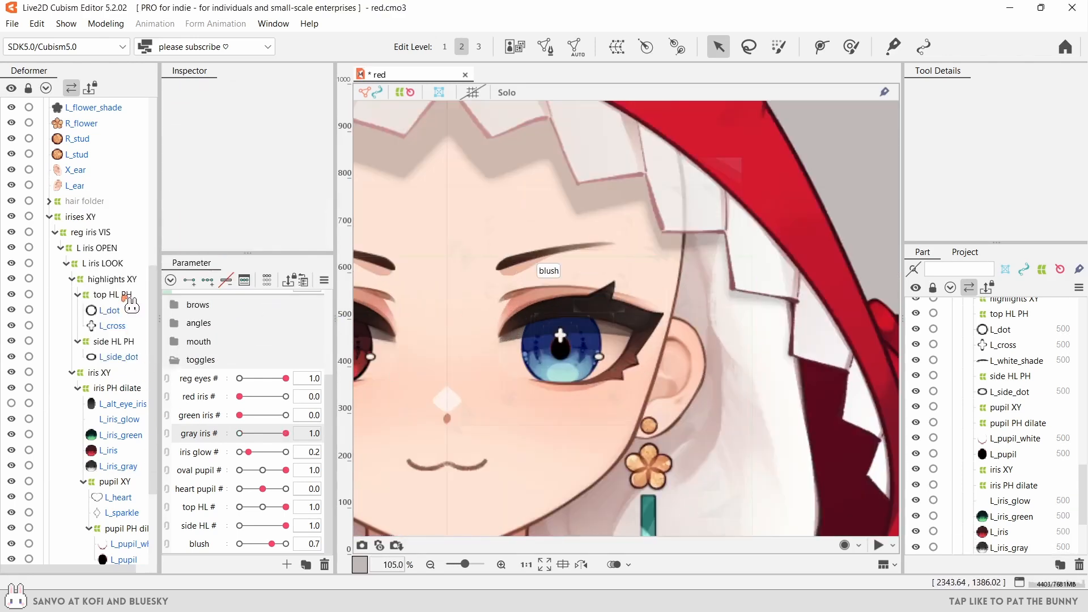
scroll(310, 227, down, 1)
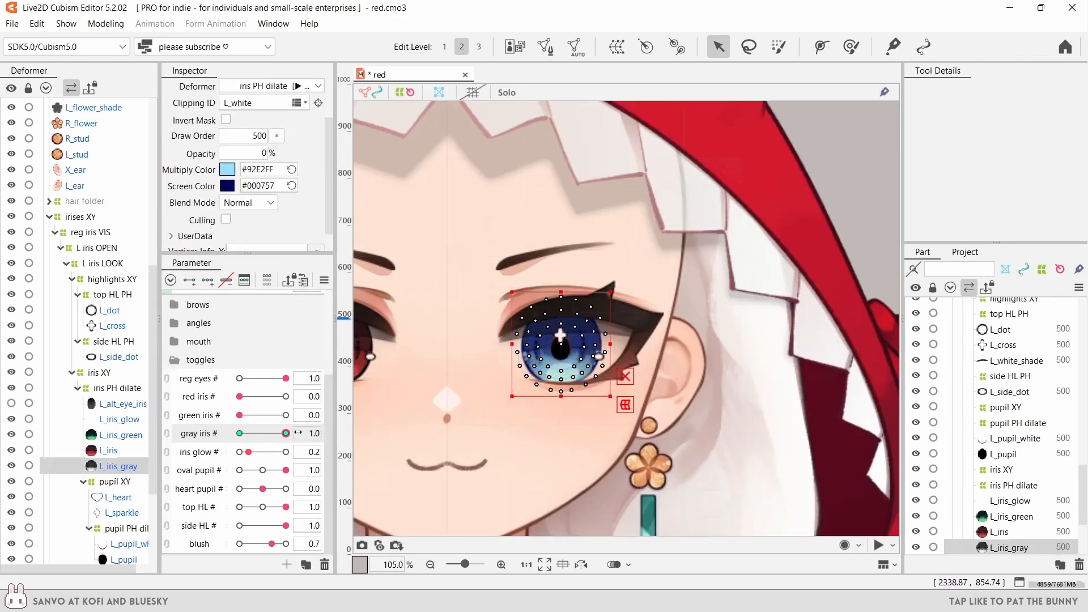
click(263, 470)
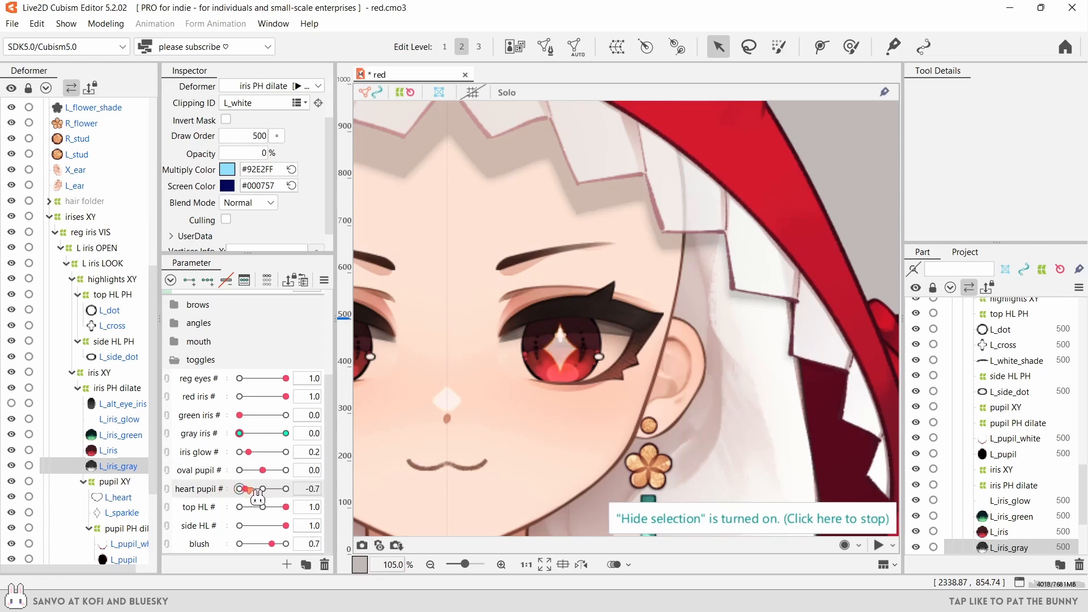
drag(283, 507, 262, 506)
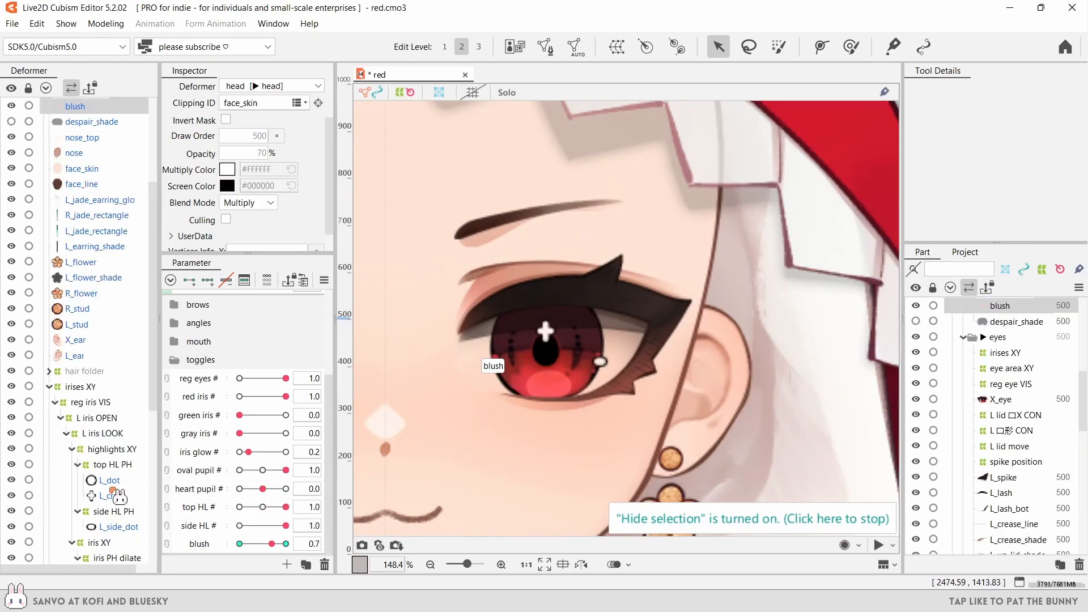
- Overwrite the screen color of L_dot and L_cross on all "top HL #" keyforms using multiple keys editing
click(323, 280)
click(402, 403)
click(557, 172)
click(556, 190)
key(alt+Tab)
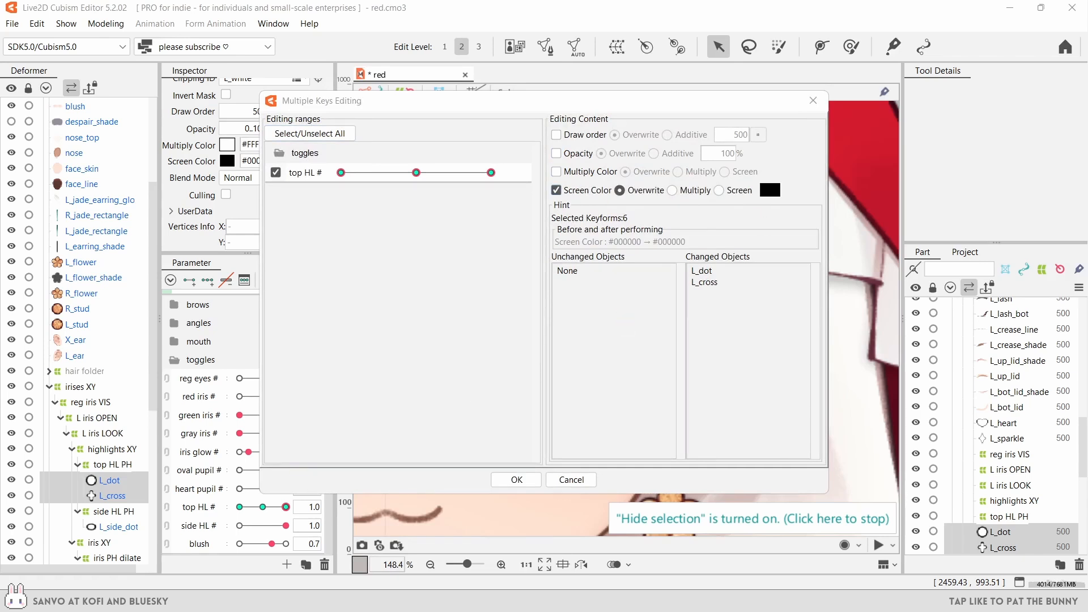
double_click(108, 237)
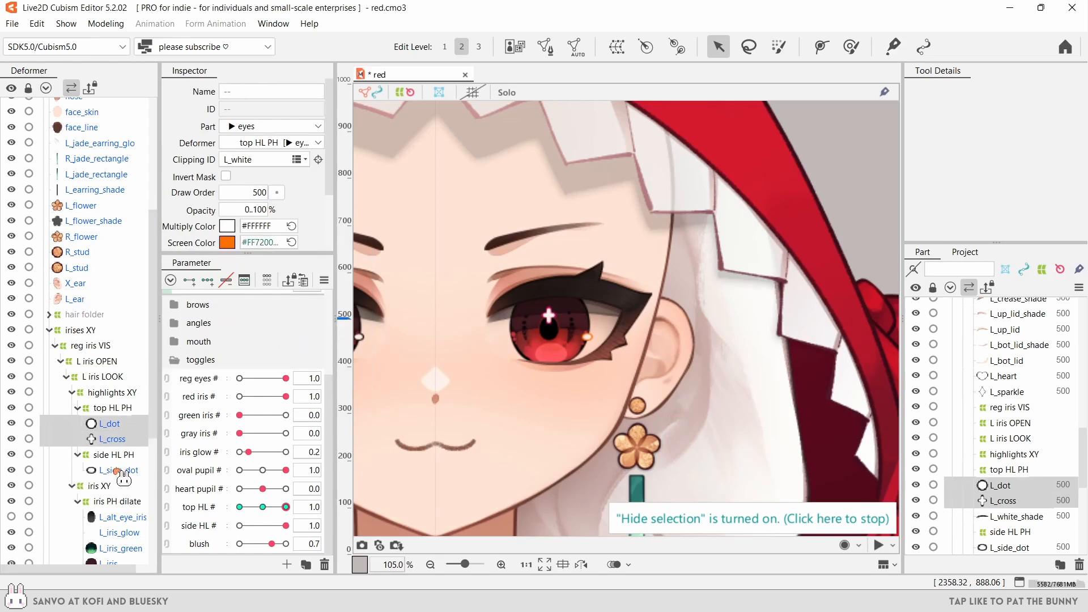
- Recolor the L_side_dot highlight across its keyforms to match the top highlight's pinkish tint
click(324, 280)
click(402, 403)
click(290, 374)
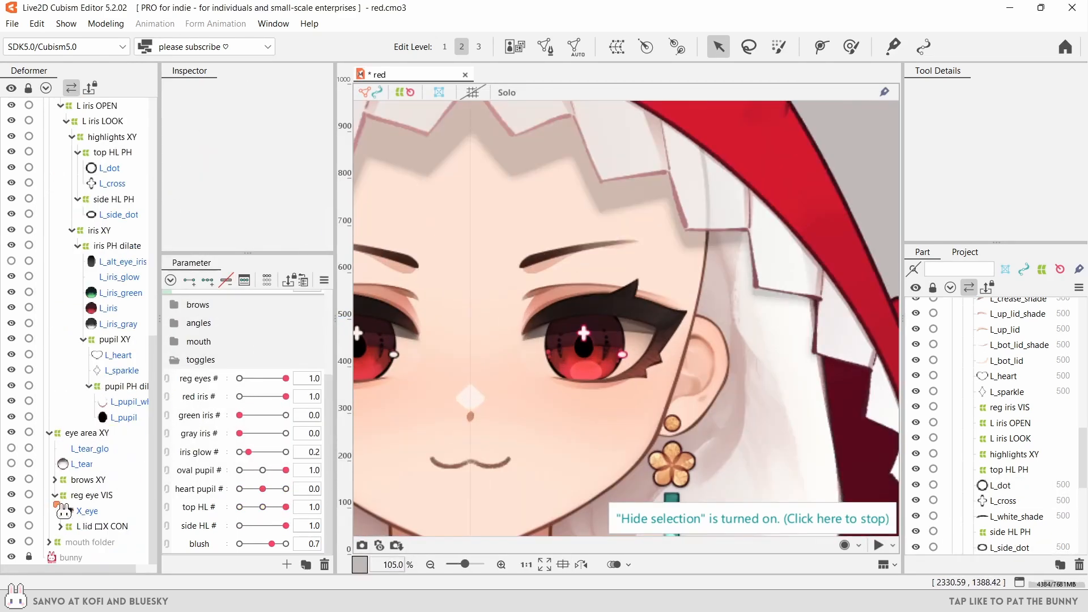
- Open the screen color of the L_white_shade mesh for editing
scroll(64, 512, down, 5)
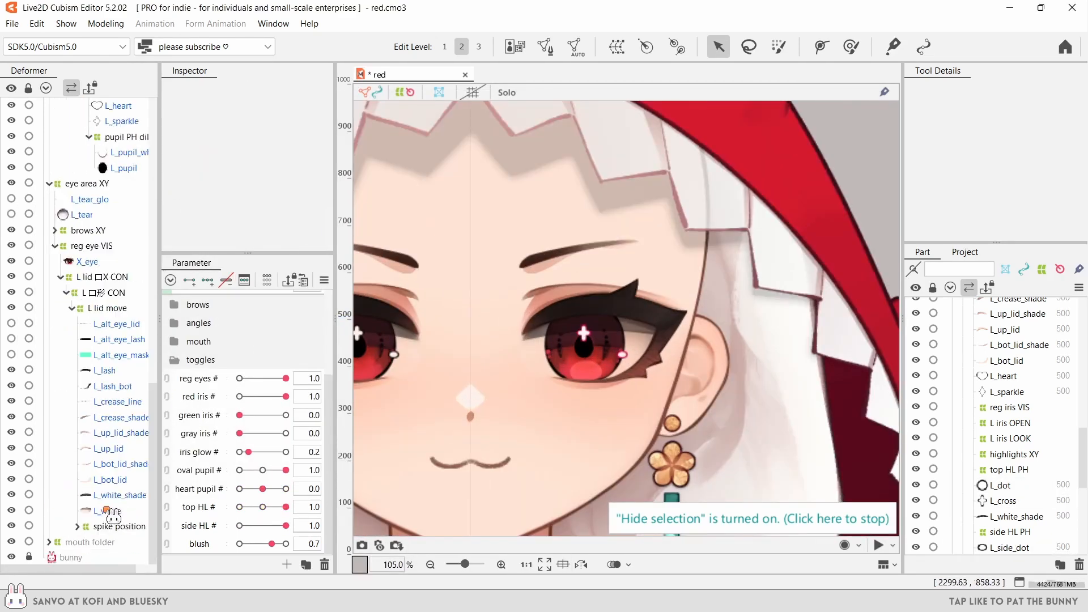
click(119, 494)
click(227, 242)
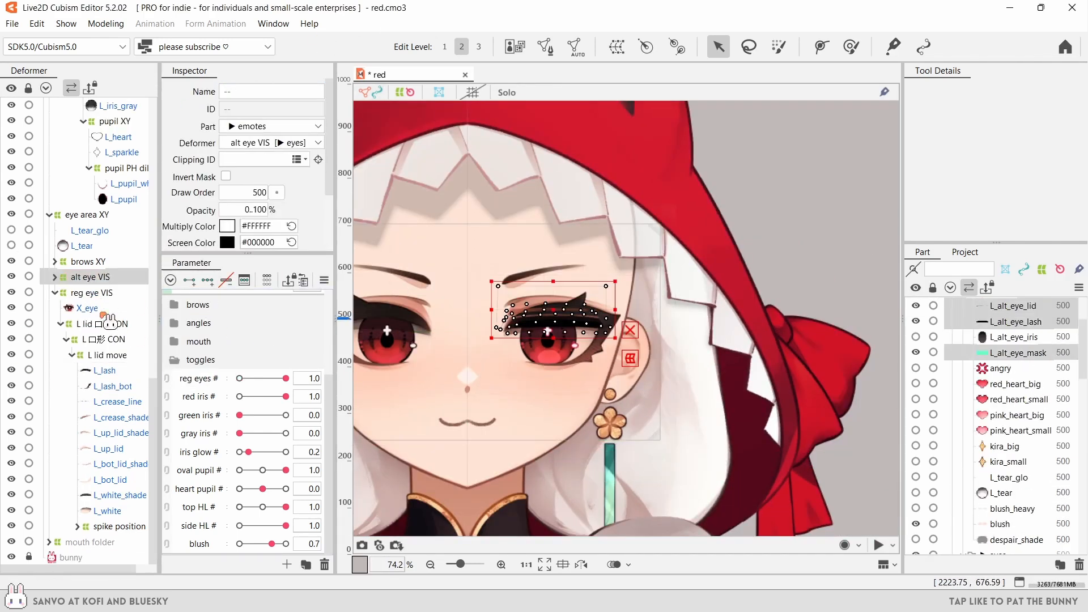
- Move the L_alt_eye_iris mesh under the "alt eye VIS" deformer and select that deformer
scroll(112, 229, up, 4)
click(122, 215)
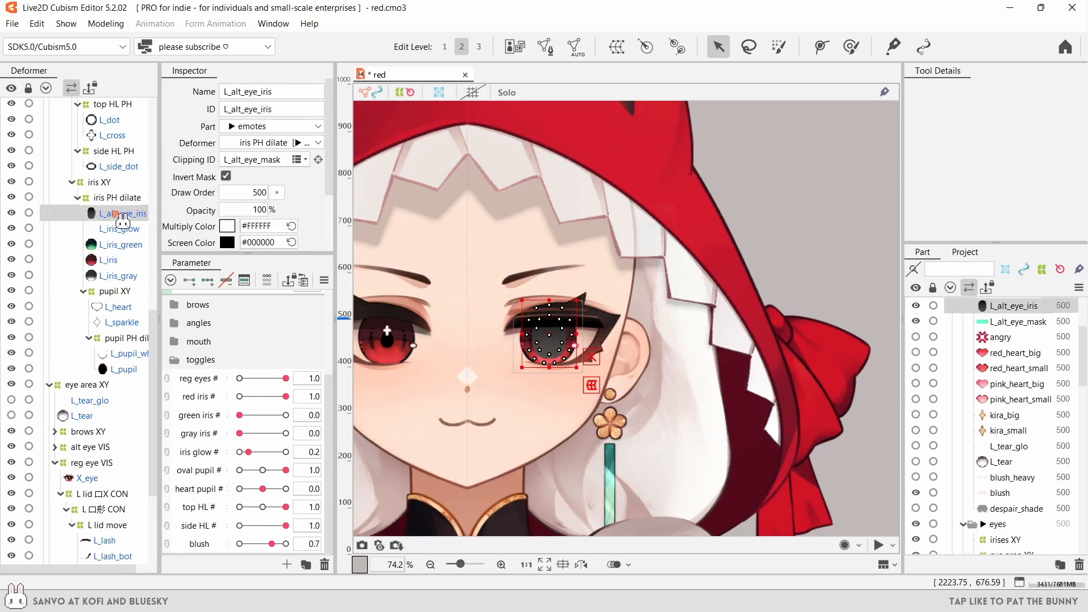
click(90, 447)
scroll(624, 317, down, 4)
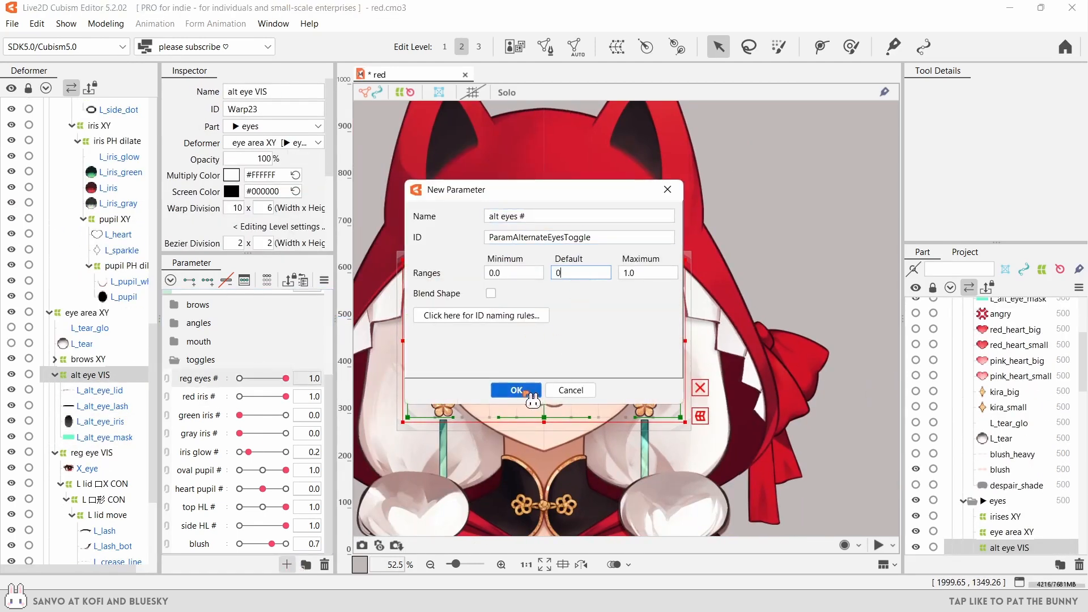
- Create an "alt eyes #" parameter (ParamAlternateEyesToggle, range 0 to 1, default 0) and key the "alt eye VIS" deformer to it
click(516, 389)
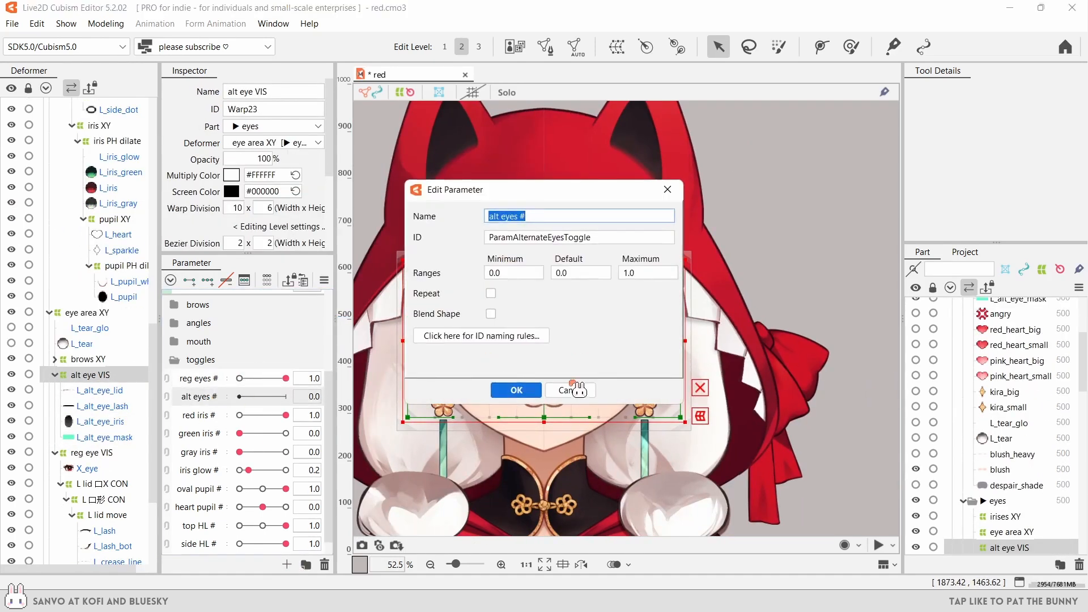
drag(294, 407, 239, 396)
key(Escape)
click(55, 375)
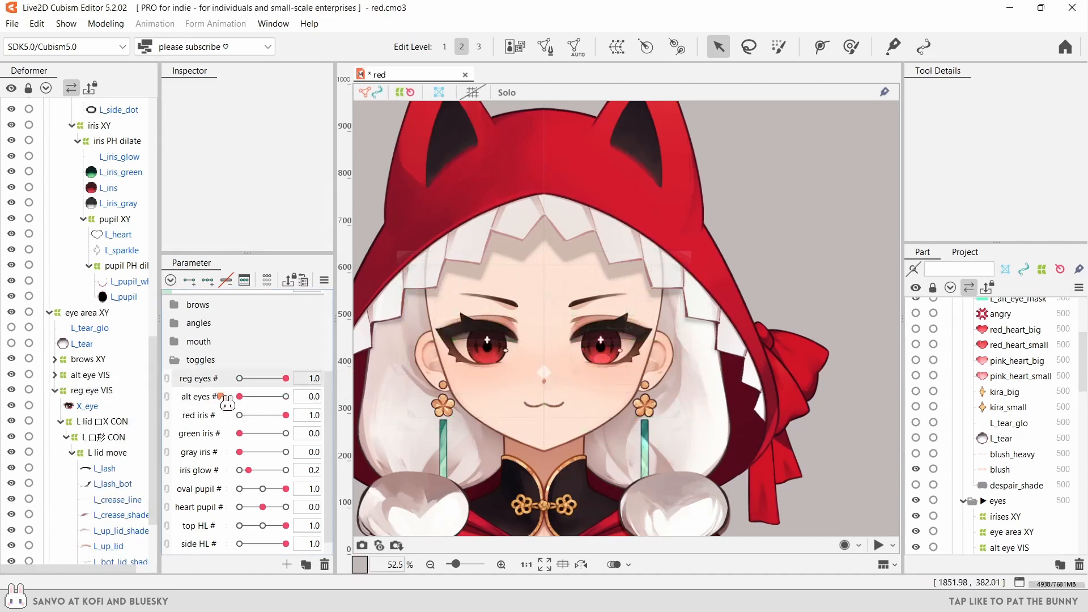
- Create a "crying #" parameter in the toggles group
scroll(244, 396, up, 1)
click(286, 564)
text(crying #)
click(516, 390)
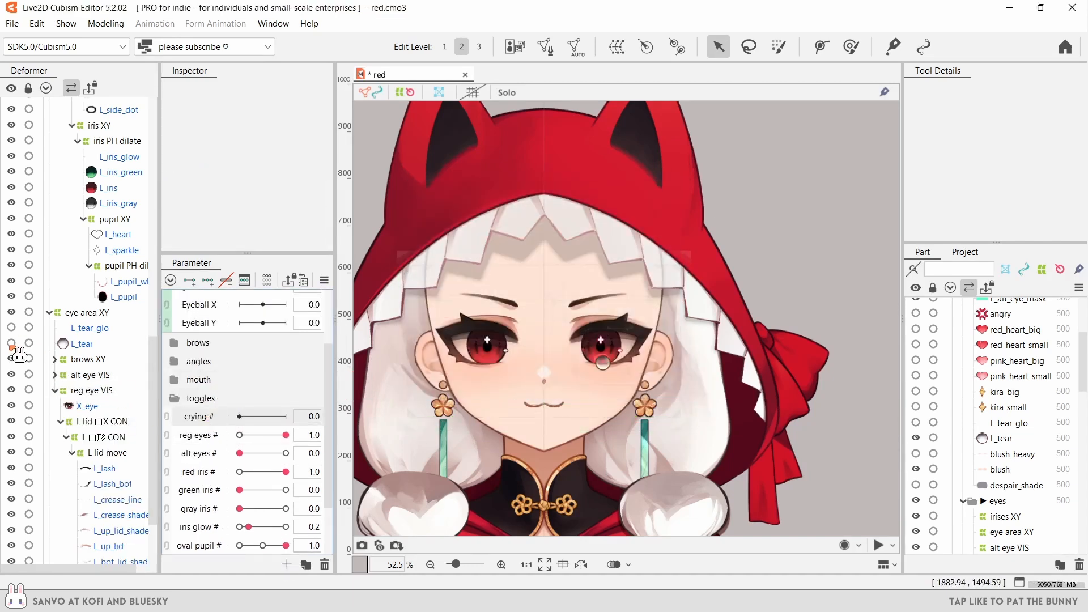
- Try to move the L_tear and L_tear_glo meshes under the "L lid move" deformer, and under "reg eye VIS" instead
scroll(101, 414, down, 2)
click(90, 271)
shift+click(85, 287)
drag(85, 287, 108, 361)
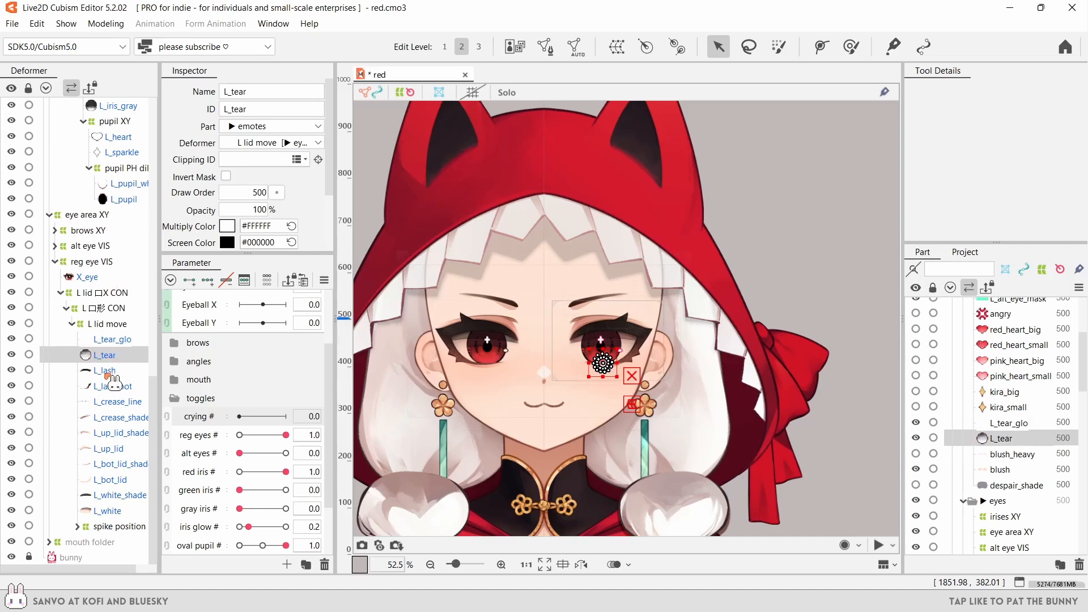
click(106, 339)
key(ctrl+z)
click(92, 261)
mouse_move(285, 434)
mouse_down()
mouse_move(187, 439)
mouse_move(286, 435)
mouse_up()
click(87, 215)
drag(544, 433, 544, 449)
click(87, 293)
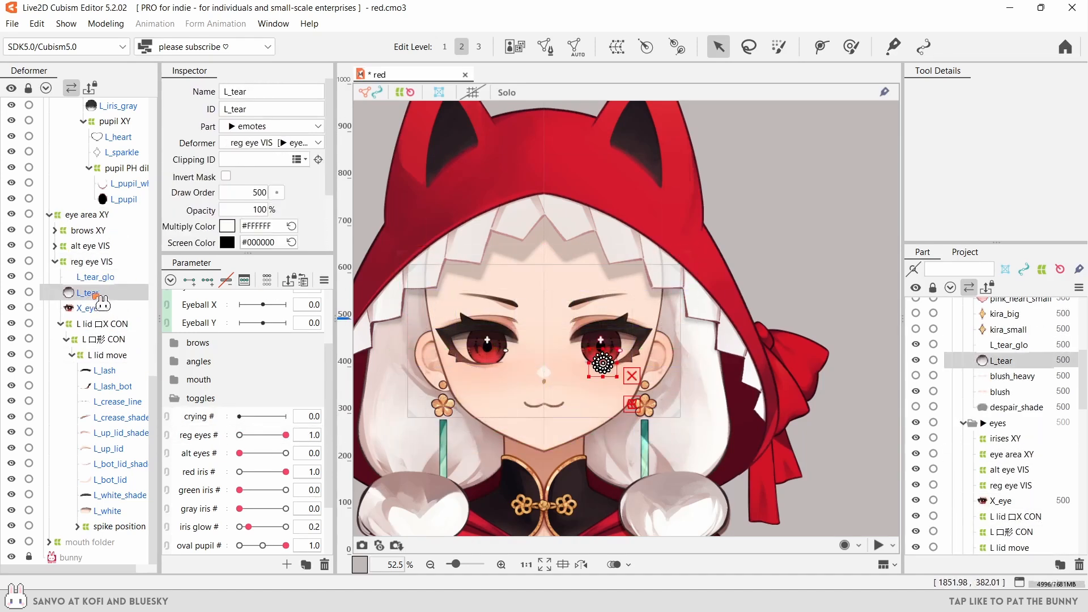
- Move L_tear_glo and L_tear under "eye area XY" and create a parent warp deformer for them named "crying VIS"
shift+click(91, 277)
drag(91, 277, 87, 215)
click(616, 46)
text(crying VIS)
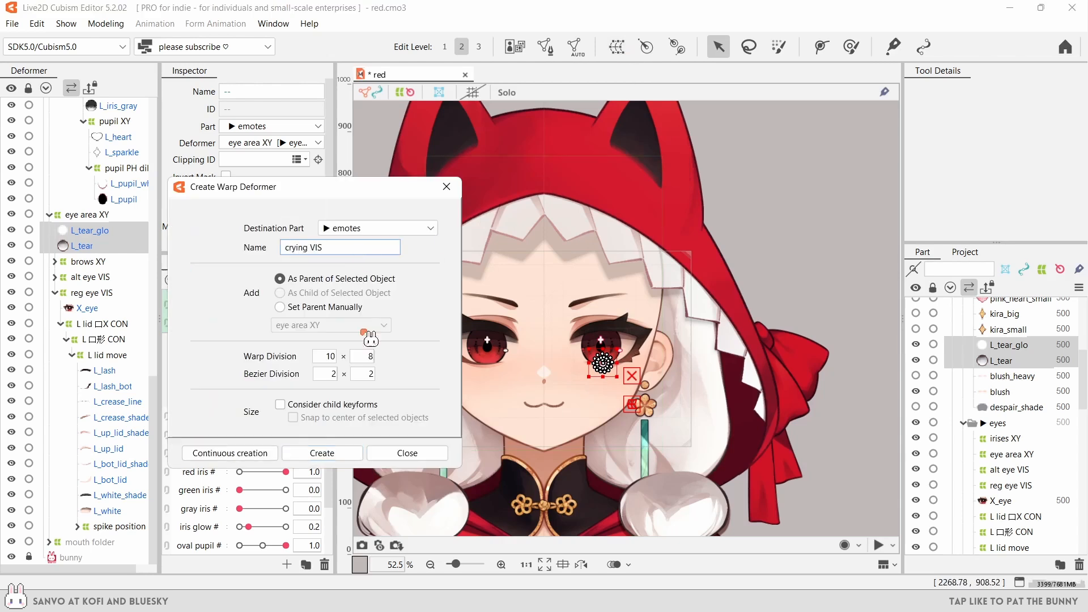
click(322, 452)
- Enlarge the "crying VIS" deformer toward the nose and down the cheek around the tear artwork
scroll(596, 363, up, 2)
drag(586, 364, 545, 364)
drag(605, 385, 605, 474)
scroll(604, 477, up, 5)
scroll(603, 476, down, 5)
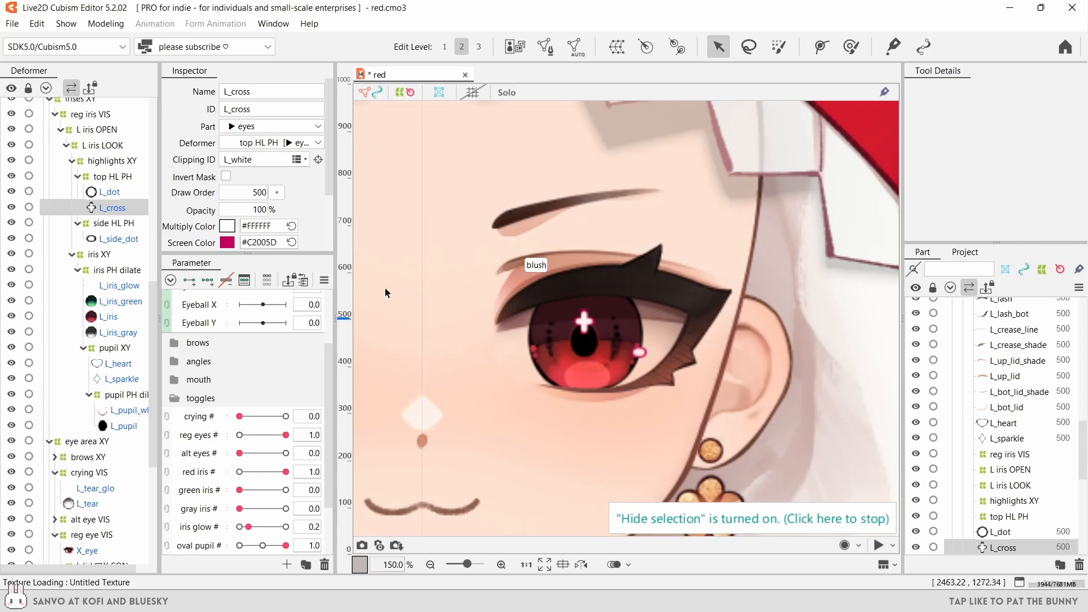
- Edit the screen color of the L_dot, L_cross and L_side_dot highlights across their "top HL #" and "side HL #" keys
click(227, 242)
click(148, 379)
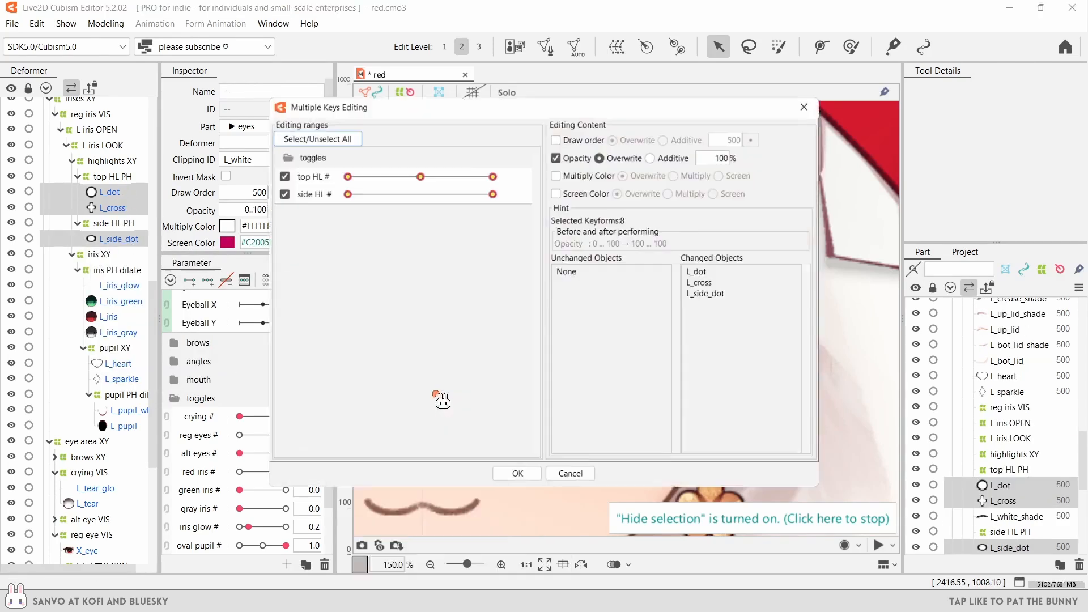
click(770, 190)
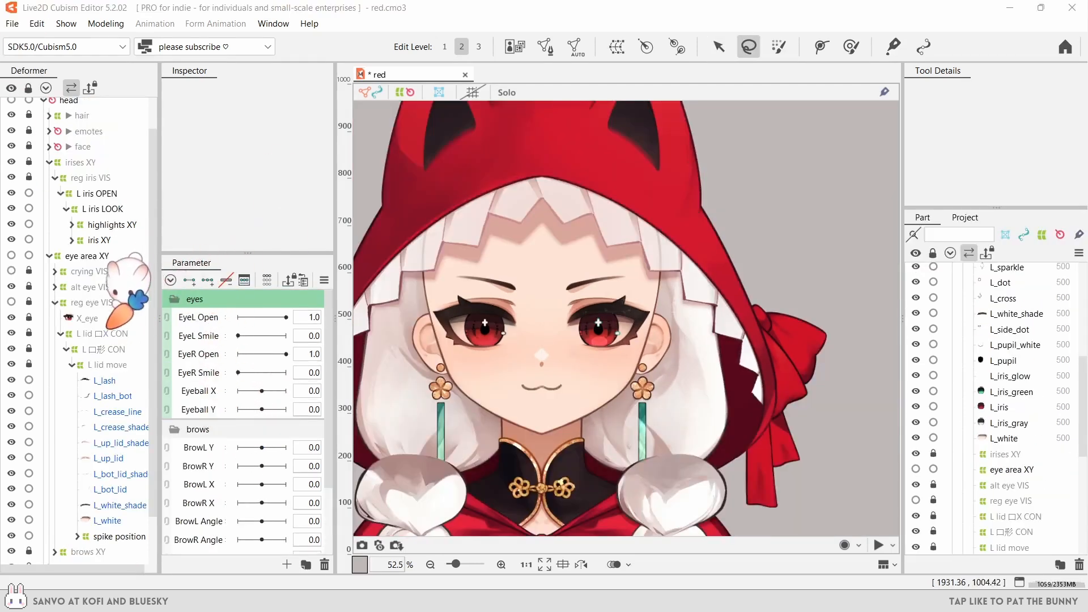
- Add a six-point deform path along the L_lash mesh from the inner eye corner to the outer tip
click(104, 380)
scroll(608, 298, up, 3)
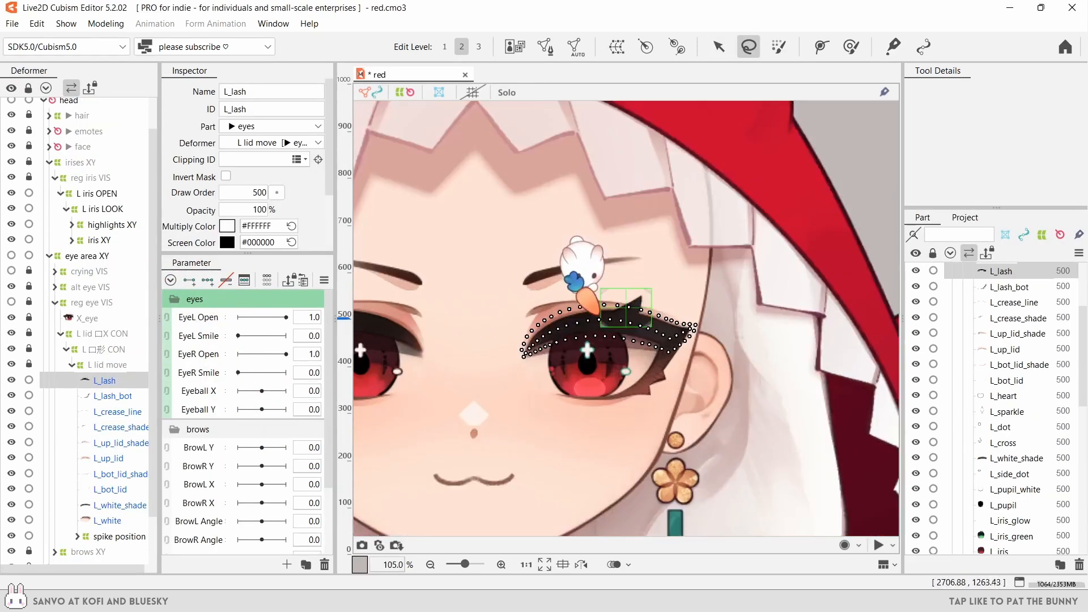
scroll(618, 248, down, 1)
click(820, 46)
click(526, 276)
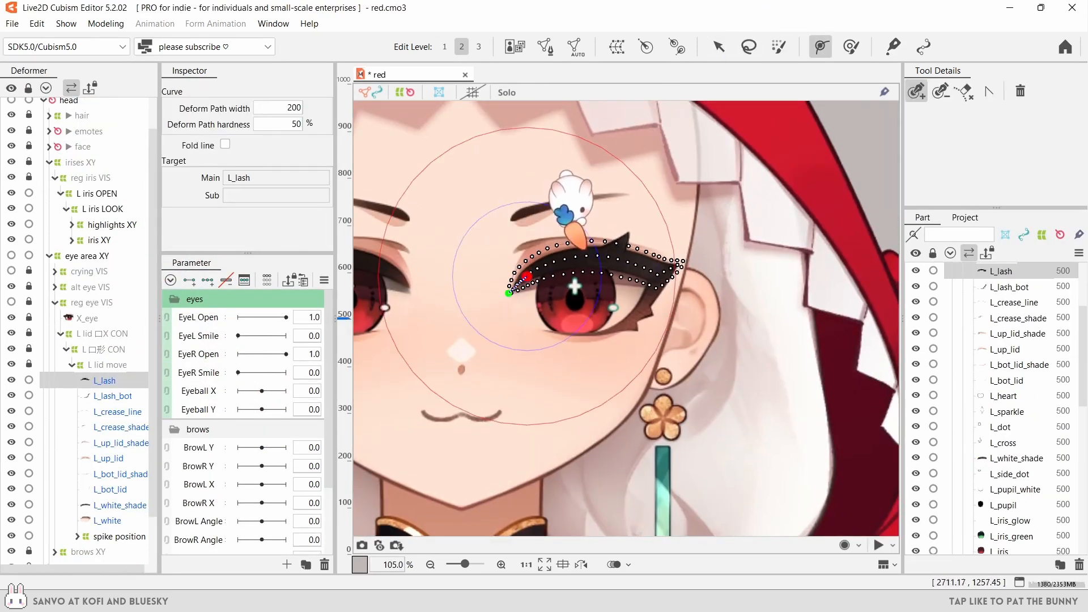
click(589, 255)
click(633, 269)
click(659, 283)
click(682, 264)
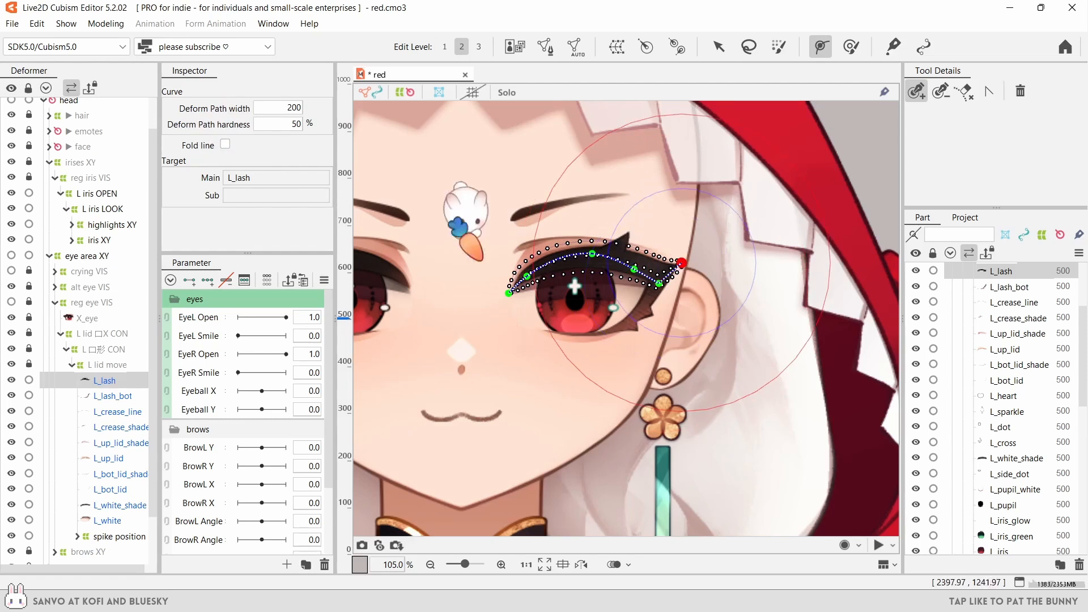
- Fit L_lash's deform path to the lash shape with a width of 50 and Fold line enabled at the lowest outer point
text(50)
drag(659, 282, 658, 275)
drag(634, 270, 582, 254)
drag(527, 276, 530, 270)
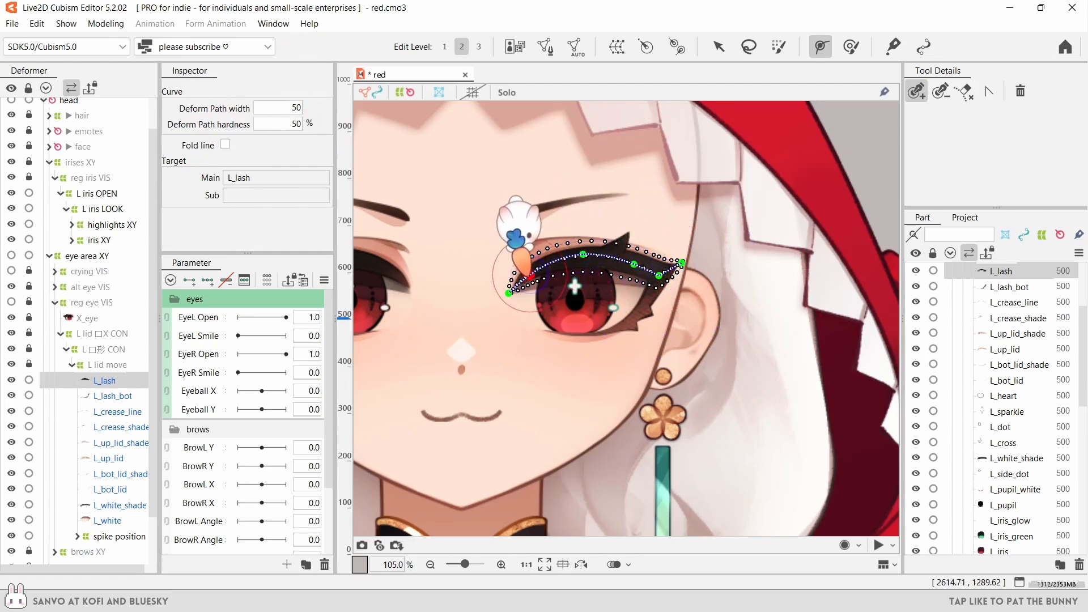
scroll(529, 268, up, 3)
drag(501, 303, 508, 295)
drag(605, 248, 616, 248)
drag(677, 263, 681, 262)
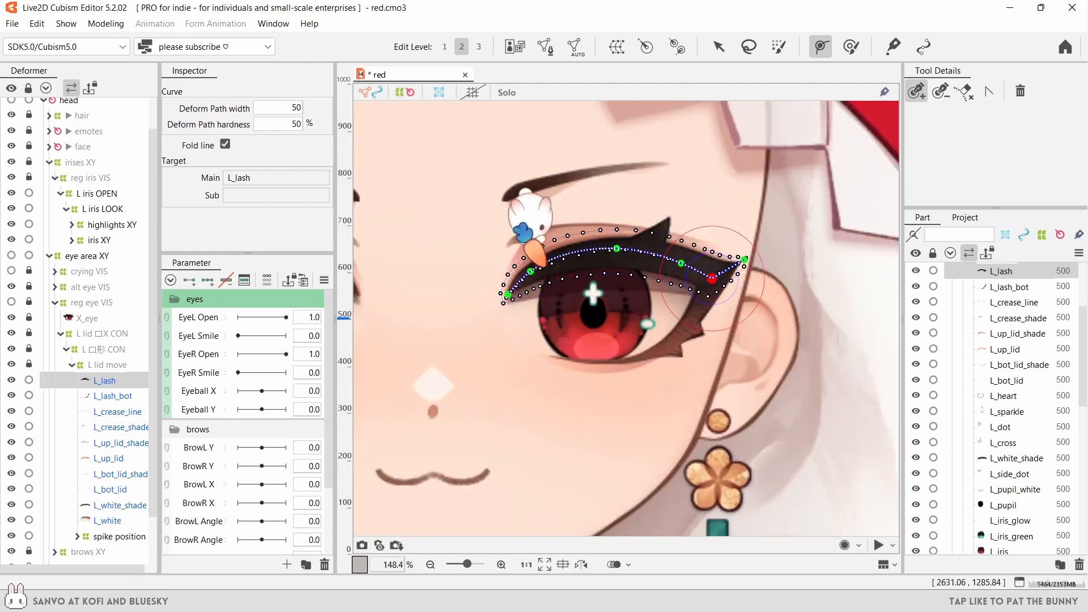
- Add two keyforms for the L_lash mesh on the EyeL Open parameter, at 0 and 1
right_click(341, 214)
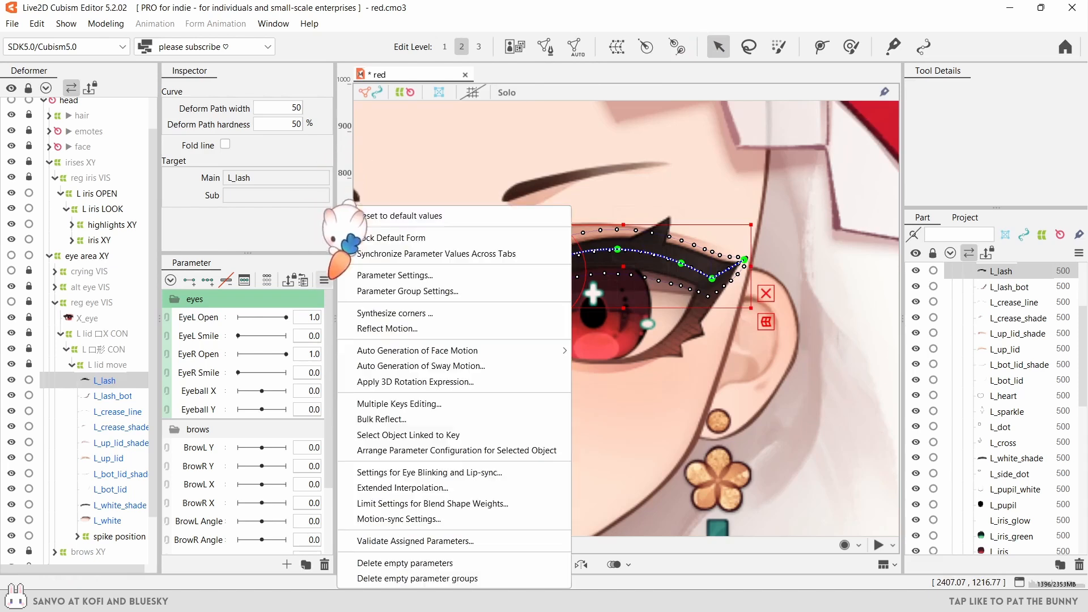
key(Escape)
click(189, 280)
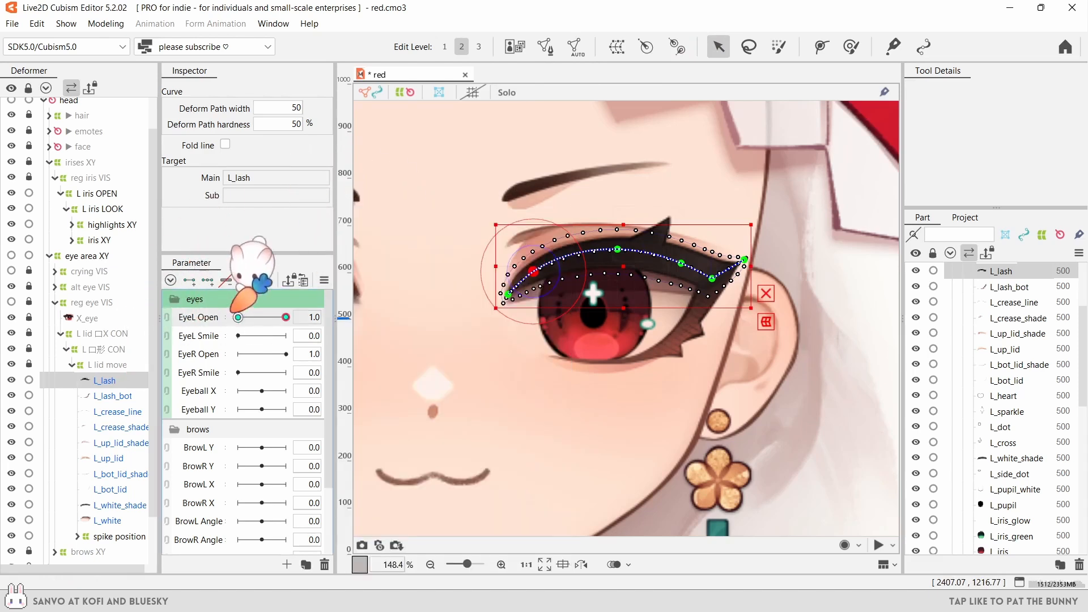
- With EyeL Open at 0, lower L_lash and bend its deform path into a downward-curved closed lash
drag(286, 316, 237, 317)
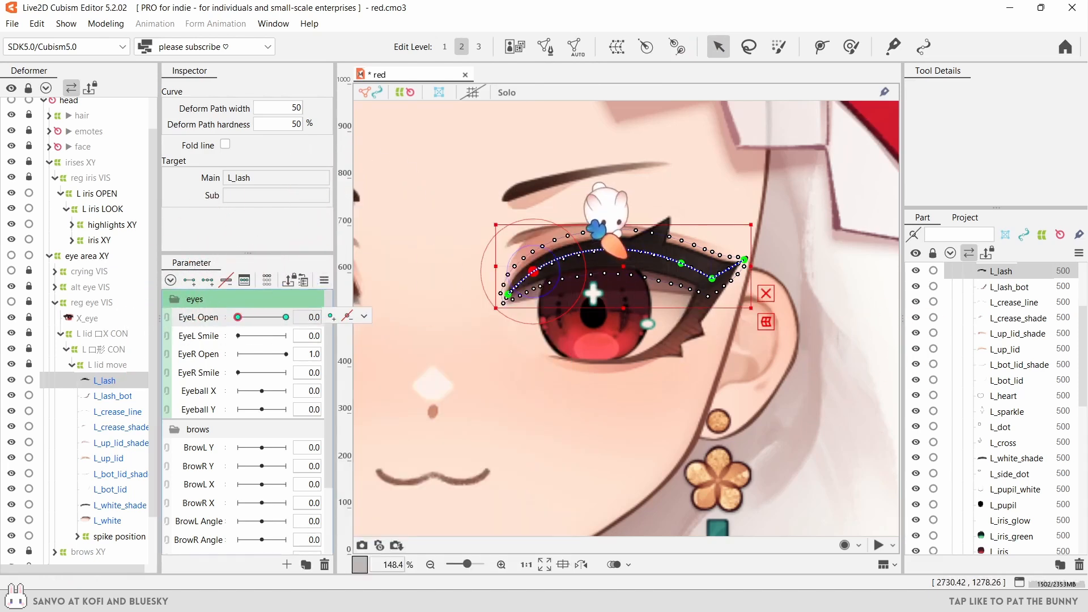
drag(624, 256, 630, 317)
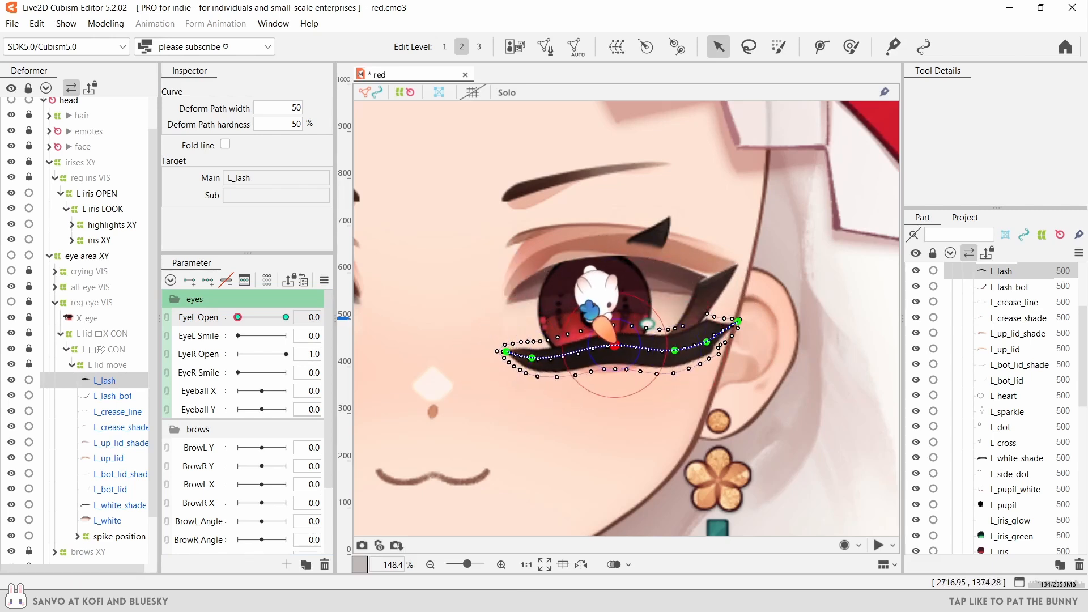
drag(738, 331, 725, 346)
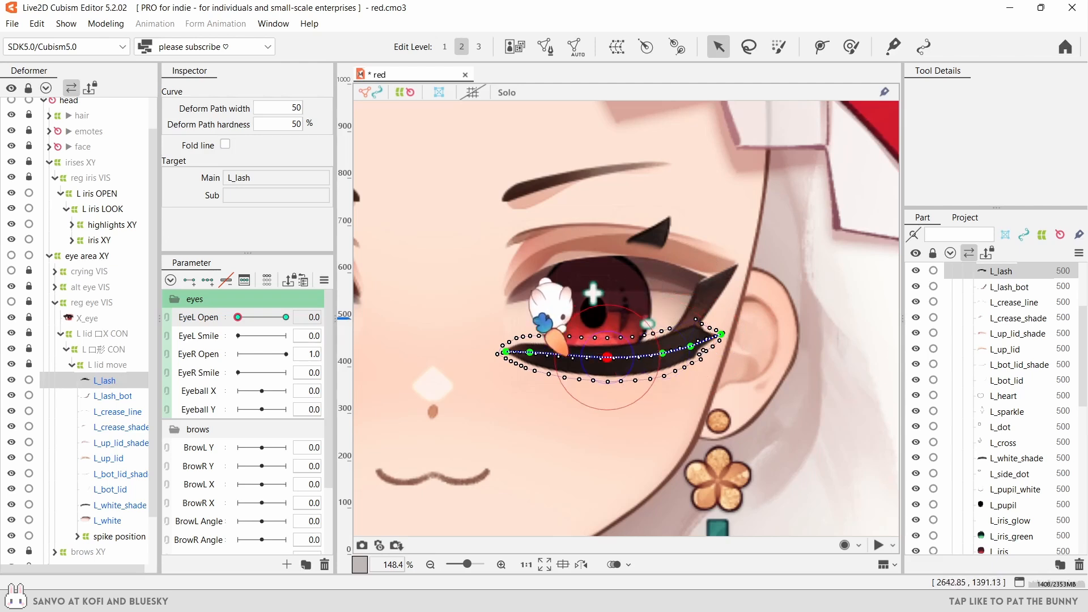
click(831, 381)
- Squash the L_white mesh vertically down to the closed lash line at EyeL Open 0
scroll(626, 339, down, 3)
drag(294, 328, 187, 303)
scroll(689, 281, up, 2)
scroll(136, 431, down, 2)
click(107, 464)
scroll(554, 357, up, 1)
drag(599, 266, 600, 332)
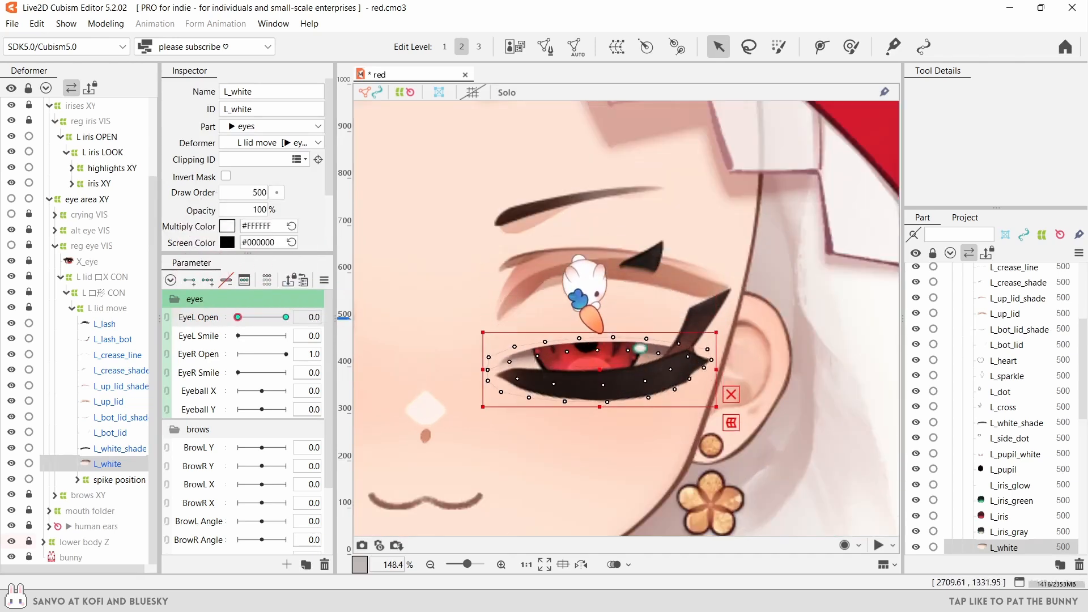
scroll(601, 383, up, 1)
drag(600, 413, 600, 406)
- Curve L_white to hide inside the closed lash using a temporary warp with 4 × 2 divisions
click(776, 431)
double_click(1013, 120)
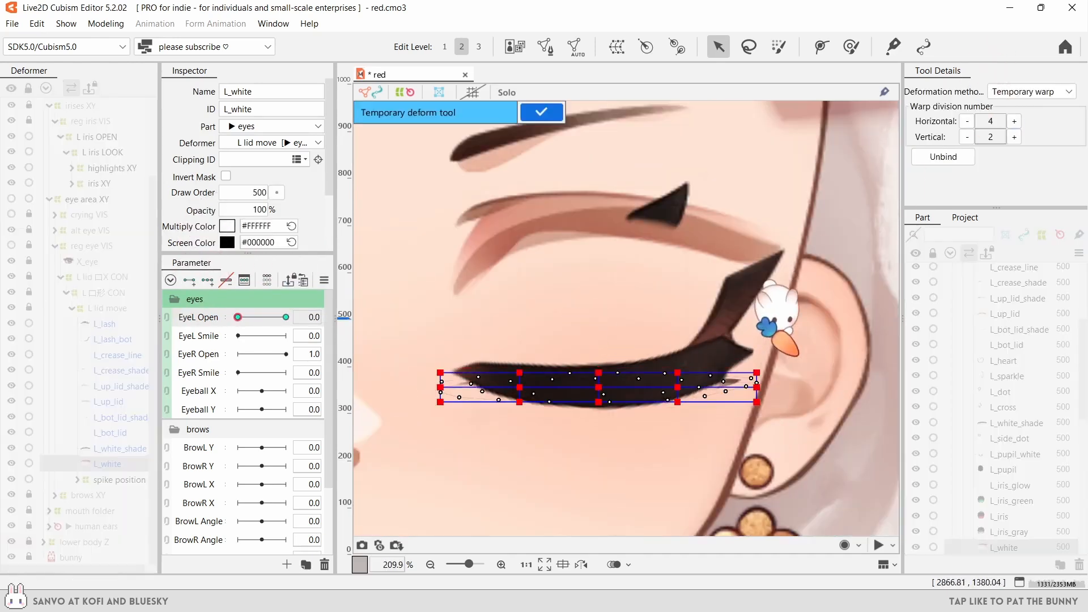
drag(756, 373, 734, 329)
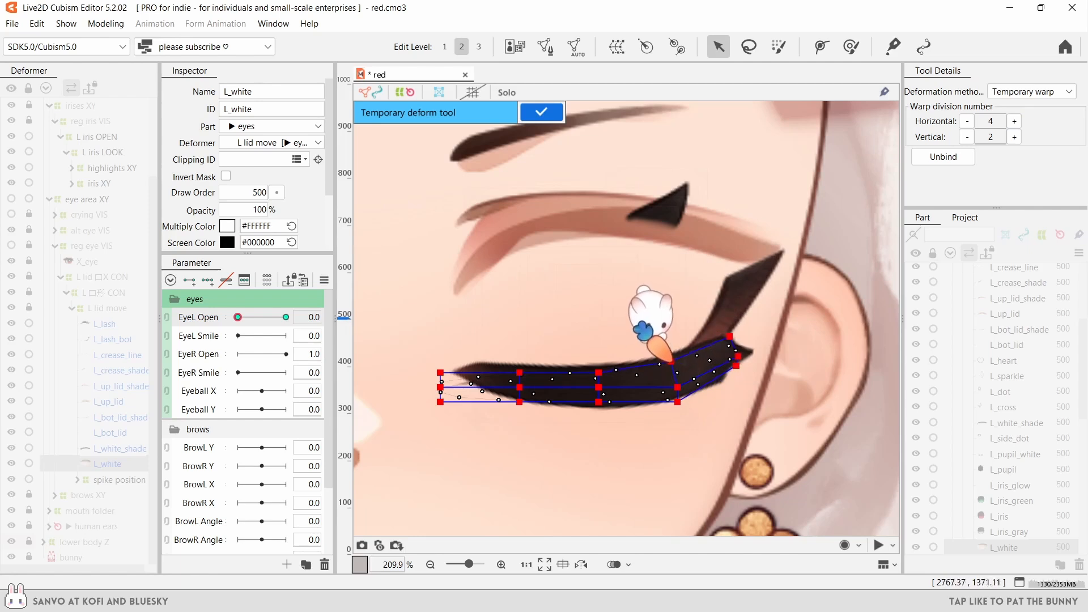
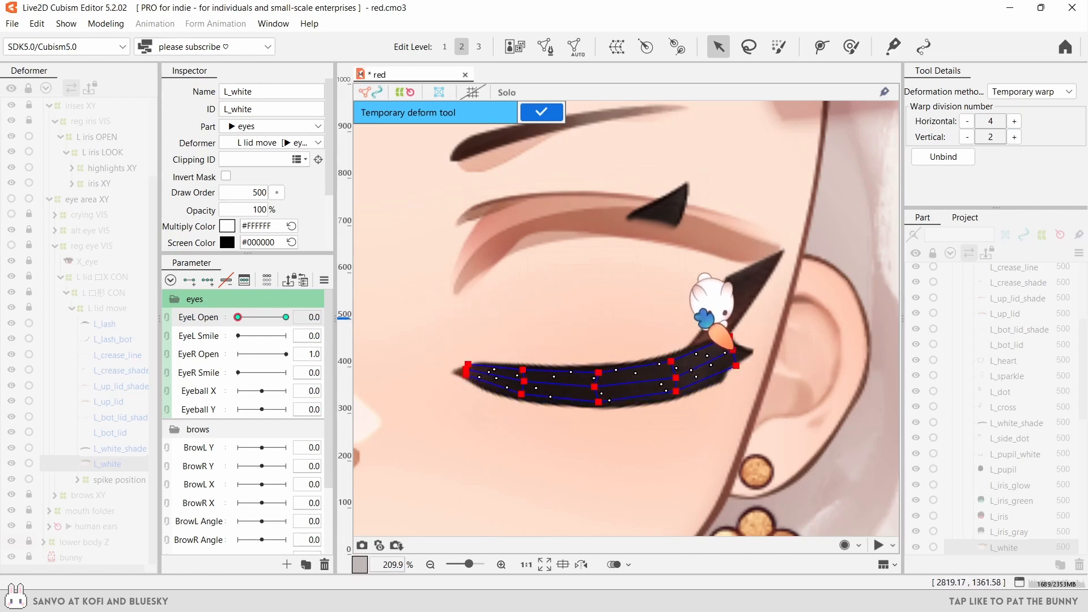
click(541, 111)
scroll(487, 253, down, 3)
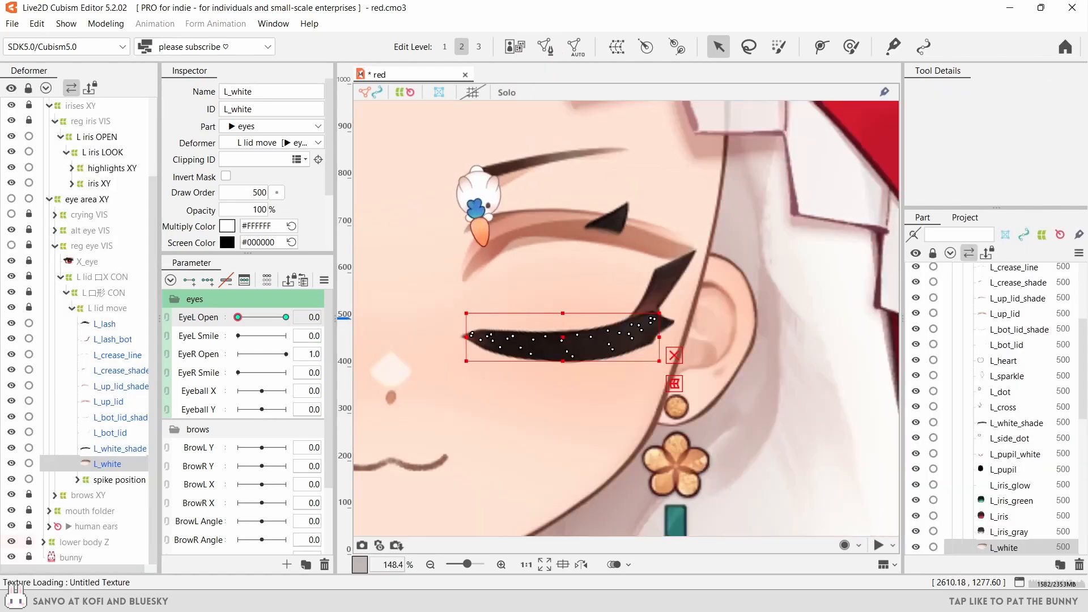
- Flip the "spike position" deformer vertically and bring it down onto the closed lash at EyeL Open 0
mouse_move(238, 317)
mouse_down()
mouse_move(326, 317)
mouse_move(227, 317)
mouse_up()
scroll(489, 182, up, 2)
click(121, 479)
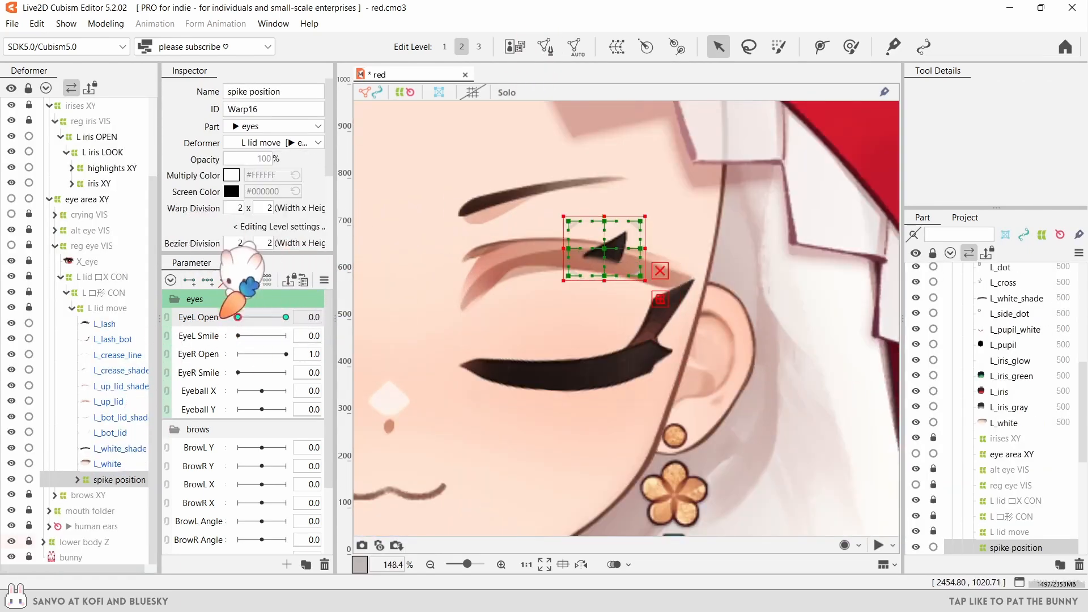
drag(603, 216, 609, 387)
- Apply a Perspective temporary deformation to the "spike position" deformer and nudge it down two increments
click(661, 408)
click(1030, 91)
click(1020, 118)
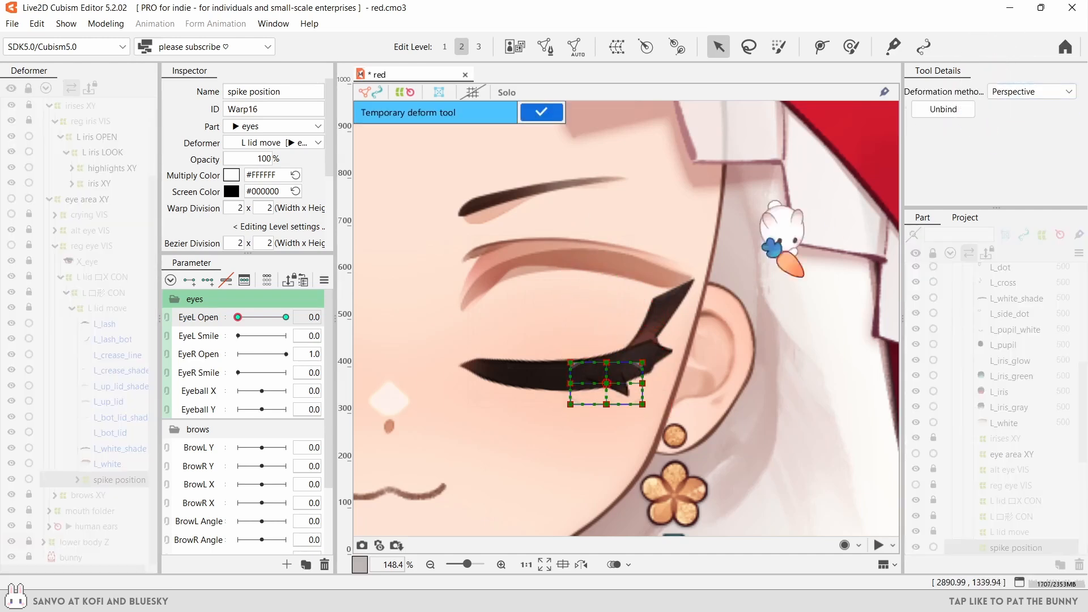
scroll(624, 391, up, 4)
click(541, 112)
key(Down)
key(Down)
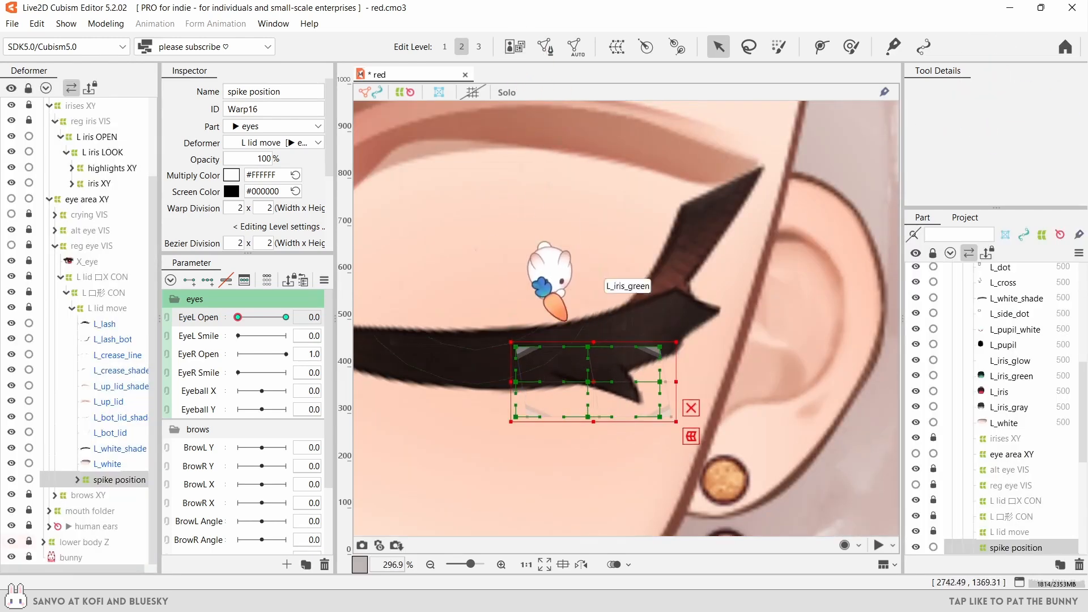
scroll(556, 318, down, 6)
click(666, 374)
- Set EyeL Open to 1 and add a four-point deform path along the L_bot_lid mesh
drag(249, 311, 286, 315)
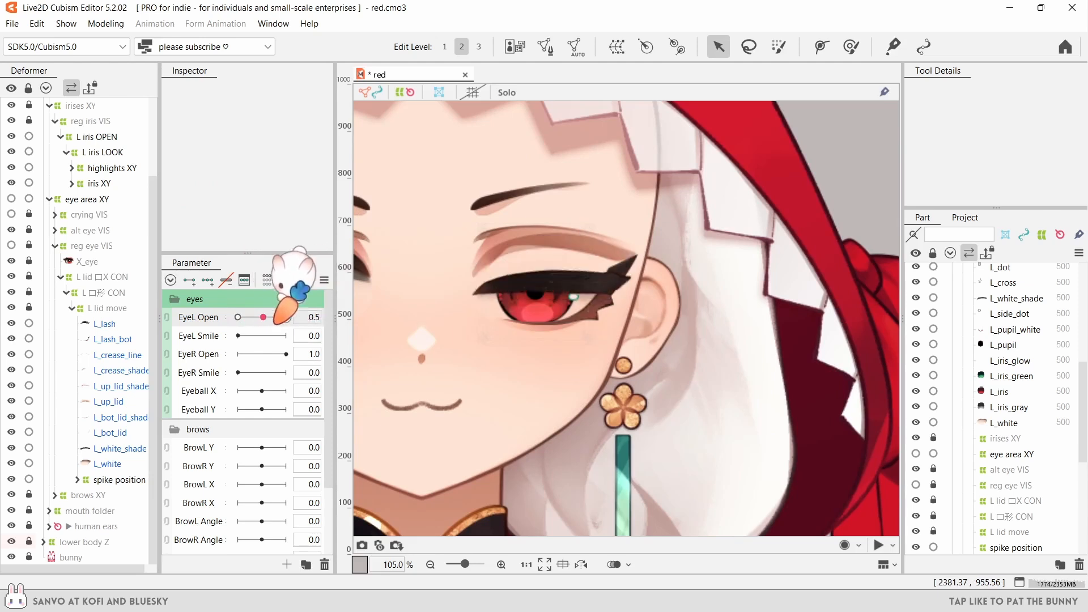
click(110, 432)
scroll(579, 283, up, 2)
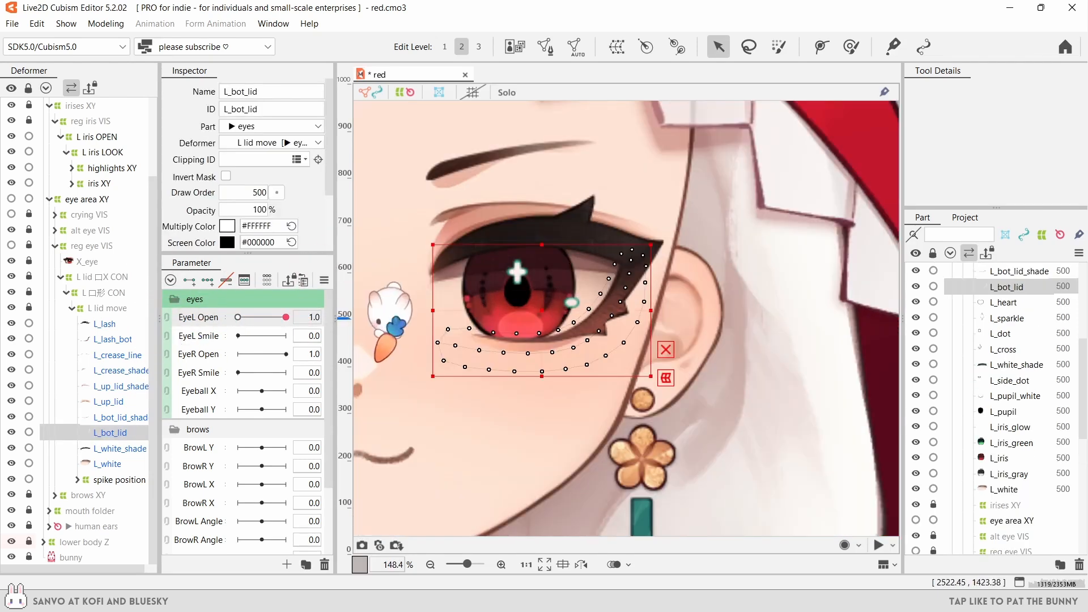
click(819, 47)
click(451, 344)
click(526, 355)
click(594, 334)
click(634, 266)
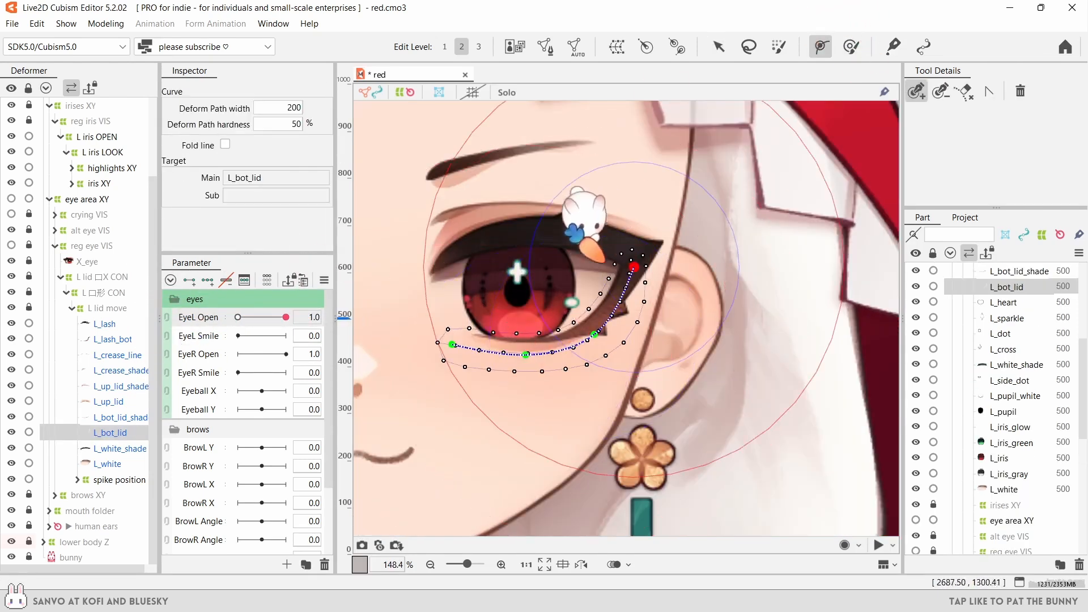
- With EyeL Open at 0, lower L_bot_lid's outer deform path point to the closed lash
click(718, 47)
click(238, 317)
drag(633, 266, 624, 319)
- Hide the face_skin mesh and refine L_bot_lid's closed shape so it follows the lash curve
scroll(976, 474, down, 4)
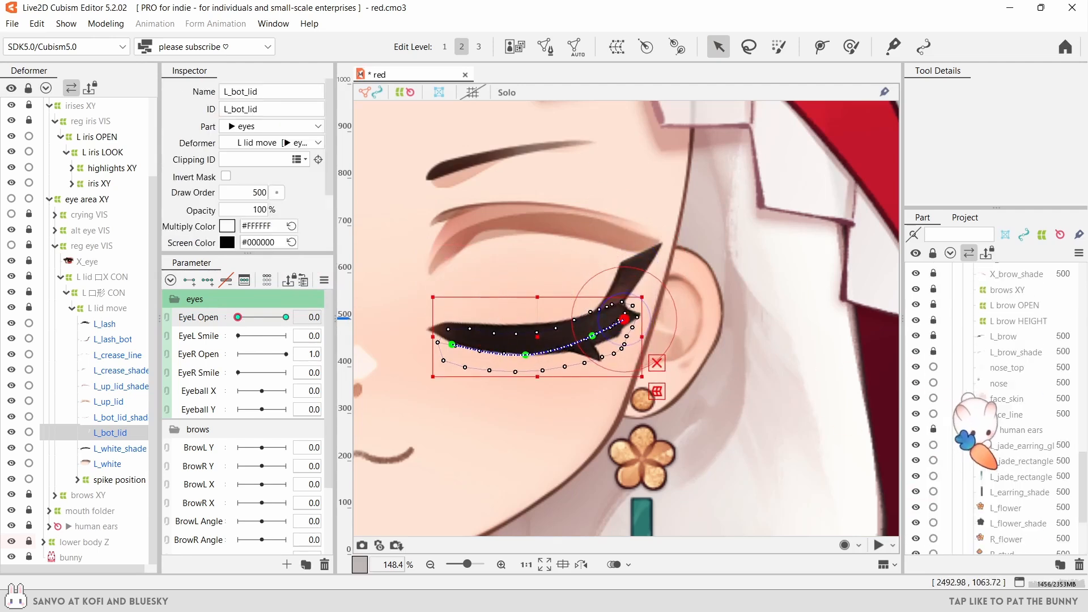
click(916, 396)
click(100, 430)
scroll(530, 349, up, 3)
click(536, 317)
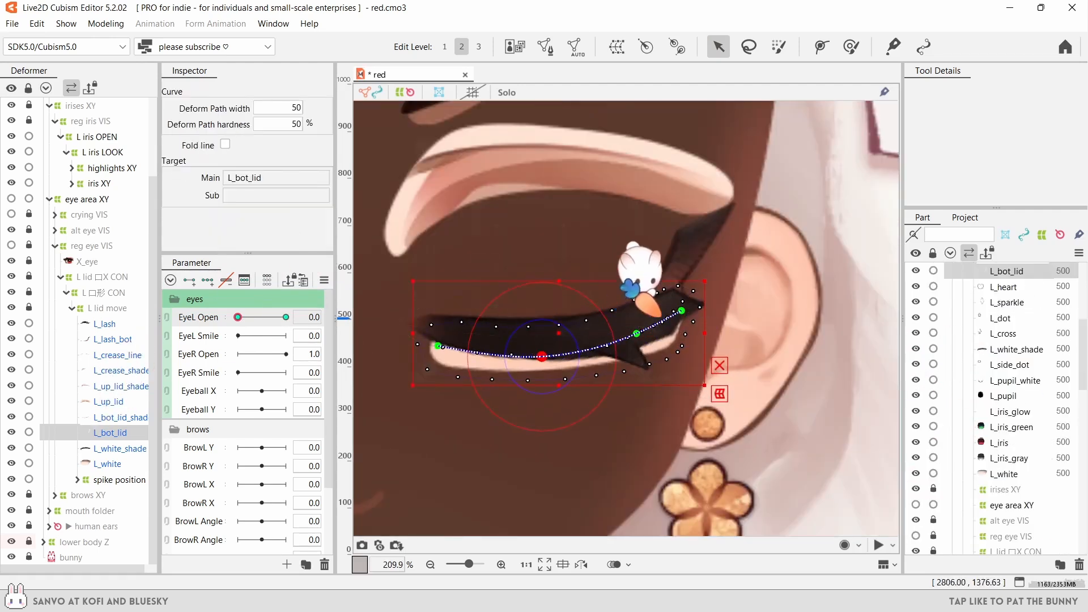
click(542, 356)
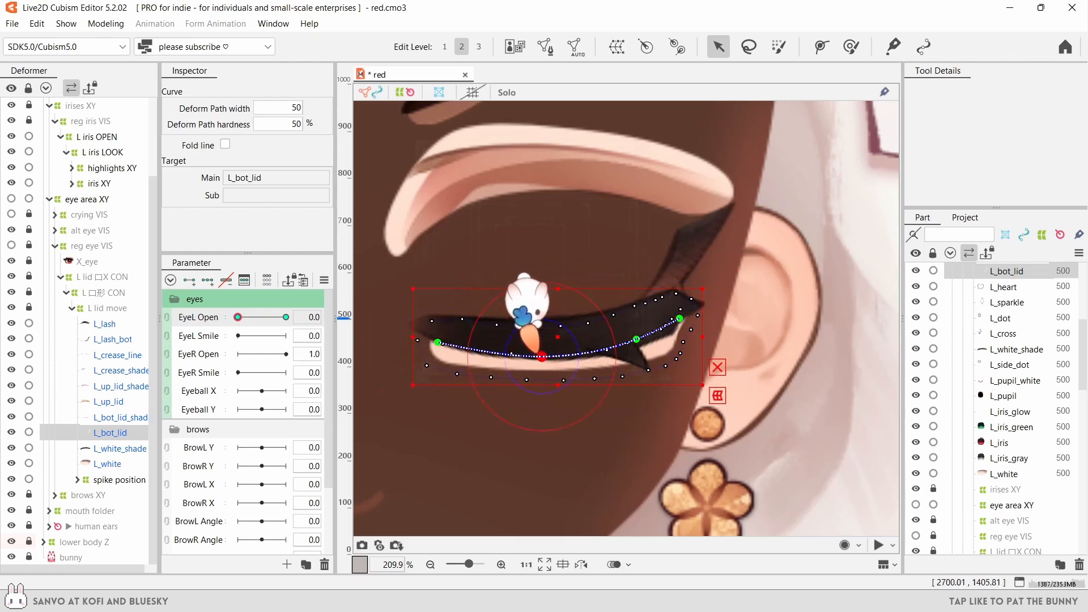
- Set EyeL Open to 1 and add a four-point deform path along the L_lash_bot mesh
drag(238, 317, 288, 320)
click(113, 416)
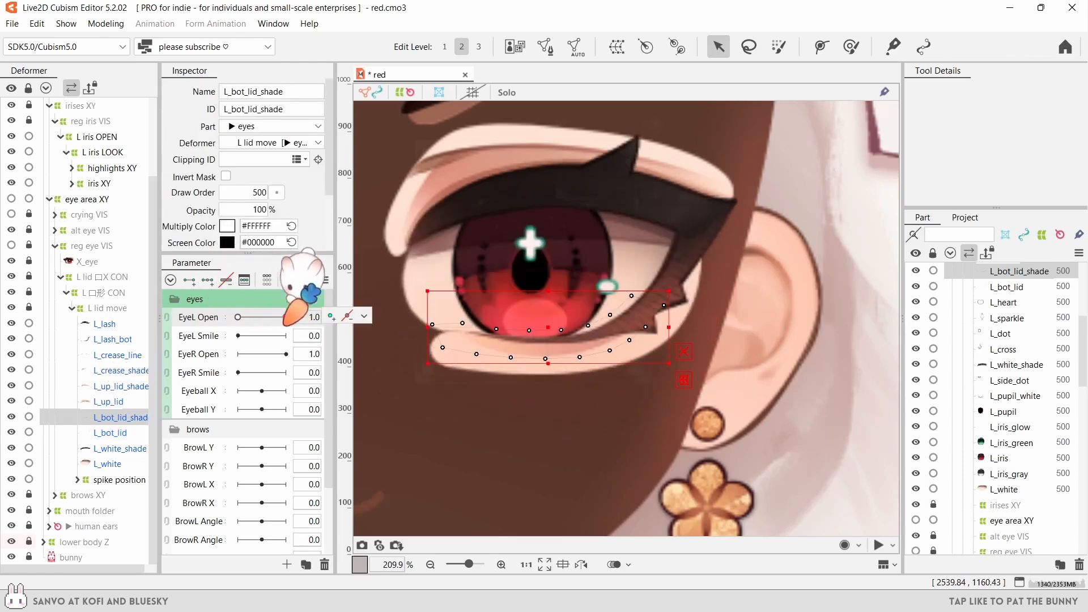
click(114, 339)
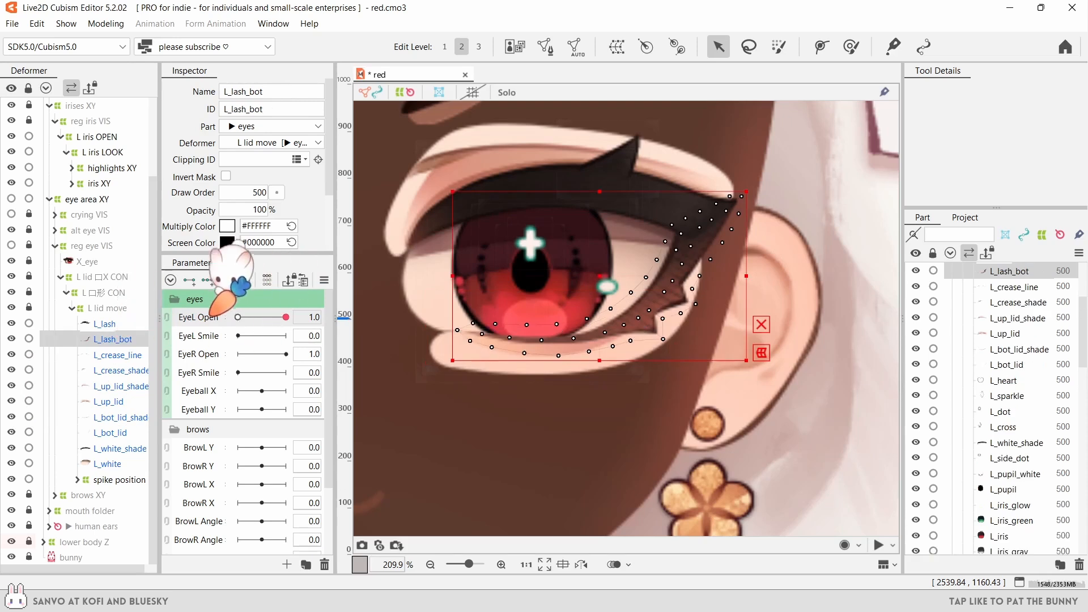
click(821, 47)
click(457, 332)
click(542, 343)
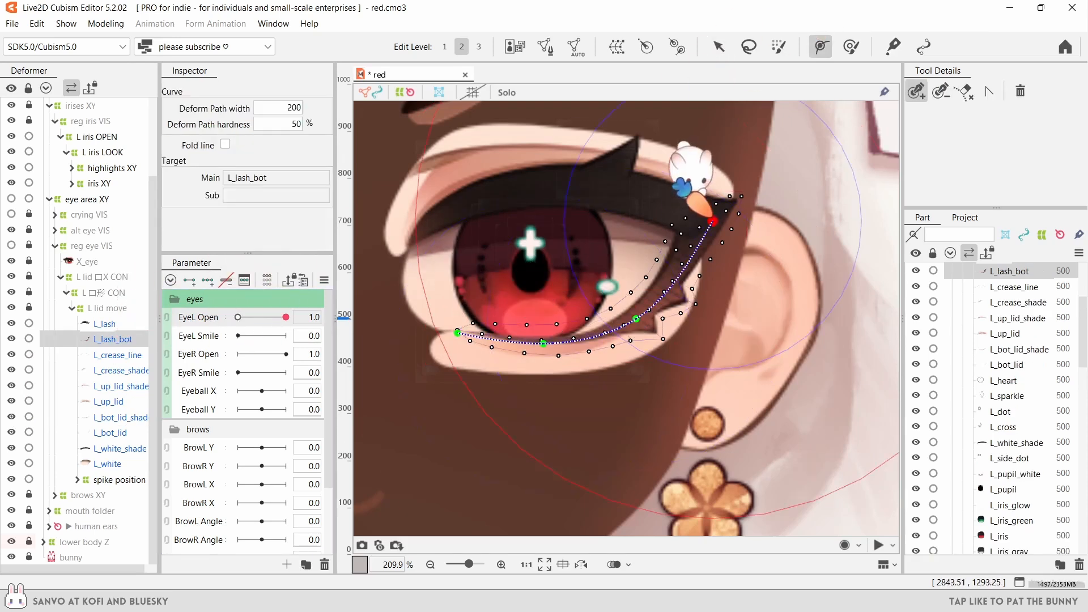
- With EyeL Open at 0, lower the outer point of L_lash_bot's deform path to the closed lash and show face_skin
click(719, 47)
click(238, 317)
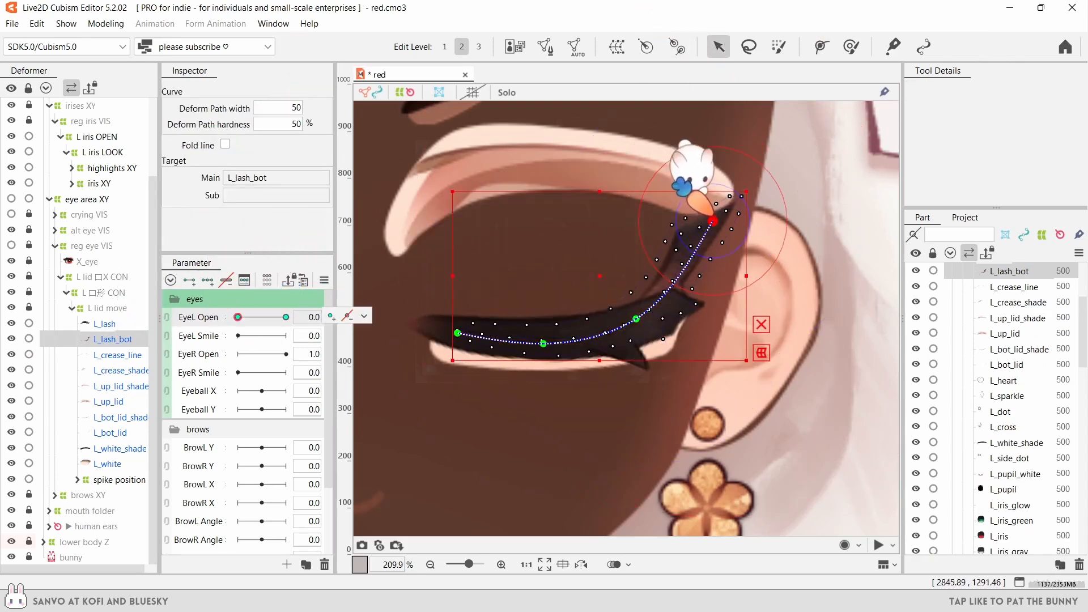
drag(711, 219, 687, 304)
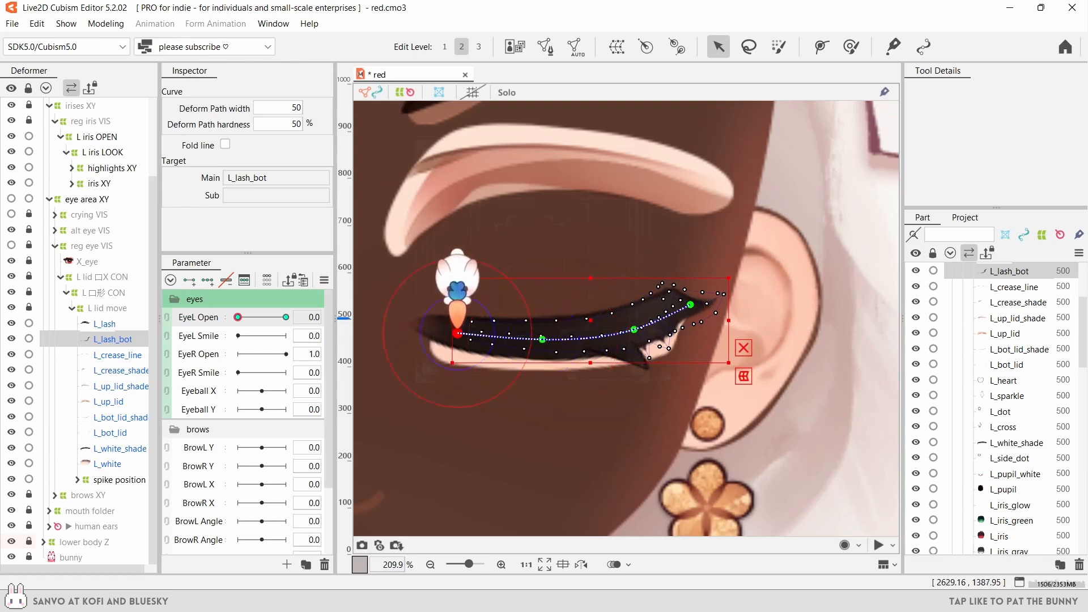
scroll(980, 471, down, 5)
click(915, 345)
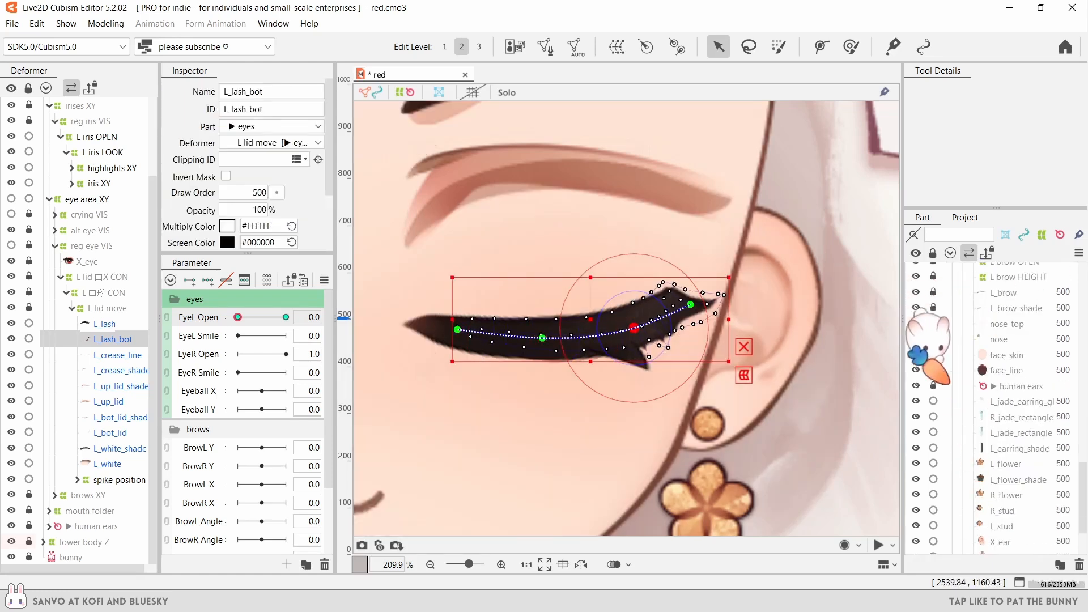
- Fine-tune the outer points of L_lash_bot's deform path so the lower lash tucks inside the closed upper lash
scroll(916, 344, up, 8)
mouse_move(238, 317)
mouse_down()
mouse_move(308, 317)
mouse_move(232, 317)
mouse_up()
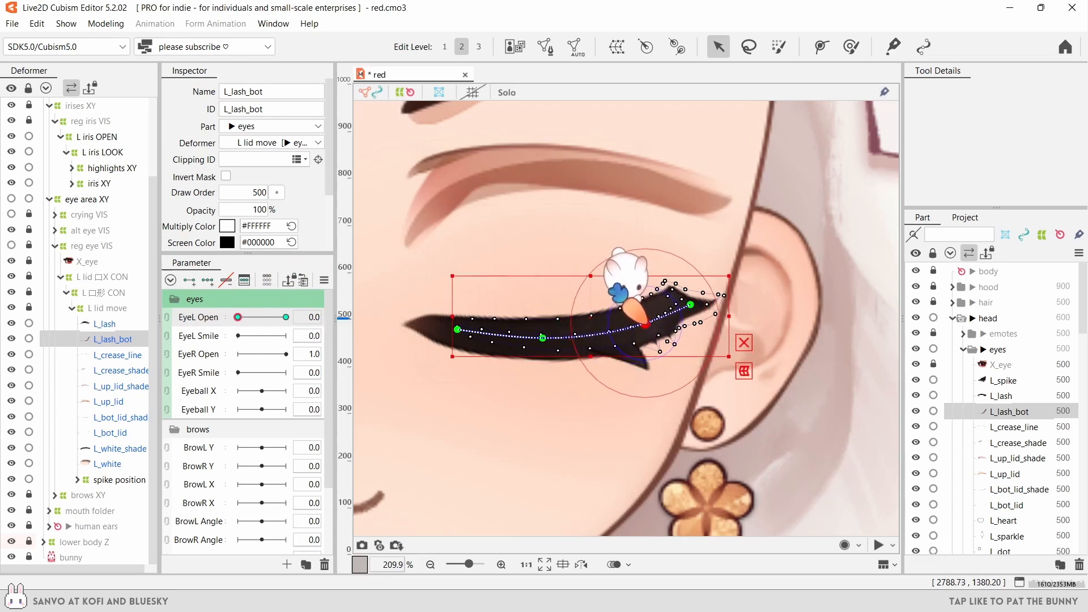
click(689, 304)
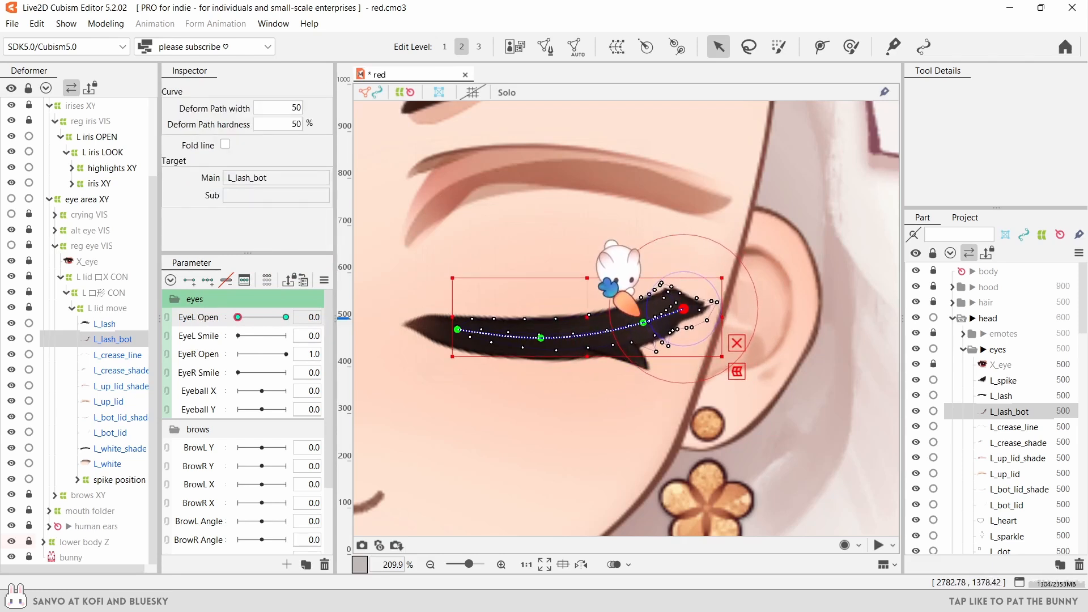
drag(286, 317, 233, 318)
- Select L_lash together with L_lash_bot and scrub EyeL Open to check how the two lashes meet
ctrl+click(106, 324)
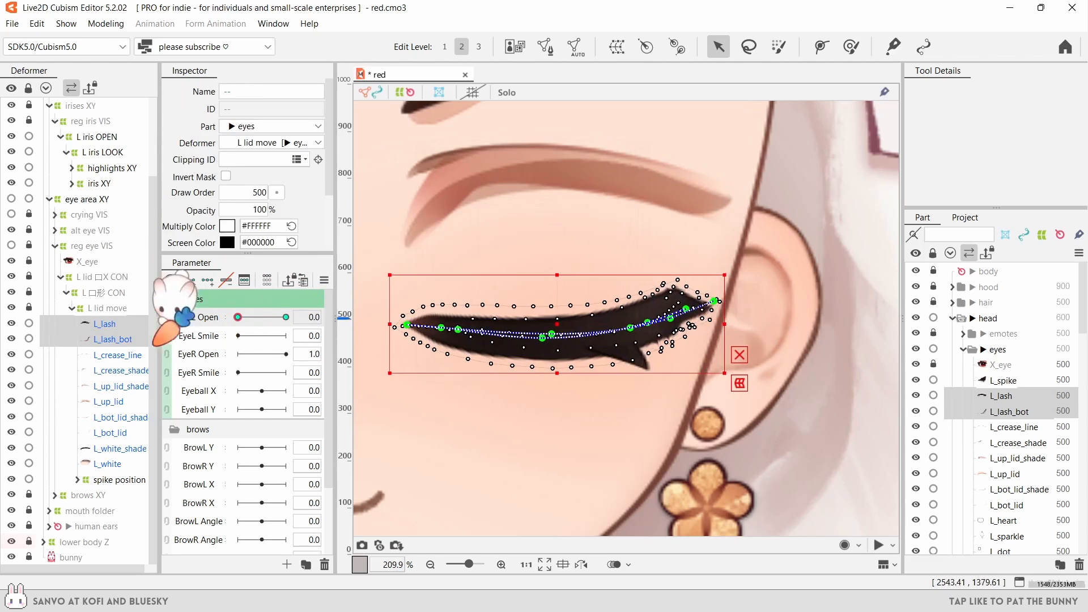
drag(170, 334, 307, 298)
scroll(572, 340, down, 2)
drag(595, 371, 617, 380)
mouse_move(286, 317)
mouse_down()
mouse_move(246, 323)
mouse_move(291, 326)
mouse_move(255, 332)
mouse_move(308, 340)
mouse_move(238, 318)
mouse_up()
- Fit the L_bot_lid_shade mesh to the closed lash with the deform brush and check it across EyeL Open
click(119, 370)
click(120, 417)
click(851, 47)
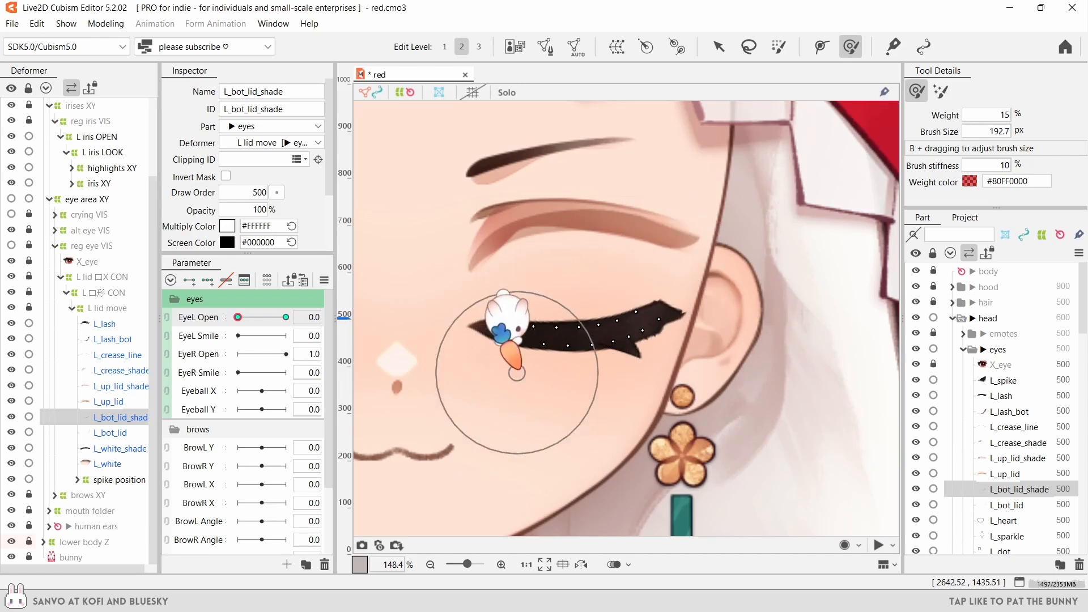
mouse_move(261, 317)
mouse_down()
mouse_move(238, 317)
mouse_move(286, 317)
mouse_up()
scroll(595, 304, down, 4)
- Add EyeL Open keys to L_up_lid and L_up_lid_shade and select L_up_lid_shade's vertices at EyeL Open 0
click(118, 401)
click(718, 47)
click(121, 370)
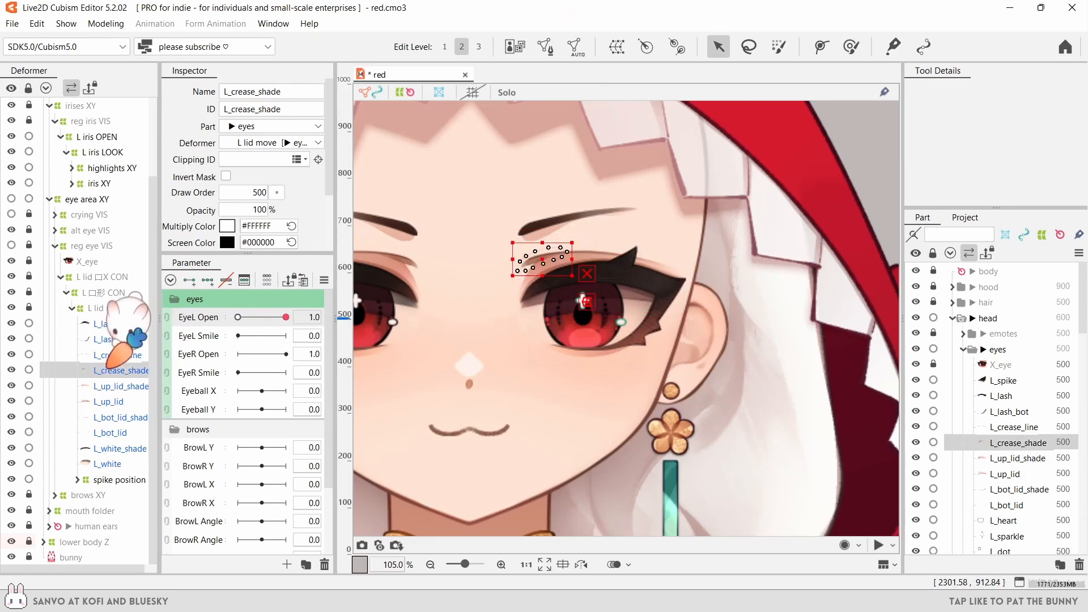
click(114, 401)
click(120, 386)
drag(286, 317, 238, 318)
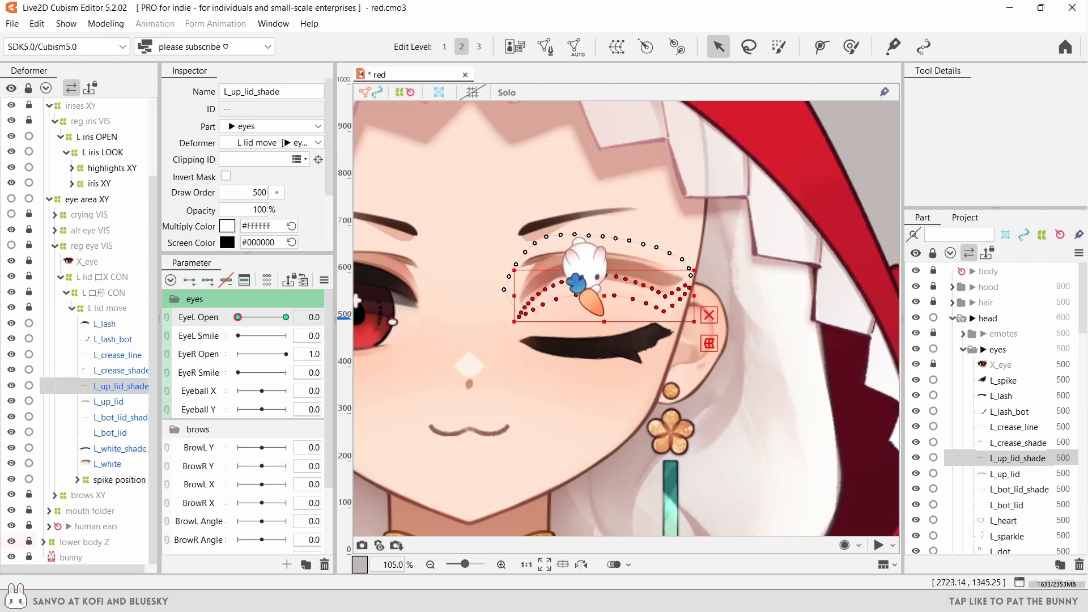
- Set EyeL Open to 1 and add a four-point deform path of width 60 along the lower edge of L_up_lid
drag(238, 318, 277, 317)
click(108, 401)
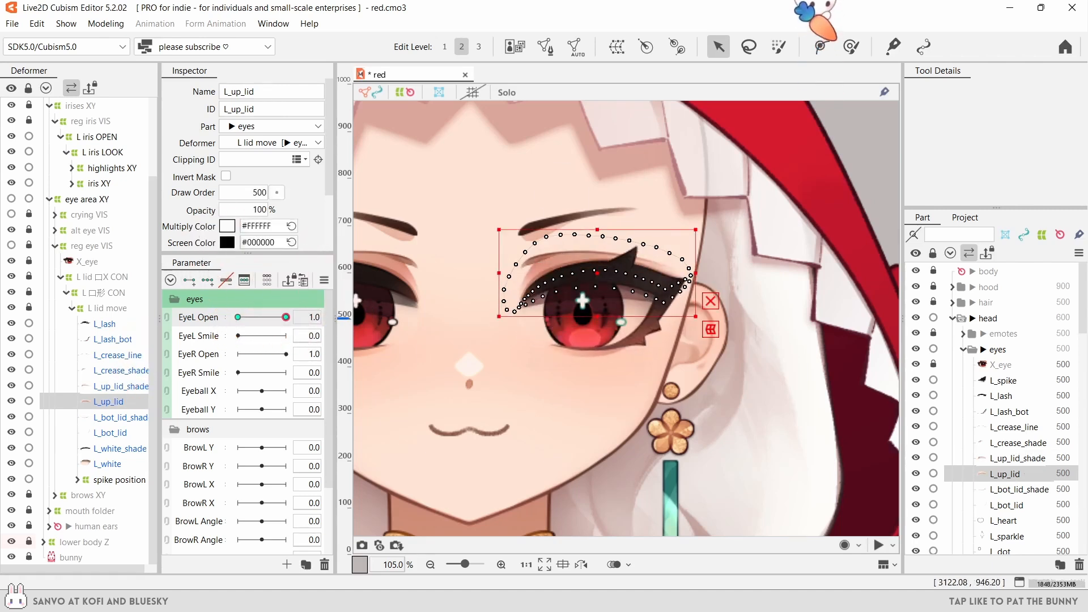
click(514, 310)
click(622, 272)
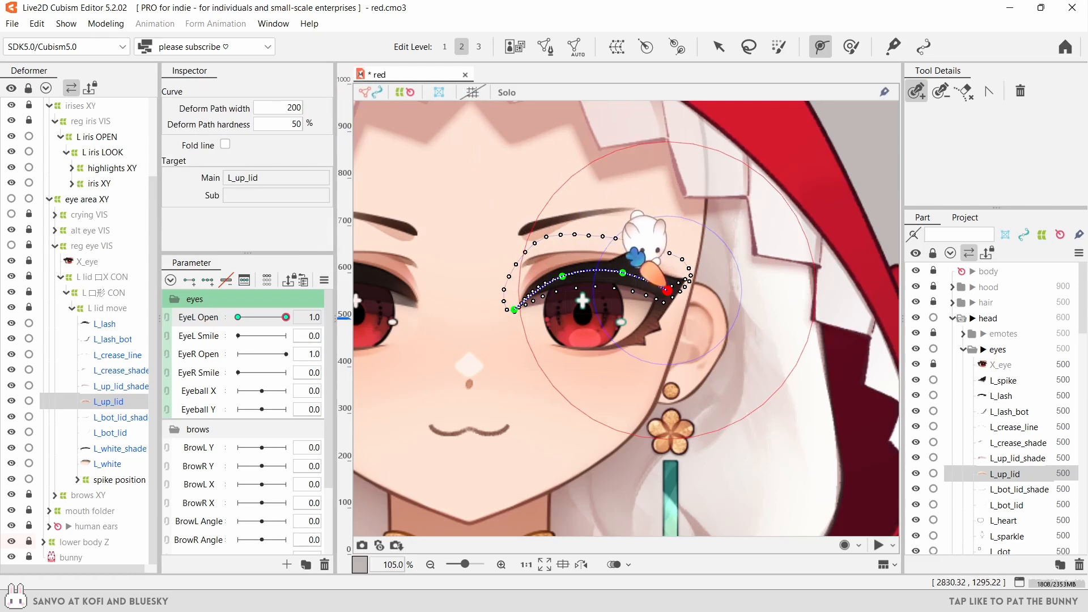
drag(558, 273, 553, 267)
drag(620, 272, 619, 268)
drag(672, 290, 674, 287)
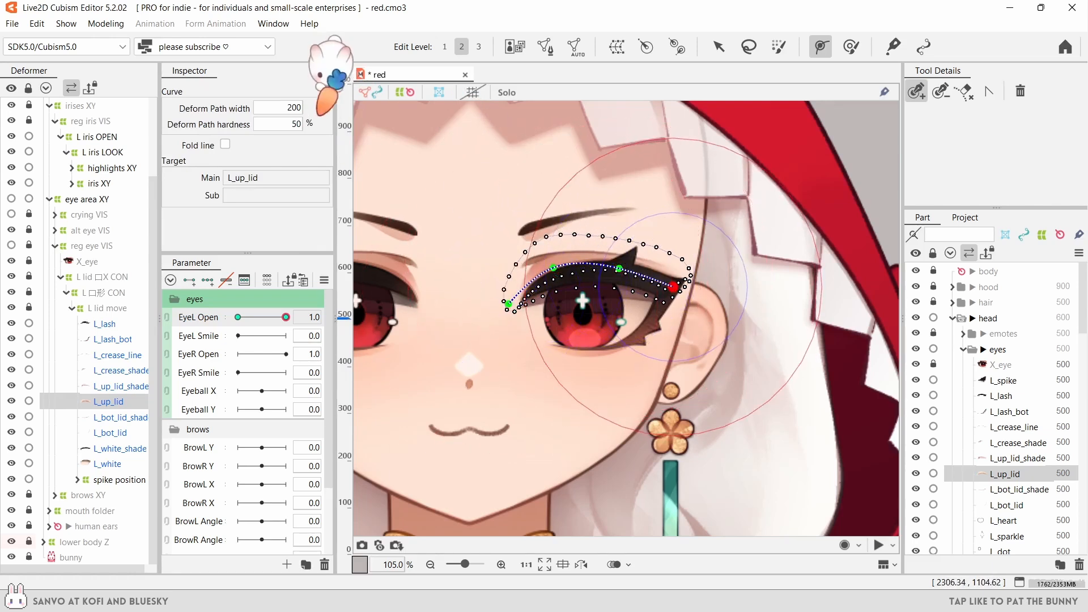
click(293, 107)
text(60)
key(Return)
- With EyeL Open at 0, lower L_up_lid's deform path points onto the closed lash
drag(286, 317, 238, 318)
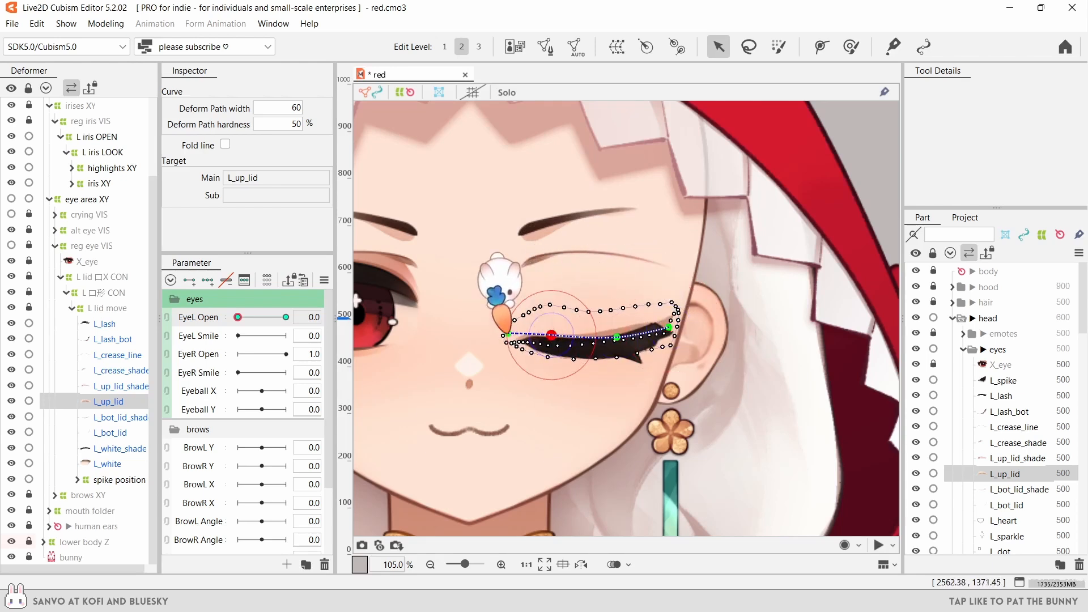
click(607, 306)
scroll(546, 332, down, 2)
mouse_move(238, 317)
mouse_down()
mouse_move(285, 317)
mouse_move(238, 317)
mouse_up()
- Add a four-point deform path of width 60 along L_up_lid_shade and lower it onto the closed lash at EyeL Open 0
click(121, 386)
click(820, 46)
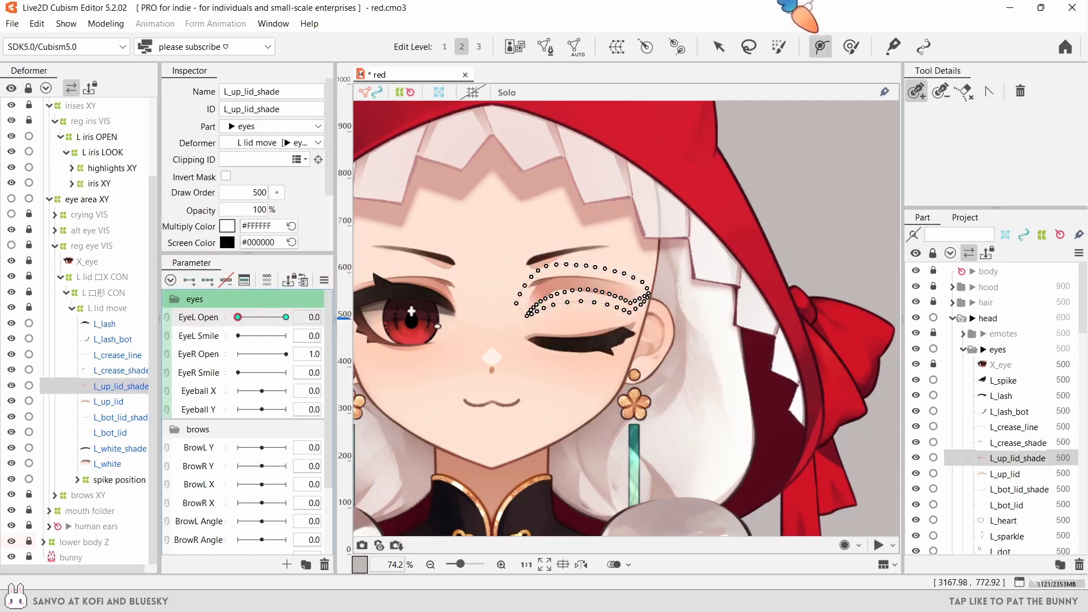
scroll(637, 258, up, 3)
click(479, 338)
click(514, 304)
click(586, 302)
click(515, 303)
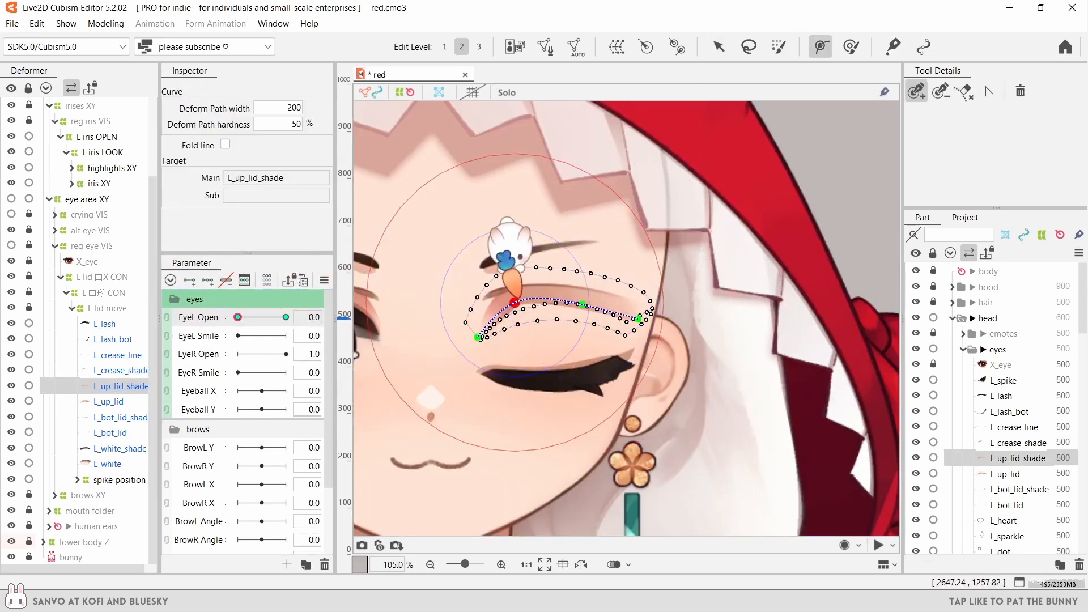
drag(292, 108, 298, 129)
click(719, 46)
drag(558, 306, 558, 338)
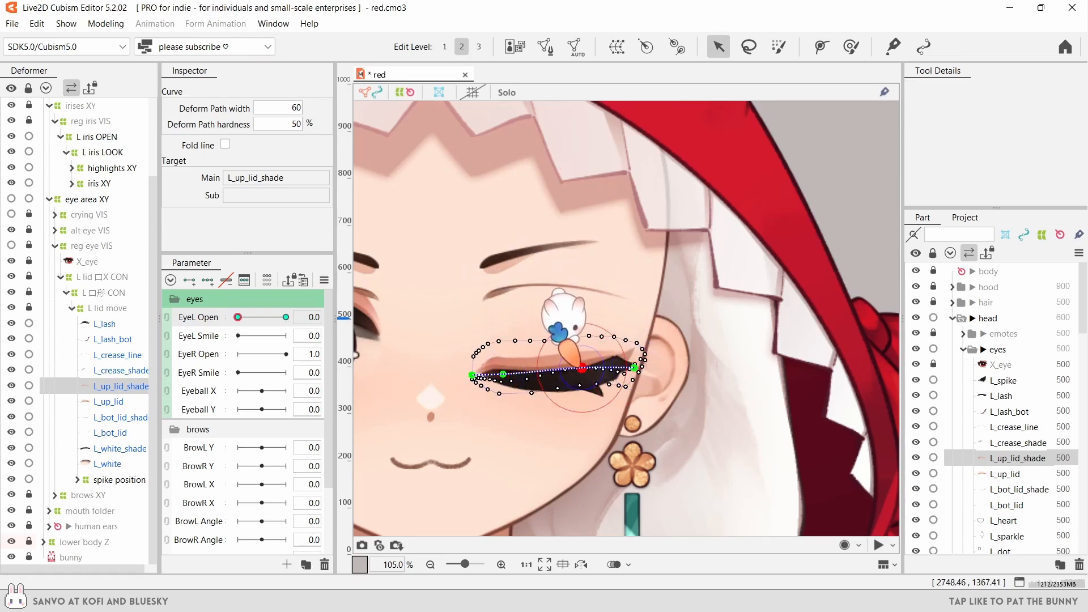
- Set L_crease_line's opacity to 50% at EyeL Open 0
click(117, 355)
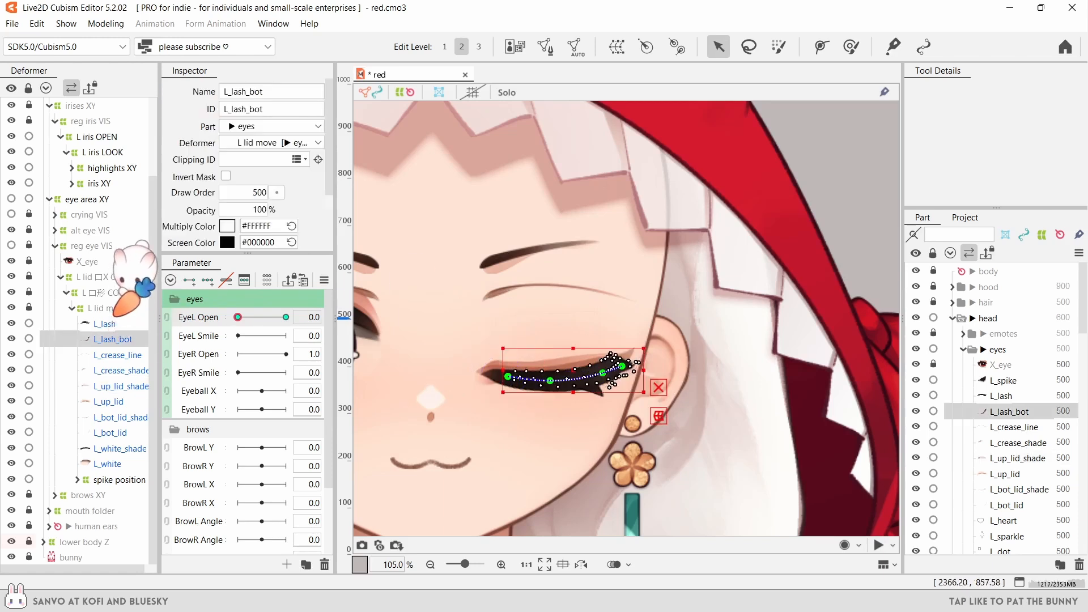
click(260, 316)
drag(260, 317, 237, 316)
click(251, 209)
text(50)
click(764, 217)
scroll(670, 251, down, 2)
- Lower the outer end of L_crease_line with the deform brush at EyeL Open 0
click(129, 355)
scroll(285, 317, up, 2)
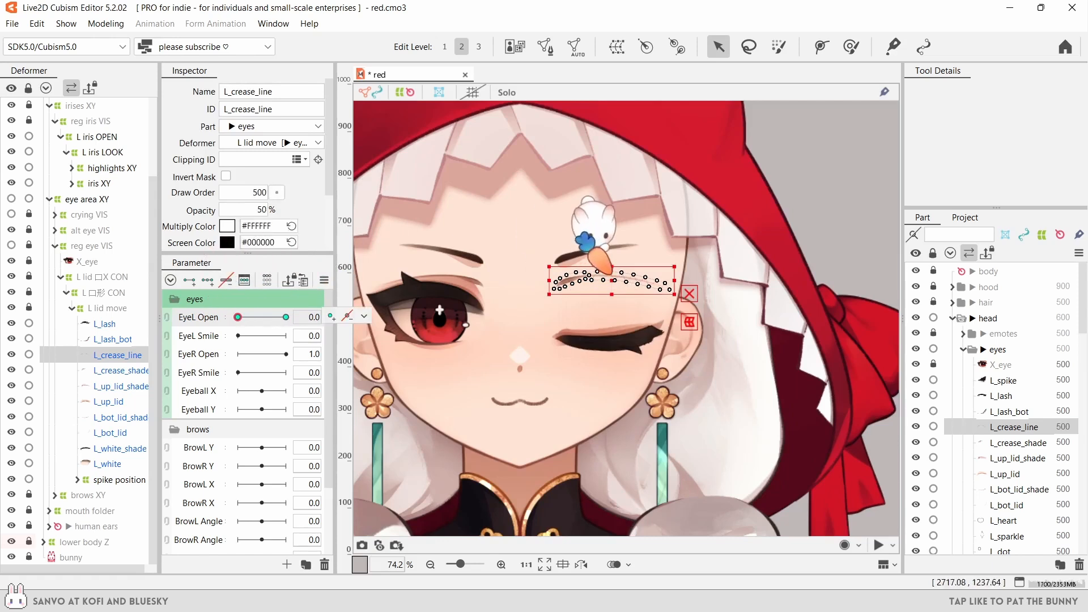
ctrl+click(121, 370)
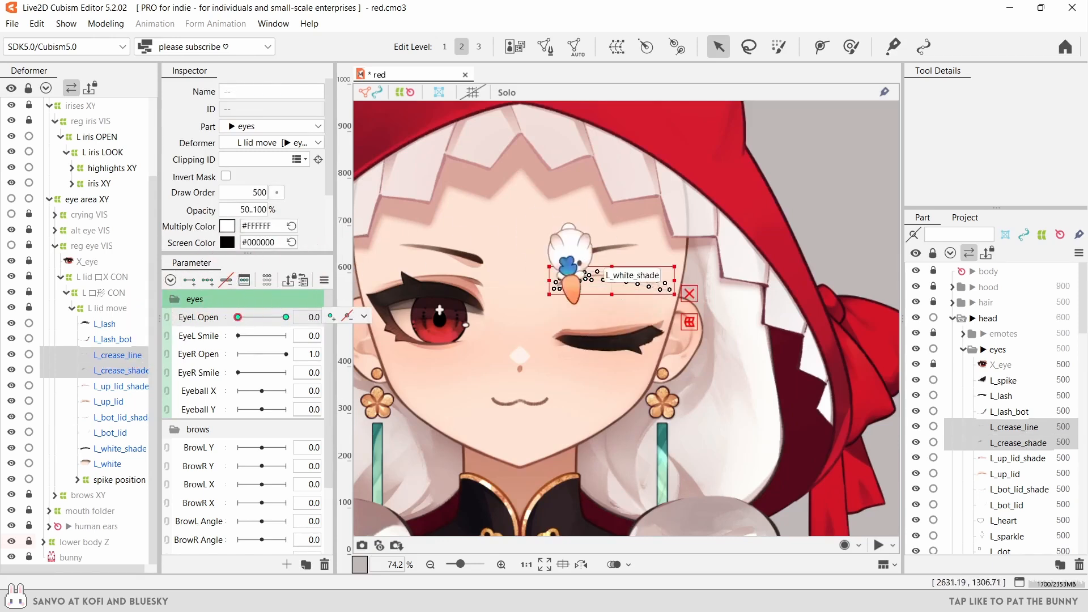
click(121, 370)
click(118, 355)
click(852, 46)
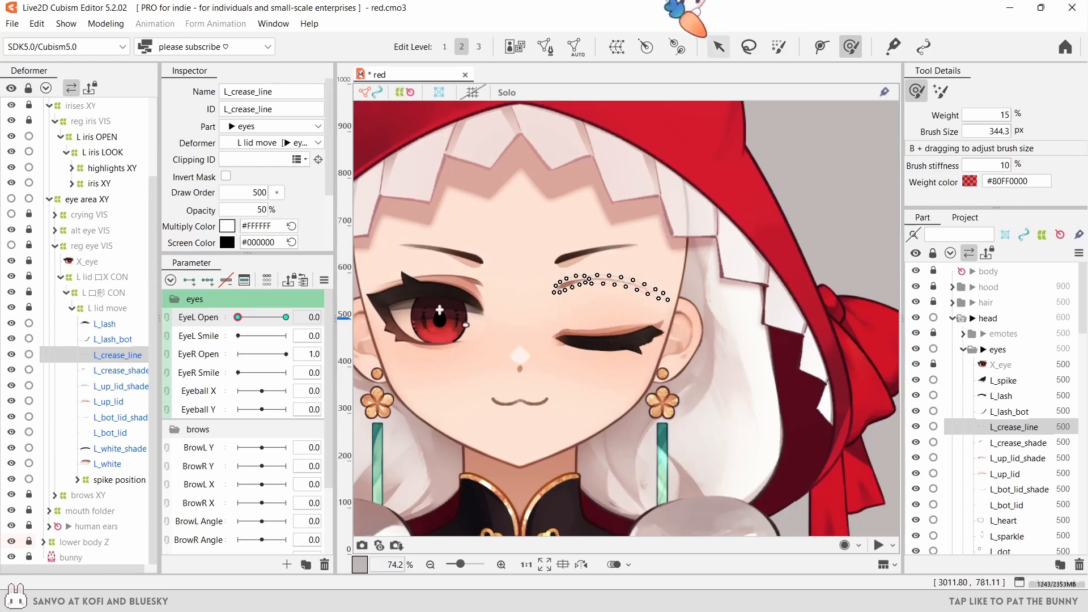
mouse_move(238, 317)
mouse_down()
mouse_move(249, 317)
mouse_move(233, 317)
mouse_up()
- Inspect L_crease_shade's properties and scrub EyeL Open to check the crease in the closed pose
click(121, 370)
scroll(267, 187, down, 3)
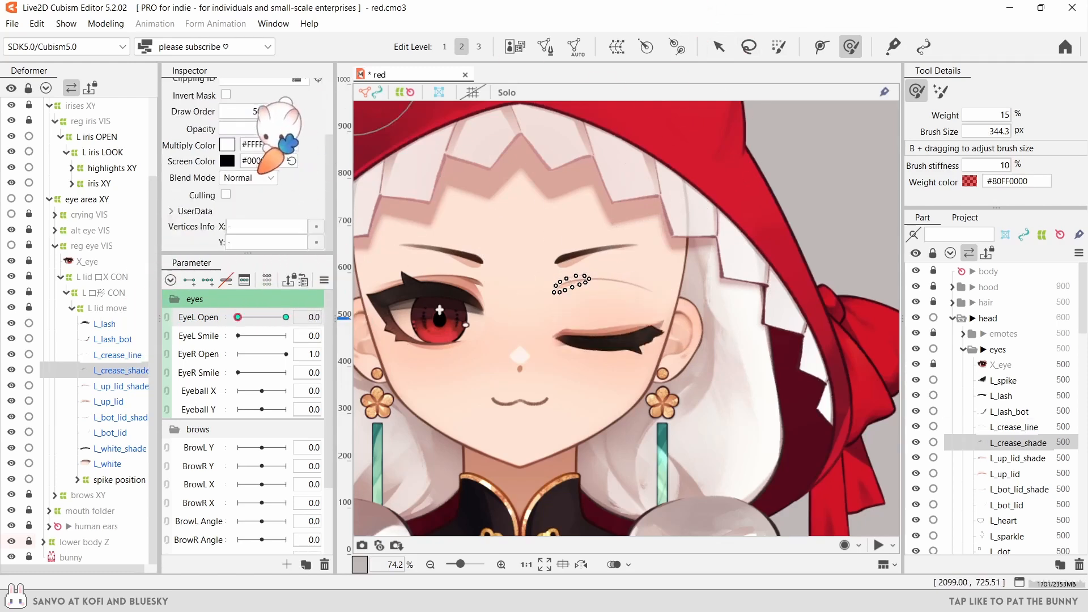
scroll(304, 167, up, 2)
click(718, 46)
click(646, 190)
scroll(595, 266, down, 2)
mouse_move(238, 317)
mouse_down()
mouse_move(267, 317)
mouse_move(238, 317)
mouse_up()
scroll(572, 270, up, 5)
- Add a middle point to L_up_lid_shade's deform path and raise the path's points to smooth the closed lid fold
click(121, 386)
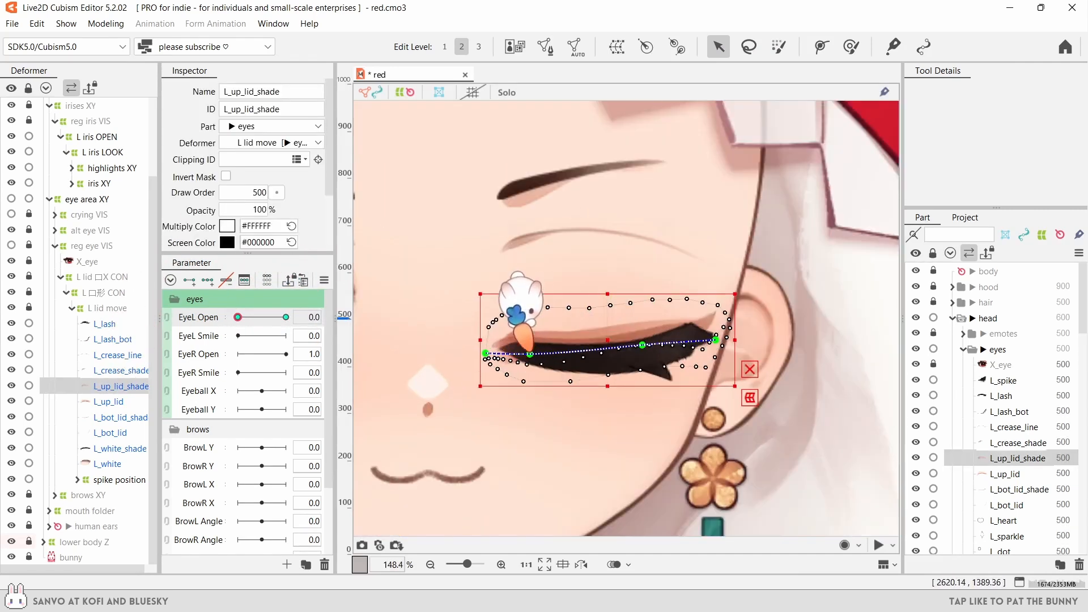
click(599, 342)
click(820, 45)
click(589, 344)
click(718, 45)
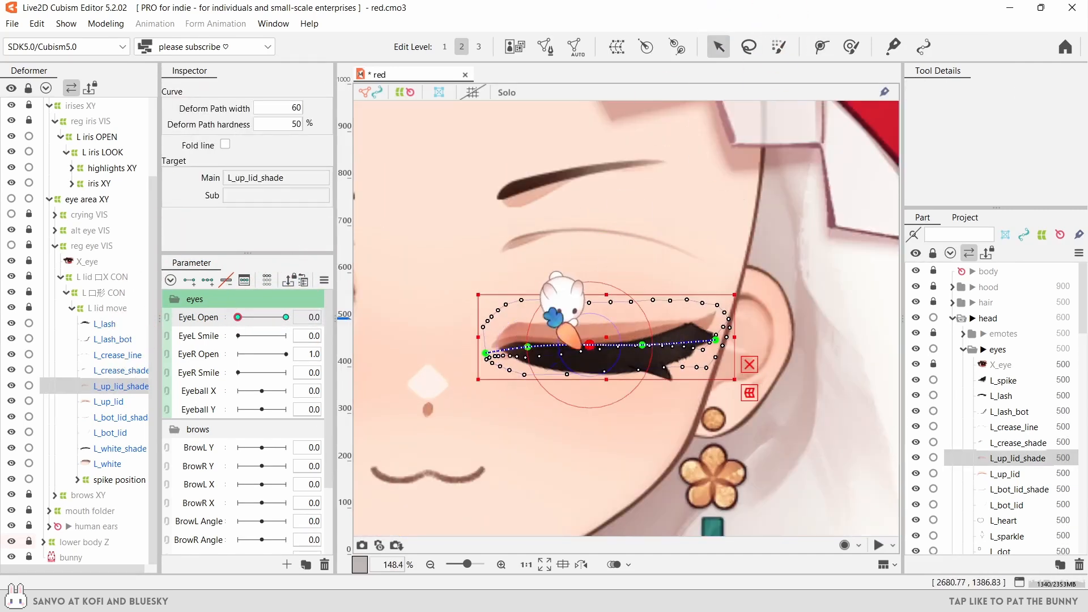
drag(588, 344, 589, 340)
scroll(526, 270, down, 8)
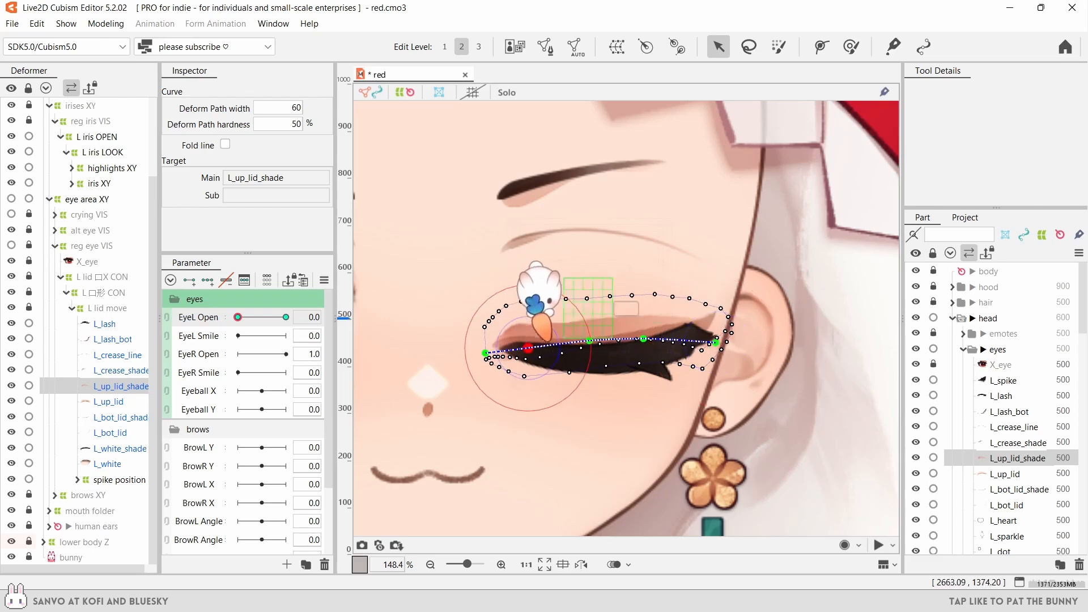
scroll(527, 274, up, 8)
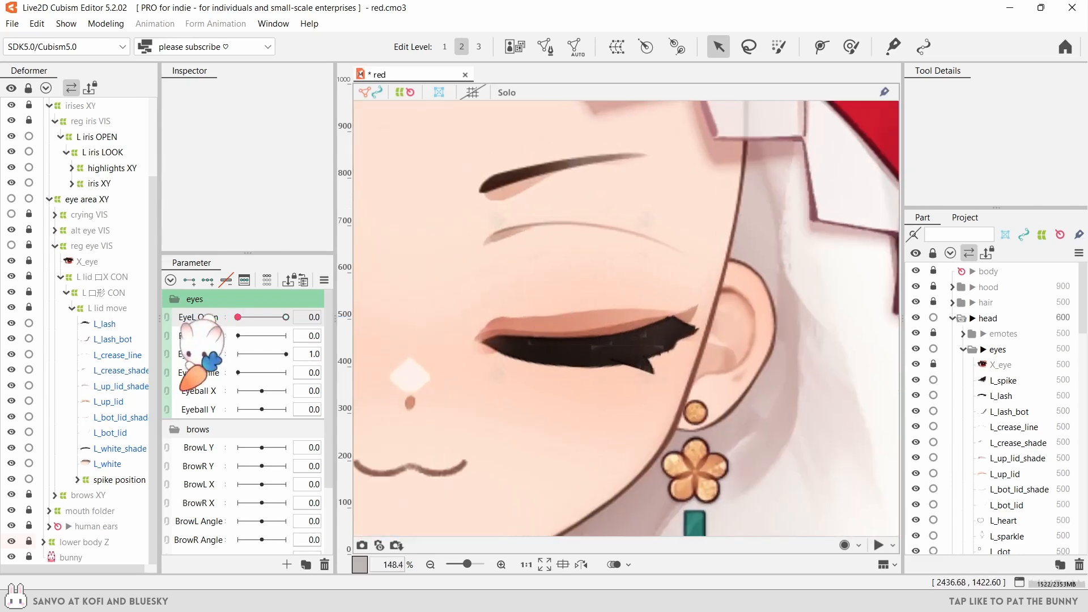
- Delete L_lash's deform path and hide the lower lash, crease and lid meshes
click(603, 347)
scroll(573, 339, up, 3)
key(Delete)
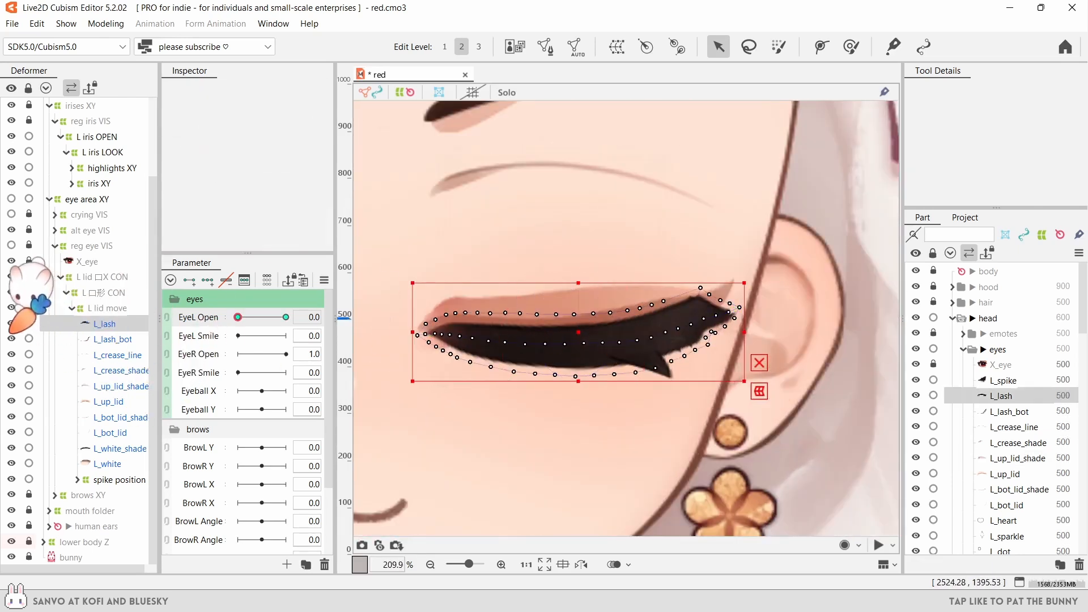
drag(13, 442, 11, 448)
scroll(561, 352, up, 1)
scroll(754, 329, up, 2)
- Refine the vertices of the closed L_lash mesh into a smooth curve from the inner to the outer corner
drag(759, 334, 616, 280)
click(644, 257)
scroll(731, 243, down, 3)
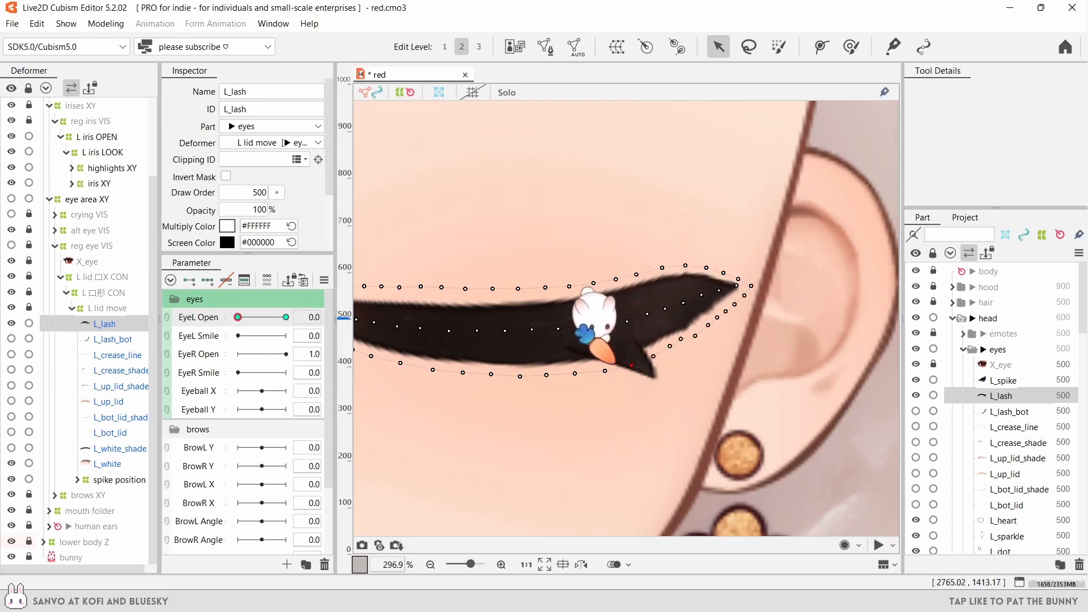
drag(476, 388, 691, 409)
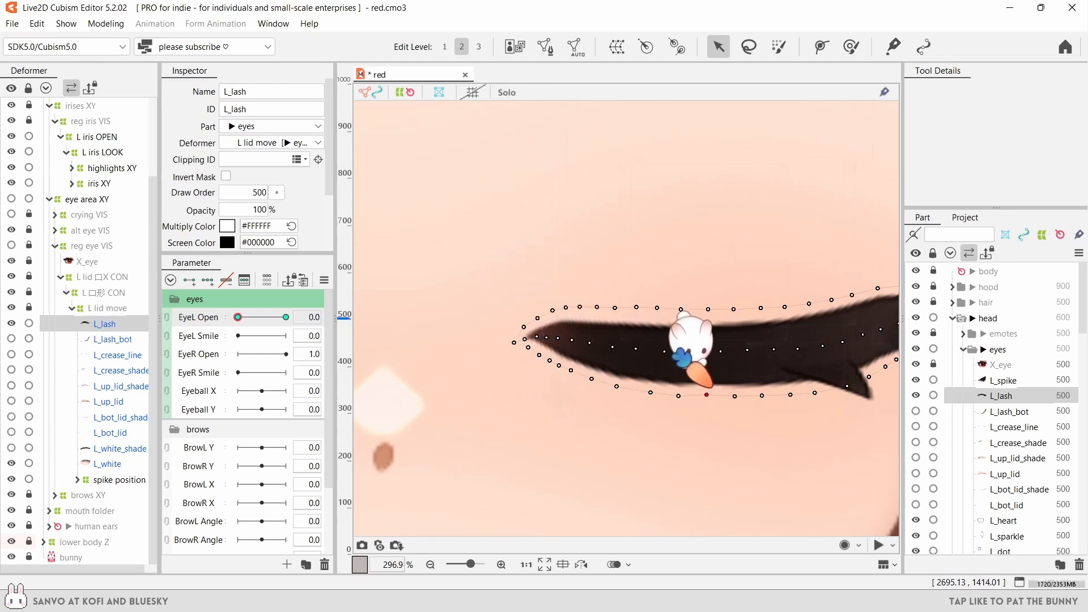
scroll(694, 365, down, 2)
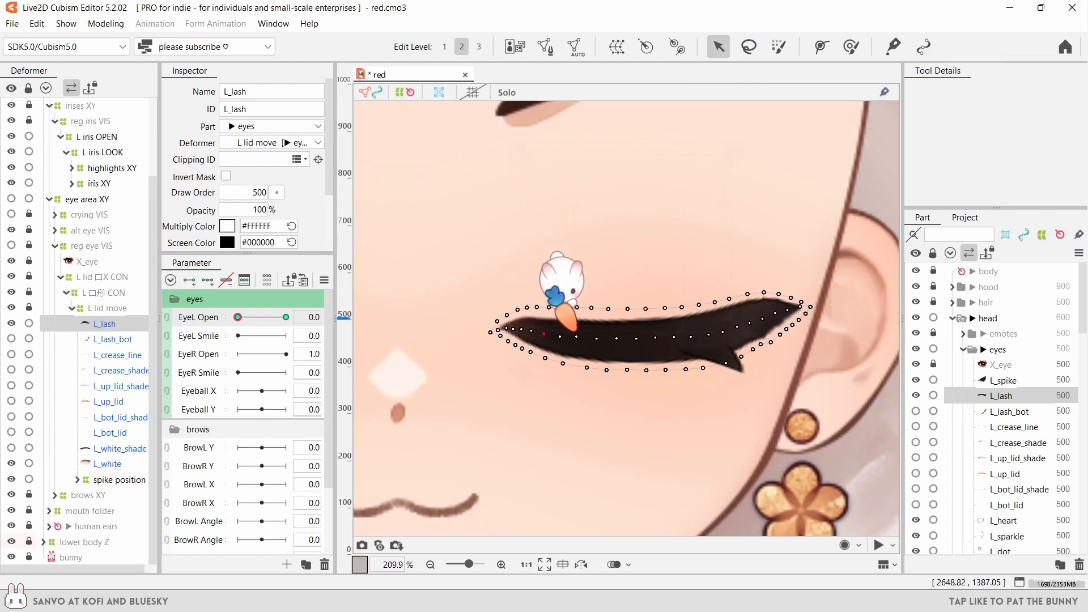
key(ctrl+e)
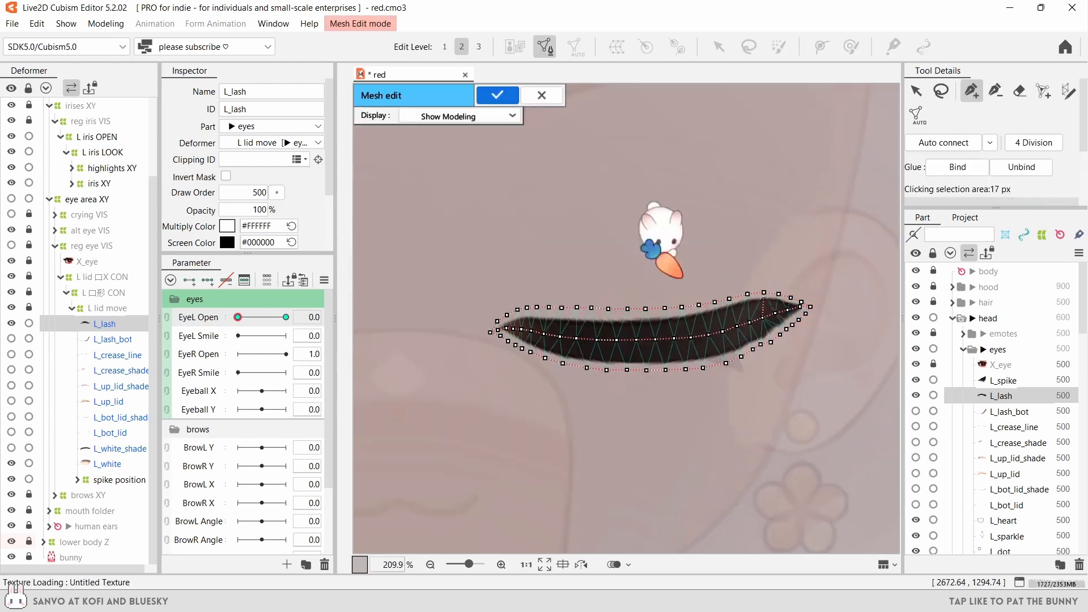
click(541, 94)
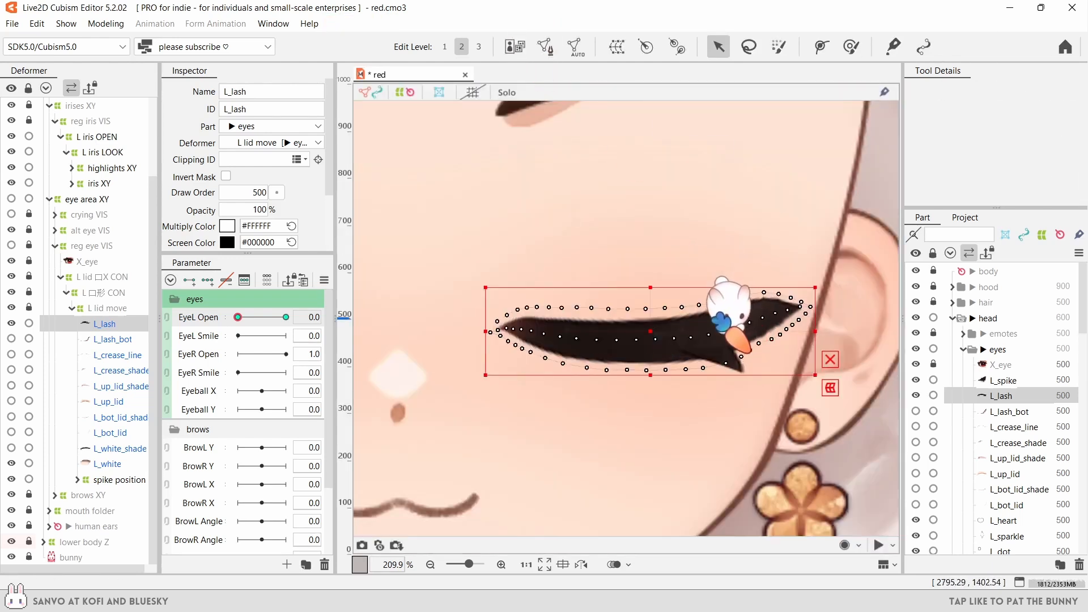
- Expand the spike position deformer and toggle L_spike's visibility to examine the closed lash with and without it
click(77, 479)
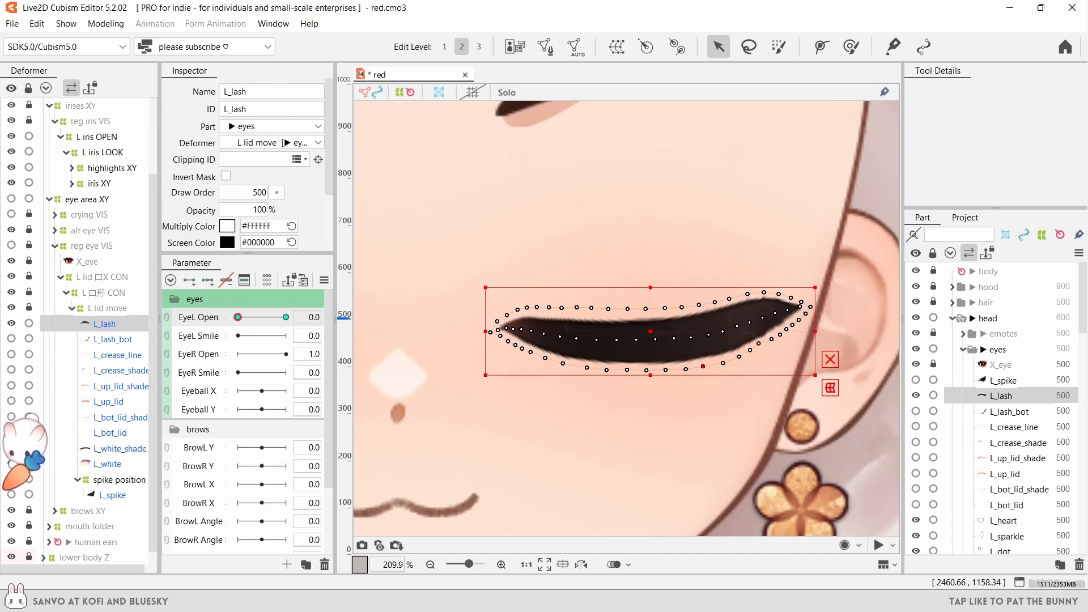
click(12, 494)
scroll(564, 397, down, 3)
click(685, 335)
scroll(684, 334, down, 2)
scroll(485, 328, up, 2)
scroll(674, 318, down, 2)
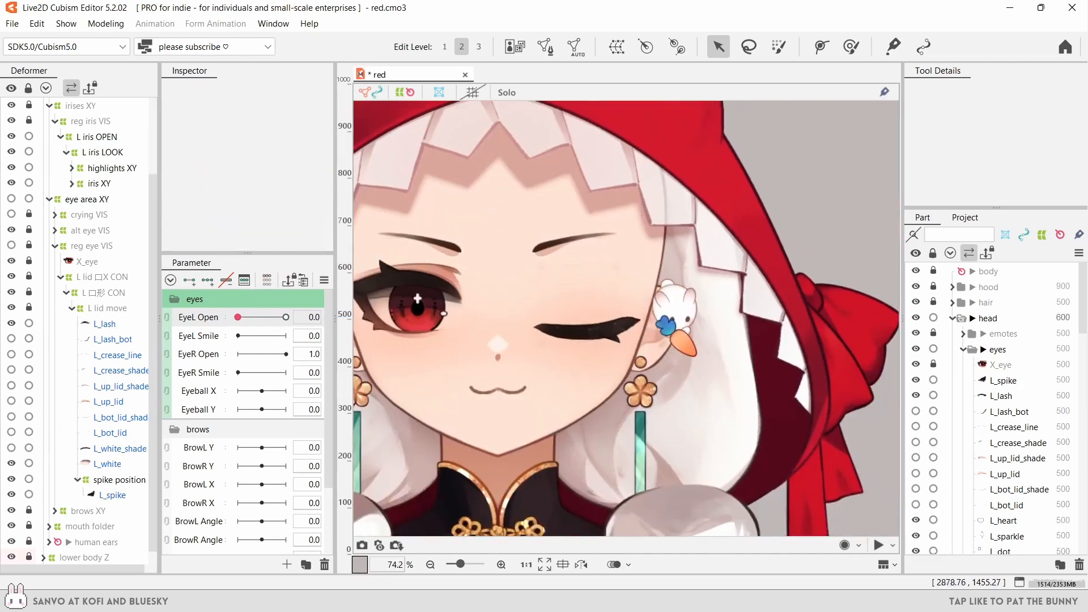
- Set EyeL Open to 0.0, show the lower lash L_lash_bot and reduce L_lash's opacity so both closed lashes can be compared
key(ctrl+t)
mouse_move(238, 318)
mouse_down()
mouse_move(300, 317)
mouse_move(222, 321)
mouse_up()
scroll(638, 308, up, 2)
click(11, 339)
scroll(620, 337, up, 4)
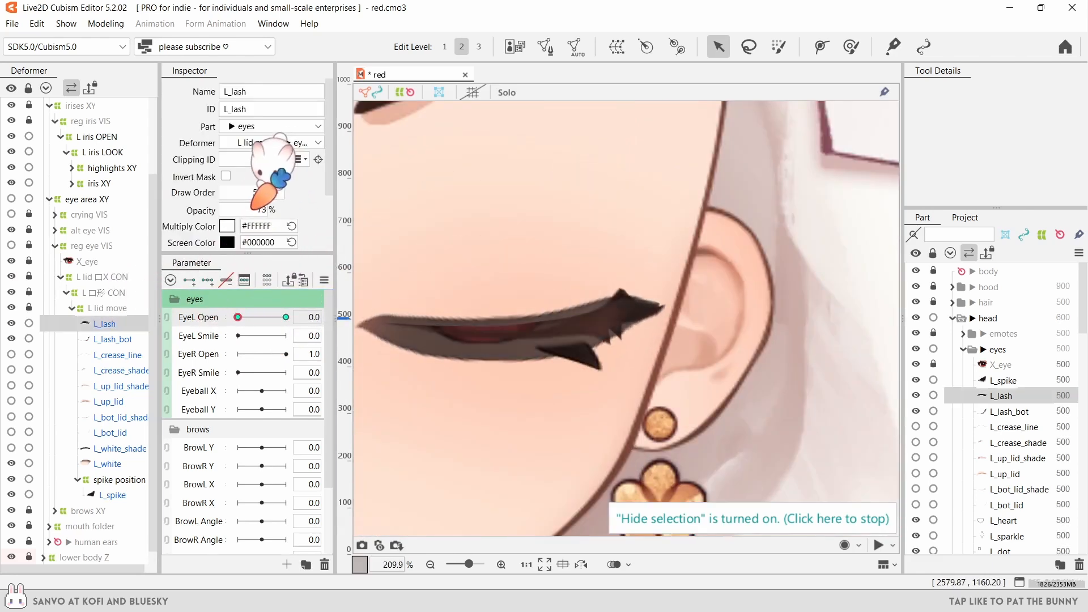
click(113, 464)
key(ctrl+t)
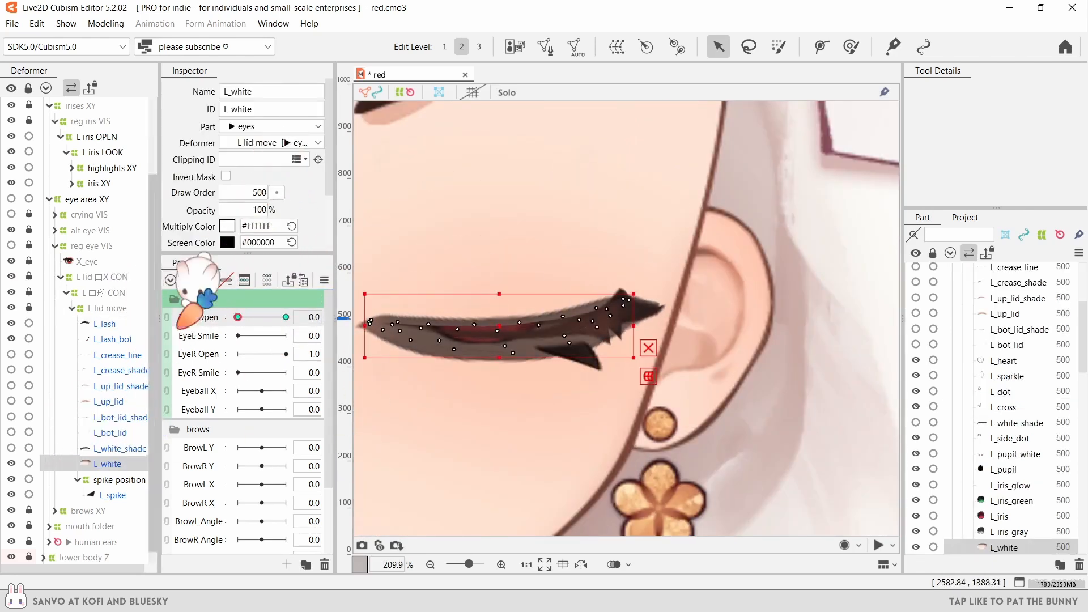
- Lasso-select the L_lash_bot vertices beside its outer spikes and shift them to follow the closed L_lash shape
click(113, 339)
scroll(600, 315, up, 2)
drag(419, 343, 591, 341)
drag(732, 343, 478, 367)
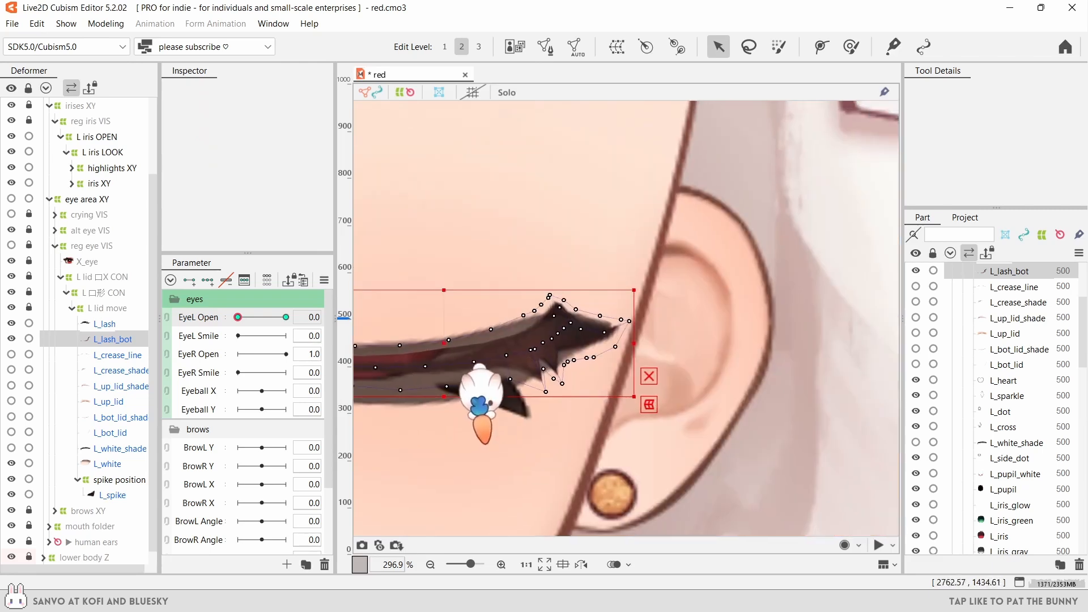
mouse_move(238, 317)
mouse_down()
mouse_move(286, 318)
mouse_move(238, 317)
mouse_up()
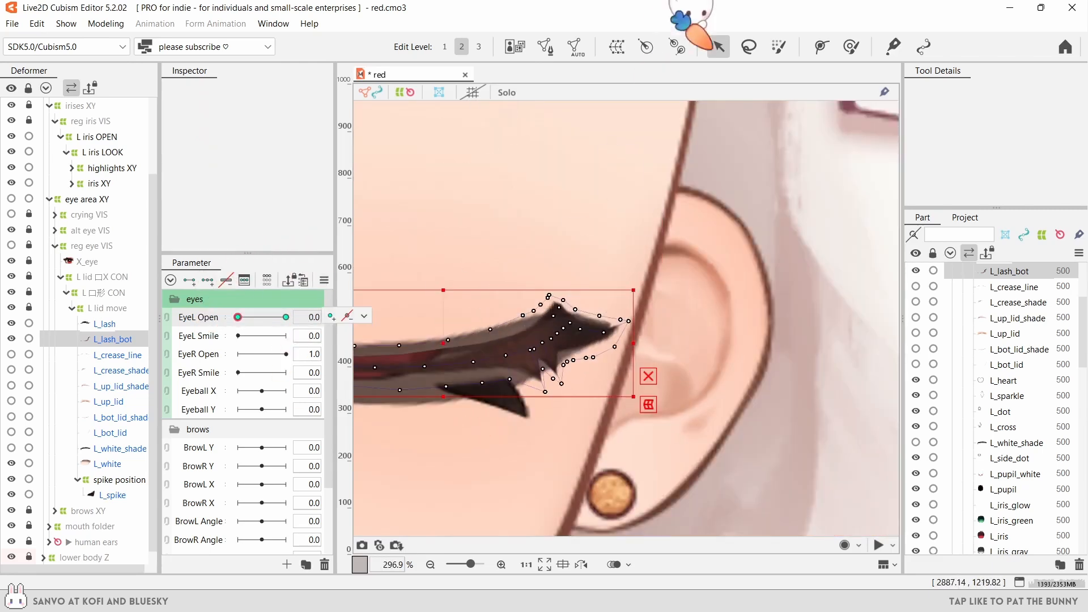
click(748, 46)
scroll(487, 397, up, 2)
drag(479, 413, 636, 437)
mouse_move(545, 361)
mouse_down()
mouse_move(436, 364)
mouse_move(709, 403)
mouse_move(622, 341)
mouse_up()
key(v)
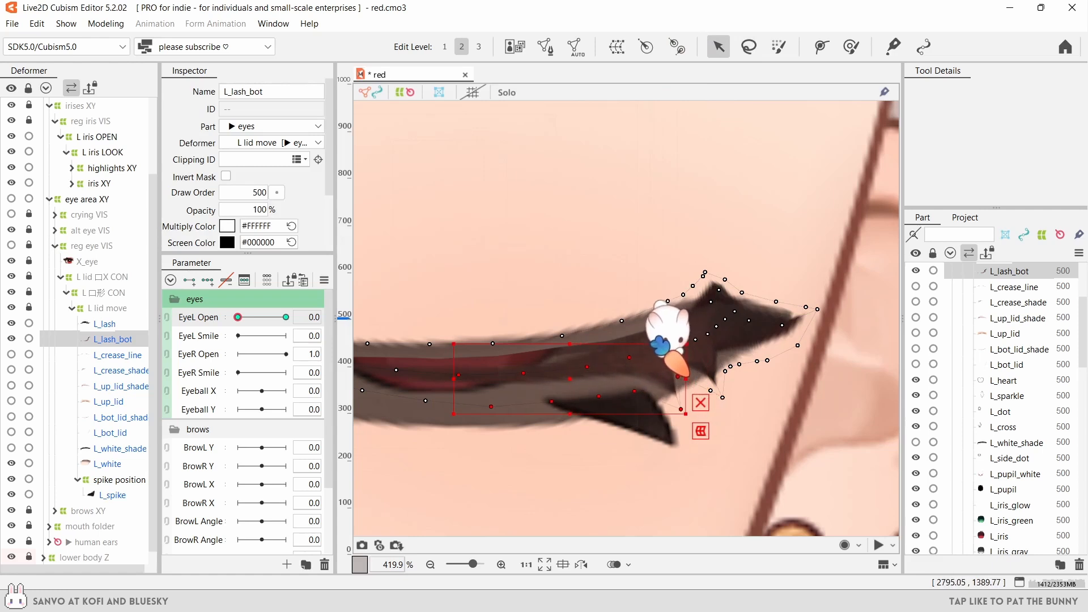
- Select L_lash_bot's middle vertices and nudge them slightly toward the inner corner
click(746, 44)
mouse_move(573, 451)
mouse_down()
mouse_move(636, 339)
mouse_move(503, 442)
mouse_move(569, 449)
mouse_up()
click(721, 44)
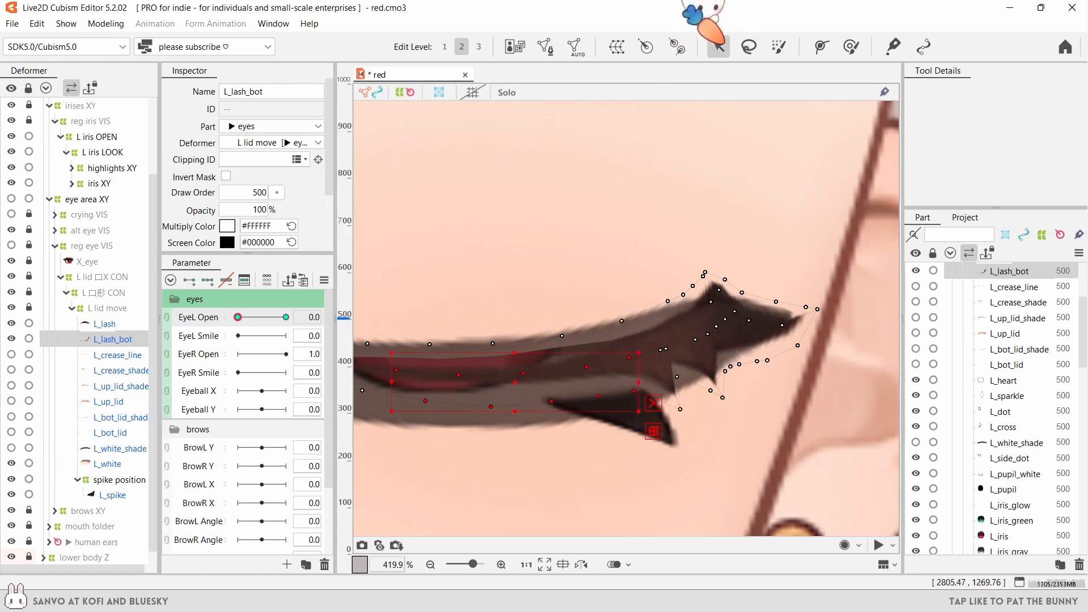
drag(630, 383, 626, 383)
- Reposition individual L_lash_bot vertices around the lower outer spikes to pull them inside the closed L_lash outline
click(127, 339)
scroll(659, 356, up, 2)
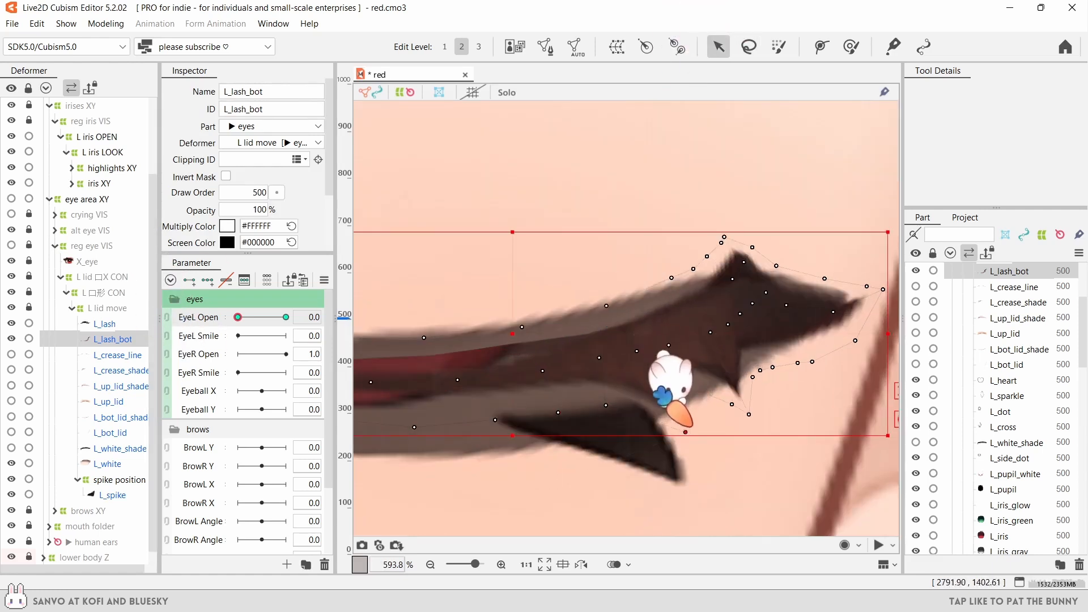
drag(685, 432, 656, 436)
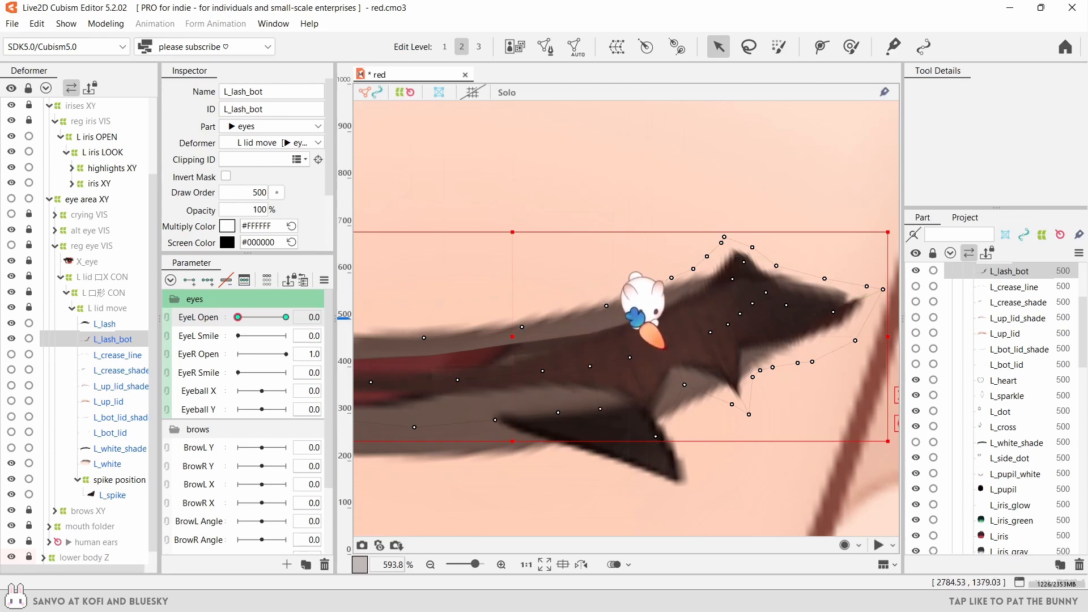
drag(665, 348, 660, 351)
drag(731, 404, 716, 409)
drag(800, 381, 715, 399)
drag(727, 380, 729, 375)
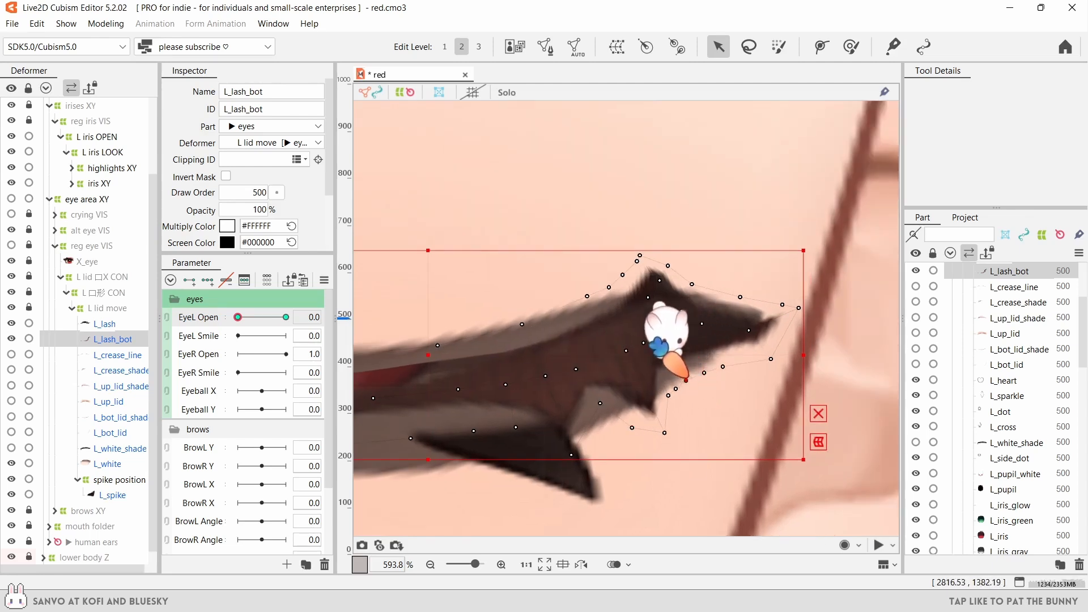
- Flatten L_lash_bot's upper outer spike by lowering the vertices around its peak
drag(667, 265, 671, 287)
drag(640, 255, 626, 296)
drag(640, 306, 636, 309)
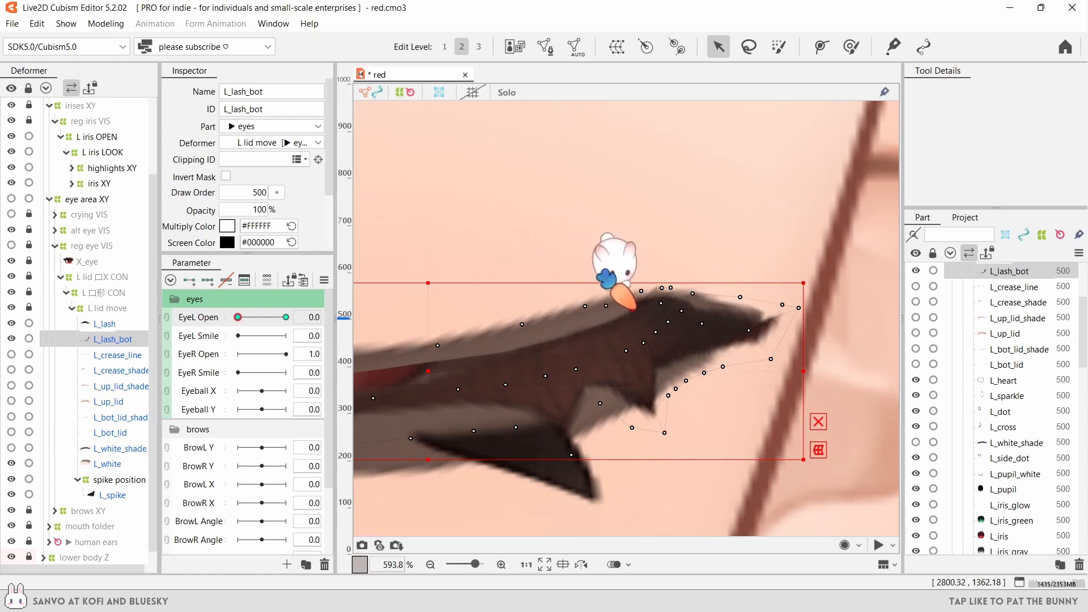
- Smooth L_lash_bot's upper edge and inner vertices from the flattened spike out to the outer tip
scroll(625, 286, up, 3)
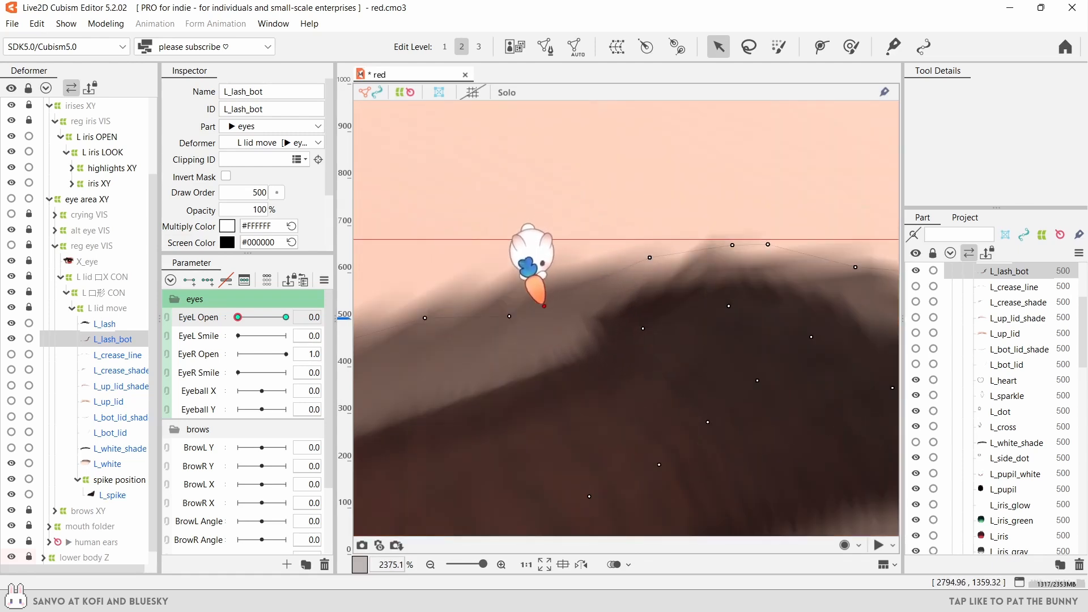
scroll(652, 363, up, 2)
drag(663, 370, 667, 353)
drag(629, 399, 597, 410)
drag(678, 376, 640, 389)
drag(713, 346, 690, 359)
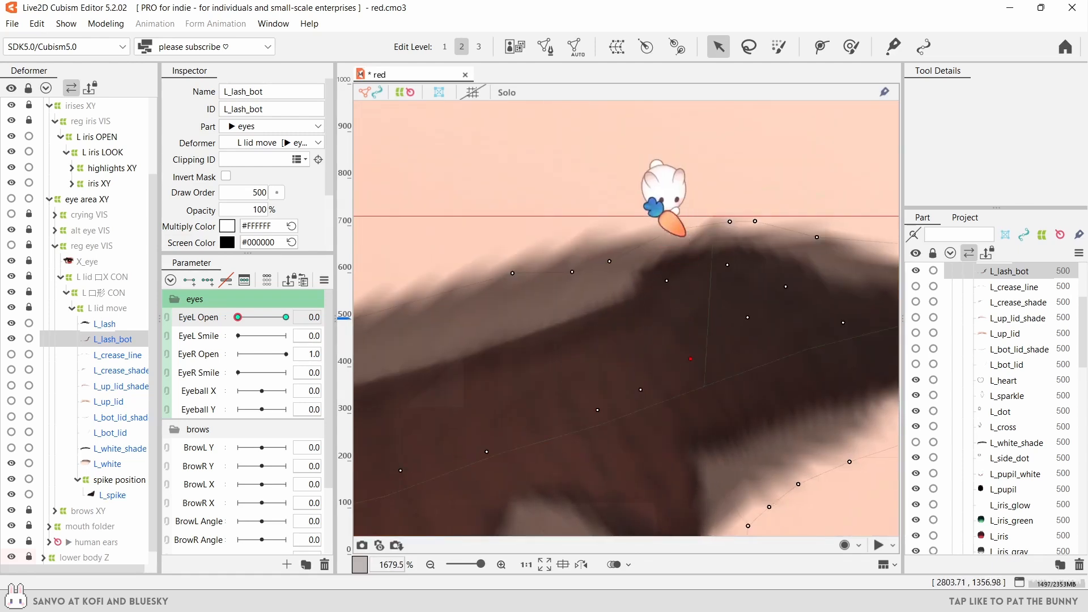
drag(666, 280, 658, 290)
drag(609, 261, 632, 261)
drag(512, 273, 512, 287)
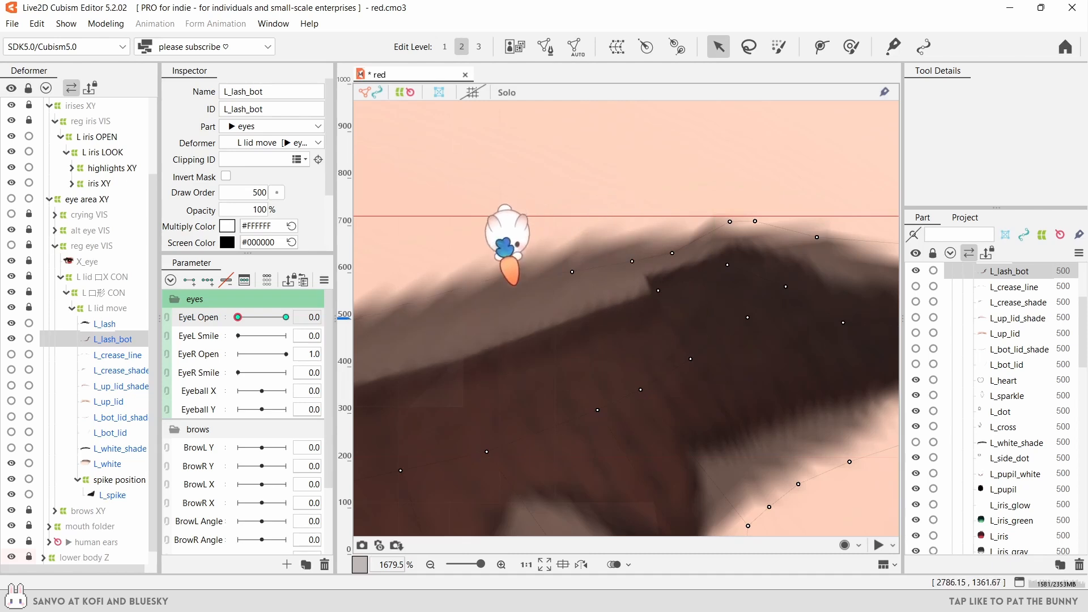
scroll(611, 282, down, 2)
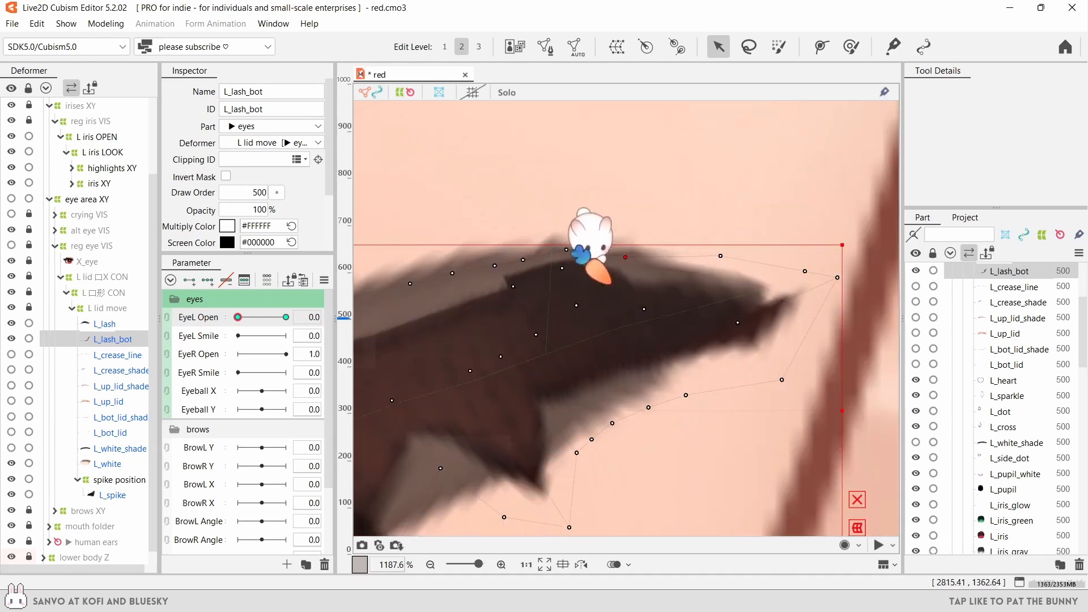
drag(804, 271, 697, 262)
scroll(805, 283, down, 6)
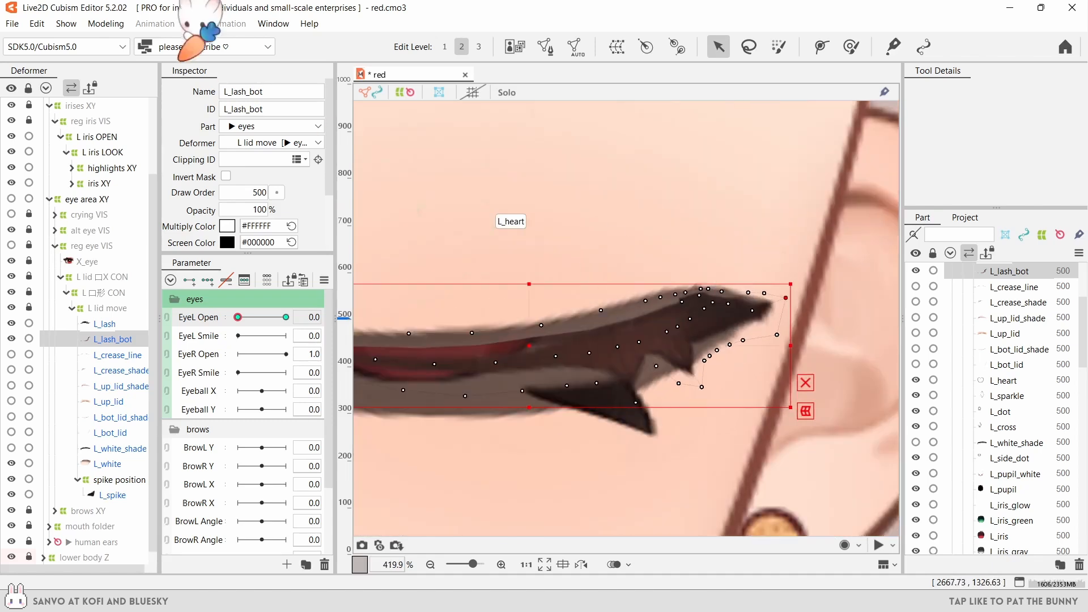
- Raise the texture display quality of the modeling view
click(105, 24)
click(349, 250)
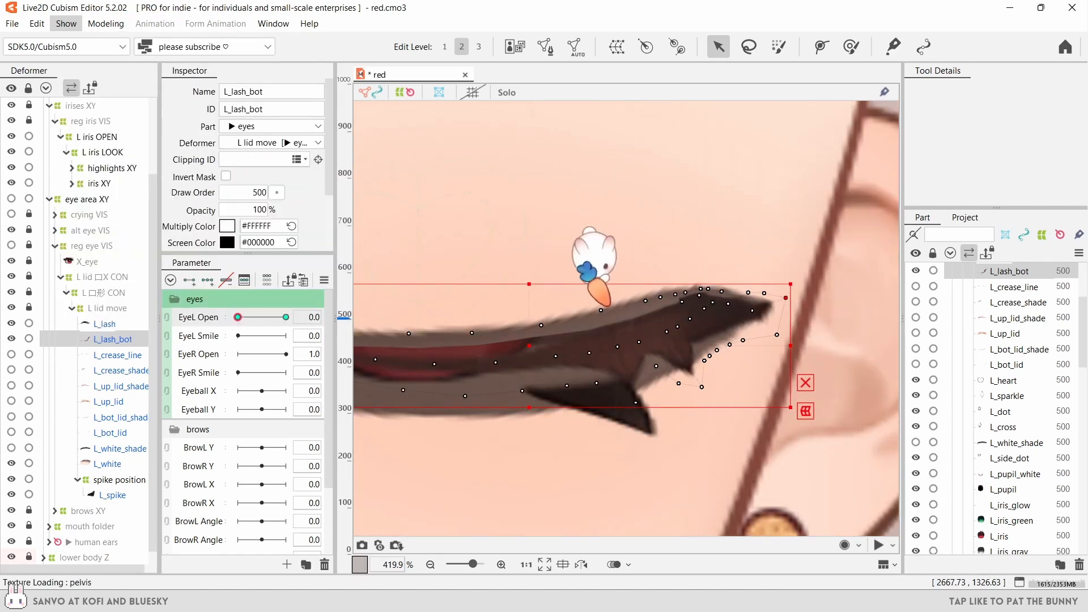
scroll(728, 350, up, 4)
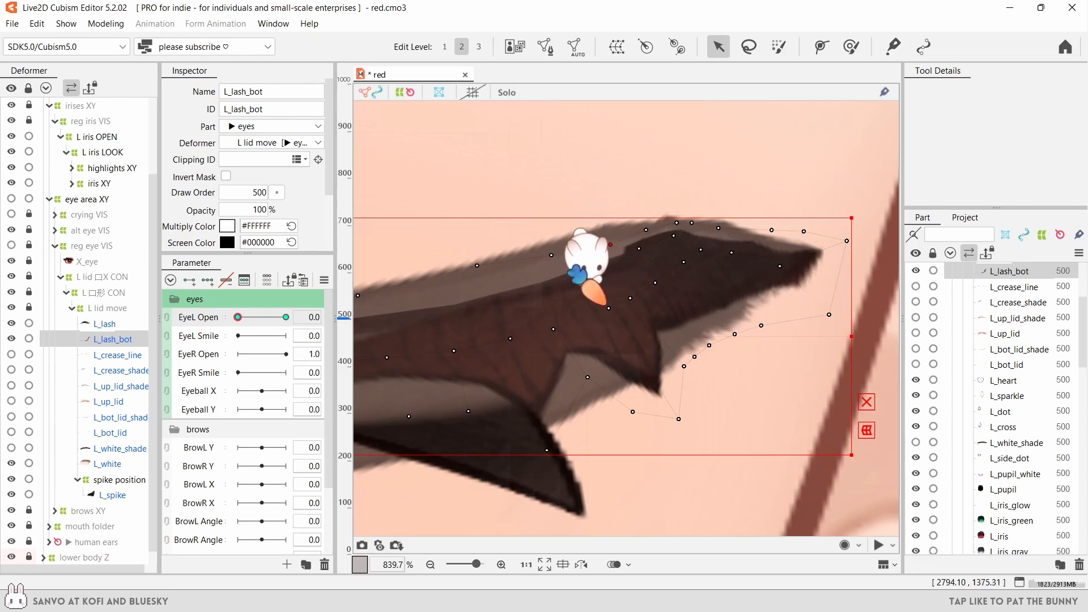
- Tighten the vertices around L_lash_bot's outer tip so it tapers within the closed L_lash's point
drag(608, 307, 591, 310)
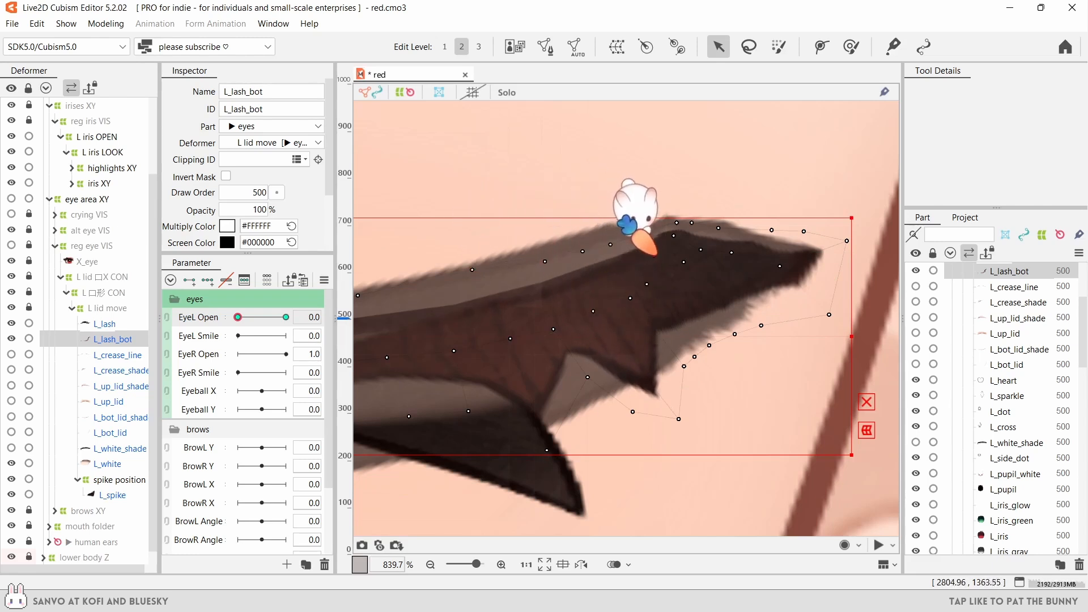
drag(779, 266, 778, 262)
drag(803, 231, 784, 237)
drag(771, 230, 751, 233)
drag(846, 241, 833, 242)
drag(829, 314, 794, 292)
drag(778, 262, 835, 257)
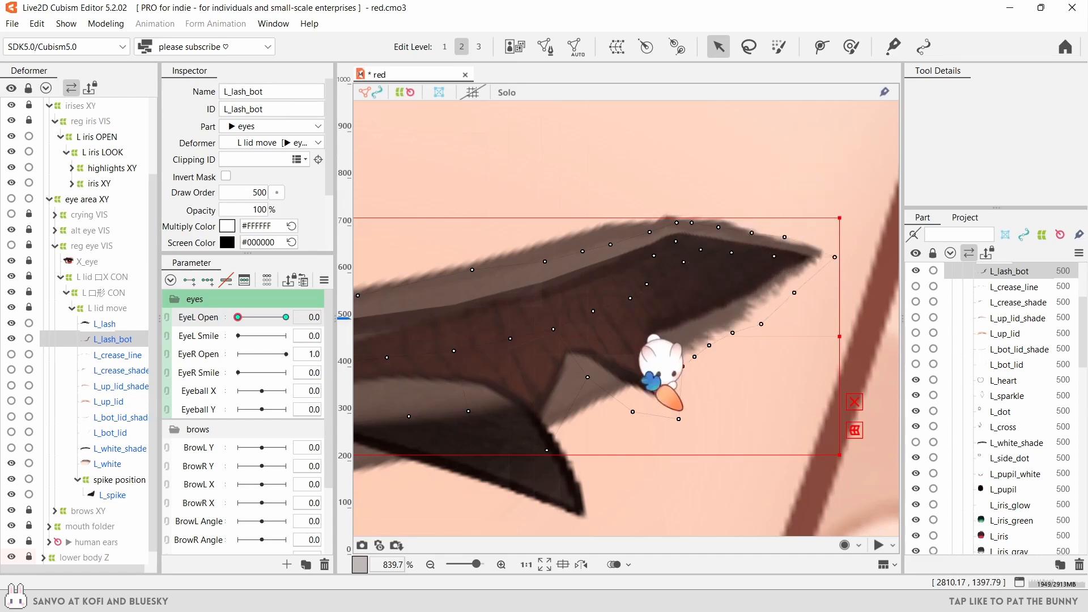
- Pull the vertices of L_lash_bot's small lower spike up and inward beneath the closed L_lash
drag(588, 376, 574, 374)
drag(682, 366, 666, 358)
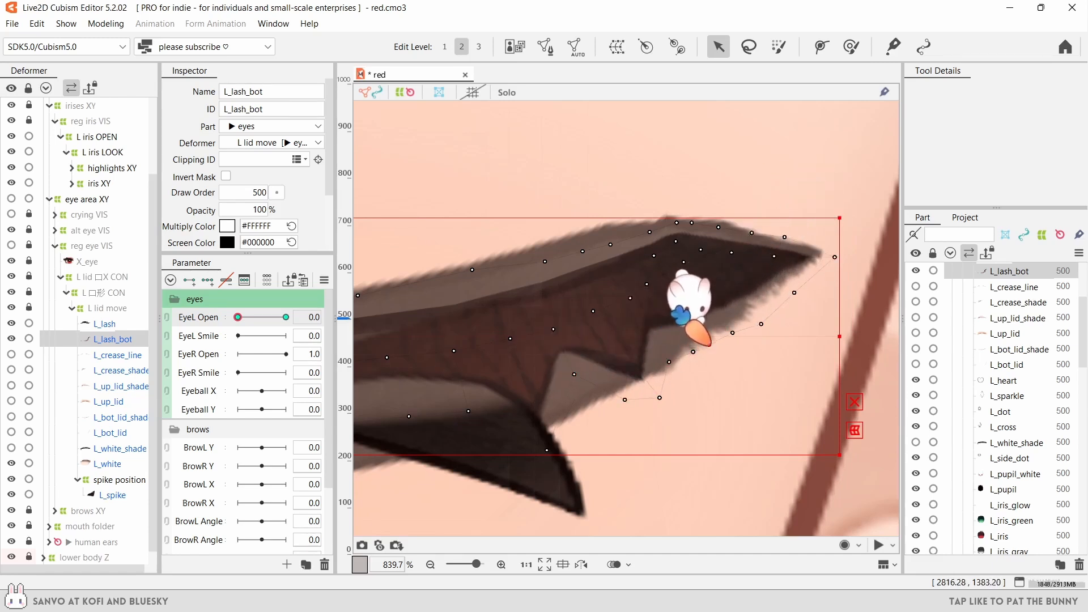
scroll(573, 359, down, 3)
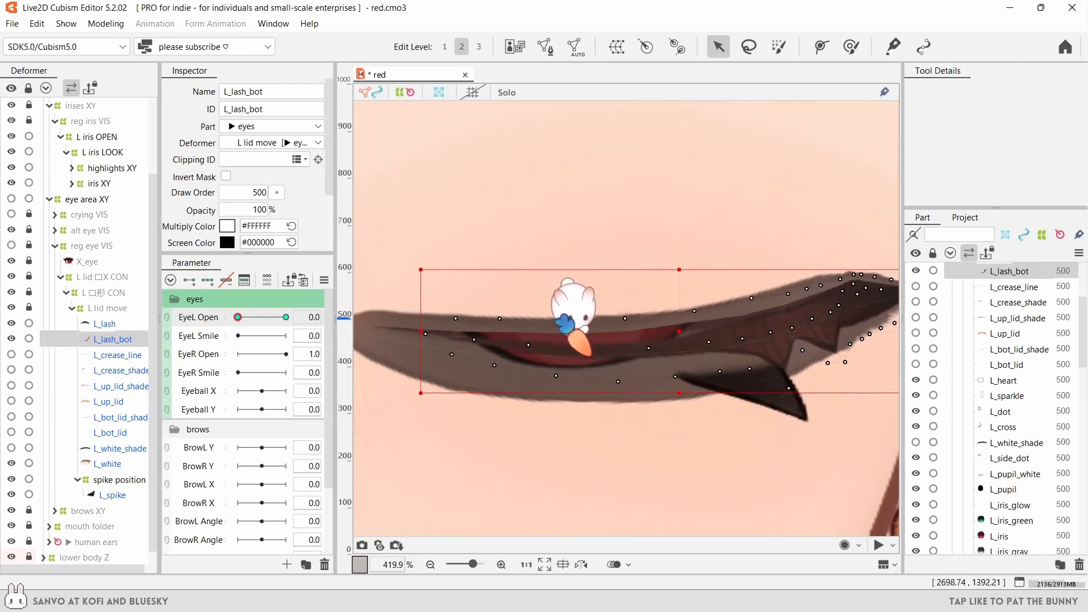
scroll(572, 311, up, 1)
scroll(413, 337, down, 4)
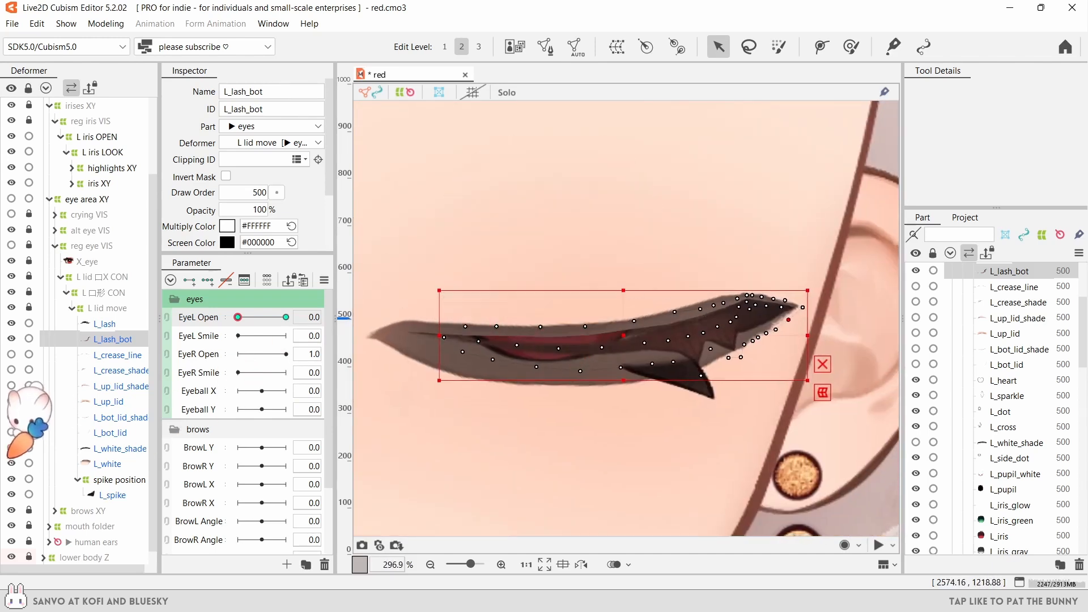
- Toggle L_white_shade's visibility as a check, and restore L_lash to full opacity on the closed eye
click(11, 449)
click(11, 449)
mouse_move(238, 317)
mouse_down()
mouse_move(298, 317)
mouse_move(237, 317)
mouse_up()
click(100, 322)
scroll(476, 249, down, 3)
click(476, 249)
scroll(547, 295, down, 2)
scroll(702, 304, up, 2)
- Select L_lash and L_lash_bot together and push their outer corner down with the Deform Brush at 245 px
click(104, 323)
ctrl+click(112, 339)
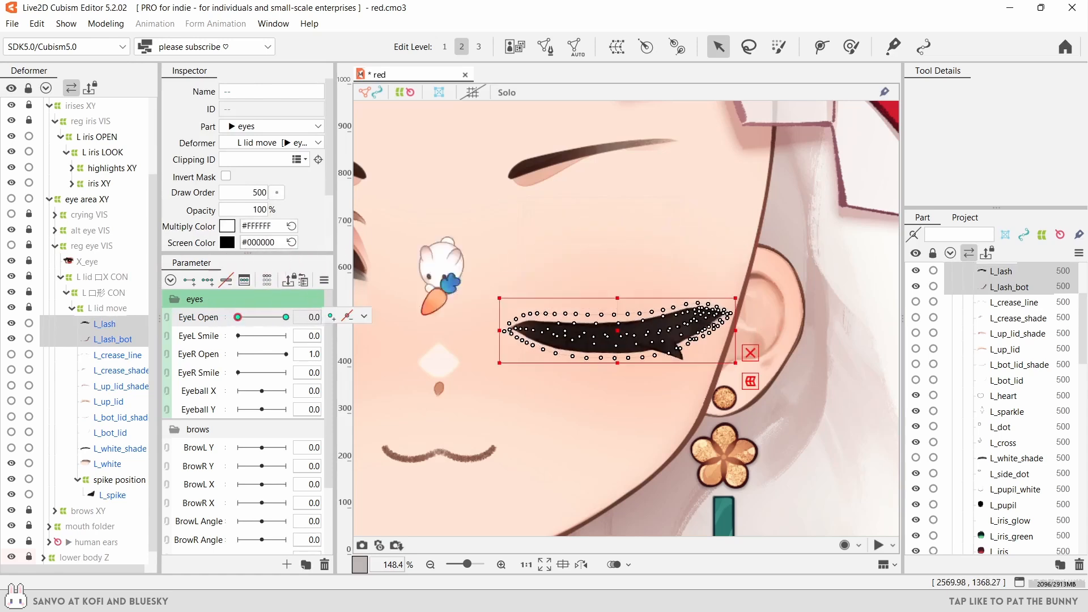
drag(426, 313, 443, 276)
click(851, 47)
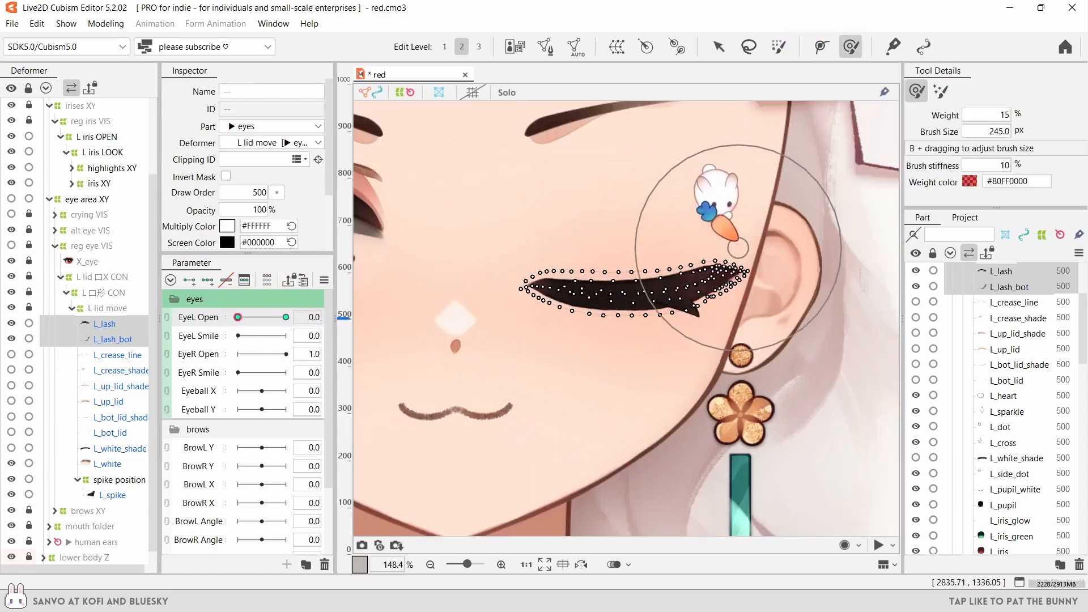
mouse_move(738, 248)
mouse_down()
mouse_move(774, 289)
mouse_move(759, 306)
mouse_up()
- Refine the curve of both closed lashes with Deform Brush sizes of 90 px and 242.4 px, and preview the closed eye
key(b)
drag(512, 354, 431, 365)
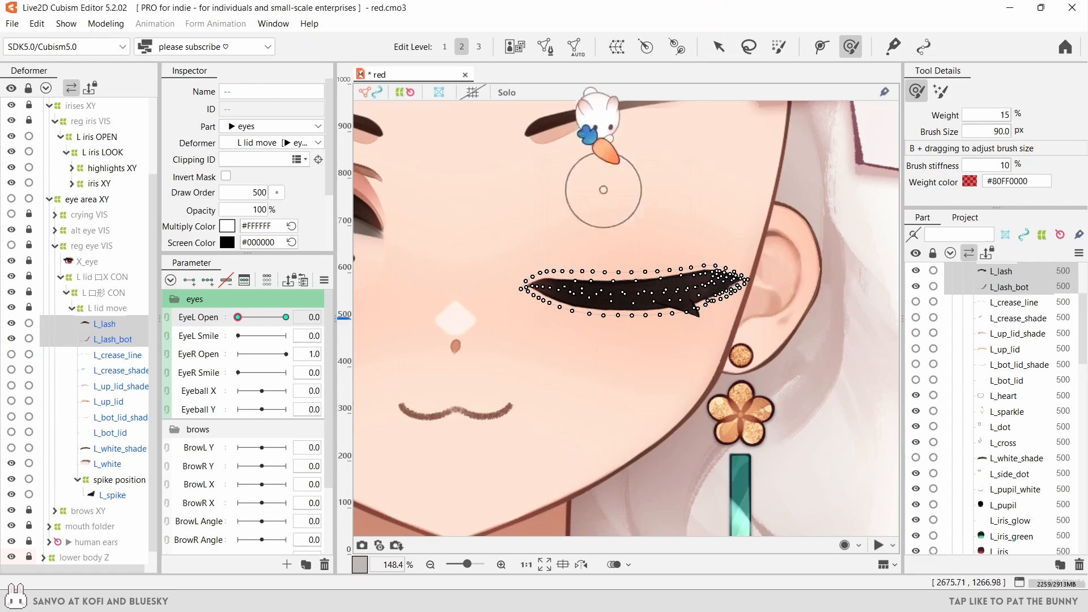
key(b)
drag(488, 325, 519, 323)
drag(536, 236, 525, 258)
key(b)
drag(731, 336, 785, 333)
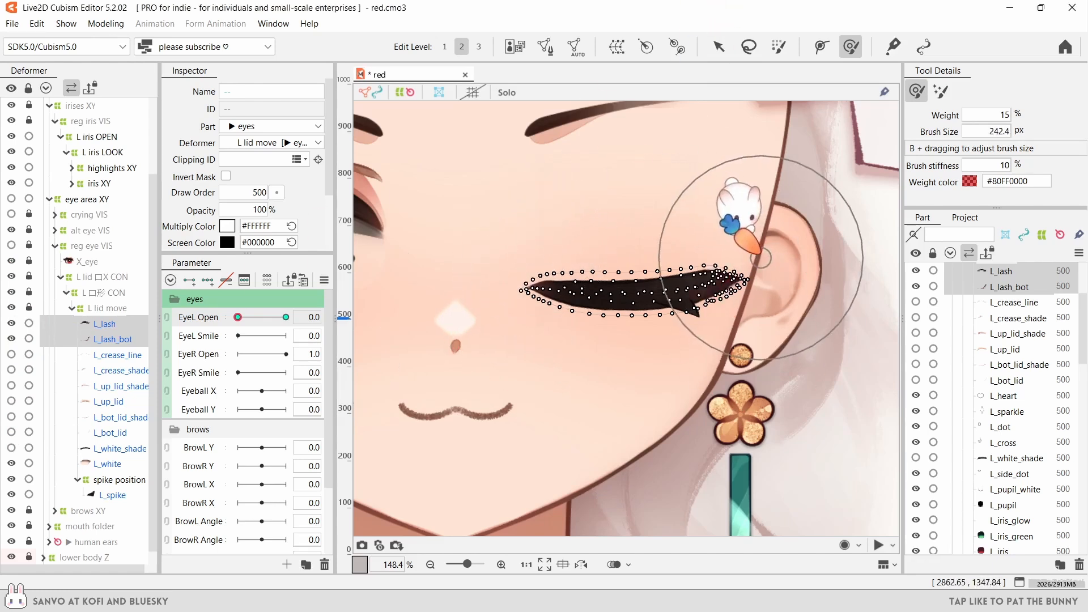
drag(761, 257, 781, 273)
mouse_move(573, 379)
mouse_down()
mouse_move(566, 367)
mouse_move(503, 404)
mouse_up()
key(b)
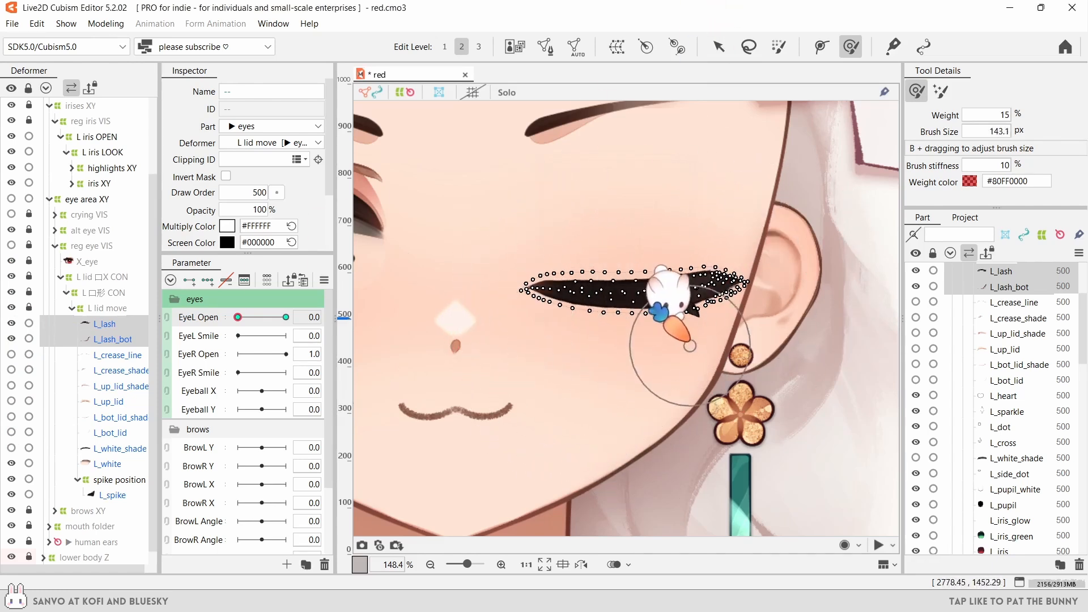
scroll(474, 316, down, 2)
click(719, 47)
scroll(560, 292, down, 2)
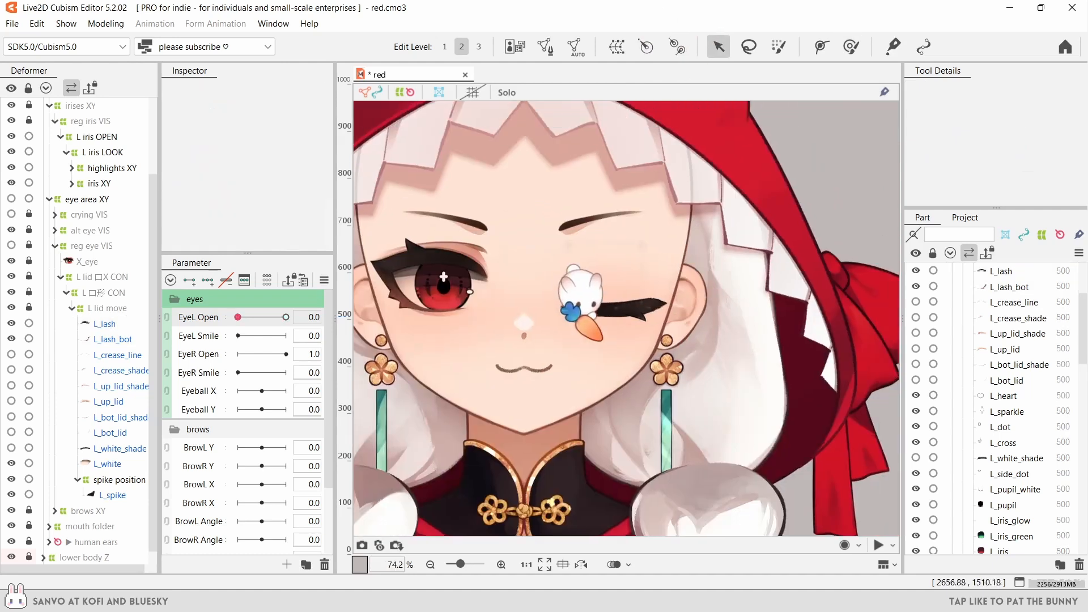
drag(238, 316, 144, 286)
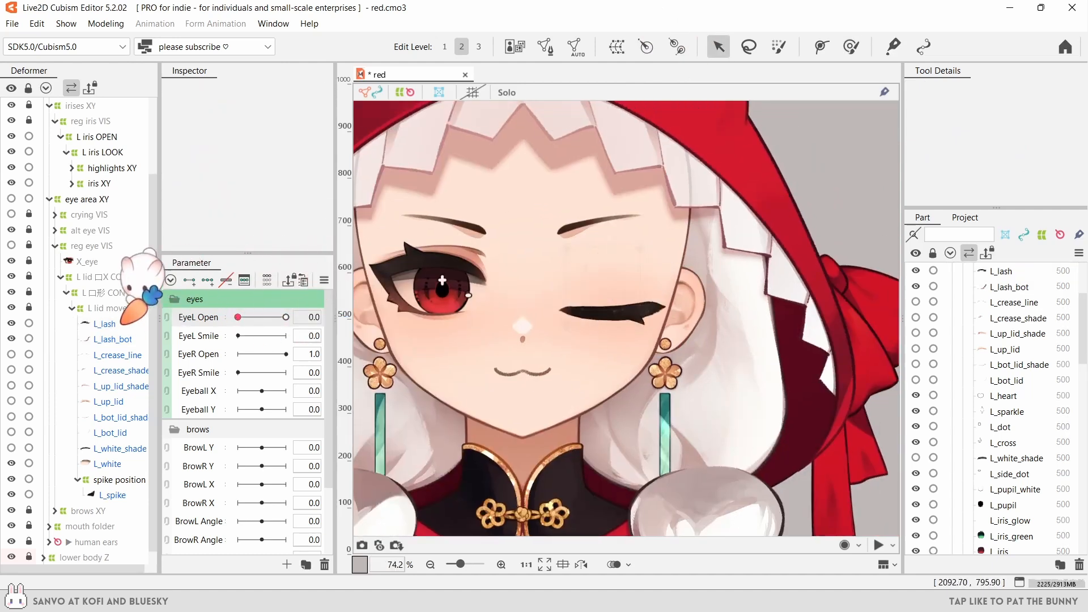
- At EyeL Open 1.0, edit L_lash's mesh, adding and moving vertices around its lower outer corner, and apply the edit
click(601, 269)
scroll(601, 267, up, 5)
drag(238, 317, 286, 317)
click(545, 46)
click(541, 93)
scroll(541, 170, down, 1)
click(545, 46)
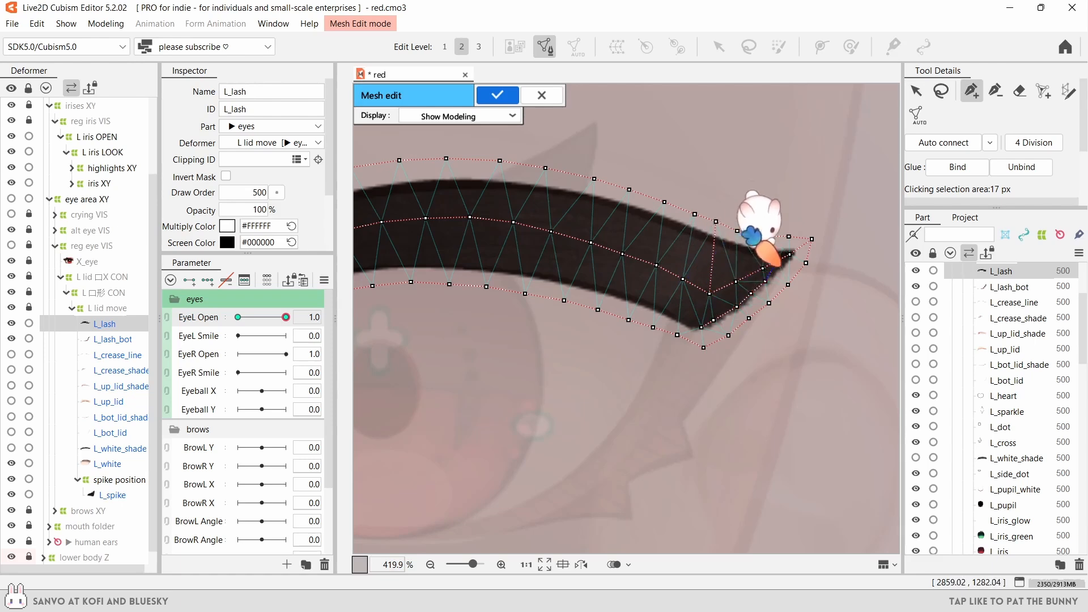
scroll(619, 284, up, 1)
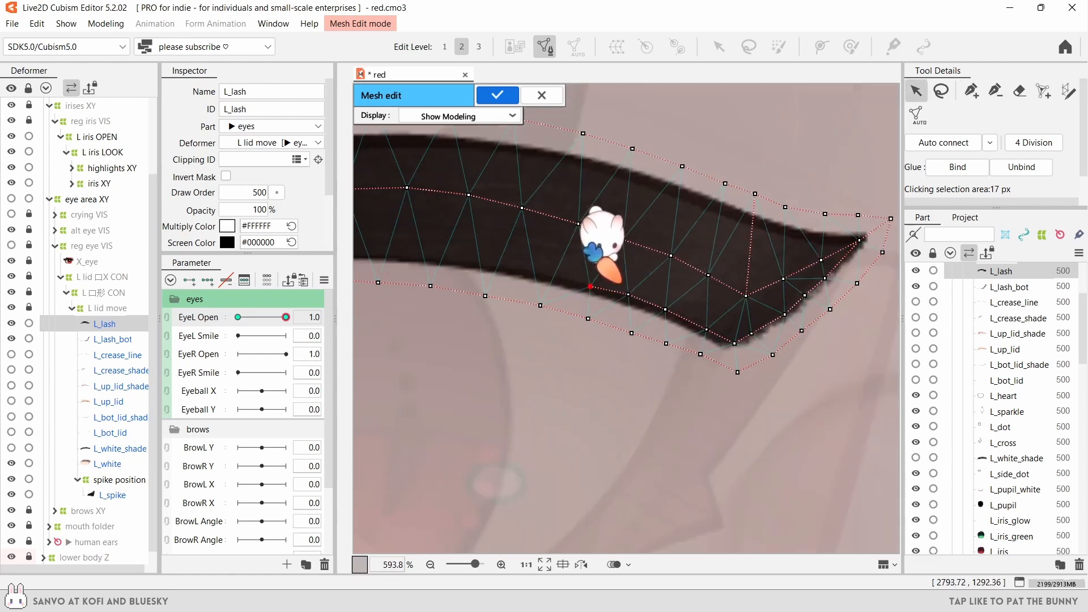
drag(734, 343, 750, 330)
drag(784, 315, 737, 291)
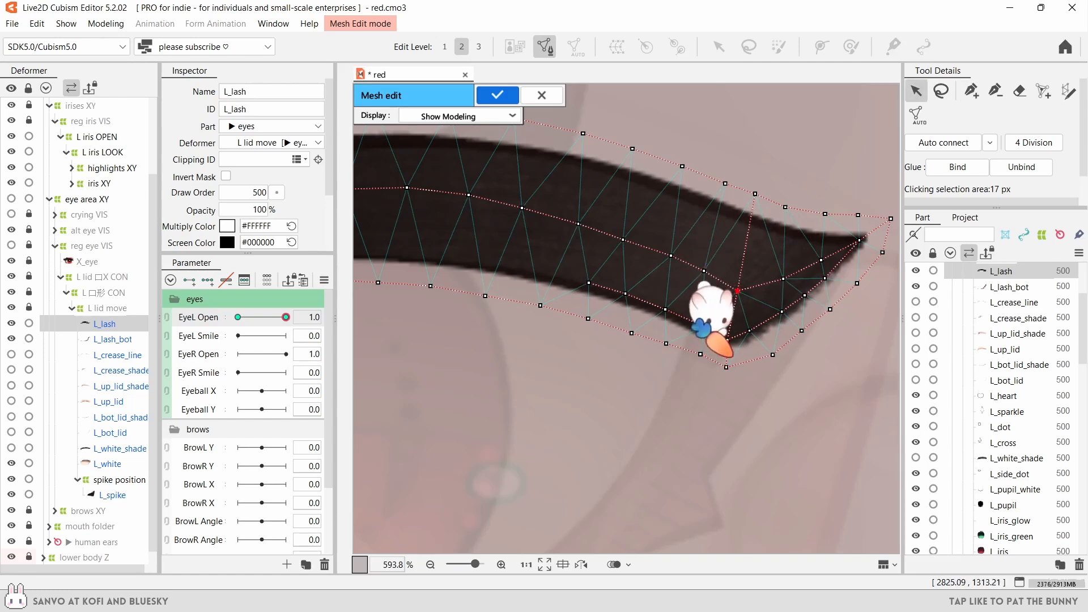
click(589, 318)
scroll(591, 320, down, 1)
scroll(731, 195, up, 1)
click(707, 230)
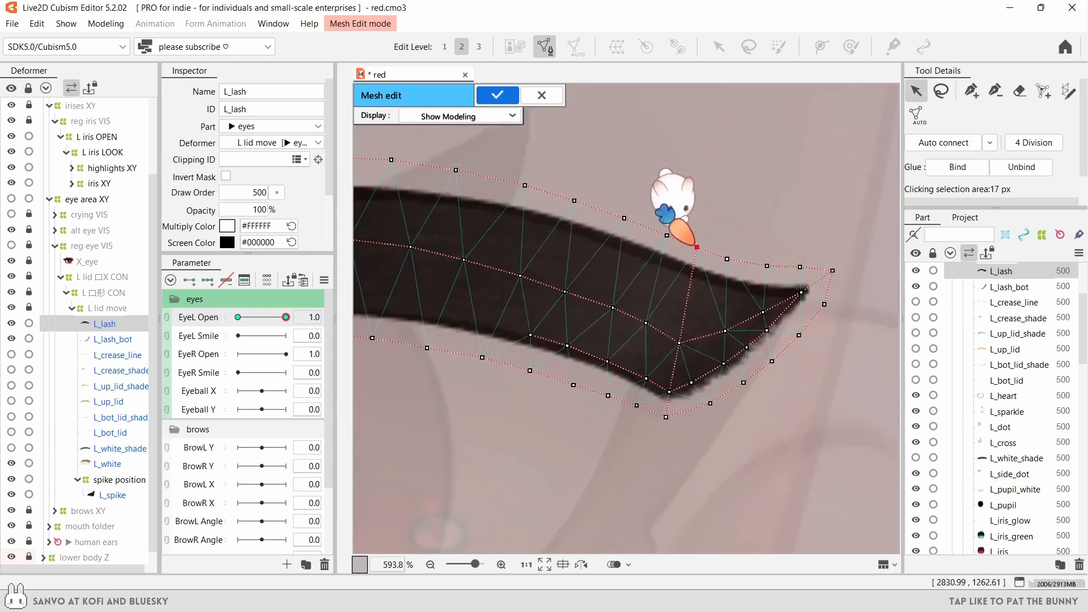
click(497, 95)
- At EyeL Open 0.0, move L_lash's outer-corner vertices inward to clean up the lower edge and tip
drag(286, 317, 238, 317)
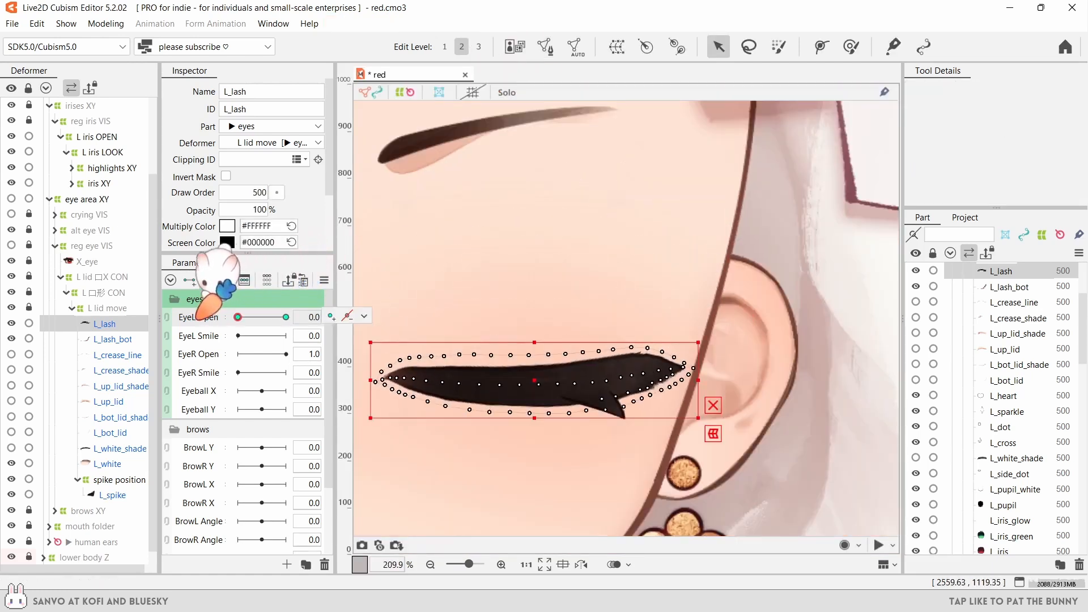
drag(590, 352, 628, 363)
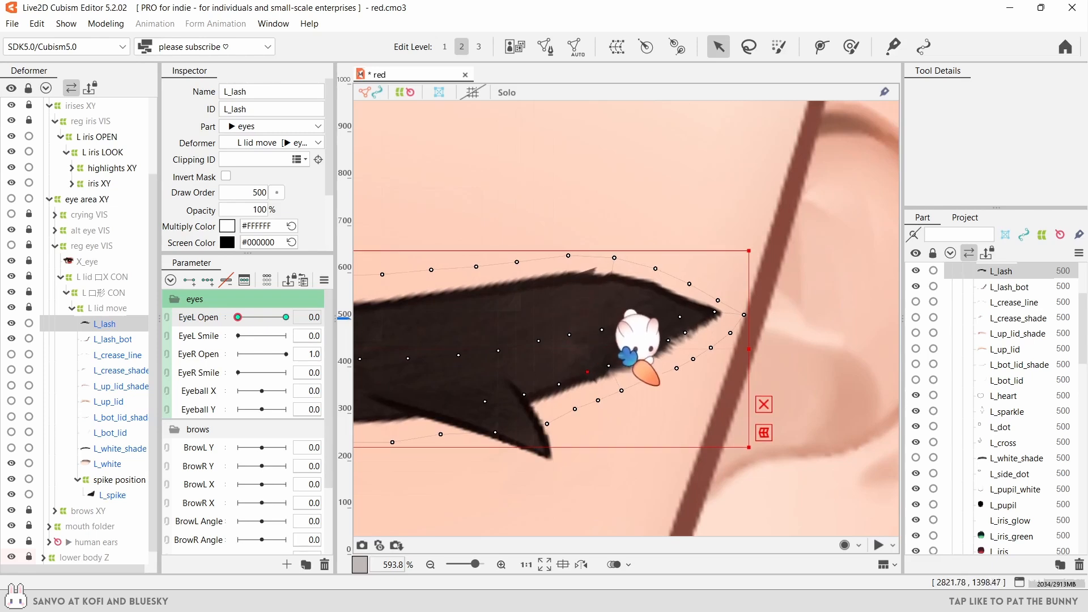
click(676, 369)
drag(717, 327, 713, 327)
drag(744, 314, 736, 313)
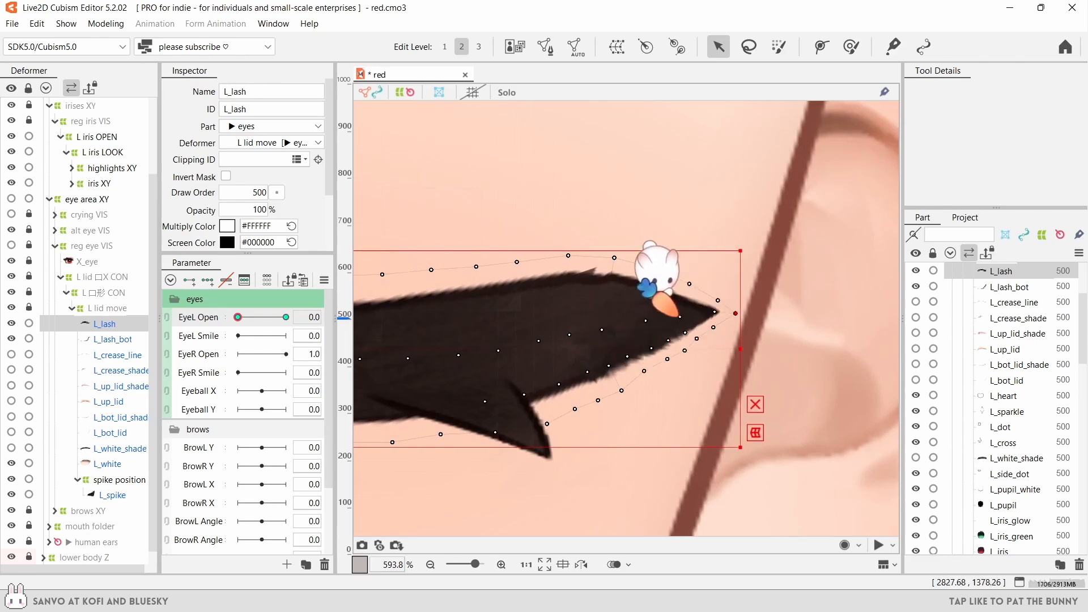
scroll(626, 374, up, 2)
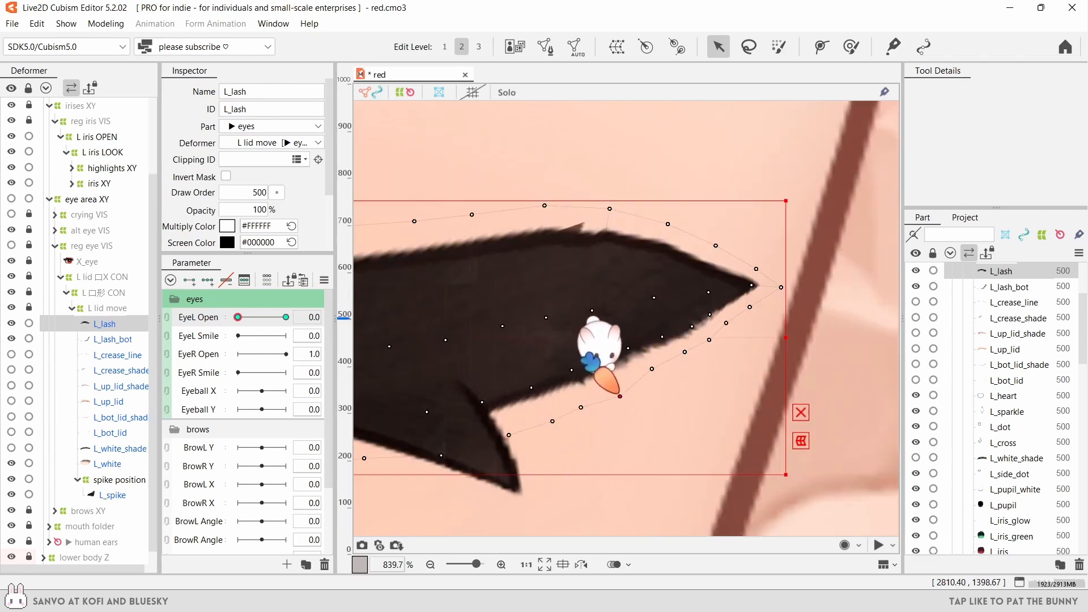
- Hide L_spike to expose the lower edge of the closed L_lash
drag(507, 436, 718, 399)
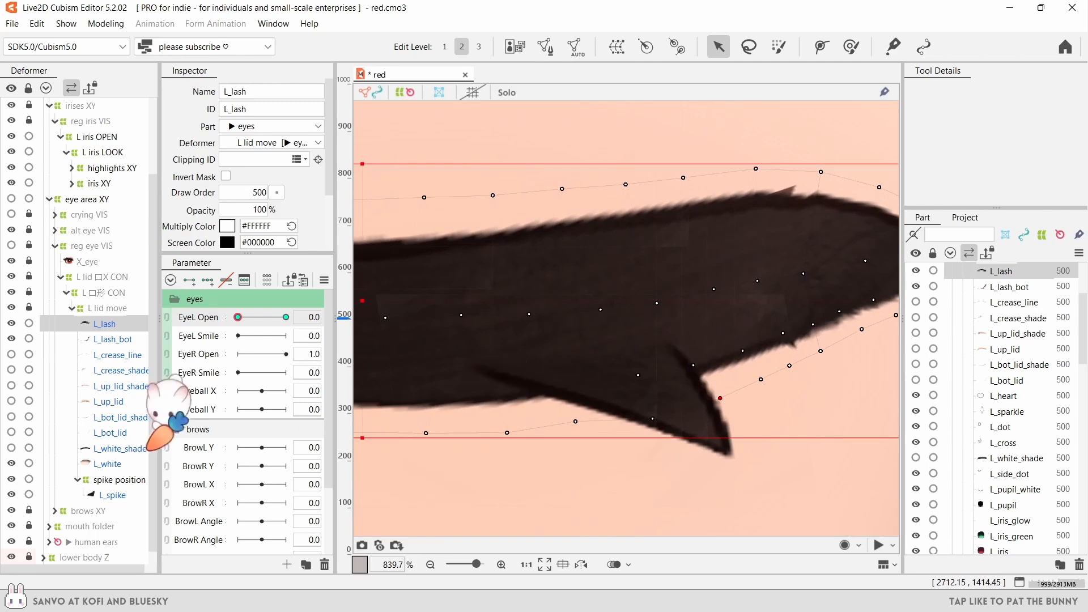
click(11, 494)
scroll(656, 402, down, 2)
scroll(652, 397, up, 1)
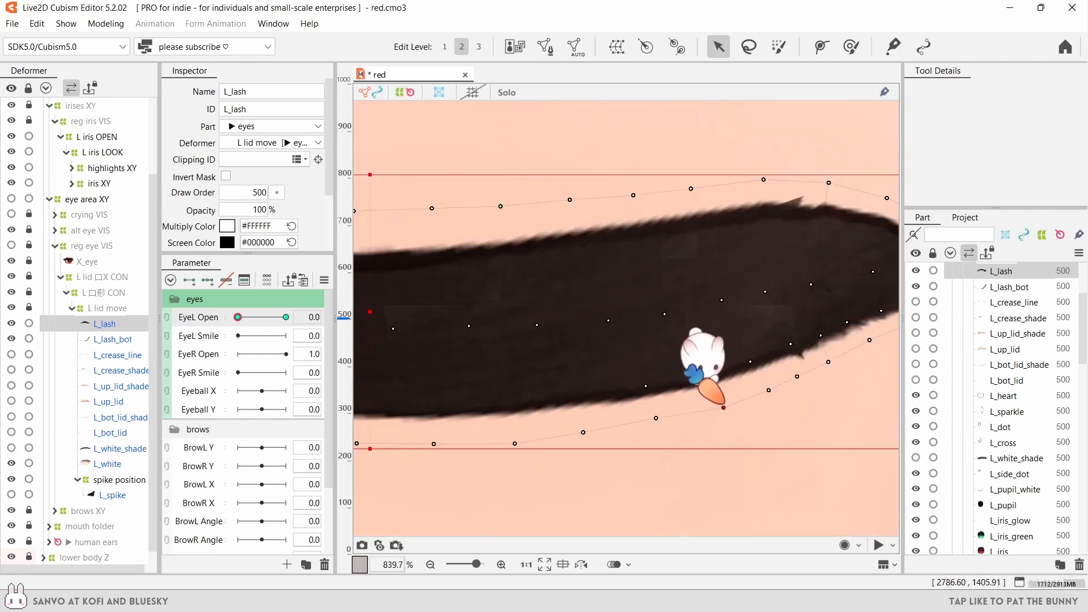
- Refine the lower-edge mesh points near the outer tip of L_lash in the closed-eye pose
scroll(799, 391, up, 1)
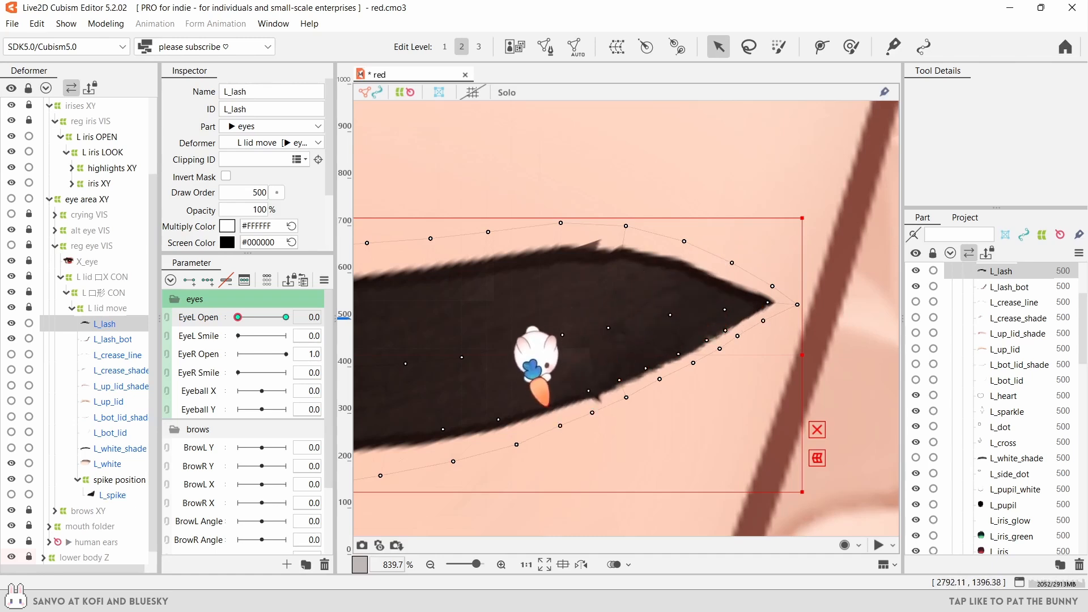
drag(516, 445, 516, 441)
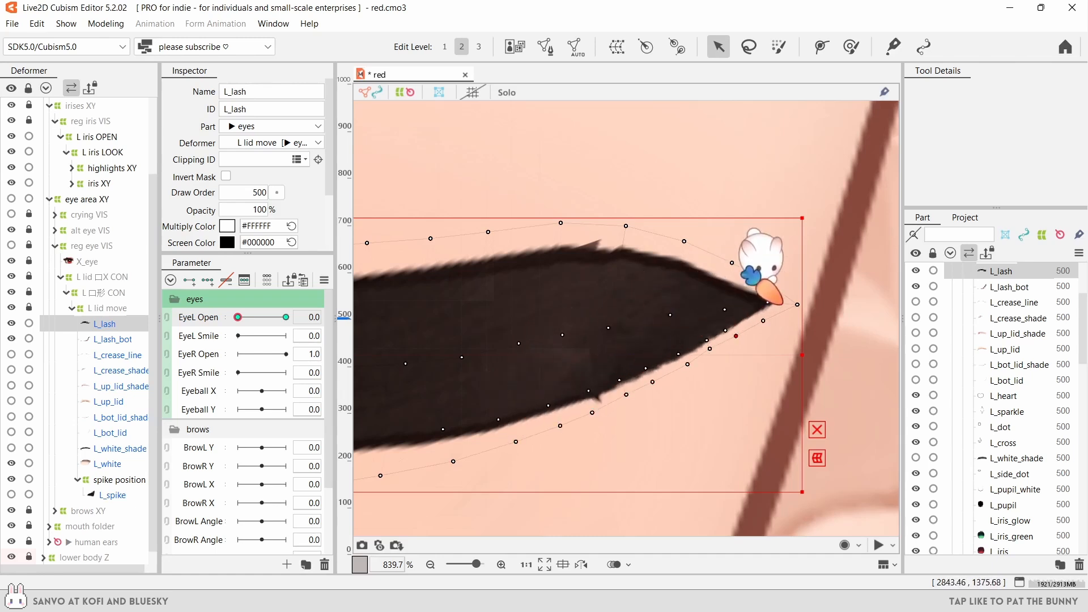
scroll(584, 306, down, 8)
click(493, 372)
mouse_move(238, 318)
mouse_down()
mouse_move(331, 305)
mouse_move(237, 317)
mouse_up()
- Lower the opacity of L_lash so the eye parts beneath it show through
click(105, 323)
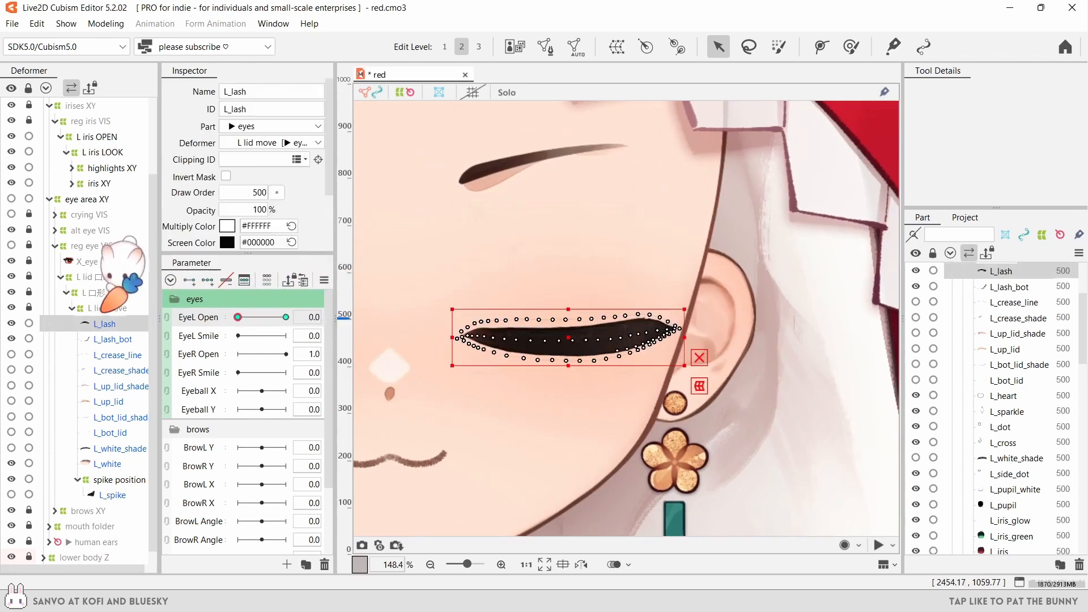
drag(264, 209, 255, 210)
scroll(515, 354, up, 2)
- Raise the lower-edge mesh points of L_white so they lie within the translucent closed lash
click(120, 463)
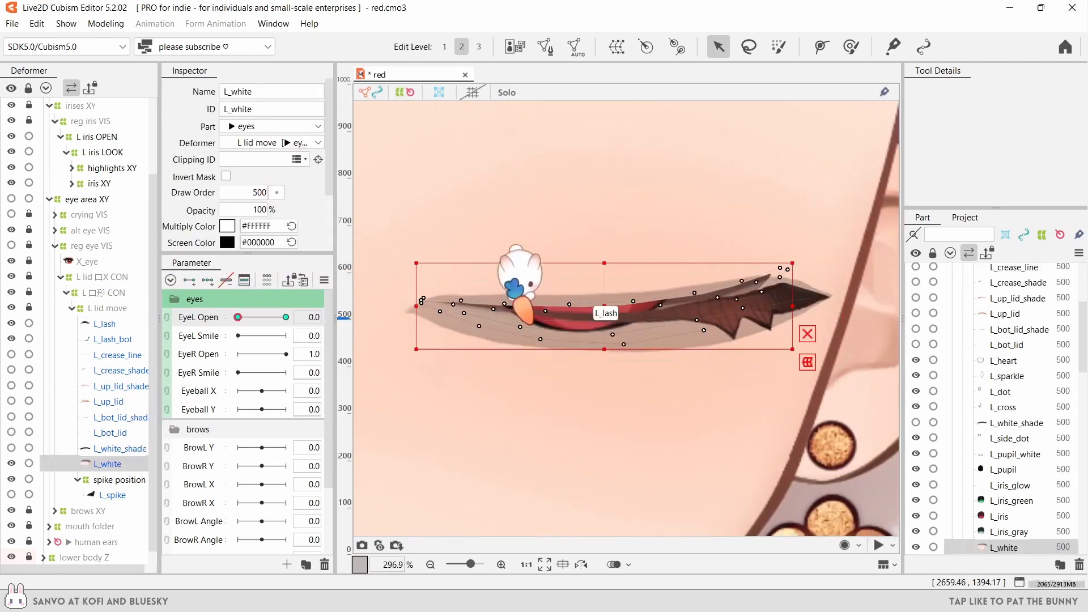
scroll(521, 318, up, 1)
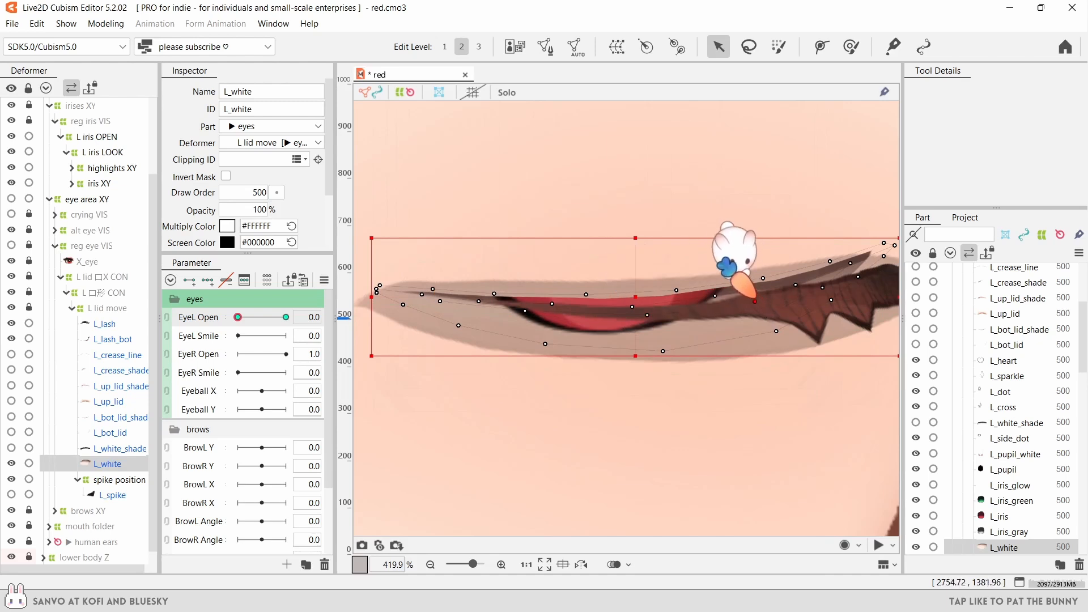
drag(755, 301, 753, 298)
drag(832, 299, 819, 282)
drag(776, 332, 765, 307)
drag(662, 351, 658, 321)
drag(545, 344, 549, 322)
drag(458, 325, 462, 306)
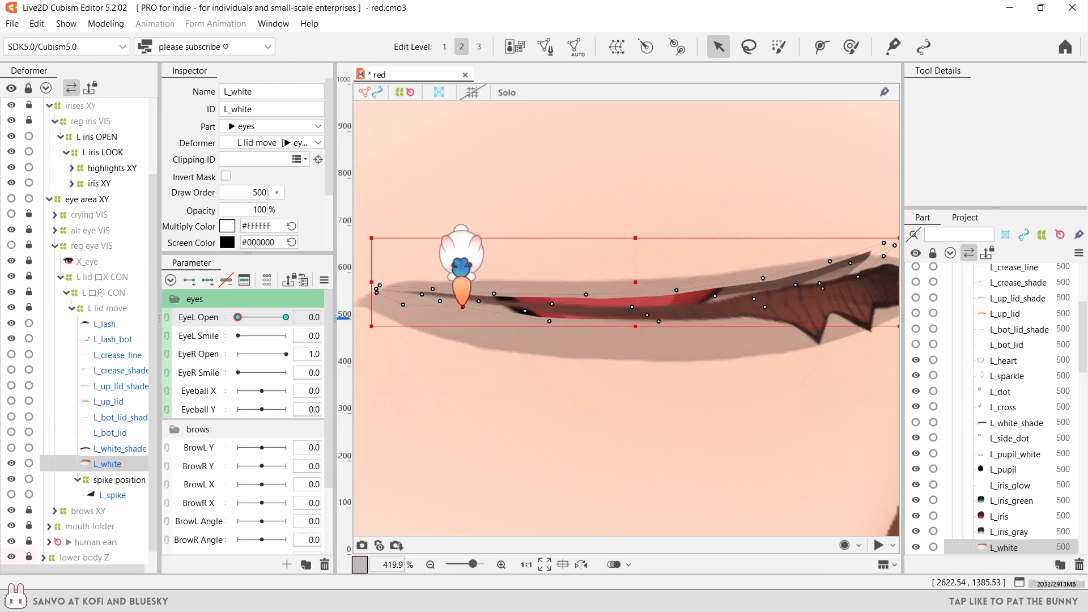
- Push the outer-corner mesh points of L_white into the closed lash shape with the deform brush
mouse_move(867, 259)
mouse_down()
mouse_move(757, 295)
mouse_move(651, 283)
mouse_up()
click(850, 46)
key(b)
drag(782, 260, 792, 299)
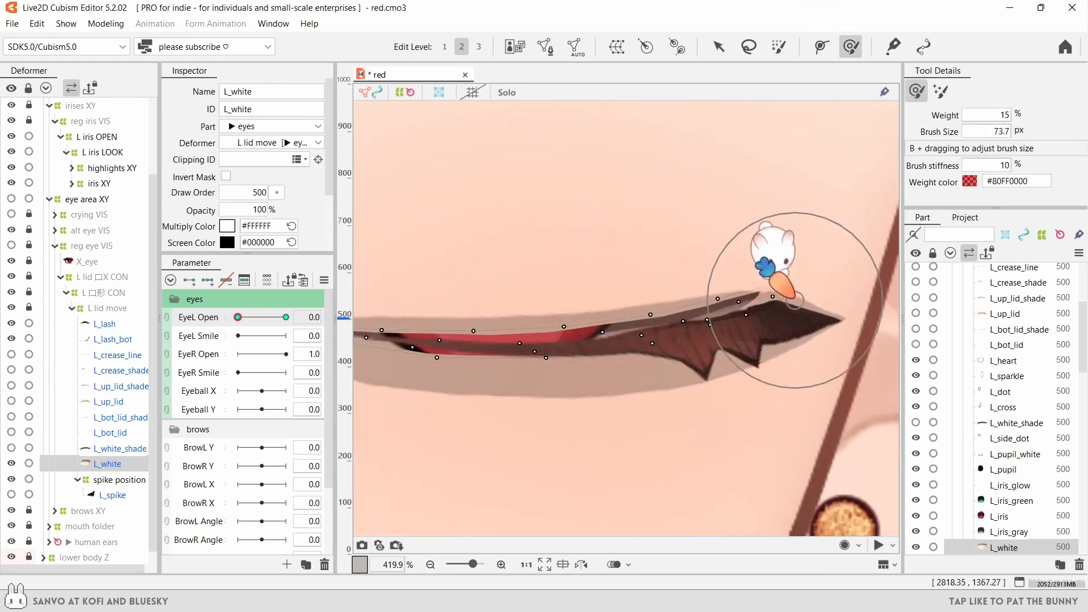
scroll(744, 243, down, 1)
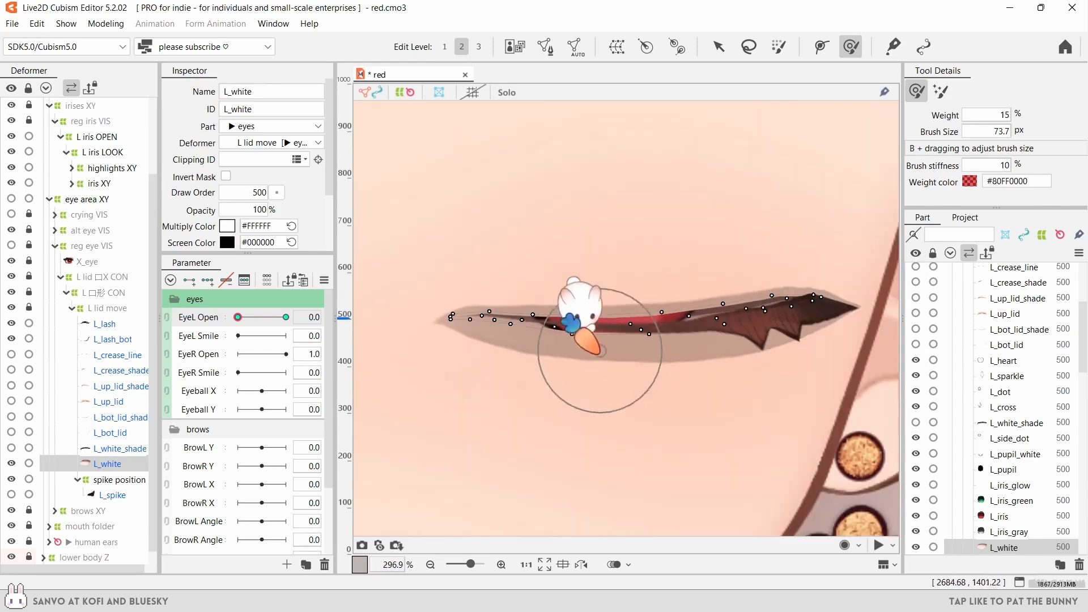
key(v)
scroll(620, 303, up, 1)
- Reposition the mesh points of L_lash_bot around its outer tip so they stay inside the closed lash outline
click(120, 448)
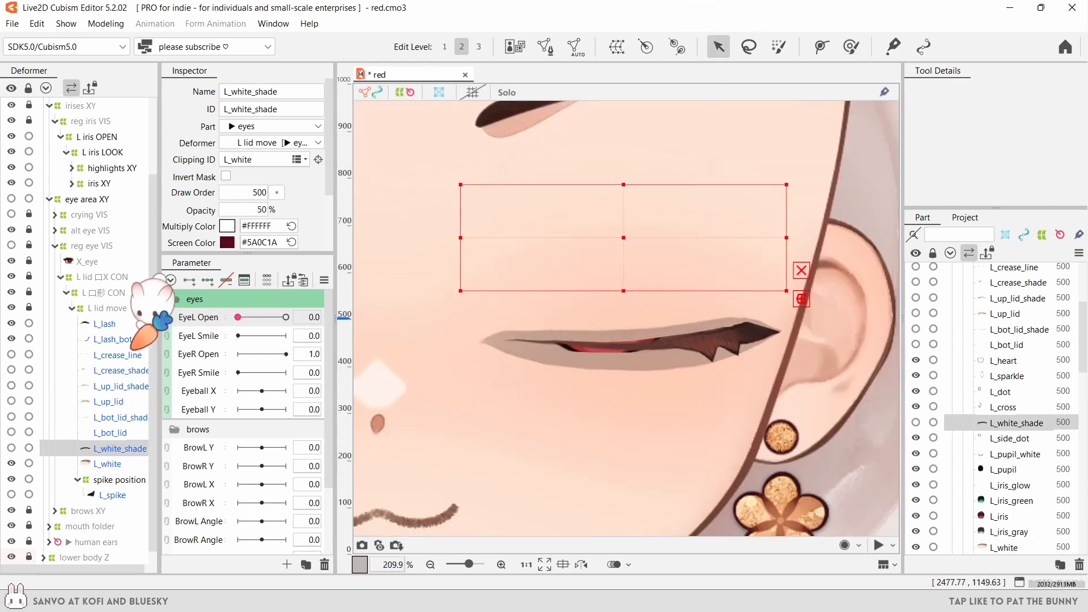
click(113, 339)
scroll(540, 366, down, 1)
drag(414, 358, 513, 369)
scroll(516, 368, up, 1)
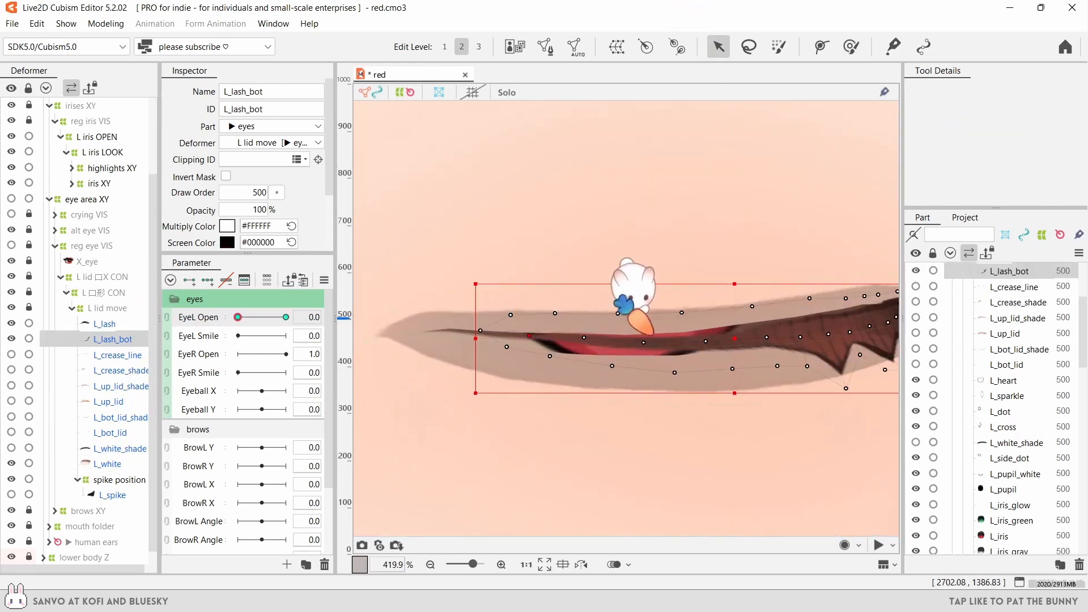
drag(843, 401, 577, 407)
click(572, 344)
scroll(571, 344, up, 1)
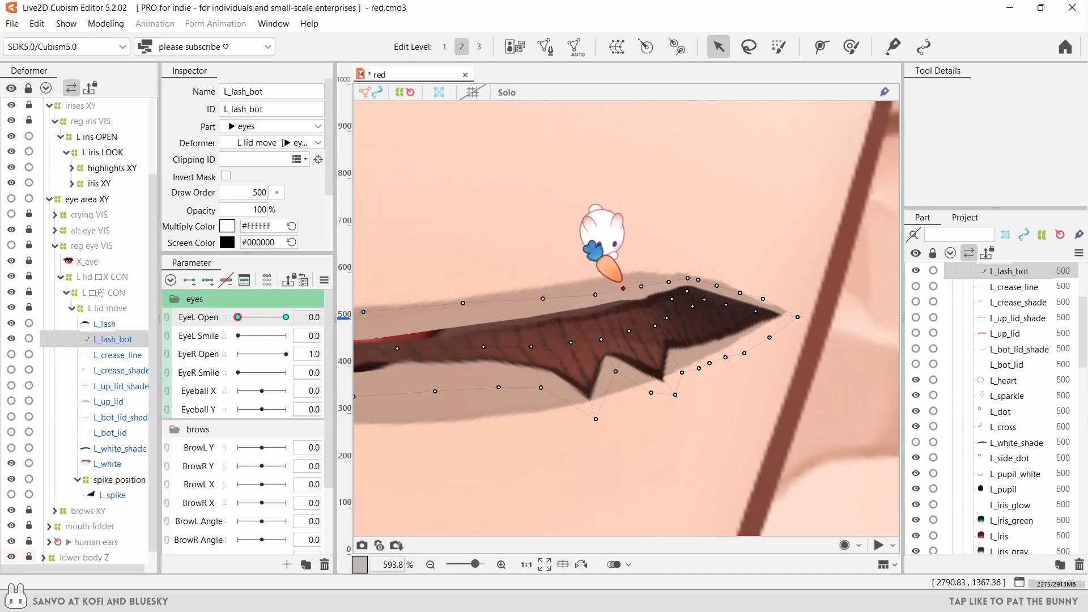
scroll(649, 258, up, 1)
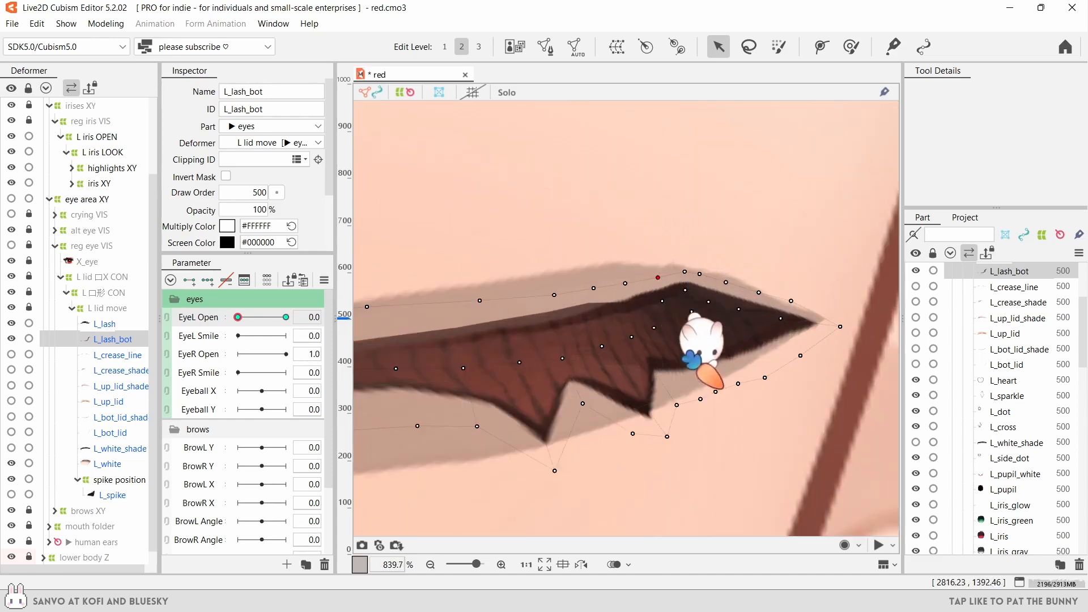
drag(800, 356, 795, 348)
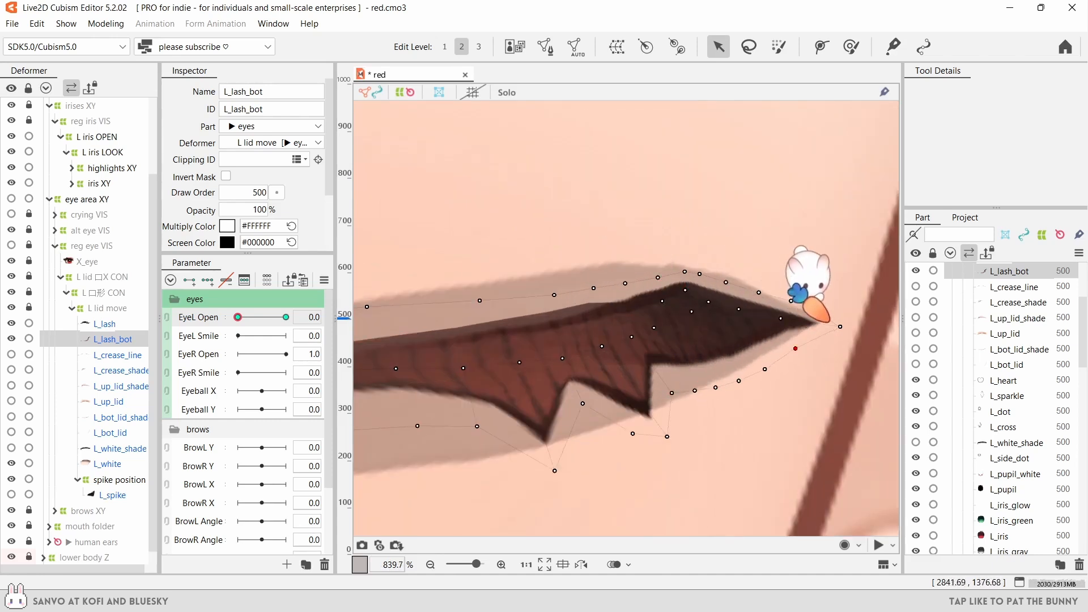
- Raise the mesh points around the two lower spikes of L_lash_bot to tuck them inside the closed lash
drag(561, 453, 719, 432)
drag(621, 347, 676, 334)
drag(720, 336, 718, 331)
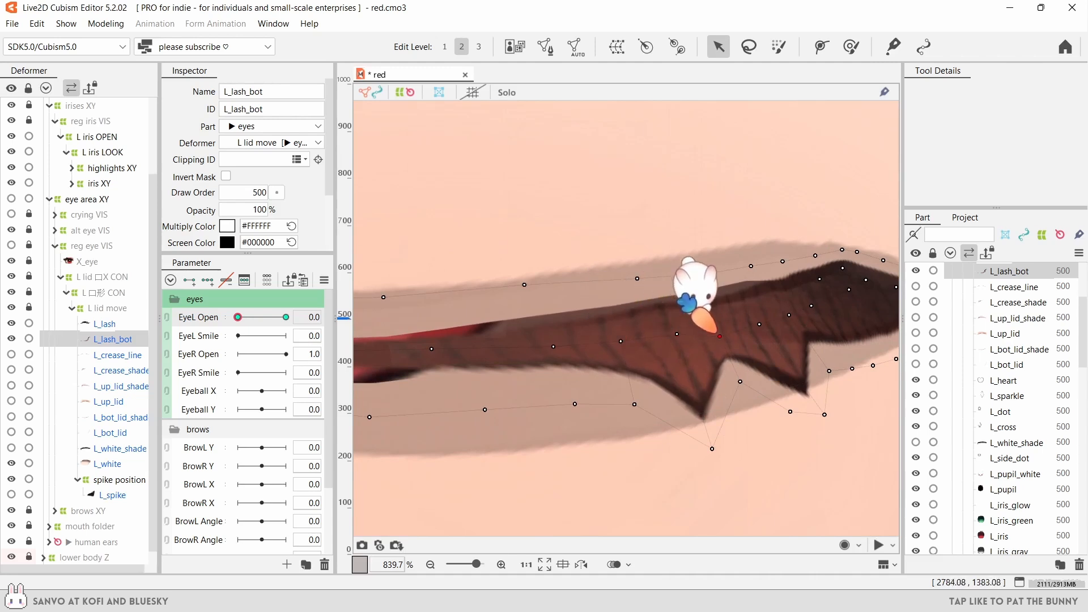
drag(634, 404, 634, 392)
drag(575, 404, 574, 401)
drag(712, 449, 715, 432)
drag(740, 381, 734, 375)
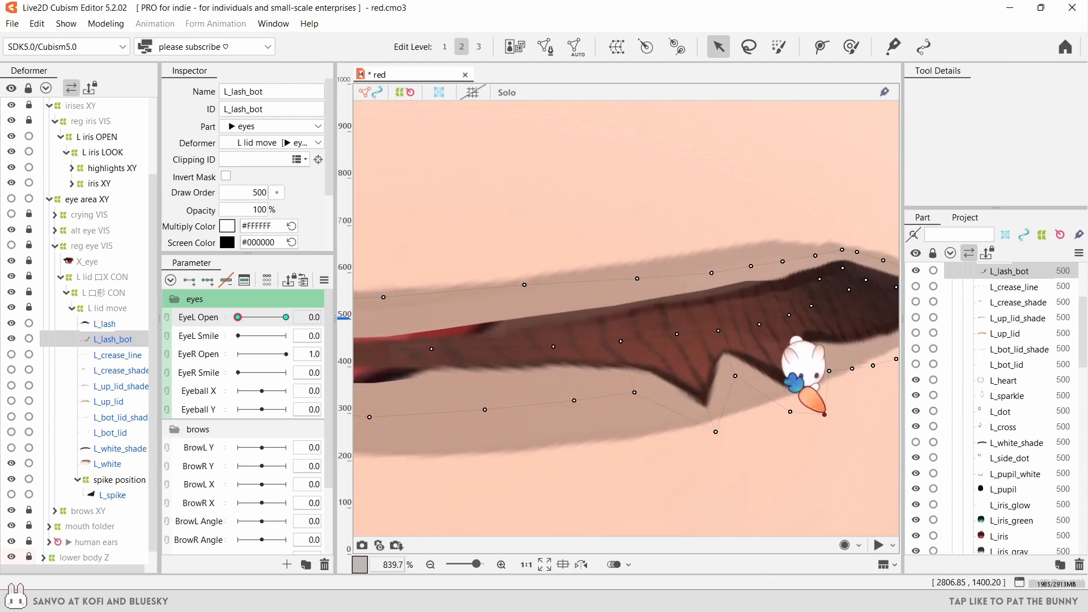
drag(829, 371, 629, 399)
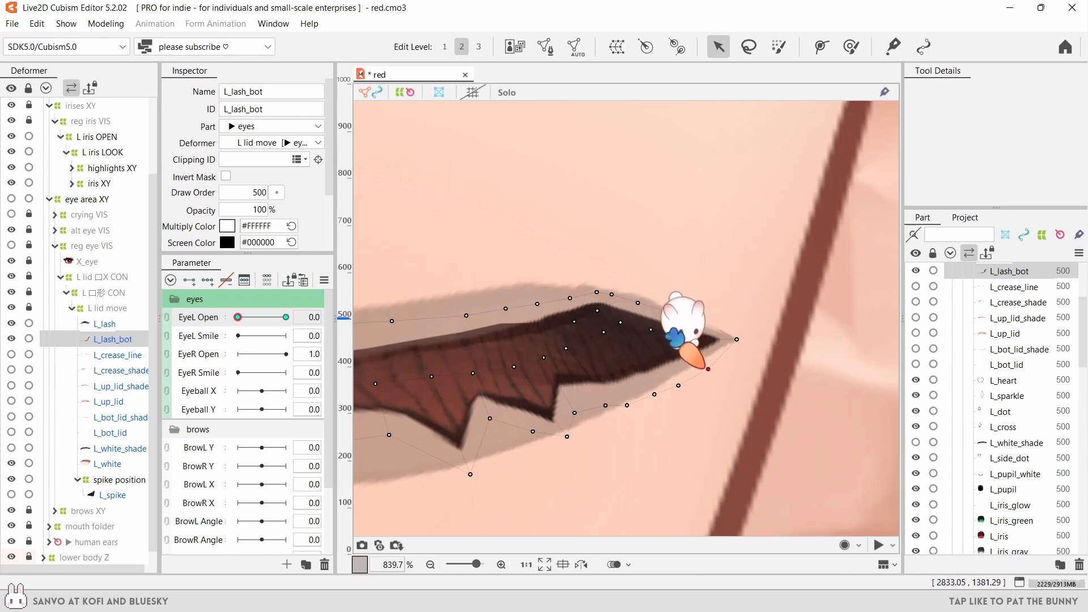
- Restore L_lash to 100% opacity and preview the left eye by varying EyeL Open
scroll(714, 354, down, 8)
click(141, 322)
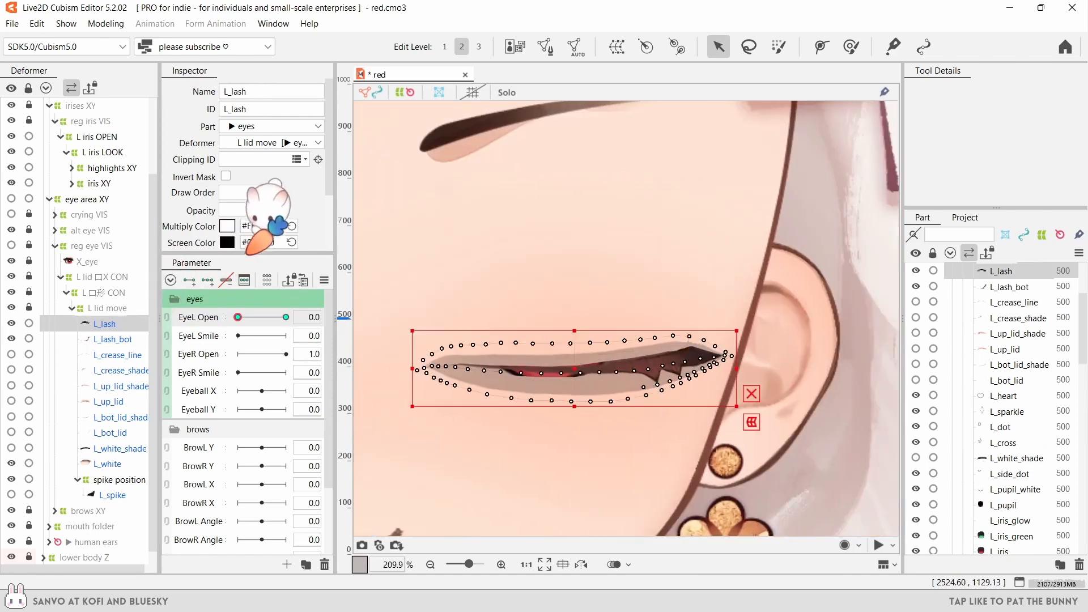
drag(251, 209, 381, 440)
click(447, 444)
drag(238, 316, 304, 311)
click(237, 317)
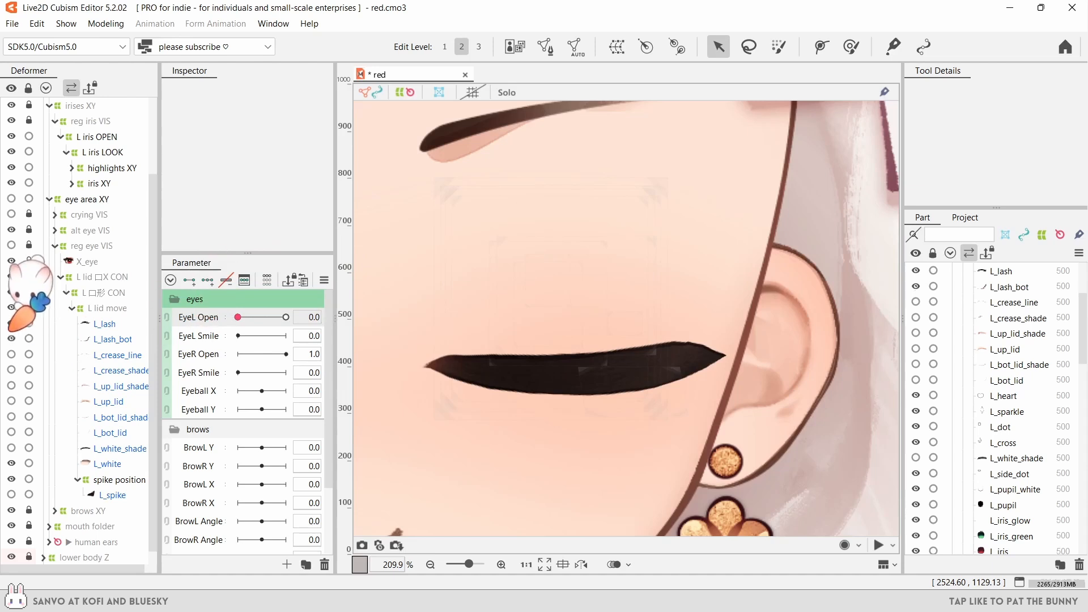
- Edit the L_lash mesh with EyeL Open at 1.0, adding points along the upper inner edge near the outer corner, and apply it
click(108, 323)
scroll(595, 318, up, 4)
click(285, 316)
click(544, 46)
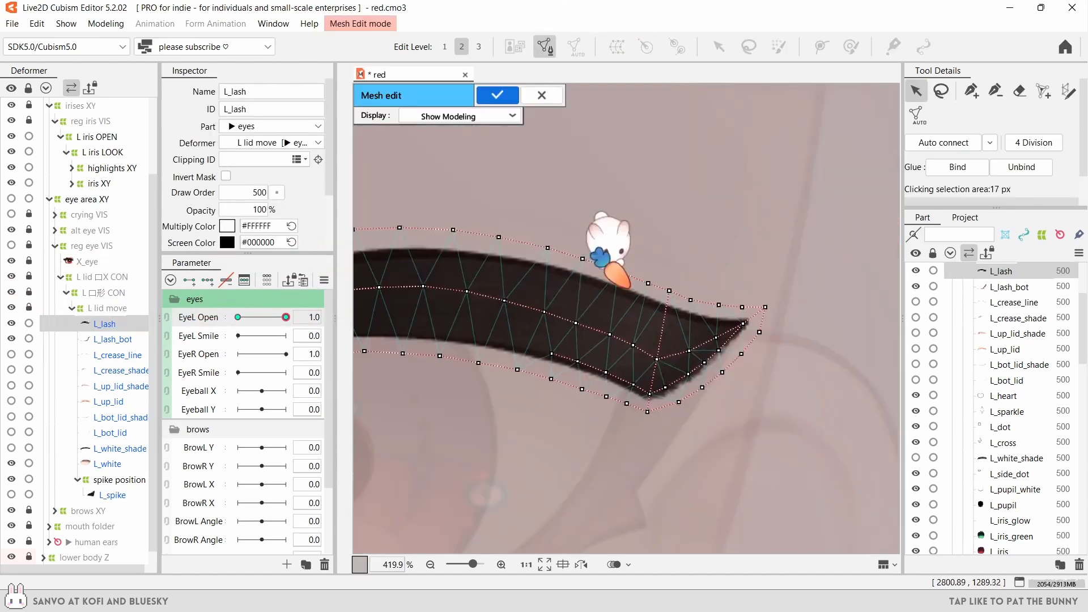
scroll(681, 238, up, 2)
key(e)
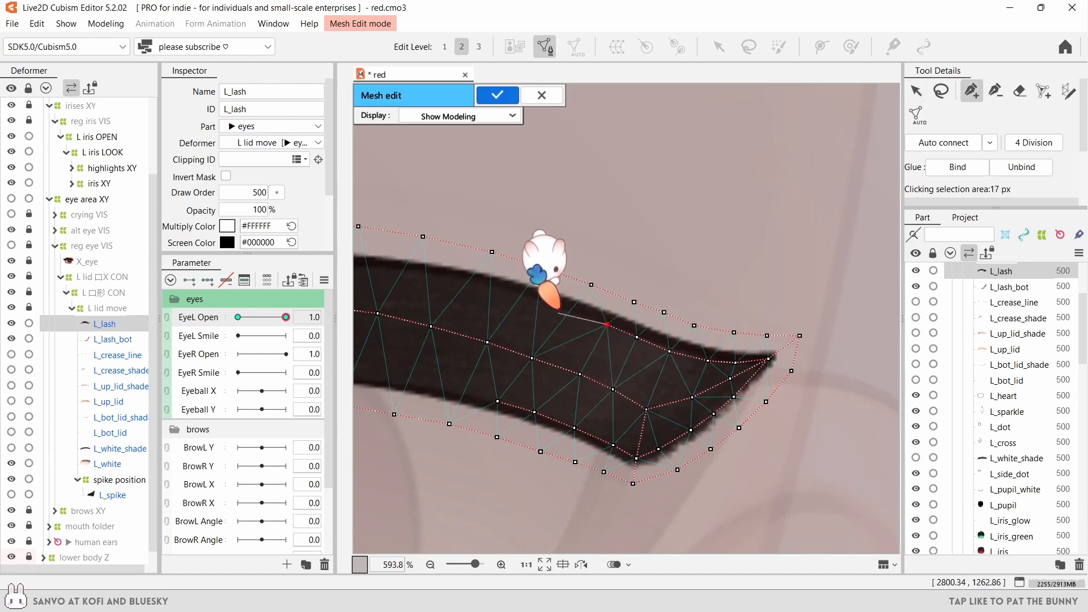
click(558, 306)
key(v)
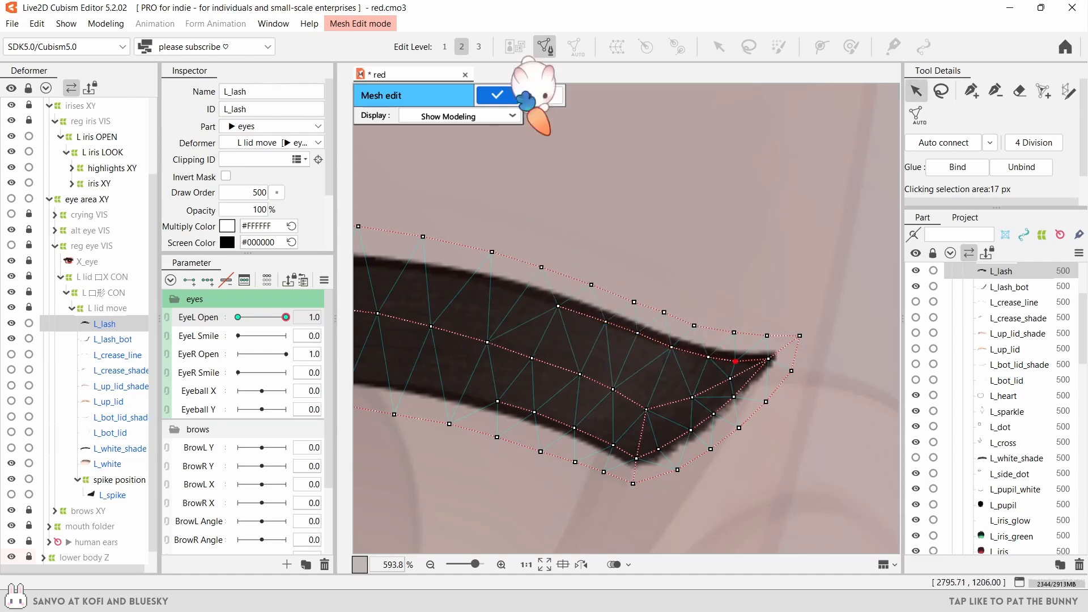
click(510, 95)
- Adjust the upper-edge points near the outer tip of L_lash at EyeL Open 0.0, and preview the eye opening and closing
click(238, 317)
scroll(561, 351, up, 2)
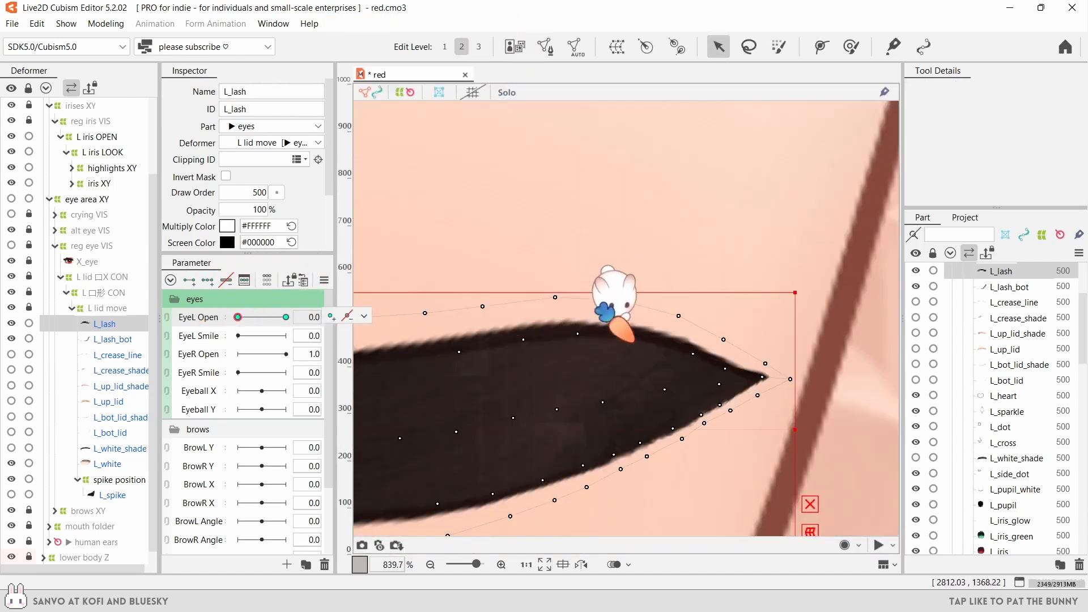
drag(764, 372, 701, 355)
click(286, 316)
scroll(669, 283, down, 4)
drag(553, 291, 645, 371)
drag(286, 317, 237, 317)
click(569, 487)
scroll(567, 488, down, 1)
click(286, 317)
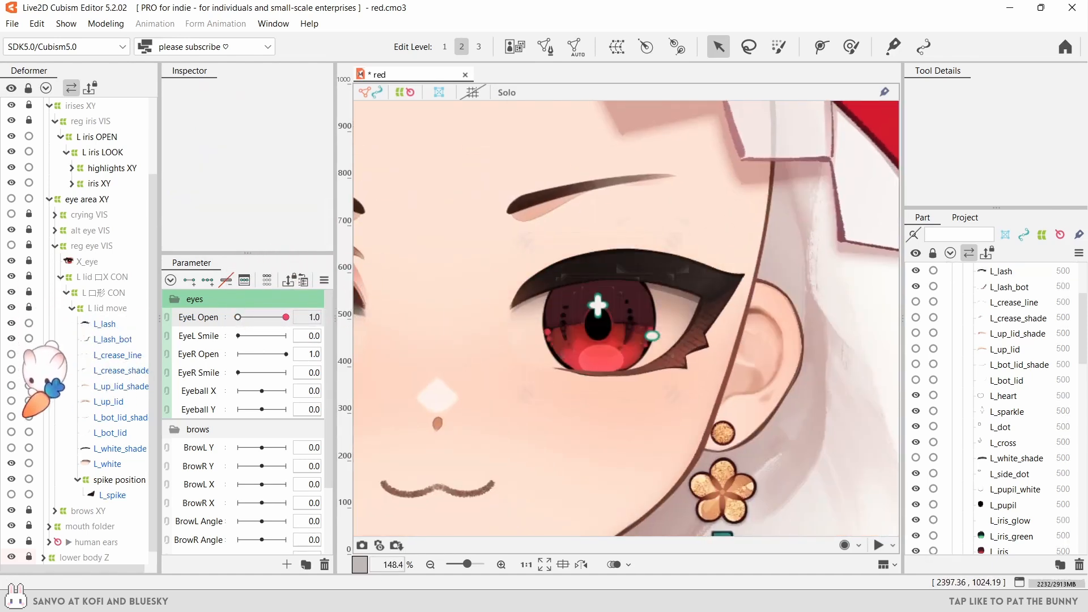
- Reshape the inner and outer corners of L_bot_lid with the deform brush at EyeL Open 0.0
drag(285, 316, 237, 321)
click(110, 432)
scroll(561, 408, up, 1)
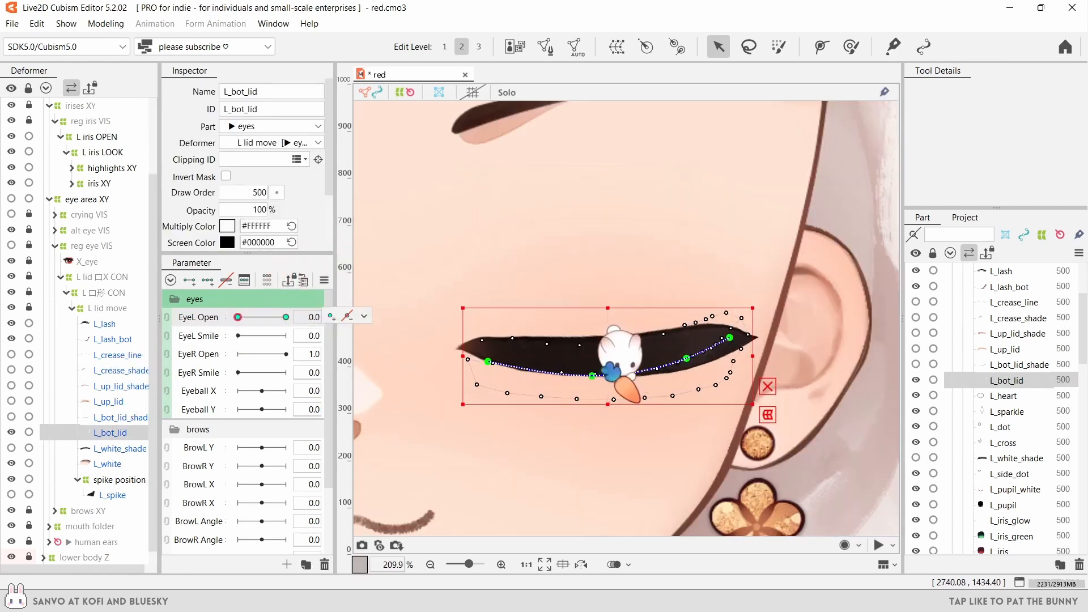
click(590, 375)
key(b)
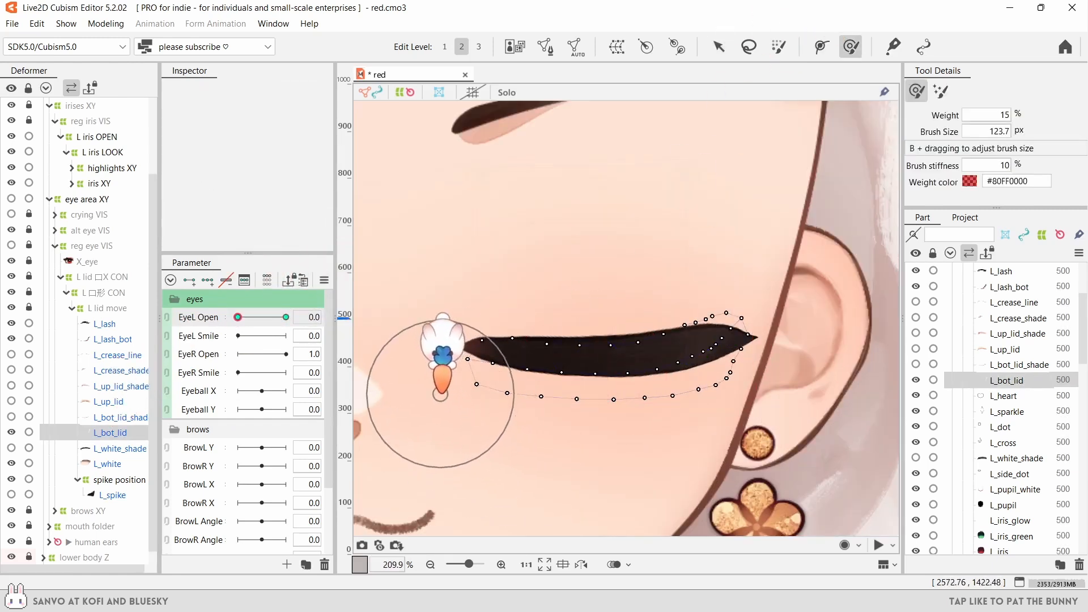
drag(439, 392, 443, 374)
drag(782, 402, 731, 238)
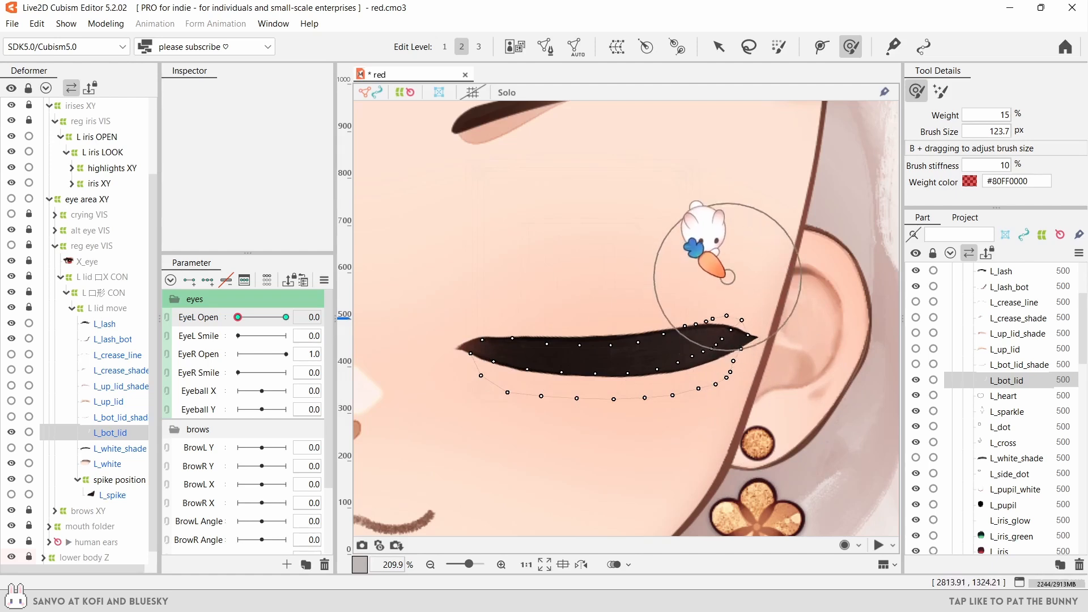
- Fine-tune individual mesh points of L_bot_lid at its outer and inner ends to smooth the closed-lid curve
scroll(714, 340, up, 3)
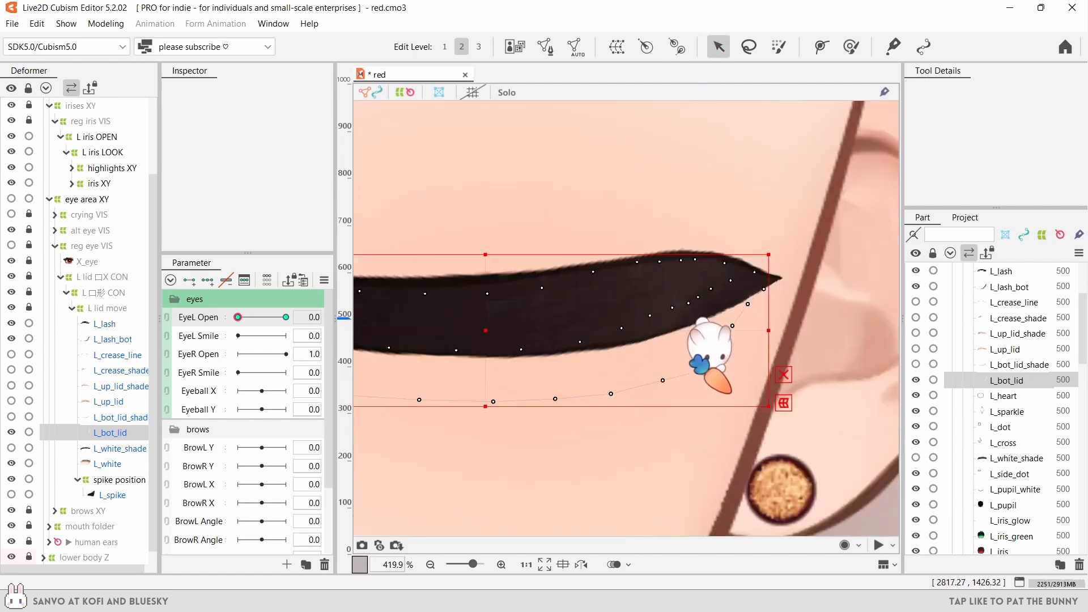
key(v)
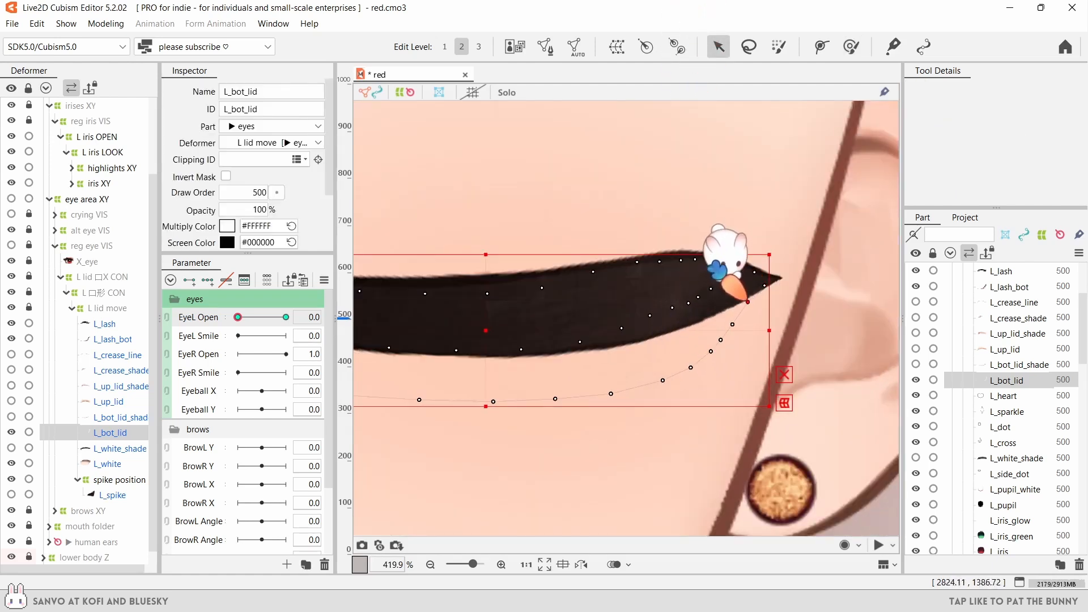
scroll(626, 368, down, 3)
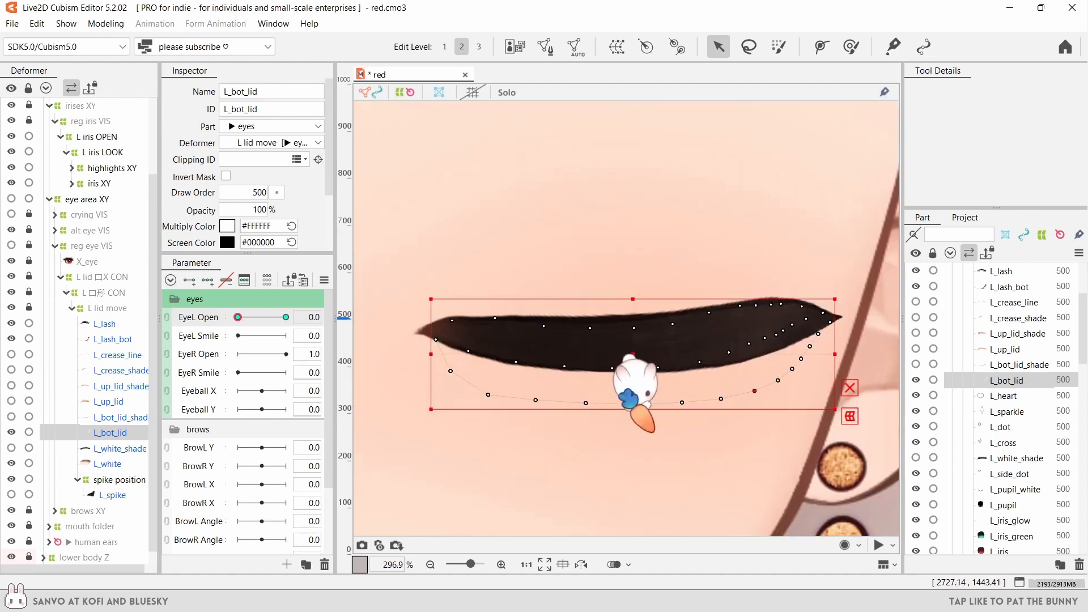
scroll(482, 301, up, 3)
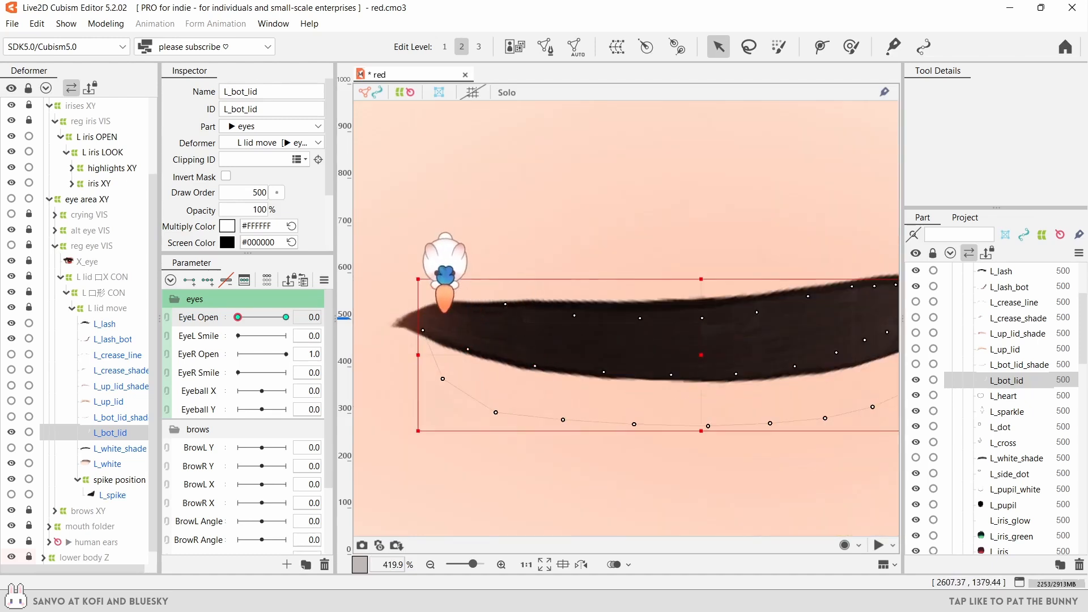
scroll(503, 306, down, 3)
- Show L_bot_lid with EyeL Open at 1.0 and try a #FFCACA multiply color on it, undoing the tint
drag(238, 318, 287, 317)
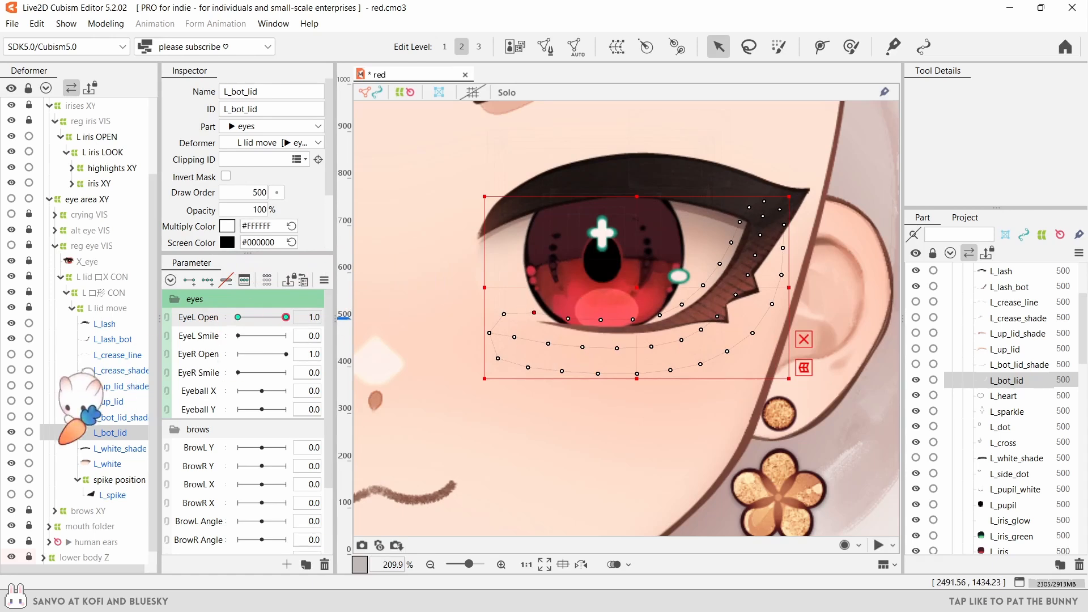
click(11, 432)
click(227, 225)
drag(139, 297, 200, 232)
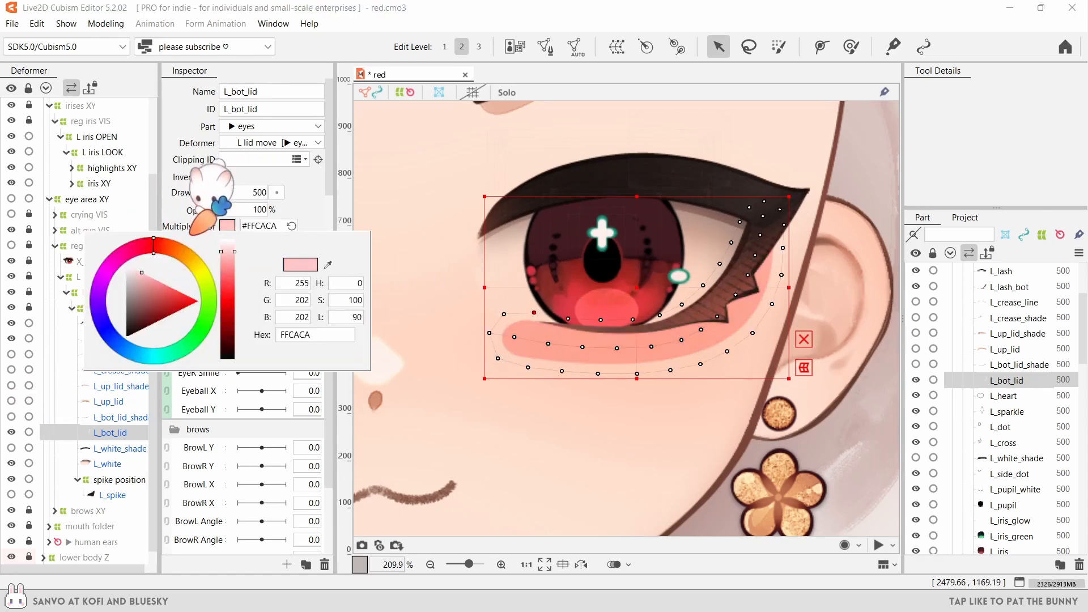
click(326, 173)
key(ctrl+z)
- Shape the spike position warp deformer beneath the outer part of the closed lash at EyeL Open 0.0, and check the face
scroll(636, 377, down, 3)
drag(286, 317, 238, 317)
click(119, 480)
scroll(651, 339, up, 4)
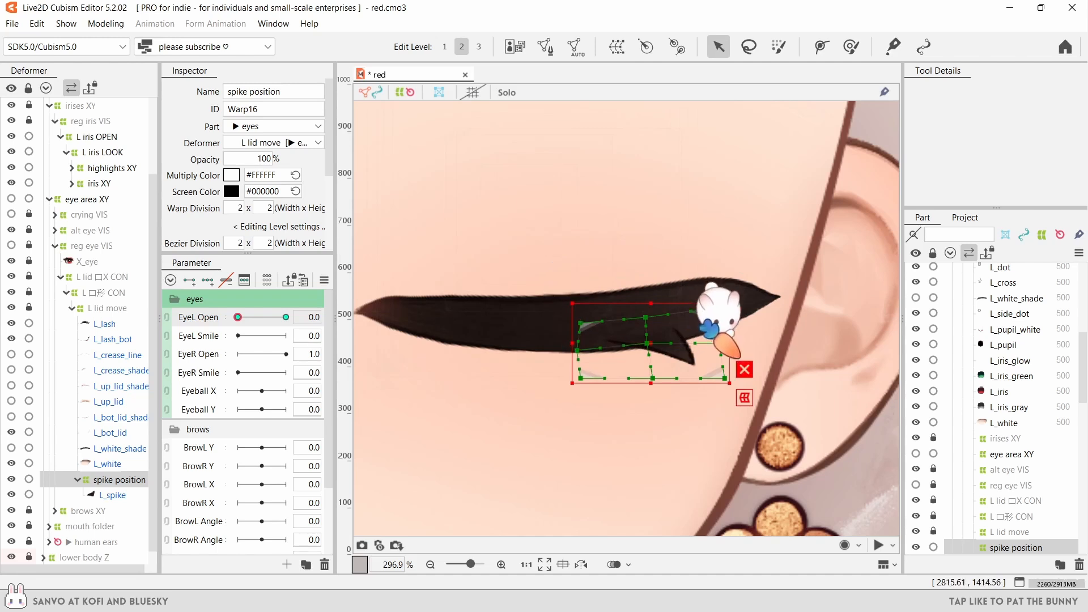
scroll(666, 337, up, 3)
scroll(663, 374, down, 3)
click(578, 343)
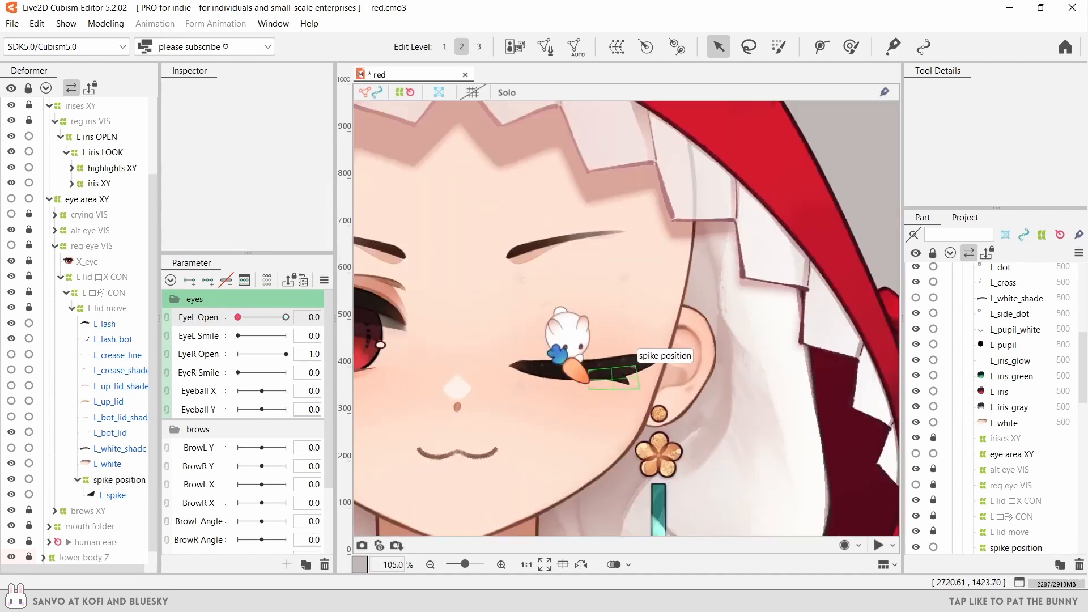
drag(237, 331, 220, 338)
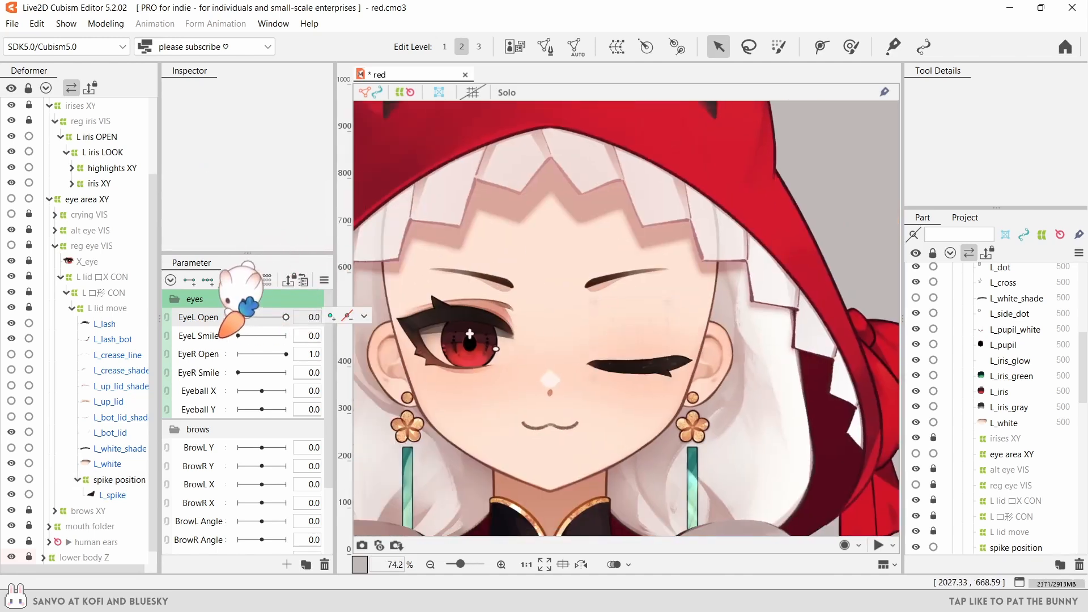
- Move the spike position warp deformer down onto the lower outer edge of the closed lash at EyeL Open 0.0
click(111, 495)
scroll(660, 427, up, 3)
scroll(589, 391, down, 2)
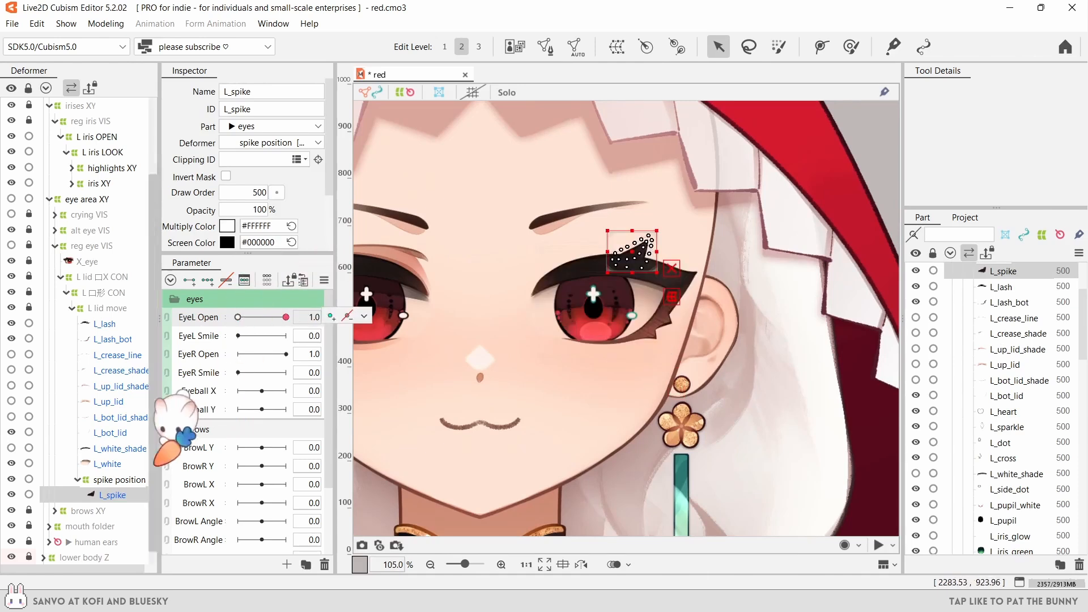
click(119, 479)
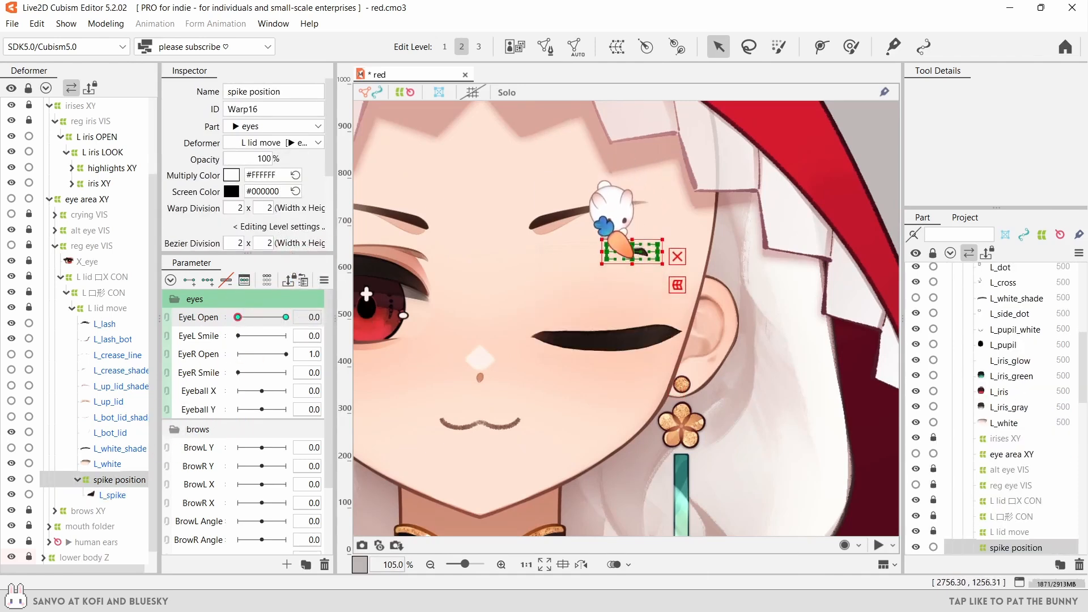
scroll(633, 300, up, 1)
drag(633, 279, 633, 364)
scroll(633, 365, up, 2)
drag(740, 290, 547, 377)
drag(634, 317, 634, 369)
click(541, 414)
scroll(641, 318, down, 5)
click(773, 288)
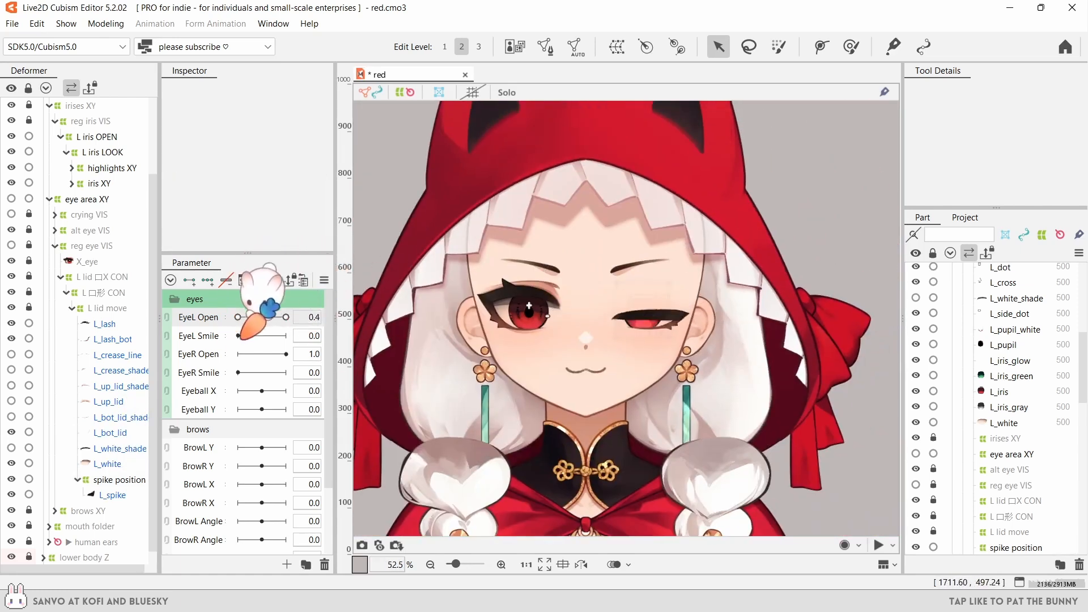
- Set the warp division of the spike position deformer to 4 x 4, working at EyeL Open 0.0
mouse_move(240, 338)
mouse_down()
mouse_move(257, 317)
mouse_move(238, 326)
mouse_up()
click(94, 480)
key(ctrl+t)
scroll(672, 312, up, 5)
click(116, 480)
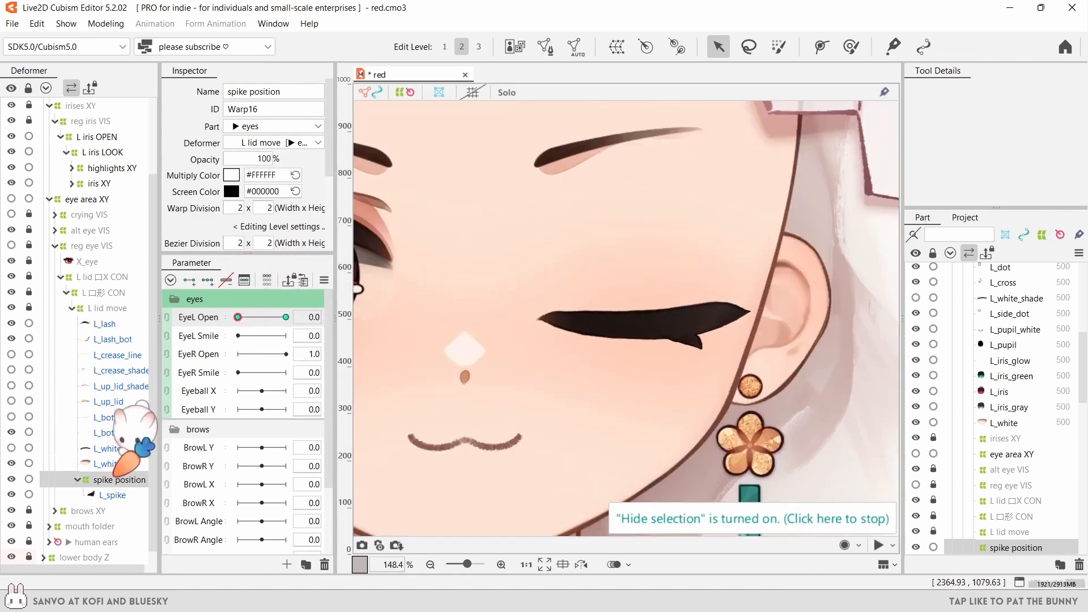
scroll(663, 301, up, 6)
text(4)
key(Tab)
text(4)
key(Return)
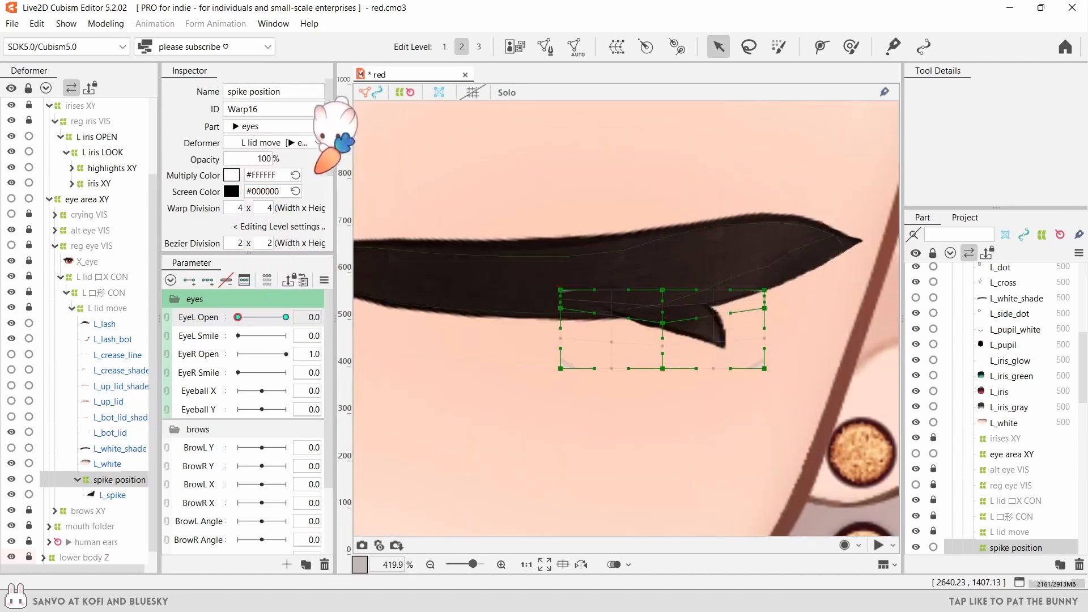
- Set the Bezier type of the spike position deformer to Smooth All
click(116, 24)
mouse_move(183, 148)
click(343, 271)
drag(329, 165, 328, 196)
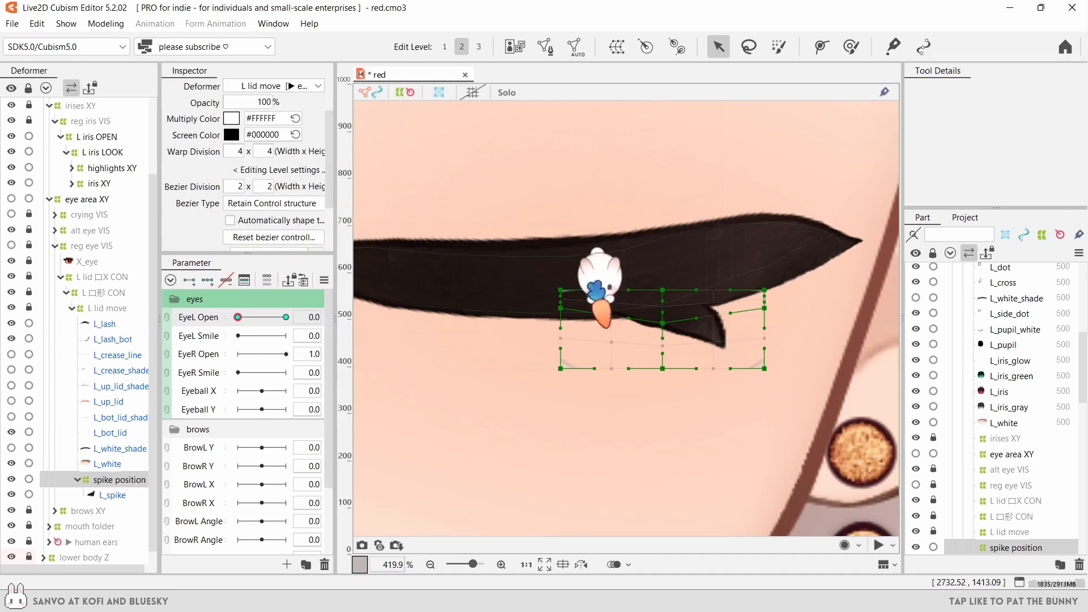
click(292, 205)
click(284, 229)
drag(691, 281, 626, 295)
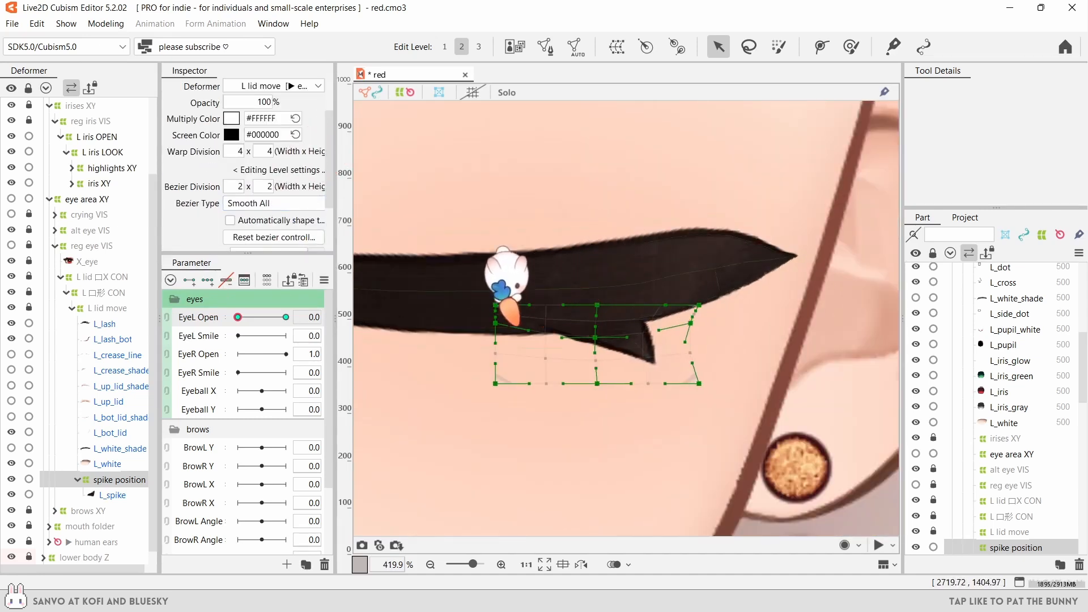
- At EyeL Open 1.0, rework the inner mesh points of L_spike to follow the spike's edges, and apply the mesh edit
scroll(570, 337, down, 8)
click(652, 346)
drag(238, 318, 363, 330)
click(111, 495)
scroll(561, 328, up, 8)
scroll(515, 342, down, 3)
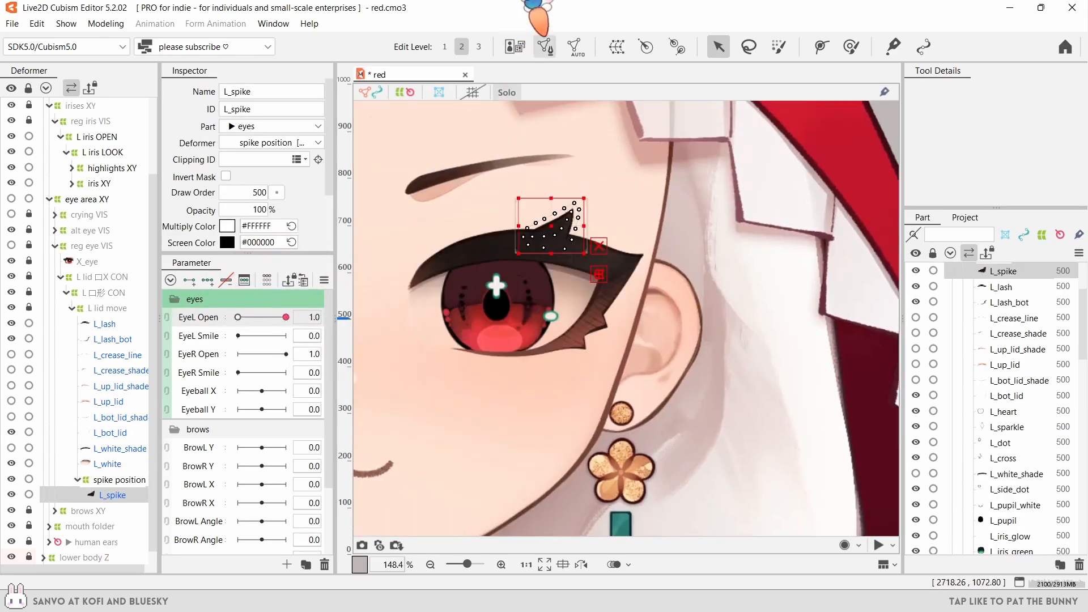
click(545, 44)
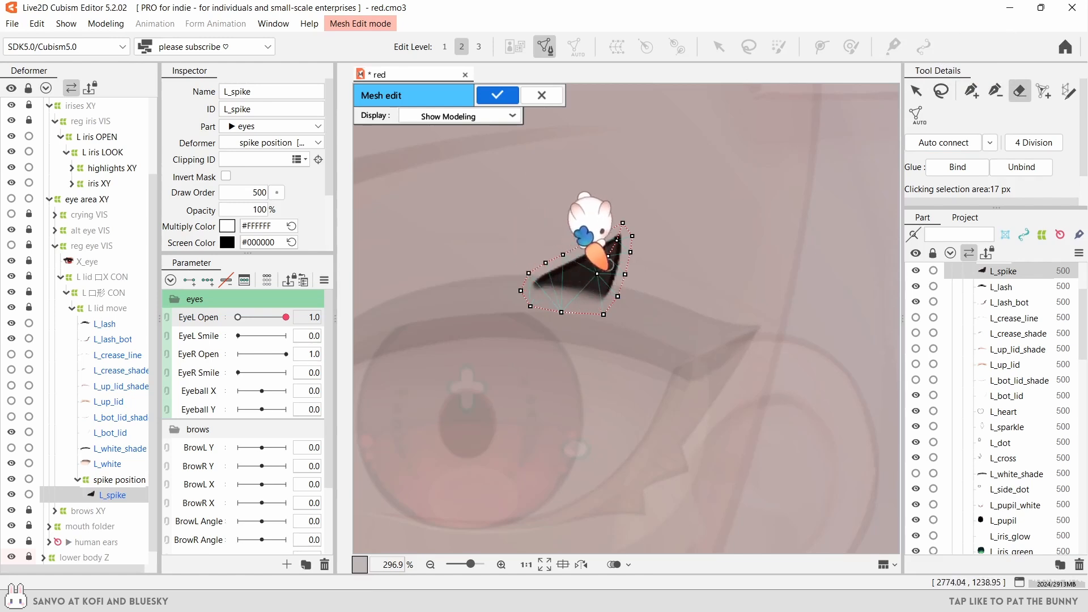
scroll(596, 264, up, 3)
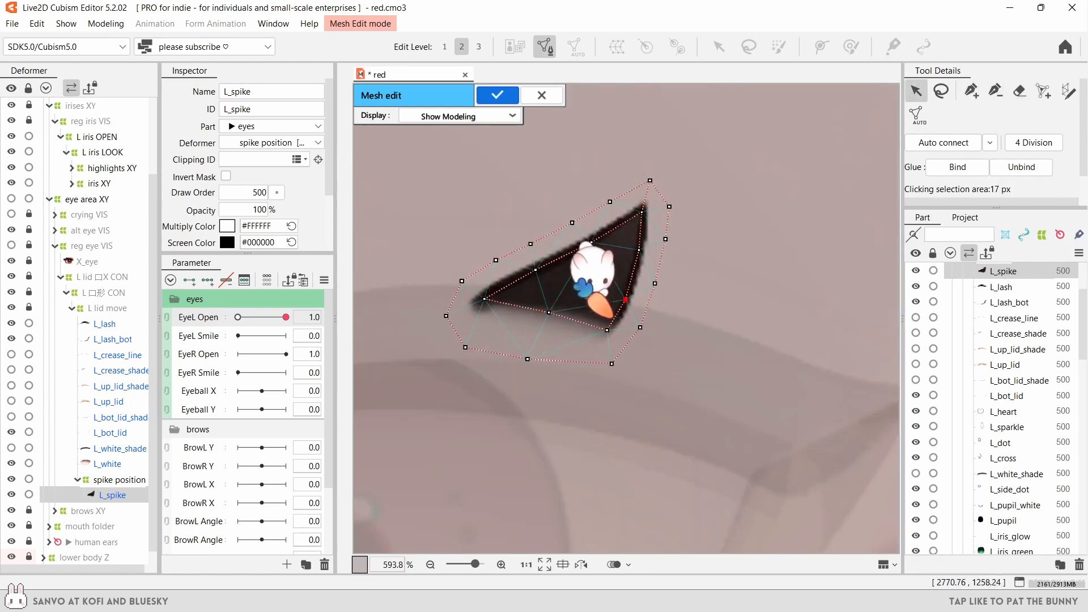
click(498, 95)
scroll(510, 221, down, 3)
- Check the spike and L_bot_lid_shade against the closed lash at EyeL Open 0.0 and the open eye at 1.0
drag(285, 317, 237, 317)
click(465, 434)
scroll(466, 433, down, 2)
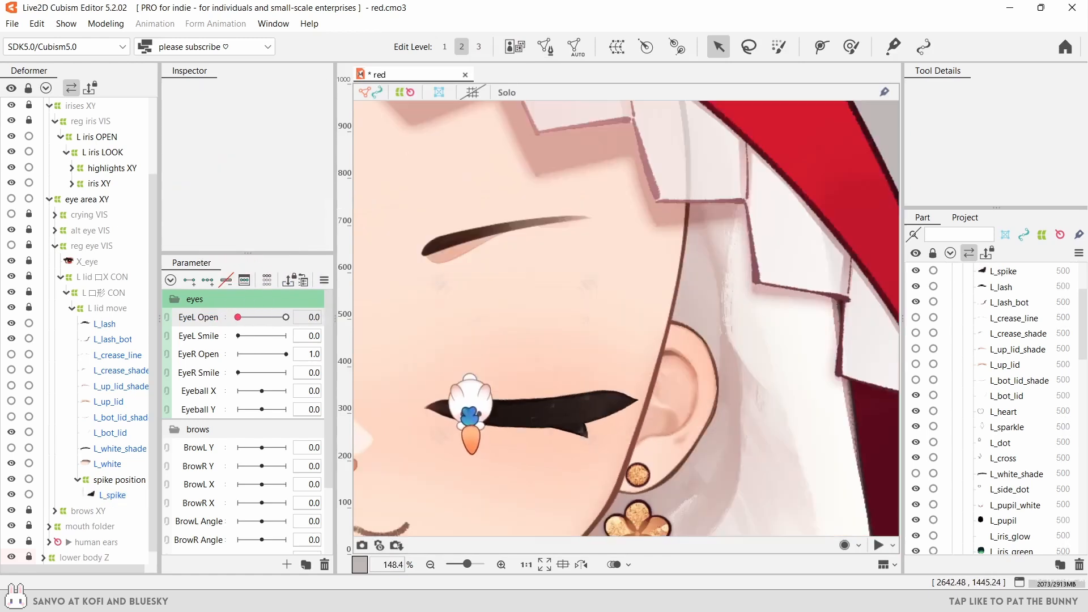
drag(467, 432, 576, 388)
drag(260, 315, 286, 364)
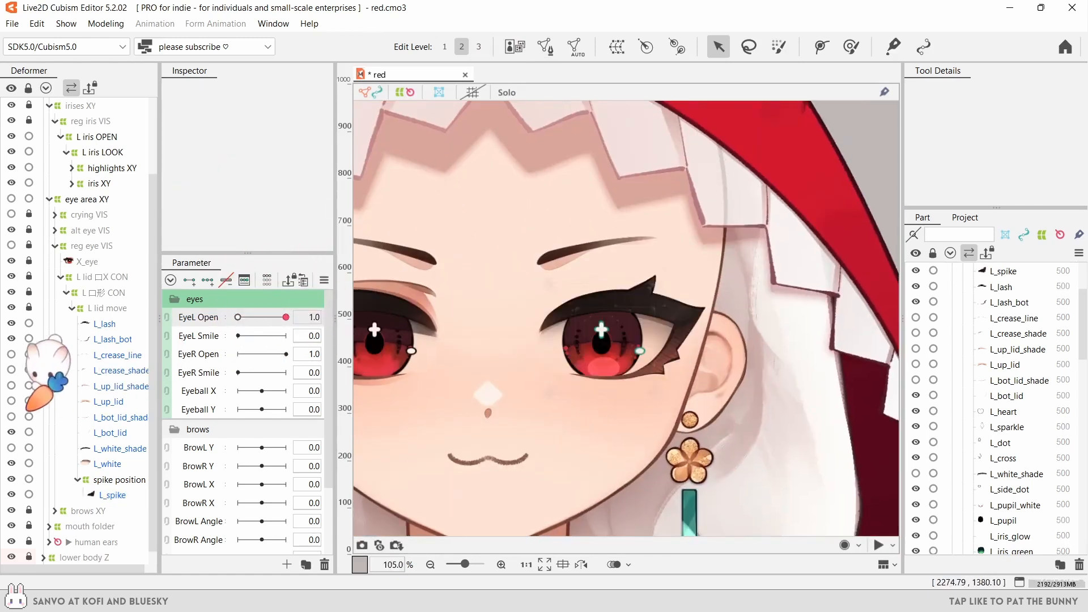
click(114, 417)
drag(286, 316, 238, 317)
scroll(456, 238, up, 3)
scroll(510, 328, down, 2)
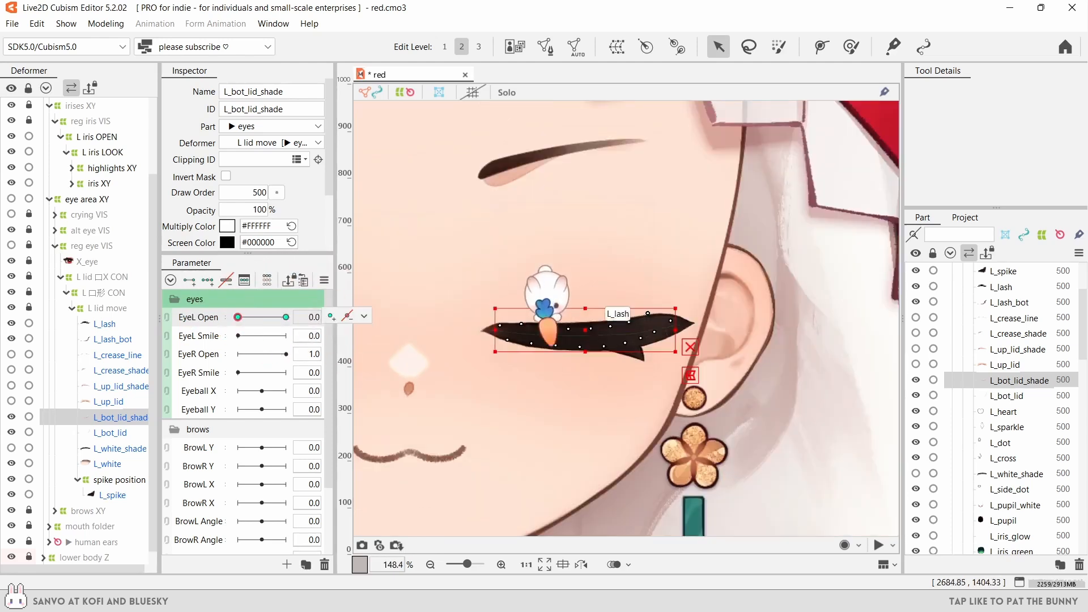
scroll(567, 321, up, 2)
click(851, 46)
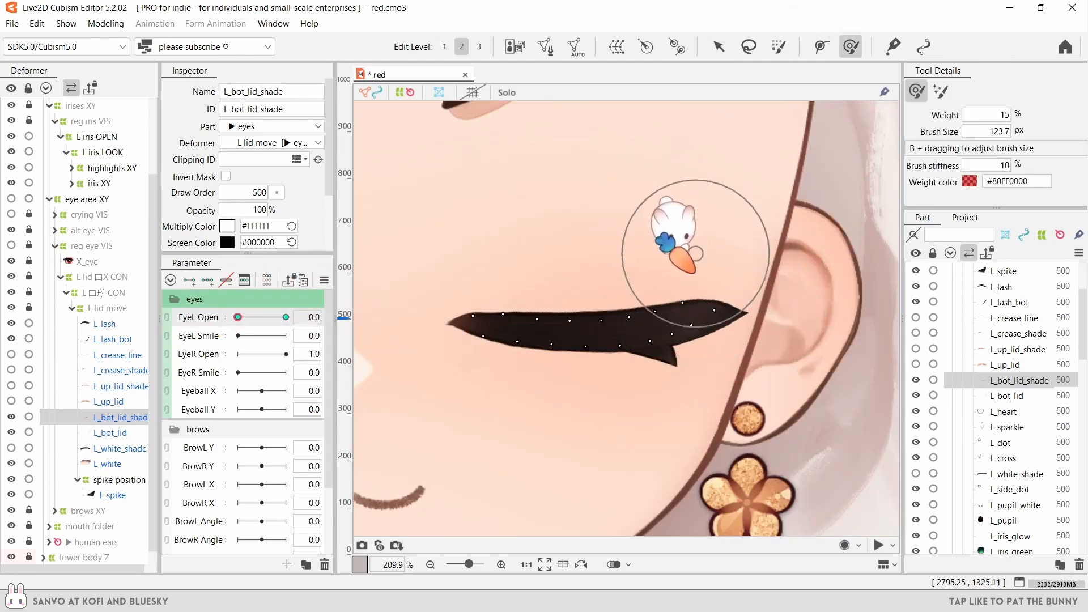
drag(238, 317, 287, 317)
scroll(539, 269, down, 2)
- Edit the mesh of L_up_lid, merging neighbouring points around the inner corner and along the inner half of the upper edge
scroll(540, 270, down, 2)
click(109, 401)
scroll(516, 266, up, 2)
click(718, 46)
click(851, 47)
scroll(543, 442, down, 1)
click(545, 47)
click(941, 90)
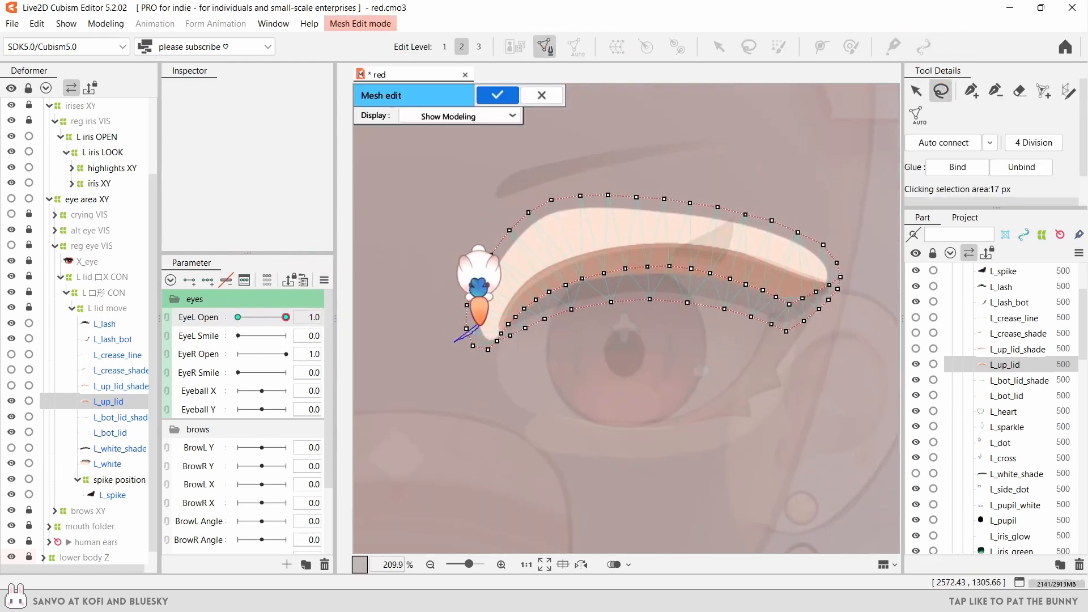
drag(478, 325, 431, 312)
key(m)
mouse_move(464, 257)
mouse_down()
mouse_move(495, 225)
mouse_move(536, 222)
mouse_move(540, 180)
mouse_move(589, 184)
mouse_up()
key(m)
key(m)
key(m)
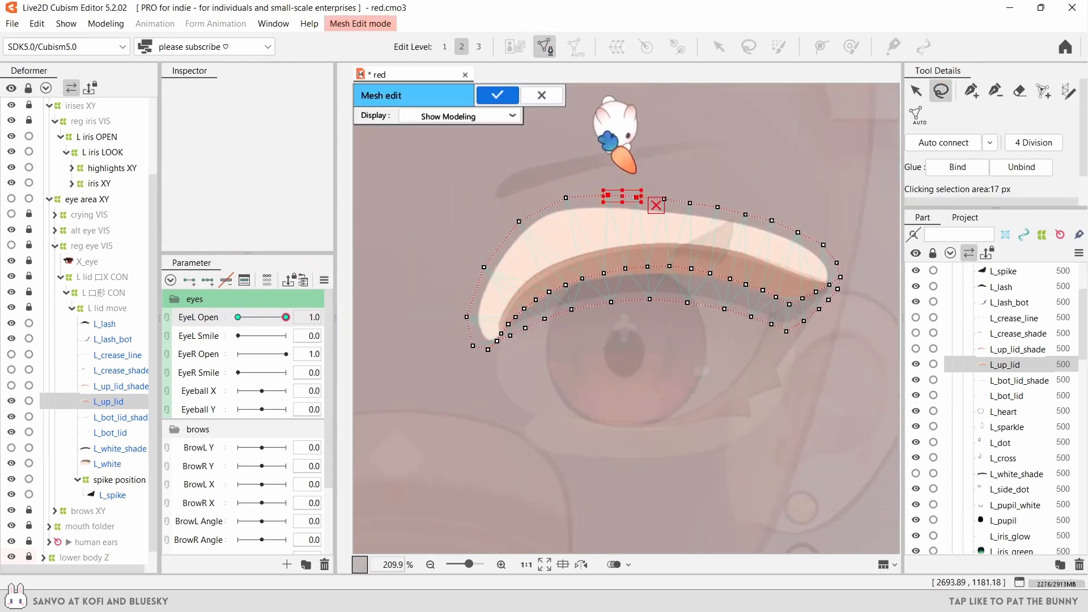
- Merge neighbouring mesh points along the outer half of L_up_lid's upper edge
key(m)
drag(657, 190, 697, 192)
key(m)
drag(711, 199, 750, 207)
key(m)
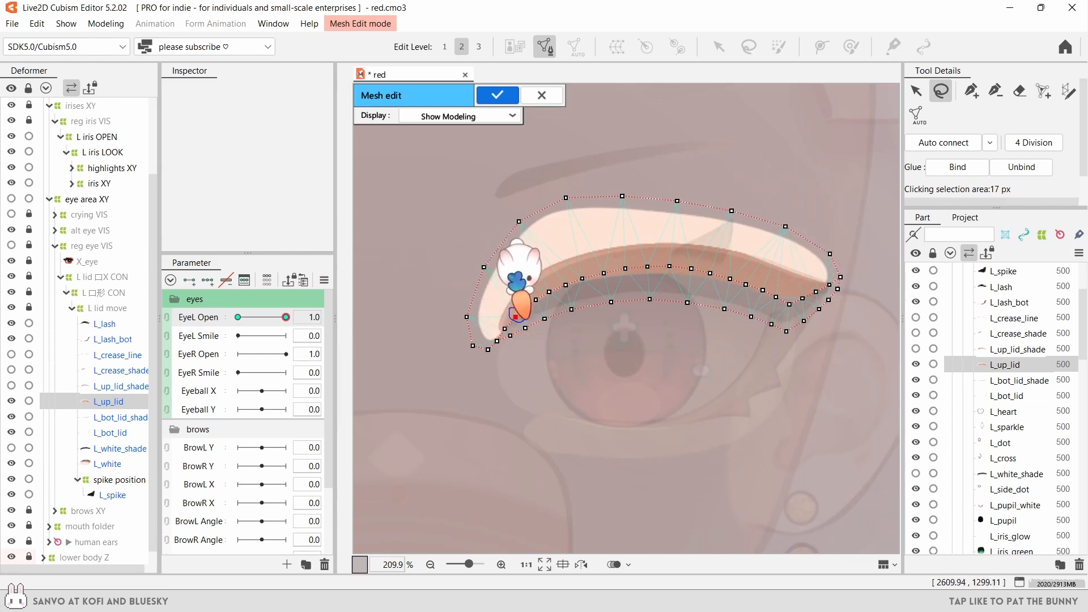
- Merge neighbouring mesh points along L_up_lid's middle row, from the inner end to the outer corner
key(m)
mouse_move(598, 263)
mouse_down()
mouse_move(631, 236)
mouse_move(647, 273)
mouse_move(707, 223)
mouse_move(683, 260)
mouse_move(705, 245)
mouse_move(724, 273)
mouse_move(765, 262)
mouse_move(757, 292)
mouse_move(782, 255)
mouse_move(811, 281)
mouse_move(821, 300)
mouse_up()
key(m)
key(m)
key(m)
key(m)
key(m)
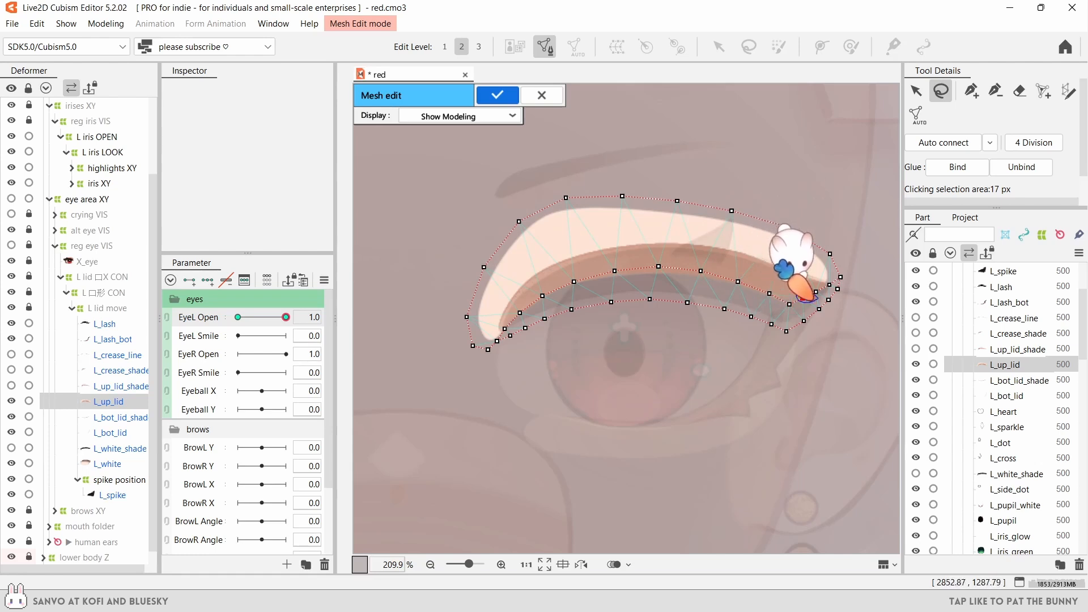
key(m)
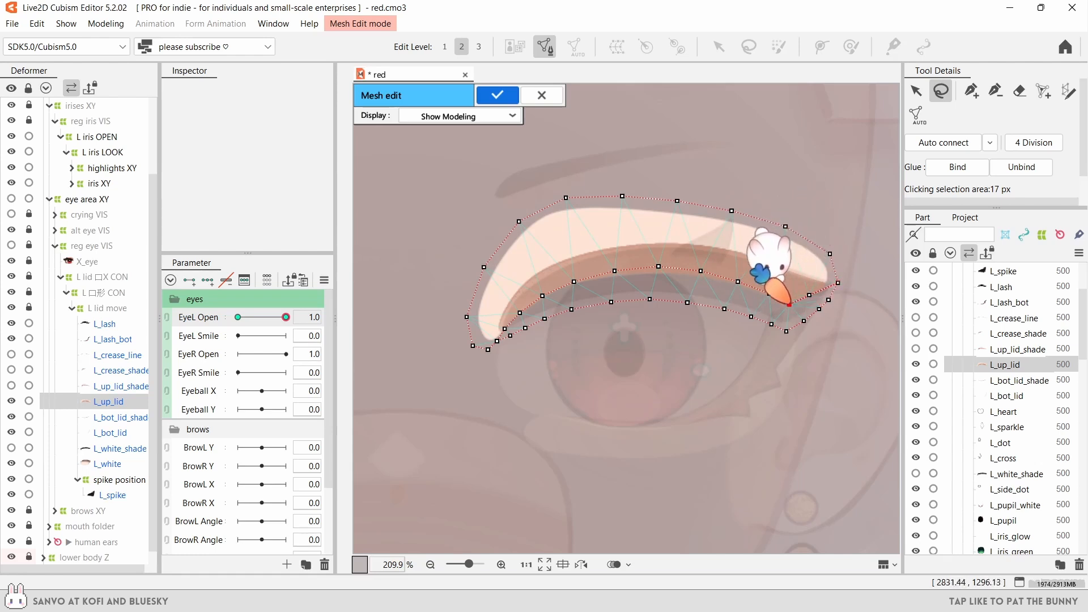
- Connect the outer end of L_up_lid's middle row to the upper-edge point above it with a mesh edge
key(v)
key(p)
drag(809, 295, 785, 226)
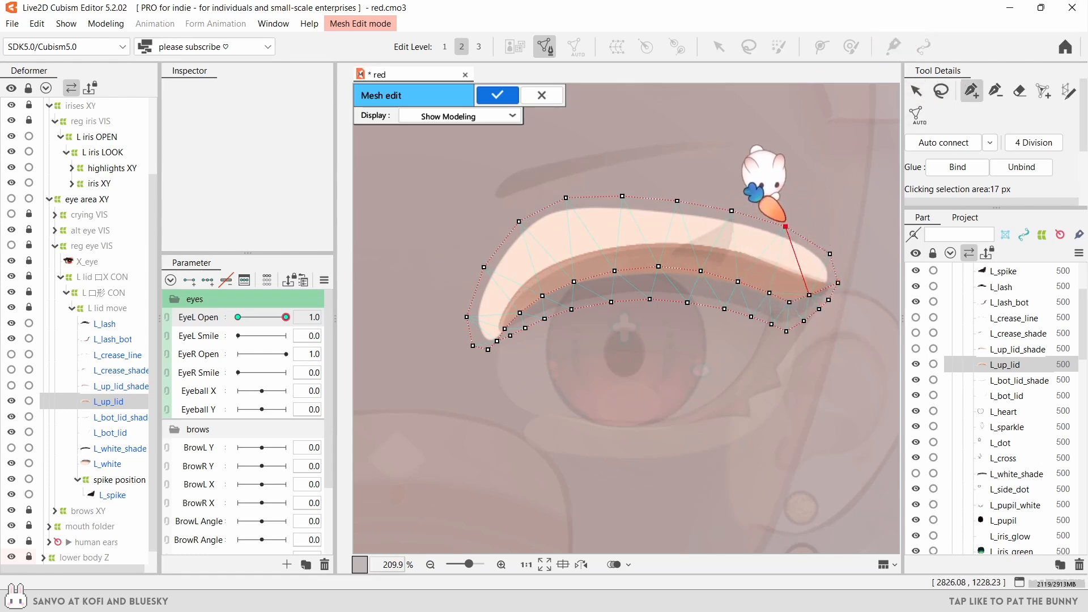
- Merge the crowded lower-edge points at both ends of L_up_lid, pull the upper-edge points closer to the lid, and apply the mesh
click(940, 90)
drag(822, 296, 817, 295)
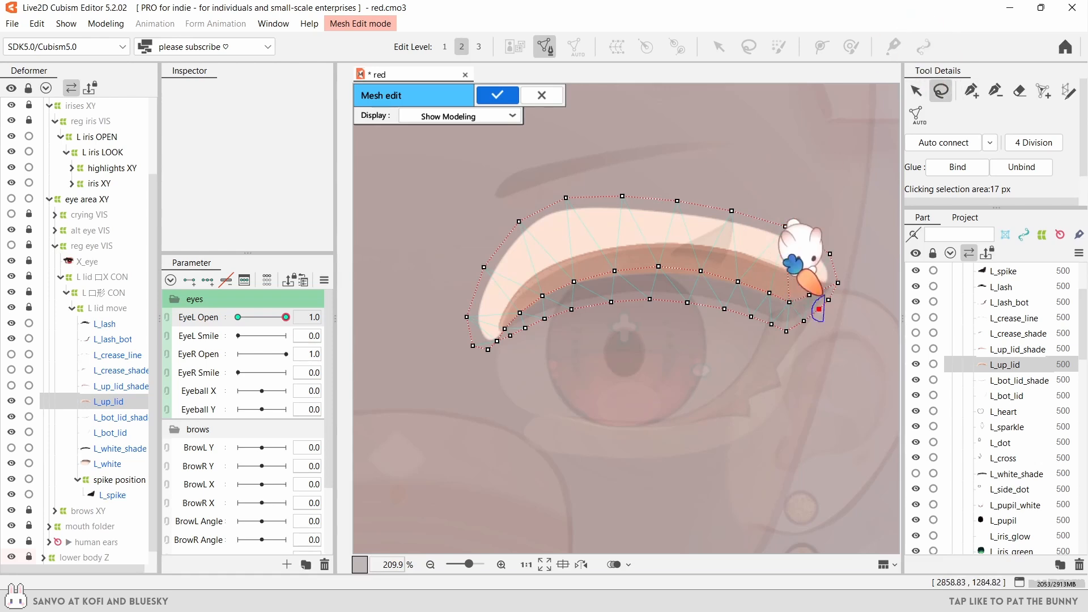
key(ctrl+z)
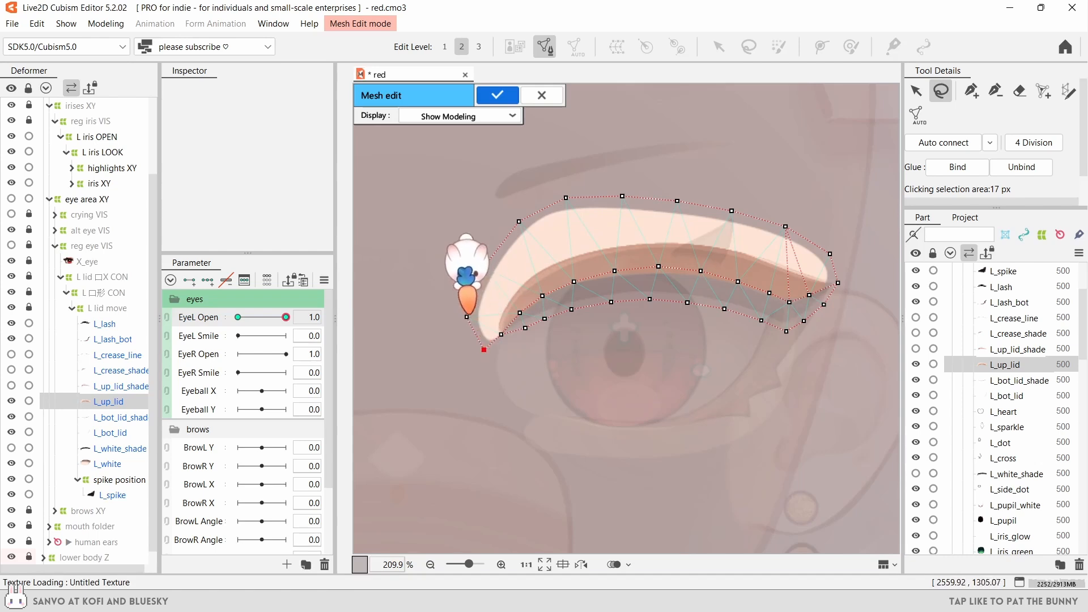
click(467, 317)
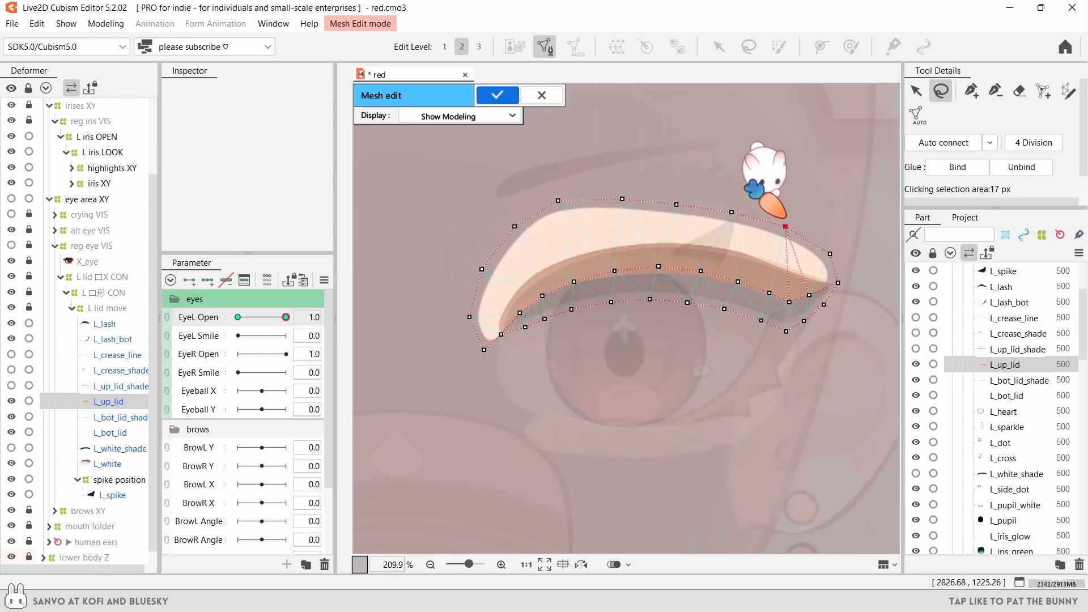
click(497, 95)
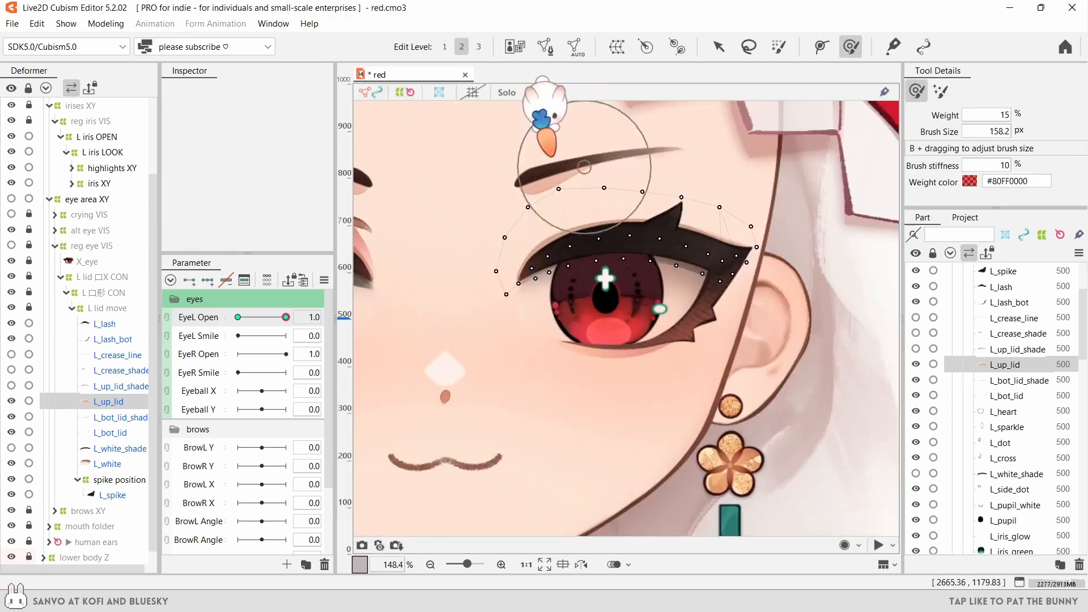
- At EyeL Open 0.0, reposition the upper-edge mesh points of L_up_lid above the closed lash
drag(287, 317, 238, 317)
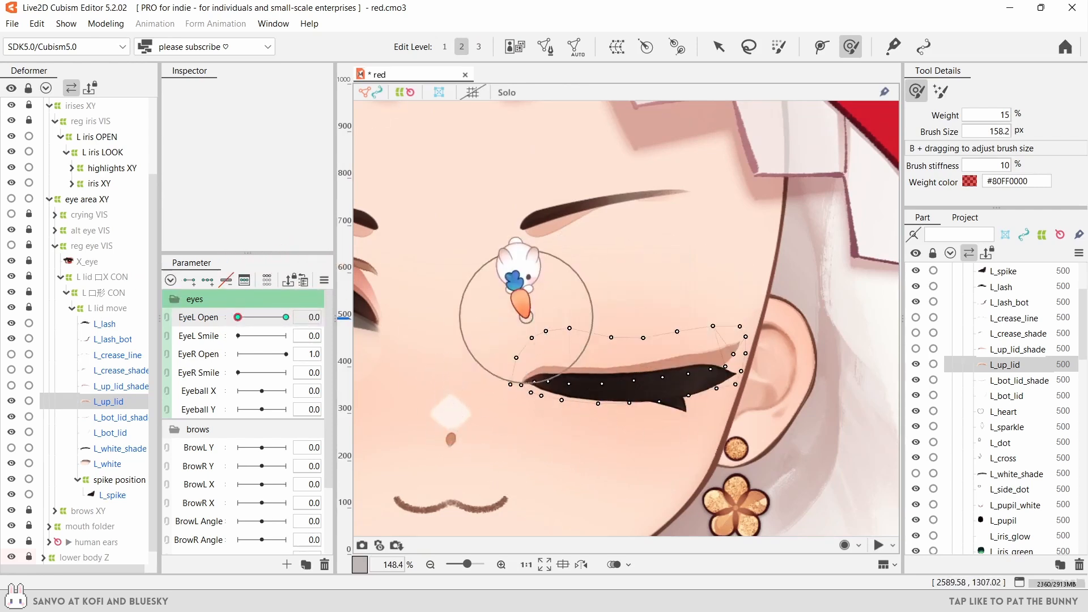
key(v)
scroll(561, 249, up, 3)
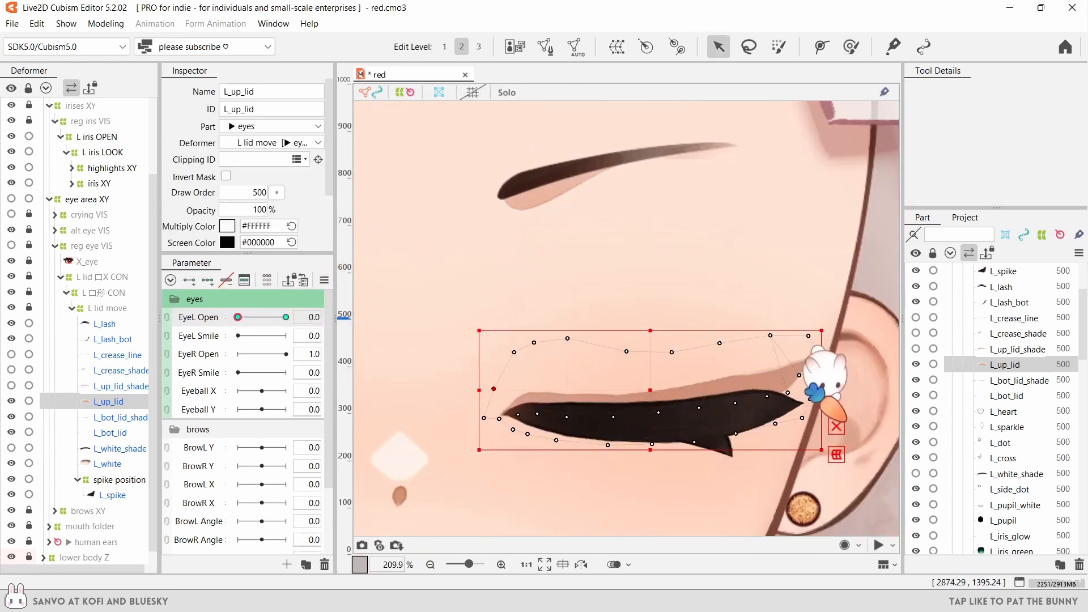
click(836, 426)
scroll(499, 187, up, 3)
mouse_move(510, 228)
mouse_down()
mouse_move(546, 217)
mouse_move(698, 243)
mouse_move(764, 235)
mouse_up()
drag(831, 203, 839, 225)
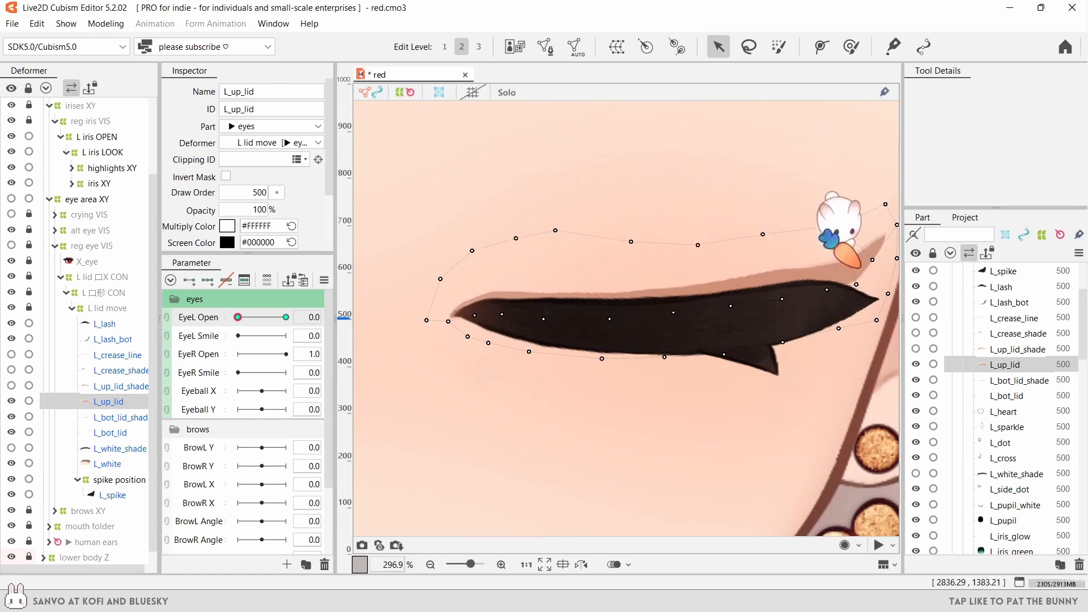
- Pull the outer-corner mesh points of L_up_lid in around the tip of the closed lash
drag(881, 280, 718, 294)
drag(760, 205, 658, 352)
drag(713, 182, 687, 312)
scroll(623, 289, up, 3)
click(623, 275)
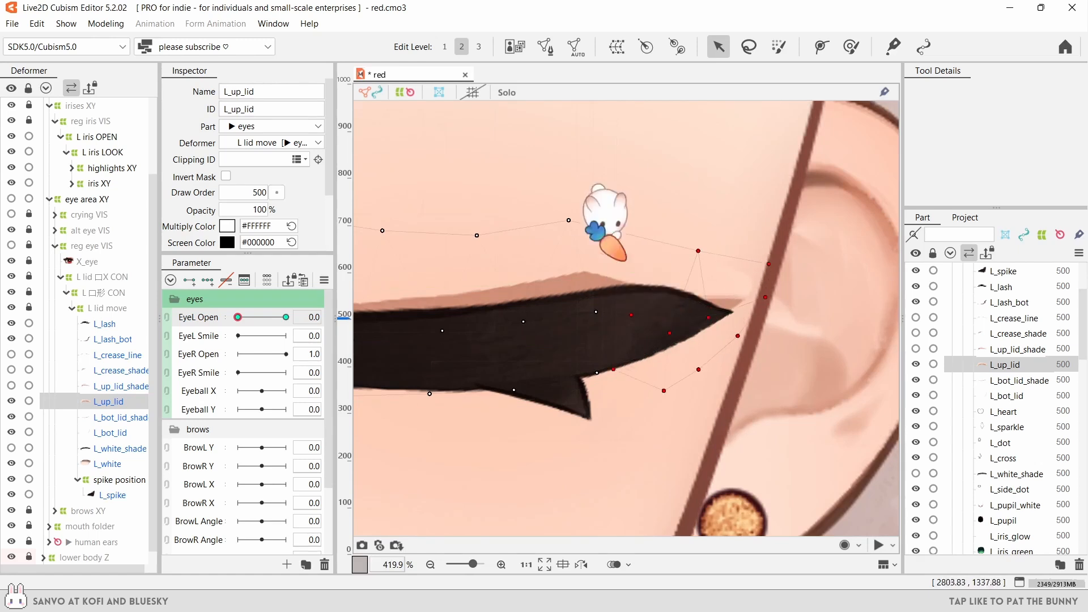
drag(670, 317, 670, 312)
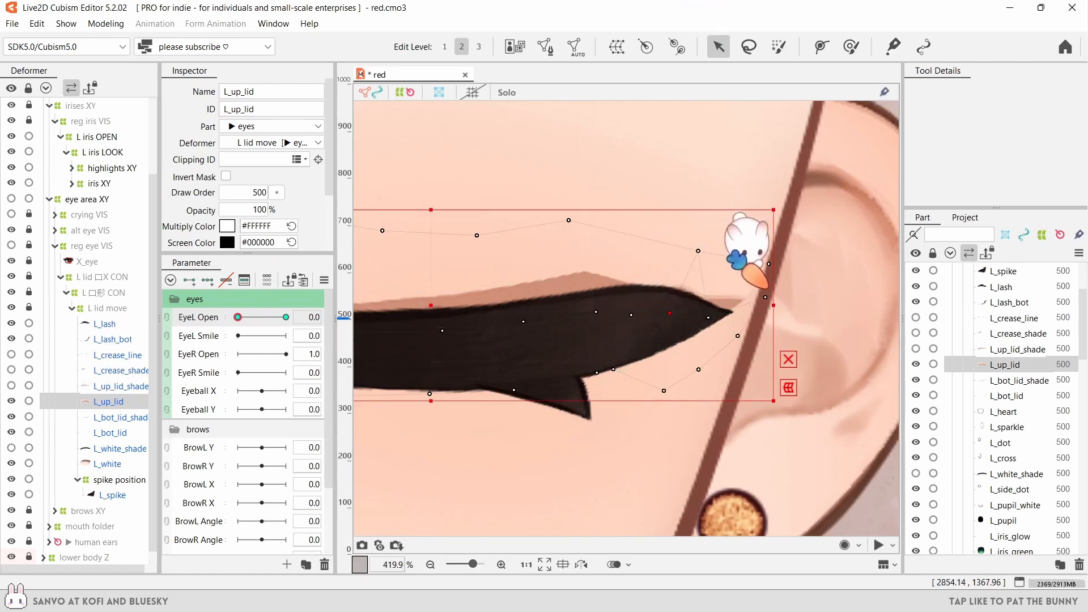
drag(765, 297, 746, 317)
drag(768, 264, 686, 244)
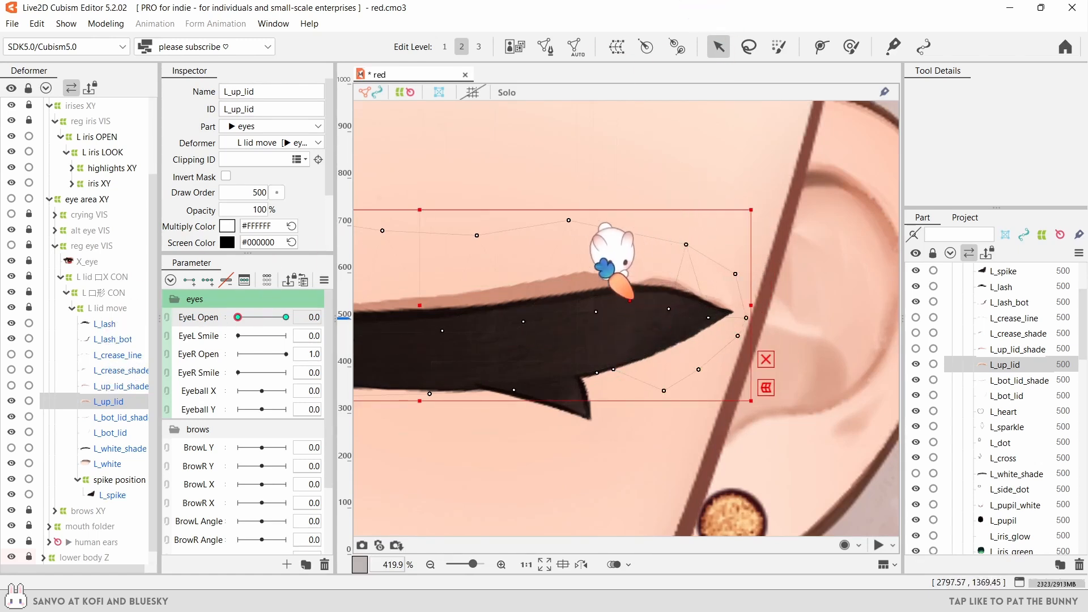
- Lower L_up_lid's upper-edge points near the outer end and fine-tune the point at the lash tip
drag(568, 220, 566, 248)
drag(477, 235, 485, 249)
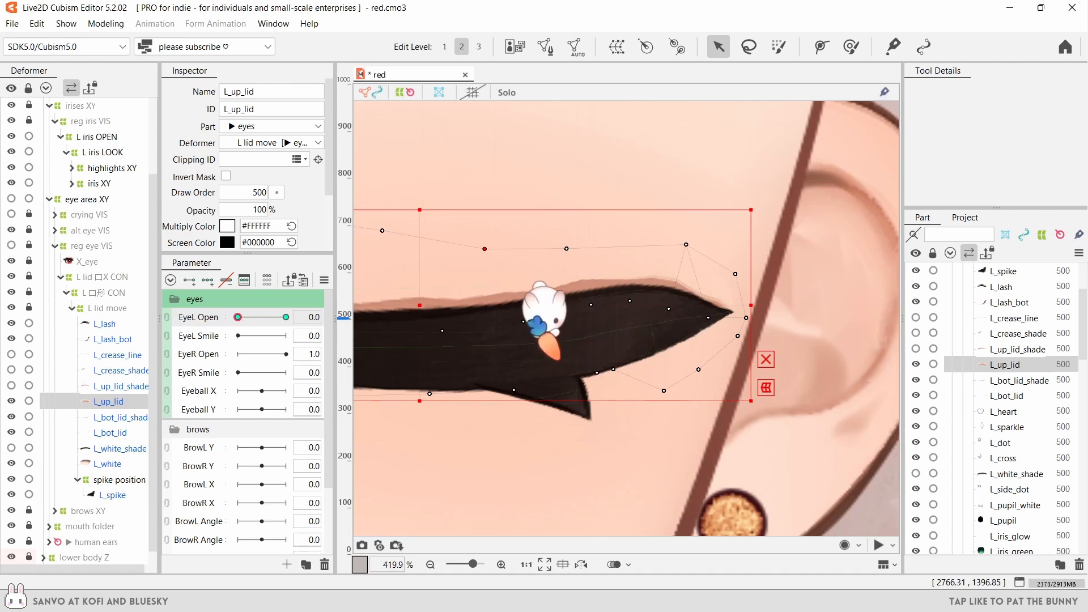
scroll(558, 358, down, 3)
mouse_move(237, 317)
mouse_down()
mouse_move(286, 317)
mouse_move(237, 317)
mouse_up()
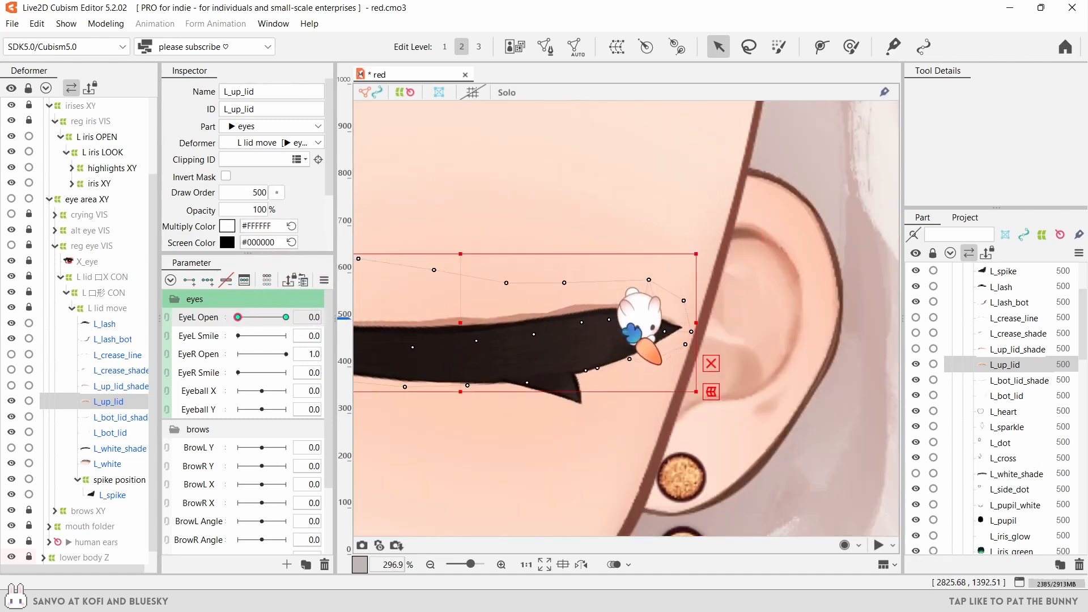
scroll(673, 328, up, 6)
drag(726, 339, 724, 338)
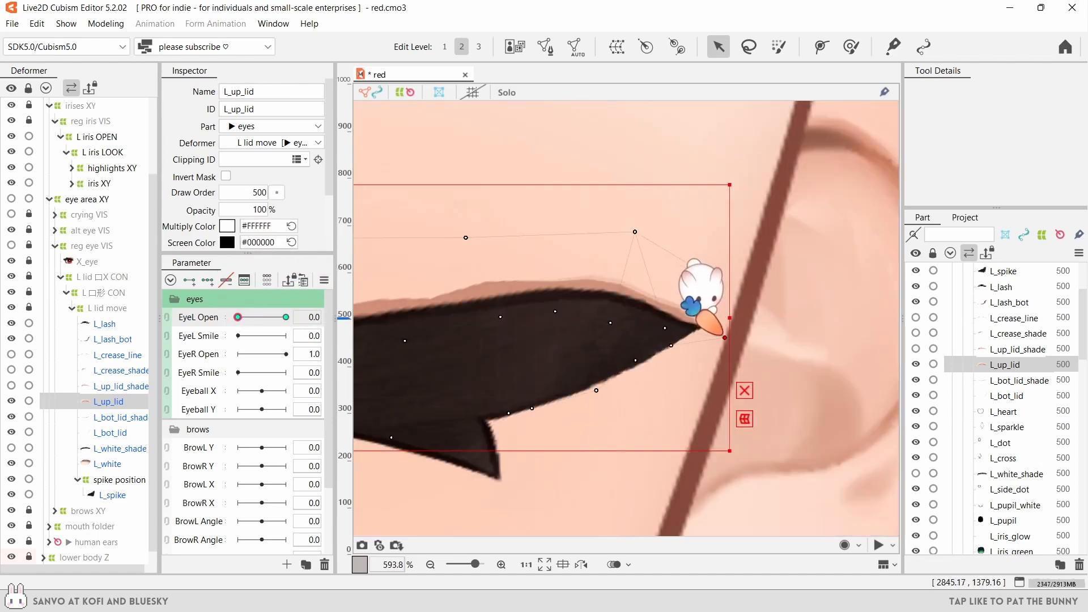
- Fine-tune L_up_lid's upper-edge mesh points above the inner half of the closed lash and shift one lower-edge point near the inner tip
drag(472, 276, 730, 268)
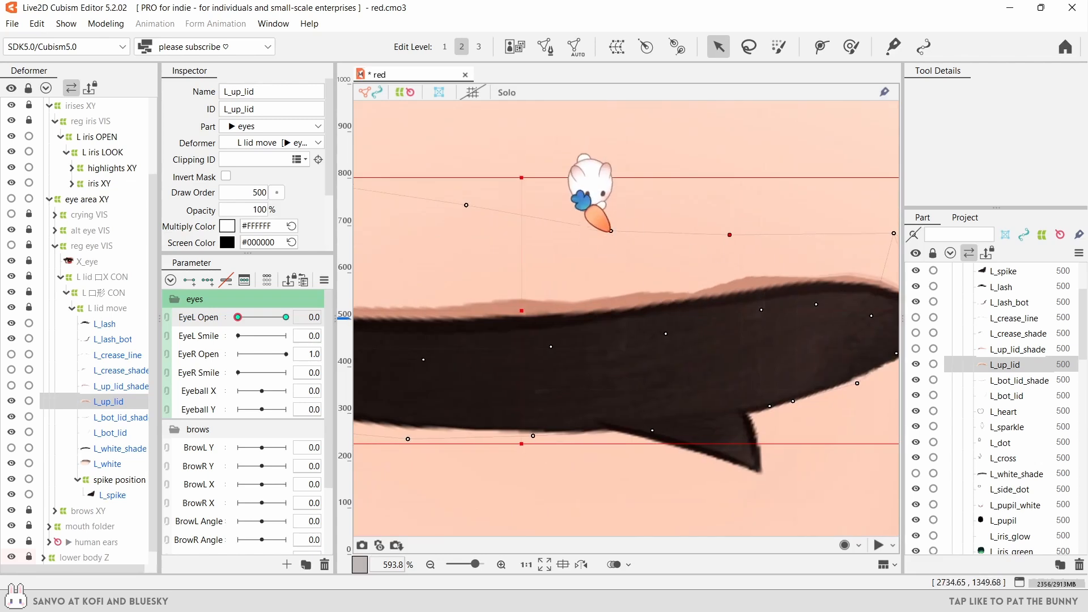
scroll(585, 236, down, 2)
drag(513, 254, 609, 262)
drag(492, 213, 603, 224)
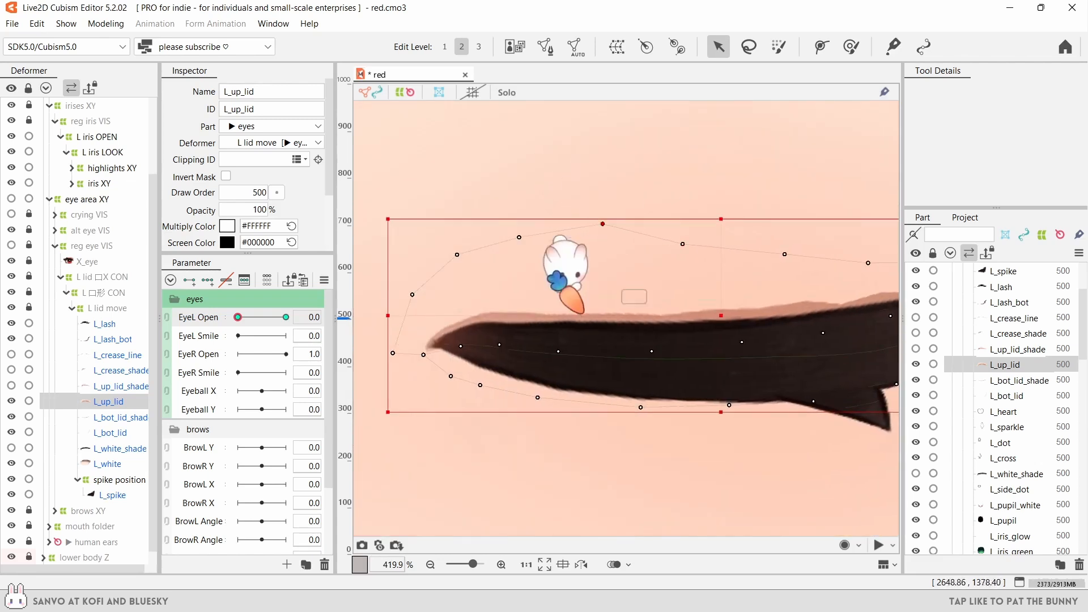
drag(519, 237, 518, 242)
drag(602, 243, 601, 233)
drag(537, 397, 540, 396)
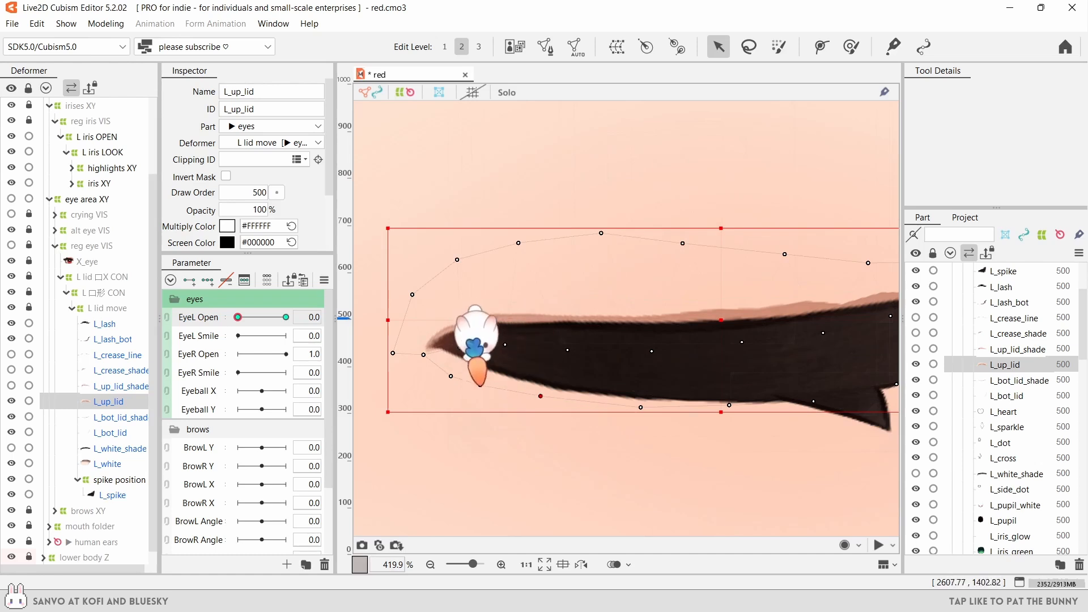
drag(794, 409, 574, 405)
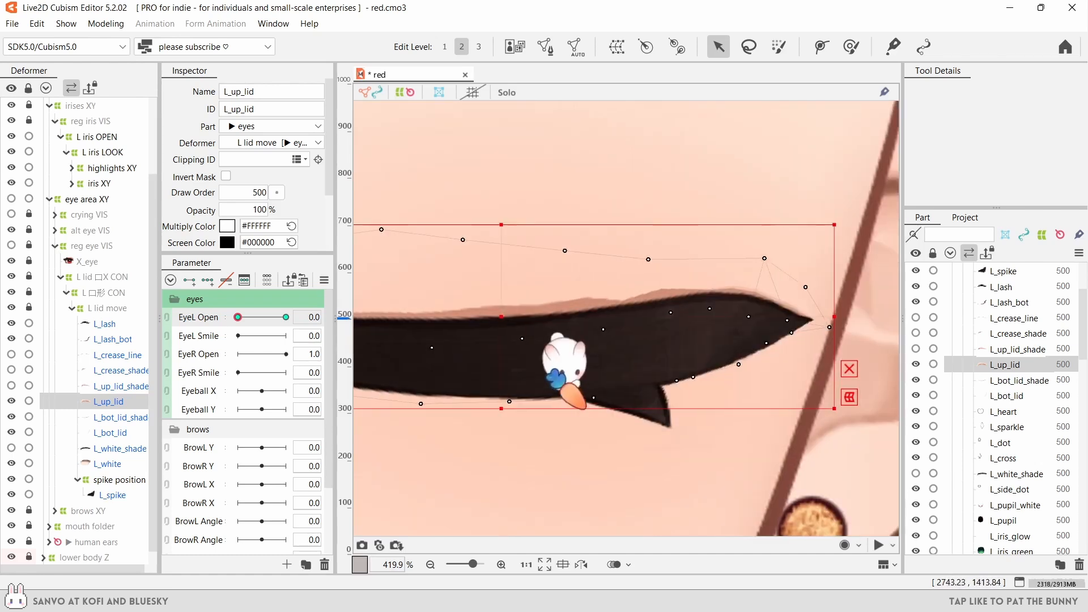
- At EyeL Open 1.0, add a row of mesh points lengthwise through L_up_lid, just above its darker rim
drag(238, 317, 331, 322)
scroll(571, 354, down, 5)
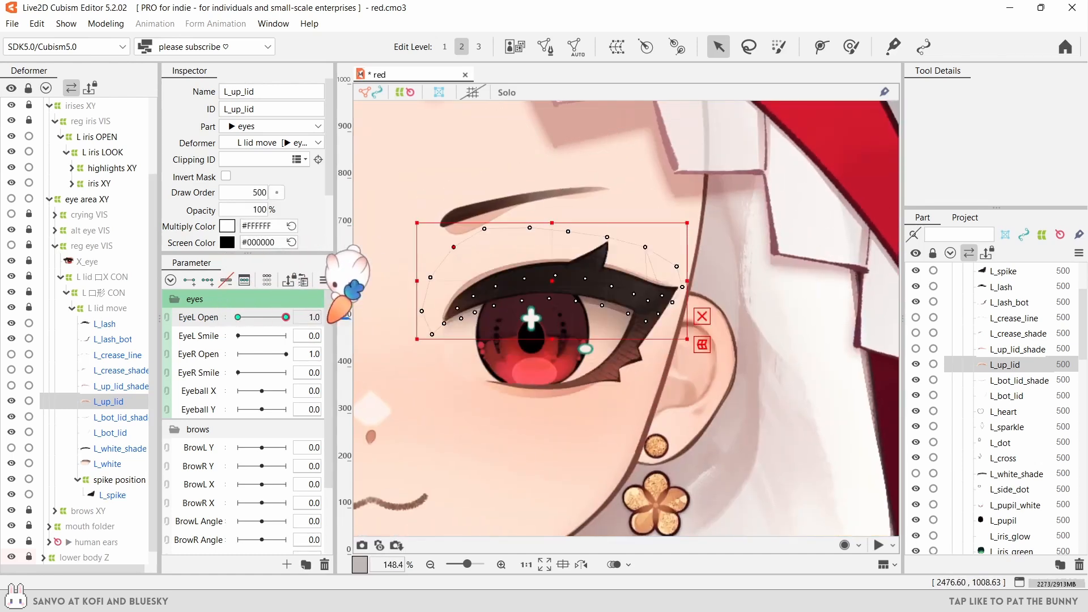
click(545, 46)
scroll(619, 255, up, 3)
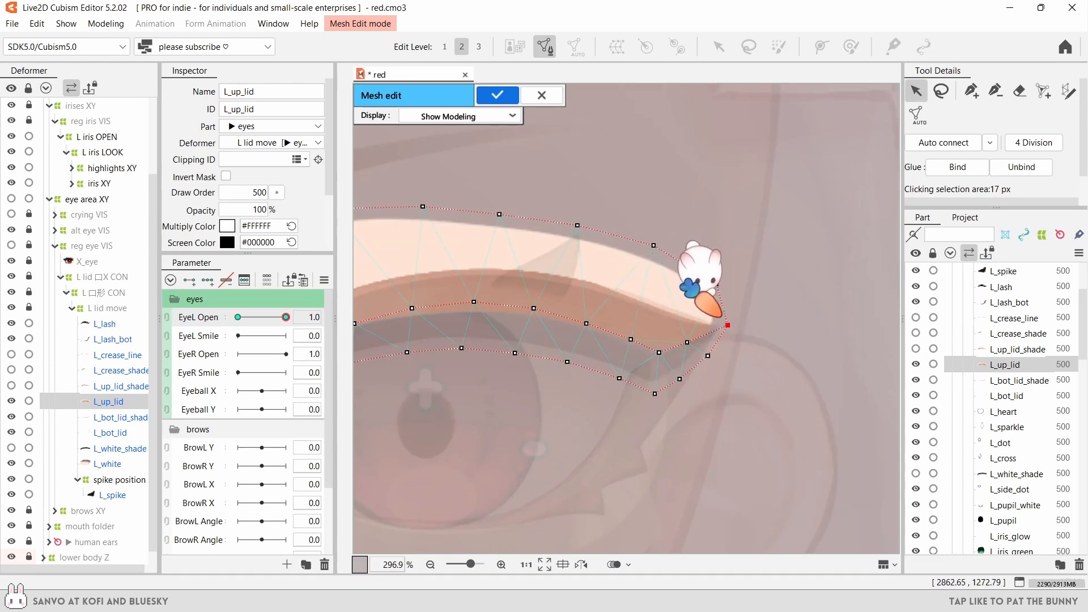
scroll(499, 267, left, 5)
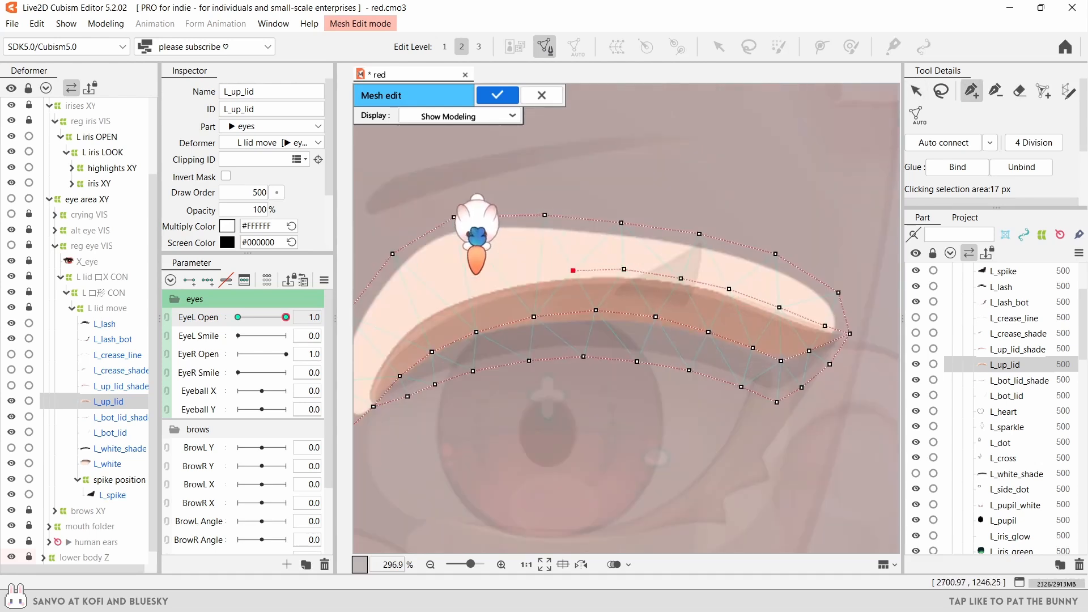
click(558, 305)
click(505, 331)
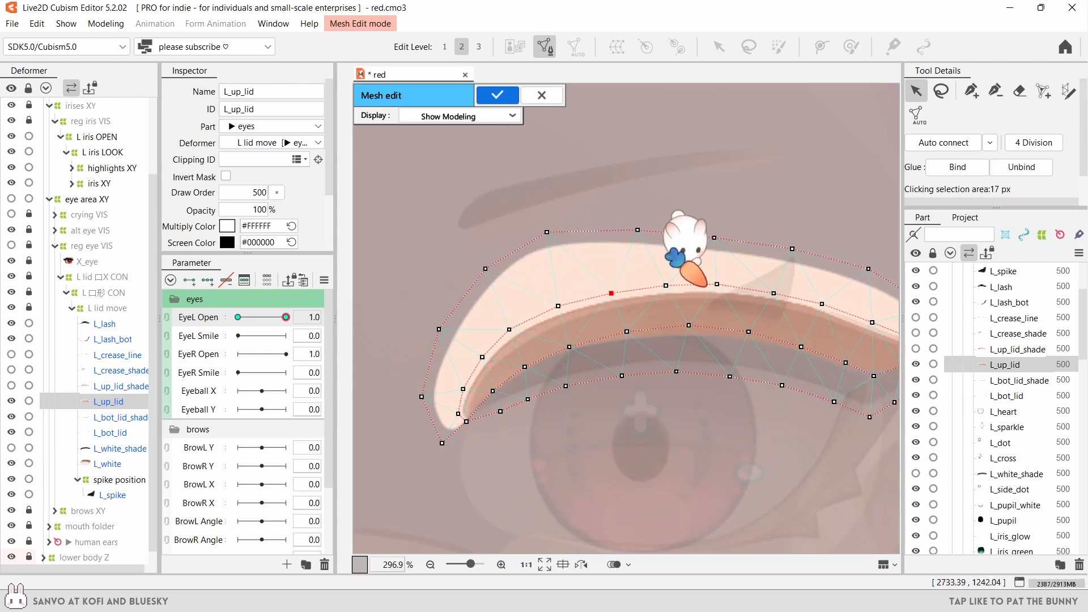
- Space out the new middle-row points of L_up_lid, connect them into the mesh, and apply the mesh edit
mouse_move(666, 285)
mouse_down()
mouse_move(600, 295)
mouse_move(650, 288)
mouse_up()
click(558, 306)
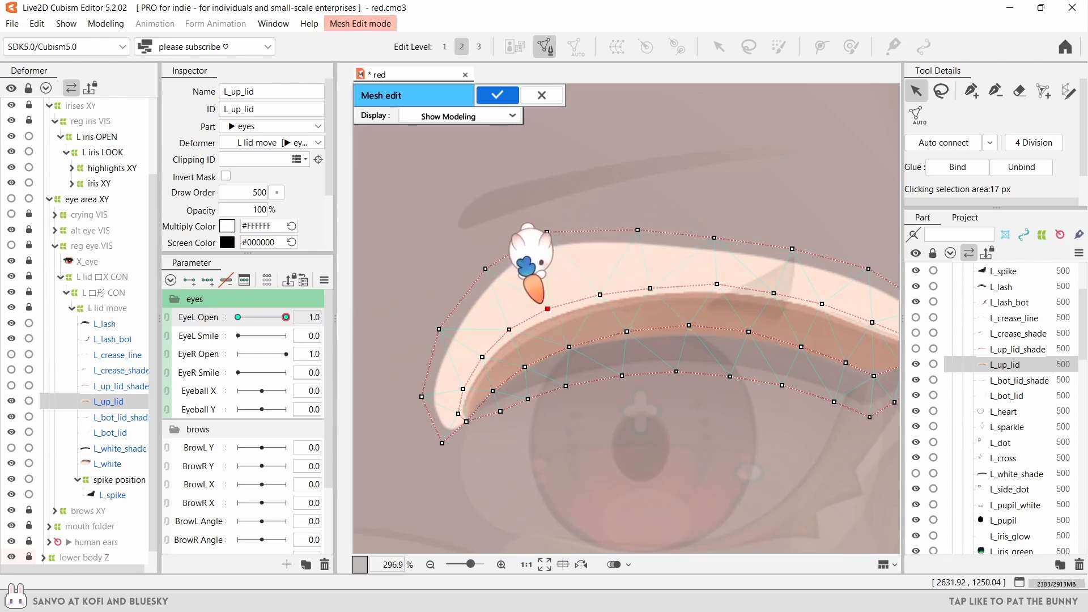
scroll(728, 266, right, 5)
click(624, 326)
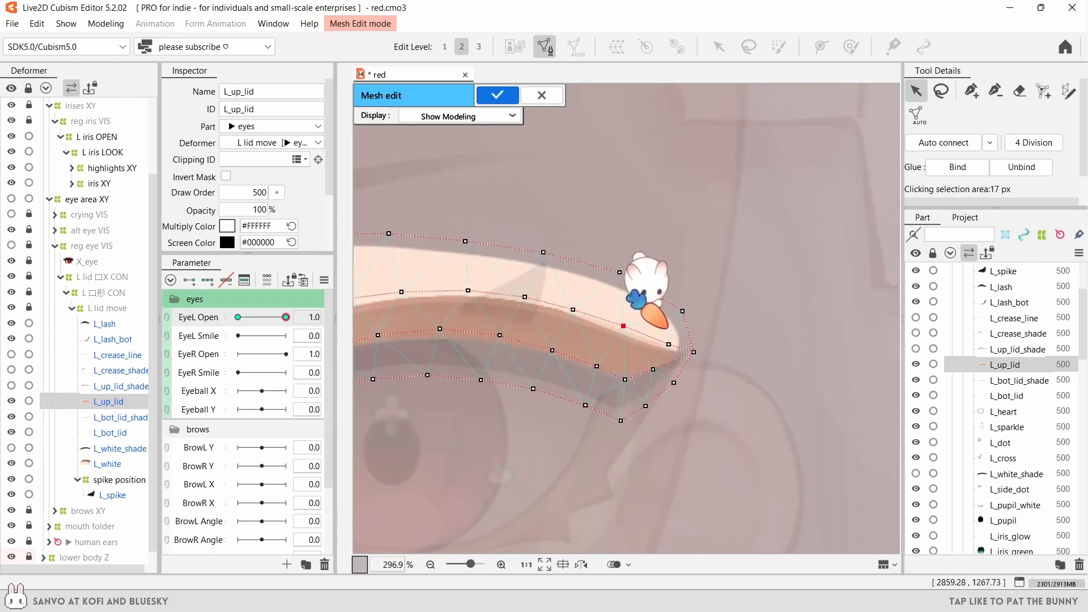
click(497, 95)
- At EyeL Open 0.0, lower and even out L_up_lid's upper-edge points and refine its middle row along the closed lash
drag(286, 317, 237, 317)
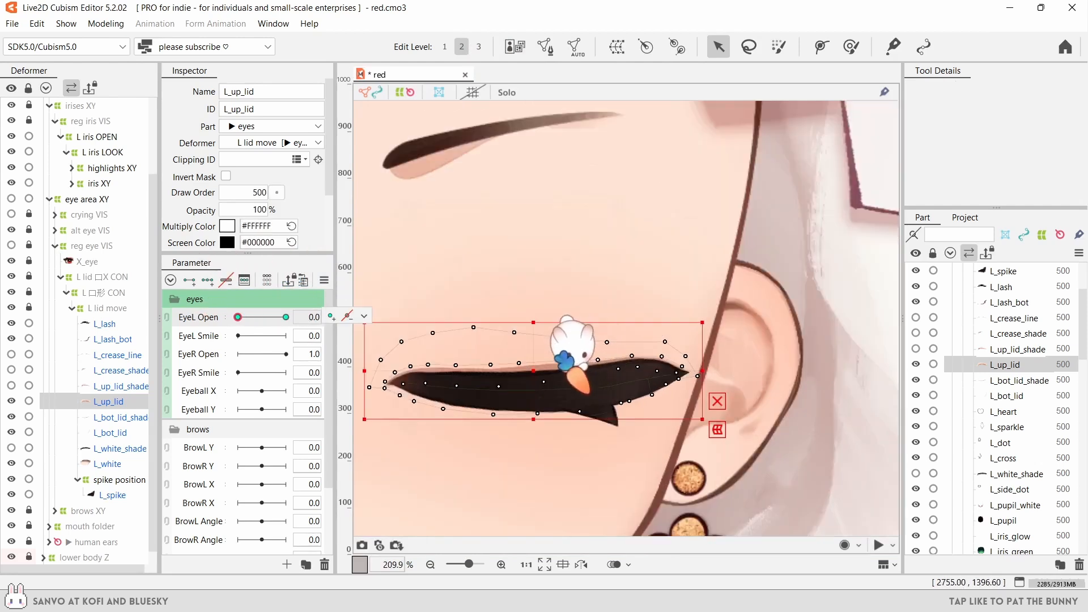
scroll(570, 340, up, 3)
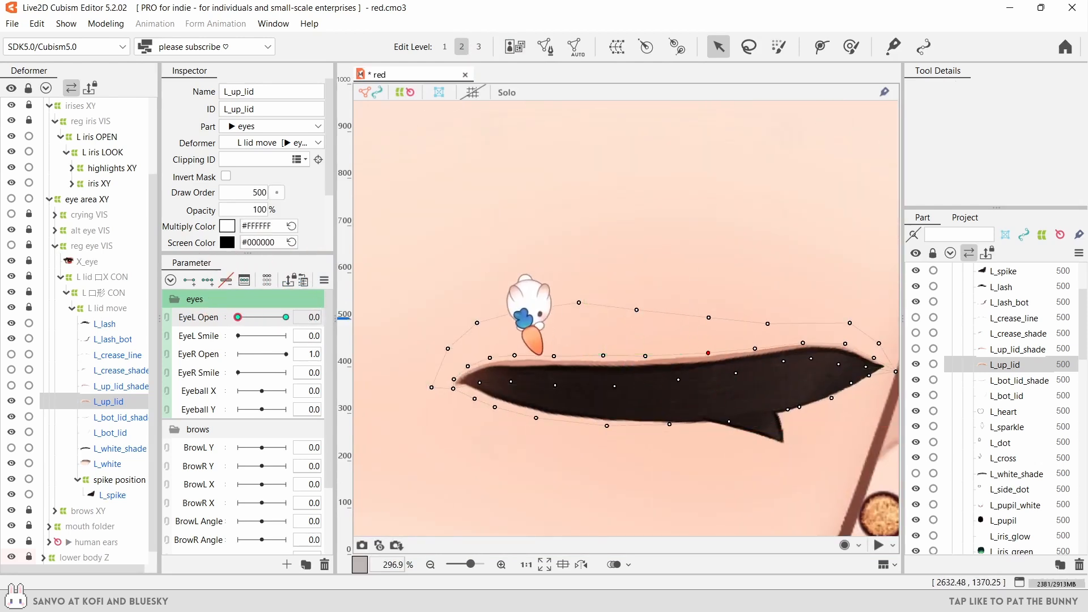
drag(579, 302, 579, 309)
scroll(641, 385, down, 2)
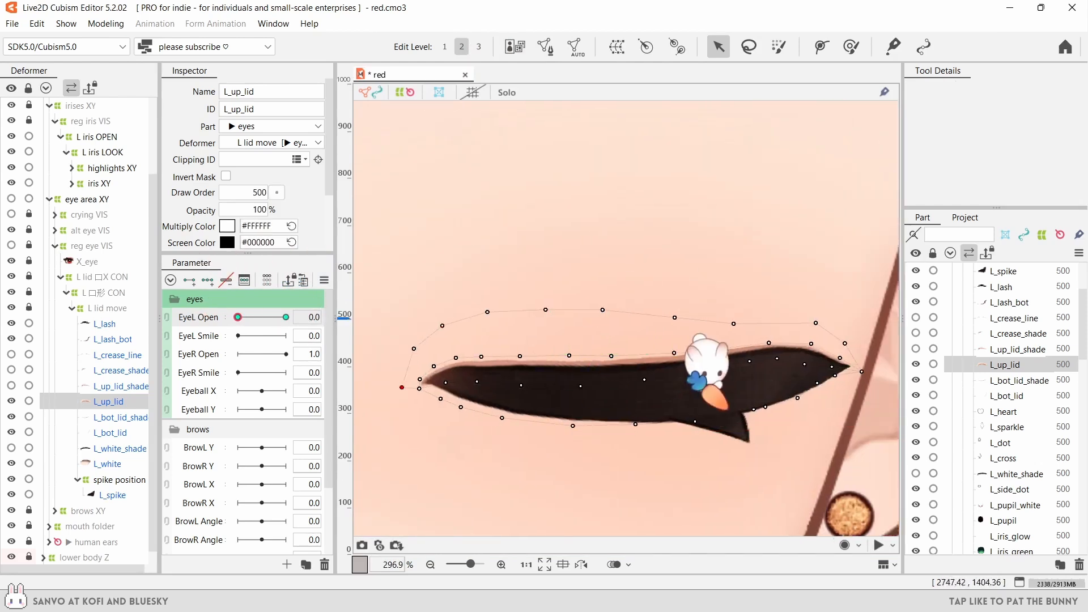
scroll(637, 318, up, 3)
scroll(778, 375, up, 2)
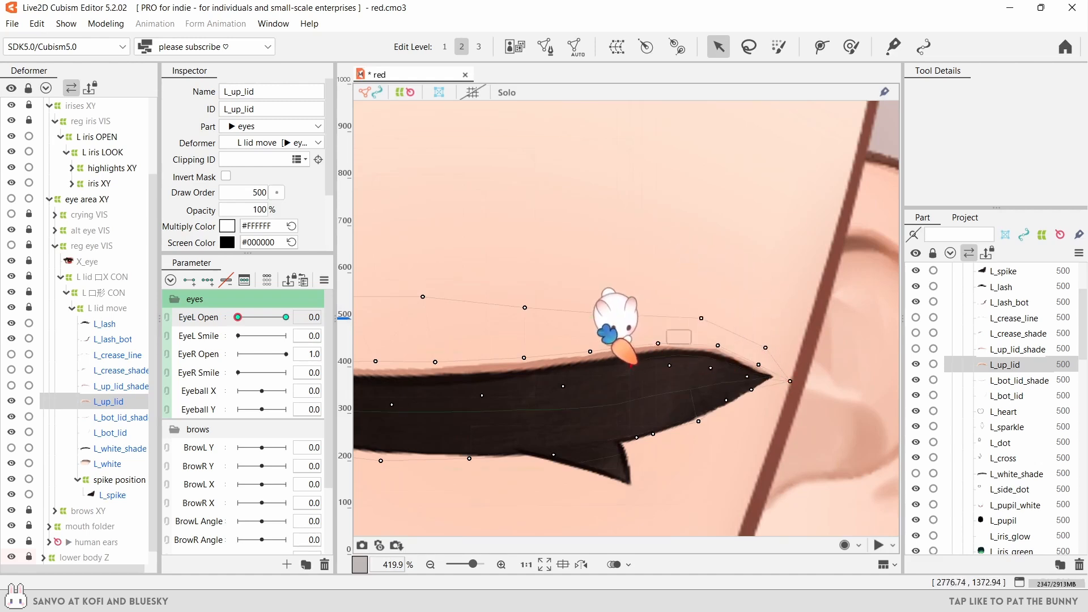
drag(505, 346, 698, 348)
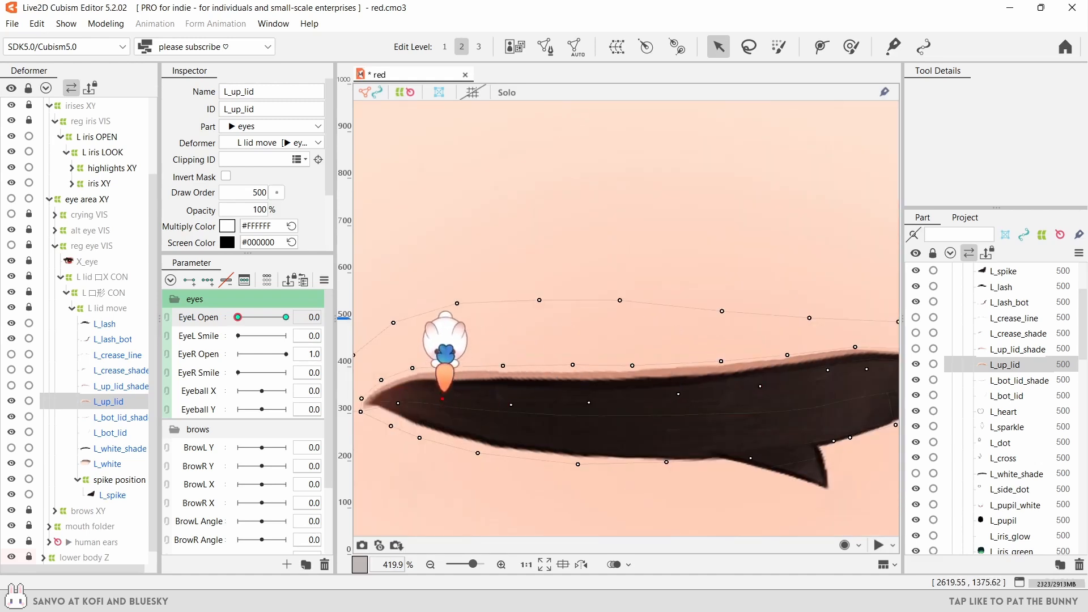
scroll(453, 397, down, 6)
- Switch EyeL Open between 0.0 and 1.0 to check how the upper lid follows the lash
click(108, 401)
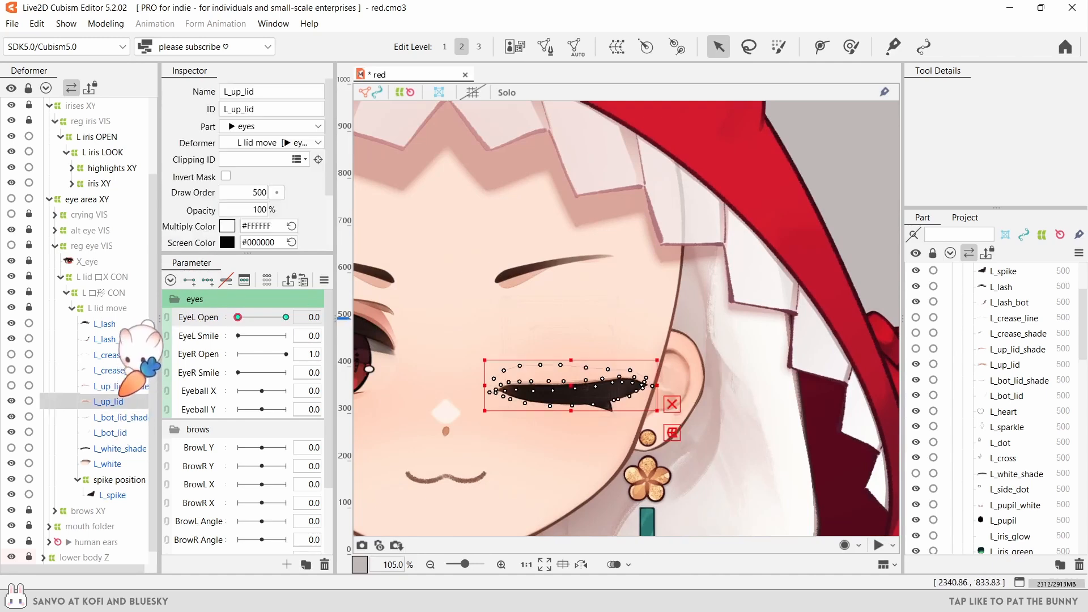
click(286, 317)
scroll(547, 436, up, 2)
key(ctrl+z)
click(851, 46)
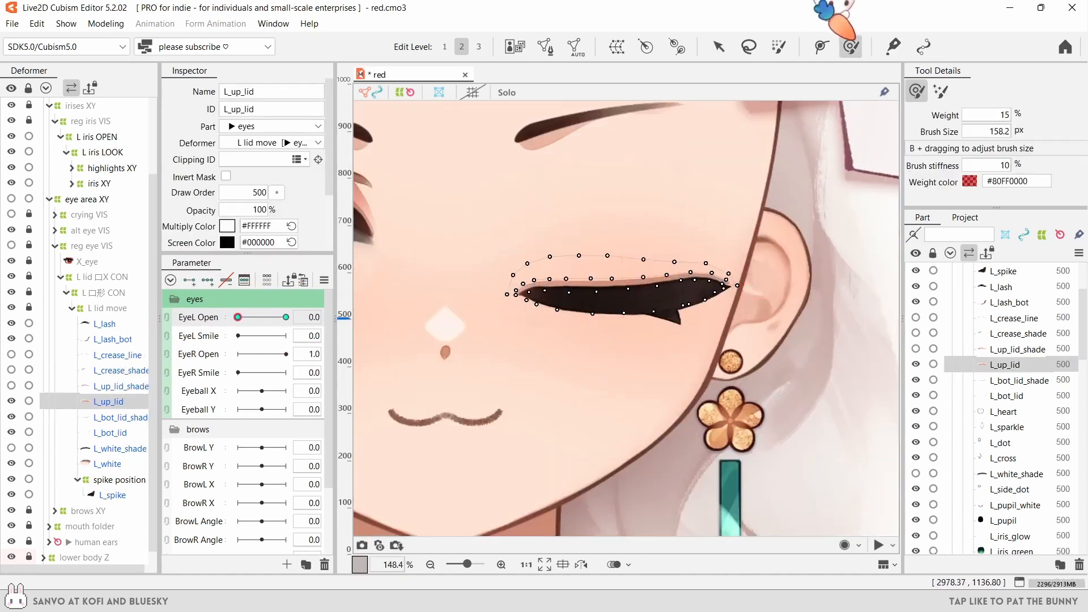
click(718, 46)
scroll(652, 113, down, 4)
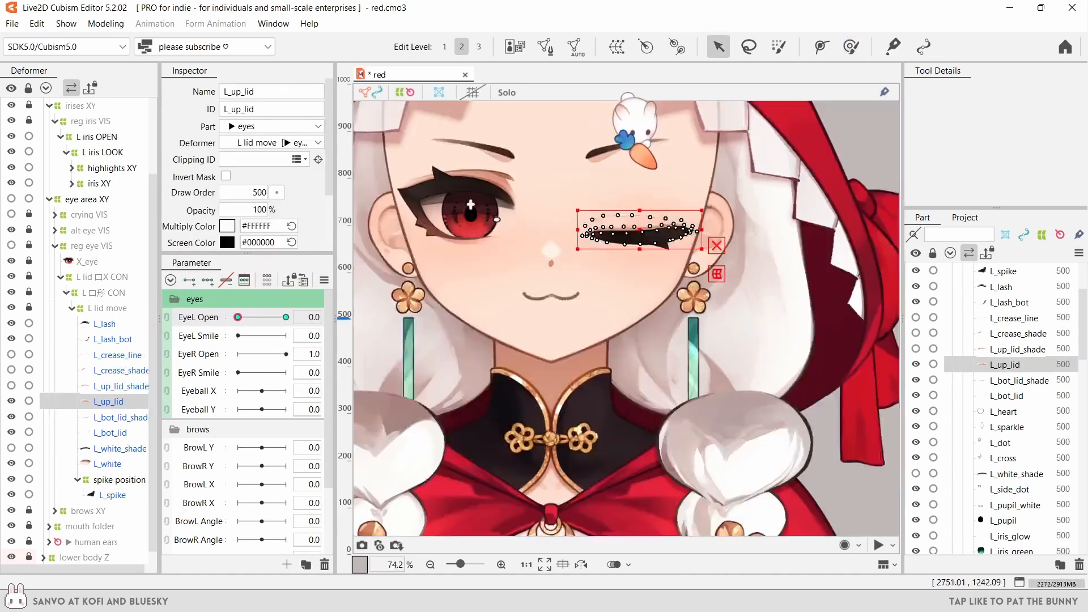
click(285, 316)
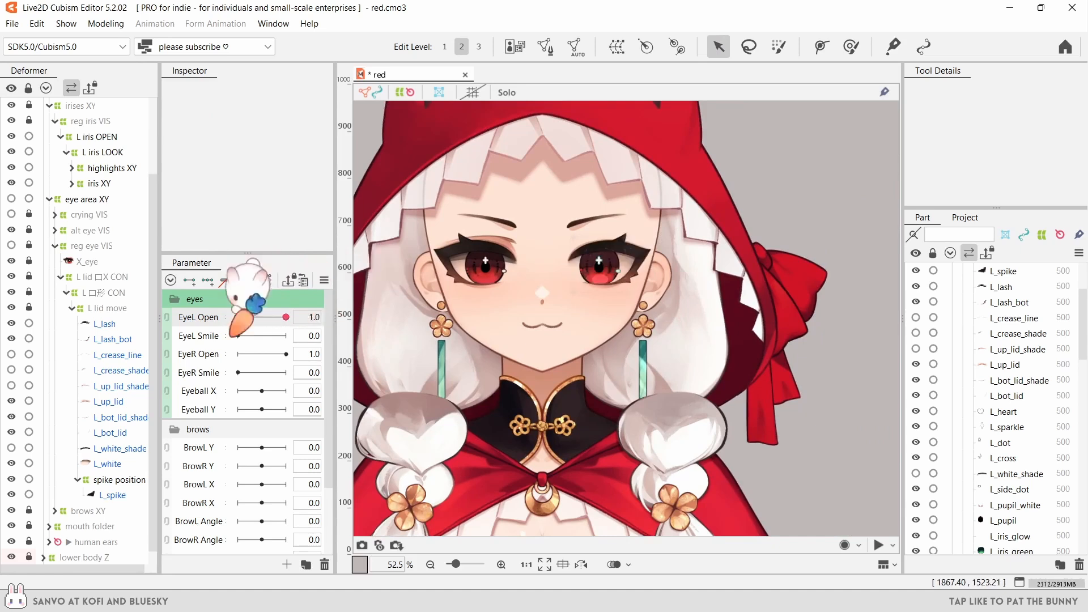
drag(285, 317, 238, 317)
- Show L_crease_line and L_crease_shade and inspect both above the closed left eye
click(121, 370)
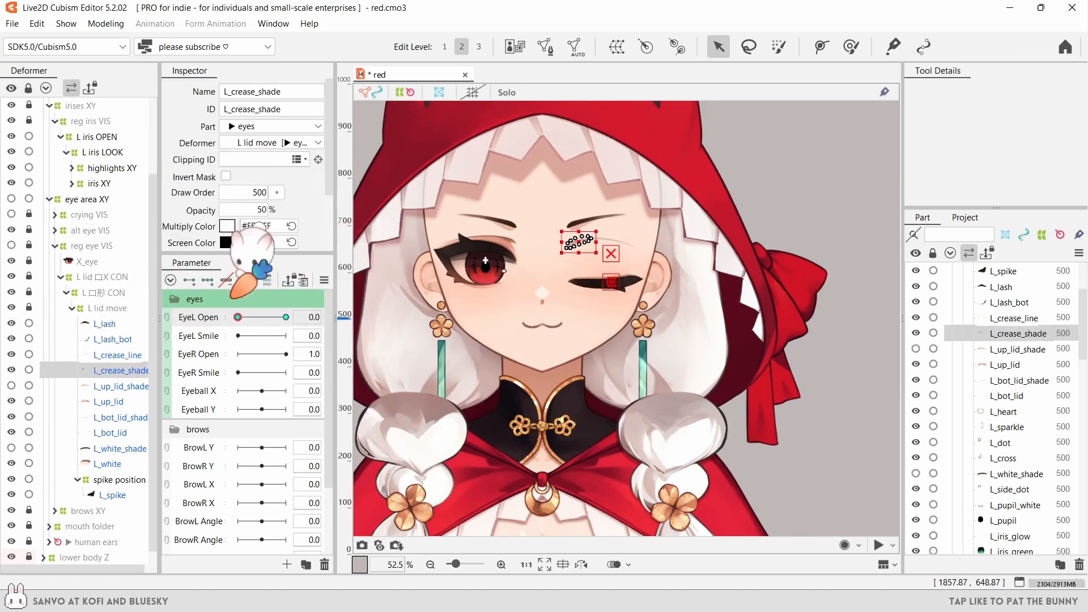
click(707, 169)
click(130, 384)
click(130, 355)
scroll(305, 191, down, 2)
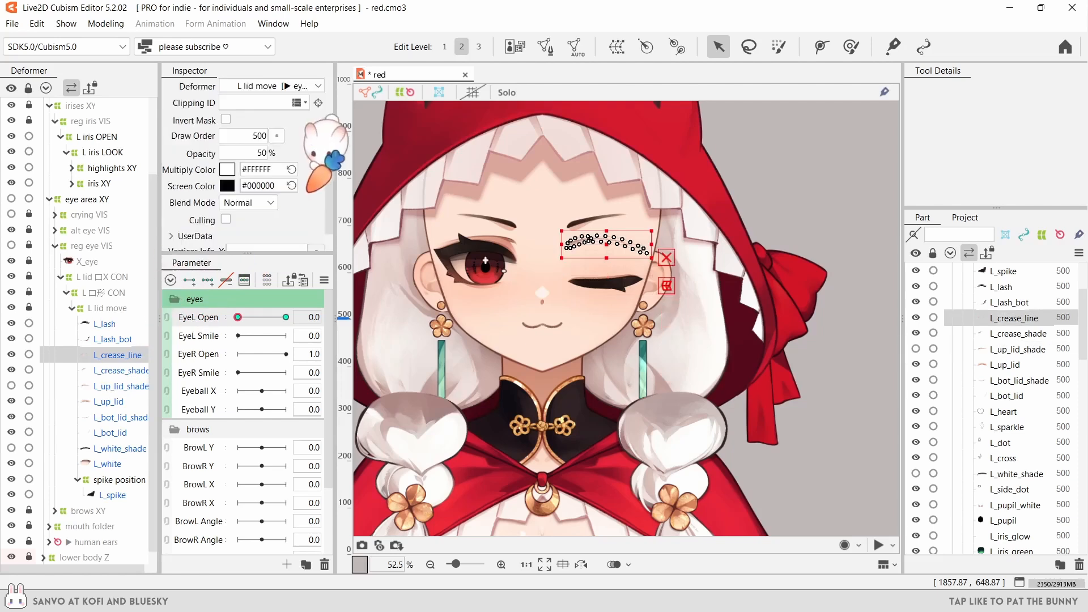
click(730, 170)
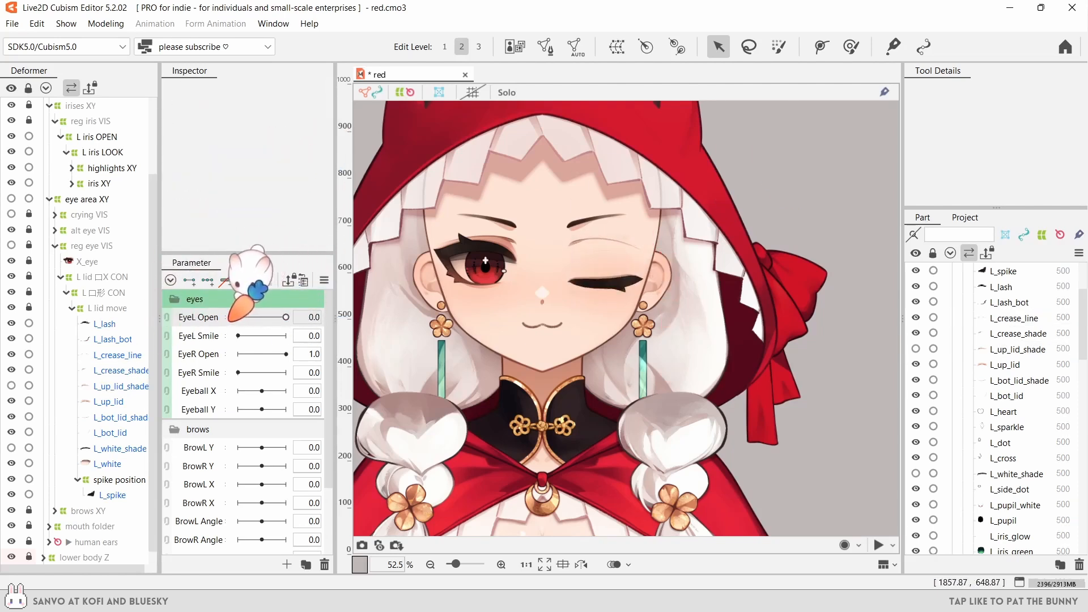
- Set the opacity of L_crease_line to 20% at EyeL Open 0.0
click(121, 355)
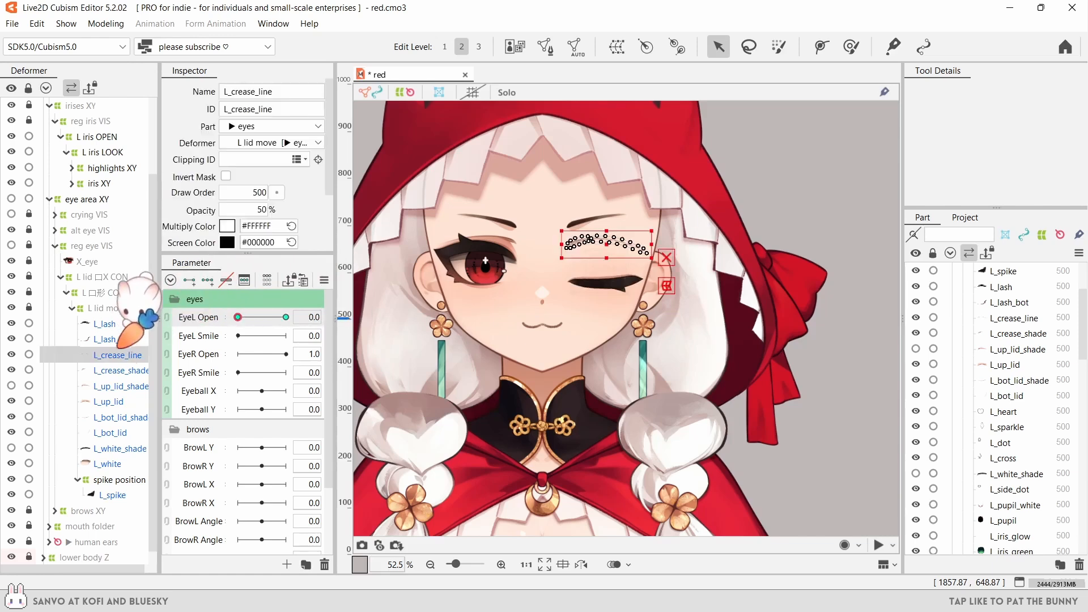
click(265, 210)
text(20)
key(Return)
click(819, 190)
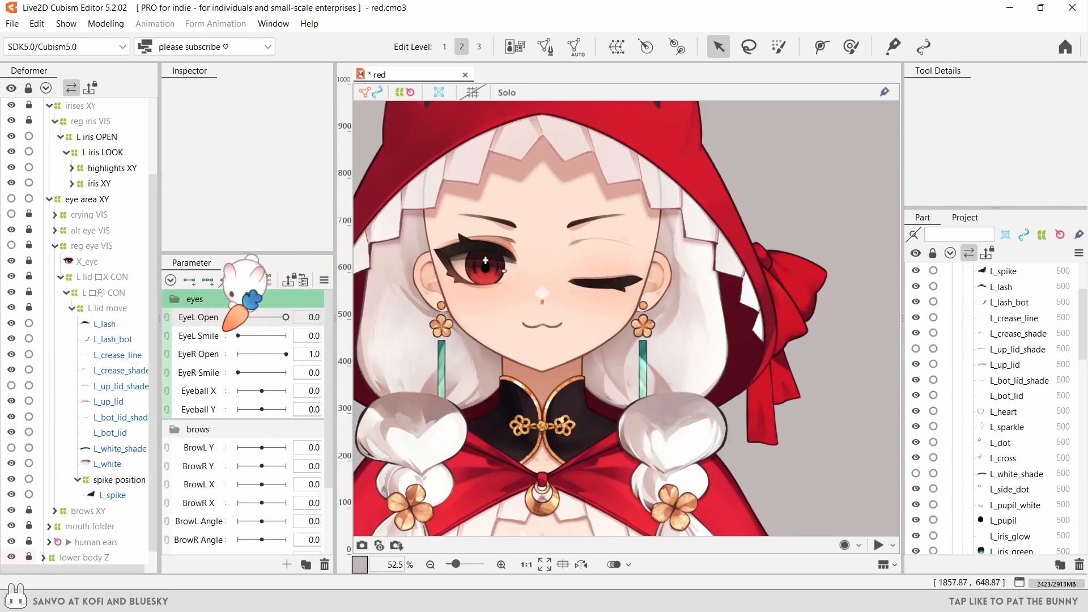
- At EyeL Open 0.0, create a three-point deform path along the length of L_white_shade
mouse_move(238, 317)
mouse_down()
mouse_move(316, 317)
mouse_move(288, 333)
mouse_move(276, 318)
mouse_move(238, 317)
mouse_up()
click(111, 448)
scroll(609, 252, up, 5)
scroll(621, 311, up, 2)
scroll(637, 227, down, 2)
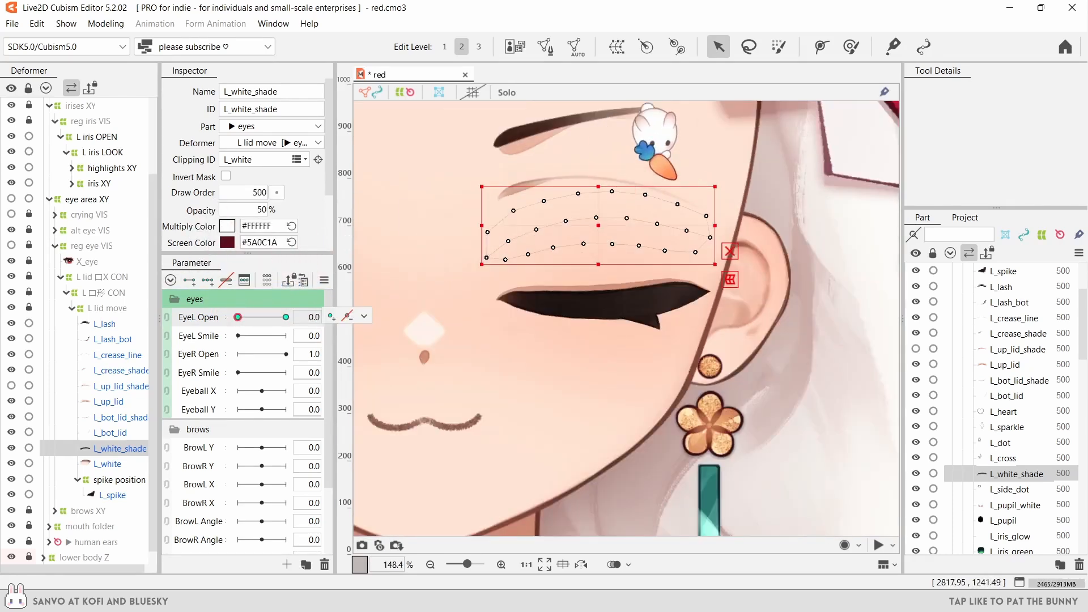
click(820, 46)
click(481, 261)
click(595, 219)
click(704, 237)
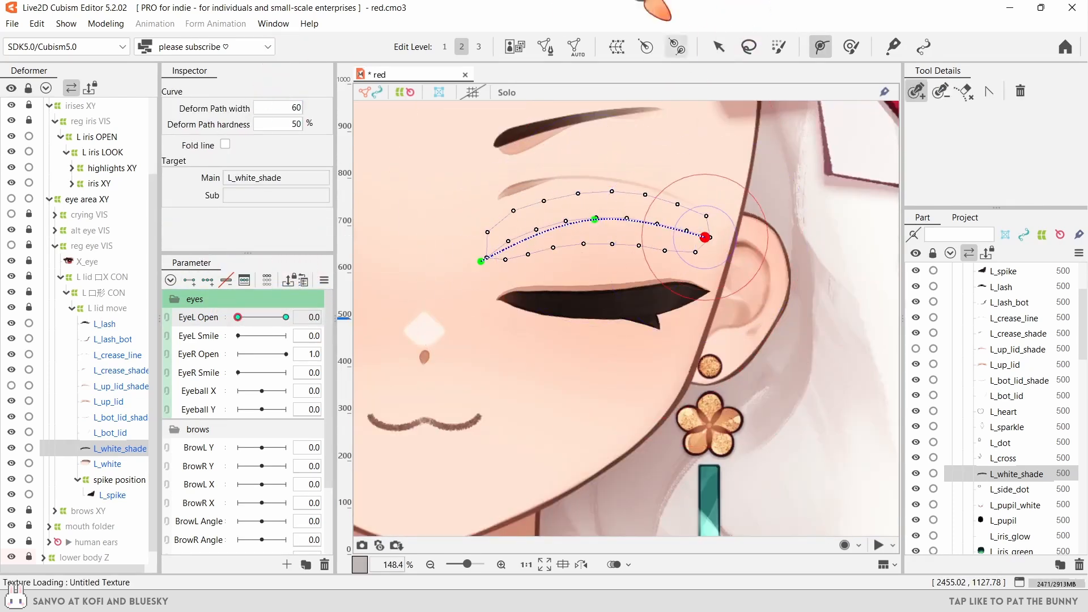
- Move L_white_shade with its deform path down onto the closed lash and bend it to follow the lash's curve
click(718, 46)
drag(605, 221, 606, 268)
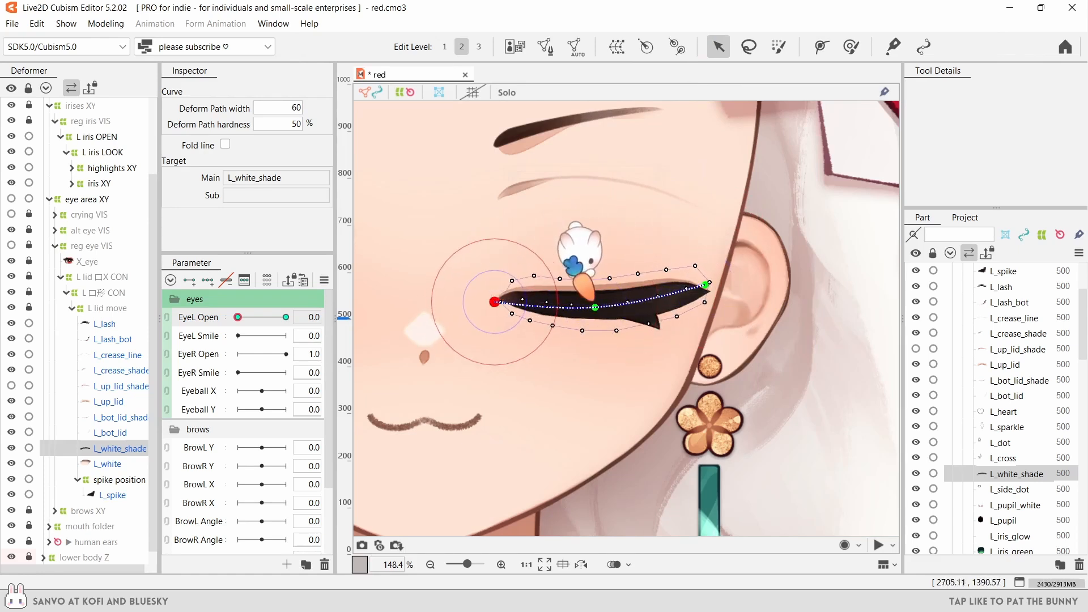
click(612, 309)
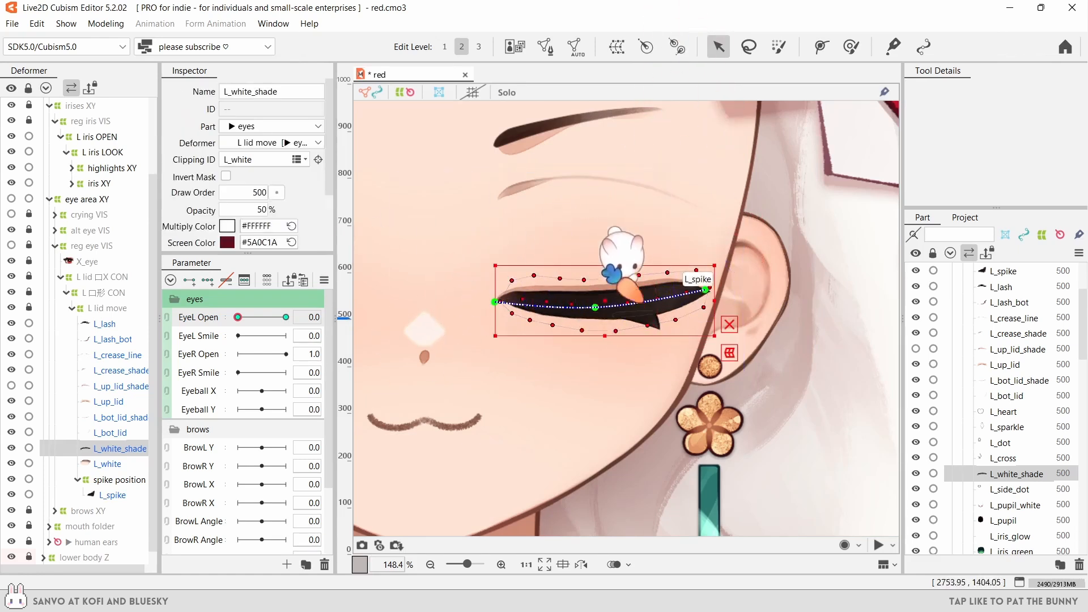
mouse_move(260, 317)
mouse_down()
mouse_move(286, 316)
mouse_move(238, 317)
mouse_move(289, 317)
mouse_move(238, 317)
mouse_up()
click(237, 317)
click(595, 305)
- Tuck L_white's mesh points inside the closed lash with the Deform Brush, reducing the brush size to 132.6 px
click(107, 464)
click(851, 47)
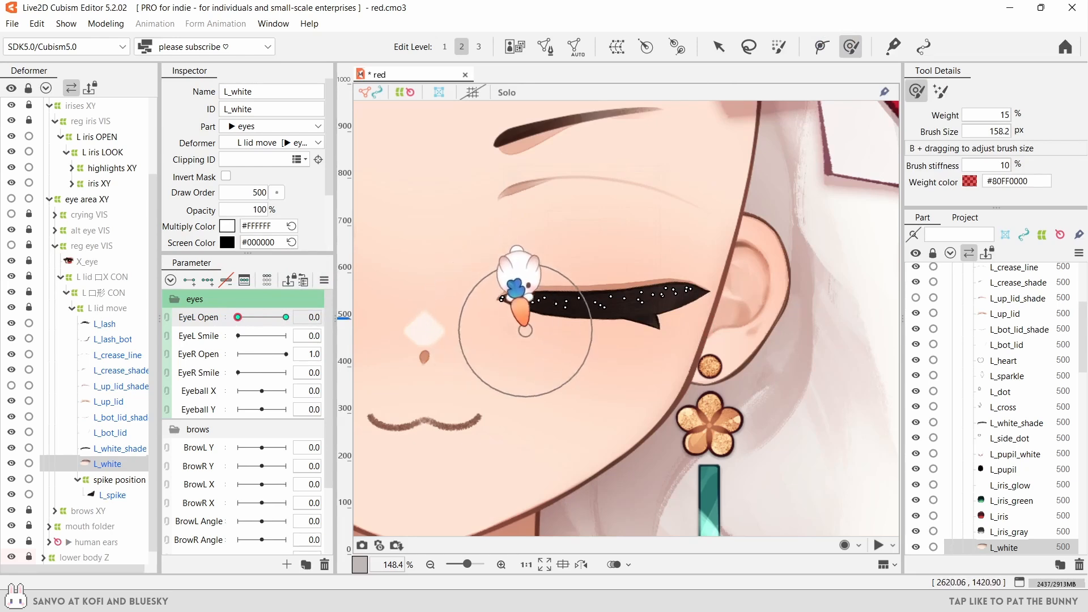
mouse_move(238, 317)
mouse_down()
mouse_move(286, 317)
mouse_move(238, 317)
mouse_up()
click(718, 46)
scroll(553, 234, up, 2)
click(849, 47)
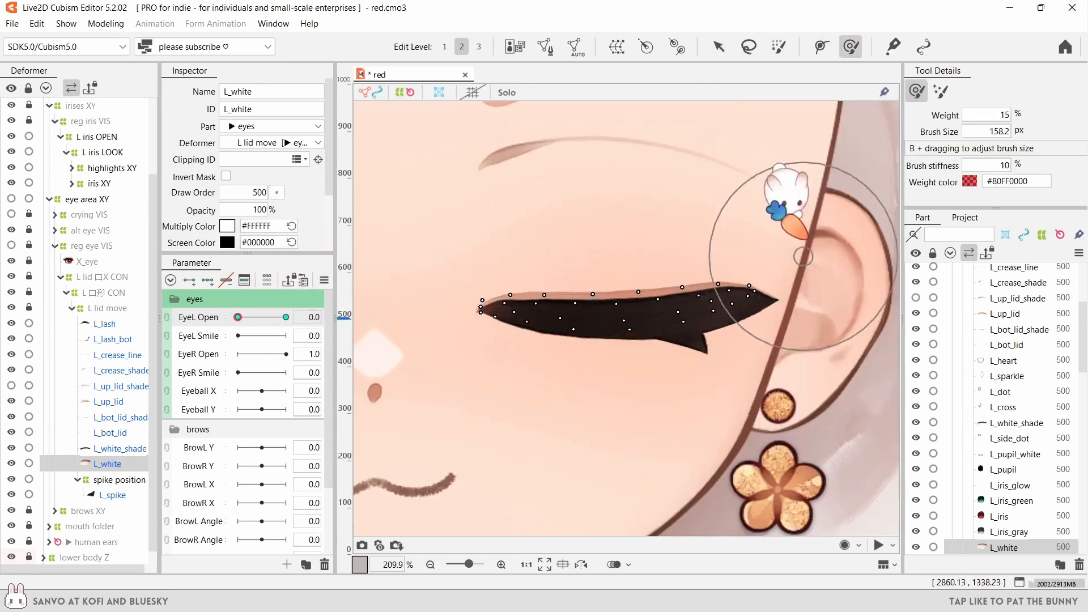
key(b)
drag(753, 269, 629, 262)
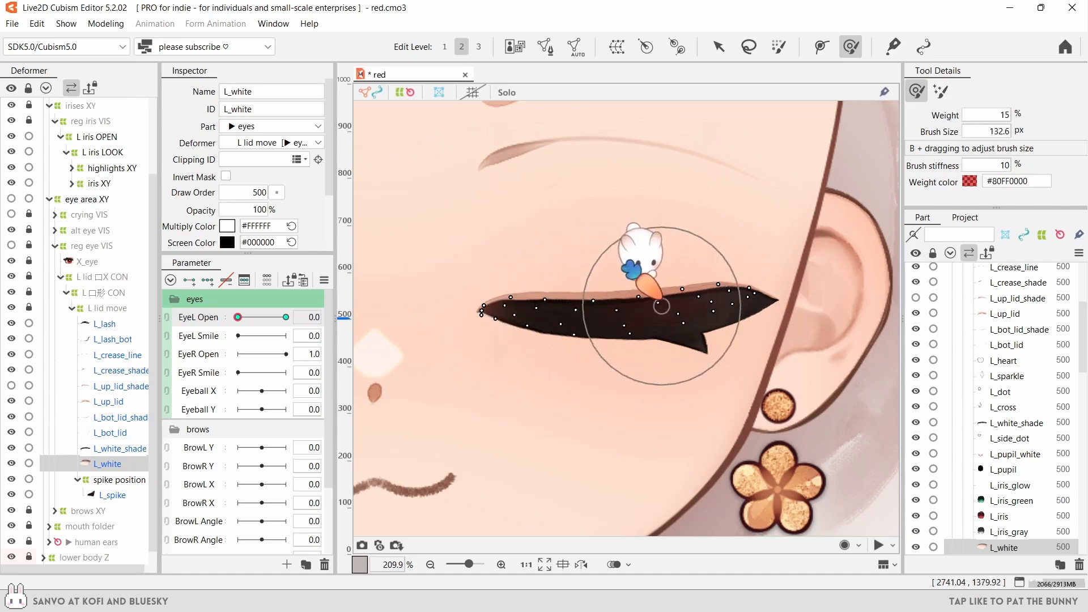
click(719, 46)
click(590, 183)
- Set EyeL Open to 1.0 and show L_up_lid_shade
scroll(561, 303, down, 4)
click(533, 376)
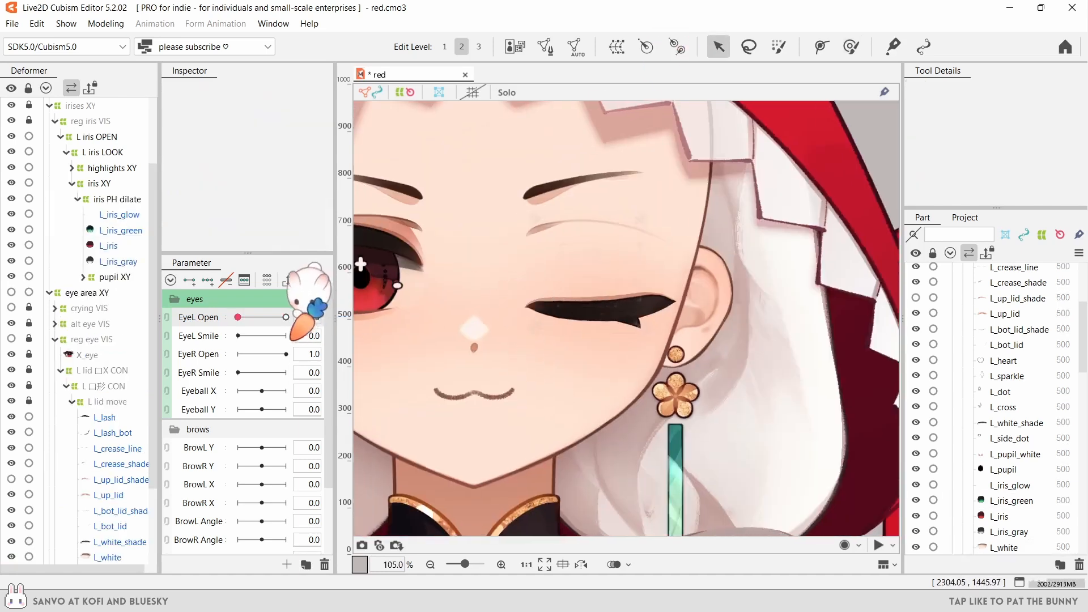
mouse_move(273, 318)
mouse_down()
mouse_move(221, 320)
mouse_move(286, 317)
mouse_up()
scroll(54, 362, down, 1)
click(11, 423)
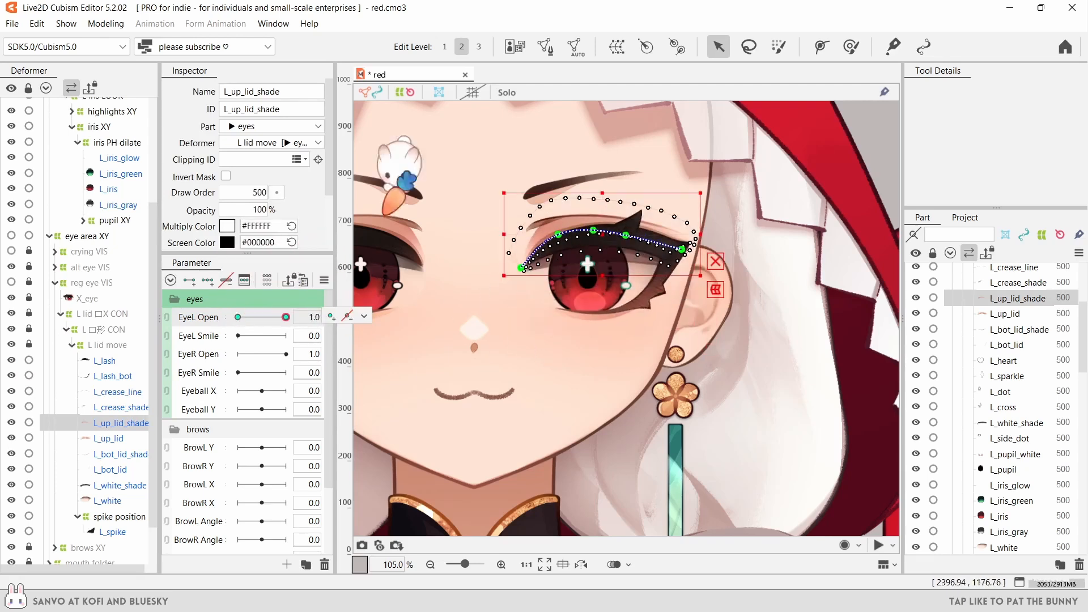
- Start editing L_up_lid_shade's mesh, switch the canvas background to white, and delete the existing mesh points
click(544, 46)
scroll(550, 234, up, 3)
click(359, 564)
drag(532, 263, 532, 227)
click(515, 371)
drag(690, 292, 651, 320)
drag(828, 156, 420, 348)
key(Delete)
- Clear the doubled middle-row vertices and connecting lines from L_up_lid_shade's new mesh, keeping an outline and one centre row
click(924, 119)
click(528, 243)
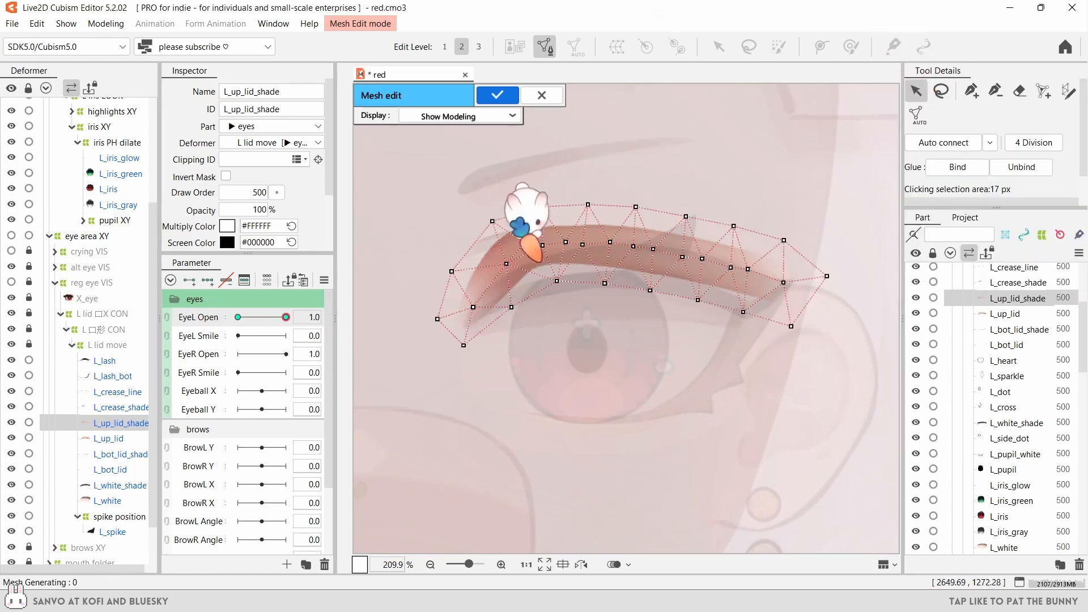
click(940, 91)
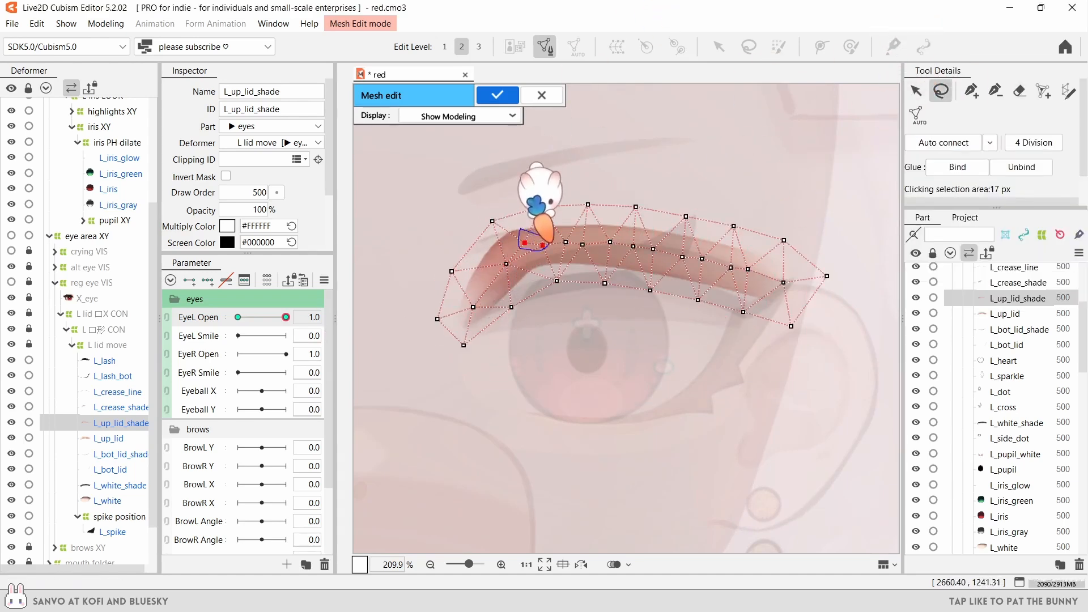
key(ctrl+m)
mouse_move(582, 250)
mouse_down()
mouse_move(661, 246)
mouse_move(685, 233)
mouse_move(717, 256)
mouse_move(711, 268)
mouse_move(709, 238)
mouse_move(732, 277)
mouse_move(769, 292)
mouse_move(720, 337)
mouse_move(789, 275)
mouse_move(638, 230)
mouse_move(526, 234)
mouse_move(458, 304)
mouse_up()
key(ctrl+m)
key(ctrl+m)
key(e)
mouse_move(522, 233)
mouse_down()
mouse_move(711, 250)
mouse_move(770, 280)
mouse_up()
key(v)
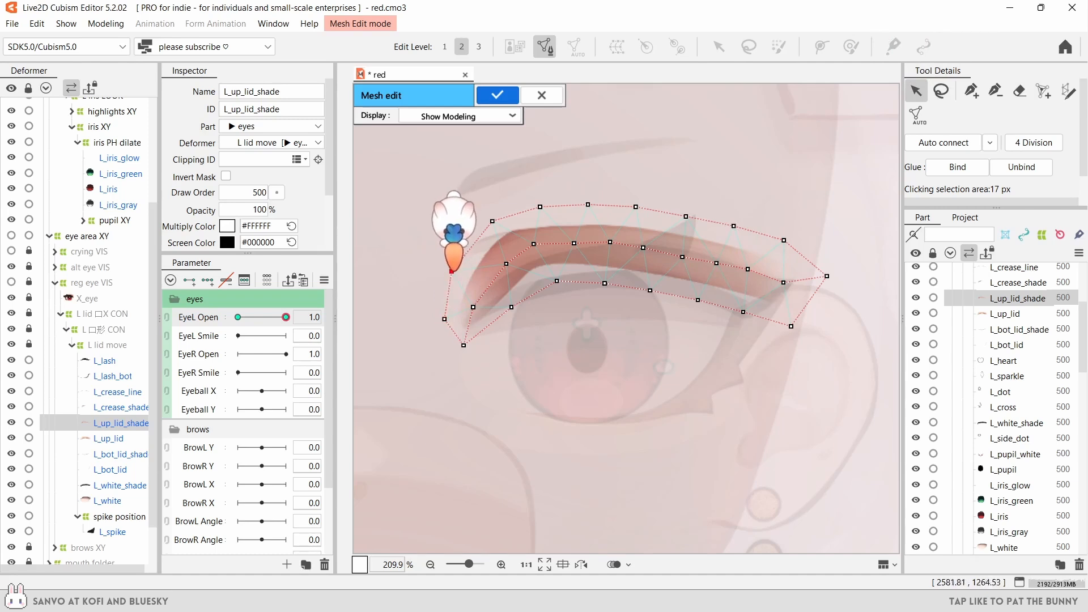
- Reposition the vertices around the inner corner and along the centre and lower rows to follow the curve of the lid shade
drag(506, 264, 491, 280)
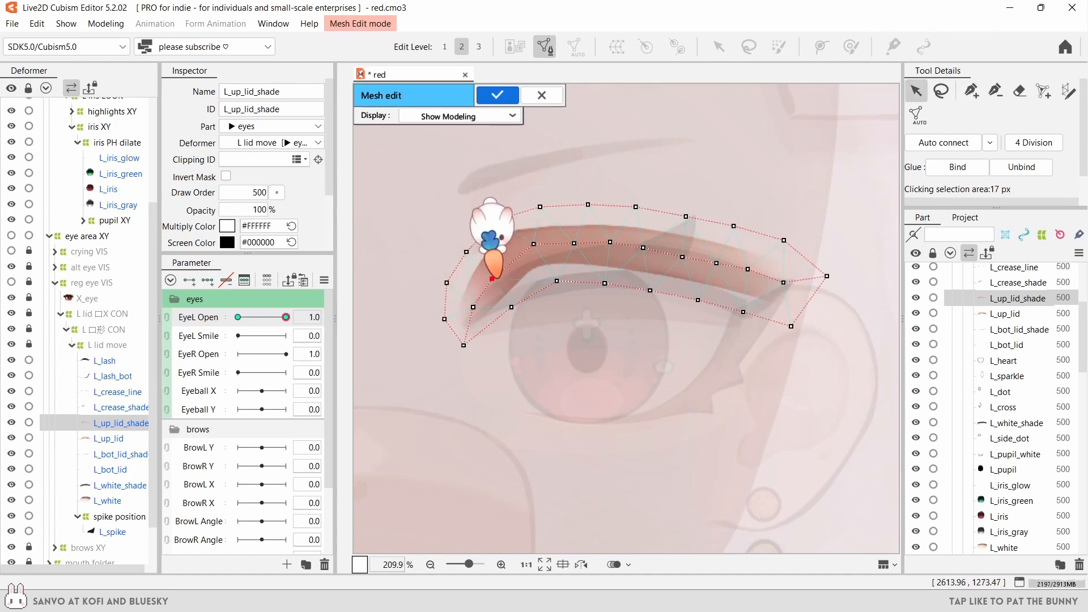
ctrl+click(509, 260)
drag(533, 244, 536, 247)
click(508, 258)
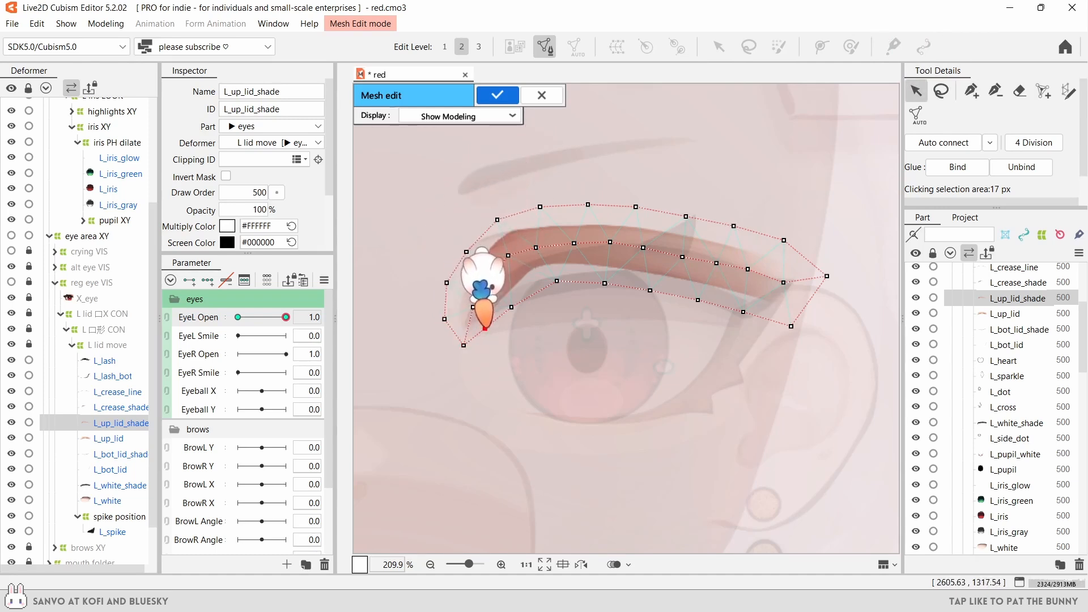
click(511, 308)
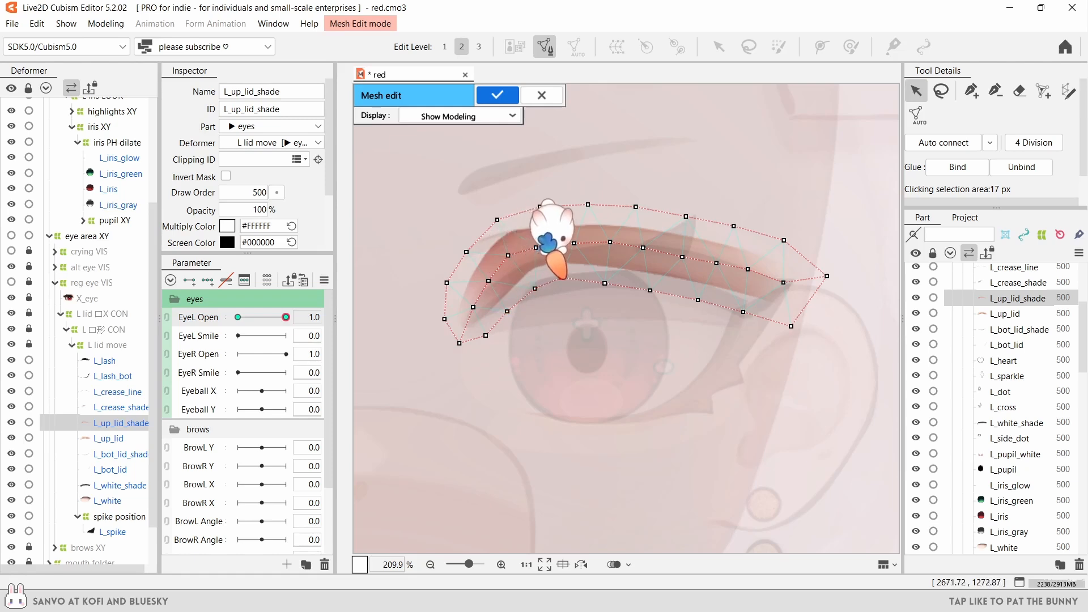
click(610, 243)
click(682, 255)
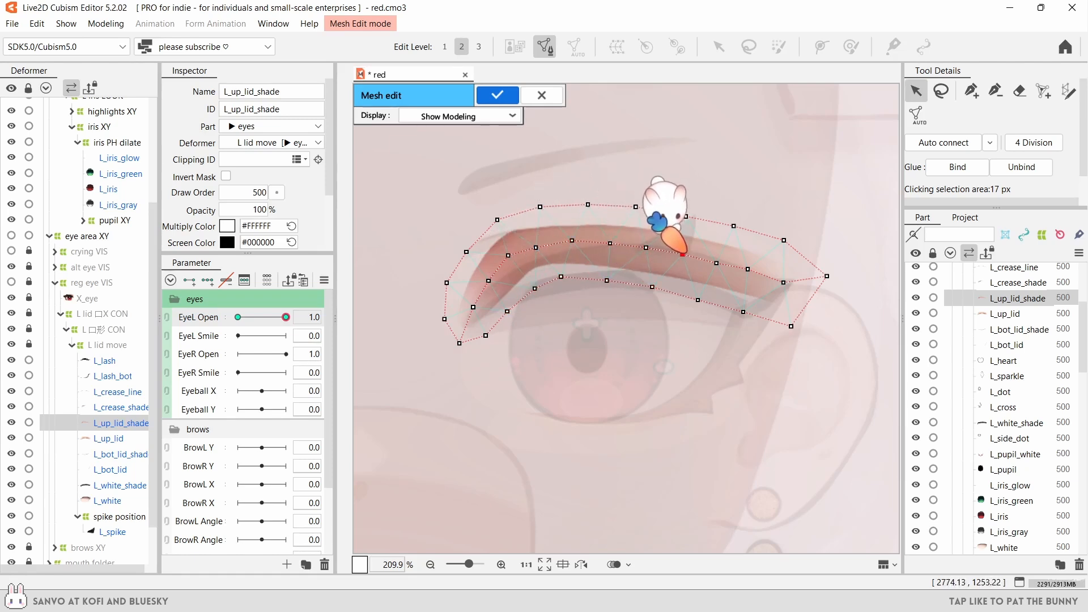
- Add a row of vertices along the shade's lower edge and raise the centre row to its upper edge
drag(535, 247, 534, 233)
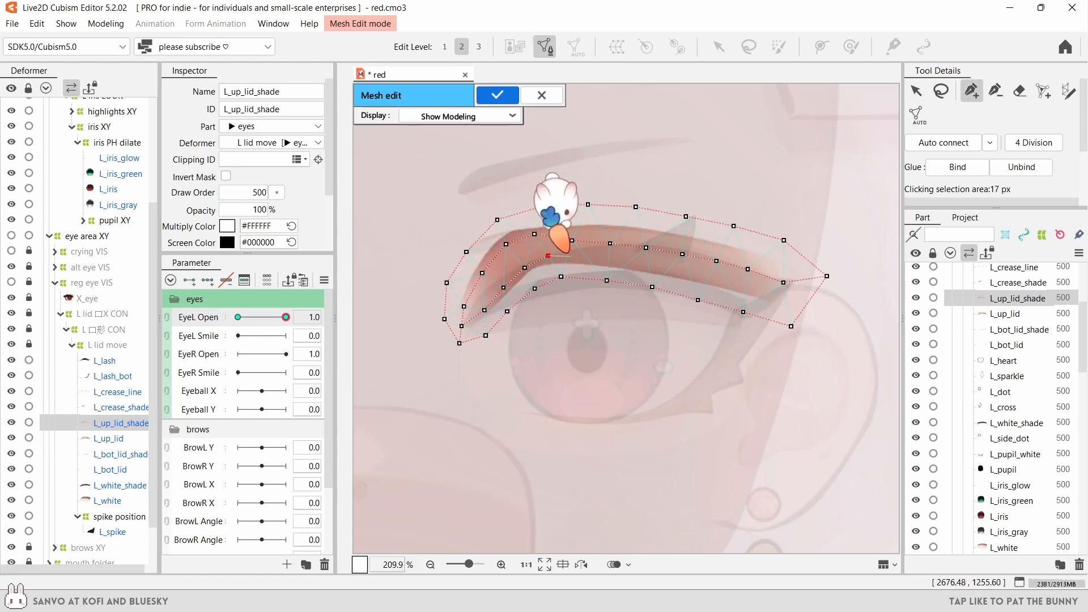
click(664, 269)
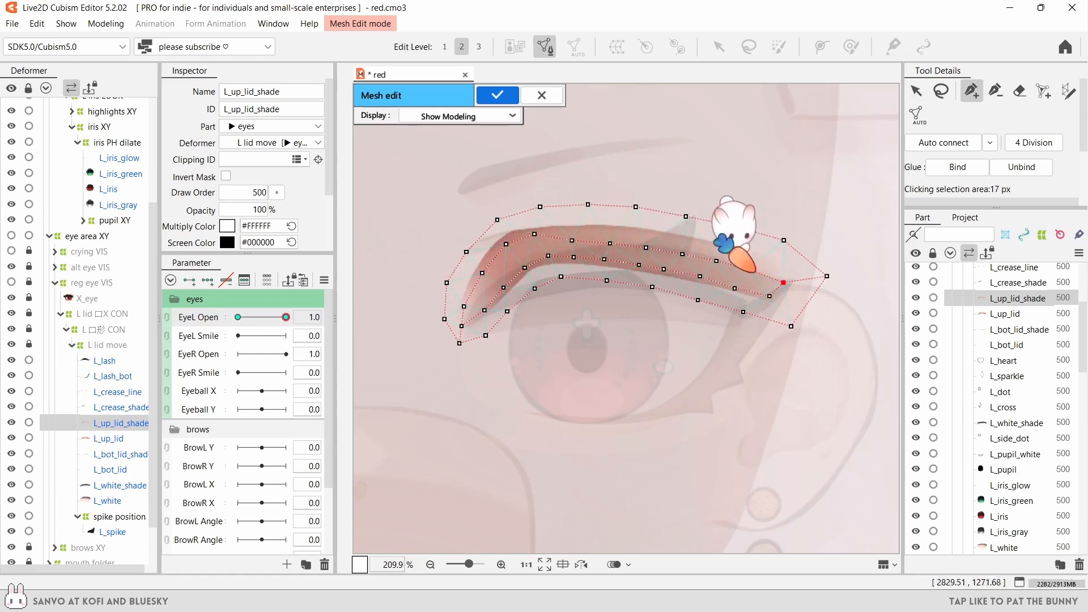
drag(716, 261, 719, 249)
drag(645, 247, 650, 236)
drag(610, 243, 615, 232)
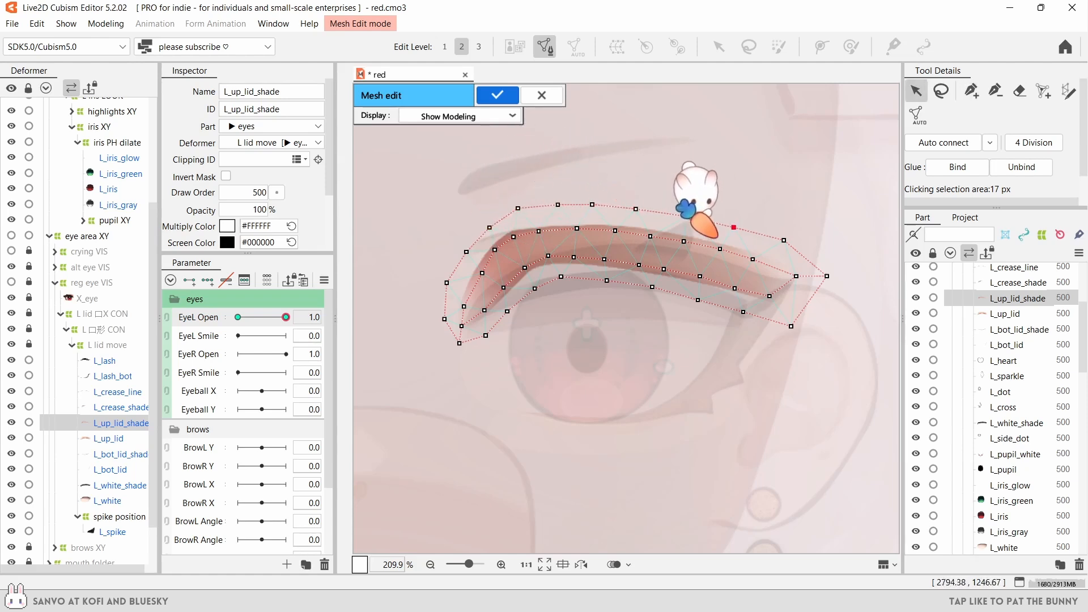
- Even out the spacing of the outer outline vertices around the lid shade and apply the mesh edit
click(650, 236)
click(743, 311)
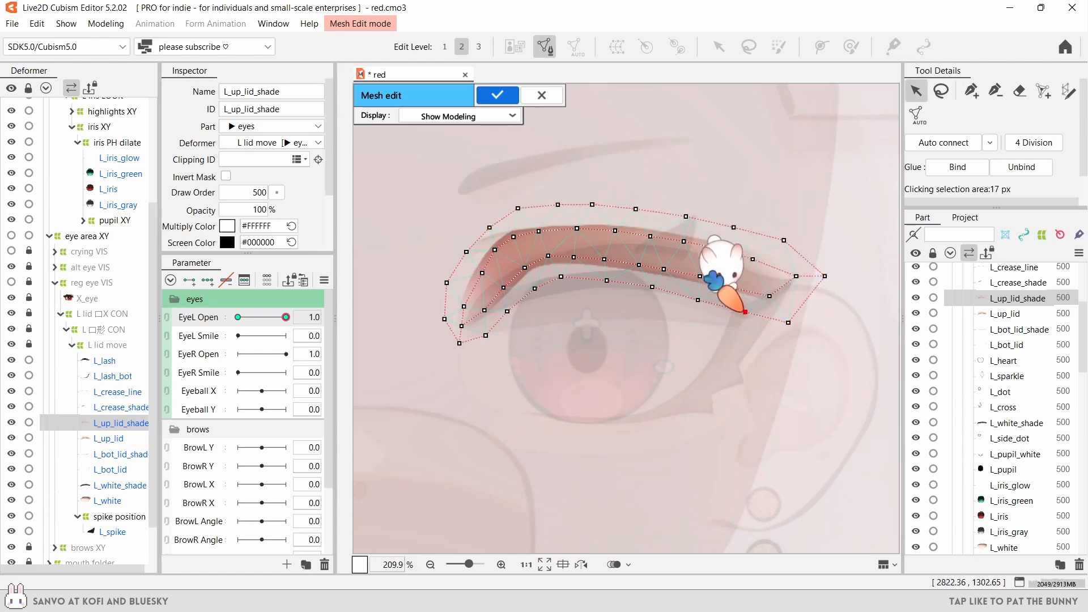
click(653, 286)
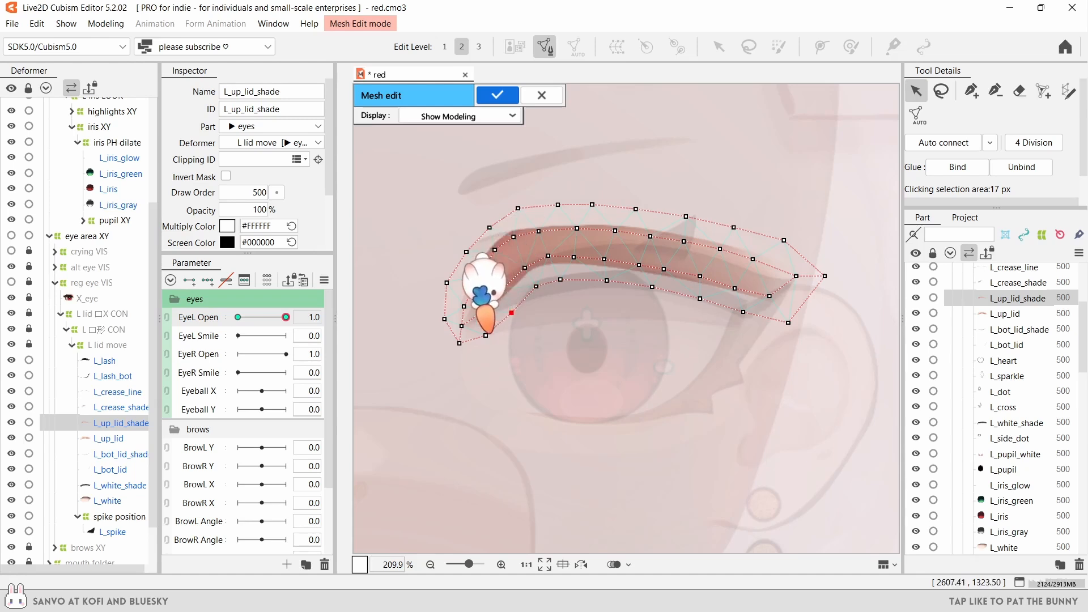
click(496, 95)
- Set EyeL Open to 0.0 and pull L_up_lid_shade's mesh toward the closed lash with a larger Deform Brush
drag(286, 316, 238, 317)
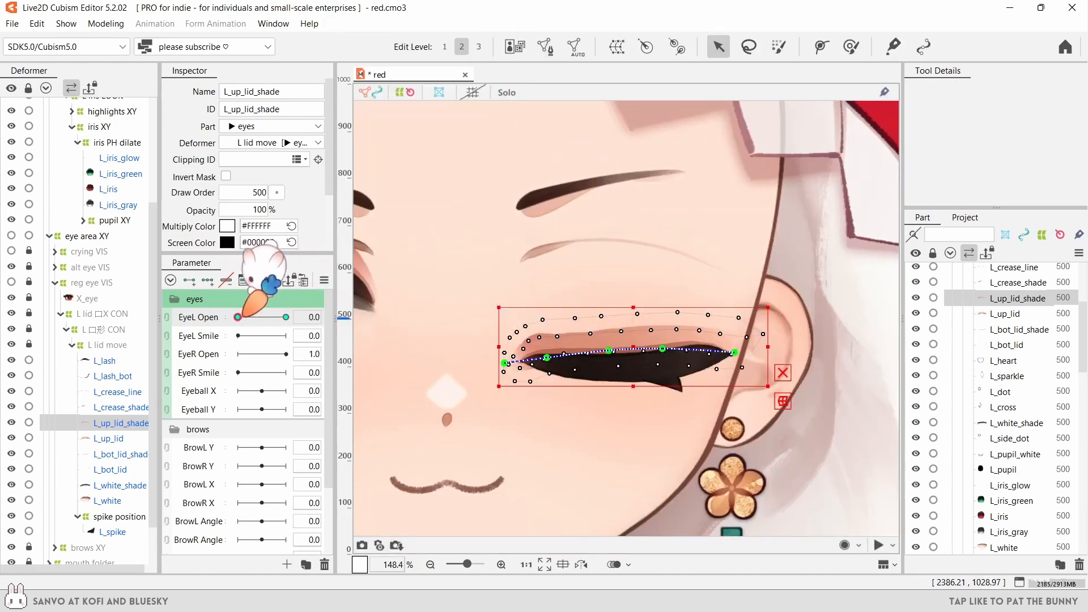
click(851, 47)
click(719, 46)
click(546, 357)
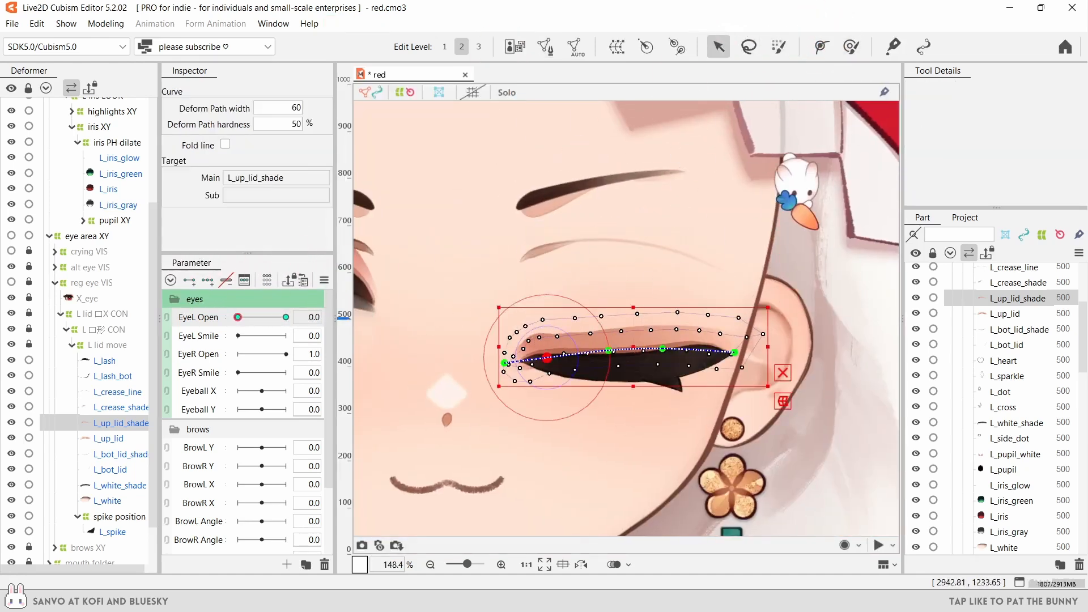
click(850, 46)
key(b)
drag(786, 360, 825, 371)
drag(796, 411, 708, 448)
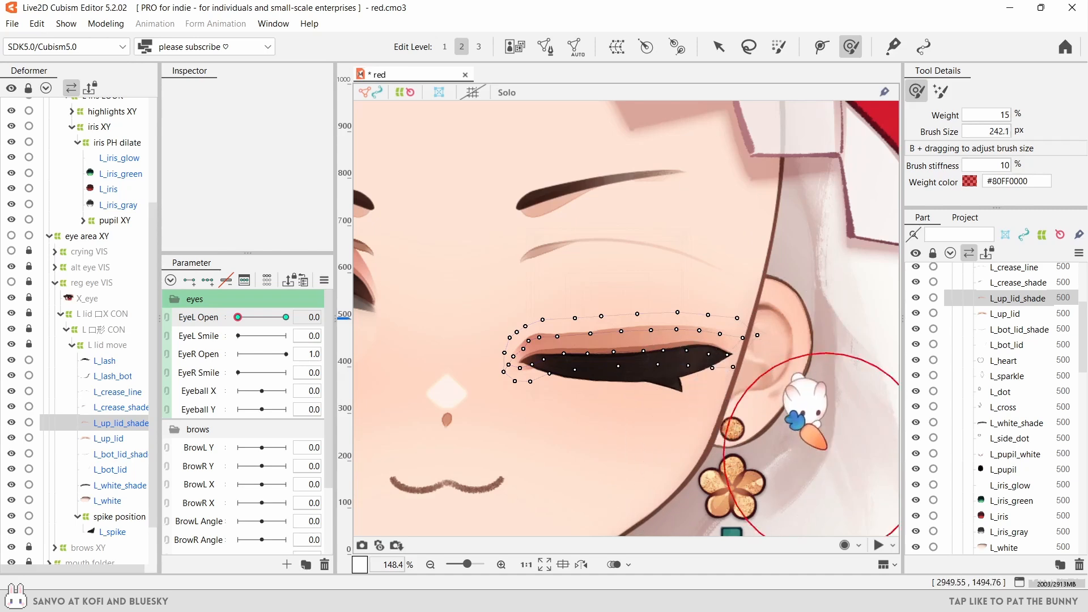
key(b)
drag(818, 450, 778, 448)
click(718, 46)
- Move L_up_lid_shade's mesh points at the outer eye corner inward so the shade tapers into the lash tip
scroll(697, 272, up, 5)
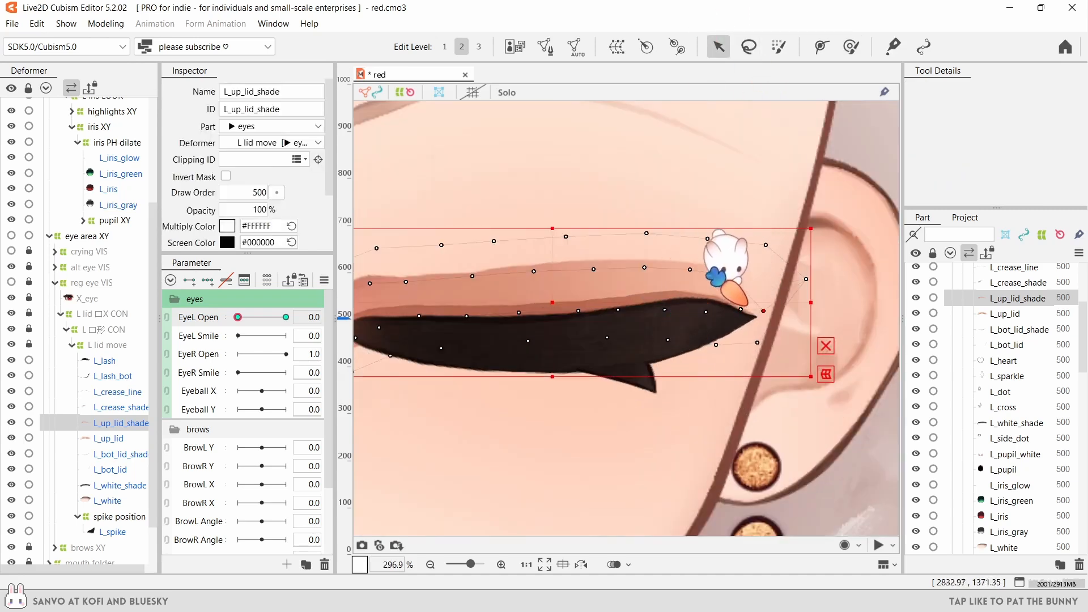
drag(806, 279, 762, 311)
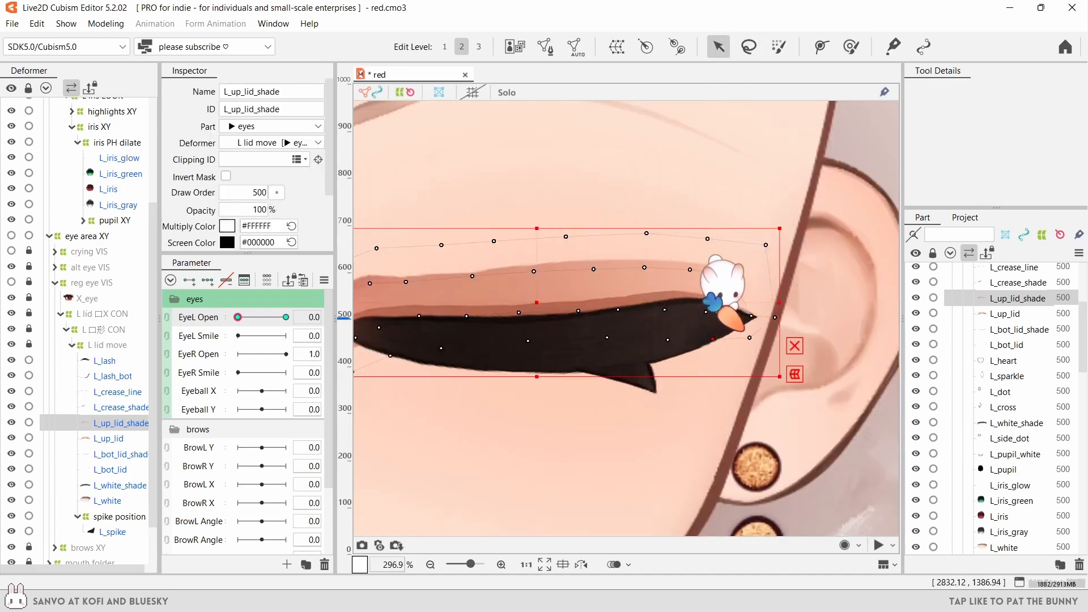
drag(731, 276, 729, 296)
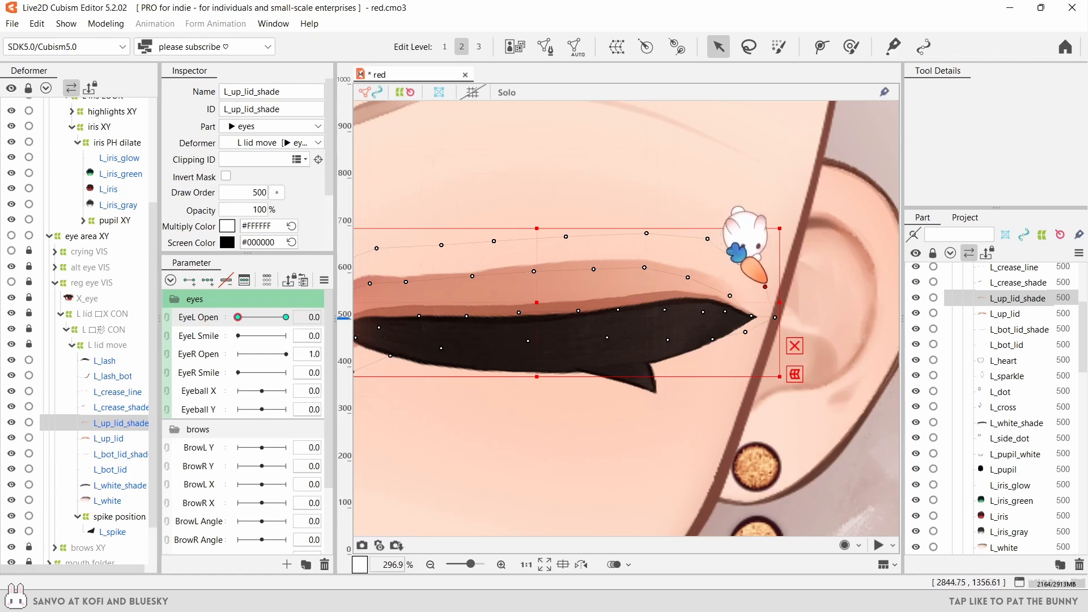
- Shape L_up_lid_shade's mesh points at the inner eye corner, tucking the lower ones behind the lash and smoothing the upper curve
scroll(708, 266, left, 5)
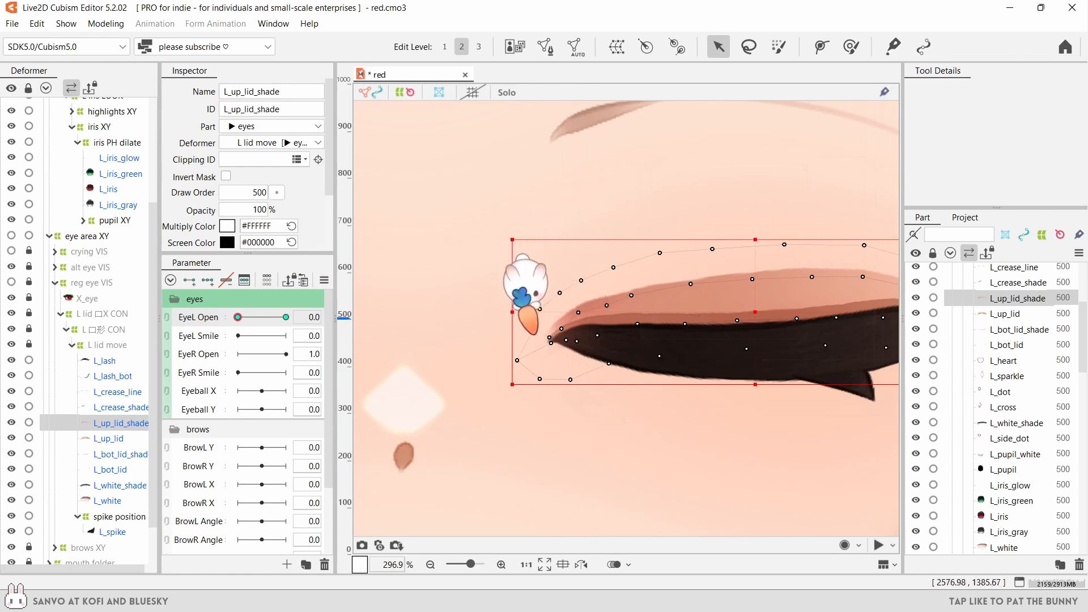
scroll(543, 320, up, 2)
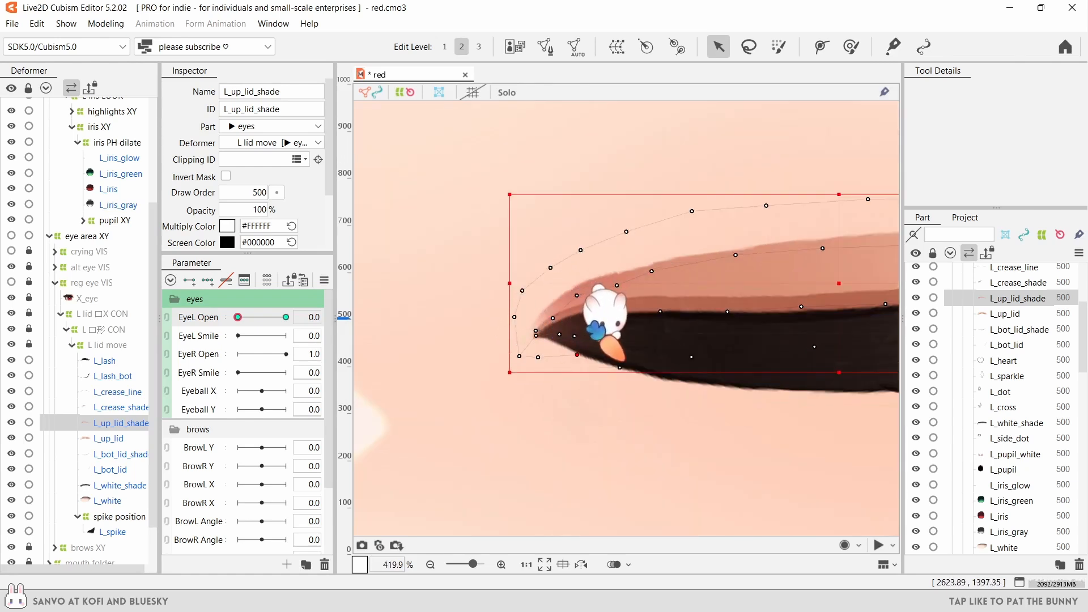
scroll(680, 309, down, 2)
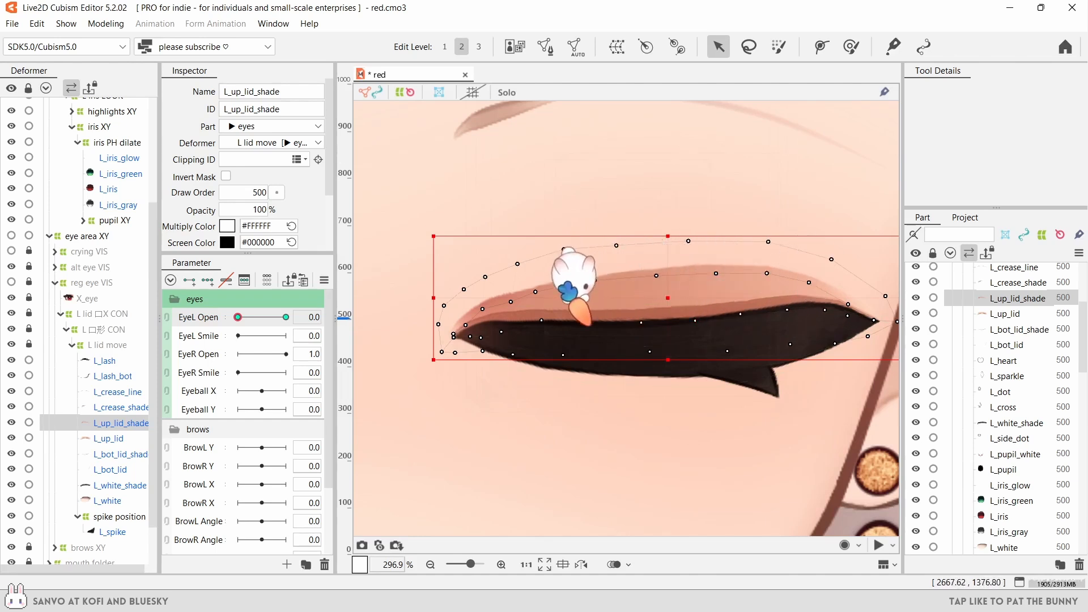
scroll(457, 309, up, 2)
drag(454, 254, 451, 278)
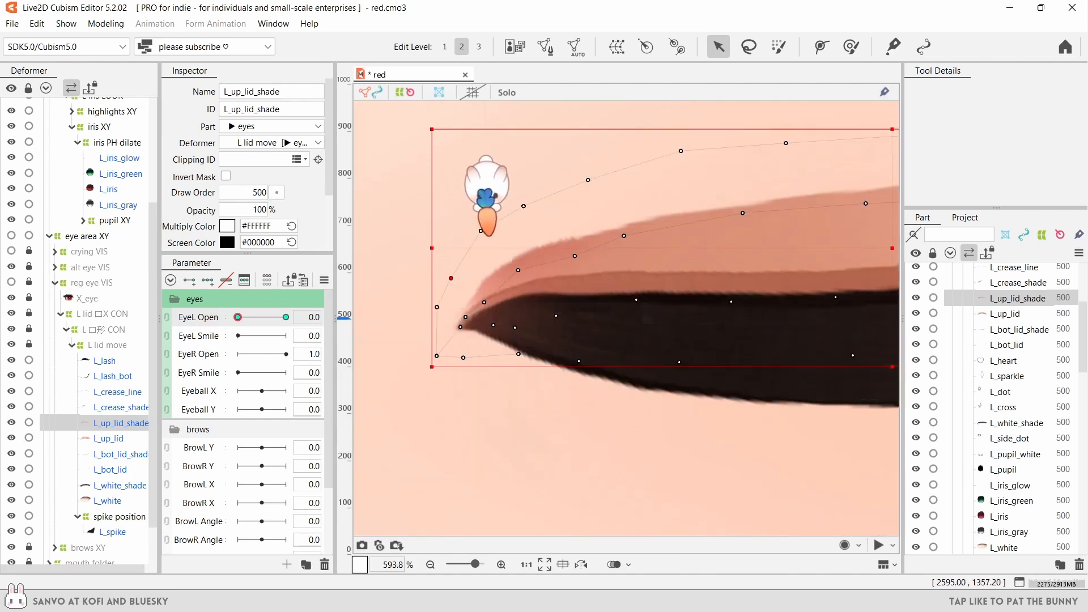
drag(480, 230, 477, 253)
drag(588, 179, 583, 195)
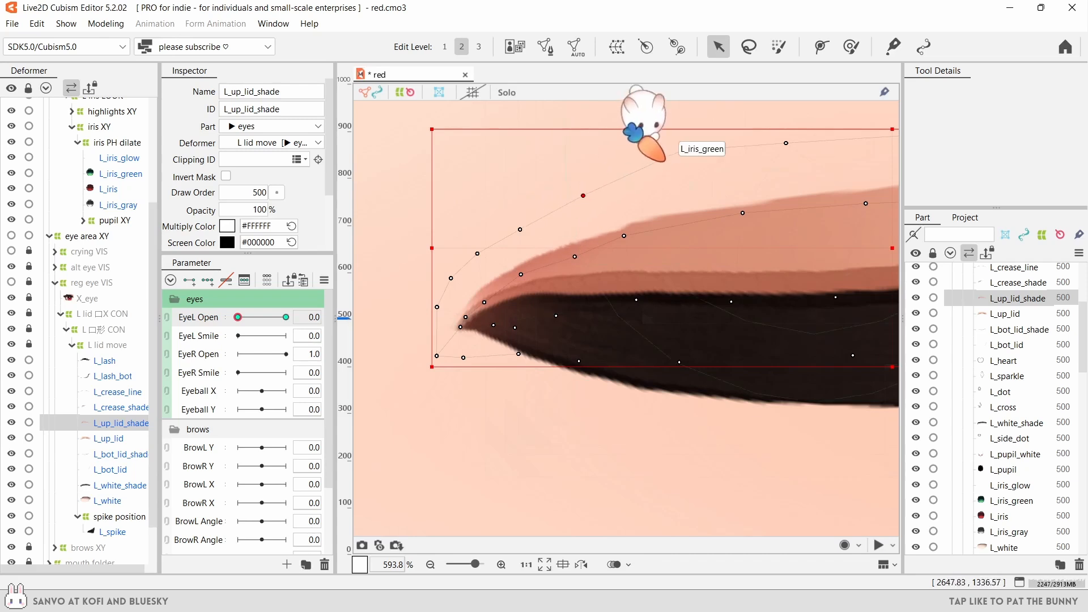
drag(681, 151, 685, 163)
drag(623, 236, 626, 237)
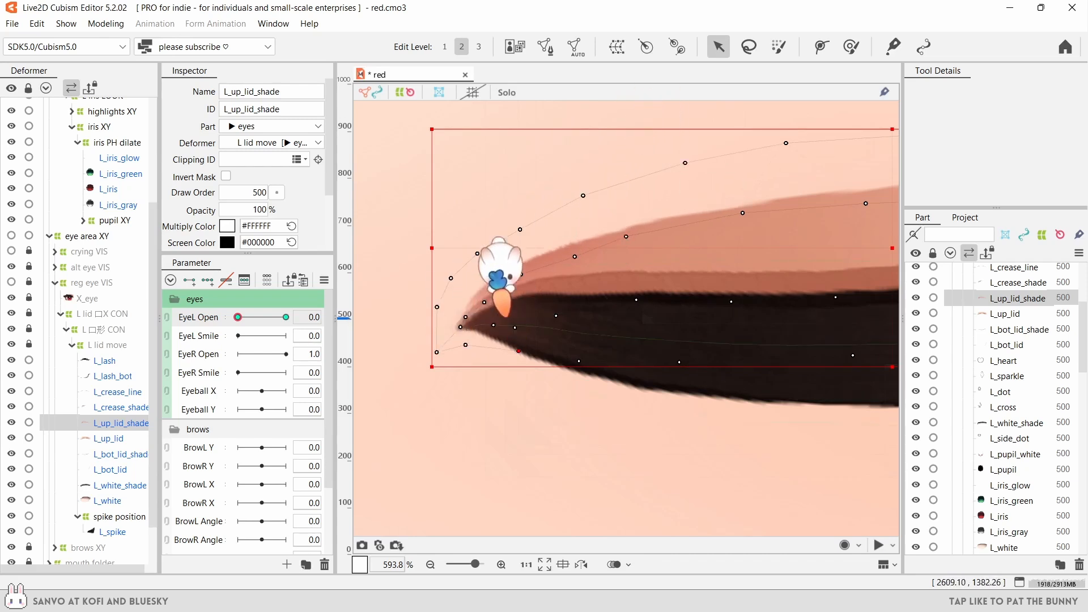
- Smooth the upper edge of L_up_lid_shade's mesh with the Deform Brush at size 253.8 px
scroll(458, 310, down, 5)
key(b)
mouse_move(596, 344)
mouse_down()
mouse_move(663, 333)
mouse_move(656, 230)
mouse_move(636, 175)
mouse_move(531, 196)
mouse_up()
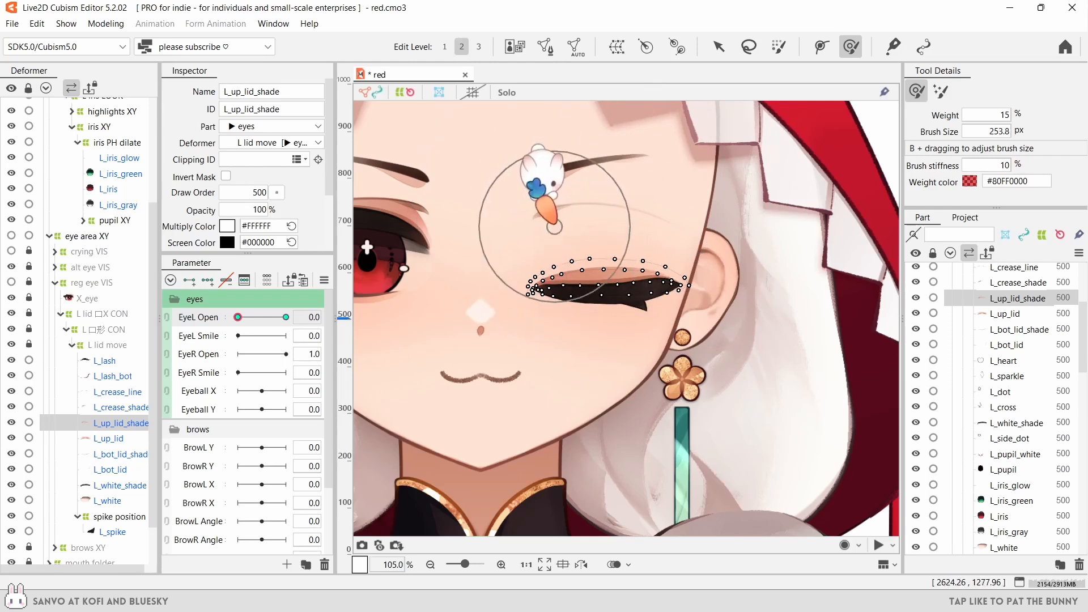
key(ctrl+m)
key(ctrl+e)
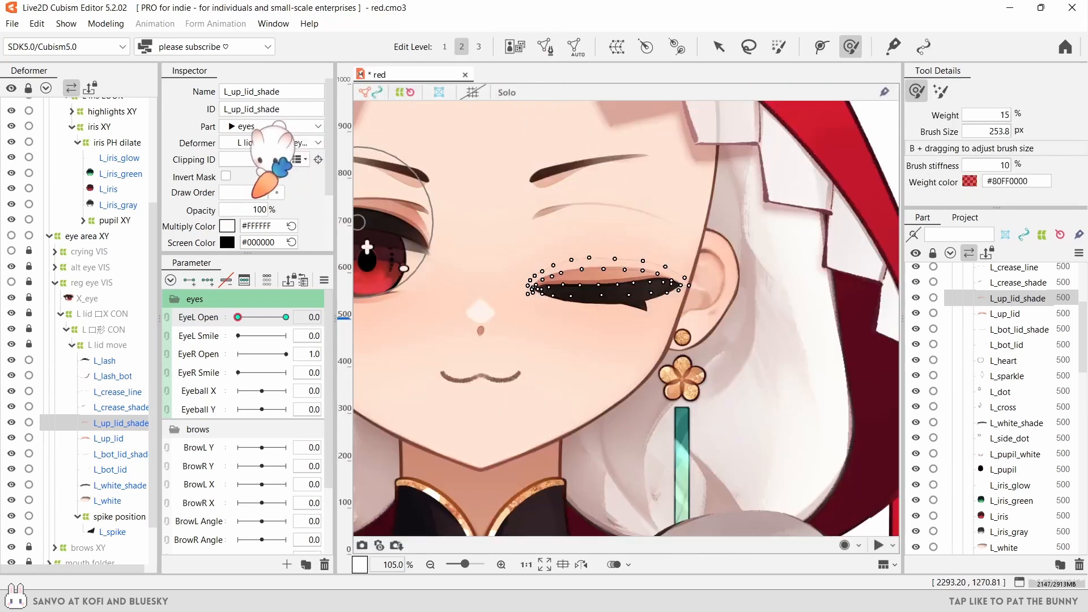
- Preview the blink, return EyeL Open to 0.0 and set L_up_lid_shade's opacity to 70% for the closed pose
click(719, 46)
click(788, 261)
scroll(789, 262, down, 2)
drag(262, 318, 238, 318)
scroll(646, 226, up, 3)
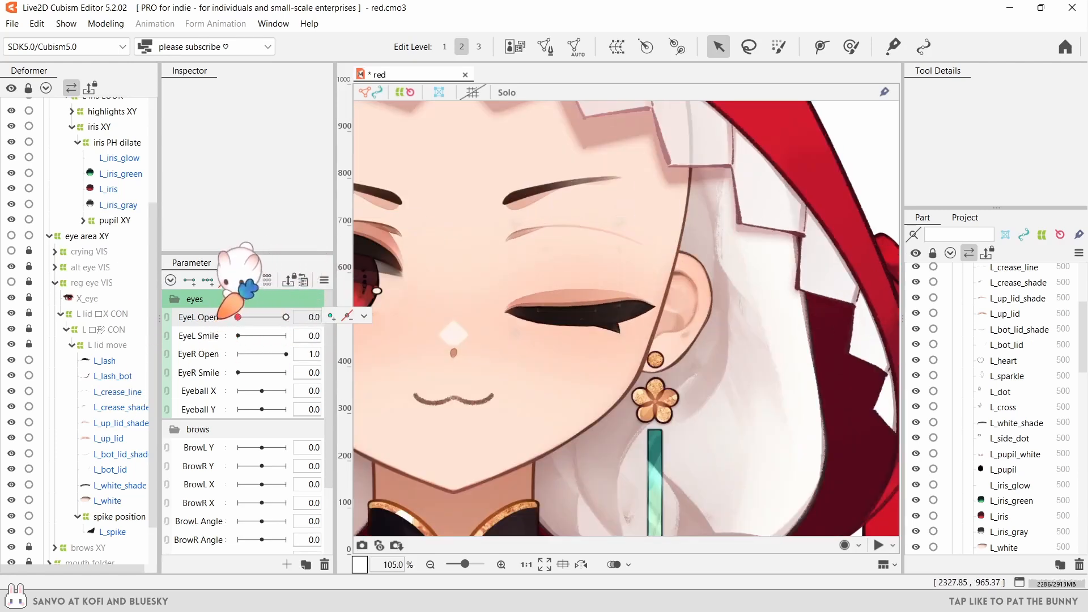
click(119, 423)
scroll(539, 297, up, 3)
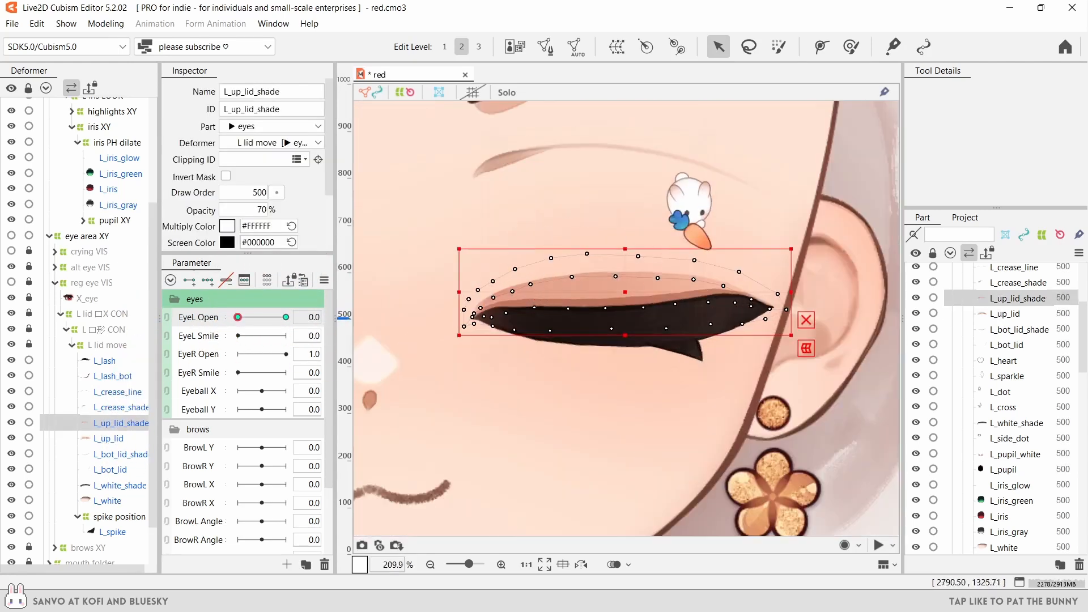
- Draw a five-point deform path along L_up_lid_shade from the inner to the outer eye corner
click(779, 47)
click(820, 46)
click(470, 319)
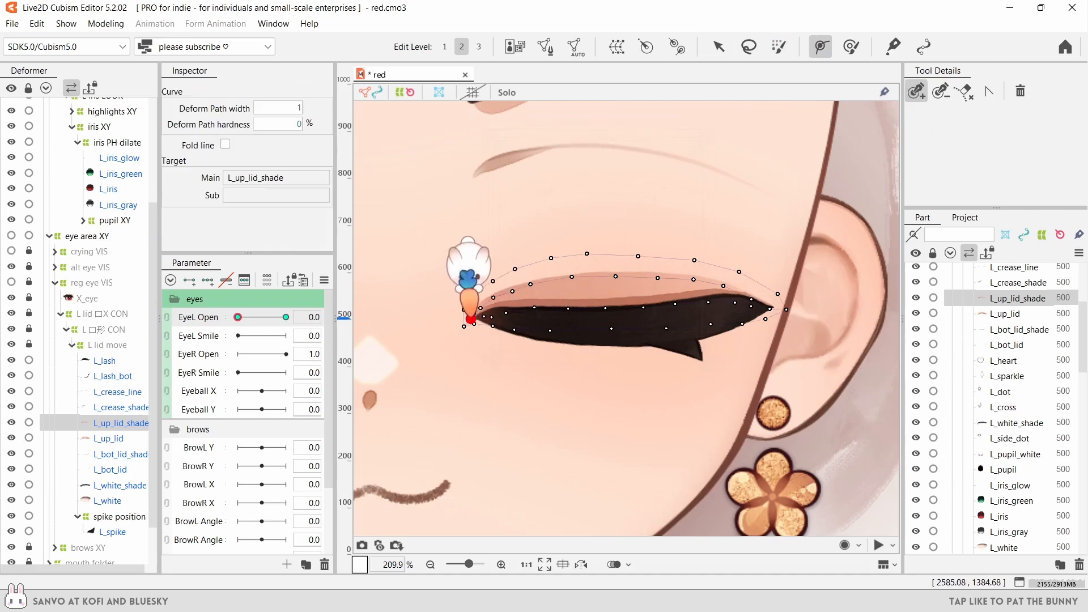
click(529, 292)
click(623, 292)
click(731, 292)
click(770, 303)
click(719, 47)
click(820, 47)
- Set the deform path width of L_up_lid_shade to 50
click(623, 291)
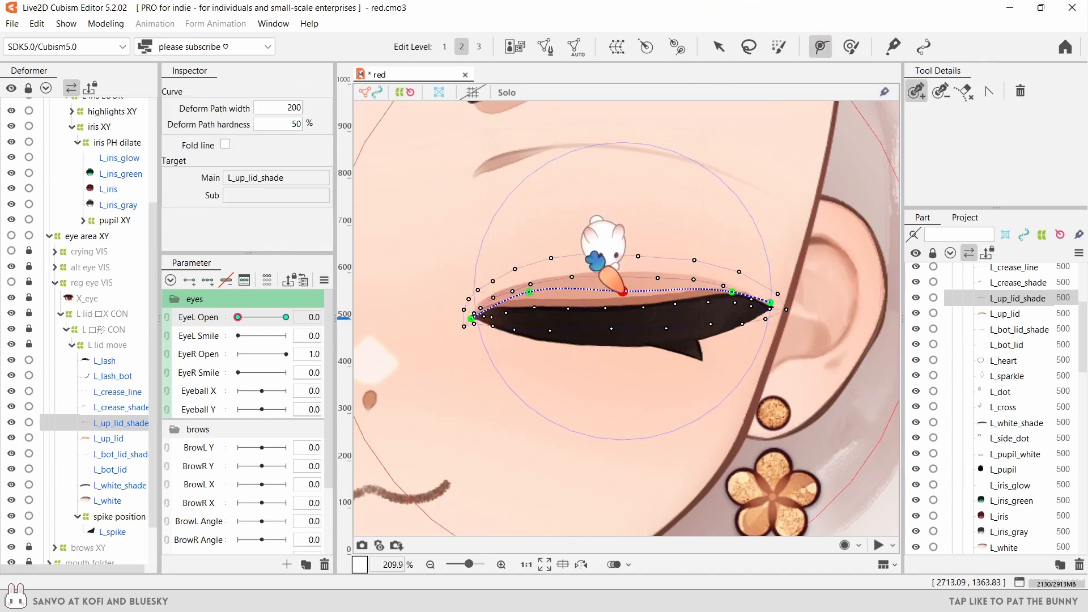
click(285, 108)
text(50)
key(Return)
click(718, 46)
click(804, 315)
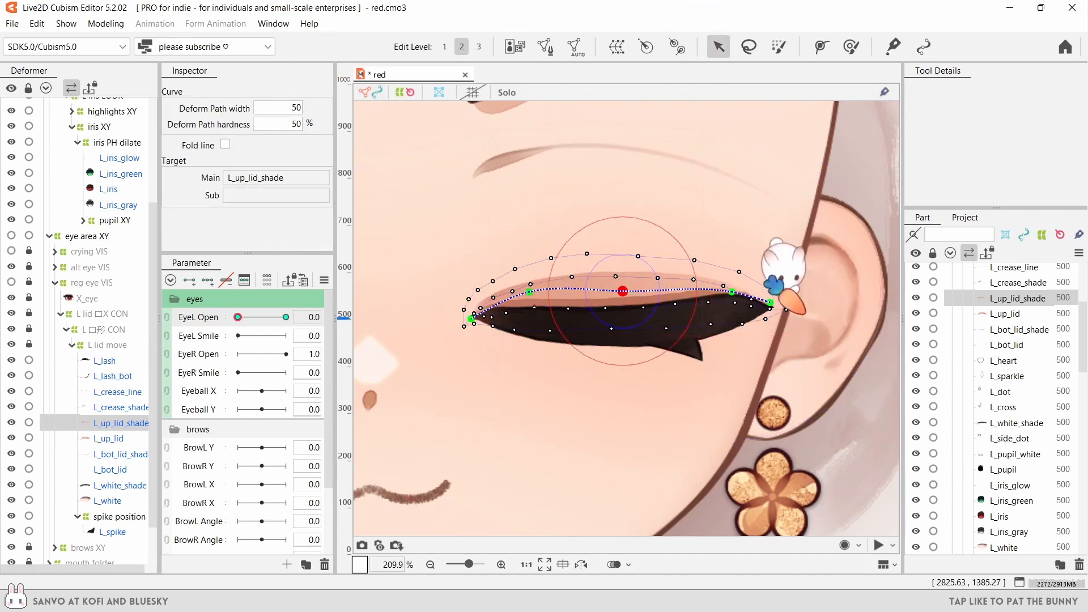
- Lower L_up_lid_shade's deform path points toward the closed lash and preview the start of the blink on EyeL Open
drag(529, 291, 529, 298)
drag(623, 292, 624, 300)
drag(529, 298, 529, 304)
drag(731, 292, 772, 301)
drag(623, 300, 624, 301)
click(529, 304)
key(Escape)
scroll(528, 334, down, 3)
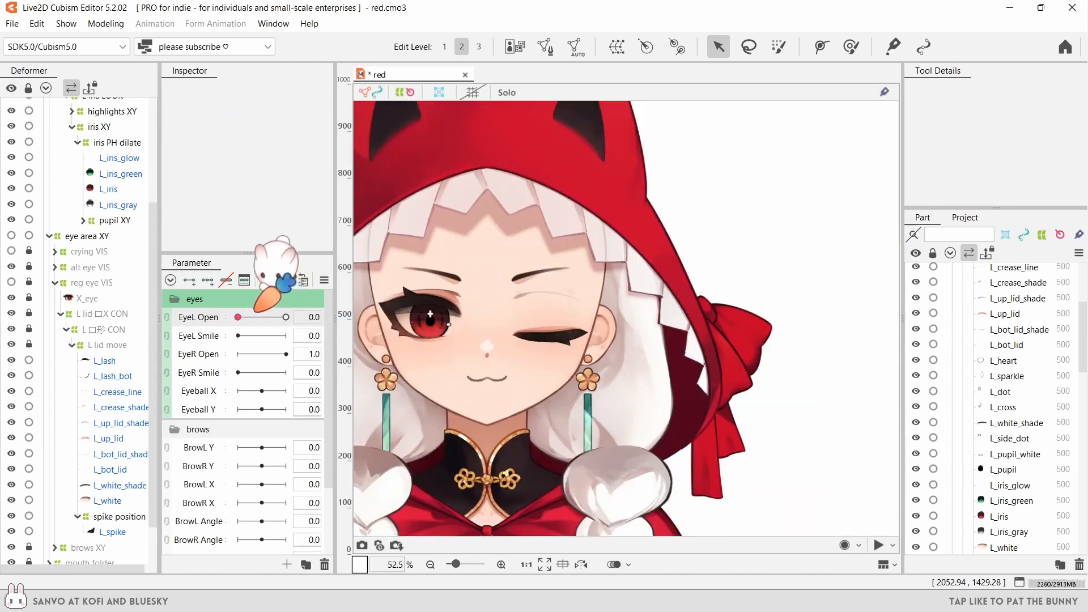
drag(238, 316, 240, 317)
- Blend L_up_lid_shade's closed shape on EyeL Open 0.0 with compatibility 14, with Show Select Mode off and Preview on
click(120, 423)
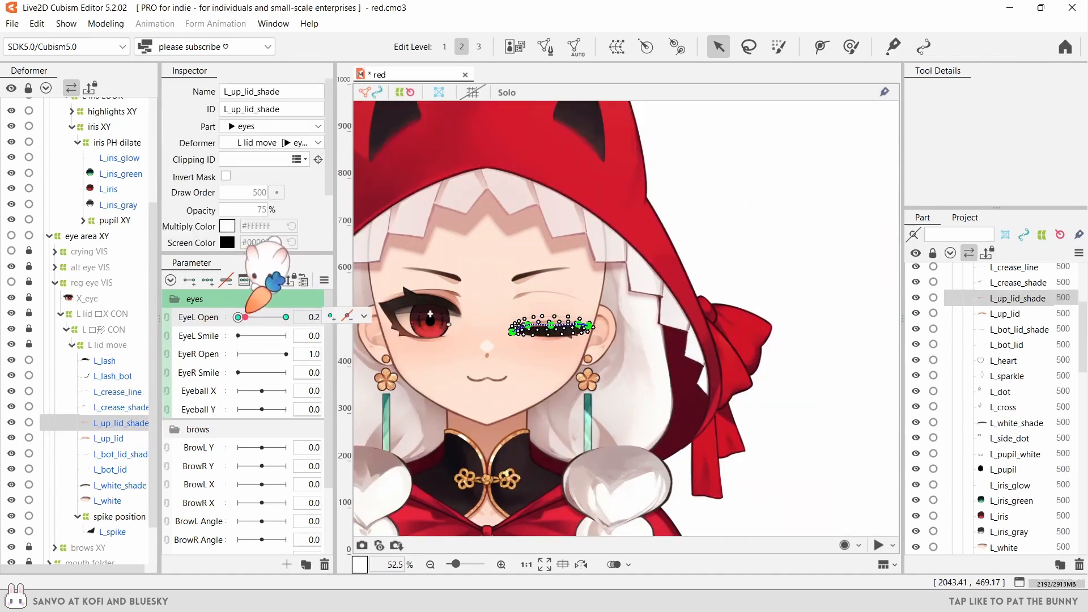
click(238, 316)
key(ctrl+b)
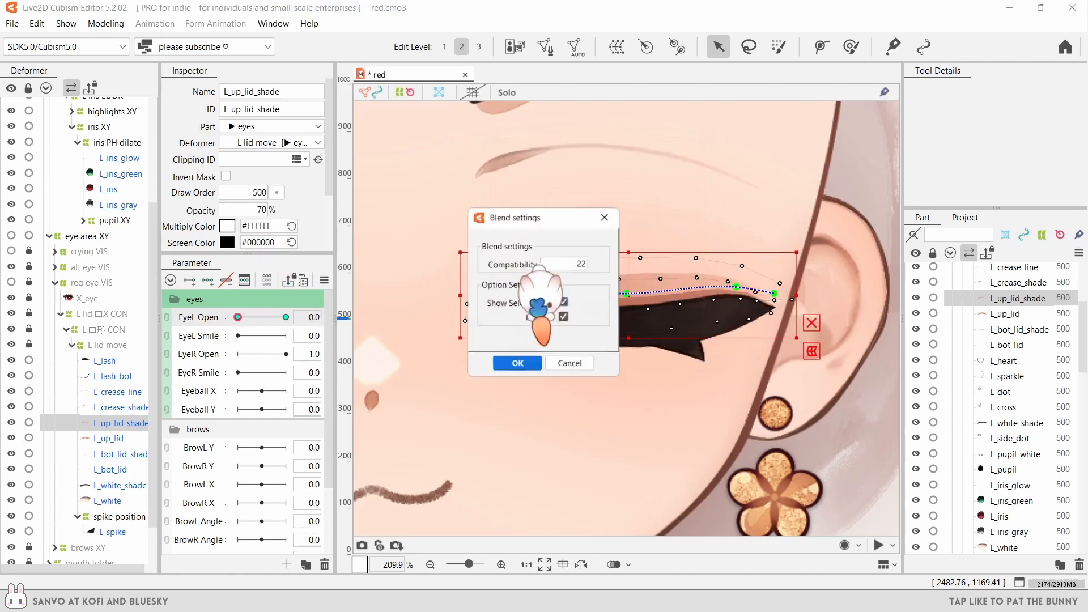
drag(544, 219, 333, 228)
click(358, 318)
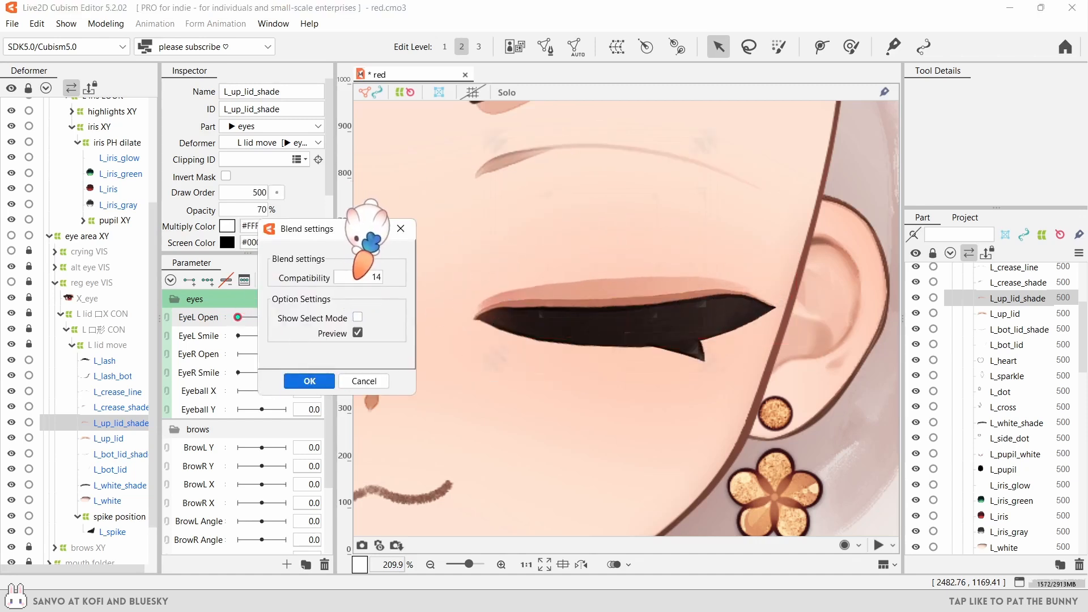
click(310, 381)
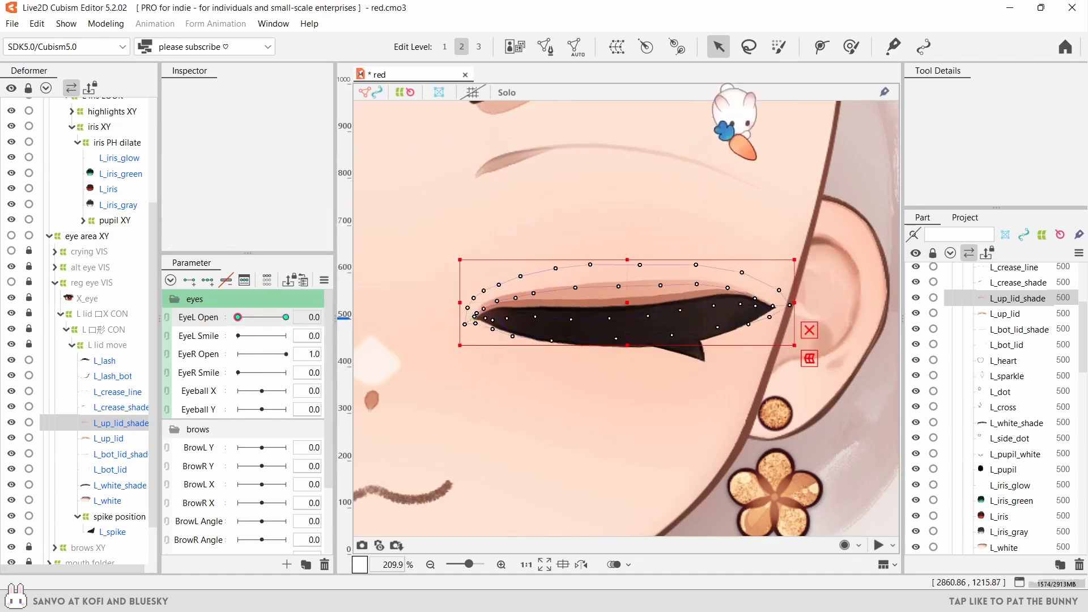
- Refine L_up_lid_shade's mesh points above the closed lash and preview the start of the blink on EyeL Open
click(851, 47)
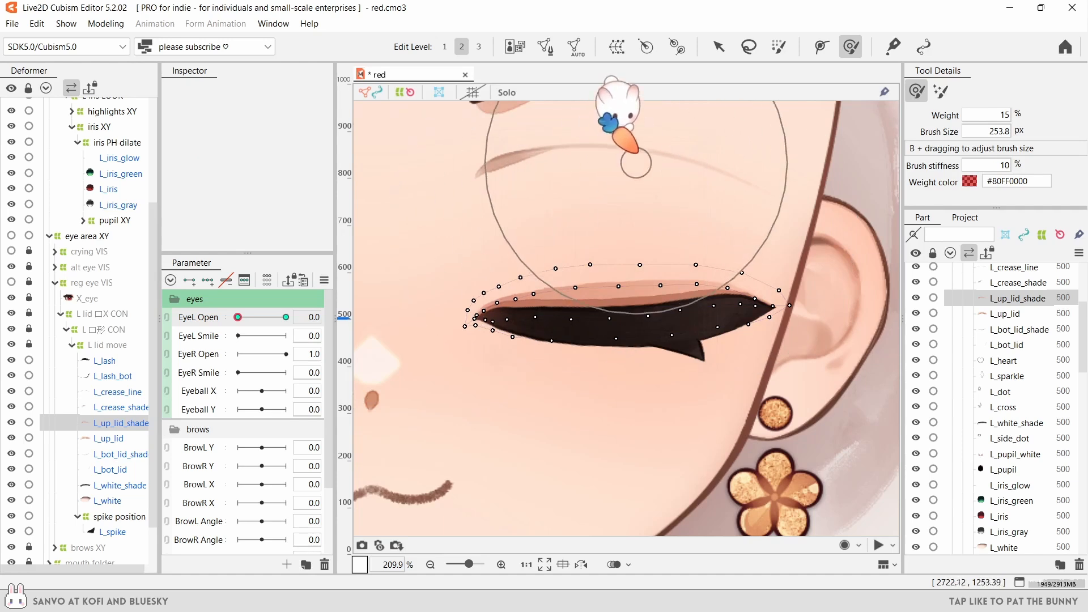
key(v)
scroll(544, 238, up, 2)
click(570, 298)
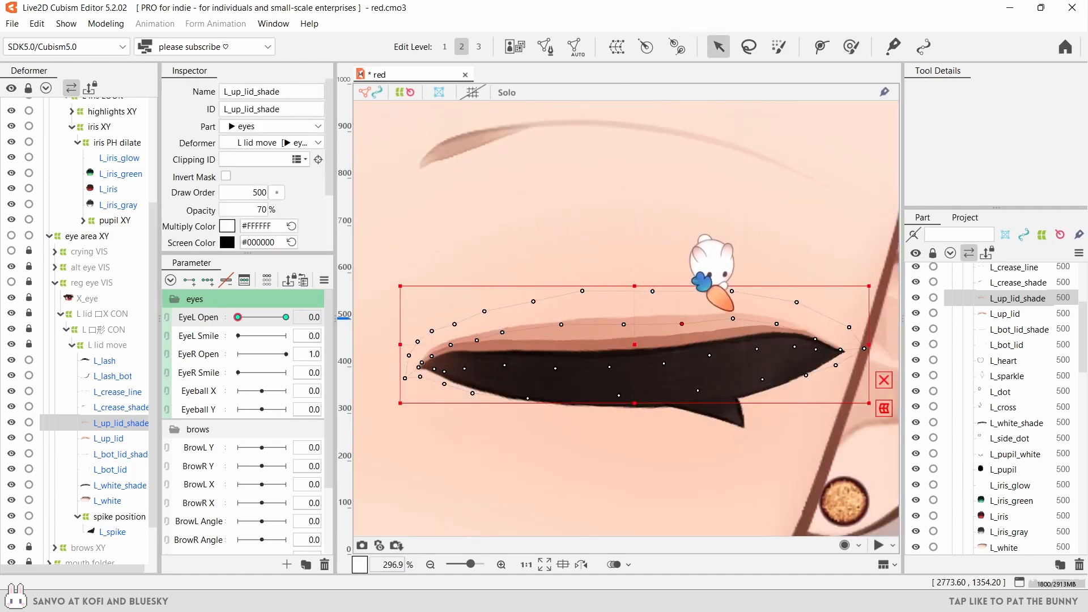
scroll(574, 250, down, 5)
click(583, 255)
drag(238, 317, 147, 314)
- Move L_crease_line and L_crease_shade down together to just above the closed lash at EyeL Open 0.0
click(121, 406)
shift+click(117, 392)
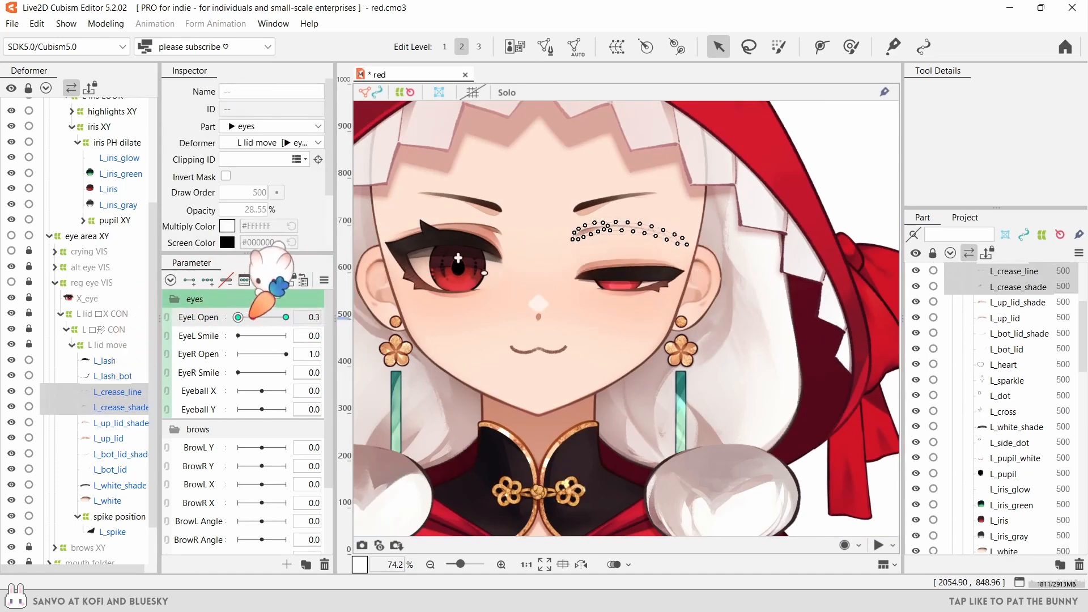
drag(238, 317, 181, 317)
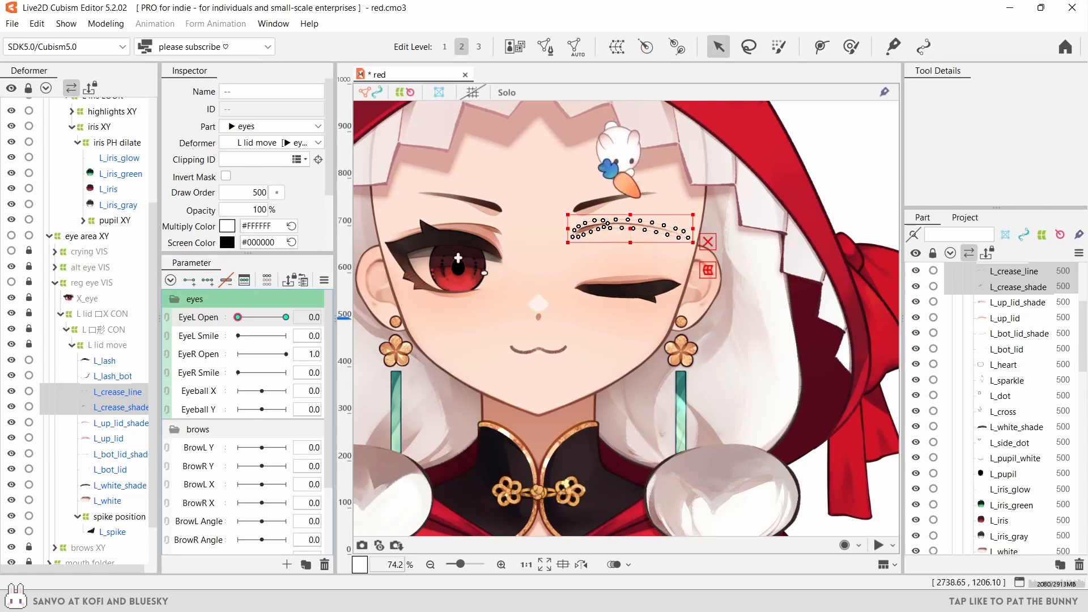
scroll(684, 216, up, 2)
- Draw a four-point deform path of width 60 along both crease parts from the inner to the outer eye corner
key(p)
click(525, 316)
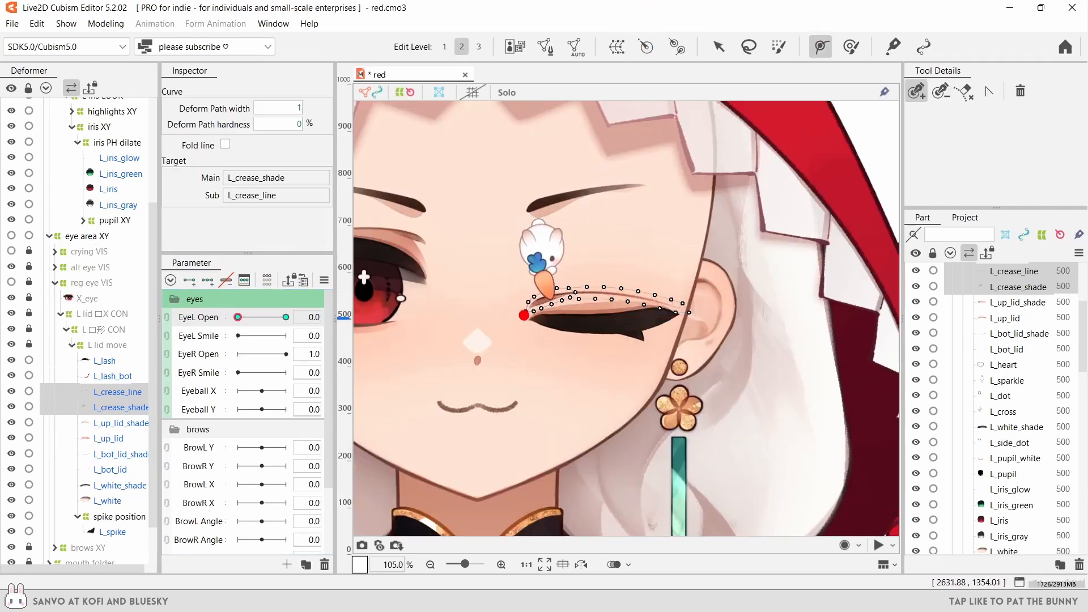
click(568, 295)
click(629, 300)
click(683, 312)
click(718, 46)
scroll(547, 242, up, 4)
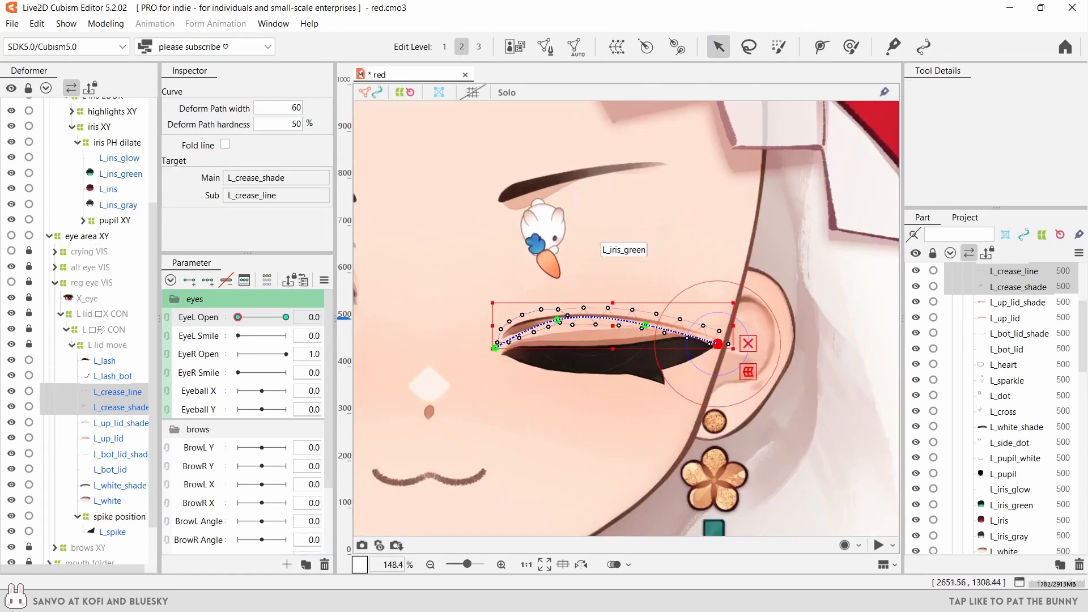
- Lower the inner and middle deform path points of both crease parts so the crease hugs the closed lash
click(540, 339)
ctrl+click(130, 407)
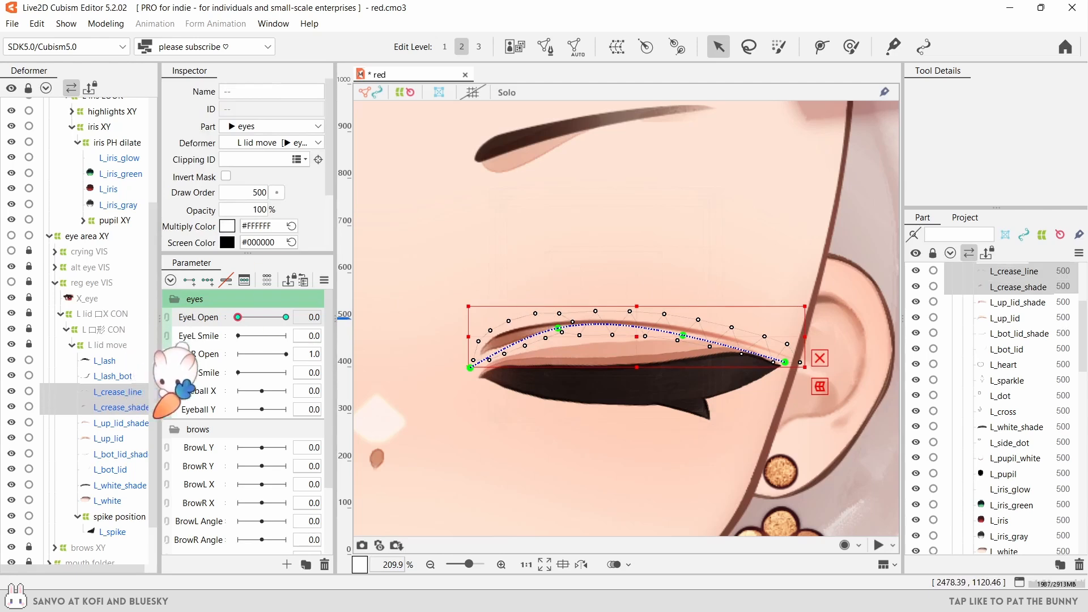
drag(469, 368, 467, 392)
drag(558, 345, 556, 350)
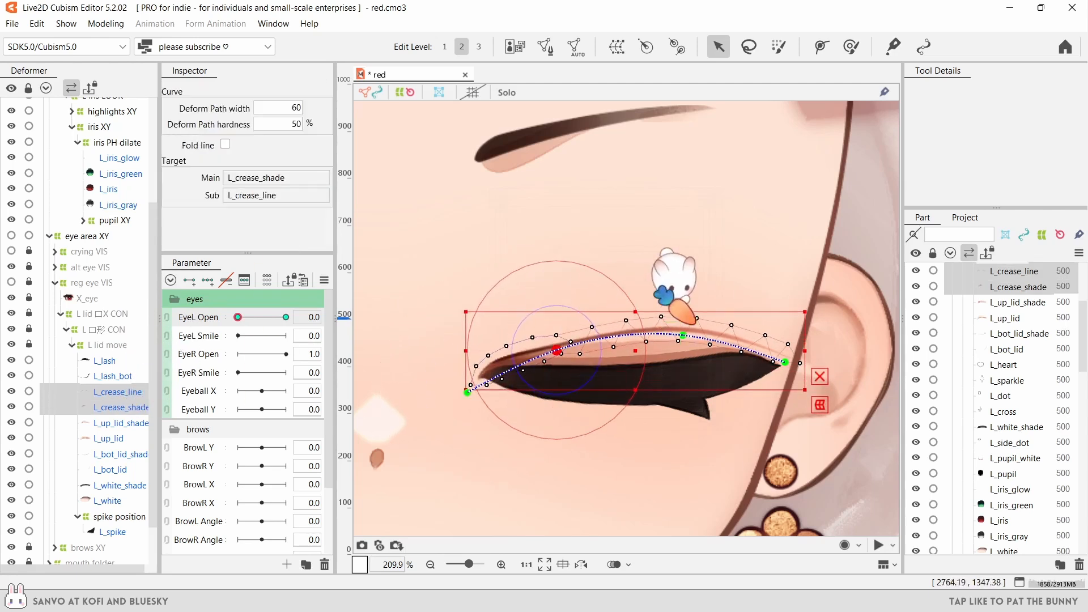
drag(682, 335, 684, 349)
- Add a fifth point to the middle of the crease's deform path and fine-tune its outer points
click(820, 46)
click(556, 349)
click(620, 343)
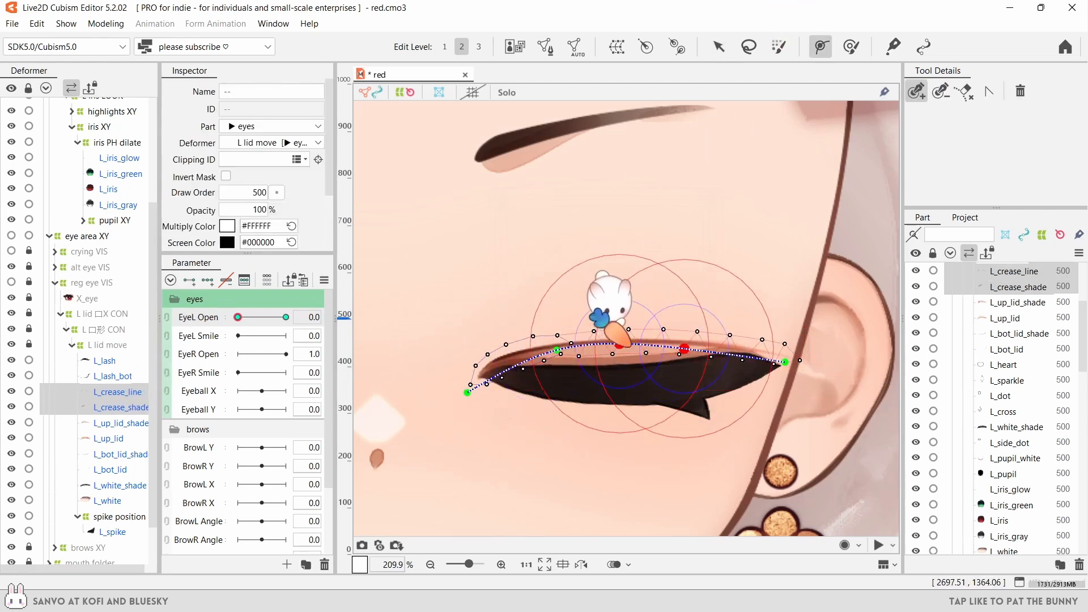
click(718, 47)
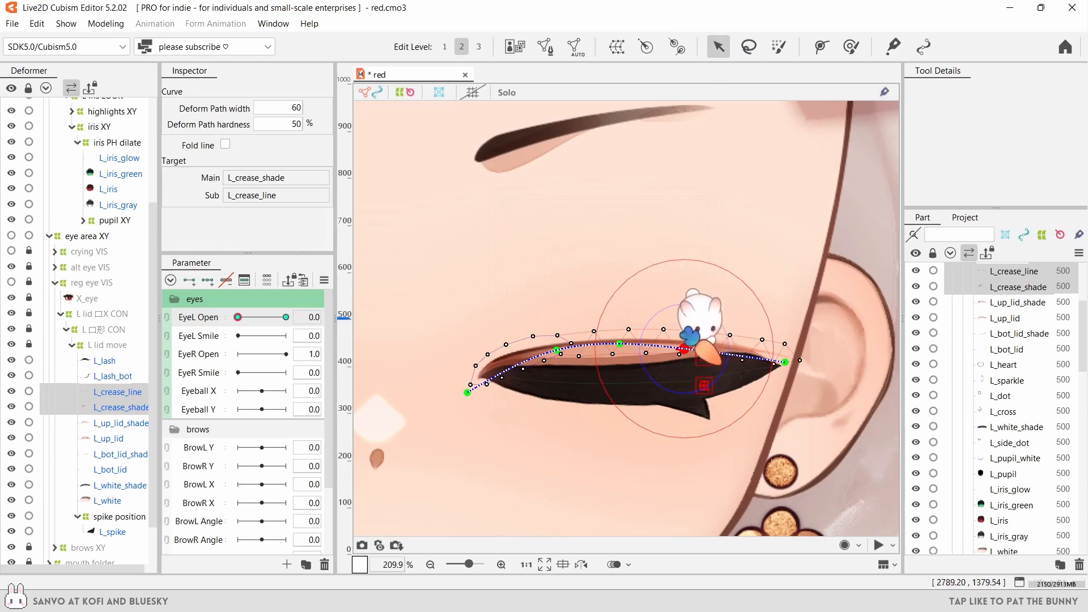
click(785, 362)
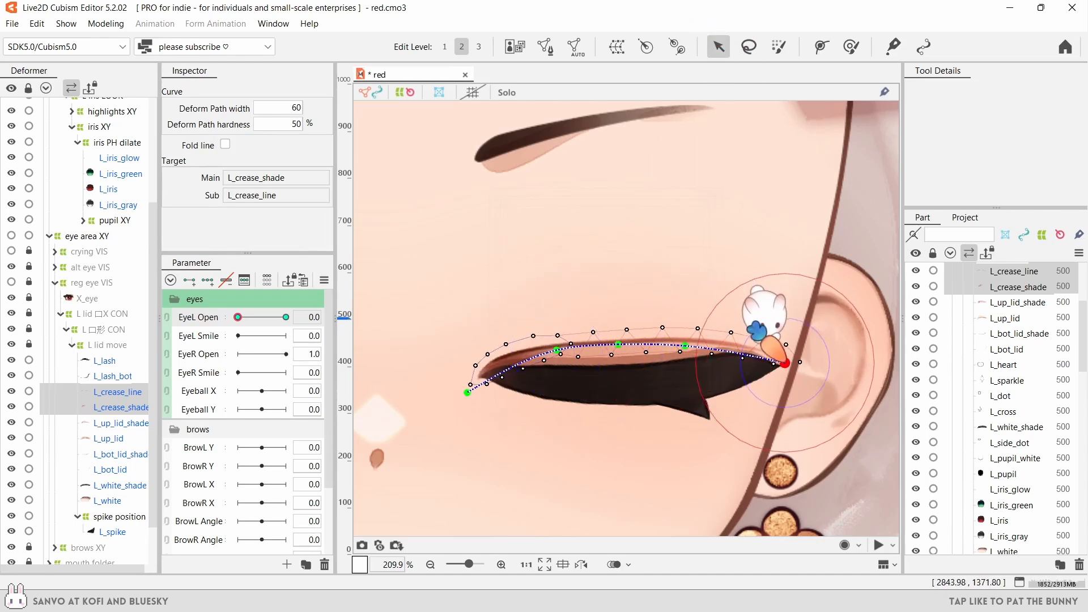
- Shape the outer end of both crease parts toward the lash tip with the deform brush at sizes 165.1 and 128.8 px
click(850, 46)
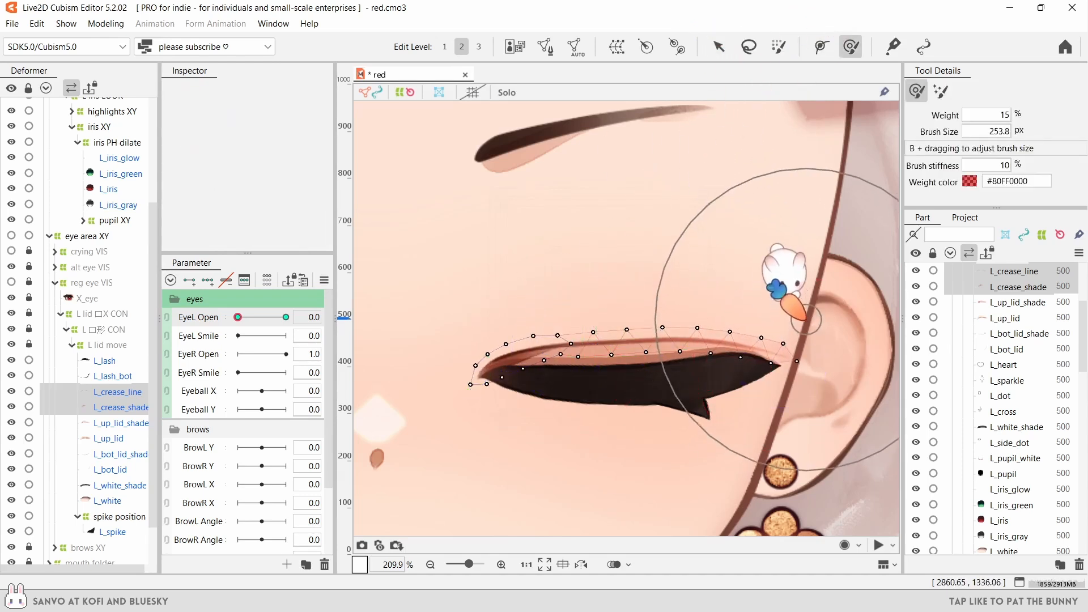
key(b)
mouse_move(802, 314)
mouse_down()
mouse_move(783, 259)
mouse_move(713, 214)
mouse_up()
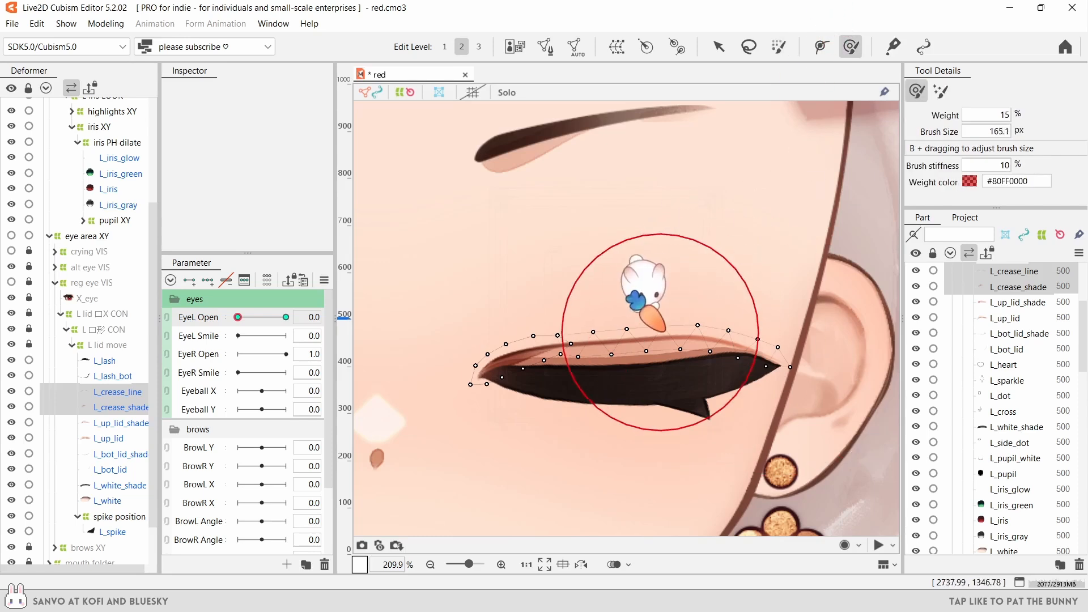
drag(760, 306, 792, 353)
drag(545, 345, 549, 301)
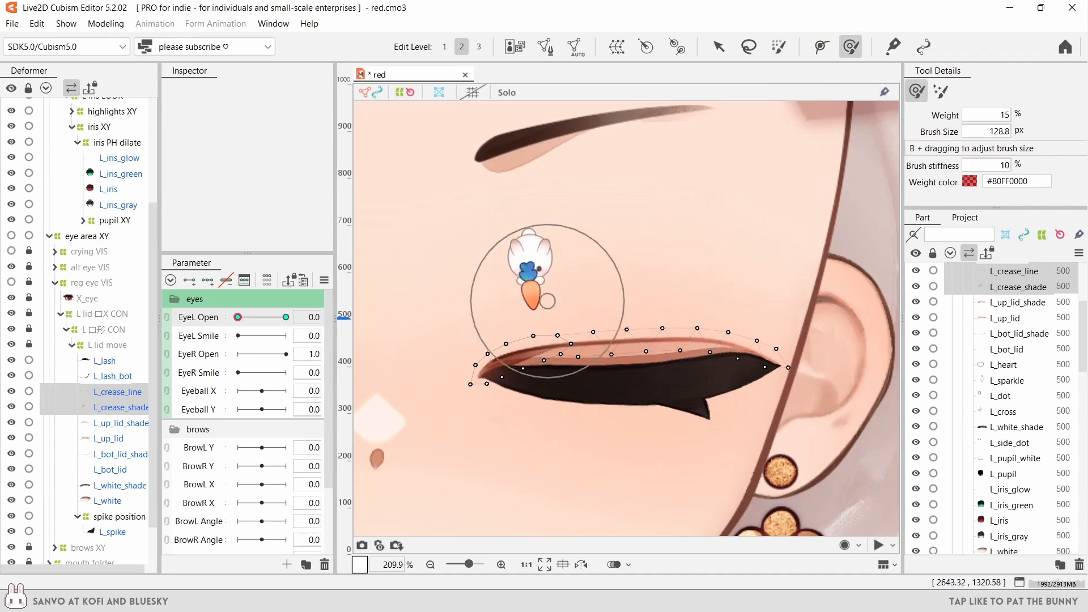
scroll(535, 347, down, 6)
key(v)
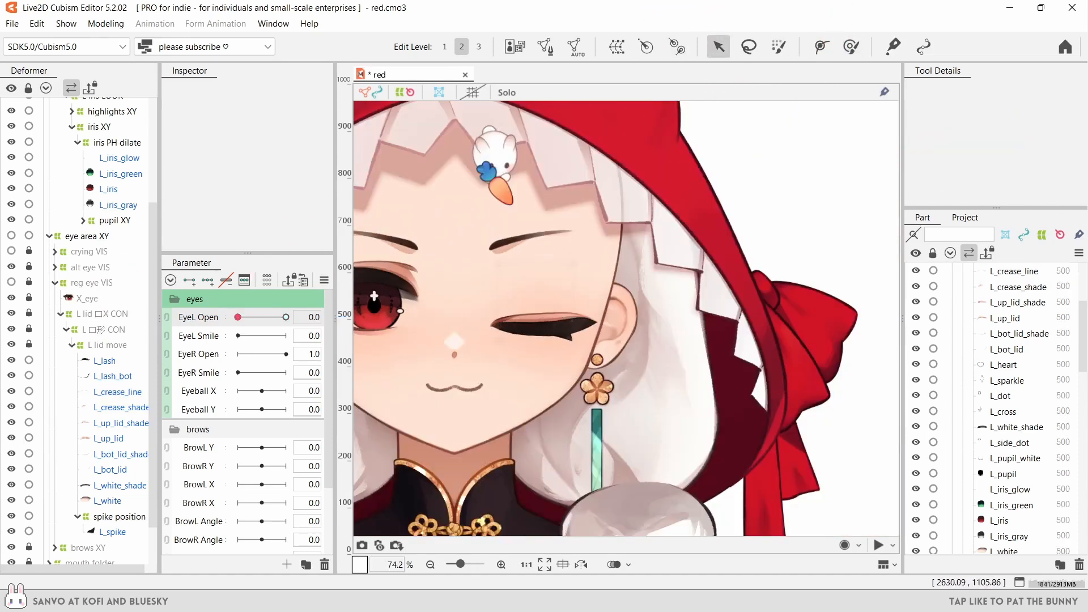
- Check L_crease_line and L_crease_shade in the closed pose and preview the start of the blink on EyeL Open
click(120, 391)
click(120, 406)
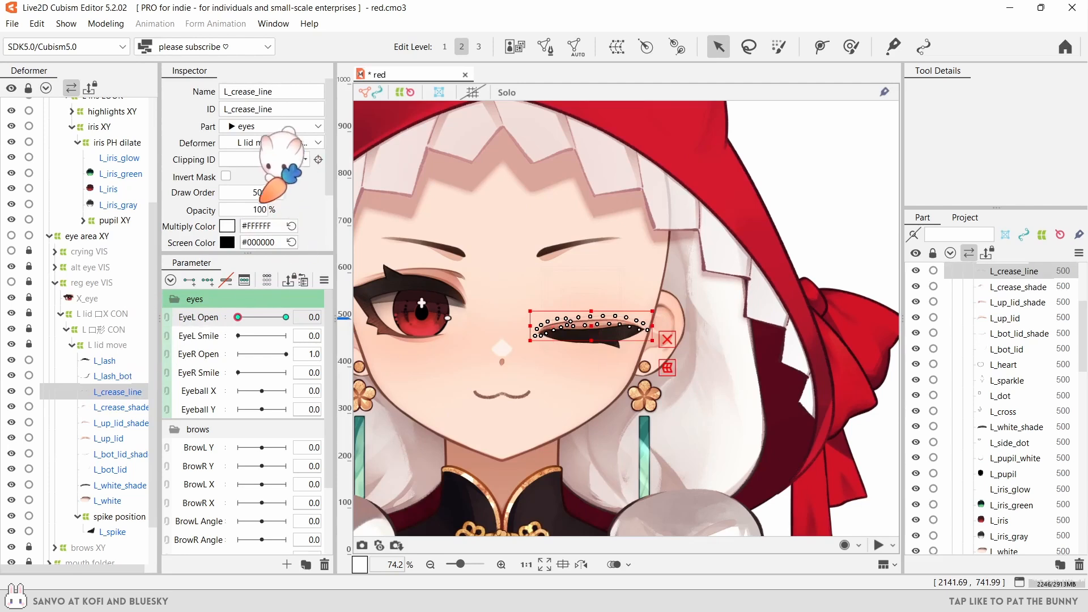
click(657, 187)
scroll(657, 187, down, 2)
mouse_move(238, 317)
mouse_down()
mouse_move(286, 318)
mouse_move(247, 317)
mouse_up()
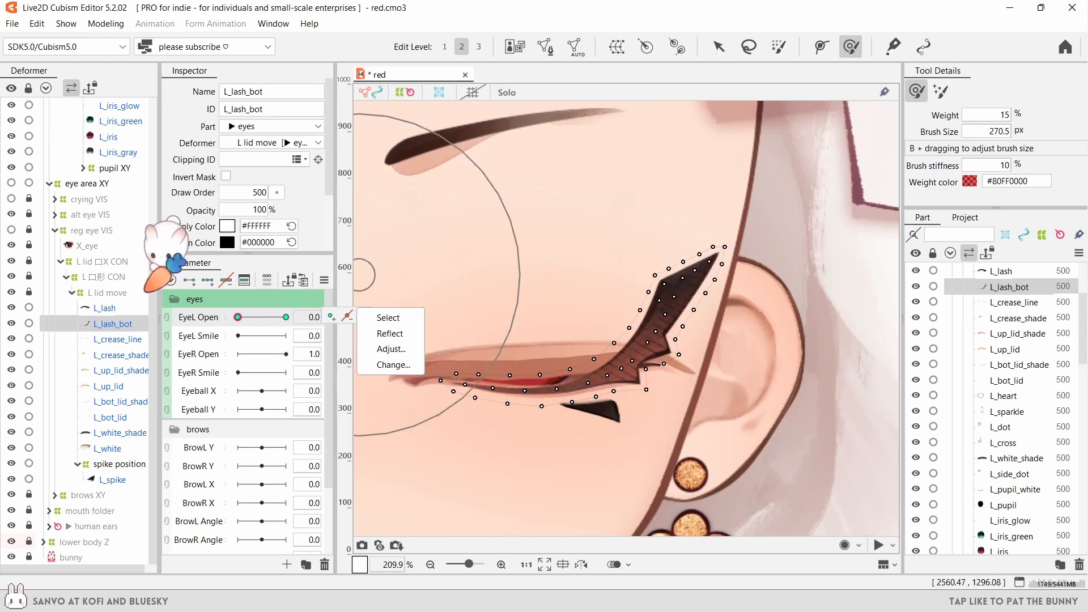
- Make L_lash see-through and draw a five-point deform path along L_lash_bot from the inner corner up its outer wing
click(105, 308)
click(113, 323)
click(820, 46)
click(439, 385)
click(501, 392)
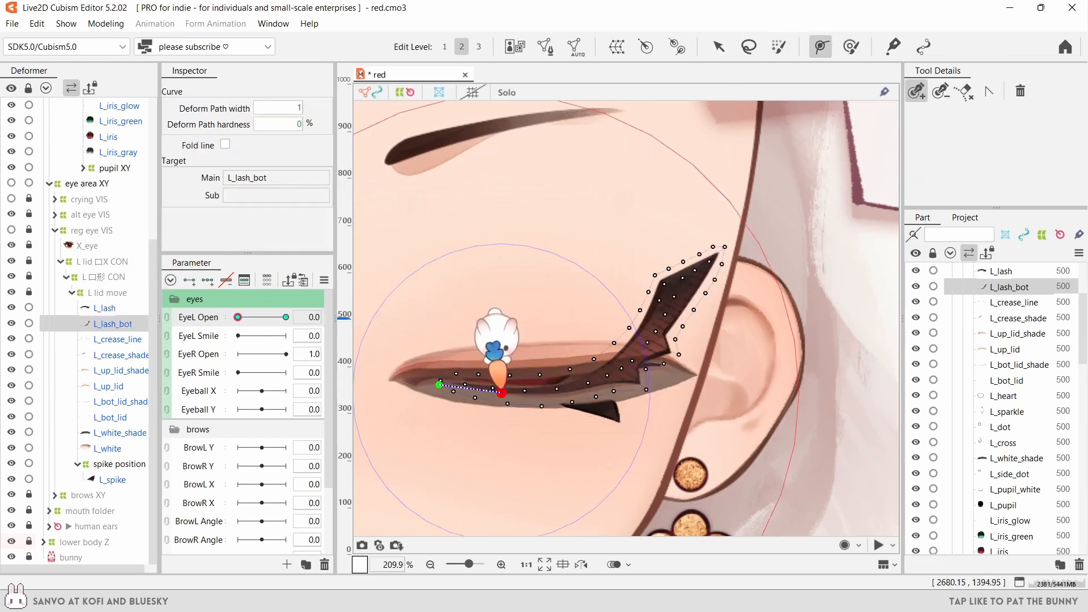
click(587, 390)
click(642, 346)
click(683, 264)
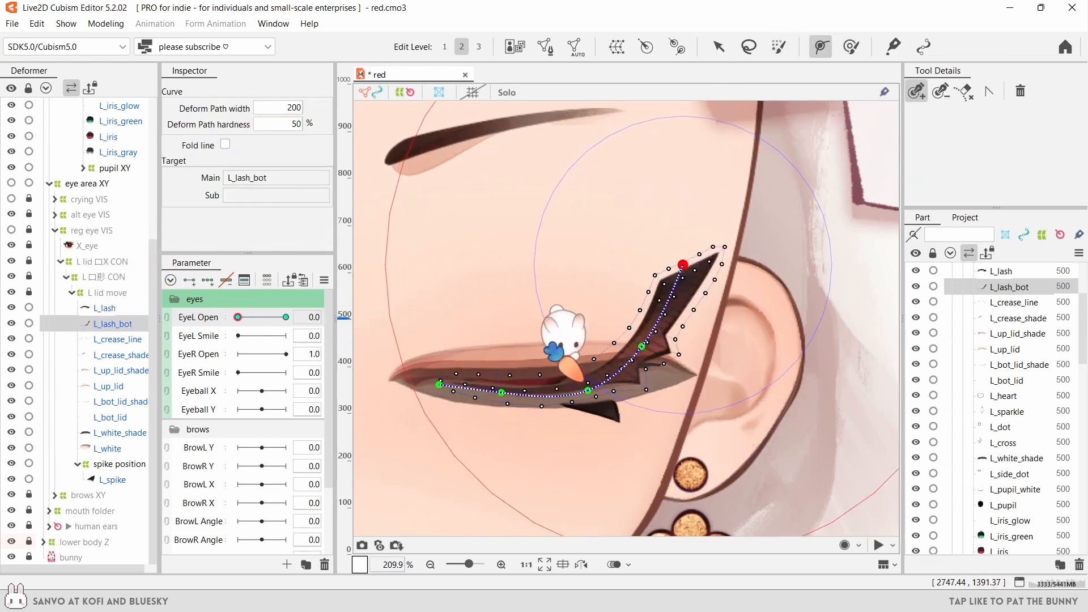
- Extend L_lash_bot's deform path with a sixth point beyond the wing tip, even out the points and set the width to 50
drag(683, 264, 690, 223)
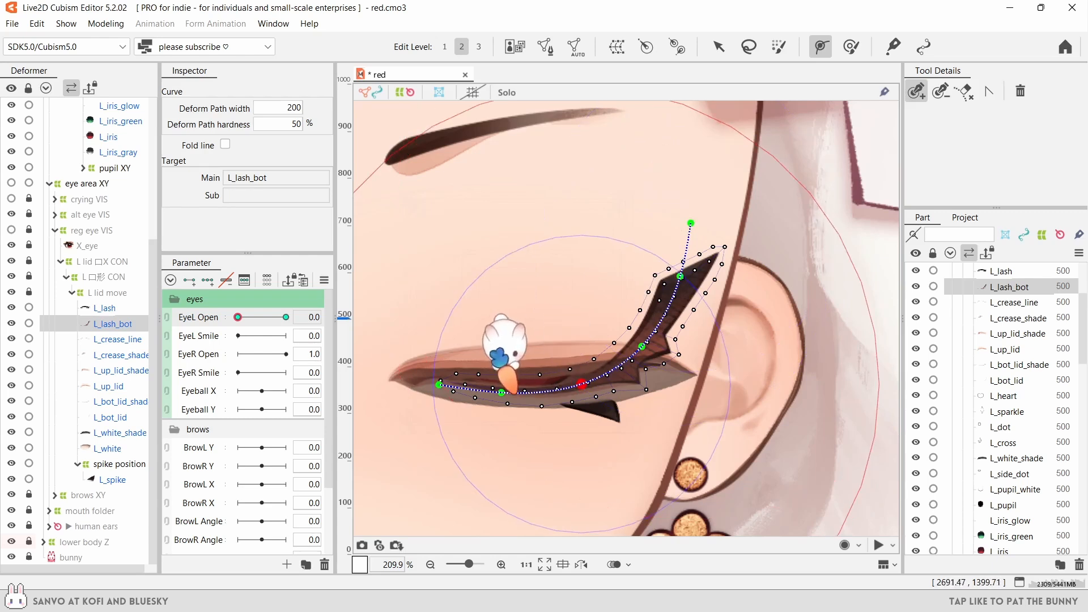
drag(501, 392, 510, 392)
key(v)
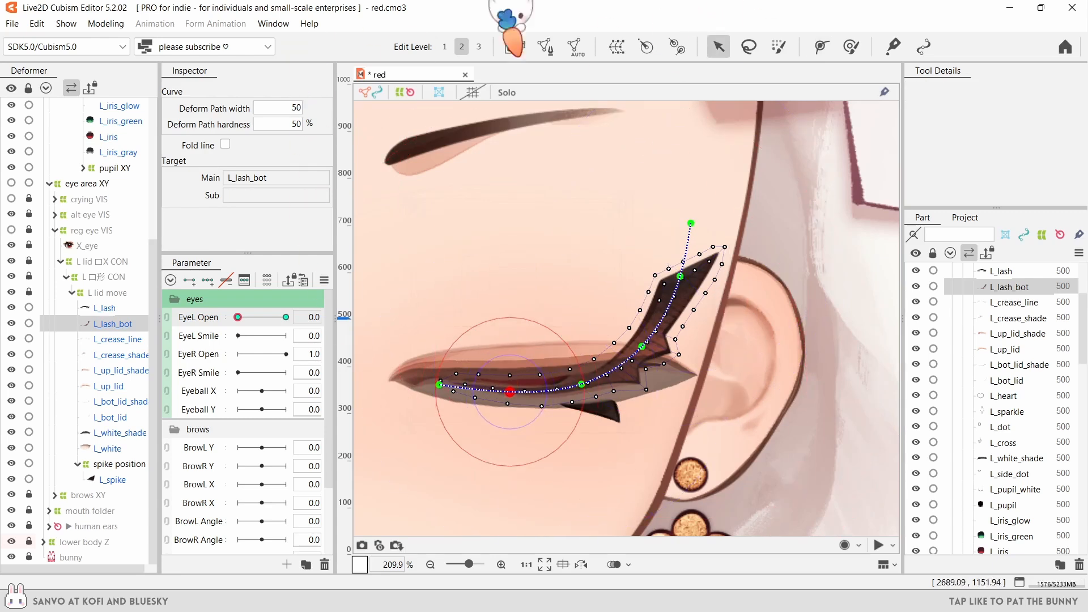
- Bend L_lash_bot along the closed lash by raising its inner path points and folding the outer wing down
drag(510, 392, 506, 384)
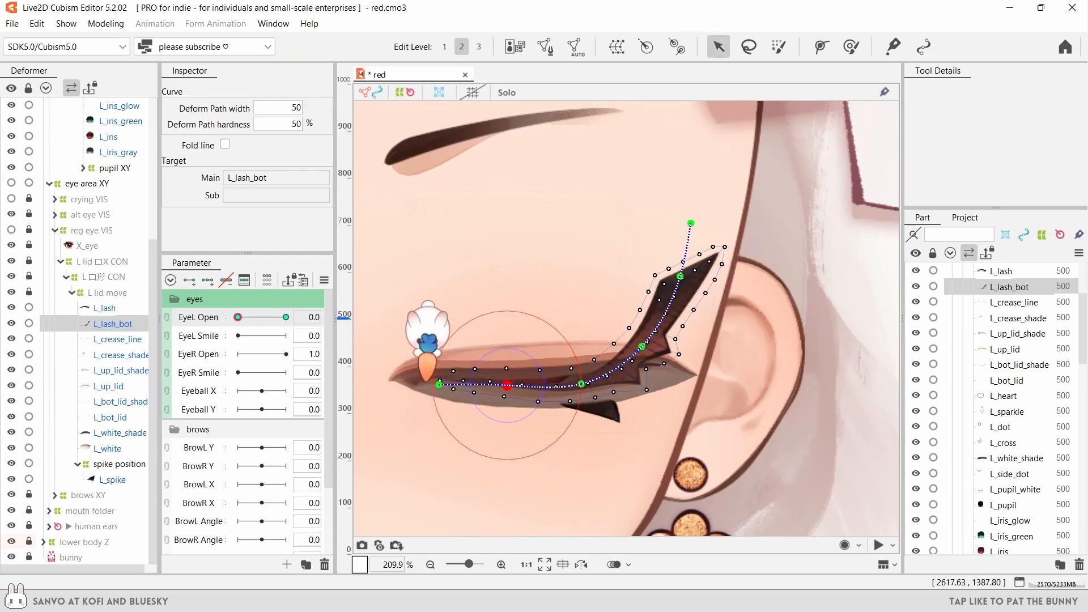
drag(439, 385, 439, 381)
drag(581, 384, 579, 379)
drag(680, 276, 685, 316)
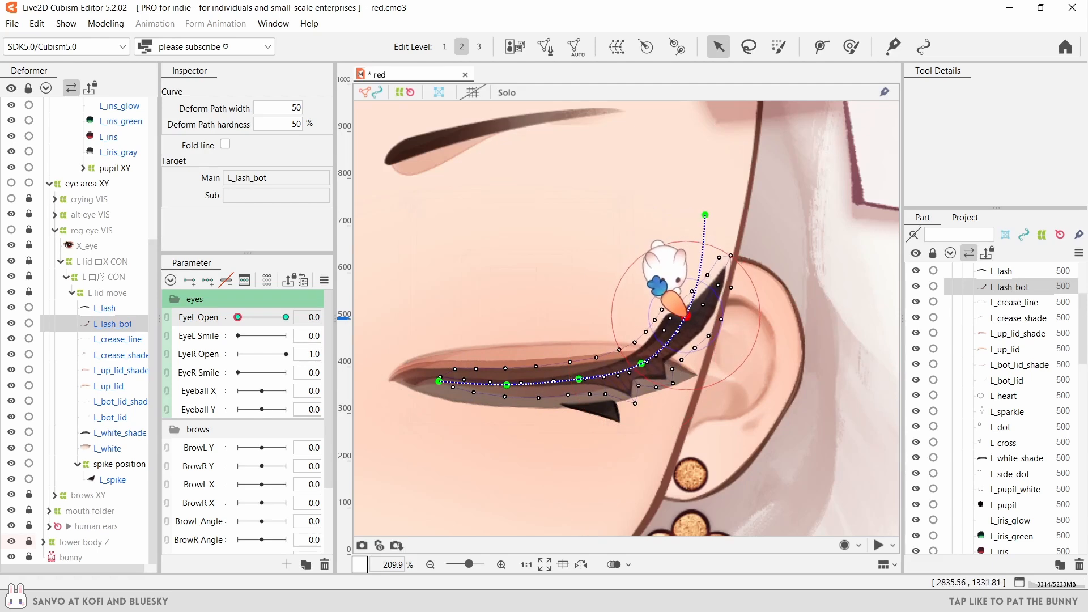
click(702, 279)
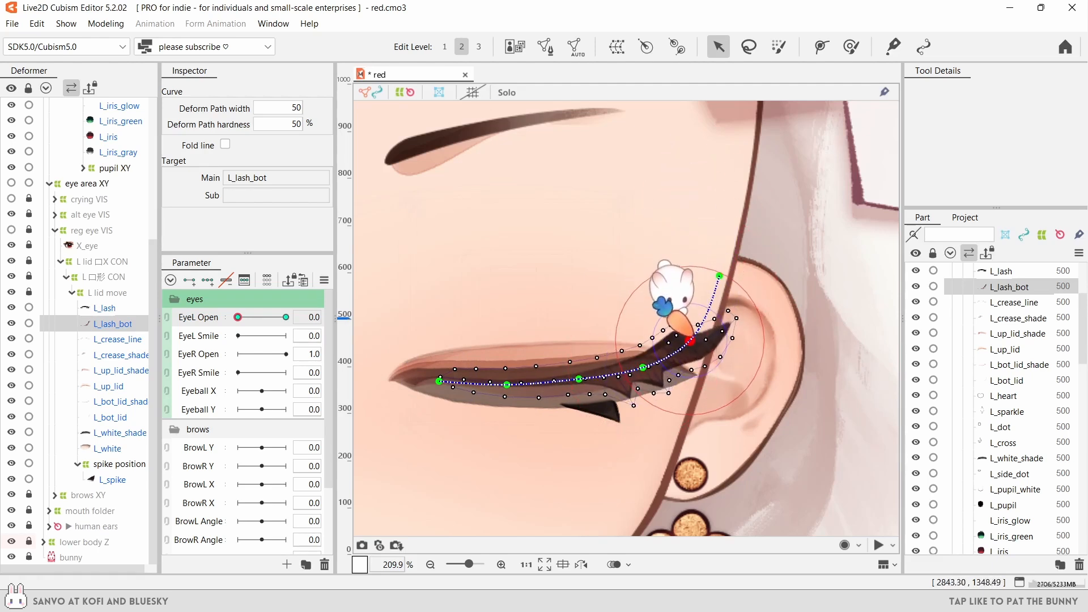
drag(719, 276, 698, 320)
mouse_move(238, 317)
mouse_down()
mouse_move(293, 317)
mouse_move(238, 316)
mouse_up()
- Lasso the points of L_lash_bot's outer wing and squash them inside the closed lash tip with a 2 by 2 temporary warp
click(748, 46)
scroll(643, 309, up, 2)
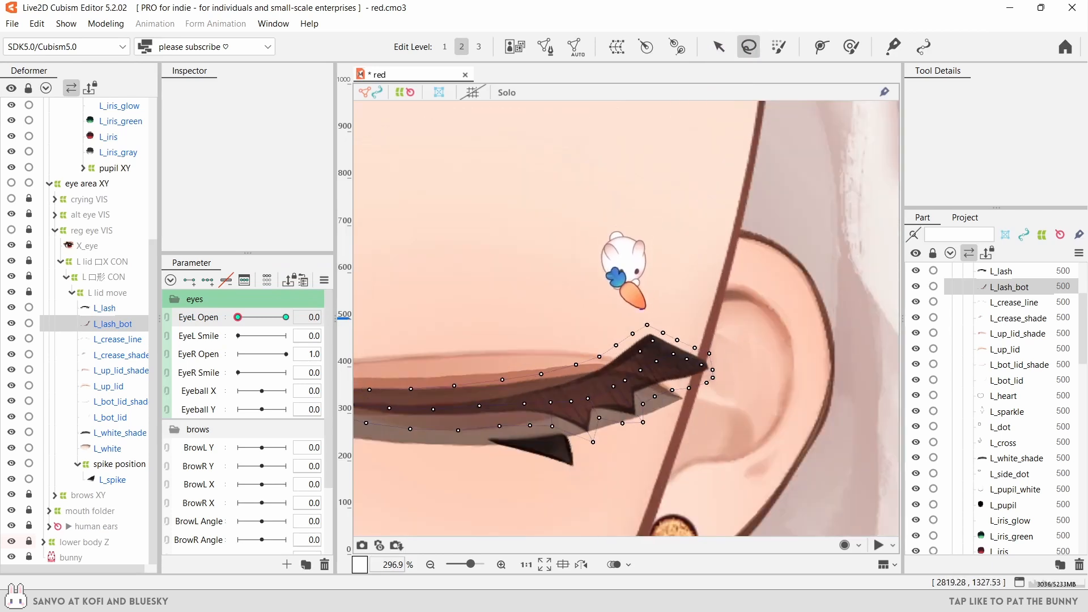
drag(764, 334, 760, 326)
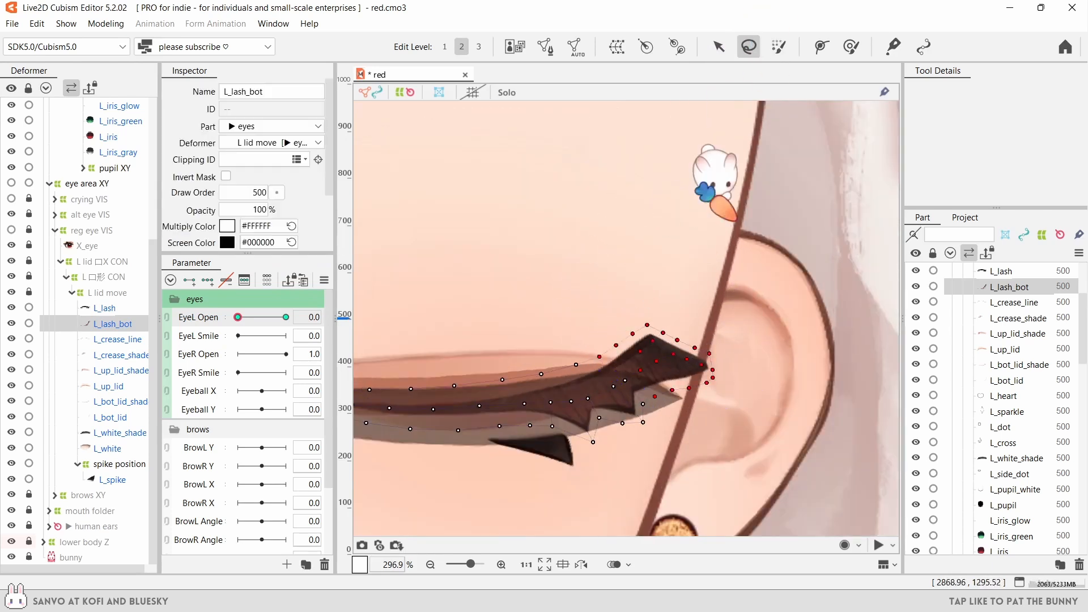
scroll(658, 399, up, 2)
key(ctrl+t)
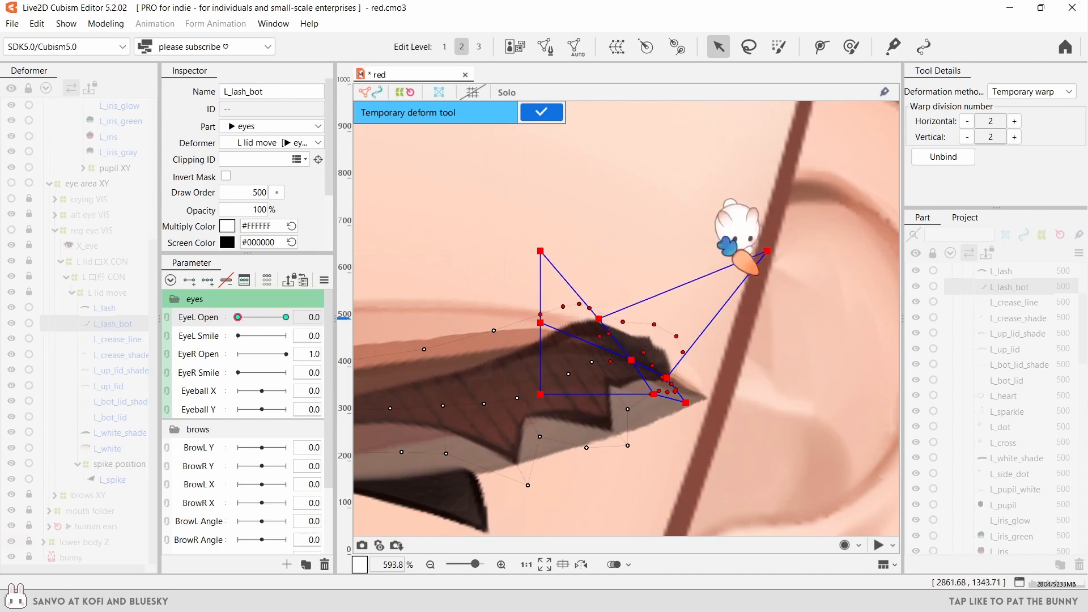
drag(765, 253, 653, 340)
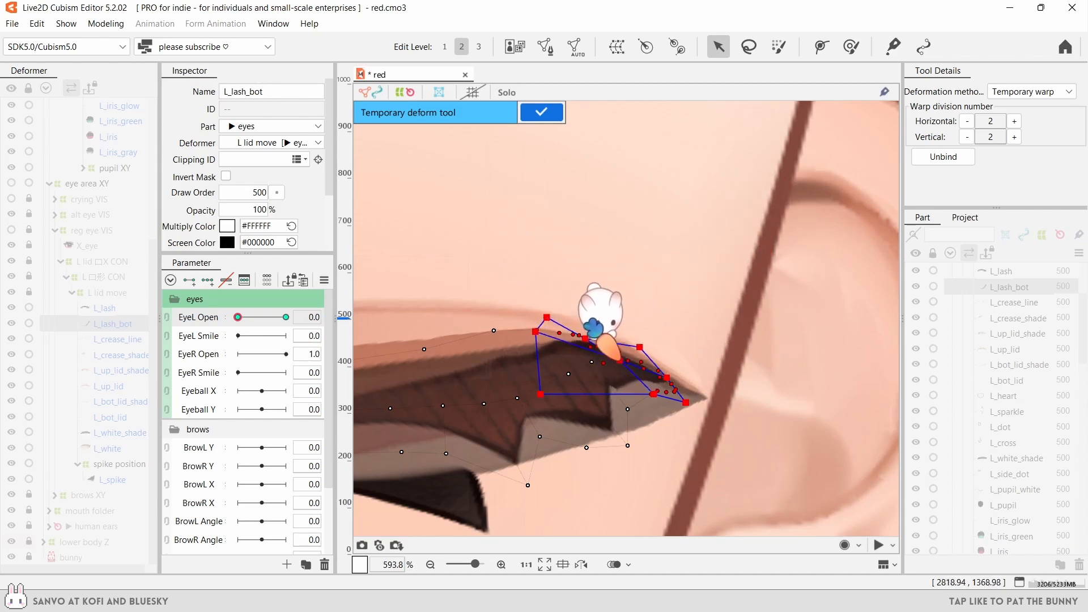
click(536, 113)
- Apply the wing warp, make L_lash opaque again and scrub EyeL Open to examine the left eye's blink
scroll(493, 323, down, 3)
click(105, 308)
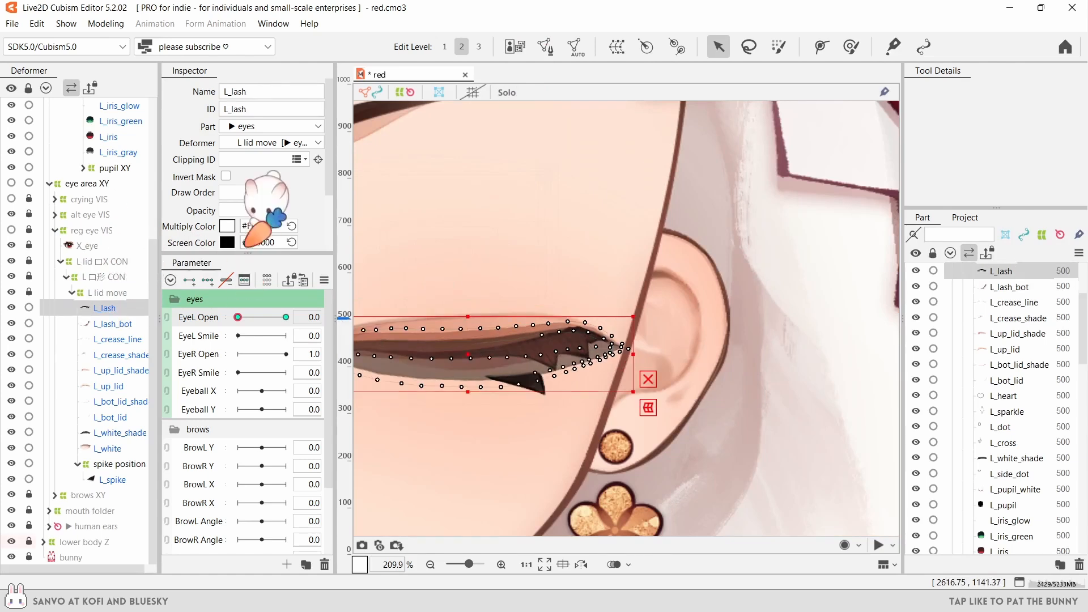
scroll(464, 403, down, 2)
drag(466, 354, 665, 343)
click(632, 219)
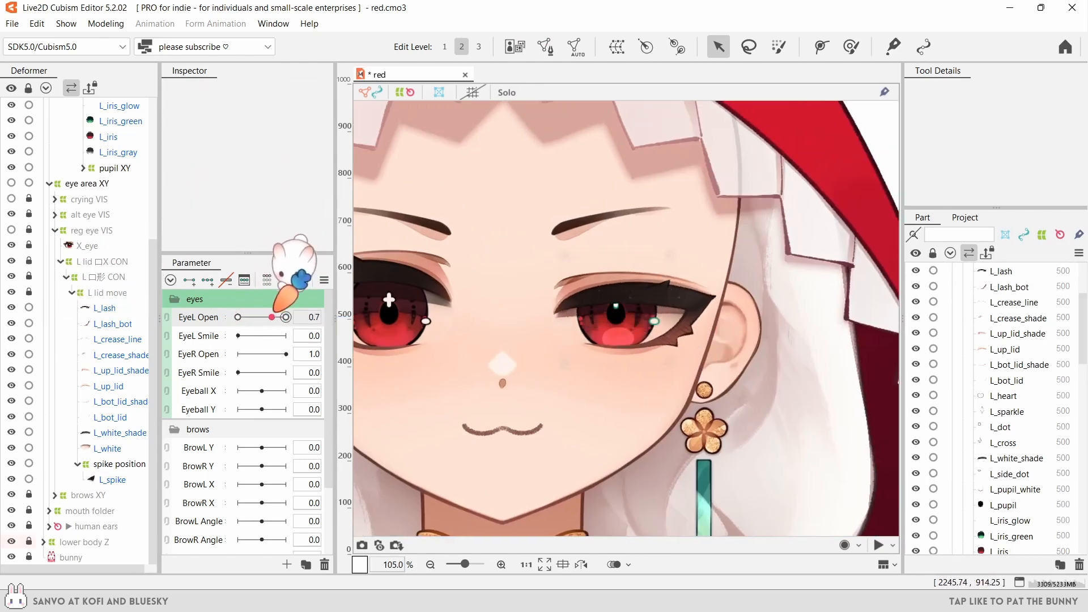
drag(274, 312, 209, 349)
- Fade L_lash at the closed pose and nudge the upper-edge points of L_lash_bot's outer wing along the closed lash
click(108, 307)
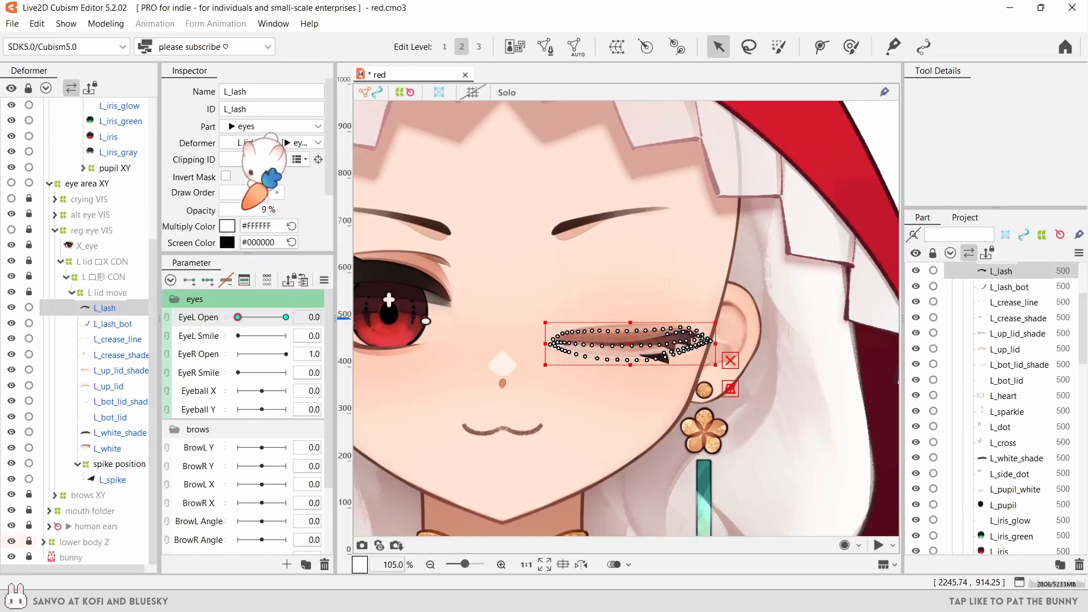
click(114, 323)
scroll(685, 349, up, 10)
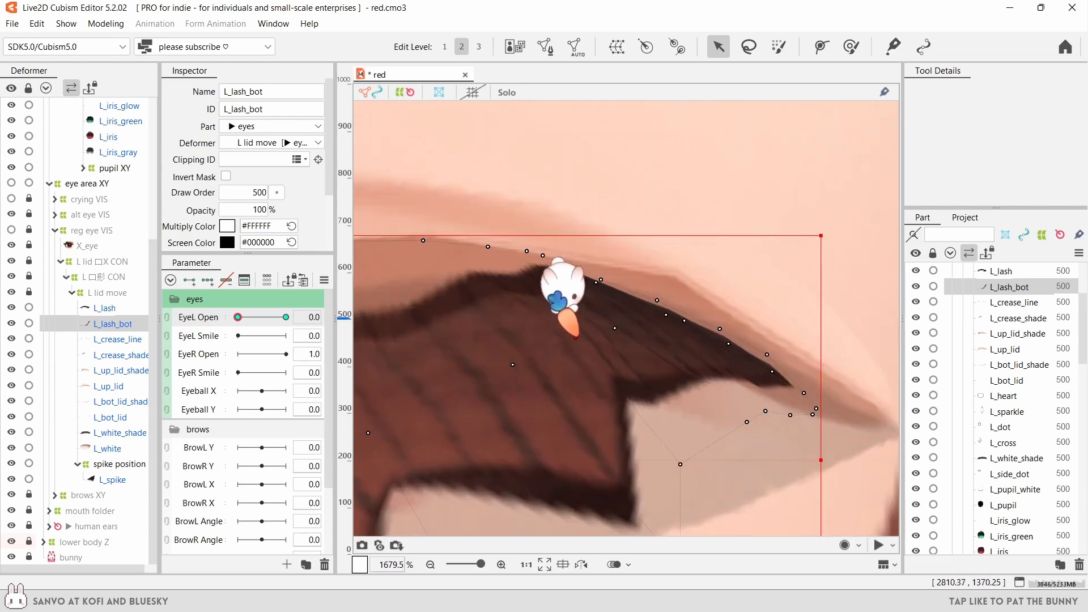
scroll(576, 337, down, 3)
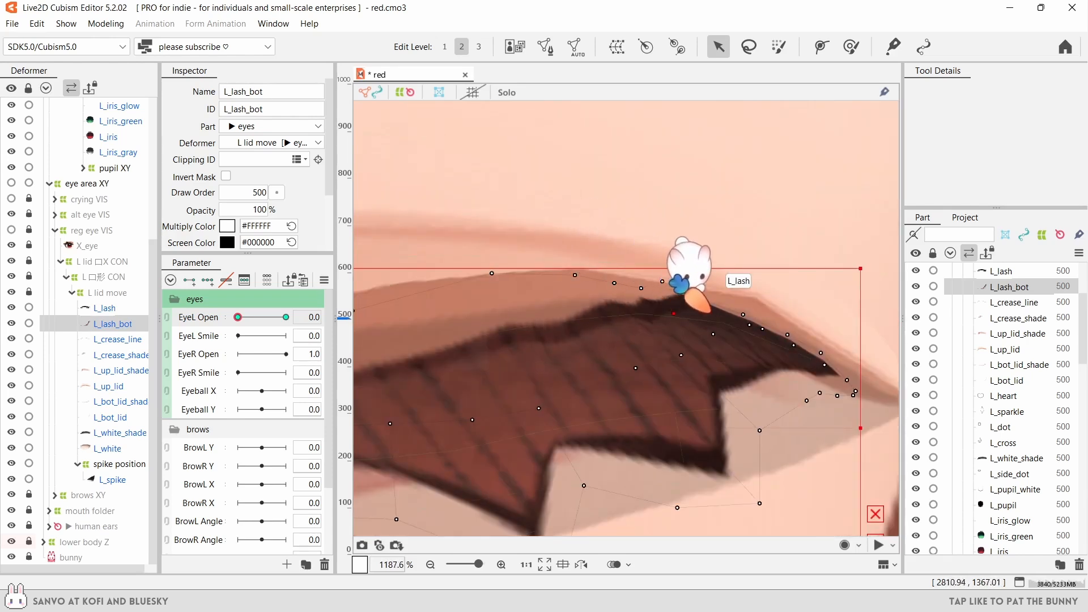
scroll(688, 267, up, 3)
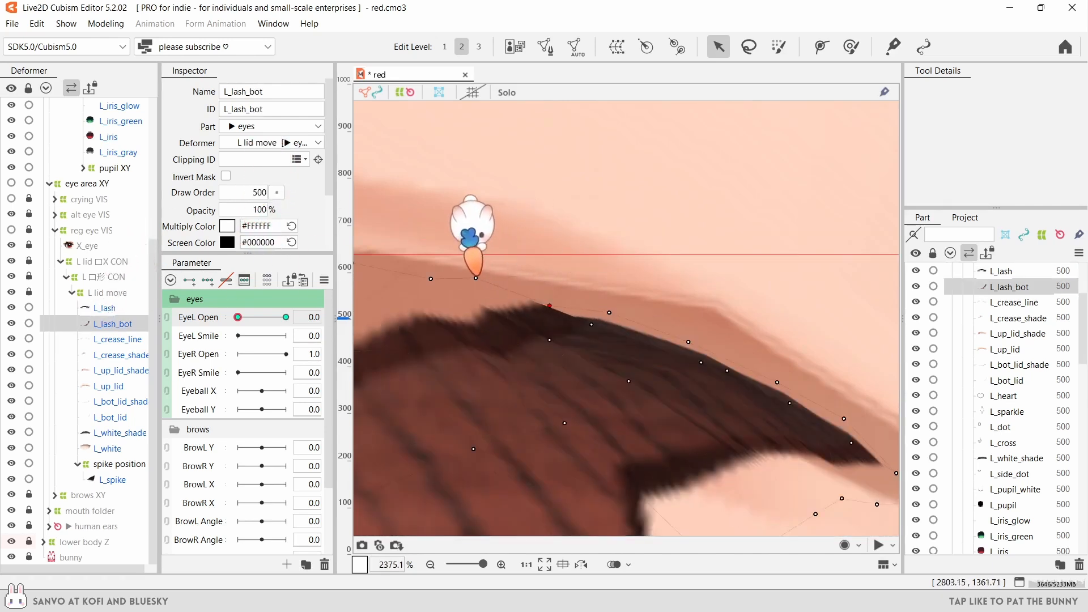
scroll(474, 266, down, 7)
- At EyeL Open 1.0, edit L_lash_bot's mesh by adding and repositioning vertices along the inner edge of its upper wing
click(286, 316)
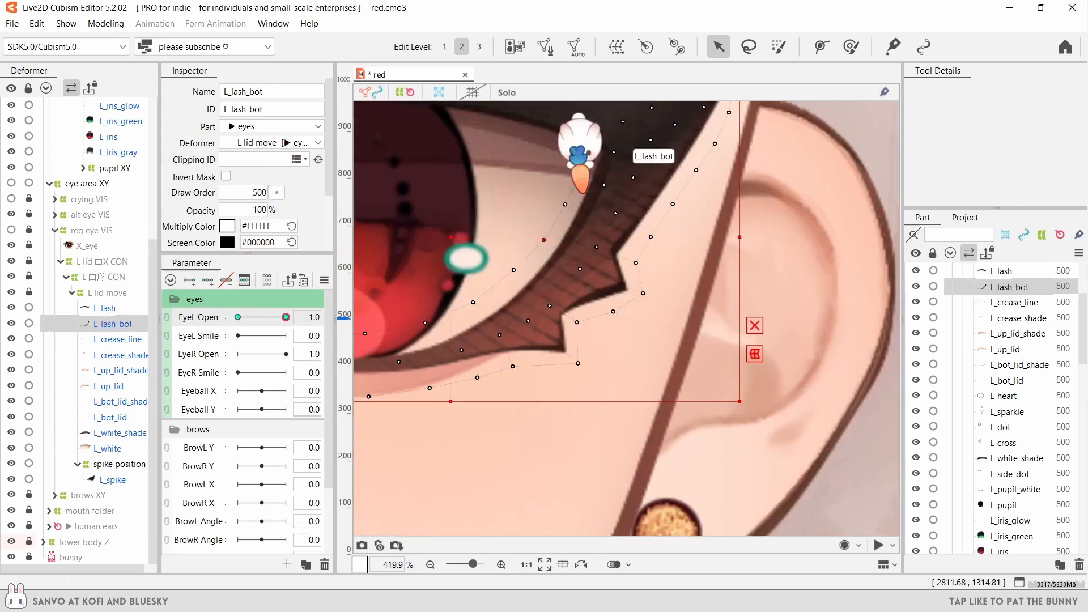
click(545, 46)
drag(602, 156, 583, 272)
scroll(584, 272, up, 1)
click(582, 267)
drag(642, 252, 689, 193)
drag(643, 208, 602, 231)
drag(563, 245, 565, 252)
drag(644, 212, 644, 214)
ctrl+click(554, 274)
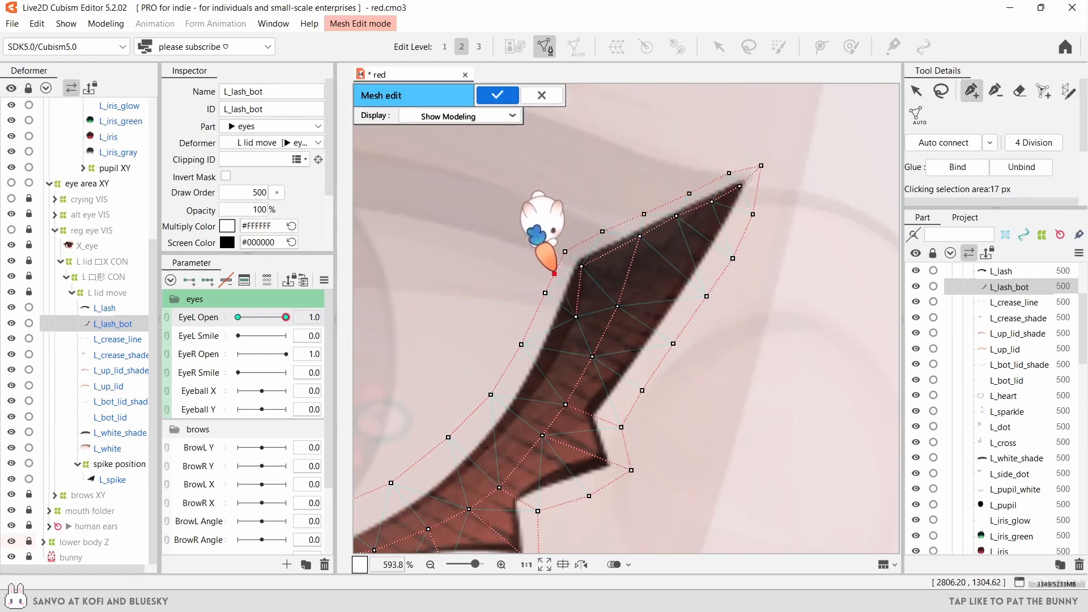
drag(545, 293, 543, 304)
drag(576, 316, 574, 315)
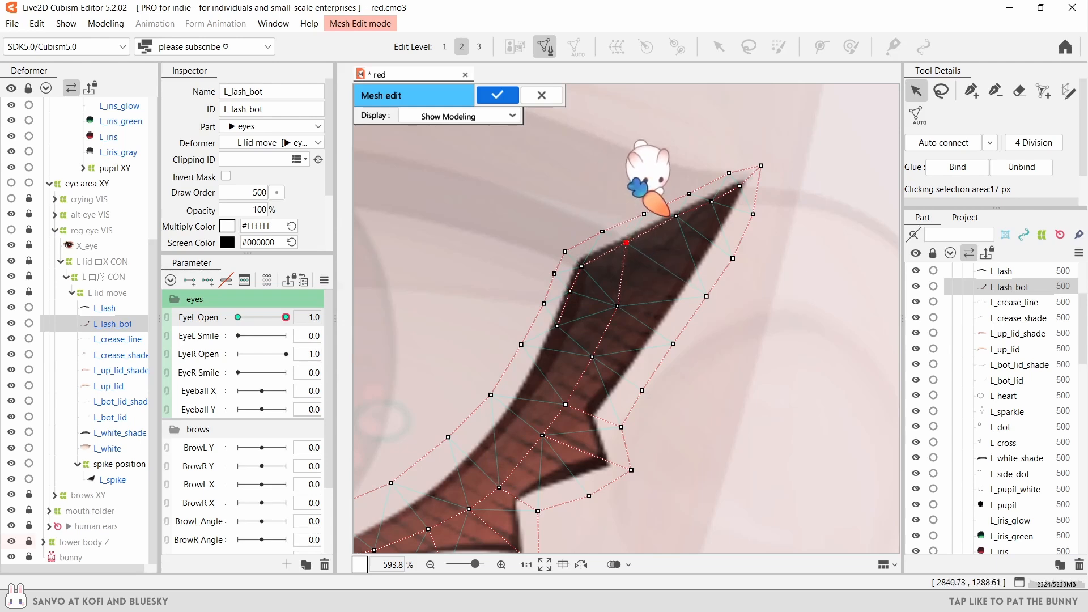
- Add vertices down the outer edge of L_lash_bot's wing, tighten the outline around its tip and apply the mesh edit
ctrl+click(705, 250)
ctrl+click(683, 277)
ctrl+click(659, 311)
ctrl+click(635, 348)
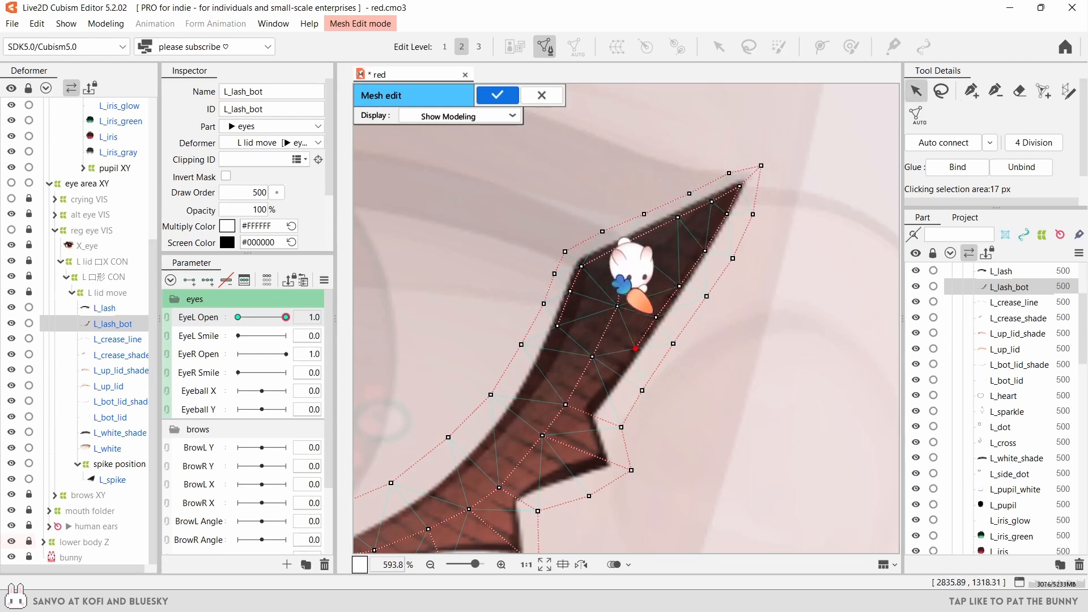
click(749, 214)
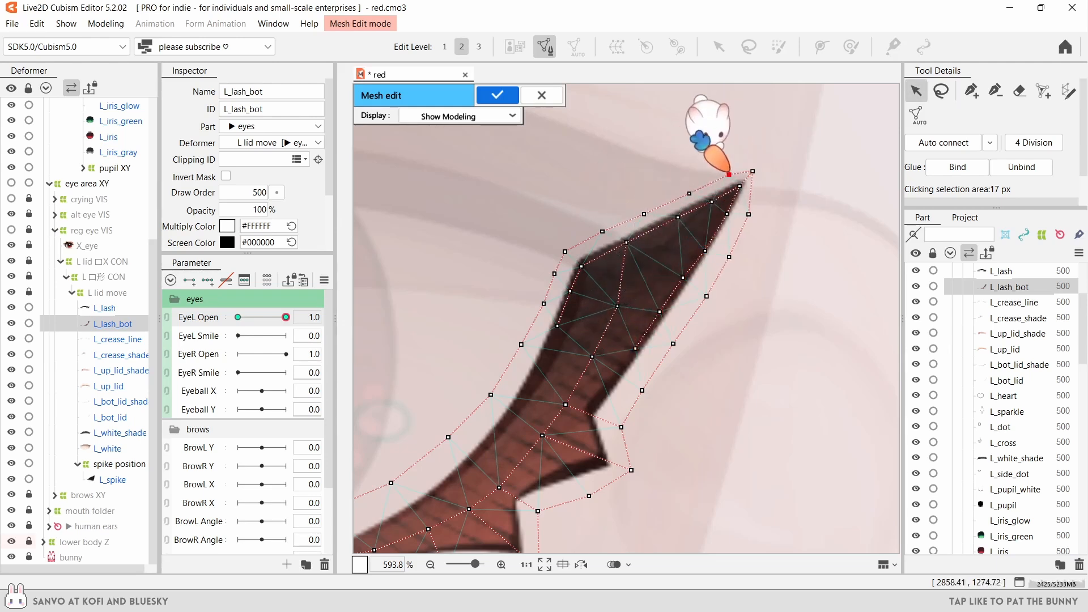
click(497, 95)
- Return EyeL Open to 0.0 and tuck L_lash_bot's wing points beneath the see-through L_lash
drag(286, 317, 238, 317)
scroll(535, 377, up, 2)
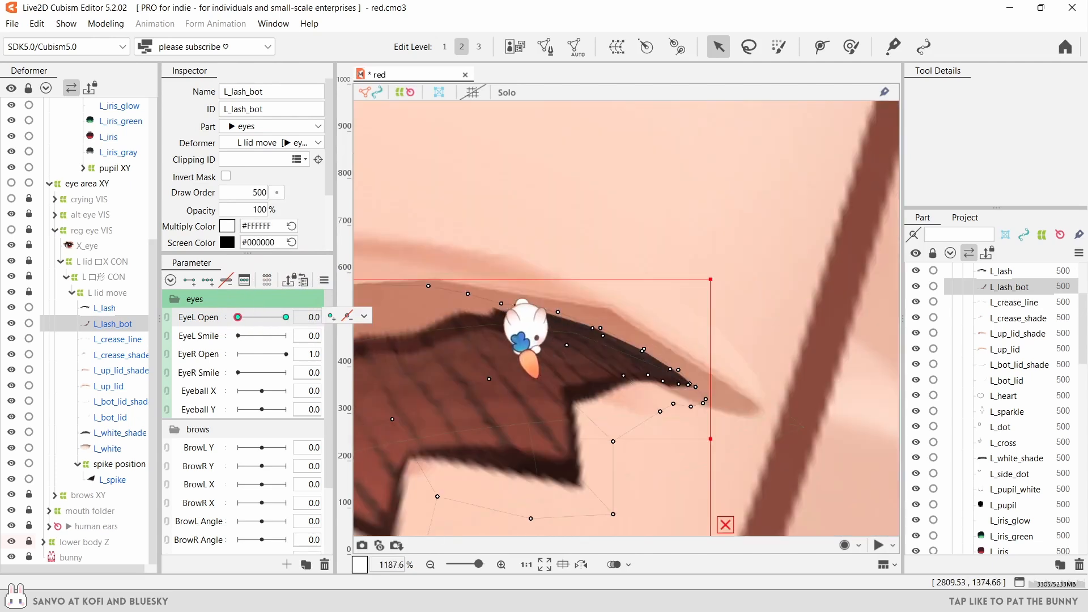
scroll(537, 377, down, 3)
scroll(542, 372, up, 3)
click(141, 308)
click(142, 321)
scroll(586, 358, up, 1)
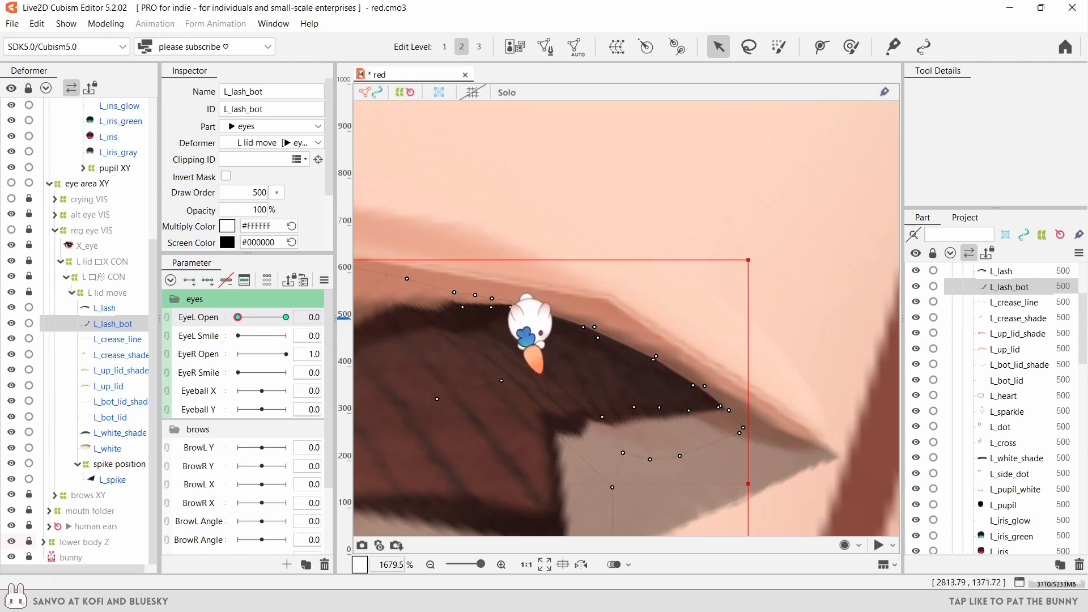
scroll(652, 391, up, 4)
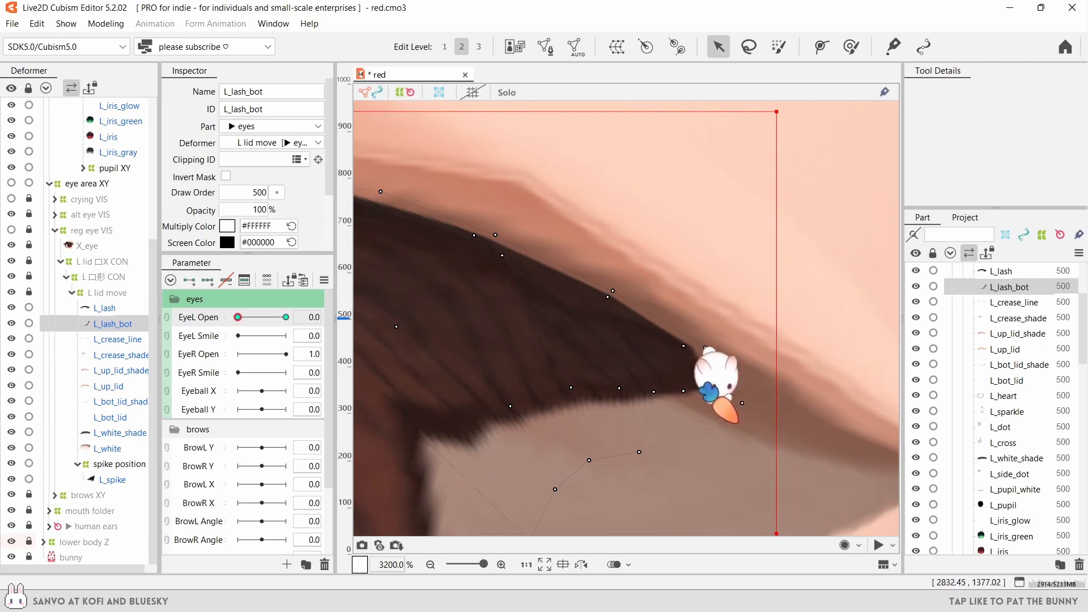
- Pull the tip and upper-edge points of L_lash_bot's folded wing further inside the closed lash outline
mouse_move(683, 346)
mouse_down()
mouse_move(664, 360)
mouse_move(690, 358)
mouse_up()
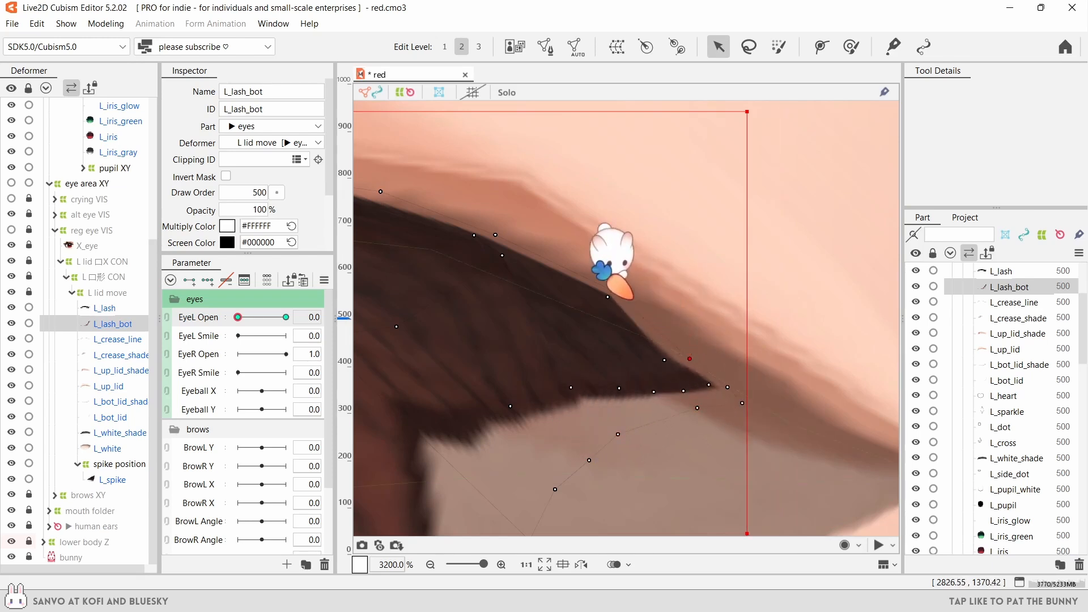
mouse_move(608, 297)
mouse_down()
mouse_move(588, 317)
mouse_move(596, 308)
mouse_up()
drag(550, 265, 601, 291)
drag(556, 335, 722, 422)
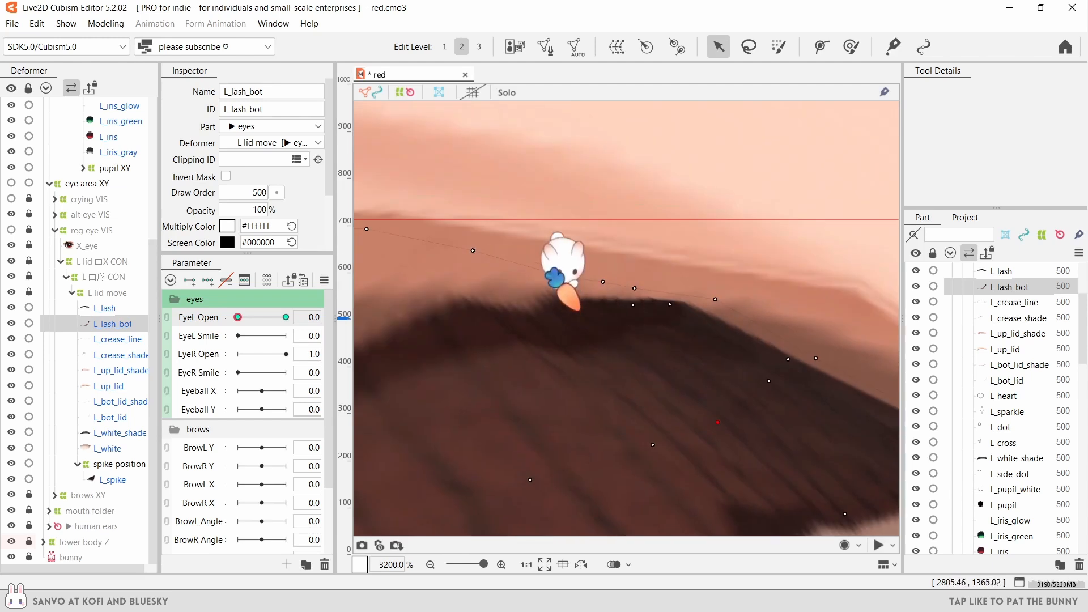
scroll(600, 317, down, 2)
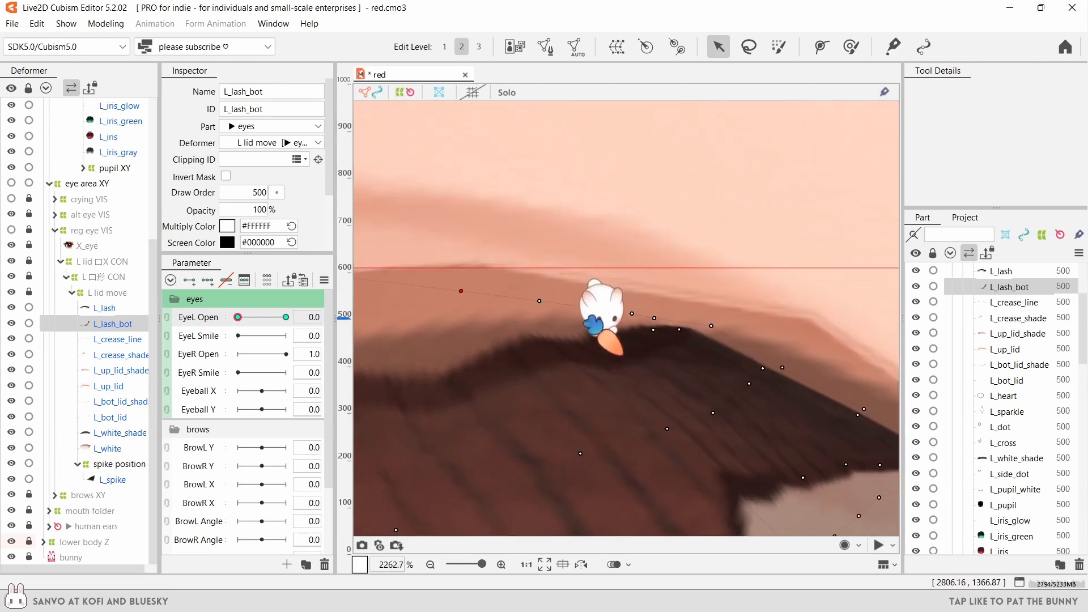
scroll(604, 318, up, 2)
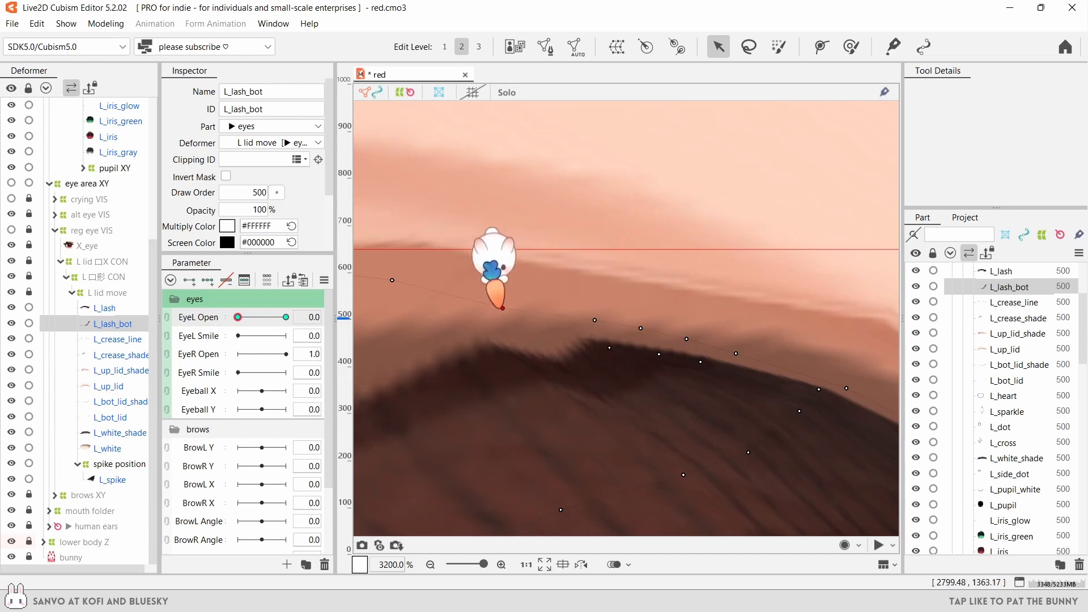
scroll(479, 310, down, 7)
drag(459, 310, 670, 321)
- Set L_lash's opacity to 100% and move EyeL Open between its keys to examine the lashes
click(104, 308)
drag(243, 209, 336, 418)
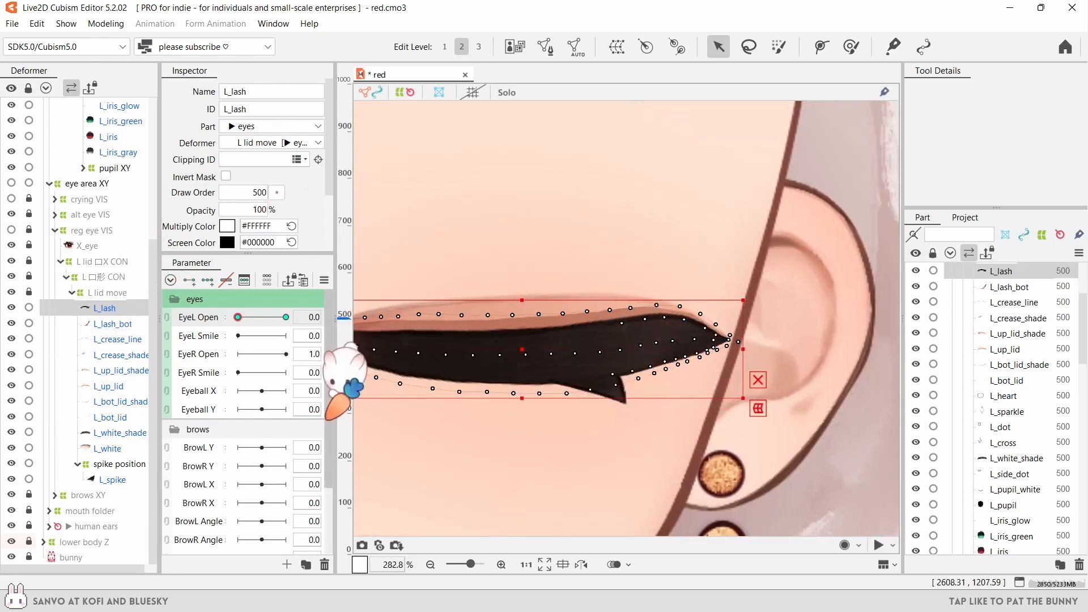
click(448, 428)
scroll(476, 351, down, 3)
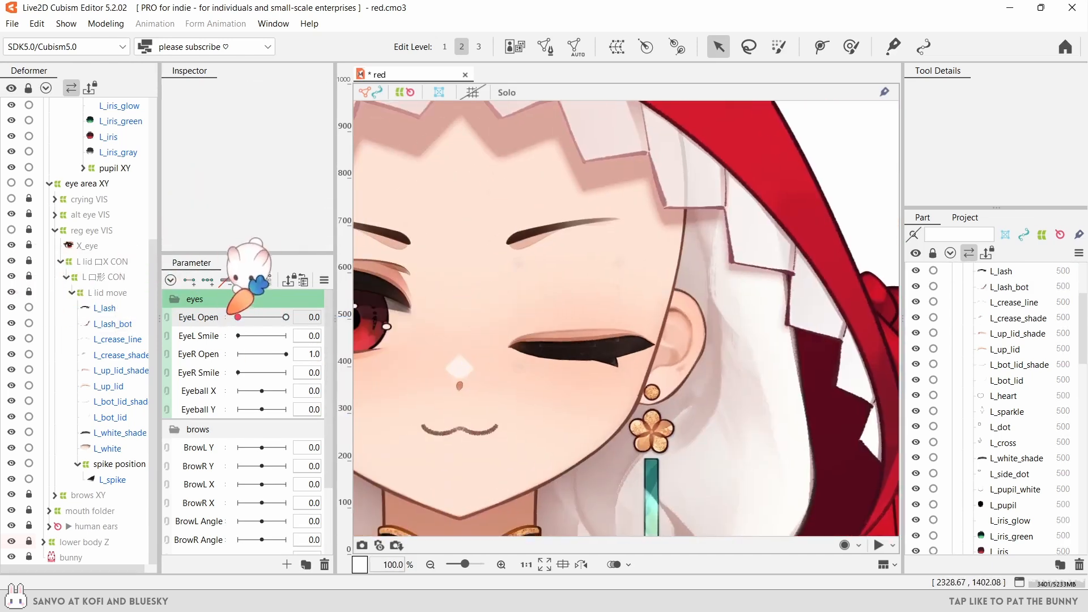
mouse_move(285, 316)
mouse_down()
mouse_move(238, 316)
mouse_move(287, 317)
mouse_up()
- Fade L_lash to 29% at the closed pose and push L_lash_bot's lower spikes inside it with a deform brush of about 113 px
click(109, 308)
click(238, 317)
drag(242, 210, 131, 288)
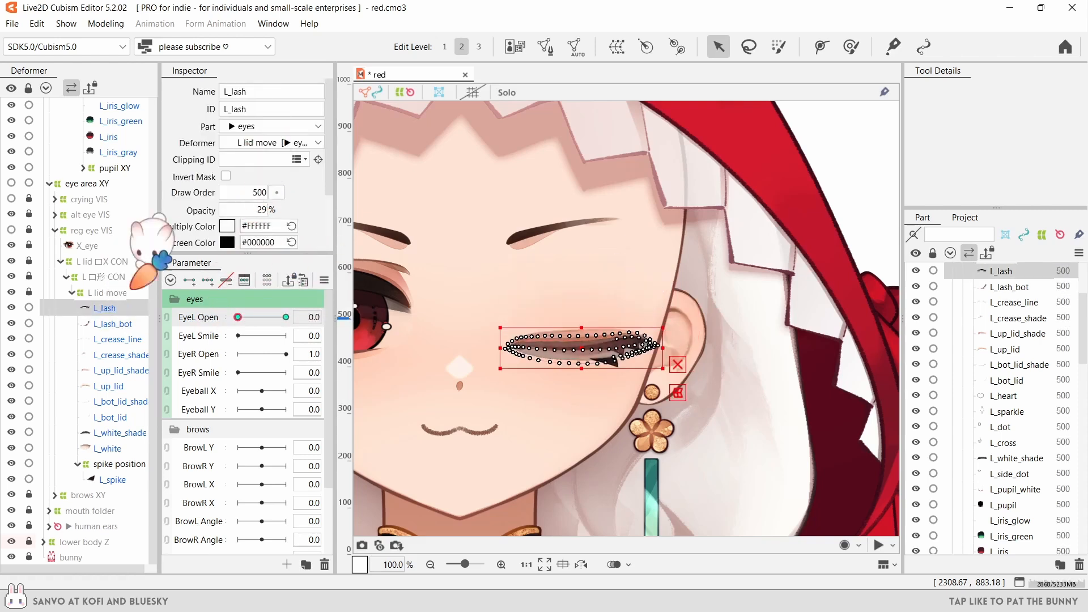
click(112, 324)
drag(238, 317, 211, 314)
scroll(643, 314, up, 1)
key(b)
scroll(642, 308, up, 1)
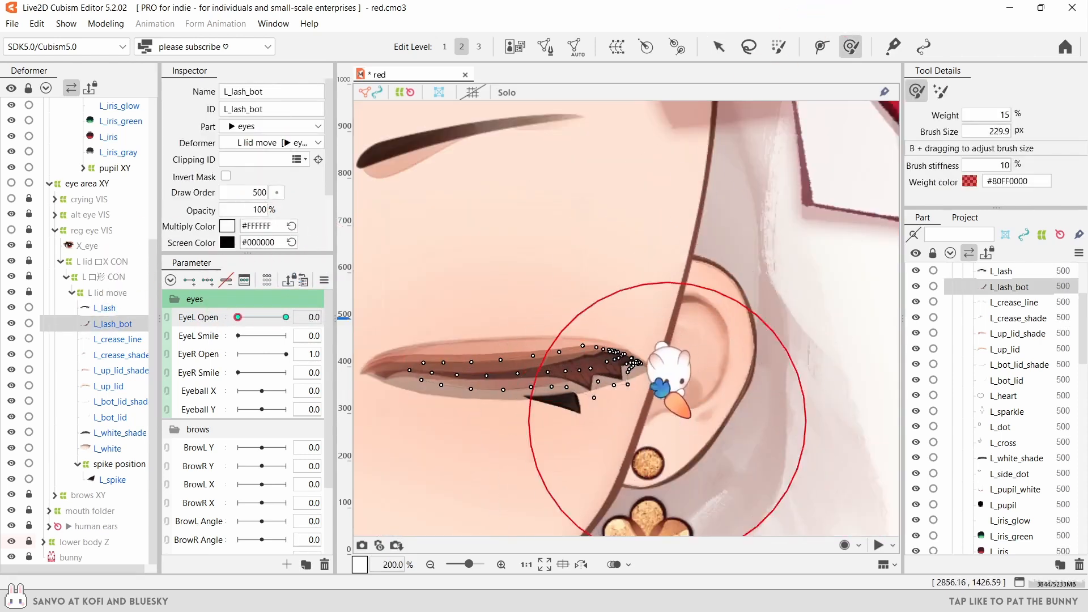
scroll(653, 227, up, 2)
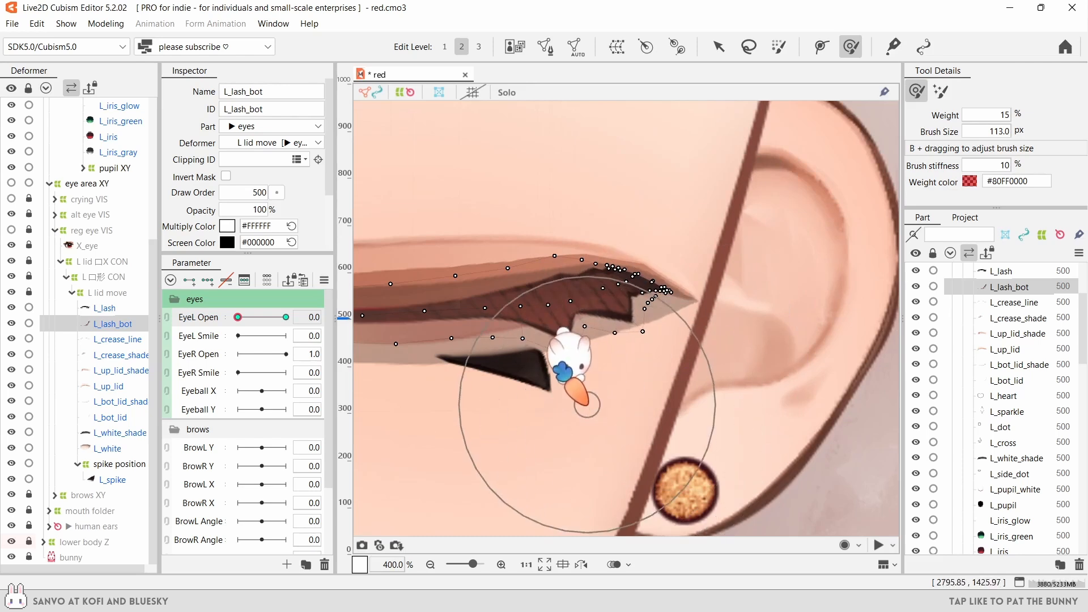
scroll(555, 416, down, 3)
- Restore L_lash to 100% opacity and scrub EyeL Open through the blink with nothing selected
click(718, 47)
click(116, 308)
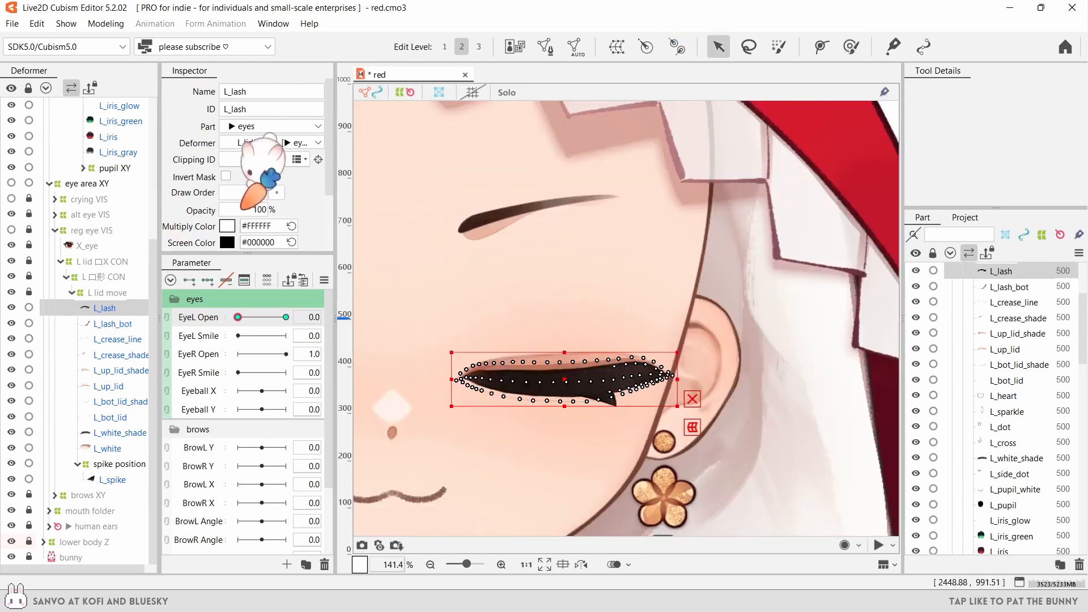
click(571, 310)
scroll(571, 310, down, 1)
drag(238, 317, 249, 318)
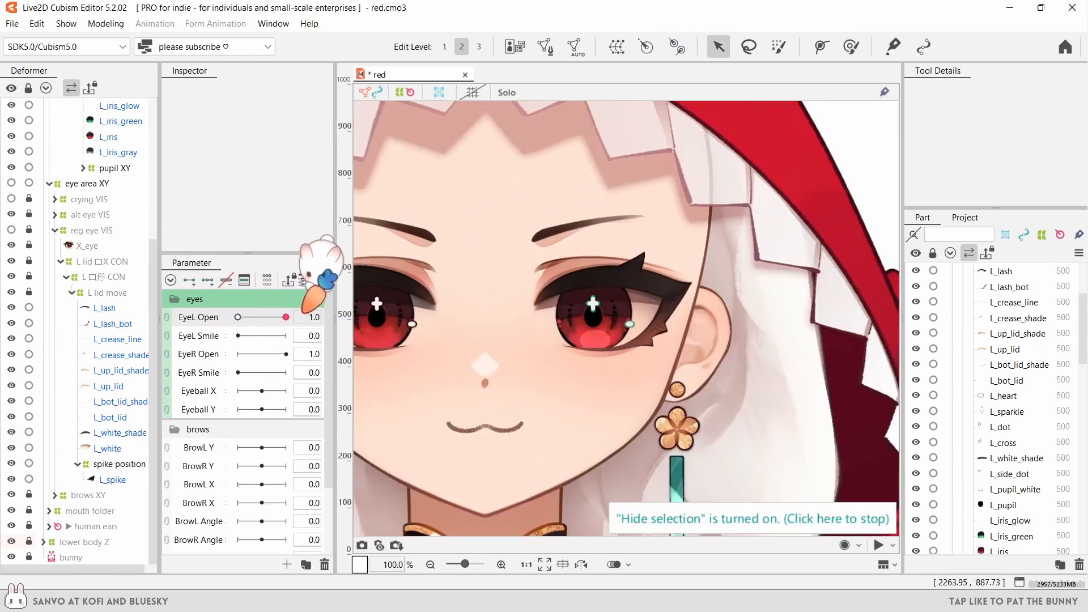
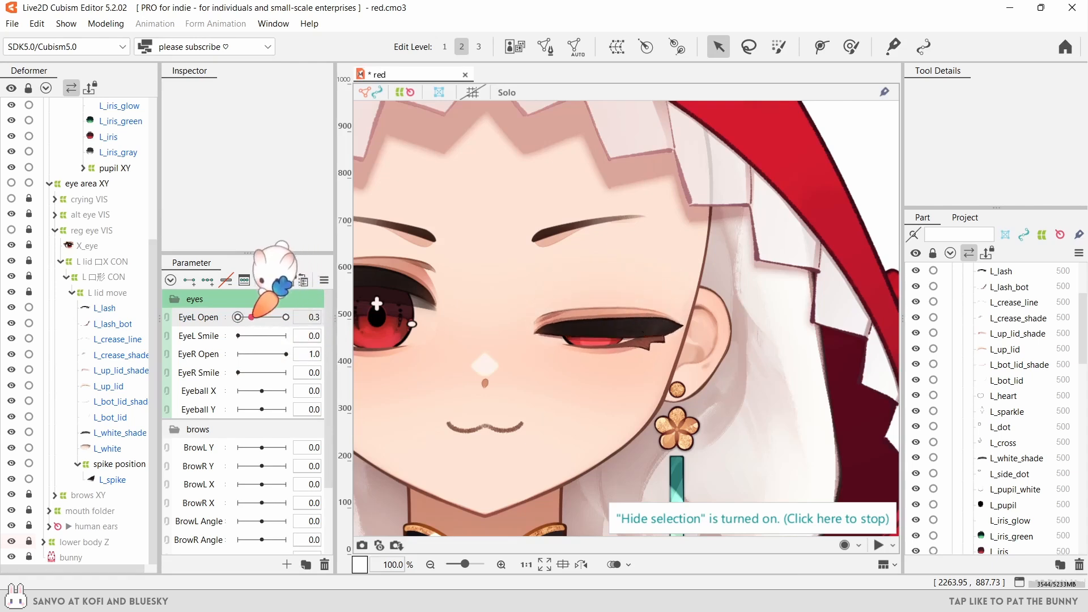
drag(252, 317, 320, 317)
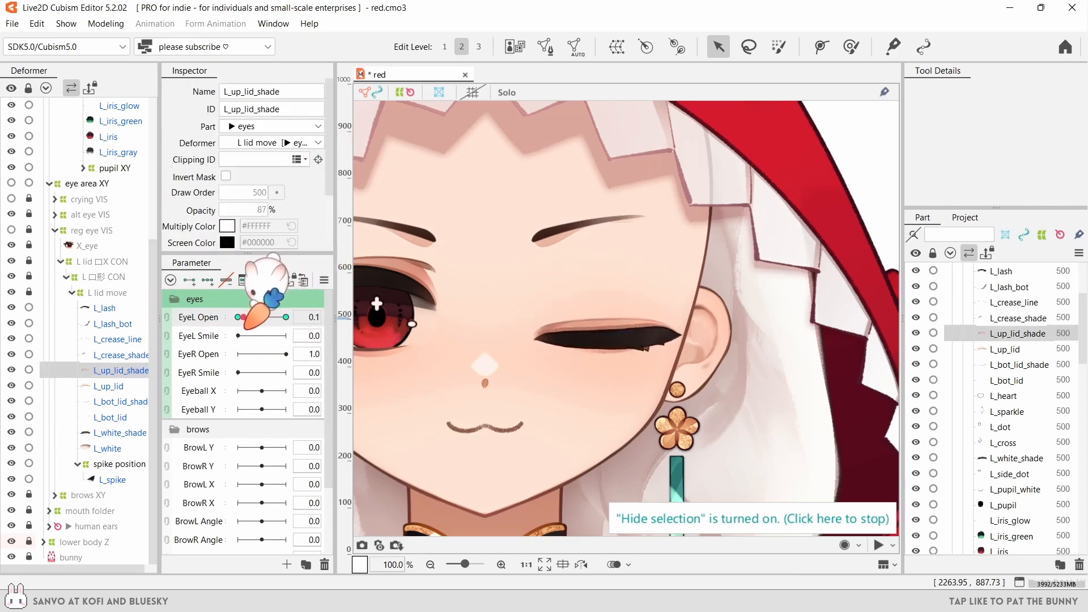
- Lower the opacity of L_crease_shade and L_crease_line at the closed key of EyeL Open
click(121, 354)
click(238, 317)
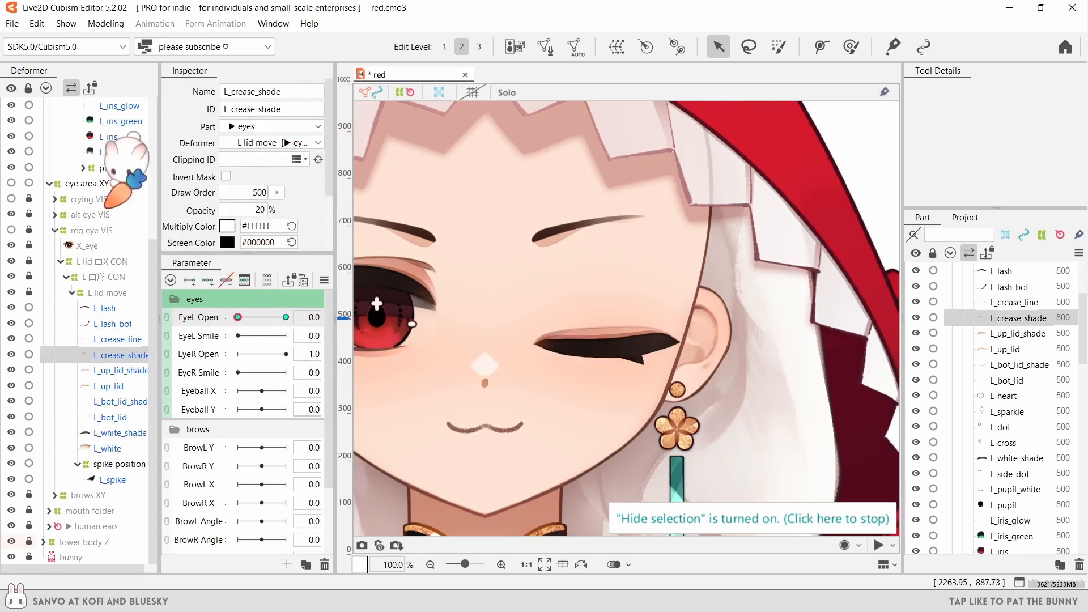
click(118, 339)
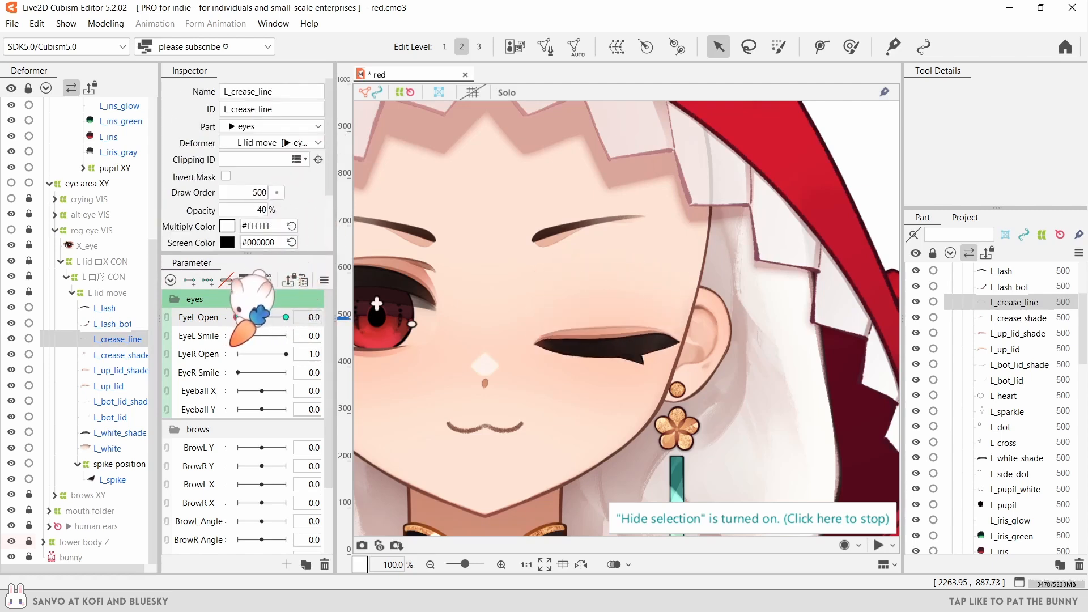
drag(274, 317, 304, 367)
- Try placing L_crease_shade below L_up_lid_shade in the part order, and undo the reordering
click(122, 355)
click(108, 386)
click(121, 354)
scroll(278, 192, down, 2)
drag(1023, 314, 1023, 341)
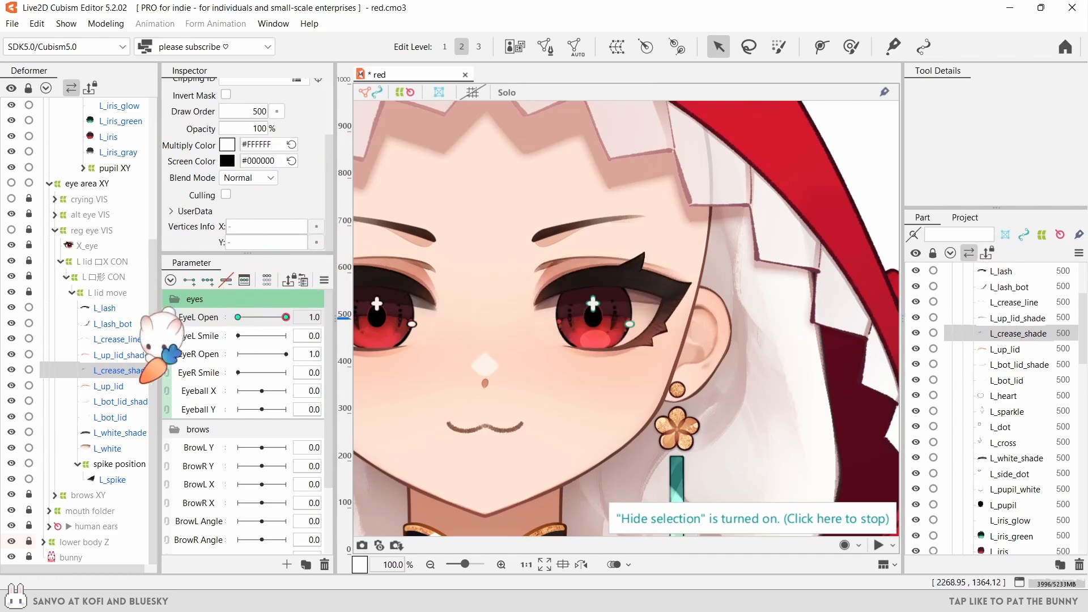
click(1038, 318)
key(ctrl+z)
key(ctrl+z)
- Lower L_crease_line and L_crease_shade together toward the closed lash with a 2 by 2 temporary warp and the deform brush
mouse_move(247, 317)
mouse_down()
mouse_move(273, 315)
mouse_move(238, 317)
mouse_up()
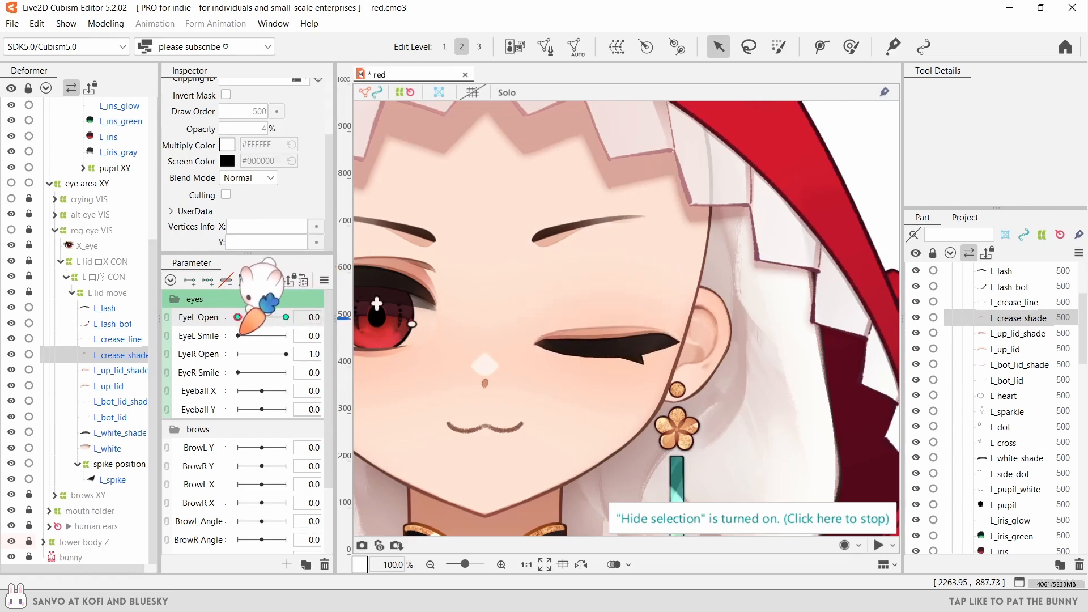
click(286, 317)
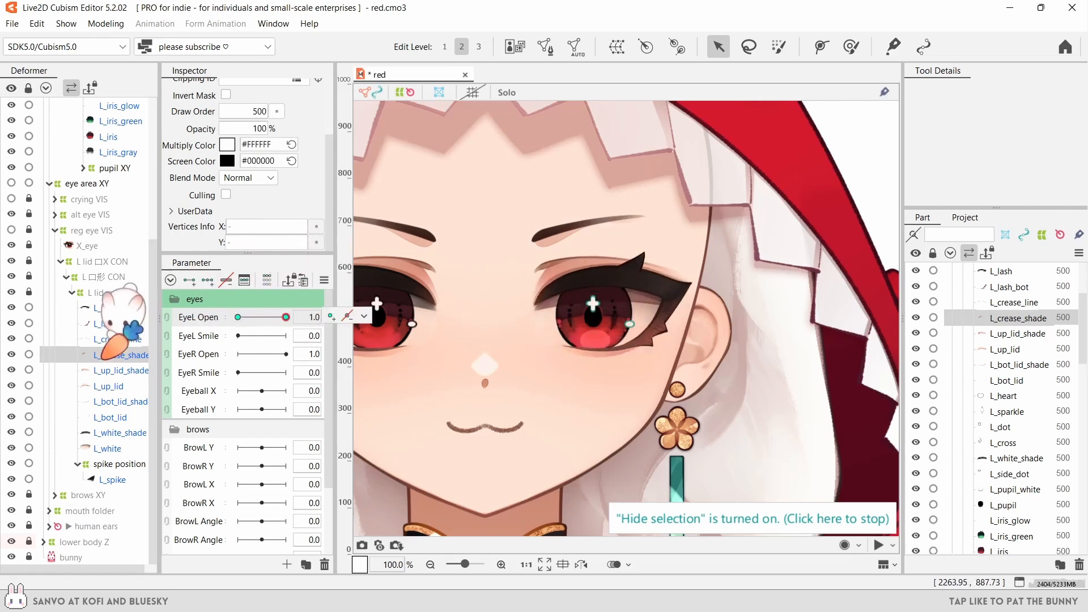
ctrl+click(118, 338)
drag(286, 317, 189, 317)
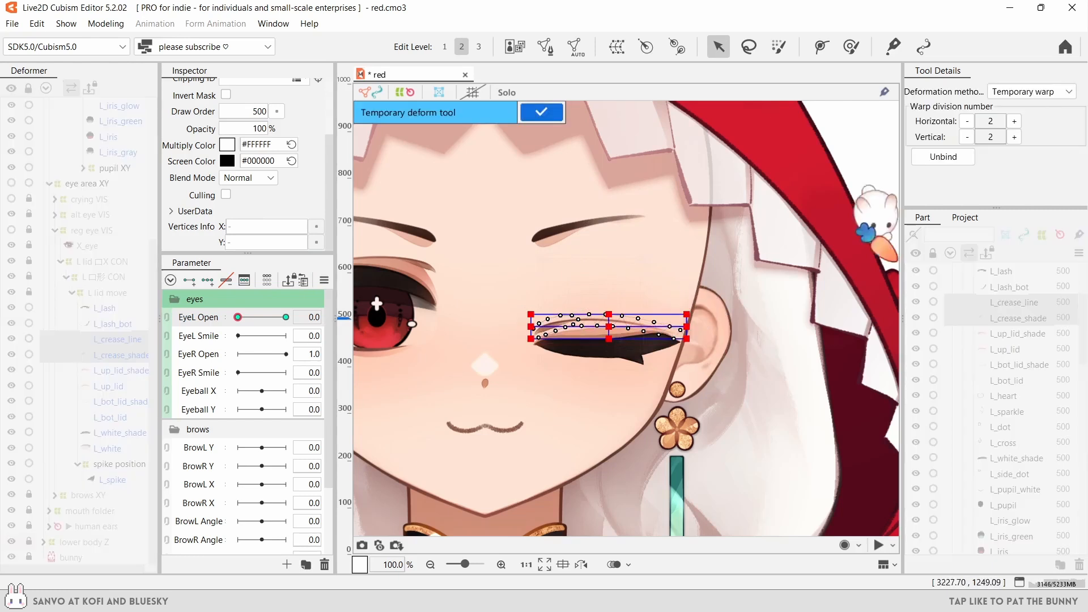
click(851, 47)
drag(674, 394, 626, 397)
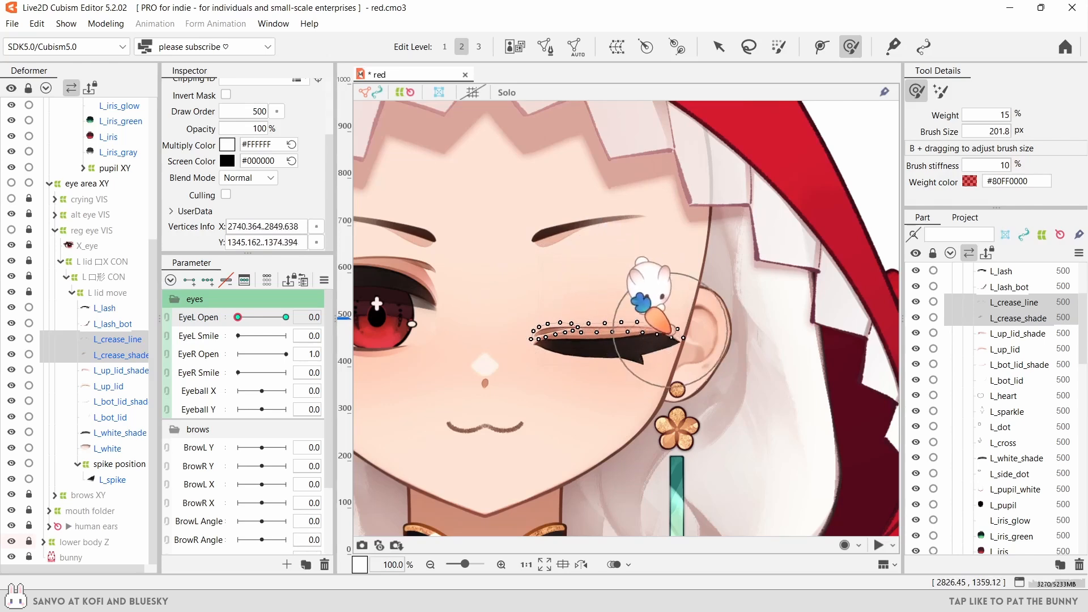
click(718, 47)
key(Escape)
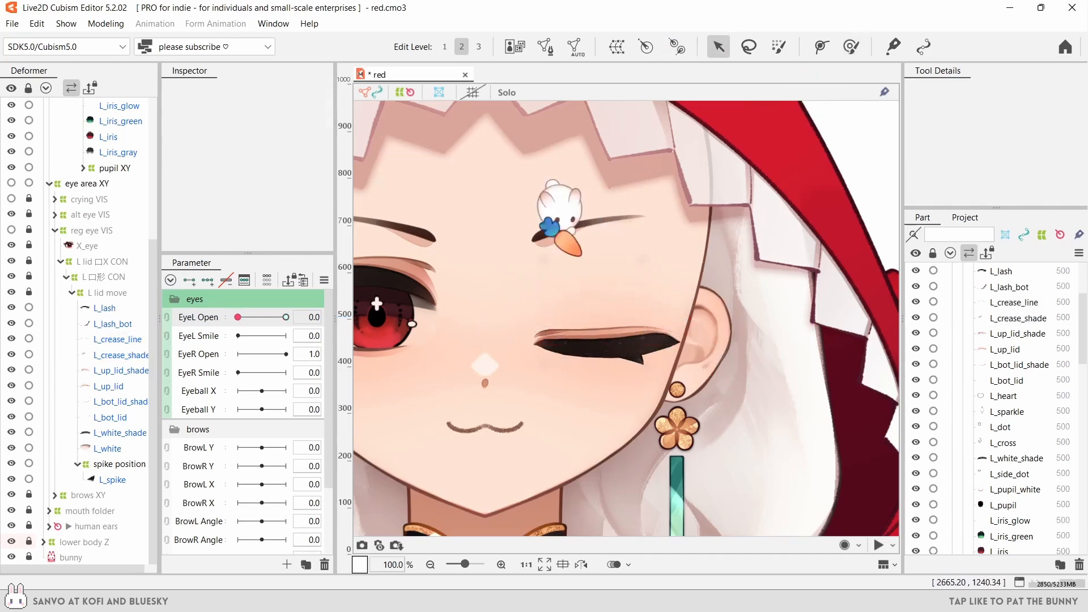
- Scrub EyeL Open between closed and open to examine how L_crease_shade and L_crease_line follow the blink
scroll(552, 272, down, 3)
drag(285, 317, 242, 334)
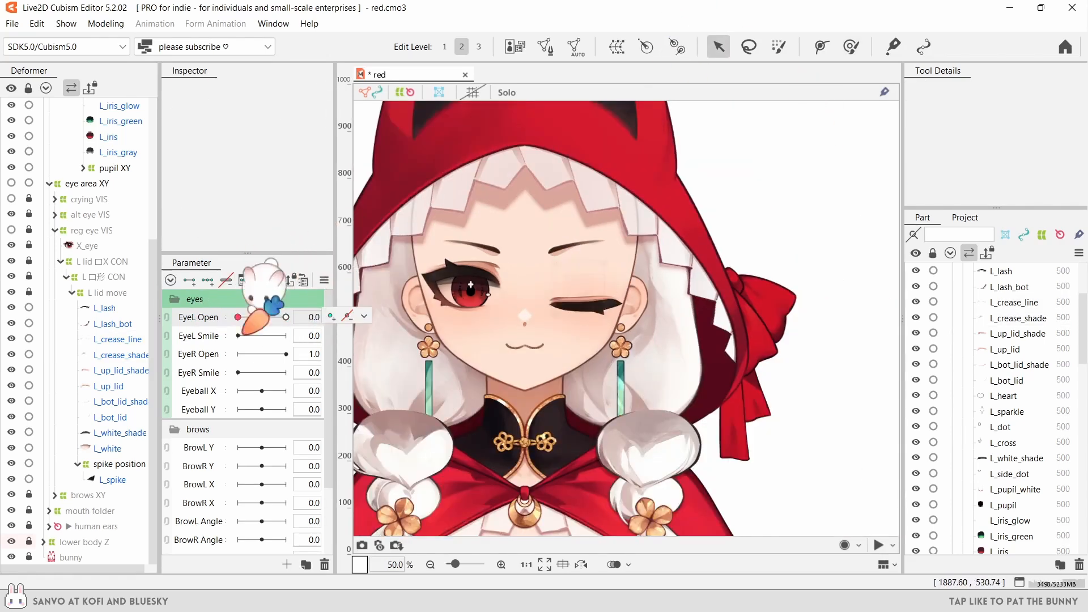
scroll(572, 294, up, 3)
click(131, 356)
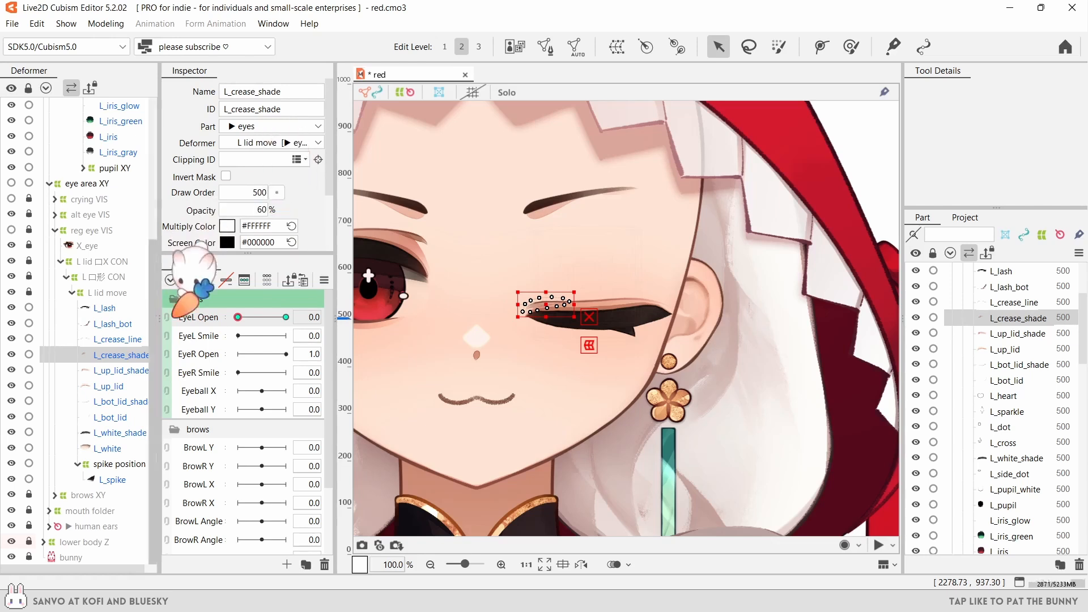
click(118, 338)
scroll(606, 326, down, 3)
key(Escape)
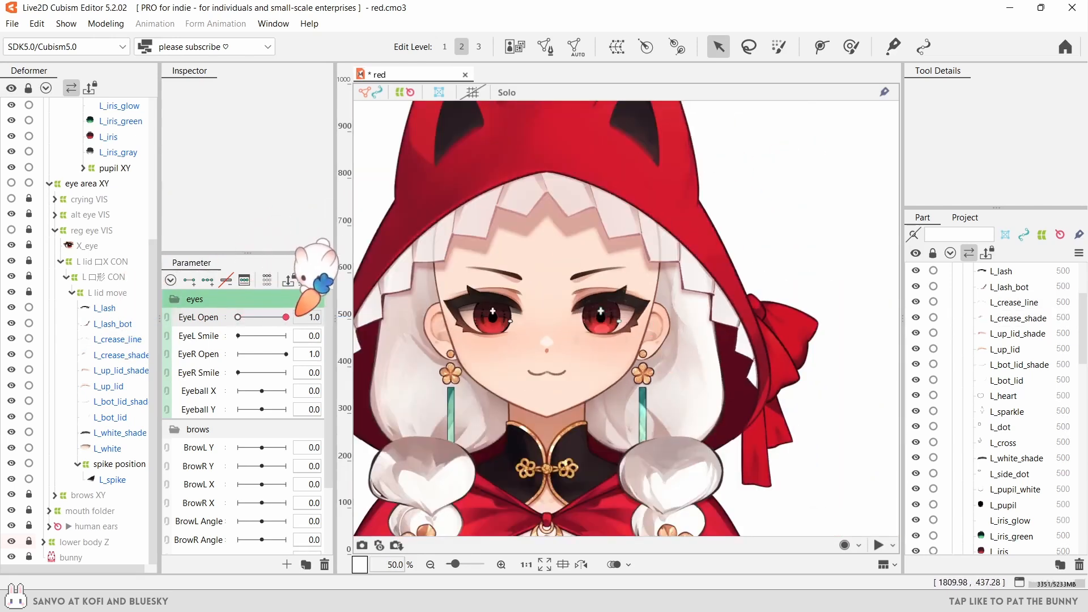
drag(278, 331, 327, 349)
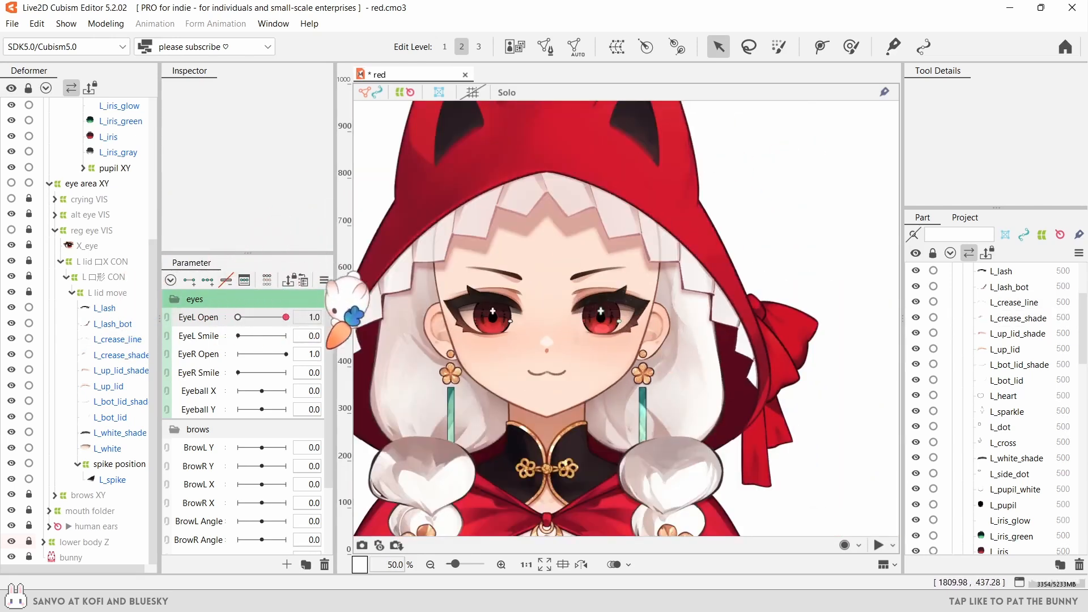
scroll(603, 305, up, 3)
mouse_move(286, 317)
mouse_down()
mouse_move(272, 317)
mouse_move(281, 308)
mouse_up()
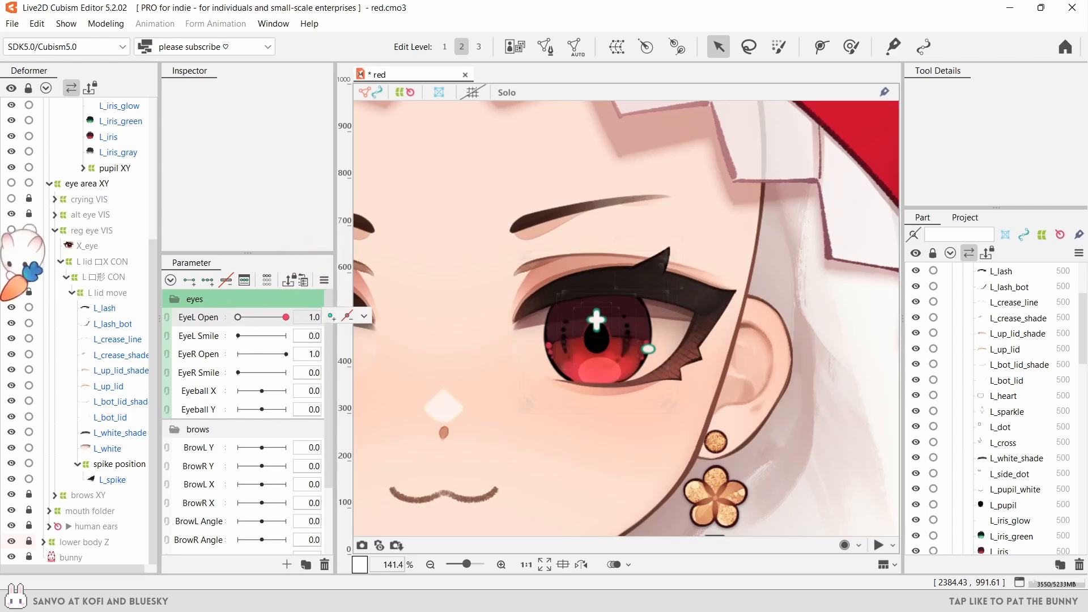
- Key L iris OPEN at both ends of EyeL Open, lower it slightly at the closed key, and scrub the blink
scroll(91, 272, up, 4)
click(96, 197)
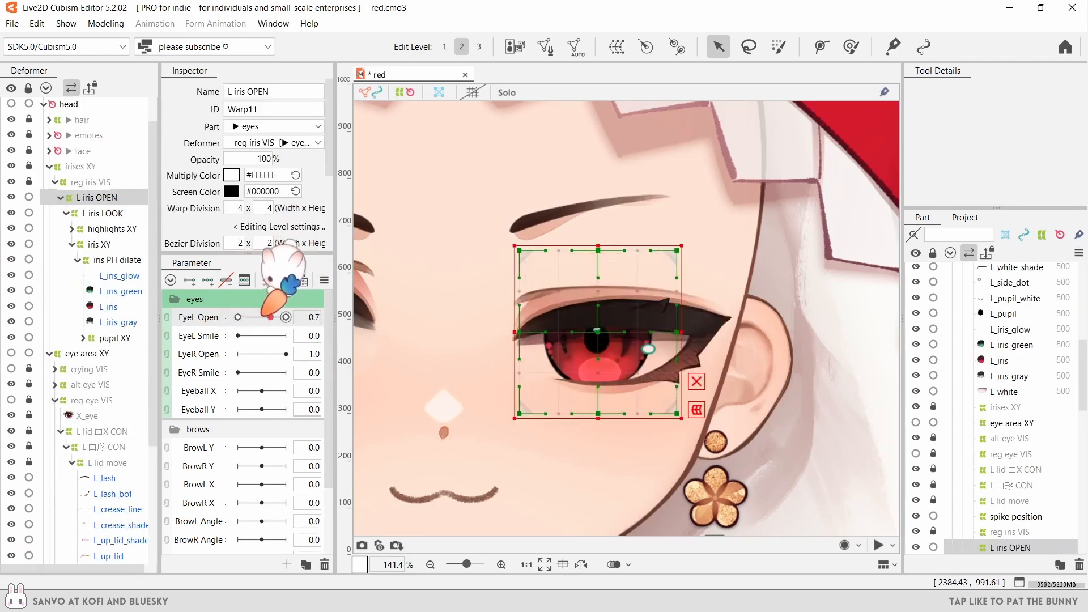
click(102, 213)
click(97, 197)
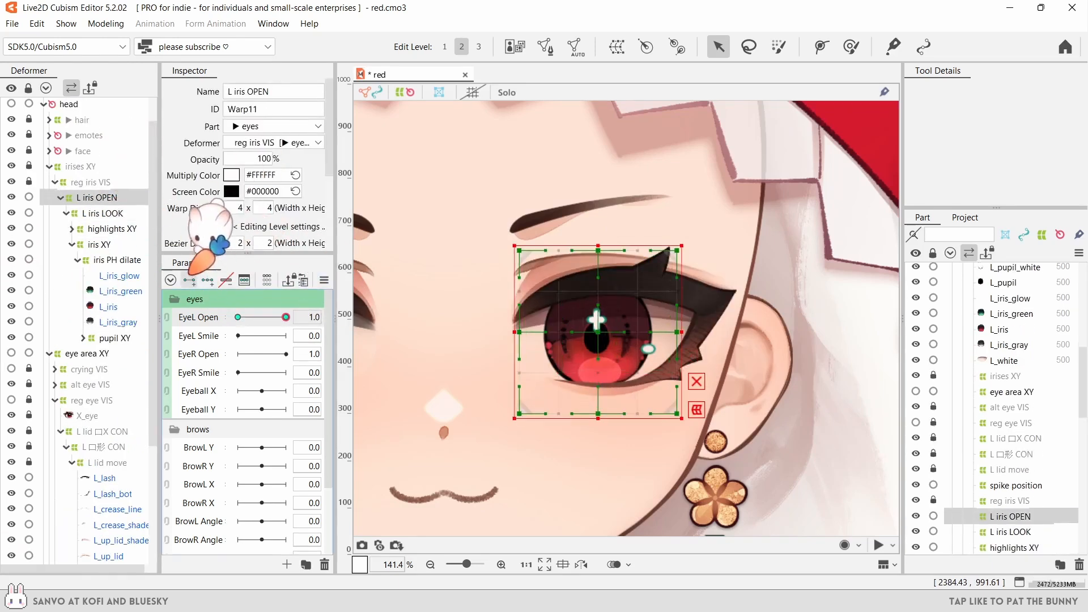
drag(285, 317, 210, 316)
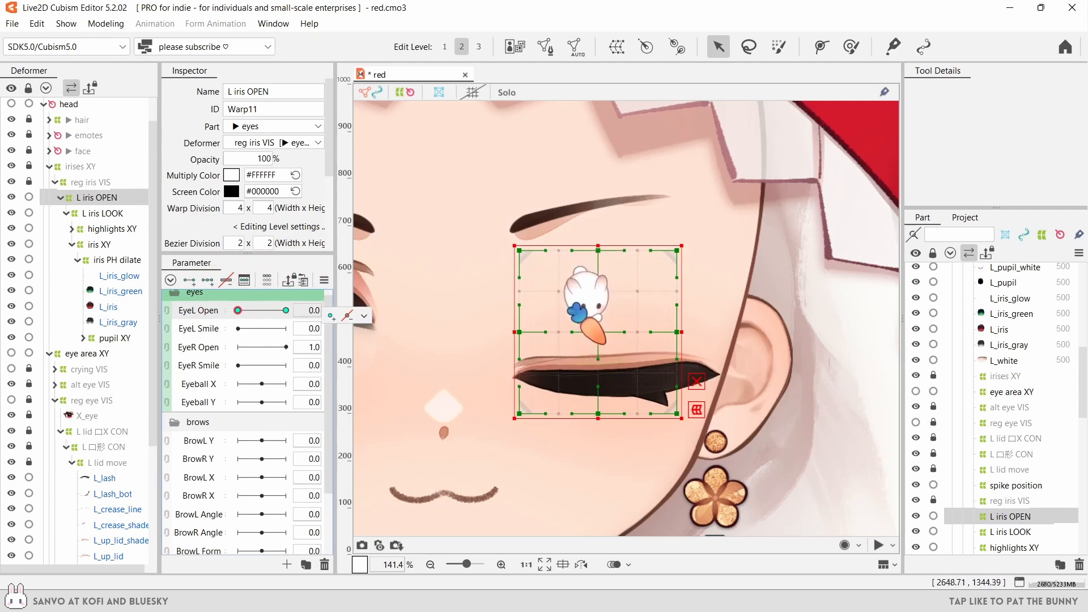
mouse_move(284, 316)
mouse_down()
mouse_move(237, 316)
mouse_move(286, 317)
mouse_up()
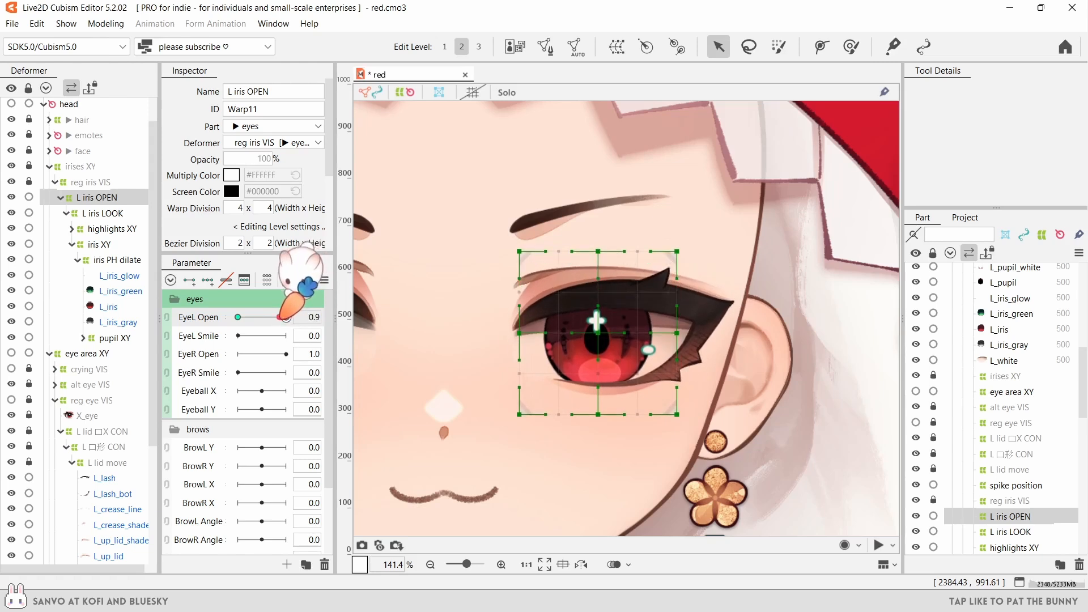
mouse_move(277, 317)
mouse_down()
mouse_move(241, 318)
mouse_move(286, 316)
mouse_up()
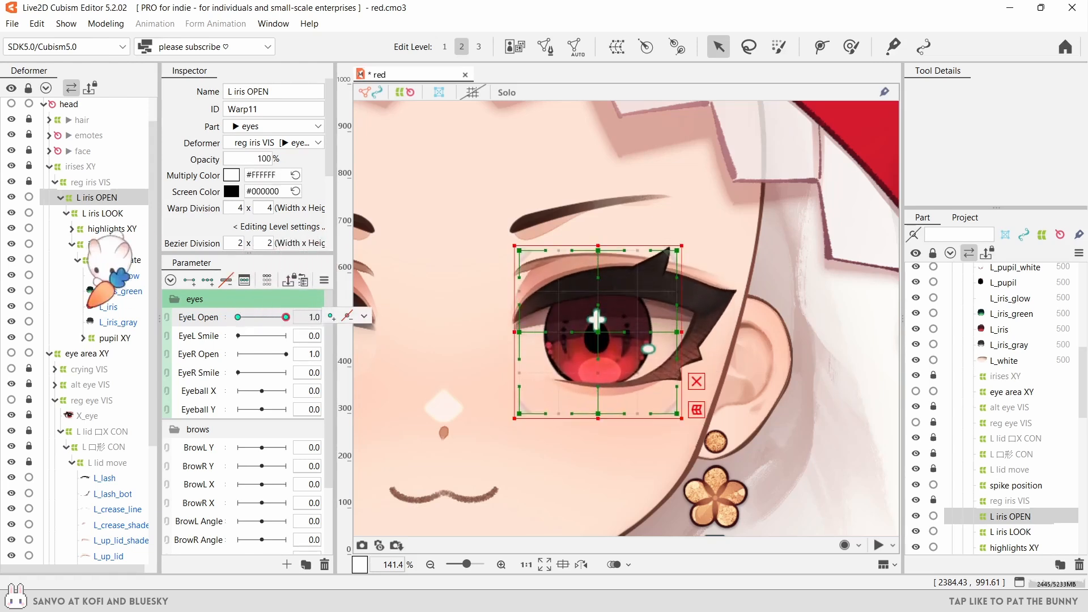
- Create a warp deformer named HL OPEN around top HL PH and side HL PH, inside highlights XY
click(102, 228)
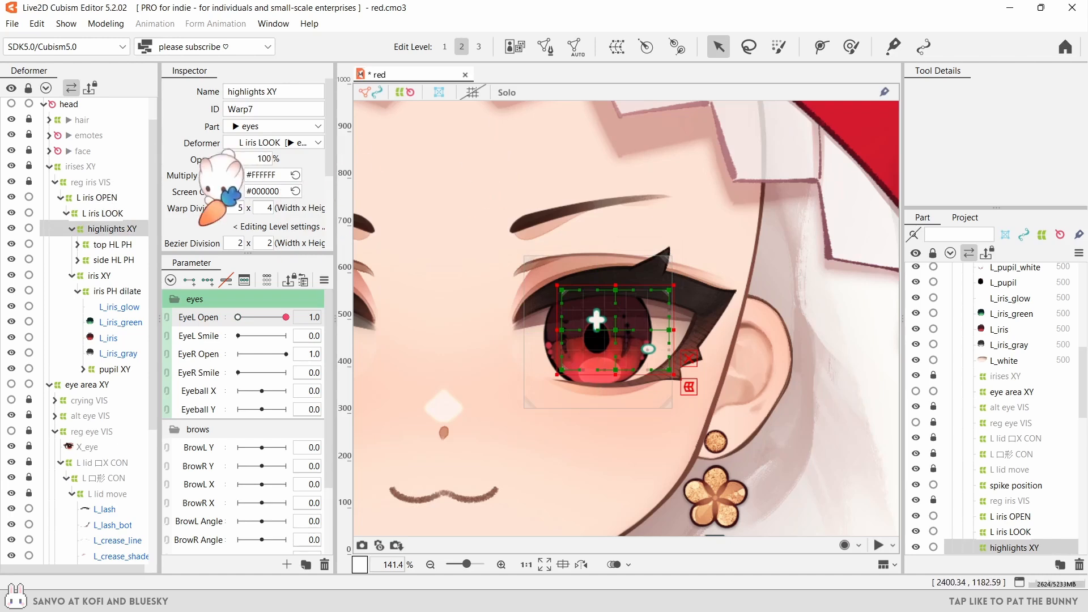
click(108, 244)
click(108, 228)
scroll(618, 272, up, 1)
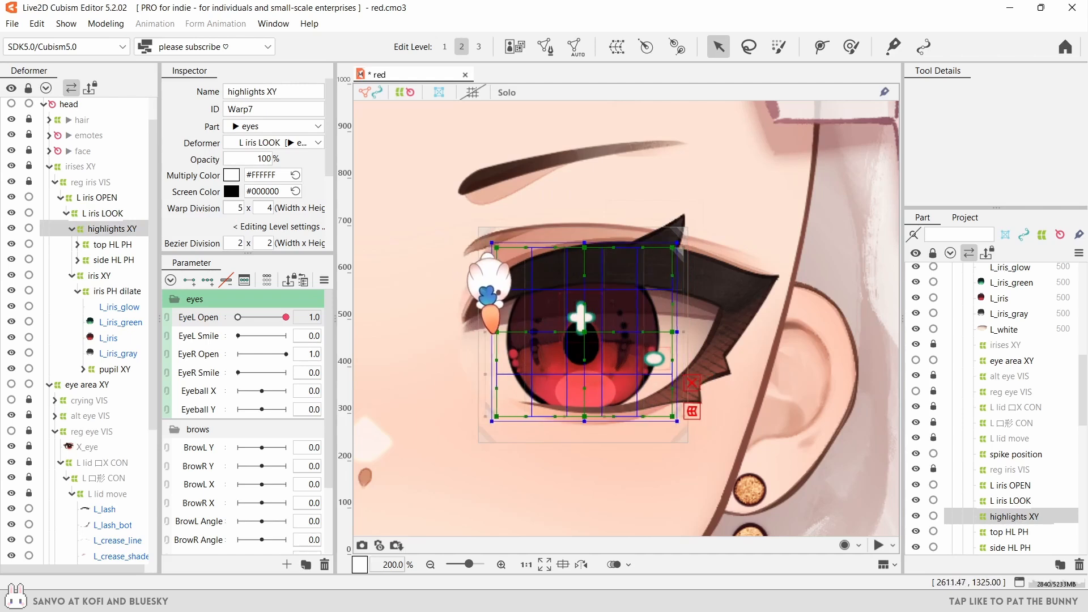
click(113, 244)
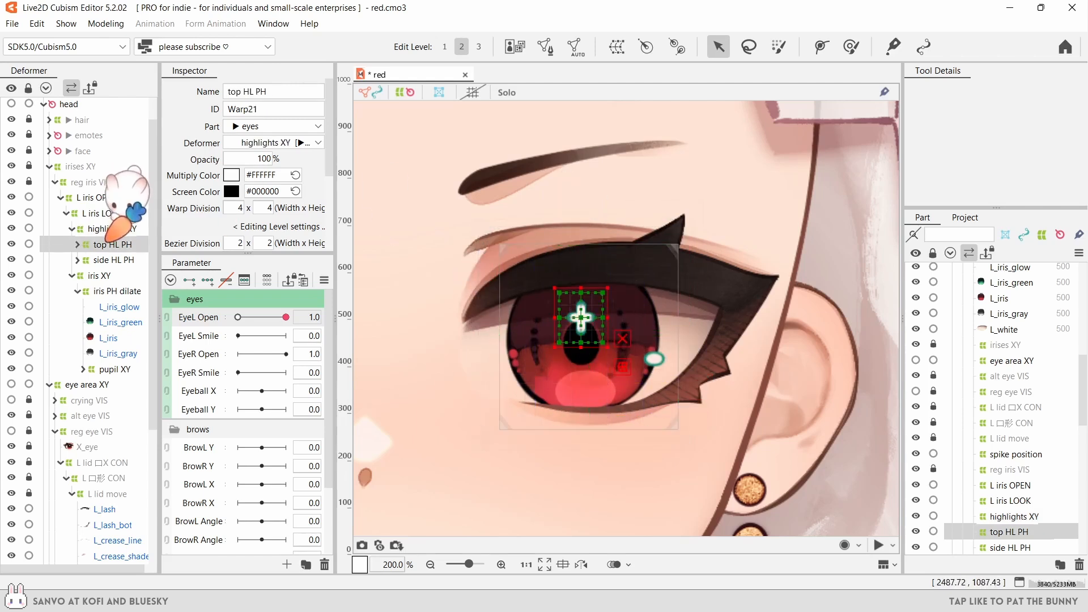
ctrl+click(117, 259)
click(616, 47)
click(365, 248)
text(HL OPEN)
click(321, 453)
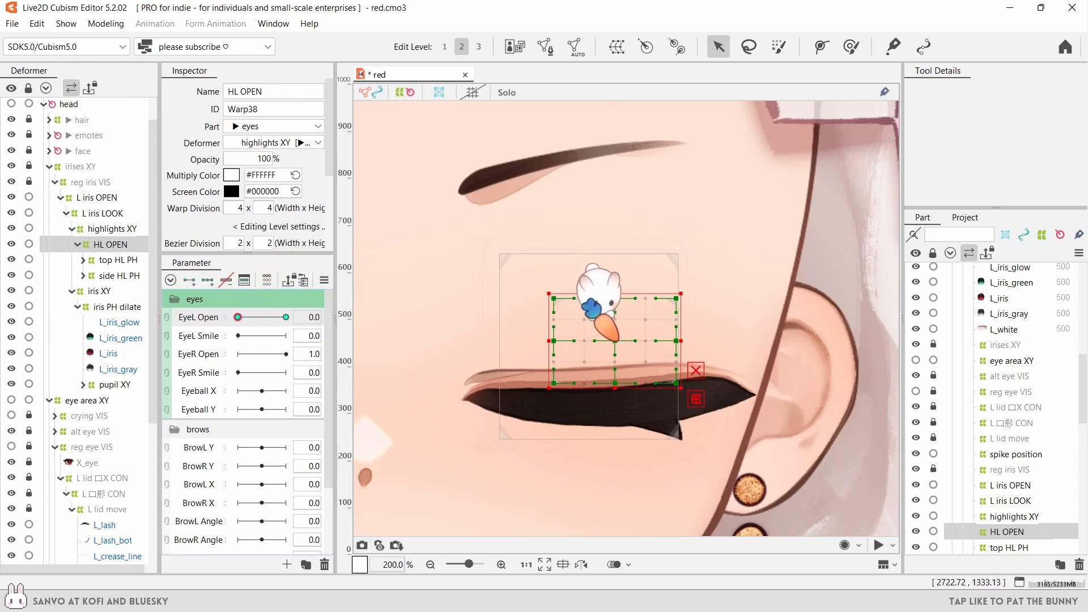
- Check the two-key EyeL Open motion of HL OPEN from the closed pose back to fully open at 1.0
drag(237, 318, 301, 327)
key(ctrl+t)
key(ctrl+t)
- Add three keys on both Eyeball X and Eyeball Y to the L iris LOOK deformer
click(101, 213)
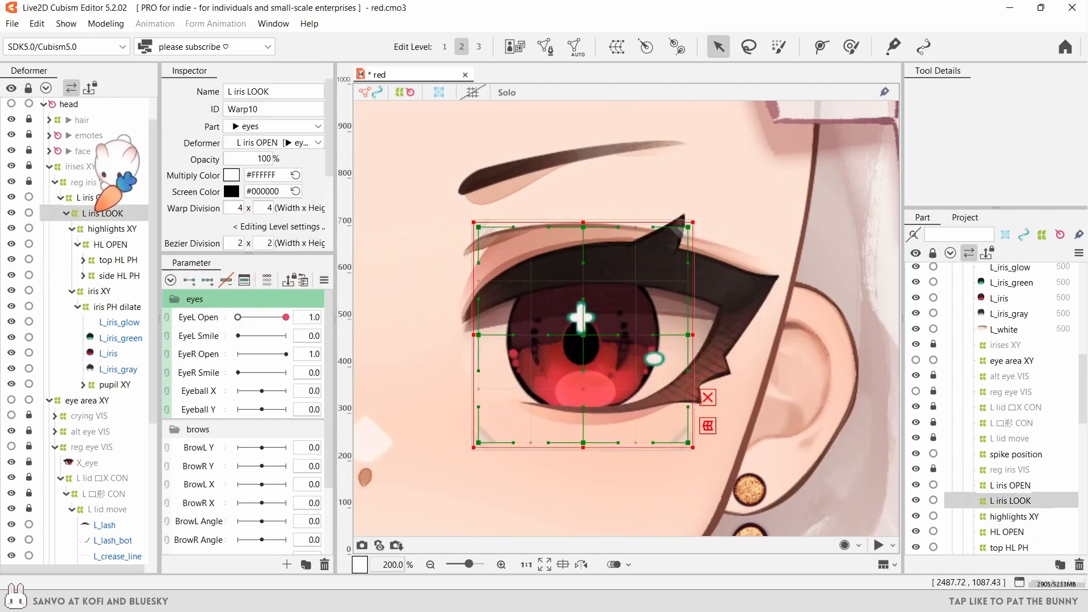
shift+click(198, 406)
click(207, 280)
- Clear the EyeL Open keys from L iris OPEN and enlarge its warp box slightly around the iris
click(119, 198)
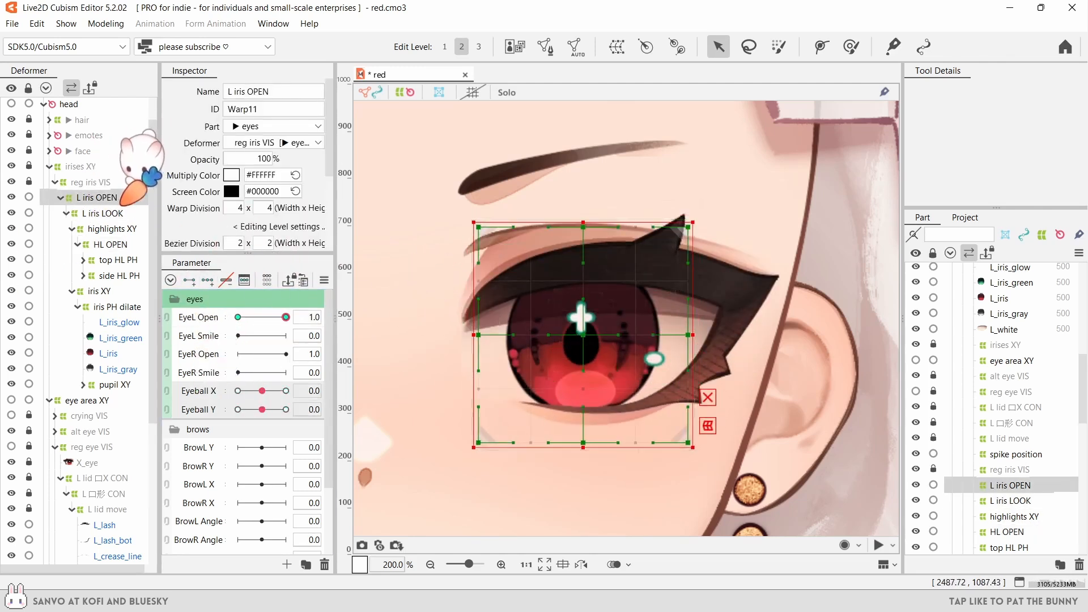
drag(286, 317, 286, 317)
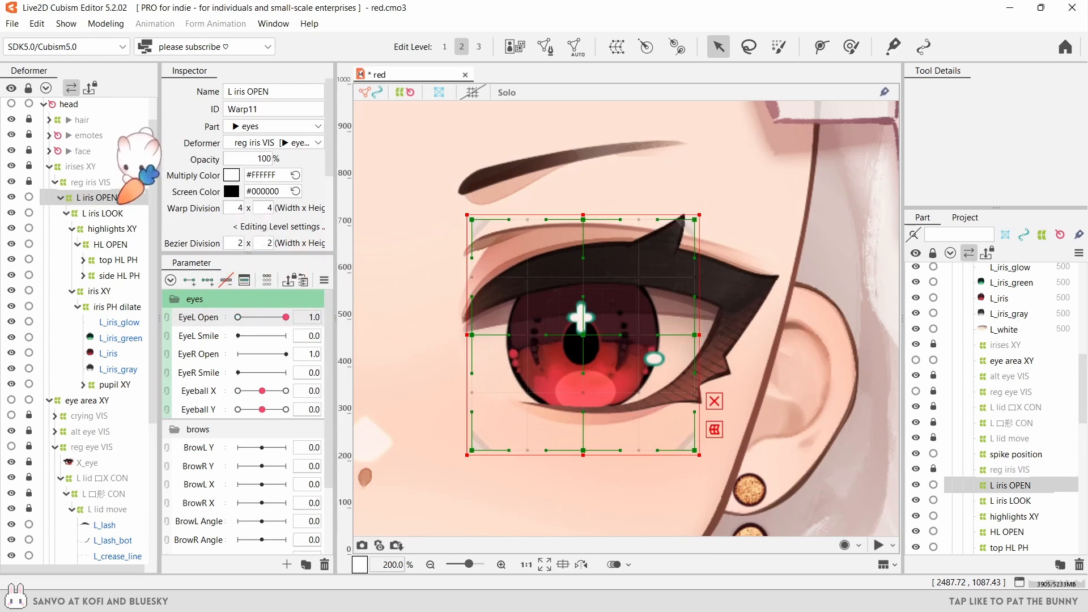
- Shift L iris LOOK toward the nose at Eyeball X -1.0 and toward the ear at Eyeball X 1.0
click(101, 213)
click(238, 390)
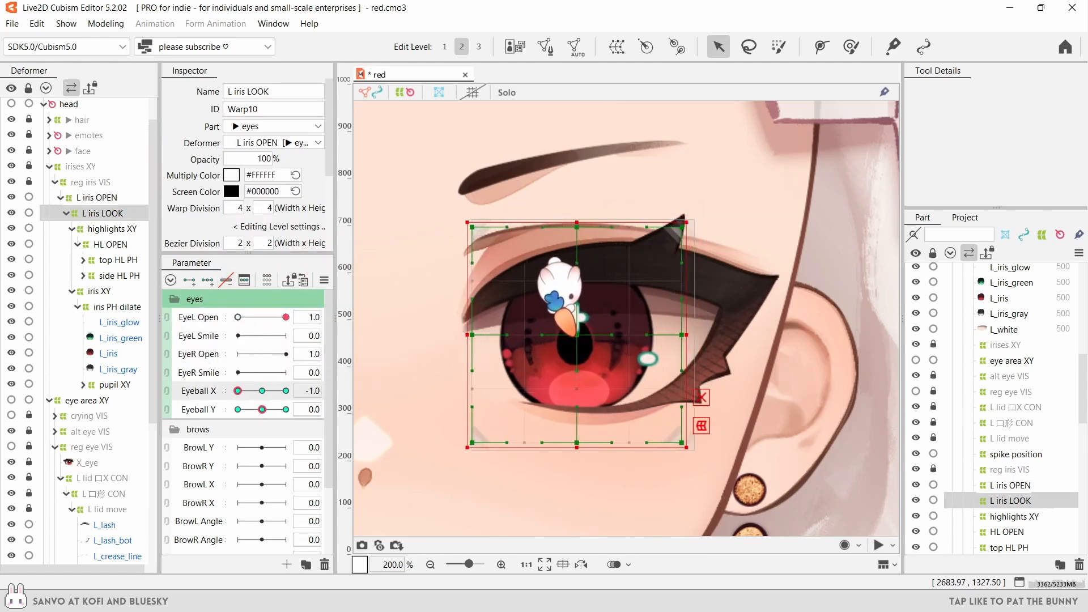
drag(574, 334, 566, 335)
drag(286, 390, 237, 390)
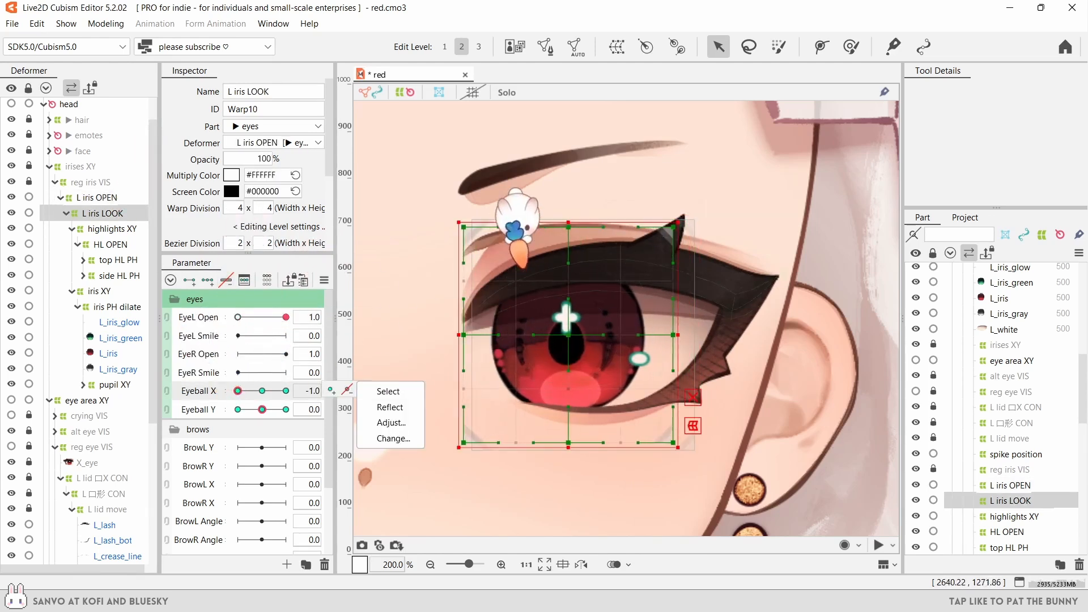
click(286, 390)
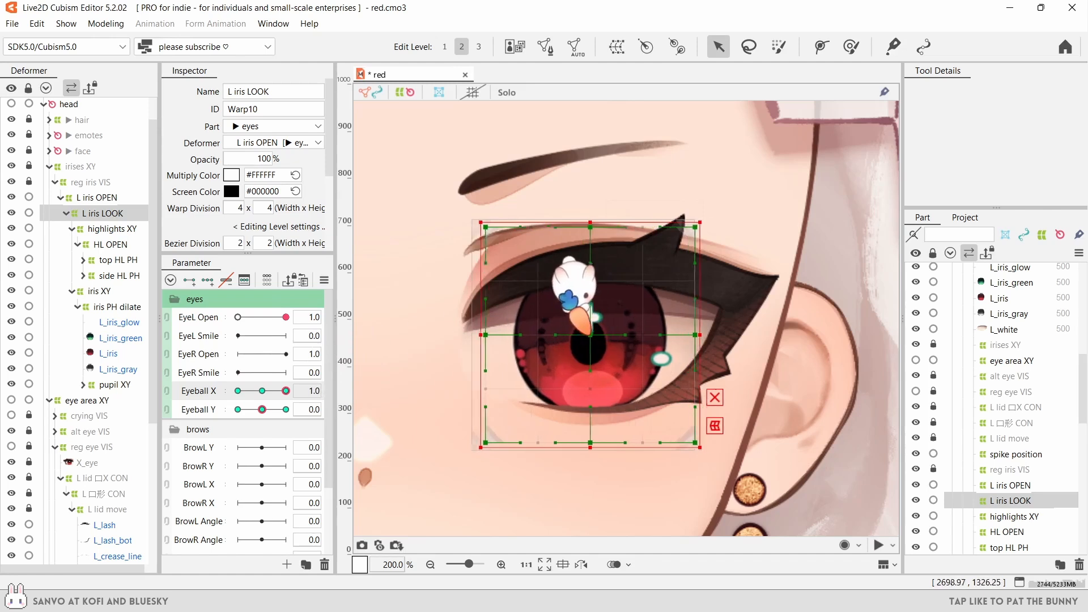
scroll(513, 297, down, 3)
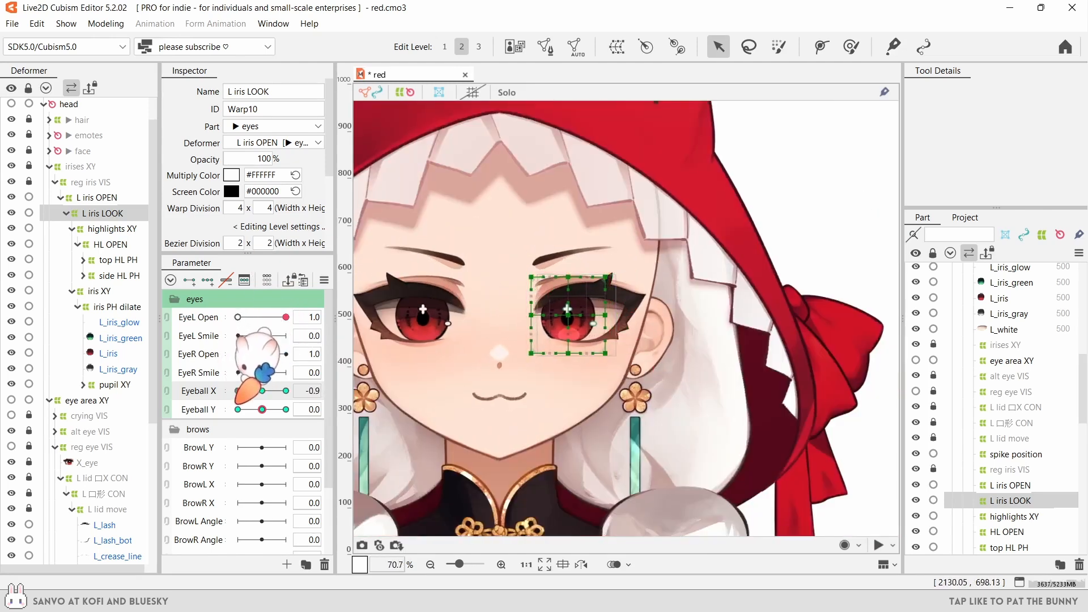
click(286, 391)
scroll(578, 295, up, 1)
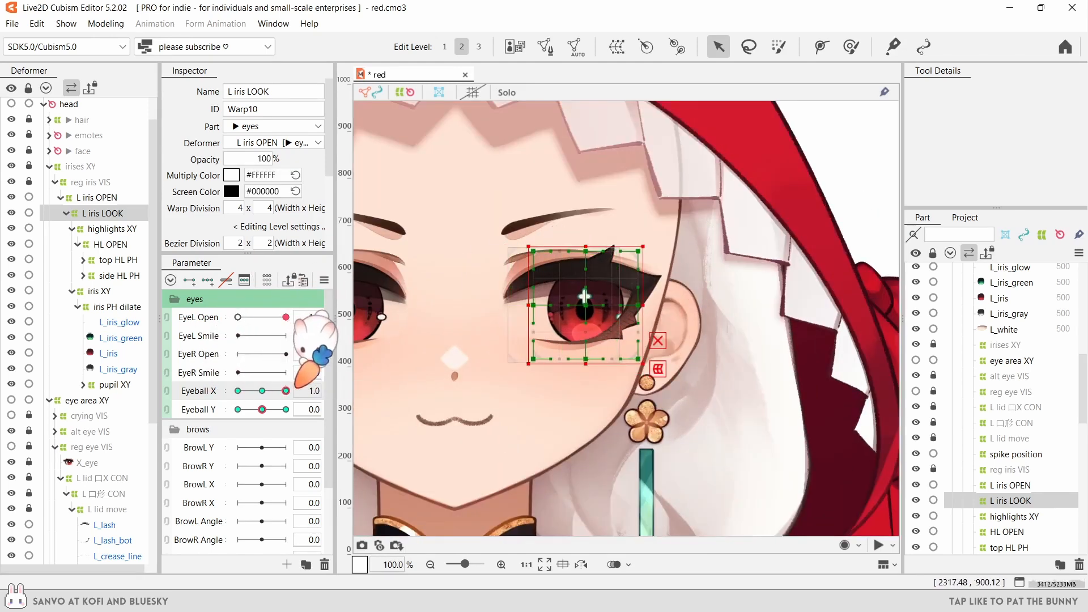
- With Eyeball X at 0.0, raise L iris LOOK at Eyeball Y 1.0 and lower it at Eyeball Y -1.0
click(261, 391)
click(286, 409)
scroll(547, 304, up, 1)
scroll(497, 325, down, 2)
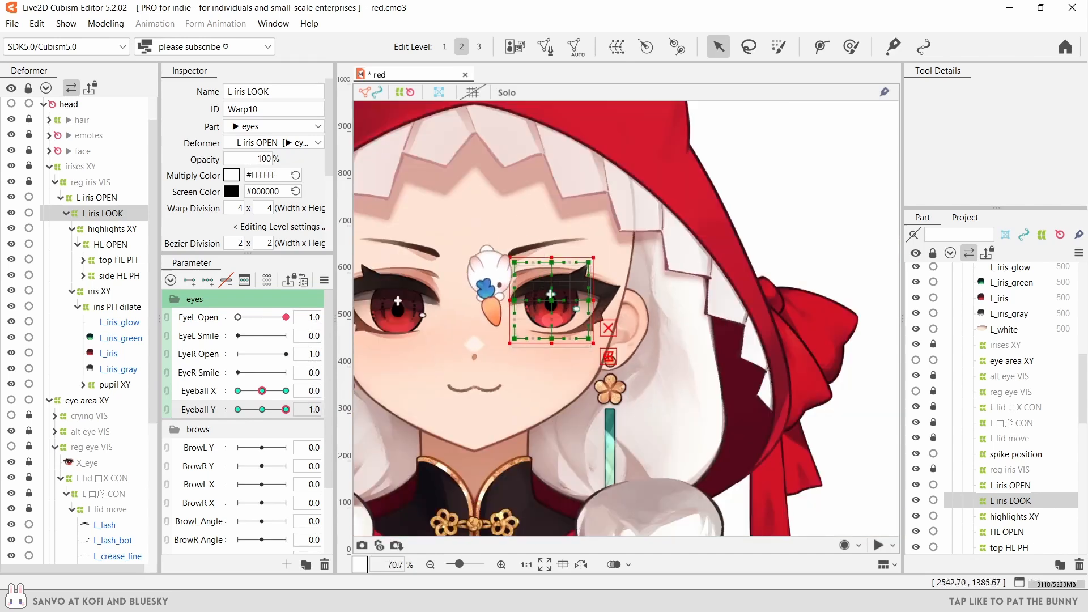
click(238, 410)
scroll(545, 294, up, 2)
scroll(566, 263, down, 3)
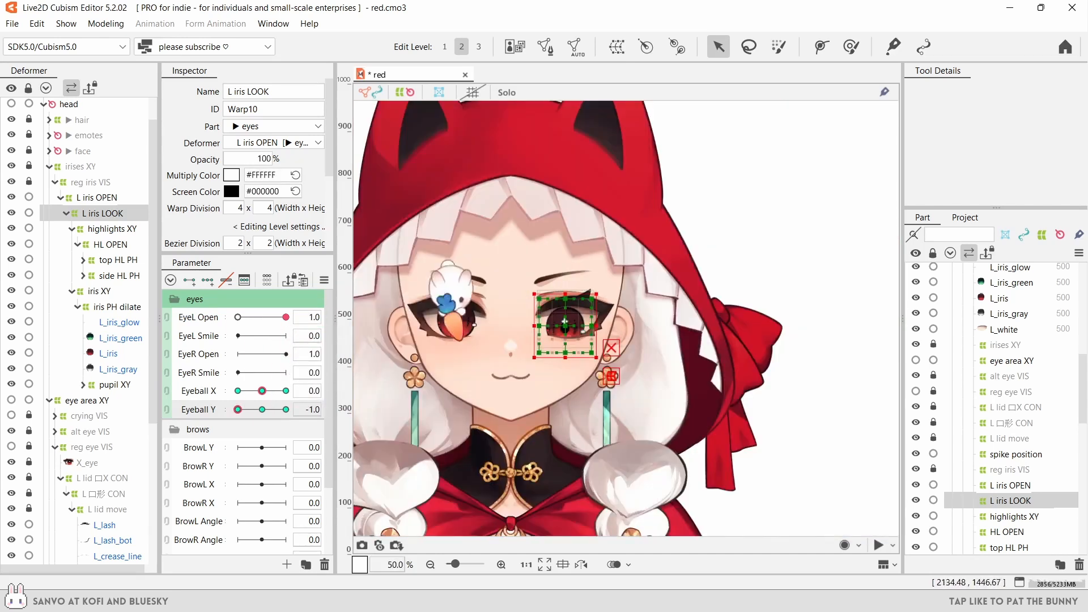
- Hide the selection overlay, link Eyeball X with Eyeball Y, generate the four corner forms, and test diagonal gazes
key(ctrl+h)
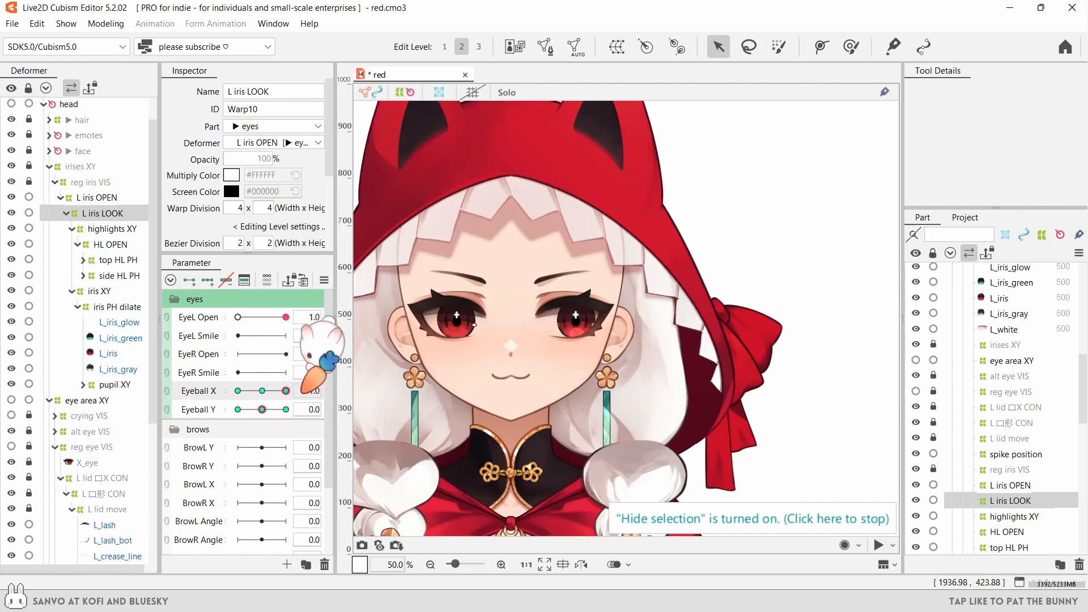
click(167, 390)
click(266, 280)
click(516, 433)
drag(262, 415, 252, 435)
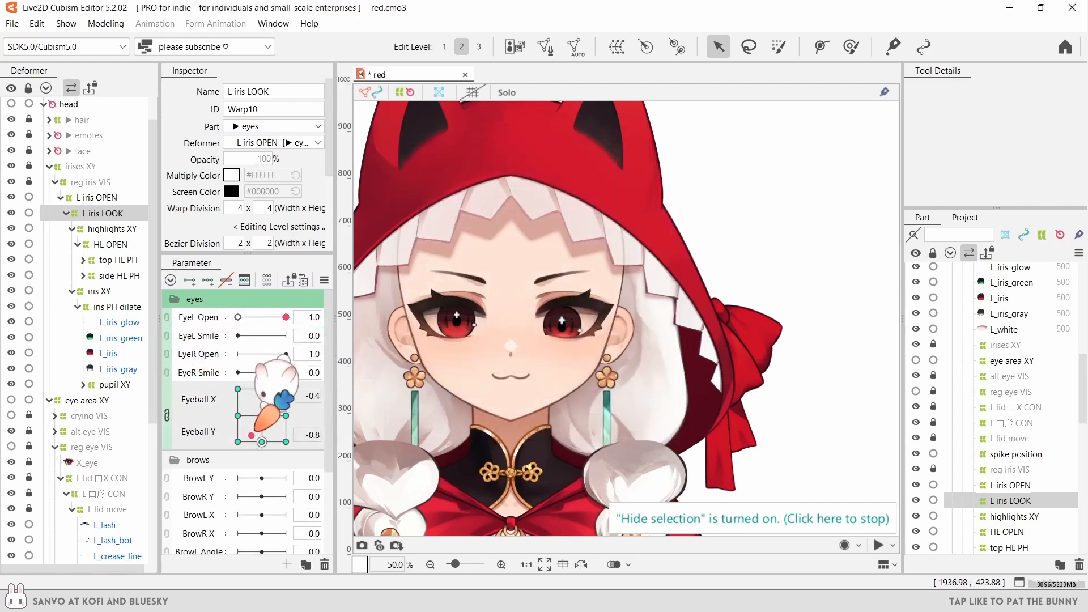
scroll(589, 306, up, 2)
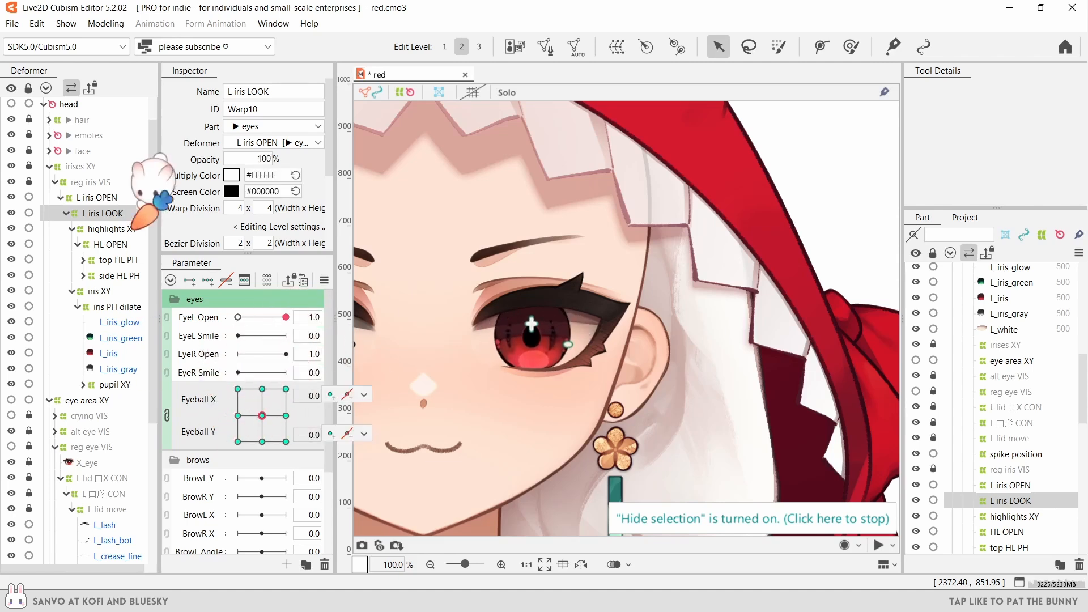
- Enlarge the L iris OPEN warp box so it encloses the iris at the extremes of Eyeball X and Eyeball Y
click(105, 197)
click(286, 390)
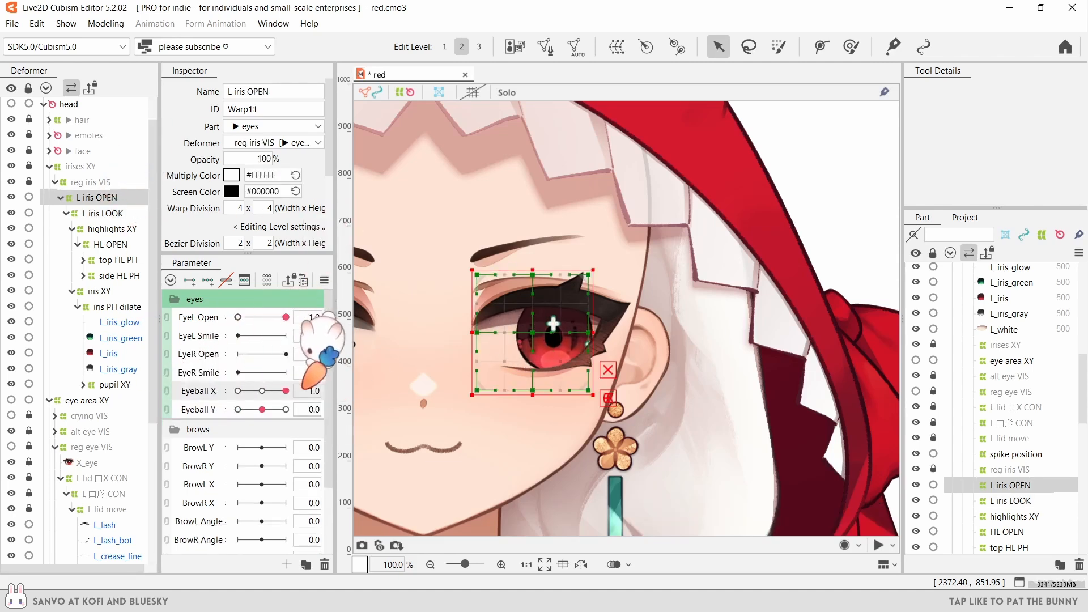
click(111, 213)
click(112, 198)
scroll(544, 342, up, 2)
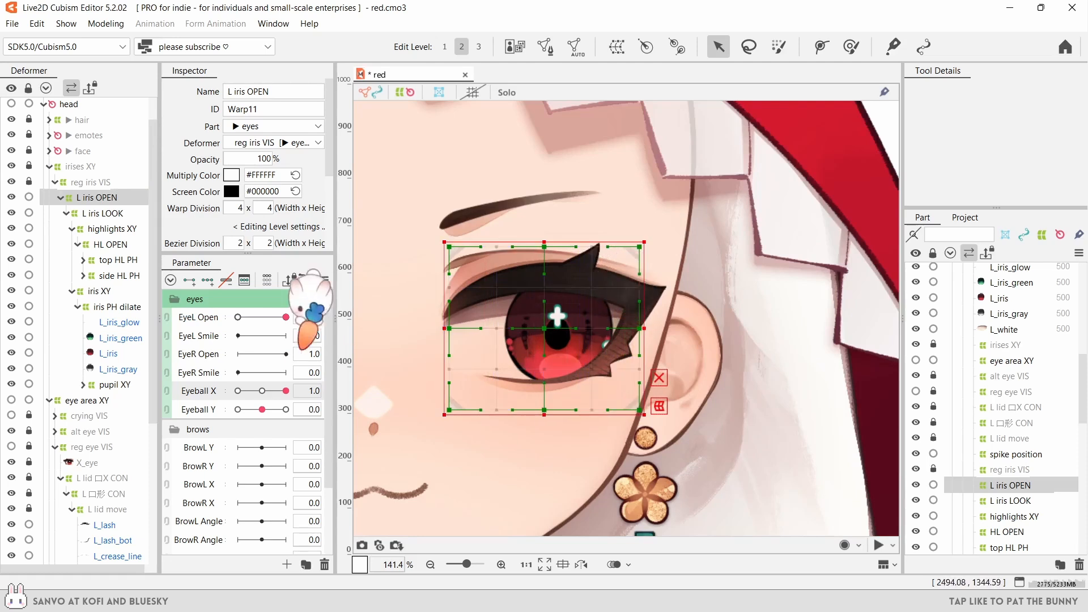
drag(262, 391, 191, 410)
click(262, 390)
drag(535, 415, 535, 435)
scroll(483, 360, down, 2)
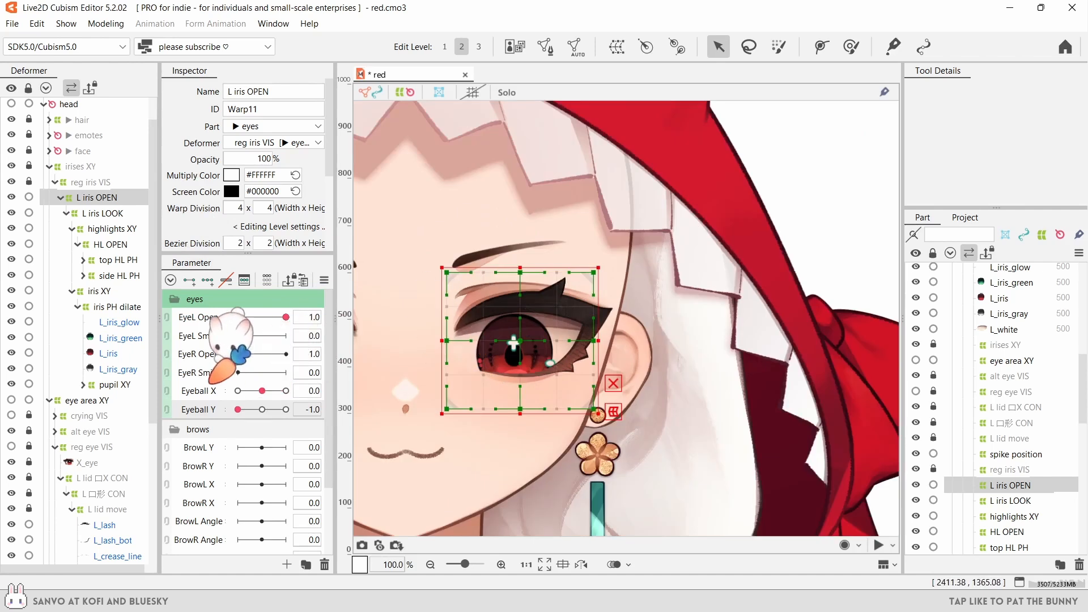
- Link Eyeball X with Eyeball Y and test diagonal gazes, comparing L iris LOOK with the L iris OPEN bounds
click(166, 400)
drag(261, 442, 232, 445)
drag(203, 273, 257, 413)
ctrl+click(103, 211)
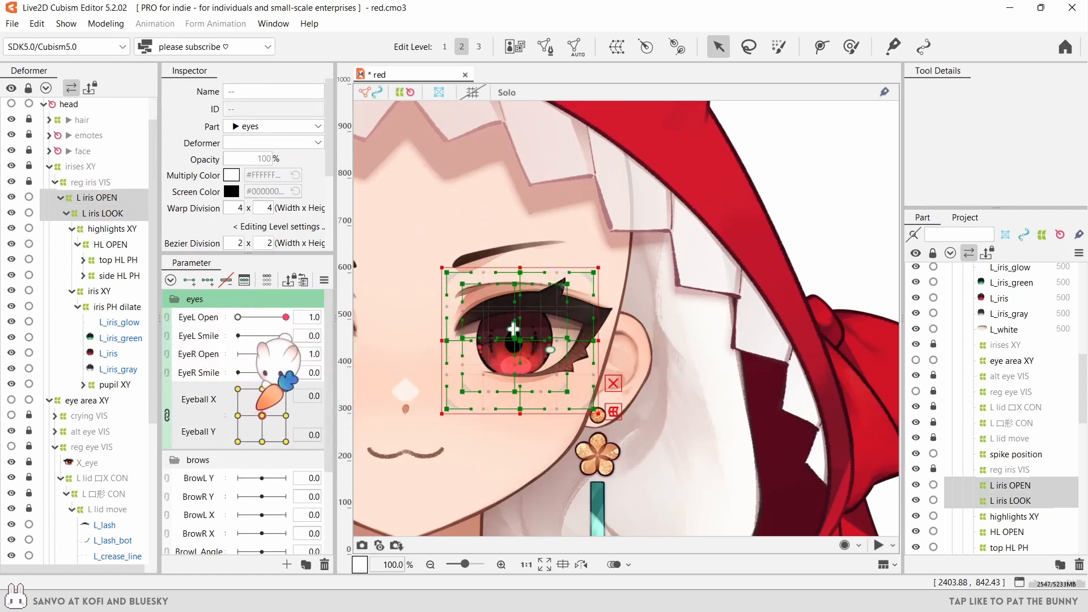
- Unlink Eyeball X and Eyeball Y, and key L iris OPEN at both ends of EyeL Open again
click(105, 198)
click(168, 413)
click(207, 312)
click(207, 281)
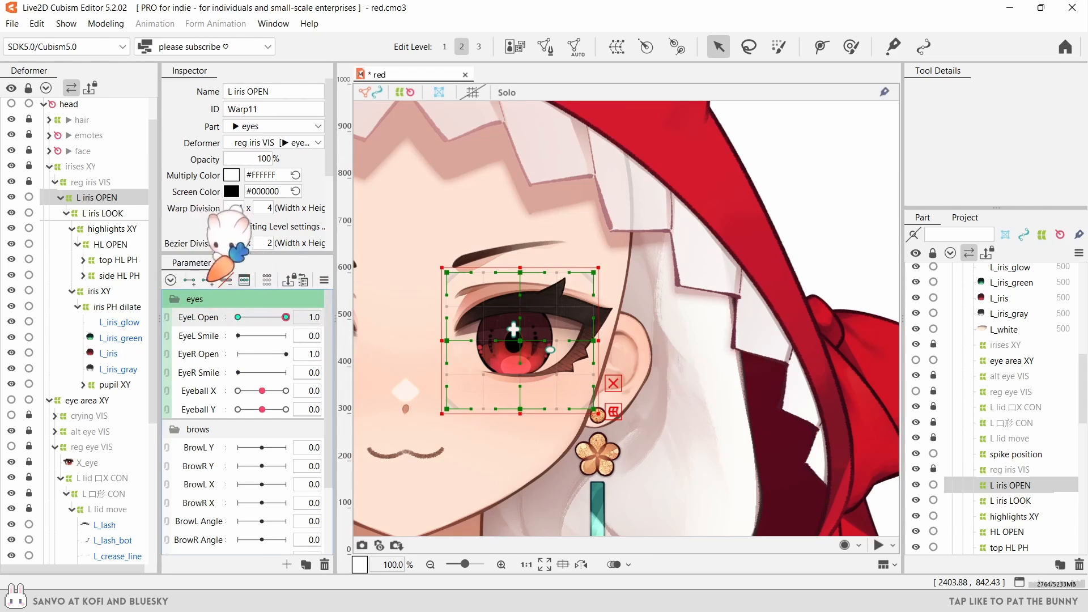
mouse_move(284, 318)
mouse_down()
mouse_move(181, 321)
mouse_move(286, 317)
mouse_up()
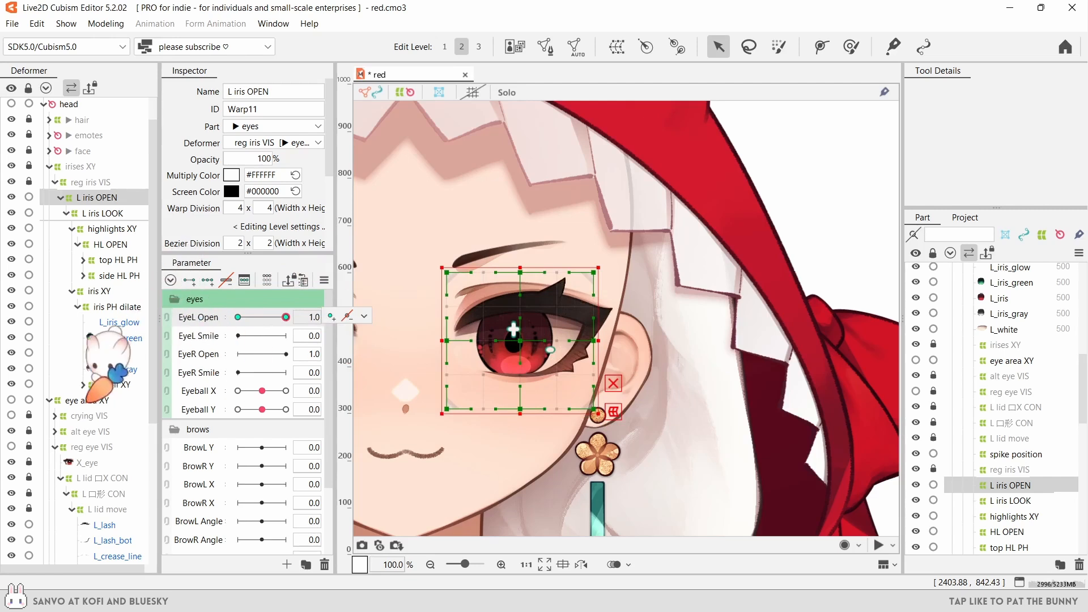
- Set the L lid move deformer's warp division to 12 x 10 and add three keys to it on both Eyeball X and Eyeball Y
scroll(57, 300, up, 2)
click(48, 432)
scroll(89, 356, down, 5)
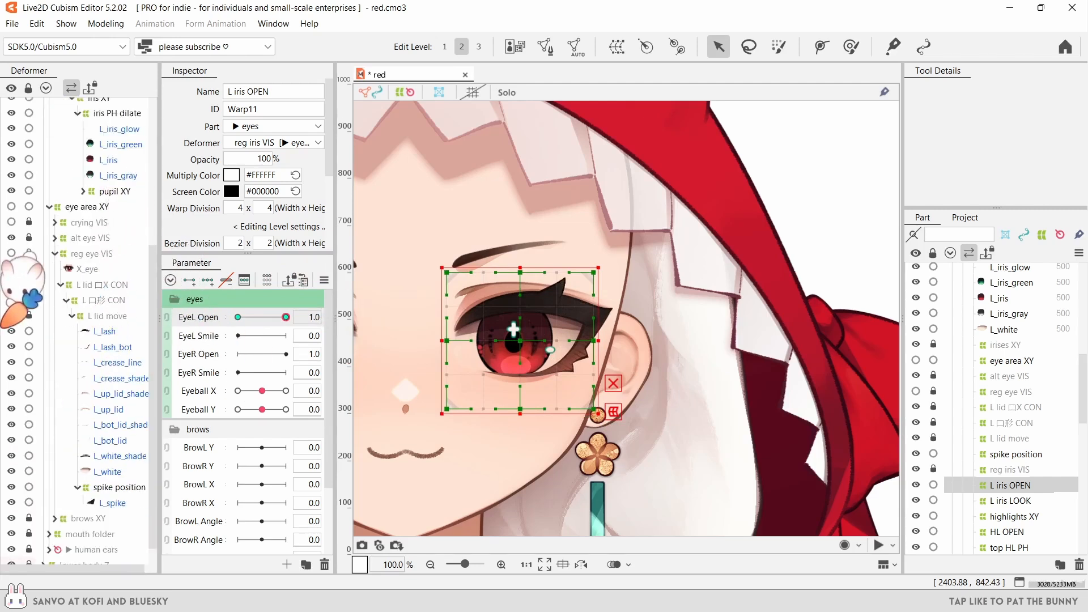
click(74, 316)
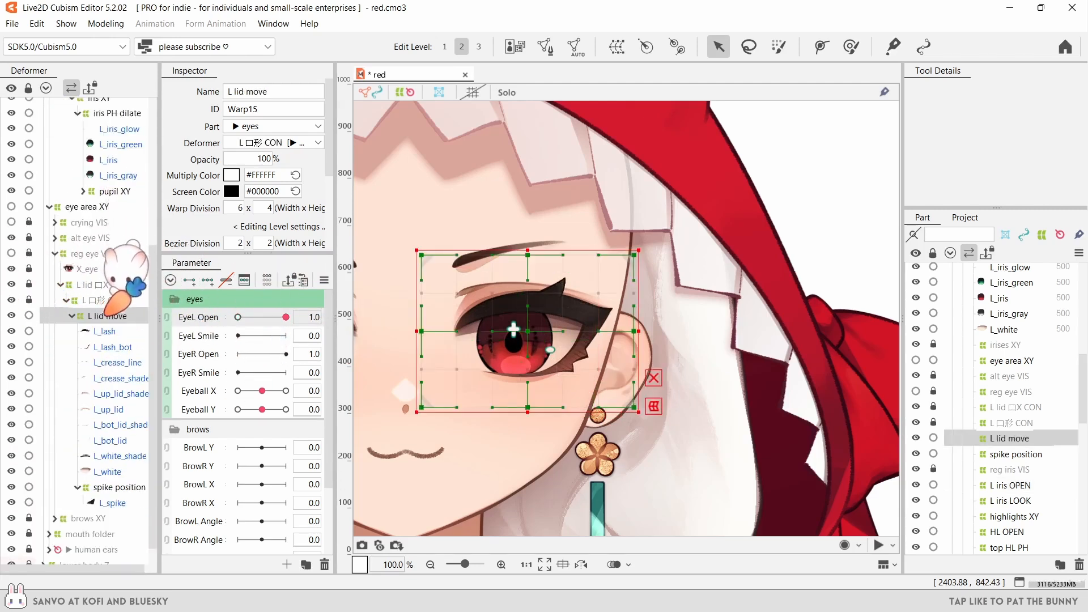
click(242, 240)
text(5)
key(Tab)
text(3)
key(Return)
text(2)
key(Return)
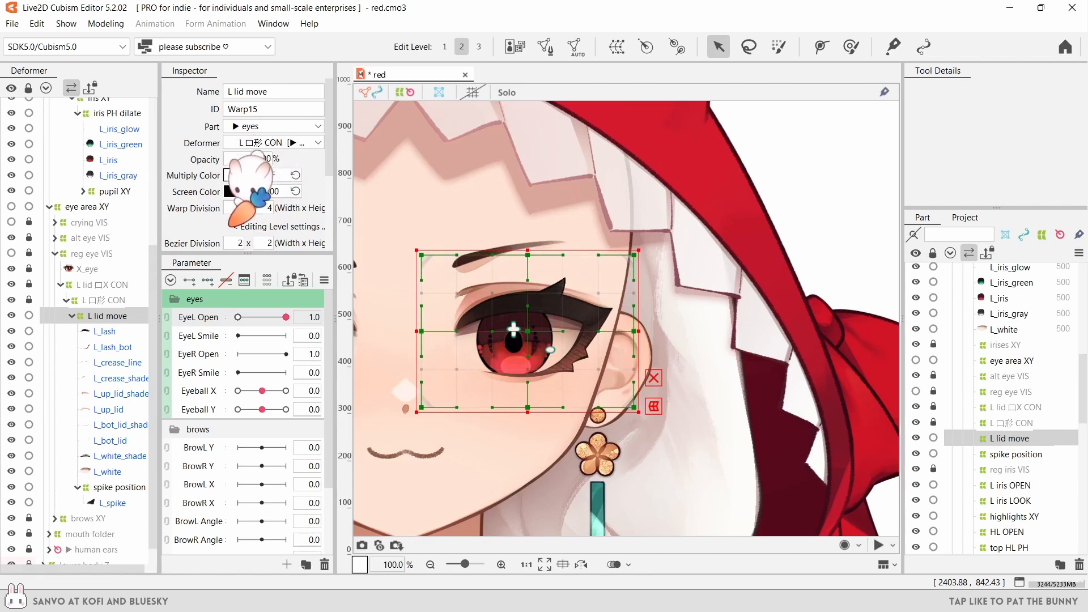
text(10)
key(Return)
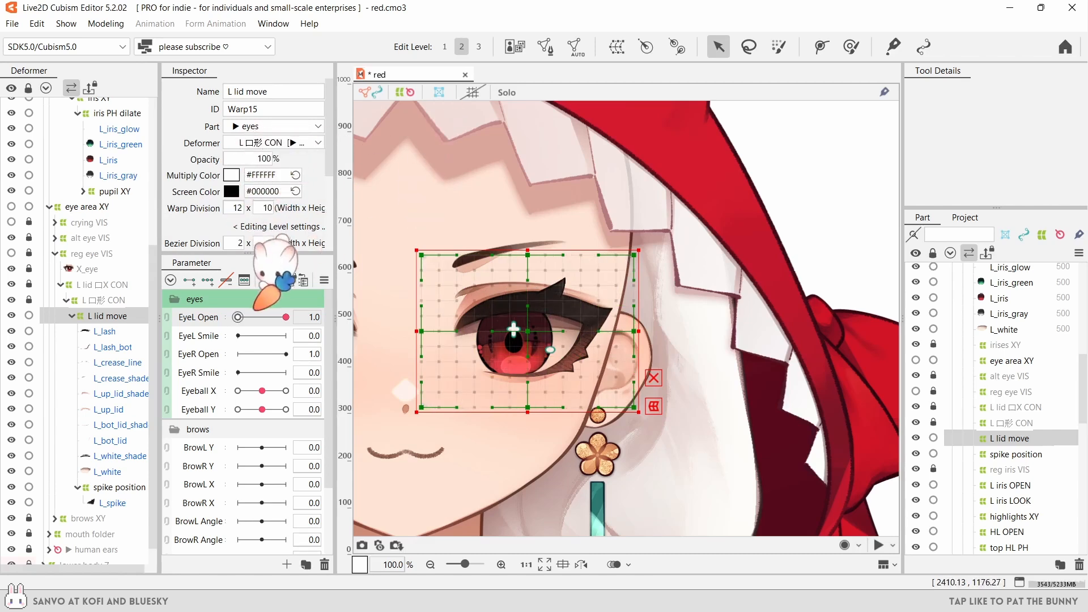
ctrl+click(201, 409)
click(208, 280)
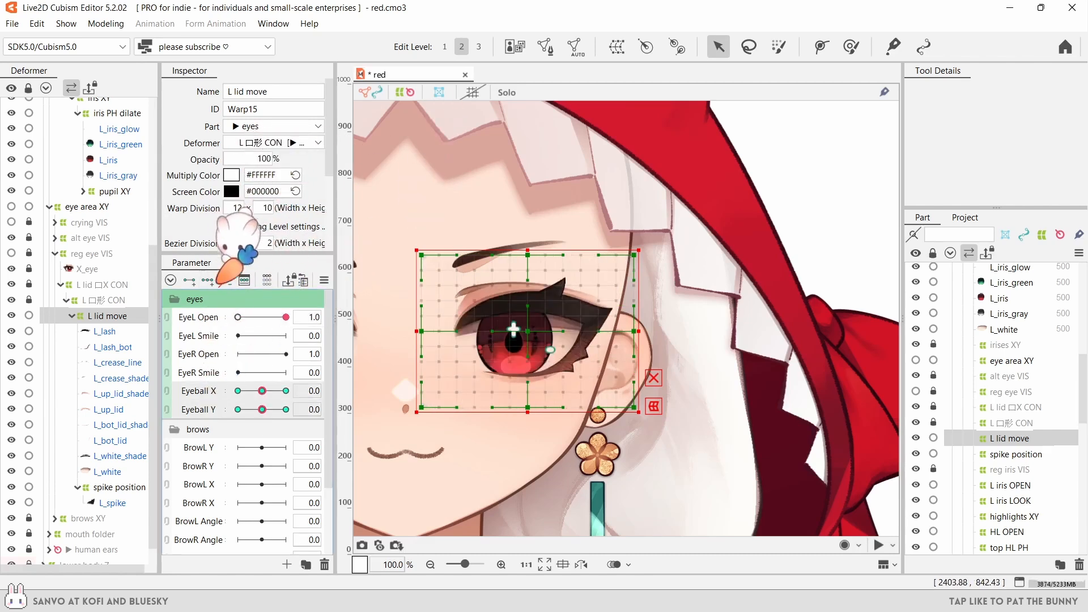
- Shape the lids in L lid move at Eyeball X -1.0 with the deform brush so they follow the gaze
click(778, 47)
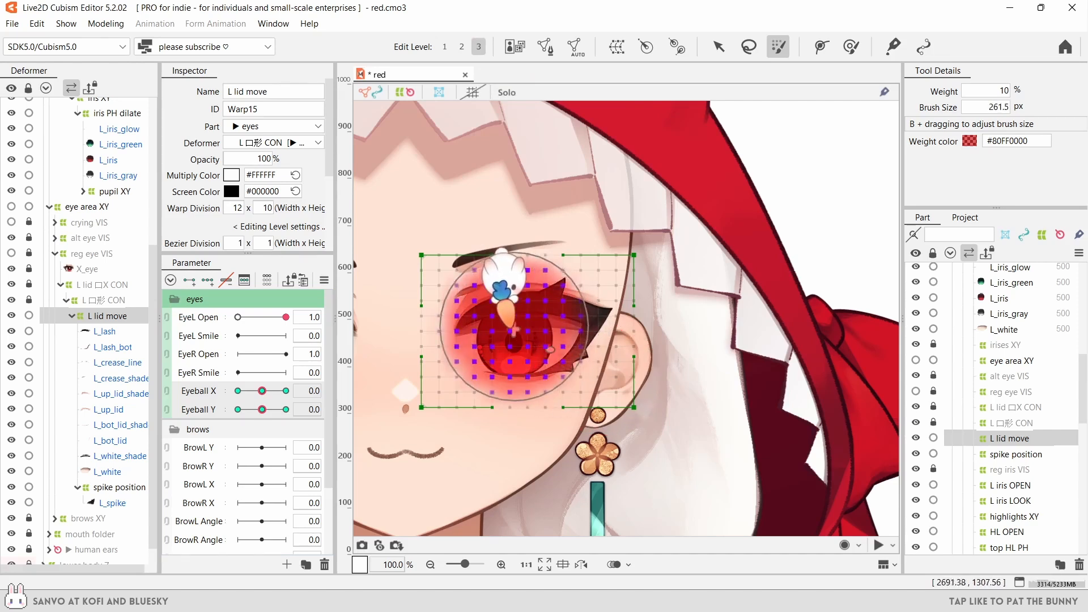
click(718, 46)
mouse_move(262, 391)
mouse_down()
mouse_move(340, 391)
mouse_move(238, 390)
mouse_move(311, 390)
mouse_move(262, 390)
mouse_up()
scroll(533, 326, up, 2)
drag(262, 410, 238, 409)
click(851, 47)
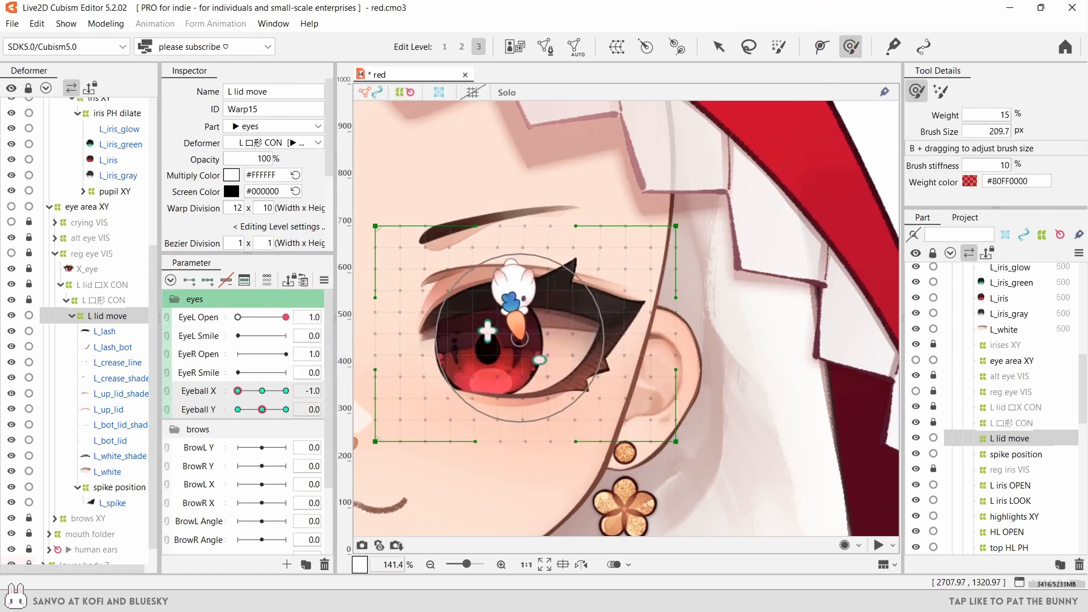
- Shape L lid move with the deform brush at Eyeball Y 1.0 and -1.0 so the lids follow the iris up and down
click(283, 390)
click(286, 409)
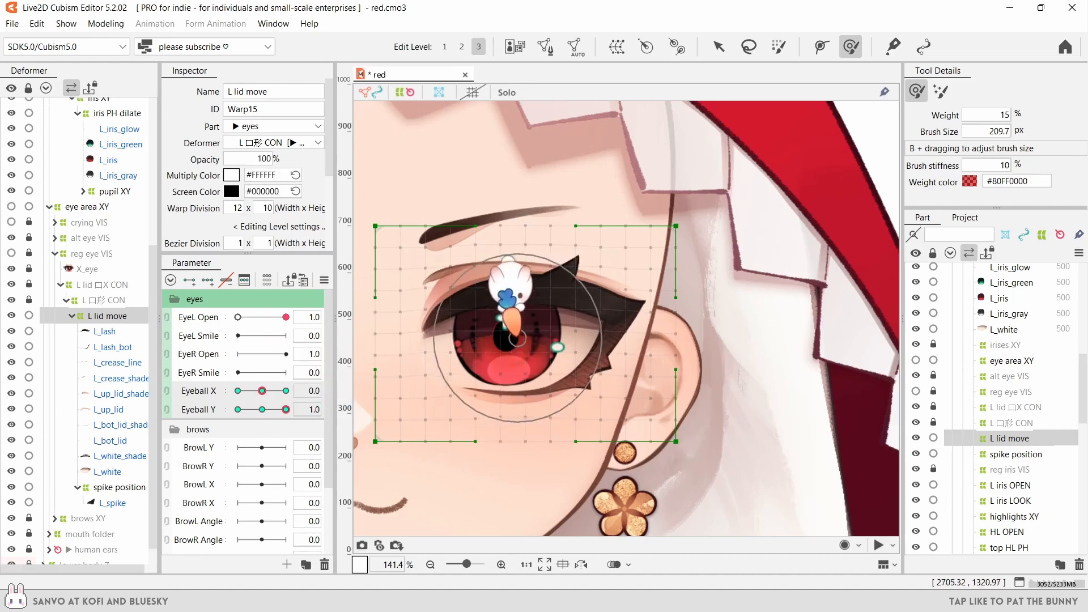
click(237, 409)
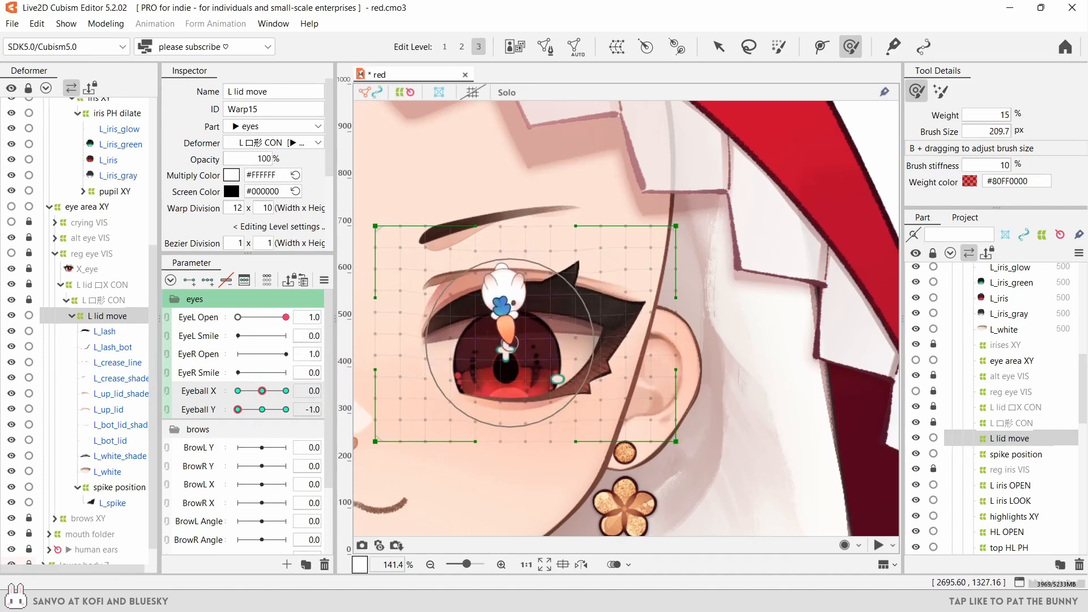
scroll(517, 343, down, 2)
click(244, 409)
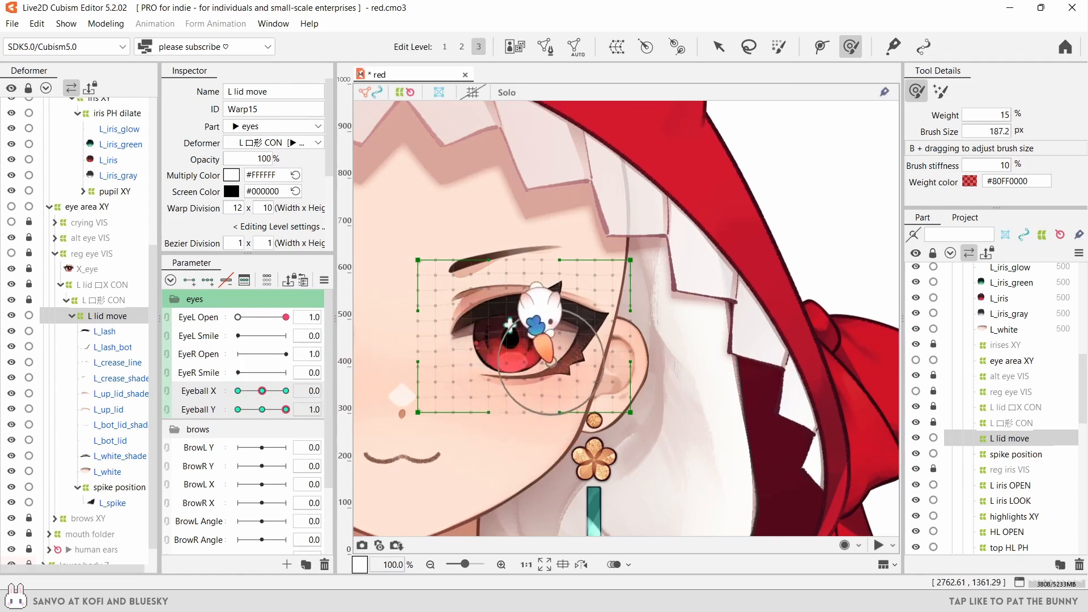
click(237, 409)
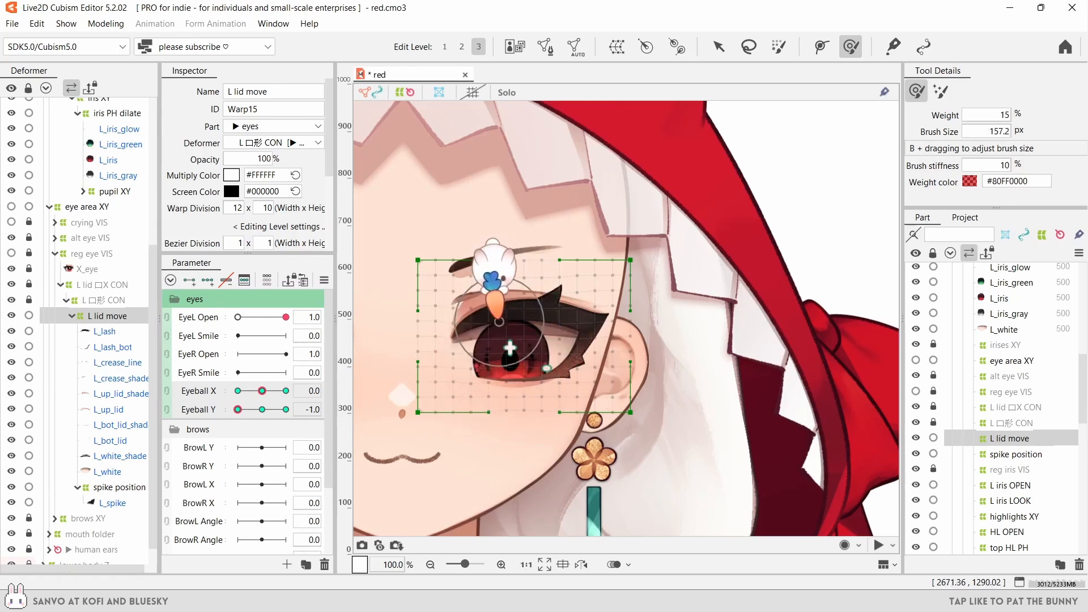
- Refine the lids at Eyeball Y -1.0 with a larger brush of about 347 px, comparing them with the neutral gaze
drag(266, 399, 305, 411)
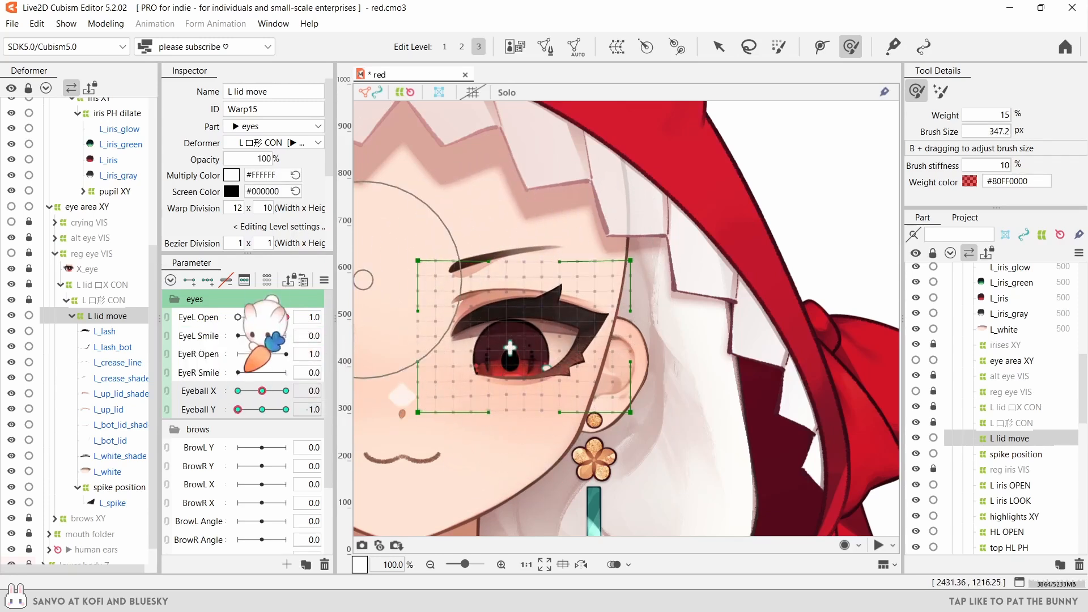
click(202, 406)
drag(545, 409, 544, 400)
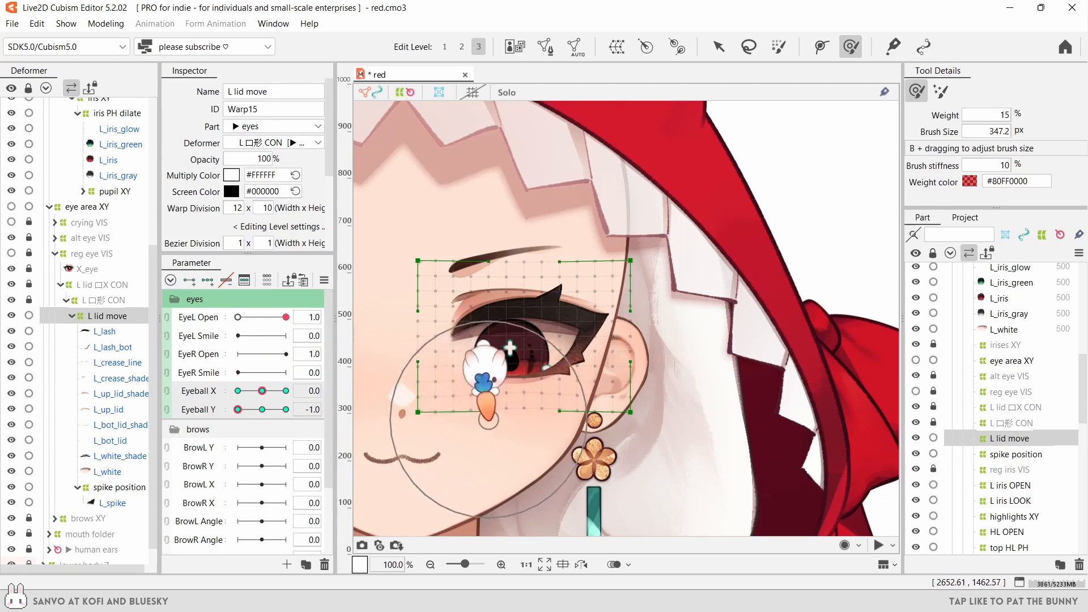
click(778, 47)
key(b)
drag(602, 380, 639, 391)
drag(639, 391, 623, 345)
drag(262, 409, 251, 409)
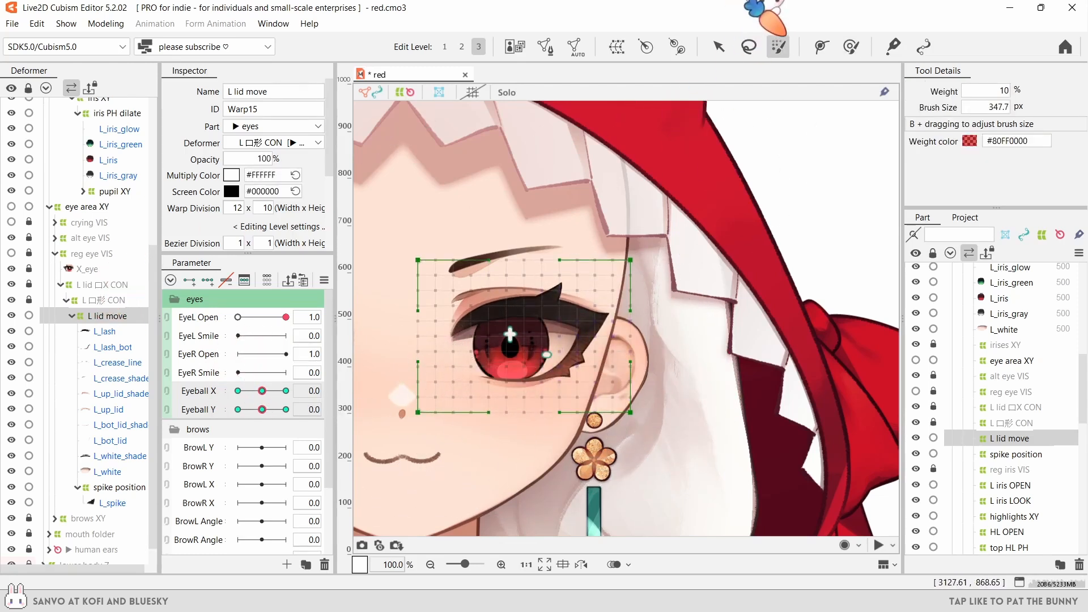
click(851, 46)
click(238, 409)
- Deselect the deformer and preview the lid motion on the whole face across Eyeball Y and Eyeball X
scroll(612, 346, down, 3)
click(717, 49)
click(701, 134)
drag(683, 237, 536, 213)
drag(243, 409, 286, 409)
scroll(351, 362, up, 1)
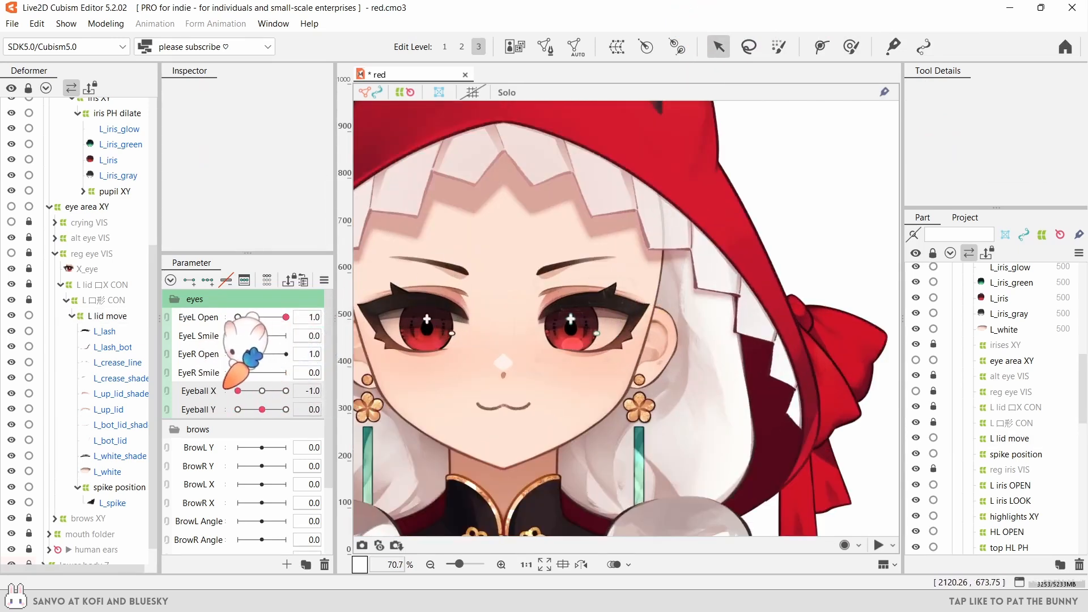
- Reselect L lid move and shape the lids with the deform brush at Eyeball X 1.0, comparing them with Eyeball X -1.0
click(125, 315)
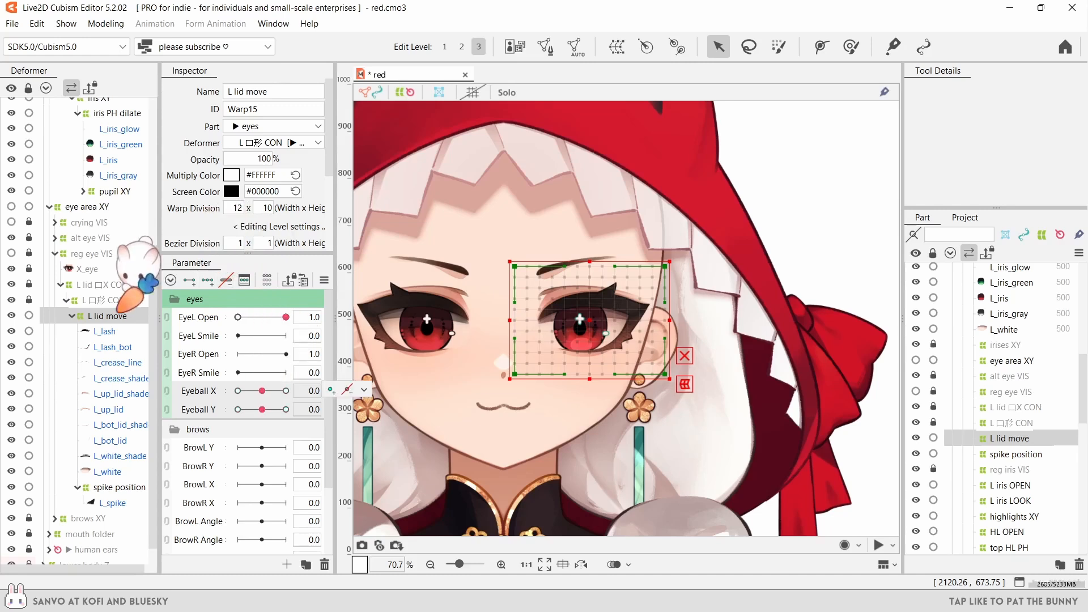
click(116, 331)
click(263, 391)
click(125, 316)
click(654, 205)
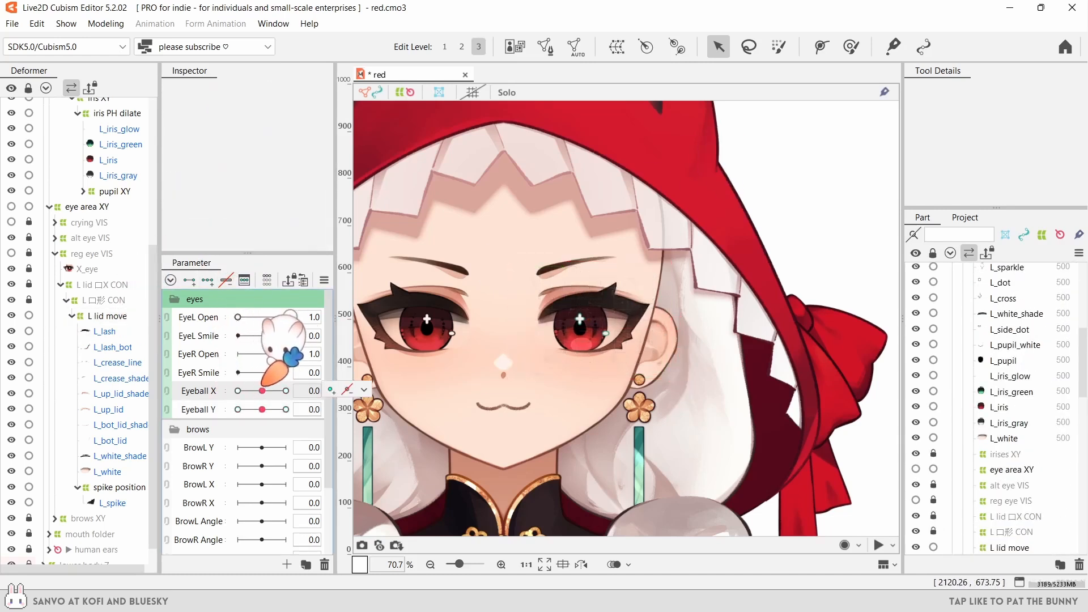
key(ctrl+z)
click(286, 390)
scroll(606, 335, up, 1)
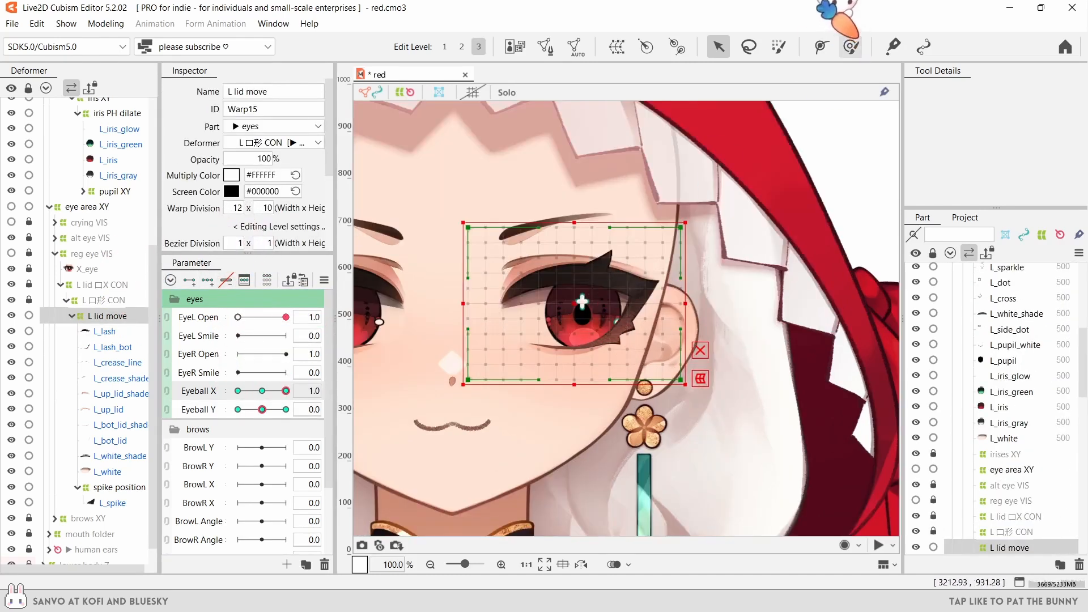
click(851, 46)
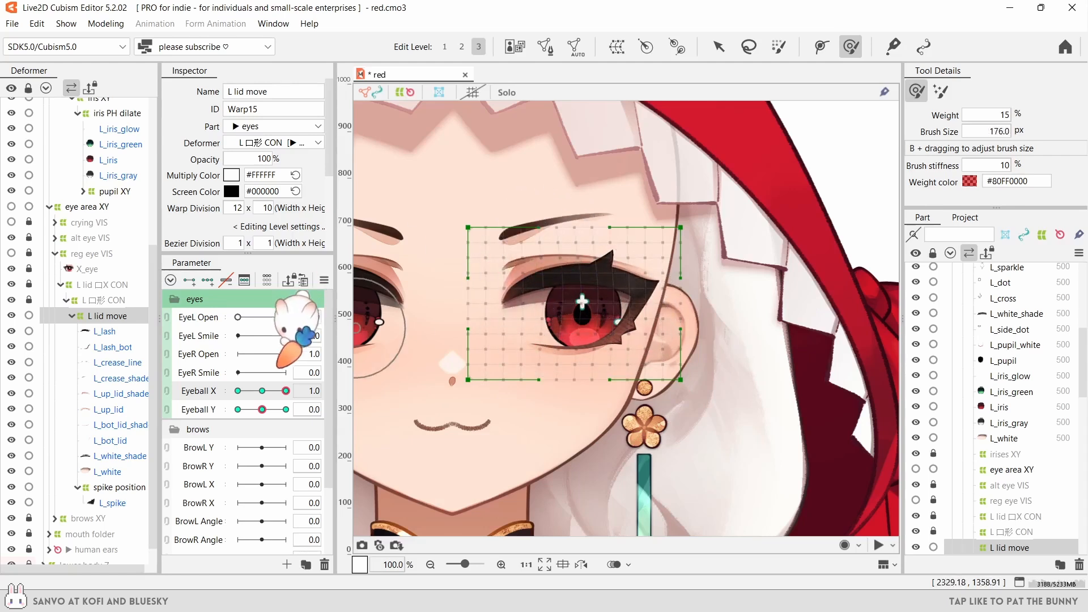
drag(285, 391, 269, 391)
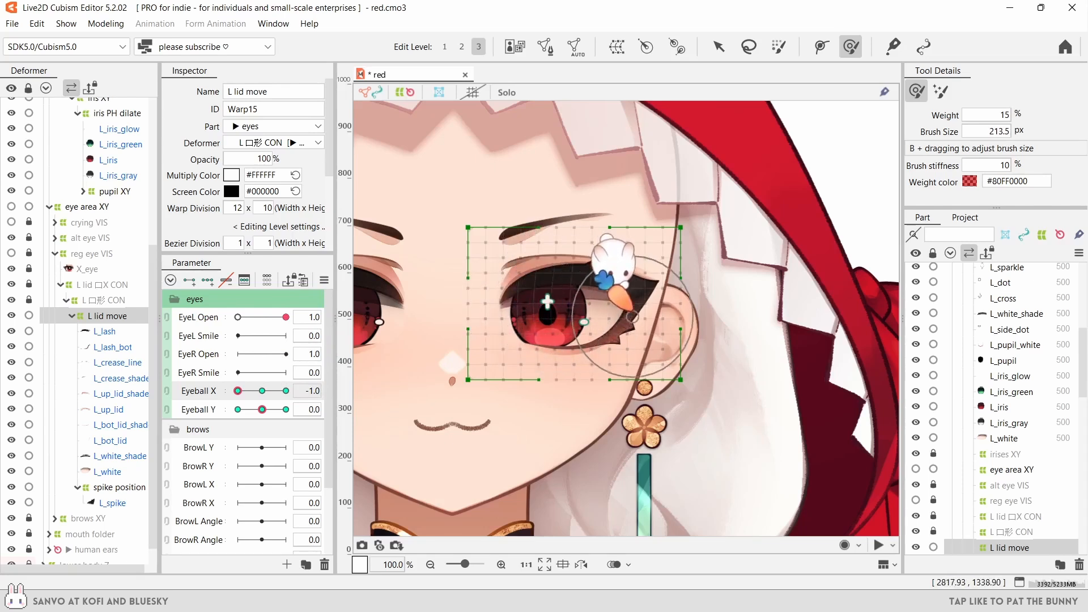
- Switch to edit level 2 and set L lid move's Bezier division to 4 x 3
right_click(359, 383)
drag(282, 393, 304, 391)
click(461, 46)
scroll(238, 203, down, 1)
text(3)
click(718, 46)
click(286, 204)
click(285, 231)
scroll(601, 296, up, 2)
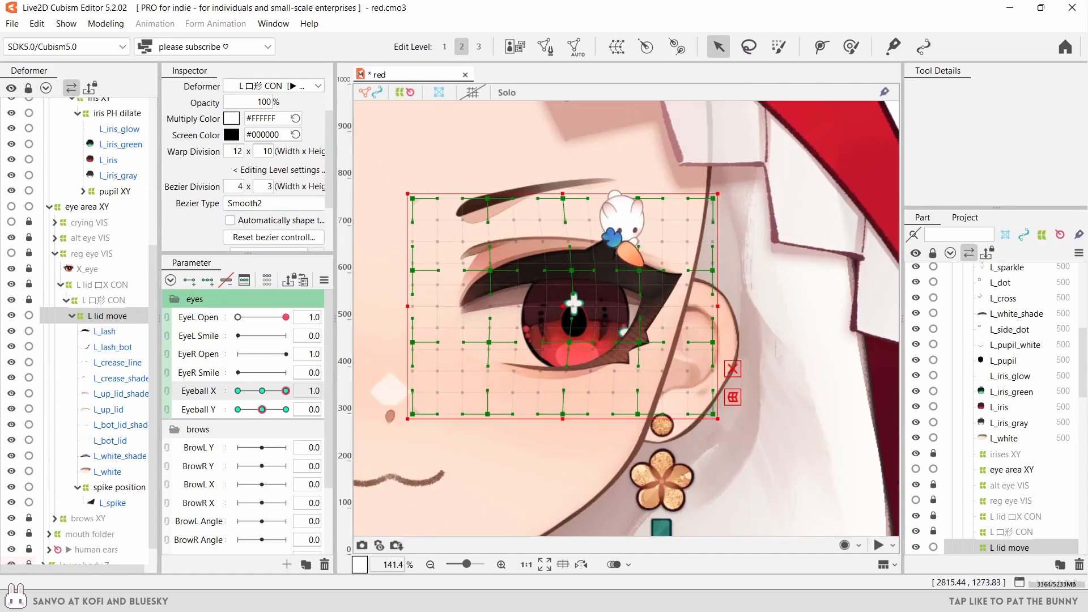
- Check the L lid move control grid at neutral Eyeball X and at both ends of Eyeball Y
click(106, 24)
click(460, 130)
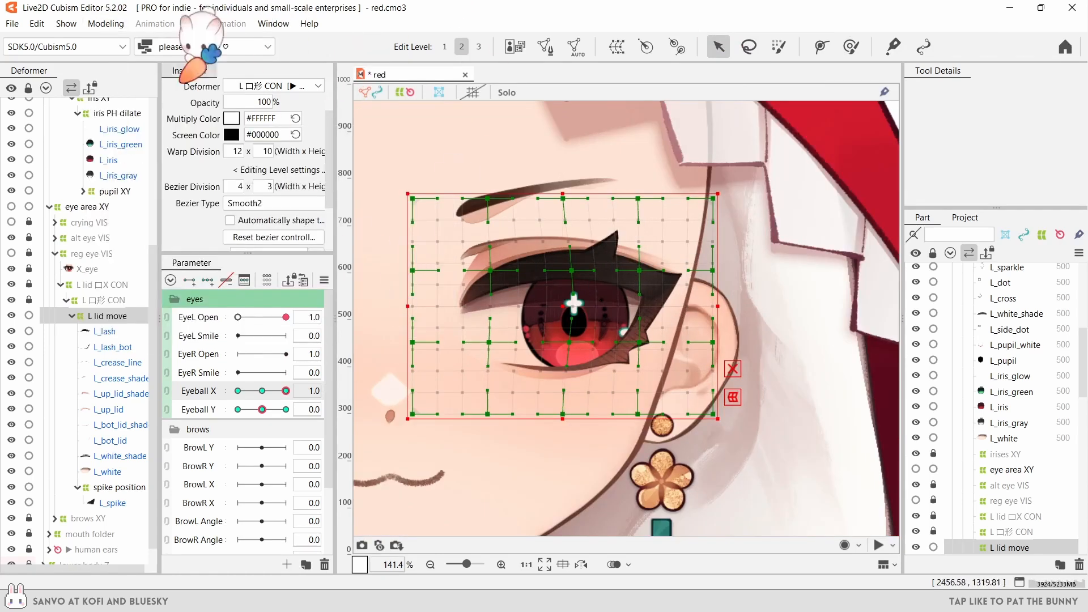
click(105, 24)
mouse_move(182, 151)
click(328, 271)
click(262, 391)
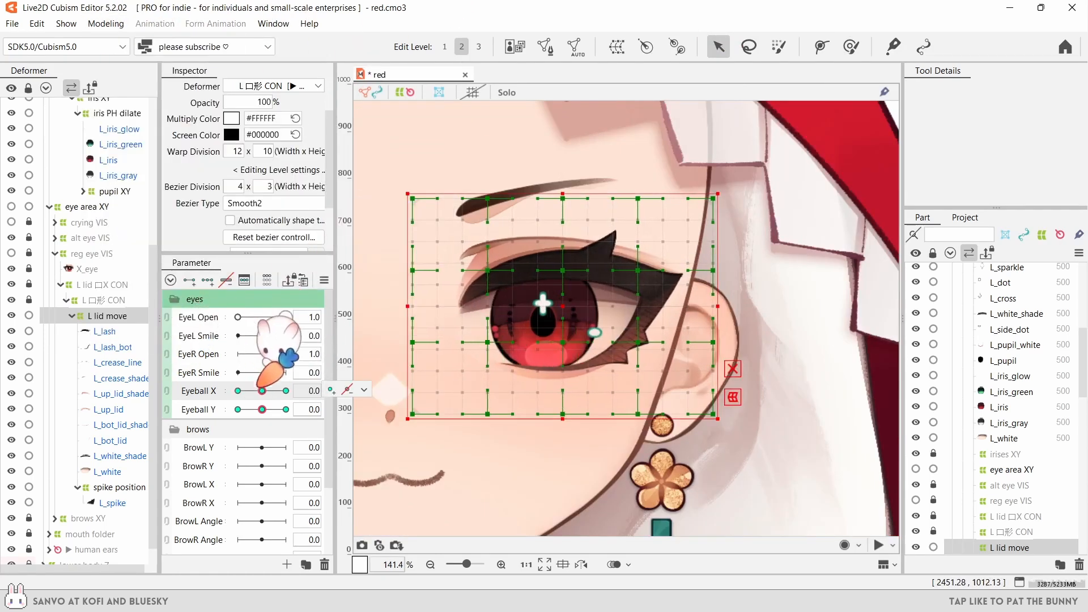
click(238, 409)
click(261, 409)
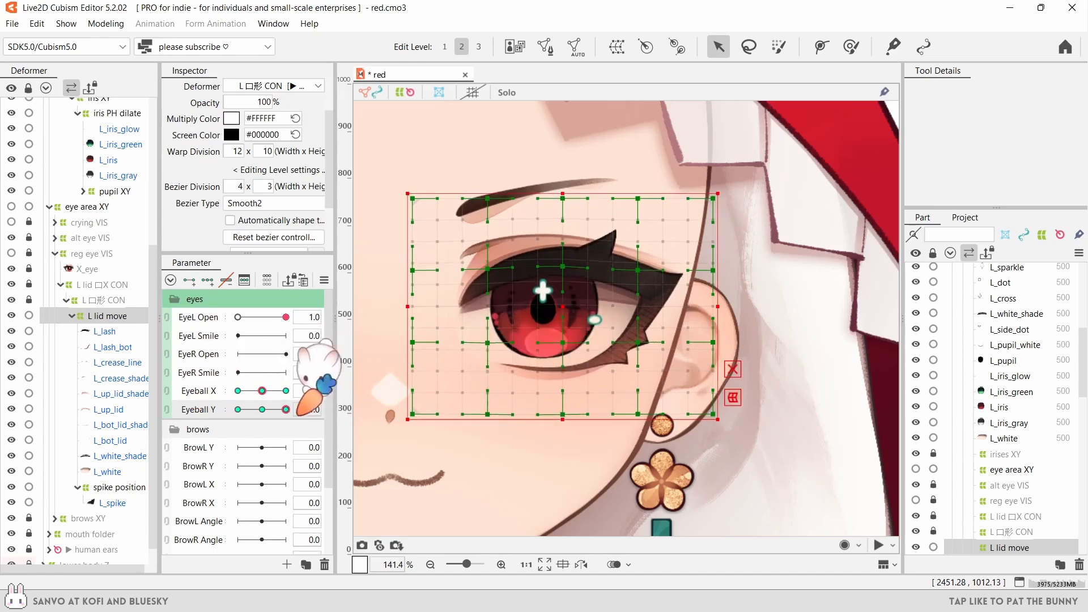
key(ctrl+0)
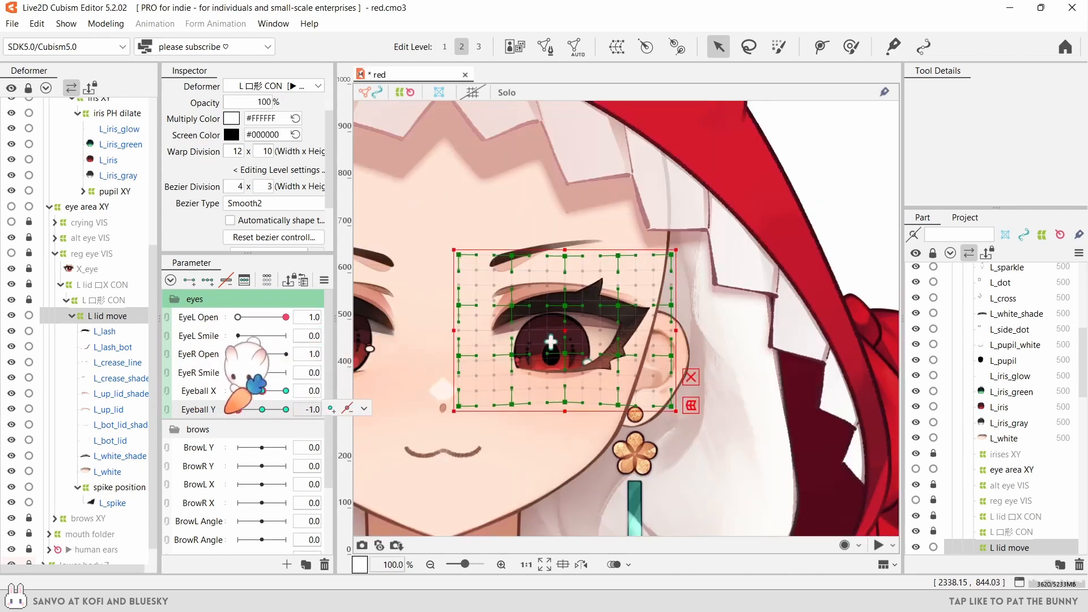
- Select the outer border control points of L lid move and check them at the Eyeball Y and Eyeball X extremes
click(262, 409)
drag(737, 454, 437, 392)
drag(459, 231, 460, 230)
drag(715, 220, 659, 362)
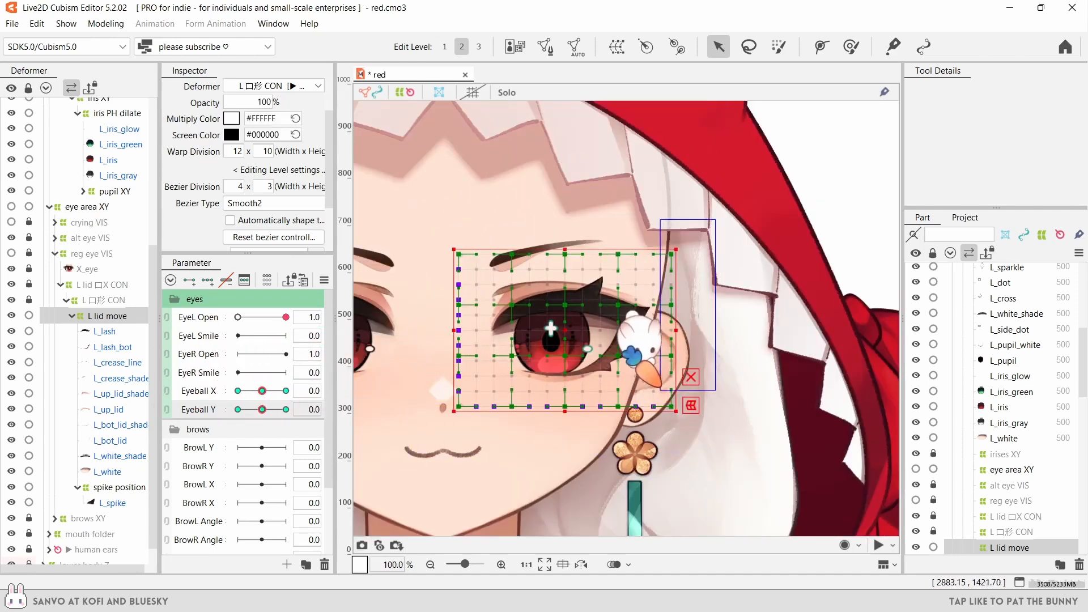
click(238, 409)
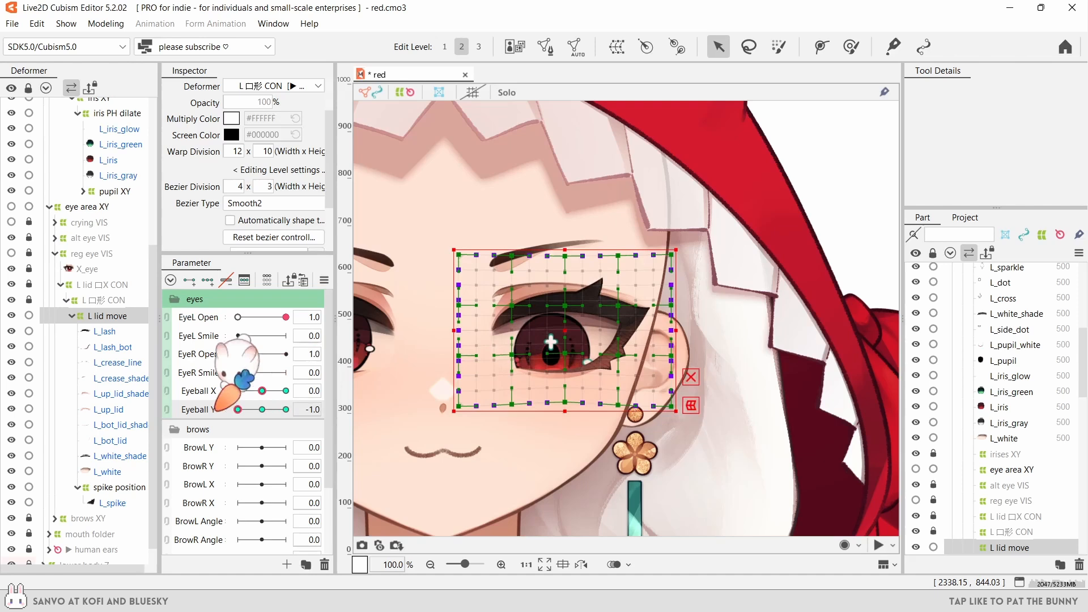
click(262, 409)
click(286, 390)
click(238, 391)
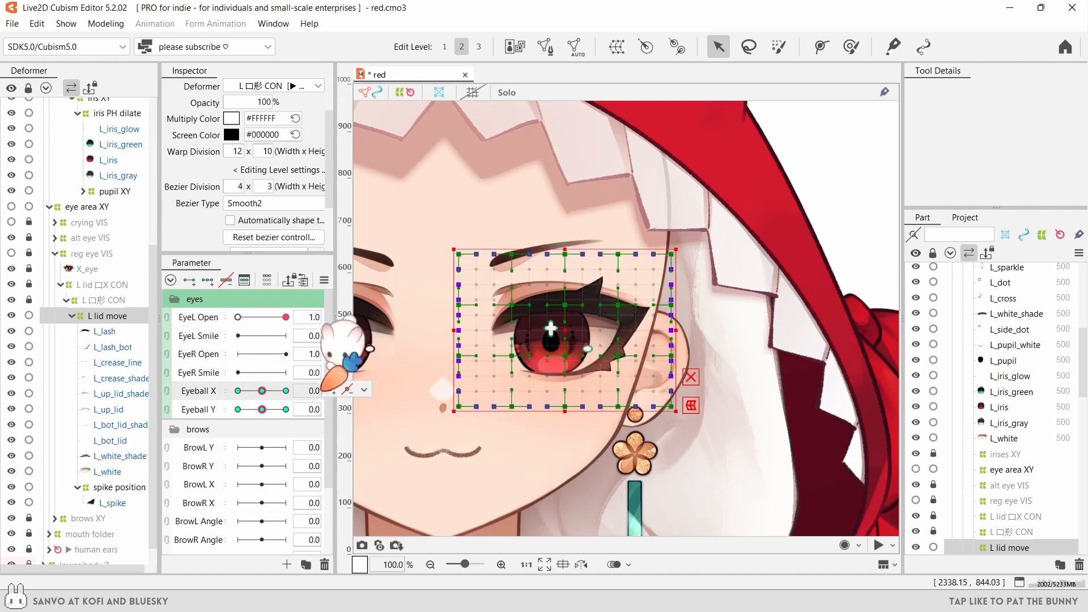
- Hide the selection overlay and test the lid motion across Eyeball X and up to the raised end of Eyeball Y
click(286, 390)
key(ctrl+h)
click(238, 390)
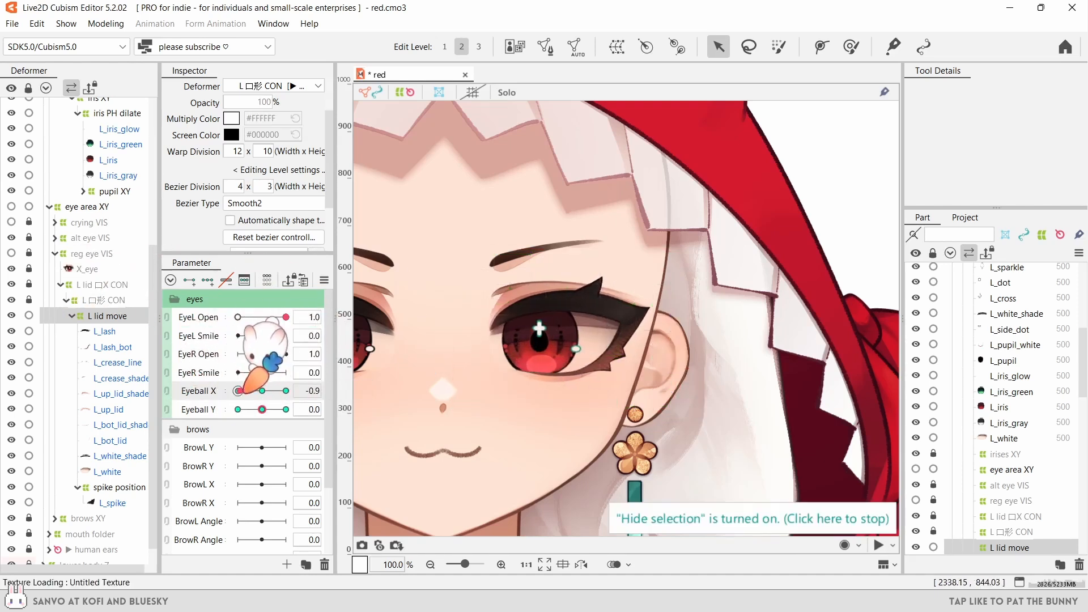
double_click(285, 391)
click(286, 409)
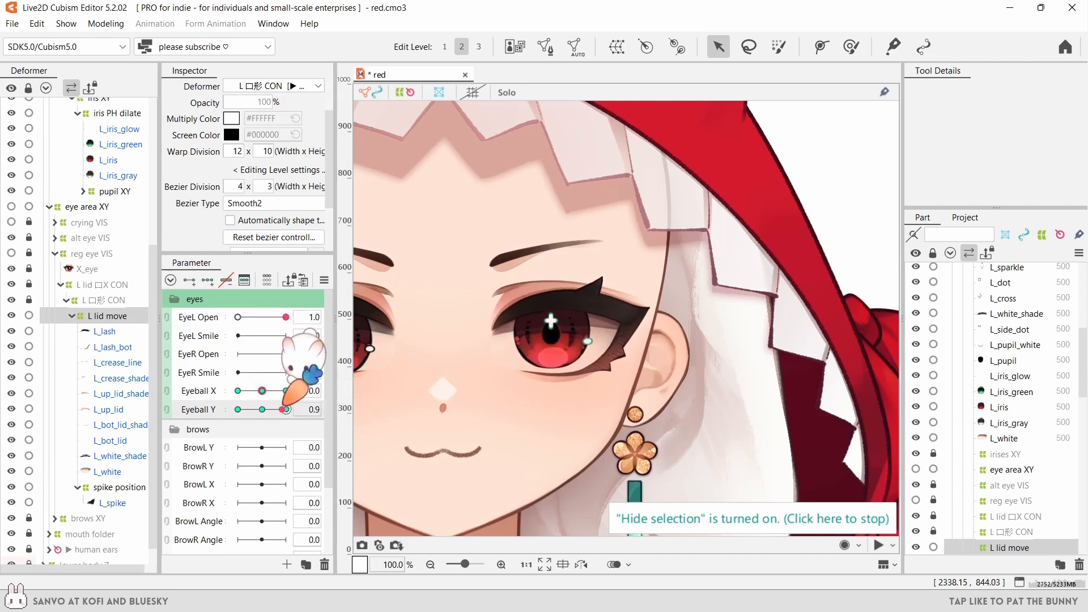
- Link Eyeball X with Eyeball Y, generate the four corner forms for L lid move, and test the combined gaze
click(167, 391)
click(512, 433)
click(262, 432)
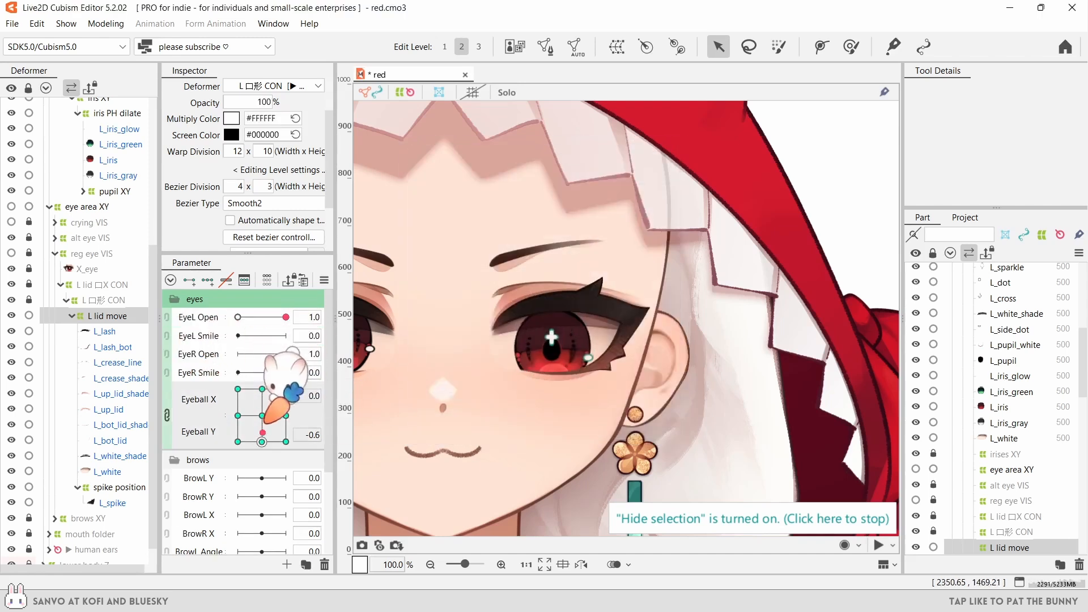
double_click(285, 412)
- Key L_lash at both ends of EyeL Smile, close the eye at EyeL Open 0.0, and take a guide snapshot
click(105, 331)
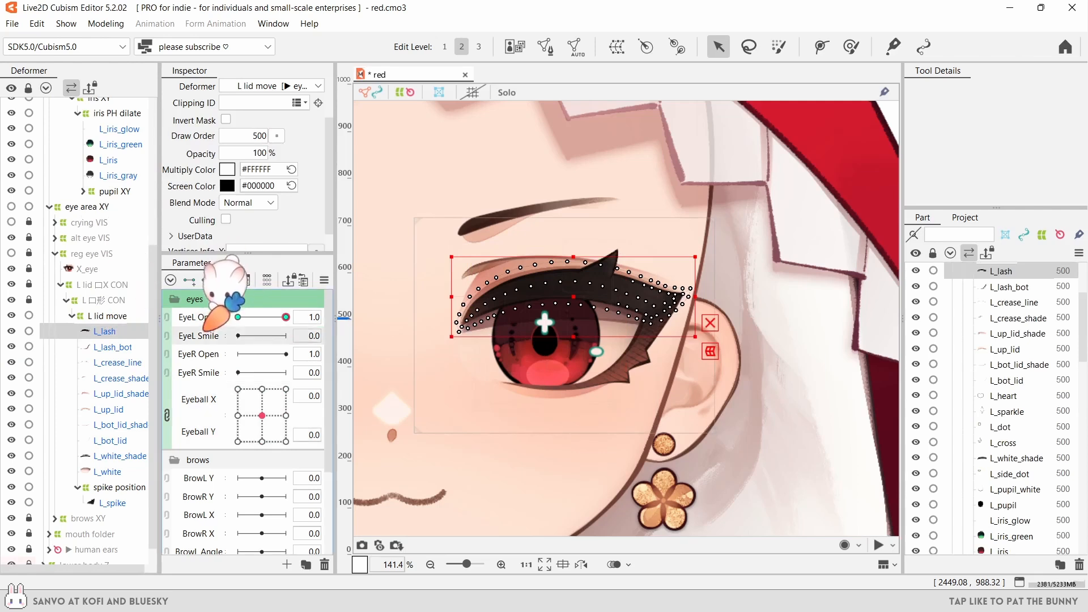
drag(238, 336, 213, 319)
drag(286, 335, 238, 317)
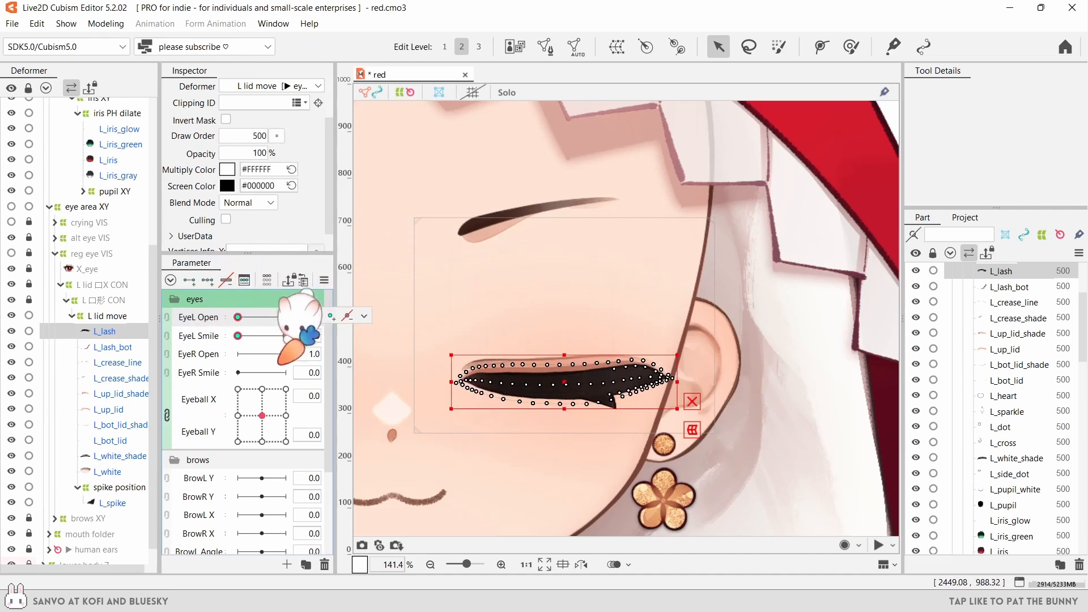
click(396, 545)
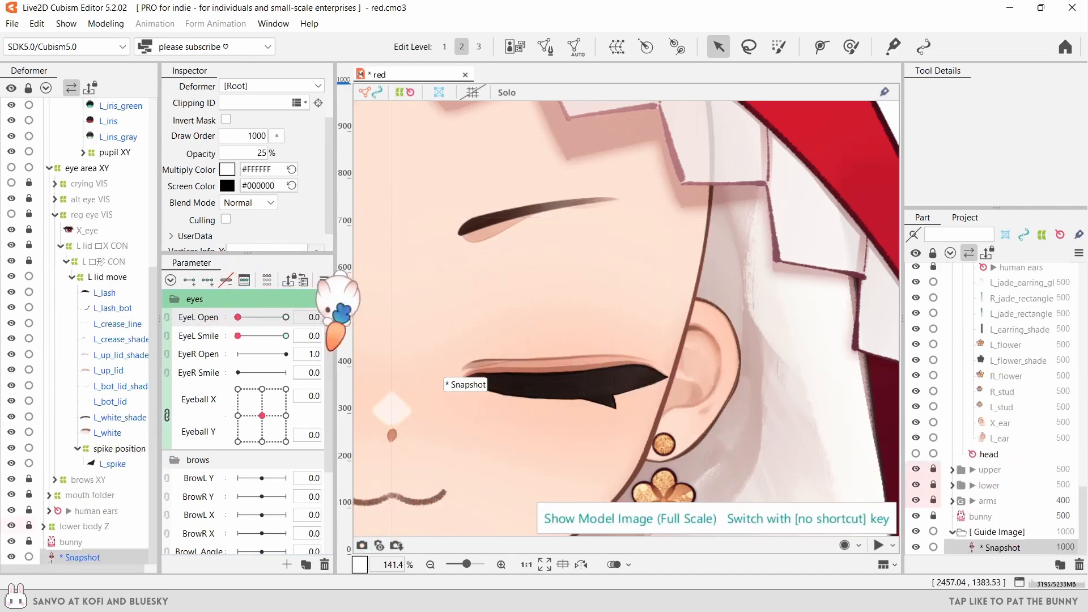
- Bend L_lash into an upward-arching smile curve at EyeL Open 0.0 and EyeL Smile 1.0
click(262, 317)
drag(262, 317, 290, 313)
click(116, 293)
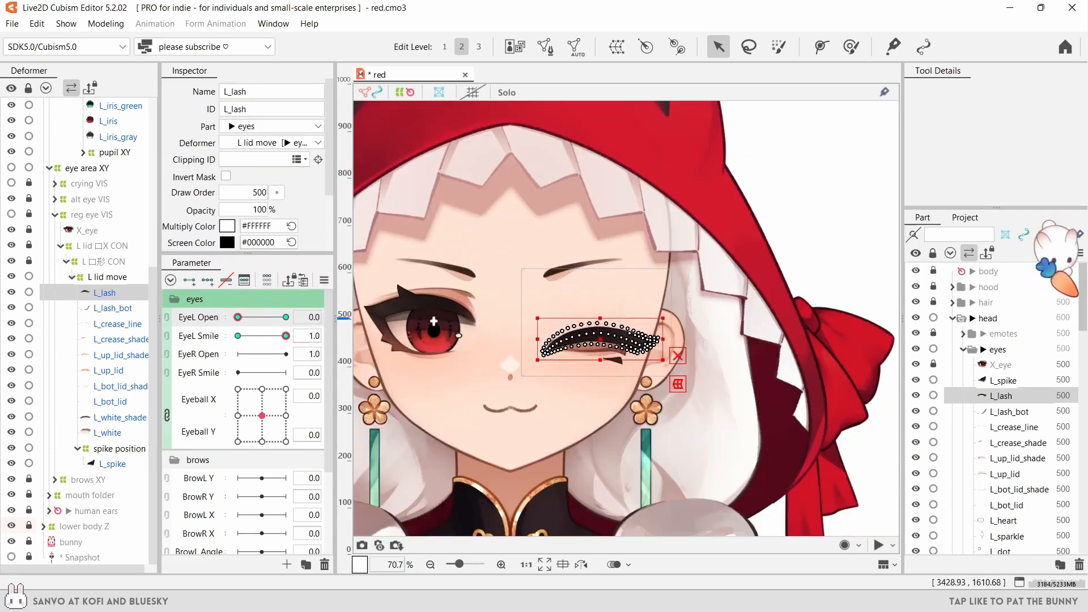
- Refine L_lash's smile curve with an 8 × 2 temporary warp, lifting the lower edge near both ends, and apply it
scroll(1015, 318, down, 5)
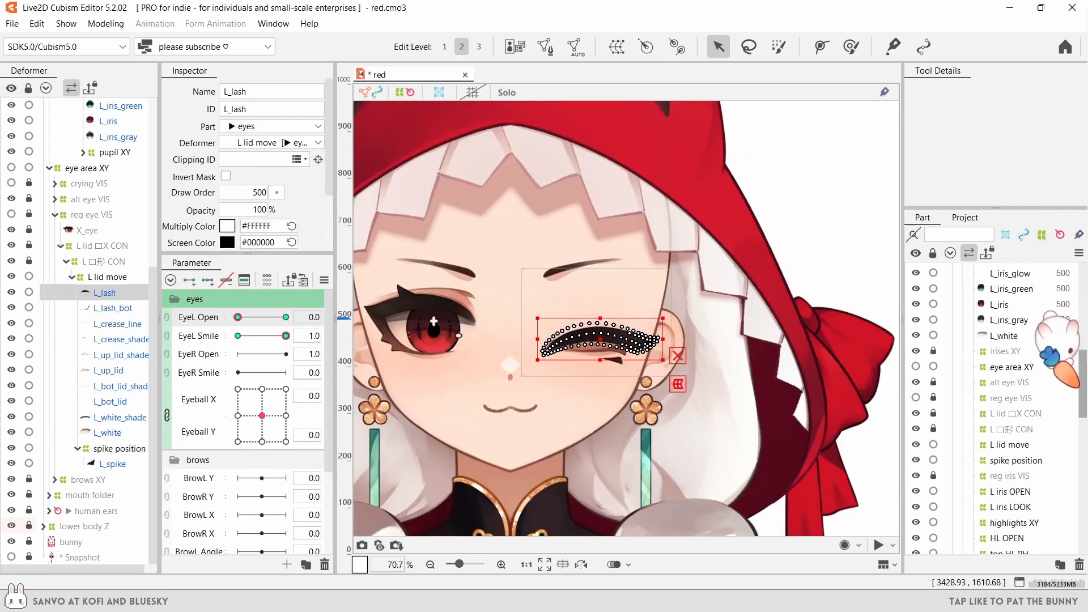
scroll(958, 454, down, 1)
scroll(567, 340, up, 5)
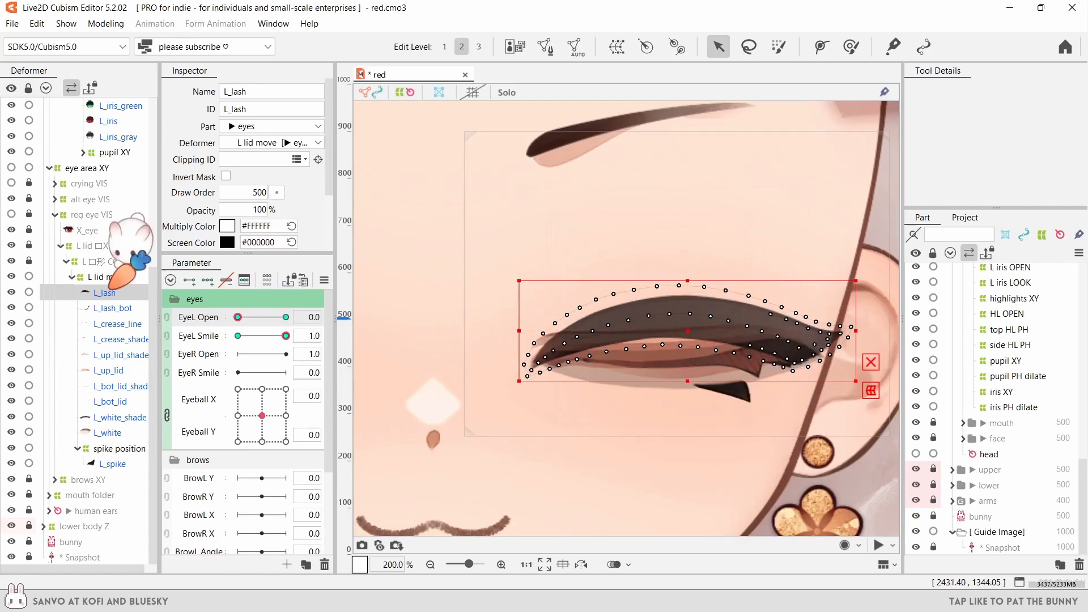
click(663, 306)
key(ctrl+shift+t)
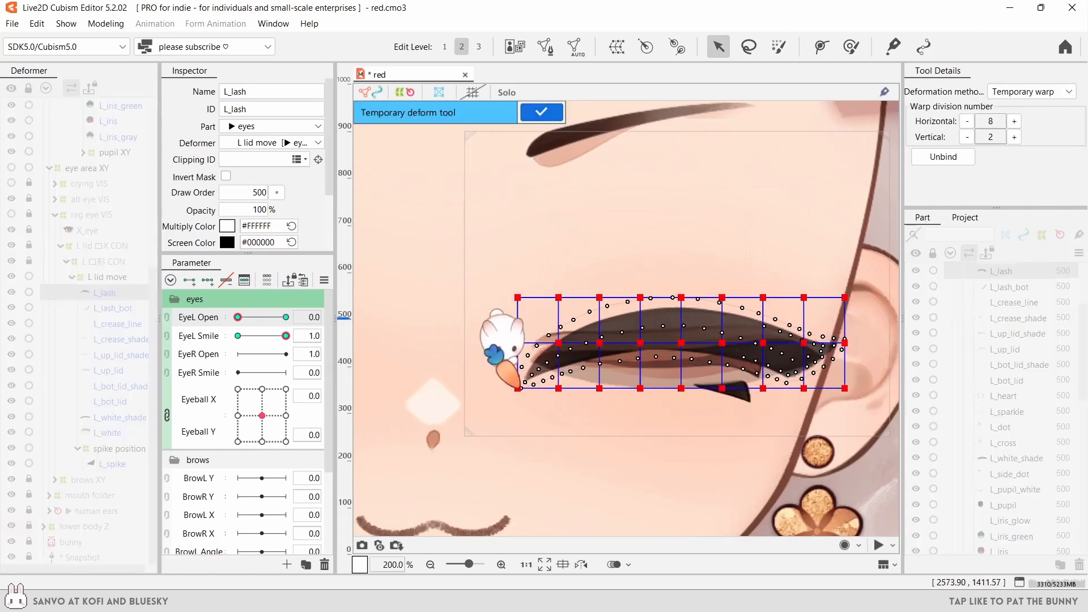
scroll(510, 363, up, 1)
mouse_move(576, 390)
mouse_down()
mouse_move(545, 358)
mouse_move(577, 370)
mouse_up()
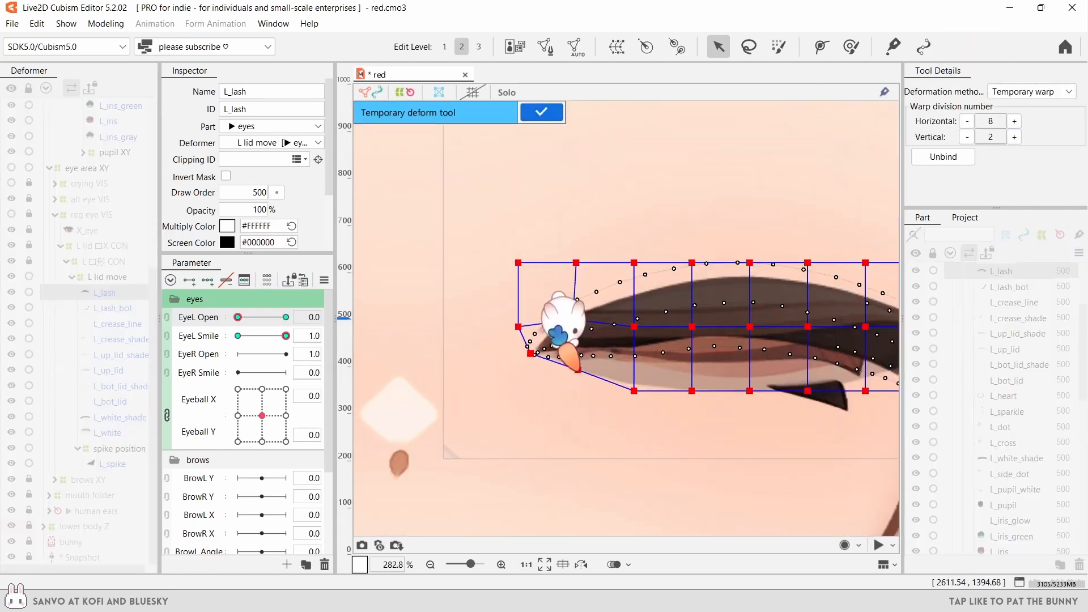
drag(572, 327, 525, 330)
drag(815, 425, 631, 434)
drag(739, 397, 731, 391)
drag(681, 397, 680, 396)
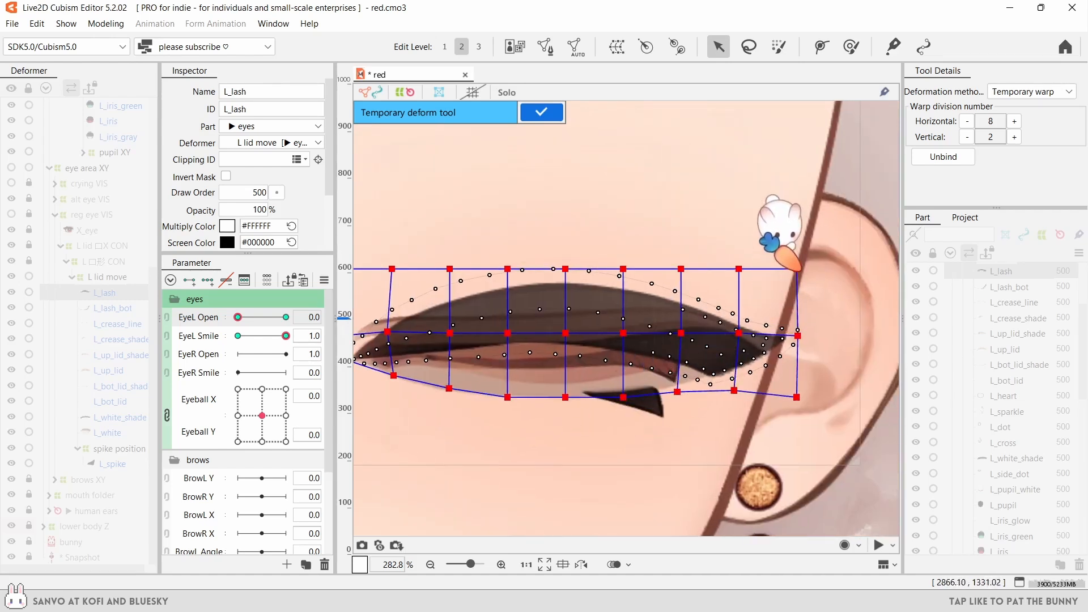
click(539, 112)
scroll(818, 194, down, 5)
scroll(819, 194, down, 2)
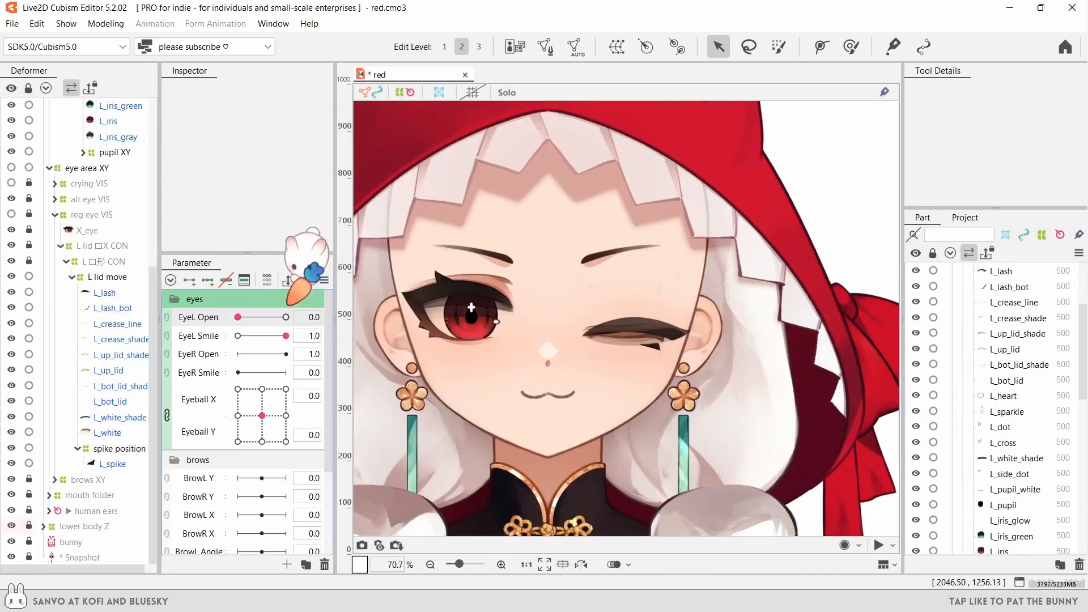
- Raise the spike position deformer onto the closed lash at EyeL Open 0.0 and EyeL Smile 1.0
mouse_move(238, 317)
mouse_down()
mouse_move(286, 317)
mouse_move(238, 317)
mouse_up()
click(119, 448)
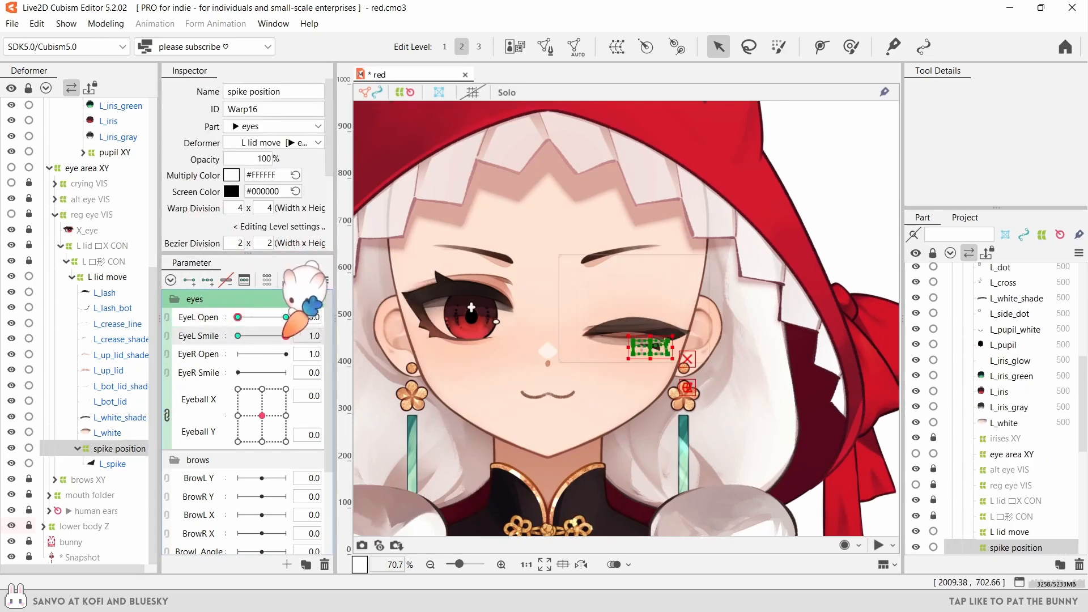
drag(654, 351, 657, 287)
scroll(656, 319, up, 2)
scroll(613, 343, down, 3)
click(839, 391)
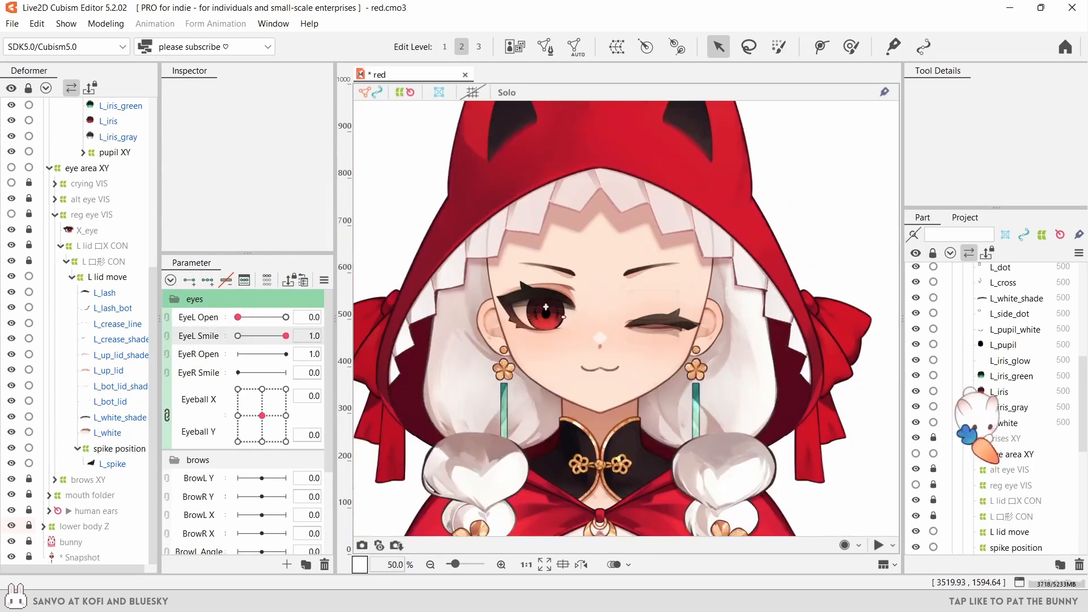
- Hide the guide snapshot and reopen the left eye at EyeL Open 1.0 with EyeL Smile at 1.0
scroll(992, 465, down, 8)
click(916, 547)
scroll(963, 521, up, 10)
drag(586, 344, 540, 343)
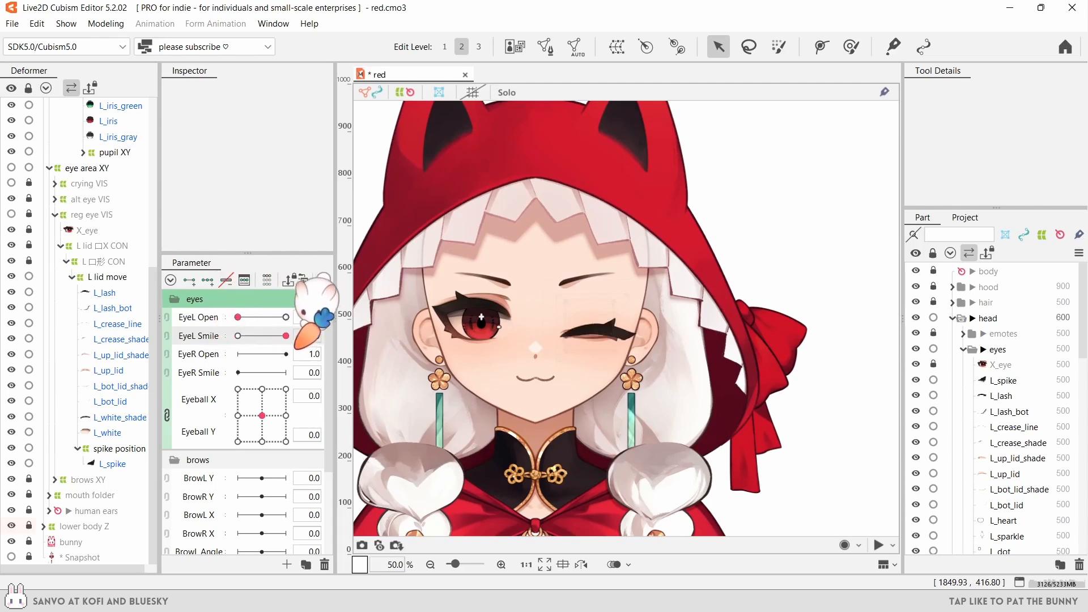
scroll(546, 300, up, 3)
click(286, 317)
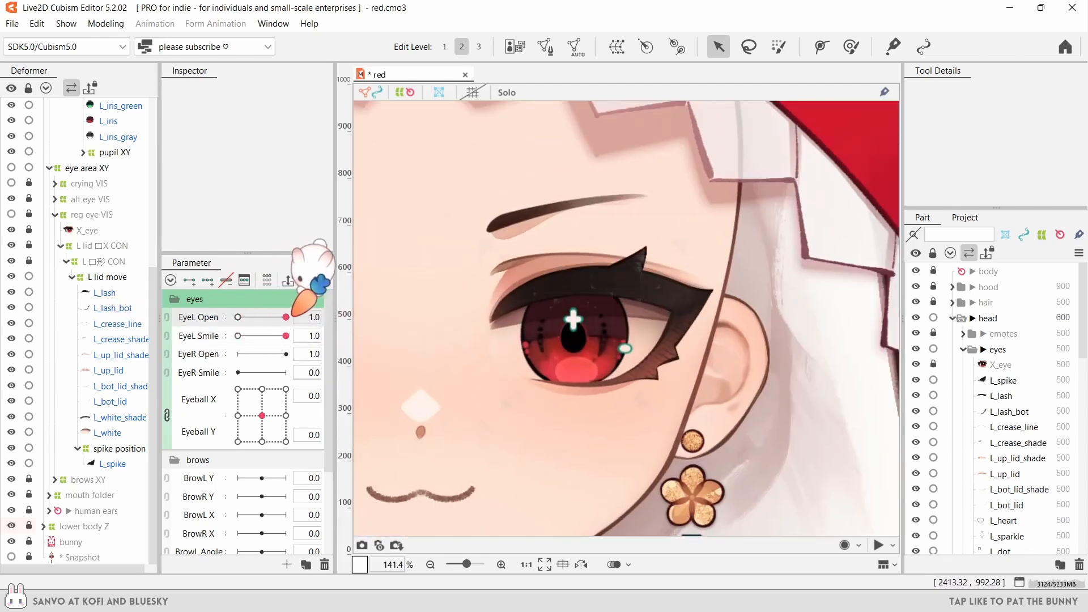
- Select L_crease_line through L_up_lid and fit them over the smiling lash at EyeL Open 0.0 and EyeL Smile 1.0
click(130, 324)
shift+click(122, 368)
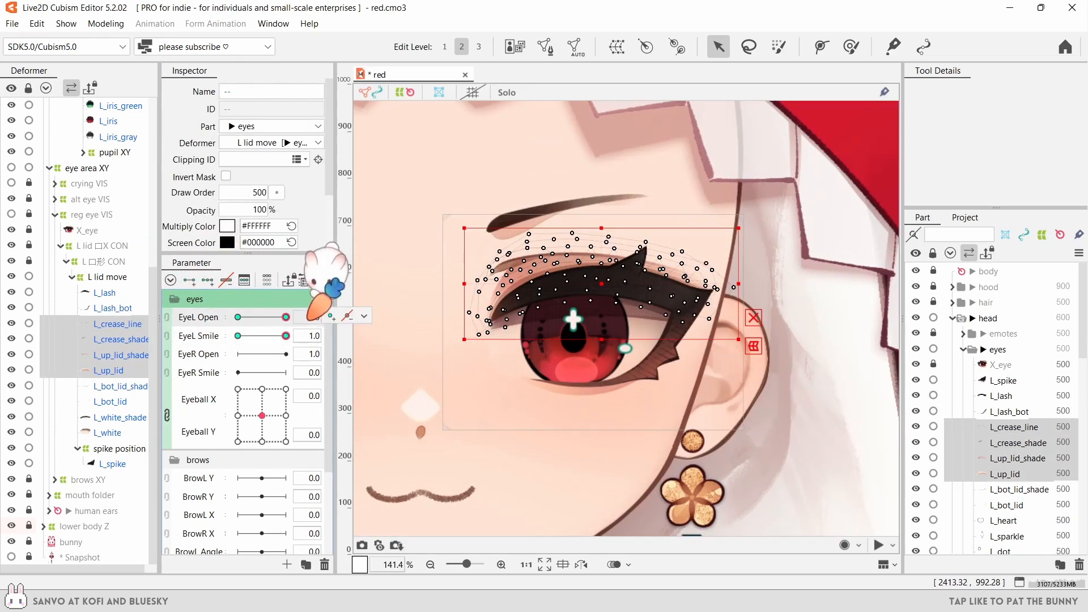
drag(286, 317, 235, 321)
drag(252, 335, 306, 337)
key(ctrl+b)
drag(557, 211, 379, 211)
drag(383, 257, 368, 258)
click(337, 376)
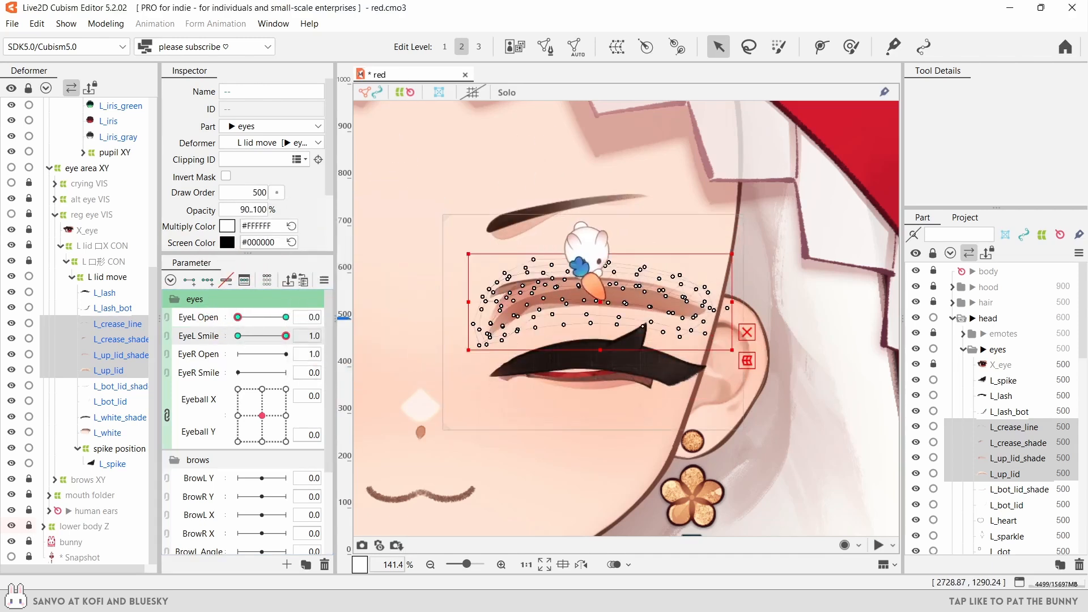
scroll(663, 311, up, 1)
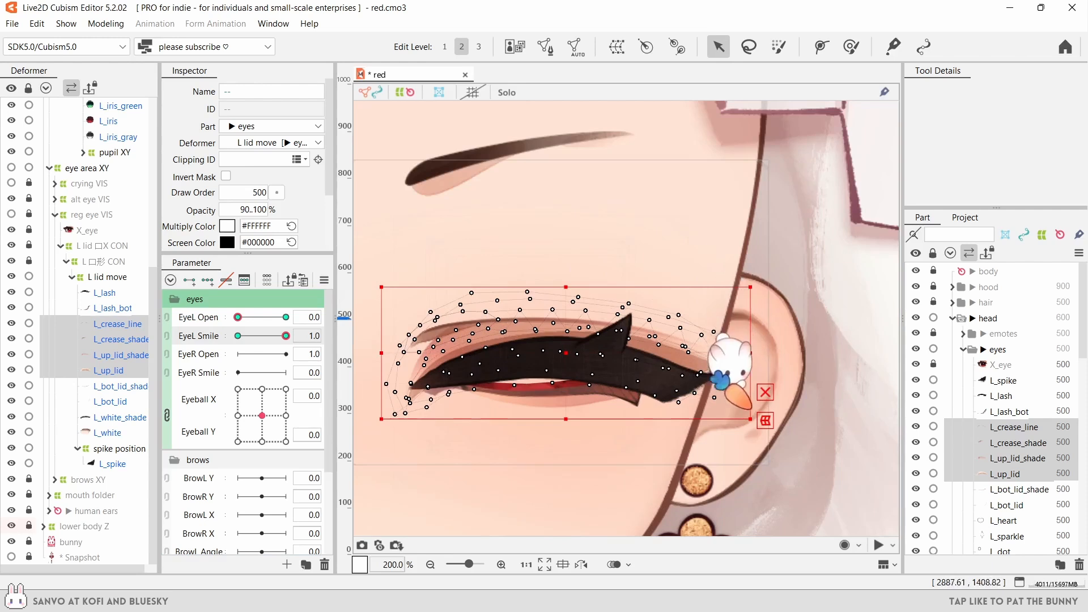
- Pull in the outer side of the crease and upper-lid meshes with a 2 × 2 temporary warp, and test the blink
key(ctrl+t)
mouse_move(745, 353)
mouse_down()
mouse_move(733, 366)
mouse_move(740, 357)
mouse_up()
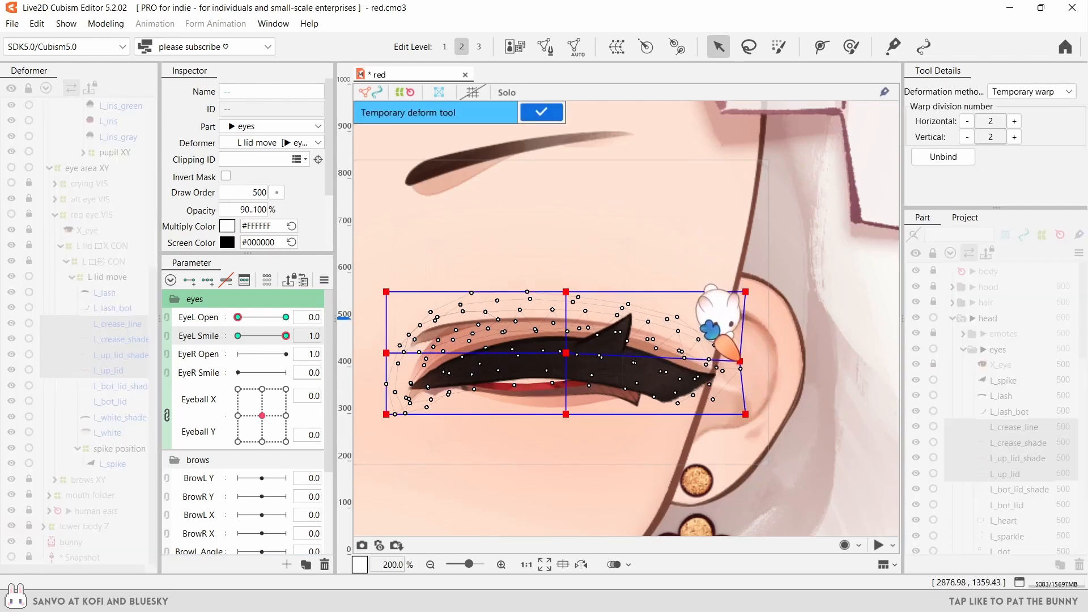
drag(745, 414, 730, 415)
drag(745, 292, 742, 302)
drag(740, 357, 738, 365)
click(541, 112)
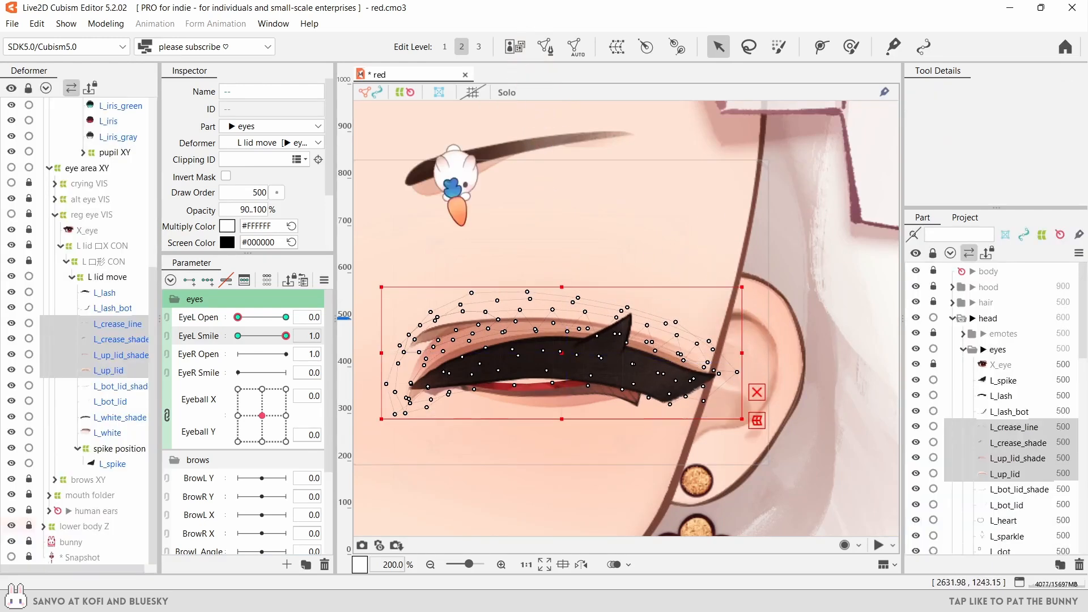
scroll(510, 312, down, 3)
drag(238, 317, 266, 321)
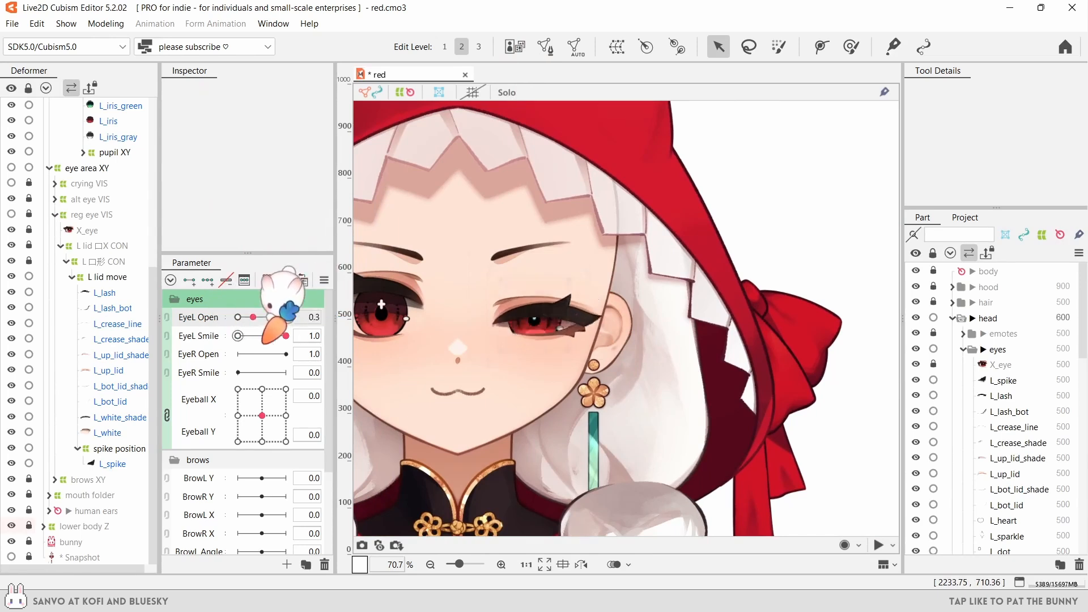
mouse_move(266, 321)
mouse_down()
mouse_move(286, 319)
mouse_move(238, 317)
mouse_up()
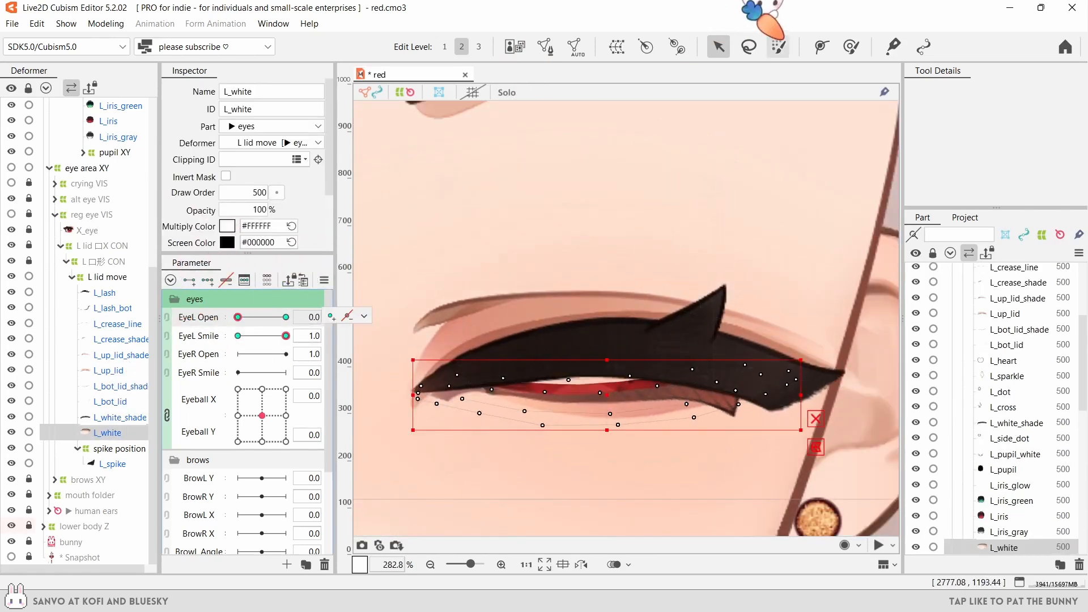
- Draw a four-point deform path along the lower part of L_white and set its width to 50
click(821, 46)
click(429, 397)
click(563, 405)
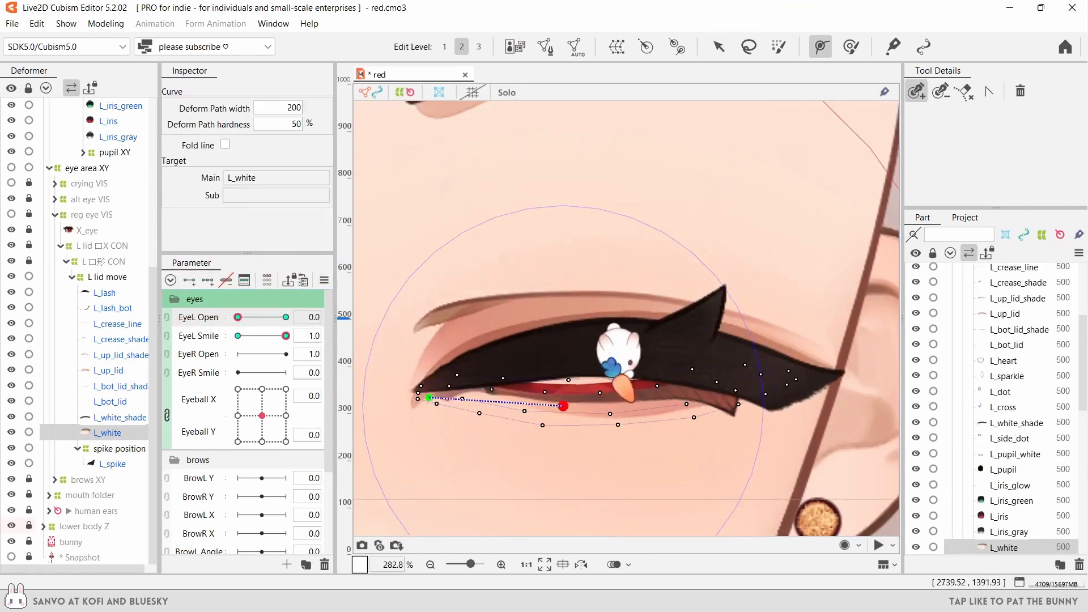
click(678, 405)
click(775, 378)
click(280, 107)
text(60)
key(Return)
click(718, 46)
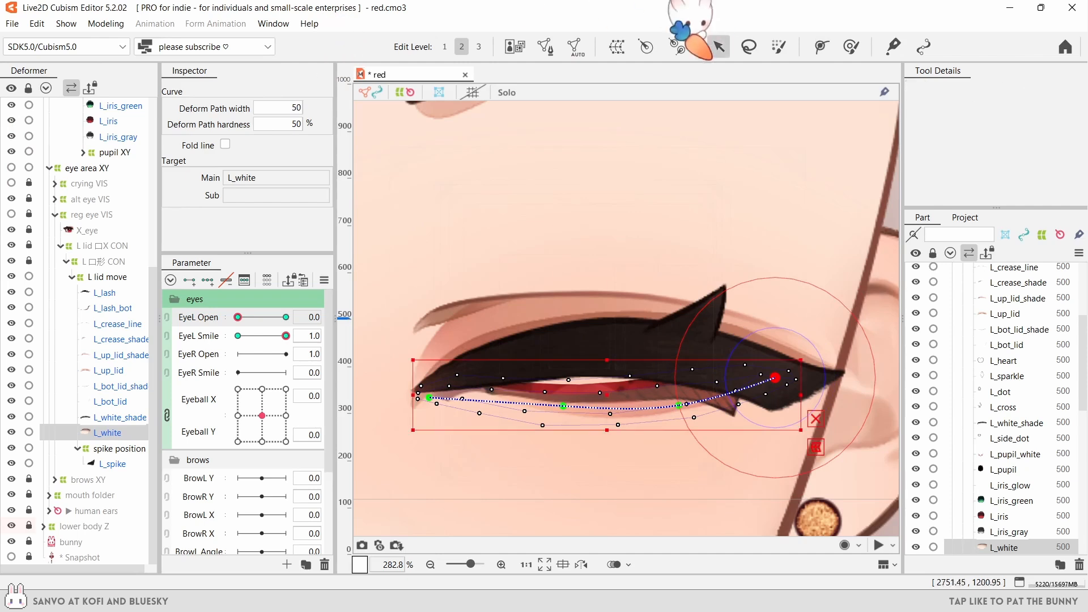
- Bend L_white upward along its deform path so that it follows the arch behind the smiling lash
drag(564, 406, 560, 368)
drag(678, 405, 678, 359)
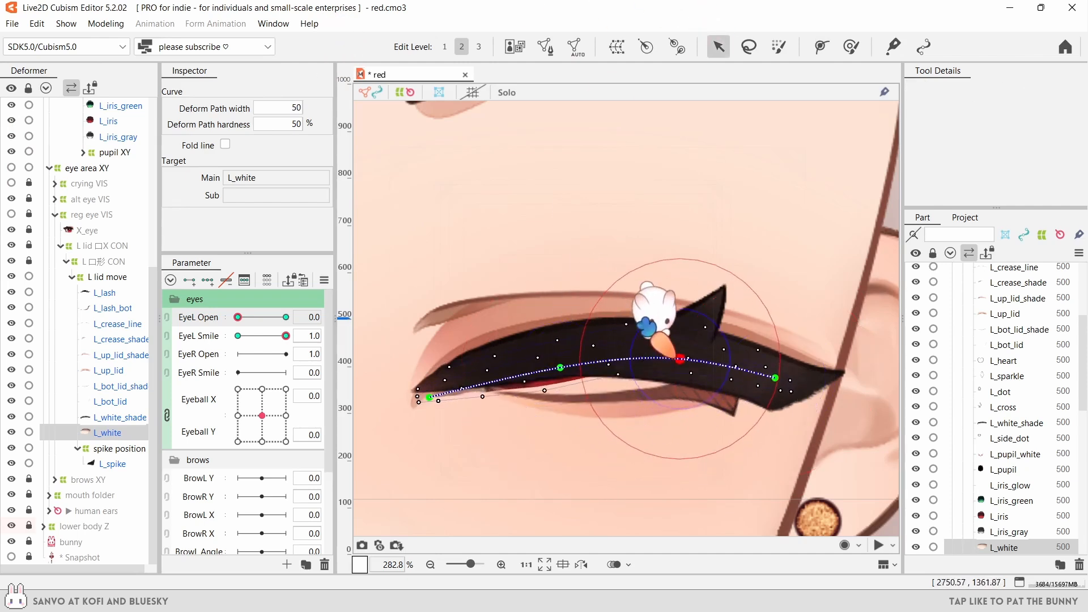
drag(775, 378, 774, 385)
drag(678, 358, 679, 363)
drag(560, 368, 559, 353)
drag(430, 397, 429, 390)
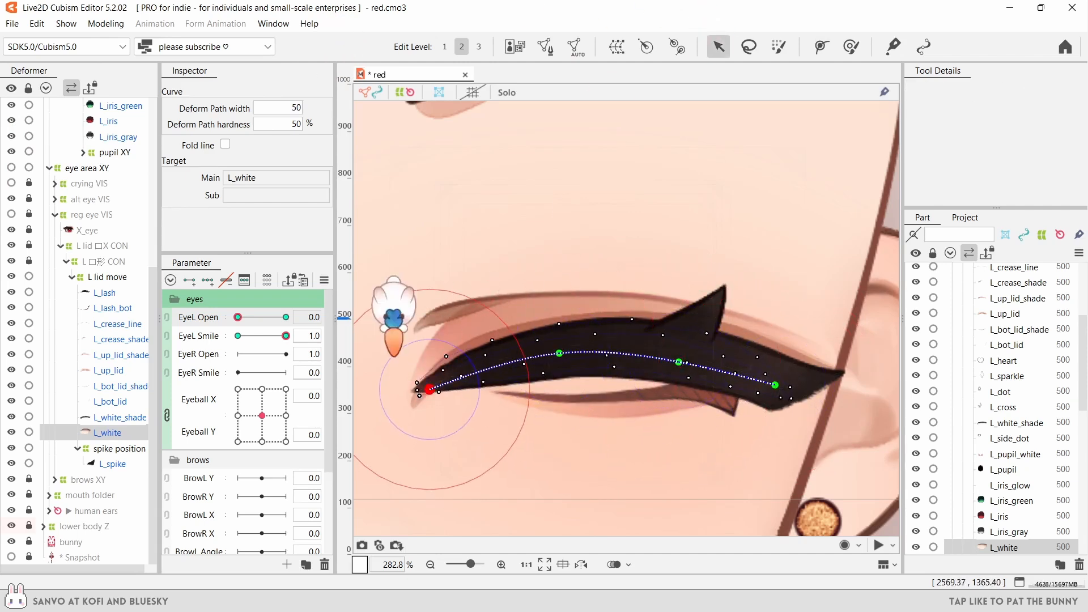
click(136, 431)
click(430, 389)
- Touch up L_white's lower edge and inner corner behind the lash with the deform brush
scroll(640, 329, up, 3)
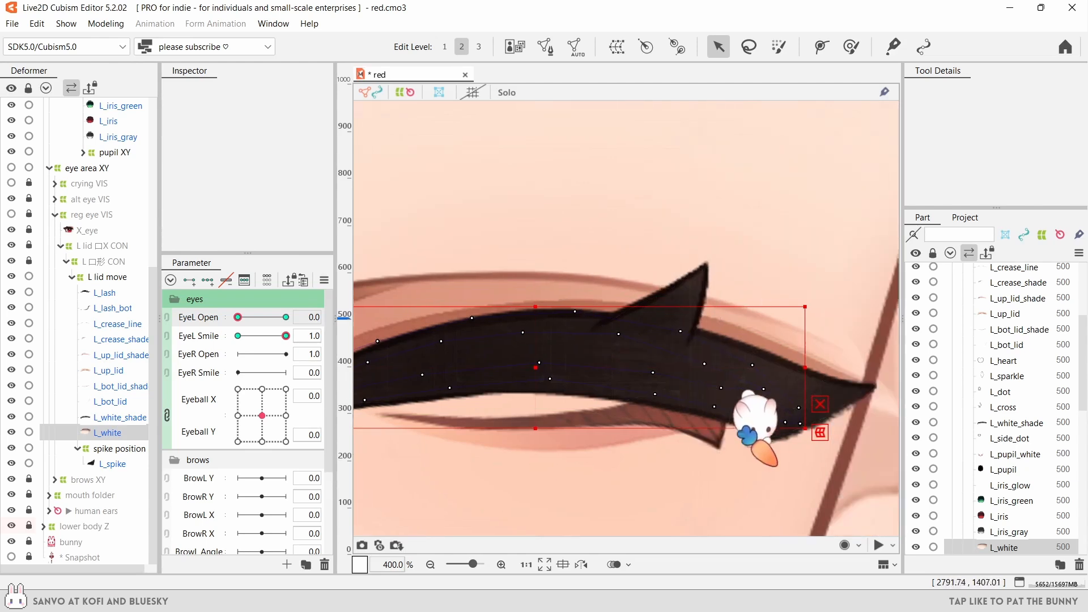
click(851, 47)
drag(456, 476, 682, 468)
drag(462, 449, 462, 391)
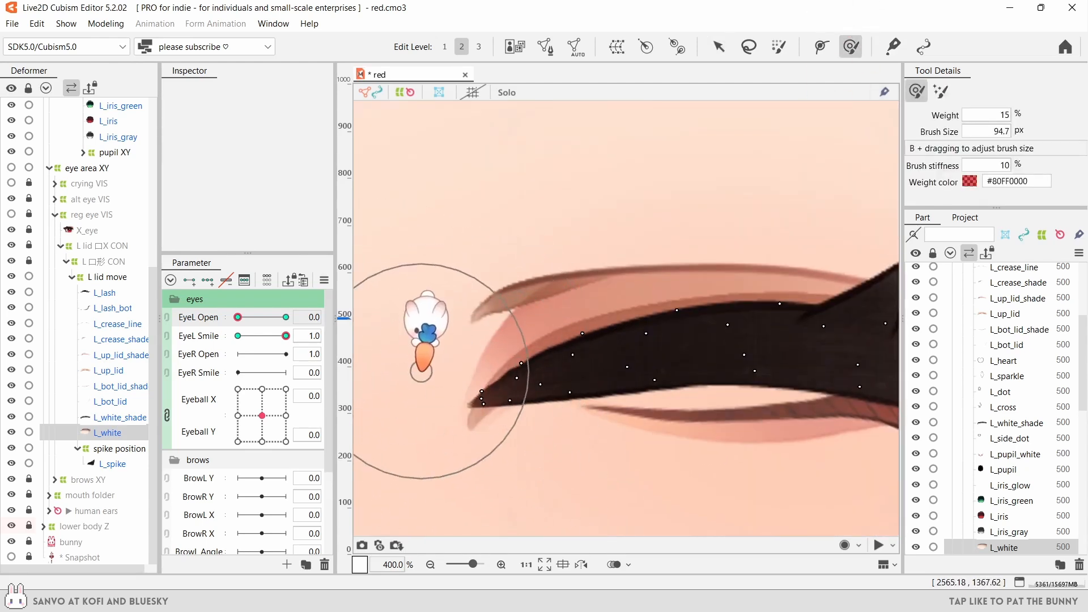
scroll(680, 273, down, 2)
mouse_move(672, 323)
mouse_down()
mouse_move(541, 340)
mouse_move(591, 362)
mouse_up()
- Shape L_up_lid's contour around the smiling lash with the deform brush, reducing the brush size to about 65 px
click(116, 370)
key(b)
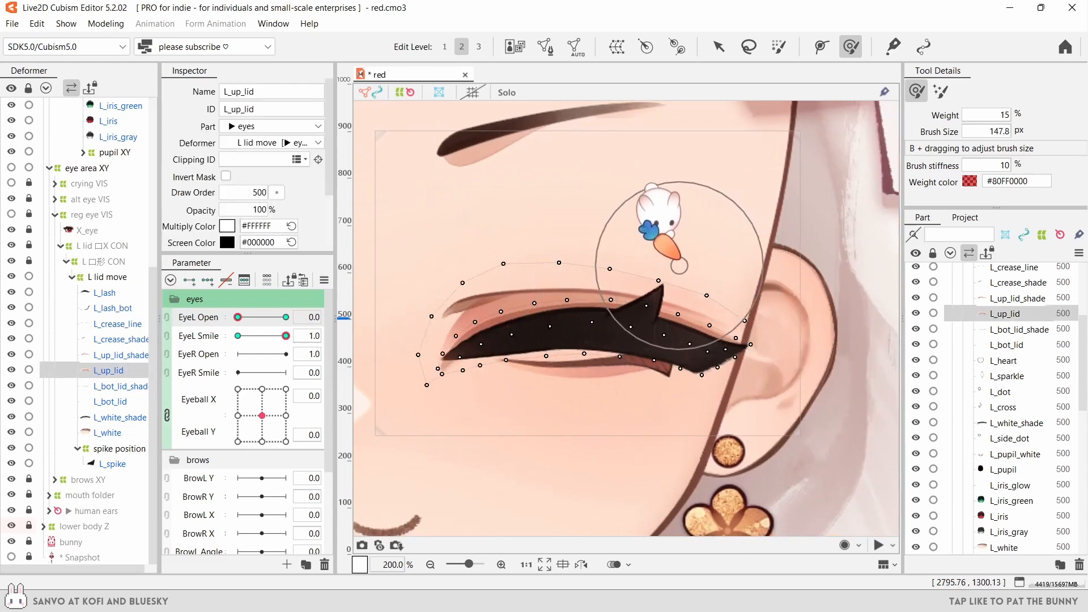
drag(680, 265, 677, 279)
key(b)
drag(561, 261, 525, 281)
scroll(525, 281, up, 1)
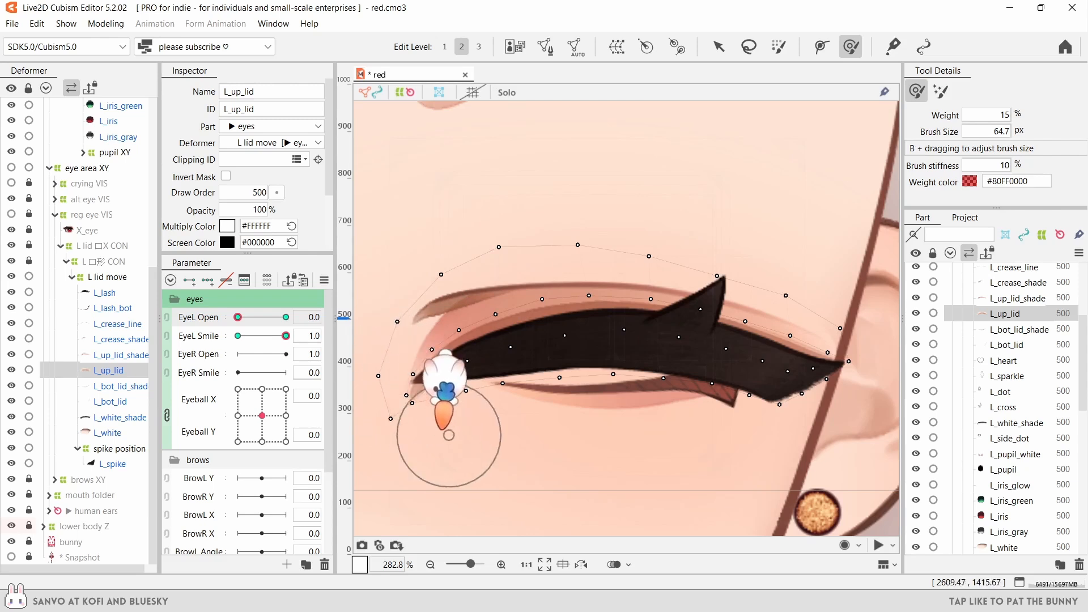
- Move L_up_lid's outermost vertices at the inner eye corner closer to the lash
key(v)
scroll(493, 379, up, 1)
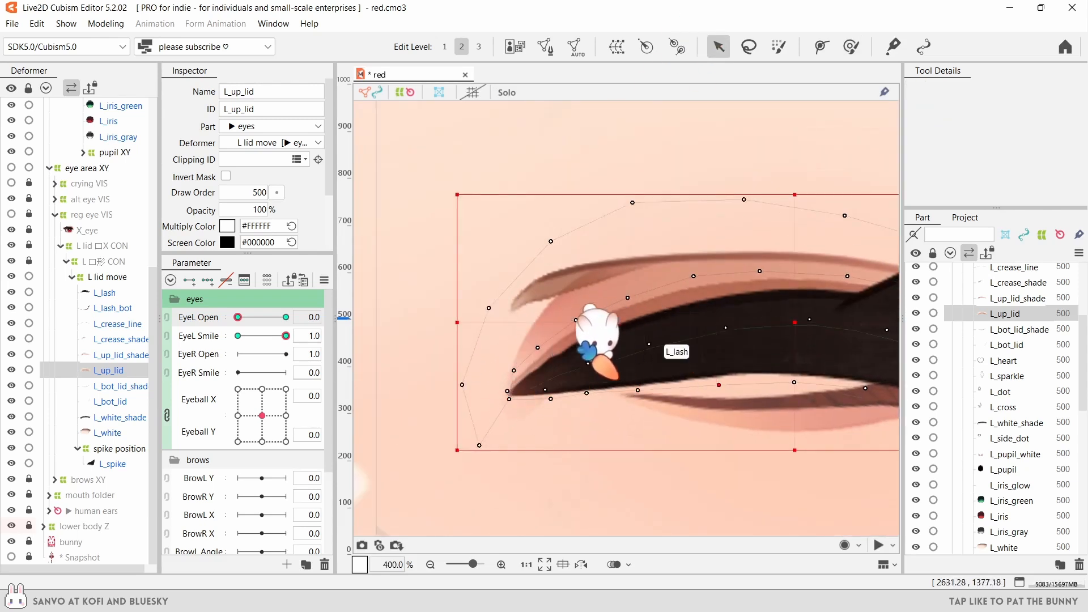
drag(475, 429, 479, 402)
drag(461, 375, 473, 363)
scroll(595, 374, down, 2)
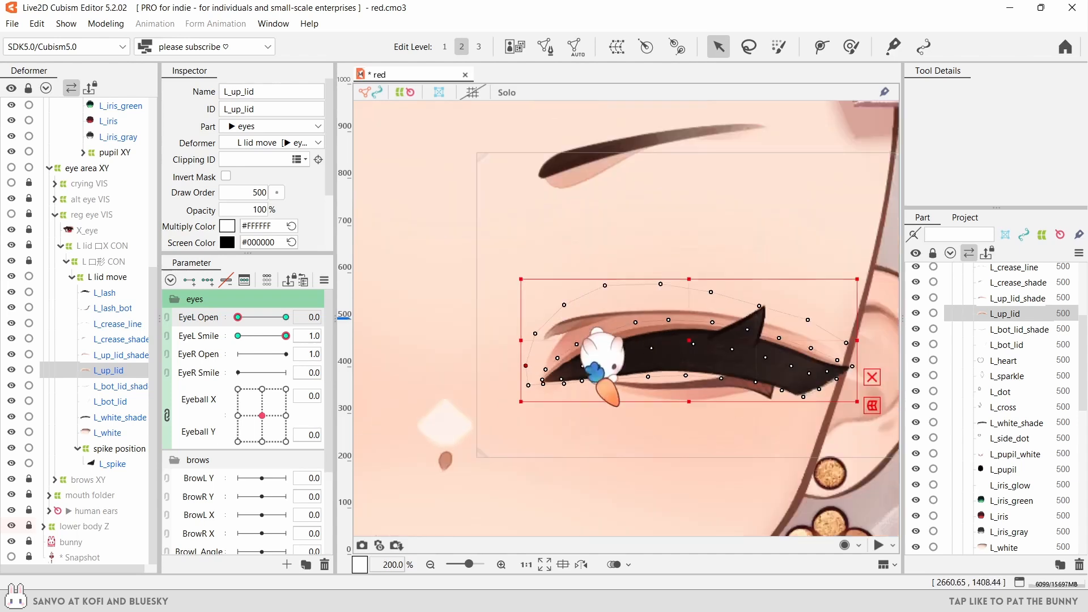
- Adjust L_crease_line and L_crease_shade together above the smiling lash with a deform brush of about 298 px
click(117, 323)
ctrl+click(118, 339)
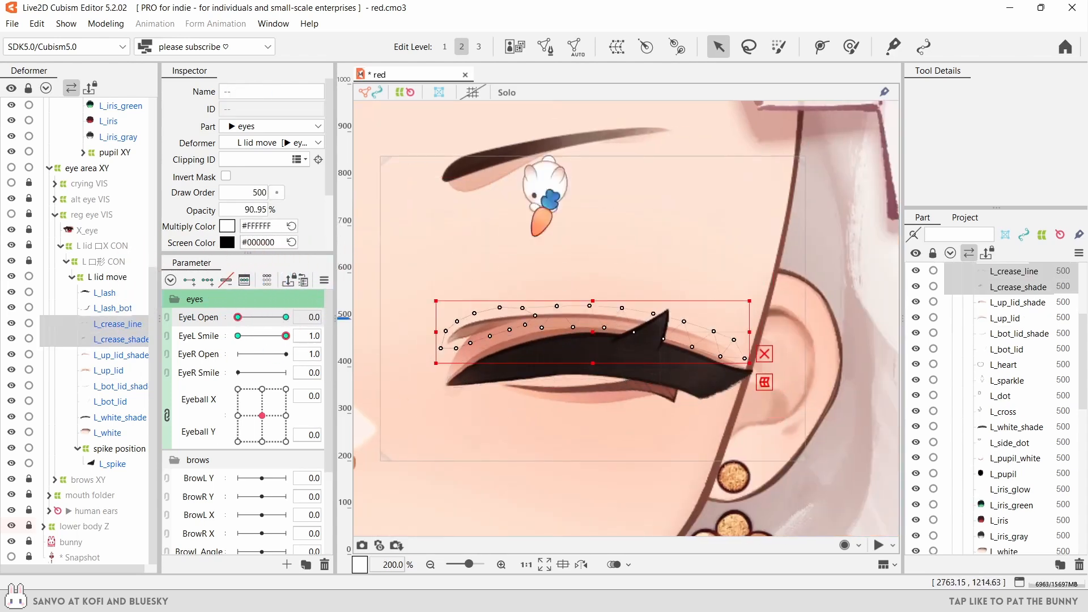
click(850, 46)
scroll(699, 320, down, 1)
key(b)
mouse_move(691, 299)
mouse_down()
mouse_move(683, 273)
mouse_move(692, 286)
mouse_up()
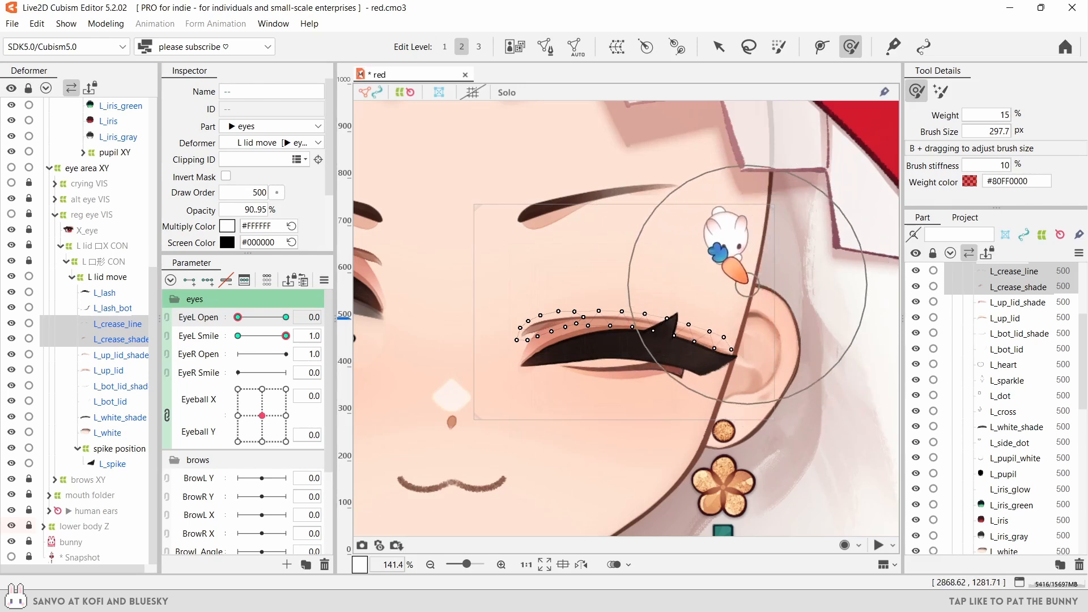
- Pull L_up_lid_shade's outer corner inward toward the lash tip with a deform brush of about 106 px
click(117, 355)
key(b)
drag(616, 265, 578, 196)
scroll(620, 265, up, 1)
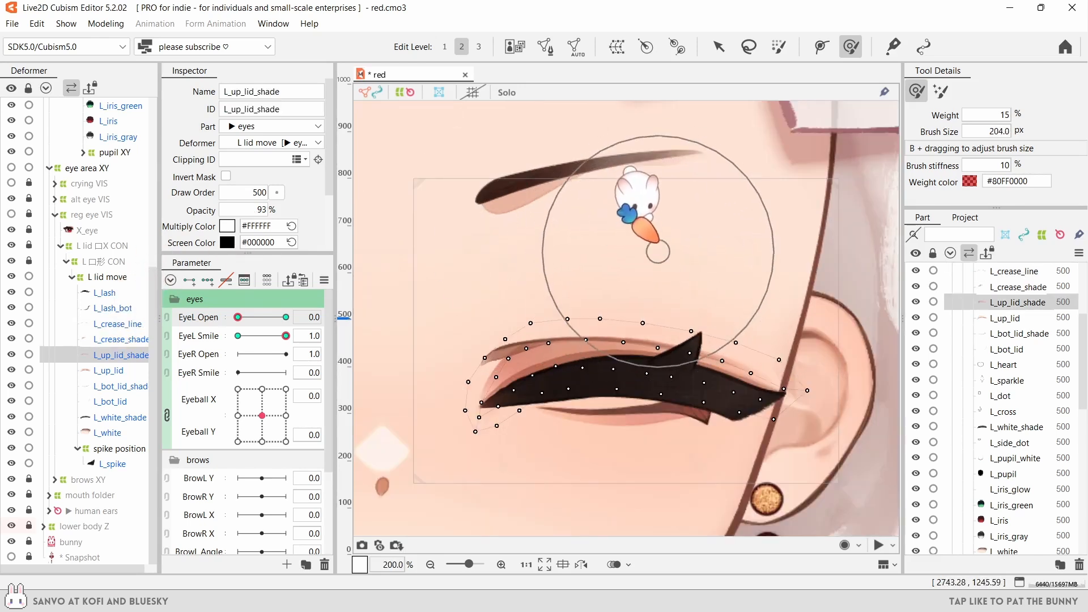
key(b)
mouse_move(757, 313)
mouse_down()
mouse_move(648, 311)
mouse_move(738, 335)
mouse_up()
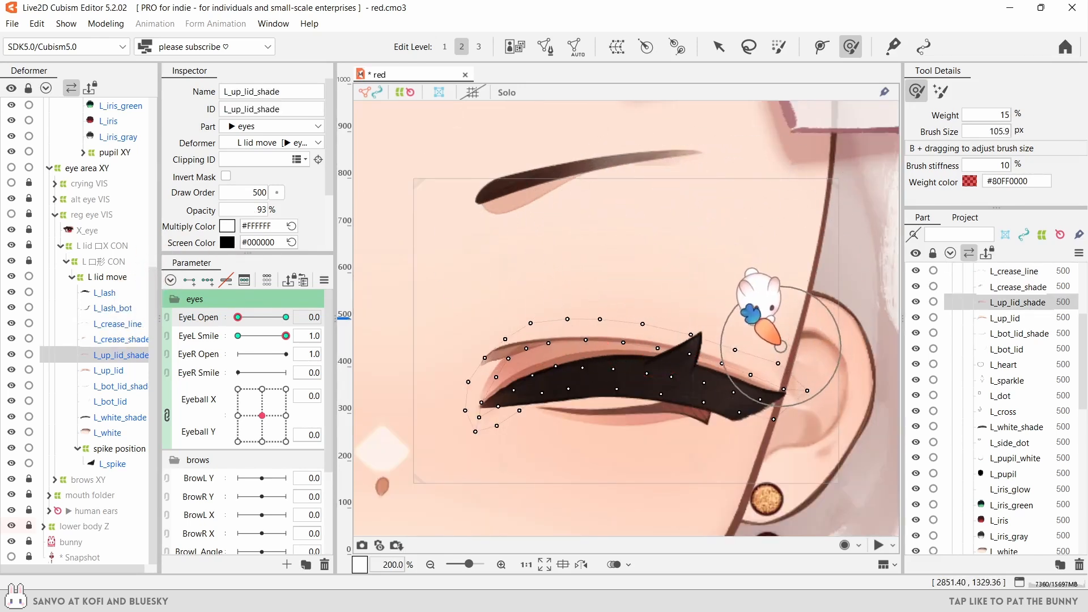
drag(811, 415, 771, 377)
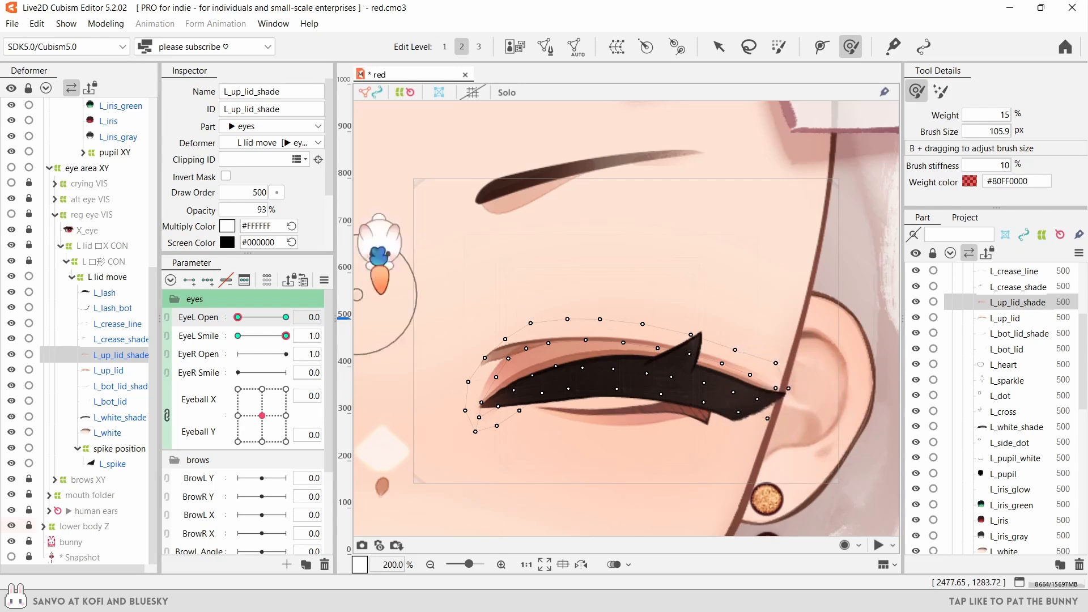
- Clip L_up_lid_shade to face_skin and return to the selection arrow
scroll(952, 420, down, 7)
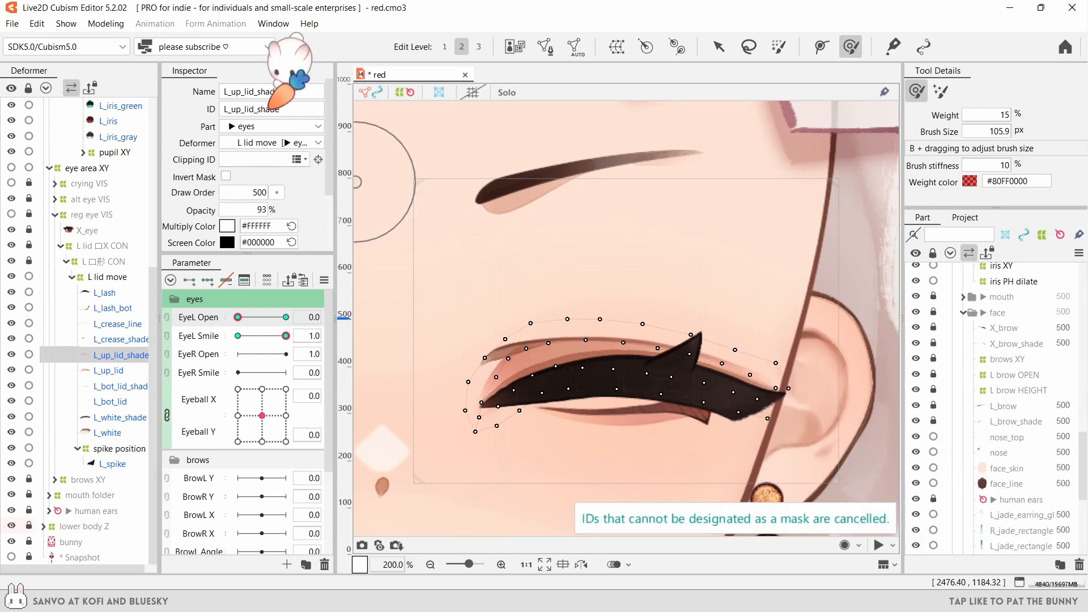
click(238, 159)
text(face_skin)
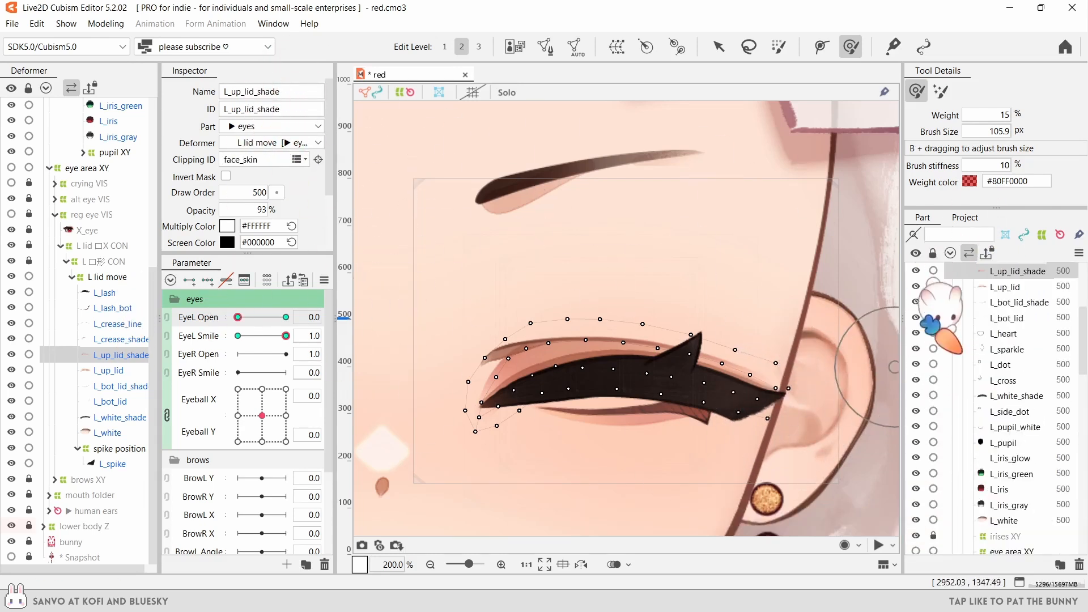
scroll(935, 316, up, 5)
scroll(728, 327, up, 2)
scroll(729, 327, down, 2)
click(719, 46)
scroll(558, 221, down, 2)
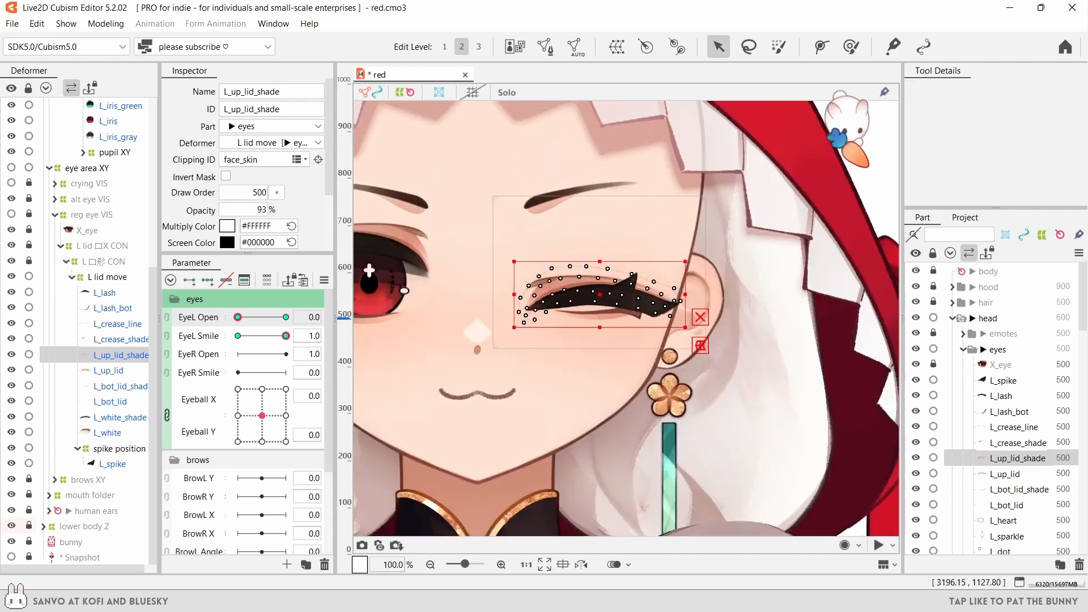
- Lay a five-point deform path along L_lash_bot from the outer lash to the inner corner and set its width to 40
click(629, 204)
scroll(558, 224, down, 1)
scroll(505, 190, up, 1)
scroll(958, 374, down, 5)
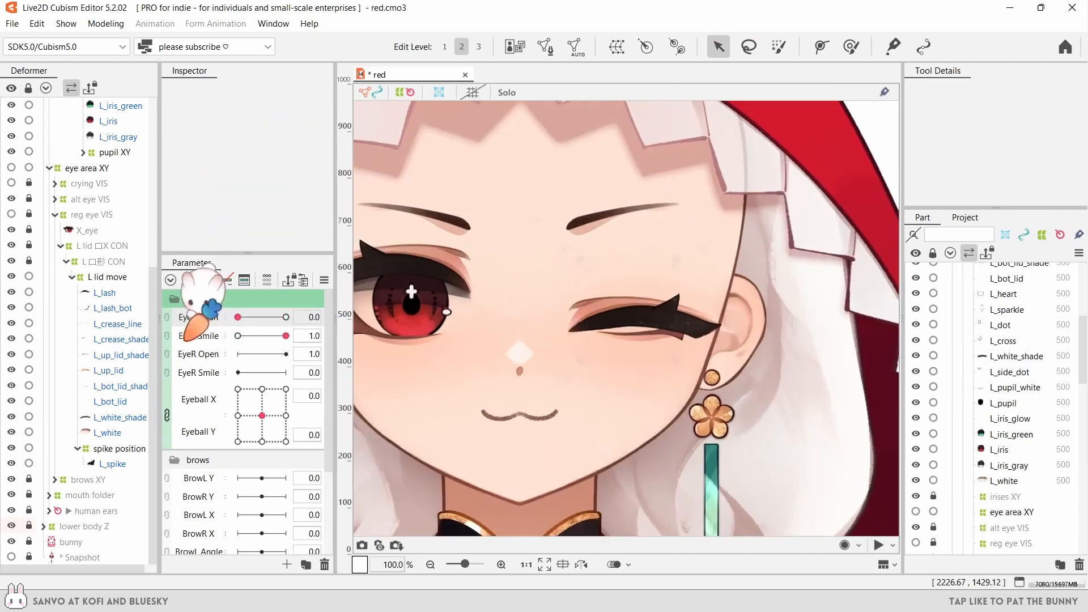
click(112, 308)
mouse_move(239, 317)
mouse_down()
mouse_move(267, 318)
mouse_move(223, 305)
mouse_up()
click(819, 46)
scroll(641, 323, up, 3)
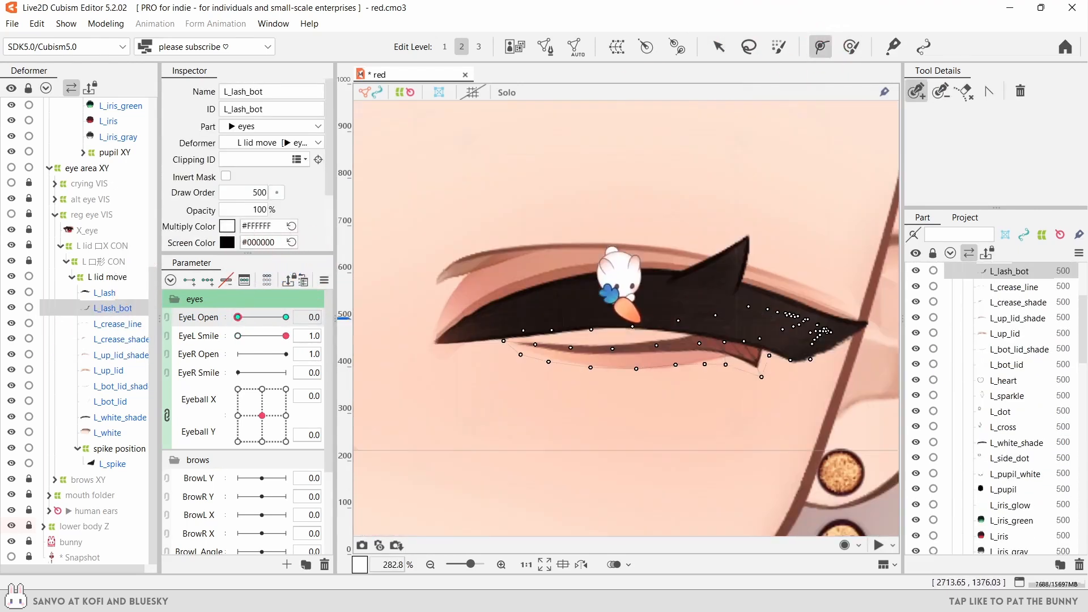
click(797, 329)
click(720, 329)
click(652, 343)
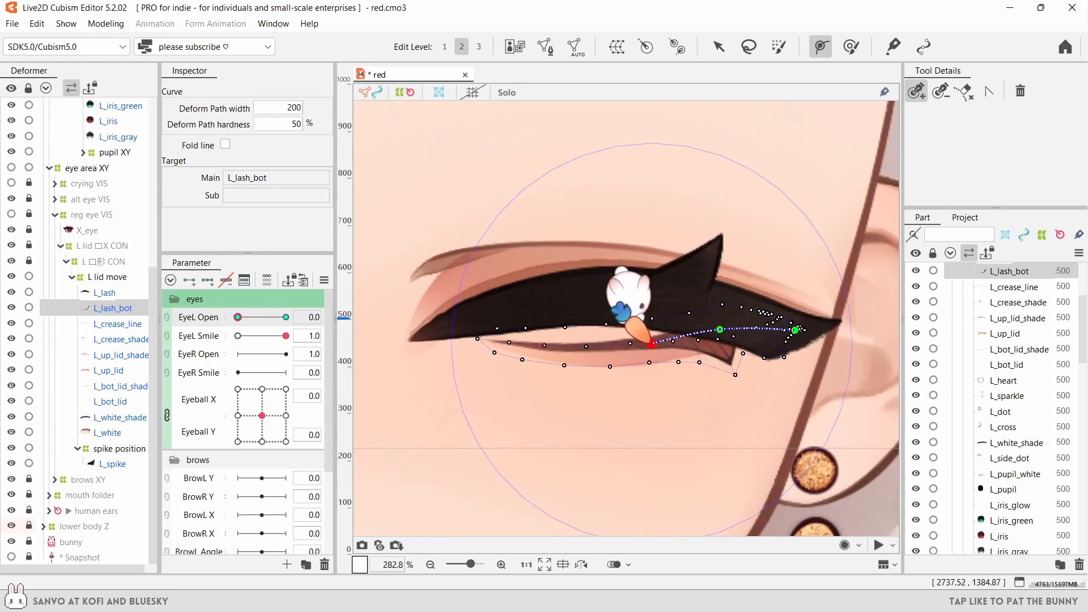
click(569, 350)
click(448, 334)
click(719, 329)
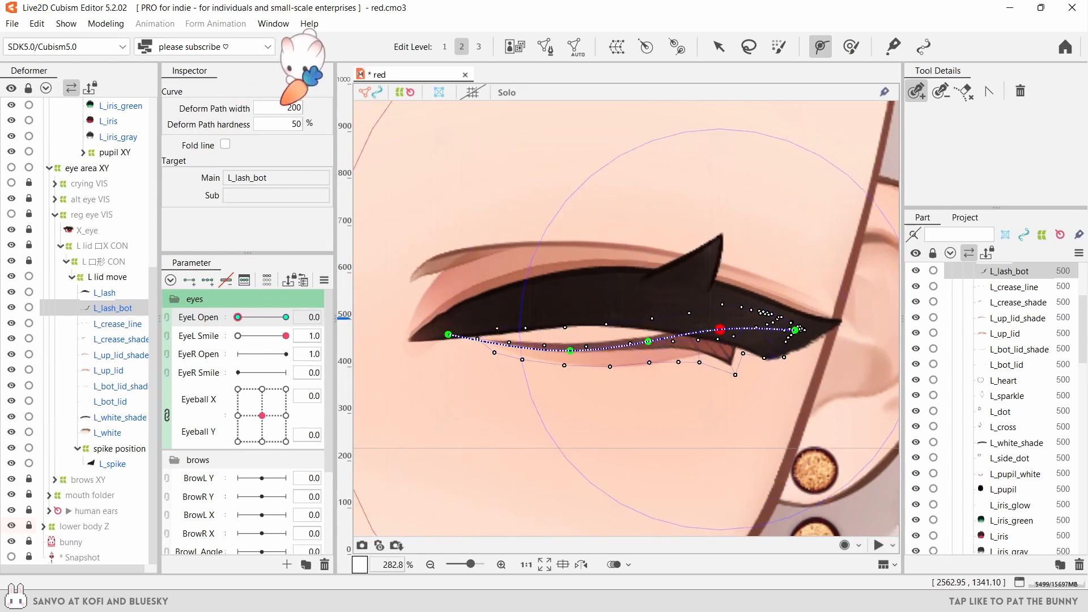
key(v)
mouse_move(238, 317)
mouse_down()
mouse_move(284, 317)
mouse_move(238, 316)
mouse_up()
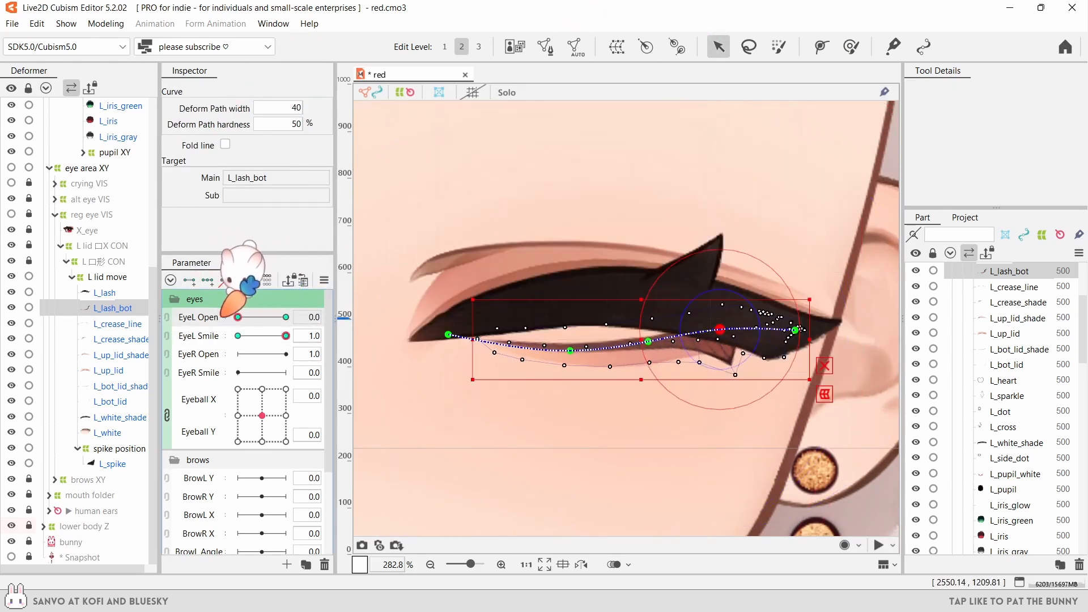
- Raise L_lash_bot's deform path points at EyeL Open 0.0 and EyeL Smile 1.0 to tuck the lower lash behind the closed upper lash
click(823, 365)
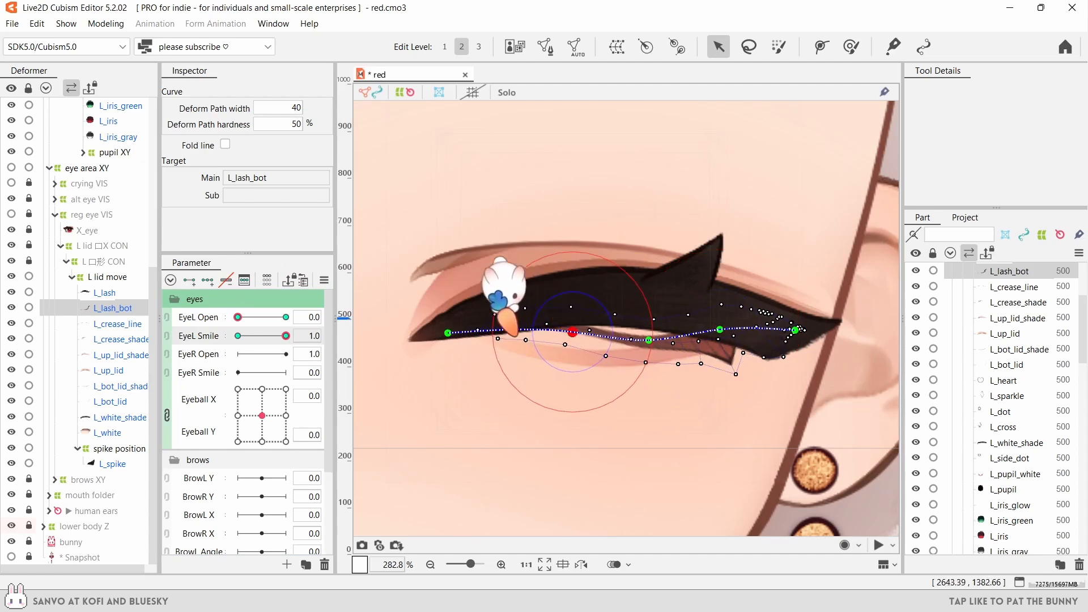
drag(649, 340, 647, 326)
scroll(722, 331, up, 1)
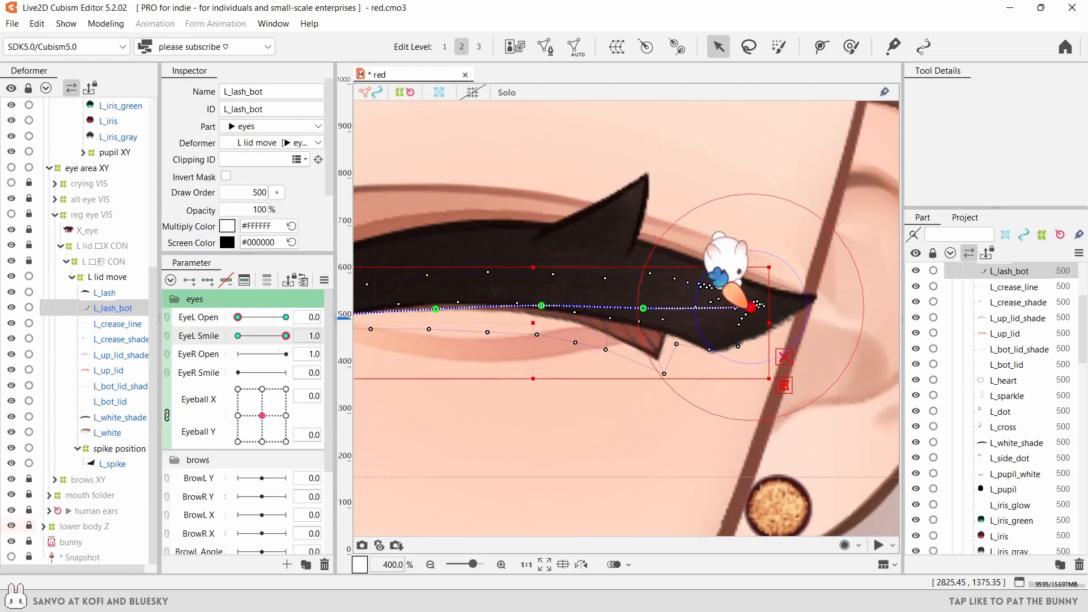
click(642, 294)
drag(492, 371, 614, 386)
click(663, 320)
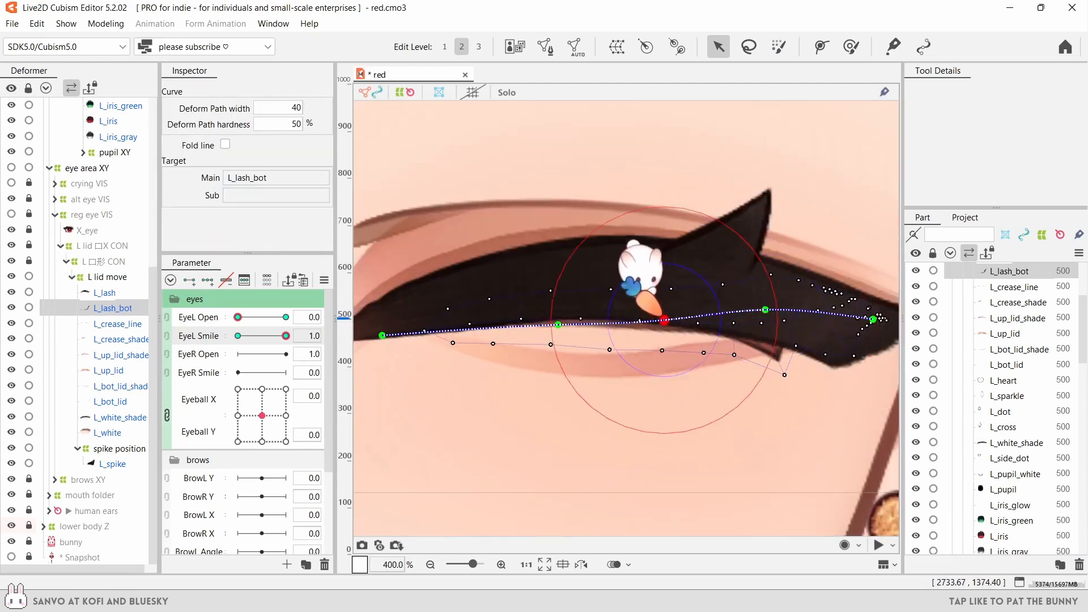
key(Escape)
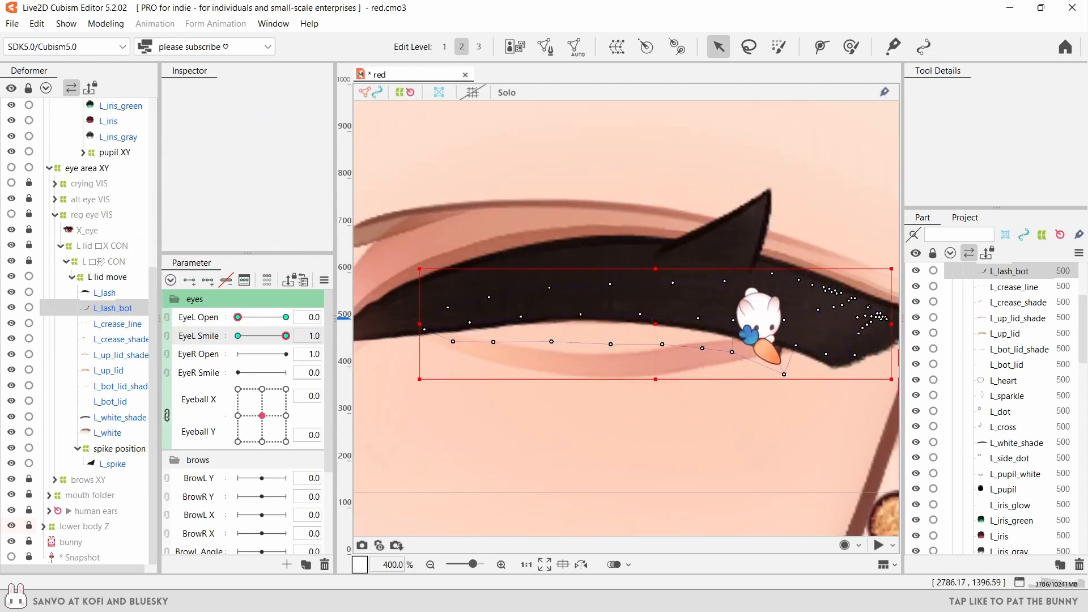
scroll(740, 359, up, 2)
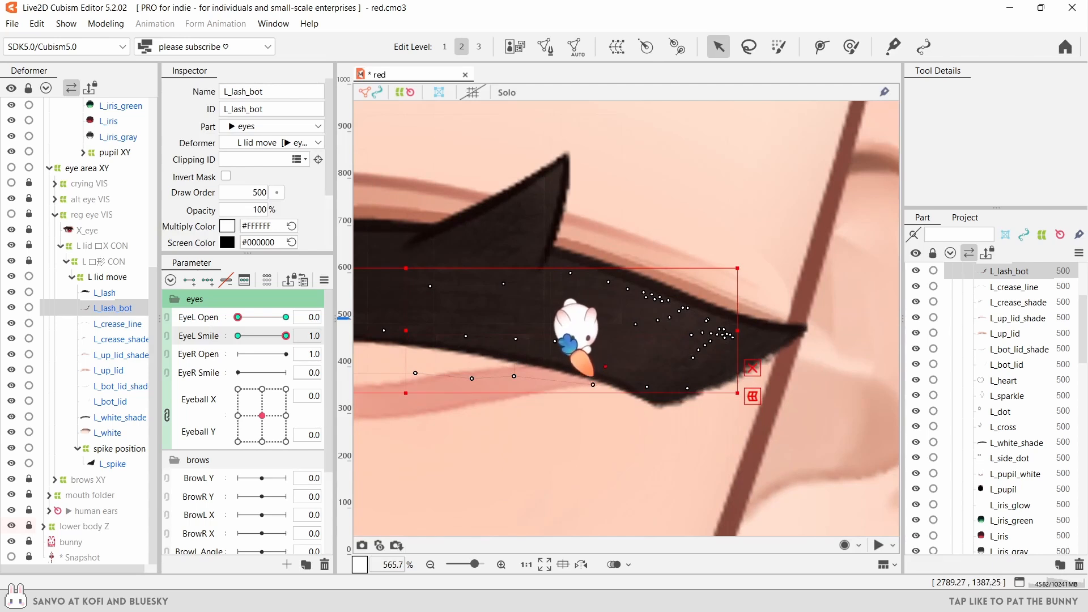
scroll(467, 334, down, 3)
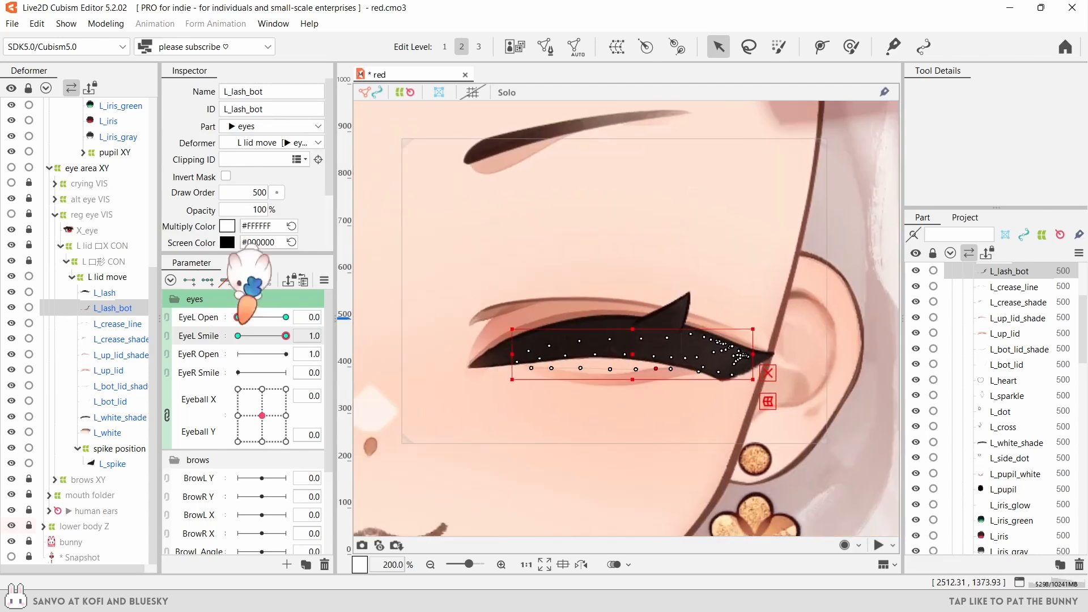
scroll(533, 291, down, 2)
key(Escape)
- Lay a three-point deform path of width 50 along L_bot_lid_shade
drag(253, 338, 321, 338)
drag(235, 317, 286, 317)
click(120, 386)
scroll(567, 335, up, 2)
click(820, 47)
click(490, 320)
click(718, 47)
- Bend L_bot_lid_shade up against the closed lash's lower edge at EyeL Open 0.0 and EyeL Smile 1.0, and preview the smile
drag(286, 335, 238, 317)
scroll(579, 328, up, 2)
drag(611, 341, 610, 319)
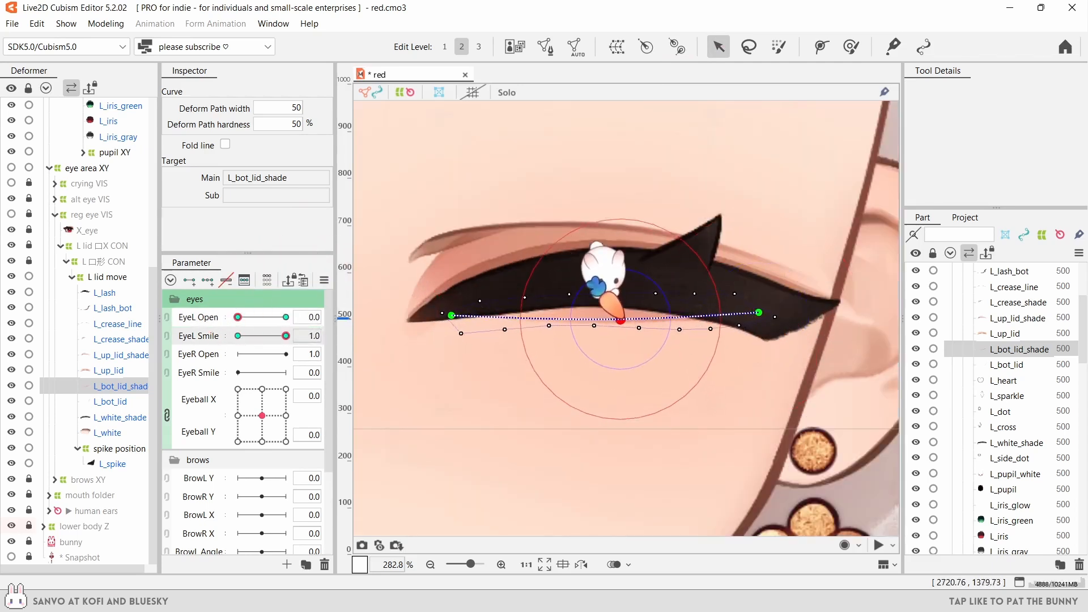
drag(451, 315, 452, 322)
click(600, 335)
scroll(599, 335, down, 4)
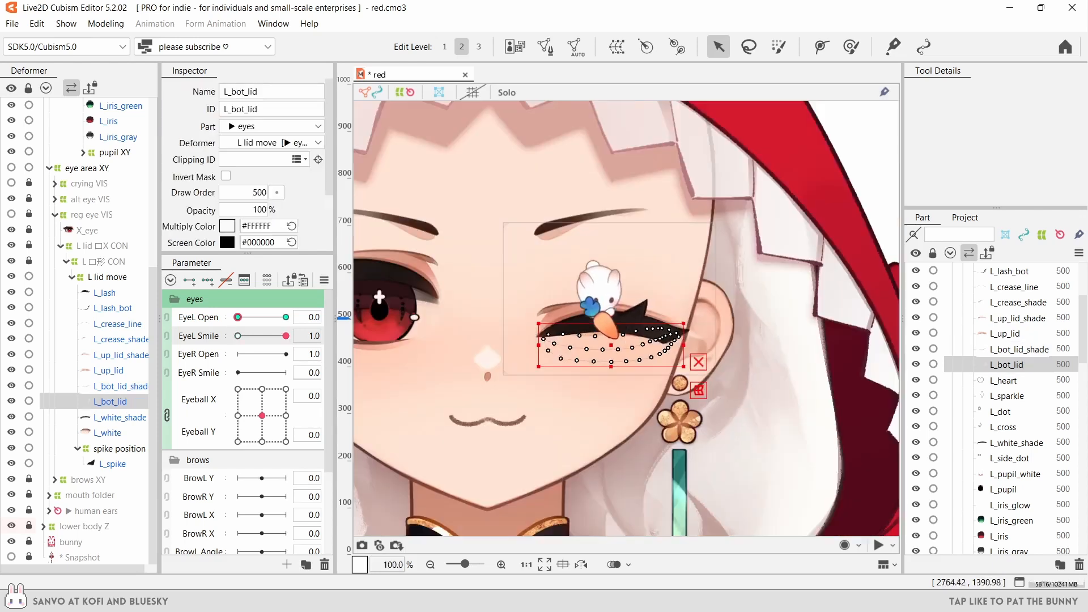
key(Escape)
click(238, 335)
drag(241, 334, 328, 329)
- Move L_lash's underside vertices near the outer corner to smooth the closed smiling lash's lower curve
click(105, 293)
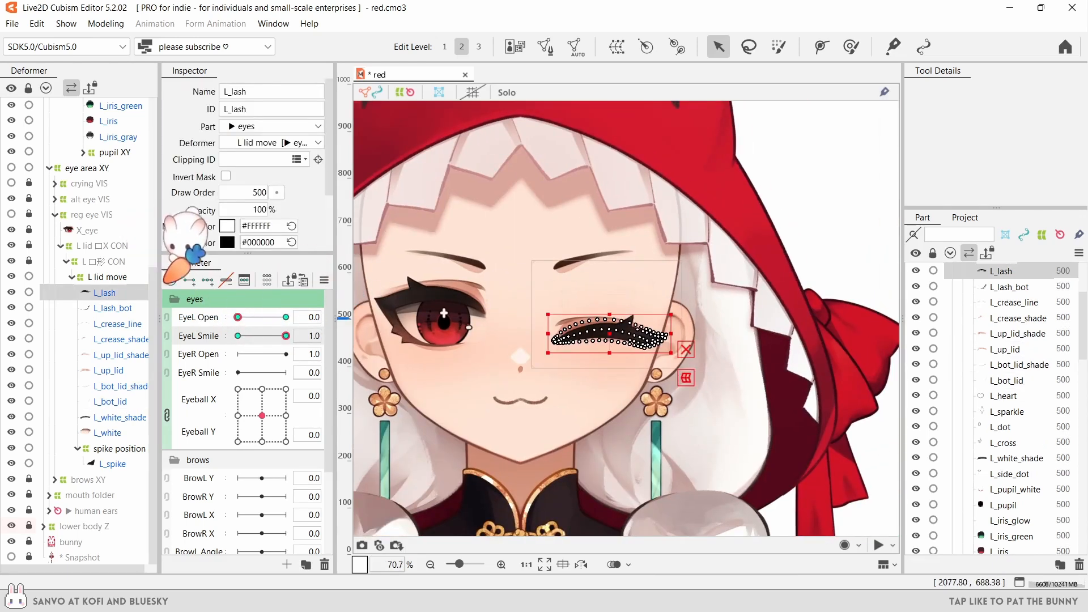
scroll(590, 340, up, 8)
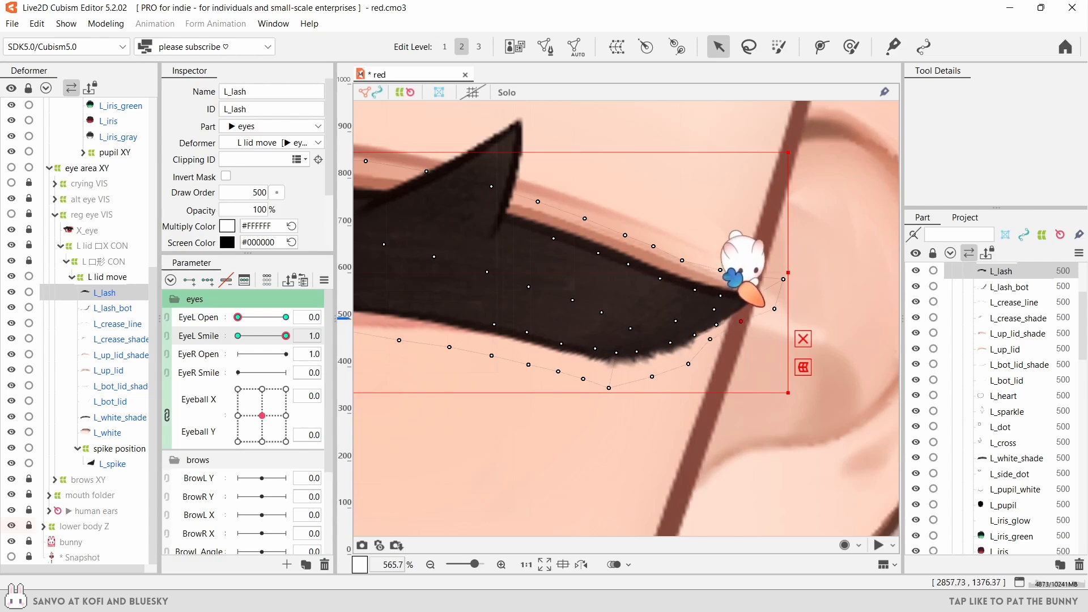
click(616, 350)
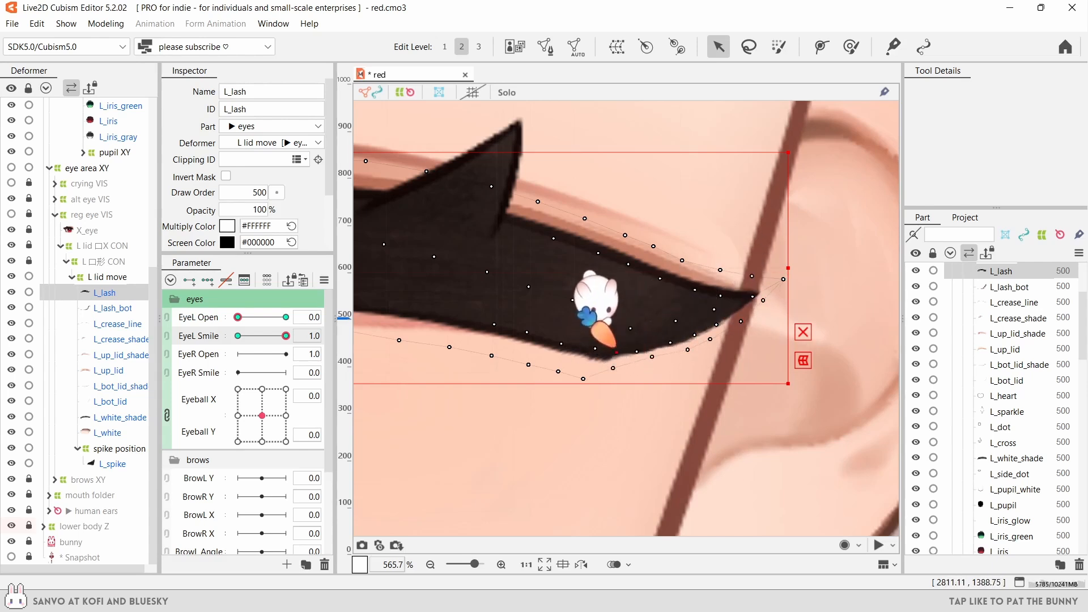
drag(687, 349, 686, 347)
drag(558, 396, 645, 410)
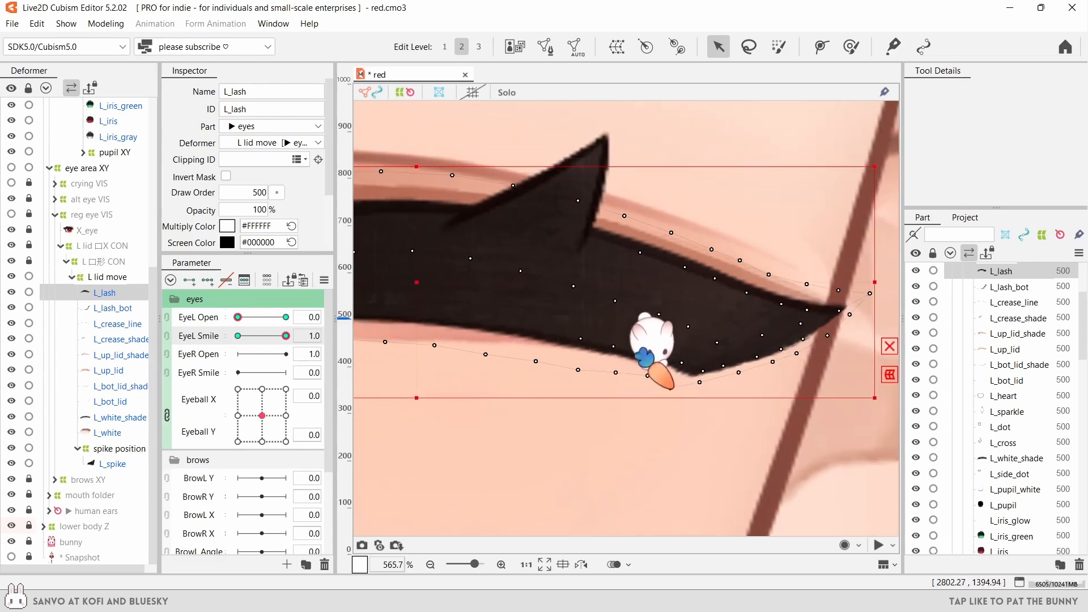
scroll(698, 375, up, 2)
scroll(664, 348, down, 2)
scroll(667, 334, up, 2)
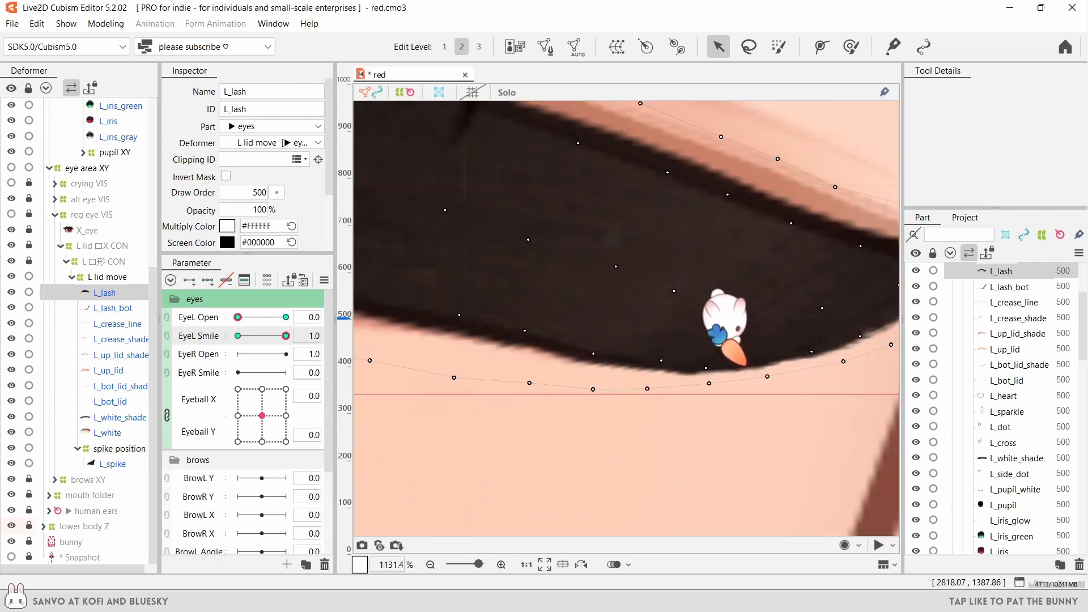
- Adjust L_lash's vertices around the outer tip to refine the taper of the smiling lash
drag(813, 354, 584, 384)
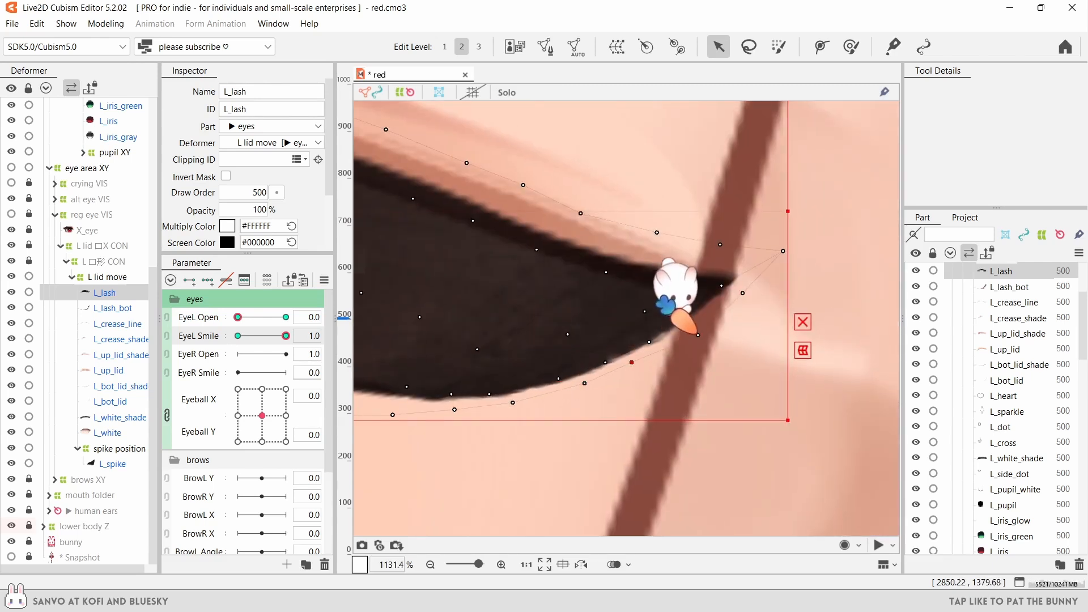
scroll(712, 305, down, 1)
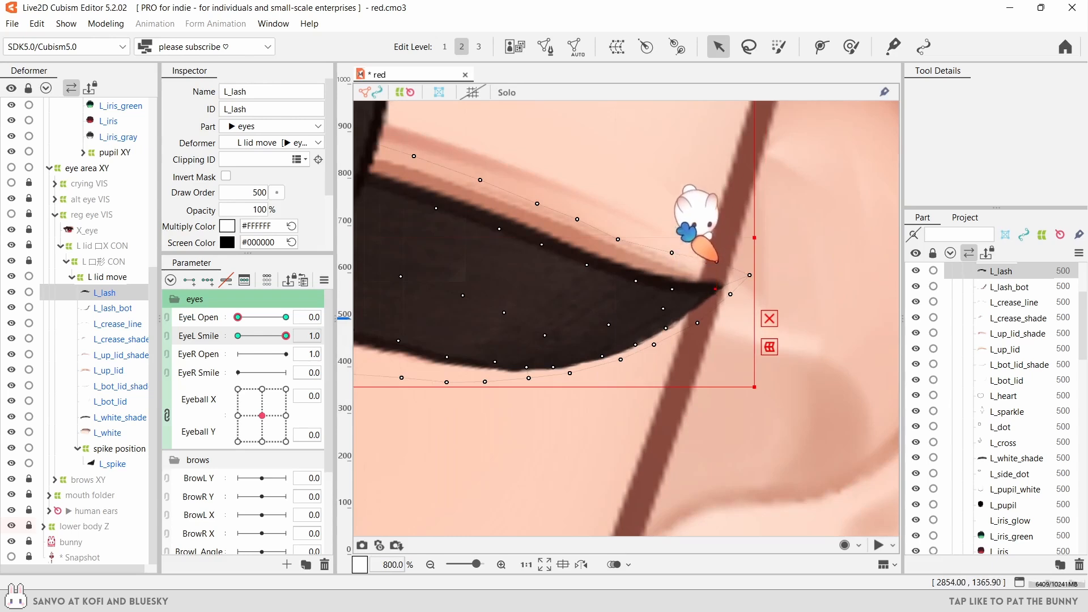
scroll(570, 277, down, 1)
drag(444, 309, 638, 321)
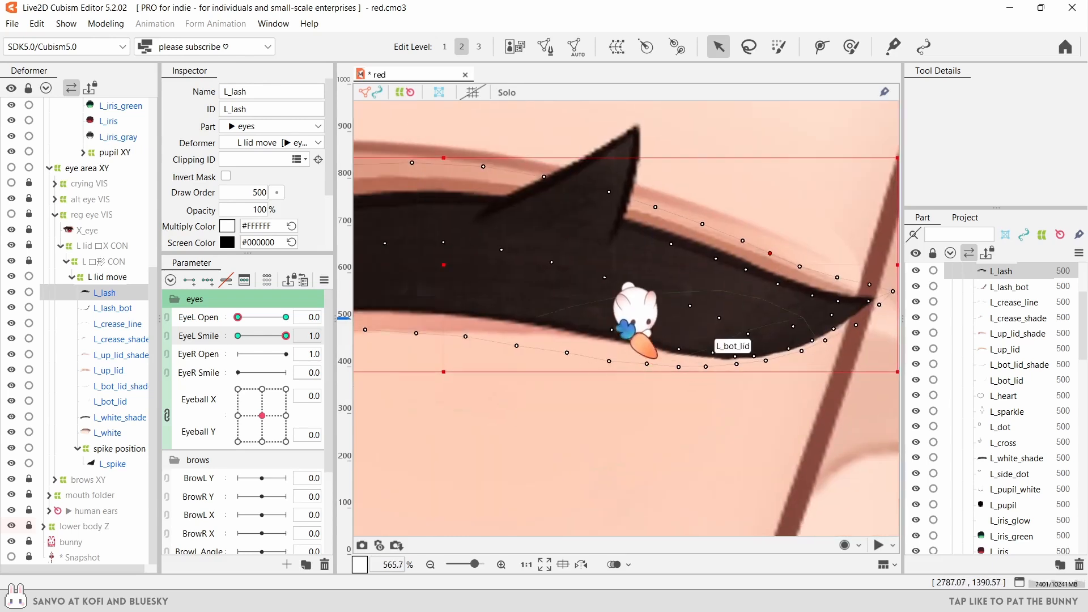
scroll(639, 326, up, 1)
click(638, 295)
scroll(645, 300, down, 6)
- Lay a four-point deform path of width 50 along L_bot_lid with EyeL Open at 0.0 and EyeL Smile at 1.0
click(287, 316)
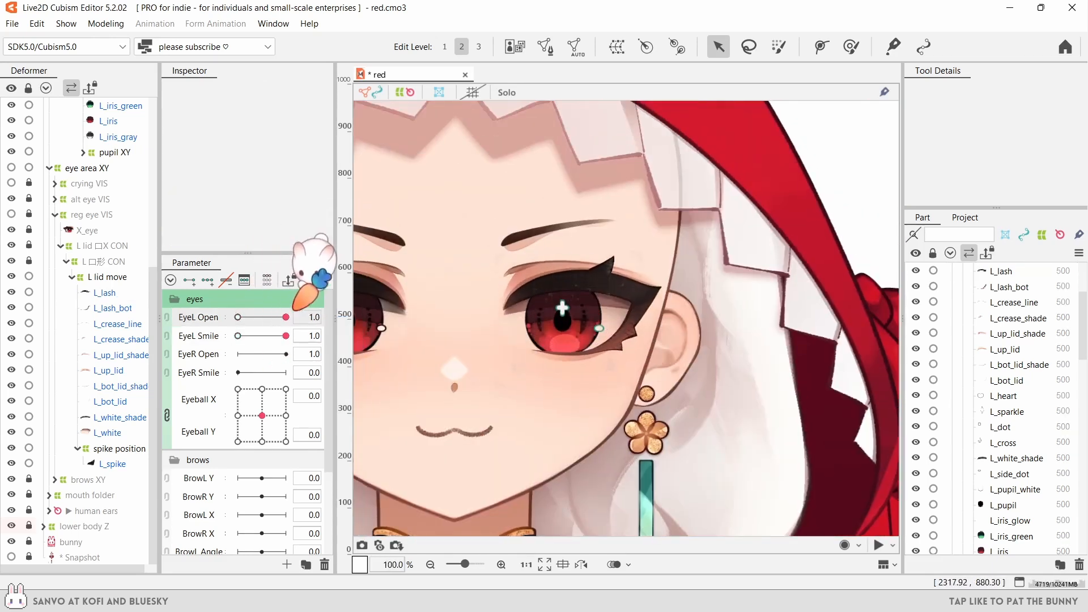
click(113, 402)
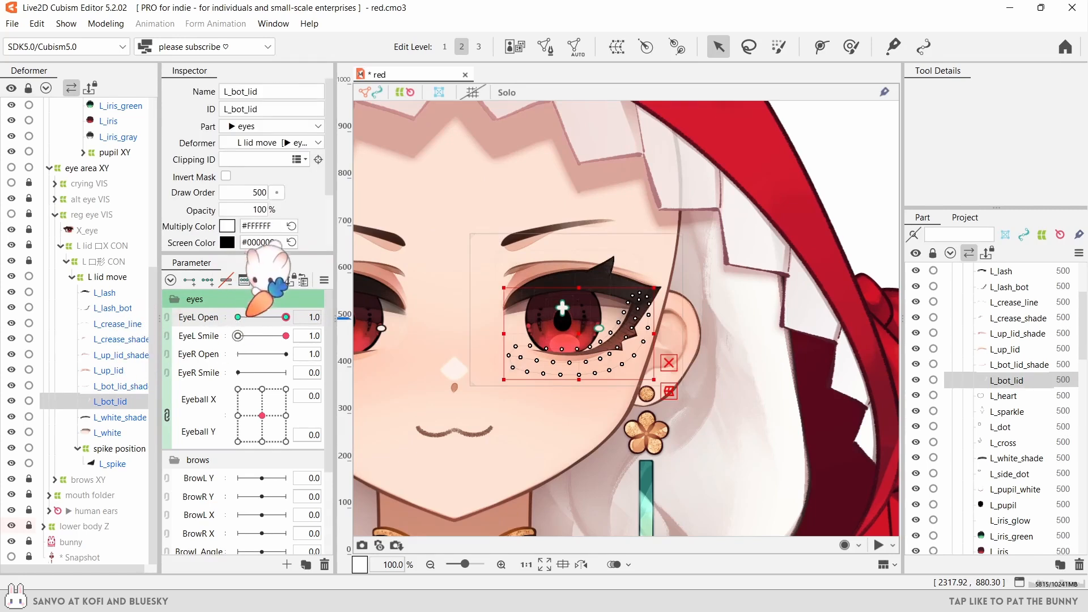
click(238, 317)
scroll(561, 315, up, 2)
click(851, 47)
click(434, 328)
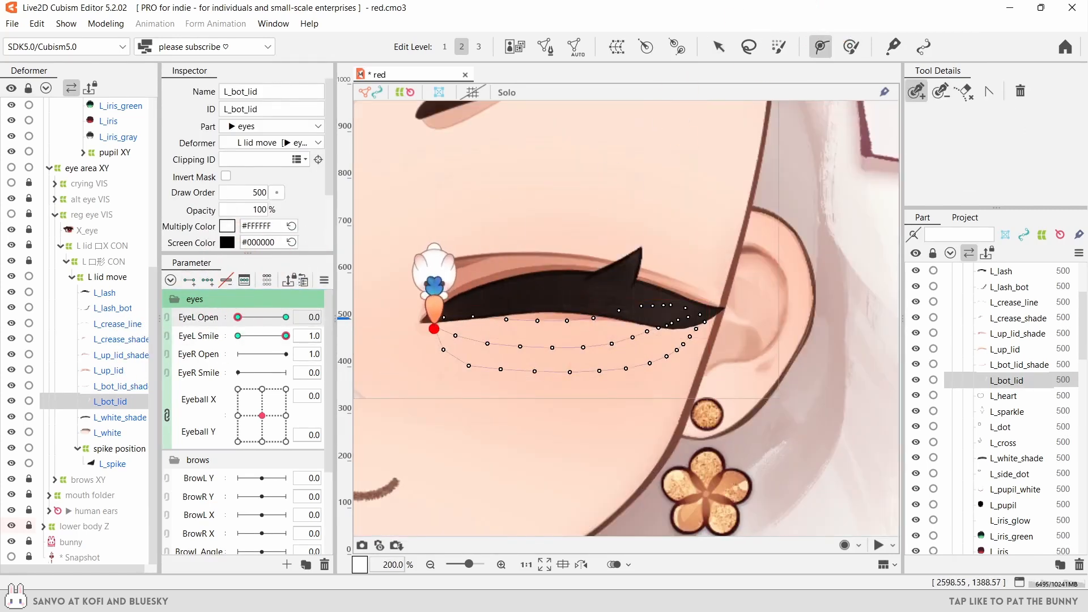
click(506, 342)
click(607, 345)
click(691, 318)
click(718, 46)
scroll(549, 320, up, 1)
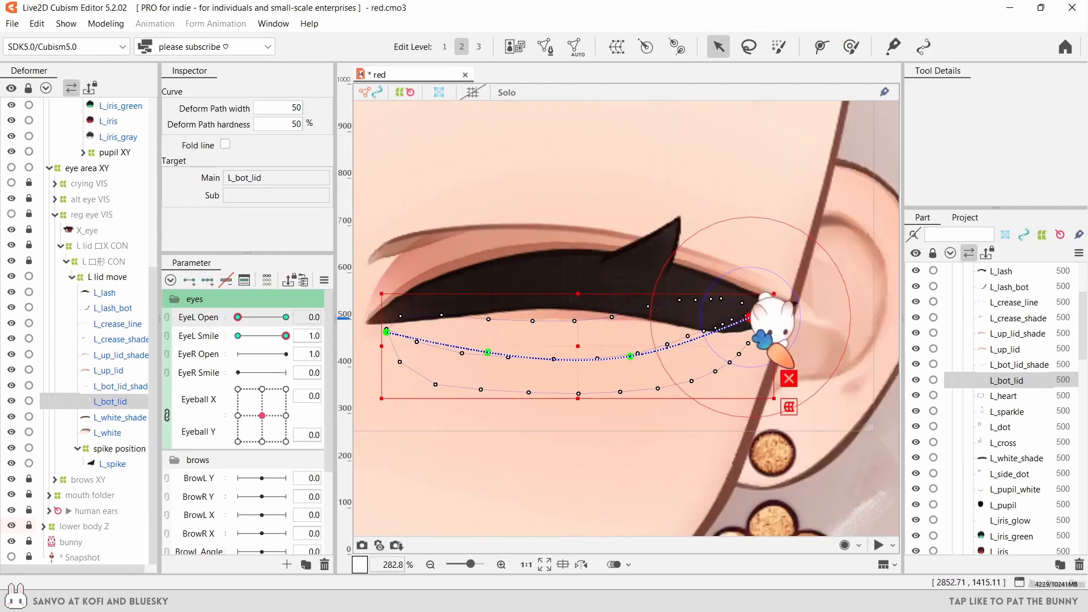
- Raise L_bot_lid's middle path points and lower its outer end to follow the closed lash's lower edge
drag(487, 352, 486, 320)
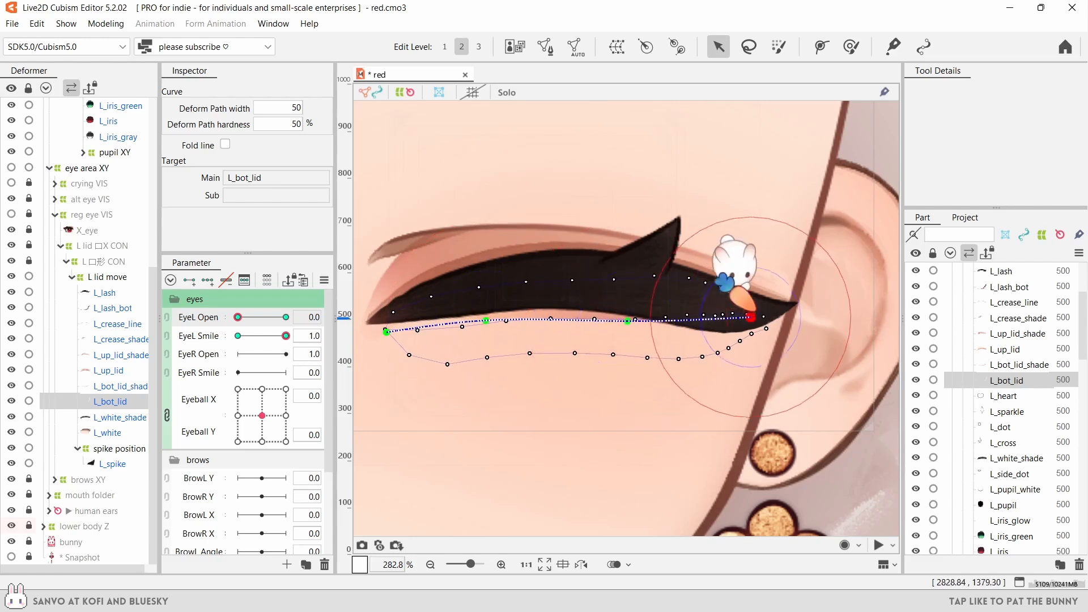
drag(750, 316, 750, 329)
click(628, 321)
drag(238, 318, 210, 309)
mouse_move(285, 335)
mouse_down()
mouse_move(253, 340)
mouse_move(286, 335)
mouse_up()
drag(485, 321, 485, 316)
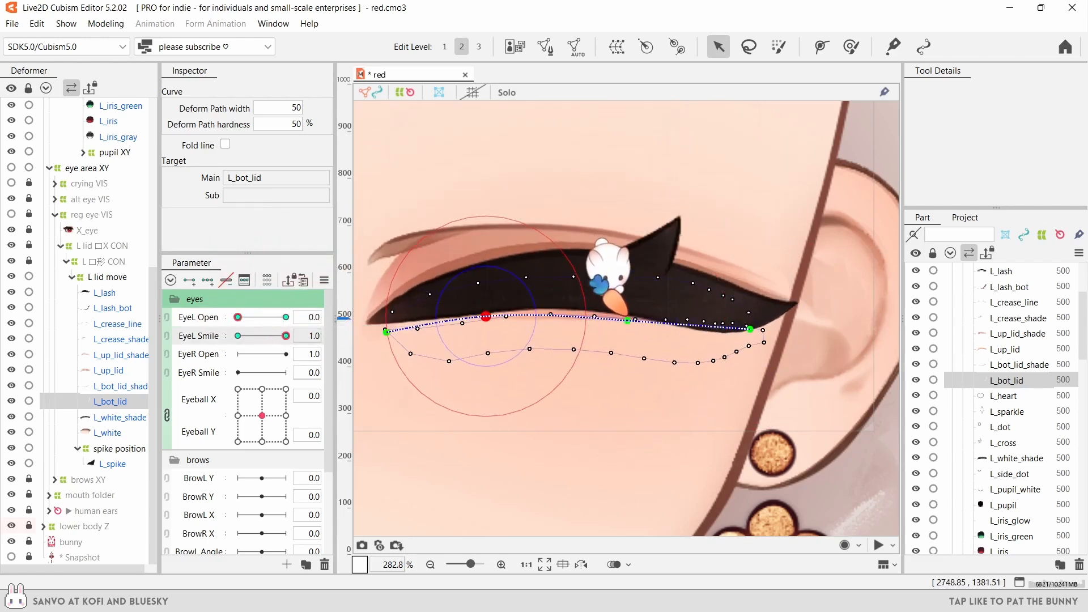
key(Escape)
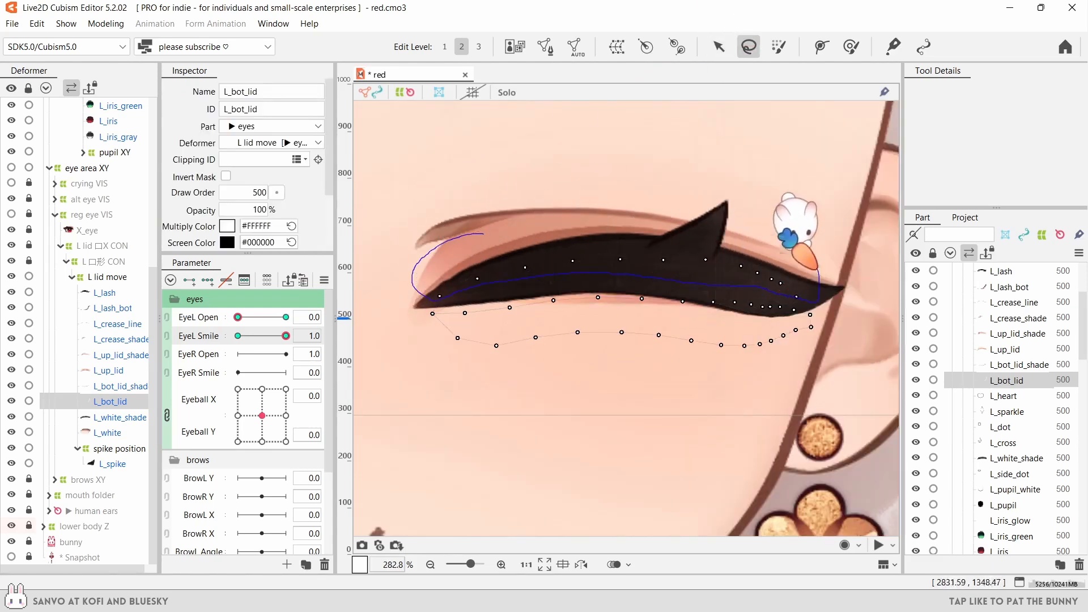
key(ctrl+z)
key(ctrl+z)
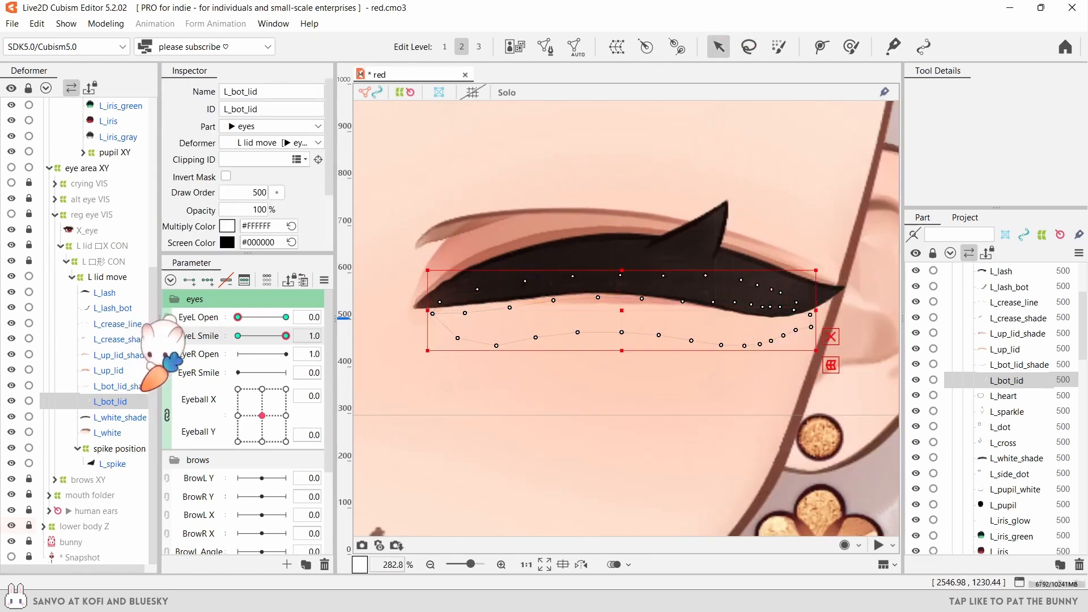
mouse_move(238, 317)
mouse_down()
mouse_move(294, 319)
mouse_move(232, 317)
mouse_up()
scroll(494, 274, up, 1)
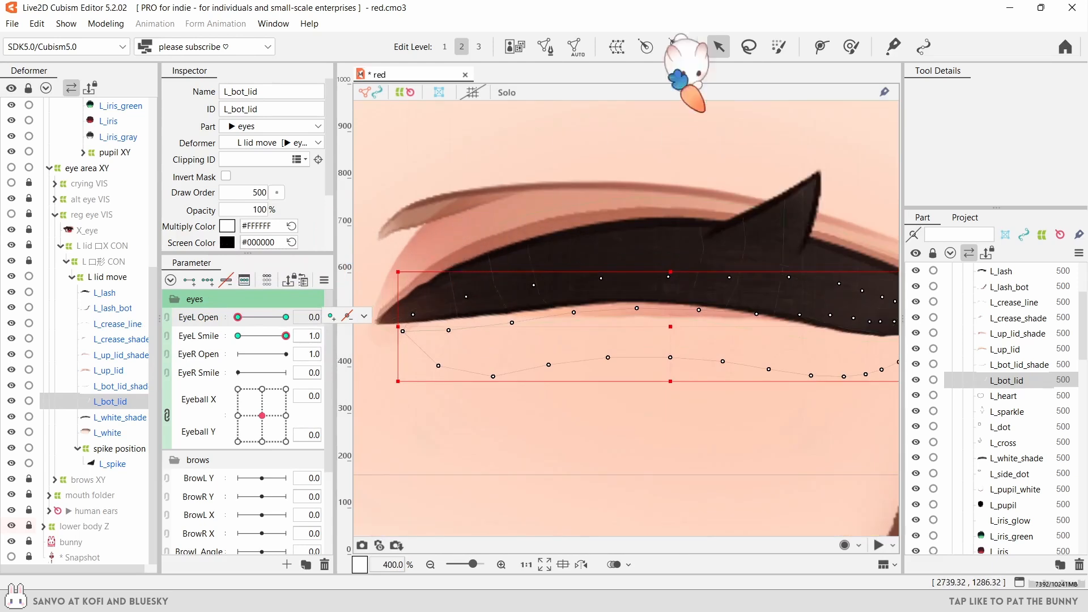
key(b)
scroll(631, 266, down, 3)
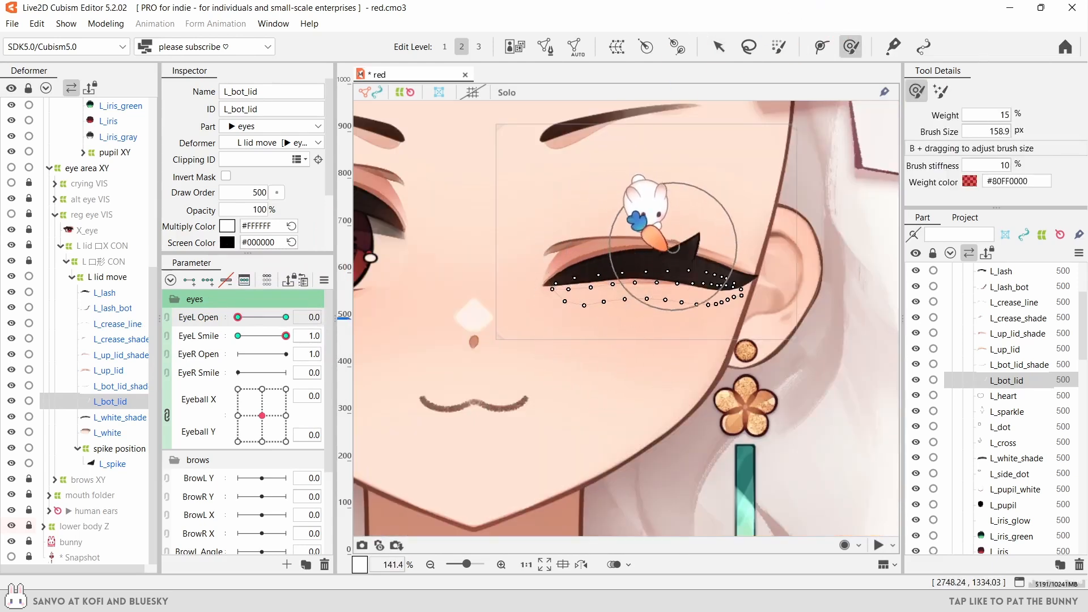
mouse_move(241, 315)
mouse_down()
mouse_move(320, 317)
mouse_move(231, 316)
mouse_up()
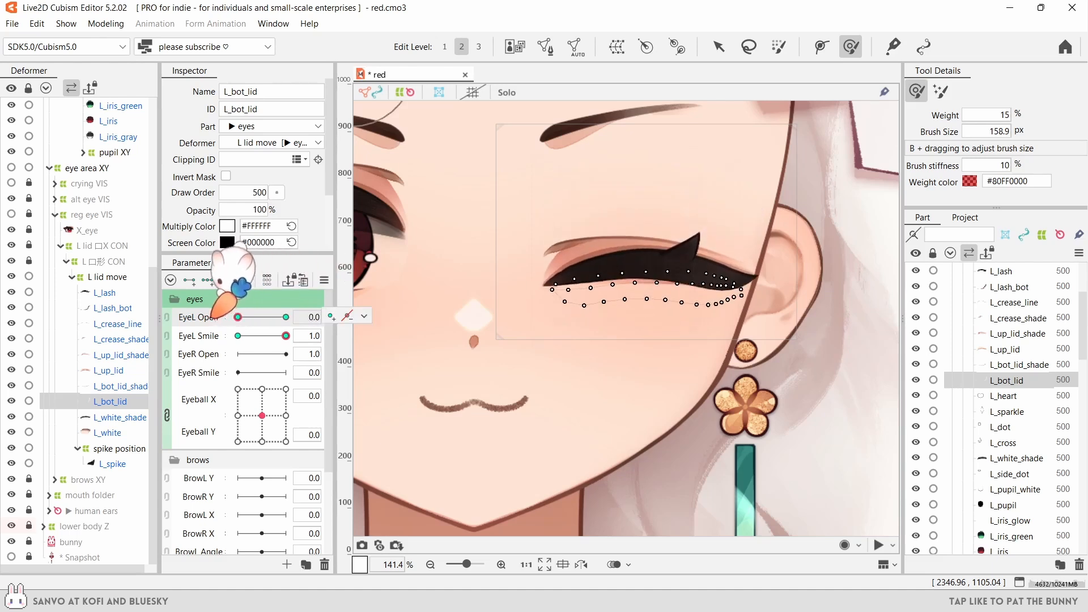
- Lower L_lash's opacity to 10% to reveal the eye parts beneath the closed smiling lash
click(105, 293)
scroll(610, 244, up, 1)
scroll(609, 238, up, 2)
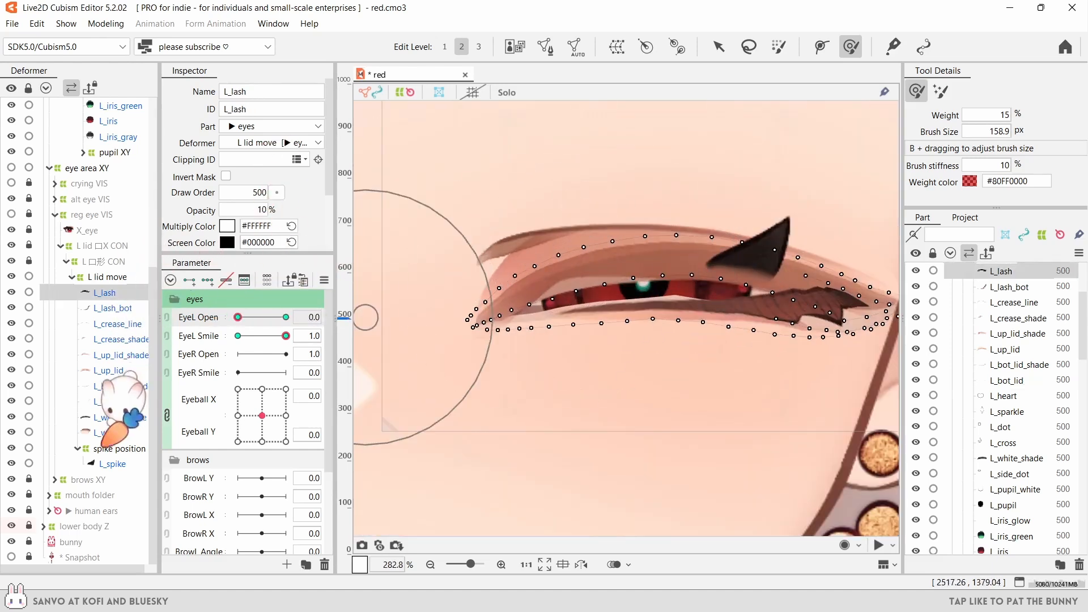
- Reposition L_white's vertices at the inner eye corner to fit beneath the closed smiling lash
click(108, 433)
click(718, 46)
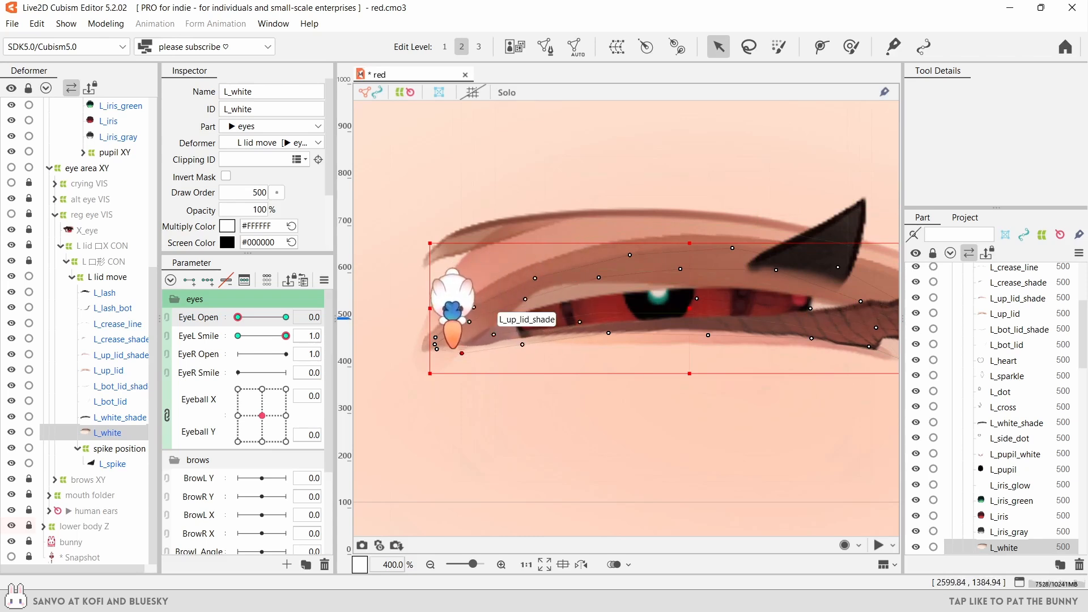
scroll(452, 346, up, 2)
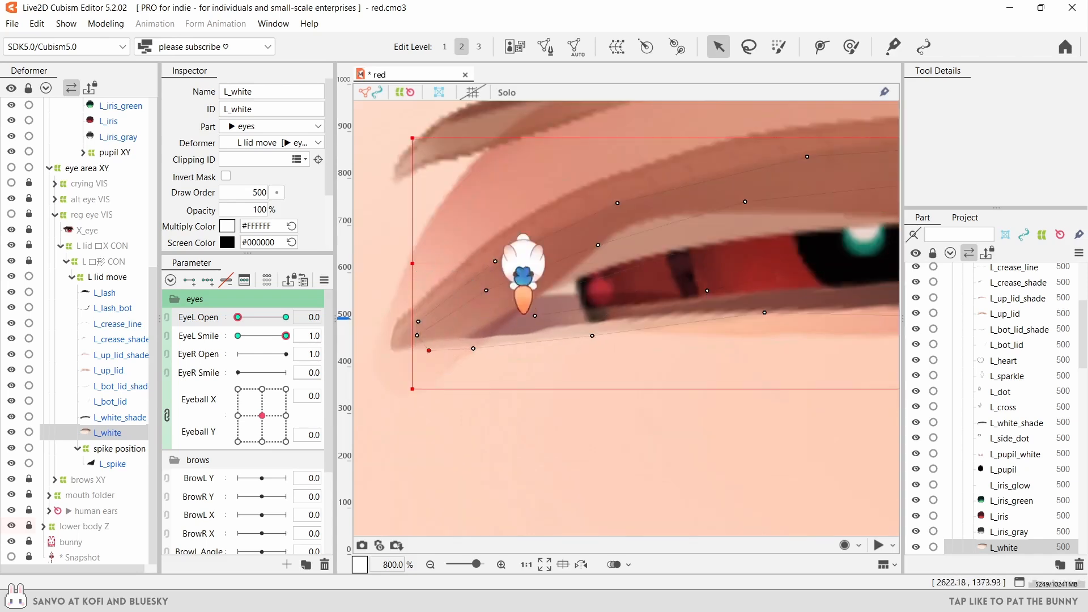
scroll(612, 232, down, 1)
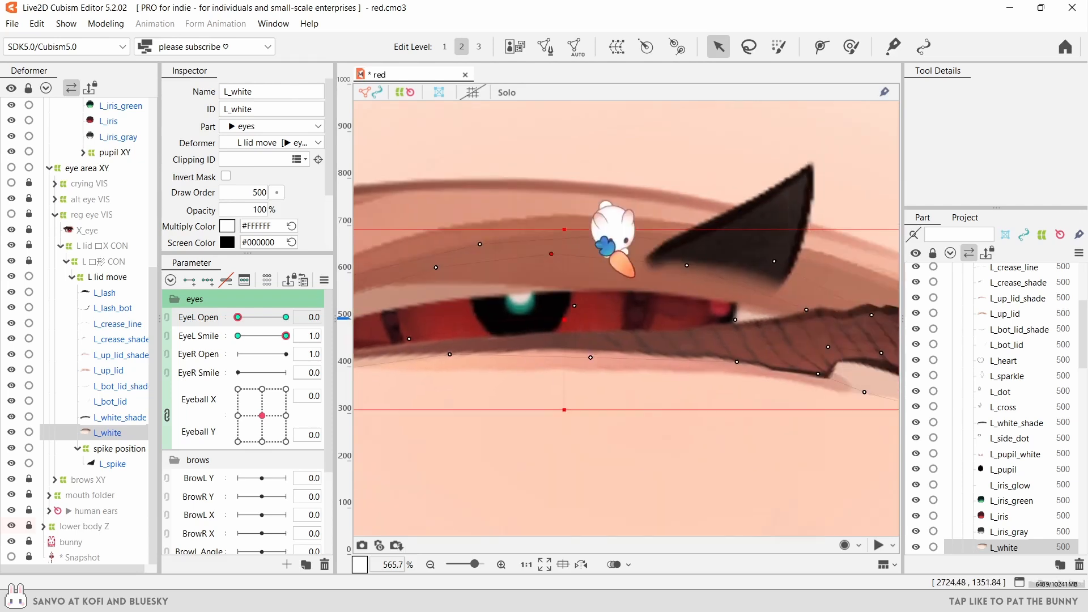
- Examine the mesh points of L_bot_lid, L_bot_lid_shade and L_white on the closed, smiling left eye
scroll(498, 306, down, 2)
drag(498, 306, 584, 321)
click(110, 401)
scroll(589, 335, up, 1)
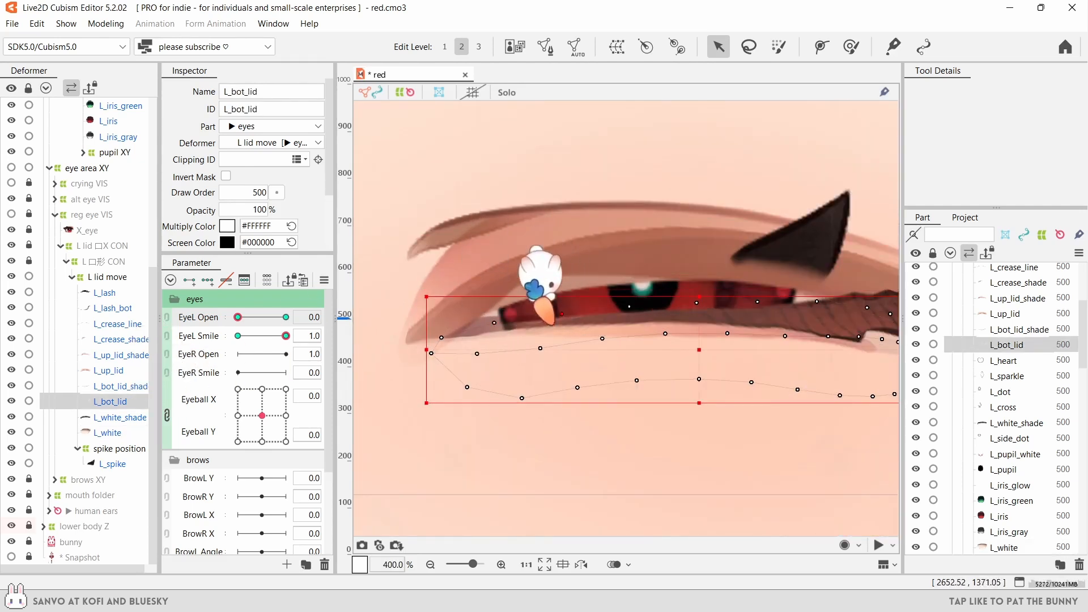
click(120, 386)
scroll(461, 300, up, 1)
scroll(496, 363, down, 1)
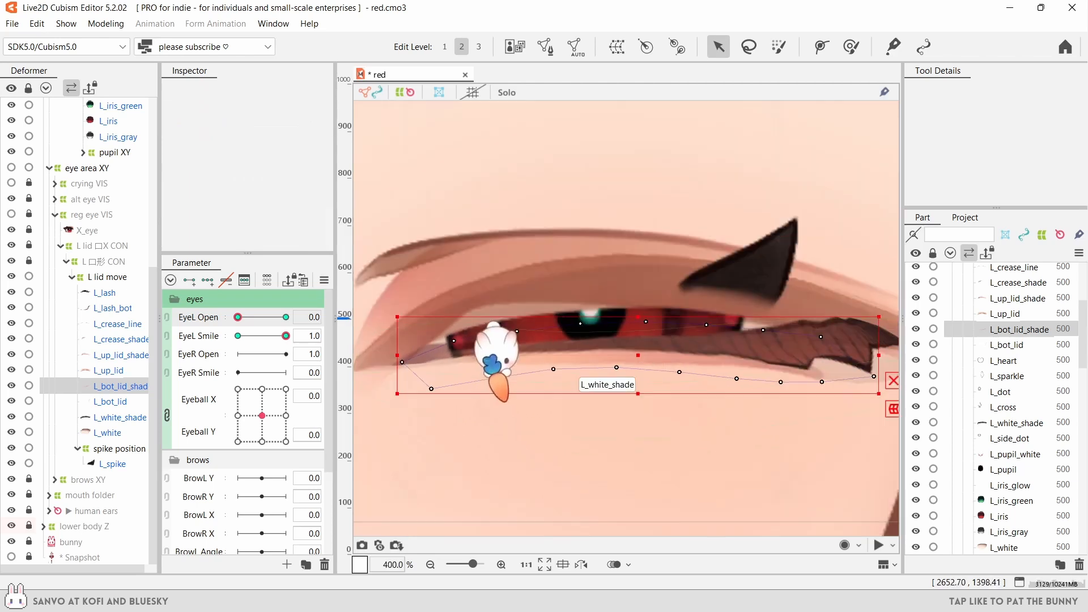
scroll(456, 309, up, 1)
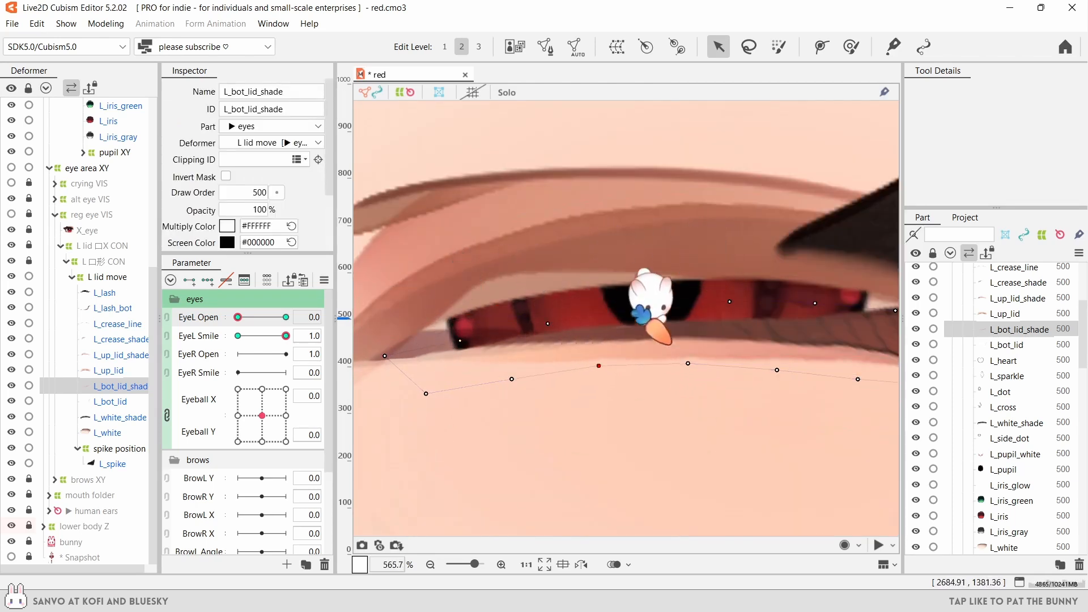
drag(651, 306, 622, 314)
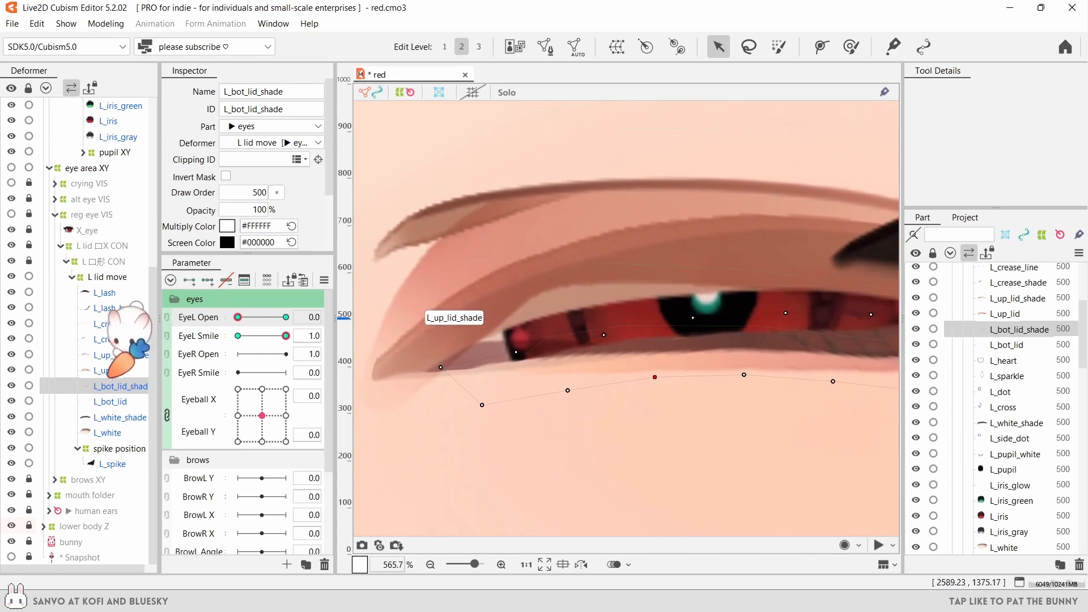
click(74, 401)
click(107, 433)
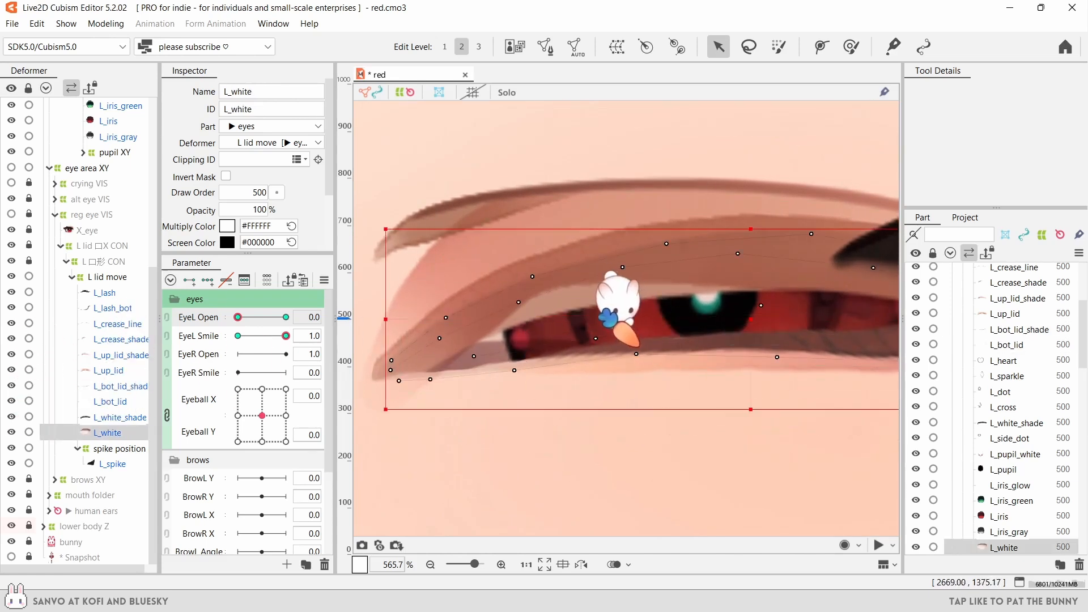
- Make L_lash visible again over the closed, smiling left eye and clear the selection
scroll(617, 309, down, 6)
click(105, 292)
scroll(497, 431, down, 1)
click(497, 431)
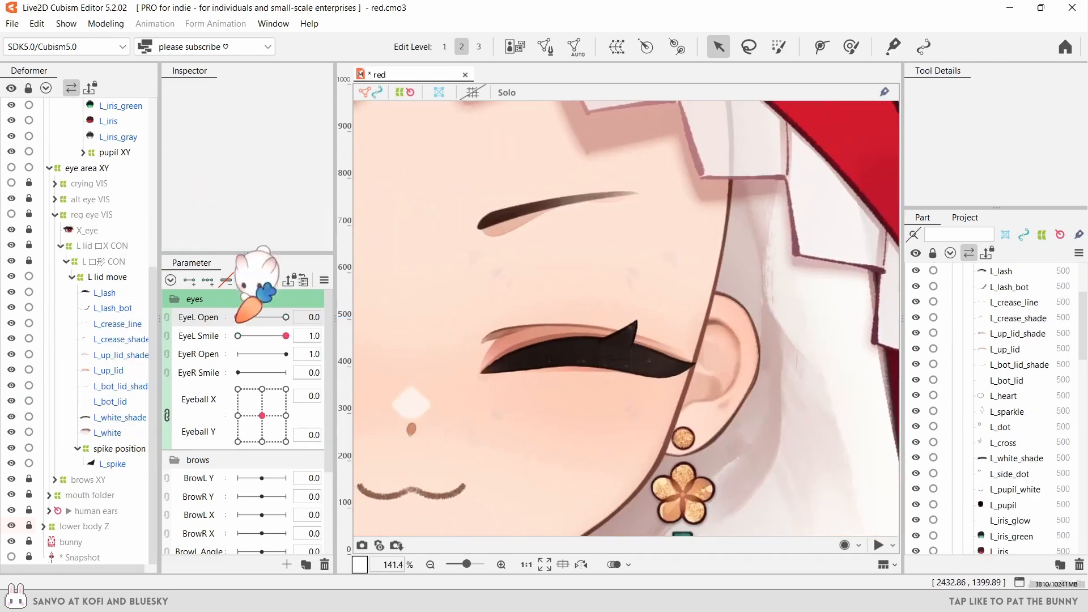
- At EyeL Open 0 and EyeL Smile 1, bend the middle of the L_white_shade deform path upward to follow the closed lash
drag(286, 317, 214, 326)
click(102, 415)
scroll(558, 409, up, 2)
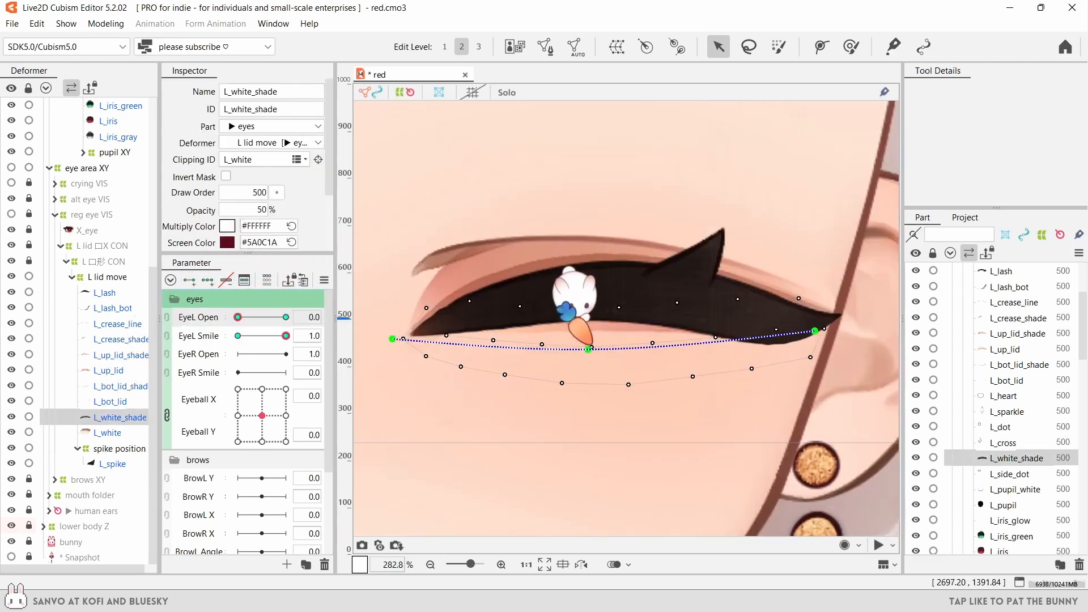
drag(582, 331, 584, 308)
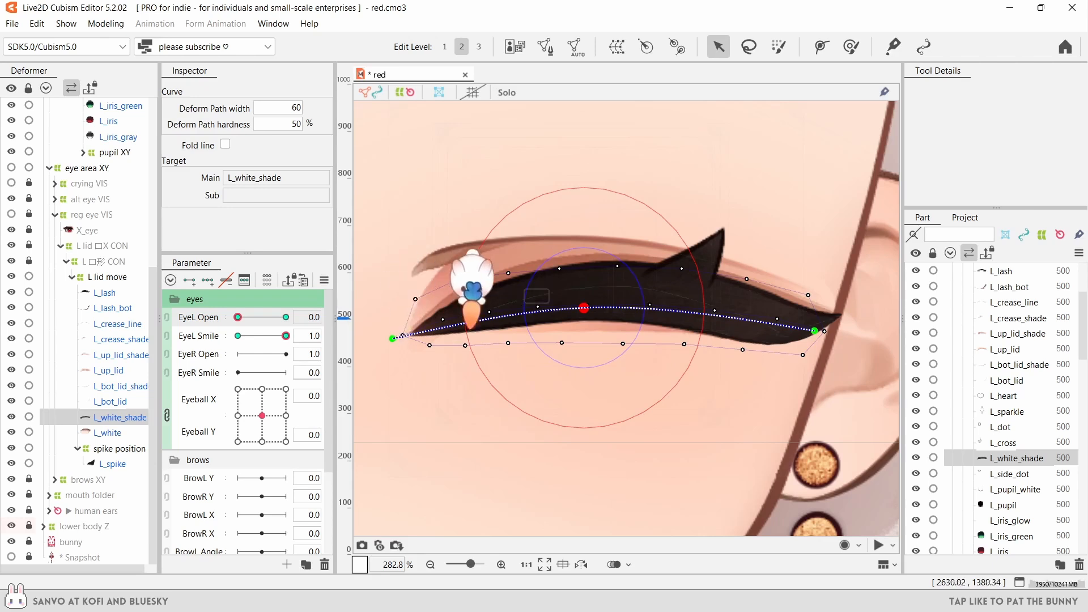
scroll(500, 327, down, 3)
click(534, 412)
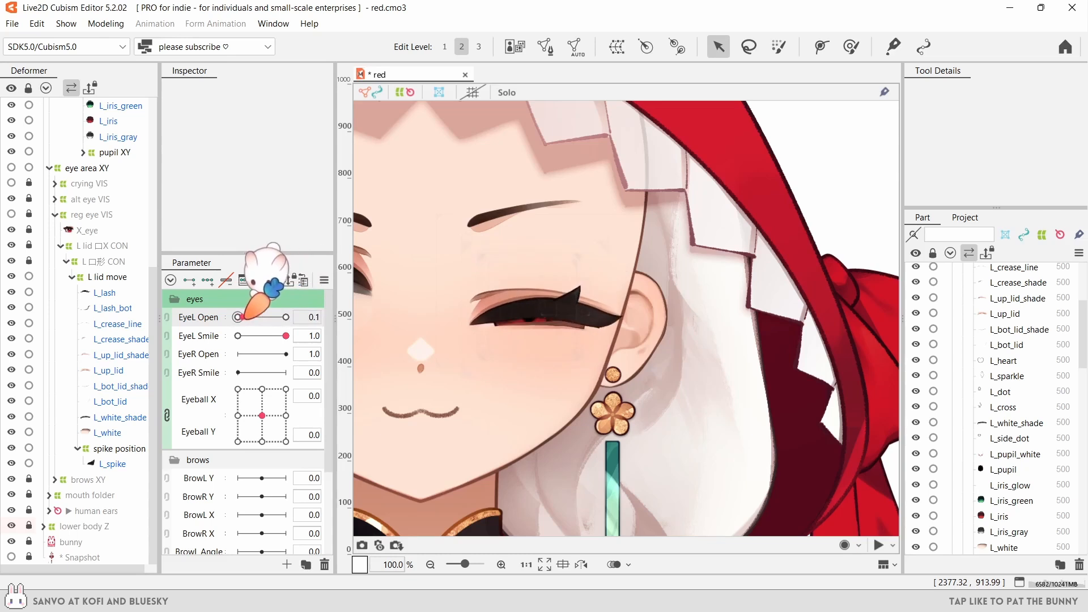
- Compare the L_crease_line and L_crease_shade shapes across the EyeL Open and EyeL Smile keys
click(122, 323)
click(122, 338)
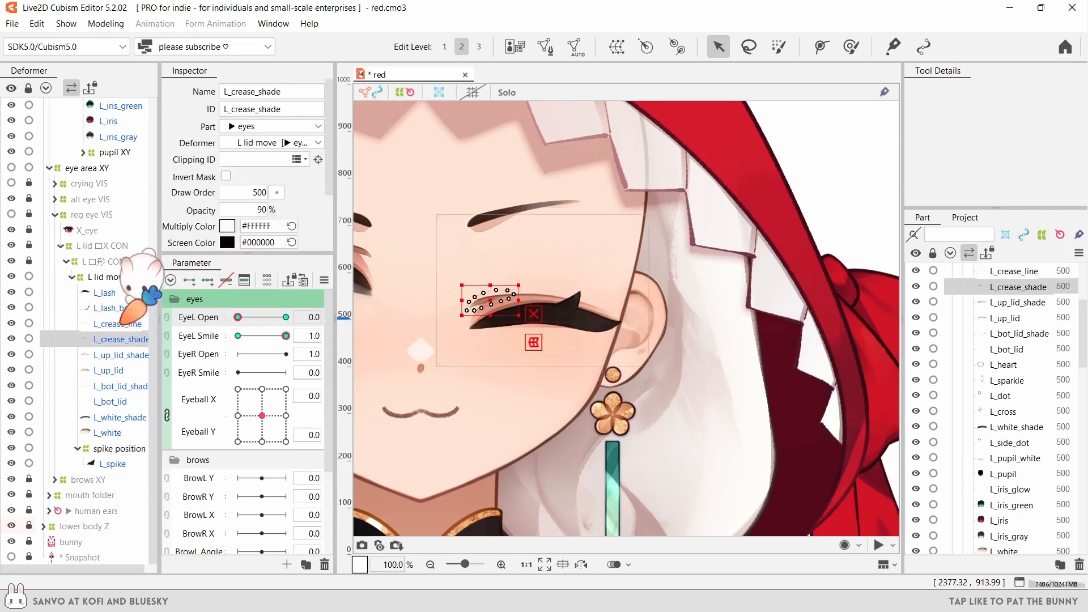
click(122, 323)
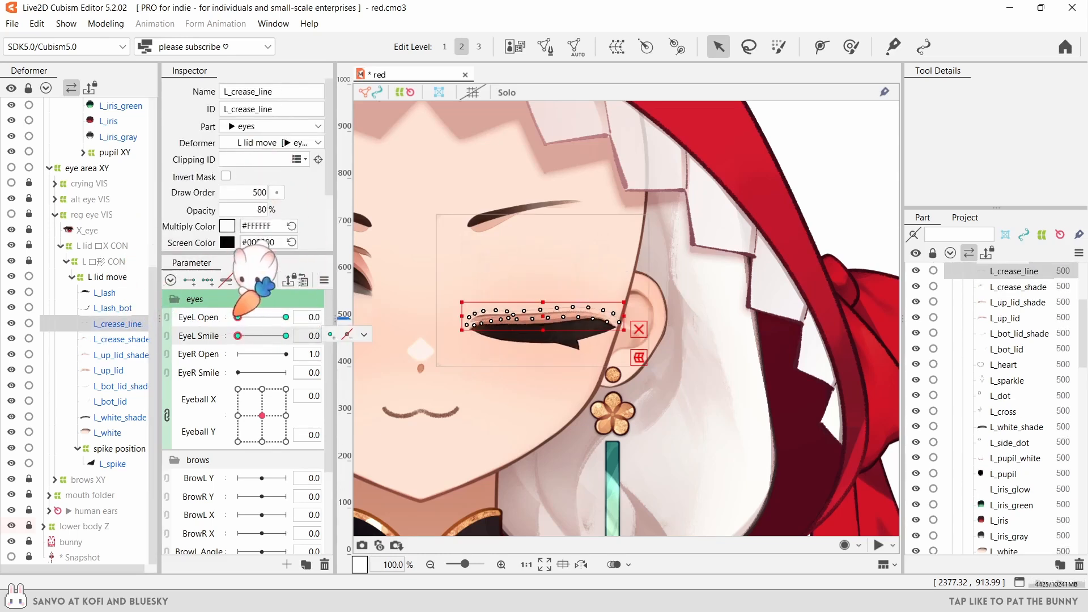
click(286, 317)
click(238, 335)
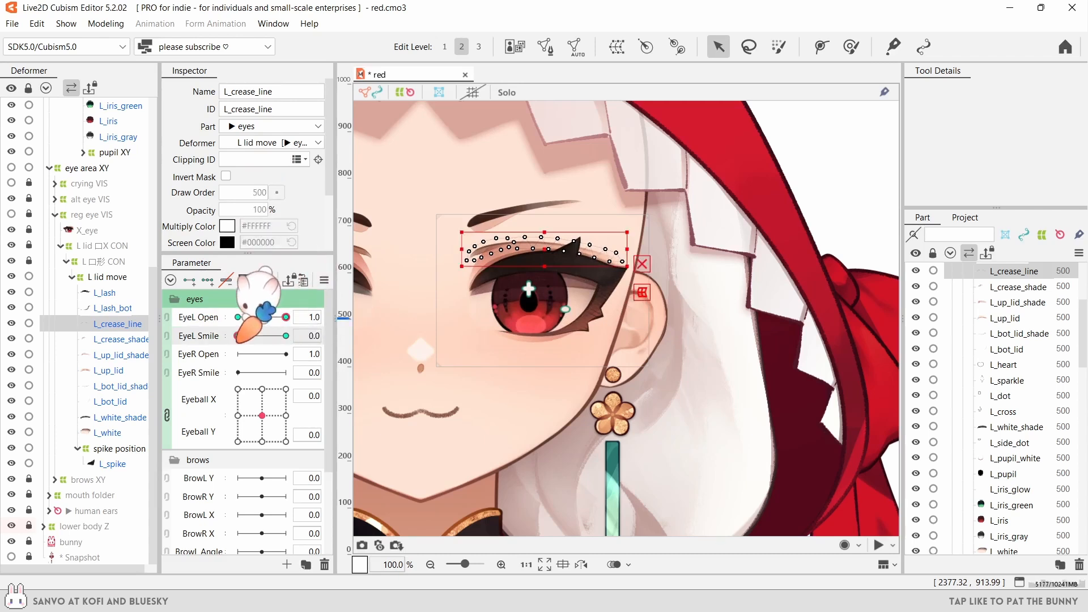
- Preview the blinking eye motion up close in the Physics Settings, then return to the model
key(ctrl+p)
scroll(853, 153, up, 4)
scroll(759, 266, up, 3)
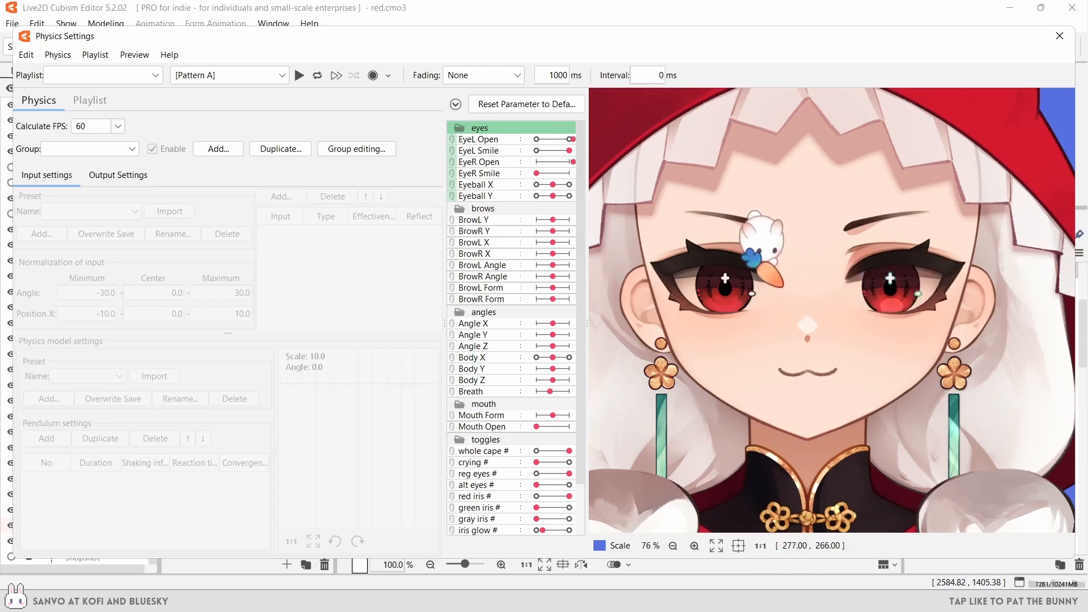
scroll(815, 234, up, 3)
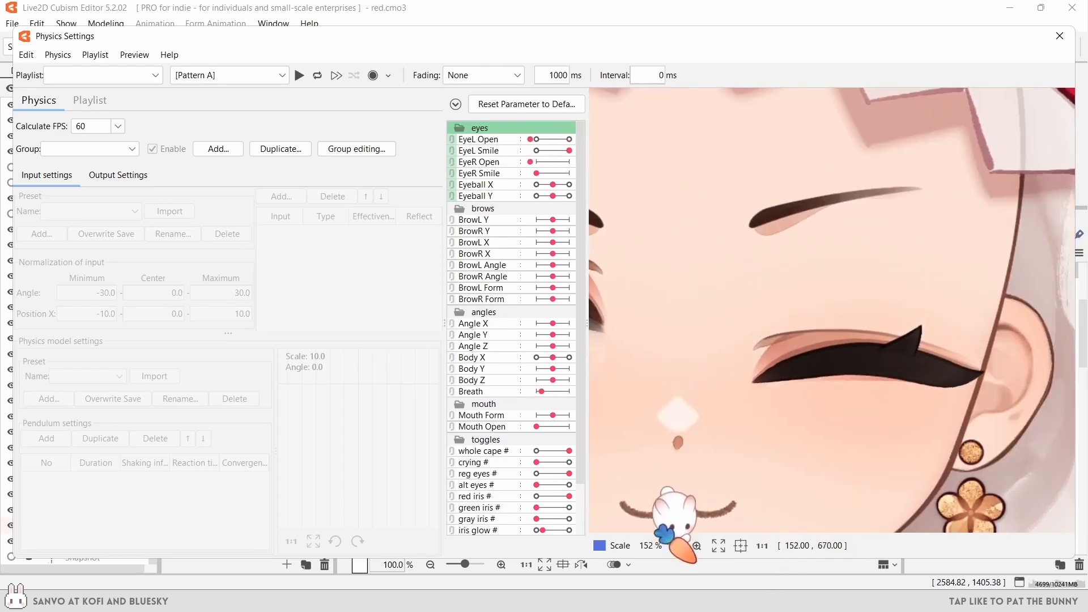
click(1059, 36)
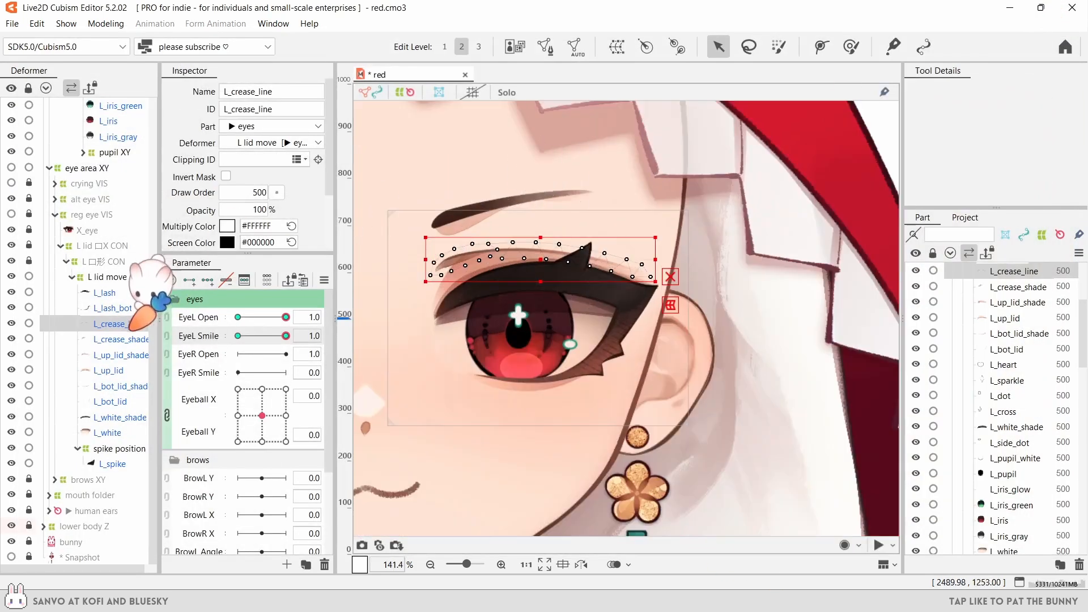
- Reshape the meshes from L_crease_line through L_up_lid at EyeL Open 0 with the Deform Brush sized to about 142 px
shift+click(110, 370)
drag(271, 313, 227, 319)
click(851, 47)
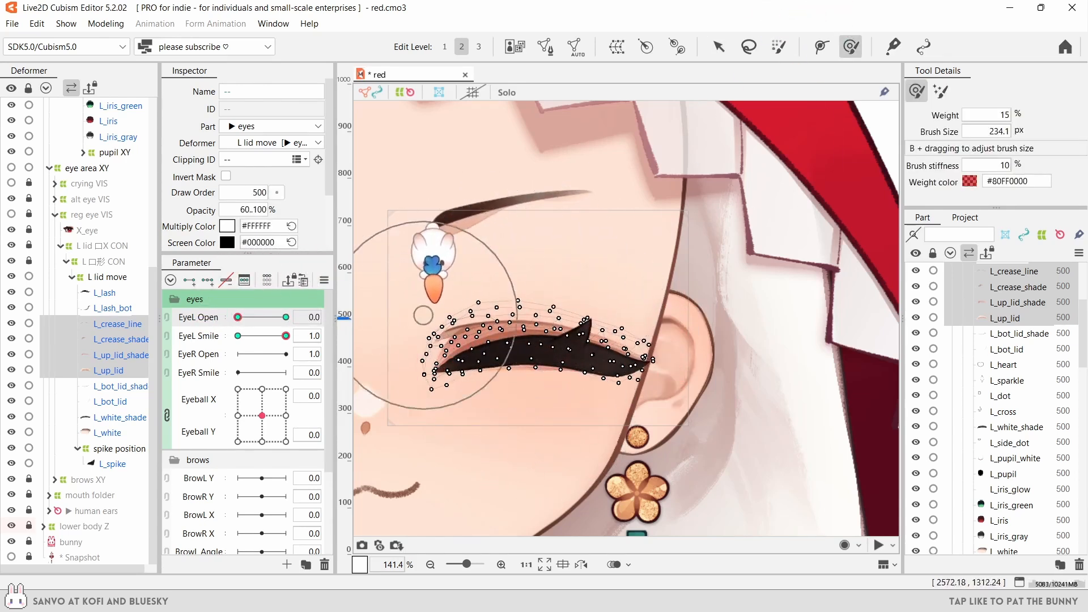
key(b)
drag(571, 390, 506, 368)
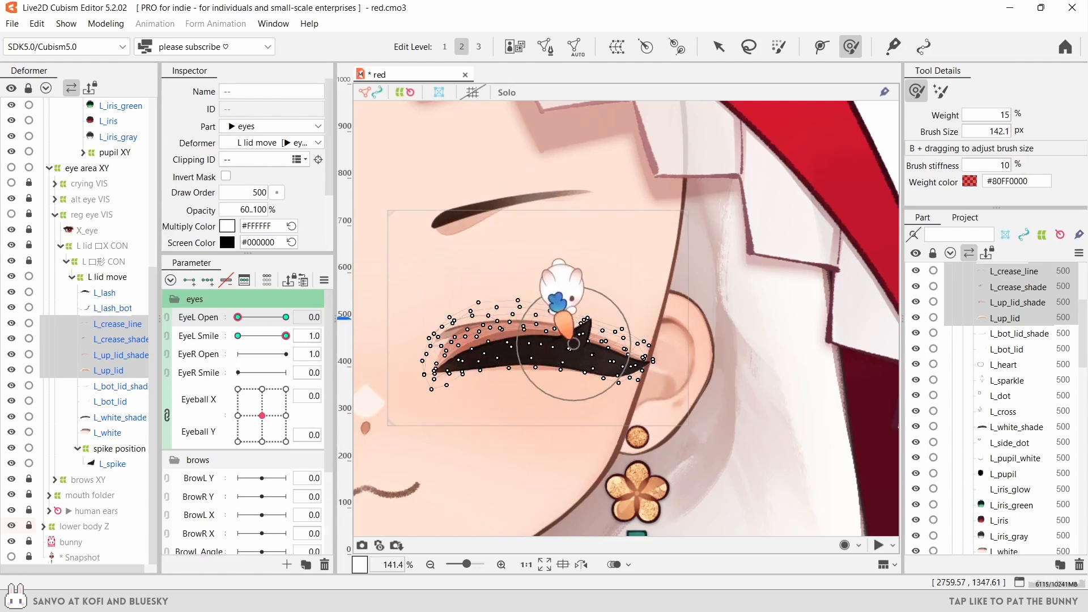
click(719, 47)
click(747, 282)
- Check the crease, upper lid and L_white_shade meshes on the open, smiling left eye with their selection display hidden
scroll(747, 282, down, 2)
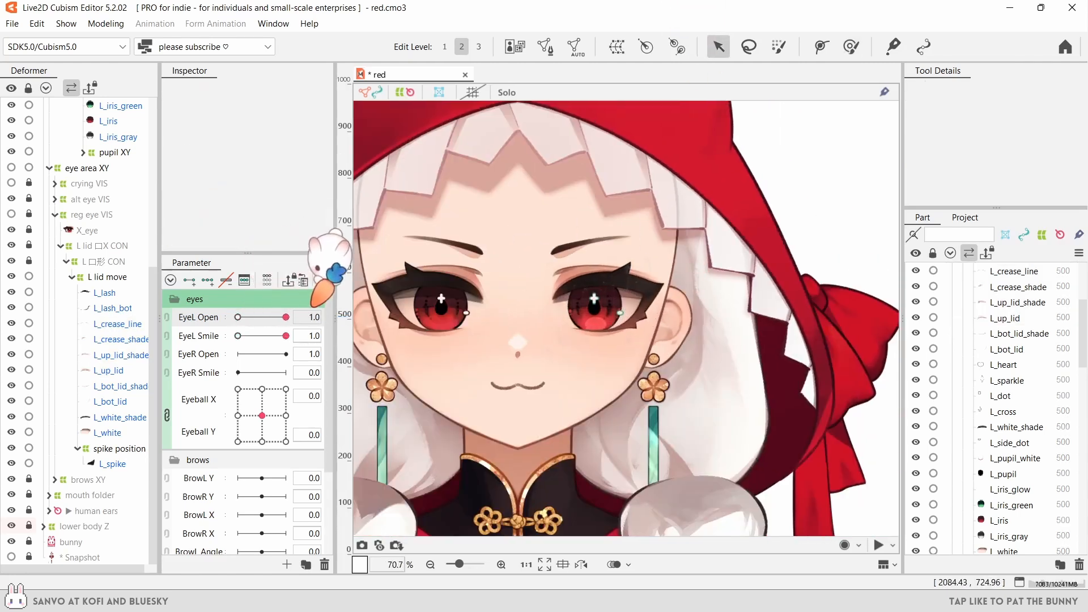
click(121, 324)
shift+click(121, 370)
key(ctrl+t)
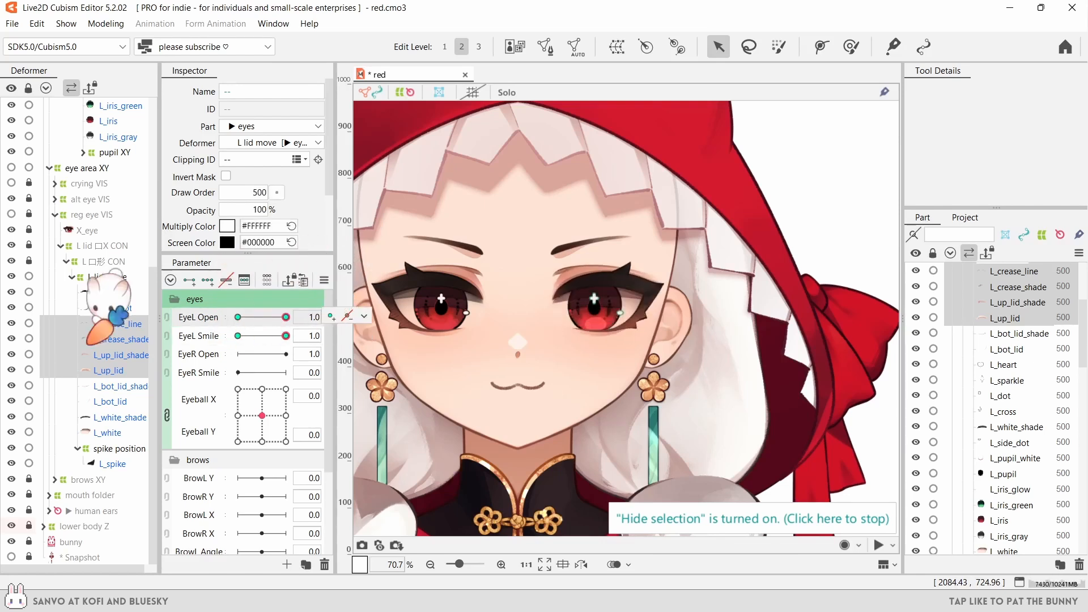
click(119, 417)
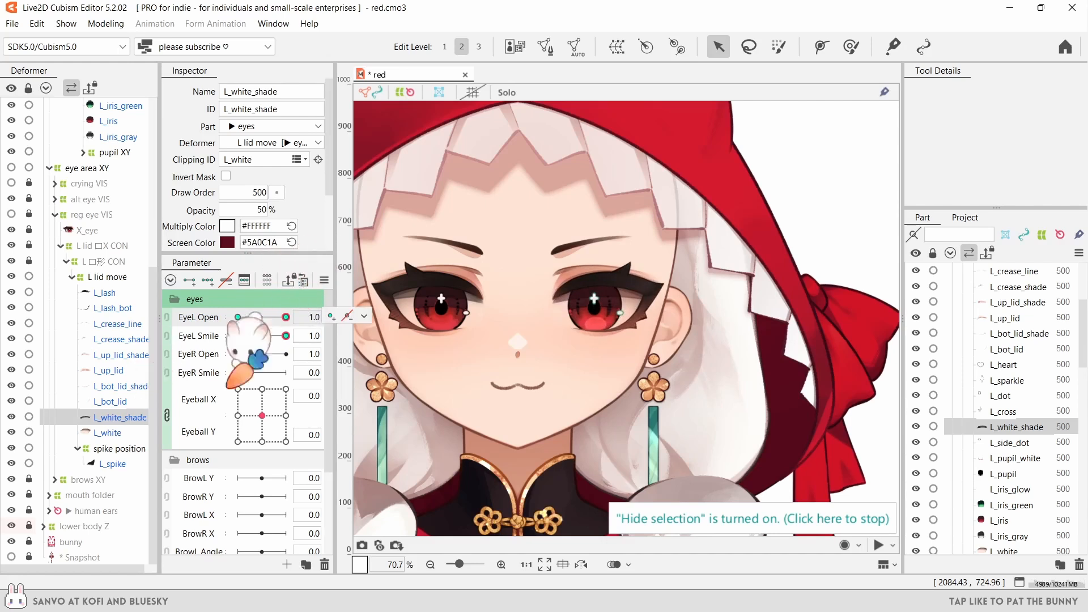
key(ctrl+t)
- Select L_bot_lid and L_bot_lid_shade, check them across the EyeL Open and EyeL Smile keys, and activate Brush Selection
scroll(599, 303, up, 2)
drag(285, 317, 194, 338)
click(113, 401)
ctrl+click(117, 387)
drag(238, 316, 286, 316)
mouse_move(237, 336)
mouse_down()
mouse_move(300, 335)
mouse_move(238, 317)
mouse_up()
click(778, 46)
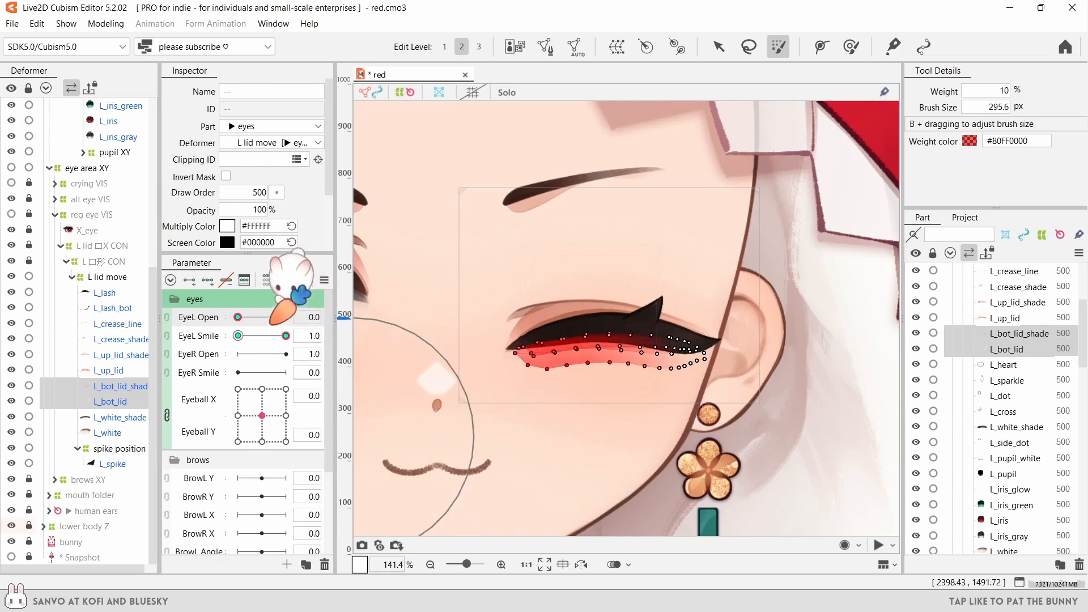
- Blend the L_bot_lid and L_bot_lid_shade shapes at EyeL Open 1 and EyeL Smile 1 with a compatibility of 76
click(133, 386)
ctrl+click(134, 401)
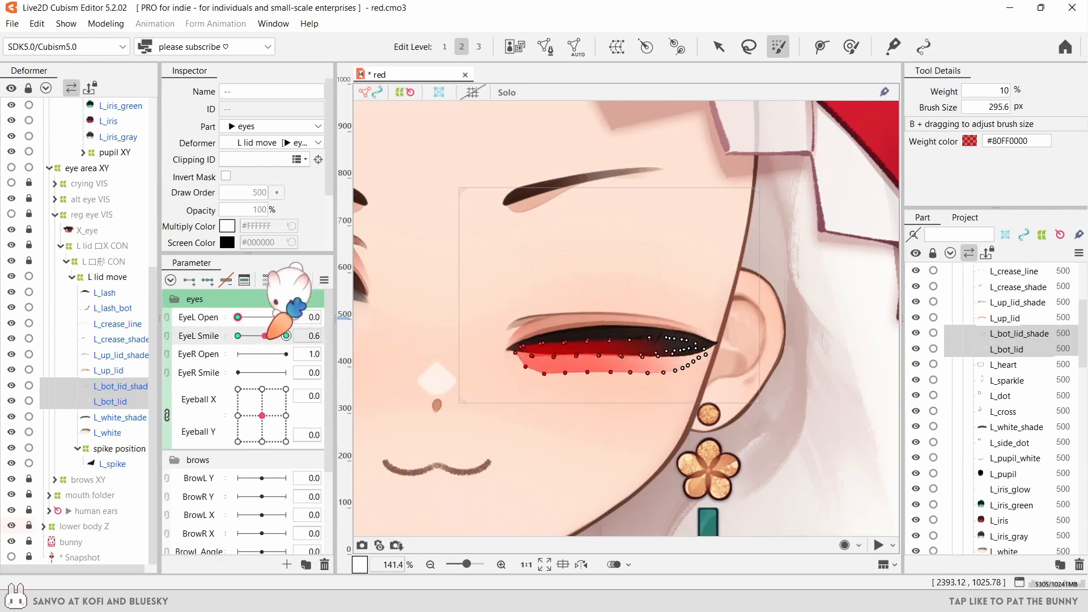
drag(238, 317, 323, 300)
key(ctrl+b)
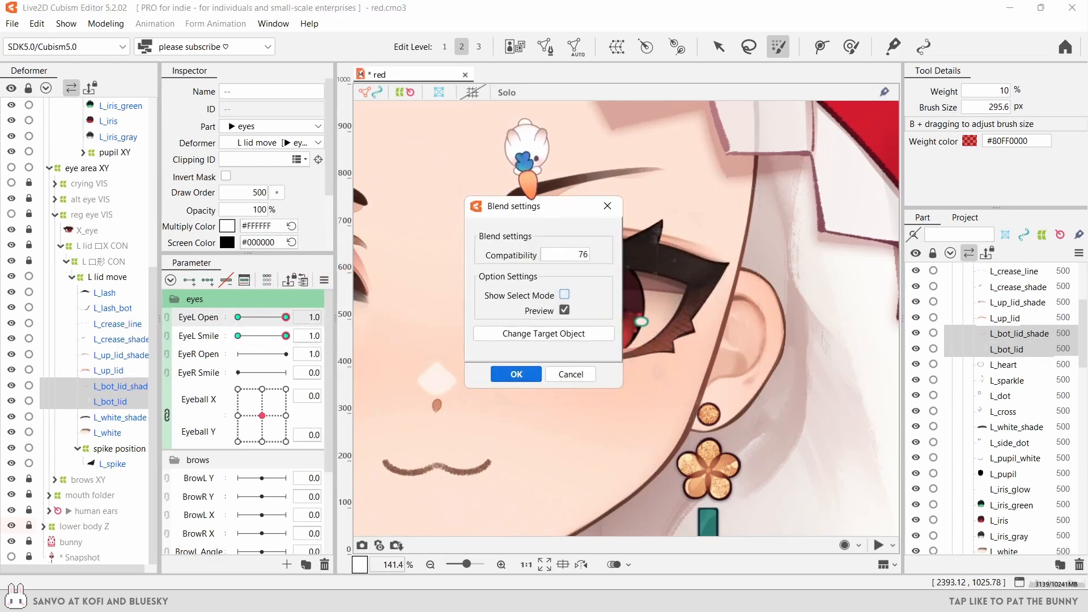
click(516, 374)
click(286, 336)
key(ctrl+b)
drag(530, 206, 335, 220)
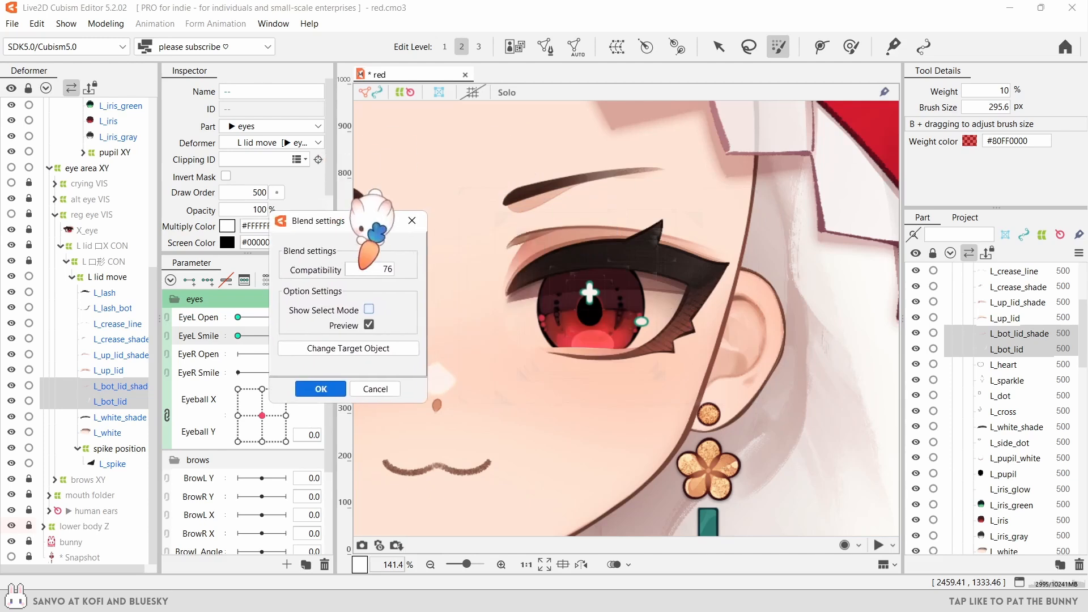
click(375, 389)
- Blend L_bot_lid, L_bot_lid_shade and L_lash_bot together at EyeL Open 1 and EyeL Smile 1 with a compatibility of 76
click(138, 400)
ctrl+click(137, 387)
ctrl+click(139, 311)
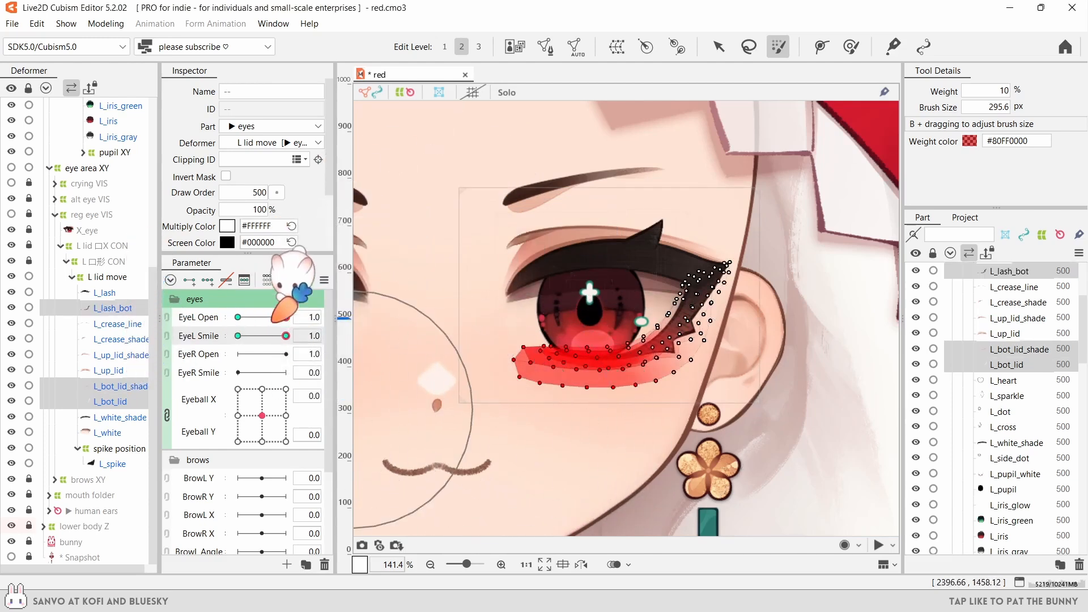
mouse_move(286, 317)
mouse_down()
mouse_move(238, 317)
mouse_move(286, 316)
mouse_up()
key(ctrl+b)
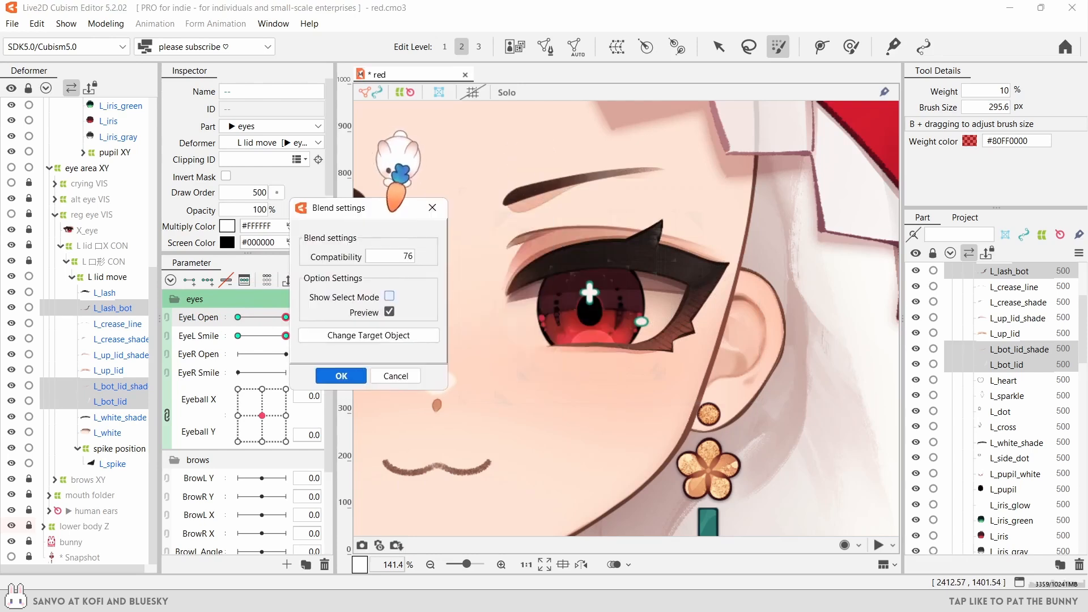
click(349, 376)
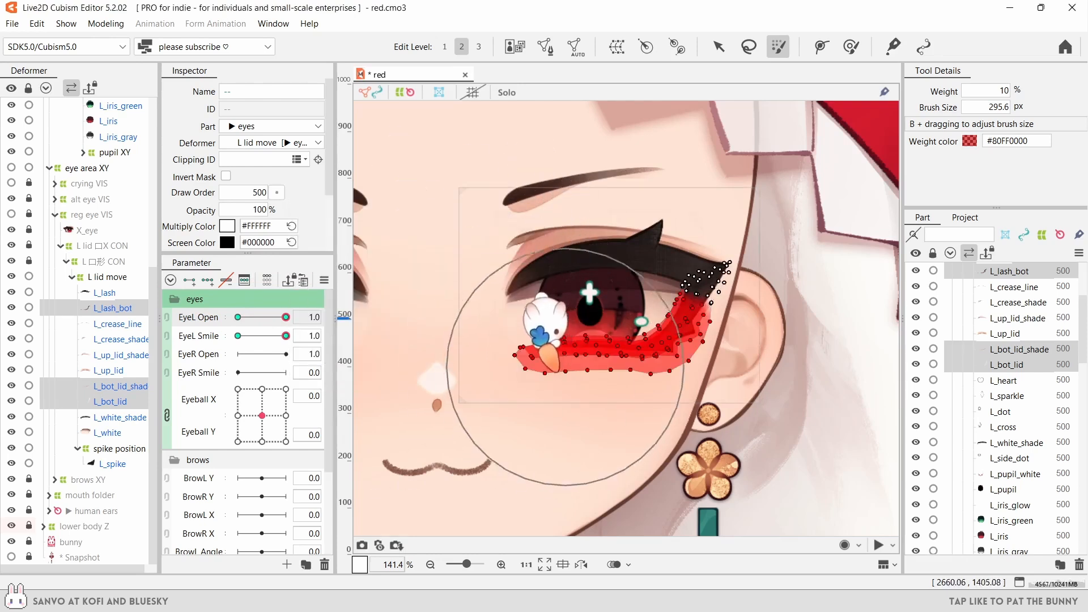
- Clear the selection and preview the open left eye with EyeL Smile brought down to 0
click(719, 47)
click(634, 170)
scroll(593, 258, down, 3)
scroll(589, 272, up, 2)
drag(286, 335, 238, 335)
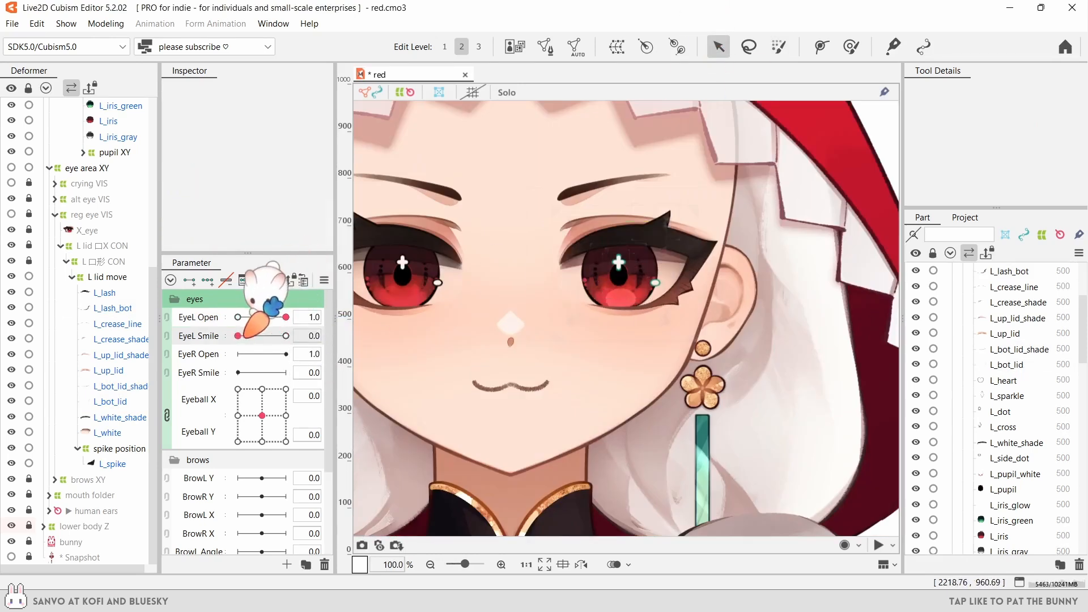
- Reshape L_bot_lid, L_bot_lid_shade and L_lash_bot at EyeL Smile 1 with the Deform Brush at about 262 px, hiding the selection display
click(110, 402)
ctrl+click(113, 385)
ctrl+click(114, 308)
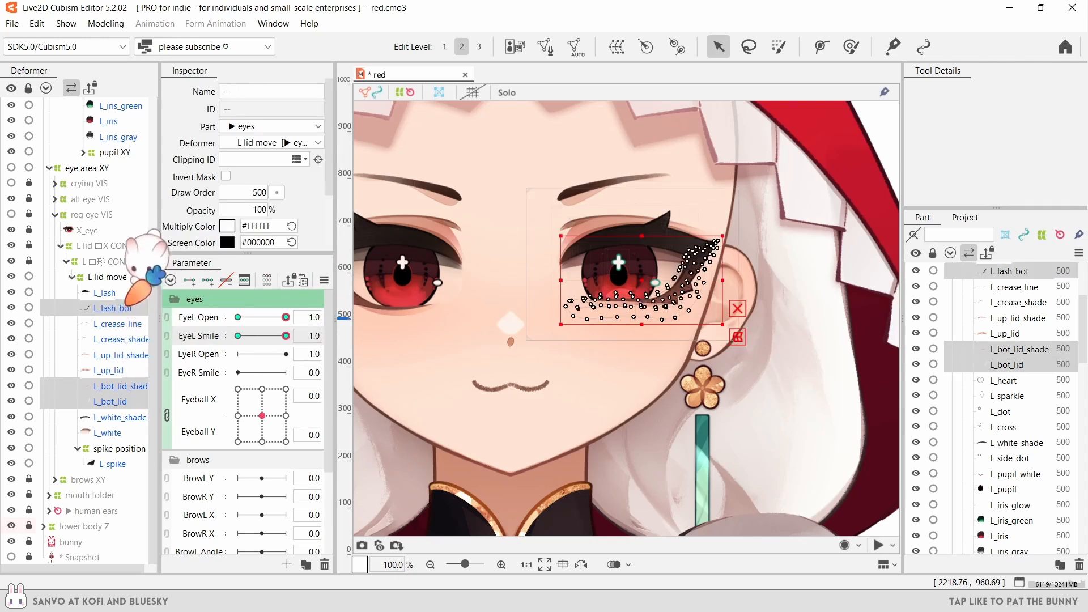
scroll(692, 280, up, 1)
mouse_move(285, 335)
mouse_down()
mouse_move(213, 334)
mouse_move(286, 336)
mouse_up()
click(851, 47)
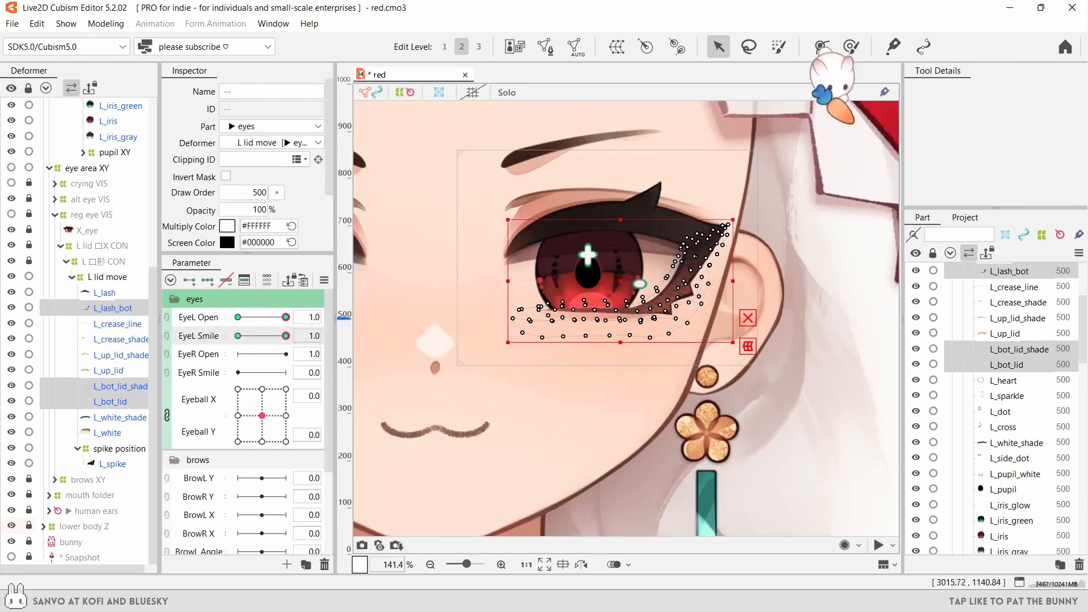
key(ctrl+t)
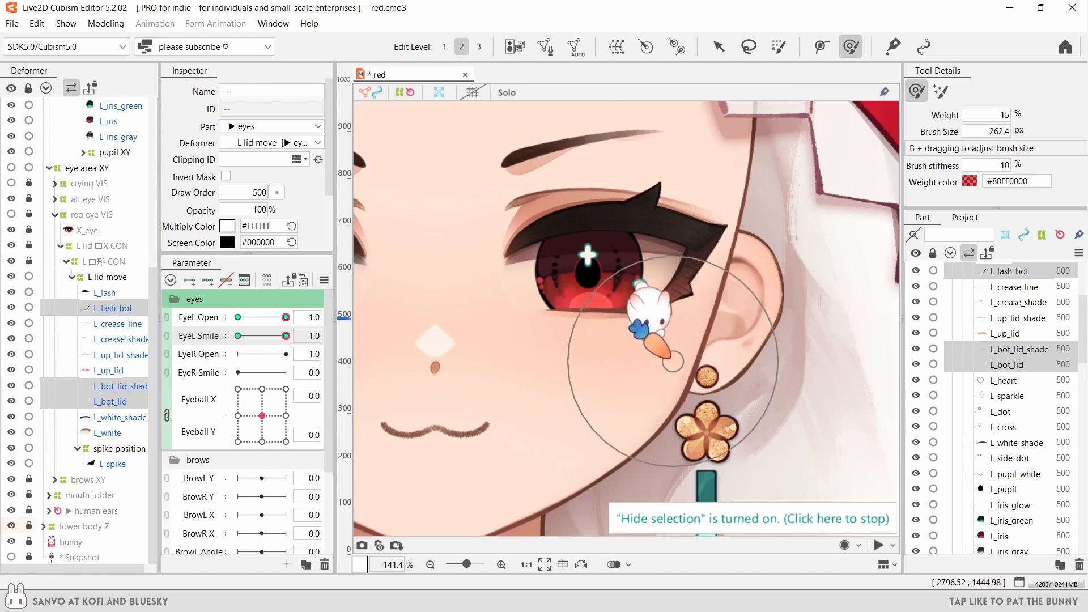
- Compare the open left eye's lower lid and lash between EyeL Smile 1 and 0
scroll(518, 317, down, 1)
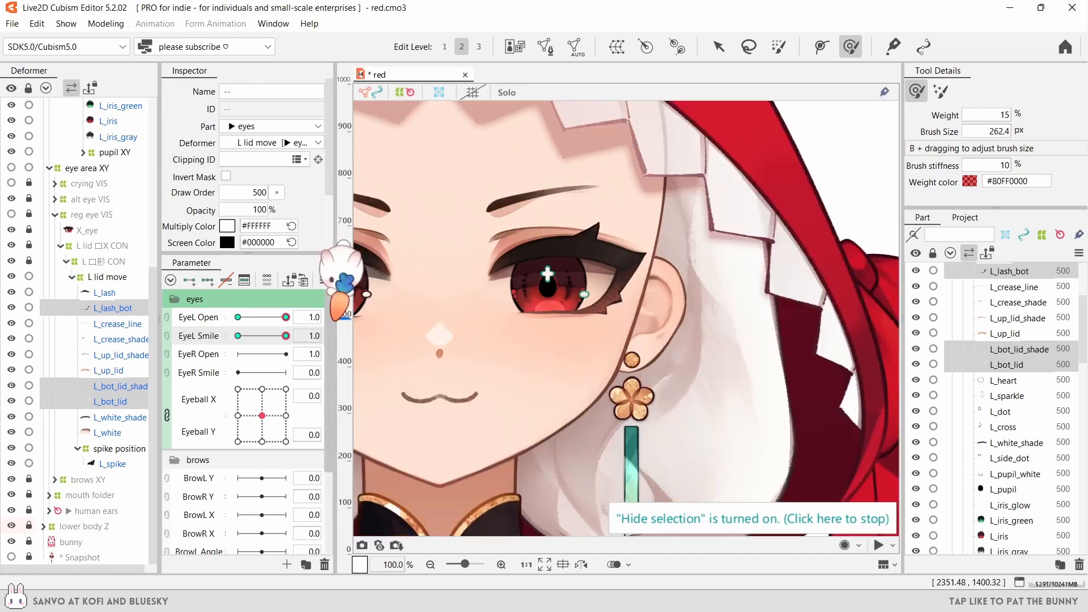
scroll(280, 340, down, 3)
scroll(281, 340, up, 3)
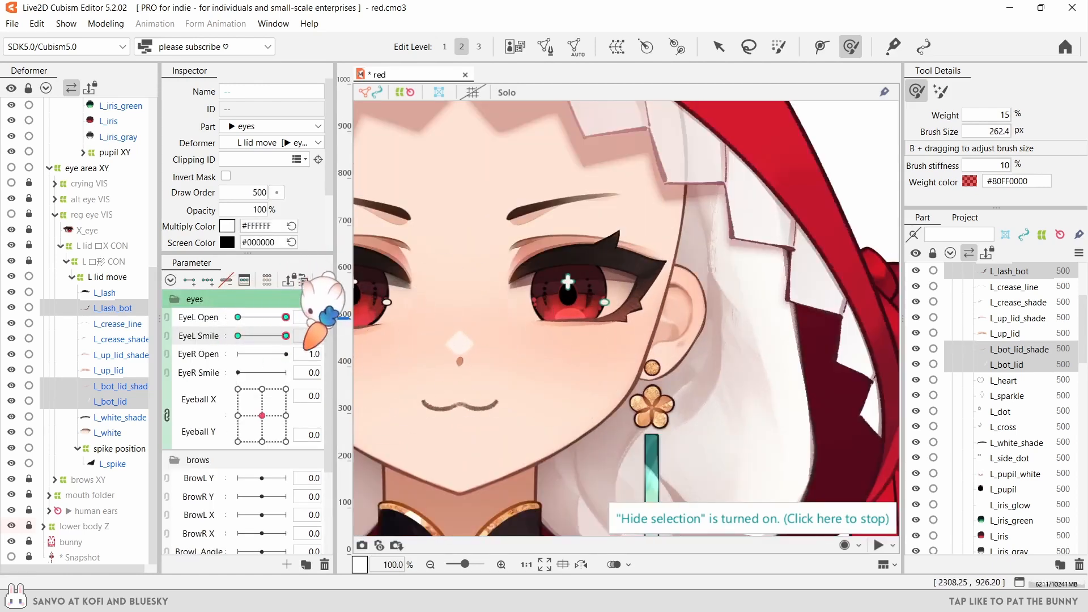
drag(286, 336, 215, 344)
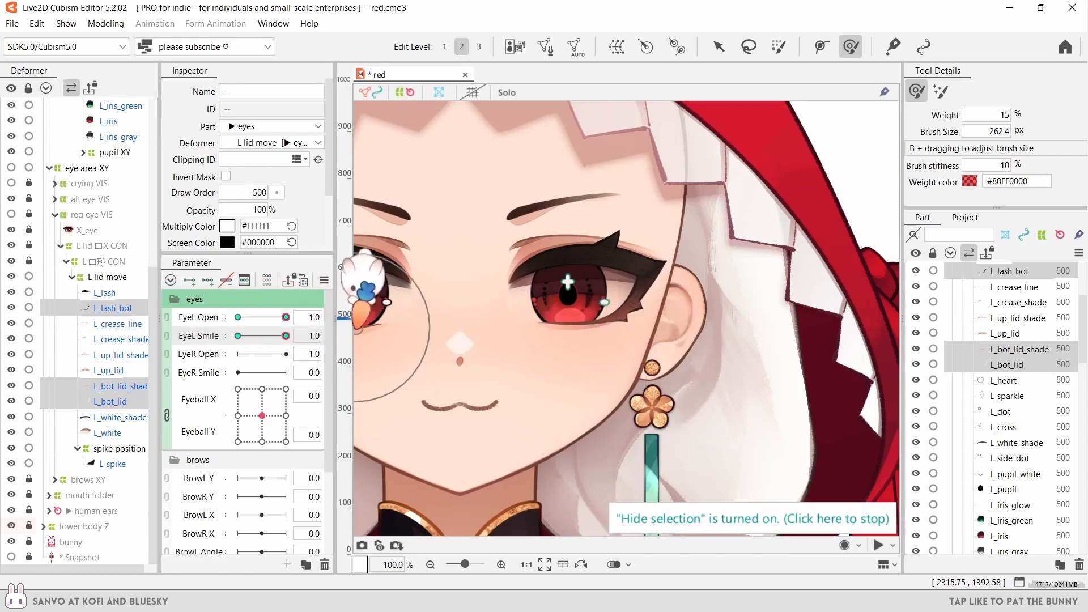
drag(285, 336, 237, 336)
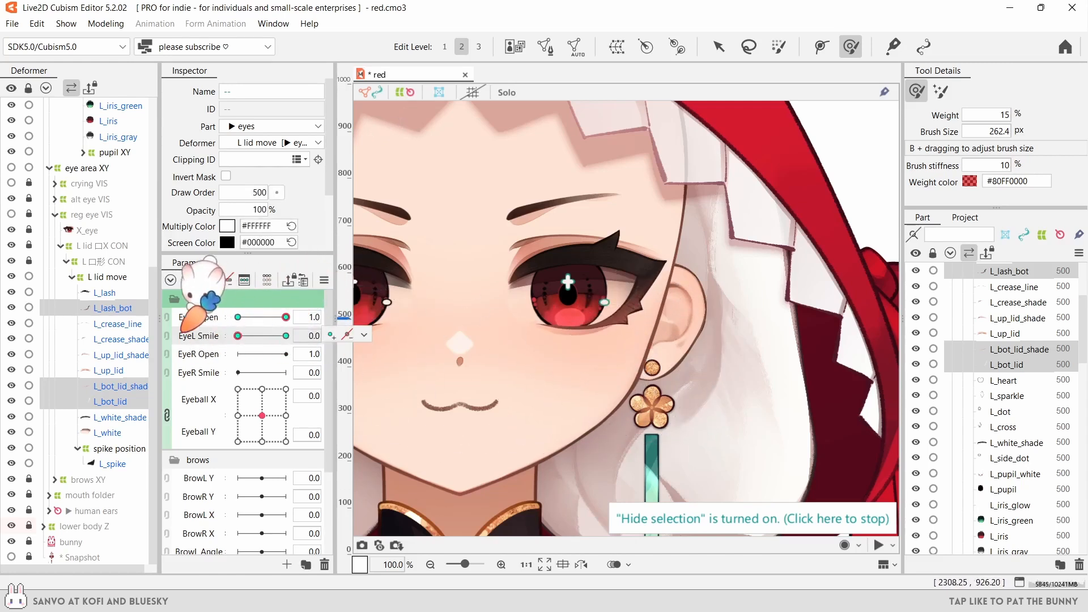
- Reshape the left eye's lash, crease and upper lid meshes at EyeL Smile 1 with the Deform Brush at about 144 px
drag(105, 293, 109, 370)
click(286, 336)
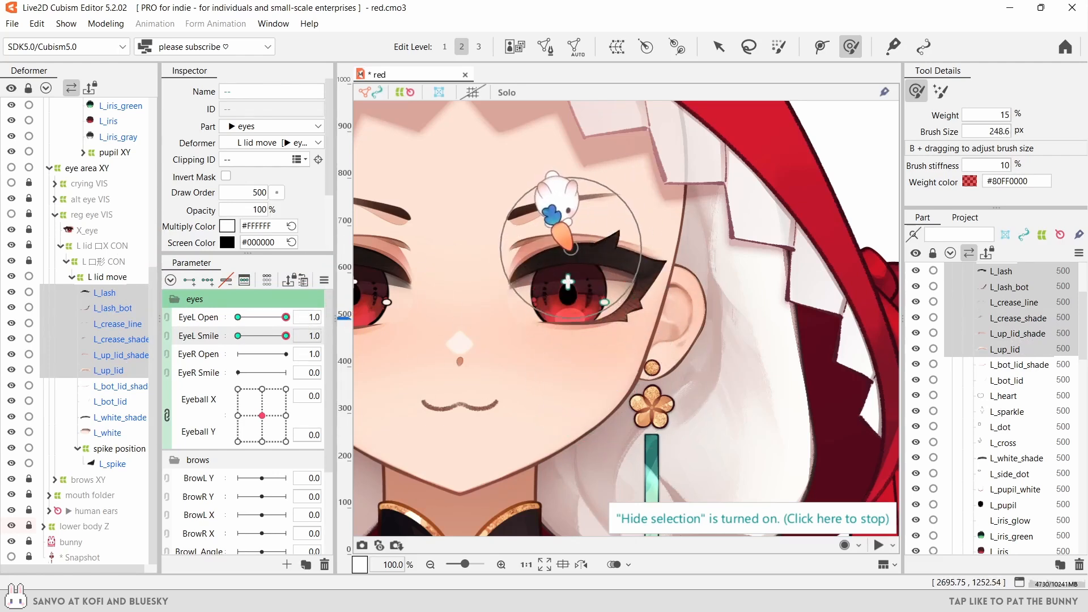
key(b)
drag(569, 247, 563, 271)
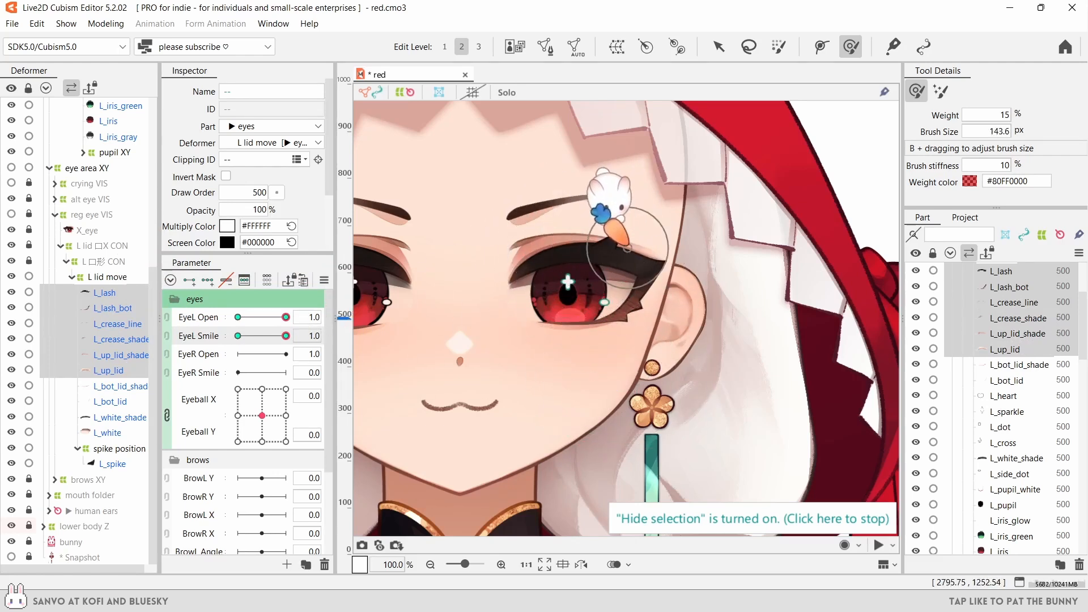
- Brush-select the outer corner points of the lash, crease and upper lid meshes at about 296 px, checking them across EyeL Smile
click(778, 46)
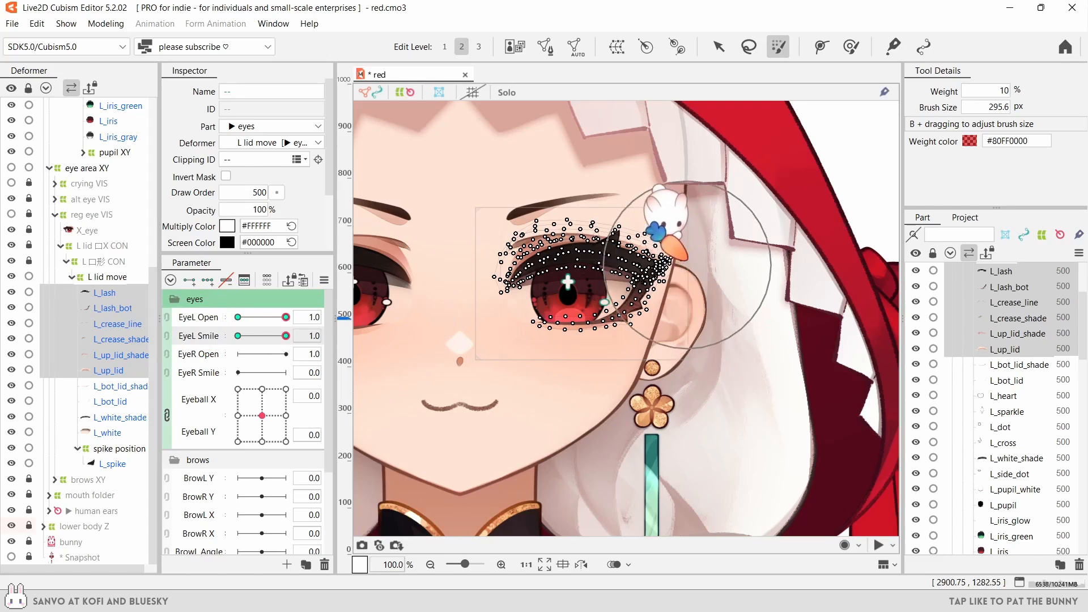
drag(675, 256, 663, 249)
click(258, 336)
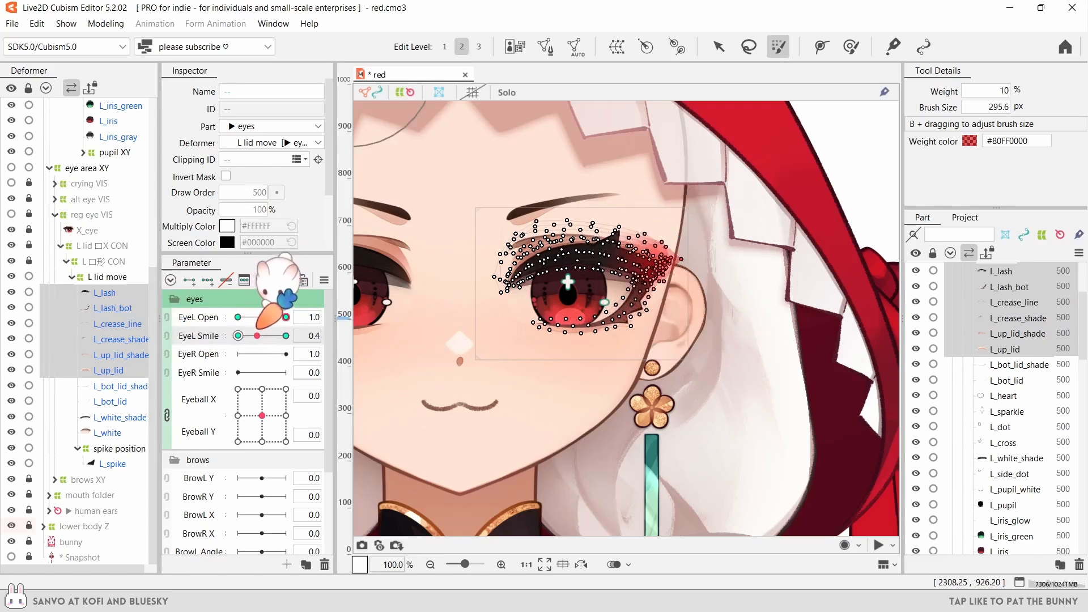
drag(257, 336, 286, 336)
- Clear the selection and preview the open left eye across the EyeL Smile range
click(718, 47)
click(713, 207)
scroll(532, 292, down, 2)
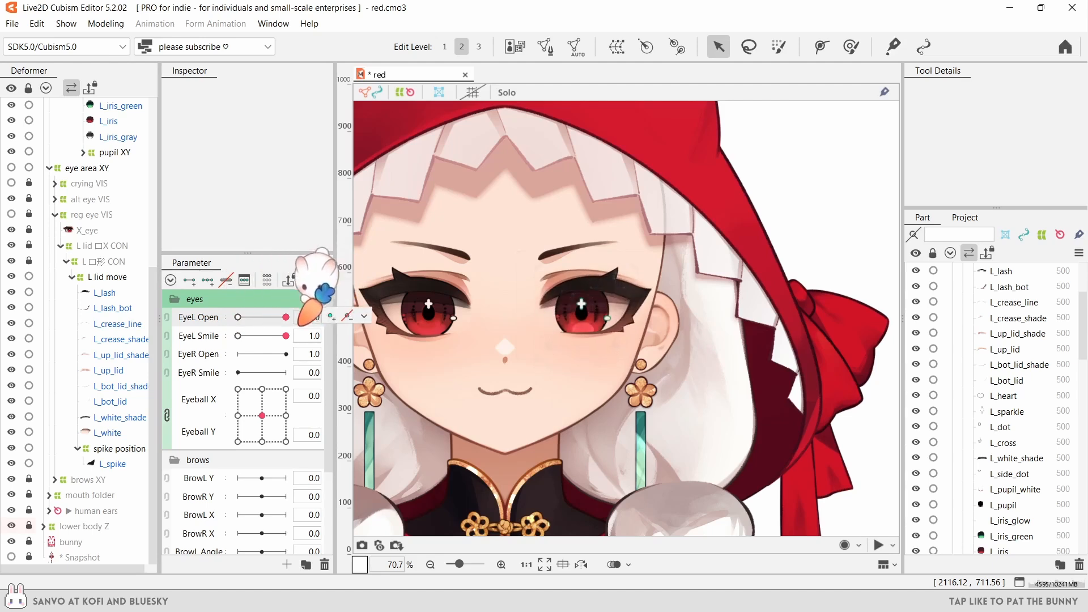
drag(286, 335, 213, 343)
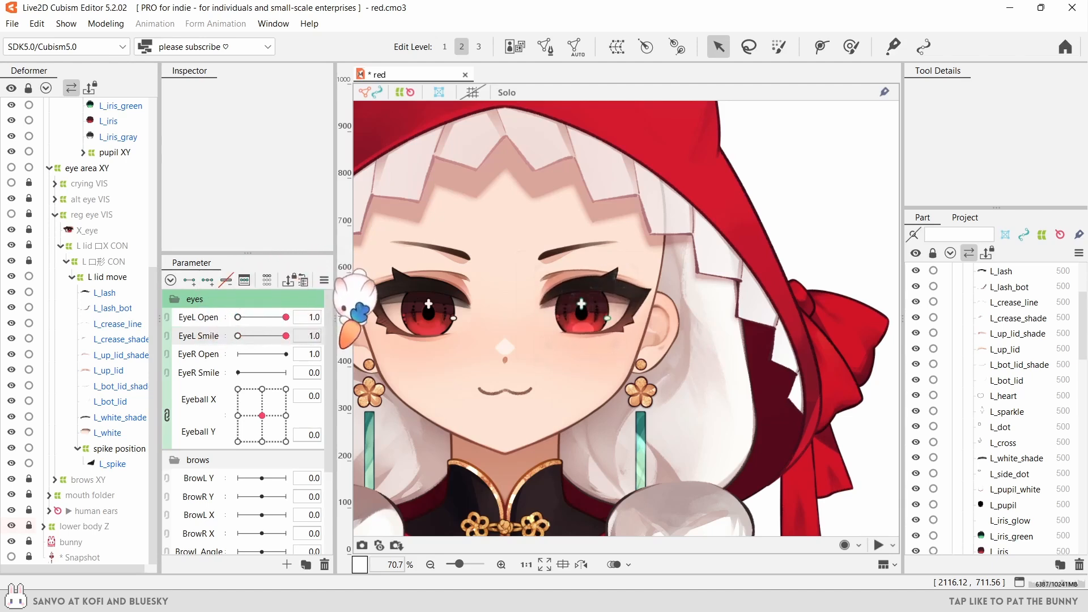
- Adjust the deform path of L_white_shade at EyeL Smile 1, clear the selection and check it across EyeL Smile
click(119, 417)
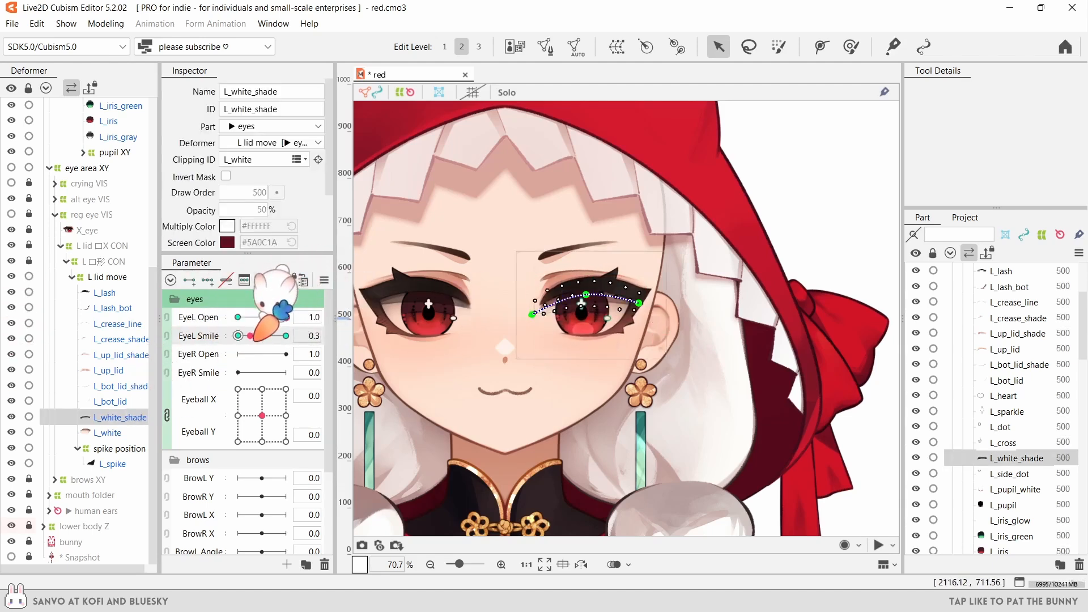
drag(286, 335, 267, 336)
scroll(586, 302, up, 3)
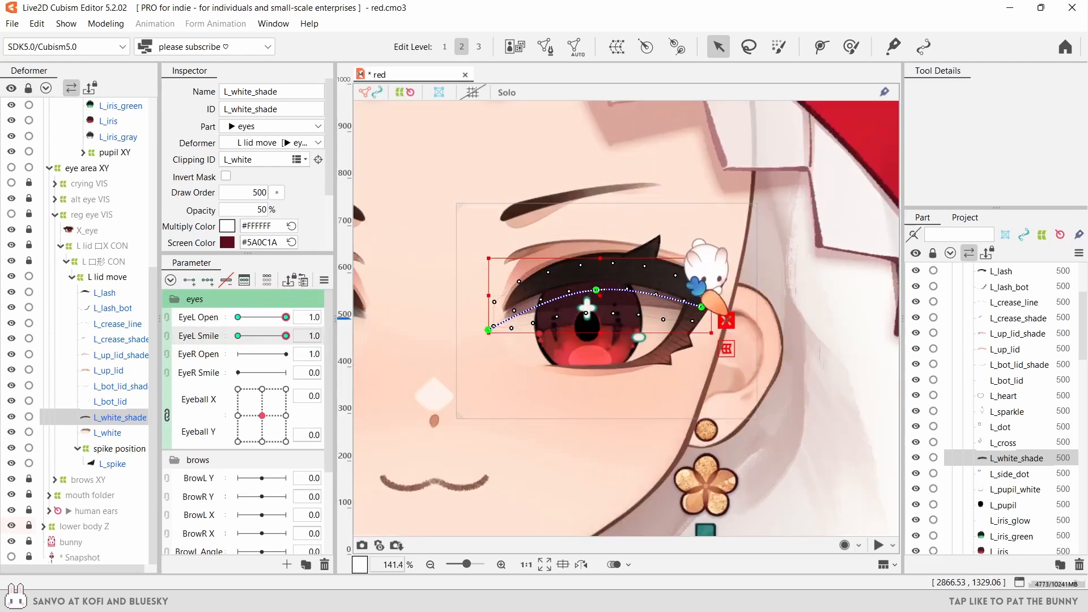
click(558, 288)
scroll(535, 304, down, 3)
click(709, 222)
drag(286, 335, 274, 337)
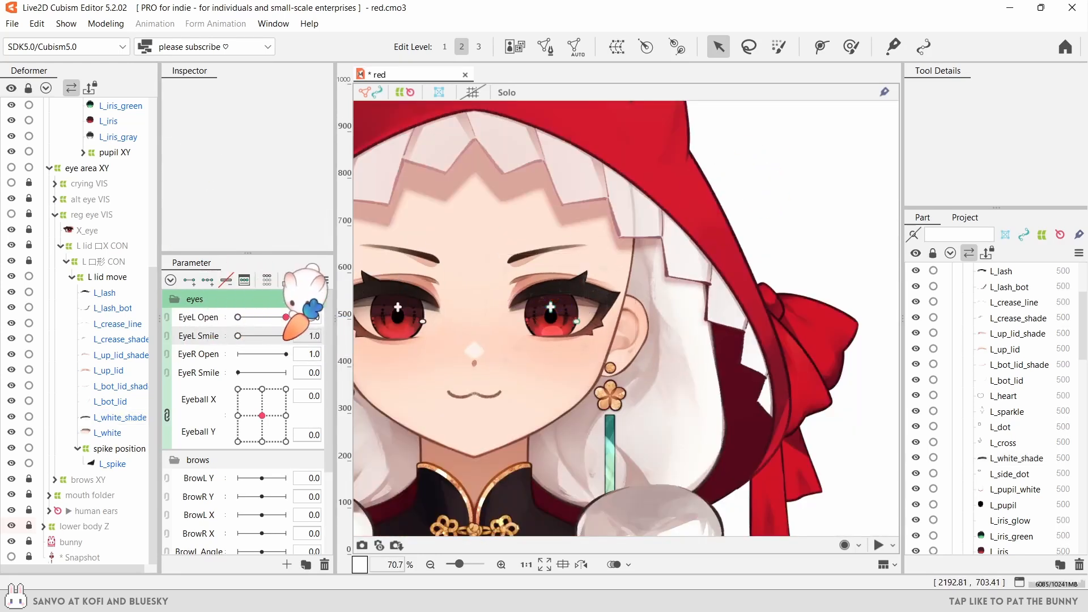
- Adjust L_lash, L_crease_line, L_crease_shade, L_up_lid_shade and L_up_lid at EyeL Smile 1 using a brush selection of about 296 px
click(108, 292)
ctrl+click(118, 324)
ctrl+click(120, 339)
ctrl+click(120, 354)
ctrl+click(108, 370)
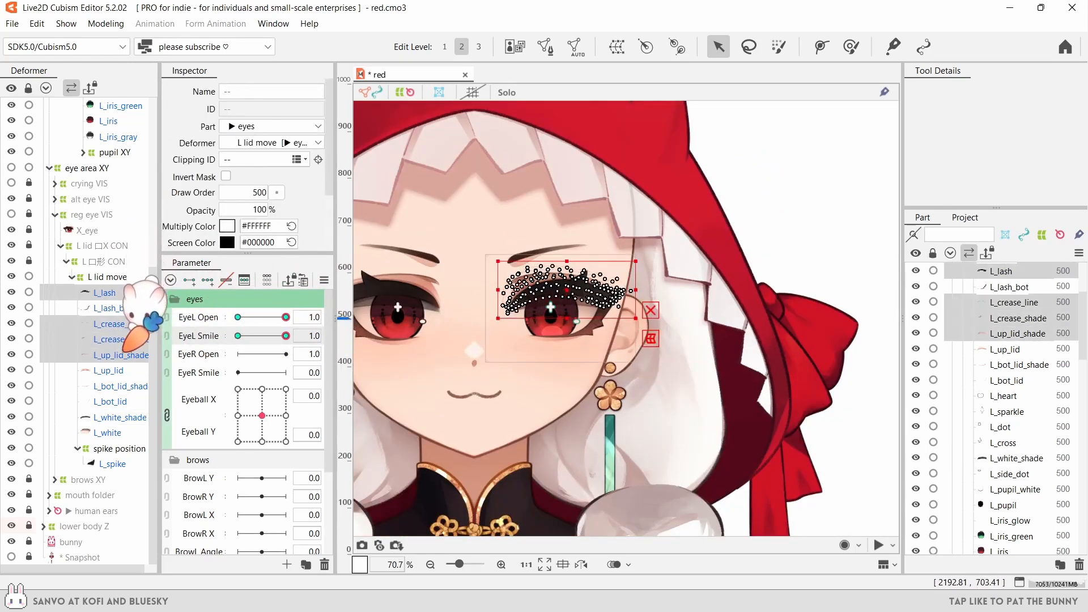
click(851, 46)
scroll(598, 297, up, 2)
click(779, 47)
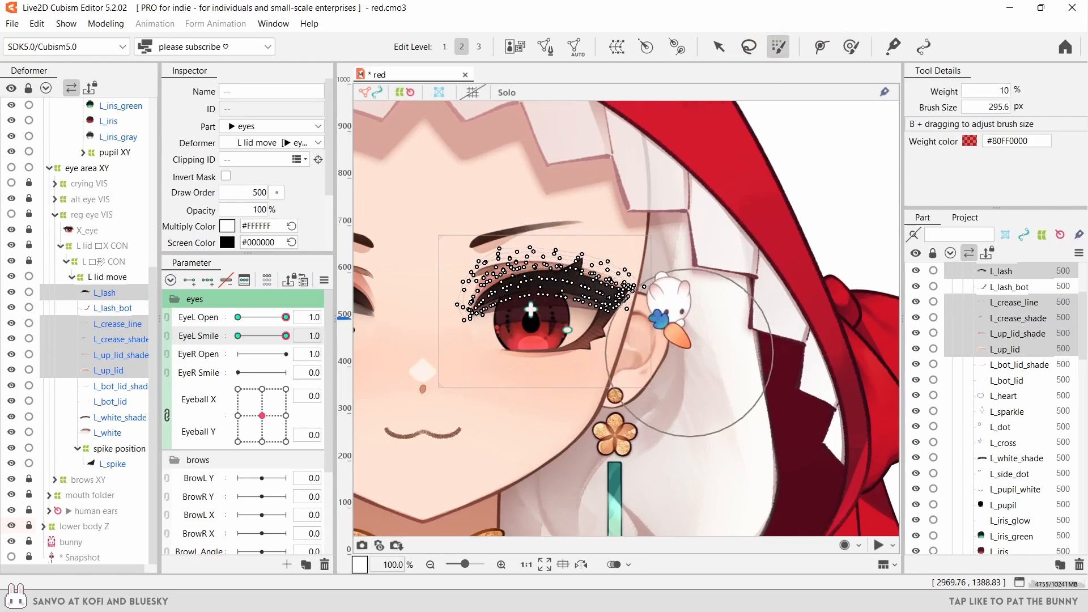
click(718, 47)
scroll(527, 238, up, 2)
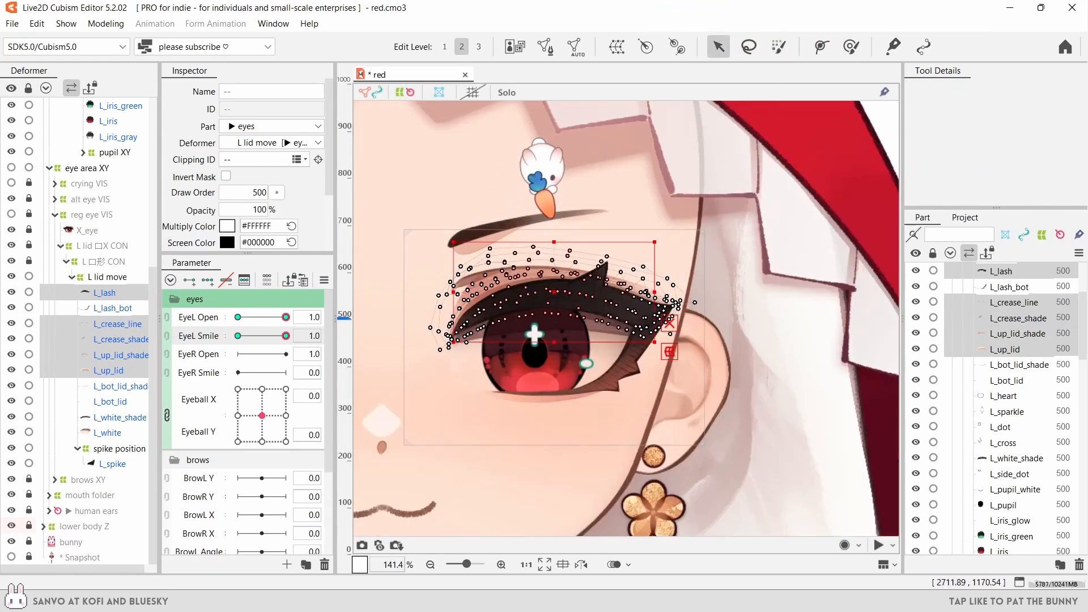
- Clear the selection and compare the open left eye between EyeL Smile 0 and 1
scroll(549, 219, down, 4)
click(584, 195)
drag(584, 196, 584, 215)
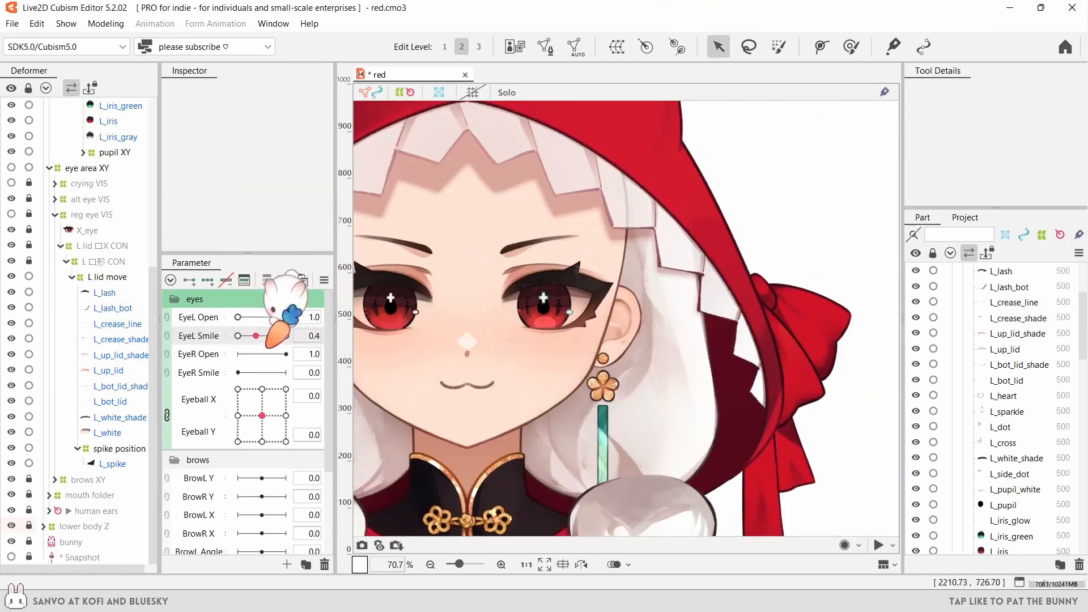
scroll(493, 266, up, 2)
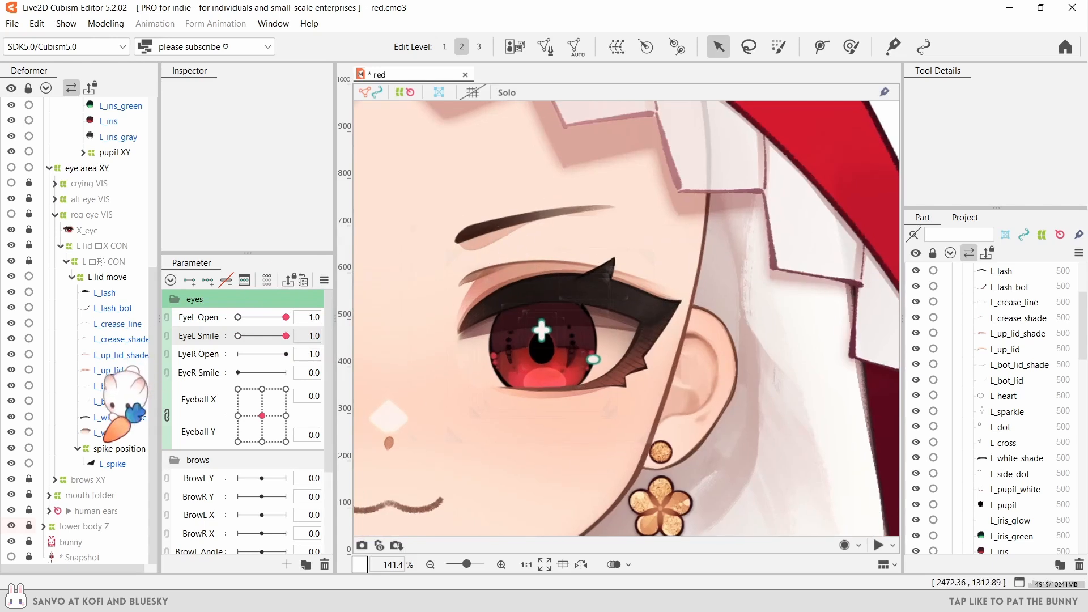
click(63, 448)
click(238, 335)
drag(239, 337, 286, 336)
- Test the left eye's blink in the Physics Settings preview with EyeL Smile raised to its maximum
scroll(590, 260, up, 2)
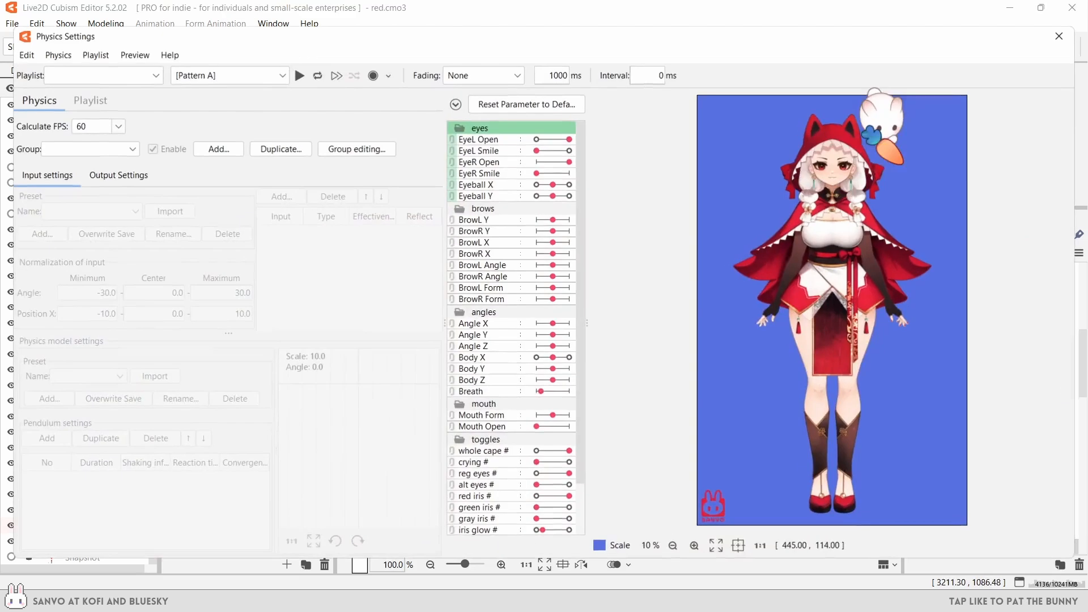
scroll(759, 204, up, 3)
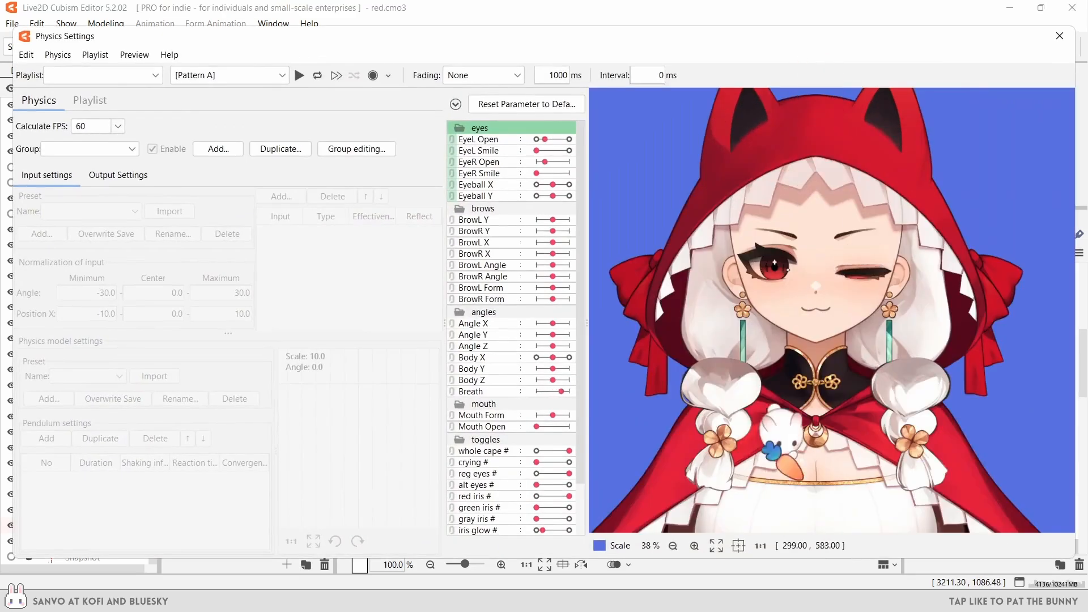
drag(534, 150, 566, 150)
scroll(735, 290, down, 2)
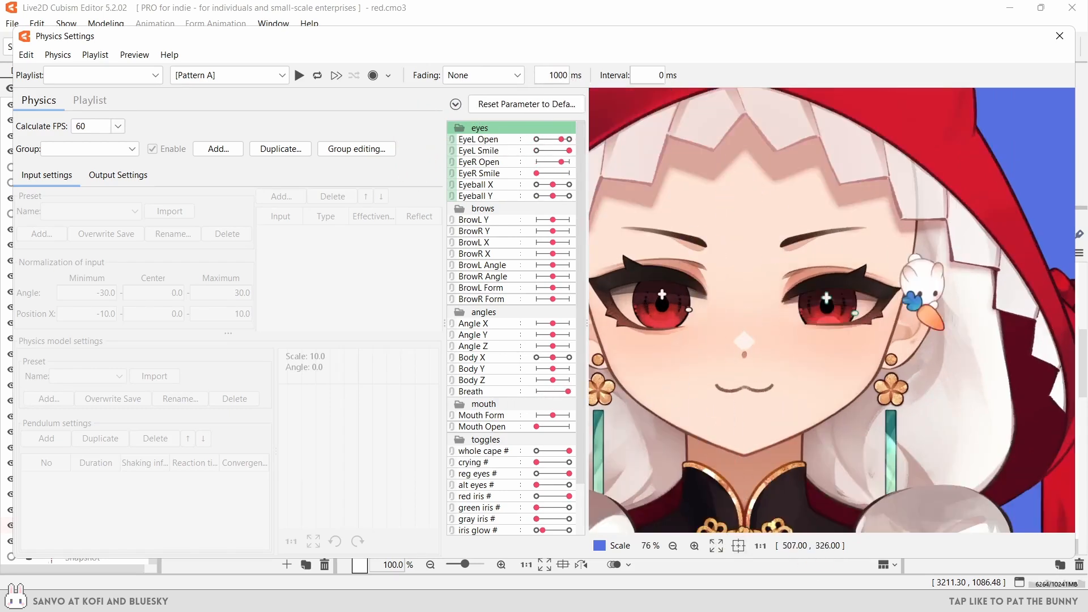
scroll(883, 306, up, 3)
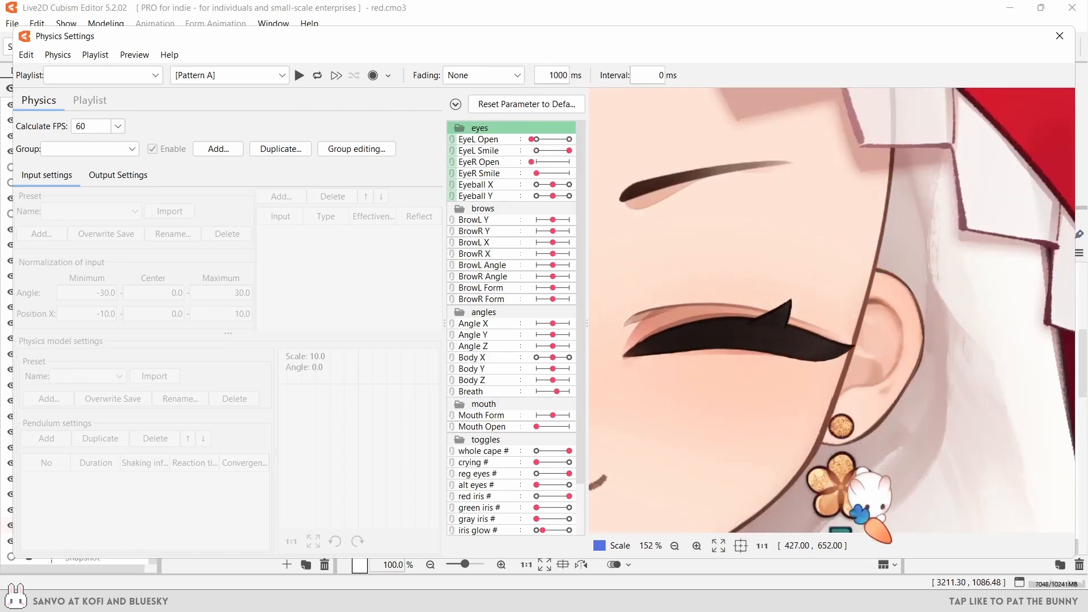
key(Escape)
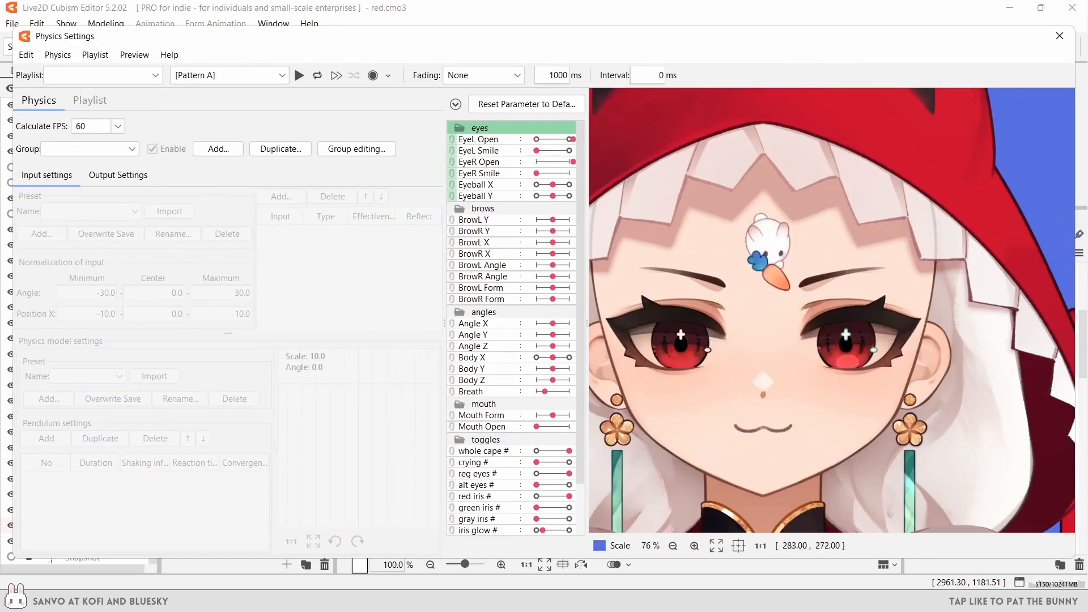
- Check the smiling left eye in the Physics Settings preview while changing the gaze and head direction, and close the window
scroll(756, 253, down, 3)
drag(754, 291, 825, 300)
scroll(786, 280, up, 3)
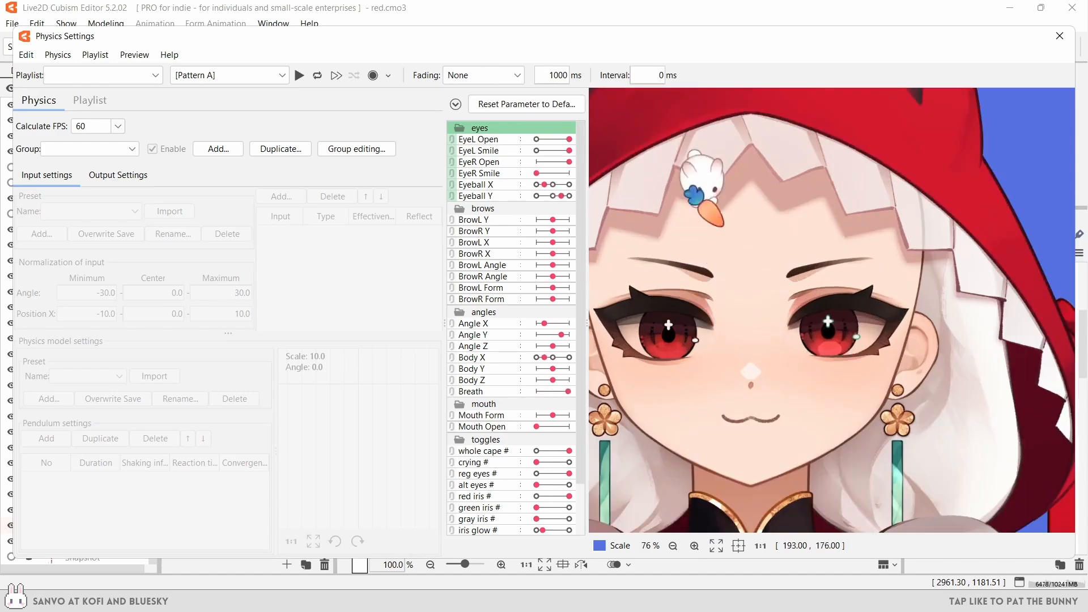
drag(1041, 162, 807, 311)
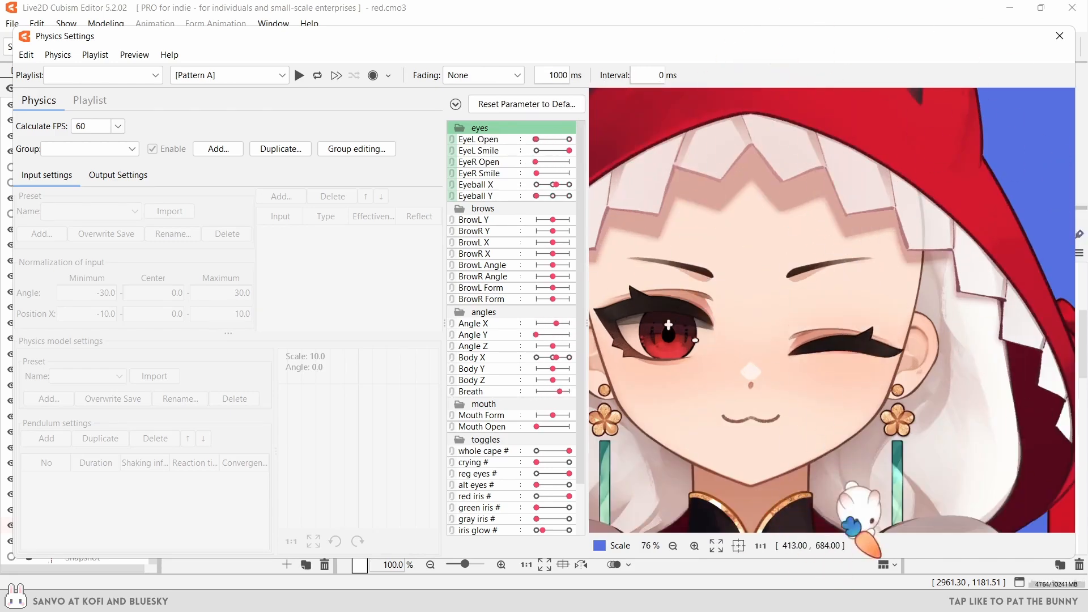
click(1059, 36)
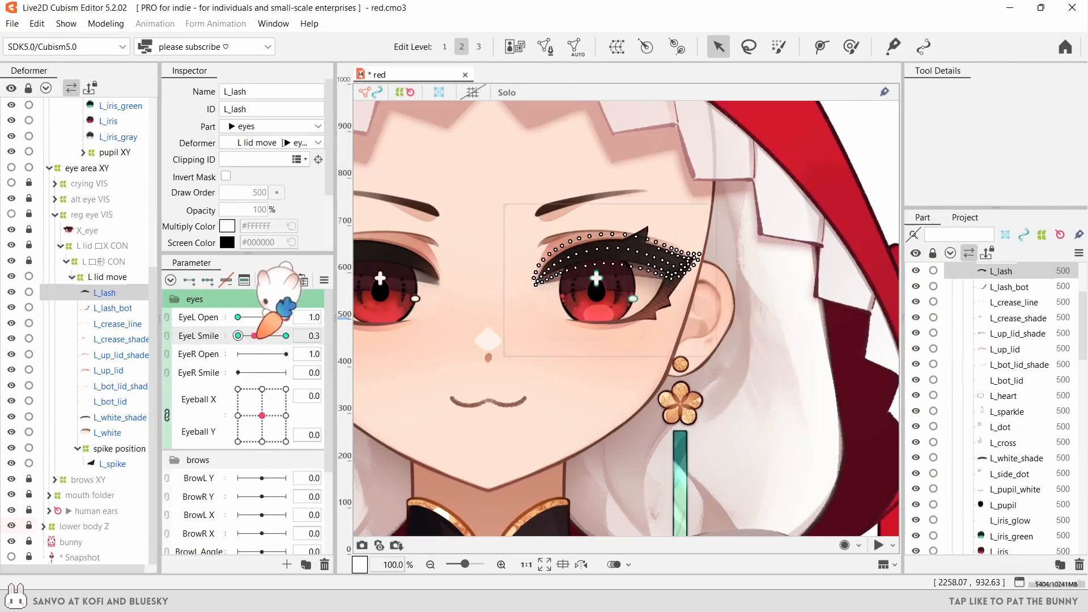
- Refine L_lash_bot, L_bot_lid_shade, L_bot_lid and L_white at EyeL Smile 1 with the Deform Brush at about 269 px, hiding the selection display
click(114, 308)
ctrl+click(120, 386)
ctrl+click(114, 401)
ctrl+click(112, 433)
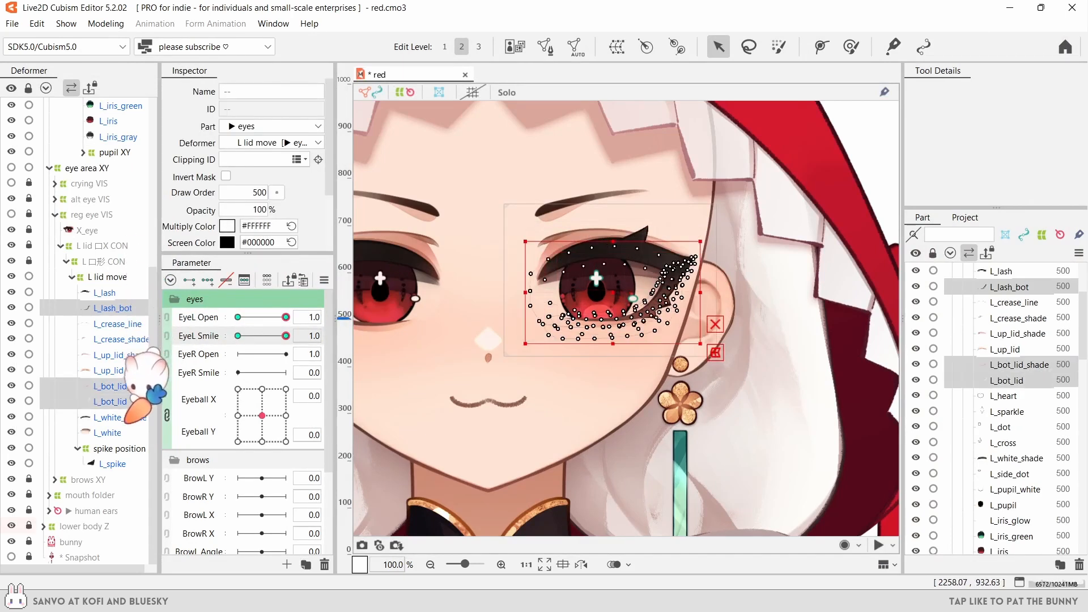
drag(286, 335, 286, 335)
click(851, 46)
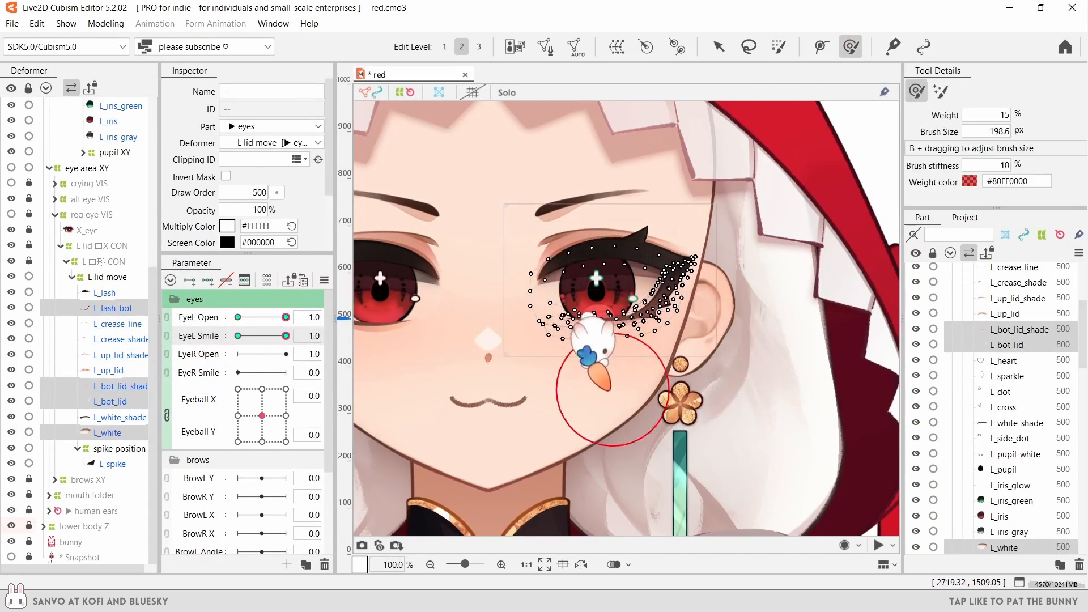
drag(612, 389, 664, 409)
key(ctrl+t)
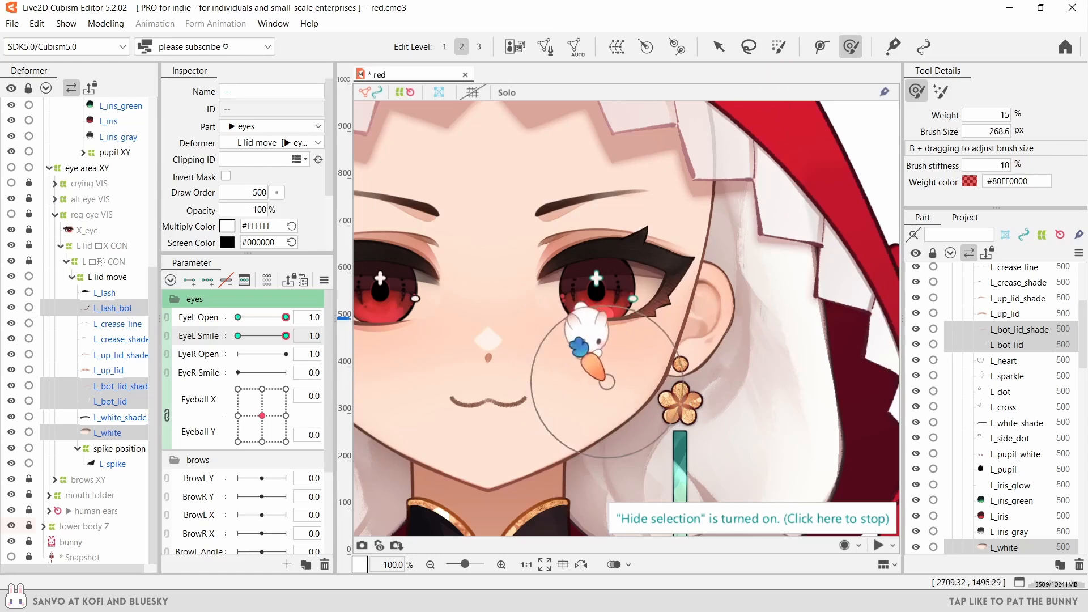
- Clear the selection and preview the left eye's lower lid and lash across EyeL Smile
click(718, 47)
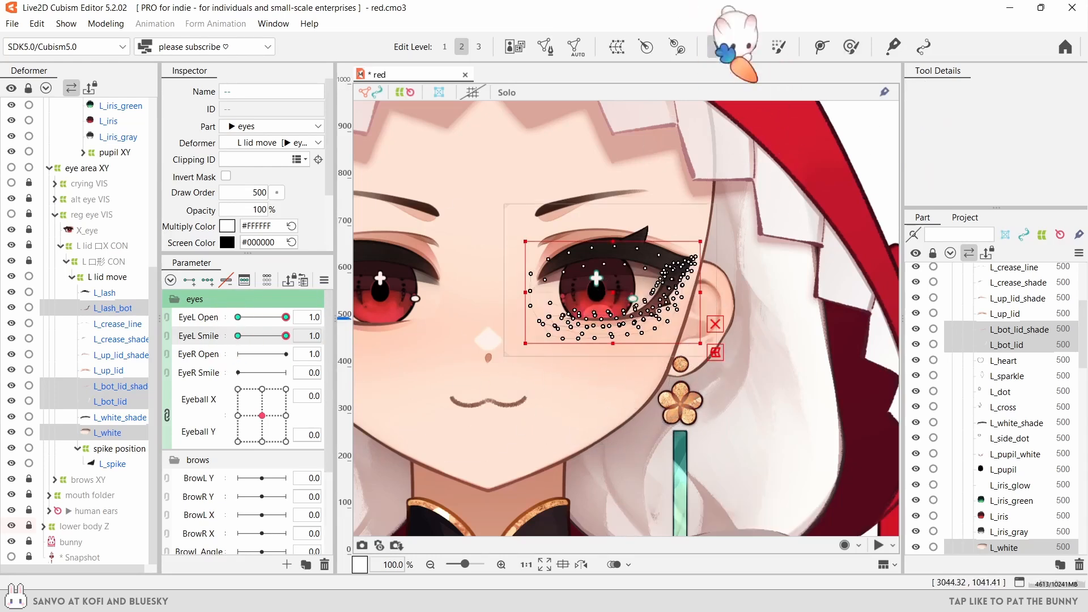
key(Escape)
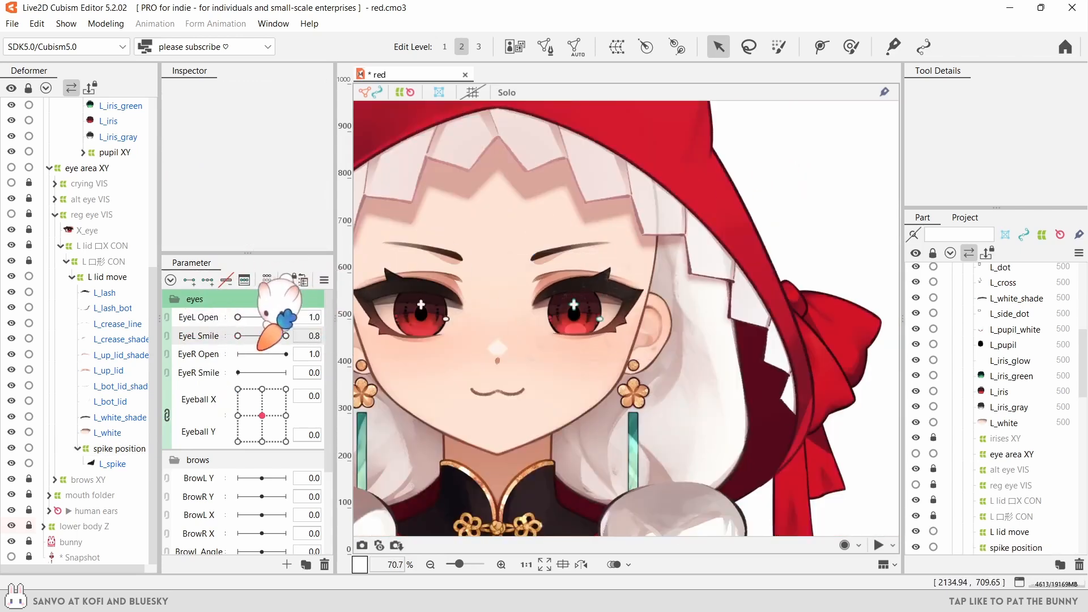
drag(257, 349, 330, 348)
- Reshape the spike position warp deformer at EyeL Open 0 and EyeL Smile 1 to follow the closed lash
drag(287, 319, 310, 338)
click(105, 447)
scroll(613, 293, up, 3)
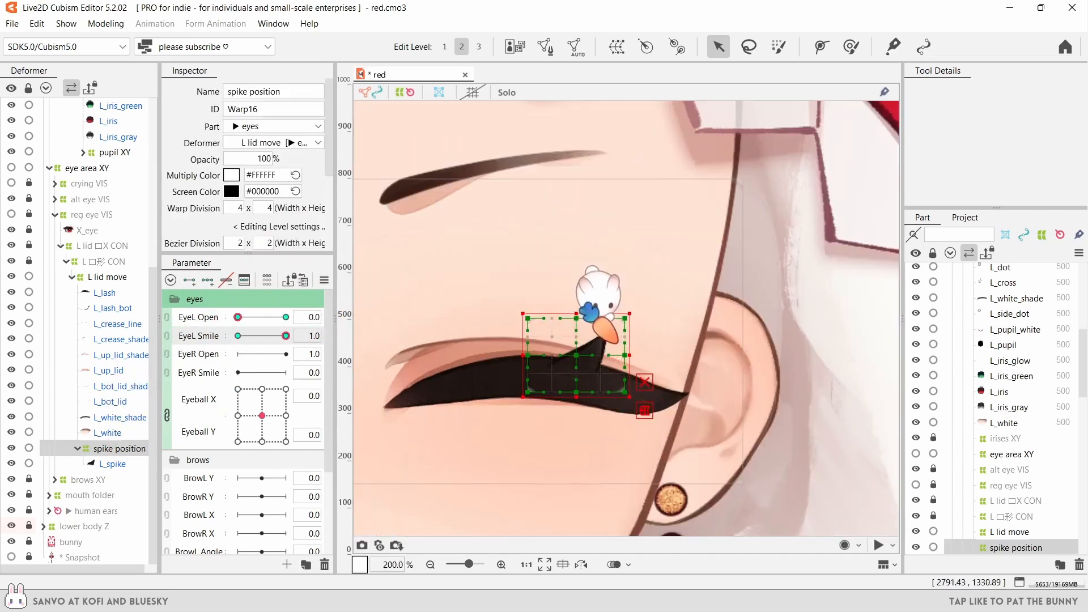
scroll(574, 364, up, 2)
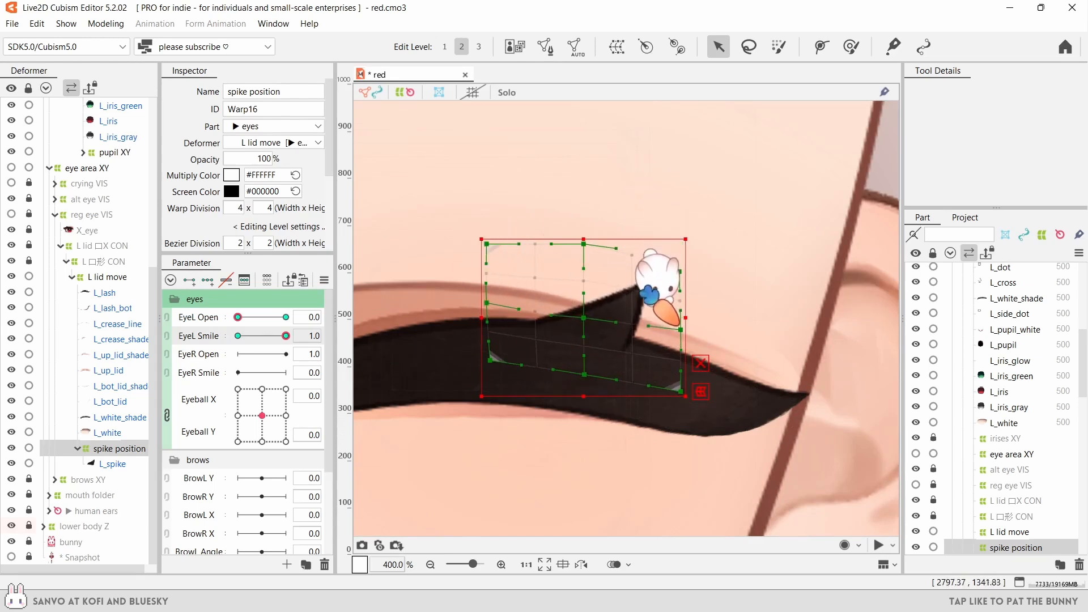
scroll(566, 227, down, 5)
key(Escape)
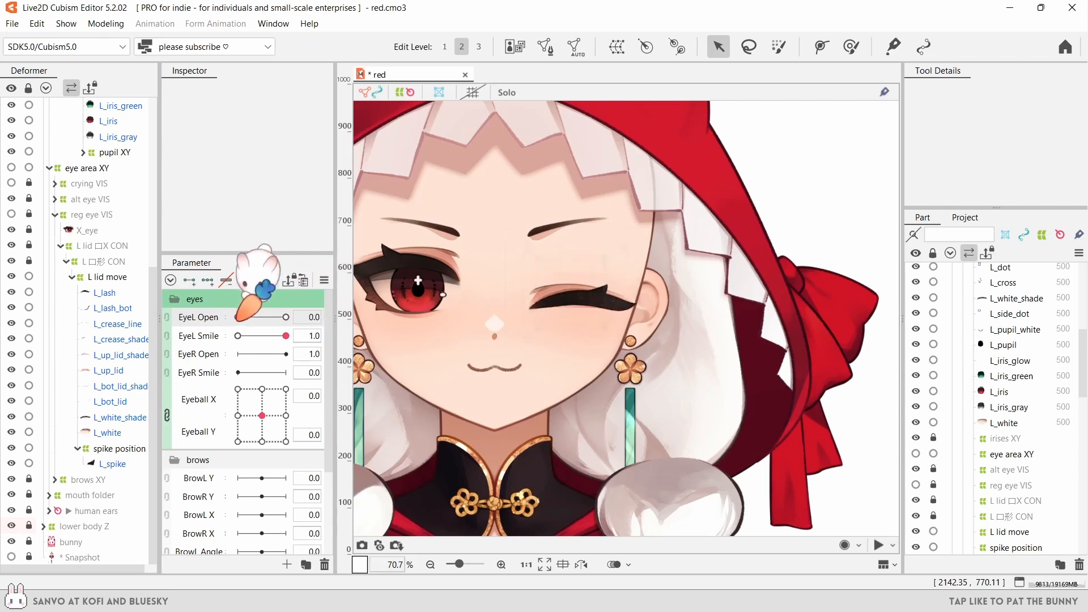
- Reshape L_bot_lid_shade under the closed lash at EyeL Open 0 and EyeL Smile 1 with the Deform Brush at about 122 px
mouse_move(187, 314)
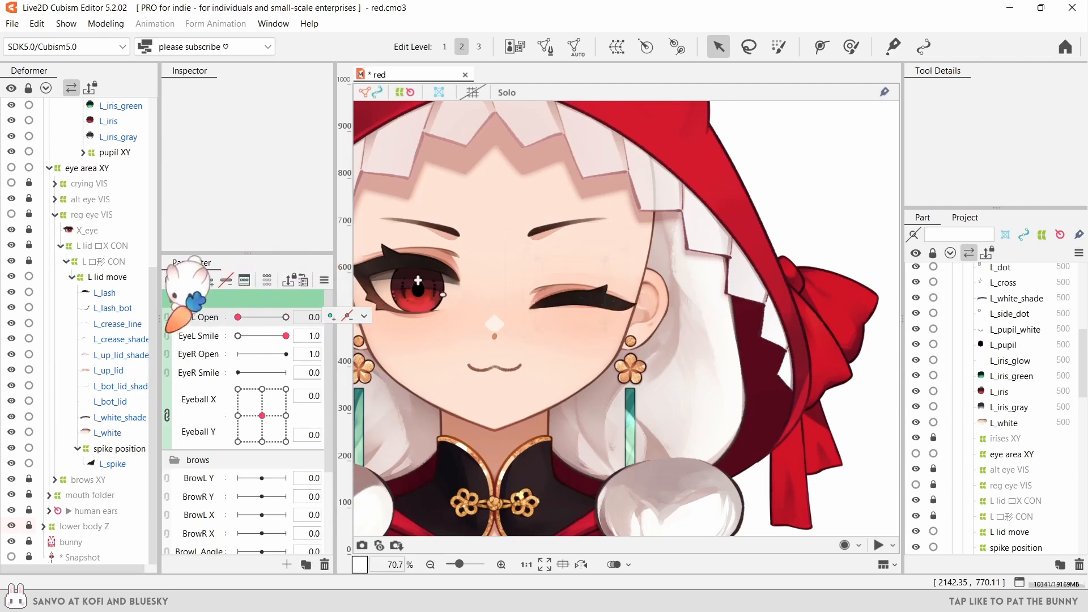
click(120, 385)
scroll(578, 306, up, 4)
click(851, 47)
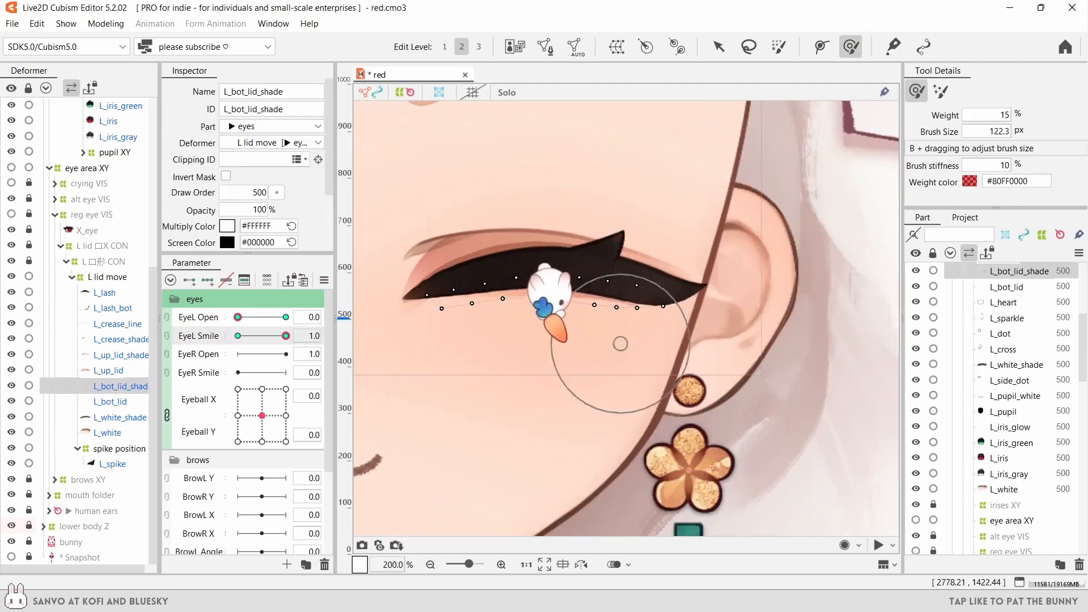
scroll(526, 306, up, 1)
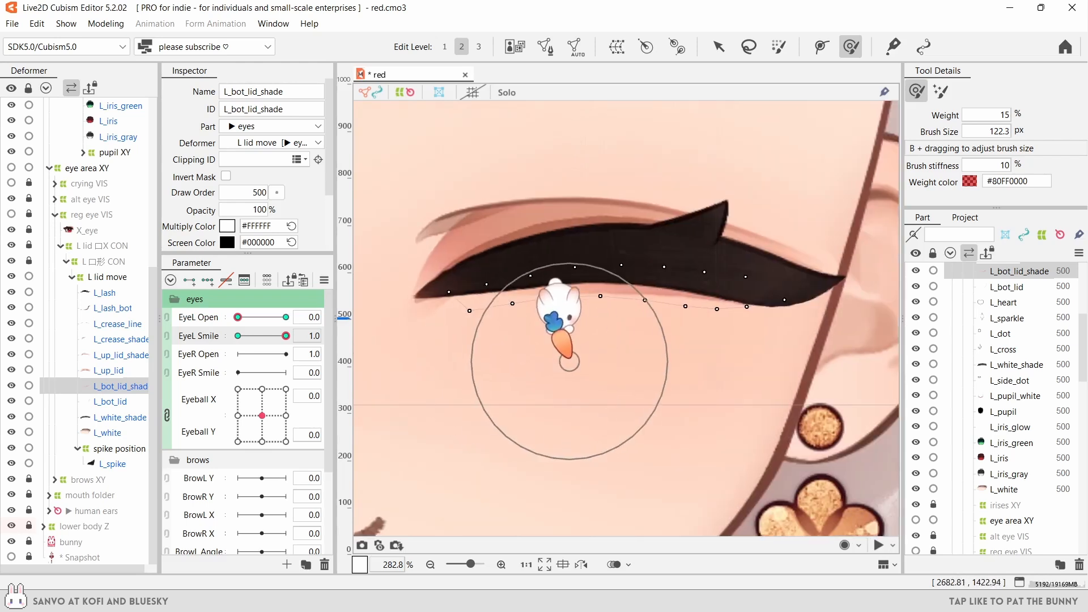
- Clear the selection and preview the left eye opening from EyeL Open 0 to 1 with EyeL Smile at 1
click(718, 46)
scroll(590, 136, down, 4)
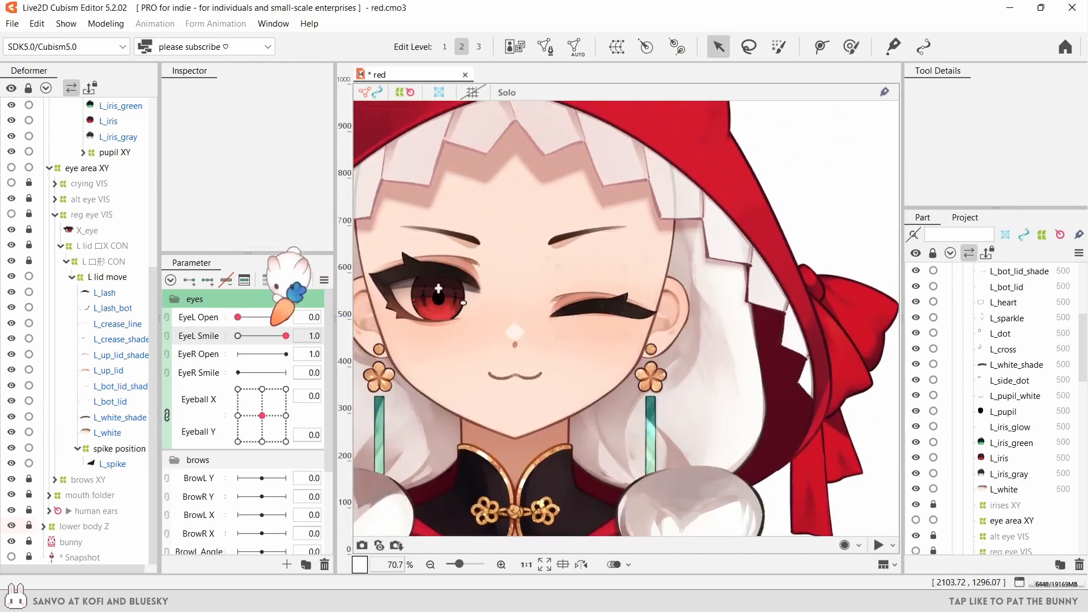
mouse_move(274, 320)
mouse_down()
mouse_move(226, 317)
mouse_move(288, 318)
mouse_up()
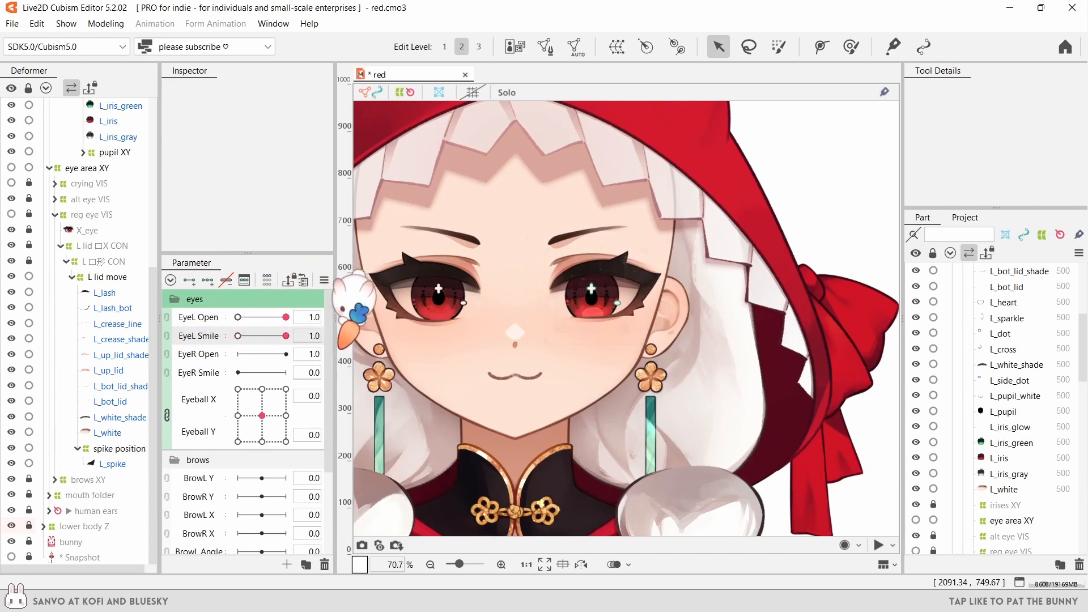
- Return EyeL Smile to 0, collapse the L lid move deformer and clear the selection
drag(340, 347, 173, 346)
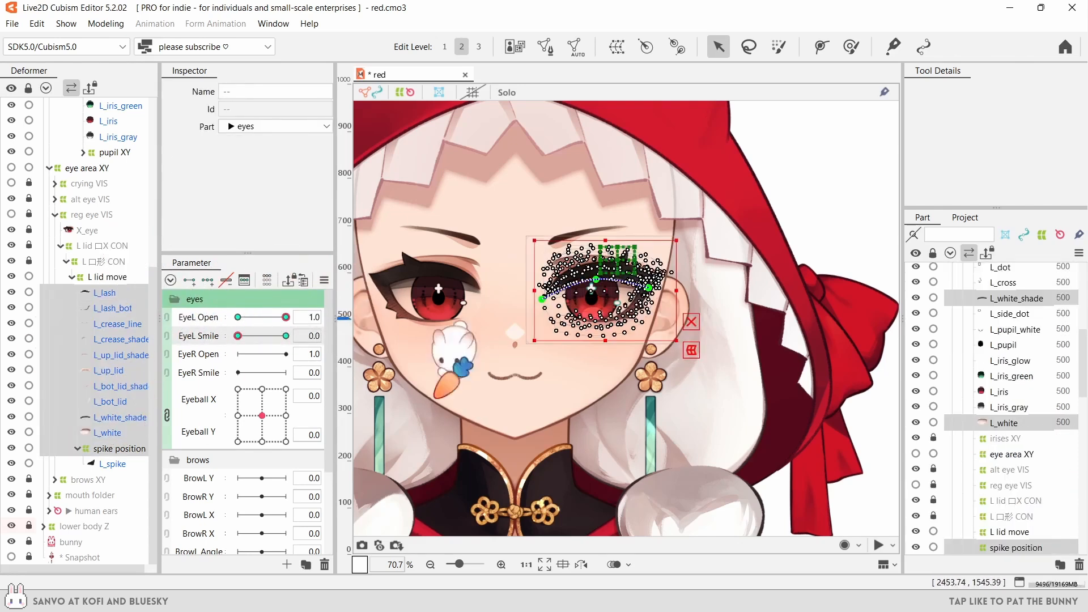
click(62, 277)
click(534, 129)
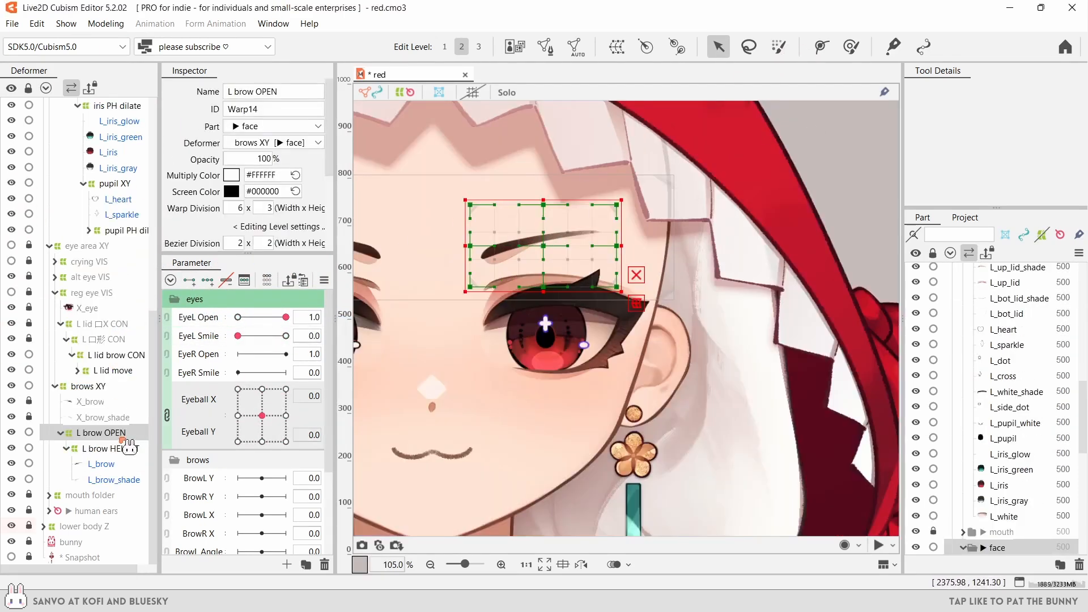
- Create a parameter folder named unused and move BrowL X and BrowR X into it
scroll(227, 408, down, 2)
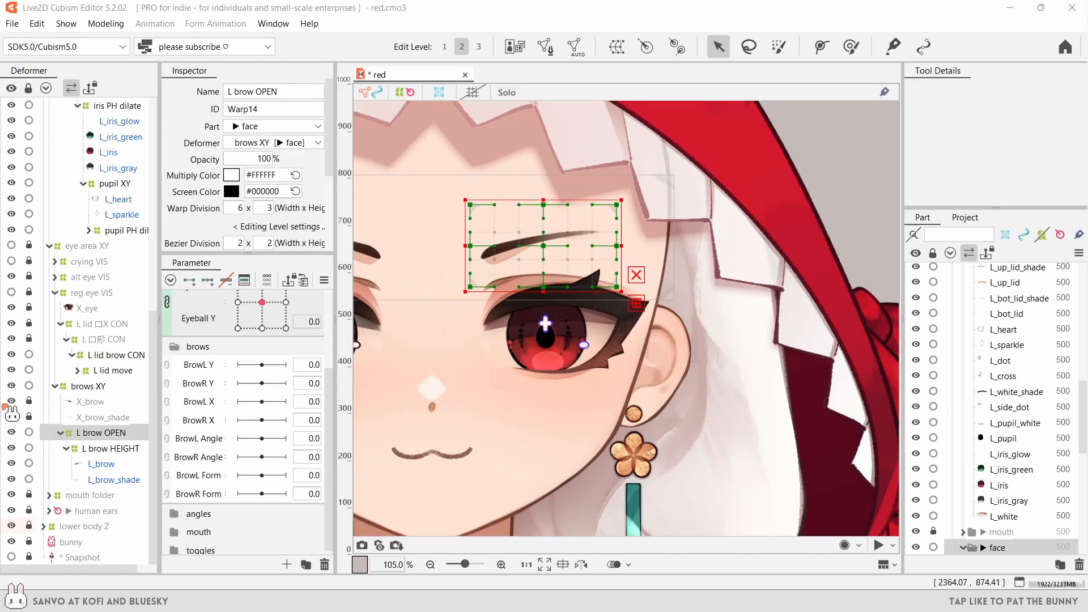
click(287, 564)
click(573, 390)
click(305, 564)
click(210, 433)
ctrl+click(209, 419)
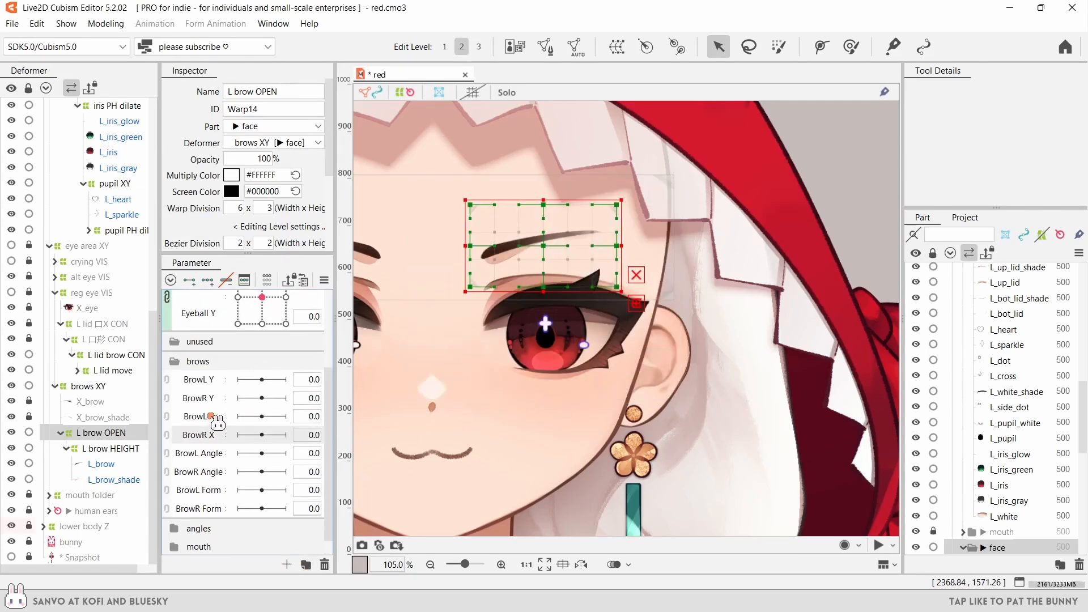
drag(210, 418, 204, 362)
- Move the unused folder to the end of the parameter list and expand the brows folder
click(194, 377)
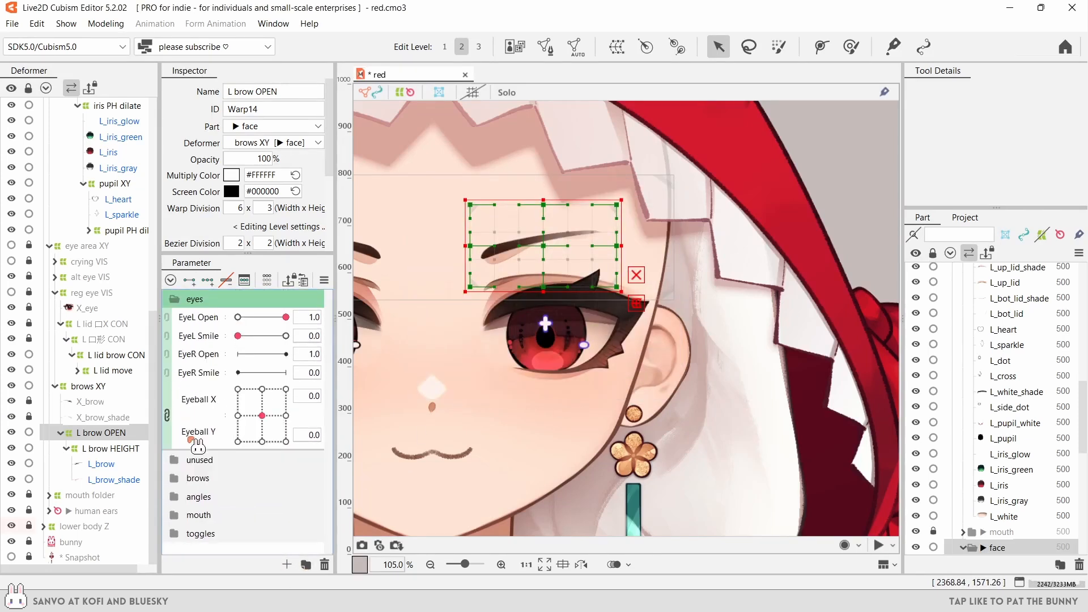
drag(188, 464, 191, 538)
click(201, 457)
scroll(221, 482, down, 1)
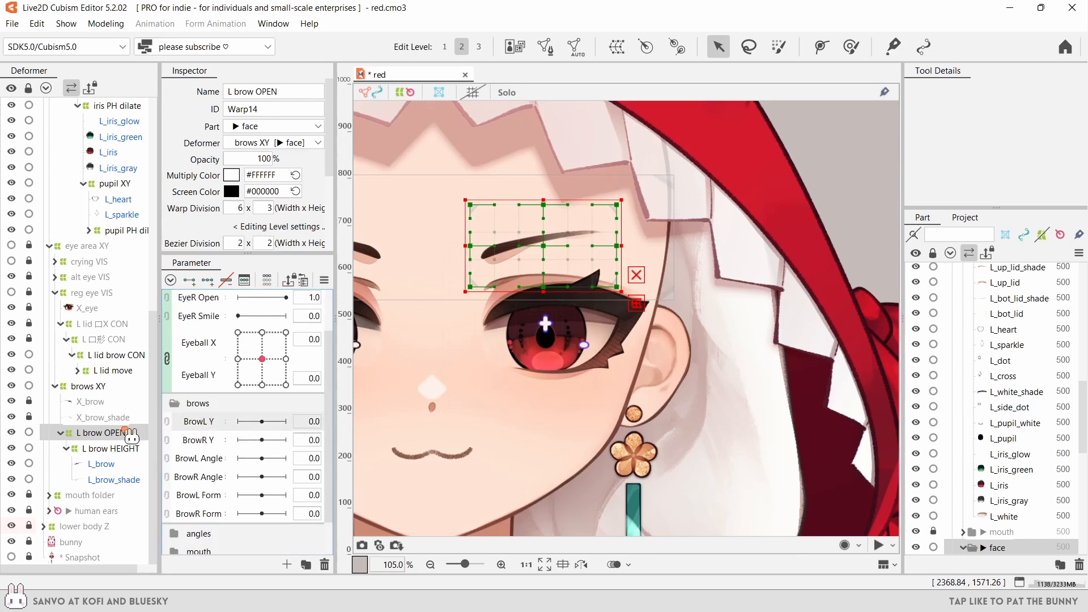
- Rename the L brow HEIGHT deformer as L brow FORM and the L brow OPEN deformer as L brow OPEN / Y
click(142, 386)
click(102, 432)
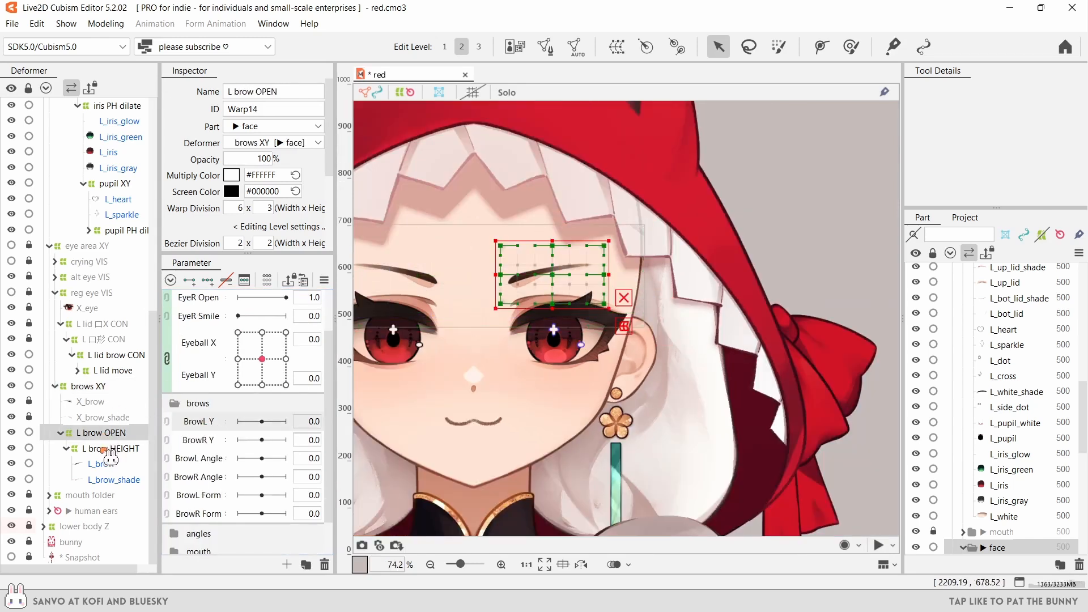
click(116, 448)
click(107, 432)
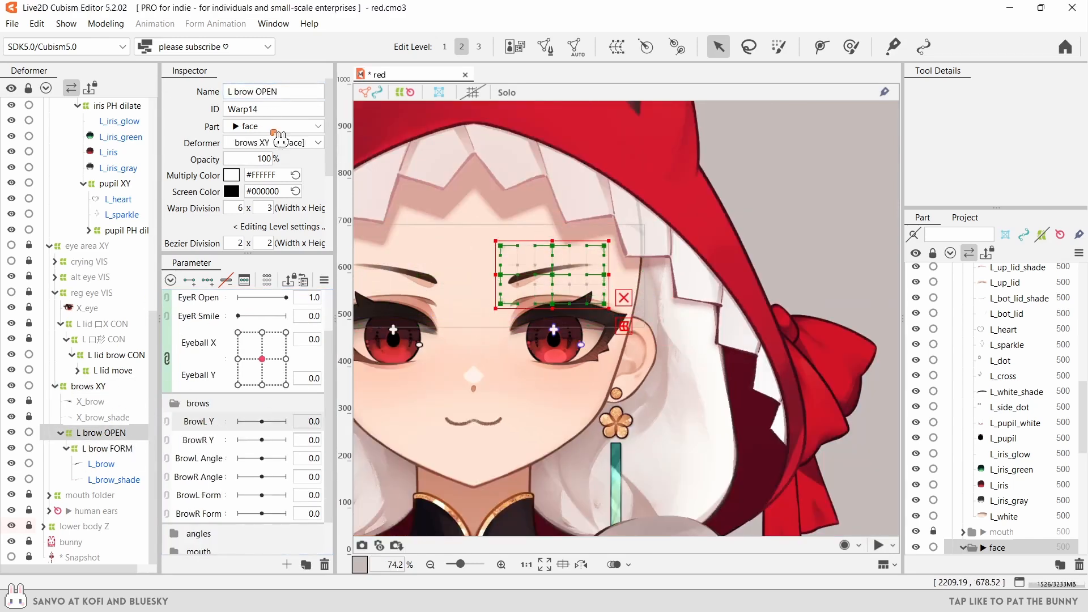
click(122, 448)
click(108, 432)
- Create a warp deformer named L brow LOOK as parent of L brow FORM, with 6 × 3 warp and 2 × 2 Bezier divisions
click(122, 449)
click(617, 46)
click(369, 253)
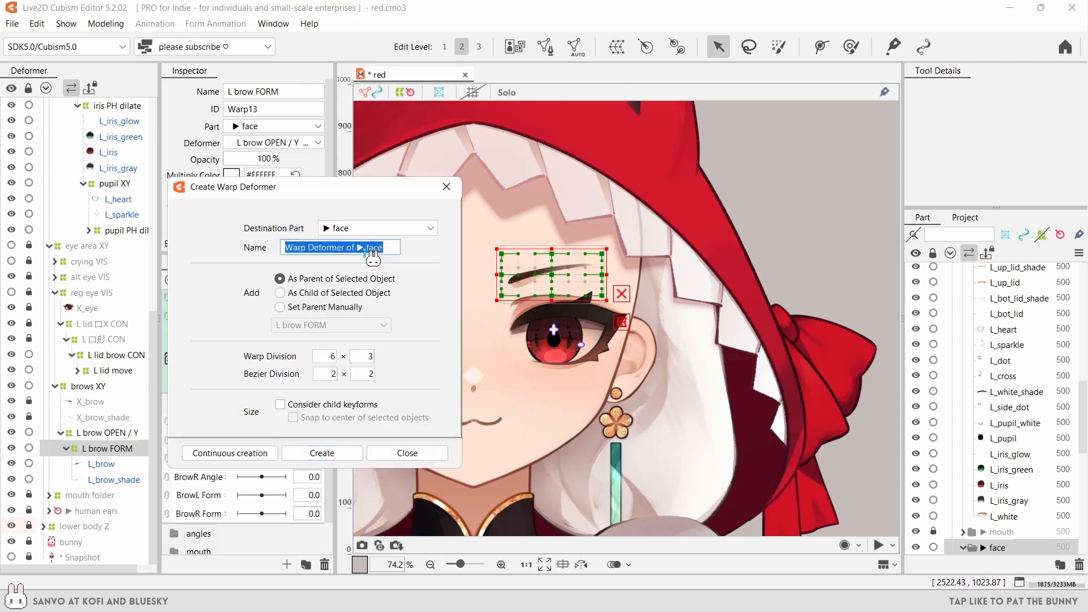
text(L brow LOOK)
click(346, 452)
- Enlarge the L brow OPEN / Y warp deformer around the left brow so it surrounds the inner brow deformers
scroll(549, 267, up, 2)
scroll(617, 314, down, 1)
click(122, 448)
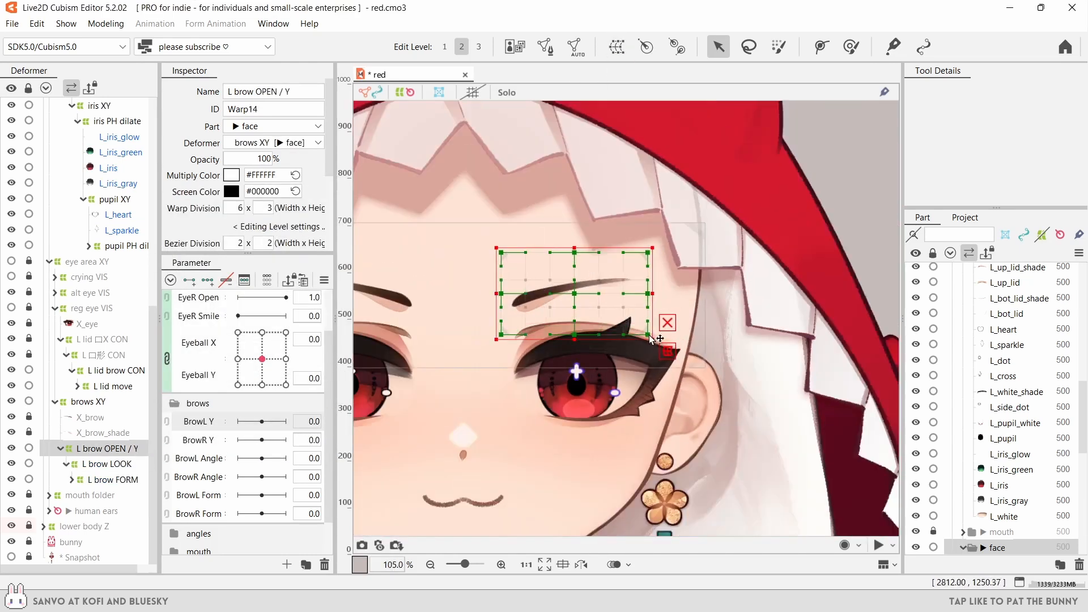
mouse_move(652, 338)
mouse_down()
mouse_move(684, 348)
mouse_move(656, 340)
mouse_move(668, 344)
mouse_up()
key(ctrl+z)
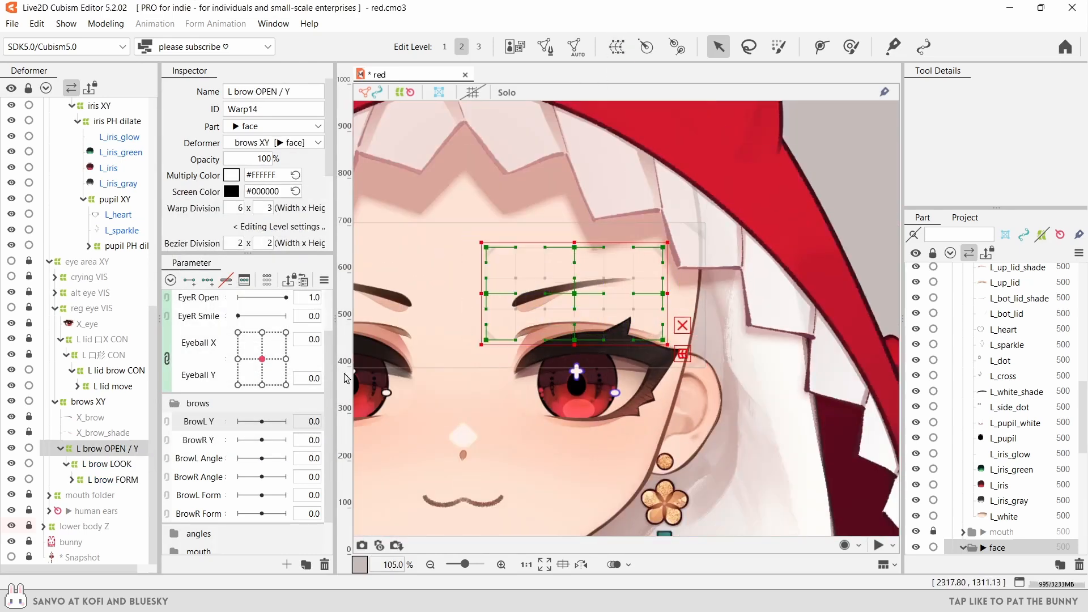
- Create a warp deformer named L brow Z as parent of L brow OPEN / Y, with 6 × 3 warp and 2 × 2 Bezier divisions
click(116, 463)
click(122, 449)
click(617, 46)
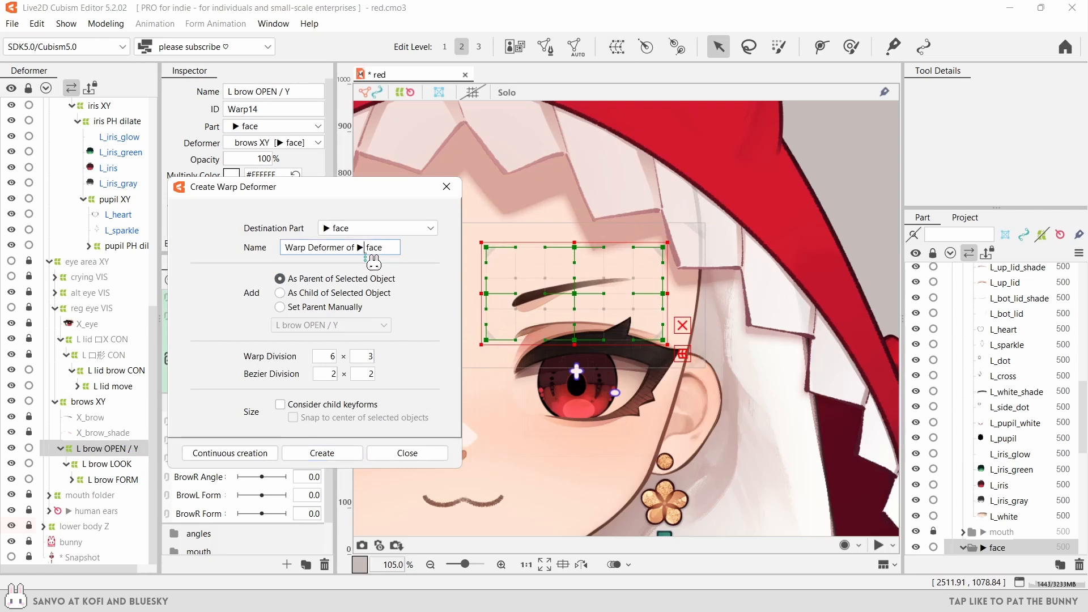
click(333, 454)
- Widen the brows XY warp deformer slightly on both sides of the face
click(80, 417)
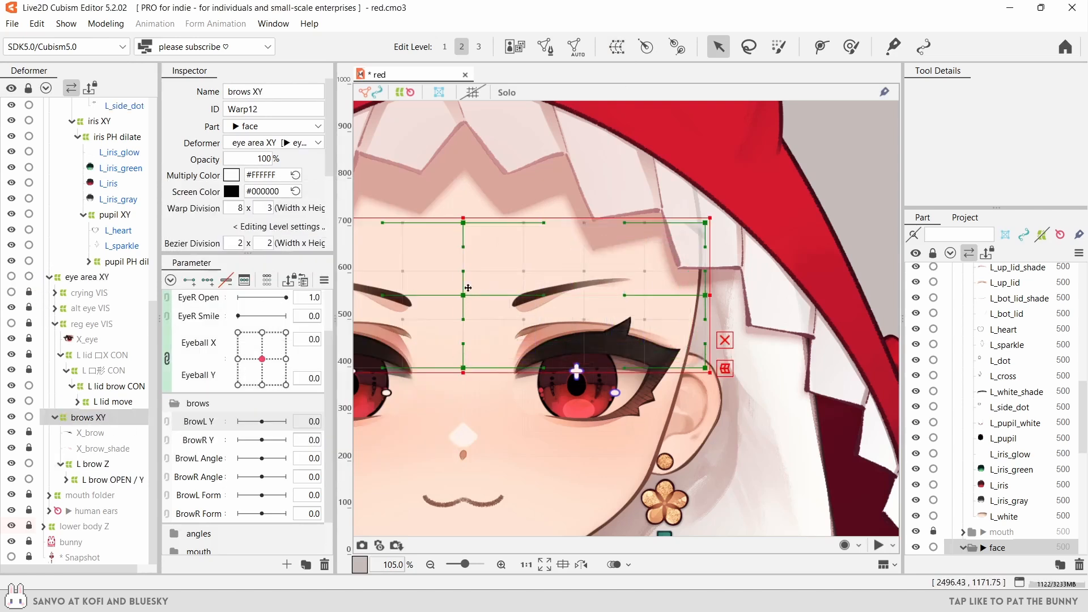
scroll(468, 288, down, 3)
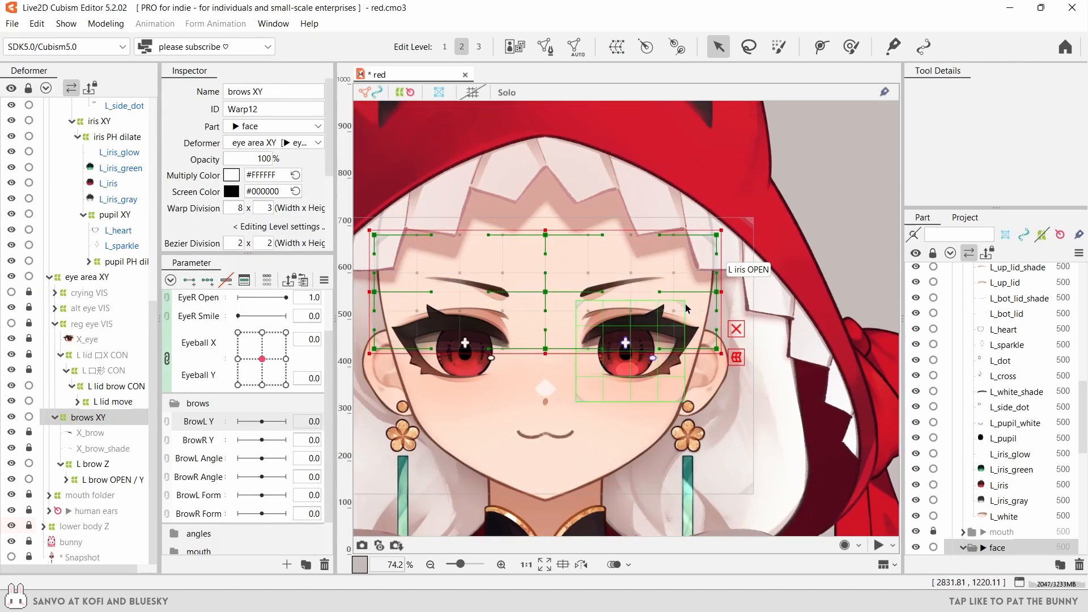
click(55, 417)
- Select the L brow FORM deformer and enable Blend Shape for the BrowL Y and BrowR Y parameters
double_click(78, 481)
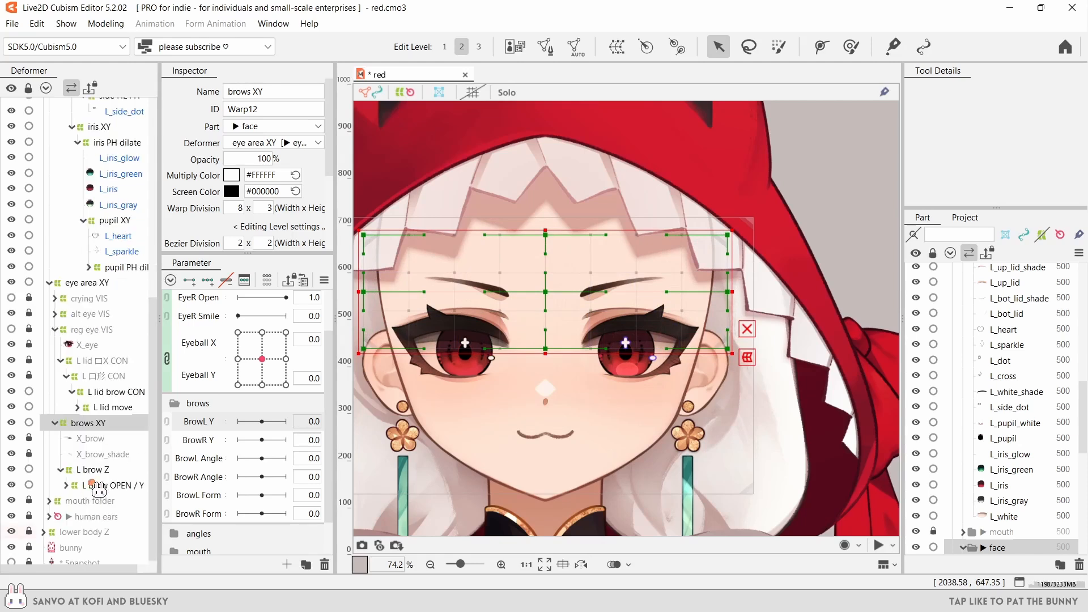
click(93, 518)
click(198, 495)
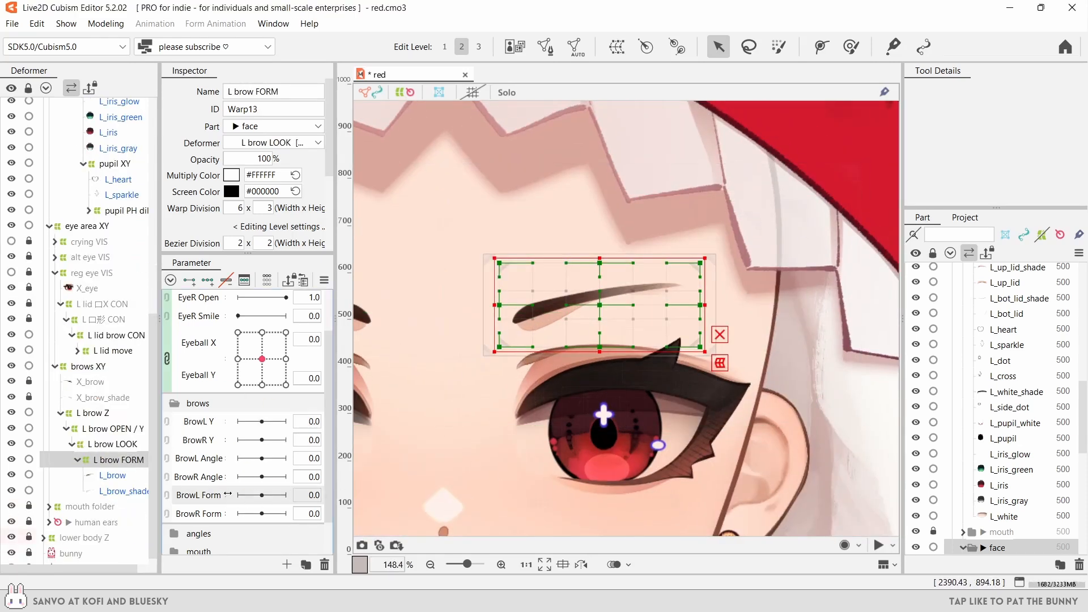
double_click(198, 494)
right_click(192, 418)
click(204, 425)
click(491, 313)
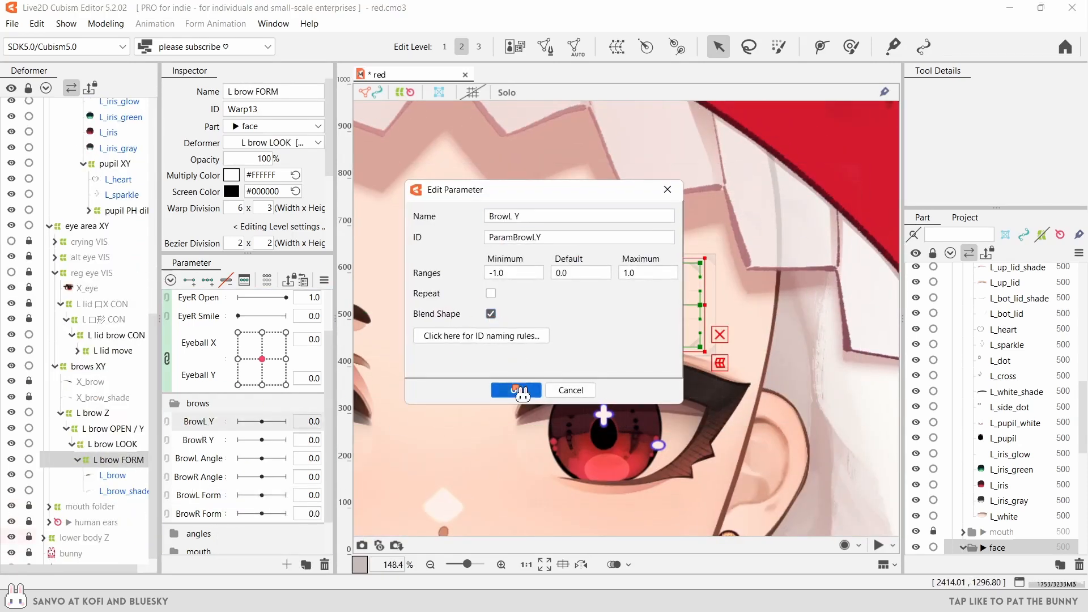
click(518, 390)
right_click(209, 442)
click(222, 451)
click(490, 313)
click(516, 391)
- Enable Blend Shape for the BrowL Angle and BrowR Angle parameters
right_click(199, 458)
click(211, 466)
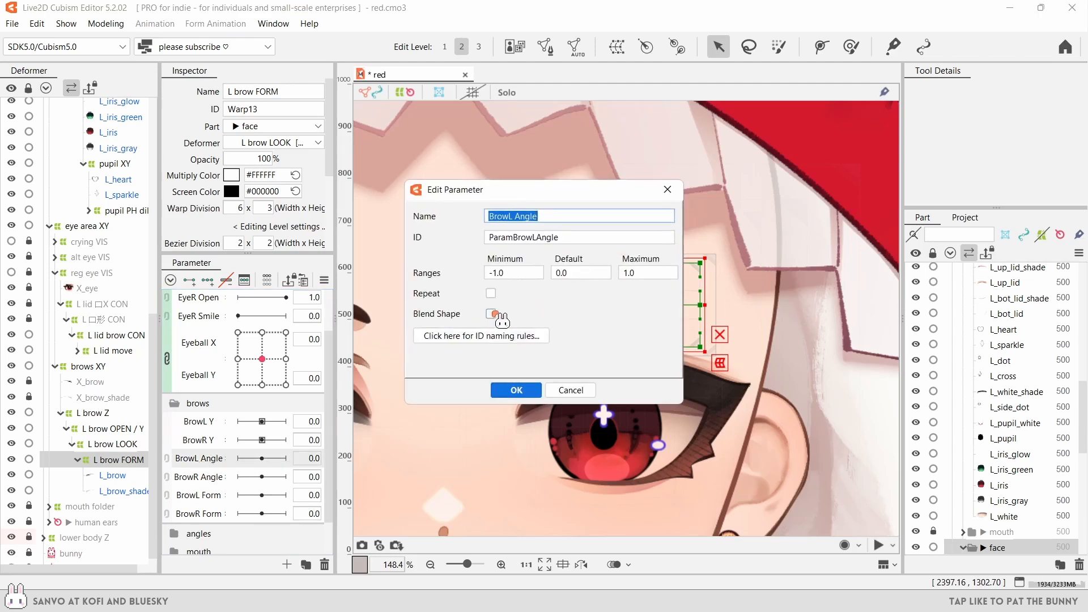
click(491, 314)
click(516, 390)
right_click(198, 476)
click(211, 486)
click(491, 314)
click(516, 389)
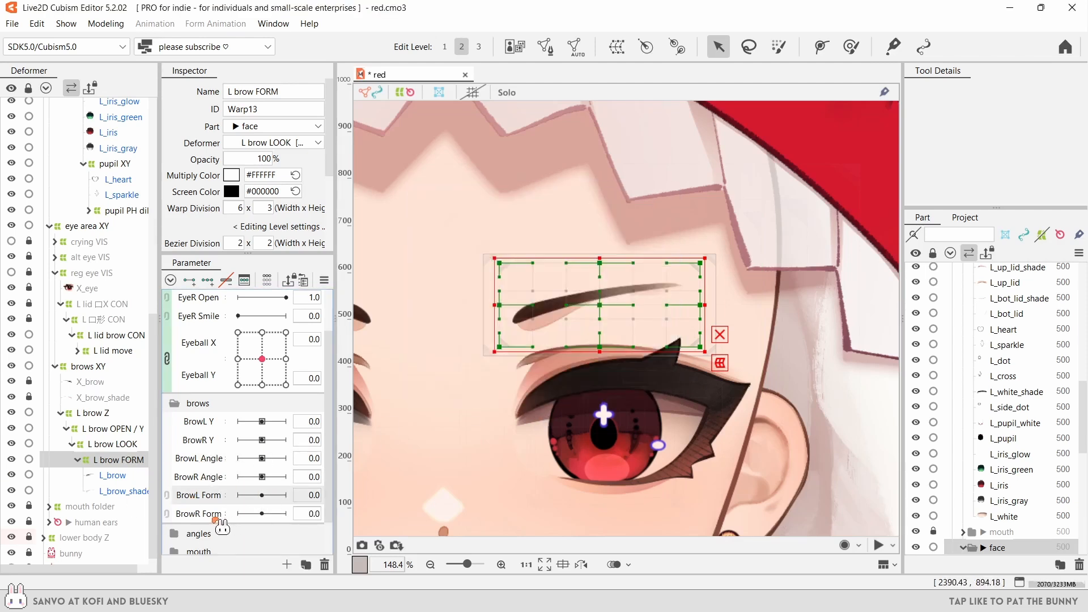
- Add 0 to 1 blend shape parameters brow sad (ParamBrowSadVBridger) and brow angry (ParamBrowAngryVBridger) to the brows folder
click(287, 564)
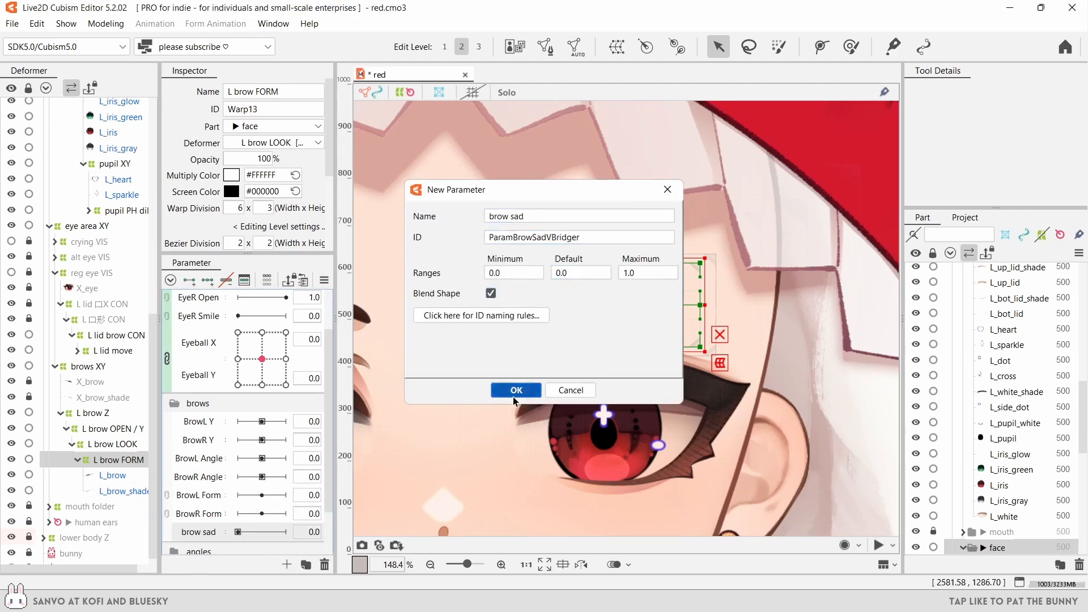
click(516, 390)
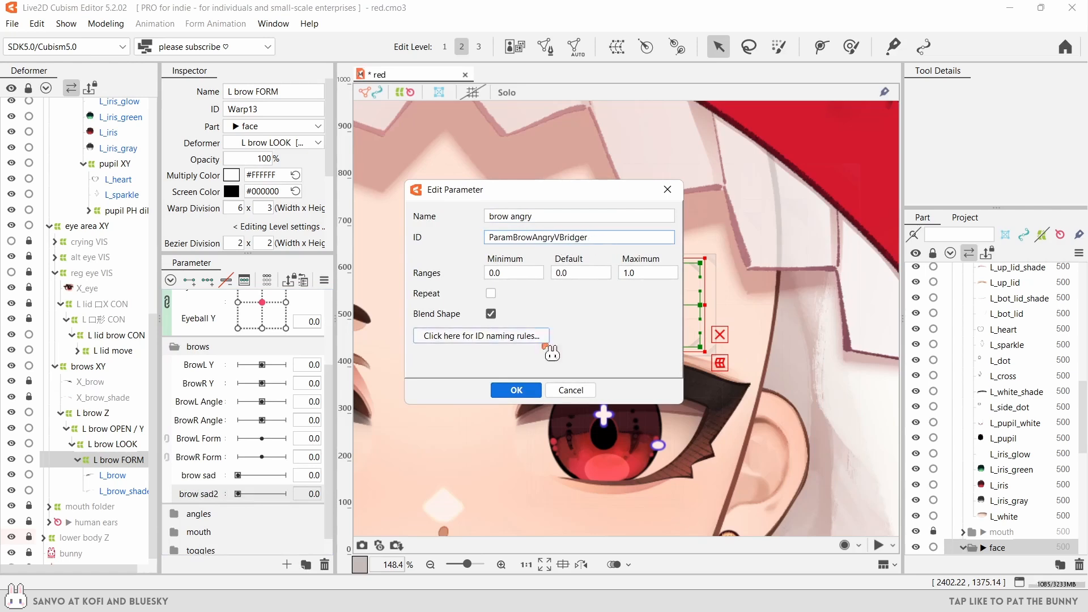
click(516, 389)
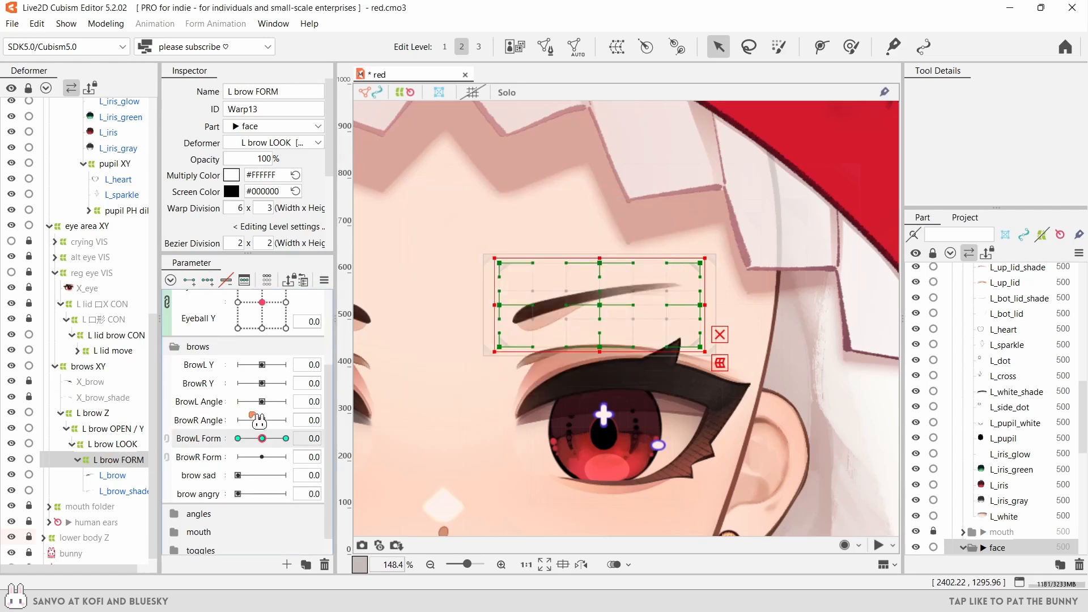
- Enable Blend Shape for the BrowL Form and BrowR Form parameters
right_click(216, 439)
click(249, 448)
click(517, 390)
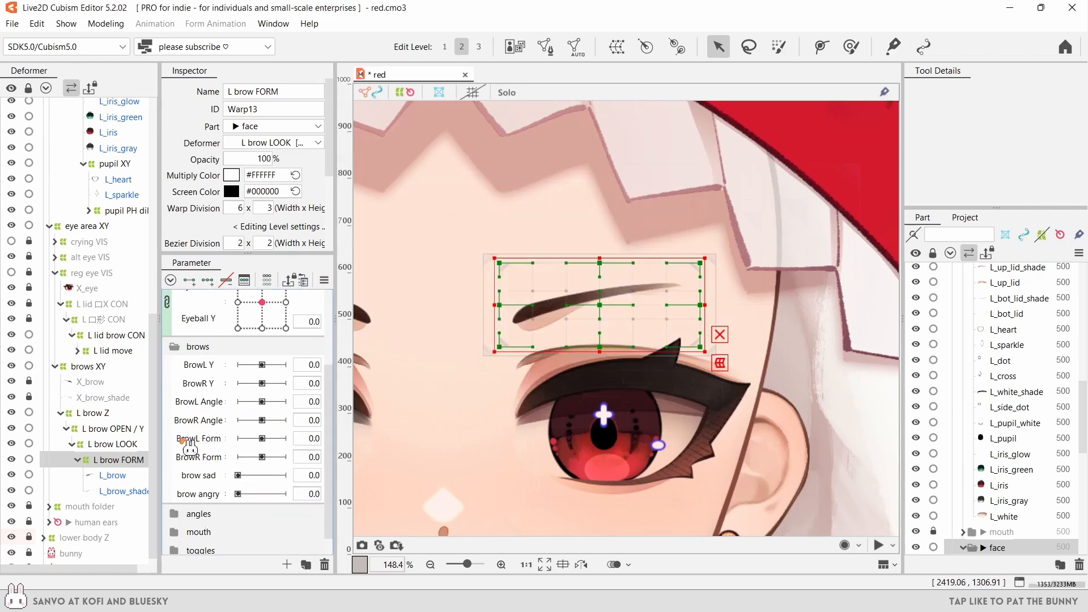
- Rename L brow FORM as L brow VB and draw a three-point deform path along L_brow and L_brow_shade
click(238, 438)
click(820, 48)
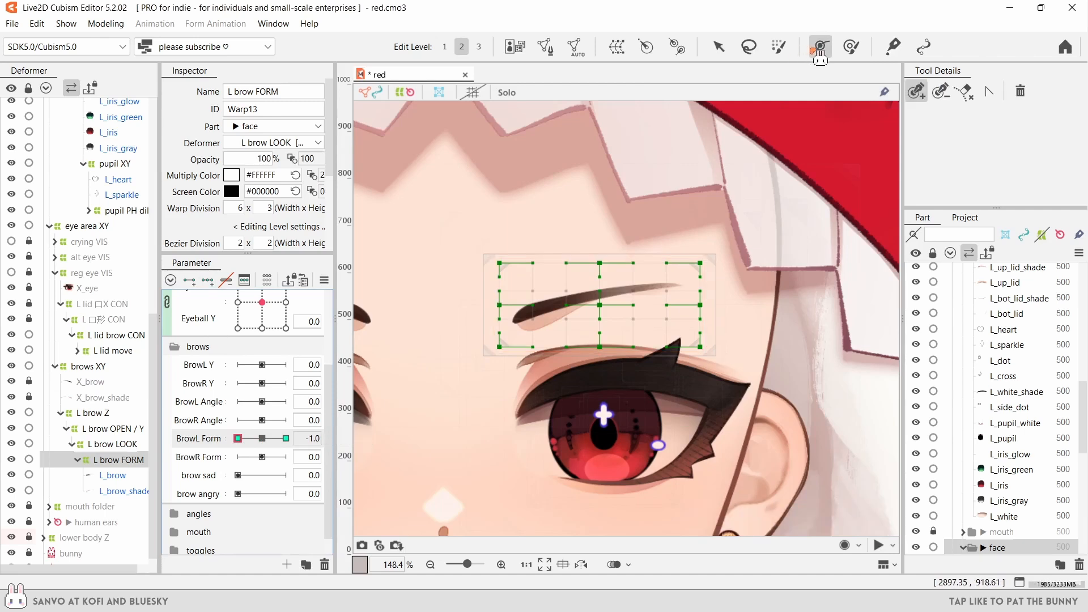
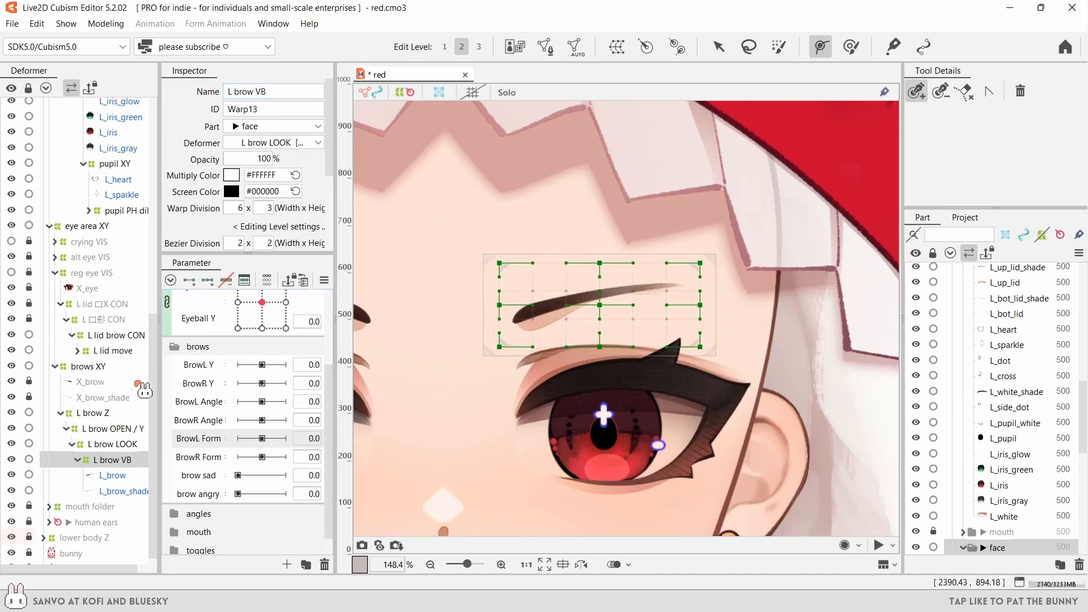
click(123, 491)
ctrl+click(112, 474)
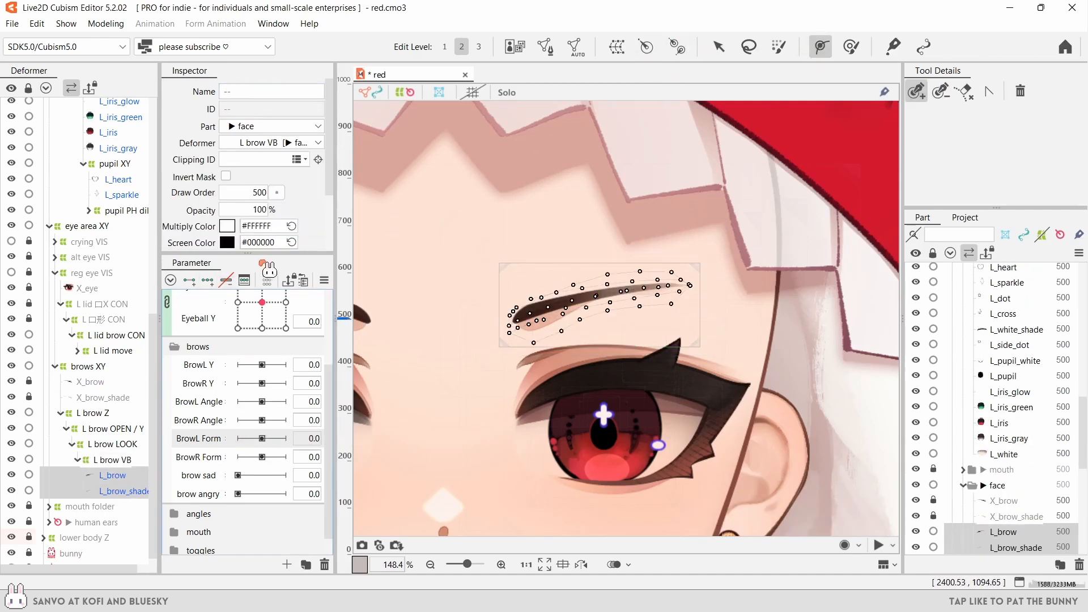
click(512, 327)
click(593, 299)
click(683, 287)
key(Escape)
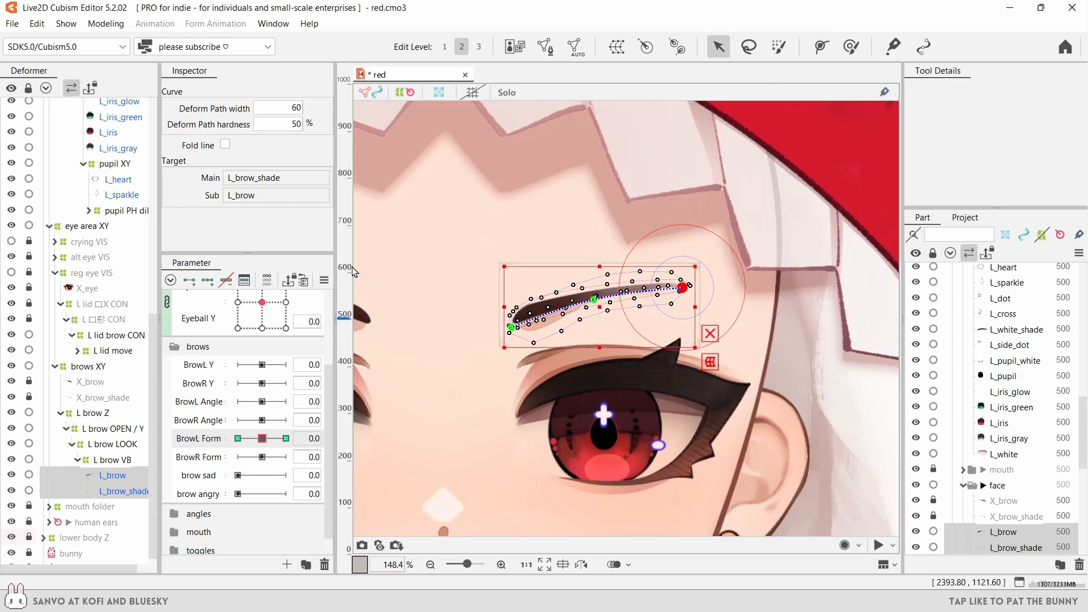
- Straighten the left brow's arch at BrowL Form -1 using the deform path's middle point, and preview it
drag(262, 438, 184, 445)
drag(593, 299, 593, 322)
key(ctrl+z)
click(593, 300)
scroll(598, 305, up, 2)
scroll(596, 321, down, 1)
scroll(616, 305, down, 4)
drag(238, 438, 262, 451)
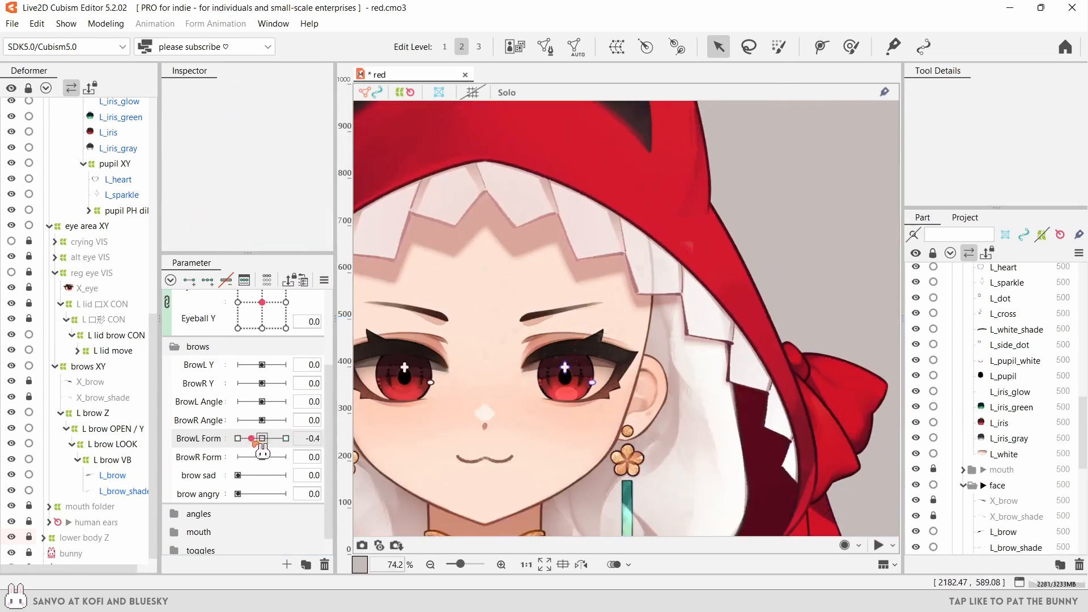
- Bend L_brow and L_brow_shade into a rounder arch at BrowL Form 1 with the deform path points
drag(167, 477, 266, 444)
scroll(560, 316, up, 4)
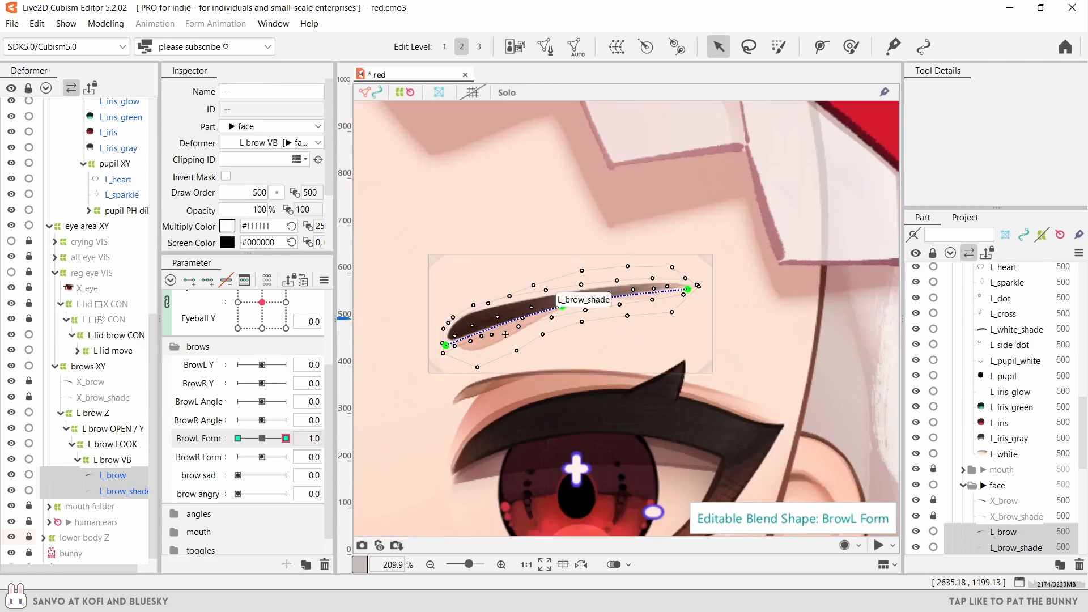
click(445, 338)
scroll(445, 339, down, 5)
key(Escape)
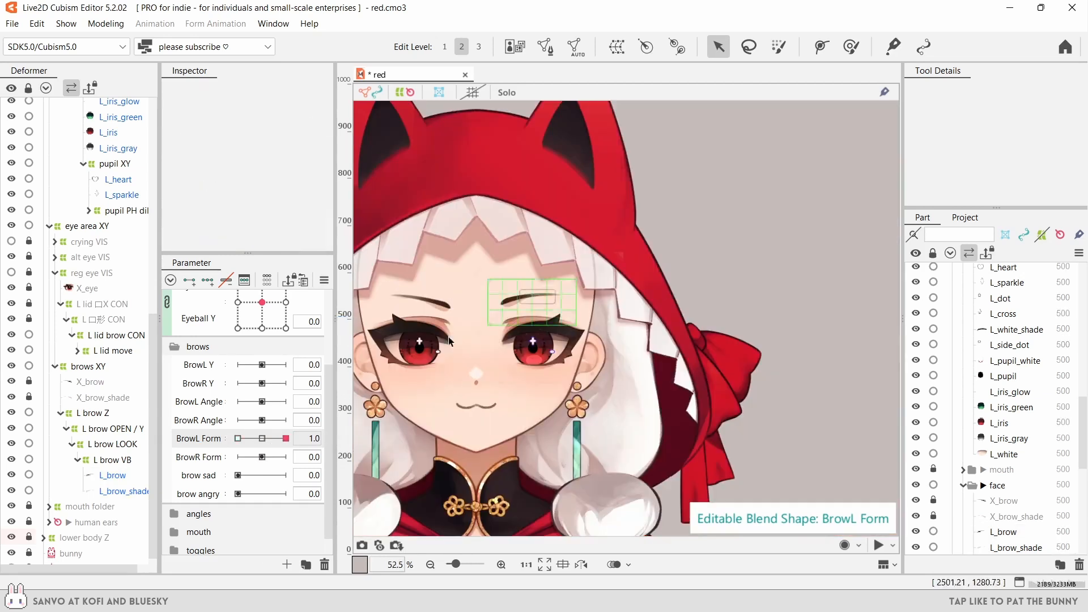
- Preview BrowL Form and refine the inner end of L_brow and L_brow_shade at BrowL Form 1
drag(207, 453, 340, 438)
scroll(547, 271, up, 2)
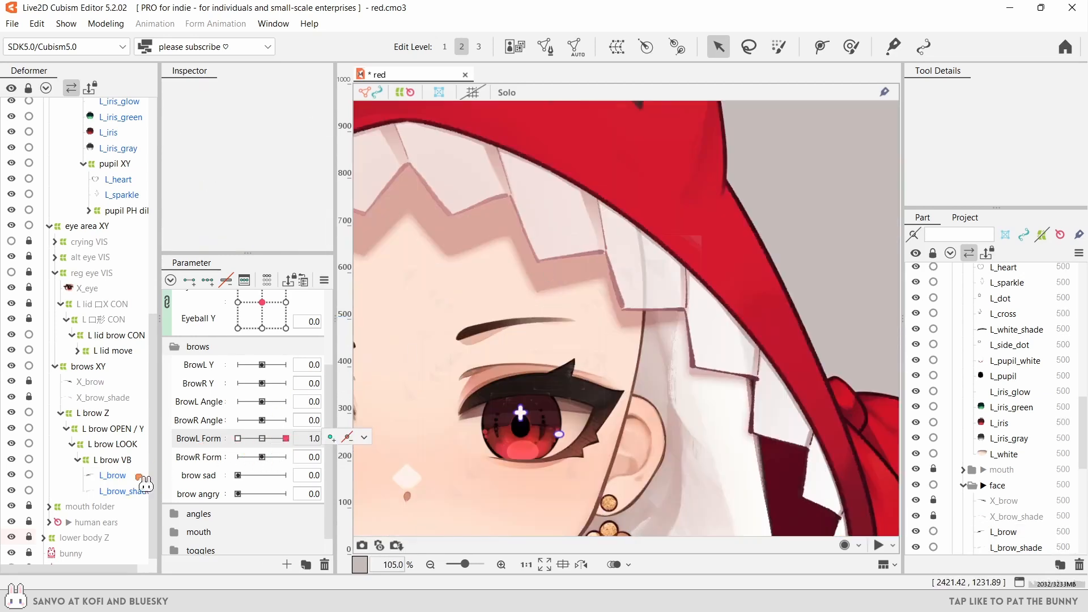
click(138, 475)
ctrl+click(137, 491)
scroll(495, 321, up, 2)
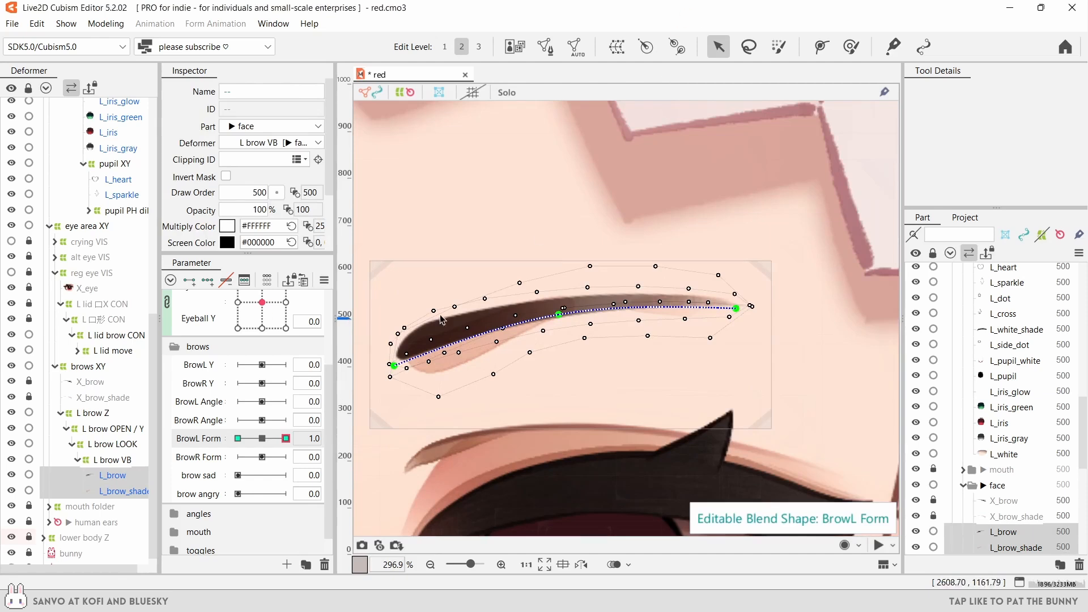
click(390, 349)
scroll(823, 260, down, 5)
click(823, 260)
- Adjust the inner deform path point of L_brow and L_brow_shade at BrowL Form -1, and clear the selection
drag(285, 438, 282, 442)
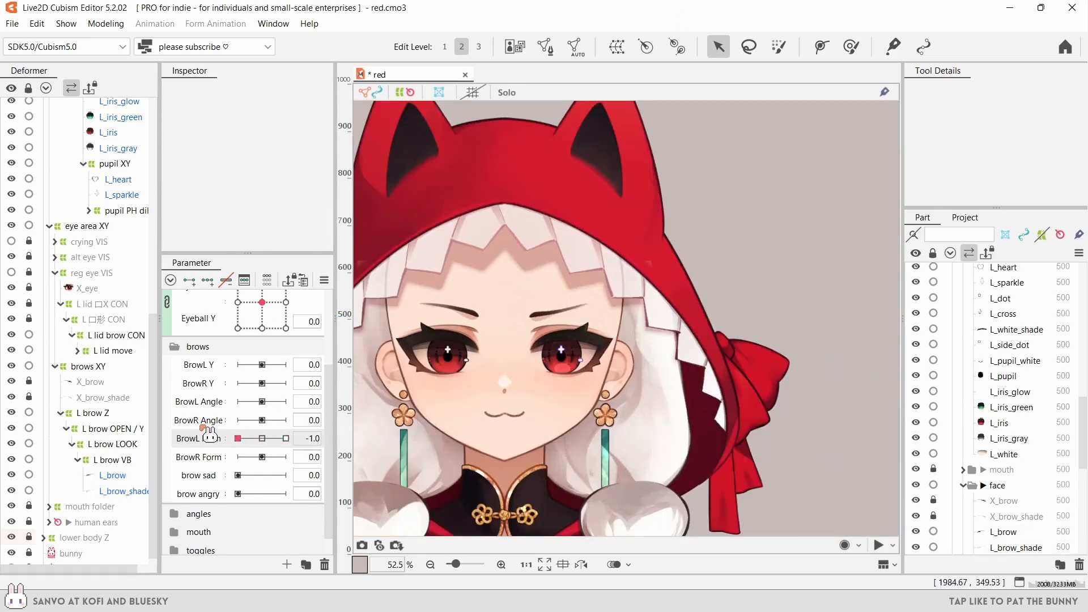
click(557, 325)
scroll(558, 325, up, 5)
click(394, 349)
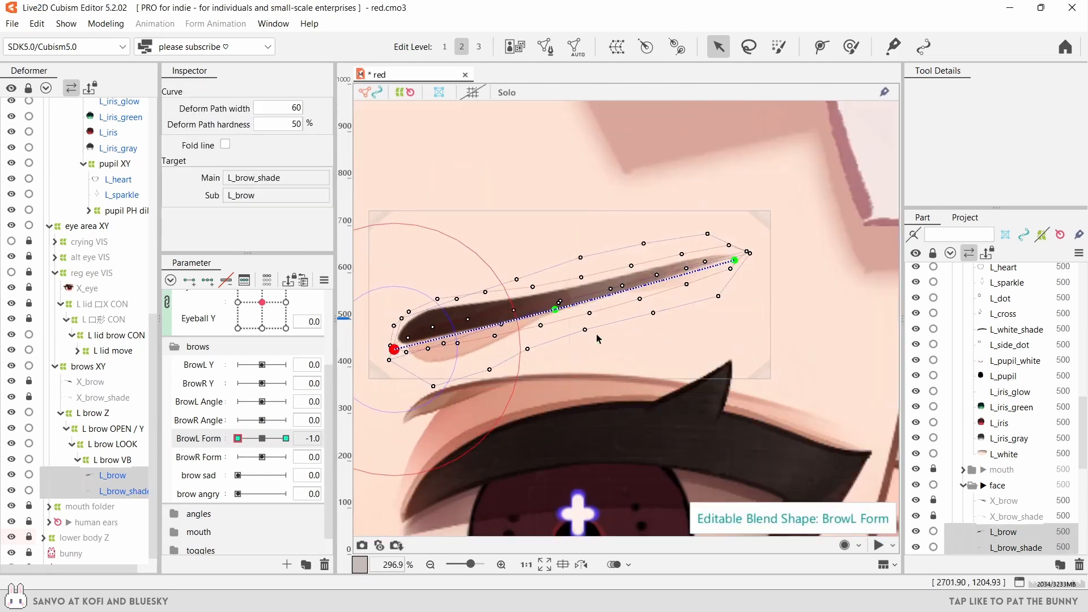
scroll(597, 338, down, 5)
key(Escape)
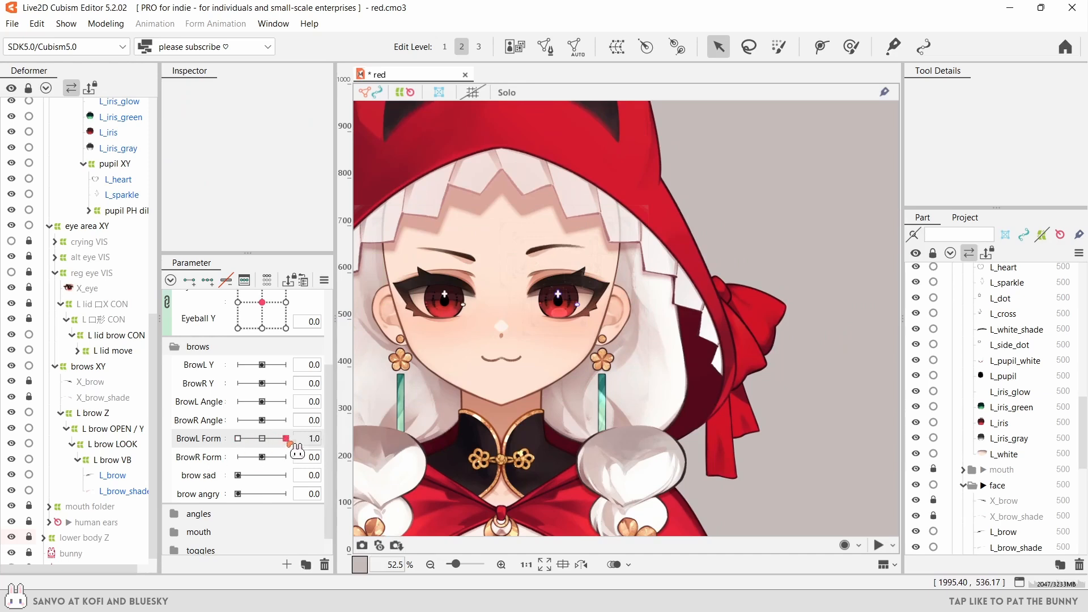
- Reset BrowL Form to 0 and give L_brow and L_brow_shade blend shape keys at -1, 0 and 1 on BrowL Angle
click(112, 475)
shift+click(121, 491)
mouse_move(262, 438)
mouse_down()
mouse_move(250, 444)
mouse_move(286, 441)
mouse_move(260, 445)
mouse_up()
click(358, 456)
scroll(539, 245, up, 2)
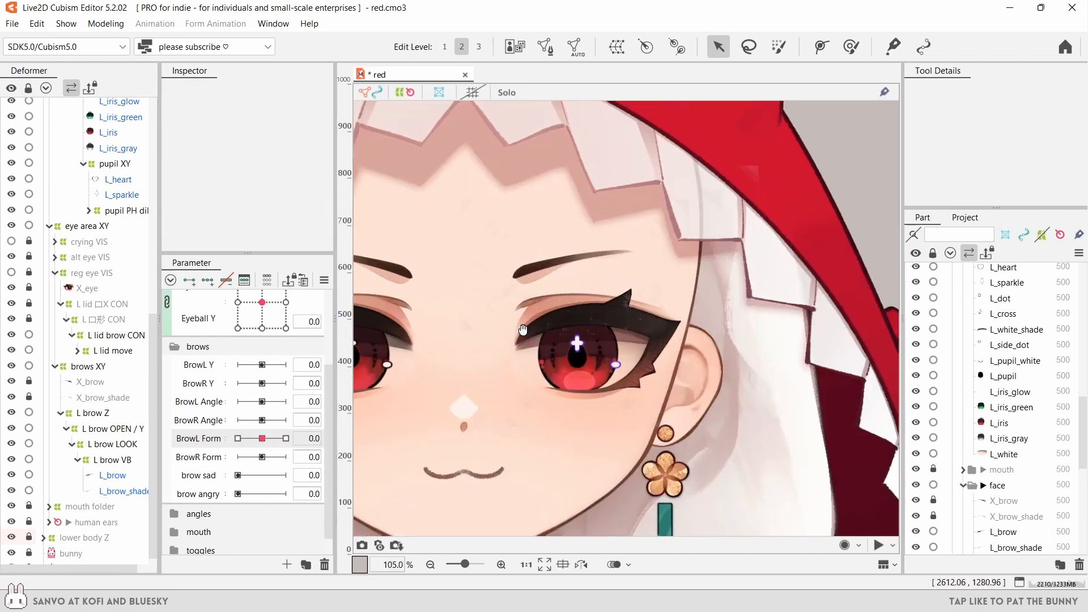
click(124, 460)
click(218, 401)
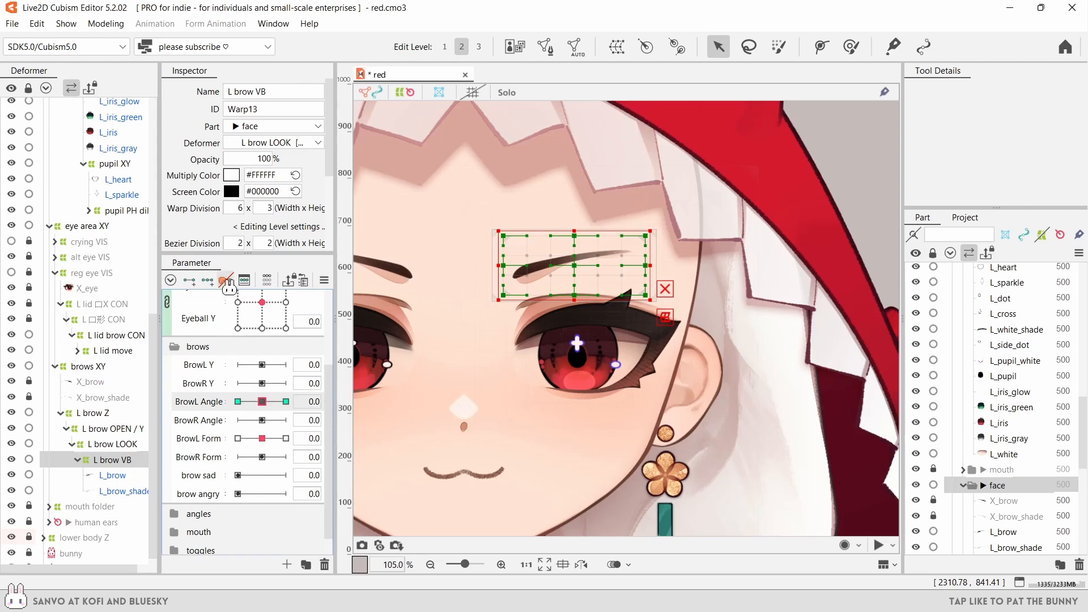
click(198, 439)
drag(262, 405, 238, 403)
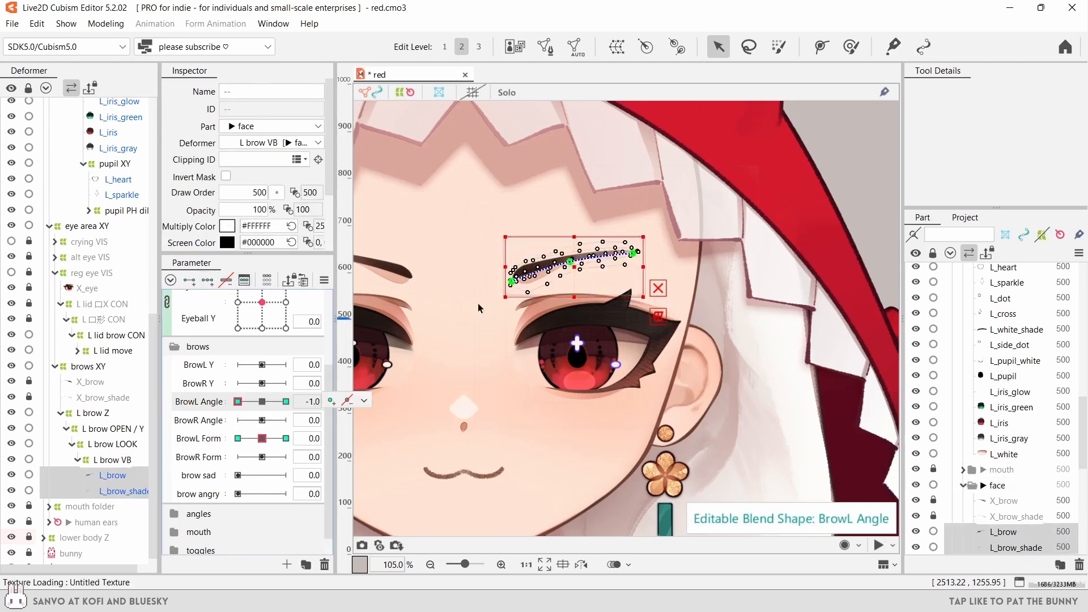
- Rotate L_brow and L_brow_shade around the inner end so the outer end rises at BrowL Angle -1, and preview it
scroll(606, 282, up, 1)
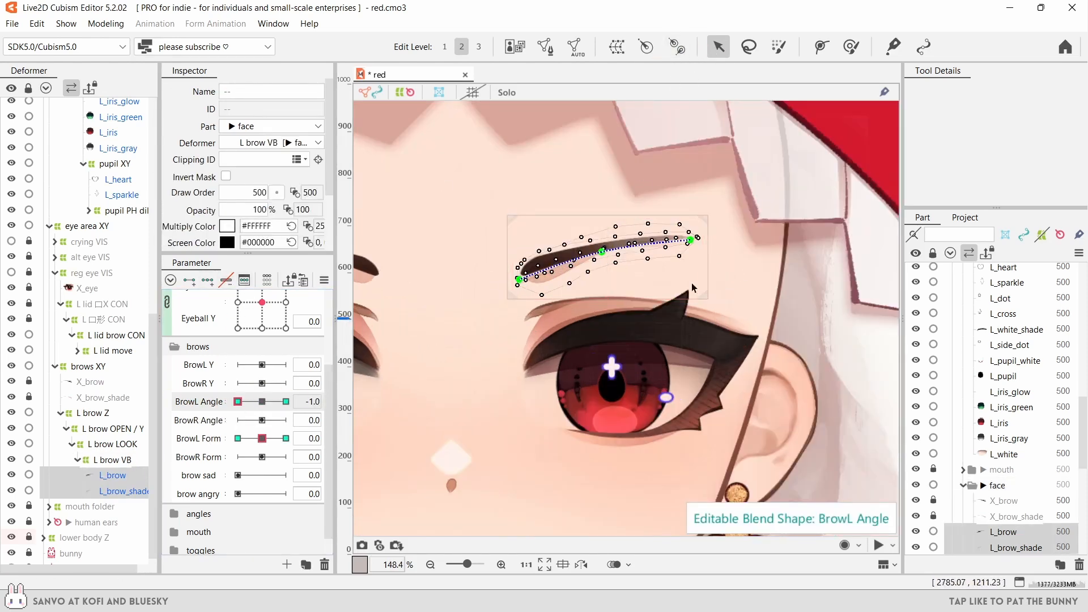
key(ctrl+a)
key(ctrl+t)
drag(604, 259, 528, 276)
drag(715, 289, 715, 267)
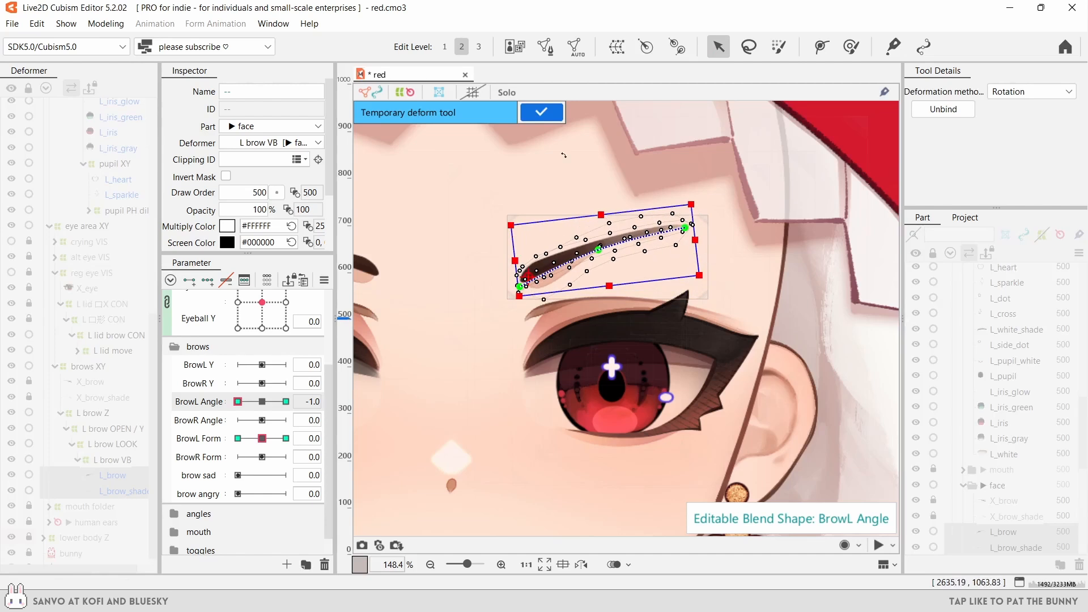
click(541, 113)
mouse_move(238, 401)
mouse_down()
mouse_move(260, 402)
mouse_move(238, 401)
mouse_up()
scroll(526, 376, down, 2)
mouse_move(262, 438)
mouse_down()
mouse_move(284, 439)
mouse_move(262, 438)
mouse_up()
- Rotate L_brow and L_brow_shade downward at the outer end for BrowL Angle 1, and raise the inner and middle deform path points
drag(238, 402, 286, 401)
scroll(576, 317, up, 3)
key(ctrl+a)
key(ctrl+t)
drag(545, 328, 534, 332)
drag(728, 322, 724, 365)
key(Return)
drag(444, 338, 443, 319)
drag(566, 327, 566, 318)
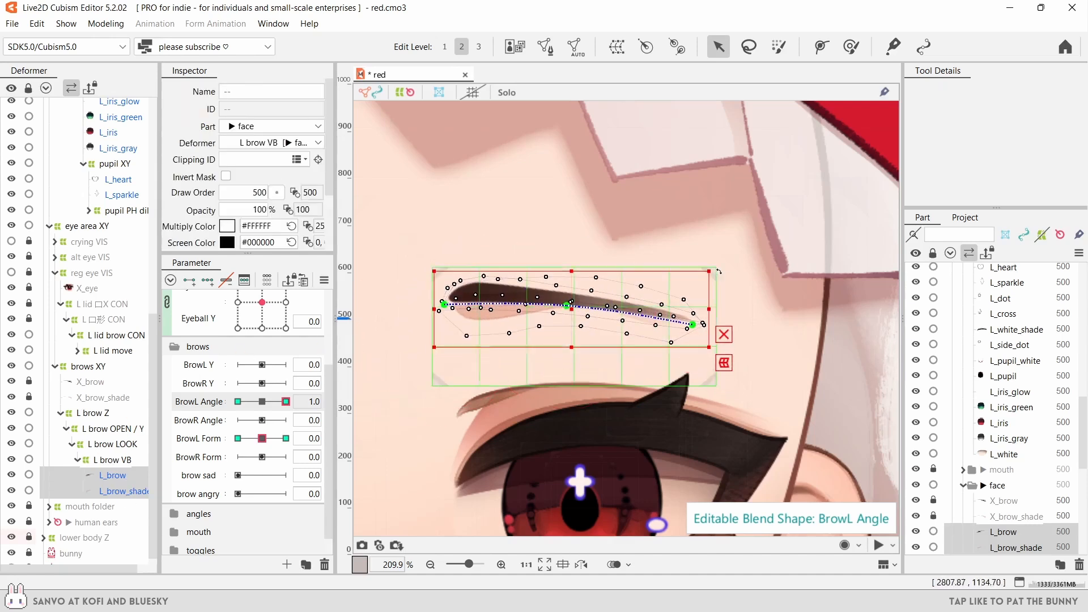
- Preview BrowL Form combined with BrowL Angle 1, and return both parameters to 0
scroll(576, 317, down, 3)
key(Escape)
drag(262, 438, 239, 439)
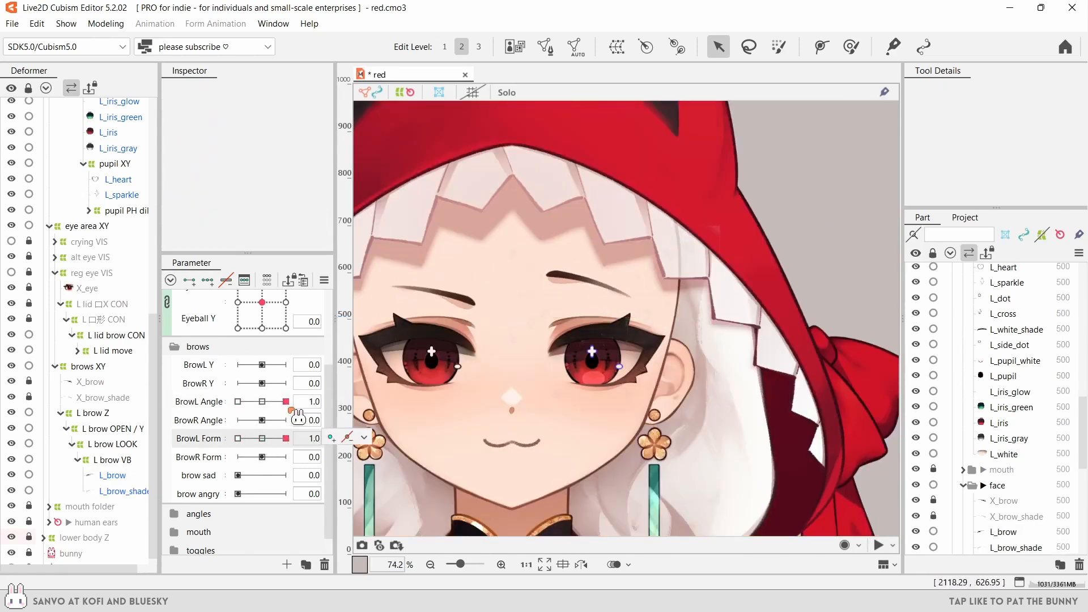
drag(286, 402, 261, 402)
drag(285, 438, 261, 438)
key(ctrl+z)
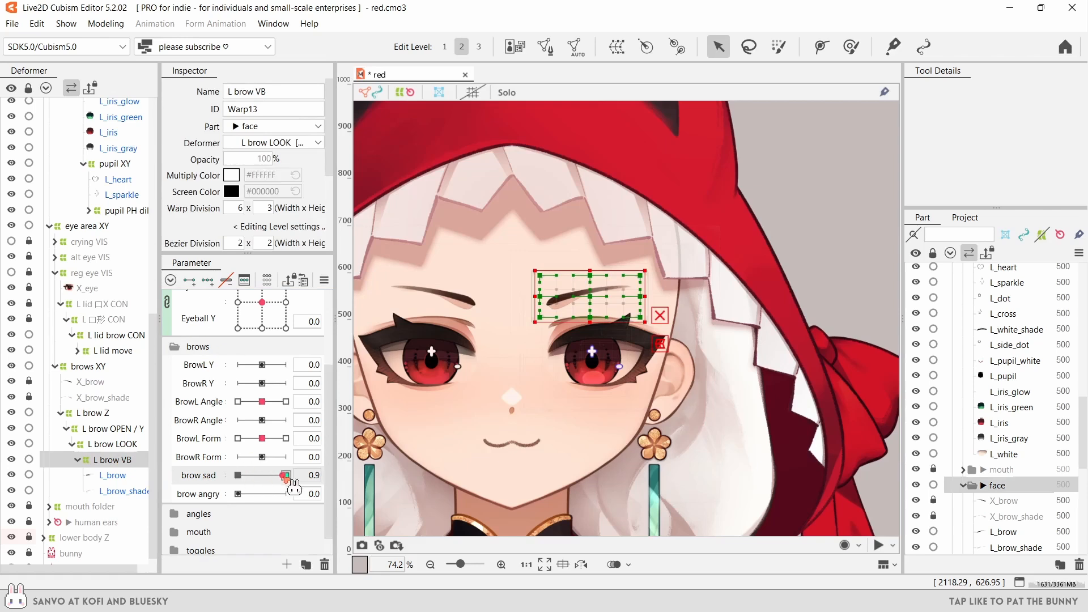
- Set up L brow VB at brow sad 1 with a 3 x 2 Bezier division and the Smooth2 Bezier type
drag(285, 475, 286, 475)
scroll(602, 301, up, 4)
scroll(240, 243, up, 1)
scroll(252, 243, down, 2)
click(295, 203)
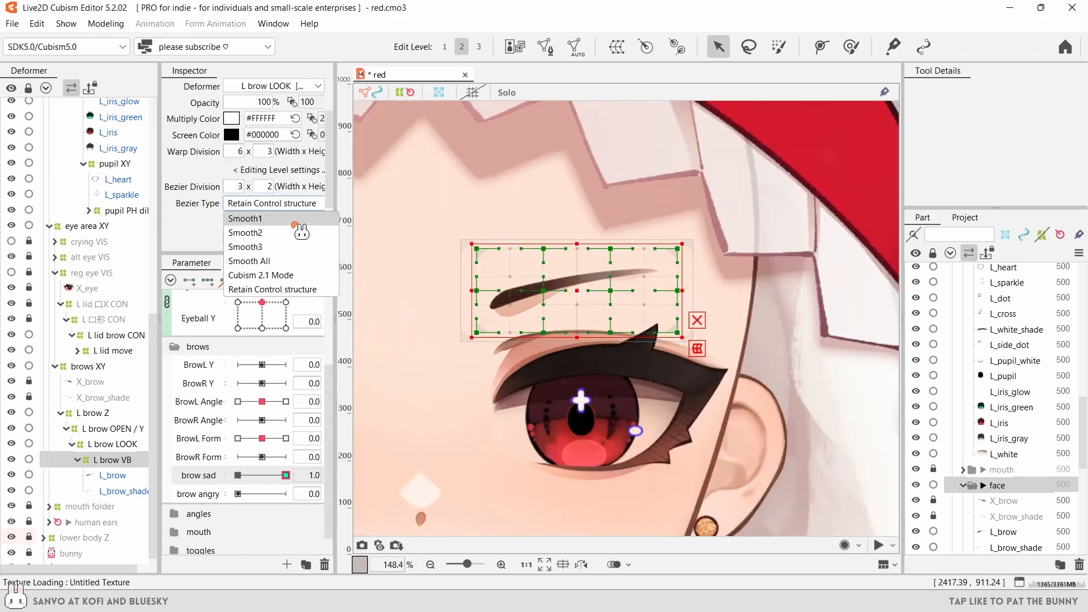
click(299, 231)
- Raise and round the inner end of the L brow VB warp at brow sad 1 using its control points
drag(476, 248, 477, 229)
drag(476, 290, 476, 274)
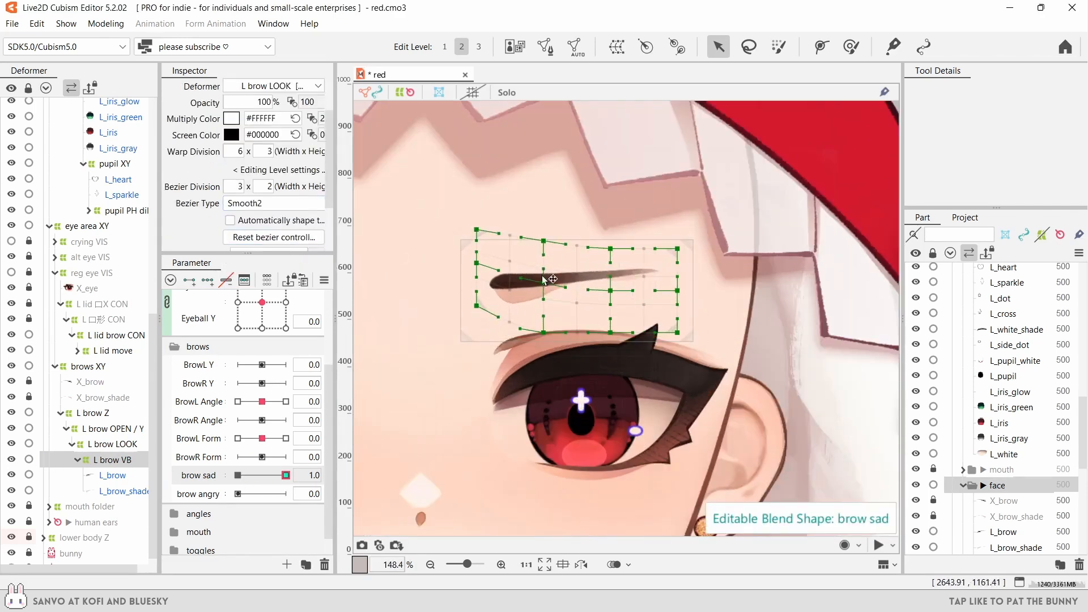
drag(479, 261, 474, 262)
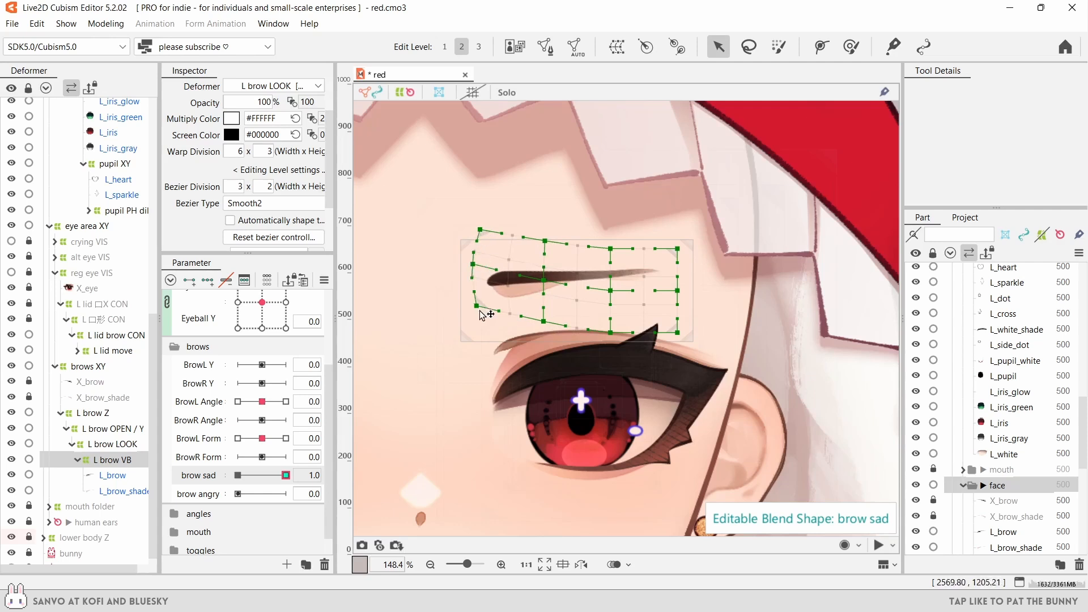
drag(477, 305, 473, 305)
drag(480, 229, 483, 227)
scroll(627, 206, down, 2)
- Brush the inner end of L brow VB up and the outer end down at brow sad 1, and set its Bezier type to Smooth All
click(850, 47)
key(b)
drag(544, 324, 661, 324)
drag(485, 288, 476, 233)
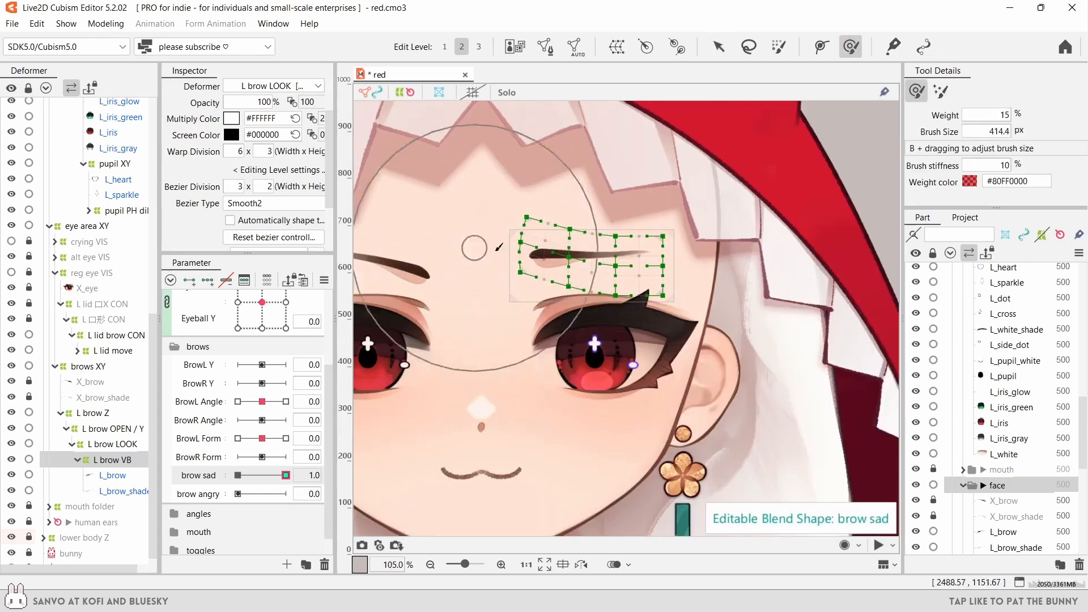
drag(688, 229, 708, 273)
click(718, 47)
click(302, 205)
click(266, 286)
scroll(615, 266, up, 3)
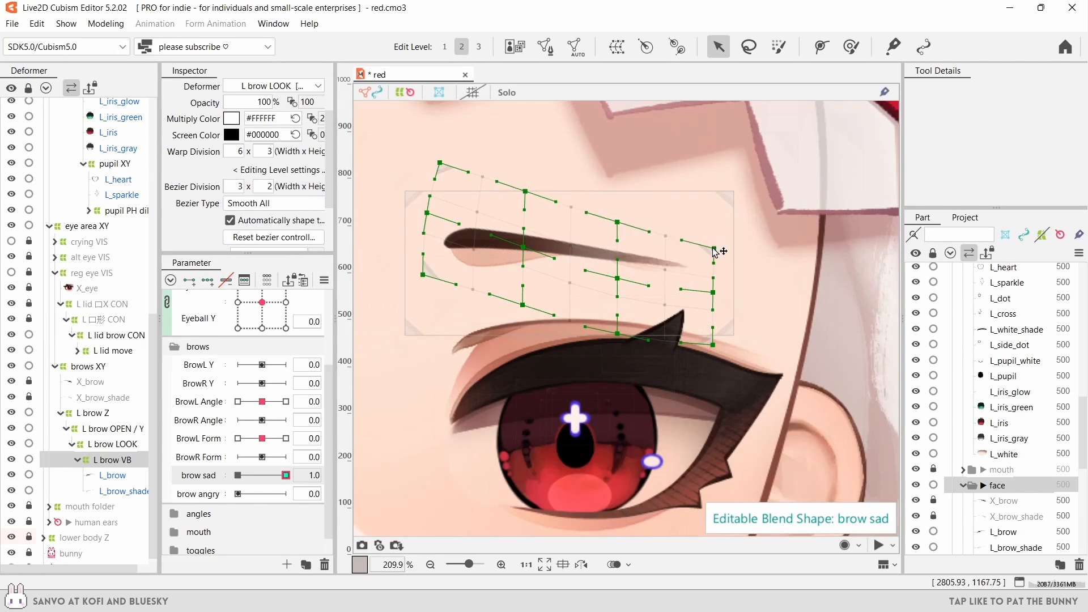
- Clear the selection and preview the left brow across the brow sad range
scroll(538, 281, down, 6)
key(Escape)
drag(286, 474, 228, 491)
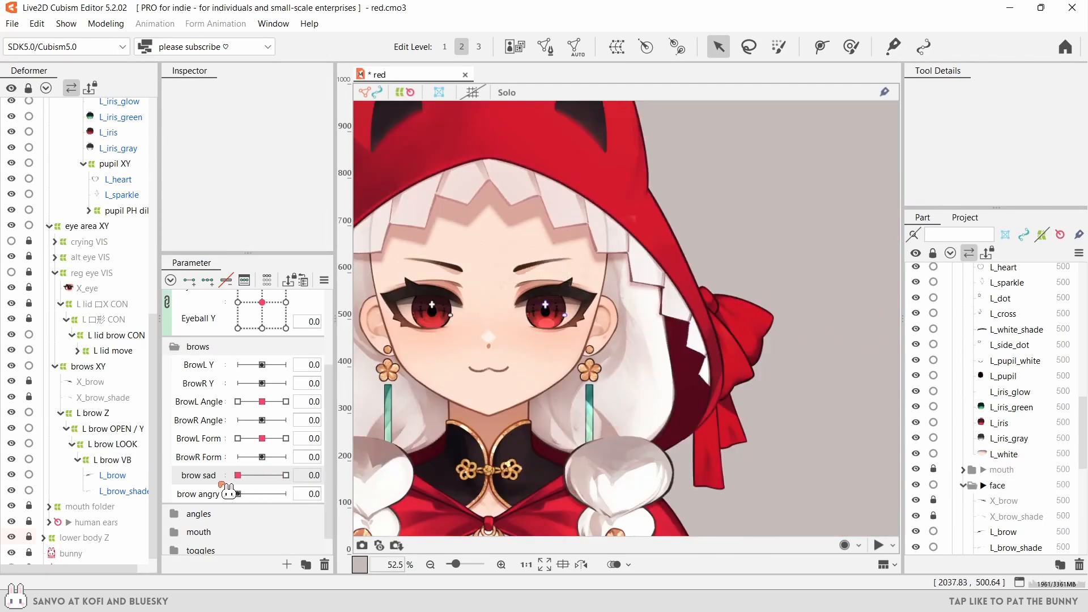
mouse_move(262, 438)
mouse_down()
mouse_move(301, 445)
mouse_move(262, 439)
mouse_up()
mouse_move(286, 474)
mouse_down()
mouse_move(227, 474)
mouse_move(286, 493)
mouse_up()
- Add brow angry blend shape keys at 0 and 1 to the L brow VB deformer
click(132, 460)
click(201, 493)
click(190, 280)
scroll(534, 265, up, 5)
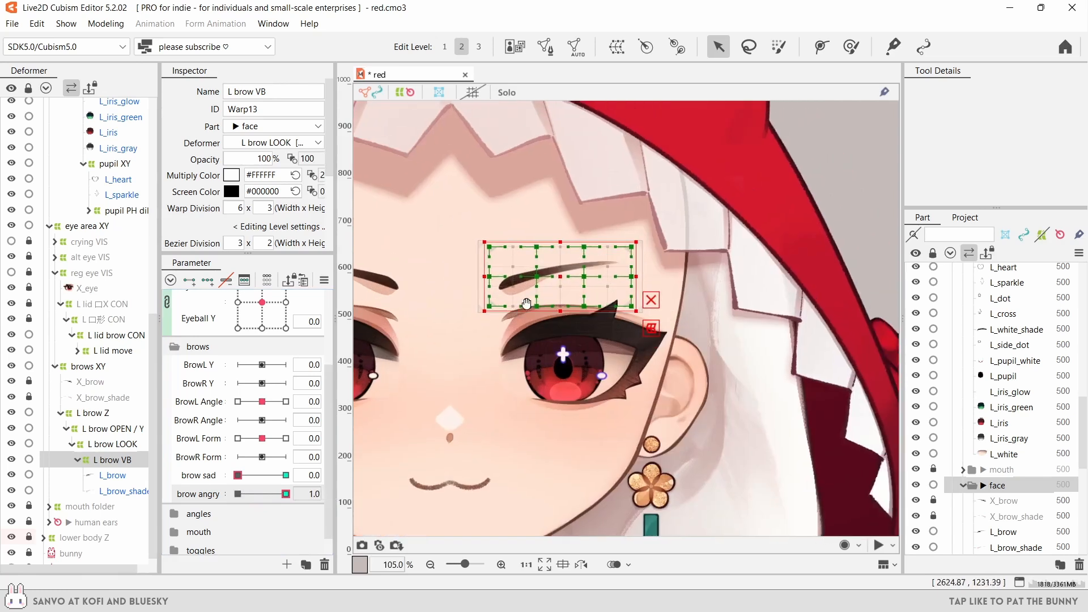
- Raise the outer arch and lower the inner end of the L brow VB warp at brow angry 1
drag(604, 263, 604, 257)
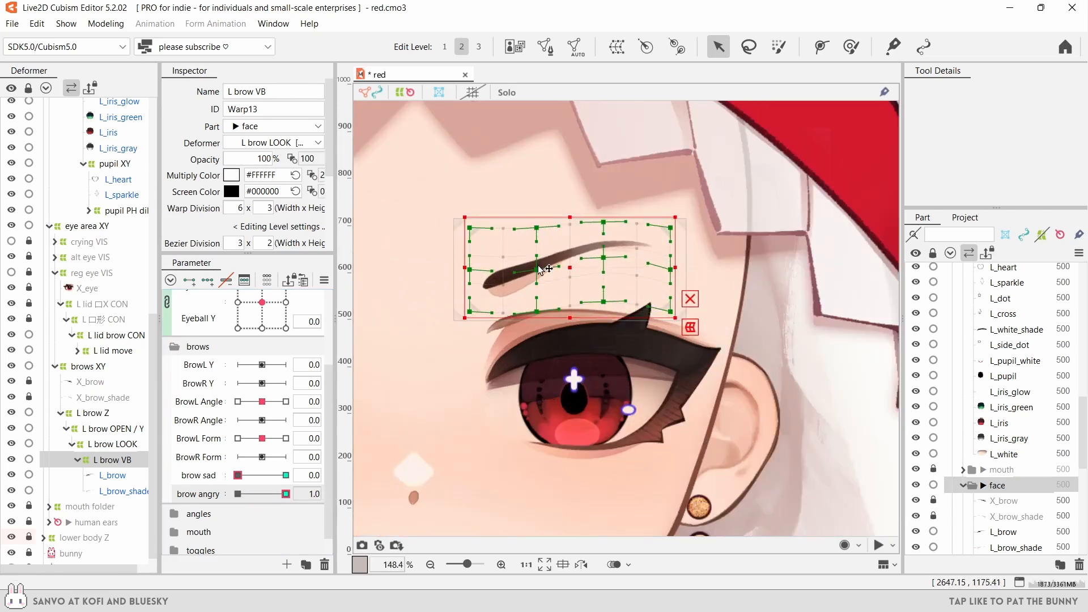
drag(470, 313, 469, 316)
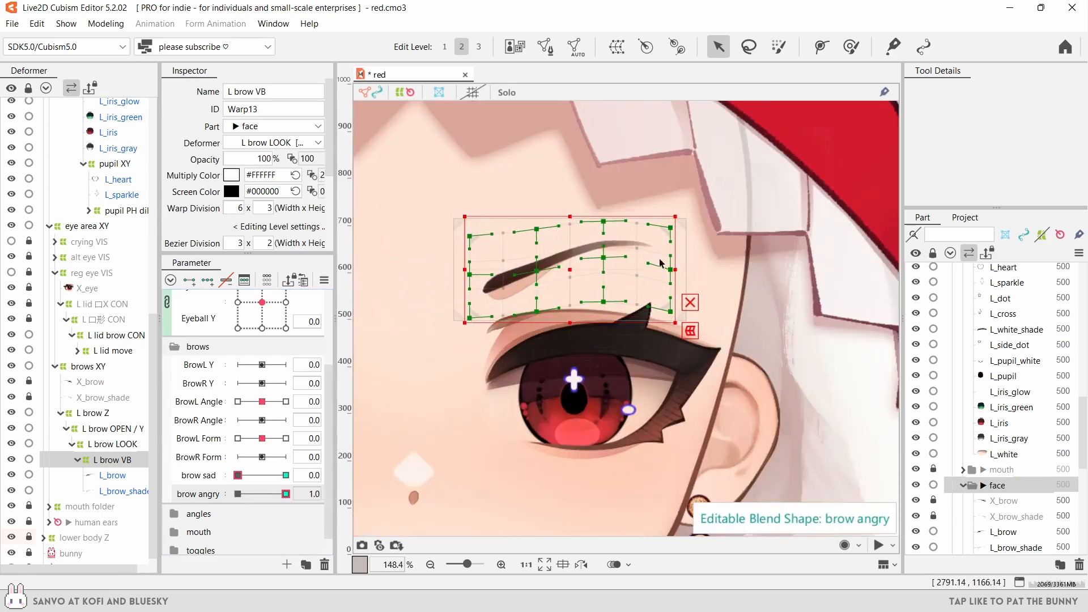
scroll(515, 335, down, 2)
- Rotate the L brow VB warp into a steeper slant at brow angry 1, and clear the selection
key(ctrl+t)
key(ctrl+t)
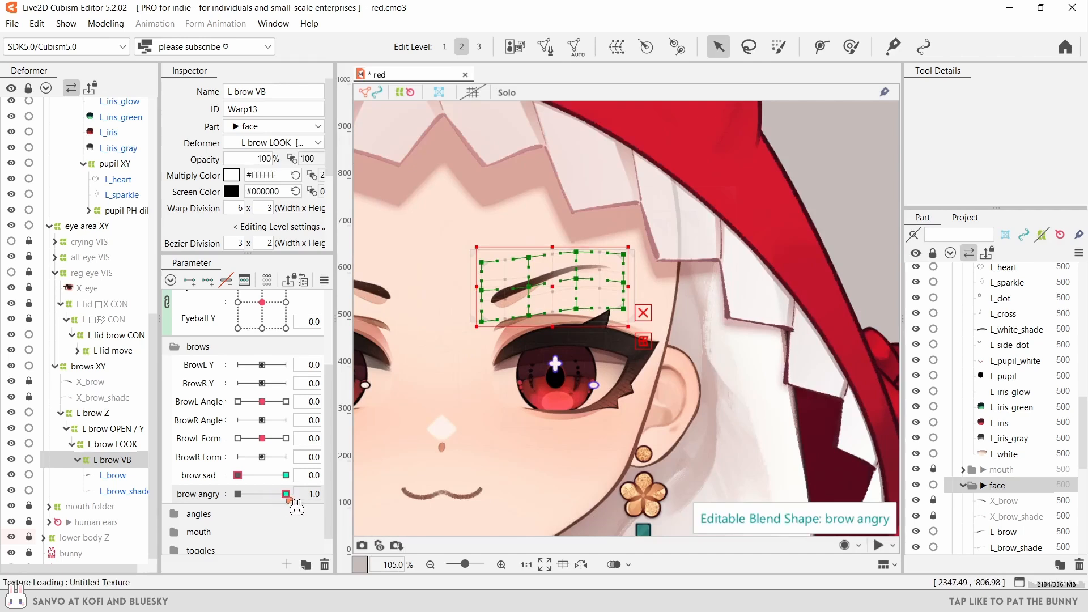
key(ctrl+z)
key(ctrl+z)
scroll(558, 307, up, 2)
key(r)
drag(695, 318, 694, 310)
key(Return)
scroll(558, 266, down, 4)
click(671, 278)
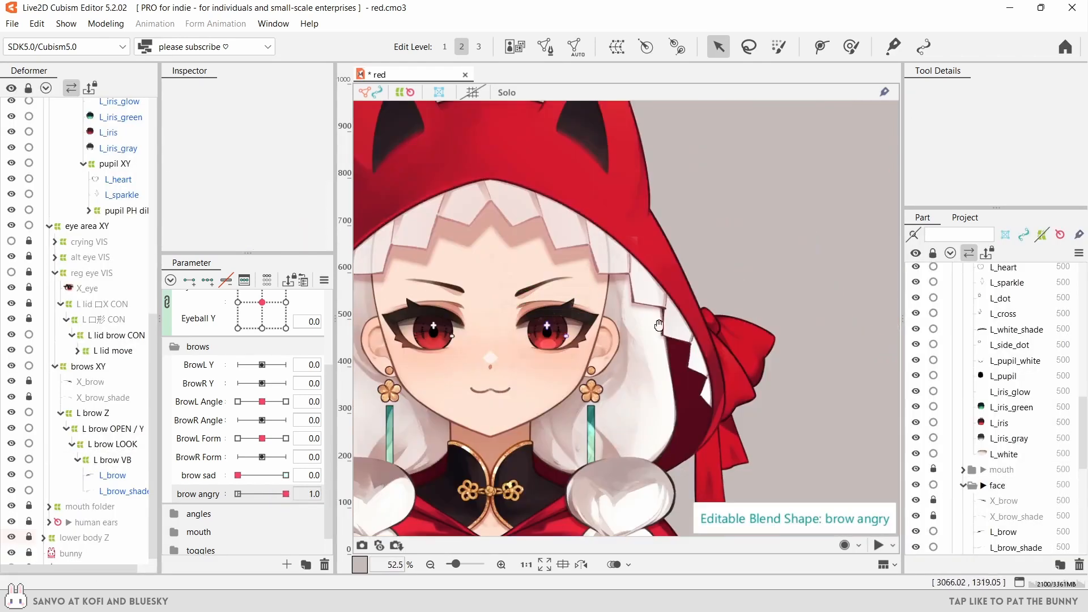
- Preview brow angry combined with BrowL Angle -1 and BrowL Form -1, and restore both BrowL parameters to 0
scroll(672, 278, down, 1)
drag(285, 493, 214, 495)
drag(262, 402, 237, 402)
drag(261, 438, 221, 440)
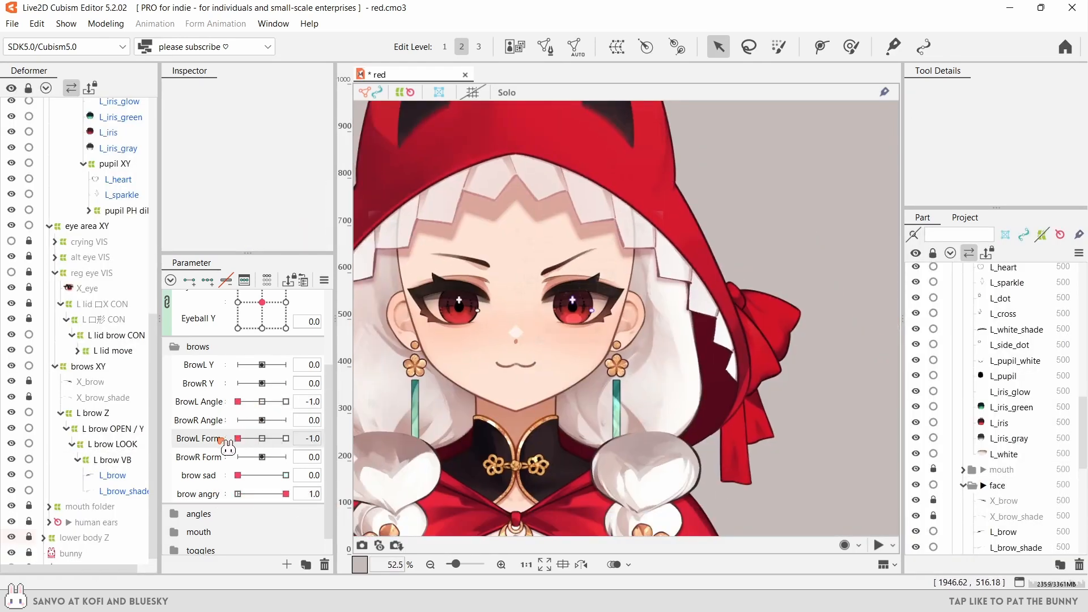
key(ctrl+z)
key(ctrl+z)
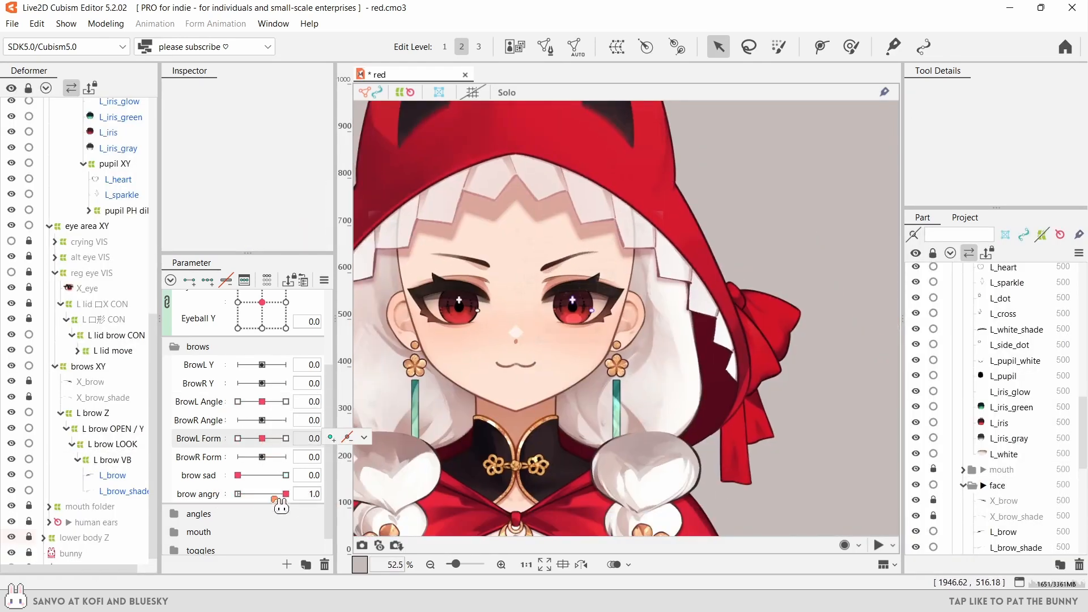
- Rotate the L brow VB warp slightly further downward at the outer end for brow sad 1, and preview it
click(129, 460)
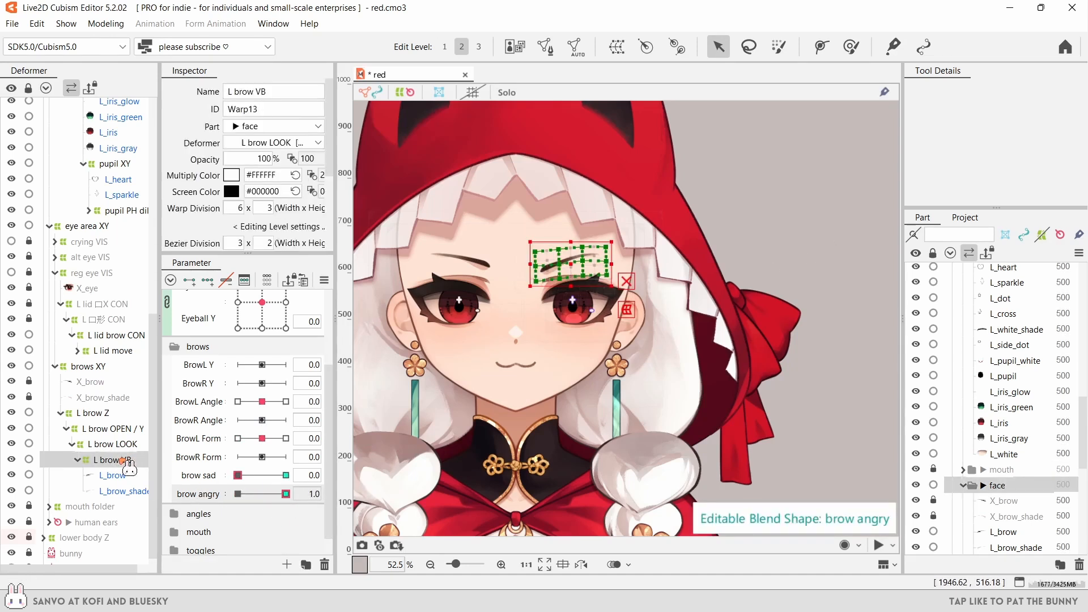
drag(286, 493, 335, 469)
scroll(579, 247, up, 3)
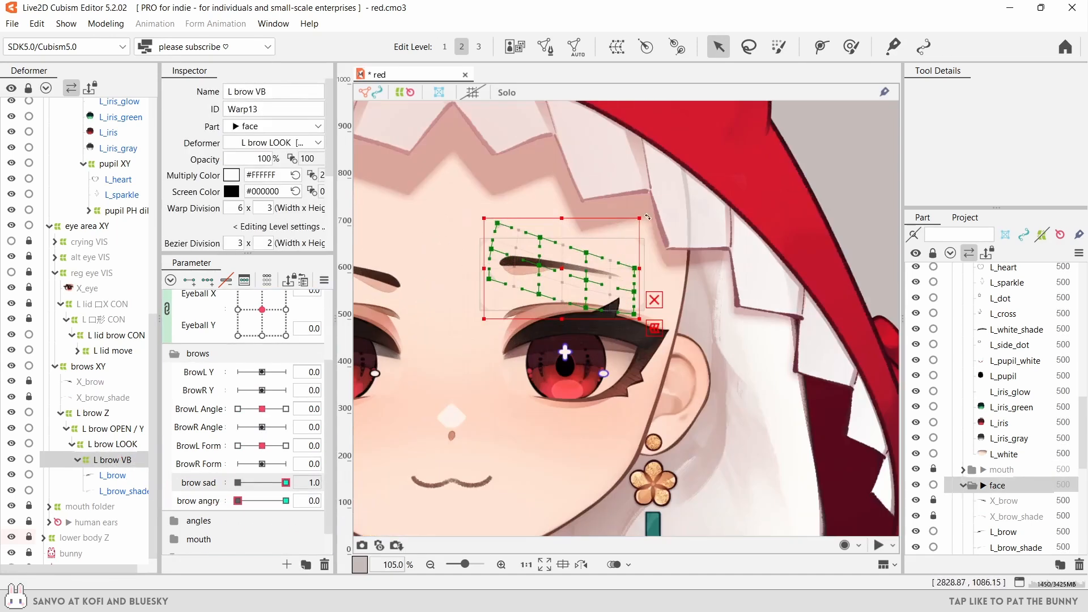
drag(648, 217, 653, 226)
scroll(465, 321, down, 3)
click(426, 368)
drag(286, 482, 206, 497)
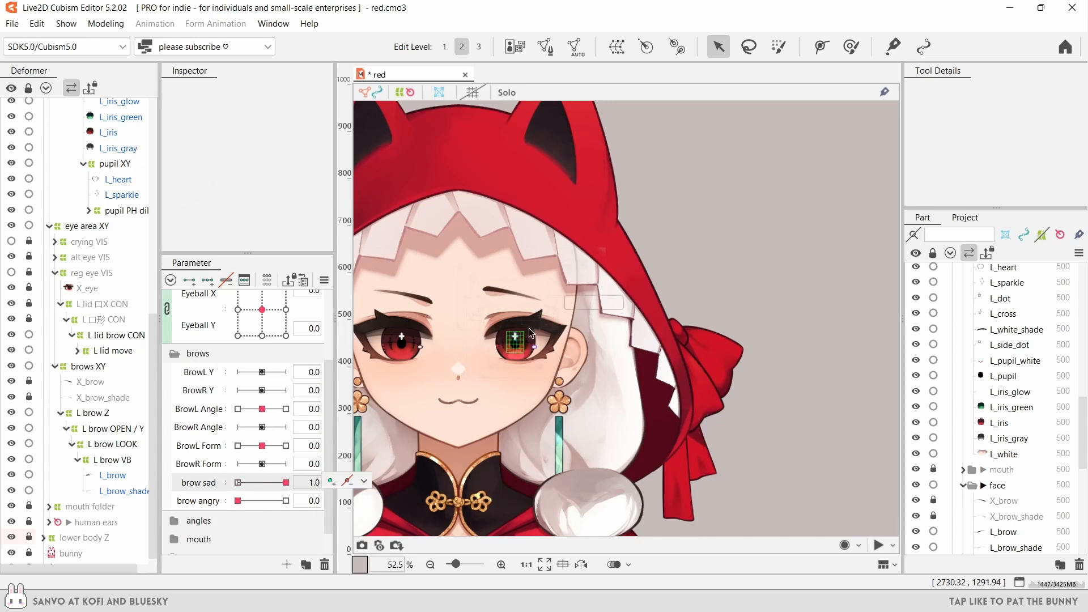
- Refine the outer end of L brow VB at brow sad 1 with the deform brush, and preview the parameter
scroll(530, 333, up, 3)
key(g)
click(555, 306)
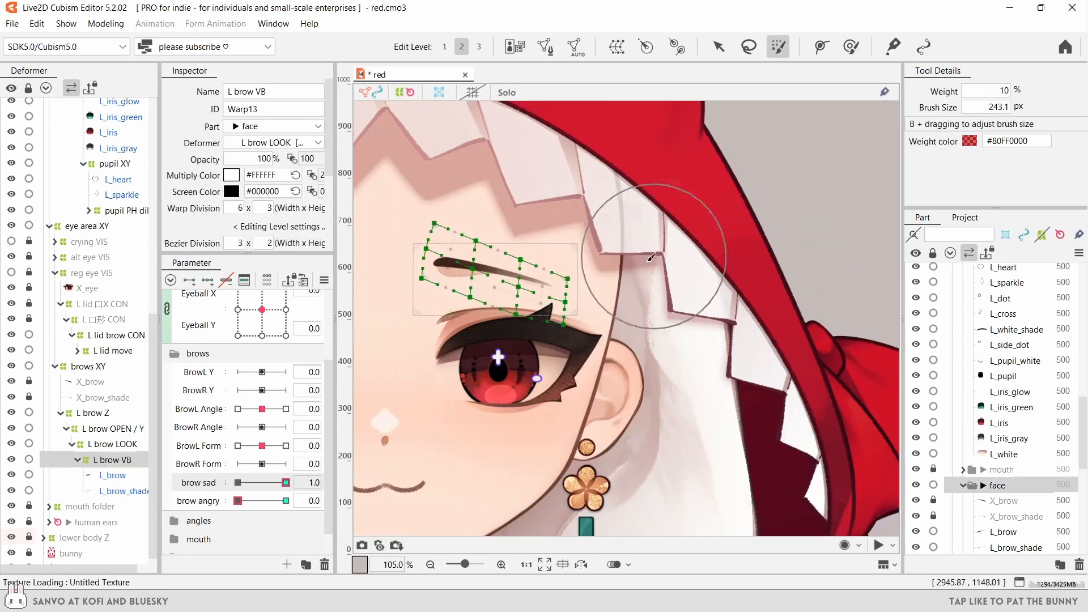
mouse_move(617, 321)
mouse_down()
mouse_move(561, 315)
mouse_move(484, 336)
mouse_move(412, 226)
mouse_up()
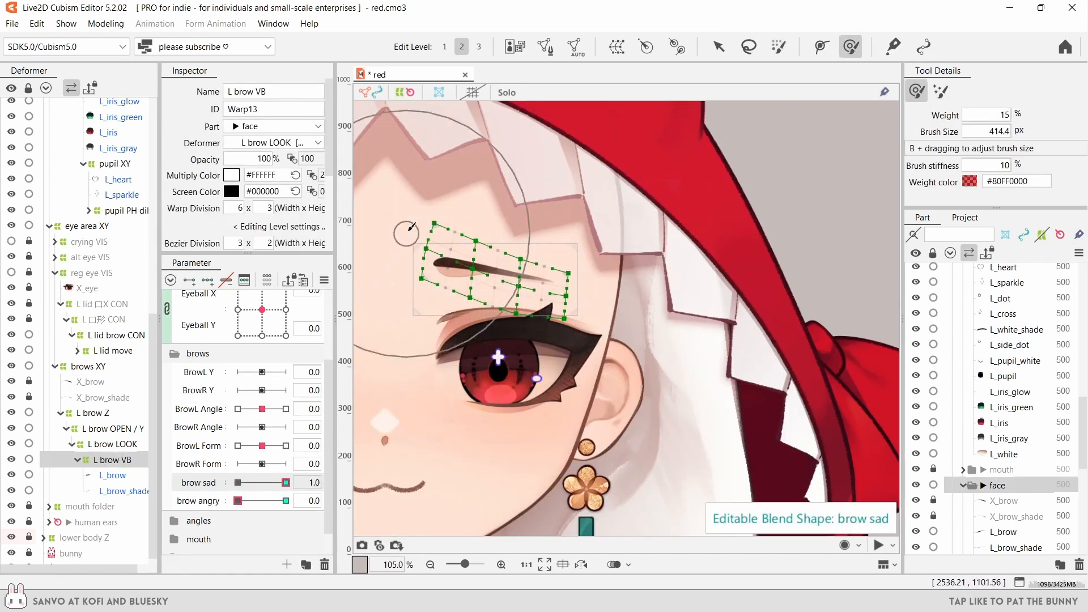
scroll(616, 230, down, 3)
click(718, 47)
click(616, 229)
drag(286, 482, 207, 486)
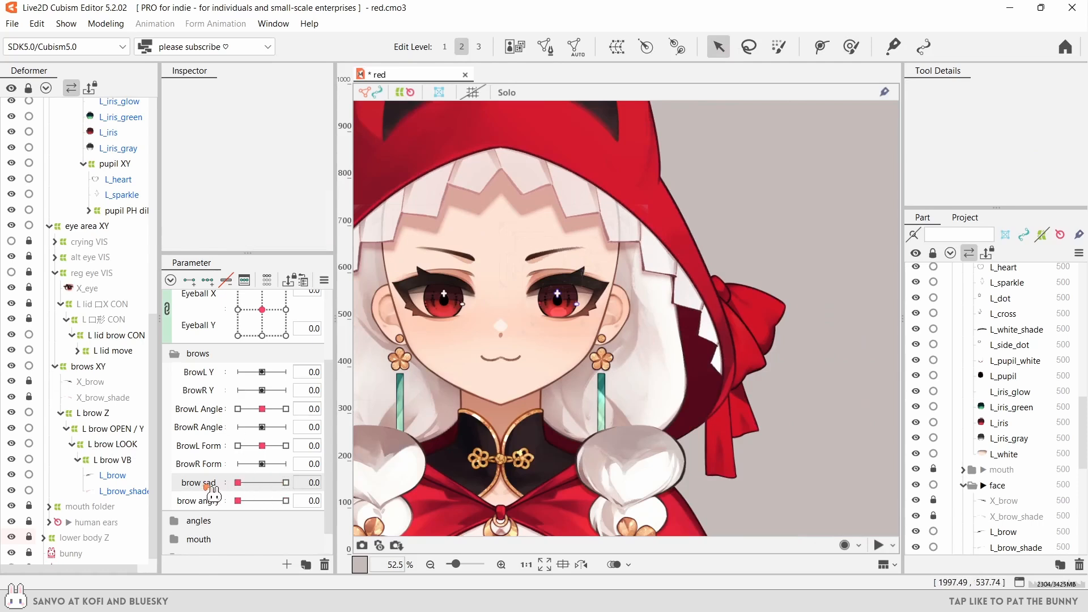
drag(282, 487, 233, 498)
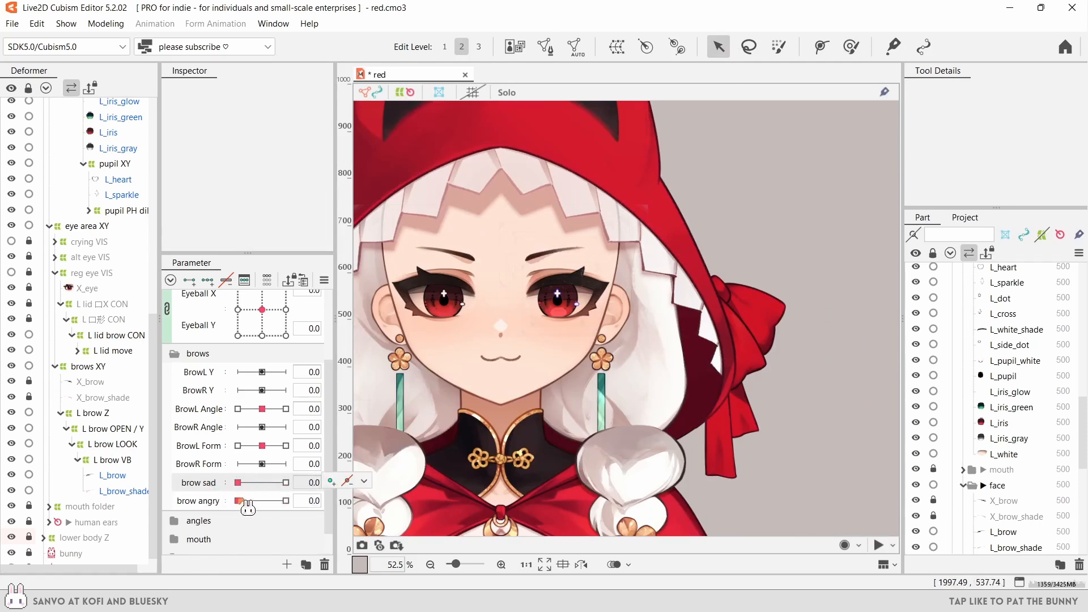
- Set the warp division of L brow VB to 8 x 4 and keep brow sad at 1
click(121, 445)
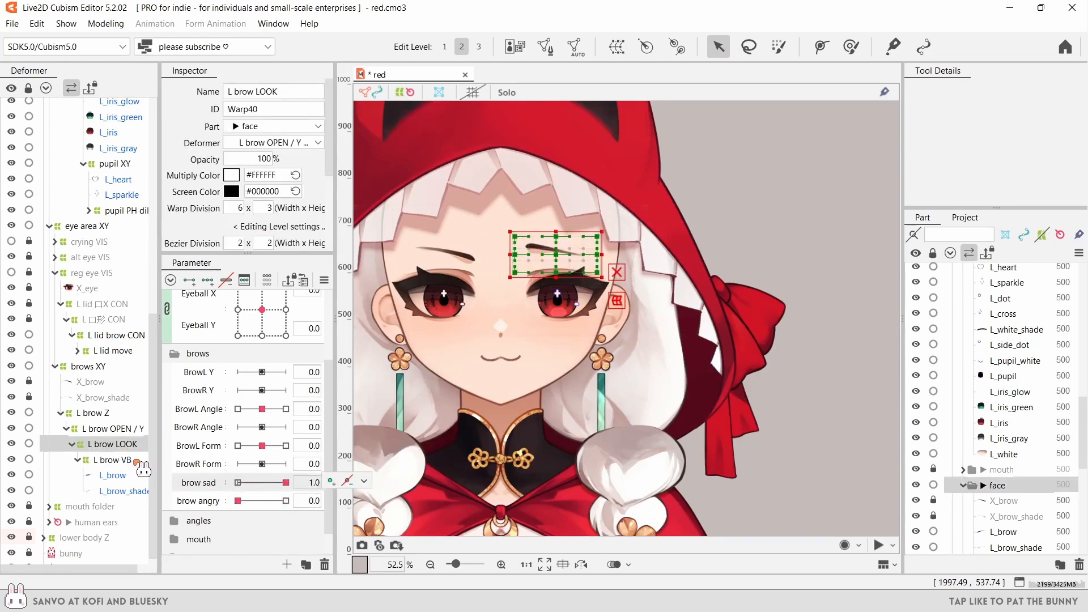
click(136, 462)
scroll(533, 226, up, 3)
mouse_move(283, 484)
mouse_down()
mouse_move(209, 492)
mouse_move(291, 486)
mouse_up()
click(241, 209)
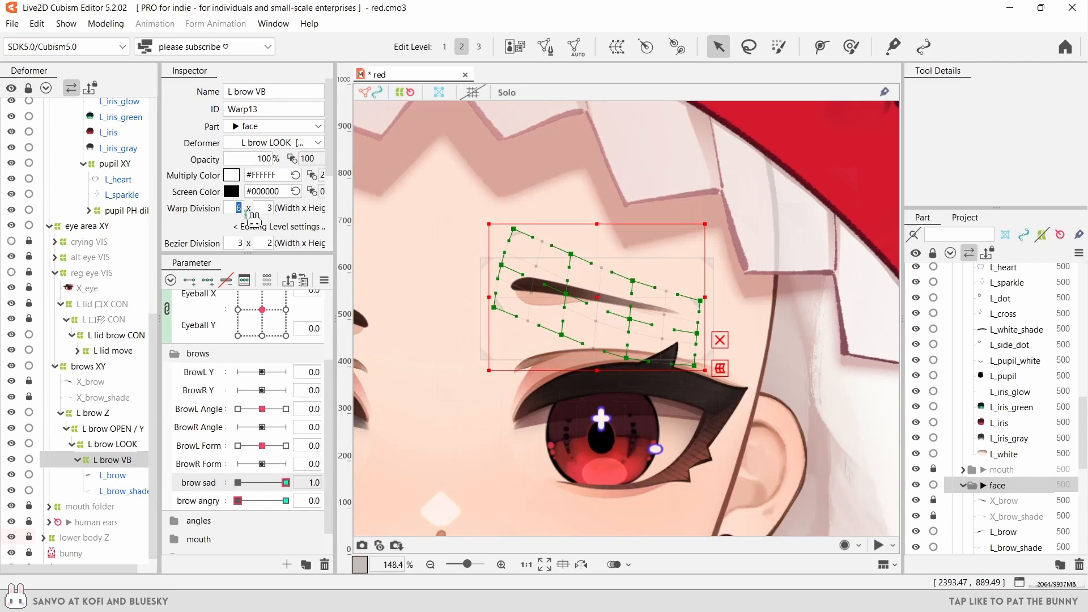
text(8)
key(Tab)
text(4)
key(Return)
click(329, 500)
click(328, 482)
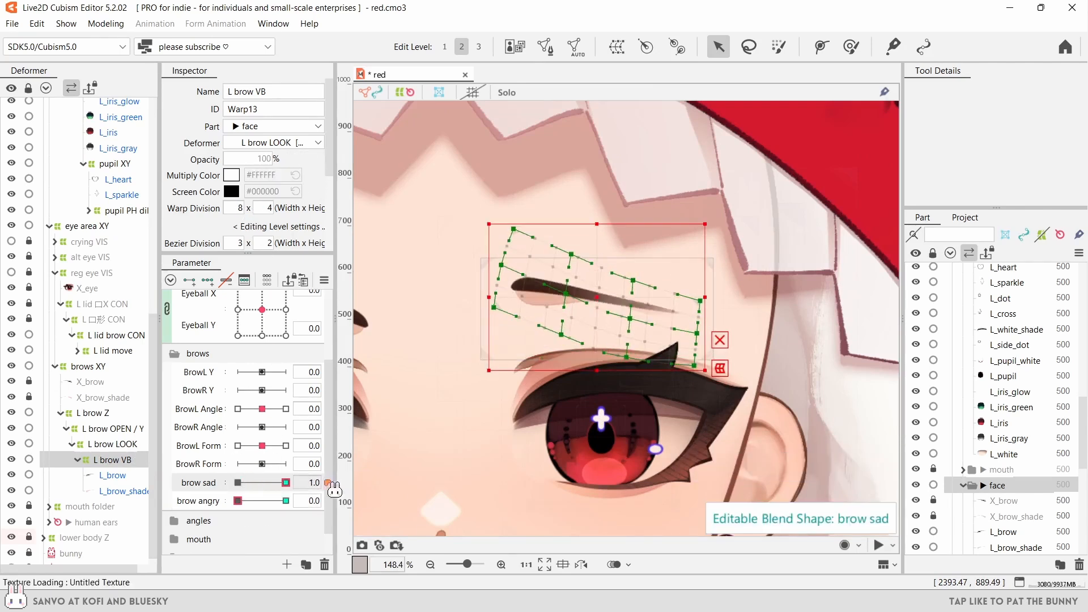
- Lower the inner upper corner point of the L brow VB warp at brow sad 1
scroll(541, 258, up, 2)
scroll(294, 210, down, 2)
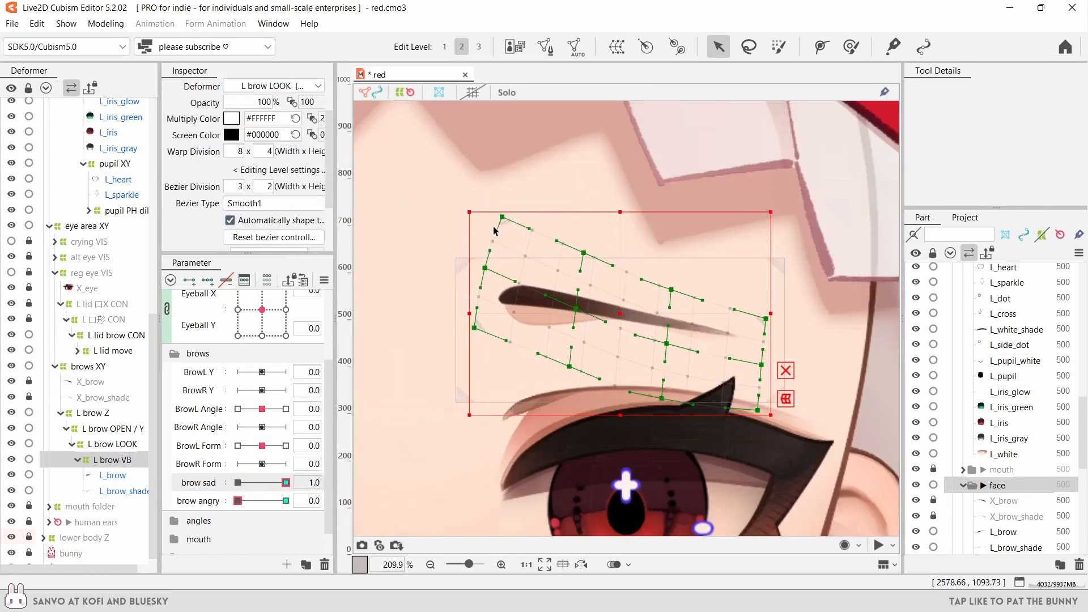
scroll(496, 230, up, 4)
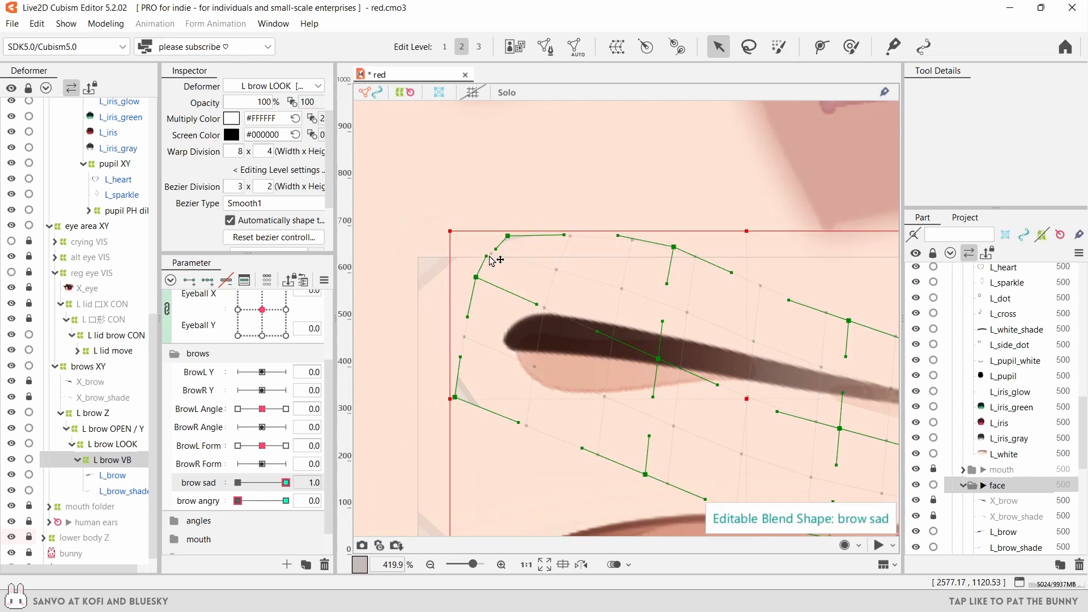
scroll(570, 327, down, 2)
- Return brow sad to 0, select the L brow LOOK warp and add three keys each to Eyeball X and Eyeball Y
click(112, 444)
drag(636, 340, 559, 336)
scroll(519, 310, down, 1)
click(112, 429)
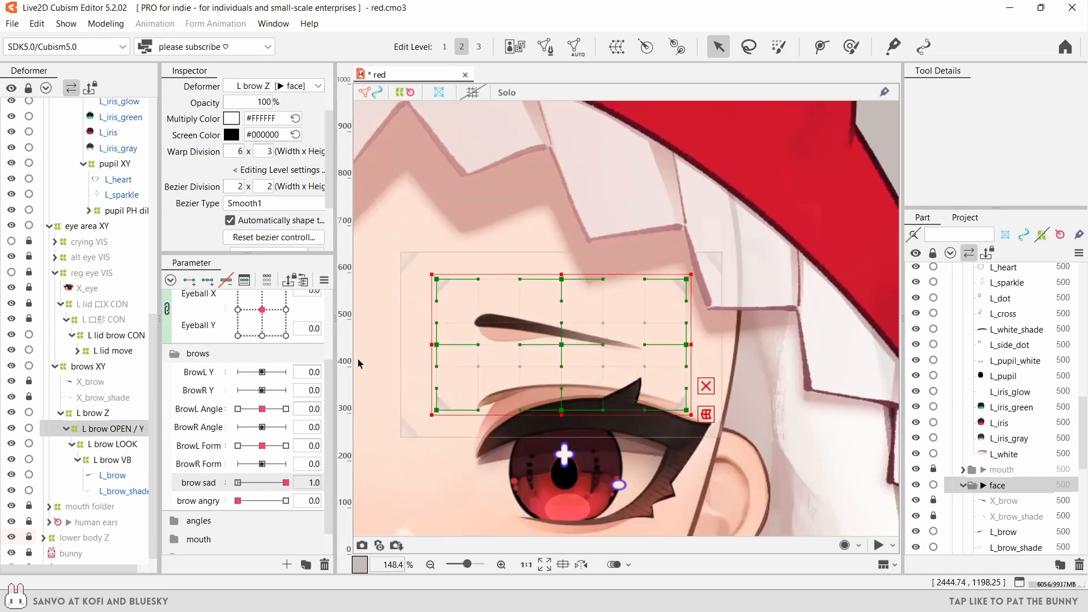
click(113, 444)
scroll(496, 320, up, 2)
scroll(214, 318, up, 2)
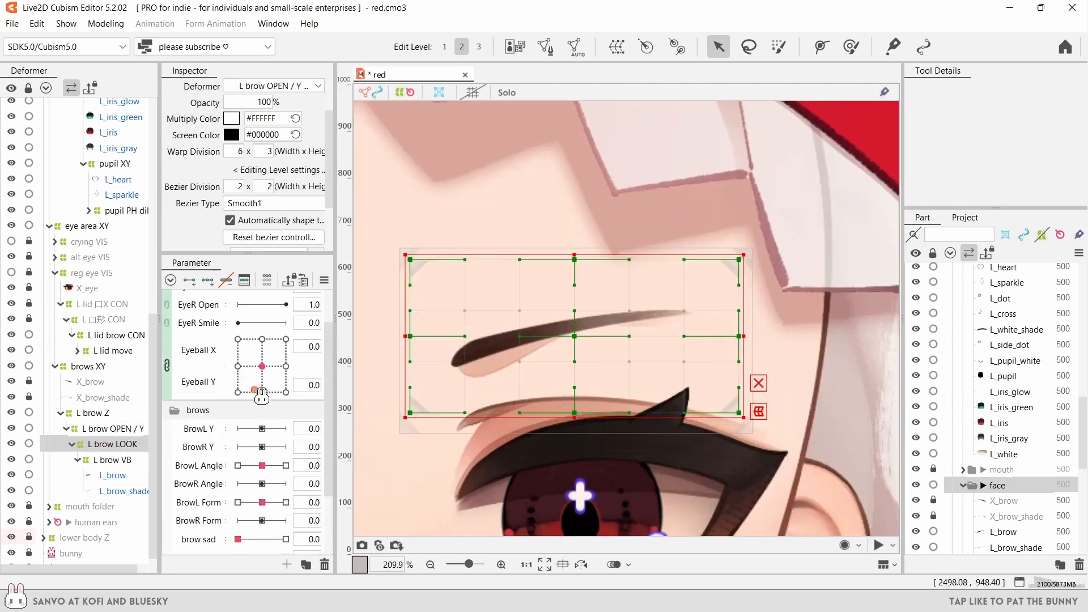
click(208, 280)
scroll(643, 286, down, 3)
- Set L brow LOOK's bezier type to Smooth3, and shift its middle point slightly outward at Eyeball X 1 and inward at Eyeball X -1
click(285, 341)
scroll(632, 320, up, 1)
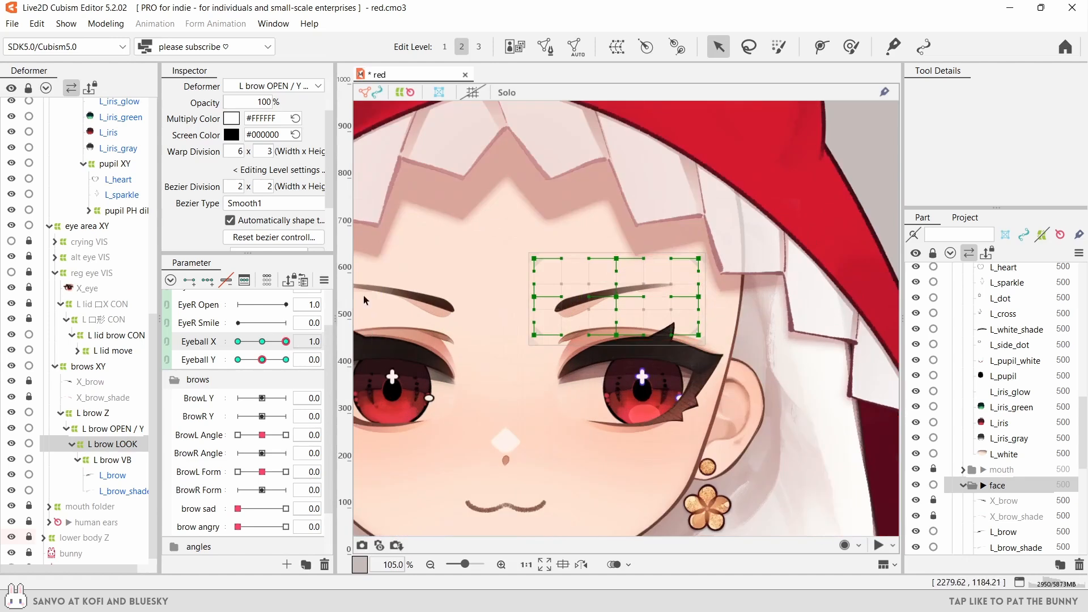
click(273, 203)
click(250, 253)
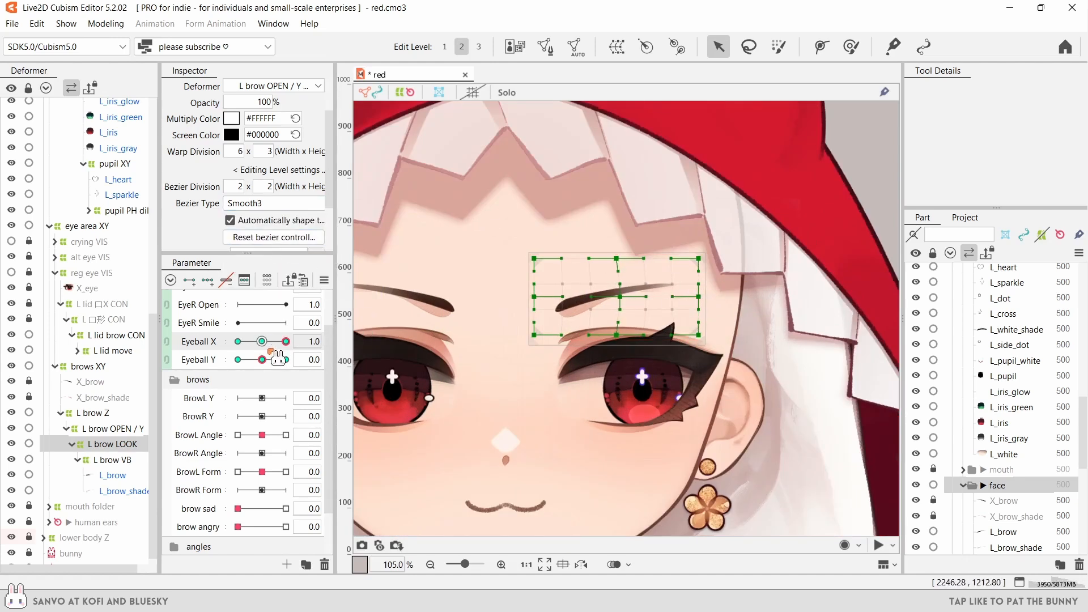
drag(286, 341, 323, 360)
click(285, 359)
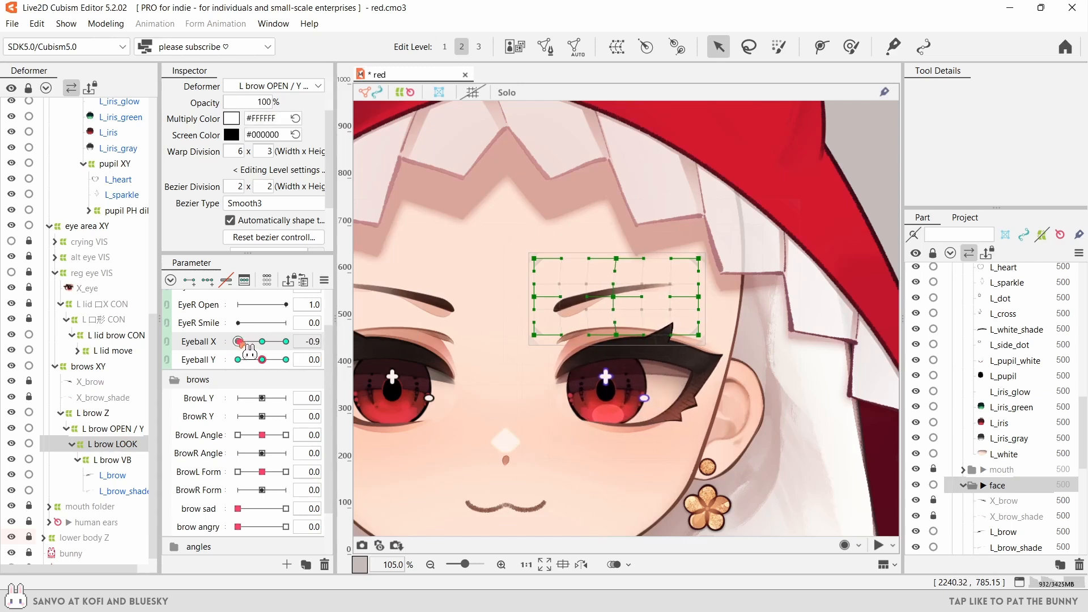
- Shift the middle of the L brow LOOK warp slightly up at Eyeball Y 1 and down at Eyeball Y -1
click(262, 341)
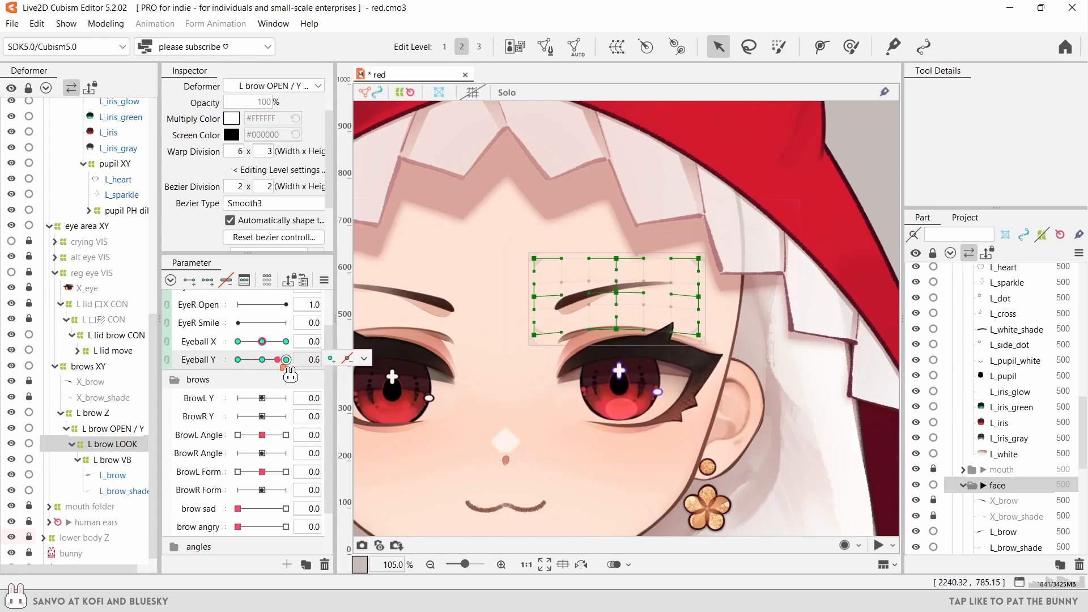
click(238, 359)
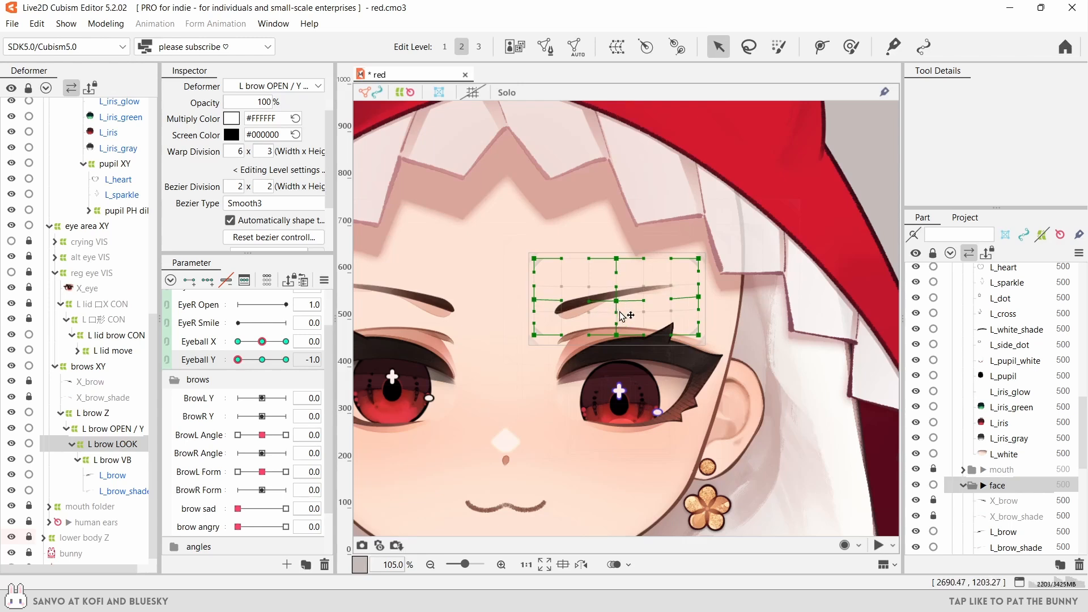
click(269, 359)
drag(285, 359, 262, 359)
- Relink Eyeball X and Eyeball Y, synthesize the corner forms for L brow LOOK and preview the diagonal gaze
click(166, 350)
click(516, 433)
click(237, 392)
drag(226, 404, 262, 366)
- Delete the L brow Z deformer, and blend-shape L brow OPEN / Y to sit higher at BrowL Y 1 and lower at -1
right_click(119, 413)
click(128, 460)
click(210, 430)
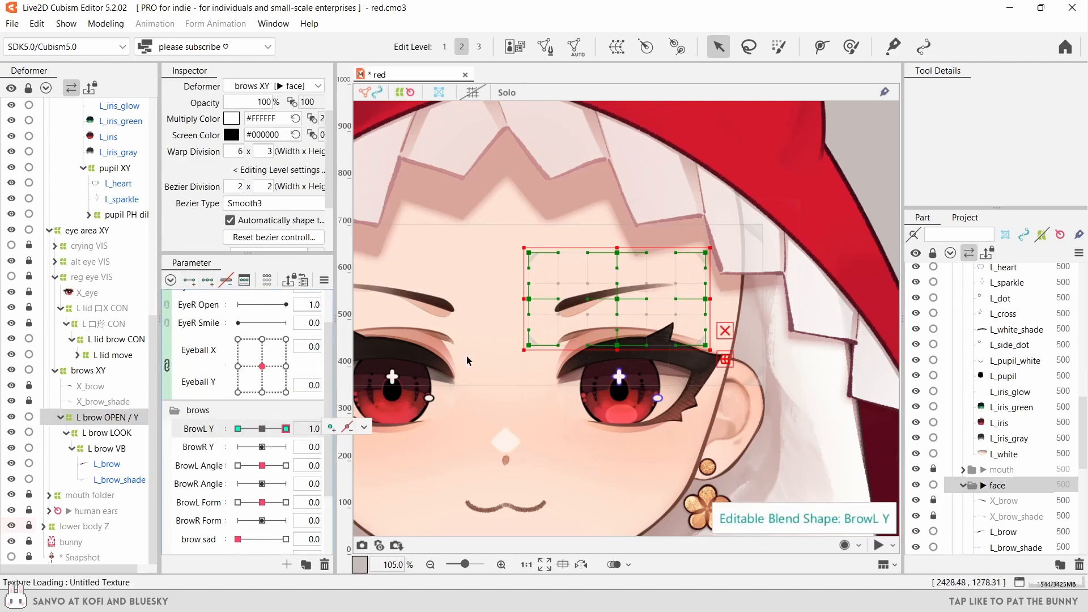
drag(269, 438, 238, 447)
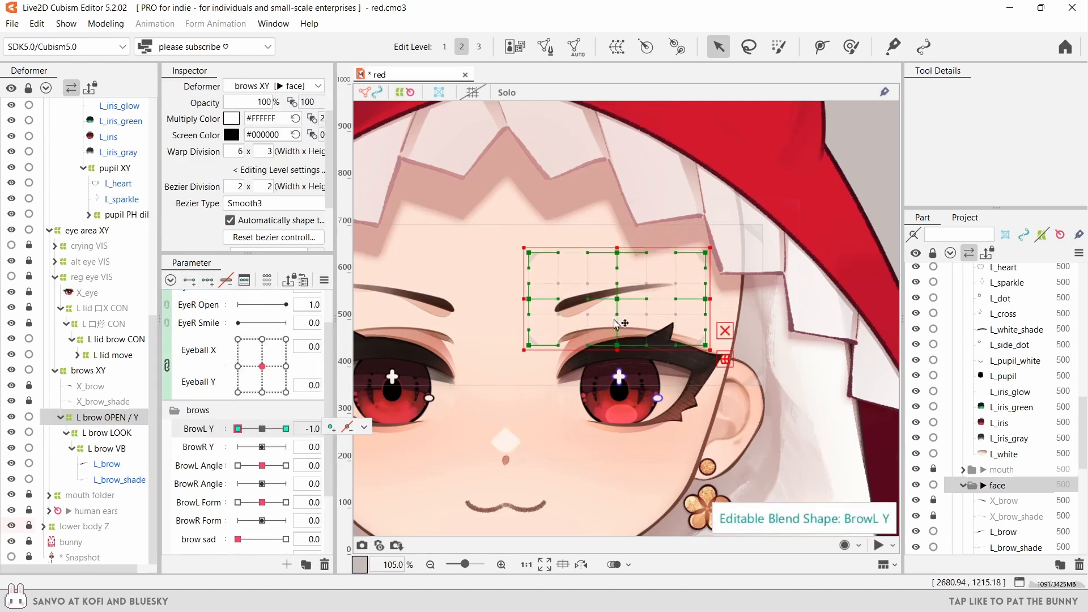
scroll(945, 406, down, 1)
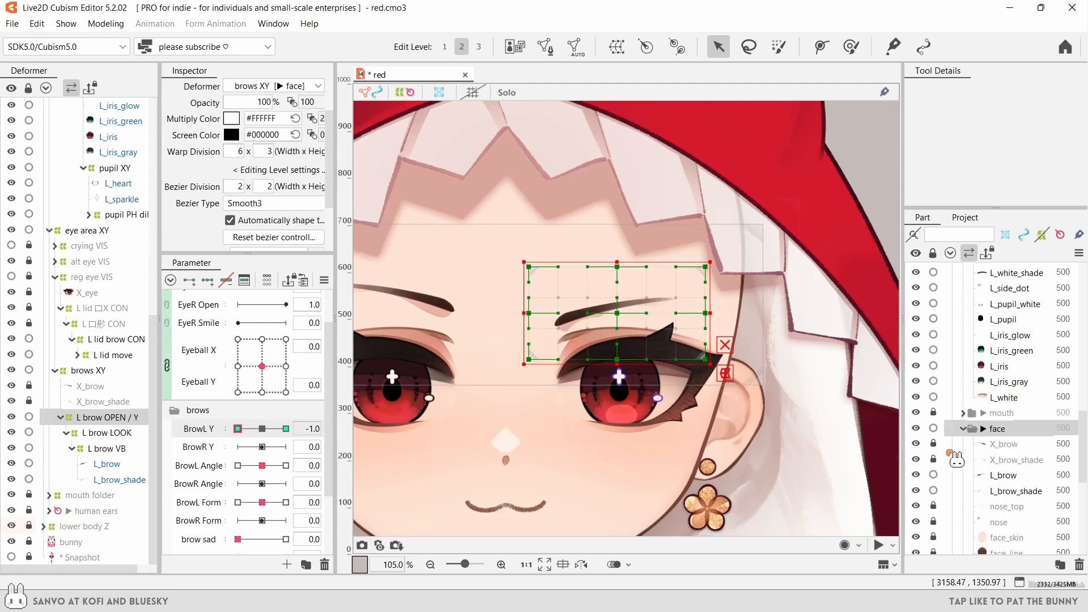
- Unlock X_brow and X_brow_shade, and move them with L_brow and L_brow_shade into the eyes part folder below X_eye
drag(934, 444, 933, 460)
click(1005, 445)
shift+click(1031, 489)
drag(1031, 489, 1011, 441)
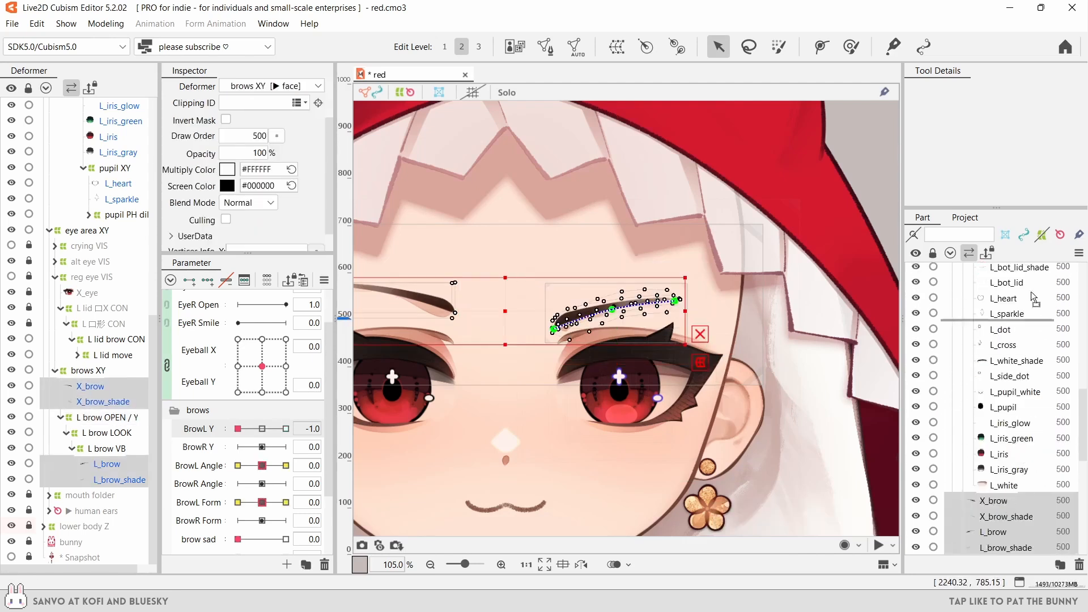
scroll(350, 417, down, 3)
- Preview the left brow with BrowL Y, BrowL Angle and BrowL Form at -1 and brow angry at 1, selecting L brow OPEN / Y
drag(238, 428, 315, 464)
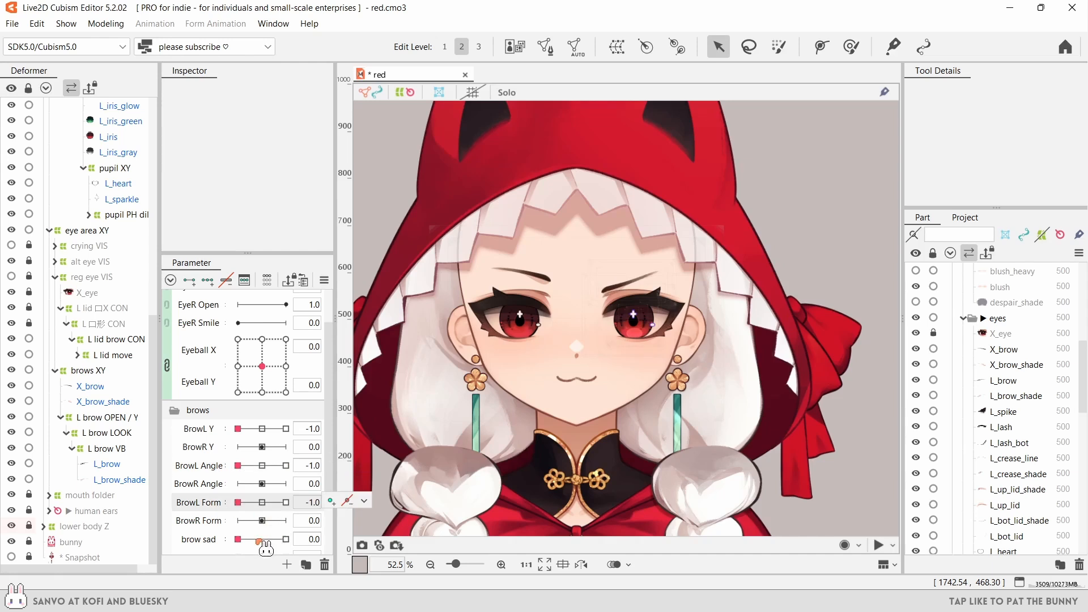
drag(262, 502, 238, 502)
scroll(192, 499, down, 2)
click(111, 416)
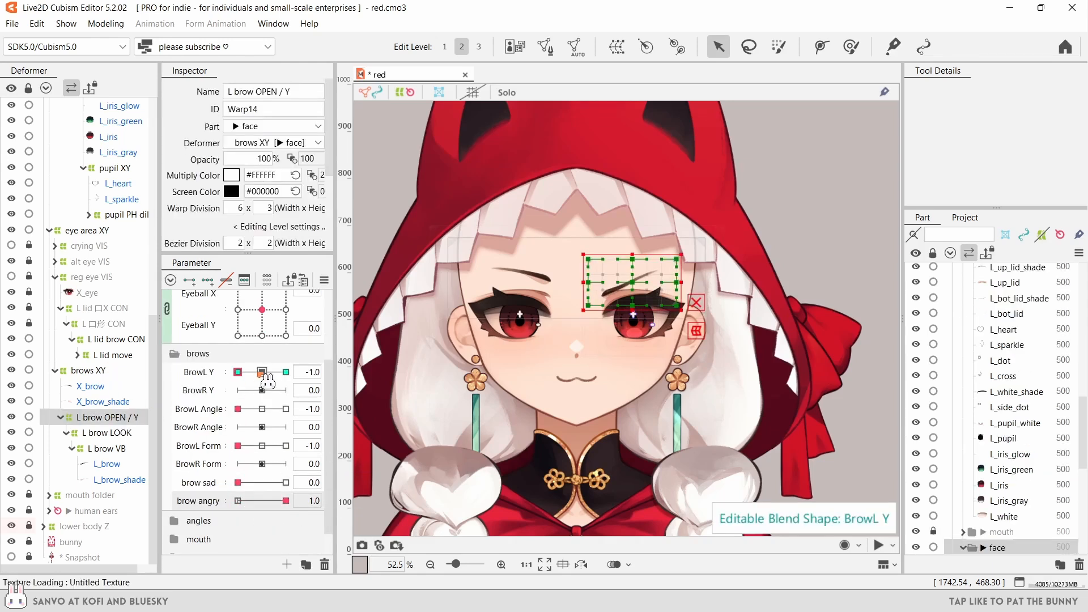
drag(237, 372, 242, 373)
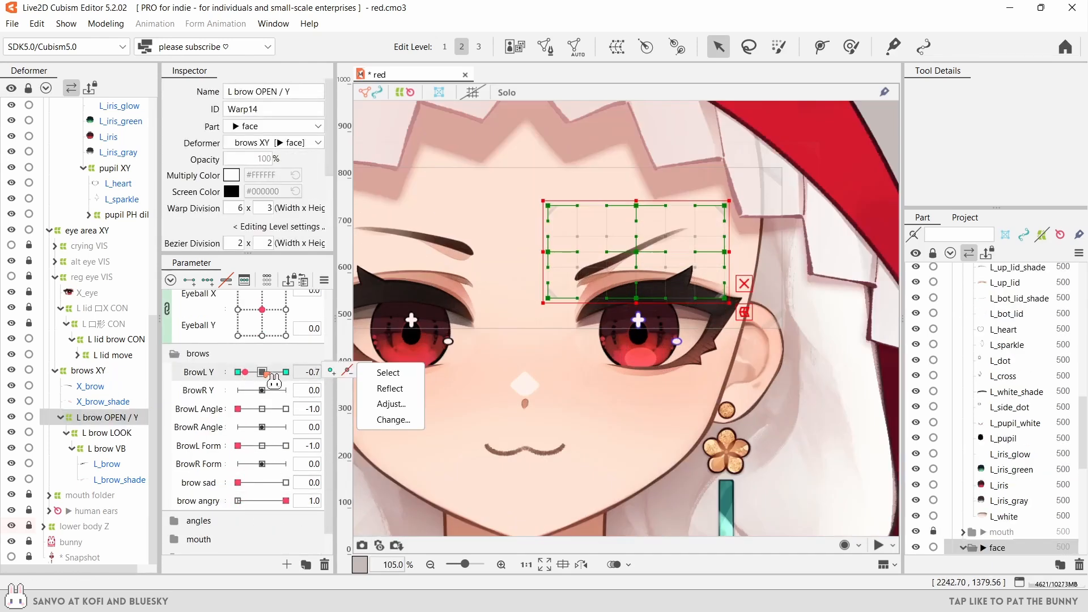
- Preview the left brow with BrowL Y, Angle, Form and brow sad at 1 and brow angry at 0, and reset the brow parameters
click(263, 372)
drag(269, 374, 285, 372)
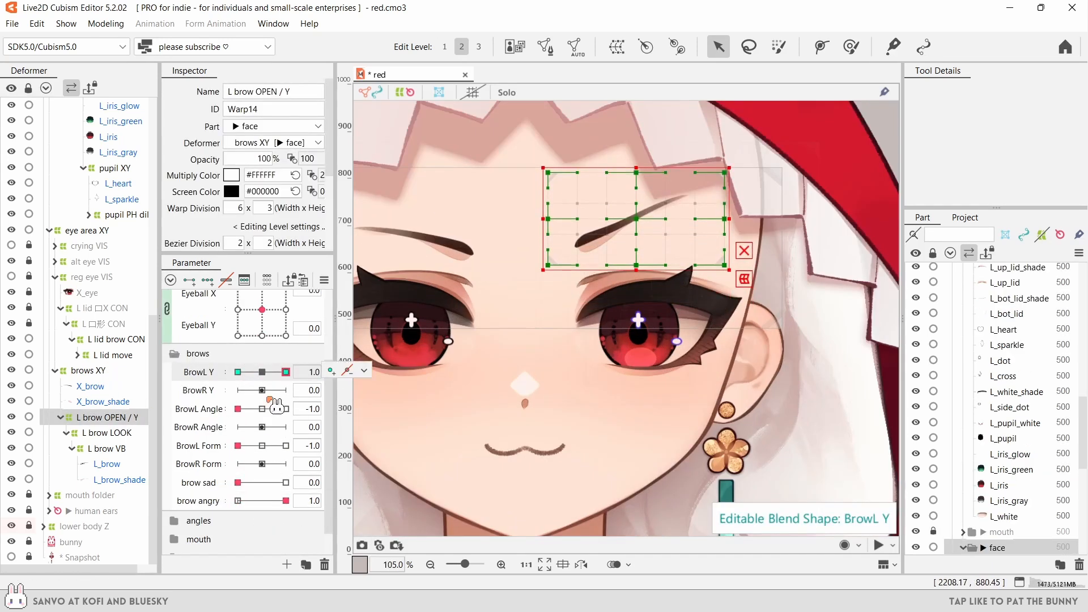
drag(238, 409, 287, 410)
drag(238, 446, 286, 445)
drag(238, 482, 286, 483)
drag(285, 501, 198, 506)
scroll(615, 176, up, 3)
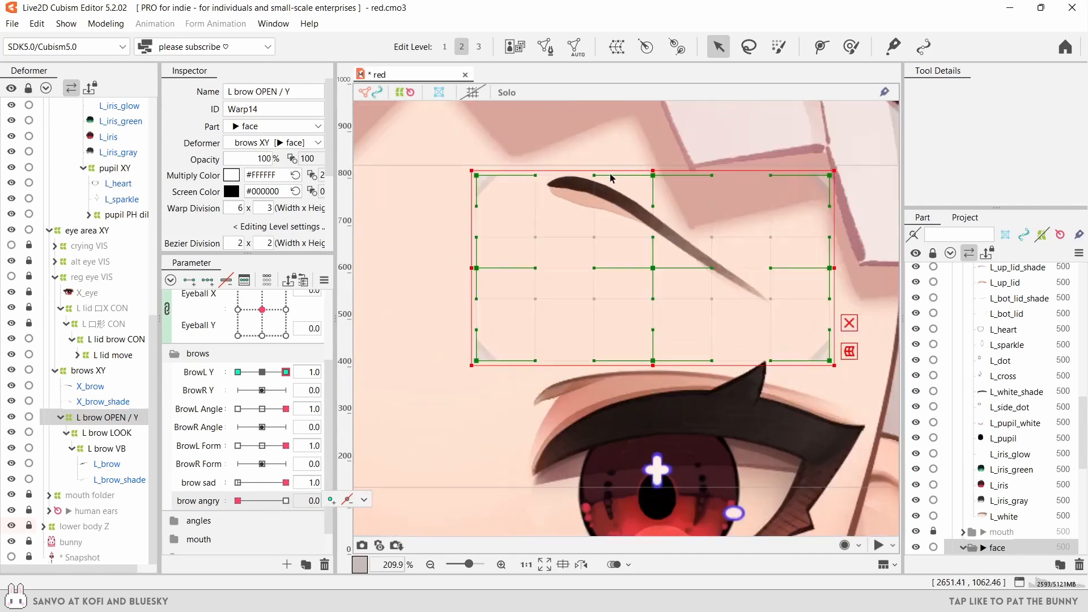
scroll(601, 179, down, 3)
key(ctrl+0)
mouse_move(266, 372)
mouse_down()
mouse_move(206, 388)
mouse_move(205, 401)
mouse_move(299, 372)
mouse_move(206, 395)
mouse_move(261, 372)
mouse_up()
- Key L brow OPEN / Y to EyeL Open, lower the warp slightly at EyeL Open 0, and preview the blink
scroll(235, 442, up, 3)
drag(607, 313, 590, 349)
drag(285, 317, 252, 350)
right_click(355, 308)
scroll(479, 315, down, 3)
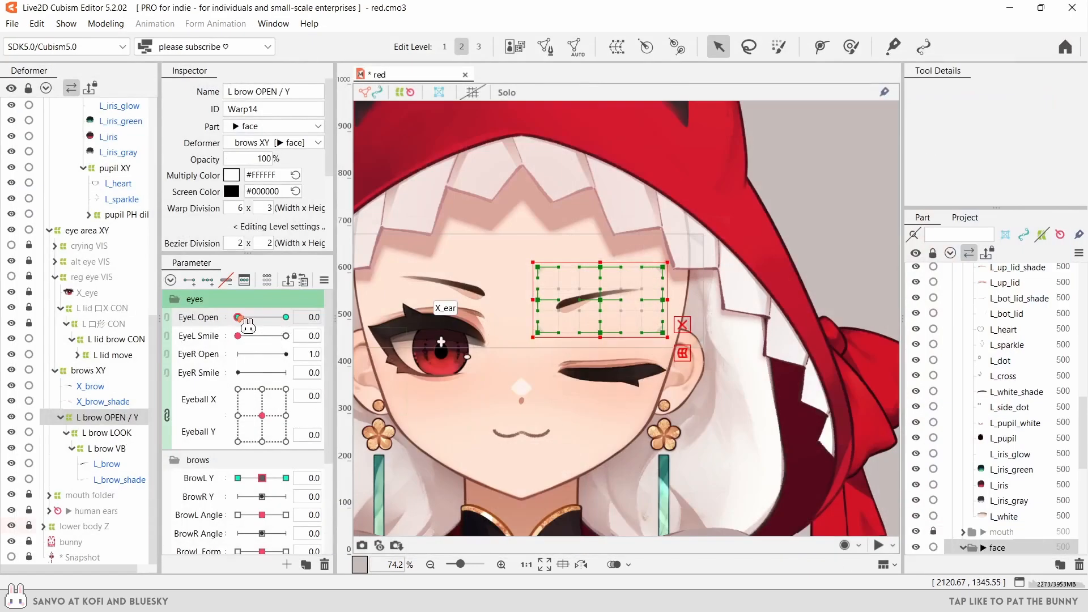
drag(248, 326, 329, 314)
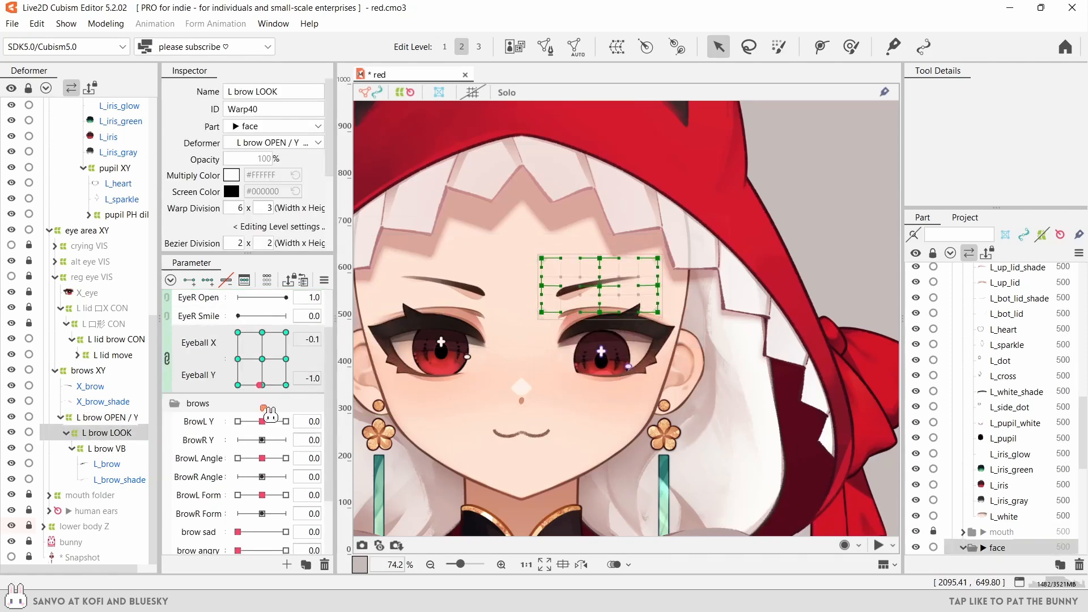
- Preview L brow LOOK across the gaze range, unlink Eyeball X and Y, and readjust the warp at the Eyeball Y extremes
drag(263, 409, 302, 316)
drag(302, 317, 232, 362)
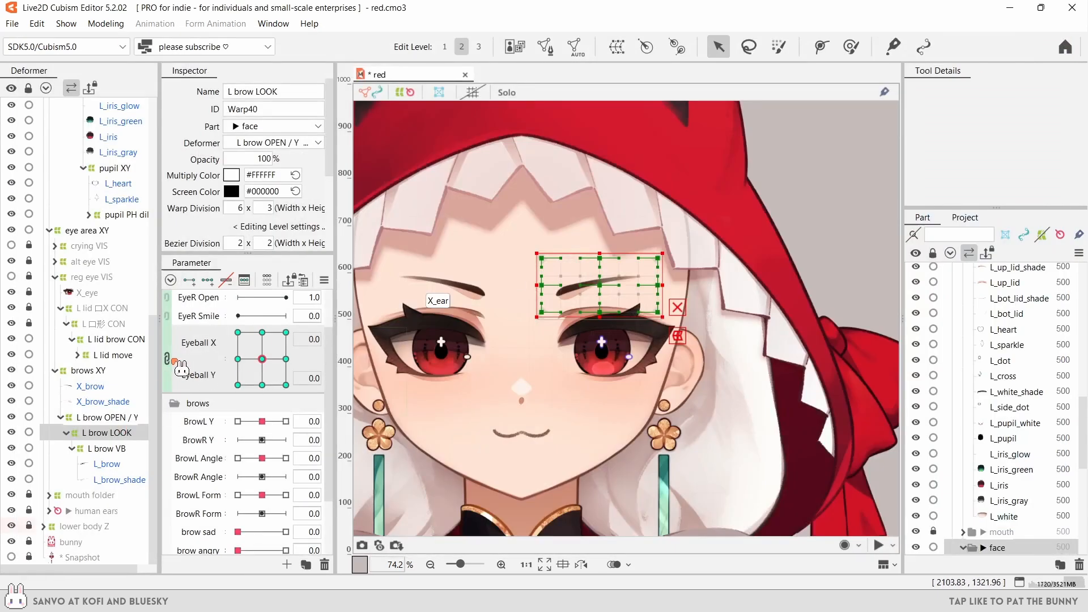
click(173, 360)
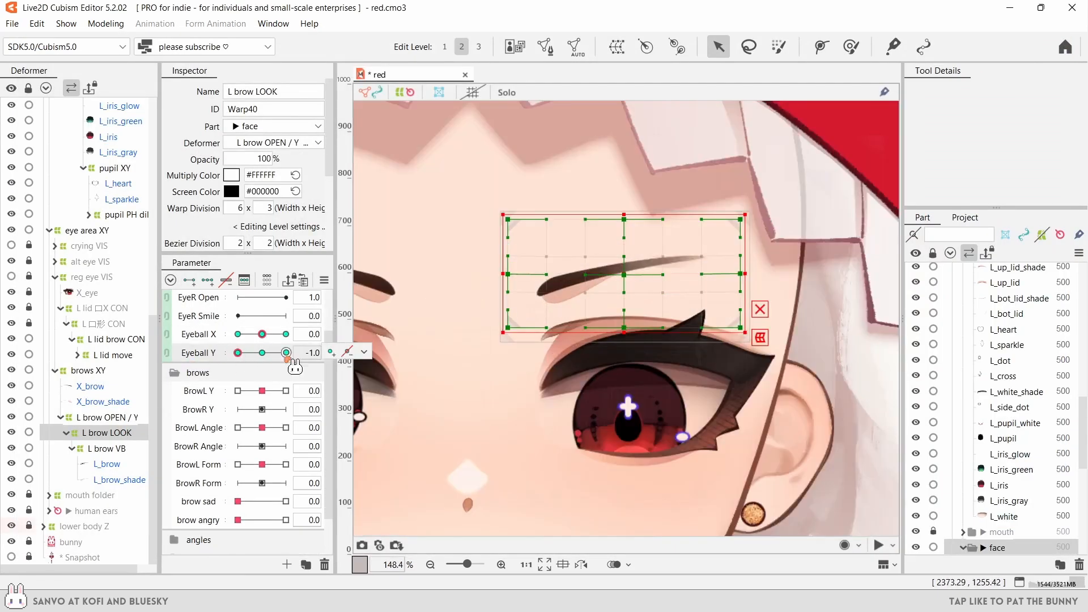
mouse_move(286, 352)
mouse_down()
mouse_move(238, 352)
mouse_move(286, 353)
mouse_up()
click(262, 352)
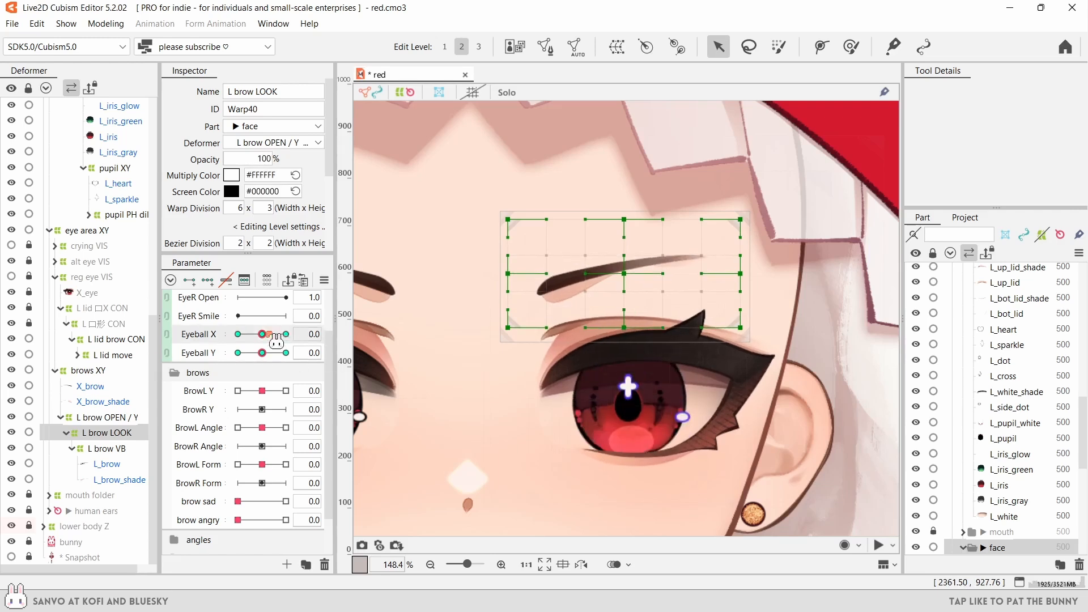
- Readjust the middle control points of L brow LOOK at Eyeball X 1 and -1, moving the upper middle point inward at -1
click(286, 334)
click(238, 333)
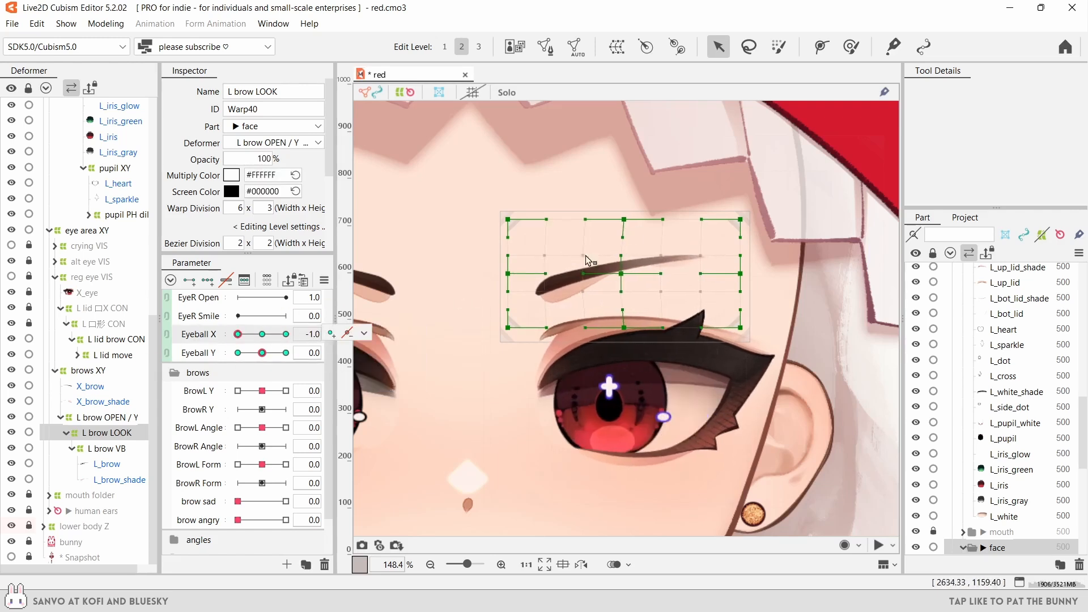
scroll(315, 190, down, 1)
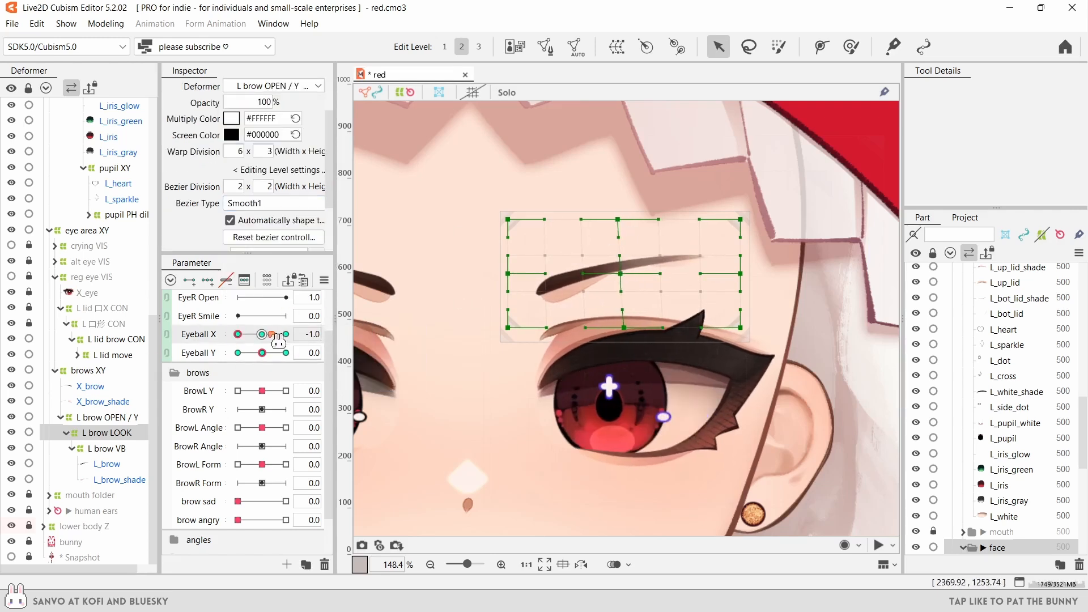
drag(275, 335, 237, 359)
- Relink Eyeball X and Eyeball Y and synthesize the corner forms of L brow LOOK again
click(167, 337)
key(ctrl+4)
key(Return)
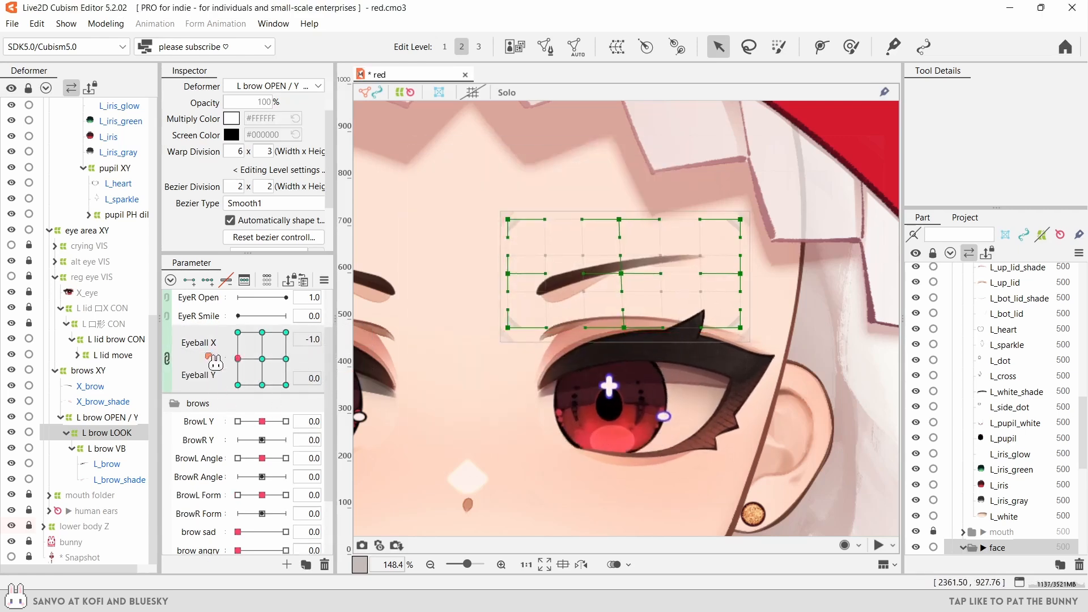
- Open the physics preview, zoom in on the face to check the brow's gaze movement, and close it
key(ctrl+p)
scroll(857, 136, up, 5)
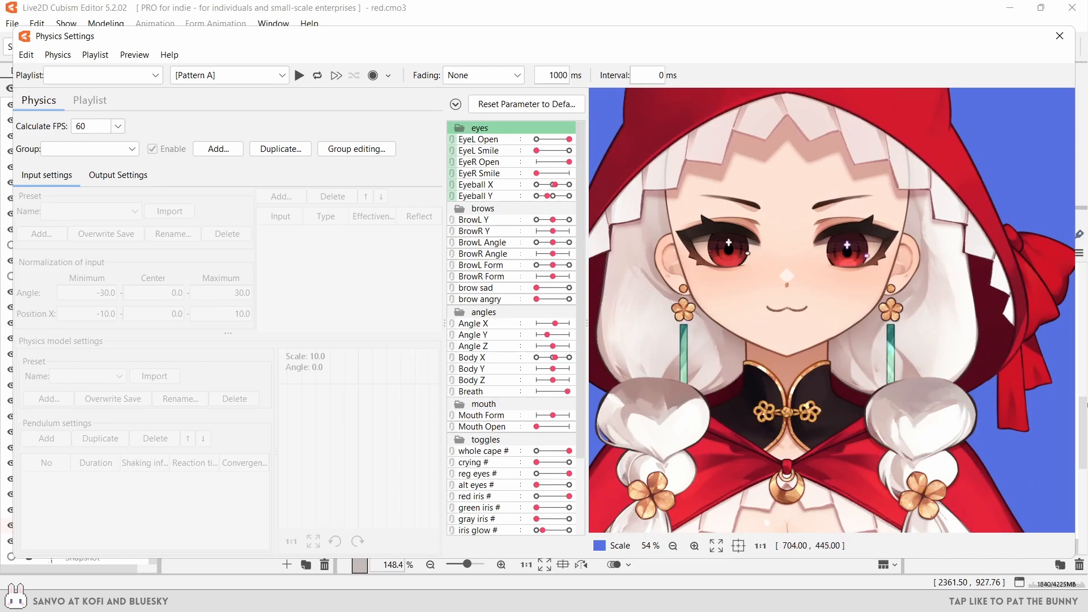
click(1059, 36)
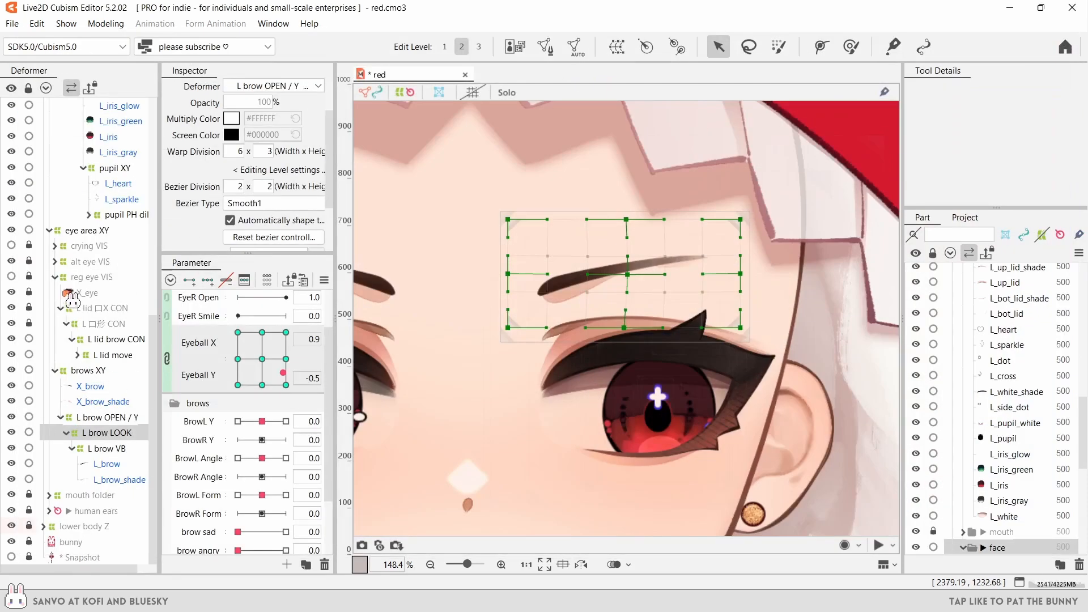
- Select L lid move, unlink Eyeball X and Y, set Eyeball X to 1 and turn off automatic bezier shaping
scroll(74, 356, up, 3)
scroll(74, 357, down, 3)
click(85, 356)
click(262, 358)
drag(453, 340, 396, 280)
click(167, 358)
drag(262, 334, 302, 347)
click(229, 220)
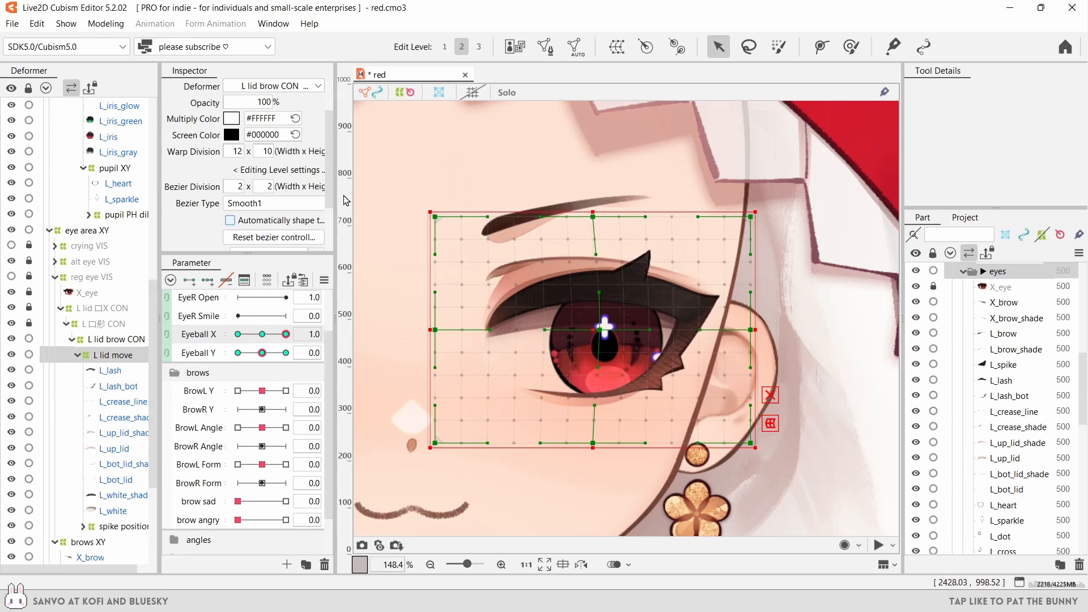
- Refine the middle of the L lid move warp at Eyeball X -1 and at the Eyeball Y extremes
drag(286, 334, 238, 333)
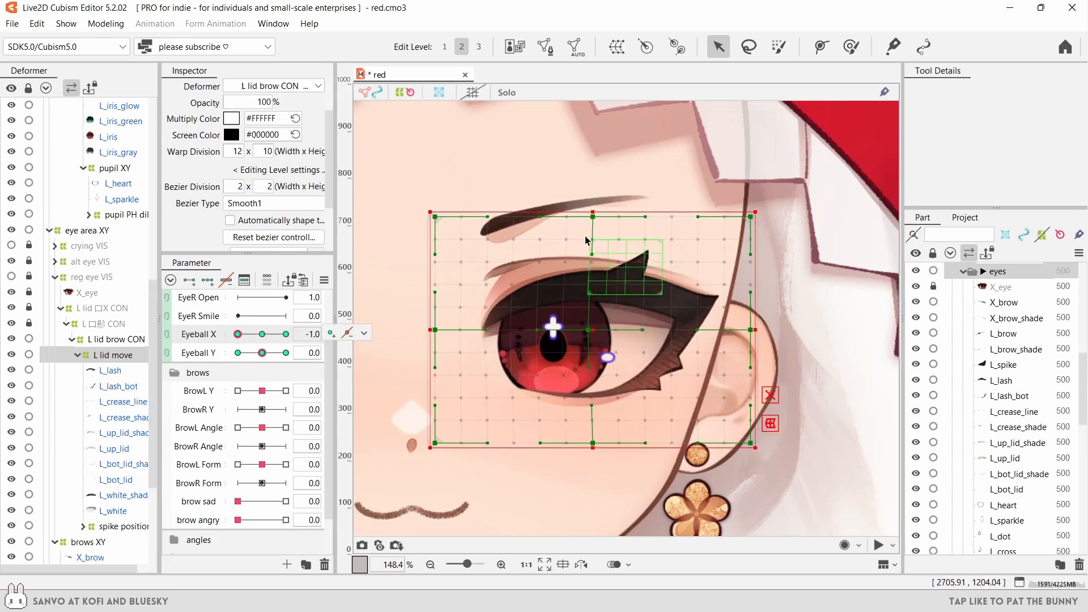
click(286, 352)
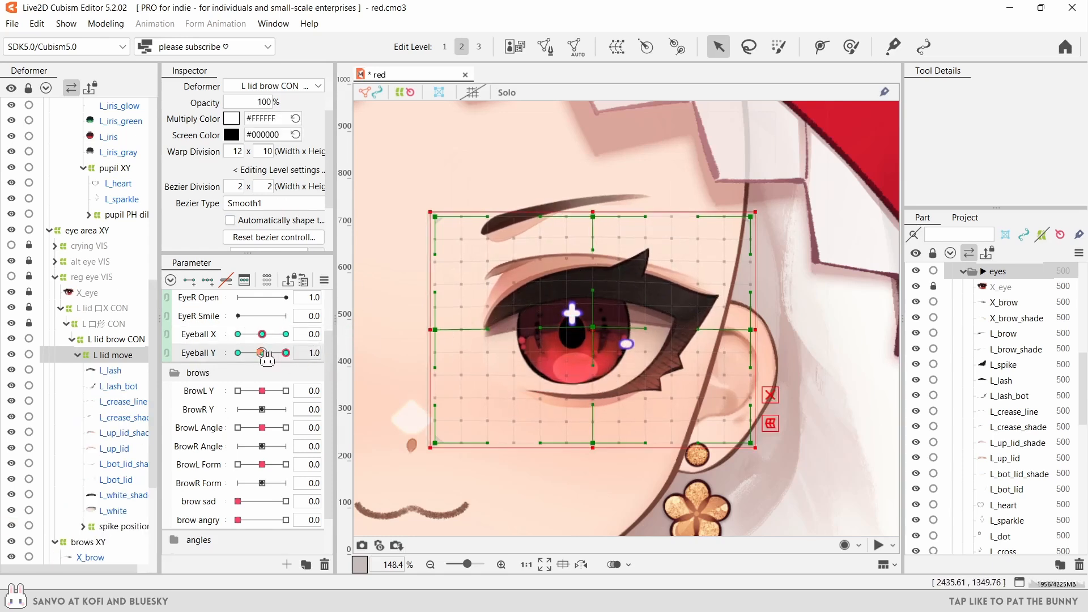
drag(266, 355, 242, 367)
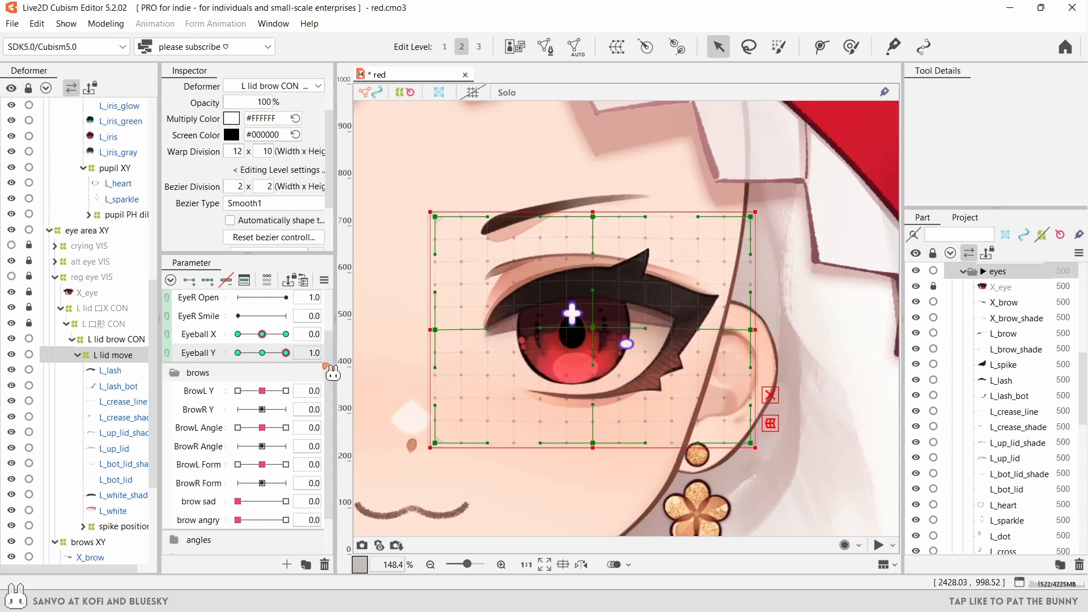
- Relink Eyeball X and Y at 0, and check the lid's gaze movement close up in the physics preview
click(318, 334)
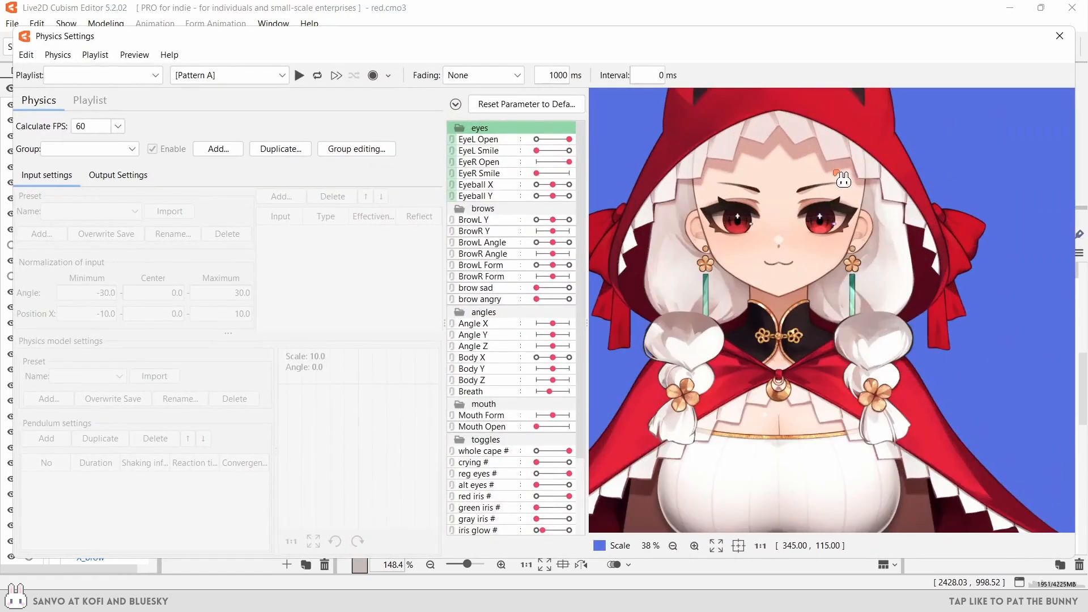
scroll(843, 180, up, 4)
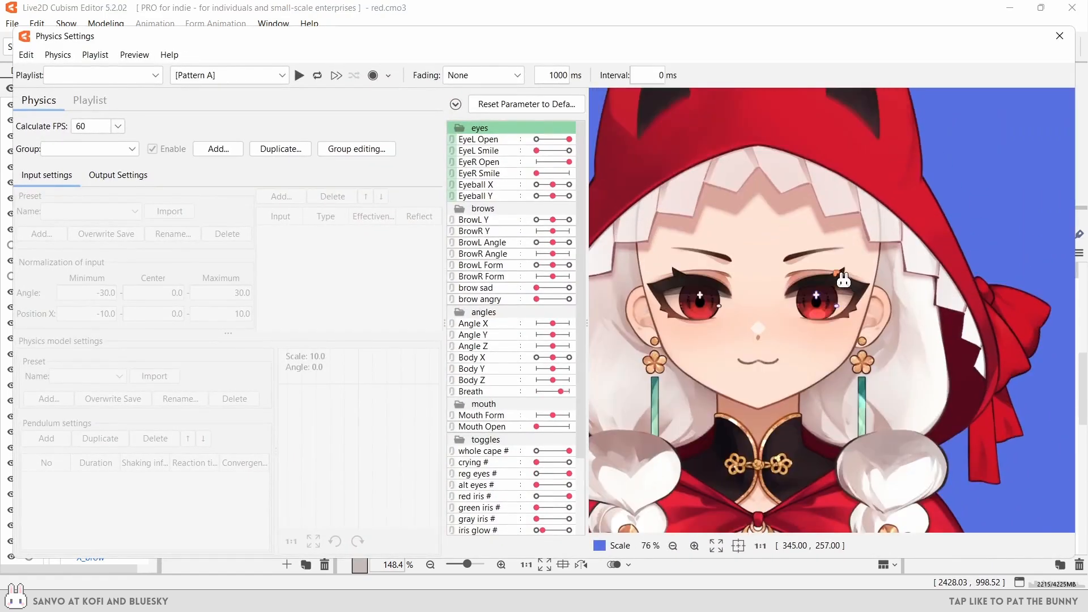
drag(1036, 325, 423, 357)
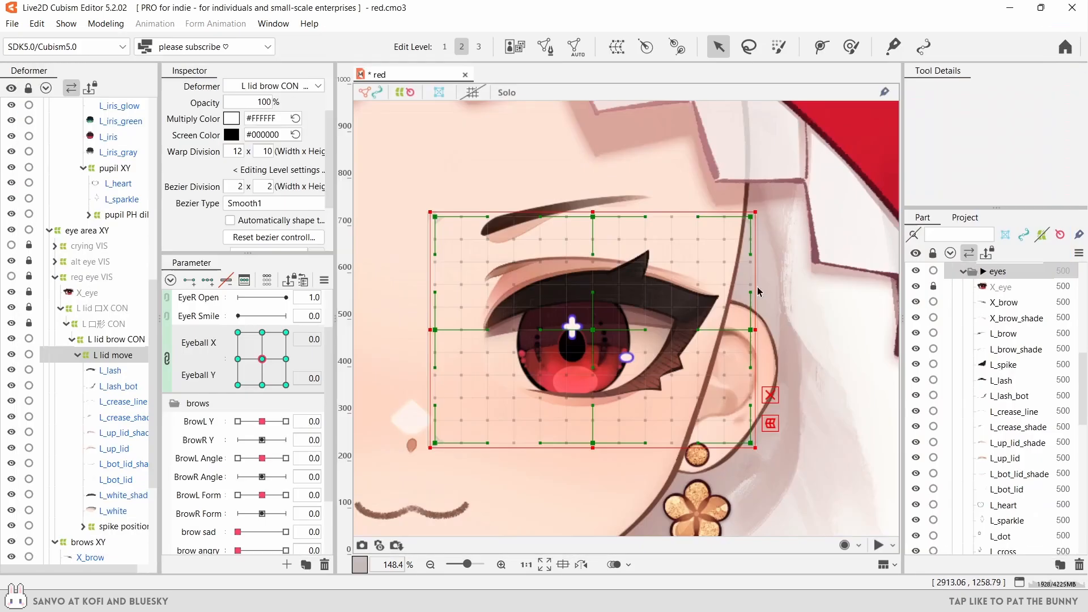
- Key L lid brow CON to the BrowL Form blend shape and lower the upper lid at BrowL Form -1, using a 2 x 3 bezier division
scroll(625, 284, down, 3)
scroll(626, 284, up, 1)
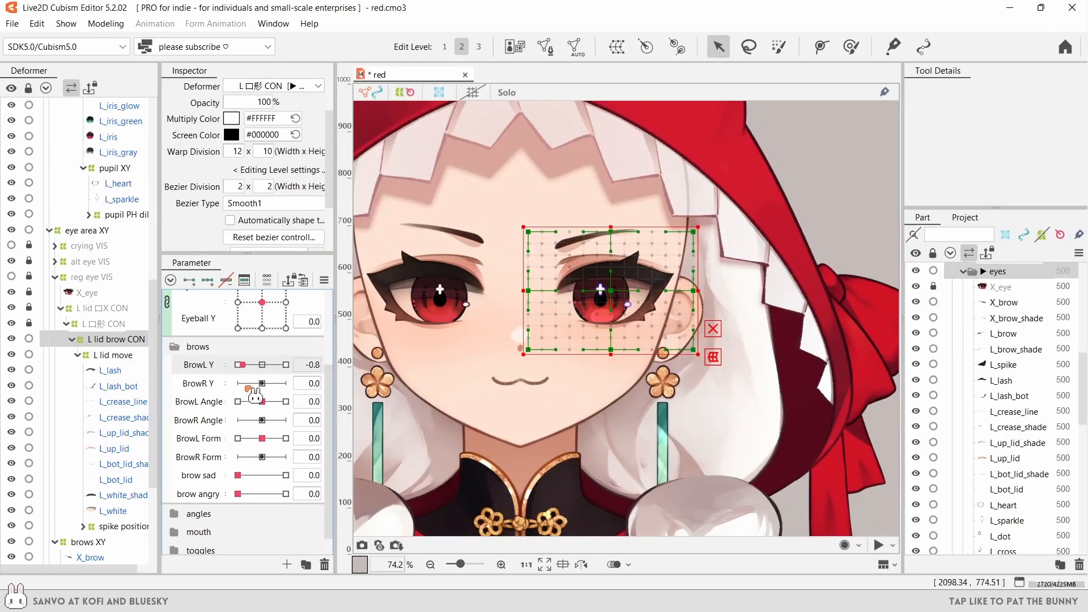
drag(269, 439, 238, 438)
scroll(596, 260, up, 2)
scroll(488, 298, down, 1)
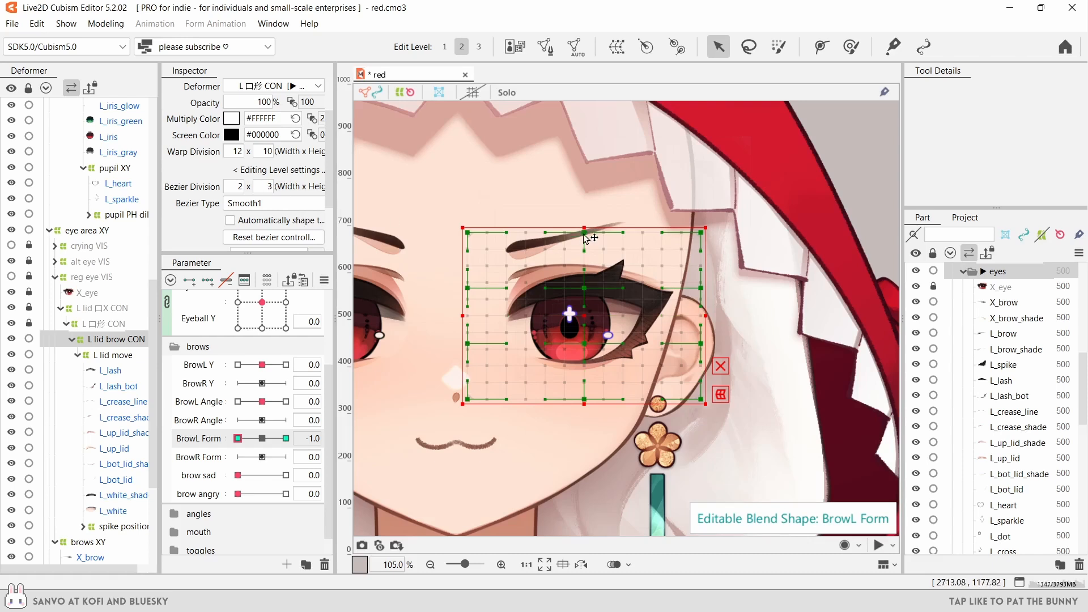
scroll(584, 288, down, 2)
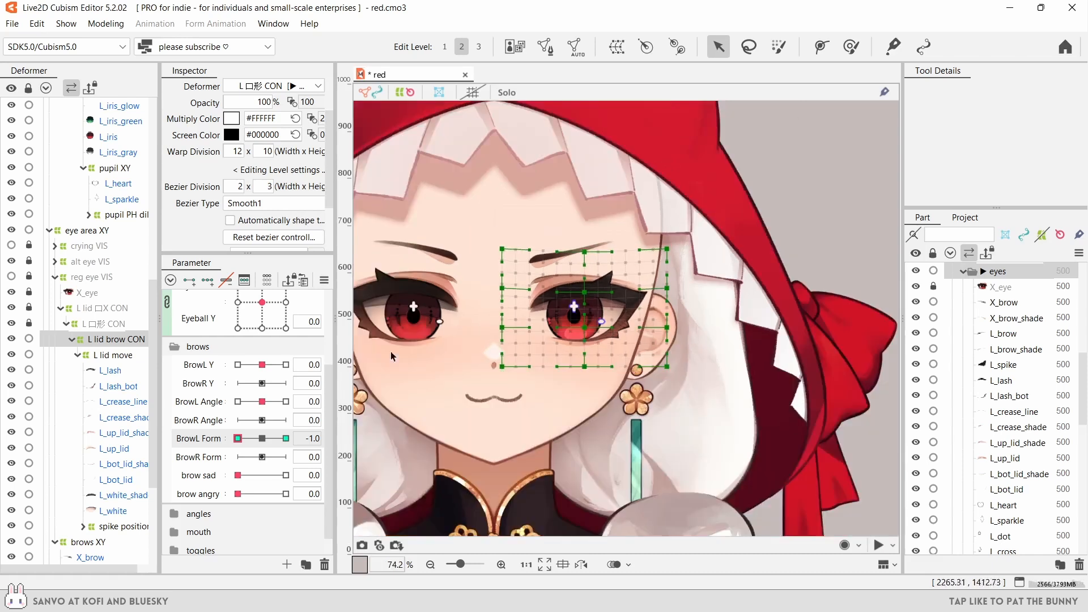
- Shape the L lid brow CON warp at BrowL Form 1 so the middle of the upper lid arches up
drag(237, 438, 263, 439)
click(285, 438)
scroll(572, 287, up, 4)
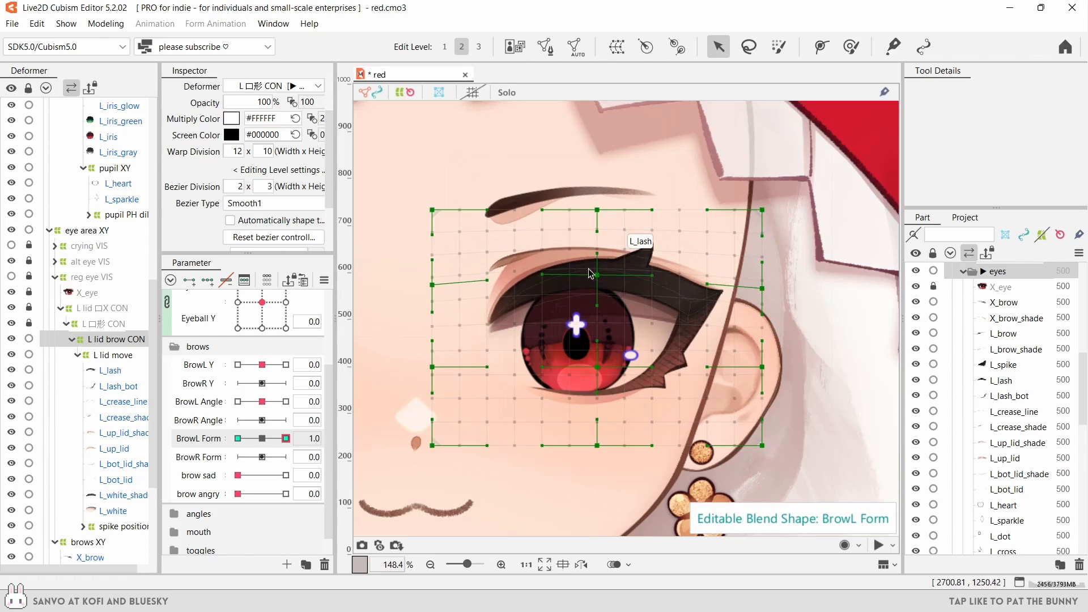
scroll(590, 274, down, 6)
drag(286, 438, 286, 438)
scroll(576, 295, up, 2)
click(116, 339)
scroll(510, 306, up, 1)
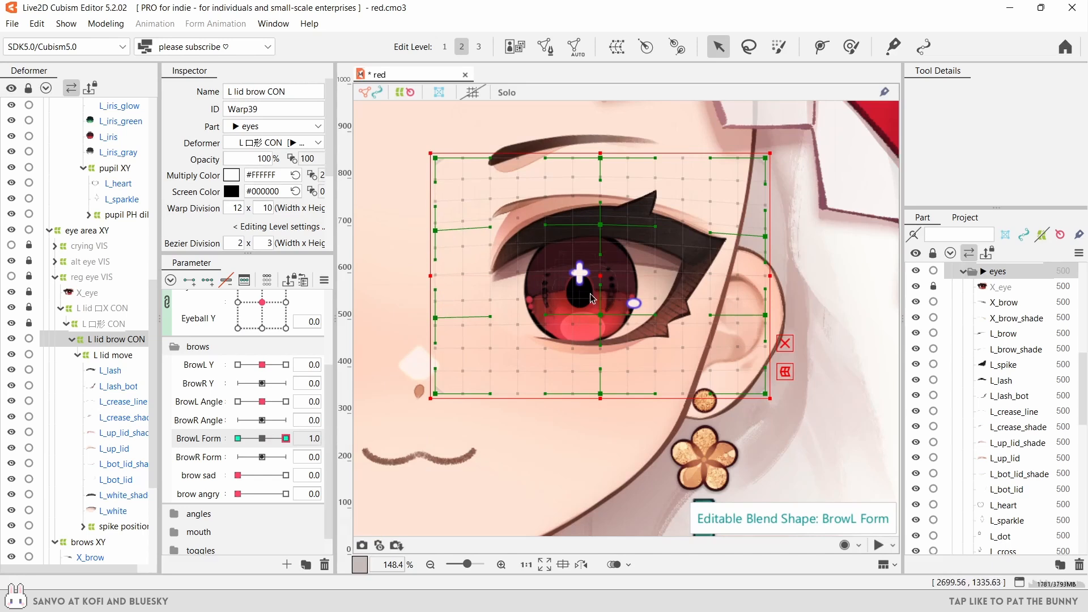
- Refine the L lid brow CON warp around the left eye at BrowL Form -1
scroll(590, 296, down, 6)
drag(286, 438, 264, 440)
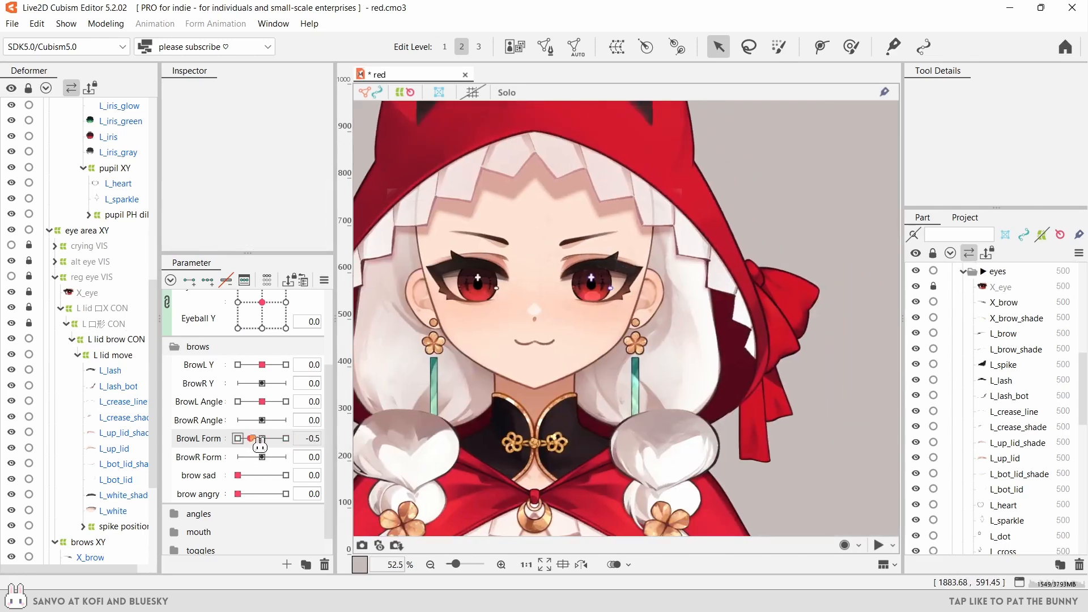
click(116, 339)
scroll(594, 297, up, 8)
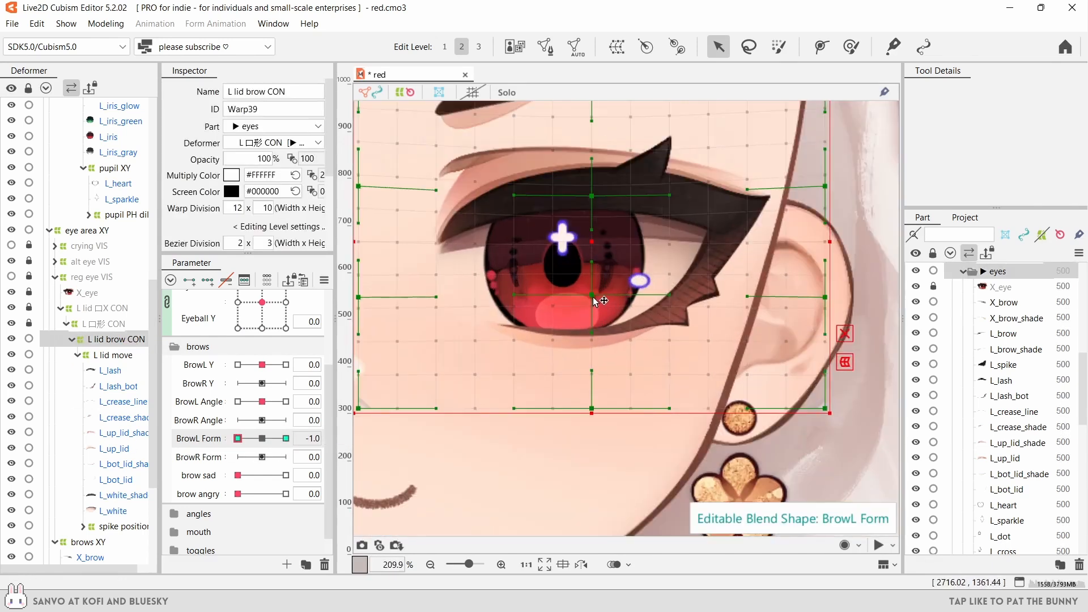
scroll(451, 242, down, 4)
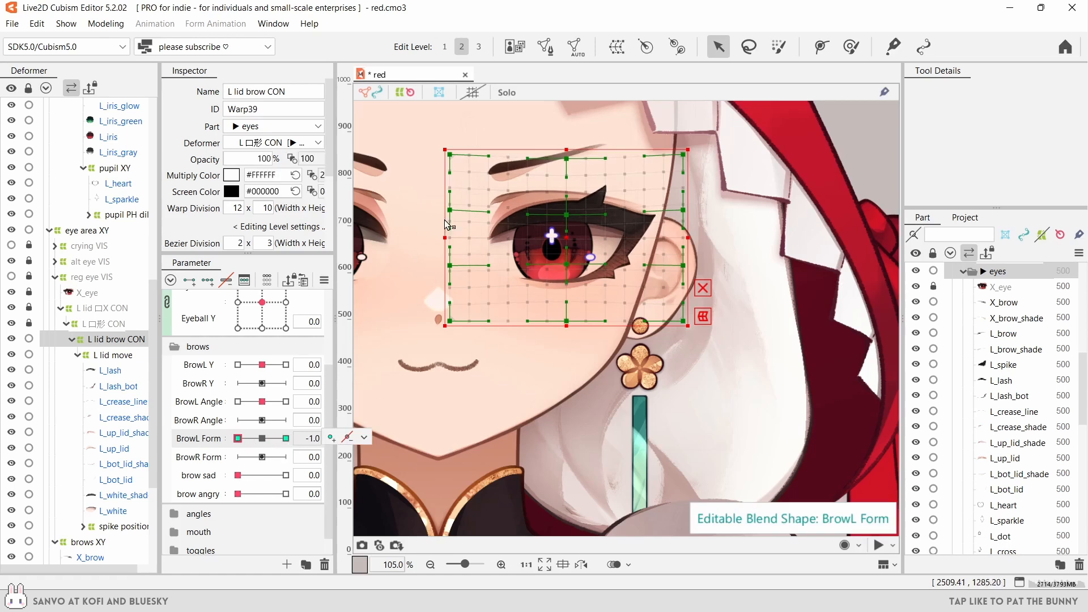
scroll(451, 242, up, 2)
scroll(541, 262, down, 4)
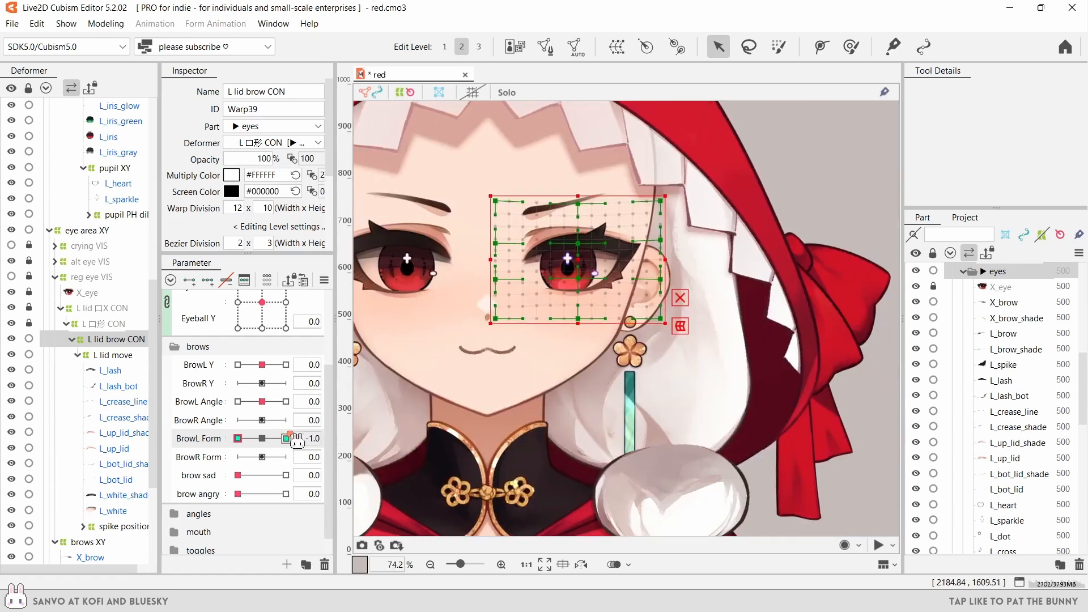
- Limit the BrowL Form blend shape weight on L lid brow CON by EyeL Open, lowering it to 0% at the closed end
drag(194, 454, 262, 439)
click(324, 280)
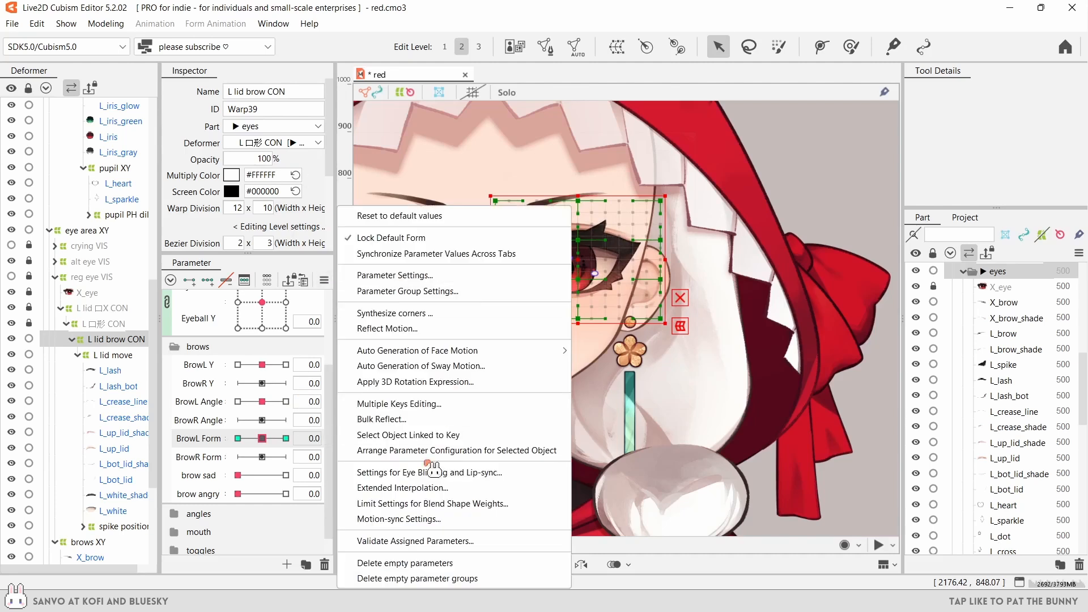
click(441, 504)
click(670, 264)
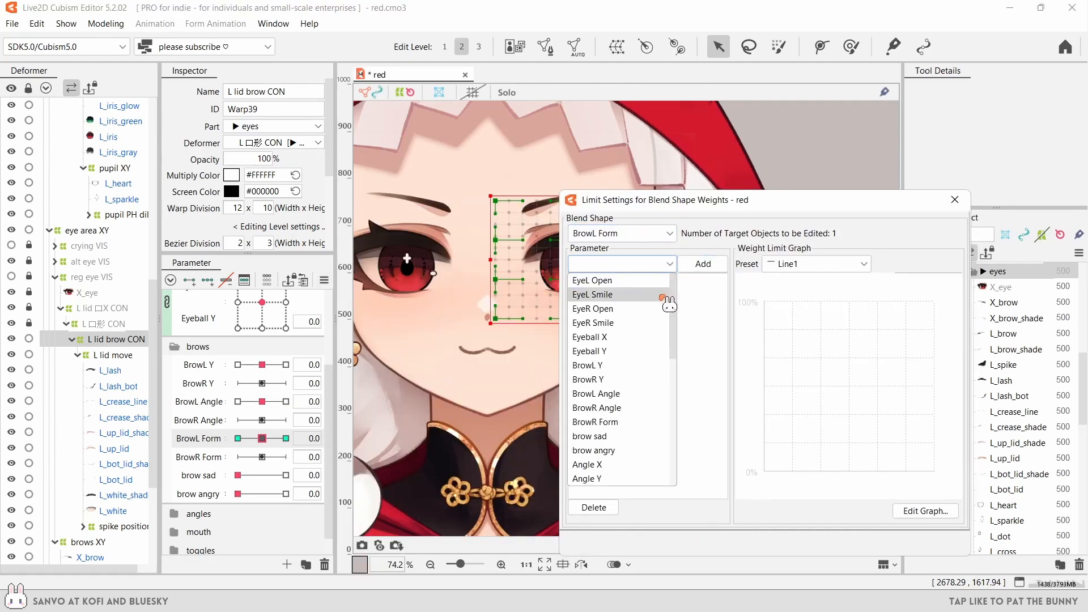
click(592, 280)
click(702, 263)
drag(791, 303, 766, 469)
key(Escape)
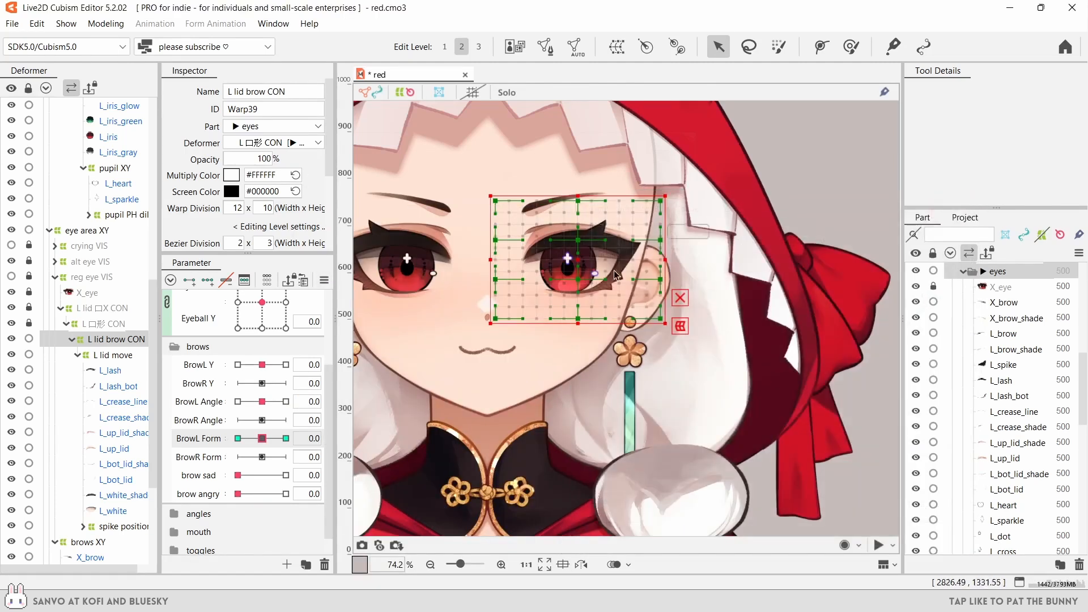
- Check the left lid across the BrowL Form range with EyeL Open at 0 and fully open, returning BrowL Form to 0
drag(267, 440, 329, 364)
drag(286, 316, 238, 316)
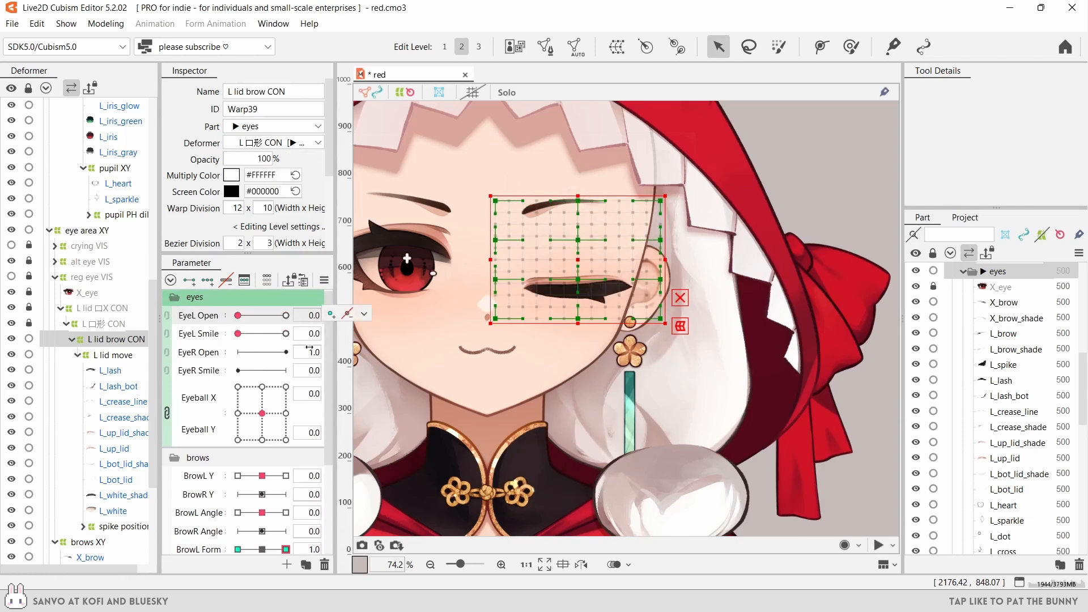
drag(329, 311, 330, 380)
drag(285, 446, 241, 447)
drag(328, 437, 329, 368)
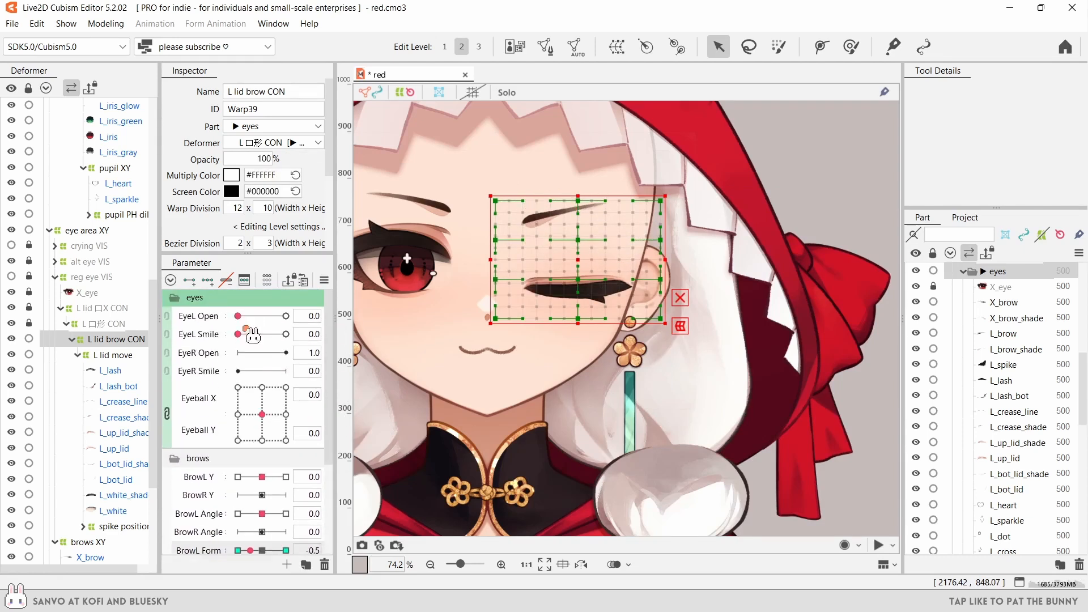
drag(237, 316, 329, 381)
drag(261, 449, 210, 467)
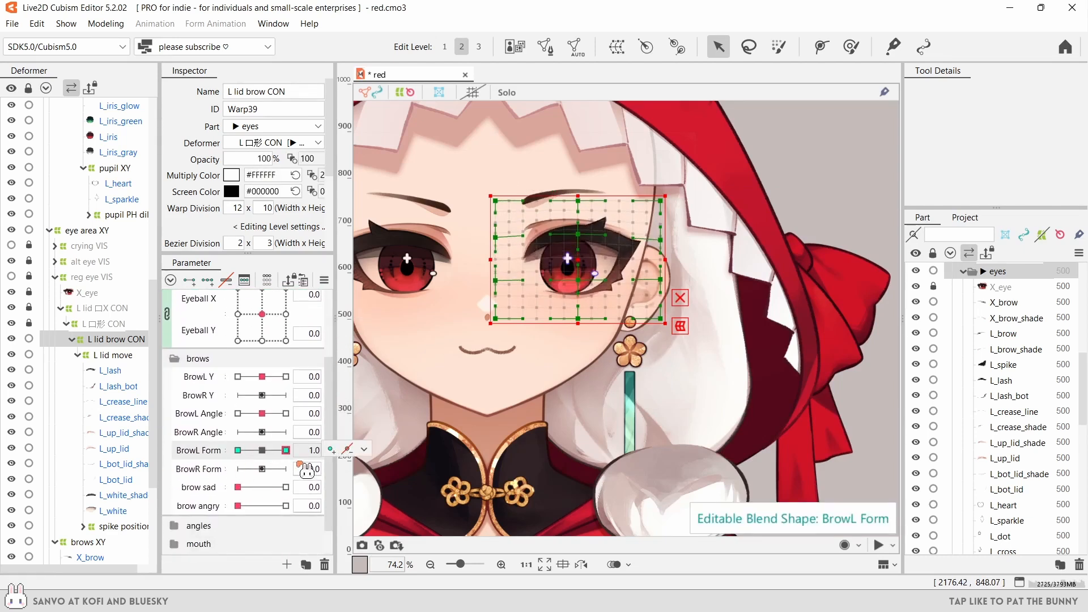
scroll(226, 459, up, 3)
scroll(209, 451, down, 3)
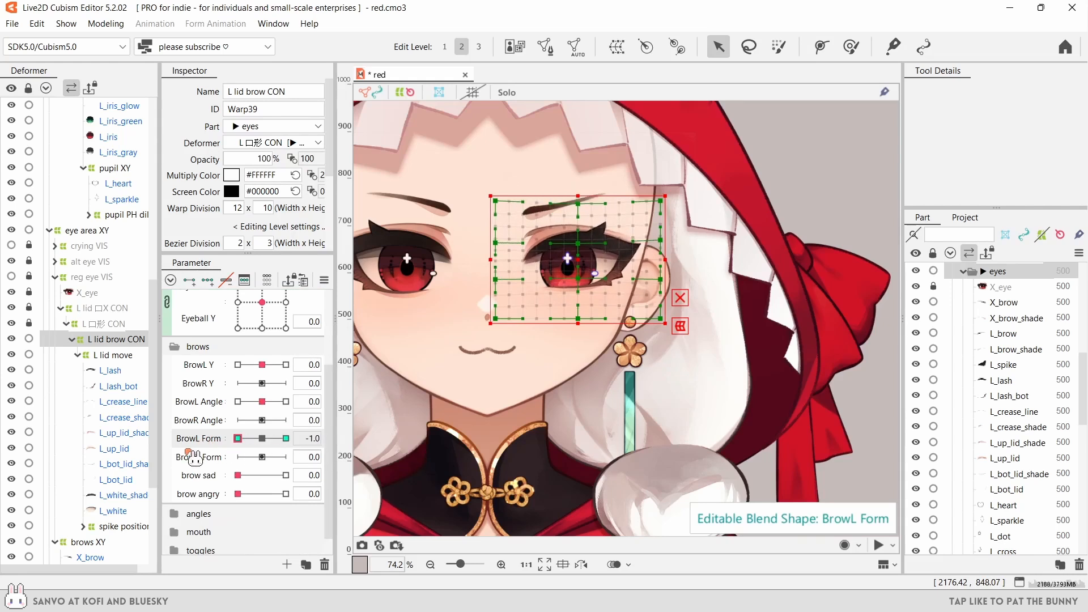
click(262, 438)
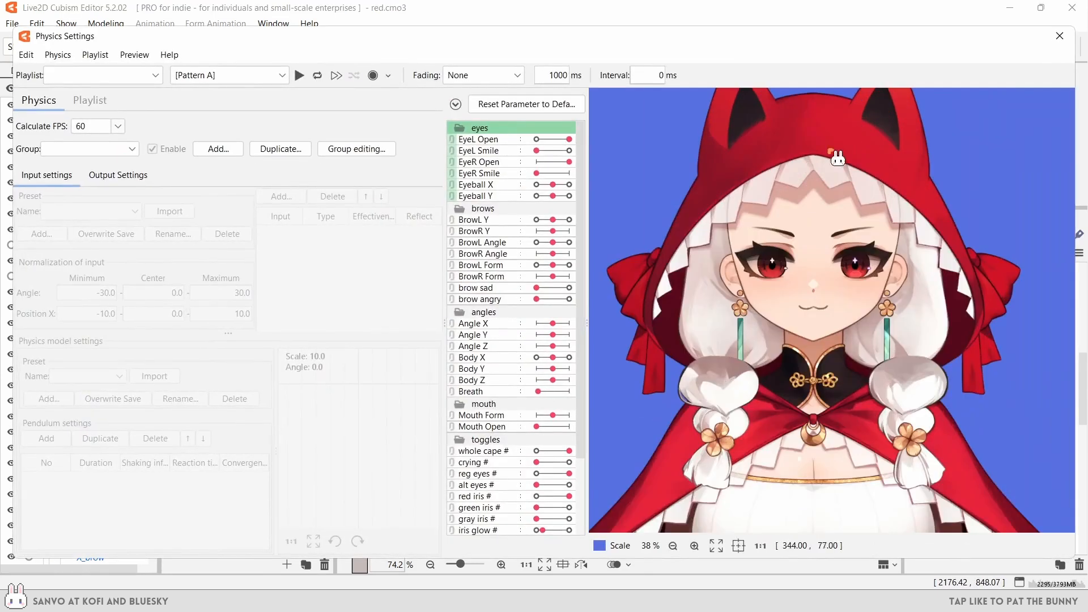
- Make BrowL Form follow the cursor in the physics preview, check the brow and lid moving together, and close the preview
click(134, 55)
click(194, 148)
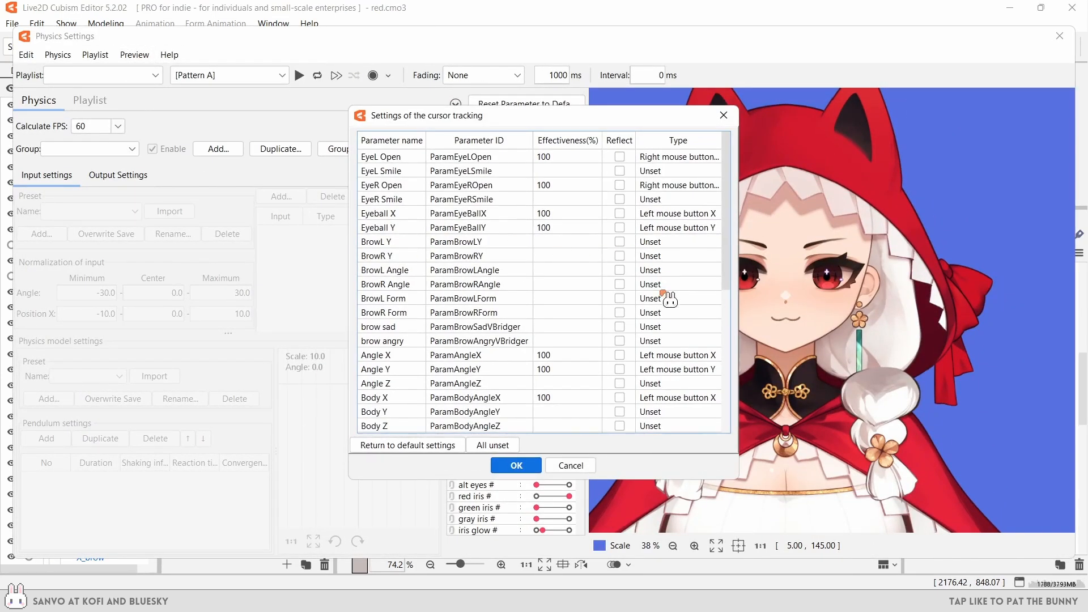
click(512, 470)
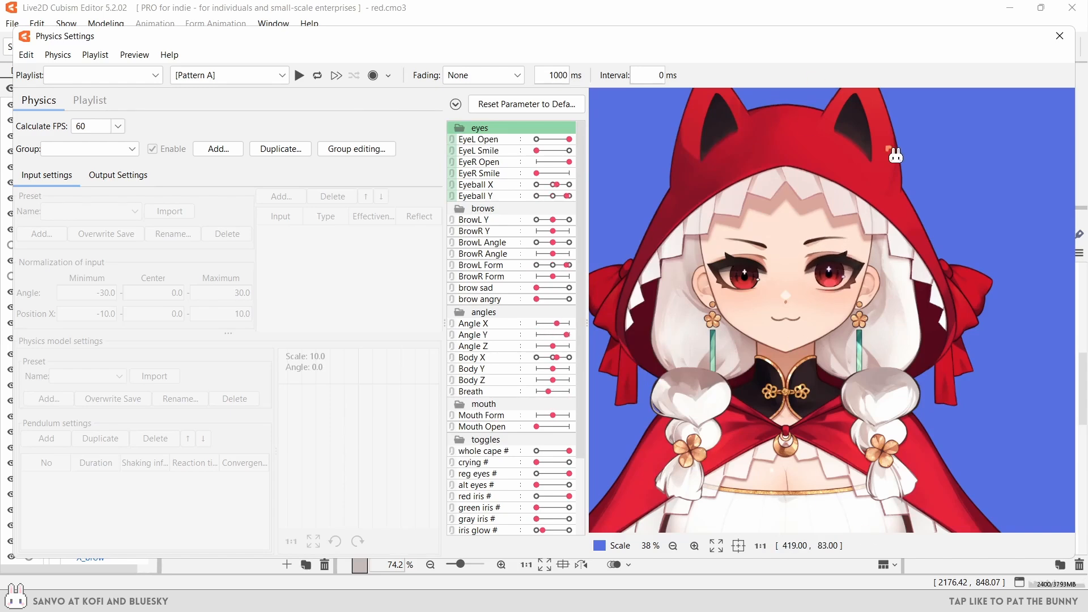
click(1059, 36)
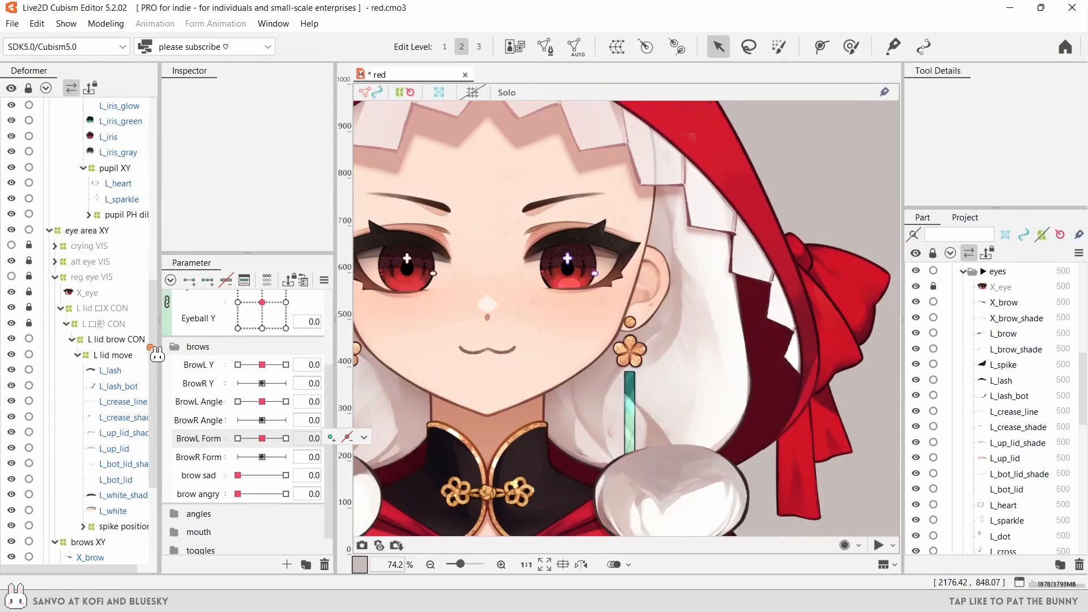
- Select the L lid brow CON deformer and reapply the workspace layout
click(116, 338)
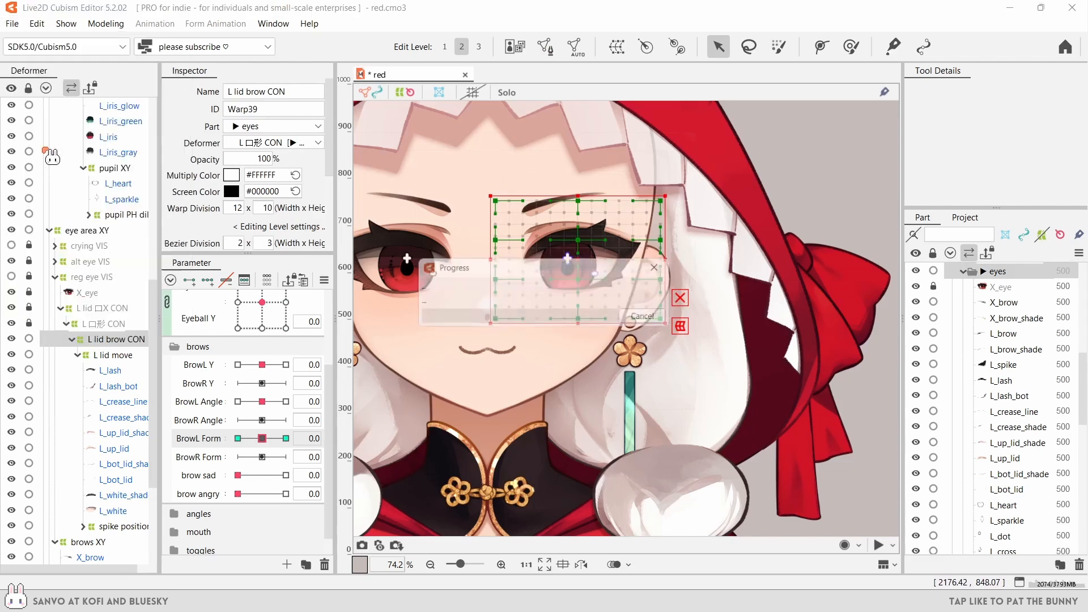
drag(335, 453, 208, 455)
click(273, 23)
mouse_move(301, 43)
click(482, 74)
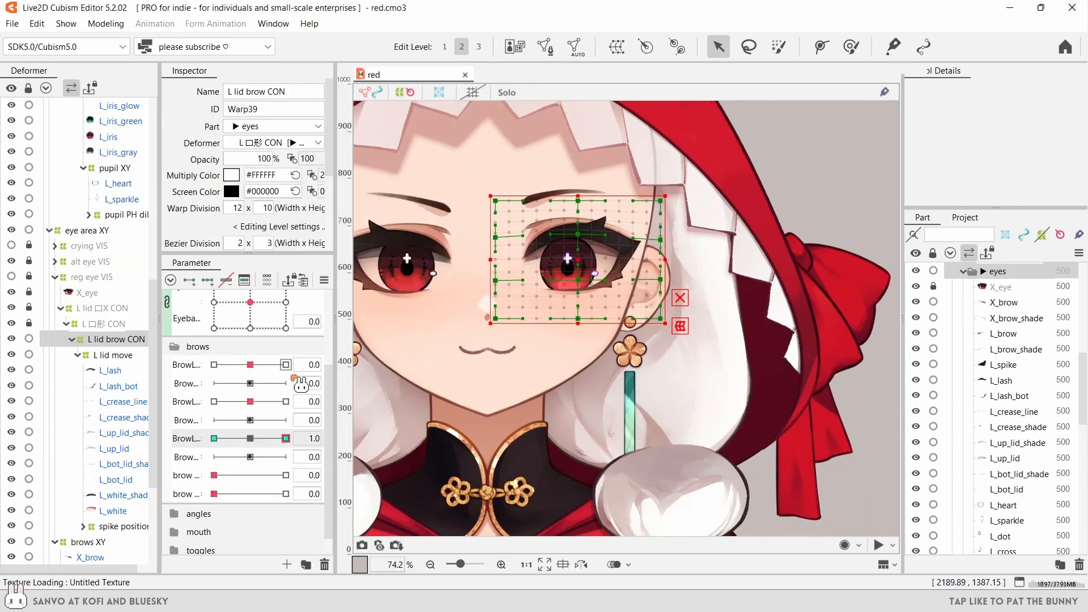
- Change the L lid brow CON blend shape keys from BrowL Form to BrowL Y, carrying over the weight limit settings
click(250, 438)
click(393, 486)
click(401, 246)
click(510, 388)
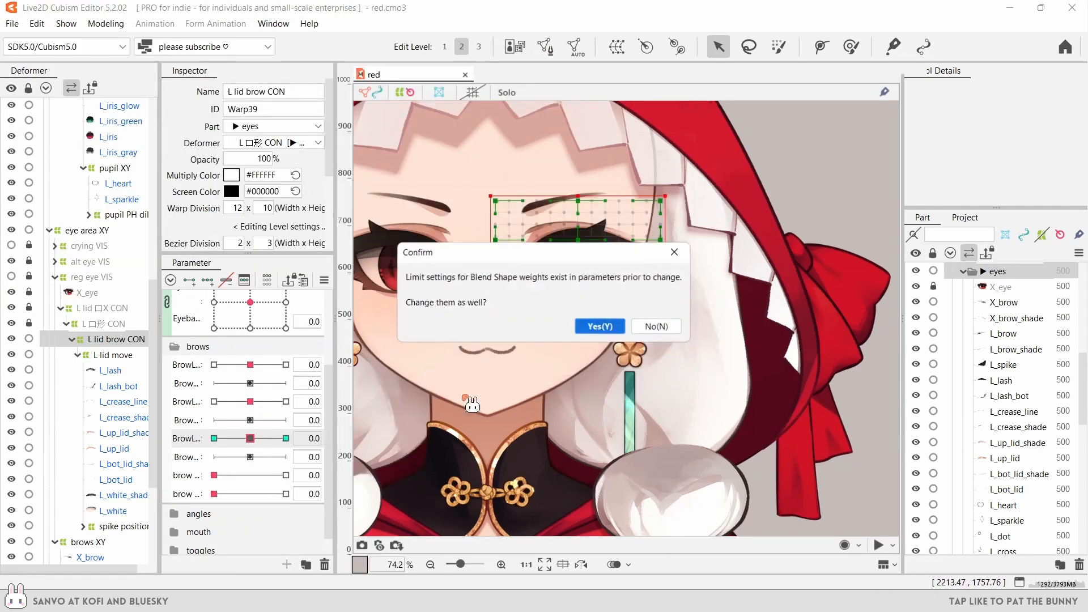
click(587, 323)
click(286, 366)
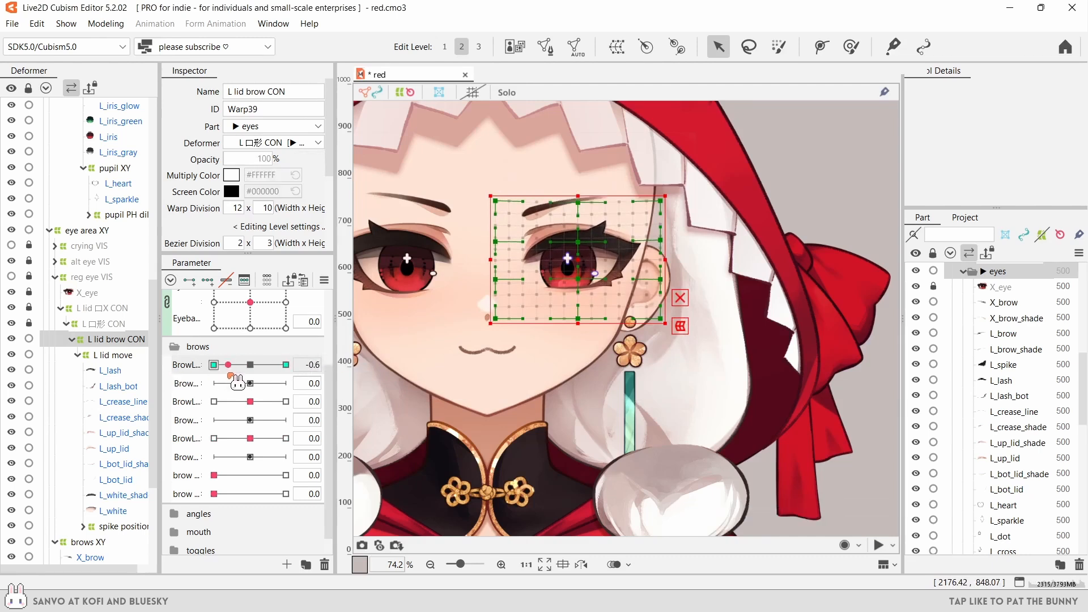
- Make BrowL Y follow the cursor in the physics preview, check the lid's movement close up, and close the preview
mouse_move(331, 385)
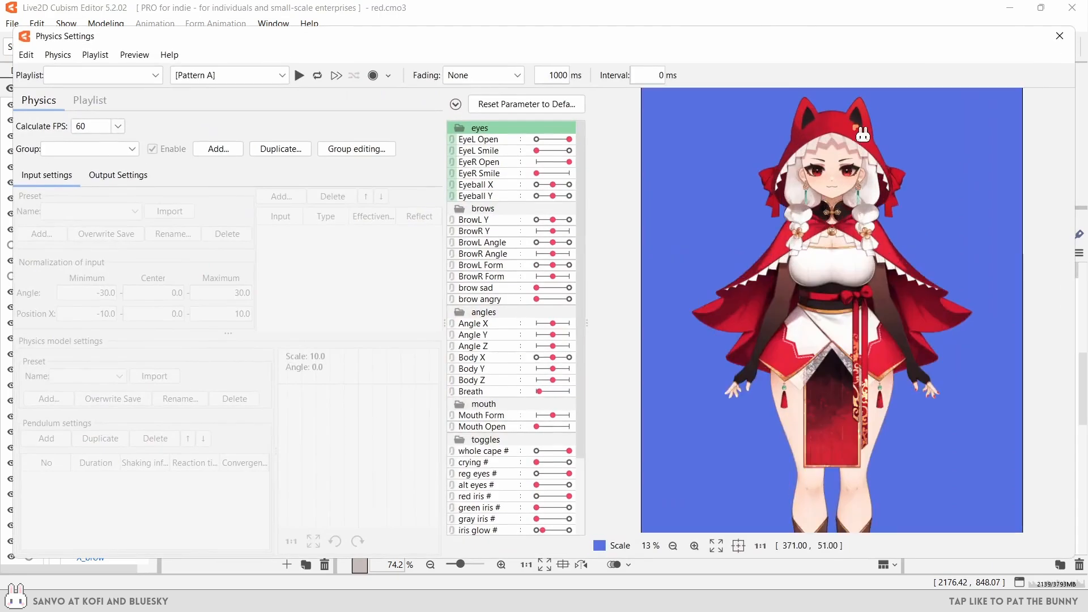
click(135, 55)
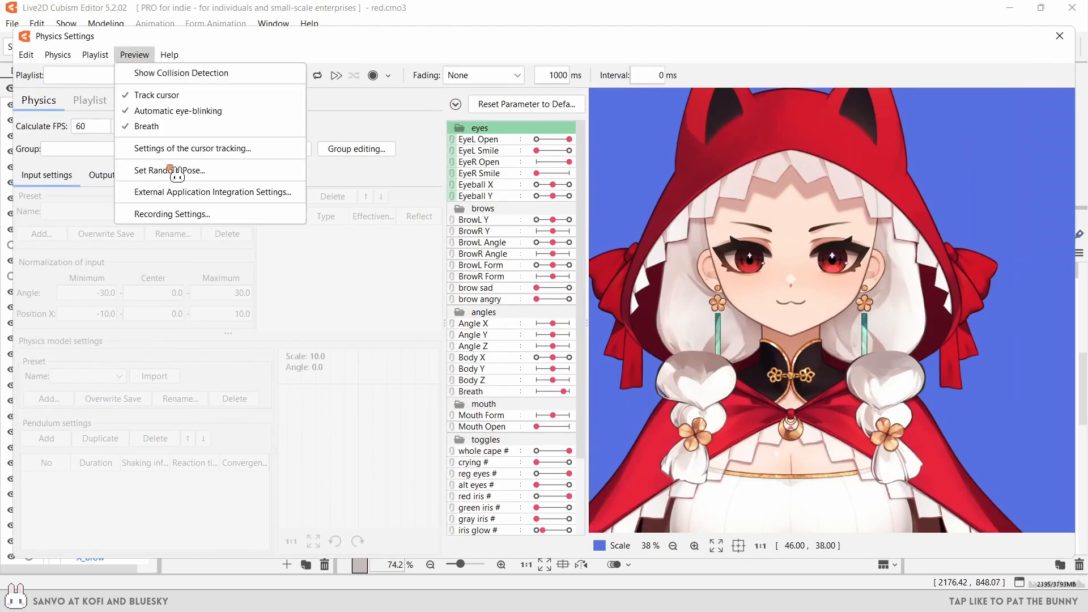
click(181, 148)
click(665, 268)
click(665, 243)
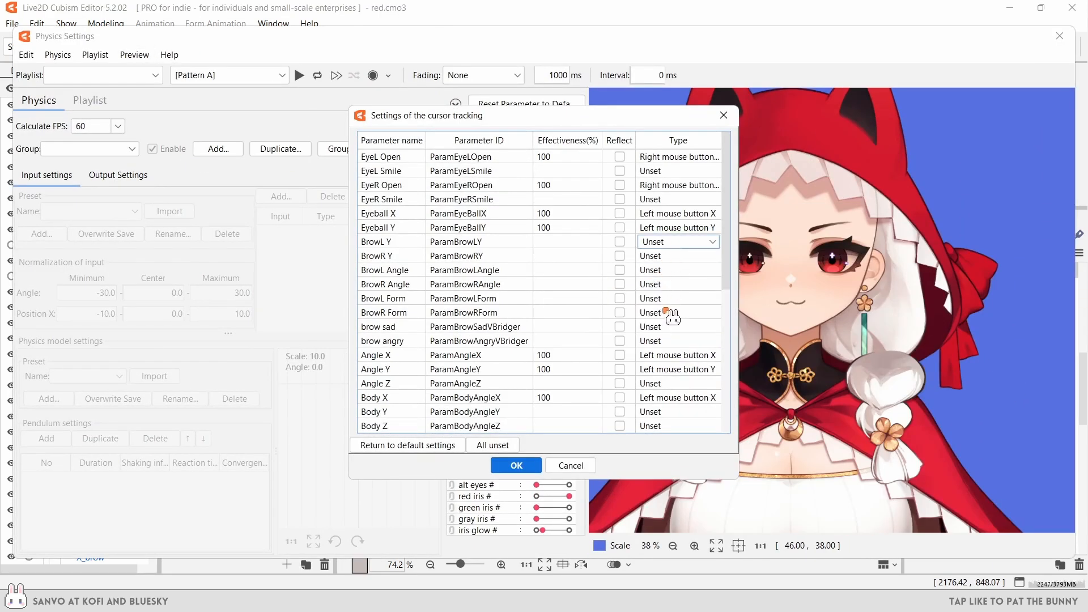
click(674, 285)
key(Return)
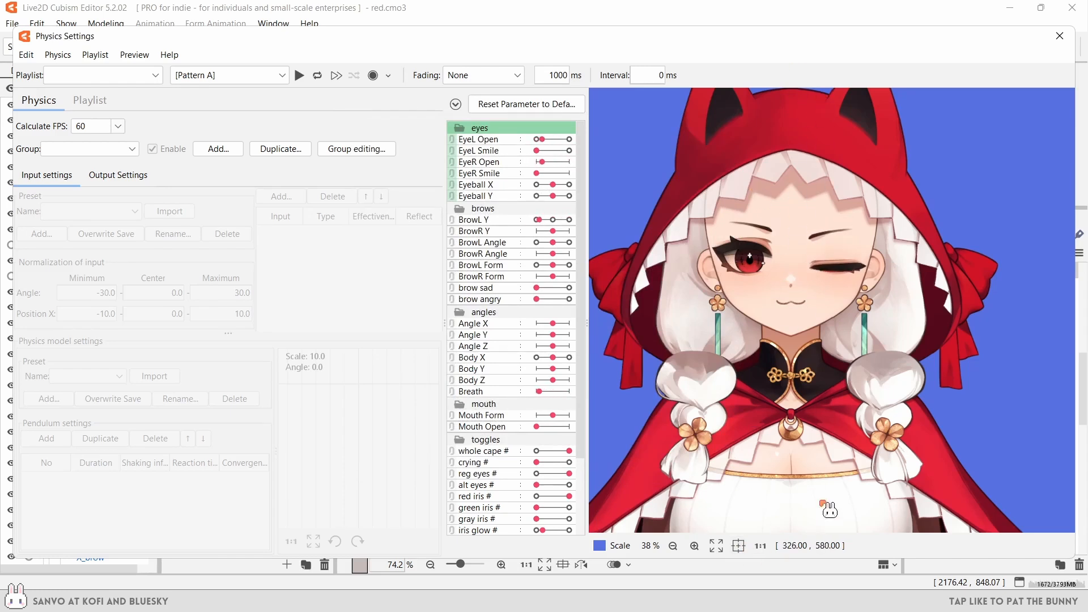
scroll(809, 178, up, 4)
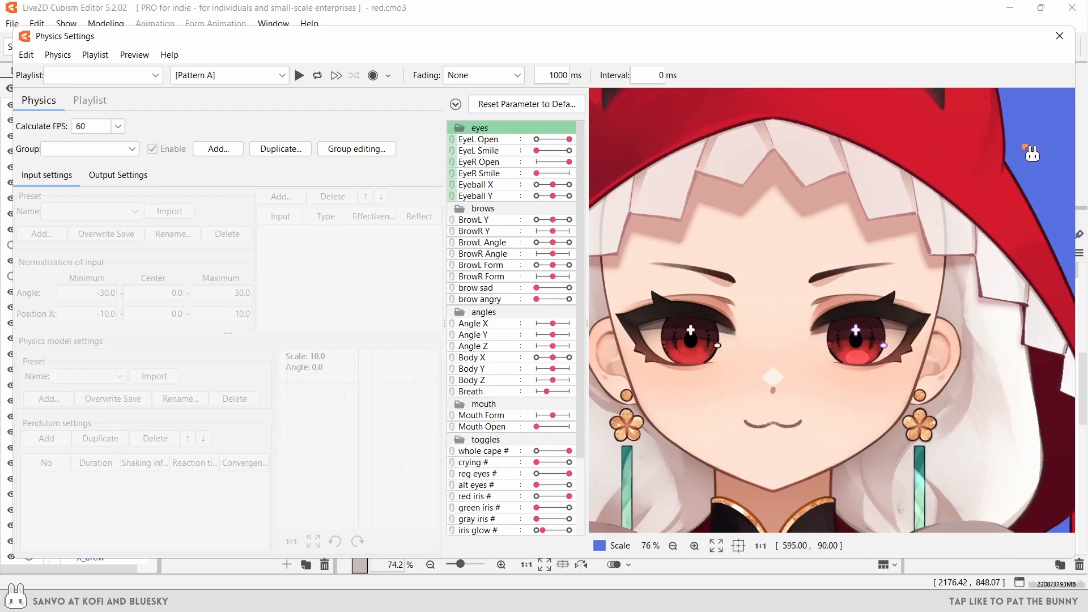
key(Escape)
- At BrowL Y -1, give L lid brow CON a 3 x 3 bezier division and lower the warp points along the brow and upper lid
scroll(531, 255, up, 3)
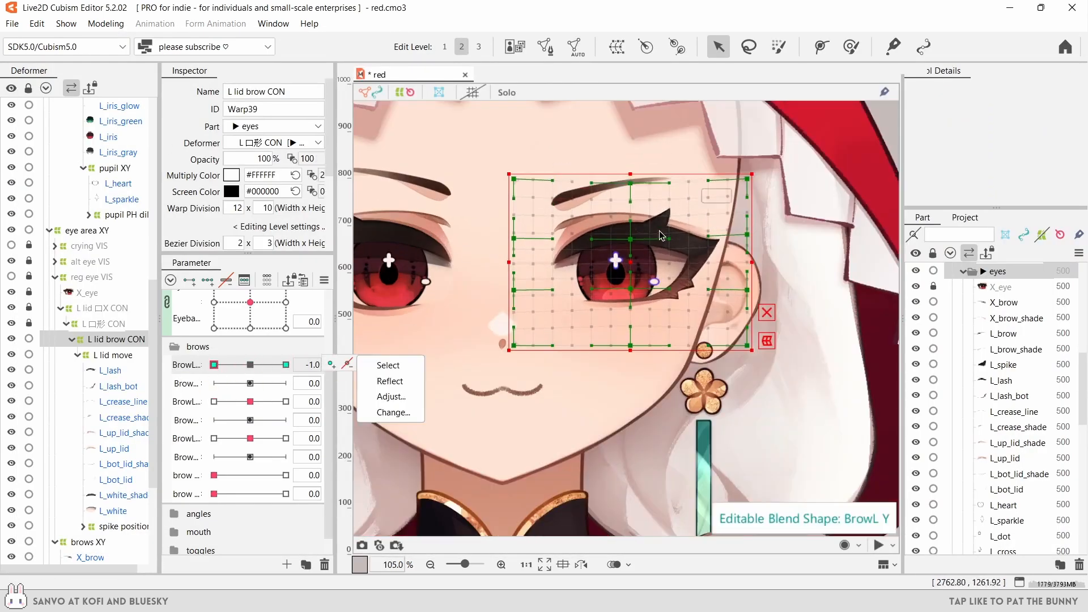
scroll(660, 235, up, 2)
scroll(623, 243, down, 2)
scroll(600, 252, up, 3)
scroll(581, 258, down, 1)
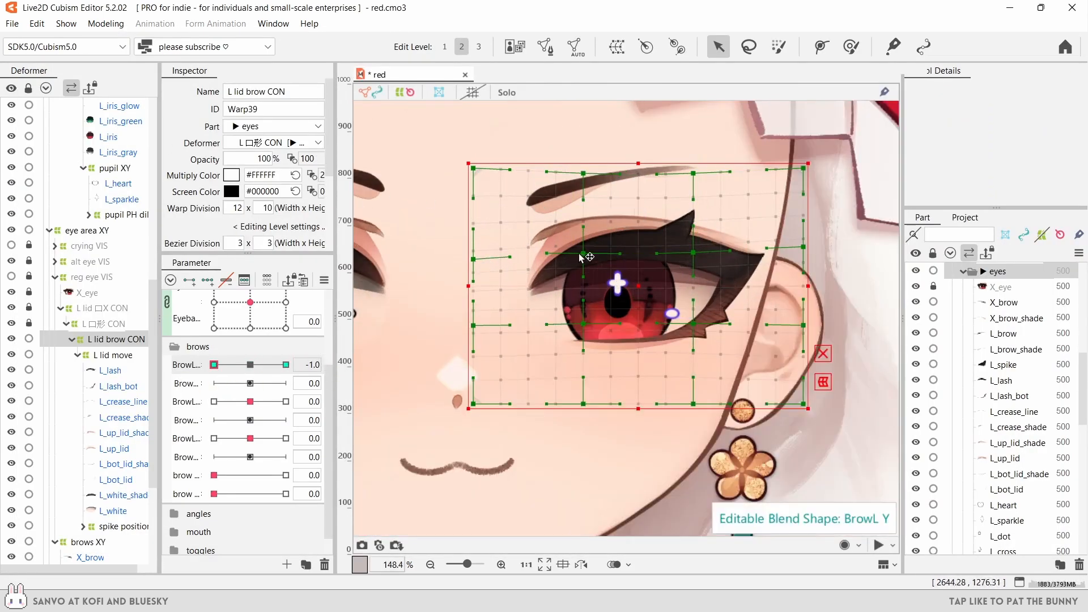
drag(694, 253, 694, 257)
drag(583, 173, 583, 176)
drag(473, 169, 473, 172)
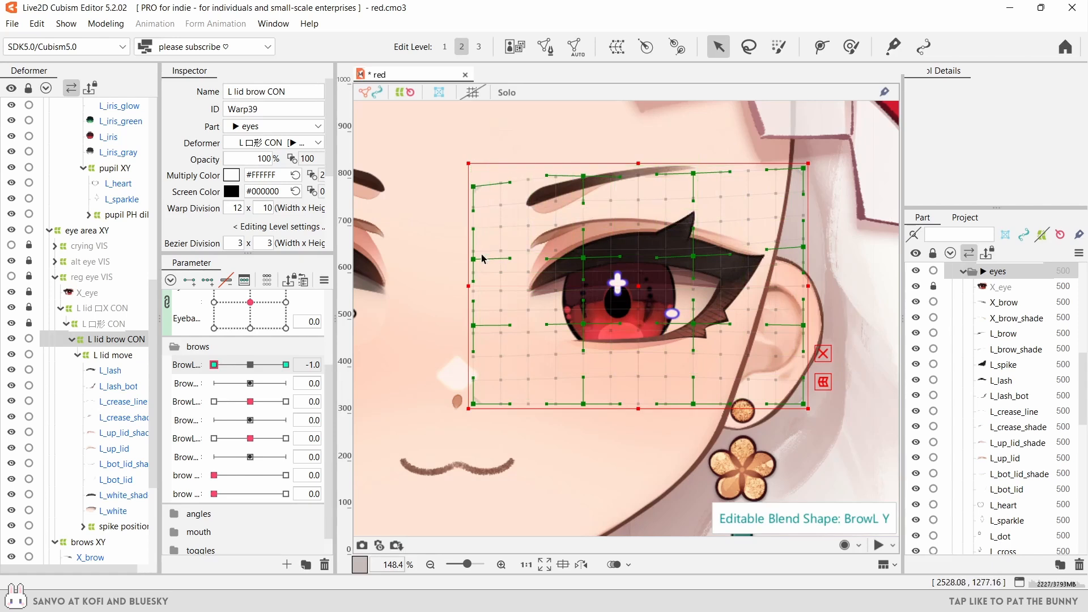
- Set the L lid brow CON bezier division to 6 x 6 without automatic shaping, and lower the warp's inner upper corner slightly
scroll(306, 210, down, 2)
click(233, 186)
text(6)
click(264, 187)
text(6)
key(Return)
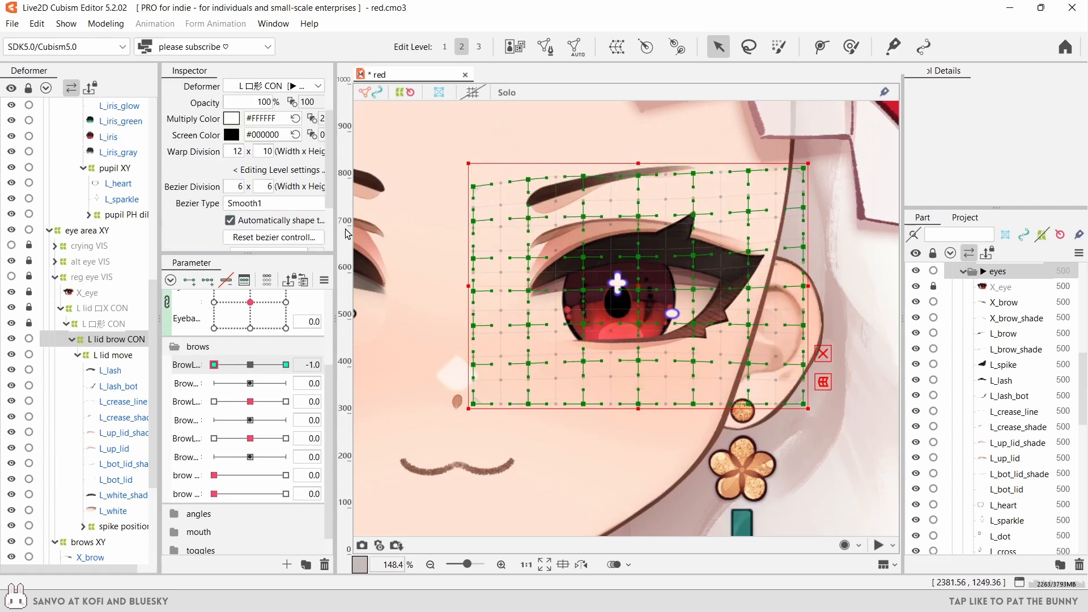
drag(474, 198, 472, 210)
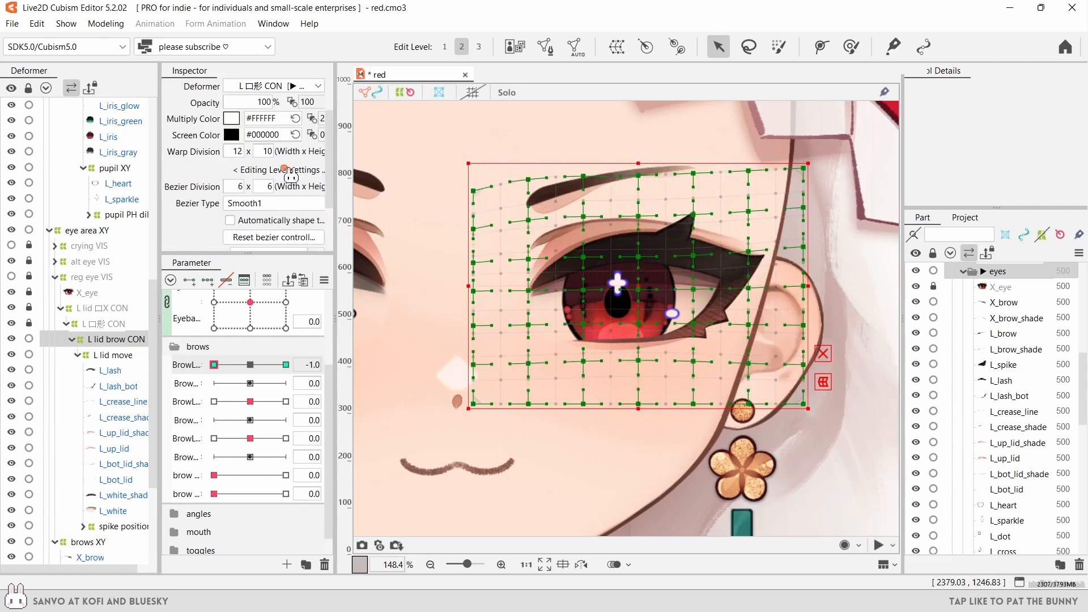
- Reduce the L lid brow CON bezier division to 2 x 2
click(105, 24)
mouse_move(165, 149)
click(272, 272)
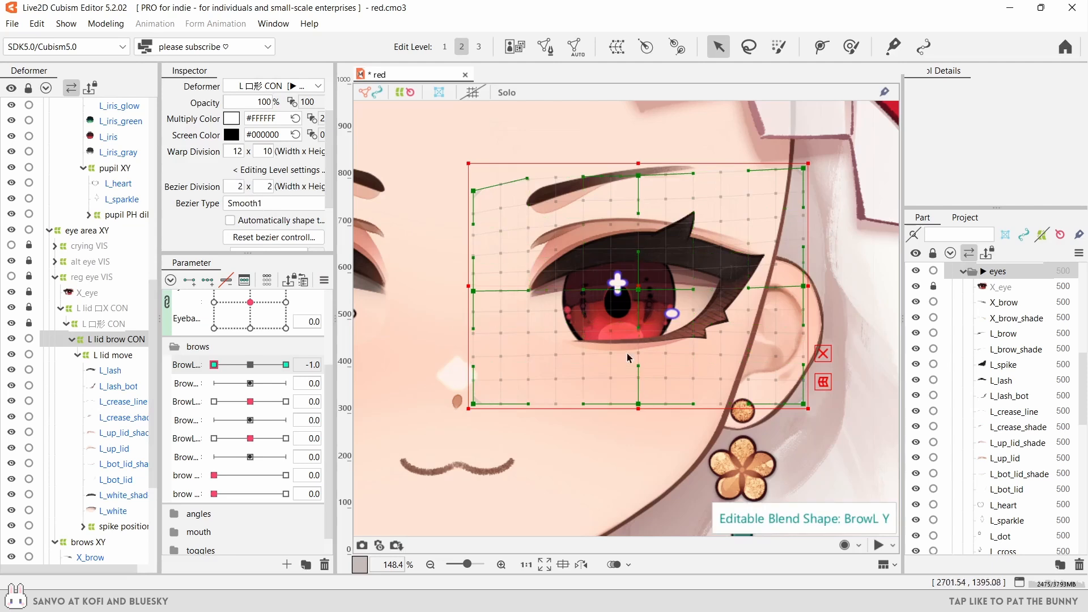
- At BrowL Y -1, reshape the lower part of the L lid brow CON warp with the deform brush at 15% weight
click(851, 46)
drag(566, 419, 624, 403)
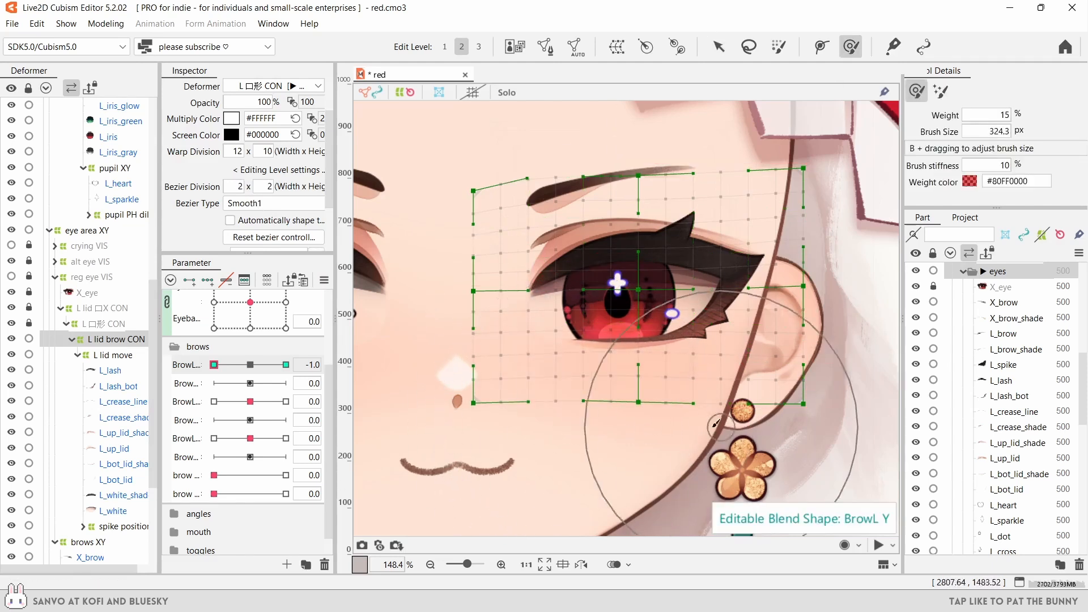
right_click(743, 391)
click(614, 151)
- At BrowL Y 1, reshape the eyelid area of L lid brow CON with a deform brush of about 255 px
drag(214, 365, 286, 365)
key(b)
drag(637, 398, 607, 398)
drag(632, 382, 633, 386)
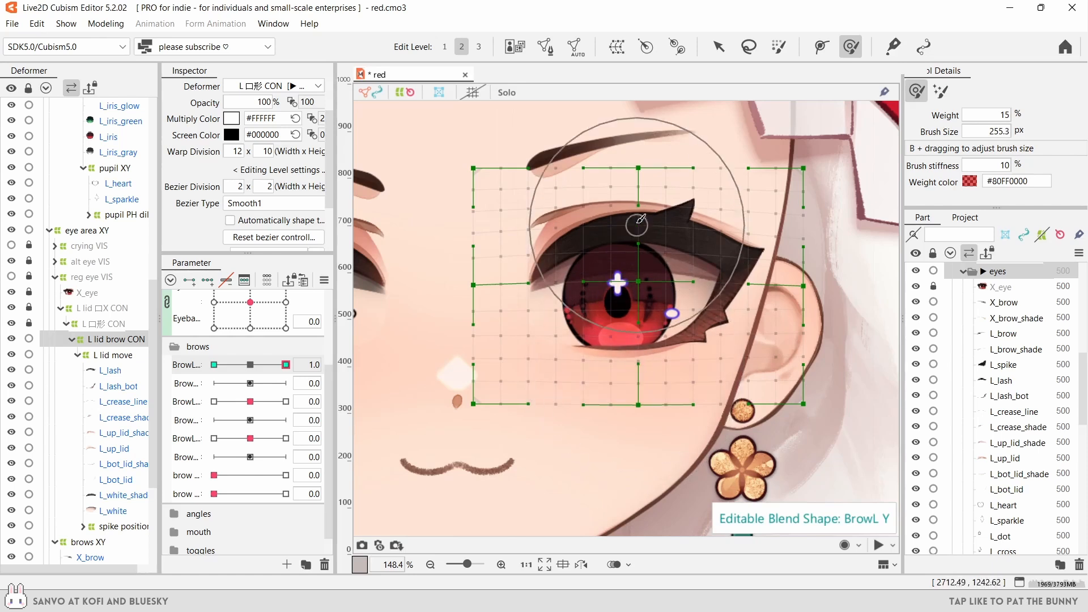
drag(286, 365, 236, 379)
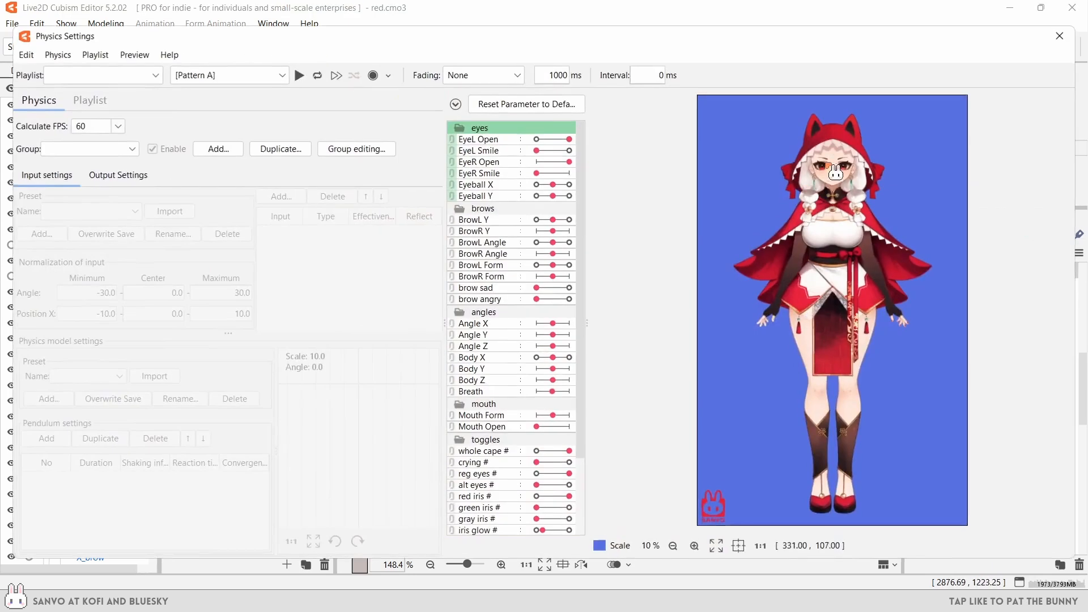
- In the physics preview, set BrowL Y's cursor tracking to Left mouse button Y, check the lid's movement, and close the preview
scroll(835, 172, up, 5)
click(134, 54)
click(182, 149)
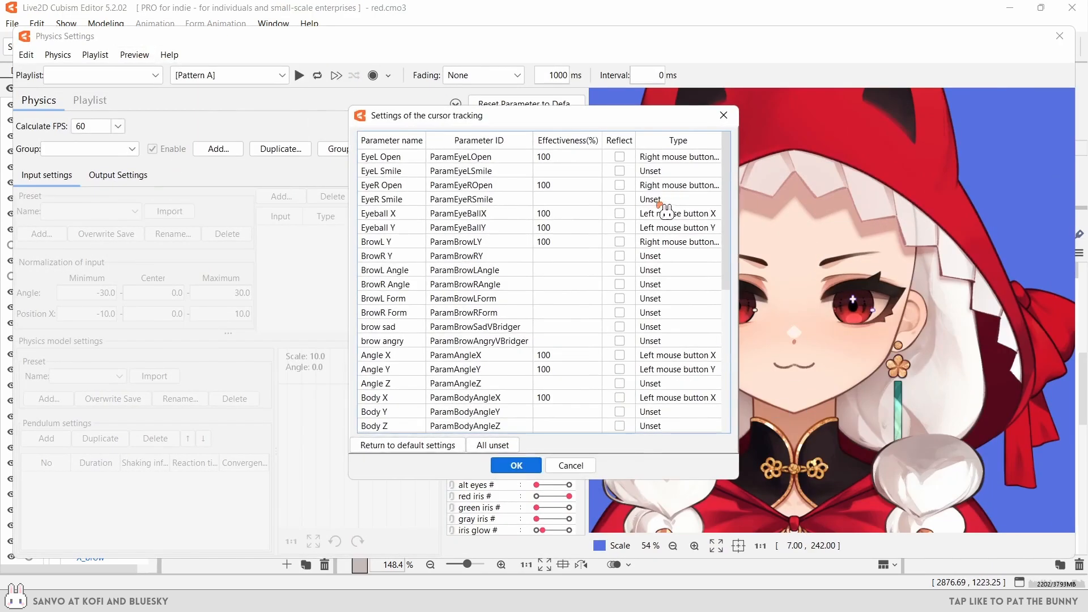
click(677, 278)
key(Return)
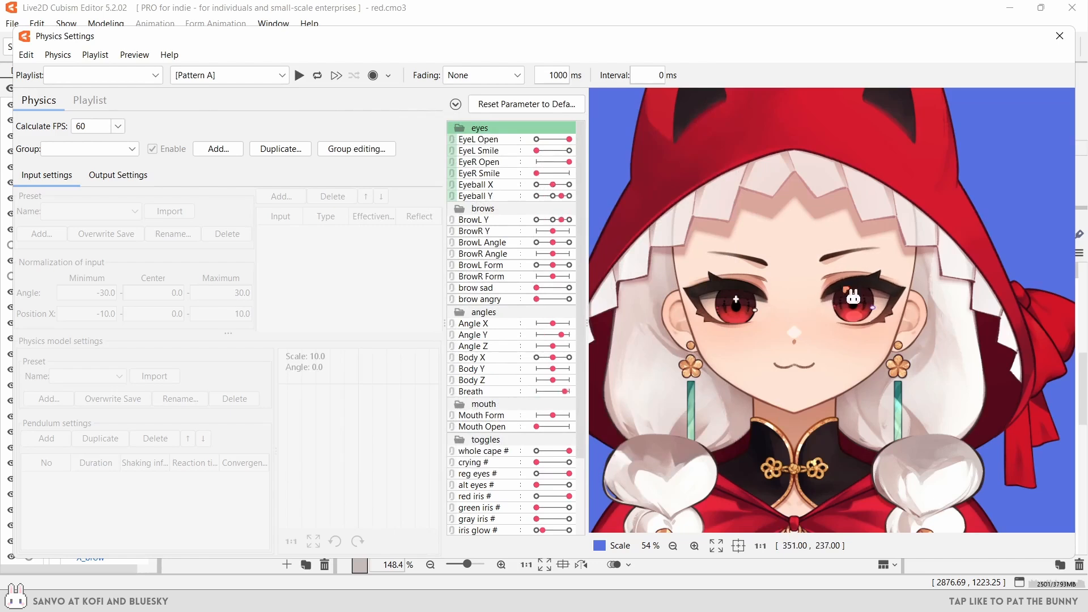
click(1059, 35)
- Examine the eyelid across BrowL Y and the pupil PH OPEN warp across EyeL Open close up, undoing the stray change
mouse_move(245, 365)
mouse_down()
mouse_move(218, 364)
mouse_move(284, 363)
mouse_move(187, 383)
mouse_move(287, 374)
mouse_up()
scroll(530, 308, down, 5)
click(718, 46)
click(768, 199)
scroll(581, 298, up, 2)
drag(486, 362, 510, 359)
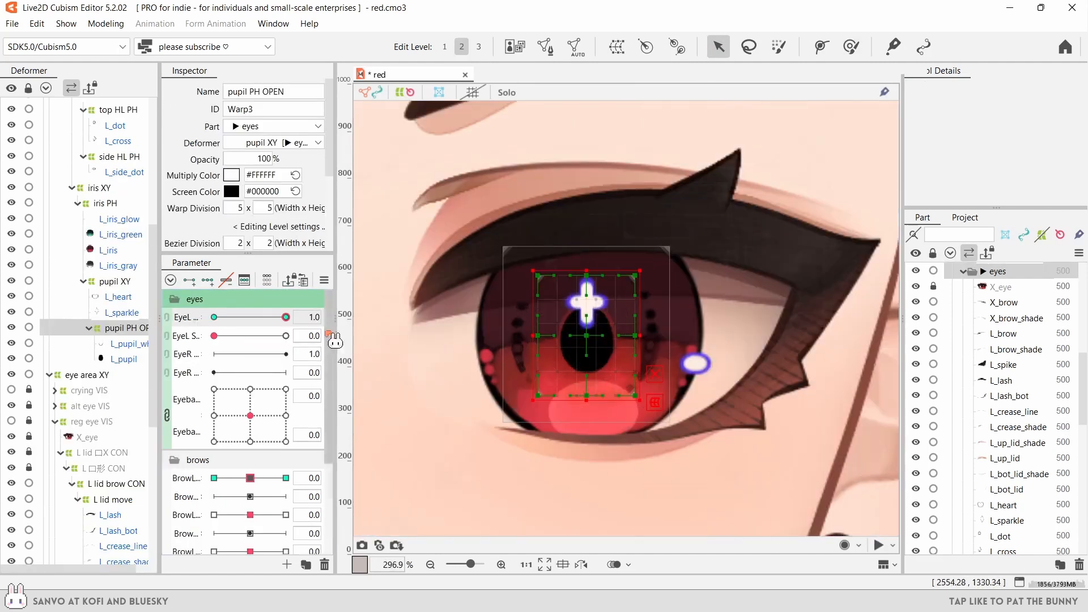
mouse_move(285, 316)
mouse_down()
mouse_move(253, 325)
mouse_move(270, 333)
mouse_move(234, 325)
mouse_move(242, 316)
mouse_move(287, 318)
mouse_move(227, 334)
mouse_move(278, 317)
mouse_move(230, 315)
mouse_move(284, 317)
mouse_move(214, 318)
mouse_move(283, 318)
mouse_up()
scroll(506, 365, down, 5)
scroll(506, 365, down, 3)
key(ctrl+z)
- Check the face close up in the physics preview and close it
scroll(593, 329, up, 2)
click(132, 437)
scroll(637, 345, up, 2)
scroll(637, 346, down, 4)
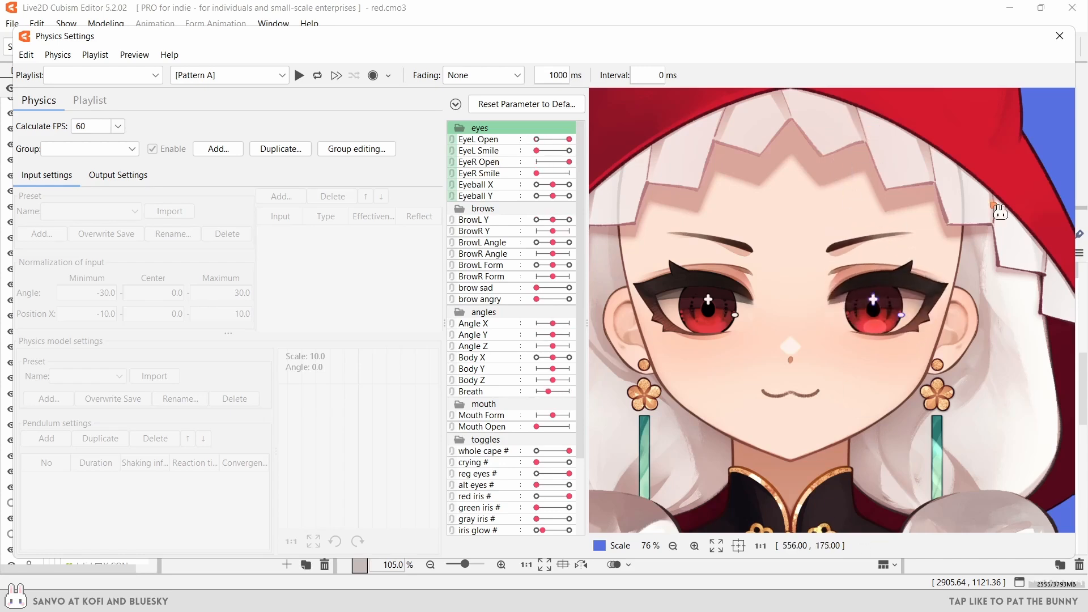
click(1059, 36)
- Create a 6 x 6 warp deformer named ex pupil PH OPEN as the parent of L_heart and L_sparkle
click(122, 409)
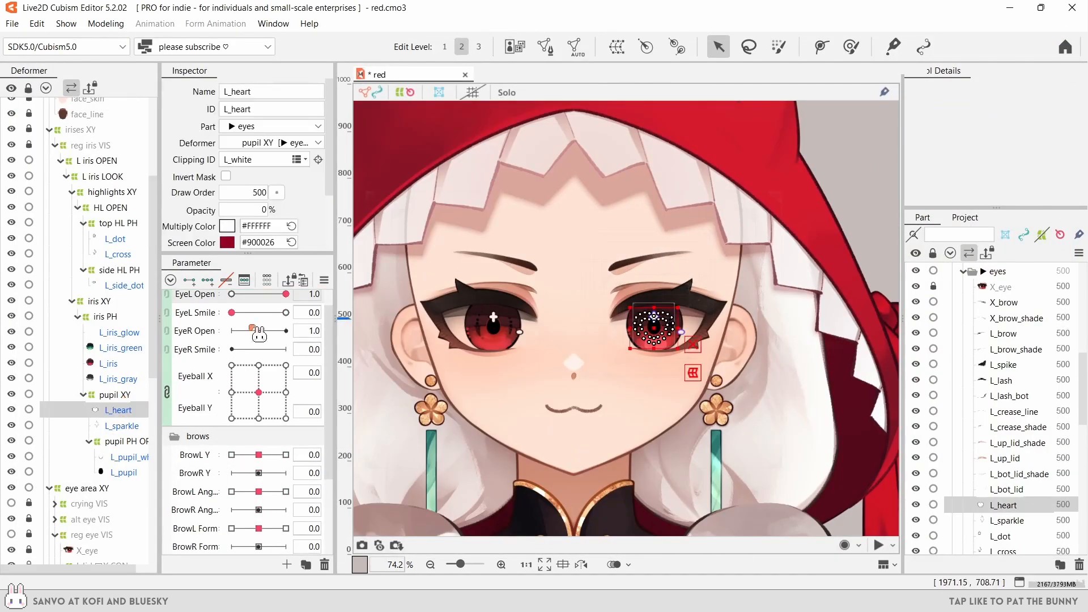
click(130, 396)
scroll(666, 325, up, 4)
click(137, 441)
click(129, 395)
scroll(670, 325, up, 2)
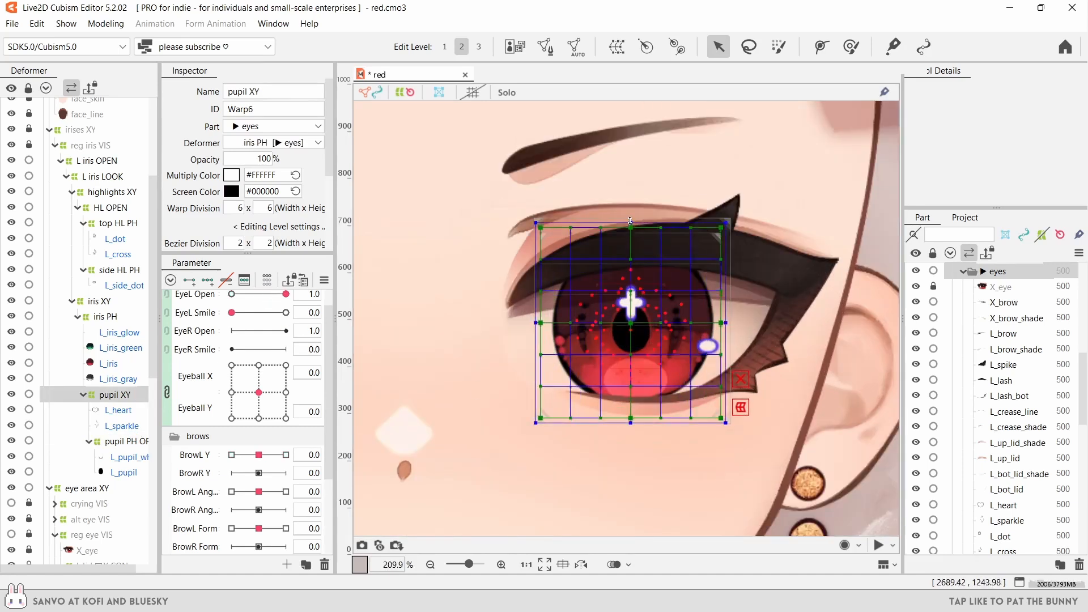
click(121, 409)
ctrl+click(135, 426)
click(617, 46)
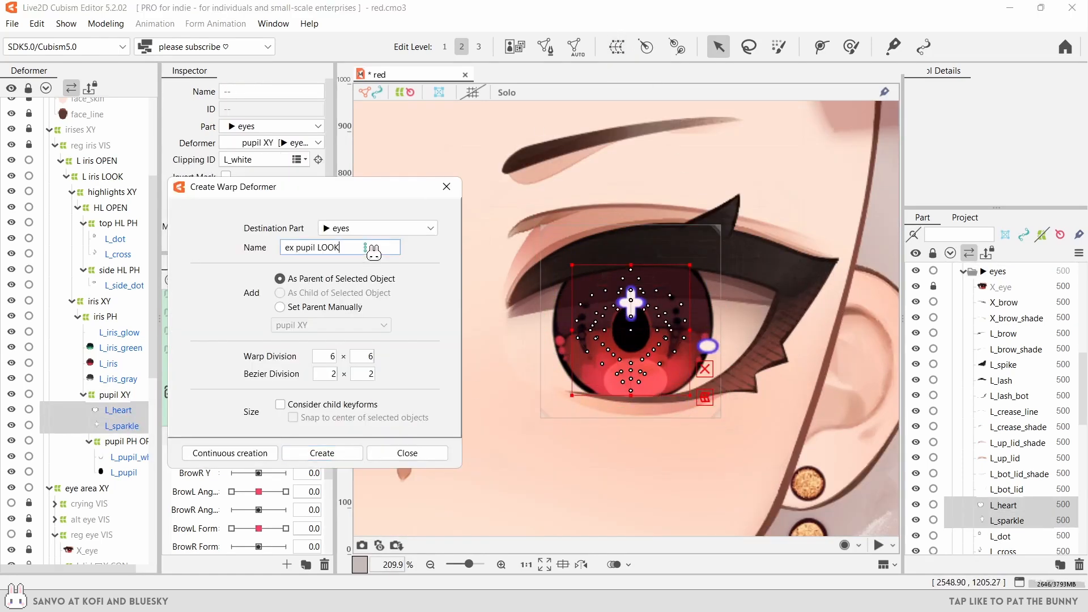
click(357, 453)
- Show the heart pupil at 1.0 with oval pupil at 0.0, and rename the heart pupil parameter to extra pupil #
scroll(230, 453, down, 10)
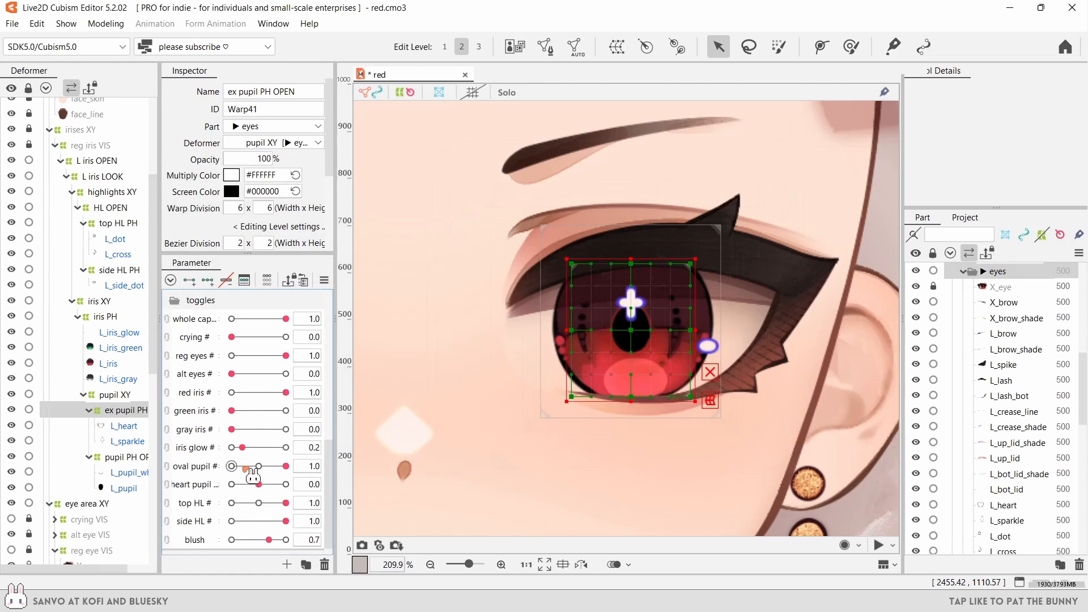
drag(272, 492, 340, 499)
double_click(192, 484)
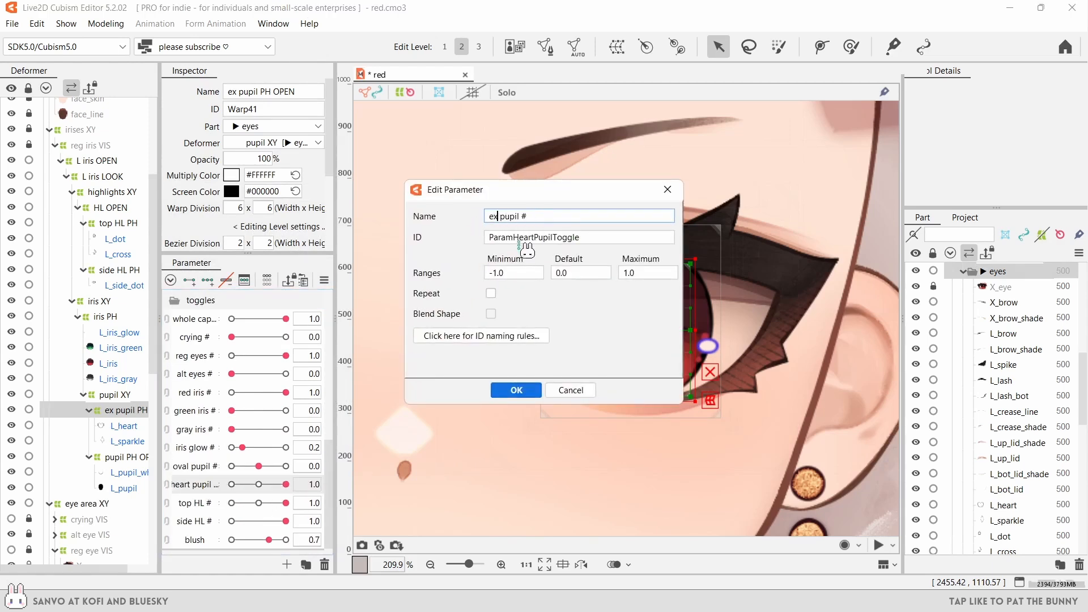
key(Return)
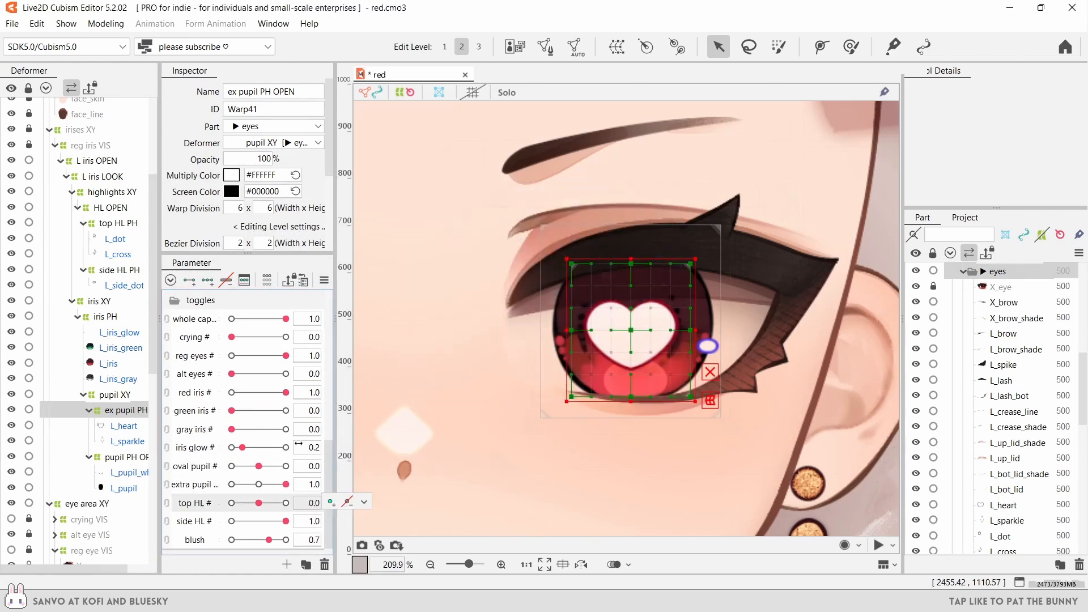
- Key the ex pupil PH OPEN warp at both ends of EyeL Open
scroll(236, 473, up, 10)
drag(258, 317, 289, 318)
key(Down)
key(Down)
- Switch the extra pupil to the sparkle and check its warp across EyeL Open
scroll(569, 331, down, 3)
scroll(251, 394, down, 3)
scroll(251, 395, down, 4)
drag(285, 470, 190, 471)
scroll(238, 397, up, 7)
key(ctrl+t)
mouse_move(285, 318)
mouse_down()
mouse_move(224, 326)
mouse_move(292, 334)
mouse_up()
key(ctrl+t)
scroll(683, 355, up, 4)
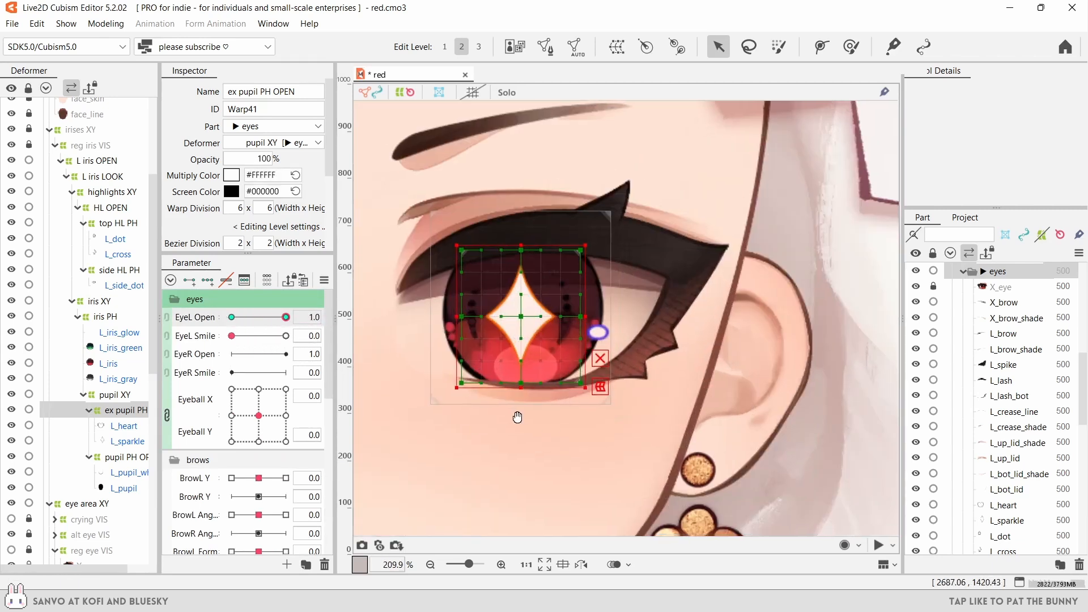
- Restore the default oval pupil and collapse the L iris OPEN and eye area XY branches of the deformer tree
scroll(566, 363, down, 2)
click(501, 347)
scroll(108, 345, up, 1)
click(61, 217)
click(49, 233)
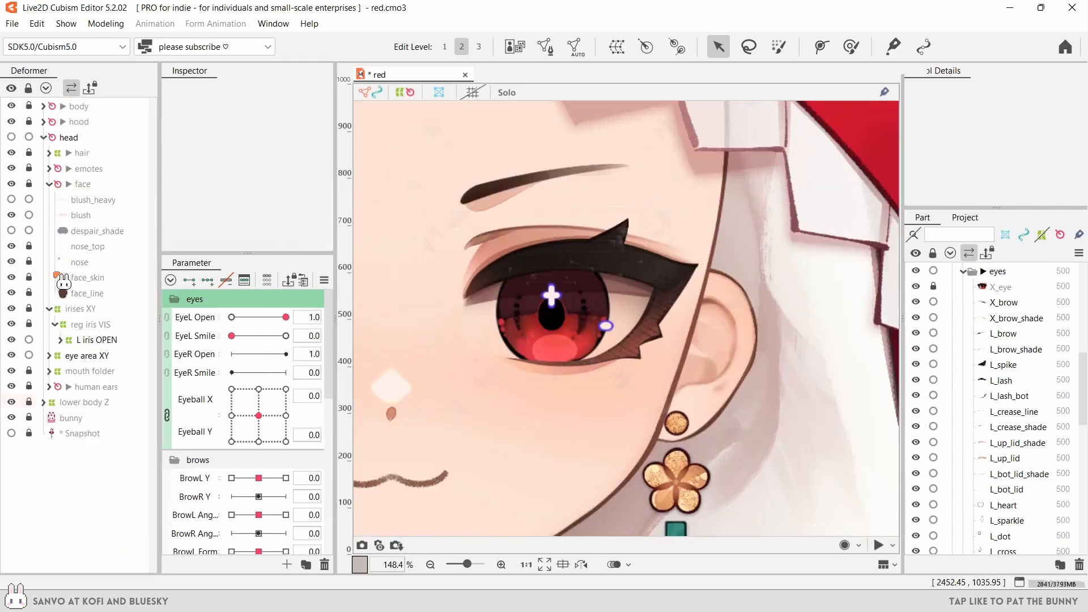
- Key the L 口形 CON warp inside eye area XY at Mouth Form -1, 0 and 1
click(49, 357)
scroll(68, 368, down, 1)
click(77, 423)
click(79, 407)
click(102, 392)
scroll(217, 454, down, 5)
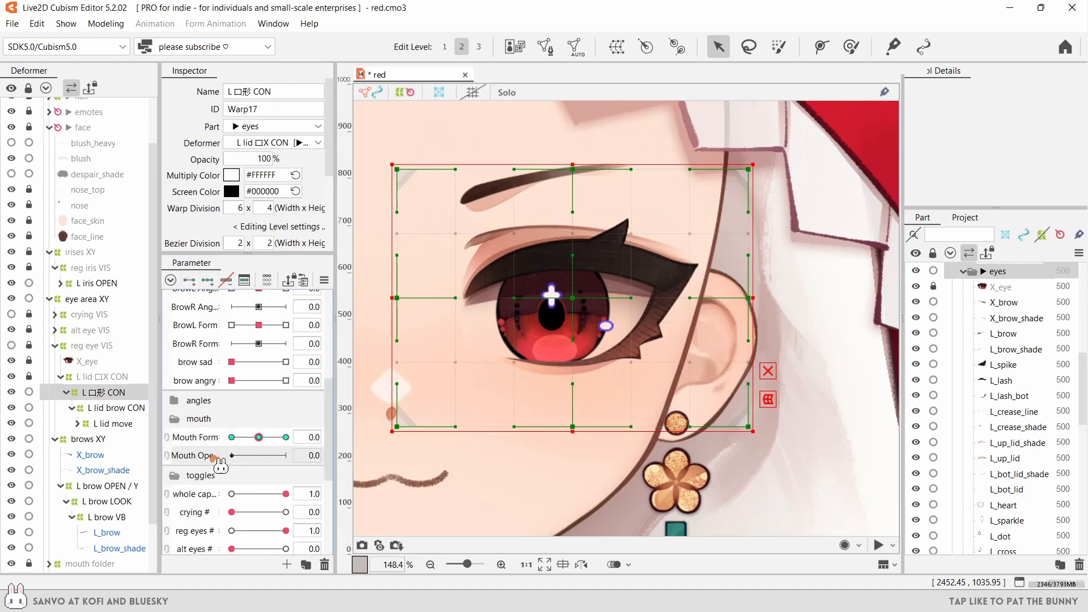
- Set L 口形 CON's warp division to 12 x 10, matching L lid move, and check the eye across Mouth Form
drag(570, 406, 617, 366)
scroll(471, 465, down, 2)
drag(258, 437, 232, 437)
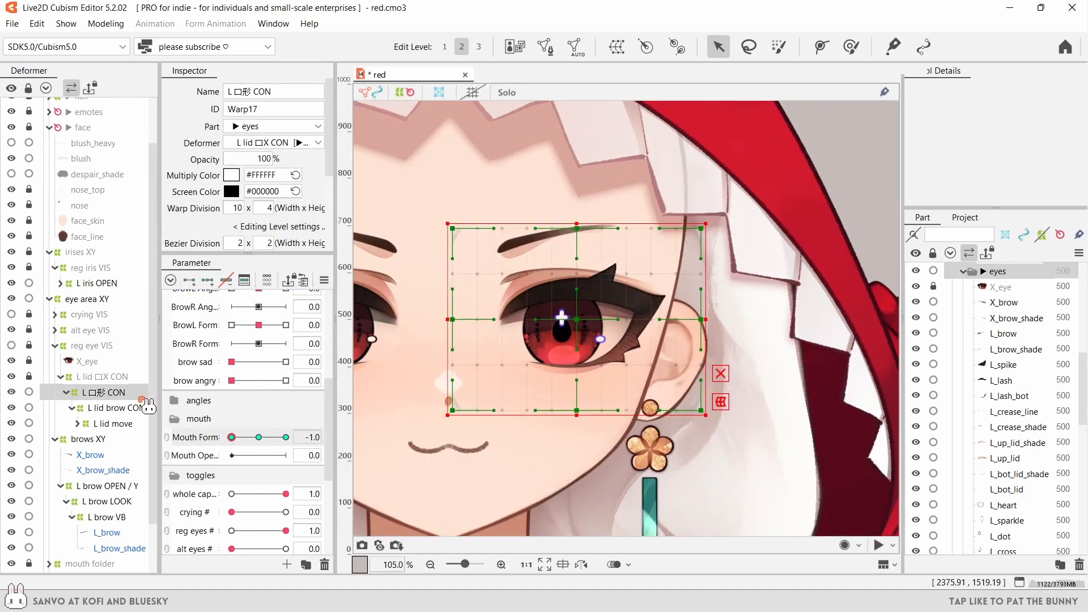
click(77, 423)
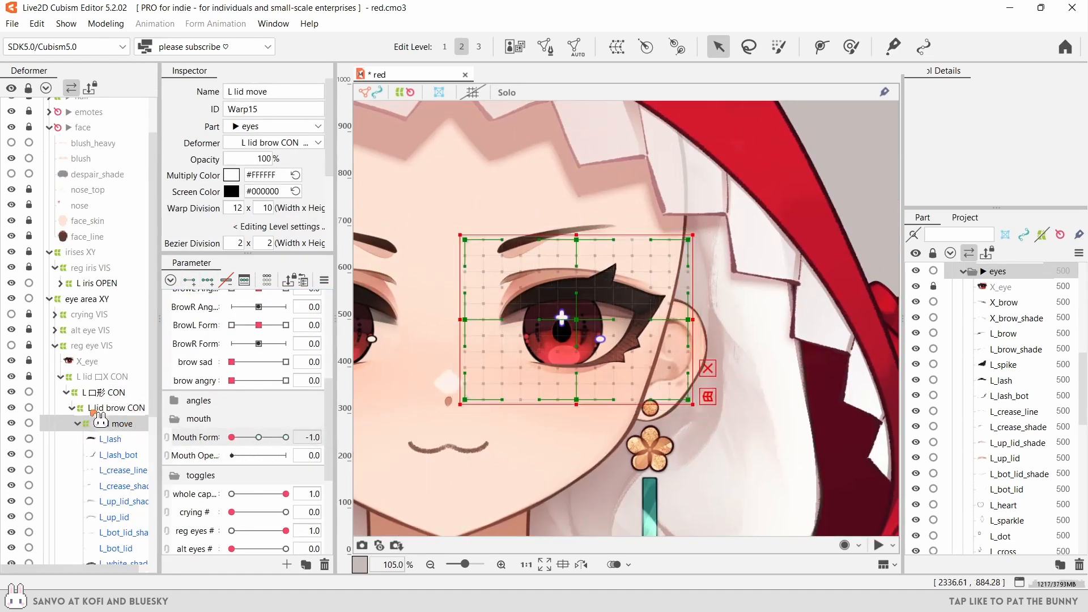
click(255, 441)
click(581, 357)
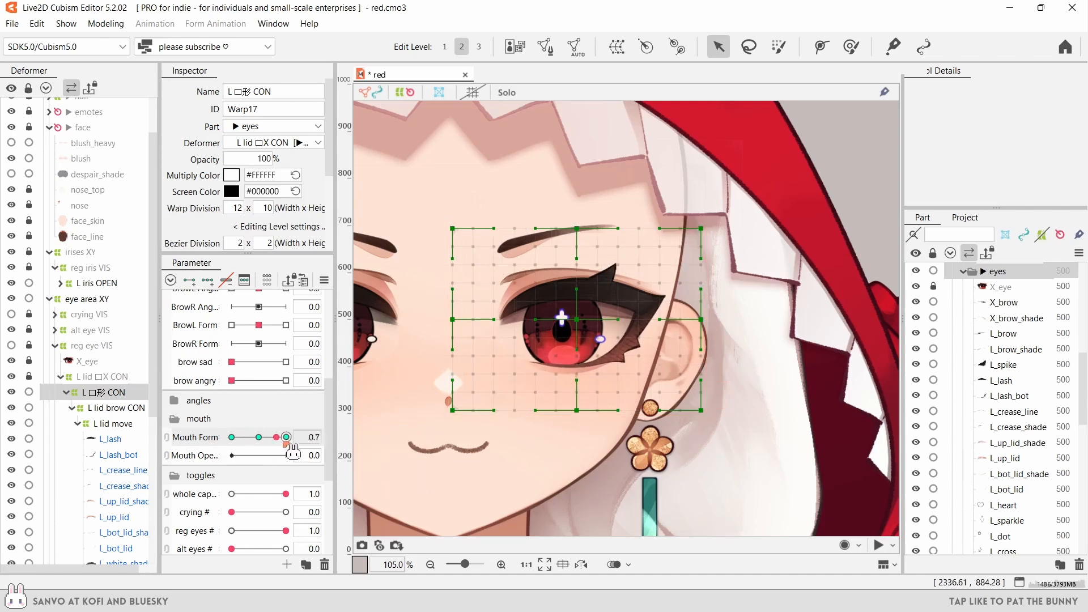
scroll(499, 360, down, 3)
click(311, 429)
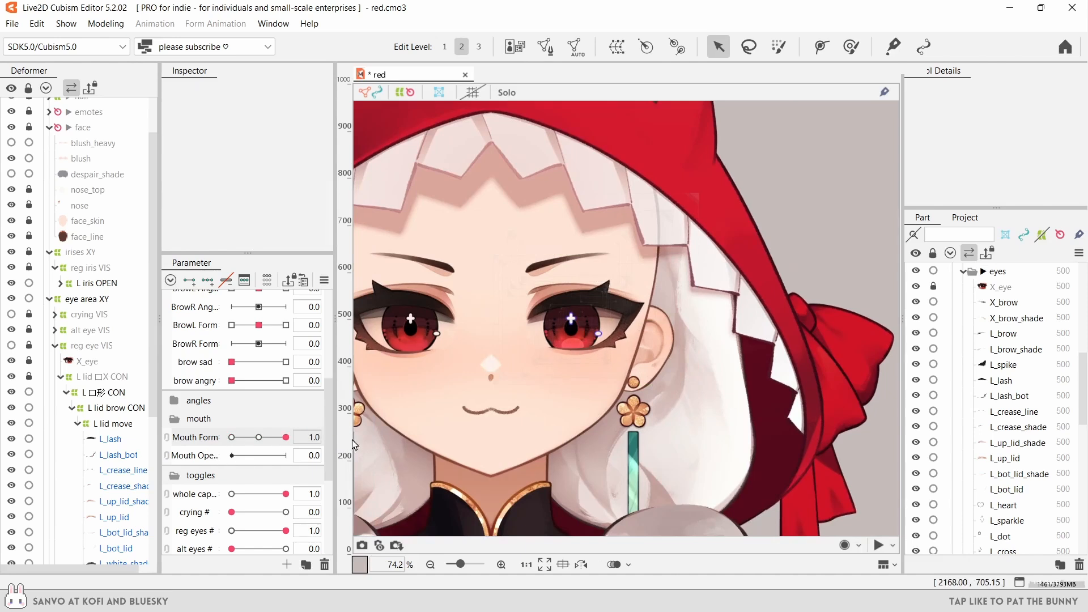
drag(276, 447, 263, 441)
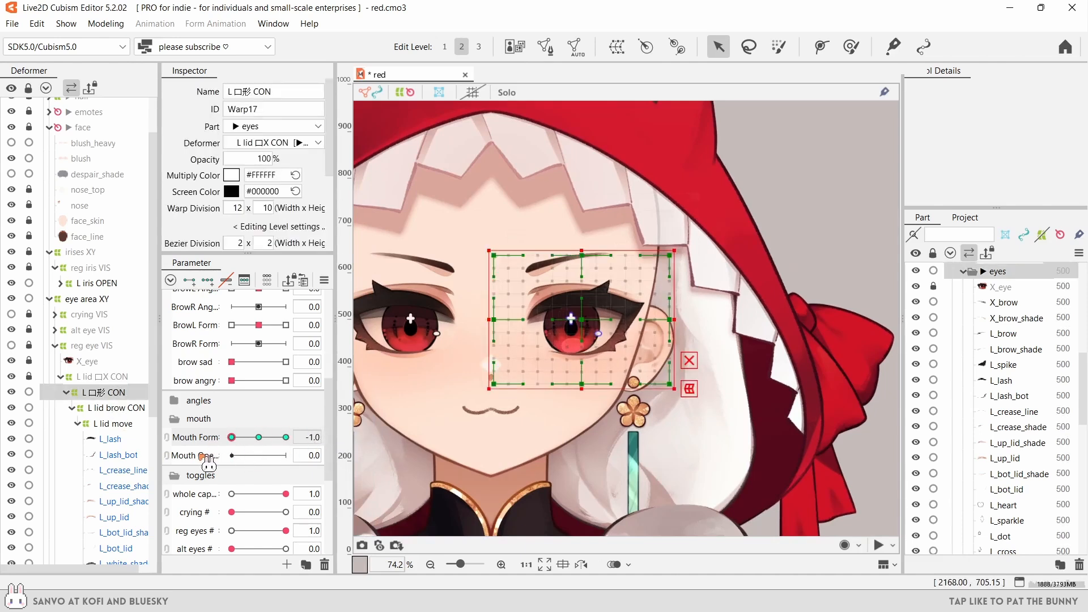
- Set L lid 口X CON's warp division to 12 x 10 and key the warp at -1, 0 and 1 of a new mouth x parameter
click(107, 376)
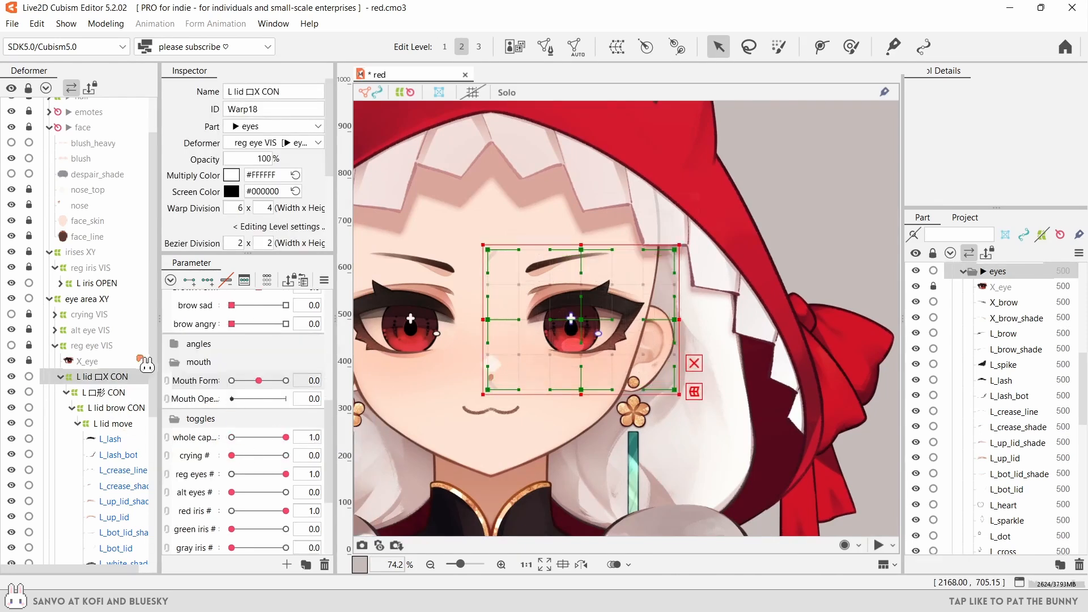
click(287, 564)
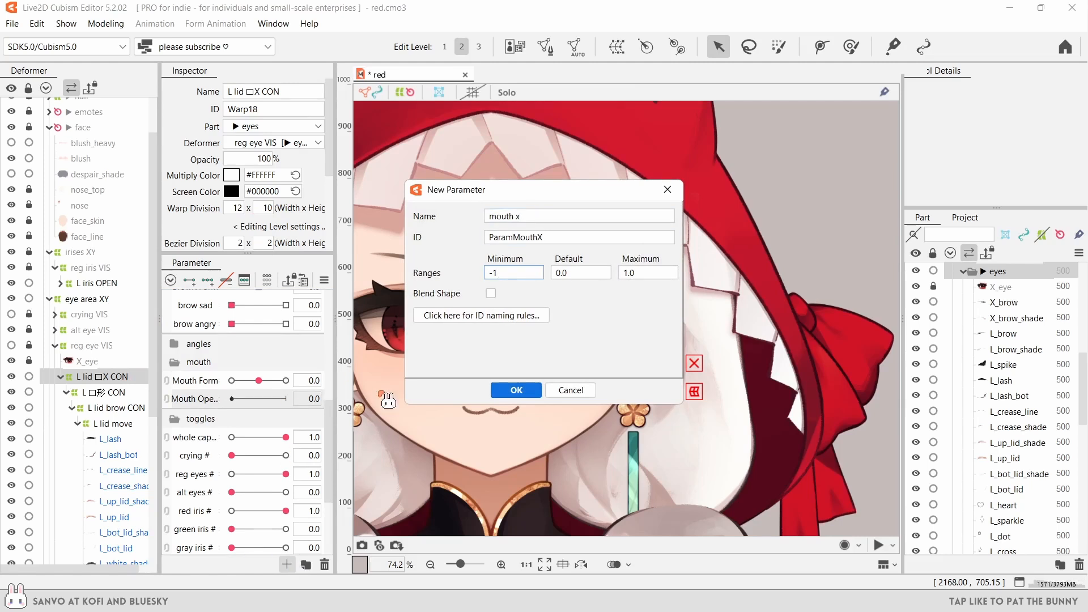
key(Return)
click(259, 417)
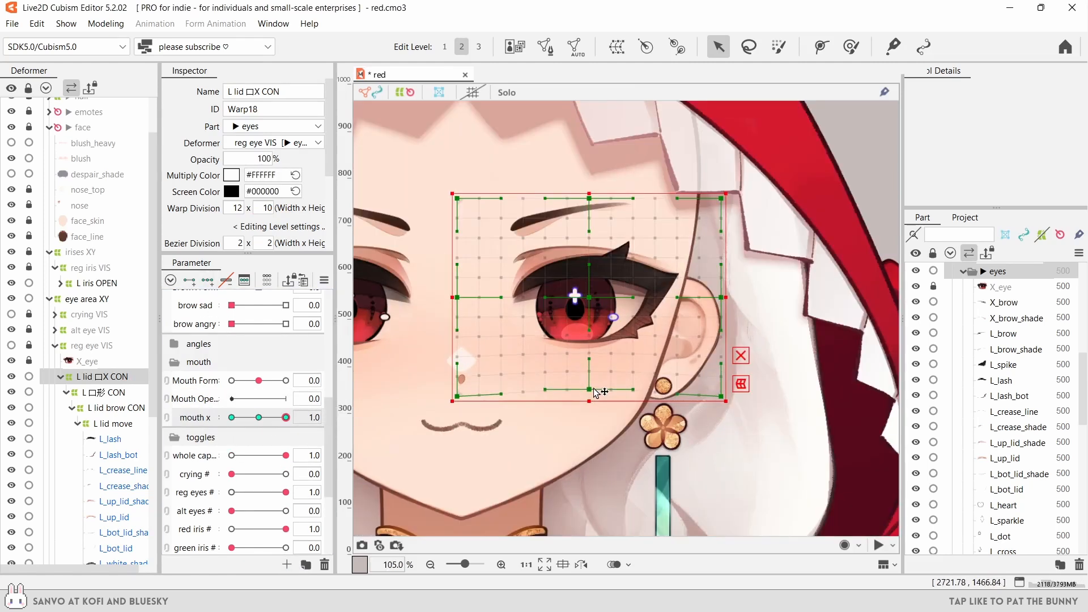
drag(247, 424, 232, 424)
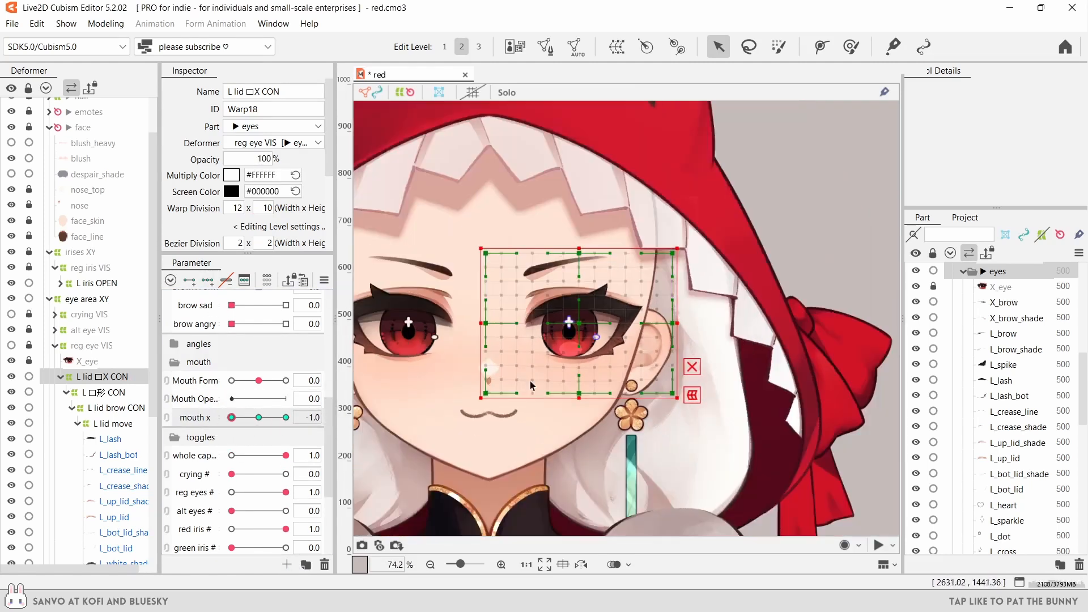
- Compare the L lid brow CON, L 口形 CON and L lid 口X CON warps across BrowL Y, Mouth Form and mouth x
click(127, 408)
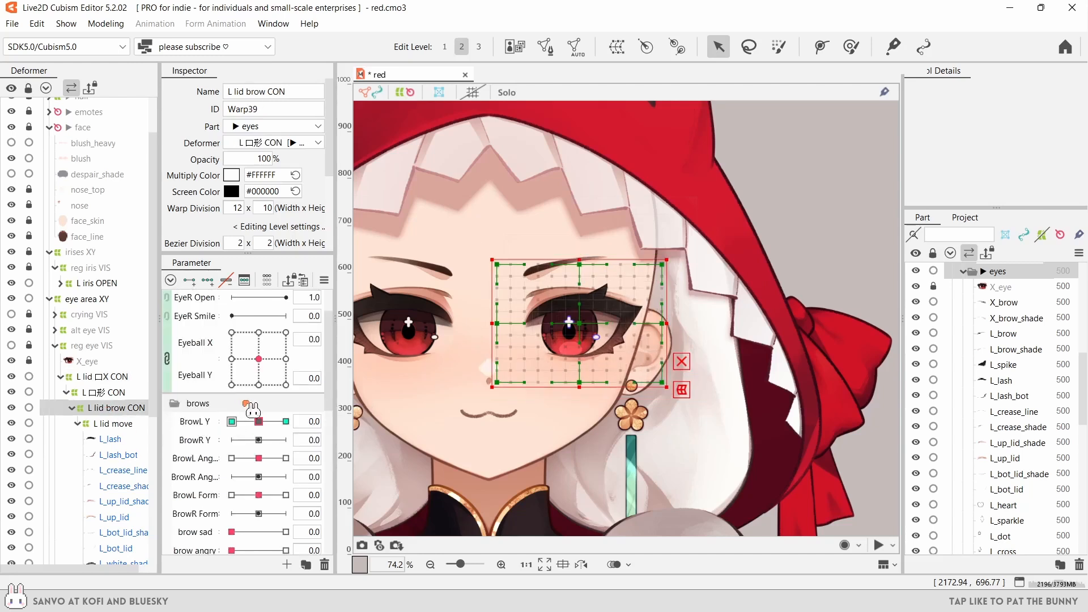
click(258, 421)
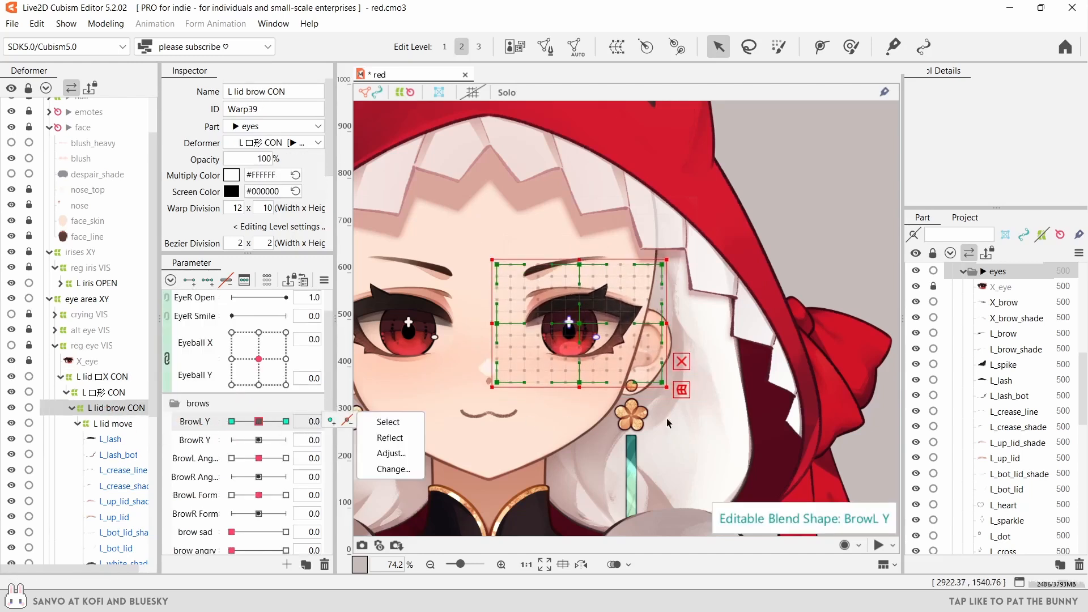
drag(708, 399, 482, 371)
mouse_move(259, 421)
mouse_down()
mouse_move(285, 421)
mouse_move(229, 422)
mouse_move(259, 421)
mouse_up()
click(116, 392)
scroll(244, 453, down, 2)
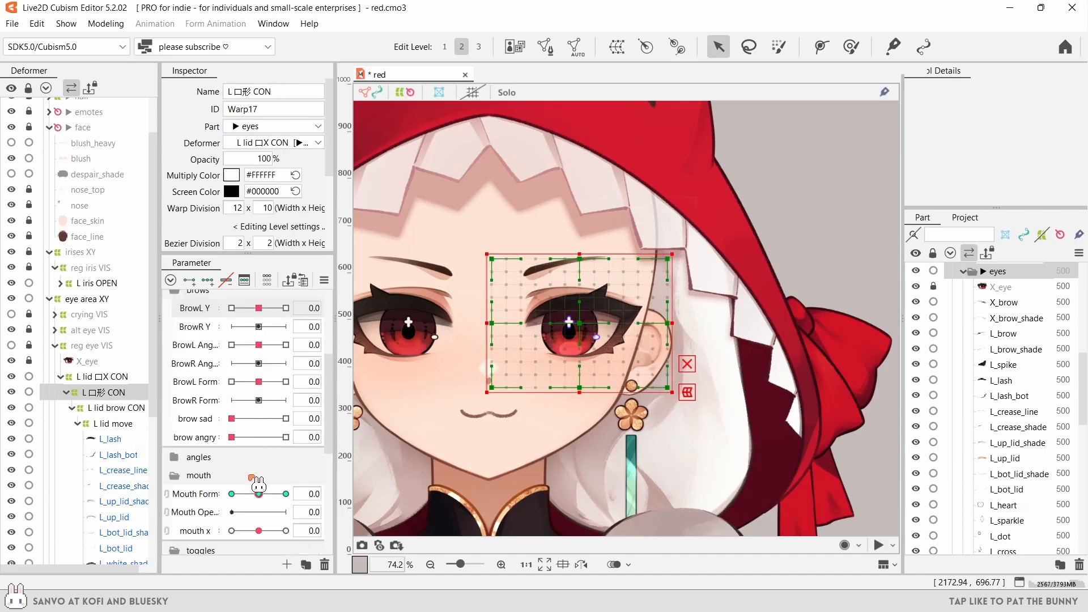
drag(258, 494, 274, 502)
click(259, 437)
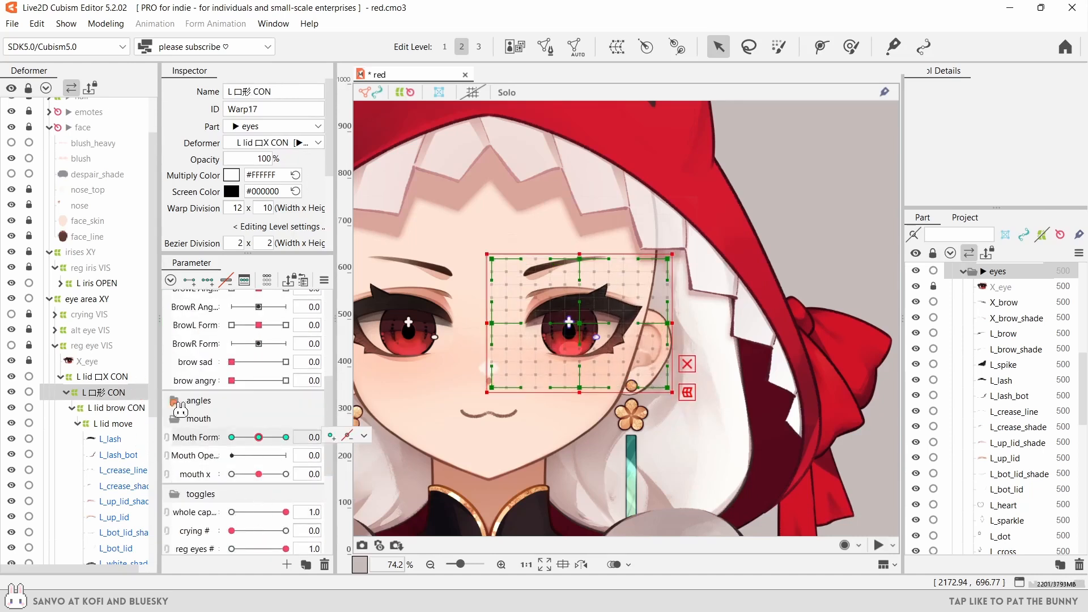
click(102, 376)
click(231, 473)
click(258, 474)
click(231, 437)
- Give L 口形 CON a 2 x 3 bezier division and reshape it at Mouth Form -1 and 1, lowering the middle points slightly at -1
click(102, 392)
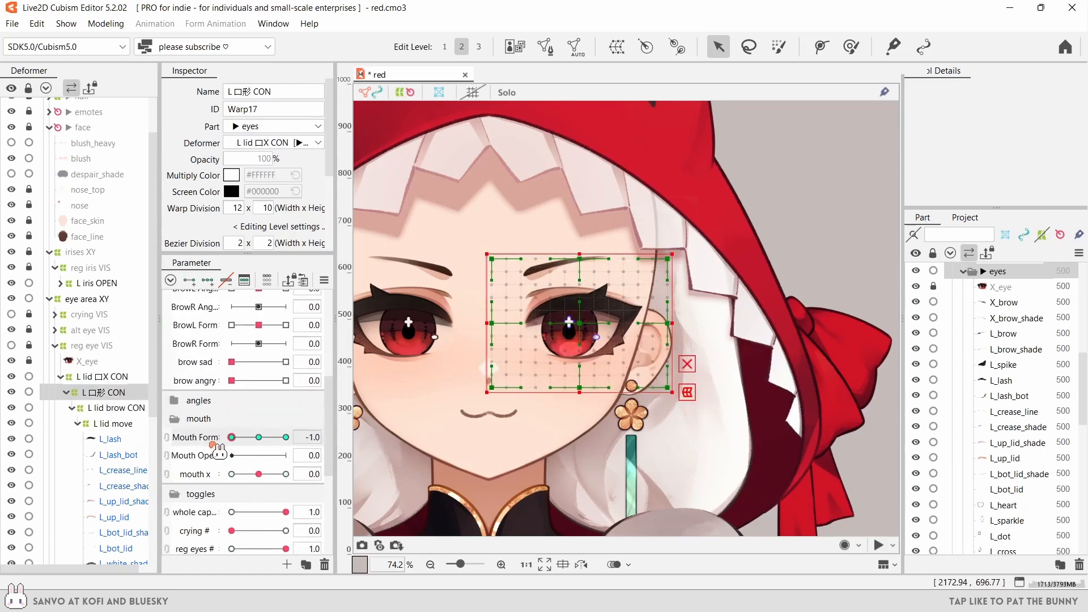
scroll(421, 385, up, 2)
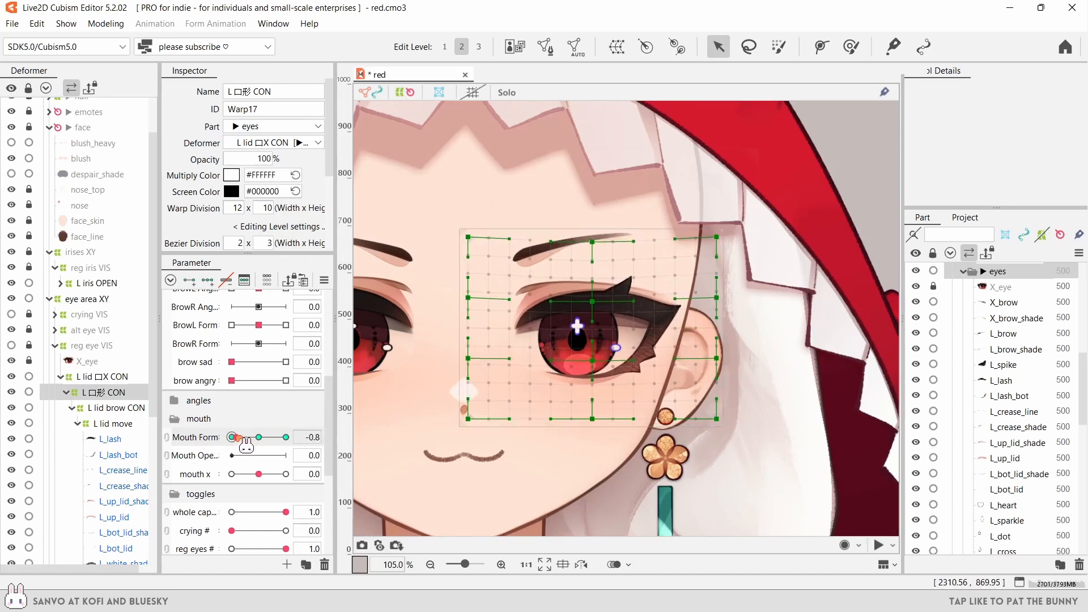
click(258, 437)
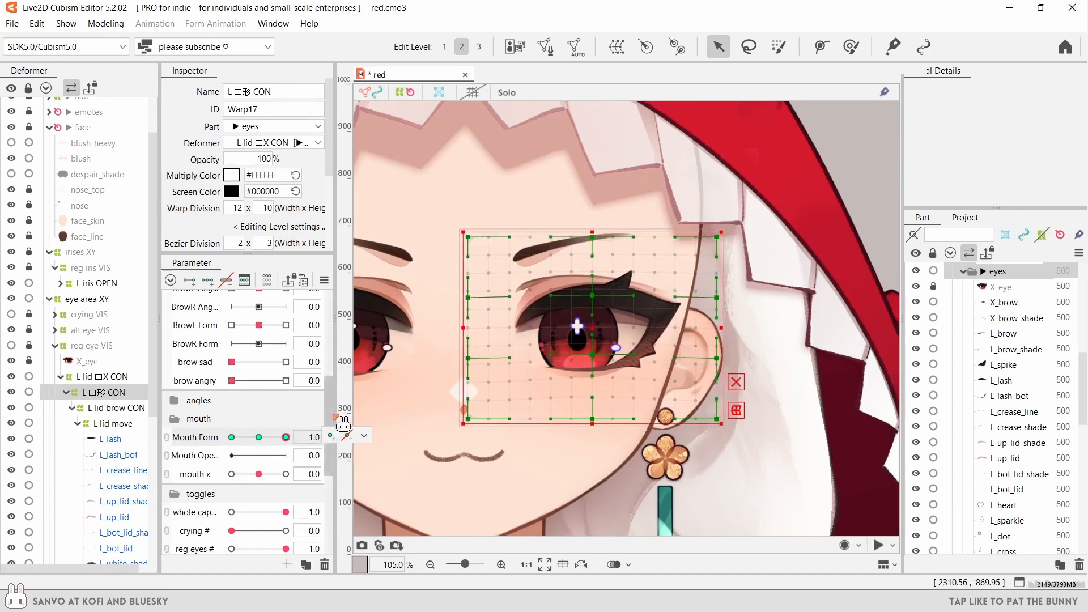
key(b)
mouse_move(545, 216)
mouse_down()
mouse_move(574, 194)
mouse_move(440, 292)
mouse_move(653, 180)
mouse_move(664, 209)
mouse_up()
mouse_move(258, 438)
mouse_down()
mouse_move(289, 440)
mouse_move(248, 472)
mouse_move(291, 459)
mouse_move(229, 448)
mouse_move(283, 448)
mouse_move(203, 445)
mouse_move(335, 429)
mouse_up()
key(Escape)
key(Escape)
- Open the physics settings' cursor tracking, unset BrowL Y, and assign BrowL Form to left mouse button Y
click(113, 377)
click(112, 392)
key(ctrl+p)
scroll(798, 200, up, 5)
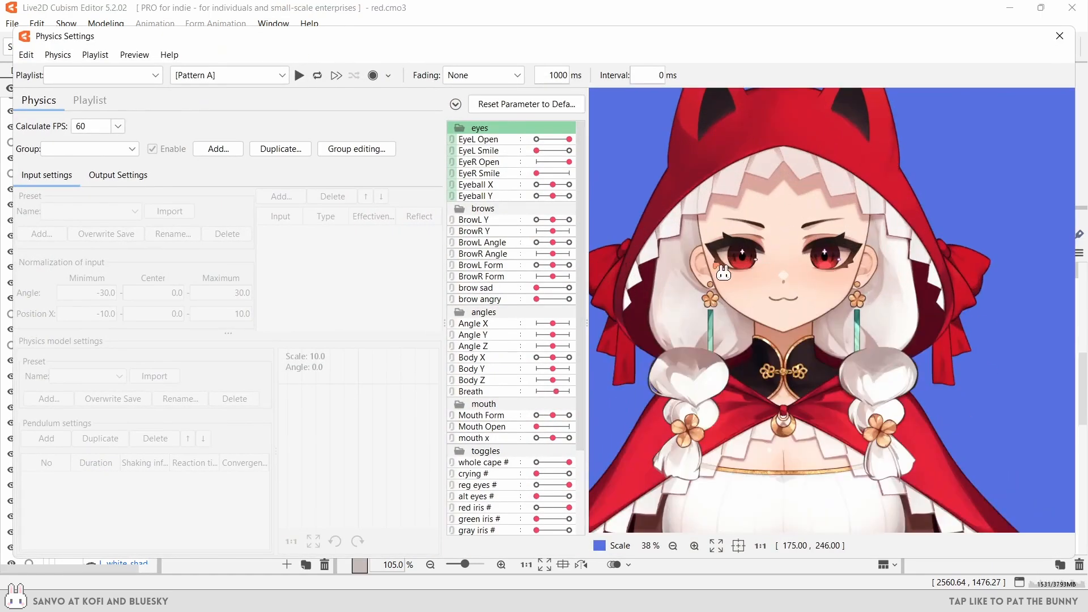
click(170, 150)
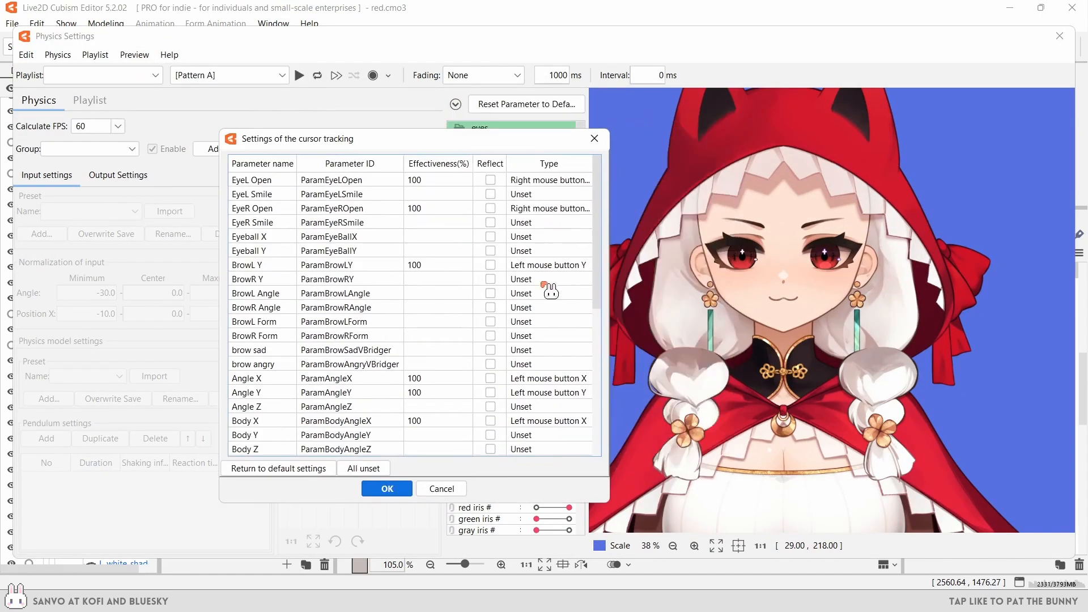
click(548, 265)
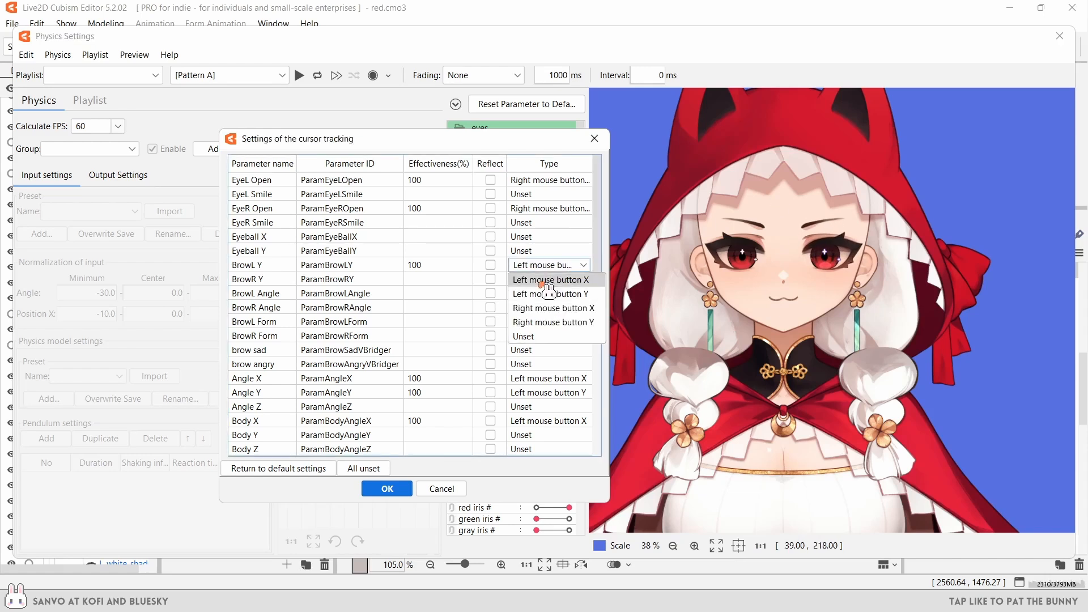
click(551, 340)
click(554, 319)
click(543, 349)
scroll(541, 343, down, 3)
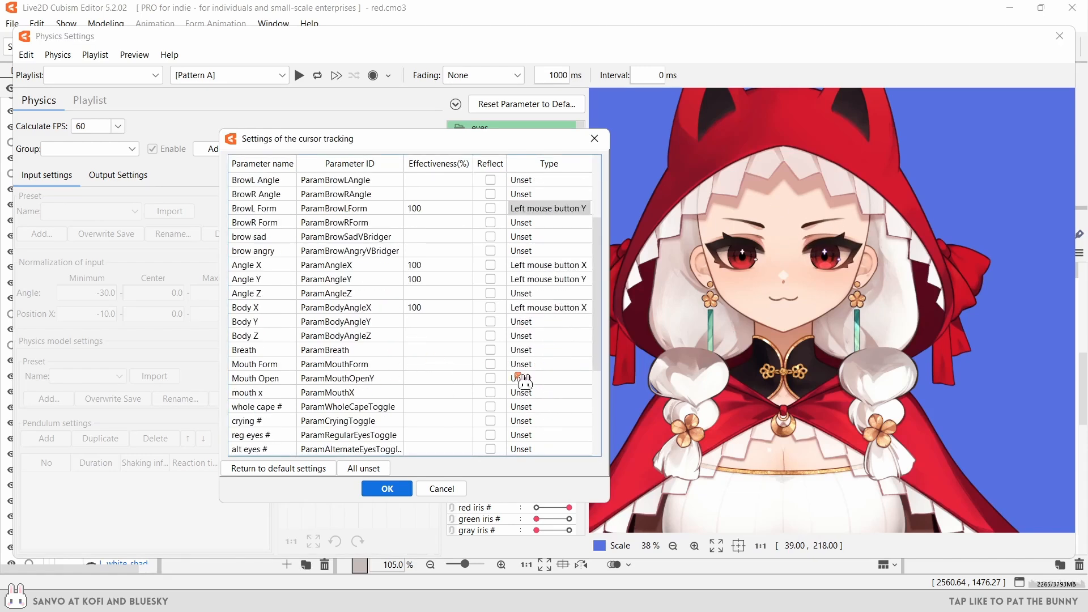
- Assign Mouth Form to left mouse button Y in the cursor tracking, apply it and leave the physics settings
click(520, 365)
click(546, 393)
drag(510, 144, 332, 133)
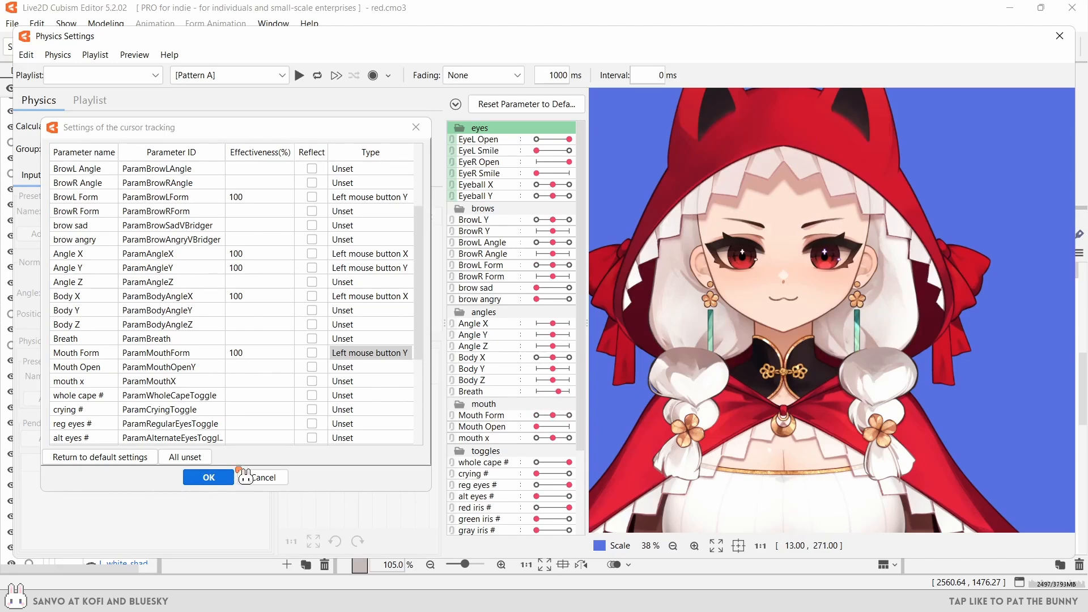
click(209, 477)
click(1059, 35)
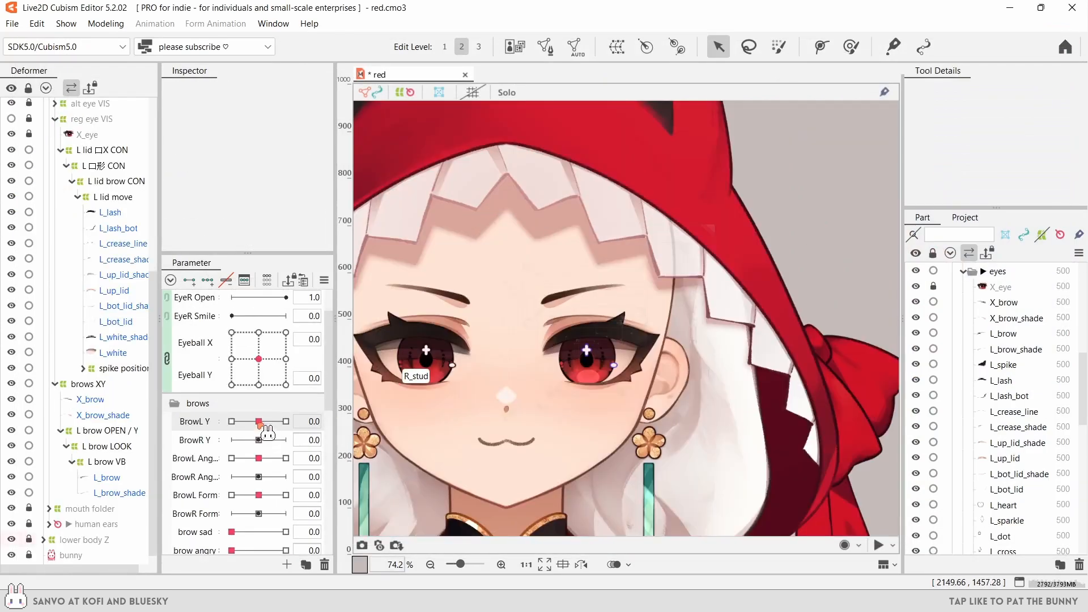
- Add keys at -1, 0 and 1 of BrowL Y to L_white_shade
drag(260, 422, 270, 424)
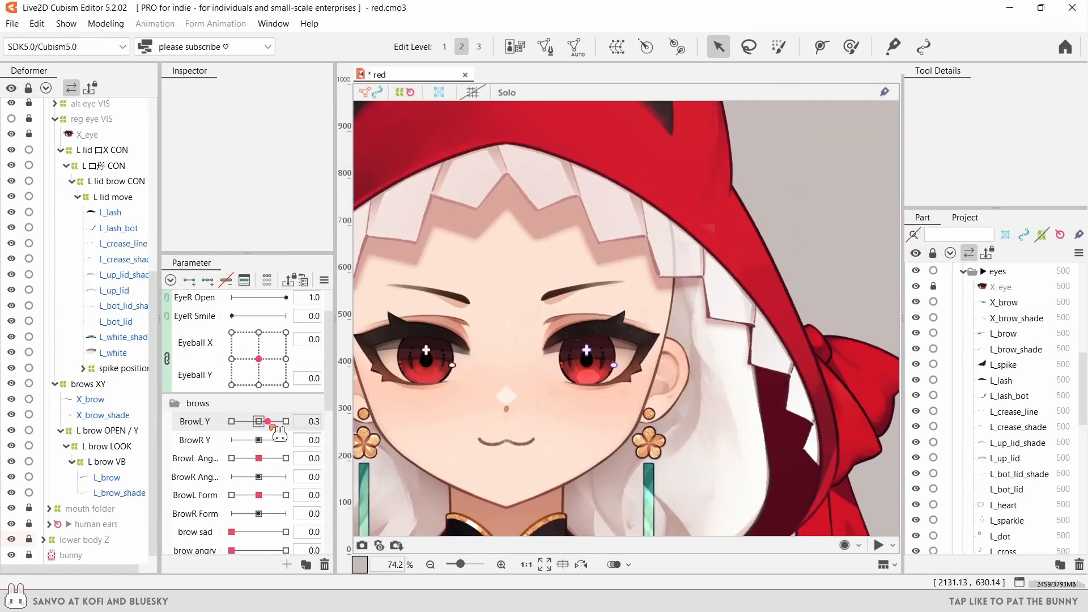
click(123, 337)
click(211, 279)
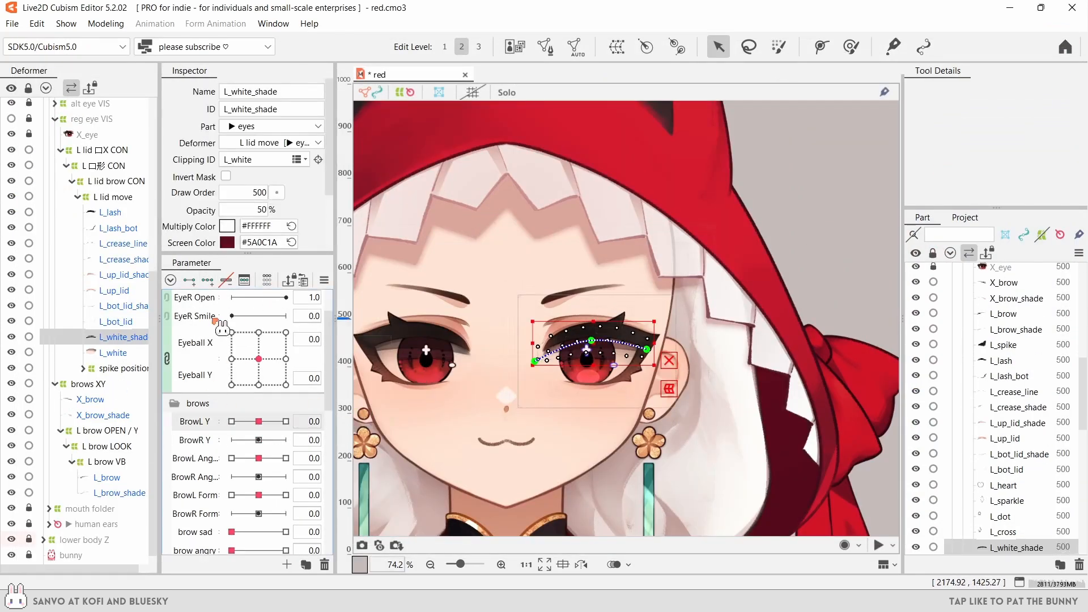
- Adjust L_white_shade's opacity at BrowL Y -1 and check the model in the physics preview
scroll(592, 351, up, 2)
drag(259, 421, 225, 426)
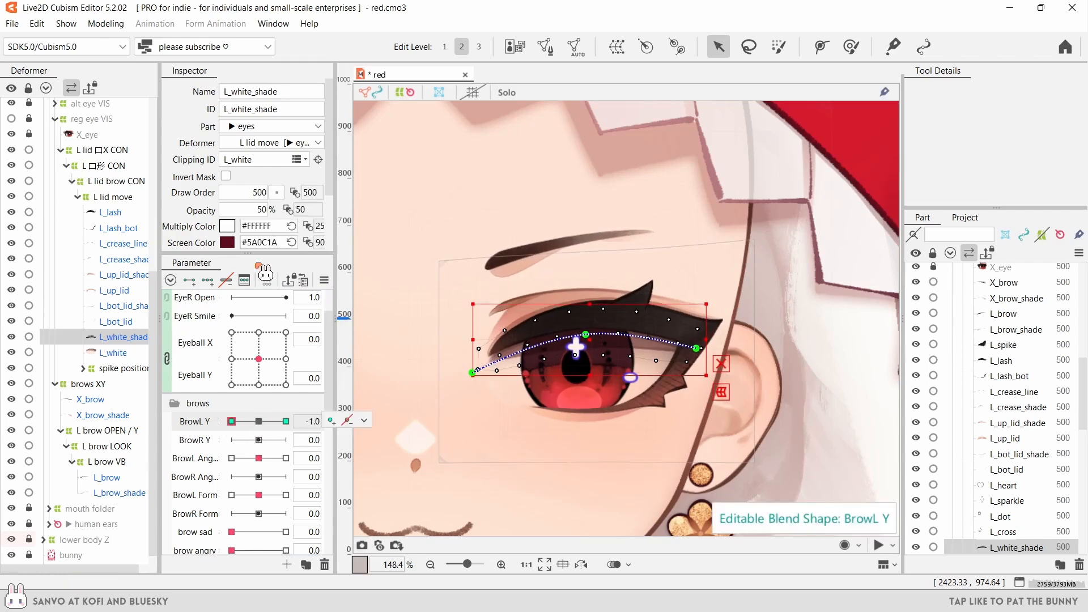
drag(244, 210, 250, 213)
mouse_move(232, 422)
mouse_down()
mouse_move(324, 417)
mouse_move(280, 430)
mouse_move(231, 422)
mouse_up()
click(262, 209)
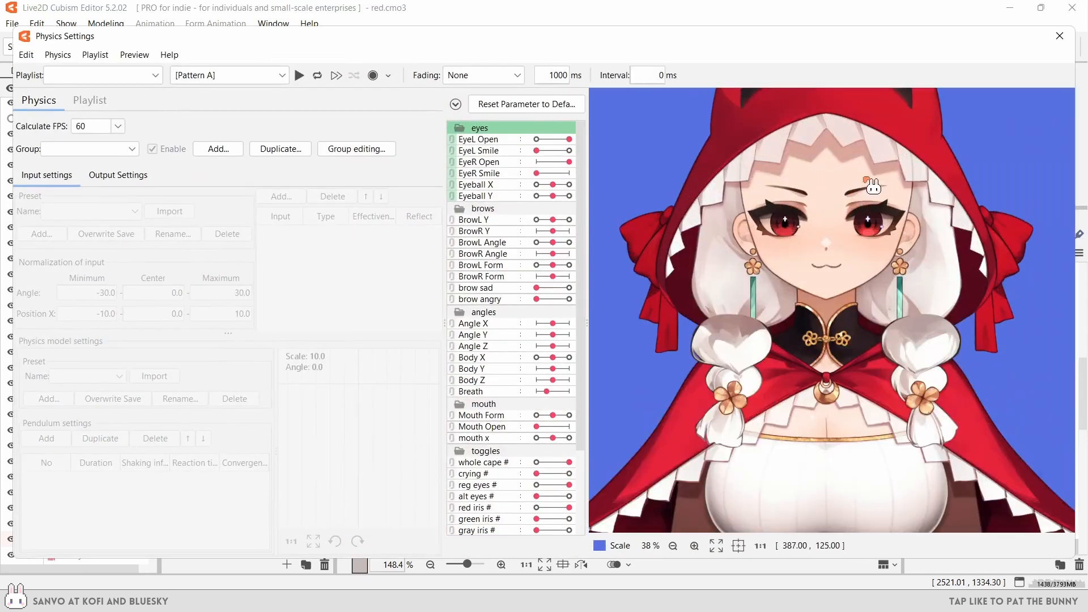
scroll(860, 163, up, 3)
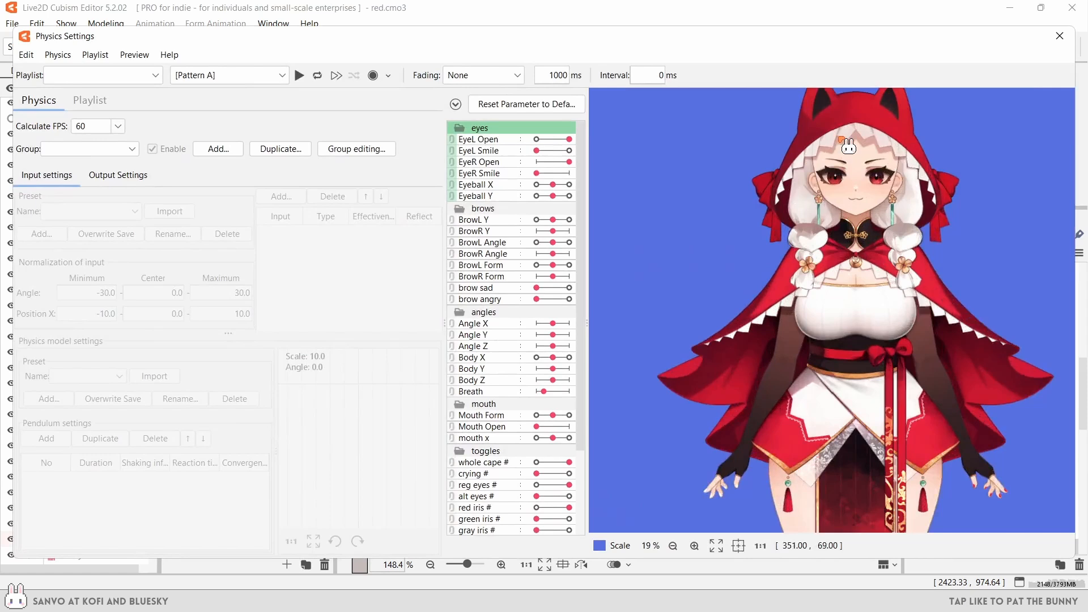
scroll(798, 272, up, 3)
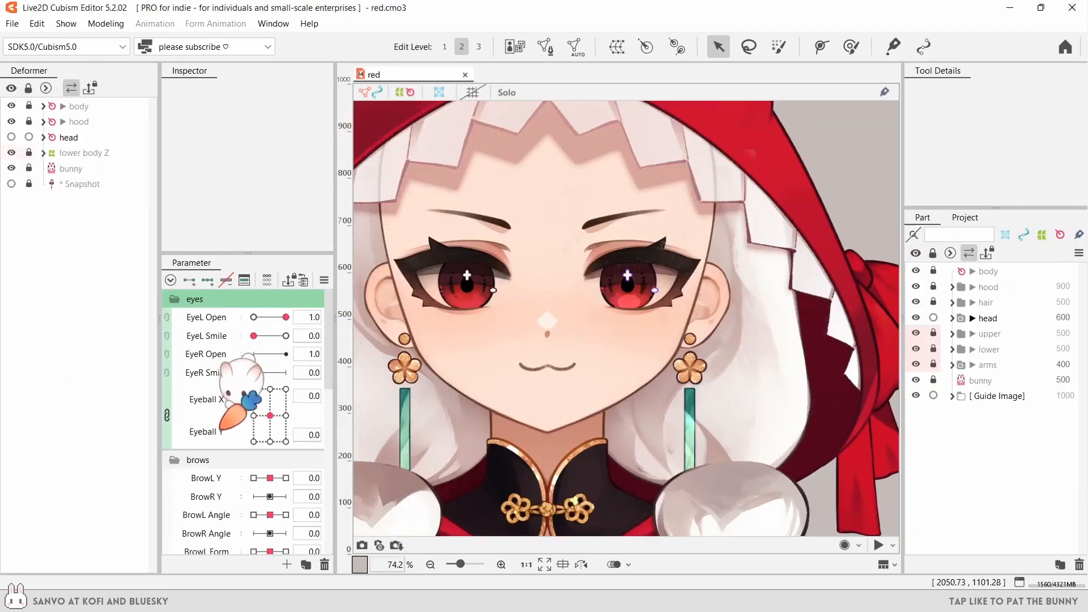
- Create the blend shape parameter iris Φ x with ID ParamIrisPhysX and range -1 to 1, and replicate it as iris Φ y
click(287, 564)
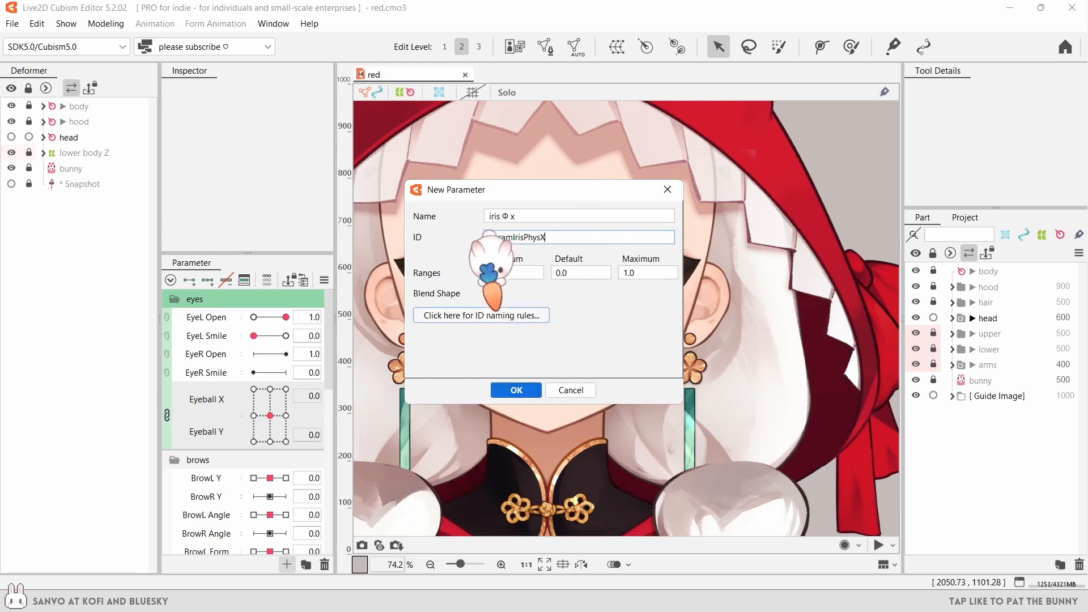
click(519, 388)
right_click(231, 405)
click(255, 446)
right_click(226, 420)
click(244, 427)
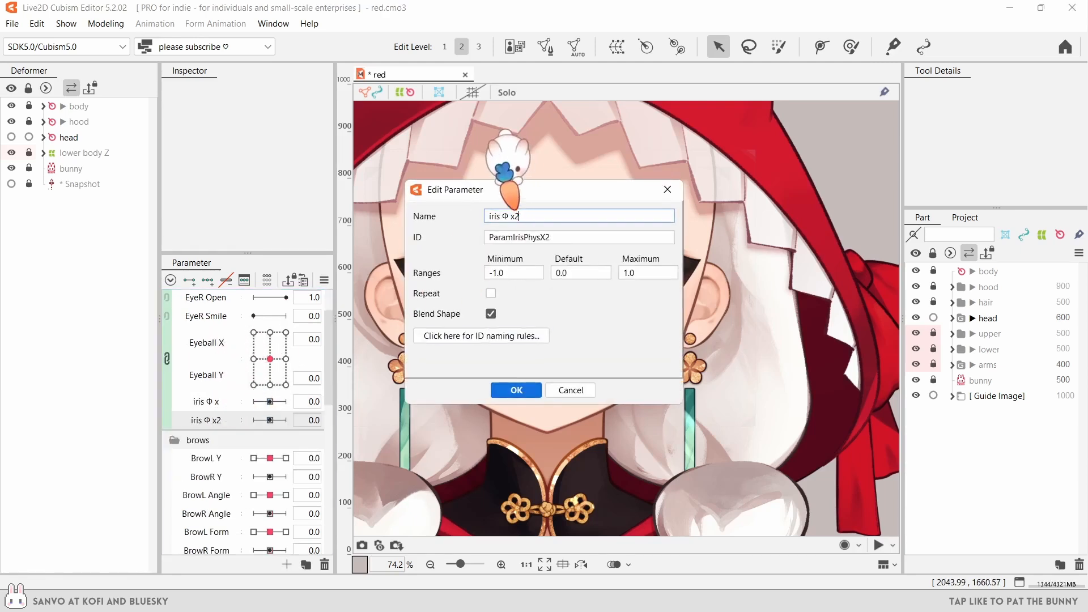
text(y)
drag(487, 237, 544, 237)
click(516, 390)
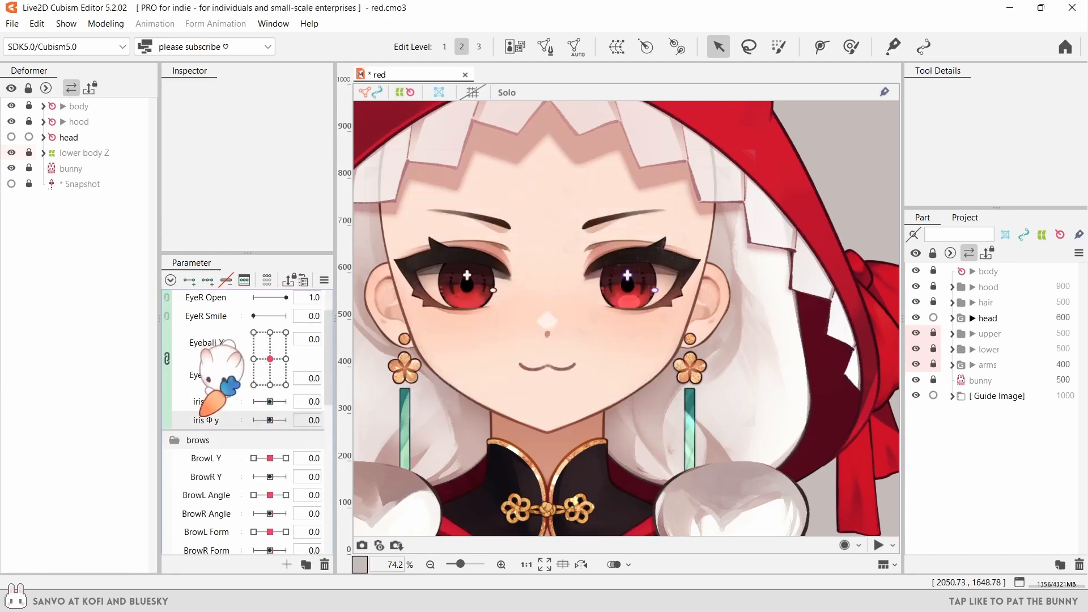
- Create the blend shape parameter hl Φ x with ID ParamHighlightPhysX and range -1 to 1, and replicate it as hl Φ y
click(287, 564)
text(hl Φ x)
key(Tab)
text(ParamHighlightPhys)
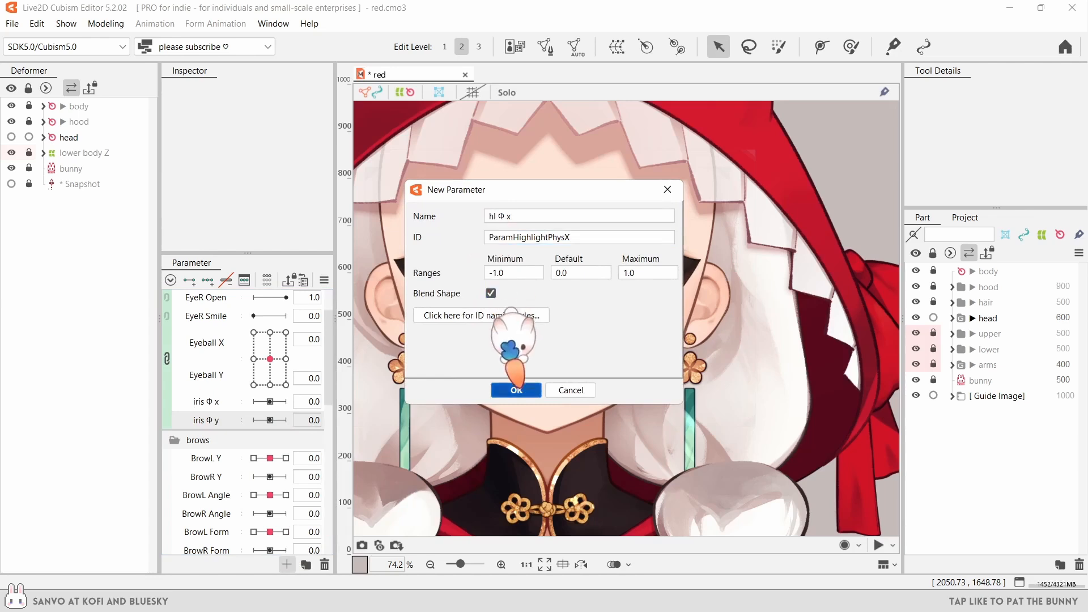
click(516, 390)
right_click(231, 441)
click(255, 484)
right_click(227, 457)
click(244, 464)
double_click(527, 215)
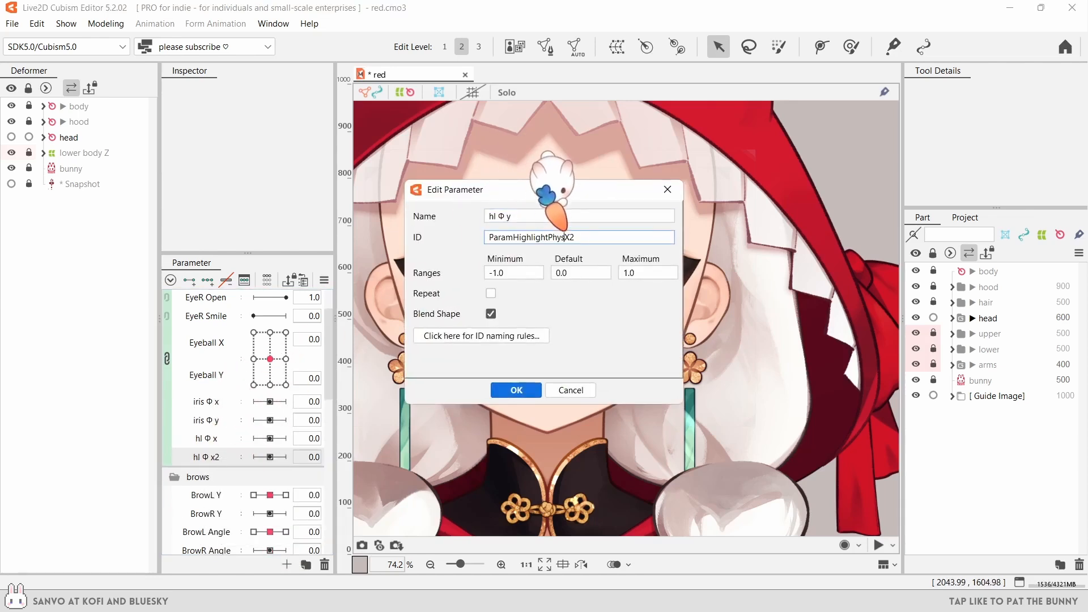
click(516, 390)
- Create the blend shape parameter pupil Φ x with ID ParamPupilPhysX and range -1 to 1, and replicate it as pupil Φ y
click(287, 564)
text(pupil Φ)
key(Tab)
text(ParamPupilPhys)
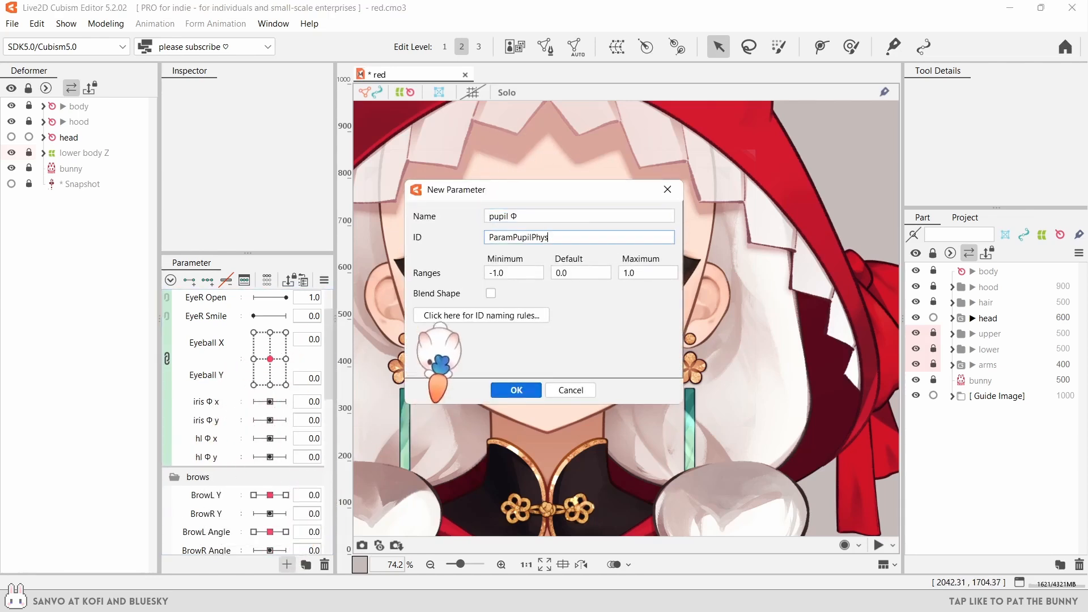
triple_click(530, 216)
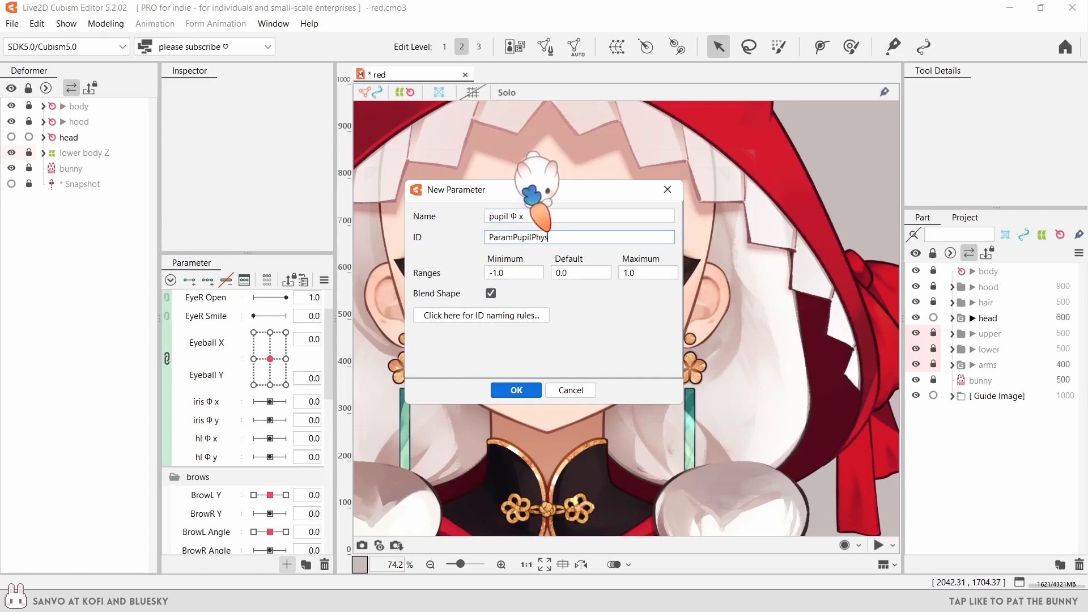
click(516, 390)
drag(210, 521, 229, 352)
right_click(238, 372)
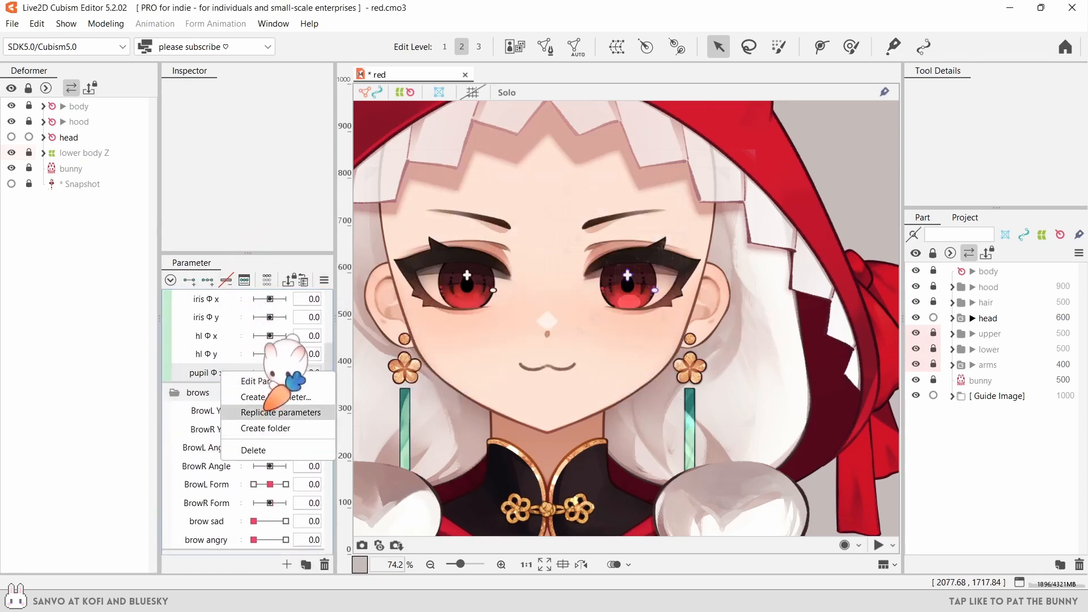
click(260, 413)
double_click(277, 391)
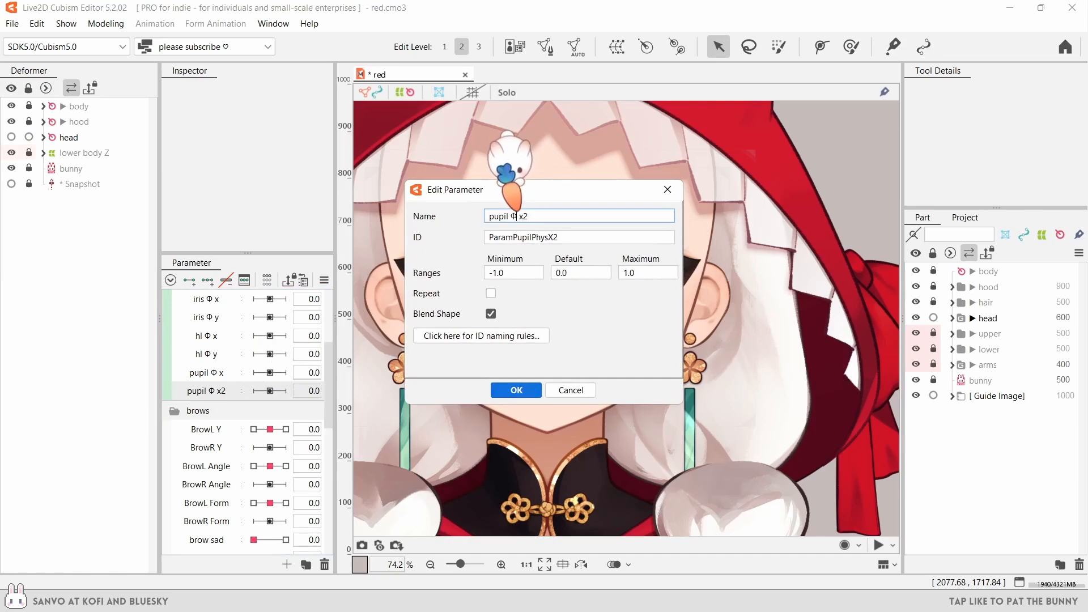
key(Return)
- Create the parameter lash Φ 1 in the eyes group and replicate it as lash Φ 2
click(286, 564)
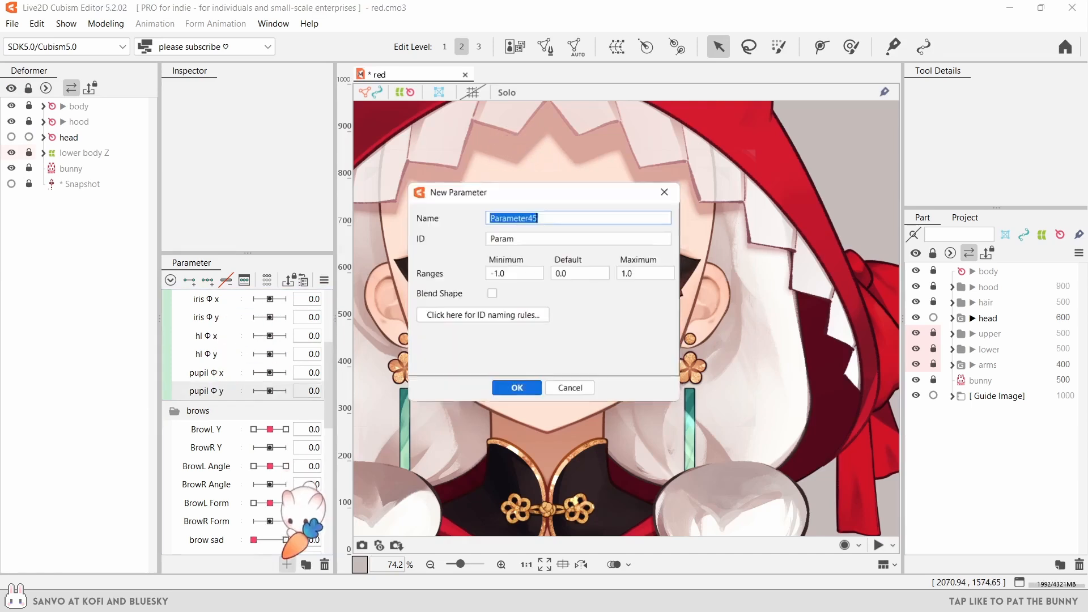
click(509, 390)
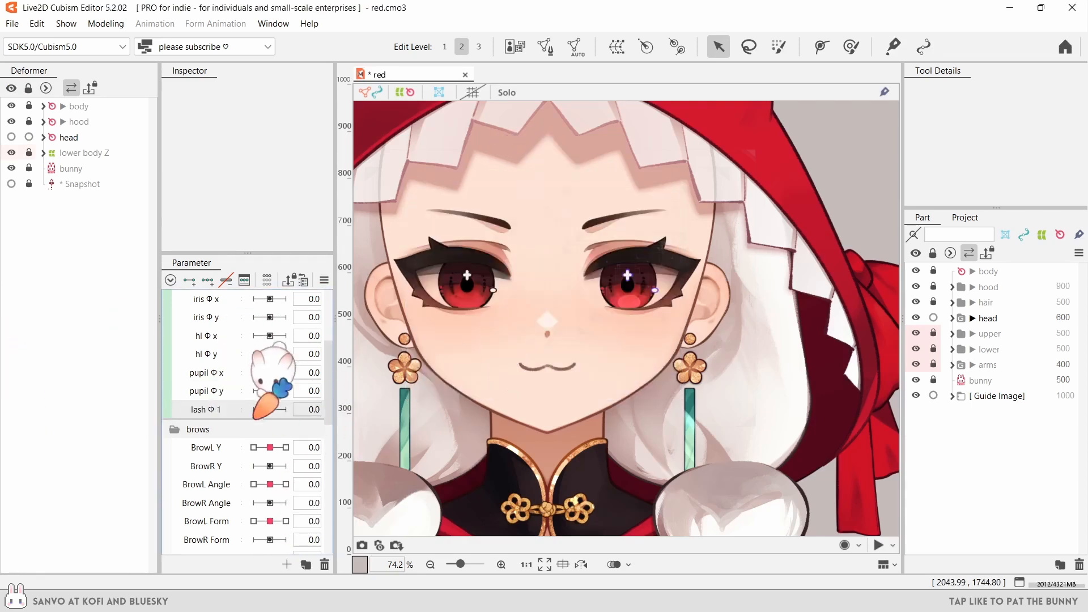
right_click(255, 410)
click(272, 450)
double_click(240, 426)
click(561, 389)
- Locate the iris PH warp among the left iris deformers and hide warp deformers from the part list
scroll(255, 391, up, 1)
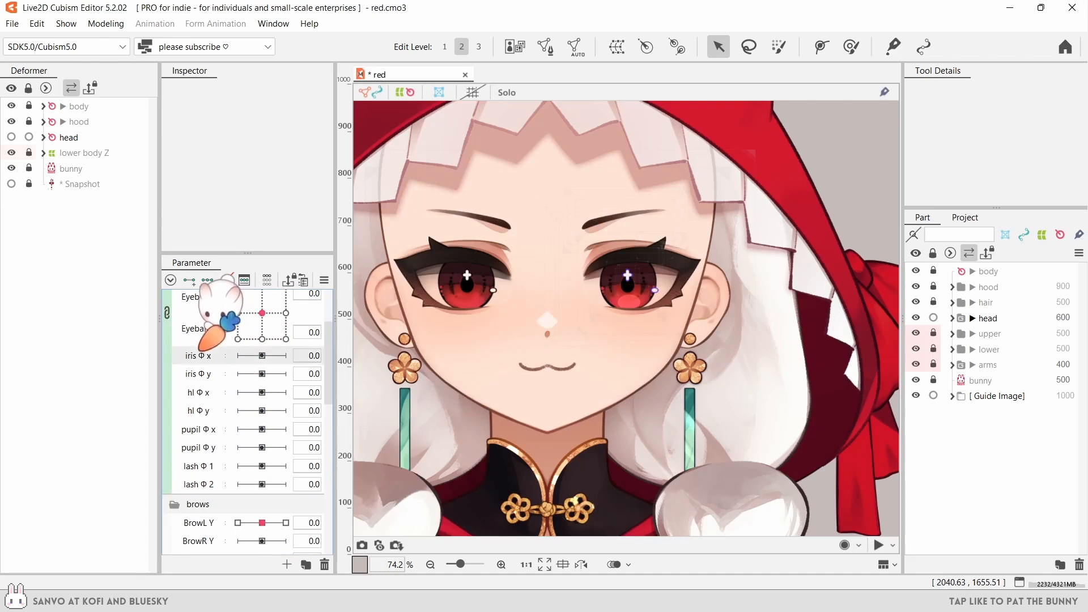
click(618, 266)
scroll(629, 257, up, 3)
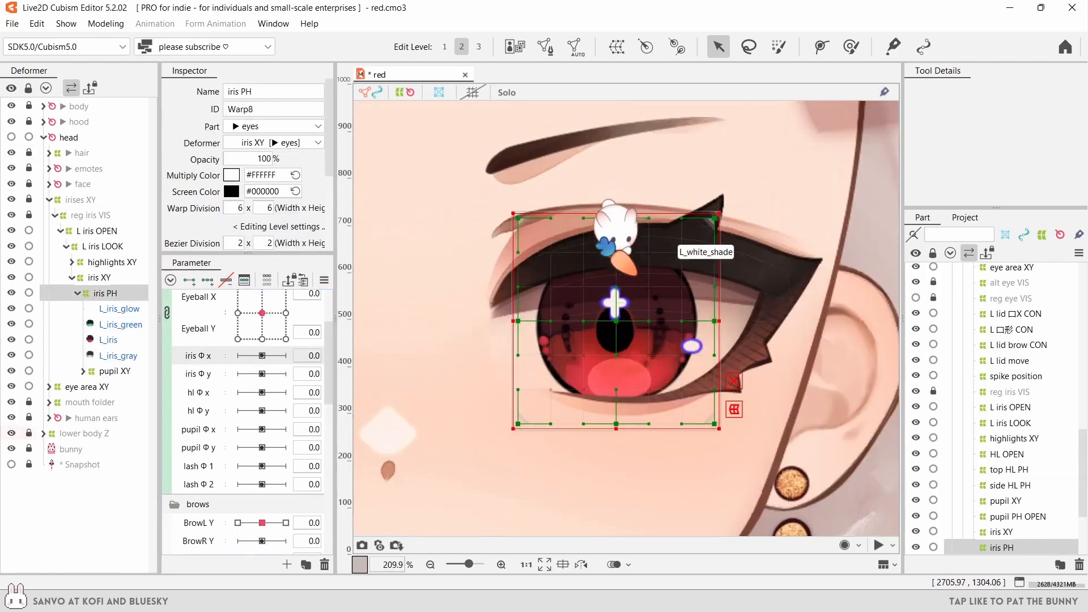
scroll(595, 275, down, 1)
click(99, 277)
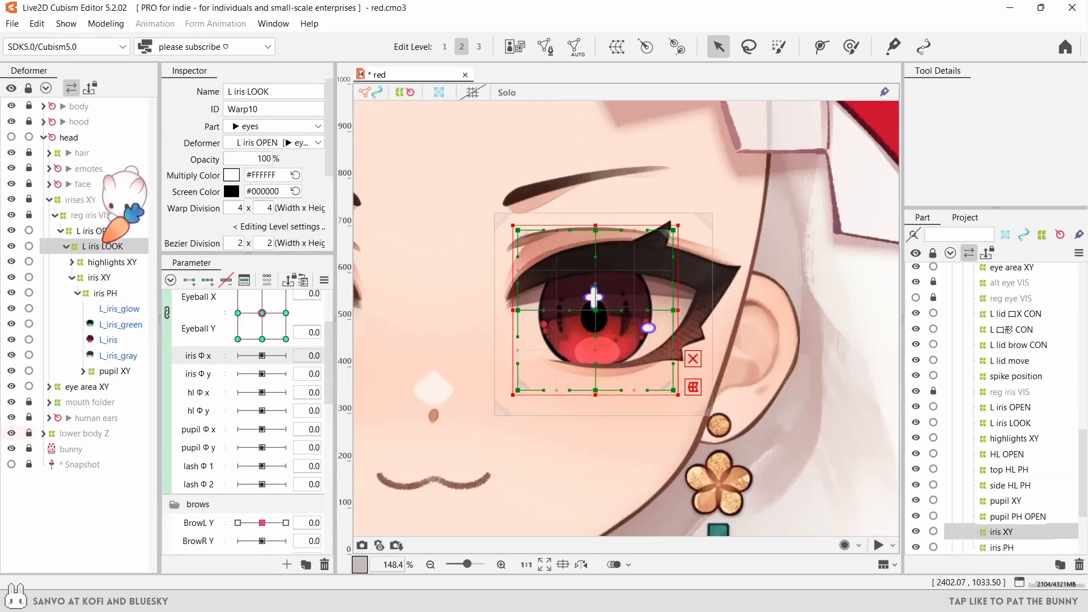
click(105, 293)
scroll(621, 255, up, 2)
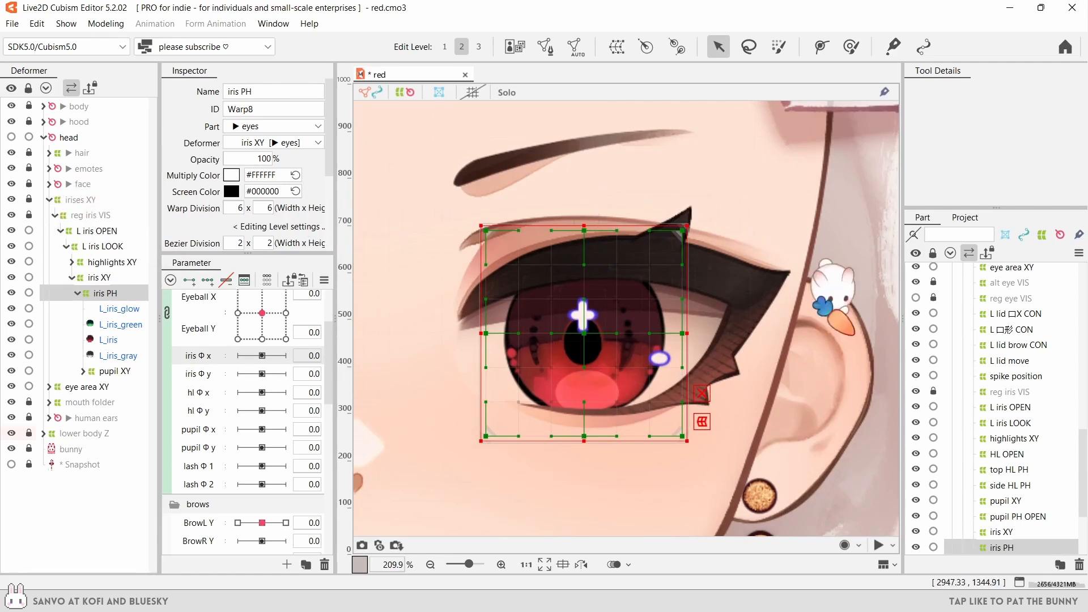
click(1041, 234)
scroll(985, 371, up, 5)
- Select iris PH together with L_iris_gray, L_iris and L_iris_green, and isolate them in Solo view
click(136, 293)
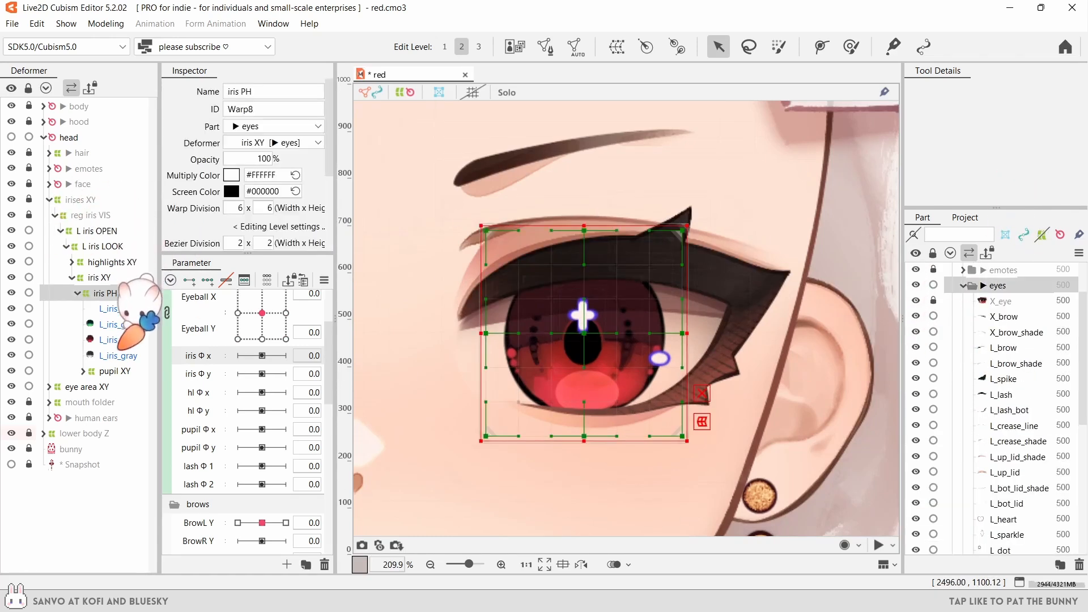
ctrl+click(128, 354)
ctrl+click(128, 340)
ctrl+click(128, 326)
click(503, 94)
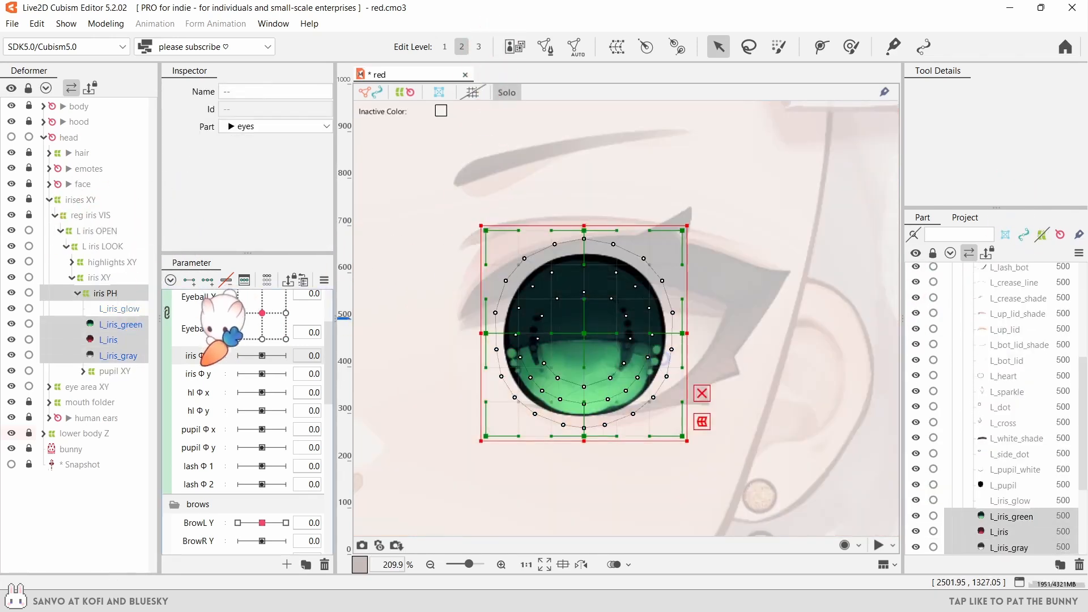
- Key the selection at -1, 0 and 1 of iris Φ x and iris Φ y, and widen the iris at iris Φ x 1
click(285, 355)
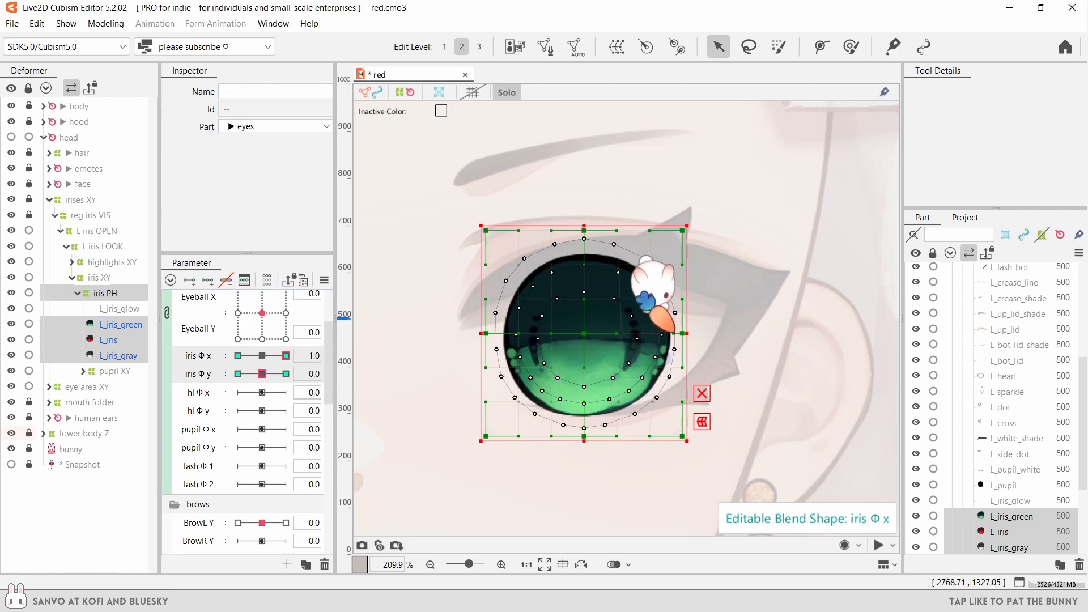
drag(550, 333, 516, 333)
drag(616, 333, 647, 333)
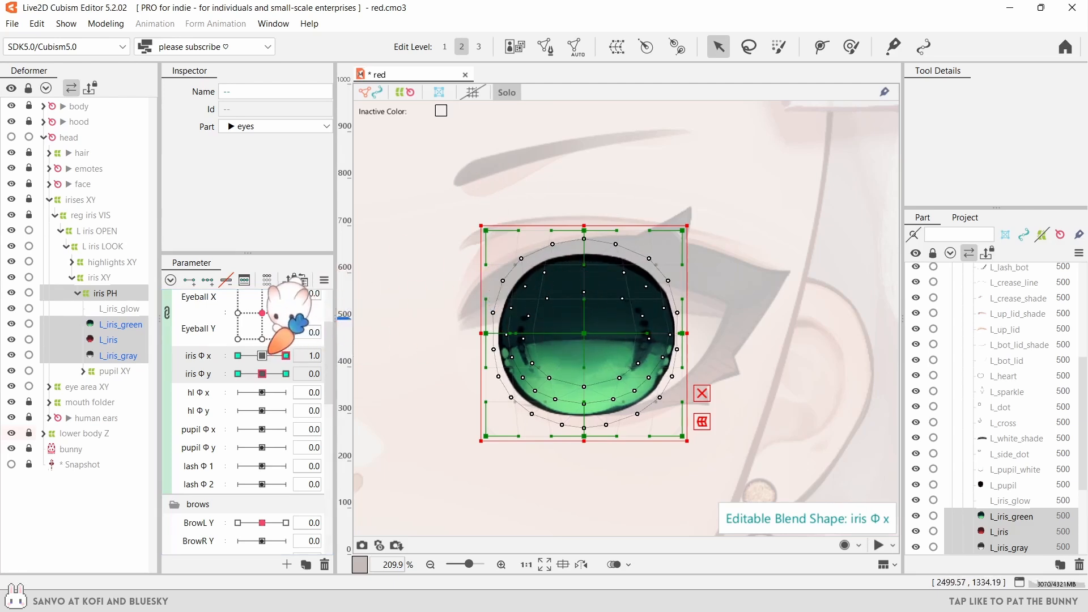
- Set iris PH's bezier type to Smooth2, narrow the iris from both sides at iris Φ x -1, and return the parameter to 0
click(238, 355)
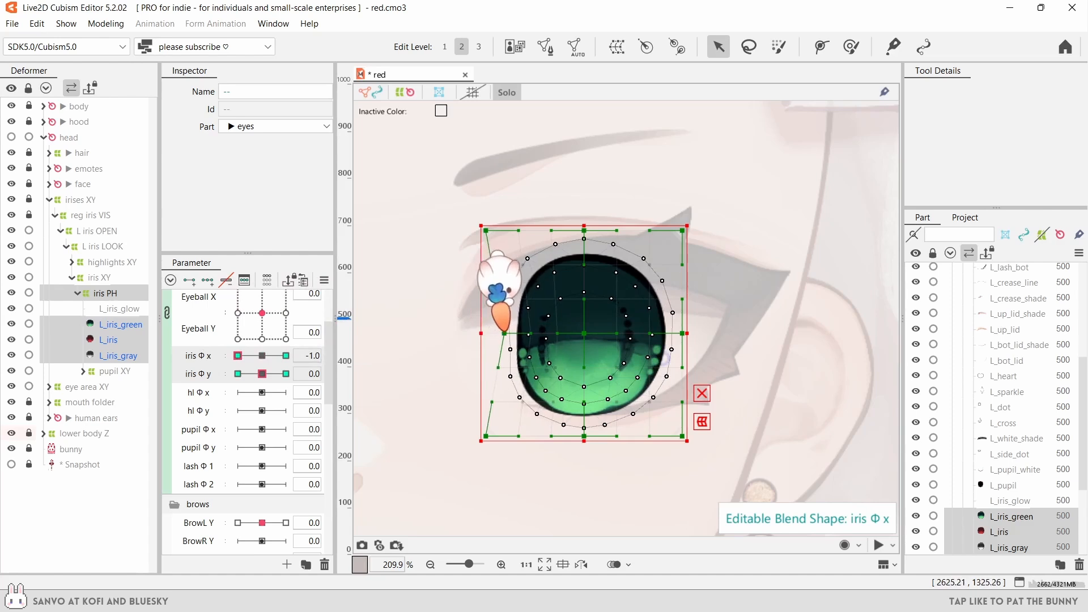
click(119, 291)
click(277, 203)
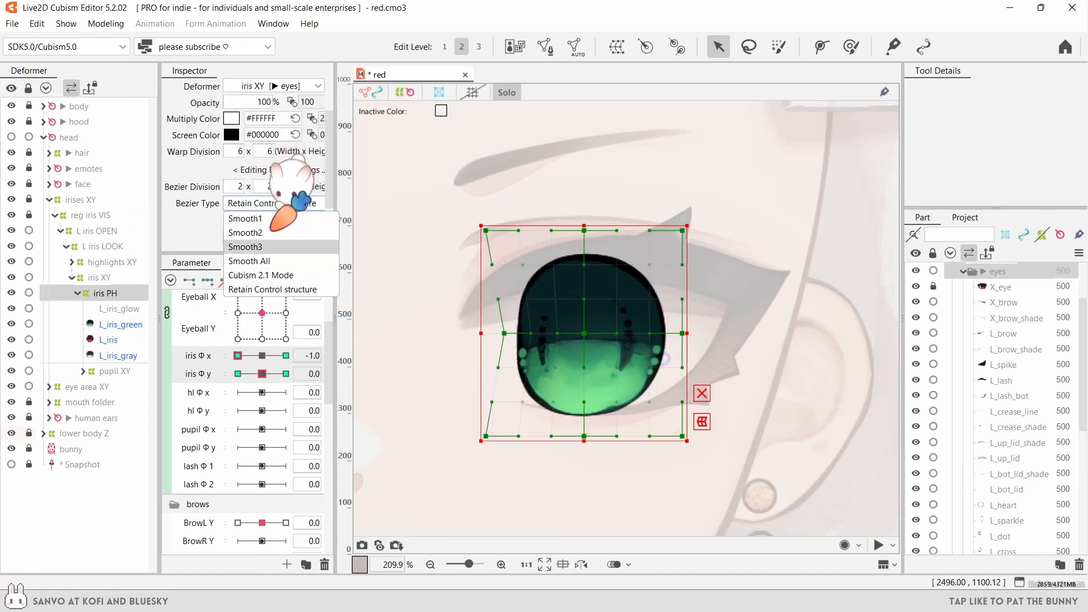
click(272, 232)
drag(504, 334, 509, 333)
drag(682, 333, 657, 333)
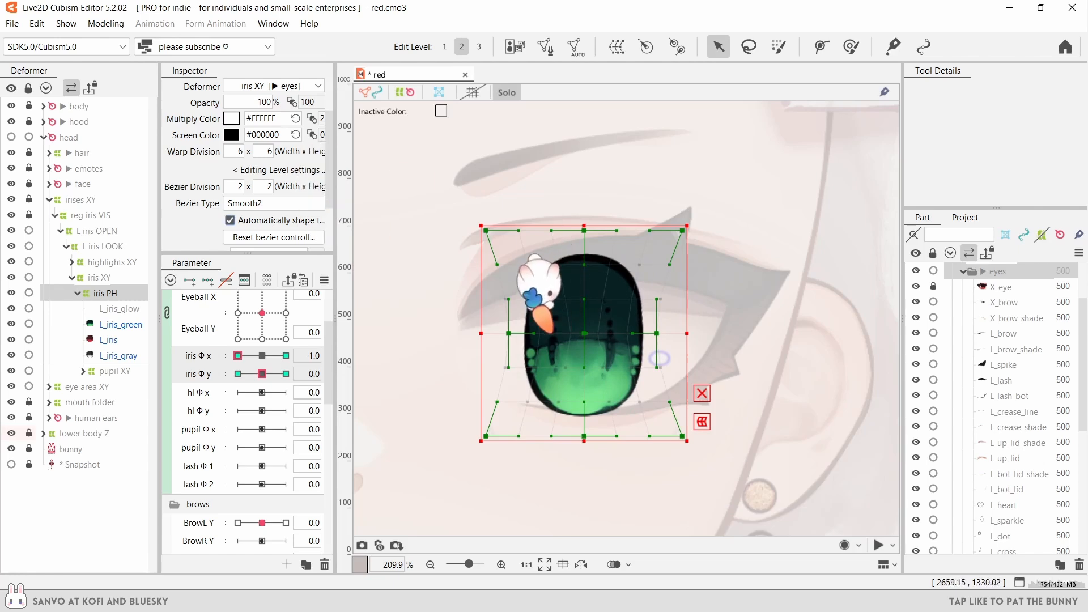
drag(238, 356, 262, 356)
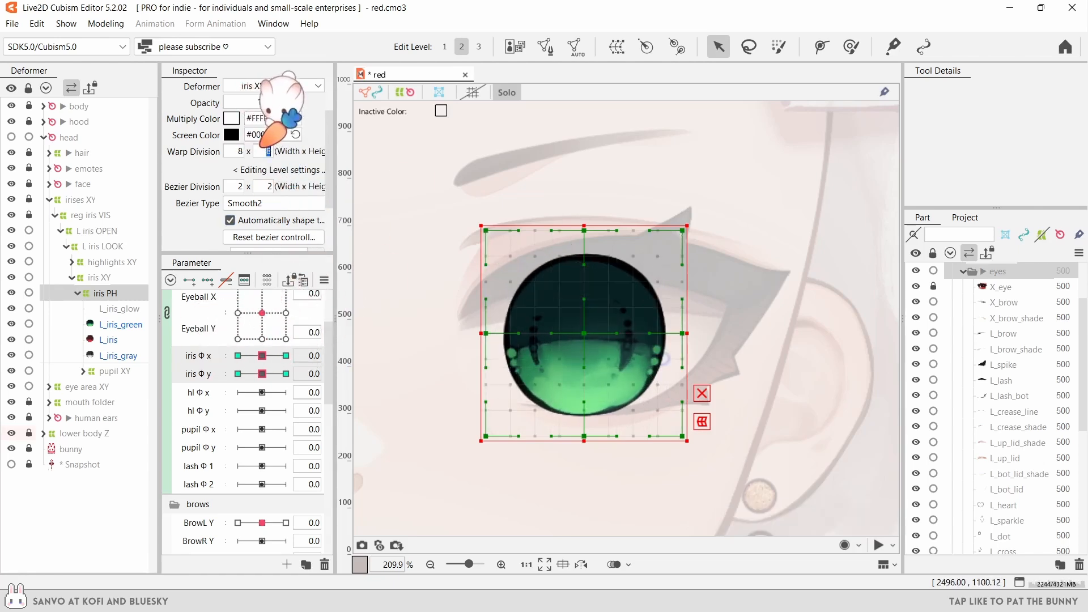
- Give iris PH a 3 x 2 bezier division, widen the iris on both sides at iris Φ x 1, and return to 0
click(285, 355)
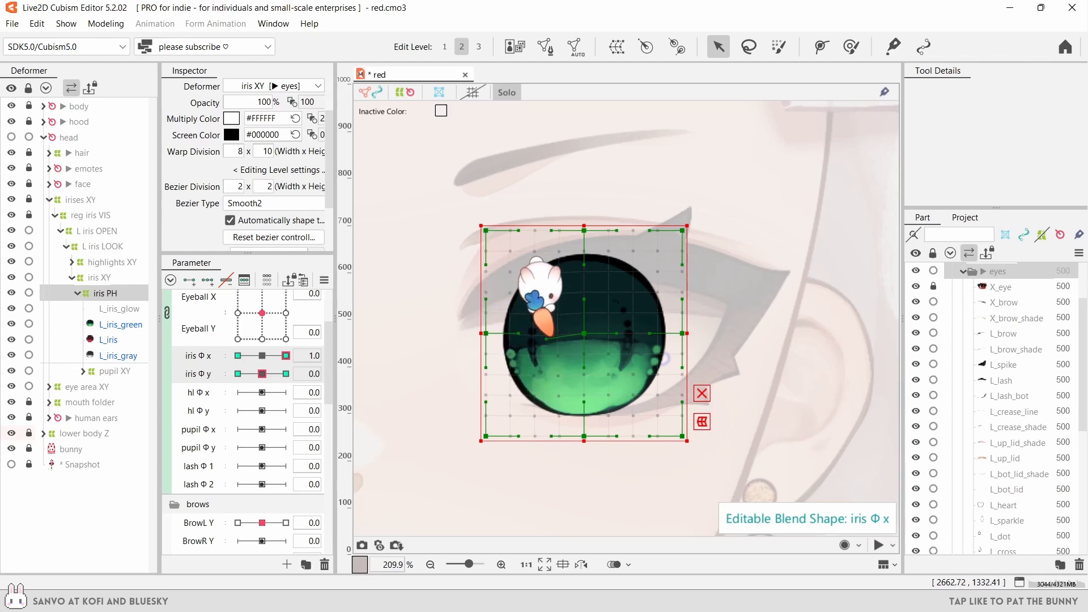
scroll(242, 186, up, 1)
drag(551, 333, 534, 336)
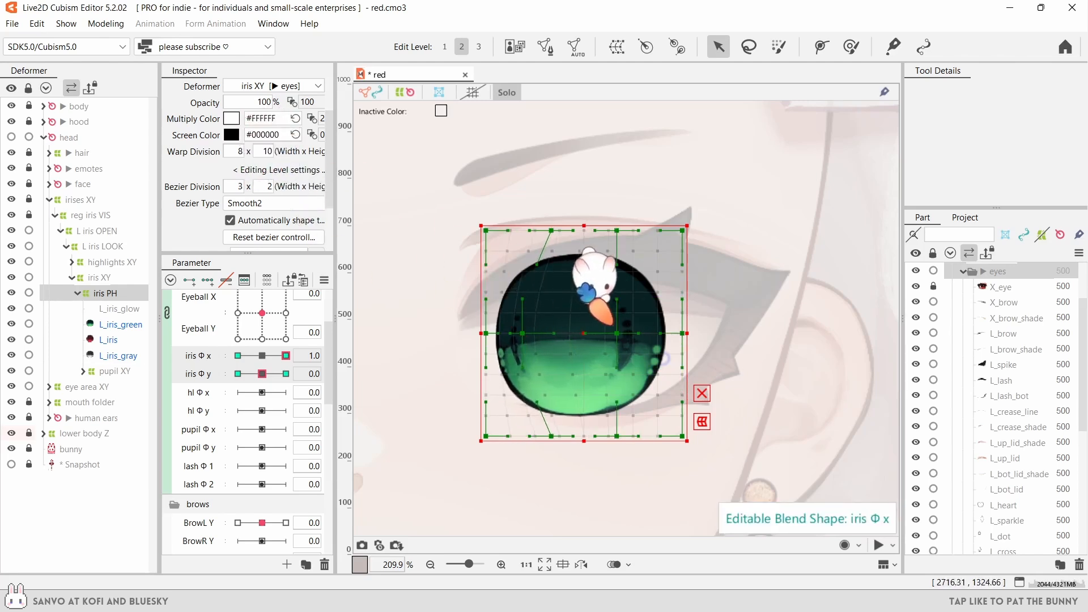
drag(285, 356, 334, 355)
click(516, 324)
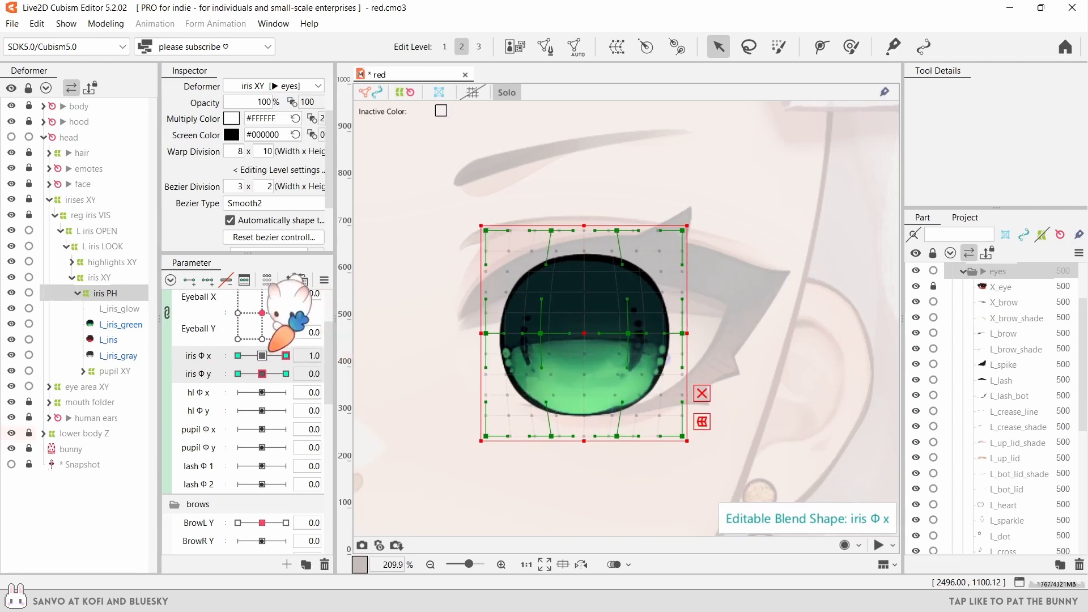
click(263, 355)
- Use a 2 x 3 bezier division on iris PH with automatic shaping off, and stretch the iris vertically at iris Φ y 1
drag(263, 373, 317, 371)
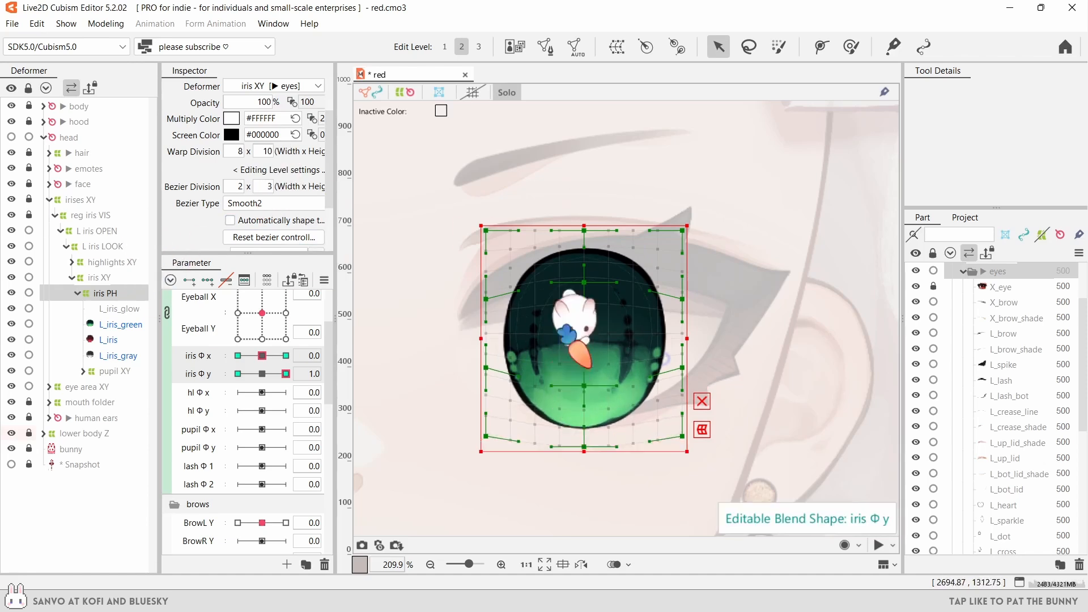
drag(583, 225, 584, 213)
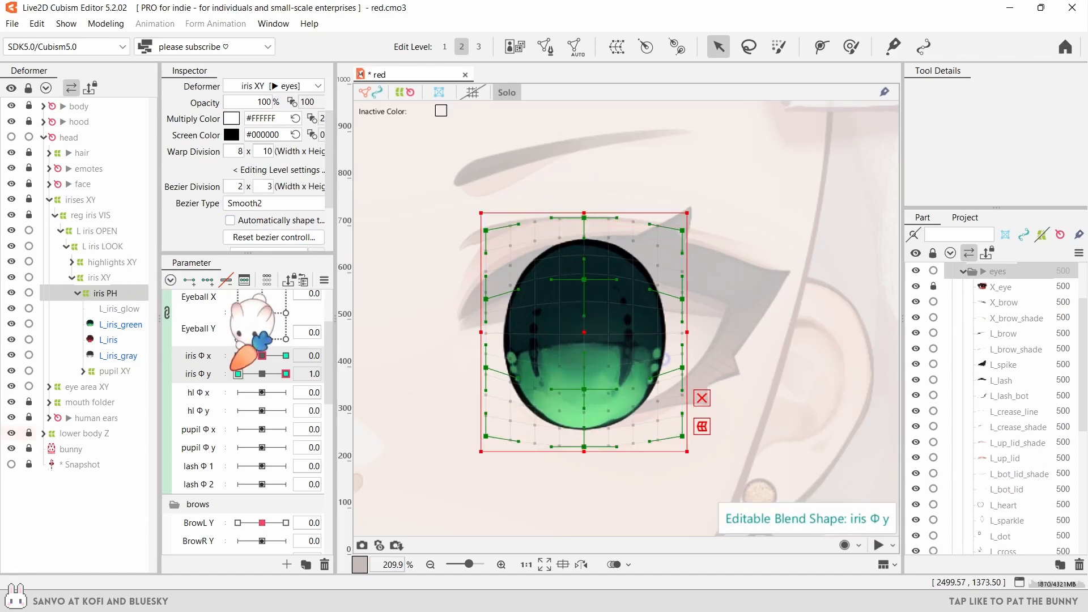
click(262, 373)
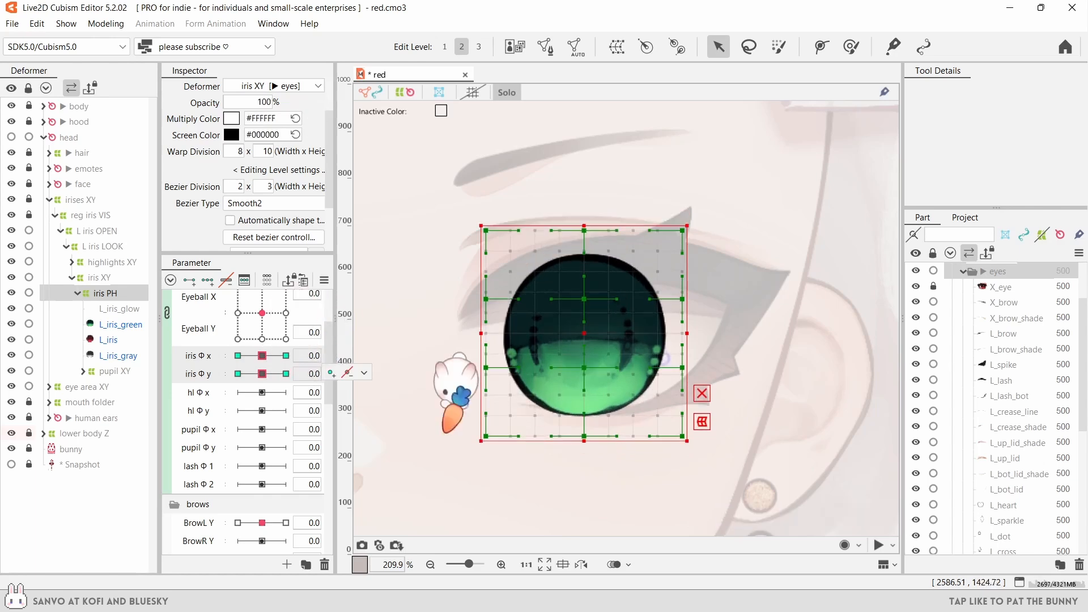
- Brush-select iris PH's upper and lower edge points and flatten those edges back to straight lines at iris Φ y 1
click(779, 46)
drag(498, 434, 680, 434)
drag(493, 235, 686, 235)
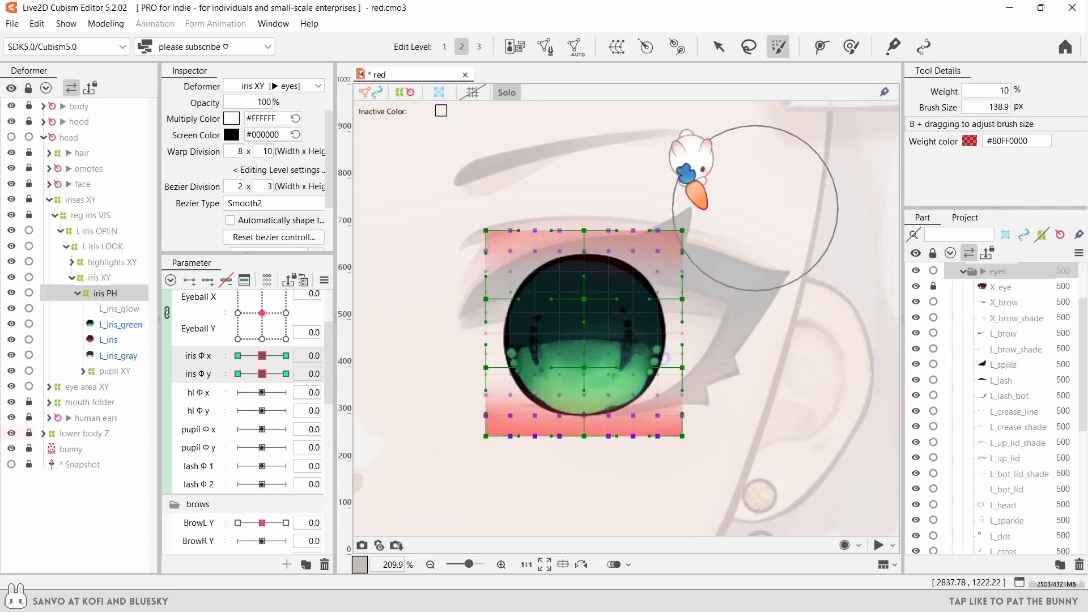
click(718, 46)
click(286, 373)
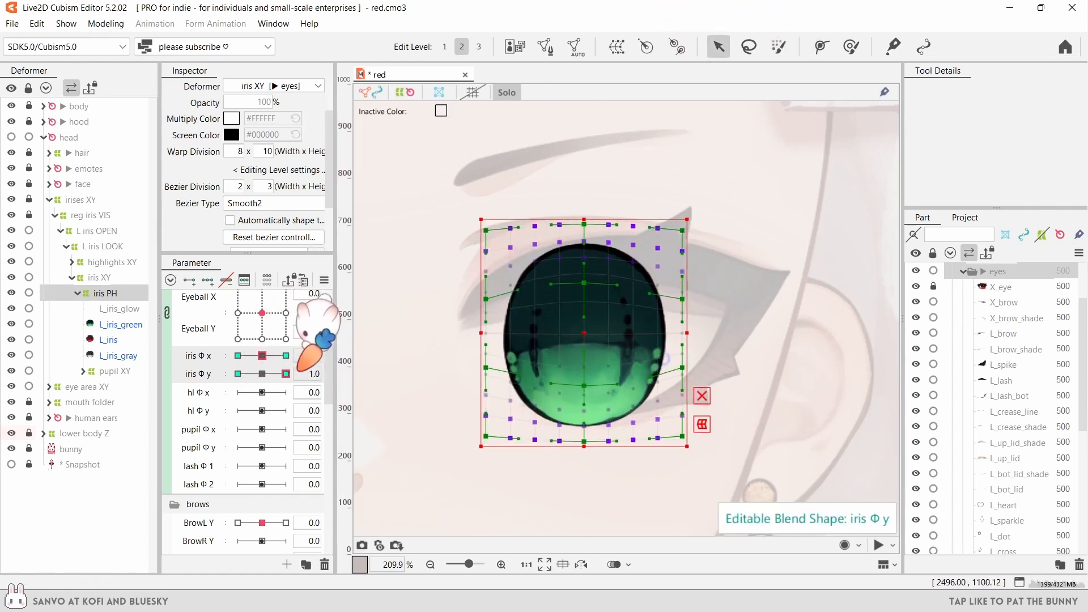
click(262, 373)
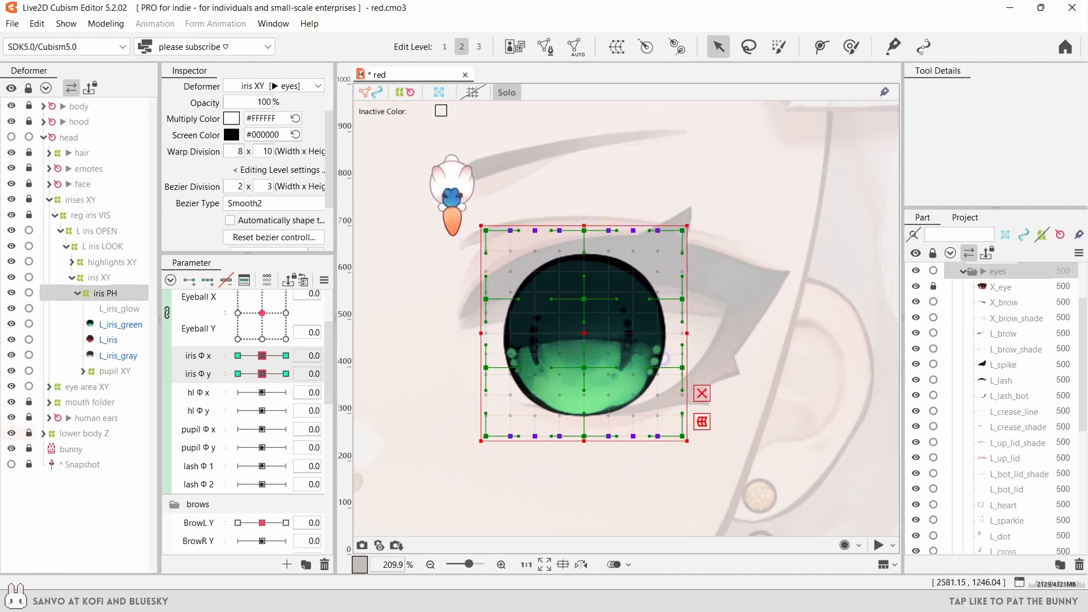
click(285, 374)
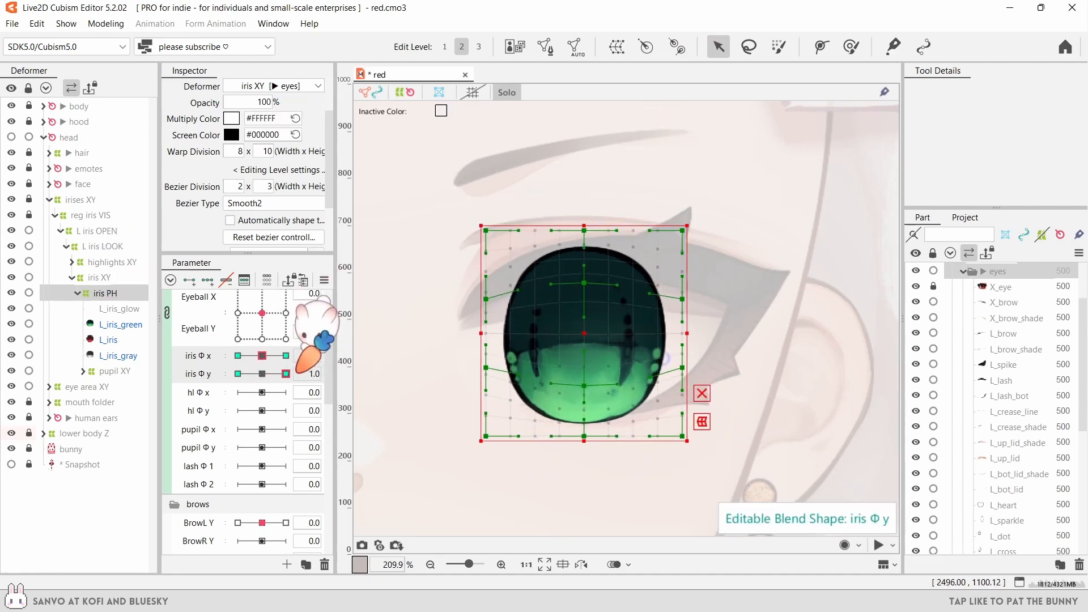
- Squash the iris vertically at iris Φ y -1 by pulling iris PH's bezier points towards the centre, and return the parameter to 0
click(237, 373)
drag(584, 440, 583, 424)
drag(584, 361, 583, 353)
drag(584, 305, 583, 317)
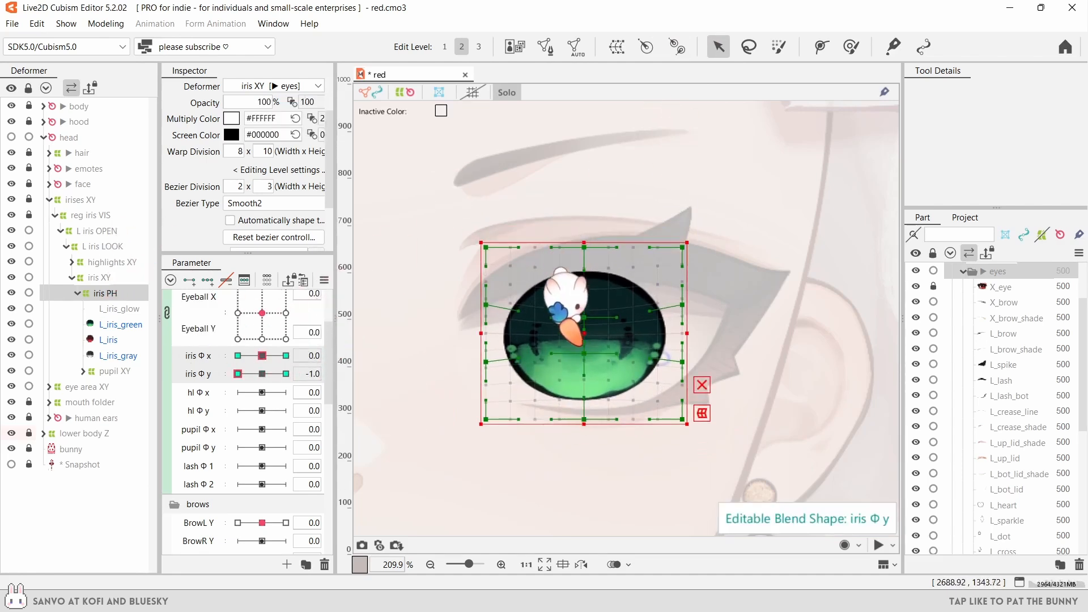
click(262, 374)
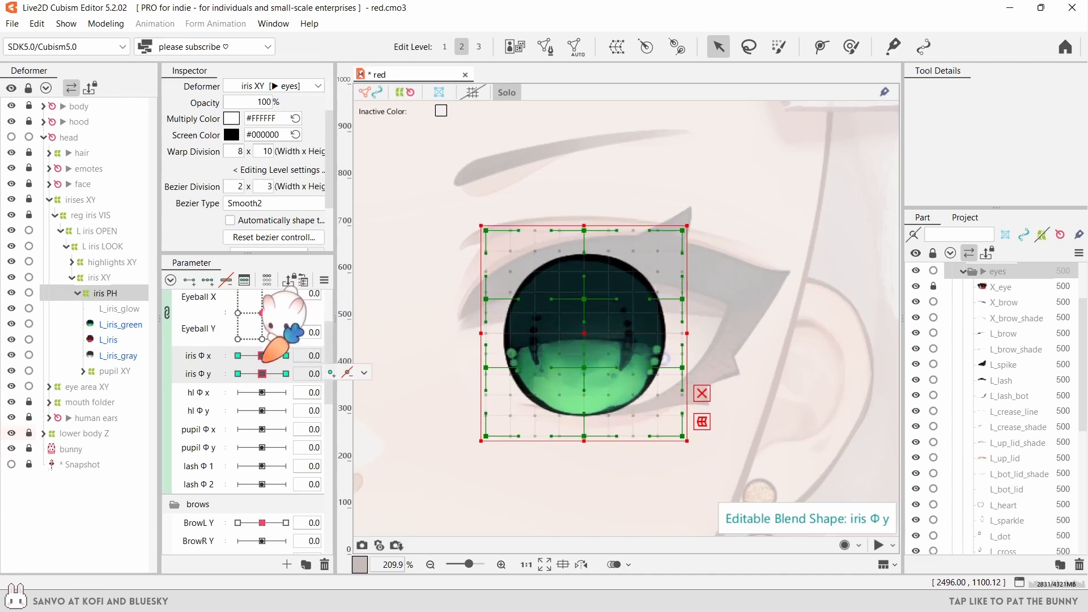
- Leave Solo view and preview iris Φ y and iris Φ x at 1 on the full eye
click(286, 373)
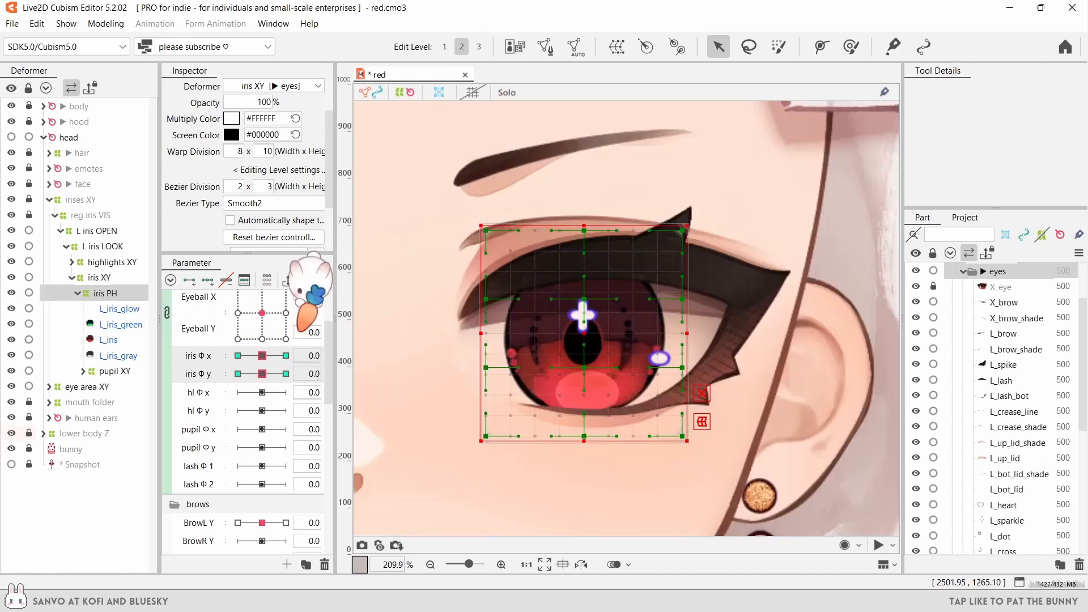
click(262, 374)
click(285, 355)
- Open the physics settings and add a physics group named iris
key(ctrl+p)
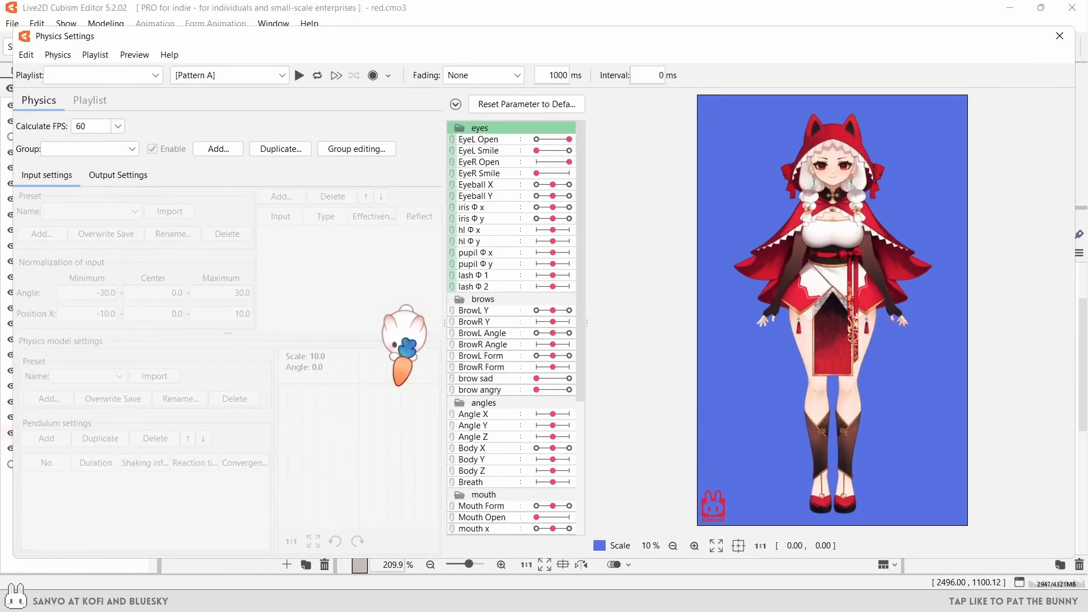
click(217, 148)
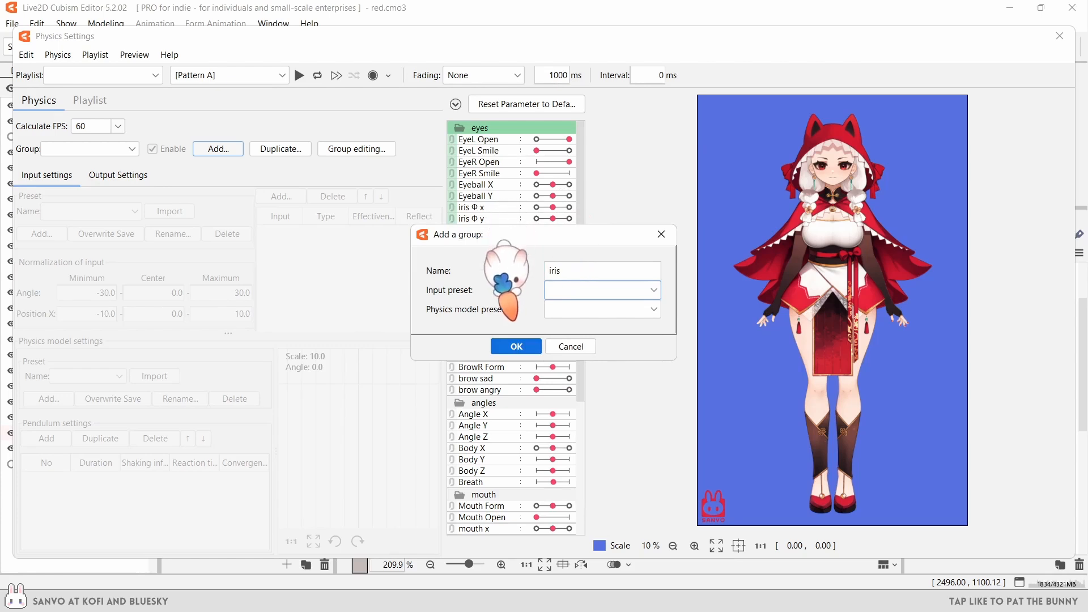
text(iris)
click(515, 343)
- Add EyeL Open as a Position X input and Eyeball X and Eyeball Y as Angle inputs, with effectiveness 100, 30 and 30
click(279, 196)
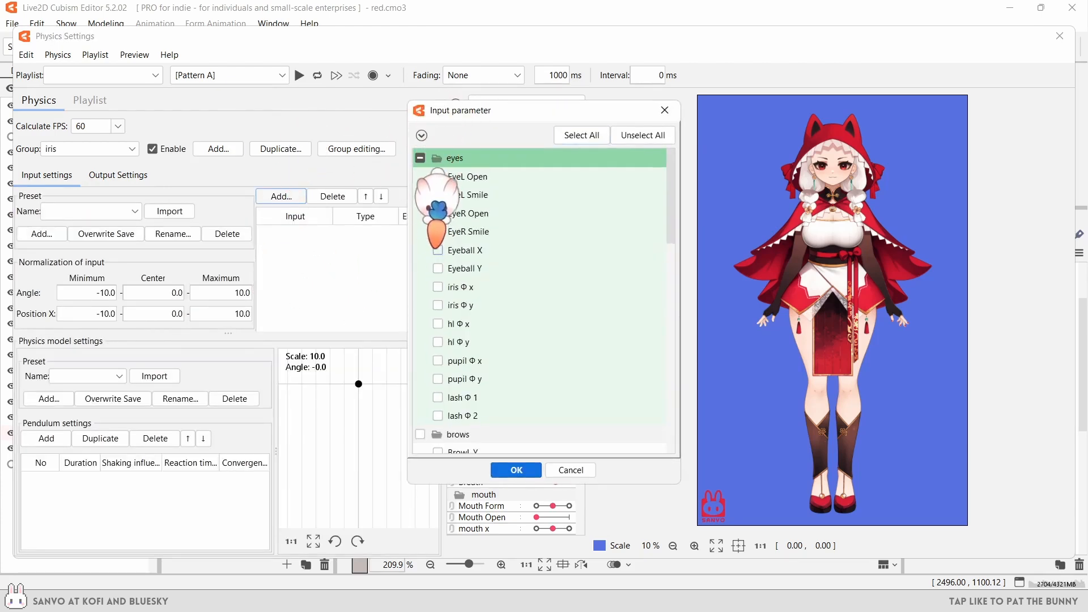
click(509, 470)
click(369, 247)
click(363, 275)
click(368, 261)
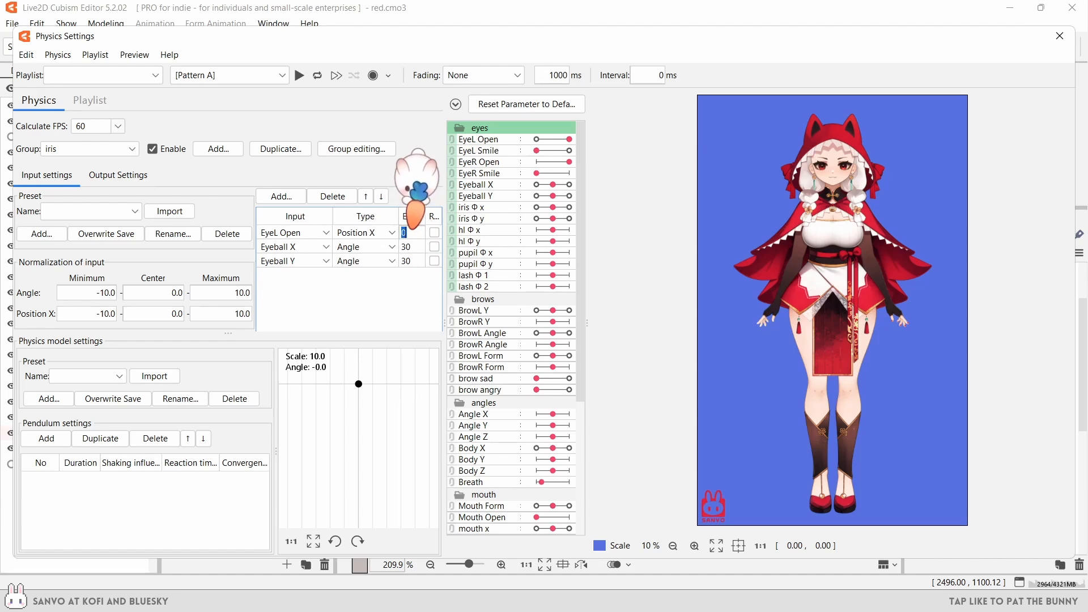
- Add three pendulums and output iris Φ x from pendulum 2 and iris Φ y from pendulum 3
click(47, 438)
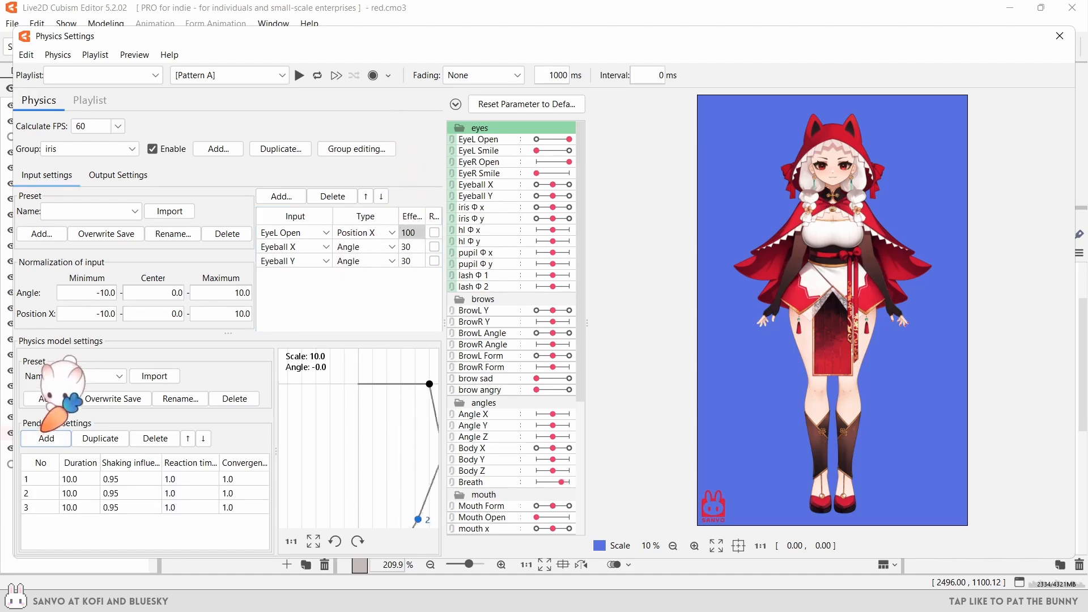
click(118, 174)
click(39, 195)
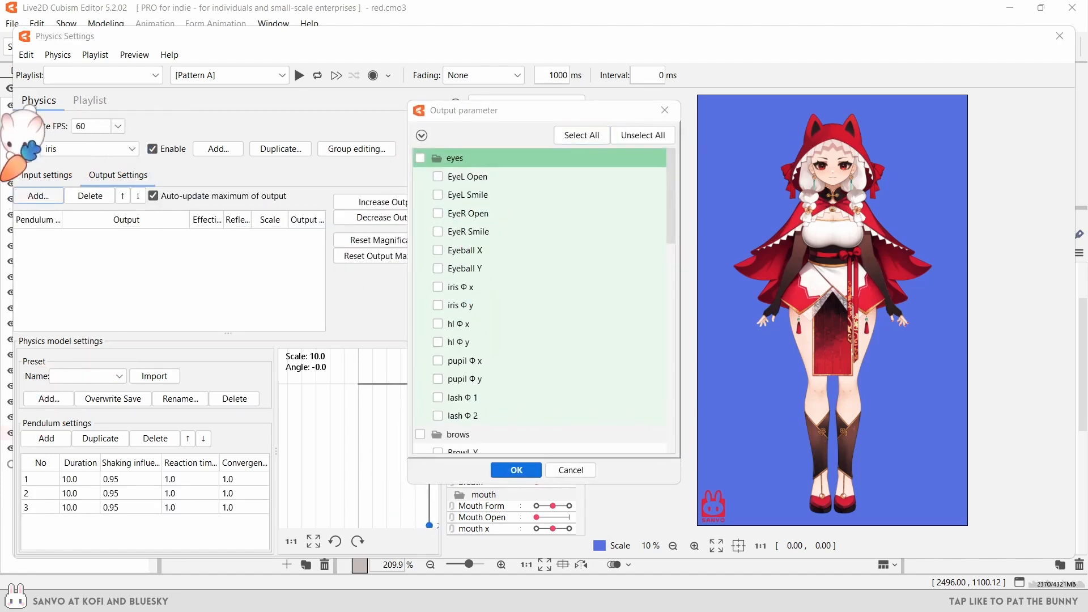
click(437, 286)
click(437, 305)
click(517, 469)
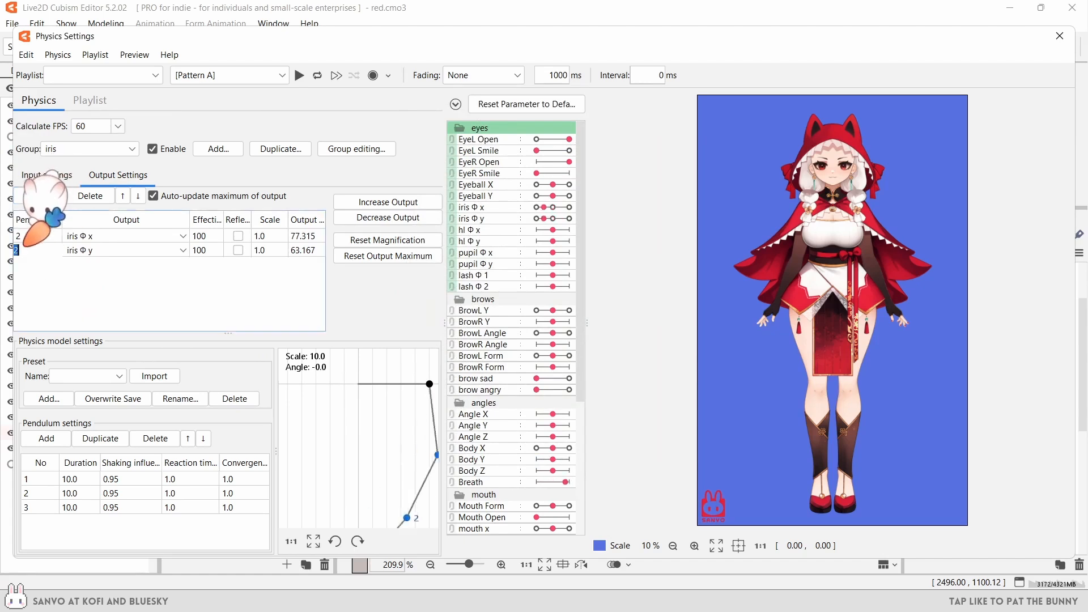
- Reduce the output scales to 0.465 for iris Φ x and 0.324 for iris Φ y, and set the pendulum durations to 11, 8 and 9
scroll(804, 182, up, 8)
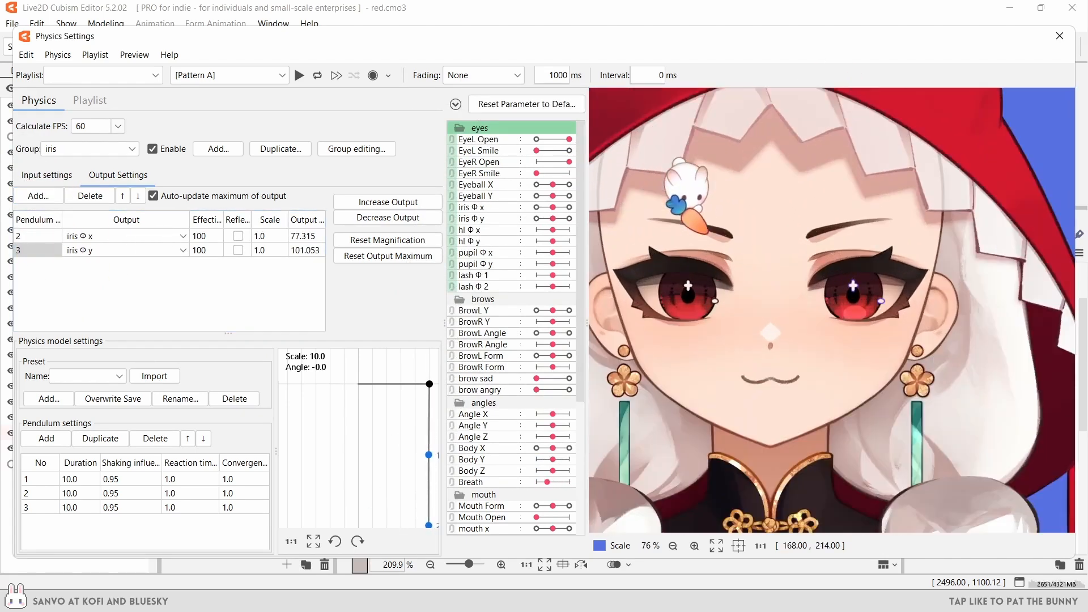
click(422, 218)
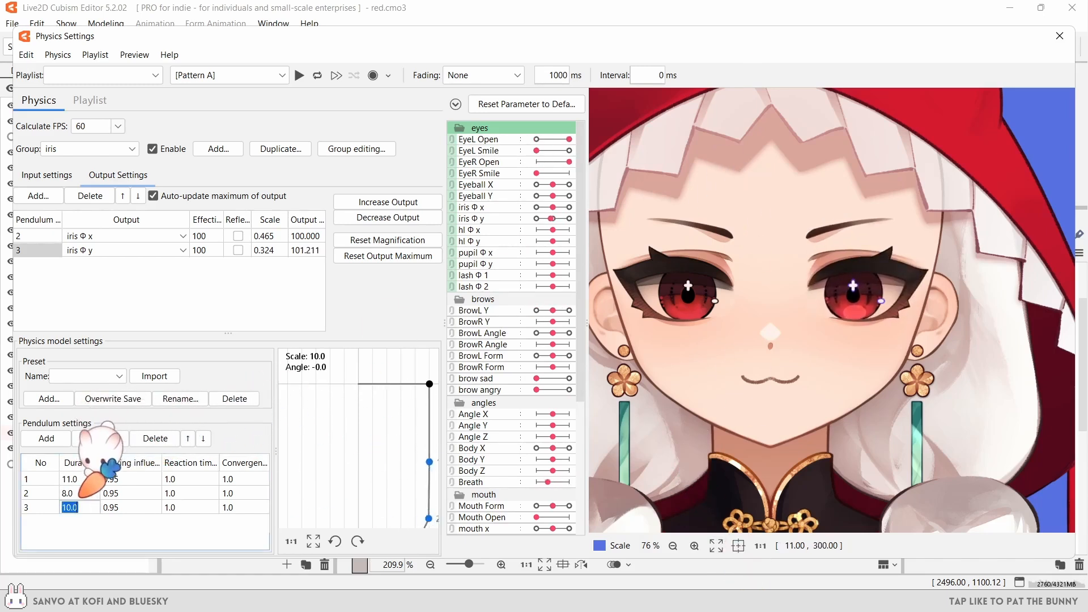
text(9)
- Set the shaking influence, reaction time and convergence of all three pendulums to 0.9
right_click(150, 462)
click(153, 469)
text(.9)
key(Return)
right_click(209, 461)
click(217, 469)
text(.)
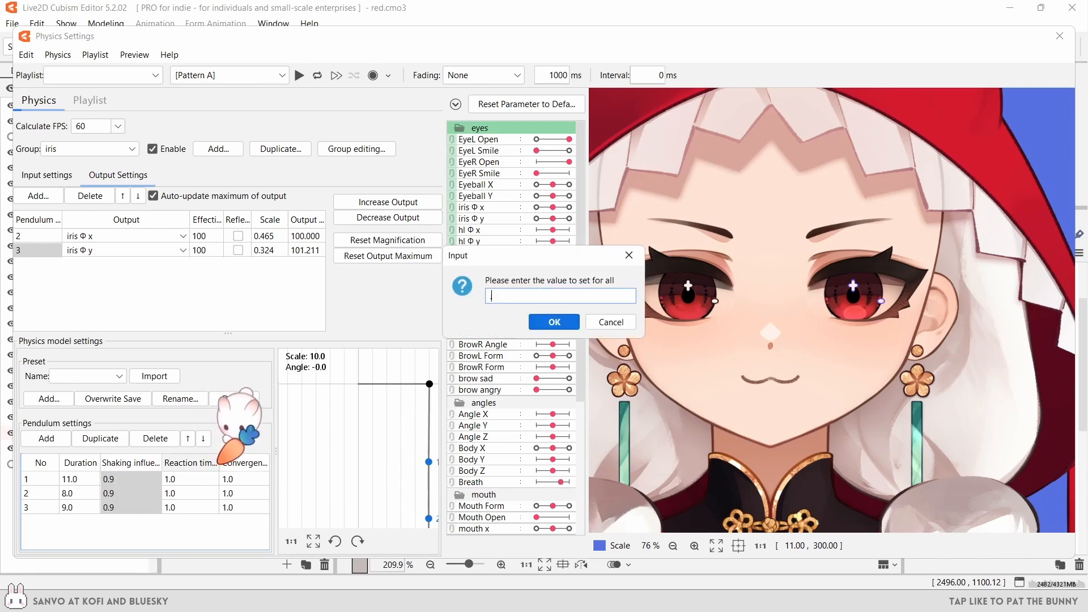
text(9)
key(Return)
right_click(249, 462)
click(258, 469)
text(.9)
key(Return)
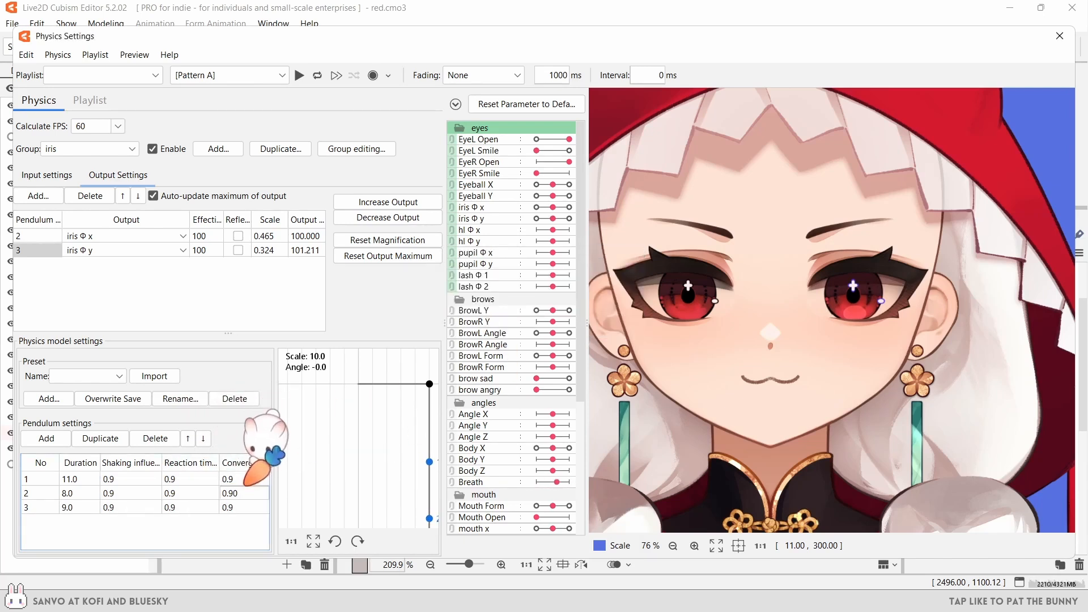
- Set the reaction times of pendulums 2 and 3 to 0.79 and 0.59, and the convergence of pendulums 1 and 3 to 0.71 and 1.13
drag(206, 506, 190, 506)
click(206, 489)
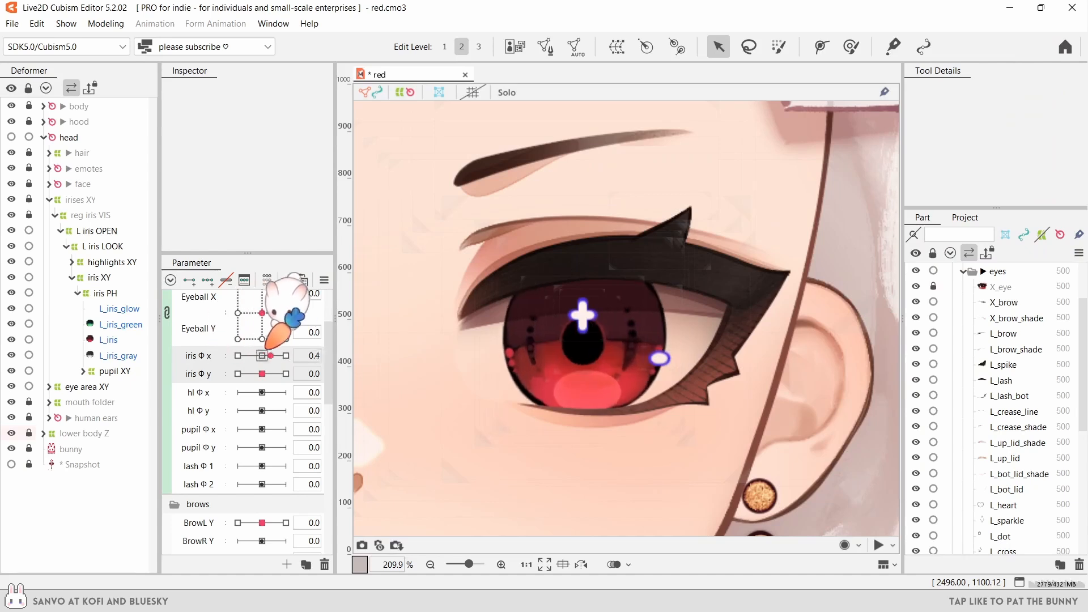
- Return to the model, select iris PH, examine its deformation across iris Φ x, and reset iris Φ x and iris Φ y to 0
click(364, 354)
click(385, 355)
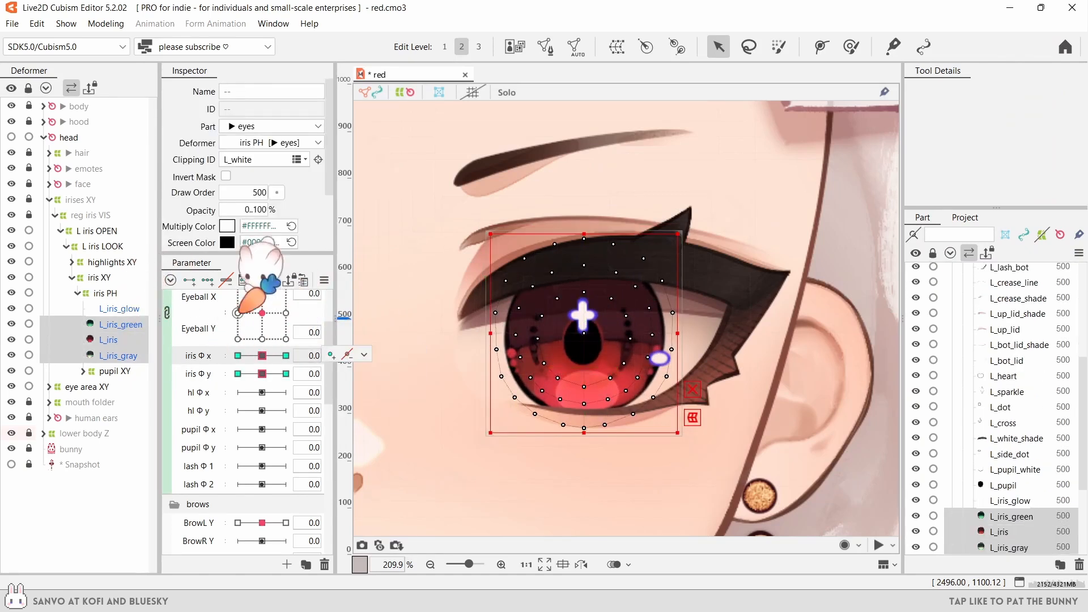
click(126, 294)
click(286, 355)
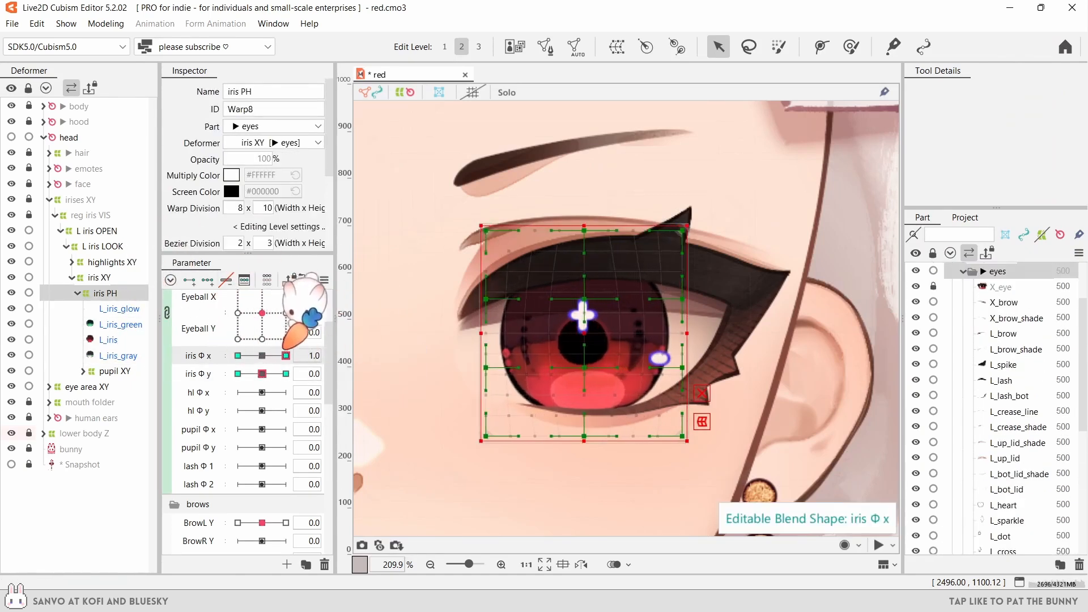
click(262, 355)
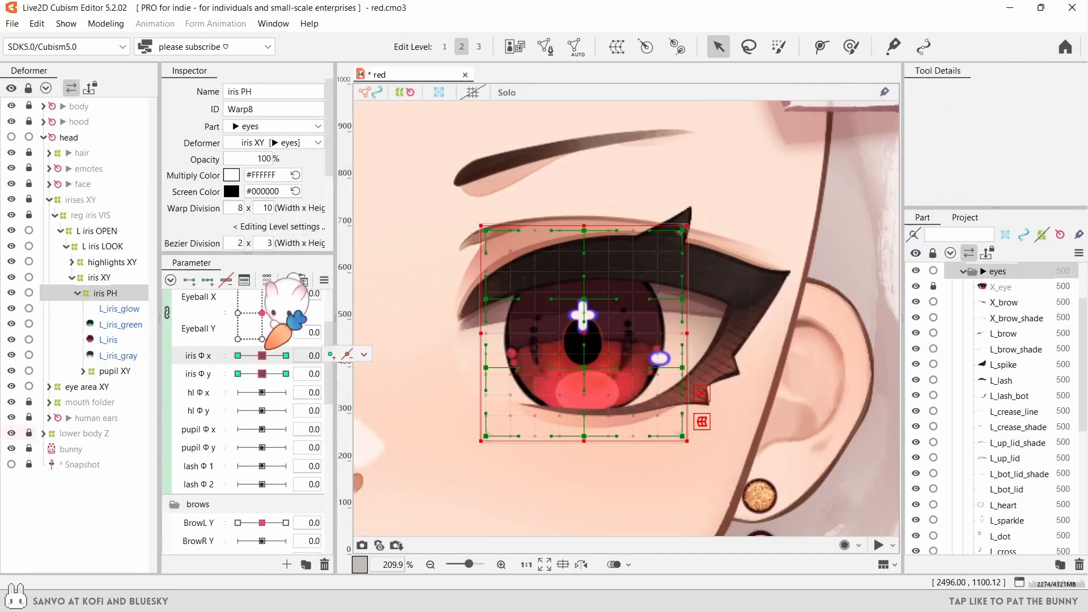
click(286, 356)
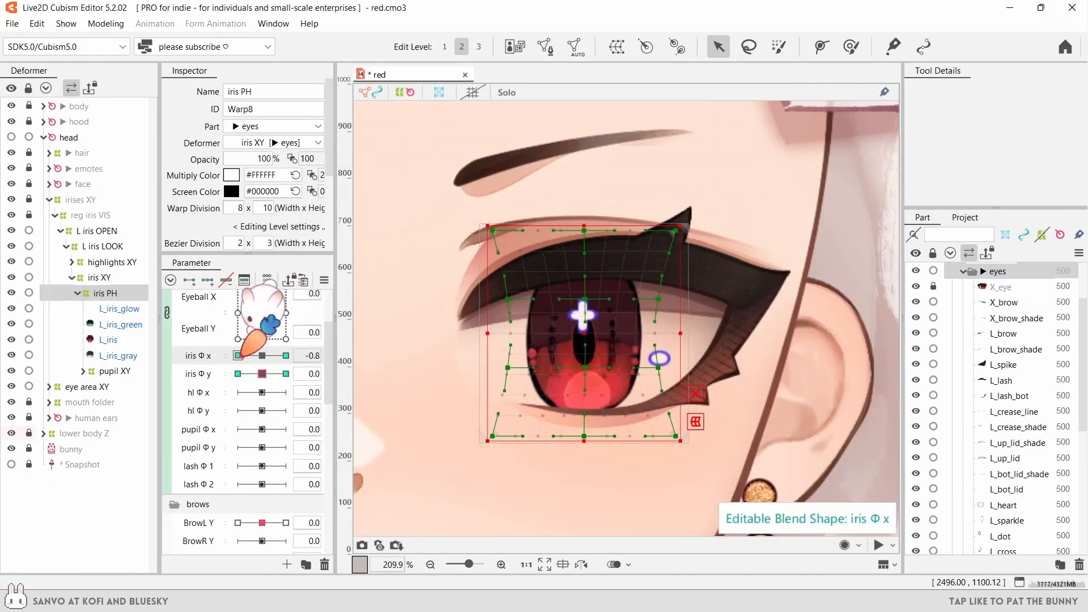
mouse_move(266, 349)
mouse_down()
mouse_move(352, 337)
mouse_move(262, 355)
mouse_up()
mouse_move(262, 374)
mouse_down()
mouse_move(335, 371)
mouse_move(214, 382)
mouse_move(283, 371)
mouse_move(252, 373)
mouse_move(262, 373)
mouse_up()
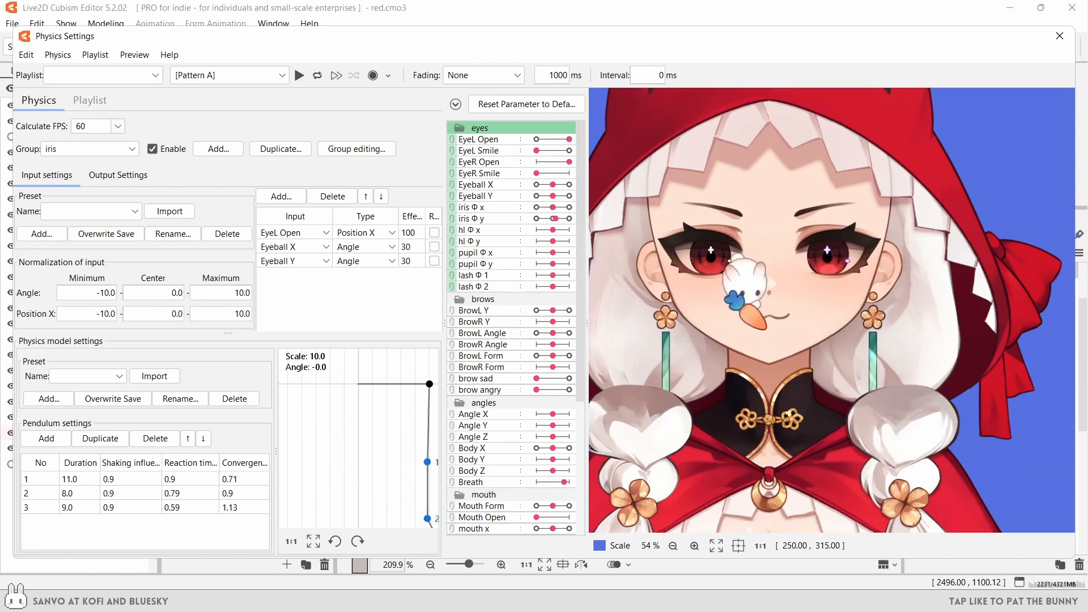
- In the physics preview's cursor tracking settings, assign Eyeball X to Left mouse button X and Eyeball Y to Left mouse button Y
click(148, 55)
click(187, 91)
click(350, 226)
click(351, 240)
click(353, 240)
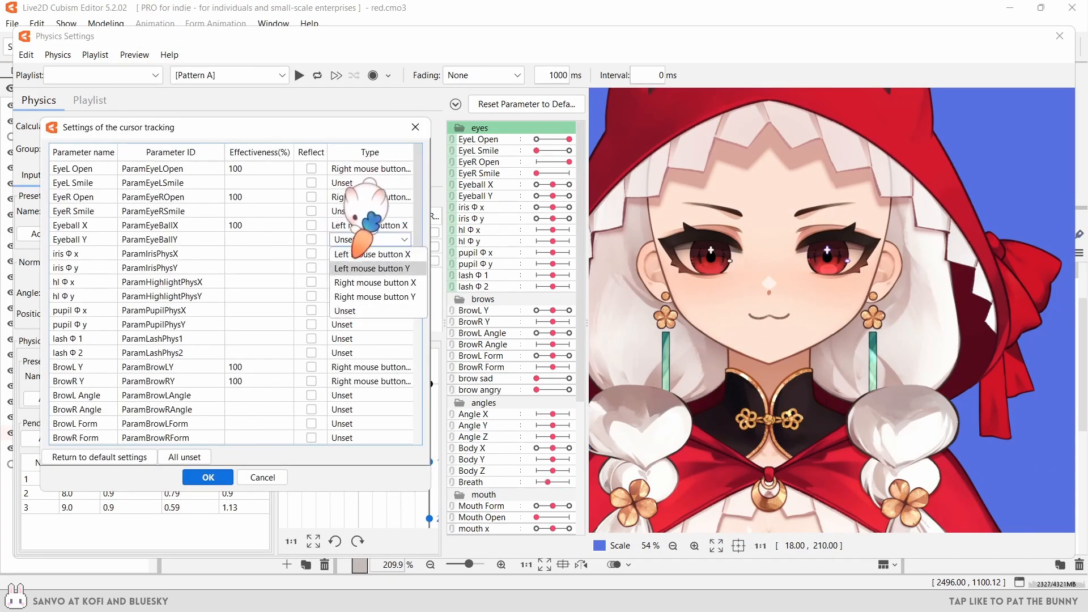
click(353, 266)
click(199, 477)
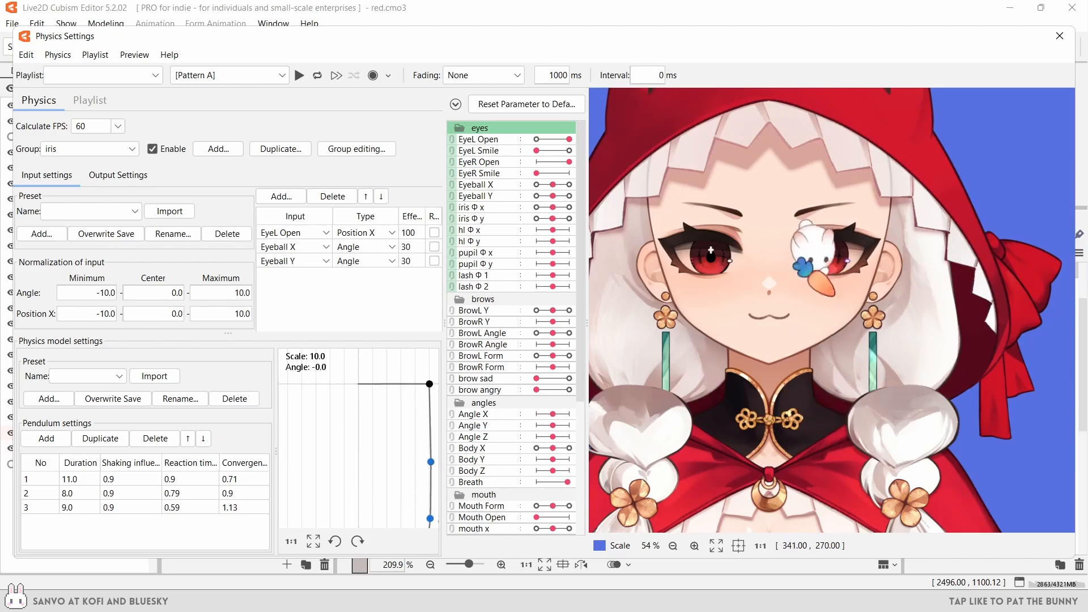
- Set the effectiveness of the Eyeball X and Eyeball Y inputs to 50 and review the iris group's output settings
scroll(827, 267, up, 5)
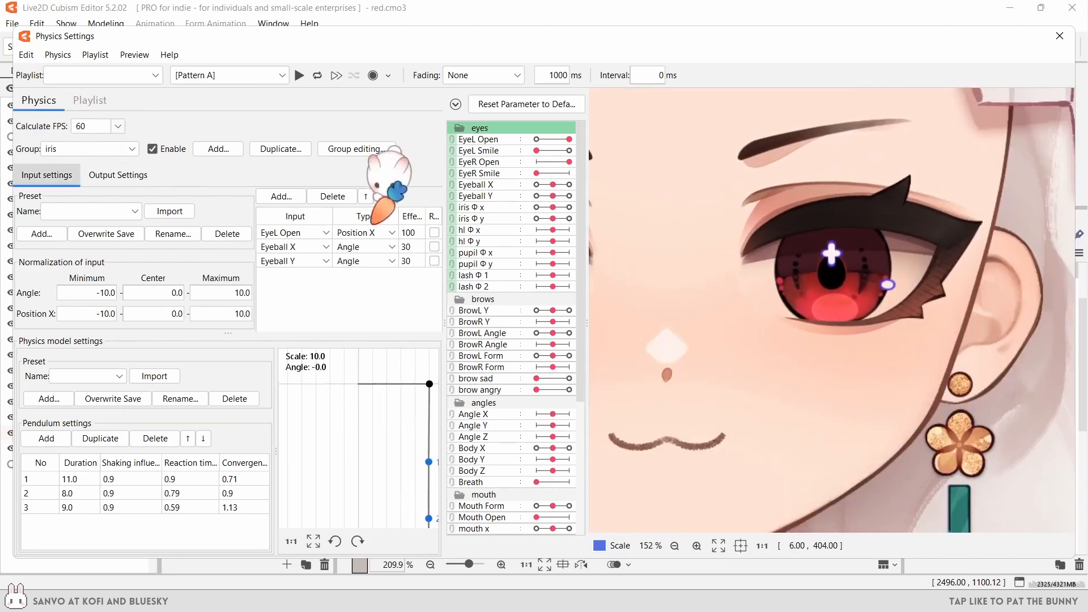
text(50)
key(Return)
scroll(733, 263, down, 3)
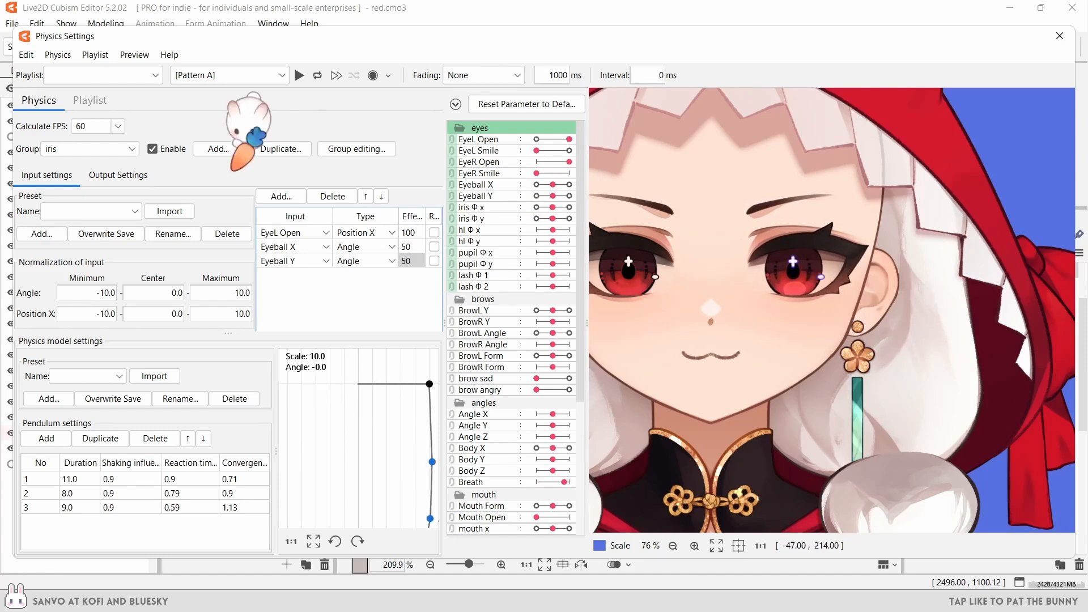
click(118, 175)
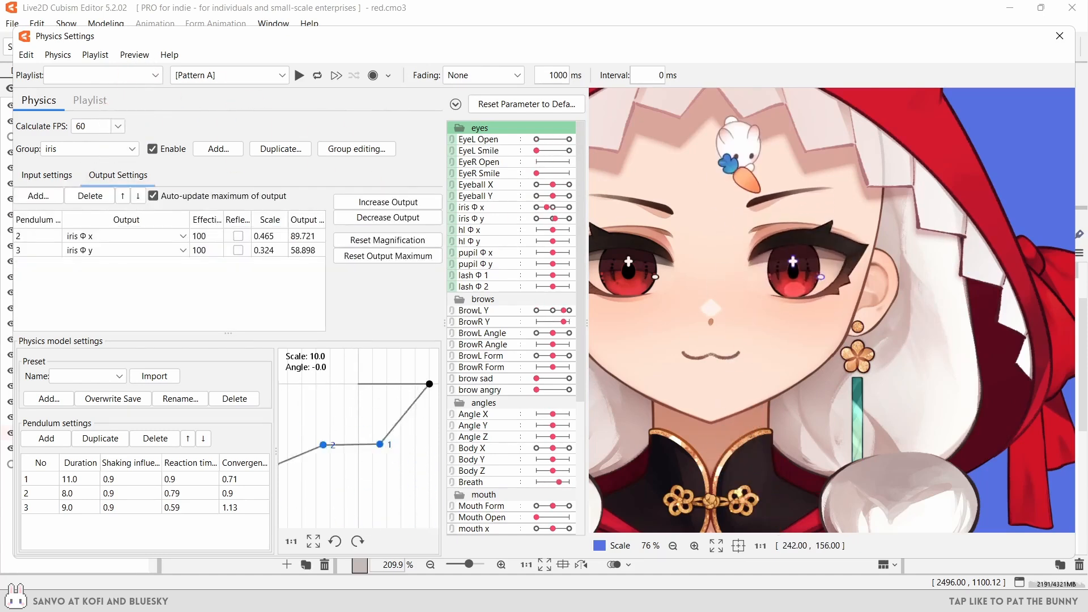
- Return to the model and examine how iris PH deforms across iris Φ x and iris Φ y
click(1059, 35)
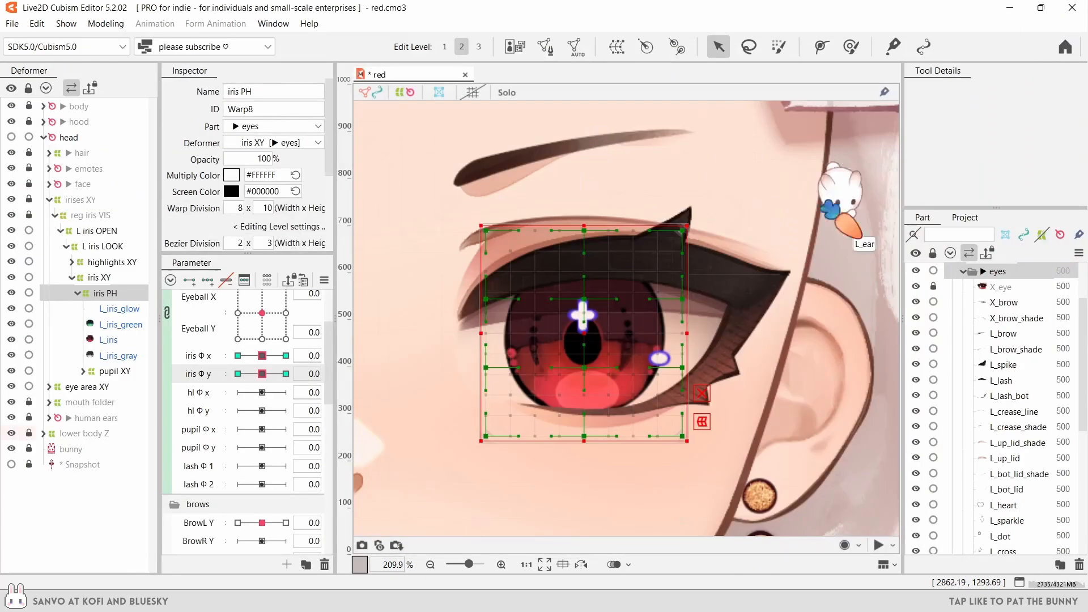
drag(262, 356, 247, 373)
drag(248, 373, 262, 373)
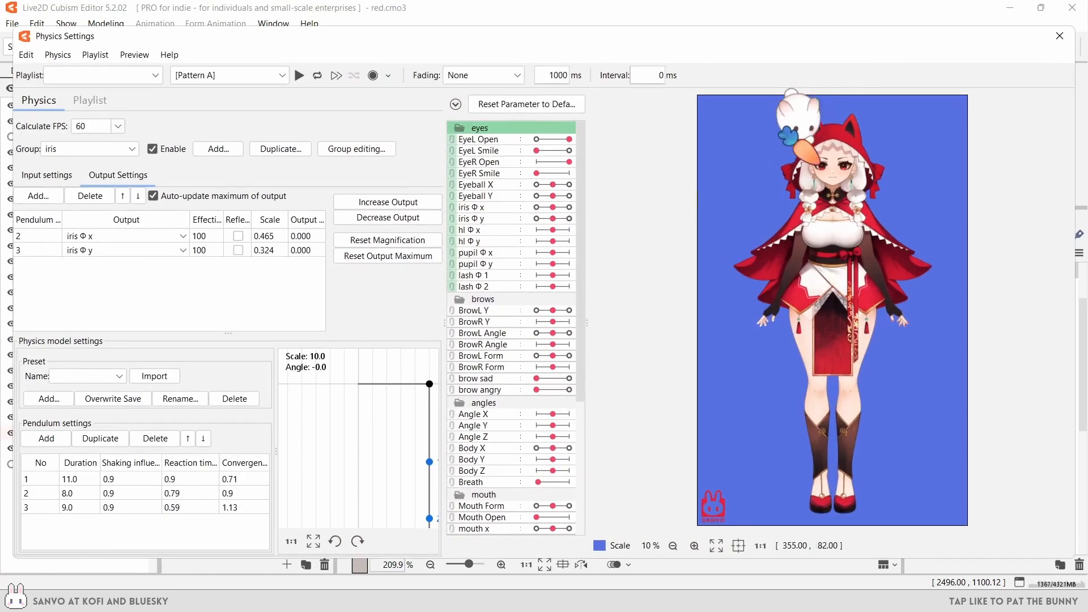
- Increase the iris group's outputs to scales of 0.798 for iris Φ x and 0.705 for iris Φ y, resetting the output maximum
scroll(802, 142, up, 5)
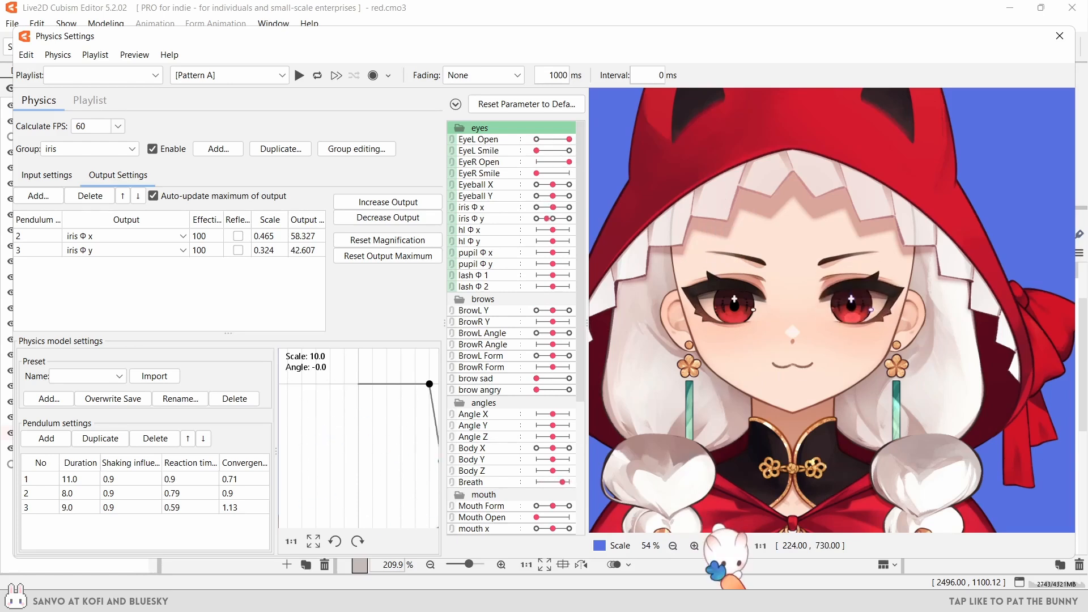
click(378, 201)
click(594, 318)
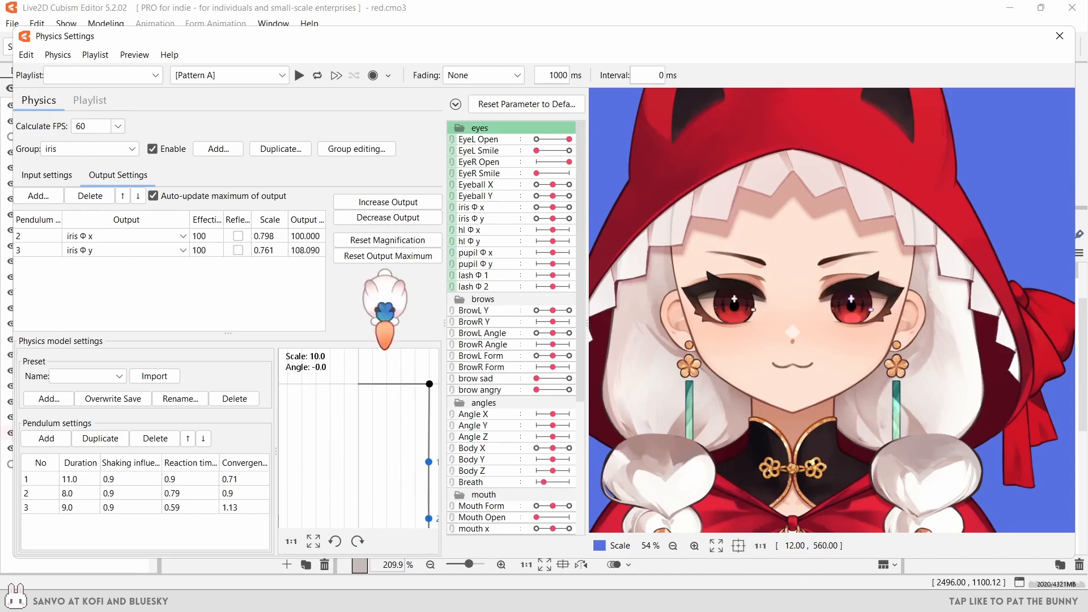
click(388, 256)
click(590, 317)
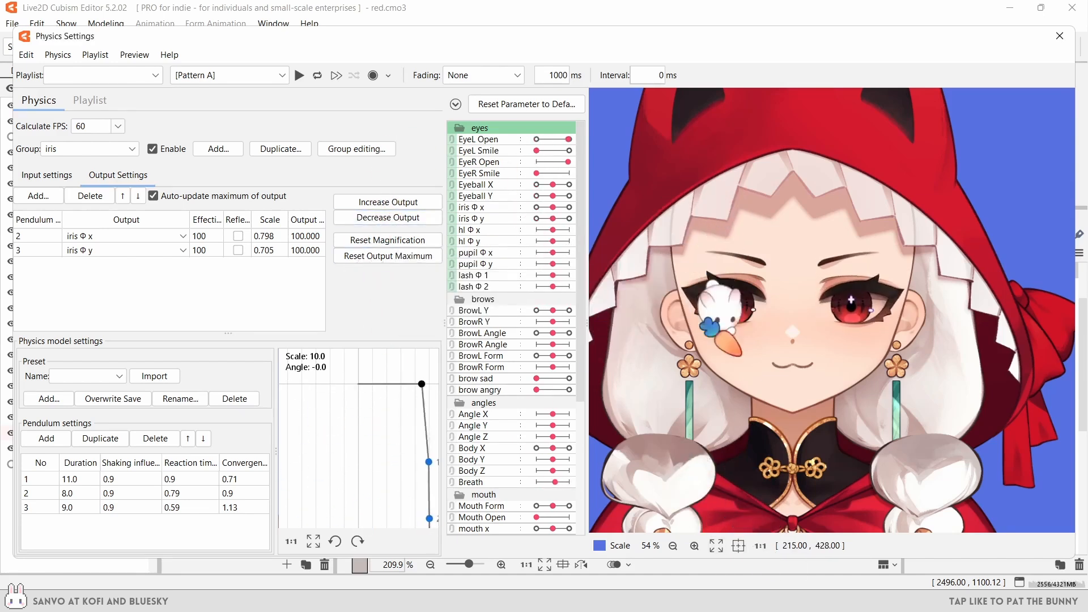
- Return to the model, select the top HL PH deformer, and add three keys to it on hl Φ x and hl Φ y
click(1059, 36)
scroll(513, 334, down, 3)
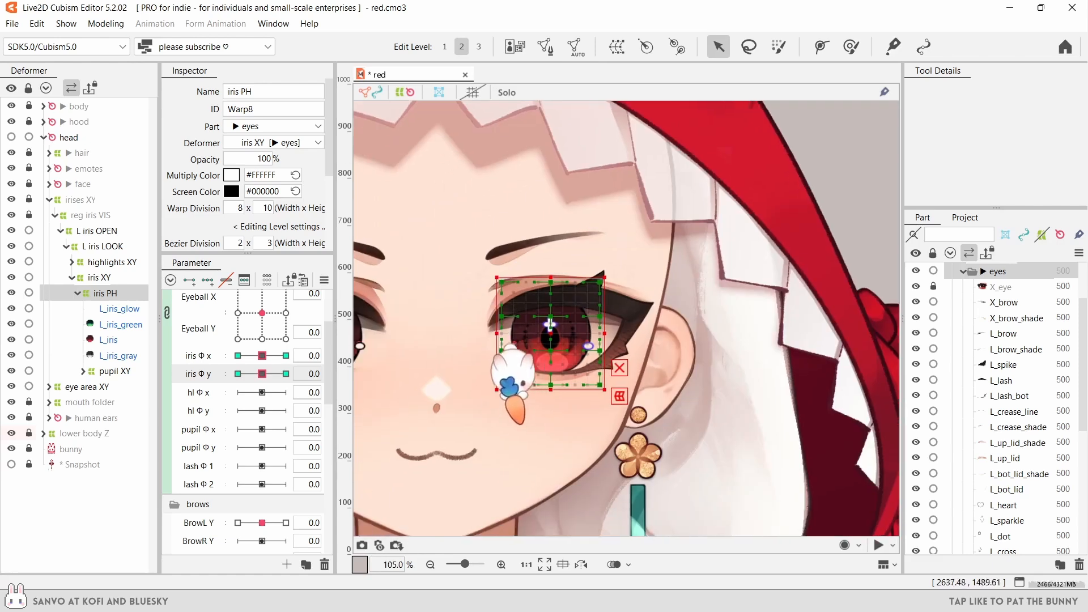
click(519, 423)
click(207, 391)
click(72, 261)
double_click(115, 293)
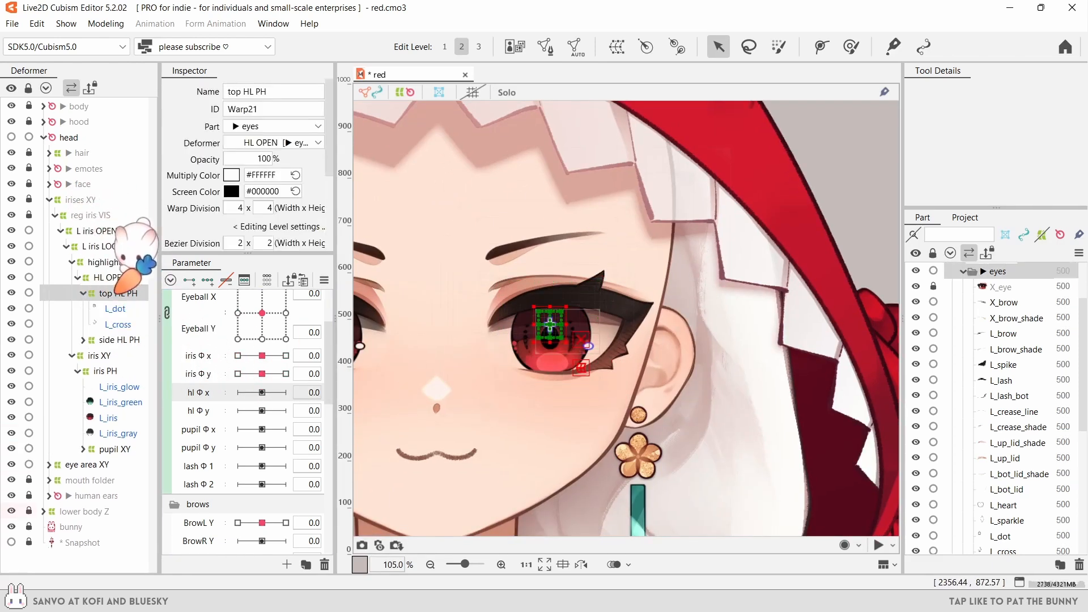
scroll(533, 306, up, 5)
ctrl+click(208, 410)
click(207, 280)
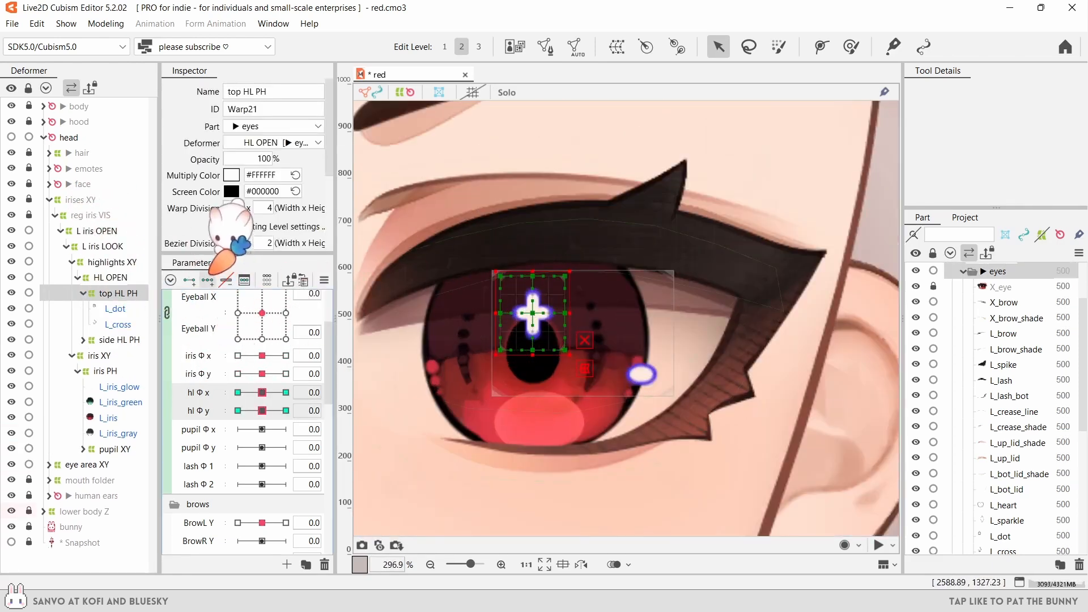
- Set top HL PH's warp division to 6 x 8 and widen the cross highlight at hl Φ x 1.0
drag(262, 392, 286, 392)
scroll(470, 295, up, 2)
click(237, 208)
text(6)
click(263, 208)
text(8)
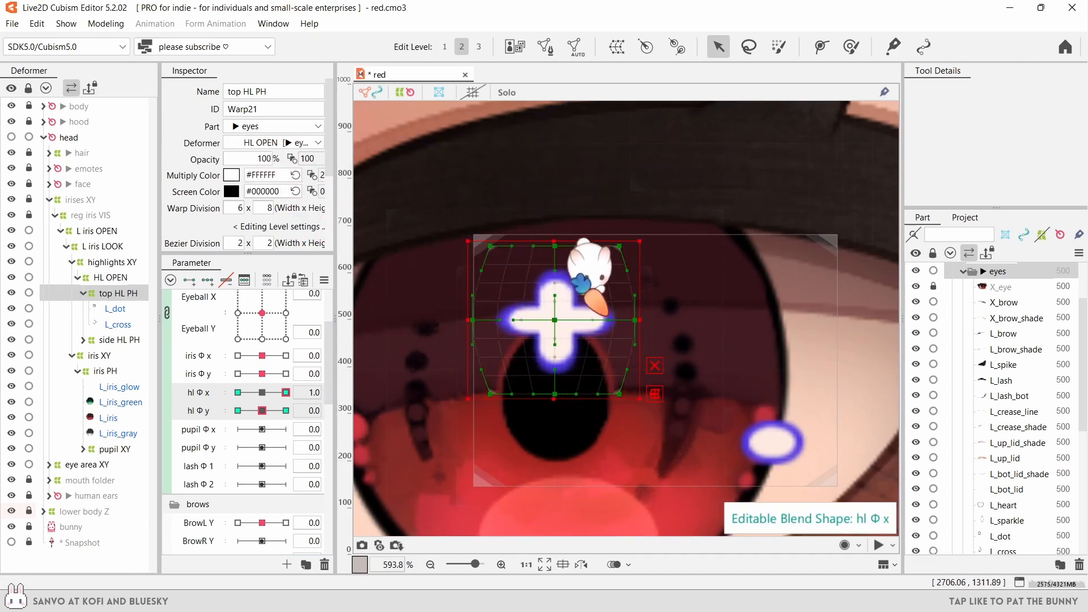
- Narrow the cross highlight horizontally at hl Φ x -1.0, compare it with the opposite key, and reset hl Φ x to 0
click(238, 392)
drag(499, 320, 510, 320)
mouse_move(619, 319)
mouse_down()
mouse_move(600, 319)
mouse_move(613, 319)
mouse_up()
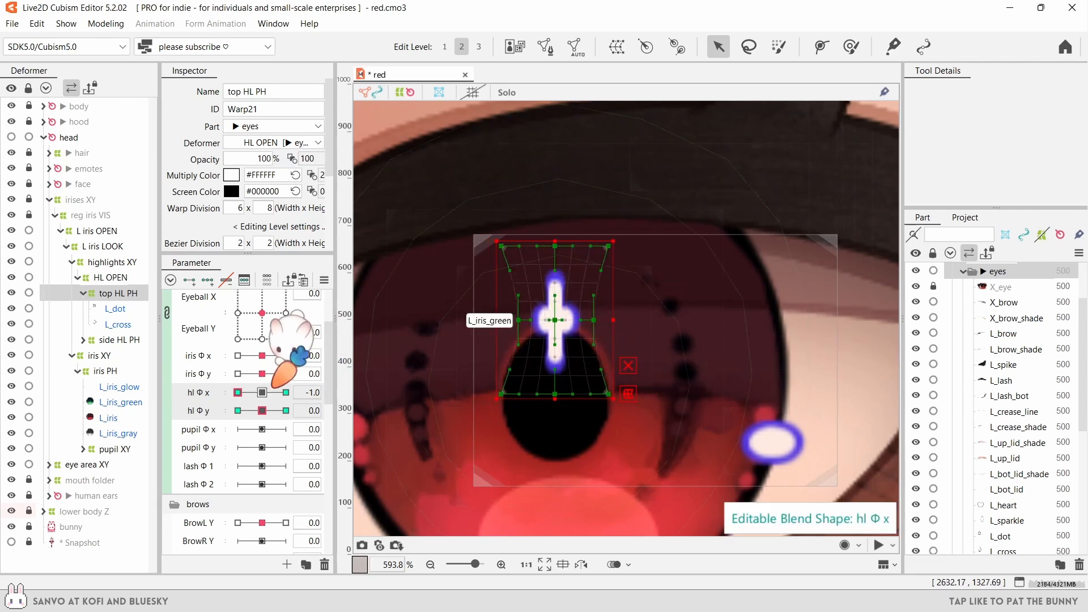
click(286, 392)
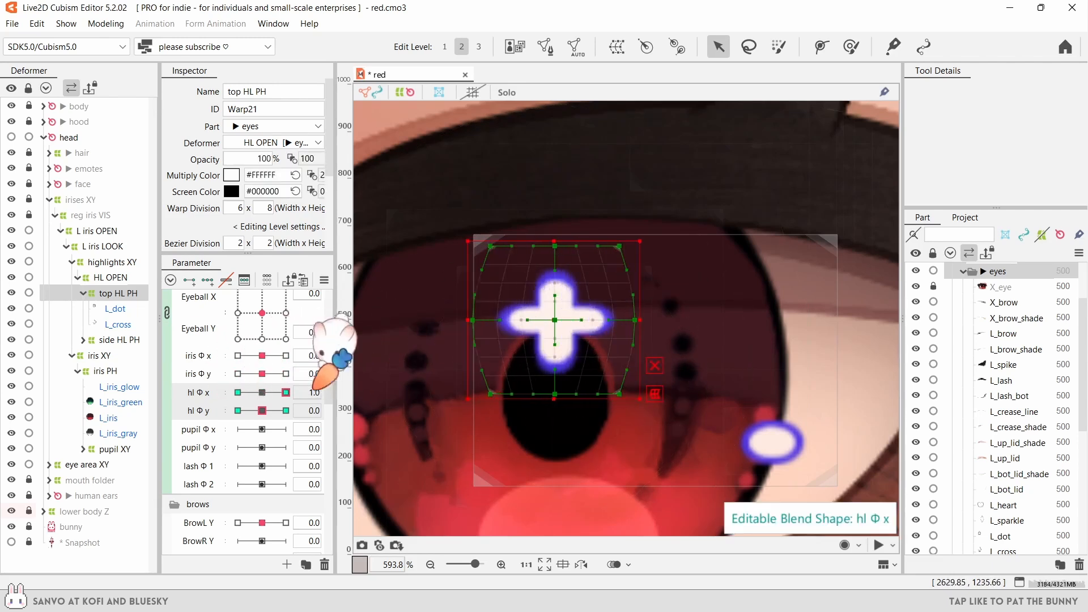
click(262, 392)
- Stretch the cross highlight vertically at hl Φ y 1.0, squash it at -1.0, and reset hl Φ y to 0
click(285, 410)
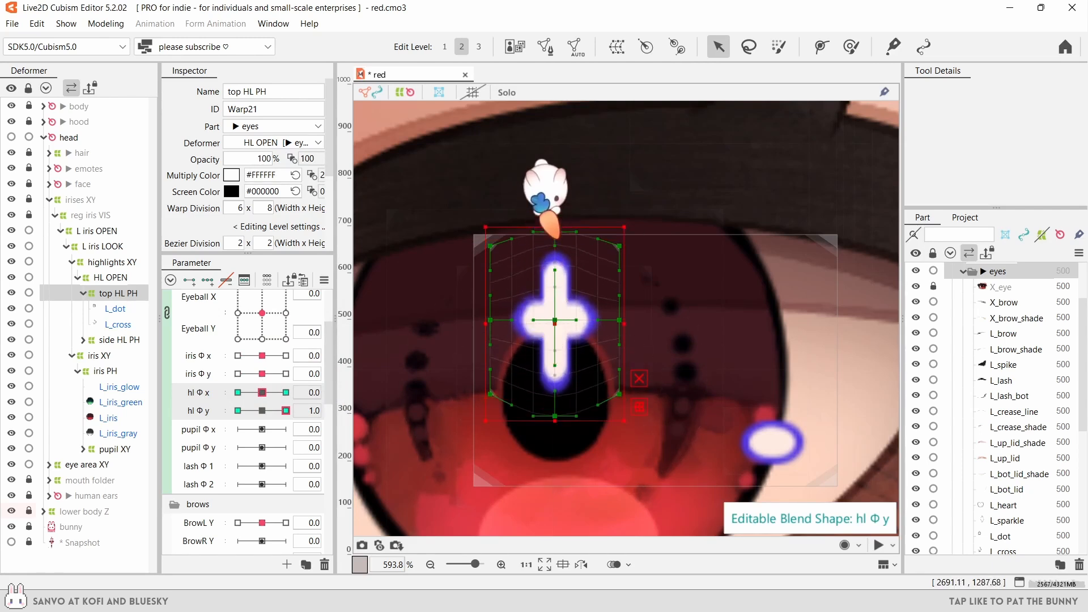
click(238, 410)
drag(554, 394, 556, 346)
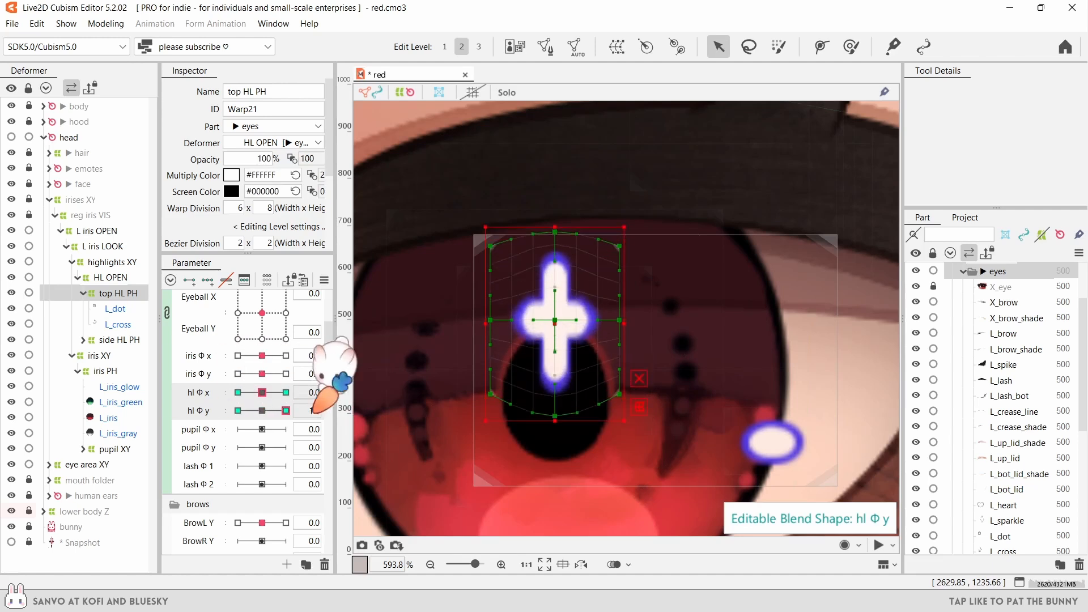
click(262, 410)
- Key the side HL PH deformer on lash Φ 1 and lash Φ 2, and widen the side highlight at lash Φ 1 1.0
click(91, 340)
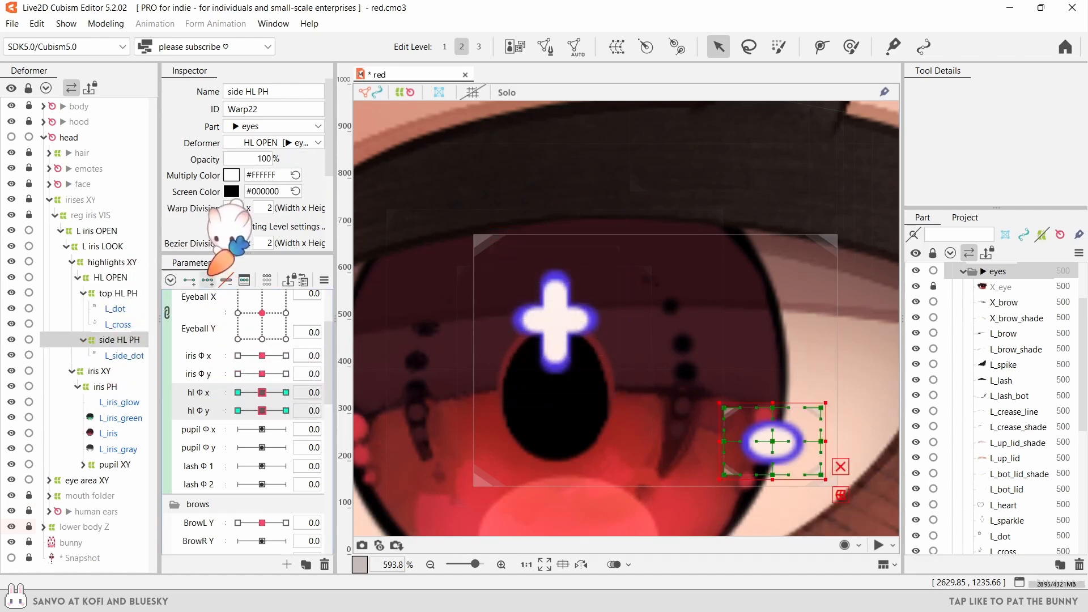
drag(557, 449, 544, 413)
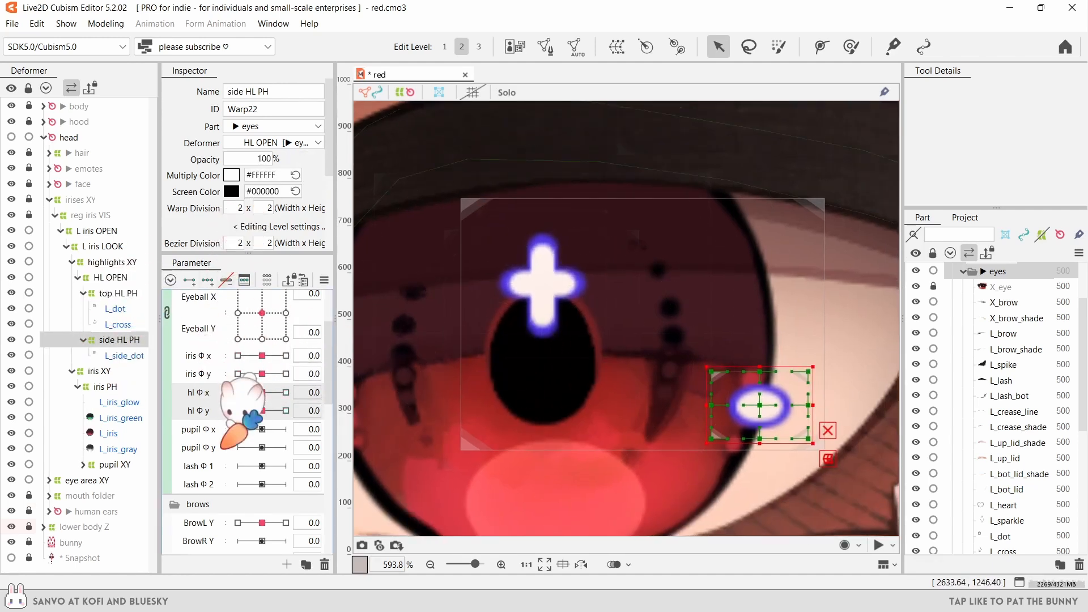
click(286, 466)
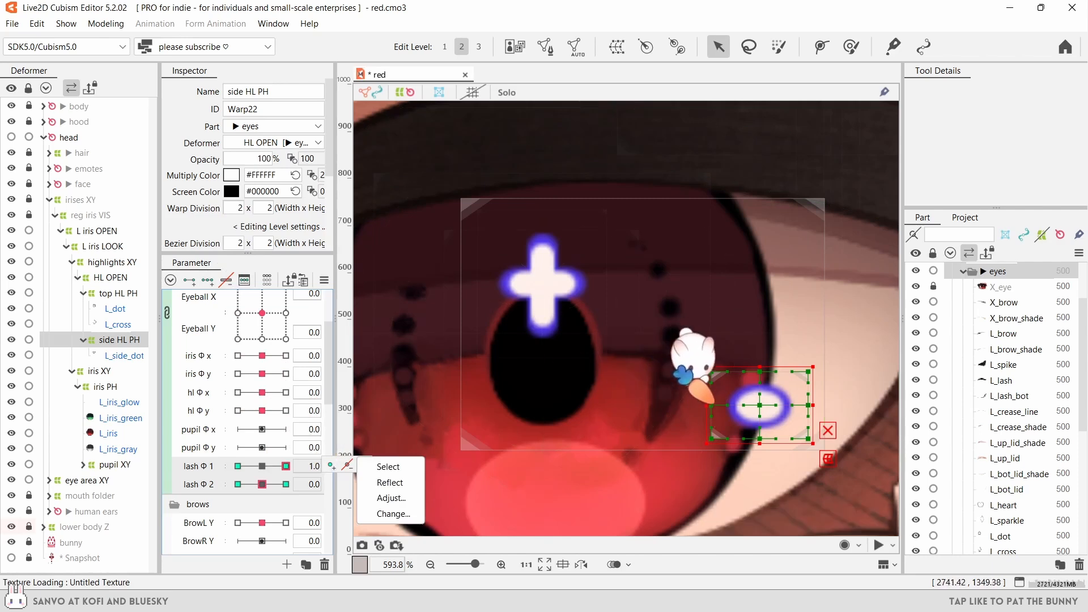
drag(711, 406, 690, 405)
drag(808, 406, 827, 405)
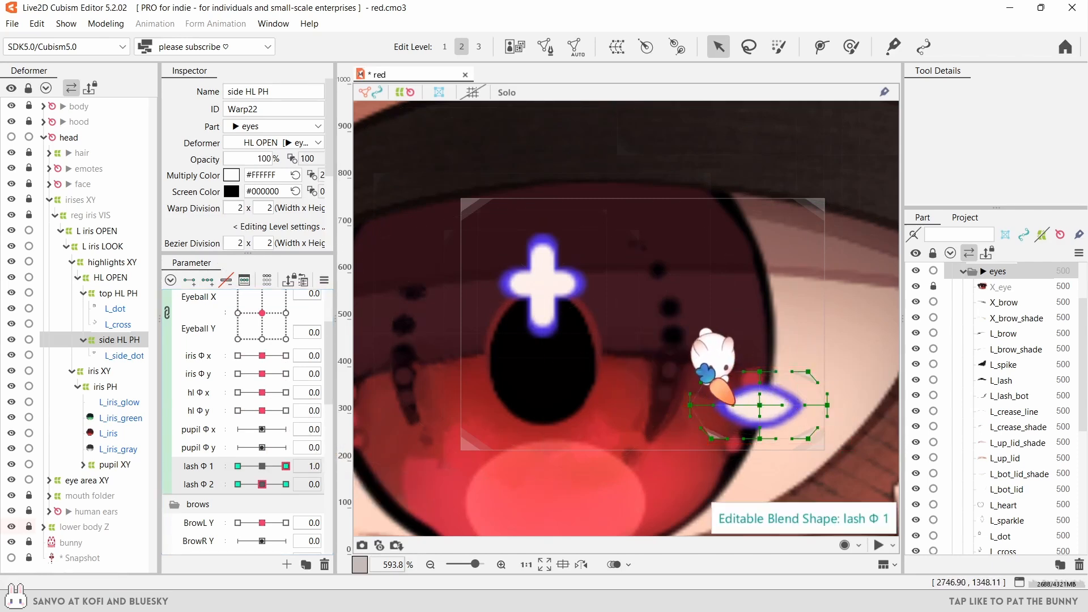
- Set side HL PH's warp division to 4 x 4, refine its lash Φ 1 shapes, and reset lash Φ 1 to 0
click(238, 466)
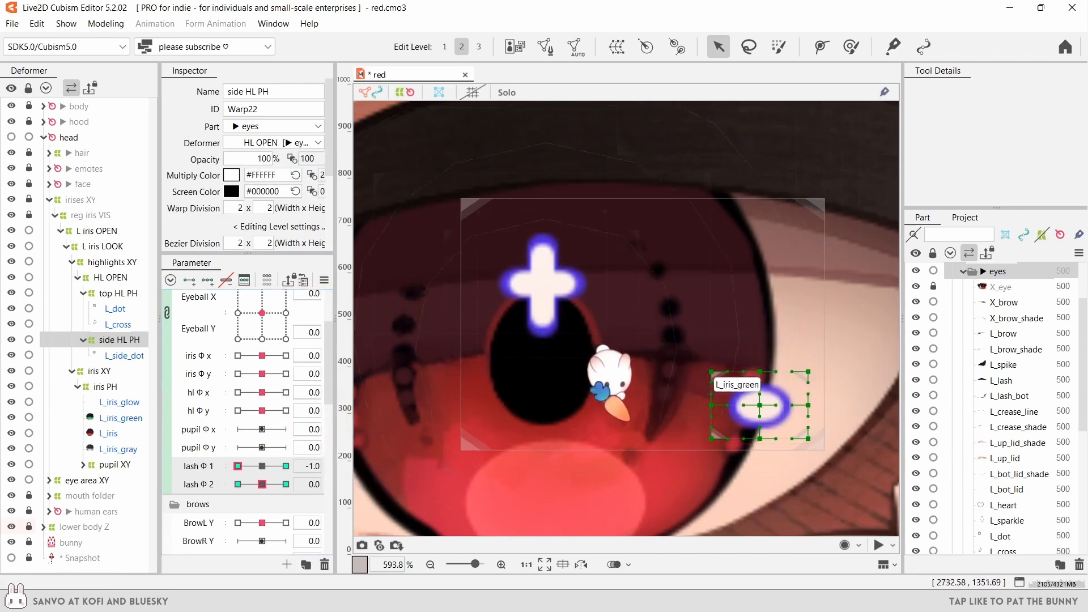
click(285, 466)
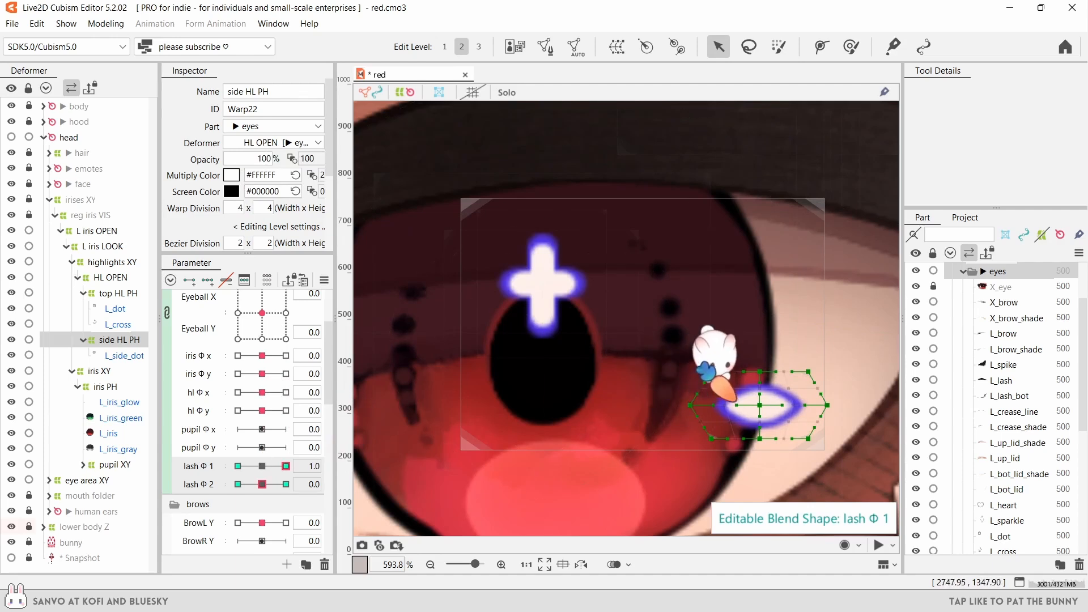
scroll(280, 215, down, 1)
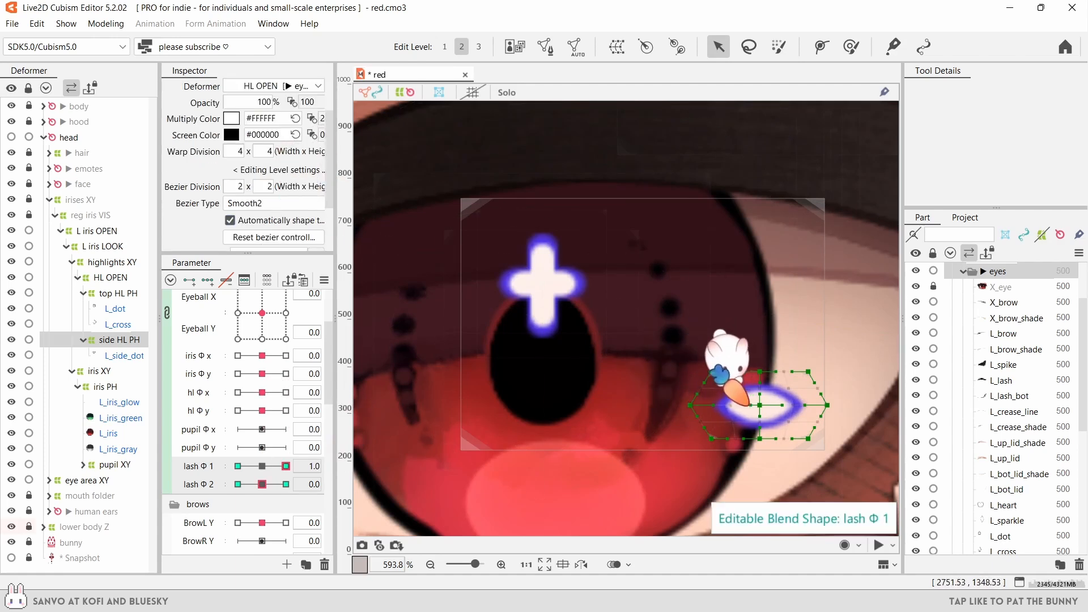
click(237, 465)
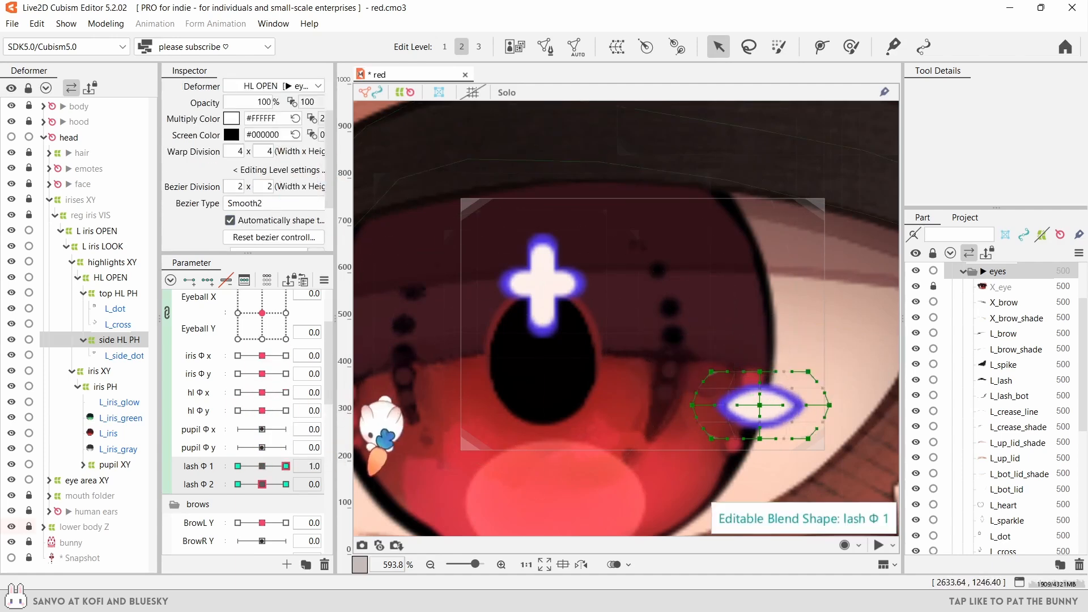
right_click(353, 460)
drag(238, 466, 262, 465)
drag(530, 444, 489, 390)
- Squash the side highlight vertically at lash Φ 2 -1.0, stretch it at 1.0, and reset both lash parameters to 0
click(238, 484)
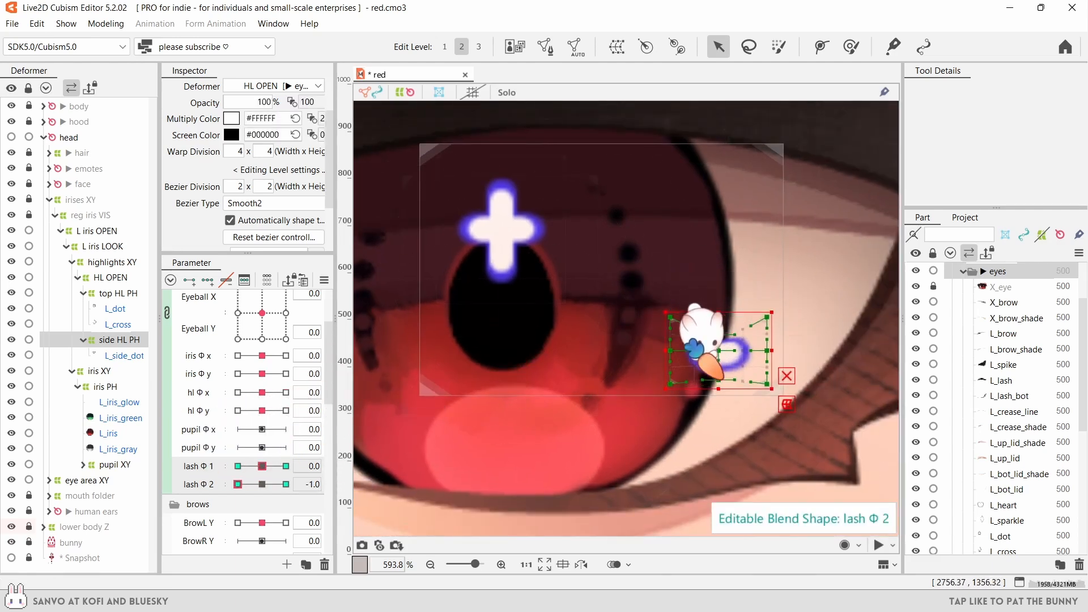
click(286, 484)
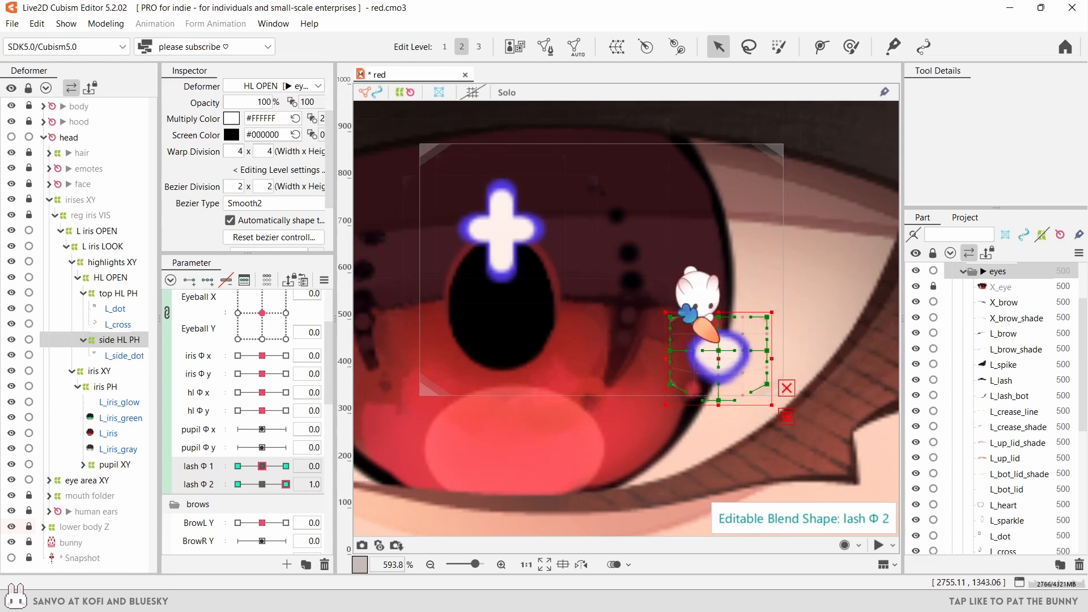
mouse_move(243, 484)
mouse_down()
mouse_move(394, 480)
mouse_move(262, 484)
mouse_up()
mouse_move(274, 466)
mouse_down()
mouse_move(342, 470)
mouse_move(262, 466)
mouse_up()
scroll(557, 323, down, 2)
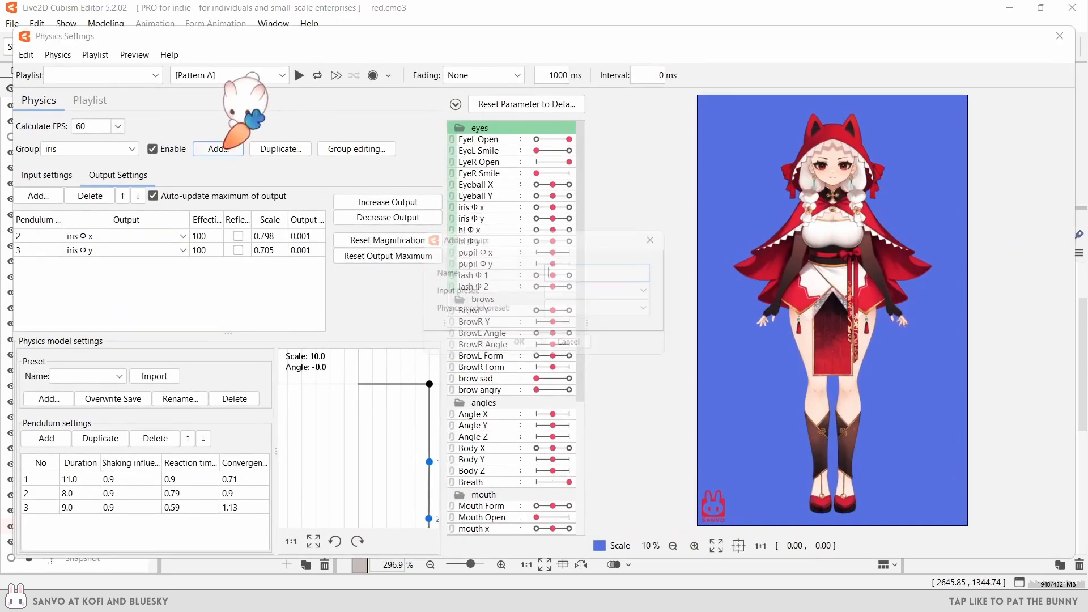
- In the physics settings, add a new group named eye hl
click(218, 149)
text(eye HL)
click(516, 343)
- Add inputs EyeL Open as Angle at 100 and Eyeball X and Eyeball Y as Position X at 50, plus two pendulums
click(281, 196)
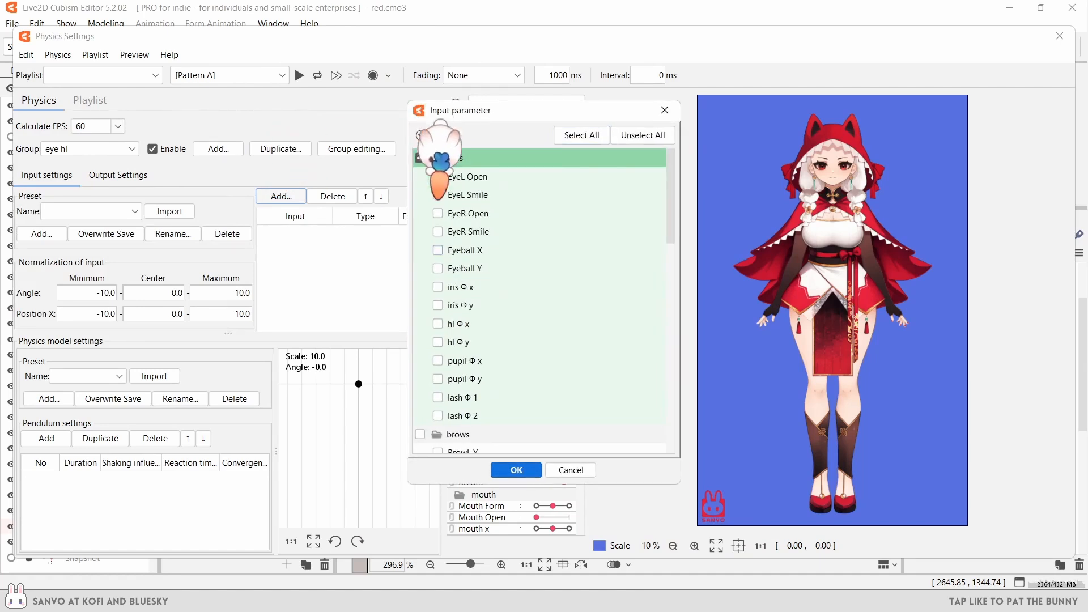
click(437, 268)
click(516, 470)
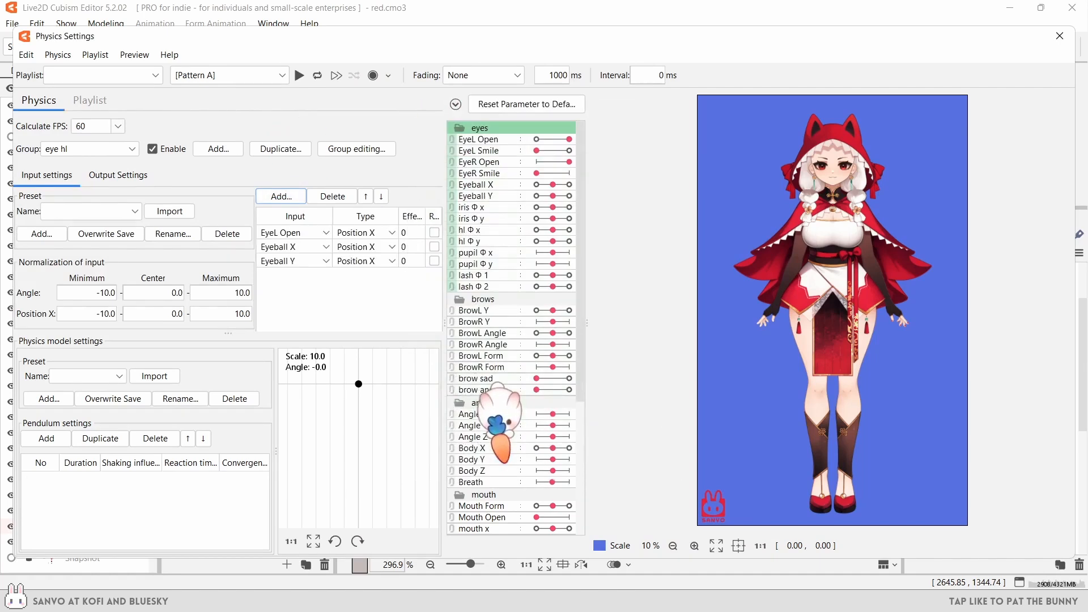
click(367, 247)
double_click(404, 246)
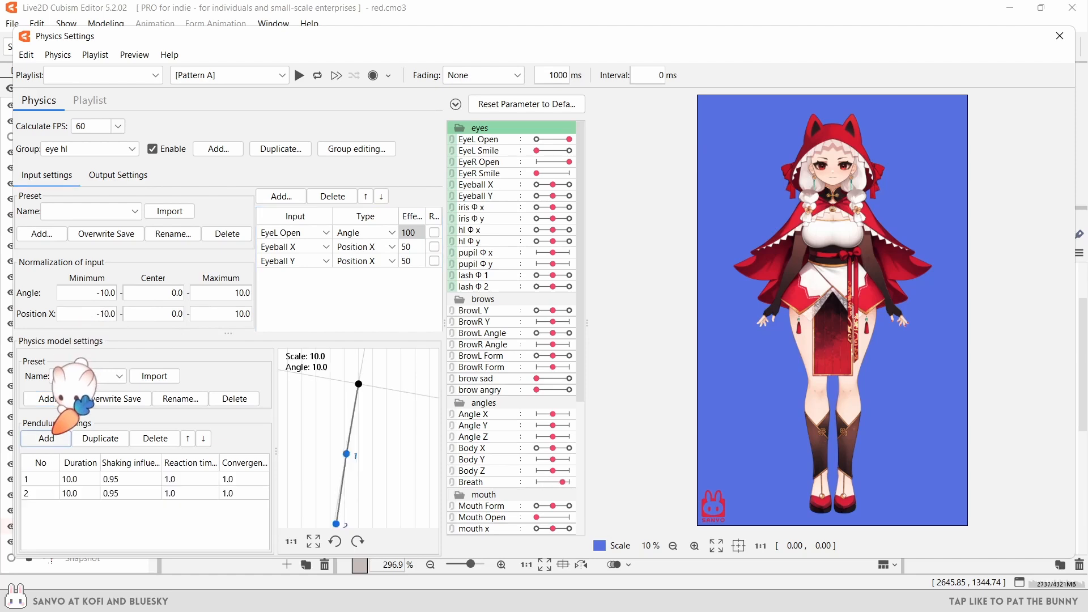
- Add hl Φ x on pendulum 1 and hl Φ y on pendulum 2 as the eye hl group's outputs
click(118, 175)
click(39, 196)
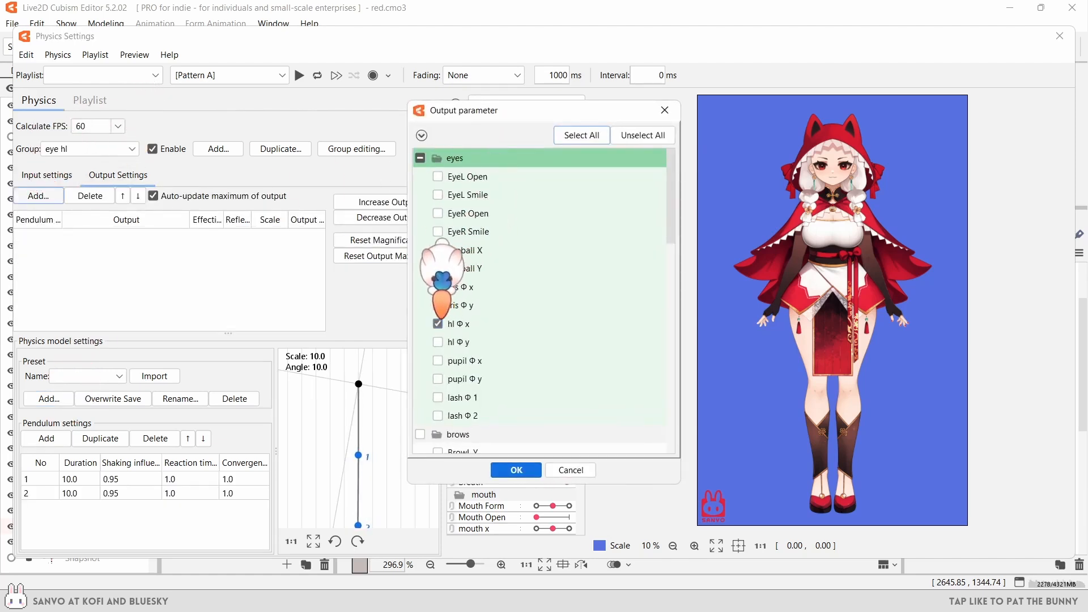
click(510, 469)
scroll(794, 242, up, 10)
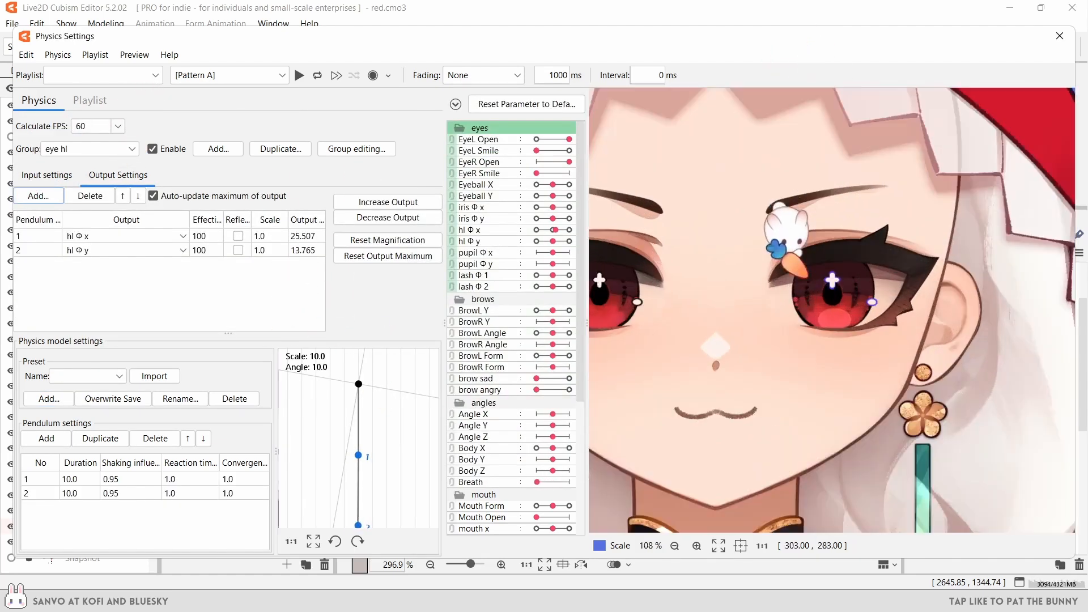
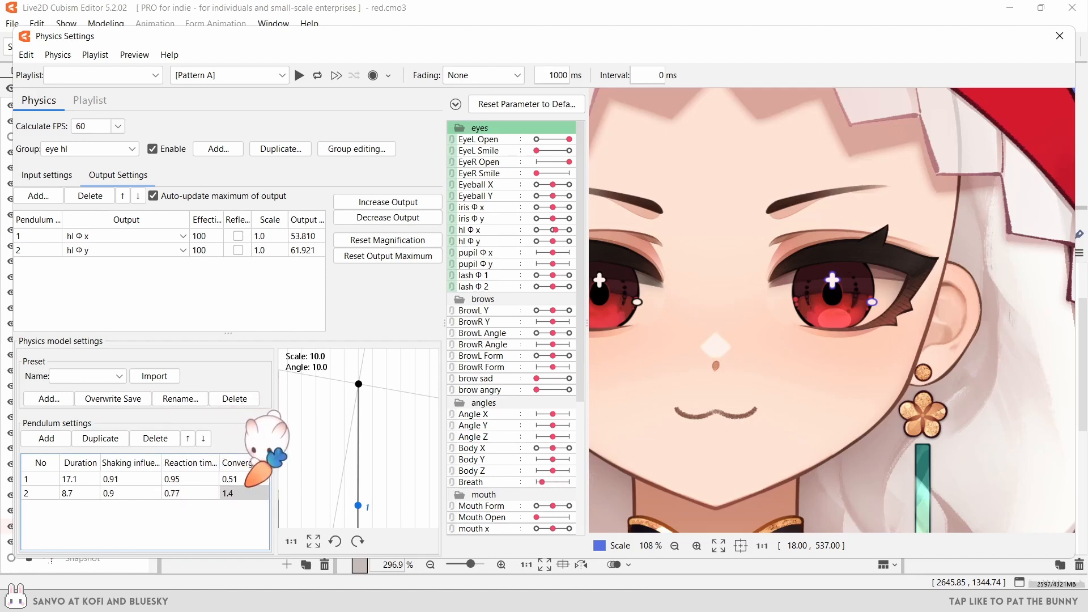
- Set pendulum 1's duration to 14.7, and pendulum 2's shaking influence to 1.0 and convergence to 1.5
scroll(245, 489, up, 1)
drag(755, 237, 721, 547)
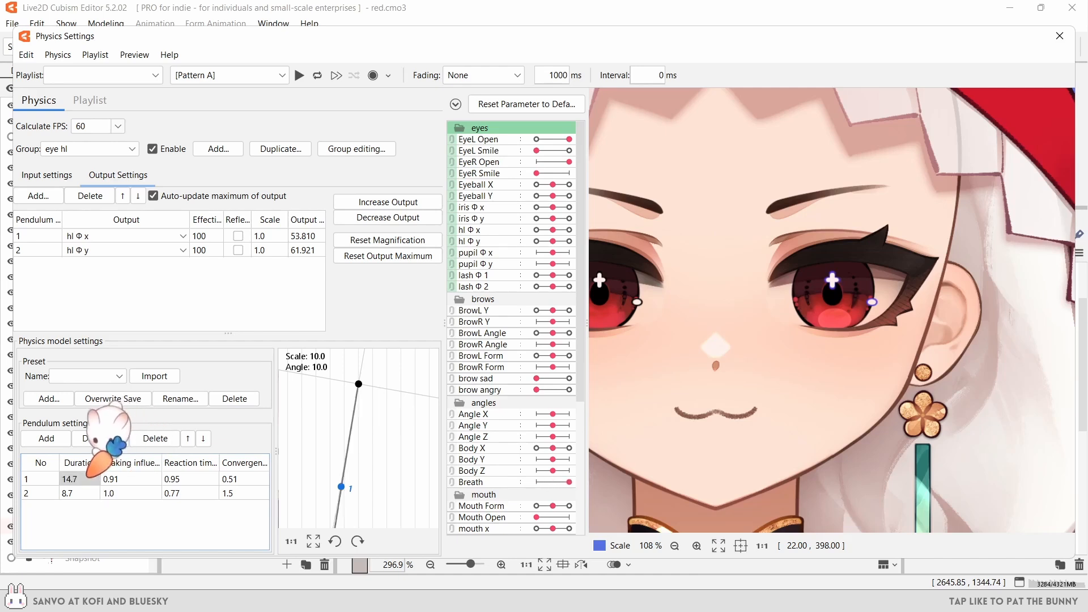
- Test the eye hl physics in the preview, increase the group's output, and set the hl Φ x scale to 1.3
drag(760, 233, 734, 547)
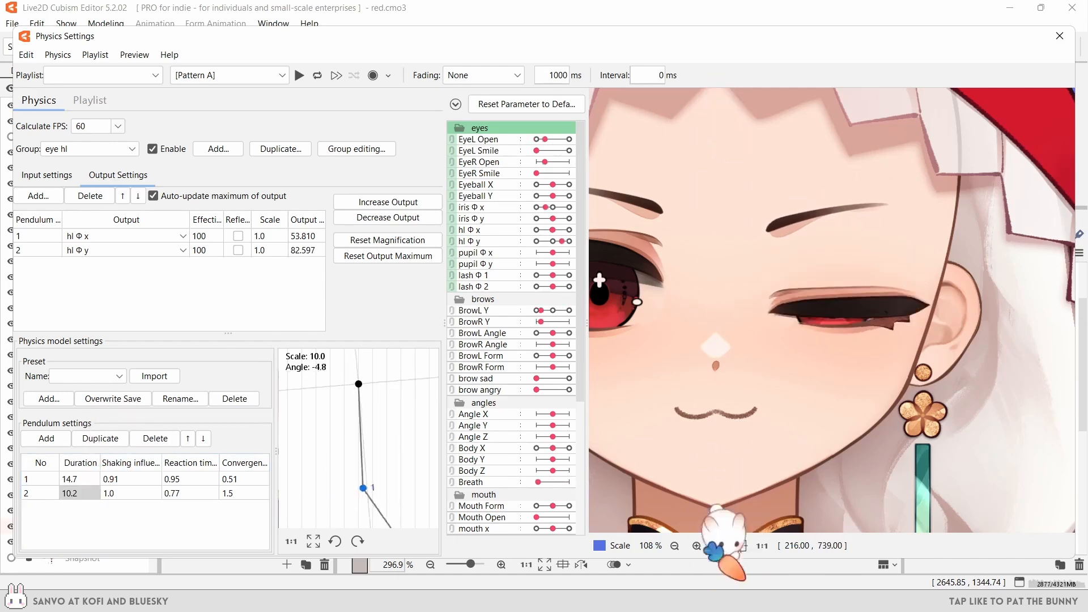
click(416, 202)
click(594, 319)
drag(731, 430, 306, 232)
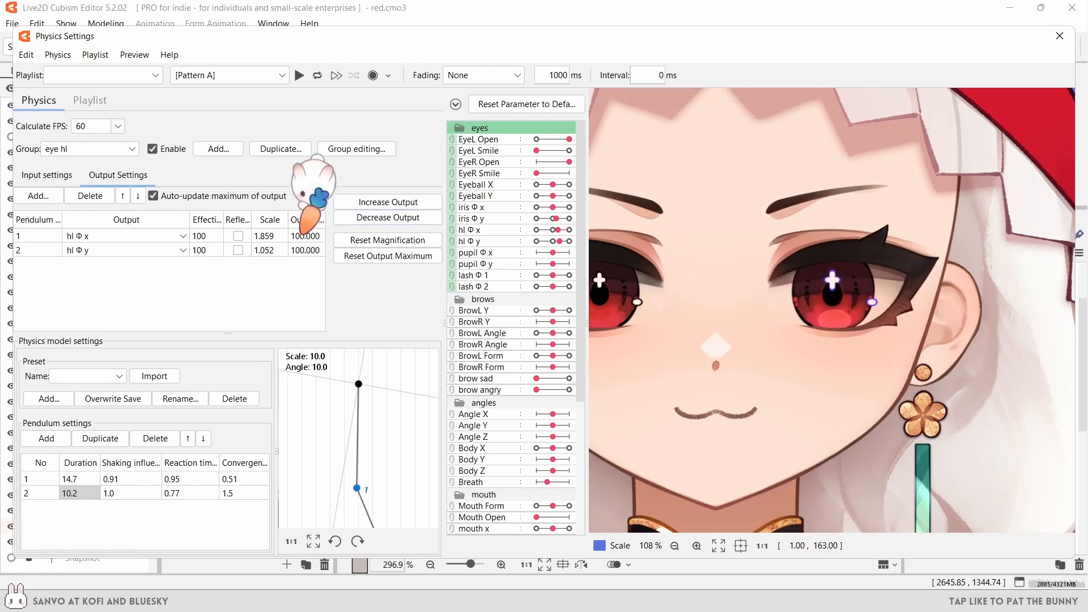
text(3)
key(Return)
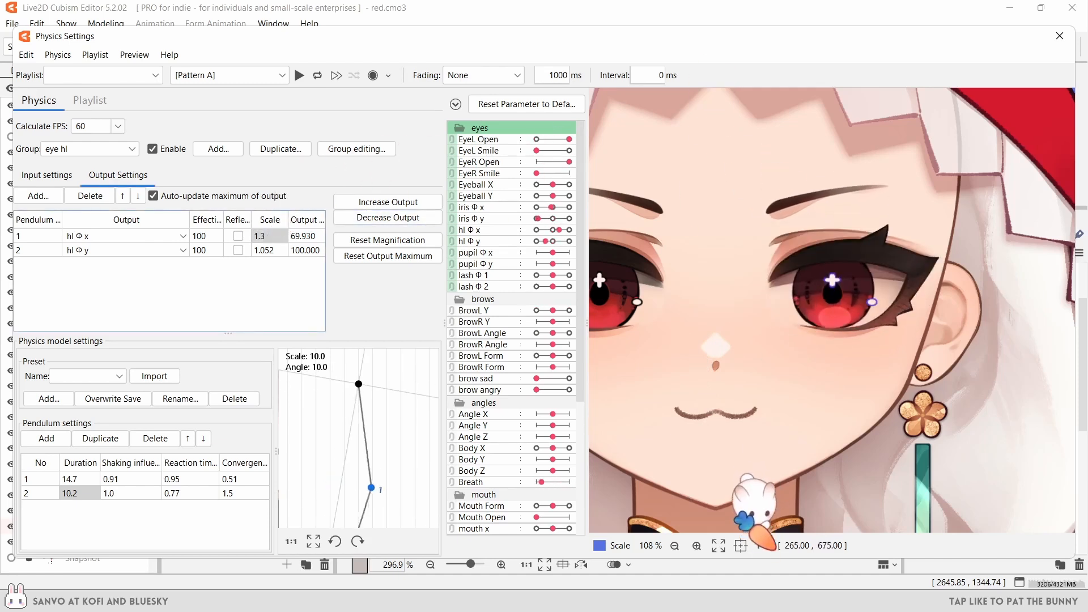
scroll(524, 309, down, 5)
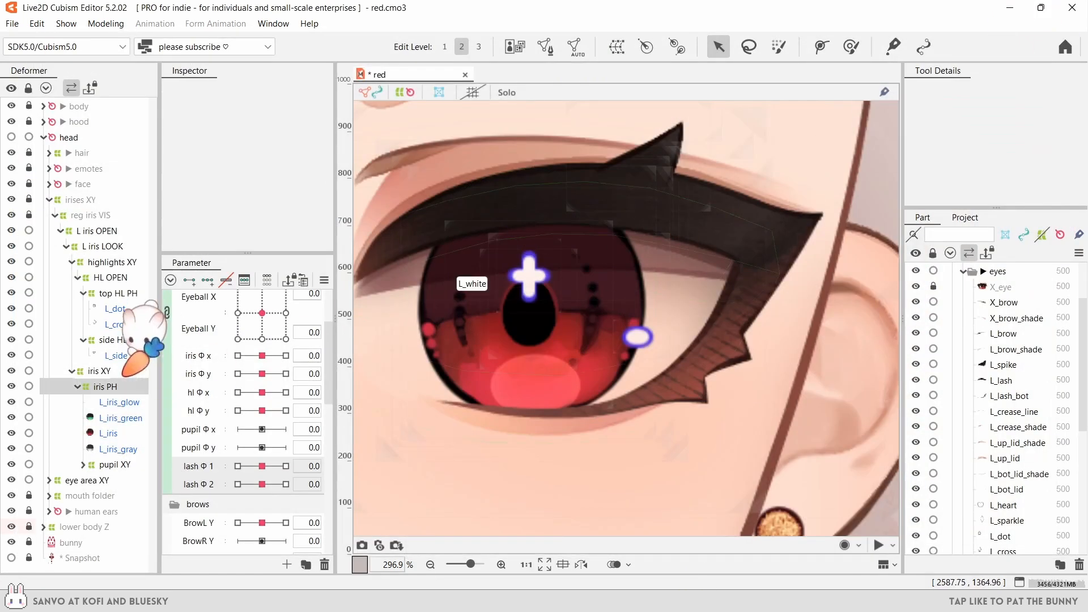
- Review the top HL PH deformer's shapes on hl Φ x and hl Φ y and preview the highlight physics
click(114, 293)
click(286, 392)
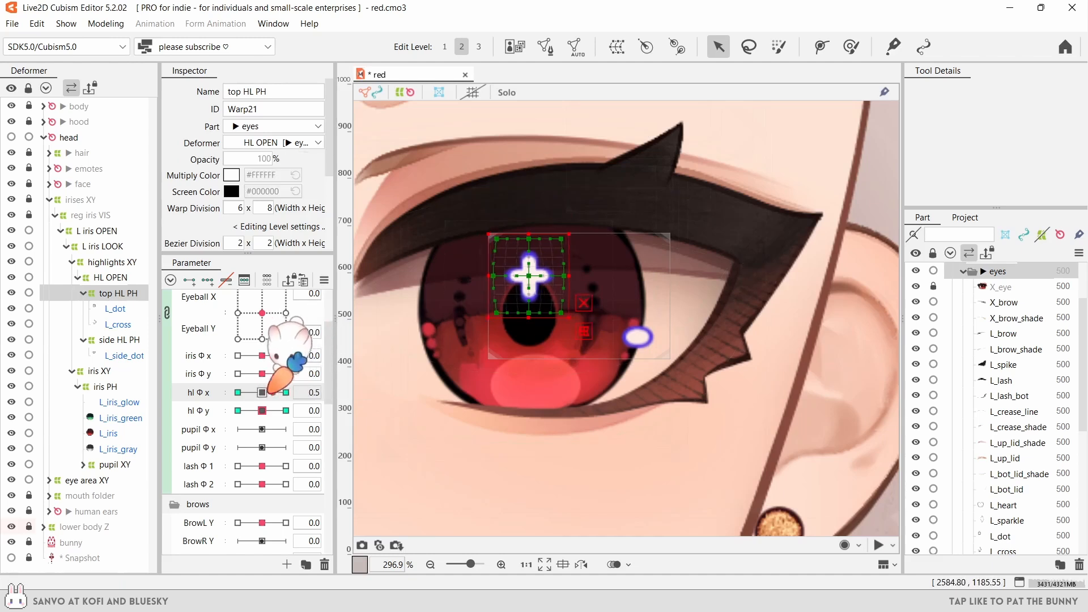
click(238, 392)
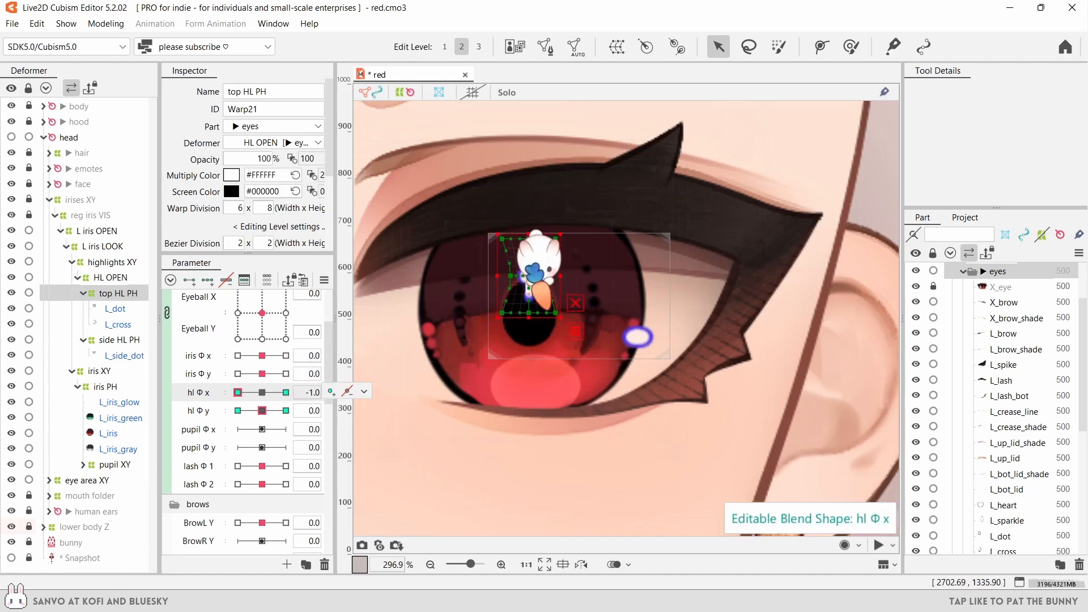
click(246, 410)
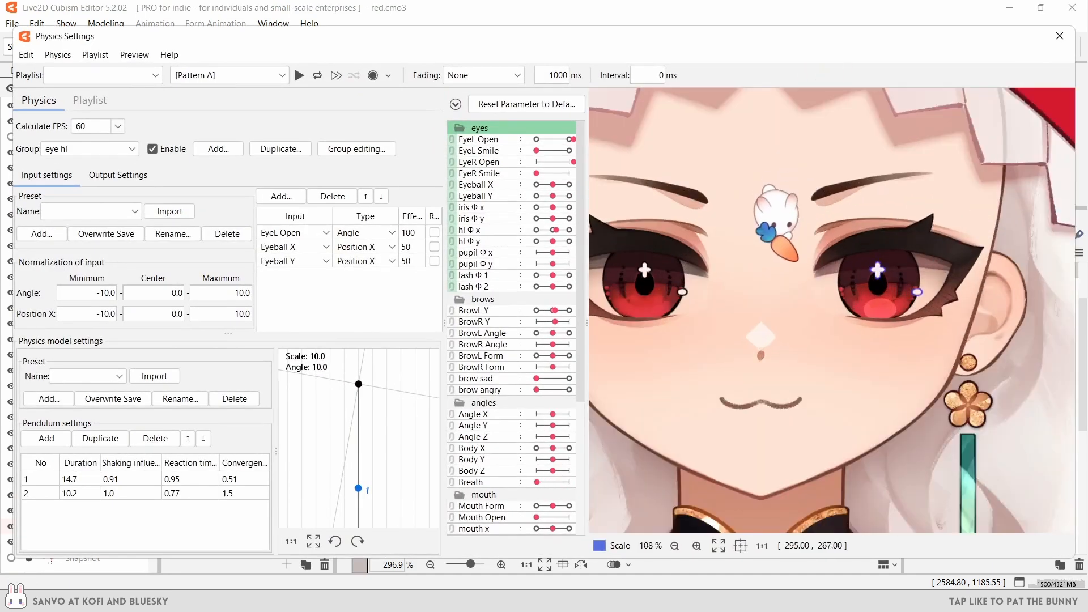
scroll(832, 310, down, 3)
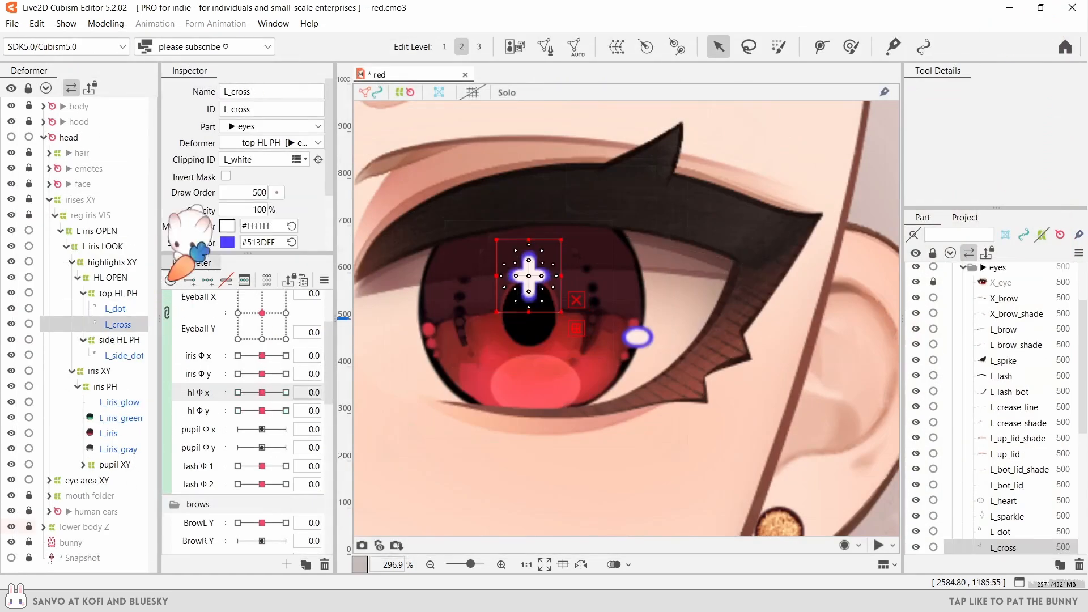
- Overwrite the screen color of L_dot, L_cross and L_side_dot with #513DFF on all top HL # and side HL # keys
click(116, 309)
scroll(244, 453, down, 5)
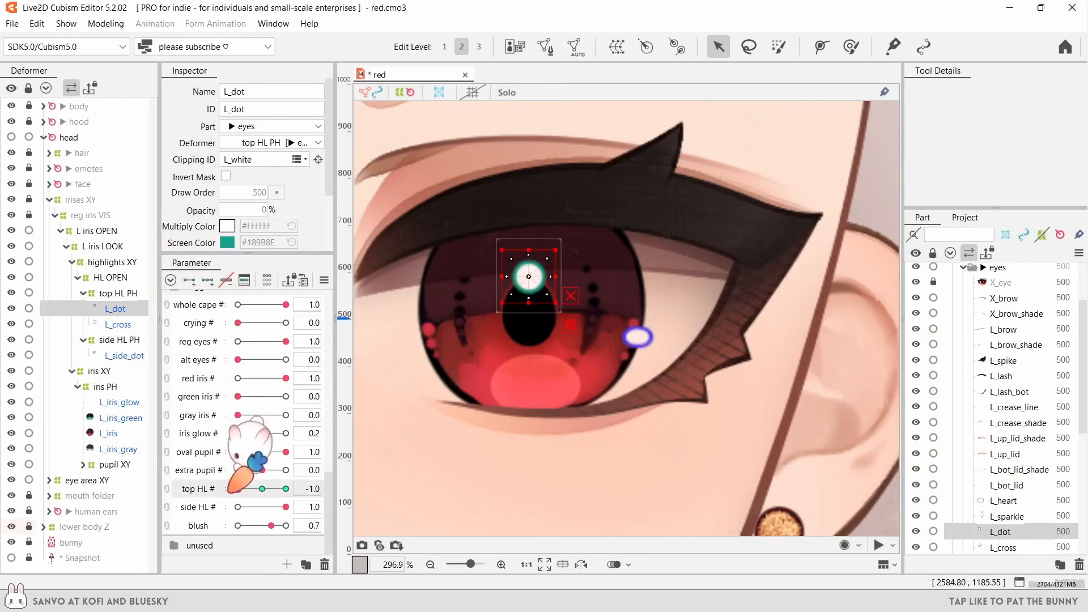
ctrl+click(118, 324)
ctrl+click(124, 355)
click(324, 280)
click(414, 391)
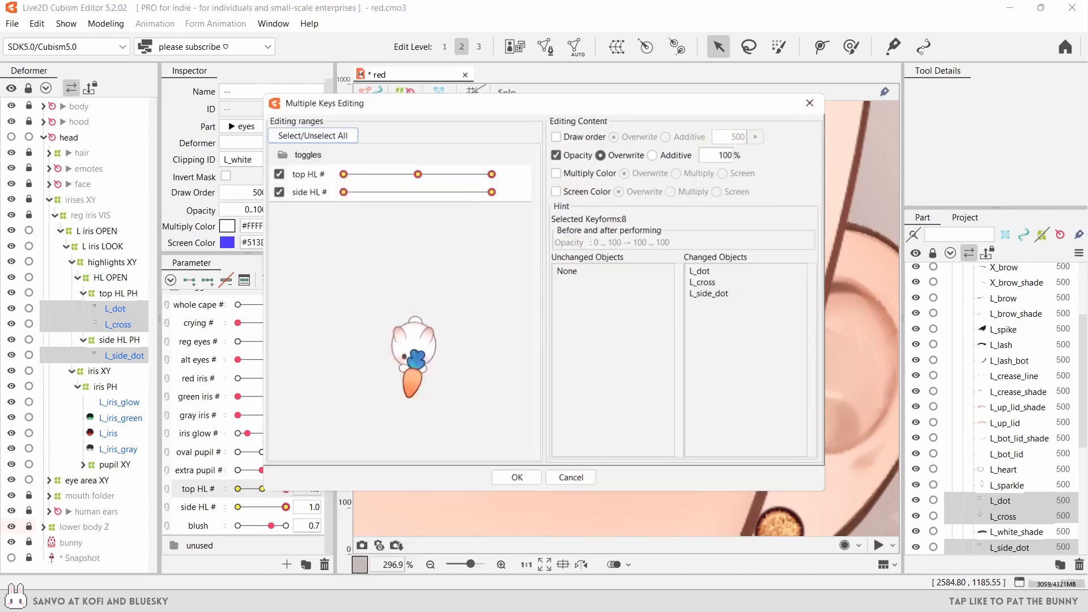
click(556, 190)
click(736, 190)
click(571, 367)
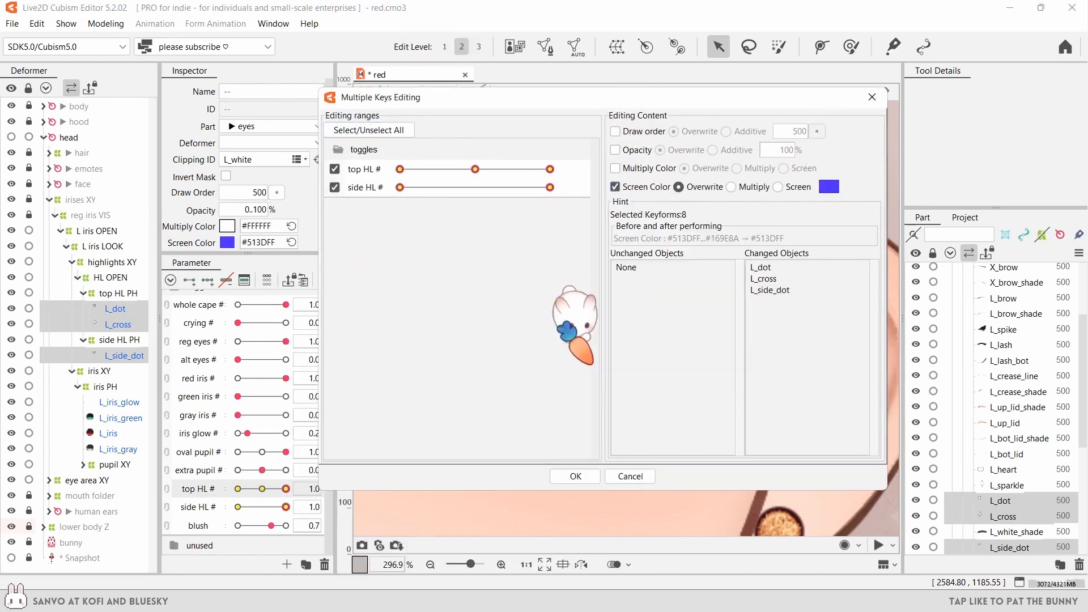
click(516, 480)
- Preview the eye highlight physics while switching the top HL # toggle between its variants
drag(285, 489, 262, 488)
key(ctrl+p)
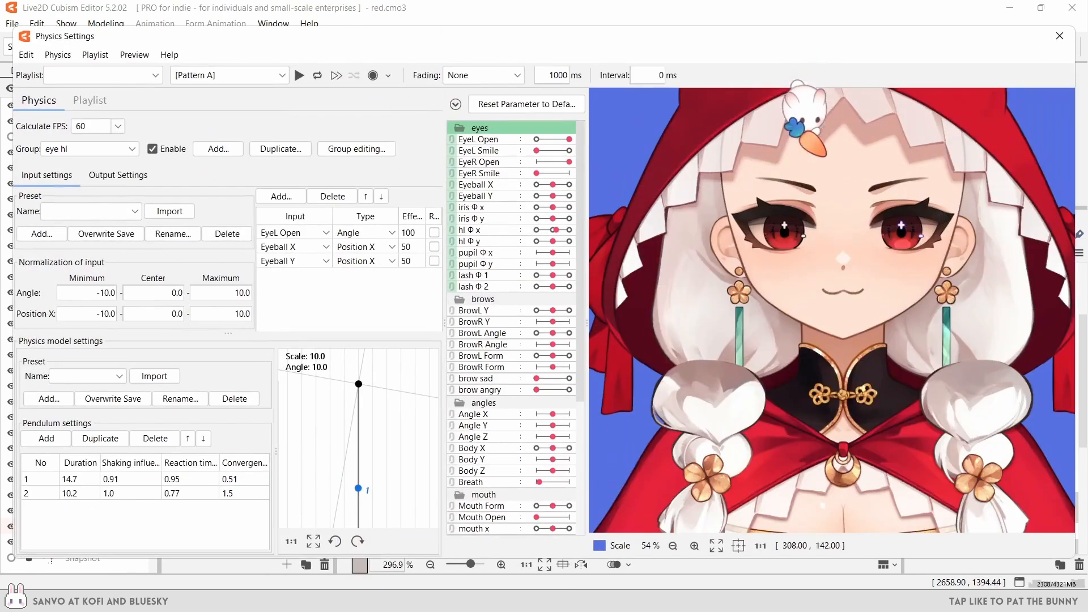
scroll(535, 363, down, 5)
scroll(714, 283, up, 2)
right_click(749, 388)
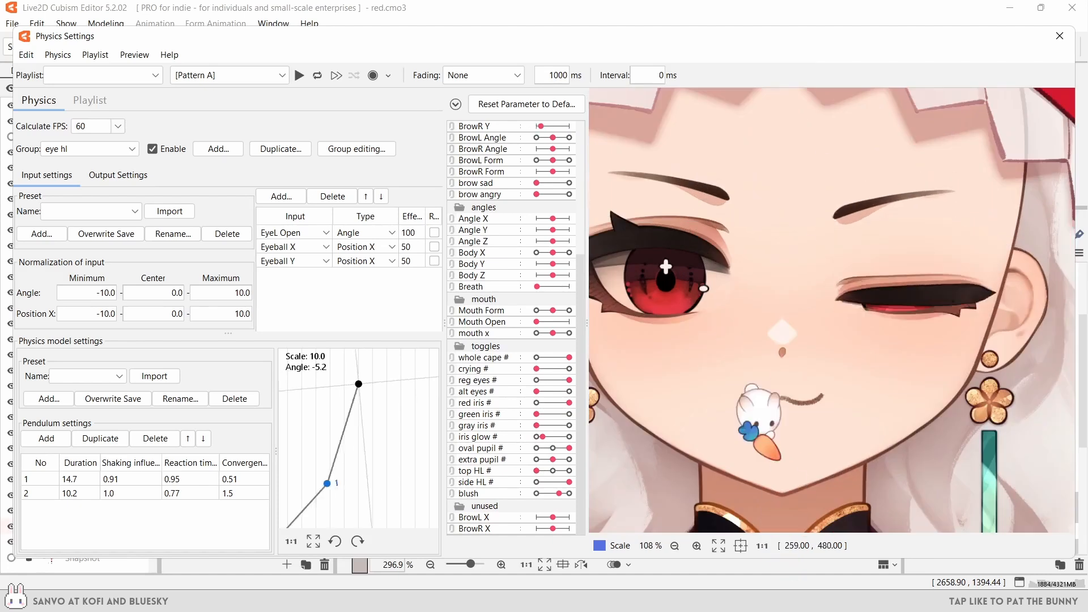
scroll(726, 226, down, 1)
right_click(702, 442)
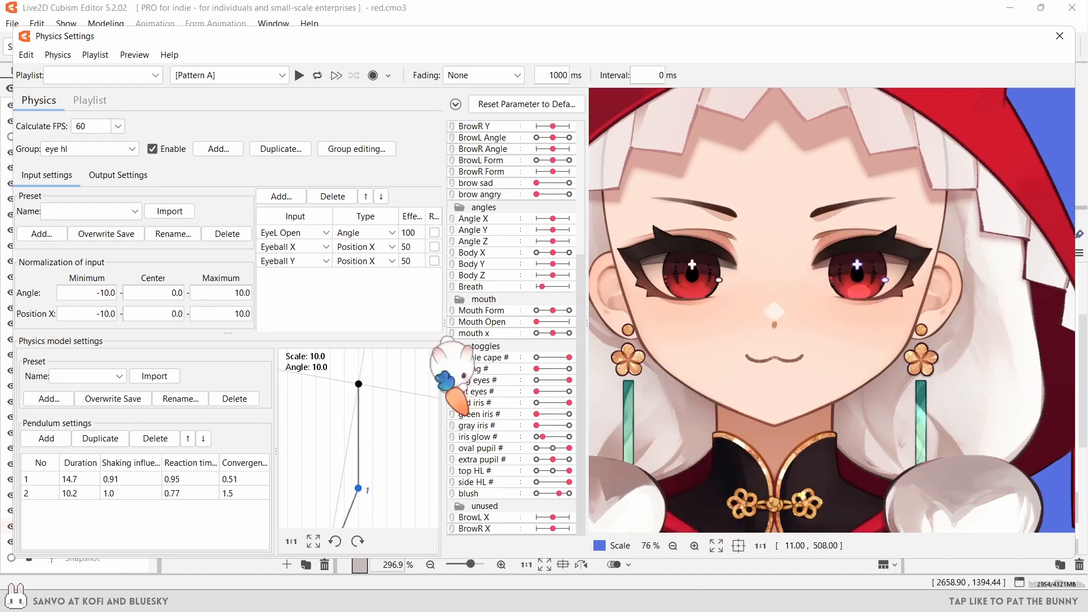
- Add a physics group named lash with EyeL Open as an Angle input at 100
click(218, 148)
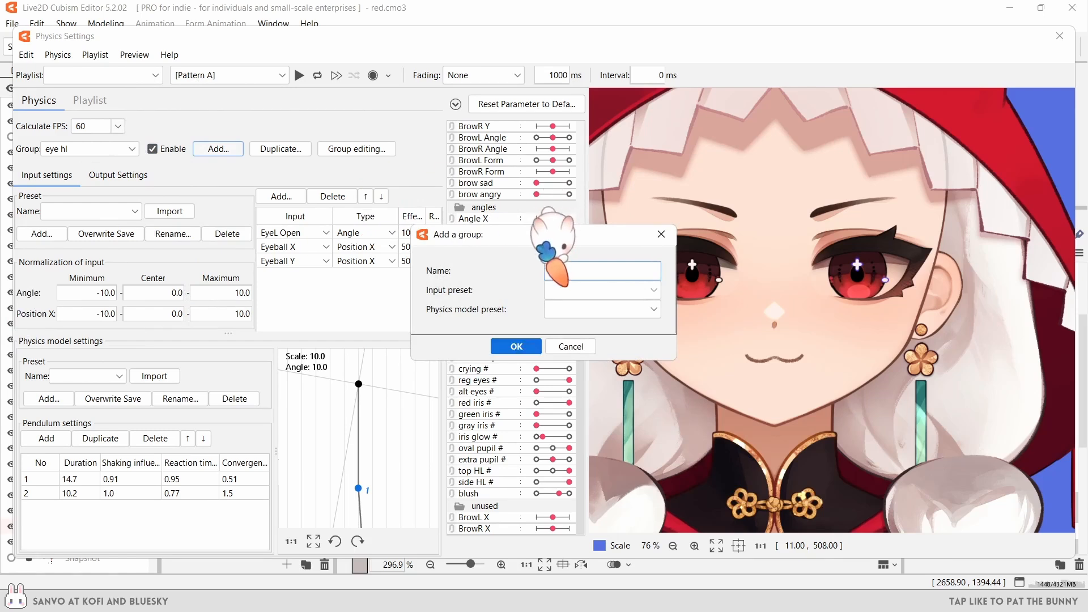
text(lash)
key(Return)
click(281, 196)
click(437, 176)
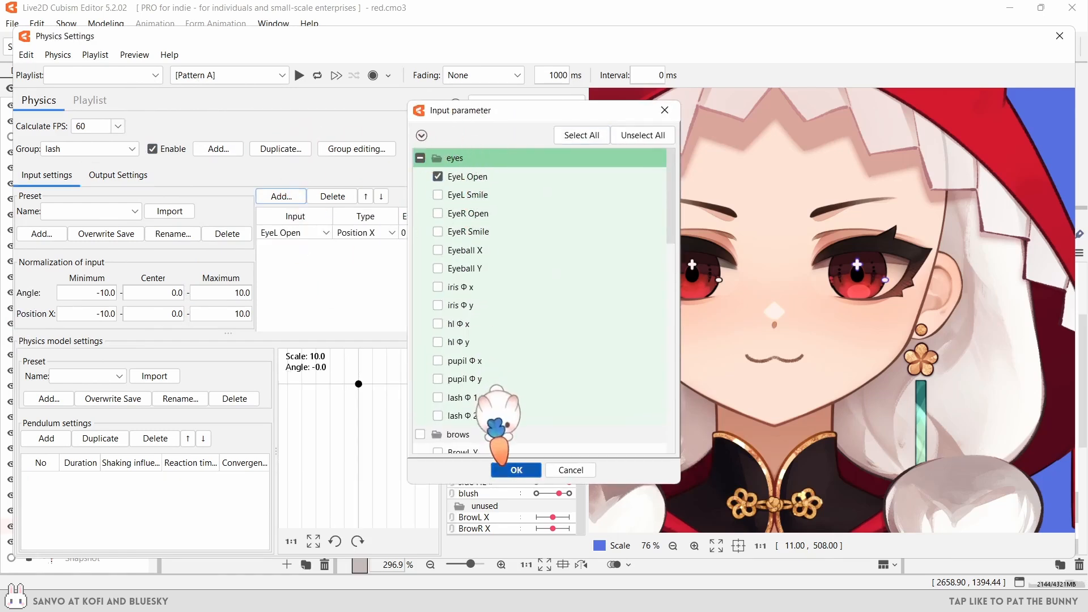
click(515, 470)
click(391, 232)
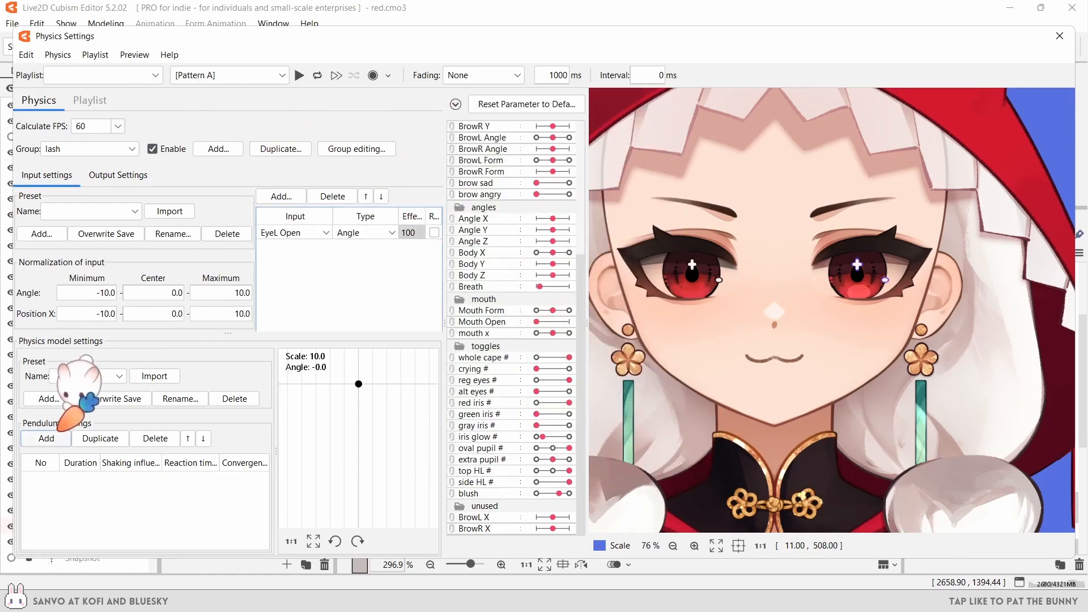
- Give the lash group two pendulums driving lash Φ 1 and lash Φ 2, and test the motion in the preview
click(118, 175)
click(38, 195)
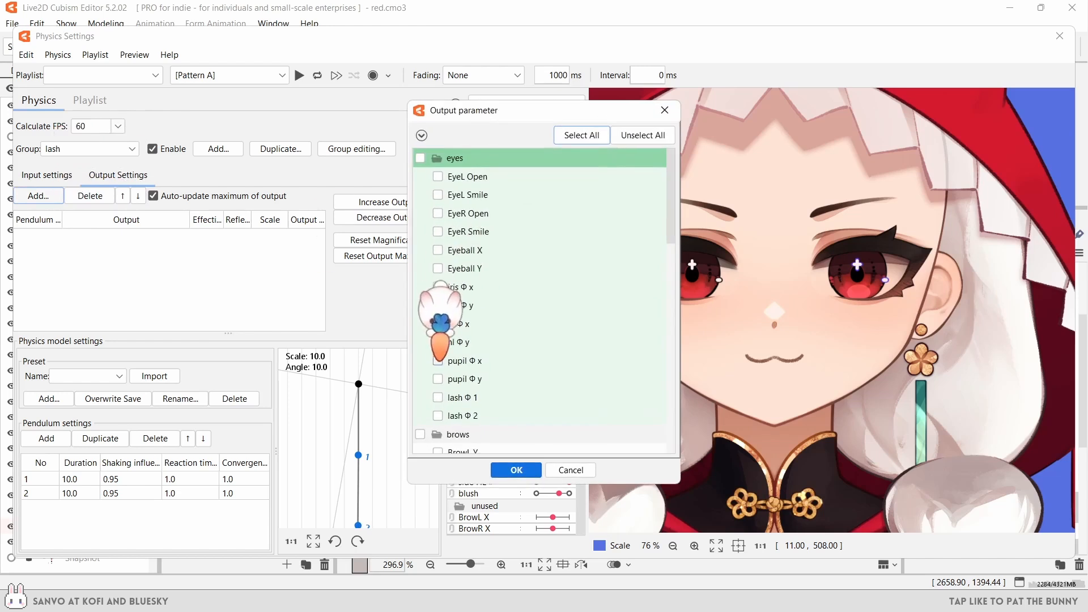
click(516, 470)
scroll(753, 476, up, 3)
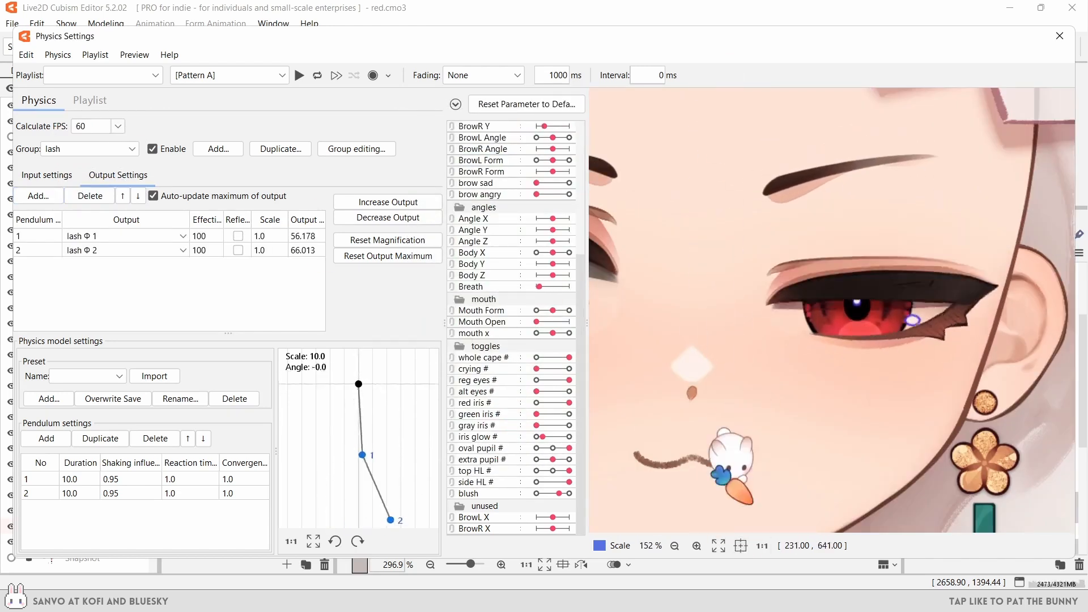
scroll(834, 283, down, 3)
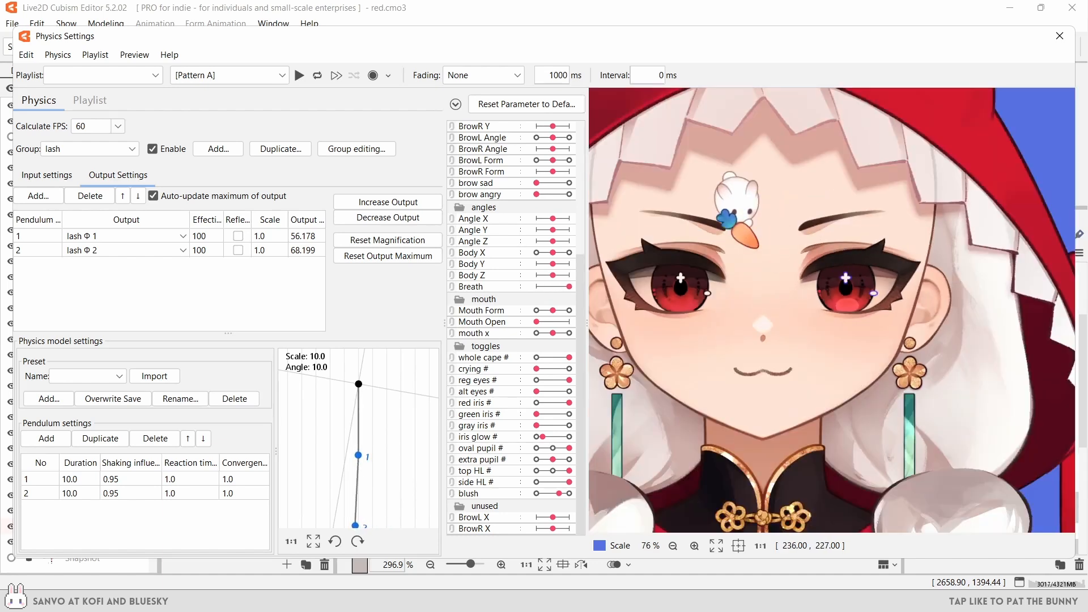
- Add blend shape keys for lash Φ 1 and lash Φ 2 to the side HL PH deformer
click(1059, 35)
click(119, 339)
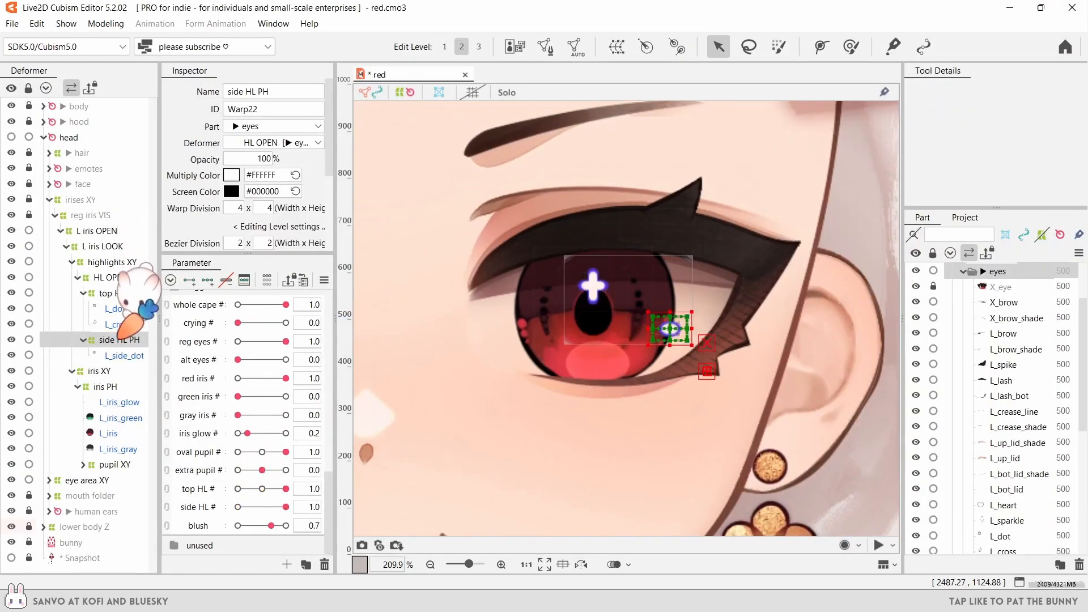
scroll(271, 411, down, 5)
- Set side HL PH to 6 x 4 warp and 3 x 2 Bezier divisions and taper its left end at lash Φ 1 -1.0
click(238, 384)
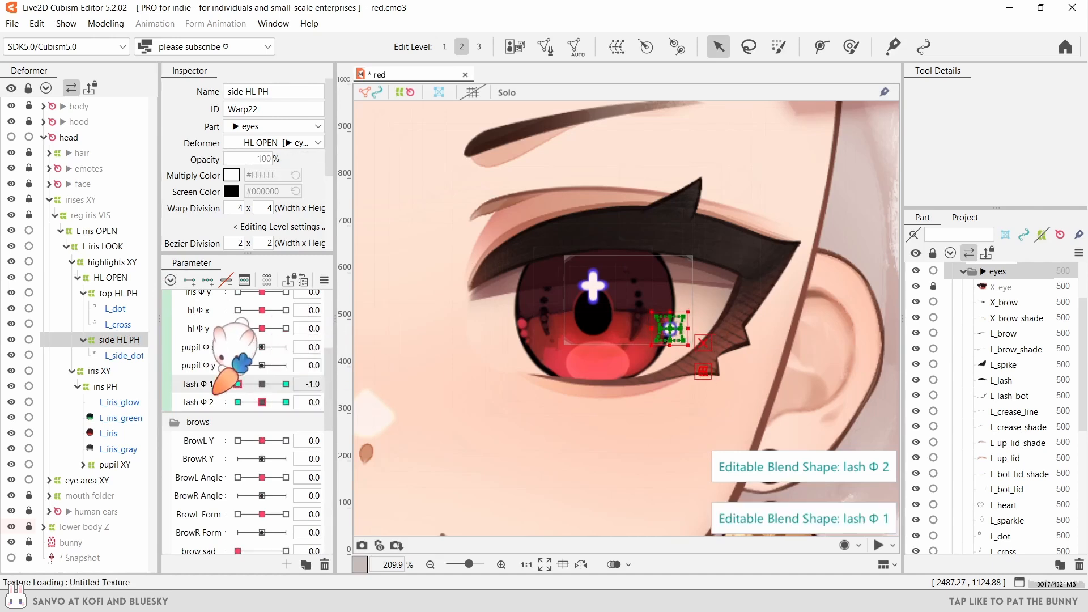
scroll(629, 306, up, 4)
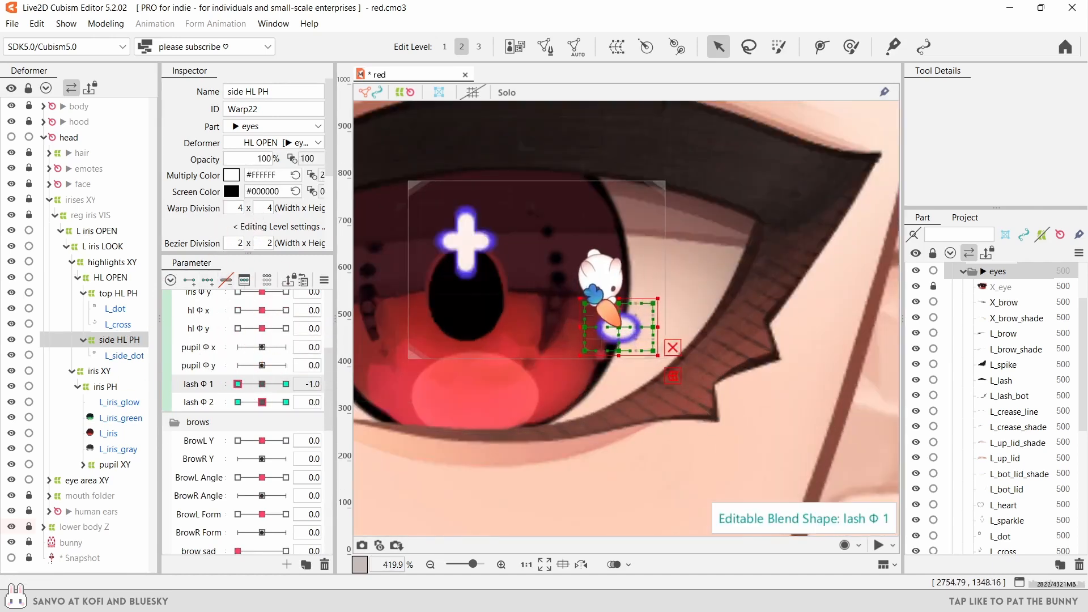
scroll(629, 306, up, 4)
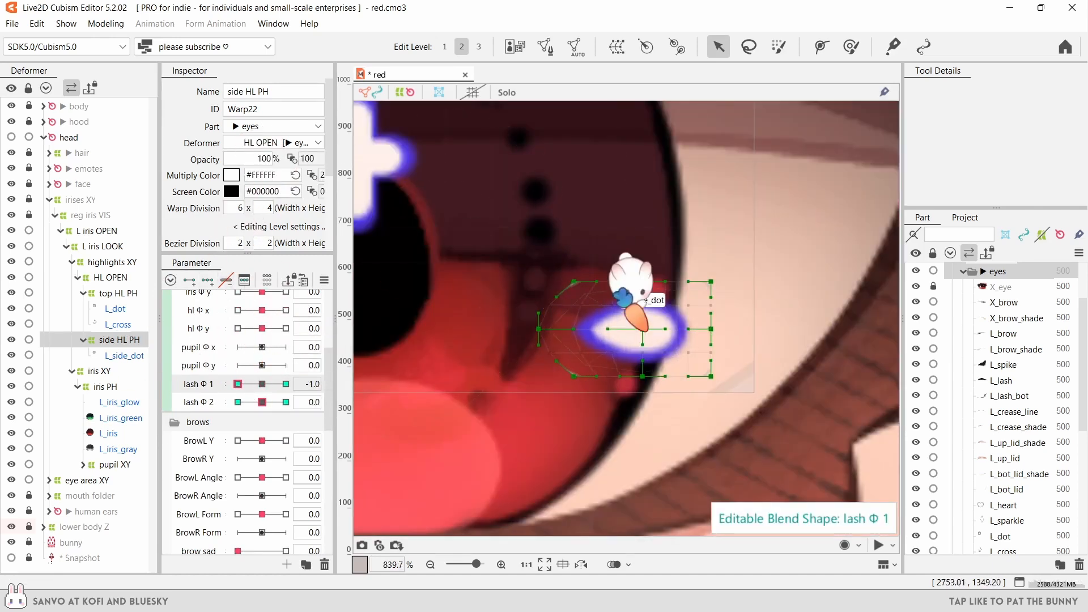
scroll(238, 243, up, 1)
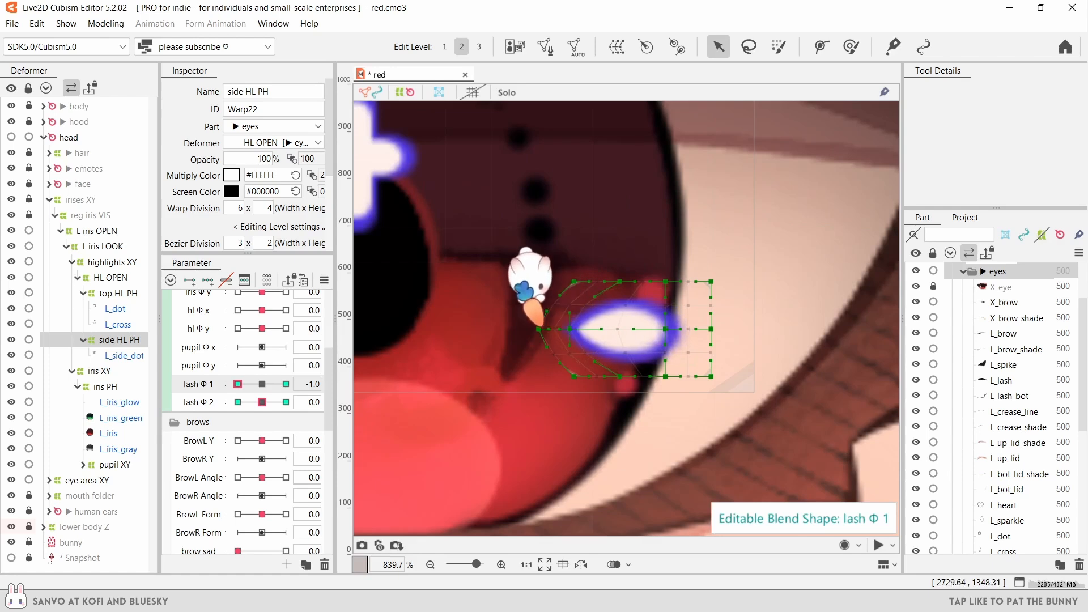
scroll(623, 320, down, 3)
- Taper the right end of side HL PH at lash Φ 1 1.0, return lash Φ 1 to 0.0 and preview the physics
click(285, 384)
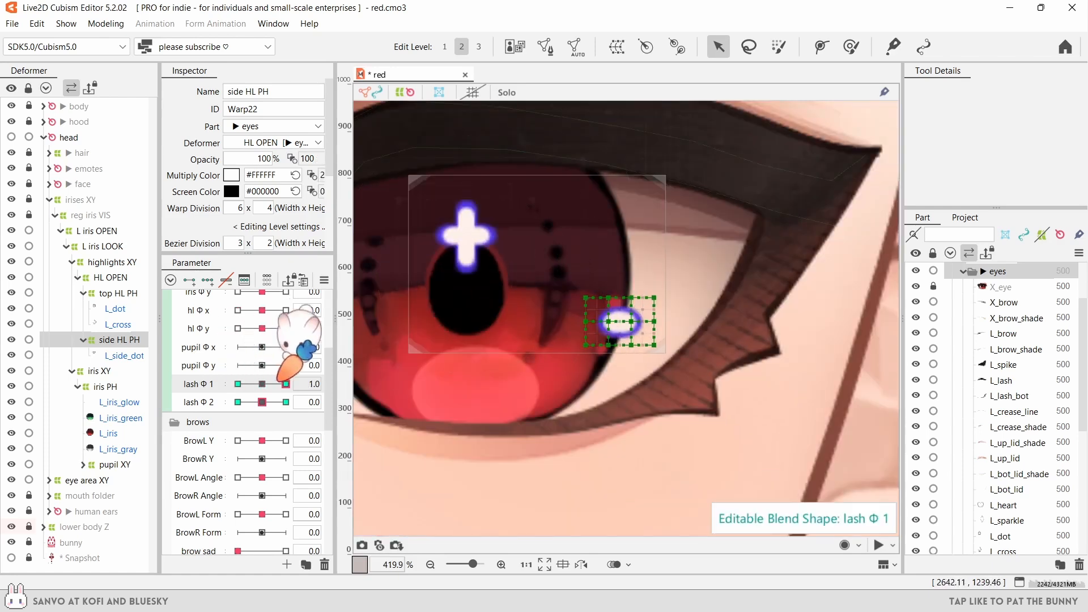
scroll(621, 322, up, 2)
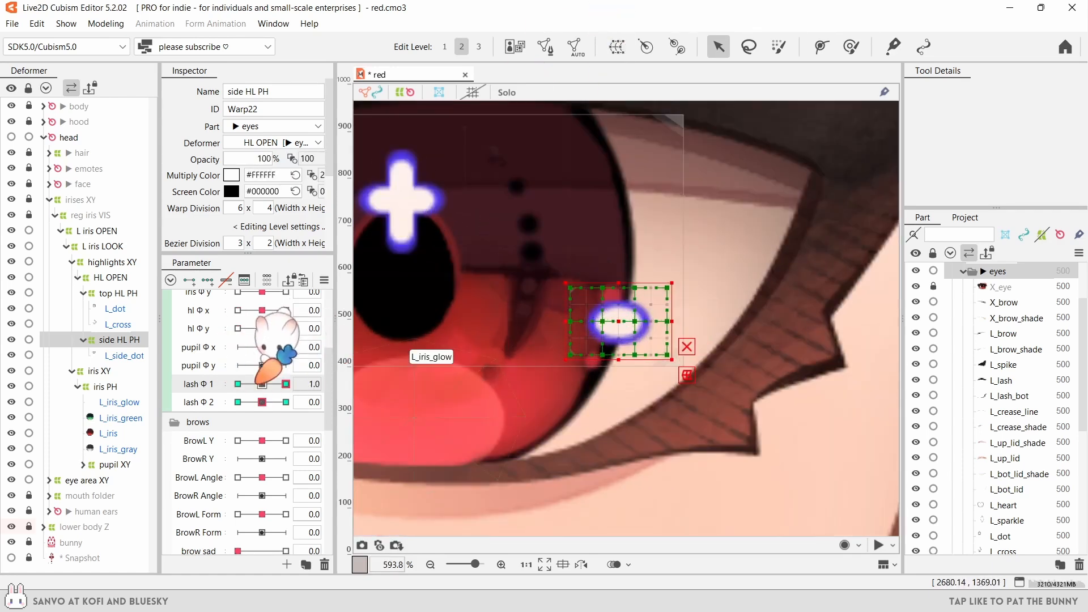
click(238, 384)
click(286, 383)
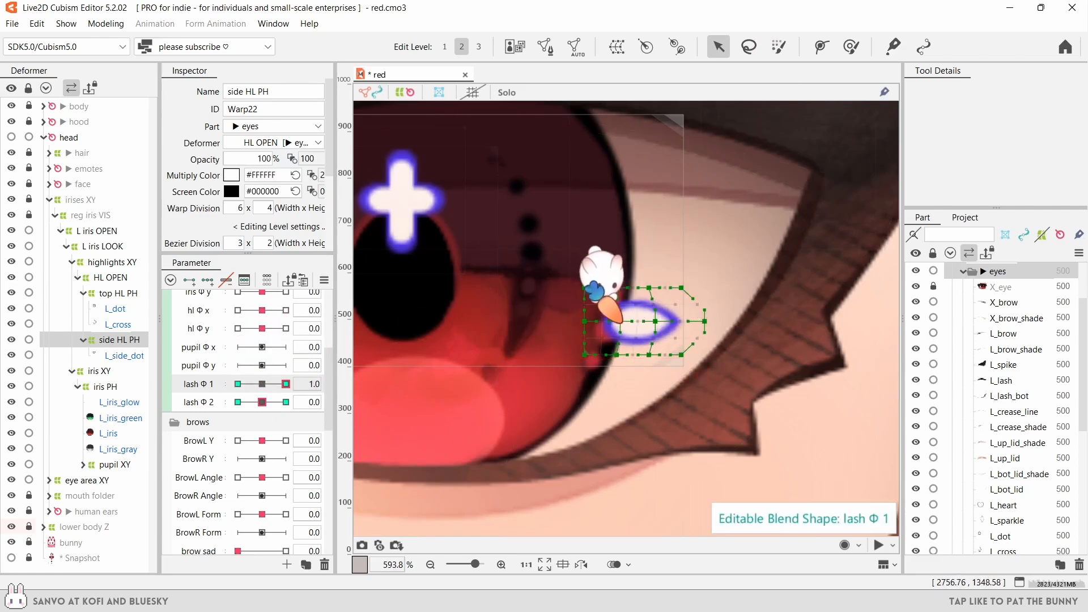
scroll(522, 265, down, 2)
click(262, 384)
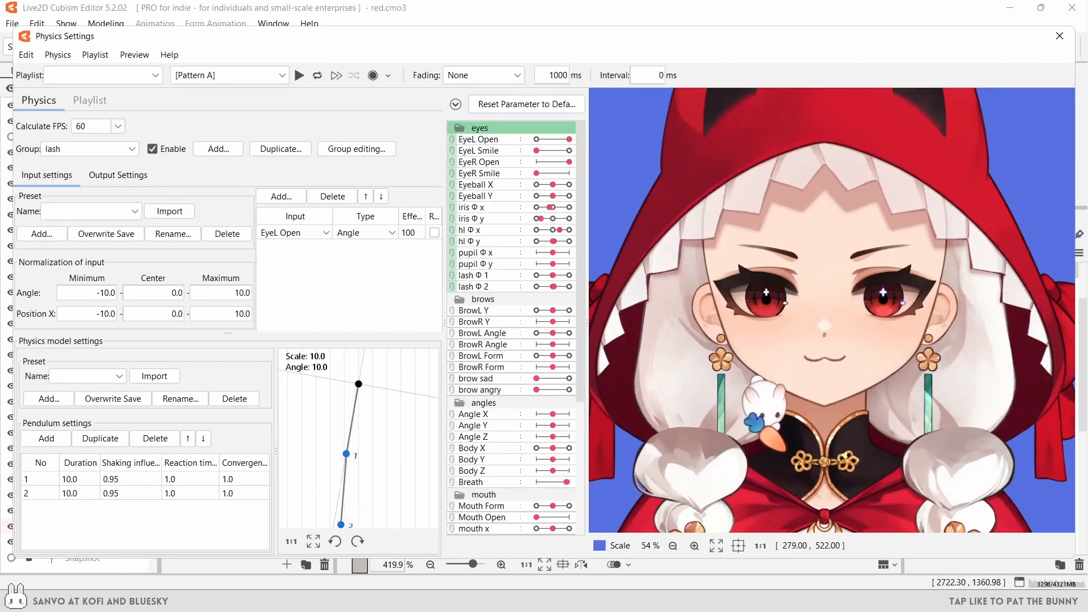
scroll(825, 323, up, 2)
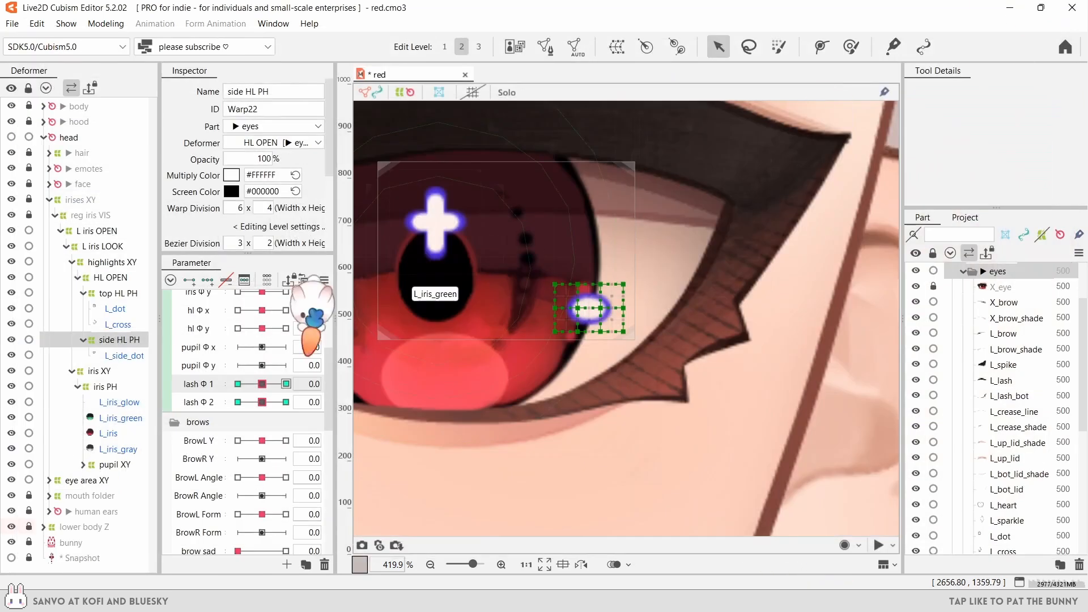
- Refine the side HL PH shapes on lash Φ 1 with the brush tool and preview the lash physics
key(b)
mouse_move(534, 275)
mouse_down()
mouse_move(636, 326)
mouse_move(494, 340)
mouse_move(580, 231)
mouse_up()
drag(460, 272, 456, 307)
click(286, 383)
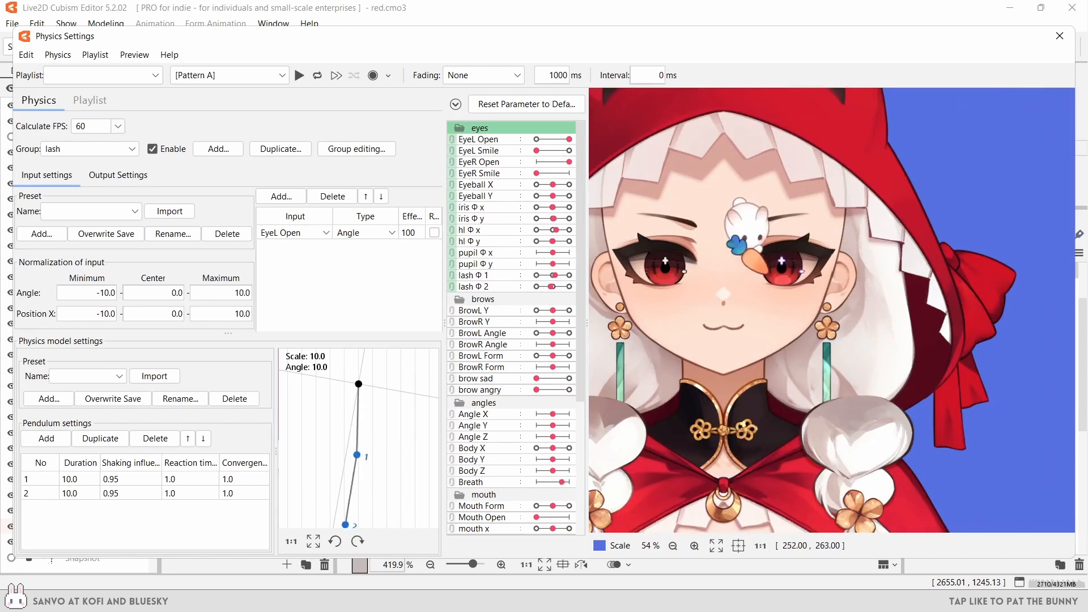
scroll(763, 261, up, 3)
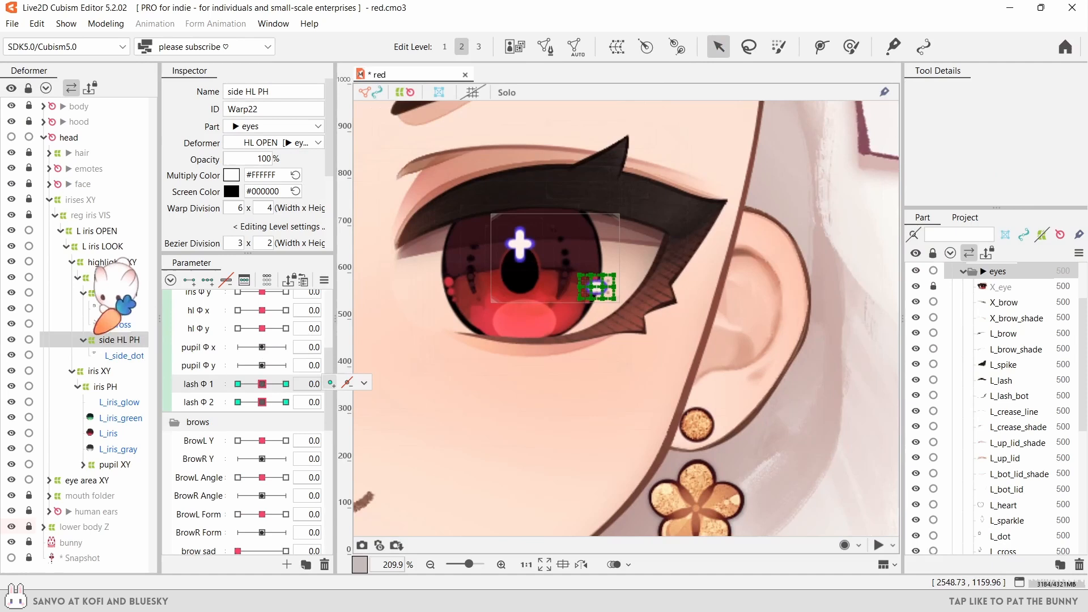
- Select the pupil PH OPEN deformer and add blend shape keys for pupil Φ x and pupil Φ y to it
click(84, 464)
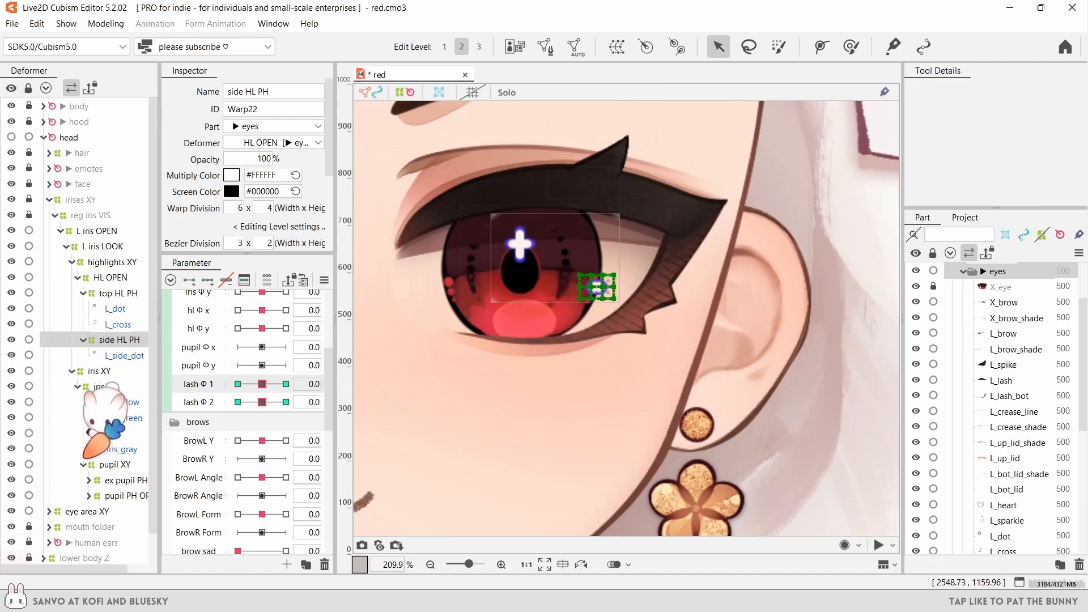
scroll(91, 462, down, 1)
click(116, 448)
drag(94, 567, 129, 561)
click(105, 461)
scroll(263, 383, up, 3)
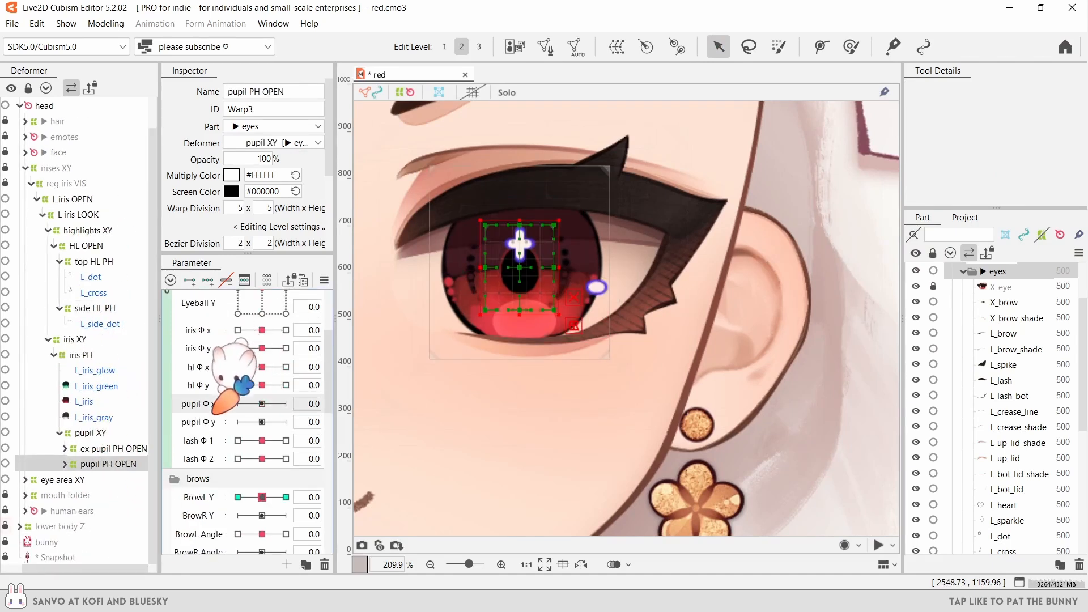
click(324, 280)
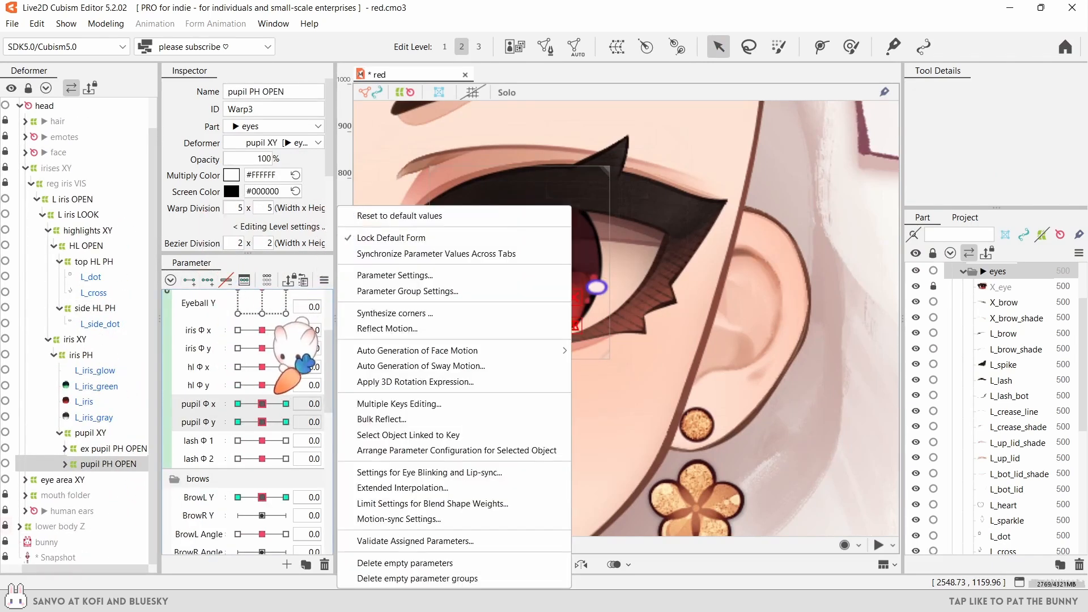
- Set pupil PH OPEN to 6 x 8 warp divisions and widen its middle on both sides at pupil Φ x 1.0
drag(262, 403, 312, 403)
scroll(508, 247, up, 4)
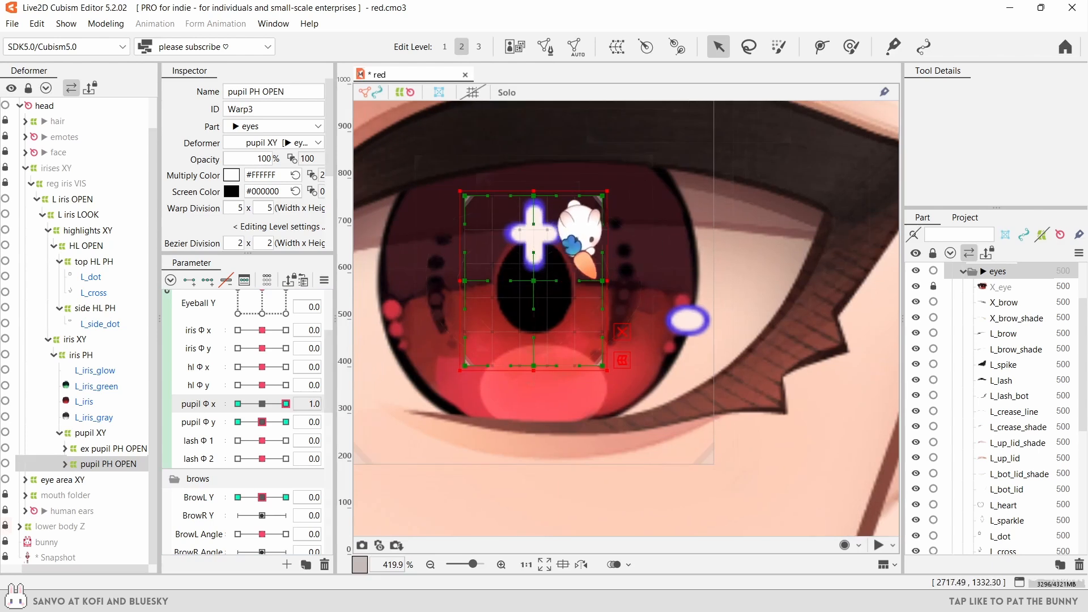
scroll(284, 203, down, 2)
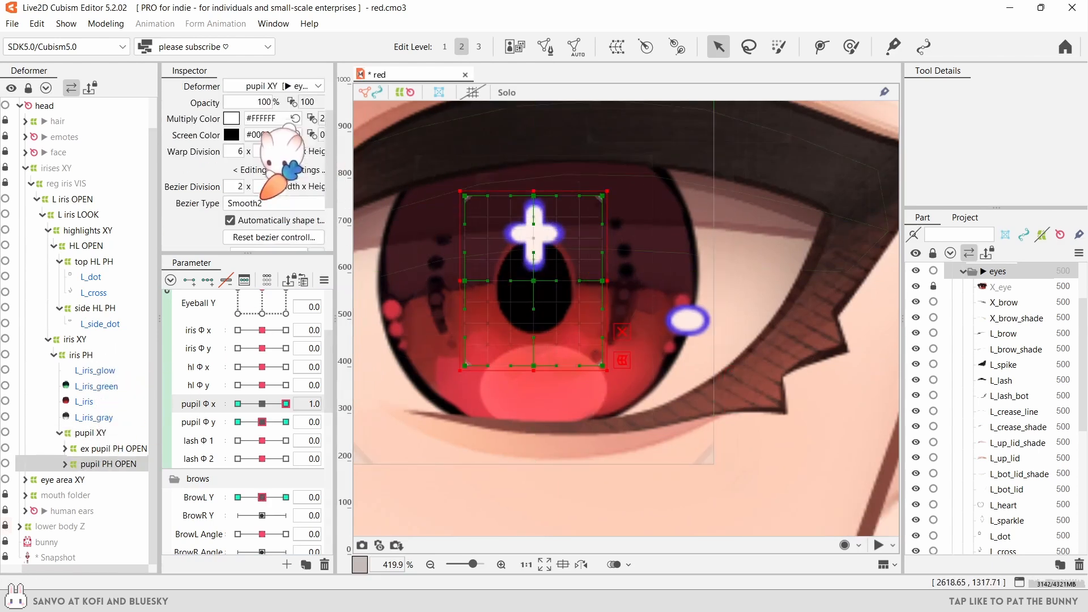
drag(603, 281, 614, 281)
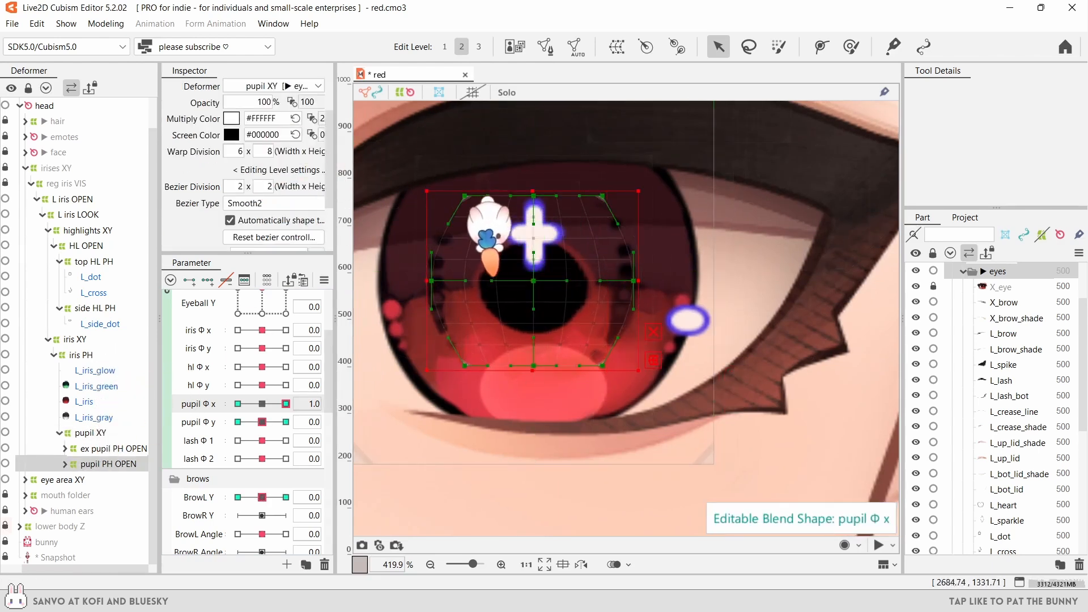
- Narrow pupil PH OPEN symmetrically toward its centre line at pupil Φ x -1.0
drag(285, 403, 237, 403)
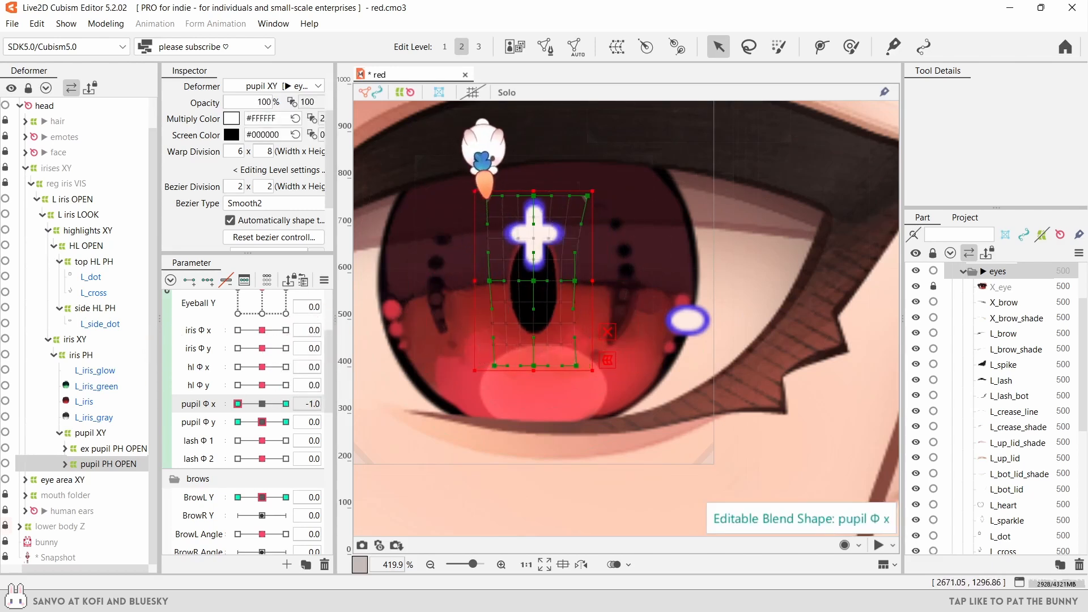
shift+click(413, 216)
click(118, 245)
scroll(121, 233, down, 1)
scroll(121, 232, up, 1)
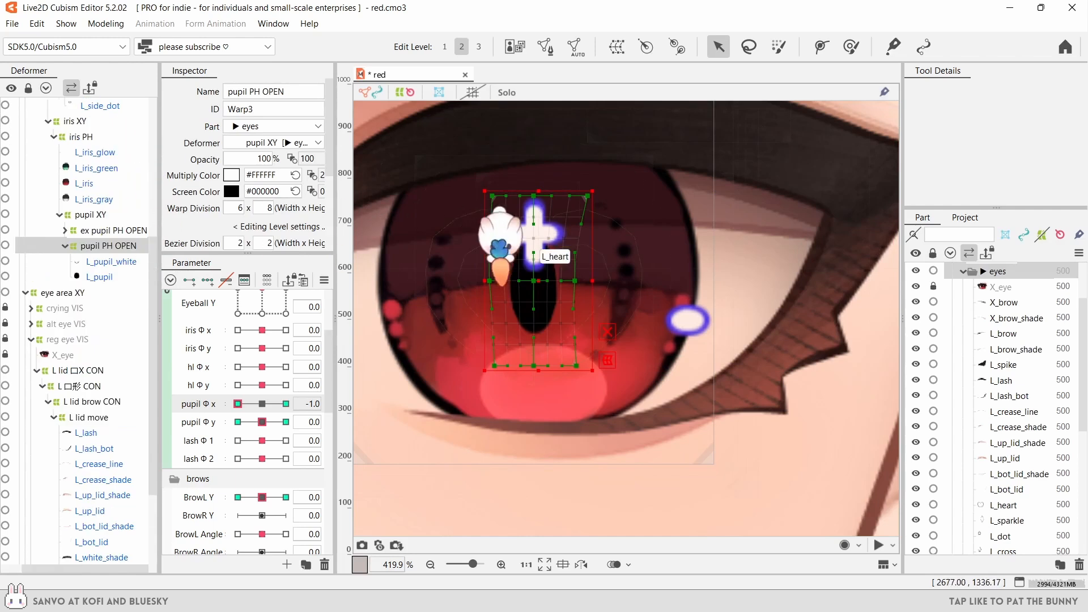
click(237, 403)
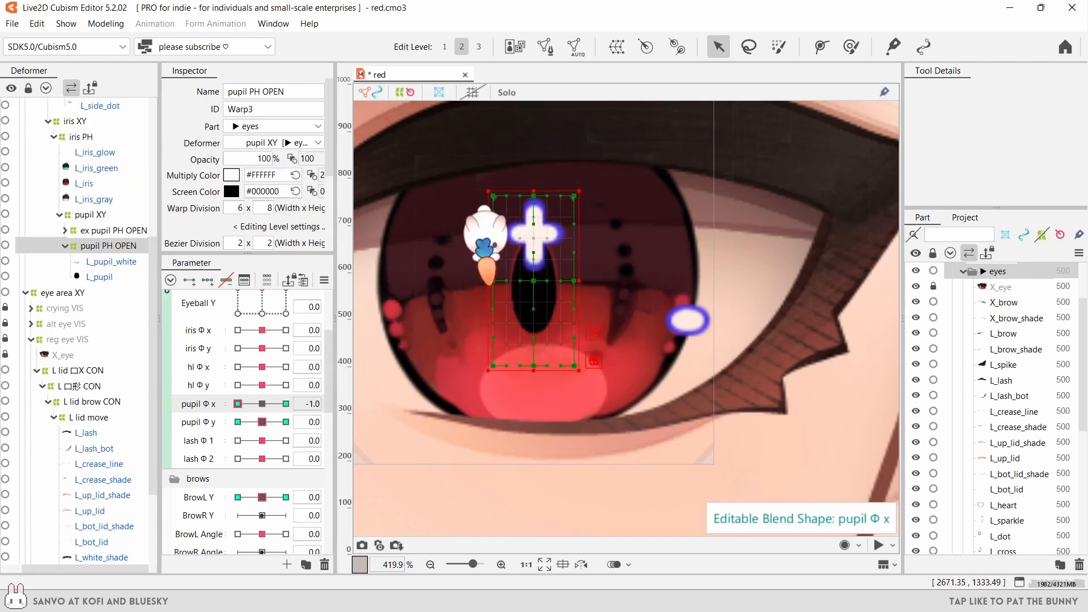
key(ctrl+z)
drag(657, 164, 564, 393)
drag(370, 158, 501, 429)
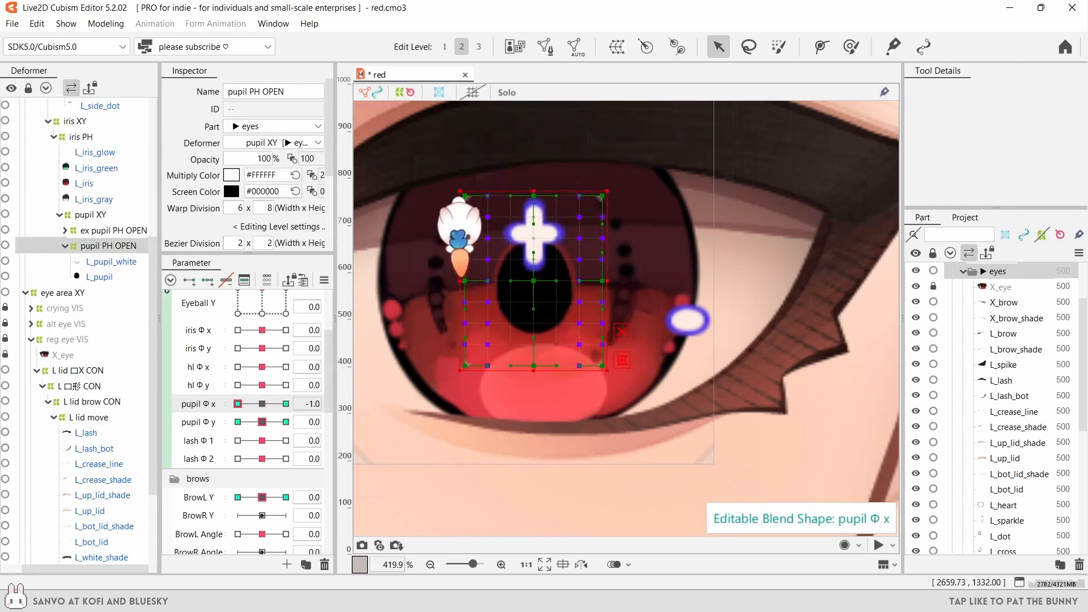
drag(480, 281, 490, 280)
- Set the Bezier type of pupil PH OPEN to Smooth1 and return pupil Φ x to 0.0
click(125, 246)
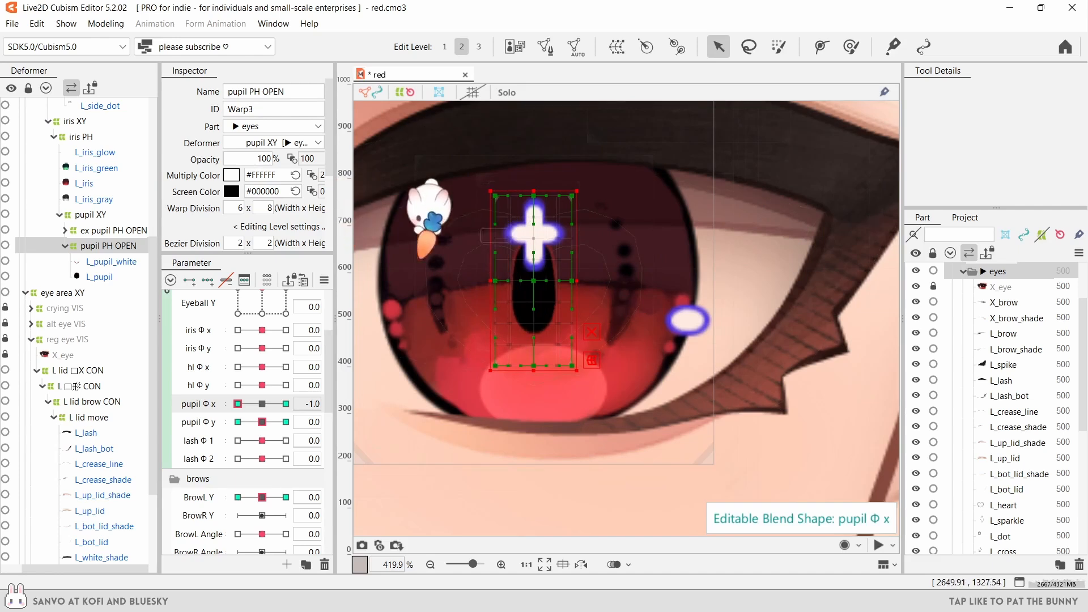
scroll(316, 170, down, 3)
click(294, 146)
click(289, 163)
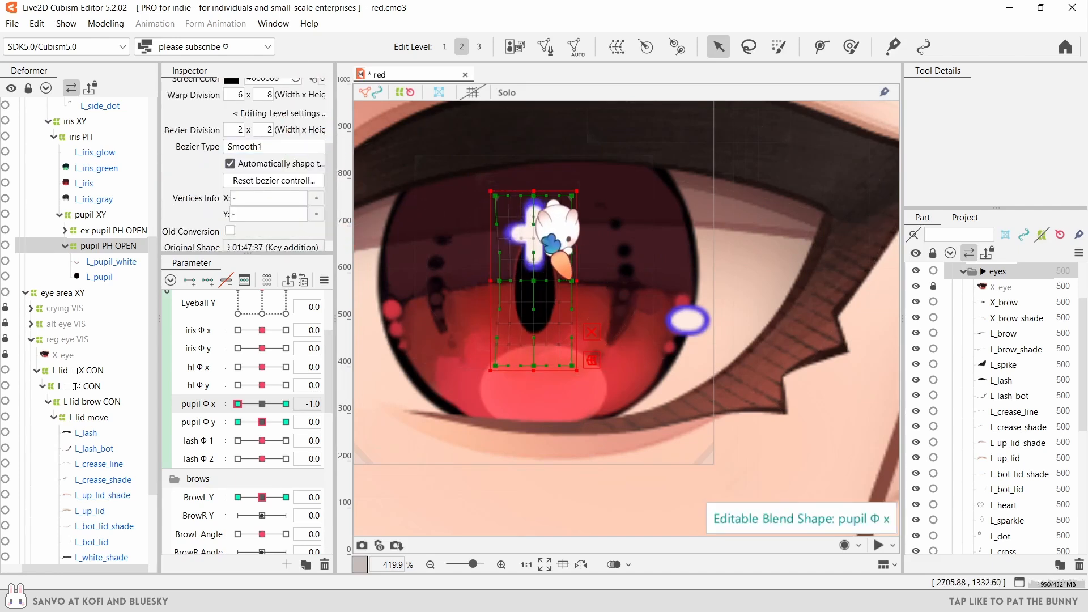
click(279, 404)
click(262, 403)
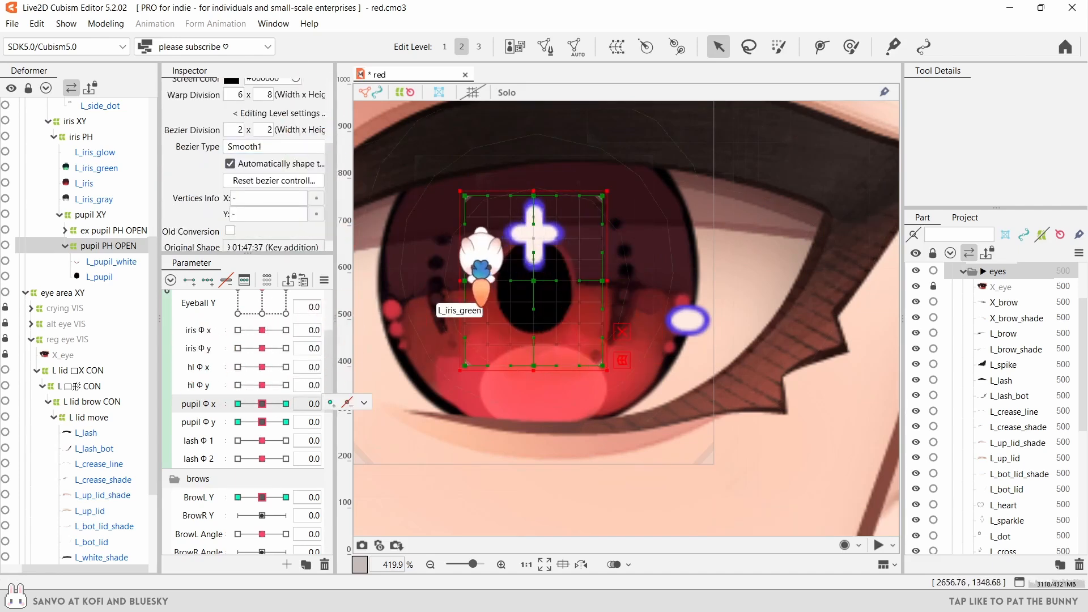
- Stretch pupil PH OPEN vertically at pupil Φ y 1.0 and squash it into a shorter pupil at pupil Φ y -1.0
click(285, 421)
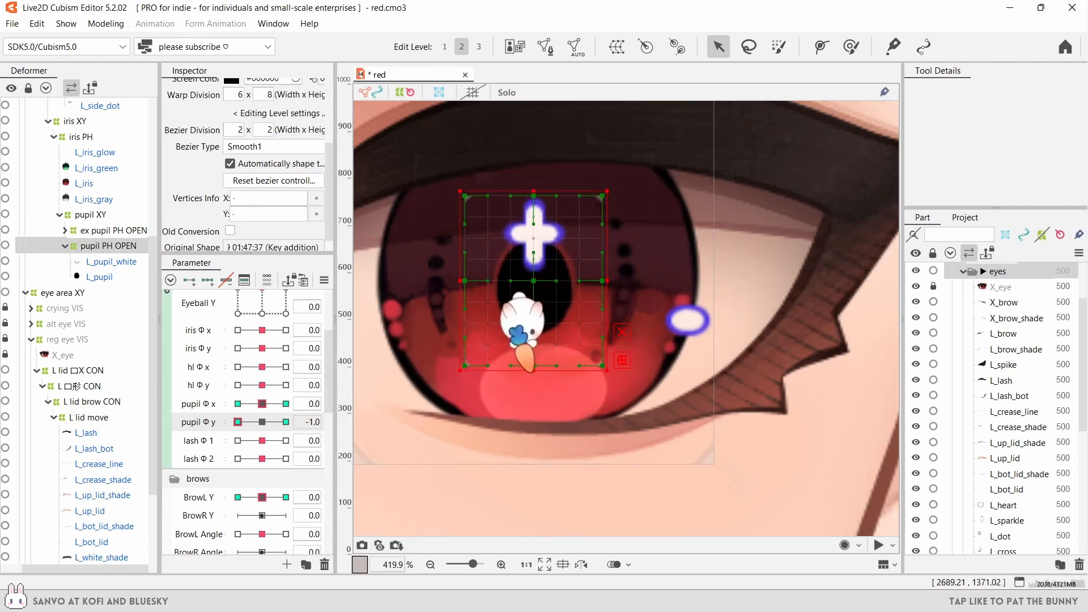
click(286, 422)
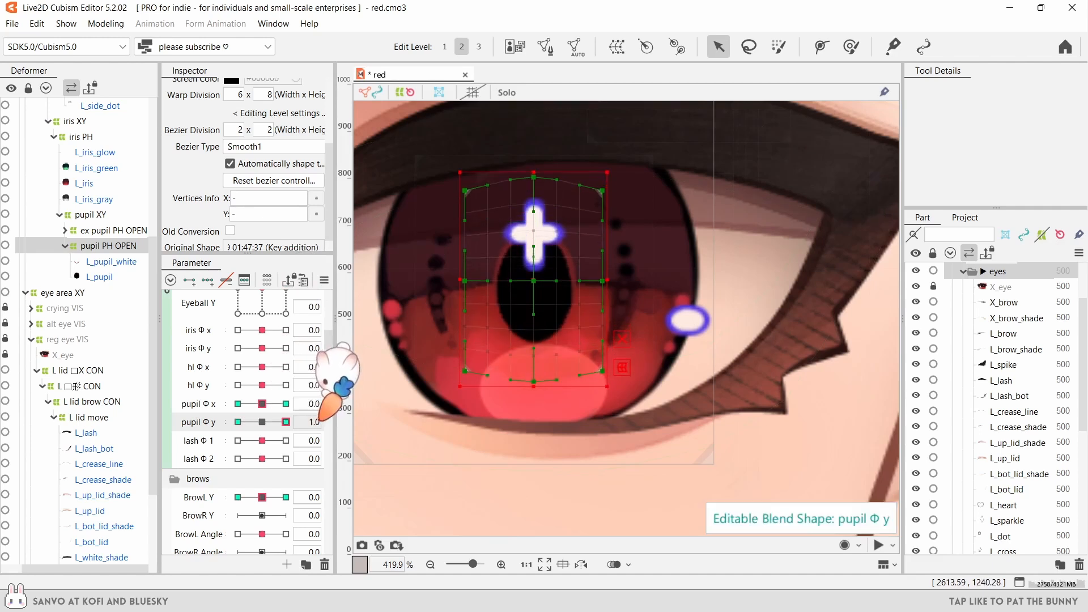
drag(606, 349, 570, 340)
drag(285, 421, 221, 421)
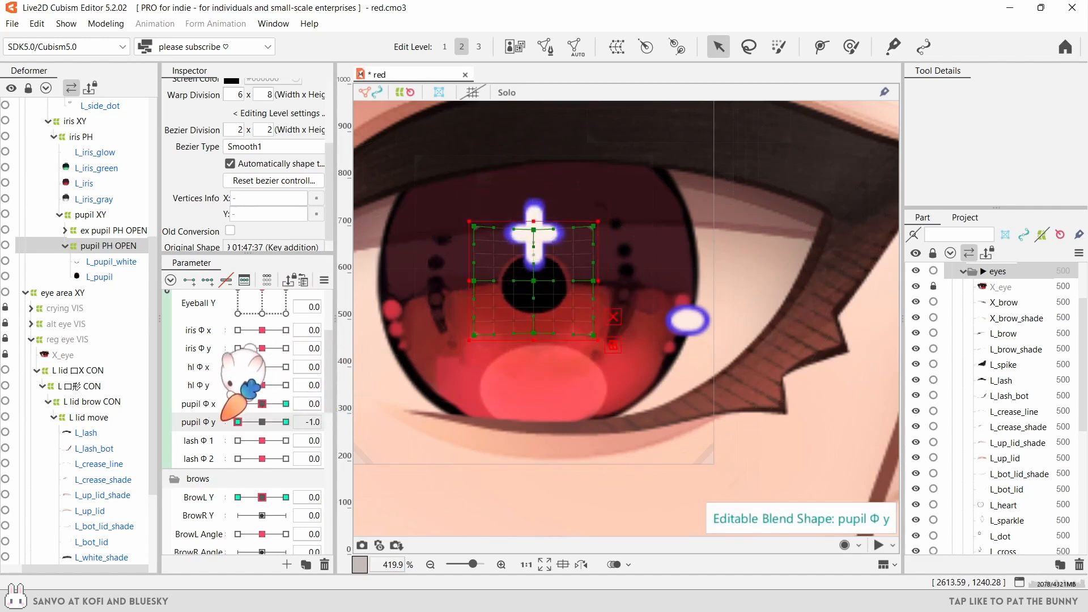
click(260, 421)
click(237, 422)
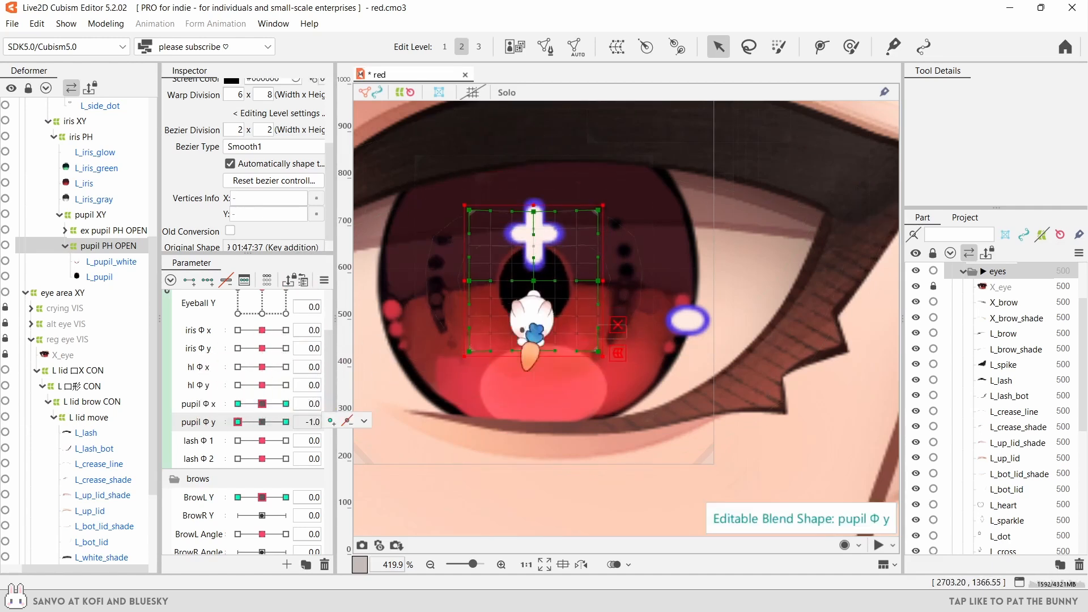
- Reshape pupil PH OPEN at pupil Φ y 1.0 into a taller, slightly wider form with bulging upper and lower edges
click(261, 422)
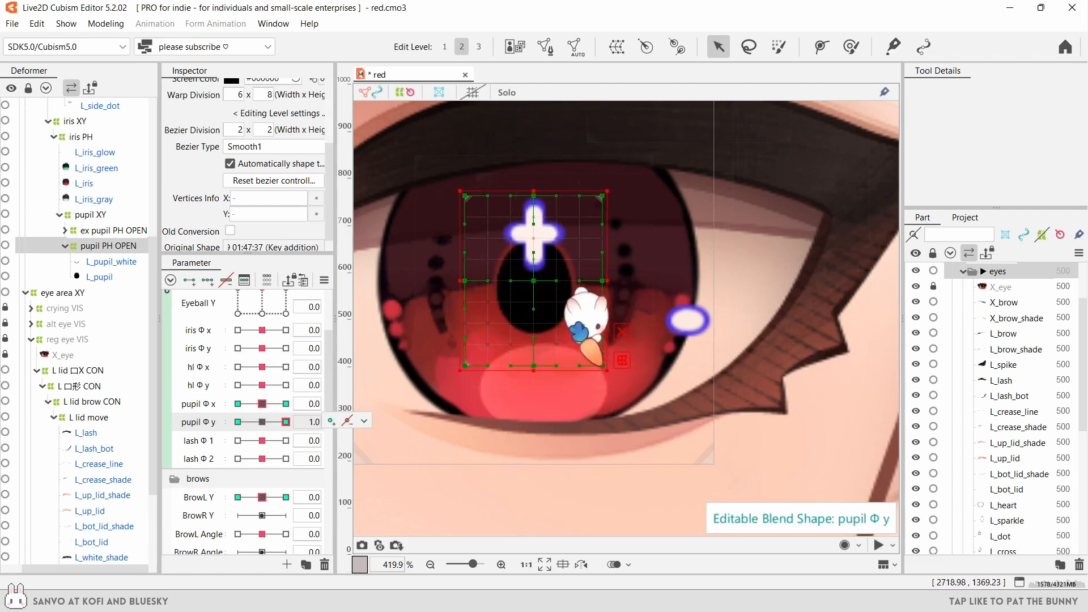
drag(616, 382, 618, 386)
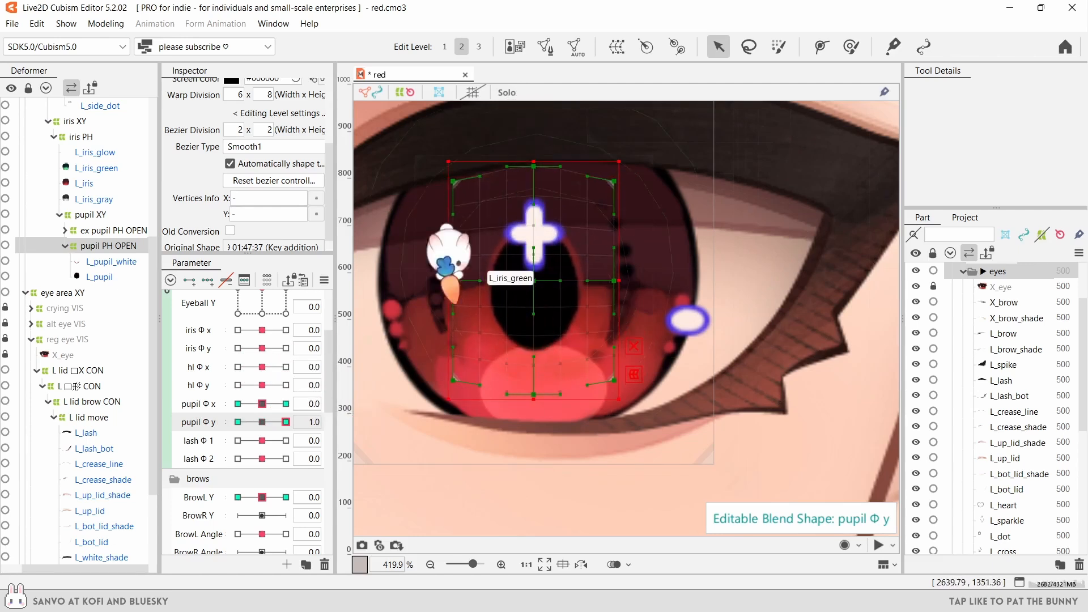
click(286, 403)
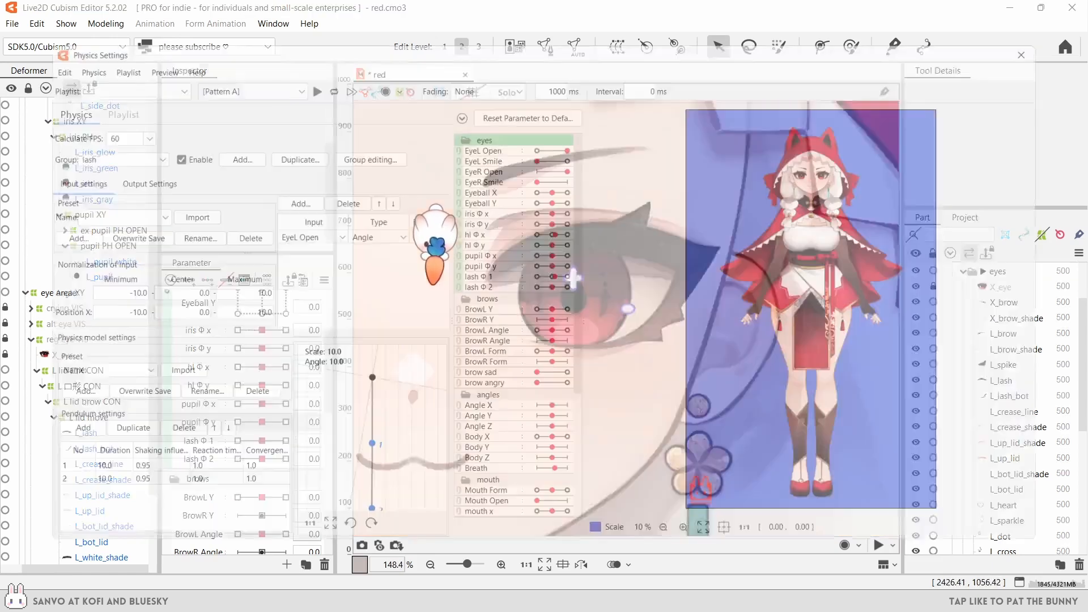
- Create a physics group named pupil with EyeL Open as its angle input and two pendulums
click(90, 148)
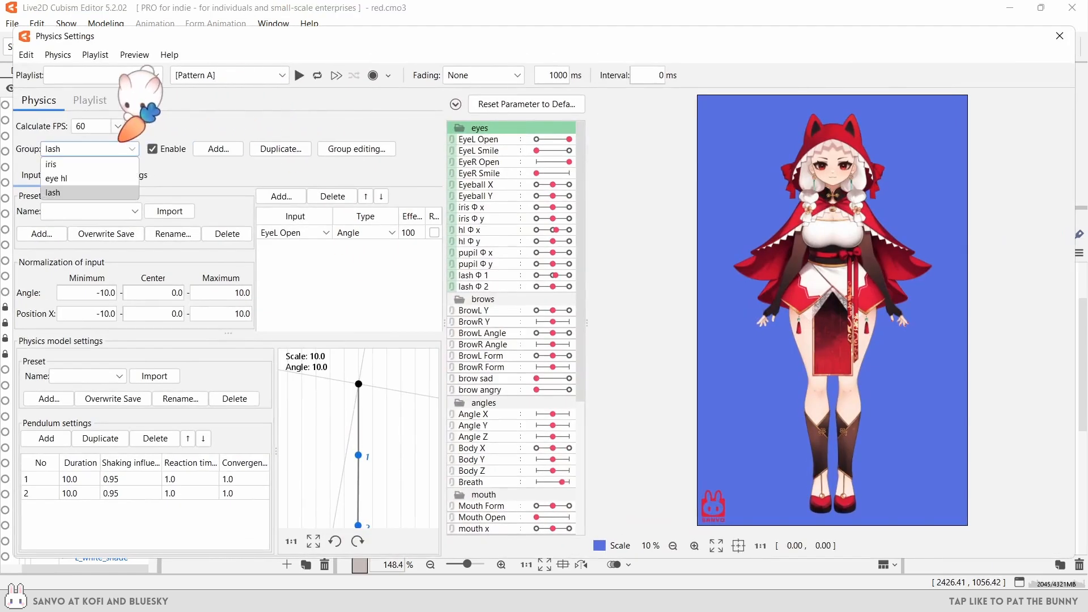
click(218, 149)
text(pupil)
click(518, 345)
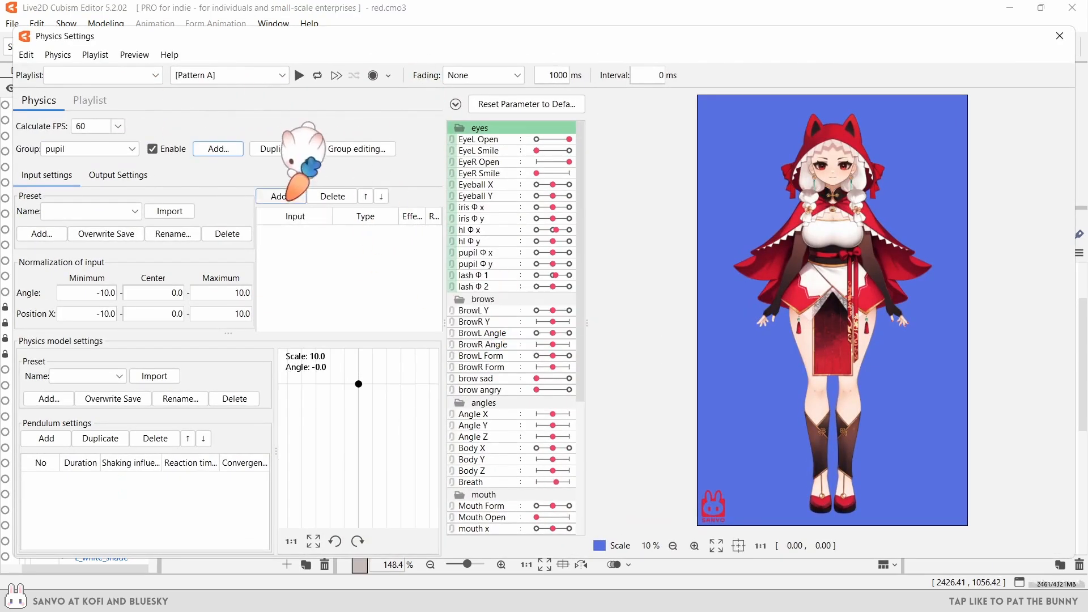
click(286, 197)
click(514, 468)
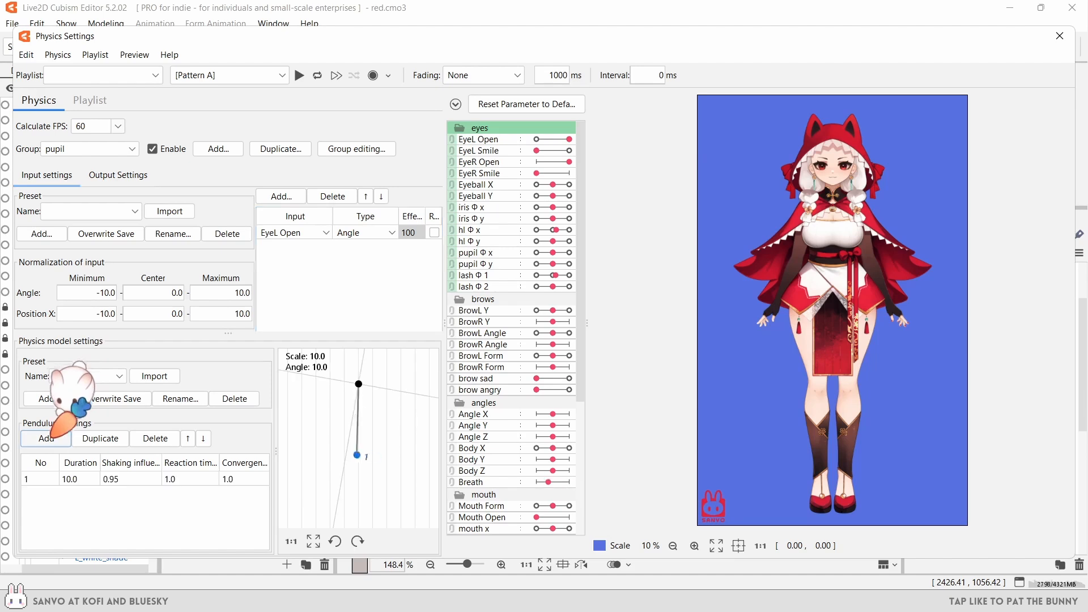
- Output the pupil group's pendulum 1 to pupil Φ x and pendulum 2 to pupil Φ y, and preview the motion on the eyes
click(118, 174)
click(38, 195)
click(424, 371)
click(425, 391)
click(513, 466)
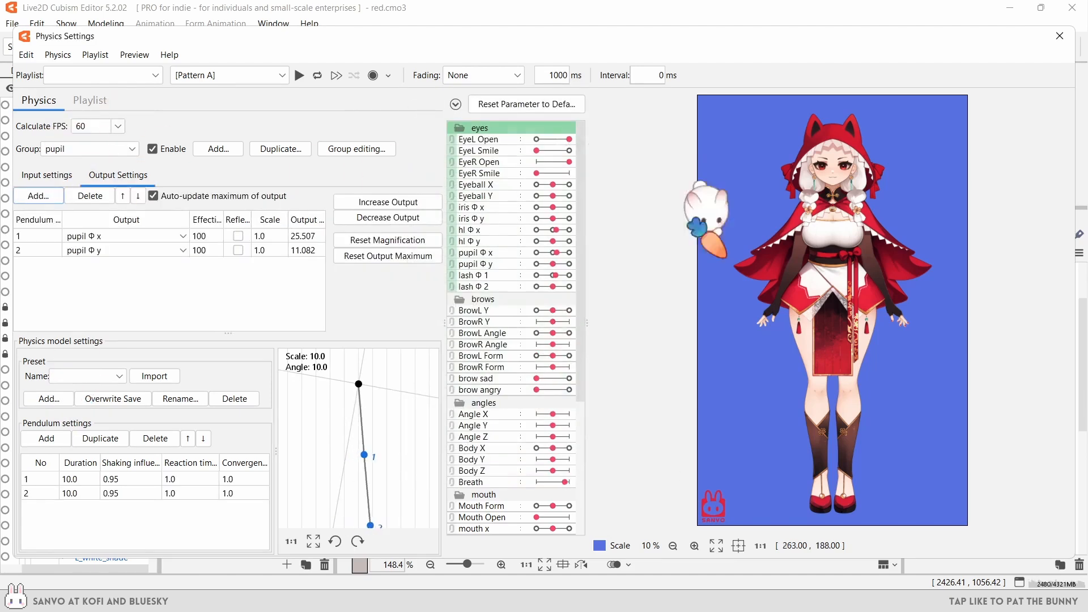
scroll(799, 133, up, 5)
scroll(805, 255, down, 3)
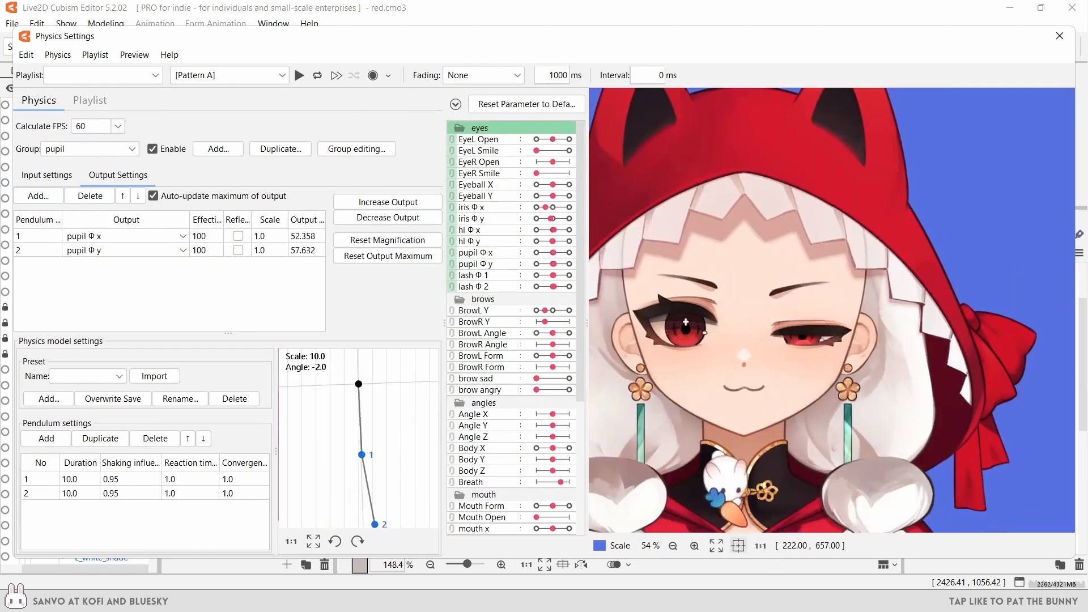
scroll(737, 312, up, 3)
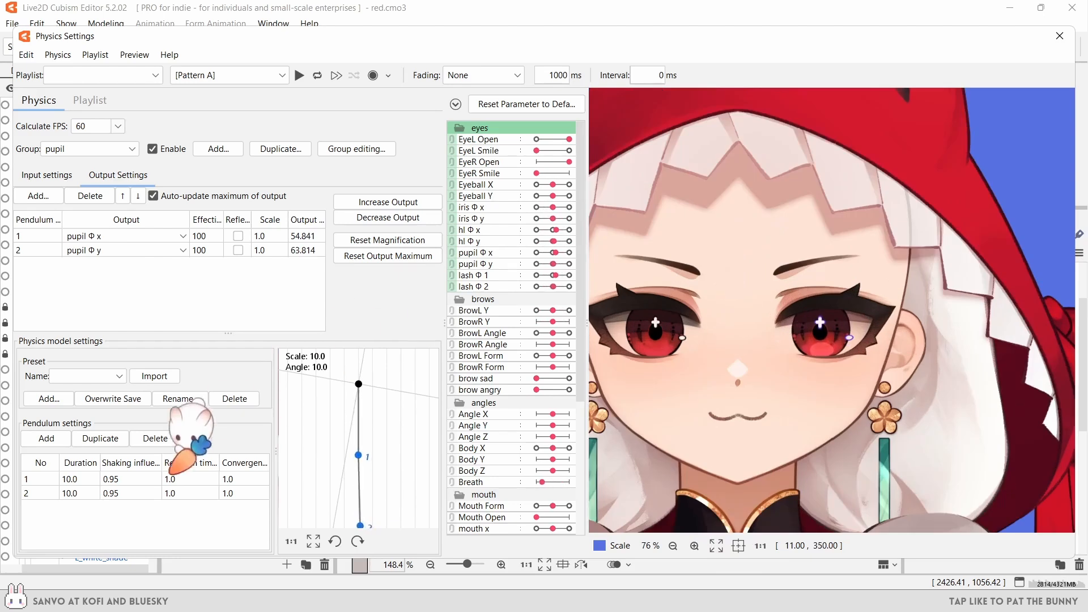
- Set both pupil pendulums to duration 8.0, reaction times to 0.7 and 0.9, pendulum 2 shaking influence to 0.87 and pendulum 1 convergence to 0.4
double_click(95, 463)
text(8)
key(Return)
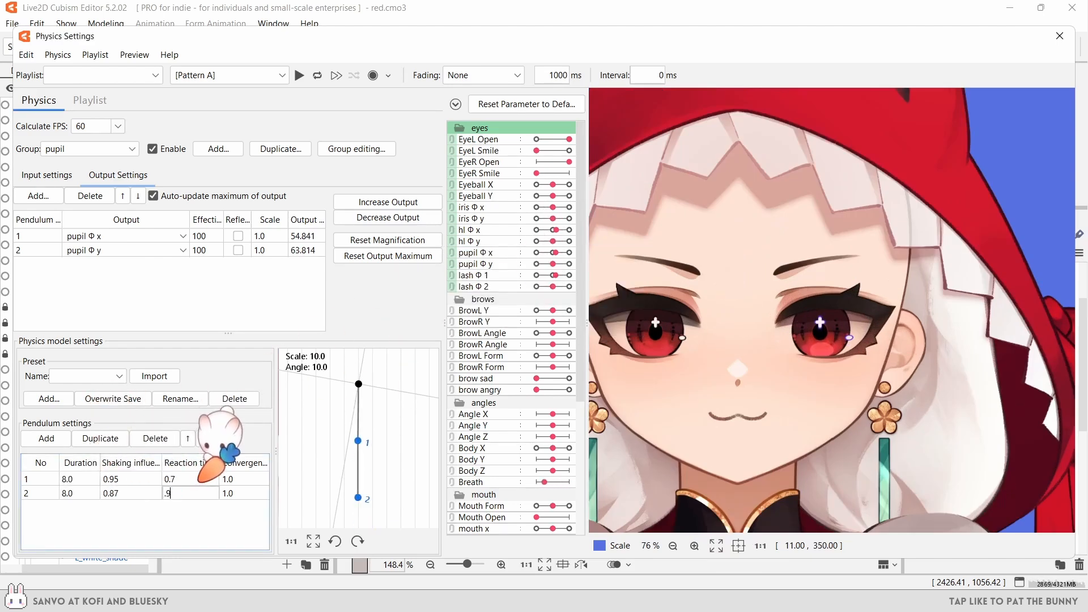
drag(714, 300, 705, 499)
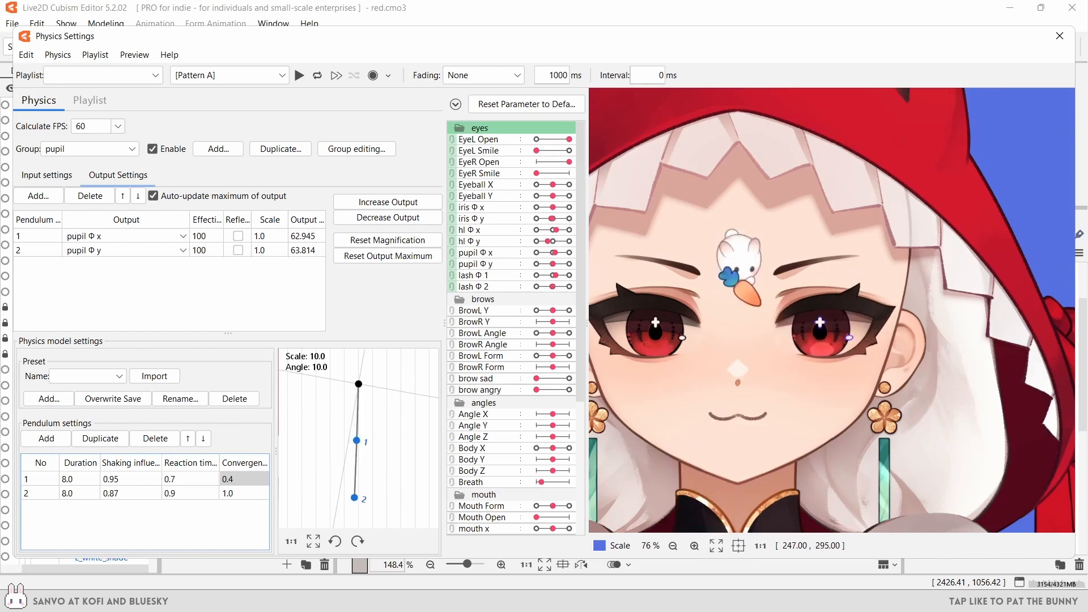
drag(740, 255, 742, 502)
- Adjust all output magnifications of the pupil group to fit the parameter range and preview the pupil physics
click(387, 202)
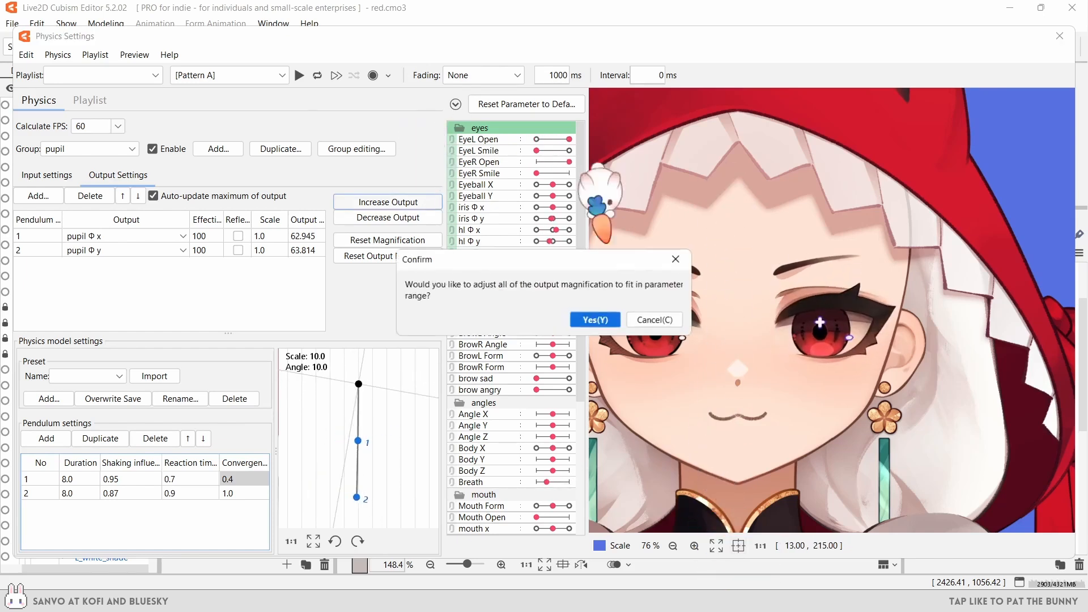
click(594, 319)
drag(612, 215, 657, 504)
scroll(688, 342, down, 3)
drag(694, 242, 689, 486)
drag(717, 318, 710, 501)
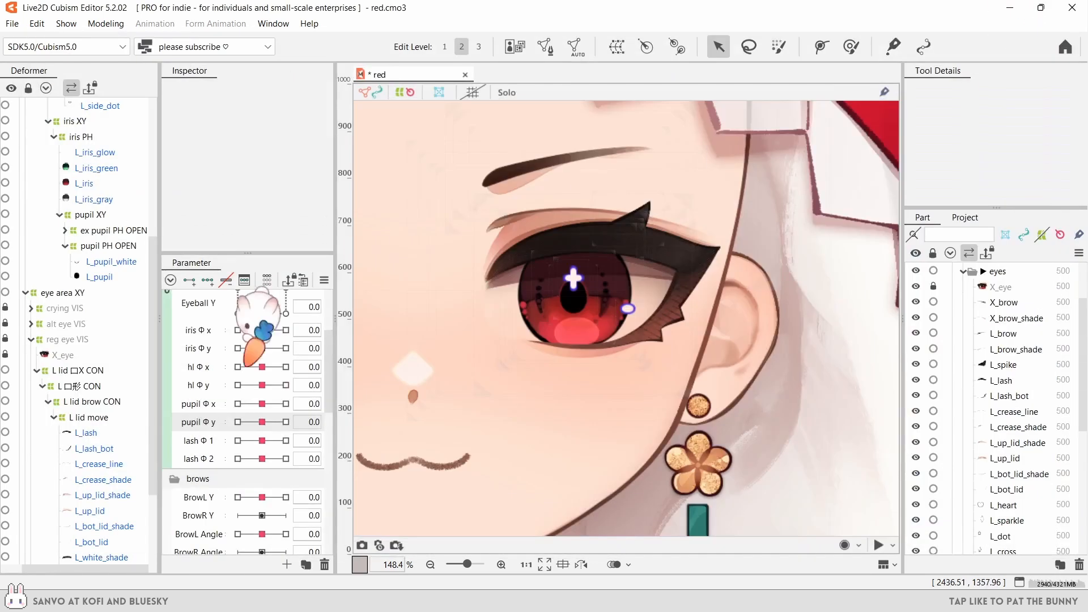
- Create a 6 x 4 warp deformer named eye glow PH around L_iris_glow and add blend shape keys for hl Φ x and hl Φ y
click(93, 265)
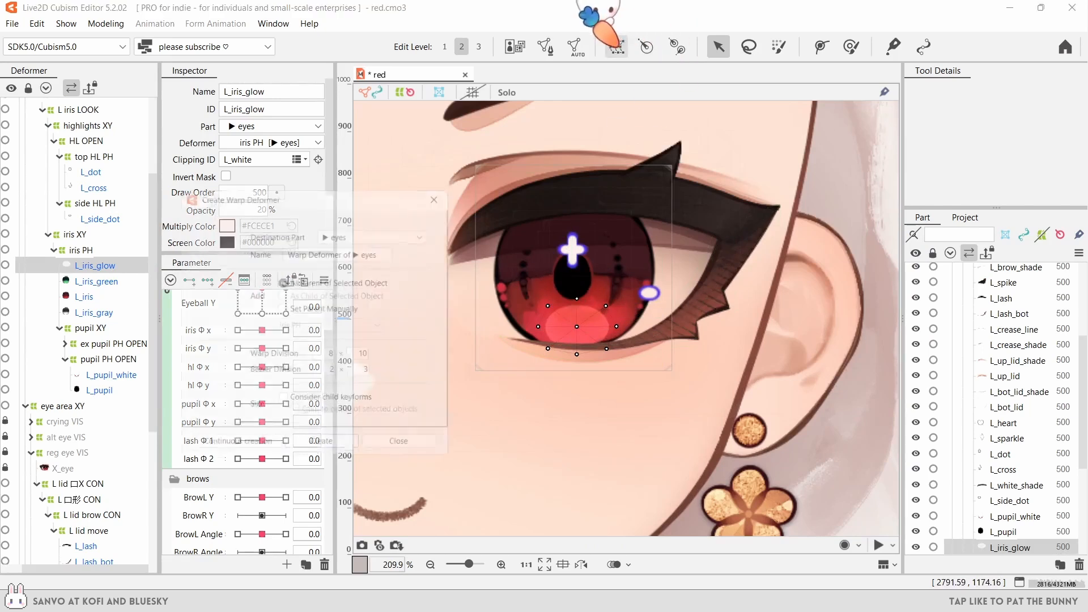
click(616, 47)
click(321, 452)
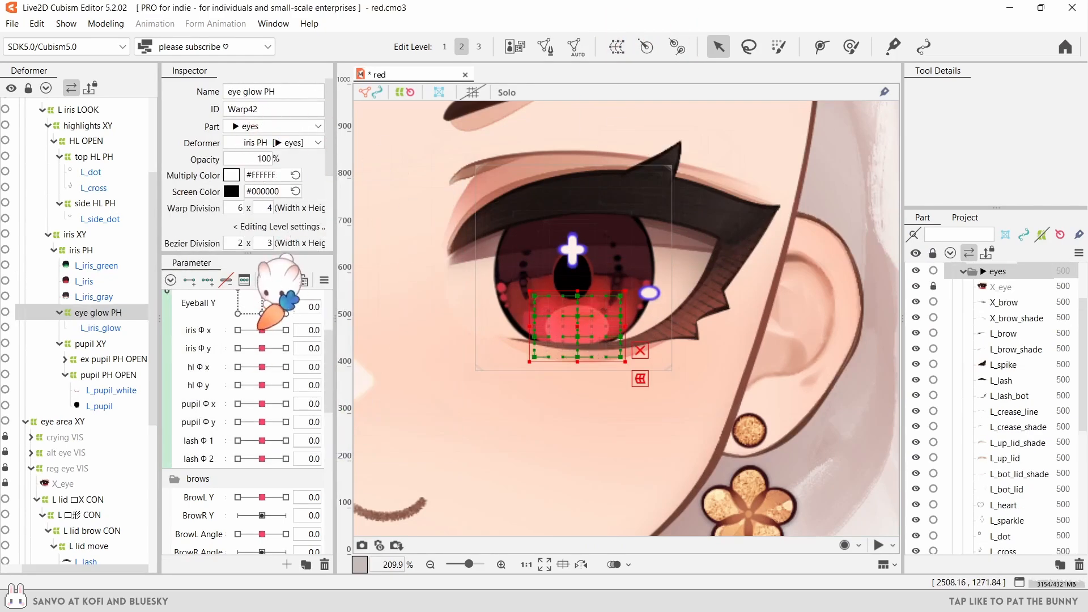
drag(261, 385, 372, 372)
ctrl+click(206, 368)
click(207, 281)
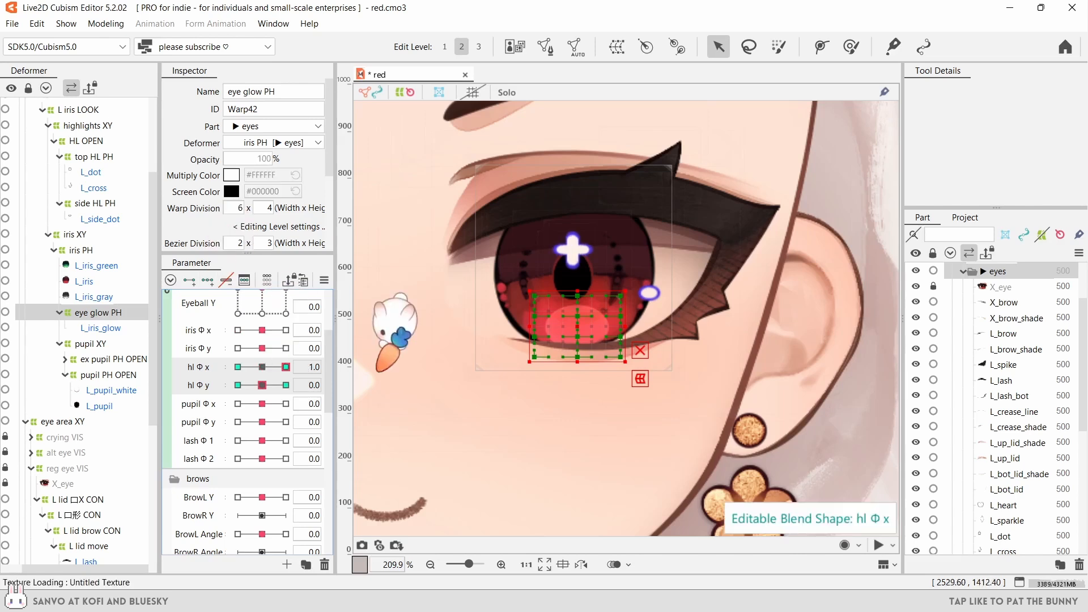
- Return hl Φ x to 0.0 and, at hl Φ y 1.0, bulge the middle of eye glow PH upward and downward
scroll(608, 323, up, 3)
click(262, 367)
drag(262, 385, 362, 372)
drag(565, 313, 566, 300)
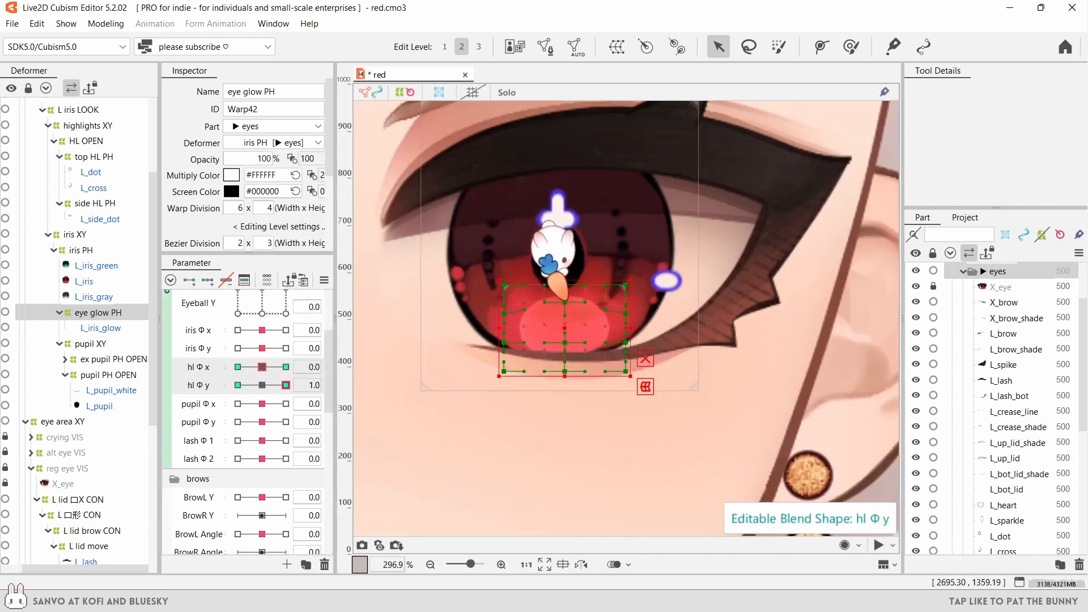
click(128, 328)
click(128, 312)
mouse_move(564, 342)
mouse_down()
mouse_move(557, 348)
mouse_move(565, 345)
mouse_up()
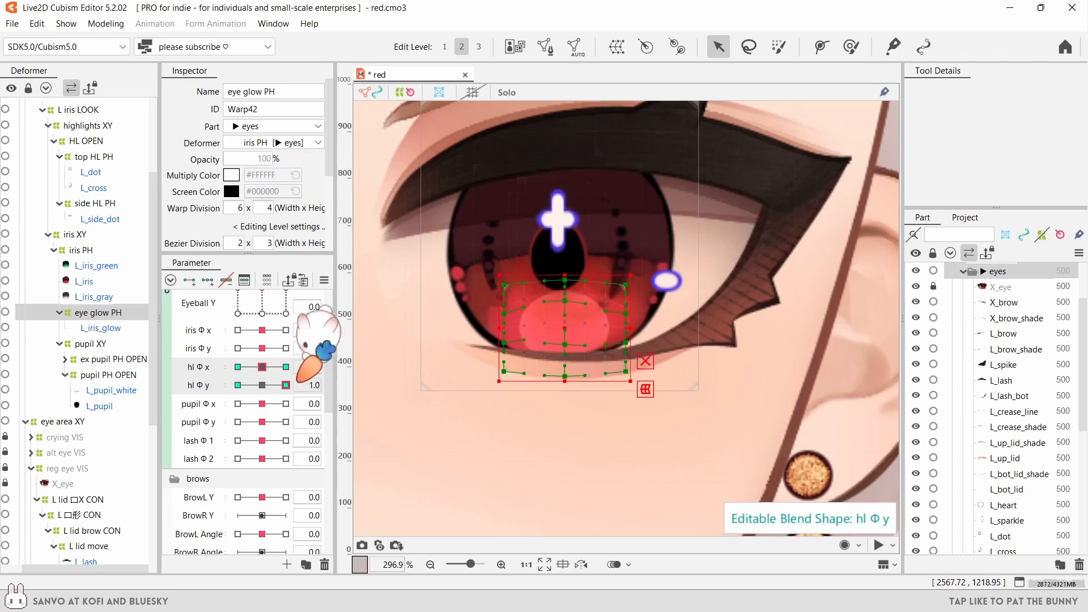
- At hl Φ y 1.0, pull the top centre of eye glow PH upward and return hl Φ y to 0.0
drag(286, 385, 320, 383)
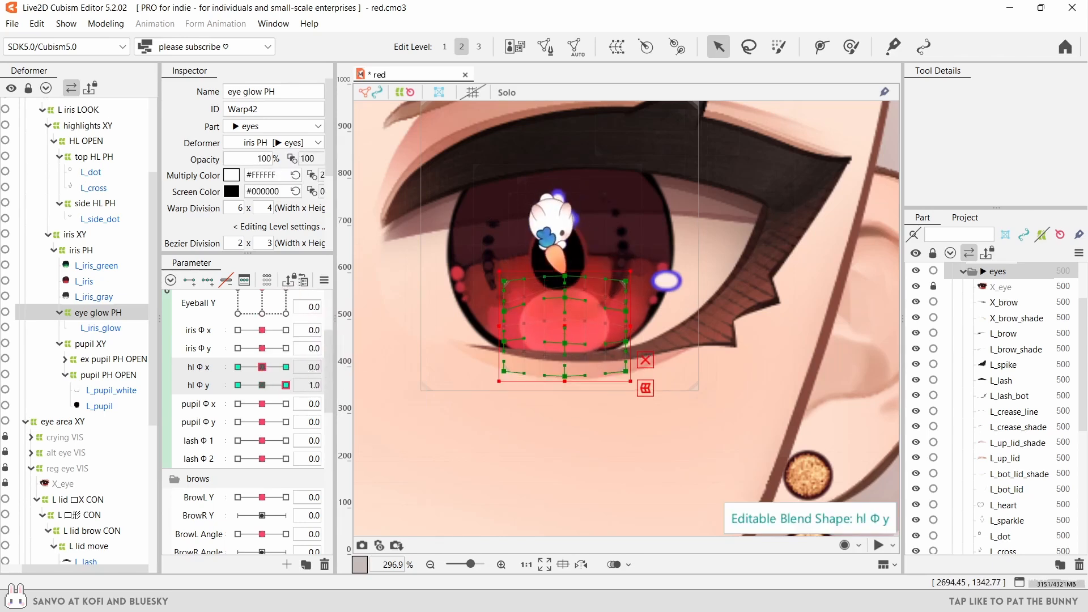
drag(564, 276, 565, 255)
drag(286, 384, 261, 385)
- At hl Φ y -1.0, lower the upper rows of eye glow PH toward its fixed bottom row and test both extremes
drag(453, 421, 702, 368)
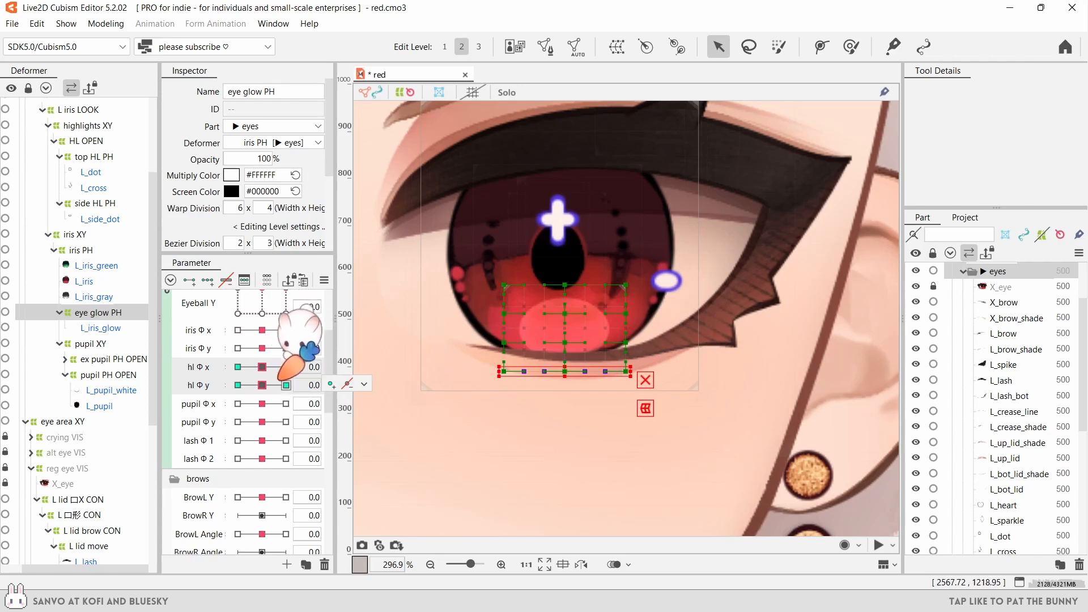
drag(283, 380, 219, 391)
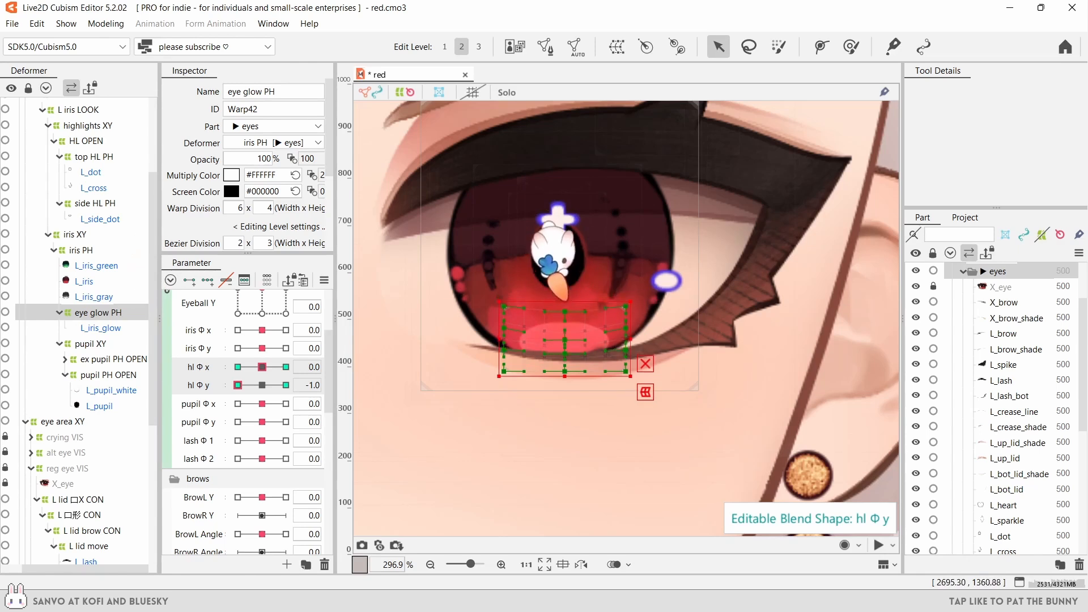
click(778, 46)
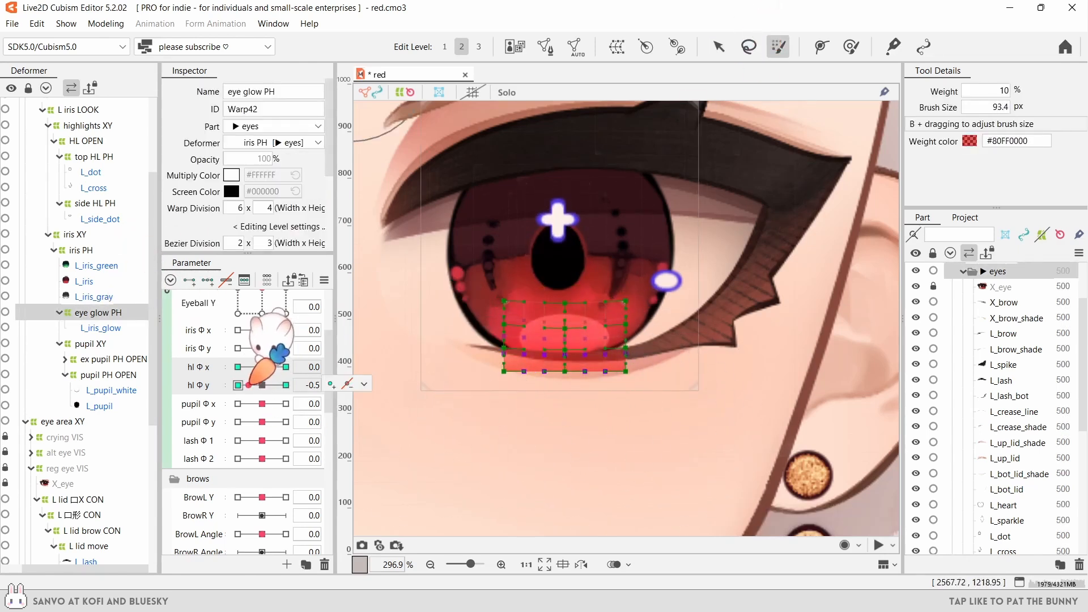
click(719, 46)
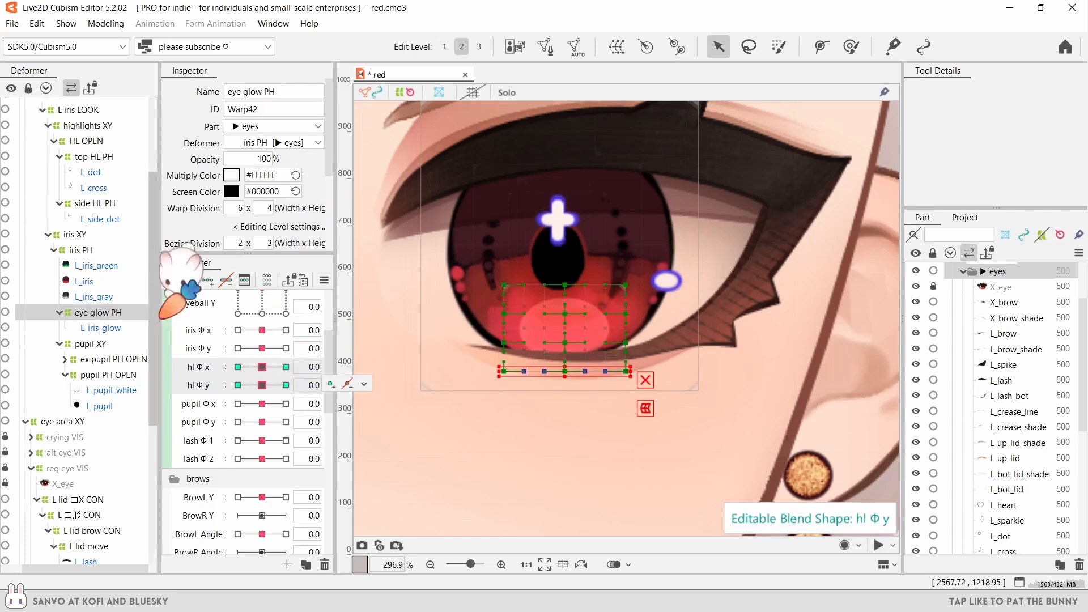
click(286, 385)
click(238, 384)
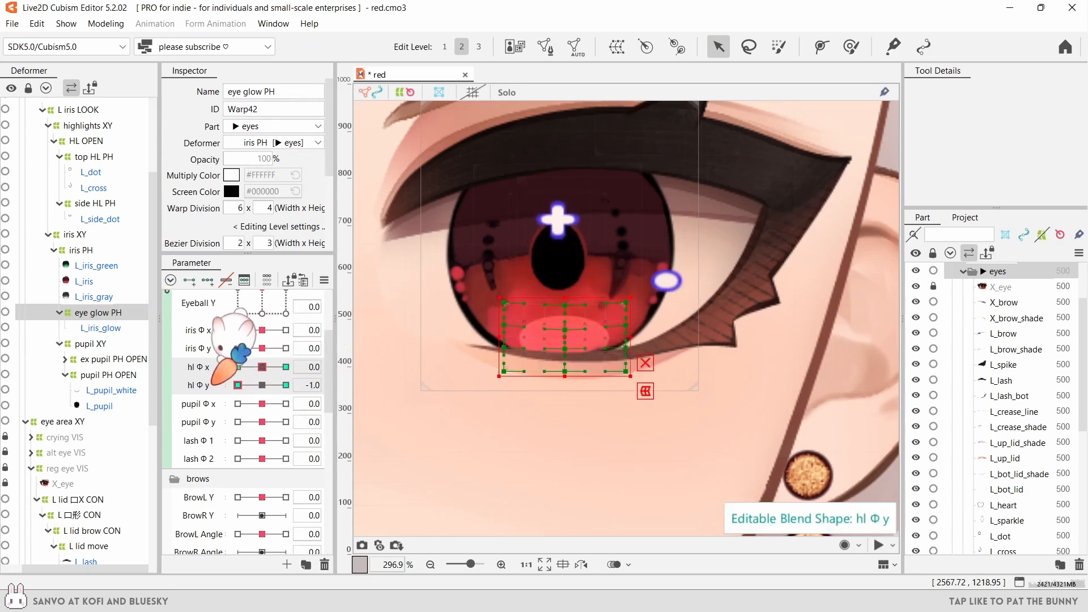
- With eye glow PH at 3 x 2 Bezier divisions, bulge its sides outward at hl Φ x 1.0 and narrow it at -1.0
click(286, 367)
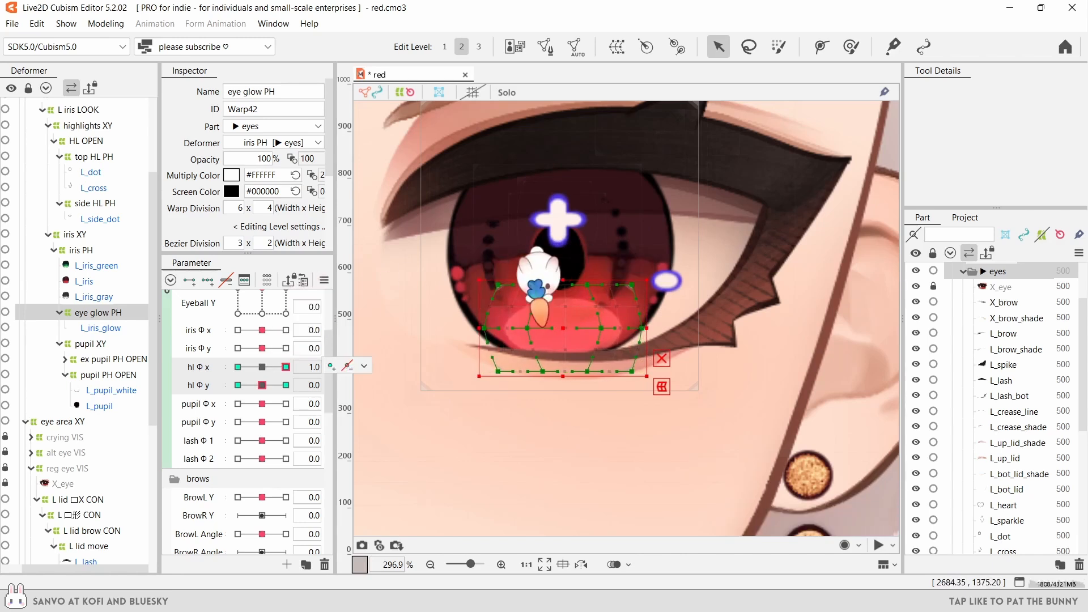
scroll(306, 162, down, 2)
scroll(306, 162, up, 2)
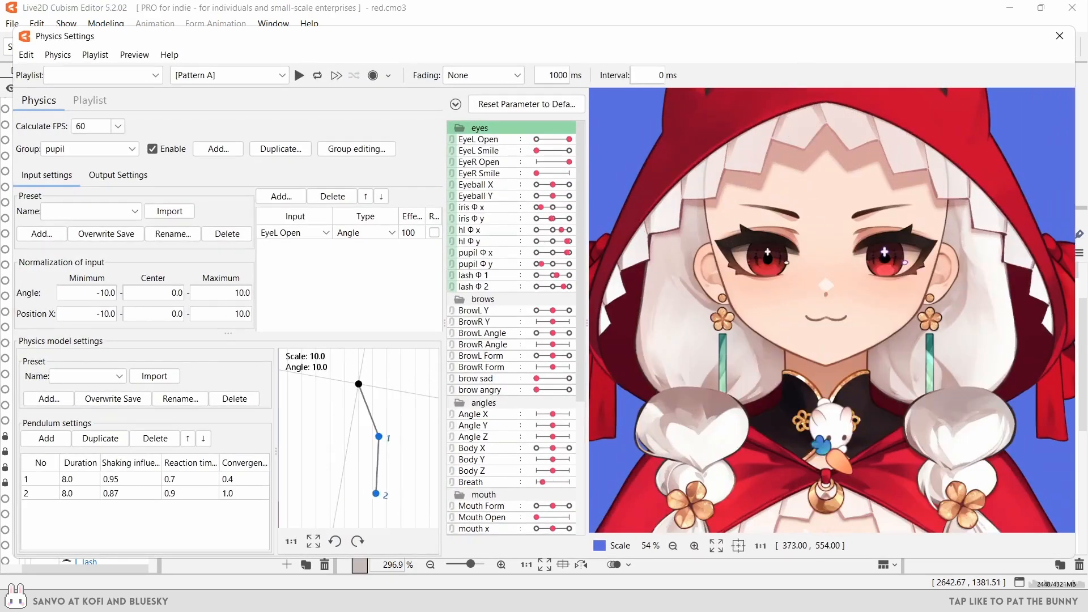
scroll(859, 226, up, 2)
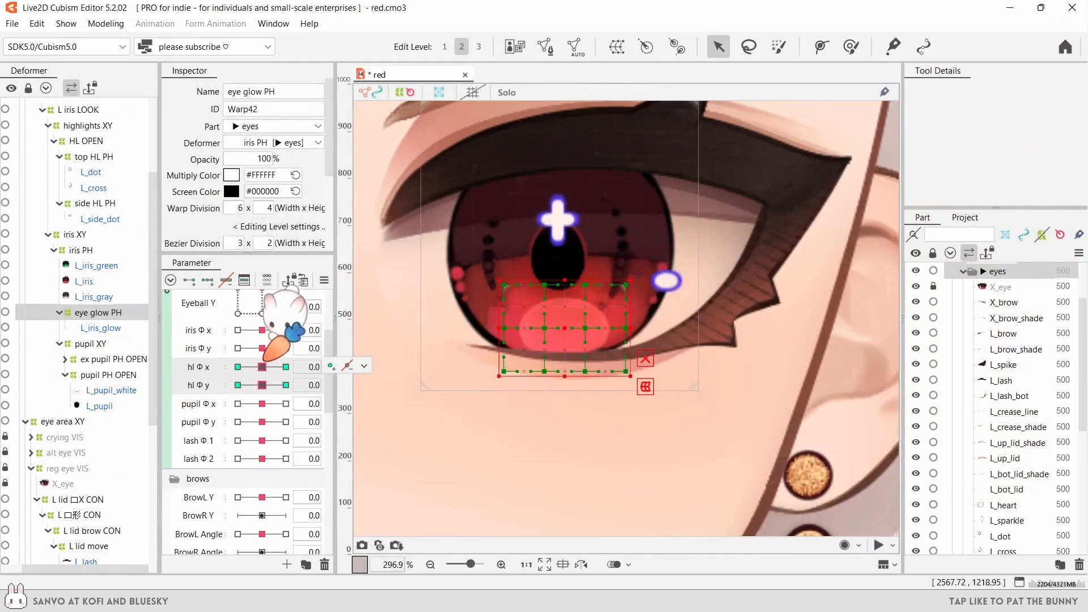
- Sweep hl Φ x and hl Φ y between their extremes to check the iris glow deformation
click(285, 367)
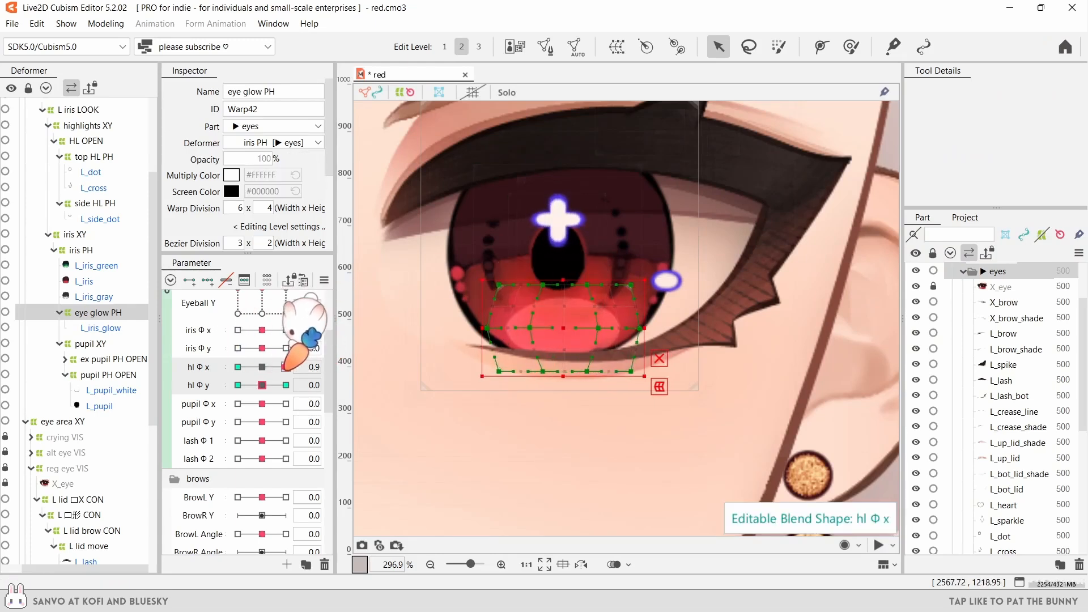
click(238, 367)
click(262, 367)
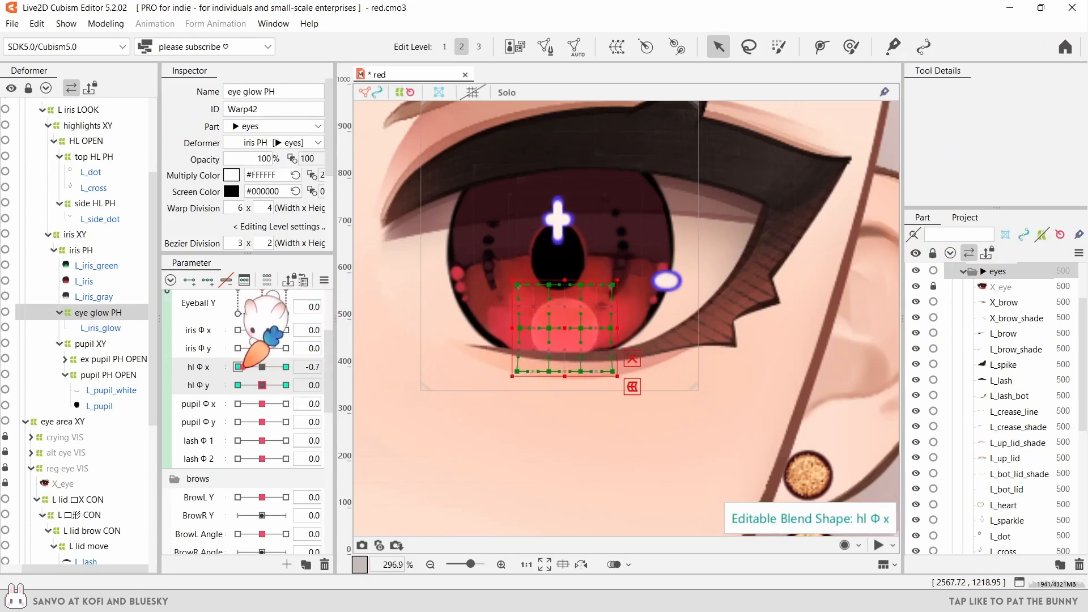
click(285, 384)
click(238, 385)
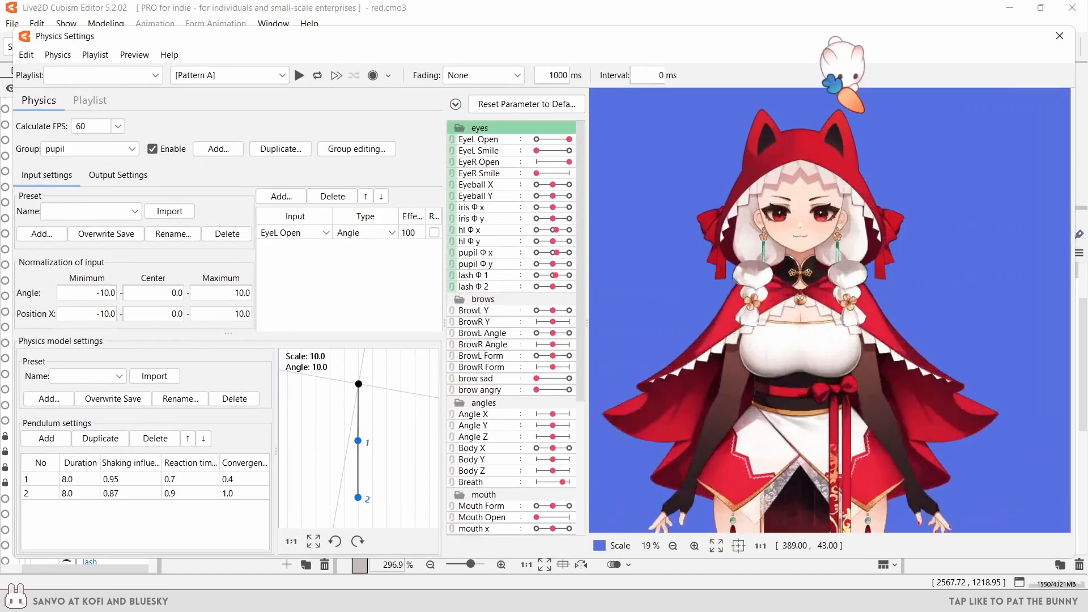
- Examine the eye glow motion up close and at face distance in the physics preview, and close Physics Settings
scroll(853, 167, up, 5)
scroll(816, 306, up, 6)
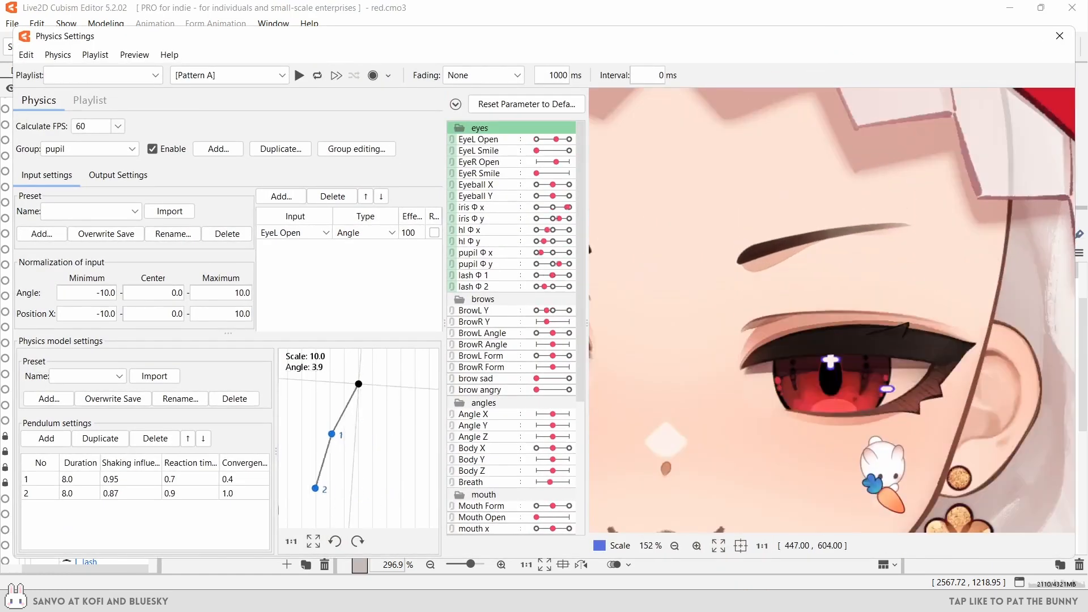
scroll(816, 306, down, 6)
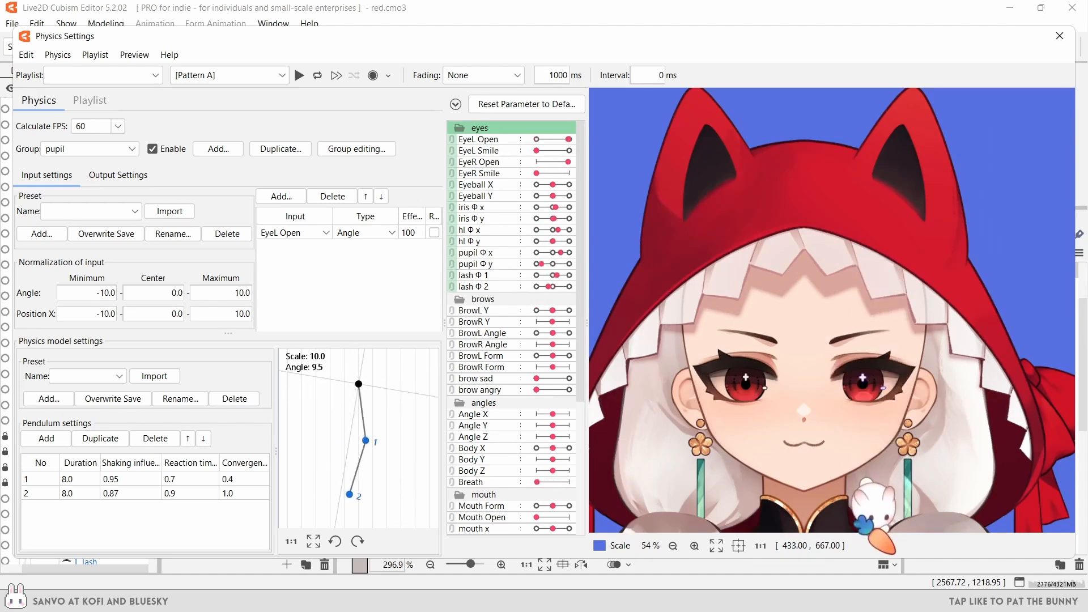
click(1051, 39)
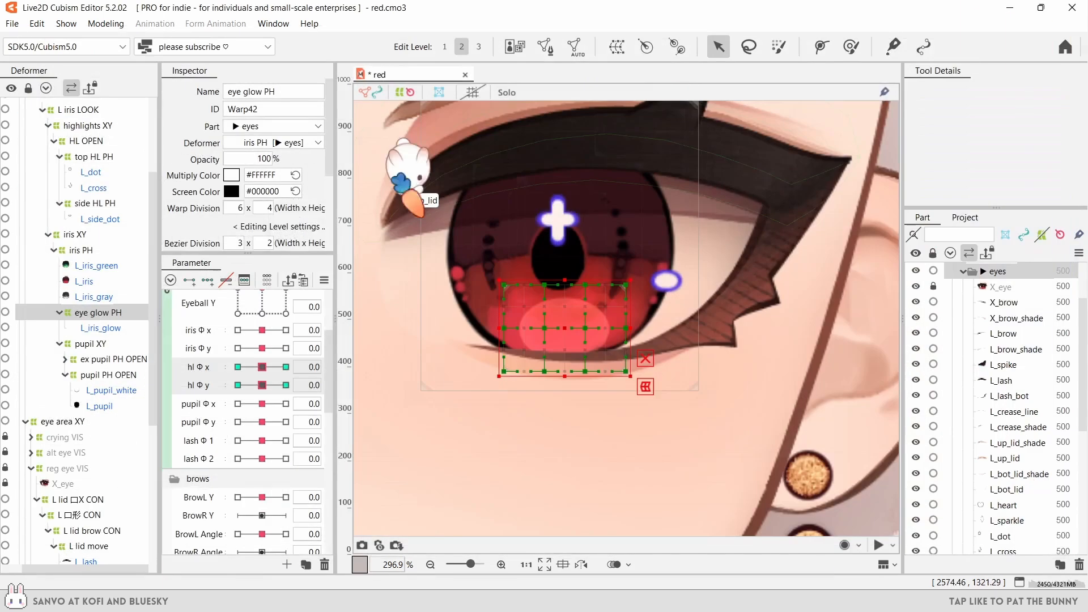
- Check pupil PH OPEN at pupil Φ x -1.0 and preview the pupil physics on the model
click(108, 375)
click(237, 403)
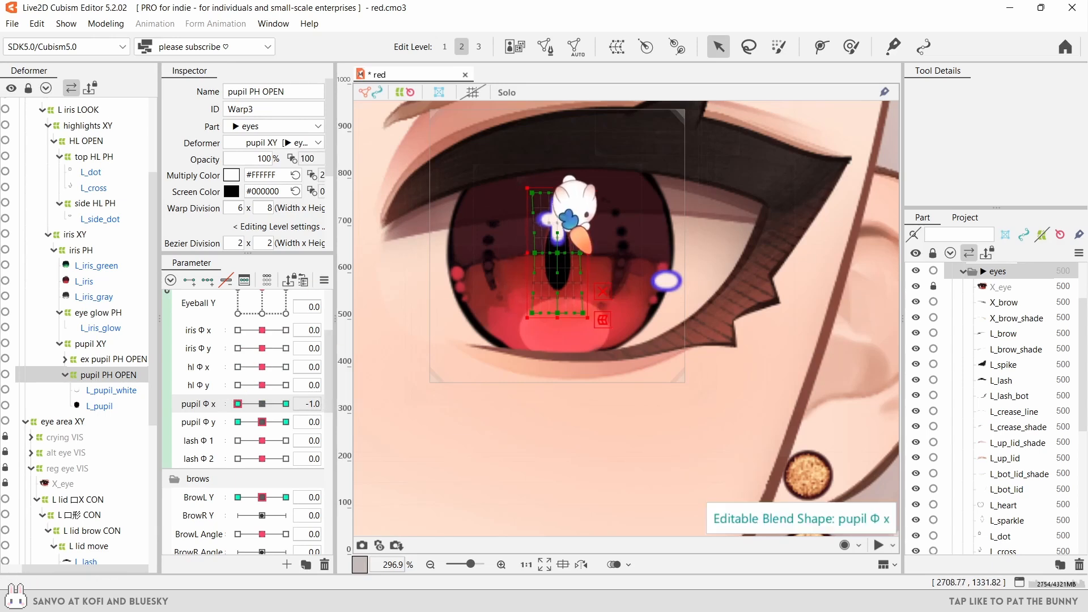
key(ctrl+p)
scroll(796, 226, up, 2)
drag(793, 289, 816, 419)
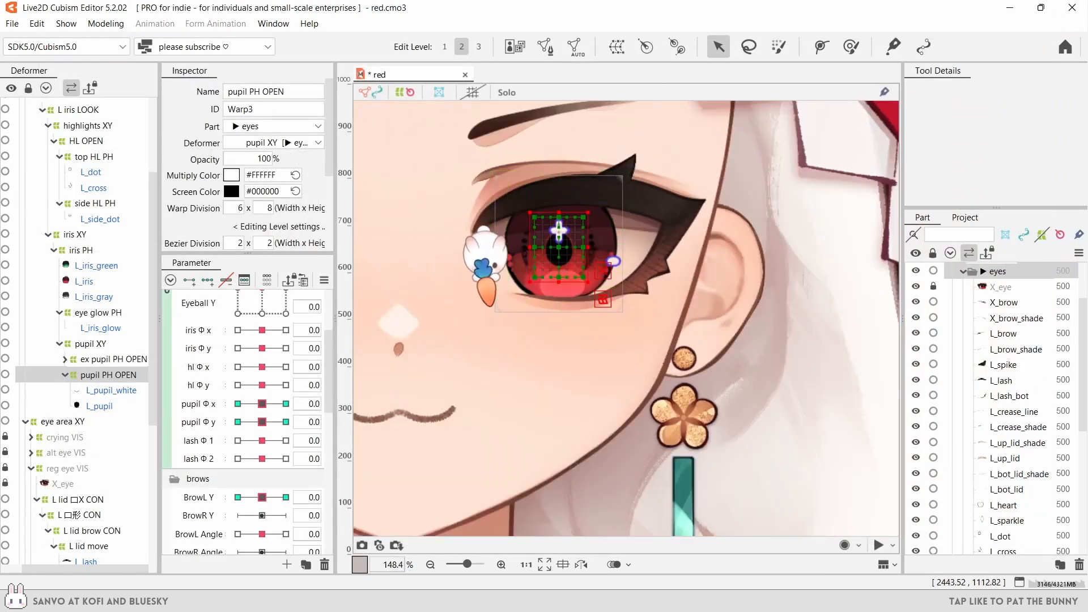
- Select the ex pupil PH OPEN deformer and switch on the heart pupil expression
click(139, 359)
scroll(267, 340, down, 6)
drag(262, 527, 286, 527)
scroll(281, 453, up, 10)
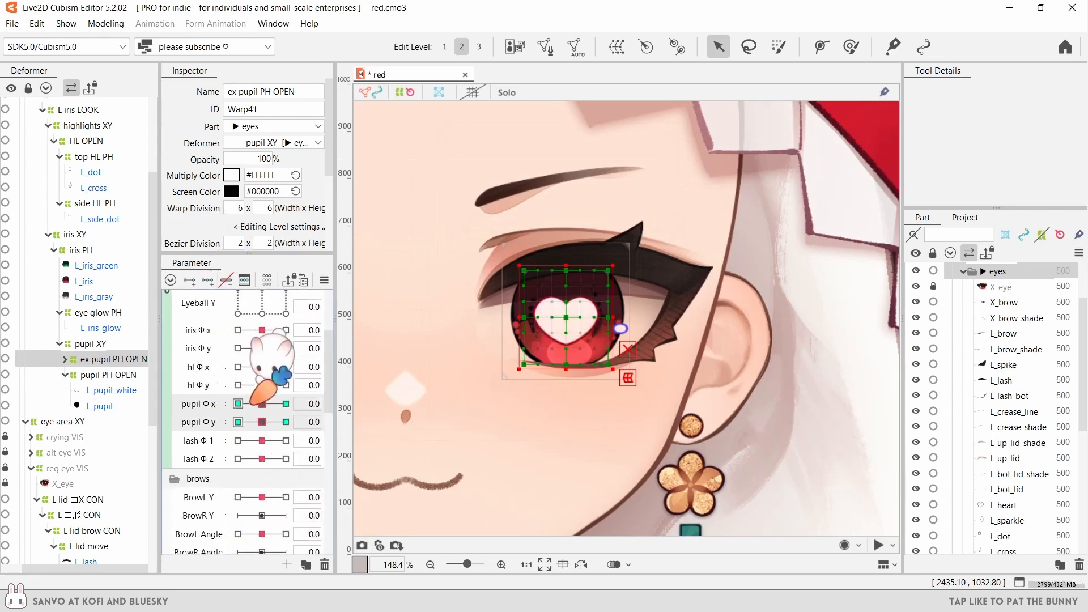
- At pupil Φ x 1.0, try bulging the side midpoints of ex pupil PH OPEN outward
drag(262, 403, 286, 404)
scroll(547, 351, up, 2)
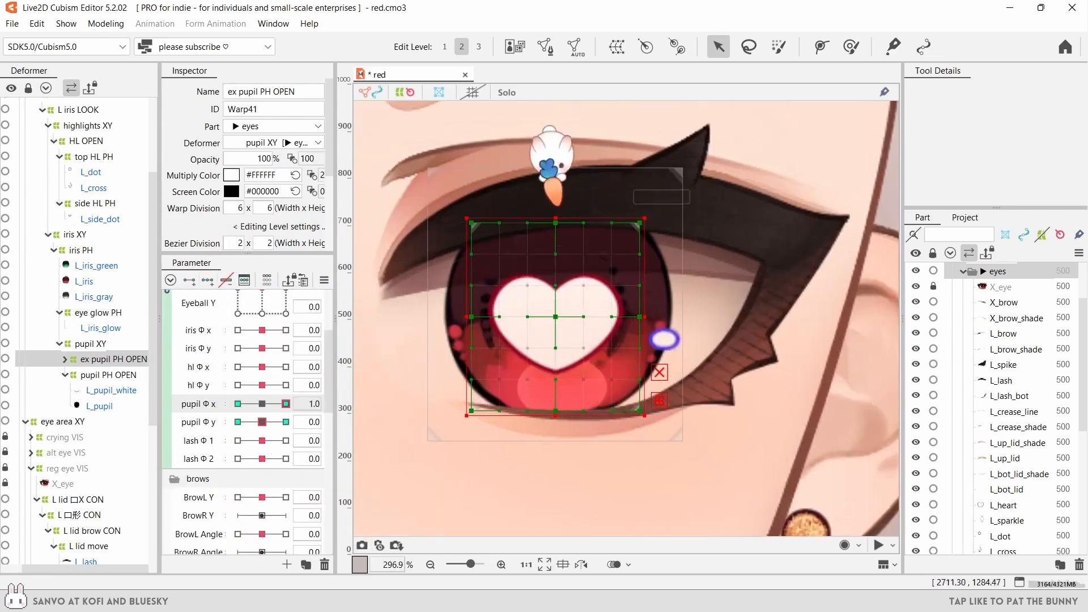
drag(640, 317, 649, 317)
drag(471, 317, 460, 316)
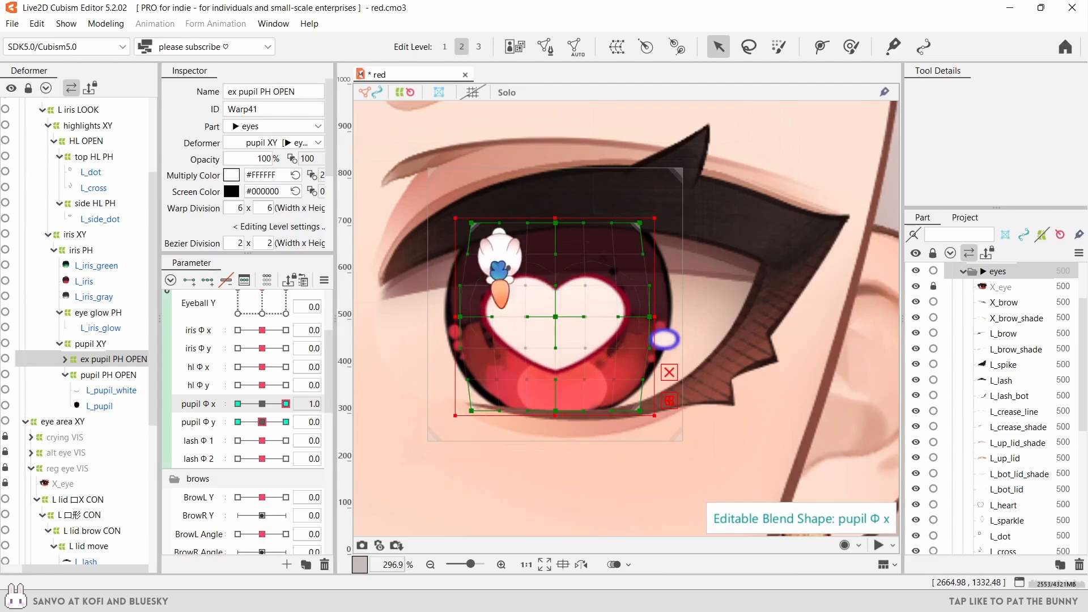
- Set ex pupil PH OPEN to 8 x 8 warp divisions and 3 x 3 Bezier divisions
click(241, 243)
text(3)
key(Tab)
text(3)
key(Return)
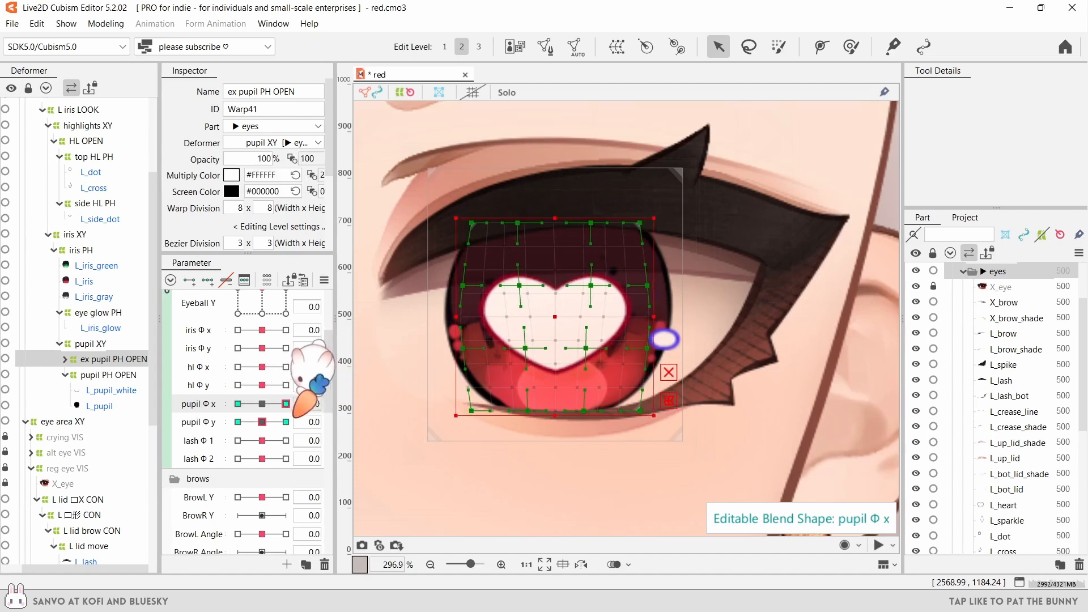
- Scale ex pupil PH OPEN up at pupil Φ x 1.0 and down at pupil Φ x -1.0
click(285, 404)
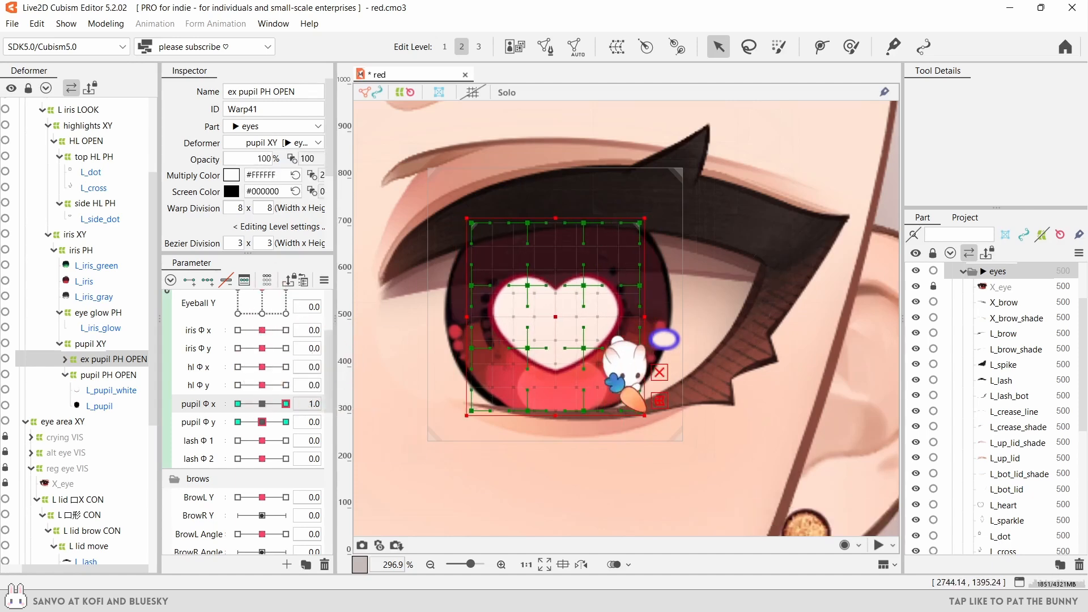
drag(643, 411, 644, 450)
drag(285, 403, 150, 403)
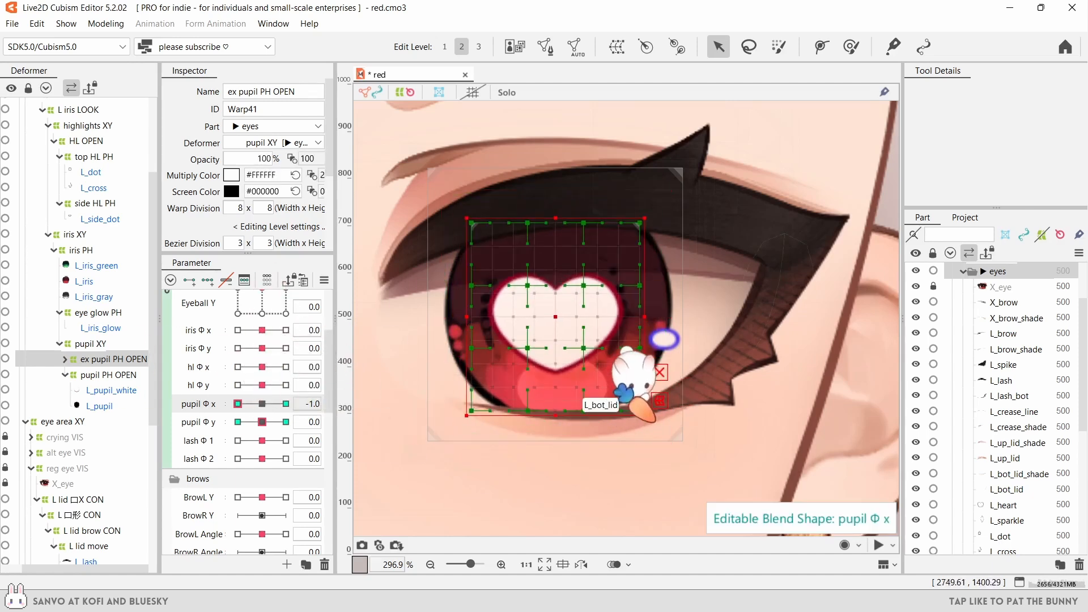
drag(644, 414, 571, 393)
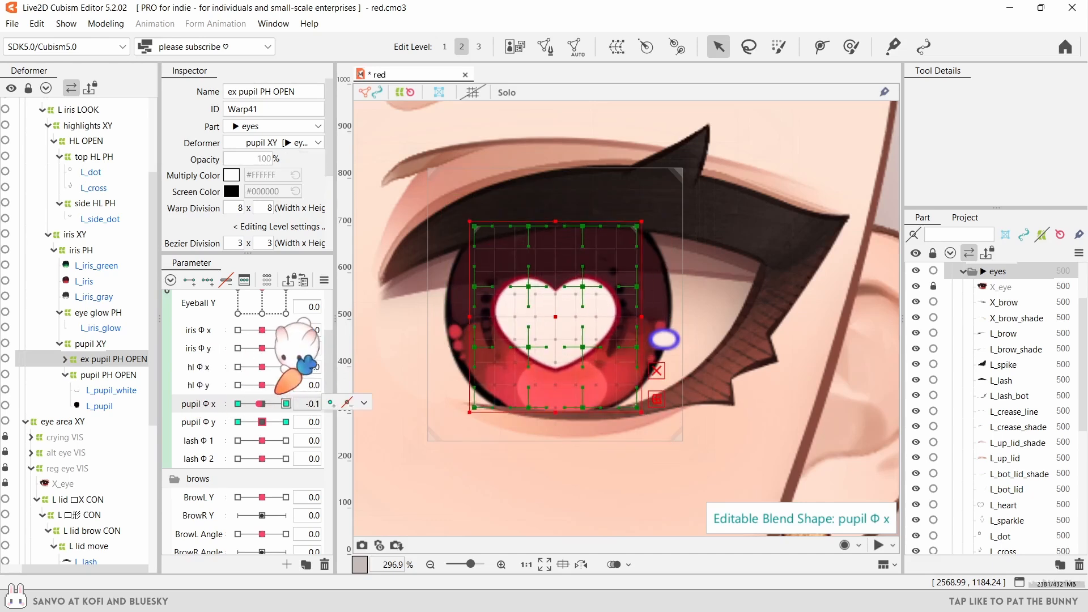
- Return pupil Φ x to 0.0, stretch ex pupil PH OPEN vertically at pupil Φ y 1.0 and sweep pupil Φ y
click(262, 403)
click(286, 421)
drag(554, 415, 553, 437)
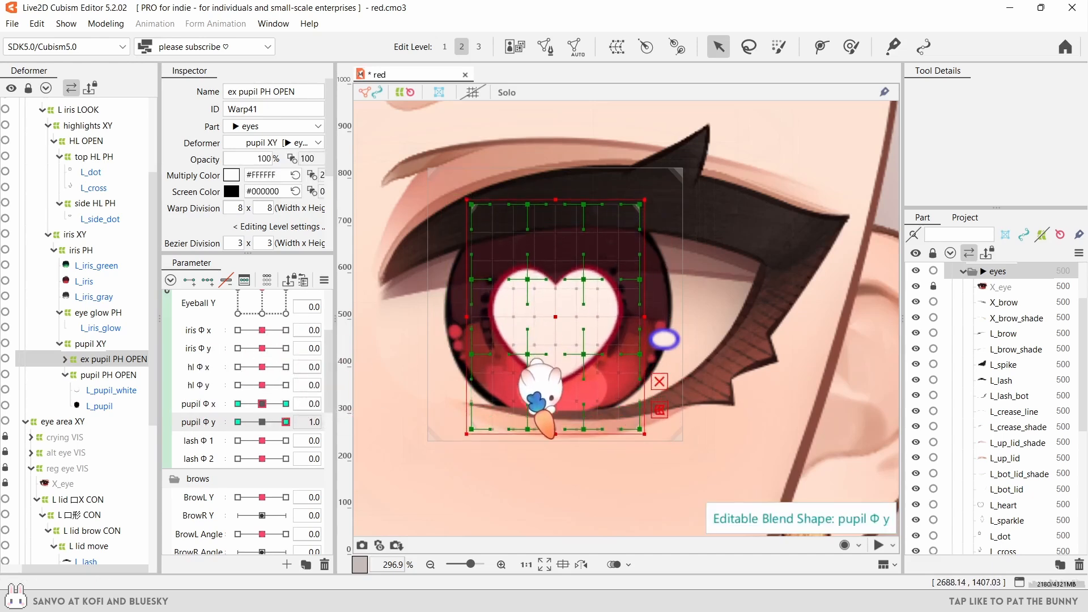
drag(285, 421, 187, 422)
drag(262, 421, 351, 421)
- Set ex pupil PH OPEN's Bezier division to 2 x 4 and its Bezier type to Smooth2
scroll(233, 242, down, 2)
click(285, 422)
scroll(264, 242, up, 2)
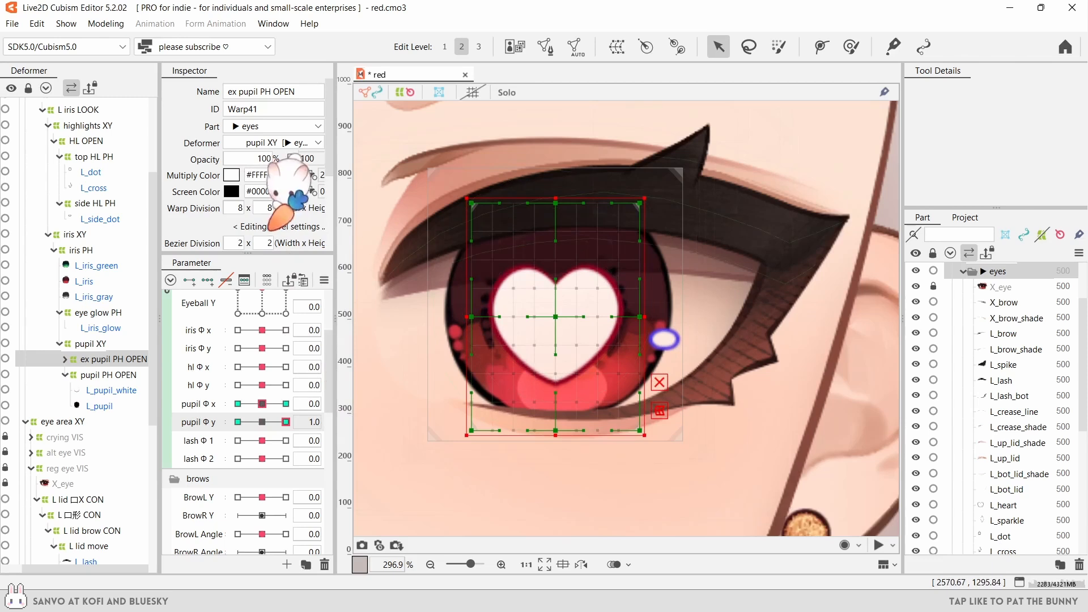
key(ctrl+z)
scroll(306, 198, down, 2)
click(306, 203)
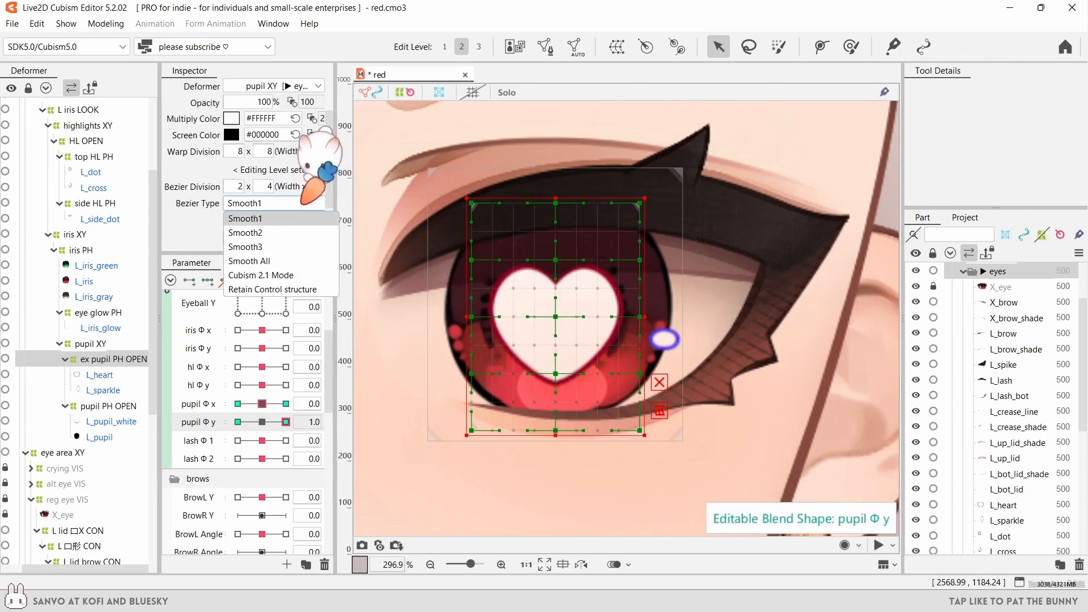
click(283, 234)
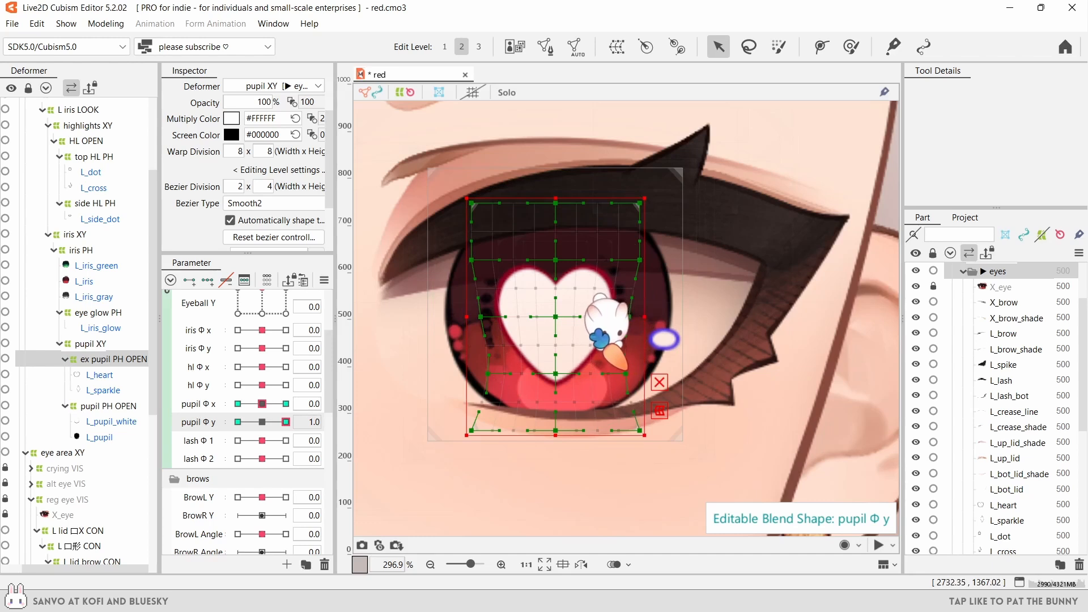
- At pupil Φ y 1.0, try tapering the lower half of ex pupil PH OPEN inward to narrow the heart
drag(286, 422, 548, 273)
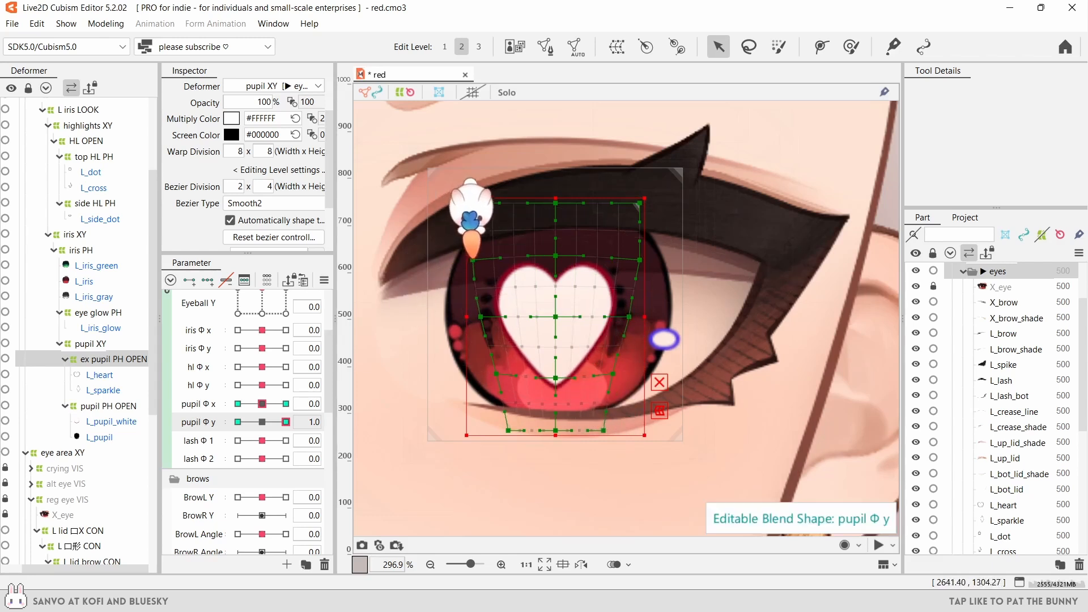
drag(286, 421, 386, 415)
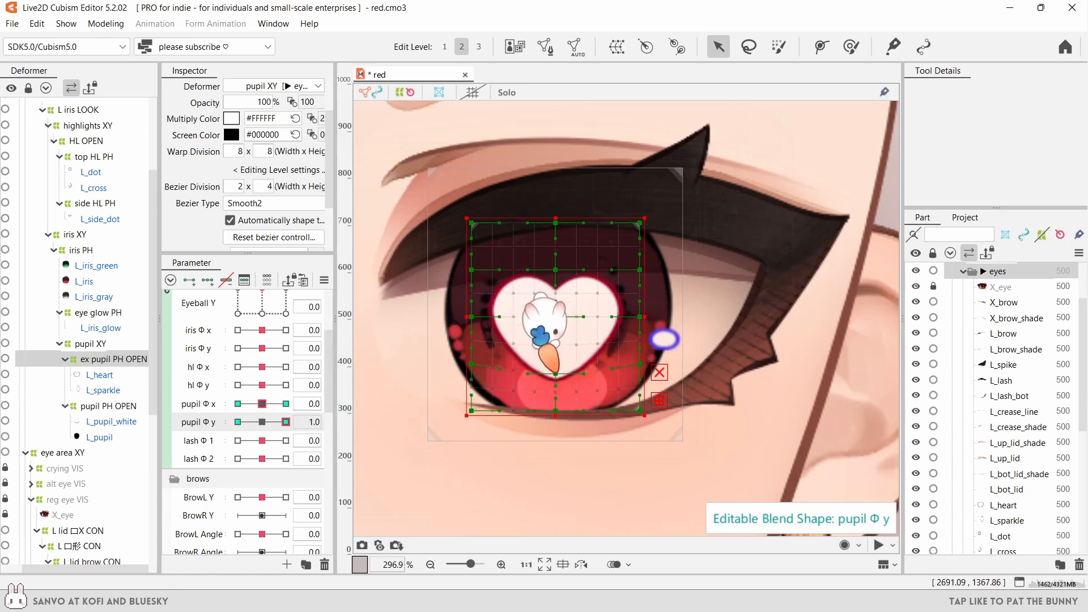
- At pupil Φ y -1.0, flatten the heart by moving ex pupil PH OPEN's centre points inward from above and below
drag(294, 397, 151, 423)
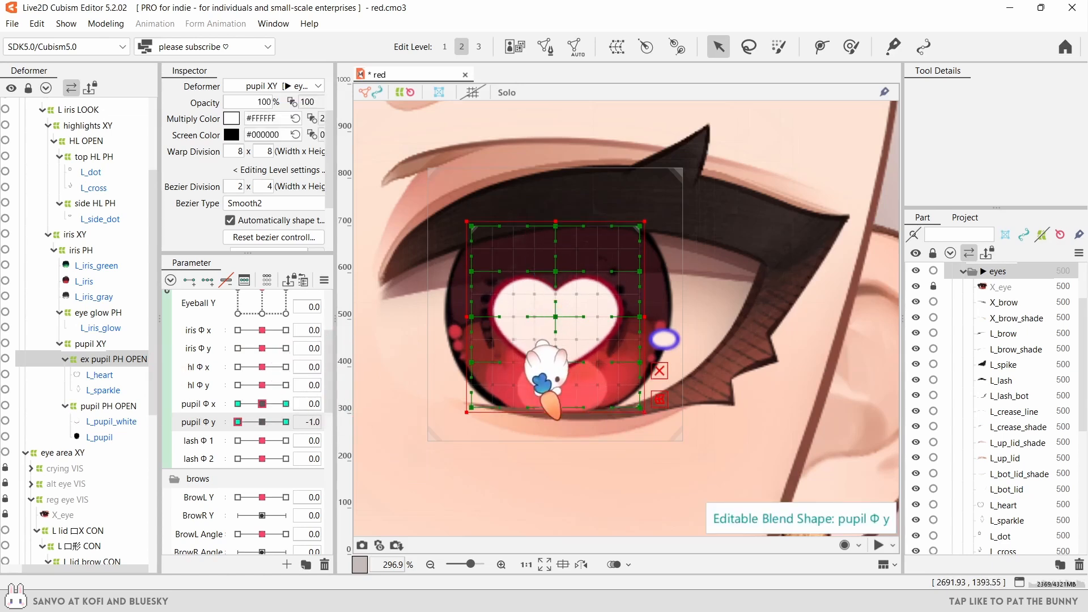
drag(555, 360, 555, 356)
drag(555, 273, 555, 278)
click(657, 369)
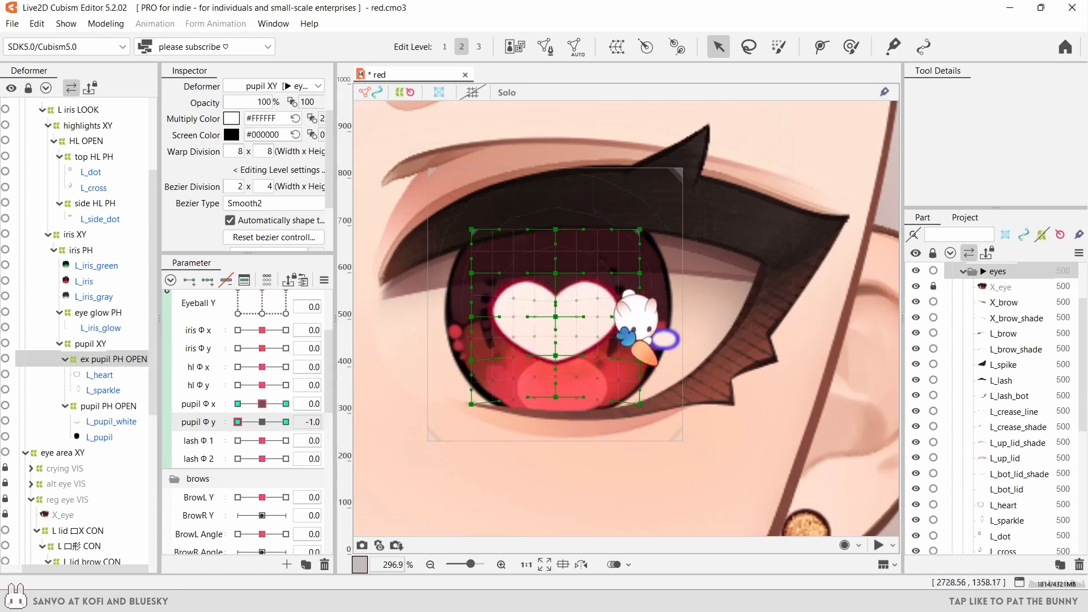
- Squash ex pupil PH OPEN further at pupil Φ y -1.0 and sweep pupil Φ y to check the heart's shape
drag(261, 422, 323, 422)
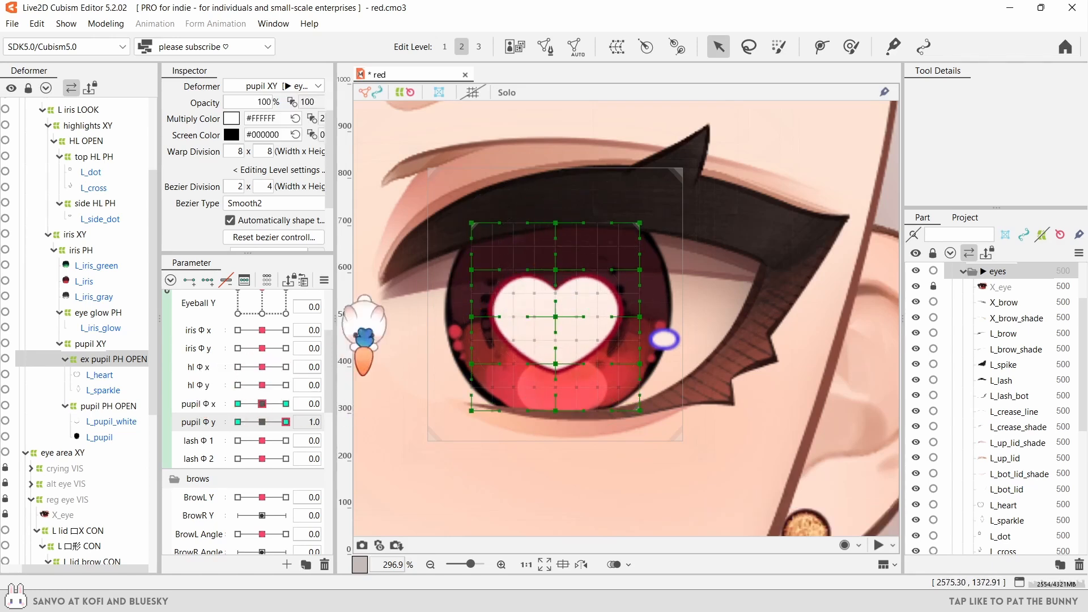
click(247, 422)
right_click(242, 422)
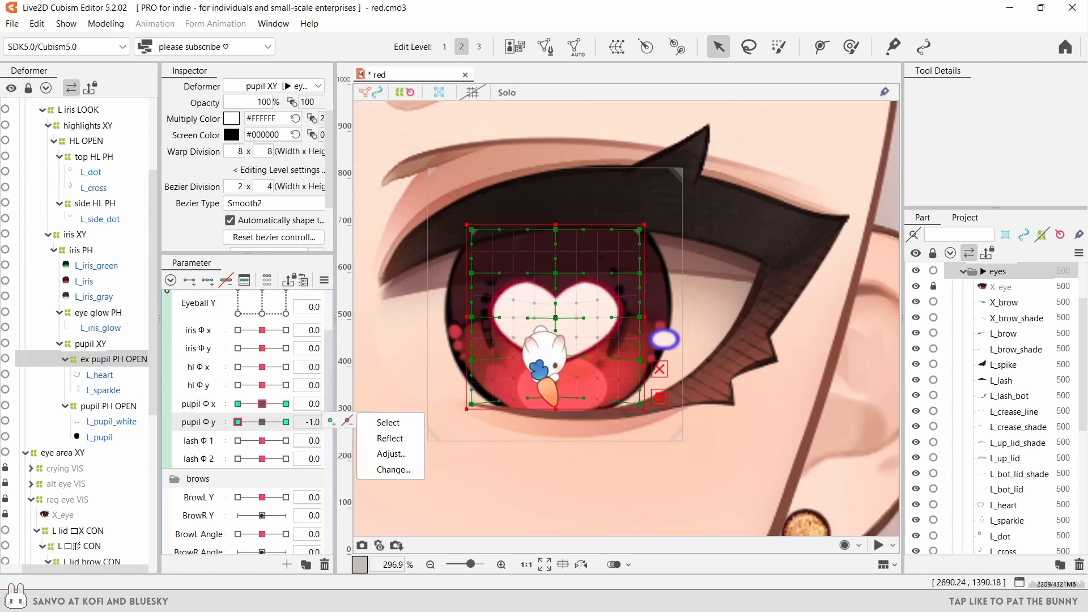
drag(284, 420, 436, 449)
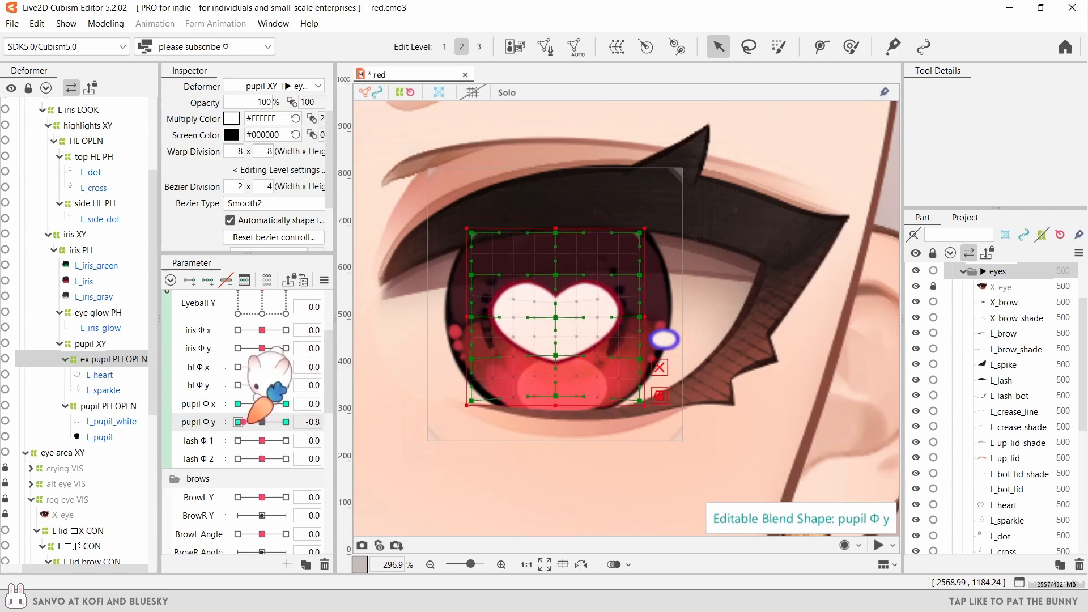
- Sweep pupil Φ x and pupil Φ y to check the heart pupil, and view the face close up in the physics preview
scroll(266, 332, down, 5)
drag(255, 527, 139, 516)
scroll(260, 396, up, 5)
mouse_move(262, 403)
mouse_down()
mouse_move(173, 401)
mouse_move(262, 403)
mouse_up()
drag(262, 421, 278, 436)
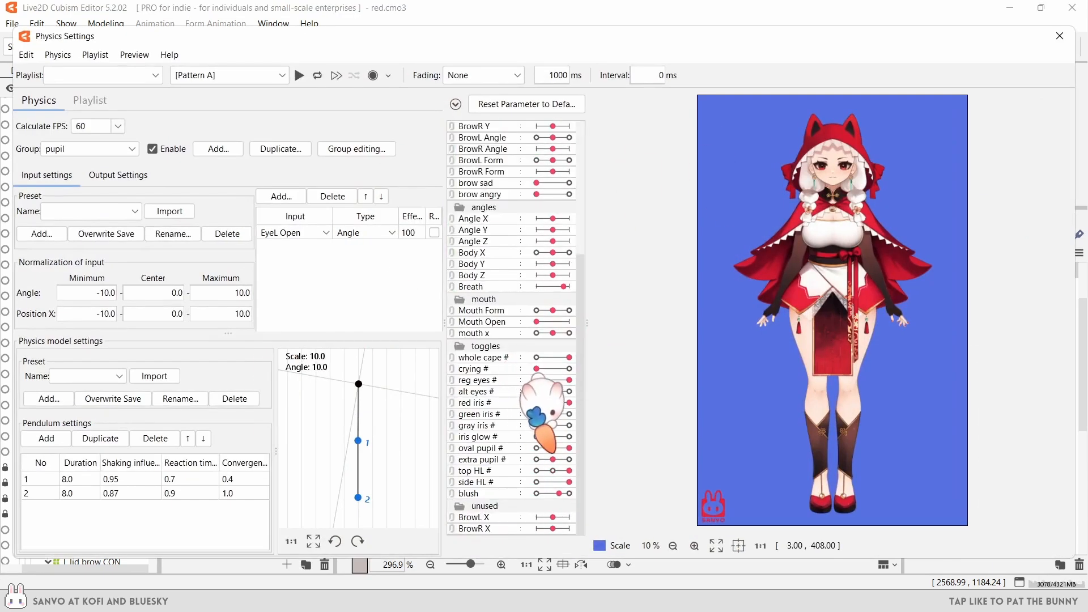
scroll(708, 216, up, 6)
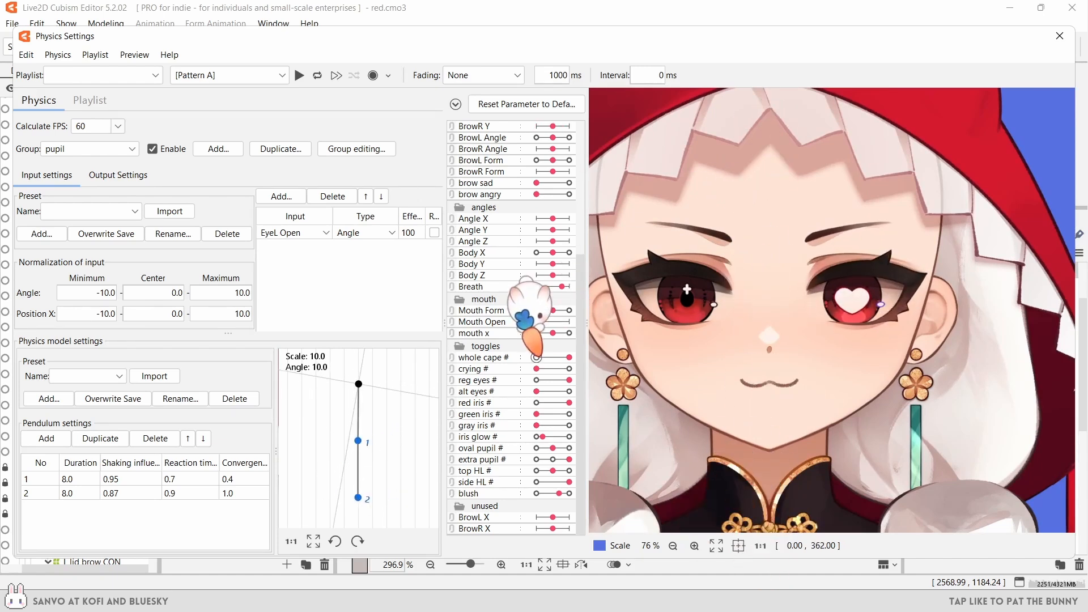
scroll(527, 306, up, 6)
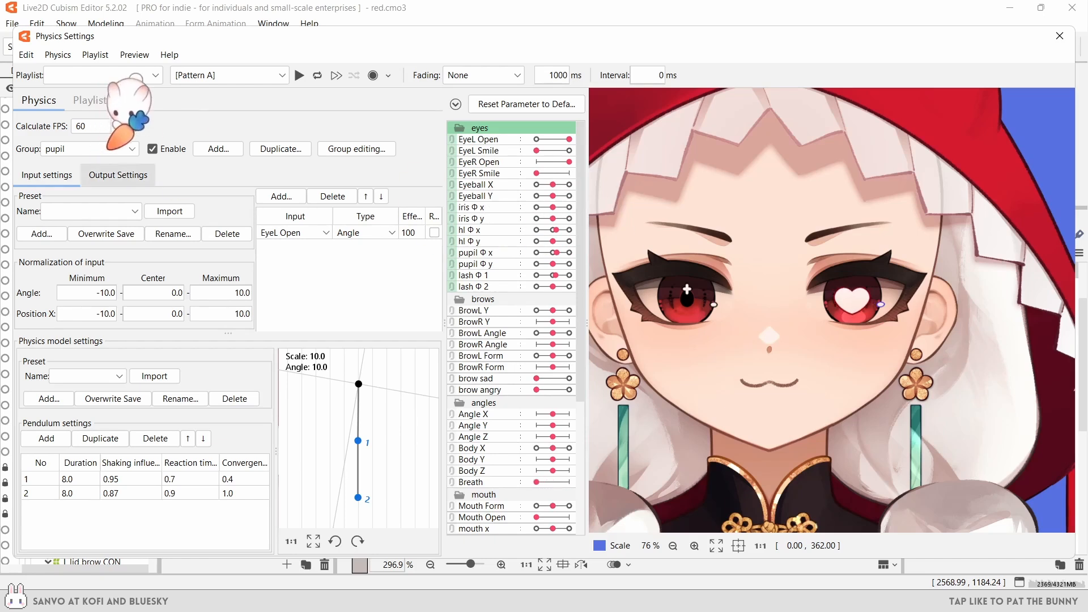
- Set the pupil group's first pendulum to reaction time 0.83 and convergence 0.23, and switch extra pupil # to the sparkle for previewing
click(131, 175)
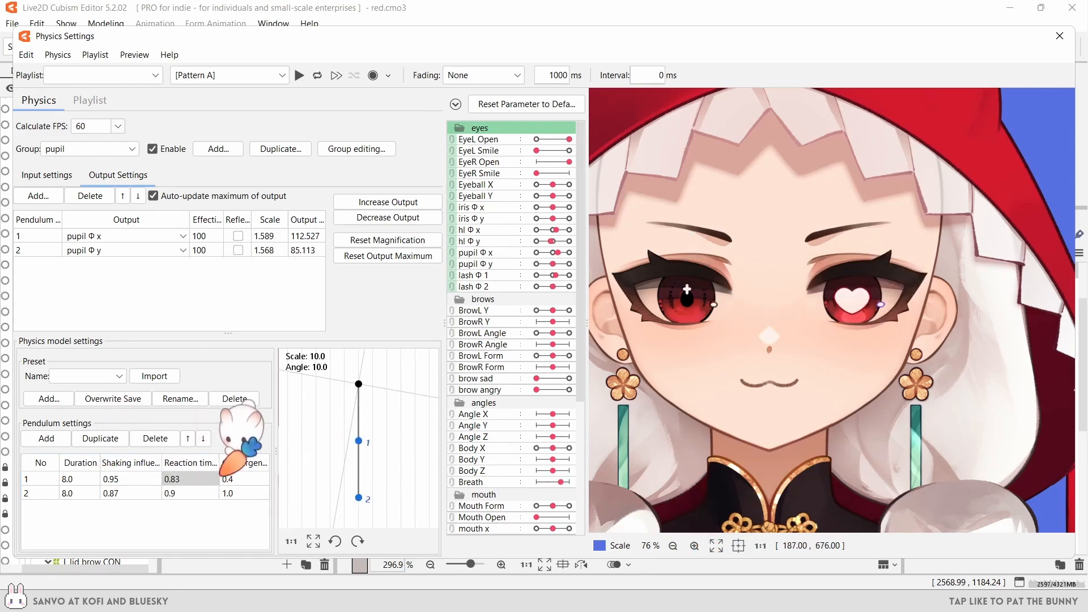
drag(245, 479, 222, 478)
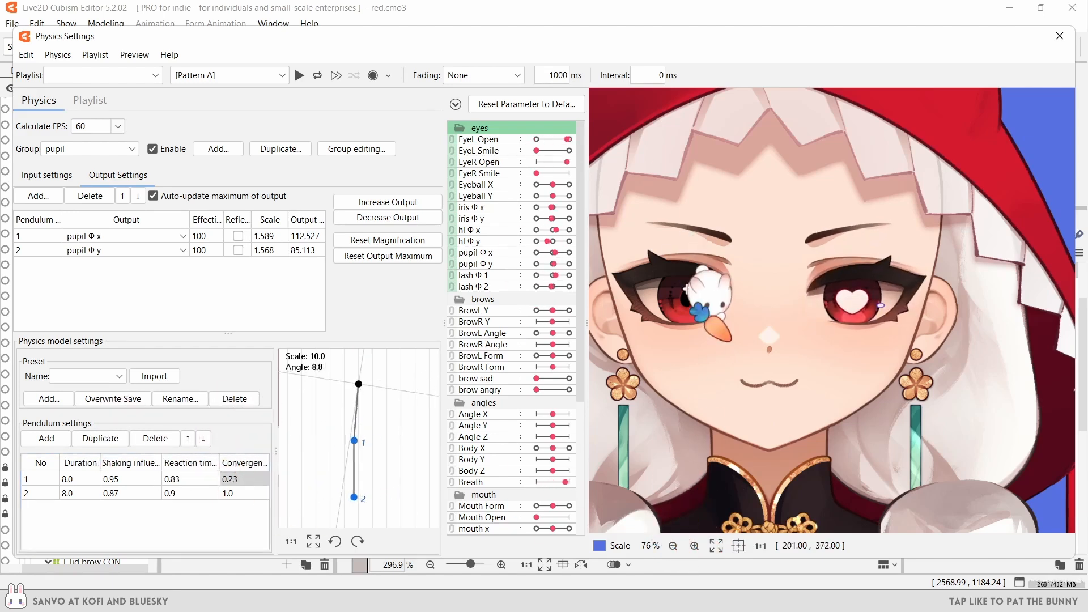
scroll(550, 419, down, 3)
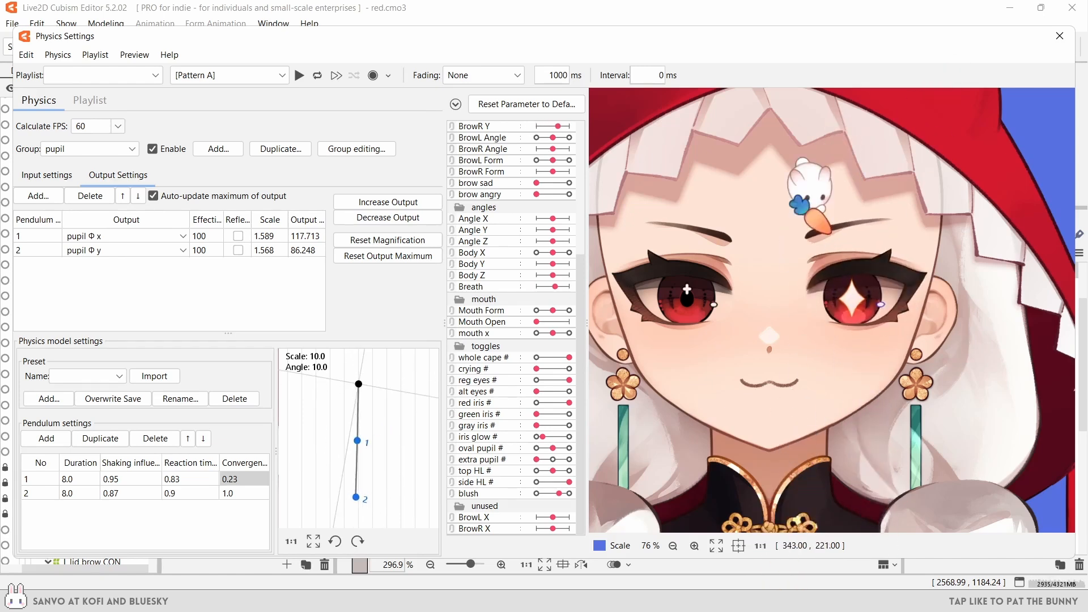
- Rescale ex pupil PH OPEN for the sparkle, making it smaller at pupil Φ x -1.0 and wider at 1.0
click(1055, 36)
click(238, 403)
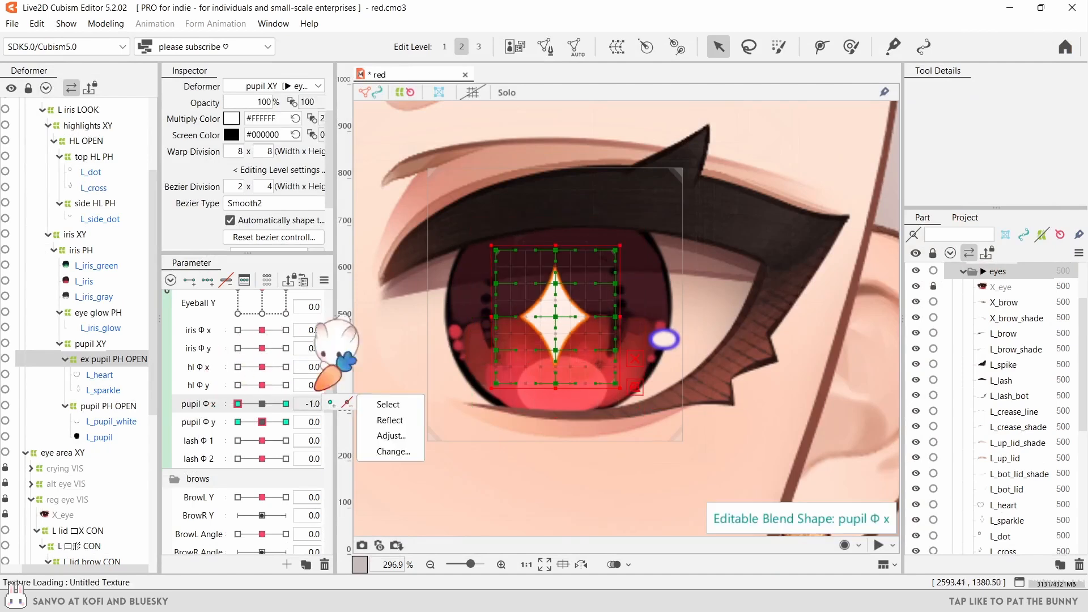
drag(618, 389, 605, 372)
click(285, 404)
drag(667, 317, 677, 317)
click(262, 403)
- At pupil Φ y 1.0, narrow the sparkle by pulling ex pupil PH OPEN's middle side points inward
click(237, 421)
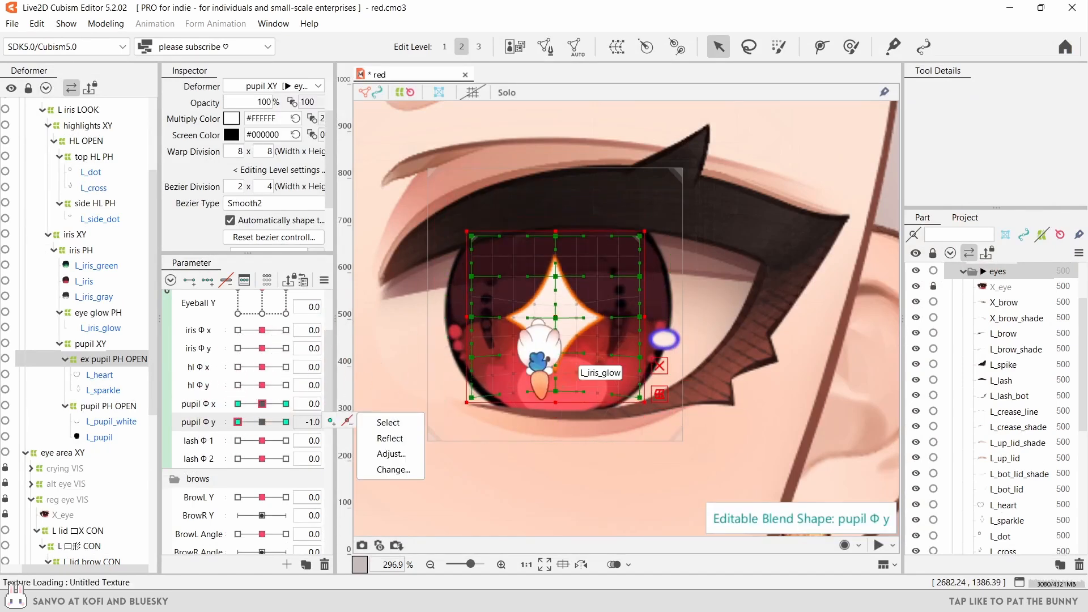
click(286, 422)
drag(487, 316, 494, 317)
click(262, 421)
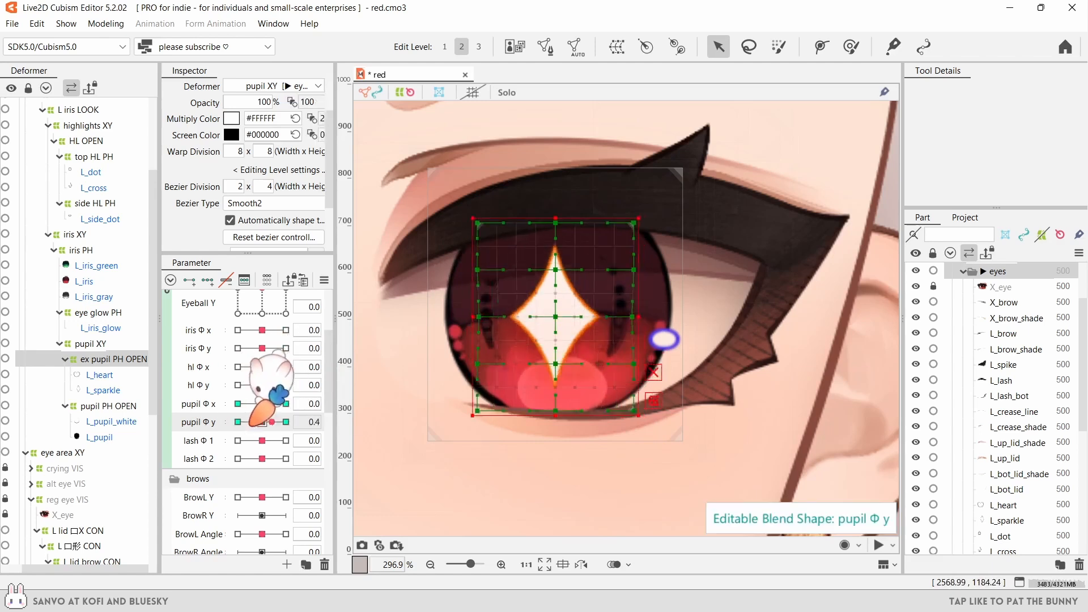
- Examine the sparkle pupil's motion during blinks in the physics preview
key(ctrl+p)
scroll(884, 127, up, 5)
scroll(496, 363, down, 5)
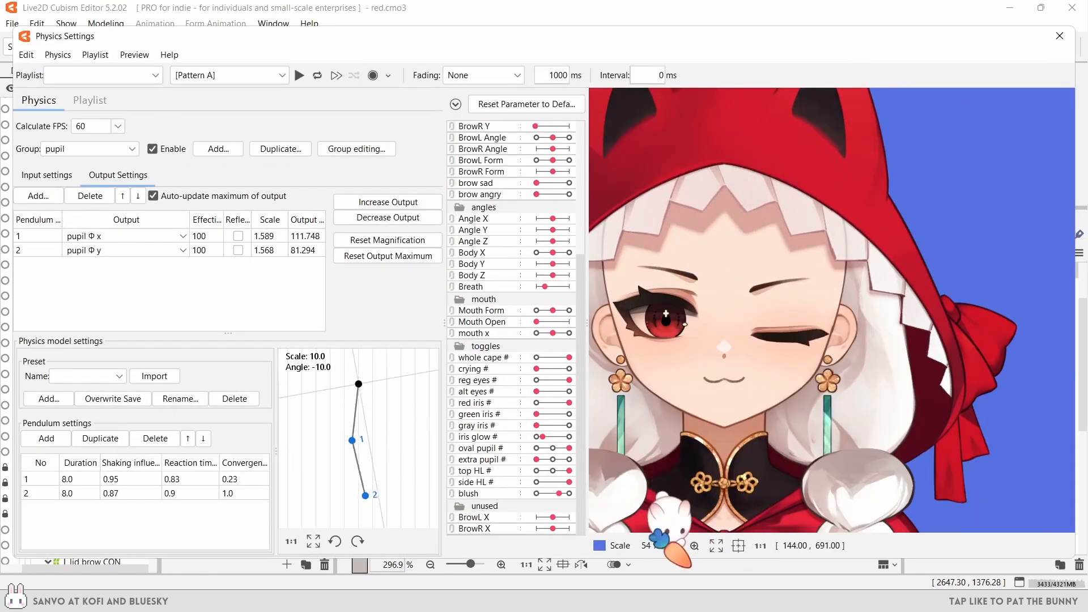
click(1059, 35)
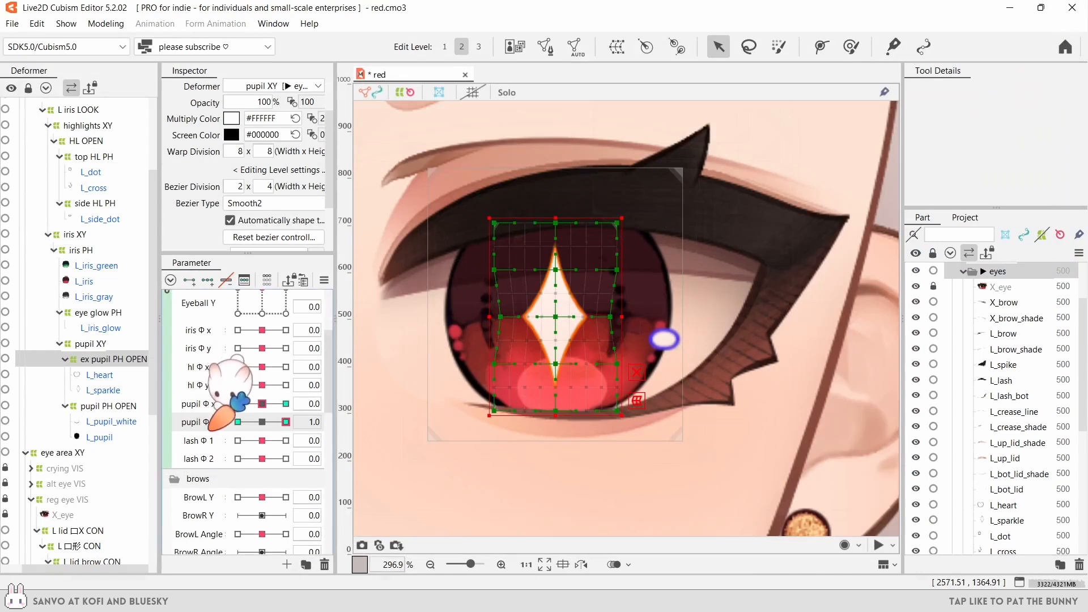
- Create a parameter named ex pupil Φ 1 with the ID ParamExtraPupilPhys1
click(286, 564)
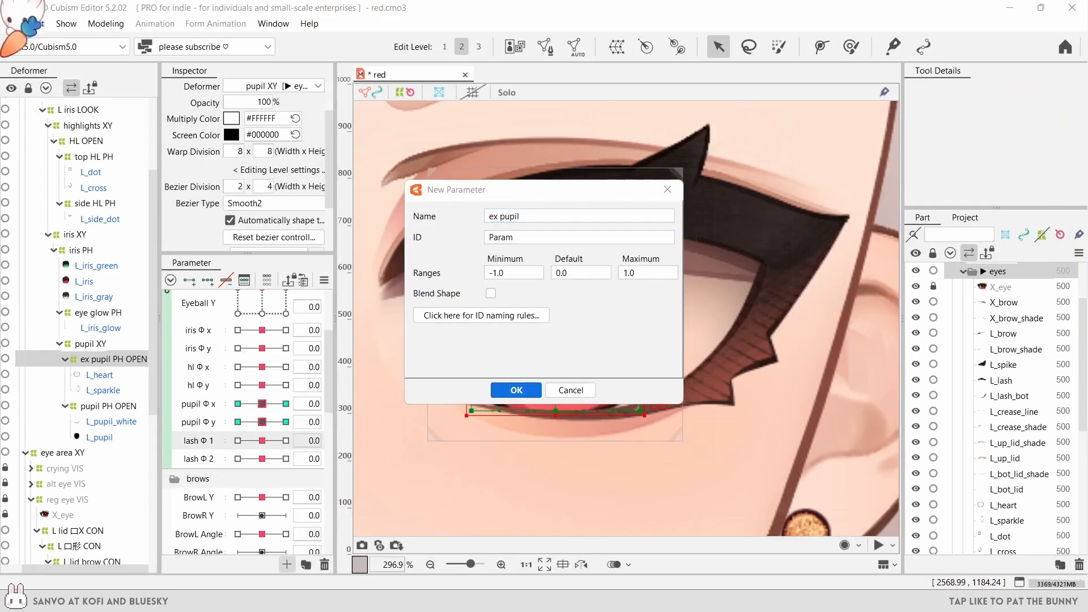
text(ex pupil Φ)
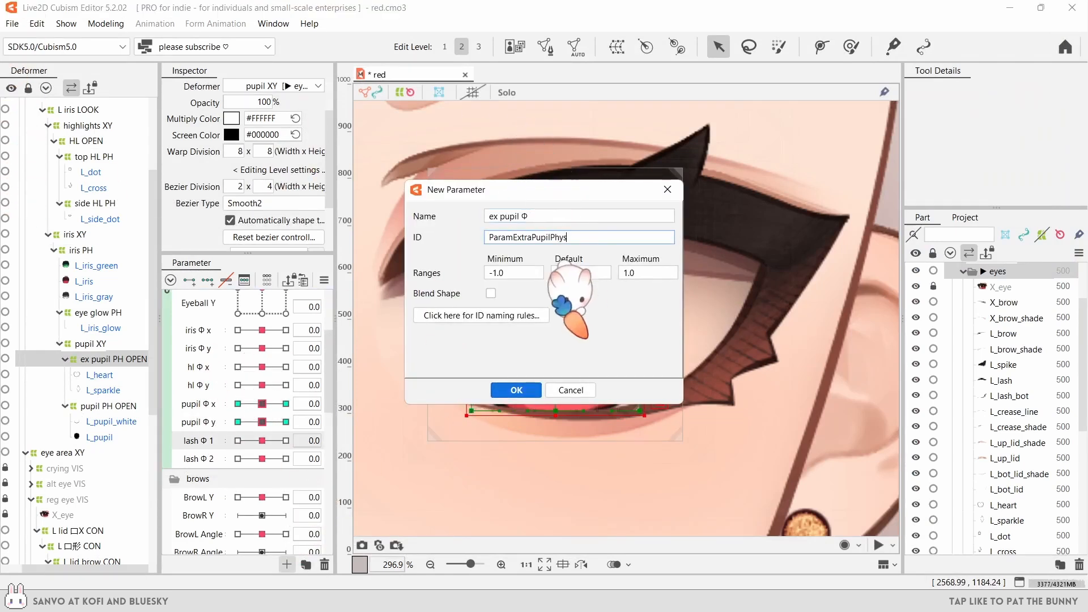
text(1)
click(554, 215)
text(1)
key(Return)
- Replicate ex pupil Φ 1 twice to make ex pupil Φ 2 and ex pupil Φ 3
right_click(211, 440)
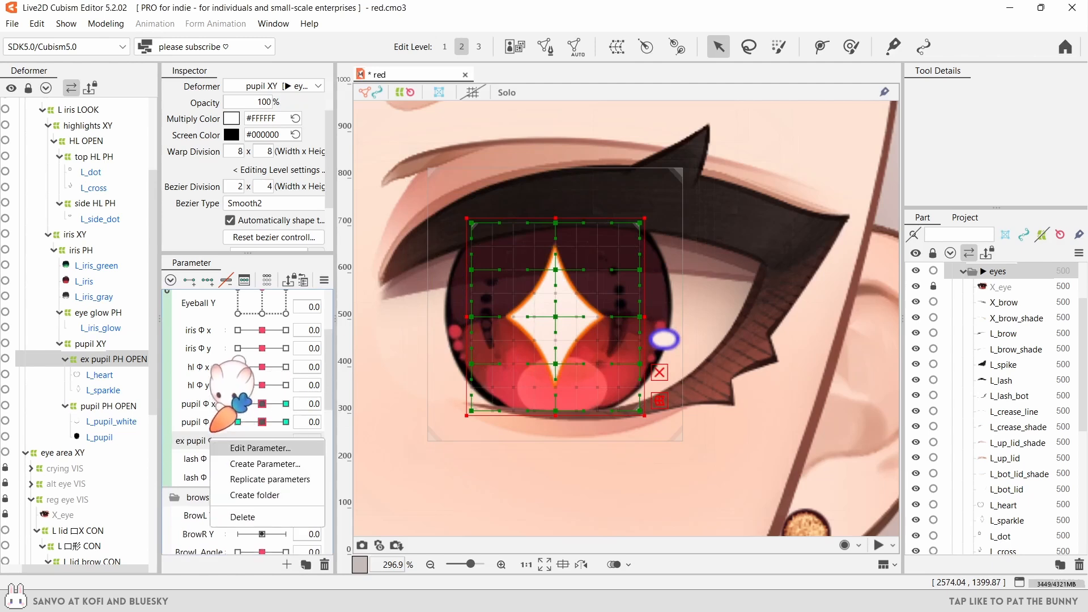
click(238, 478)
right_click(211, 459)
click(243, 505)
- Transfer ex pupil PH OPEN's pupil Φ x keys to ex pupil Φ 1 and add three keys to ex pupil Φ 2 and 3
right_click(222, 401)
click(400, 438)
click(470, 308)
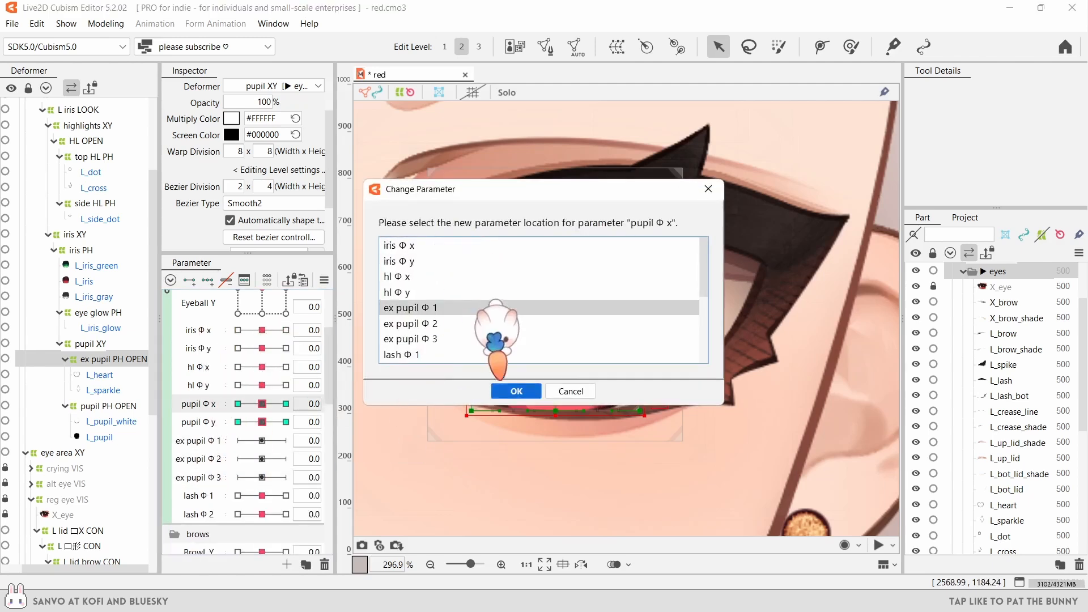
click(515, 391)
drag(210, 459, 211, 477)
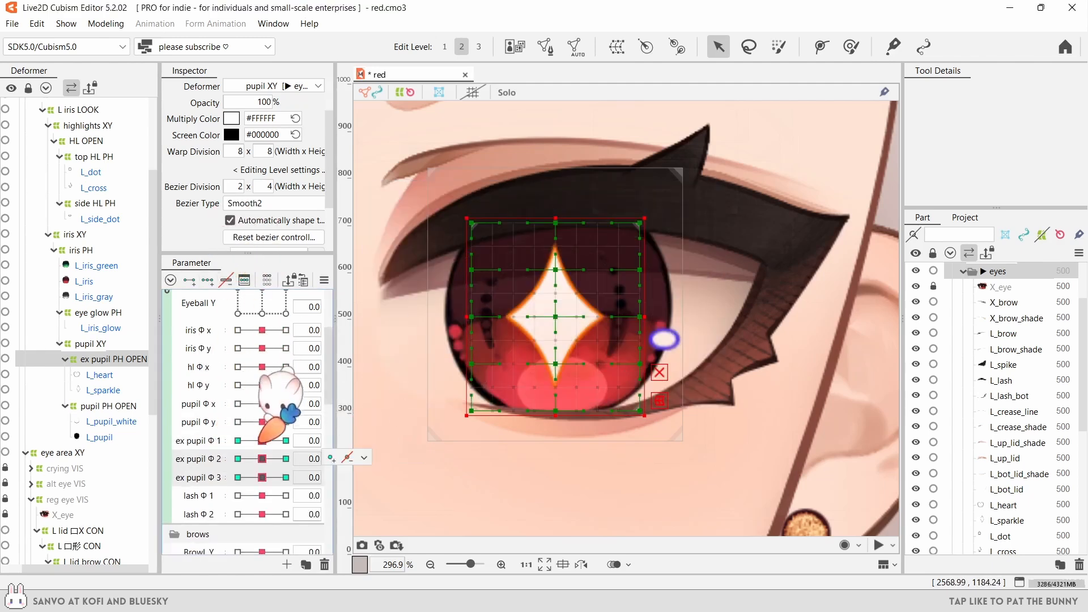
click(332, 458)
- At ex pupil Φ 2 1.0, set the Bezier division to 2 x 2 and widen the sparkle by moving the middle side points outward
click(286, 458)
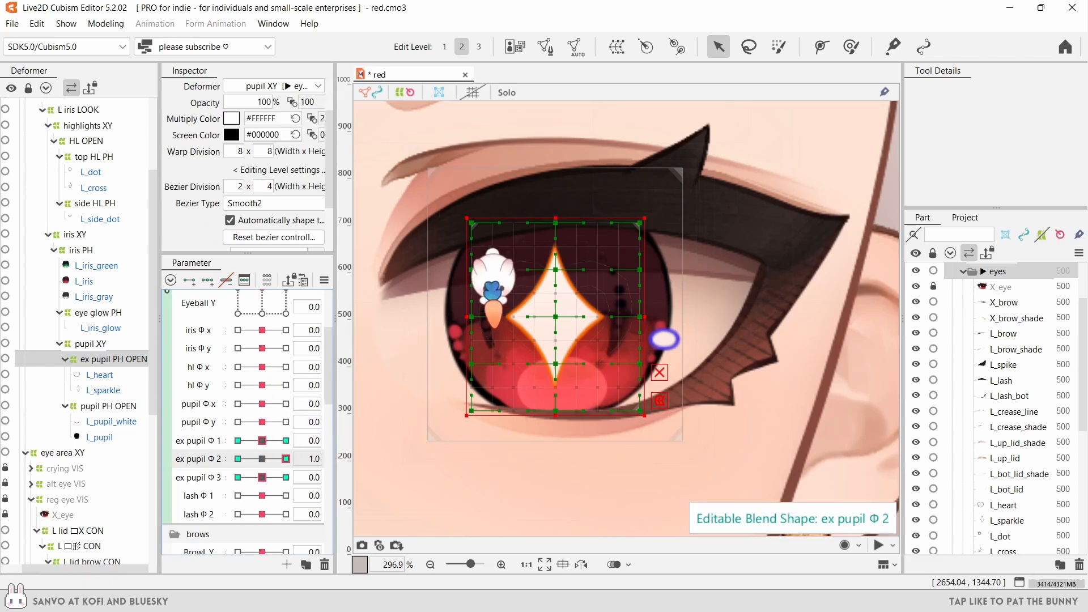
click(263, 186)
text(2)
key(Return)
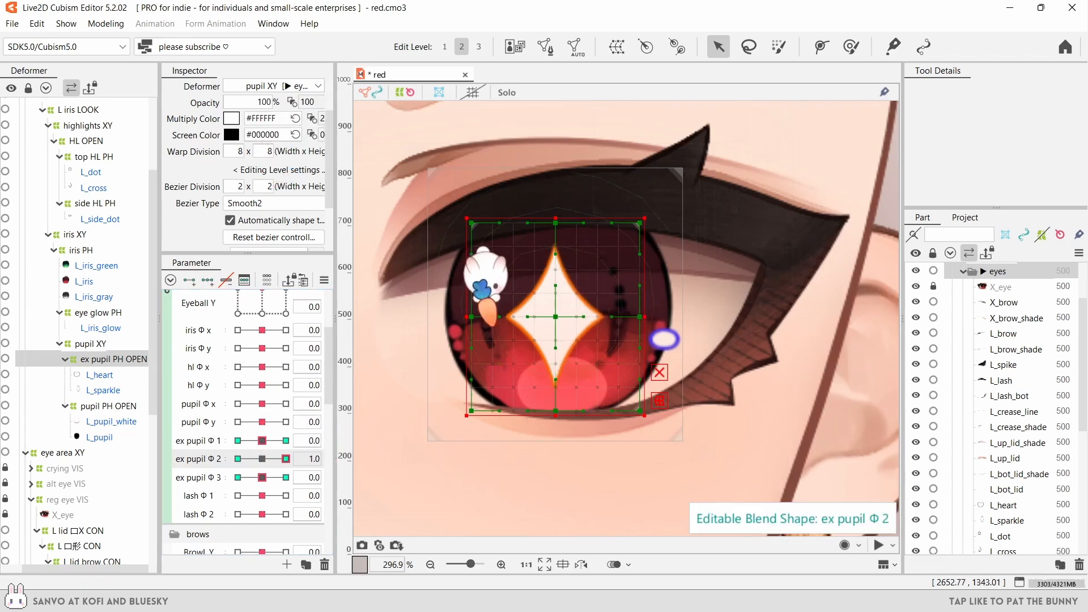
drag(471, 316, 451, 317)
drag(639, 317, 677, 317)
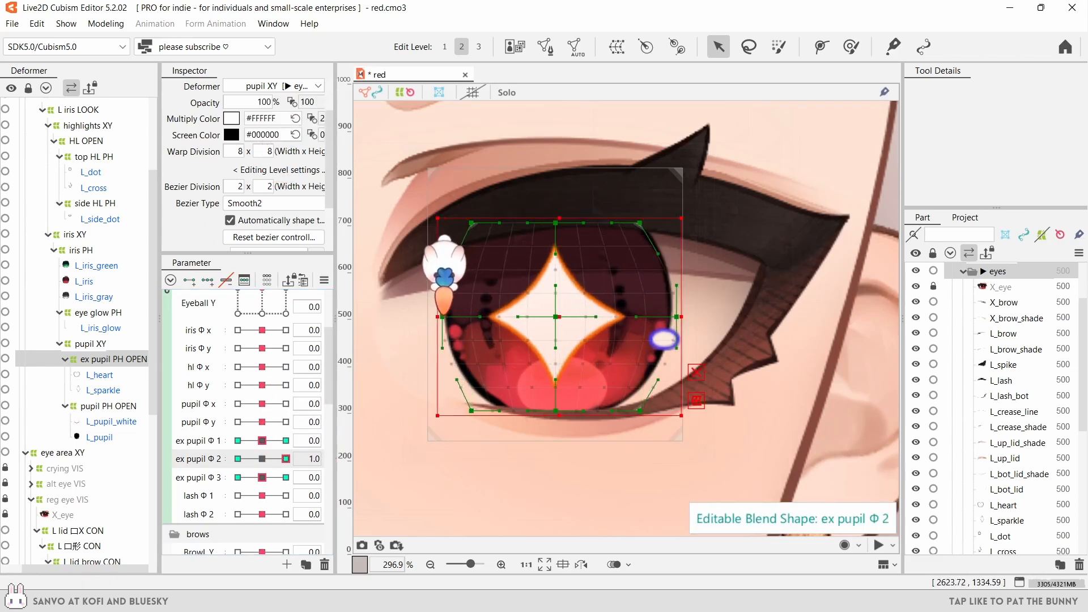
- At ex pupil Φ 2 -1.0, narrow the sparkle by squeezing ex pupil PH OPEN's grid points horizontally toward the centre
click(238, 459)
drag(467, 317, 518, 317)
key(ctrl+z)
drag(432, 188, 524, 406)
drag(722, 207, 581, 493)
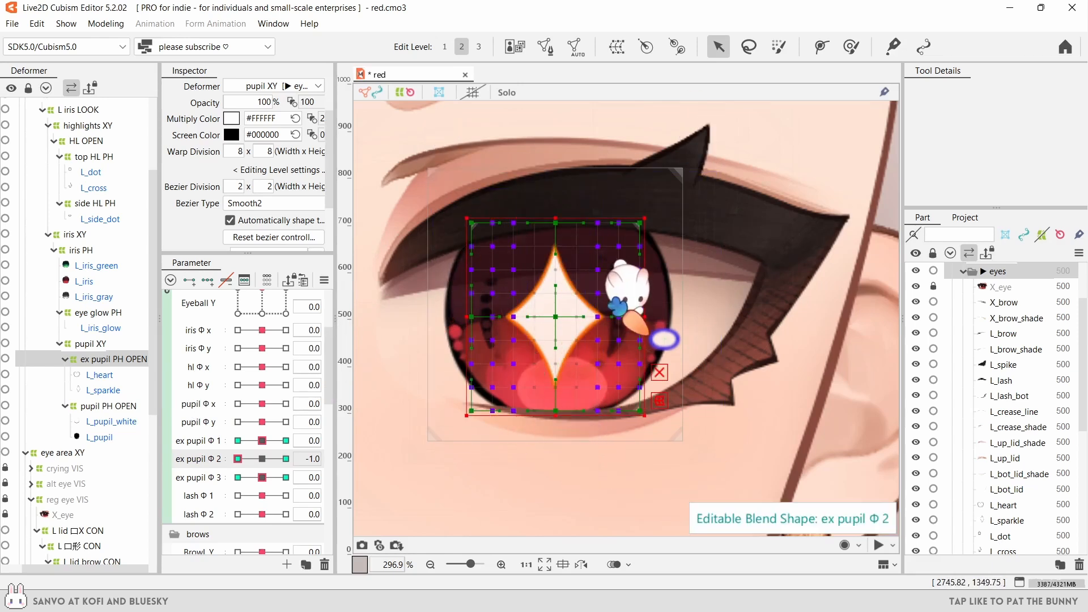
drag(645, 317, 633, 317)
drag(673, 196, 583, 458)
key(ctrl+a)
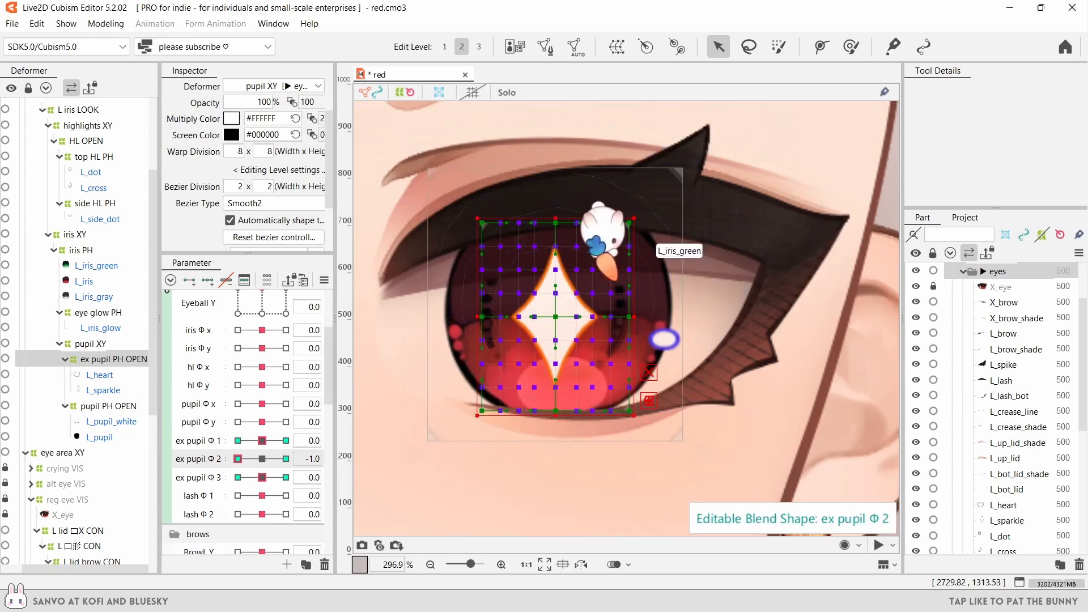
drag(628, 317, 624, 317)
- Pull ex pupil PH OPEN's middle side points further inward at ex pupil Φ 2 -1.0 and sweep the parameter to check the sparkle
click(141, 359)
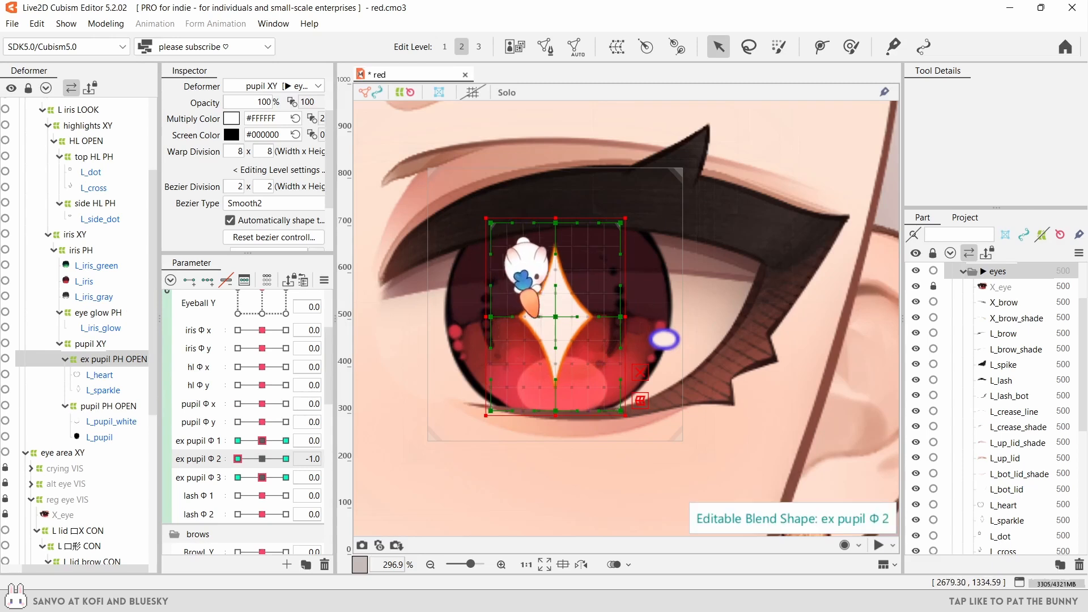
drag(259, 458, 238, 458)
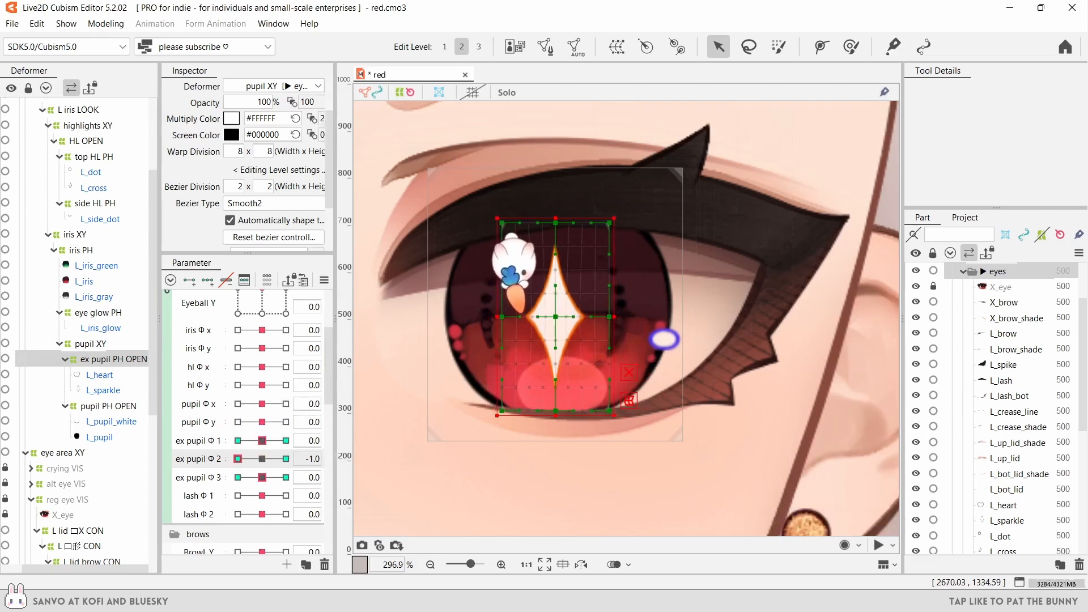
drag(497, 316, 506, 317)
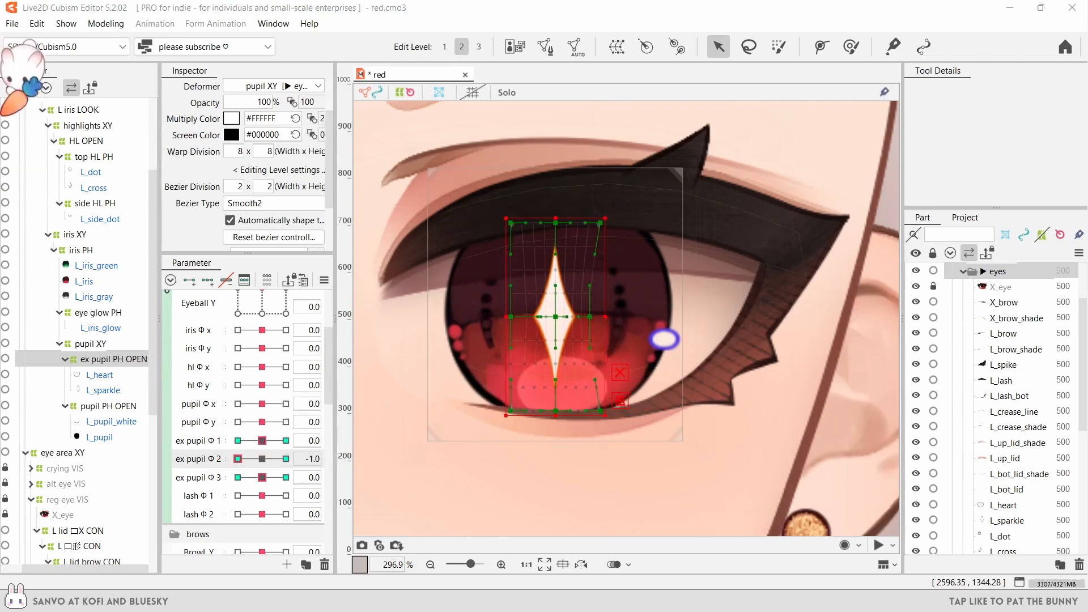
drag(237, 458, 284, 460)
- At ex pupil Φ 3 1.0, stretch the sparkle vertically with the upper and lower centre points, and switch extra pupil # to the heart
click(285, 477)
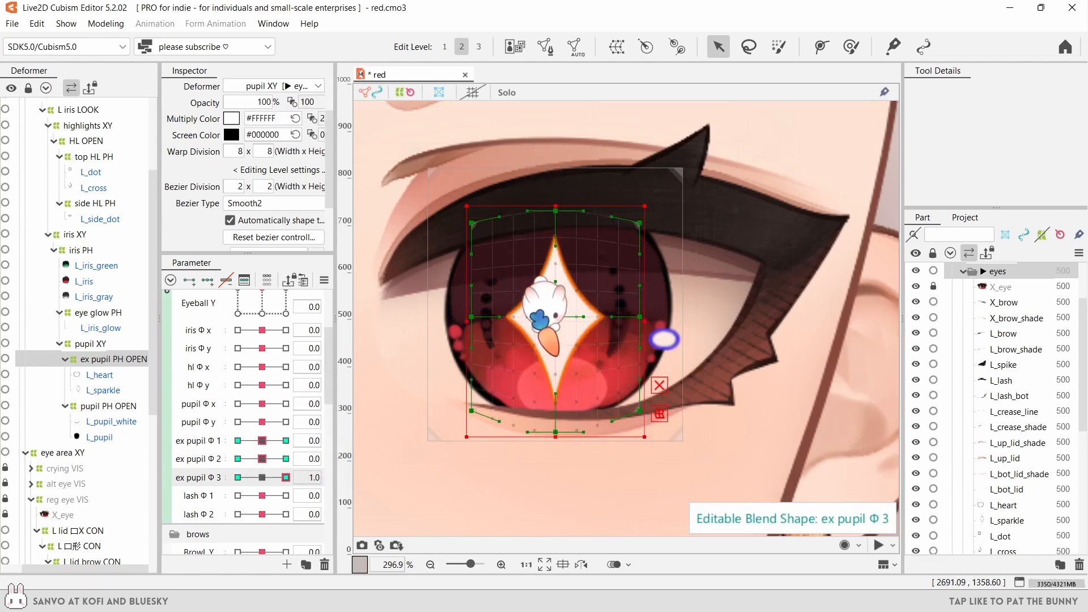
click(237, 477)
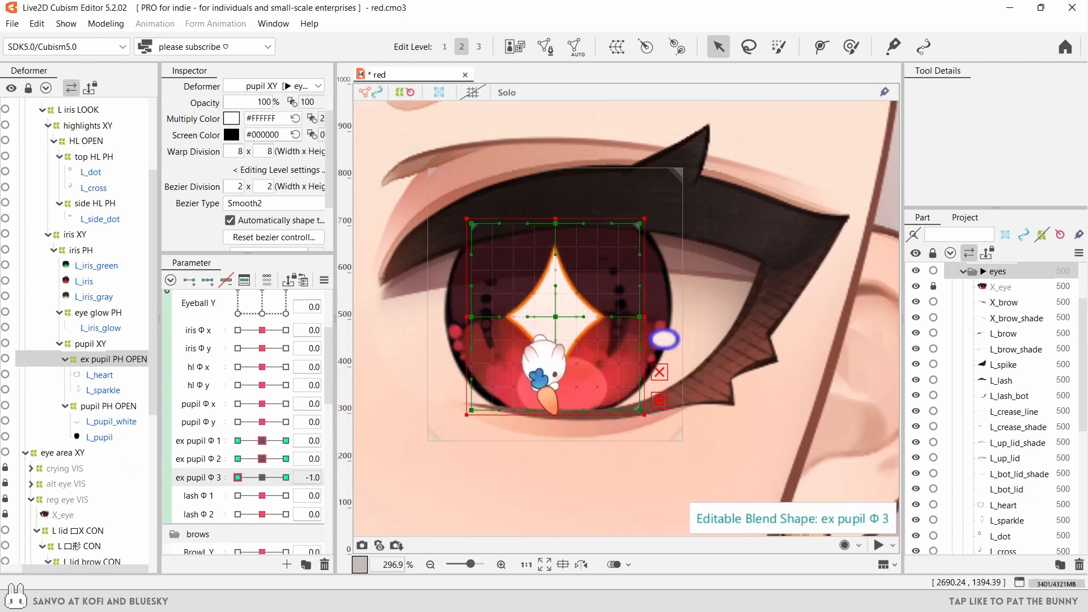
scroll(270, 448, down, 3)
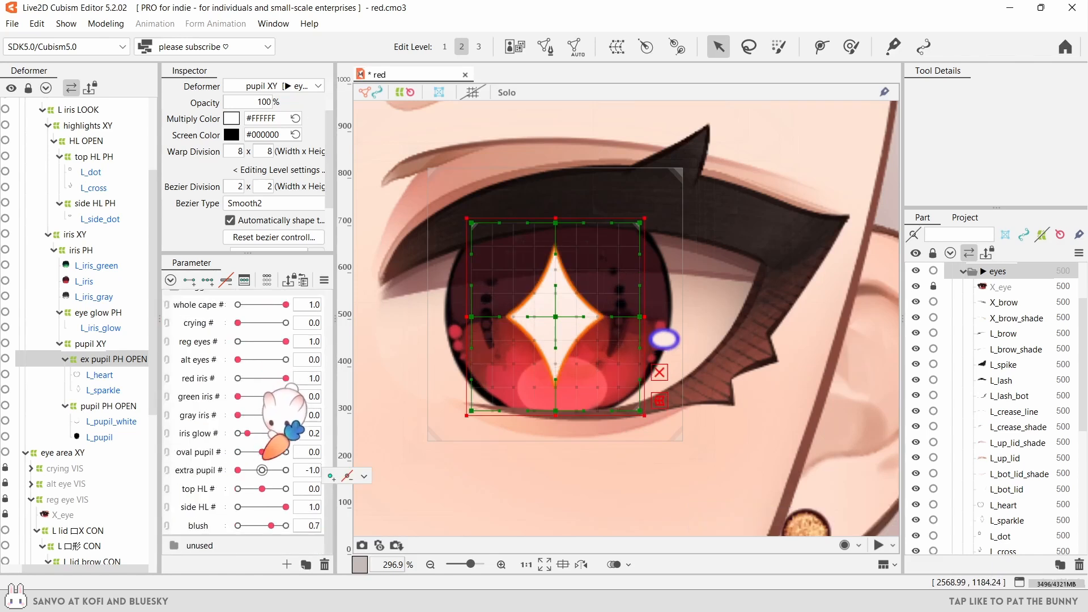
click(285, 403)
drag(297, 407, 238, 424)
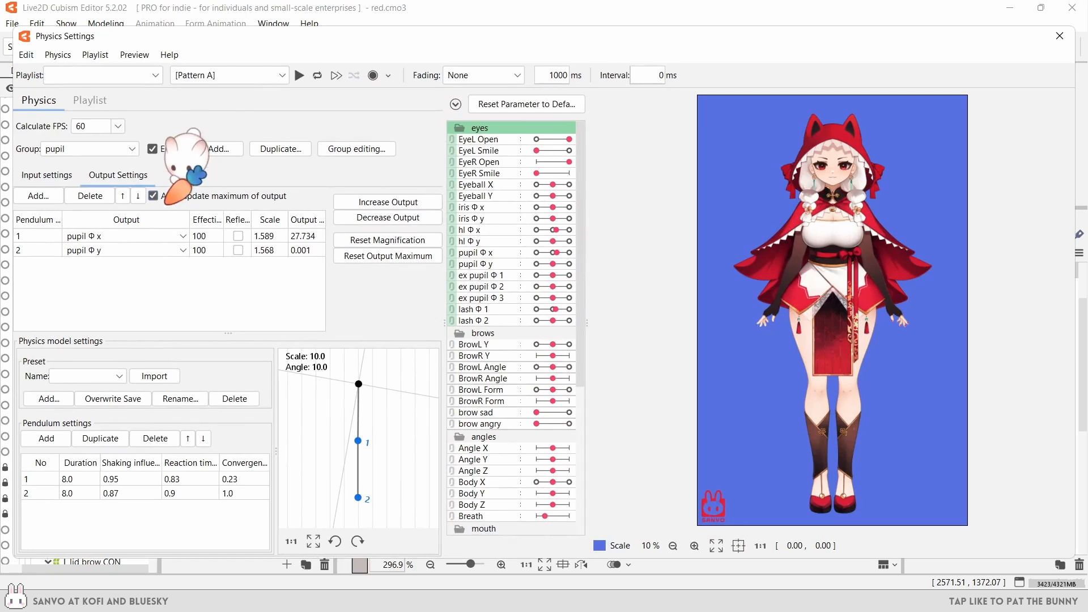
- Create a physics group named extra pupil with EyeL Open, Eyeball X and Eyeball Y as inputs
click(218, 149)
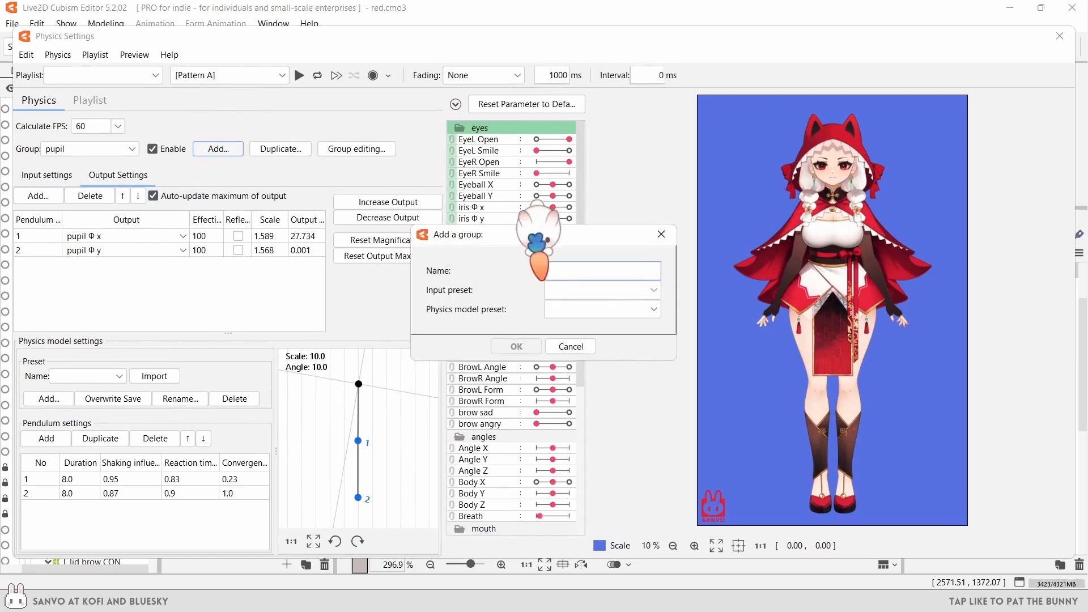
click(526, 349)
click(281, 196)
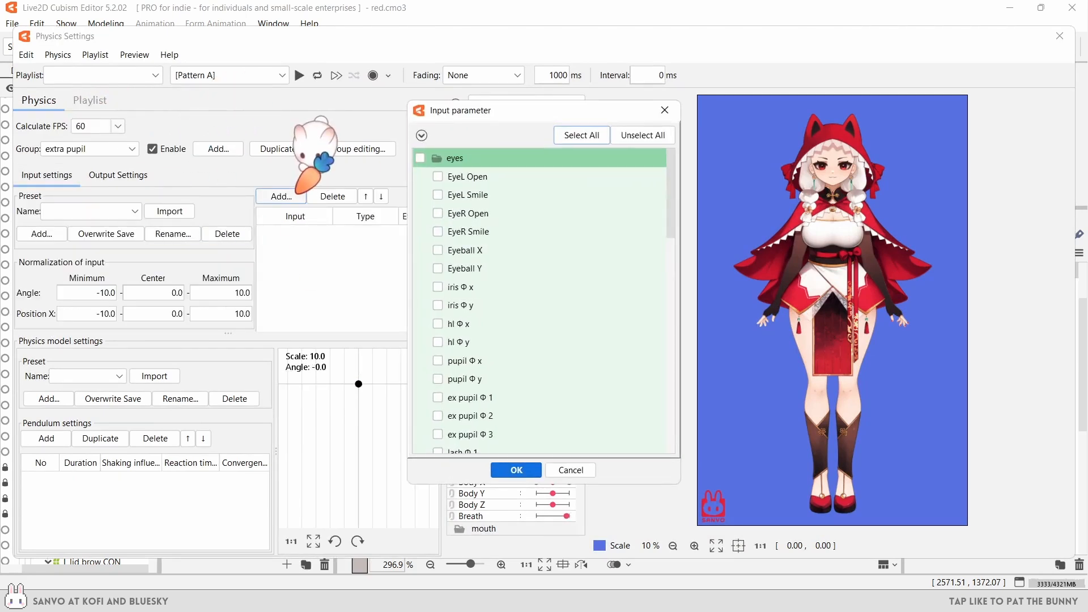
key(Return)
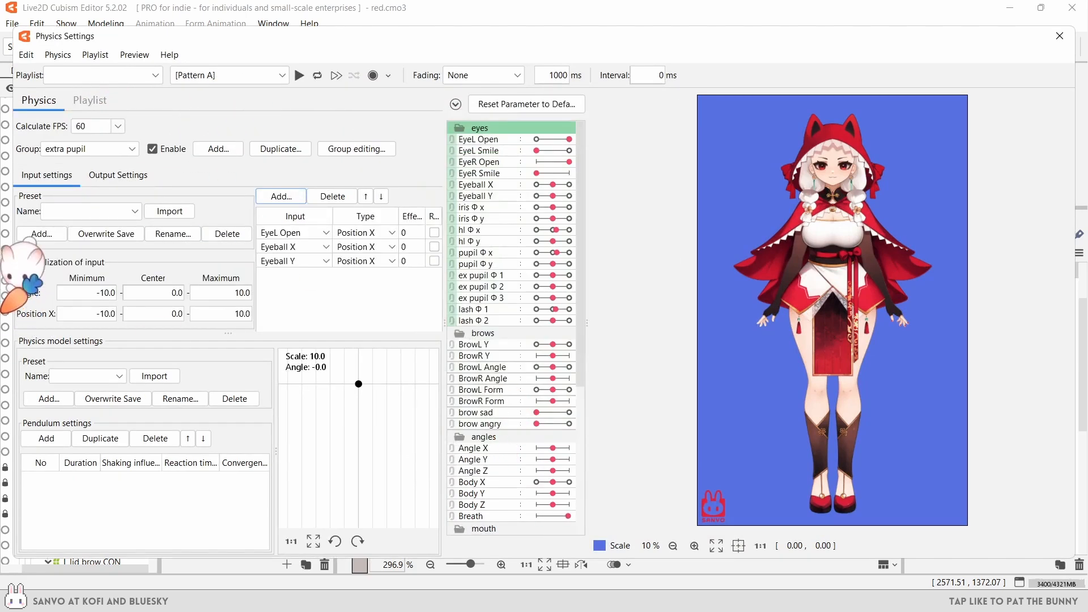
- Set Eyeball X and Y to Angle with 50 effectiveness each, EyeL Open to 100, and add three pendulums
click(378, 247)
click(371, 275)
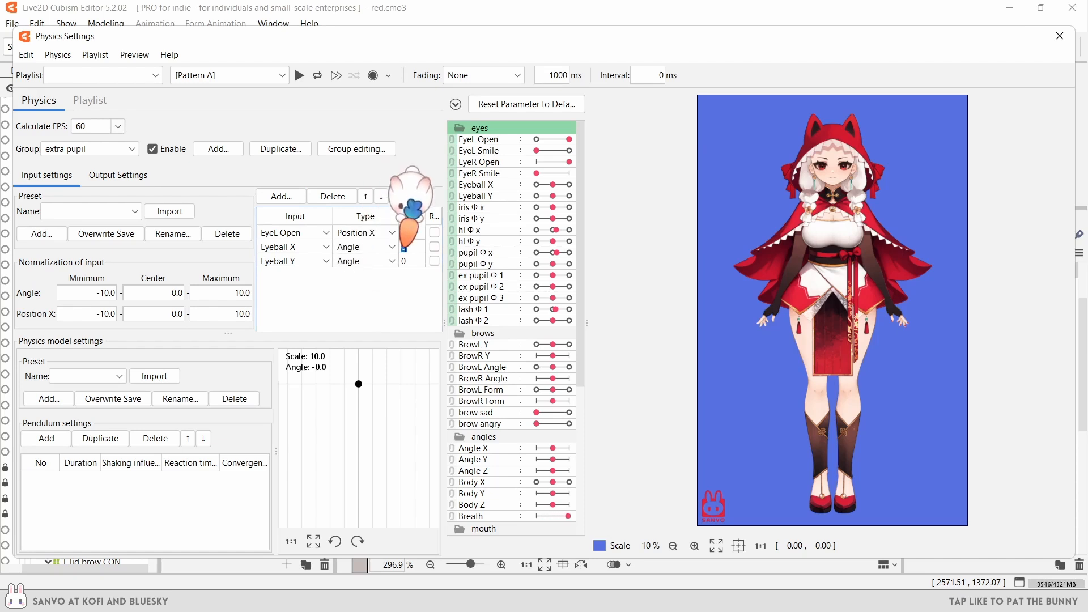
triple_click(59, 435)
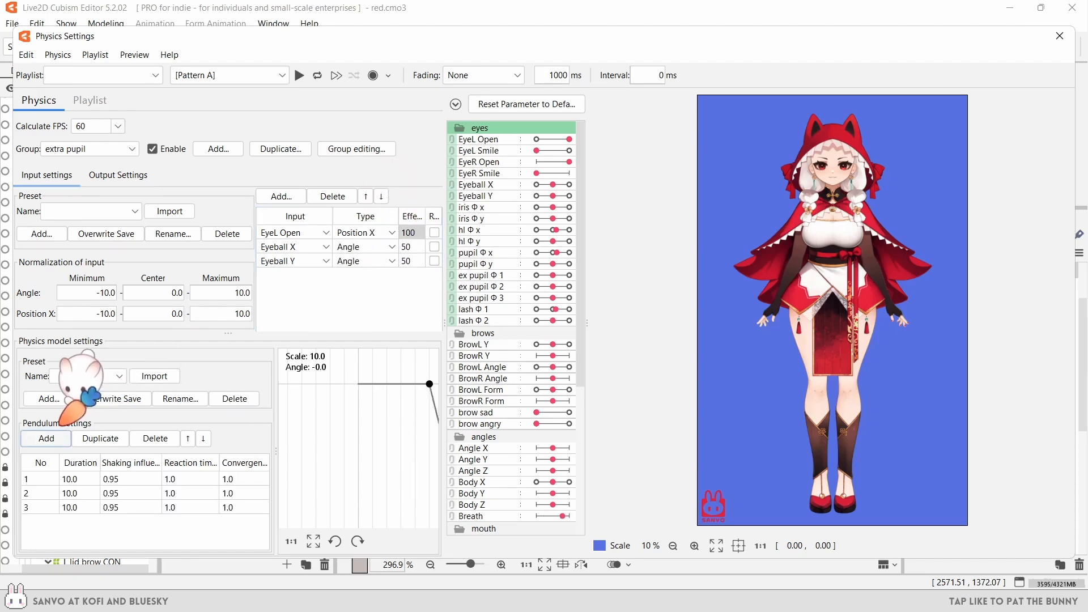
- Add ex pupil Φ 1, 2 and 3 as outputs of pendulums 1, 2 and 3, and preview the heart pupil close up
click(117, 177)
click(32, 197)
scroll(484, 297, down, 1)
click(436, 341)
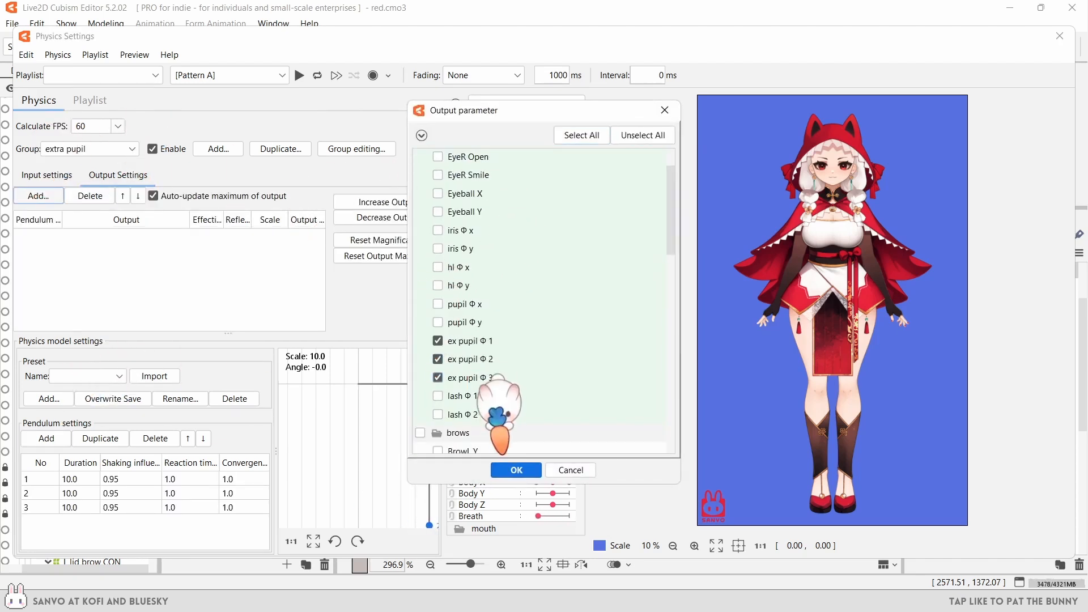
click(513, 470)
scroll(844, 148, up, 8)
scroll(526, 379, down, 5)
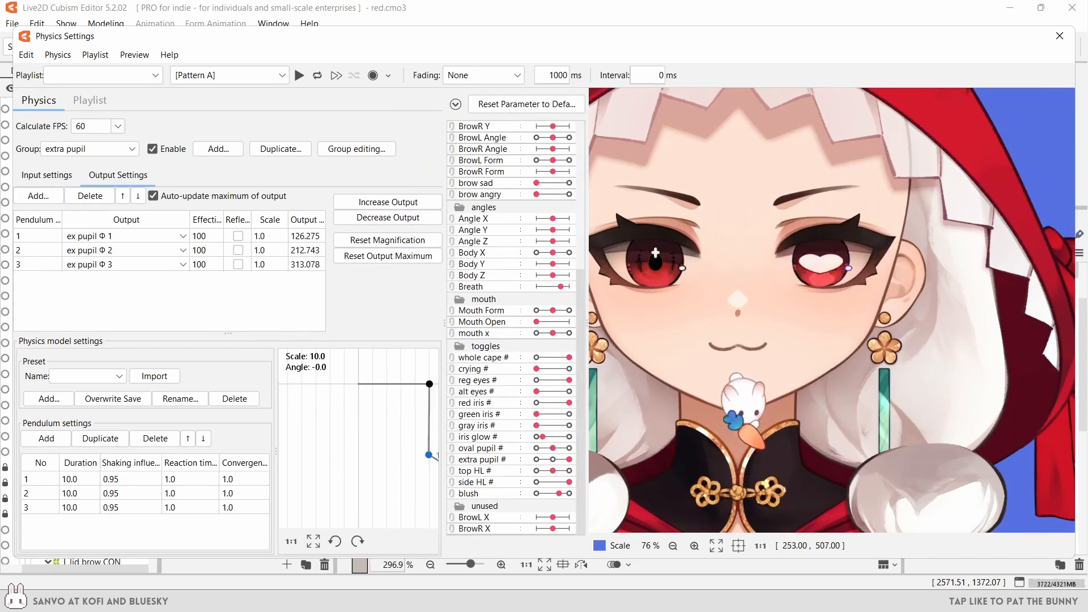
- Tune the three extra pupil pendulums, with durations 12.8, 7.7 and 8.4, and reset and decrease the scale of their outputs
click(388, 218)
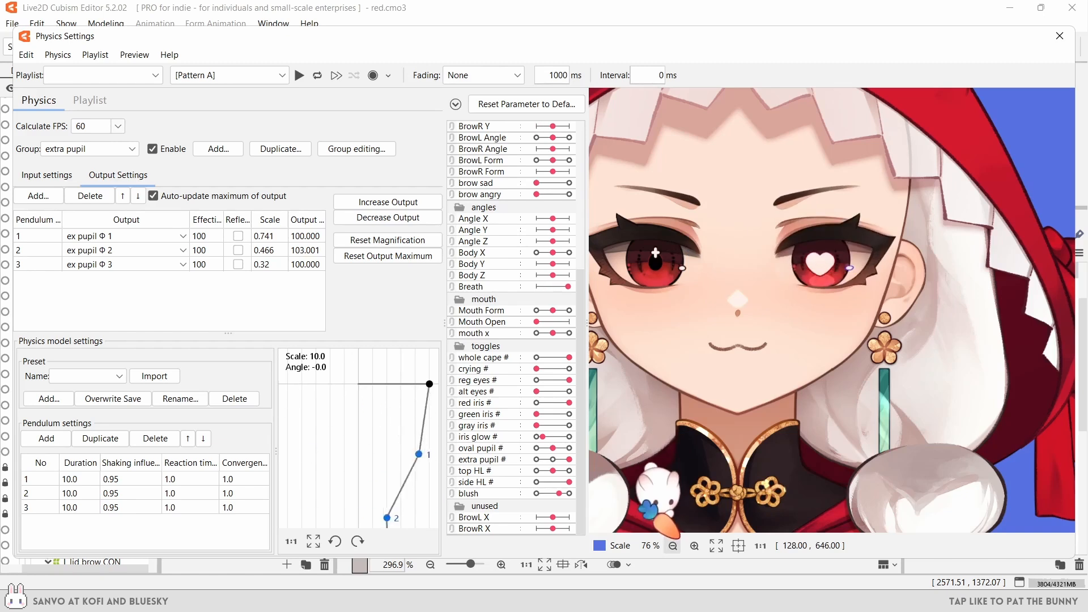
click(419, 241)
key(Return)
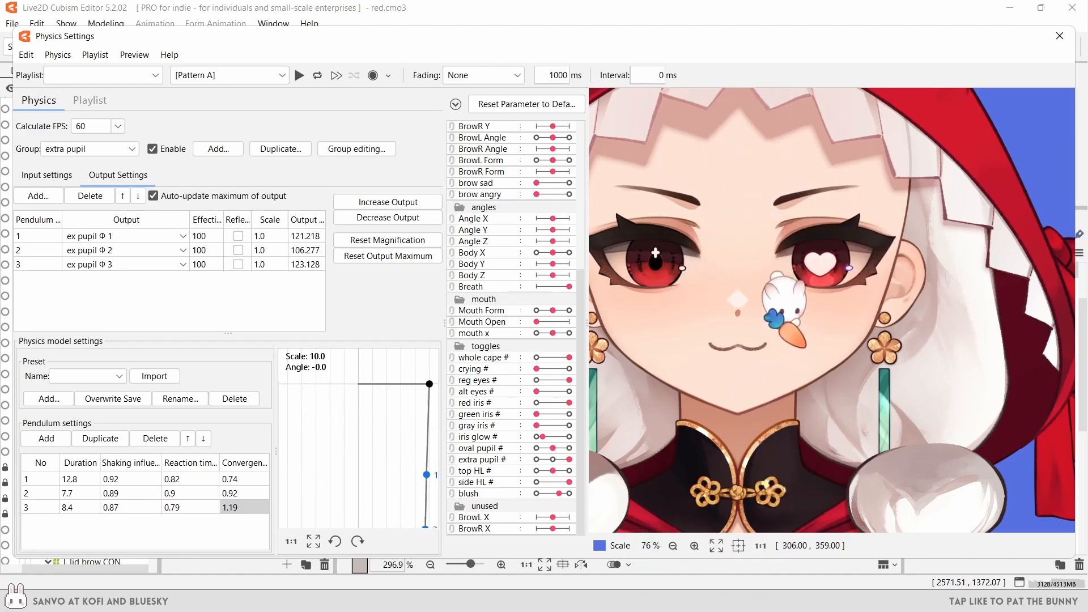
click(387, 217)
click(593, 317)
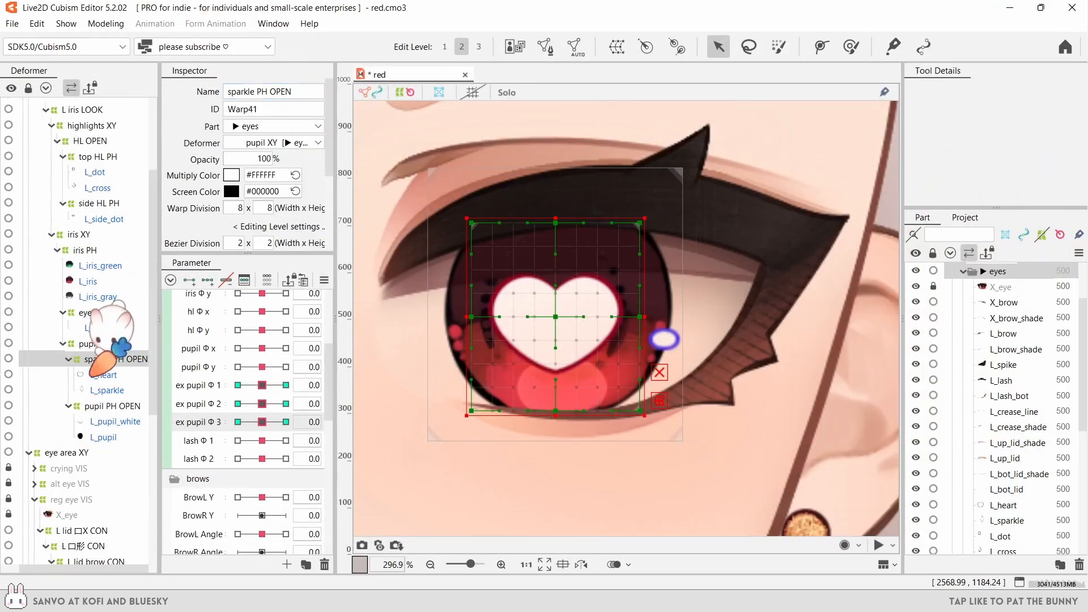
- Duplicate the sparkle PH OPEN deformer, rename the copy heart PH OPEN, and place L_heart under it
right_click(122, 359)
click(141, 439)
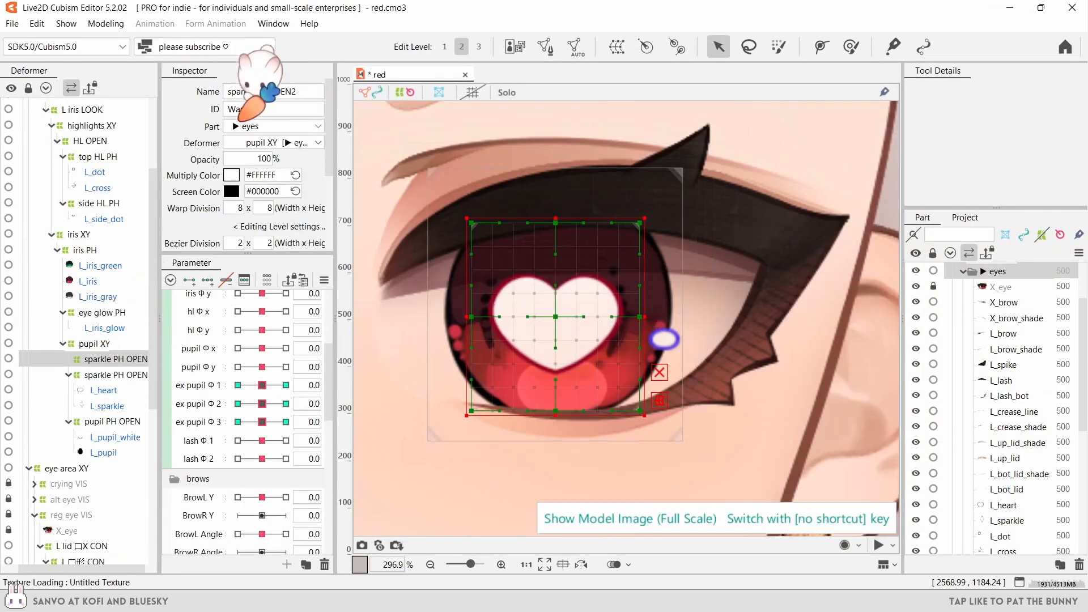
text(heart)
click(296, 92)
key(BackSpace)
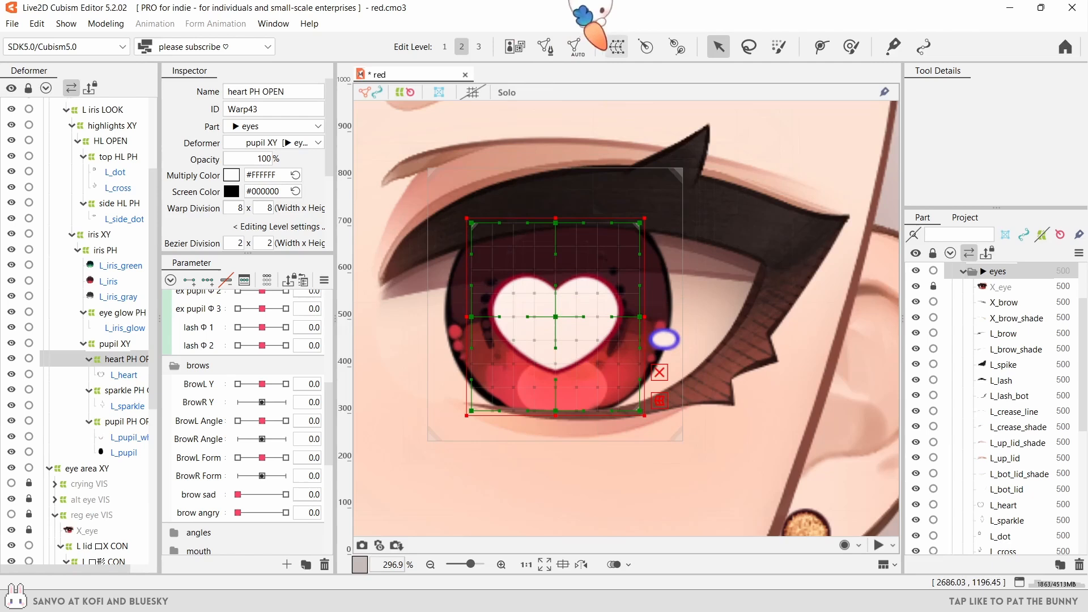
- Create a warp deformer named heart VIS as the parent of heart PH OPEN
click(616, 47)
text(h)
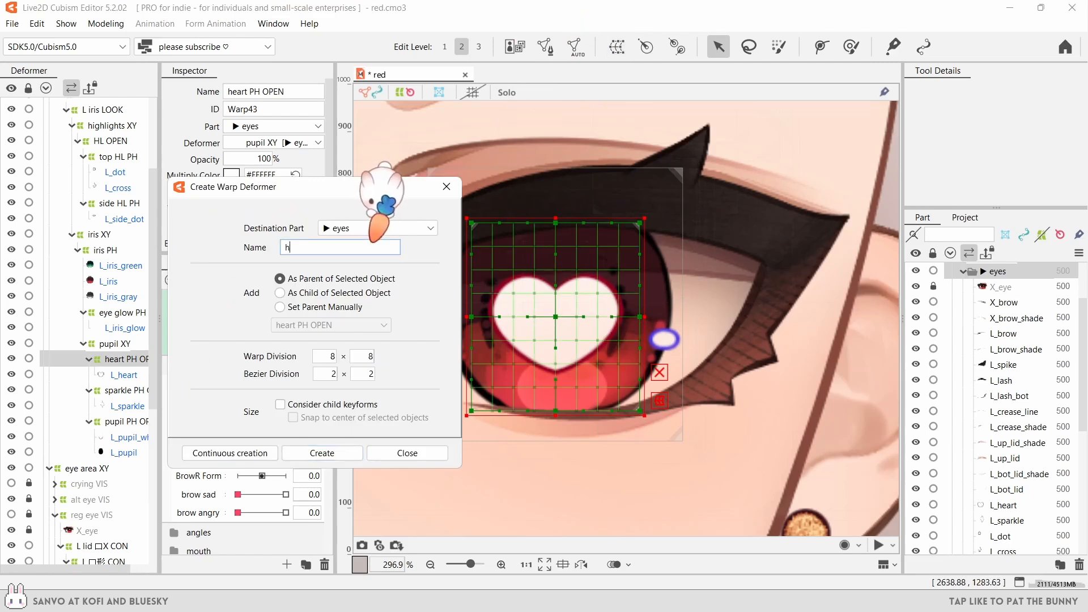
click(347, 453)
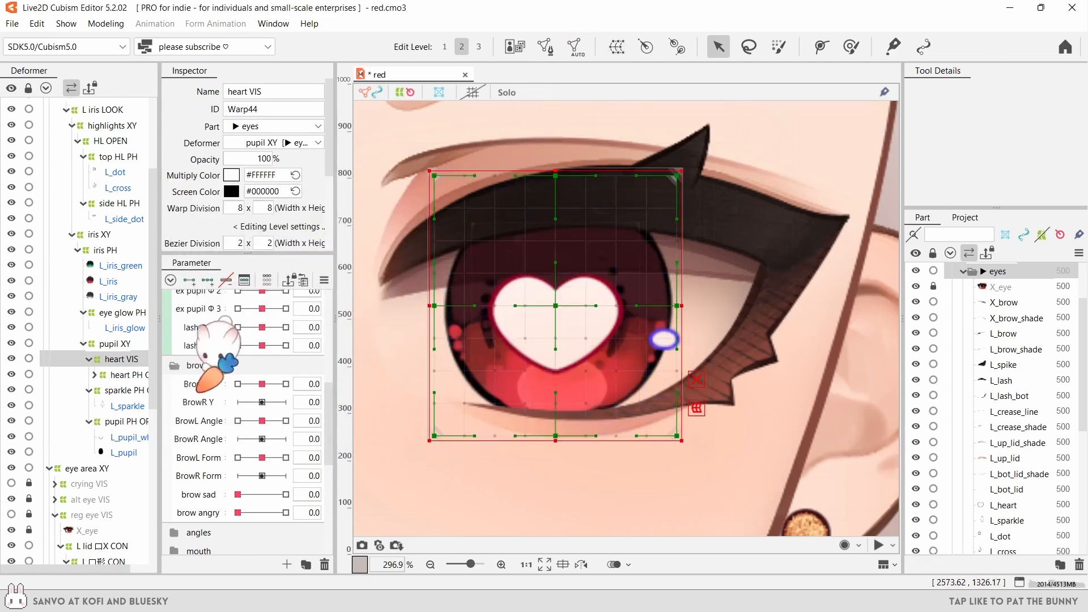
- Select the bottom row of heart PH OPEN's control points near ex pupil Φ 1 1.0 and test the heart's scaling
click(127, 374)
scroll(267, 385, up, 10)
scroll(266, 386, down, 3)
click(286, 441)
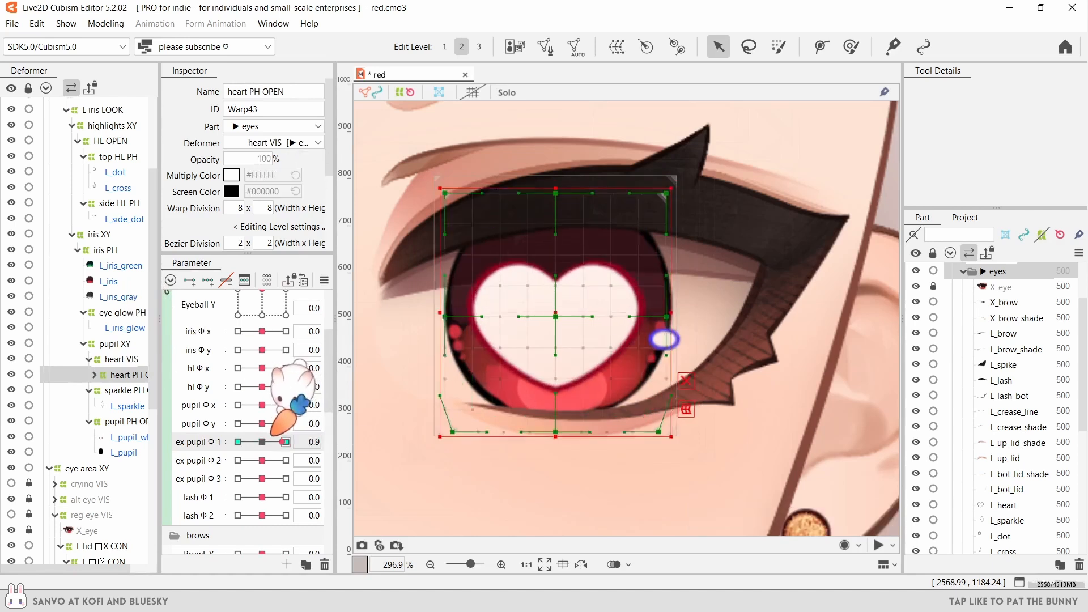
drag(639, 464, 430, 422)
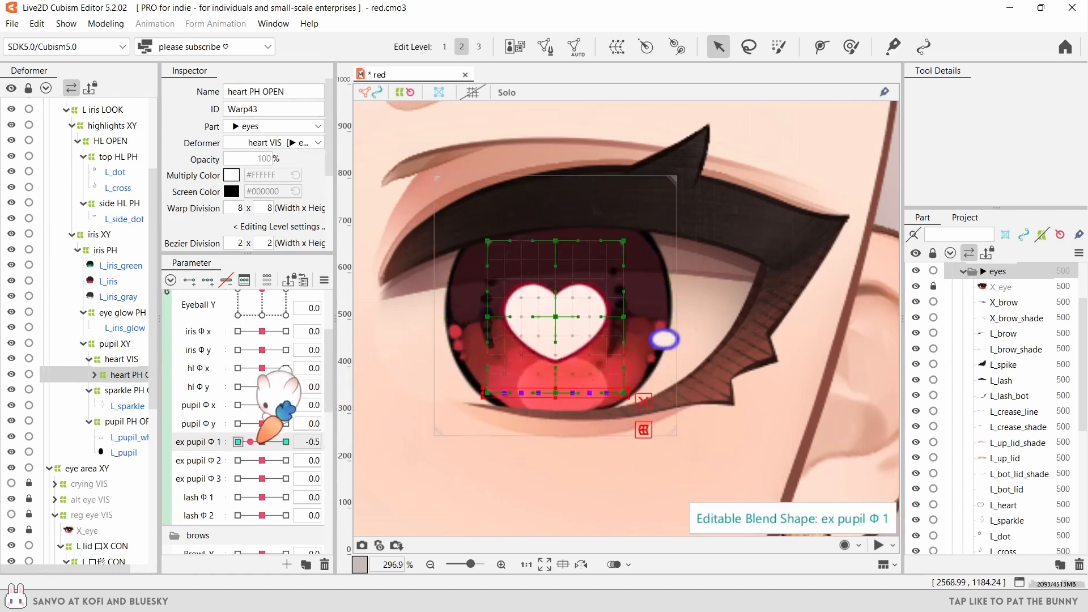
- Add three keys on extra pupil # to heart VIS and set its opacity to 0% at 0.0
click(121, 358)
scroll(244, 425, down, 5)
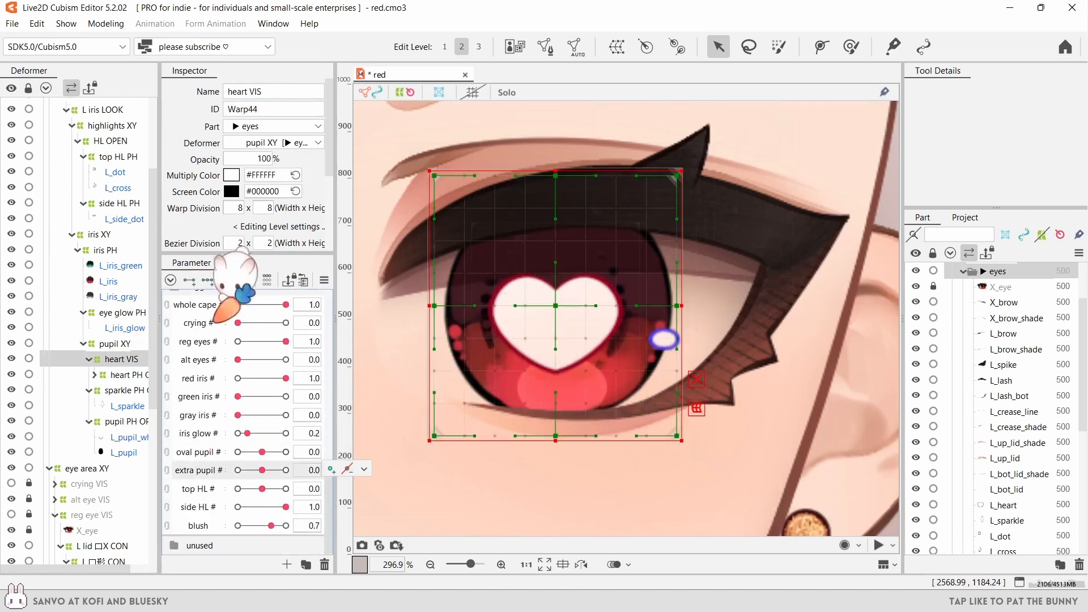
click(255, 469)
drag(262, 469, 285, 470)
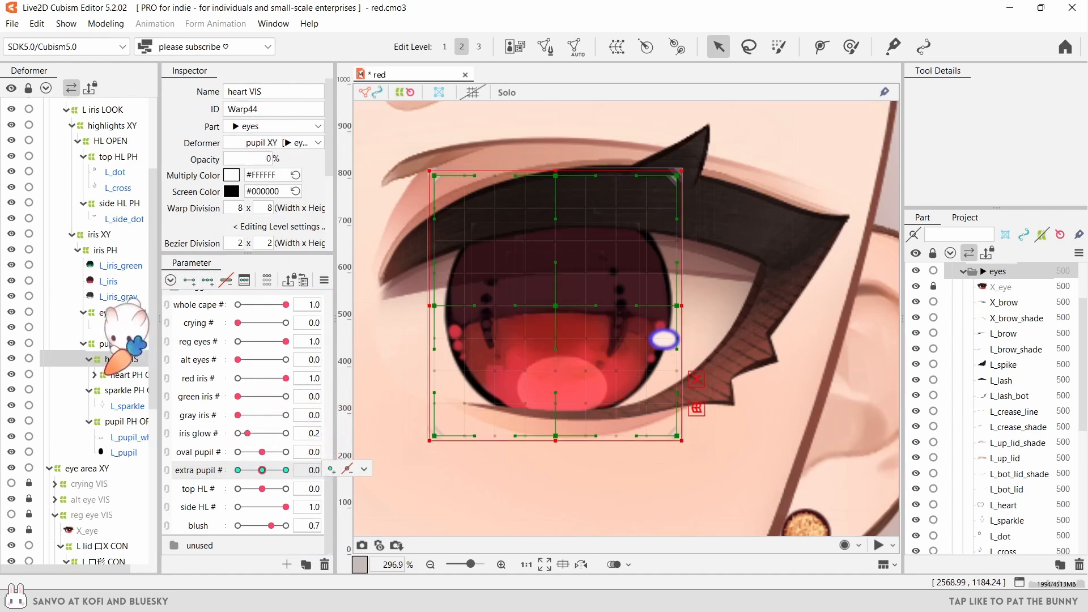
- Give L_heart inside heart PH OPEN blend shape keys on ex pupil Φ 2 and ex pupil Φ 3
click(126, 374)
scroll(265, 467, up, 5)
mouse_move(261, 442)
mouse_down()
mouse_move(293, 443)
mouse_move(261, 442)
mouse_up()
click(95, 375)
click(130, 390)
scroll(263, 317, down, 2)
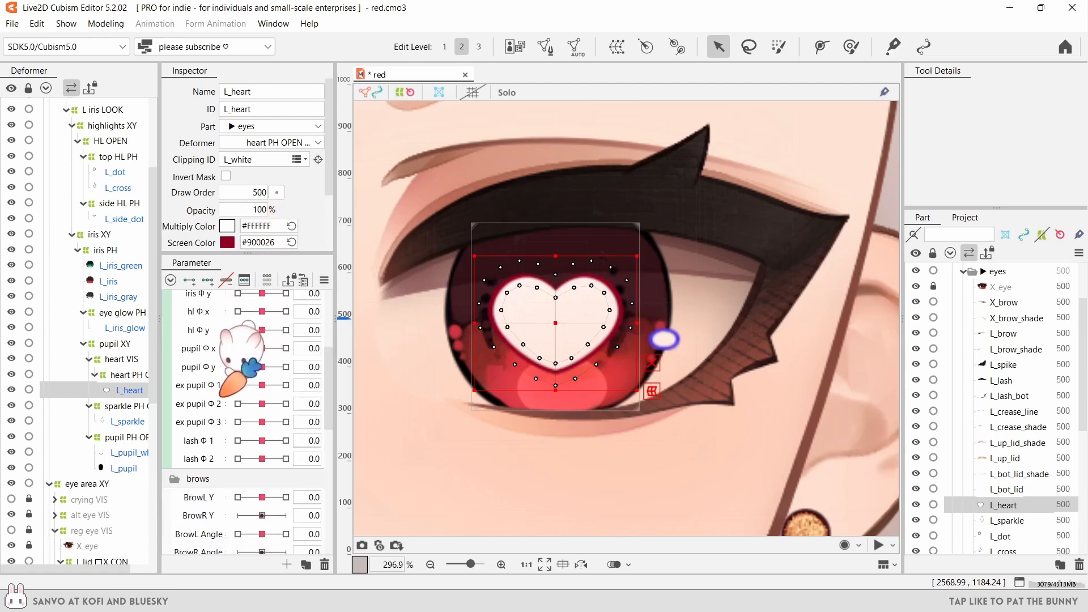
- Trace a closed deform path around the outline of L_heart, with points at the tip, sides, lobes and upper dip
click(820, 46)
scroll(547, 305, up, 3)
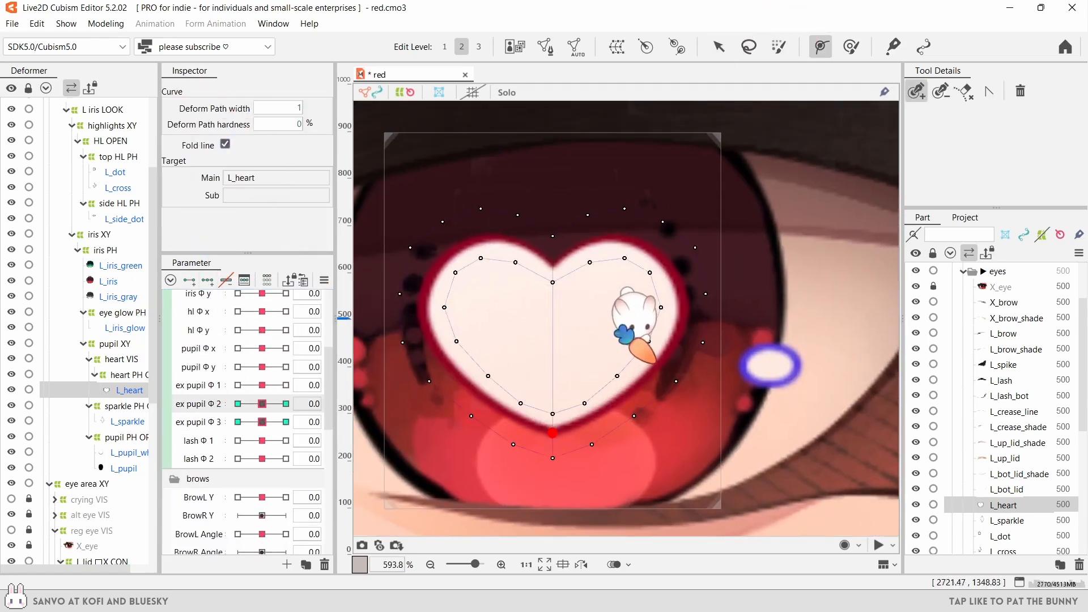
click(620, 241)
click(554, 265)
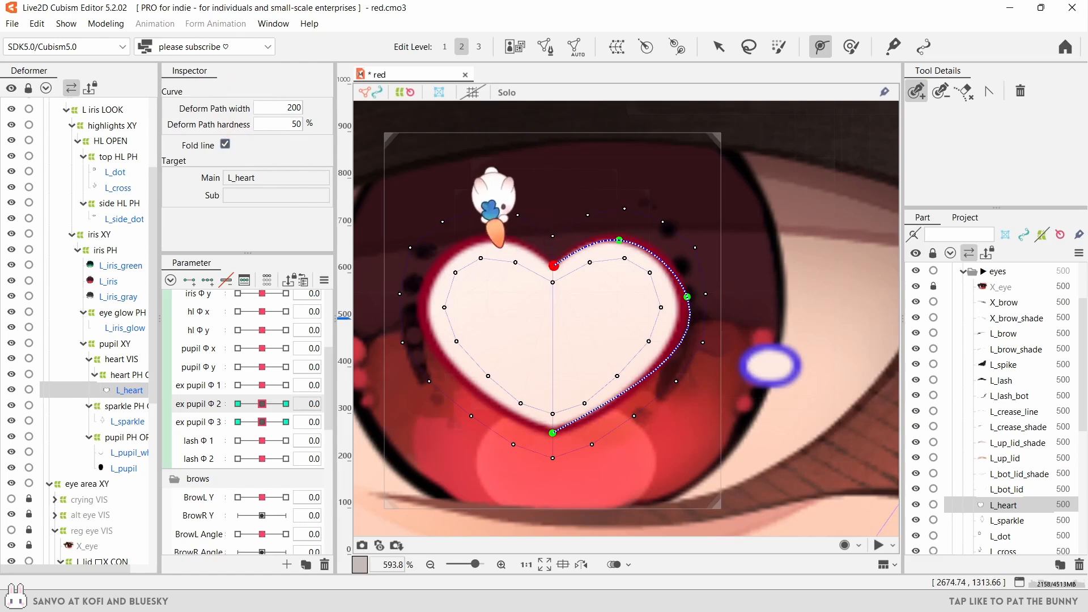
click(486, 238)
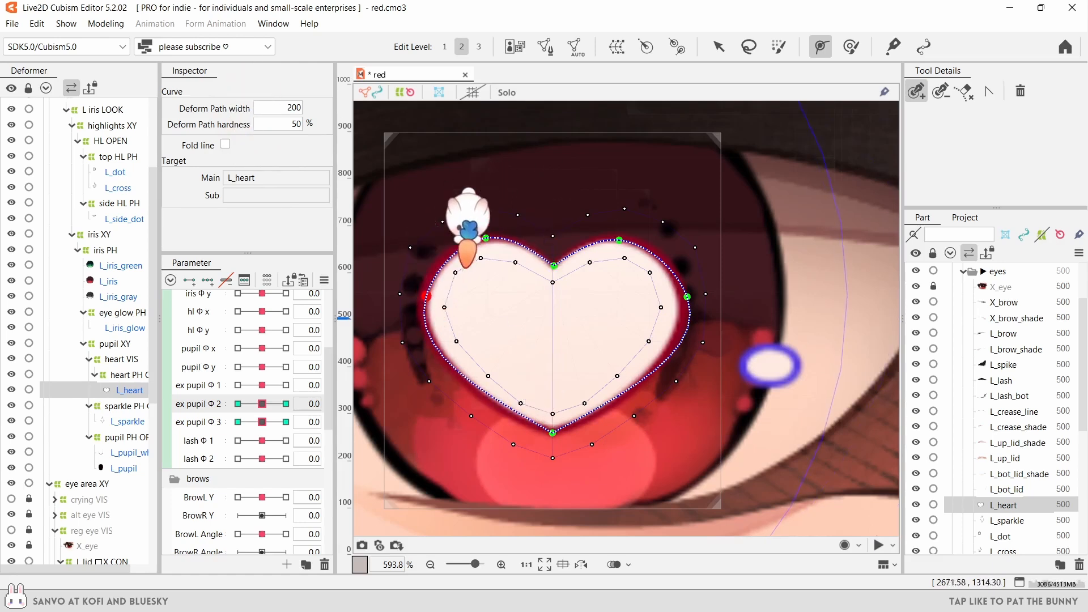
- Add deform path points on the heart's lower sides and refit the side points to its outline
click(646, 373)
drag(646, 373, 637, 378)
drag(684, 291, 678, 292)
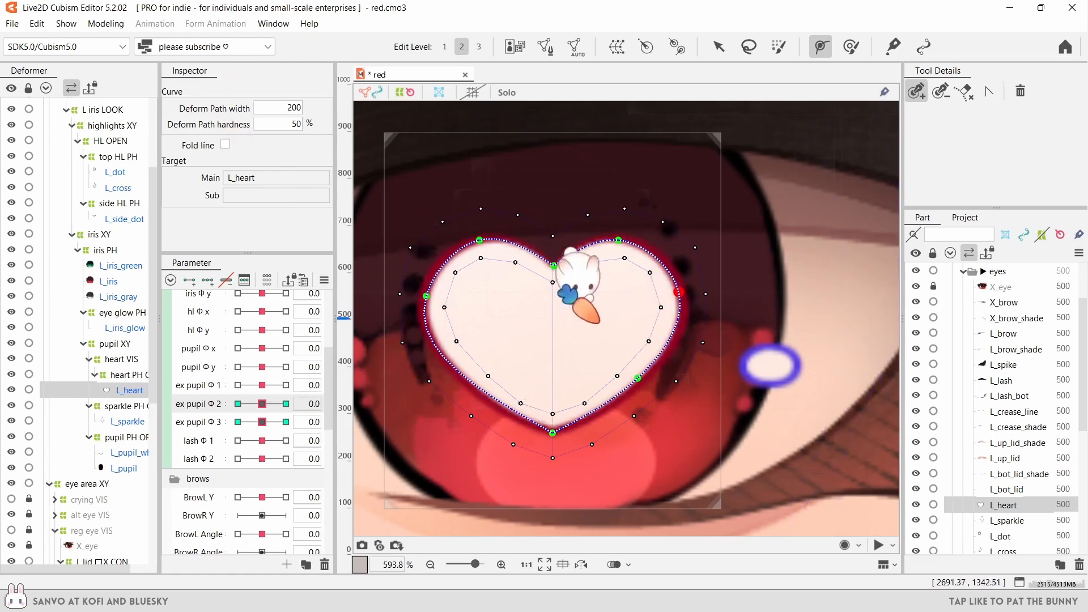
drag(426, 296, 505, 293)
click(553, 266)
click(552, 433)
- Set the deform path width to 14, then bulge the heart's right side outward at ex pupil Φ 2 1.0 and inward at -1.0
click(719, 46)
scroll(474, 287, down, 3)
click(286, 404)
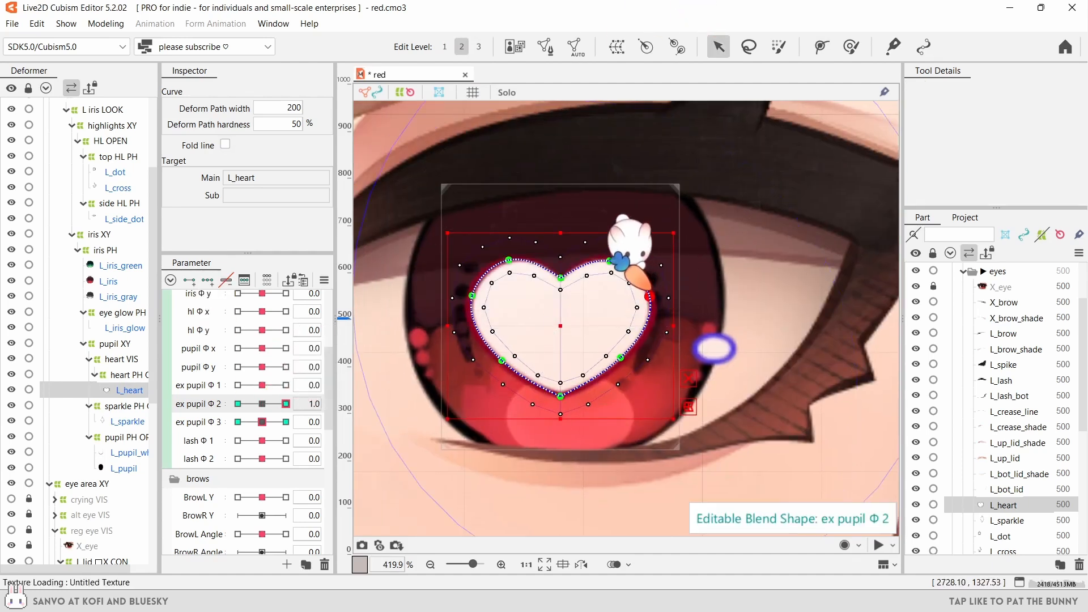
click(821, 47)
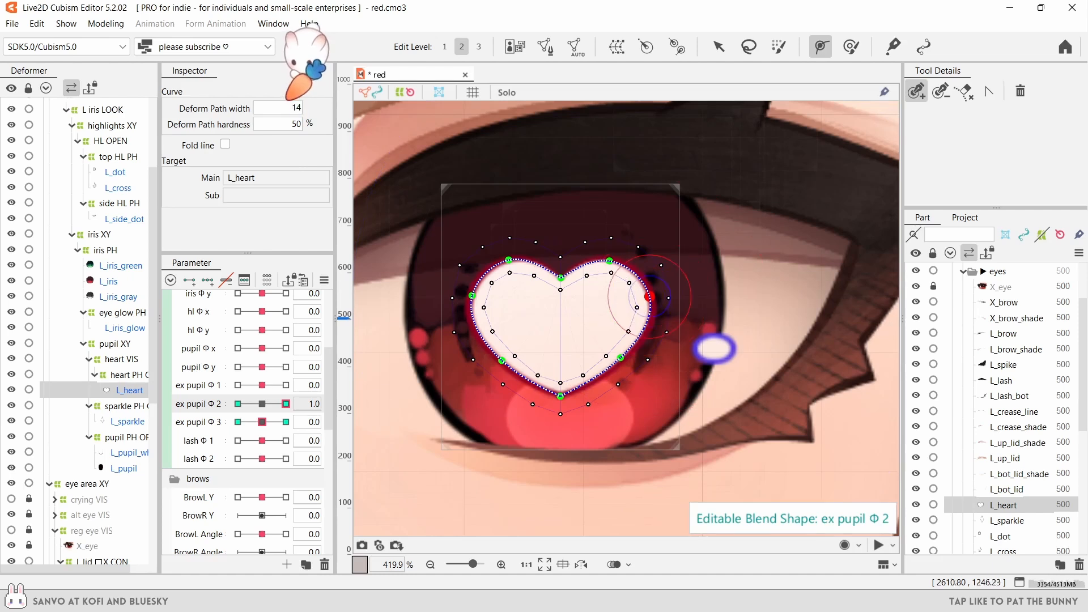
key(v)
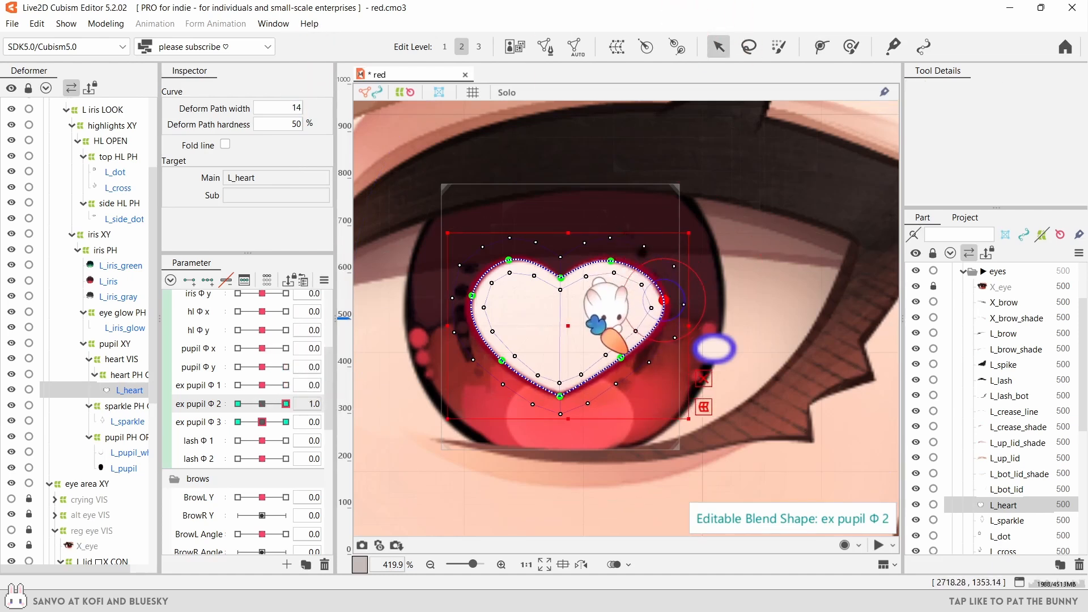
drag(621, 358, 631, 361)
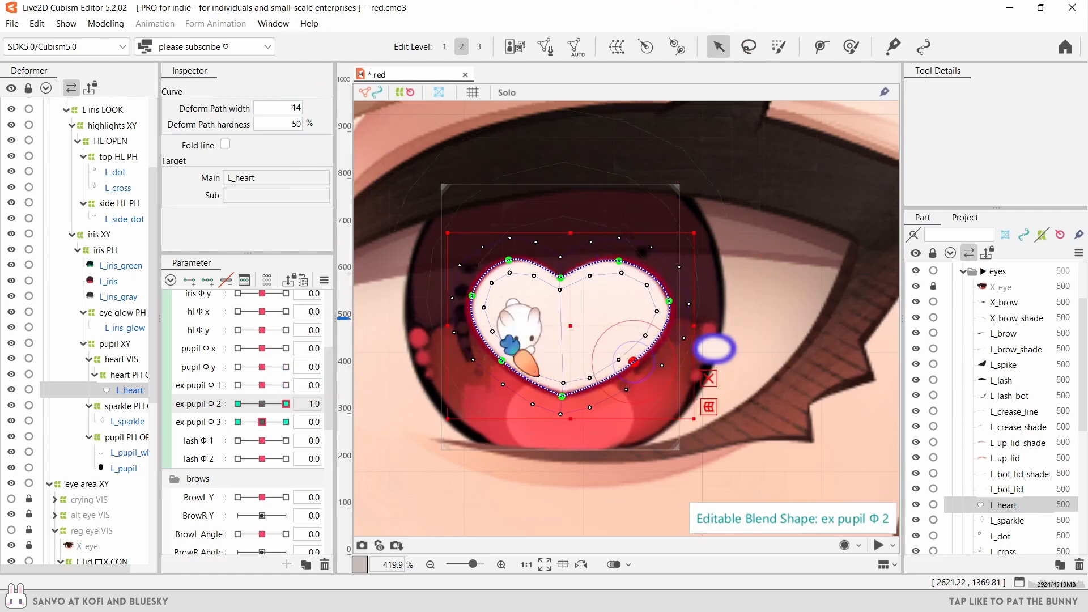
drag(286, 403, 193, 401)
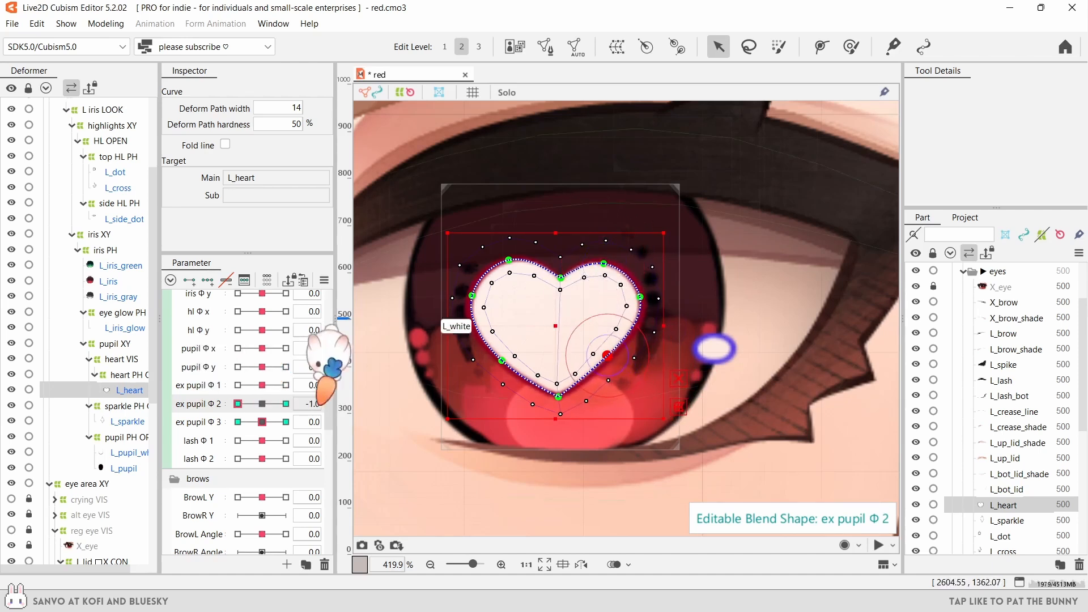
mouse_move(319, 405)
mouse_down()
mouse_move(225, 404)
mouse_move(305, 414)
mouse_up()
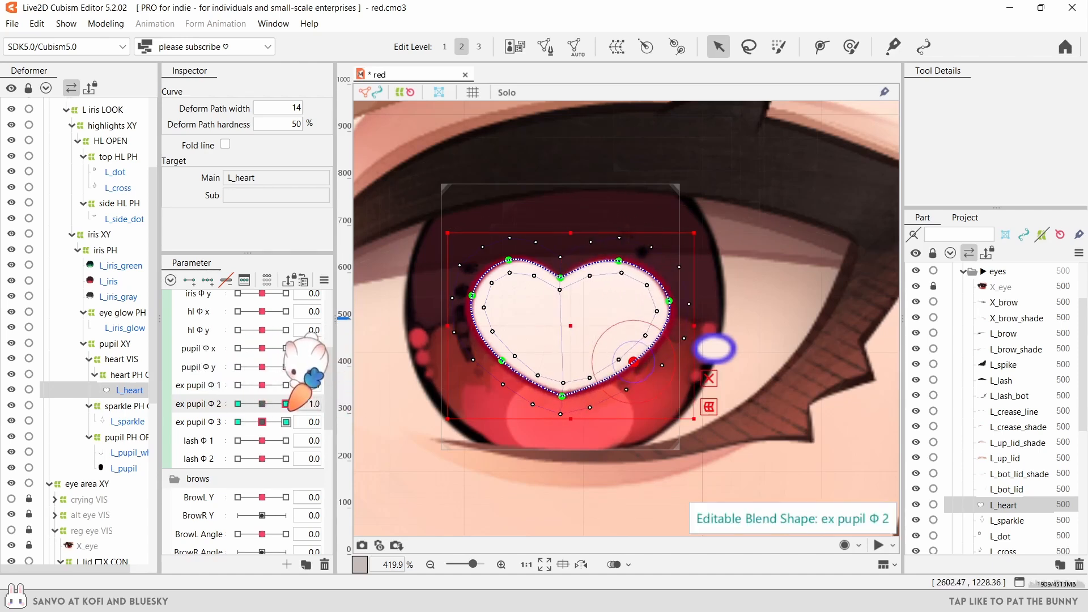
- Try stretching the heart at ex pupil Φ 3 1.0 by lowering its tip and lower right side and raising the right lobe
click(285, 421)
click(560, 396)
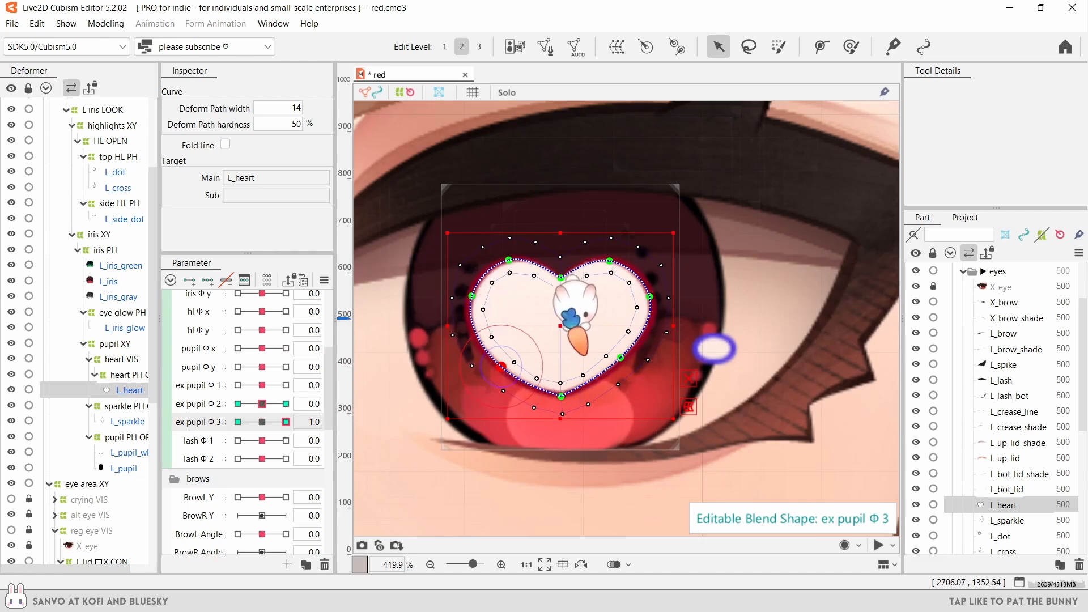
drag(620, 357, 625, 371)
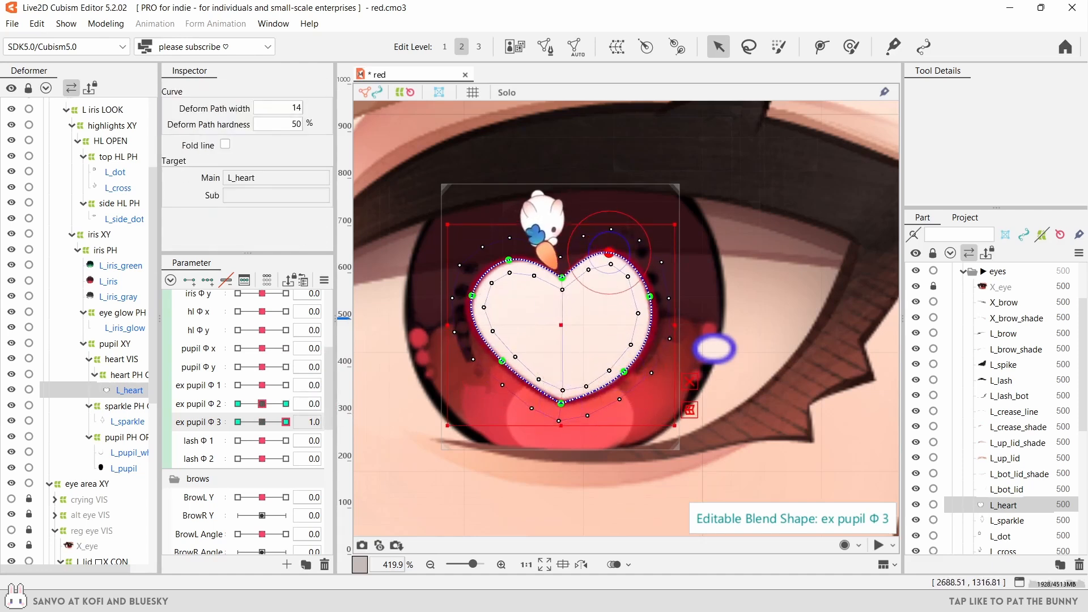
- At ex pupil Φ 3 -1.0, lower the heart's lobes and upper dip, raise its tip, and flatten the whole shape vertically
drag(271, 421, 238, 421)
drag(559, 277, 562, 296)
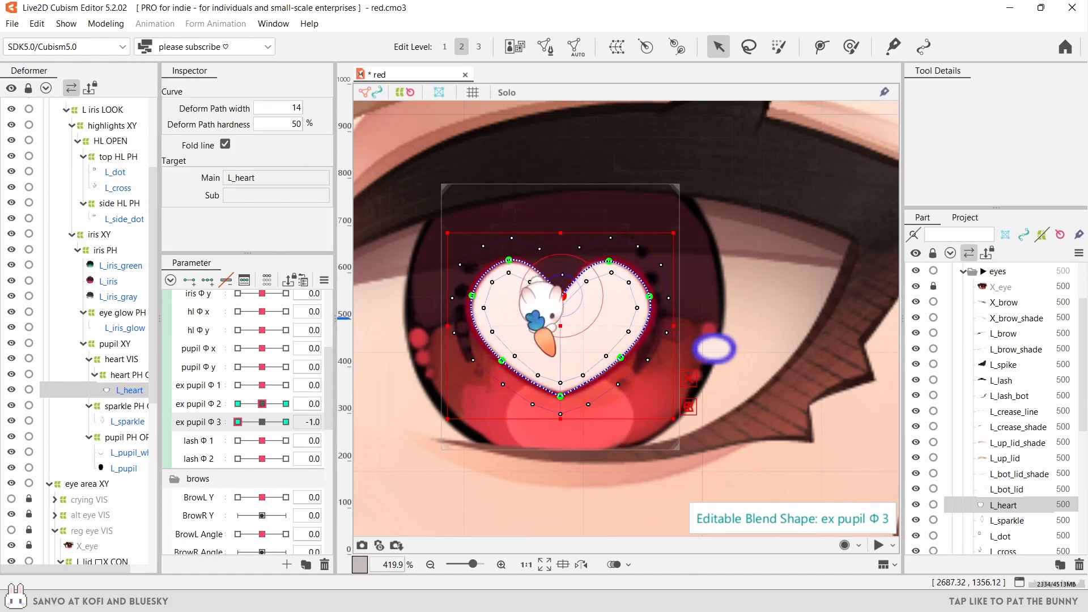
drag(262, 421, 209, 421)
drag(471, 295, 470, 302)
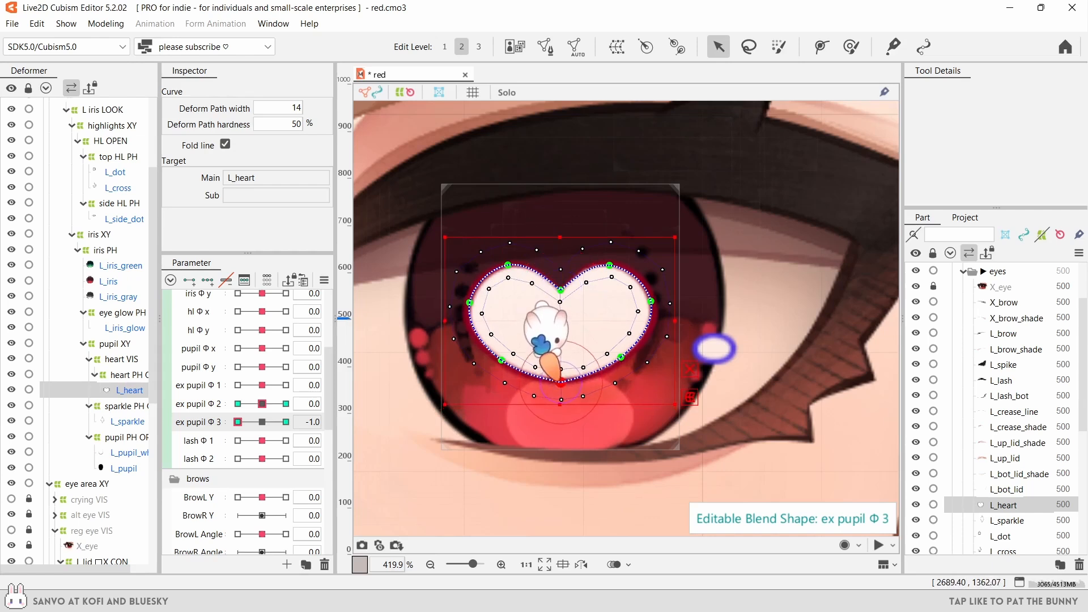
click(285, 422)
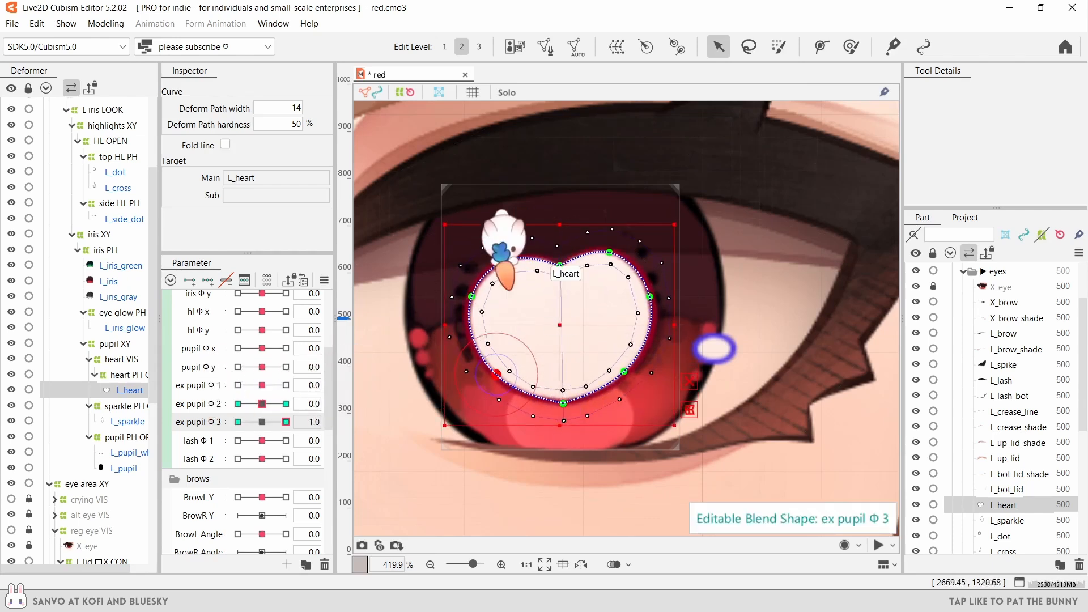
click(261, 422)
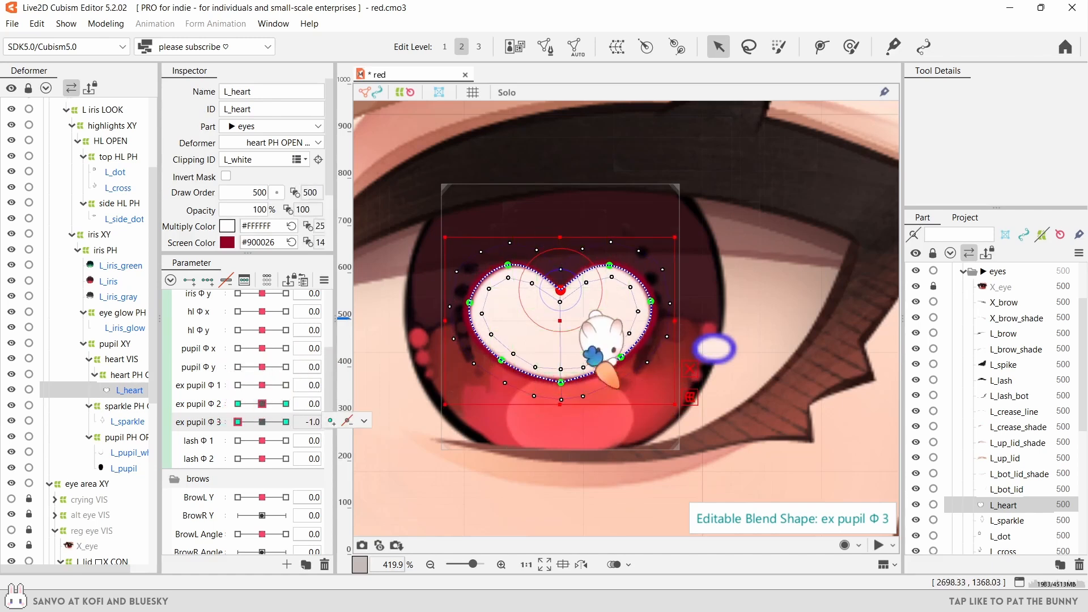
drag(559, 404, 561, 393)
- Reset the heart at ex pupil Φ 3 1.0 and reshape it taller with raised lobes, a lowered tip and tapered lower sides
click(286, 421)
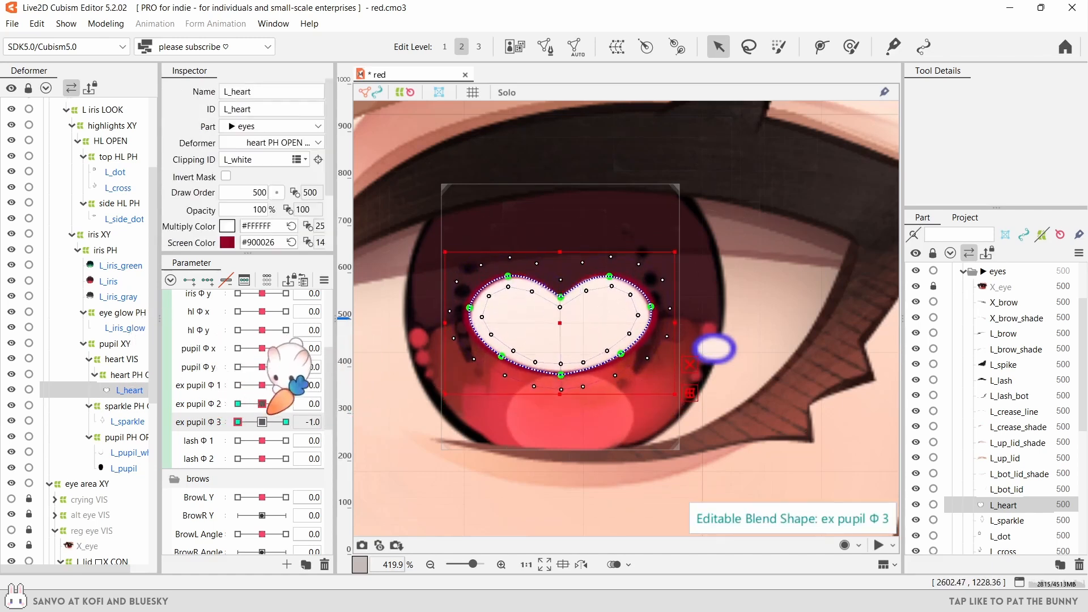
mouse_move(286, 421)
mouse_down()
mouse_move(276, 421)
mouse_move(286, 422)
mouse_up()
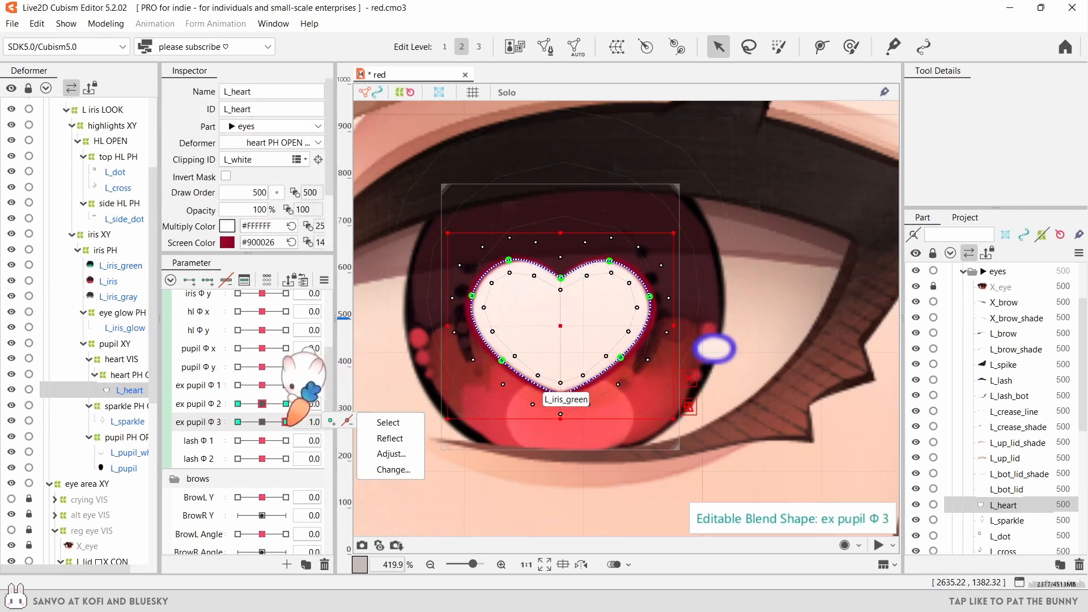
click(472, 294)
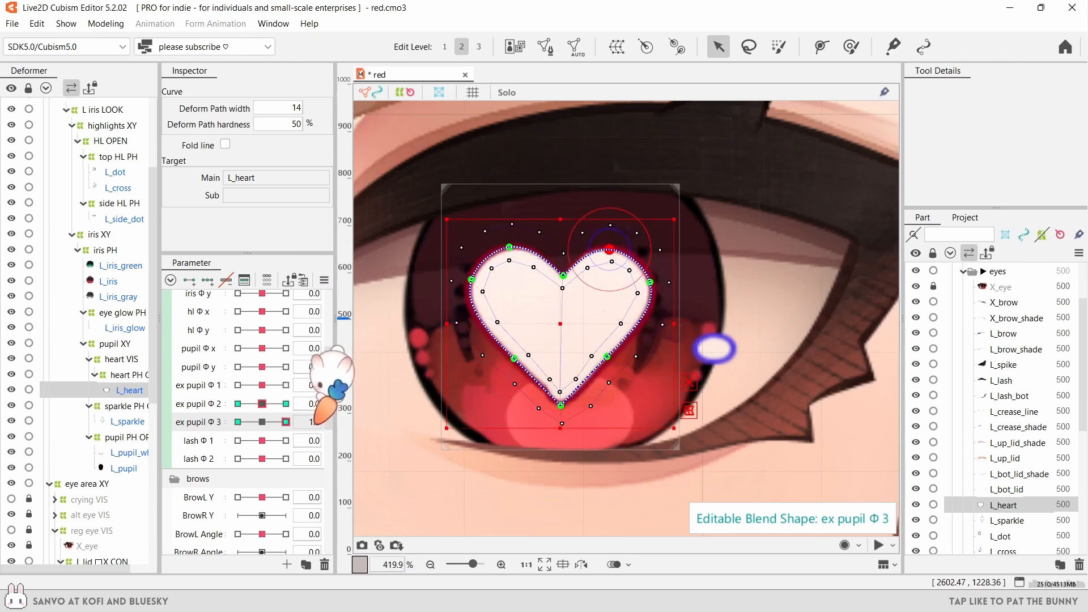
- At ex pupil Φ 2 1.0, push the heart's left side outward to match the right and widen the shape slightly
click(285, 403)
click(238, 403)
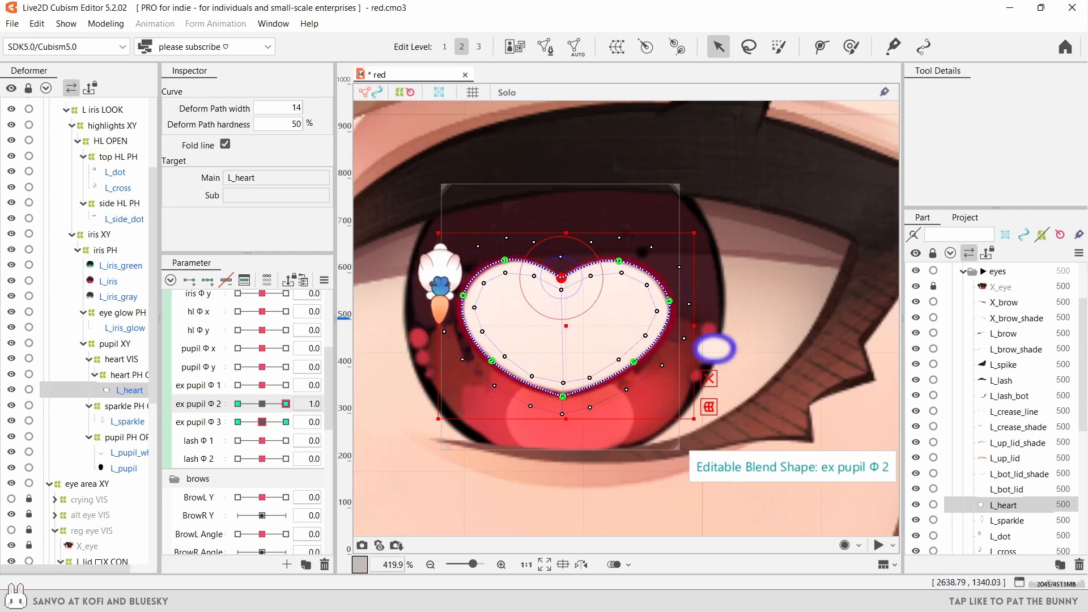
click(634, 361)
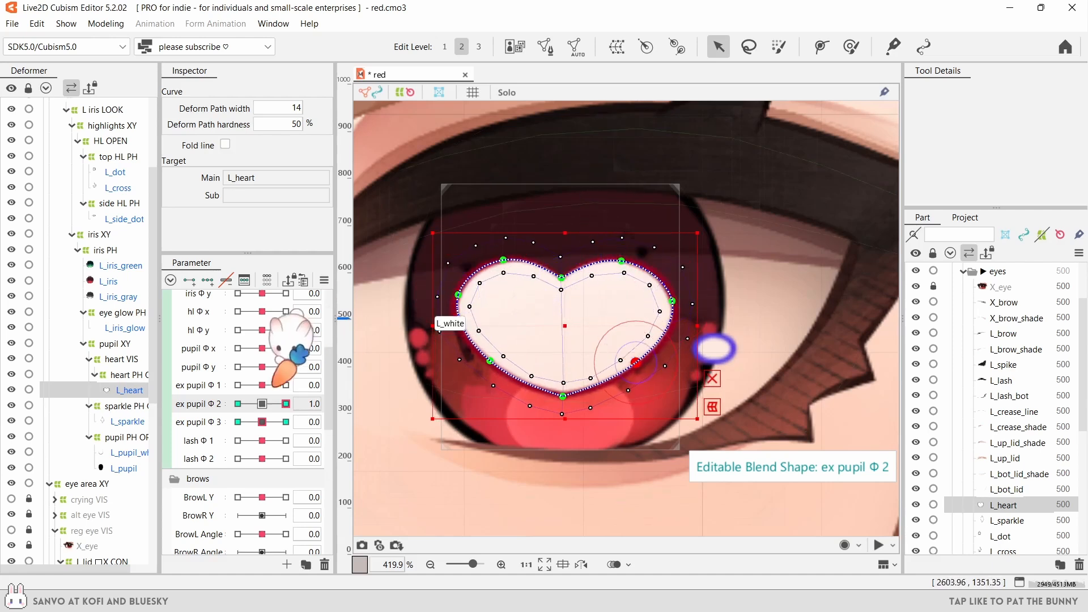
drag(432, 325, 425, 325)
- At ex pupil Φ 2 -1.0, pull the heart's left lobe, side and lower side points inward to match the right half
drag(285, 403, 237, 403)
drag(501, 360, 512, 360)
drag(471, 296, 474, 296)
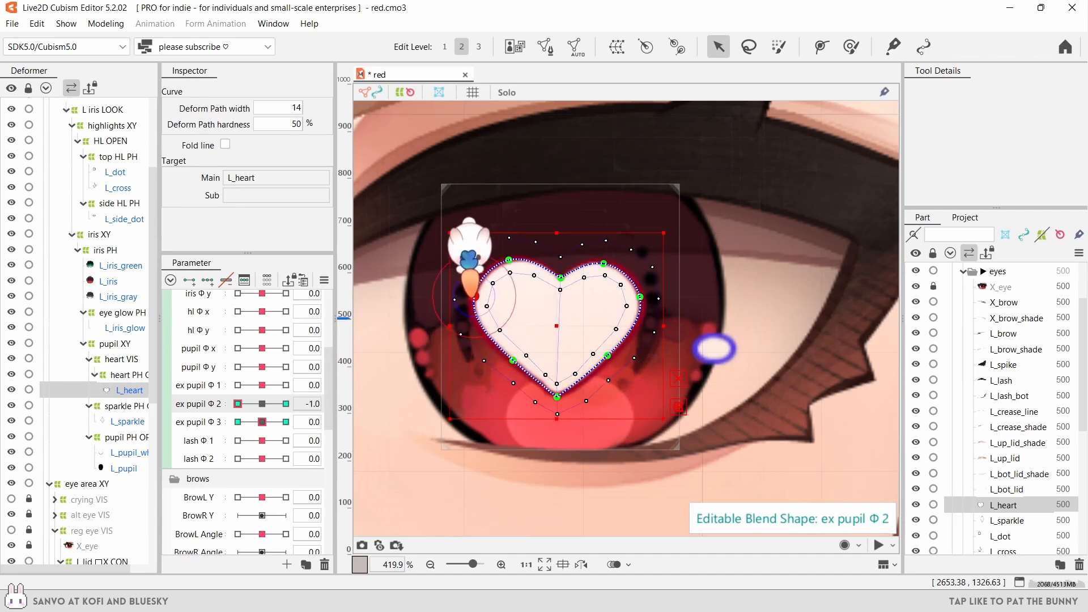
drag(509, 259, 511, 261)
drag(473, 296, 475, 296)
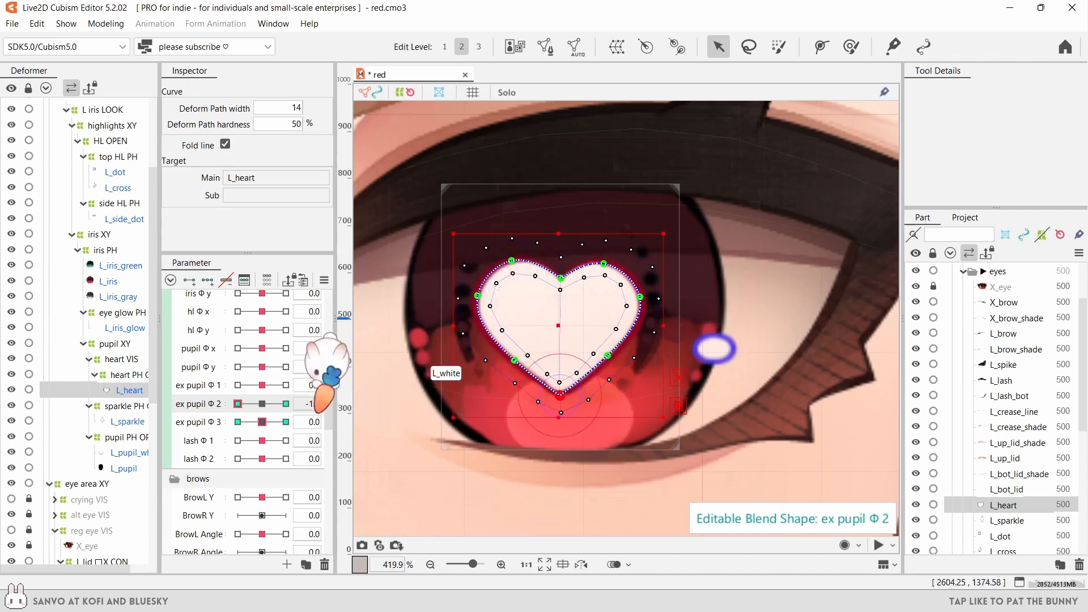
- Increase the extra pupil group's physics outputs to fit the range, with scale 1.336 for ex pupil Φ 2 and 1.326 for ex pupil Φ 3
click(286, 404)
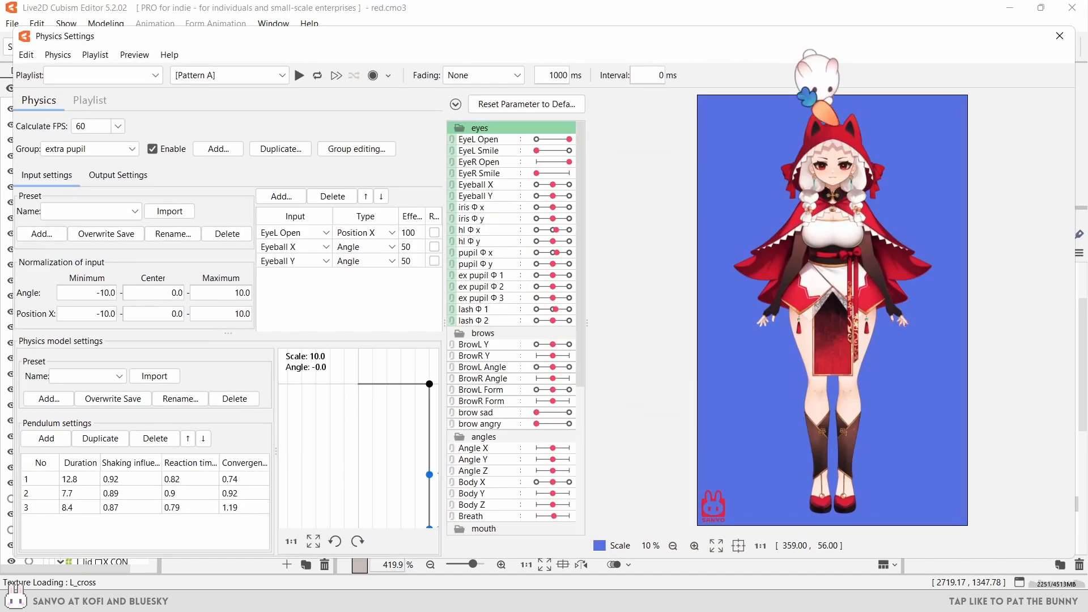
scroll(789, 96, up, 5)
scroll(509, 295, down, 5)
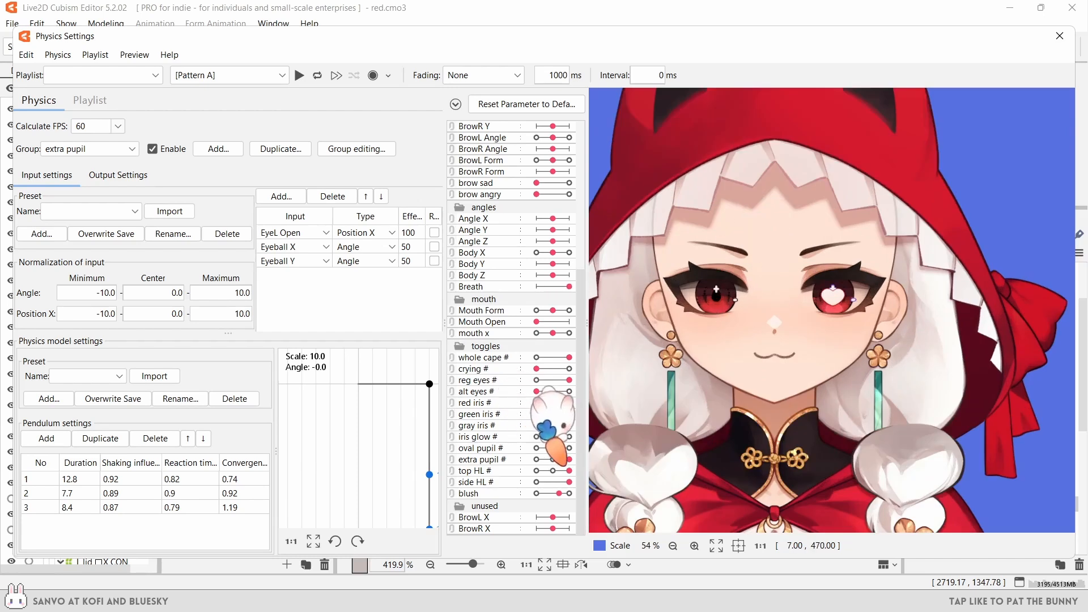
scroll(787, 292, up, 3)
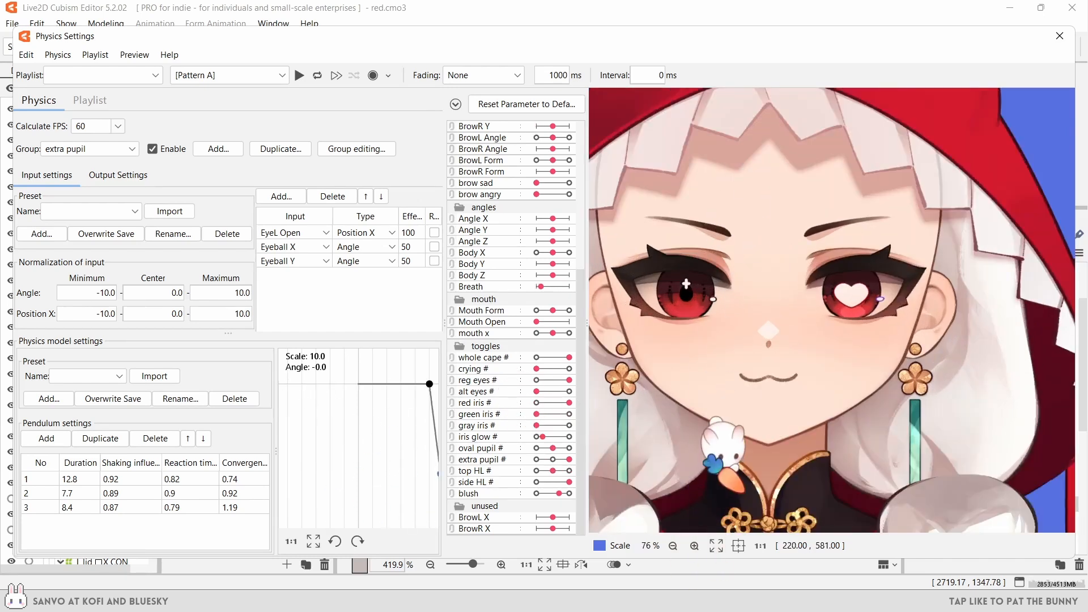
click(125, 173)
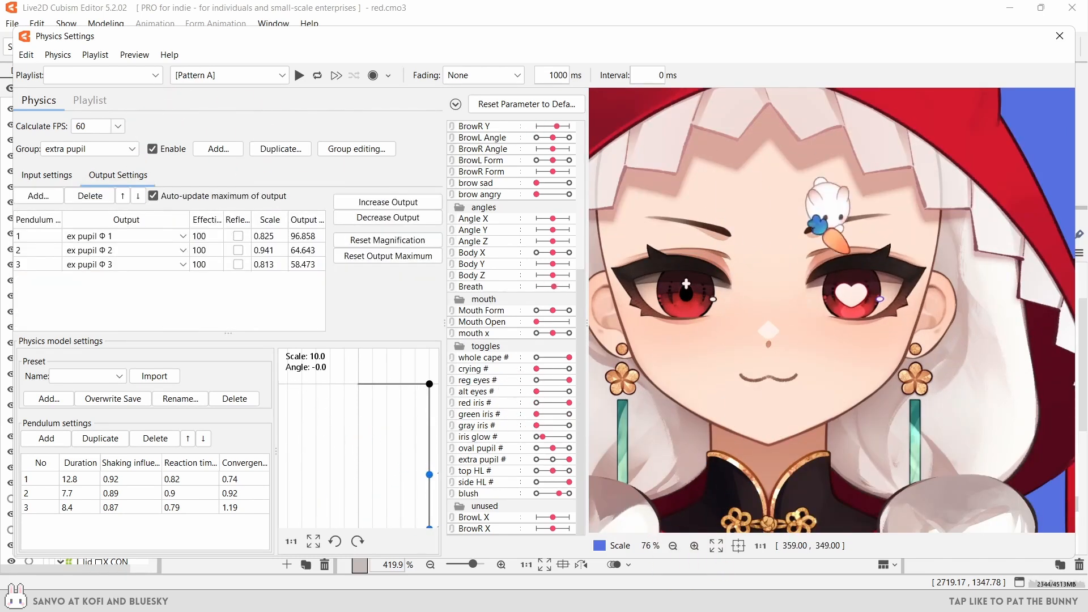
click(388, 202)
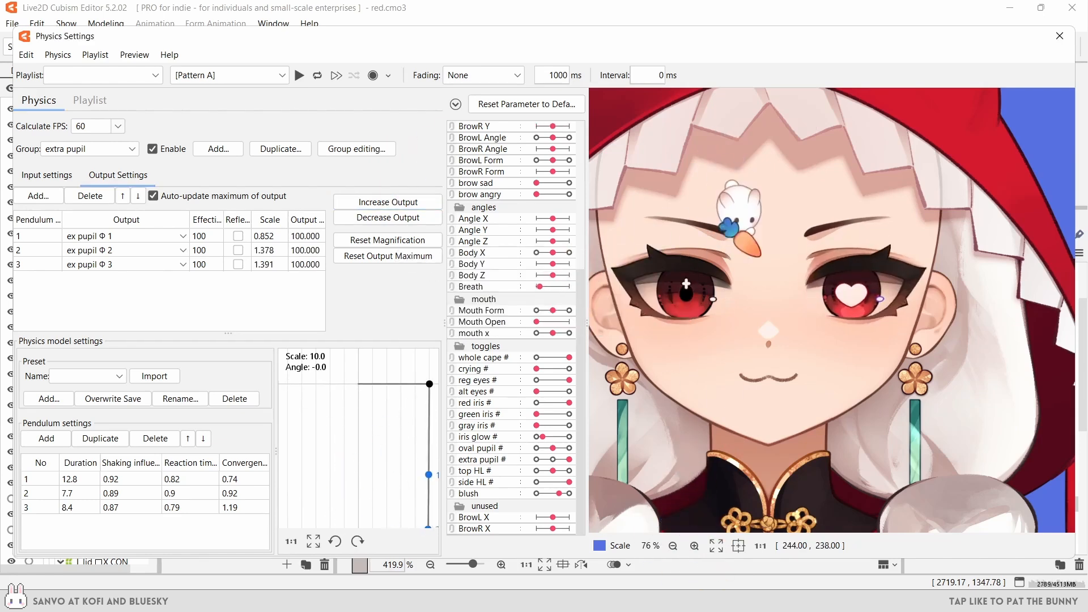
click(277, 253)
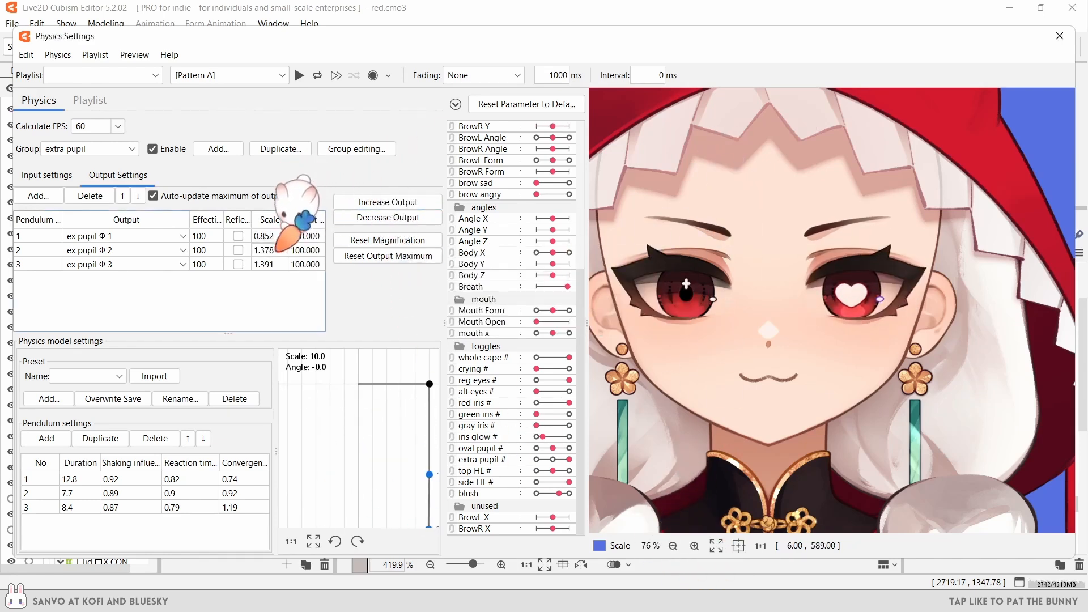
text(1.326)
key(Return)
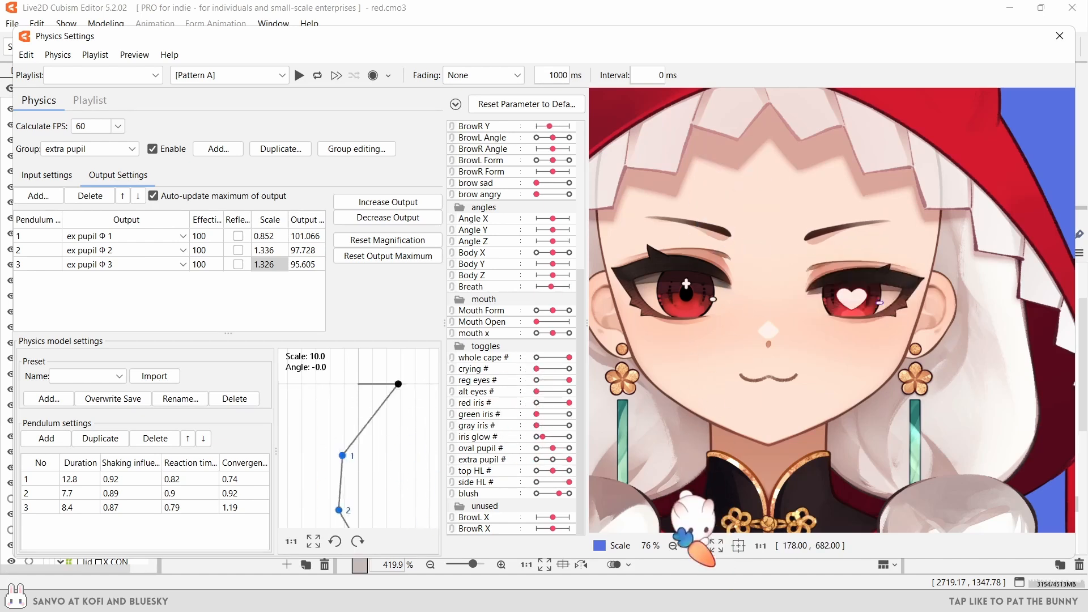
- At ex pupil Φ 2 1.0, push the heart's side points slightly outward, and return ex pupil Φ 2 and Φ 3 to 0.0
click(1059, 36)
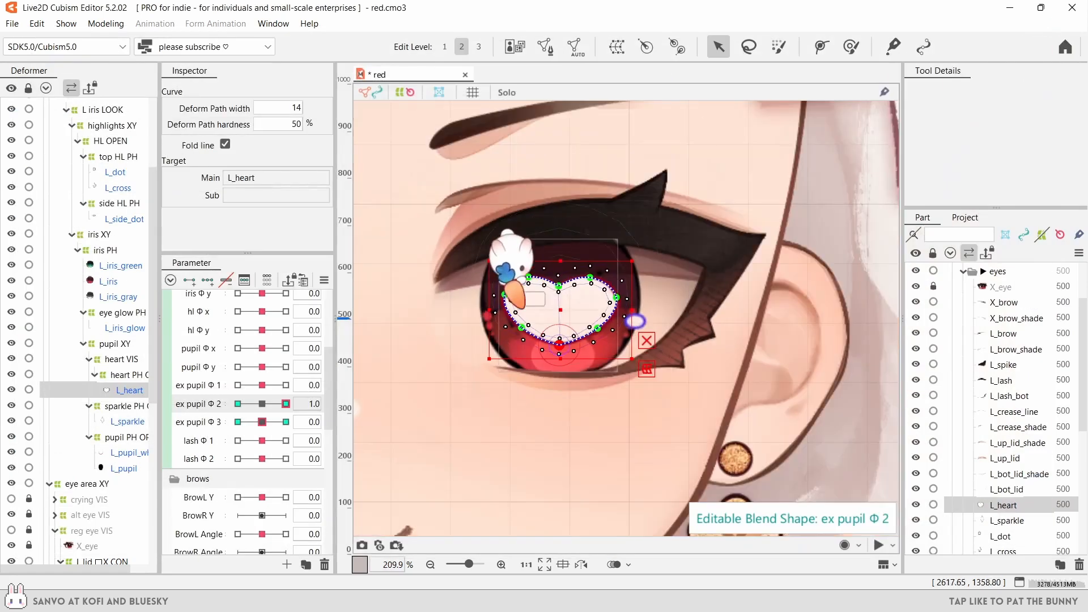
scroll(504, 293, up, 2)
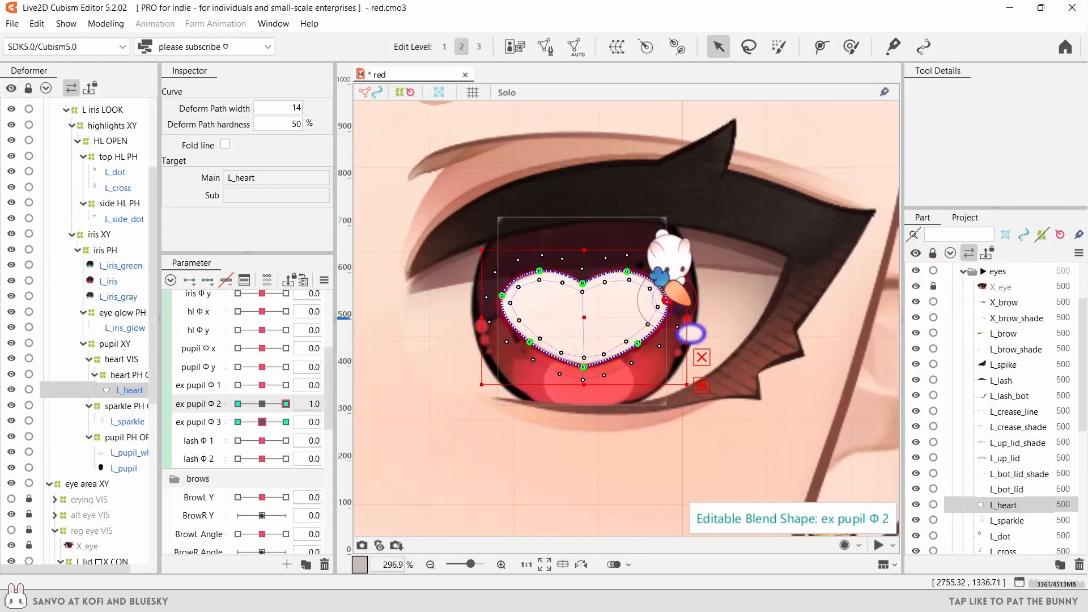
drag(285, 404, 237, 404)
mouse_move(505, 317)
mouse_down()
mouse_move(521, 317)
mouse_move(513, 317)
mouse_up()
key(ctrl+z)
click(262, 403)
drag(262, 422, 171, 417)
click(262, 421)
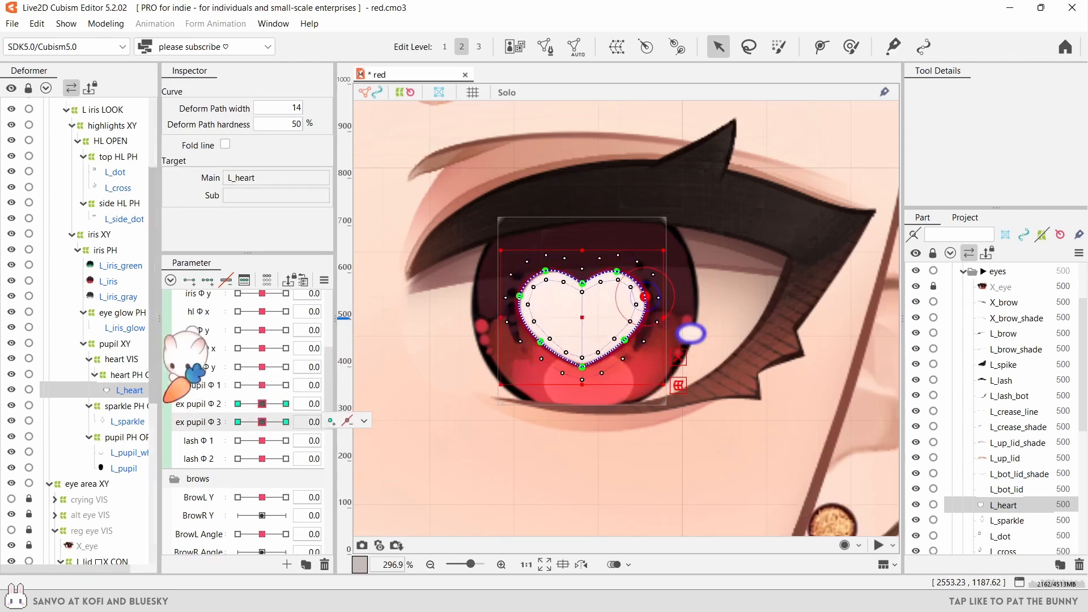
- Shrink the heart PH OPEN warp deformer at ex pupil Φ 1 -1.0 and preview the parameter up to 1.0
click(122, 375)
drag(262, 385, 215, 390)
drag(635, 358, 619, 356)
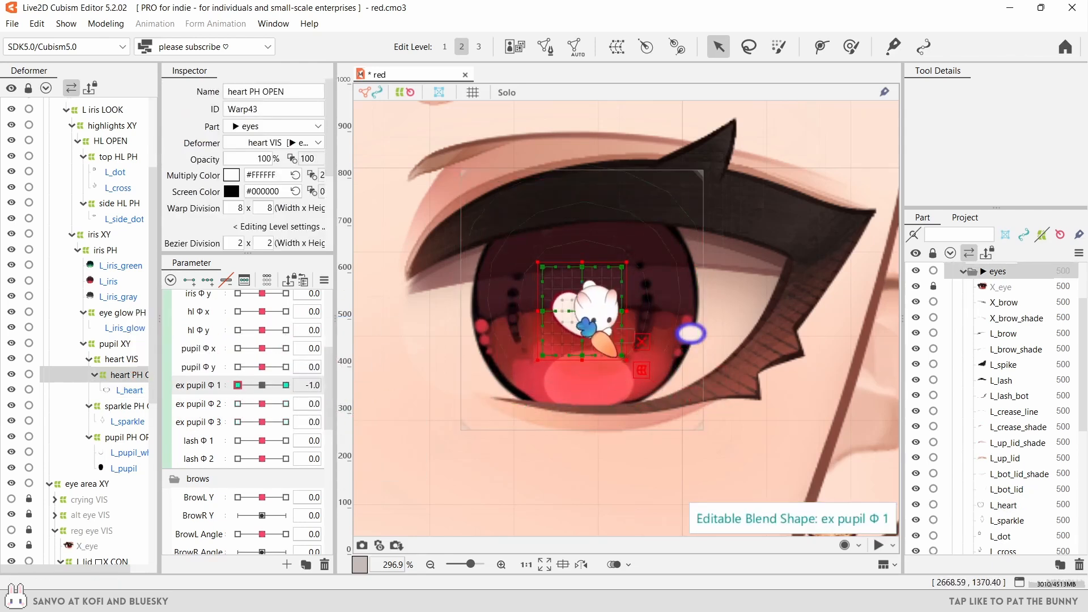
drag(262, 386, 341, 390)
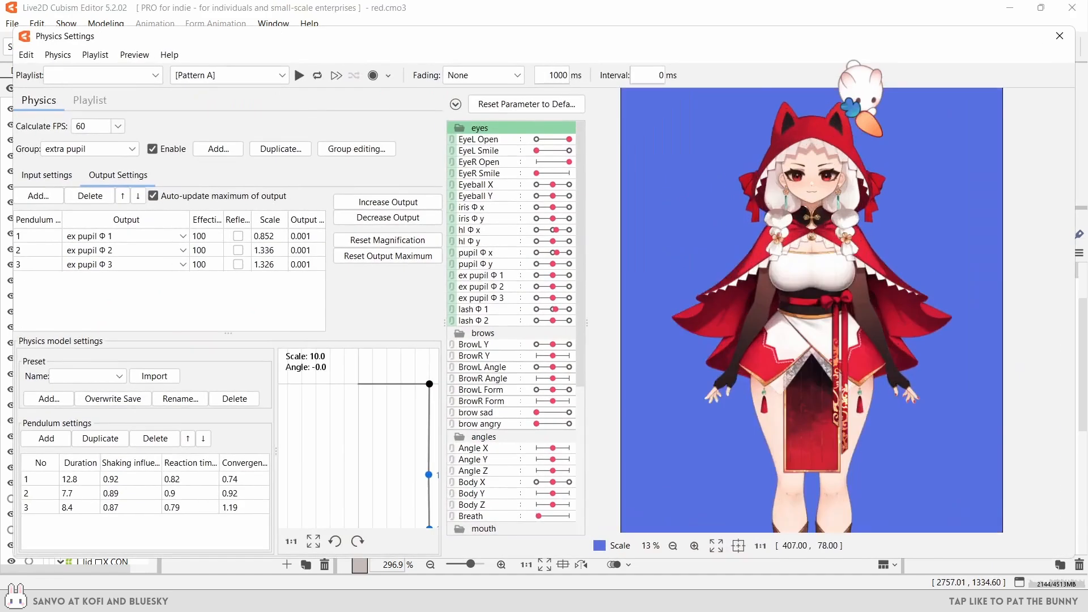
- Set the first two extra pupil pendulum durations to 10.0 and 9.8 and reset all output magnification to 1.0
scroll(829, 154, up, 8)
scroll(507, 323, down, 7)
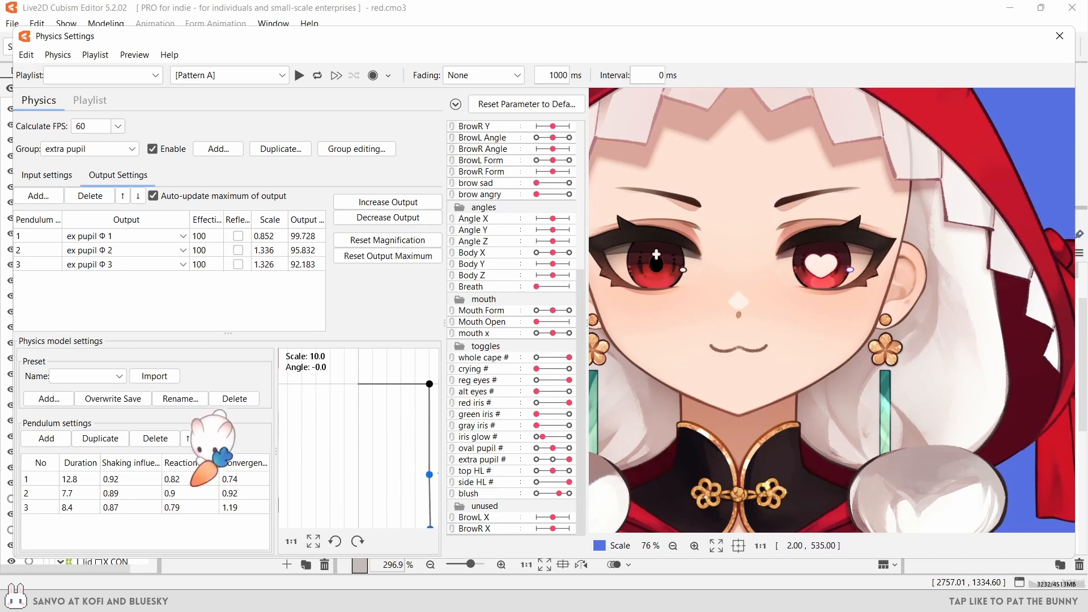
click(357, 240)
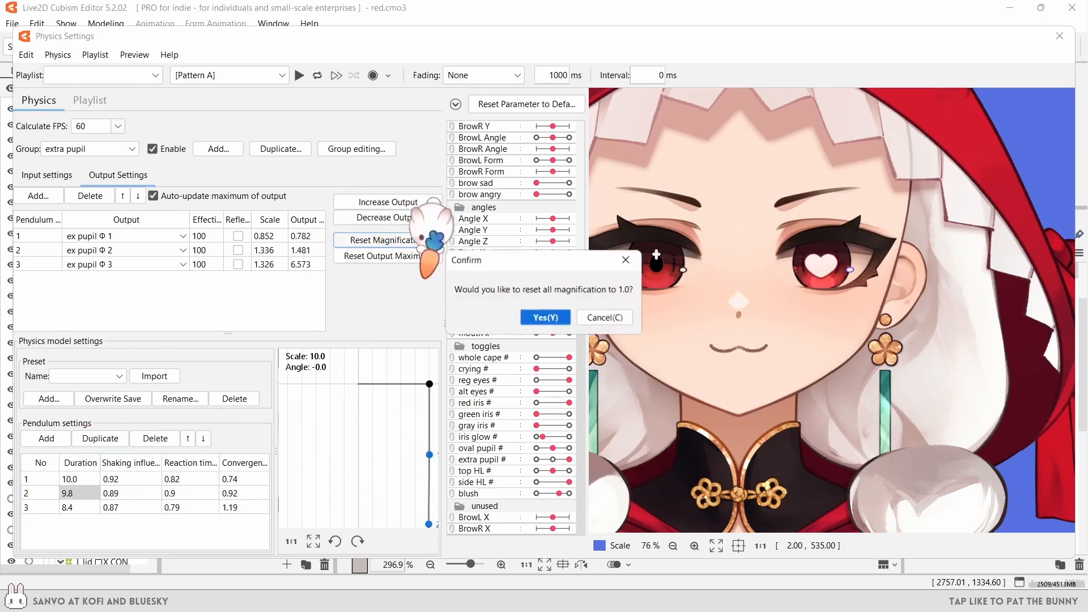
click(545, 316)
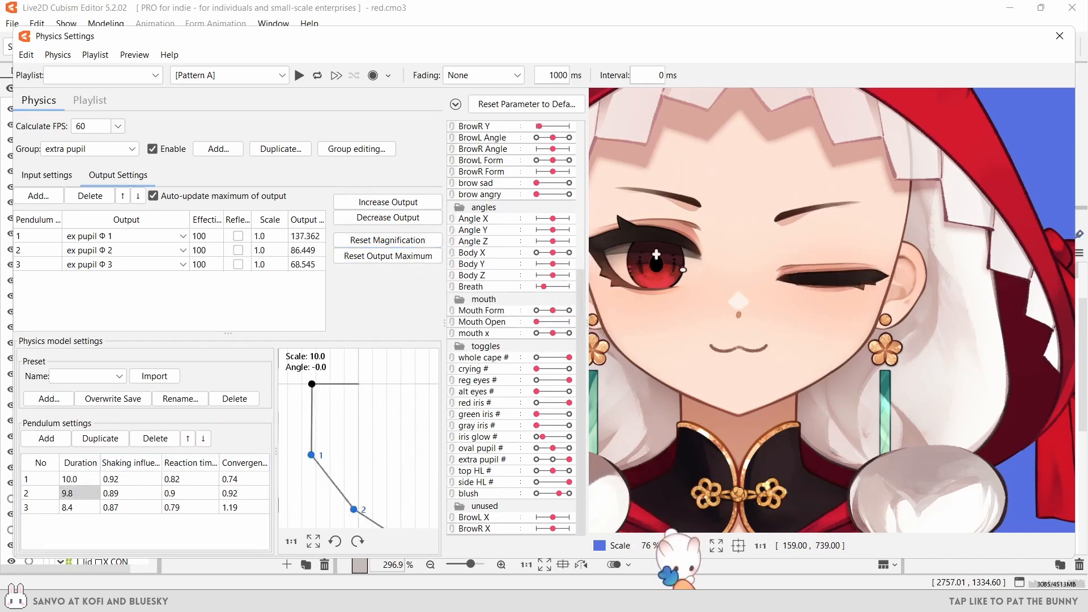
- Increase and decrease the extra pupil output magnifications so all of them fit the parameter range
click(388, 202)
click(594, 318)
click(388, 217)
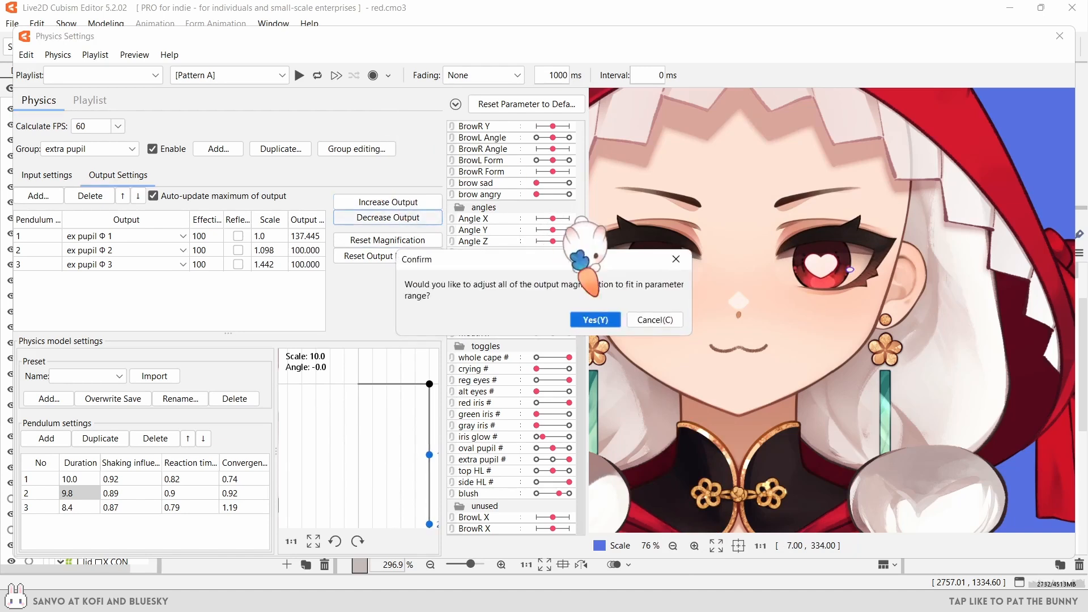
click(594, 318)
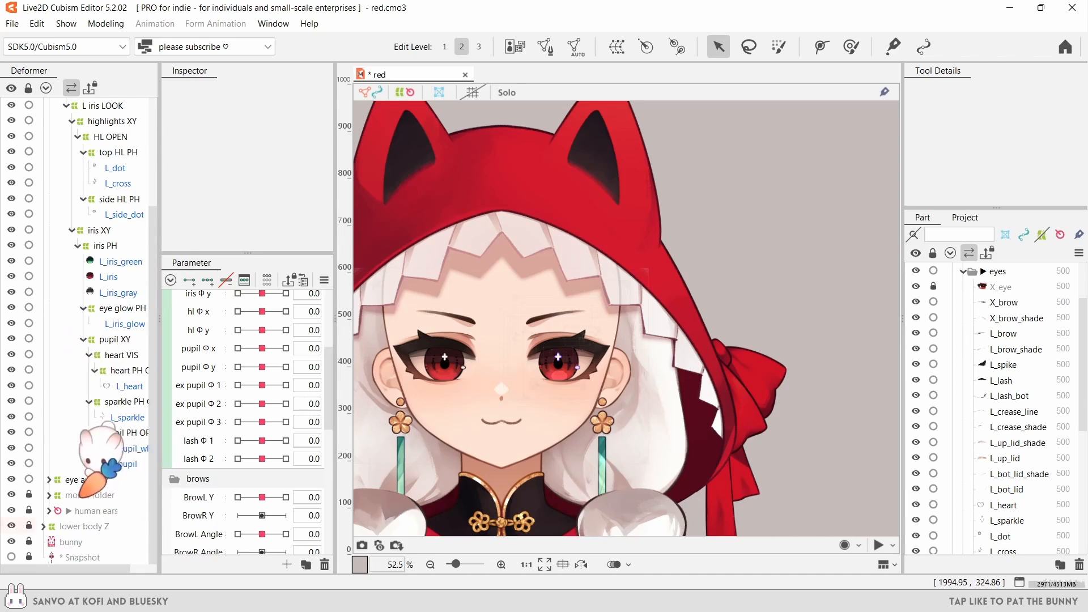
- Select the L lid move warp, test lash Φ 1, and add a lash Φ 3 parameter below lash Φ 2
scroll(96, 453, down, 5)
click(113, 377)
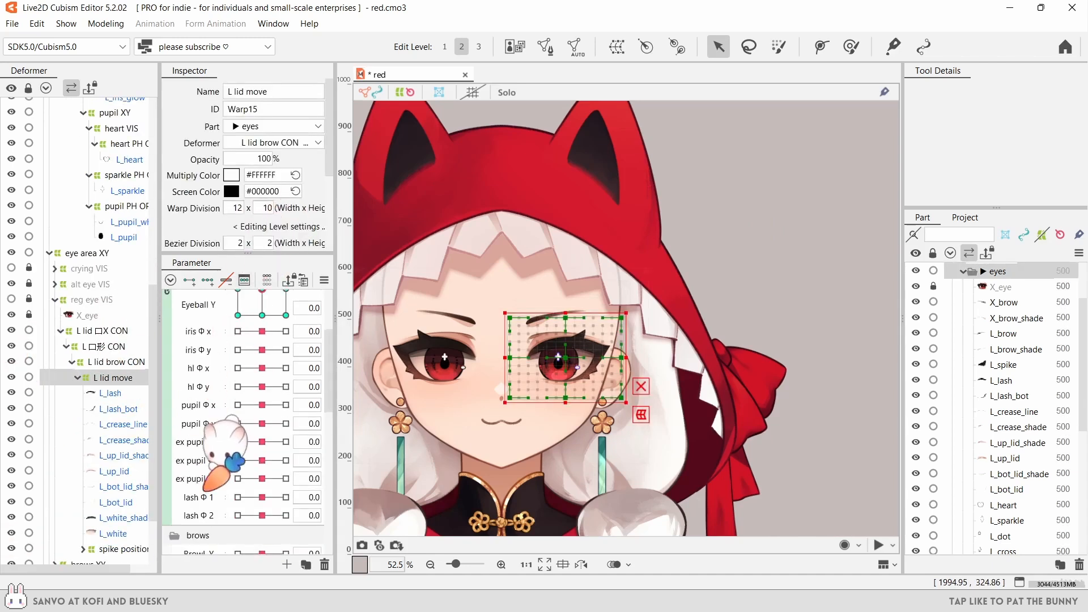
drag(262, 497, 291, 497)
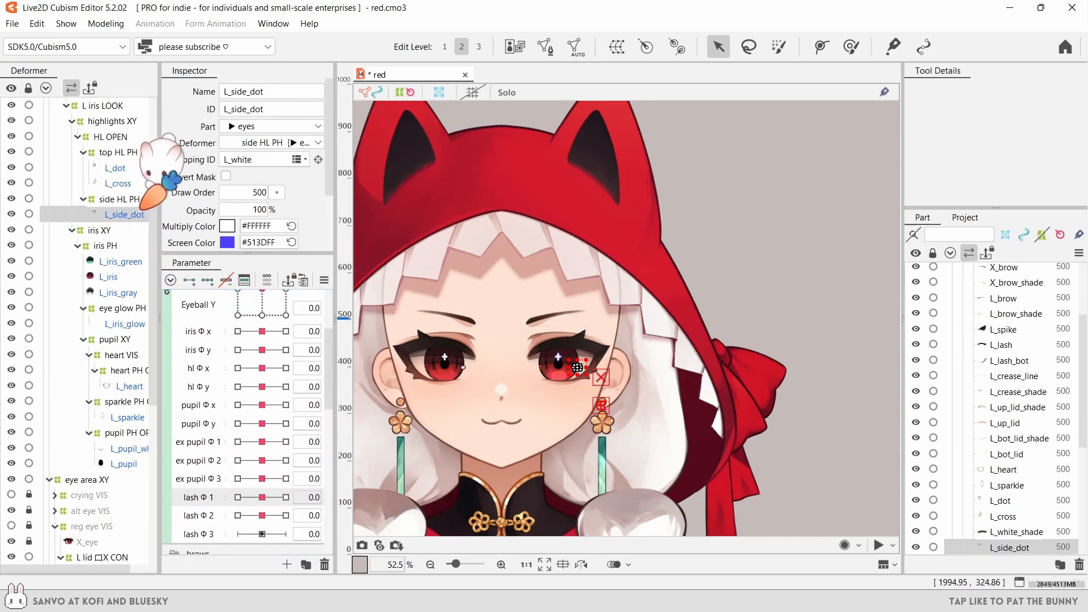
- Change the screen color of the L_side_dot highlight to dark red #860010
scroll(567, 351, up, 5)
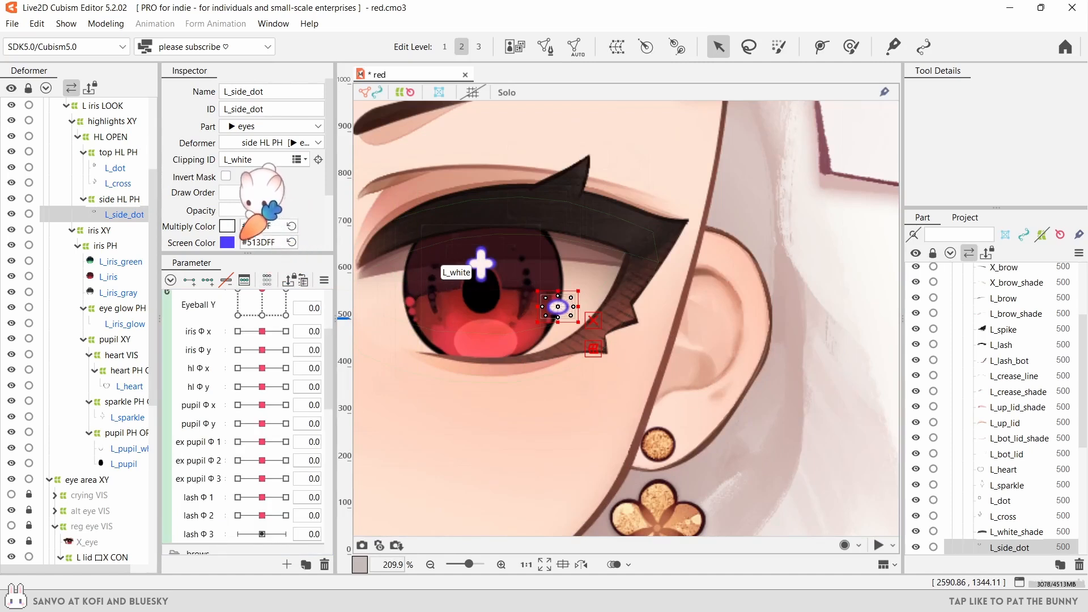
click(227, 242)
click(147, 256)
click(163, 331)
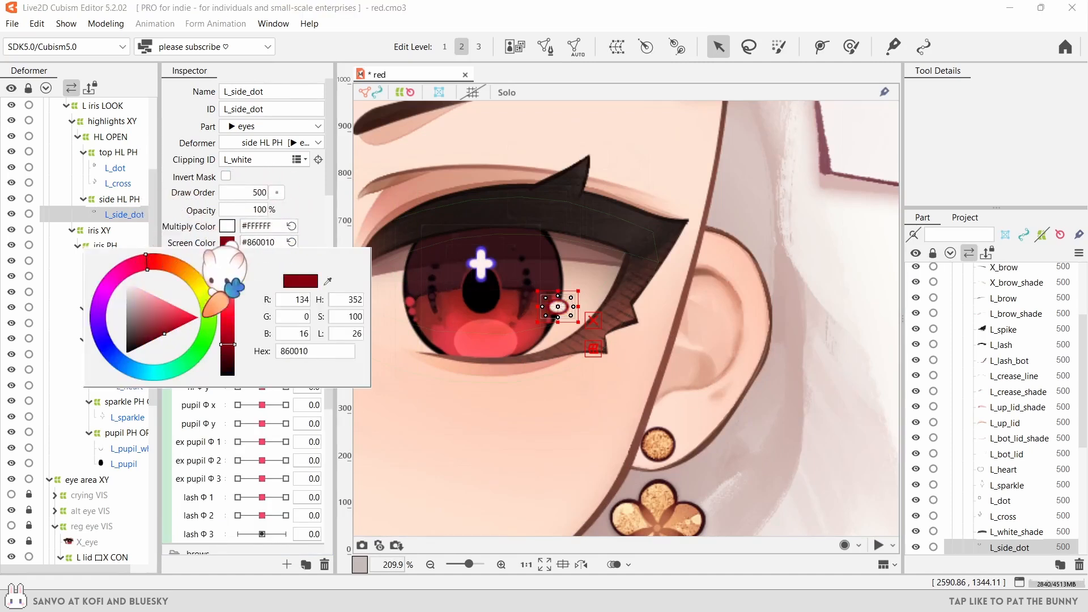
click(306, 193)
click(266, 242)
- On the L lid move warp, set the Bezier division to 2 x 3 and add blend shape keys for lash Φ 1 and lash Φ 2
scroll(275, 442, down, 10)
mouse_move(285, 506)
mouse_down()
mouse_move(237, 506)
mouse_move(286, 507)
mouse_up()
scroll(283, 436, up, 6)
scroll(131, 396, down, 2)
click(113, 491)
scroll(238, 414, down, 2)
scroll(487, 345, down, 3)
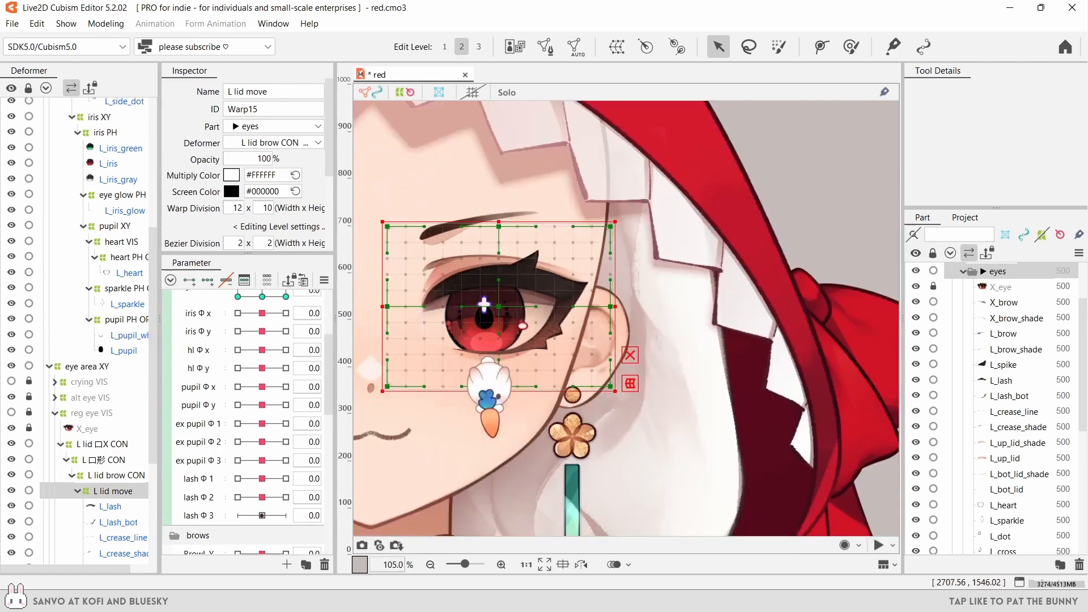
scroll(487, 391, left, 1)
scroll(243, 329, down, 2)
click(285, 422)
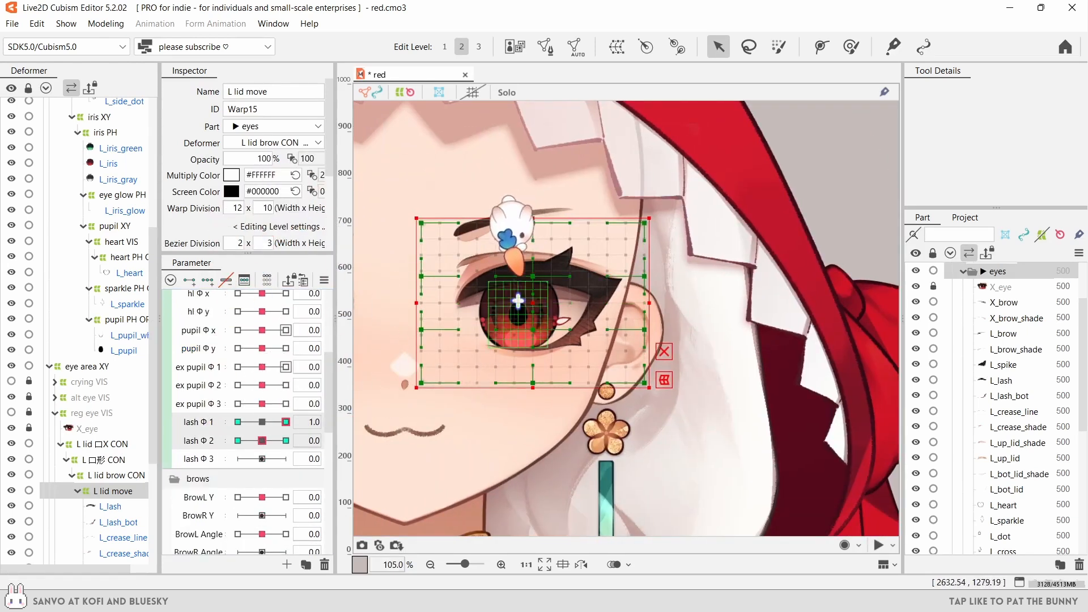
- Try a Bezier division of 4 x 3 on the L lid move warp
click(240, 187)
text(4)
key(Return)
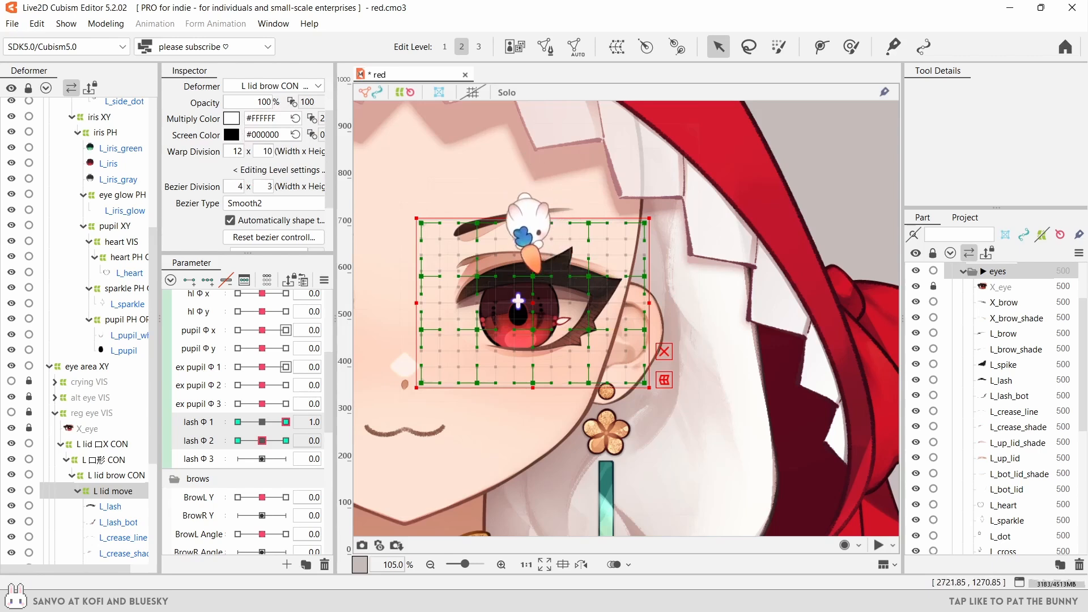
- Raise the L lid move warp's upper middle control point at lash Φ 1 1.0 and lower it at -1.0
mouse_move(286, 421)
mouse_down()
mouse_move(277, 421)
mouse_move(285, 421)
mouse_up()
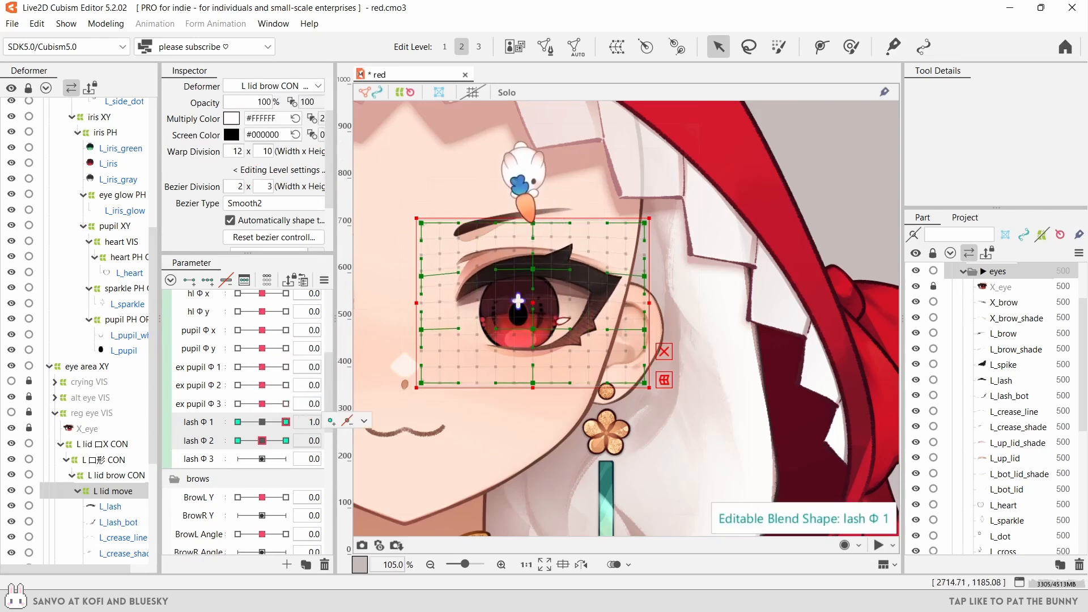
click(238, 422)
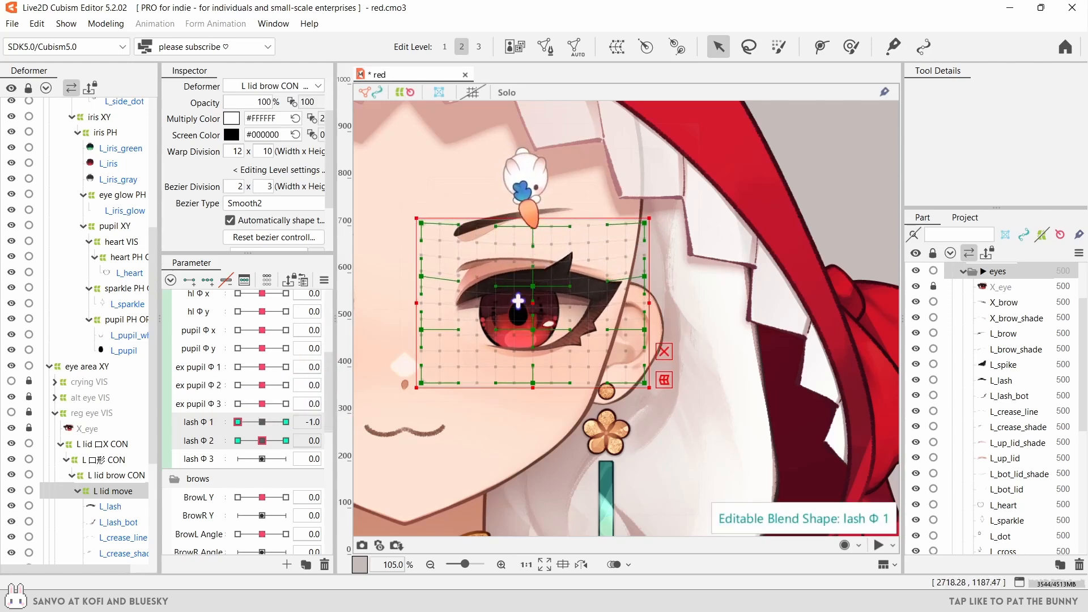
drag(241, 422, 262, 422)
- Enlarge the selection brush to 341.1 px and brush-select the upper rows of the L lid move warp
click(779, 47)
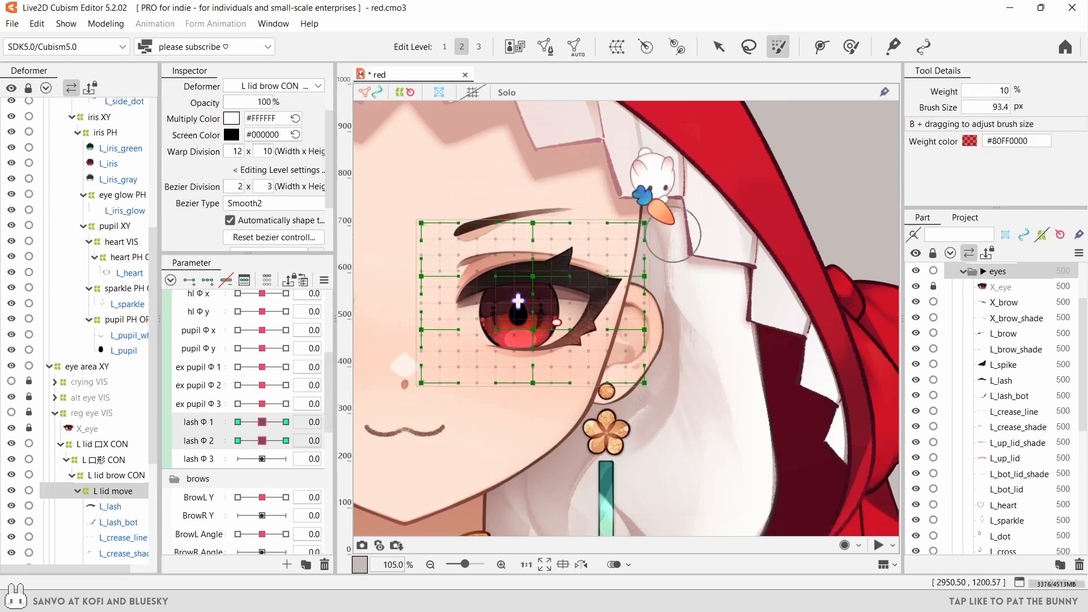
drag(725, 322, 736, 321)
mouse_move(672, 173)
mouse_down()
mouse_move(713, 295)
mouse_move(604, 178)
mouse_move(459, 147)
mouse_move(369, 178)
mouse_move(357, 283)
mouse_up()
drag(370, 244, 452, 118)
- At lash Φ 1 1.0, apply a blend compatibility of 133 to the selected upper part of the L lid move warp
drag(261, 421, 285, 421)
right_click(285, 422)
click(377, 455)
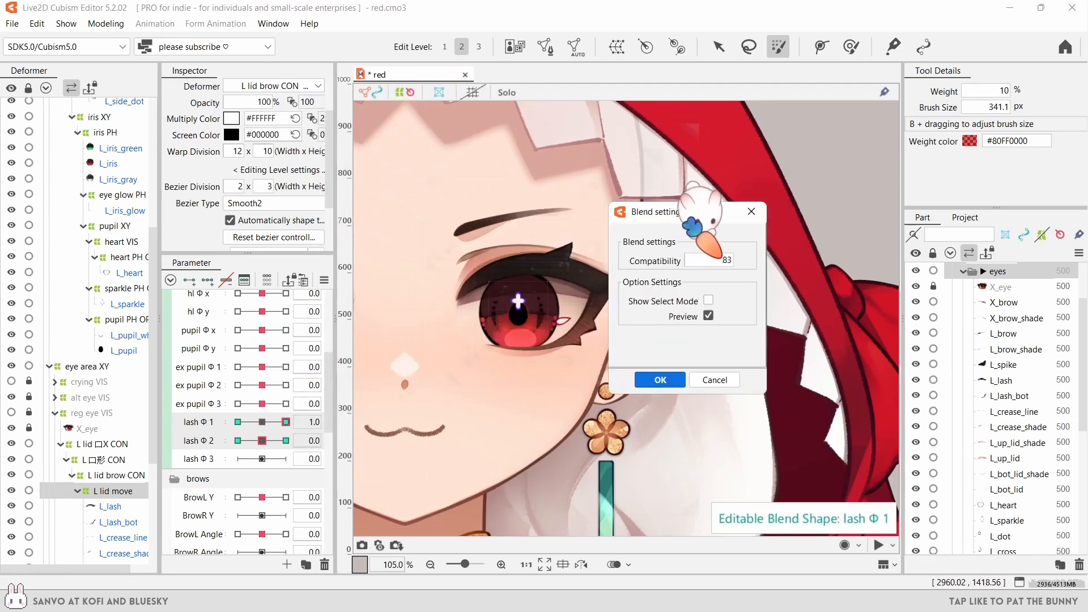
drag(715, 256, 687, 258)
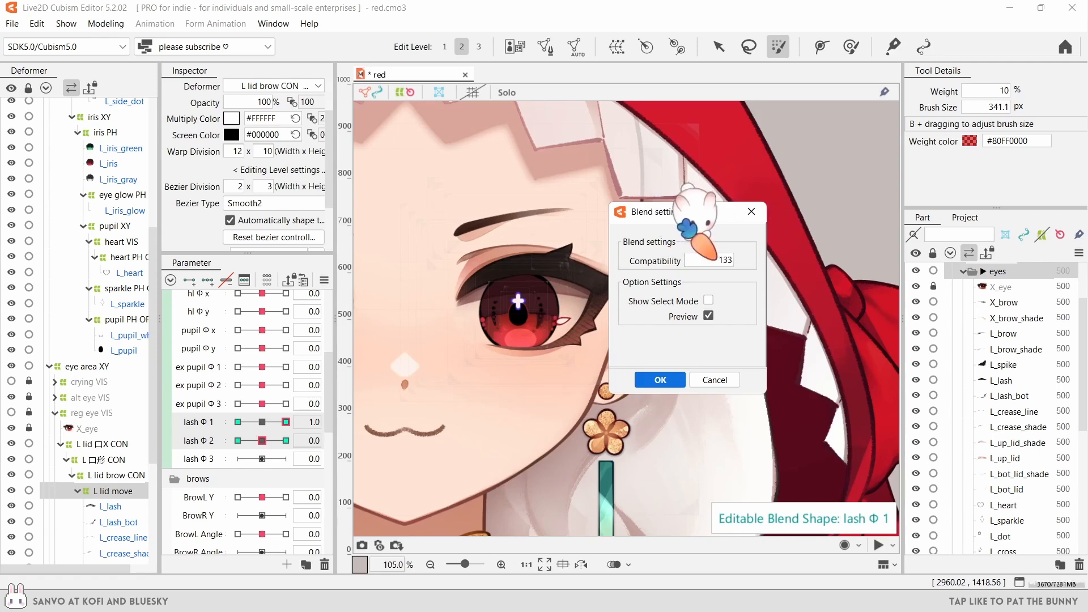
click(660, 379)
- Reselect the upper rows of the L lid move warp and compare its top edge across lash Φ 1 from 0.0 to 1.0
mouse_move(286, 422)
mouse_down()
mouse_move(262, 422)
mouse_move(285, 421)
mouse_up()
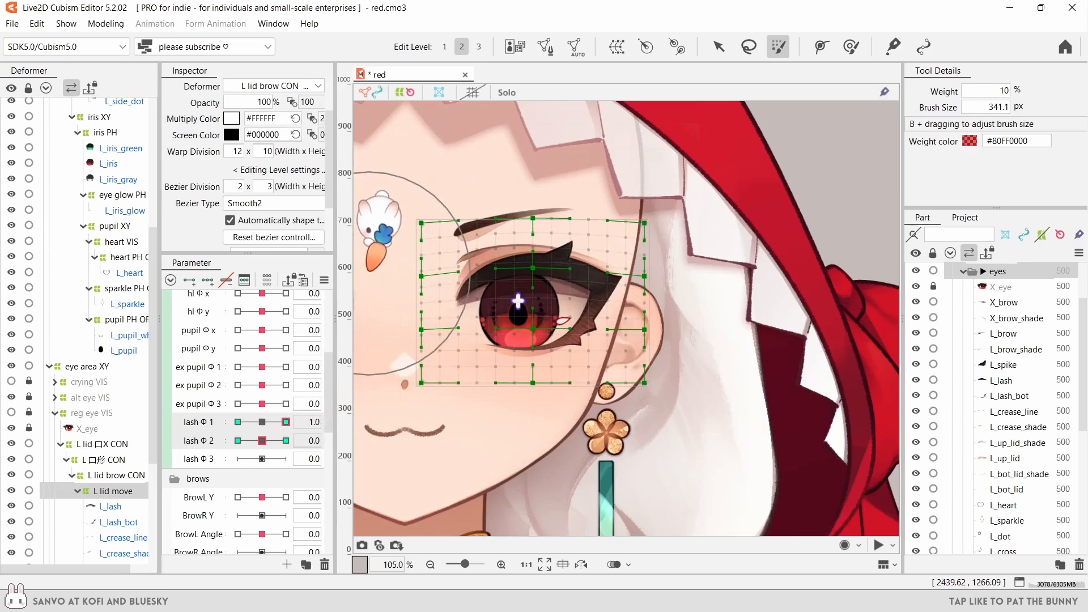
mouse_move(383, 238)
mouse_down()
mouse_move(563, 92)
mouse_move(697, 189)
mouse_move(391, 142)
mouse_up()
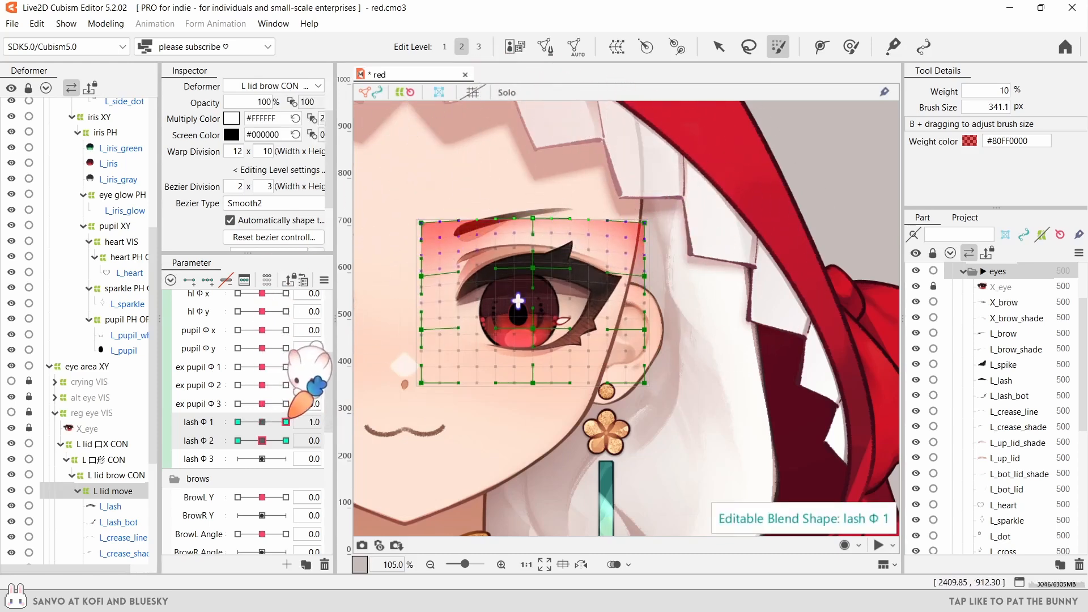
drag(285, 422, 262, 422)
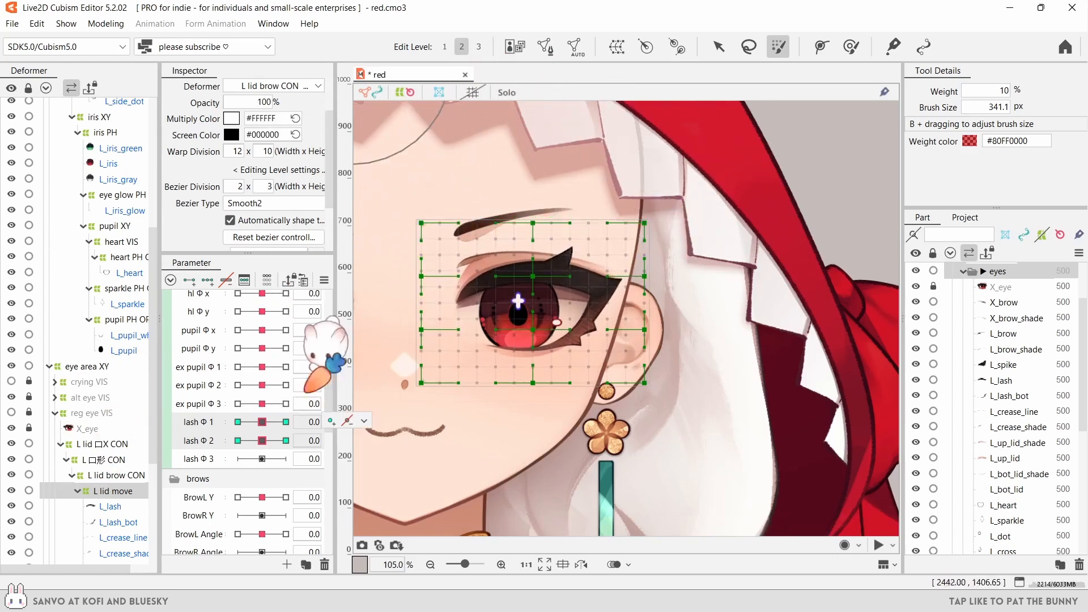
click(719, 46)
drag(659, 187, 387, 244)
drag(270, 422, 280, 422)
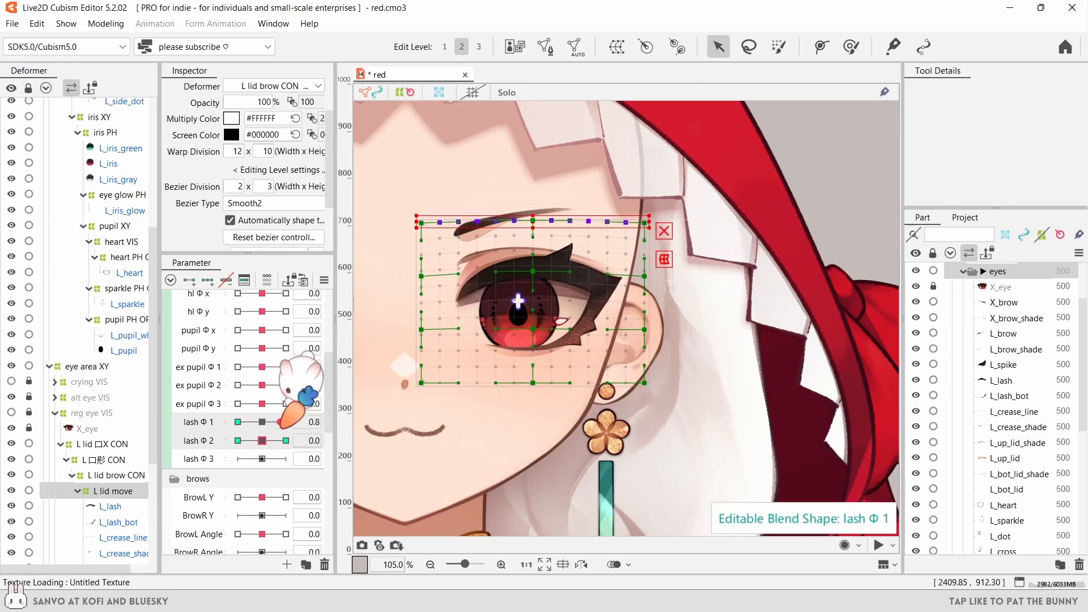
- Brush-select the L lid move warp's upper rows at lash Φ 1 -1.0 and restore the workspace layout
click(778, 47)
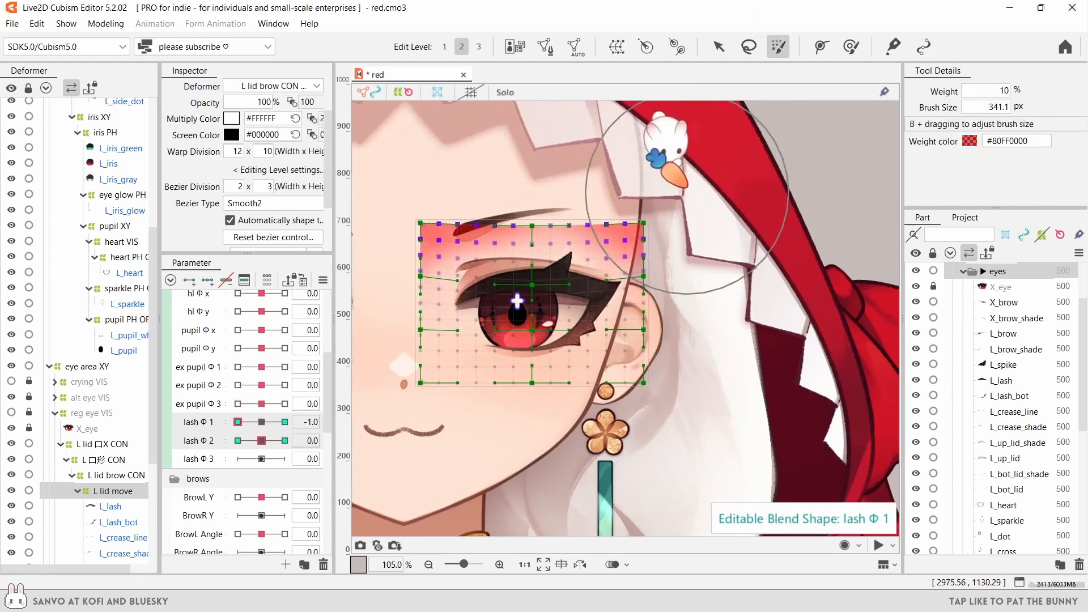
click(273, 23)
mouse_move(403, 41)
click(479, 41)
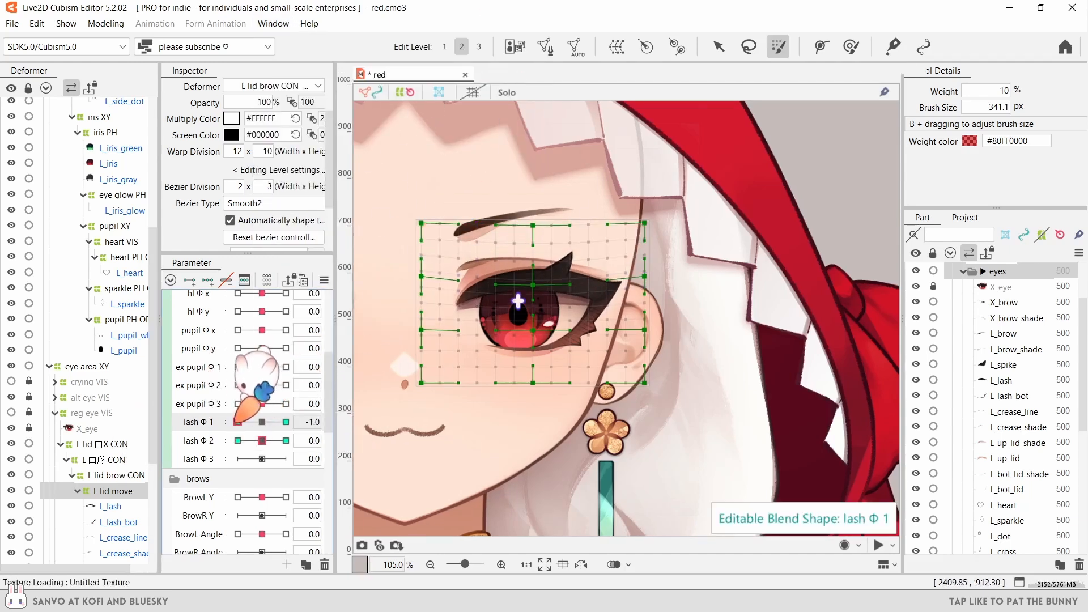
- Enlarge the selection brush to 397.1 px, brush-select the L lid move warp's lower rows and check the lash Φ 1 motion
mouse_move(262, 422)
mouse_down()
mouse_move(291, 414)
mouse_move(262, 422)
mouse_up()
key(b)
drag(580, 419, 613, 424)
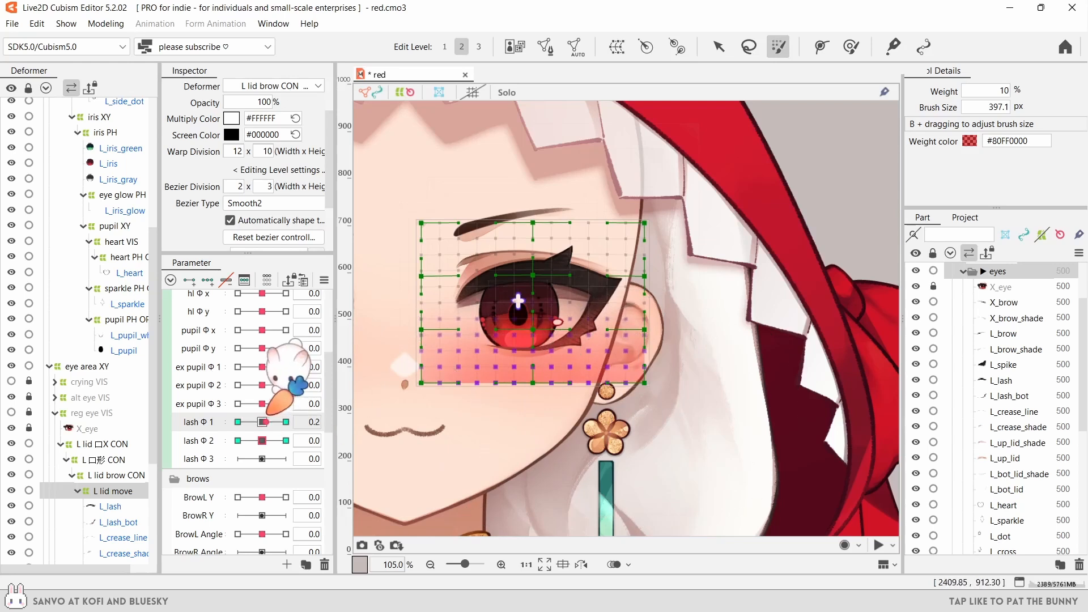
drag(267, 415, 601, 245)
- At lash Φ 2 1.0, pull the L lid move warp's outer corner upward and inward with a 437.3 px deform brush
click(286, 440)
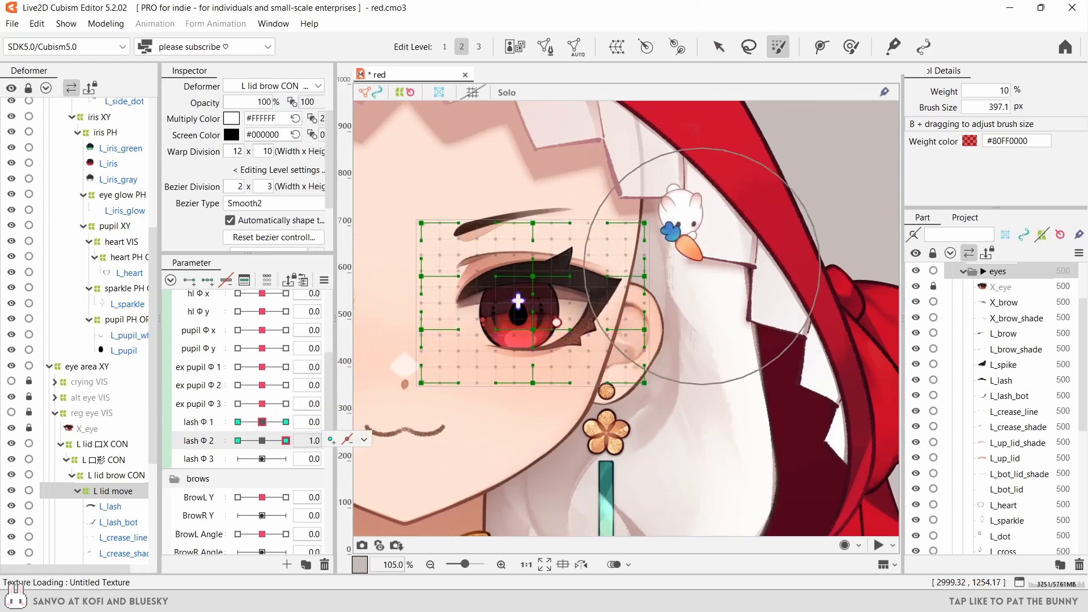
click(850, 47)
mouse_move(757, 312)
mouse_down()
mouse_move(652, 284)
mouse_move(652, 227)
mouse_move(635, 206)
mouse_up()
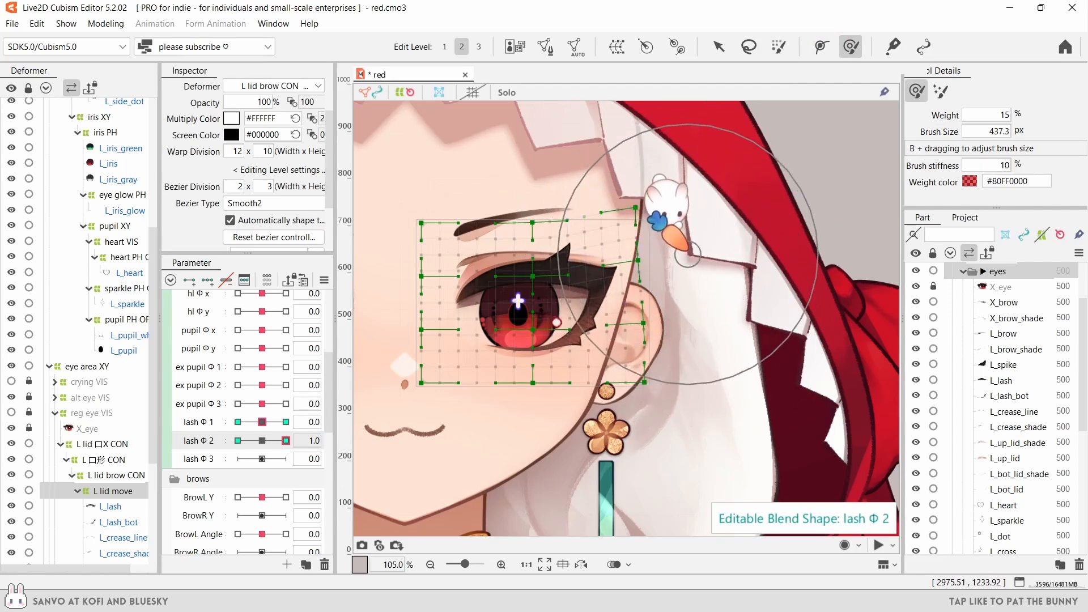
- At lash Φ 2 -1.0, push the L lid move warp's outer corner downward and compare it with the opposite extreme
click(238, 441)
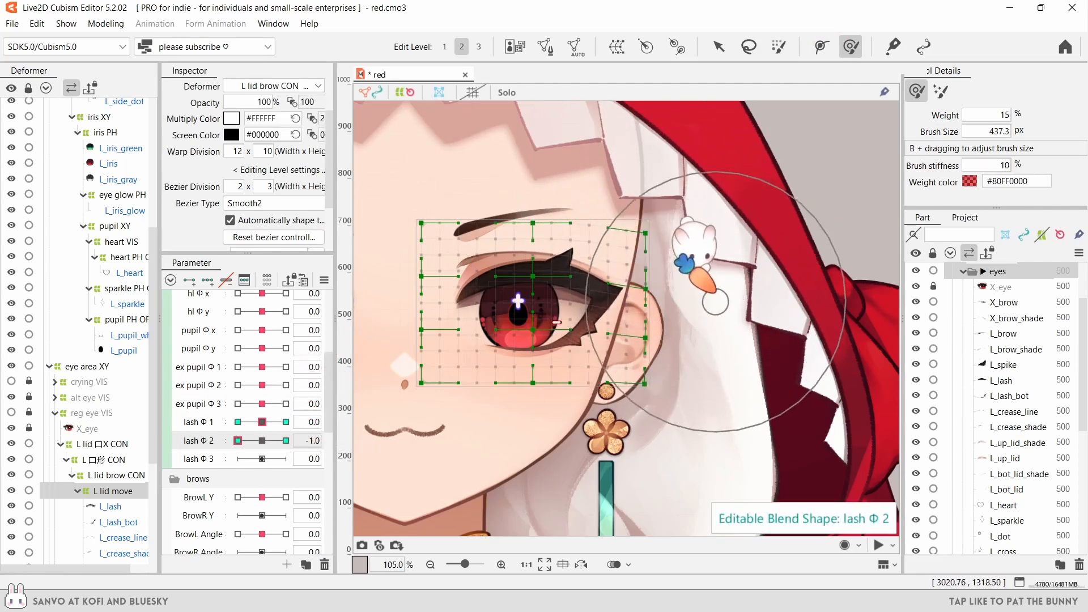
drag(715, 301, 659, 223)
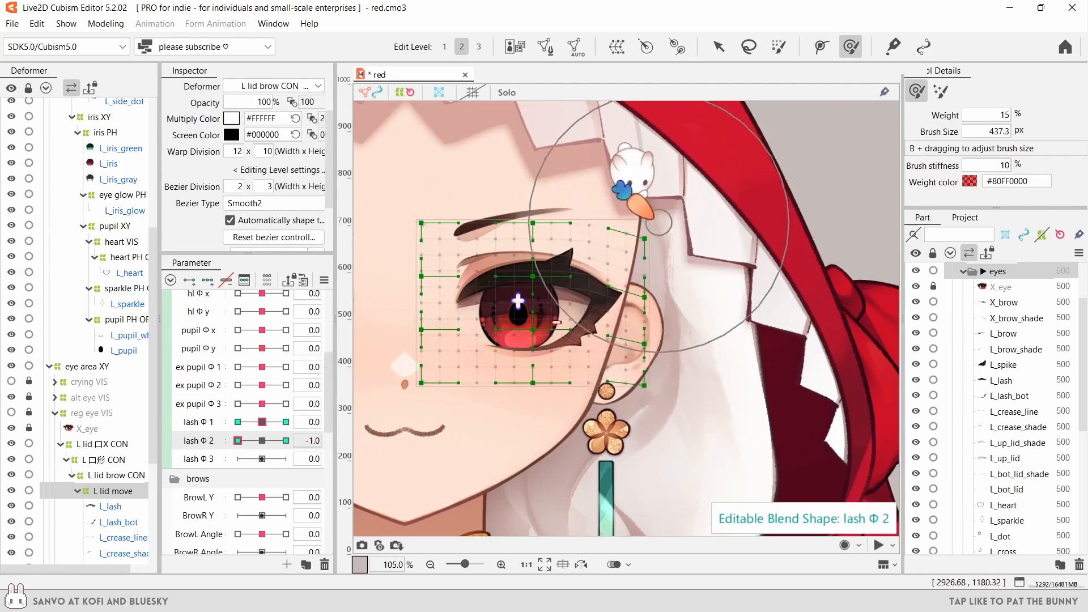
click(275, 440)
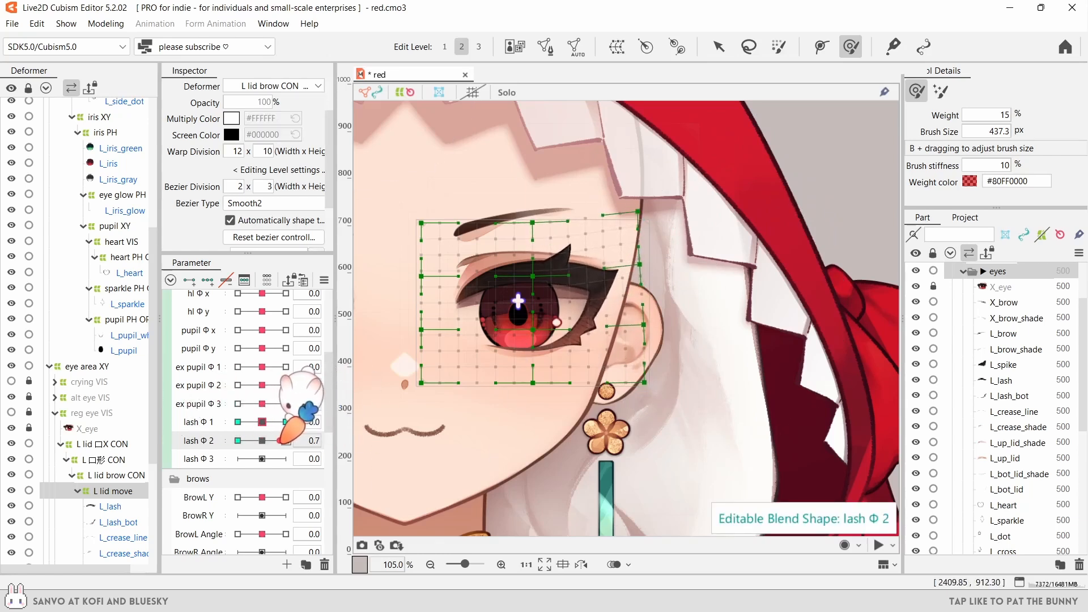
mouse_move(280, 440)
mouse_down()
mouse_move(234, 442)
mouse_move(262, 441)
mouse_up()
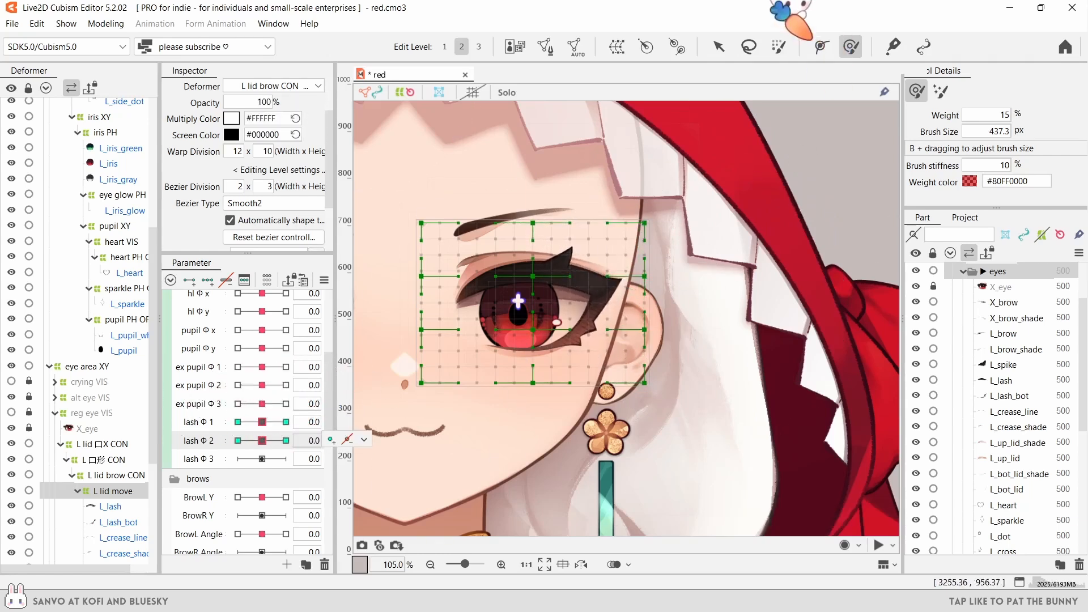
- Brush-select the inner part of the L lid move warp at 556.7 px and check it across lash Φ 2
click(777, 47)
drag(541, 349, 567, 348)
drag(433, 354, 406, 341)
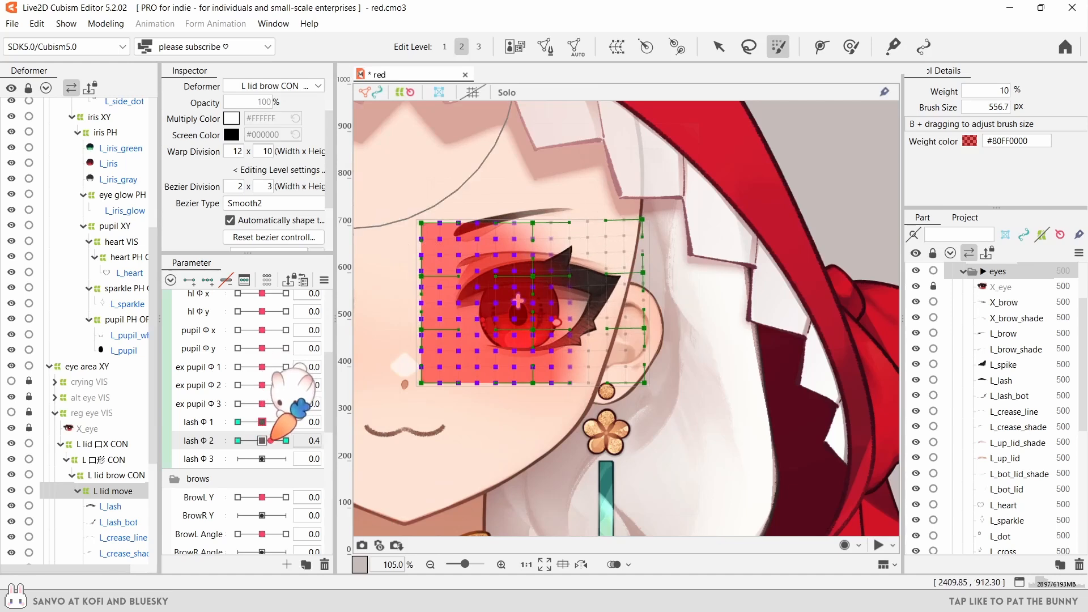
drag(270, 440, 248, 440)
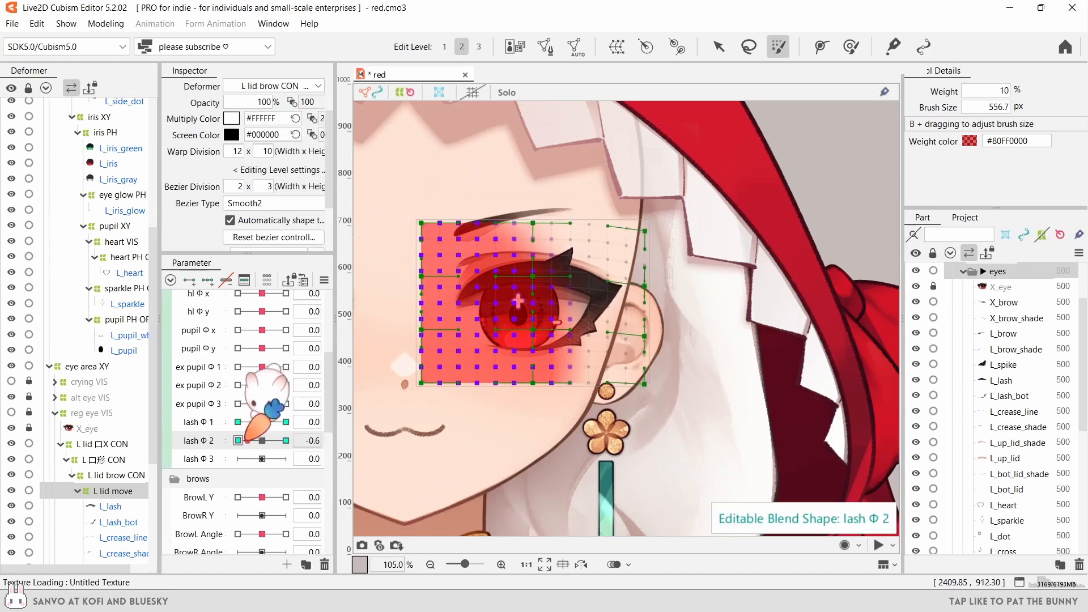
- Select the L lid move warp's outer edge points and refine its upper outer corner at lash Φ 2 1.0
click(718, 46)
drag(715, 177, 575, 221)
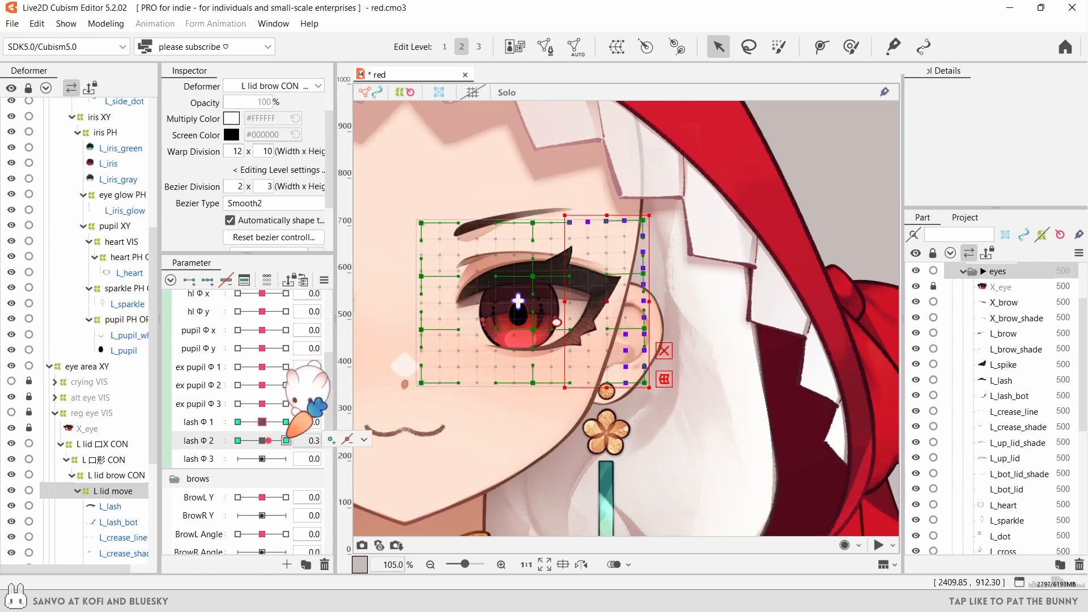
drag(268, 441, 306, 441)
click(850, 46)
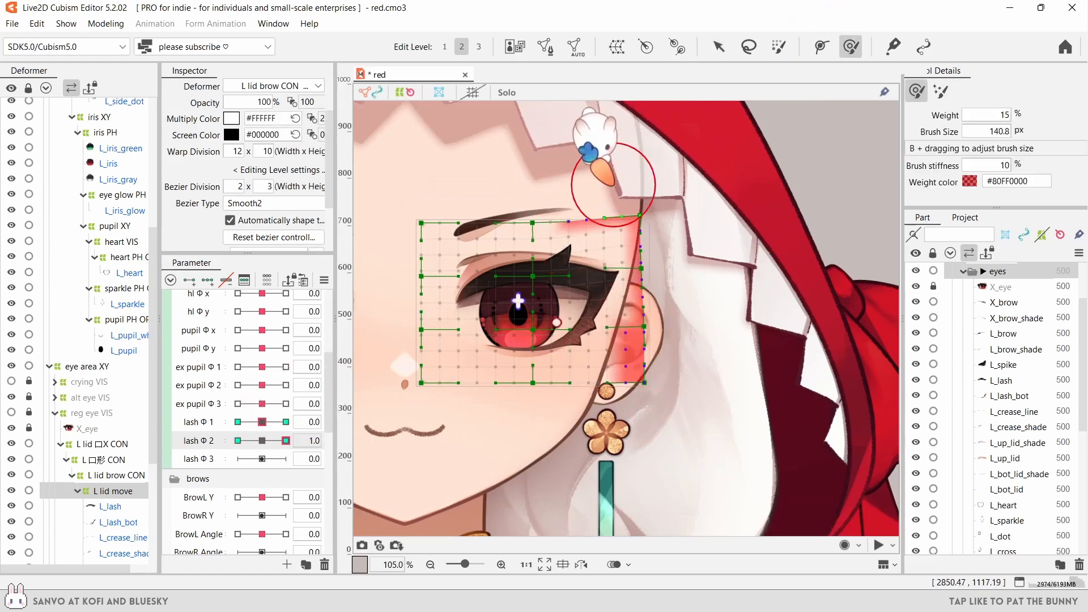
key(v)
drag(635, 189, 670, 216)
scroll(640, 217, up, 3)
drag(602, 205, 604, 211)
scroll(608, 211, down, 4)
click(822, 194)
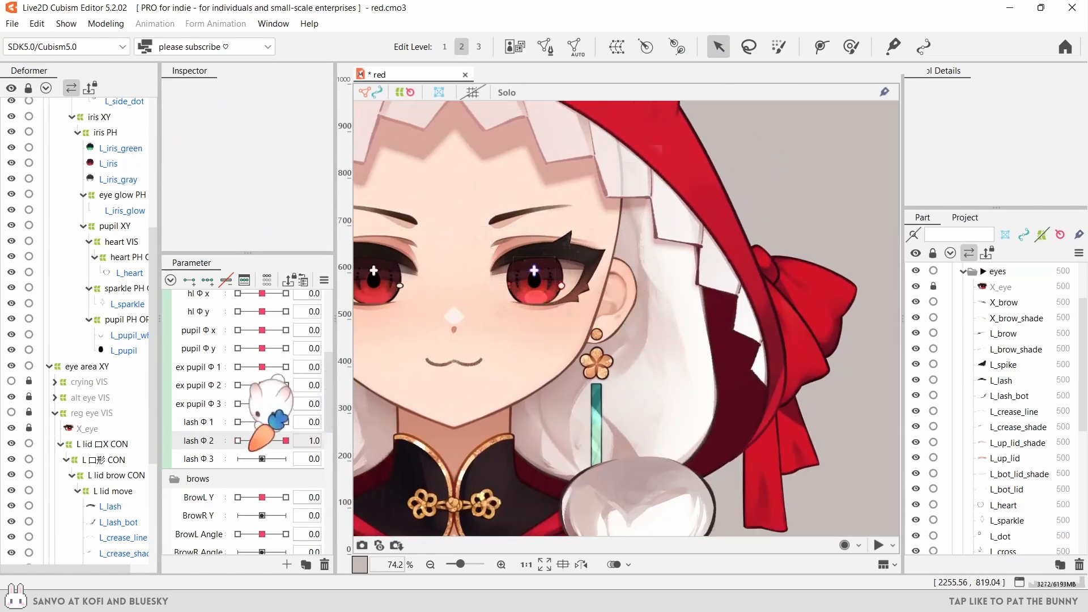
- Return lash Φ 2 to 0.0 and give L_spike three blend shape keys on lash Φ 3
drag(243, 440, 261, 440)
click(218, 421)
scroll(82, 379, down, 3)
click(113, 506)
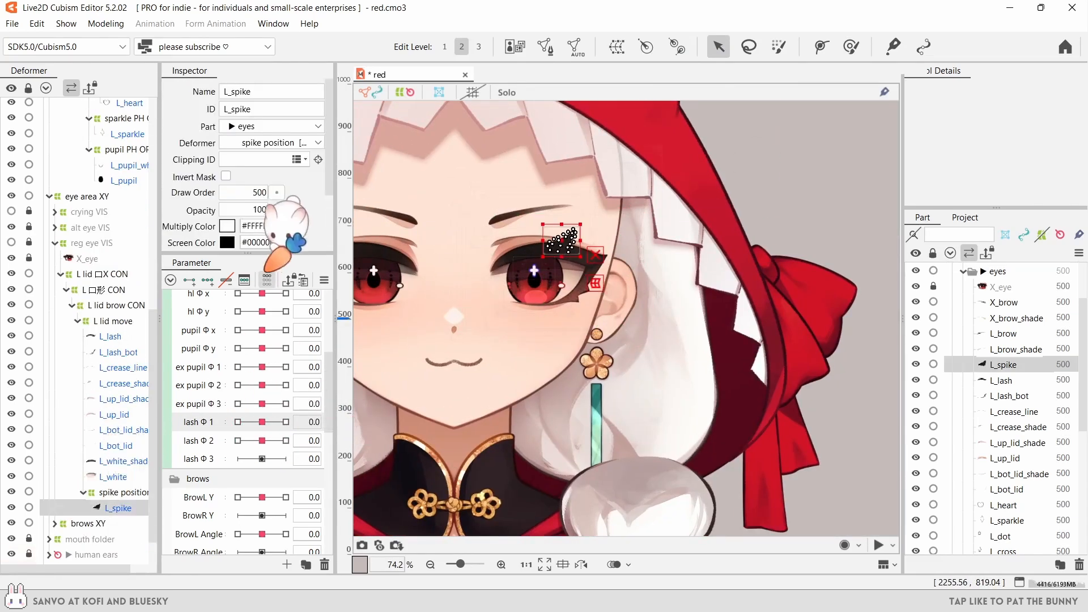
click(216, 459)
scroll(559, 233, up, 5)
click(851, 46)
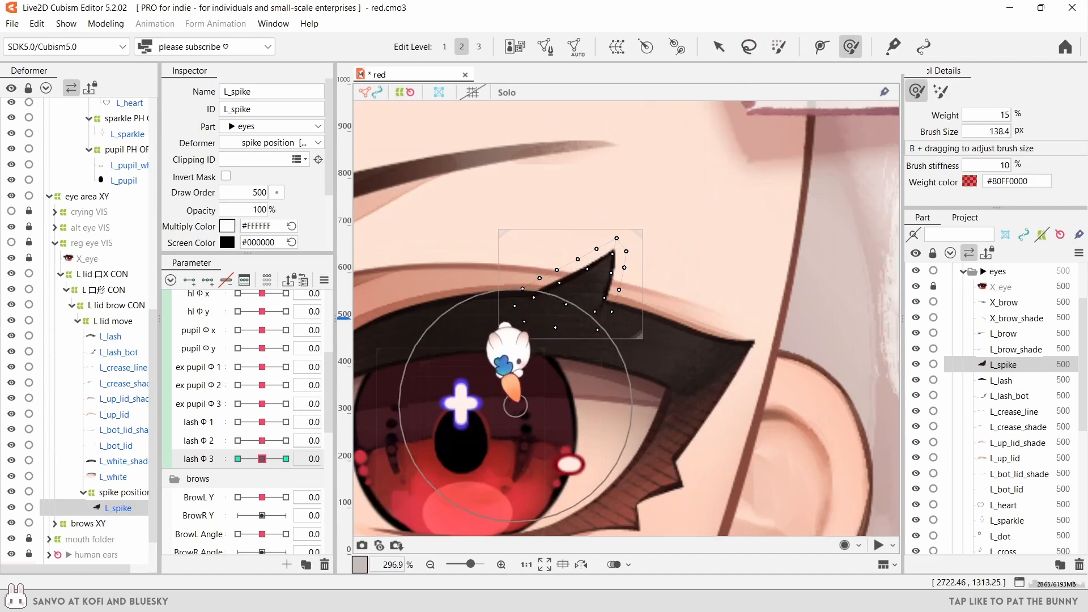
- Bend L_spike's tip inward at lash Φ 3 1.0 and outward and down at -1.0 with the deform brush
click(285, 458)
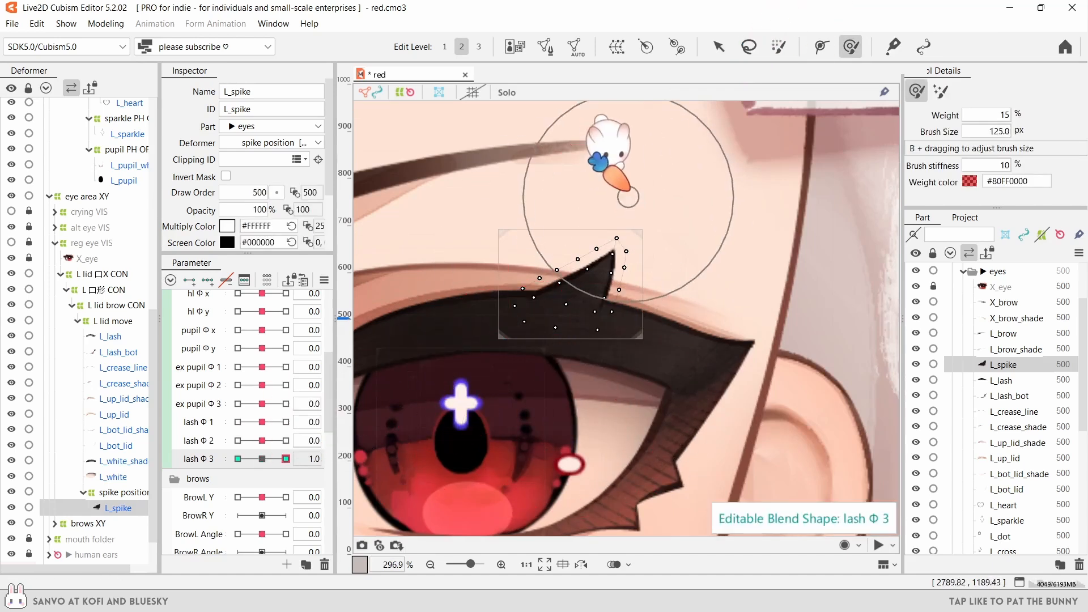
drag(627, 197, 569, 172)
mouse_move(652, 181)
mouse_down()
mouse_move(584, 190)
mouse_move(522, 175)
mouse_move(571, 169)
mouse_move(613, 235)
mouse_move(635, 225)
mouse_move(596, 177)
mouse_move(708, 289)
mouse_move(661, 228)
mouse_move(736, 261)
mouse_up()
click(238, 458)
mouse_move(561, 226)
mouse_down()
mouse_move(519, 261)
mouse_move(460, 282)
mouse_move(535, 327)
mouse_up()
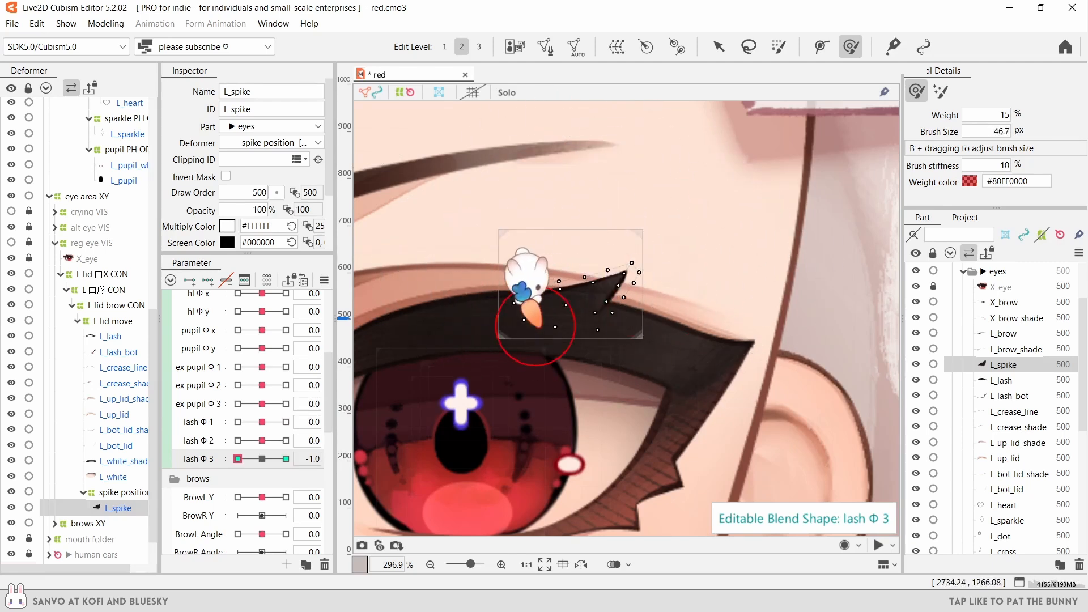
- Brush-select the base of L_spike at 75.4 px and compare its bend across lash Φ 3
click(718, 46)
scroll(539, 271, up, 3)
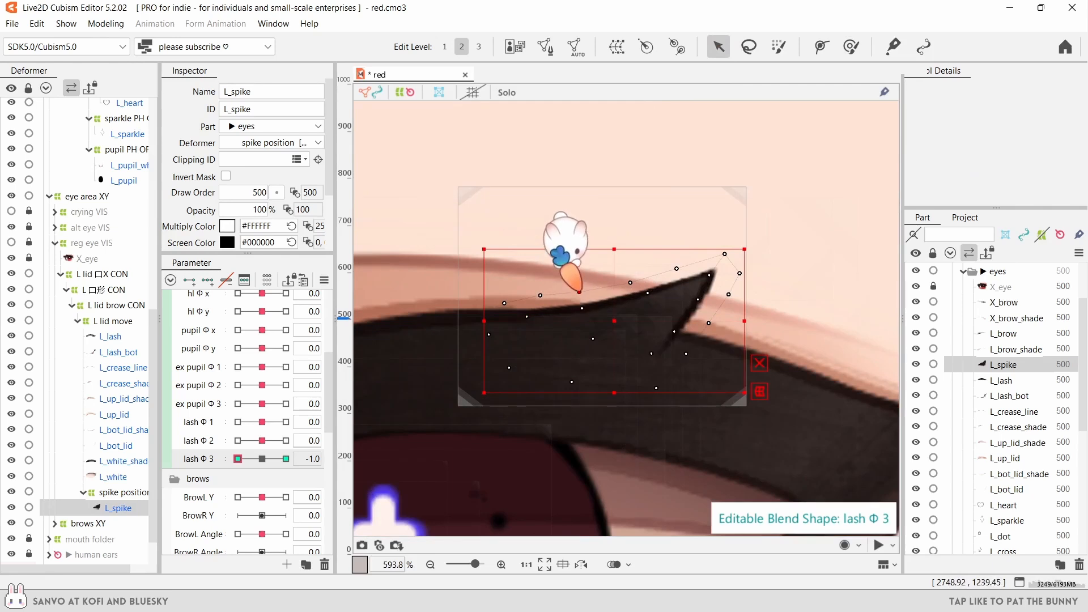
scroll(561, 249, down, 3)
click(779, 47)
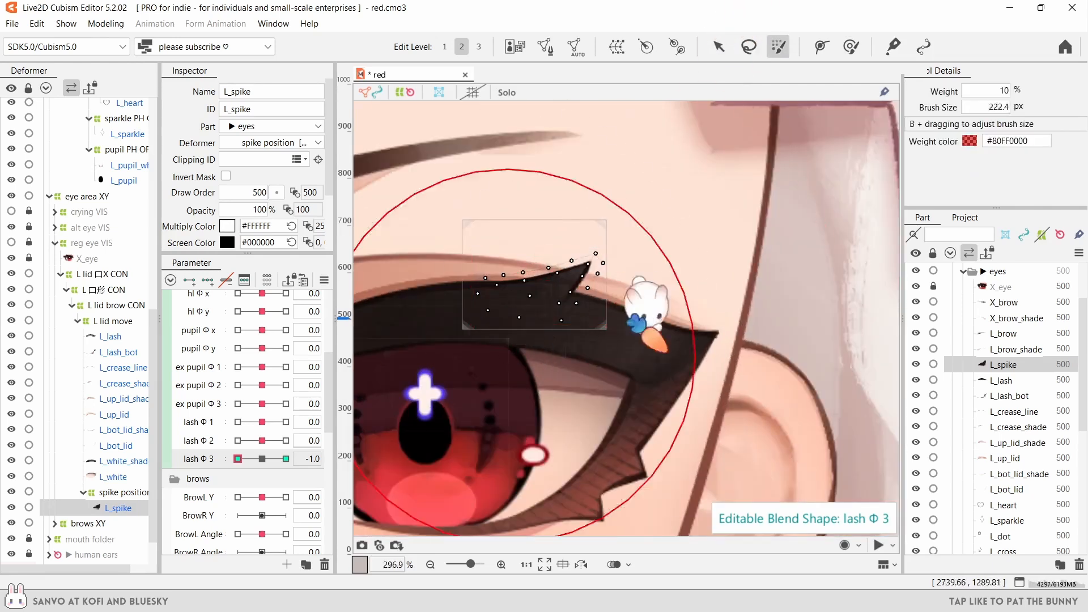
click(262, 459)
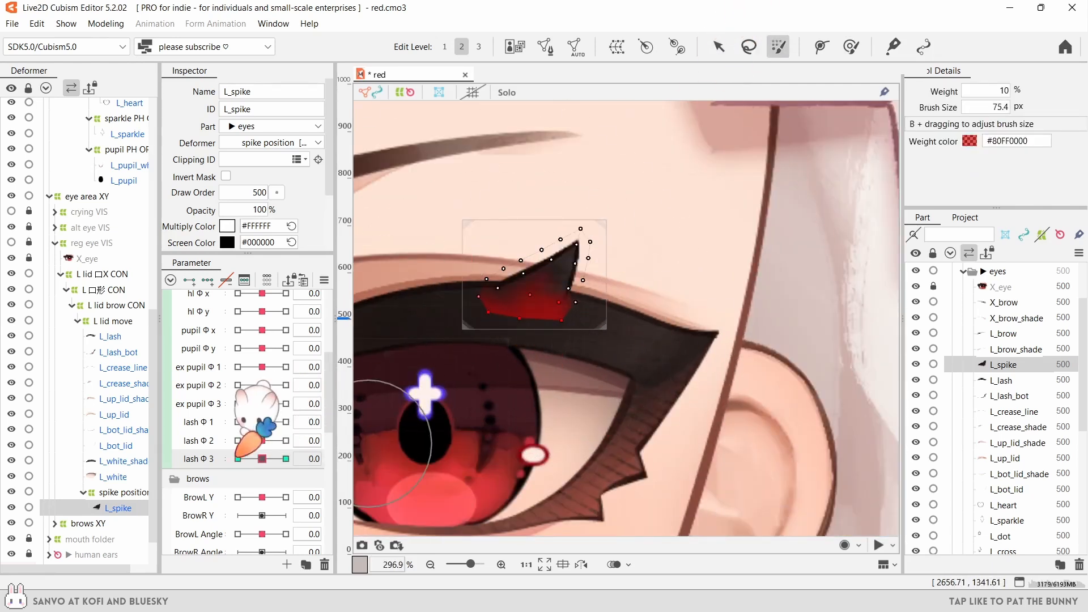
click(285, 459)
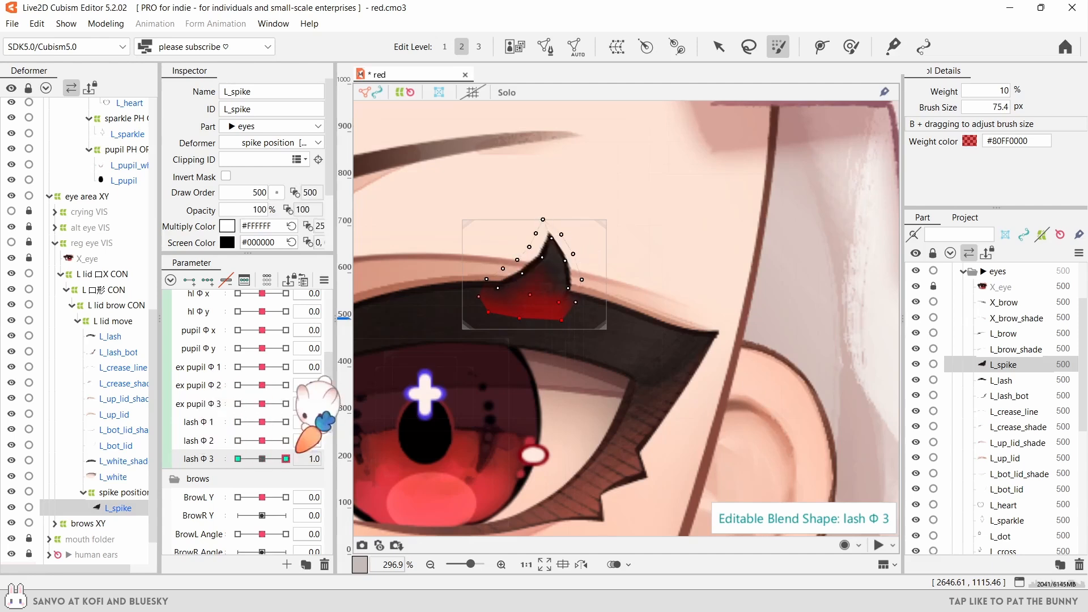
drag(280, 458, 283, 452)
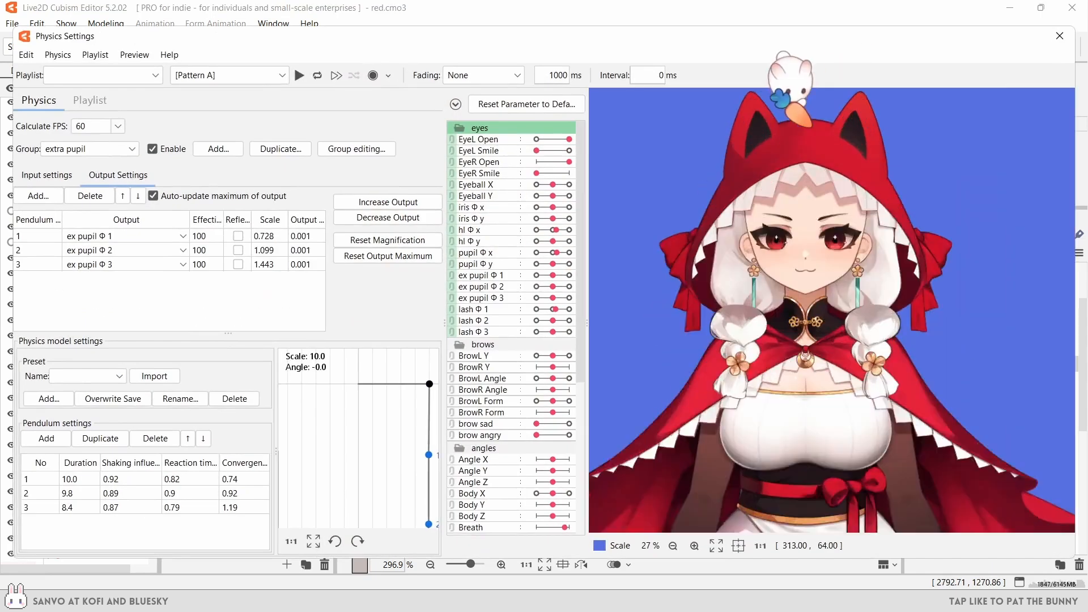
- In the lash physics group, add a third pendulum and a lash Φ 3 output, then close the physics settings
scroll(796, 147, up, 3)
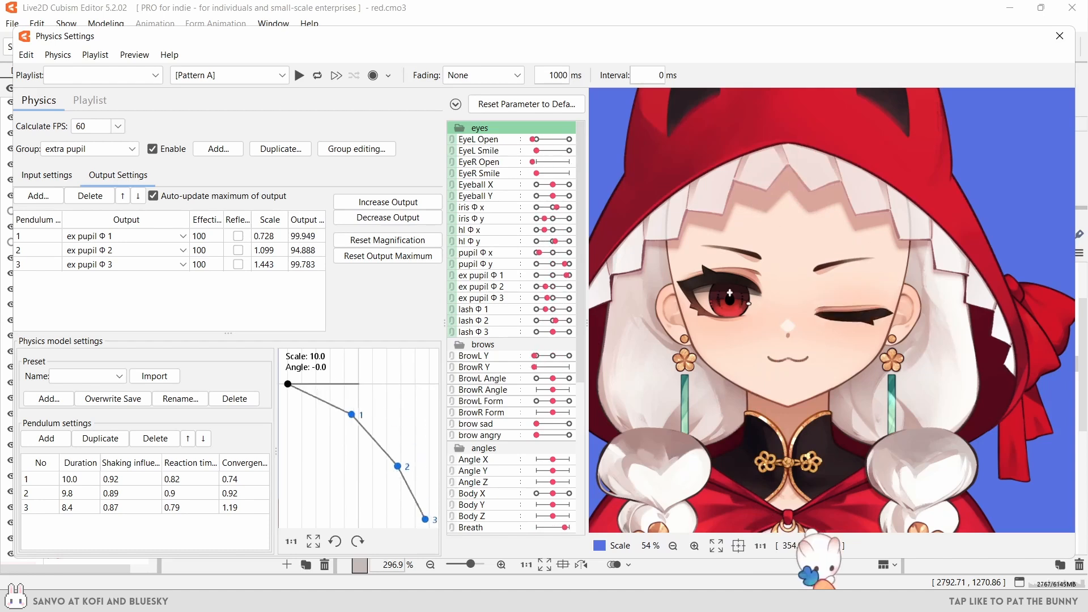
click(122, 149)
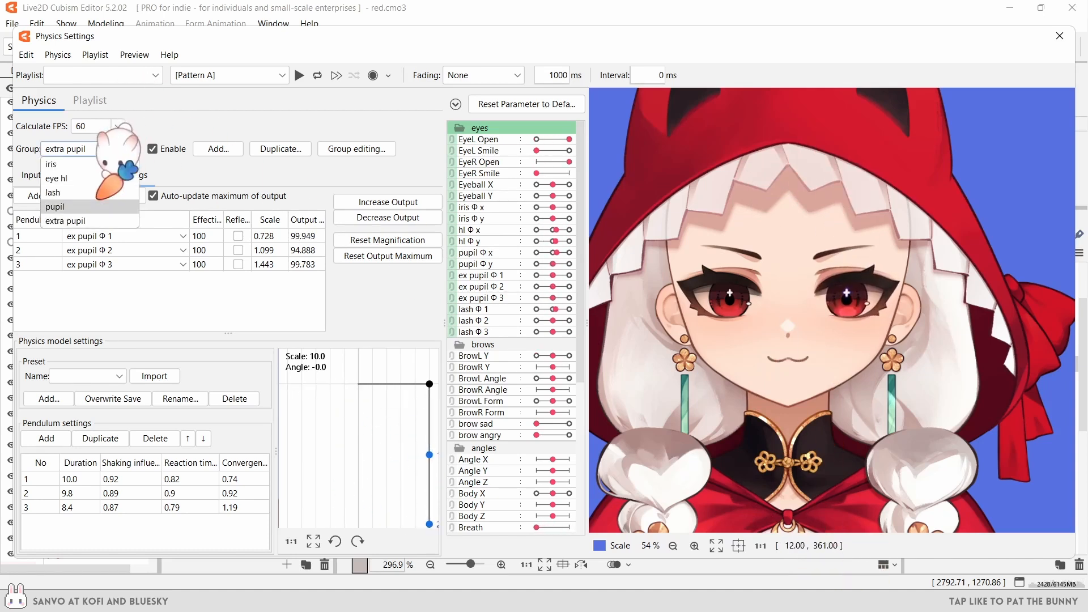
click(62, 182)
click(35, 196)
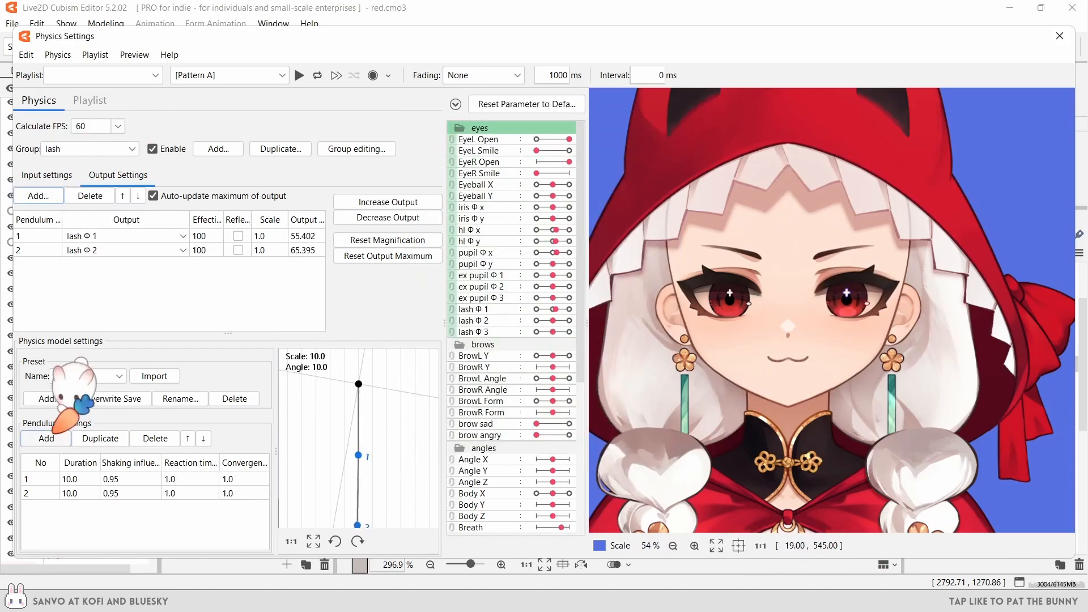
click(35, 195)
scroll(538, 295, down, 5)
click(437, 339)
click(517, 470)
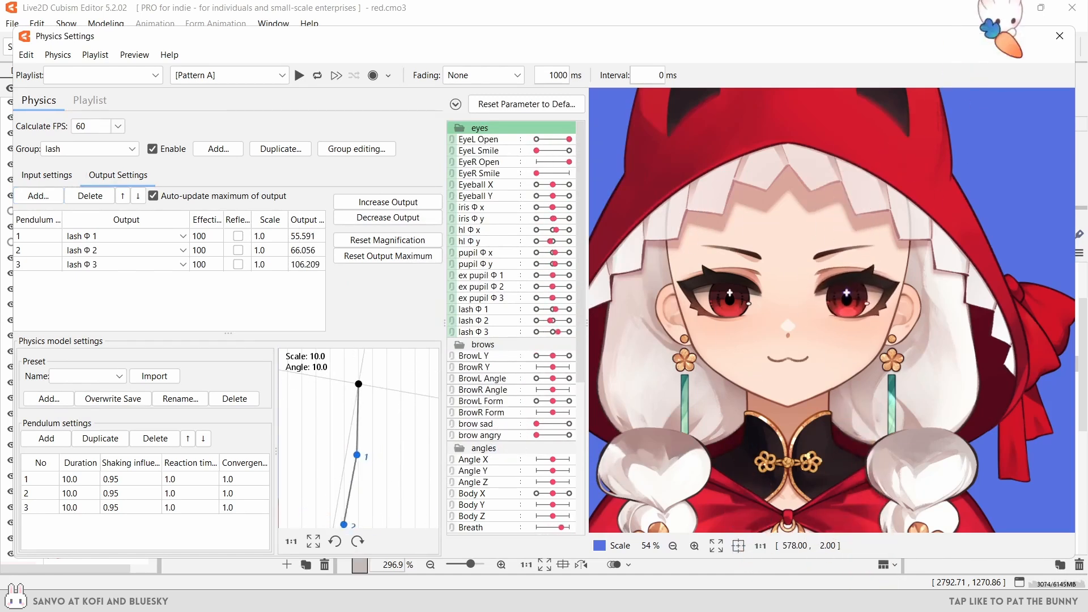
click(1059, 36)
- At lash Φ 3 1.0, restore L_spike's neutral shape and bend its tip slightly inward with a 152.8 px deform brush
click(308, 458)
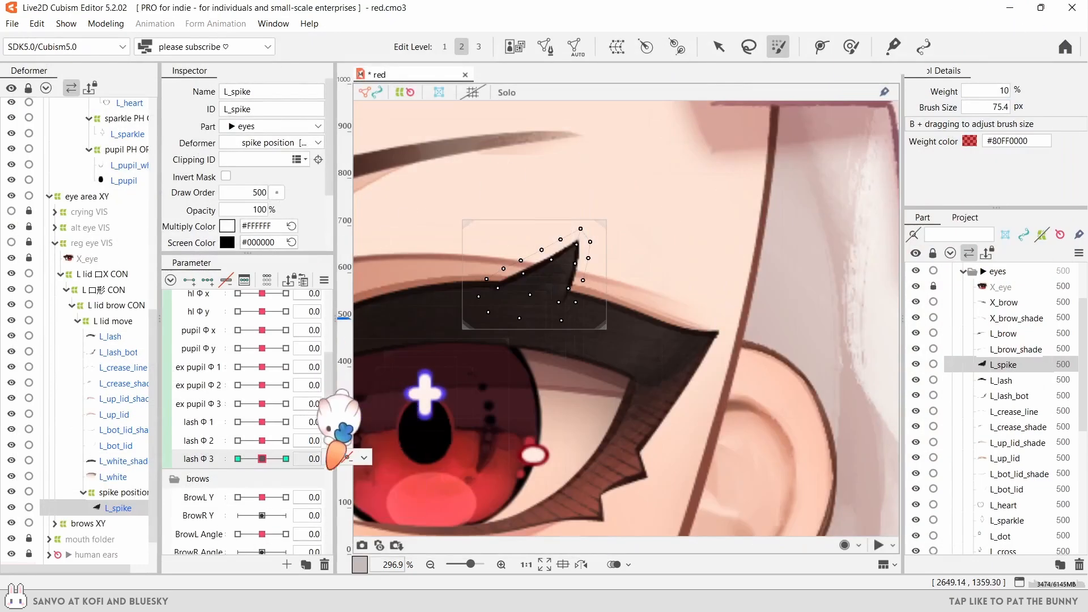
click(285, 458)
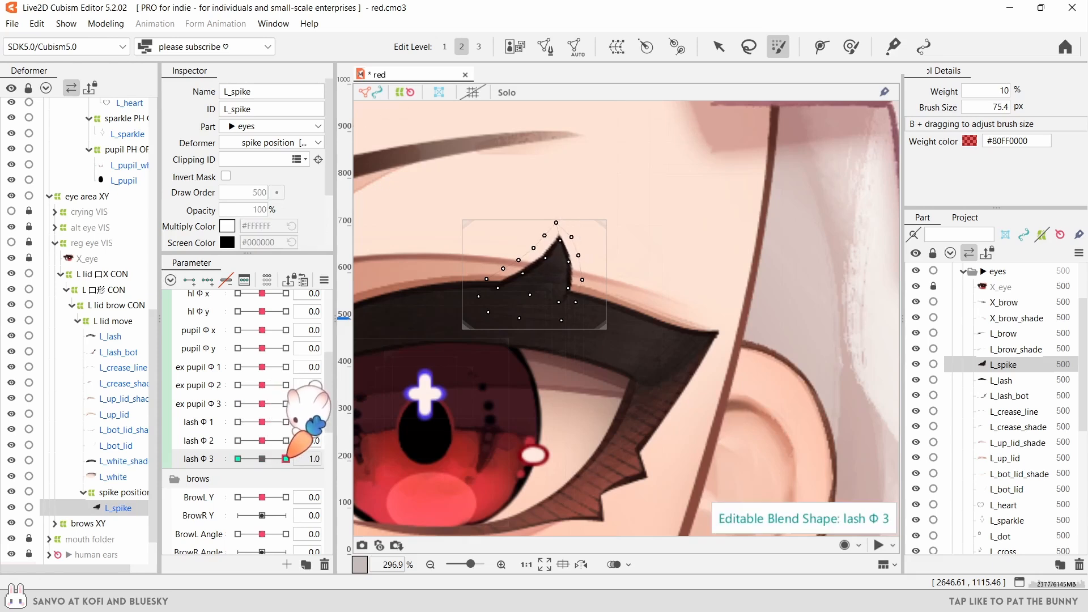
click(850, 46)
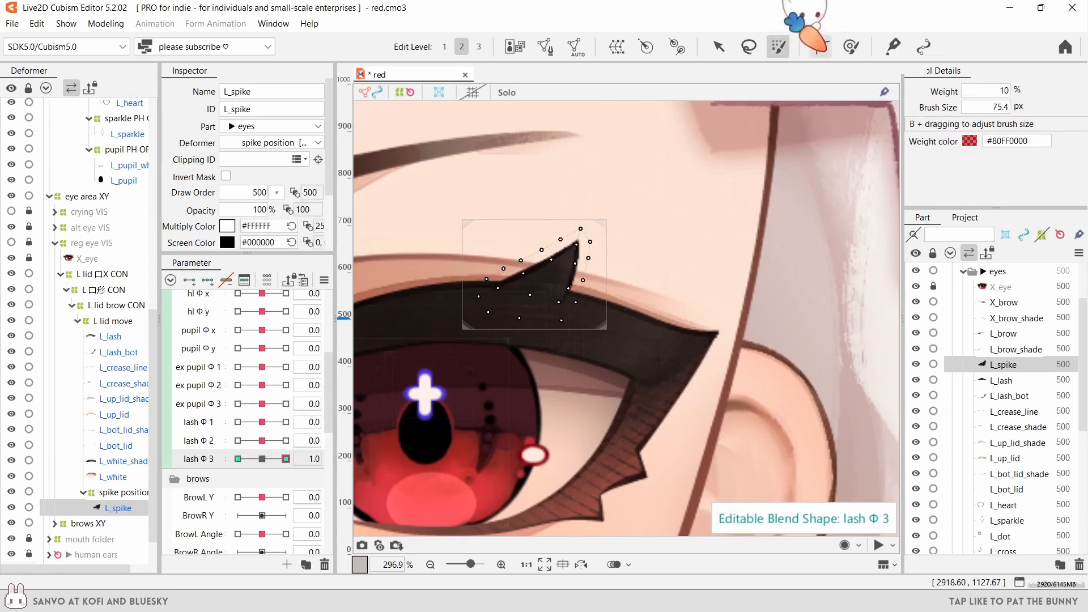
click(850, 46)
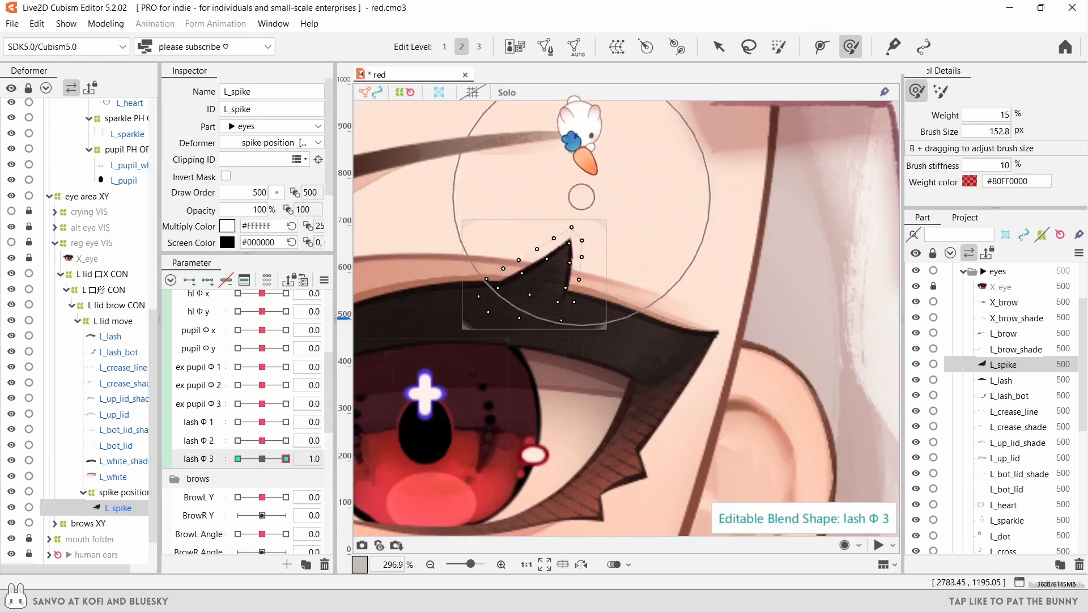
- At lash Φ 3 -1.0, restore L_spike's neutral shape and bend its tip slightly outward
drag(286, 458, 247, 458)
drag(338, 460, 164, 459)
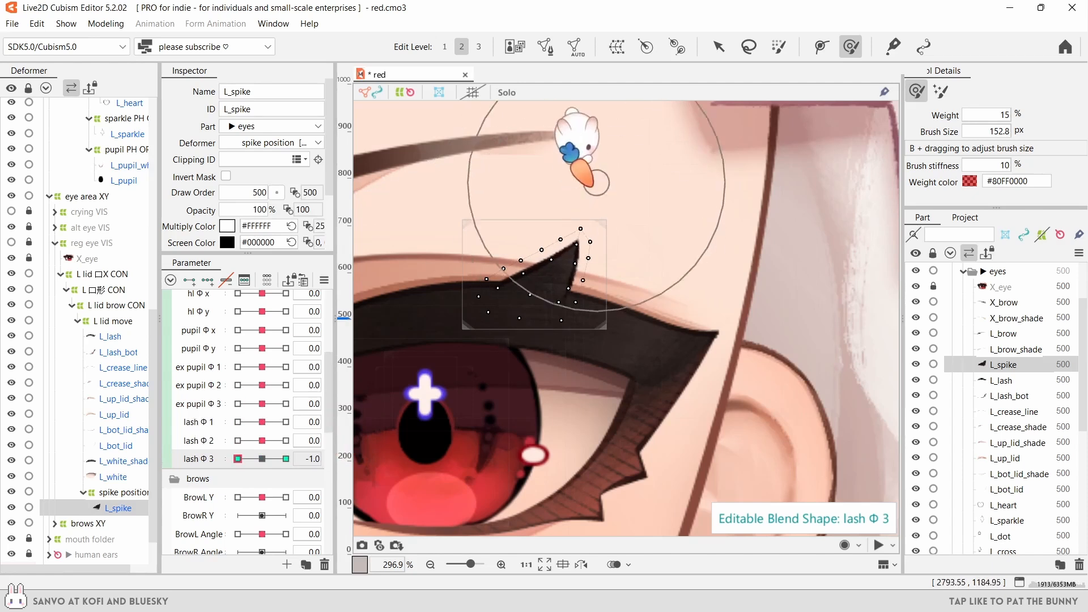
drag(595, 191, 649, 212)
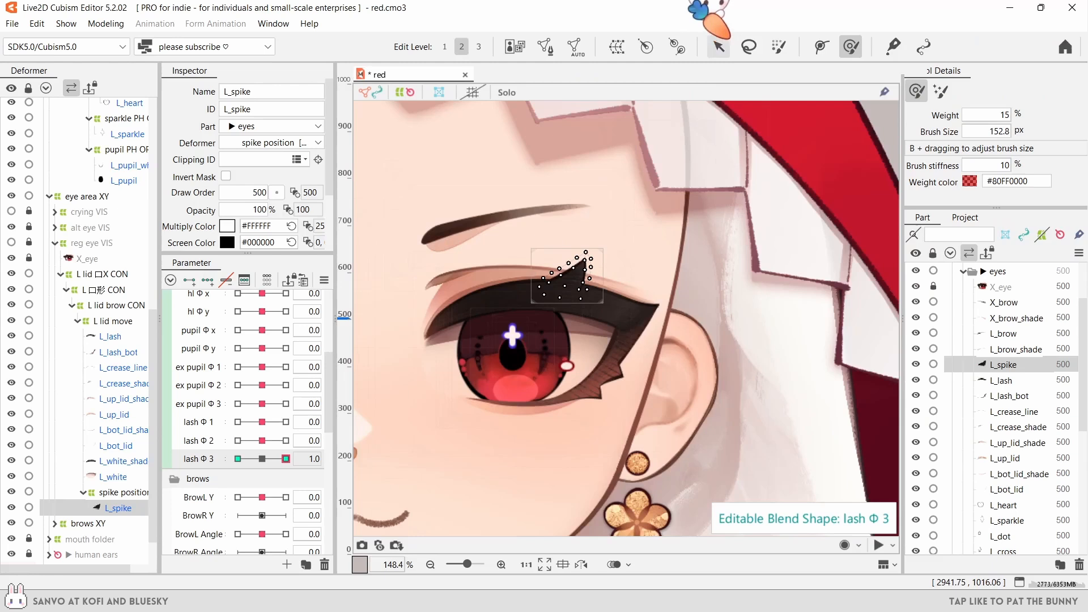
- Touch up the lower outer lash area of the L lid move warp at lash Φ 2 1.0 and -1.0 with an 89.6 px deform brush
click(720, 44)
scroll(754, 235, down, 2)
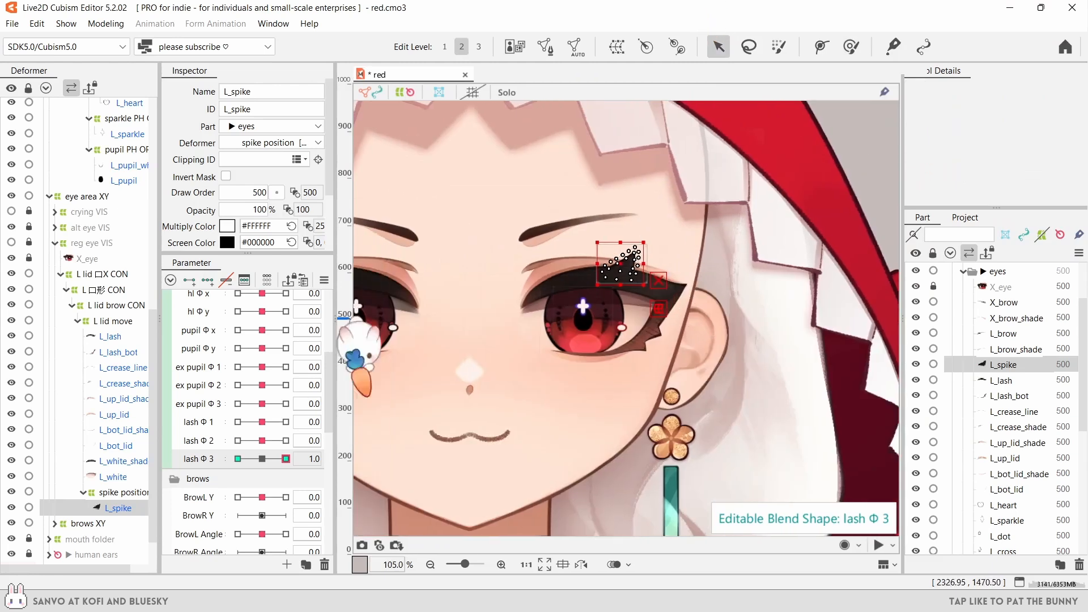
click(107, 306)
click(108, 321)
scroll(249, 368, down, 1)
drag(262, 384, 286, 384)
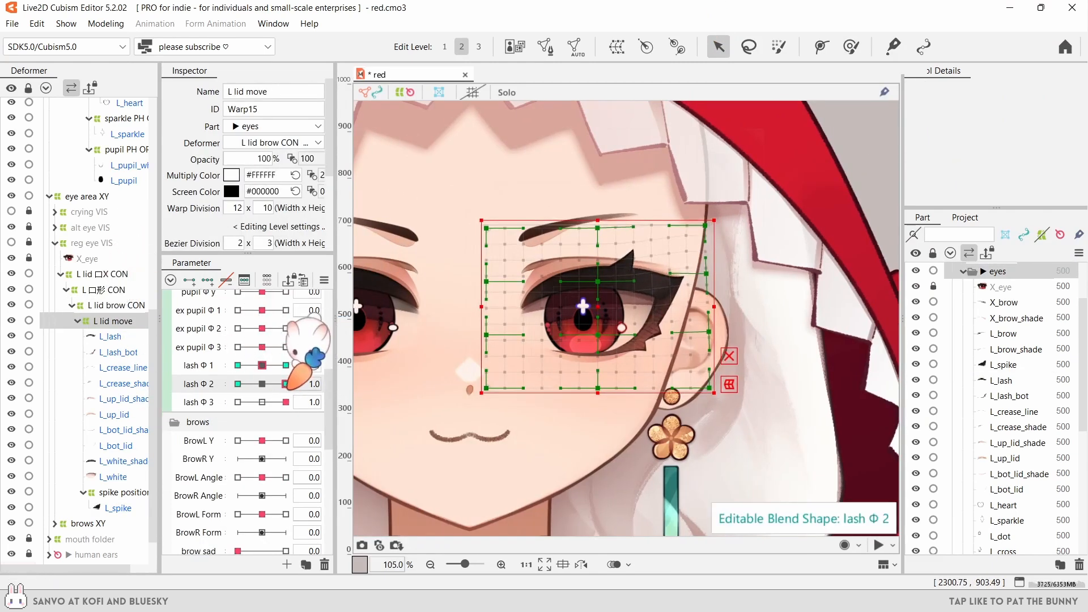
click(851, 46)
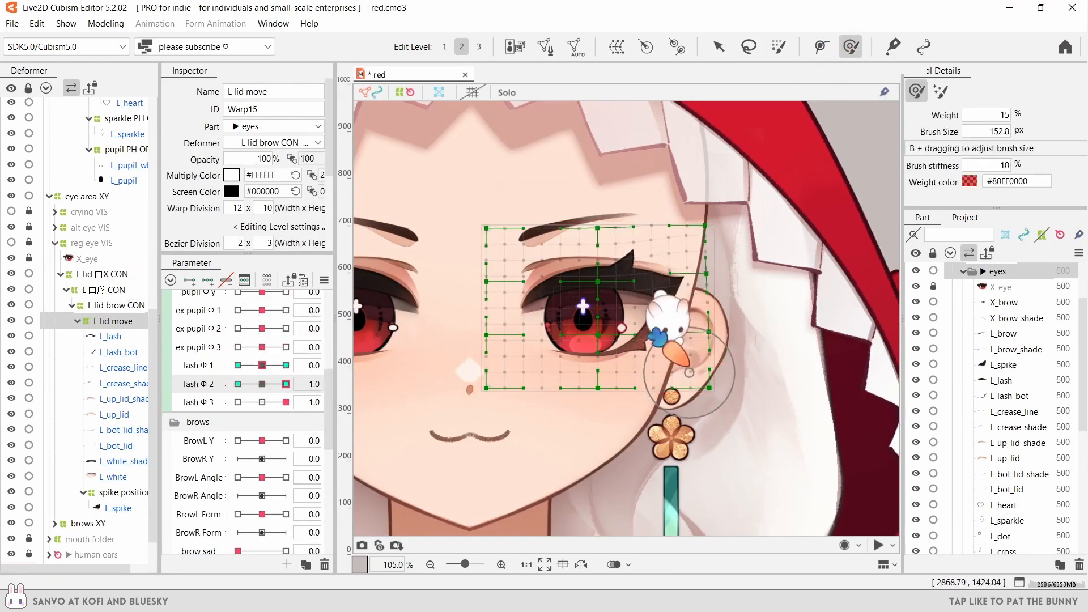
scroll(664, 350, up, 2)
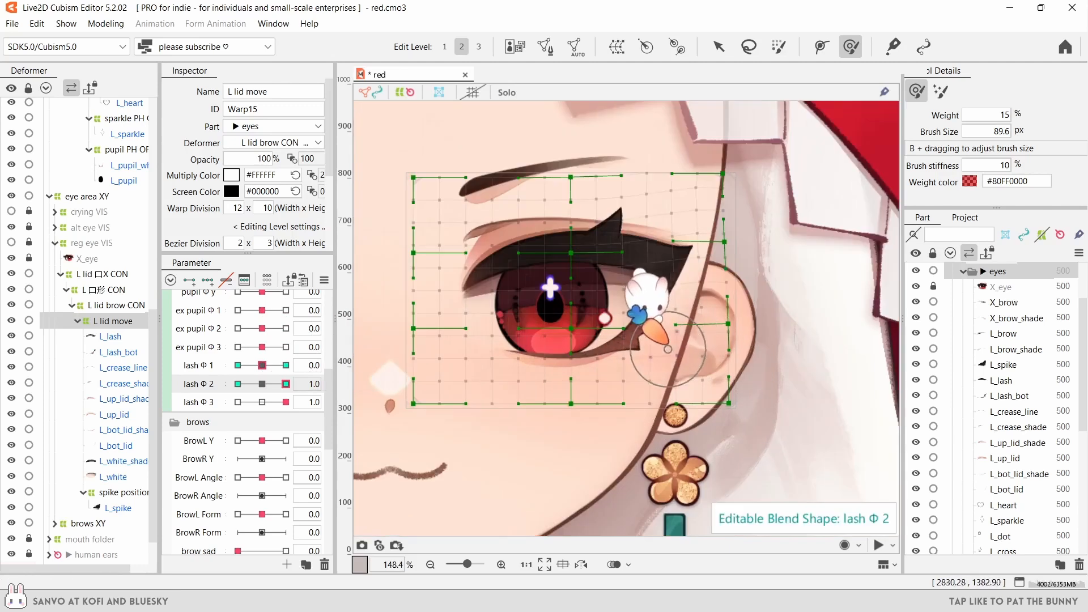
click(238, 383)
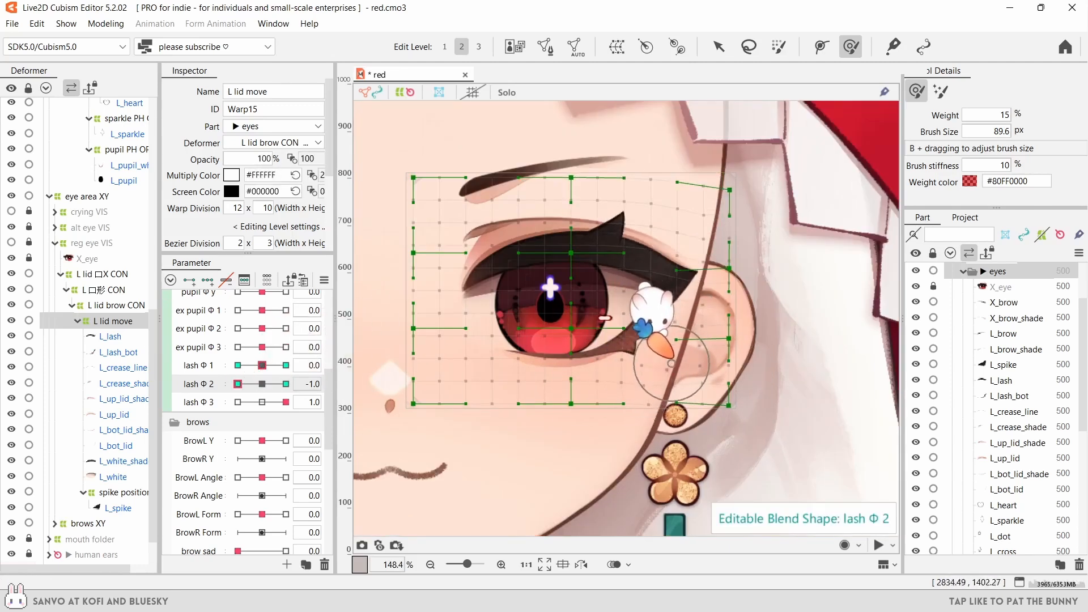
mouse_move(262, 384)
mouse_down()
mouse_move(272, 383)
mouse_move(200, 397)
mouse_move(262, 384)
mouse_up()
scroll(703, 351, down, 2)
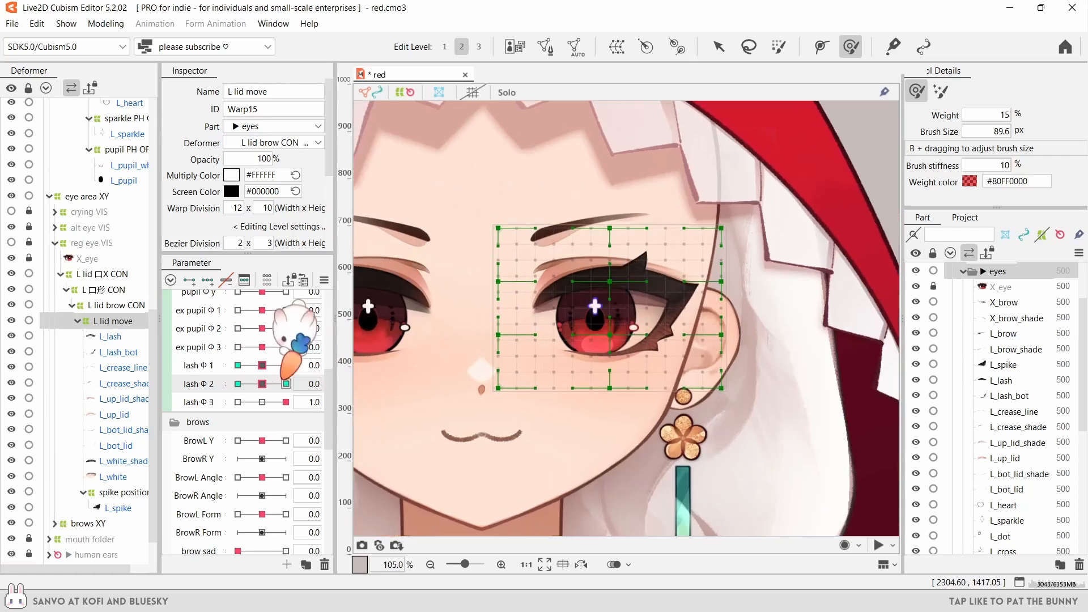
- Compare the L lid move warp at lash Φ 1 1.0 and -1.0, returning the parameter to 0.0
click(285, 365)
click(718, 46)
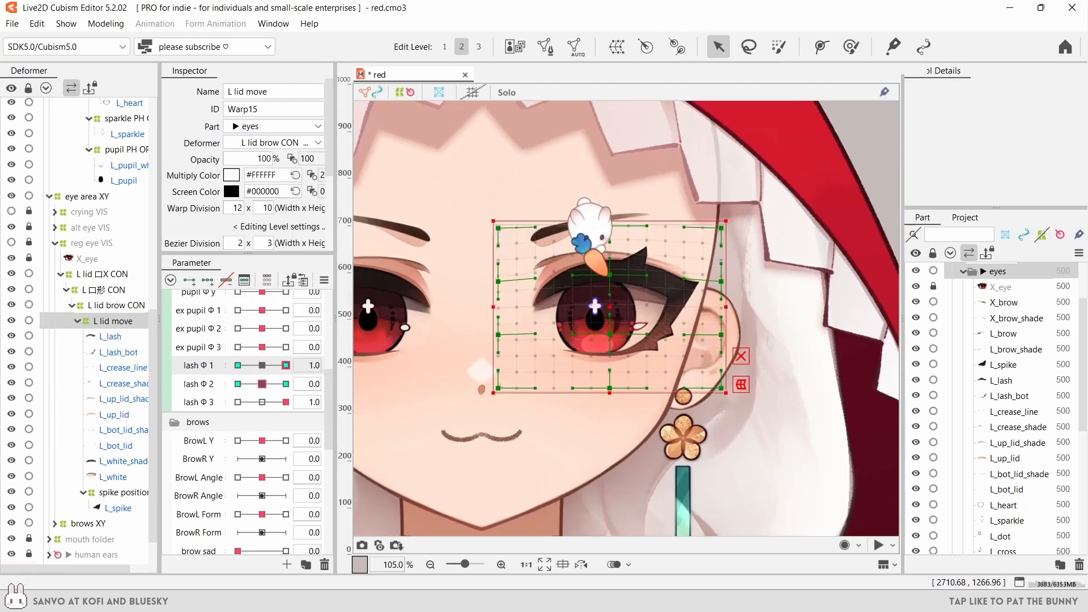
scroll(283, 170, down, 2)
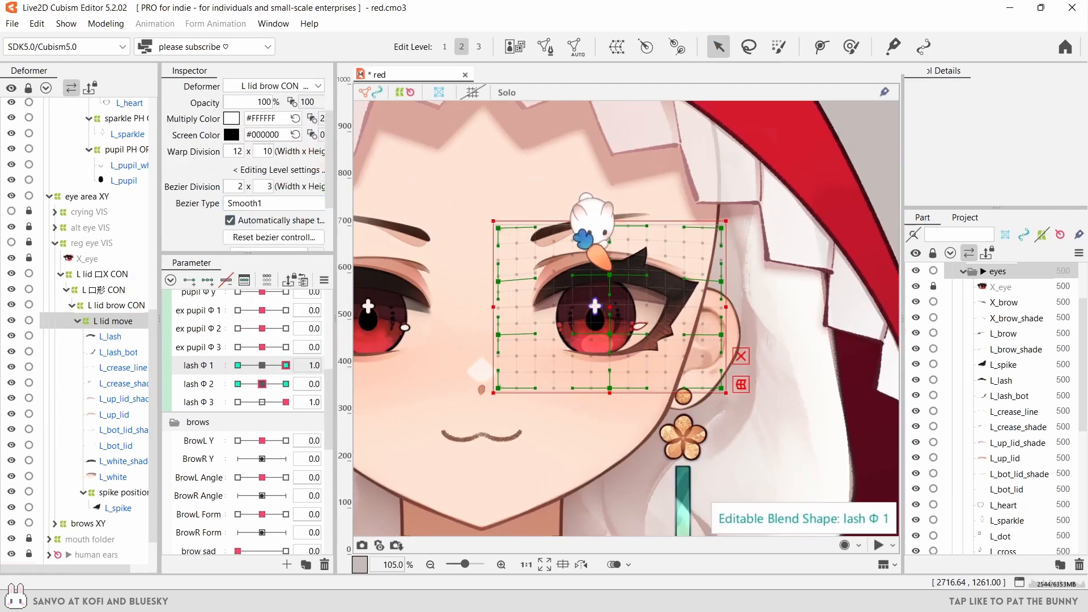
click(237, 365)
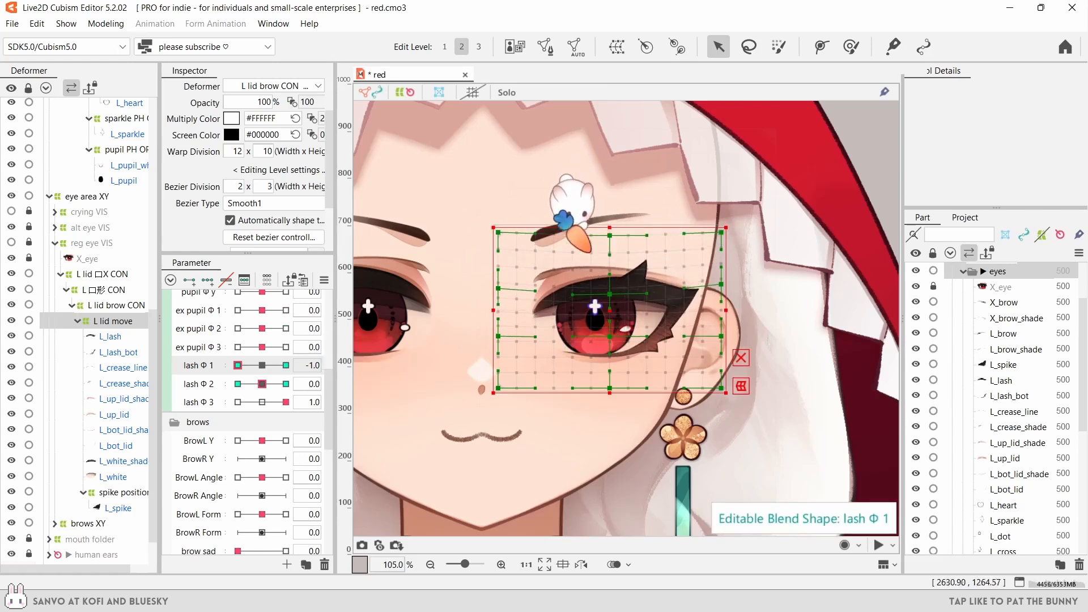
click(285, 364)
click(262, 365)
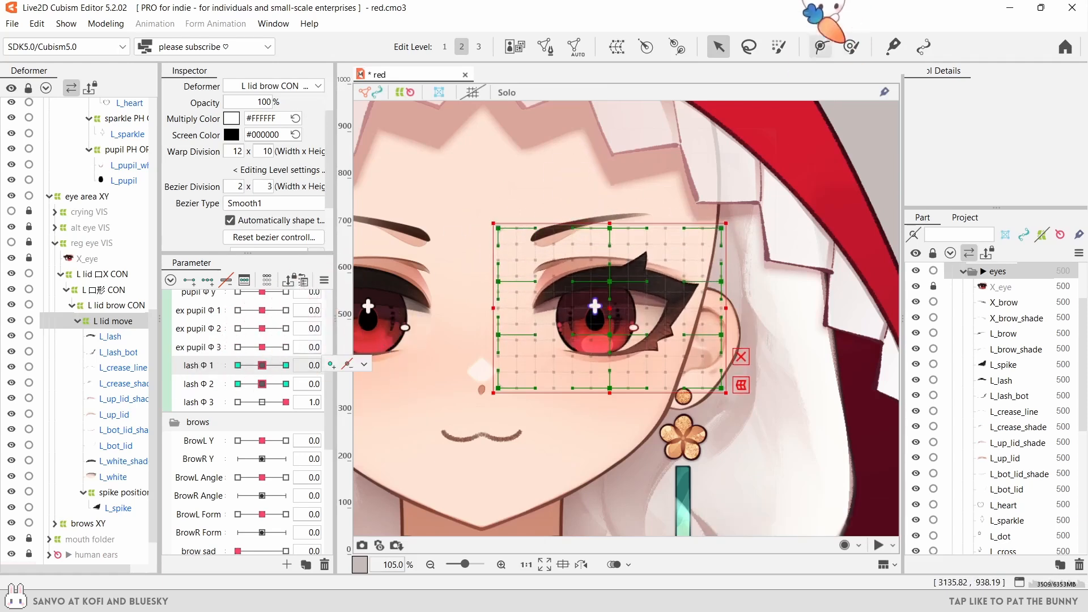
- Brush-select the lower half of the L lid move warp with a 457.7 px brush and check it at lash Φ 1 -1.0
click(778, 46)
key(b)
drag(545, 454, 619, 482)
mouse_move(368, 374)
mouse_down()
mouse_move(570, 425)
mouse_move(474, 437)
mouse_move(496, 449)
mouse_move(563, 423)
mouse_move(515, 441)
mouse_move(573, 428)
mouse_move(714, 430)
mouse_up()
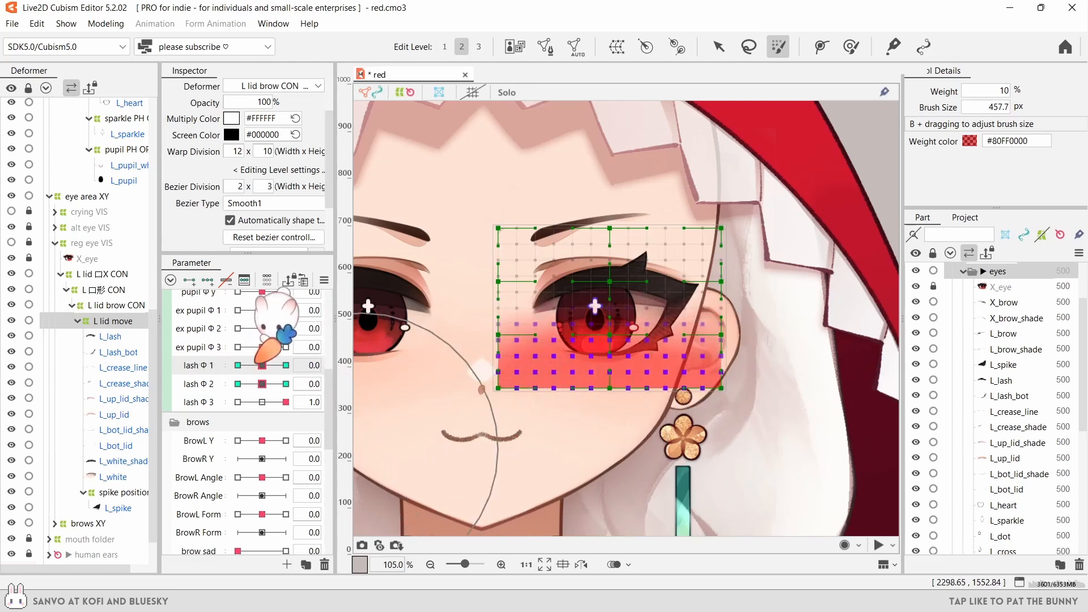
mouse_move(261, 362)
mouse_down()
mouse_move(386, 368)
mouse_move(241, 363)
mouse_up()
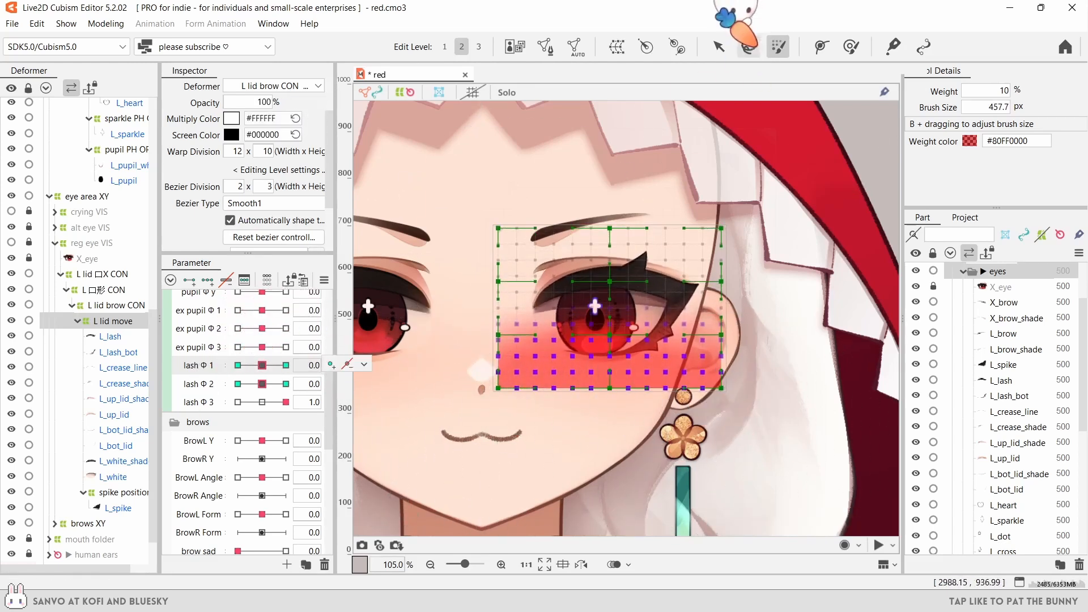
click(719, 47)
click(264, 365)
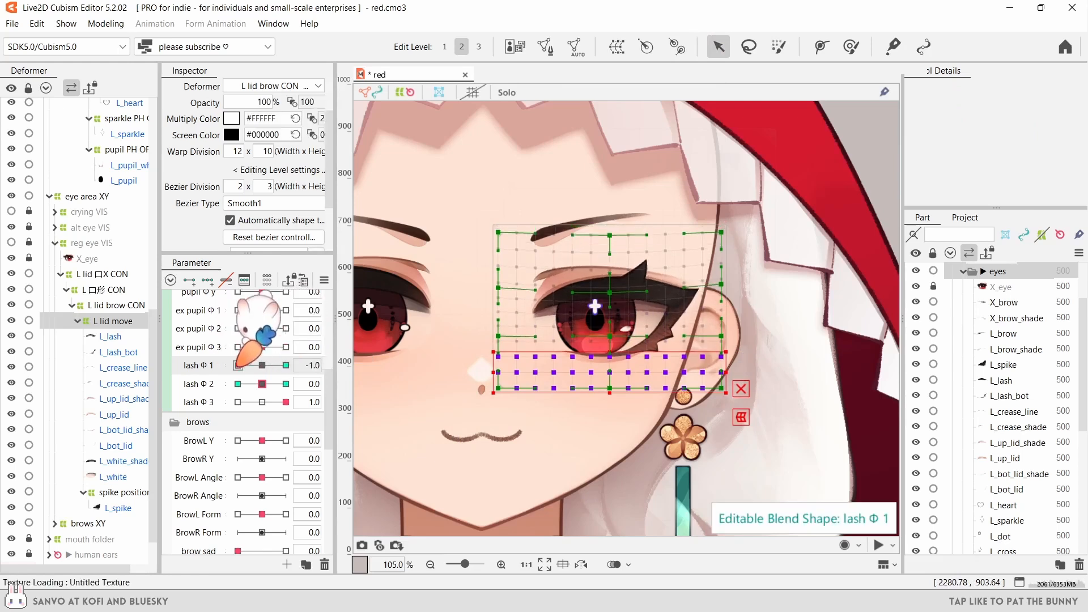
- Reselect only the bottom rows of the L lid move warp with a 325.5 px brush and check lash Φ 1 at -1.0
key(b)
drag(575, 445, 499, 436)
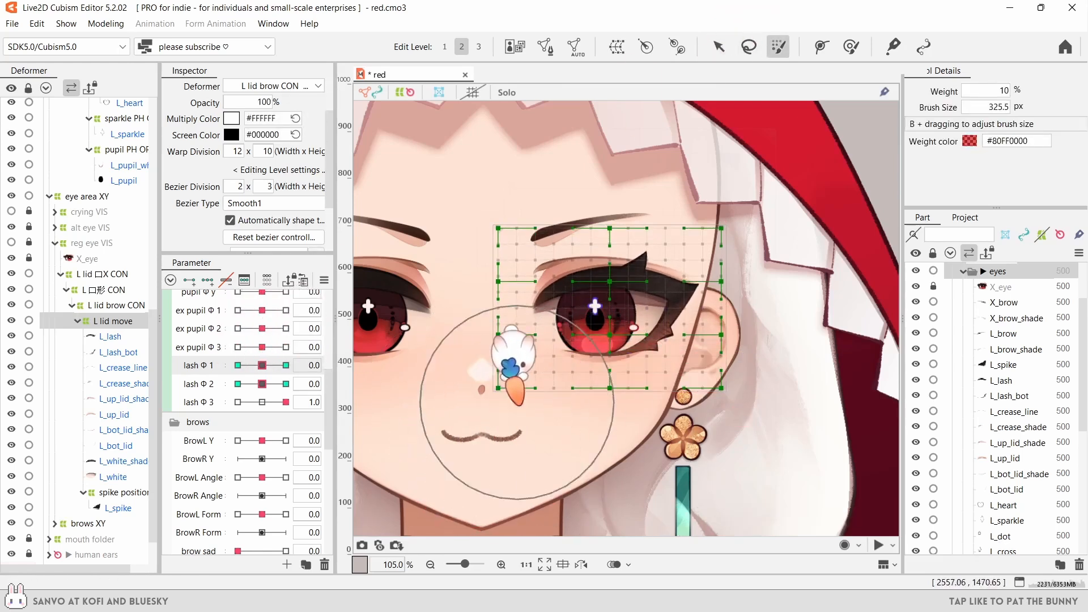
click(515, 406)
mouse_move(261, 365)
mouse_down()
mouse_move(239, 363)
mouse_move(262, 365)
mouse_up()
click(719, 46)
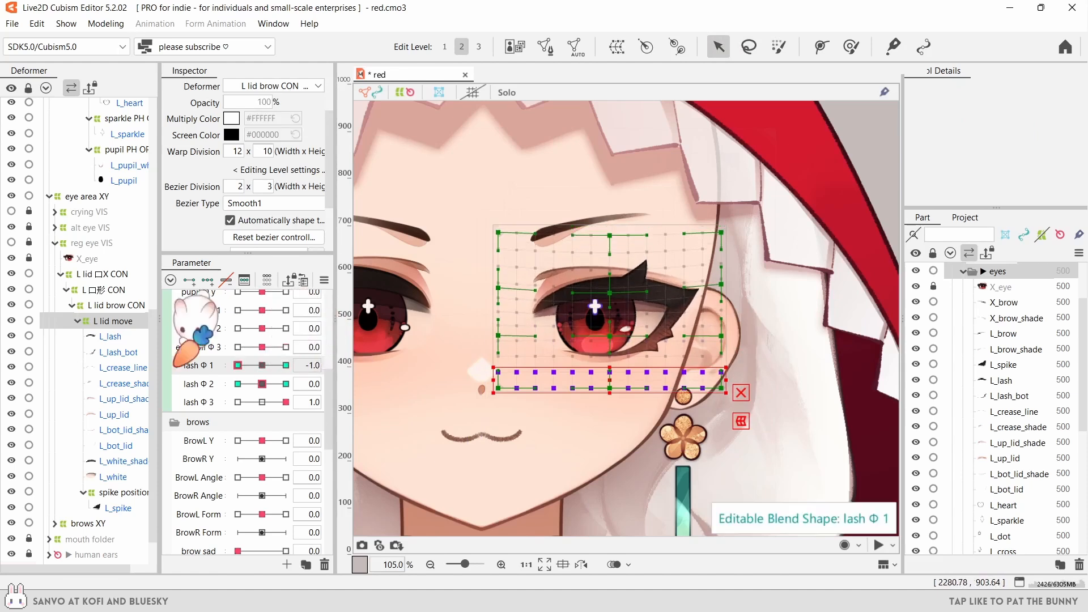
- Limit the lash Φ 1 blend shape weight on L lid move by EyeL Open, using the Line2 preset
right_click(362, 357)
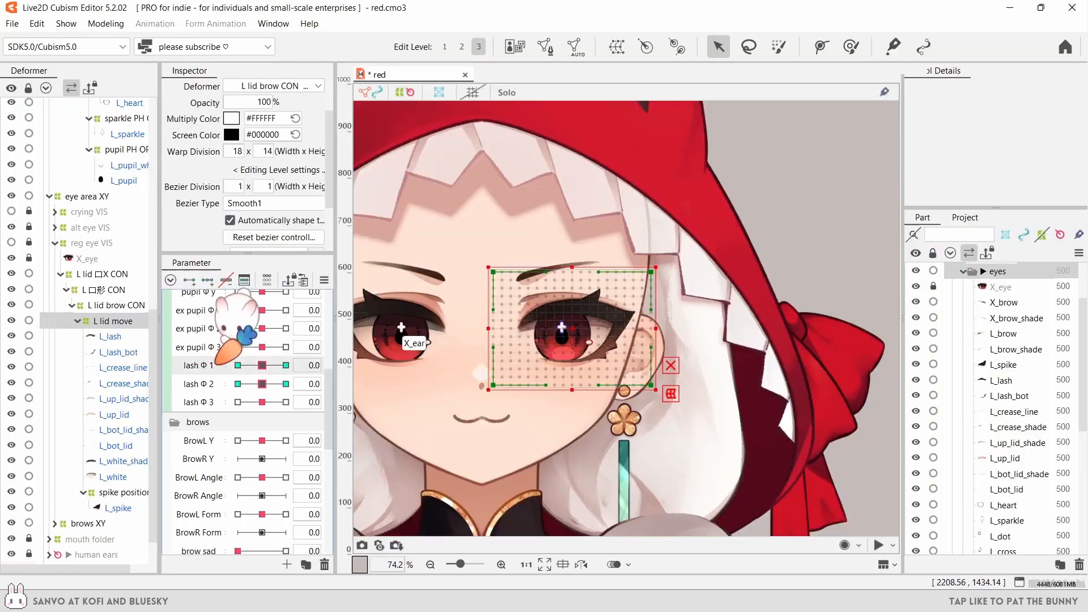
right_click(356, 363)
click(430, 502)
click(624, 267)
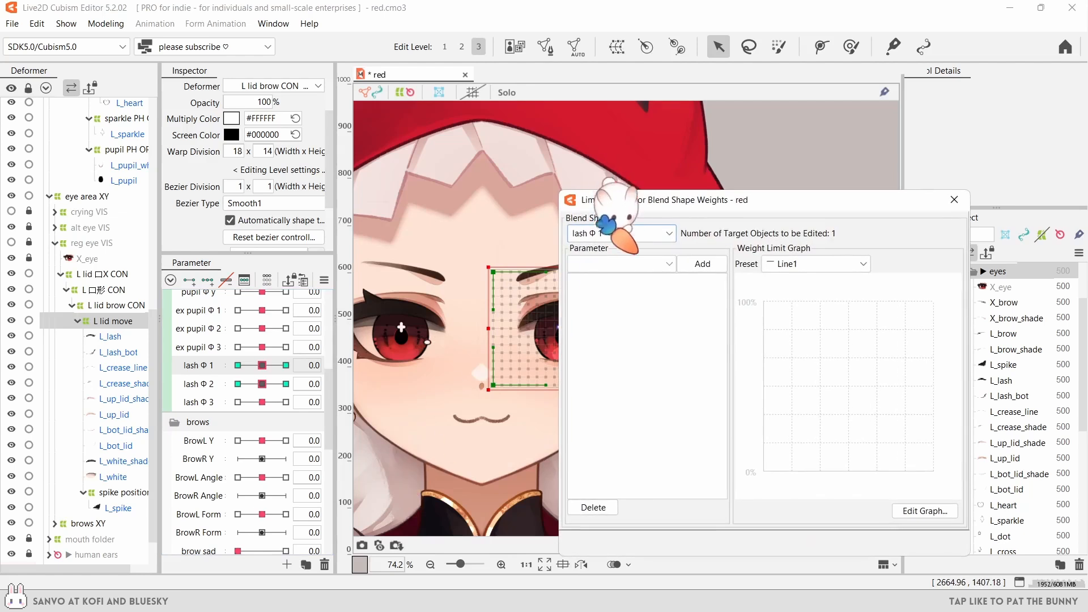
click(704, 266)
click(814, 267)
click(955, 199)
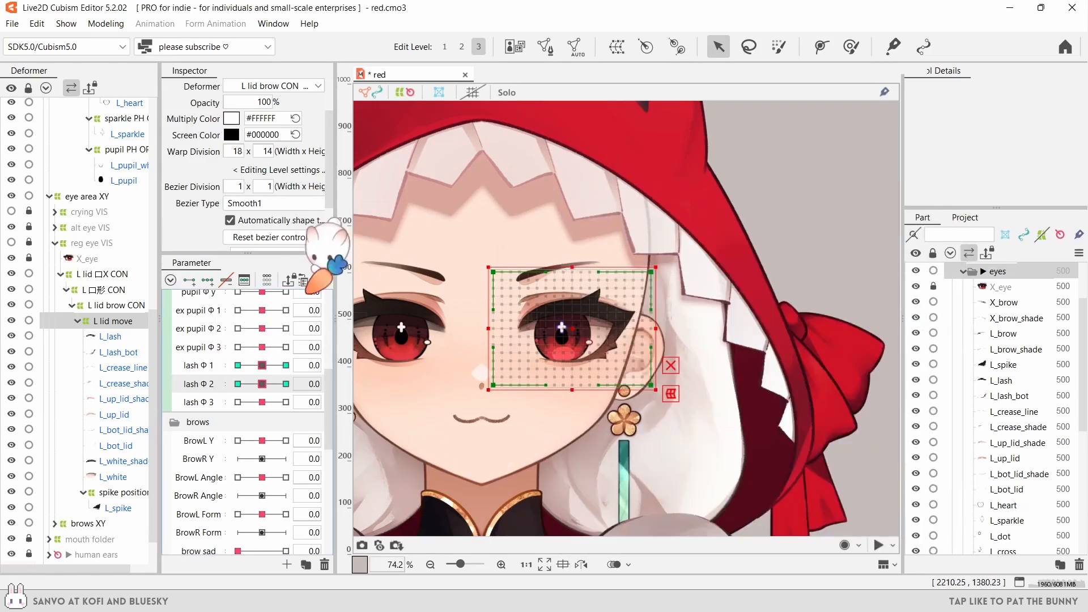
- Add an EyeL Open weight limit to the lash Φ 2 blend shape on L lid move
right_click(318, 383)
click(430, 502)
click(643, 233)
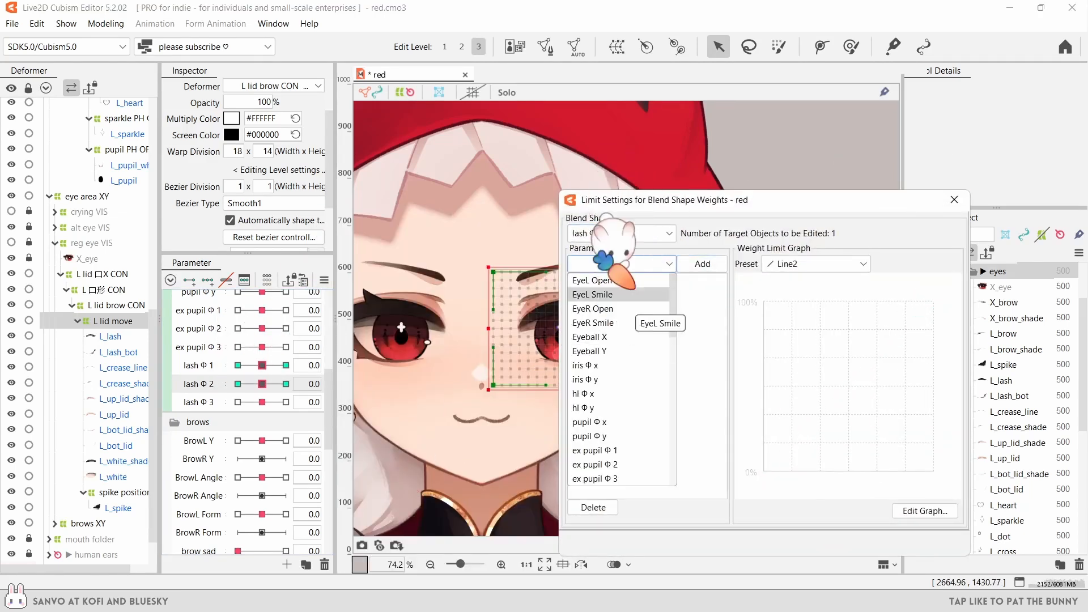
click(623, 219)
right_click(250, 399)
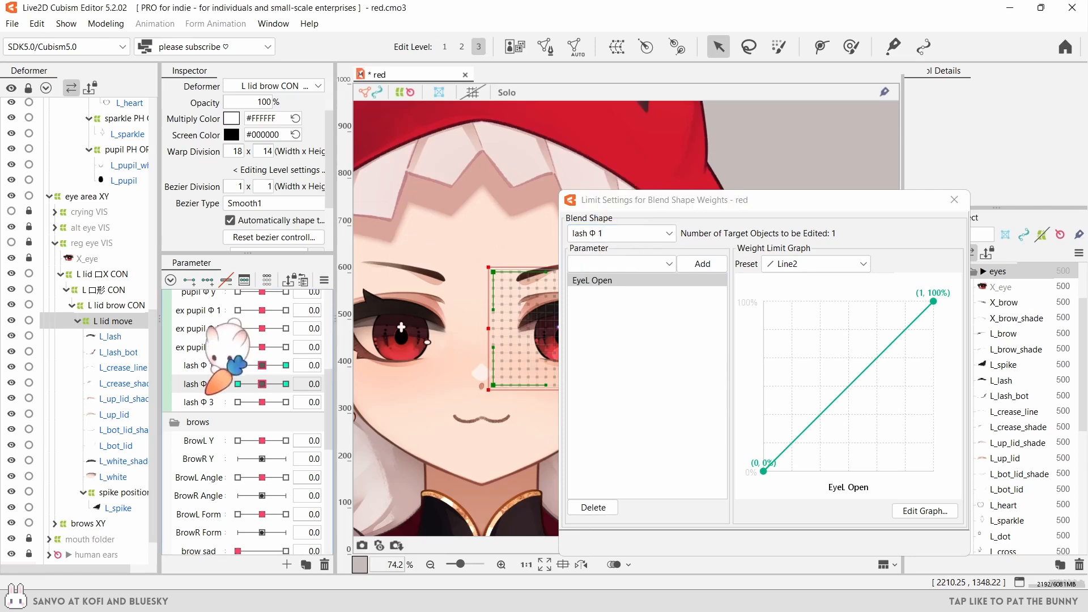
click(661, 230)
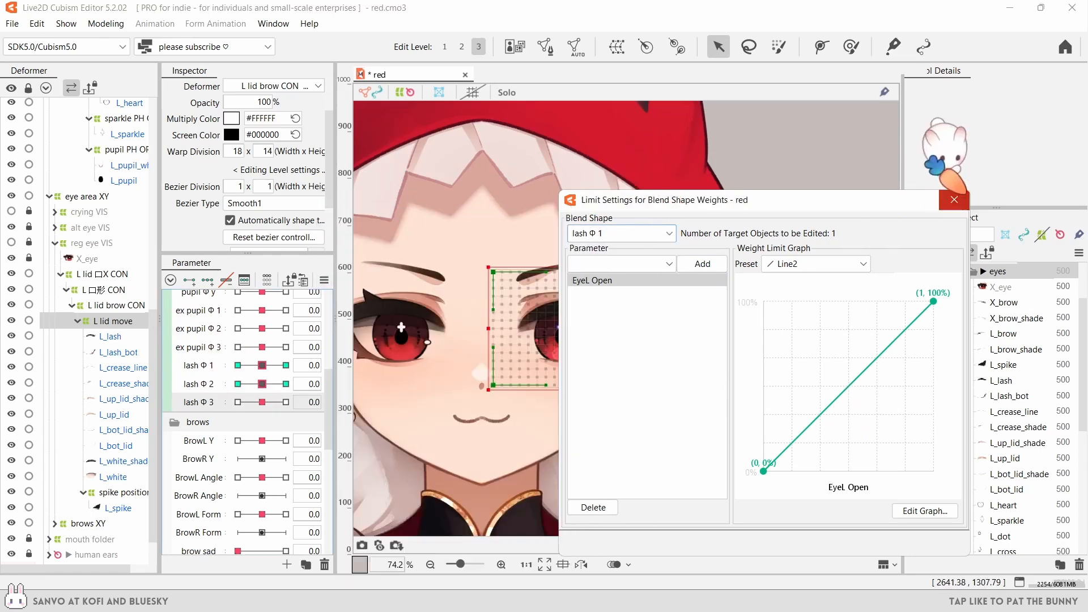
- Add an EyeL Open weight limit with the Line2 preset to L_spike's lash Φ 3 blend shape
click(118, 507)
click(621, 233)
click(618, 352)
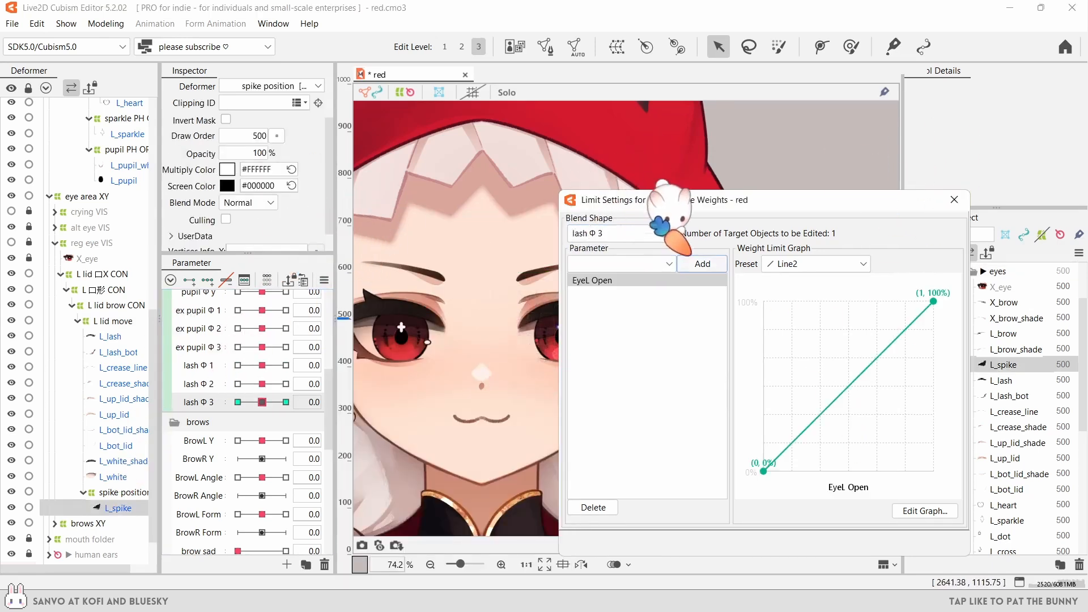
click(953, 199)
- Preview the lash physics group on the model, then close the physics settings and save the file
scroll(244, 362, up, 2)
mouse_move(262, 398)
mouse_down()
mouse_move(283, 397)
mouse_move(266, 397)
mouse_up()
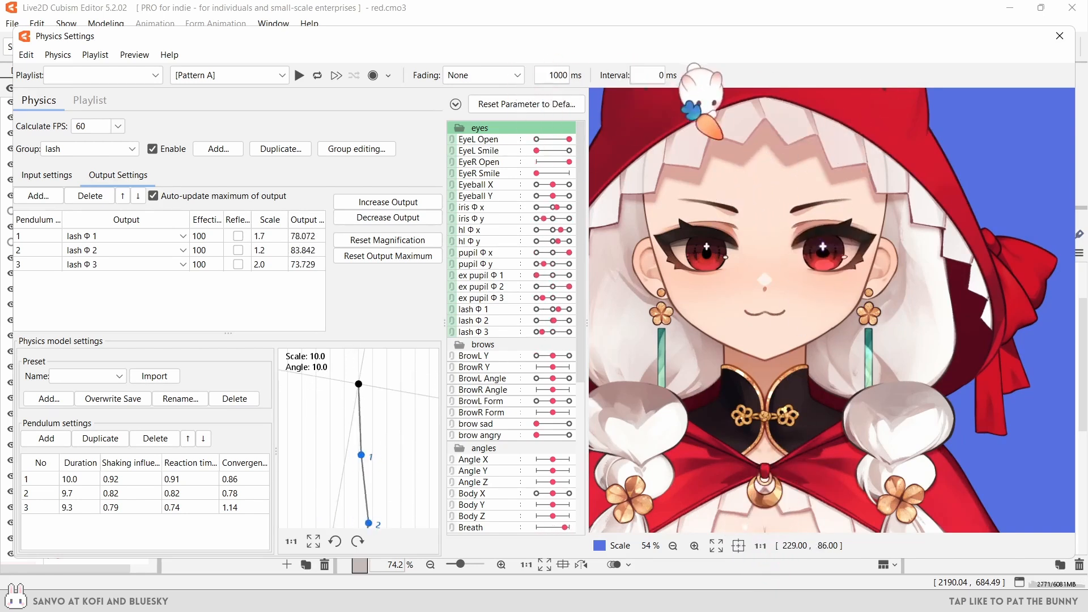
click(1059, 36)
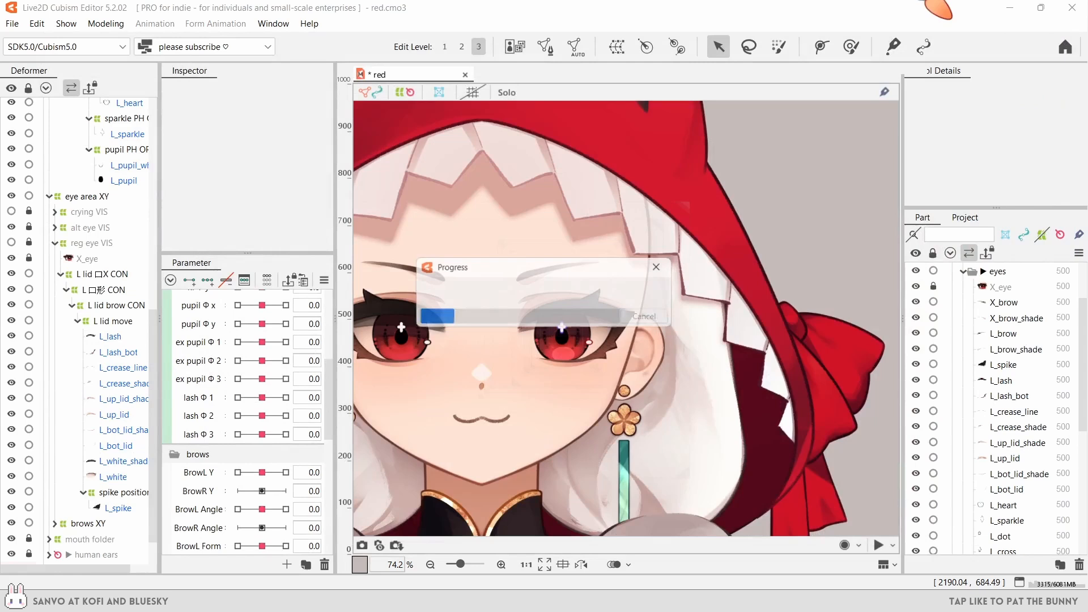
- On L lid move, set lash Φ 1's weight limit to 30% at EyeL Open 0.0
click(116, 320)
click(324, 280)
click(432, 504)
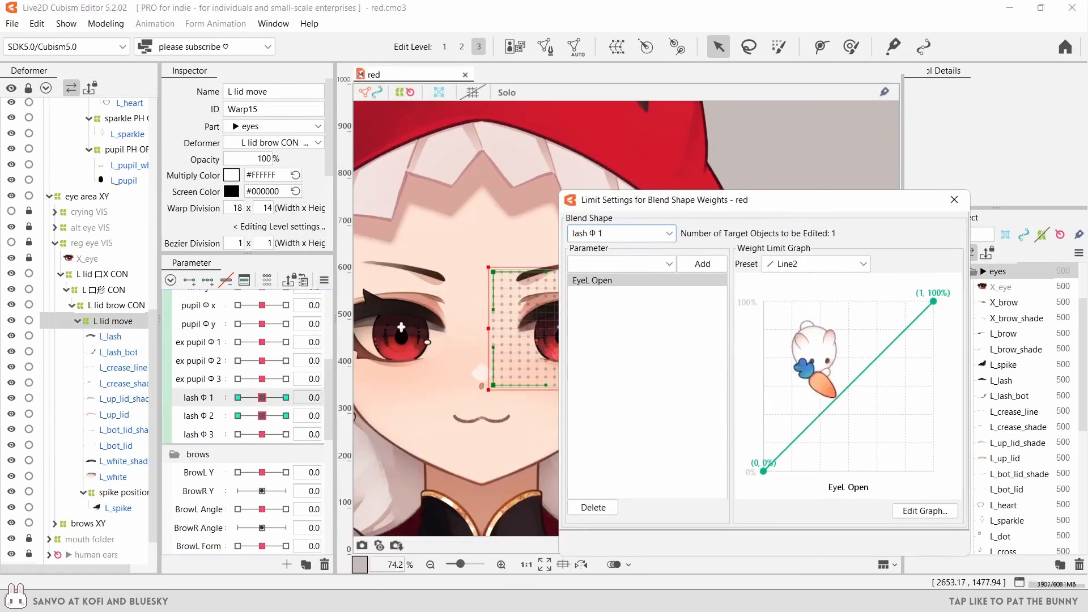
click(924, 510)
double_click(796, 273)
text(30)
key(Return)
click(736, 522)
- Edit the EyeL Open weight limit graph of lash Φ 2 on L lid move
click(643, 233)
click(623, 263)
click(924, 511)
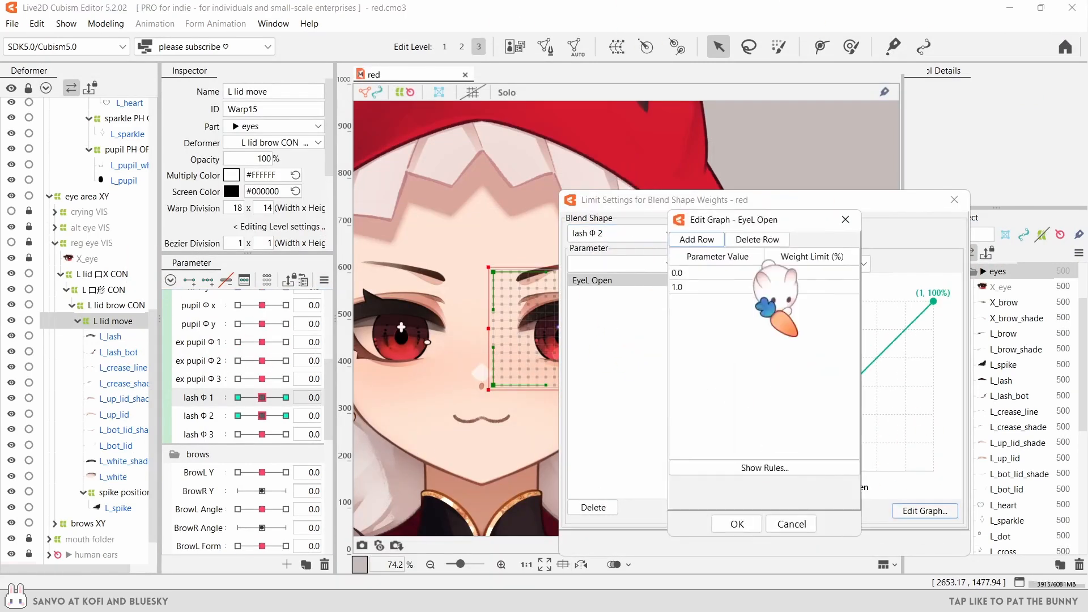
click(736, 522)
- On L_spike, set lash Φ 3's weight limit to 30% at EyeL Open 0.0 and close the limit settings
click(133, 507)
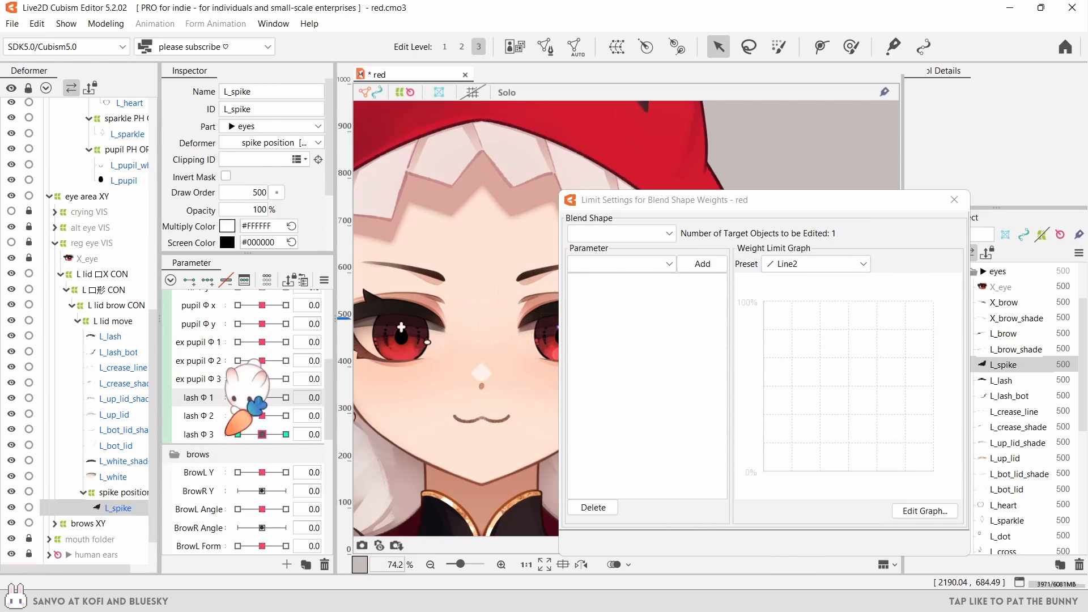
click(635, 234)
click(635, 248)
click(924, 510)
double_click(795, 272)
text(30)
click(740, 522)
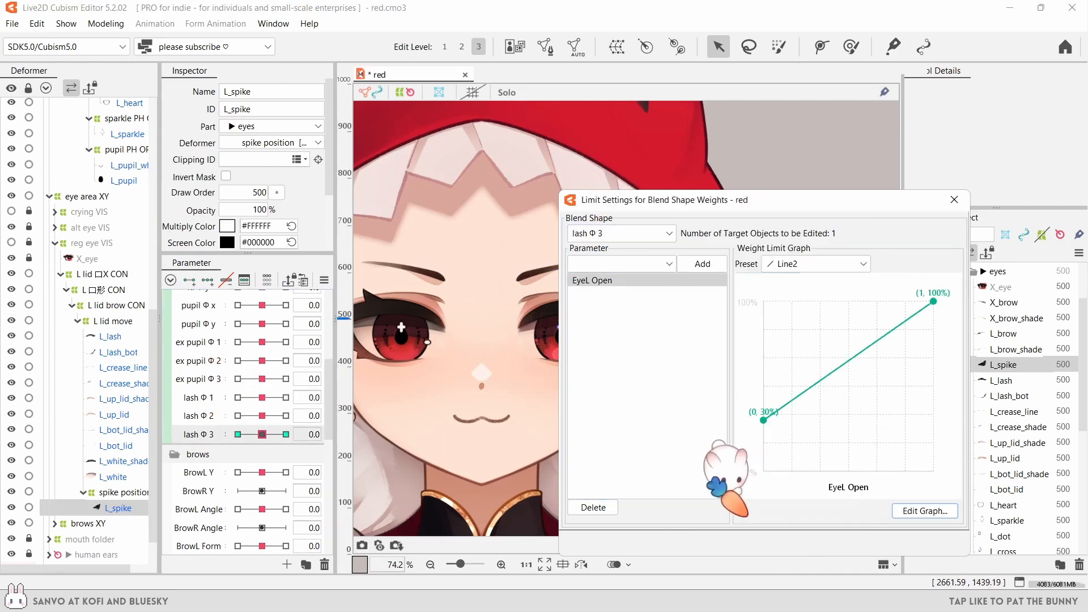
click(954, 200)
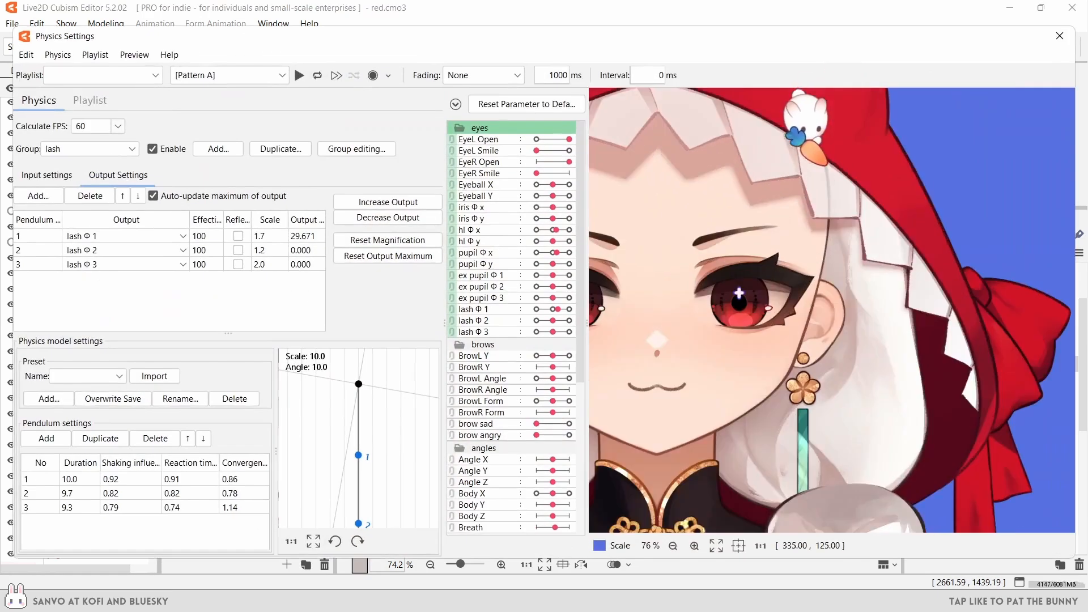
- Test the lash physics in the preview by swinging the model's gaze sideways, then close the physics settings
drag(828, 167, 989, 192)
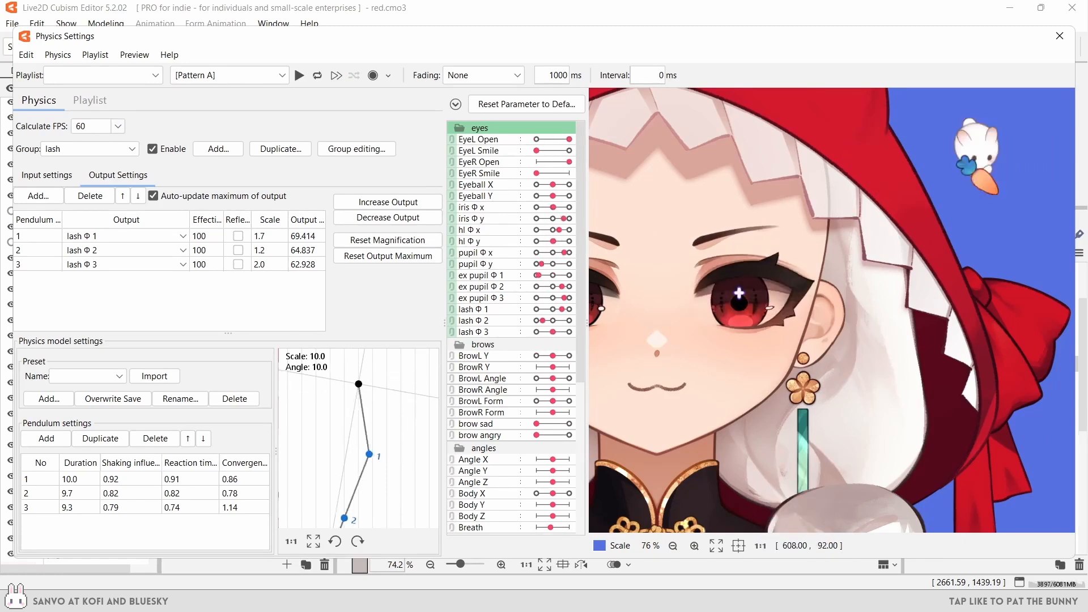
click(1059, 35)
- Reopen the weight limits of L lid move and set lash Φ 1 to 50% at EyeL Open 0.0
click(113, 321)
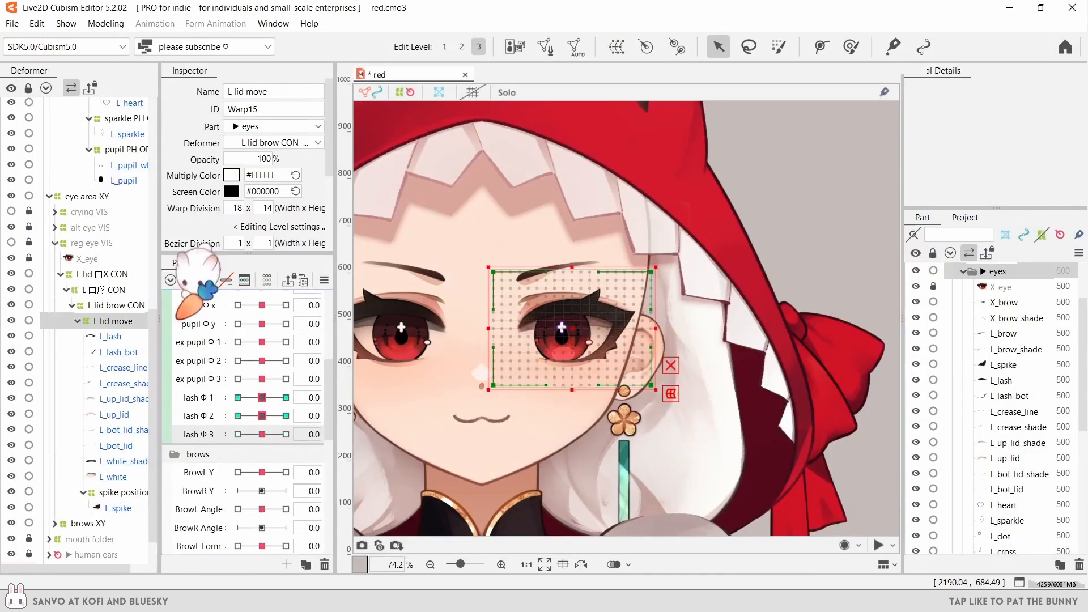
click(323, 280)
click(431, 493)
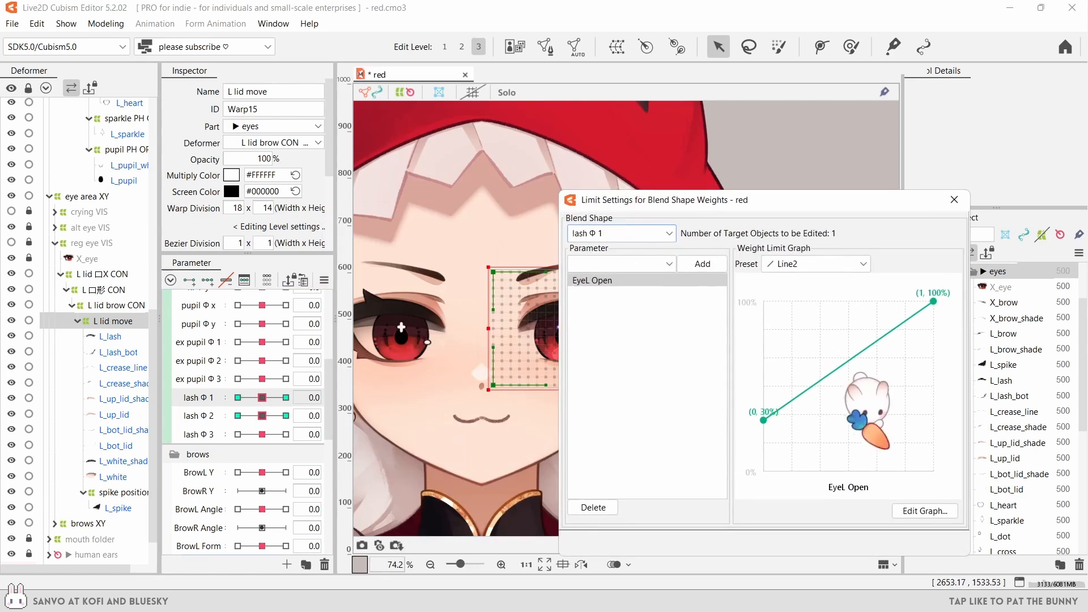
click(923, 510)
click(790, 525)
click(912, 509)
double_click(799, 273)
text(50)
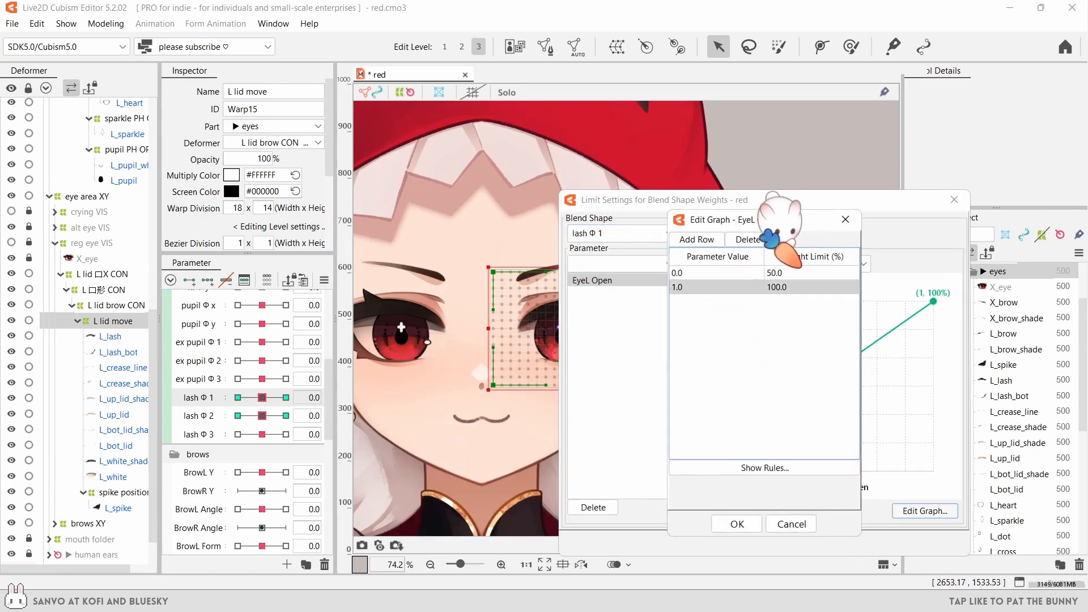
click(736, 524)
- Set lash Φ 2's weight limit to 50% at EyeL Open 0.0 and close the limit settings
click(924, 510)
double_click(782, 272)
text(50)
click(736, 524)
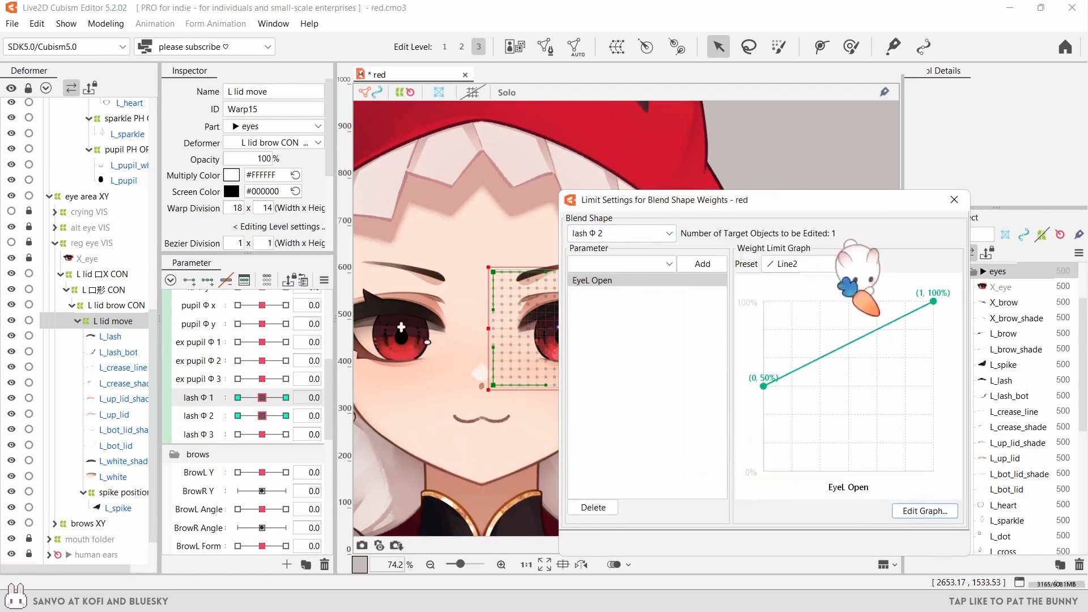
click(953, 200)
- On L_spike, set lash Φ 3's weight limit to 50% at EyeL Open 0.0 and close the limit settings
click(118, 508)
click(323, 280)
click(430, 493)
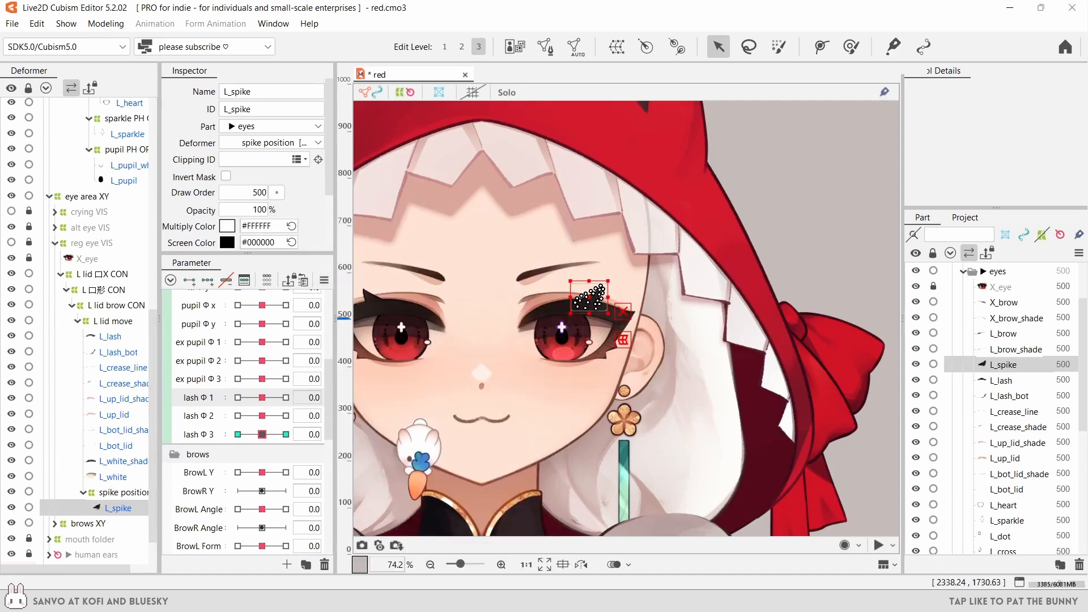
click(924, 511)
double_click(782, 272)
text(50)
click(740, 523)
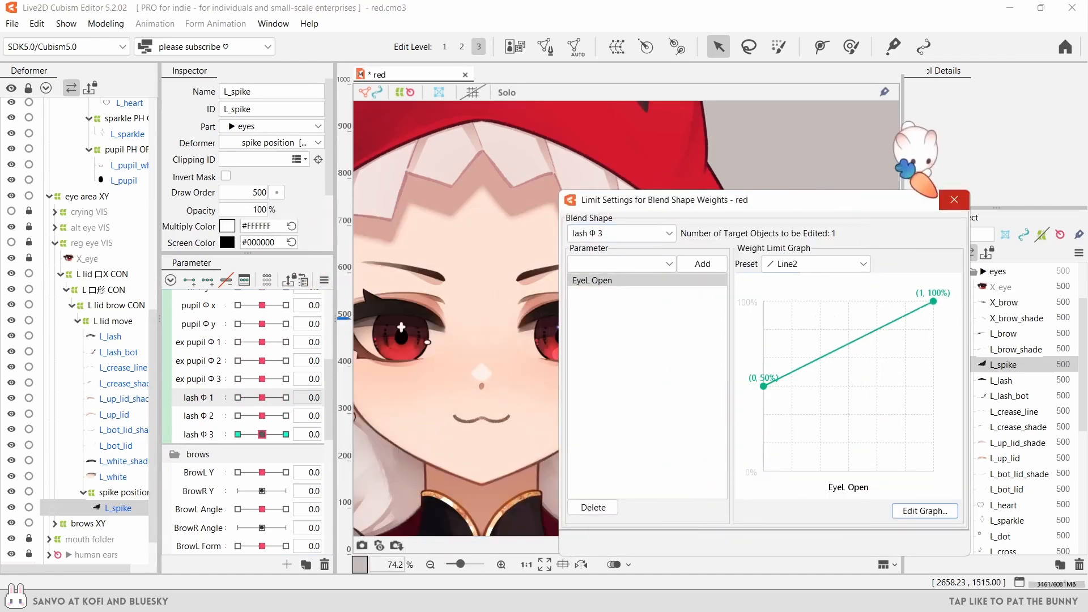
click(954, 199)
- Check the lash physics with the new weight limits in the physics preview, then close the physics settings
click(791, 226)
key(alt+Tab)
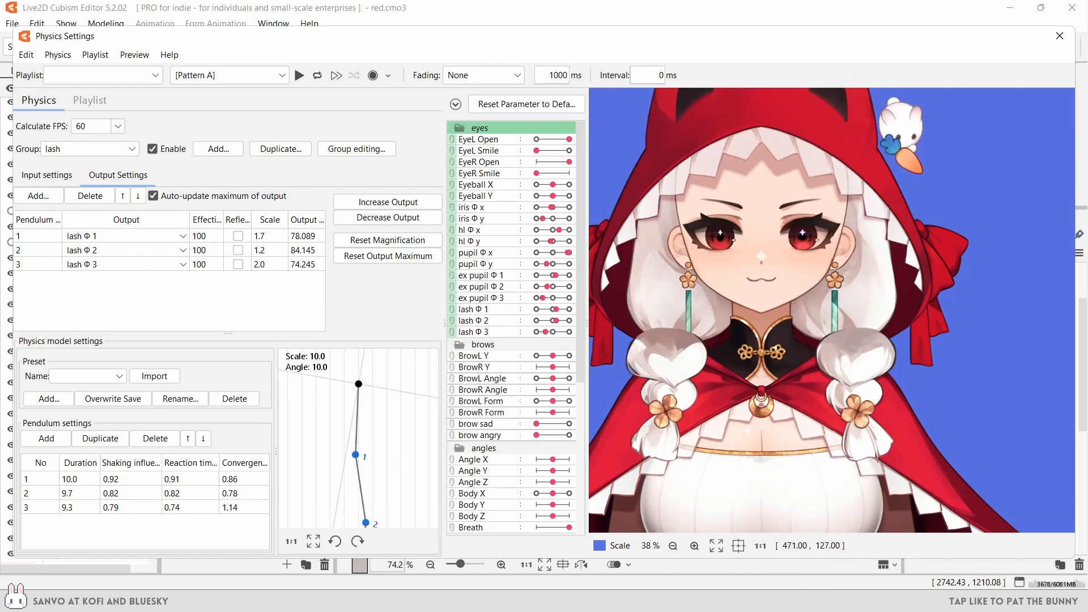
scroll(911, 293, up, 2)
scroll(832, 310, down, 2)
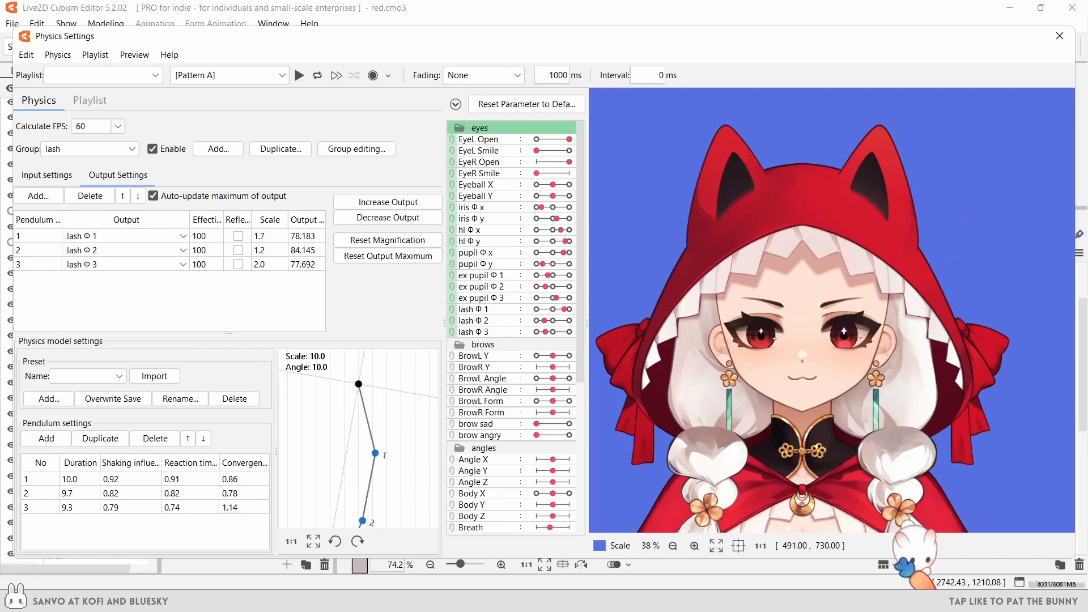
click(1058, 36)
- Select the heart, sparkle and pupil PH OPEN deformers together and set EyeL Open to 0.0
click(115, 344)
ctrl+click(112, 376)
ctrl+click(118, 313)
scroll(275, 317, up, 3)
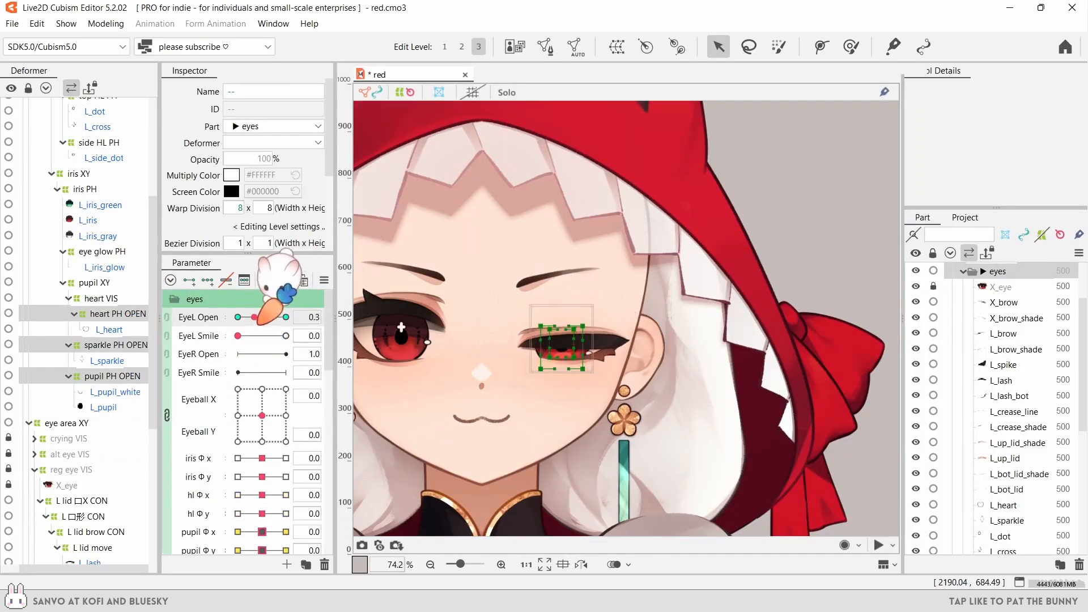
drag(254, 317, 223, 329)
- Set extra pupil # to 1.0 and inspect the heart PH OPEN deformer with EyeL Open at 0.0 and reopened
scroll(538, 351, up, 2)
scroll(269, 446, down, 5)
drag(262, 451, 298, 460)
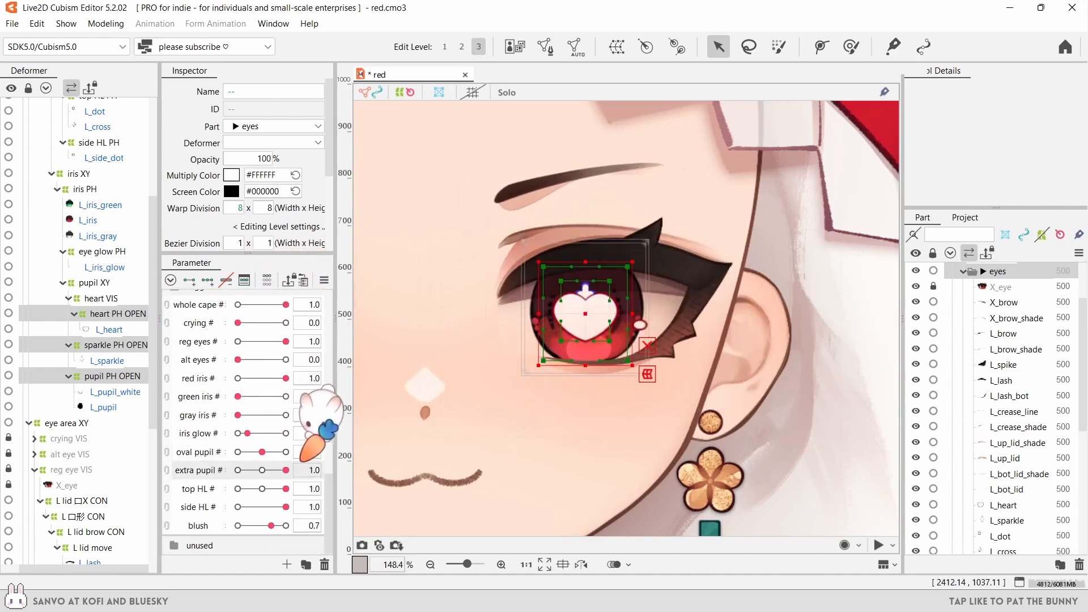
scroll(272, 454, up, 5)
drag(285, 317, 203, 343)
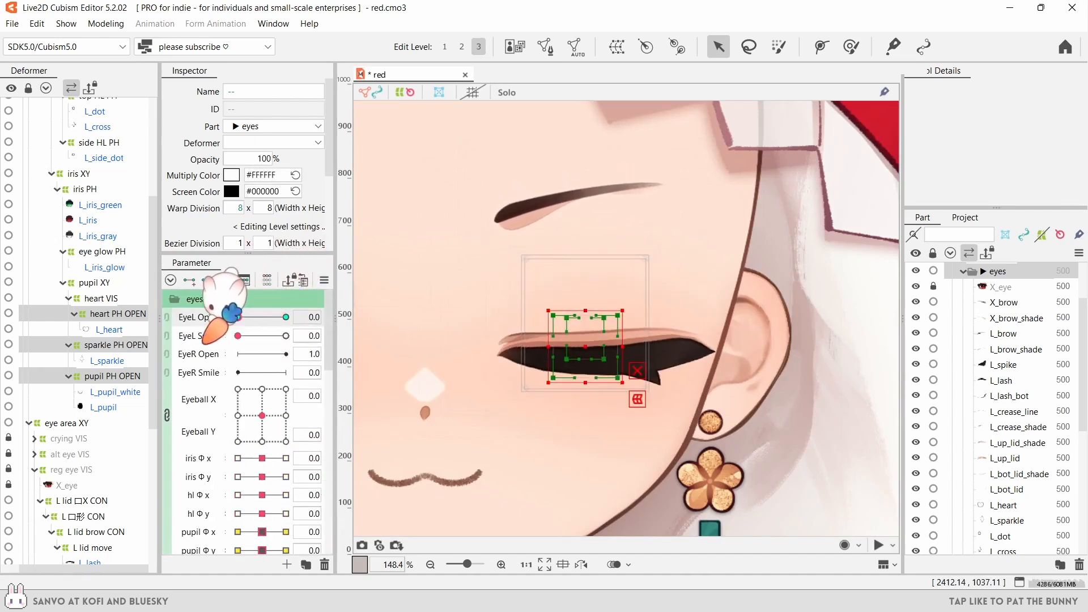
click(130, 313)
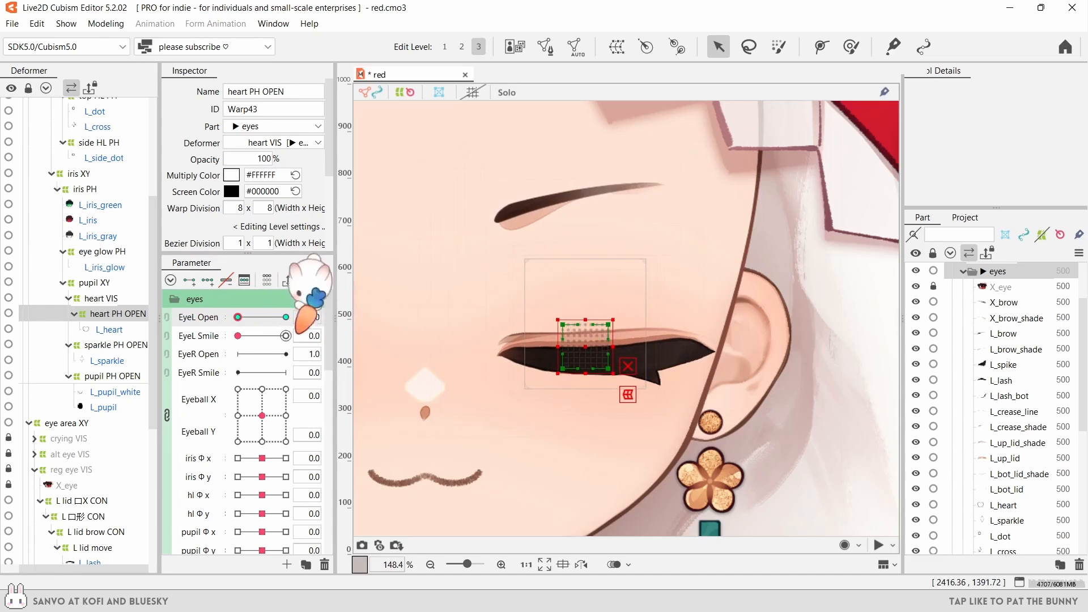
drag(238, 317, 305, 340)
- Set extra pupil # to -1.0 and scale the sparkle PH OPEN deformer down slightly at EyeL Open 0.0
click(143, 344)
scroll(272, 425, down, 5)
drag(262, 469, 236, 472)
scroll(238, 470, up, 5)
drag(288, 316, 236, 333)
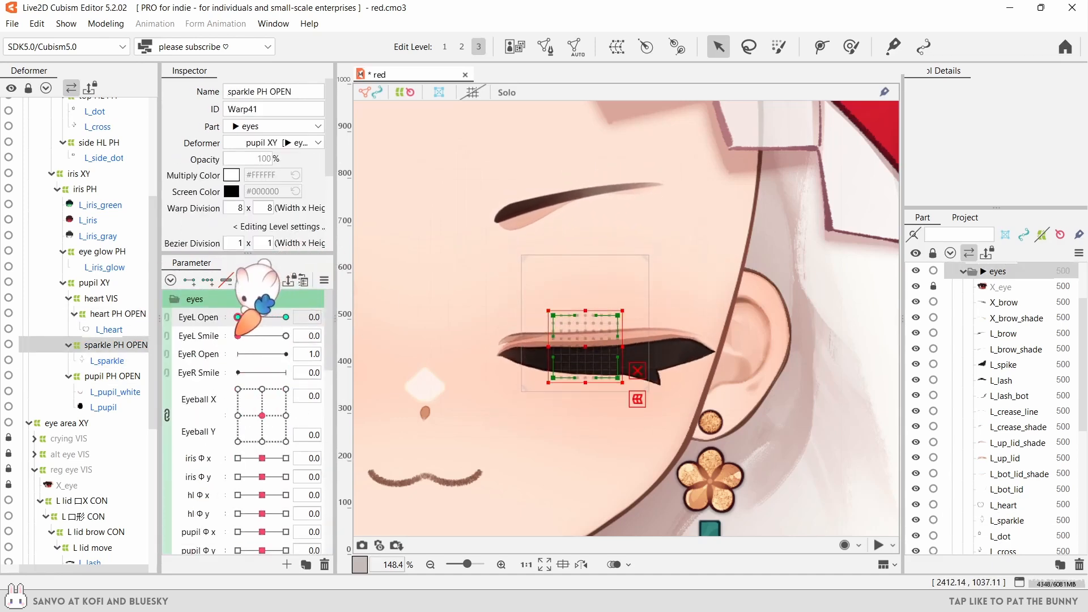
drag(623, 383, 614, 378)
drag(241, 314, 452, 318)
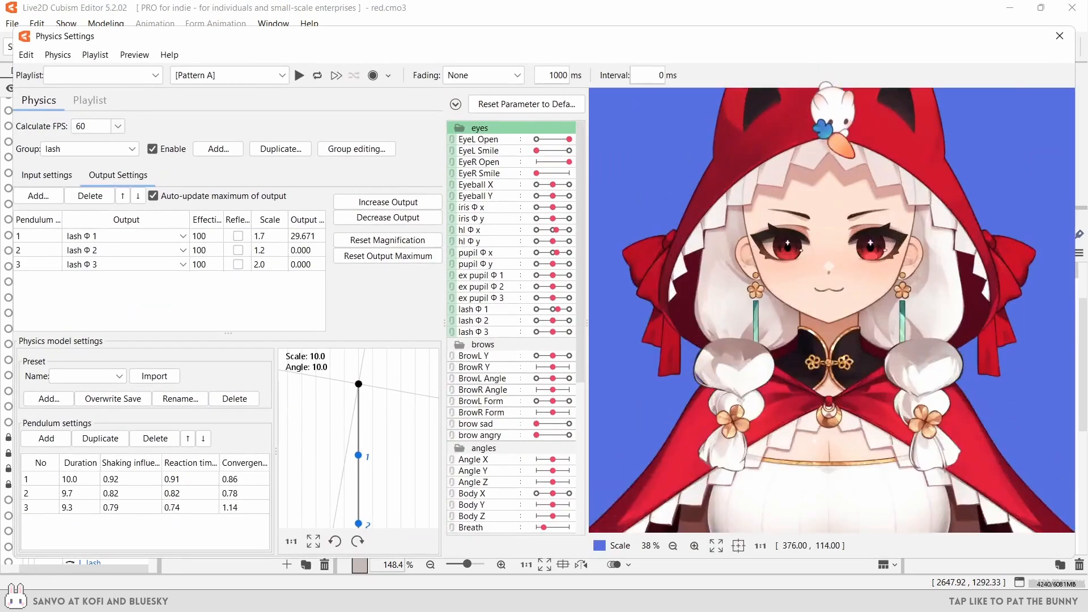
- Enlarge the eyes in the physics preview and bring up the toggle parameters
scroll(832, 153, up, 3)
scroll(541, 386, down, 5)
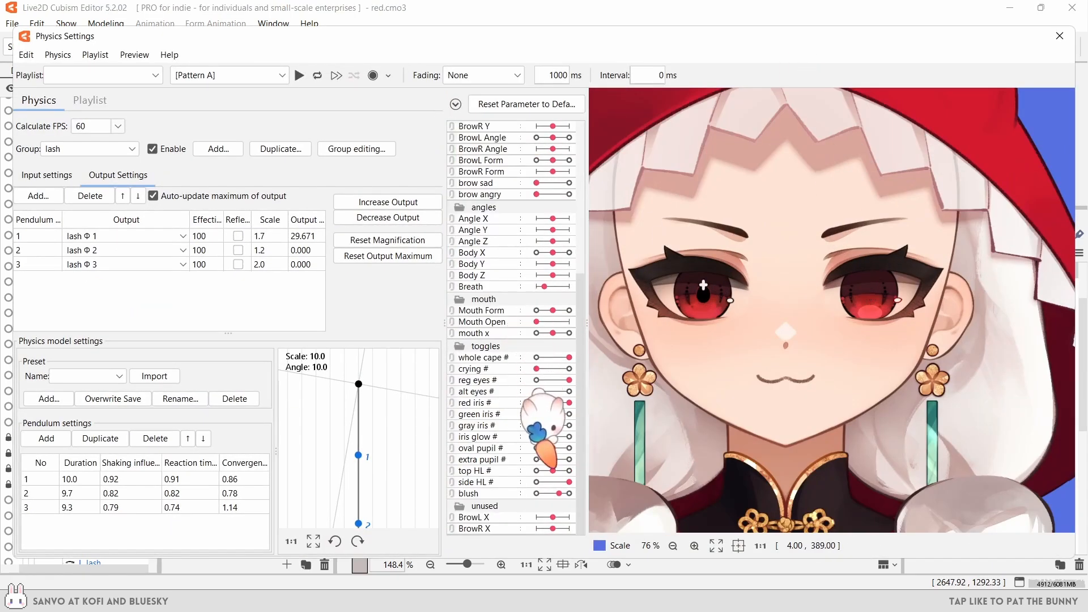
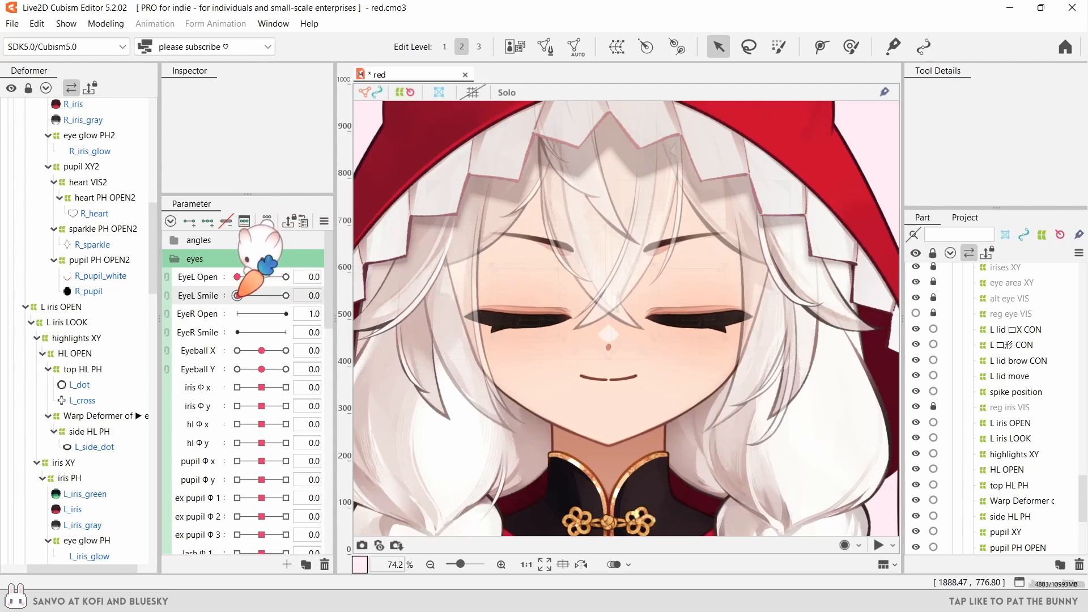
- Preview EyeL Smile, select every object keyed to EyeL Open, and preview closing the eyes
drag(268, 294, 227, 301)
click(363, 276)
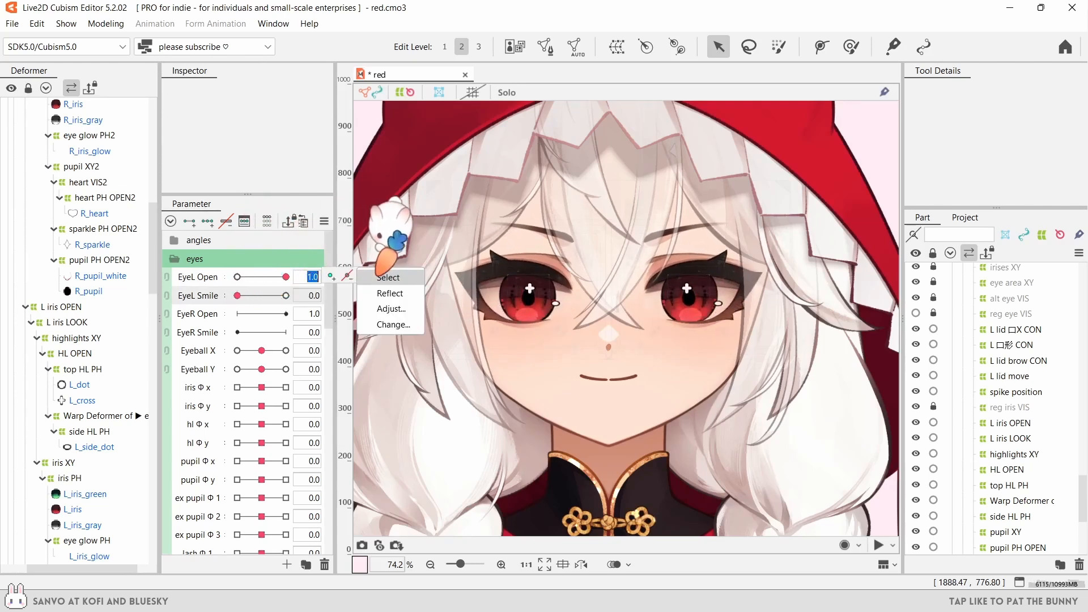
click(375, 277)
click(286, 278)
drag(286, 278, 238, 296)
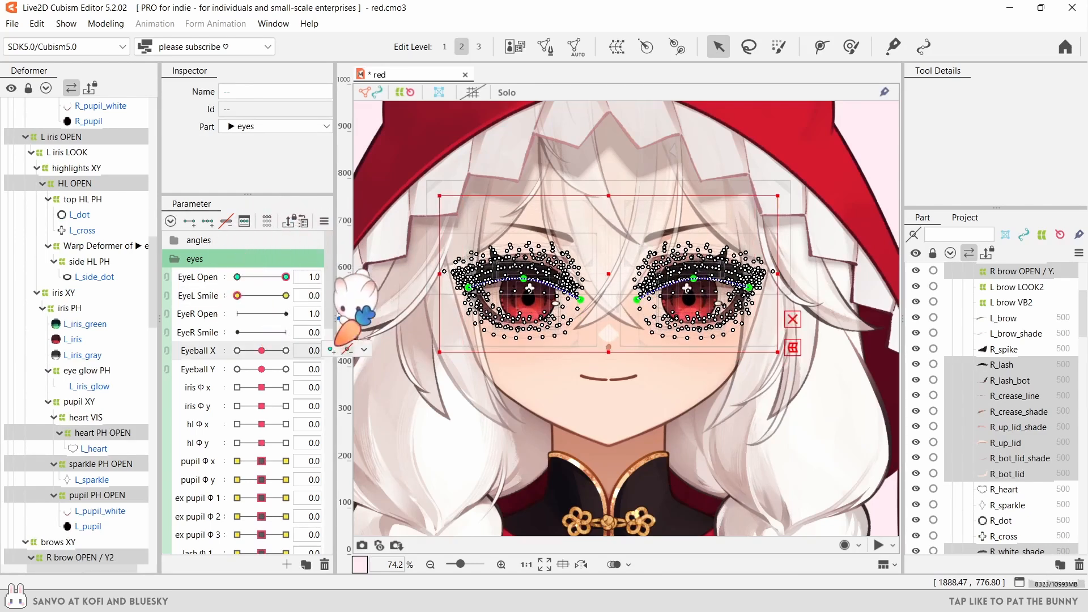
- Select every object keyed to Eyeball X and preview the gaze movement with Eyeball X and Eyeball Y
click(364, 351)
click(389, 351)
click(262, 351)
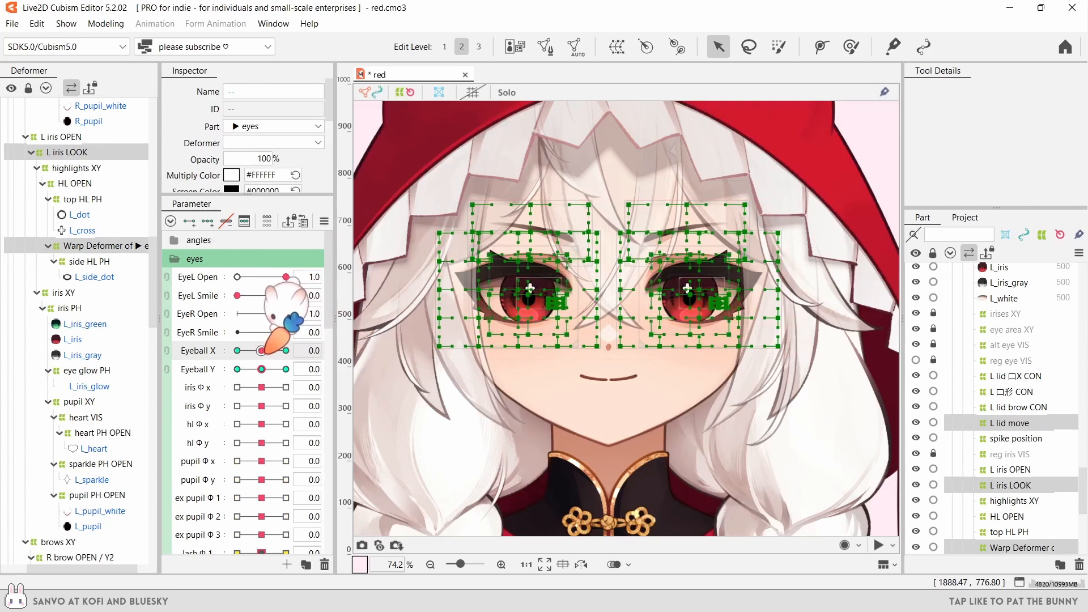
mouse_move(261, 369)
mouse_down()
mouse_move(278, 369)
mouse_move(261, 369)
mouse_move(271, 350)
mouse_move(273, 369)
mouse_up()
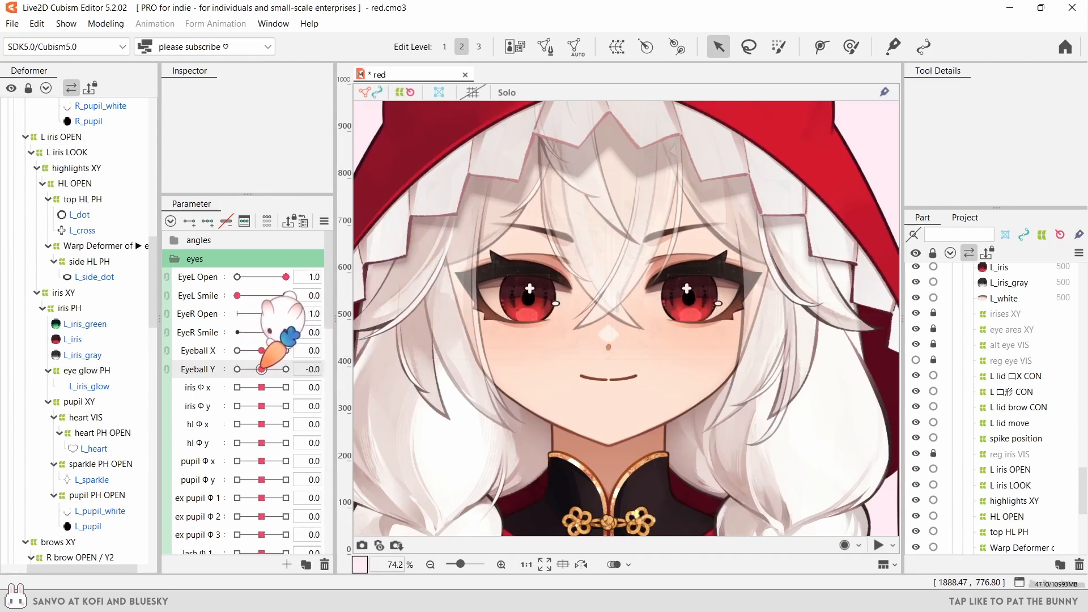
- Preview the iris, highlight, pupil and lash Φ parameters one by one, returning each to 0.0
scroll(333, 310, down, 3)
drag(261, 264, 284, 265)
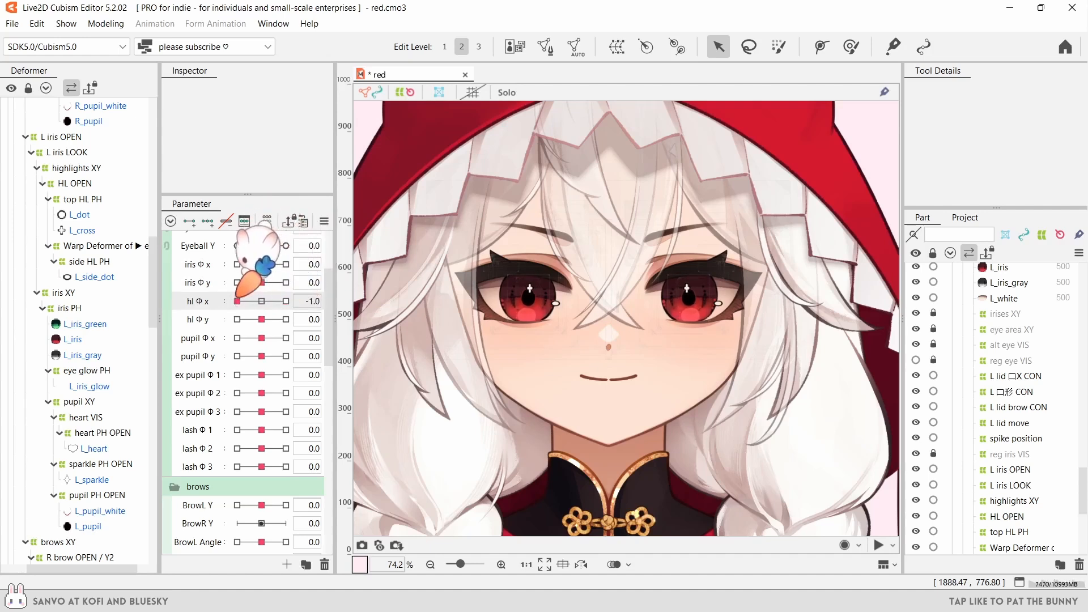
drag(261, 319, 262, 356)
click(261, 338)
click(261, 356)
mouse_move(261, 429)
mouse_down()
mouse_move(276, 429)
mouse_move(231, 430)
mouse_move(283, 430)
mouse_move(261, 430)
mouse_up()
click(261, 449)
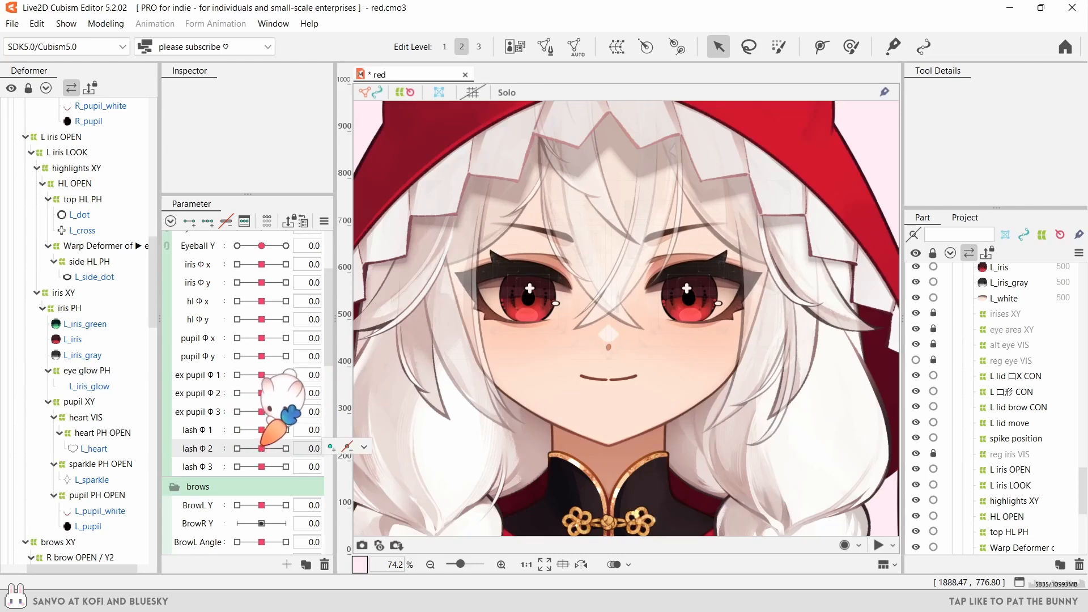
click(261, 466)
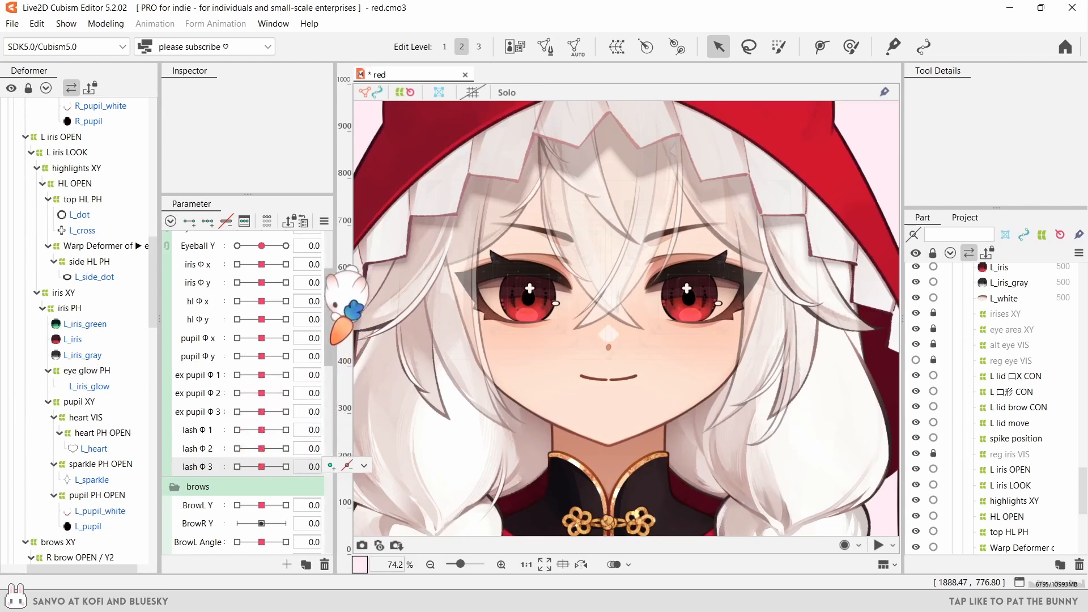
- Preview the oval pupil # and top HL # toggles and set extra pupil # to -1.0 for the sparkle pupils
drag(331, 343, 330, 521)
drag(286, 451, 260, 452)
drag(285, 488, 227, 505)
drag(263, 469, 197, 466)
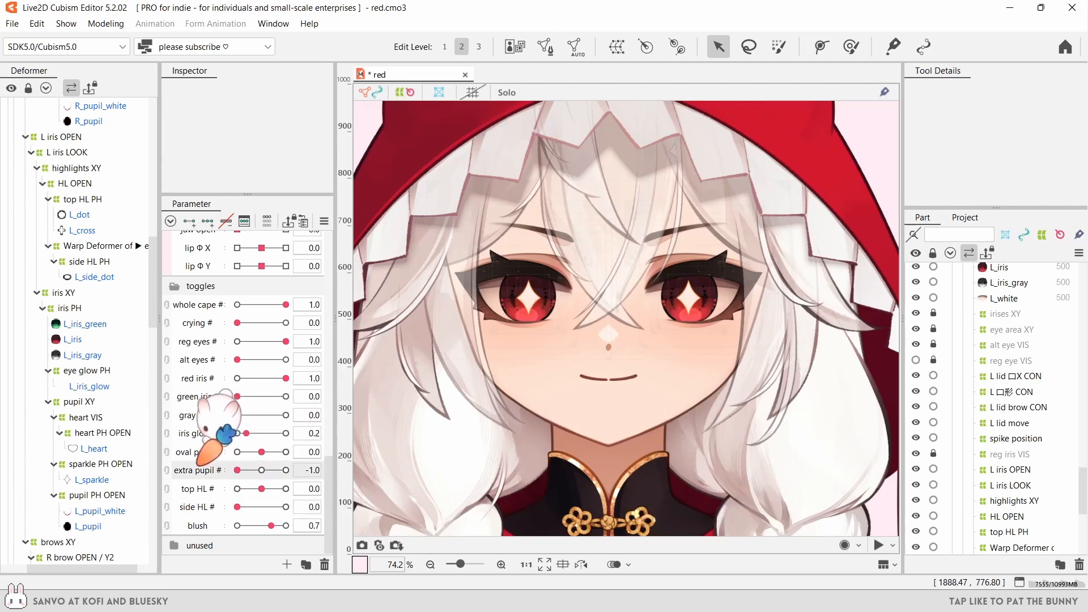
- Preview the sparkle pupils' physics shapes with ex pupil Φ 2 and ex pupil Φ 3
drag(329, 482, 329, 267)
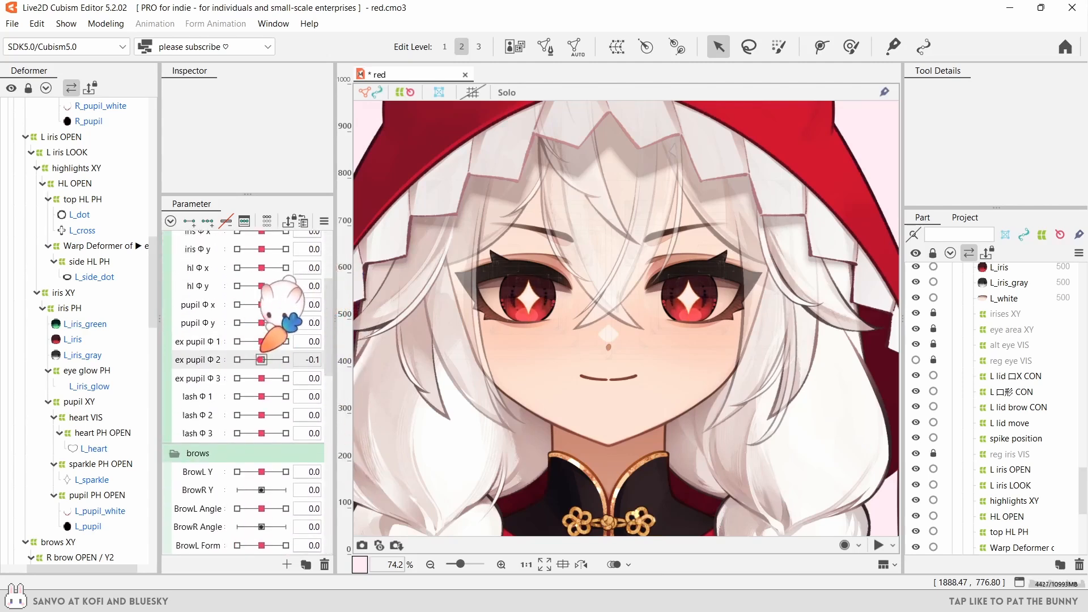
drag(257, 360, 261, 360)
drag(262, 378, 278, 379)
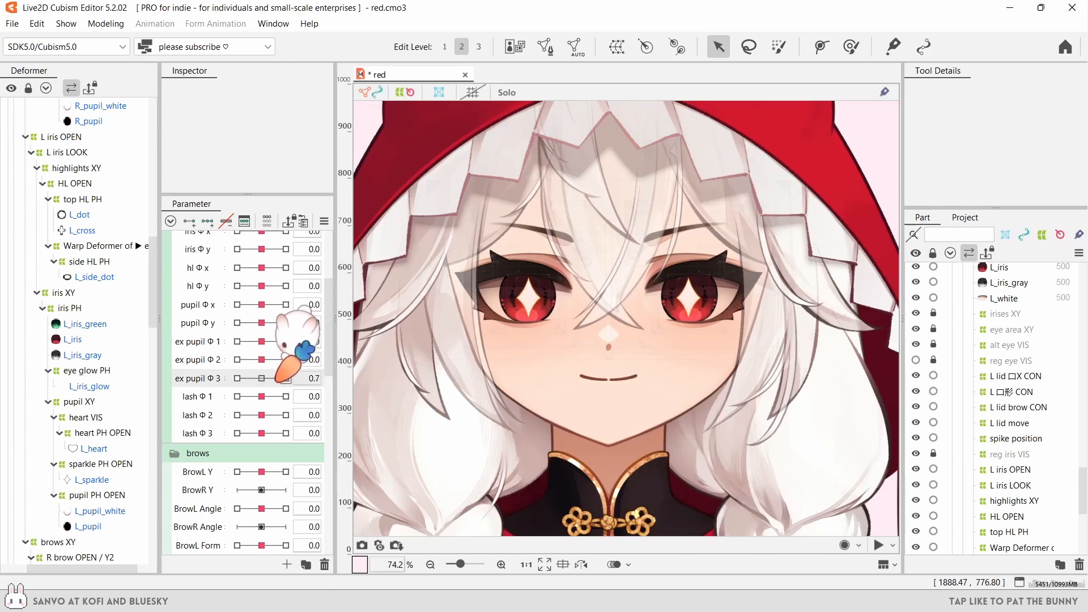
scroll(279, 379, down, 4)
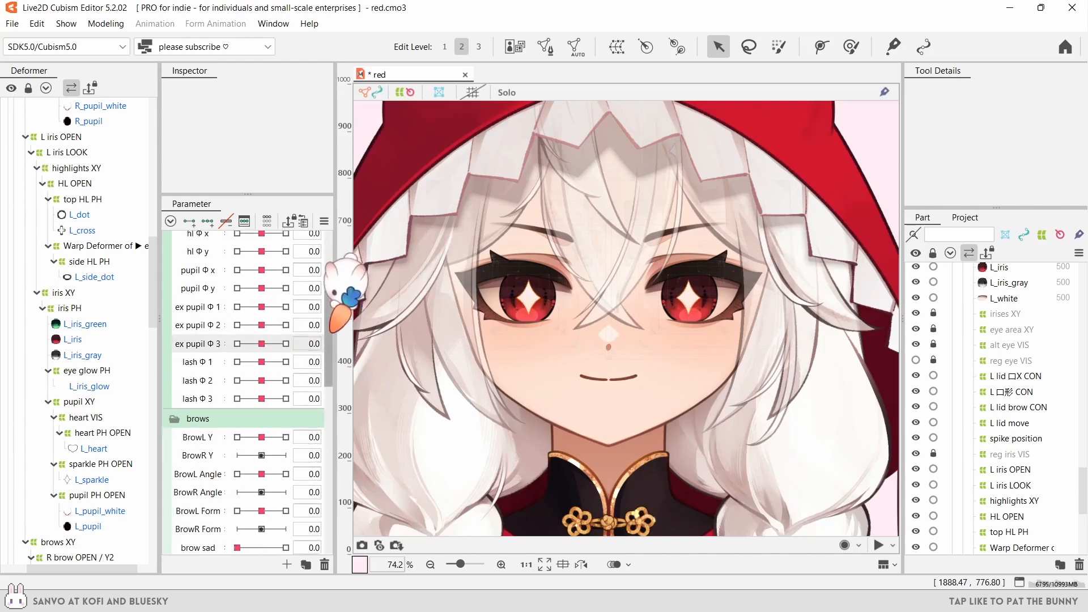
- Preview the brow shapes by moving BrowL Y, BrowL Angle, BrowL Form and brow sad
click(278, 333)
mouse_move(265, 327)
mouse_down()
mouse_move(247, 335)
mouse_move(287, 334)
mouse_move(241, 333)
mouse_move(263, 328)
mouse_up()
click(368, 331)
drag(261, 371, 238, 369)
mouse_move(261, 408)
mouse_down()
mouse_move(289, 407)
mouse_move(239, 408)
mouse_move(262, 409)
mouse_up()
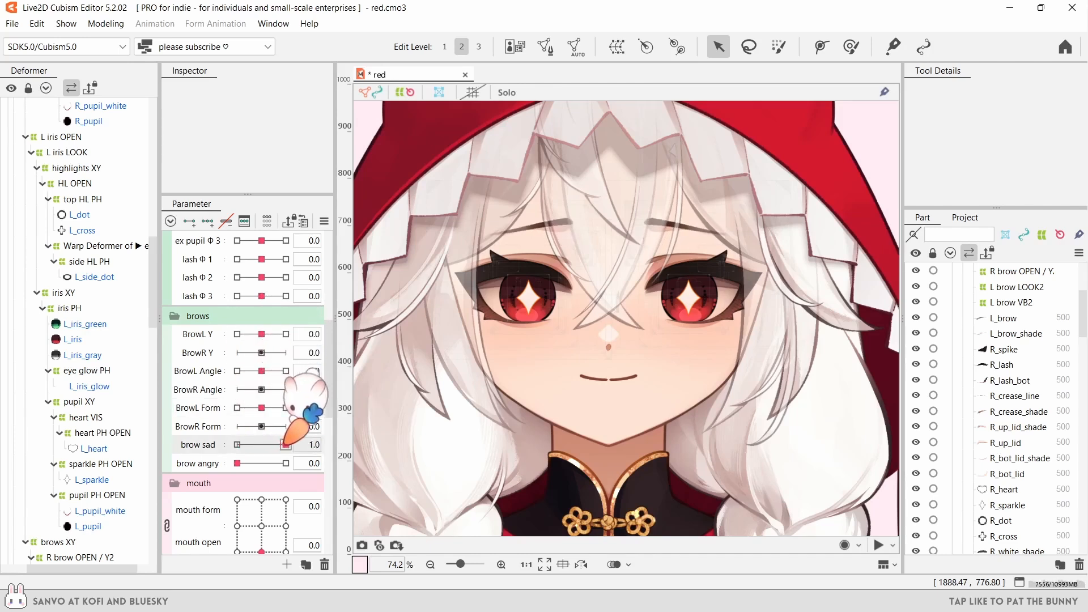
drag(215, 444, 276, 445)
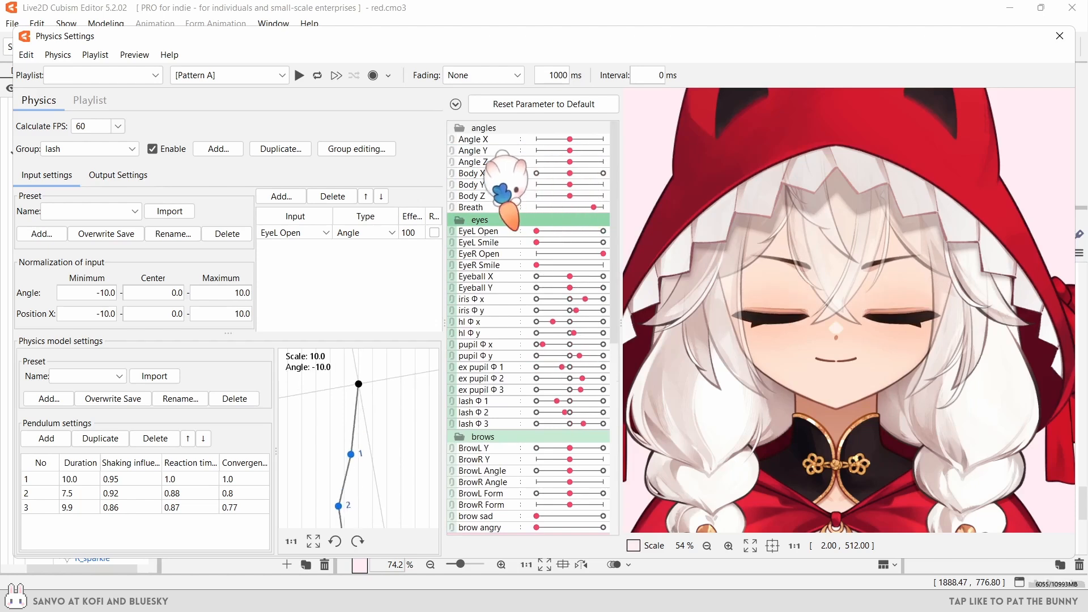
- Test the eye physics in the physics settings by moving EyeL Open between closed and open, and review the brow parameters
drag(533, 228, 604, 231)
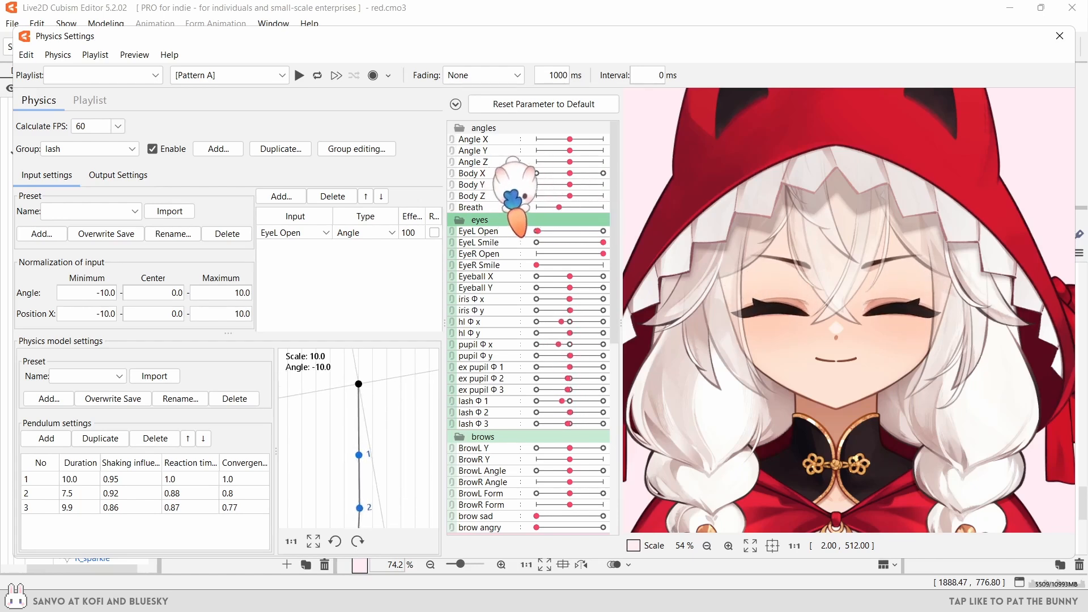
scroll(584, 196, down, 3)
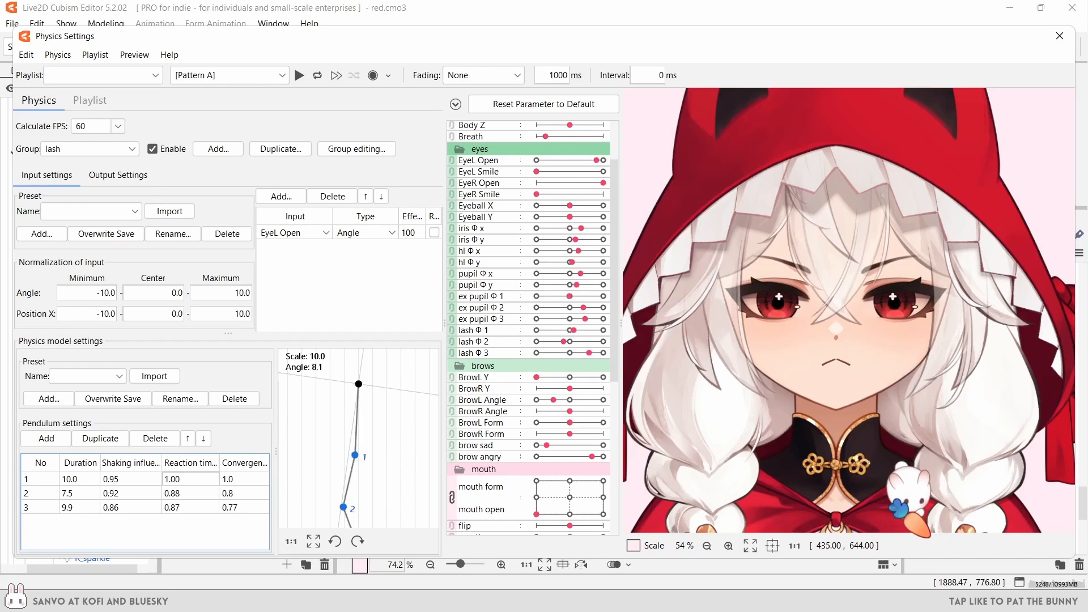
scroll(532, 329, down, 6)
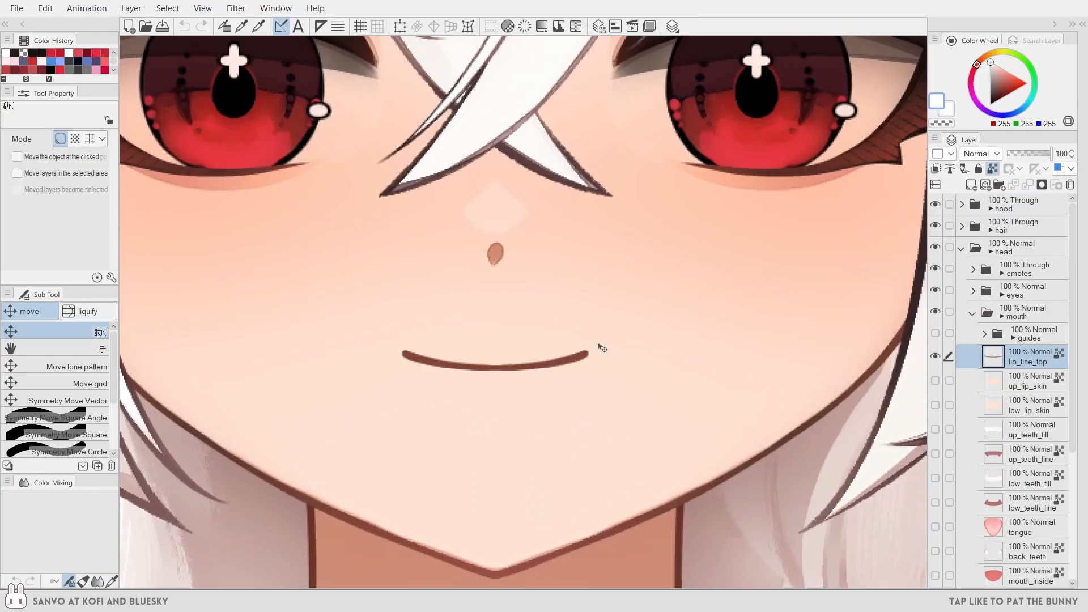
- In Clip Studio Paint, duplicate the lip_line_top layer and add a vertical symmetry ruler with Center X at 2500
key(ctrl+v)
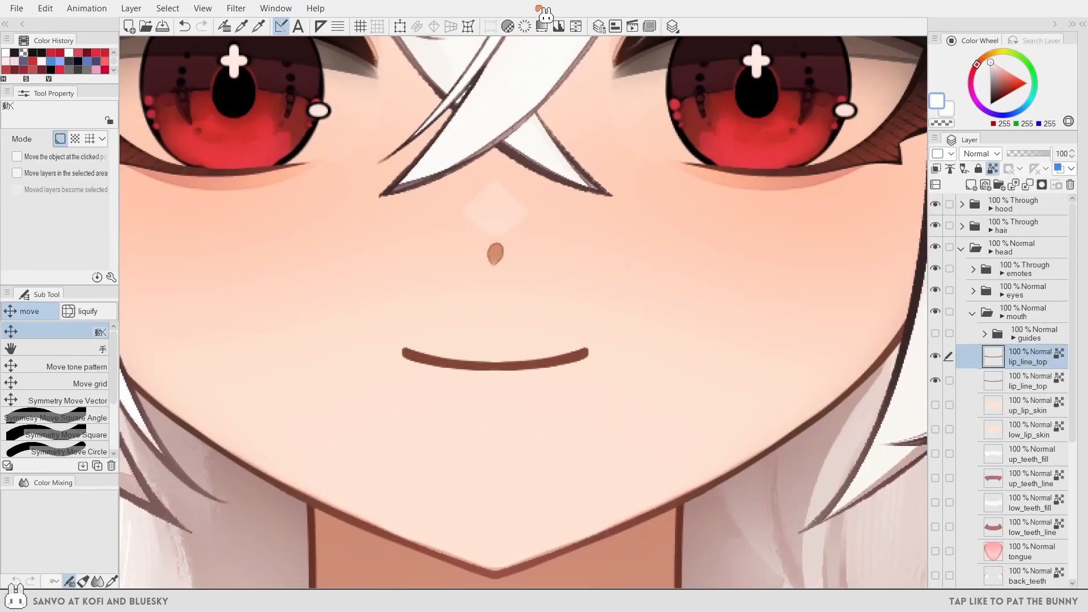
click(320, 27)
click(79, 202)
text(2500)
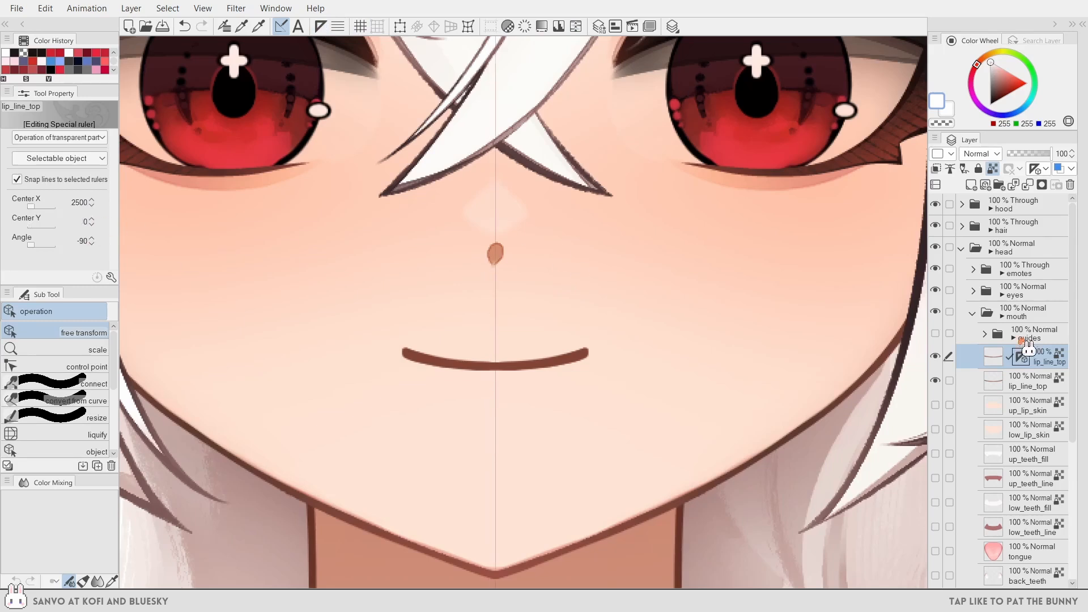
- Round off both ends of the copied lip line symmetrically with the size 4.5 pen, using the line's own brown
text(p)
scroll(498, 428, up, 3)
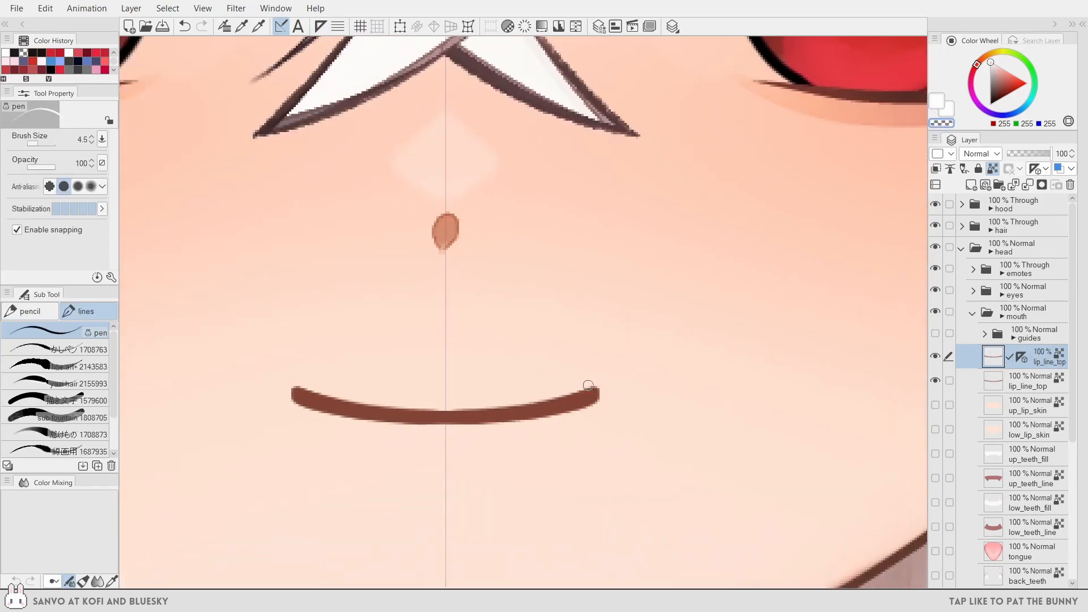
drag(588, 385, 570, 385)
alt+click(596, 394)
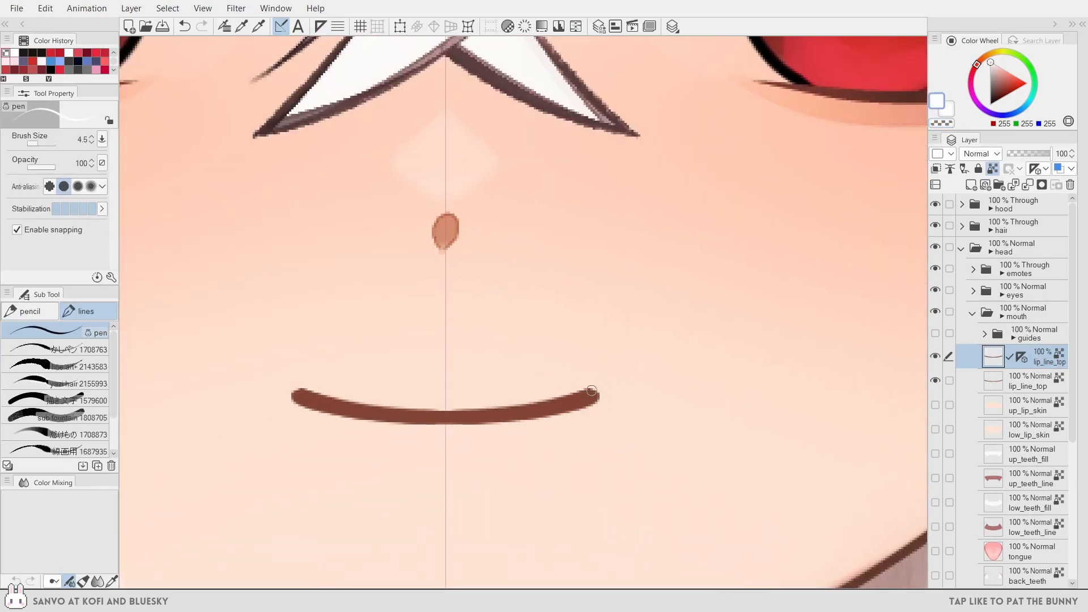
scroll(593, 391, down, 5)
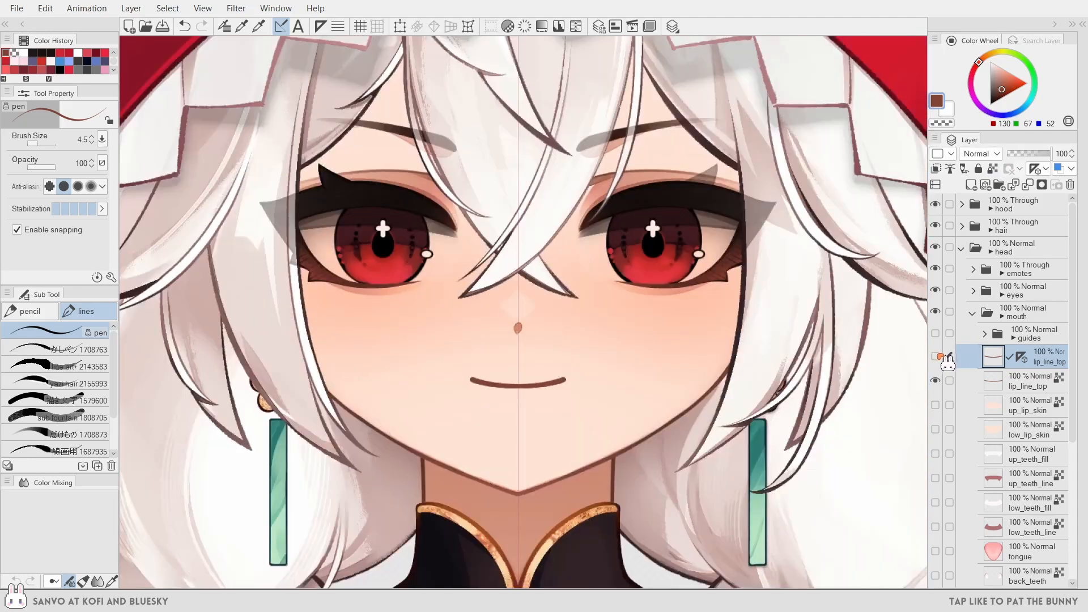
- Compare the edited lip line by toggling its visibility, then merge it with the lip_line_top layer below
key(k)
click(937, 358)
key(ctrl+plus)
key(ctrl+plus)
key(ctrl+plus)
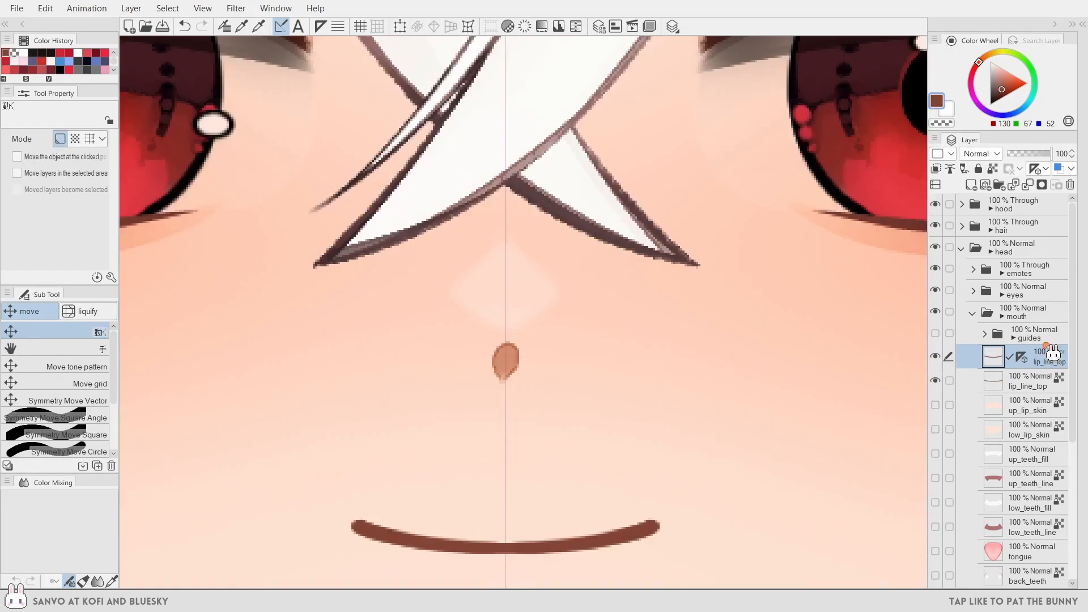
click(1027, 185)
- Add a new raster layer above lip_line_top in the mouth folder
drag(825, 412, 824, 189)
drag(879, 360, 869, 371)
click(972, 185)
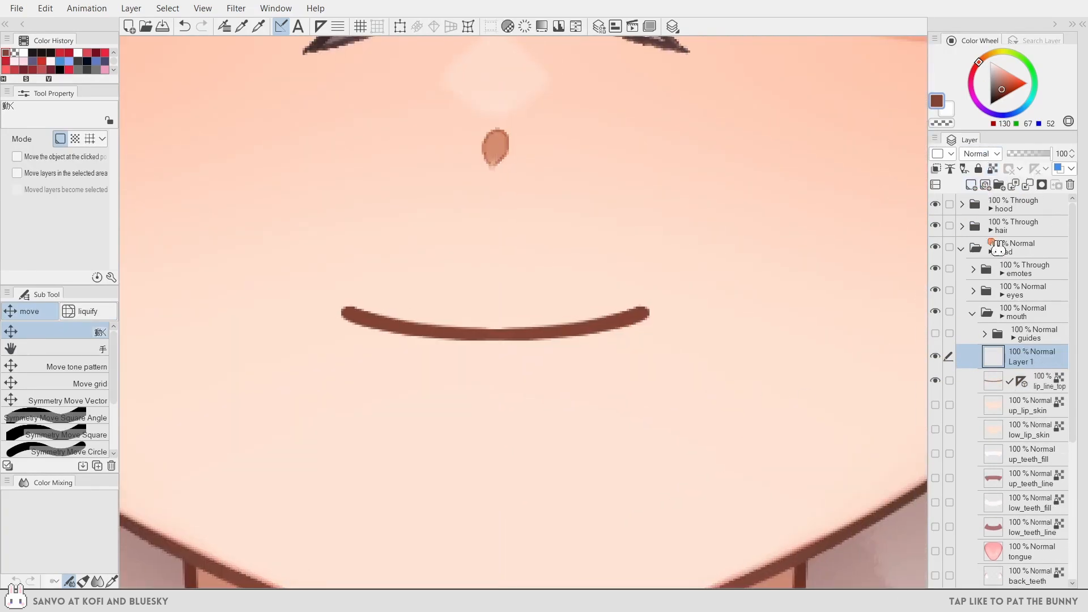
- Move the vertical symmetry ruler from lip_line_top to Layer 1 and sample the skin tone below the lip line for the pen
drag(1022, 378, 1041, 356)
click(1042, 355)
key(alt)
click(875, 430)
key(p)
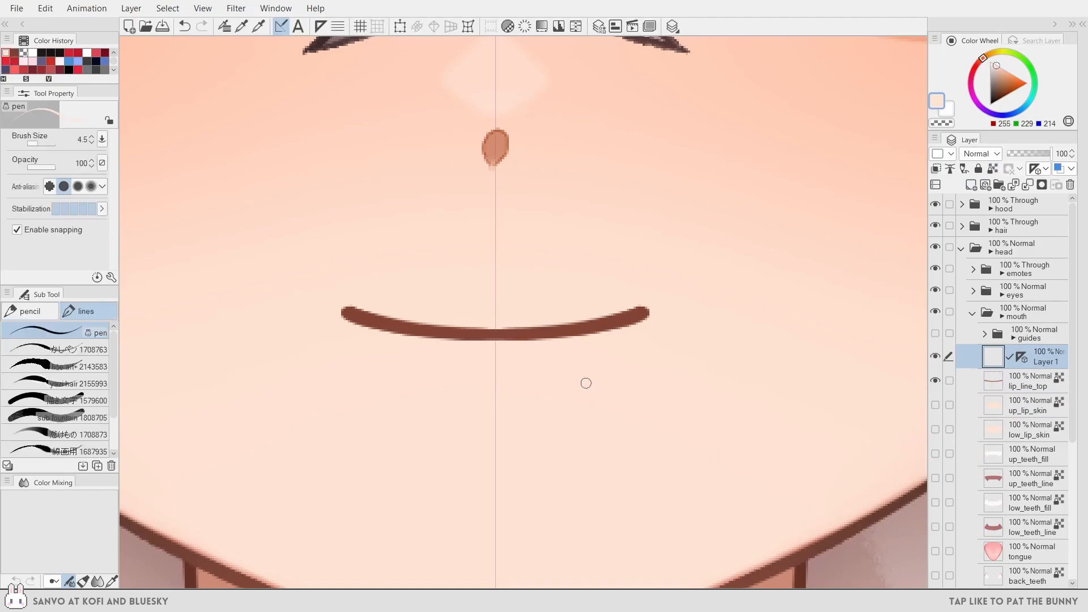
- Paint a symmetrical skin-coloured notch into the lower middle of the lip line with the size 4.5 pen
scroll(505, 331, up, 2)
drag(496, 340, 485, 344)
key(ctrl+z)
click(488, 344)
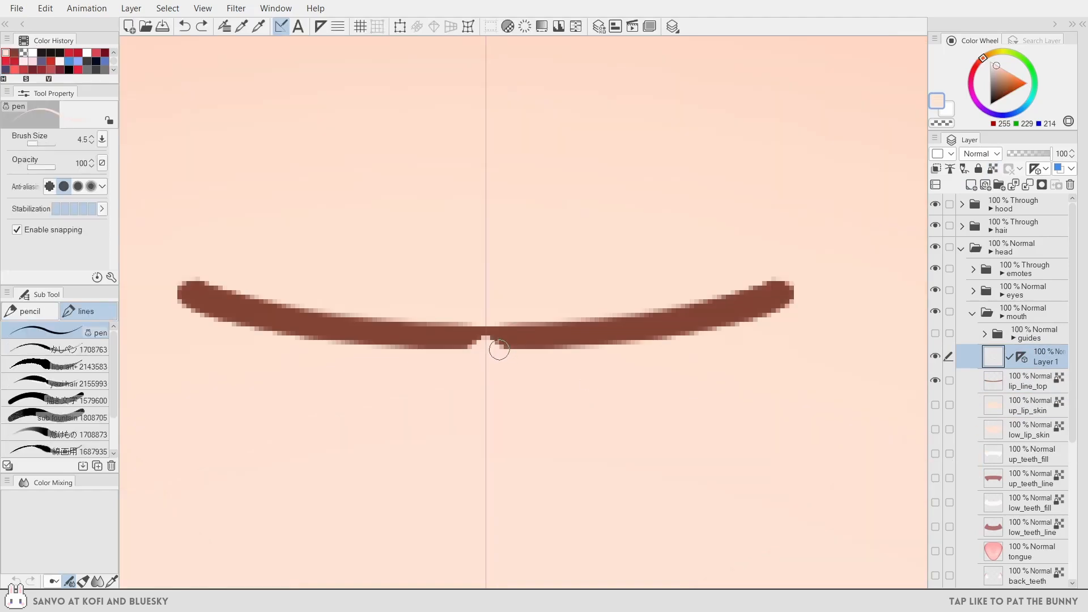
click(493, 344)
- Soften the notch's edges with the size 4 airbrush and adjust the painted patch with a transform
key(b)
mouse_move(493, 340)
mouse_down()
mouse_move(445, 352)
mouse_move(454, 349)
mouse_up()
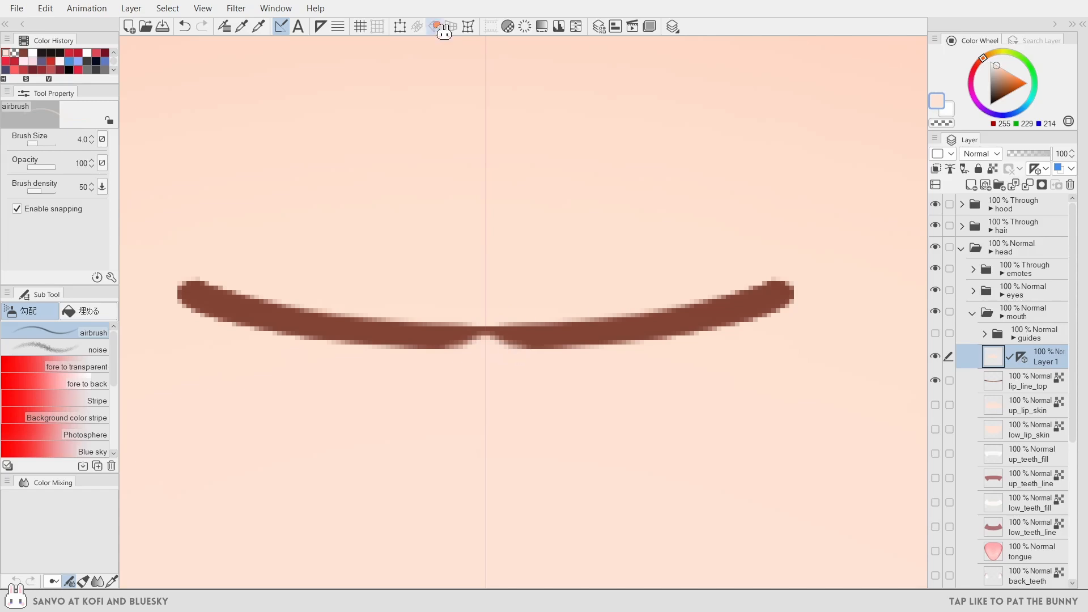
click(400, 26)
drag(532, 350, 518, 361)
key(Return)
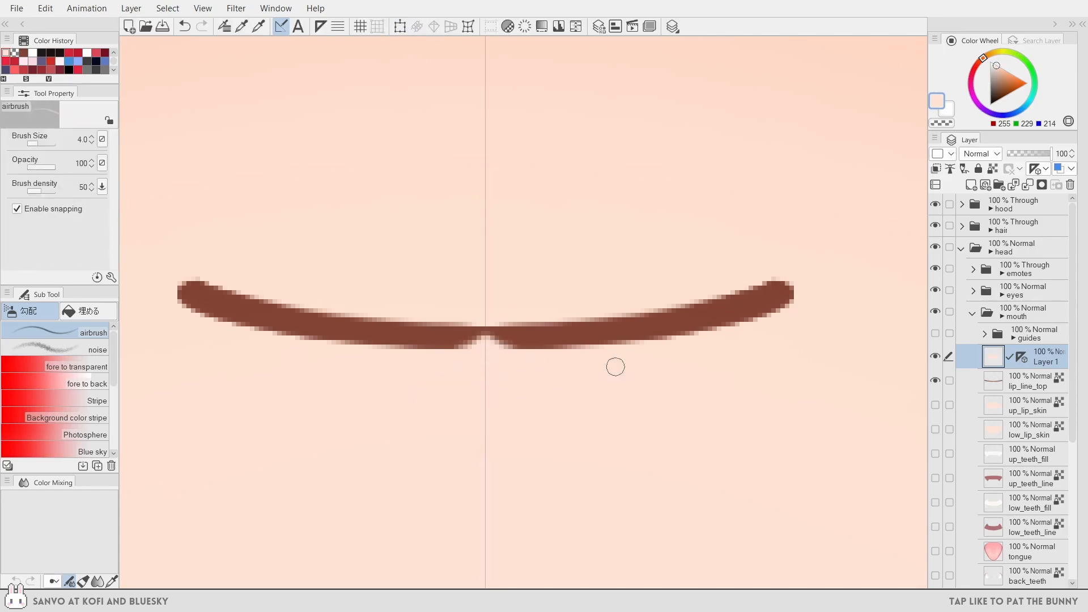
scroll(614, 365, down, 5)
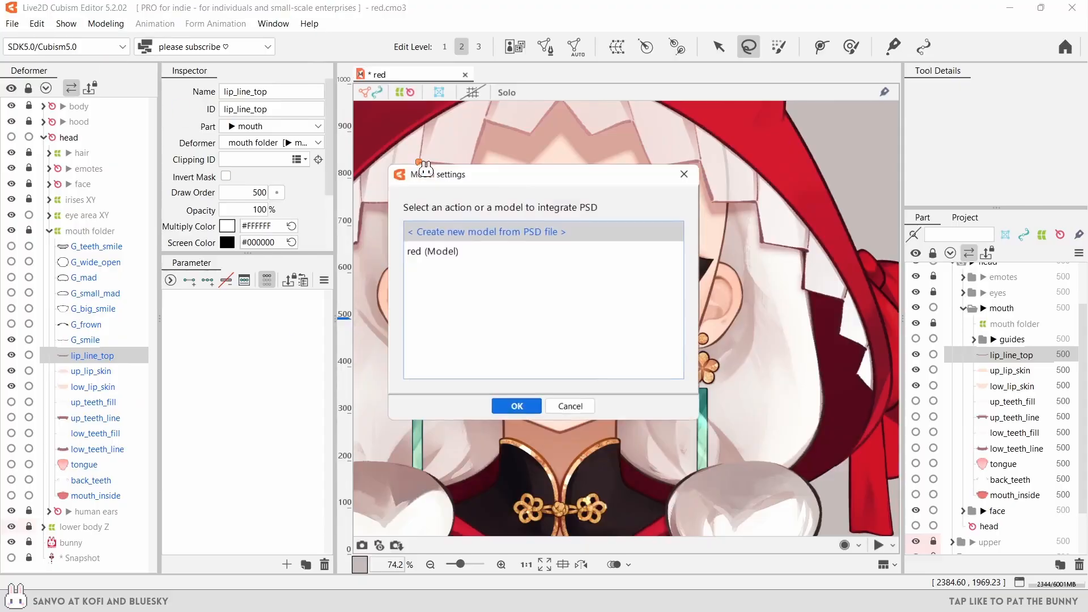
- In Live2D Cubism Editor, integrate the updated PSD into the red model and move the new lip_cut piece into the mouth part
double_click(425, 250)
double_click(451, 268)
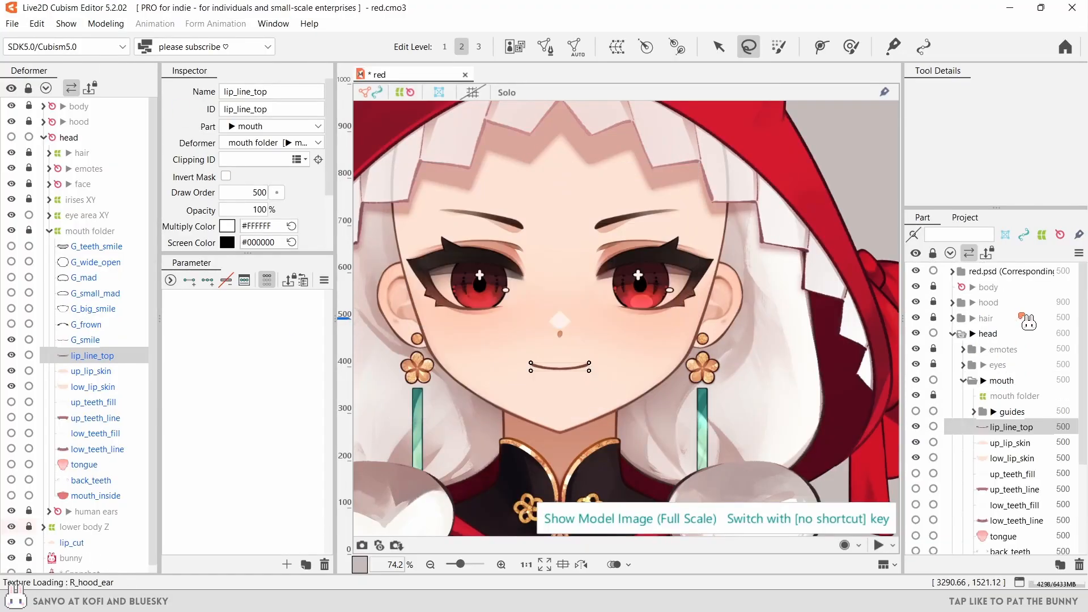
click(952, 271)
click(963, 287)
click(973, 302)
drag(989, 320, 1004, 454)
- Delete the leftover red.psd import folder from the part list
click(975, 275)
key(Delete)
key(Return)
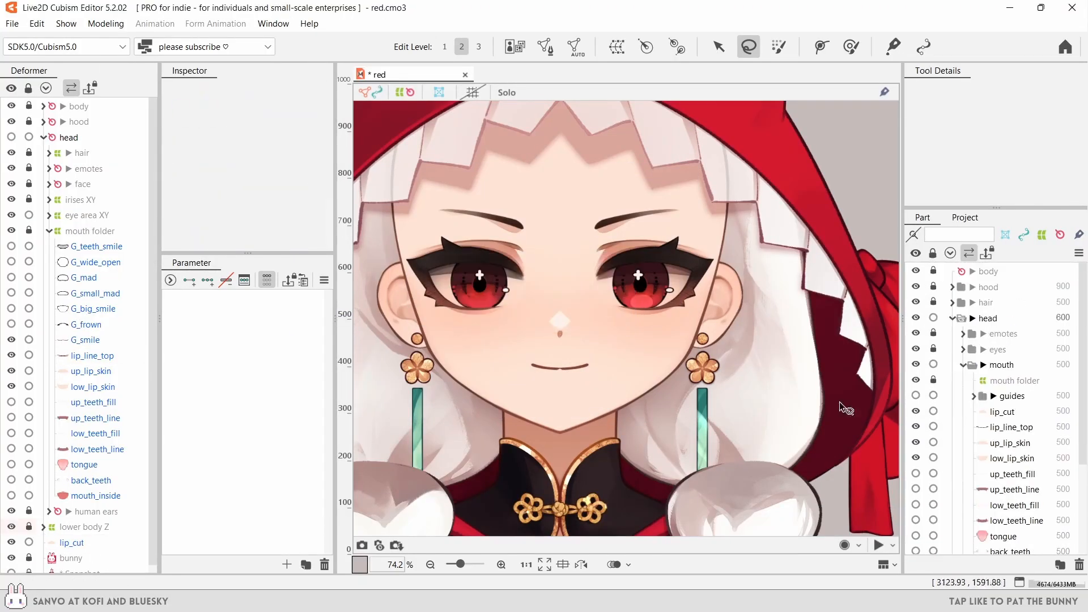
- Outline the lip_cut piece with a mesh and duplicate it as lip_cut_top and lip_cut_bot over the middle of the lip line
click(1002, 412)
scroll(569, 389, up, 5)
click(544, 47)
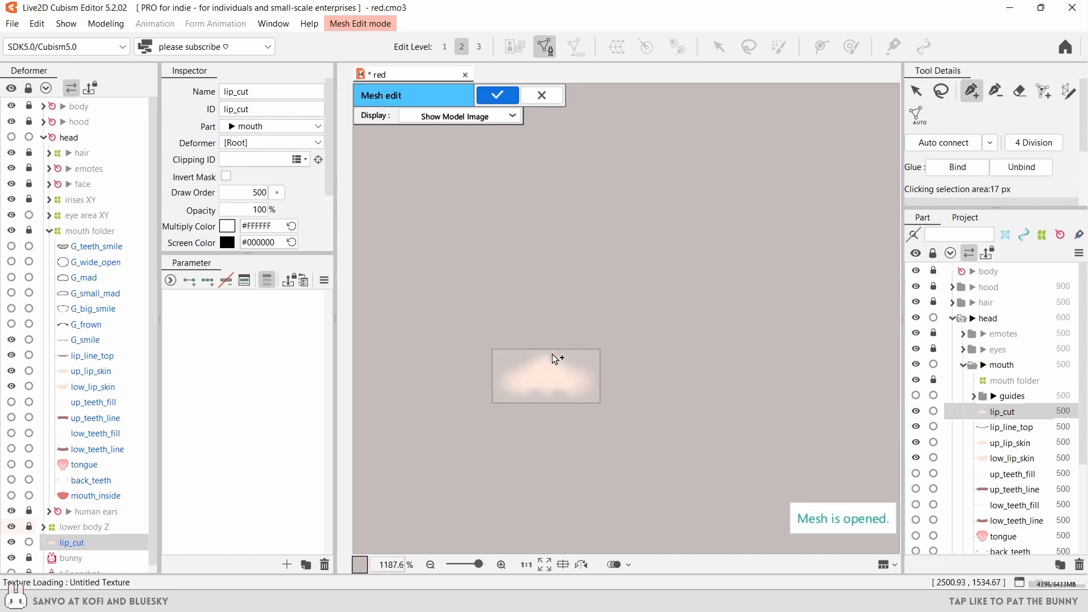
click(577, 368)
drag(546, 397, 546, 412)
click(582, 395)
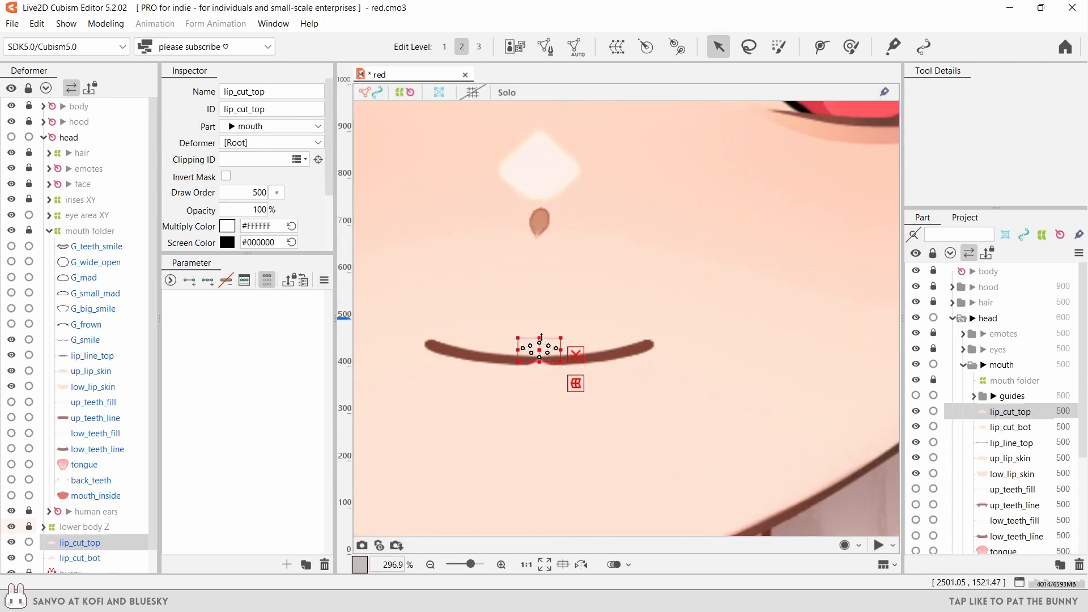
click(1011, 427)
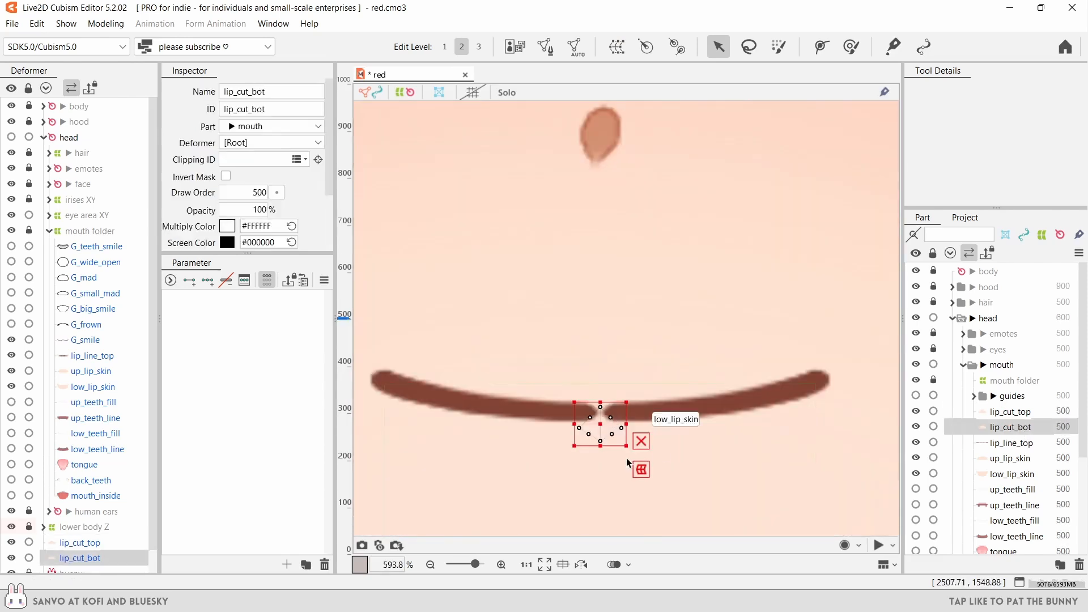
click(1010, 427)
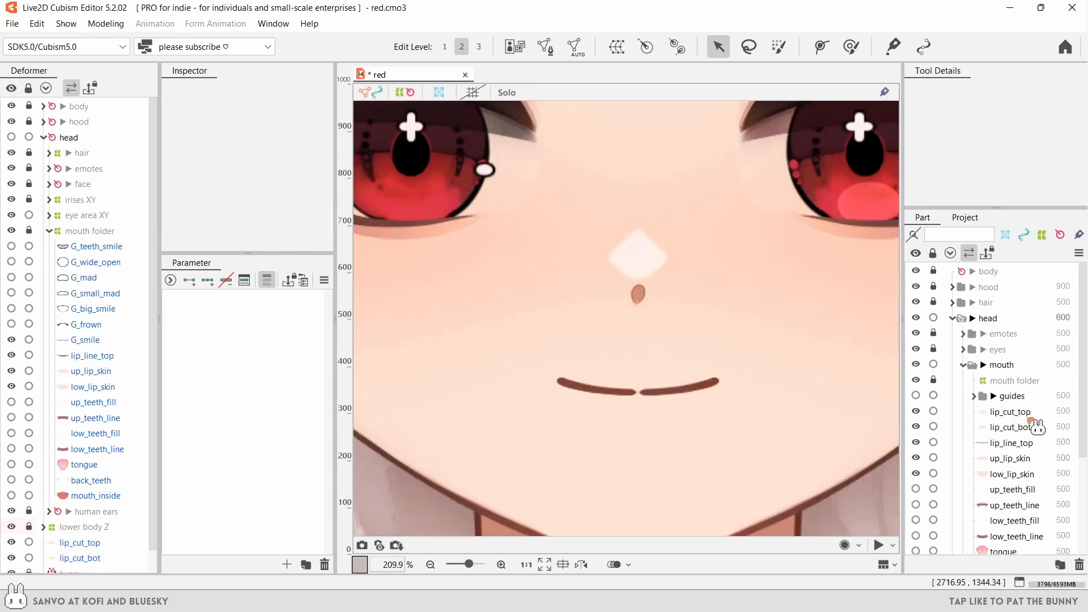
- Lay a stroke mesh along lip_line_top, tightening its density, widening it and extending the stroke past both ends of the line
click(1010, 443)
click(544, 47)
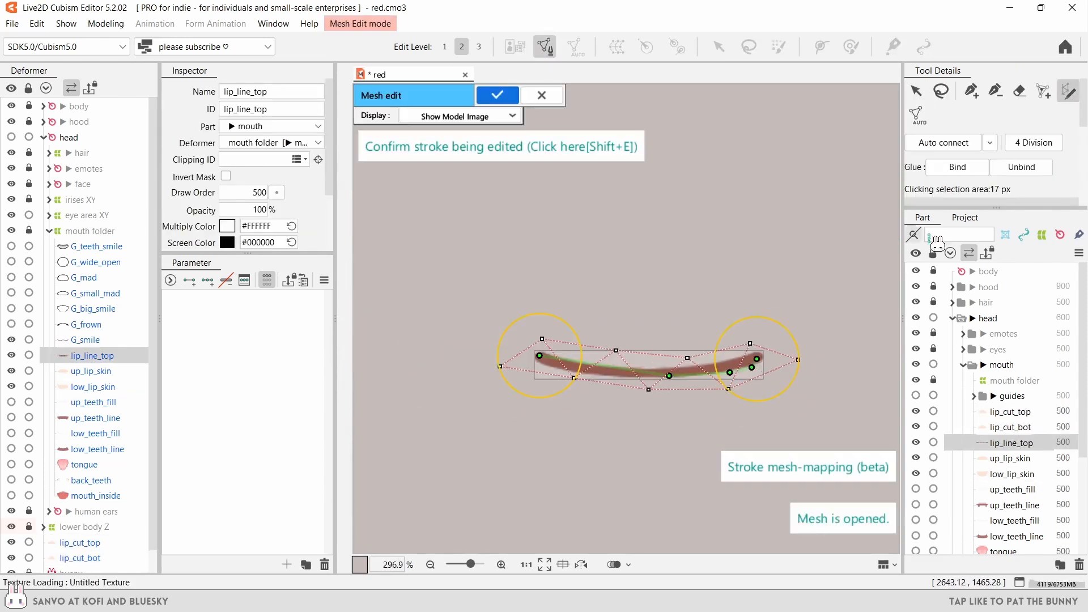
scroll(727, 361, up, 2)
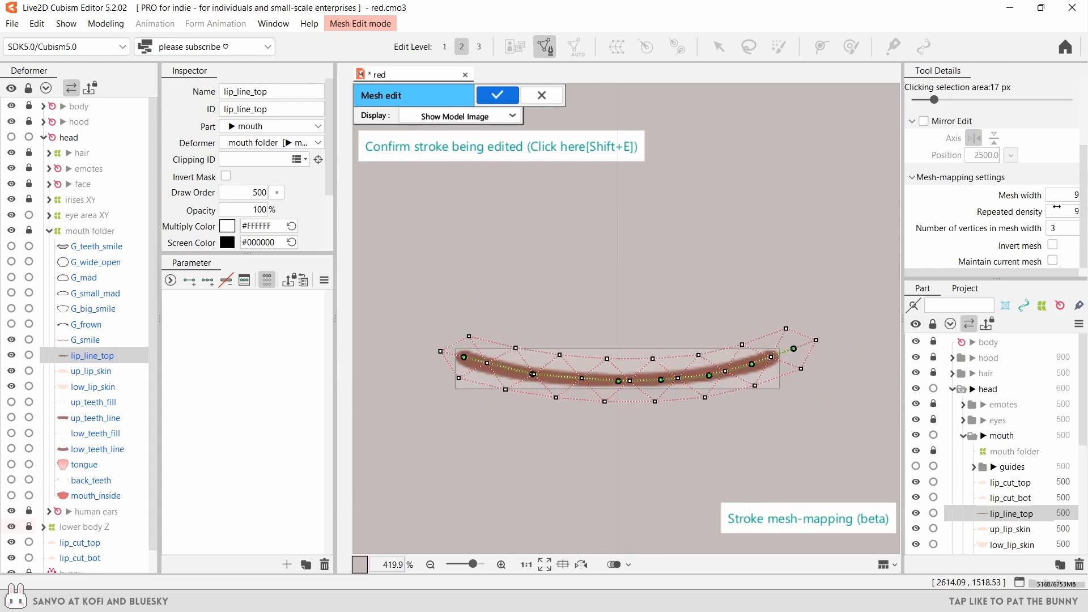
drag(1057, 208, 1048, 208)
drag(1057, 194, 1062, 195)
mouse_move(463, 357)
mouse_down()
mouse_move(485, 357)
mouse_move(412, 349)
mouse_up()
drag(618, 381, 611, 382)
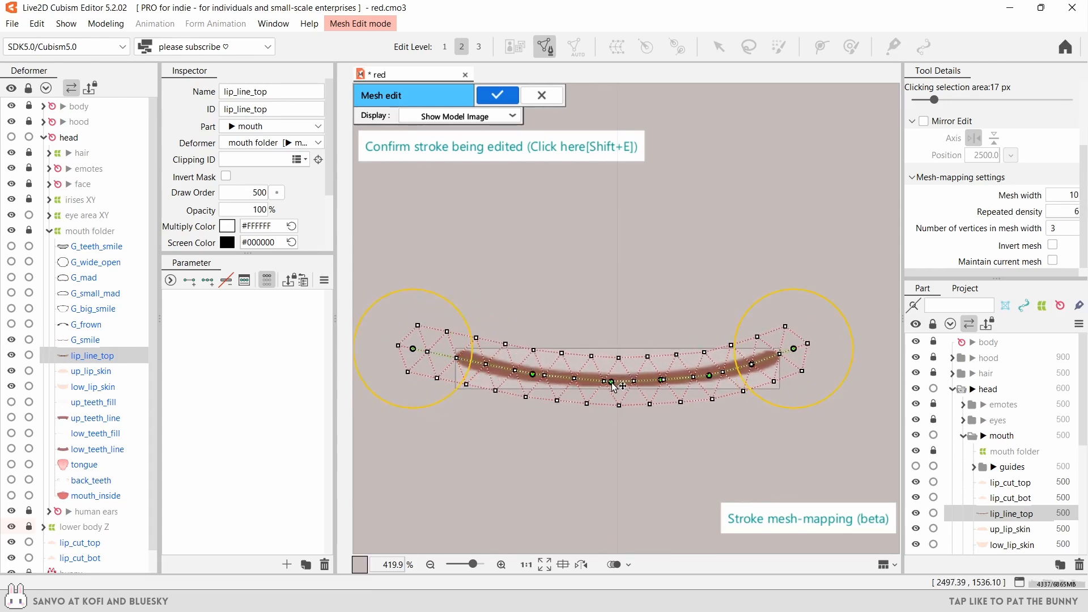
- Confirm the stroke mesh, then replace its left half with a mirrored copy of the right half
key(shift+e)
drag(372, 286, 607, 437)
key(Delete)
scroll(598, 374, up, 2)
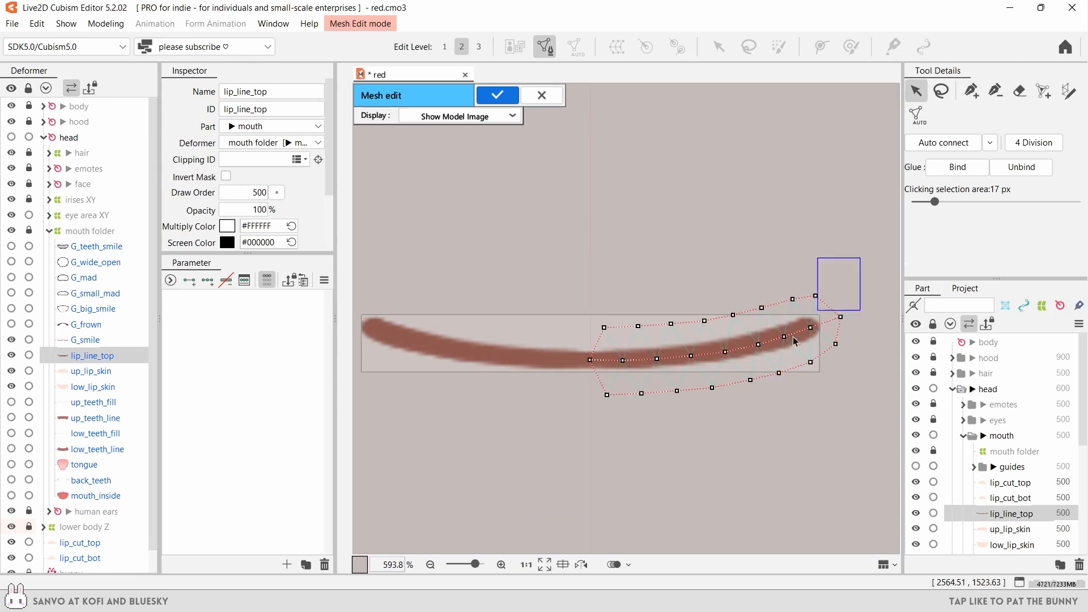
click(497, 95)
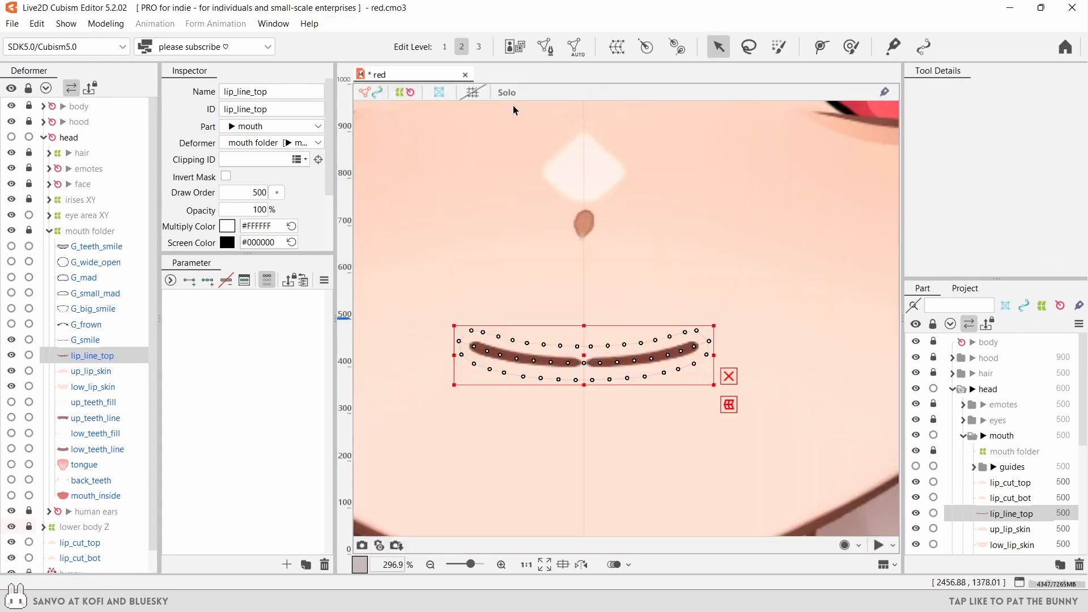
- Duplicate the lip_line_top piece and name the copy lip_line_bot
scroll(1011, 475, down, 2)
drag(272, 92, 254, 93)
text(bot)
click(1011, 399)
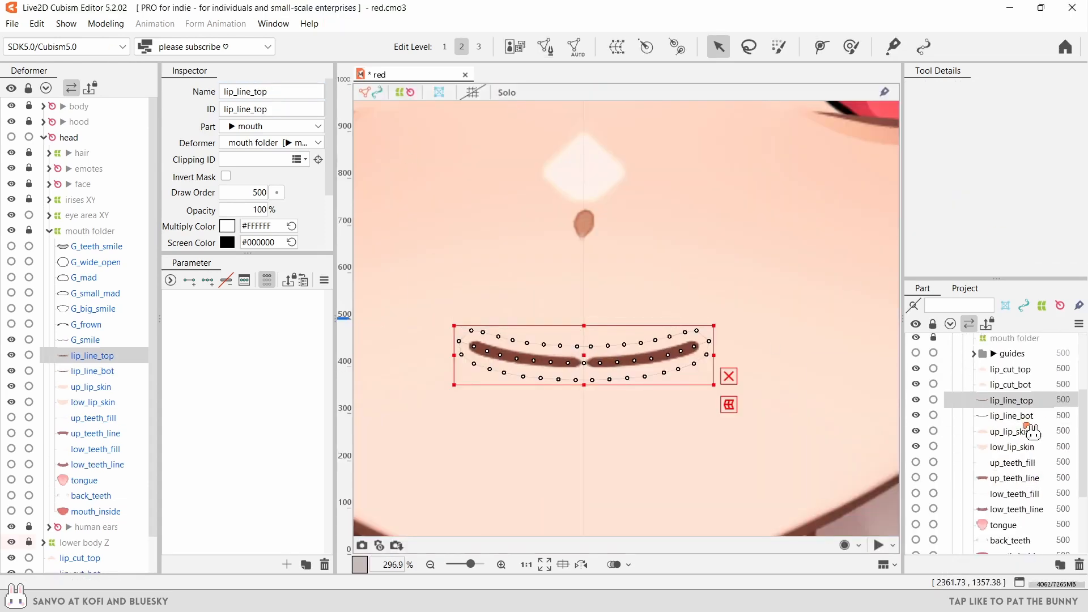
- Show the teeth, tongue and mouth interior pieces, and clip the teeth and tongue pieces to mouth_inside
click(1011, 383)
scroll(1009, 391, down, 2)
drag(916, 406, 916, 499)
click(1010, 484)
click(1015, 498)
shift+click(1014, 421)
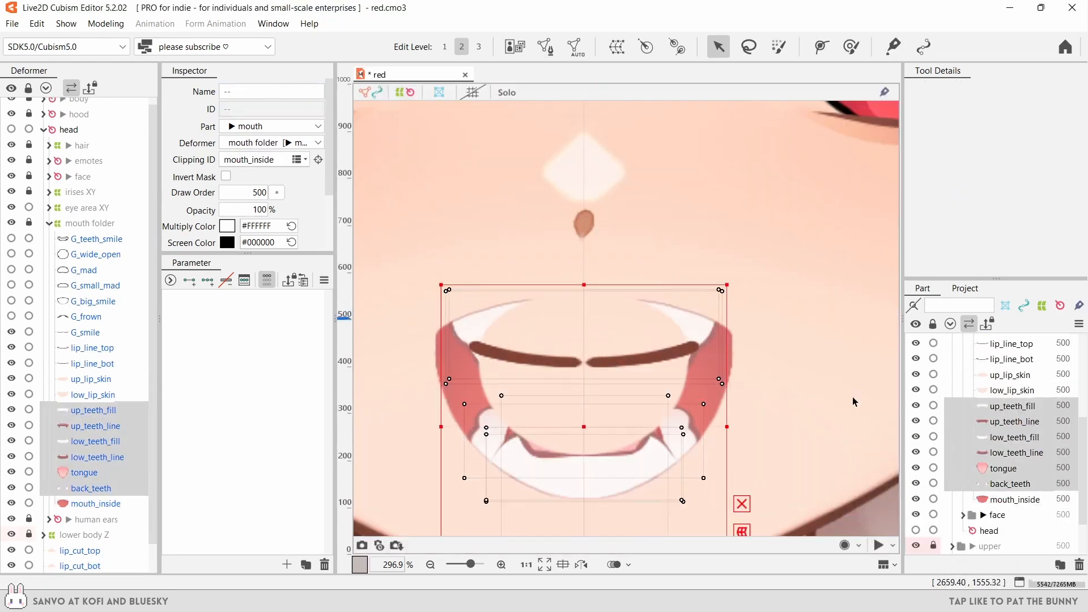
- Copy the mesh of lip_line_top for reuse on the lip skin pieces
scroll(1009, 425, up, 2)
click(1011, 400)
click(1009, 431)
click(1011, 401)
click(546, 46)
click(497, 95)
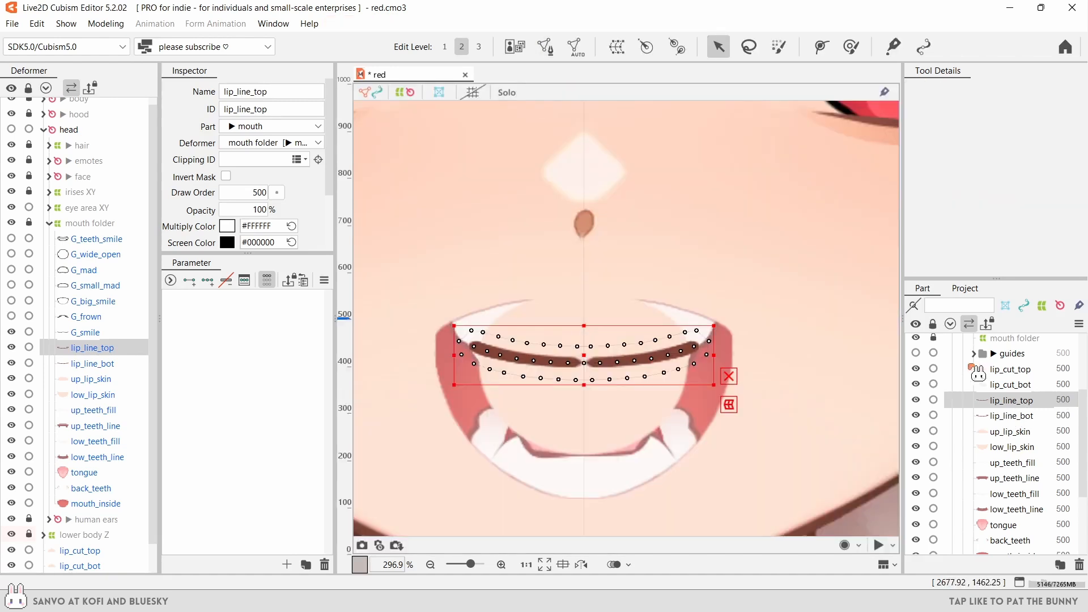
- Paste the lip line mesh into up_lip_skin and place vertices along the left half of the skin's upper arc
click(1010, 431)
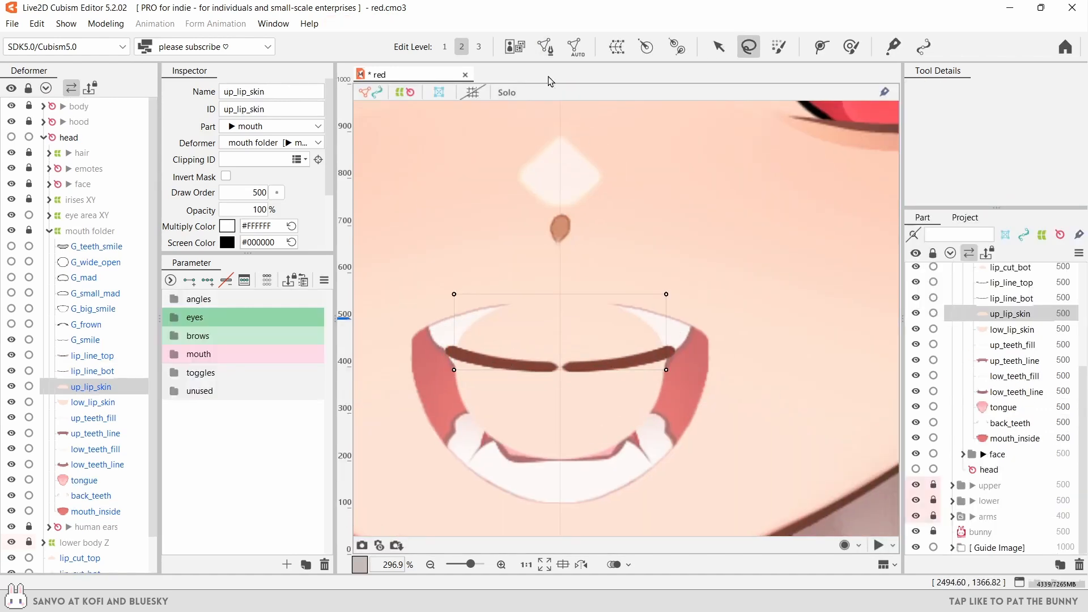
click(546, 47)
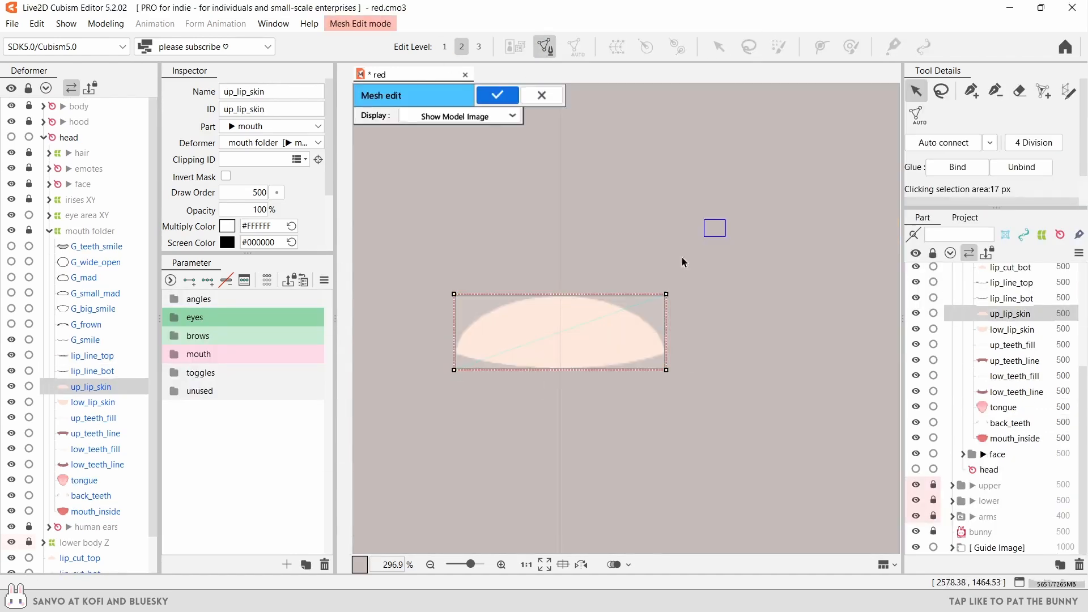
scroll(493, 327, up, 3)
click(436, 307)
click(495, 271)
click(585, 251)
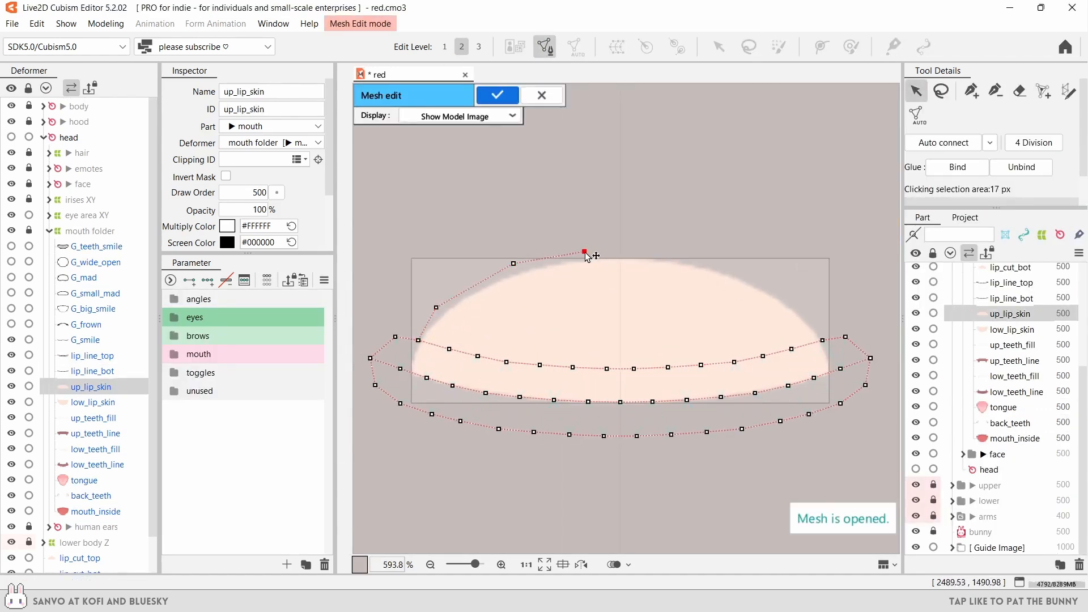
- Mirror the arc vertices of up_lip_skin to the right half and connect both ends of the arc to the lip line mesh
key(l)
drag(679, 191, 558, 201)
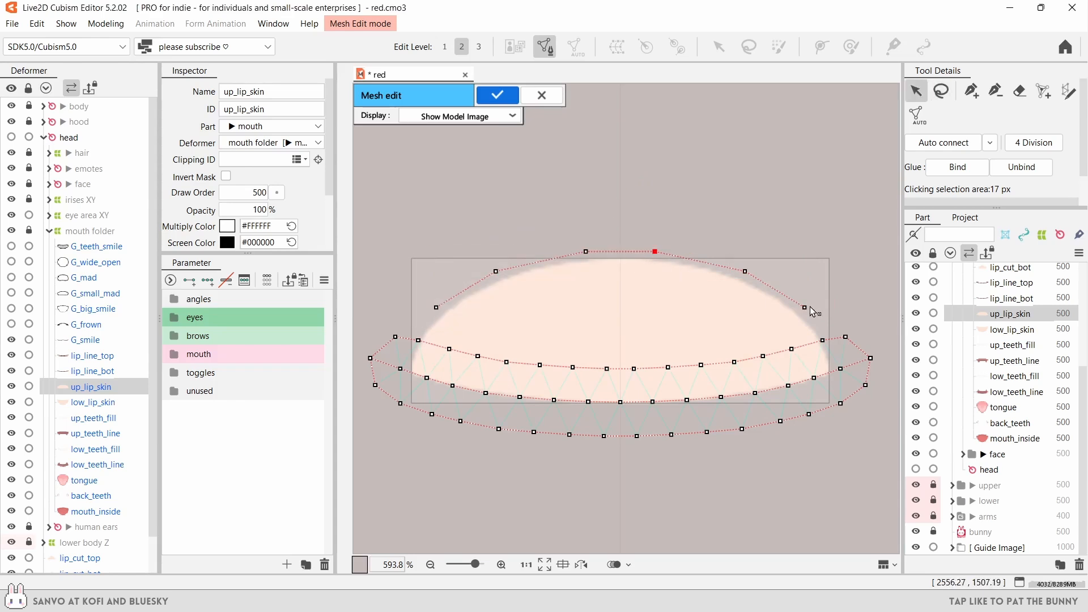
click(804, 307)
click(822, 340)
click(436, 307)
click(418, 340)
- Even out the vertices along the top of up_lip_skin's arc, select the lip line vertices and apply the mesh
scroll(440, 307, down, 2)
drag(622, 304, 524, 252)
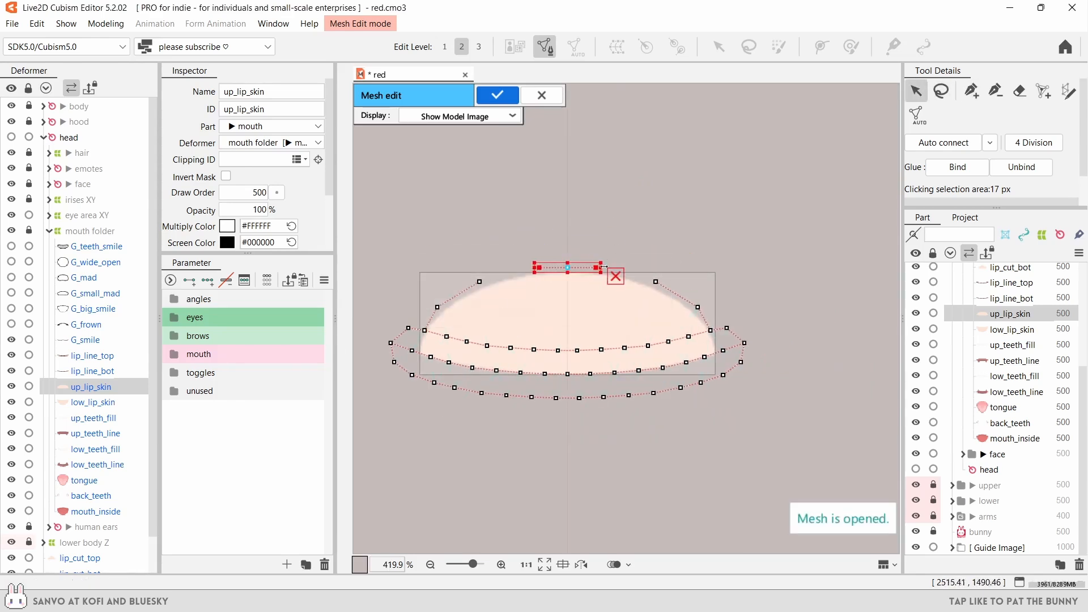
scroll(603, 267, up, 2)
key(p)
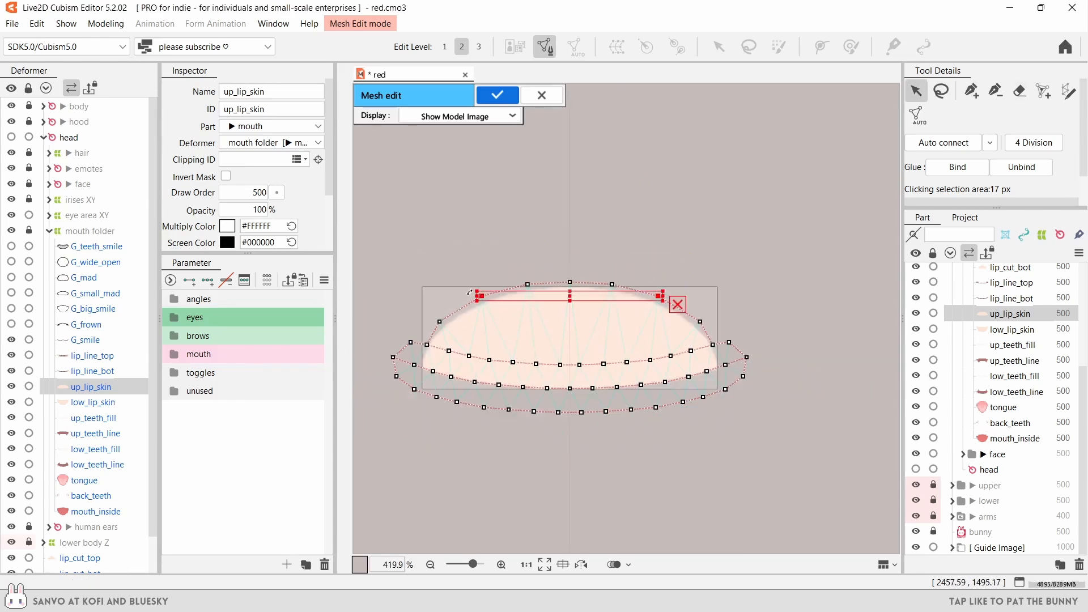
scroll(602, 319, down, 3)
drag(415, 342, 713, 332)
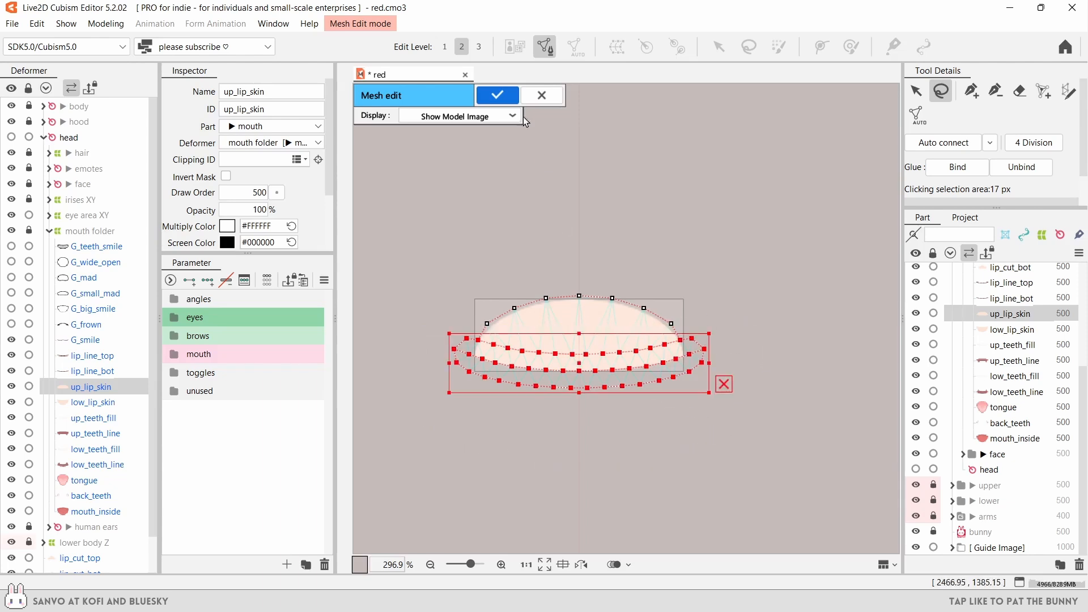
click(497, 96)
- Paste the lip line mesh into low_lip_skin and add vertices from its bottom centre up along the right edge
click(93, 401)
key(ctrl+e)
key(ctrl+v)
scroll(561, 453, up, 3)
click(587, 472)
click(625, 469)
click(676, 447)
click(709, 426)
click(736, 379)
click(743, 337)
- Space the new low_lip_skin edge vertices evenly, mirror them to the left side and apply the mesh
key(v)
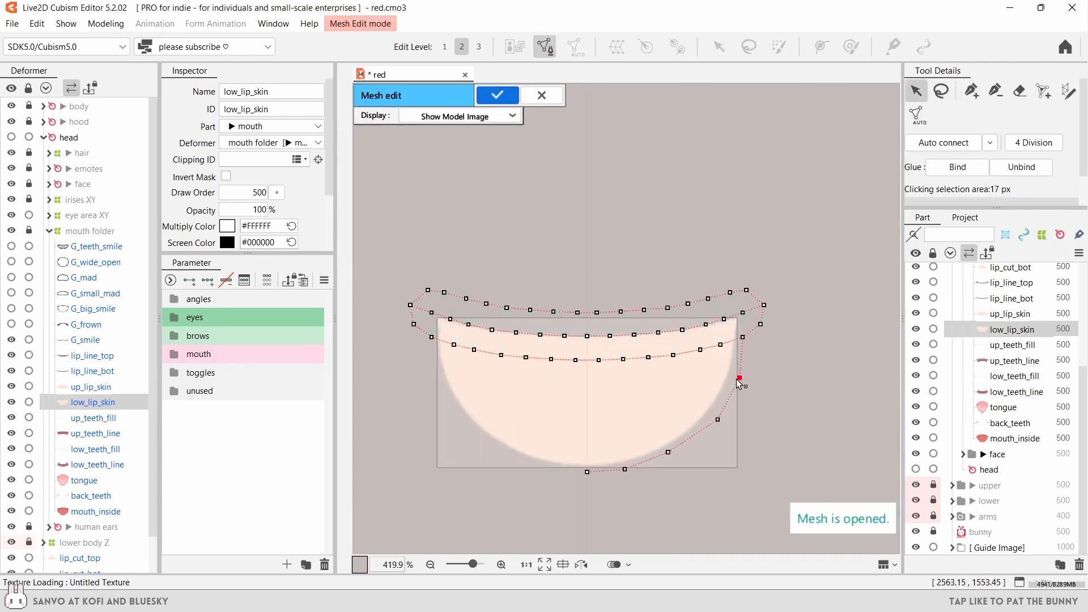
drag(736, 379, 729, 388)
drag(625, 469, 630, 465)
scroll(639, 464, up, 3)
click(941, 91)
scroll(721, 334, down, 2)
drag(774, 348, 633, 486)
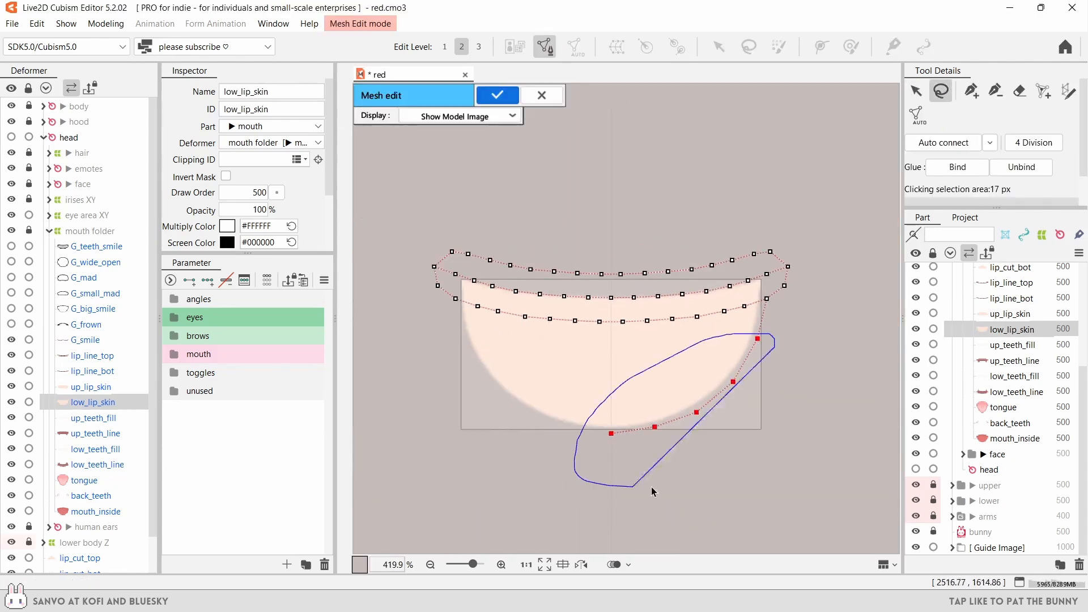
key(ctrl+e)
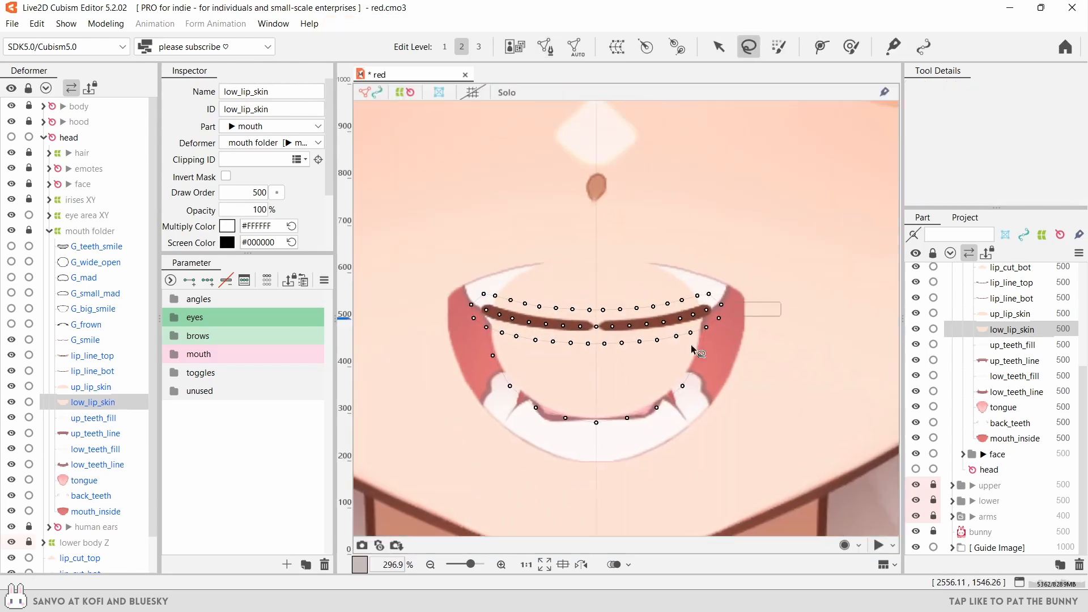
- Give lip_cut_top, lip_line_top, up_lip_skin, up_teeth_fill and up_teeth_line a red label color
scroll(1015, 339, up, 1)
click(1025, 308)
ctrl+click(1031, 339)
ctrl+click(1034, 370)
ctrl+click(1031, 401)
ctrl+click(1028, 417)
right_click(1023, 417)
click(919, 385)
click(1014, 308)
ctrl+click(1014, 339)
ctrl+click(1013, 370)
ctrl+click(1012, 402)
ctrl+click(1017, 417)
right_click(1022, 417)
click(866, 493)
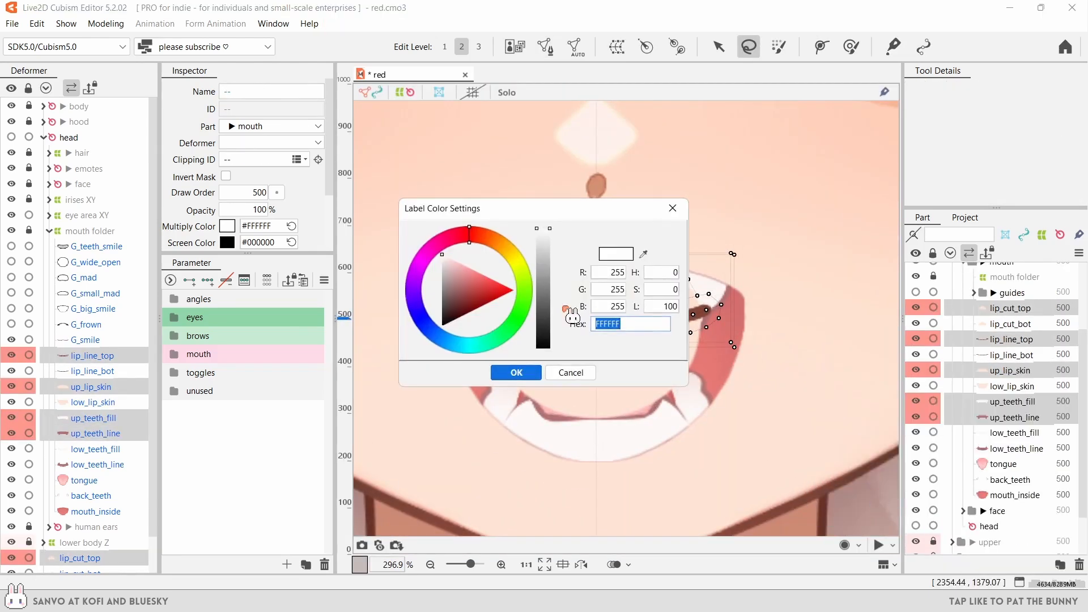
- Give lip_cut_bot, lip_line_bot, low_lip_skin, low_teeth_fill, low_teeth_line, tongue and back_teeth a blue label color
right_click(1009, 480)
click(866, 493)
click(445, 346)
click(516, 371)
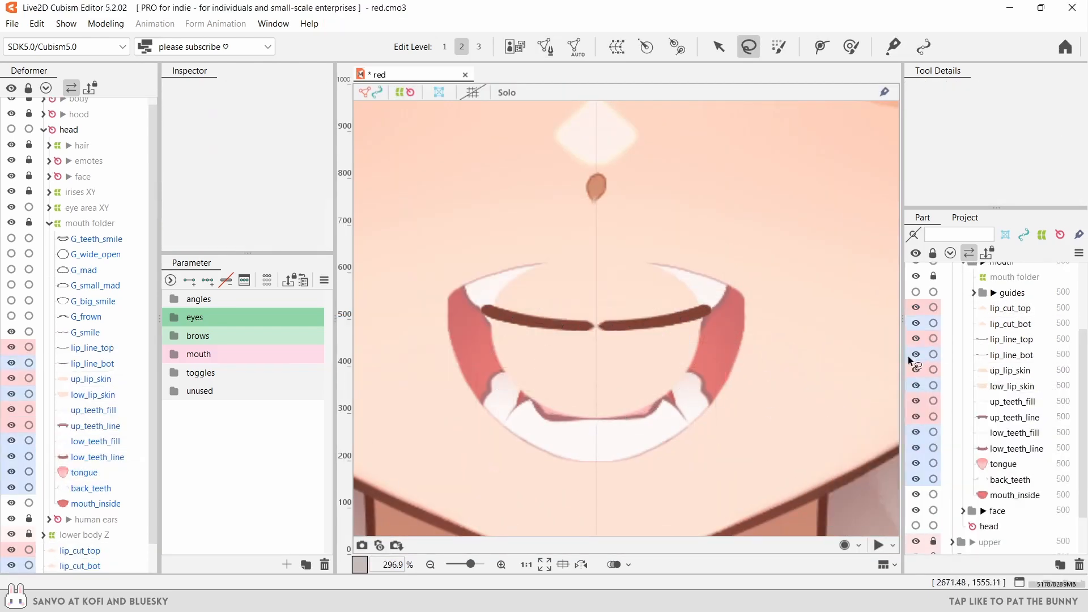
- Glue lip_line_top to up_lip_skin by binding their overlapping mesh vertices, and paint the glue weight at 100%
click(1012, 340)
click(915, 339)
scroll(728, 413, down, 2)
ctrl+click(972, 371)
key(ctrl+e)
key(ctrl+a)
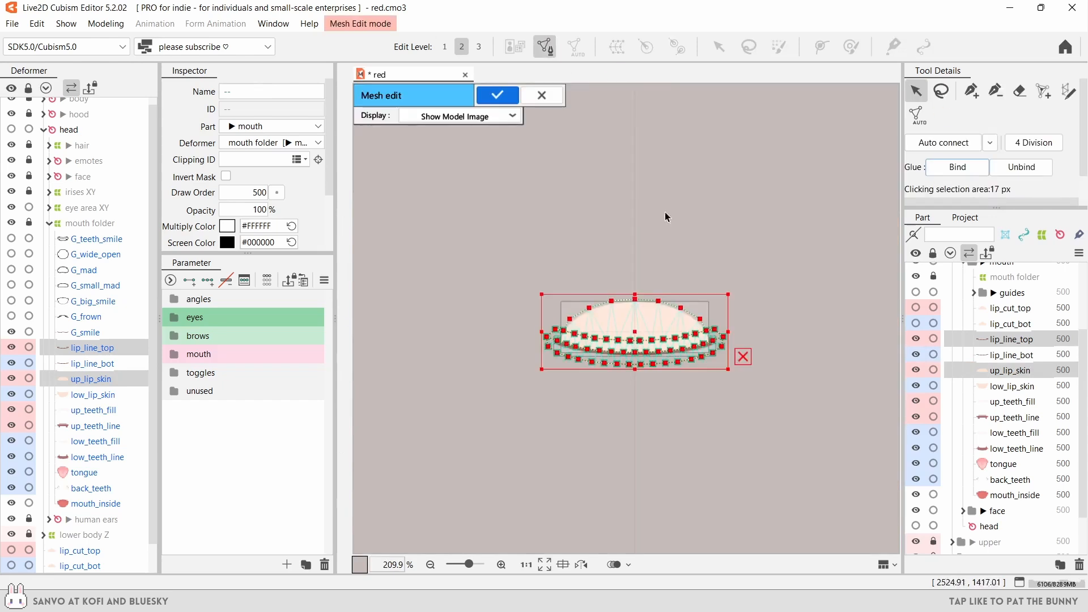
click(955, 164)
drag(541, 382, 742, 368)
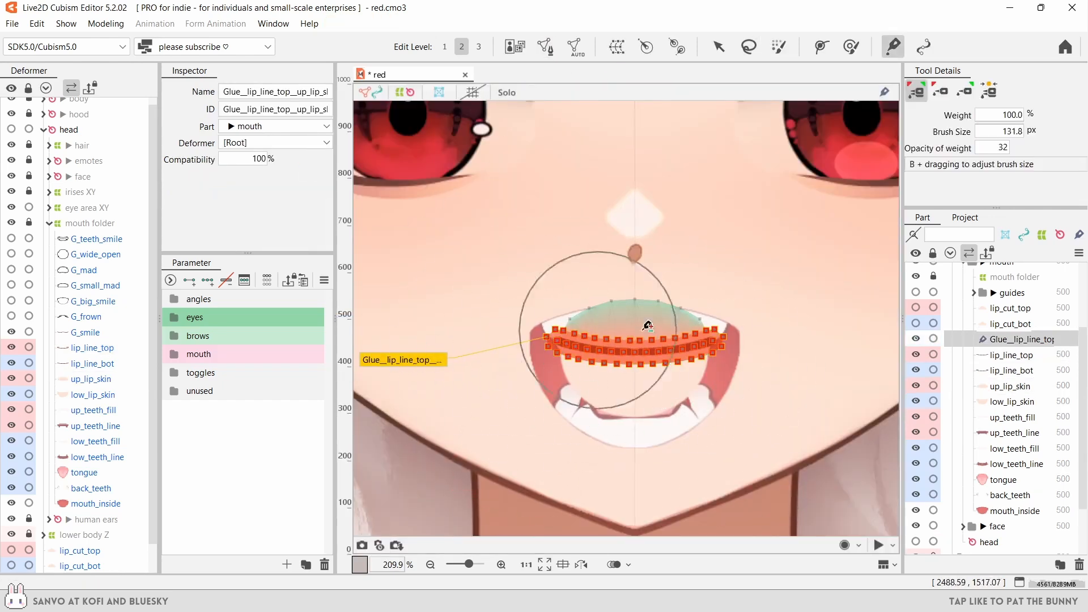
- Glue the overlapping vertices of the lip_line_bot and low_lip_skin meshes together
click(1012, 370)
ctrl+click(1012, 401)
key(ctrl+e)
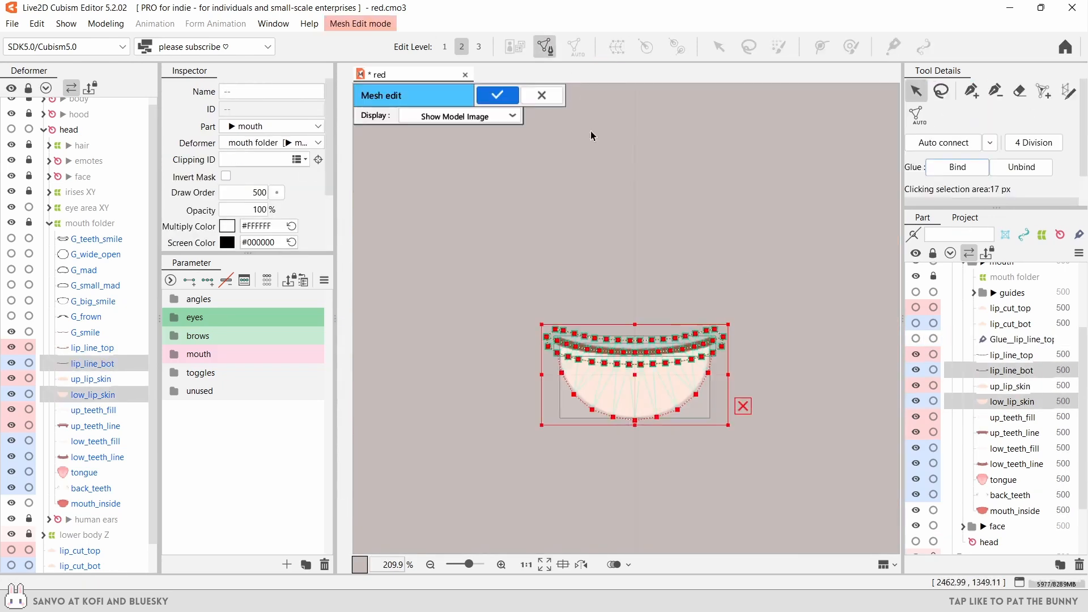
drag(600, 351, 432, 362)
click(717, 46)
click(1011, 370)
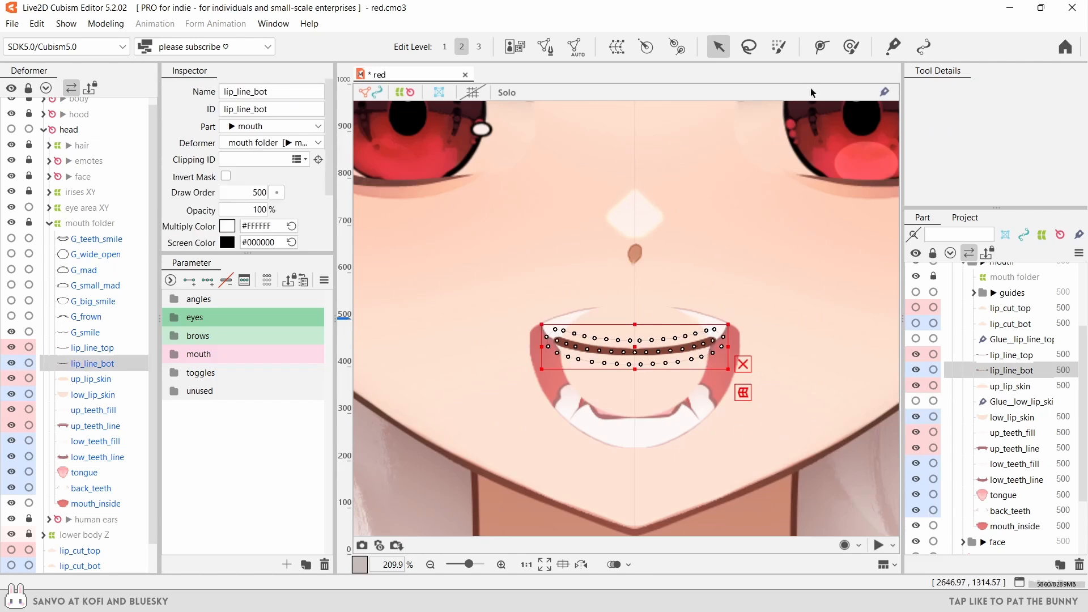
click(850, 46)
drag(708, 327, 719, 372)
key(ctrl+z)
click(718, 47)
click(473, 219)
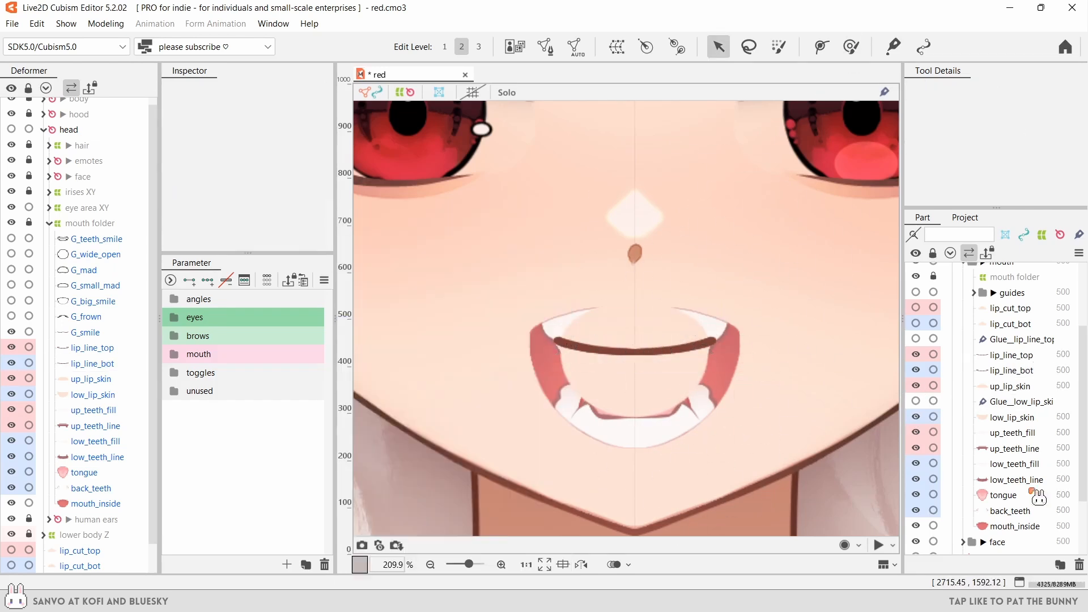
- Add Mouth Form and Mouth Open keys to mouth_inside and link the two parameters into one grid
click(1015, 526)
click(244, 354)
click(195, 390)
ctrl+click(184, 375)
click(207, 280)
click(166, 382)
click(286, 370)
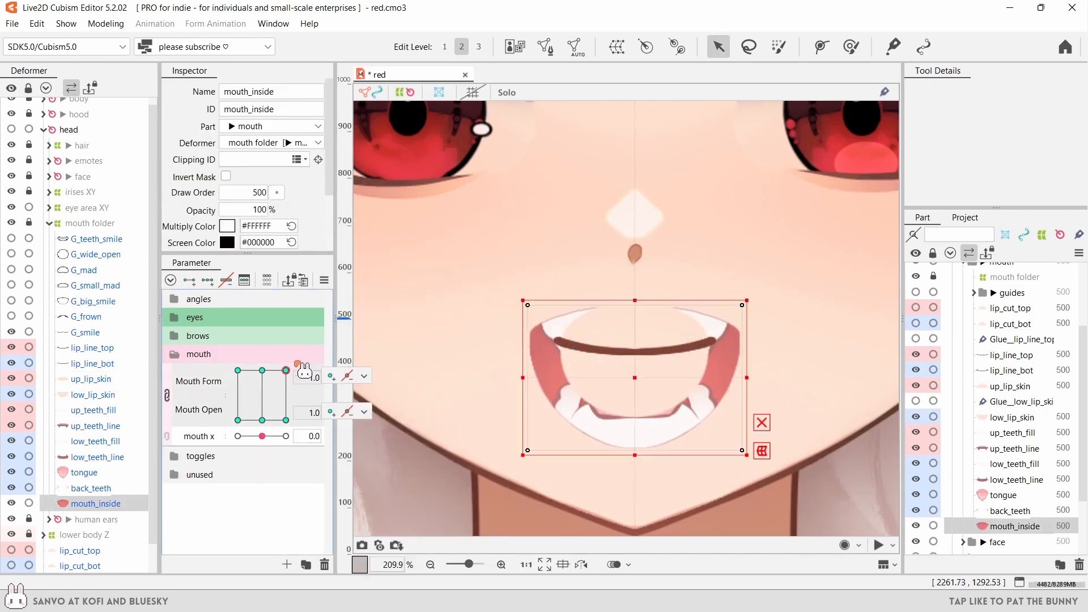
- Give mouth_inside three keys on Mouth Open, relink it with Mouth Form, and set both parameters to 0.0
click(166, 396)
click(207, 390)
click(208, 280)
click(167, 381)
click(286, 397)
click(262, 423)
- Generate an automatic mesh for mouth_inside and delete the vertices on its left half
key(ctrl+e)
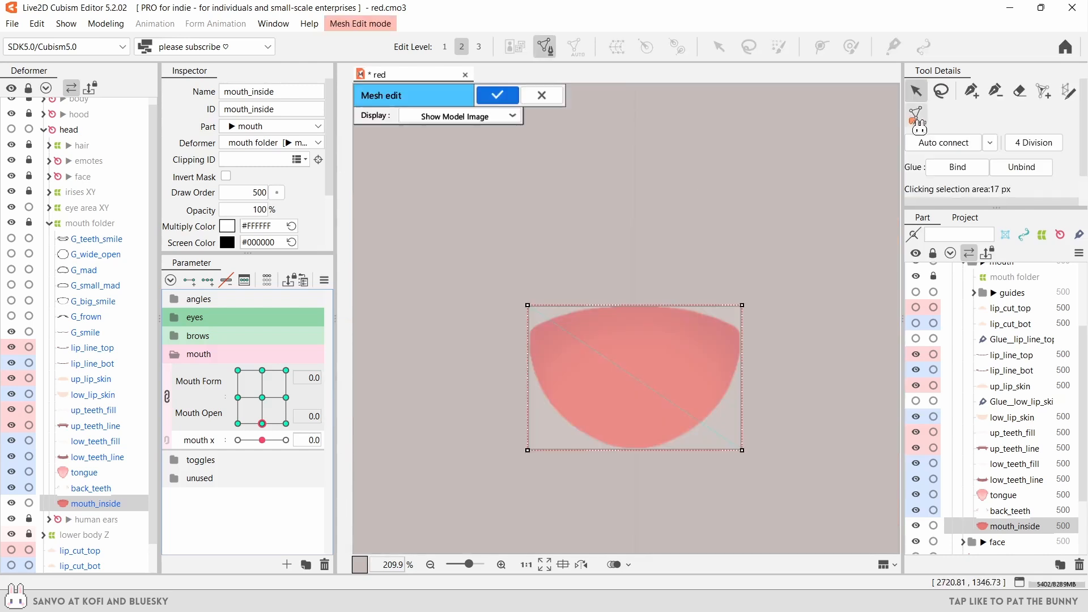
click(917, 116)
drag(446, 241, 627, 470)
key(Delete)
scroll(736, 327, up, 2)
- Rebuild the mouth_inside mesh as two evenly spaced vertex rows with one centre vertex, mirror it to the other half, and apply it
key(e)
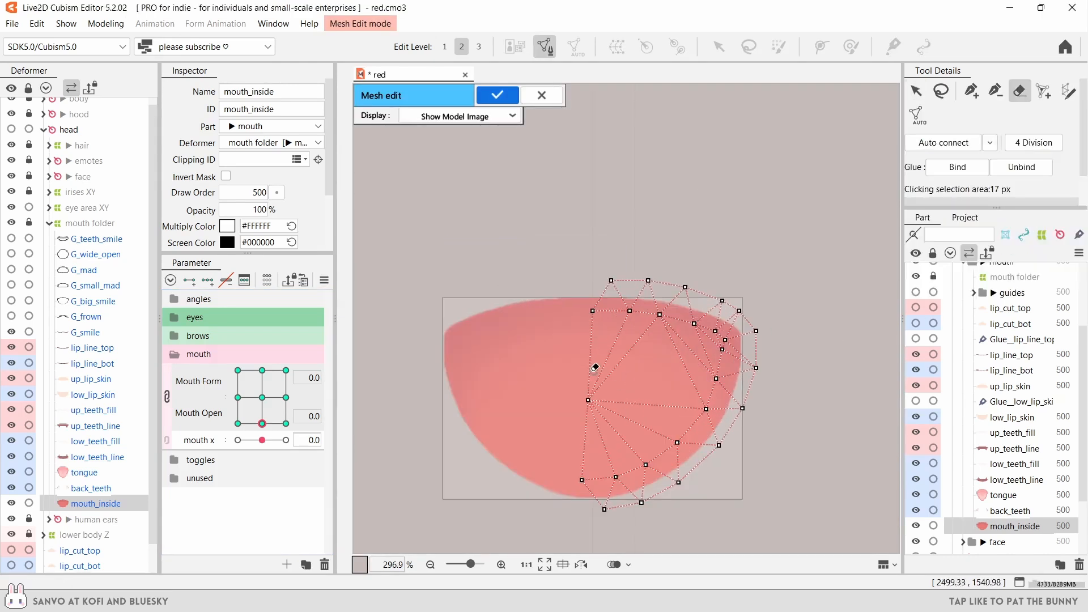
drag(595, 367, 631, 337)
key(v)
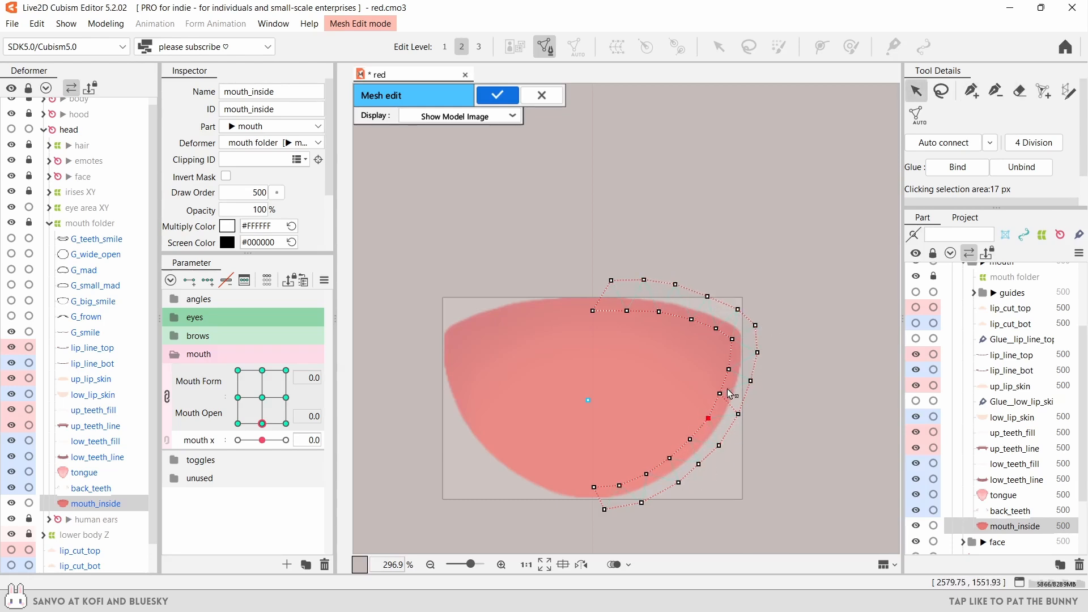
drag(573, 301, 630, 262)
scroll(558, 328, down, 2)
key(Return)
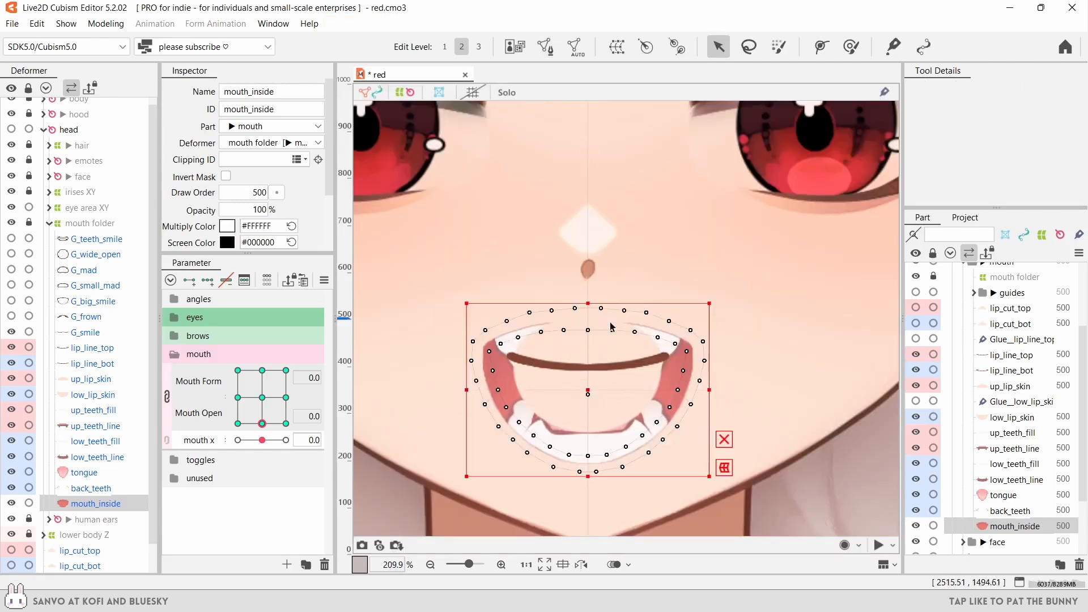
- Squash and narrow mouth_inside at Mouth Form 0.0 and Mouth Open 0.0 so it fits behind the closed lip line
drag(602, 303, 602, 332)
drag(602, 476, 601, 398)
drag(709, 365, 674, 365)
scroll(593, 345, up, 4)
key(ctrl+t)
key(Return)
drag(583, 324, 583, 356)
drag(753, 384, 736, 385)
- Bend the upper edge of mouth_inside slightly downward at its centre with a 2 by 2 temporary warp
key(ctrl+t)
drag(582, 360, 583, 367)
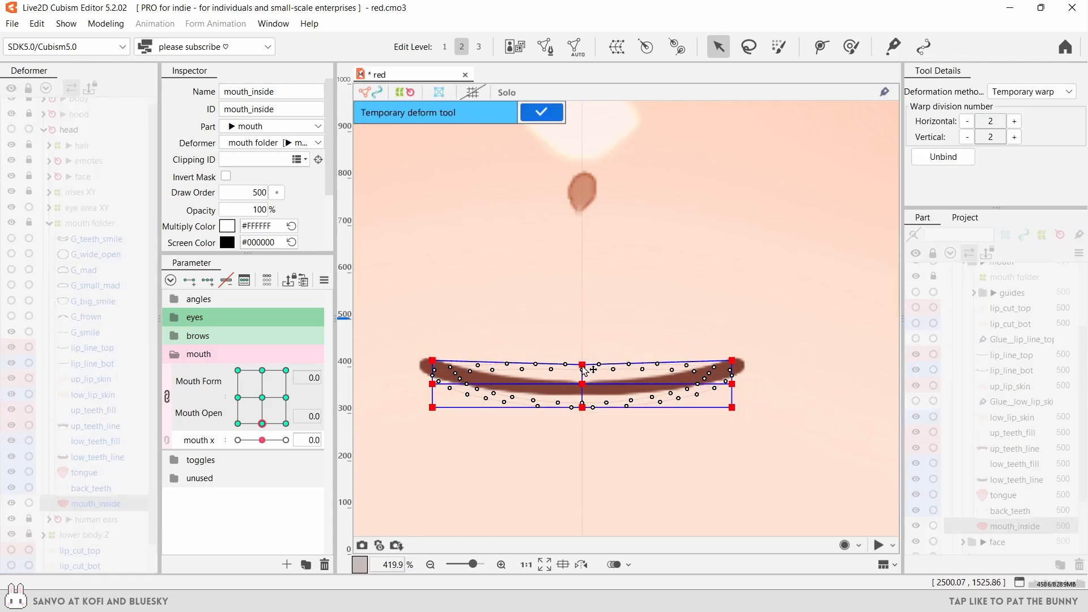
key(Return)
scroll(621, 386, down, 6)
- Check mouth_inside at Mouth Form 1.0 with Mouth Open 0.5, and at Mouth Form -1.0 with Mouth Open 0.0
click(286, 397)
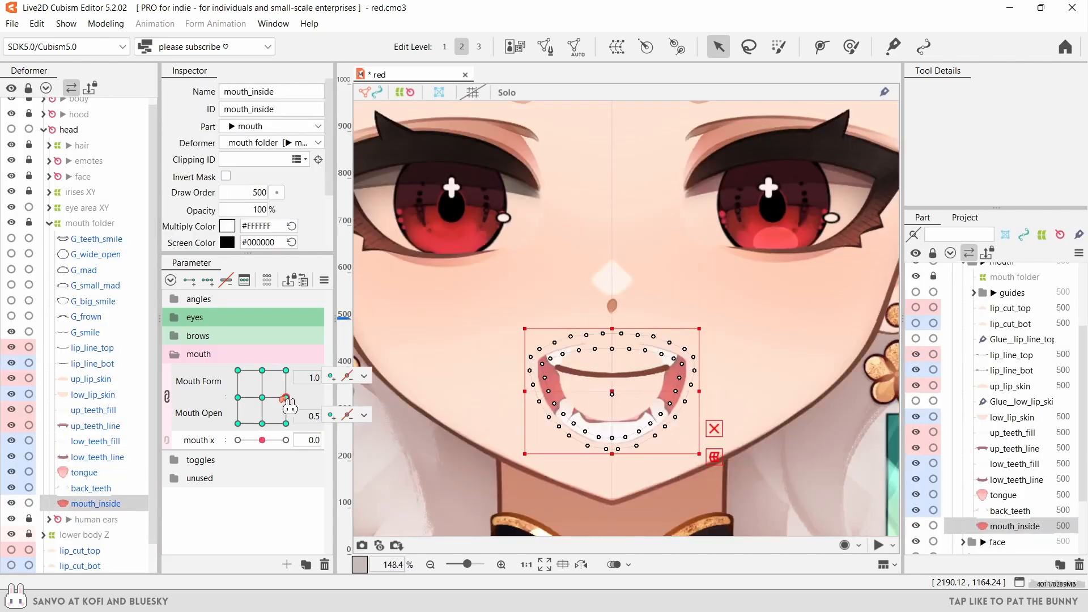
click(238, 424)
scroll(623, 388, down, 4)
click(810, 413)
- Generate an automatic mesh for up_teeth_line and delete the vertices on its left half
click(1008, 370)
click(969, 402)
click(970, 417)
key(ctrl+e)
scroll(615, 387, up, 4)
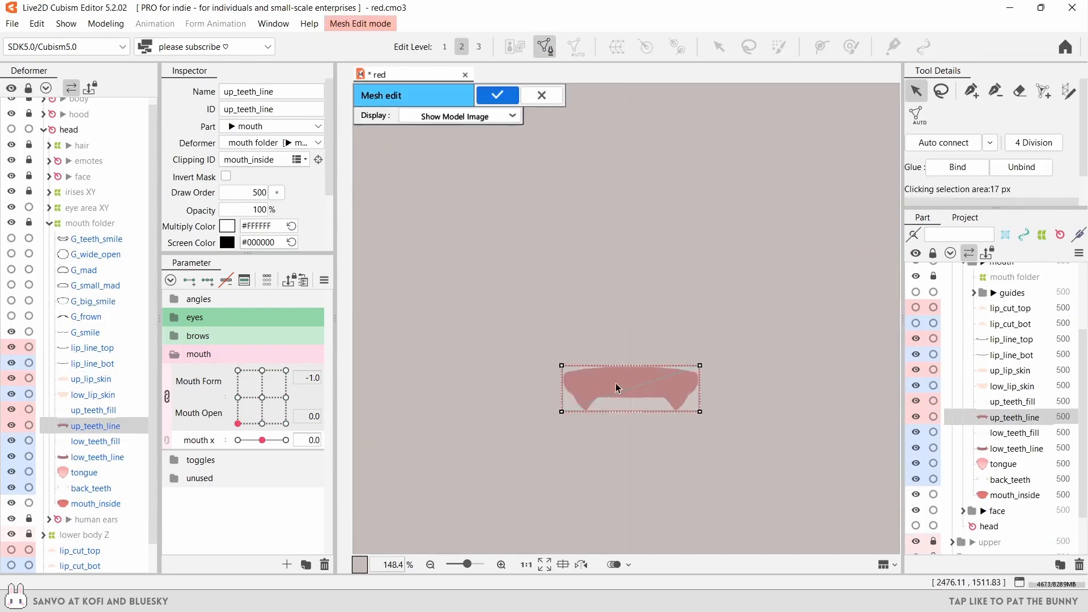
scroll(615, 388, up, 4)
click(917, 115)
drag(413, 209, 610, 457)
key(Delete)
- Erase the interior vertices of up_teeth_line and pull the outline vertices closer around the right half of the teeth
key(e)
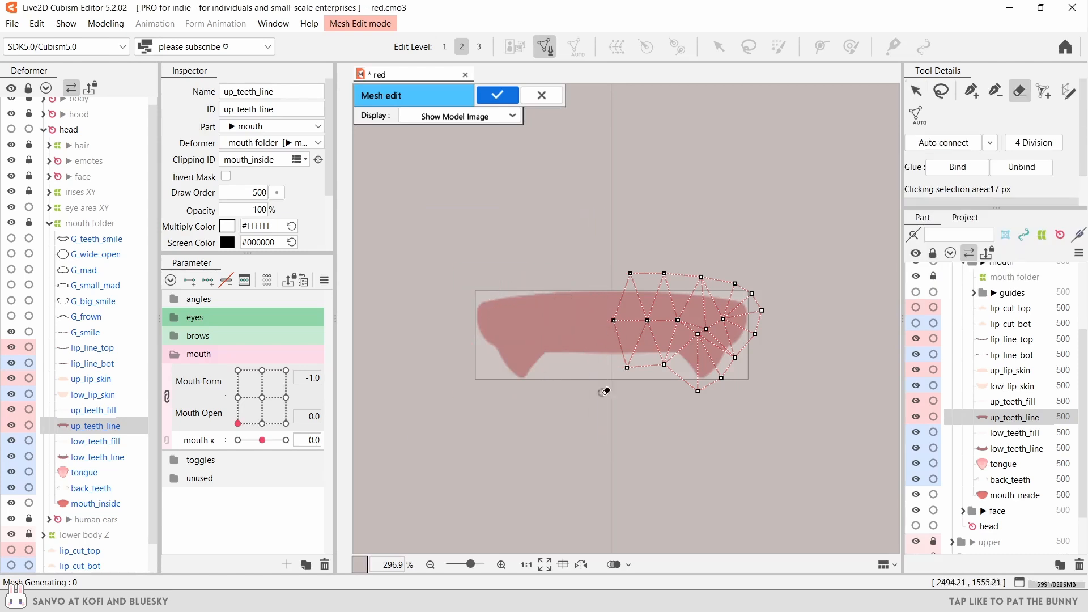
drag(613, 320, 723, 319)
key(v)
scroll(727, 317, up, 2)
drag(590, 255, 590, 269)
drag(638, 255, 639, 268)
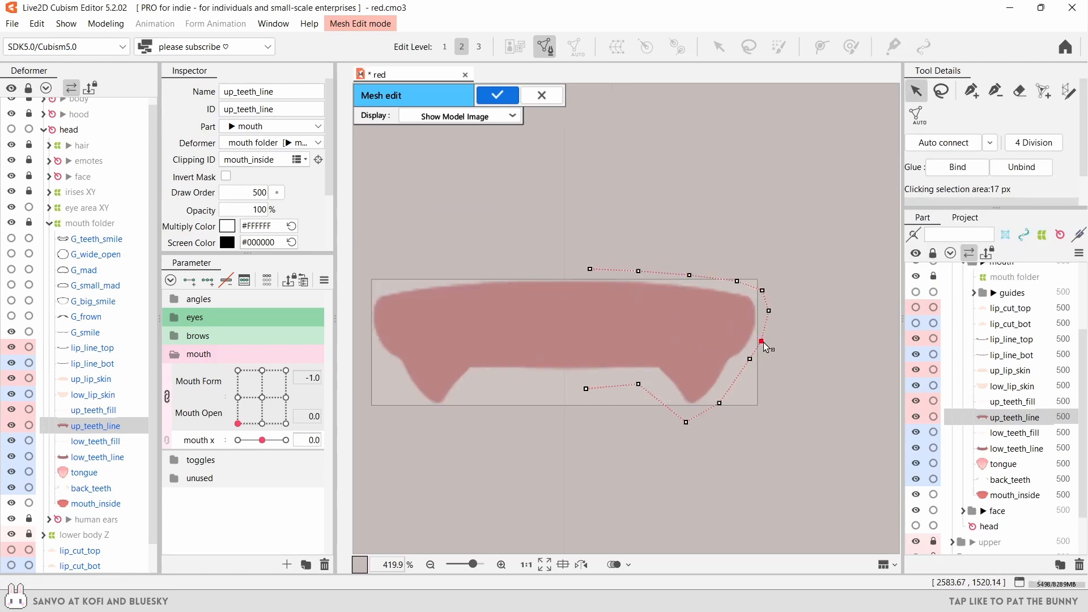
drag(688, 419, 686, 414)
drag(638, 384, 655, 375)
drag(586, 389, 564, 374)
- Add three outline vertices along the lower edge of up_teeth_line, between its centre and the right fang
key(p)
click(670, 391)
click(630, 374)
click(594, 374)
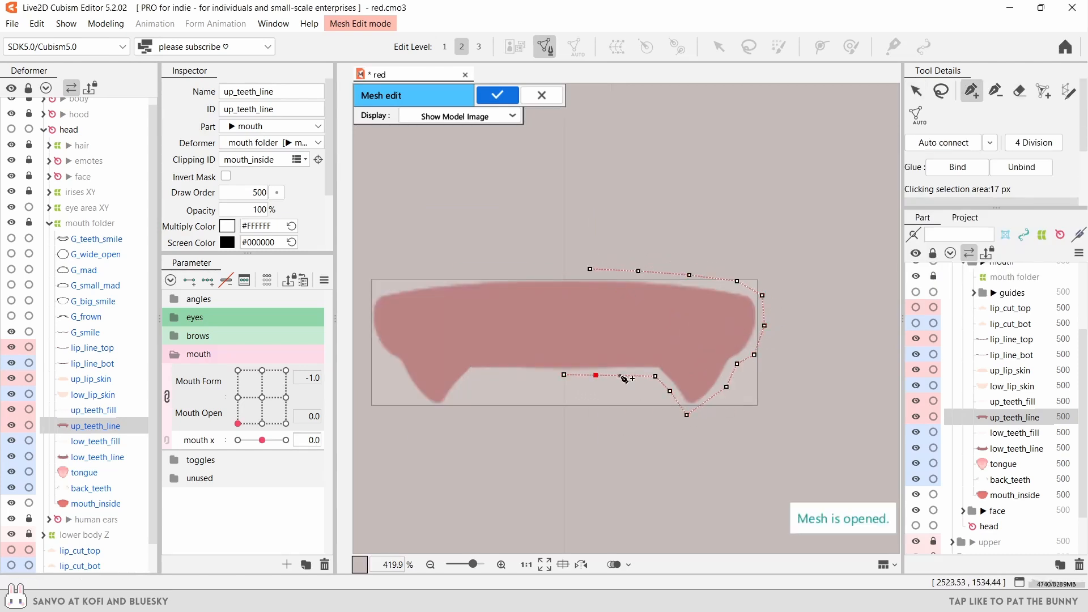
- Add an inner row of vertices inside up_teeth_line, following the right side, the fang and the lower edge
scroll(595, 375, up, 2)
key(p)
click(773, 344)
click(755, 379)
click(733, 401)
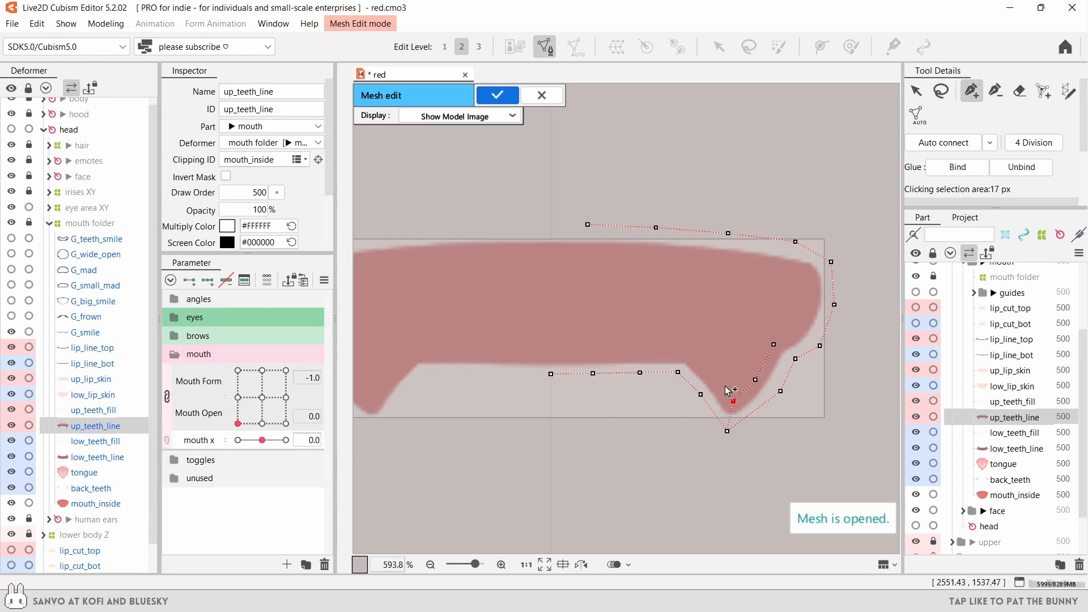
click(796, 324)
click(808, 296)
scroll(808, 294, down, 2)
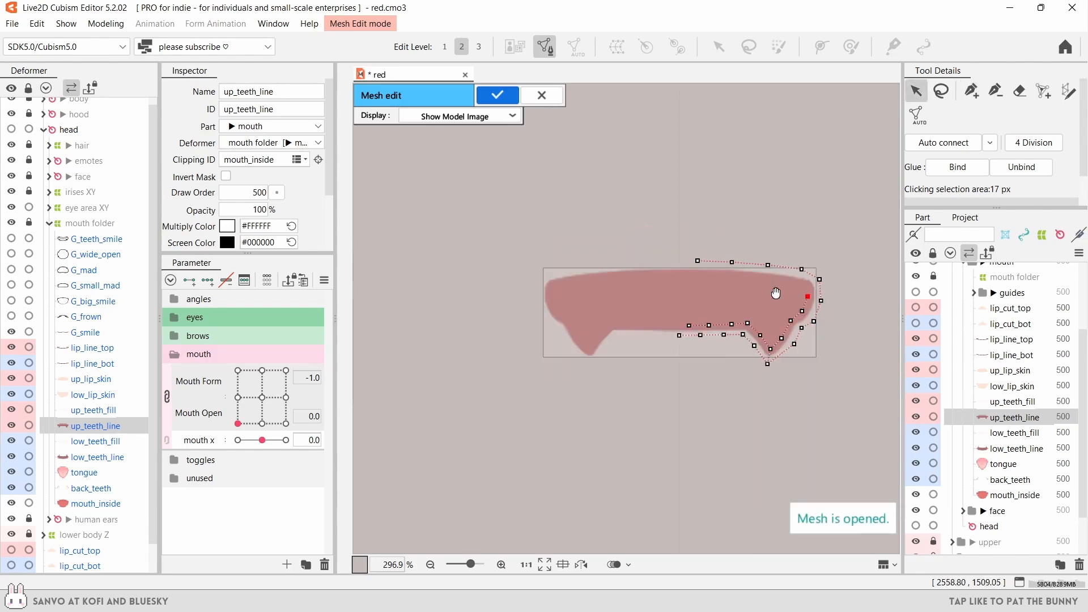
- Mirror the right-half vertices of up_teeth_line onto its left half
drag(808, 295, 765, 297)
scroll(765, 297, up, 1)
drag(834, 209, 579, 426)
key(ctrl+v)
click(575, 374)
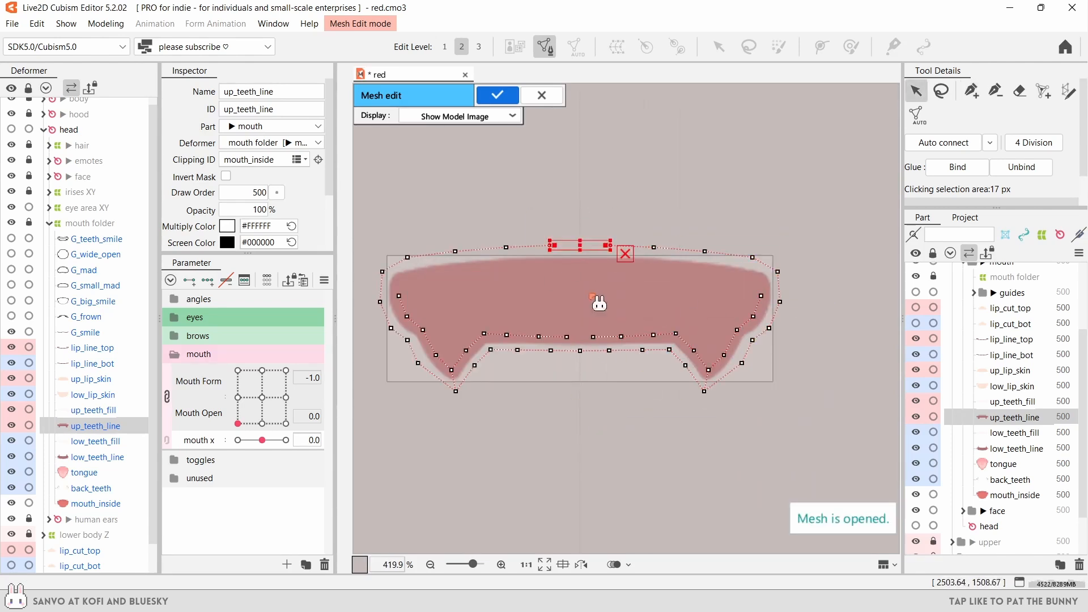
- Connect the up_teeth_line mesh and even out the spacing of its upper row and inner lower row of vertices
drag(524, 211, 484, 264)
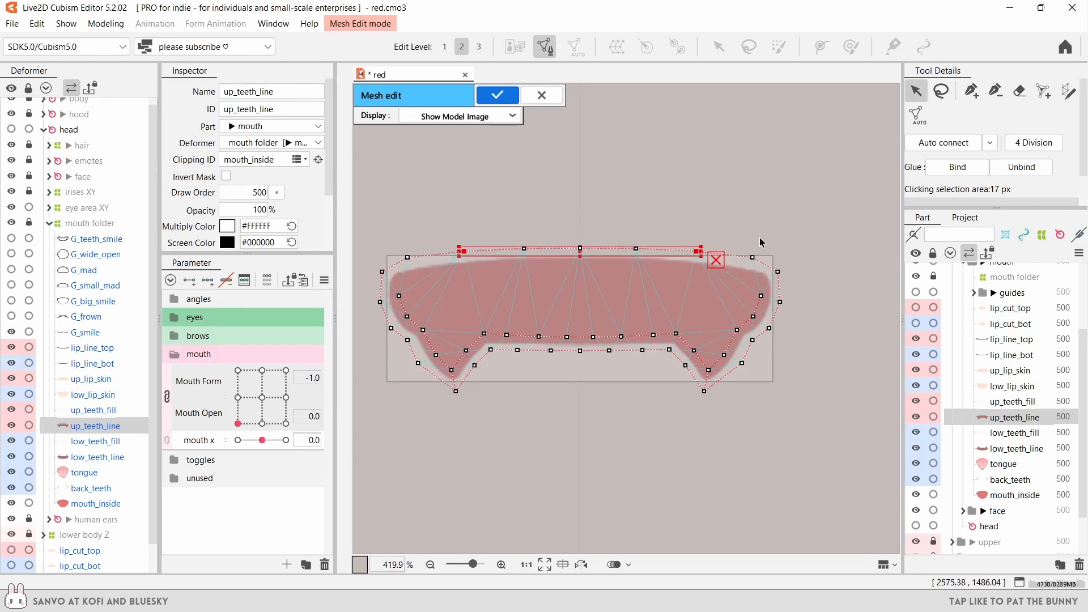
scroll(583, 283, up, 2)
drag(493, 367, 733, 291)
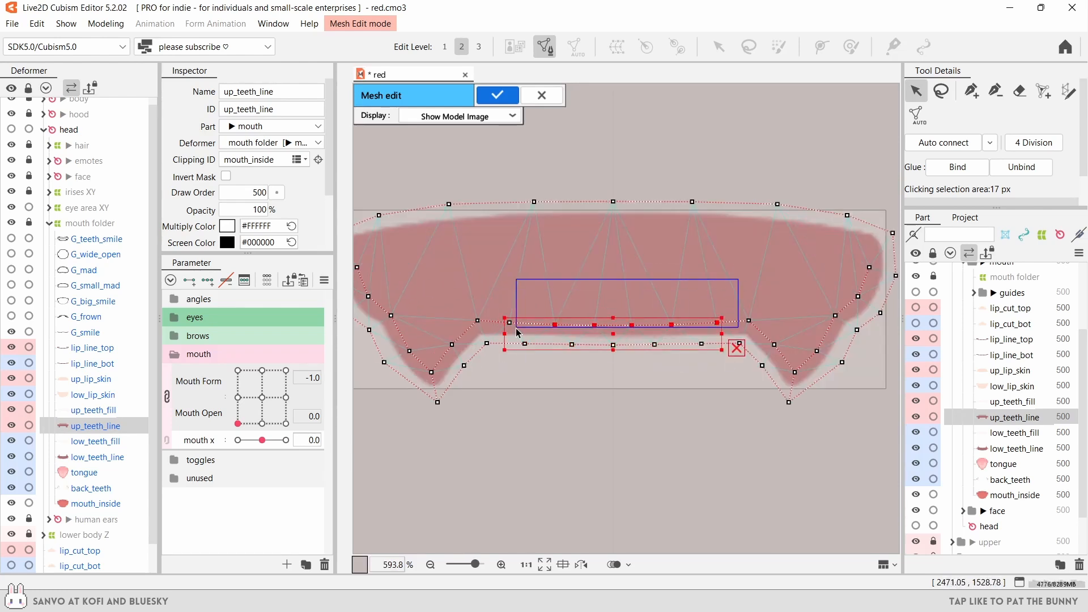
drag(605, 364, 622, 173)
scroll(615, 227, up, 3)
scroll(615, 340, down, 3)
click(564, 447)
scroll(614, 337, down, 4)
- Apply the up_teeth_line mesh and copy all of its vertices onto up_teeth_fill
key(ctrl+a)
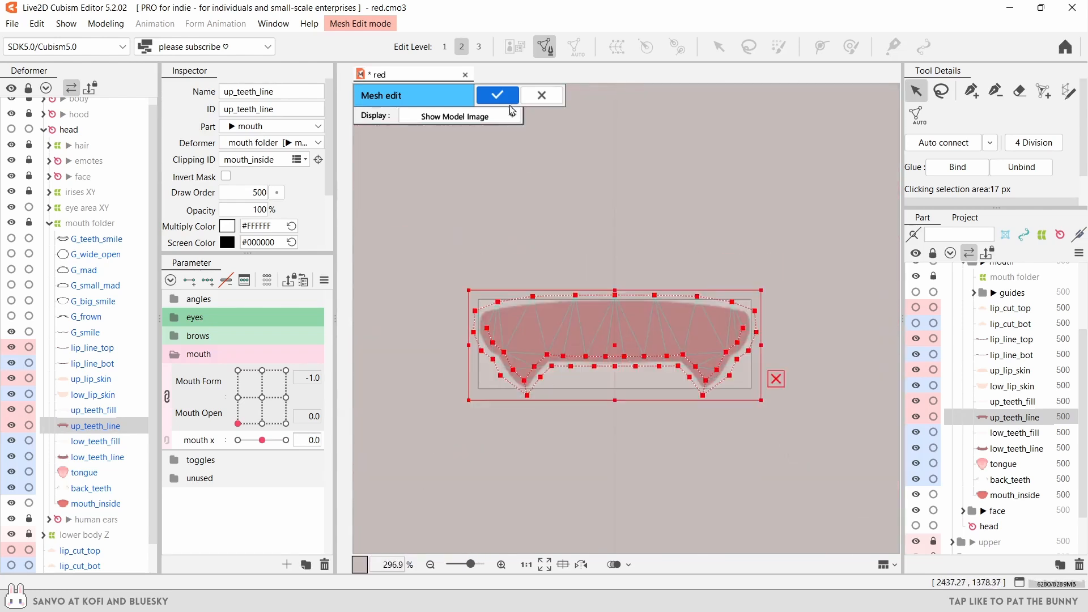
click(504, 99)
click(1017, 402)
key(ctrl+e)
click(664, 224)
- Fit the up_teeth_fill mesh to the artwork by nudging the fang-tip vertices and adjusting the lower vertex rows
scroll(683, 348, up, 4)
scroll(668, 354, down, 2)
scroll(646, 300, up, 1)
click(381, 340)
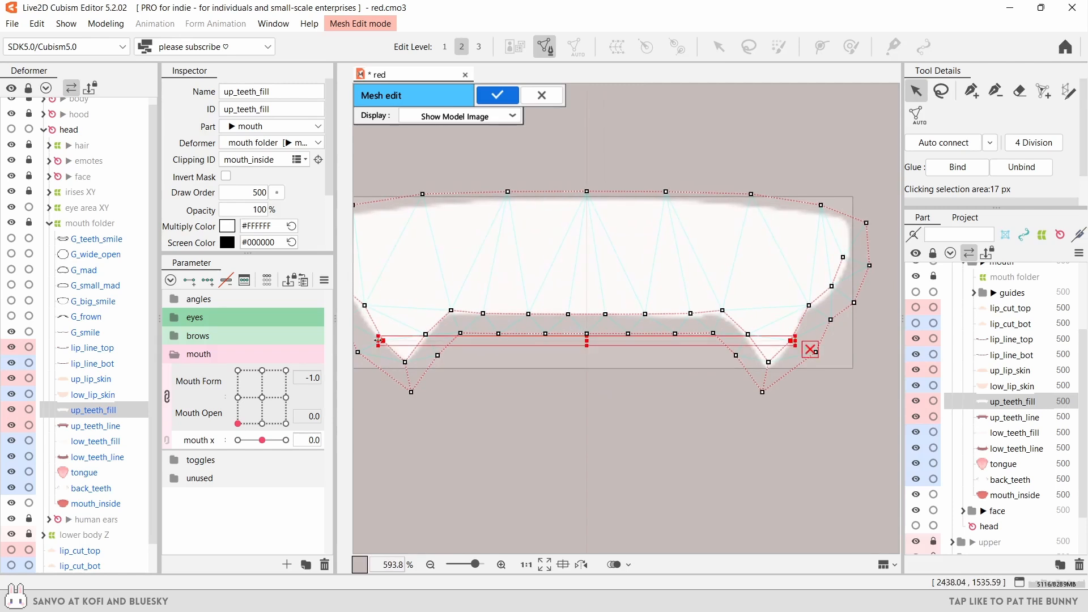
click(411, 392)
key(Up)
key(Up)
key(Up)
key(Up)
key(Left)
key(Left)
drag(470, 297, 698, 333)
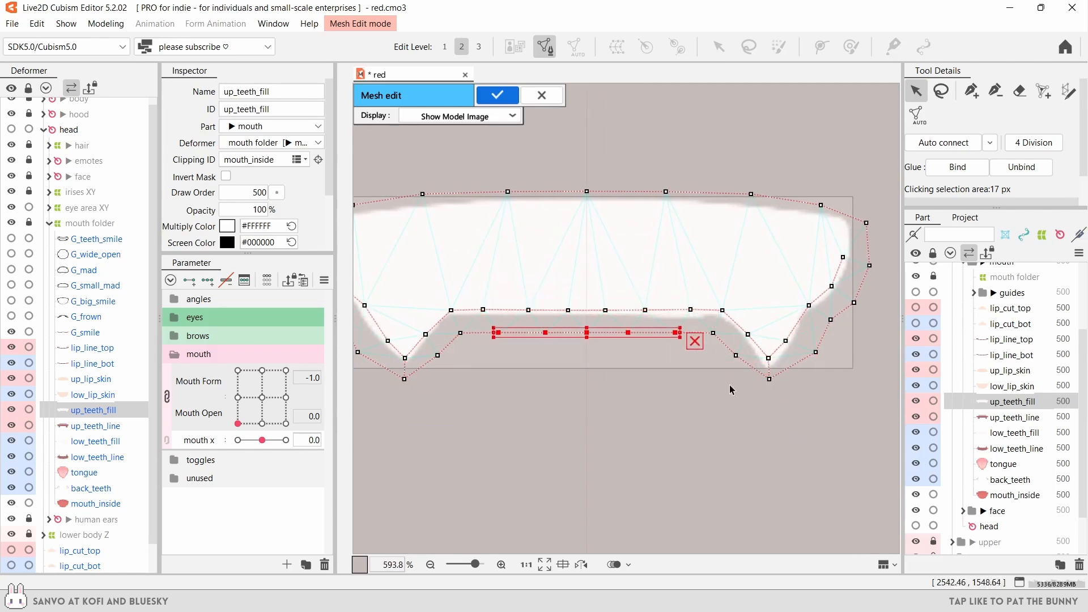
- Rebuild the up_teeth_fill mesh symmetrically from one half and apply it
scroll(619, 277, down, 2)
drag(829, 178, 585, 403)
key(Delete)
key(ctrl+a)
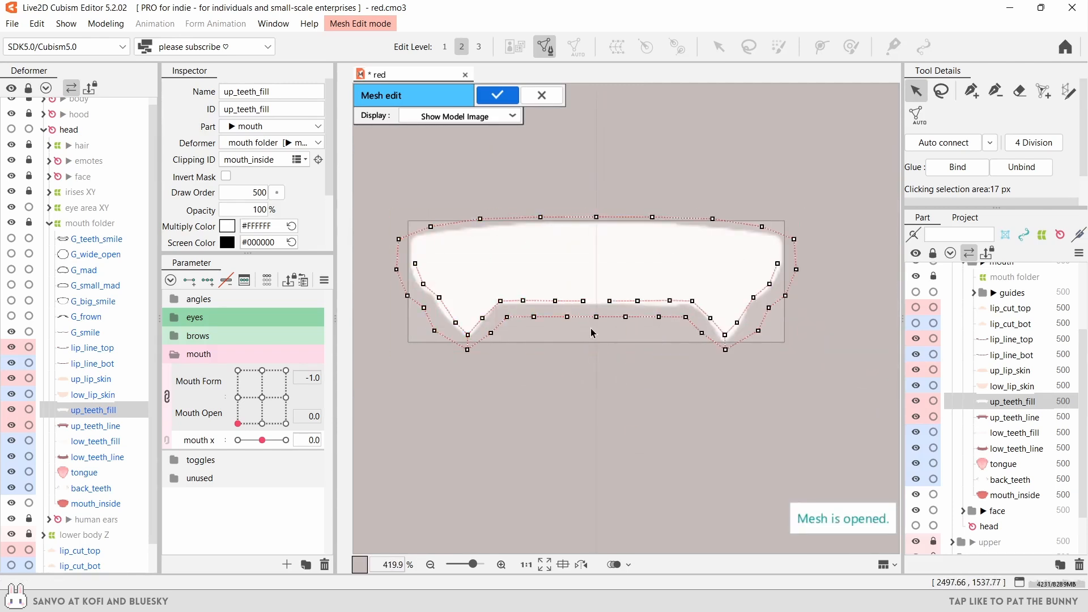
click(497, 95)
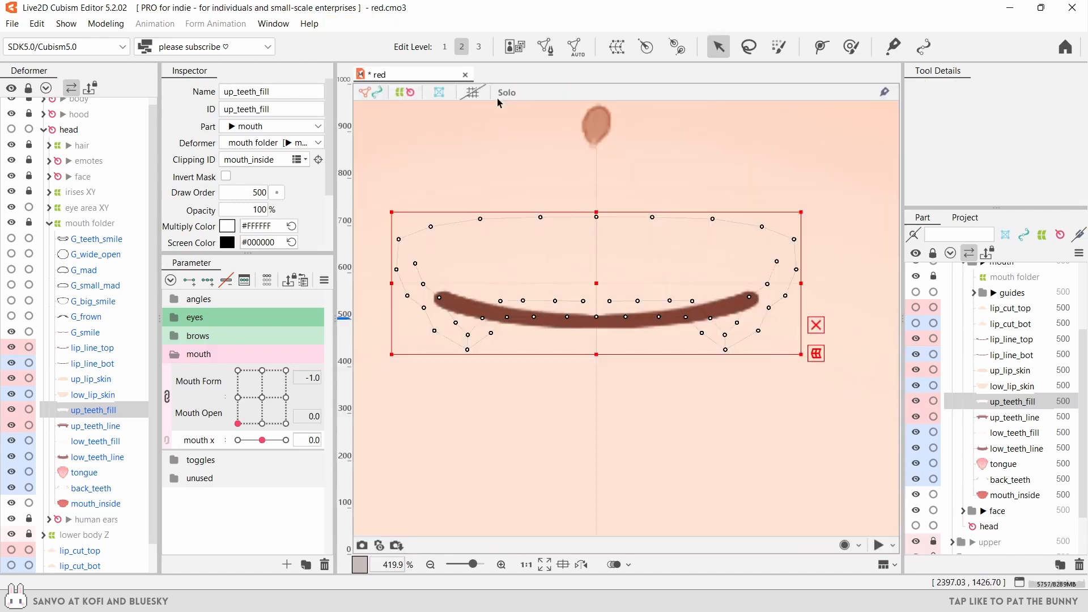
- Update the up_teeth_line mesh to match the revised up_teeth_fill mesh
click(1033, 417)
key(ctrl+e)
click(497, 95)
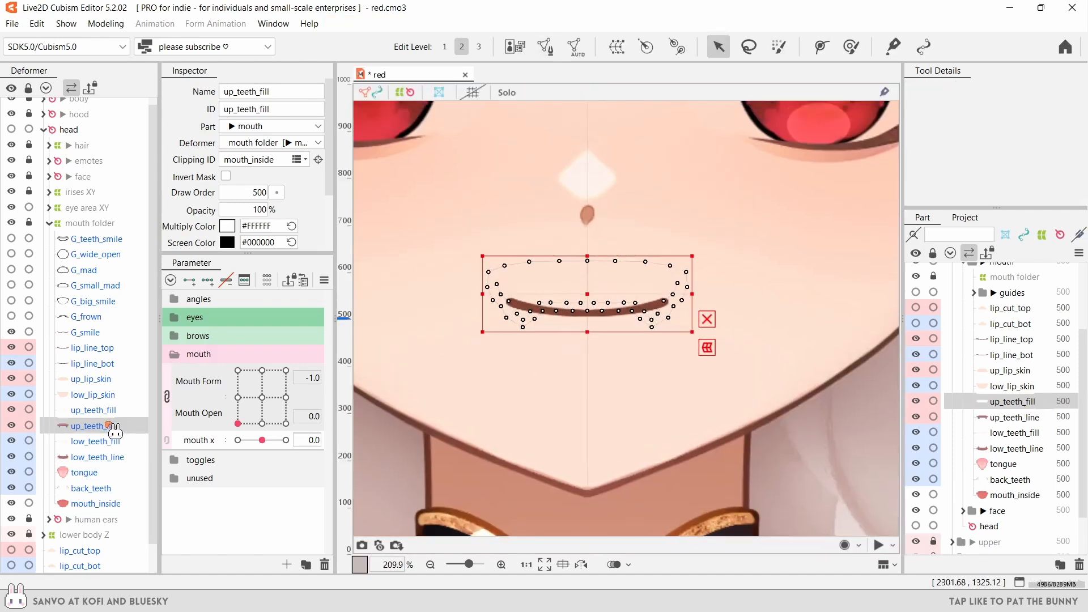
- Clear the low_teeth_fill mesh and place new outline and inner-row vertices around its right half
click(107, 442)
key(ctrl+e)
key(ctrl+a)
key(Delete)
scroll(657, 334, up, 1)
click(539, 322)
click(587, 324)
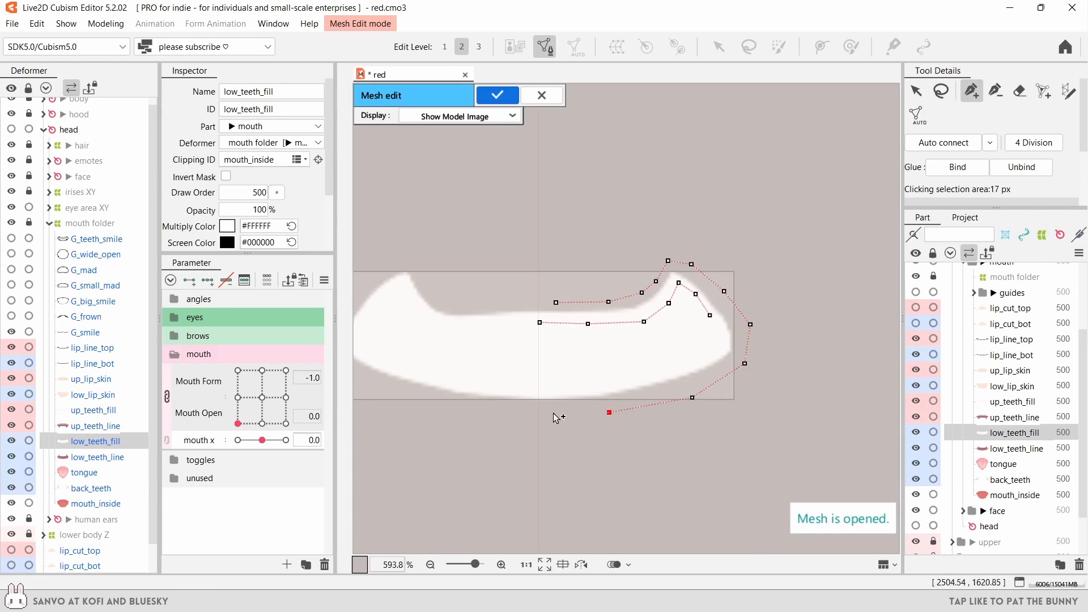
- Refine the inner and outer vertices around the right fang of low_teeth_fill so they follow its curve closely
scroll(674, 280, up, 1)
drag(663, 326, 701, 296)
click(637, 332)
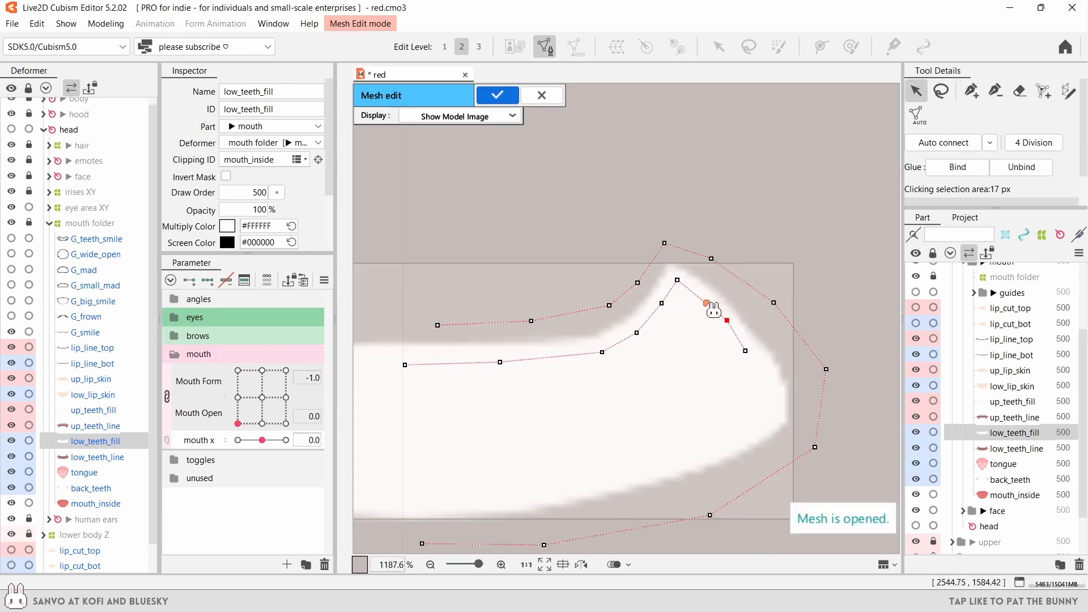
click(729, 323)
drag(744, 350, 753, 351)
click(744, 287)
drag(664, 239, 668, 255)
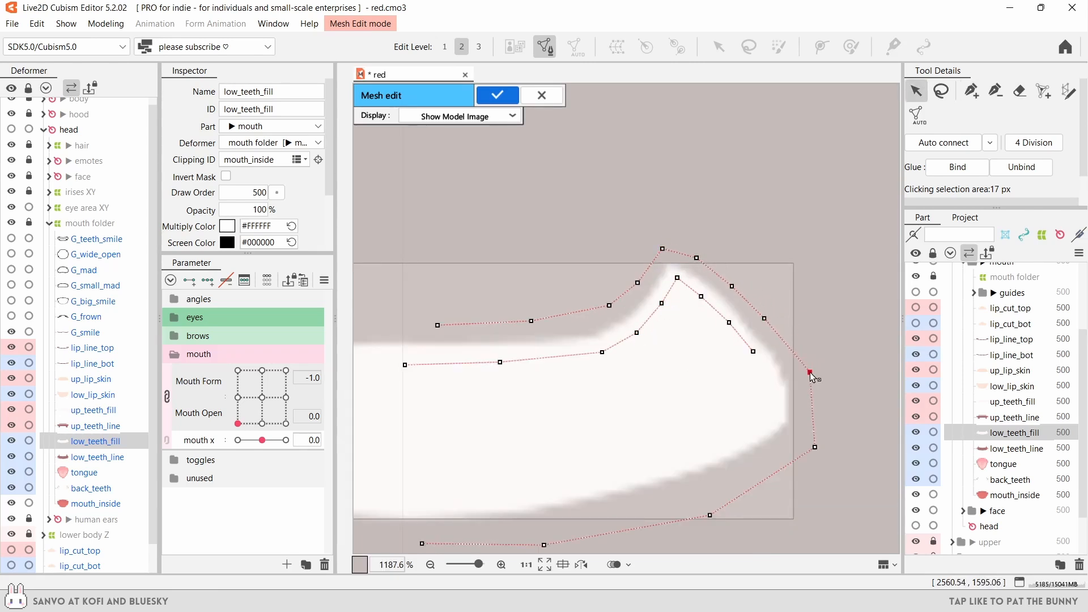
- Mirror the low_teeth_fill vertices to the left half, merge the centre vertices, and connect the mesh
scroll(698, 298, down, 1)
drag(813, 239, 800, 304)
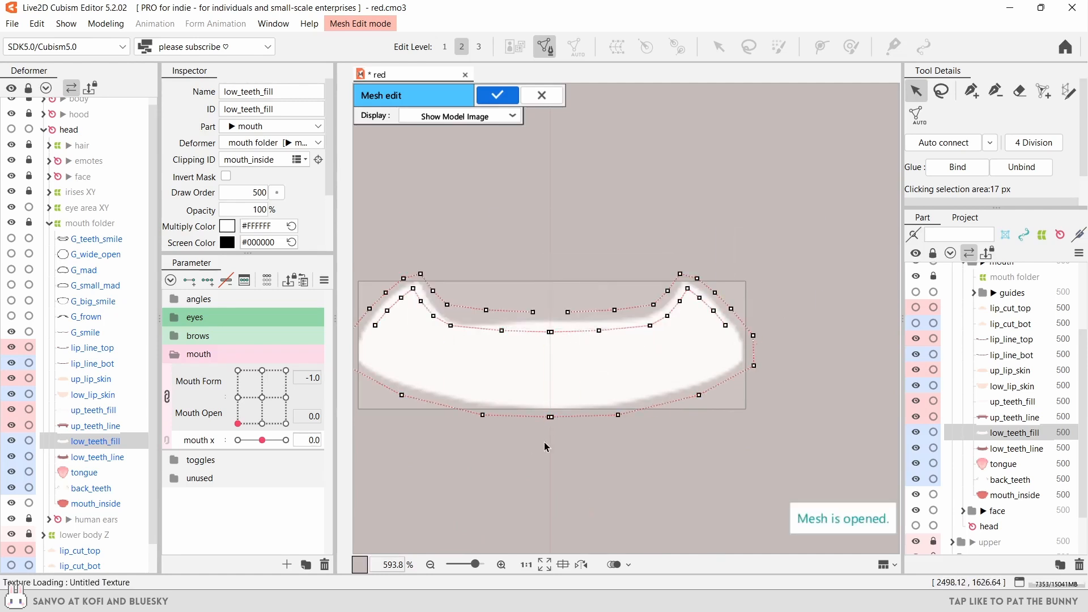
scroll(536, 331, up, 1)
drag(473, 314, 578, 374)
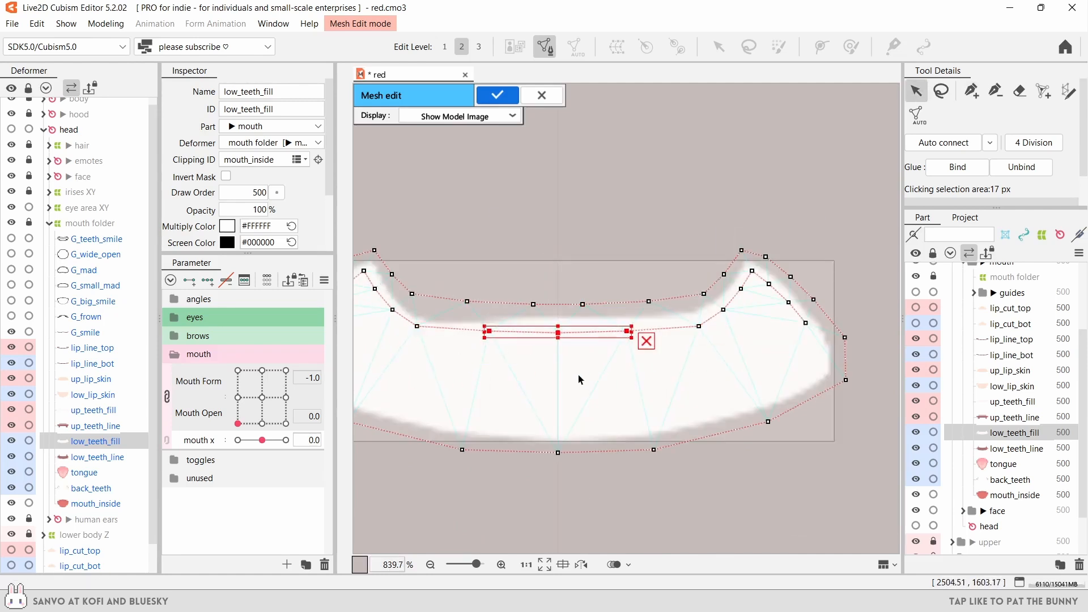
scroll(582, 238, down, 1)
drag(581, 238, 636, 211)
- Apply the low_teeth_fill mesh and copy it onto low_teeth_line
key(ctrl+e)
click(1016, 448)
key(ctrl+e)
drag(395, 191, 865, 454)
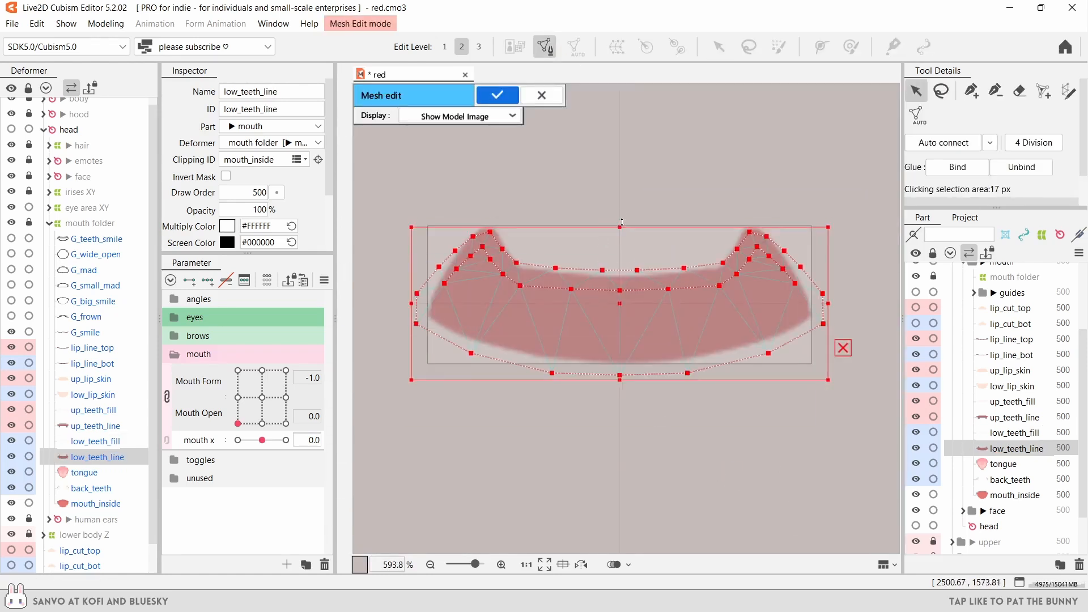
- Adjust the low_teeth_line mesh so its inner vertex row and fang vertices fit the line artwork
click(941, 91)
drag(438, 287, 763, 232)
drag(497, 245, 439, 286)
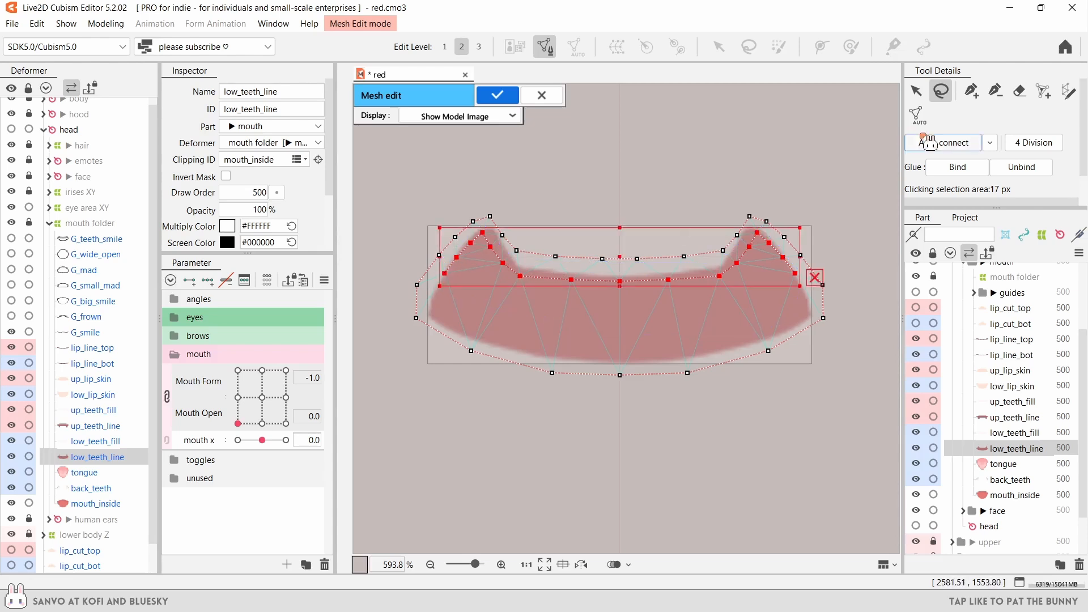
key(v)
drag(371, 284, 849, 328)
click(915, 91)
mouse_move(678, 221)
mouse_down()
mouse_move(736, 240)
mouse_move(749, 226)
mouse_up()
- Apply the low_teeth_line mesh and paste its adjusted vertices into low_teeth_fill
key(ctrl+a)
key(Return)
click(1014, 433)
key(ctrl+e)
key(ctrl+v)
drag(697, 368, 568, 346)
- Generate an automatic mesh for the tongue starting from the "refined standard" preset
scroll(567, 346, down, 2)
click(1003, 463)
key(ctrl+e)
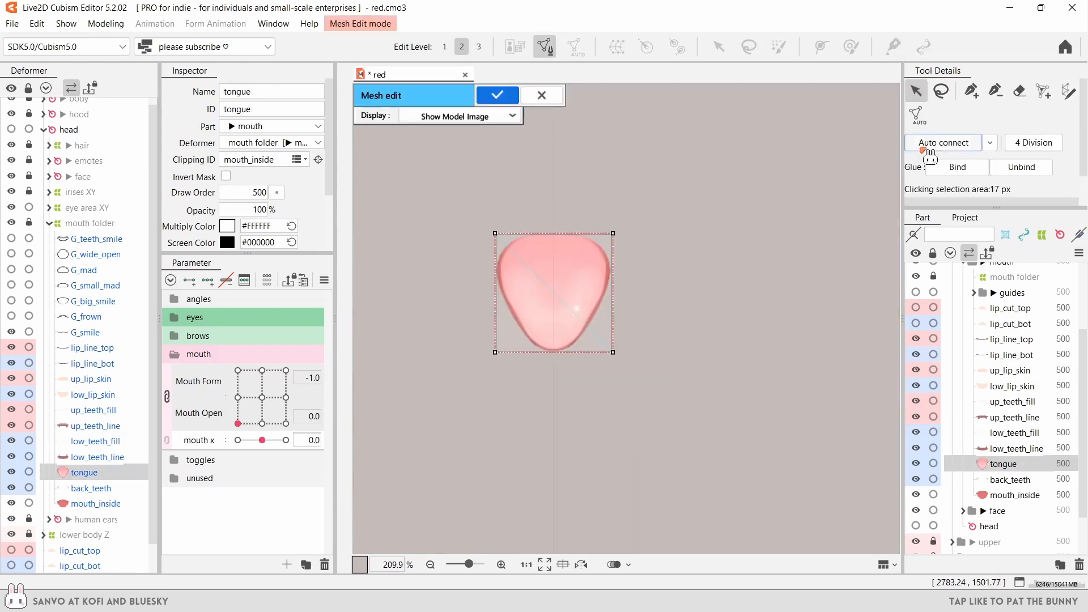
click(917, 116)
click(952, 136)
click(948, 209)
scroll(671, 246, up, 2)
drag(714, 244, 726, 249)
click(917, 116)
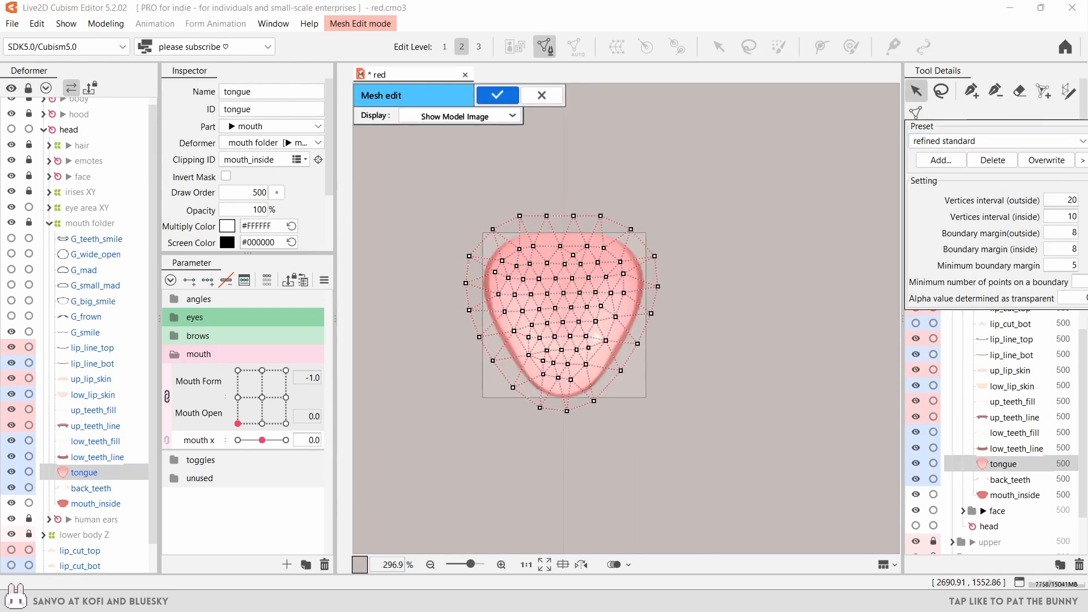
key(Return)
- Clear half of the tongue mesh, mirror the remaining half, and clean up the vertices along the centre line
drag(576, 469, 575, 469)
key(Delete)
scroll(578, 415, up, 2)
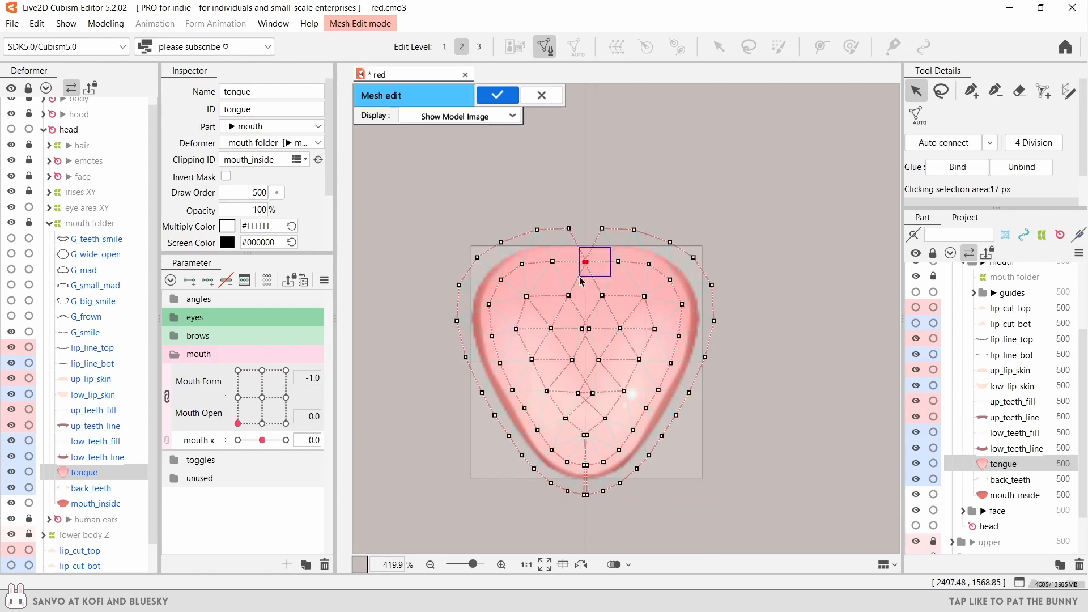
scroll(576, 379, up, 3)
scroll(577, 378, down, 2)
- Simplify the left tooth's mesh in back_teeth and mirror it onto the right tooth
key(e)
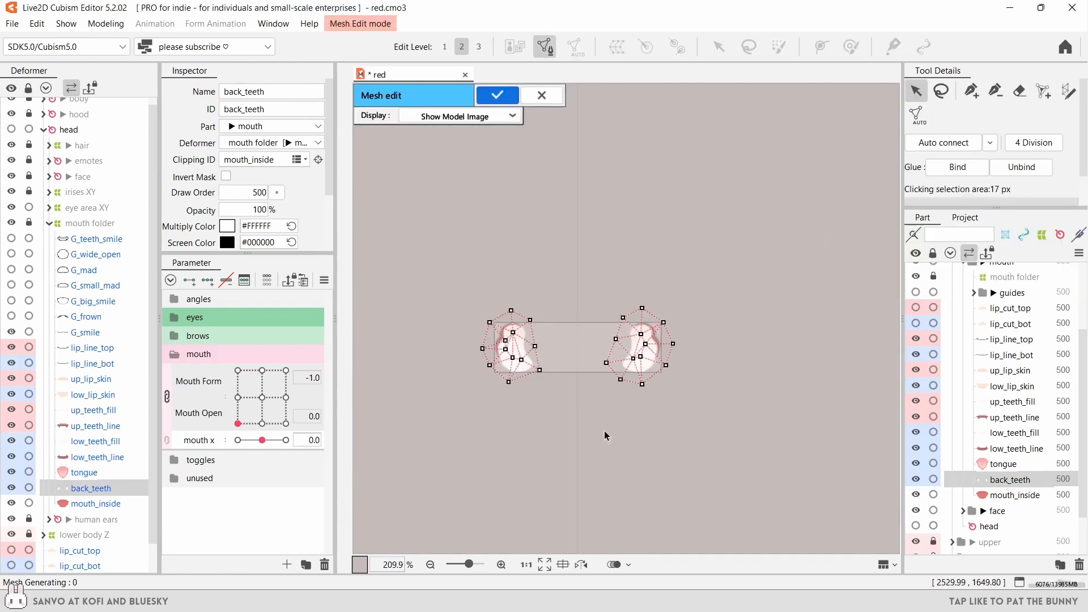
scroll(549, 390, up, 1)
key(e)
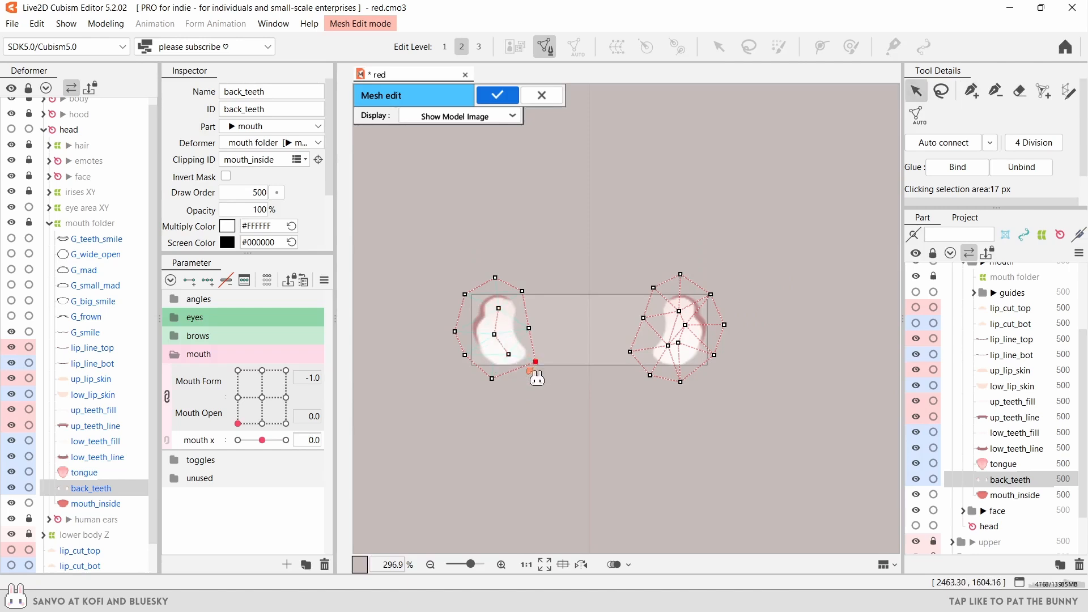
scroll(496, 303, up, 1)
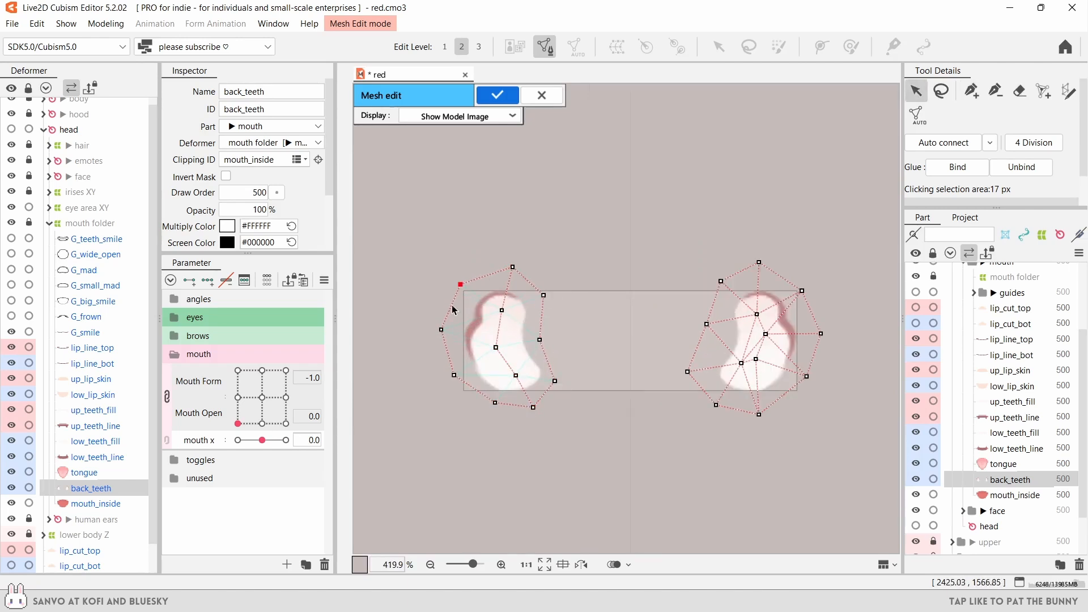
key(Delete)
drag(651, 195, 436, 419)
key(ctrl+v)
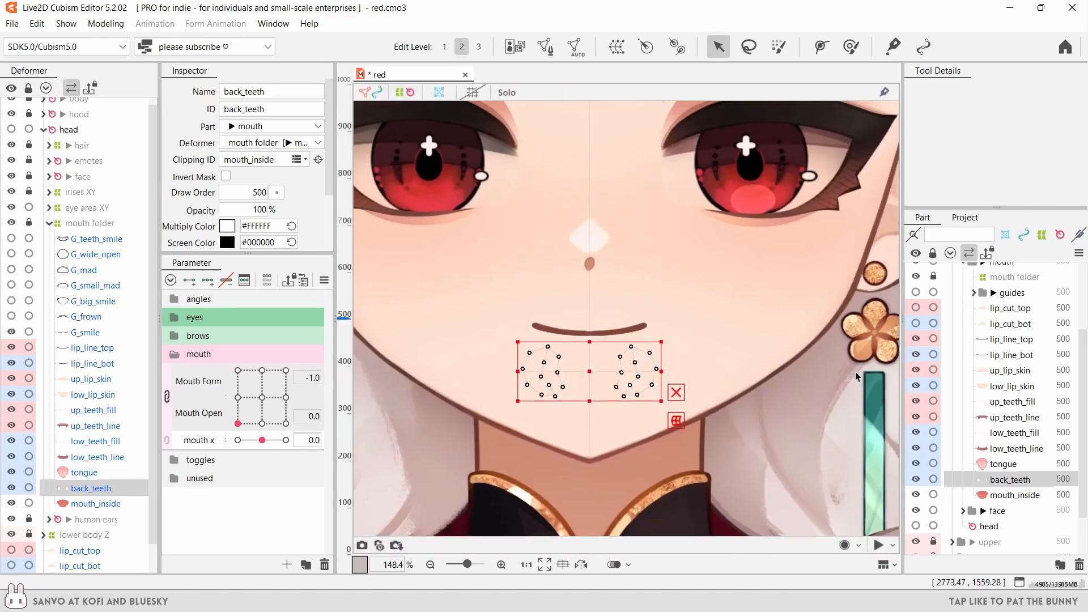
- Show the hidden hair parts and braids on the character again
click(1017, 401)
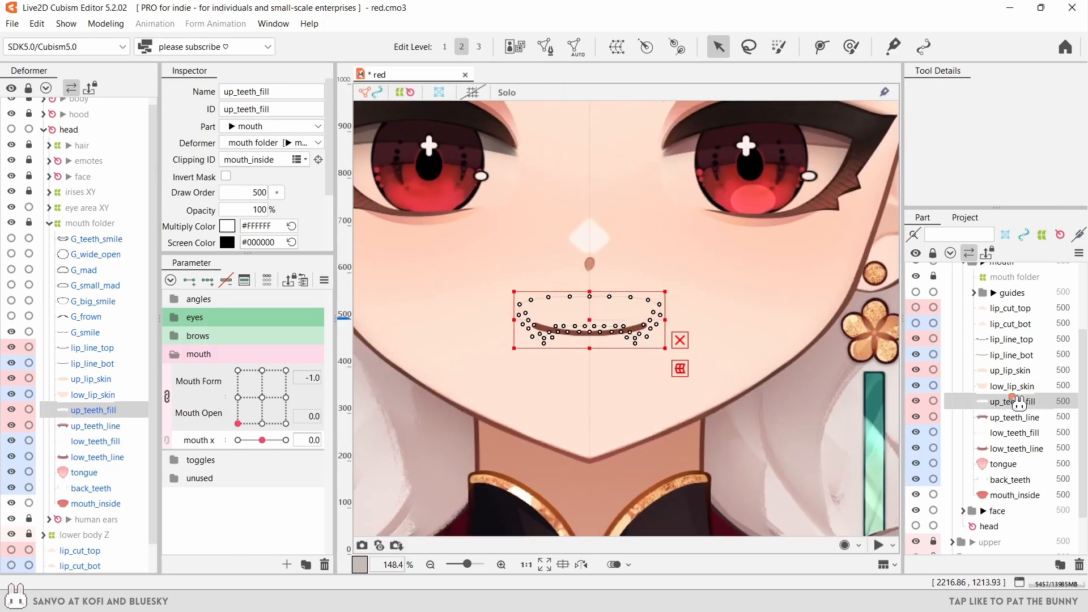
click(1010, 307)
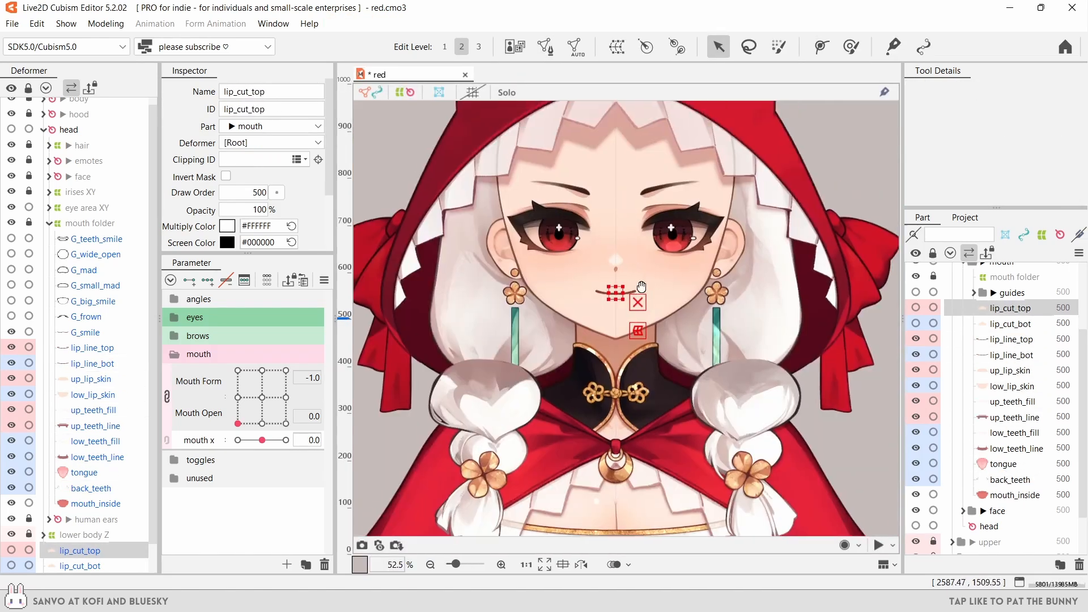
drag(642, 286, 642, 290)
scroll(963, 306, up, 2)
click(953, 302)
click(963, 396)
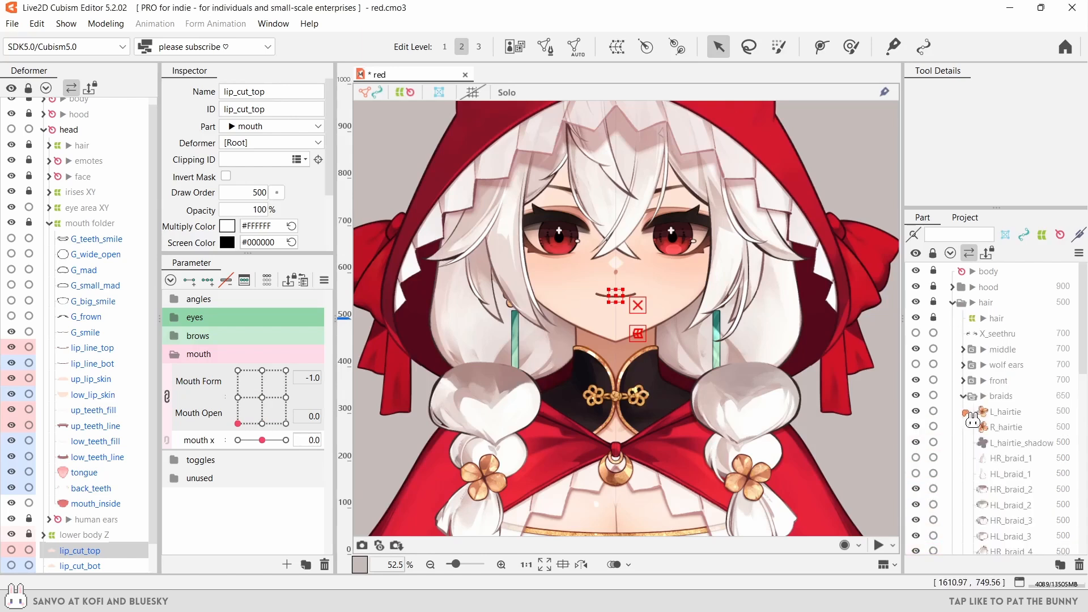
click(952, 302)
- Set all the mouth guides from G_teeth_smile to G_smile to 50% opacity and make the guides part visible
click(85, 332)
shift+click(96, 238)
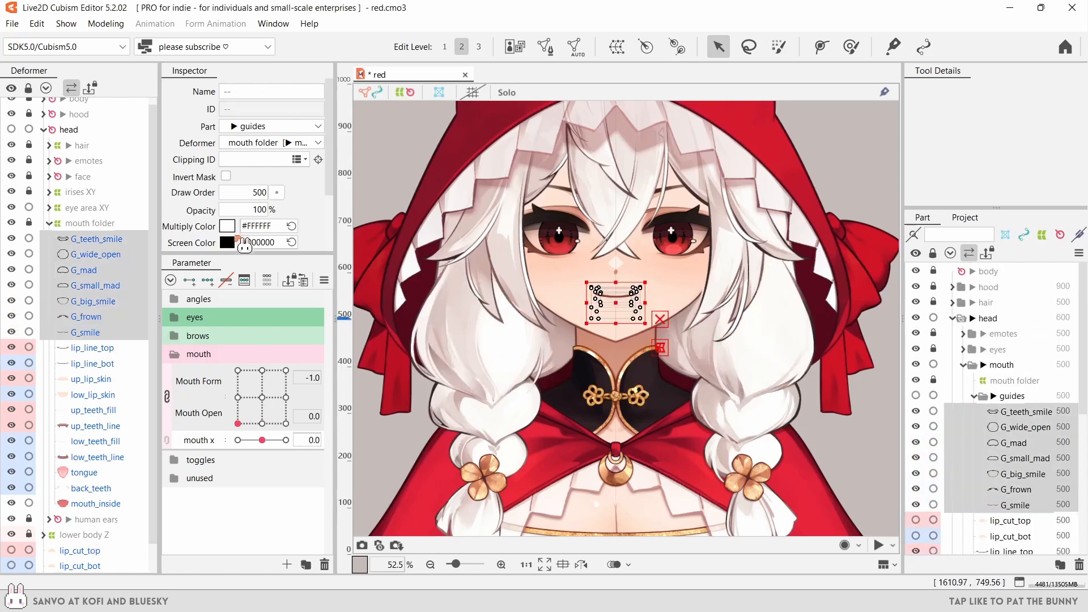
text(50)
click(915, 395)
scroll(617, 292, up, 5)
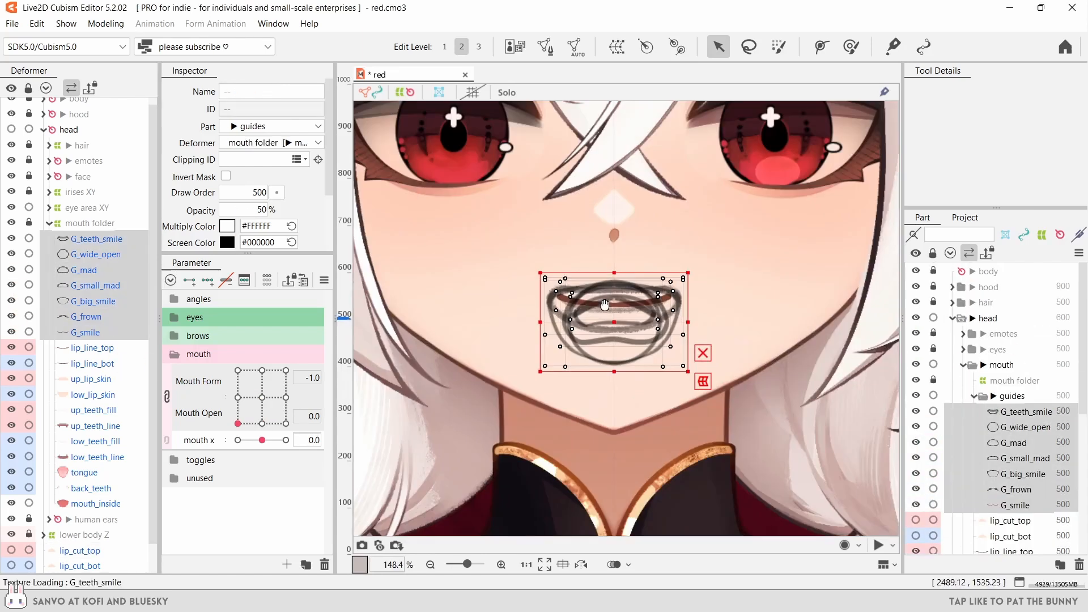
- Add three keys each on Mouth Form and Mouth Open to all guides and set their opacity to 0%
drag(615, 293, 615, 308)
click(207, 280)
text(0)
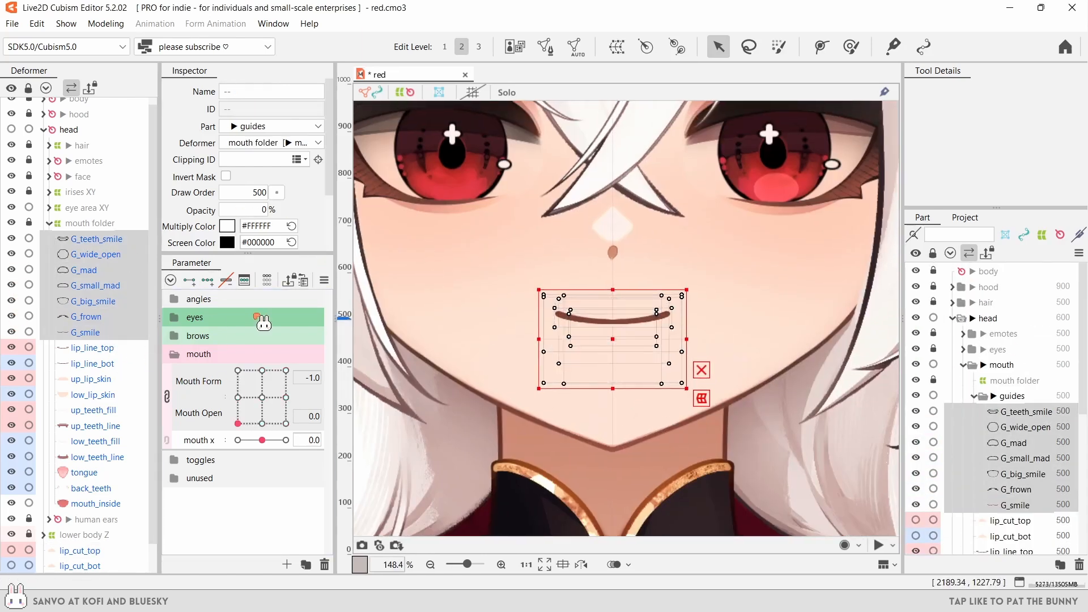
- Set guides G_teeth_smile through G_small_mad to 50% opacity at their own mouth keys, with G_small_mad at Mouth Form -1.0, Mouth Open 0.5
click(237, 370)
click(97, 239)
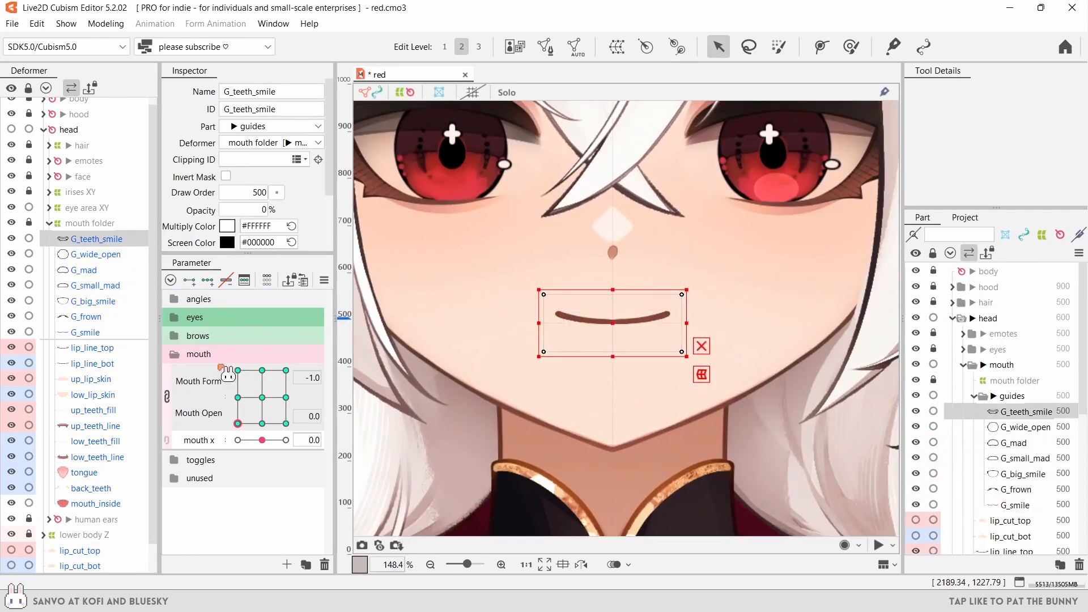
click(96, 254)
click(83, 270)
click(96, 285)
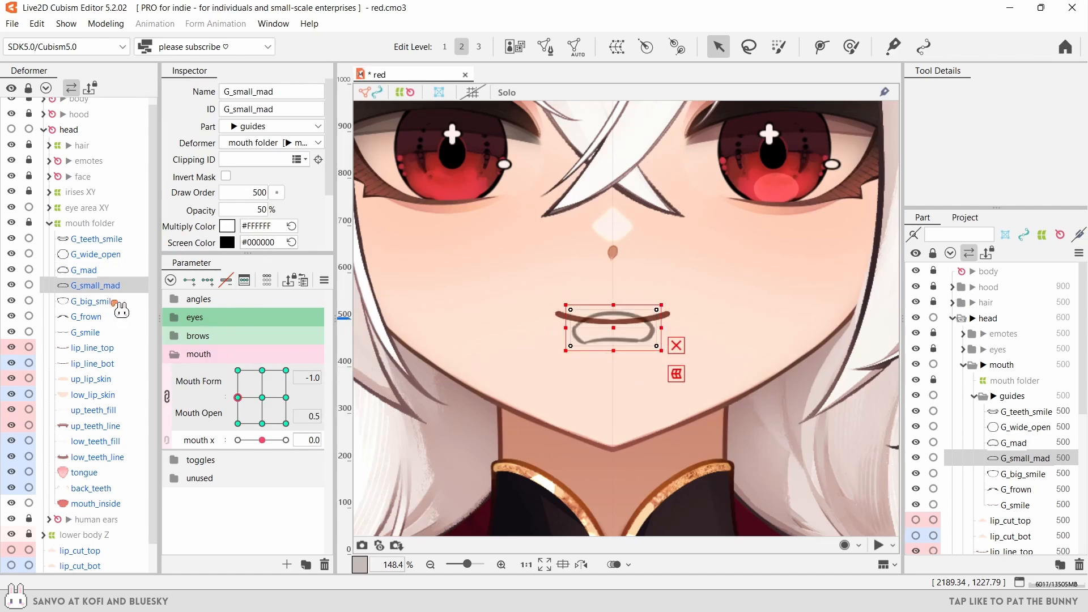
- Set G_big_smile to 50% opacity at Mouth Form 1.0, Open 1.0, G_frown at -1.0, 0.0, and G_smile at 1.0, 0.0
click(93, 300)
click(285, 370)
click(86, 316)
click(237, 423)
click(85, 332)
click(285, 423)
- Show G_wide_open at 50% opacity at Mouth Form 0.0, Mouth Open 0.5, and resize the circle guide there
scroll(474, 361, down, 4)
drag(487, 351, 486, 371)
drag(285, 424, 262, 370)
click(96, 254)
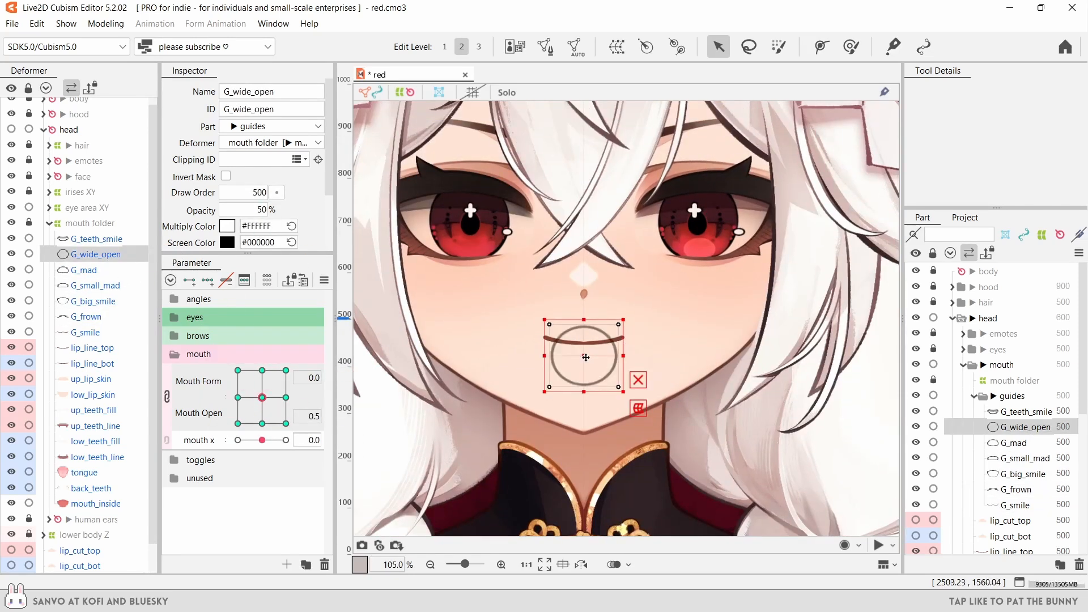
scroll(586, 357, up, 4)
drag(656, 356, 631, 358)
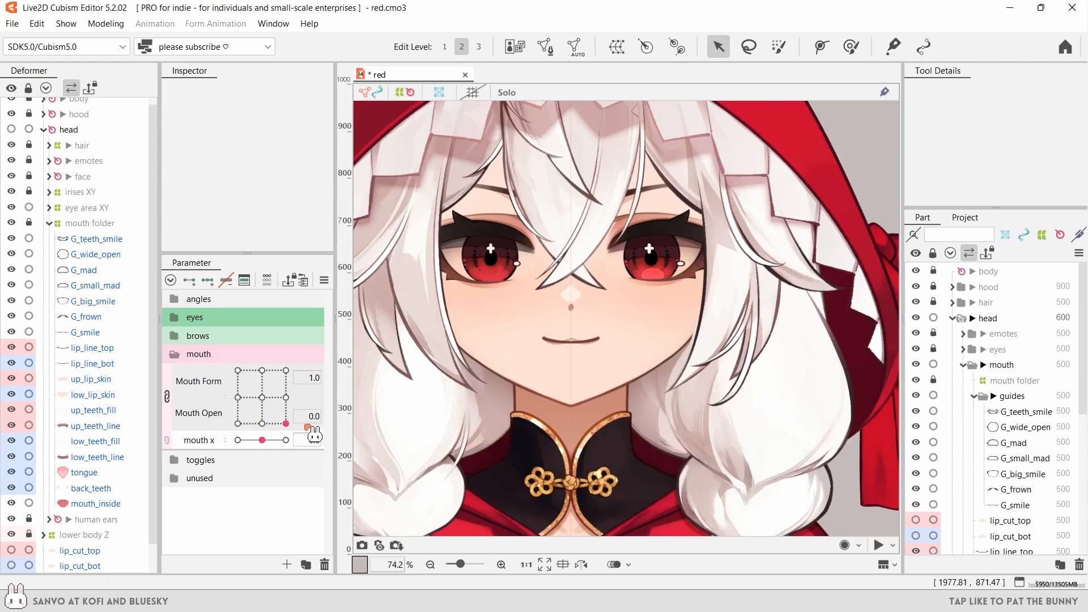
- Move lip_cut_top and lip_cut_bot into the mouth folder deformer, directly below G_smile
drag(308, 428, 261, 424)
scroll(99, 374, down, 1)
click(90, 520)
shift+click(91, 534)
drag(91, 535, 105, 313)
- Key lip_line_top on Mouth Form and on the closed and open ends of Mouth Open, and relink both parameters
click(99, 347)
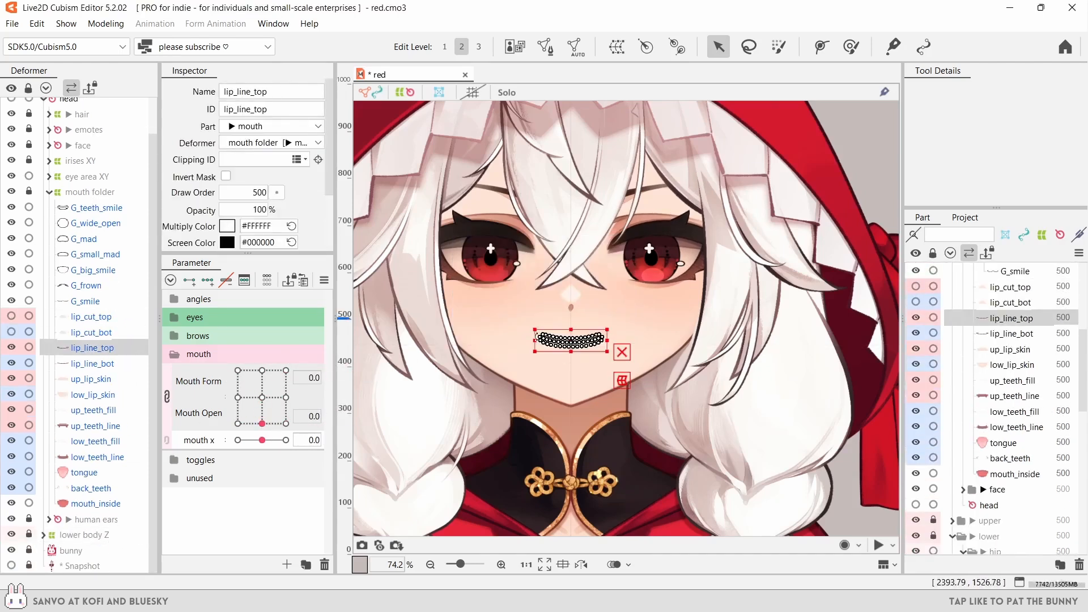
scroll(571, 335, up, 6)
key(p)
scroll(623, 319, up, 2)
click(167, 396)
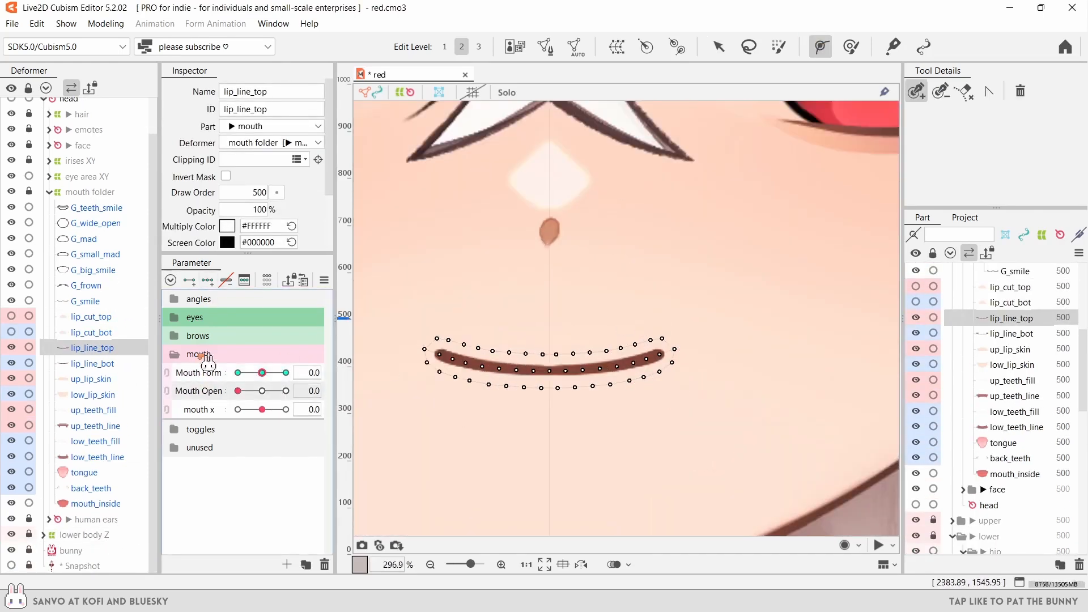
click(166, 373)
click(261, 423)
- Undo the last changes and draw a seven-point deform path along lip_line_top, extending past both lip corners
key(ctrl+z)
key(ctrl+z)
key(ctrl+z)
key(ctrl+z)
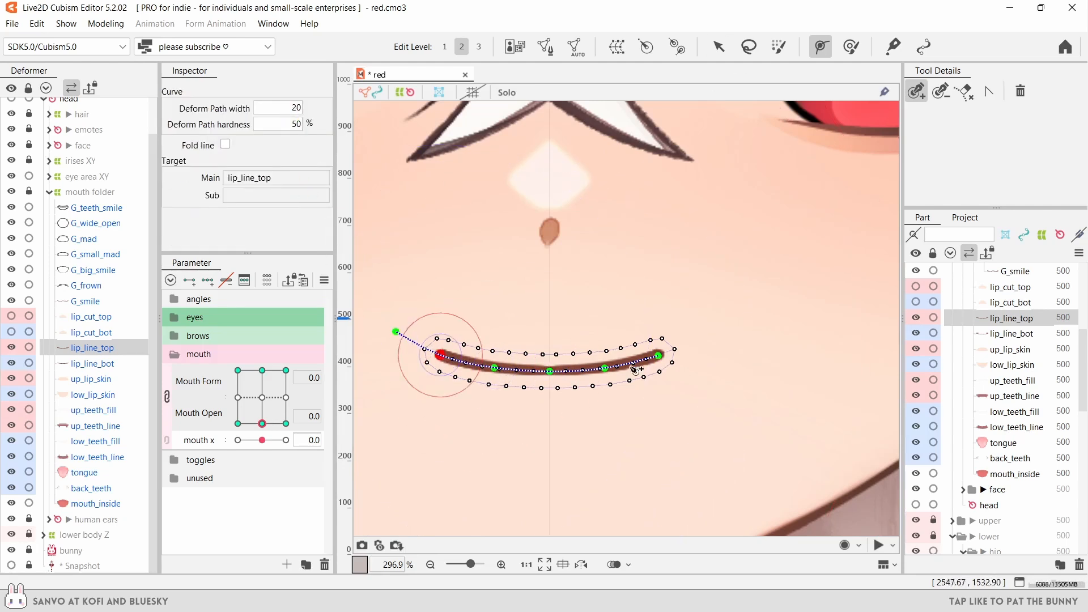
click(699, 333)
key(Escape)
- At Mouth Form 1.0, Mouth Open 0.0, enable the centre point's fold line and shape lip_line_top to the smile guide
scroll(549, 341, down, 2)
drag(267, 426, 310, 431)
click(549, 361)
scroll(520, 362, up, 4)
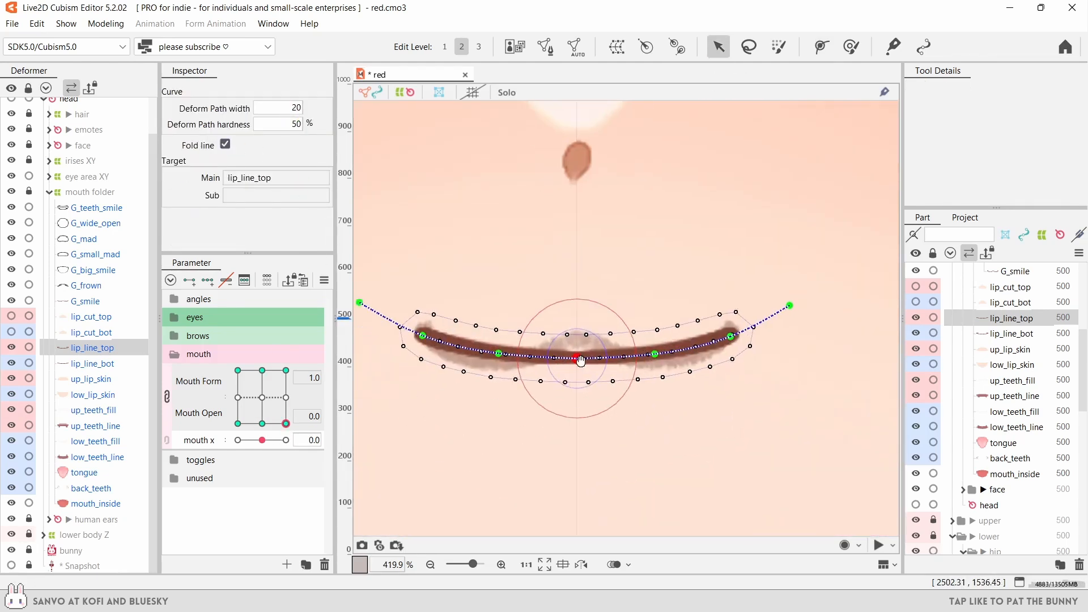
drag(578, 358, 578, 329)
drag(655, 354, 658, 354)
drag(789, 305, 772, 276)
drag(657, 354, 655, 359)
drag(578, 330, 577, 336)
scroll(588, 324, down, 2)
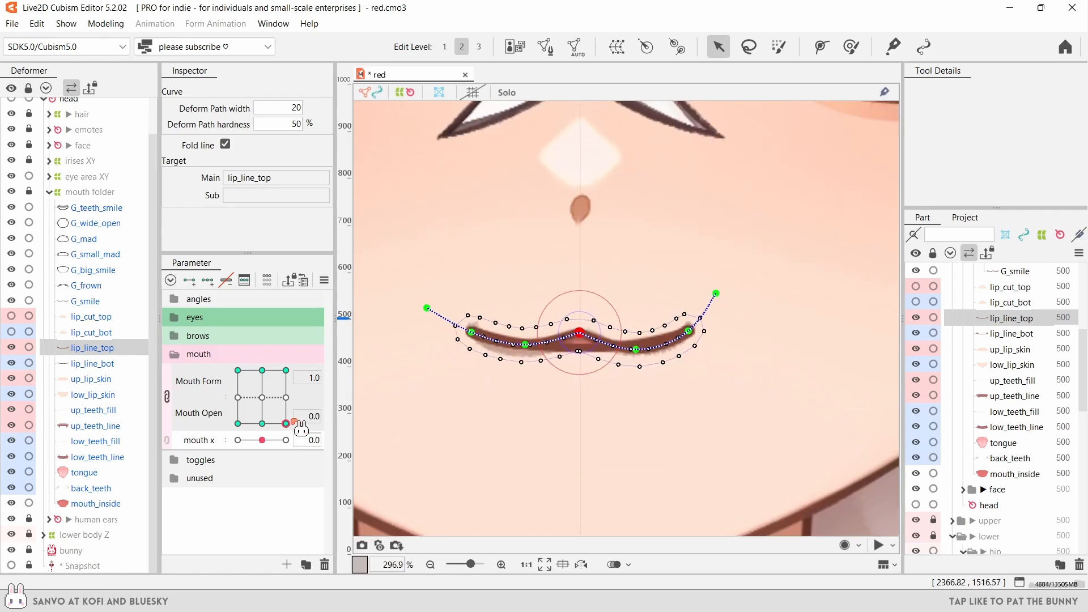
- At Mouth Form 1.0, Mouth Open 1.0, disable the fold line and begin arching lip_line_top toward the big smile guide
drag(295, 424, 285, 370)
click(225, 144)
drag(639, 326, 637, 312)
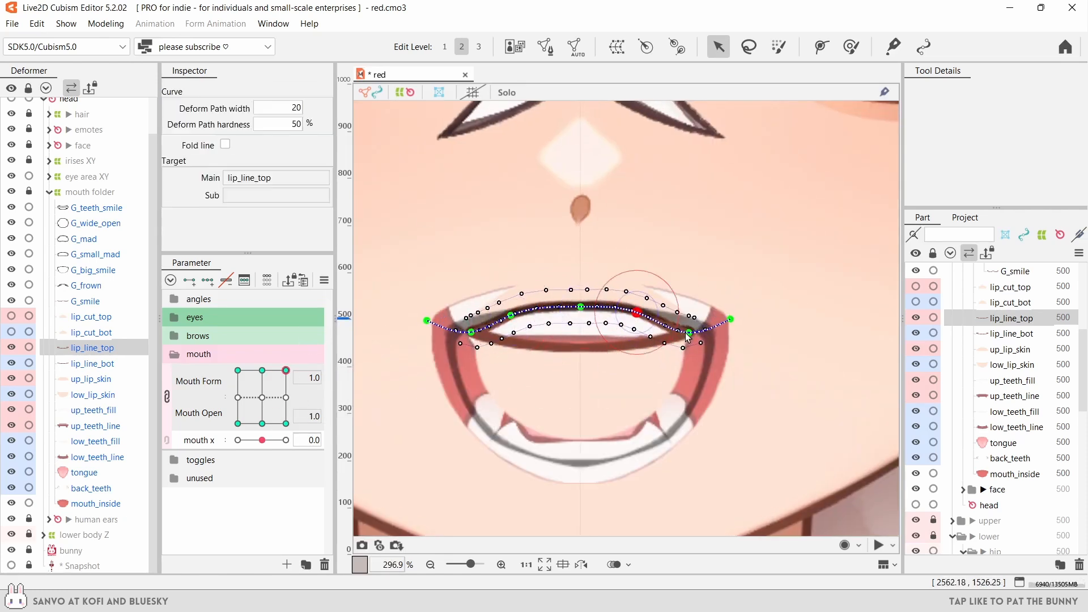
drag(688, 335, 701, 333)
- Add centre vertices to the upper and lower rows of the lip_line_top mesh and apply it
drag(286, 370, 275, 426)
double_click(635, 337)
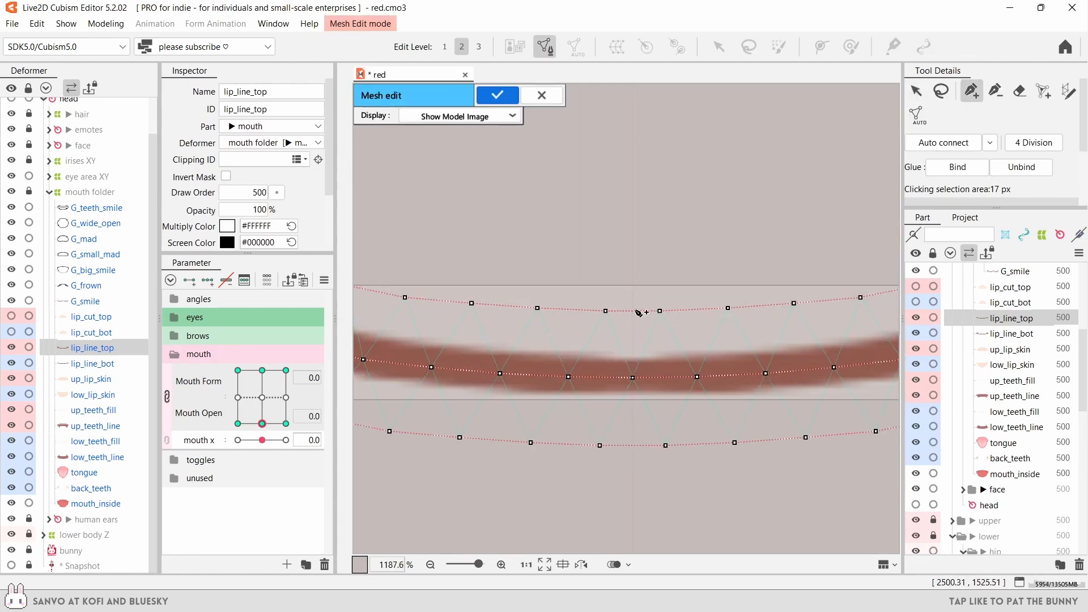
drag(639, 299, 640, 299)
scroll(642, 374, up, 3)
scroll(643, 379, down, 3)
click(497, 95)
- Add matching centre vertices to the upper and lower rows of the lip_line_bot mesh
click(545, 47)
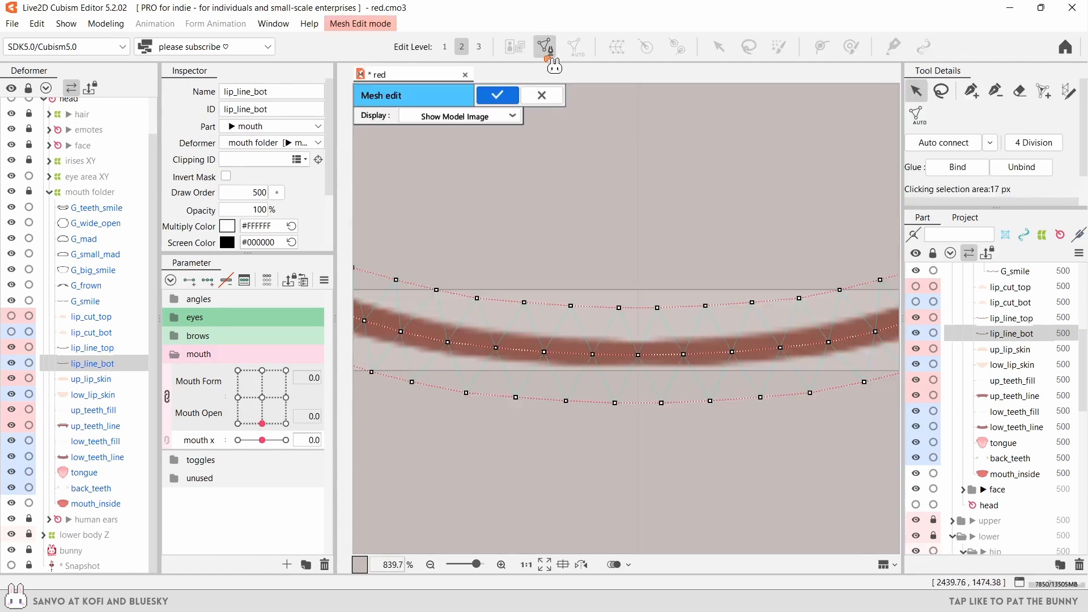
key(e)
drag(641, 268, 646, 410)
click(653, 302)
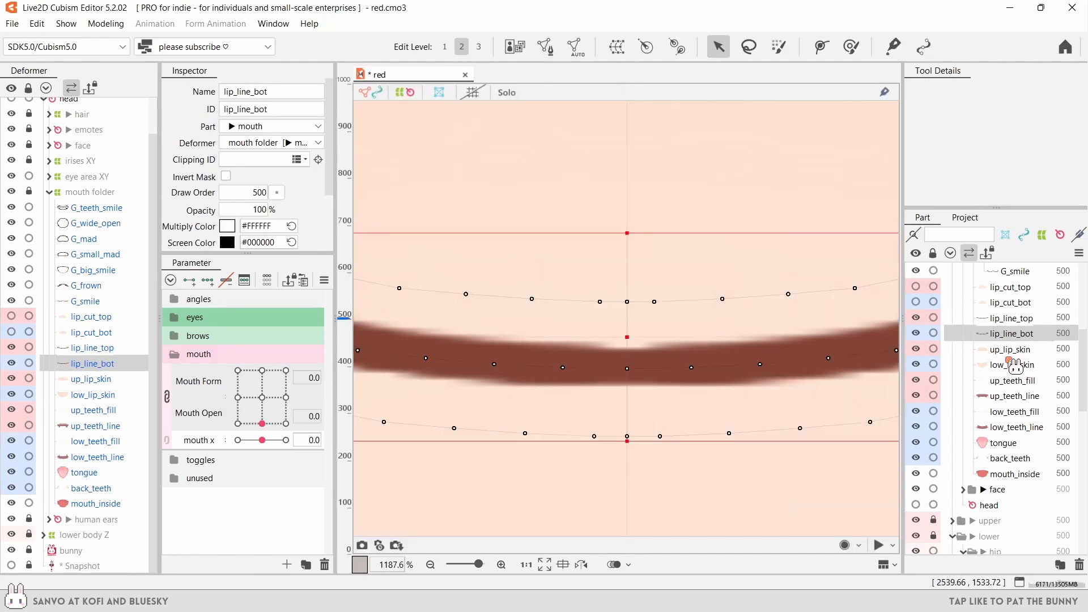
- Add the same centre vertices to the up_lip_skin mesh along the lip edge and apply it
click(1008, 350)
key(ctrl+e)
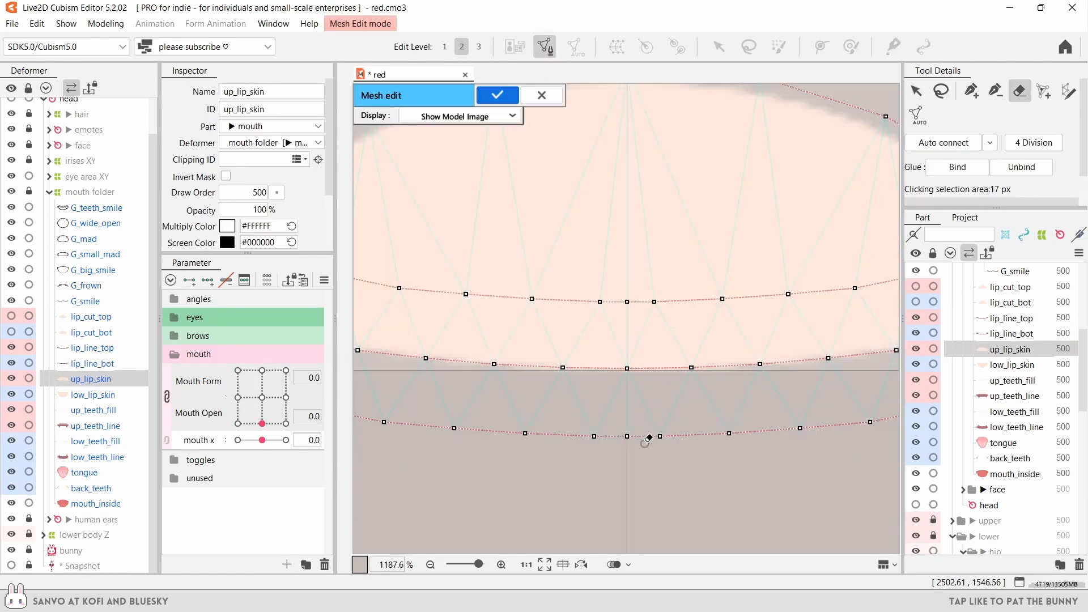
click(646, 440)
key(v)
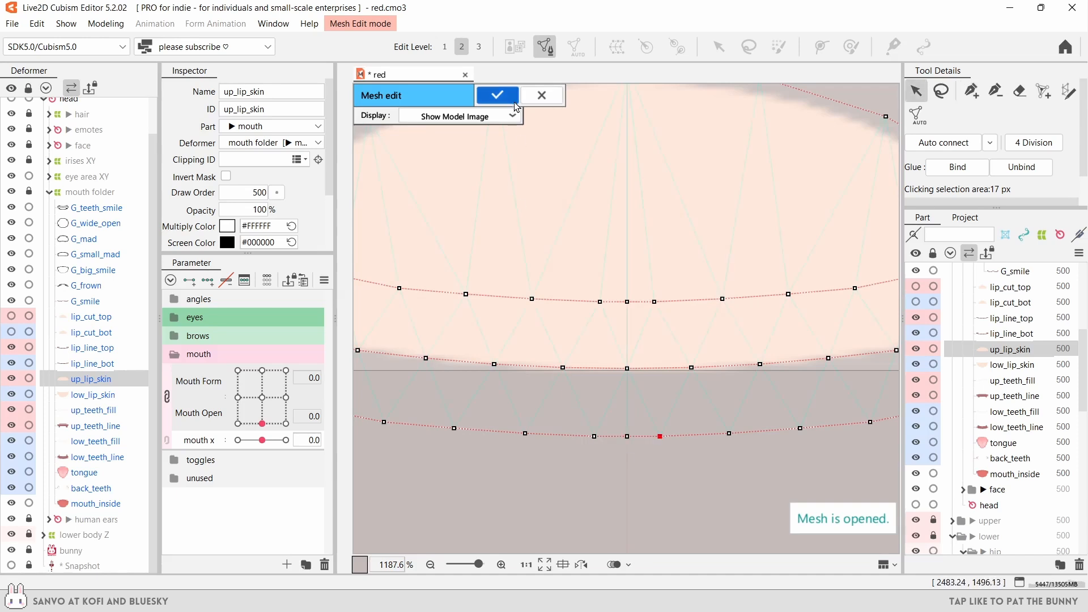
click(515, 103)
- Add centre vertices above and below the lip edge in the low_lip_skin mesh and apply it
key(ctrl+e)
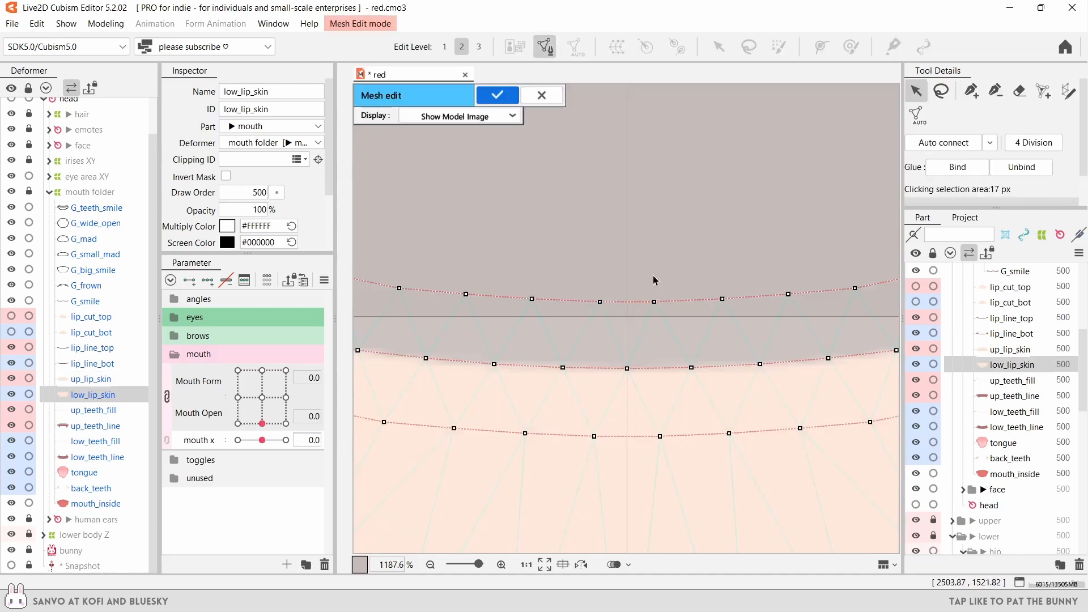
key(e)
drag(653, 274, 609, 377)
ctrl+click(659, 436)
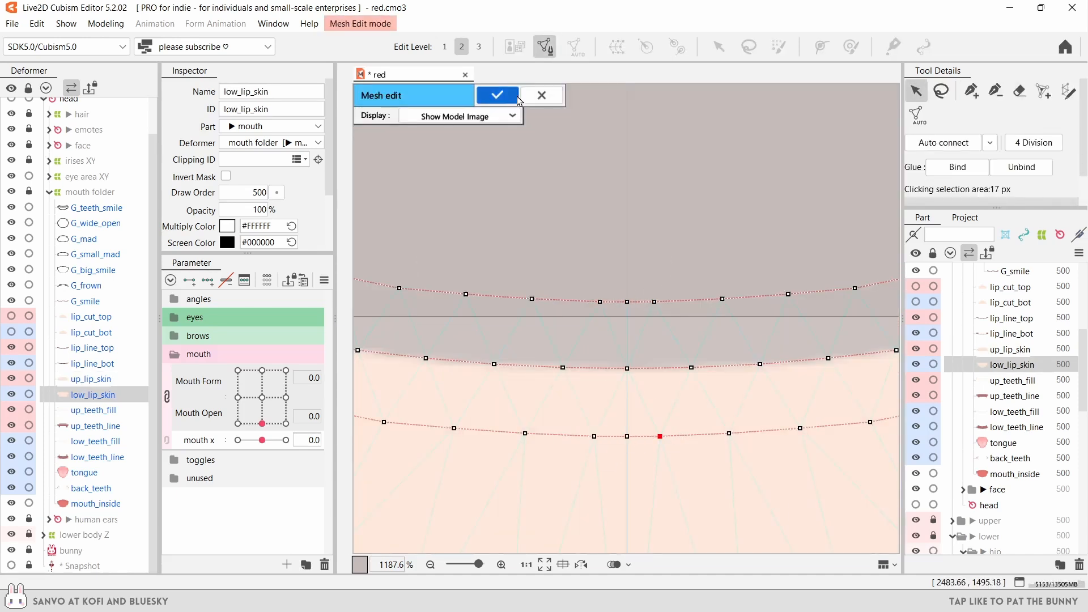
scroll(992, 294, up, 1)
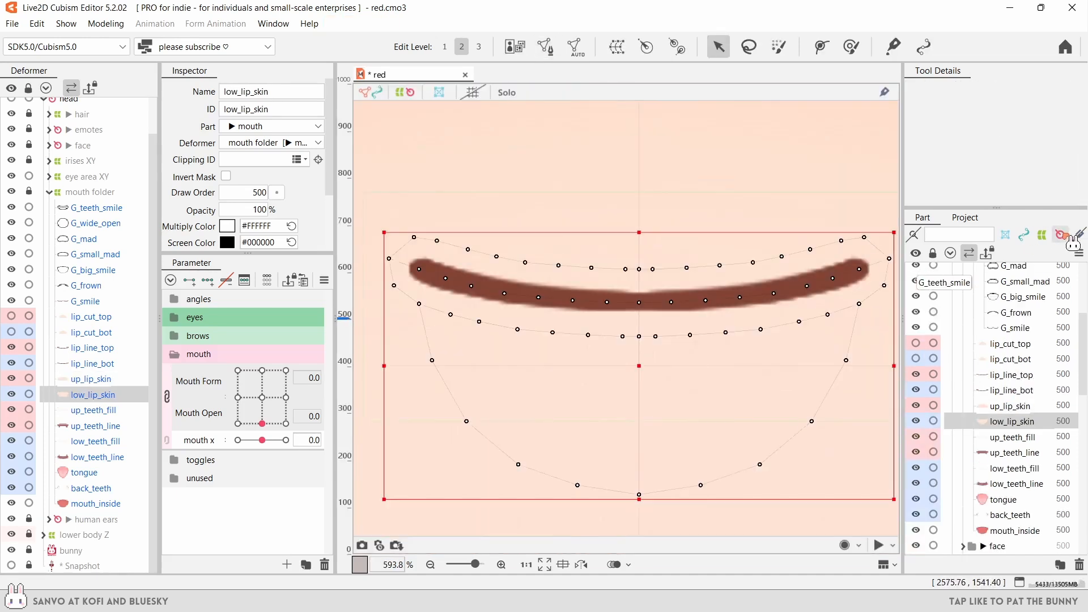
- Open the up_lip_skin and low_lip_skin meshes together for editing
click(1077, 234)
ctrl+click(1011, 406)
key(ctrl+e)
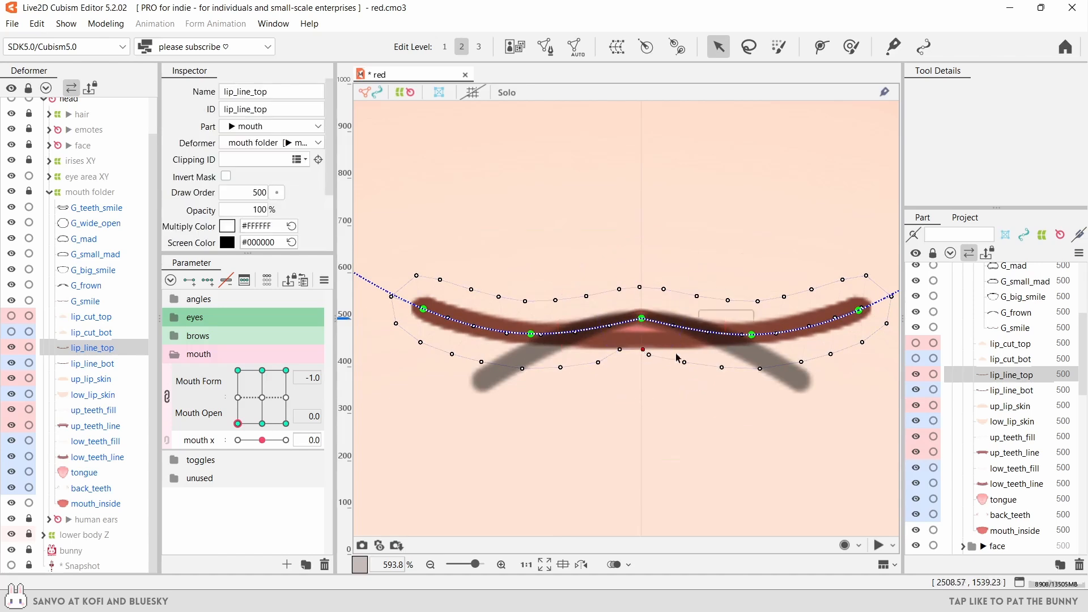
- At Mouth Form -1.0, Mouth Open 0.0, bend the right half of lip_line_top down onto the frown guide
drag(814, 324, 748, 413)
drag(593, 321, 591, 323)
drag(748, 413, 765, 359)
drag(591, 323, 596, 322)
drag(514, 301, 514, 300)
drag(596, 322, 593, 331)
drag(765, 360, 740, 379)
- Bend the left half of lip_line_top down onto the frown guide and refine its path points
click(515, 300)
drag(486, 378, 625, 393)
drag(542, 333, 571, 342)
drag(435, 309, 492, 383)
scroll(490, 383, down, 1)
drag(363, 340, 444, 411)
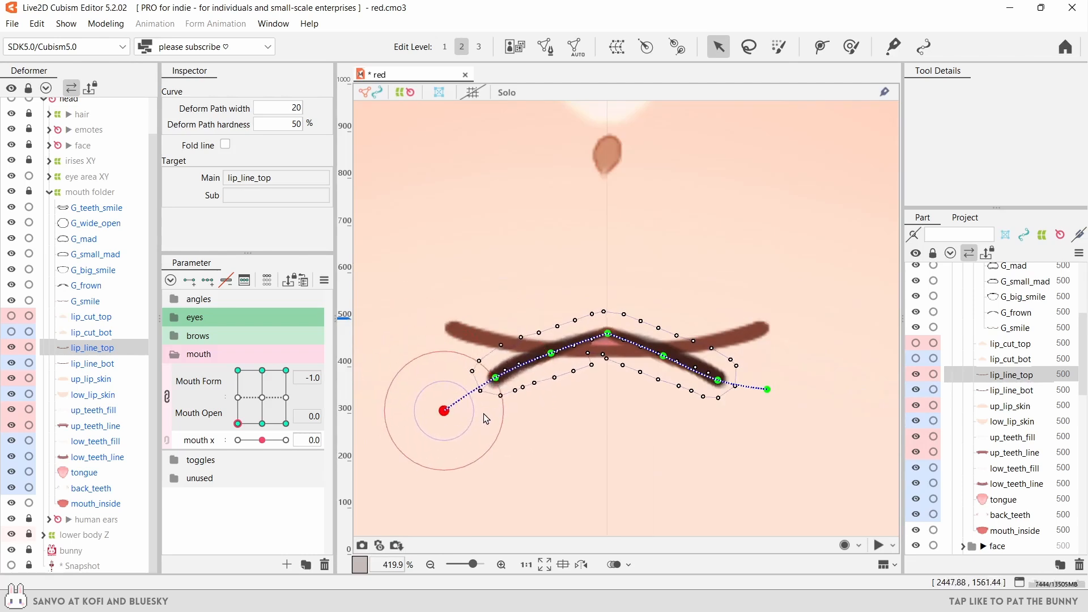
click(492, 382)
scroll(490, 383, up, 1)
drag(572, 343, 570, 341)
scroll(653, 349, up, 1)
drag(674, 394, 616, 427)
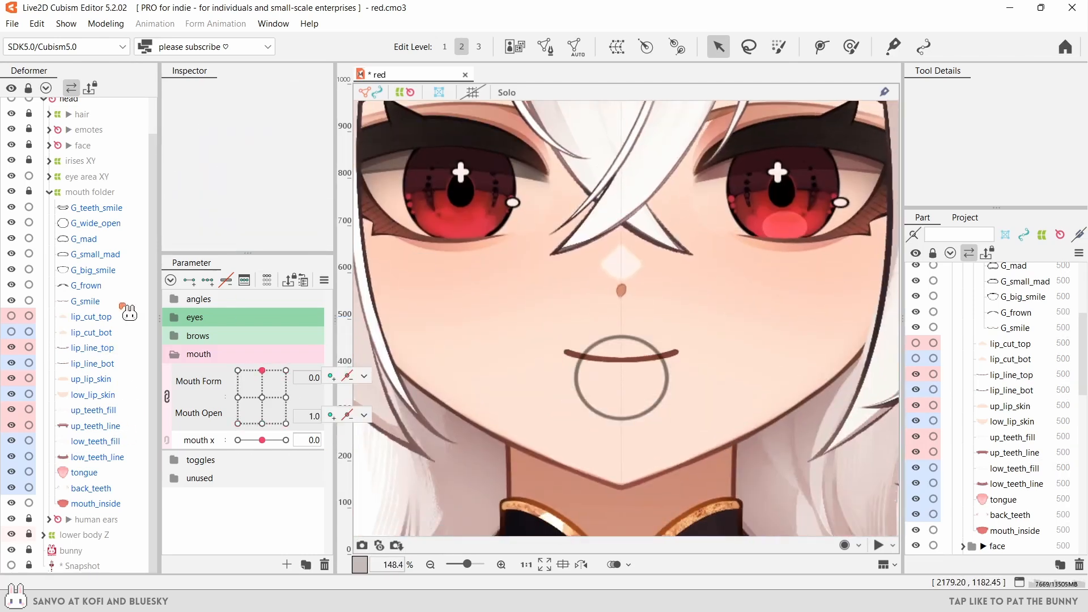
- At Mouth Form 0.0, Mouth Open 1.0, bend the right half and centre of lip_line_top onto the upper arc of the round guide
click(102, 347)
click(621, 359)
scroll(611, 353, up, 3)
scroll(538, 355, down, 1)
drag(669, 456, 649, 413)
click(286, 370)
click(262, 370)
click(696, 311)
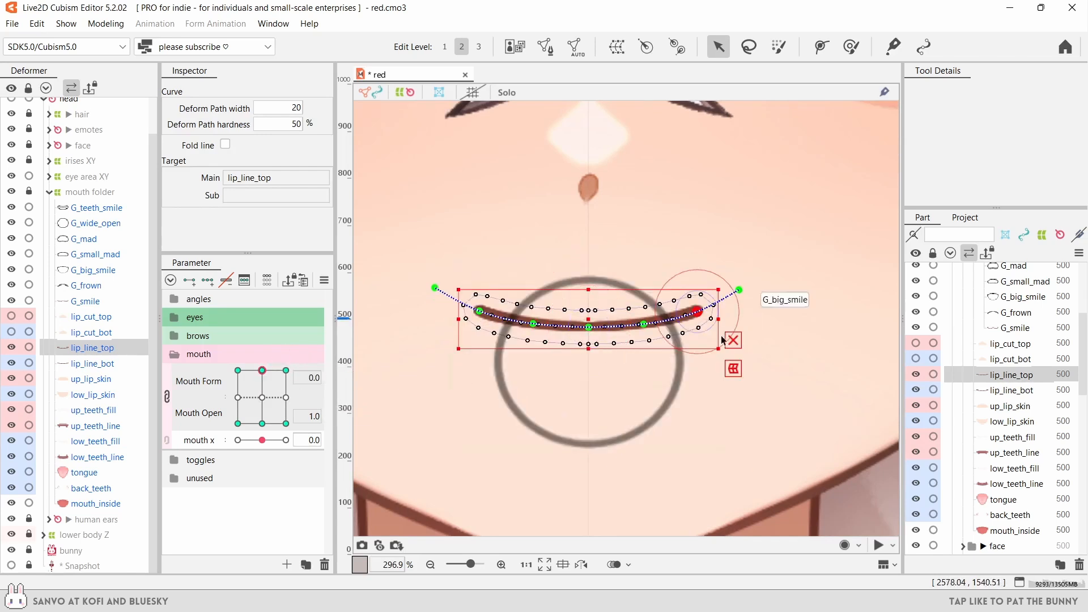
drag(697, 311, 681, 347)
drag(671, 418, 683, 387)
drag(588, 327, 589, 280)
drag(641, 324, 644, 302)
- Bend the left half of lip_line_top onto the round guide and refine its path points to even out the arch
drag(532, 323, 535, 296)
drag(479, 311, 500, 341)
drag(434, 288, 516, 390)
scroll(607, 292, up, 3)
drag(534, 296, 556, 301)
drag(568, 312, 578, 306)
drag(614, 324, 617, 318)
scroll(560, 226, down, 5)
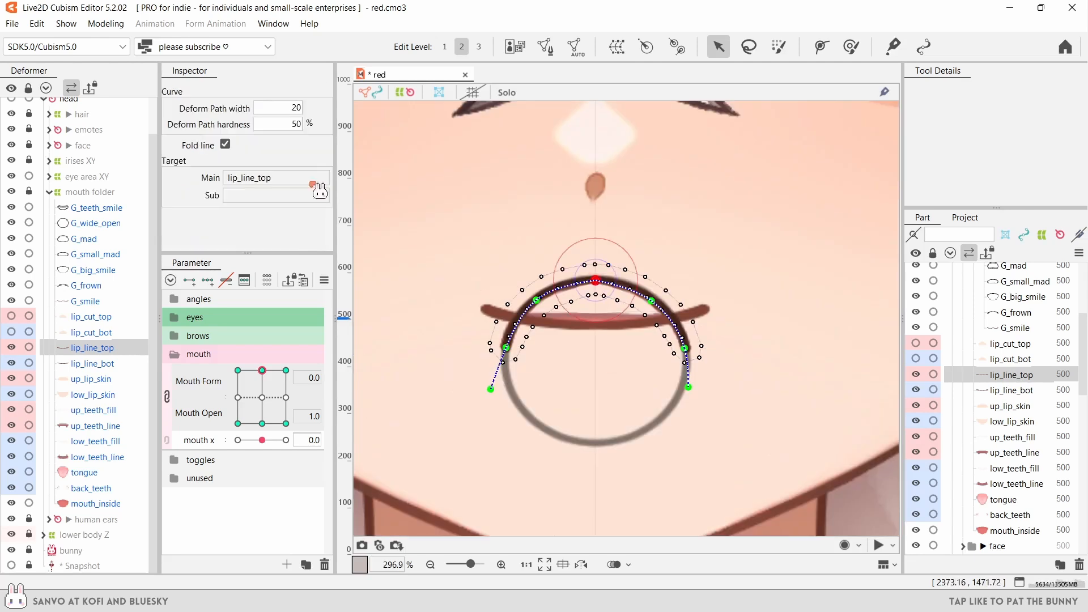
scroll(554, 316, up, 3)
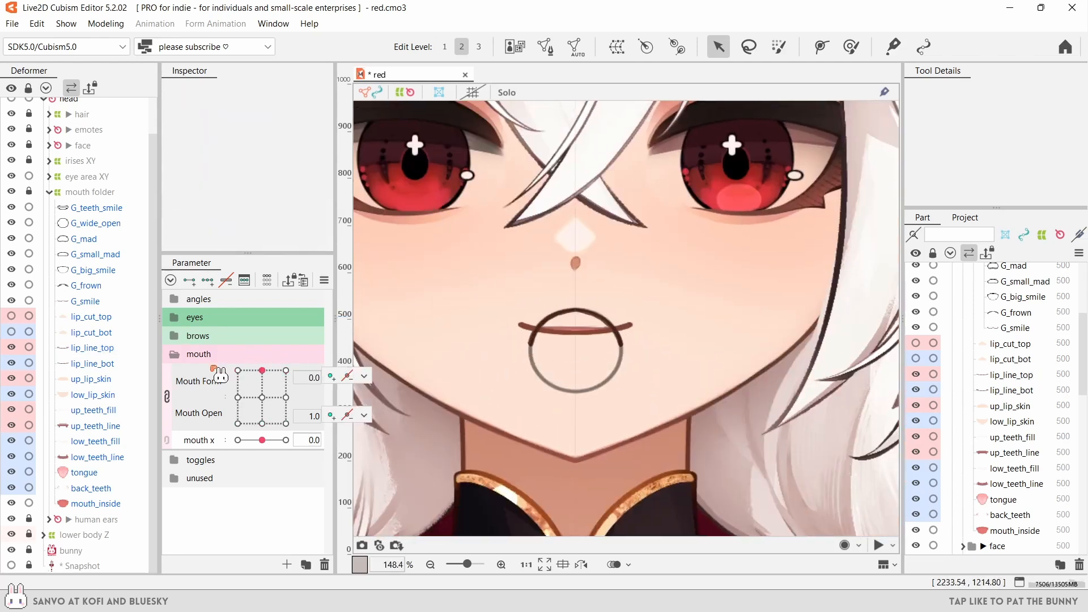
- At Mouth Form -1.0, Mouth Open 1.0, fit the lip_line_top path points to the upper edge of the open frown guide
click(102, 348)
drag(262, 371, 237, 371)
scroll(597, 326, up, 4)
drag(537, 281, 538, 290)
drag(664, 380, 682, 391)
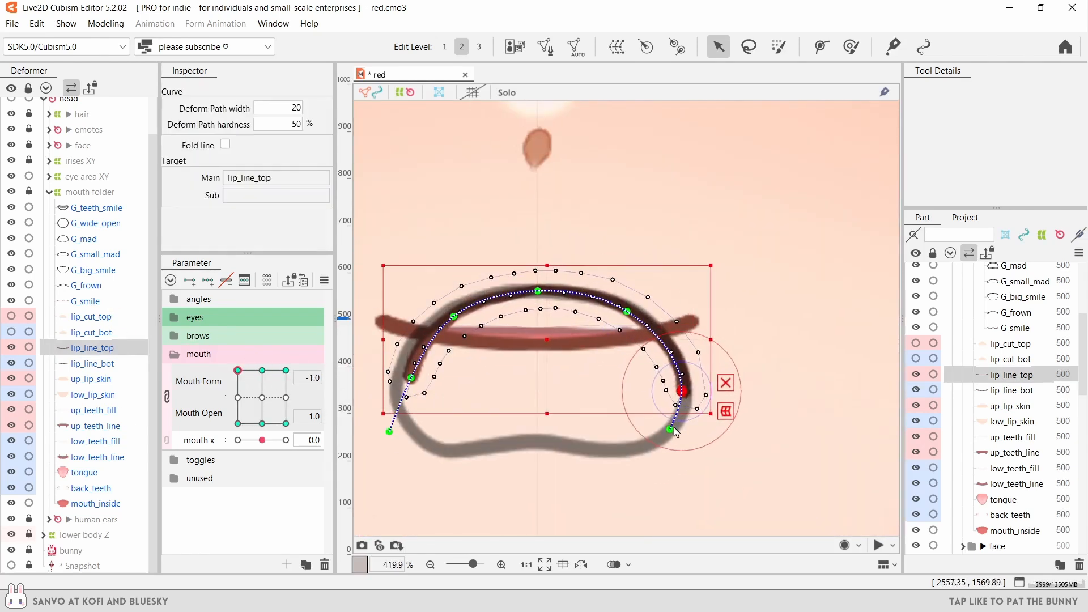
drag(671, 428, 684, 428)
drag(627, 311, 633, 313)
drag(453, 316, 441, 316)
drag(411, 377, 396, 390)
scroll(641, 357, up, 3)
- Key up_lip_skin at three Mouth Form values and two Mouth Open values
click(618, 354)
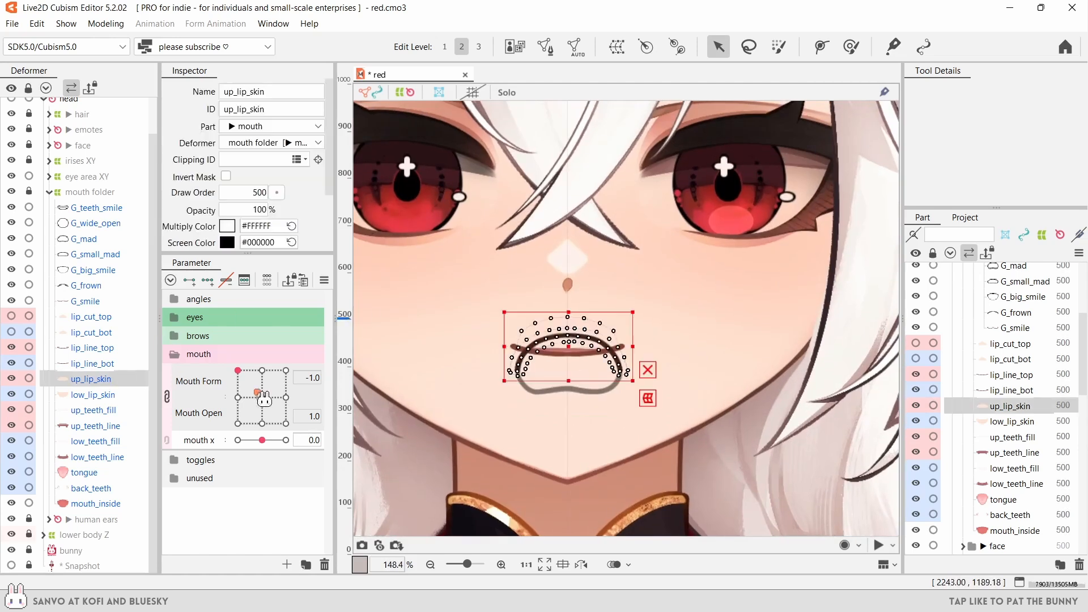
scroll(578, 350, up, 2)
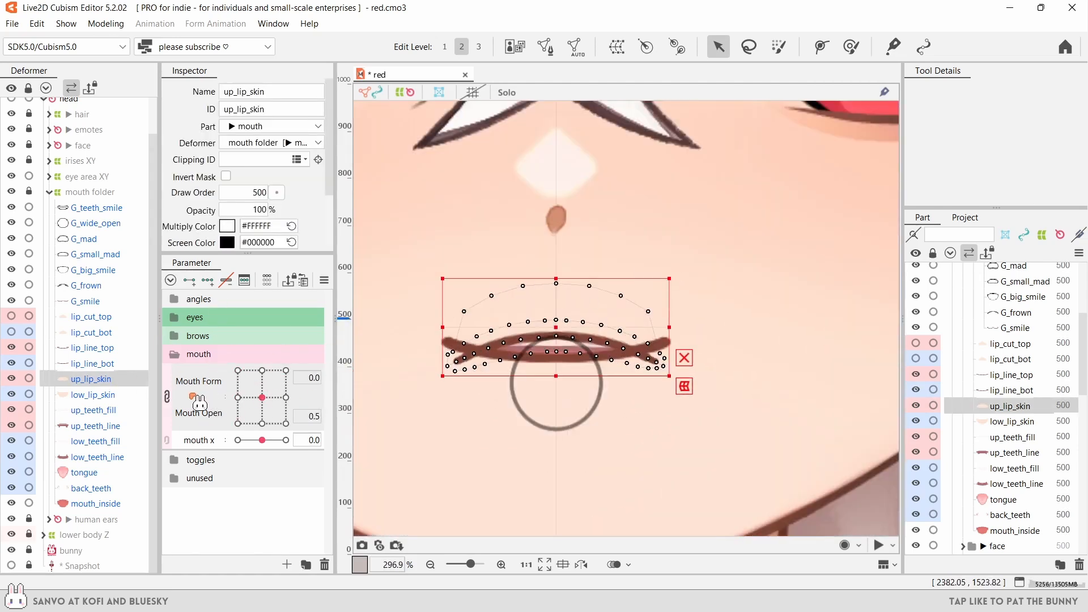
click(167, 396)
click(195, 388)
click(190, 280)
click(167, 381)
- Lasso the outer upper vertices of up_lip_skin and raise them at Mouth Form 1.0, Mouth Open 1.0
click(286, 423)
key(l)
drag(466, 251, 606, 325)
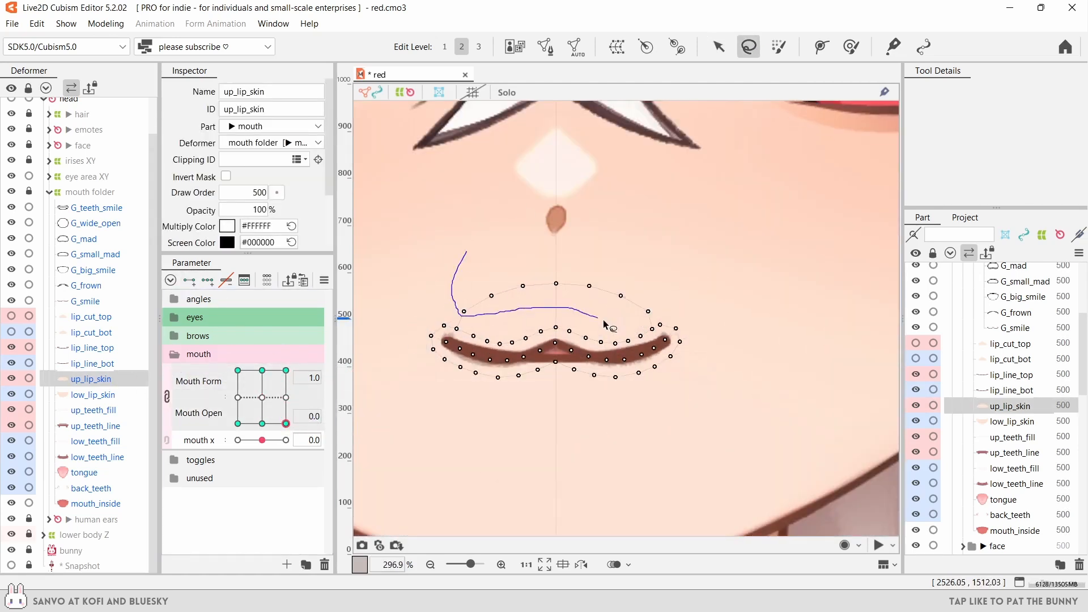
drag(285, 423, 286, 370)
drag(653, 297, 713, 297)
drag(556, 283, 556, 270)
drag(286, 423, 261, 370)
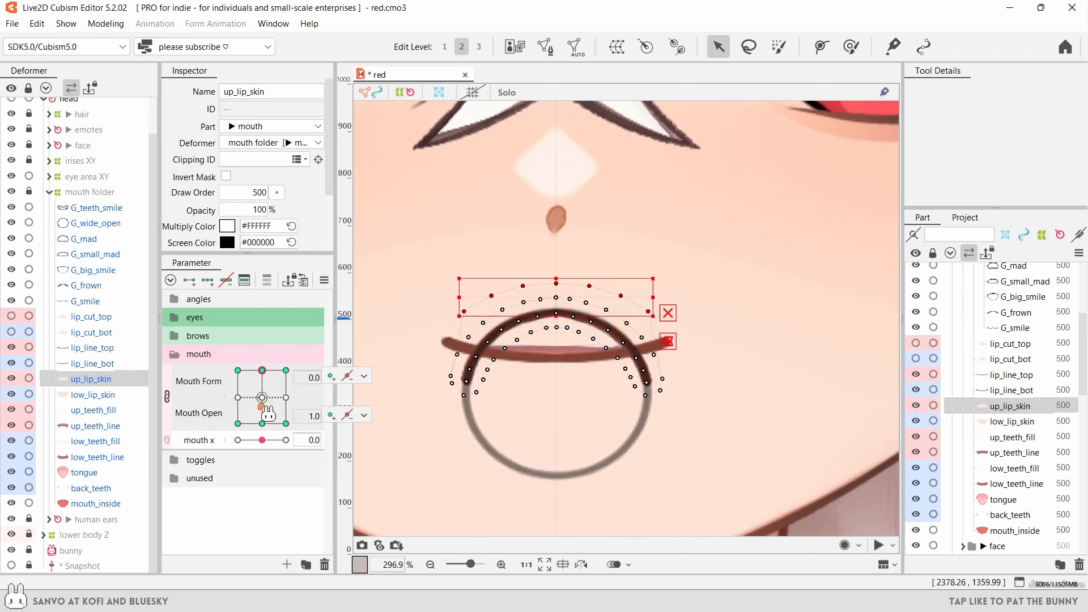
- Create a deform path along lip_line_bot from corner to corner through its centre
click(521, 357)
click(821, 46)
scroll(471, 381, up, 2)
click(436, 327)
click(591, 351)
click(748, 326)
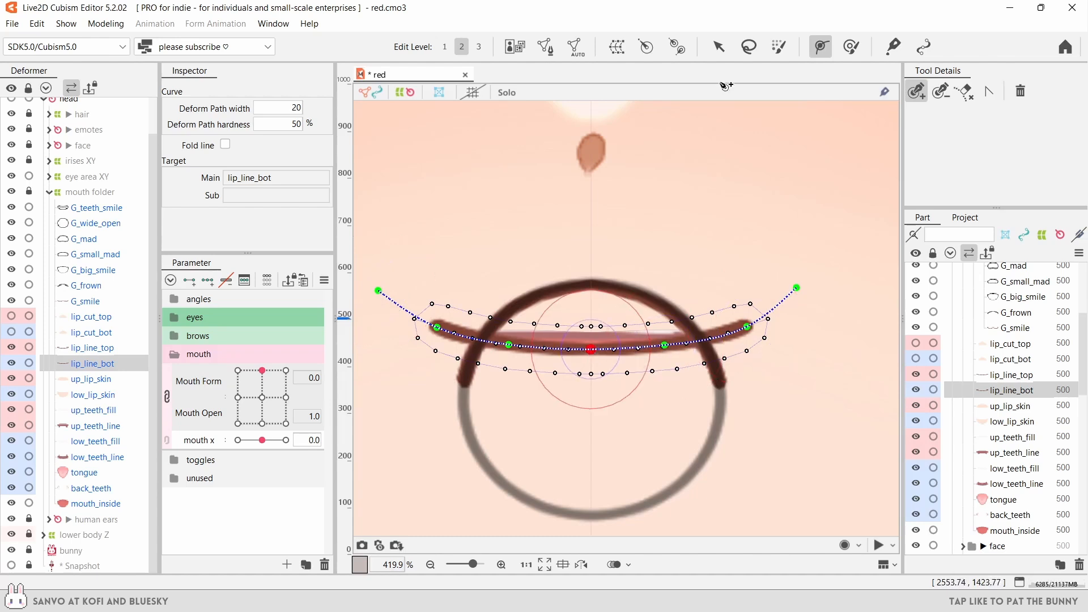
click(719, 47)
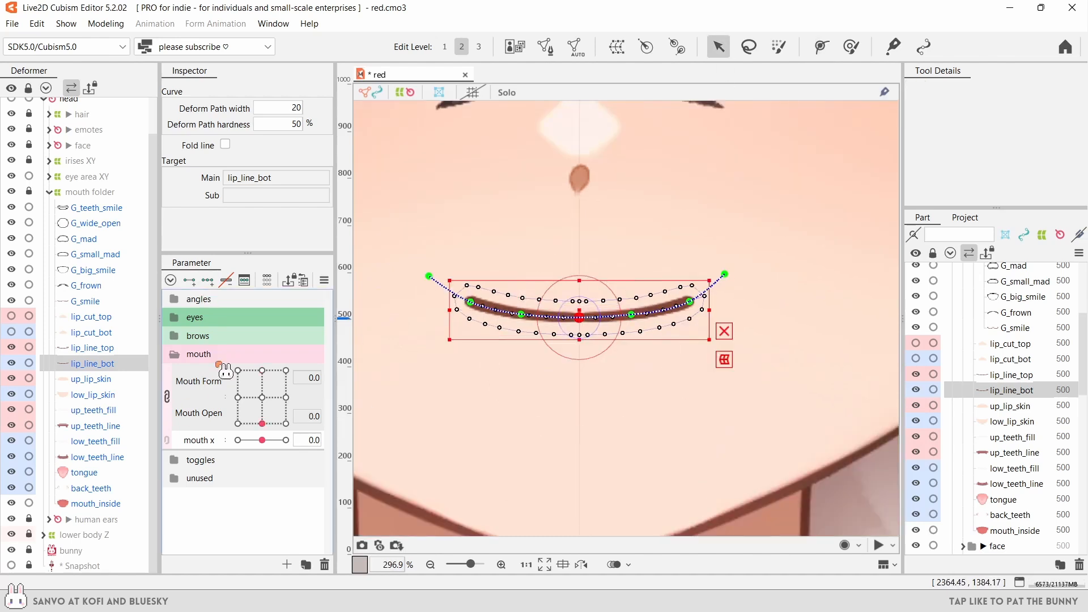
- Key lip_line_bot at three Mouth Form values and two Mouth Open values
click(167, 396)
click(207, 280)
click(166, 374)
- At Mouth Form 1.0, Mouth Open 0.0, raise the centre of lip_line_bot and curve its right half to match the closed smile
click(286, 423)
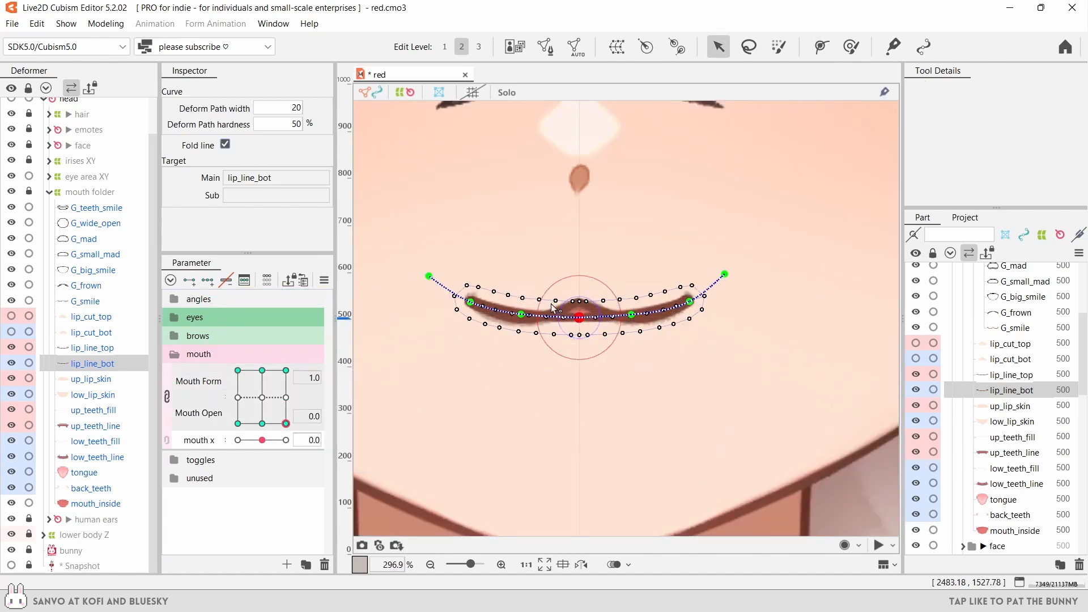
scroll(551, 308, up, 2)
drag(605, 325, 605, 301)
drag(711, 321, 709, 335)
drag(828, 295, 753, 330)
drag(827, 271, 795, 252)
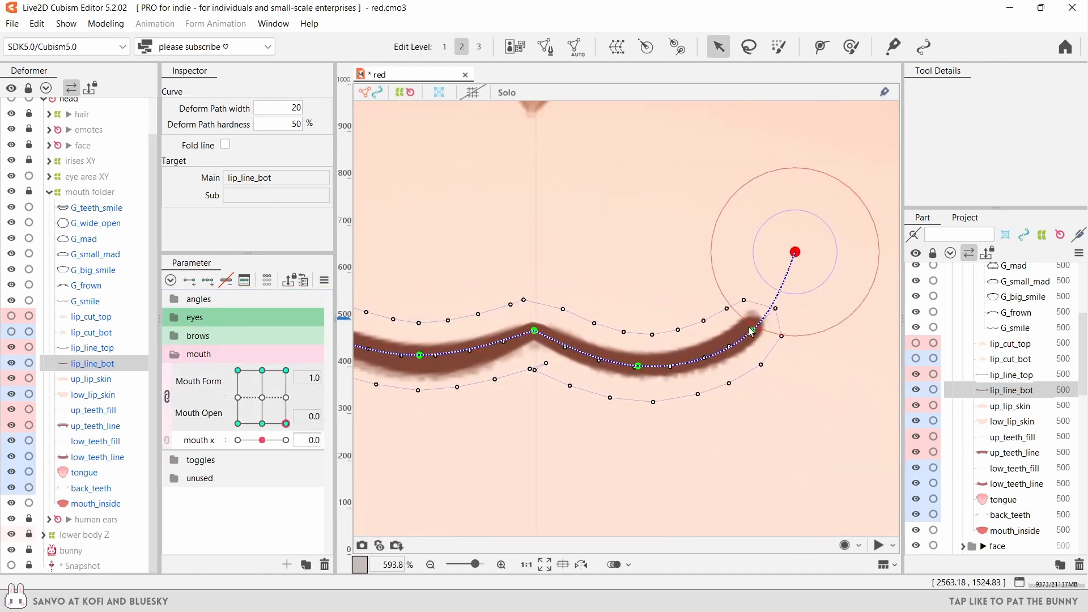
click(751, 331)
- Curve the left half of lip_line_bot into the closed smile and tidy the mesh vertices beneath its centre peak
scroll(832, 386, down, 1)
drag(543, 365, 539, 372)
drag(414, 309, 427, 298)
drag(539, 372, 544, 376)
scroll(612, 327, up, 1)
drag(613, 327, 628, 320)
scroll(651, 385, up, 2)
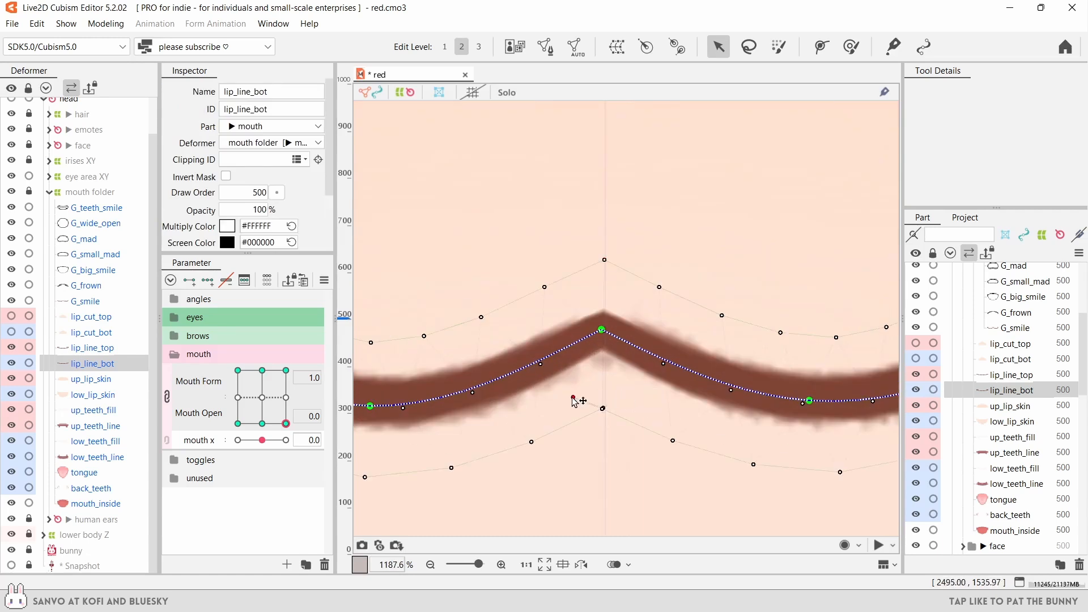
drag(572, 398, 635, 389)
drag(603, 408, 620, 415)
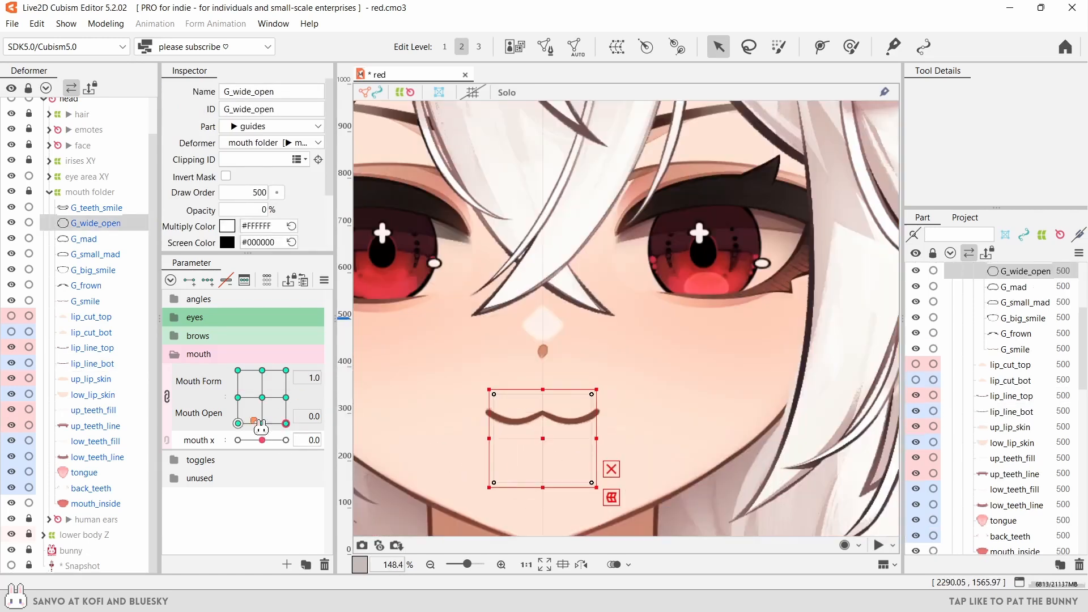
- Hide the G_smile guide and set the mouth to Mouth Form 1.0, Mouth Open 1.0
click(11, 301)
drag(286, 423, 285, 370)
scroll(561, 453, up, 3)
drag(563, 440, 612, 346)
click(575, 308)
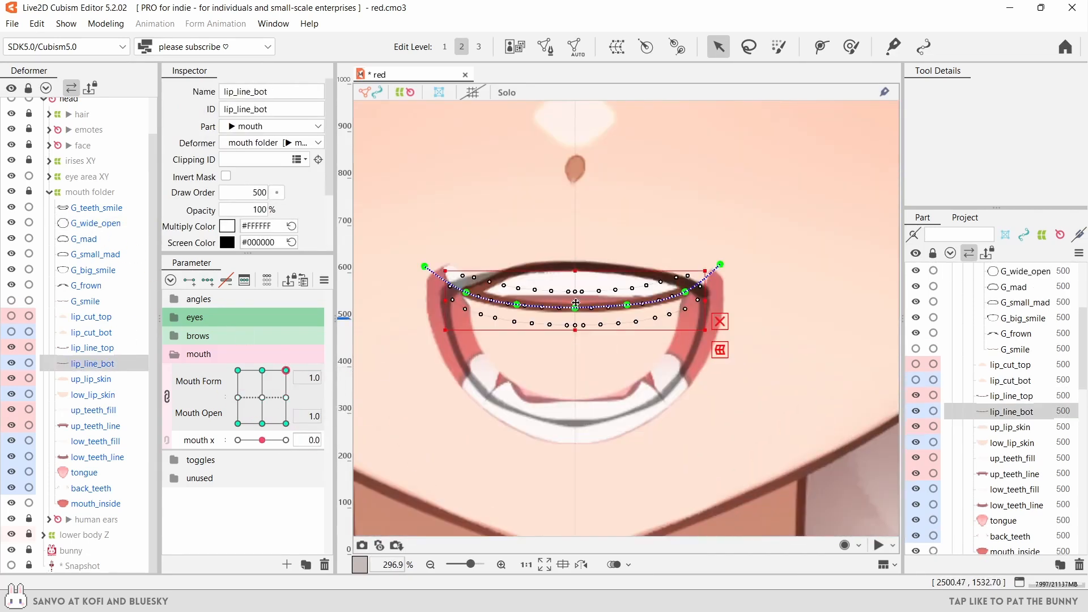
key(ctrl+z)
drag(573, 309, 574, 414)
key(ctrl+z)
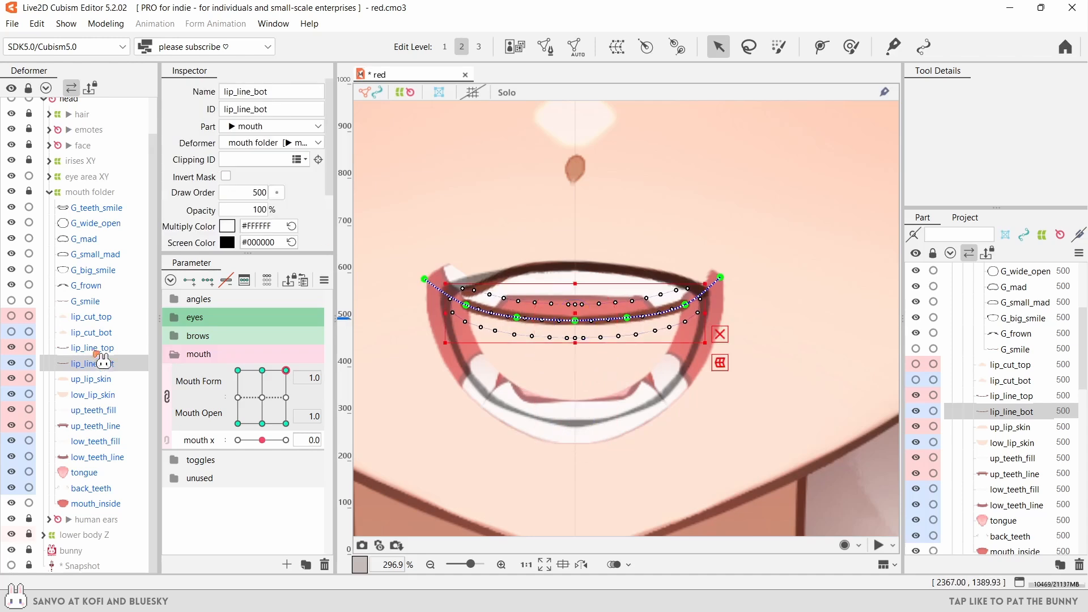
- Turn off Fold line and pull the centre and lower sides of lip_line_bot down onto the big smile guide
click(572, 322)
click(225, 144)
drag(575, 321, 573, 423)
drag(626, 317, 659, 393)
drag(516, 317, 486, 393)
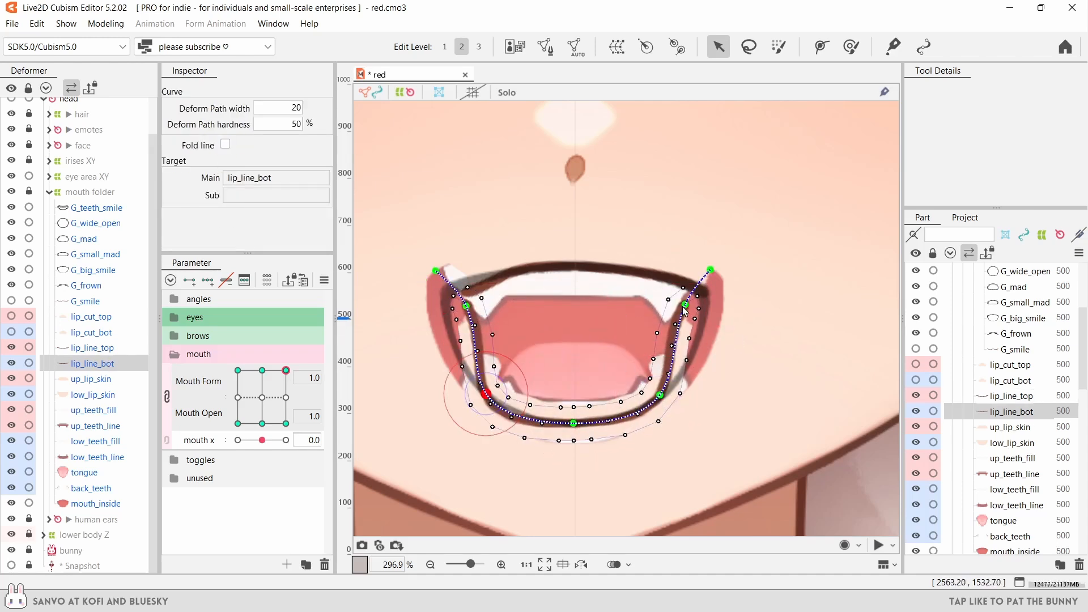
- Move the corners and end handles of lip_line_bot onto the big smile guide and round out its lower curve
drag(685, 304, 704, 293)
drag(711, 269, 695, 267)
drag(660, 395, 664, 395)
drag(466, 306, 445, 293)
drag(436, 271, 452, 265)
drag(485, 394, 483, 394)
drag(662, 395, 664, 397)
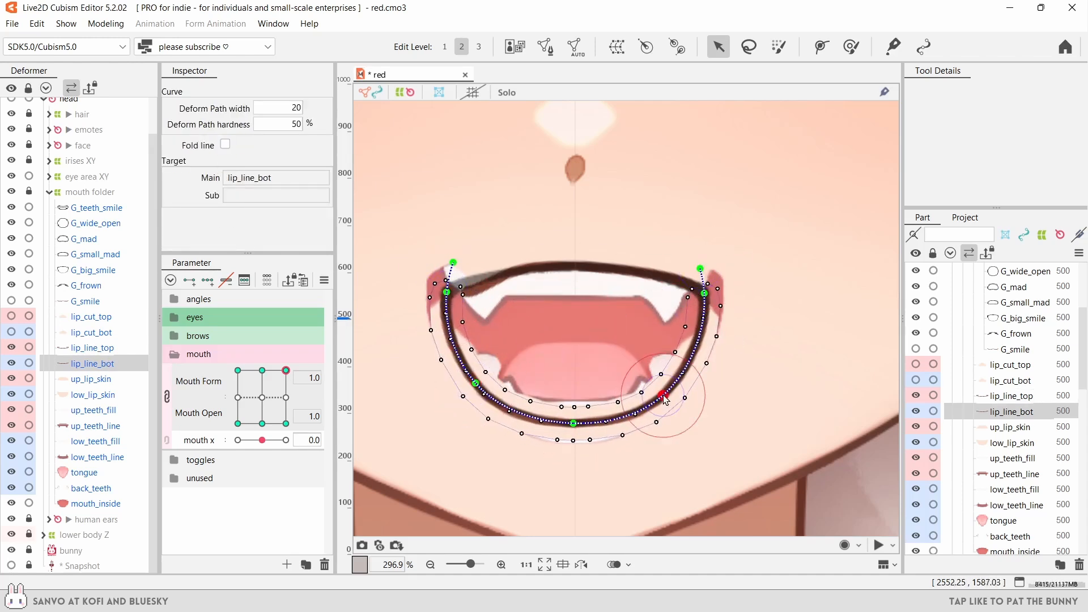
- Correct the left corner of lip_line_top at Mouth Form 1.0, Mouth Open 1.0 so it matches the guide
click(530, 267)
drag(466, 293, 413, 307)
key(ctrl+z)
scroll(509, 364, down, 2)
click(509, 365)
- At Mouth Form 0.0, Mouth Open 1.0, bend the centre and right half of lip_line_bot onto the round guide's lower arc
click(105, 363)
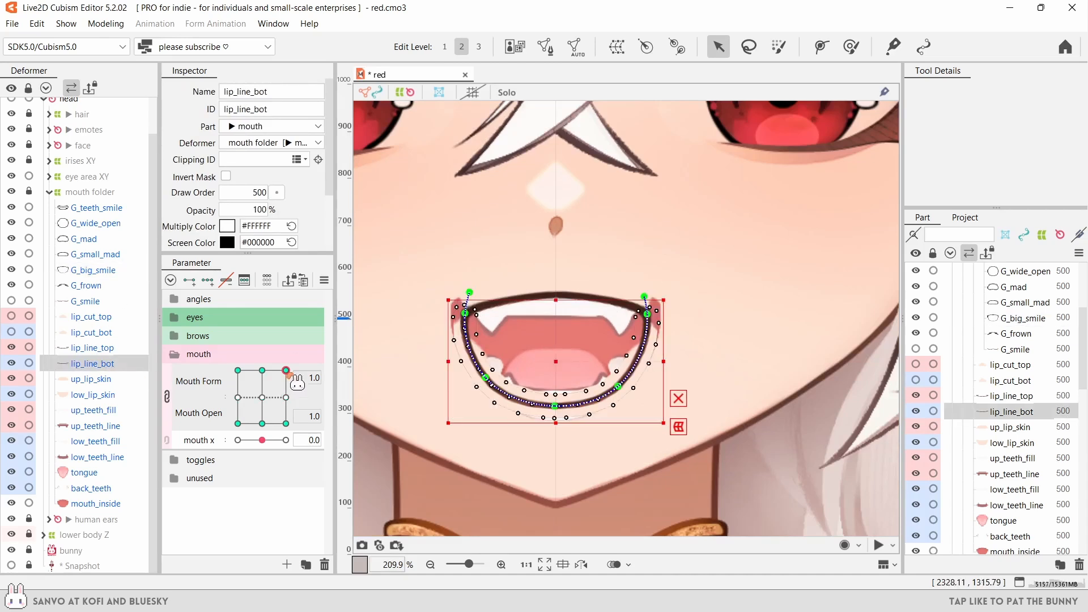
drag(286, 371, 262, 370)
scroll(560, 334, up, 2)
drag(560, 334, 560, 406)
drag(662, 380, 645, 353)
drag(695, 344, 644, 293)
drag(553, 396, 551, 437)
drag(605, 395, 620, 409)
drag(644, 352, 646, 354)
- Bend the left half of lip_line_bot onto the round guide and join its corners to lip_line_top
drag(496, 396, 484, 409)
drag(444, 383, 461, 351)
drag(402, 359, 468, 300)
click(462, 351)
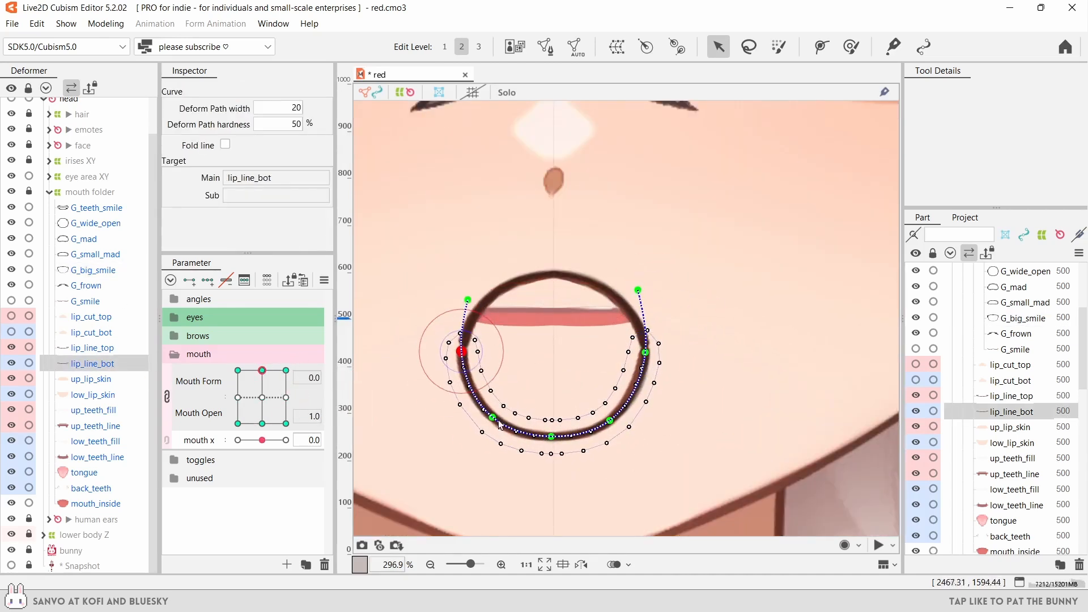
click(646, 352)
click(461, 351)
scroll(481, 368, down, 2)
- At Mouth Form -1.0, Mouth Open 1.0, raise the centre of lip_line_bot and lower both corners to follow the open frown guide
drag(277, 379, 238, 371)
scroll(504, 397, up, 2)
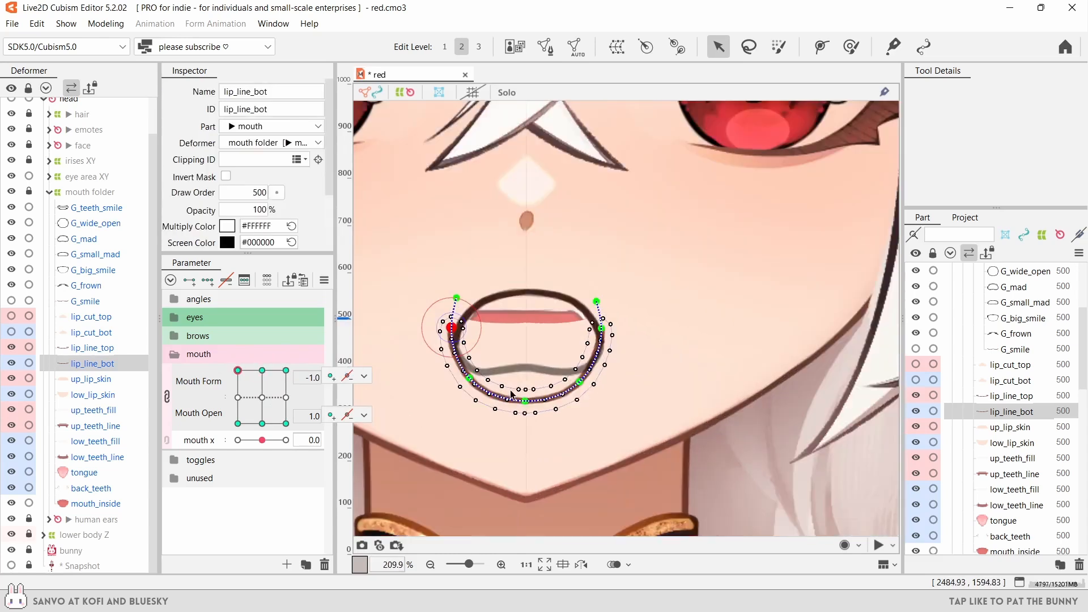
click(530, 404)
drag(529, 404, 531, 360)
drag(607, 377, 604, 363)
scroll(573, 303, up, 2)
drag(664, 303, 664, 331)
drag(365, 301, 369, 329)
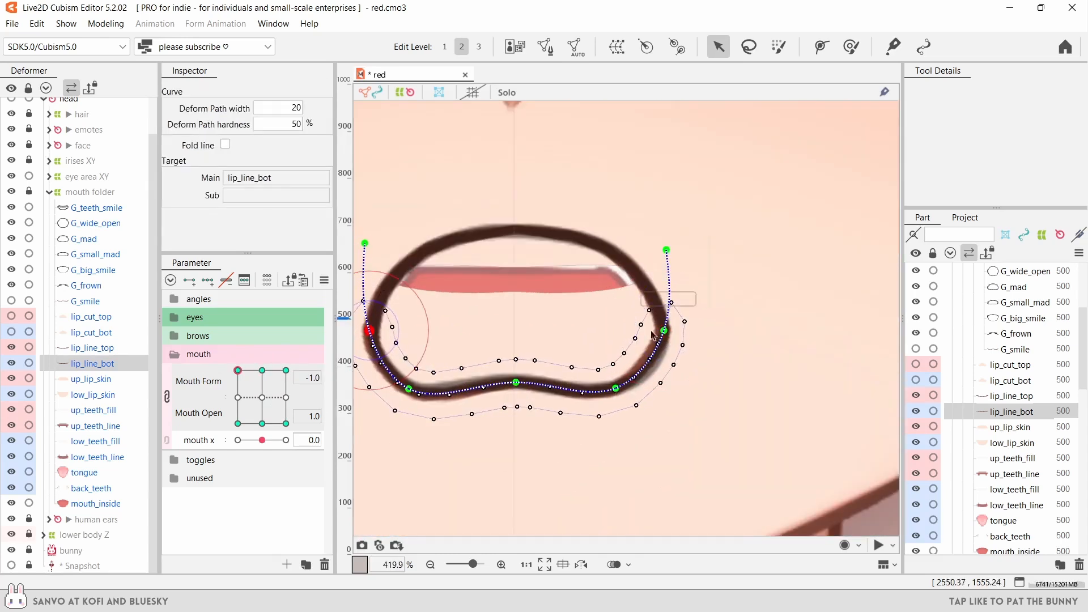
- Refine the end handles and lower bends of lip_line_bot to follow the open frown guide on both sides
drag(660, 249, 642, 293)
drag(615, 388, 618, 384)
drag(408, 389, 457, 399)
click(456, 400)
drag(413, 252, 431, 302)
click(418, 341)
click(564, 391)
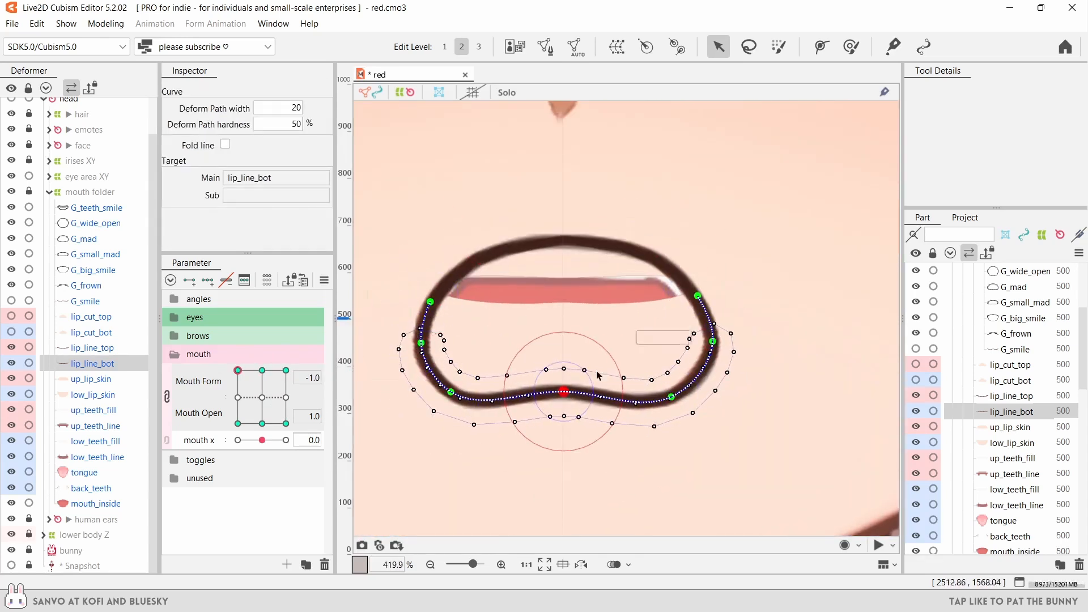
scroll(603, 317, down, 4)
- At Mouth Form -1.0, Mouth Open 0.0, bend the right half of lip_line_bot down onto the closed frown line
click(238, 423)
scroll(599, 355, up, 5)
click(614, 358)
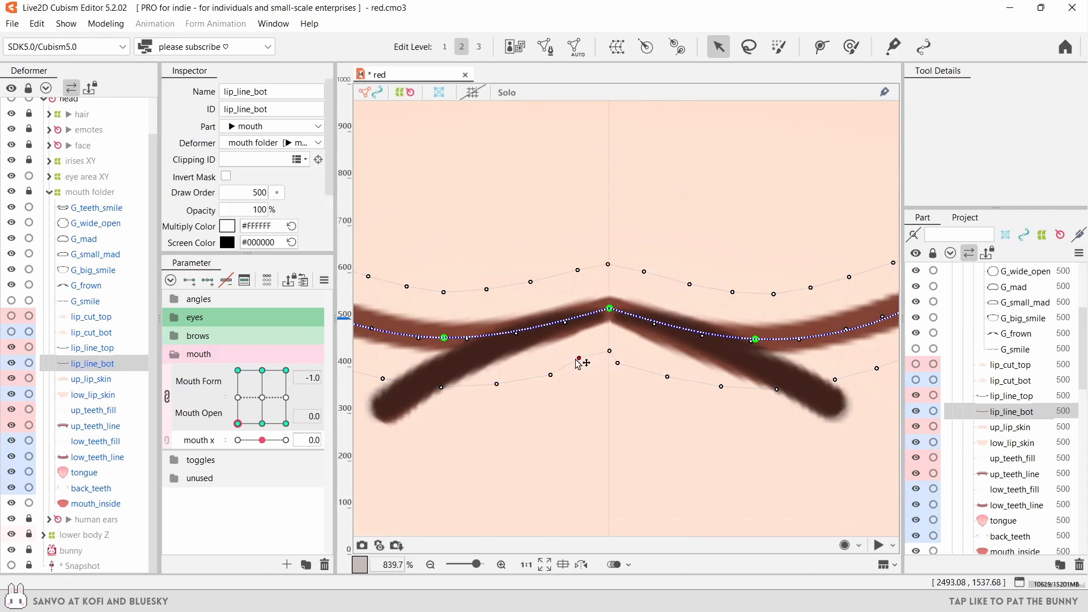
scroll(651, 374, down, 2)
scroll(738, 337, up, 2)
drag(737, 337, 670, 407)
drag(620, 363, 610, 375)
drag(801, 386, 739, 450)
drag(623, 442, 844, 426)
- Bend the left half of lip_line_bot down onto the closed frown line
drag(518, 322, 581, 392)
drag(626, 346, 634, 362)
drag(446, 366, 515, 423)
scroll(523, 429, down, 4)
click(523, 428)
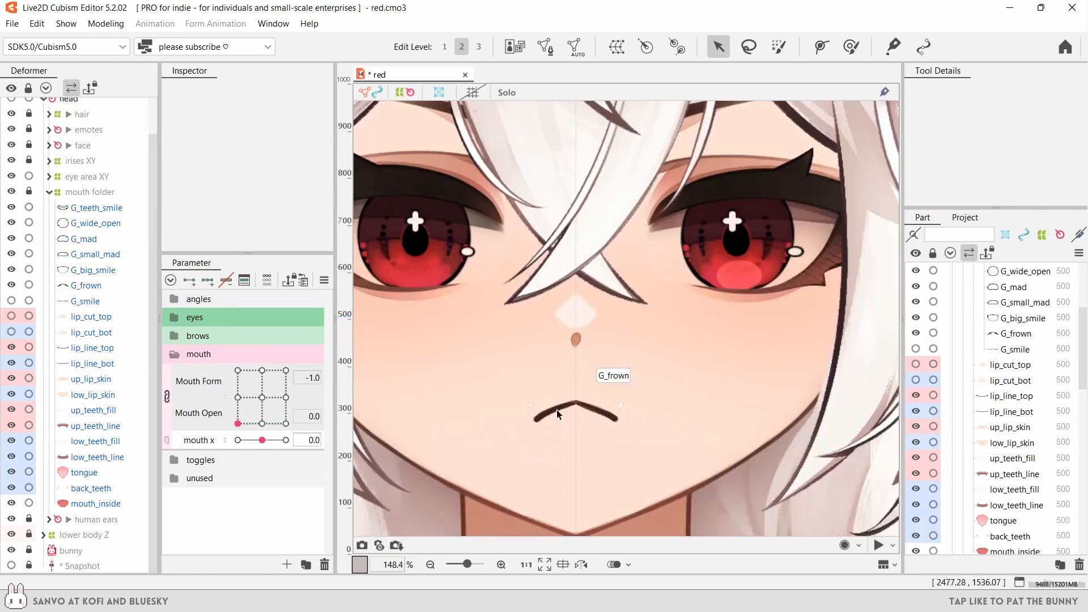
- Hide the G_frown, G_big_smile, G_wide_open and G_mad guides and check lip_line_top across the Mouth Form and Mouth Open keys
click(266, 424)
key(ctrl+a)
click(285, 423)
click(92, 348)
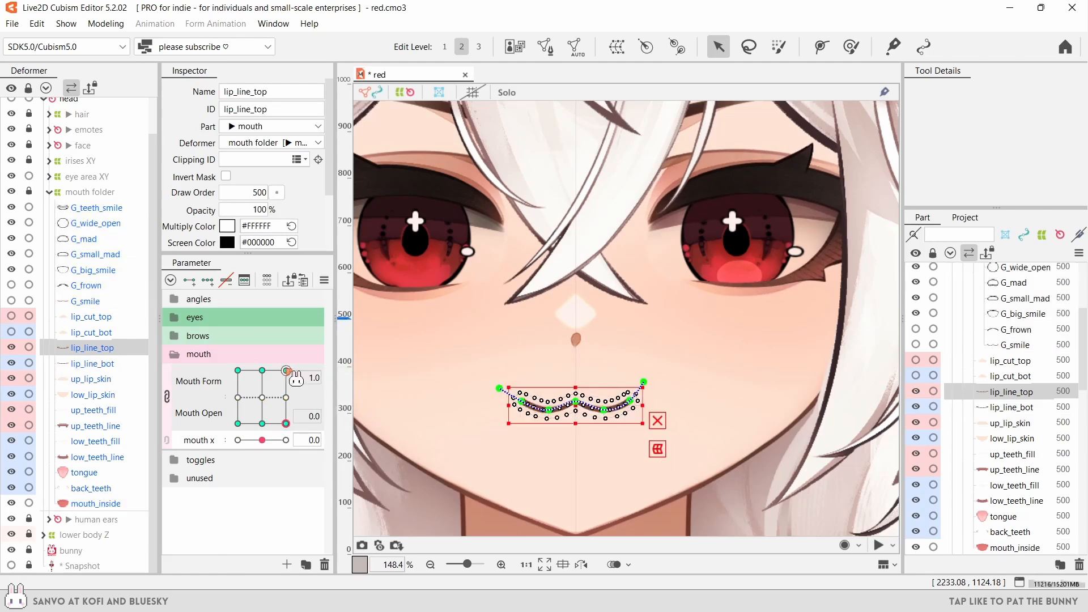
click(286, 370)
click(11, 270)
click(12, 223)
click(262, 370)
drag(238, 370, 262, 423)
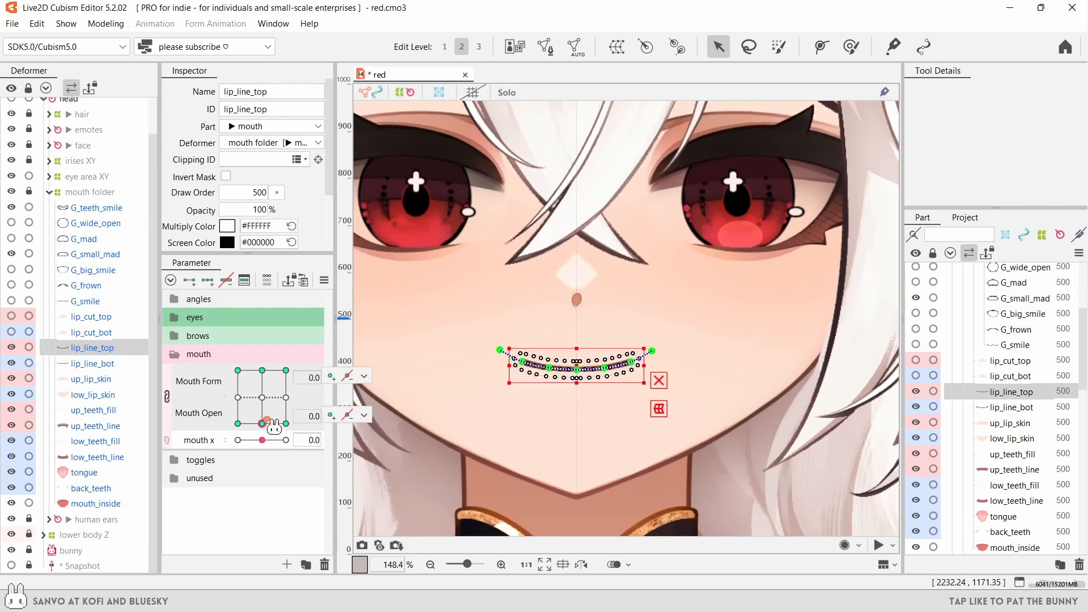
- Key low_lip_skin at three Mouth Form values and two Mouth Open values
click(92, 394)
click(166, 396)
click(197, 391)
click(201, 282)
- At Mouth Form 1.0 and Mouth Open 1.0, stretch the outer vertices of low_lip_skin wider and further below the smile
scroll(610, 429, up, 2)
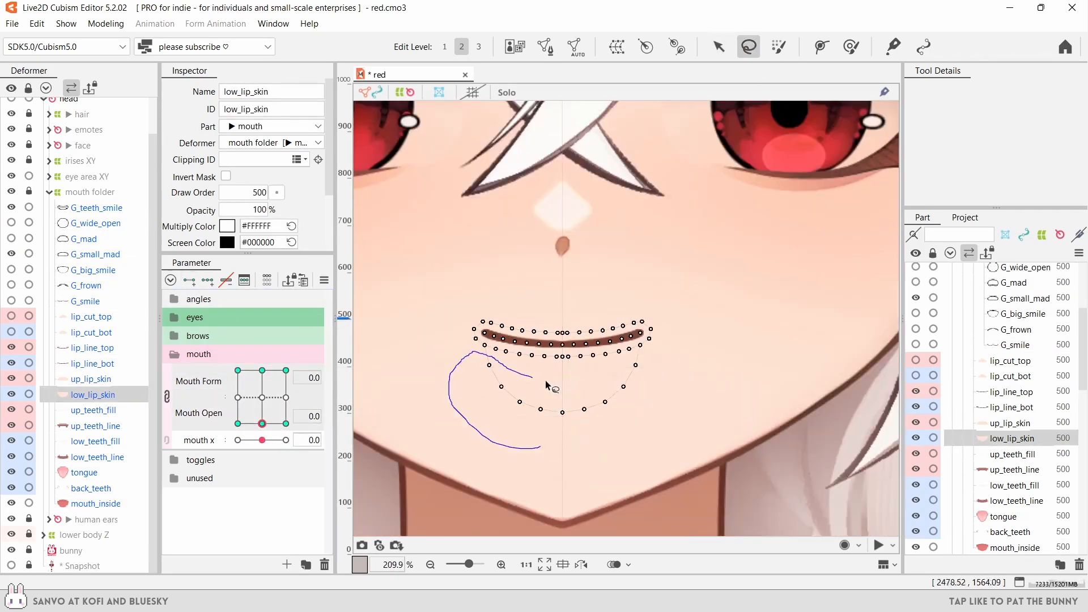
click(285, 371)
drag(640, 389, 683, 388)
drag(562, 417, 562, 461)
- With Mouth Open at 1.0, stretch the outer vertices of low_lip_skin down and outward at Mouth Form 0.0 and -1.0
click(261, 371)
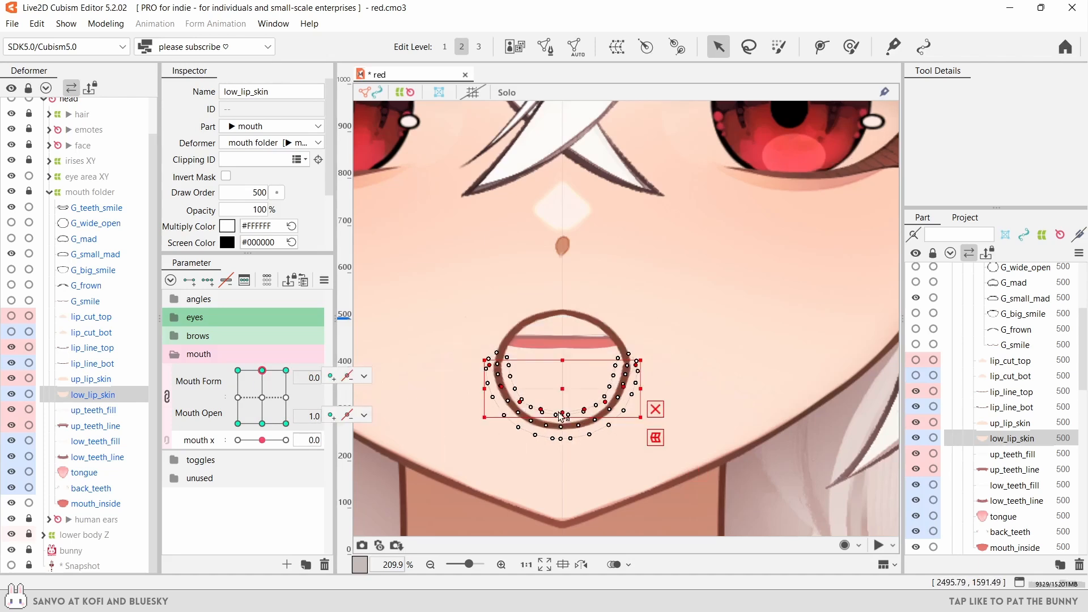
drag(562, 417, 562, 458)
drag(642, 411, 668, 407)
click(238, 371)
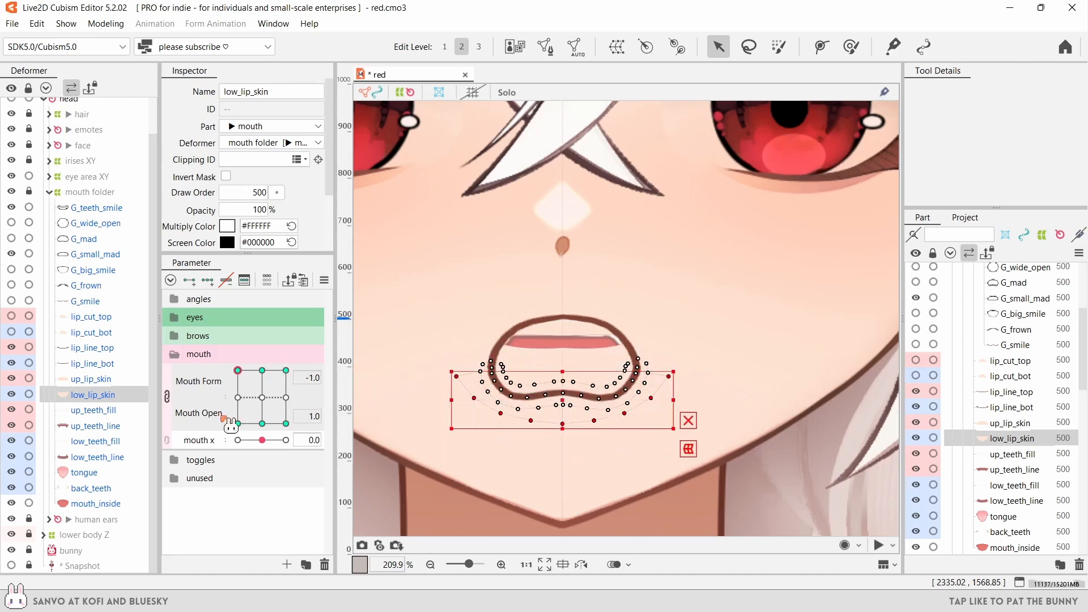
- At Mouth Form -1.0 and Mouth Open 0.0, reshape the lip skin around the closed frown line
click(238, 423)
click(602, 356)
scroll(602, 356, up, 2)
drag(442, 303, 652, 284)
drag(636, 291, 657, 328)
drag(626, 269, 471, 286)
click(704, 342)
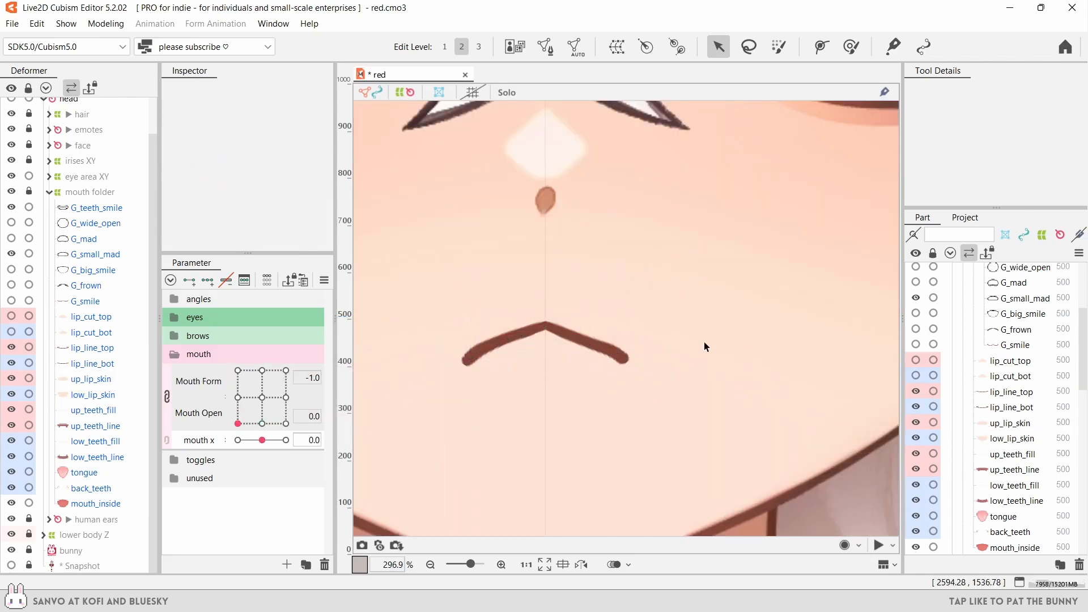
- At Mouth Form 1.0 and Mouth Open 1.0, round the outer curve of low_lip_skin by moving mirrored vertex pairs up and outward
scroll(649, 385, down, 3)
drag(238, 424, 286, 370)
click(92, 379)
scroll(656, 391, up, 2)
click(94, 394)
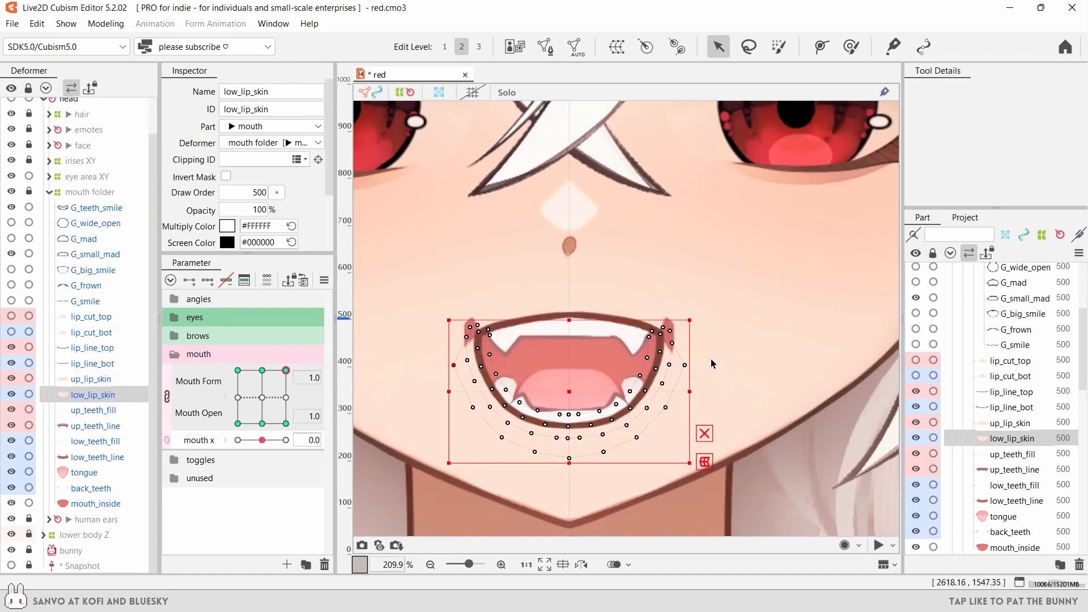
shift+click(684, 365)
drag(684, 365, 688, 341)
click(473, 408)
shift+click(665, 407)
mouse_move(670, 407)
mouse_down()
mouse_move(684, 408)
mouse_move(679, 392)
mouse_up()
click(637, 438)
shift+click(501, 438)
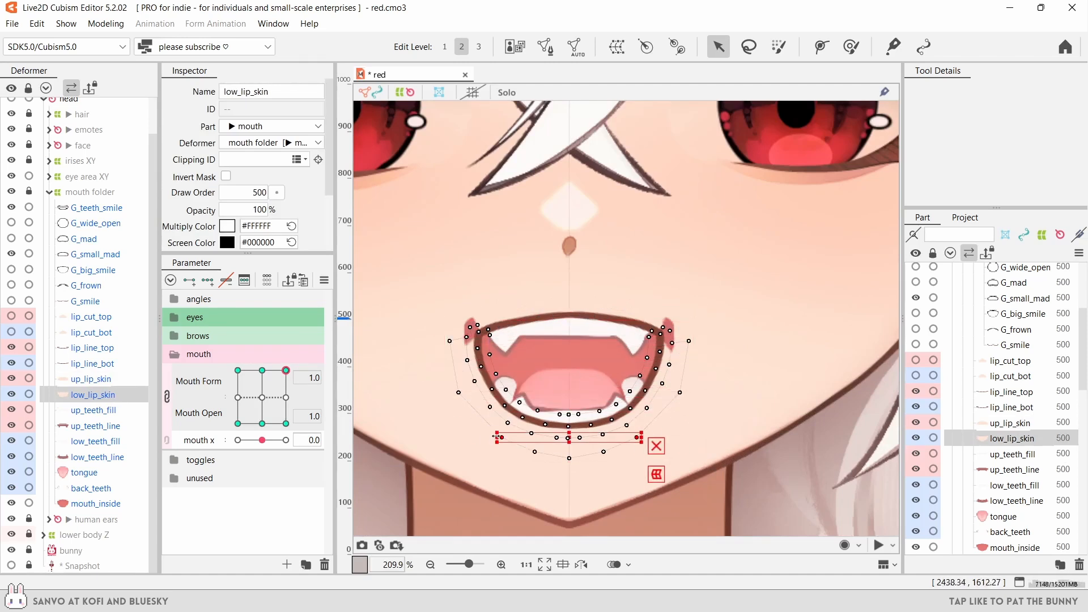
- Round the outer edge of up_lip_skin over the open smile by adjusting its mirrored vertex pairs
click(92, 379)
click(461, 301)
shift+click(677, 301)
mouse_move(682, 300)
mouse_down()
mouse_move(691, 301)
mouse_move(686, 321)
mouse_up()
click(493, 290)
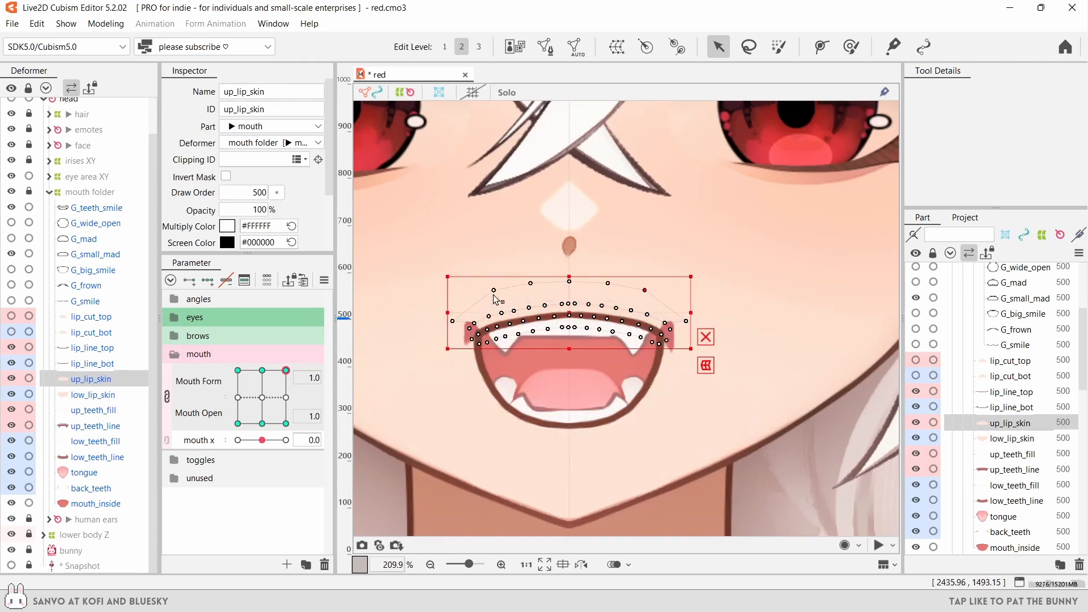
shift+click(645, 290)
drag(649, 290, 662, 290)
click(530, 283)
- Slightly enlarge the inner ring of vertices in the mouth_inside mesh and apply the mesh edit
click(562, 377)
double_click(562, 376)
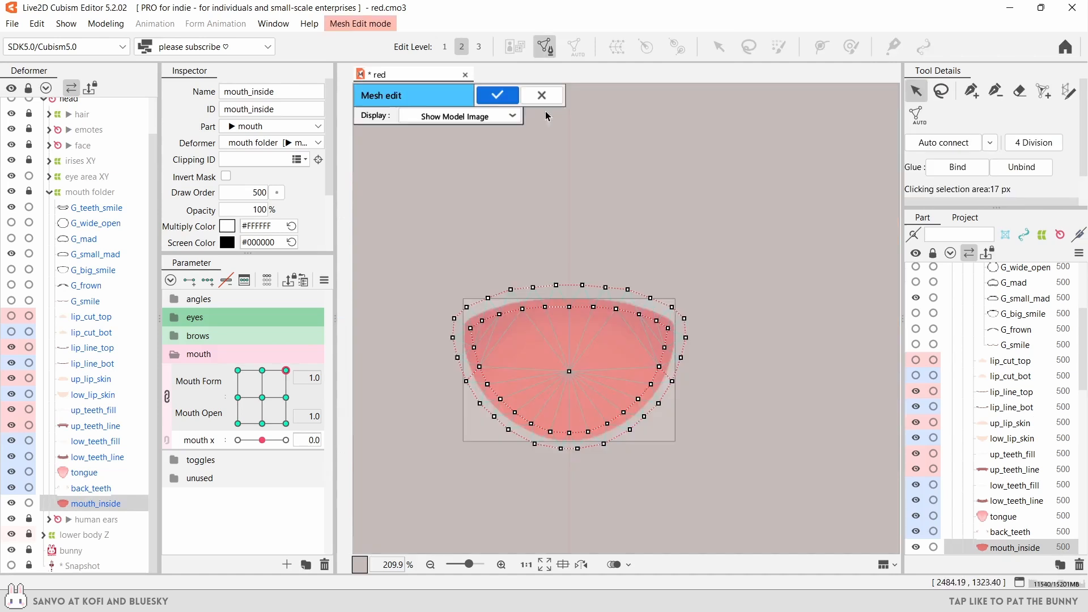
drag(513, 278, 437, 326)
mouse_move(738, 372)
mouse_down()
mouse_move(680, 281)
mouse_move(738, 377)
mouse_up()
click(916, 91)
drag(593, 391, 594, 394)
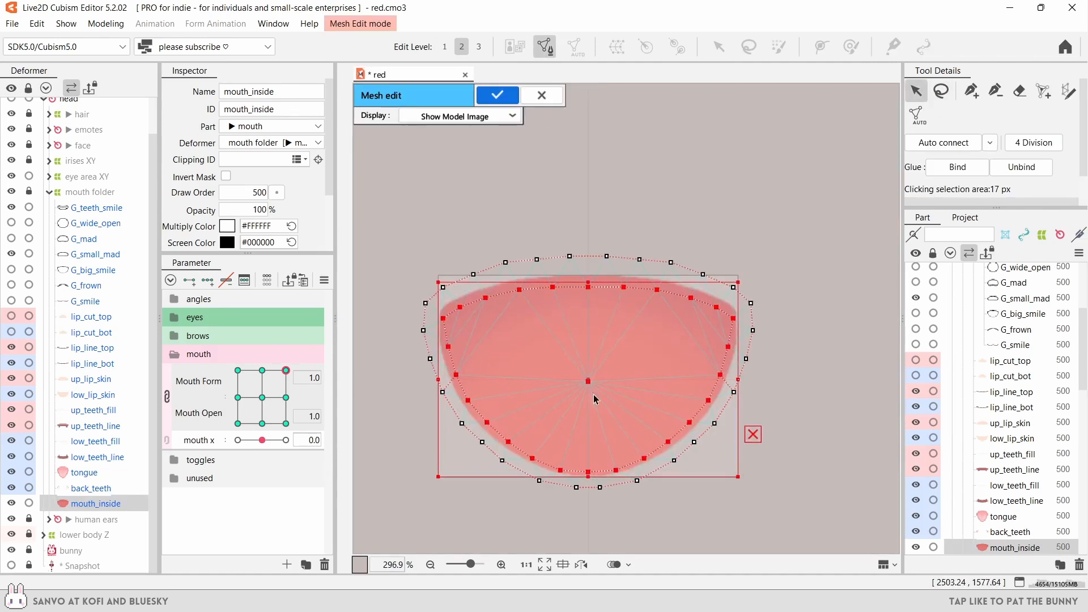
click(497, 95)
- At Mouth Form 1.0 and Mouth Open 1.0, fit the right half of mouth_inside to the brown lip outline
click(692, 381)
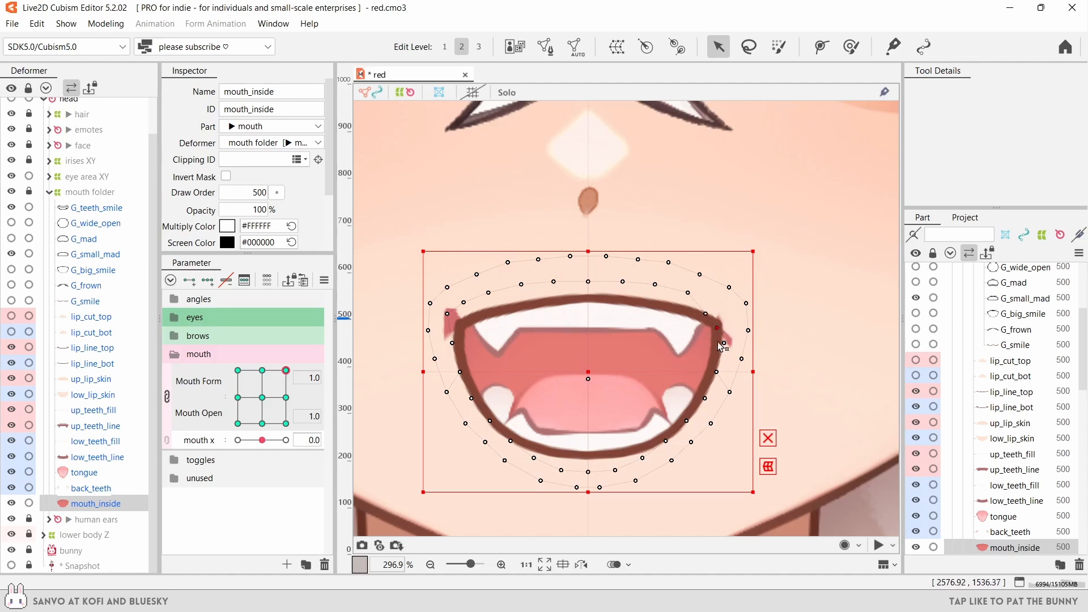
scroll(726, 301, up, 3)
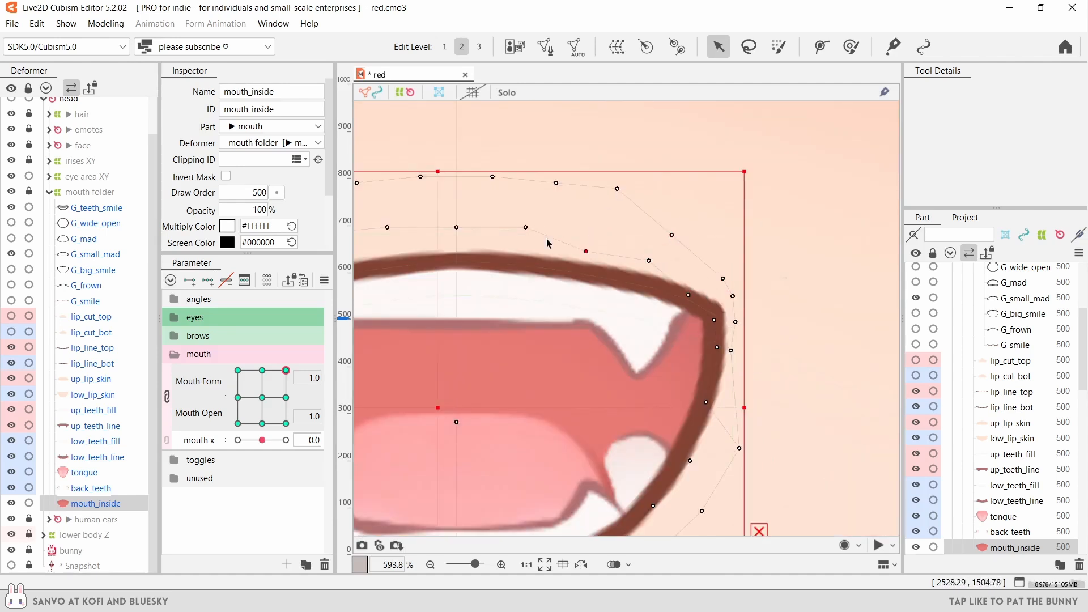
scroll(436, 199, down, 3)
scroll(694, 276, up, 3)
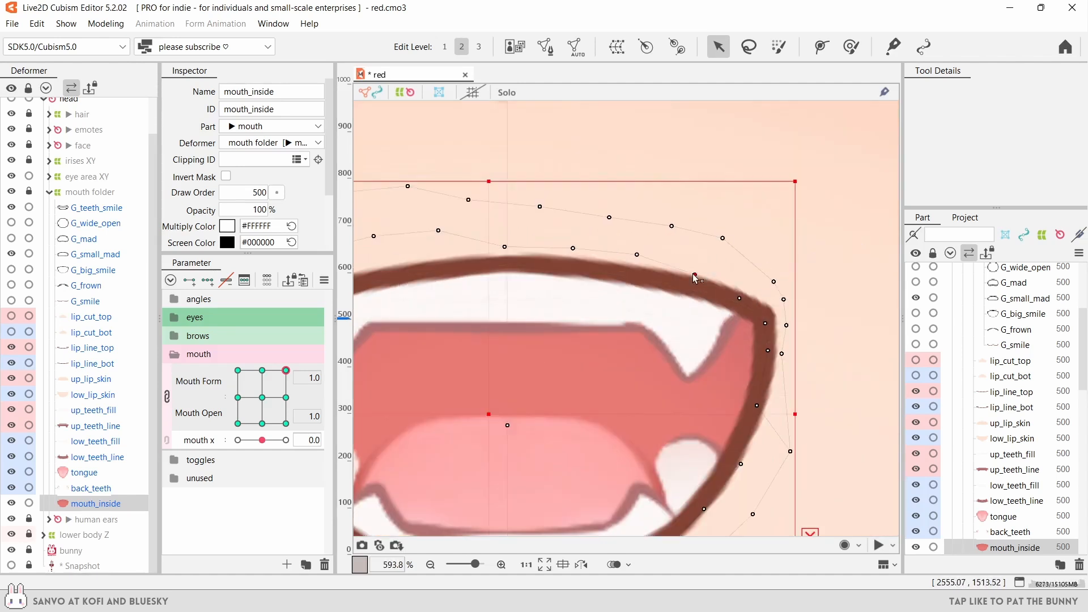
drag(766, 446, 758, 289)
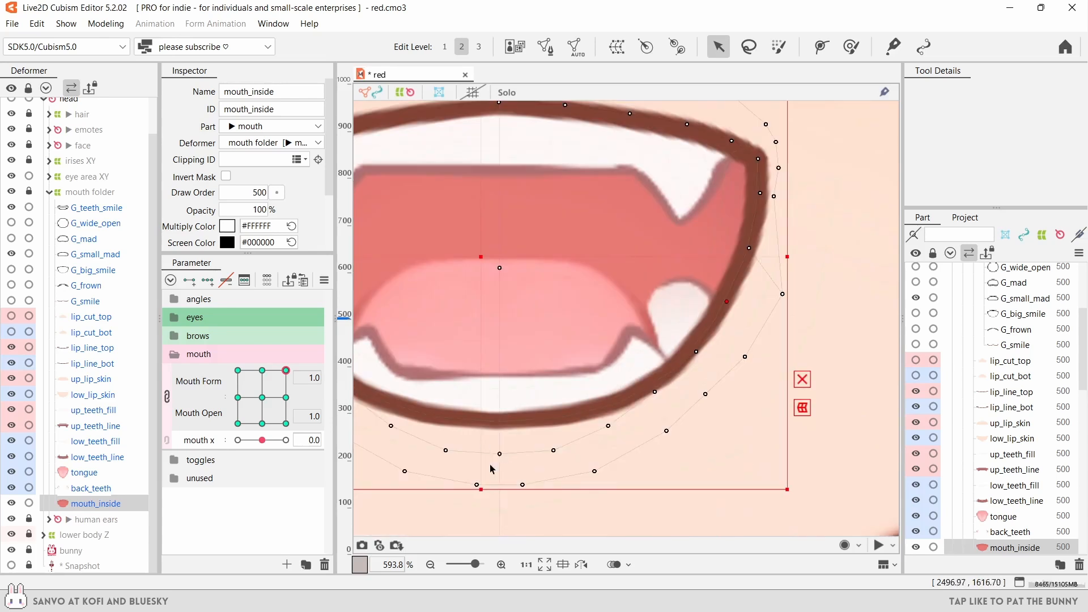
click(748, 47)
drag(514, 420, 490, 467)
drag(655, 392, 651, 382)
drag(696, 352, 694, 348)
drag(726, 301, 723, 300)
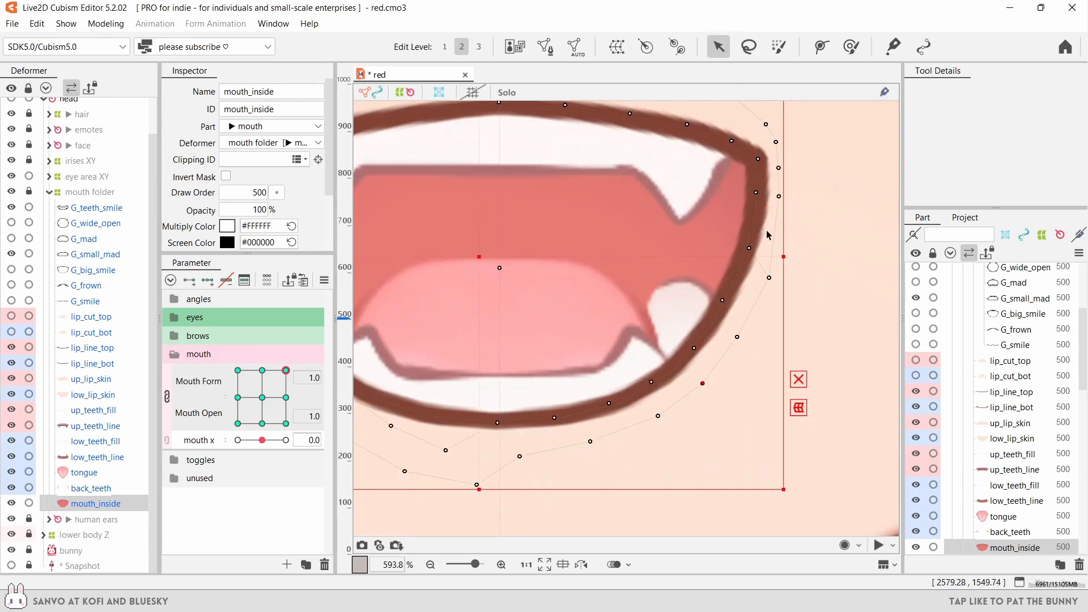
- At Mouth Form 0.0 and Mouth Open 1.0, stretch mouth_inside vertically toward the upper and lower lip lines
scroll(767, 235, down, 5)
click(262, 370)
scroll(549, 452, up, 3)
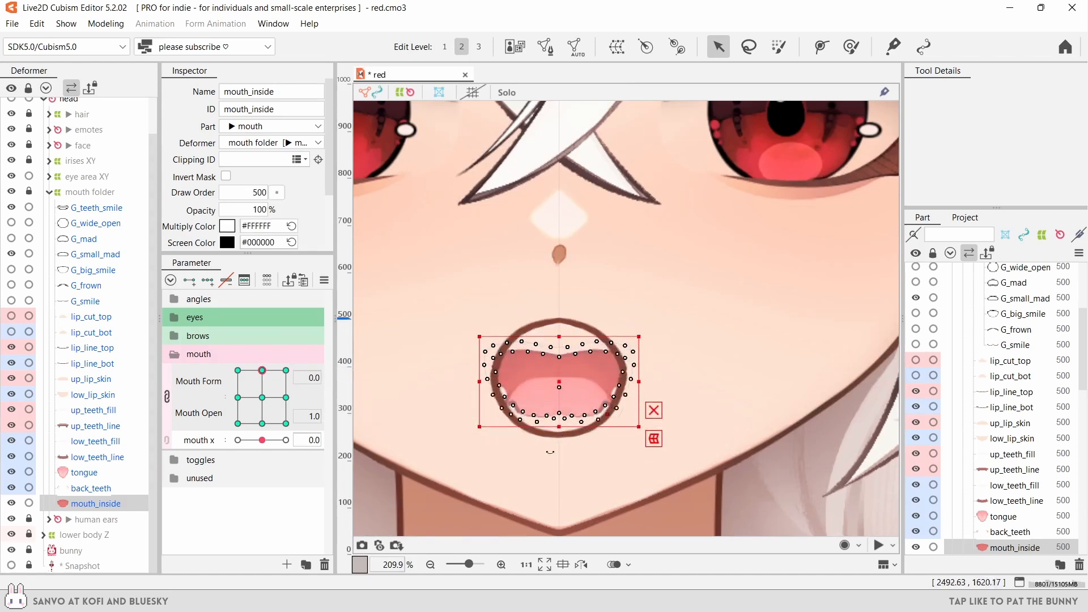
drag(559, 426, 559, 444)
drag(559, 336, 559, 328)
- Return to Mouth Form 1.0, Mouth Open 1.0 and create a parameter named flip with the ID ParamFlip
click(285, 370)
click(287, 563)
text(flip)
key(Tab)
text(Flip)
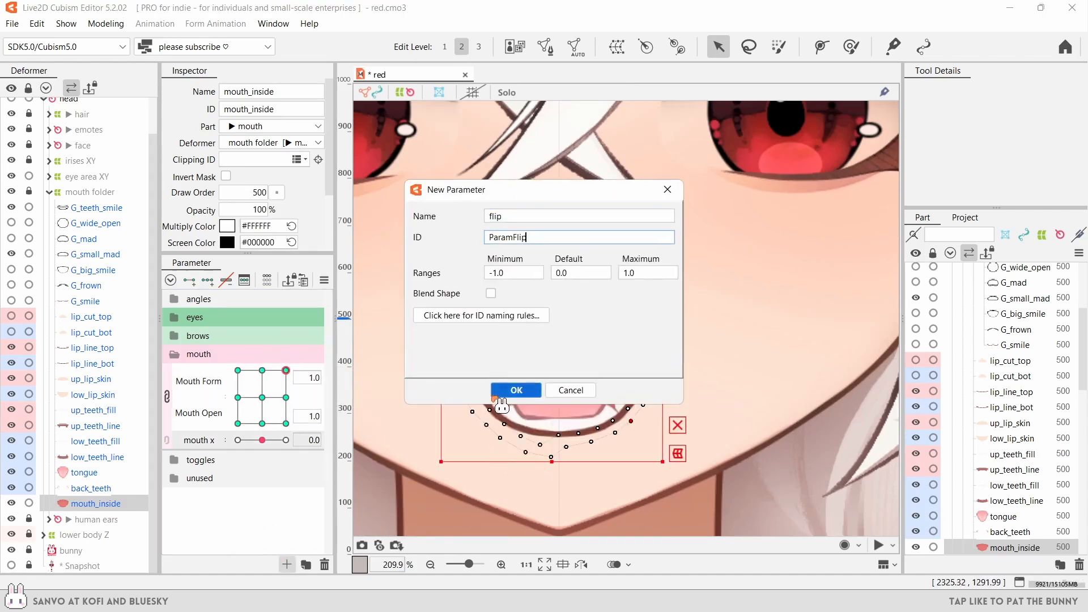
click(515, 390)
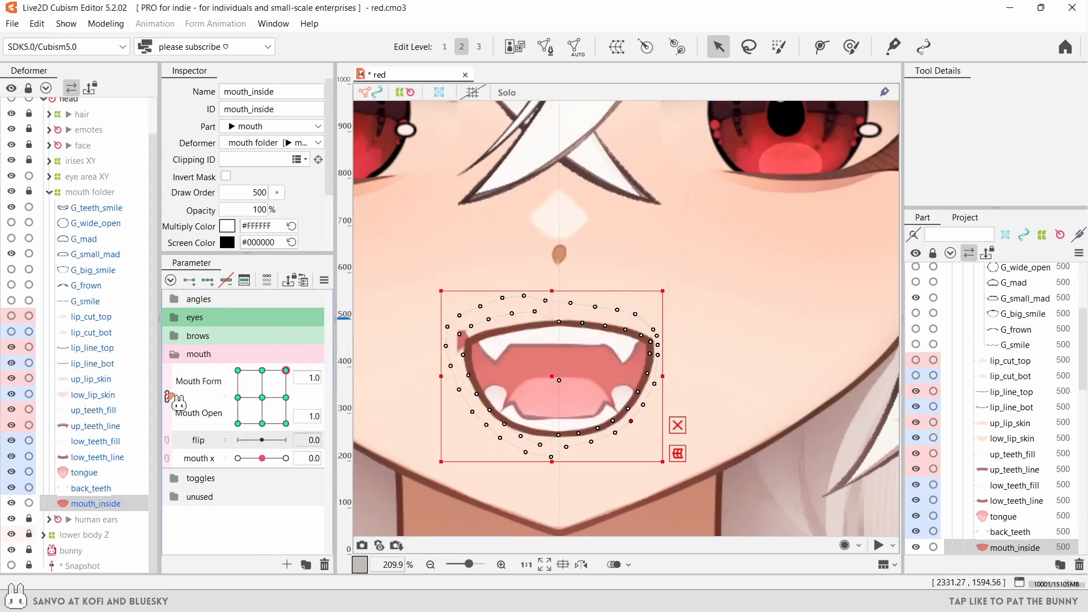
- Unlink Mouth Form and Mouth Open, key mouth_inside at three flip values and reflect its shape horizontally at flip -1.0
click(167, 396)
click(207, 280)
drag(261, 390, 226, 411)
click(285, 409)
key(ctrl+r)
click(516, 439)
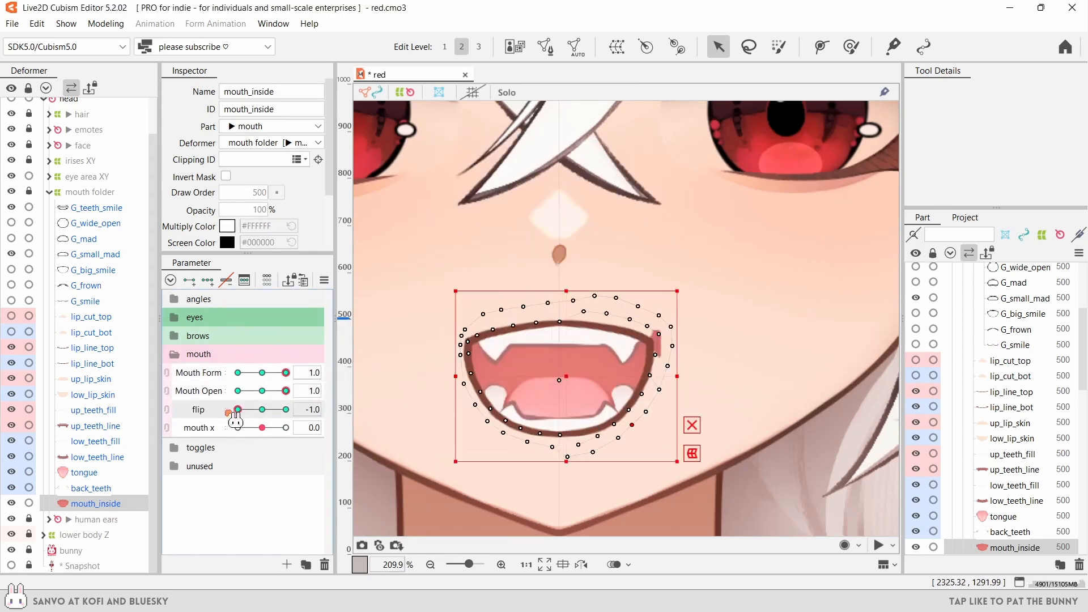
- Apply the mirrored left half of mouth_inside at flip 0.0, delete its flip keys and relink Mouth Form with Mouth Open
click(261, 409)
click(226, 280)
click(167, 373)
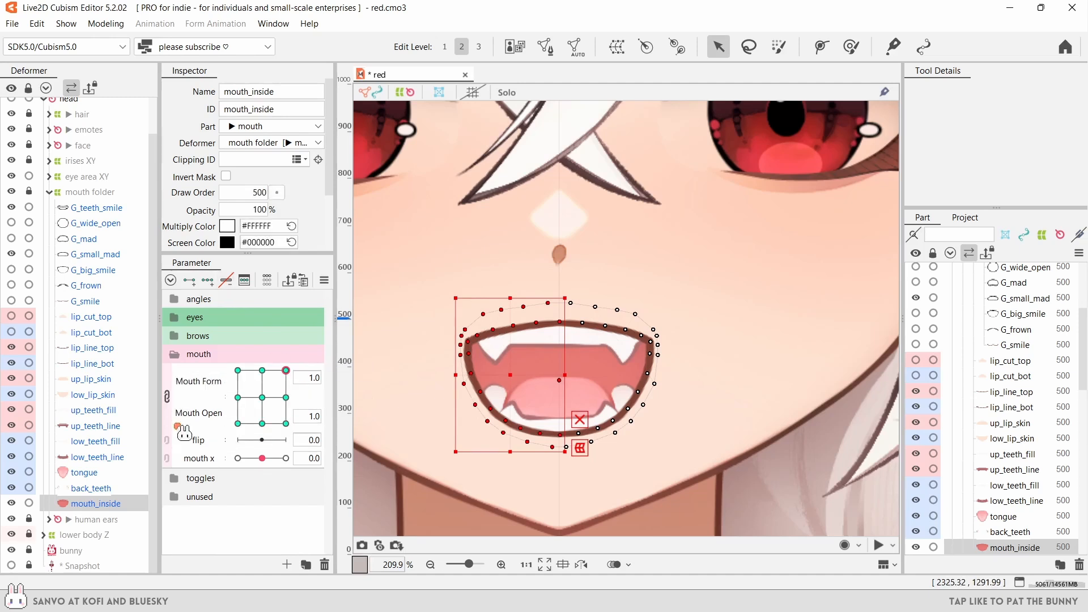
- At Mouth Form 0.0 and Mouth Open 1.0, scale all mouth_inside vertices horizontally toward the round lip outline
key(ctrl+a)
click(262, 370)
scroll(539, 395, up, 3)
drag(713, 366, 683, 366)
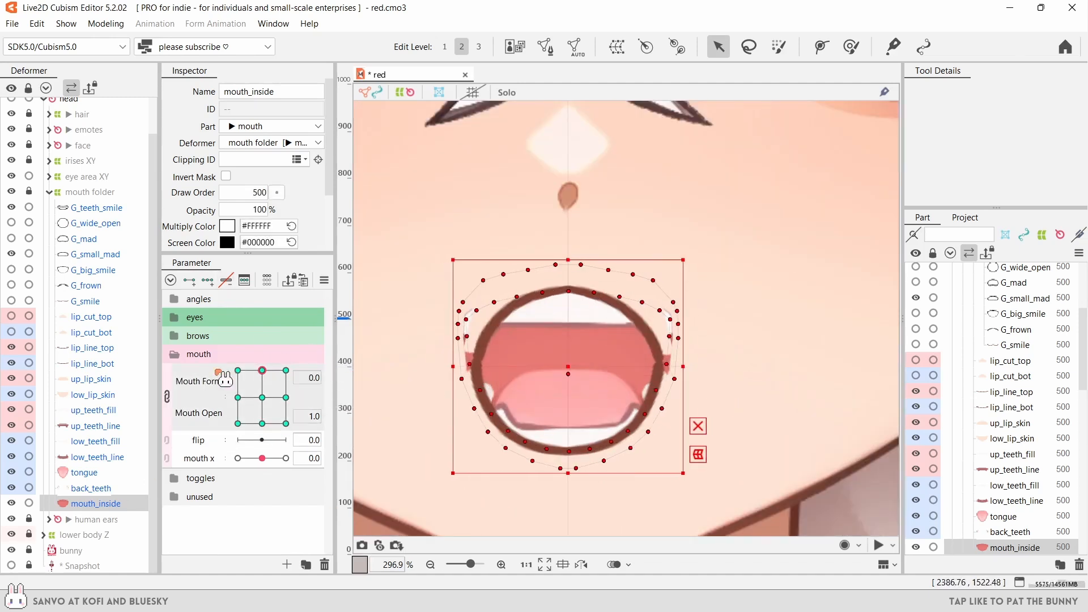
- Fit the right half of mouth_inside to the round open lip outline and check the transition to the smile
click(132, 499)
scroll(569, 244, up, 2)
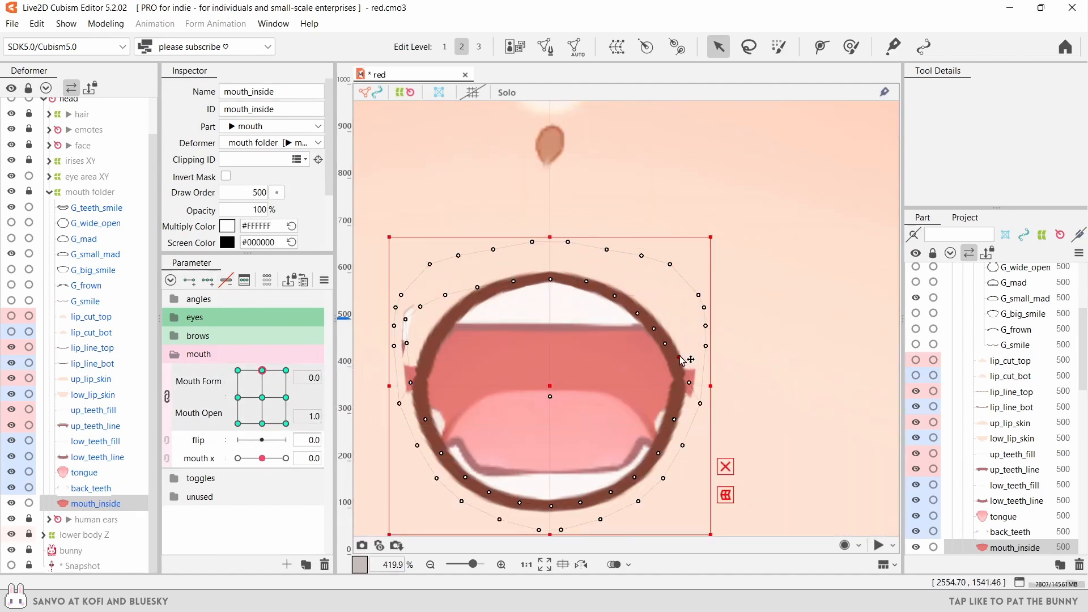
scroll(667, 435, up, 2)
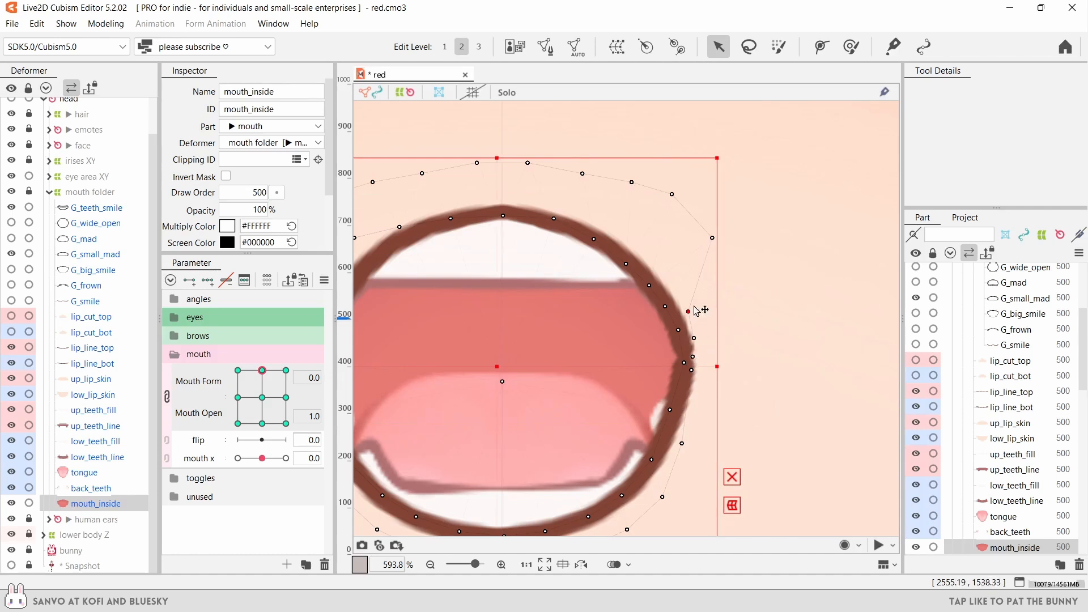
drag(712, 238, 680, 270)
drag(672, 195, 650, 229)
drag(631, 183, 620, 196)
scroll(595, 292, down, 3)
drag(257, 415, 304, 338)
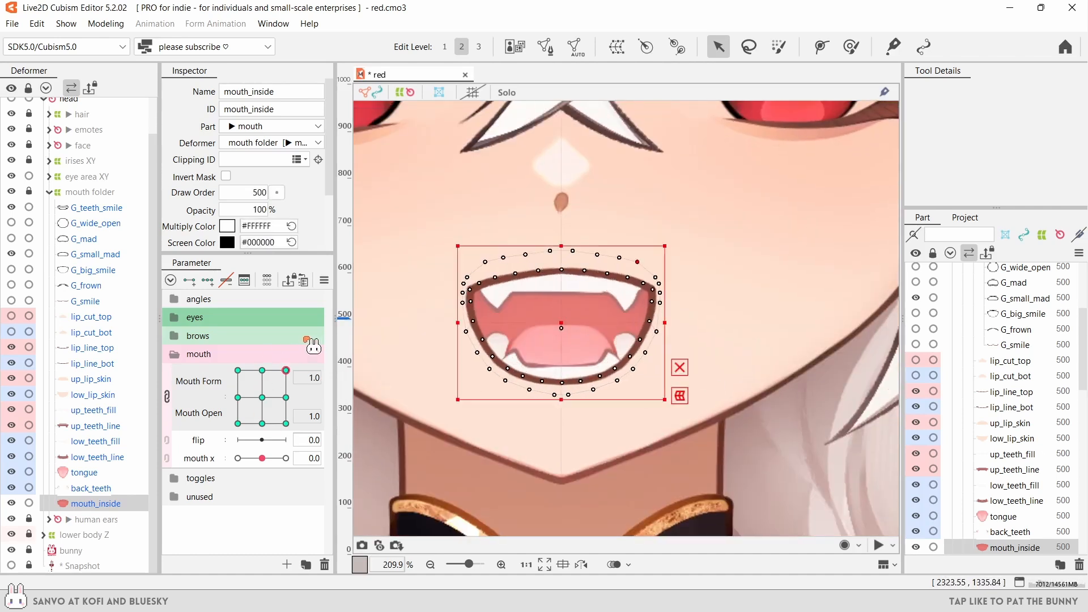
- At Mouth Form 0.0, mirror the fitted right half of mouth_inside onto the left using flip, and remove the flip keys
click(261, 370)
click(238, 439)
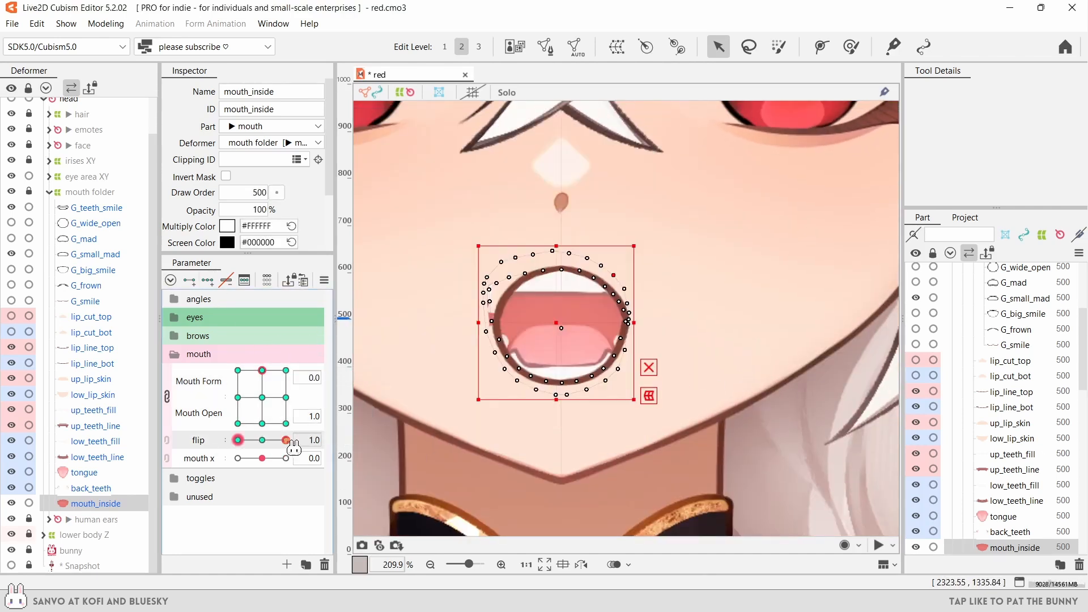
drag(483, 404, 558, 248)
click(261, 440)
key(ctrl+v)
click(226, 280)
key(ctrl+a)
click(95, 503)
drag(445, 219, 718, 447)
click(262, 371)
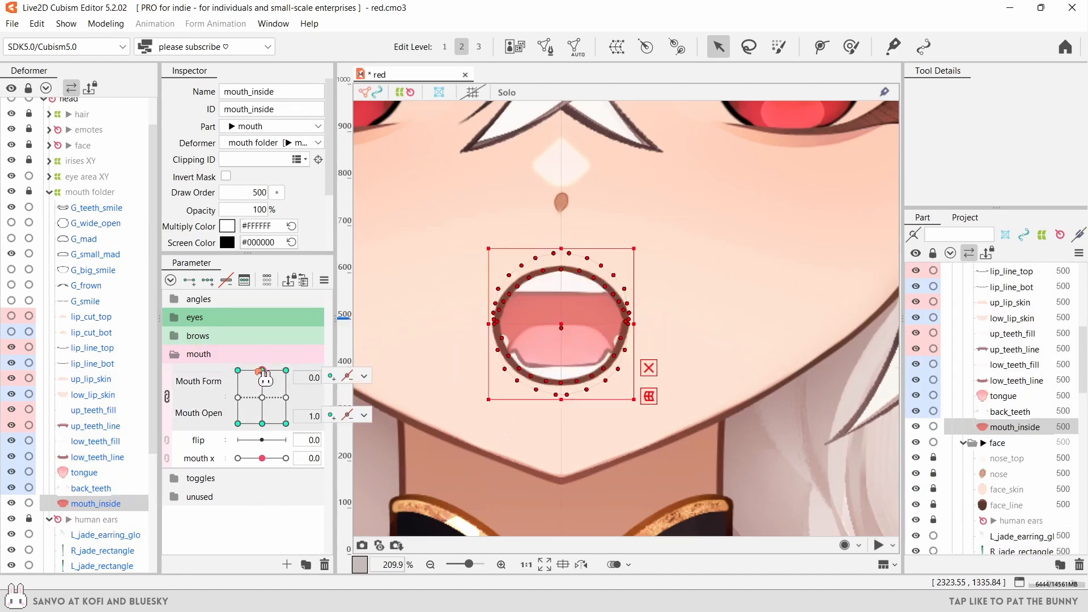
drag(262, 371, 286, 372)
- At Mouth Form -1.0 and Mouth Open 1.0, reshape mouth_inside to fill the open frown outline
click(238, 370)
scroll(550, 328, up, 3)
key(b)
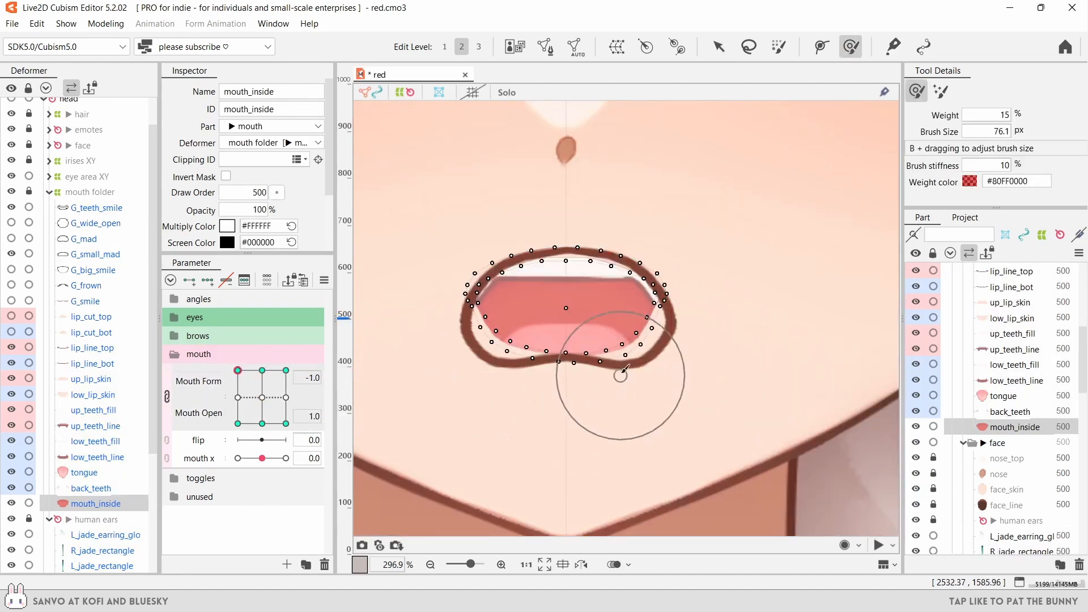
key(v)
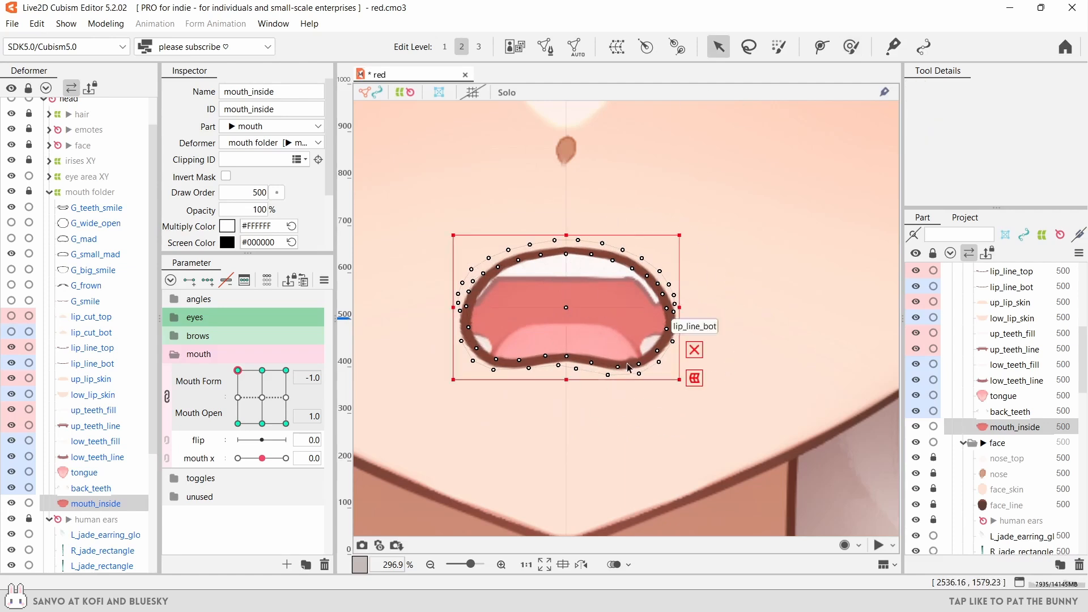
scroll(623, 371, up, 6)
click(105, 23)
click(701, 350)
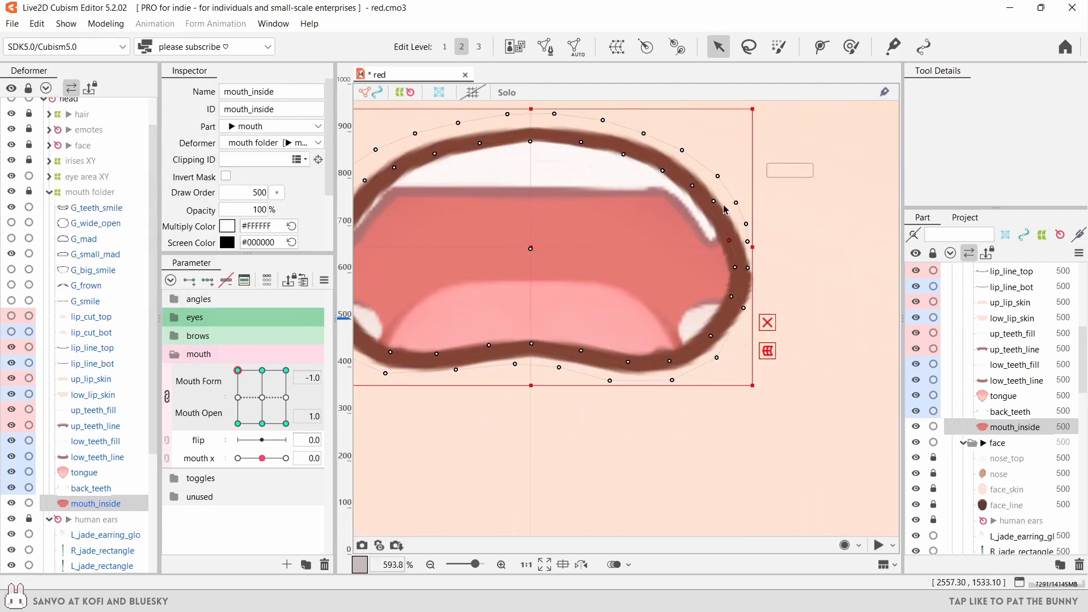
drag(580, 142, 558, 249)
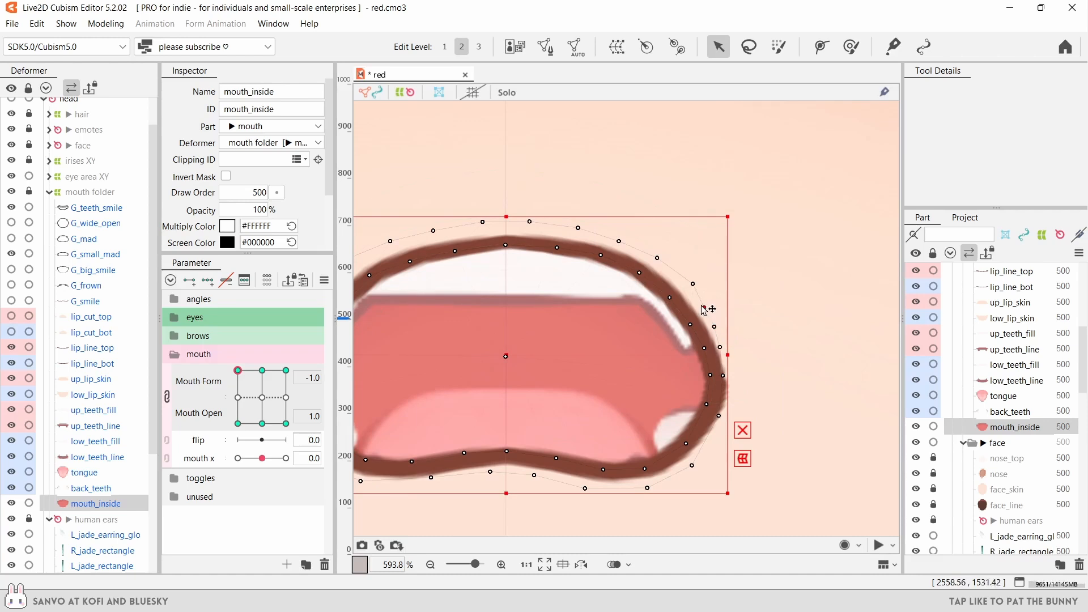
scroll(703, 309, down, 9)
- Check the mouth shapes and refine the right-side vertices of lip_line_top at Mouth Form 1.0, Mouth Open 1.0
drag(237, 370, 229, 466)
scroll(527, 391, up, 8)
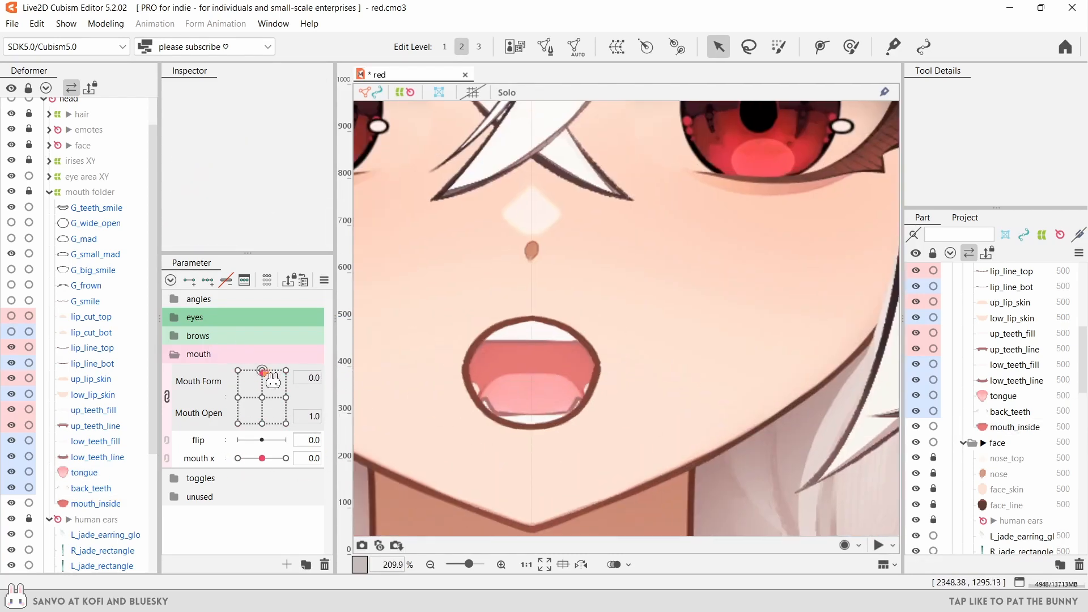
click(563, 340)
scroll(537, 311, up, 2)
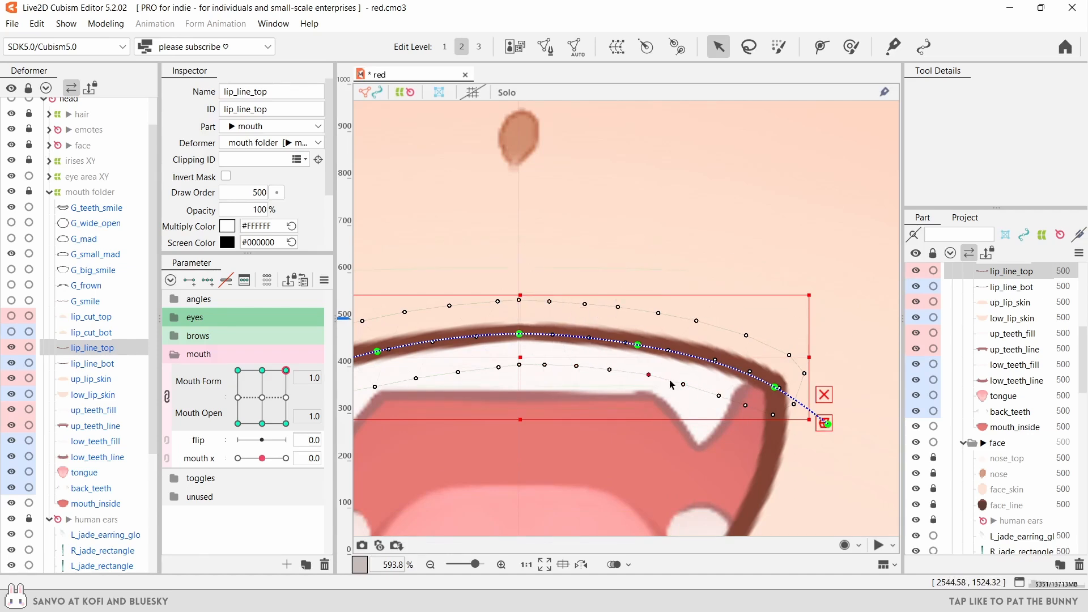
scroll(592, 423, down, 6)
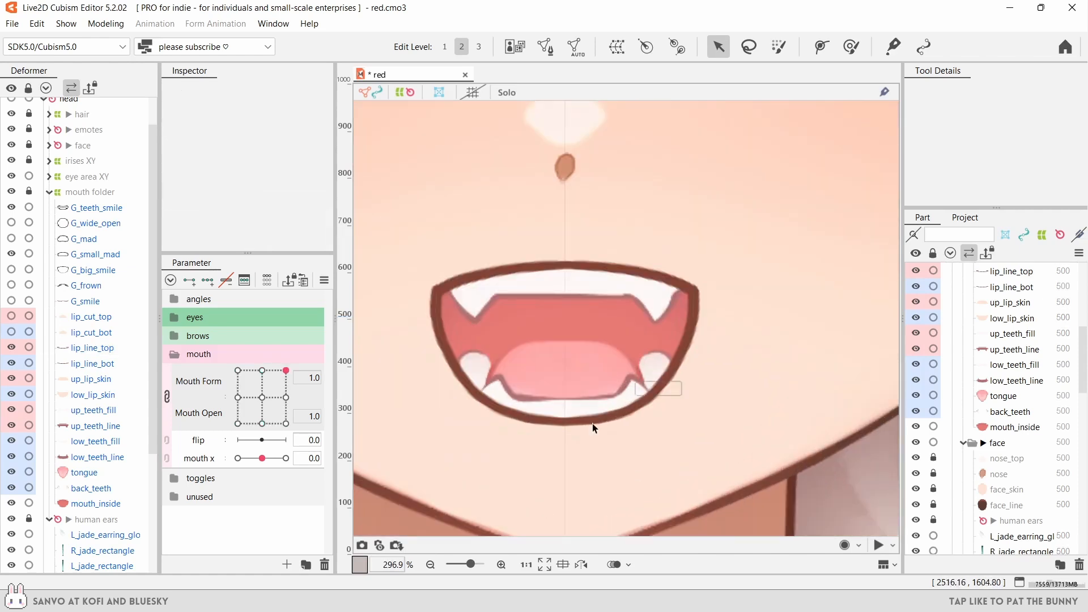
- Refine the lower right vertices of lip_line_bot along the open smile outline at Mouth Form 1.0, Mouth Open 1.0
click(593, 424)
scroll(592, 423, up, 6)
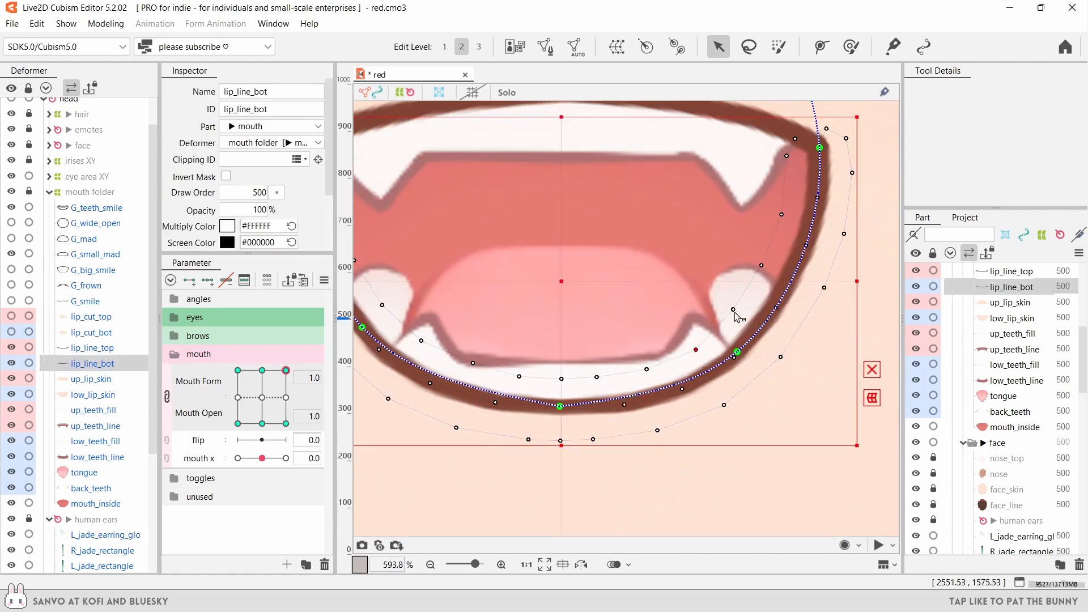
drag(779, 175, 674, 273)
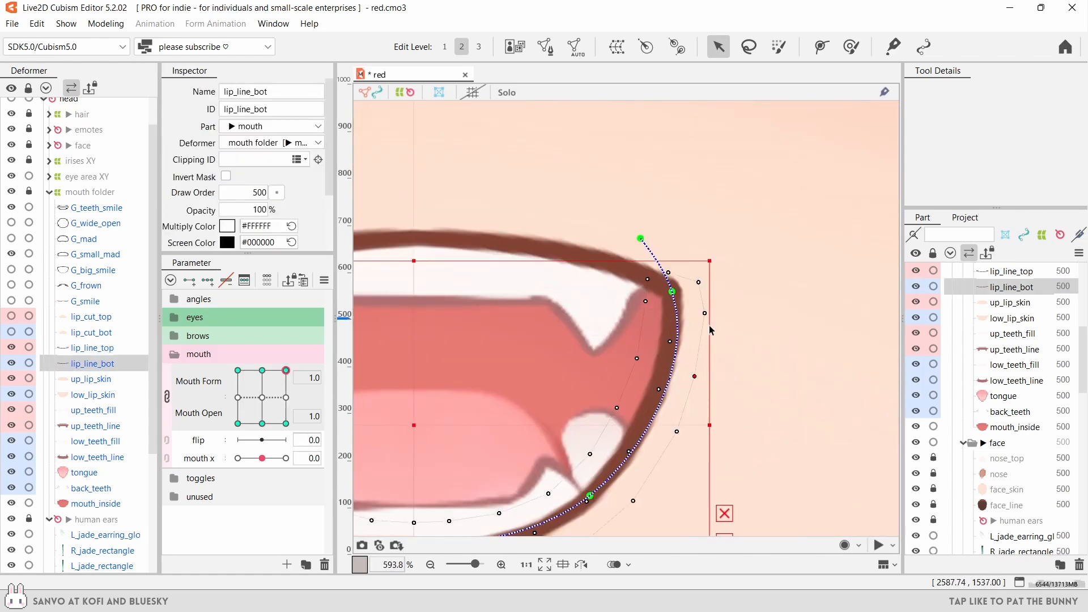
drag(710, 330, 758, 276)
click(721, 236)
scroll(812, 283, down, 2)
click(637, 493)
scroll(636, 493, up, 2)
- Fine-tune the bottom and right-corner vertices of lip_line_bot so the open smile's lower lip meets the upper lip line smoothly
click(93, 363)
scroll(595, 378, up, 2)
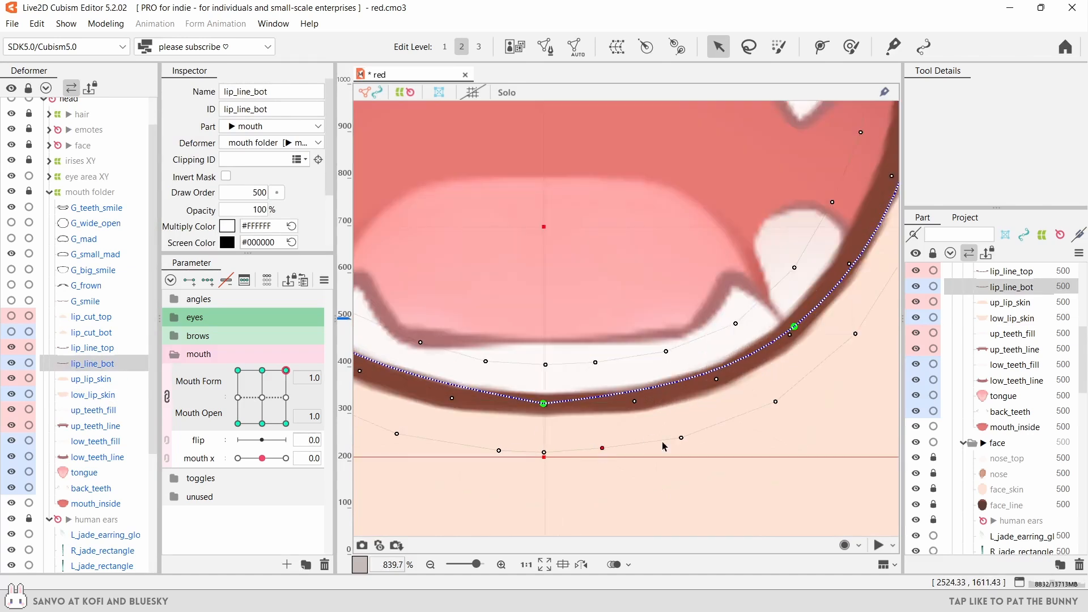
scroll(659, 484, down, 4)
scroll(704, 291, up, 6)
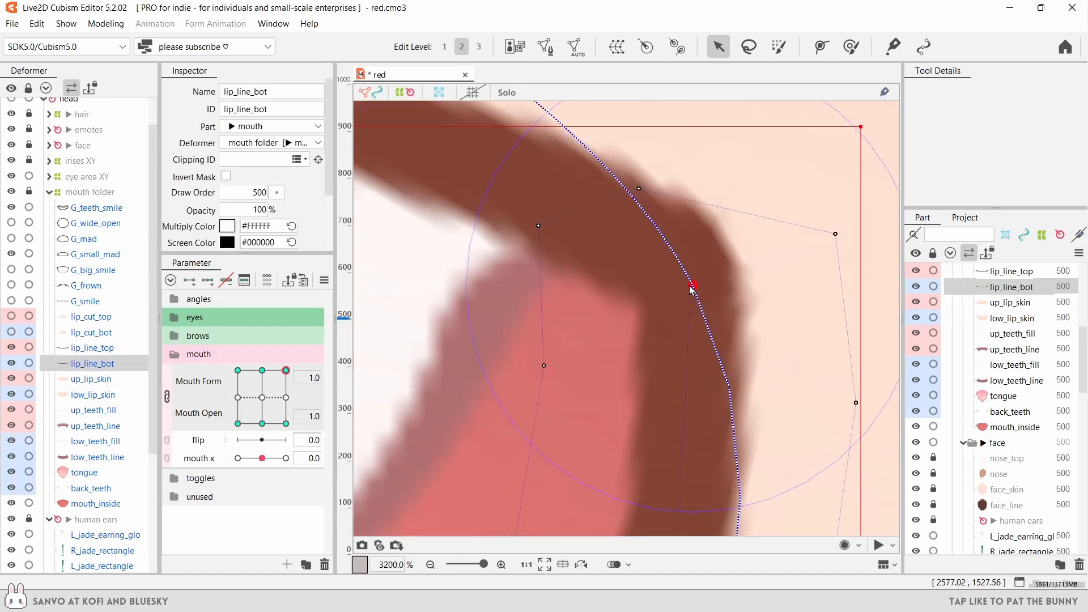
scroll(691, 289, down, 5)
scroll(668, 256, down, 4)
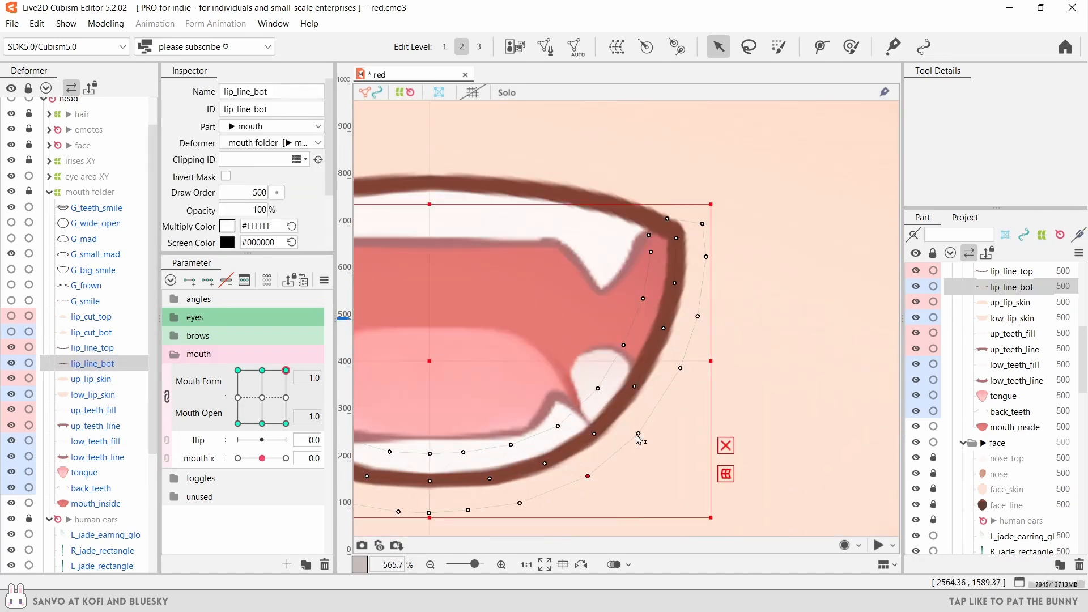
click(754, 215)
- At Mouth Form 0.0, Mouth Open 1.0, adjust the right side of lip_line_bot with the deform brush
click(849, 46)
click(99, 363)
key(b)
drag(582, 417, 613, 417)
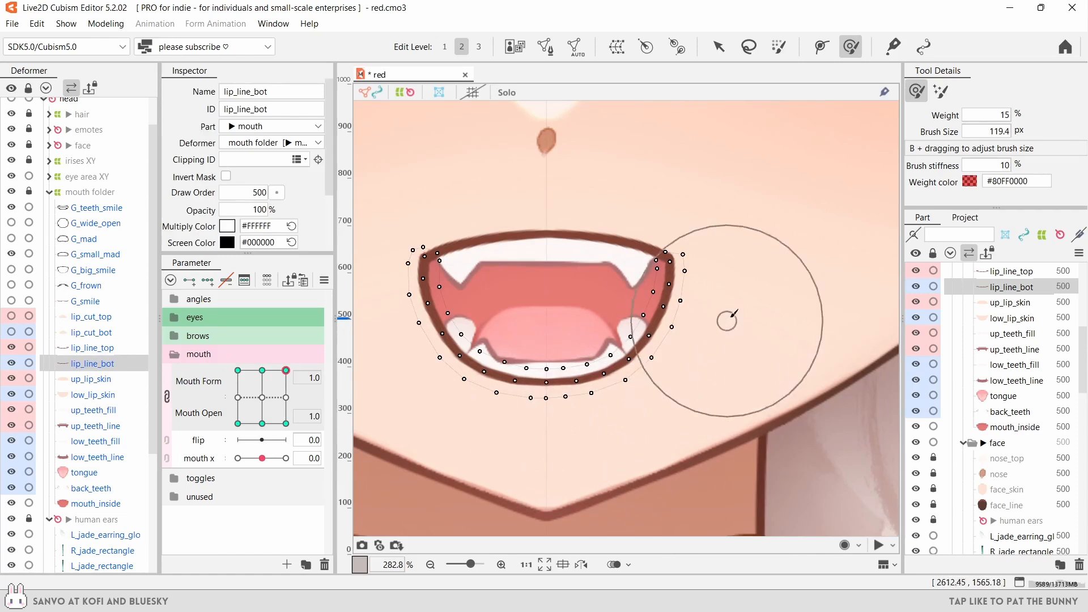
click(262, 370)
key(b)
scroll(620, 308, up, 2)
mouse_move(646, 295)
mouse_down()
mouse_move(623, 303)
mouse_move(641, 312)
mouse_up()
key(b)
- Fine-tune individual vertices along the right corner and bottom of lip_line_bot at Mouth Form 0.0, Mouth Open 1.0
key(v)
scroll(624, 298, up, 2)
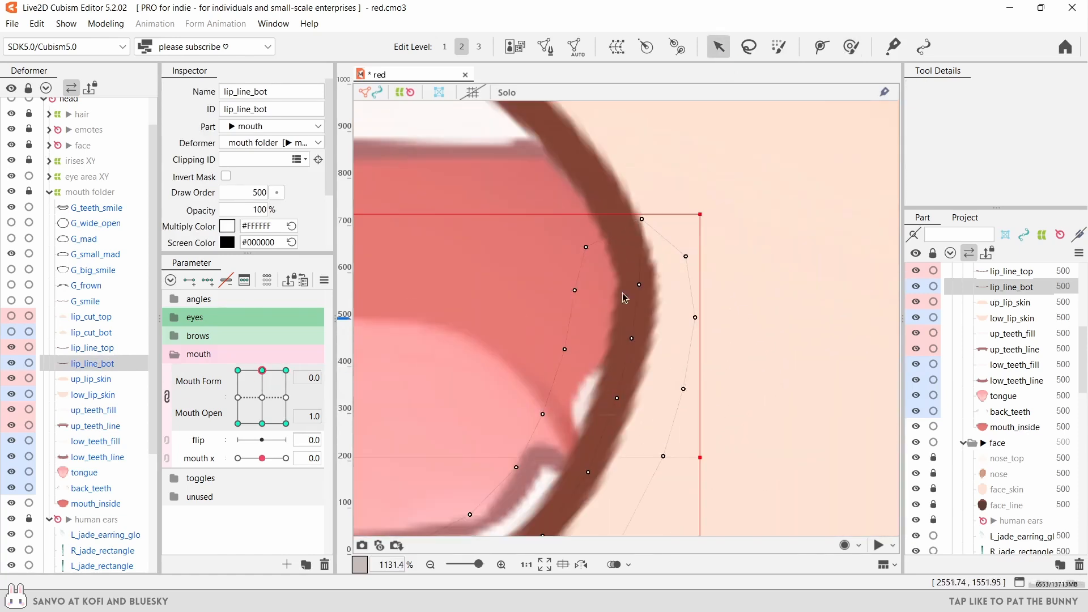
key(ctrl+e)
key(Escape)
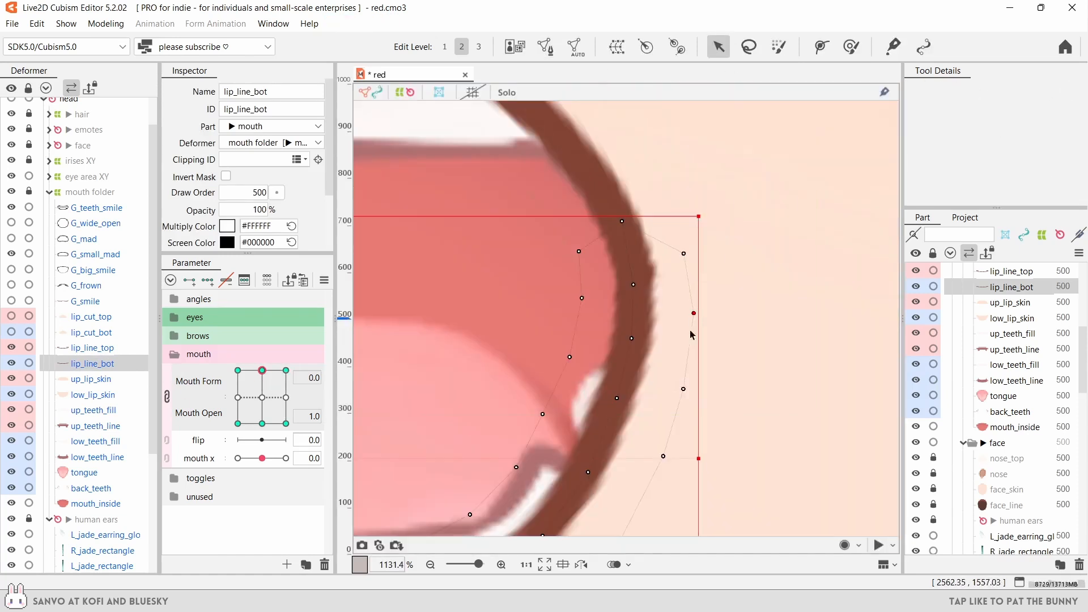
scroll(588, 305, down, 3)
scroll(497, 435, up, 2)
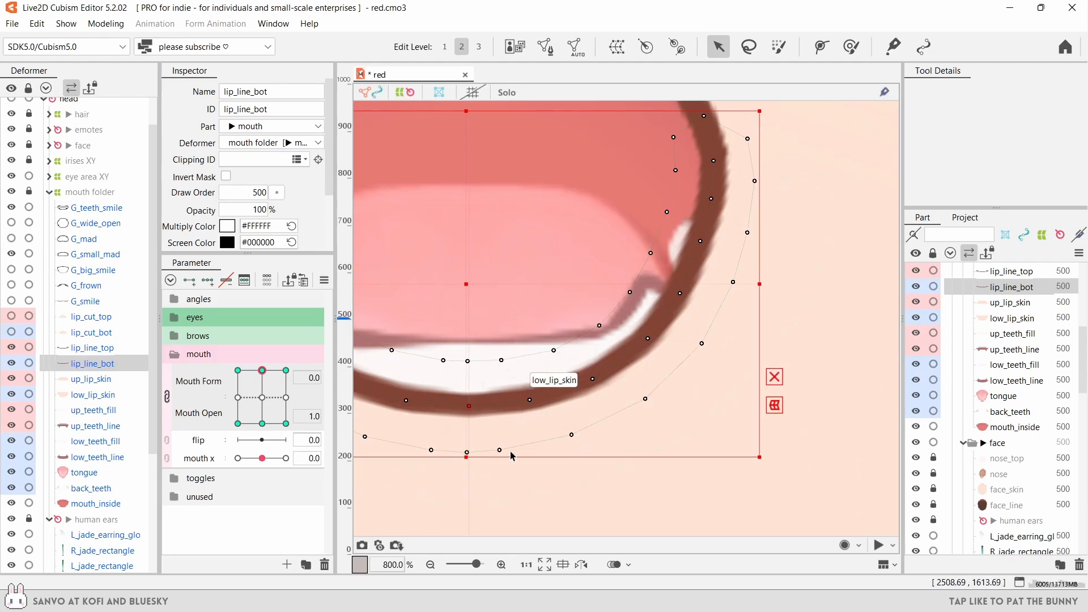
scroll(708, 352, down, 2)
- At Mouth Form -1.0, Mouth Open 1.0, refine the right-corner and centre vertices of lip_line_bot
click(237, 370)
scroll(576, 349, up, 2)
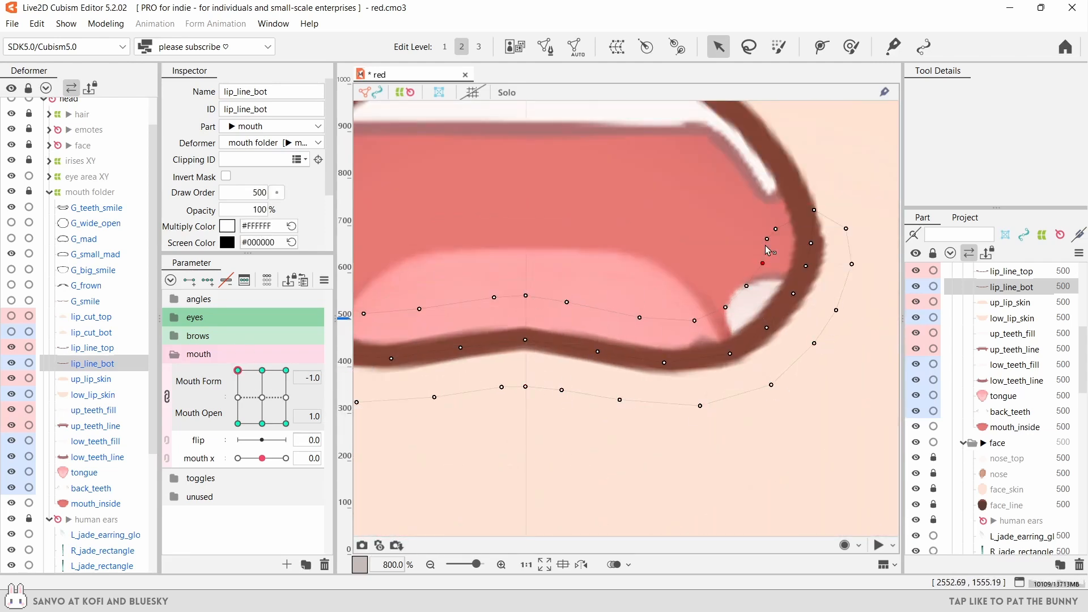
scroll(766, 249, up, 1)
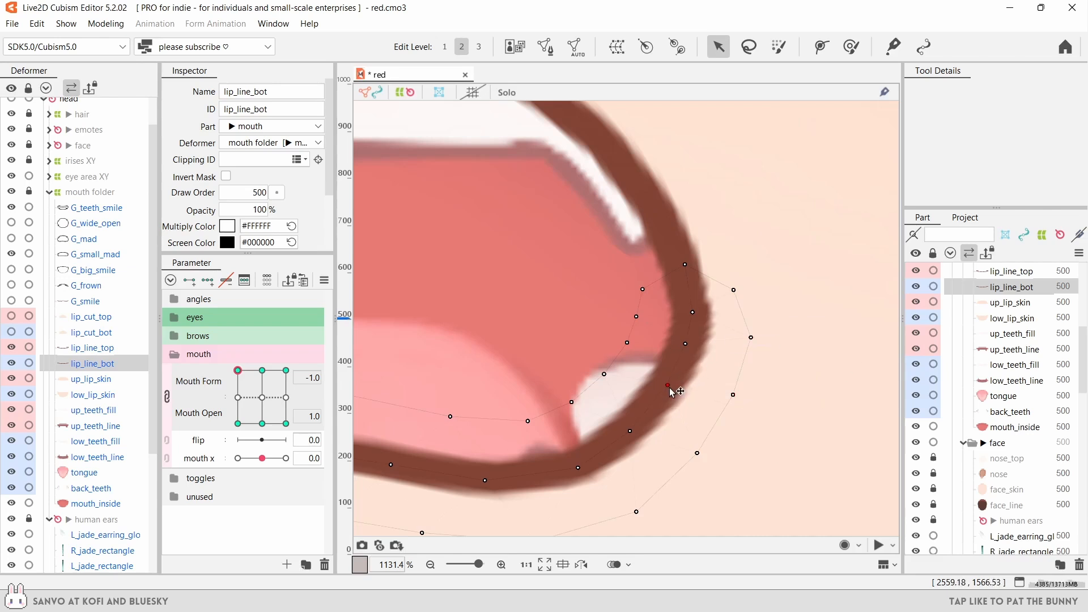
scroll(672, 391, down, 3)
scroll(621, 397, up, 2)
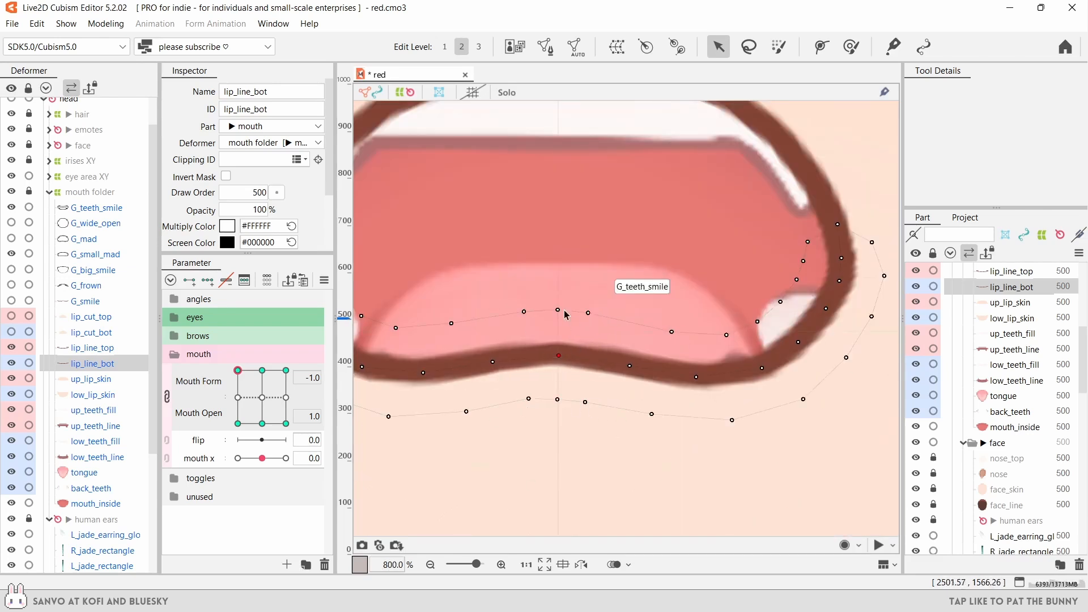
scroll(564, 315, down, 3)
click(399, 320)
- Even out the inner and outer vertices of lip_line_top along the open frown's upper curve
click(92, 348)
scroll(633, 255, up, 3)
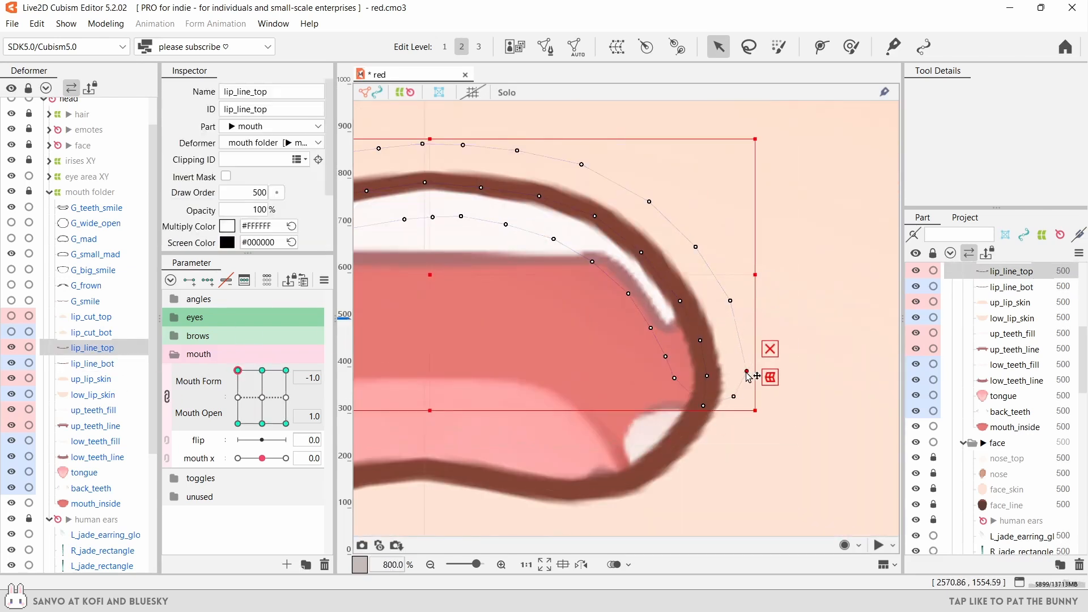
drag(554, 238, 554, 236)
drag(506, 225, 506, 222)
drag(432, 217, 424, 216)
drag(440, 233, 496, 334)
drag(460, 319, 455, 317)
drag(479, 243, 479, 242)
drag(435, 249, 432, 246)
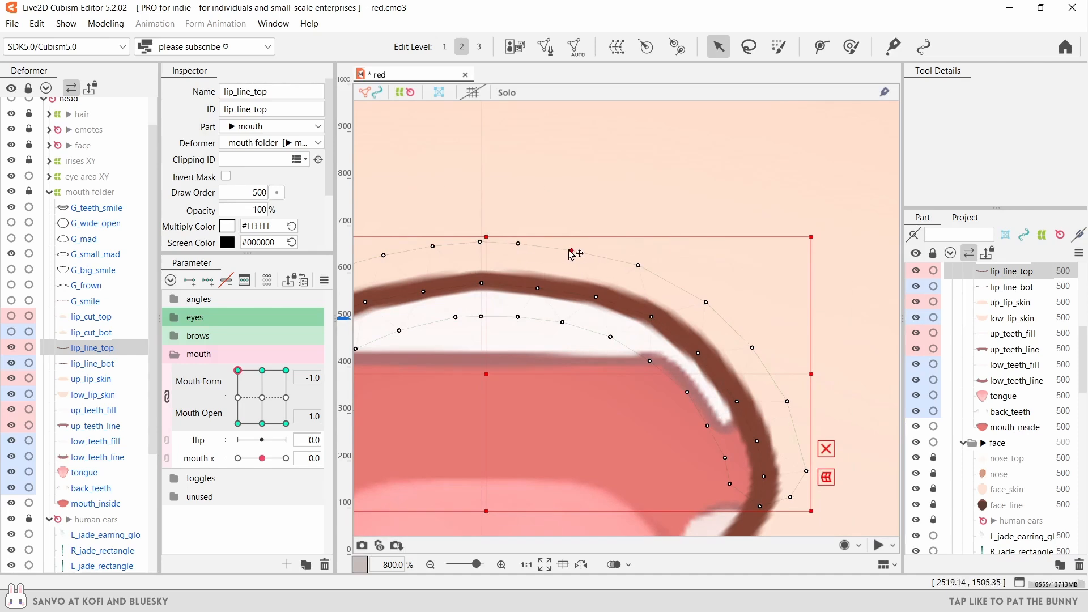
click(671, 249)
click(92, 347)
scroll(739, 403, down, 5)
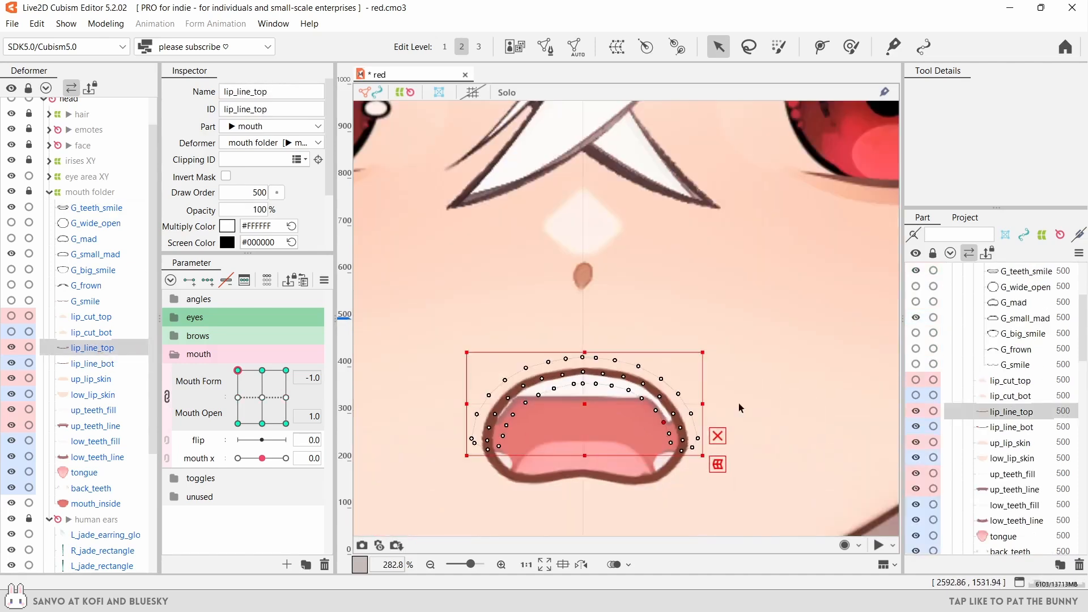
- Select lip_line_bot with the deform brush active and set the mouth to Mouth Form -1.0, Mouth Open 0.0
scroll(736, 465, up, 2)
click(92, 363)
click(850, 47)
key(ctrl+e)
click(541, 95)
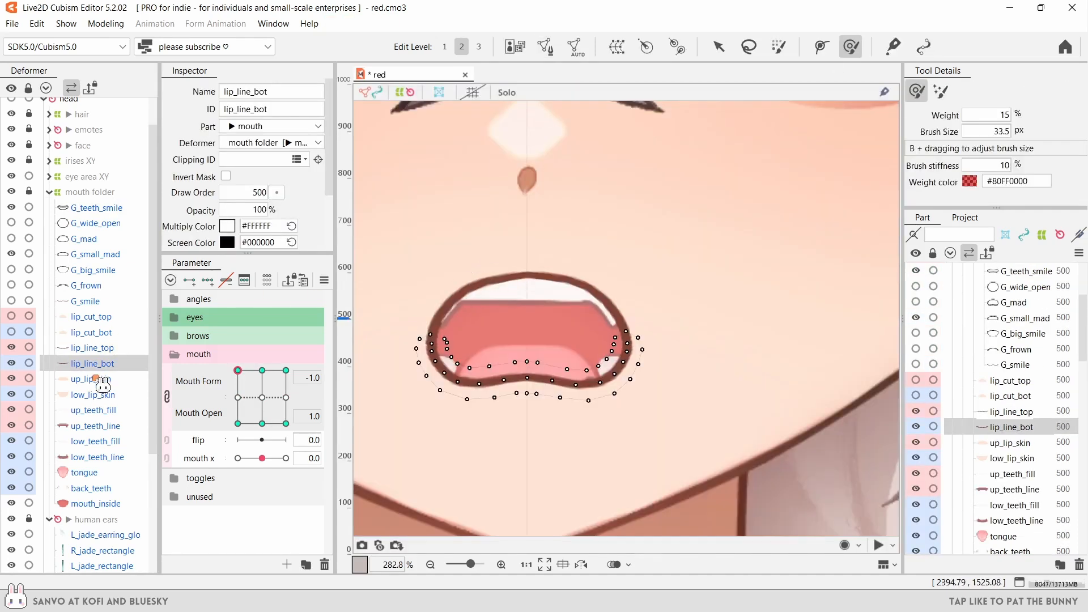
drag(238, 370, 172, 478)
scroll(570, 388, up, 2)
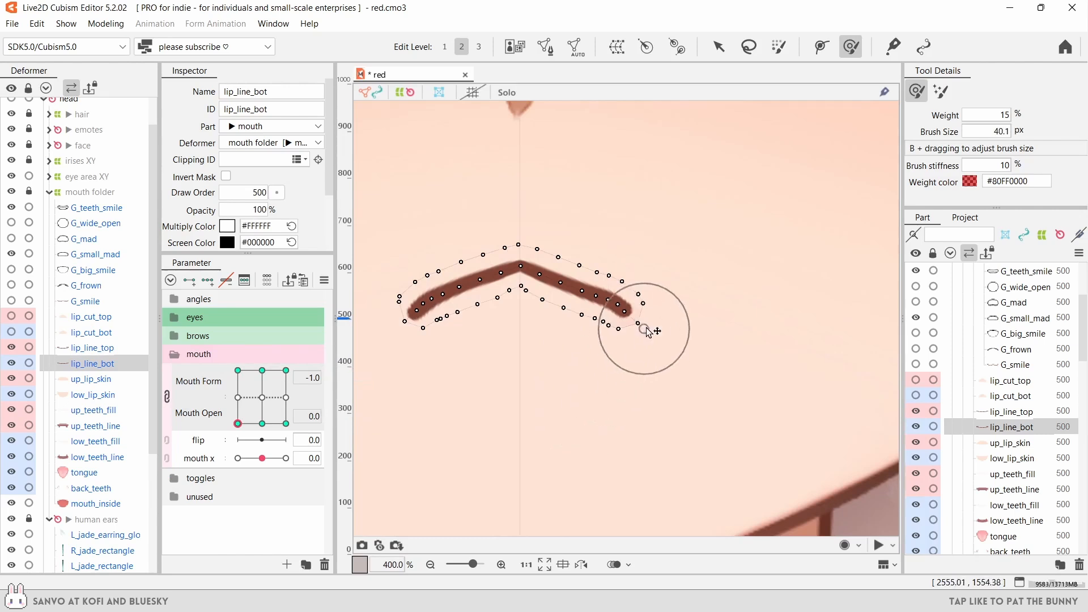
scroll(566, 332, up, 1)
- Adjust the lower and right-tip vertices of lip_line_top on the closed frown at Mouth Form -1.0, Mouth Open 0.0
click(992, 412)
click(718, 46)
scroll(539, 338, up, 1)
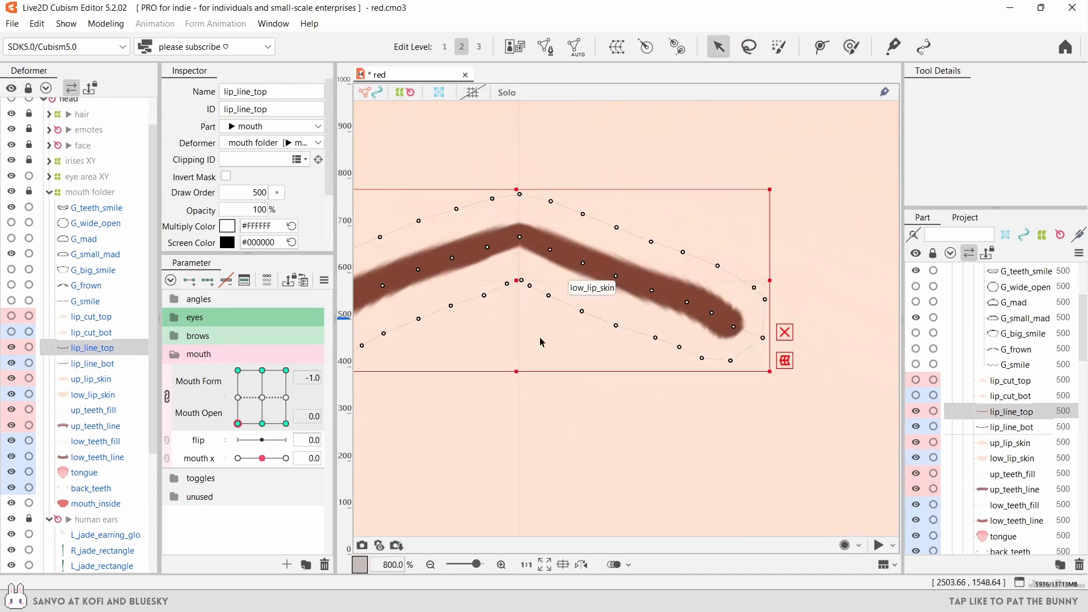
drag(539, 338, 528, 418)
scroll(525, 422, up, 1)
click(517, 334)
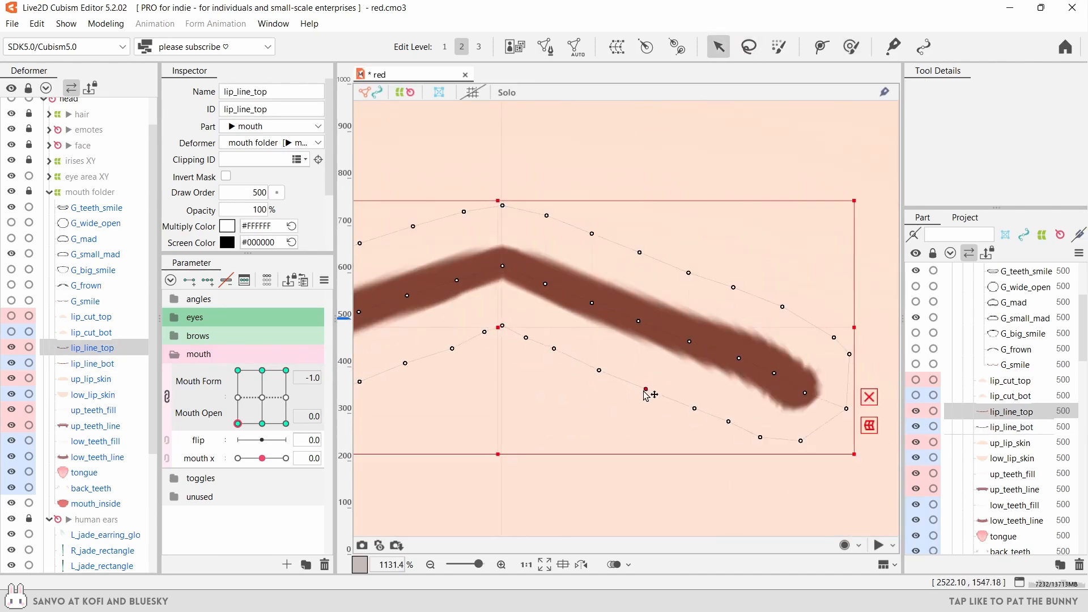
drag(728, 421, 731, 420)
drag(759, 436, 809, 444)
drag(846, 408, 843, 408)
drag(805, 393, 799, 393)
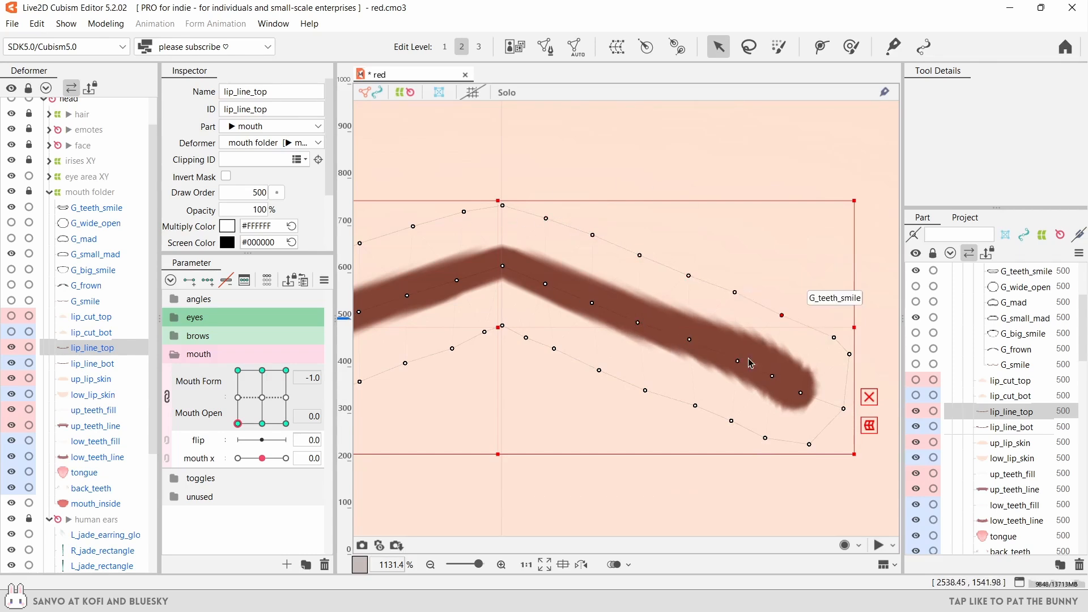
- Reorder up_lip_skin directly above lip_line_bot and even out the upper right vertices of lip_line_top
click(731, 338)
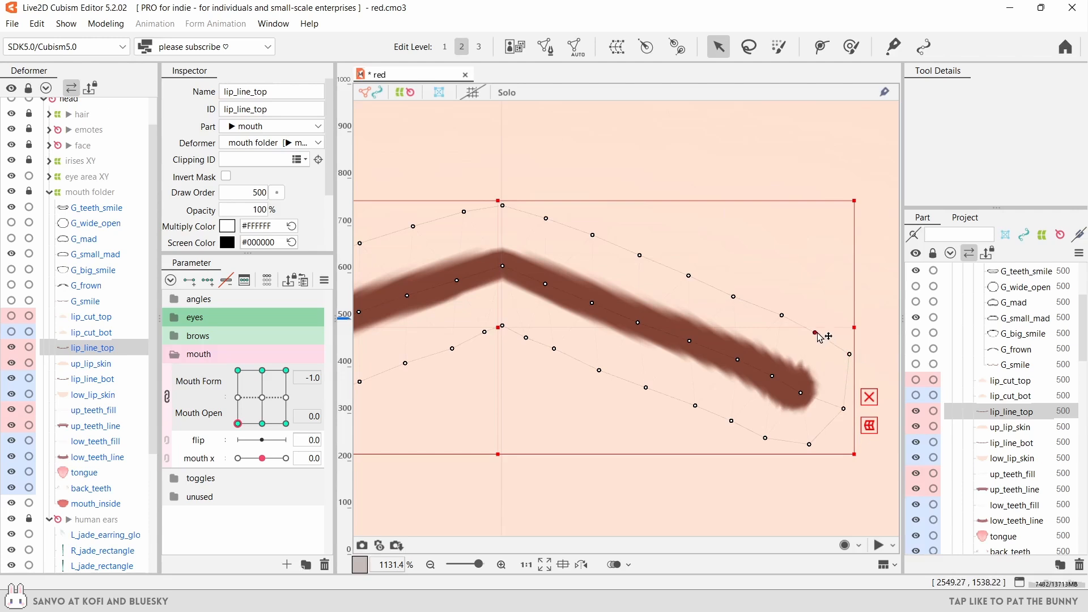
scroll(829, 340, down, 2)
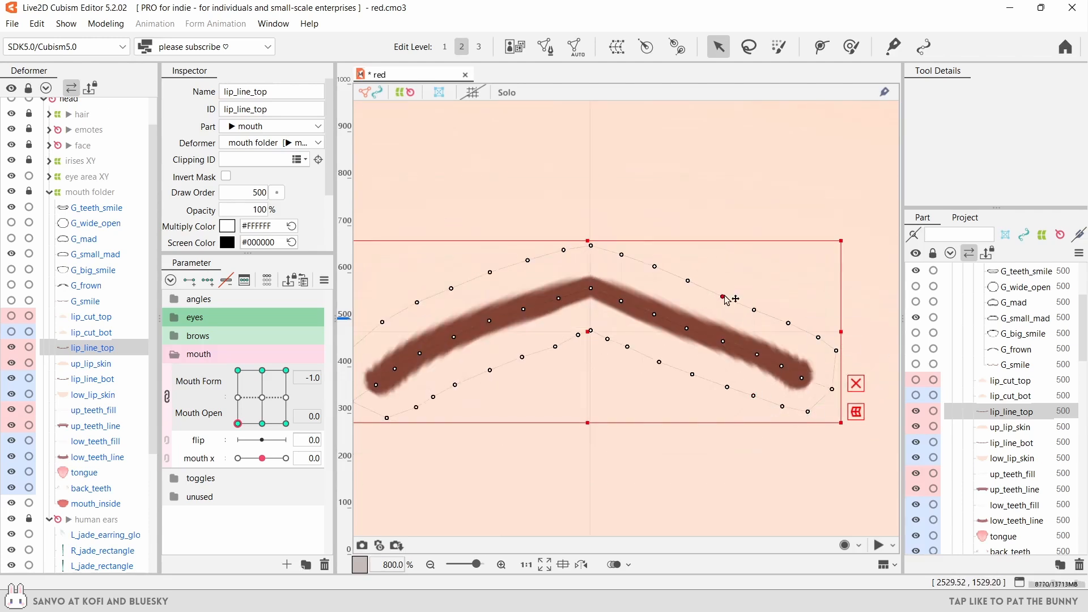
scroll(731, 432, down, 10)
click(798, 447)
scroll(791, 443, up, 6)
click(626, 379)
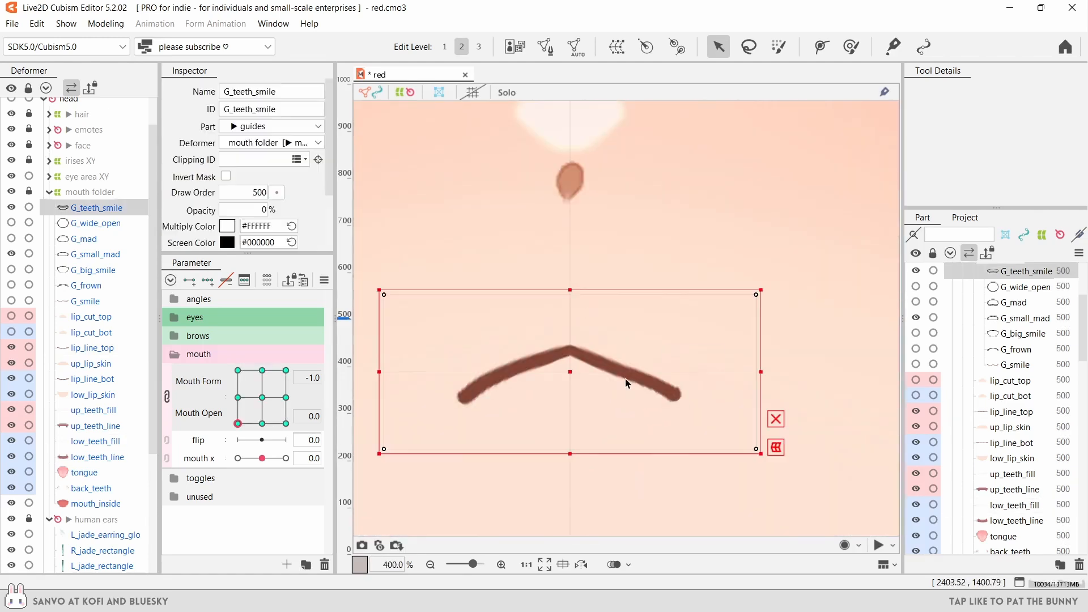
- Smooth the closed frown curve of lip_line_top with the deform brush
click(1012, 411)
click(850, 46)
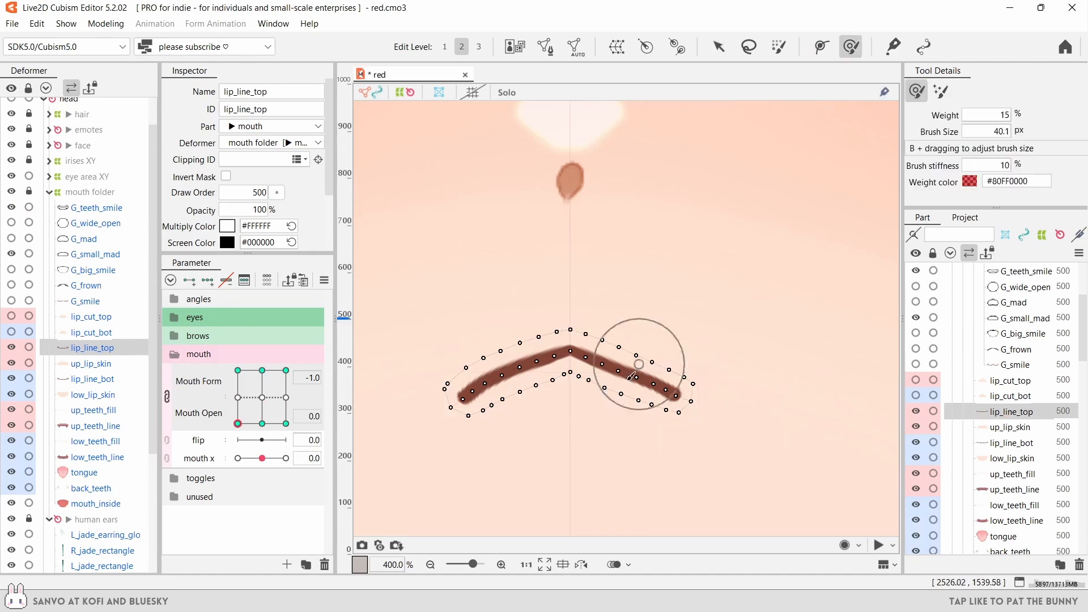
key(b)
scroll(733, 435, down, 4)
mouse_move(578, 444)
mouse_down()
mouse_move(674, 440)
mouse_move(641, 417)
mouse_up()
scroll(640, 417, up, 1)
click(718, 46)
click(707, 471)
scroll(593, 469, up, 1)
- Clean up the right tip and upper edge of lip_line_top on the closed frown by repositioning individual vertices
click(1011, 411)
scroll(619, 409, up, 3)
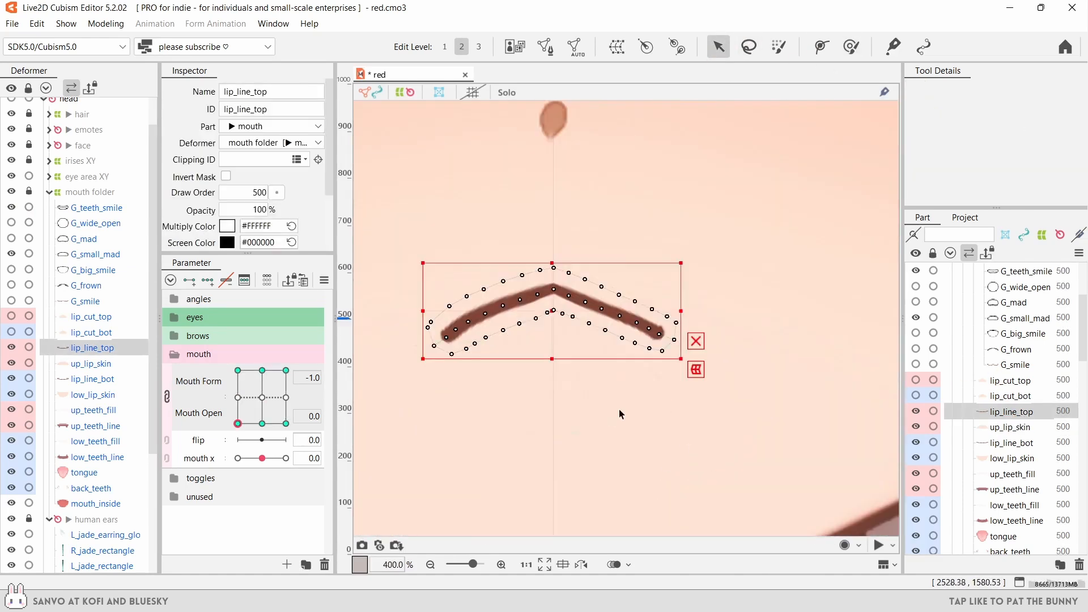
scroll(669, 297, up, 4)
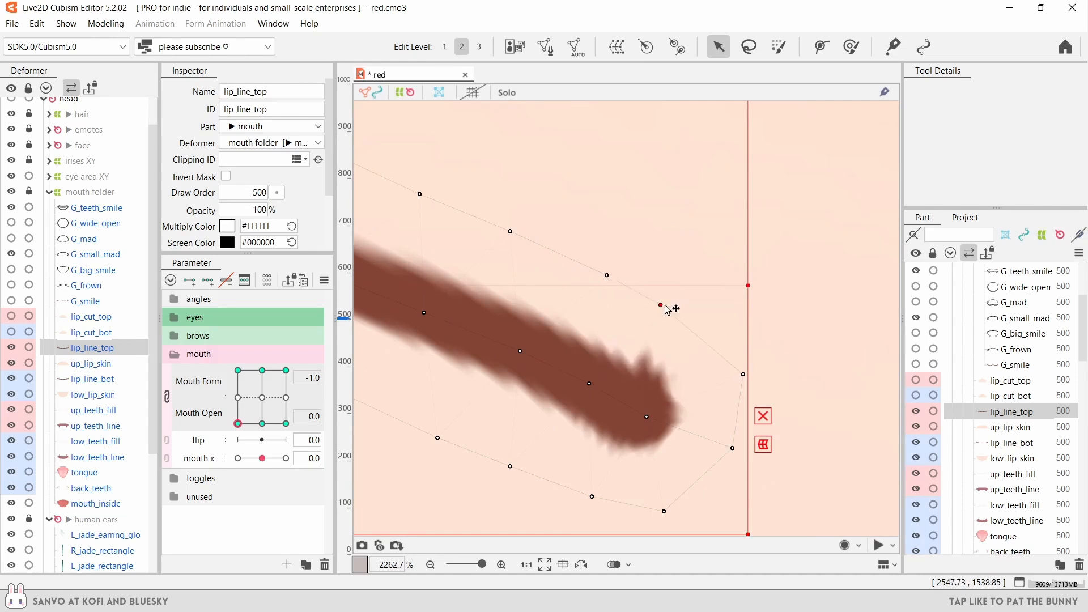
drag(663, 306, 598, 312)
scroll(601, 377, down, 3)
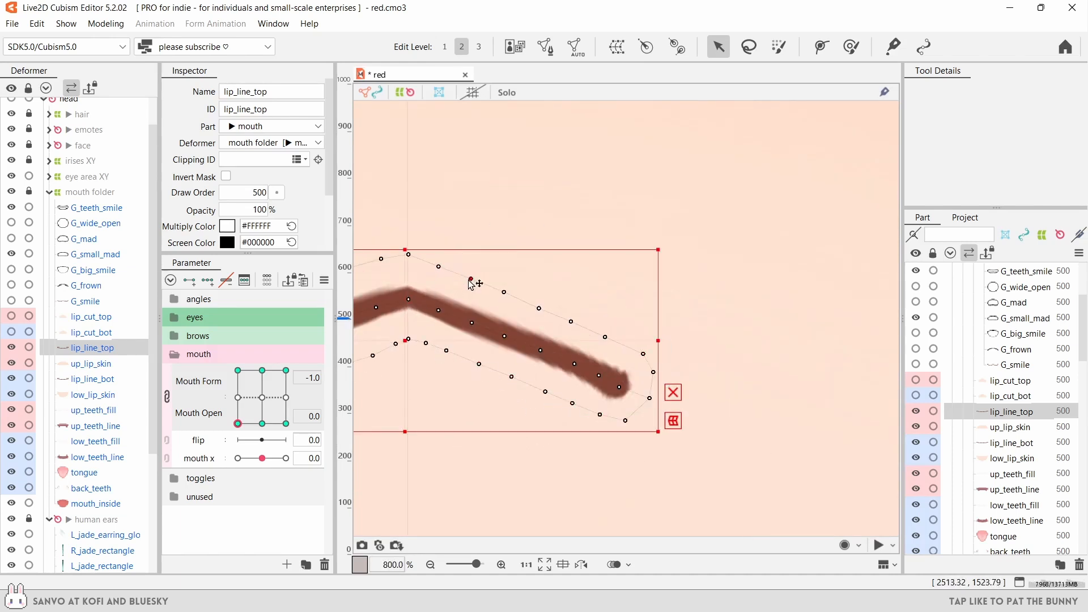
scroll(624, 385, down, 5)
scroll(605, 388, up, 2)
click(605, 388)
drag(915, 411, 916, 426)
click(979, 443)
scroll(587, 399, up, 2)
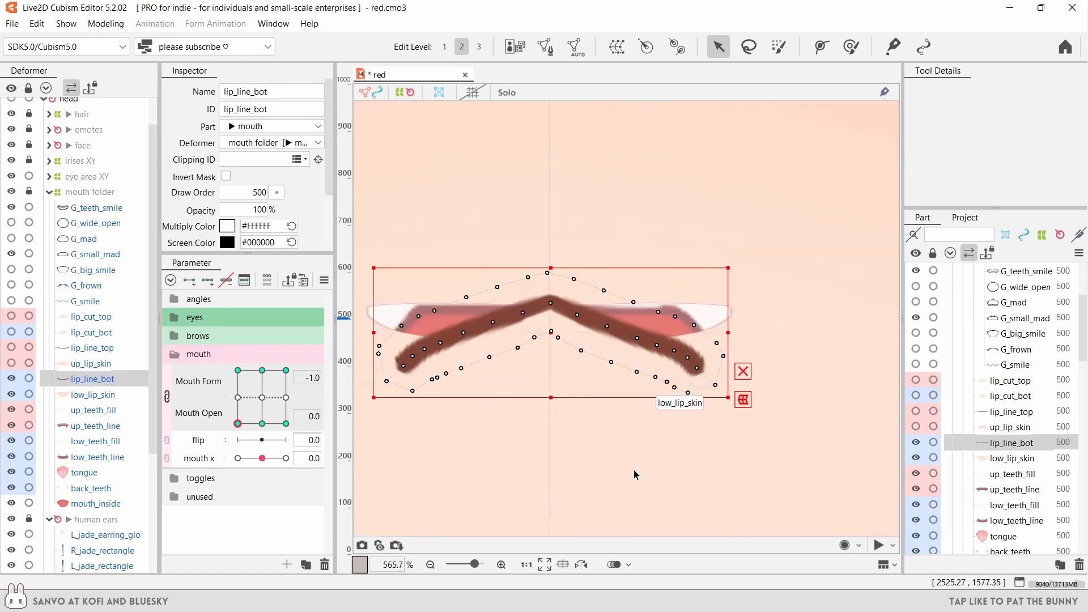
drag(634, 475, 653, 487)
drag(915, 412, 916, 426)
- Take a guide snapshot of the closed frown, and hide lip_line_top and up_lip_skin to isolate lip_line_bot
click(396, 545)
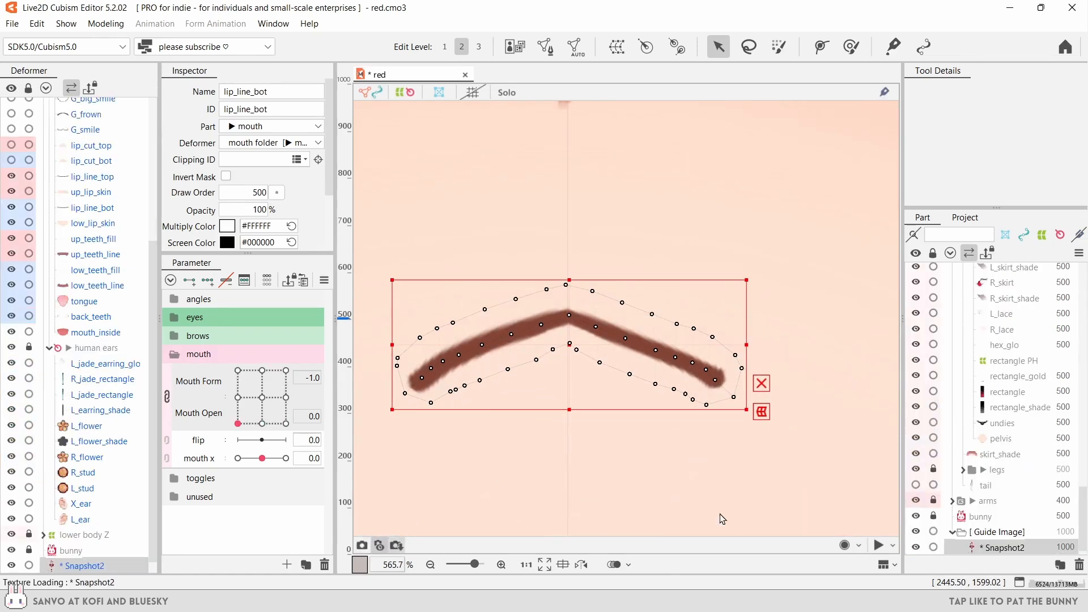
scroll(969, 453, up, 3)
scroll(956, 506, up, 4)
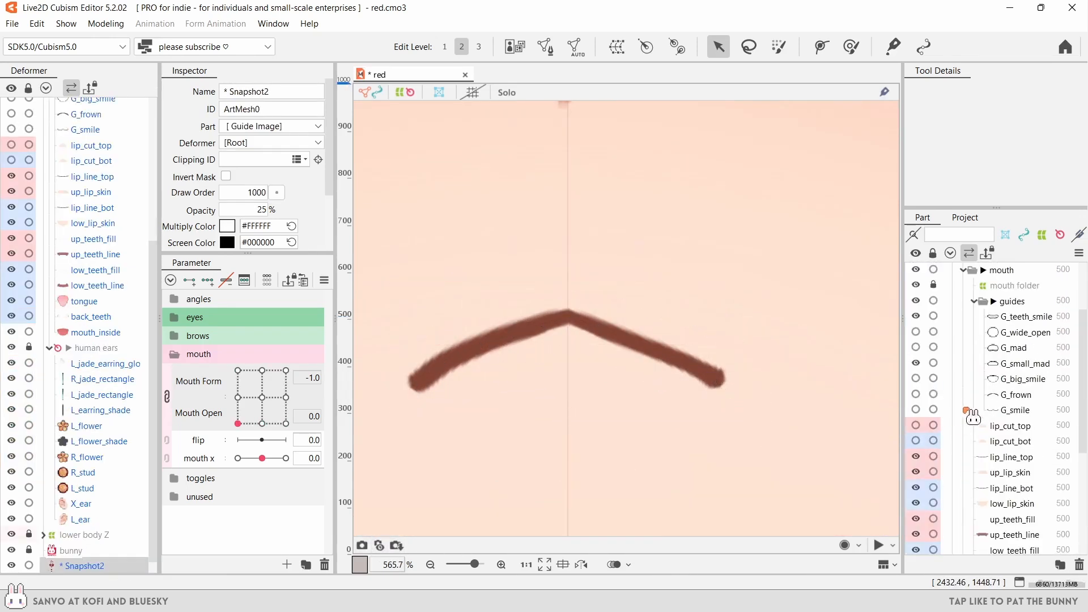
click(915, 456)
click(916, 472)
click(646, 338)
scroll(646, 336, up, 1)
drag(582, 409, 604, 402)
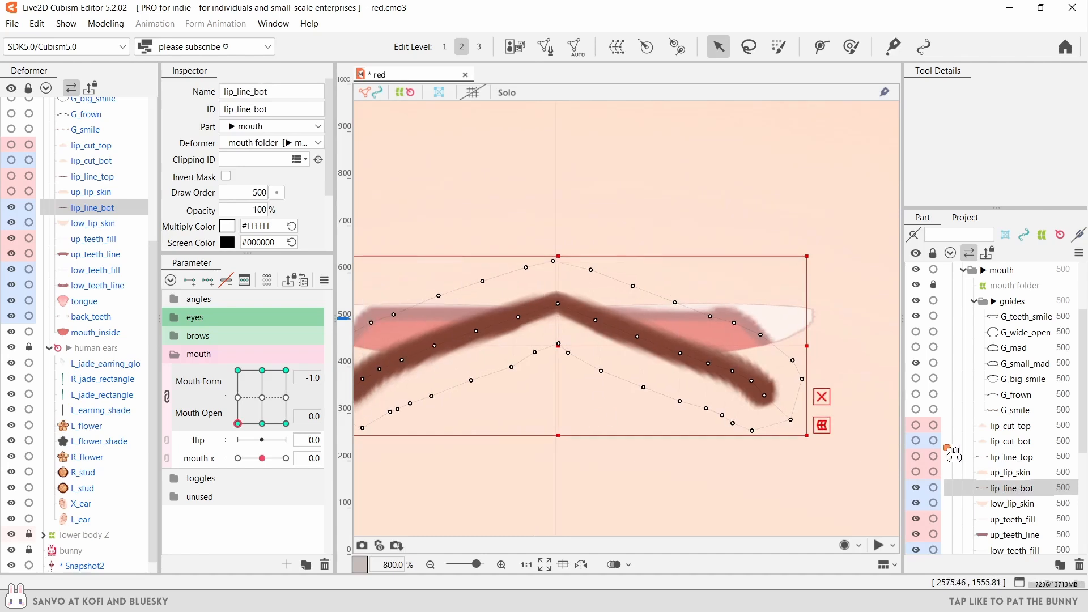
- Set the screen color of lip_line_bot to #F49AFF
click(227, 242)
drag(118, 361, 101, 296)
mouse_move(170, 309)
mouse_down()
mouse_move(174, 298)
mouse_move(156, 294)
mouse_up()
click(327, 222)
- Reposition the centre and right-side vertices of lip_line_bot to match the snapshot of the closed frown's upper line
scroll(577, 356, up, 1)
scroll(561, 353, up, 1)
scroll(554, 340, down, 1)
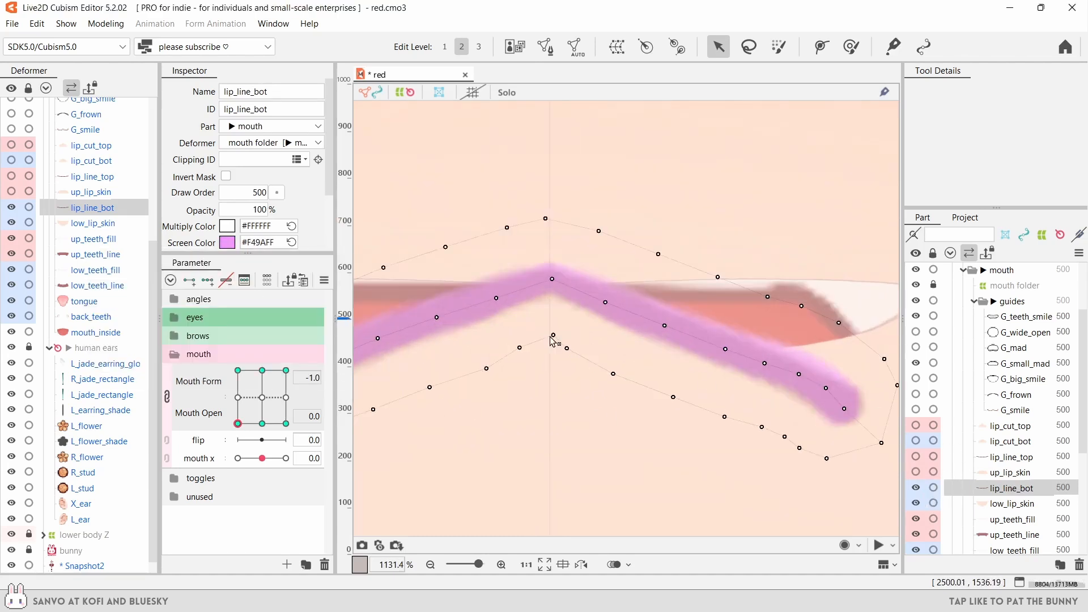
scroll(707, 359, down, 1)
scroll(605, 333, up, 2)
drag(614, 262, 521, 265)
click(496, 271)
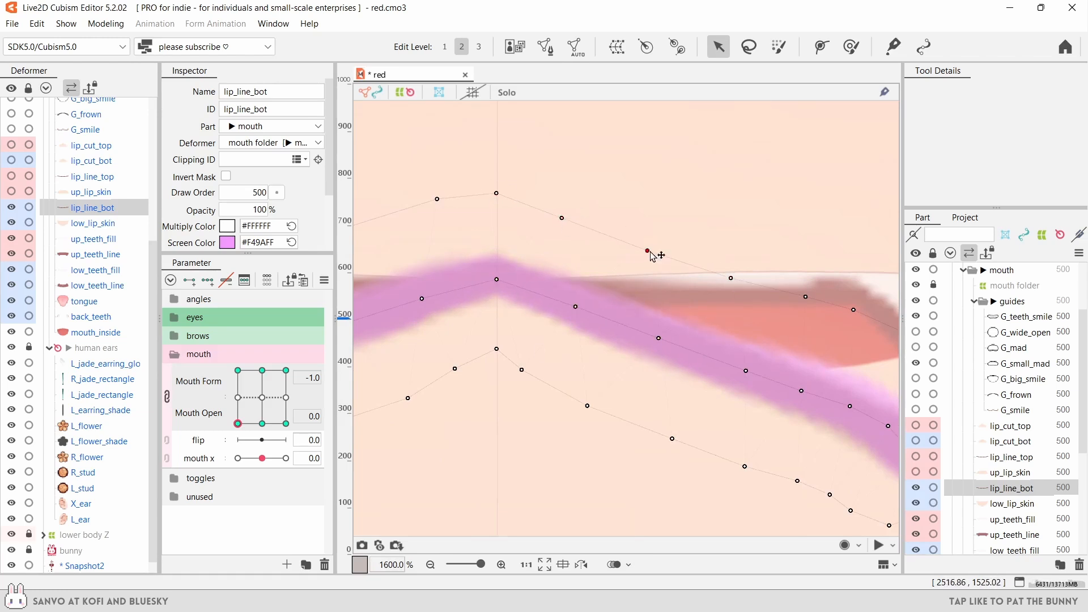
drag(784, 444, 574, 421)
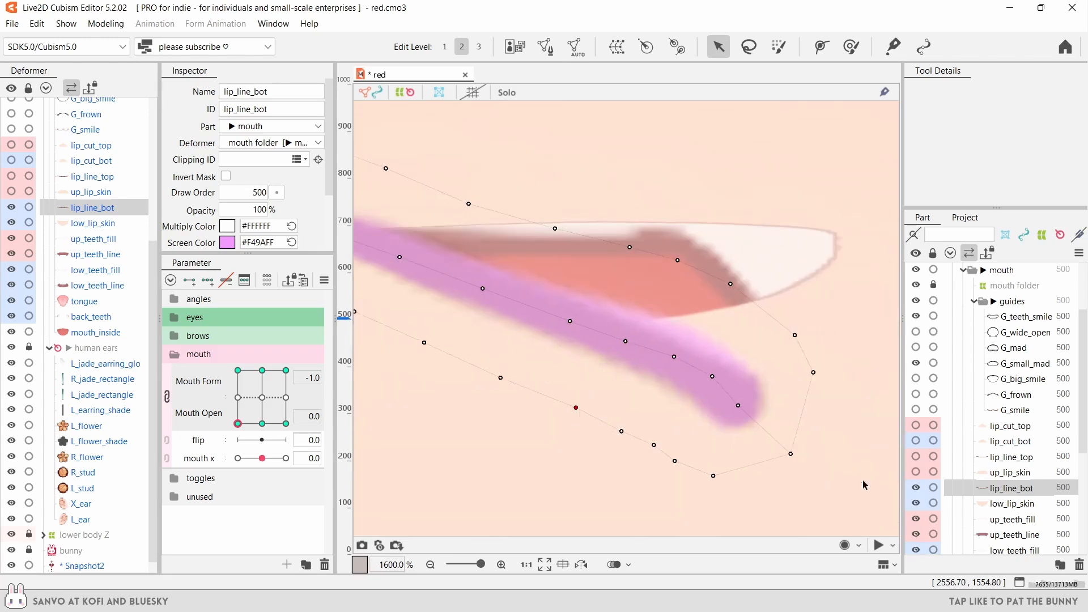
- Set the Snapshot2 guide's opacity to 50% and reselect lip_line_bot
scroll(952, 499, down, 5)
click(929, 533)
right_click(930, 546)
click(1004, 491)
click(997, 547)
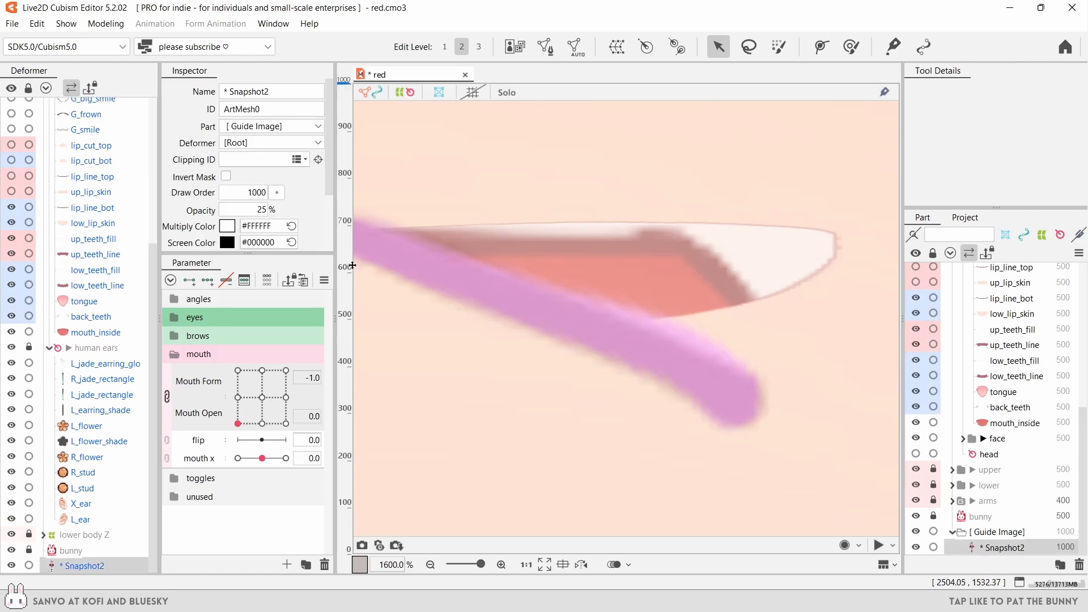
scroll(1014, 396, up, 2)
click(1011, 412)
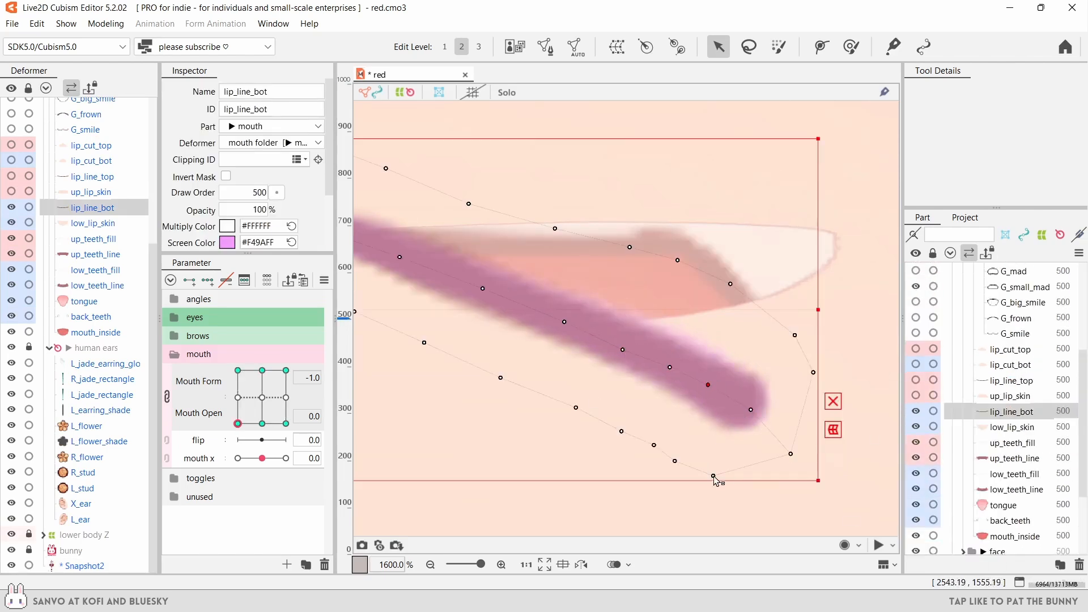
- Reposition the right-side vertices of lip_line_bot along its middle and outer edges to match the closed frown snapshot
drag(715, 478, 698, 468)
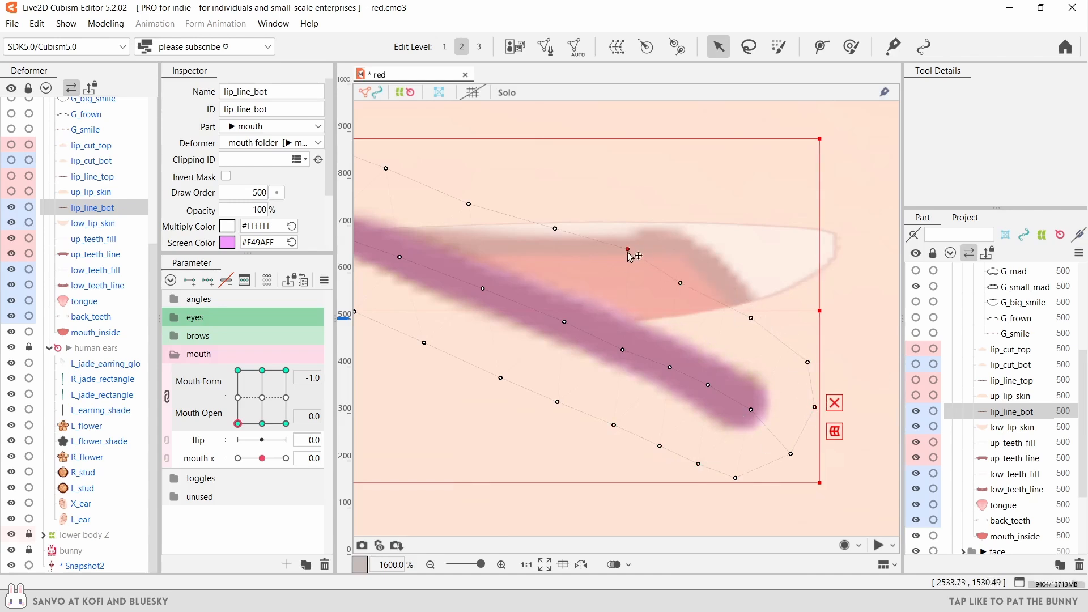
drag(573, 341, 718, 389)
drag(701, 280, 701, 282)
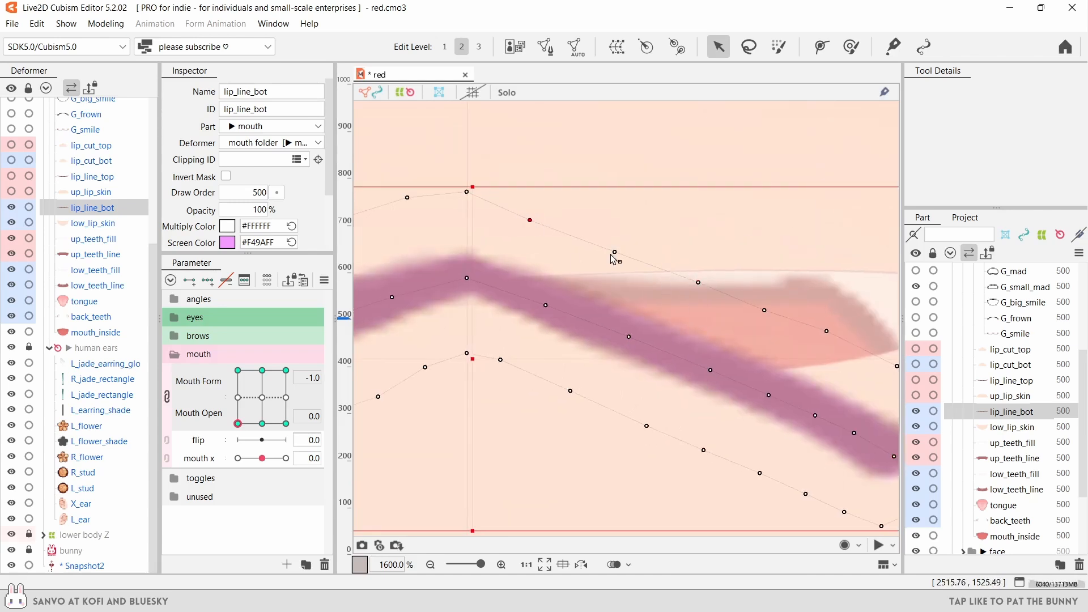
drag(774, 344, 619, 329)
drag(672, 316, 670, 317)
- Show lip_line_top and up_lip_skin again and delete the Snapshot2 guide
scroll(586, 362, down, 5)
click(716, 459)
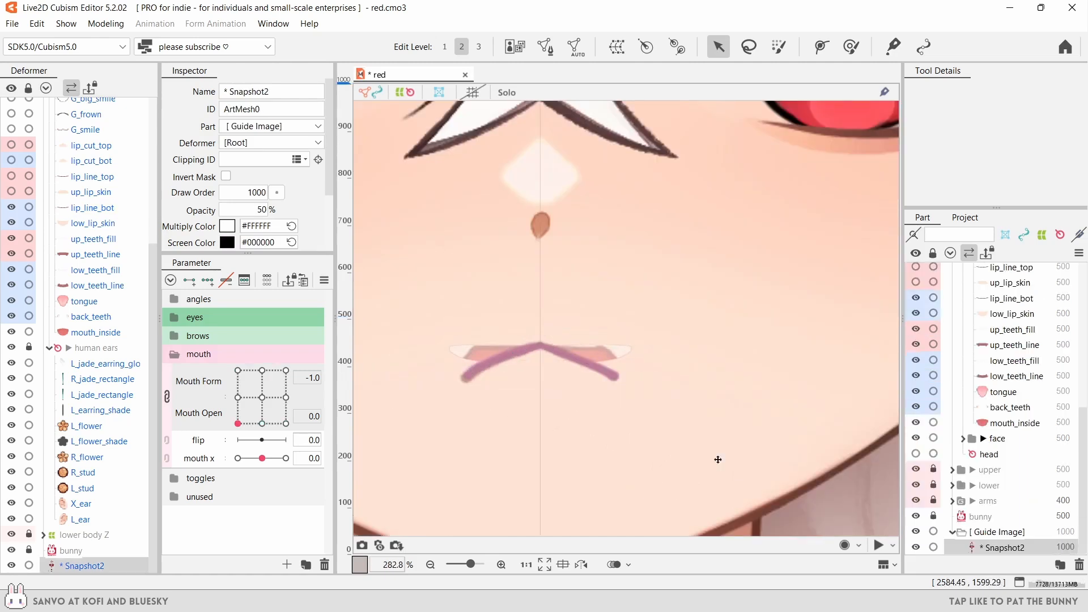
scroll(918, 425, up, 3)
click(916, 452)
scroll(963, 453, down, 3)
click(1078, 565)
scroll(1050, 526, up, 4)
scroll(542, 371, up, 1)
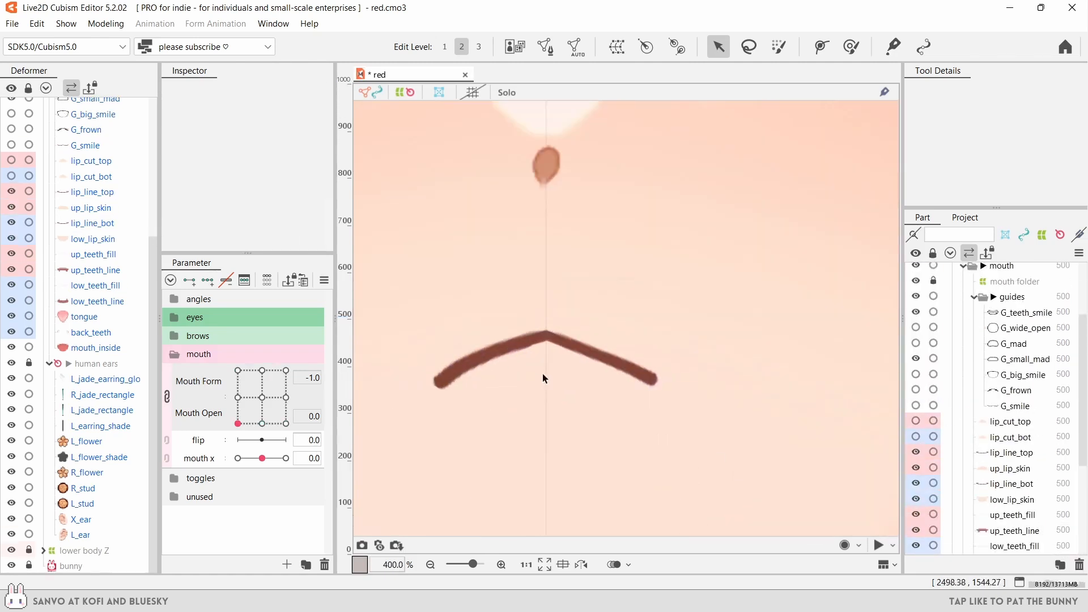
- Examine the curve of lip_line_bot on the closed neutral, closed smile and open frown poses
click(1011, 453)
scroll(556, 366, up, 1)
click(1018, 482)
mouse_move(260, 422)
mouse_down()
mouse_move(237, 370)
mouse_move(262, 371)
mouse_move(263, 424)
mouse_up()
scroll(601, 366, down, 2)
click(285, 425)
scroll(603, 356, up, 1)
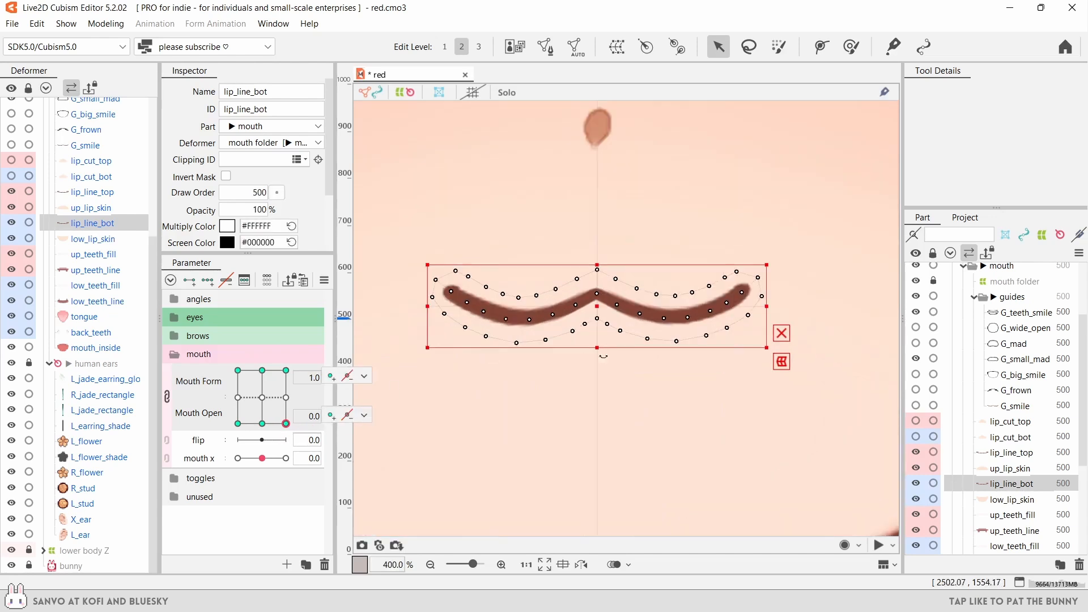
click(850, 47)
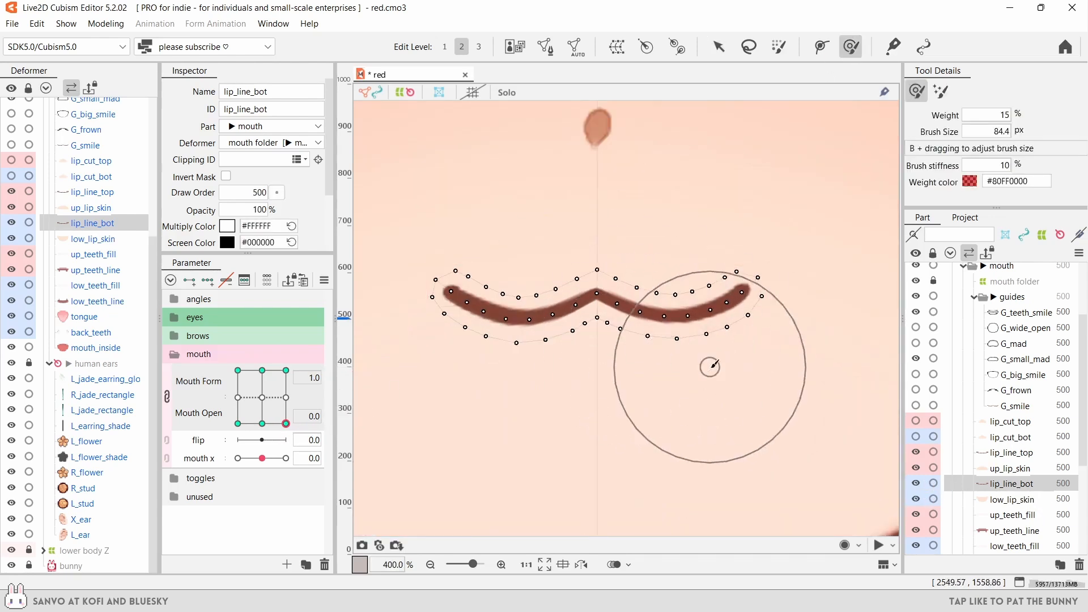
key(v)
scroll(646, 250, up, 2)
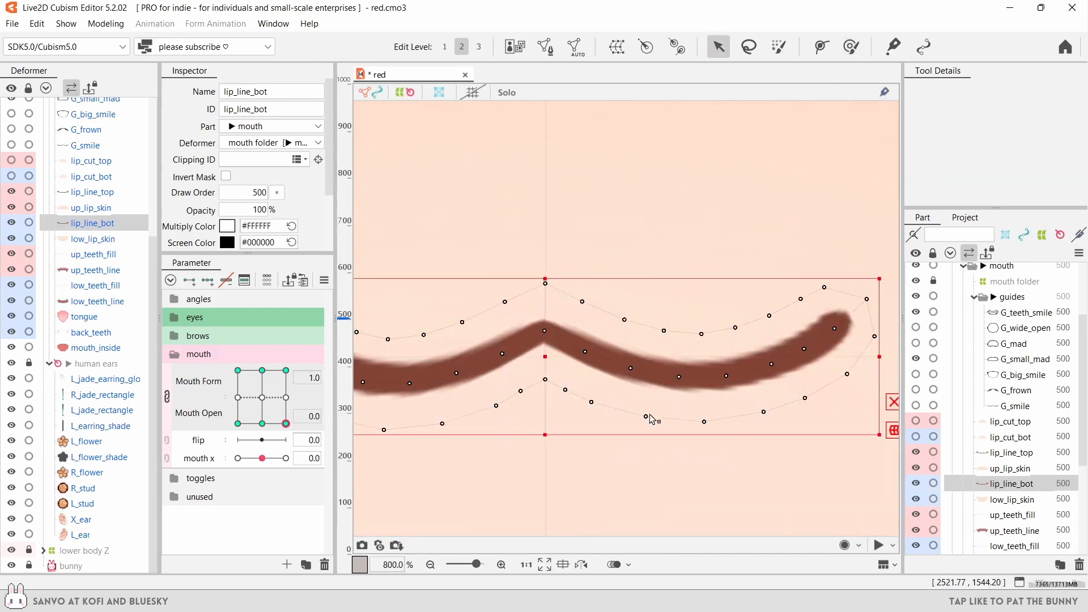
scroll(651, 419, down, 3)
click(238, 371)
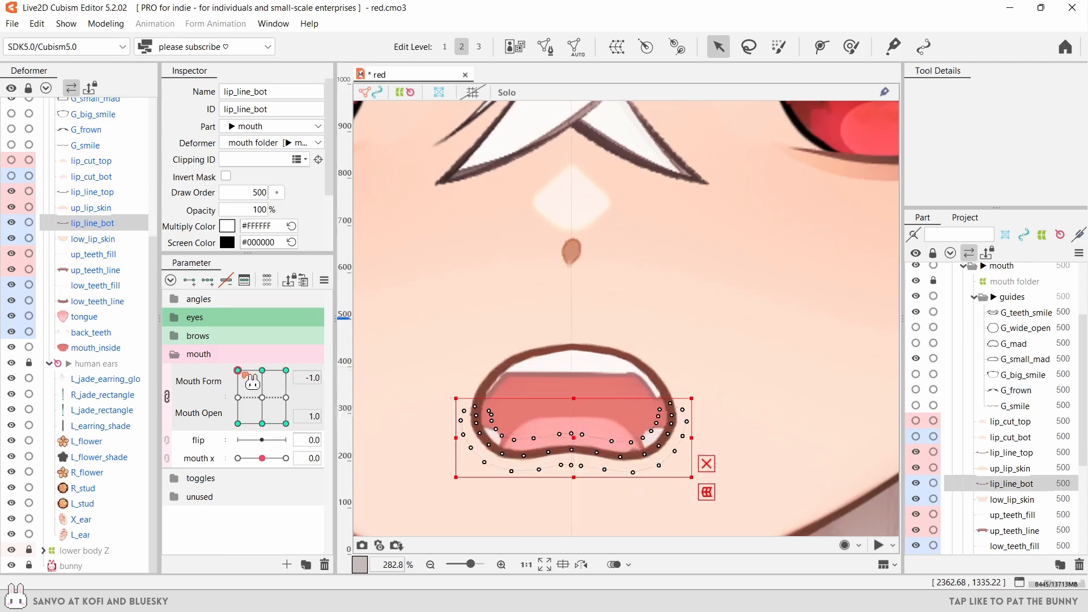
- Even out the outer vertices of low_lip_skin on the open neutral, open frown, closed frown and open smile poses
drag(242, 372, 276, 380)
key(Down)
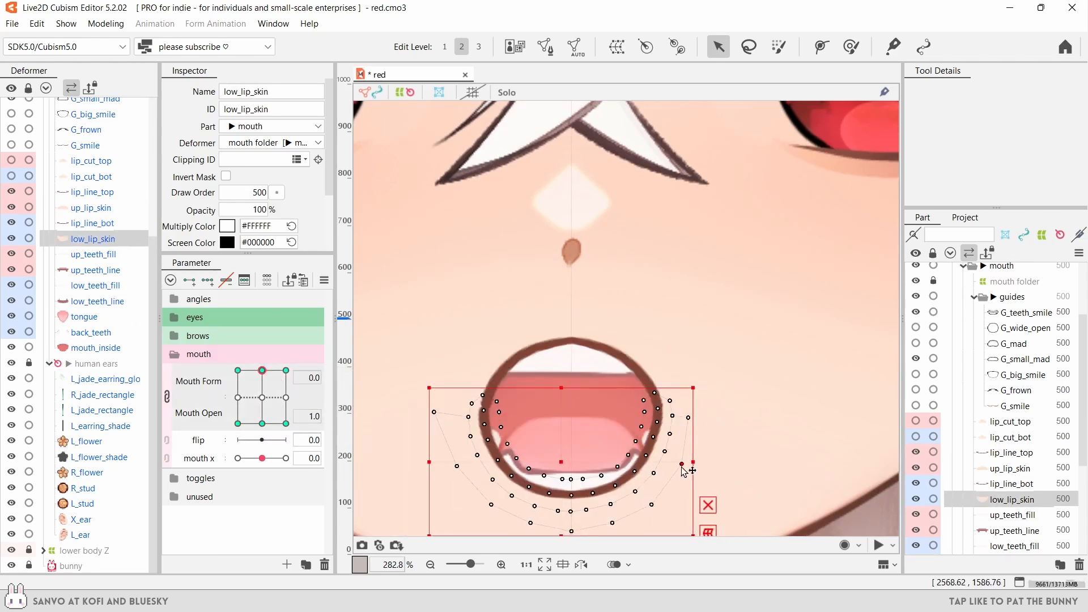
click(238, 370)
scroll(690, 428, up, 2)
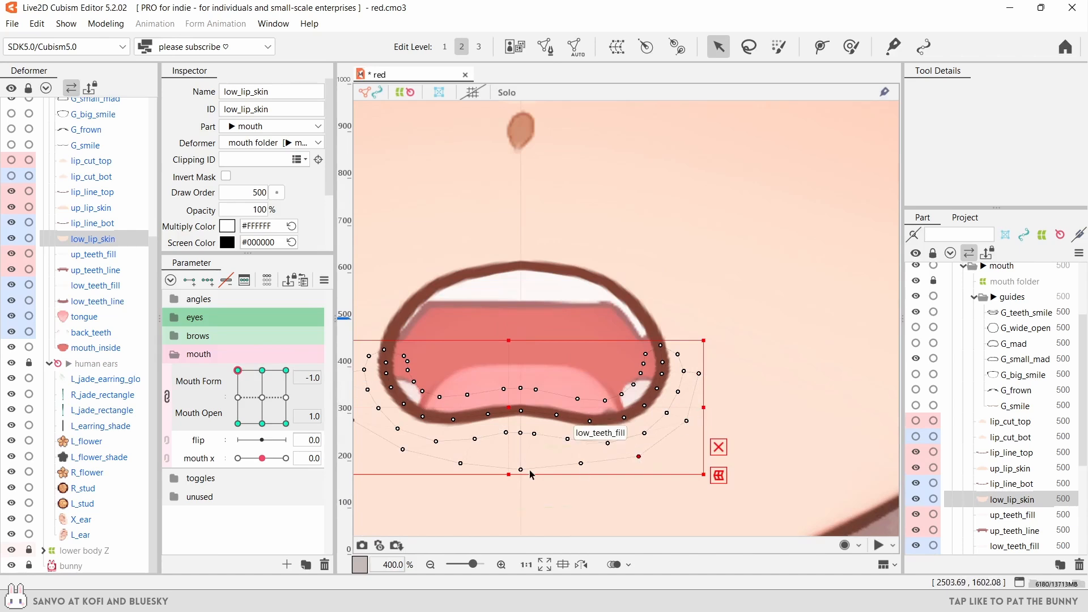
scroll(570, 415, down, 2)
click(238, 423)
scroll(545, 391, up, 2)
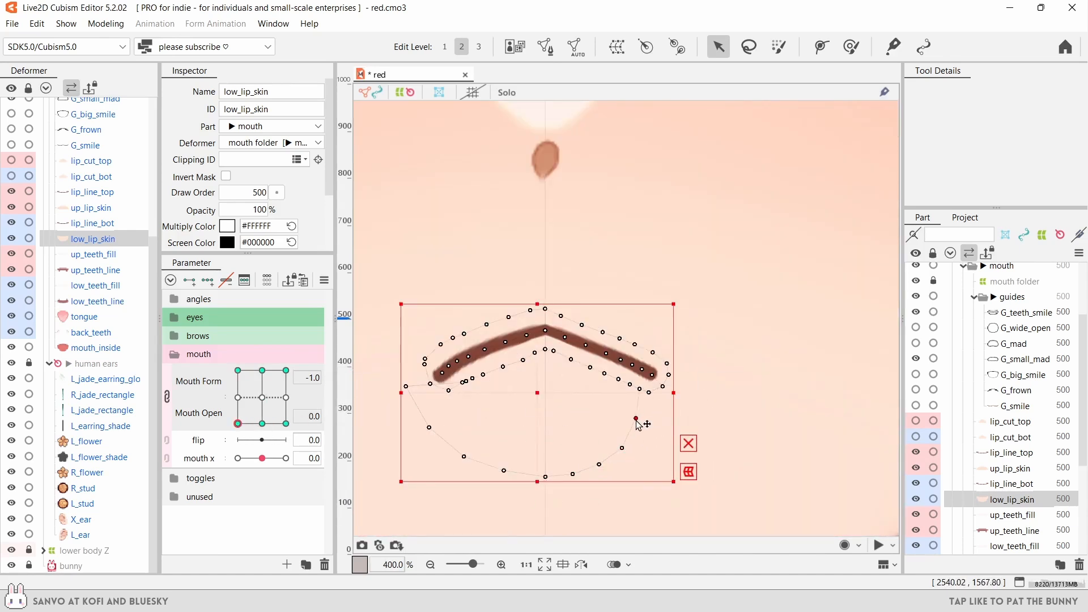
scroll(639, 424, down, 2)
click(286, 370)
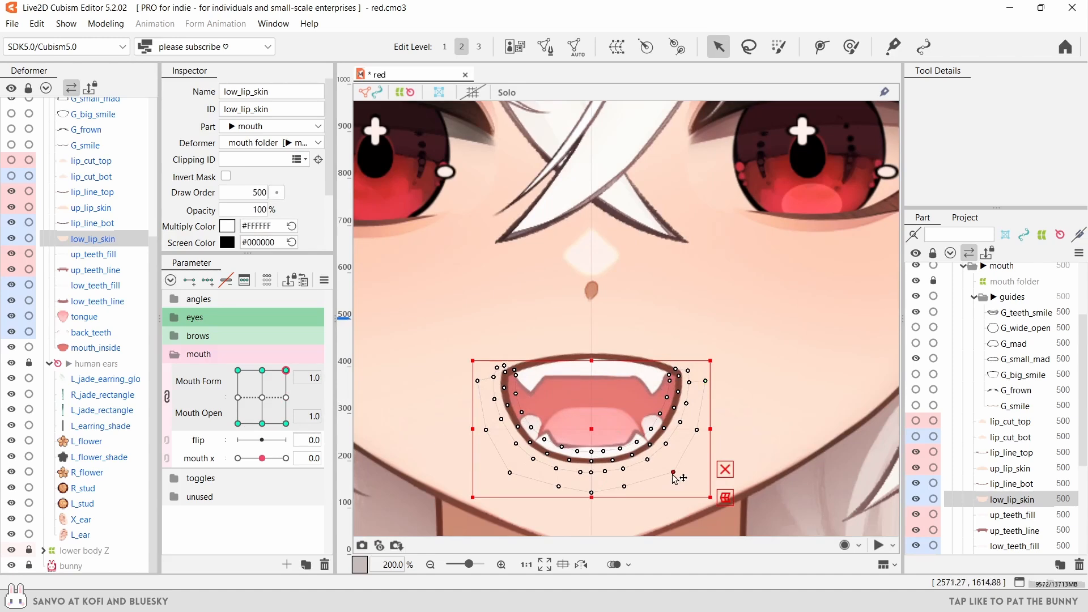
drag(250, 371, 315, 363)
- Reposition the outer vertices of up_lip_skin symmetrically on the open smile and open neutral poses
click(116, 214)
scroll(694, 364, up, 1)
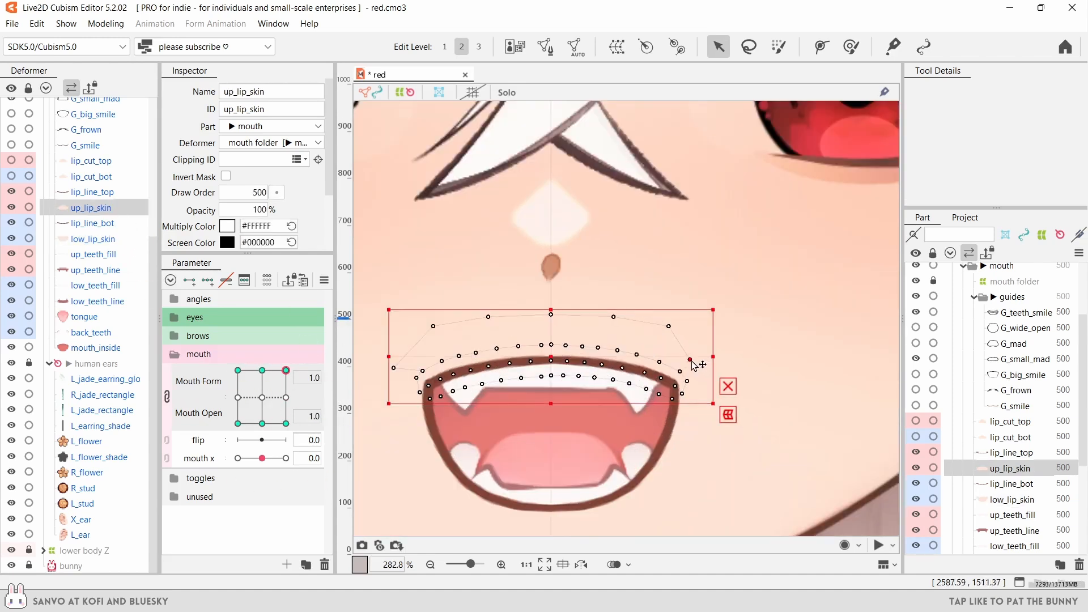
scroll(650, 334, down, 1)
click(262, 369)
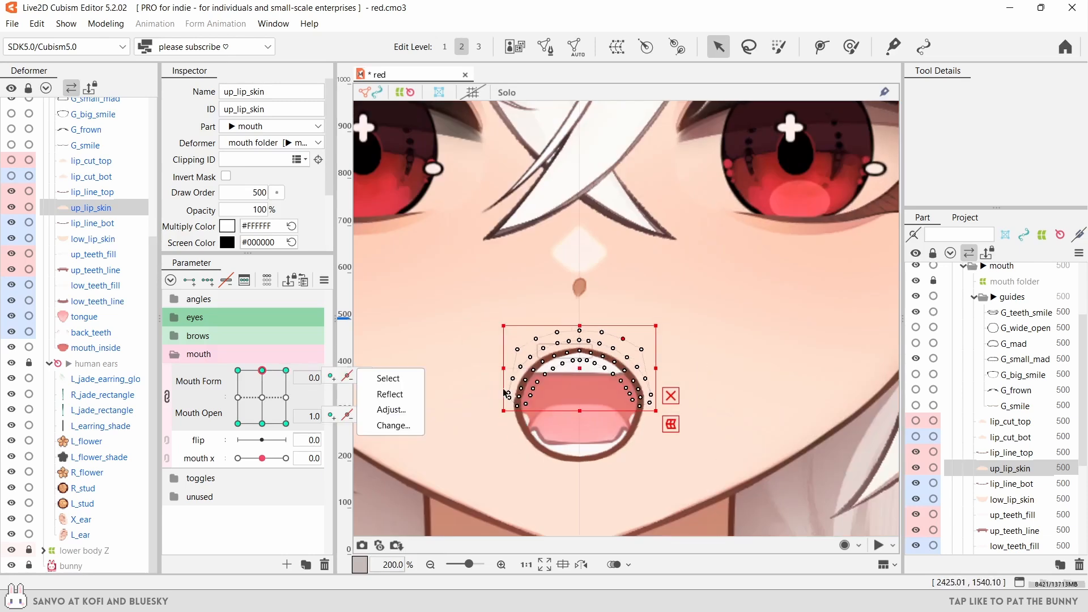
scroll(614, 354, up, 1)
- Lock the G_teeth_smile and G_small_mad guides, and reselect up_lip_skin
click(644, 345)
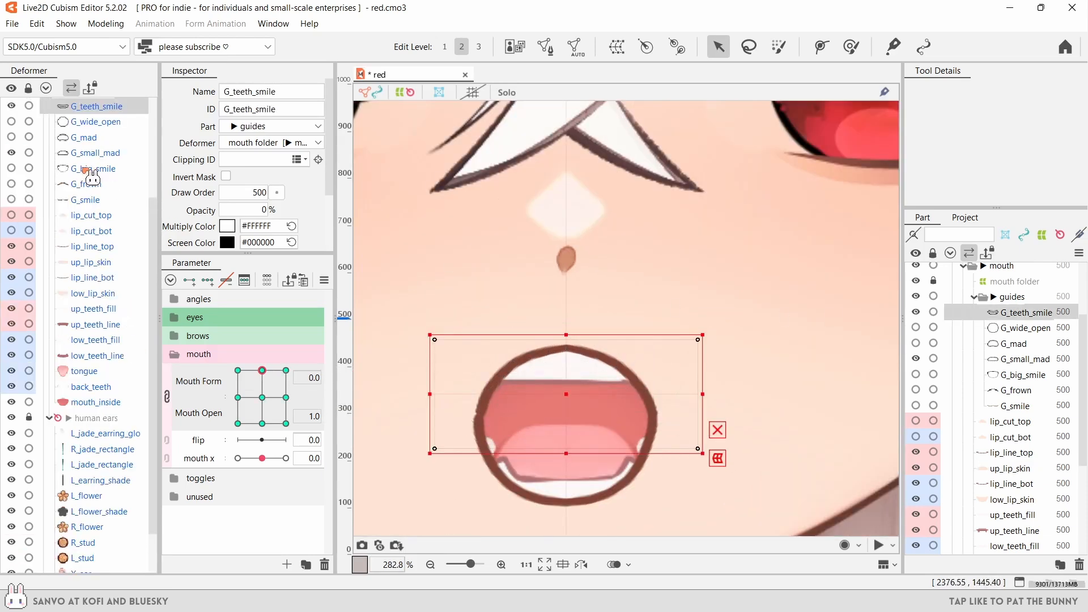
scroll(85, 170, up, 1)
click(28, 162)
click(29, 210)
click(631, 376)
- Tidy the upper outer vertices of up_lip_skin on the open neutral and open frown poses, and check the closed frown
scroll(632, 376, up, 1)
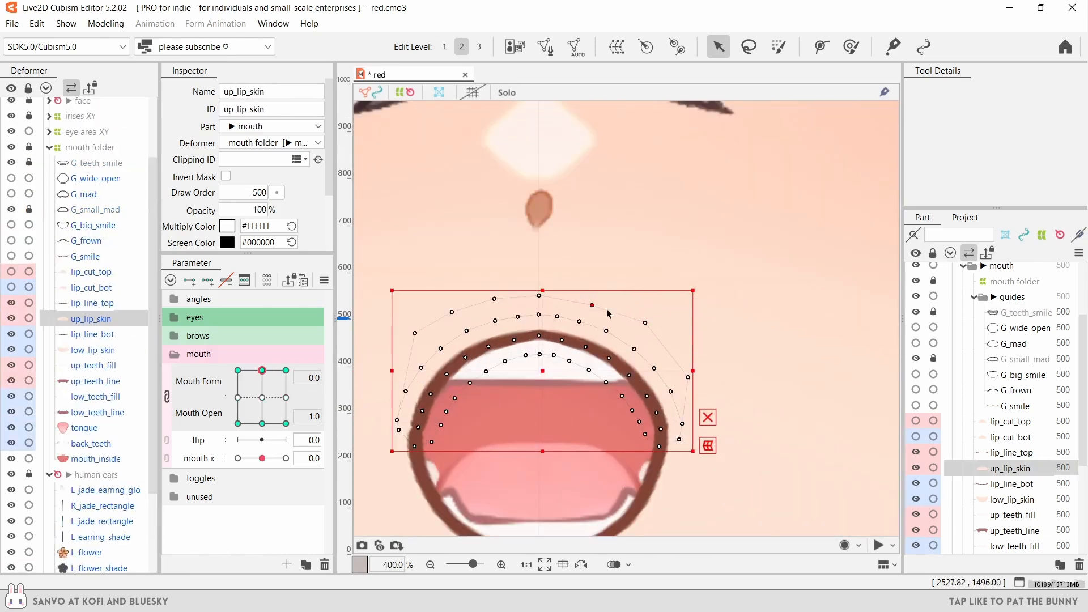
scroll(555, 354, up, 1)
click(238, 370)
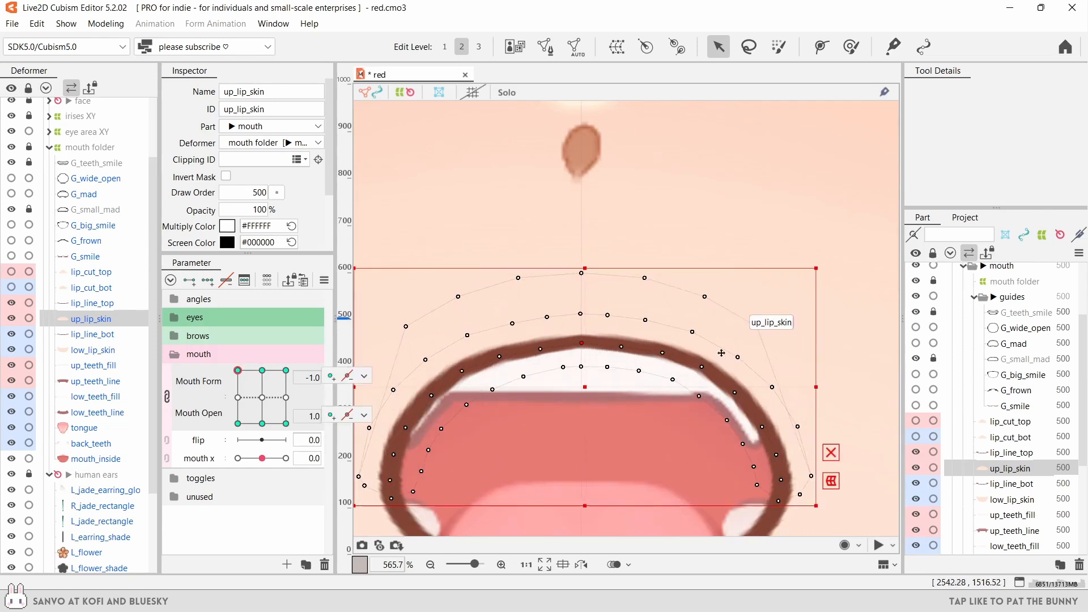
scroll(760, 336, down, 1)
drag(760, 335, 804, 366)
scroll(670, 298, down, 1)
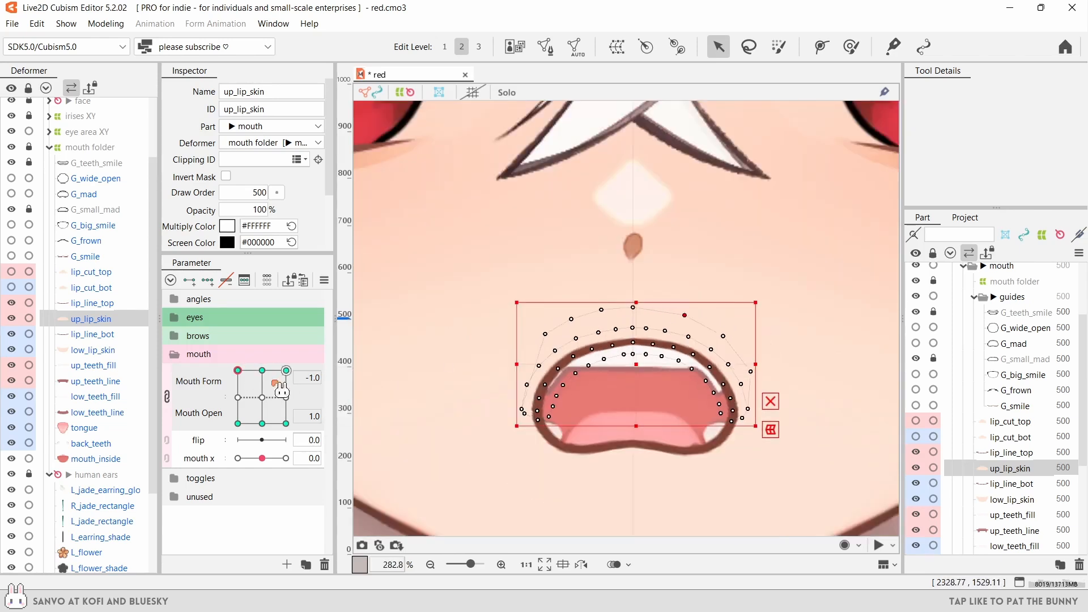
click(264, 423)
click(238, 423)
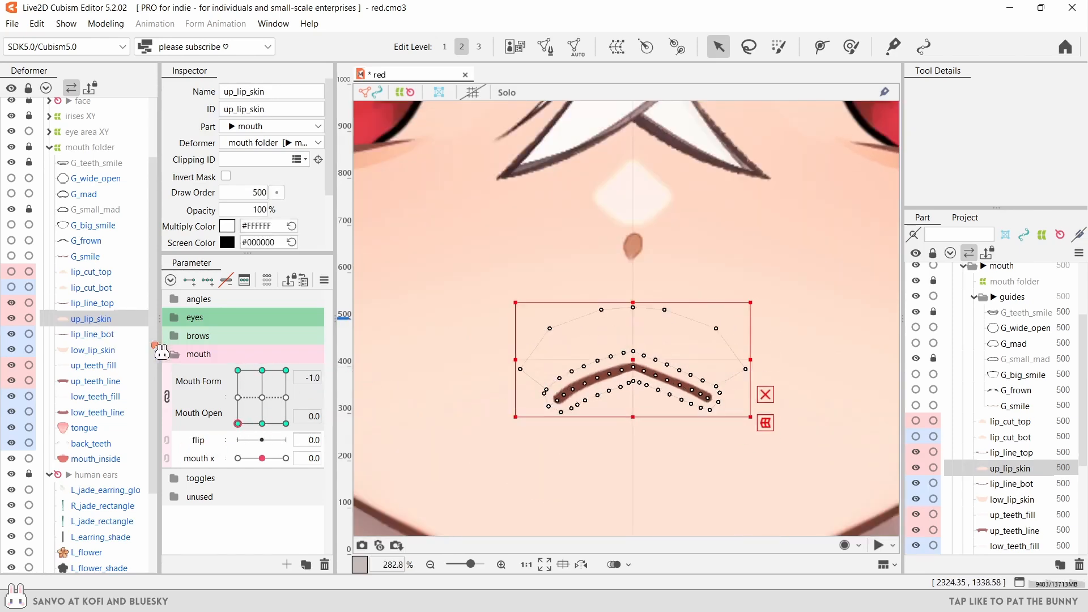
scroll(759, 381, up, 1)
- Fit mouth_inside to the closed frown line using a temporary warp with 2 by 2 divisions
click(96, 458)
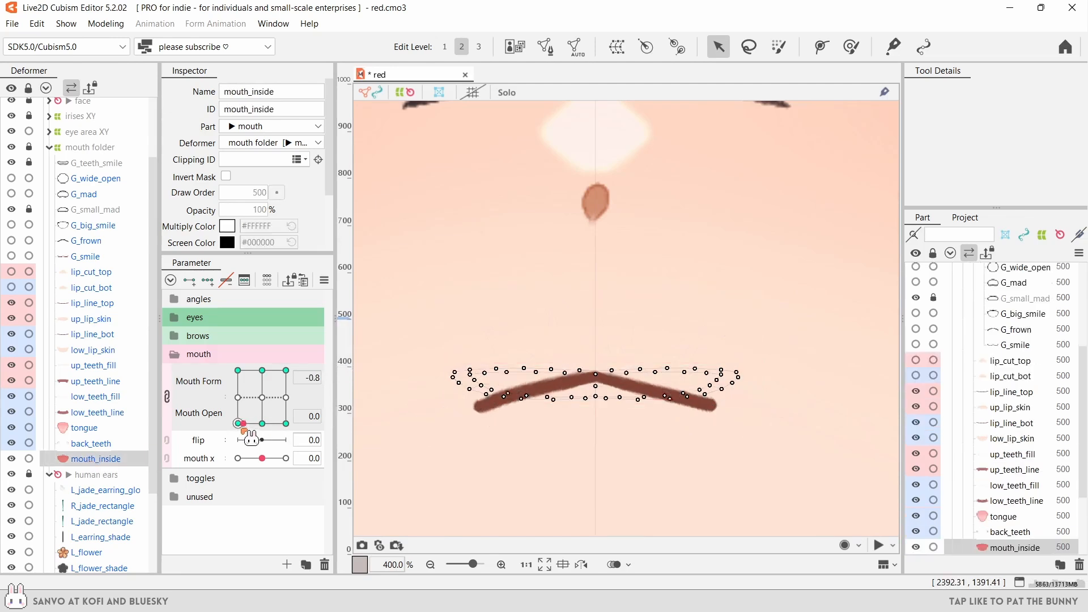
click(364, 415)
drag(702, 387, 705, 386)
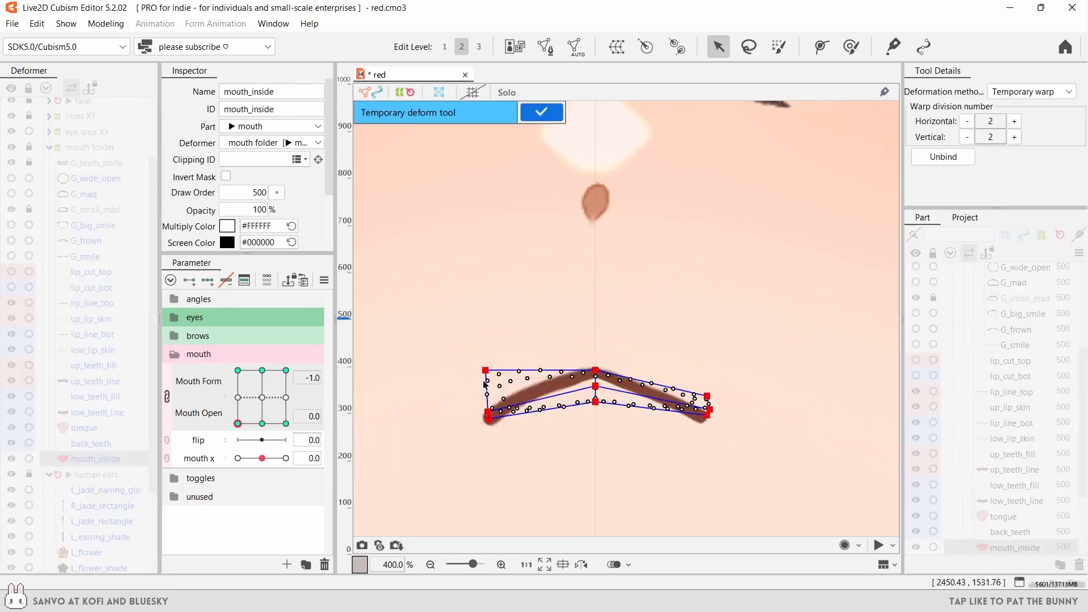
click(539, 116)
- Adjust the edge vertices of mouth_inside on the open frown to follow the lip lines, and compare with the open neutral pose
drag(238, 423, 222, 366)
scroll(612, 372, up, 2)
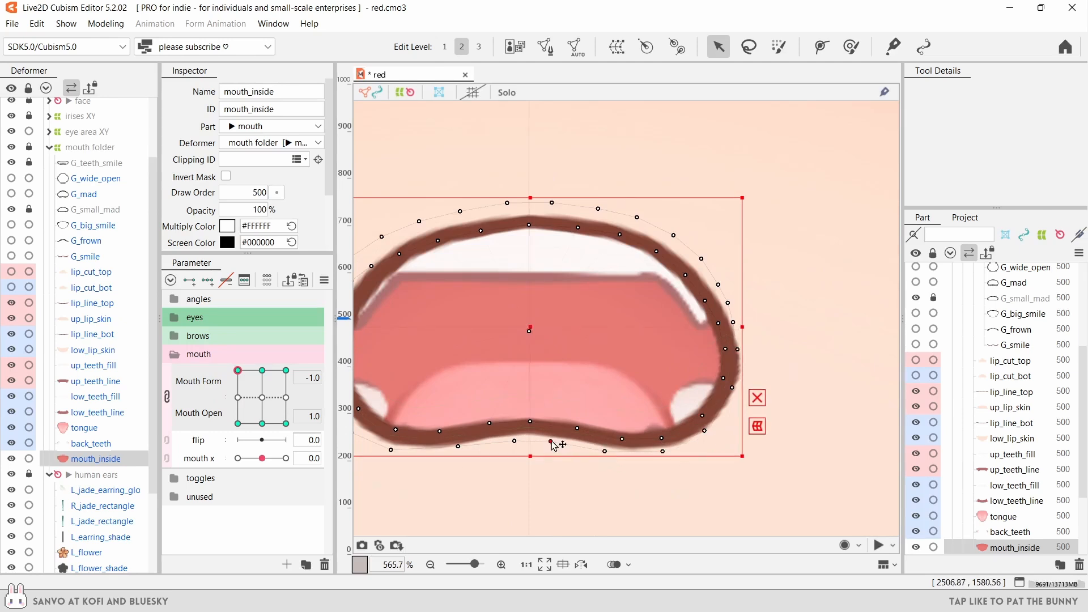
scroll(719, 287, down, 2)
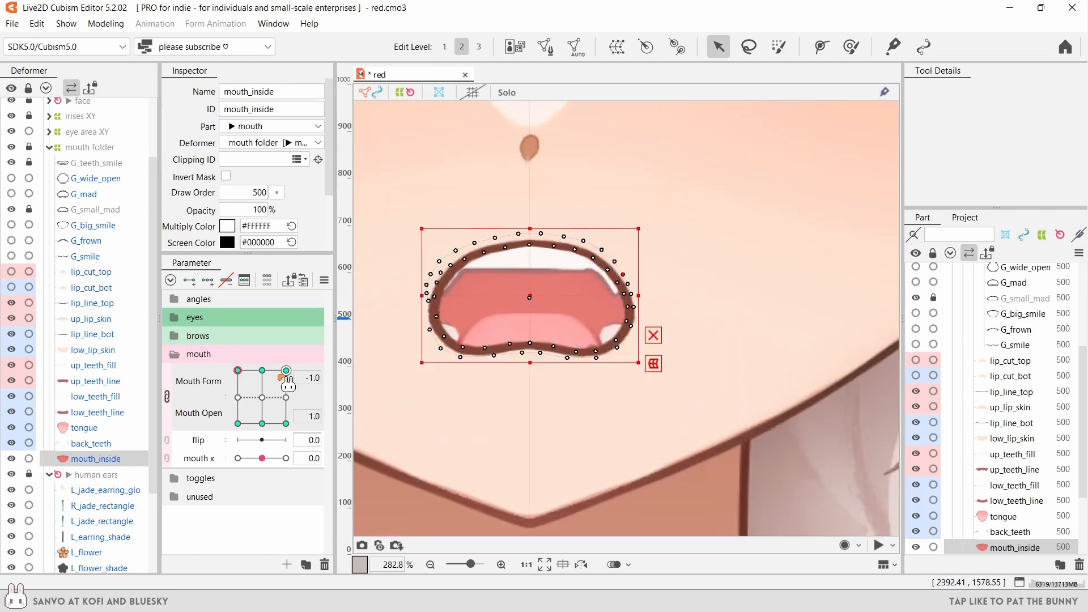
drag(238, 371, 262, 370)
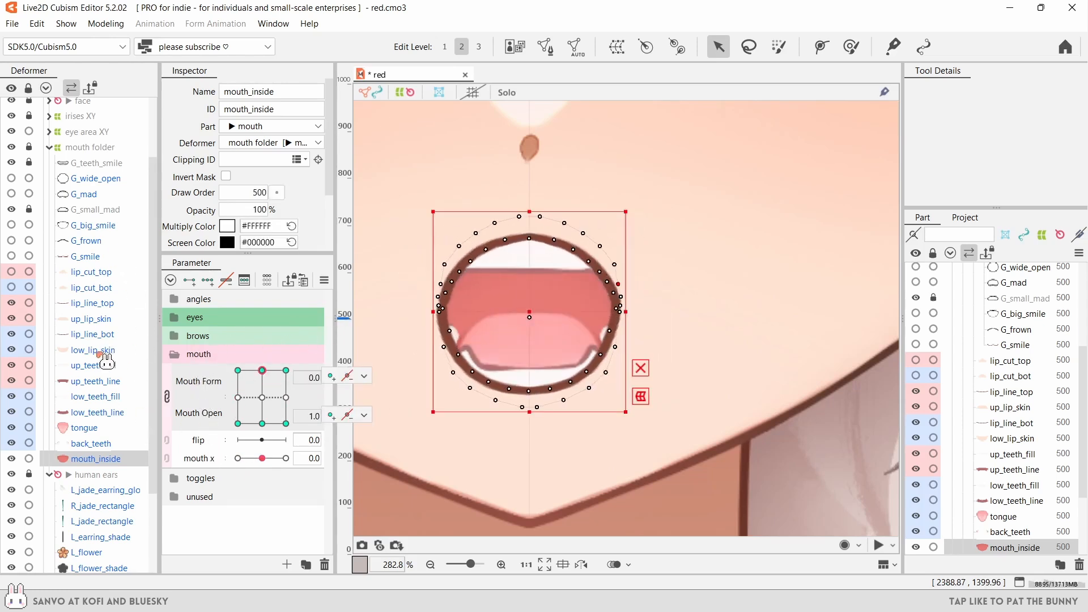
- Smooth the curve of lip_line_top on the open neutral mouth with the deform brush, using a smaller brush size
click(93, 303)
scroll(541, 203, up, 3)
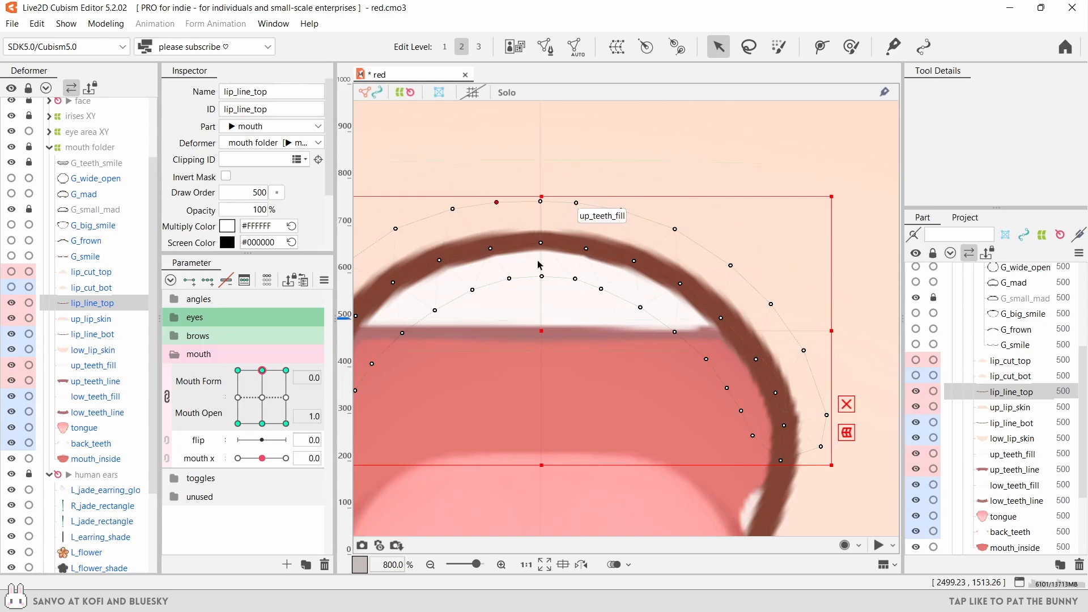
scroll(671, 377, down, 2)
click(851, 46)
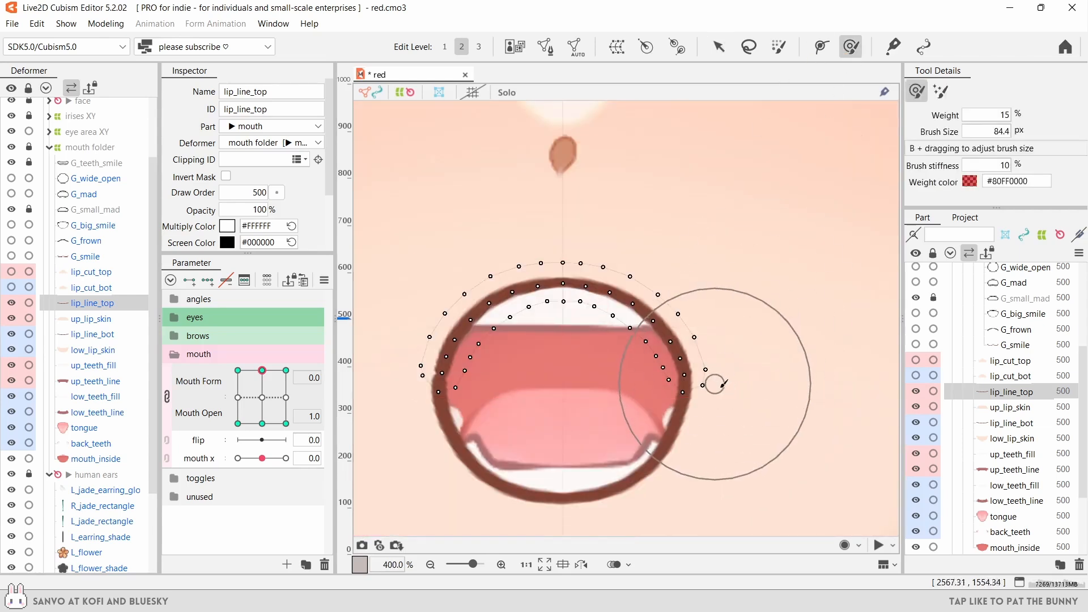
mouse_move(589, 288)
mouse_down()
mouse_move(575, 350)
mouse_move(522, 365)
mouse_up()
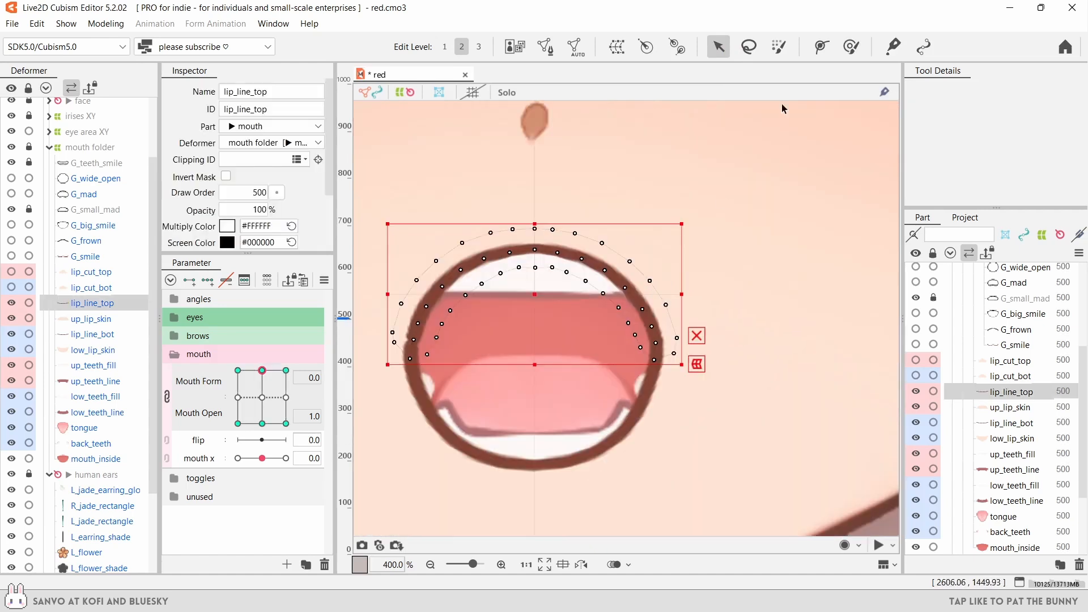
mouse_move(608, 251)
mouse_down()
mouse_move(667, 284)
mouse_move(679, 315)
mouse_move(632, 269)
mouse_move(670, 290)
mouse_up()
drag(670, 291, 615, 300)
scroll(623, 292, up, 1)
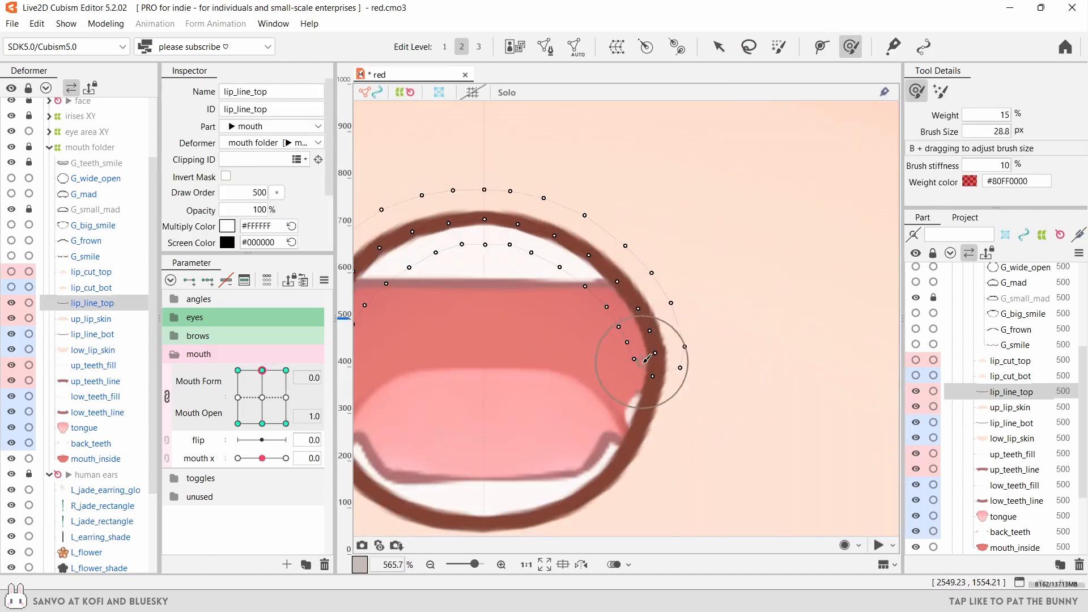
scroll(646, 359, down, 1)
- Examine the curve of lip_line_top on the open frown, closed frown and open smile poses, and deselect it
click(238, 371)
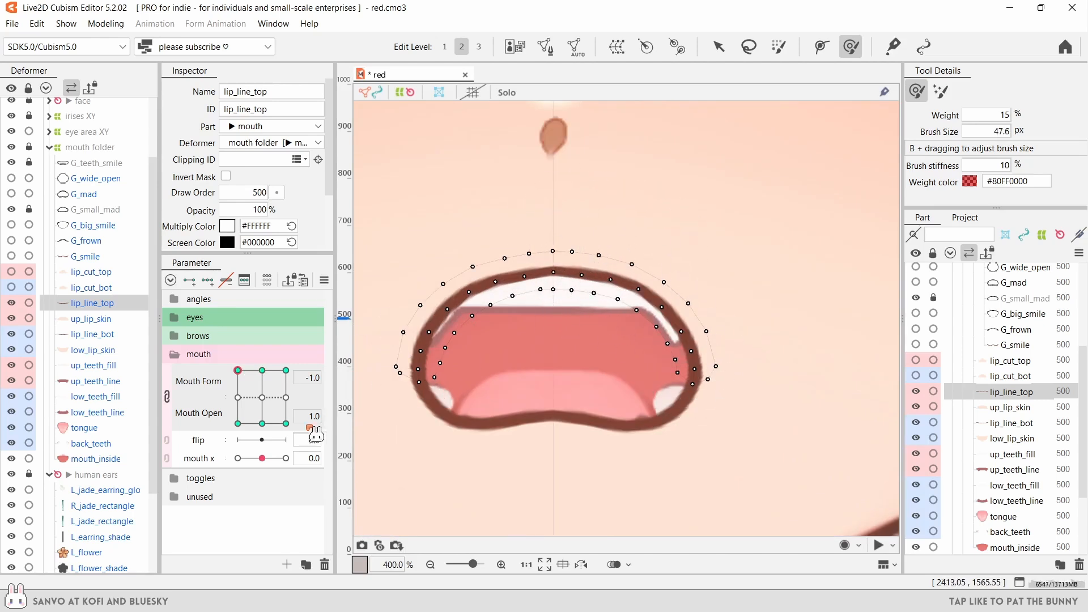
click(237, 423)
click(286, 371)
click(718, 47)
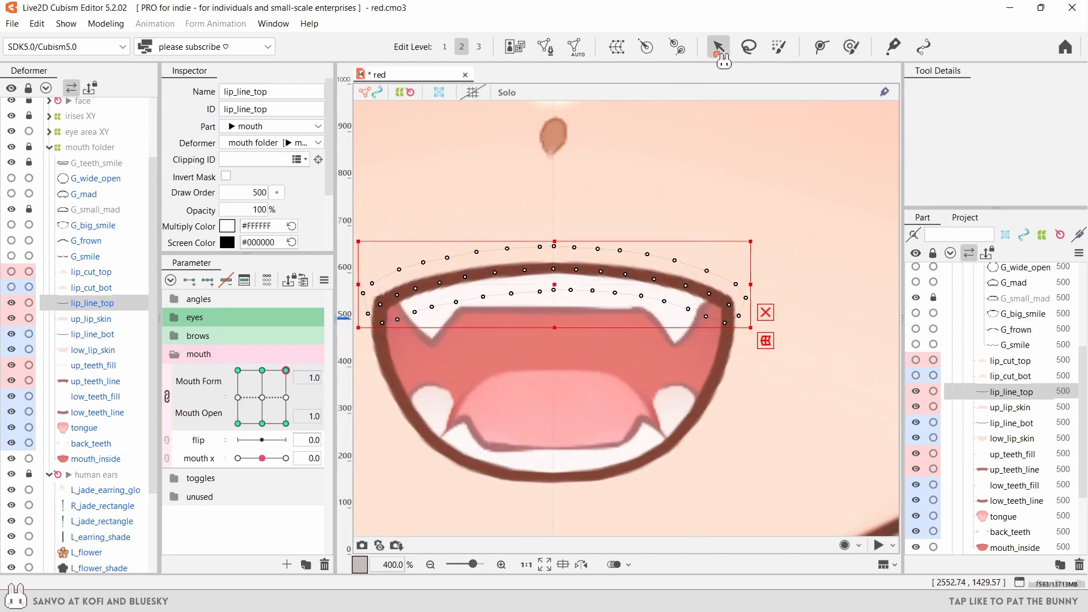
scroll(549, 300, up, 1)
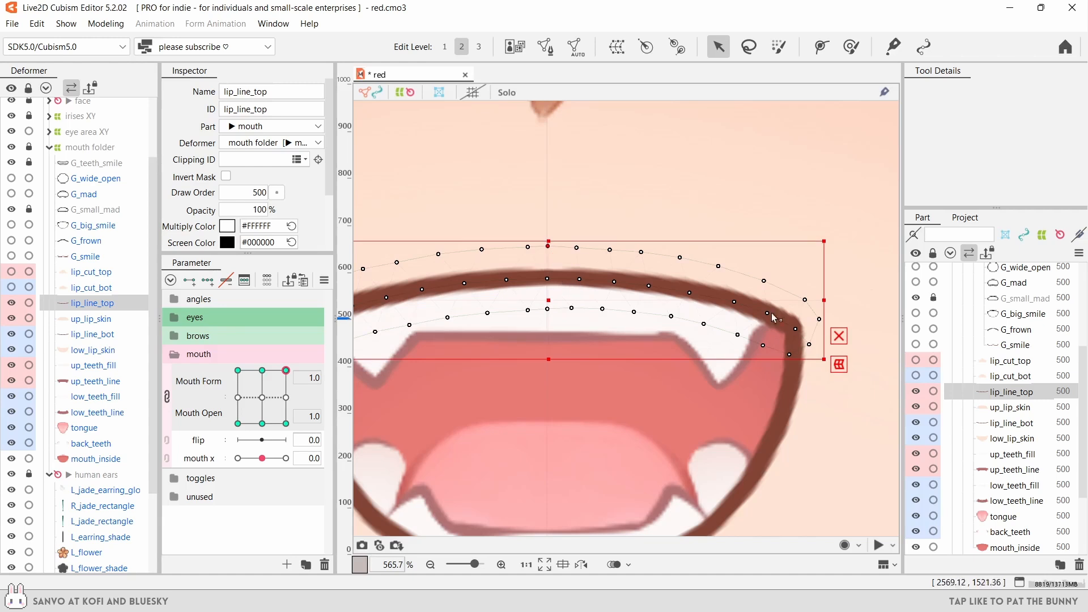
scroll(770, 313, down, 3)
click(764, 409)
drag(763, 409, 625, 409)
- Delete the mouth guides G_big_smile, G_frown, G_smile, G_wide_open and G_mad
drag(286, 371, 262, 423)
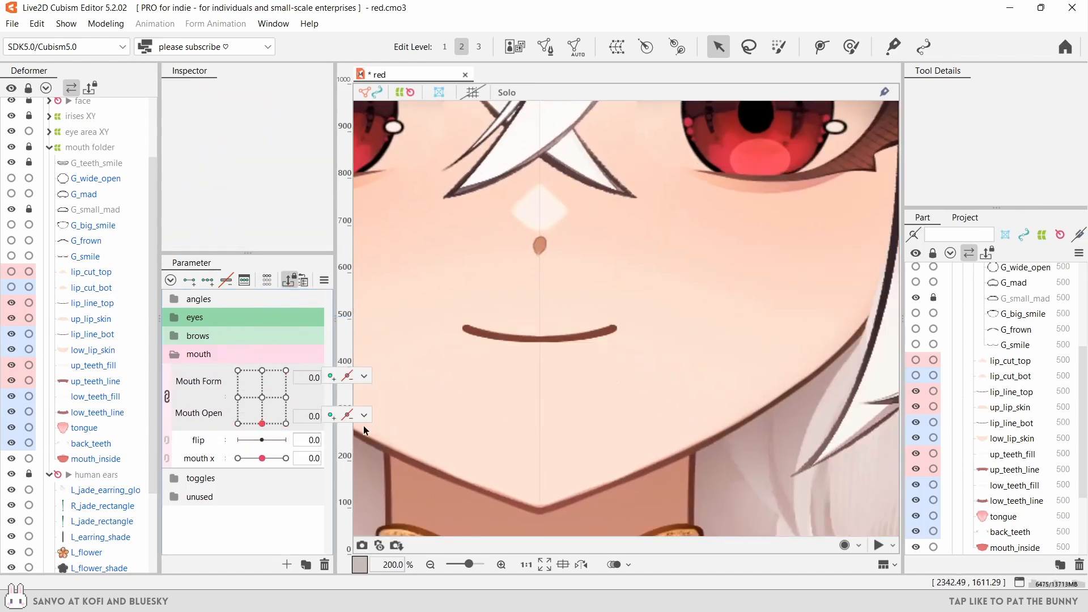
click(363, 415)
click(381, 417)
click(113, 256)
shift+click(94, 225)
click(266, 280)
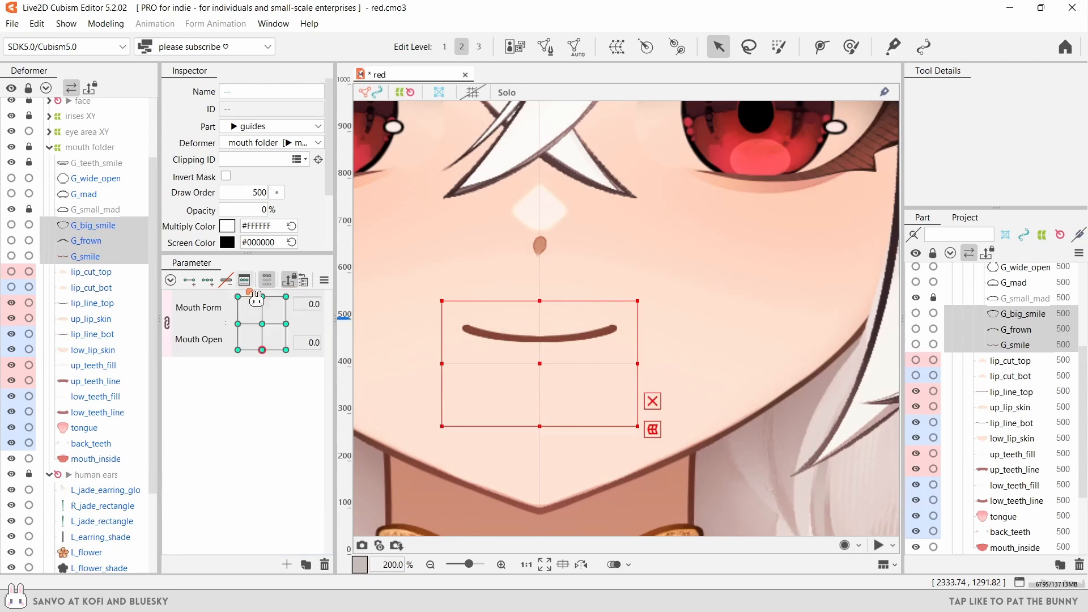
right_click(100, 226)
click(216, 366)
shift+click(105, 193)
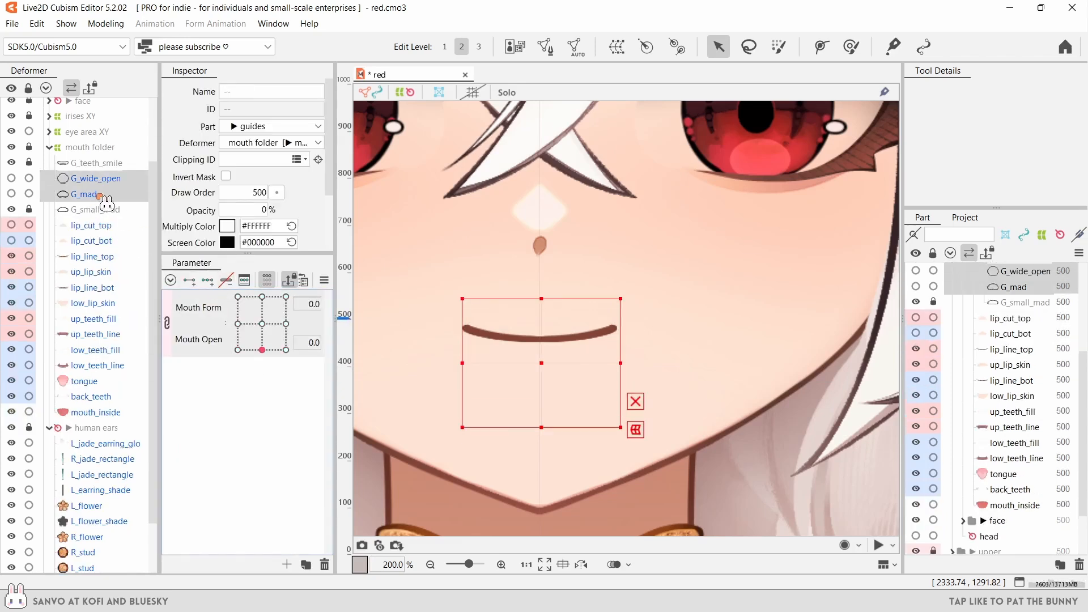
key(Delete)
click(381, 343)
- Select both lip lines, both lip skins and mouth_inside on the closed smile, and add three keyforms on flip
ctrl+click(105, 179)
ctrl+click(104, 163)
click(267, 280)
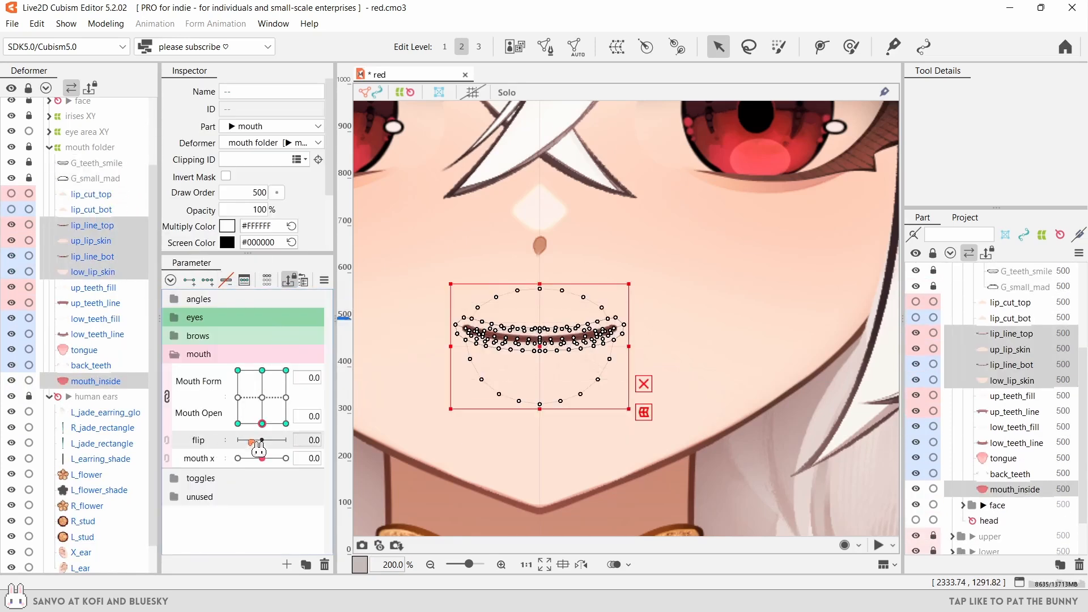
click(286, 423)
scroll(553, 361, up, 1)
click(199, 440)
click(207, 280)
- Reflect the closed smile meshes horizontally about the canvas centre and use the mirrored left half to make the pose symmetrical
click(286, 439)
key(ctrl+r)
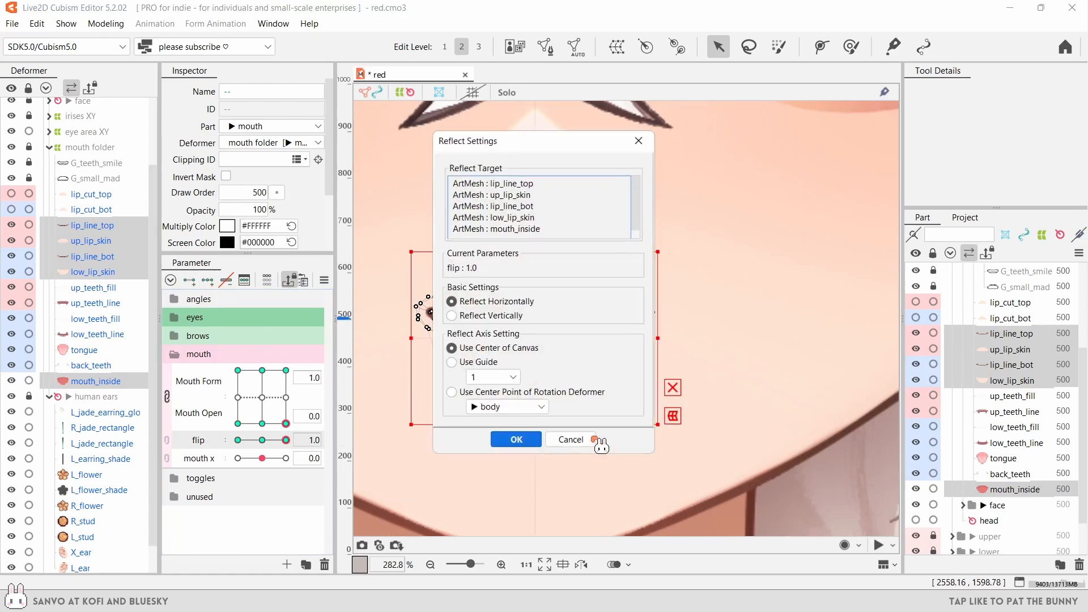
click(515, 440)
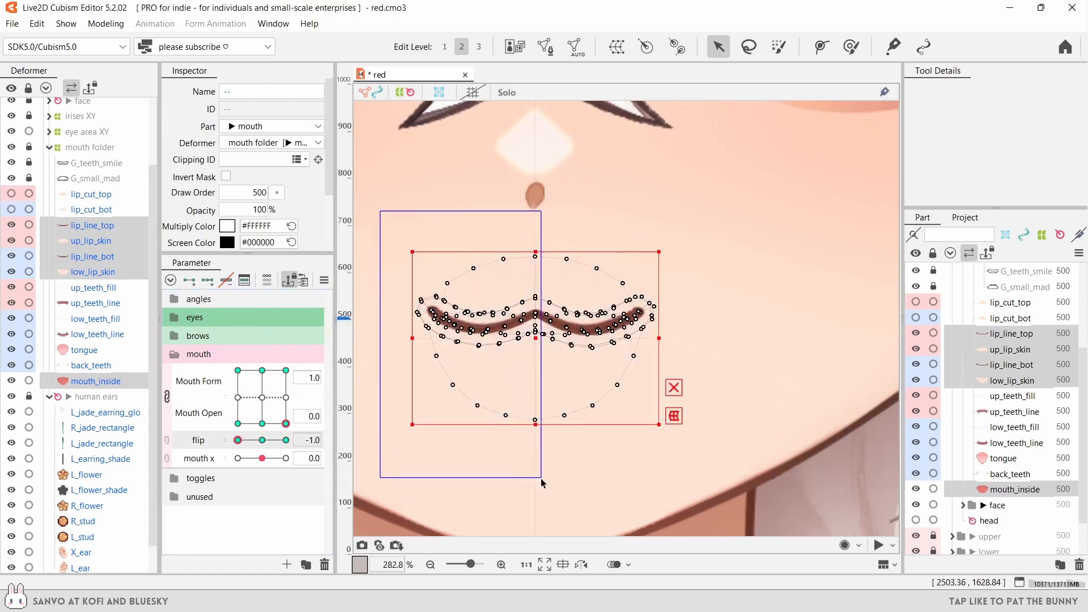
drag(540, 478, 541, 478)
click(262, 439)
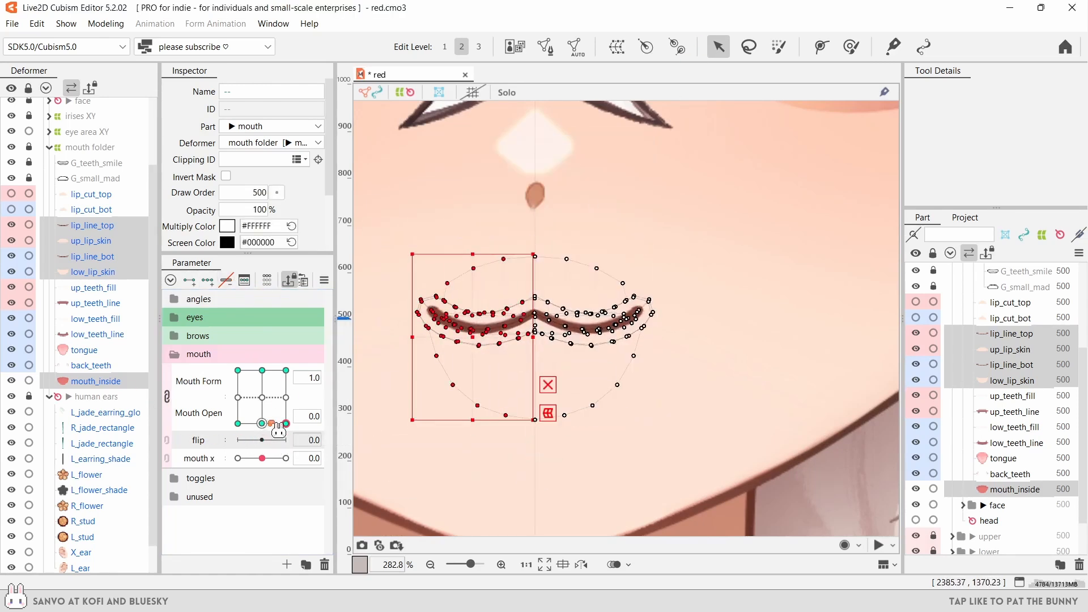
- Make the closed frown symmetrical by reflecting the lip lines, lip skins and mouth_inside on flip and reusing the mirrored left half
click(237, 423)
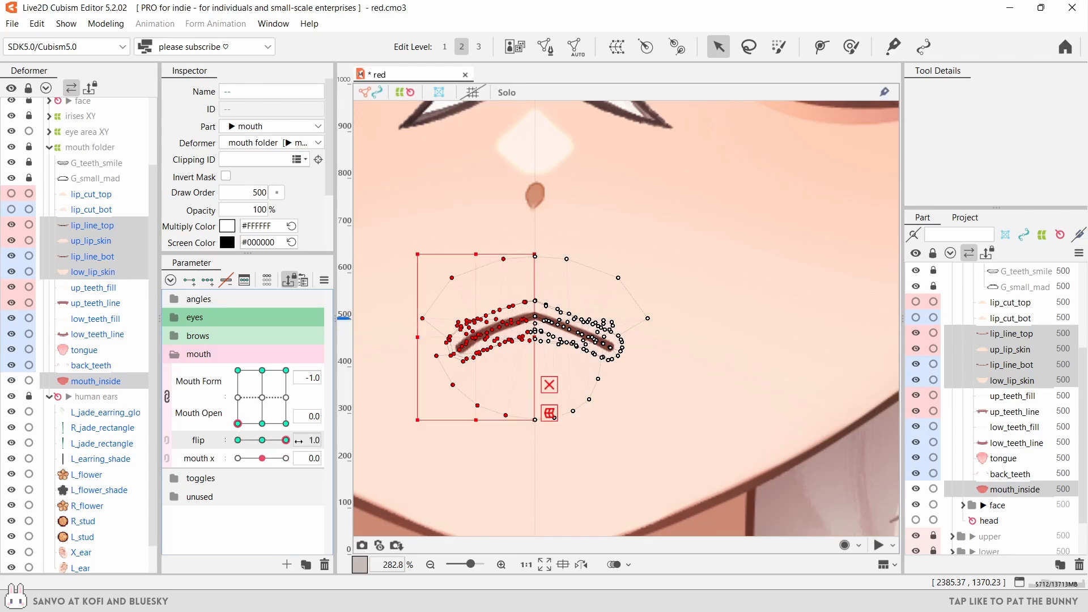
drag(287, 440, 323, 440)
click(96, 380)
drag(101, 275, 110, 226)
key(ctrl+f)
click(570, 438)
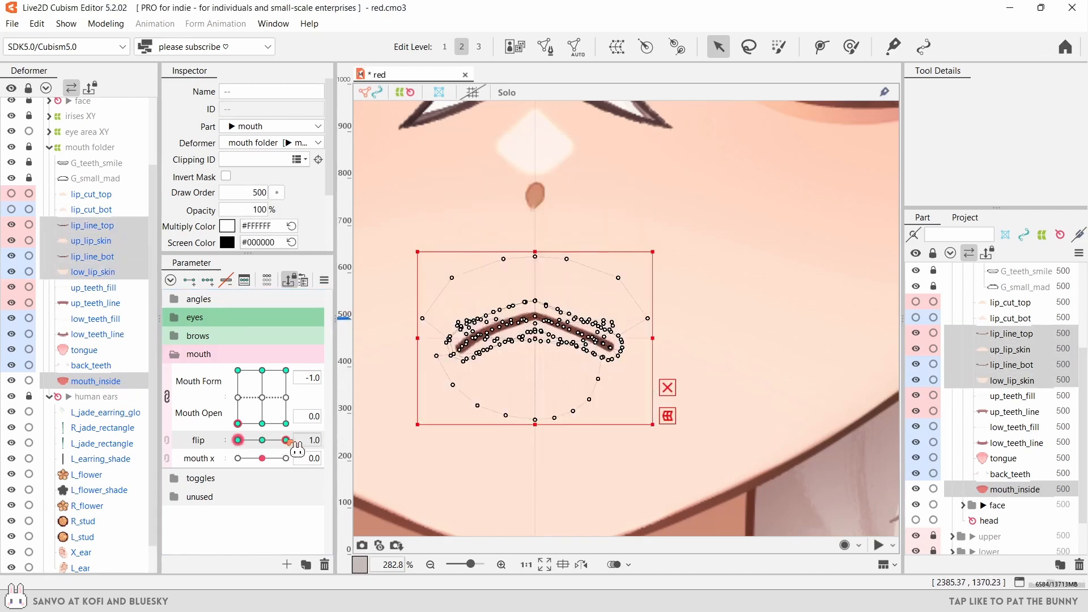
drag(287, 441, 194, 443)
drag(533, 222, 532, 223)
click(261, 440)
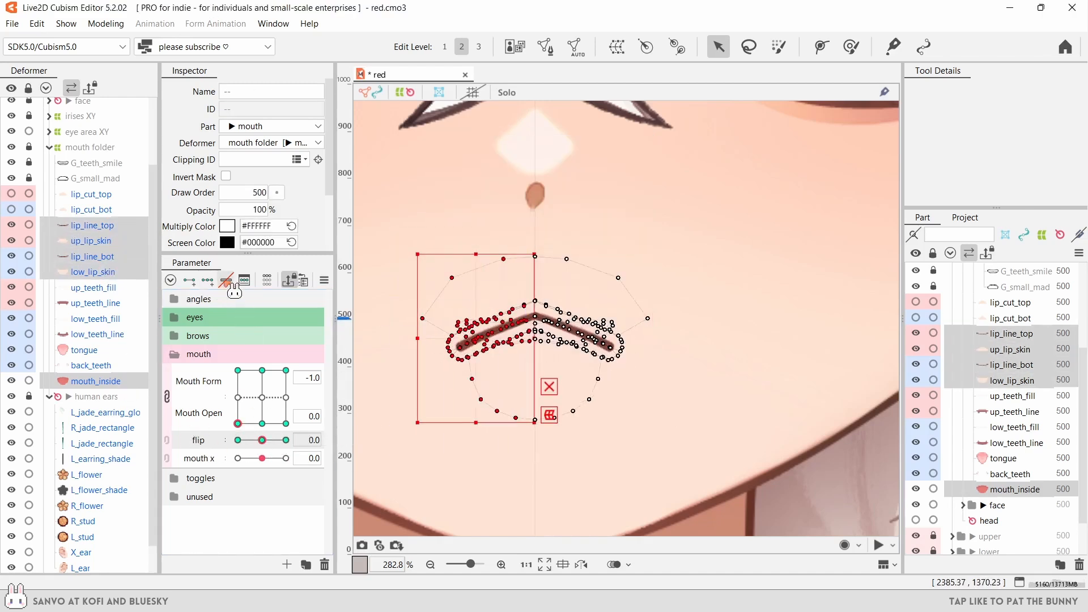
- Switch to the open smile and add three flip keyforms to the lip lines, lip skins and mouth_inside
drag(238, 423, 314, 362)
ctrl+click(114, 381)
ctrl+click(116, 254)
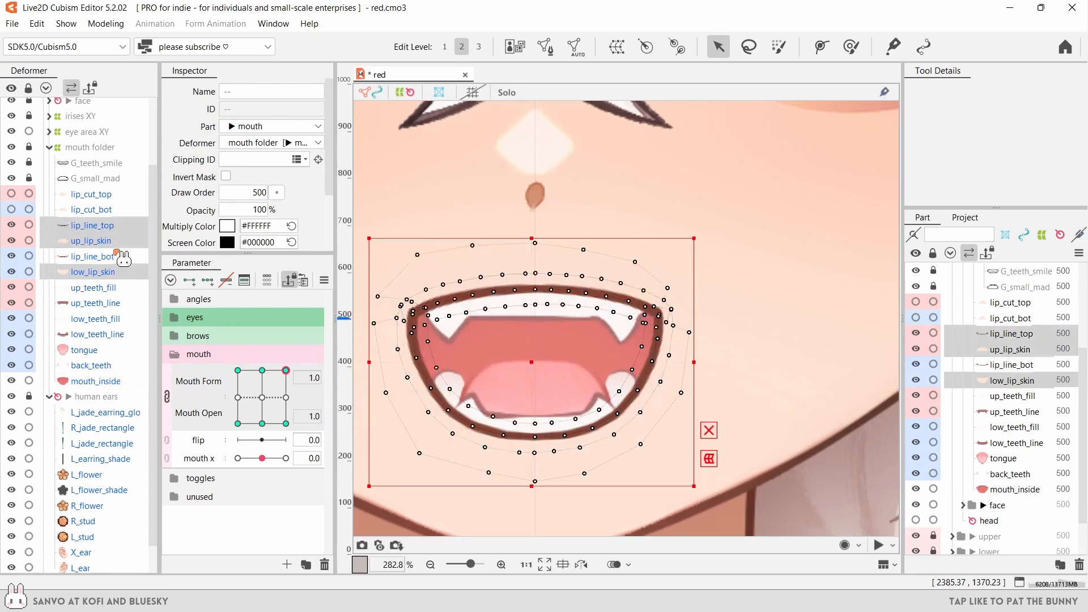
ctrl+click(117, 255)
ctrl+click(113, 380)
click(252, 442)
click(207, 280)
- Reflect the open smile meshes at flip -1.0 and carry the mirrored left half over to flip 0.0
drag(262, 440, 237, 439)
key(ctrl+f)
click(493, 428)
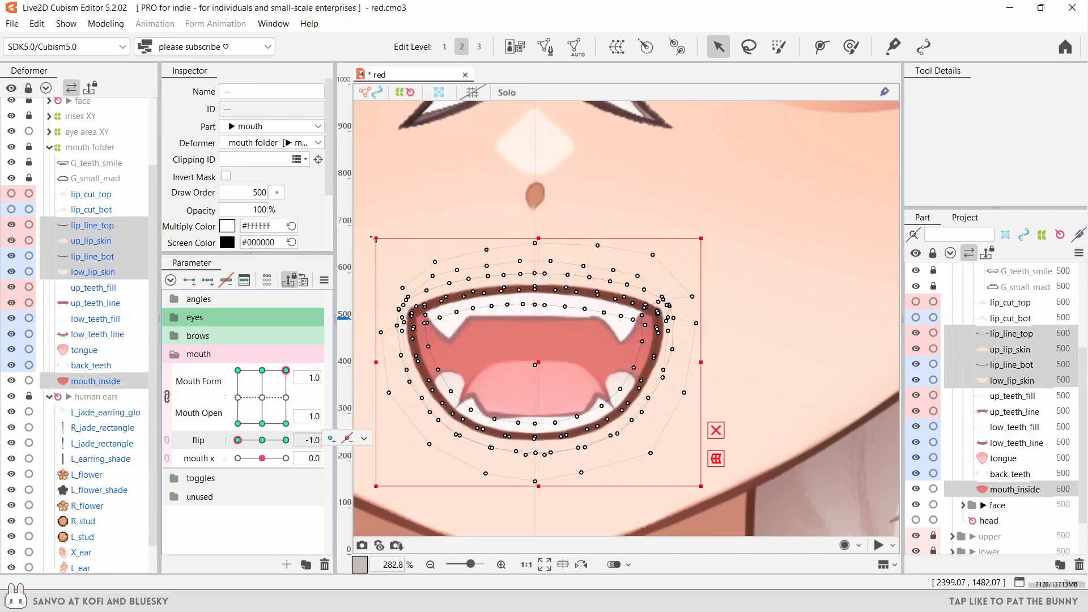
scroll(527, 205, down, 2)
drag(410, 181, 528, 459)
click(261, 440)
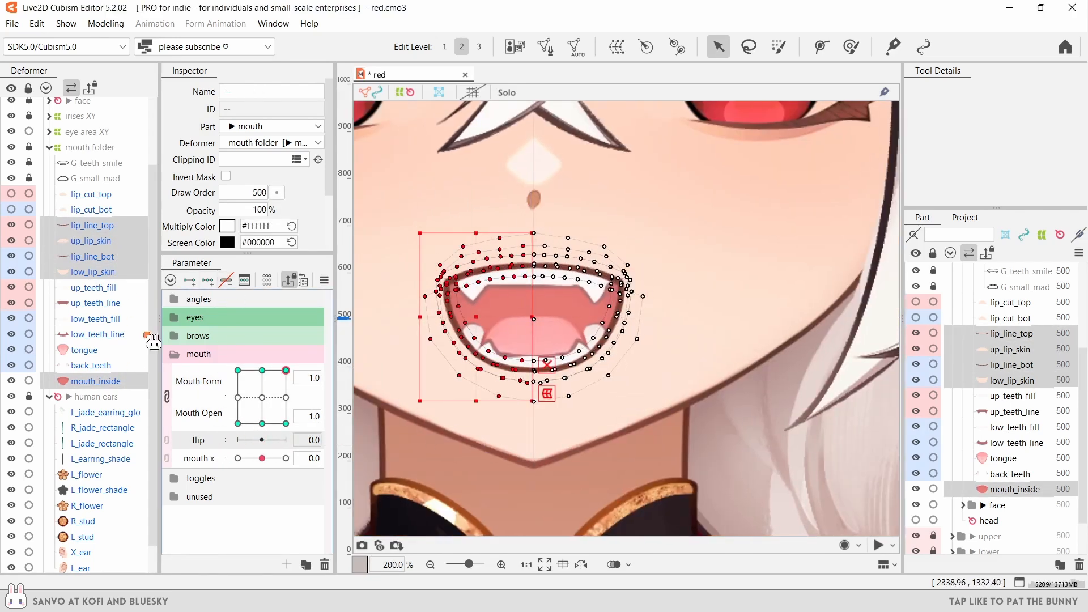
- Reflect the lip lines, lip skins and mouth_inside on the open neutral mouth at flip -1.0 and select the mirrored left half
click(262, 370)
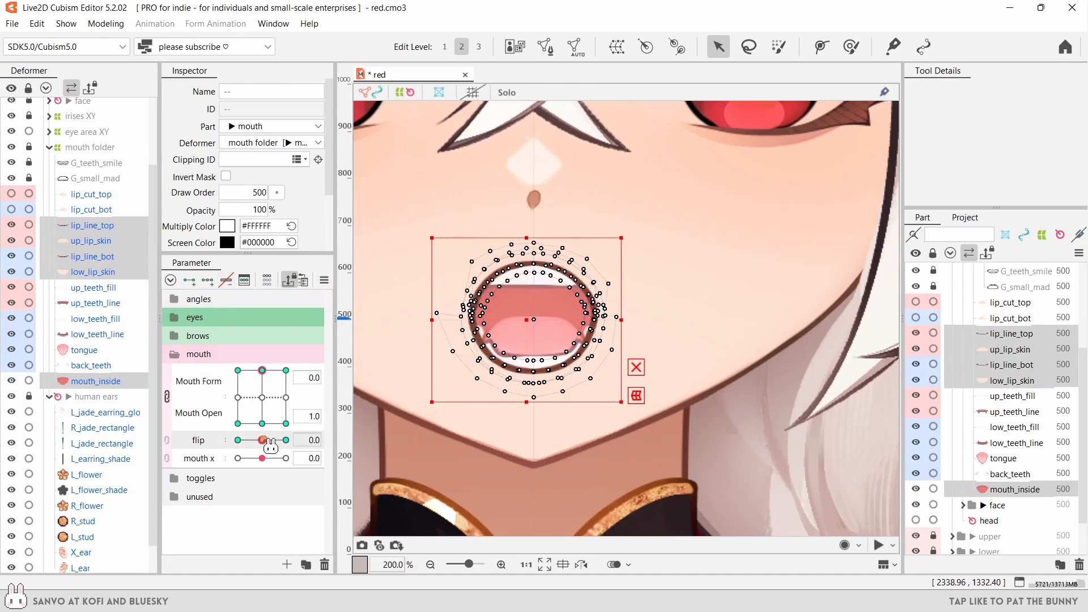
drag(263, 439, 238, 439)
key(ctrl+f)
key(Return)
drag(418, 438, 531, 229)
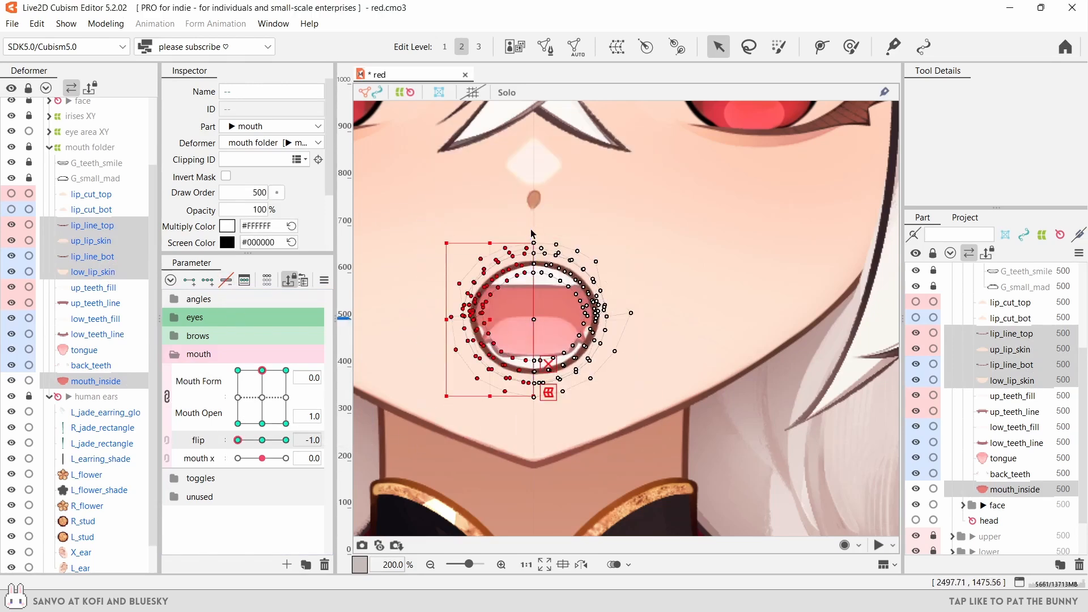
- Mirror the left half of the open frown mouth from the right half with the flip keyforms
click(237, 370)
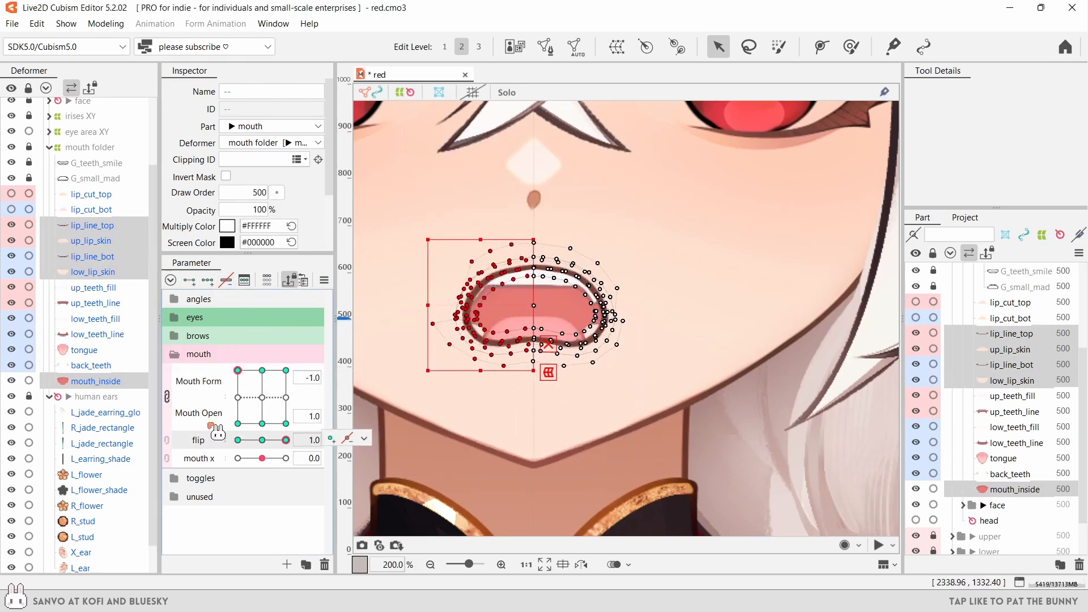
key(ctrl+f)
key(Return)
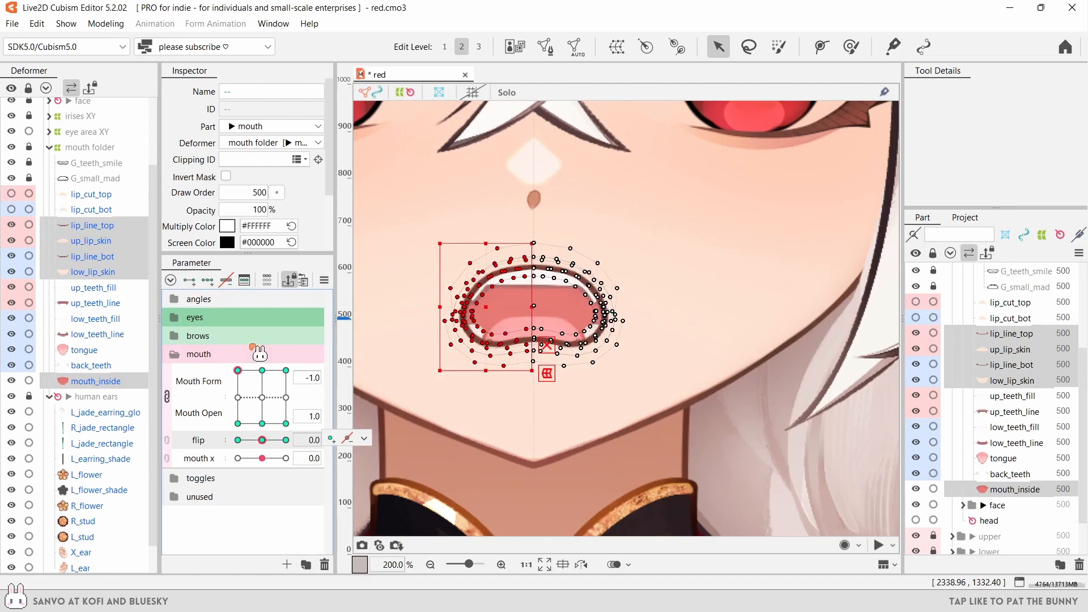
- Examine the symmetry of the mouth across the Mouth Form and Mouth Open poses
click(264, 370)
drag(265, 370, 263, 447)
click(468, 393)
scroll(586, 433, down, 3)
click(286, 423)
scroll(568, 375, up, 2)
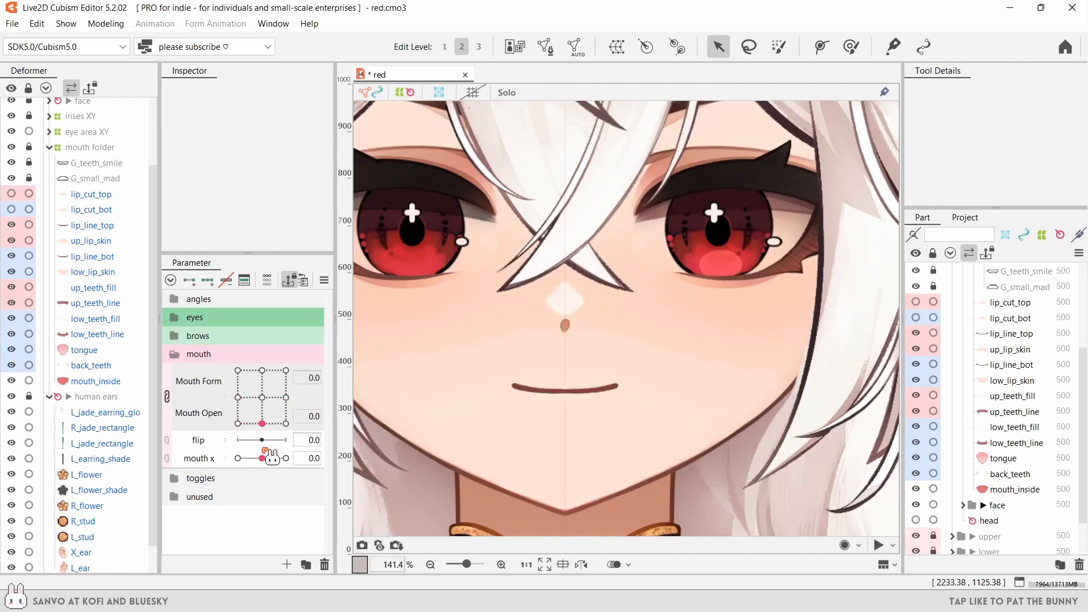
click(287, 370)
mouse_move(260, 400)
mouse_down()
mouse_move(289, 406)
mouse_move(262, 397)
mouse_up()
- Add a Mouth Open 0.5 keyform to lip_line_top, up_lip_skin, lip_line_bot, low_lip_skin and mouth_inside
click(261, 370)
click(95, 381)
ctrl+click(85, 225)
ctrl+click(85, 241)
ctrl+click(89, 256)
ctrl+click(93, 271)
scroll(519, 406, up, 1)
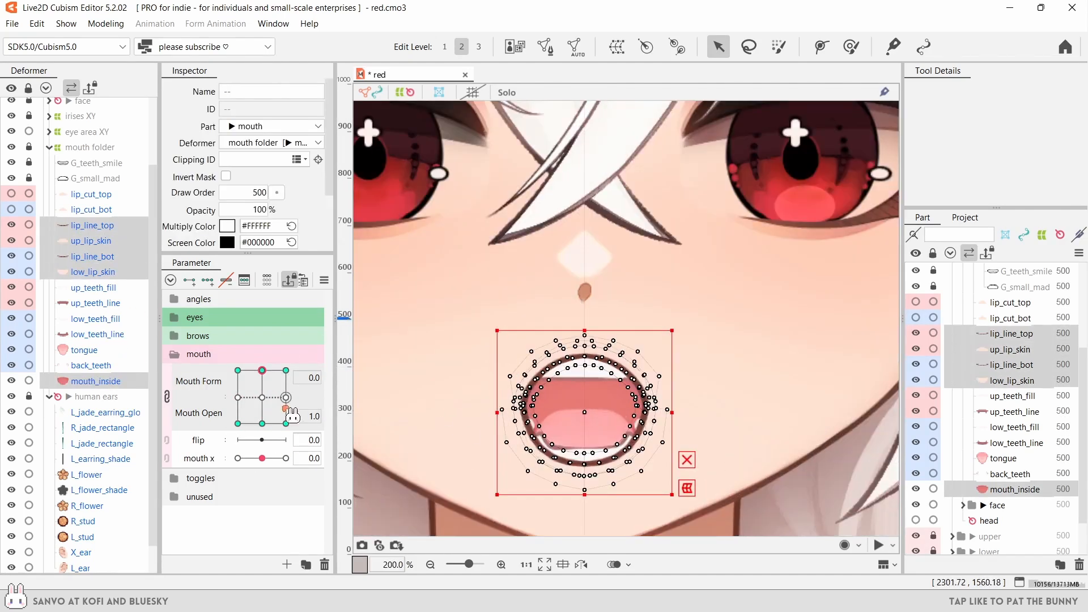
click(262, 397)
click(209, 280)
- Narrow the neutral mouth at Mouth Open 0.5 into a rounder shape and compare it with the fully open pose
click(262, 371)
click(262, 397)
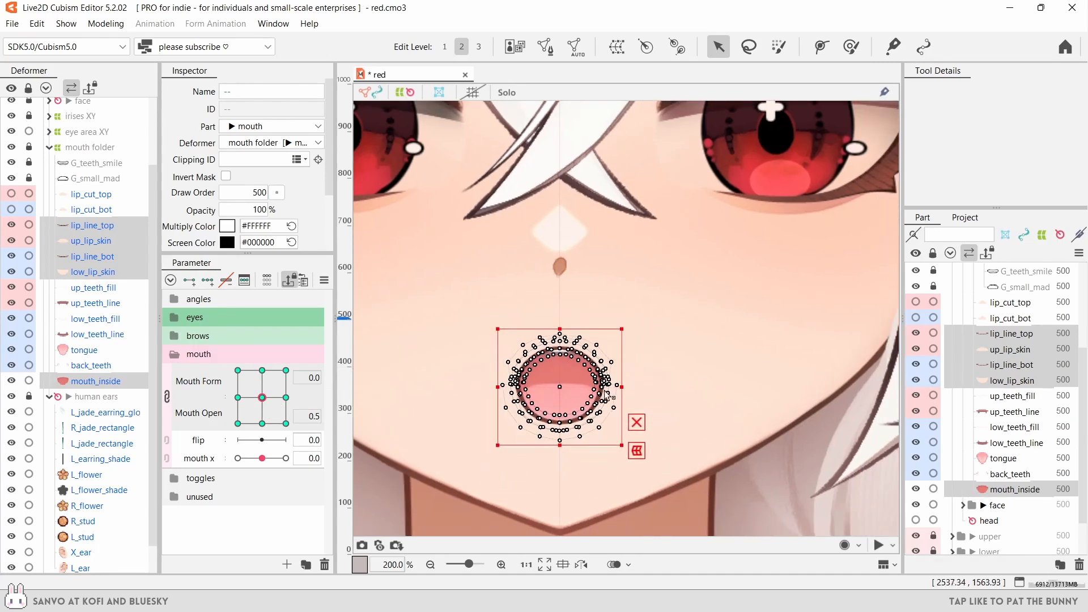
key(Escape)
scroll(373, 413, down, 1)
drag(262, 379, 261, 370)
click(261, 397)
click(262, 397)
scroll(524, 406, up, 4)
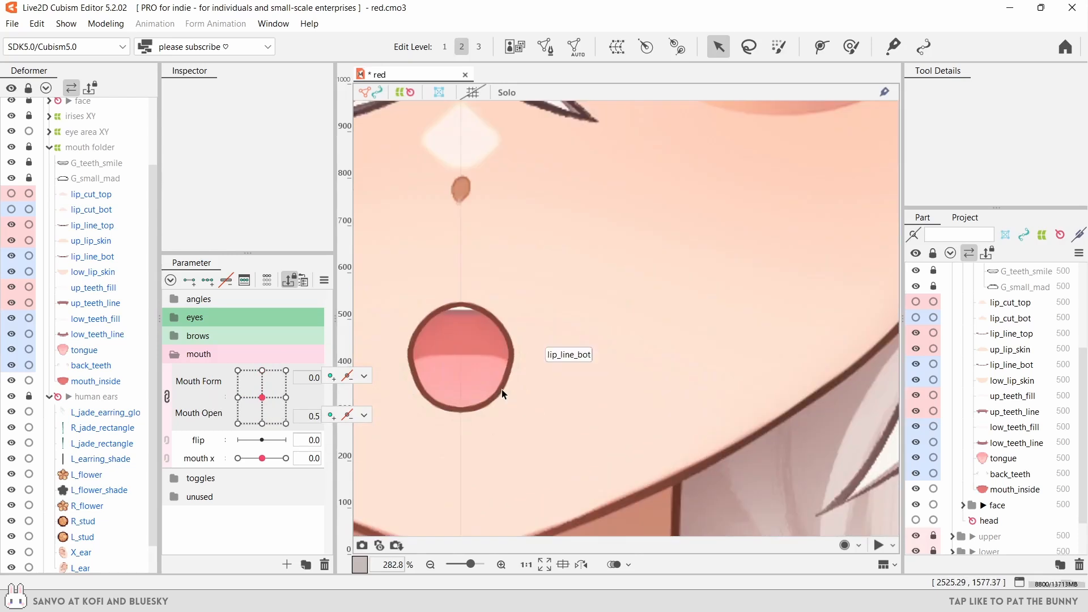
- Round the curve of lip_line_bot on the half-open neutral mouth with the deform brush, raising the brush size to 47.4 px
click(502, 389)
key(b)
drag(546, 414, 576, 412)
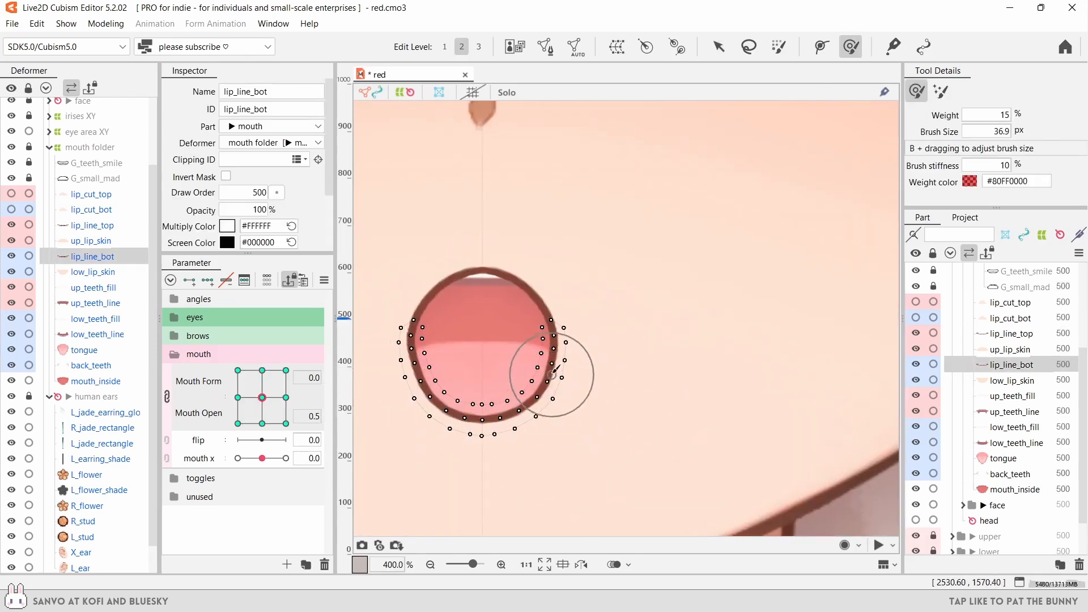
scroll(543, 335, up, 2)
key(b)
drag(543, 334, 576, 332)
scroll(566, 294, down, 2)
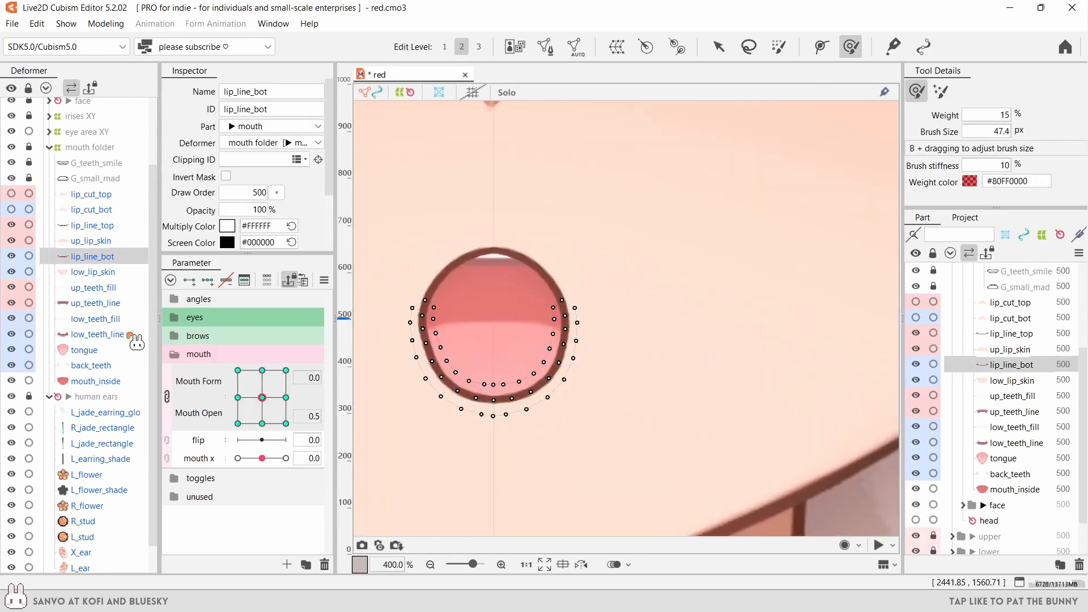
- Smooth the arch of lip_line_top on the half-open neutral mouth with the deform brush at 32.1 px, and deselect it
click(92, 226)
key(b)
drag(493, 255, 468, 266)
scroll(467, 277, up, 1)
scroll(470, 273, up, 1)
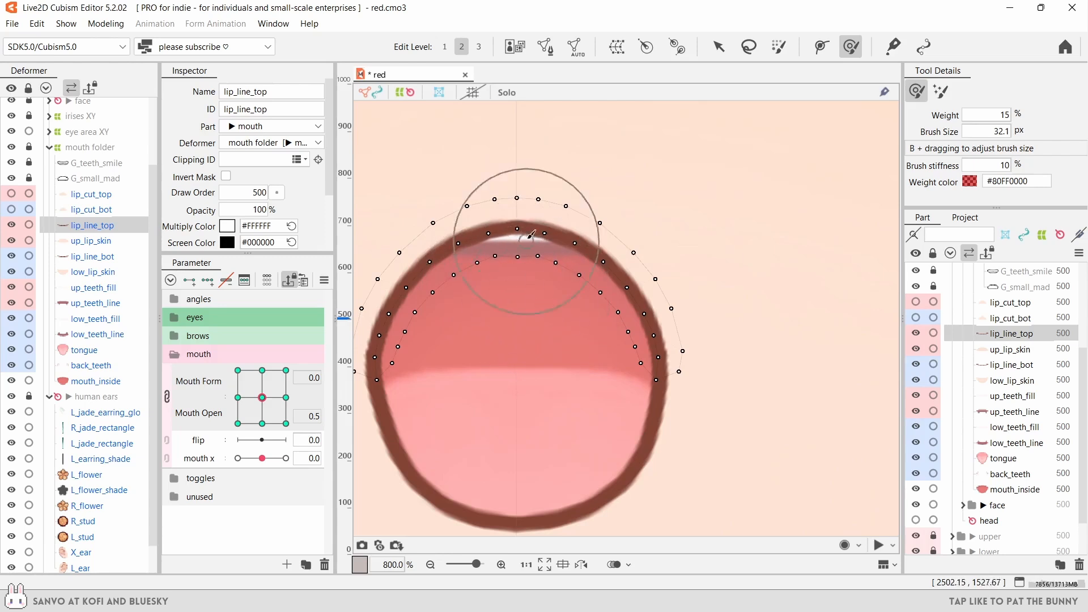
scroll(502, 280, down, 3)
click(719, 48)
click(589, 397)
scroll(541, 429, down, 2)
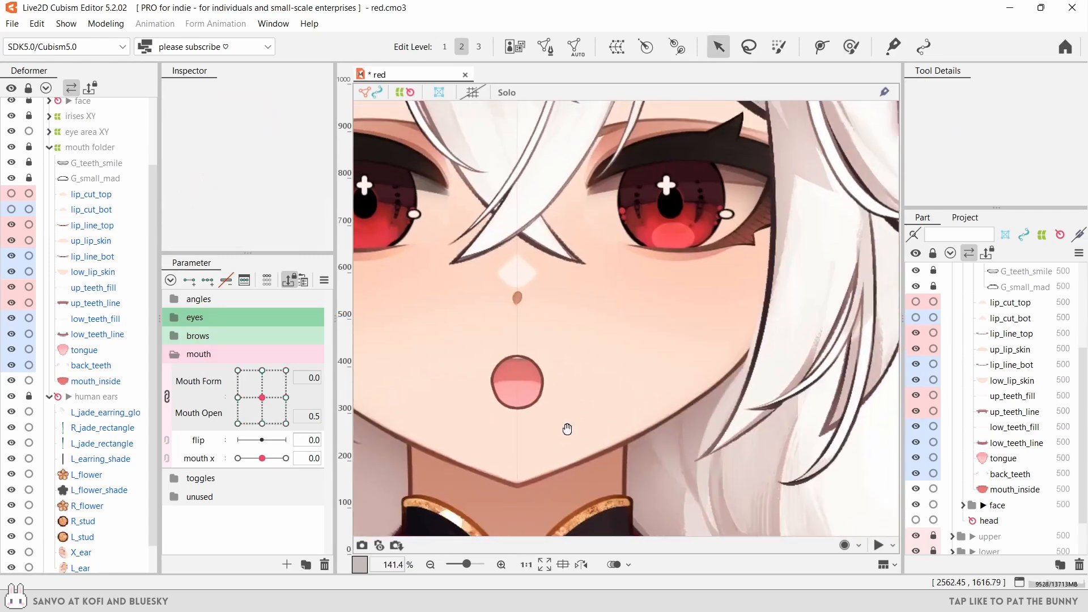
- Shorten the half-open neutral mouth slightly and move it up, leaving the locked eye objects and both guides out of the selection
drag(567, 429, 555, 452)
scroll(548, 455, down, 2)
scroll(535, 451, up, 4)
right_click(271, 414)
ctrl+click(127, 229)
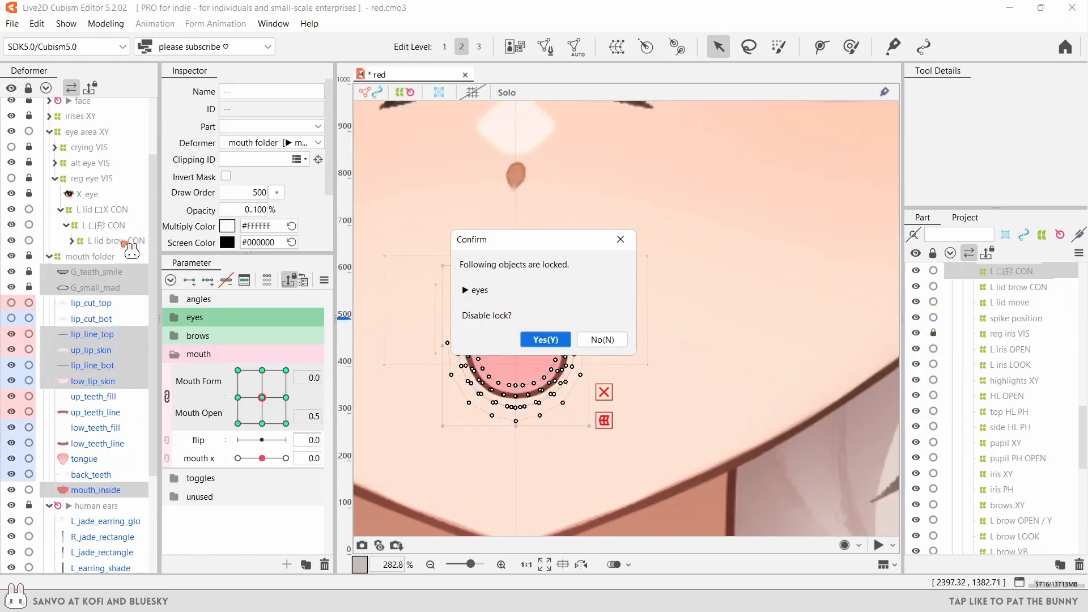
key(n)
ctrl+click(108, 272)
ctrl+click(102, 288)
scroll(102, 289, down, 2)
drag(516, 425, 516, 417)
drag(516, 344, 517, 333)
scroll(501, 368, down, 3)
click(513, 420)
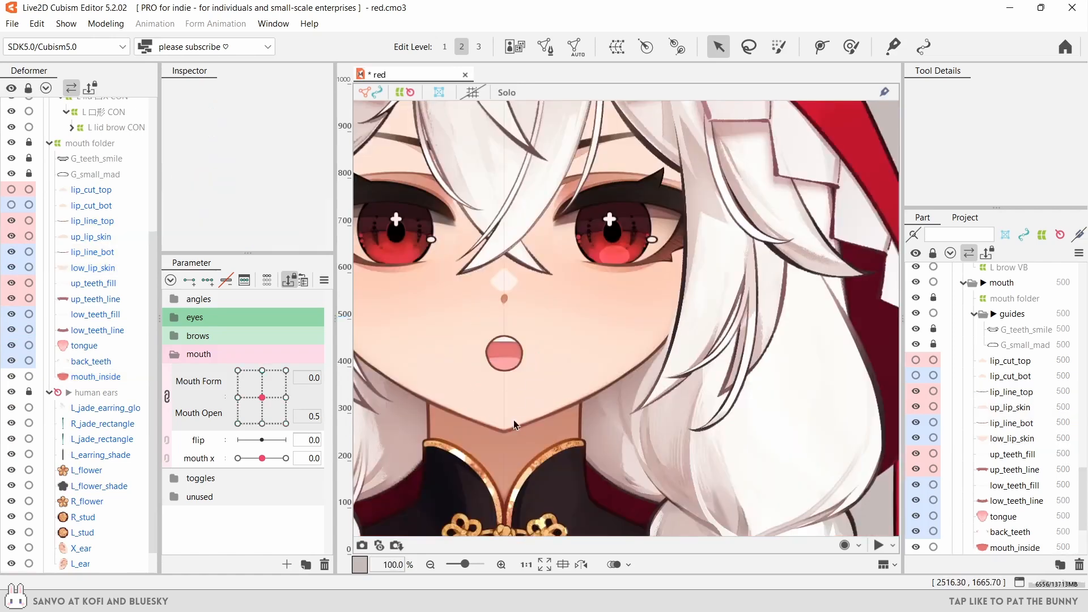
- Place a seven-point deform path along lip_line_top on the smile at Mouth Open 0.5, with a path width of 20
scroll(513, 442, down, 1)
drag(262, 398, 319, 455)
scroll(507, 375, up, 5)
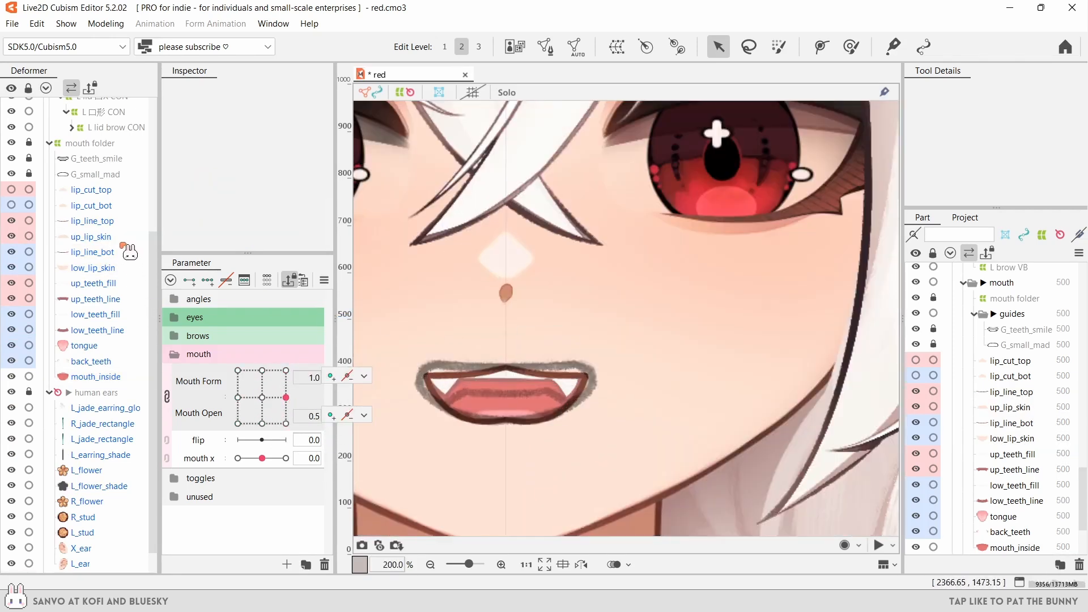
click(91, 220)
scroll(545, 454, up, 2)
click(820, 46)
click(697, 363)
click(664, 370)
click(610, 367)
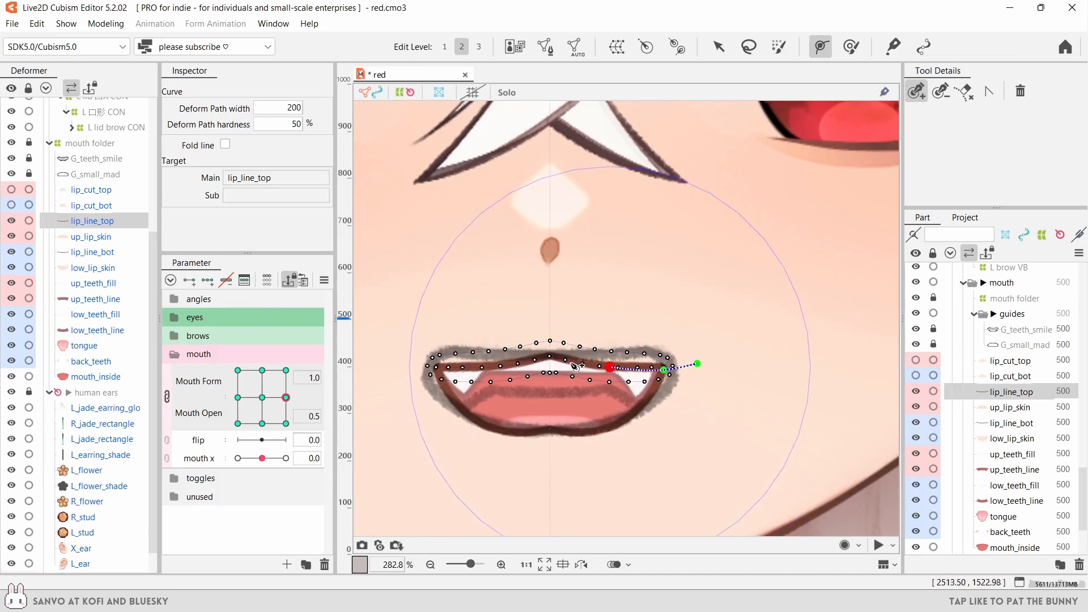
click(550, 355)
click(489, 369)
click(437, 369)
click(394, 362)
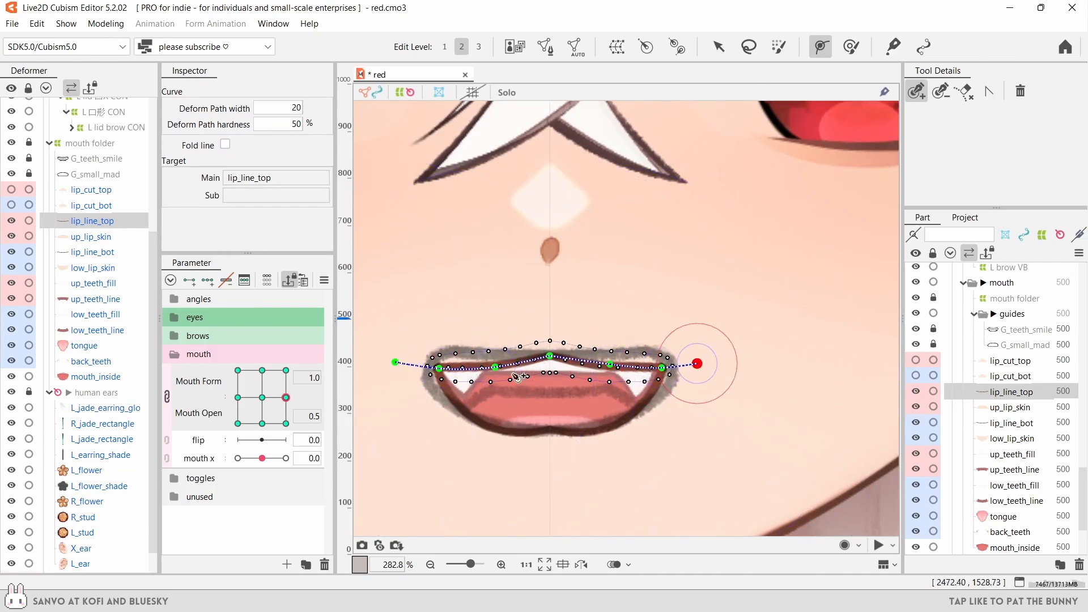
- Move the deform path points to fit lip_line_top to the upper edge of the teeth smile guide
click(718, 46)
scroll(584, 377, up, 1)
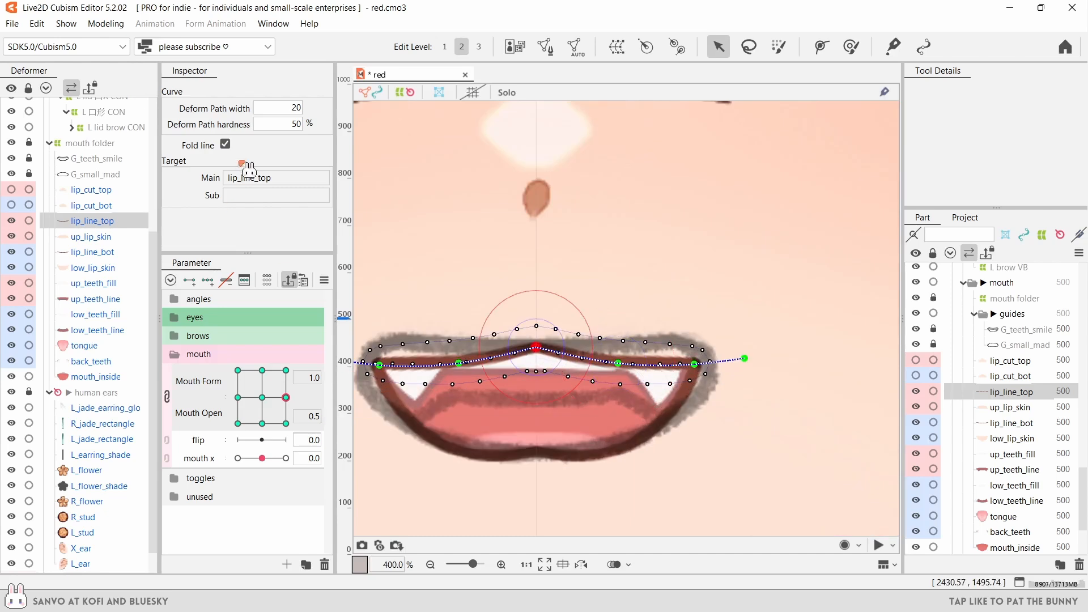
drag(662, 367, 706, 355)
drag(744, 357, 741, 367)
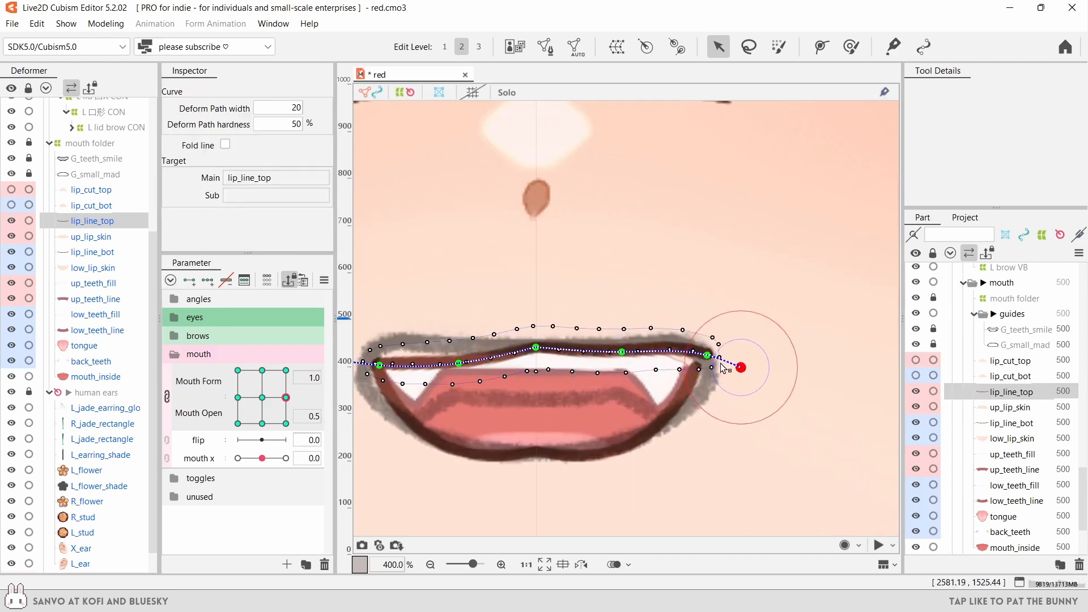
drag(620, 351, 625, 345)
drag(459, 363, 458, 348)
drag(379, 365, 381, 349)
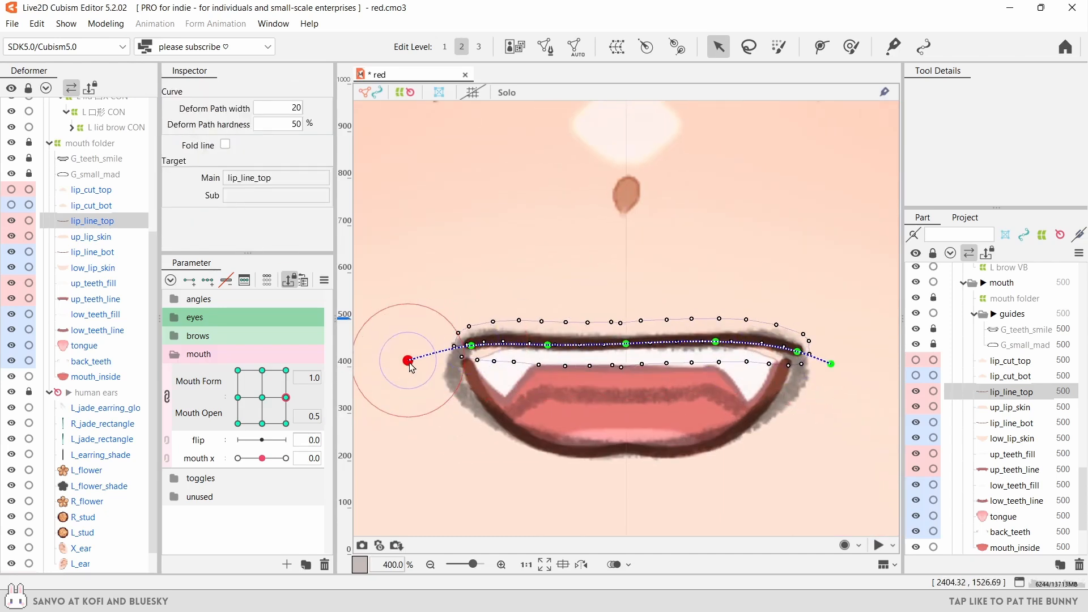
click(725, 364)
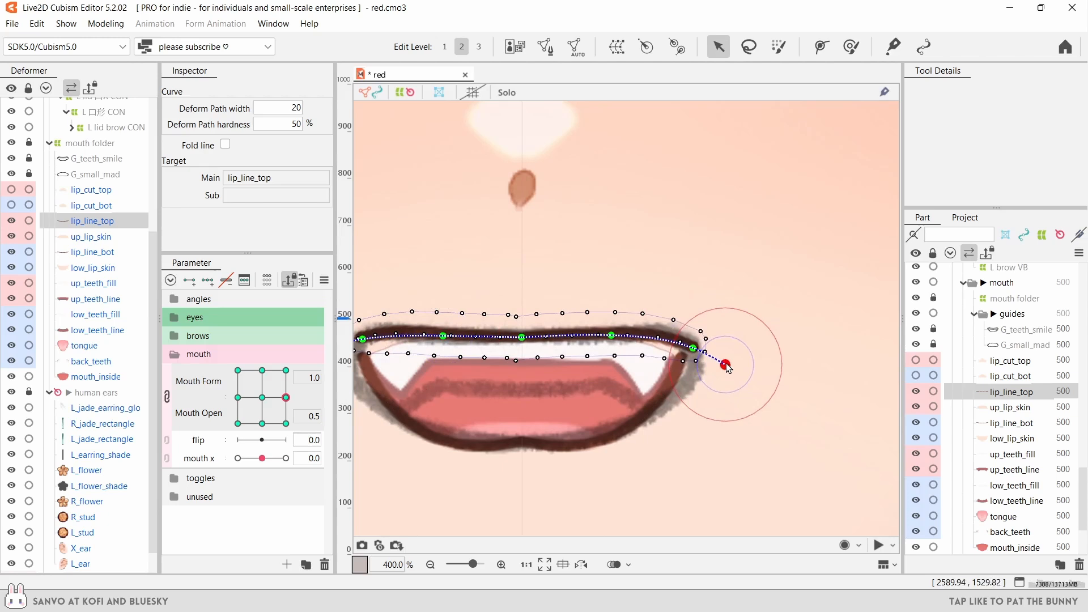
- Place a seven-point deform path along lip_line_bot on the smile at Mouth Open 0.5, with a path width of 20
scroll(516, 442, down, 1)
click(516, 439)
click(820, 46)
click(451, 413)
click(527, 423)
click(593, 418)
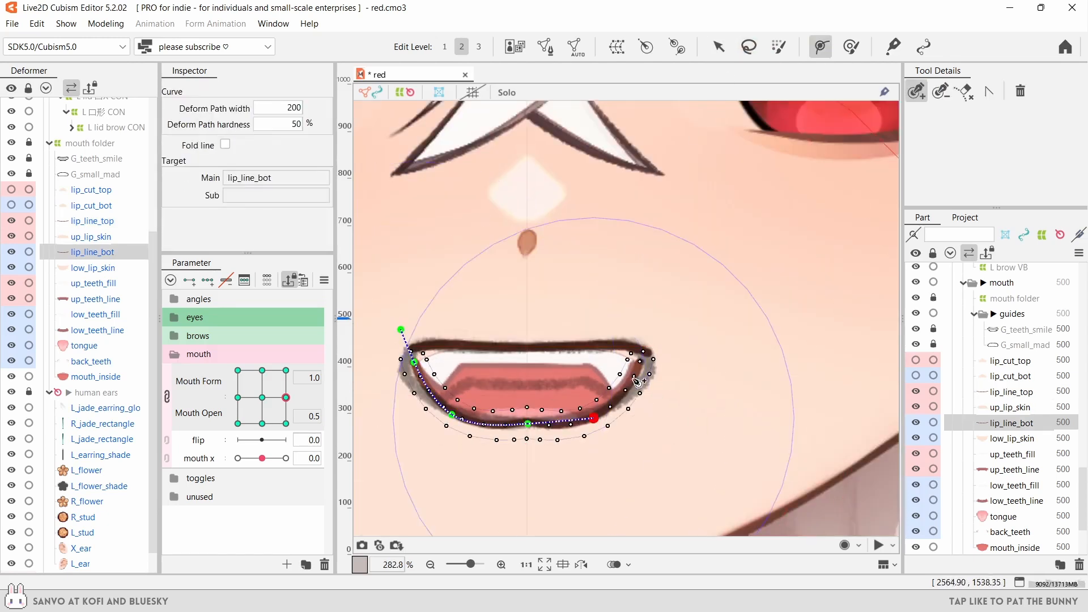
click(645, 364)
click(654, 335)
click(278, 108)
text(20)
key(Return)
key(ctrl+z)
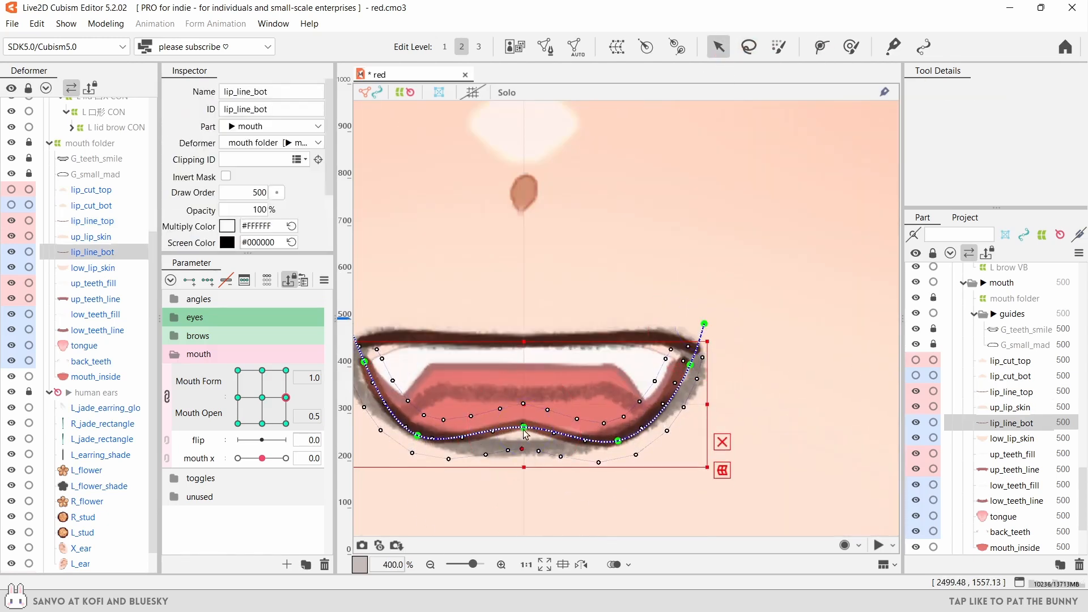
- Move the deform path points to fit lip_line_bot to the lower edge and both corners of the teeth smile guide
drag(523, 439, 524, 448)
drag(617, 441, 610, 437)
drag(704, 324, 673, 322)
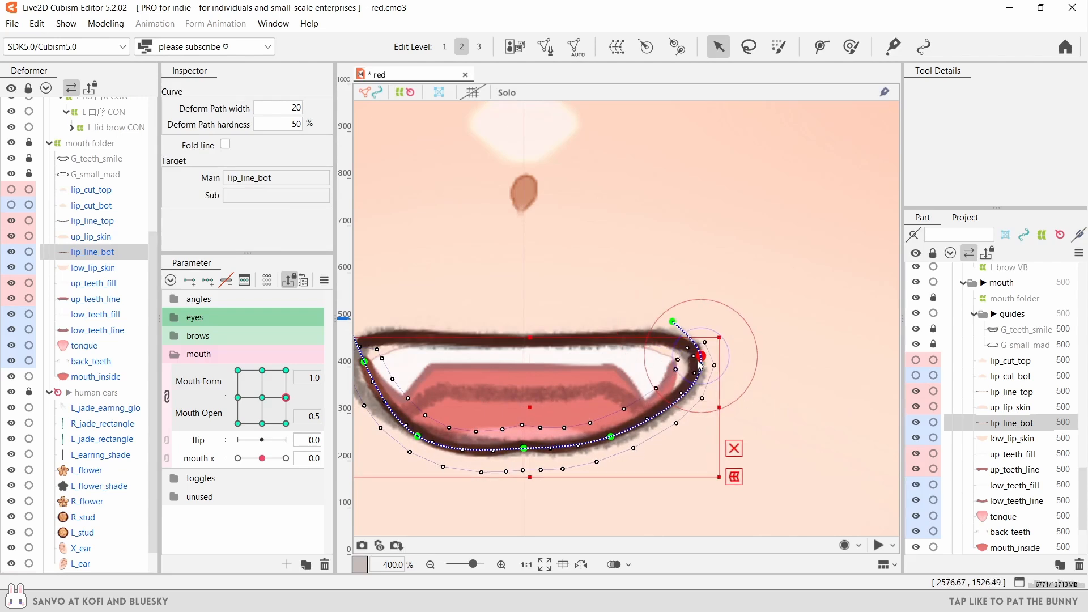
drag(699, 360, 699, 355)
drag(611, 436, 635, 434)
drag(701, 351, 792, 347)
drag(509, 431, 498, 421)
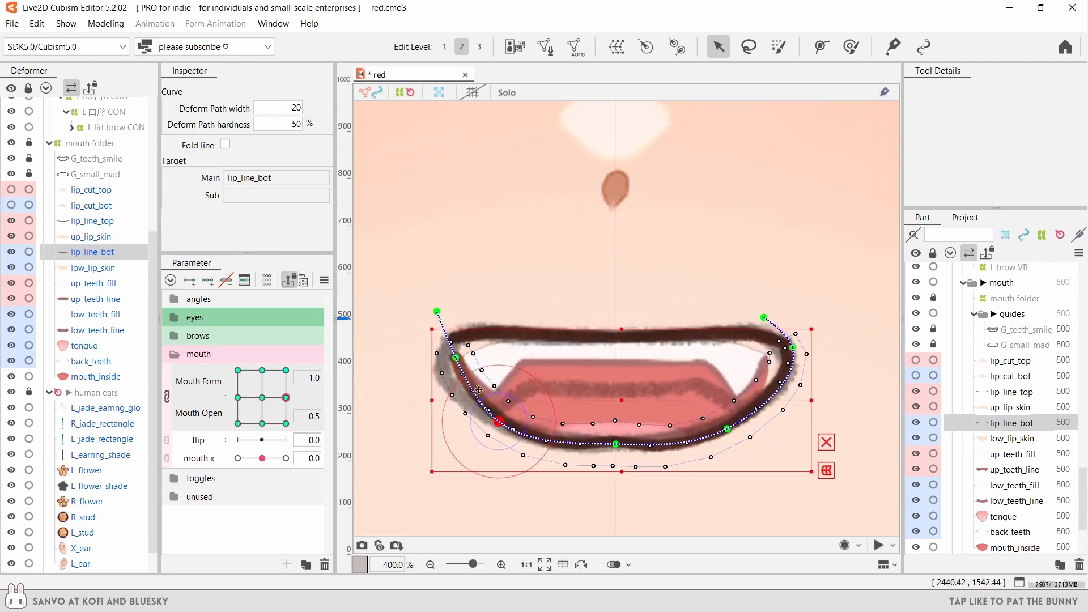
drag(456, 357, 446, 352)
drag(436, 311, 478, 325)
drag(447, 353, 446, 350)
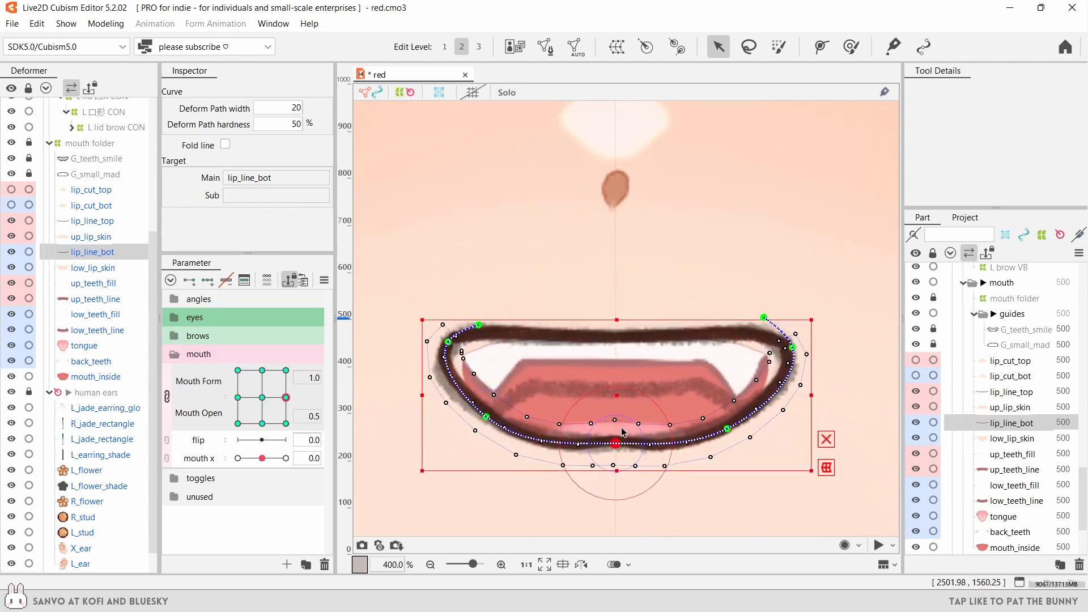
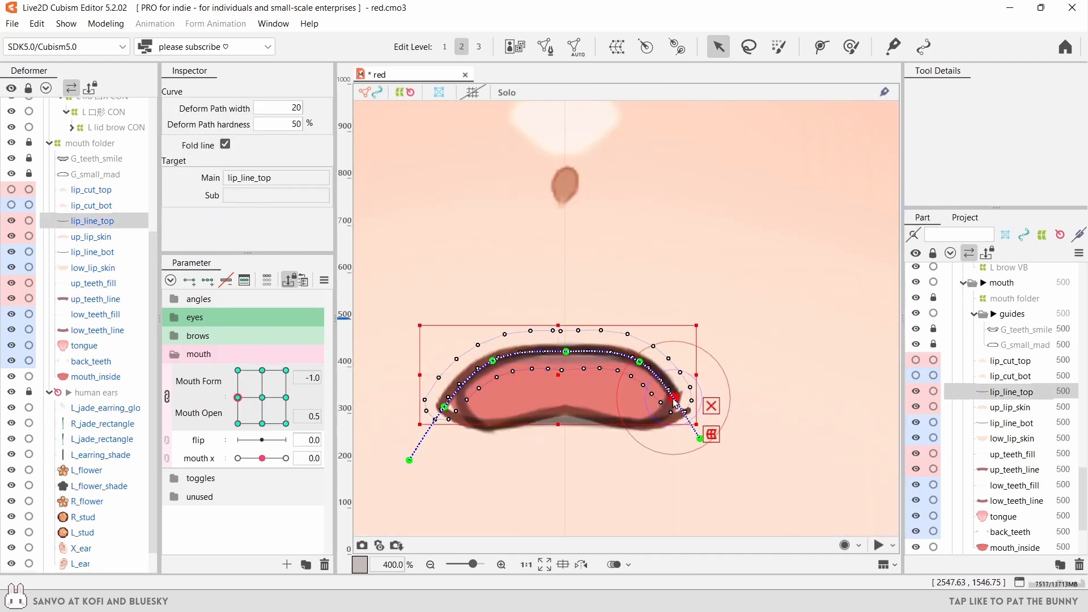
- Move the deform path points of lip_line_top at Mouth Form -1.0, Mouth Open 0.5 so both ends curve inward at the mouth corners
drag(699, 438, 656, 441)
drag(490, 362, 497, 363)
drag(444, 406, 461, 397)
drag(409, 460, 483, 428)
click(461, 397)
click(566, 351)
- Try to fit lip_line_bot to the half-open frown by moving its central and corner deform path points
click(568, 419)
scroll(567, 420, up, 2)
drag(565, 409, 565, 420)
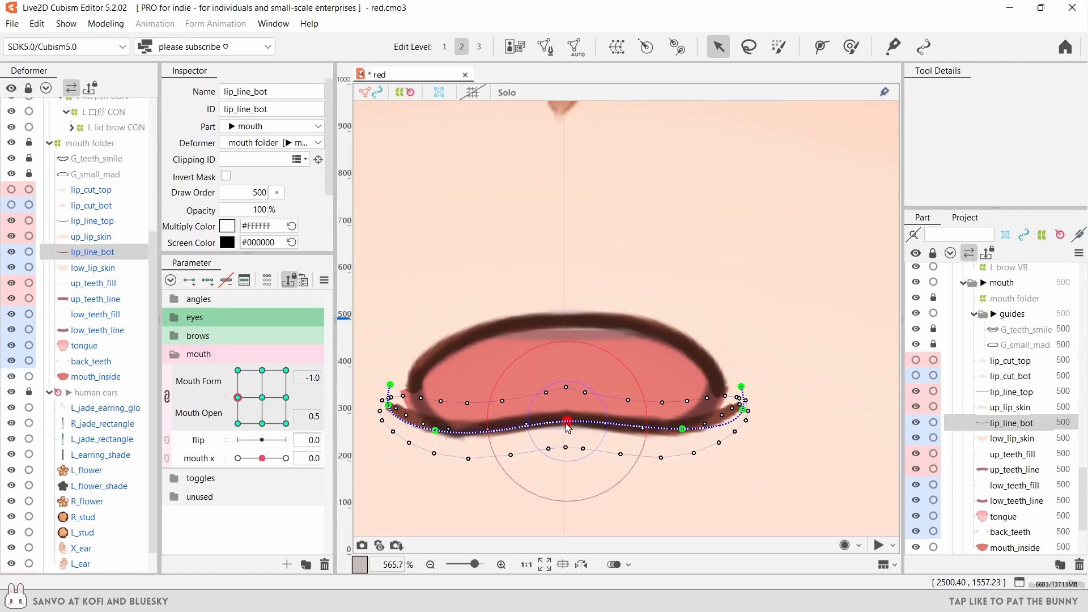
drag(736, 403, 728, 396)
drag(741, 386, 711, 360)
mouse_move(727, 396)
mouse_down()
mouse_move(712, 388)
mouse_move(724, 393)
mouse_up()
drag(683, 429, 686, 424)
scroll(635, 405, down, 3)
click(636, 409)
- Try blending the mouth form at Mouth Form -1.0 and Mouth Open 0.5, with compatibility 5 and preview on
drag(238, 397, 306, 422)
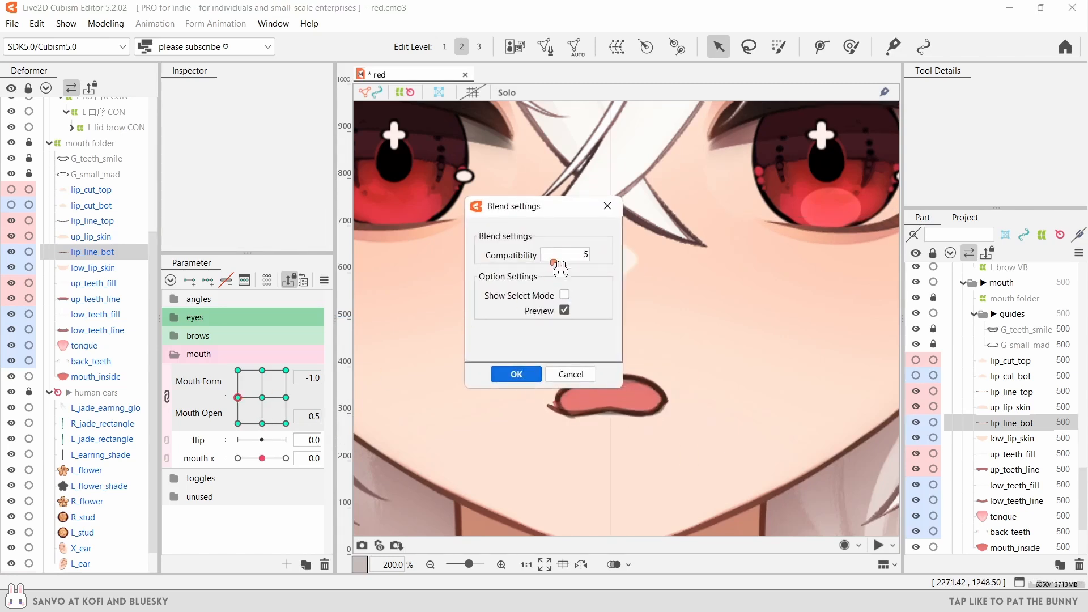
click(515, 374)
scroll(656, 428, up, 3)
scroll(606, 353, down, 2)
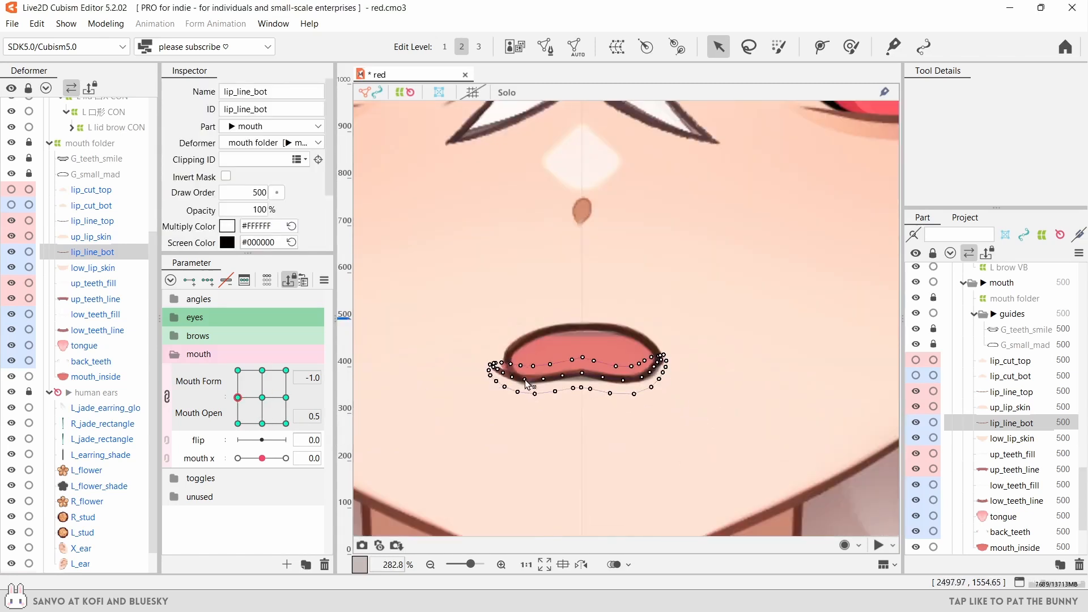
- Try the closed neutral form of lip_line_bot on the half-open frown by copying it over and narrowing it
click(262, 423)
key(ctrl+c)
click(238, 397)
key(ctrl+v)
drag(704, 335, 671, 335)
click(266, 427)
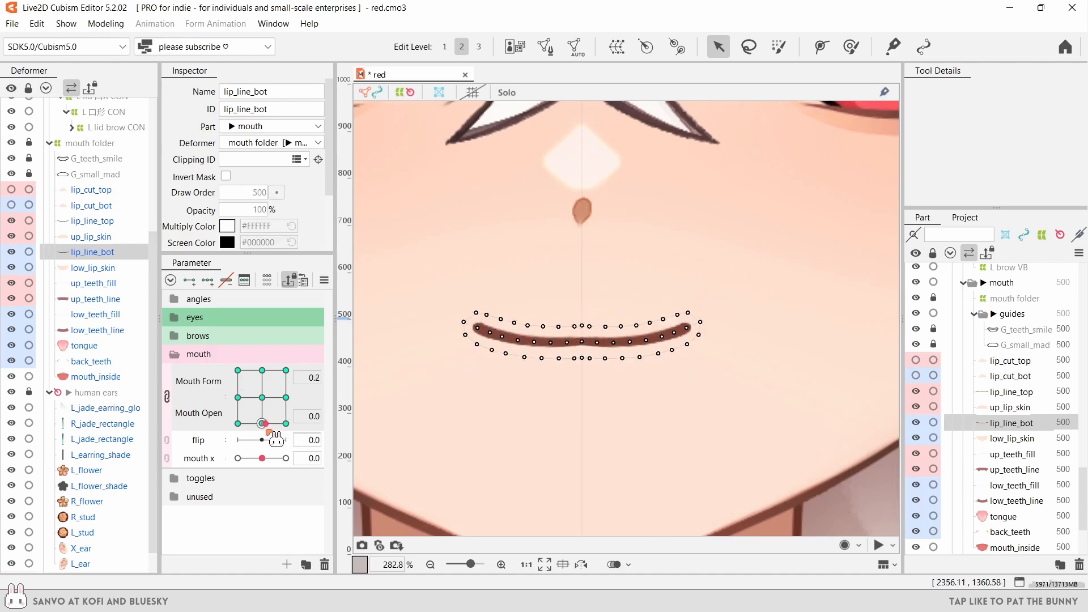
- Copy lip_line_bot's closed frown form to Mouth Open 0.5, narrow it to the mouth's width and move it down
drag(267, 429, 238, 423)
key(ctrl+c)
click(238, 397)
key(ctrl+v)
drag(704, 335, 672, 335)
drag(578, 334, 578, 382)
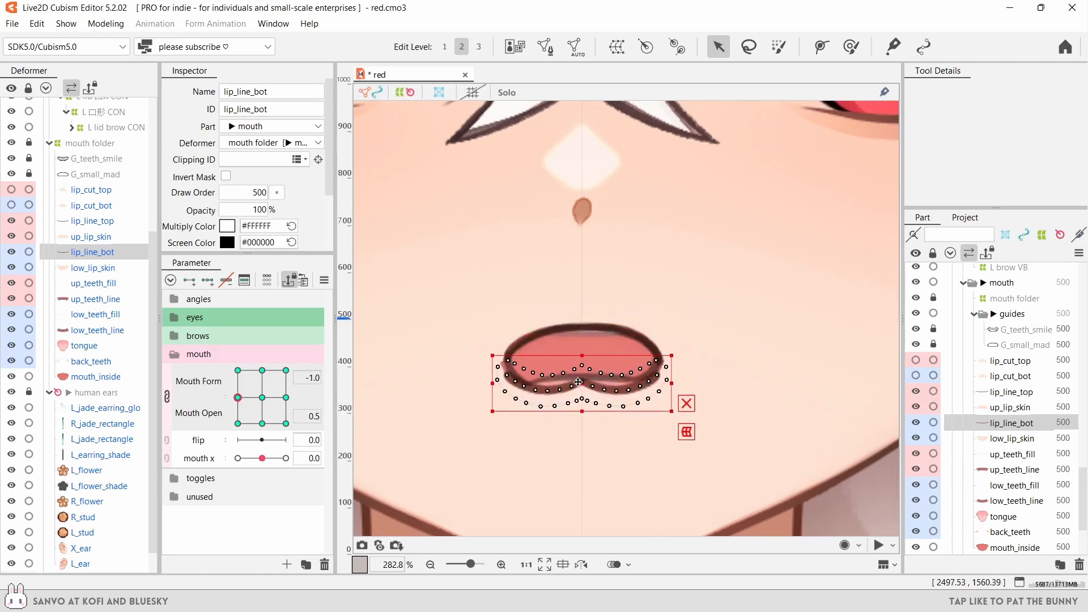
- Reshape lip_line_bot with the deform brush at 53.7 px to follow the half-open frown's lower edge and corners, and deselect it
scroll(583, 381, up, 5)
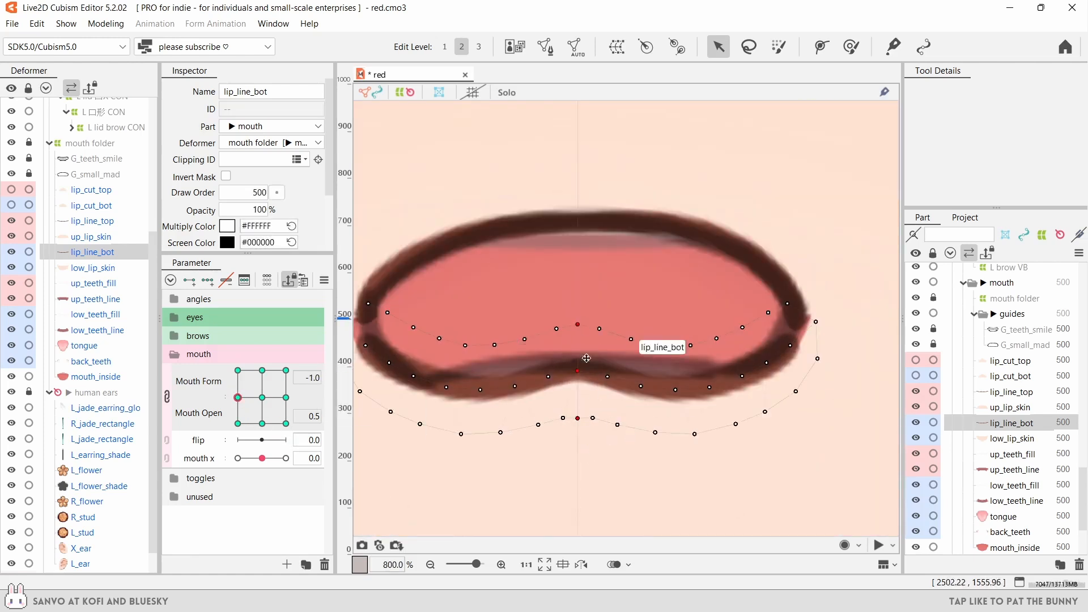
scroll(616, 370, down, 1)
click(852, 49)
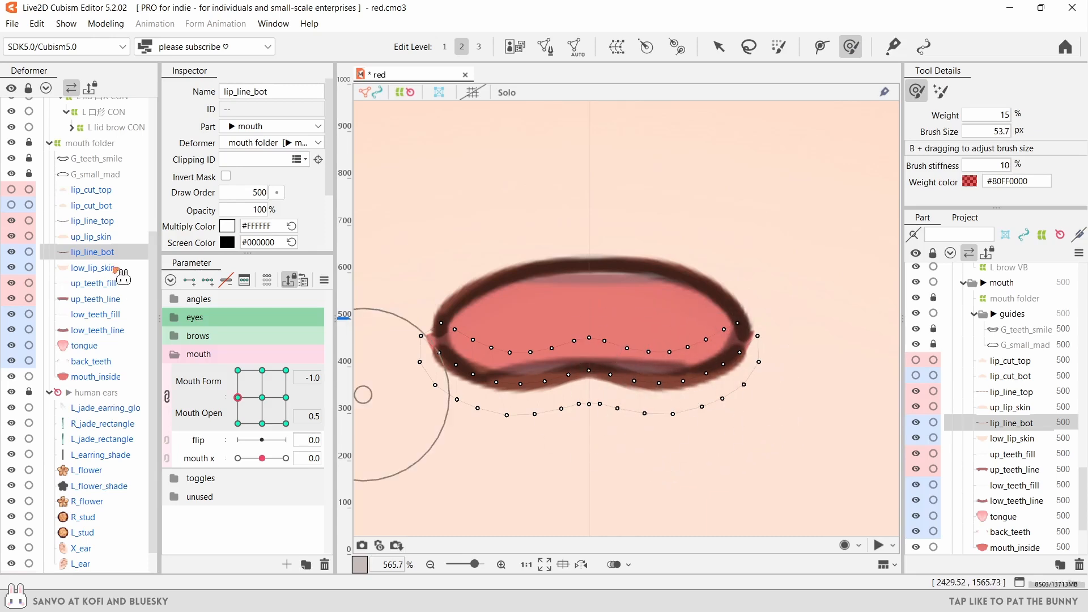
click(11, 252)
click(11, 251)
drag(652, 397, 736, 354)
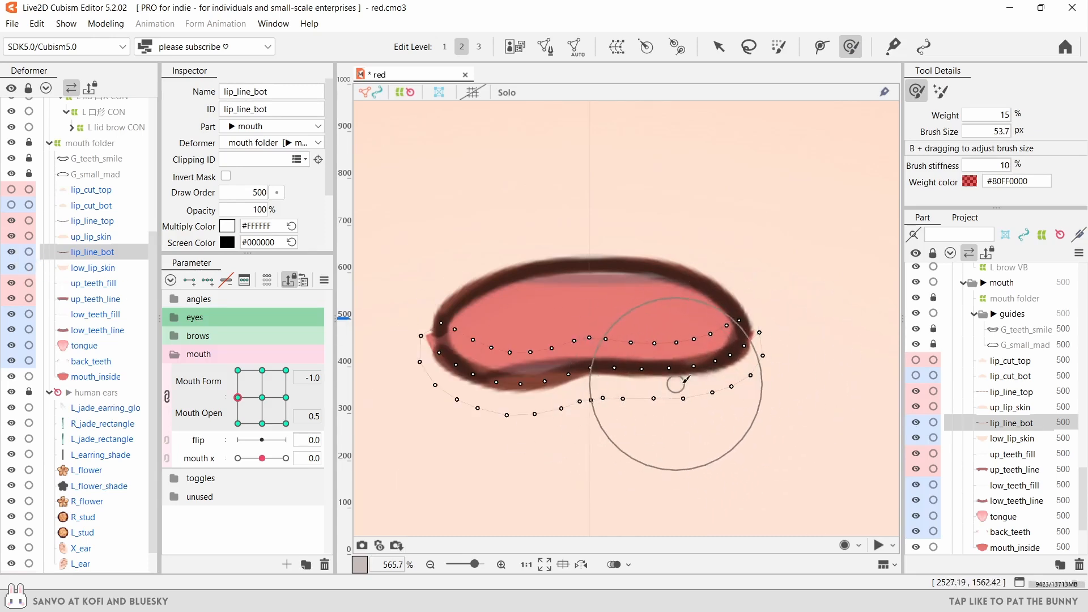
mouse_move(674, 384)
mouse_down()
mouse_move(768, 357)
mouse_move(698, 398)
mouse_move(727, 404)
mouse_move(767, 304)
mouse_move(686, 282)
mouse_up()
drag(785, 360, 807, 313)
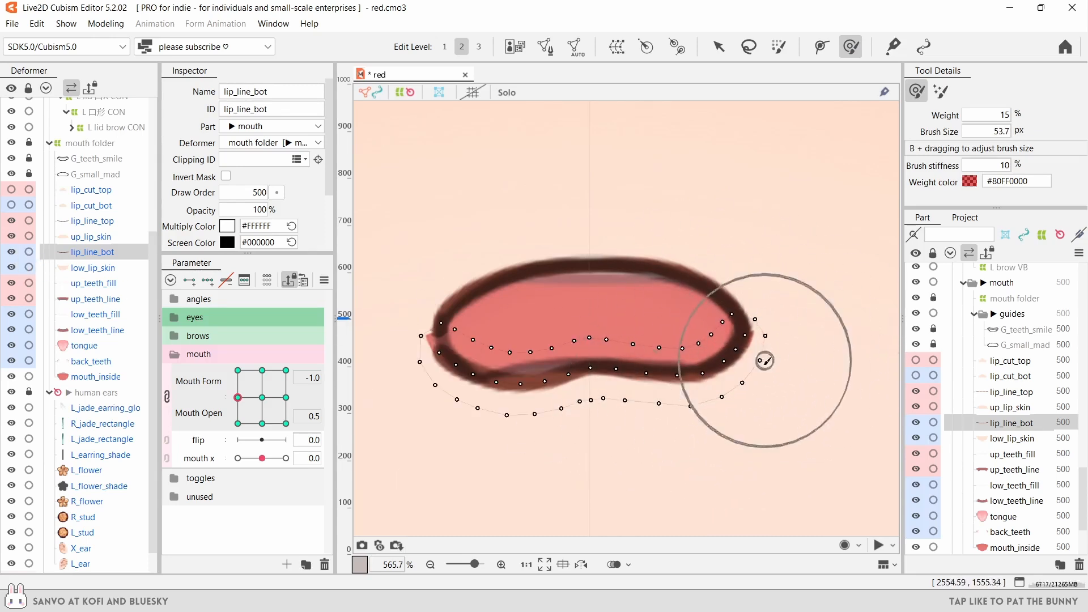
drag(683, 401, 670, 385)
mouse_move(539, 406)
mouse_down()
mouse_move(490, 384)
mouse_move(412, 347)
mouse_move(407, 310)
mouse_move(438, 284)
mouse_up()
drag(546, 397, 543, 382)
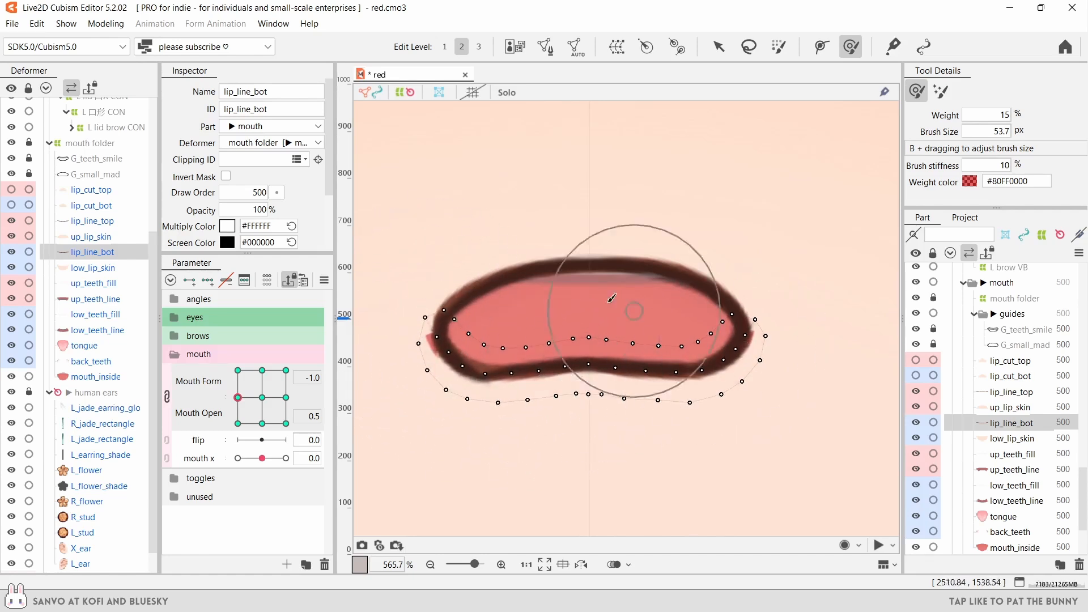
scroll(592, 306, down, 4)
key(Escape)
click(770, 240)
- Delete the G_small_mad guide from the mouth folder
scroll(770, 240, down, 3)
drag(705, 267, 568, 350)
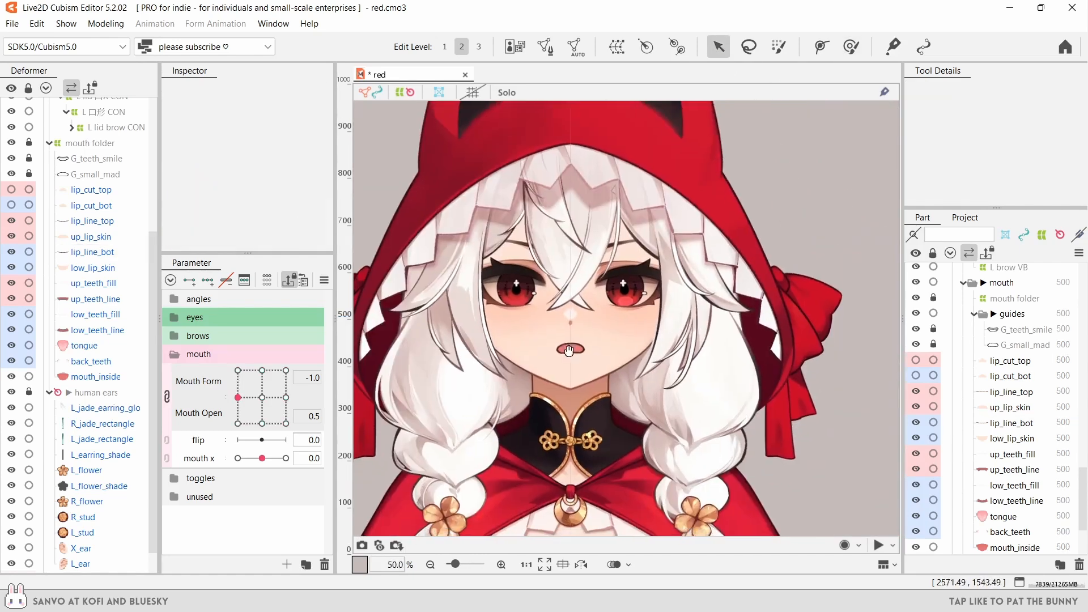
right_click(43, 179)
click(141, 213)
- Refine the corner points of lip_line_bot on the smile at Mouth Open 0.5 against the teeth smile guide and lip_line_top
scroll(600, 373, up, 4)
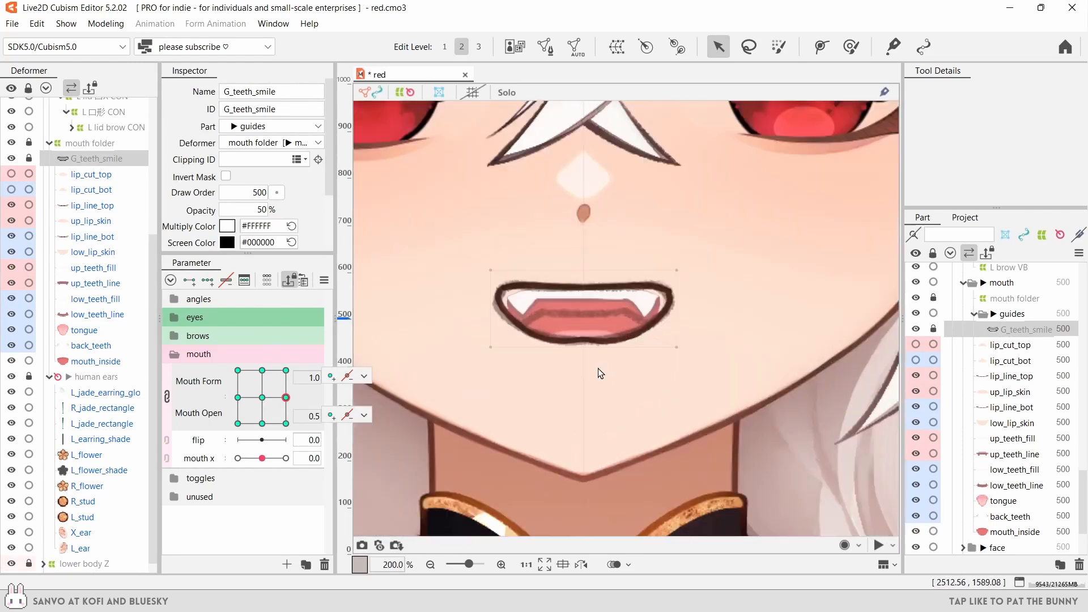
click(601, 341)
scroll(601, 341, up, 2)
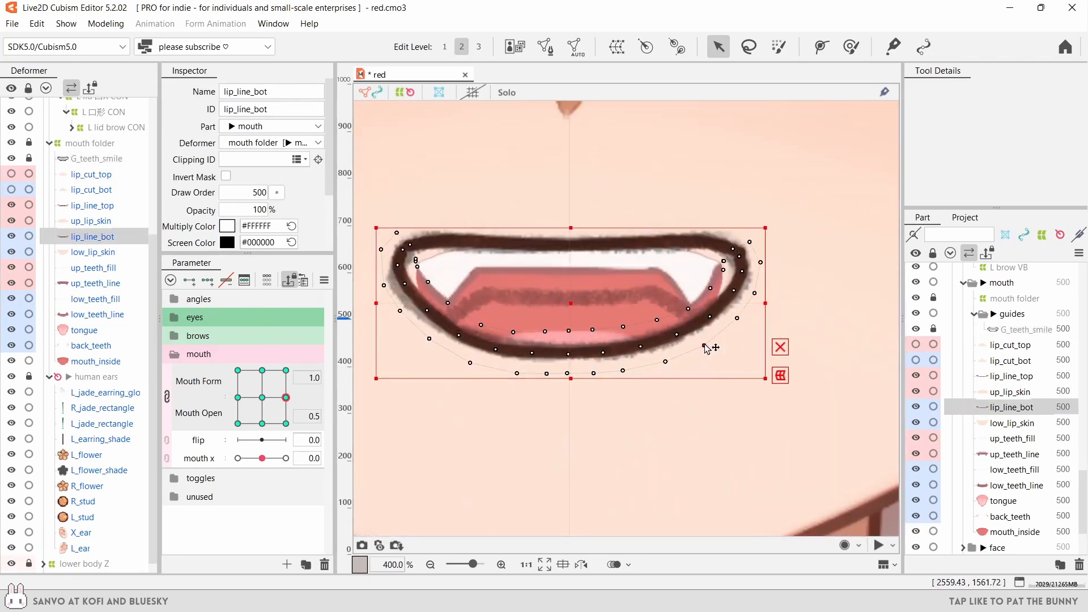
scroll(722, 280, up, 1)
drag(742, 255, 720, 259)
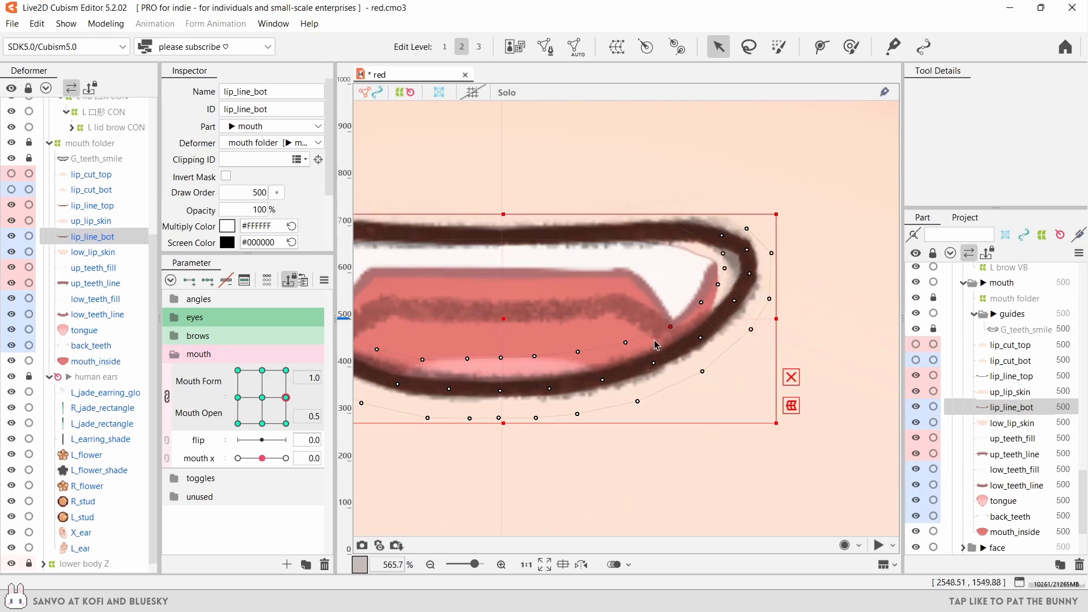
click(568, 235)
drag(652, 197, 622, 214)
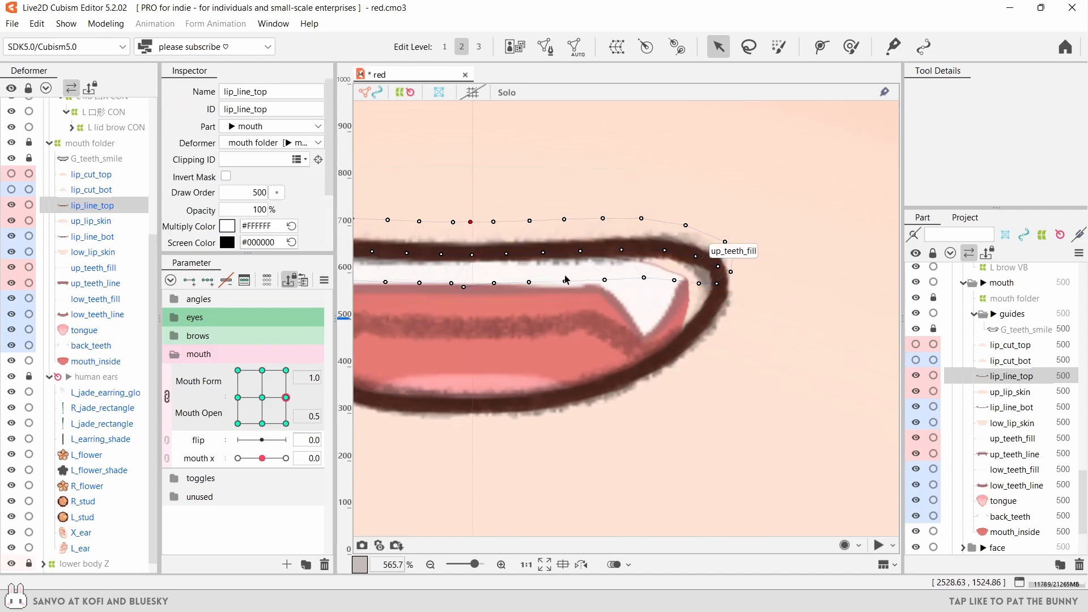
scroll(701, 255, up, 2)
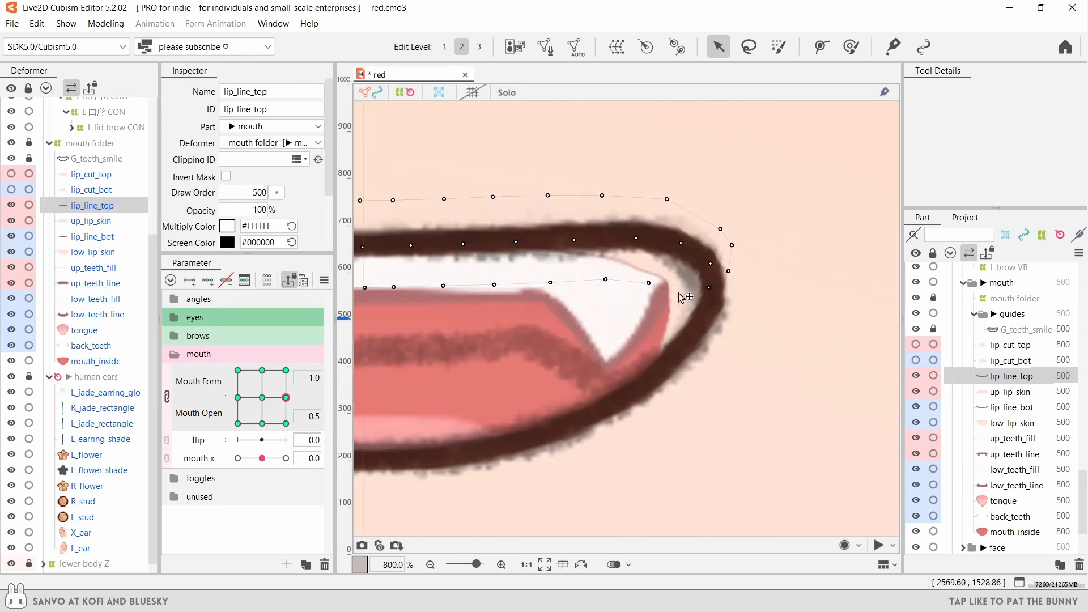
scroll(625, 321, down, 4)
- Create a warp deformer named "upper teeth" around up_teeth_fill and up_teeth_line at Mouth Form 0.0 and Mouth Open 0.0
click(561, 352)
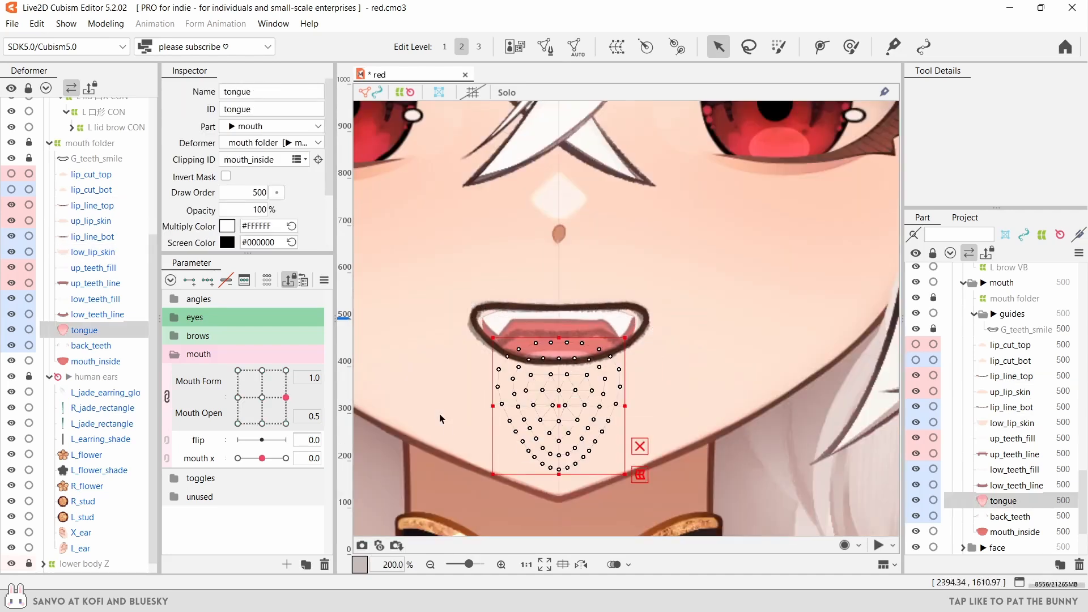
click(439, 413)
scroll(558, 350, down, 3)
scroll(376, 346, up, 1)
click(95, 283)
ctrl+click(93, 267)
click(262, 423)
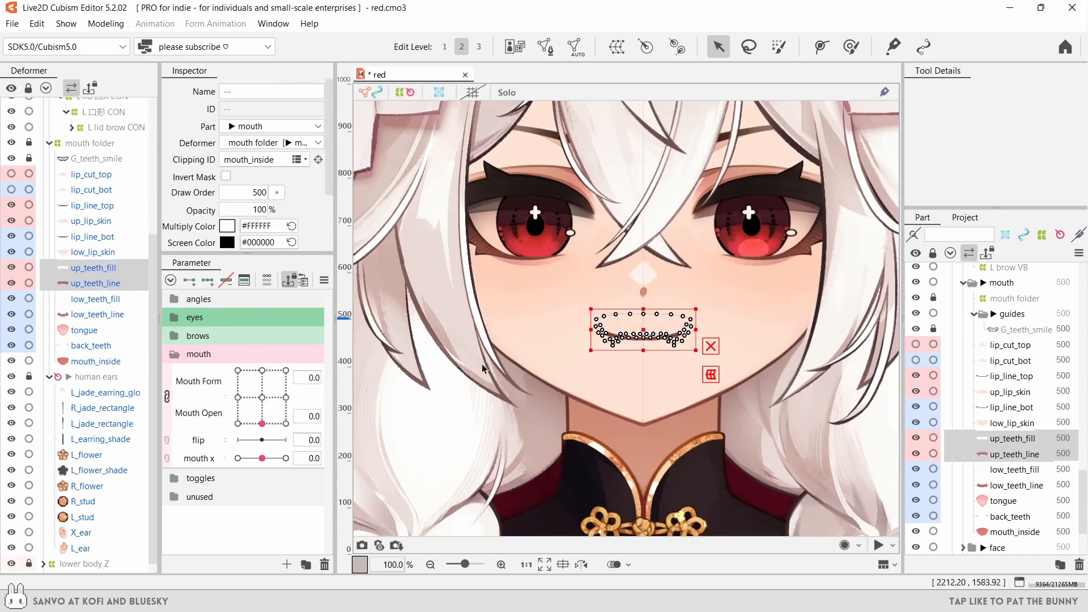
click(617, 46)
triple_click(363, 250)
text(upper teeth)
click(324, 452)
- Set the upper teeth deformer's warp division to 6 × 4 and add keyforms for Mouth Form and Mouth Open
scroll(657, 378, up, 1)
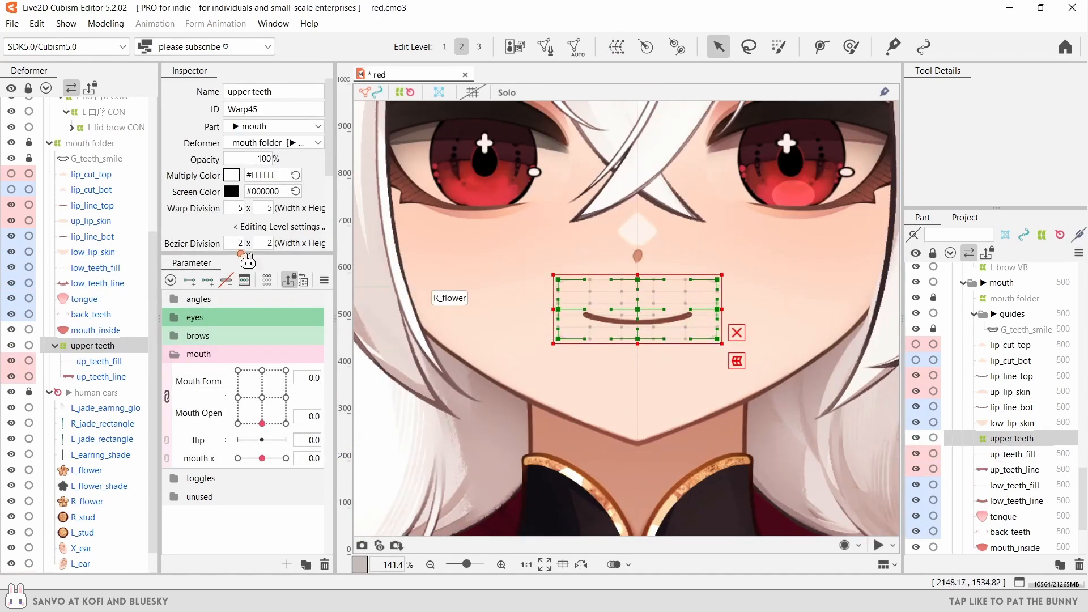
drag(262, 423, 293, 424)
scroll(641, 322, up, 1)
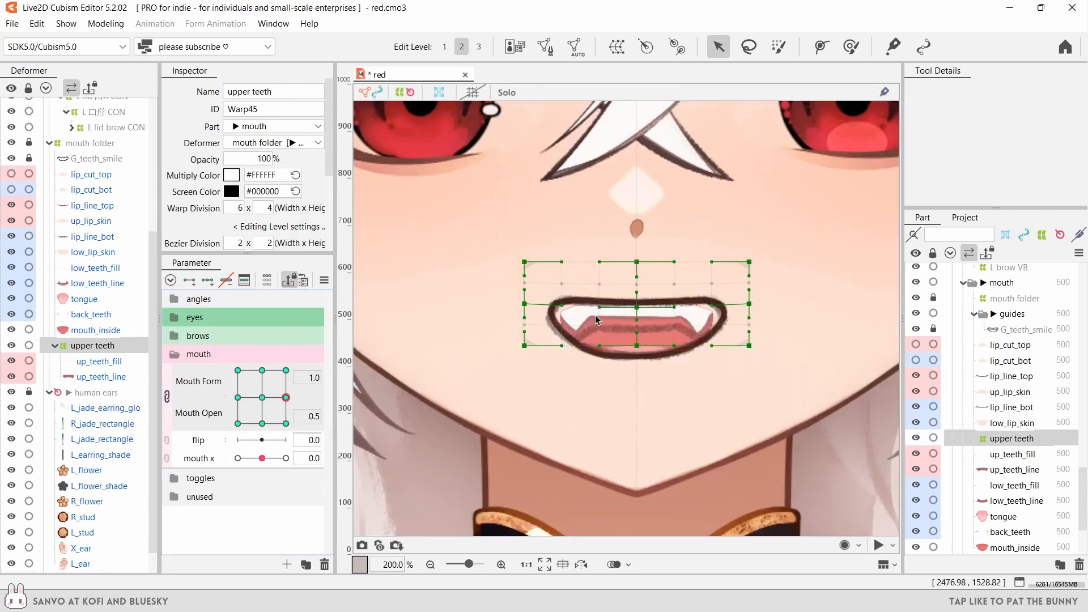
- Check how the upper teeth deformer fits the mouth across the closed, half-open and fully open keyforms of Mouth Form
scroll(595, 315, down, 2)
drag(285, 397, 288, 370)
scroll(641, 313, up, 2)
click(286, 397)
click(262, 398)
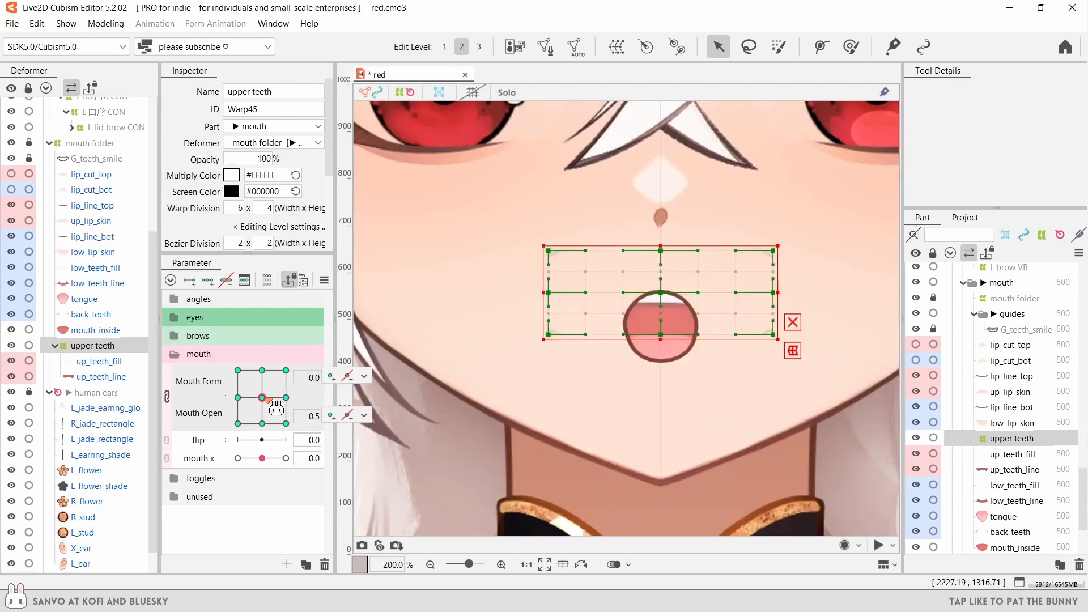
click(286, 370)
scroll(654, 294, up, 1)
scroll(657, 302, down, 1)
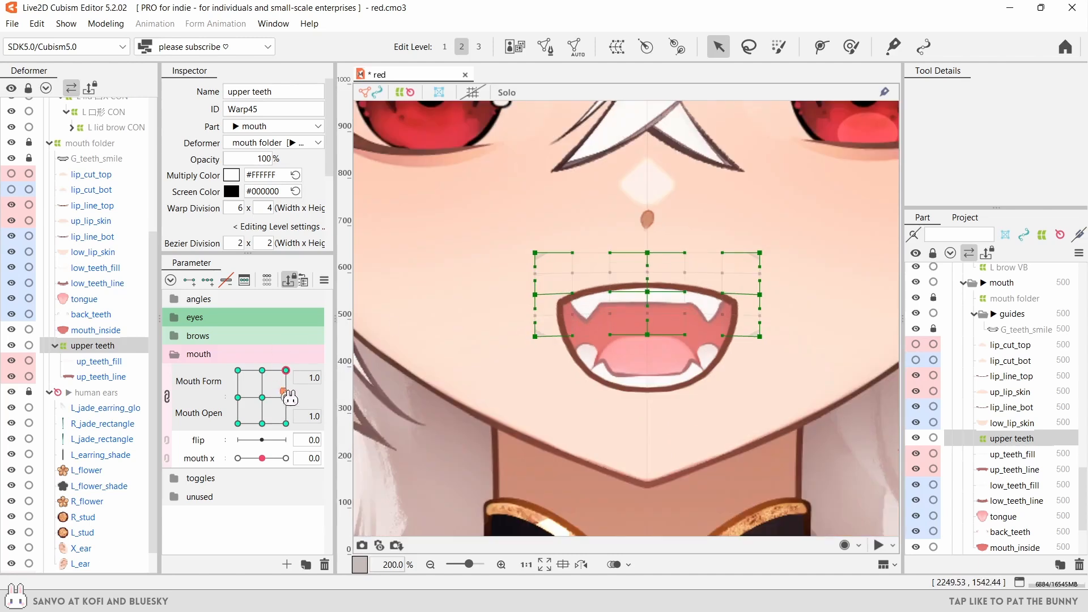
drag(285, 370, 333, 413)
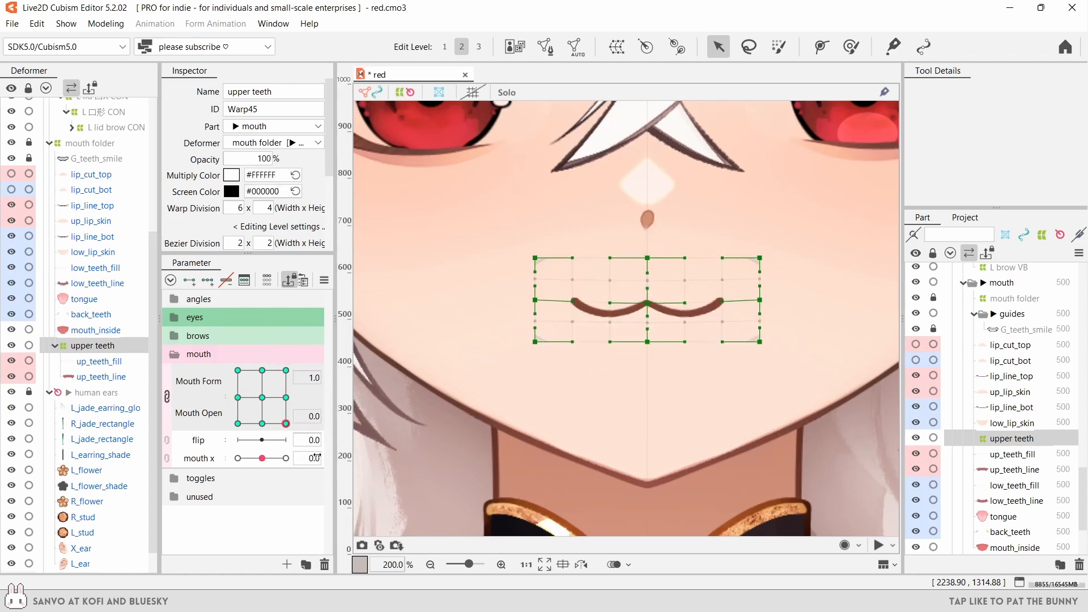
drag(316, 456, 206, 431)
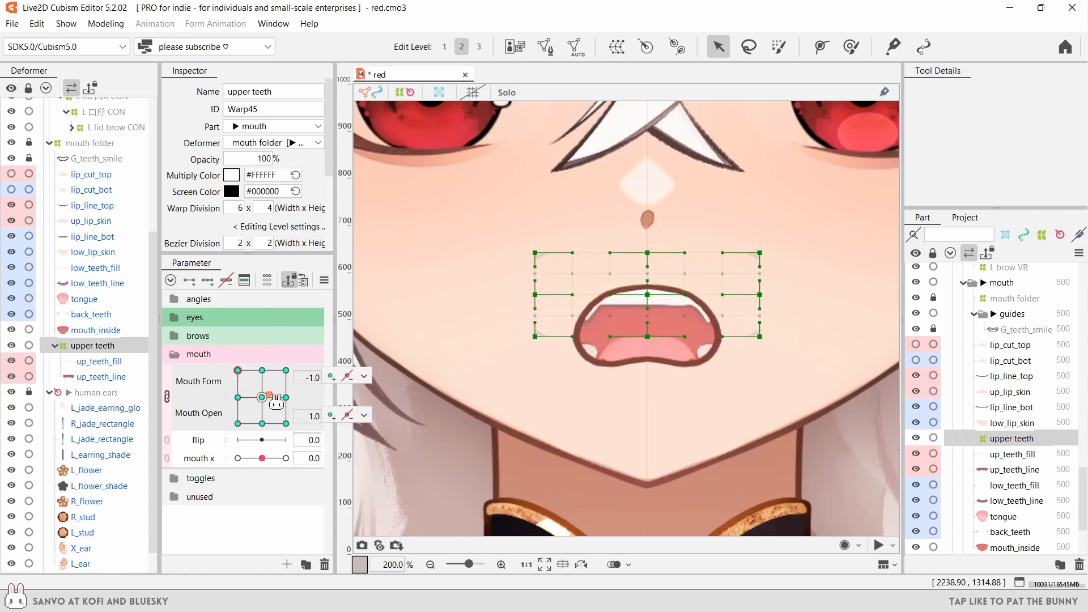
drag(277, 403, 248, 412)
drag(238, 370, 286, 372)
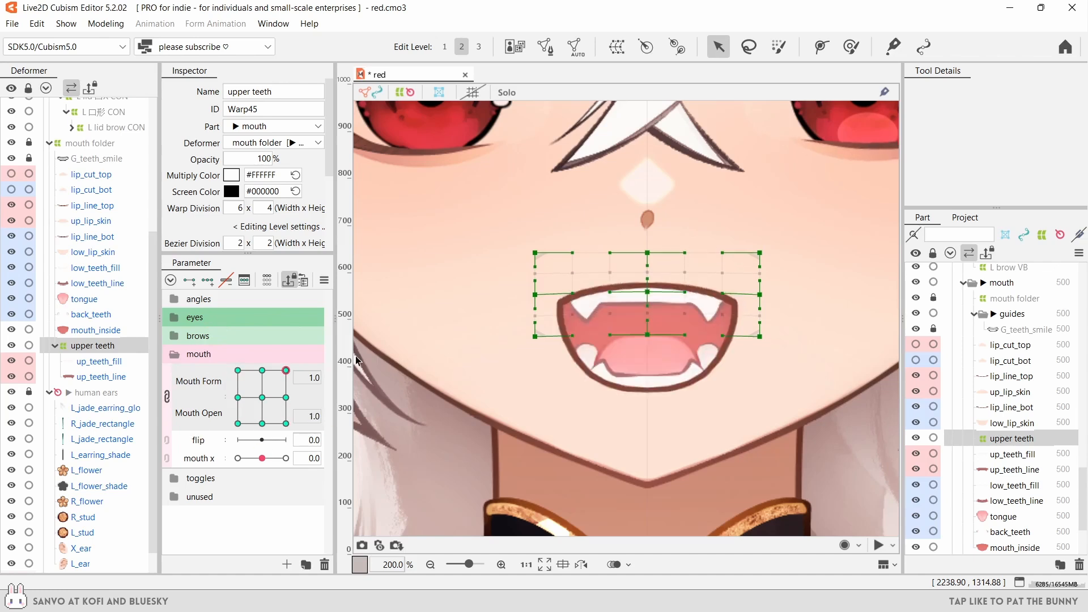
key(ctrl+minus)
key(ctrl+minus)
key(ctrl+minus)
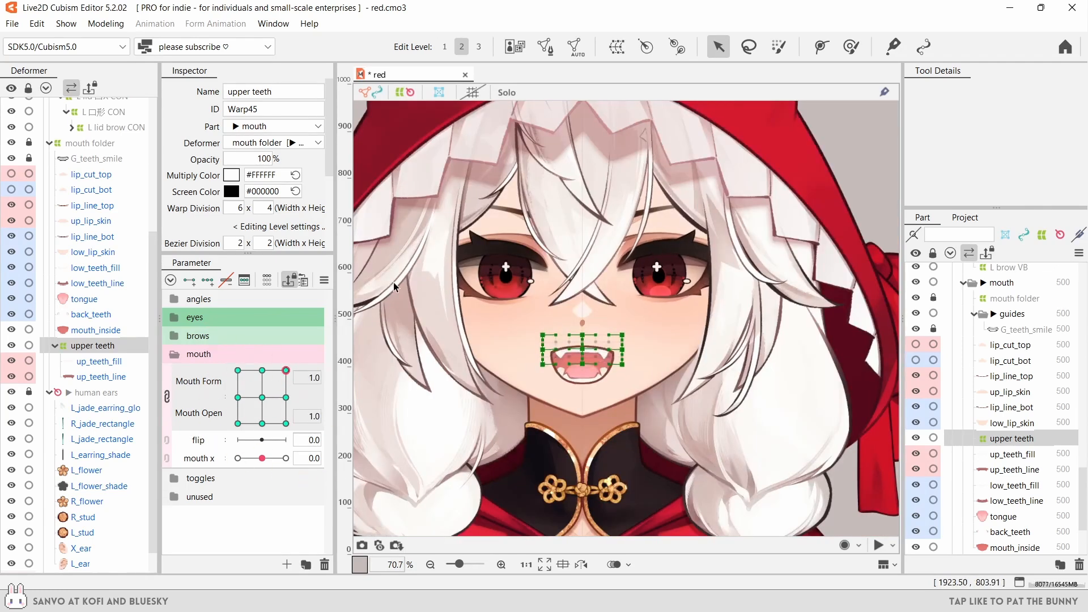
- Collapse the upper teeth deformer and delete the G_teeth_smile guide
scroll(583, 385, up, 1)
click(286, 397)
click(55, 345)
scroll(136, 309, up, 2)
right_click(67, 219)
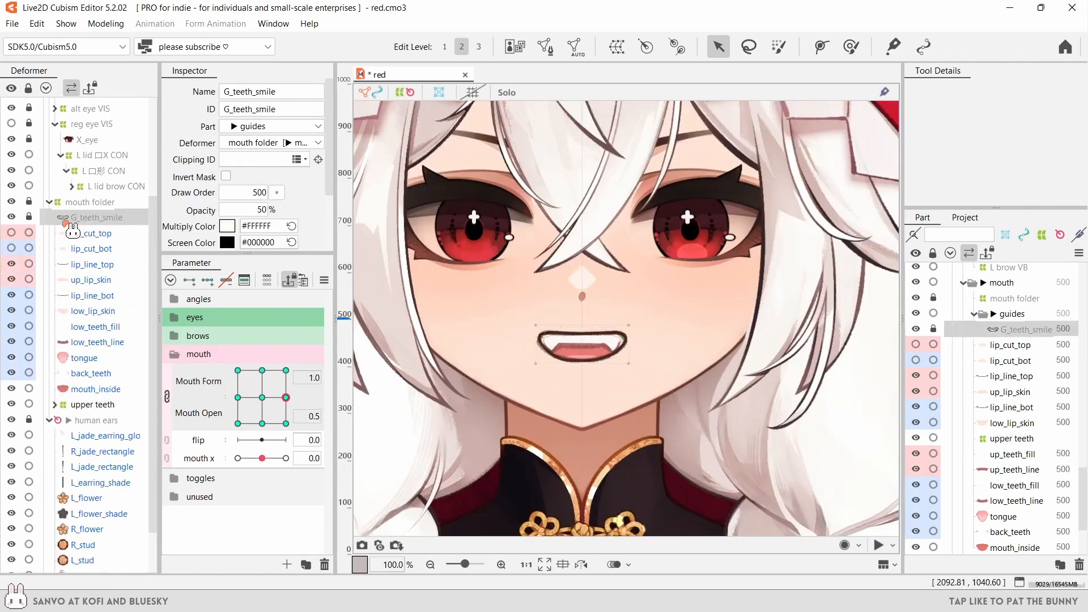
click(96, 313)
- Adjust the corner points of the mouth_inside mesh to fit the lip outline at Mouth Form 1.0 and Mouth Open 0.5
click(96, 372)
scroll(589, 340, up, 2)
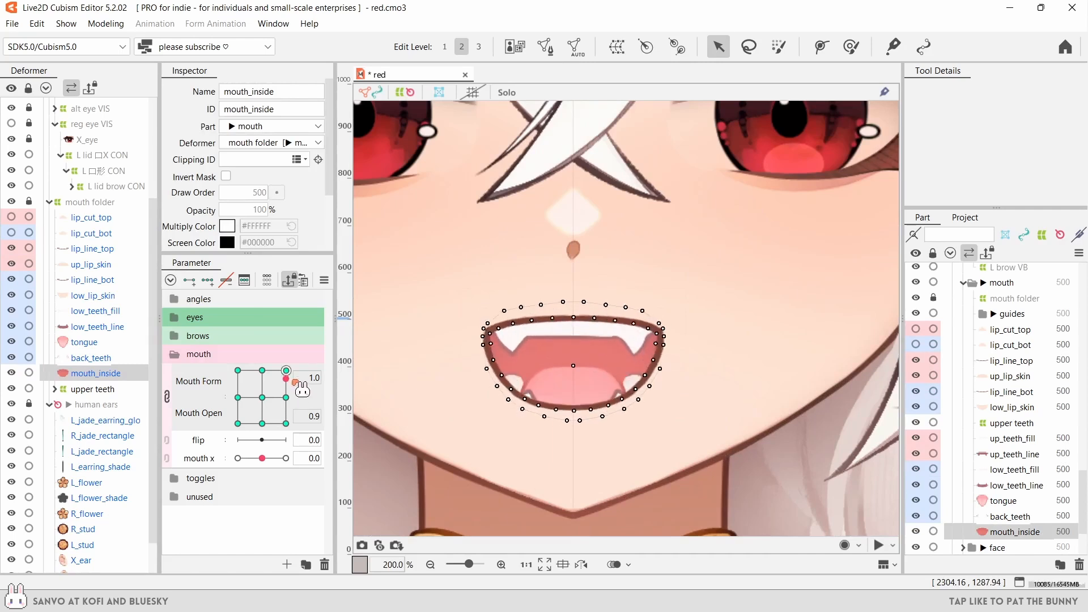
scroll(579, 374, up, 1)
key(l)
drag(737, 220, 696, 277)
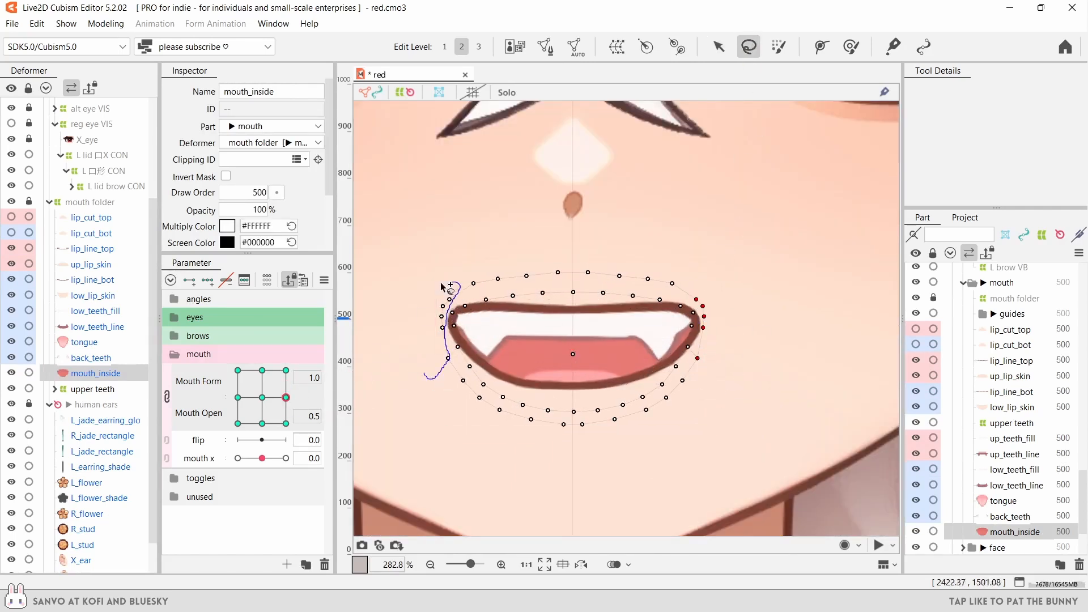
drag(441, 286, 438, 288)
click(719, 46)
scroll(716, 394, up, 1)
scroll(643, 427, down, 2)
click(480, 482)
mouse_move(286, 398)
mouse_down()
mouse_move(304, 427)
mouse_move(298, 377)
mouse_move(265, 424)
mouse_up()
- Nest the tongue and back_teeth meshes inside the lower teeth deformer
click(96, 373)
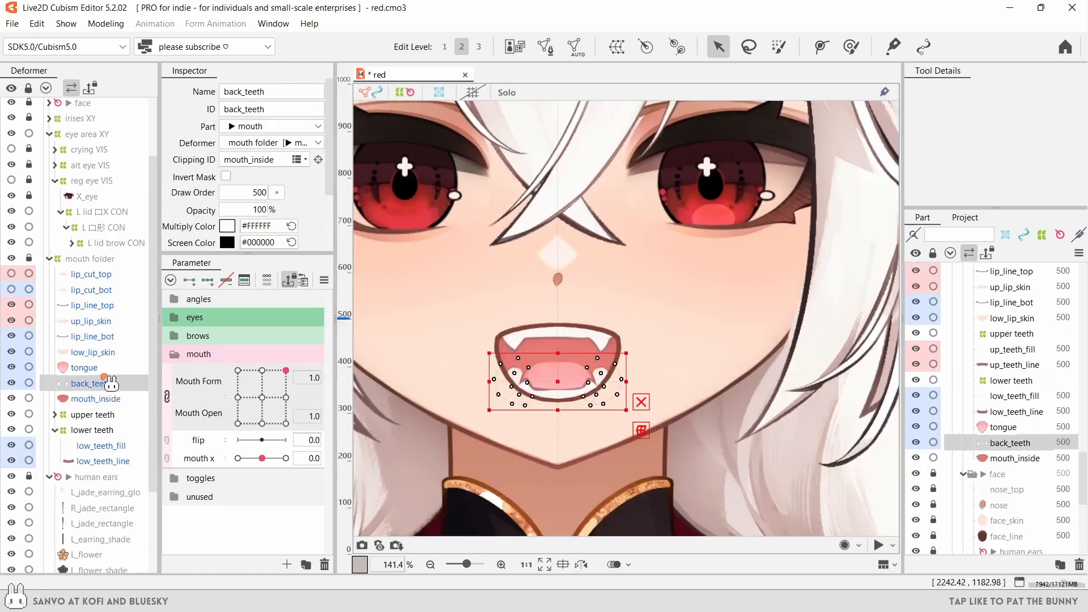
drag(111, 384, 91, 429)
click(92, 398)
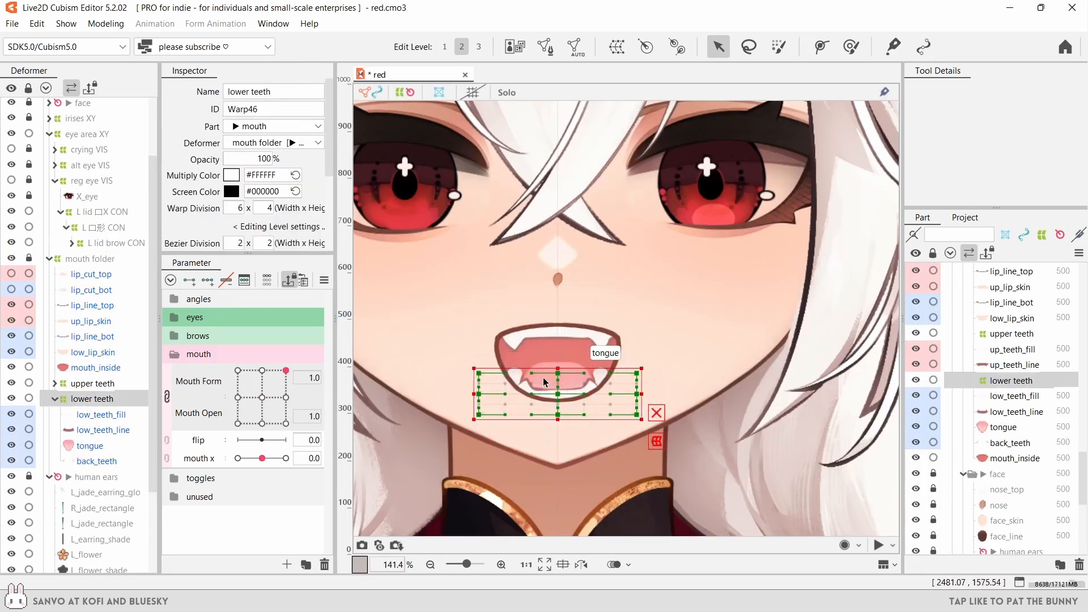
- Enlarge the lower teeth deformer vertically to cover the whole mouth interior and rename it "inside jaw"
drag(544, 383, 557, 460)
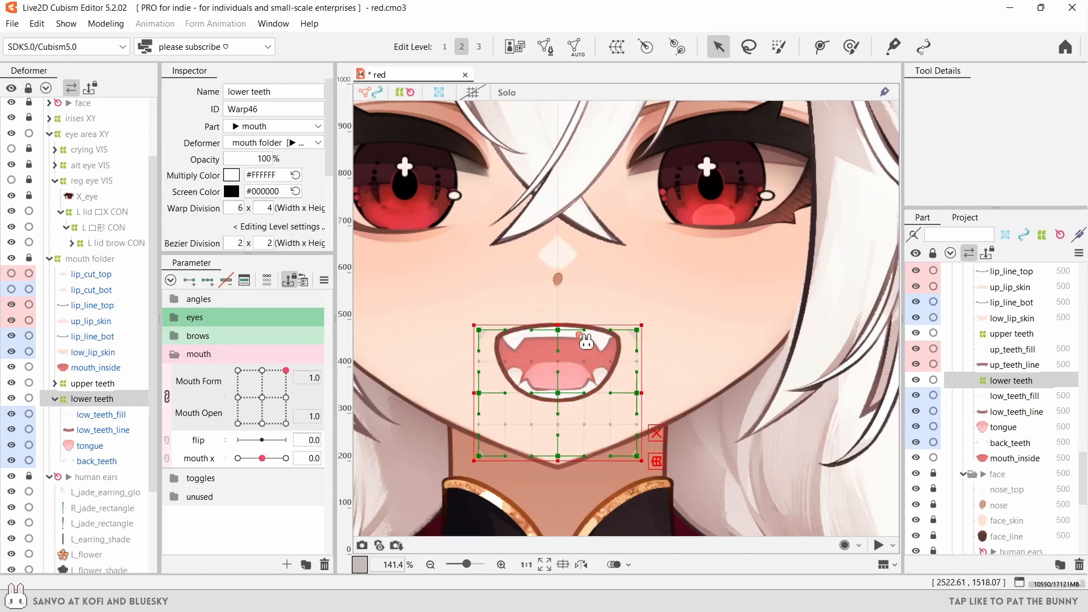
triple_click(249, 92)
text(l)
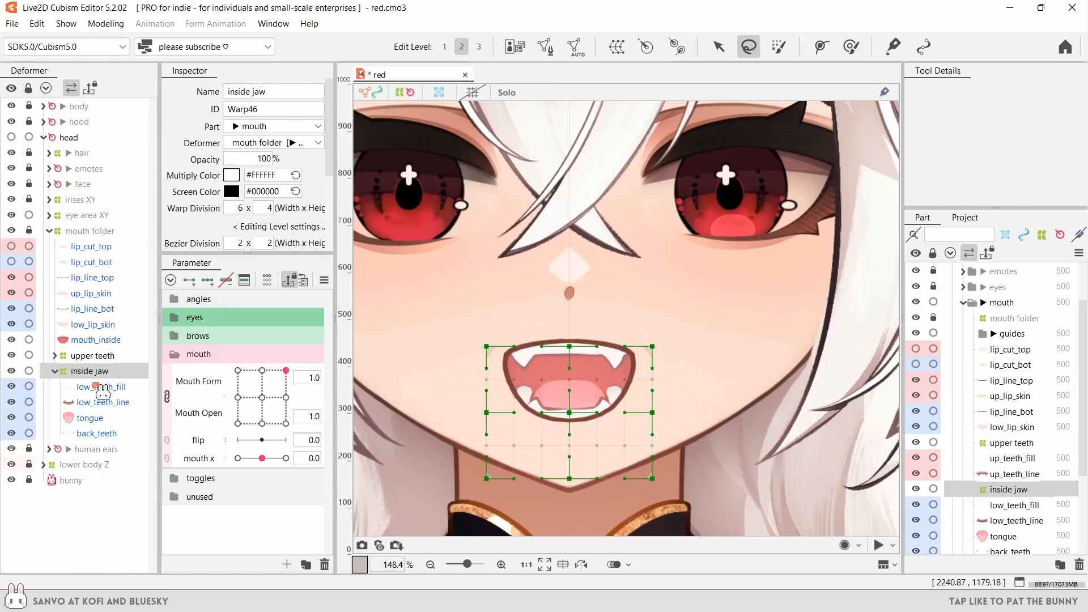
- Create a 6 × 4 warp deformer named "tongue XY" as parent of the tongue
click(90, 417)
click(616, 46)
text(tongue XY)
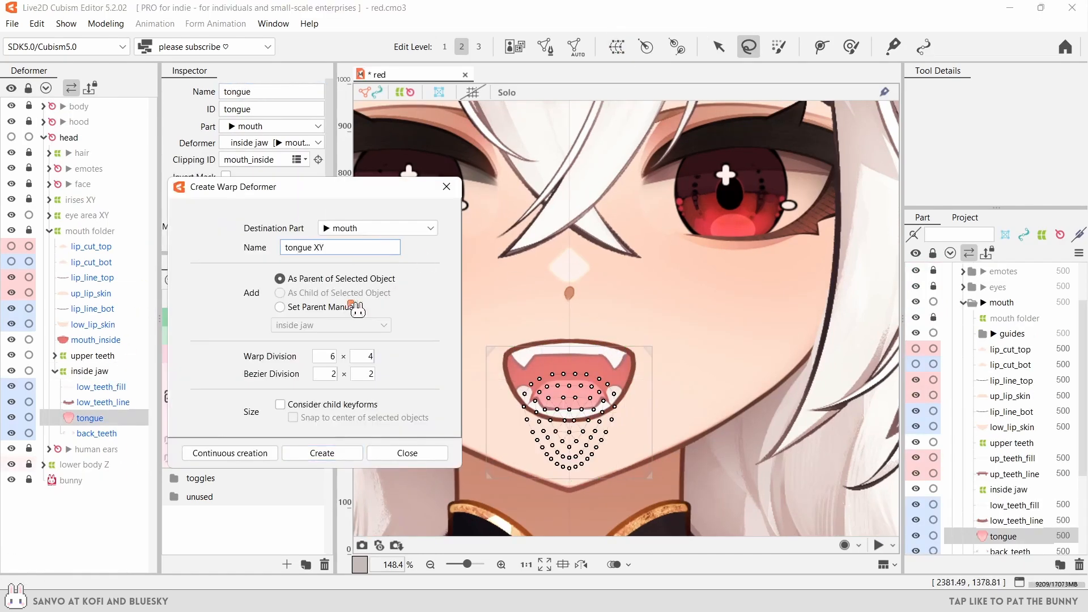
click(328, 453)
click(723, 47)
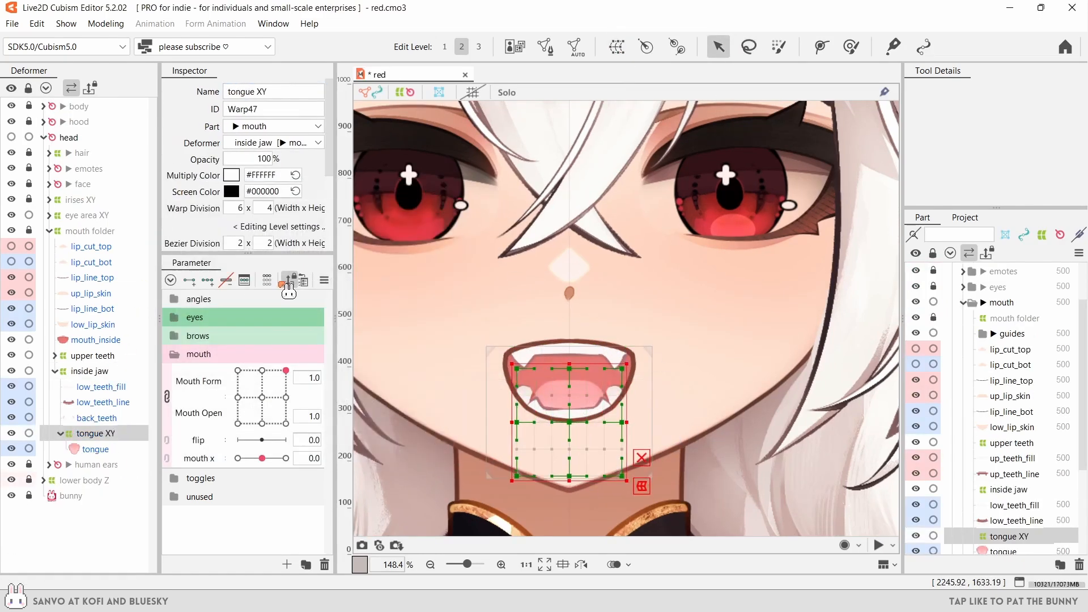
- Create a 6 × 4 warp deformer named "back teeth XY" as parent of back_teeth and collapse it
click(96, 418)
click(616, 46)
text(back teeth XY)
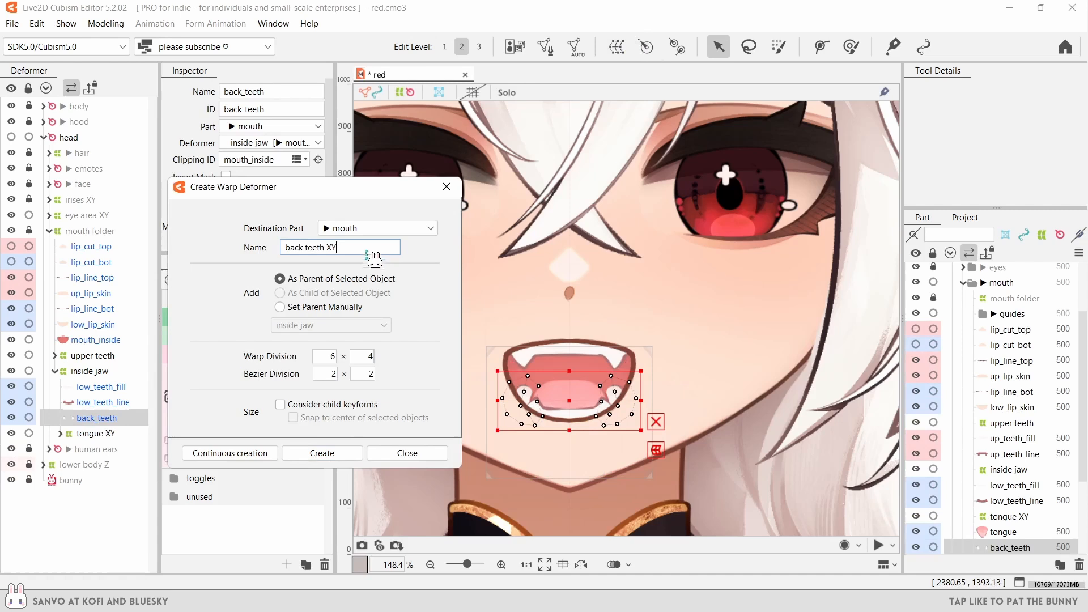
click(330, 453)
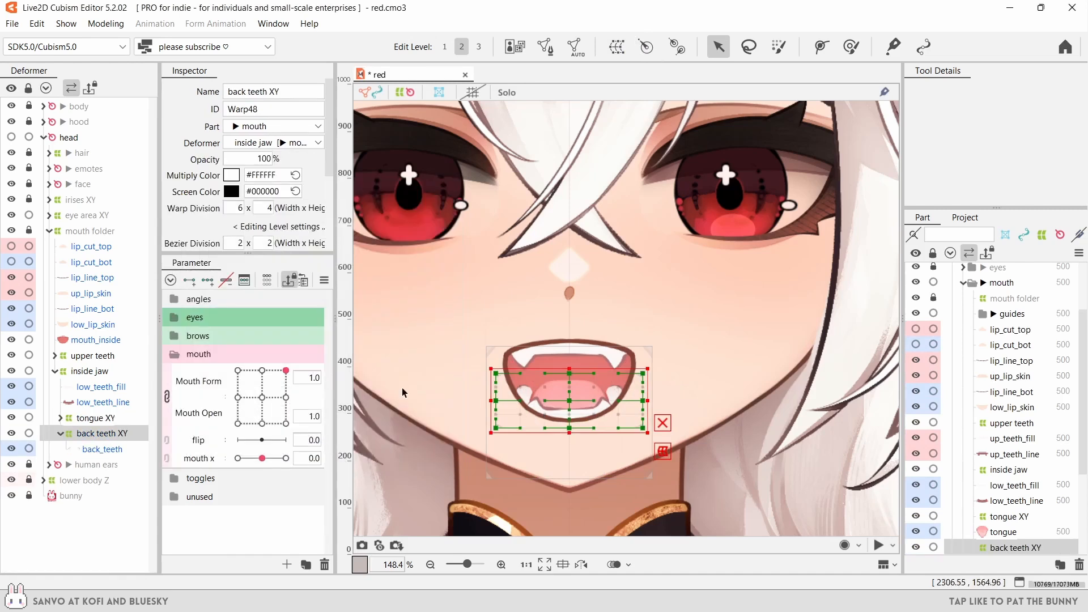
click(60, 433)
- Adjust the top and bottom edges of the inside jaw deformer around the jaw parts
click(89, 370)
drag(571, 342, 571, 354)
drag(572, 483, 573, 489)
- Create a warp deformer named "lip PH" around the lip meshes and mouth_inside, with its warp division set to 8 × 8
click(111, 339)
shift+click(102, 246)
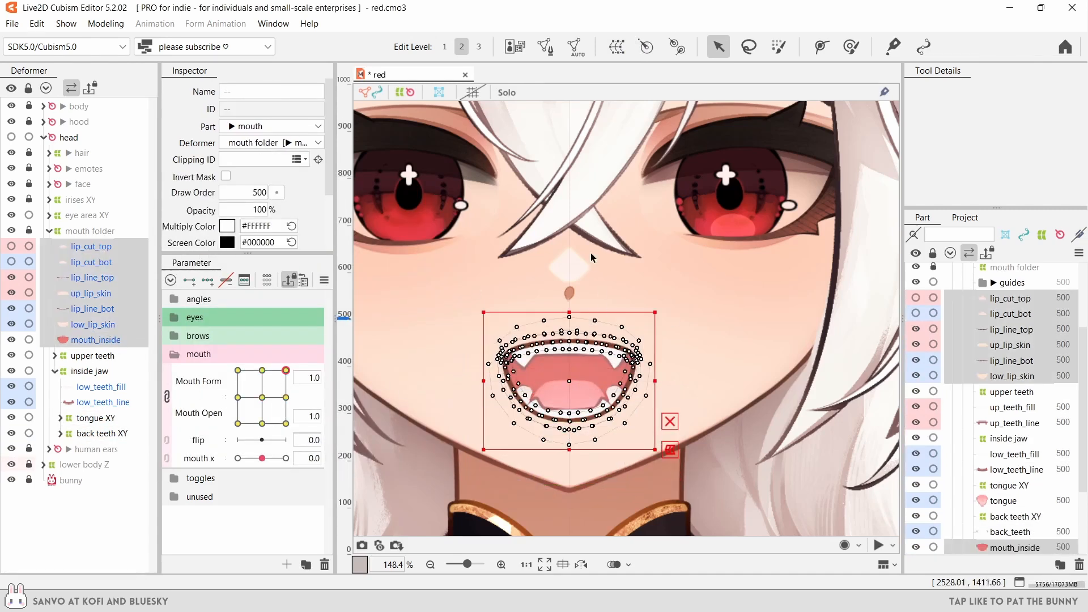
click(575, 48)
text(lip PH)
click(326, 453)
click(241, 208)
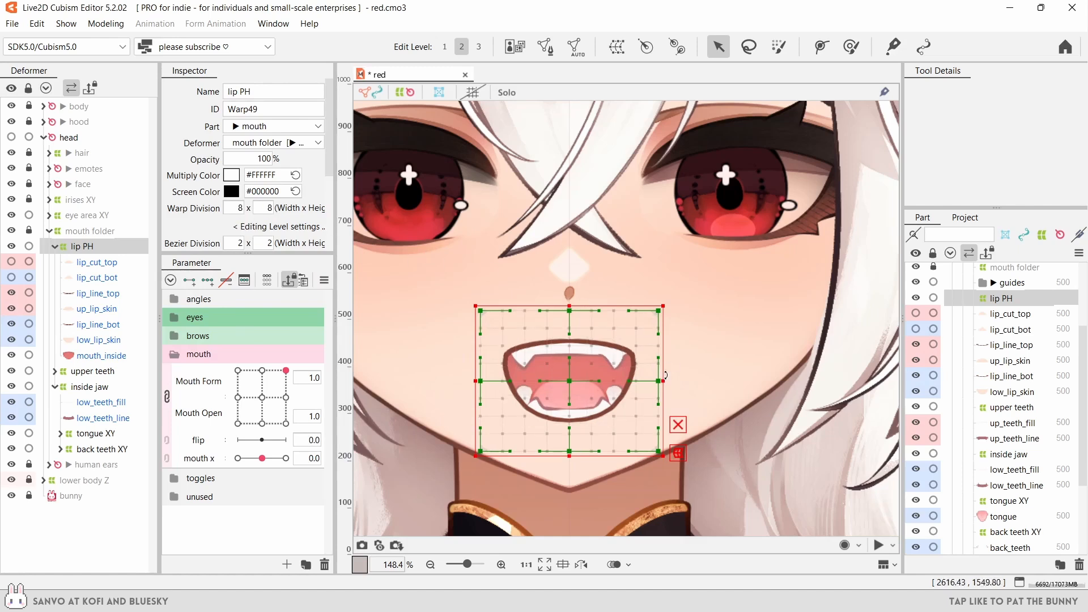
mouse_move(285, 370)
mouse_down()
mouse_move(249, 371)
mouse_move(286, 370)
mouse_up()
click(55, 246)
click(54, 277)
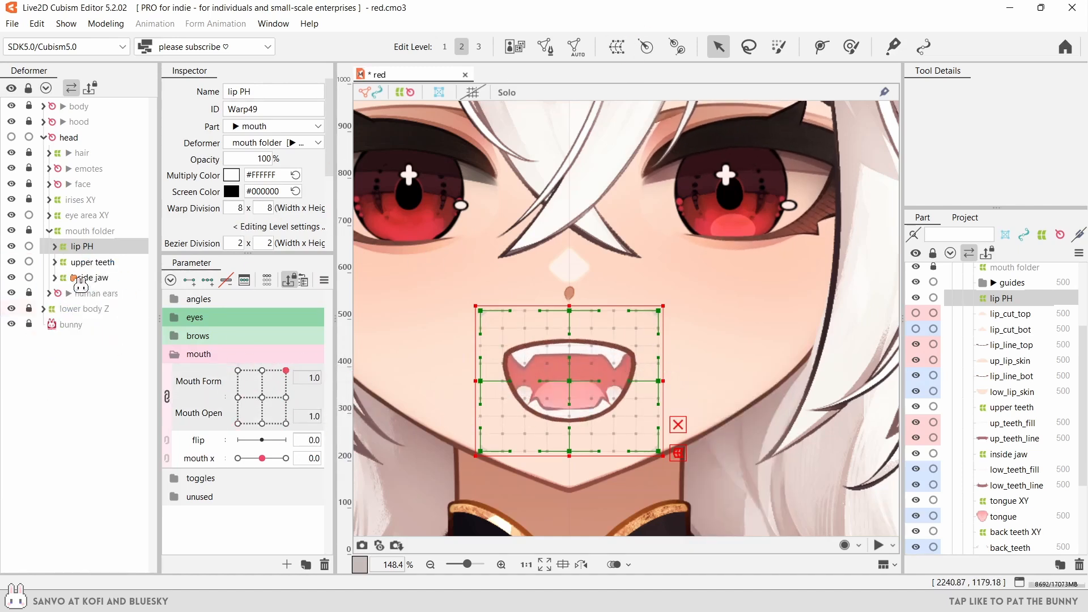
- Shrink the lip PH deformer's frame slightly around the lips and rename it "VB shrug / pucker"
click(287, 564)
click(571, 391)
scroll(591, 397, down, 3)
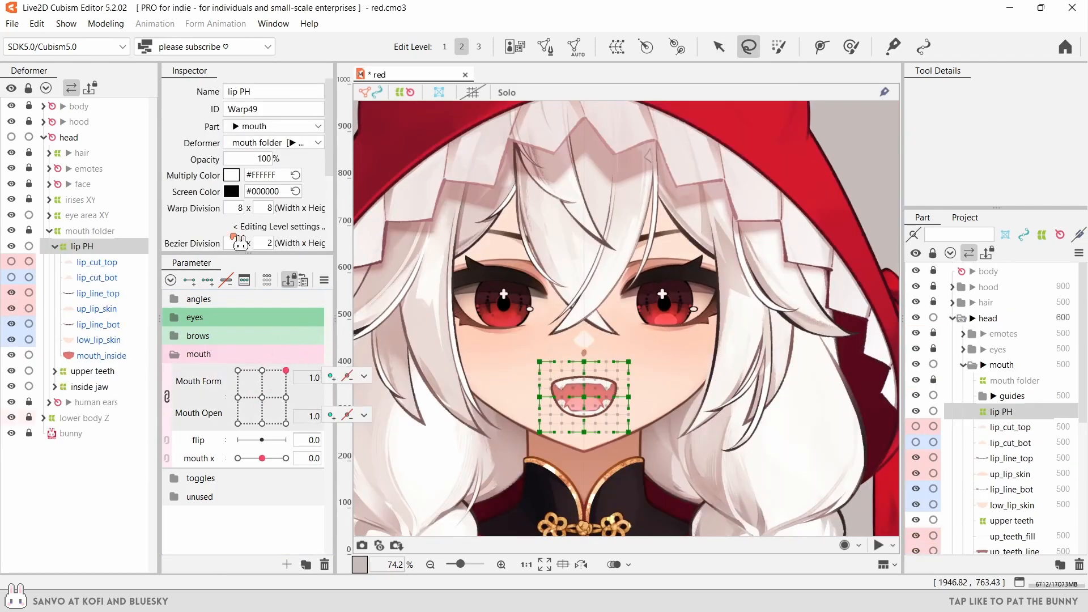
scroll(644, 455, up, 3)
key(v)
scroll(623, 436, up, 3)
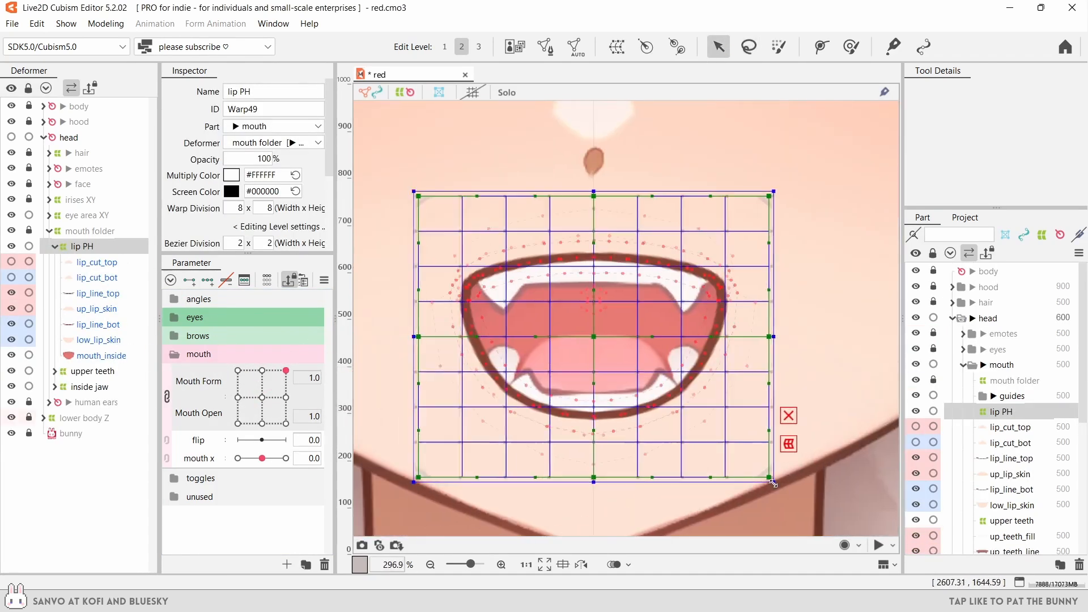
drag(774, 483, 766, 476)
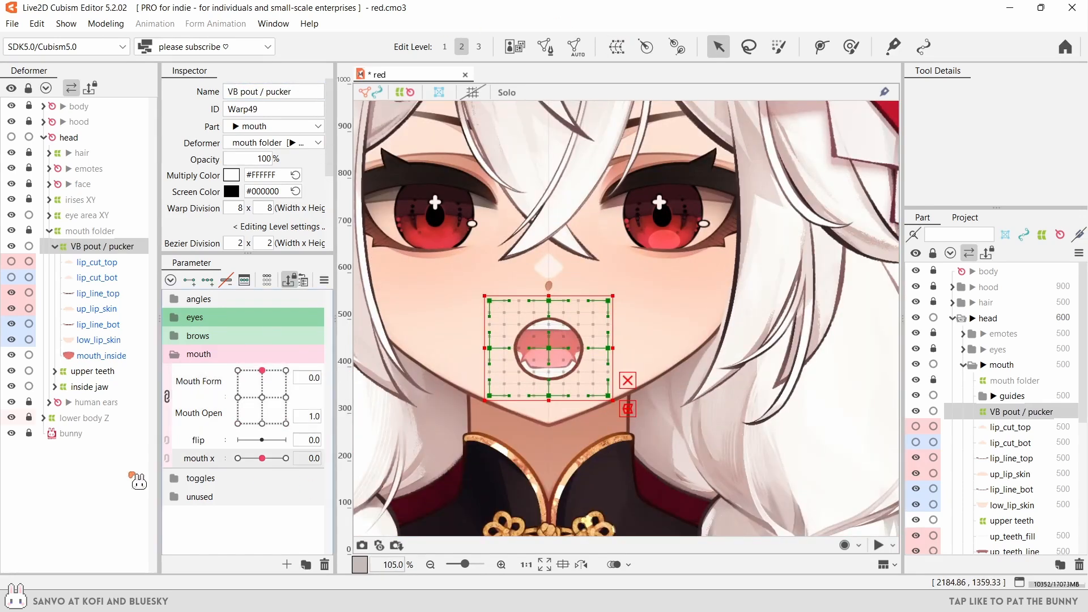
- Add the blend shape parameters "funnel" and "press" to the mouth parameter group
click(288, 564)
text(funnel)
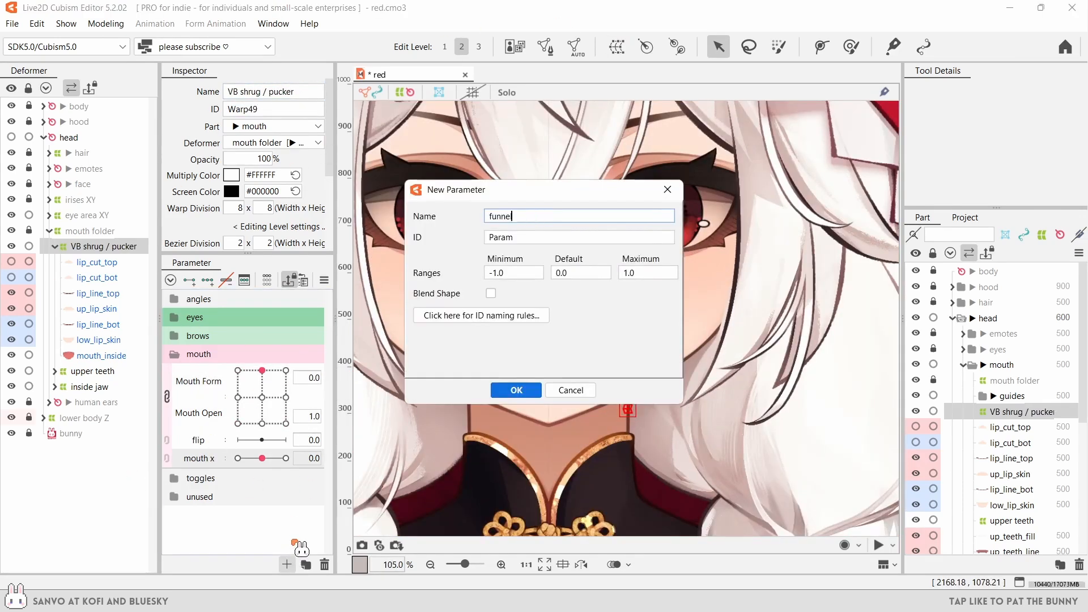
click(517, 390)
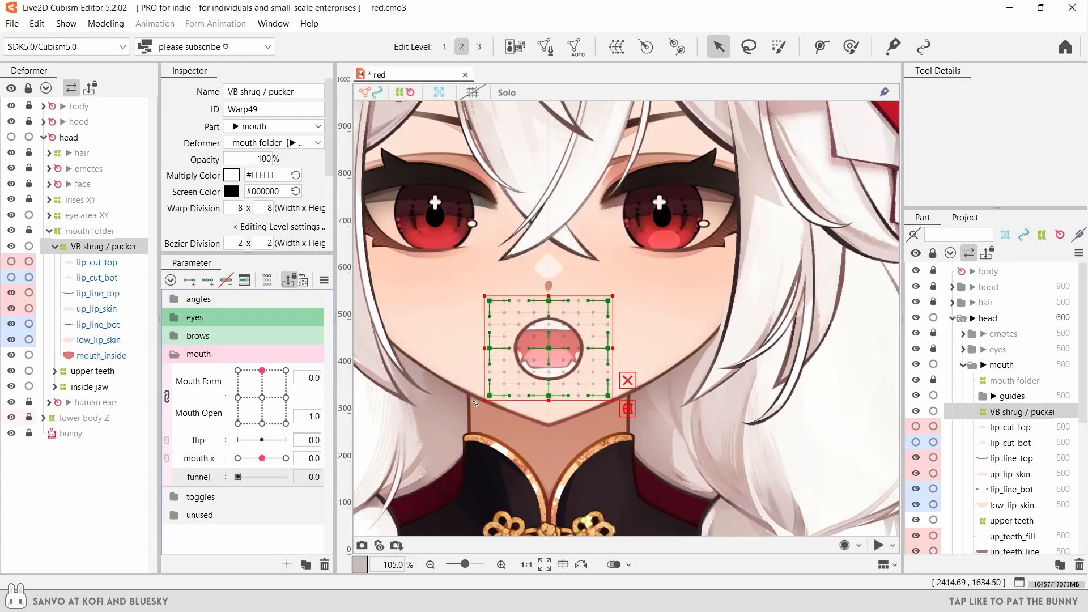
click(287, 565)
text(press)
key(Return)
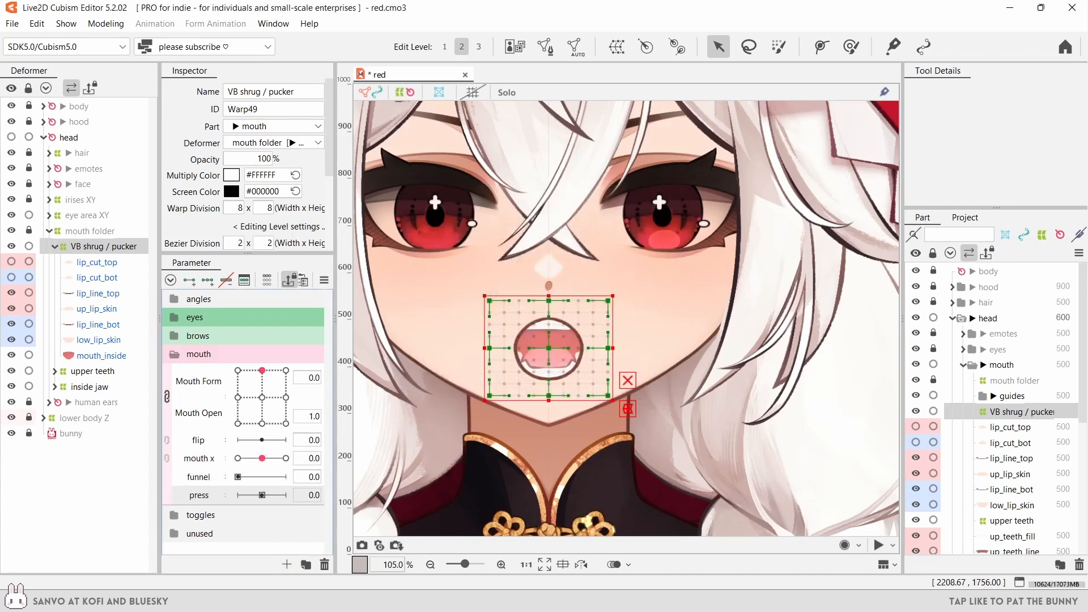
- Add the blend shape parameters "pucker", "shrug" and "jaw open" to the mouth parameter group
click(287, 565)
text(pucker)
key(Return)
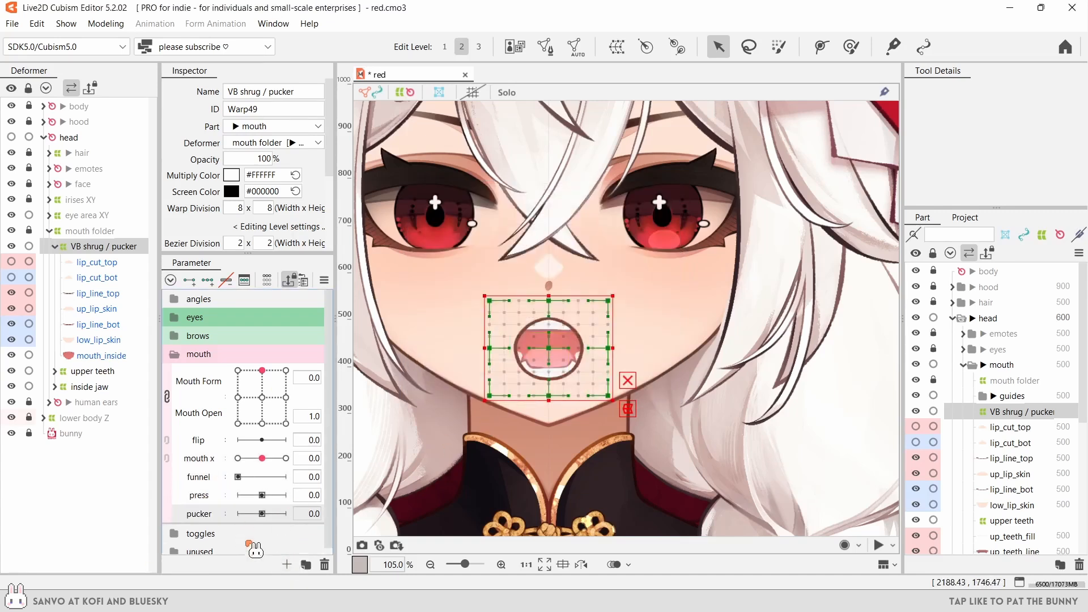
click(287, 565)
text(shrug)
key(Return)
key(Return)
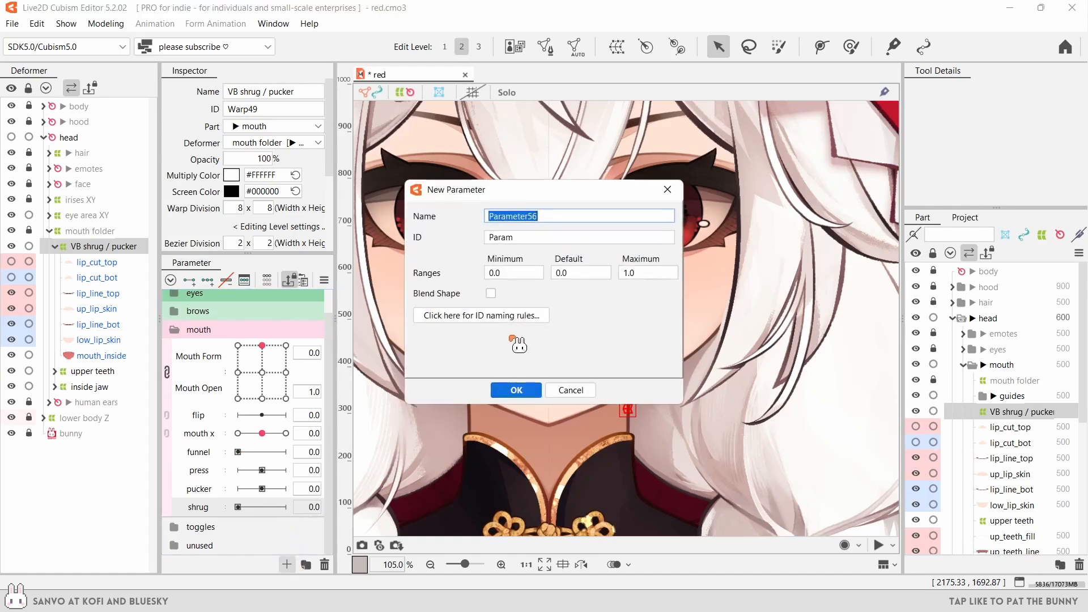
click(514, 390)
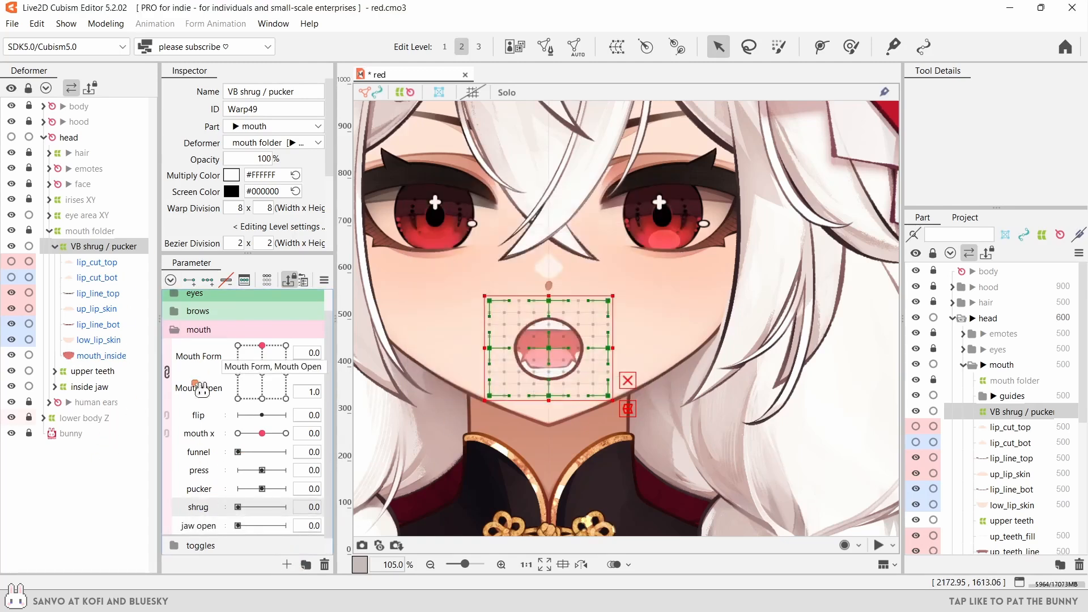
- Key the VB shrug / pucker deformer at shrug 1.0 and set its Bezier type to Retain Control structure
click(286, 506)
scroll(522, 376, up, 3)
scroll(283, 216, down, 2)
click(286, 203)
click(287, 288)
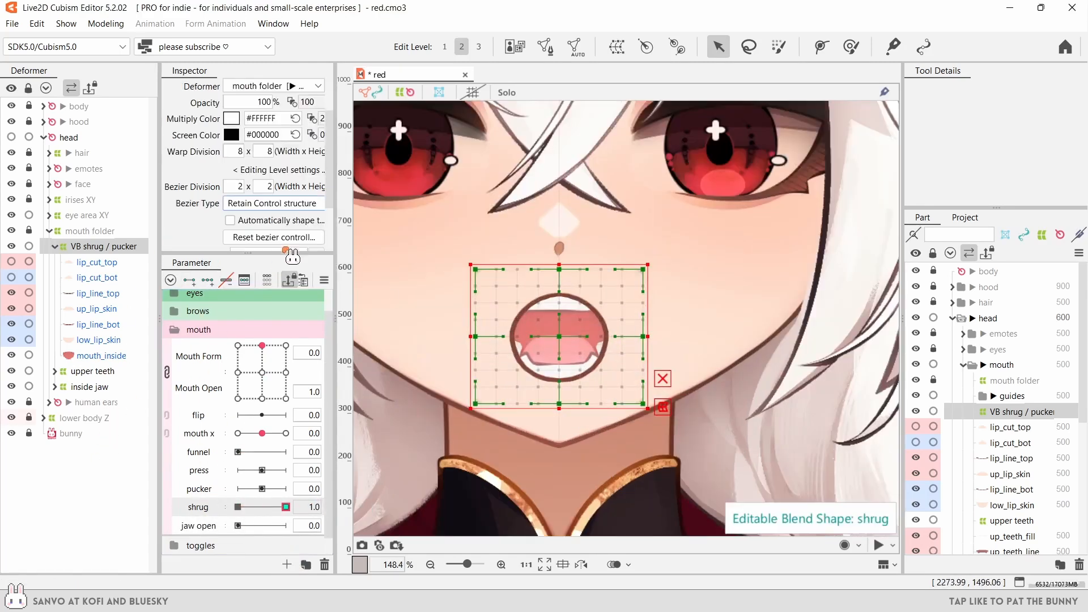
- Set the VB shrug / pucker warp division to 14 × 12 and close the mouth at Mouth Form 0.0 and Mouth Open 0.0
click(235, 151)
text(14)
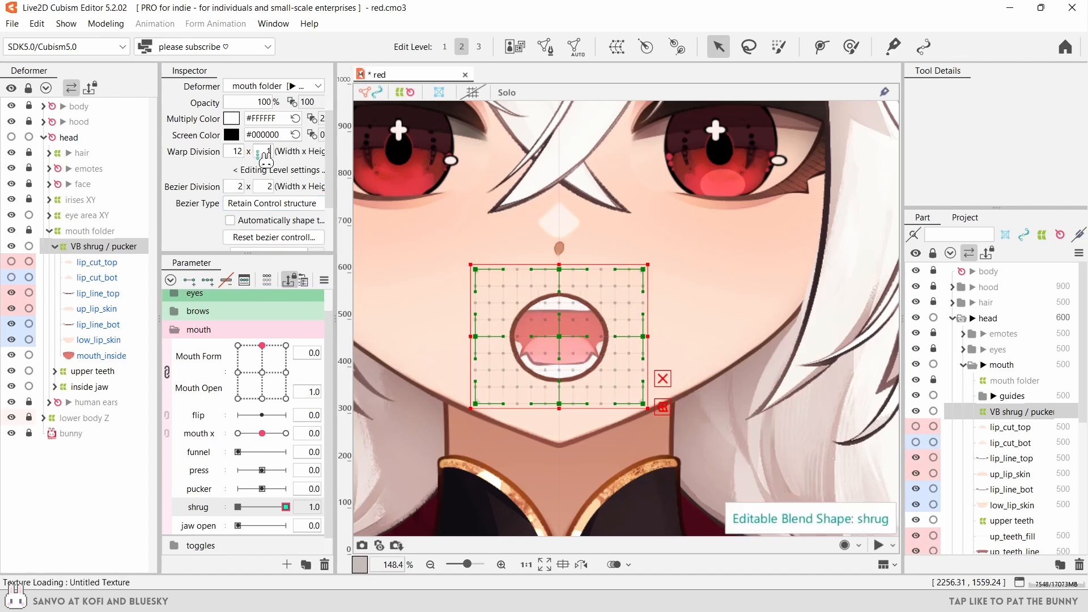
click(259, 151)
text(12)
key(Return)
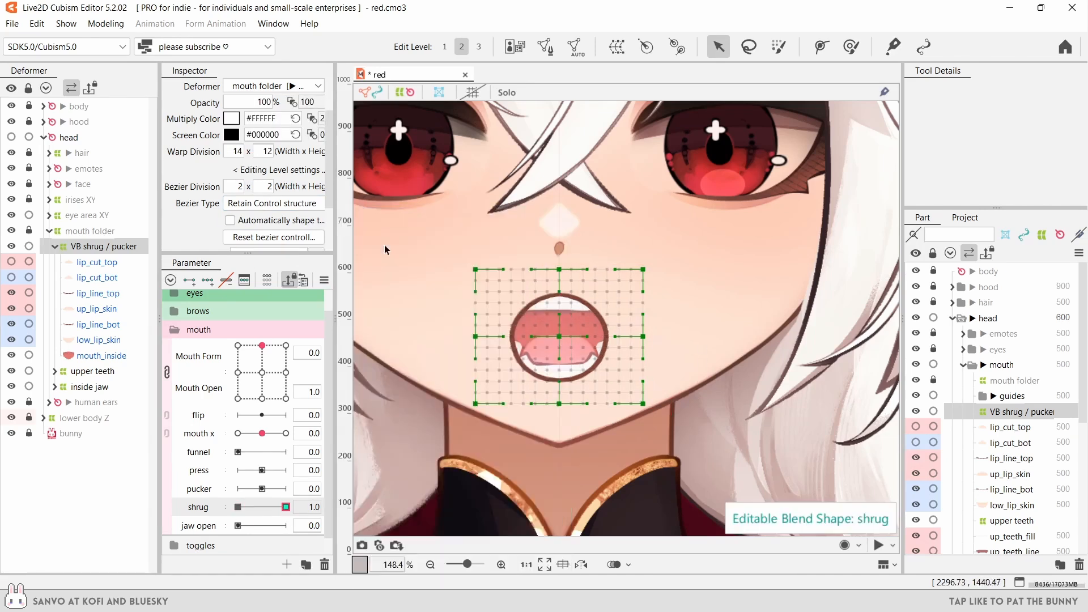
scroll(525, 374, up, 2)
click(262, 398)
scroll(551, 376, down, 4)
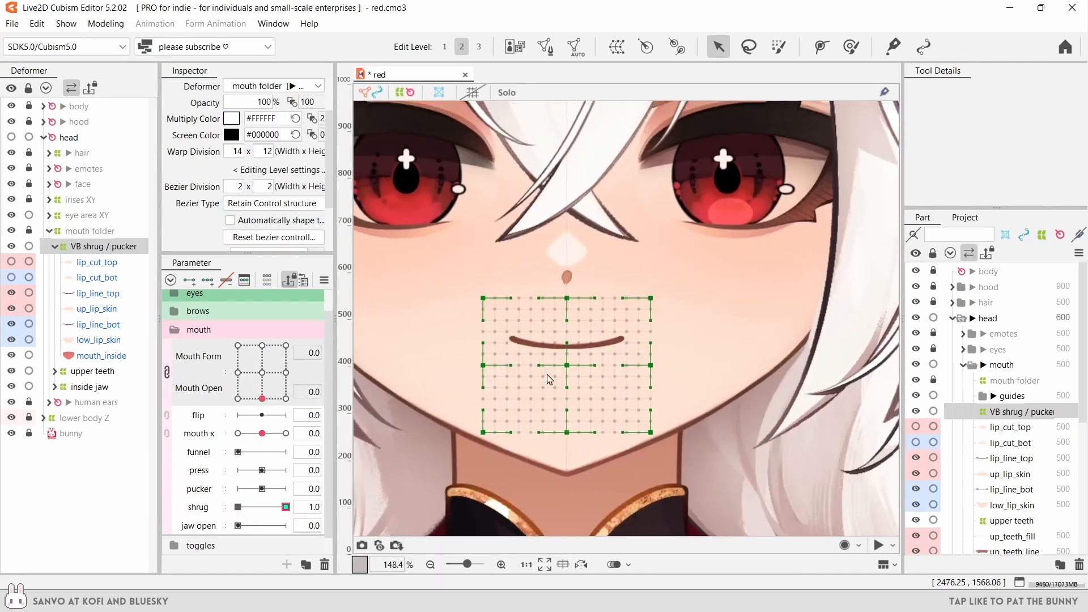
- Remove the deformer's shrug key and extend the VB shrug / pucker frame upward past the nose
click(141, 252)
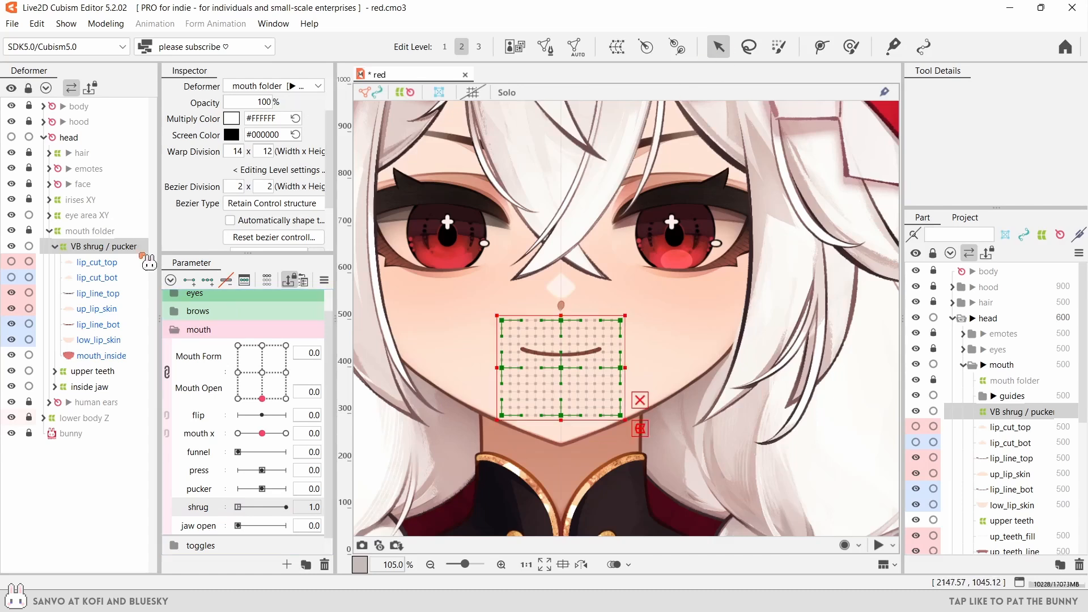
drag(561, 312, 561, 286)
scroll(548, 343, up, 2)
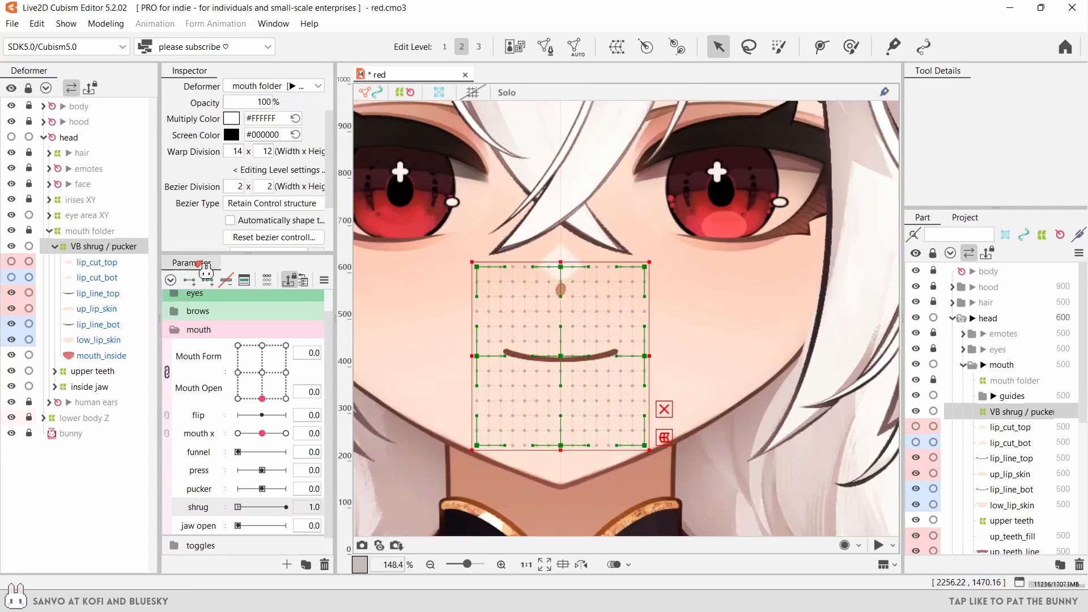
- Set the warp division to 14 × 16, key the deformer at shrug 1.0 and warp its centre to raise the middle of the lips
click(286, 507)
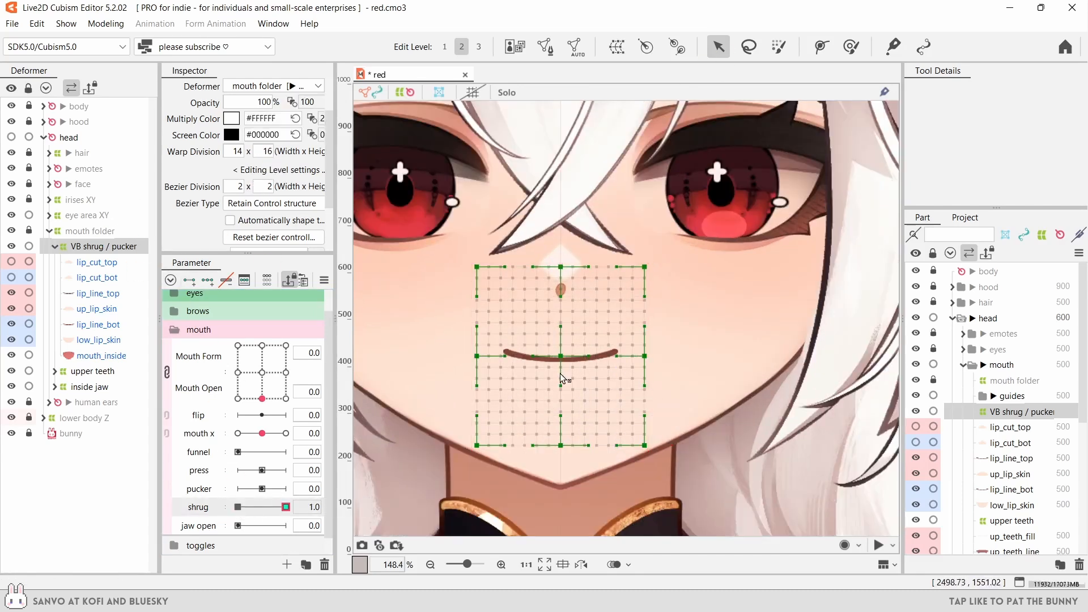
drag(560, 357, 561, 365)
scroll(555, 382, down, 2)
click(716, 406)
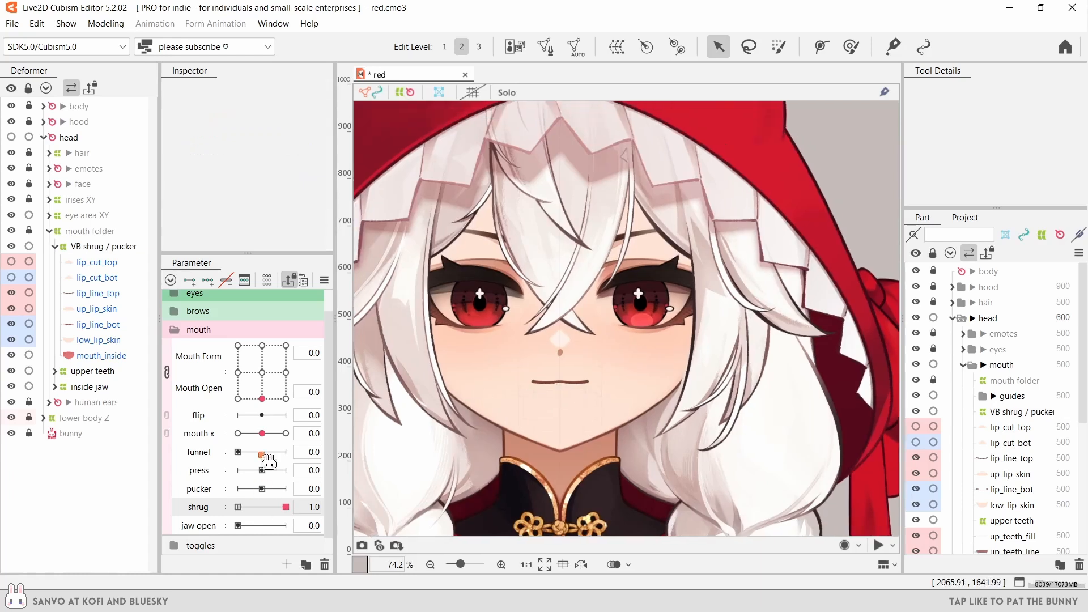
- Preview the shrug blend shape on closed, smiling, frowning and fully open mouth poses across Mouth Form and Mouth Open
click(285, 398)
click(237, 506)
click(237, 398)
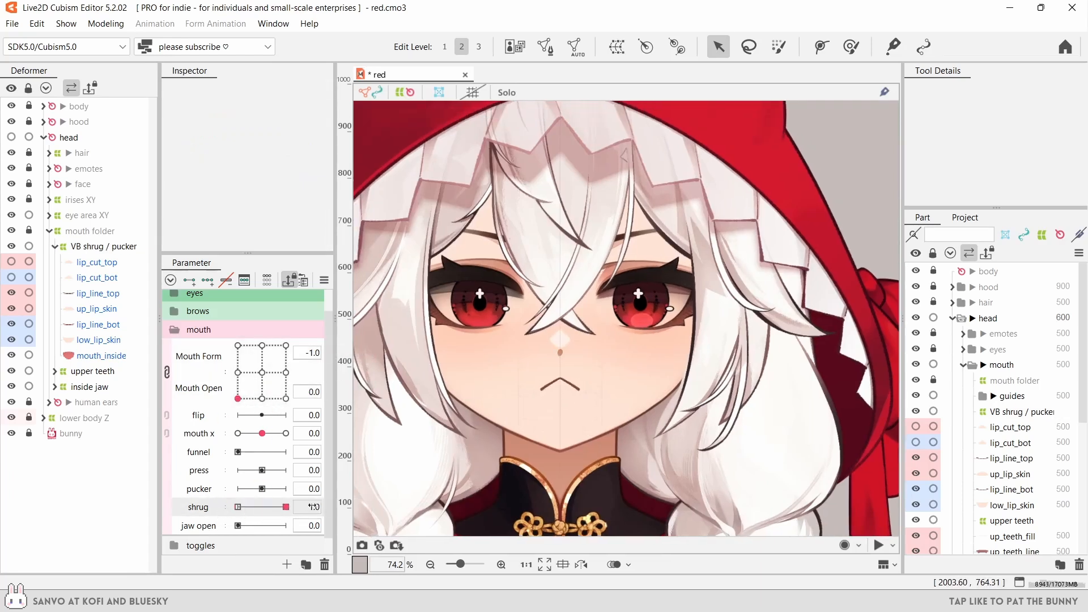
click(286, 345)
click(262, 345)
drag(271, 507, 285, 520)
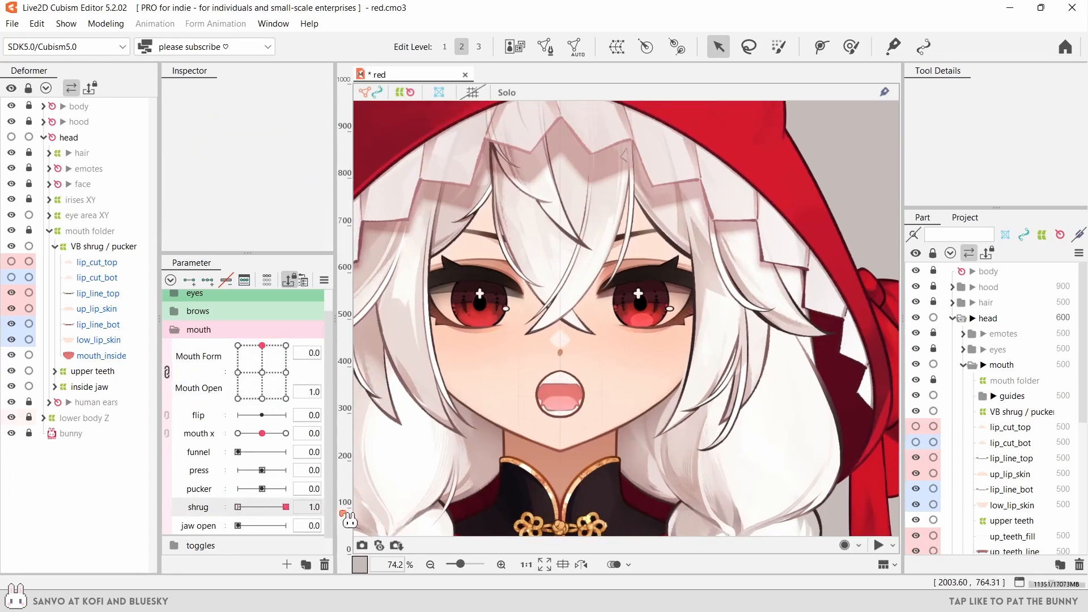
click(558, 391)
scroll(544, 393, up, 5)
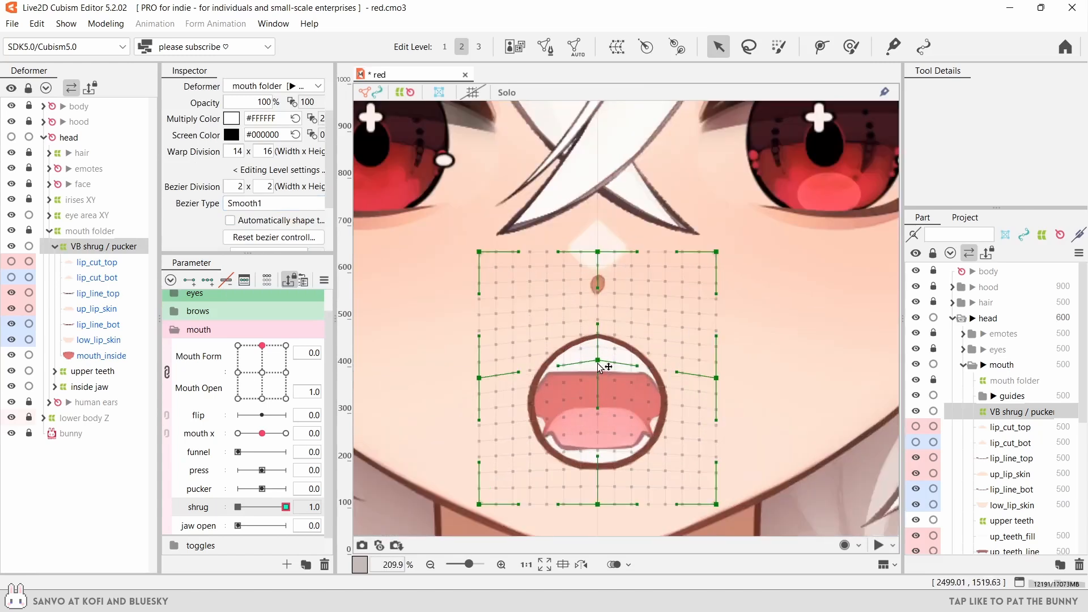
click(262, 398)
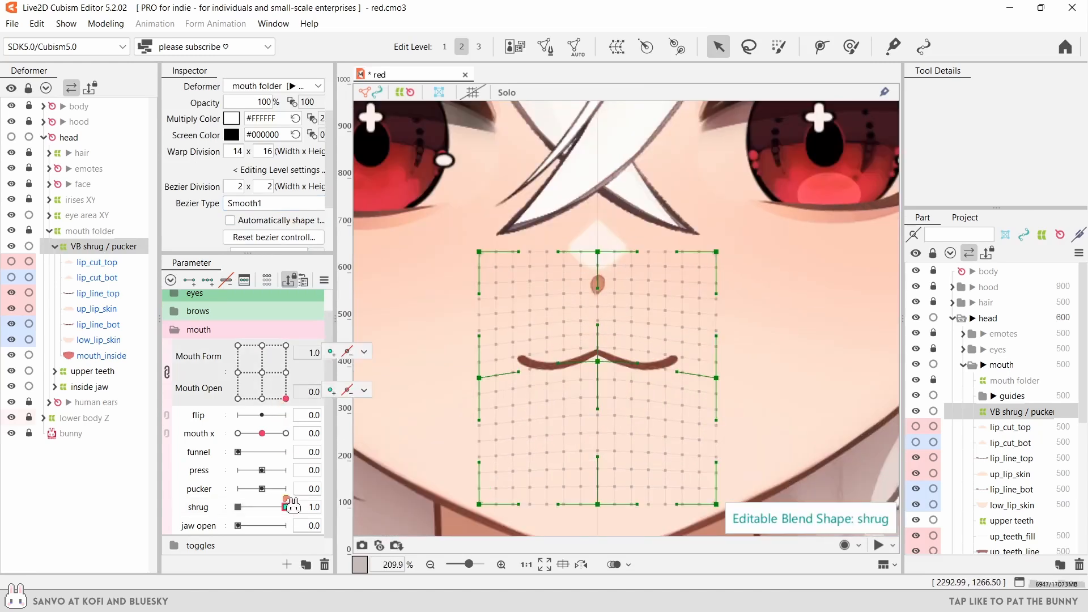
click(466, 461)
scroll(465, 461, down, 5)
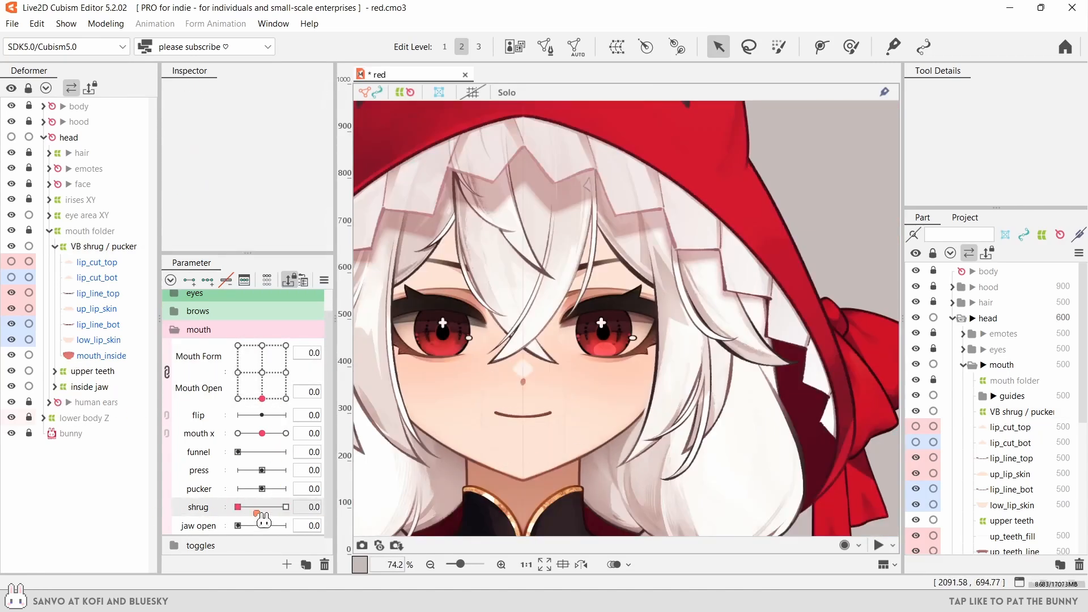
- Unlock the parts in the face folder and select nose_top and nose
scroll(996, 485, down, 7)
click(932, 340)
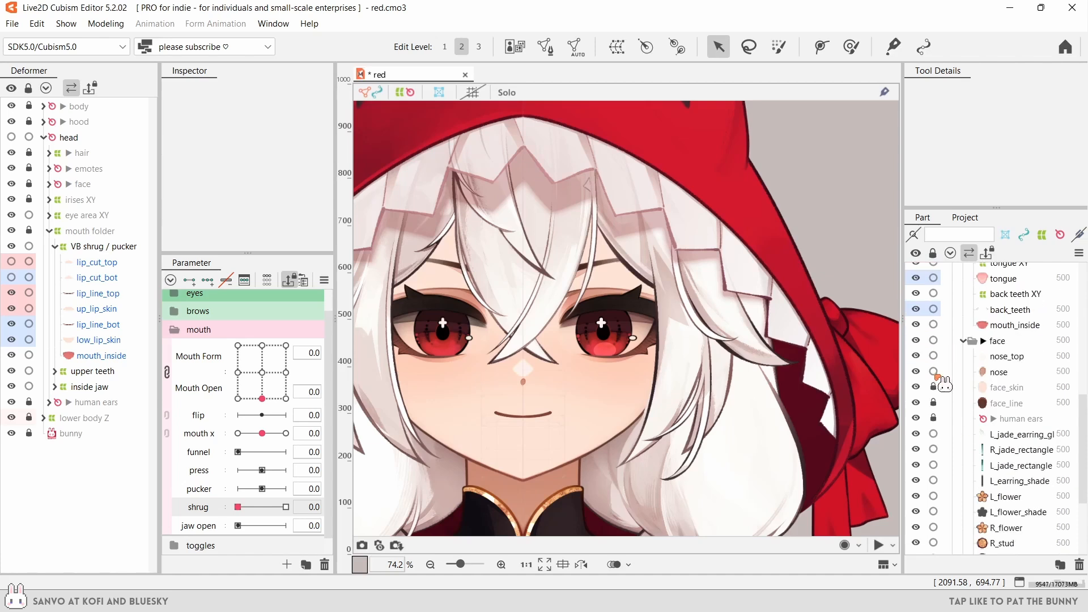
click(1007, 356)
shift+click(999, 372)
scroll(601, 391, up, 4)
drag(601, 392, 739, 397)
- Edit the mesh of nose_top and outline the highlight with a diamond of vertices around a centre point
click(1007, 356)
click(545, 47)
scroll(577, 358, up, 4)
click(917, 115)
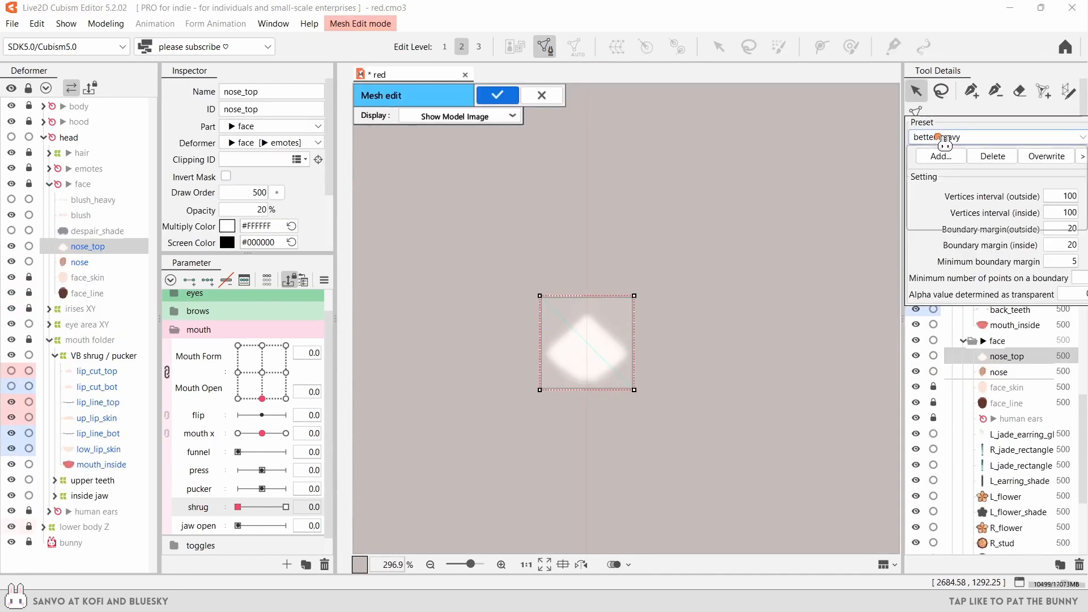
click(612, 278)
drag(661, 417, 644, 401)
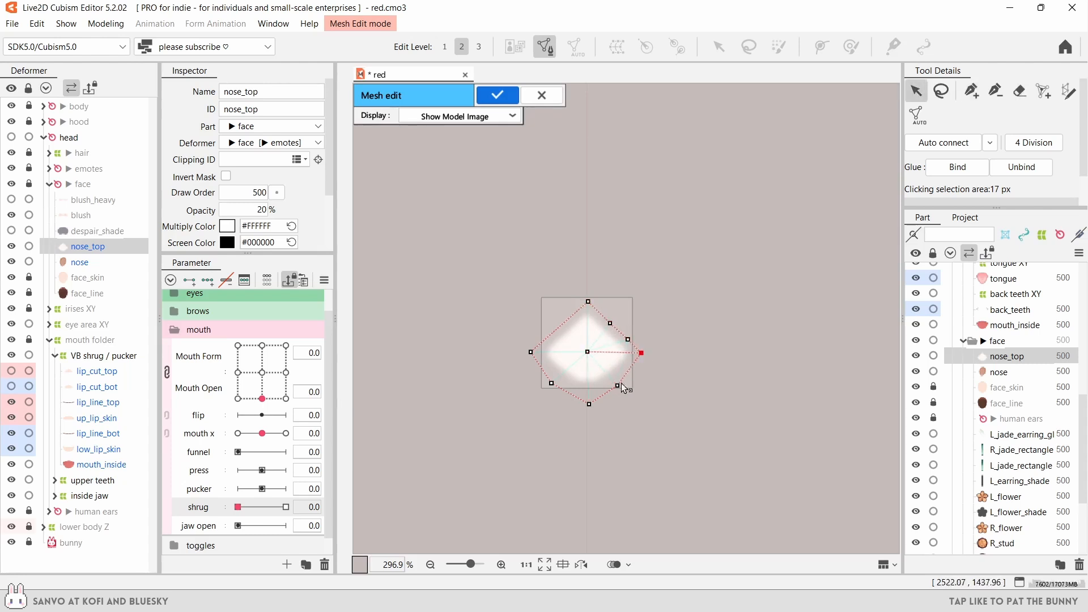
- Replace one half of nose_top's mesh with a mirrored copy of the other, clean up the centre vertices and apply the mesh
drag(569, 431, 431, 309)
key(Delete)
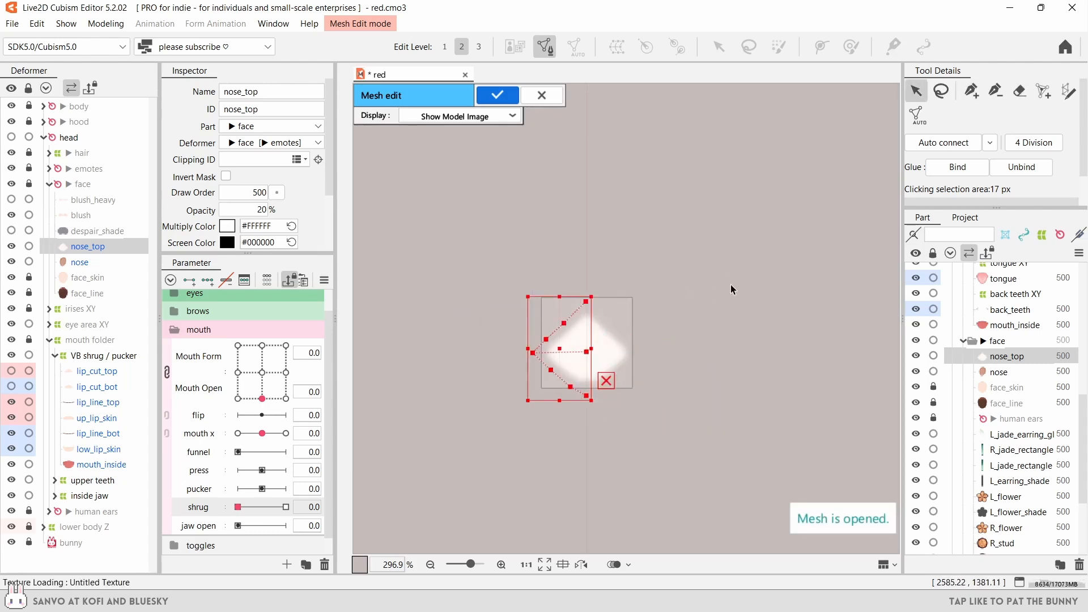
key(ctrl+v)
drag(602, 289, 576, 306)
key(Delete)
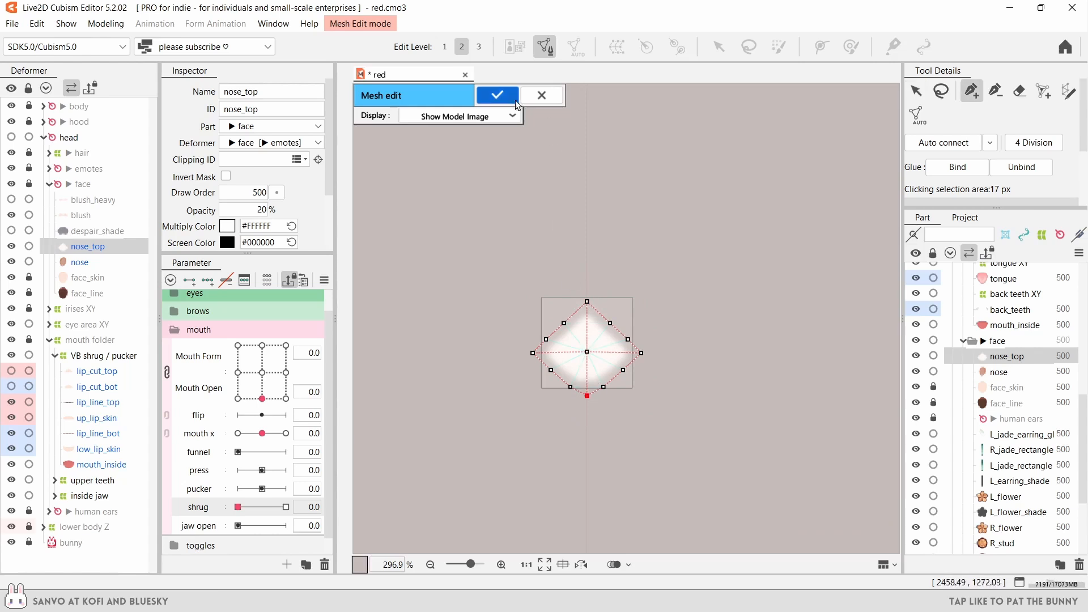
click(510, 99)
- Build a symmetrical mesh for nose by outlining one half and mirroring it, and apply the mesh edit
click(998, 372)
click(546, 47)
scroll(589, 443, up, 3)
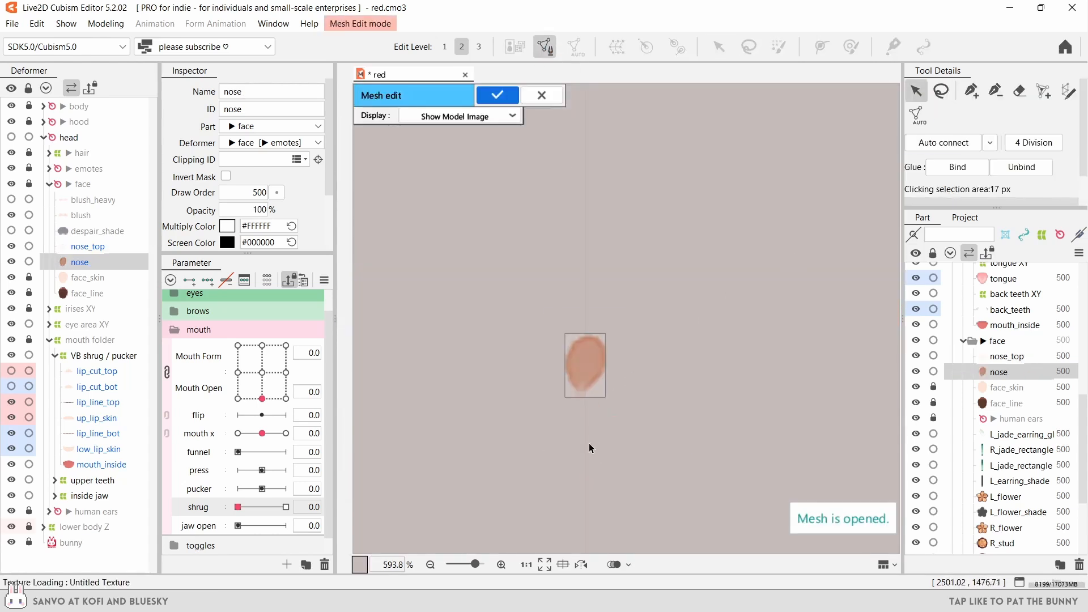
key(p)
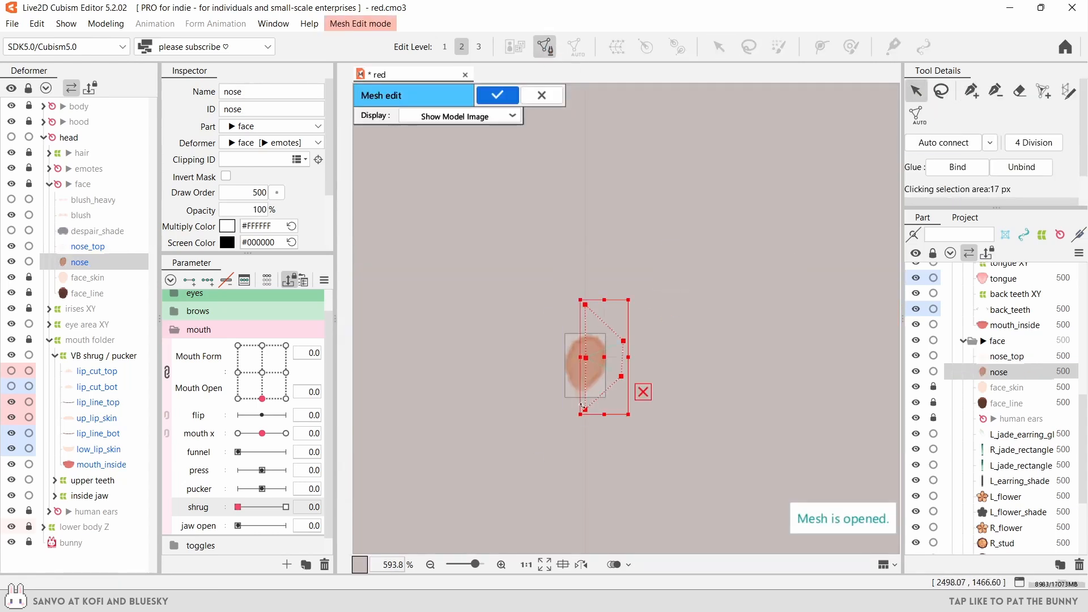
key(h)
key(ctrl+v)
click(699, 214)
scroll(544, 250, down, 2)
click(499, 97)
scroll(674, 369, down, 4)
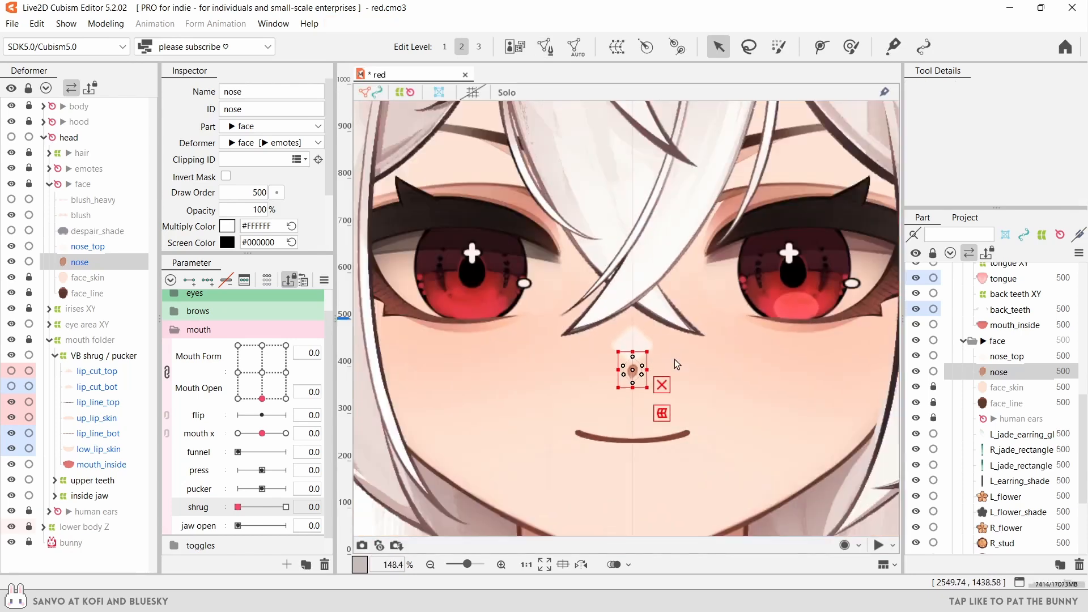
- Create a warp deformer named nose shrug around nose_top and nose with a 6 × 6 warp division
scroll(677, 364, down, 2)
ctrl+click(630, 334)
click(616, 46)
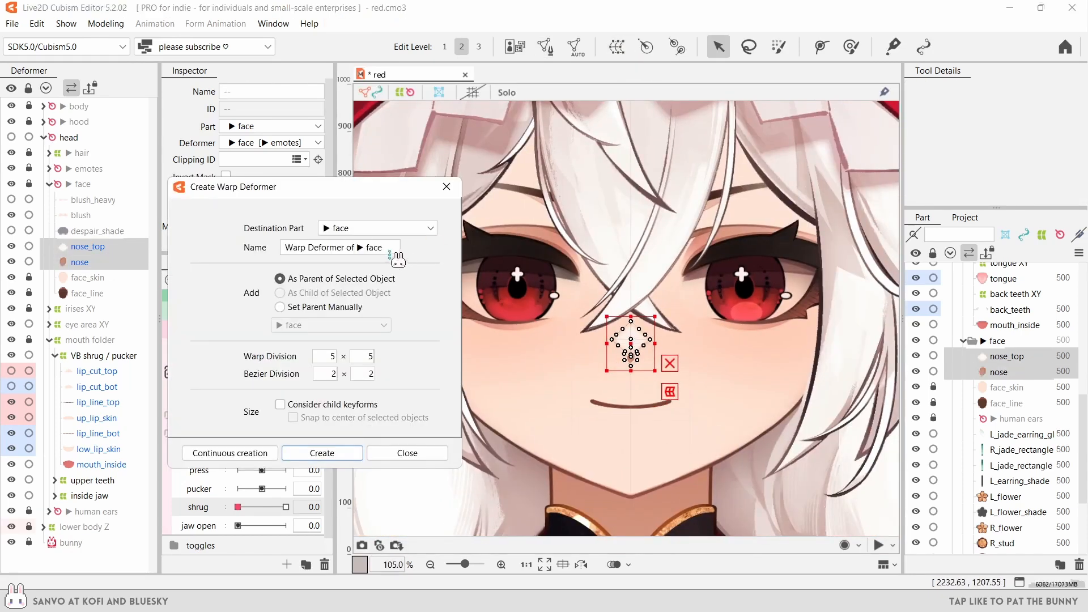
text(nose shrug)
click(344, 456)
- Create a parent warp deformer named nose / mouth X around the nose shrug deformer
scroll(623, 363, up, 2)
scroll(623, 363, down, 2)
click(617, 46)
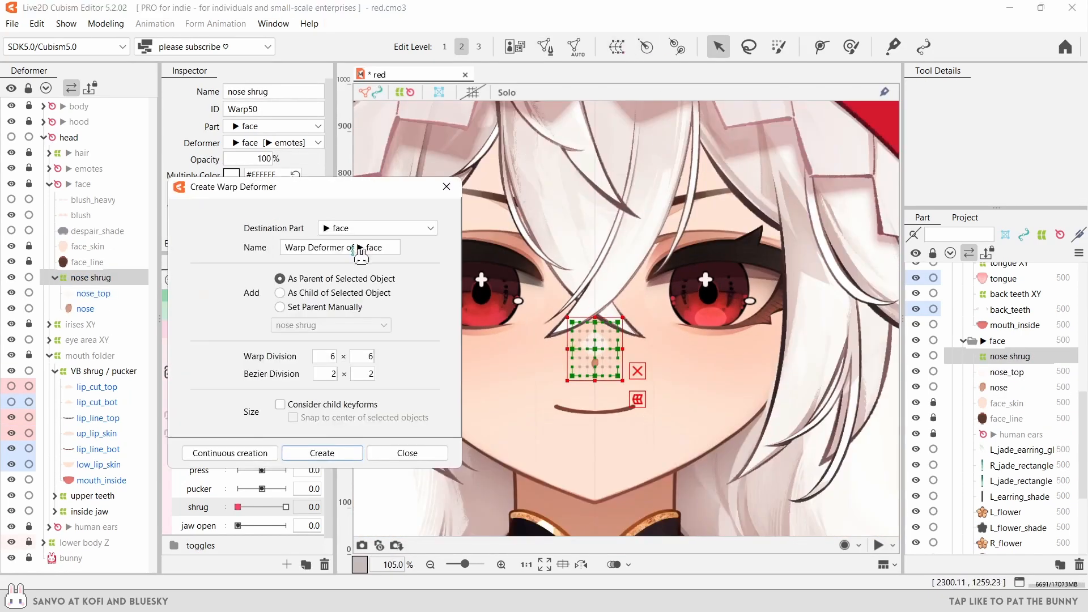
triple_click(361, 255)
text(nose / mouth X)
click(326, 453)
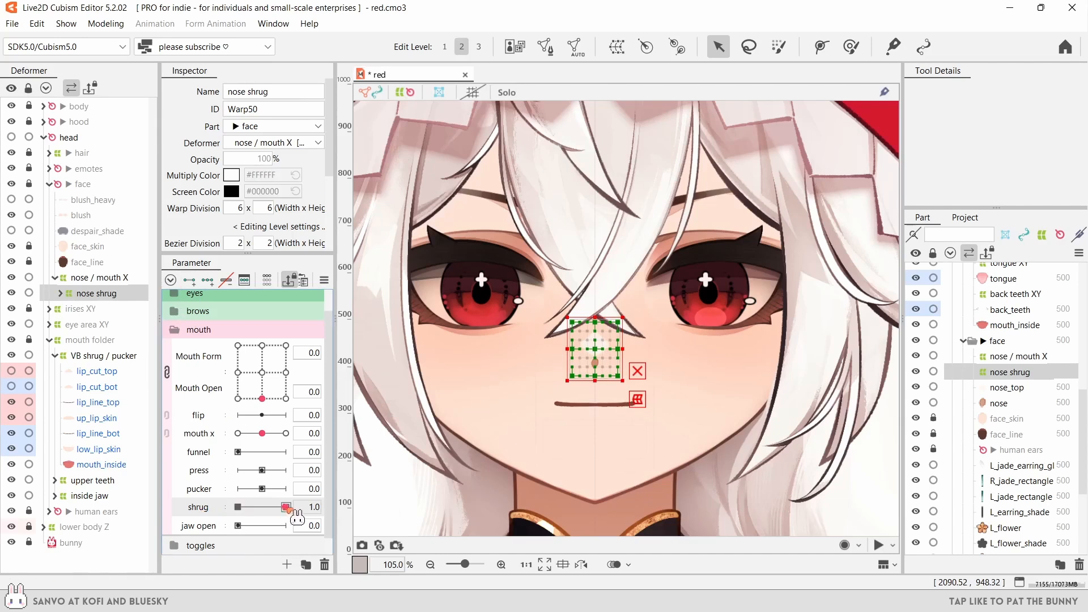
- Key the nose shrug deformer at shrug 1.0 and warp its centre to raise the nose
scroll(436, 266, up, 2)
scroll(625, 367, up, 2)
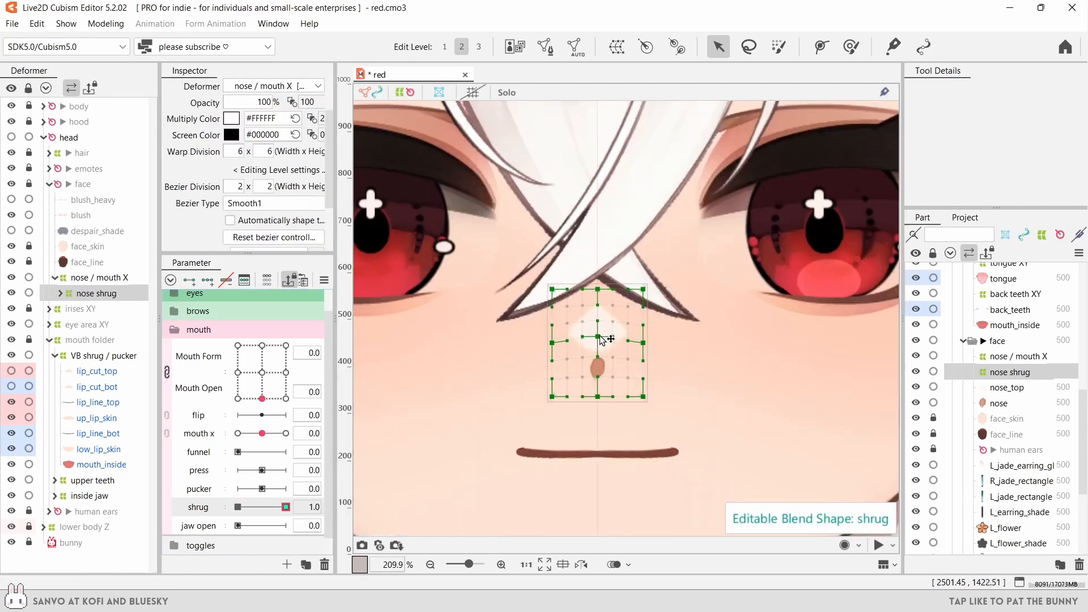
click(320, 238)
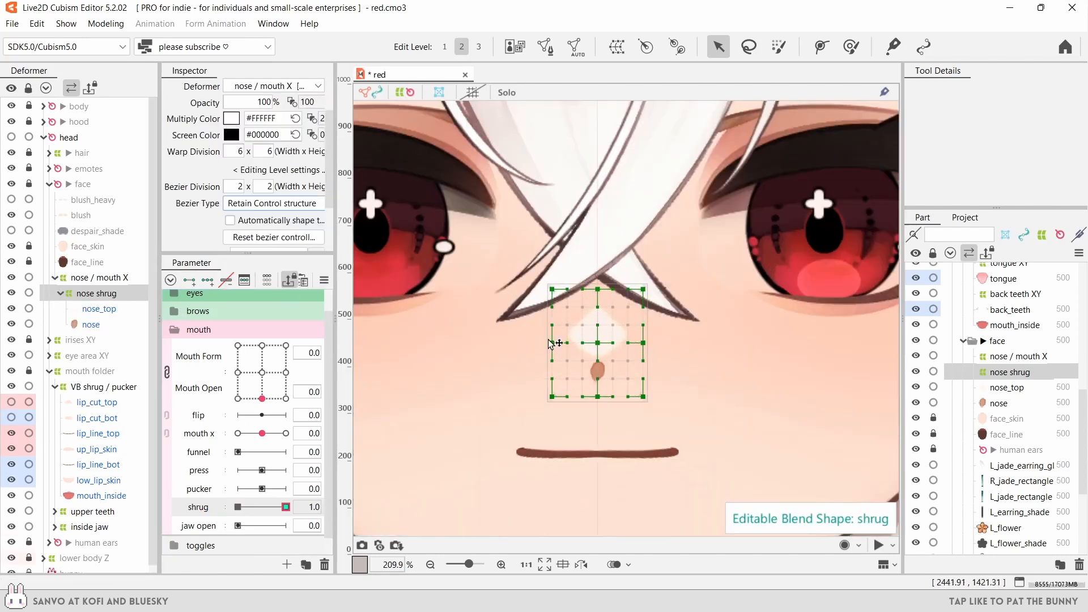
scroll(378, 354, down, 4)
- Preview the shrug on a closed smile at Mouth Form 1.0 and Mouth Open 0.0, and return shrug to 0.0
click(378, 353)
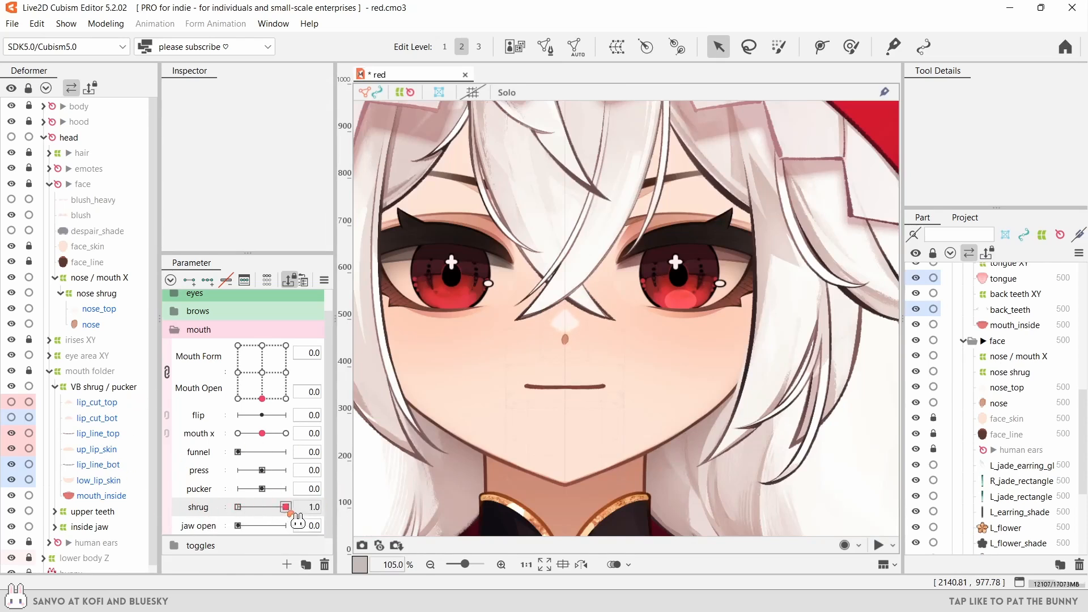
click(285, 399)
drag(286, 508, 220, 504)
- Add Mouth Open as a blend shape weight limit on shrug for the VB shrug / pucker and nose shrug deformers
click(130, 387)
ctrl+click(126, 293)
ctrl+click(108, 298)
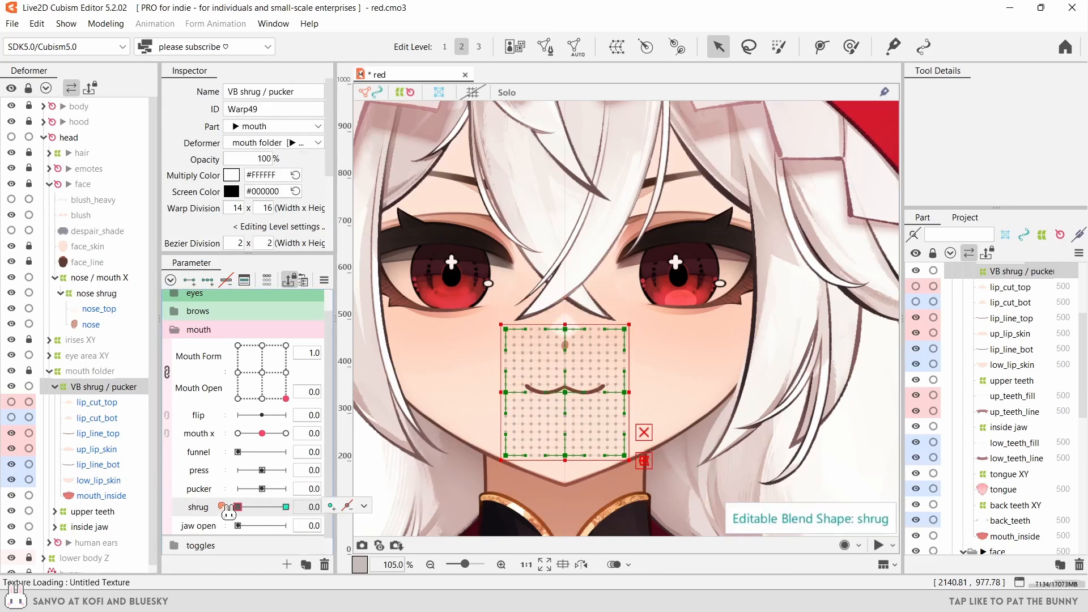
click(323, 280)
click(462, 502)
click(666, 264)
drag(672, 286, 677, 388)
click(601, 469)
click(702, 263)
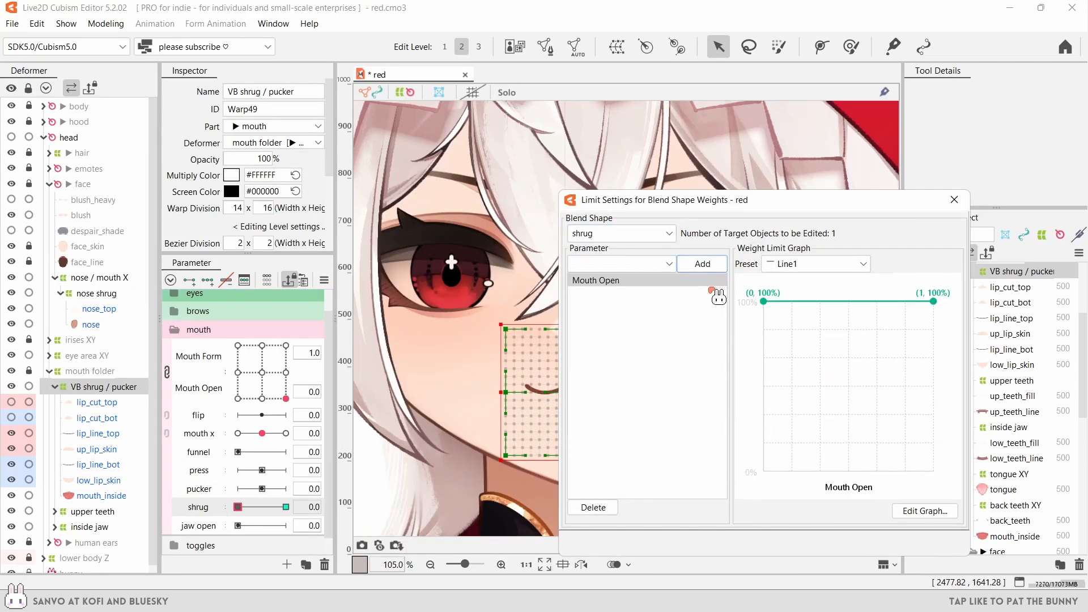
- Apply the Line3 preset to the Mouth Open weight limit and test shrug on the fully open smile
click(816, 264)
click(811, 314)
click(953, 199)
drag(283, 399, 286, 345)
drag(238, 507, 262, 508)
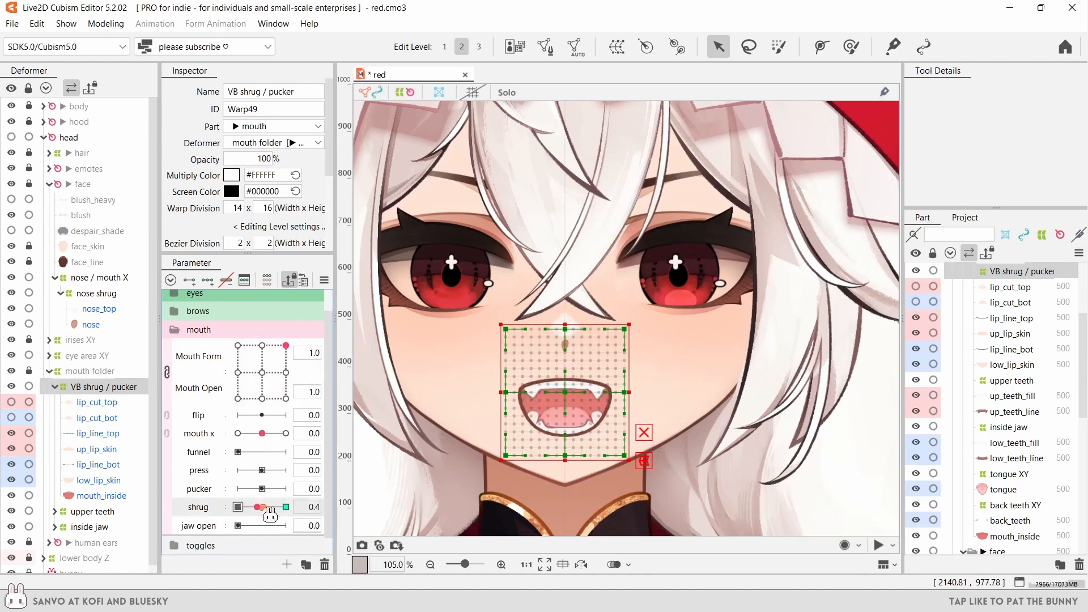
- Edit the VB shrug / pucker limit graph so the shrug weight limit at Mouth Open 1.0 is 30%
click(323, 279)
click(401, 503)
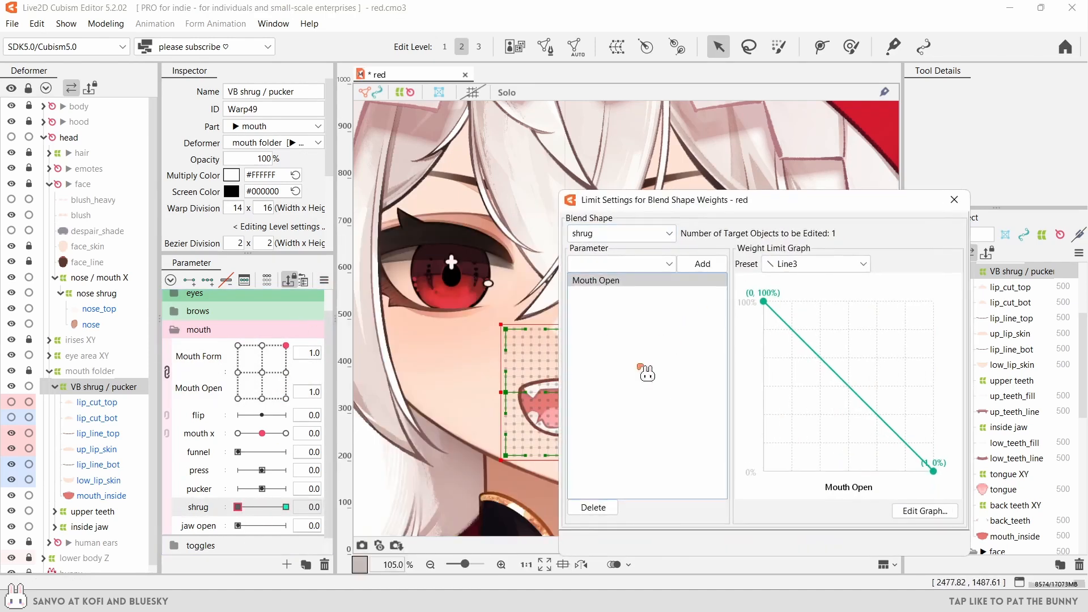
click(924, 513)
double_click(799, 288)
text(30)
key(Return)
click(738, 525)
click(953, 200)
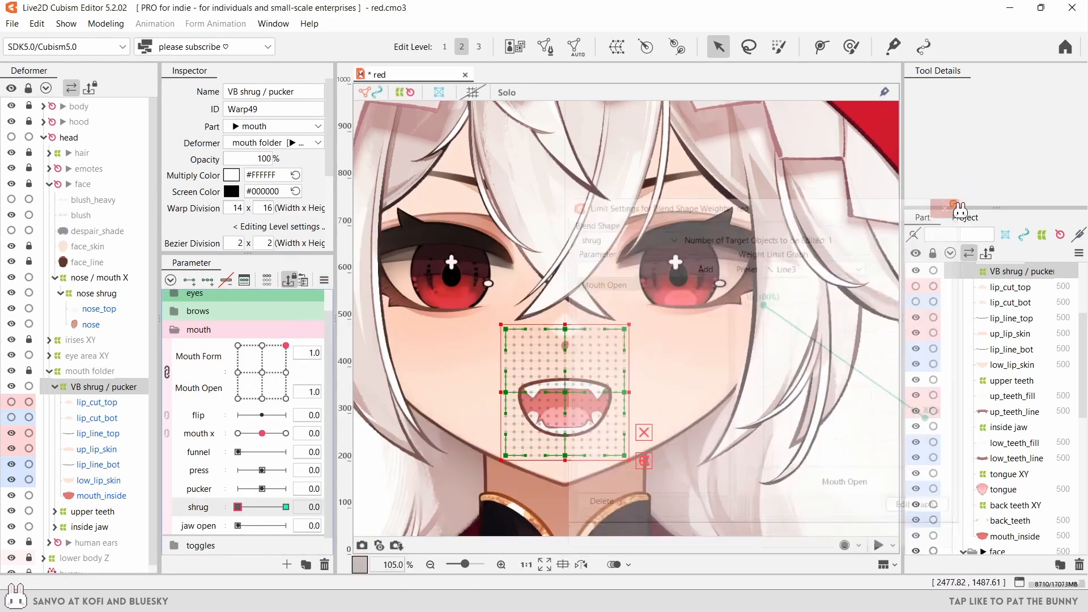
- Check the limited shrug on the fully open and half-open smile, and return shrug to 0.0
click(286, 507)
click(285, 372)
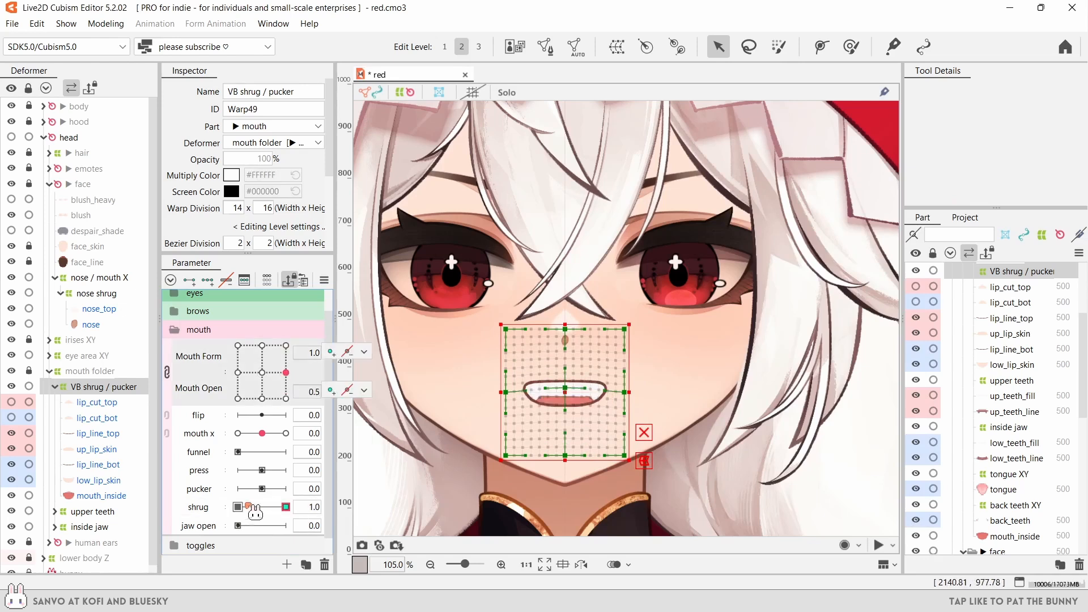
drag(285, 508, 236, 507)
- Set the nose shrug deformer's shrug weight limit to 30% at Mouth Open 1.0
click(96, 294)
click(323, 280)
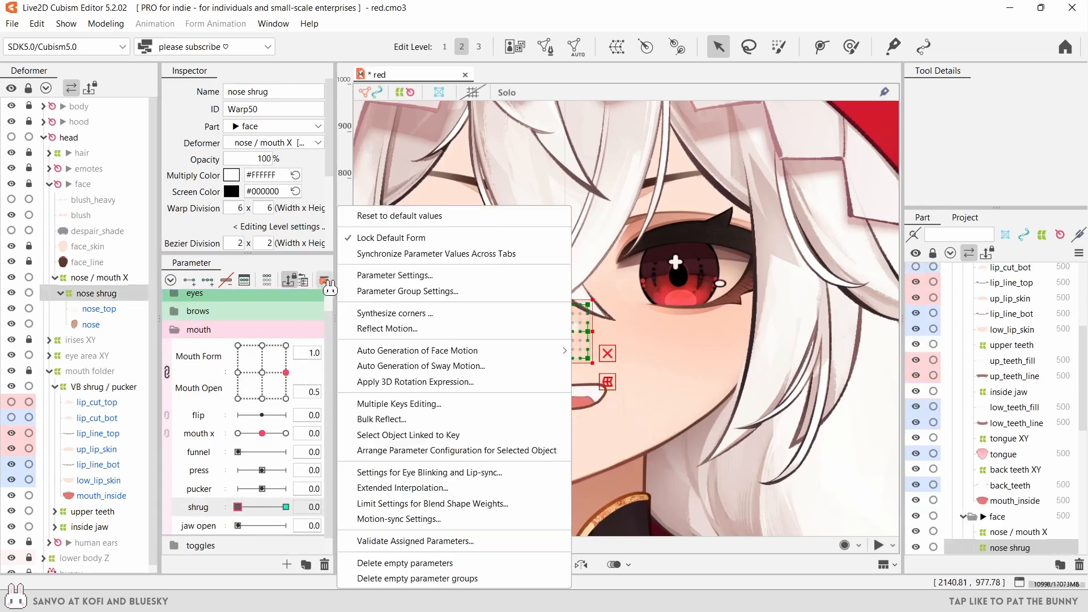
click(400, 502)
click(923, 511)
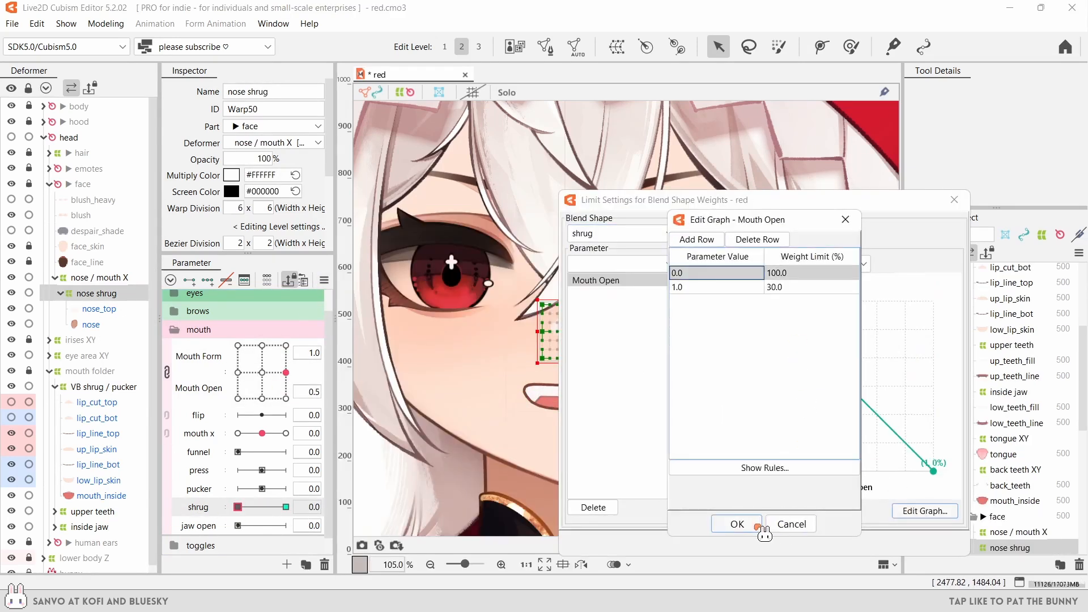
click(737, 524)
click(954, 200)
- Preview the nose shrug deformer across shrug values with Mouth Form and Mouth Open at 1.0
click(285, 507)
click(286, 345)
drag(286, 507, 267, 507)
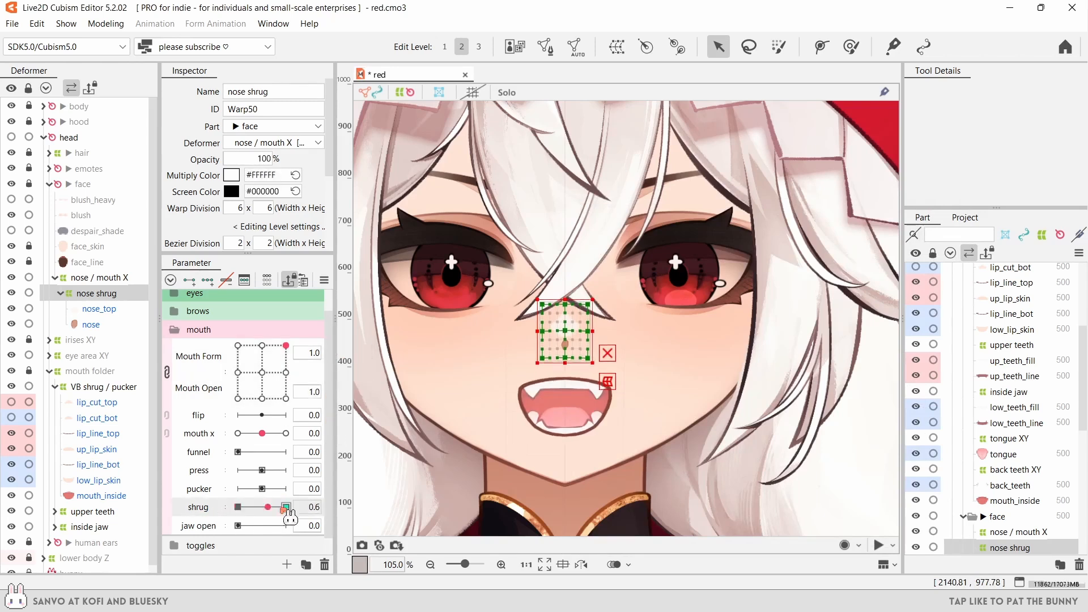
- Close the mouth at Mouth Form 0.0, set shrug to 1.0 and nudge the lower points of the nose shrug deformer
click(261, 398)
click(285, 507)
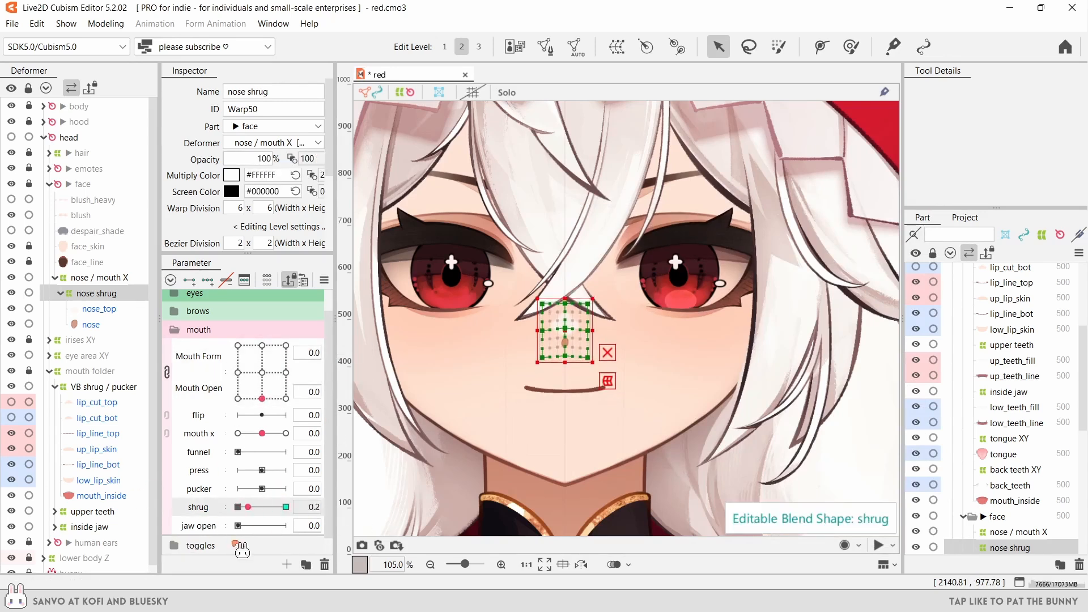
scroll(510, 368, up, 3)
scroll(495, 414, down, 2)
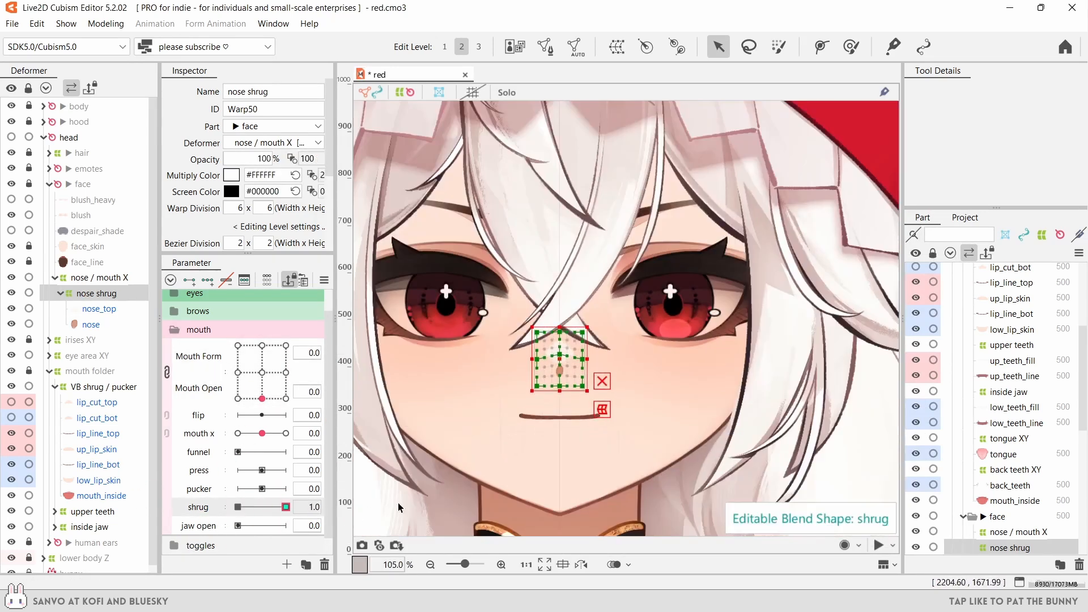
scroll(515, 325, up, 4)
drag(514, 325, 512, 322)
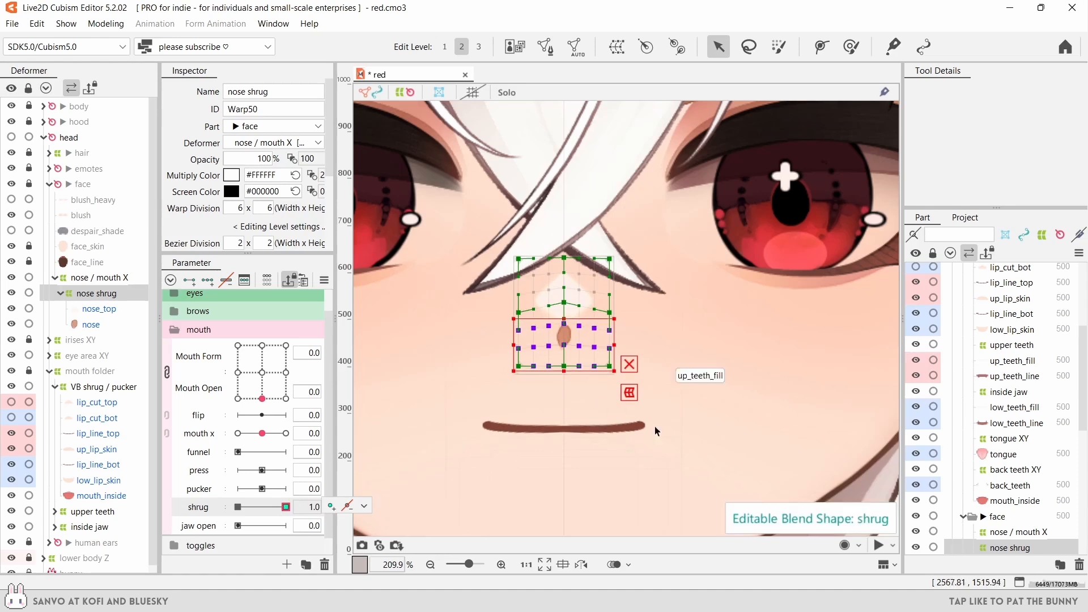
key(w)
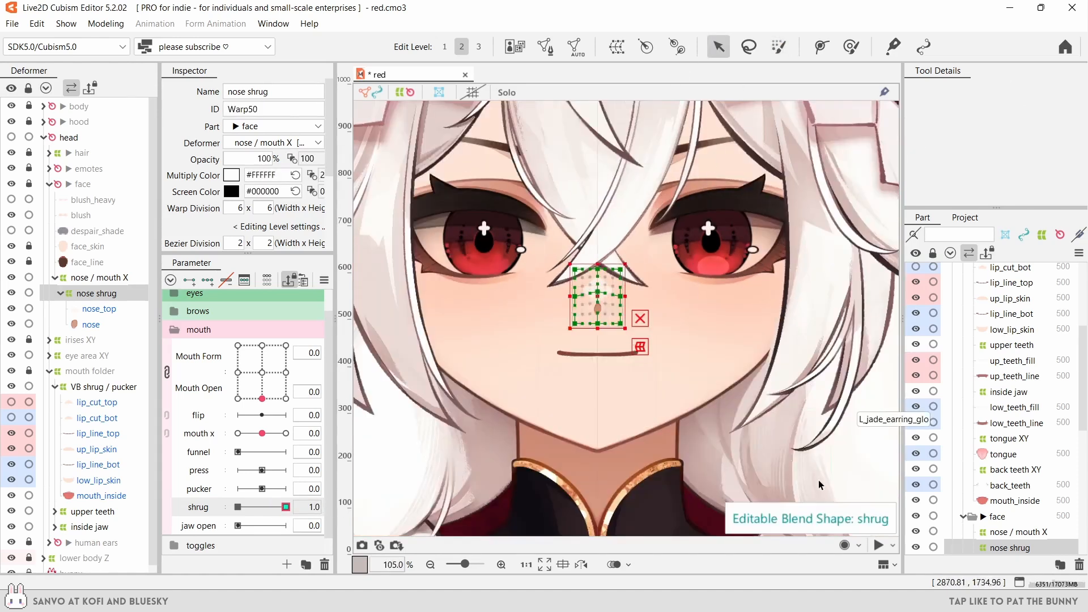
- Deselect the deformer and lock the earring and flower parts in the face folder
click(825, 409)
scroll(737, 396, down, 2)
scroll(1025, 447, down, 4)
drag(933, 321, 936, 369)
scroll(993, 451, up, 3)
click(765, 413)
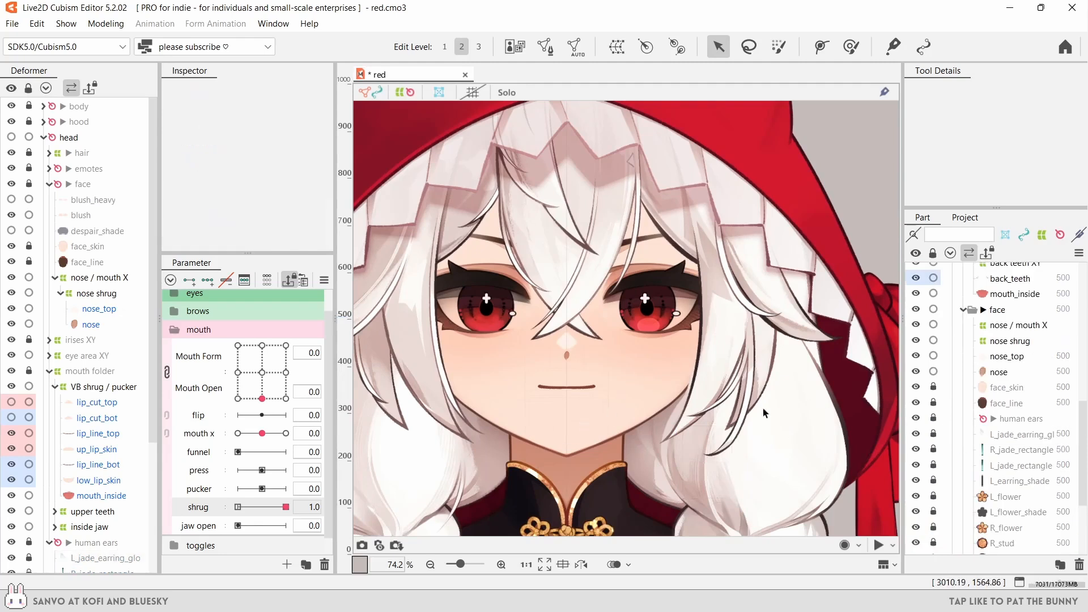
- Review shrug on the closed mouth, nudge the mouth deformer's centre slightly upward and return shrug to 0.0
scroll(570, 445, down, 2)
drag(285, 506, 277, 507)
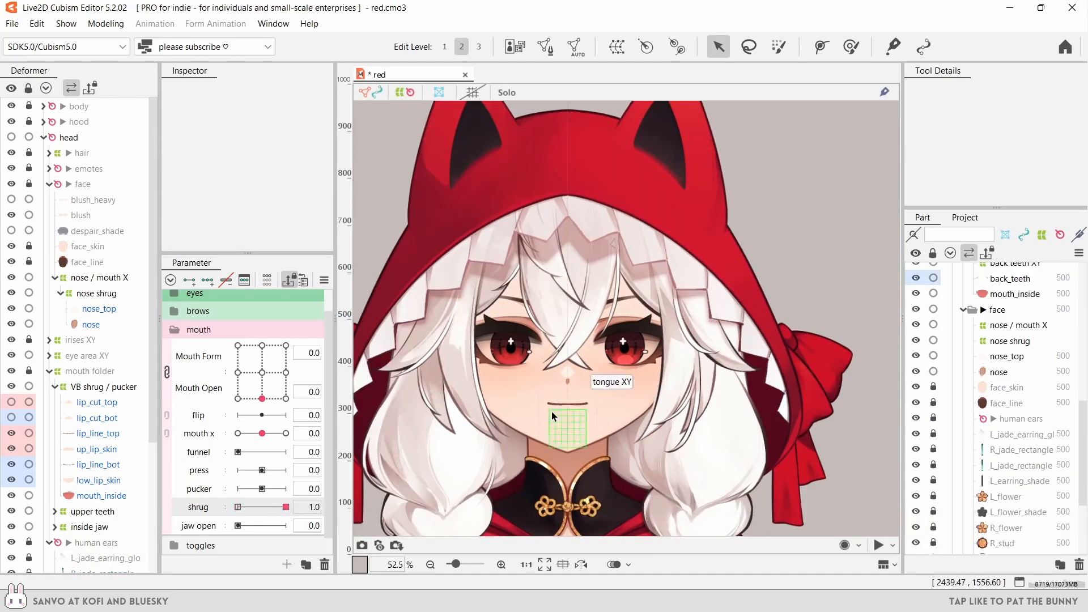
scroll(580, 389, up, 2)
click(515, 420)
scroll(515, 420, up, 1)
scroll(578, 411, up, 1)
drag(564, 420, 564, 416)
scroll(561, 415, down, 2)
click(238, 506)
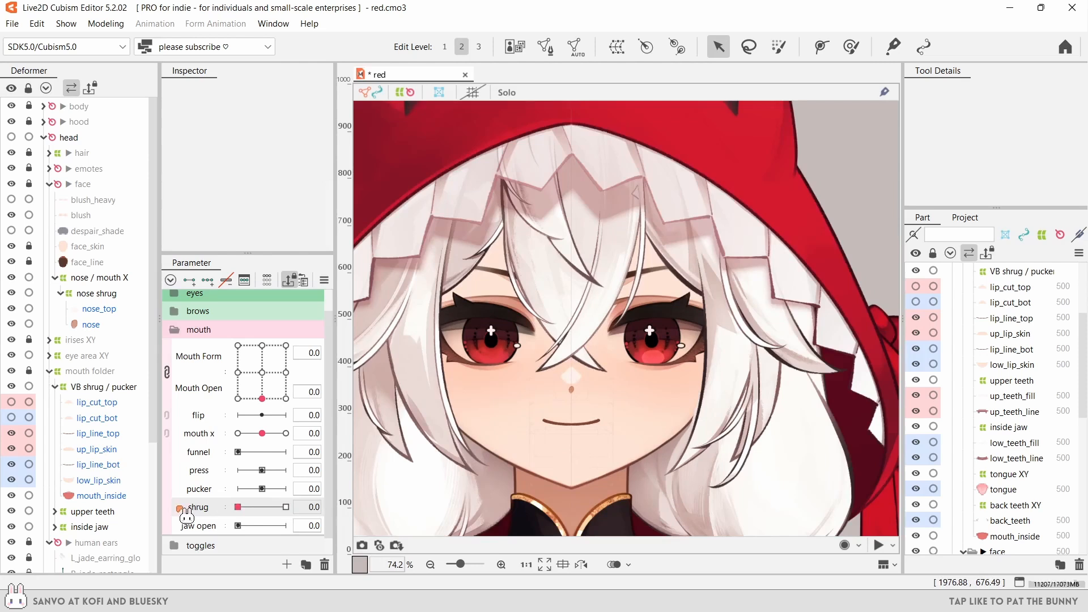
- Select the VB shrug / pucker deformer, key it on pucker at -1.0 and set its bezier type to Smooth1
click(179, 508)
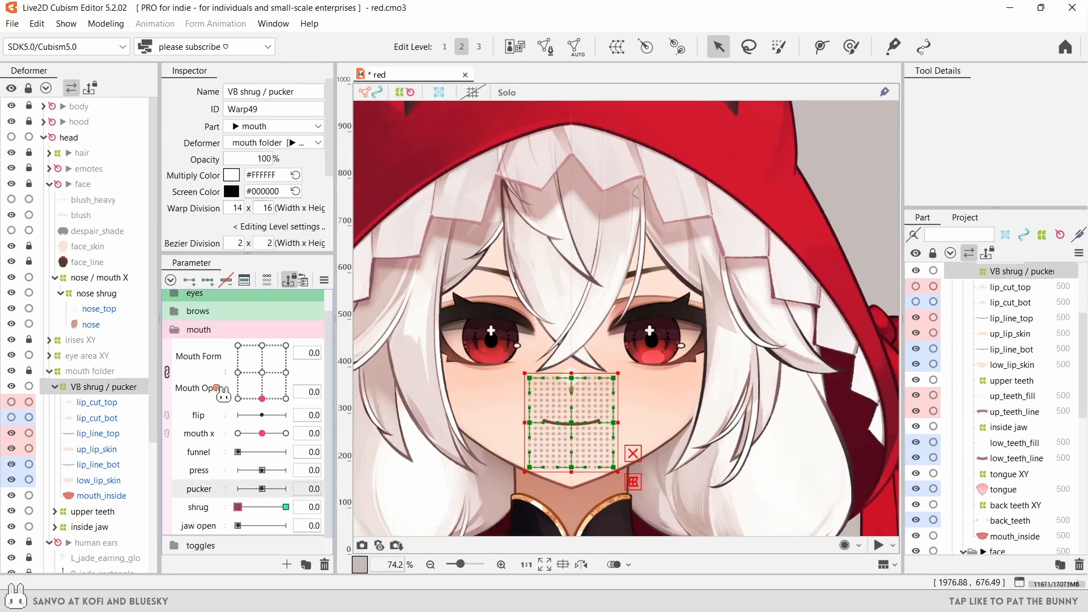
drag(266, 489, 237, 489)
scroll(587, 468, up, 2)
scroll(295, 215, down, 2)
click(301, 203)
click(297, 218)
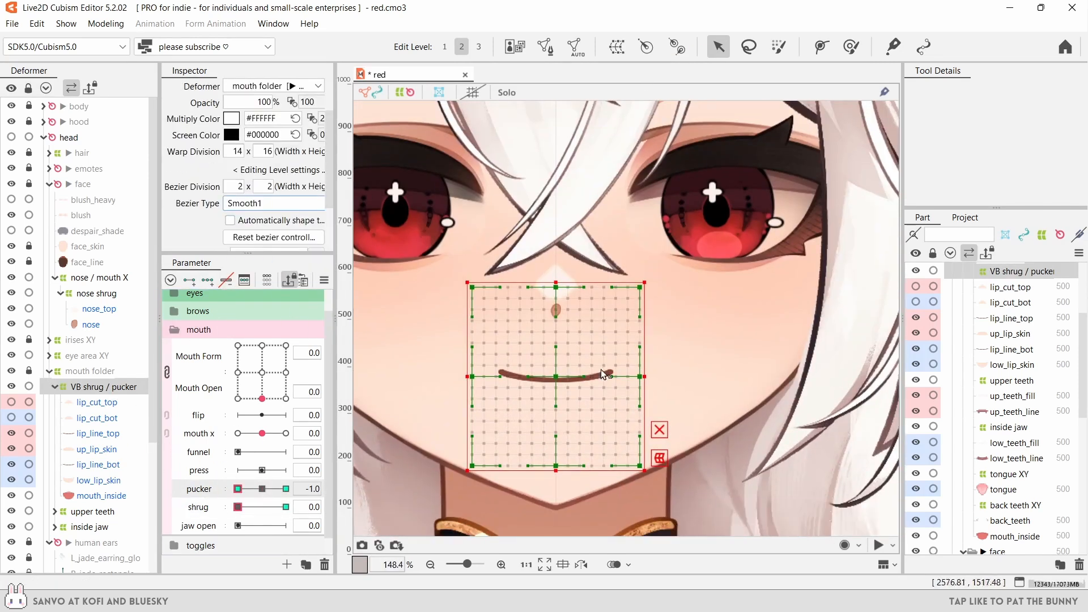
- At pucker -1.0, bulge the deformer's upper and lower middle outward and pull both side midpoints inward to narrow the lips
drag(563, 472, 563, 480)
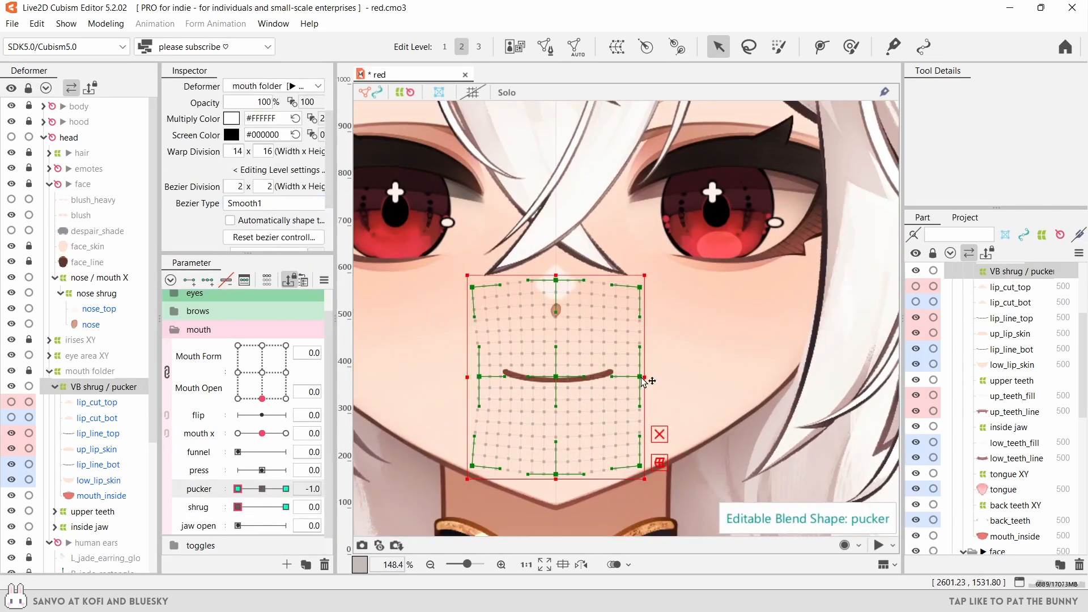
drag(639, 376, 633, 377)
drag(261, 488, 232, 488)
drag(467, 377, 471, 377)
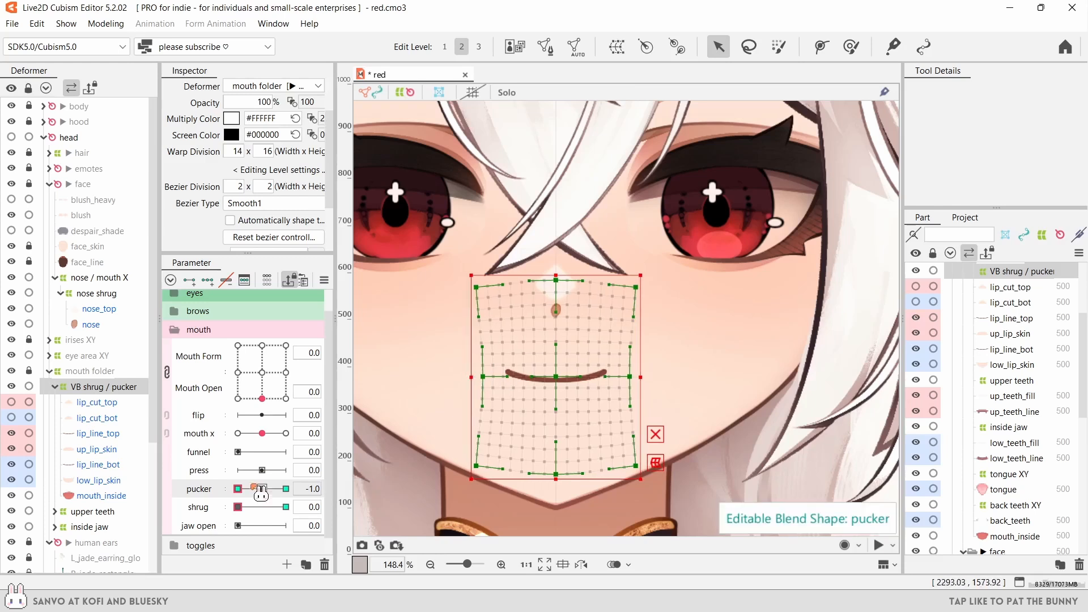
click(391, 401)
scroll(505, 359, down, 2)
- At pucker 1.0, pull the mouth deformer's side midpoints outward and move its upper and lower middle slightly inward
drag(261, 488, 286, 489)
key(ctrl+z)
scroll(551, 412, up, 2)
drag(591, 322, 597, 323)
drag(428, 322, 424, 323)
drag(597, 323, 599, 323)
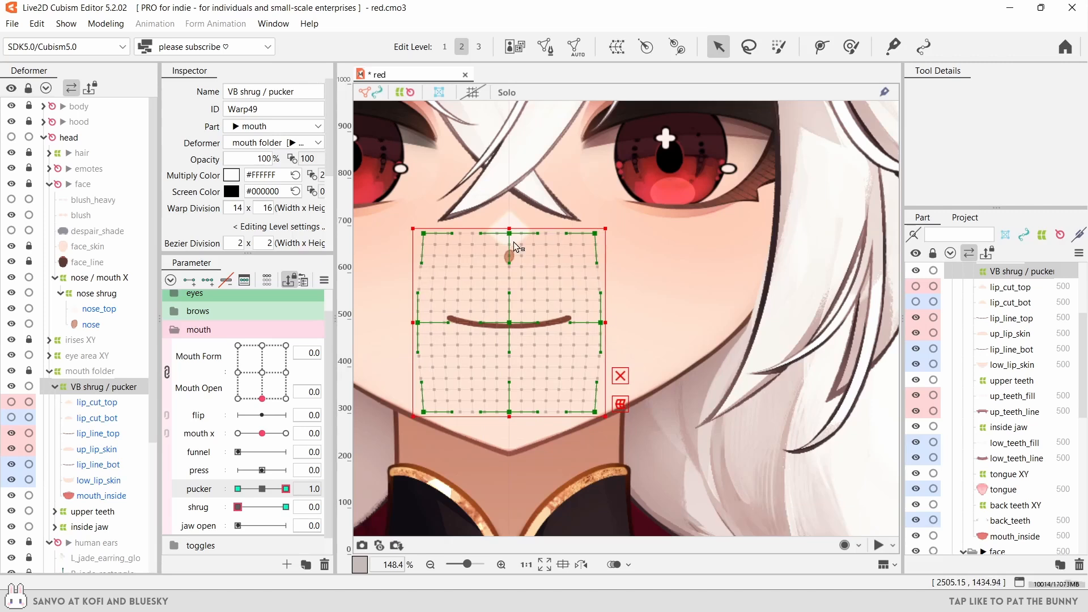
drag(510, 233, 510, 237)
drag(509, 412, 510, 407)
- Deselect the deformer and preview pucker on the smiling mouth at Mouth Form 1.0, first closed and then fully open
click(286, 398)
scroll(499, 366, down, 2)
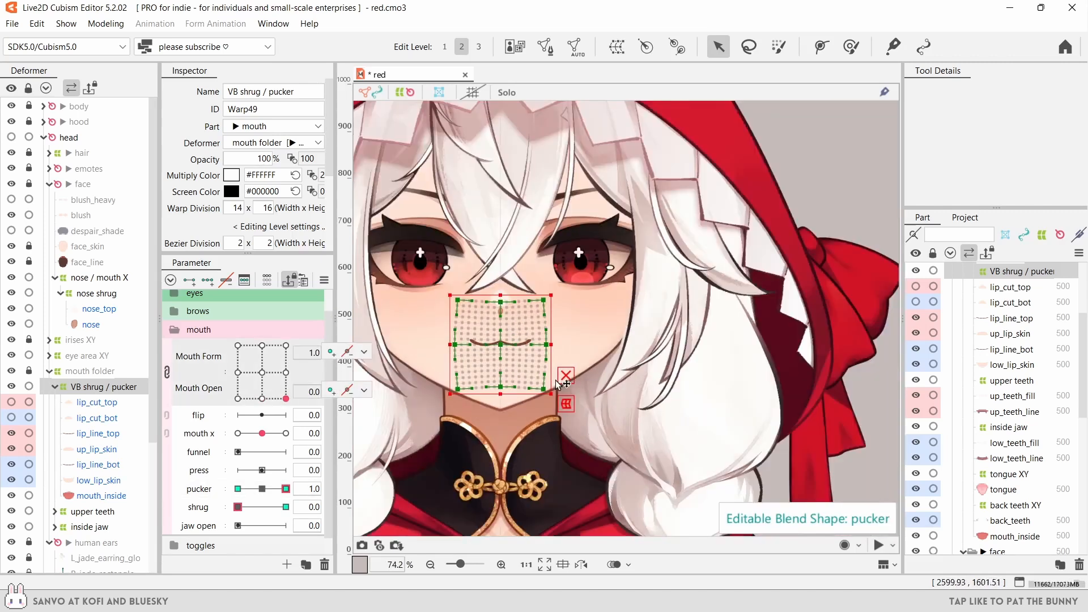
drag(555, 380, 568, 410)
click(579, 407)
drag(262, 488, 262, 493)
click(286, 345)
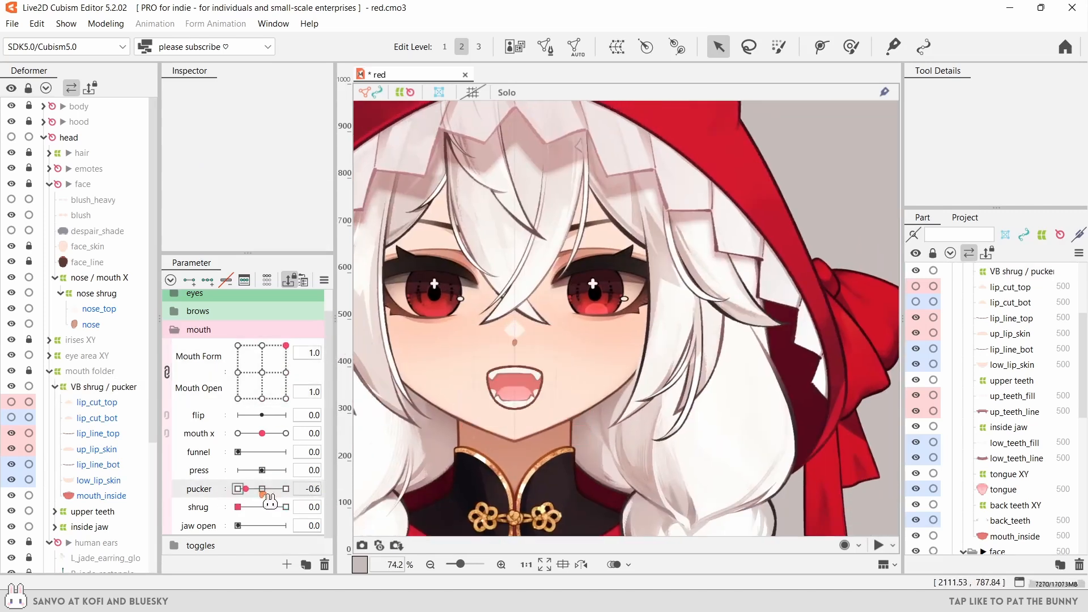
- Add a Mouth Open weight limit to pucker on the VB shrug / pucker deformer, limiting it to 20% at Mouth Open 1.0
click(131, 391)
right_click(336, 488)
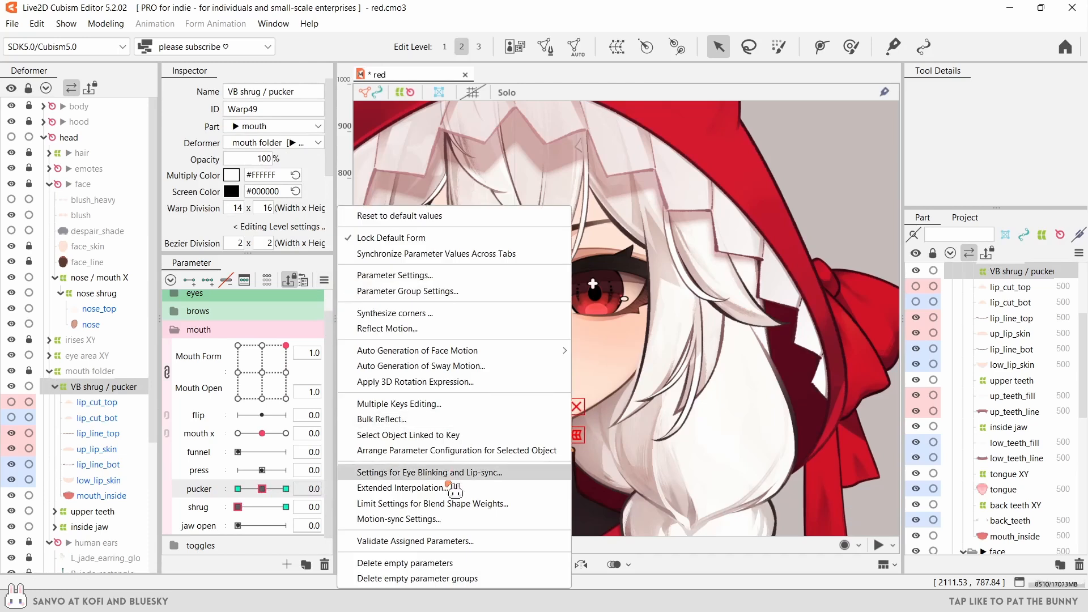
click(411, 502)
click(702, 264)
click(924, 510)
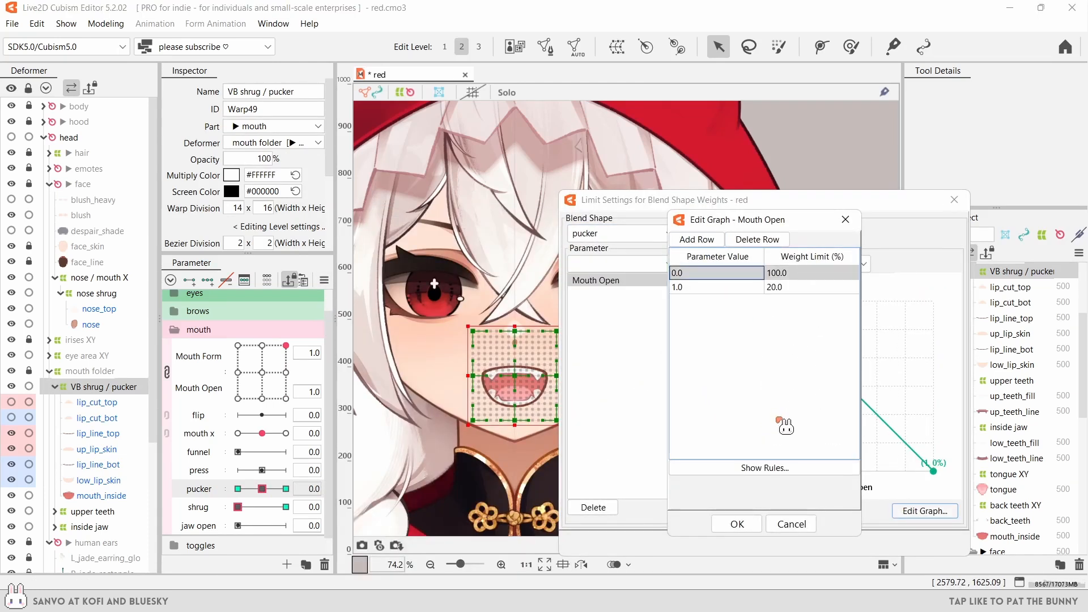
click(733, 522)
click(952, 200)
- Test pucker on the half-open smile at Mouth Form 1.0 and Mouth Open 0.5
click(286, 372)
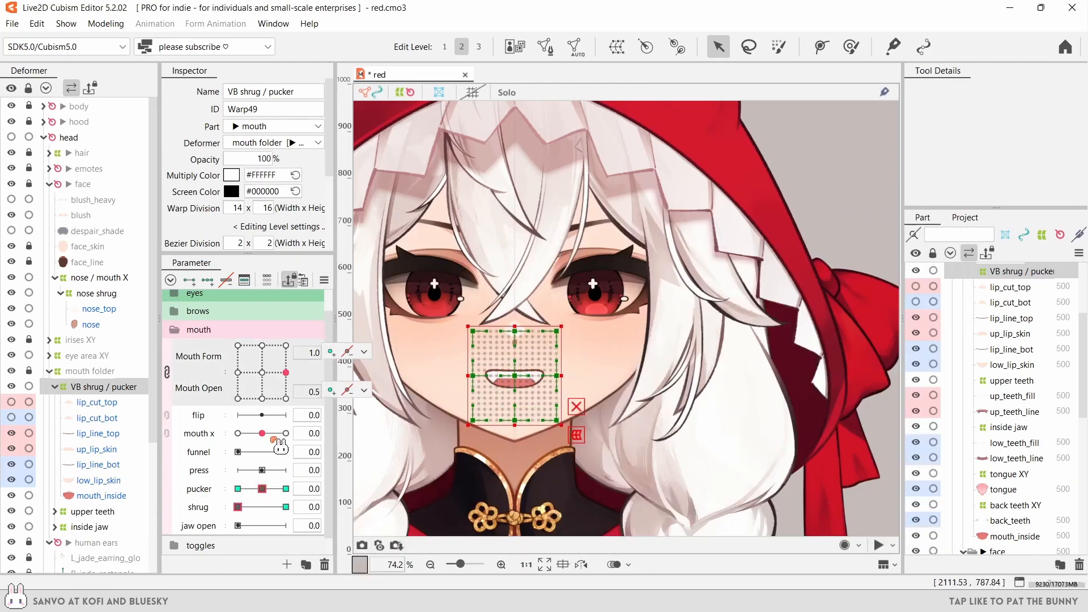
mouse_move(262, 488)
mouse_down()
mouse_move(329, 489)
mouse_move(262, 489)
mouse_up()
click(286, 489)
click(262, 489)
- Change pucker's Mouth Open weight limit to the Fold line3 preset
click(364, 488)
click(413, 512)
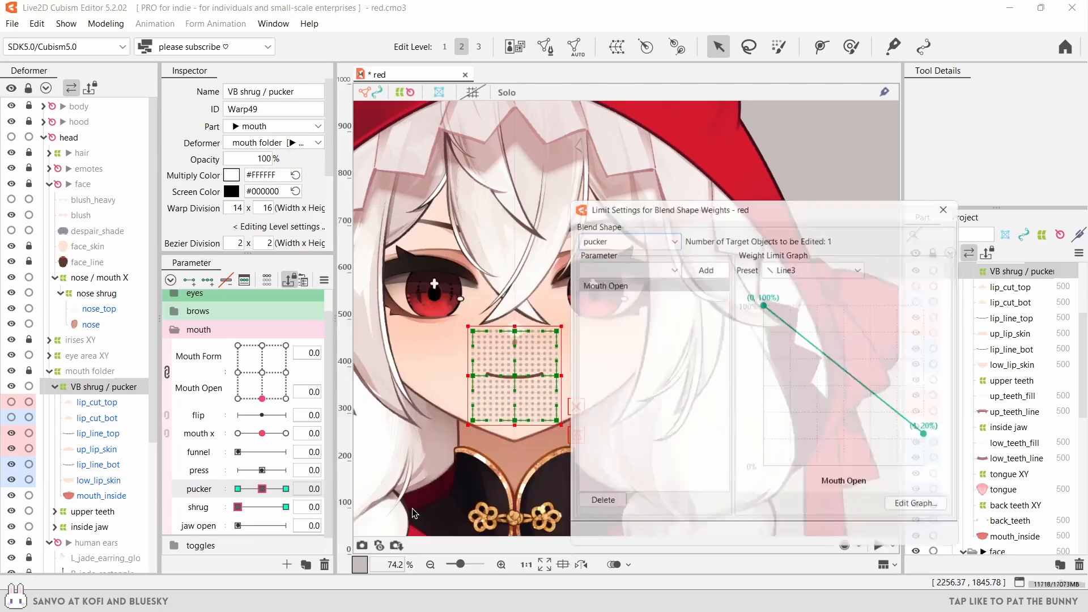
click(922, 513)
click(791, 523)
click(815, 263)
click(810, 309)
click(953, 199)
- Check pucker with the mouth half open, close the mouth and preview shrug before returning it to 0.0
mouse_move(262, 488)
mouse_down()
mouse_move(286, 488)
mouse_move(262, 488)
mouse_up()
click(261, 373)
click(262, 398)
drag(238, 507, 285, 506)
click(238, 507)
- Select the nose shrug and VB shrug / pucker deformers and apply a preset weight-limit curve to their shrug blend shape
click(96, 293)
ctrl+click(104, 387)
click(324, 280)
click(412, 512)
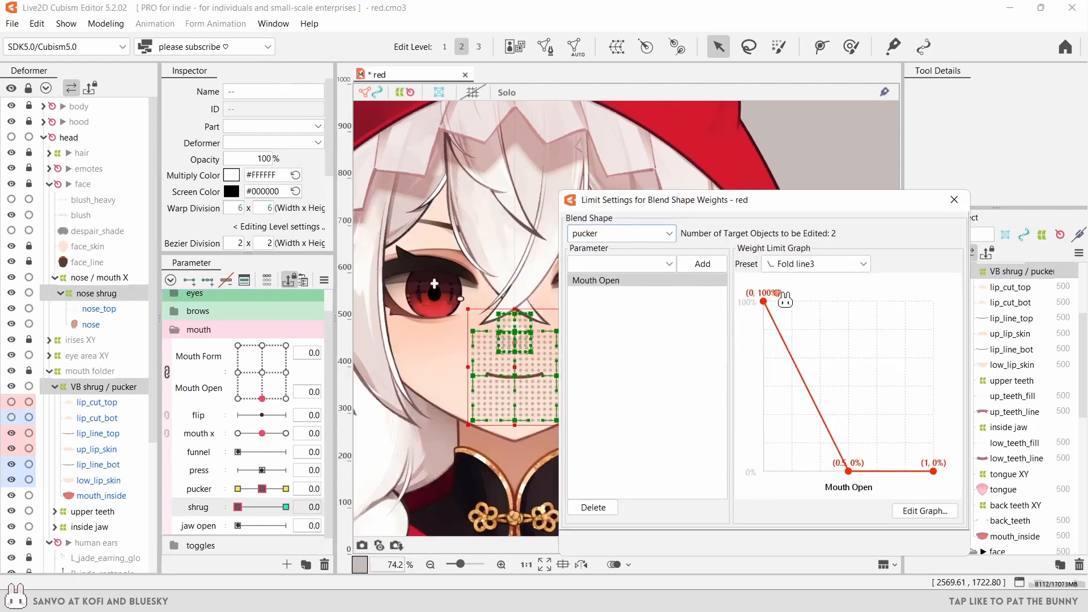
click(633, 238)
click(623, 265)
click(815, 264)
click(804, 354)
click(953, 200)
- Check shrug at 1.0 with the mouth half open and deselect the deformers
drag(241, 506, 286, 507)
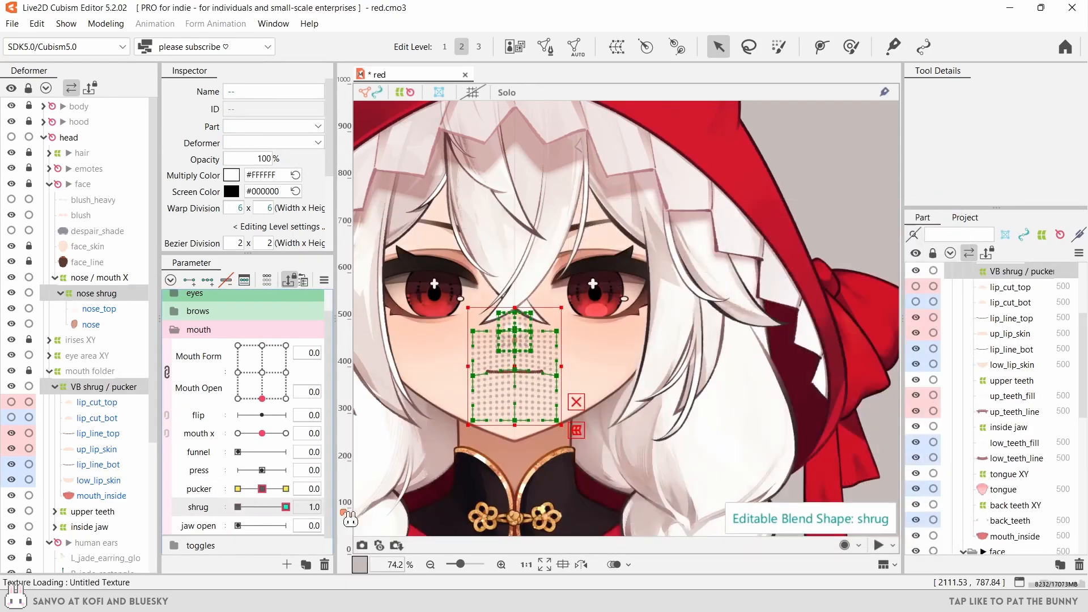
click(262, 373)
click(678, 337)
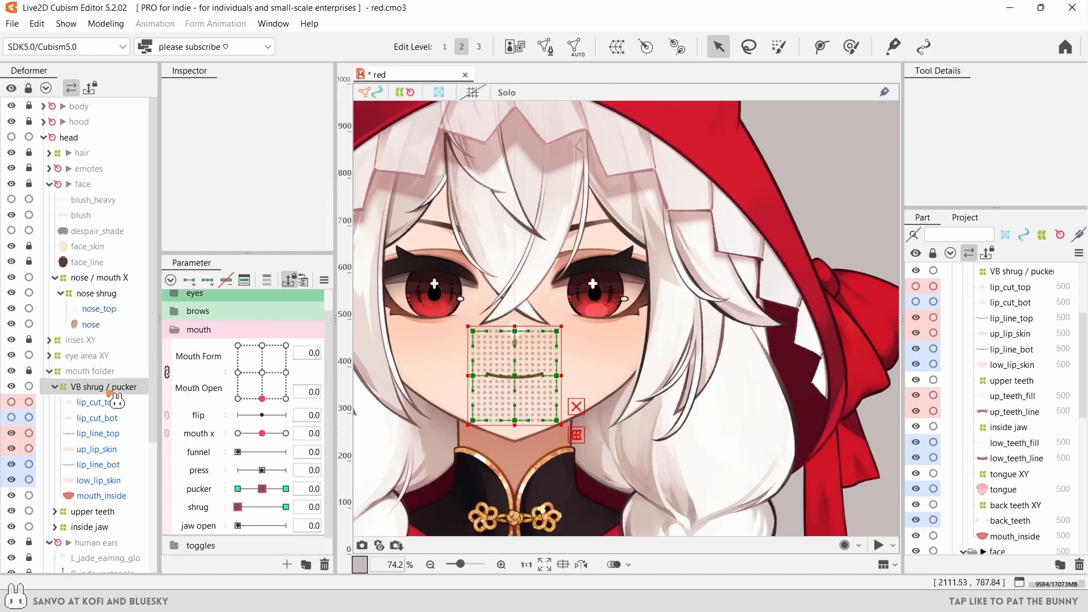
- Create a warp deformer named mouth x as parent of VB shrug / pucker and inside jaw, with 14 × 16 warp and 2 × 2 bezier divisions
click(55, 386)
click(100, 415)
ctrl+click(105, 389)
click(617, 47)
text(mouth x)
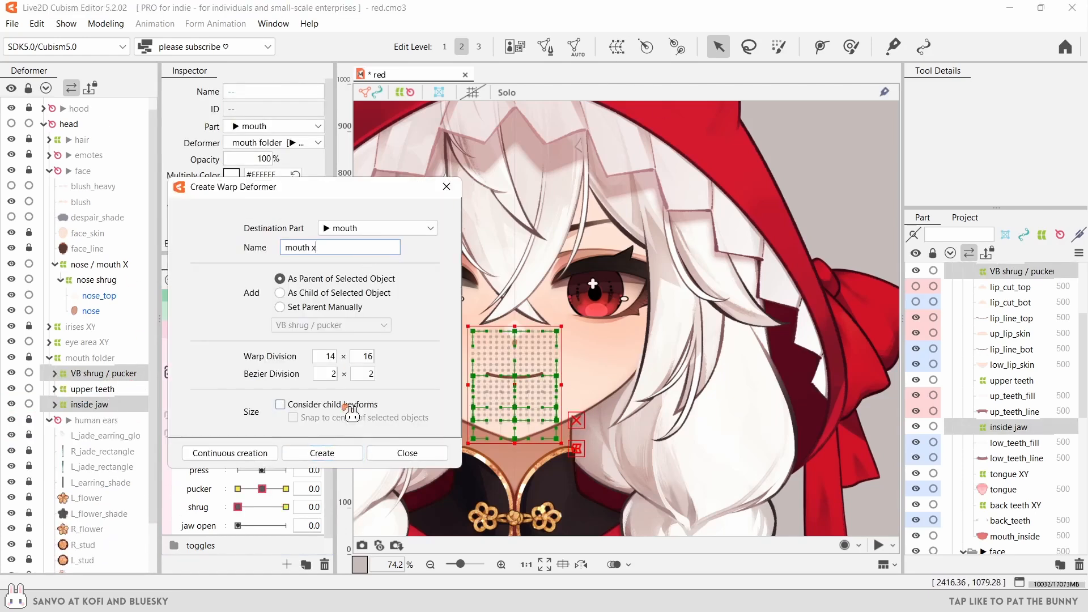
key(Return)
scroll(451, 403, up, 3)
drag(505, 462, 505, 468)
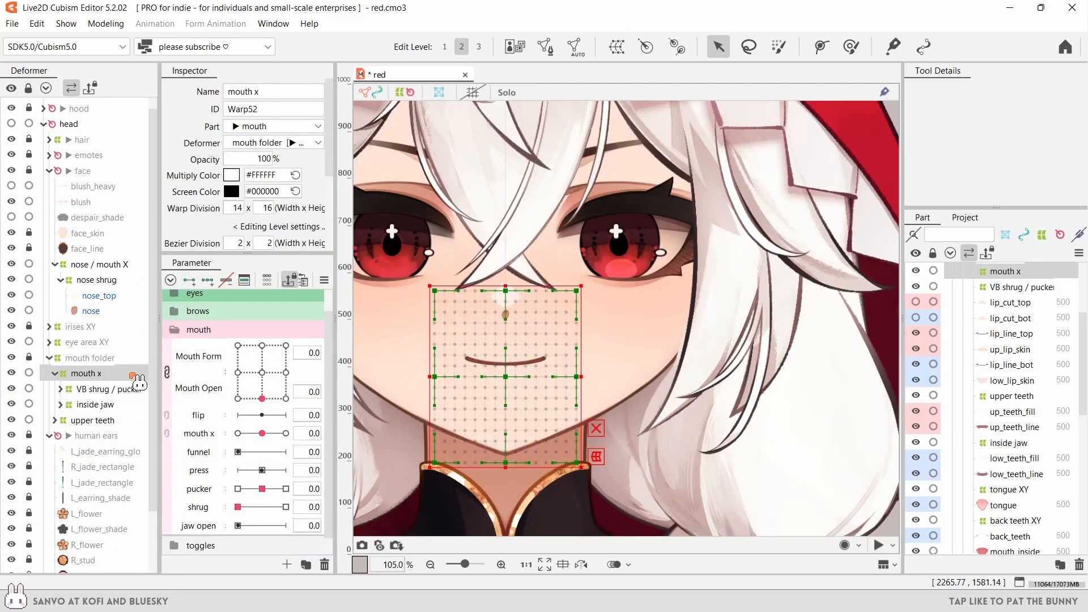
- Raise the inside jaw warp deformer to fit the open mouth and check it at Mouth Form 1.0, Mouth Open 0.5
mouse_move(275, 375)
mouse_down()
mouse_move(282, 346)
mouse_move(285, 373)
mouse_up()
click(131, 400)
scroll(497, 406, up, 2)
drag(510, 412, 509, 366)
click(61, 404)
click(102, 419)
click(102, 405)
scroll(510, 378, up, 2)
scroll(497, 363, down, 2)
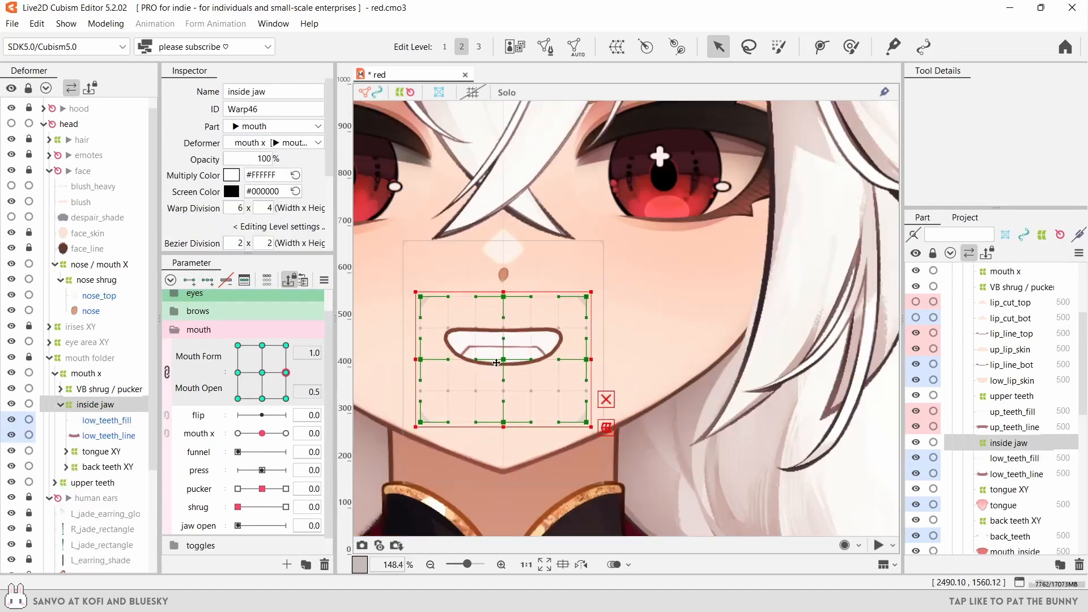
- Preview the mouth with nothing selected while varying Mouth Open at Mouth Form 1.0
click(102, 482)
scroll(566, 317, down, 5)
drag(286, 373, 286, 391)
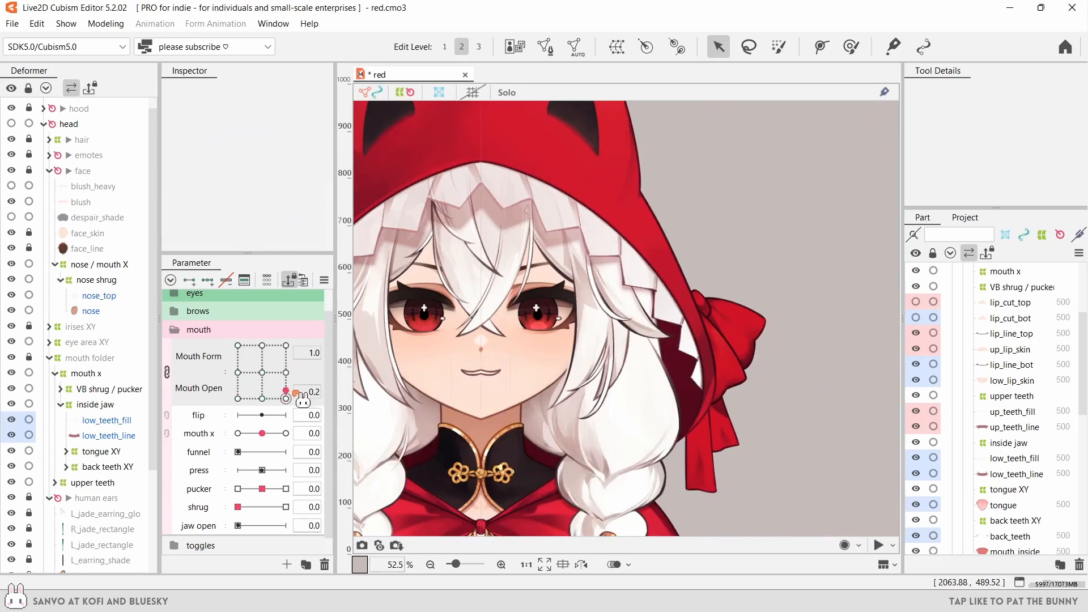
scroll(454, 374, up, 2)
drag(309, 350, 262, 345)
- Rename the inside jaw warp deformer to "inside jaw open" and set its warp division to 8 x 8 and Bezier division to 4 x 3
click(99, 405)
click(286, 372)
scroll(452, 404, up, 1)
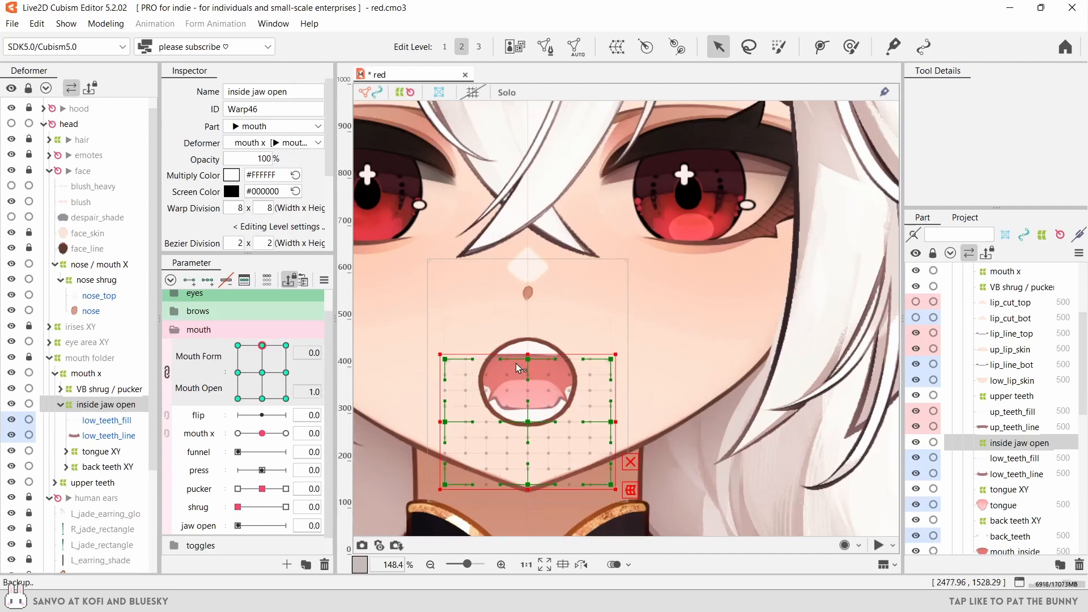
scroll(491, 401, up, 1)
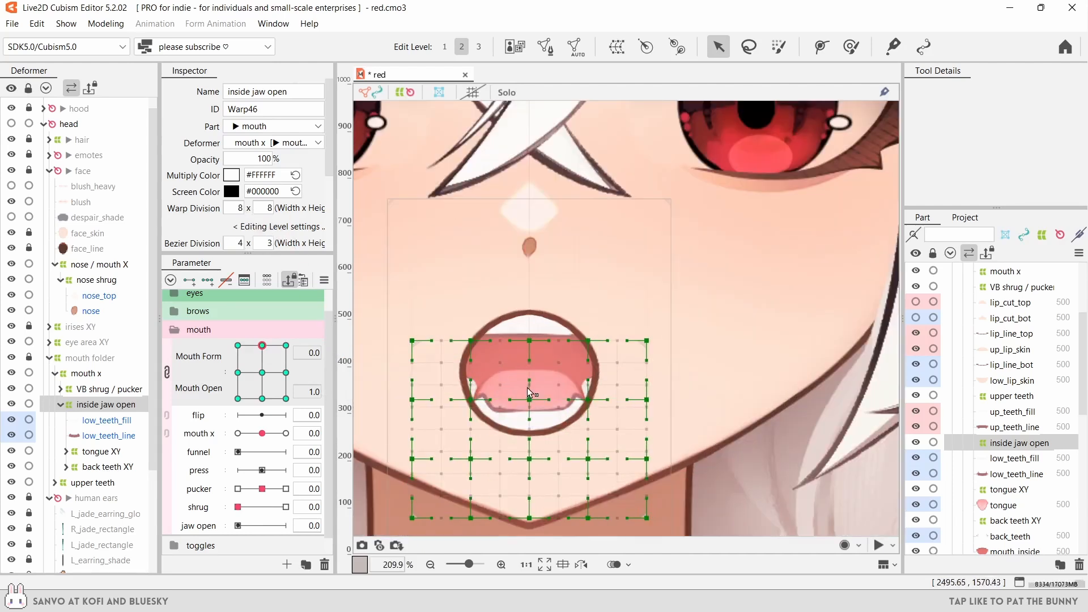
- Set the inside jaw open warp's Bezier type to Smooth2 and its warp division to 12 x 12
scroll(309, 226, down, 1)
click(294, 204)
click(291, 231)
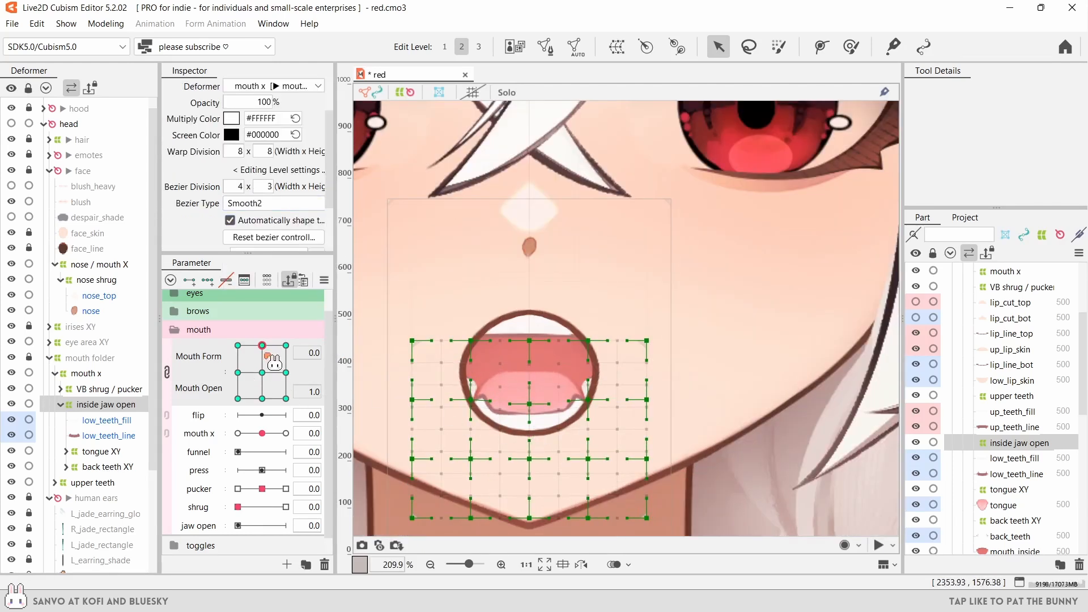
drag(274, 362, 272, 350)
click(286, 345)
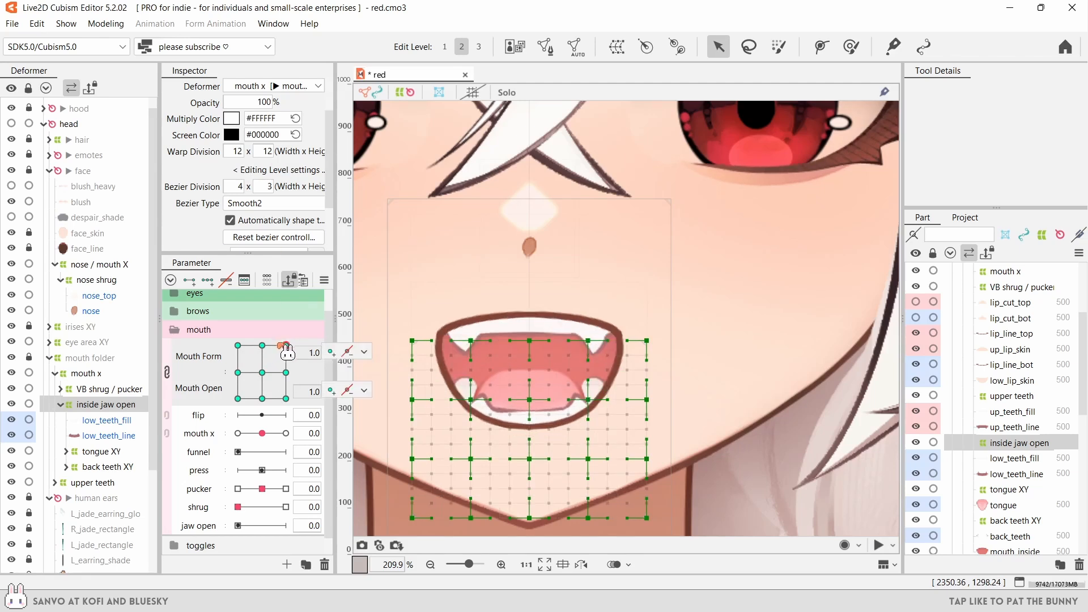
- Adjust the upper rows of the inside jaw open warp at Mouth Form 0.0, Mouth Open 1.0 and compare with Mouth Form 1.0
click(267, 349)
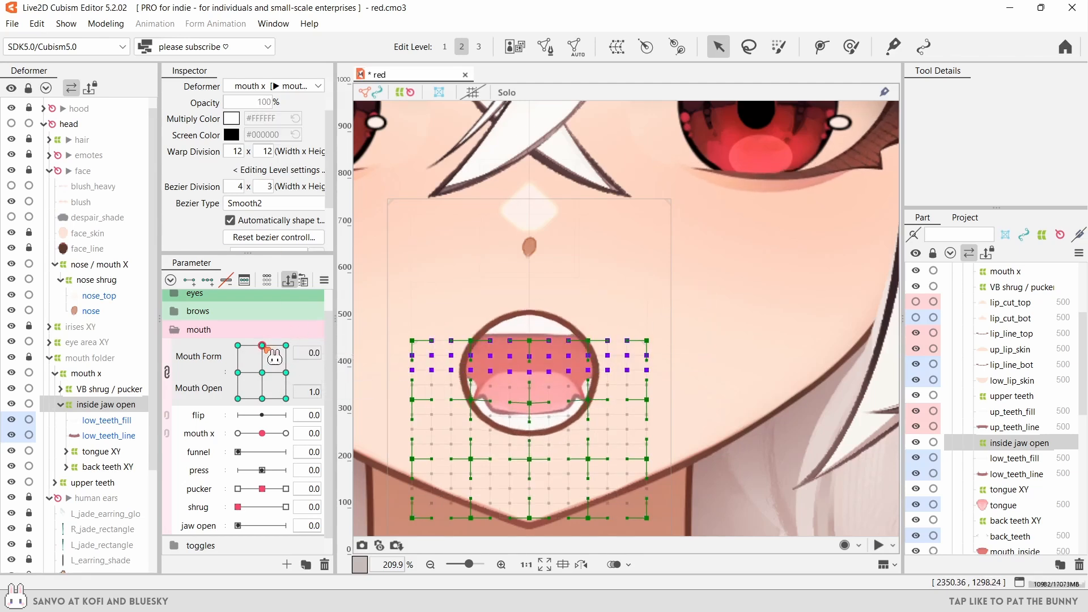
drag(407, 369, 407, 370)
click(286, 345)
click(261, 345)
scroll(618, 337, down, 3)
click(850, 444)
click(286, 345)
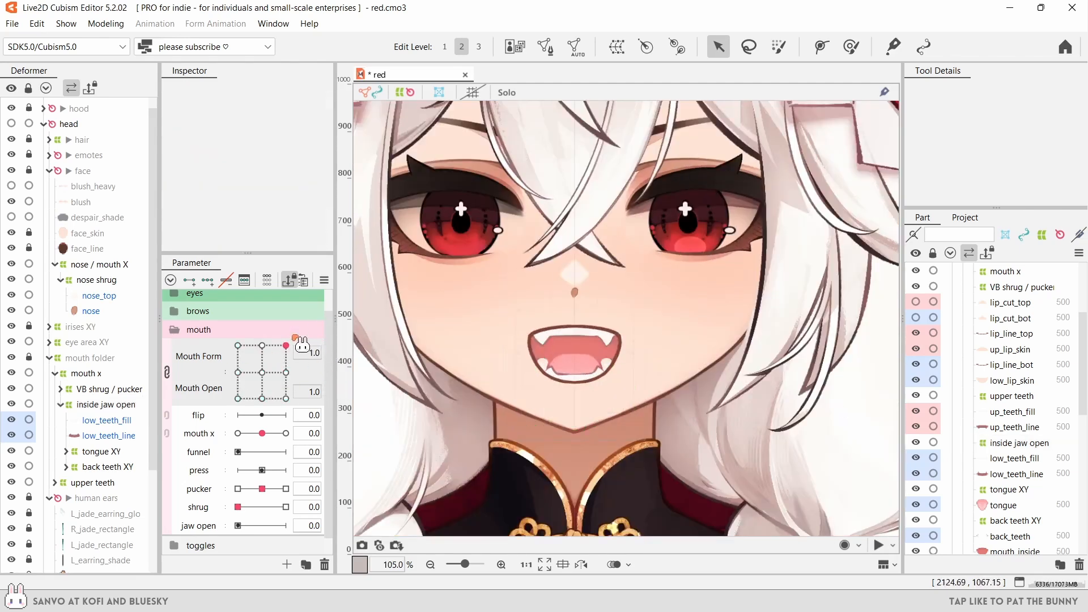
- Move the inside jaw open warp slightly upward at Mouth Form -1.0 and Mouth Open 1.0
click(106, 404)
scroll(547, 354, up, 2)
scroll(585, 415, up, 2)
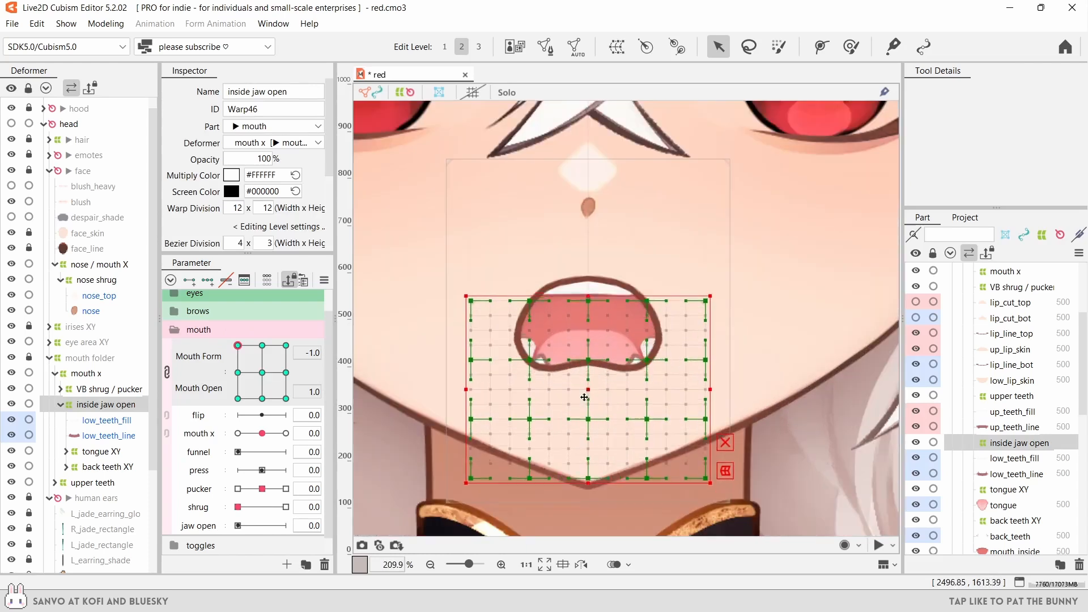
drag(585, 396, 585, 389)
scroll(539, 384, down, 6)
click(656, 420)
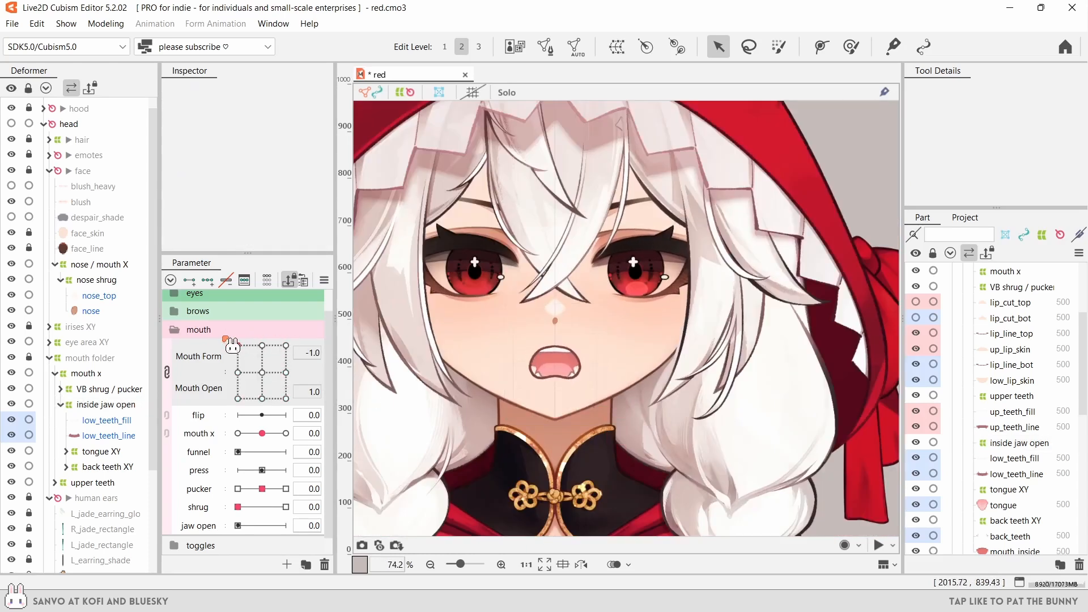
- Move the inside jaw open warp upward at Mouth Form 0.0 and Mouth Open 0.5
click(105, 404)
scroll(526, 365, up, 3)
drag(262, 345, 286, 399)
scroll(562, 358, down, 2)
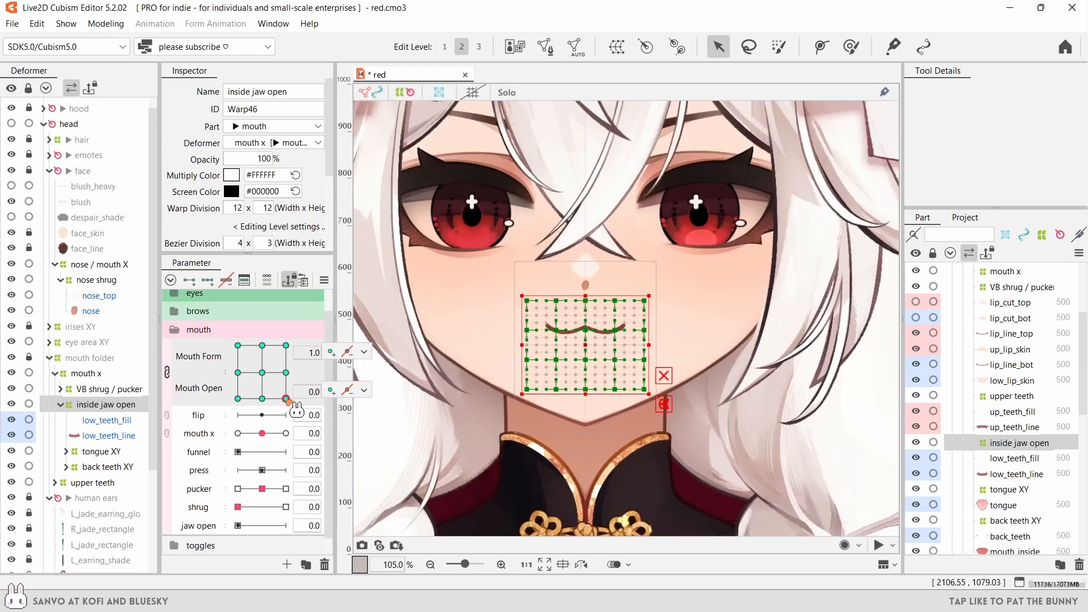
scroll(612, 357, up, 2)
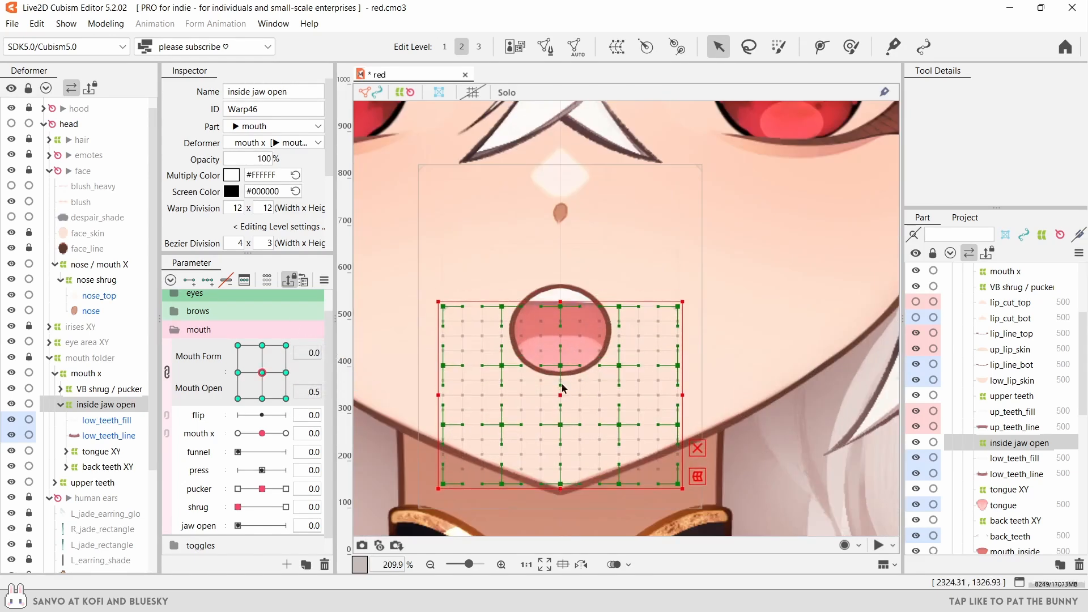
drag(565, 397, 565, 384)
scroll(578, 357, down, 2)
click(657, 421)
- Inspect the lower teeth meshes and the inside jaw open warp across the half-open Mouth Form poses
click(105, 420)
click(98, 435)
scroll(572, 341, up, 3)
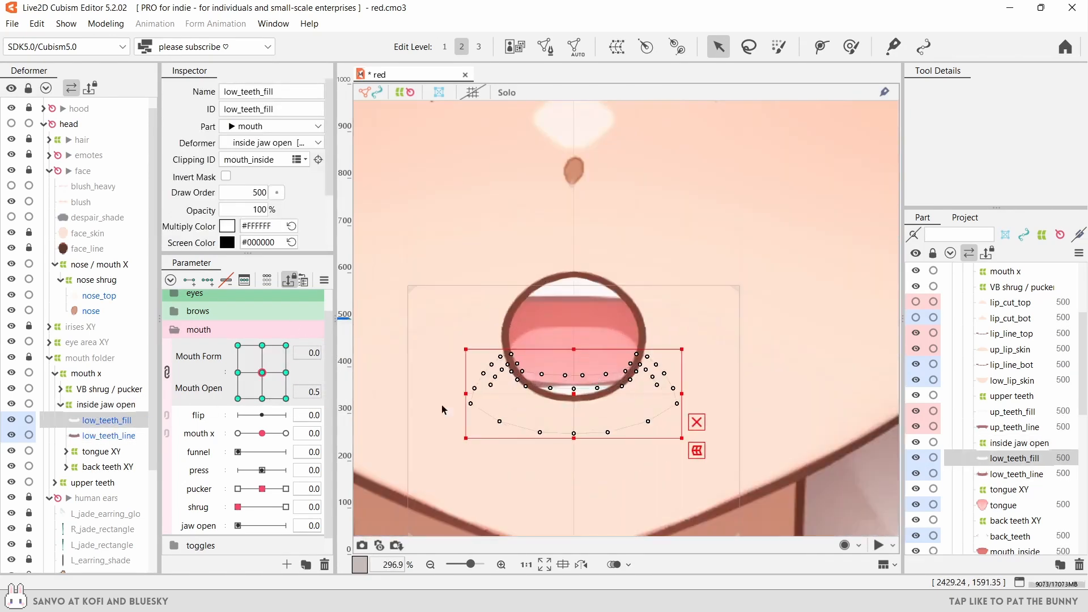
drag(262, 372, 311, 387)
click(433, 371)
scroll(502, 355, down, 3)
click(814, 388)
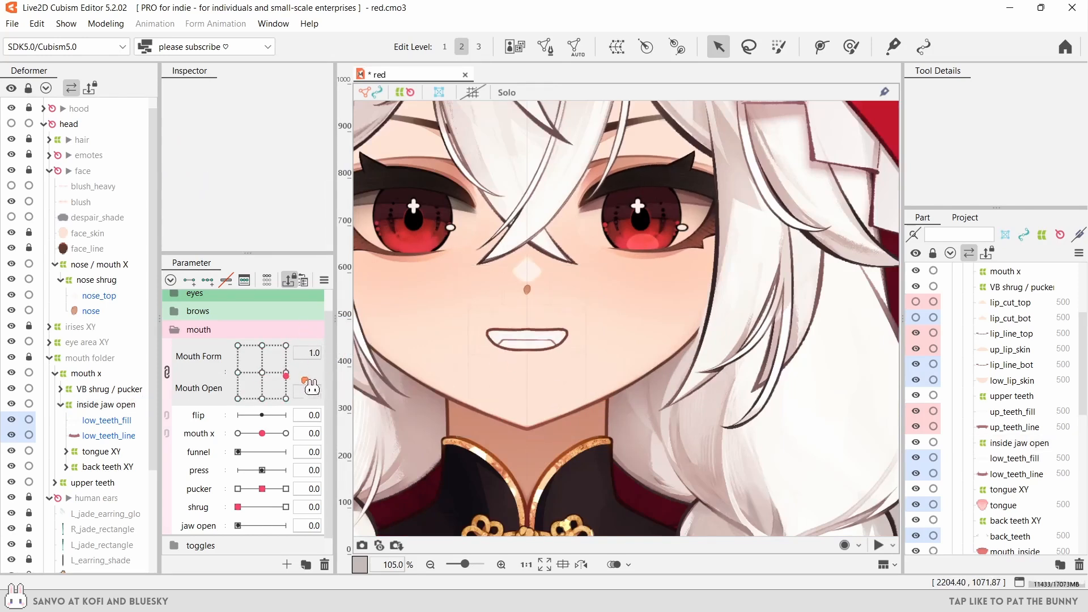
click(145, 406)
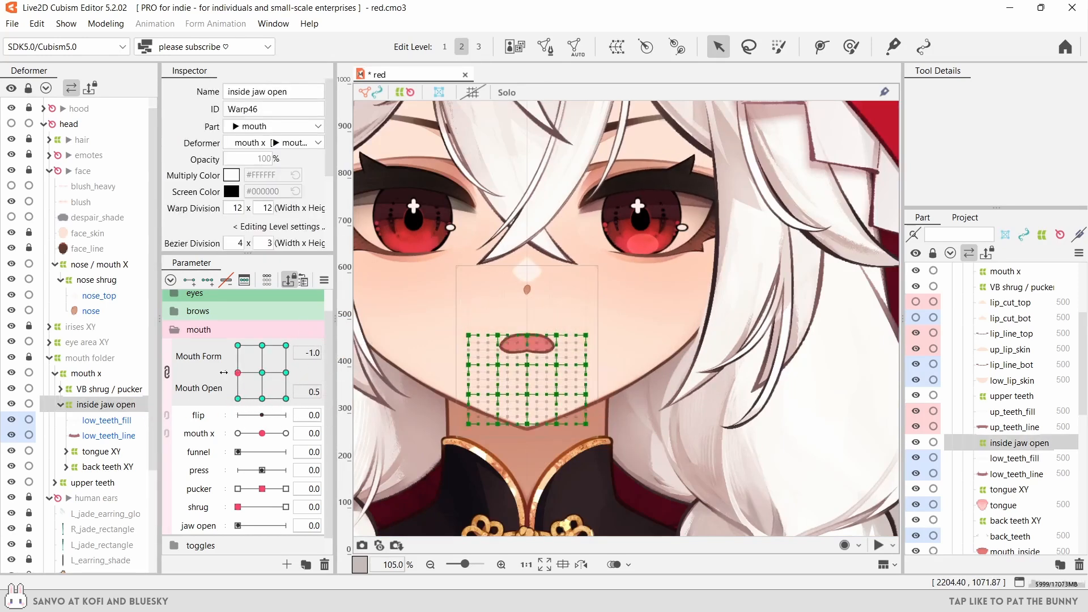
drag(263, 387, 257, 343)
- Select the mouth x warp deformer and create a "mouth x temp" parameter below mouth x in the mouth group
click(102, 388)
click(87, 374)
click(185, 392)
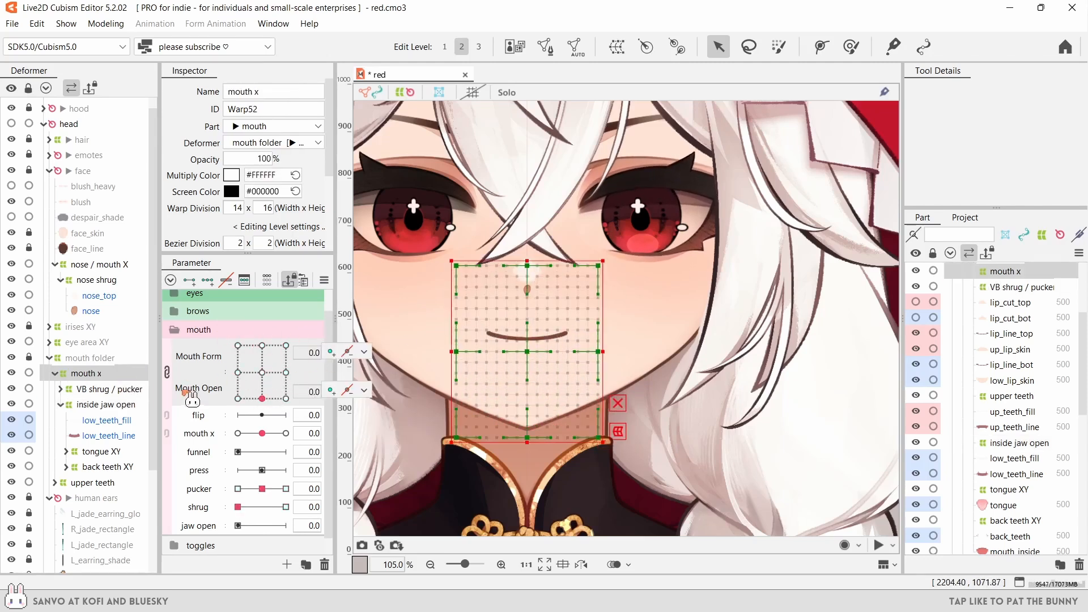
drag(214, 437, 169, 438)
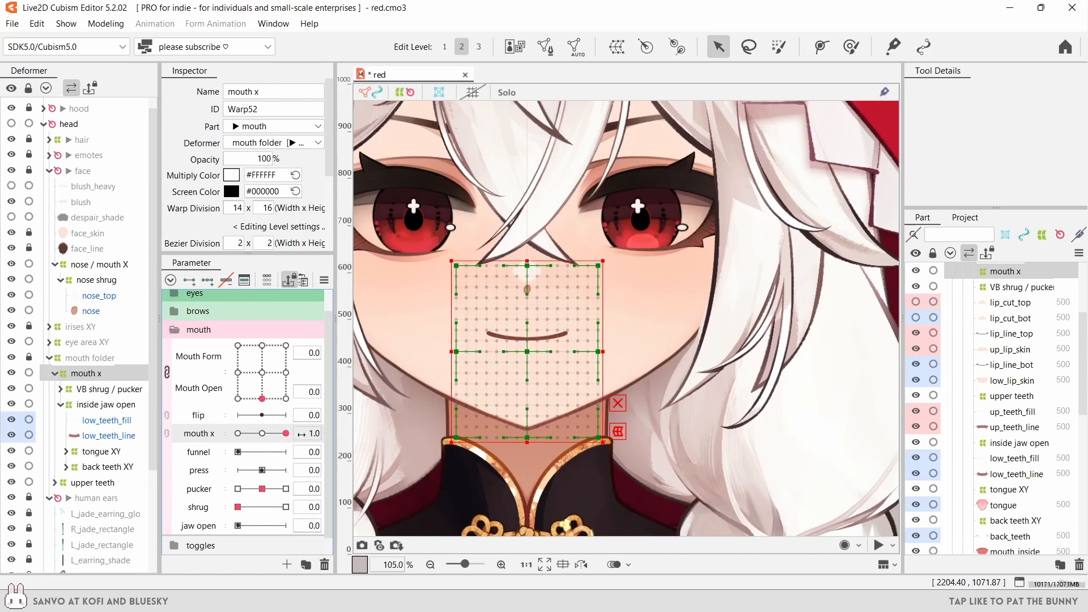
click(287, 565)
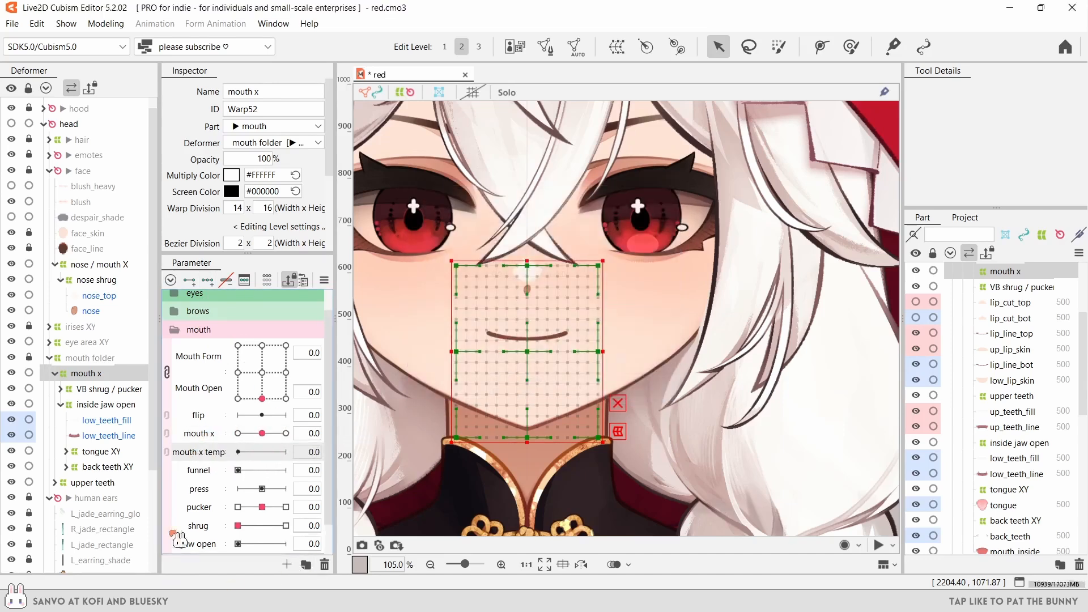
- Try to transfer the keyforms of the mouth x parameter to mouth x temp
mouse_move(345, 433)
click(386, 434)
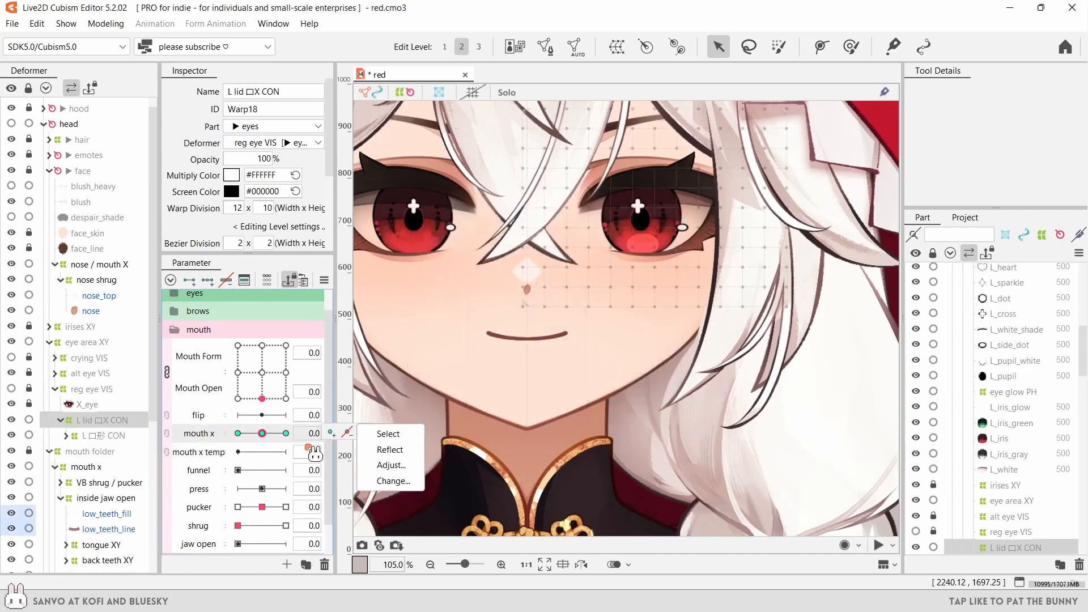
click(386, 478)
scroll(510, 300, down, 5)
click(451, 321)
click(516, 391)
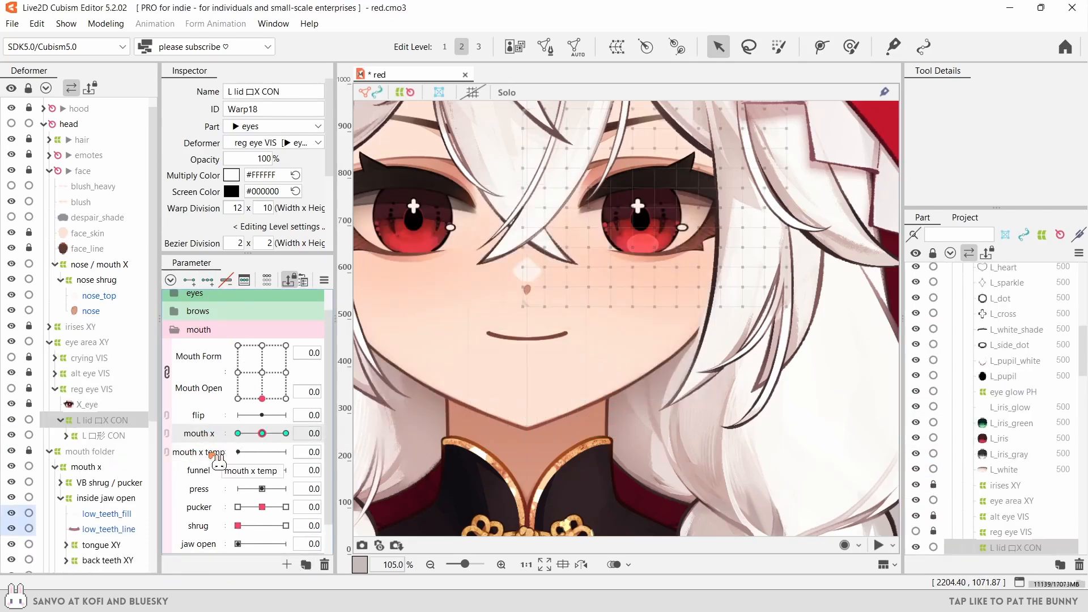
click(365, 433)
click(389, 479)
click(510, 389)
click(289, 452)
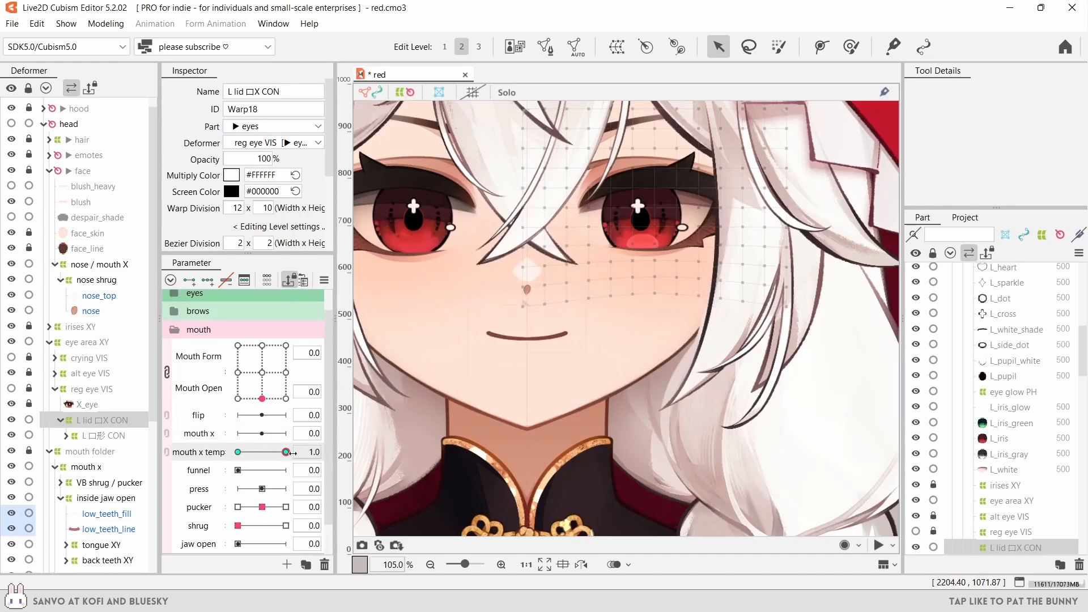
key(ctrl+z)
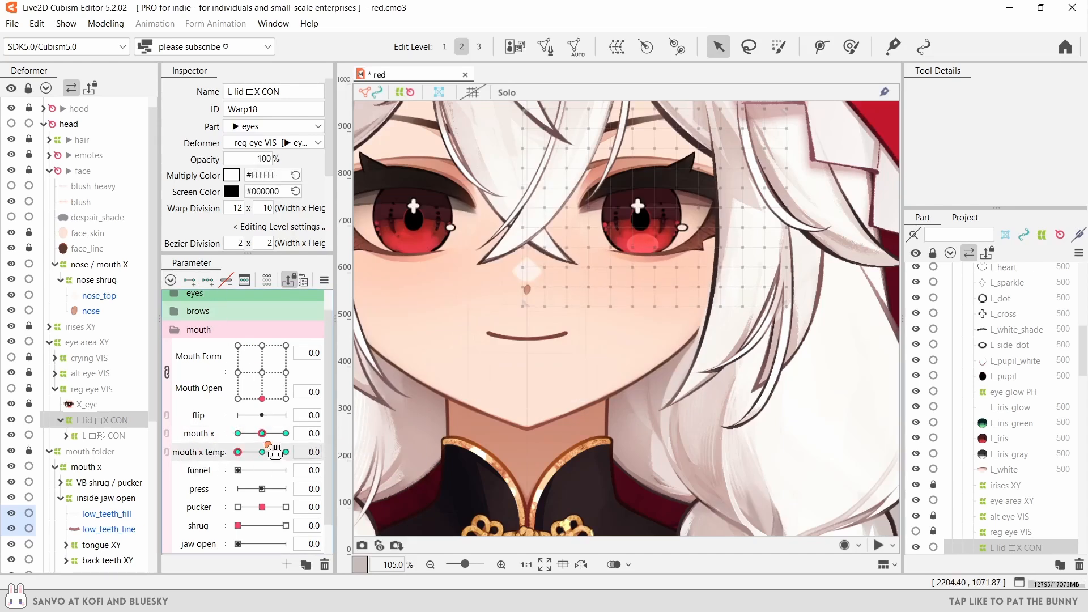
- Edit the mouth x temp parameter so its range matches that of mouth x
double_click(221, 452)
click(566, 390)
key(ctrl+z)
double_click(221, 452)
click(515, 388)
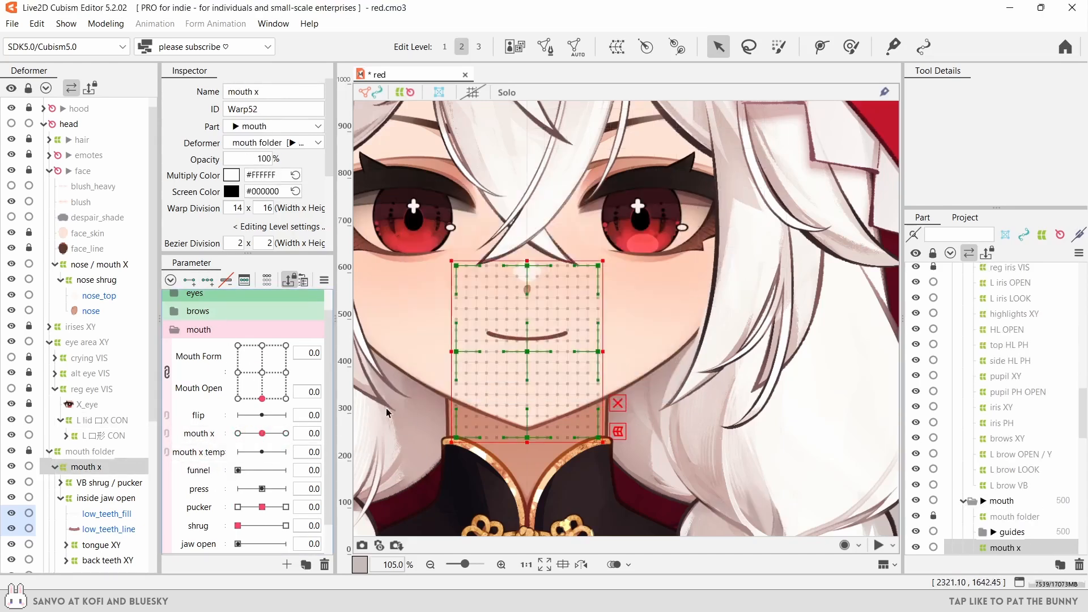
- Select the objects keyed on mouth x and transfer their keyforms to the mouth x temp parameter
click(279, 439)
click(364, 432)
click(389, 479)
click(517, 325)
click(515, 389)
- Convert the mouth x parameter to a Blend Shape parameter
double_click(201, 437)
click(492, 312)
click(515, 388)
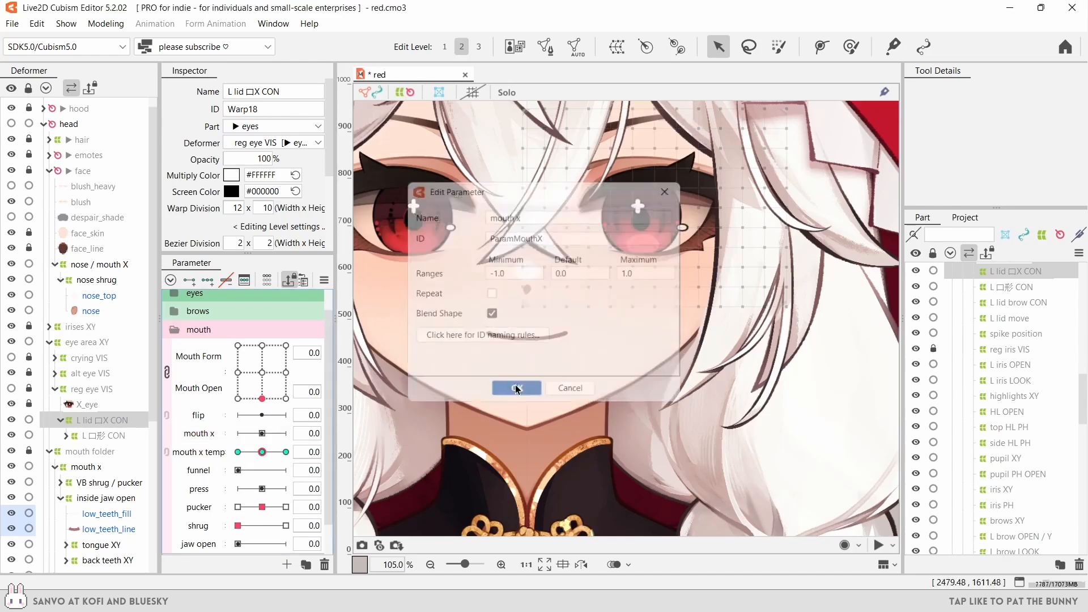
- Carry the L lid warp's keyforms over to the blend shape parameter mouth x and delete the mouth x temp parameter
click(285, 433)
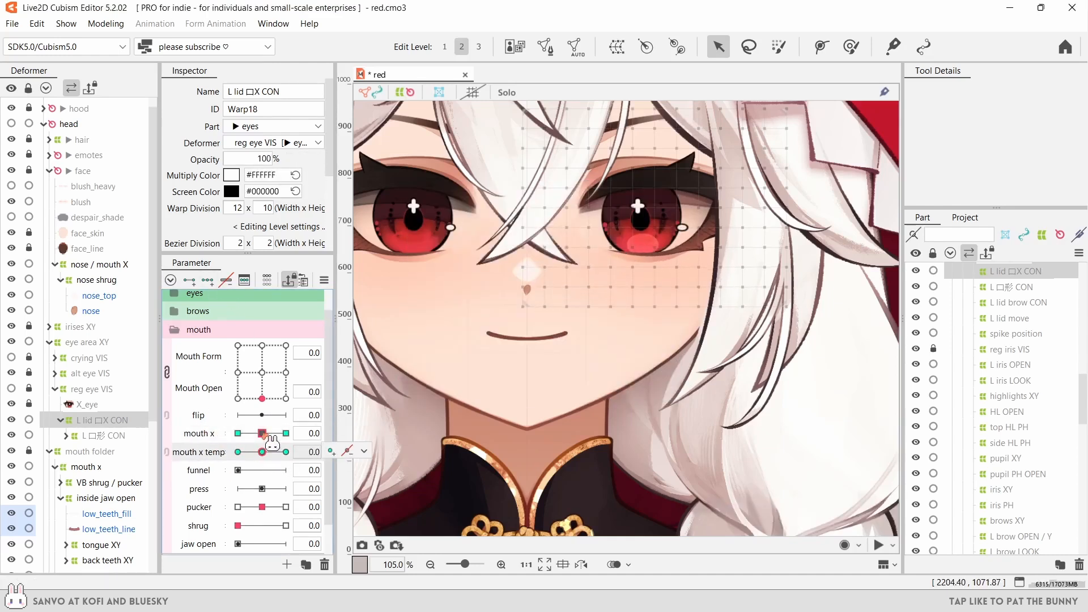
click(198, 452)
key(Delete)
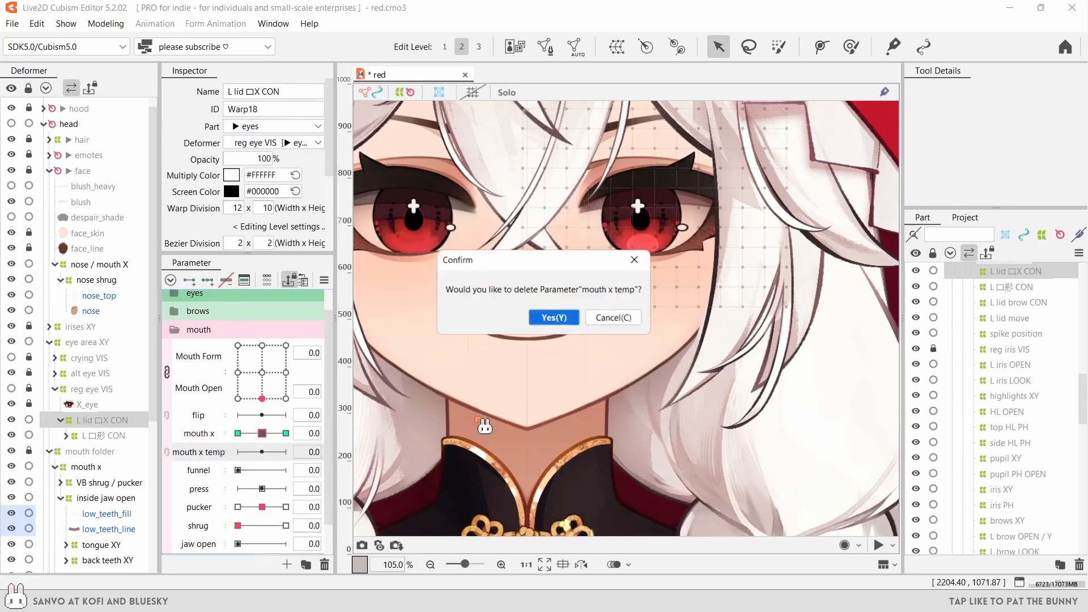
key(Return)
- Enlarge the mouth x warp deformer upward and outward around the mouth and key it on the mouth x parameter
click(262, 433)
scroll(132, 420, down, 1)
click(127, 413)
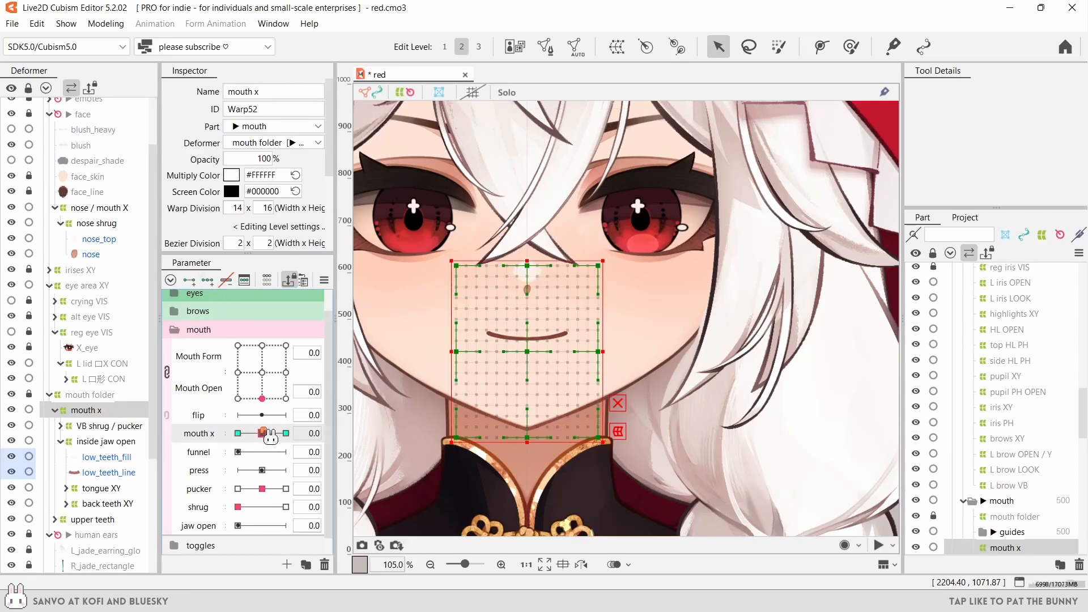
click(286, 432)
drag(537, 270, 537, 239)
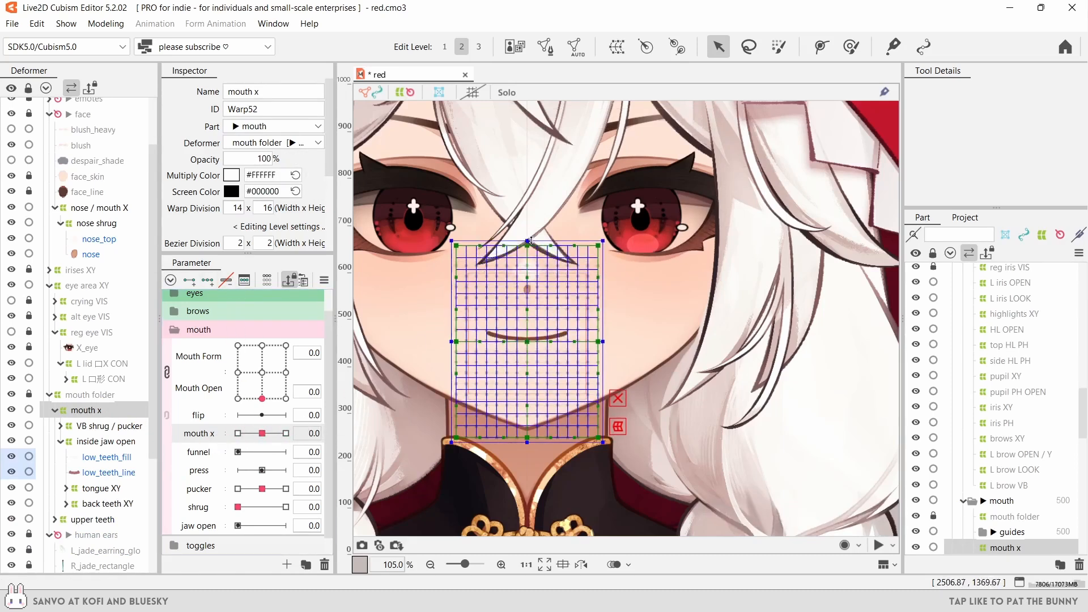
click(285, 433)
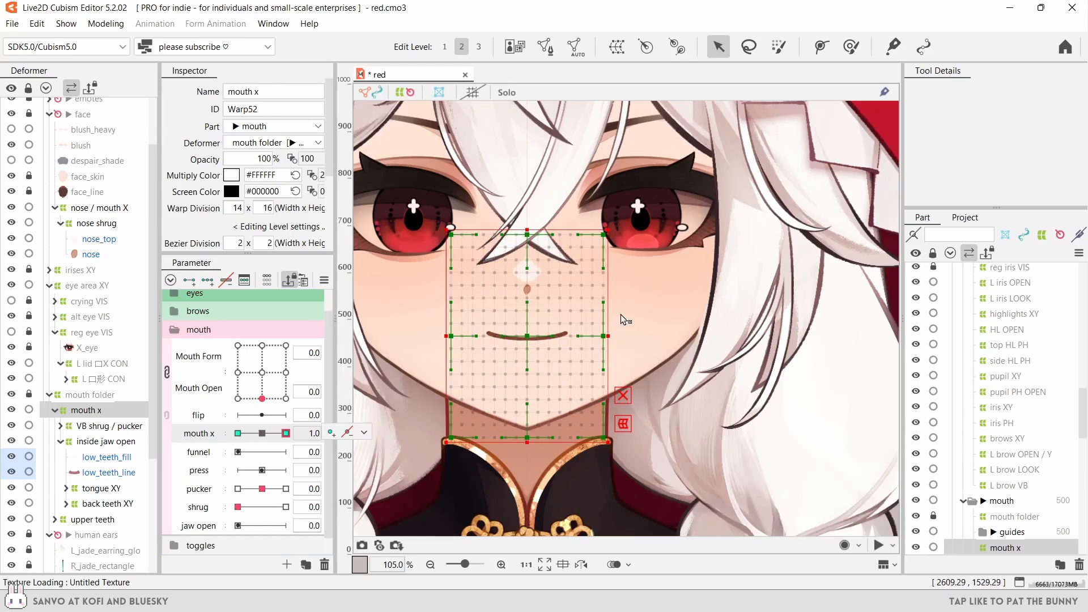
- Brush-select the lower part of the mouth x warp at mouth x 1.0 and rotate it to tilt the mouth
key(b)
drag(510, 397, 629, 396)
click(533, 440)
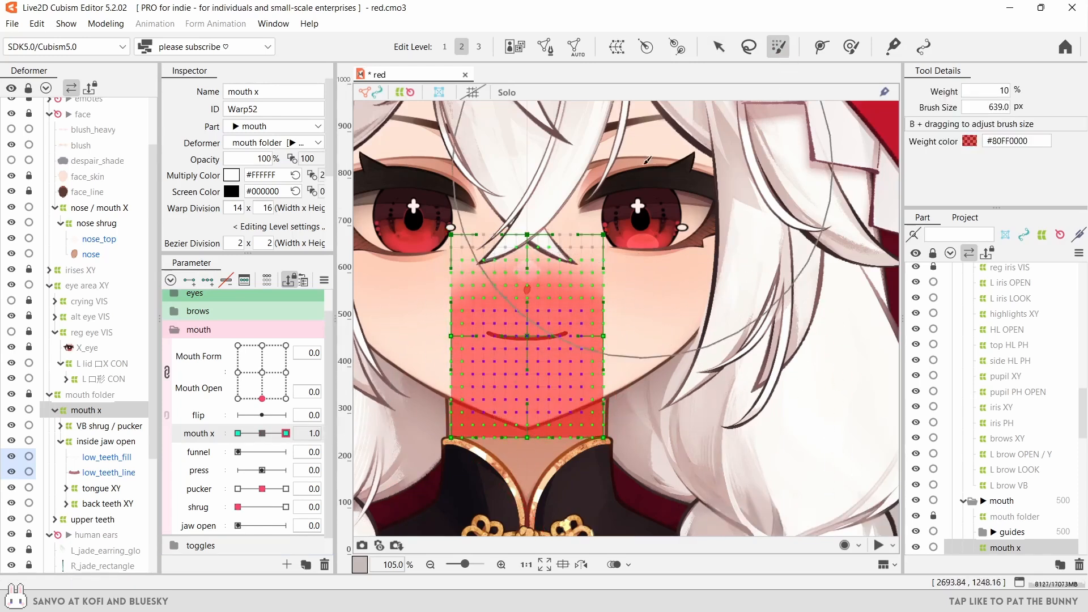
key(v)
drag(617, 468, 662, 416)
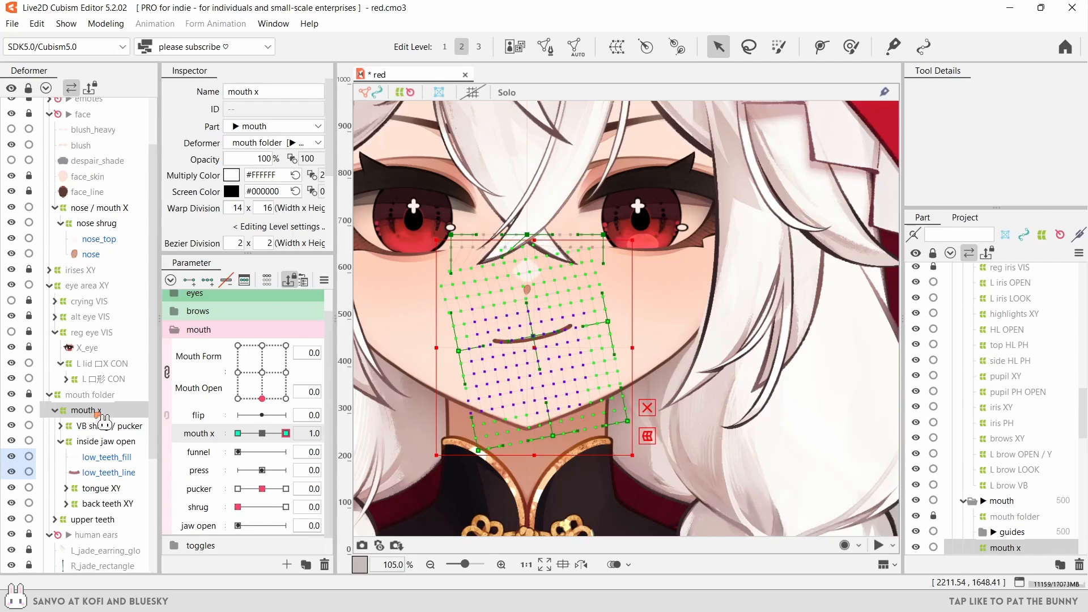
- Set the mouth x warp deformer's Bezier division to 2 x 4
click(263, 242)
text(4)
key(Return)
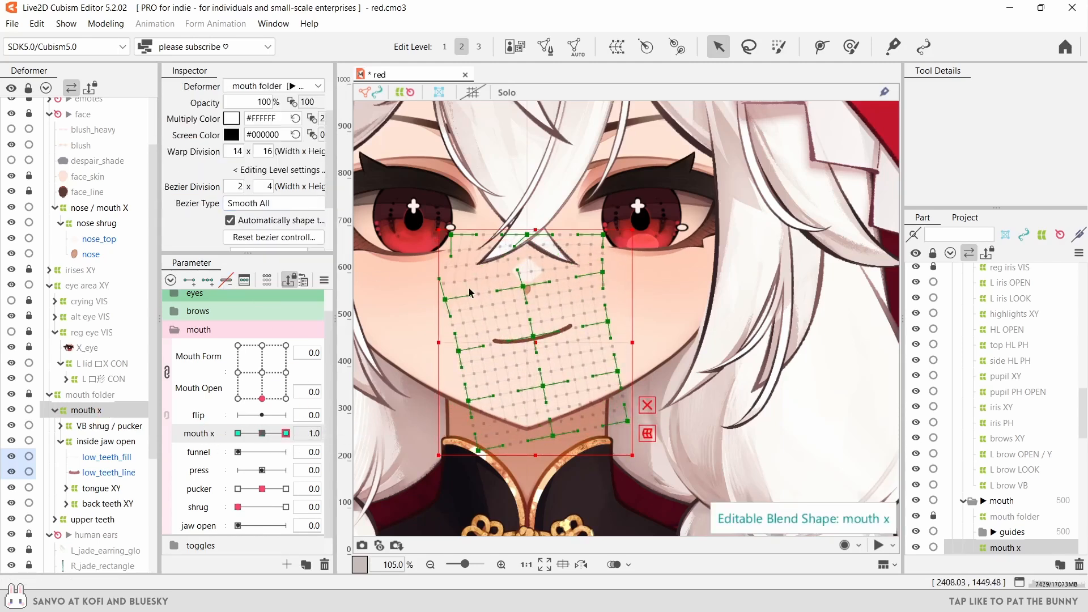
- Blend the mouth x warp's default form into the upper part of its mouth x 1.0 form, toggling Show Select Mode
drag(284, 433, 262, 433)
key(b)
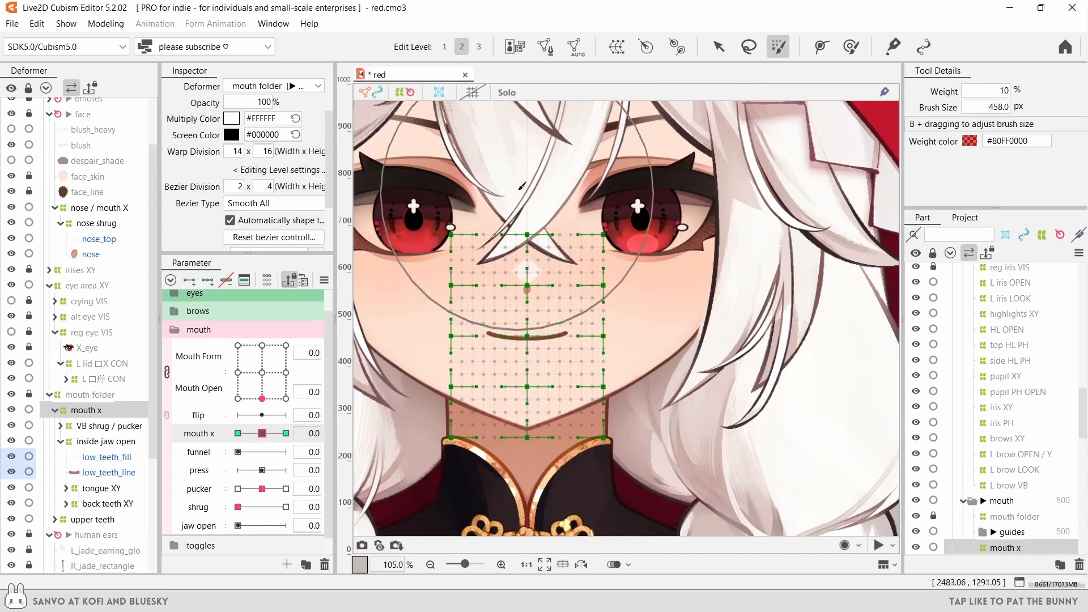
click(285, 433)
key(ctrl+shift+v)
drag(557, 211, 703, 220)
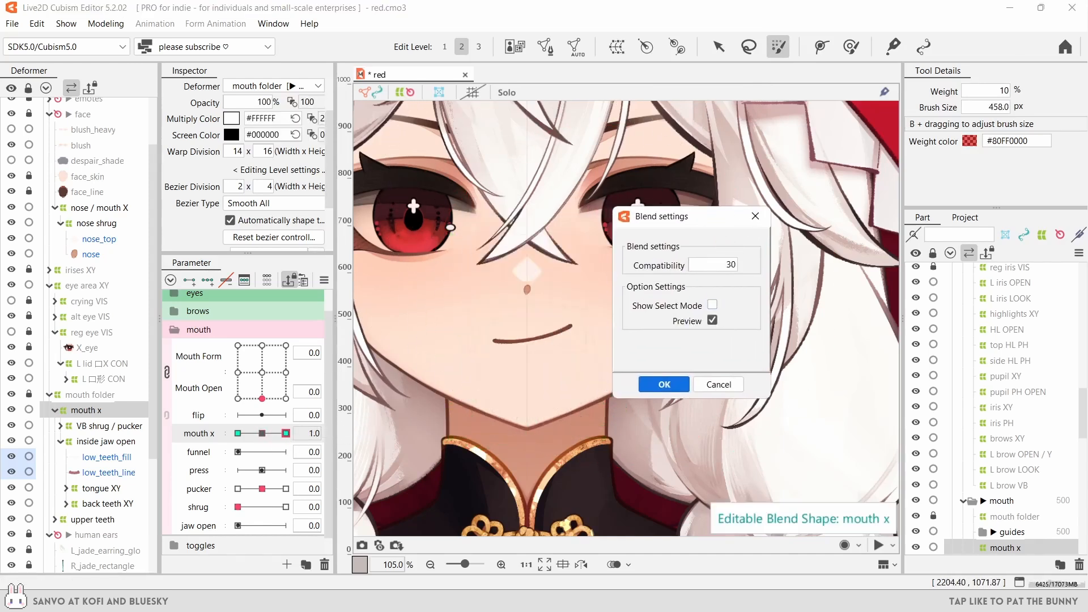
click(712, 305)
click(664, 384)
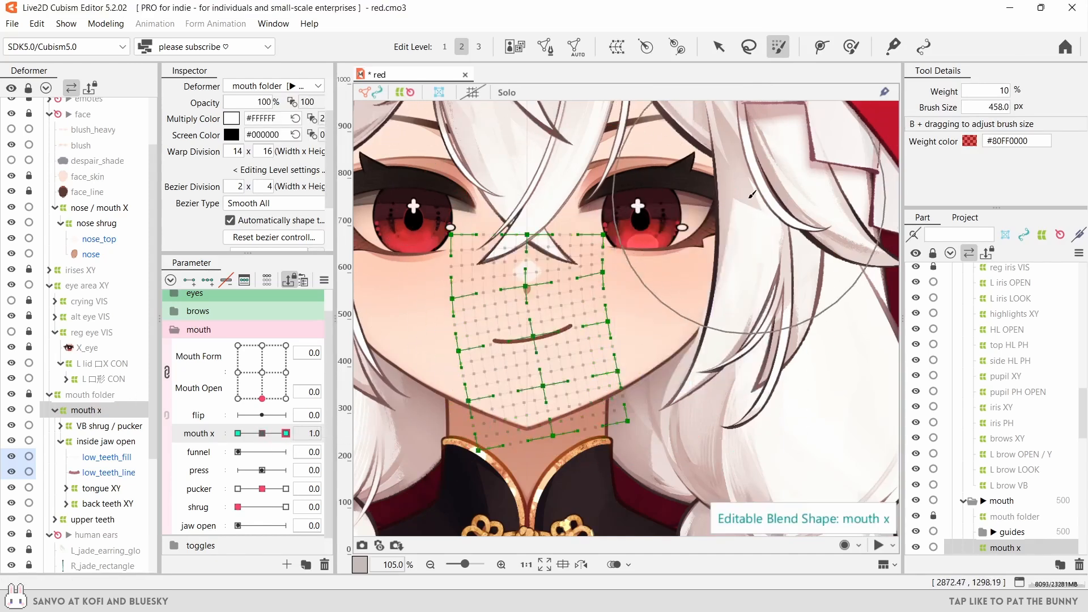
- Lock the mouth folder deformer, reselect the mouth x warp and test its tilt across the mouth x range, ending at 0.0
click(718, 47)
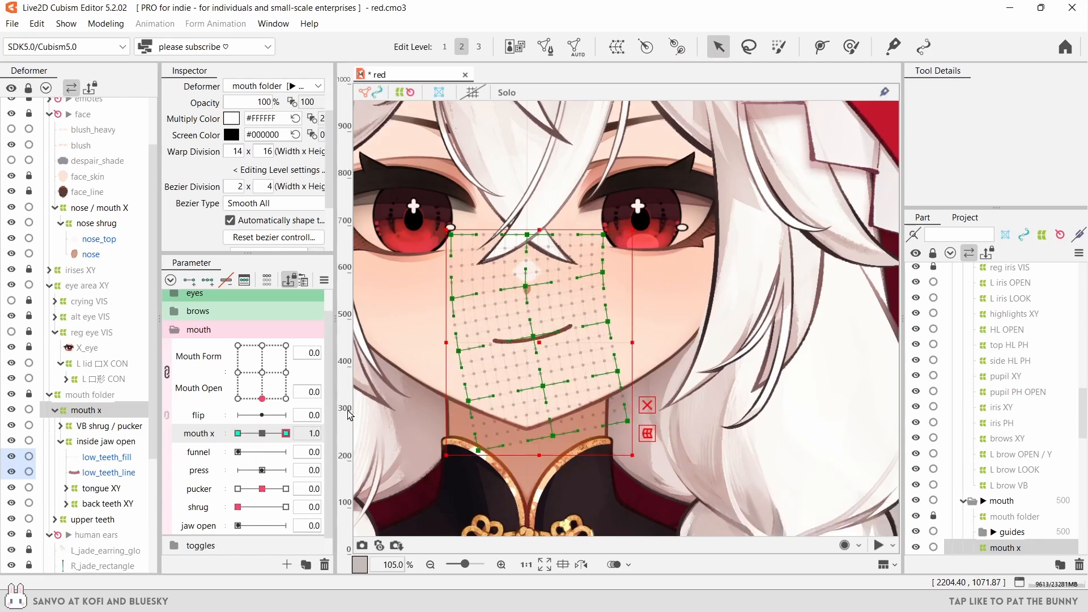
click(262, 434)
click(112, 396)
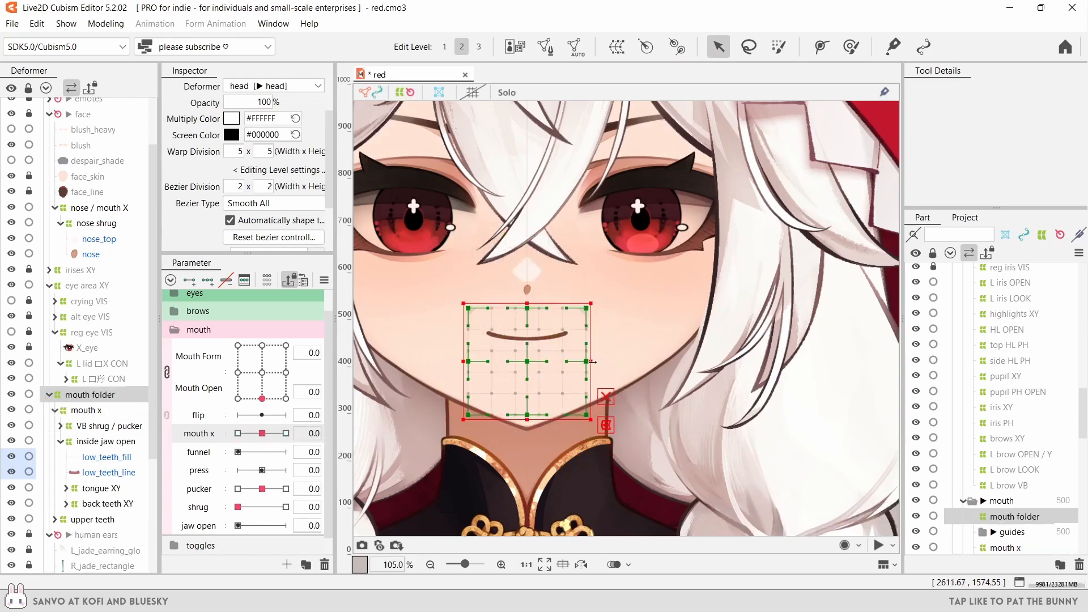
click(29, 395)
click(128, 411)
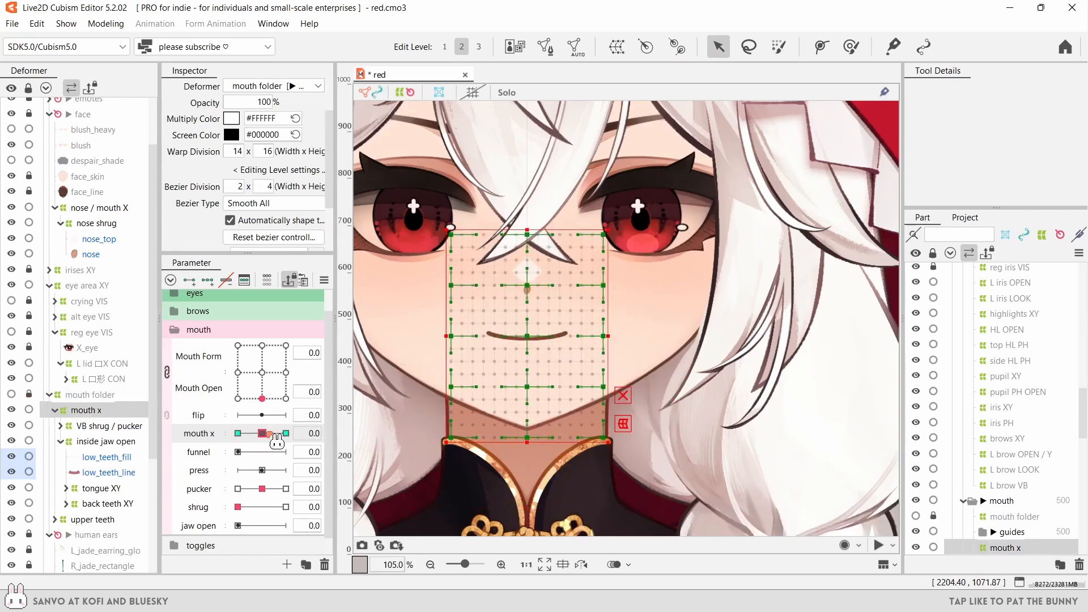
drag(276, 441, 237, 439)
click(262, 434)
- Apply extended interpolation to the mouth x warp on the mouth x parameter, using Ellipse Interpolation with 3 points
click(323, 280)
click(408, 486)
click(543, 282)
click(543, 312)
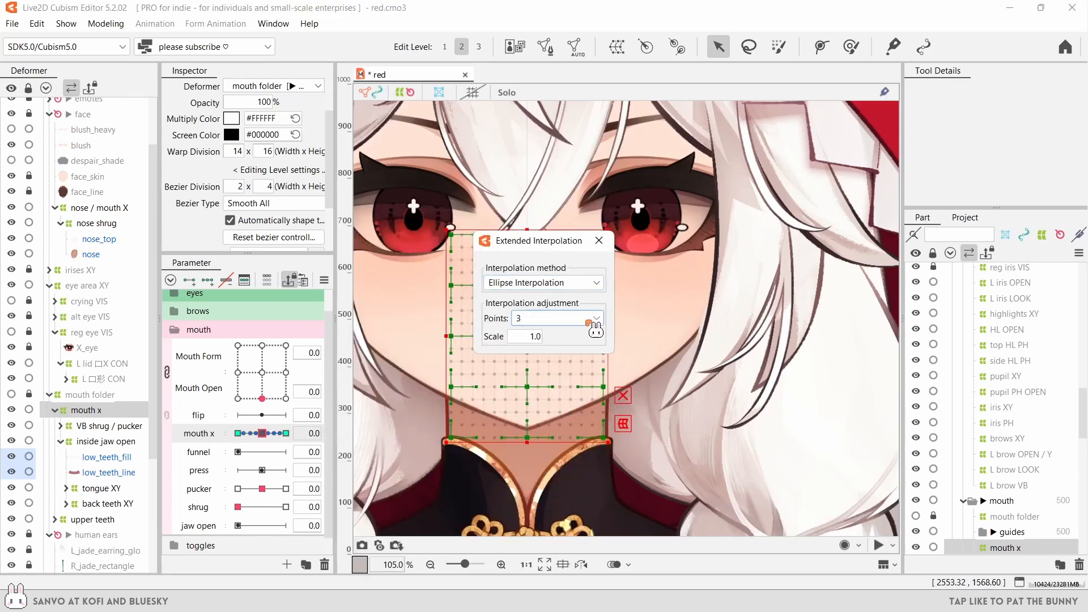
key(Return)
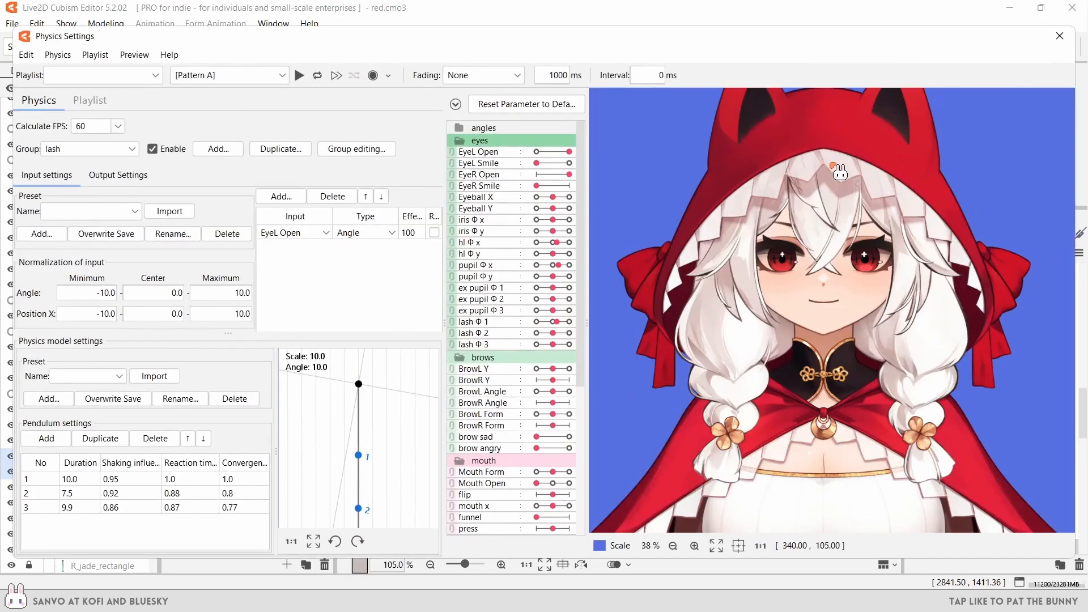
- In the physics preview's cursor tracking settings, unset the tracking types of Angle X, Angle Y, EyeL Open and EyeR Open
scroll(840, 173, up, 2)
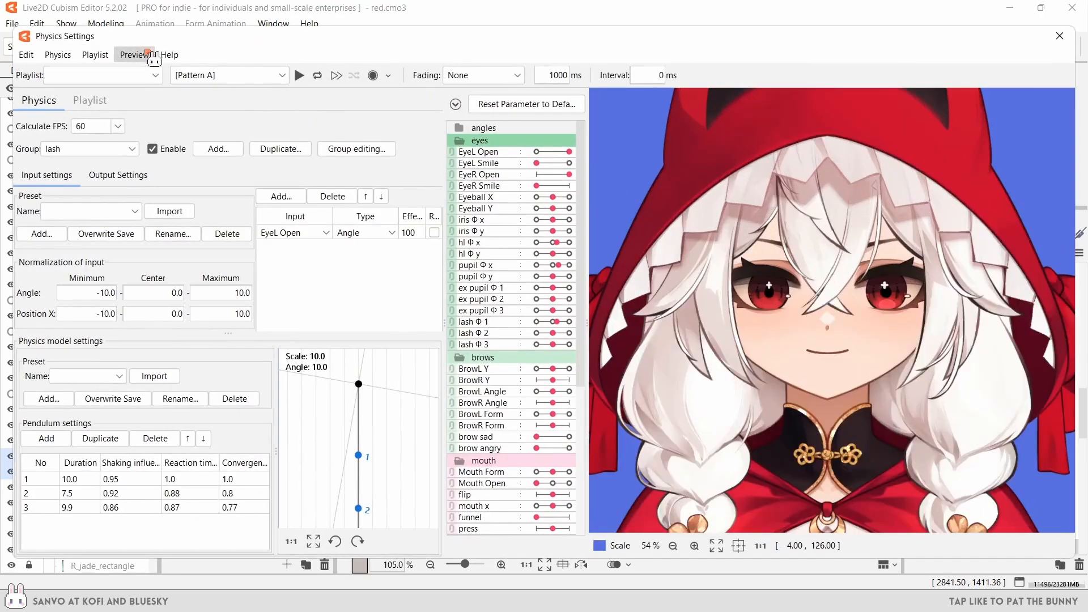
click(134, 55)
click(170, 187)
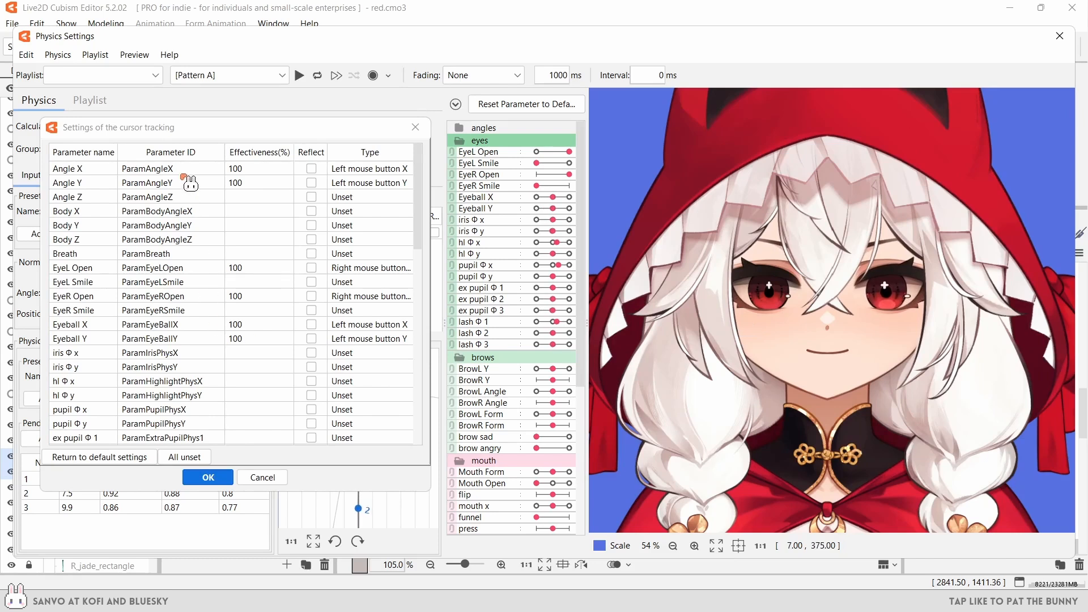
click(368, 169)
click(364, 239)
click(368, 268)
click(364, 338)
click(364, 296)
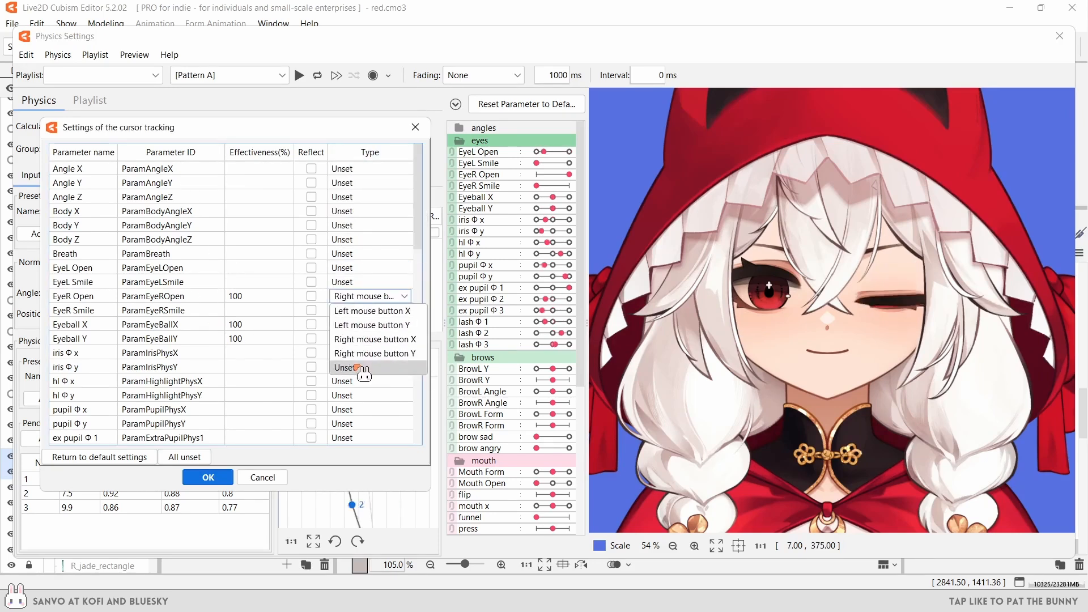
click(359, 367)
- Set the cursor tracking type of mouth x to Left mouse button X and apply the tracking settings
scroll(358, 343, down, 5)
click(364, 395)
click(352, 408)
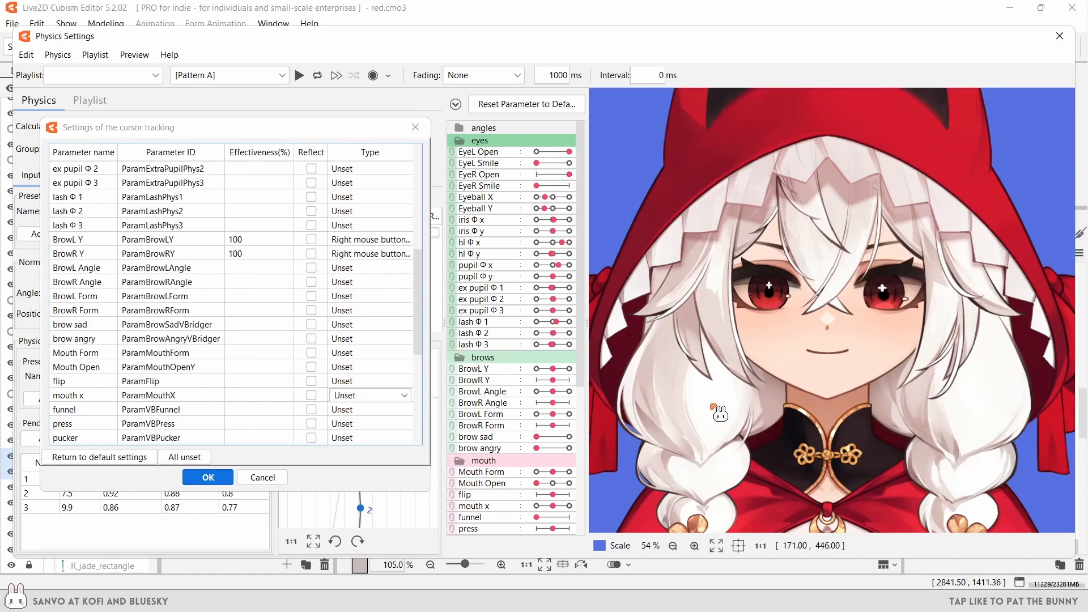
click(340, 396)
click(369, 413)
click(374, 395)
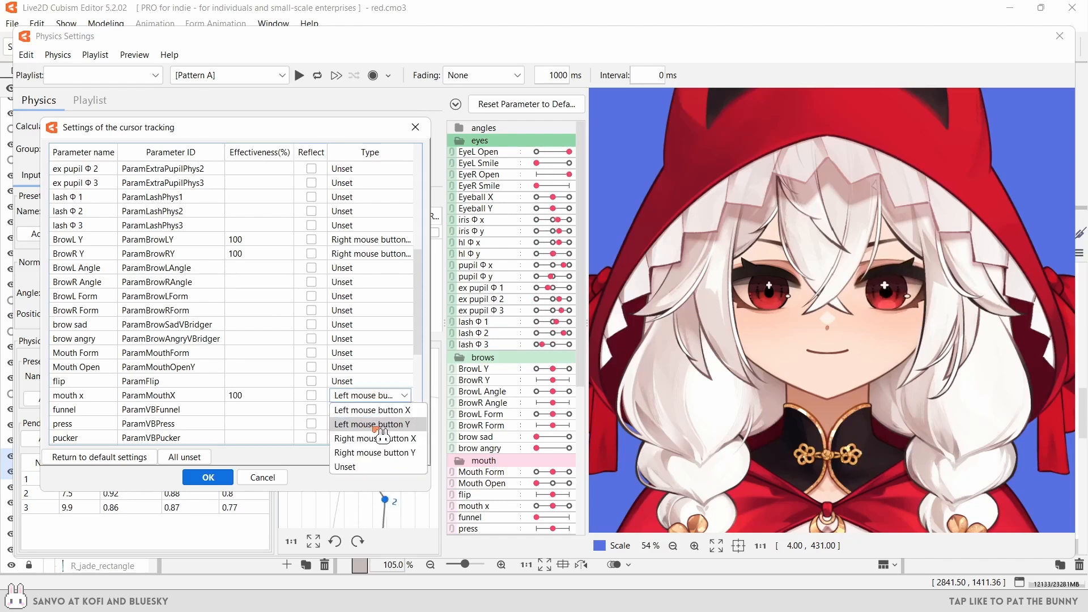
click(375, 438)
click(391, 396)
click(395, 412)
click(208, 477)
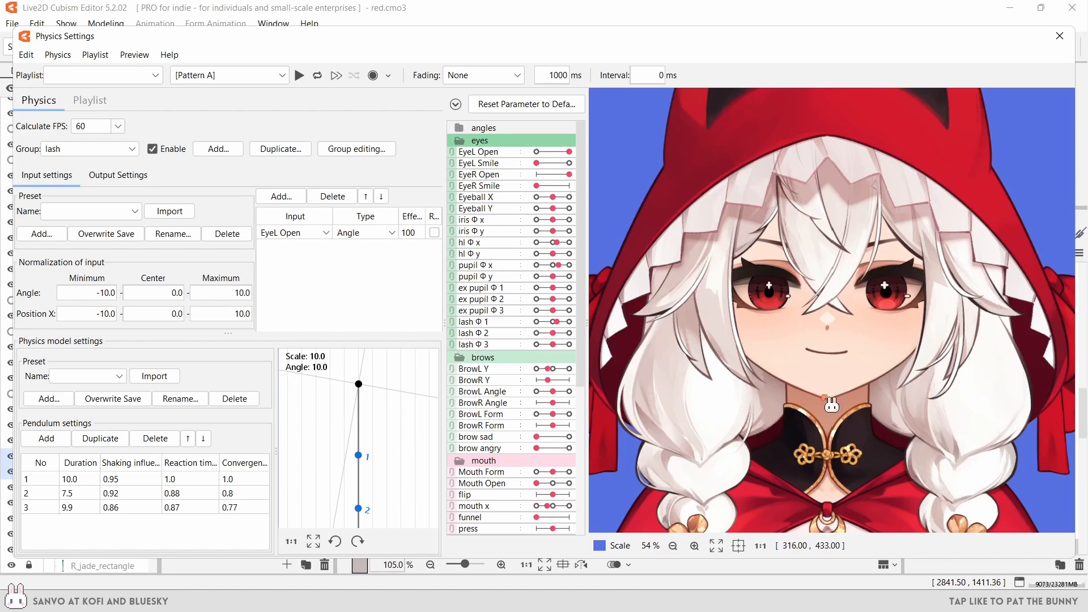
scroll(563, 418, down, 2)
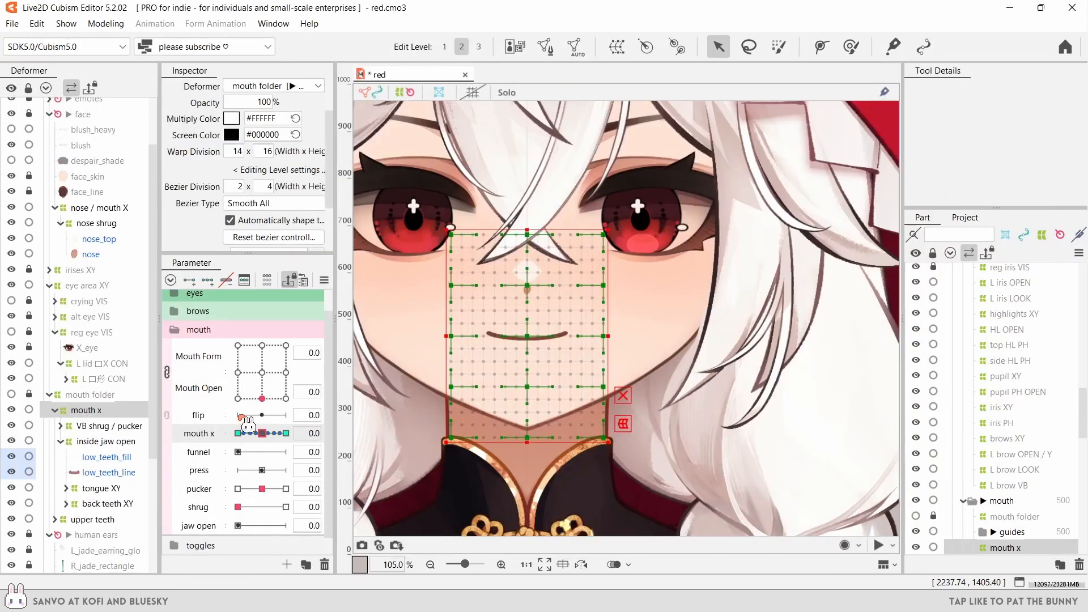
- Add a Mouth Open weight limit to the mouth x blend shape with the Line3 preset, and preview it in physics
click(324, 280)
click(462, 503)
click(639, 264)
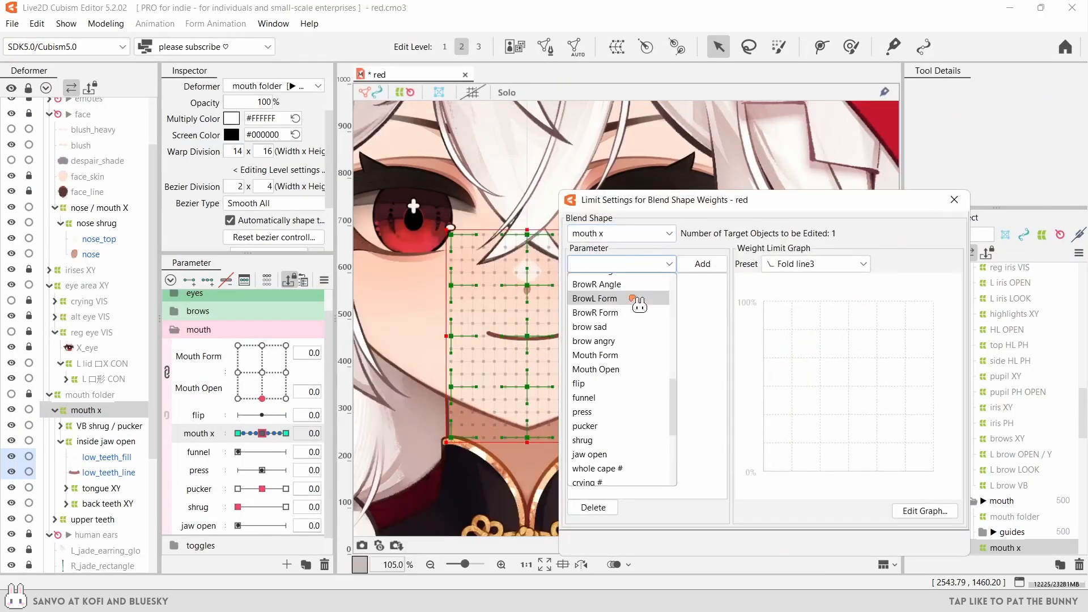
scroll(638, 340, down, 1)
click(595, 337)
click(832, 264)
click(791, 307)
click(925, 510)
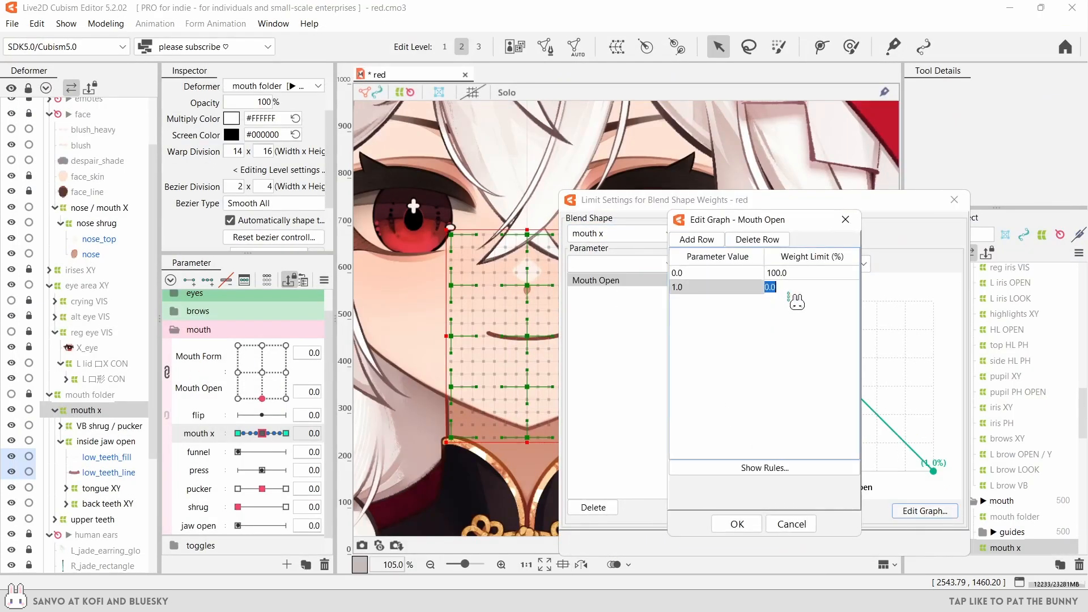
click(737, 521)
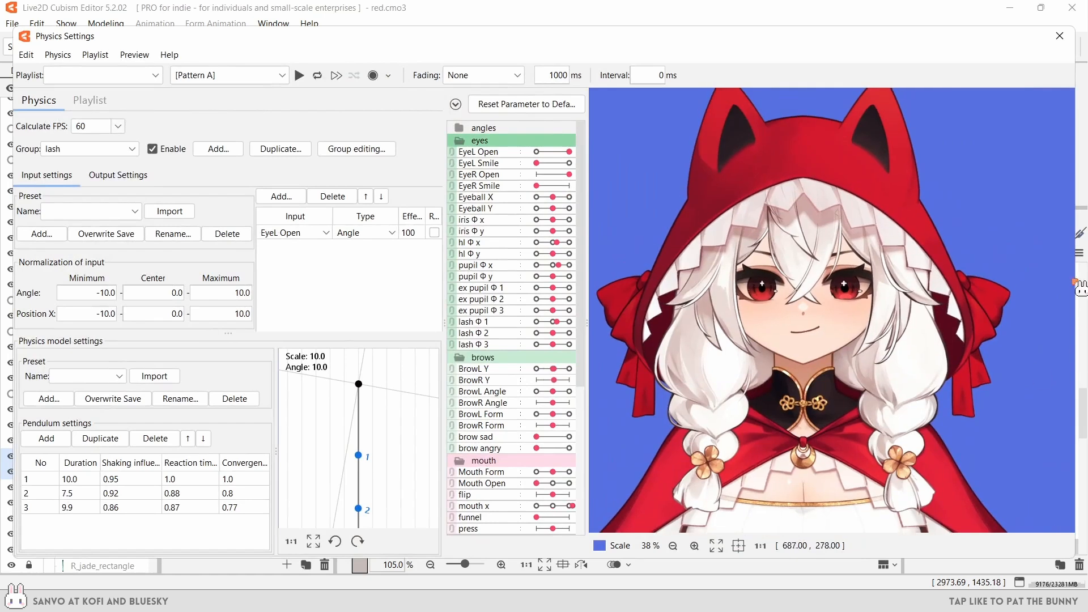
scroll(549, 310, down, 4)
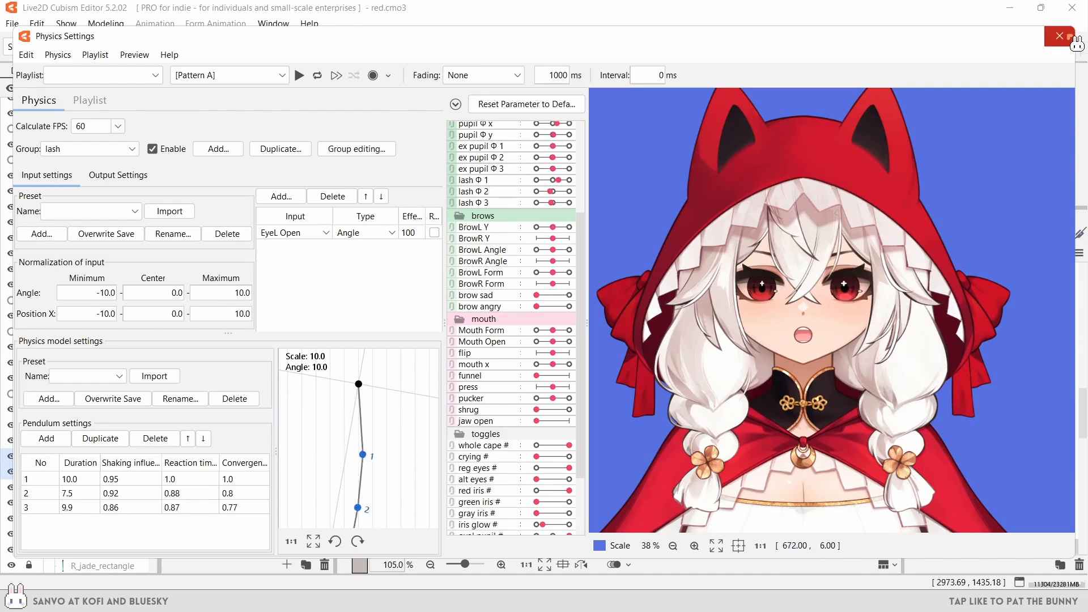
click(1058, 36)
- Set the mouth x weight limit at Mouth Open 1.0 to 50% and preview it with the mouth fully open
click(323, 280)
click(420, 501)
click(919, 511)
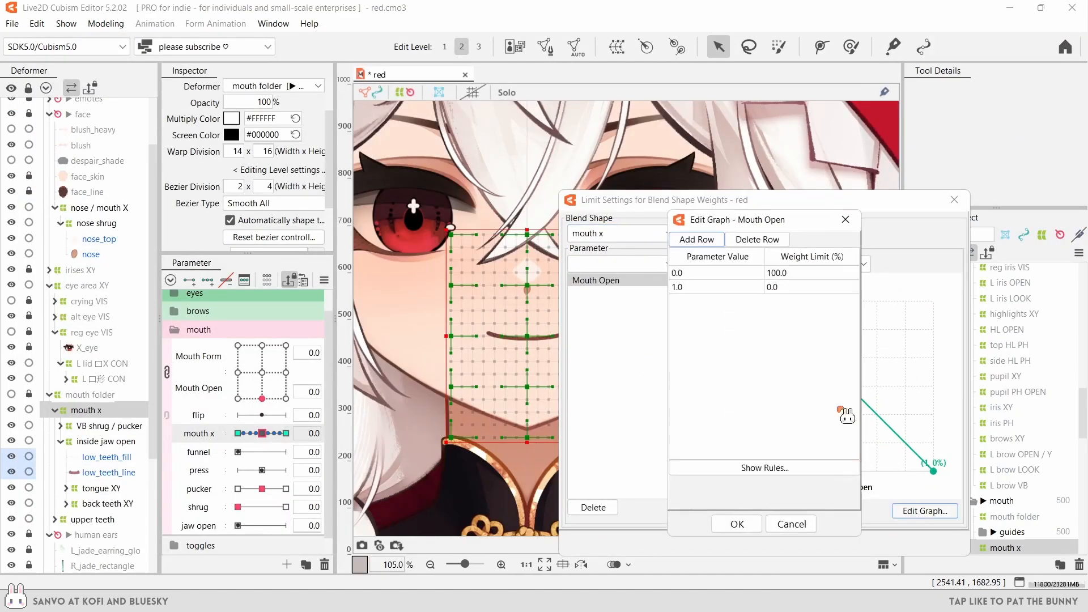
double_click(805, 287)
text(50)
key(Return)
click(739, 522)
click(953, 199)
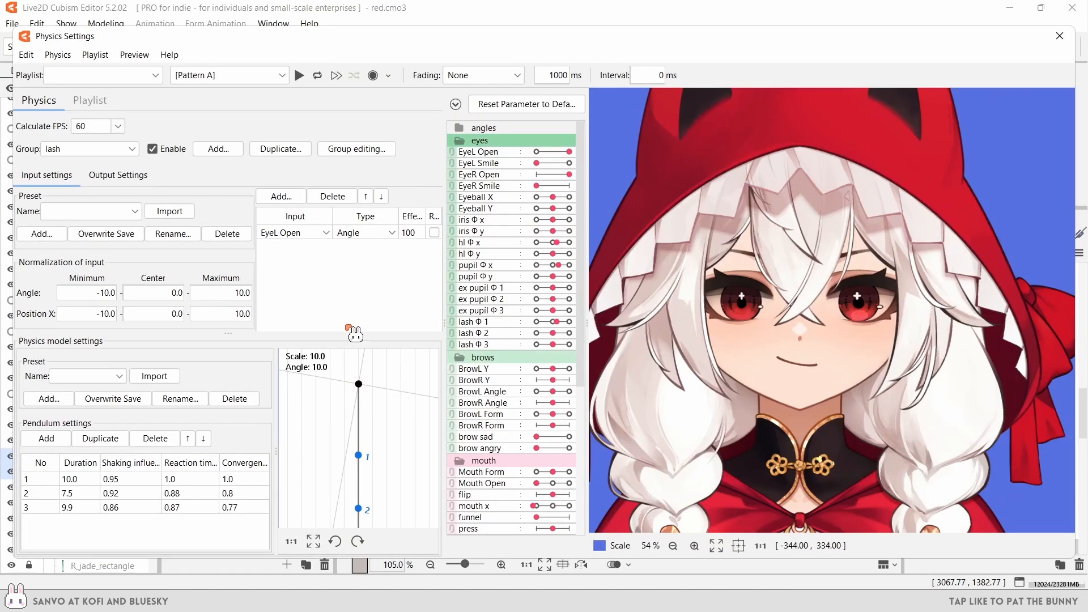
click(567, 484)
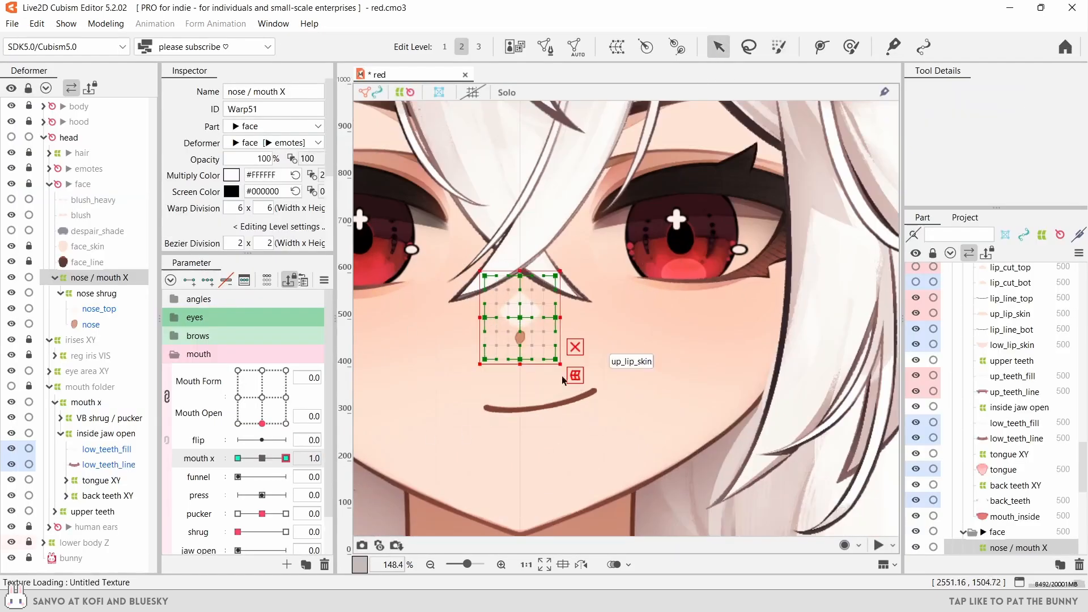
- Skew the nose / mouth X warp at mouth x 1.0 using the Retain Control structure Bezier type, and set the type to Smooth1
click(275, 203)
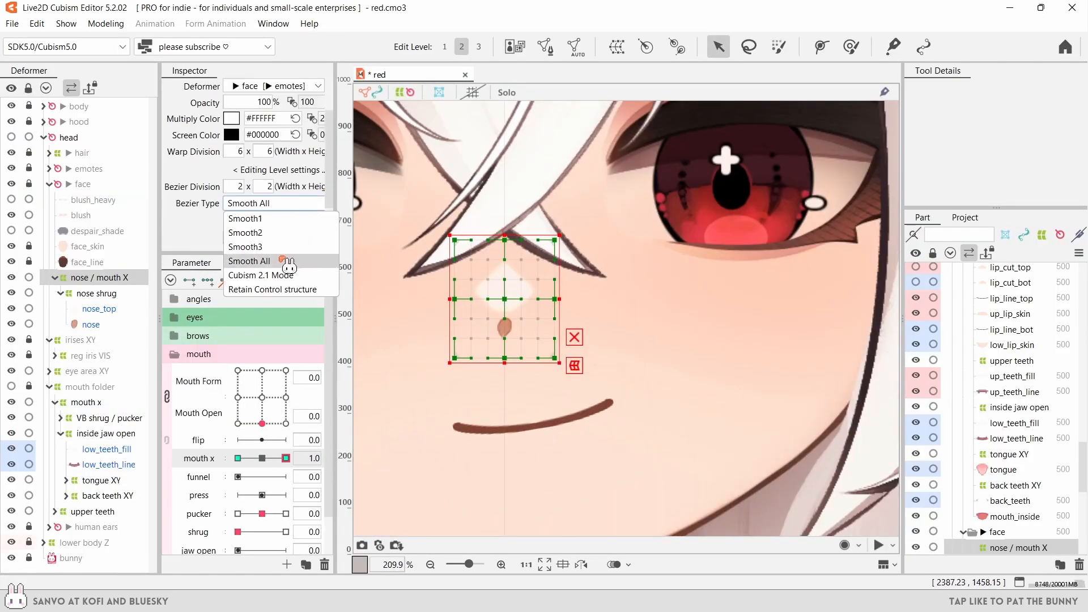
click(272, 289)
scroll(579, 357, down, 2)
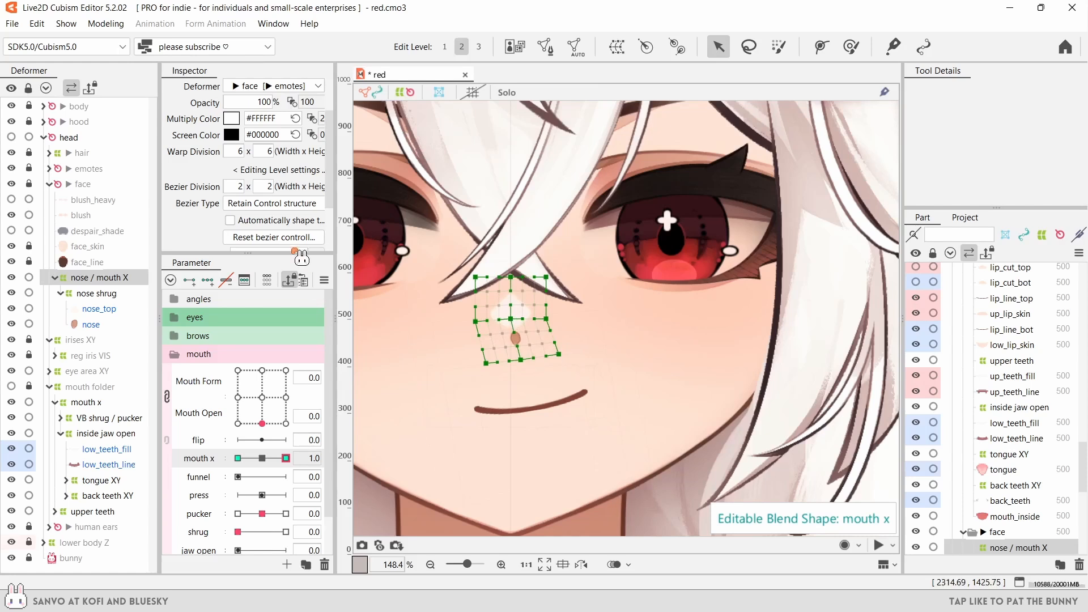
click(283, 203)
click(272, 220)
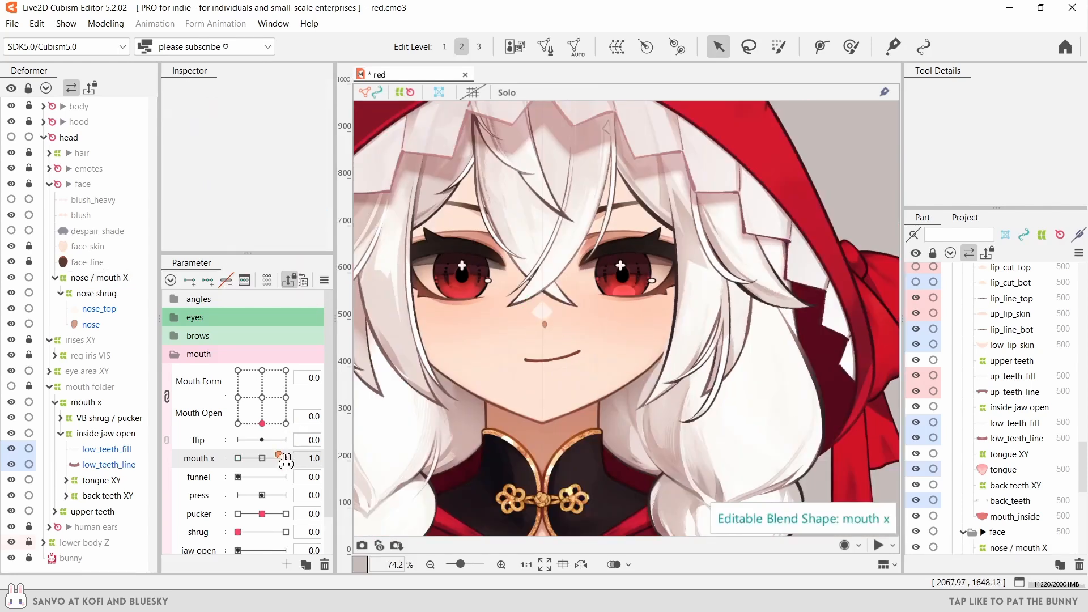
- Check the nose tilt along mouth x and refine the nose / mouth X warp at mouth x 1.0 with the deform brush
drag(283, 458, 263, 460)
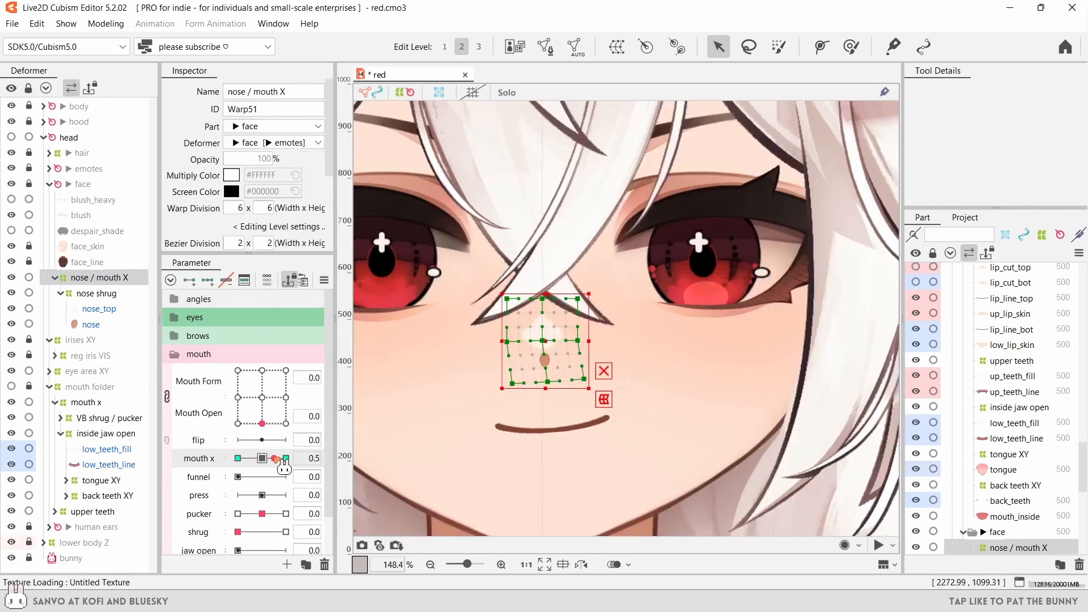
click(545, 119)
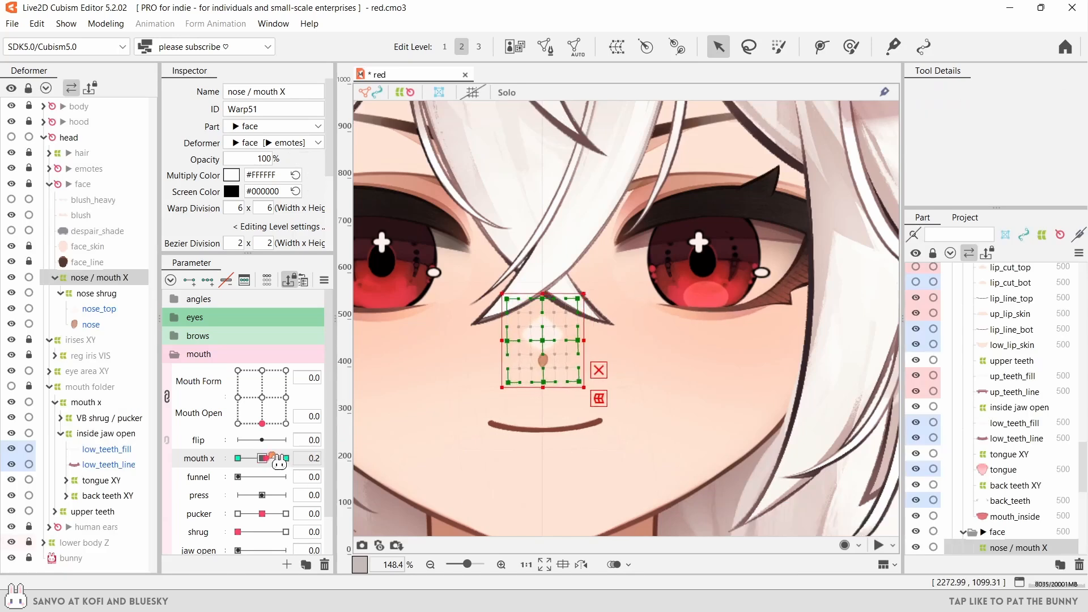
click(851, 47)
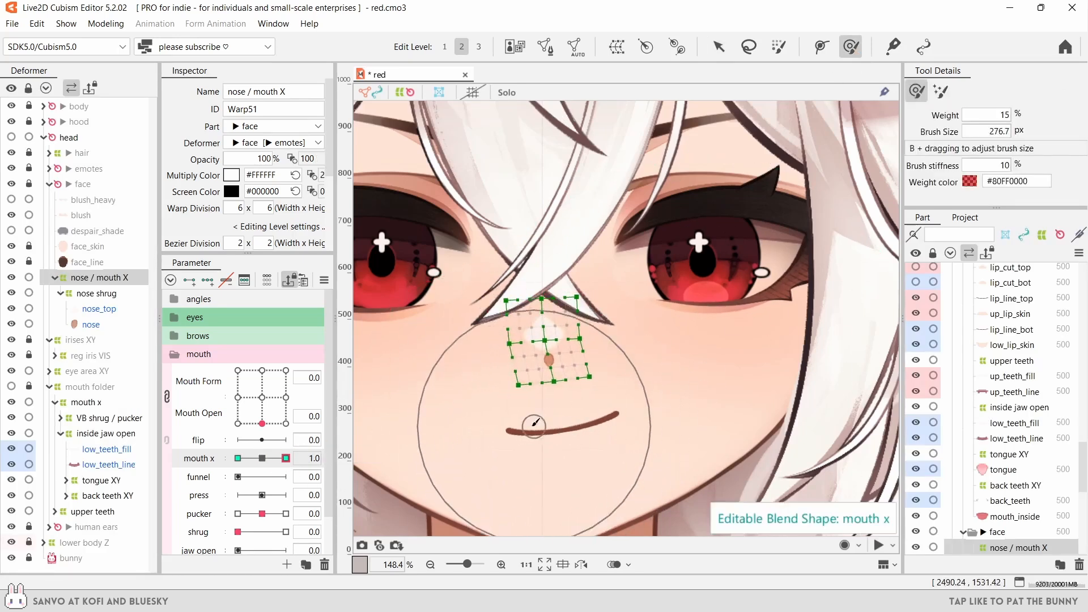
click(718, 47)
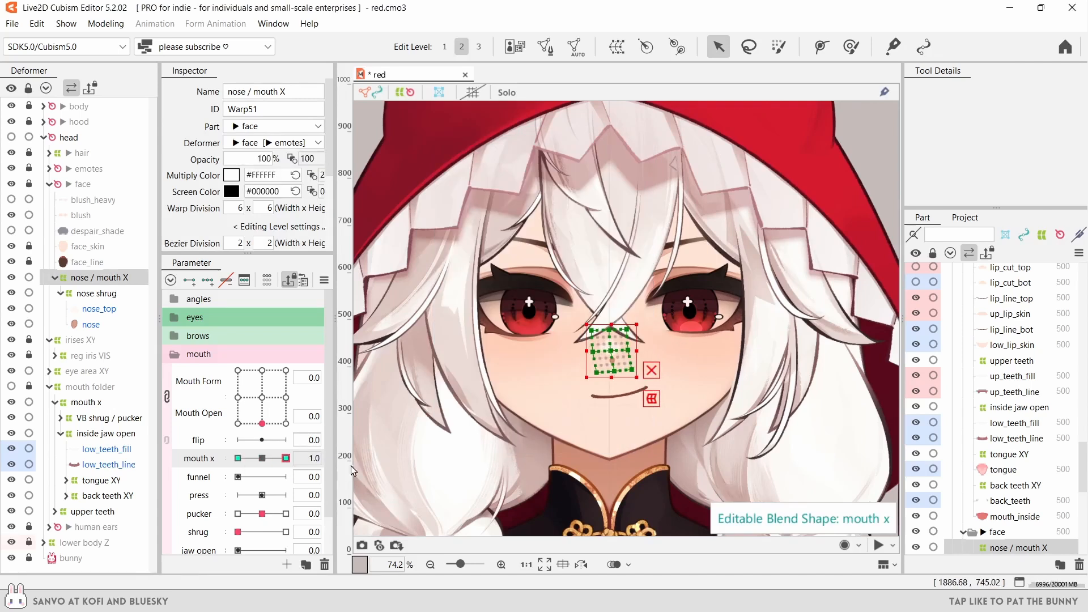
- Apply Ellipse extended interpolation with 3 points on mouth x to the nose / mouth X and mouth x warps
right_click(333, 462)
click(431, 488)
click(534, 280)
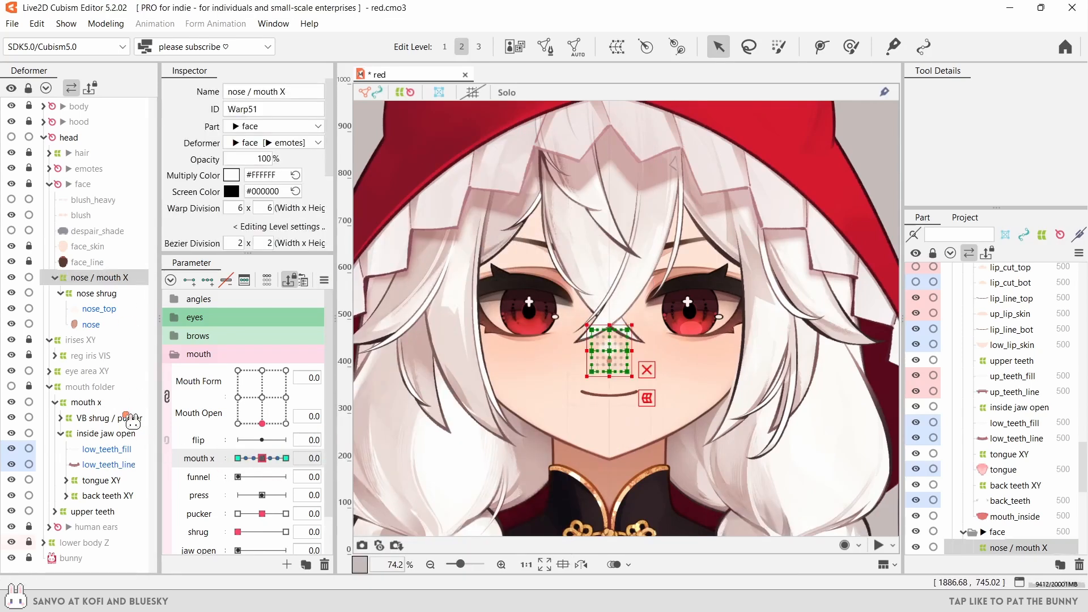
click(86, 402)
right_click(333, 458)
click(436, 470)
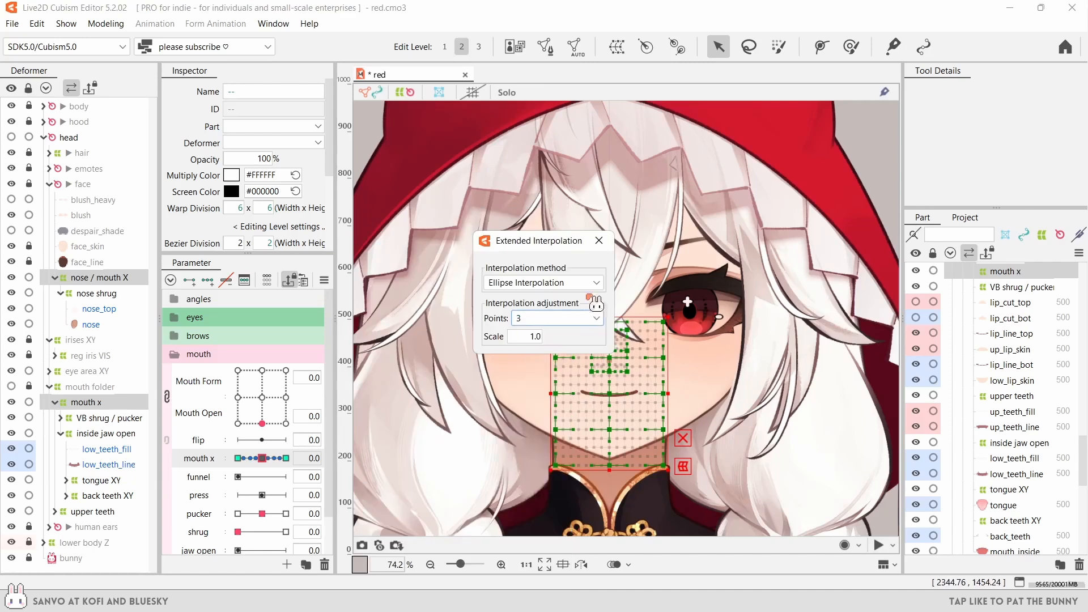
- Limit both warps' mouth x blend shape by Mouth Open with the Line3 preset, with a 40% weight limit at 1.0
click(323, 279)
click(412, 501)
click(666, 265)
click(639, 338)
click(701, 264)
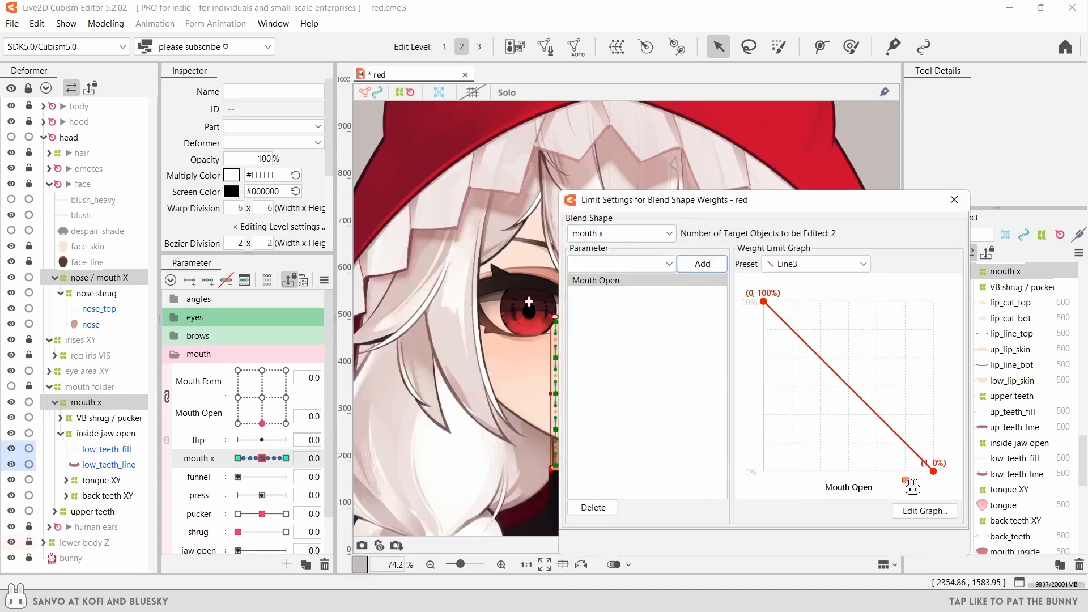
click(924, 511)
click(736, 521)
click(955, 200)
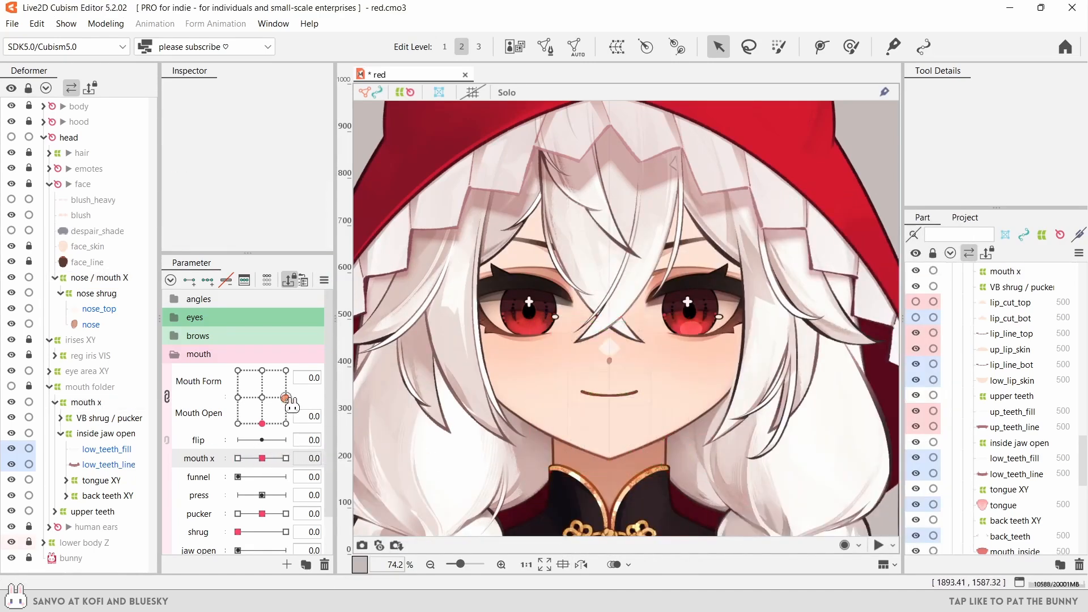
- Pose the mouth at Mouth Form 1.0, Mouth Open 0.5 and mouth x -1.0, and select the objects keyed to mouth x
drag(284, 397, 287, 371)
drag(280, 457, 244, 476)
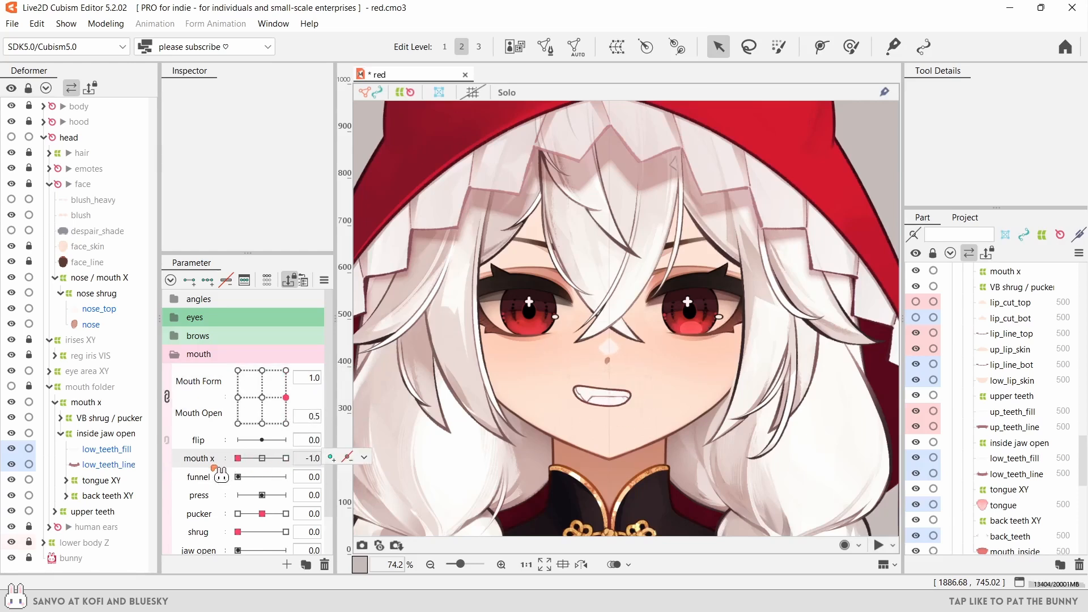
right_click(316, 459)
click(351, 456)
- Set the selected objects' mouth x weight limit at Mouth Open 1.0 to 20%
right_click(318, 458)
click(437, 514)
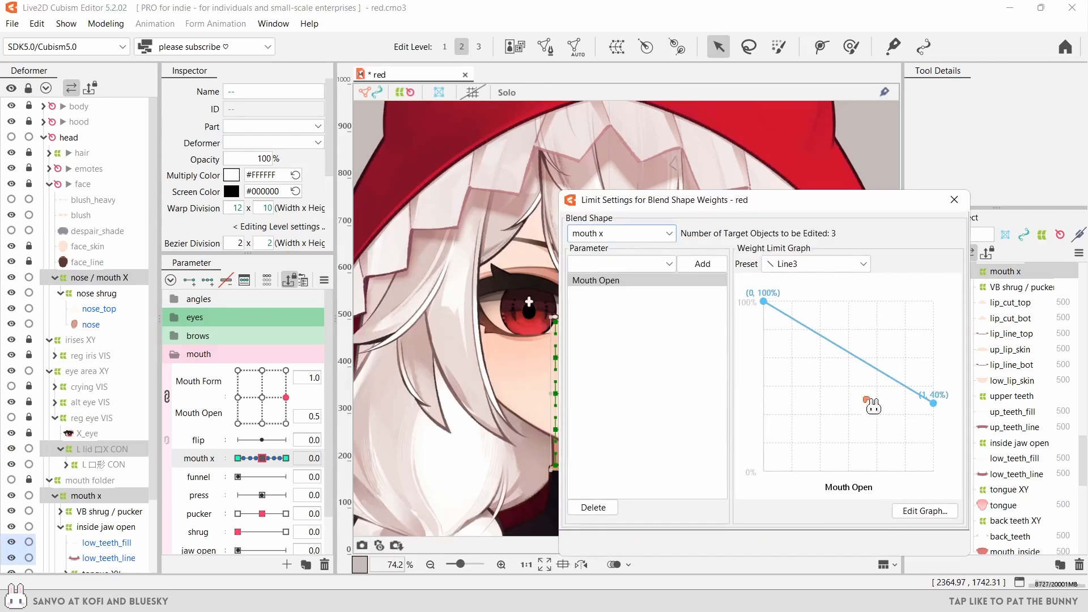
click(924, 510)
double_click(779, 287)
text(20)
key(Return)
click(740, 524)
click(953, 200)
- Check the mouth x motion on the open mouth and in the physics preview with cursor tracking
drag(262, 458, 235, 462)
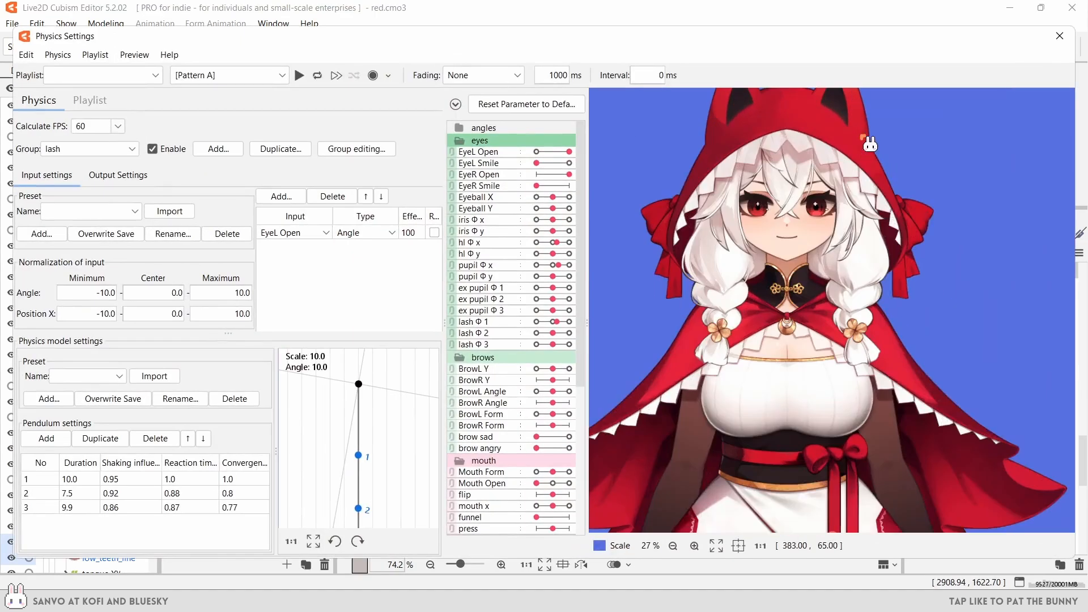
scroll(868, 142, up, 2)
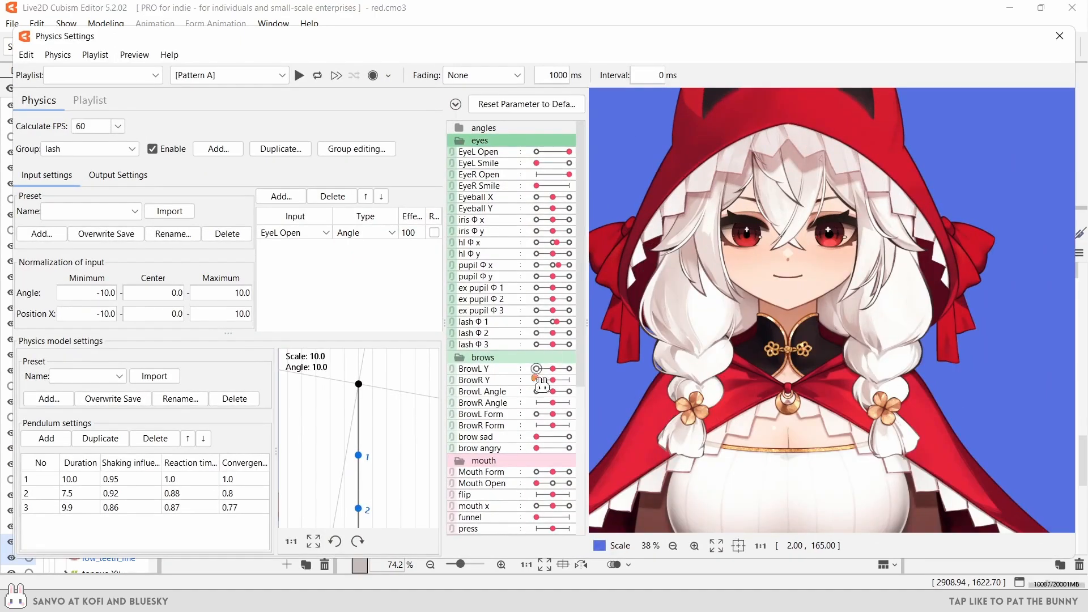
drag(745, 392, 1072, 322)
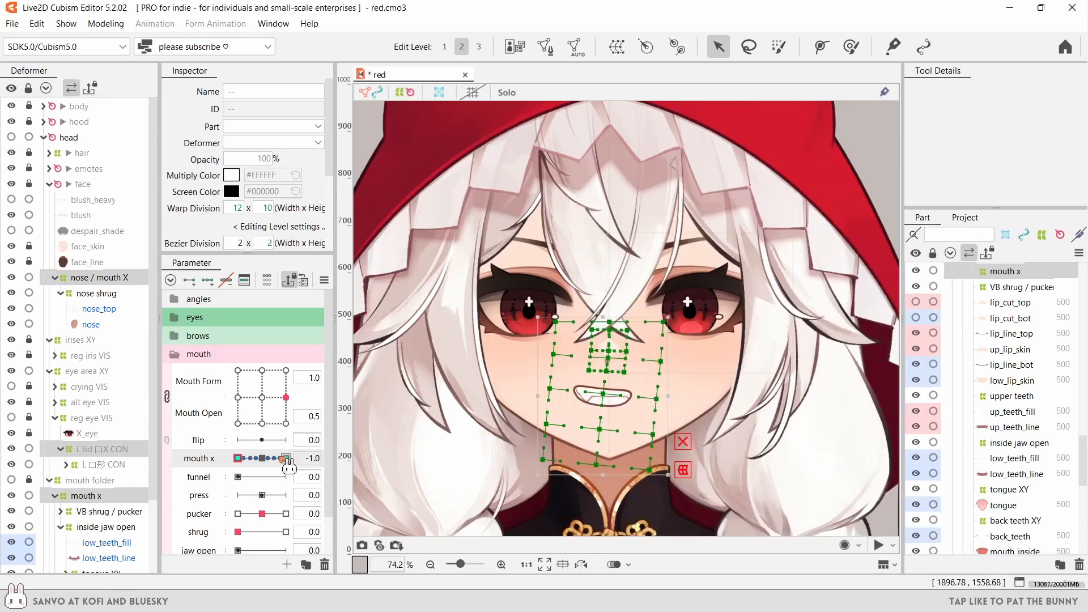
- Clear the selection, list the VB shrug / pucker children, and make lip_cut_top and lip_cut_bot visible
drag(279, 457, 279, 465)
click(713, 414)
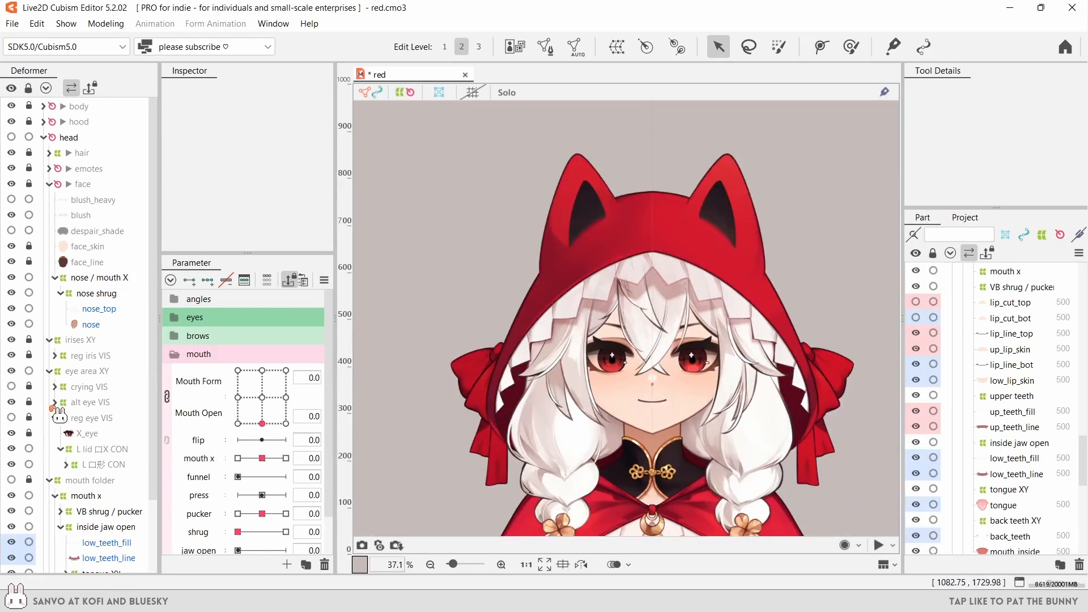
scroll(283, 419, down, 2)
scroll(116, 432, down, 3)
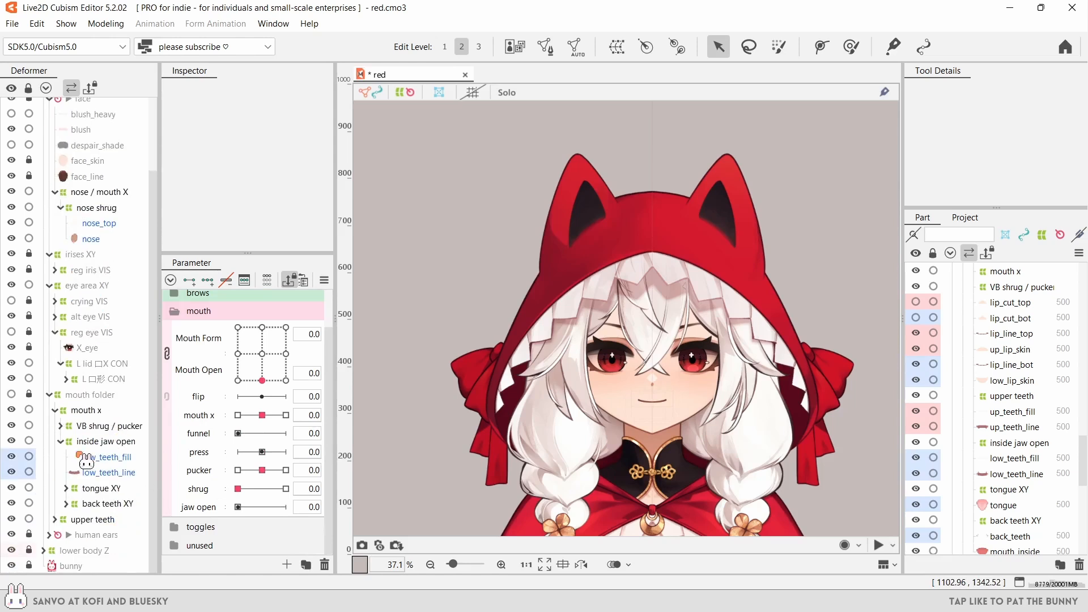
click(60, 441)
scroll(721, 404, up, 2)
click(916, 318)
click(915, 302)
click(1010, 318)
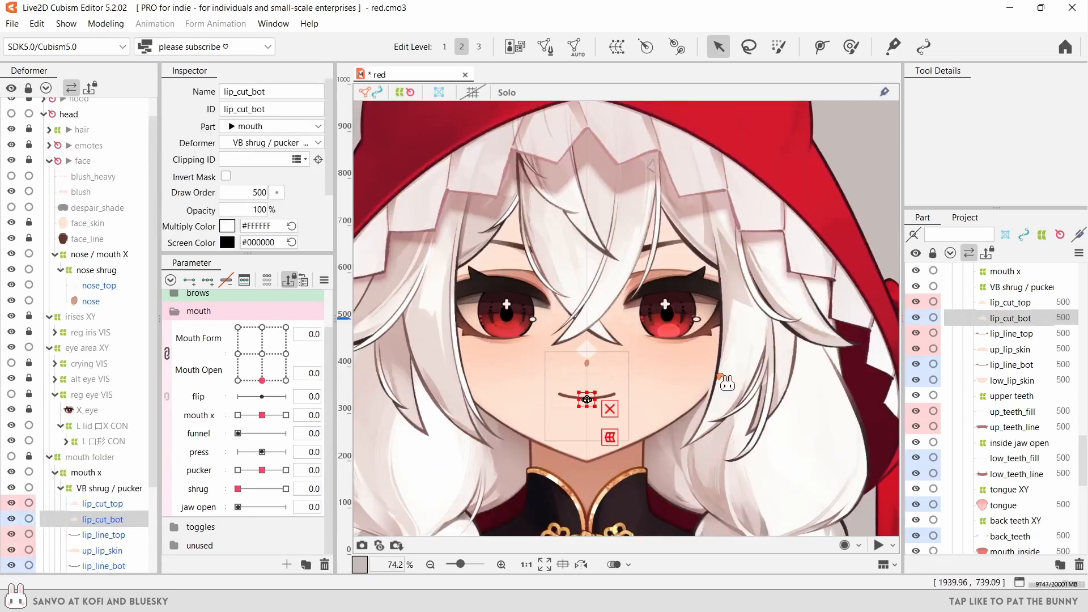
- Place lip_cut_top and lip_cut_bot over the centre of the mouth line in the neutral closed pose
scroll(596, 390, up, 3)
drag(574, 410, 589, 404)
scroll(563, 442, up, 3)
scroll(625, 402, down, 5)
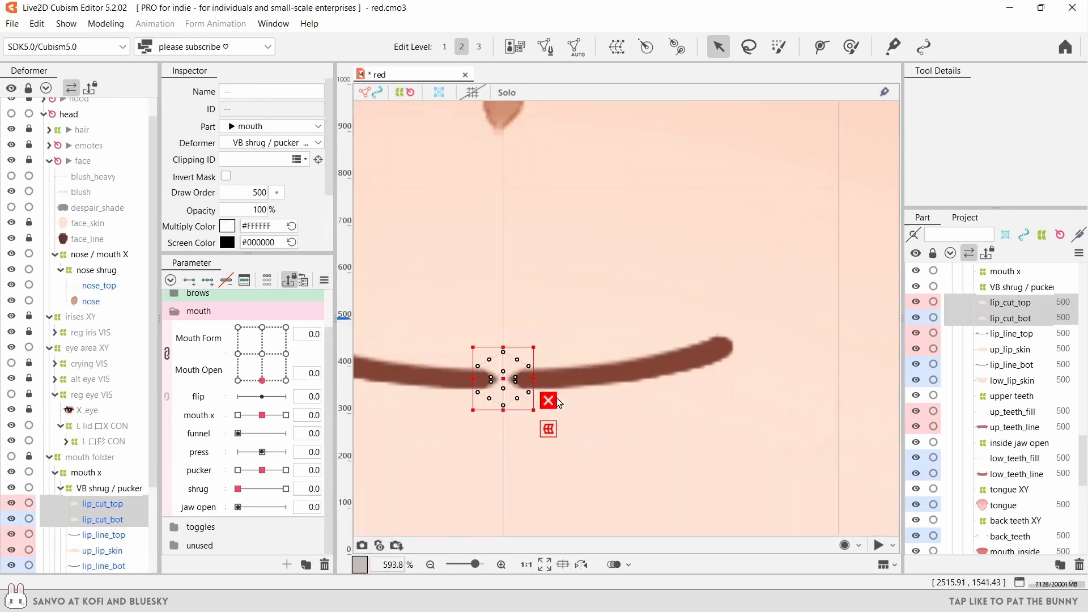
scroll(625, 403, down, 5)
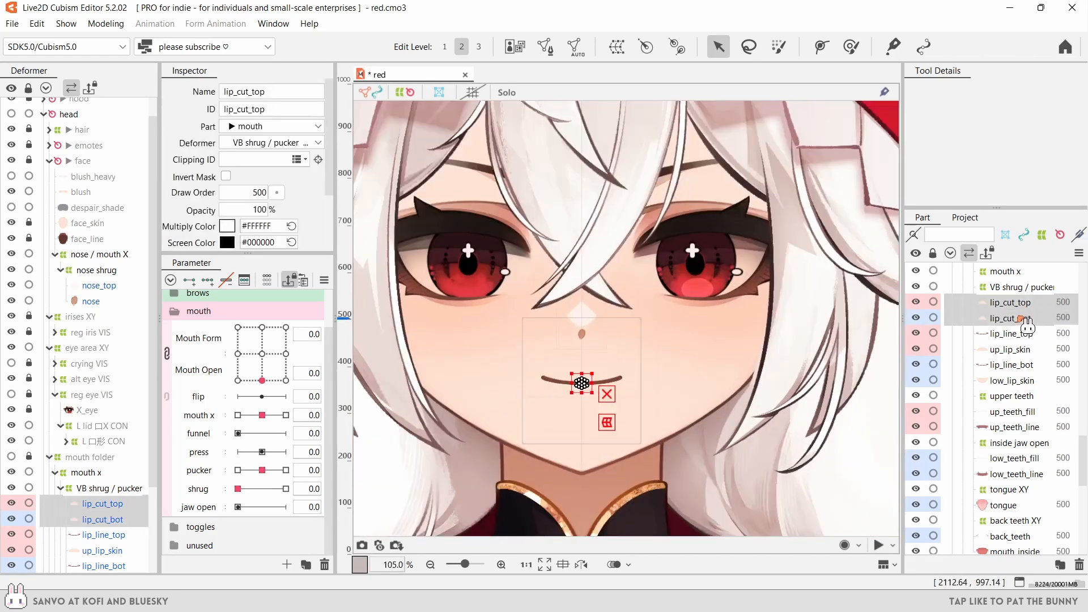
scroll(560, 351, up, 2)
click(597, 403)
scroll(597, 403, down, 6)
click(584, 393)
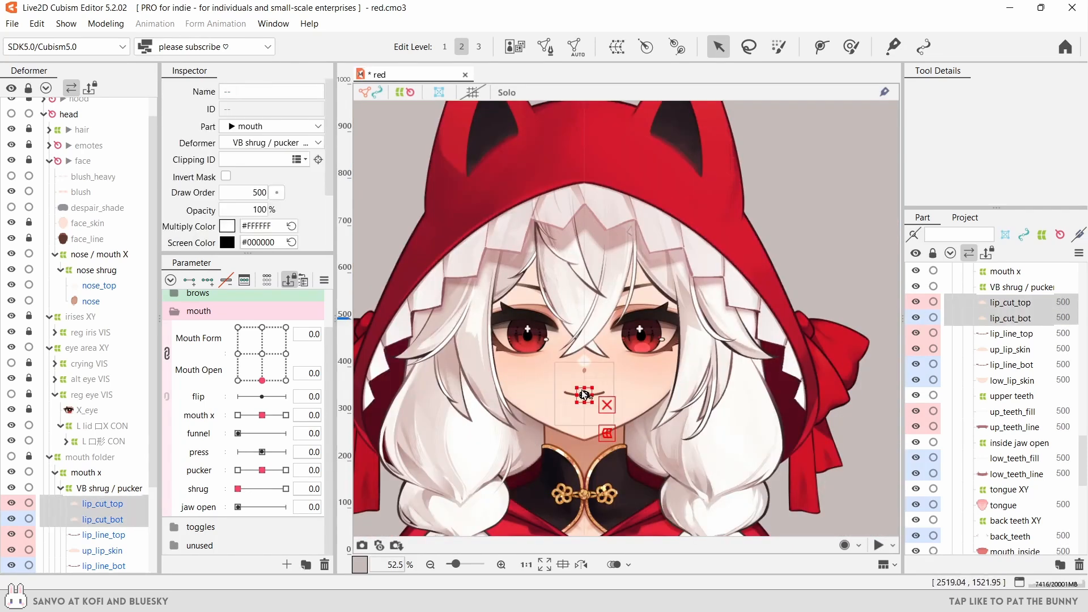
- At Mouth Form 1.0 with the mouth closed, move lip_cut_top and lip_cut_bot onto the centre peak of the lip line
scroll(584, 392, up, 5)
scroll(399, 395, up, 2)
drag(262, 380, 286, 381)
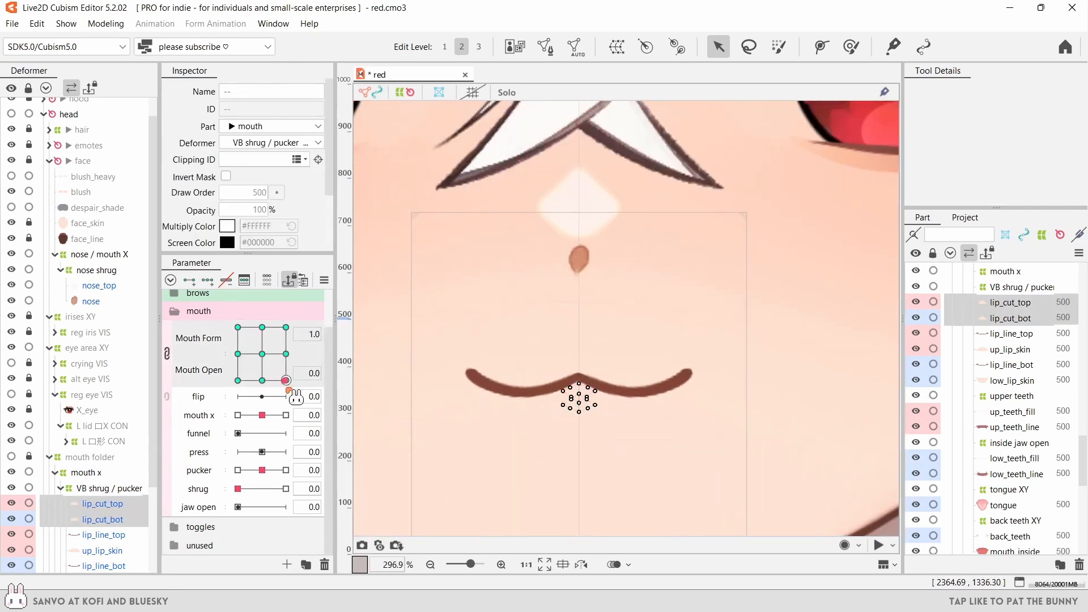
scroll(545, 390, up, 2)
click(129, 502)
scroll(627, 379, up, 2)
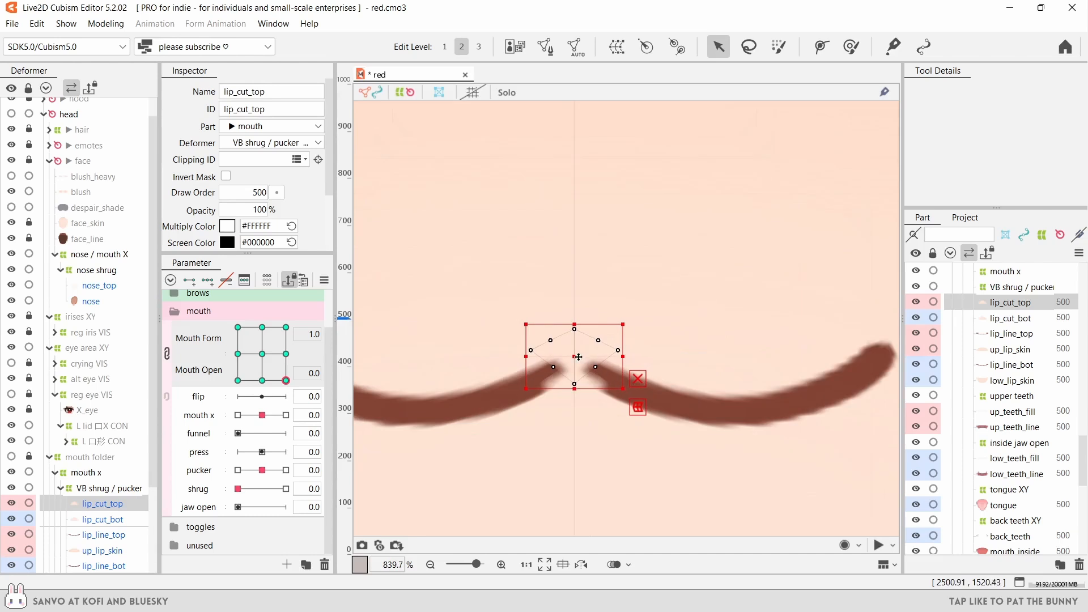
click(585, 412)
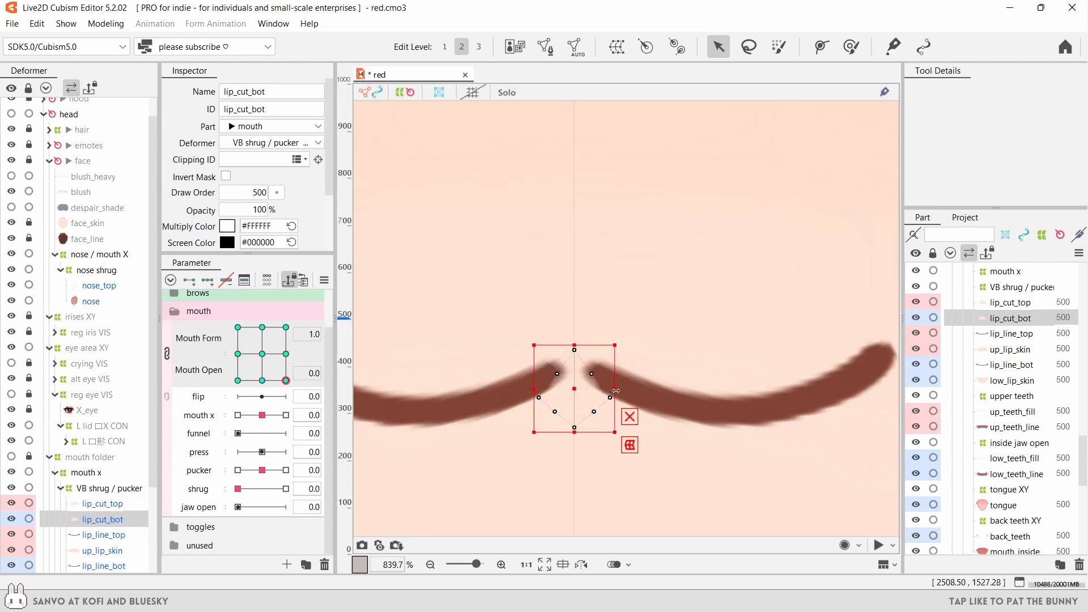
click(587, 434)
scroll(588, 434, down, 7)
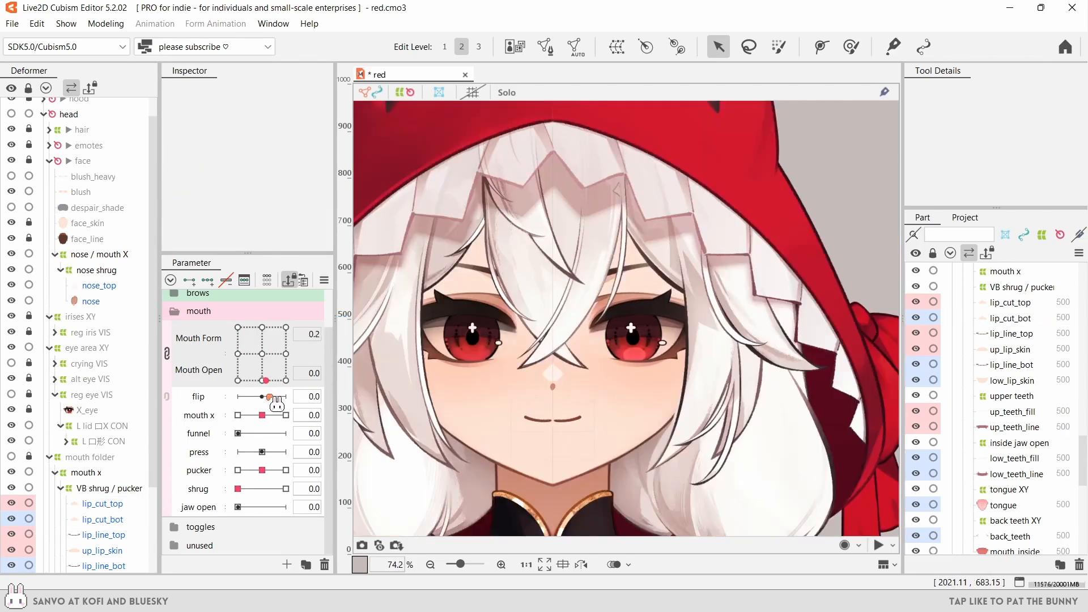
- At Mouth Form -1.0 with the mouth closed, position both lip cut meshes over the middle of the frown line
scroll(544, 429, up, 3)
click(103, 503)
ctrl+click(103, 519)
scroll(541, 407, up, 2)
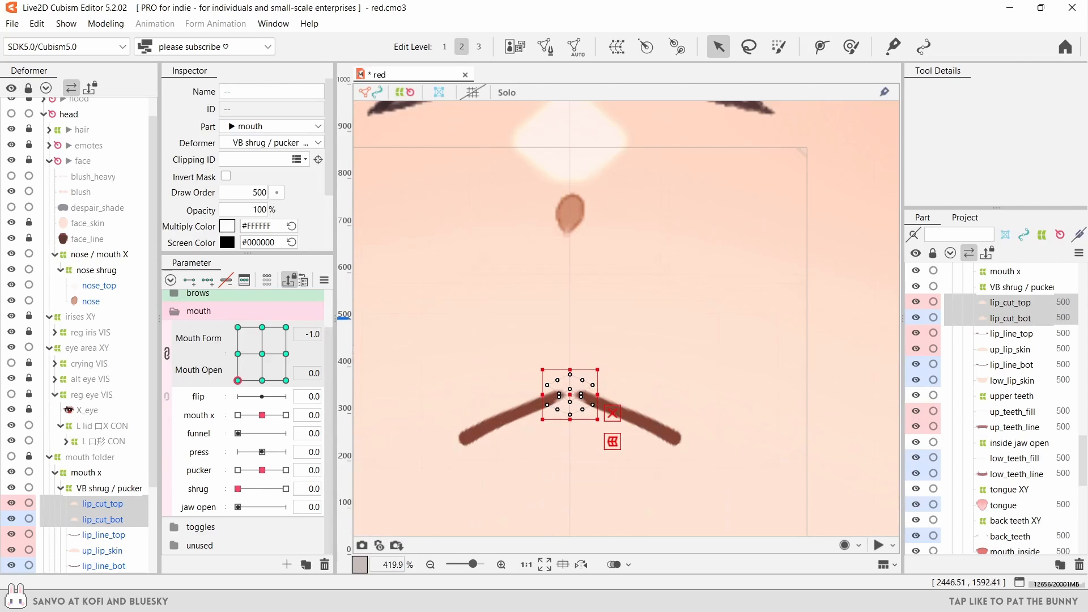
click(573, 404)
scroll(572, 402, up, 1)
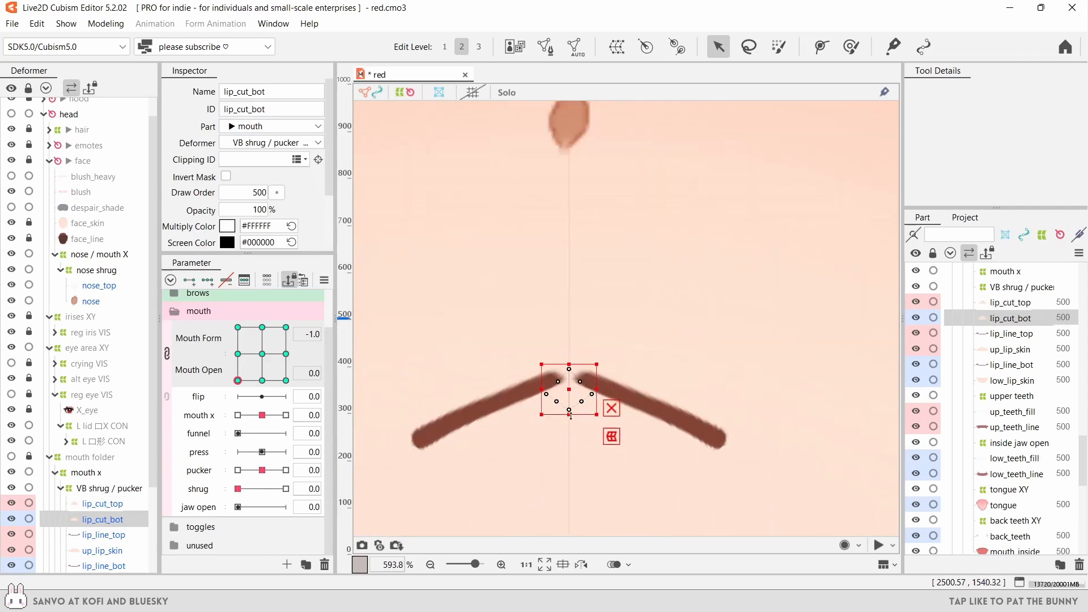
click(517, 422)
scroll(517, 422, down, 6)
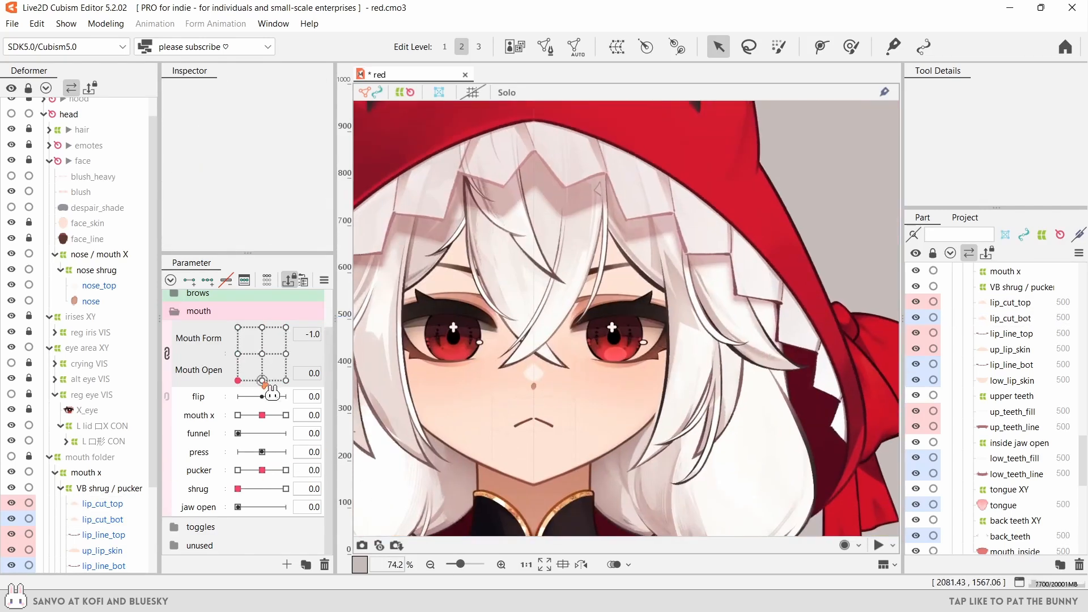
- At Mouth Open 0.5, move lip_cut_top above and lip_cut_bot below the open mouth for Mouth Form 1.0 and 0.0
scroll(506, 427, up, 1)
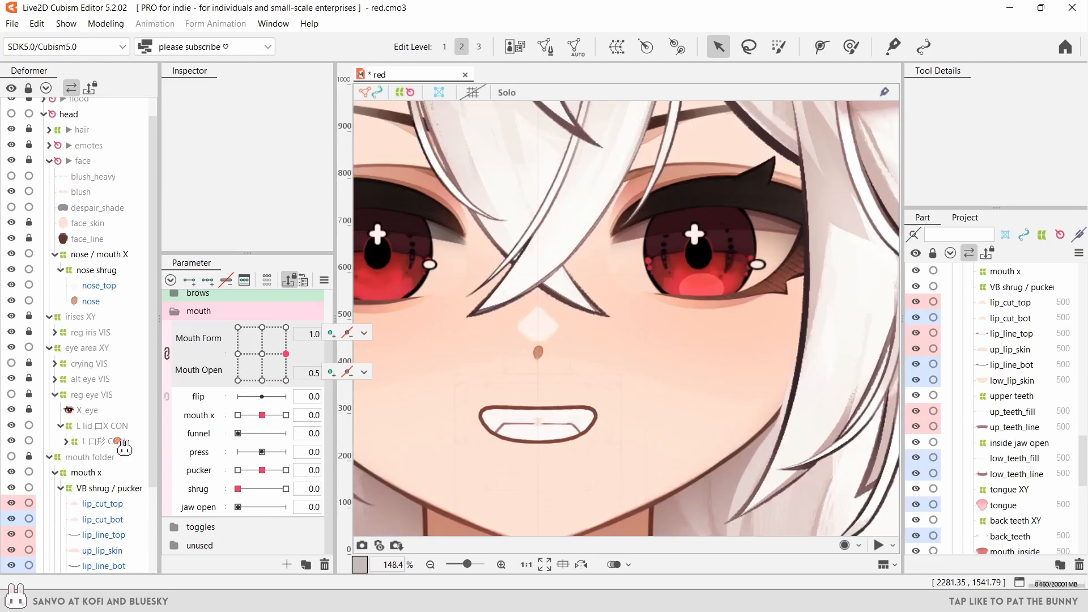
click(102, 503)
scroll(541, 384, up, 3)
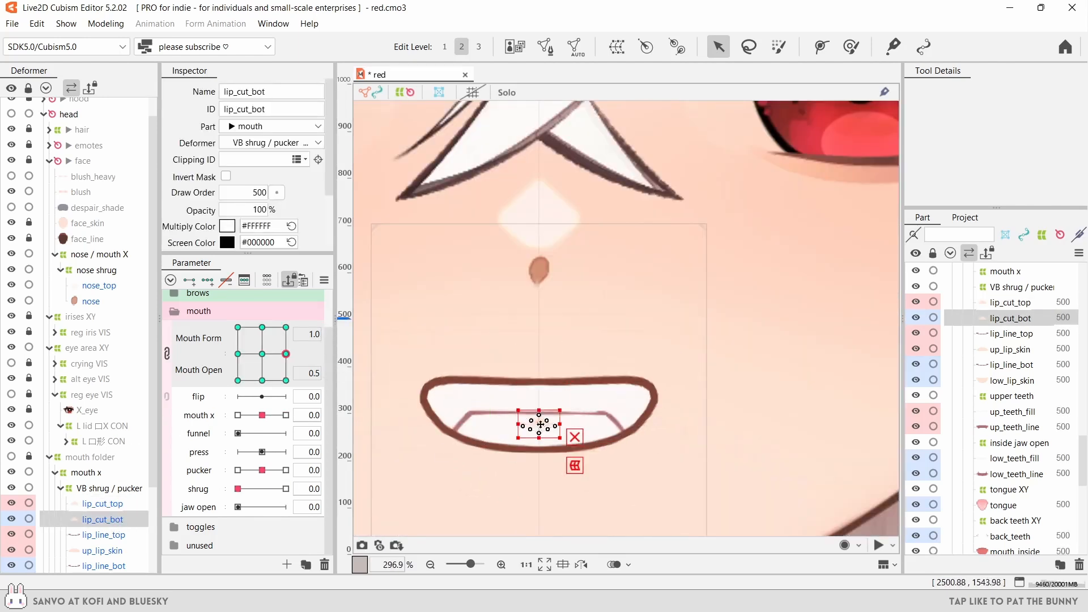
click(288, 379)
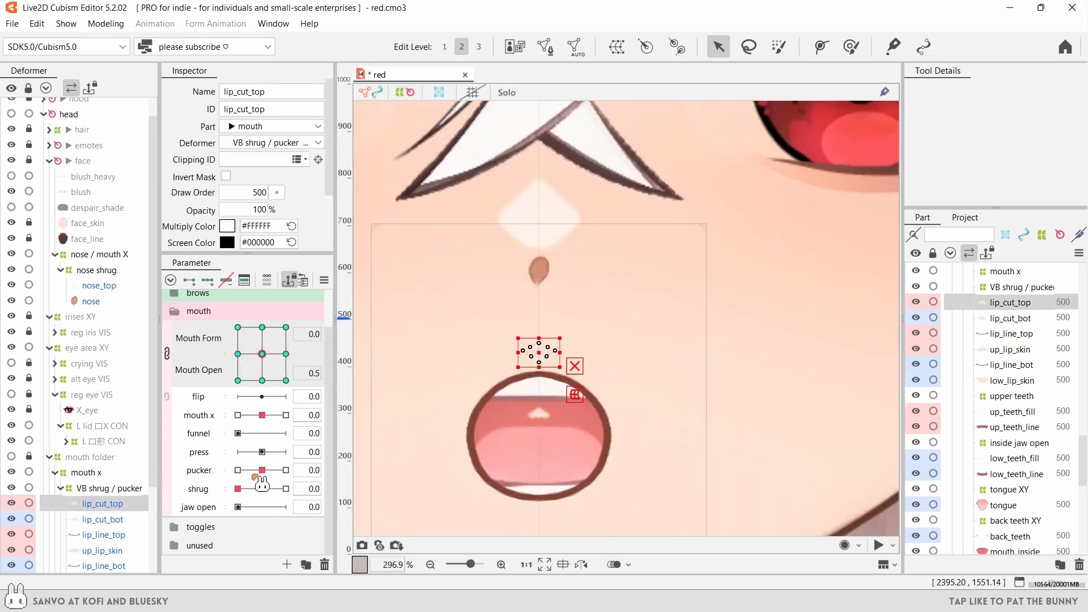
click(537, 416)
- At Mouth Form -1.0 and Mouth Open 0.5, move lip_cut_top above and lip_cut_bot below the mouth, and preview the mouth poses
click(238, 353)
click(114, 505)
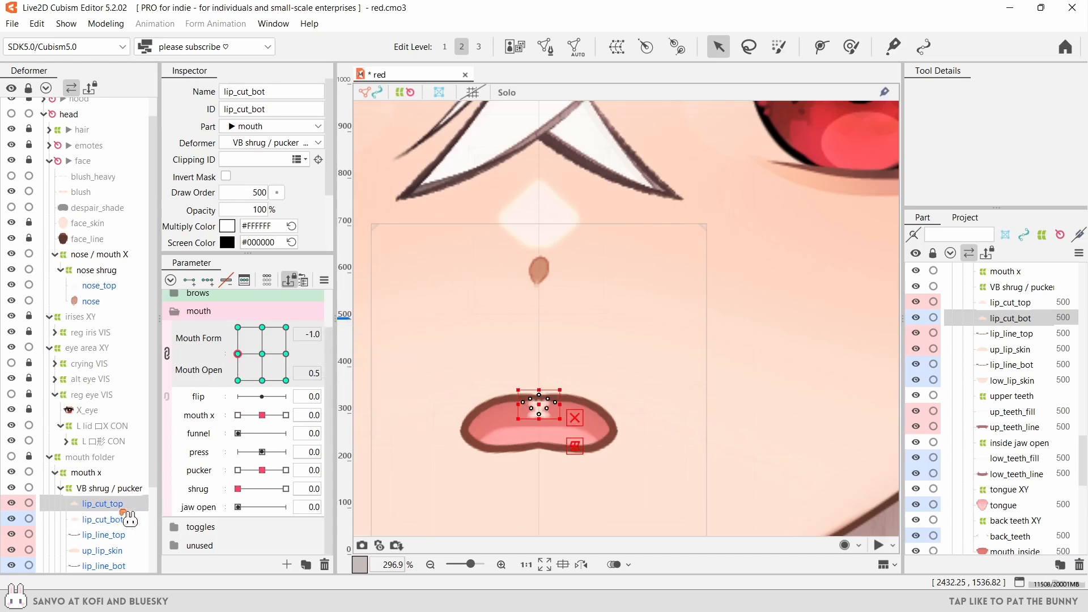
drag(539, 403, 539, 372)
click(539, 415)
ctrl+click(102, 503)
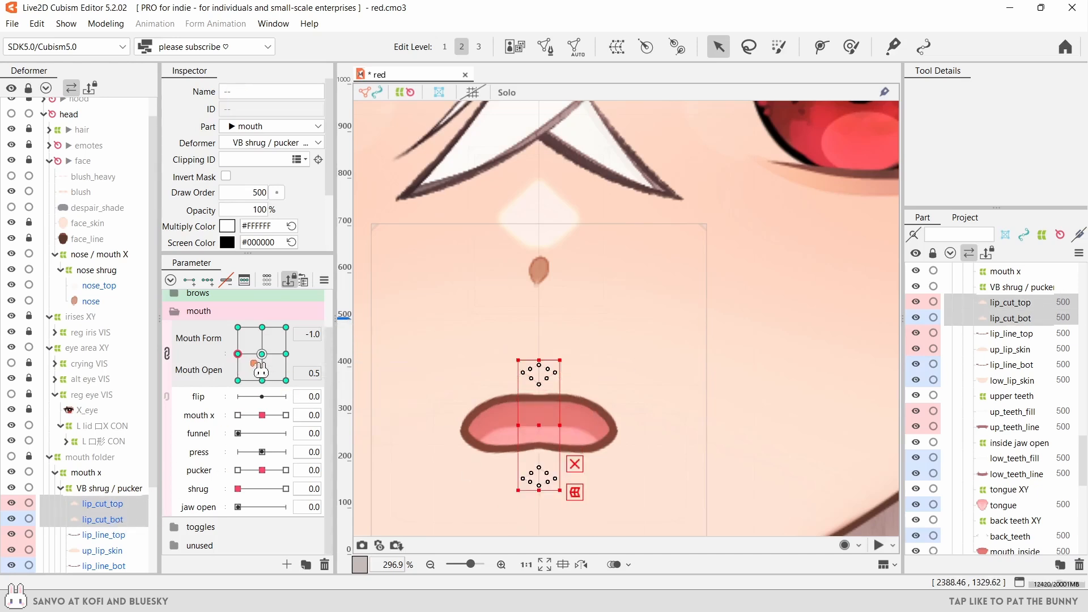
drag(237, 353, 340, 391)
scroll(510, 375, down, 3)
click(658, 403)
scroll(547, 379, down, 3)
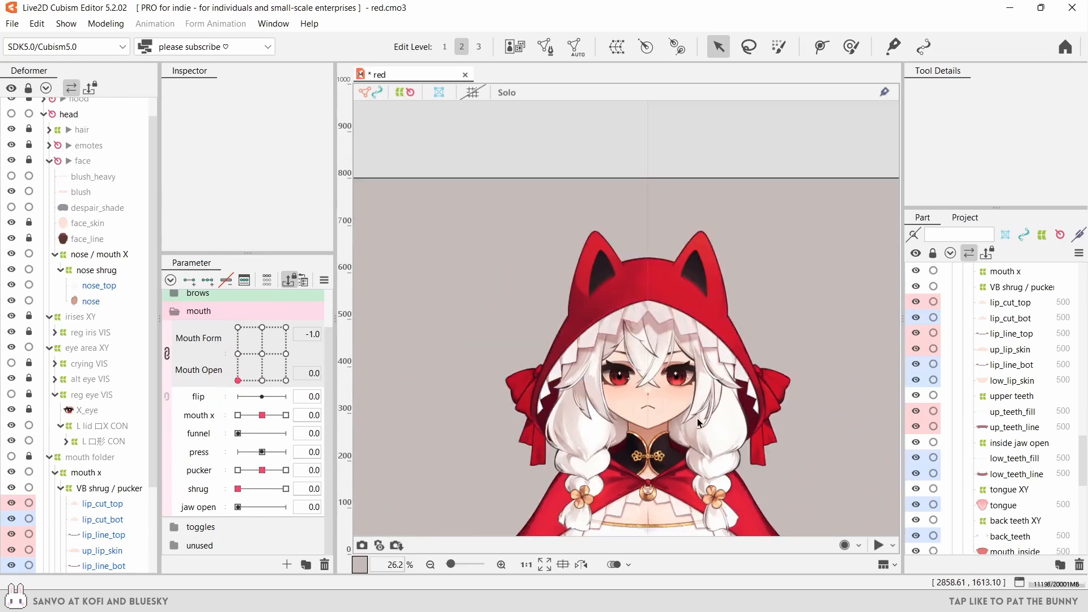
- Readjust both lip cut meshes over the frown's centre at Mouth Form -1.0, and compare the other closed mouth forms
scroll(639, 391, up, 10)
click(102, 503)
shift+click(102, 519)
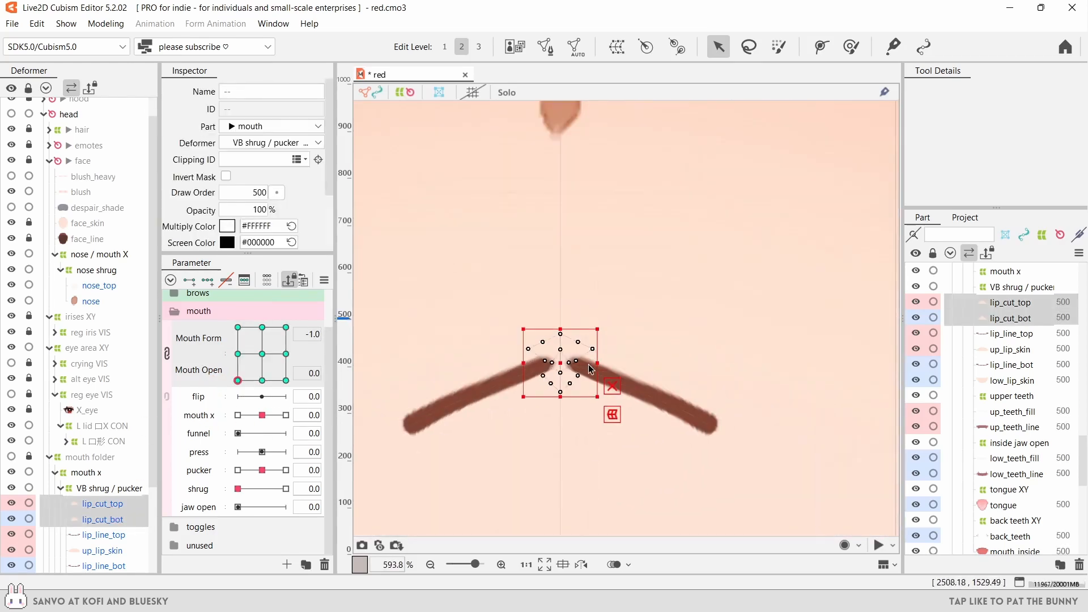
mouse_move(583, 366)
mouse_down()
mouse_move(588, 383)
mouse_move(588, 349)
mouse_up()
click(262, 380)
click(286, 380)
click(471, 420)
scroll(485, 424, down, 3)
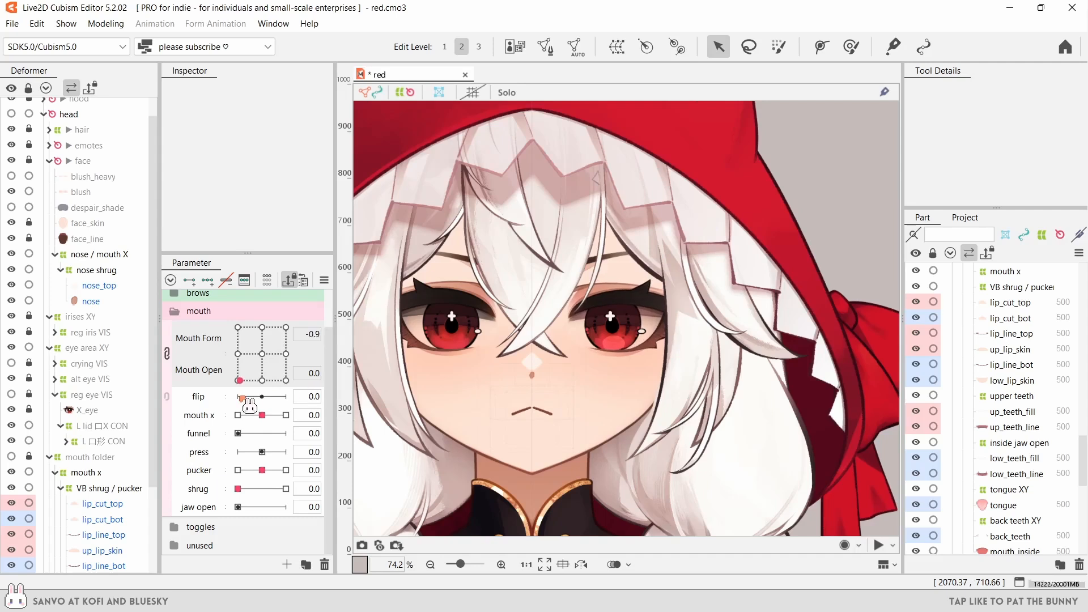
- Try refining lip_cut_top over the lip line's centre gap at Mouth Form 1.0, and undo the last change
drag(221, 354, 336, 356)
scroll(529, 404, up, 5)
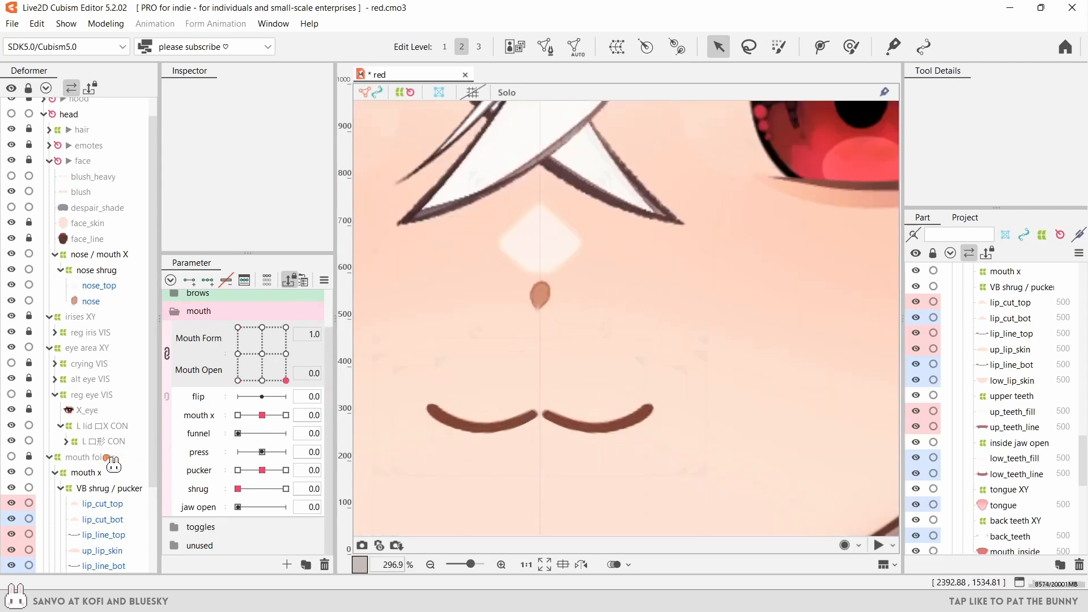
click(540, 409)
click(566, 423)
click(540, 409)
click(551, 323)
scroll(530, 415, up, 3)
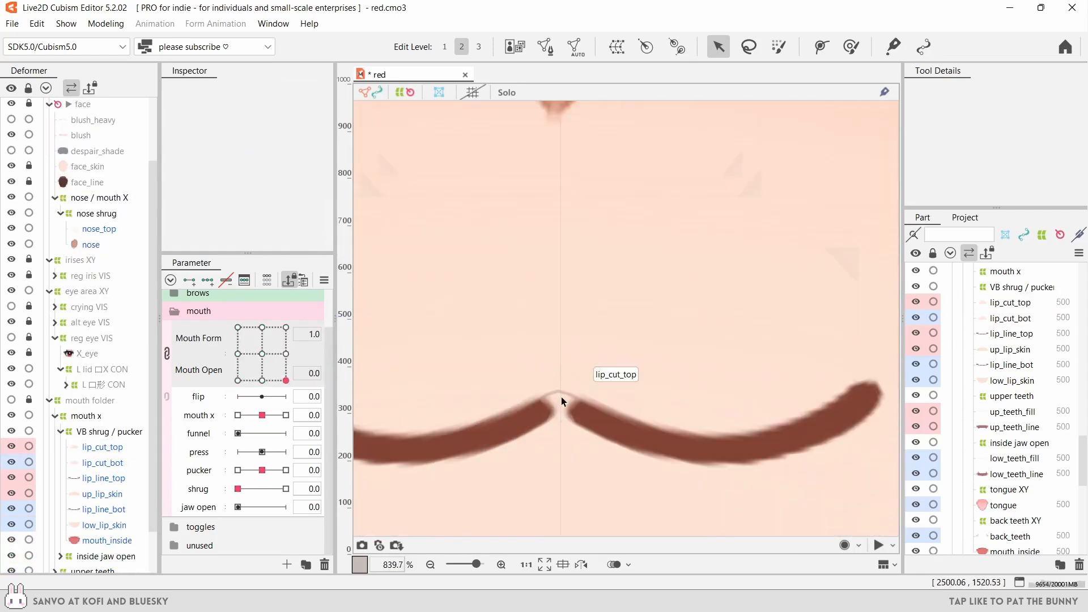
click(561, 396)
scroll(561, 396, down, 3)
key(ctrl+z)
click(804, 447)
scroll(578, 385, down, 6)
drag(286, 380, 251, 395)
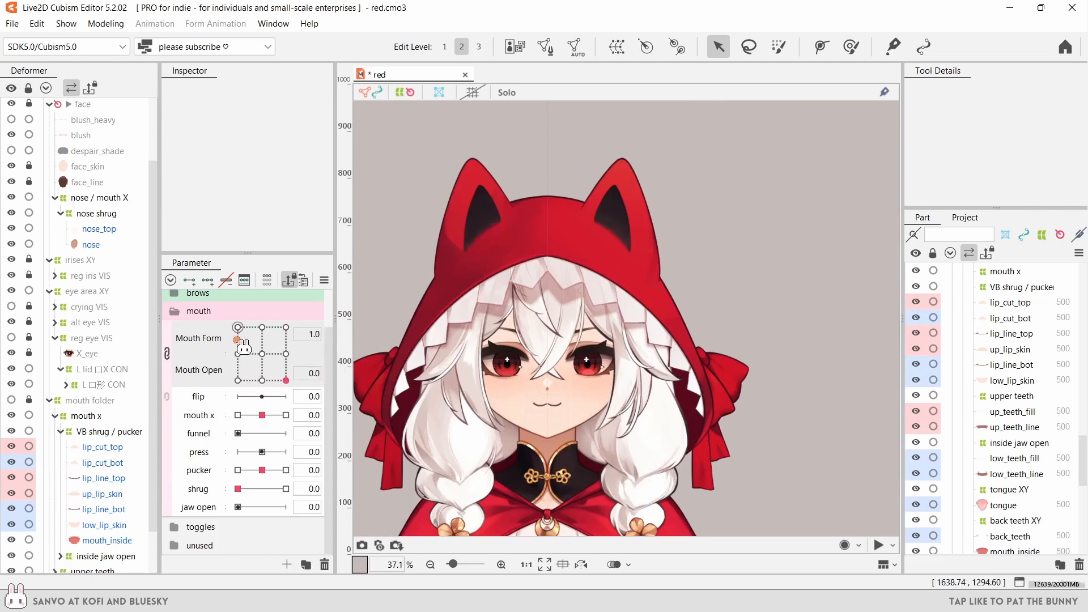
- Rename the Mouth Form and Mouth Open parameters to mouth form and mouth open, and link them as a combined pair again
double_click(198, 359)
text(form)
key(Return)
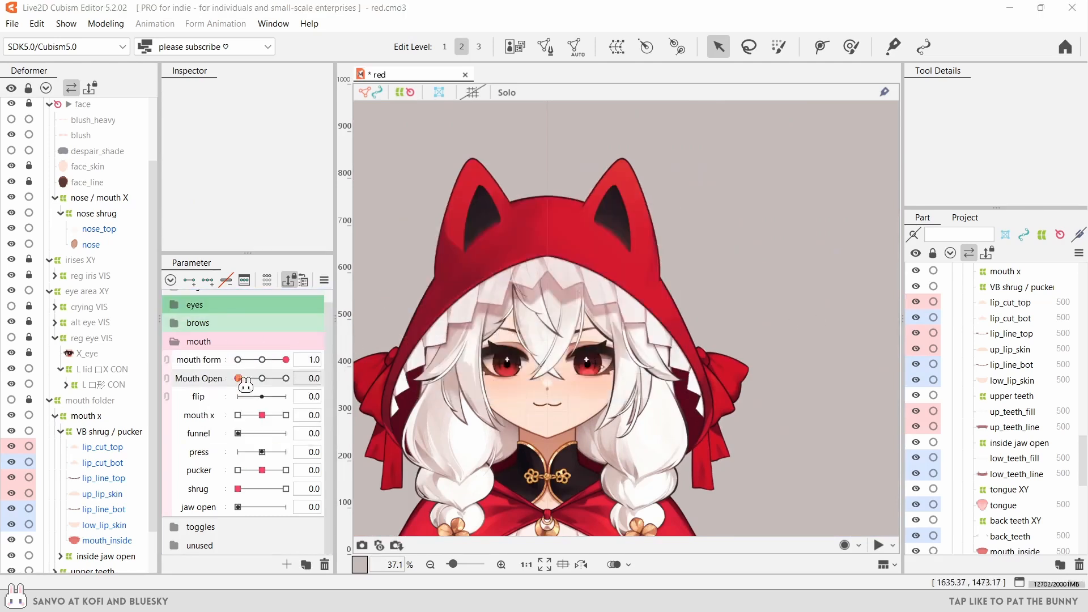
double_click(227, 378)
drag(497, 215, 488, 224)
key(Return)
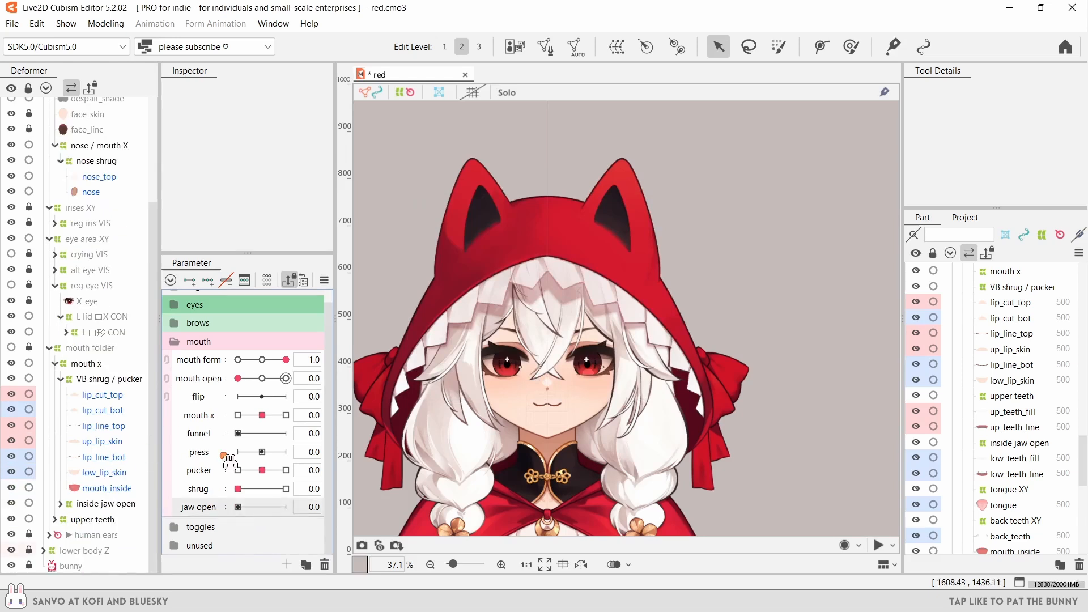
click(119, 381)
scroll(445, 437, up, 3)
drag(445, 437, 404, 428)
click(171, 367)
drag(286, 410, 271, 408)
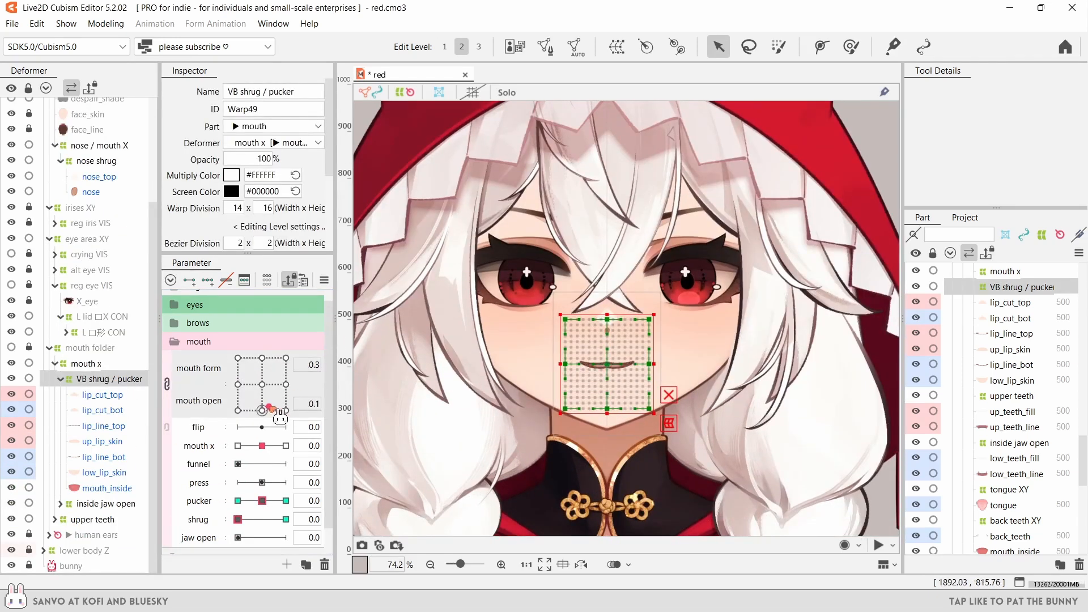
- Create a parent warp deformer named lip PH around VB shrug / pucker
click(639, 50)
text(lip PH)
click(323, 452)
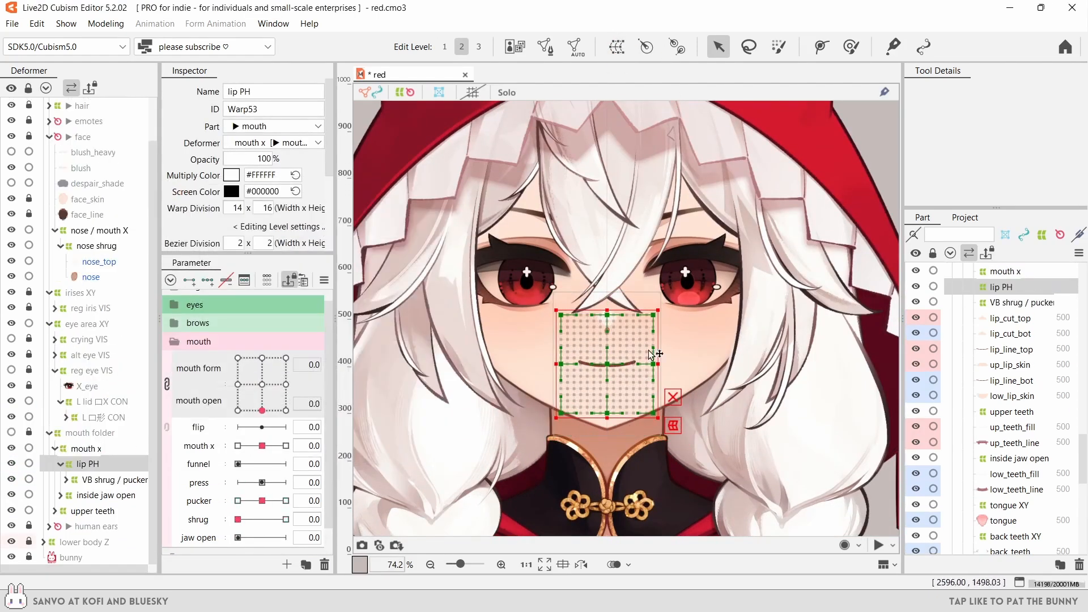
- Create a new lip PH warp deformer directly around VB shrug / pucker and delete the outer lip PH warp
scroll(652, 354, up, 2)
click(66, 479)
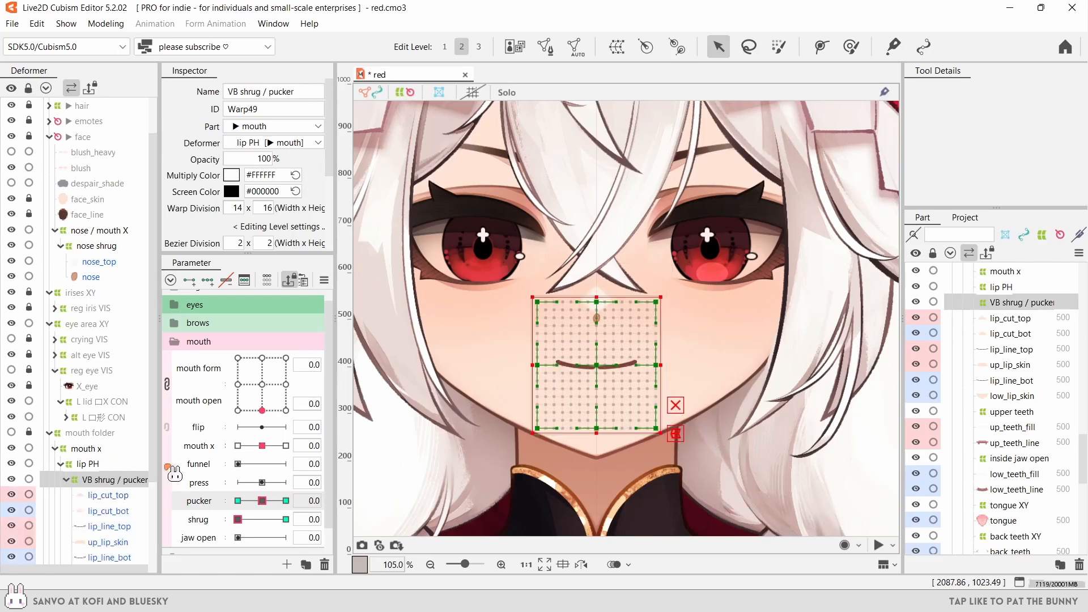
click(617, 46)
click(322, 453)
scroll(635, 372, up, 2)
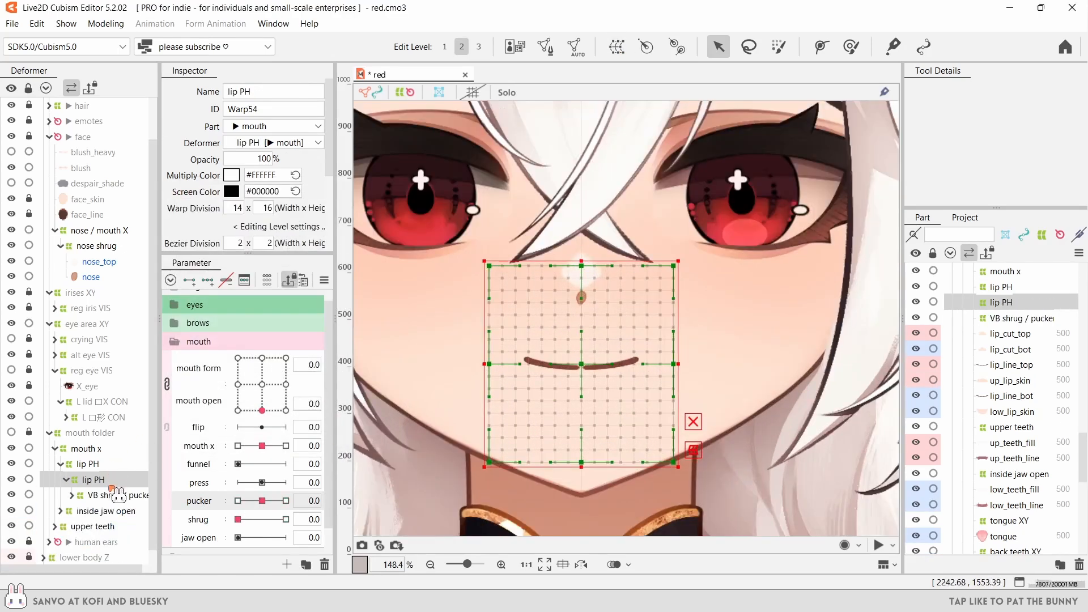
click(93, 466)
key(Delete)
click(107, 465)
scroll(589, 370, up, 4)
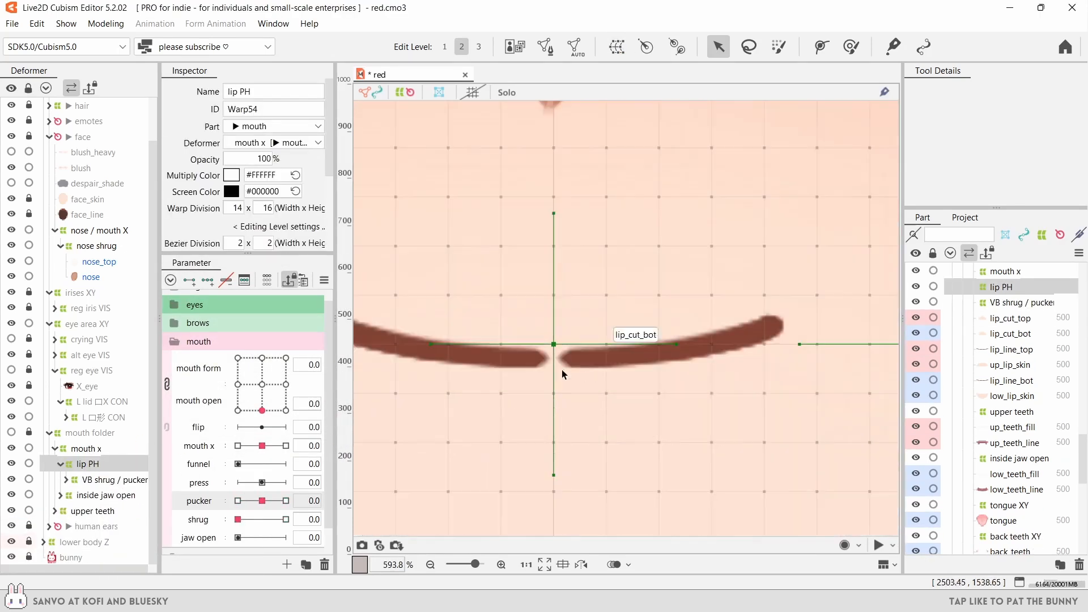
- Preview the pucker and shrug poses of the VB shrug / pucker warp, and undo the last changes
scroll(548, 355, down, 5)
click(108, 479)
scroll(249, 431, down, 1)
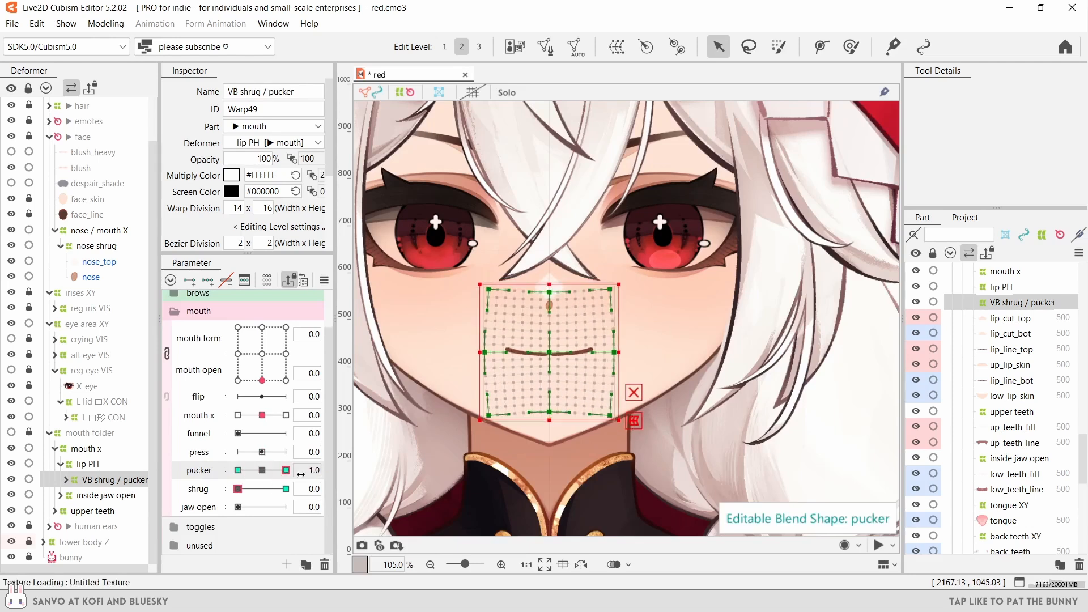
click(286, 489)
key(ctrl+z)
key(ctrl+z)
key(ctrl+z)
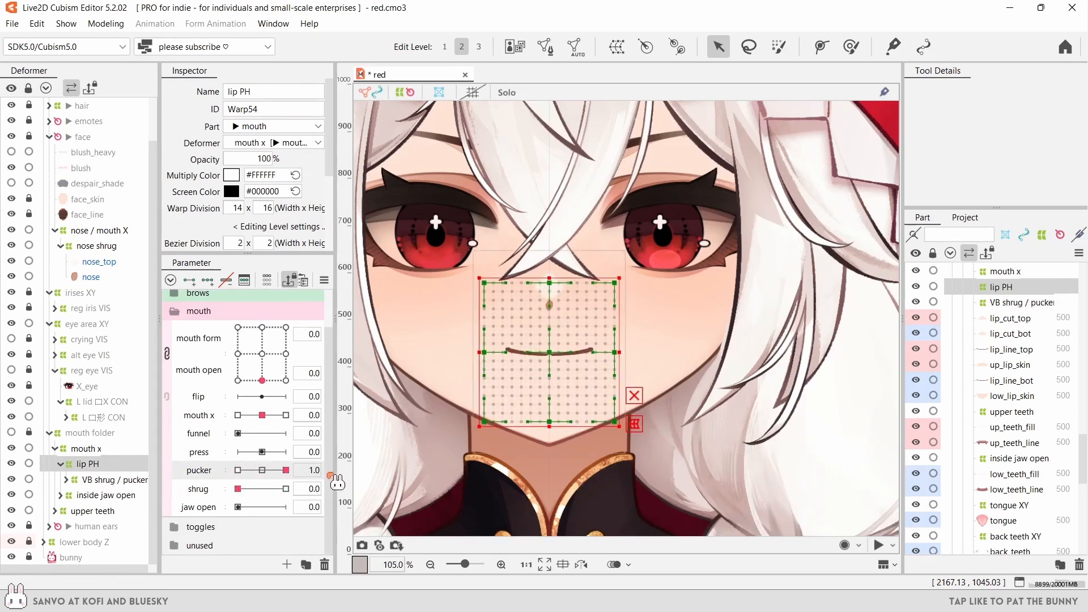
- Compare the pucker and shrug keyforms of the VB shrug / pucker warp, including its upper and lower point rows
click(108, 480)
click(286, 470)
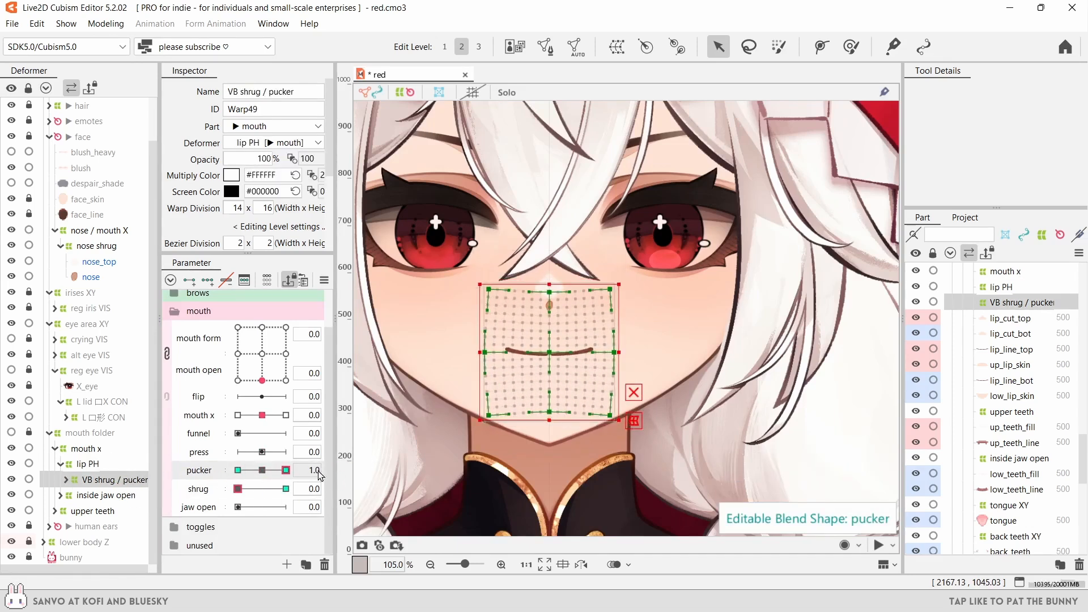
click(262, 470)
drag(453, 490, 703, 407)
drag(672, 245, 478, 298)
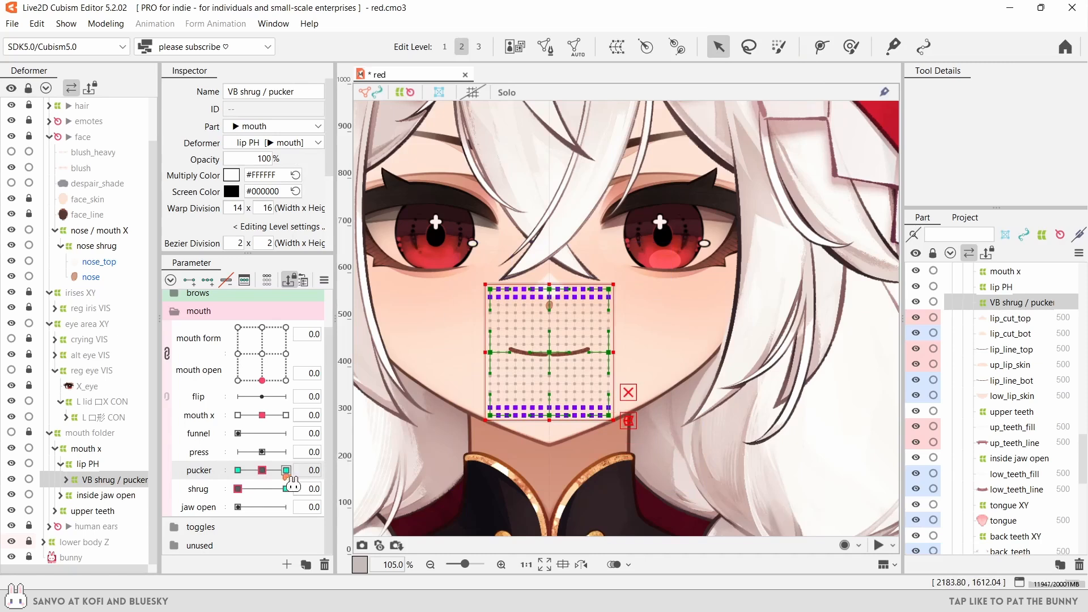
click(285, 470)
click(262, 470)
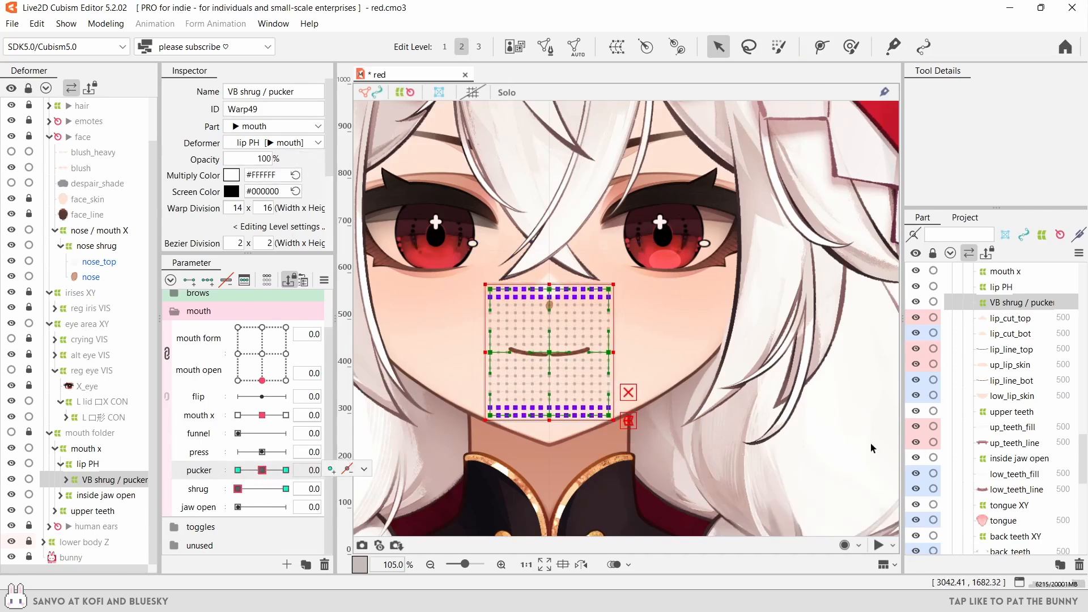
click(871, 448)
click(285, 470)
click(261, 470)
click(285, 488)
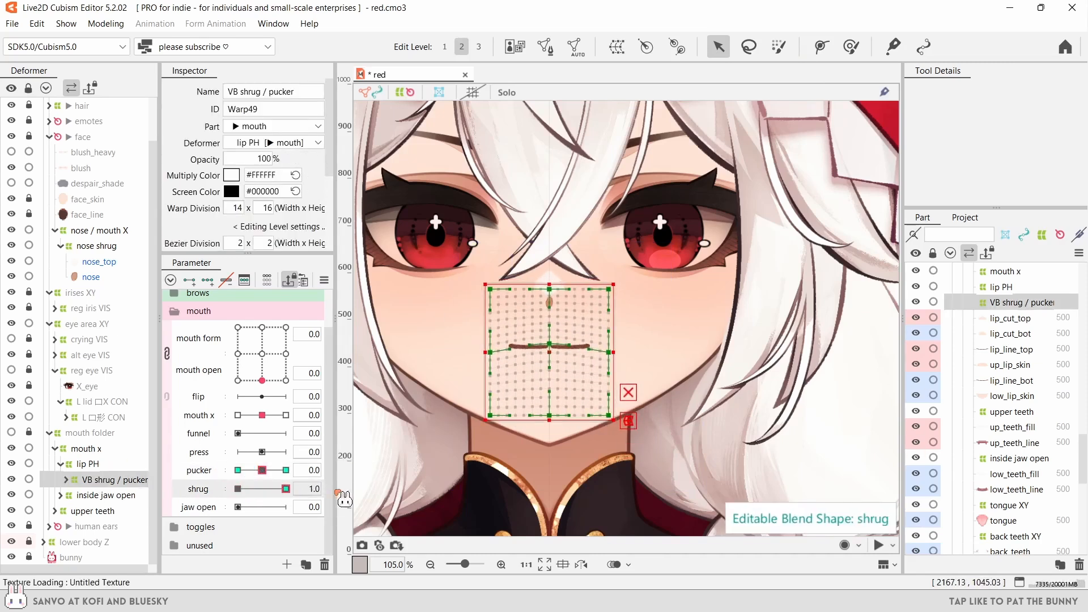
- Reset shrug and create a blend shape parameter named lip bounce for lip PH, with ID ParamLipPhysX and a minimum of -1
click(87, 463)
click(237, 488)
click(287, 564)
text(lip bounce)
key(Tab)
text(ParamLipPhysX)
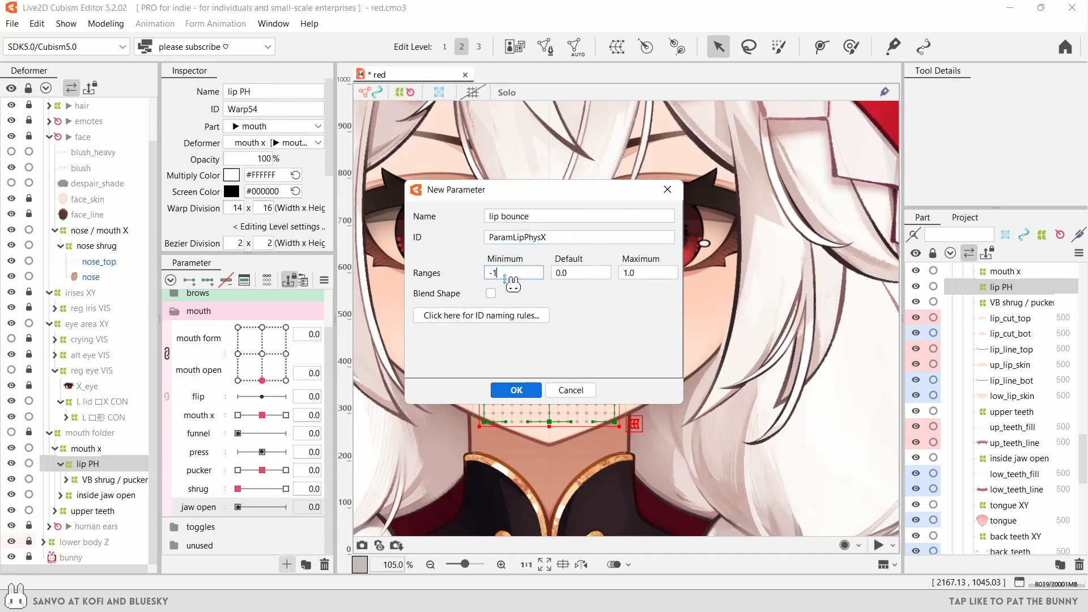
click(491, 293)
click(515, 390)
- Rename the lip bounce parameter as lip bounce X
scroll(218, 498, down, 1)
double_click(199, 505)
click(538, 216)
text(X)
click(516, 389)
scroll(218, 493, up, 2)
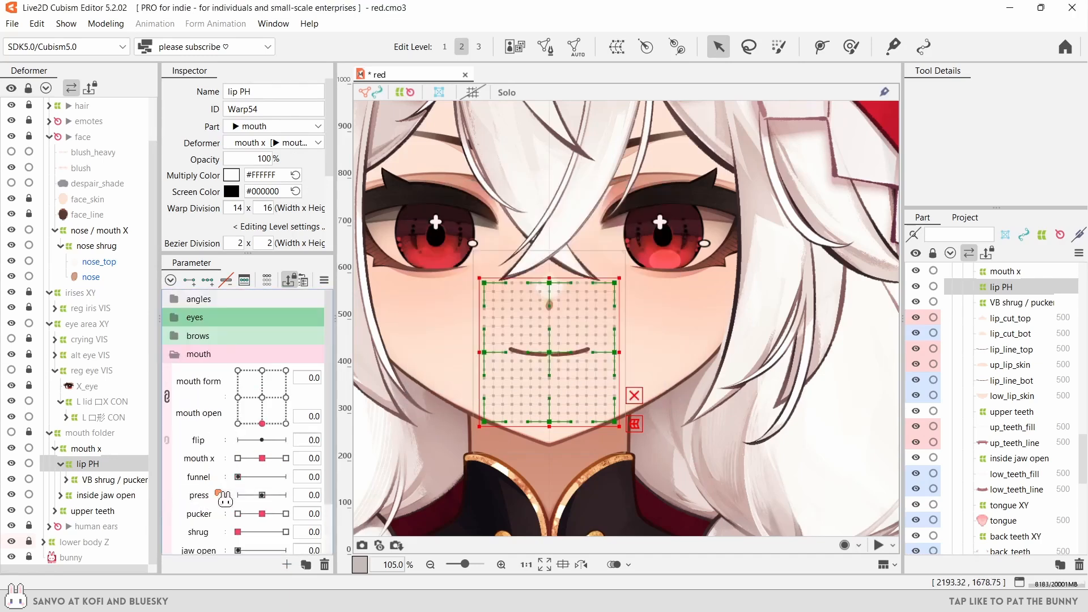
- Take the Φ symbol from an eye parameter's name and rename lip bounce X as lip Φ X
click(195, 317)
scroll(204, 363, down, 1)
right_click(208, 422)
click(243, 433)
key(Escape)
scroll(195, 373, up, 1)
click(194, 317)
double_click(199, 507)
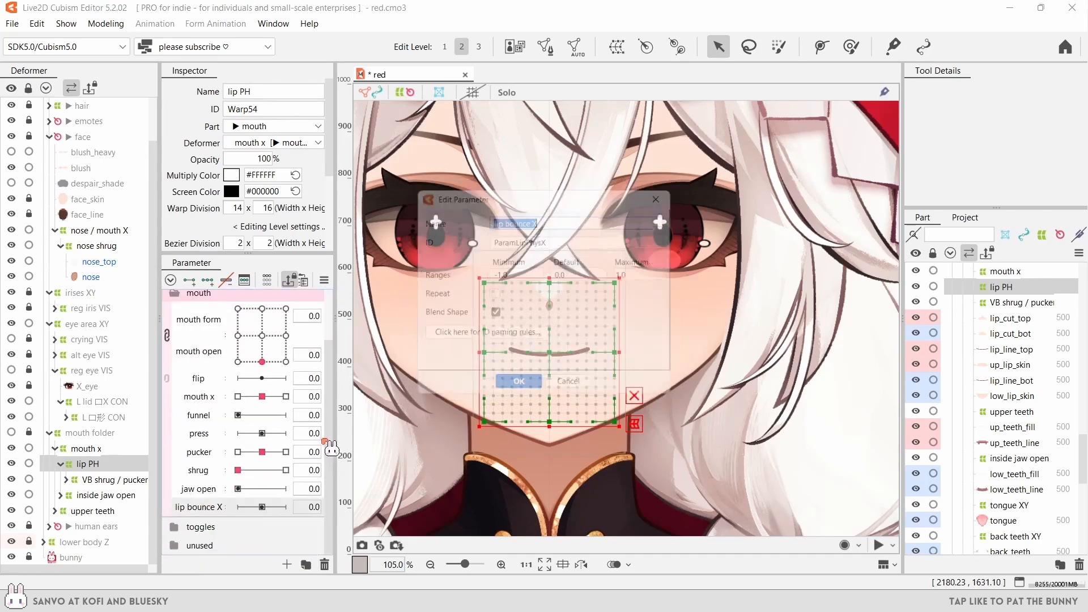
double_click(512, 216)
text(Φ)
click(515, 390)
- Duplicate lip Φ X as lip Φ Y and give lip PH three blend shape keys on both parameters
click(305, 565)
double_click(216, 525)
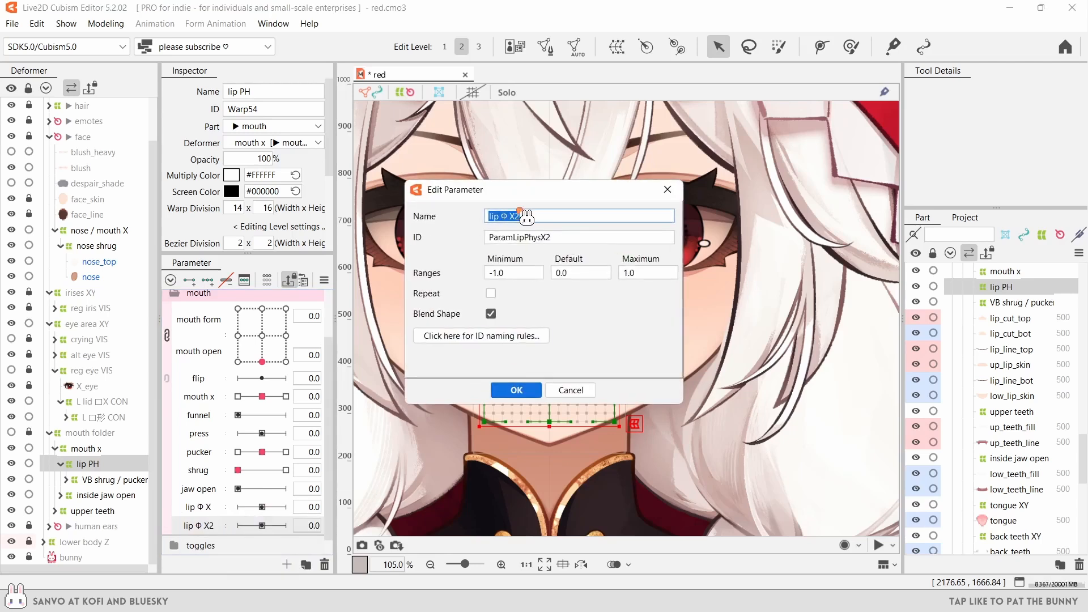
click(515, 390)
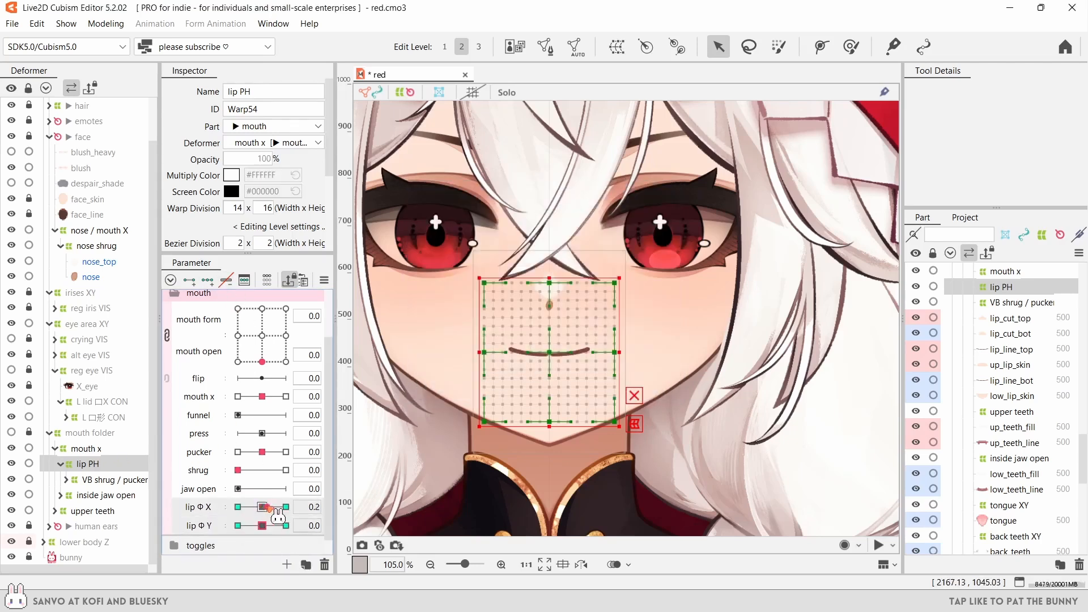
- Set lip PH's Bezier type to Retain Control structure and widen the middle of the warp on both sides at lip Φ X 1.0
drag(278, 516, 289, 507)
scroll(601, 357, up, 5)
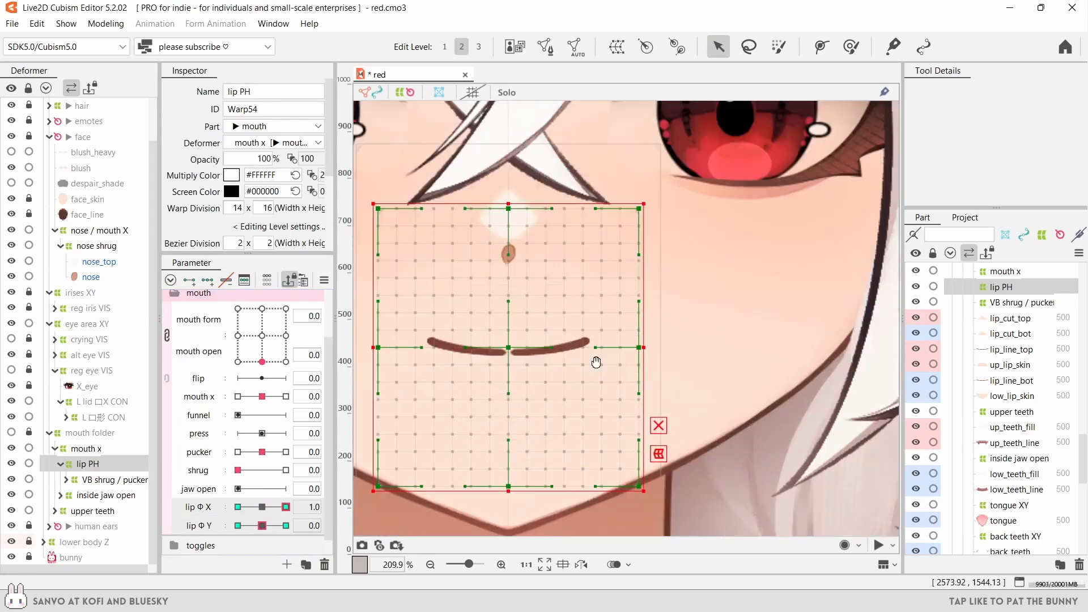
scroll(295, 204, down, 2)
click(296, 205)
click(272, 289)
drag(687, 350, 705, 349)
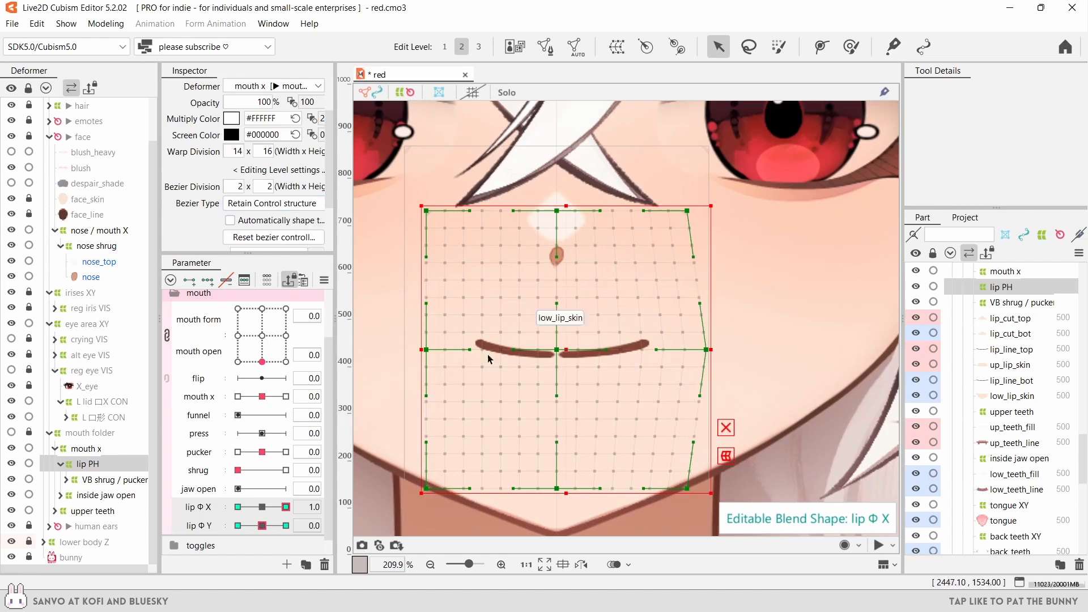
drag(426, 349, 407, 350)
scroll(559, 344, down, 3)
mouse_move(274, 514)
mouse_down()
mouse_move(258, 517)
mouse_move(261, 508)
mouse_up()
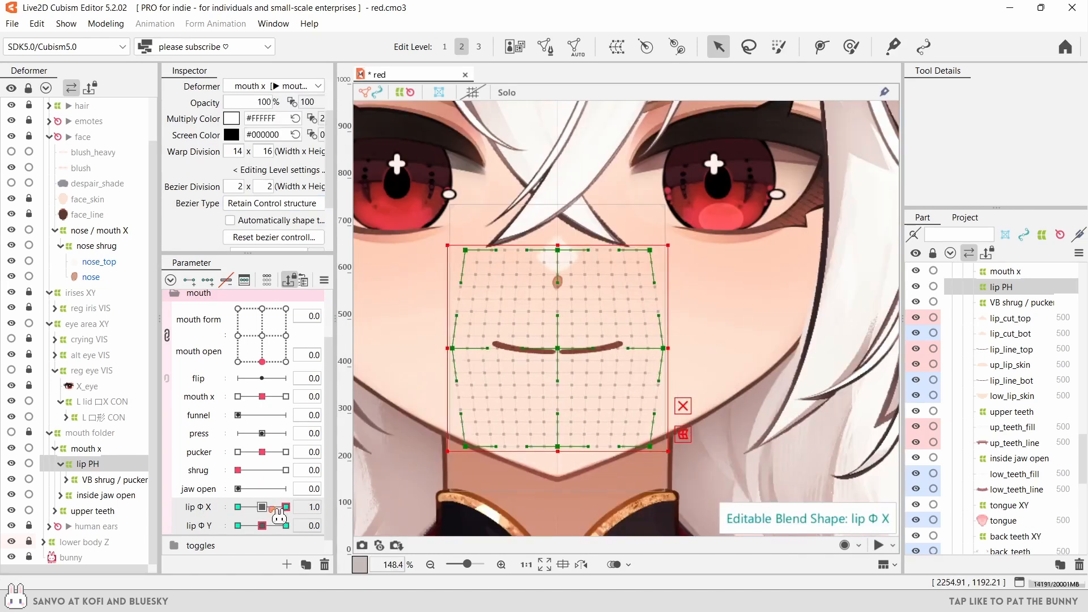
- Try a 2 x 3 Bezier division with the Smooth1 type on lip PH at lip Φ Y 1.0 with the mouth open
click(286, 525)
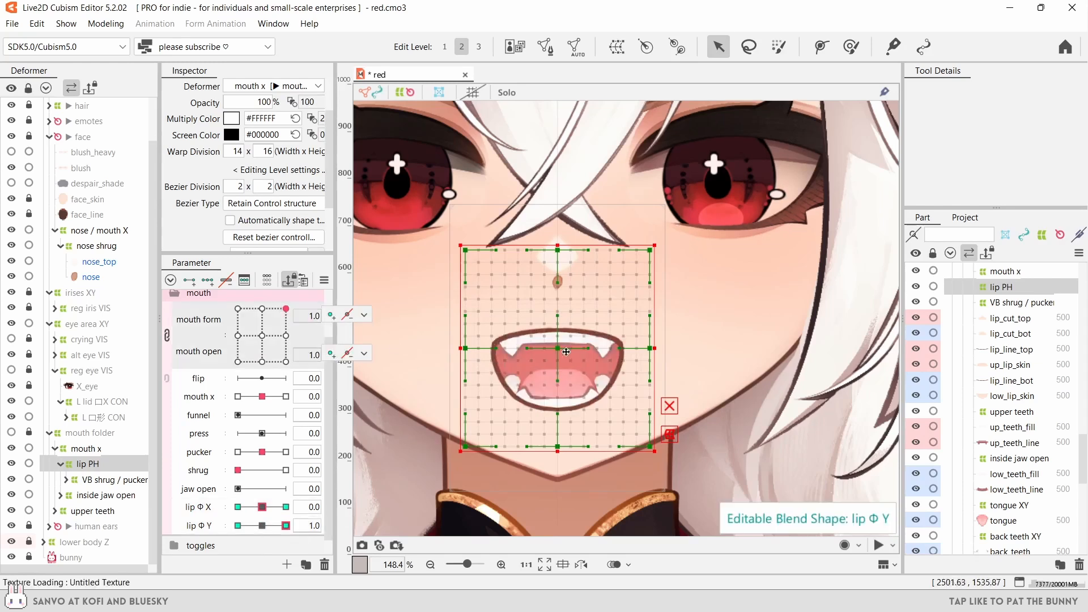
drag(263, 186, 279, 186)
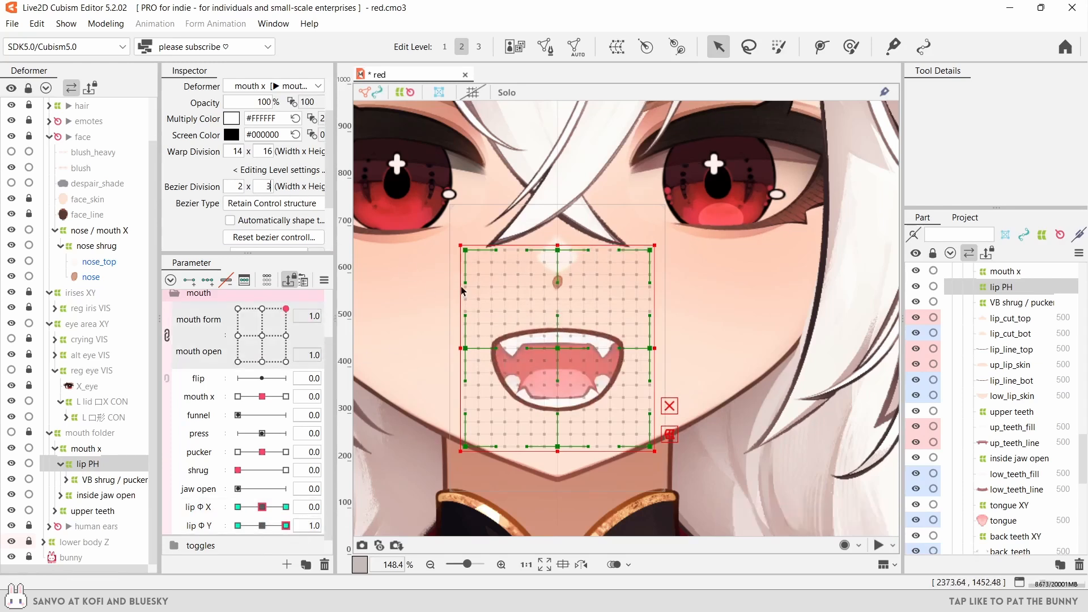
scroll(558, 314, up, 3)
drag(558, 315, 566, 322)
key(ctrl+z)
scroll(295, 190, down, 2)
click(298, 182)
scroll(561, 321, down, 2)
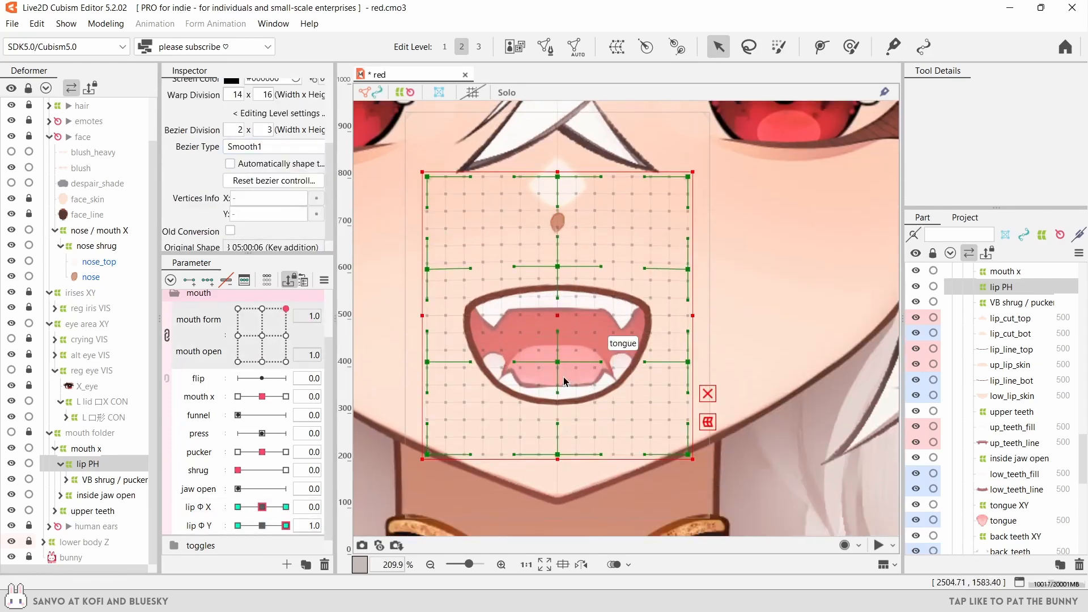
- Shape the lip PH warp's lower edge with its bottom centre point for the lip Φ Y 1.0 and -1.0 keyforms
drag(558, 408, 558, 409)
mouse_move(285, 525)
mouse_down()
mouse_move(257, 528)
mouse_move(286, 528)
mouse_up()
click(262, 361)
click(238, 525)
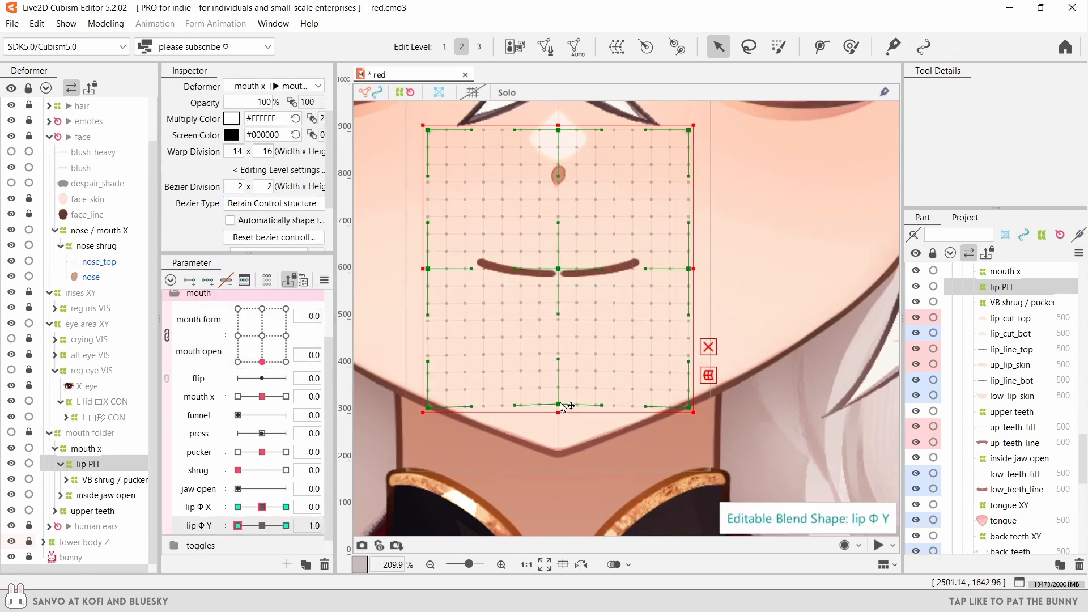
- Preview lip Φ X and lip Φ Y on several combined mouth form and mouth open poses
click(286, 335)
click(286, 525)
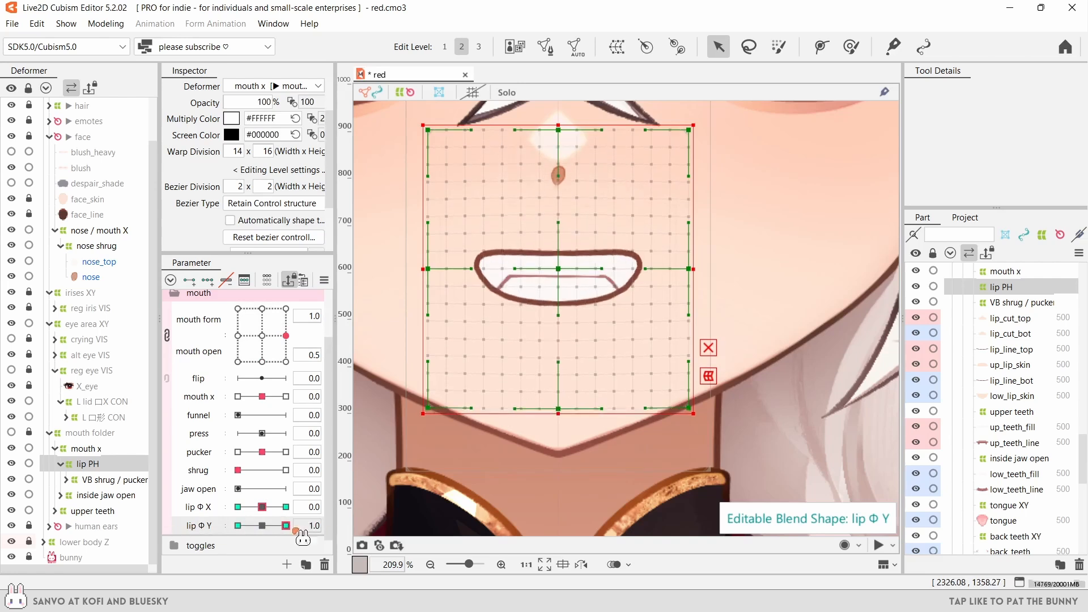
click(285, 309)
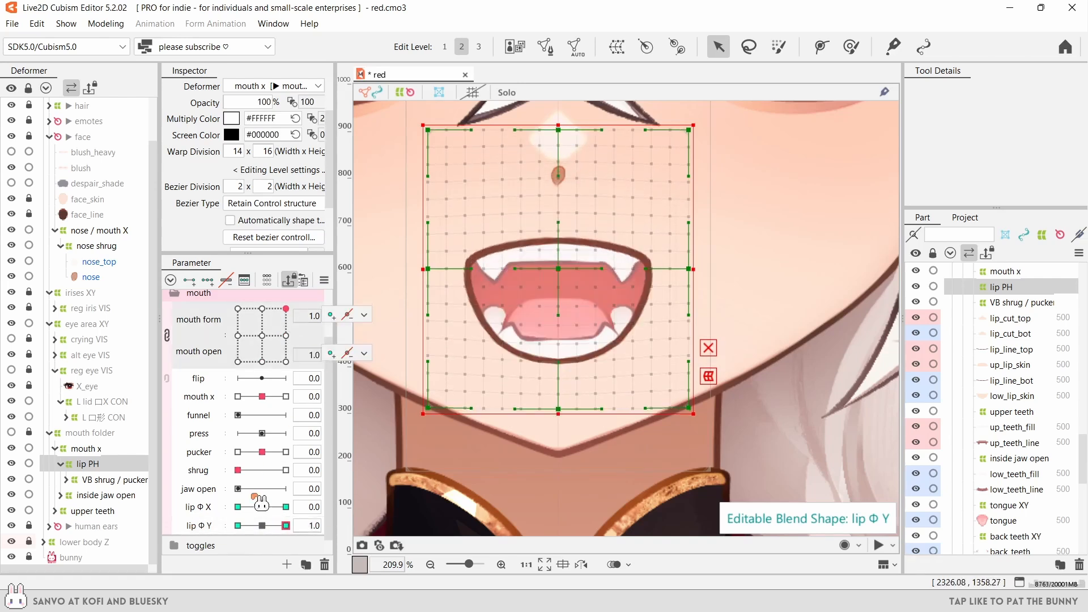
click(262, 526)
click(238, 507)
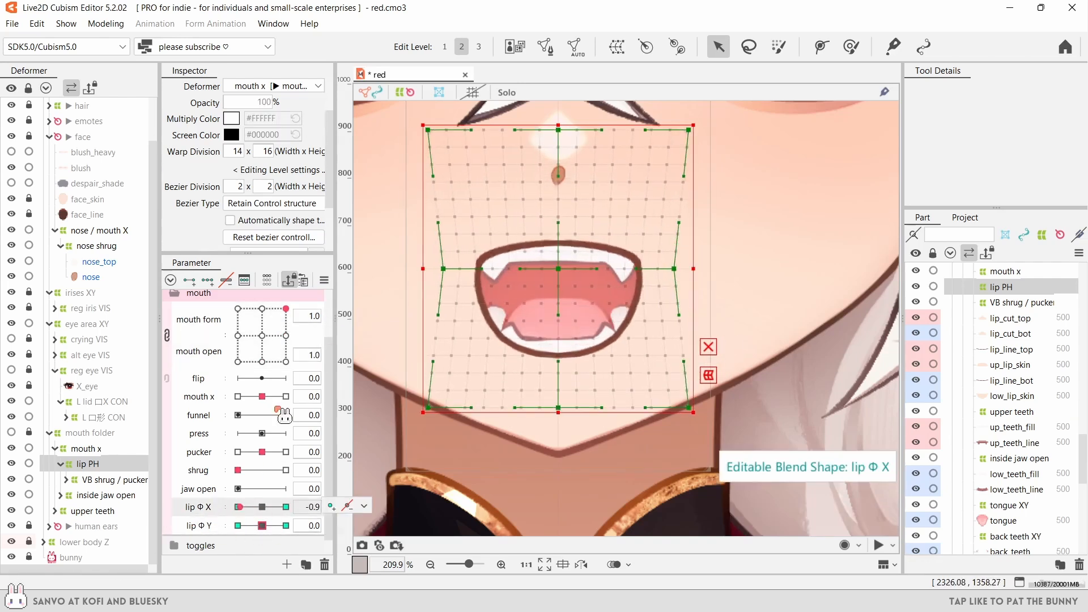
click(262, 336)
click(261, 506)
click(264, 525)
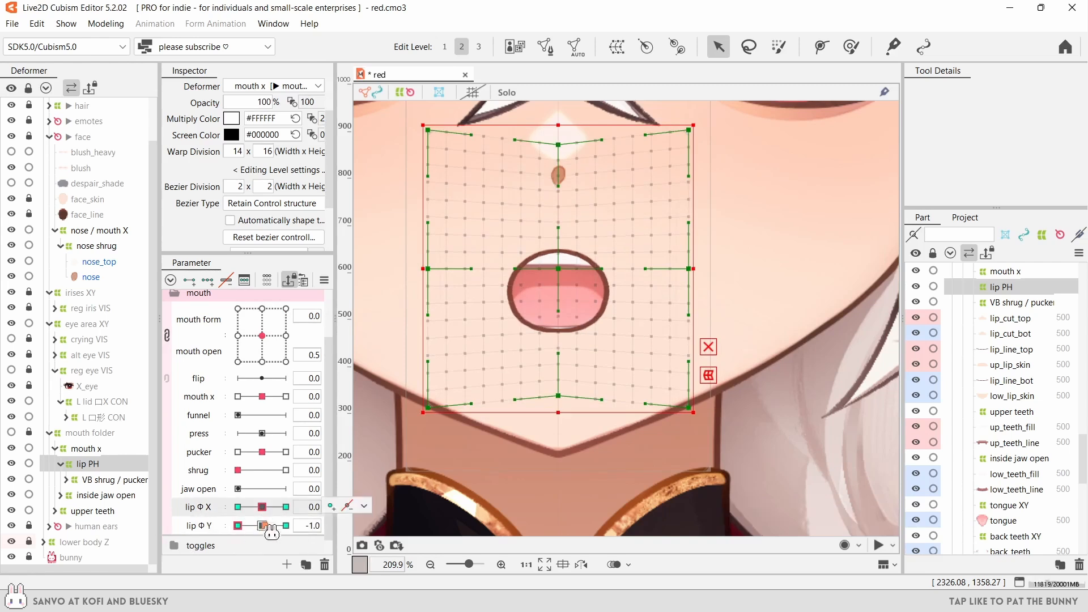
- Set lip PH's Bezier division to 6 x 6 and its Bezier type to Smooth3
click(238, 186)
text(6)
key(Tab)
text(6)
key(Return)
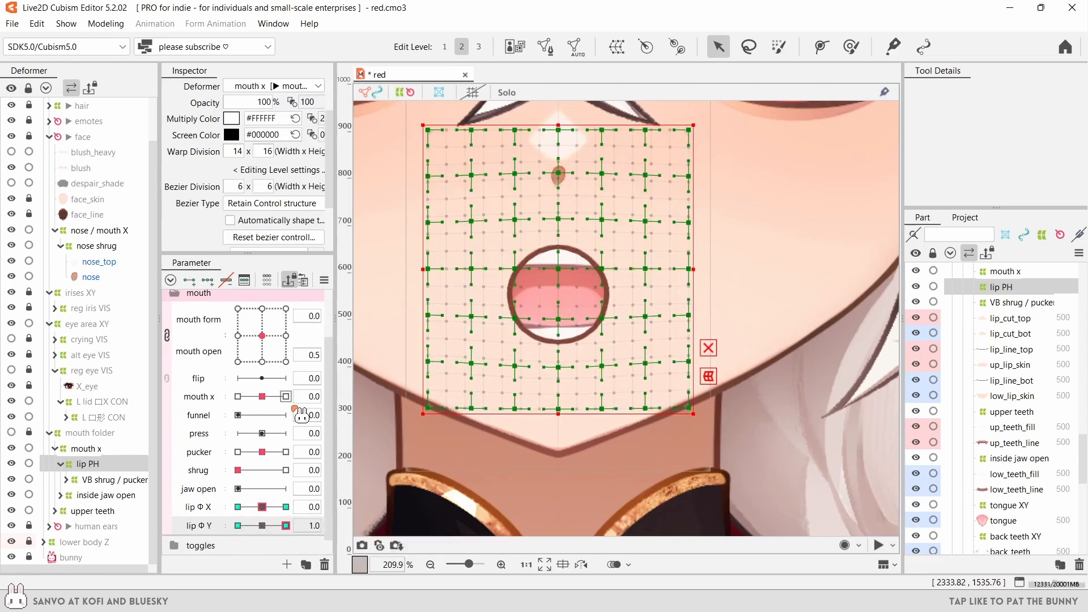
click(292, 203)
click(272, 272)
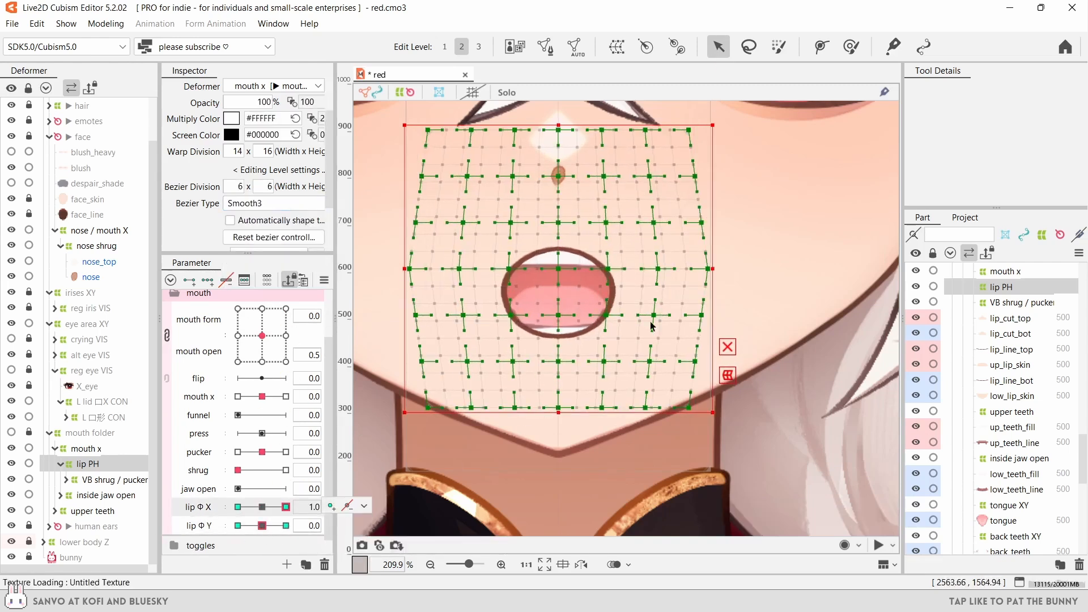
- Set lip PH's Bezier type to Smooth All and its Bezier division to 4 x 4
click(292, 203)
click(289, 262)
scroll(549, 267, up, 2)
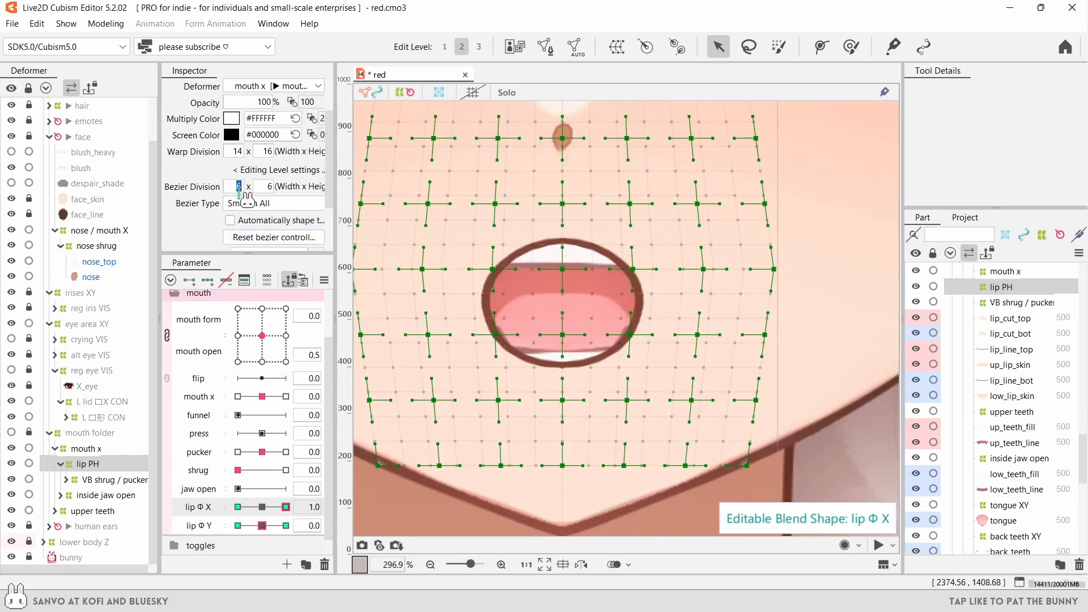
text(4)
key(Tab)
text(4)
key(Return)
scroll(621, 303, down, 2)
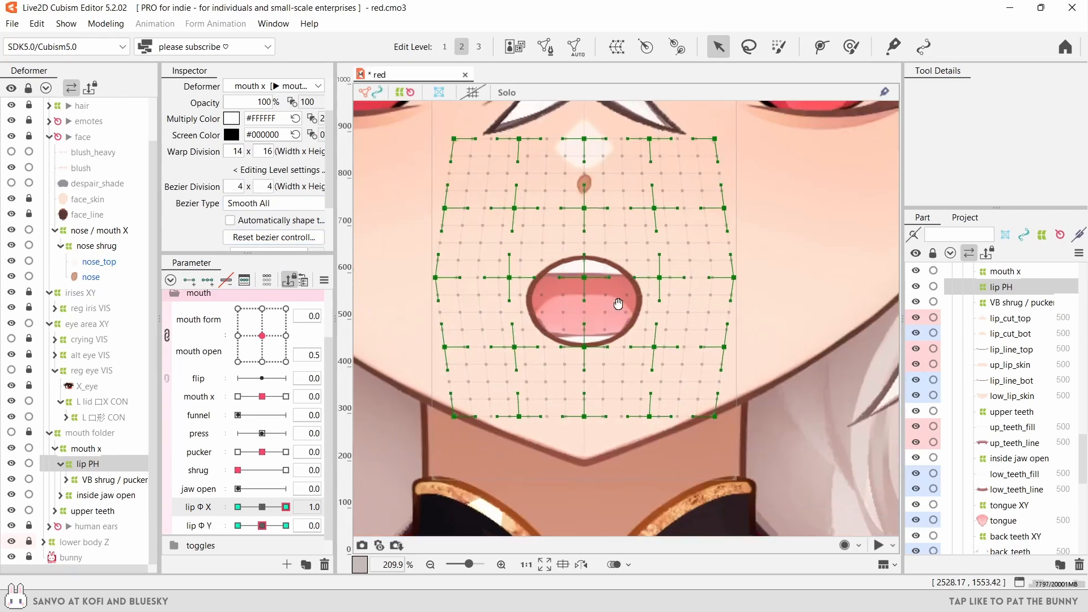
- Check lip Φ X, reset it to 0, and pull the lip PH warp's top centre point down at lip Φ Y -1.0
drag(286, 506, 227, 527)
click(262, 506)
scroll(587, 338, up, 2)
drag(584, 108, 585, 151)
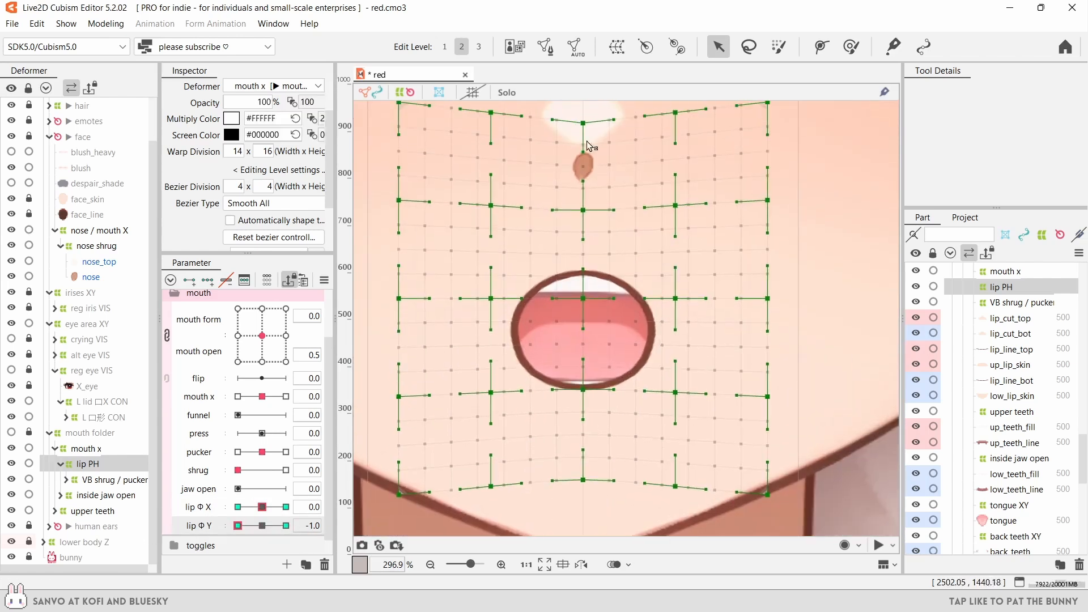
- Deselect the warp and preview the lip Φ X and lip Φ Y motion on the whole face
key(Escape)
scroll(571, 323, down, 6)
scroll(522, 362, down, 2)
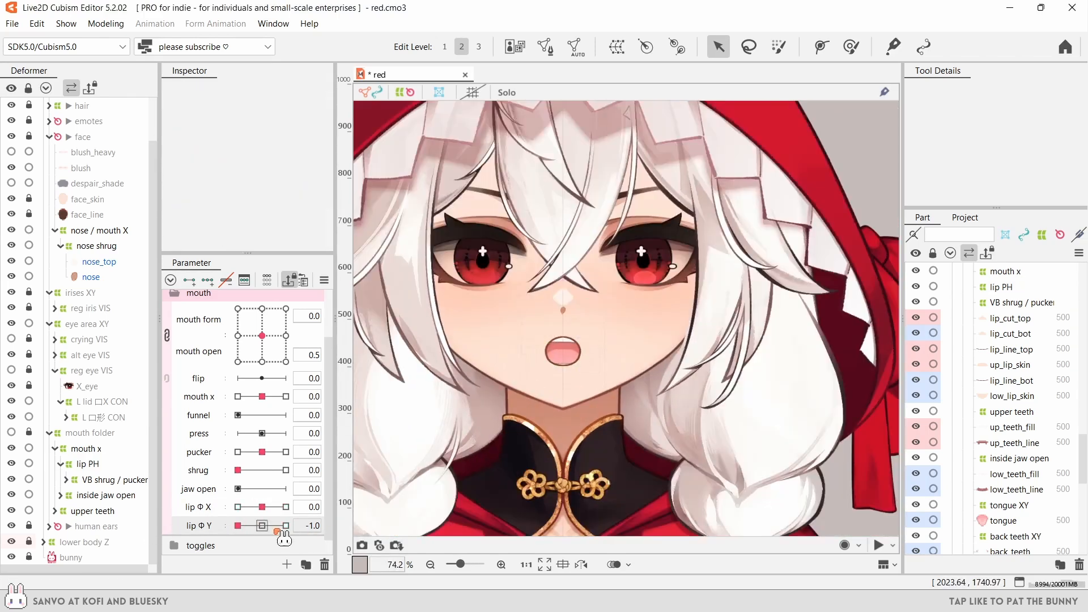
click(261, 525)
drag(262, 507, 337, 515)
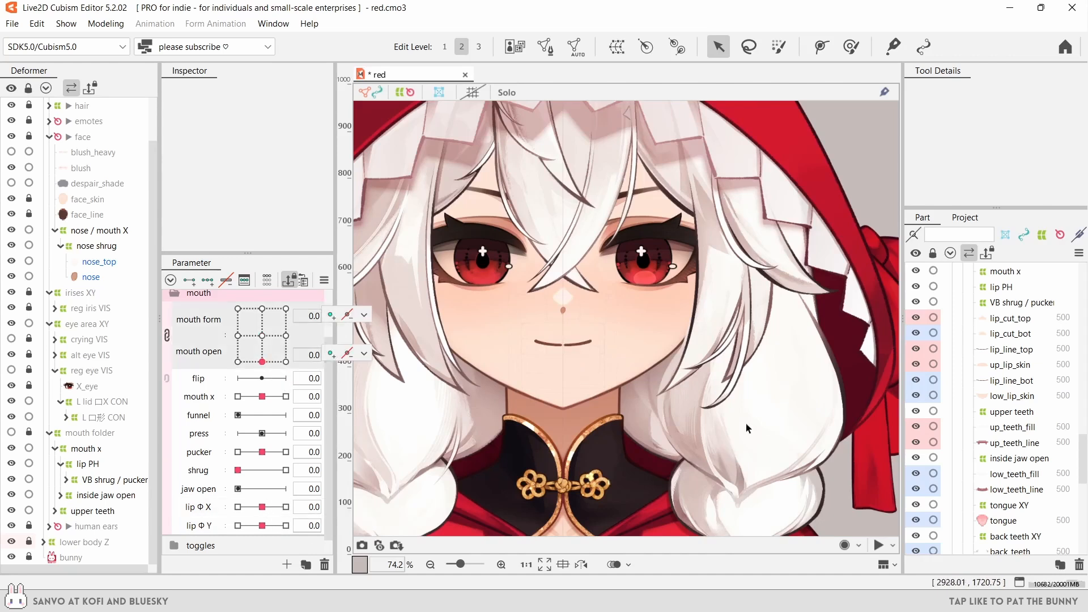
- Open the physics settings and add a physics group named lip
click(105, 23)
click(114, 337)
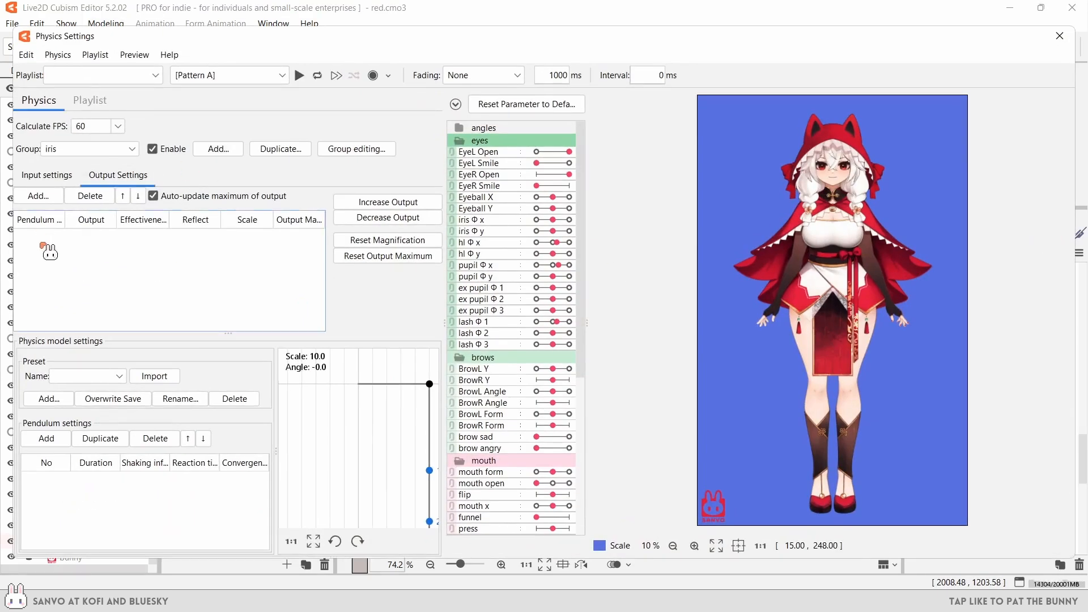
click(46, 175)
click(100, 174)
scroll(855, 142, up, 6)
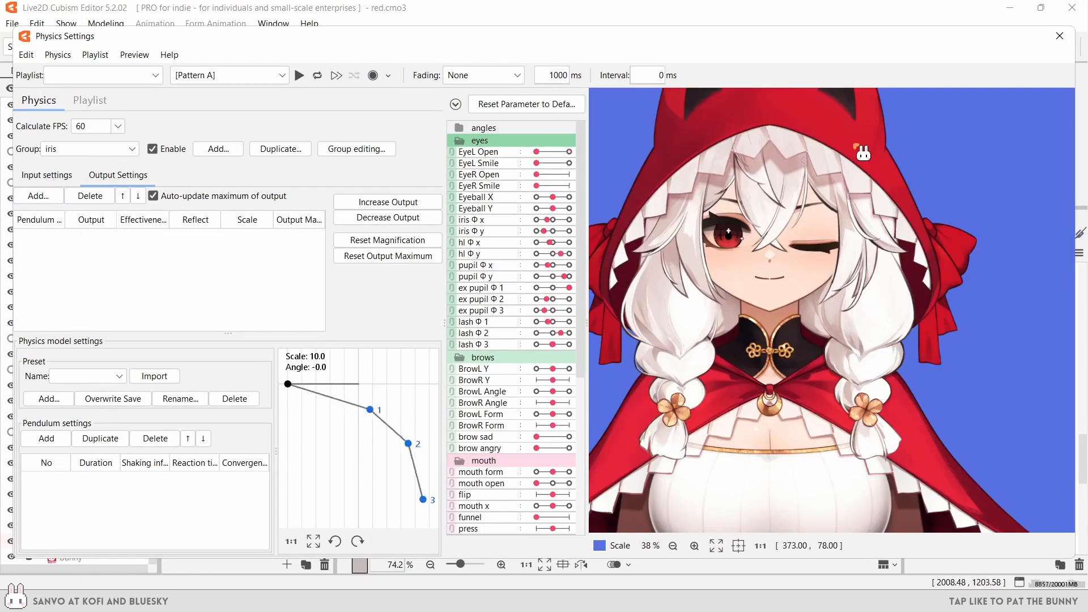
click(99, 148)
click(79, 172)
scroll(78, 153, up, 1)
click(230, 147)
text(lip)
click(514, 347)
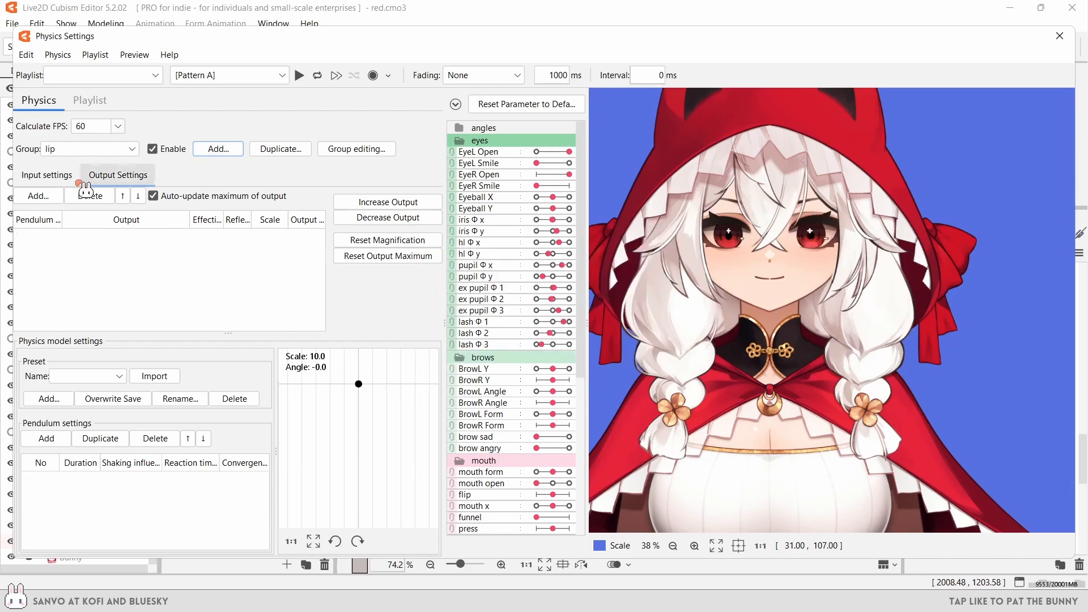
- Add mouth form and mouth open as Position X inputs of the lip group, each with an effectiveness of 50
click(75, 177)
click(281, 196)
click(421, 135)
click(436, 213)
click(437, 231)
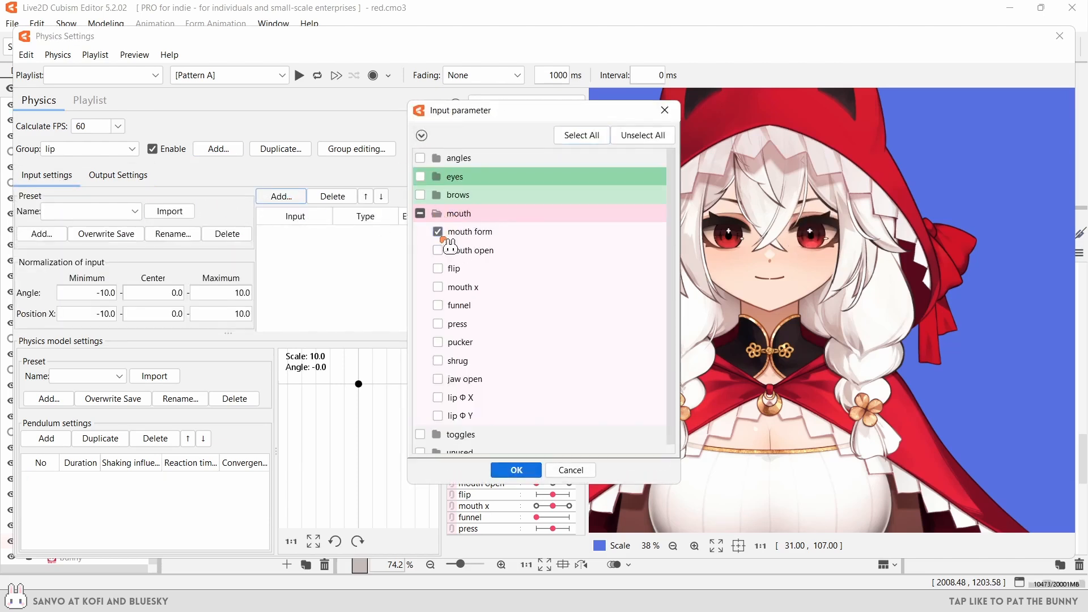
click(438, 250)
click(516, 470)
click(423, 248)
- Add two pendulums to the lip group and assign lip Φ X to pendulum 1 and lip Φ Y to pendulum 2 as outputs
click(50, 439)
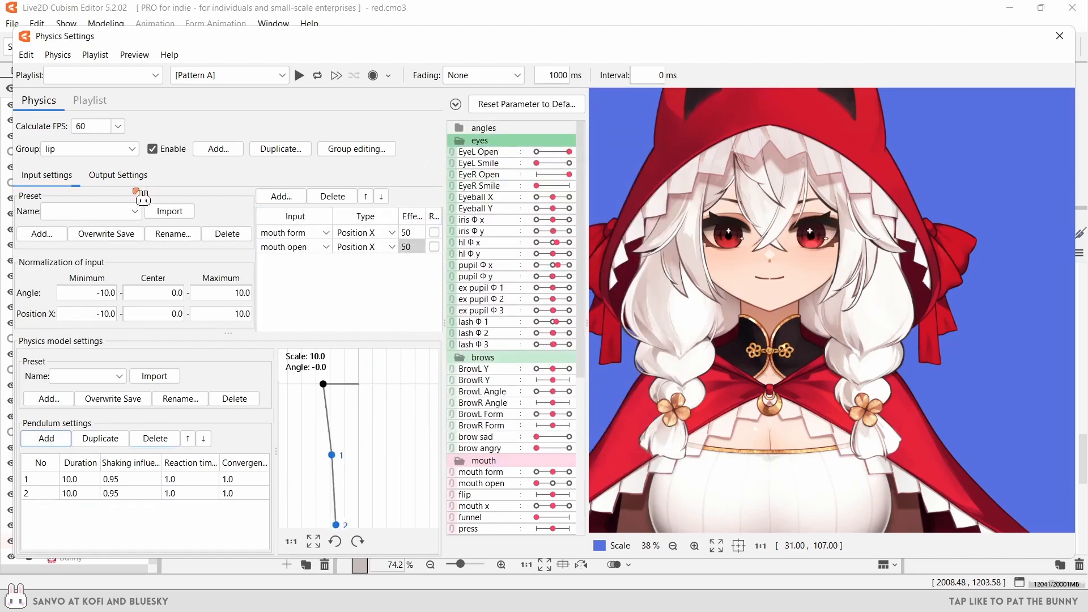
click(118, 175)
click(38, 195)
click(421, 135)
click(436, 213)
click(438, 397)
click(439, 415)
click(516, 469)
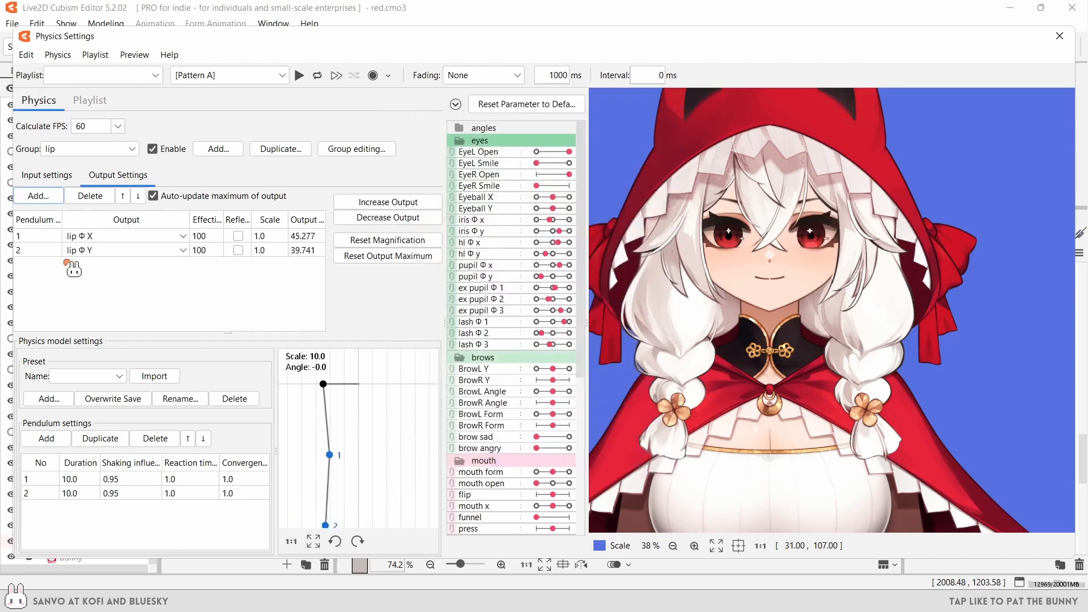
- Set lip pendulum 1 to duration 9.1, shaking influence 0.81, reaction time 0.92, convergence 1.09, and pendulum 2 to 6.9, 0.81, 0.84, 0.71
scroll(821, 261, up, 2)
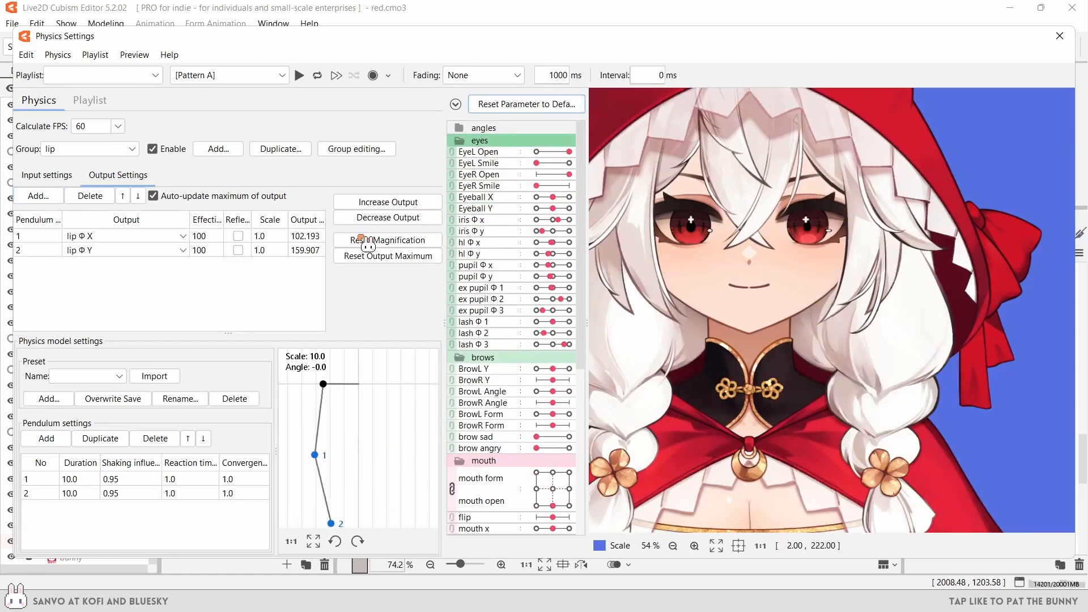
drag(92, 479, 86, 491)
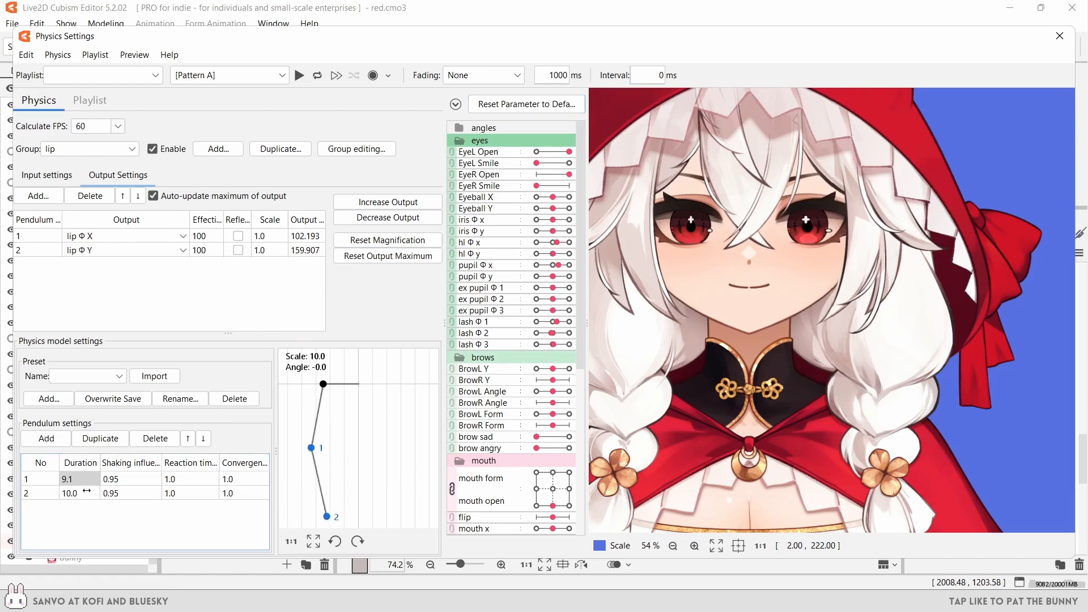
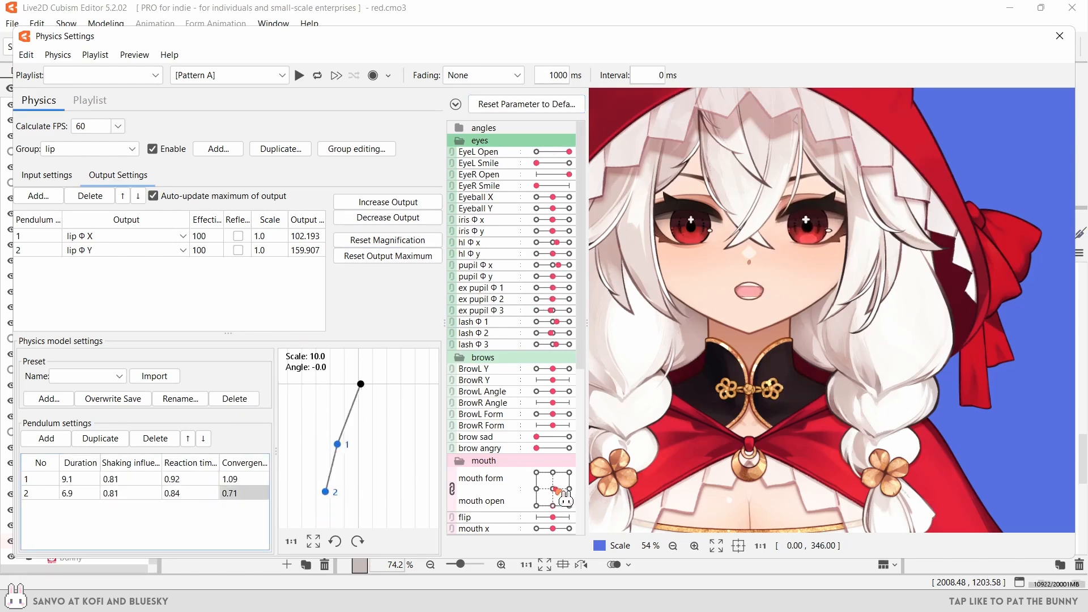
- Decrease the lip group's output to fit the parameter range and test the bounce by moving mouth form and mouth open
click(388, 217)
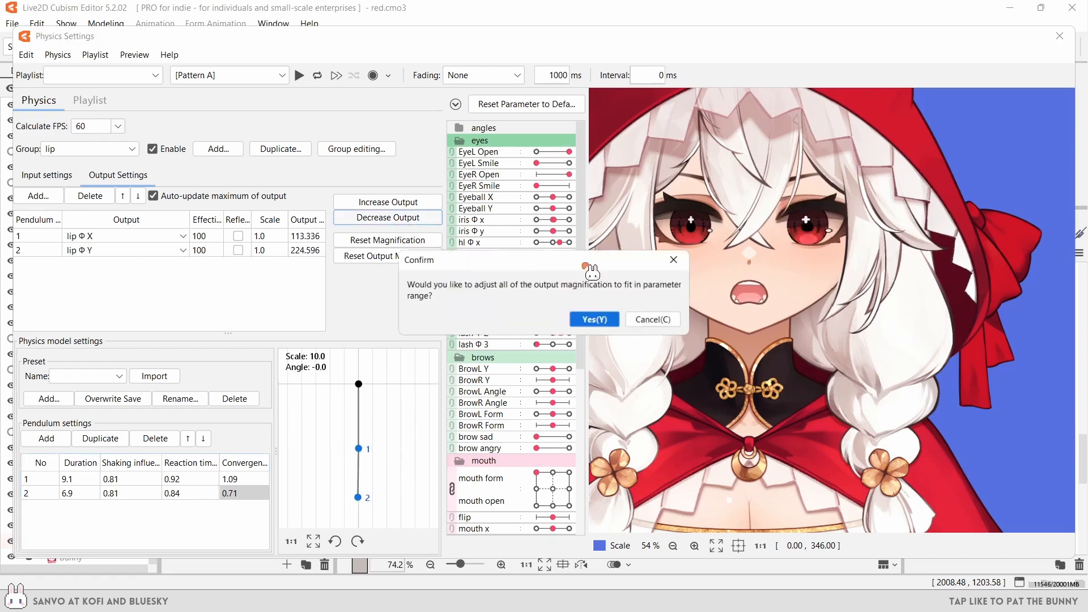
click(595, 320)
drag(566, 487, 521, 506)
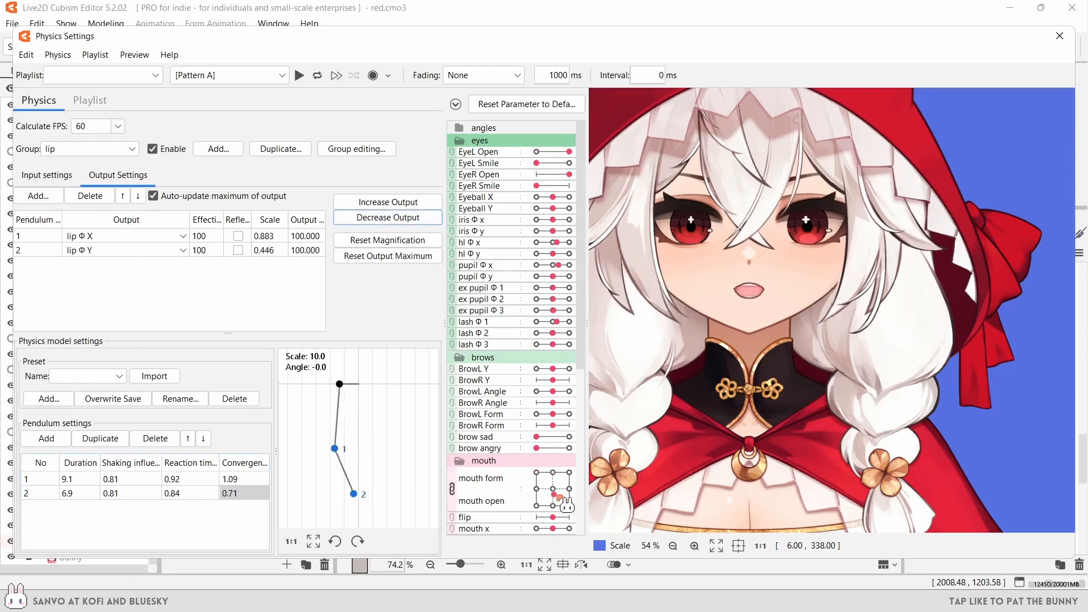
drag(605, 506, 438, 535)
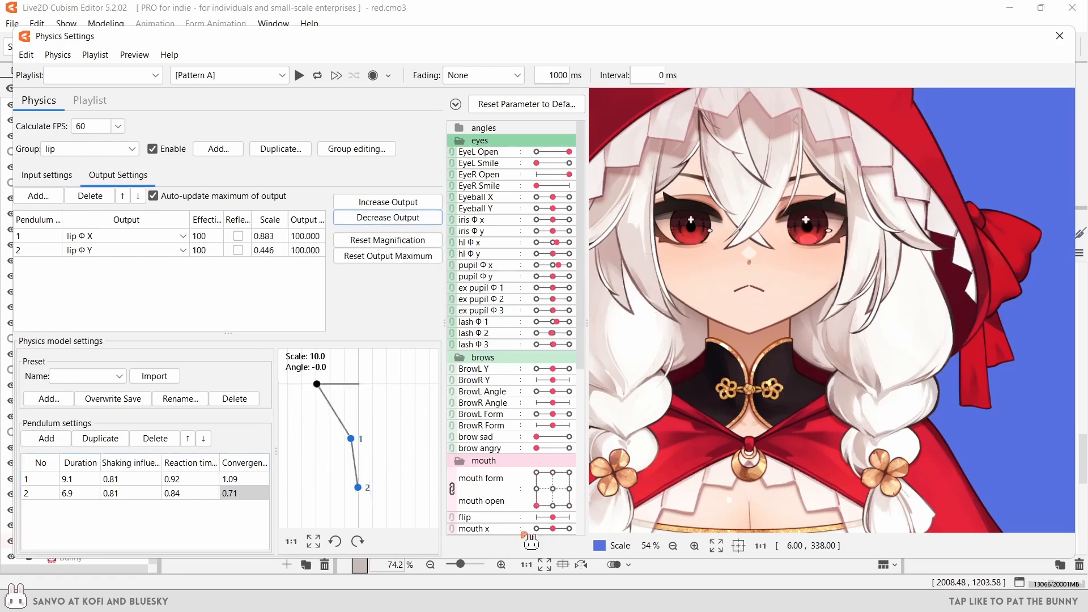
drag(531, 543, 559, 412)
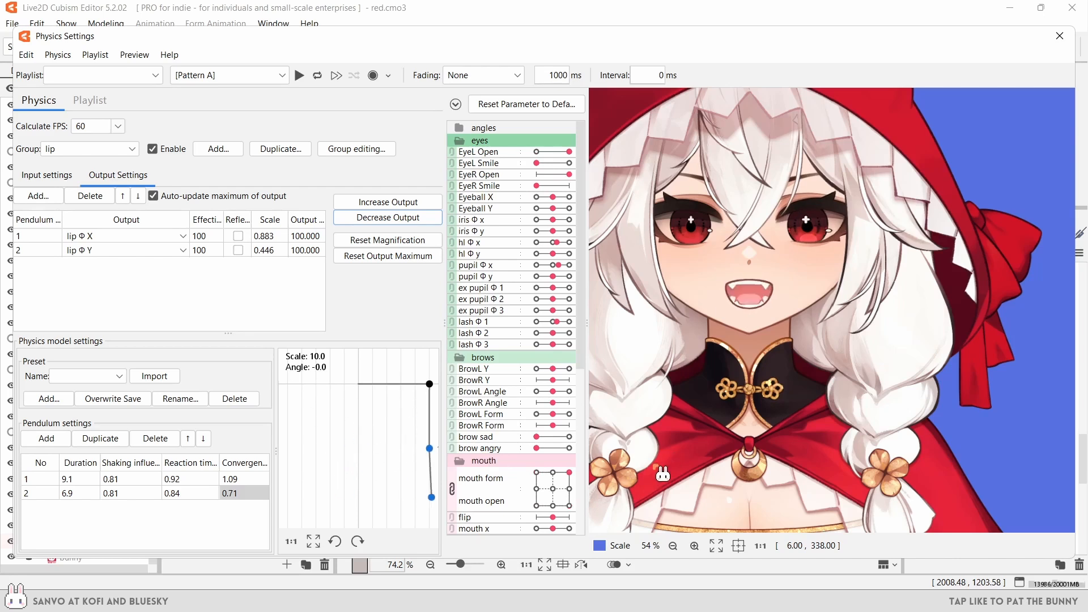
drag(655, 466, 552, 506)
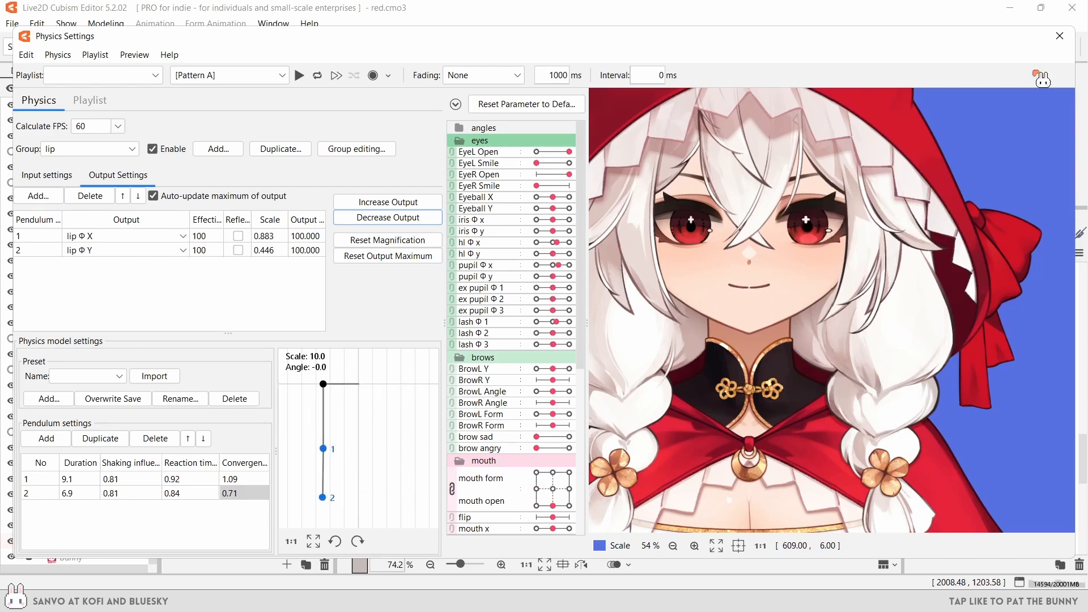
key(Escape)
- Create a warp deformer named mouth jaw open as parent of mouth x and upper teeth
click(99, 432)
click(85, 448)
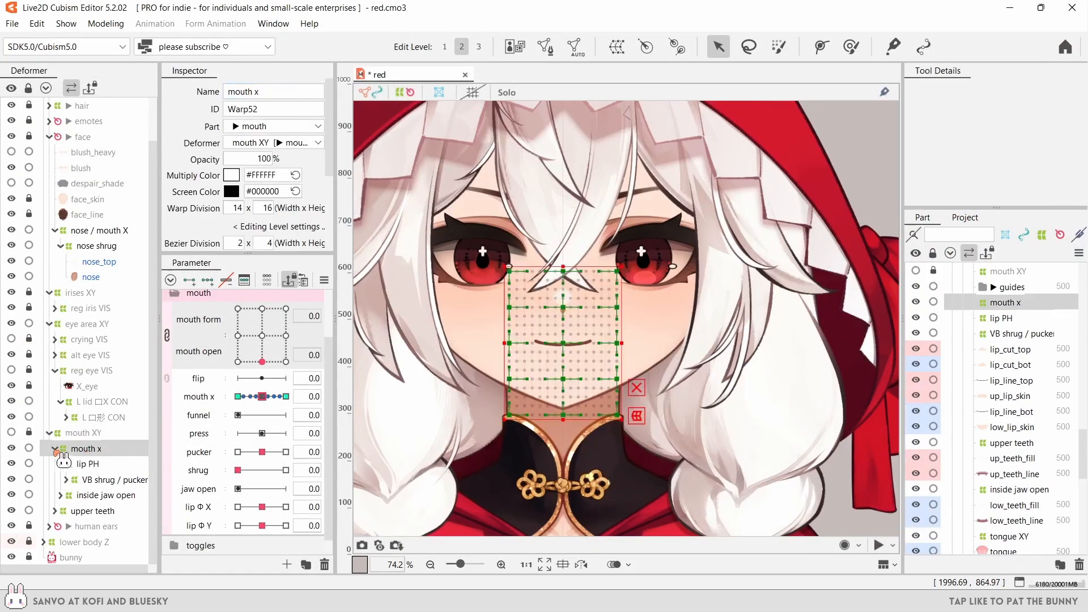
ctrl+click(92, 511)
click(617, 47)
text(mouth jaw open)
click(357, 452)
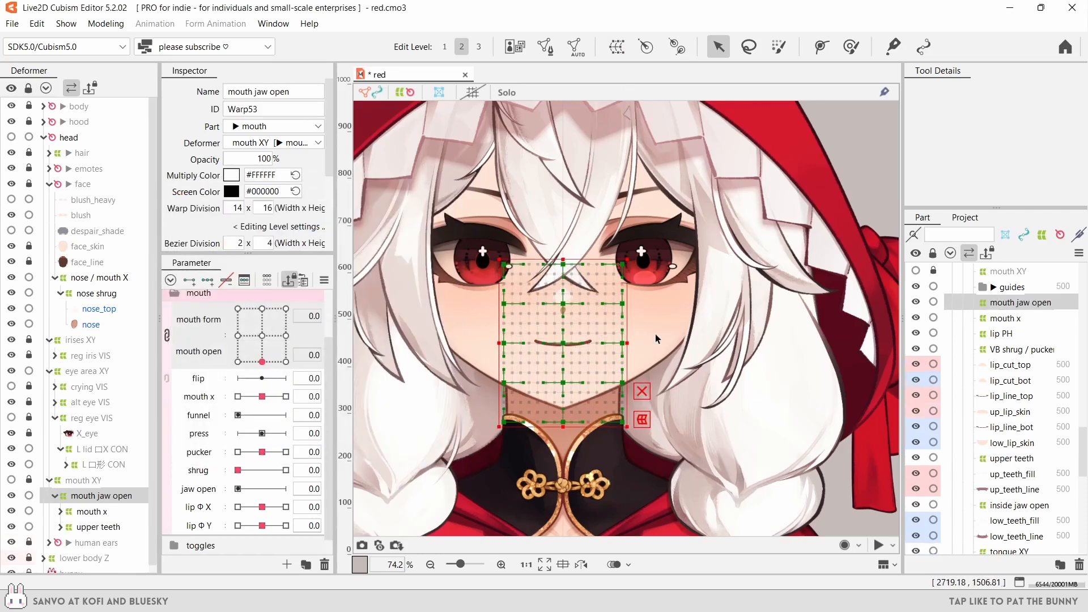
click(286, 396)
click(93, 511)
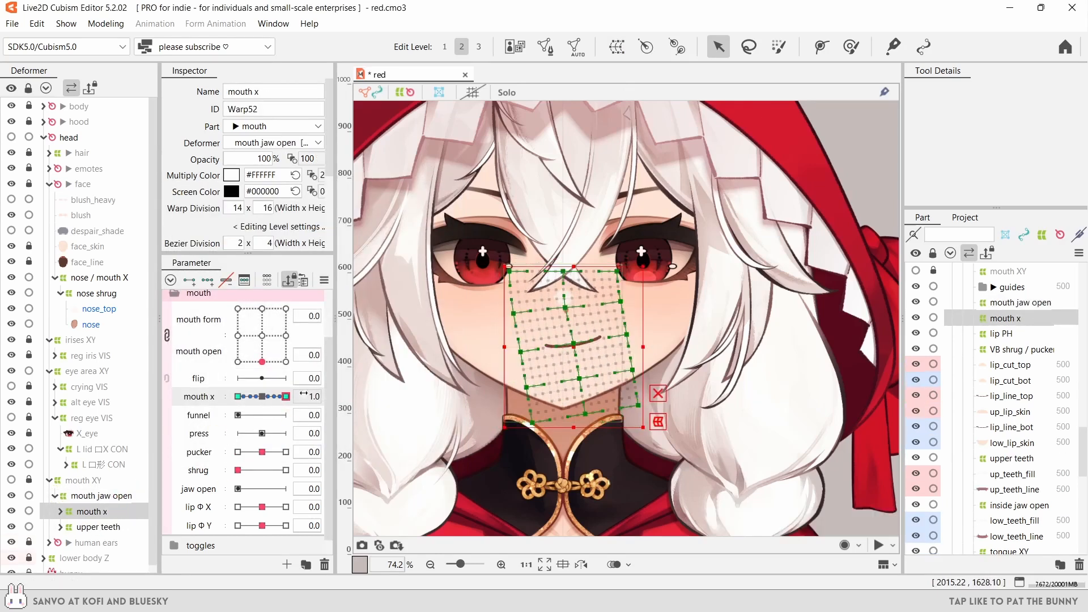
key(ctrl+z)
key(ctrl+z)
- Set the mouth jaw open warp's Bezier division to 2 x 2 and key it to the jaw open parameter
drag(551, 457, 536, 437)
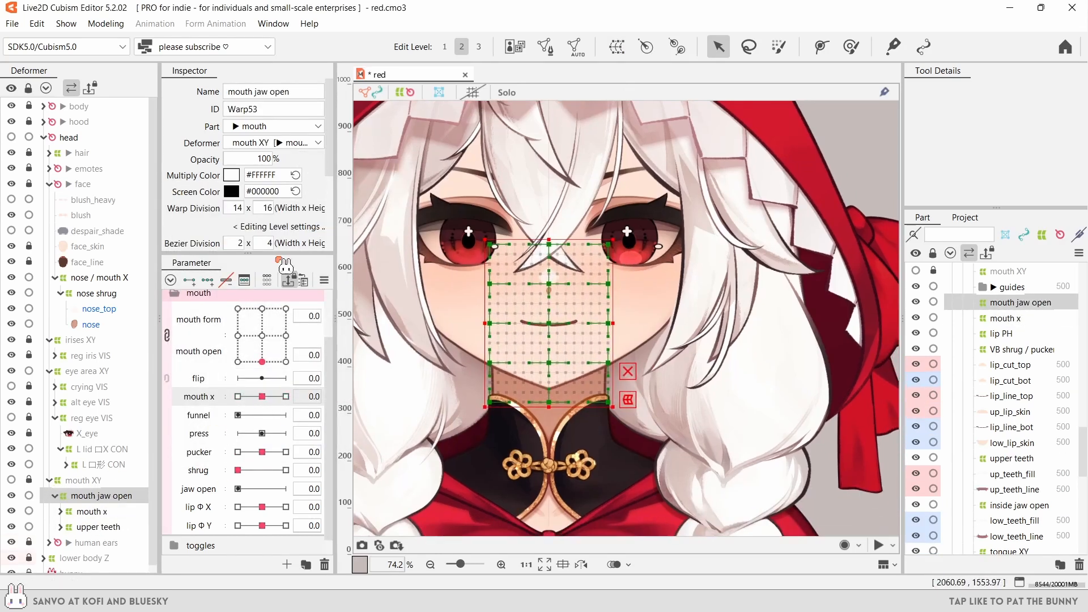
click(204, 488)
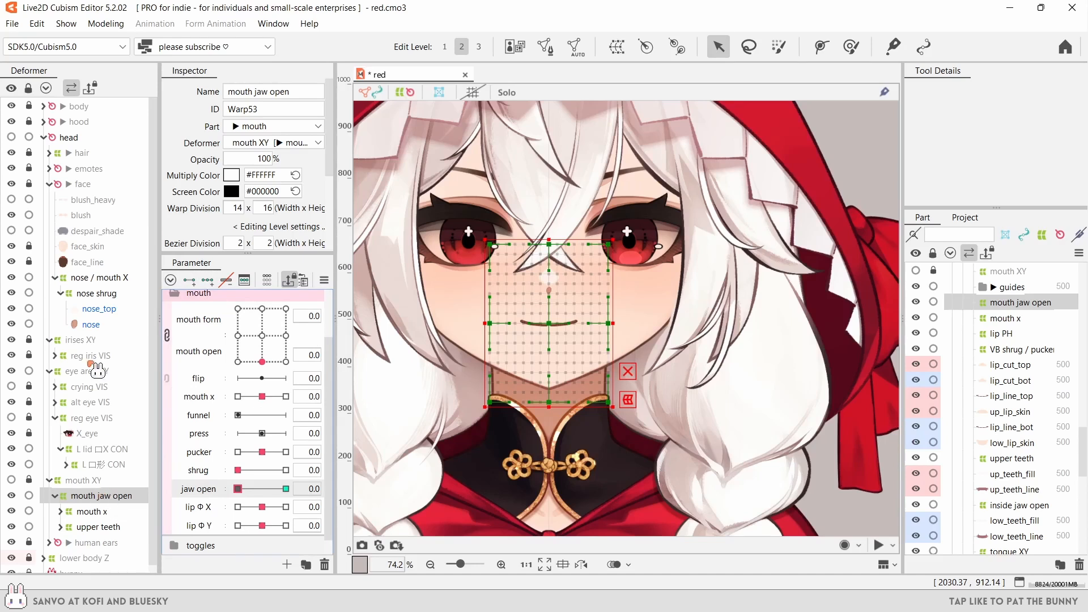
- Create a warp deformer named nose / jaw open around nose / mouth X
click(105, 277)
click(617, 46)
click(323, 452)
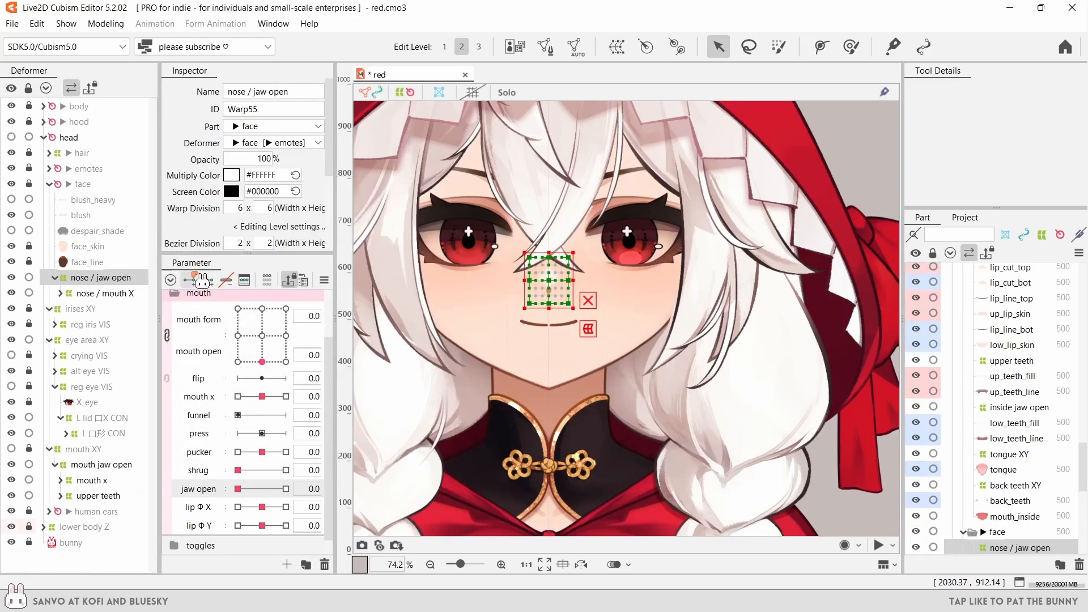
- Key nose / jaw open to jaw open and shift the nose and mouth slightly downward at jaw open 1.0
ctrl+click(117, 279)
scroll(519, 339, up, 2)
drag(238, 488, 310, 499)
scroll(456, 362, down, 5)
click(453, 364)
scroll(512, 339, up, 3)
click(113, 278)
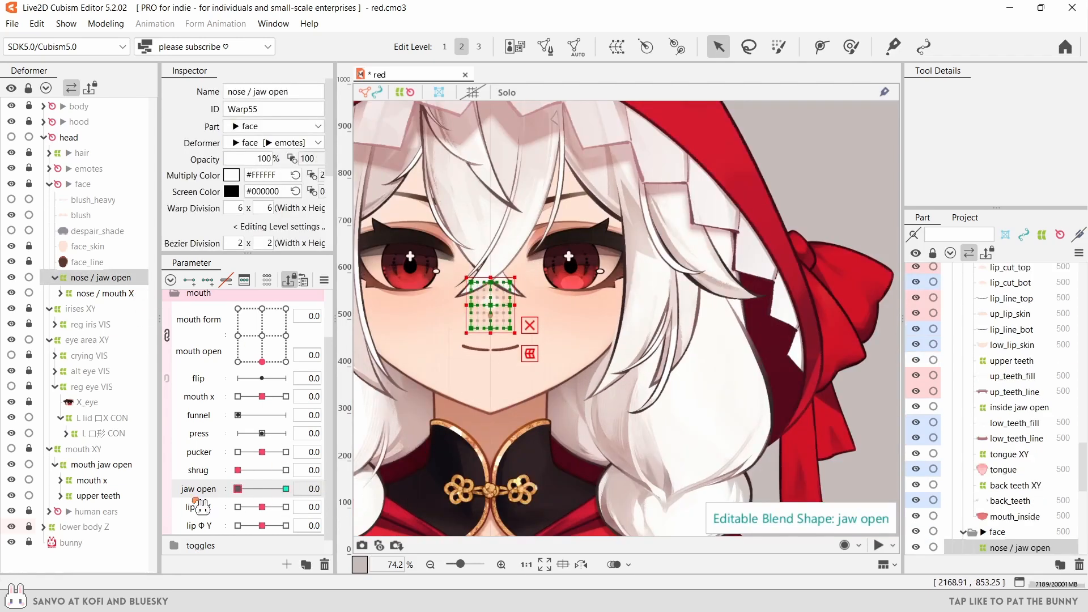
- Reshape the lower part of the L 口形 CON eye warp at jaw open 1.0 using brush selection and a temporary warp
click(102, 464)
key(ctrl+h)
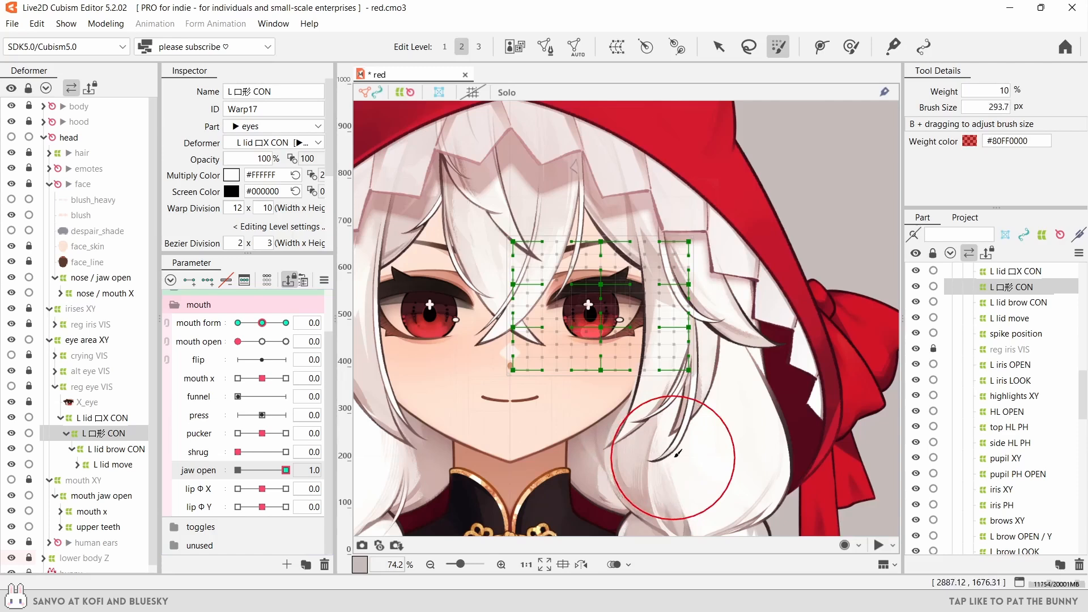
drag(532, 351, 657, 340)
click(718, 47)
scroll(549, 357, up, 2)
key(ctrl+t)
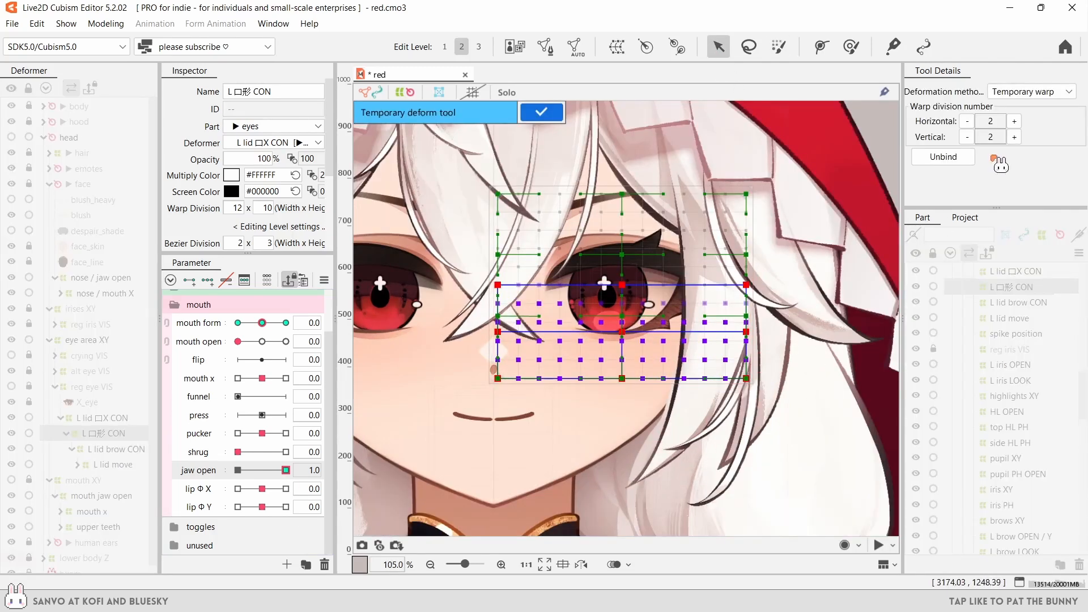
click(1032, 92)
click(1014, 122)
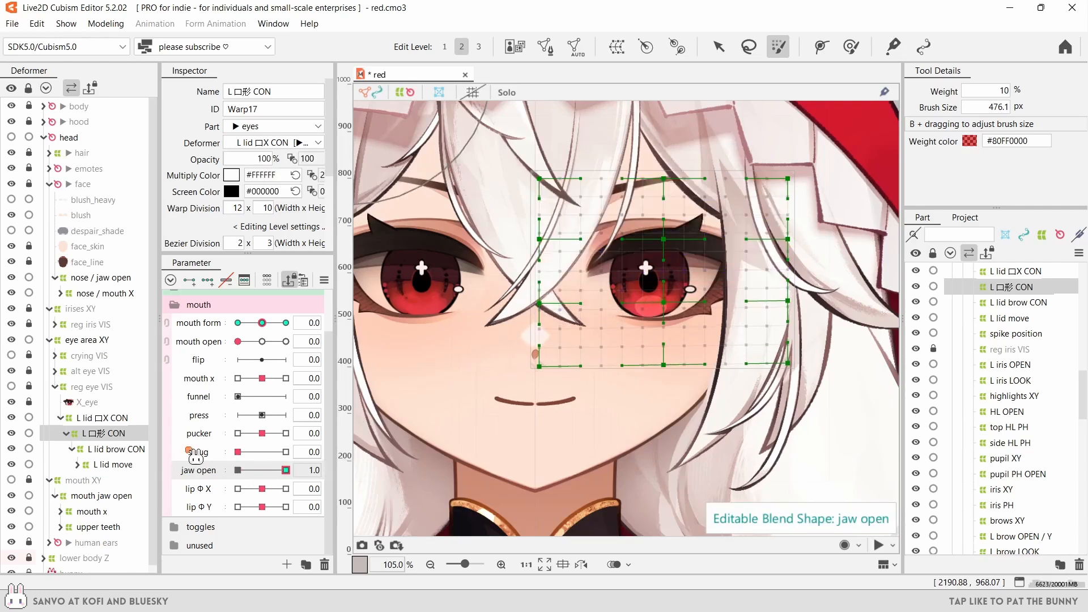
click(851, 46)
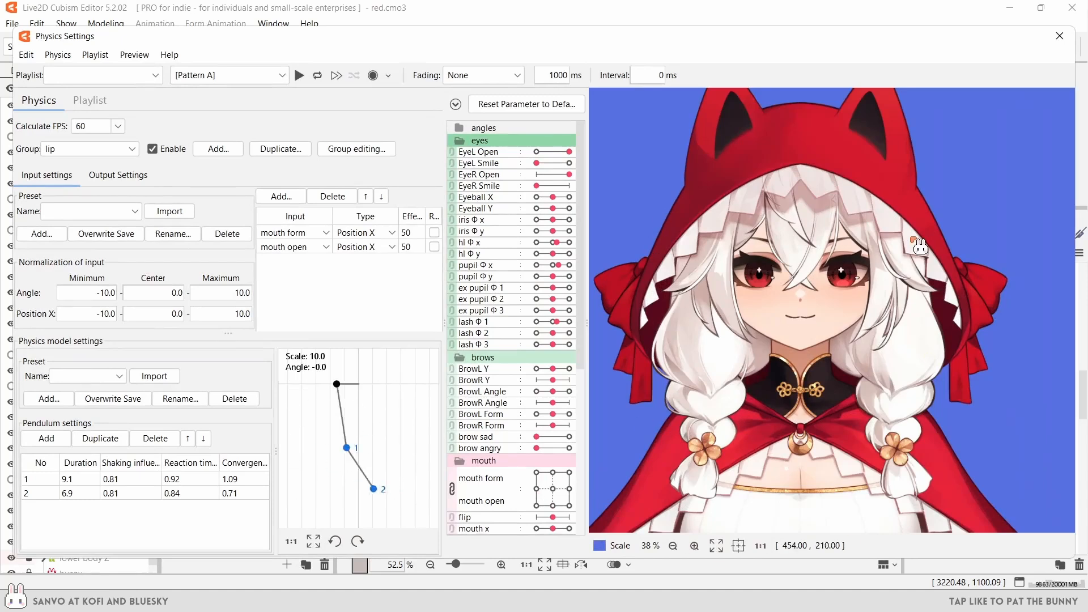
- Check the whole face's motion in the physics preview while moving mouth form and mouth open
click(1061, 39)
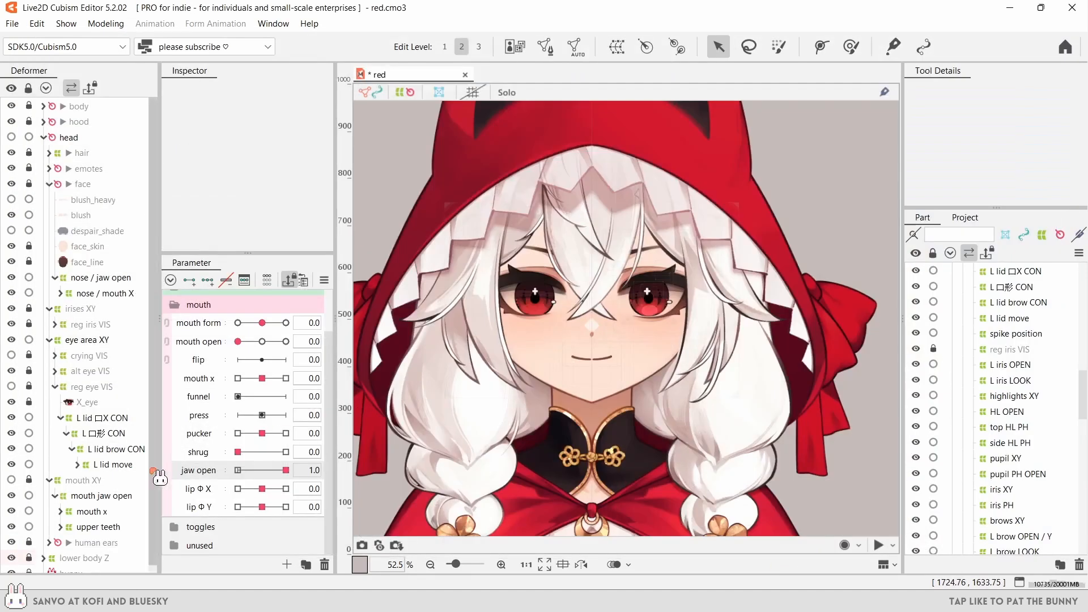
click(114, 434)
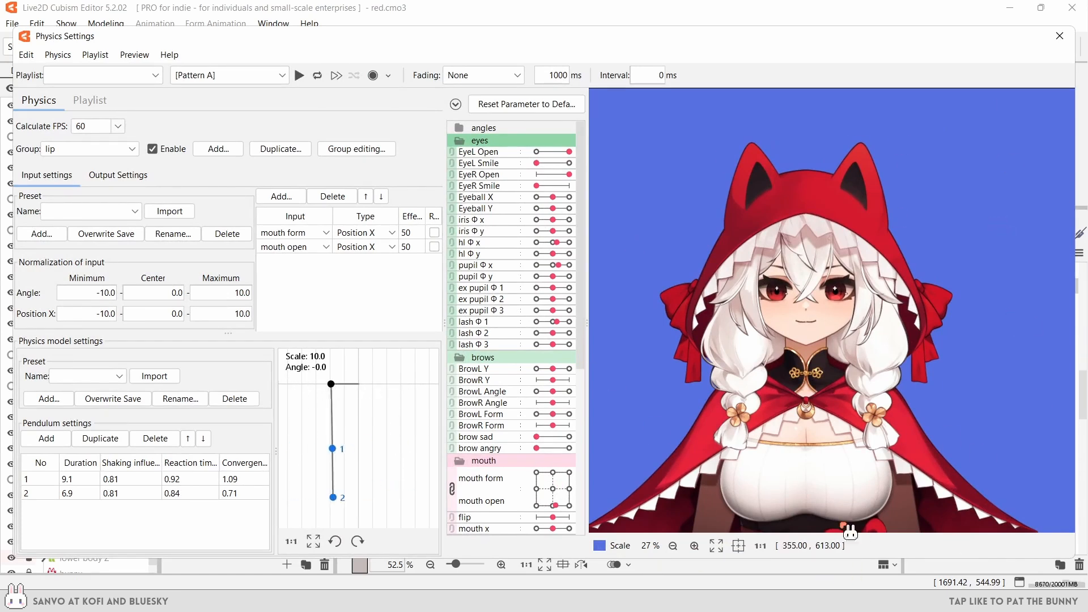
scroll(804, 261, up, 3)
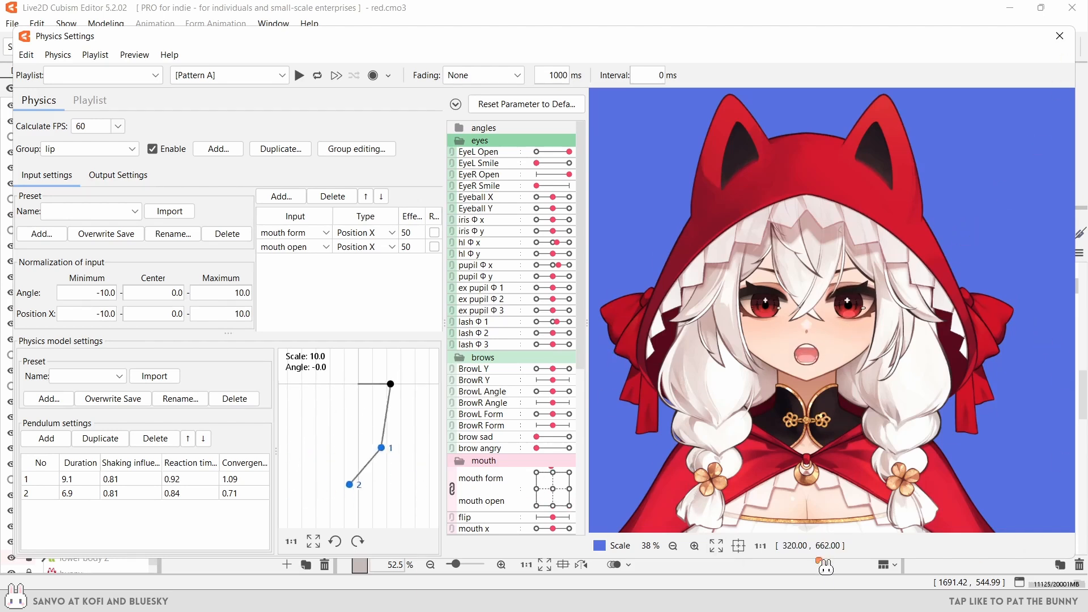
click(1059, 36)
- Lock the eyes part and expand the mouth deformers down to the lip meshes inside VB shrug / pucker
click(822, 147)
click(49, 340)
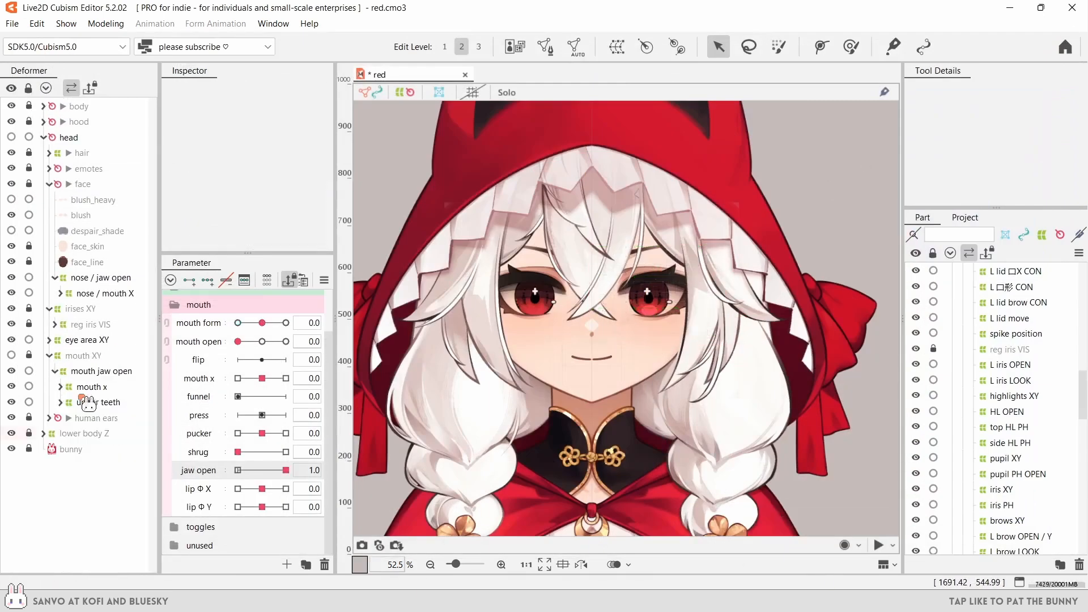
scroll(1012, 353, up, 5)
click(933, 333)
click(60, 402)
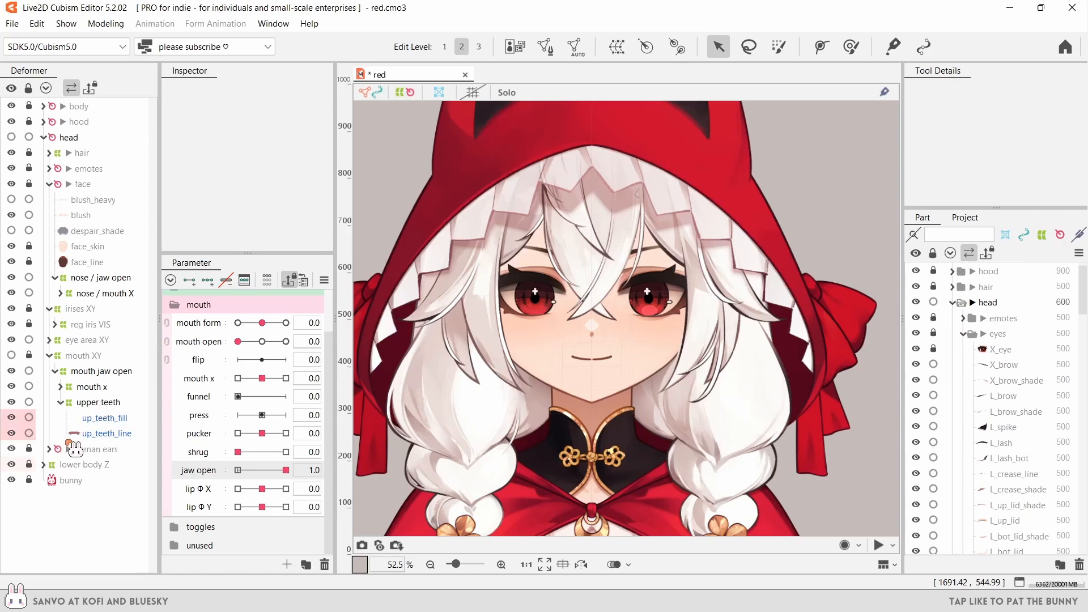
click(60, 386)
click(66, 402)
click(85, 418)
click(72, 419)
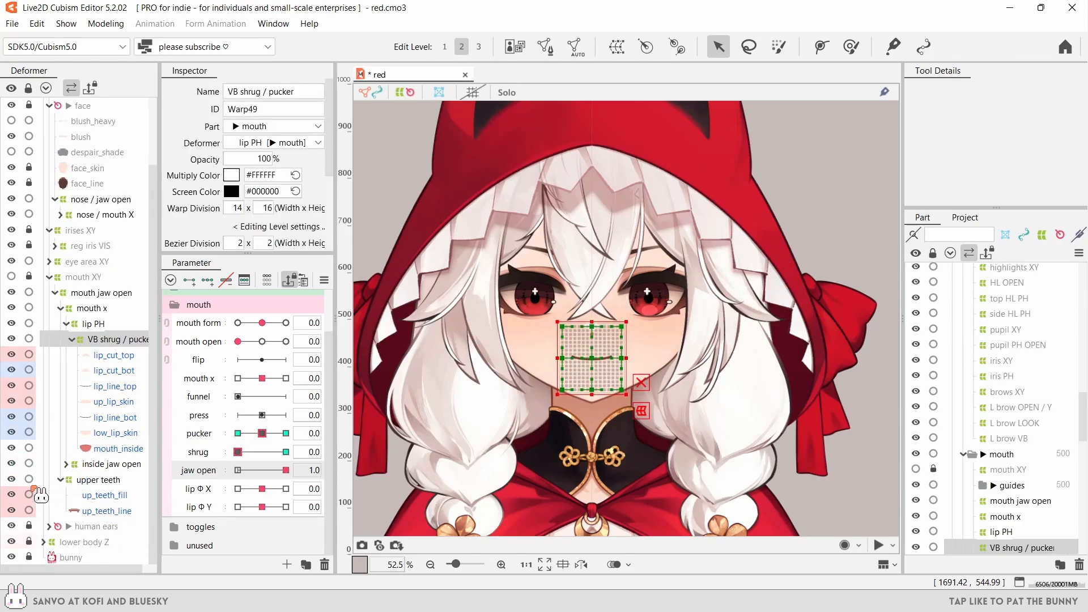
- Hide the lip_cut_top and lip_cut_bot meshes
click(107, 355)
scroll(463, 425, up, 3)
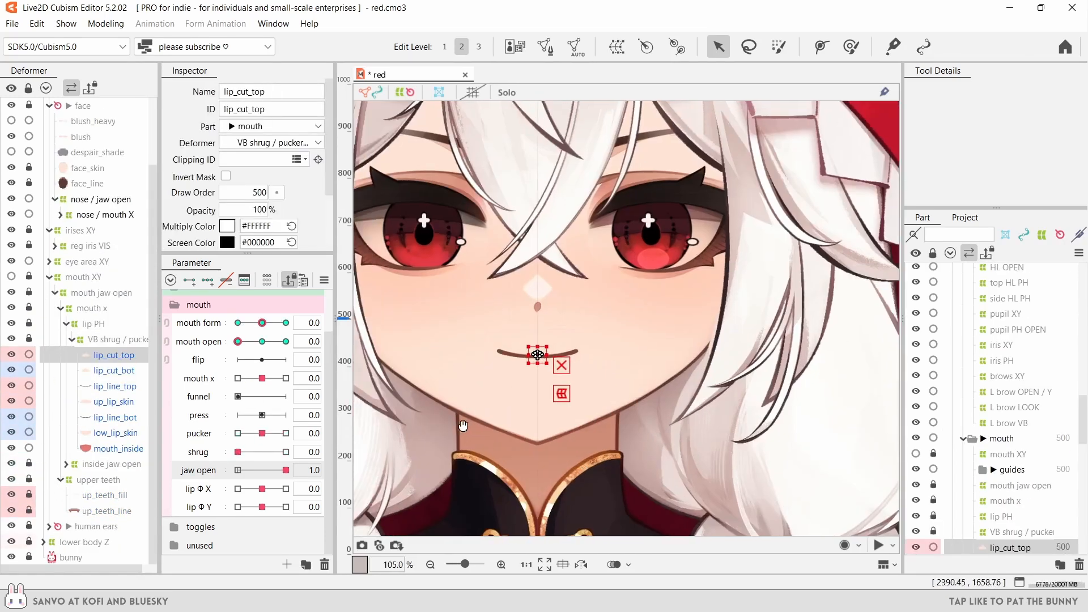
click(129, 446)
click(12, 355)
click(12, 370)
- Key the lip lines, lip skins and mouth_inside to the funnel blend shape with an intermediate key, and set funnel to 1.0
click(106, 387)
shift+click(110, 446)
scroll(528, 356, up, 3)
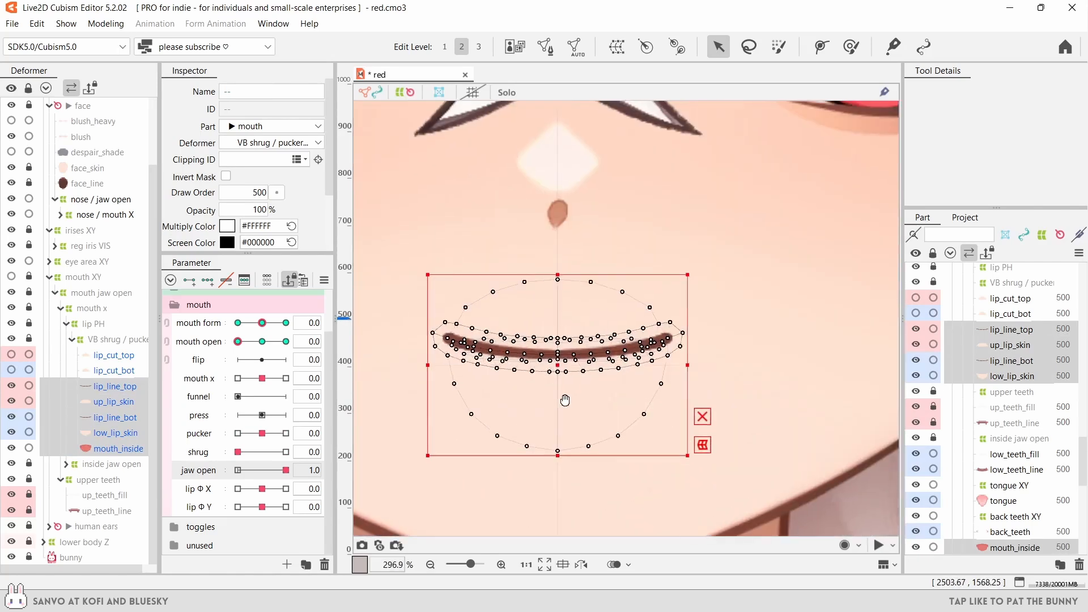
drag(566, 398, 580, 401)
drag(240, 398, 295, 402)
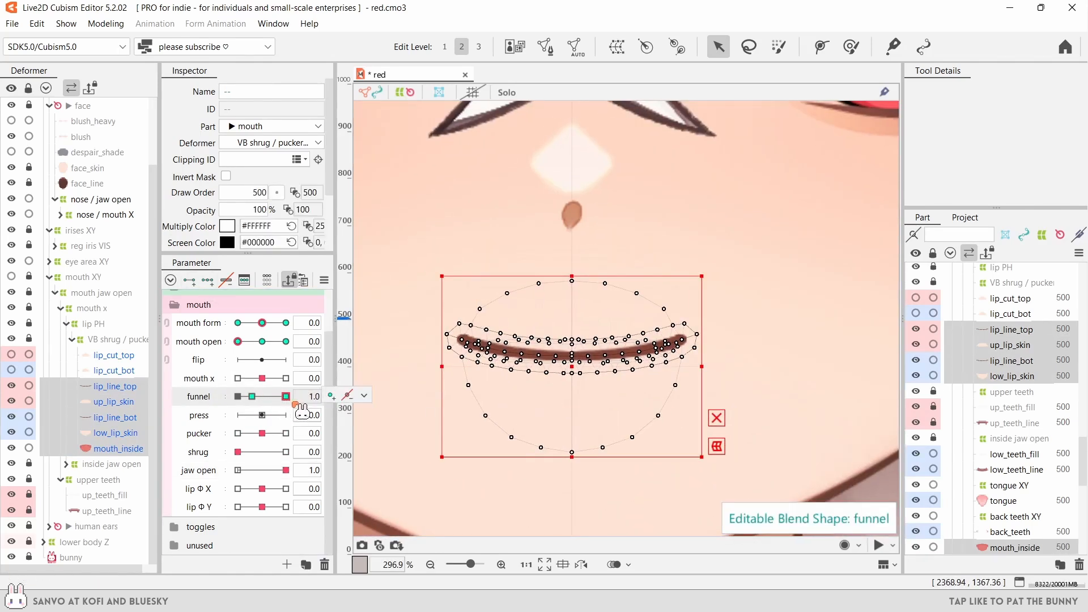
- Draw a seven-point deform path along lip_line_top, extending past both mouth corners
click(113, 386)
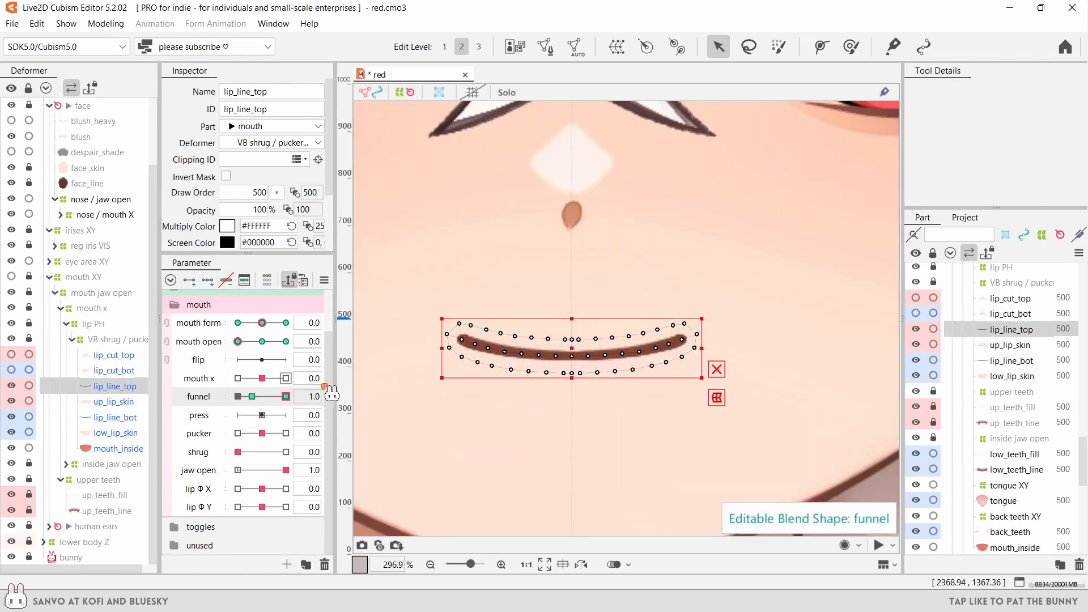
click(821, 47)
click(434, 323)
click(462, 340)
click(521, 355)
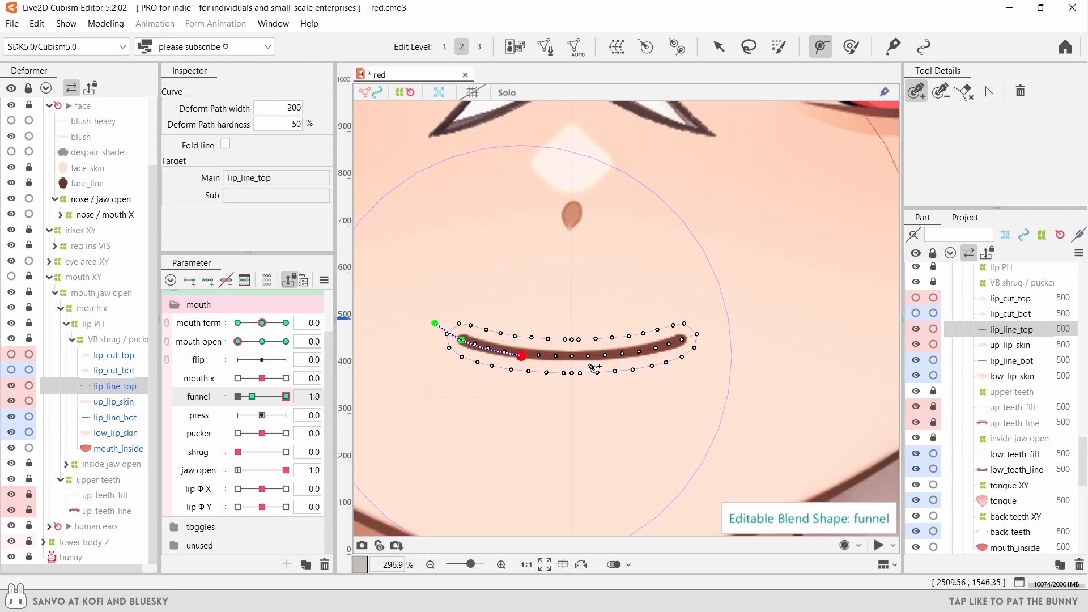
click(574, 357)
click(623, 355)
click(683, 340)
click(712, 323)
click(520, 354)
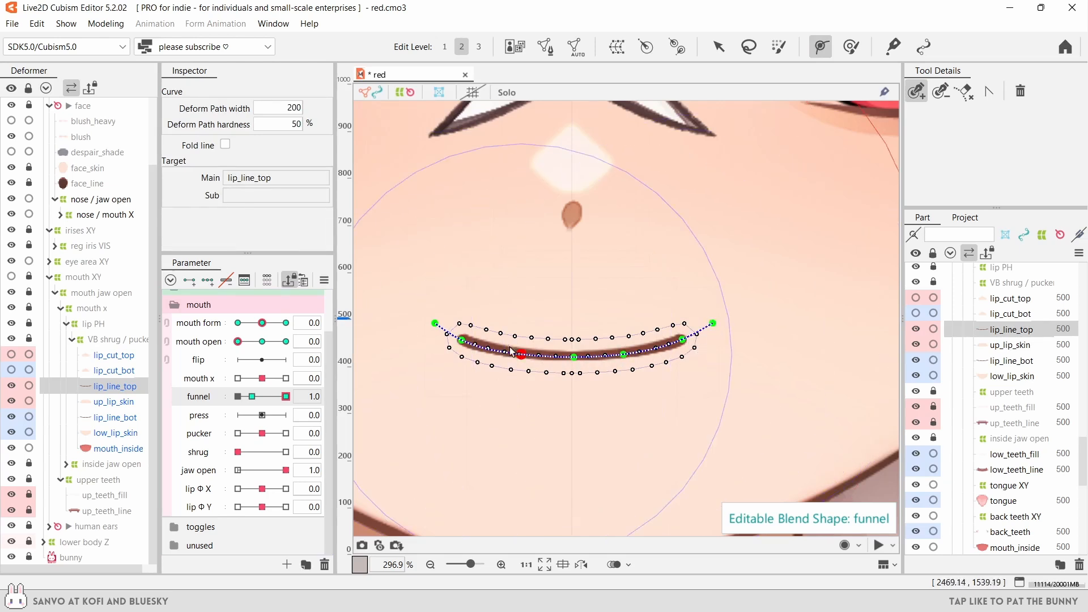
- Pull the center of lip_line_top upward with its deform path at funnel 1.0
click(718, 46)
scroll(763, 383, up, 2)
drag(571, 368, 569, 347)
scroll(569, 347, down, 2)
click(568, 348)
- Draw a seven-point deform path along lip_line_bot and pull its center downward at funnel 1.0
scroll(533, 314, up, 2)
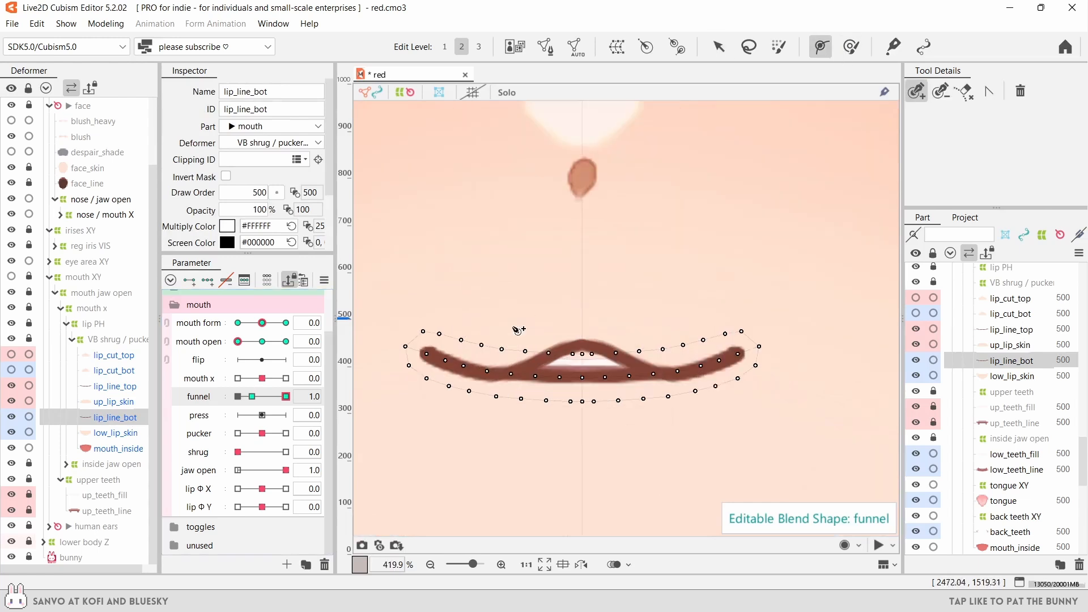
key(p)
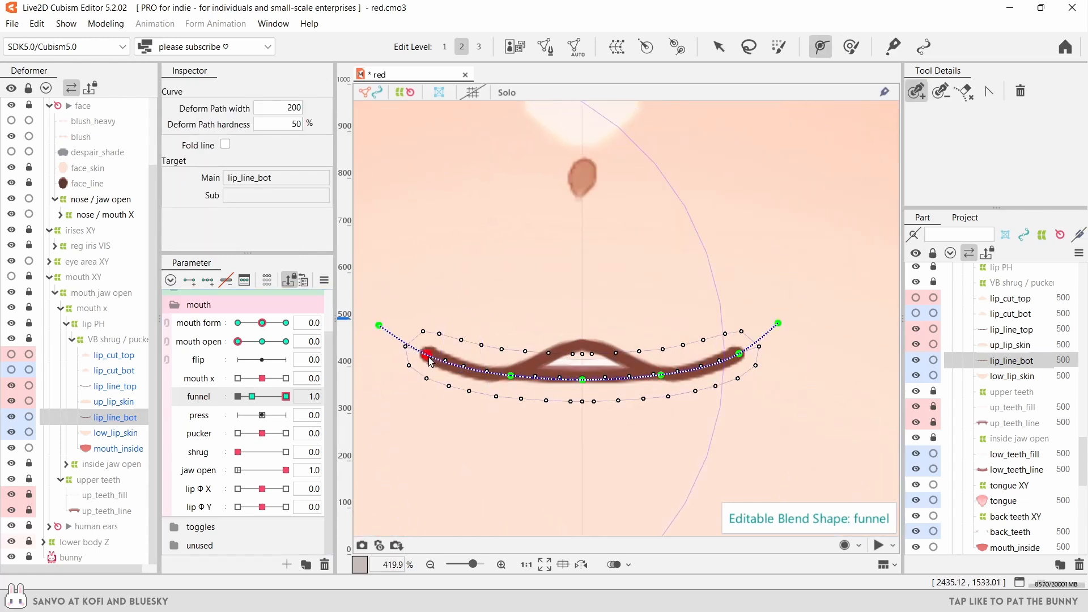
click(719, 47)
drag(582, 379, 582, 404)
- Deselect the lips and preview the funnel 1.0 shape at mouth open 0.5
scroll(600, 275, down, 3)
click(498, 339)
click(262, 341)
click(277, 396)
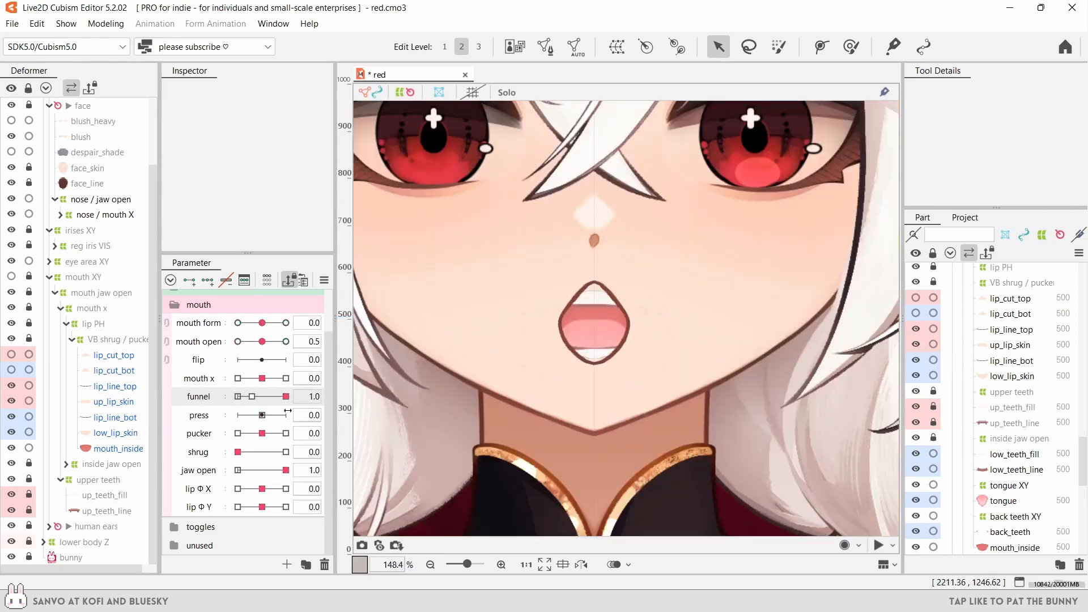
- Combine mouth form and mouth open into a linked grid, reset both to 0, and set funnel to 0.3 for lip_line_bot
click(238, 341)
click(237, 323)
click(167, 323)
click(262, 373)
drag(253, 427, 334, 436)
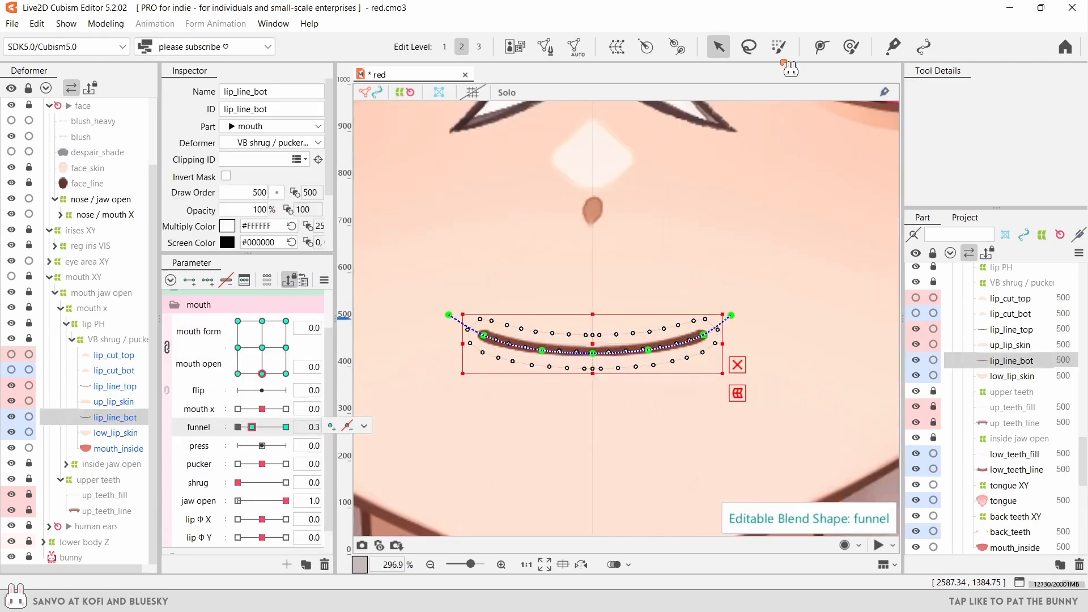
- Shift the two inner points of lip_line_bot's deform path outward, away from the lip's center
click(821, 47)
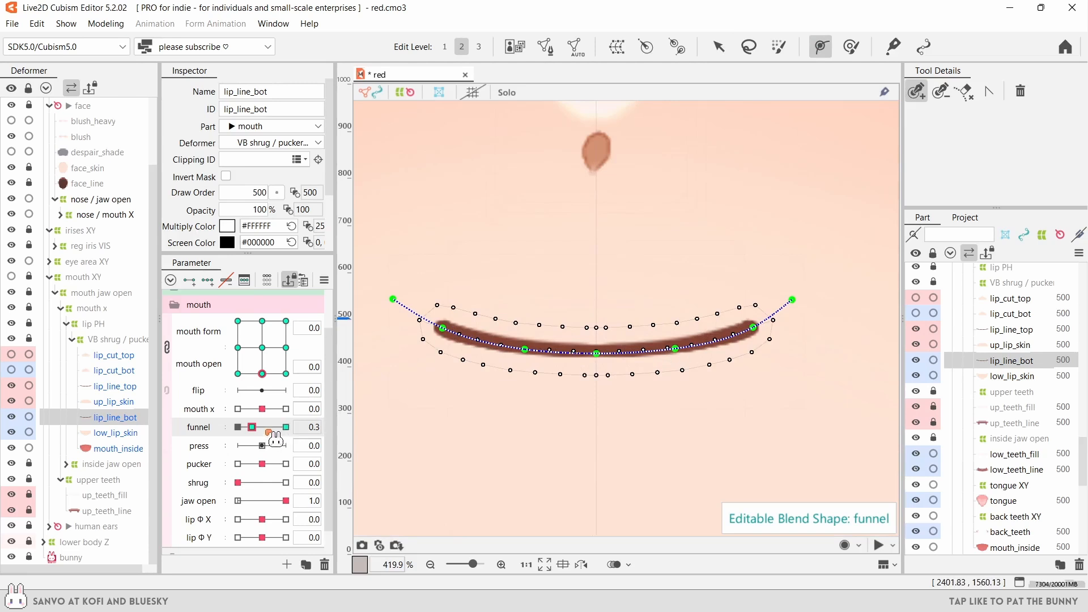
drag(268, 428, 340, 427)
drag(524, 349, 514, 348)
drag(675, 349, 680, 348)
- Pull the center of lip_line_bot downward with its deform path at funnel 1.0 and check it against lip_line_top
click(596, 353)
key(v)
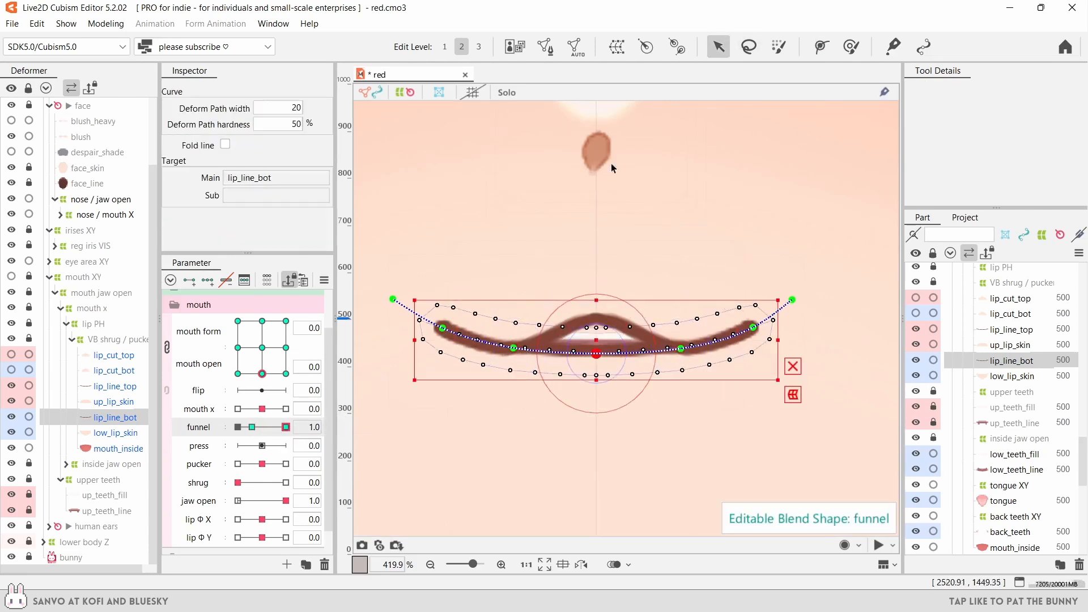
scroll(611, 374, down, 3)
scroll(535, 375, up, 5)
click(535, 375)
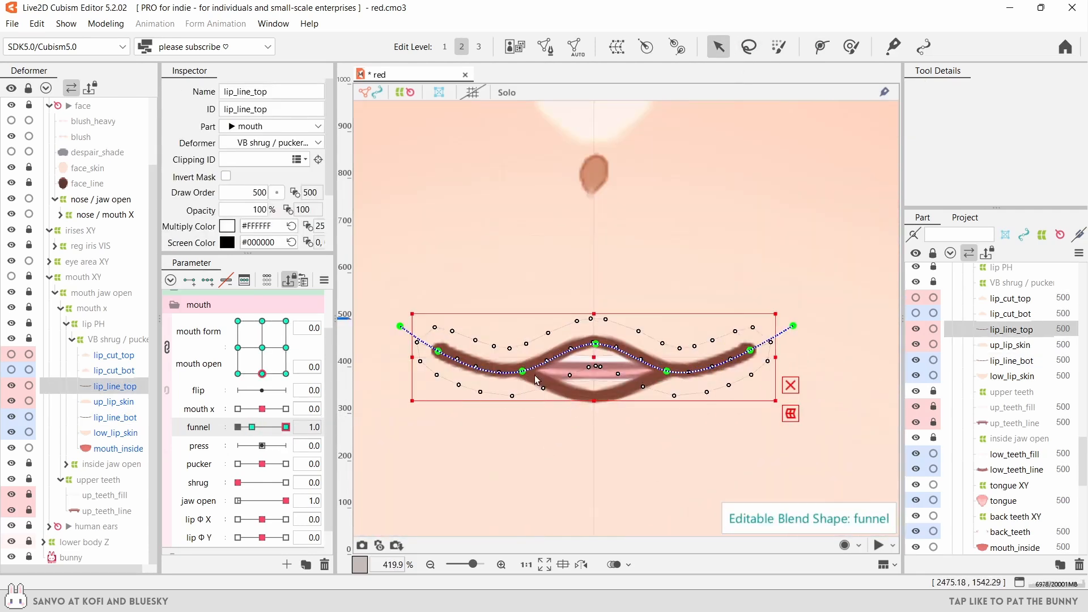
click(568, 400)
scroll(590, 395, down, 2)
- Select the side vertices of lip_line_top and lip_line_bot at funnel 1.0
drag(286, 427, 251, 427)
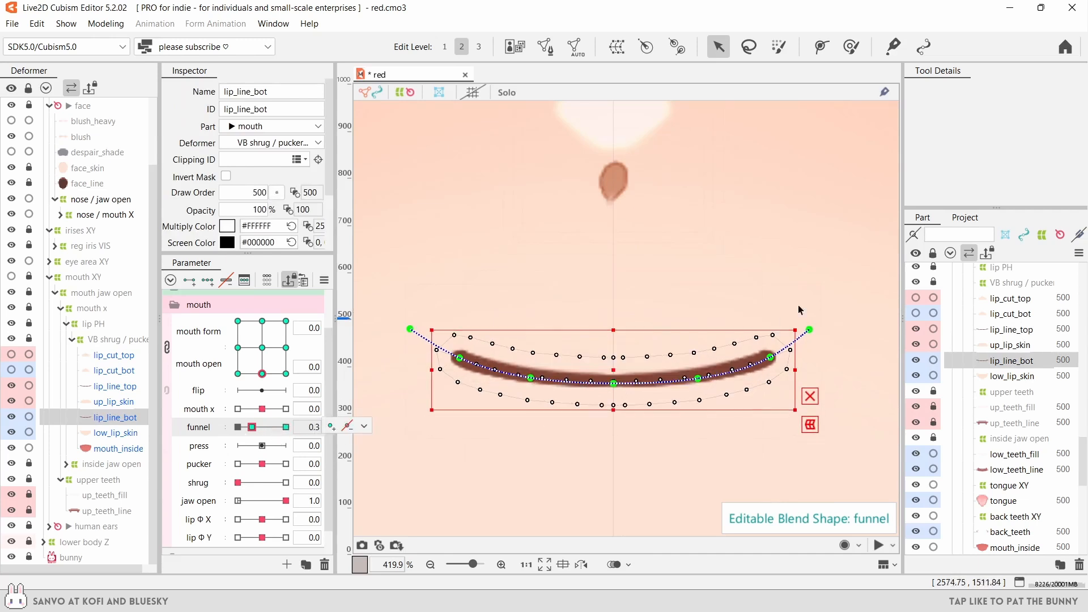
ctrl+click(113, 386)
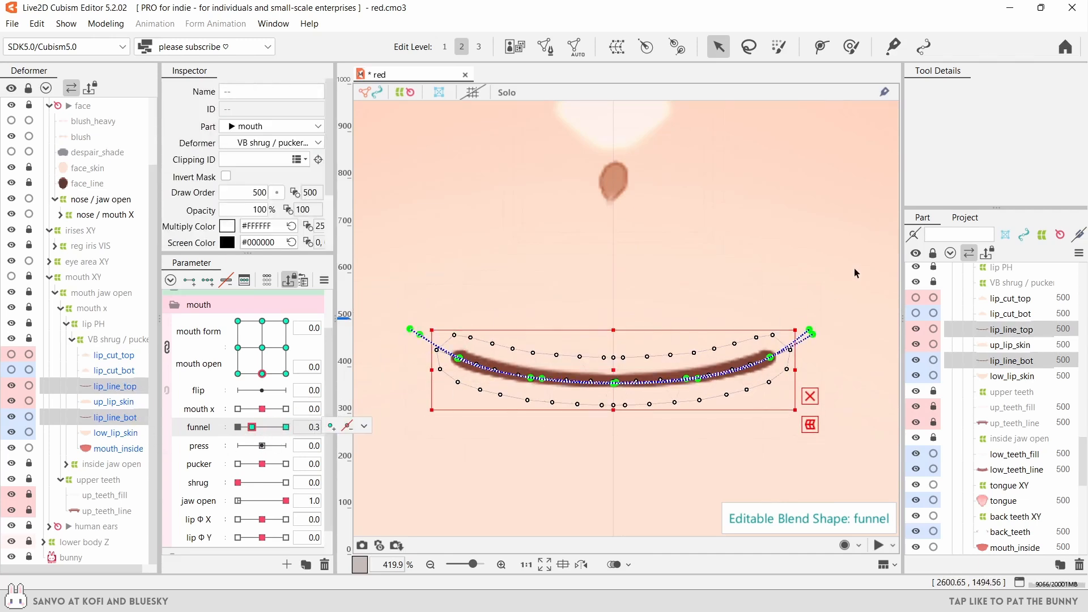
drag(887, 327, 887, 327)
drag(252, 427, 339, 428)
drag(853, 266, 698, 456)
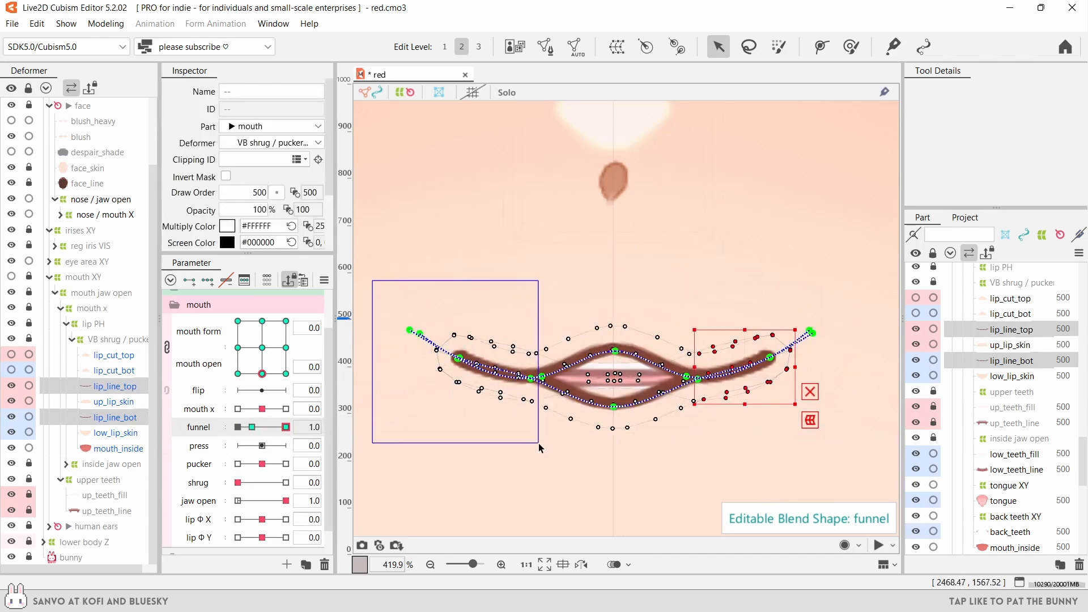
drag(539, 448, 540, 448)
- Lasso the corner vertices of both lip lines at funnel 0.3 and compare the shape with funnel 1.0
drag(285, 428, 252, 427)
drag(850, 280, 746, 413)
click(749, 46)
drag(792, 255, 751, 295)
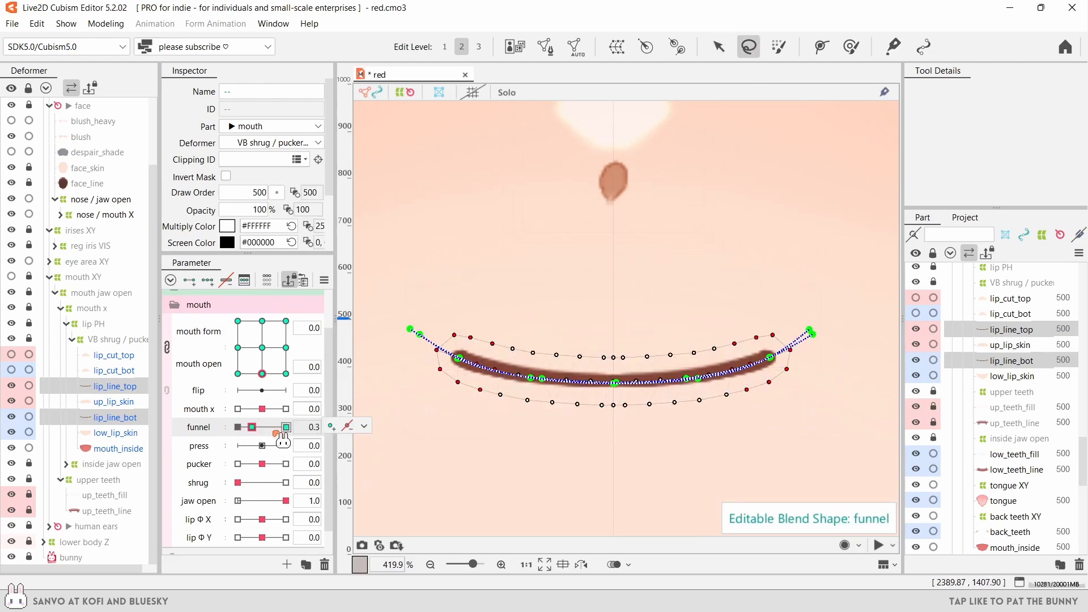
drag(252, 427, 294, 435)
click(252, 427)
key(Escape)
click(285, 427)
- Select lip_line_top, lip_line_bot and mouth_inside together and narrow them at funnel 1.0
scroll(485, 428, down, 6)
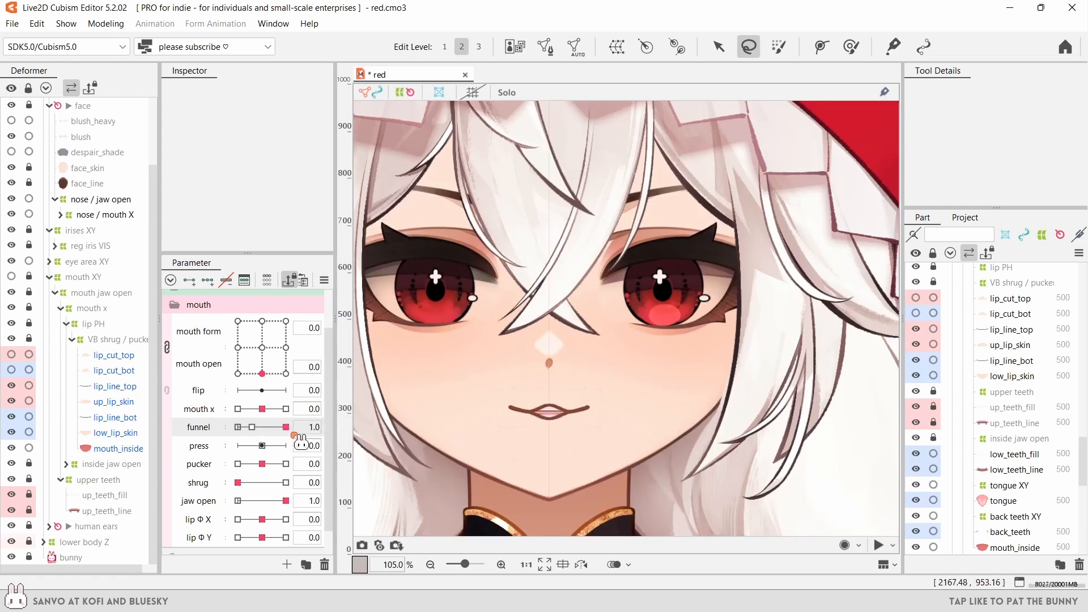
click(251, 427)
key(ctrl+z)
scroll(558, 431, up, 3)
click(285, 427)
click(718, 46)
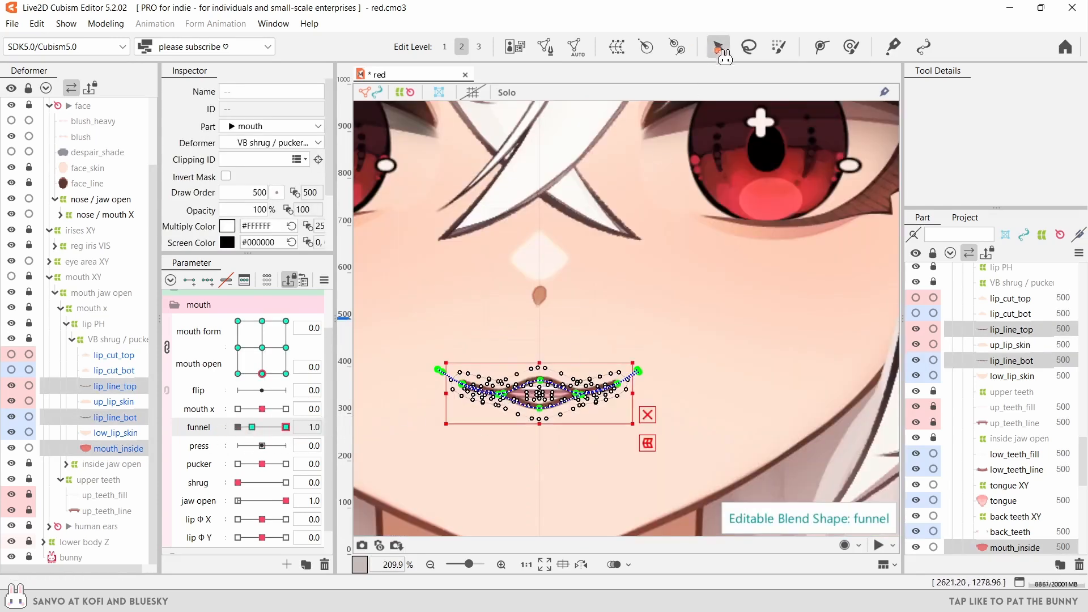
scroll(600, 343, up, 2)
drag(600, 343, 652, 260)
- Refine the curves of lip_line_top and lip_line_bot at funnel 1.0 by adjusting their deform path points
click(115, 386)
scroll(566, 317, up, 2)
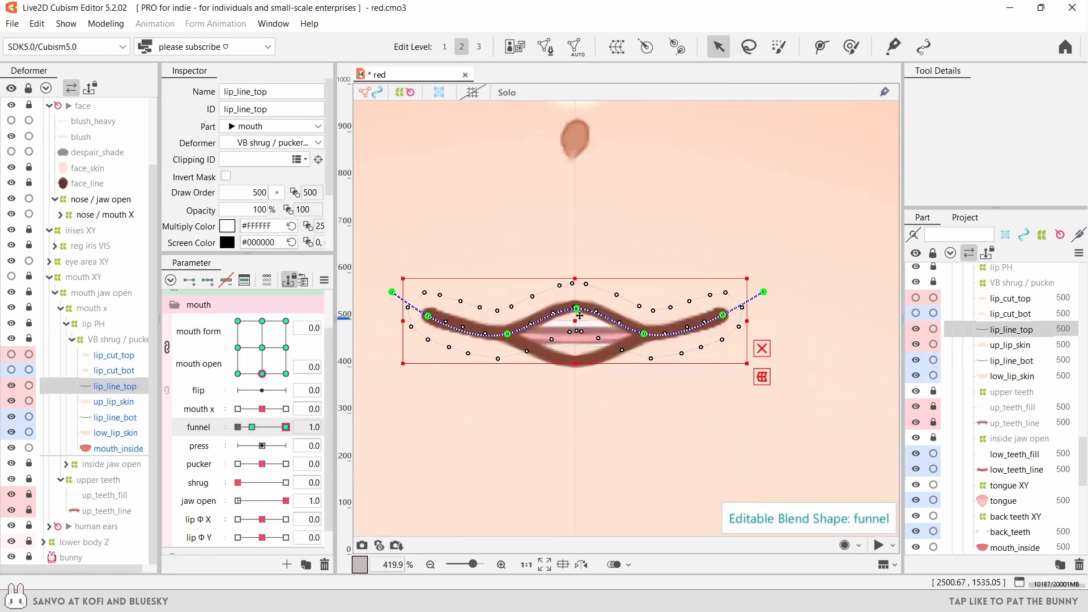
click(546, 318)
scroll(549, 317, up, 2)
click(498, 360)
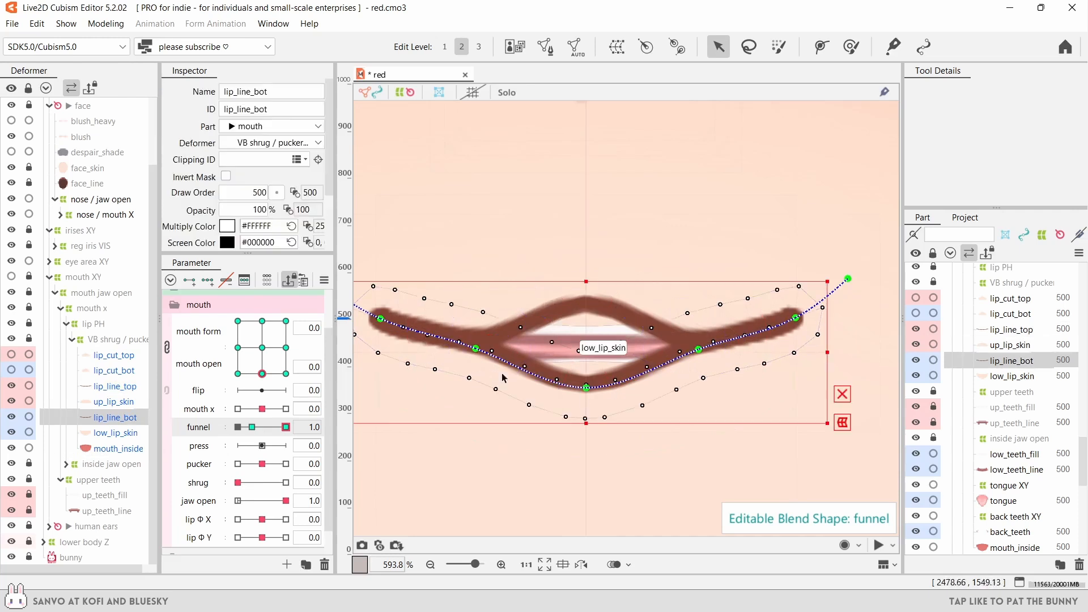
click(697, 354)
click(698, 349)
scroll(487, 343, down, 5)
click(451, 365)
drag(452, 364, 531, 386)
- Reshape mouth_inside at funnel 1.0, stretching it vertically around the lip opening
mouse_move(285, 427)
mouse_down()
mouse_move(238, 427)
mouse_move(286, 430)
mouse_up()
scroll(540, 377, up, 2)
click(589, 373)
shift+click(590, 356)
click(286, 427)
scroll(605, 389, up, 3)
click(118, 448)
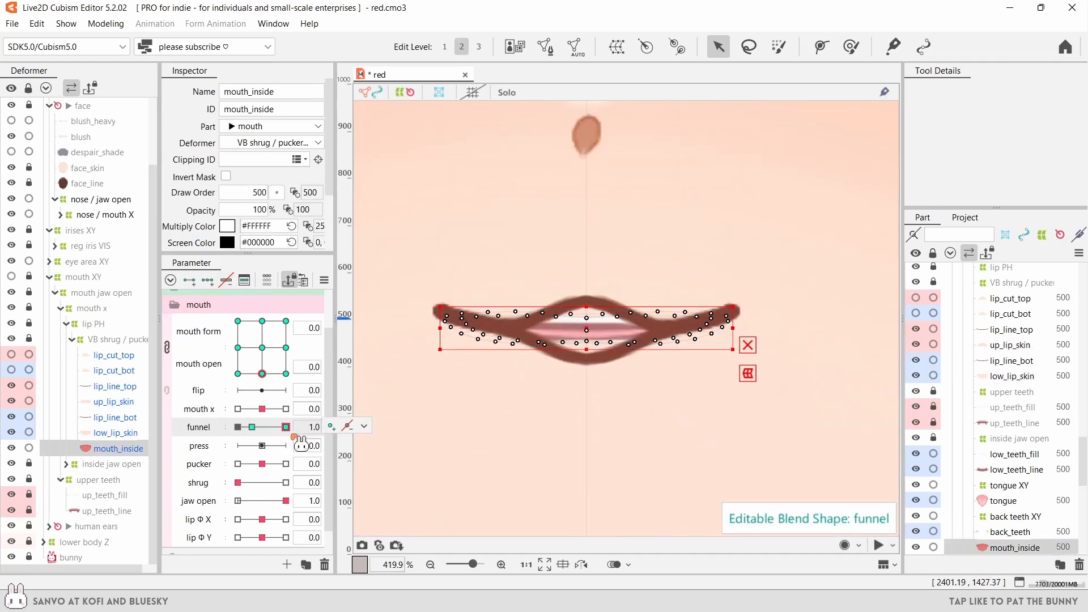
mouse_move(262, 373)
mouse_down()
mouse_move(263, 352)
mouse_move(238, 347)
mouse_move(262, 373)
mouse_up()
click(238, 427)
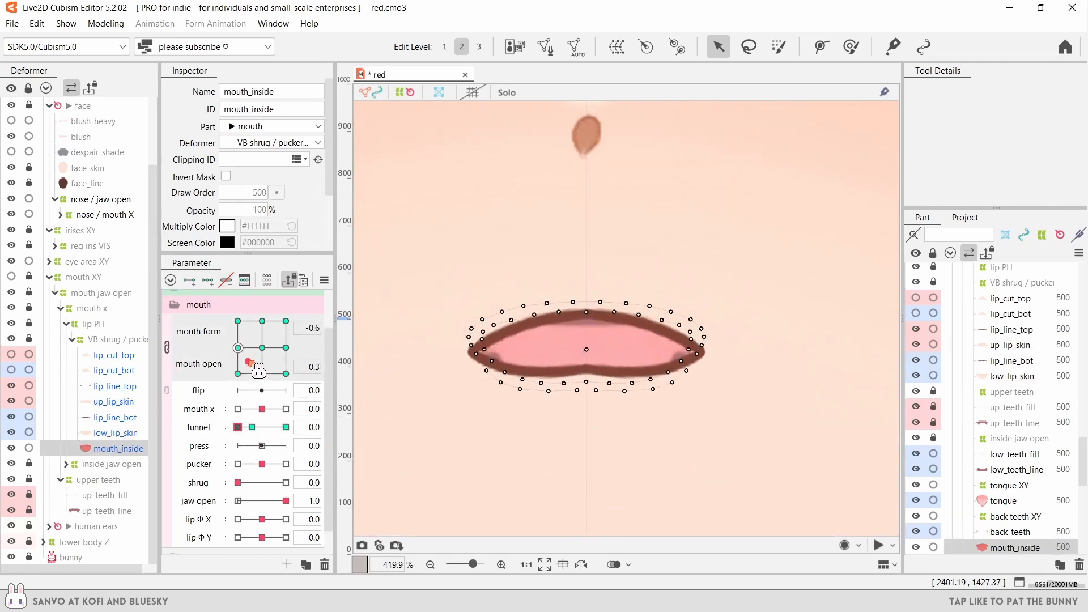
click(286, 427)
drag(586, 300, 586, 273)
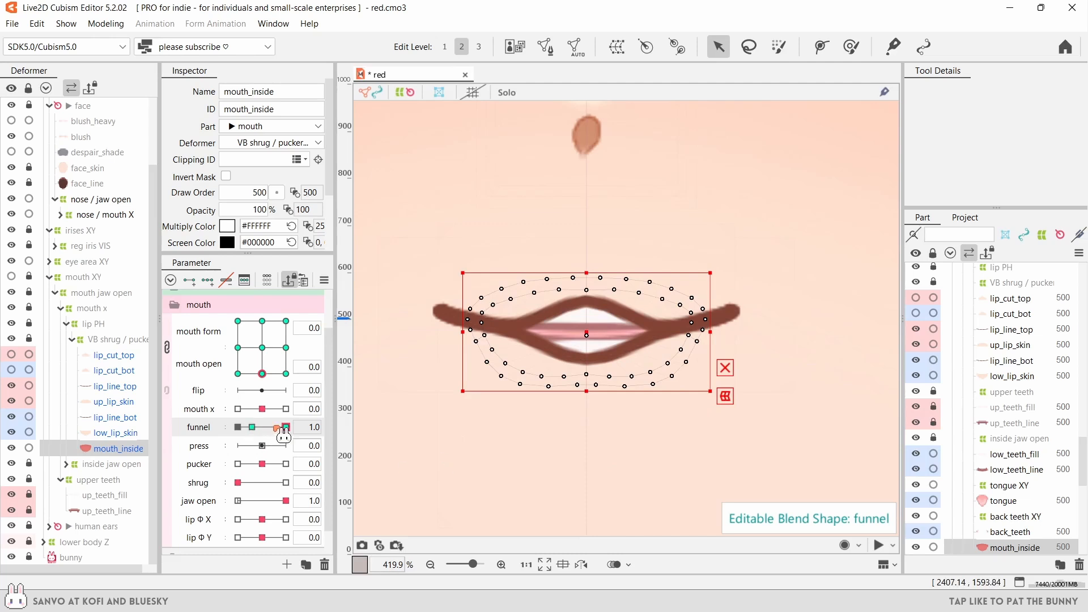
- Add mouth open to the funnel blend shape weight limits of both lip lines and mouth_inside, and adjust its limit graph
click(399, 423)
scroll(473, 415, down, 3)
mouse_move(261, 374)
mouse_down()
mouse_move(262, 351)
mouse_move(265, 372)
mouse_up()
click(238, 427)
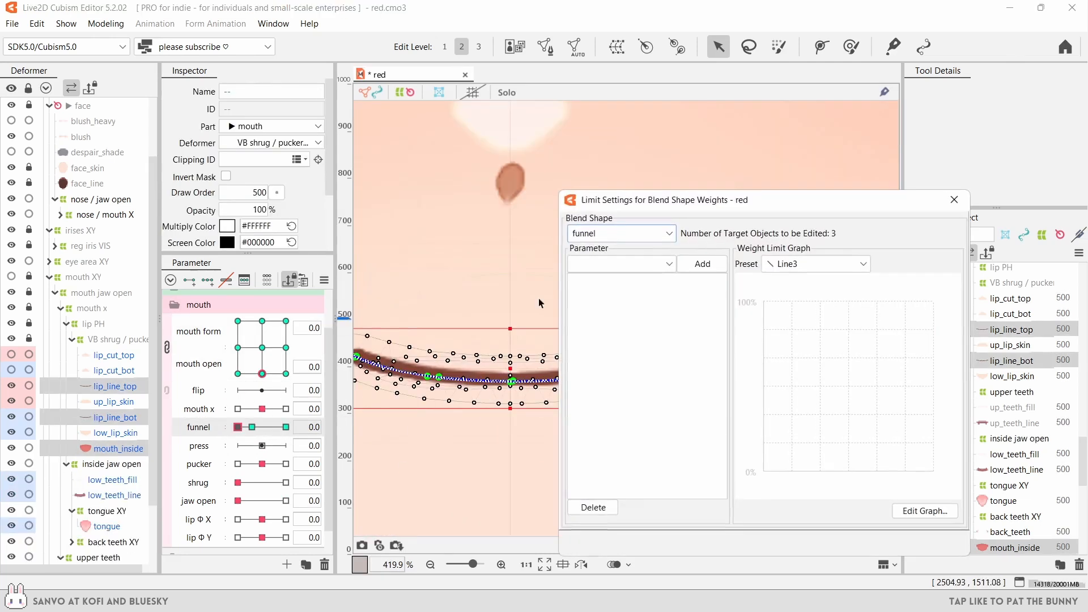
click(704, 263)
click(924, 510)
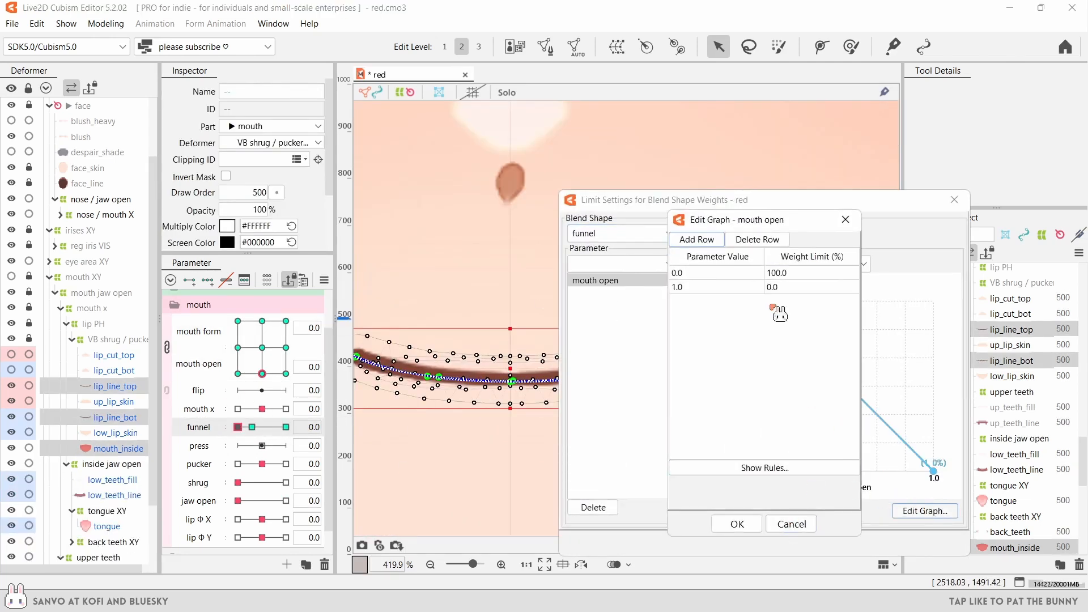
key(Return)
click(788, 263)
click(791, 343)
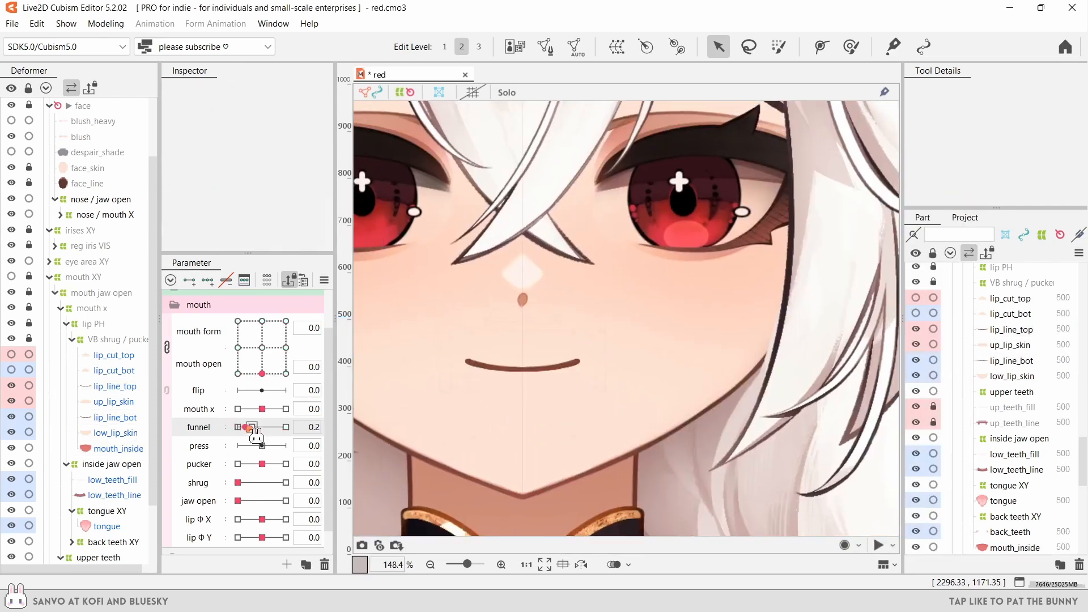
- Preview funnel with the mouth slightly open, and add mouth form to the funnel weight limits of both lip lines and mouth_inside
drag(251, 427, 285, 427)
mouse_move(261, 374)
mouse_down()
mouse_move(261, 348)
mouse_move(272, 357)
mouse_move(262, 360)
mouse_up()
drag(280, 427, 315, 429)
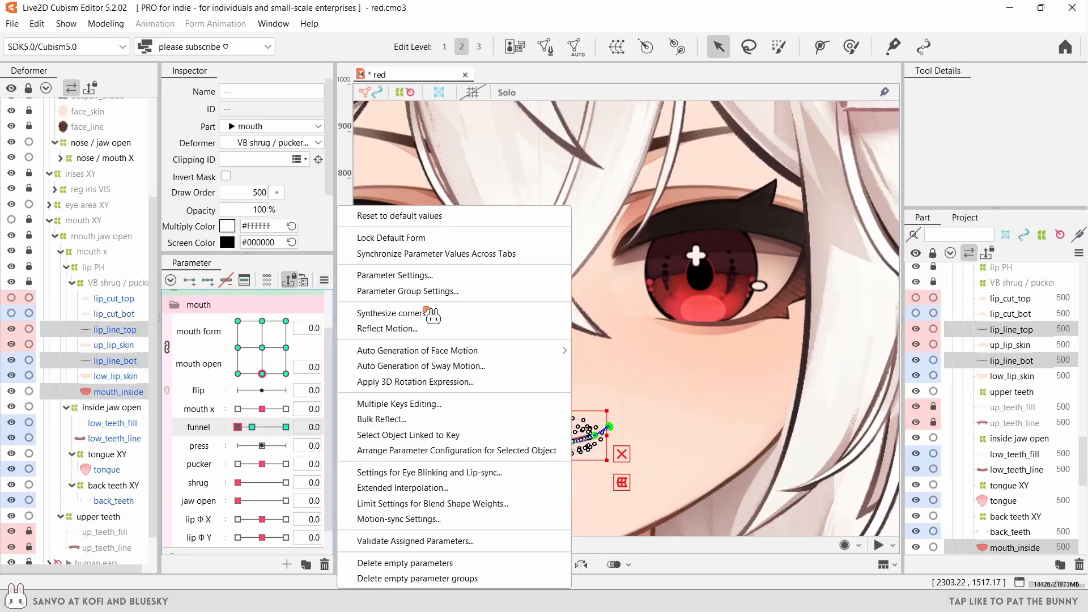
click(453, 510)
click(673, 268)
click(624, 394)
click(704, 268)
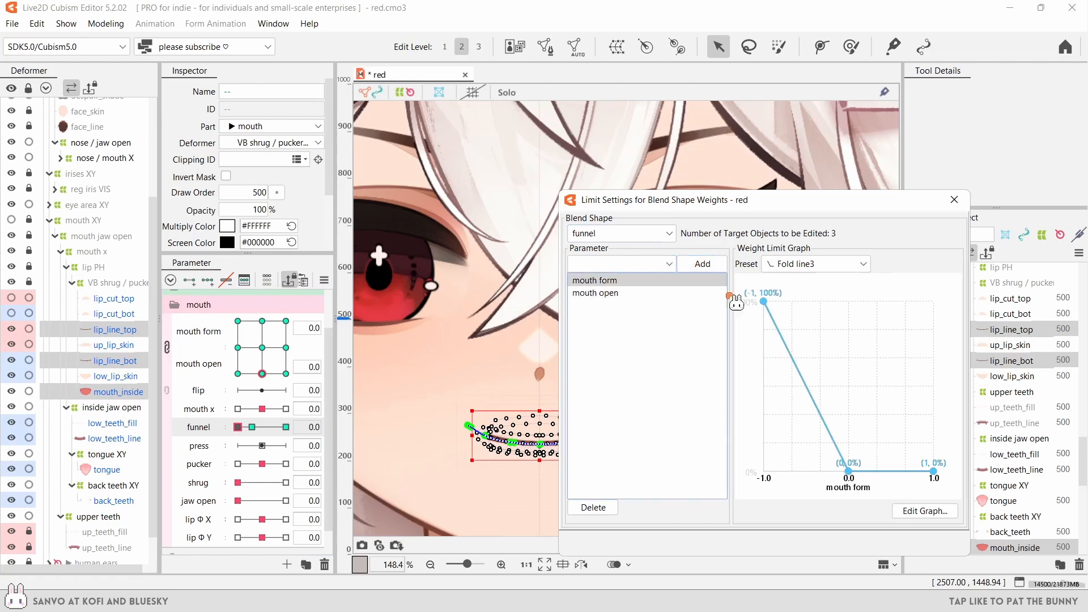
click(954, 200)
- Set the funnel weight limit graph for mouth form to 30% at -1.0, 100% at 0.0 and 30% at 1.0
click(285, 374)
drag(244, 428, 286, 428)
click(360, 444)
right_click(286, 427)
click(385, 428)
click(324, 280)
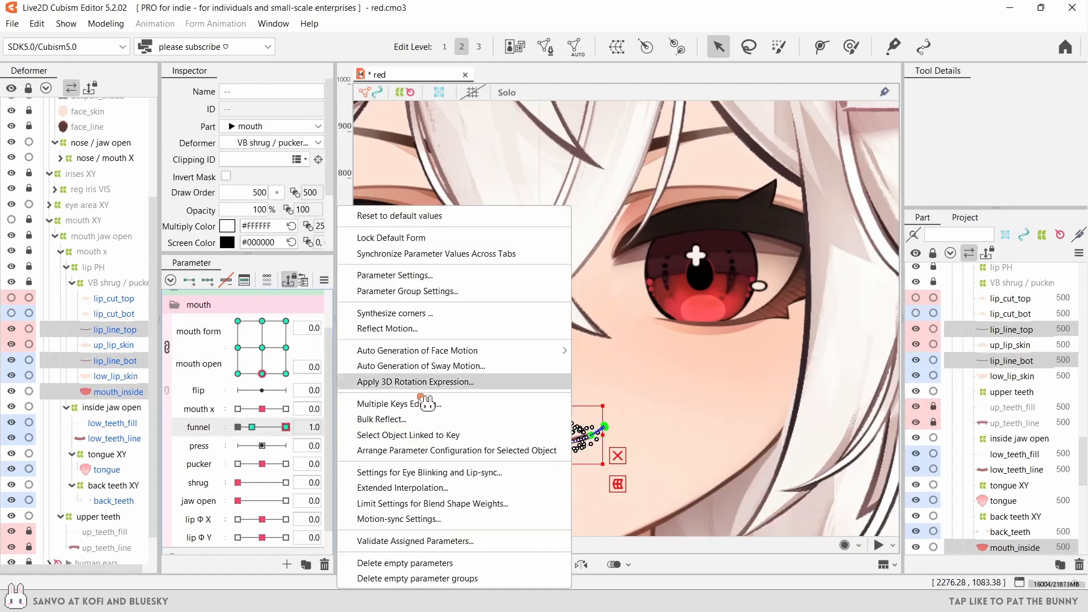
click(430, 503)
click(924, 511)
click(736, 524)
click(953, 199)
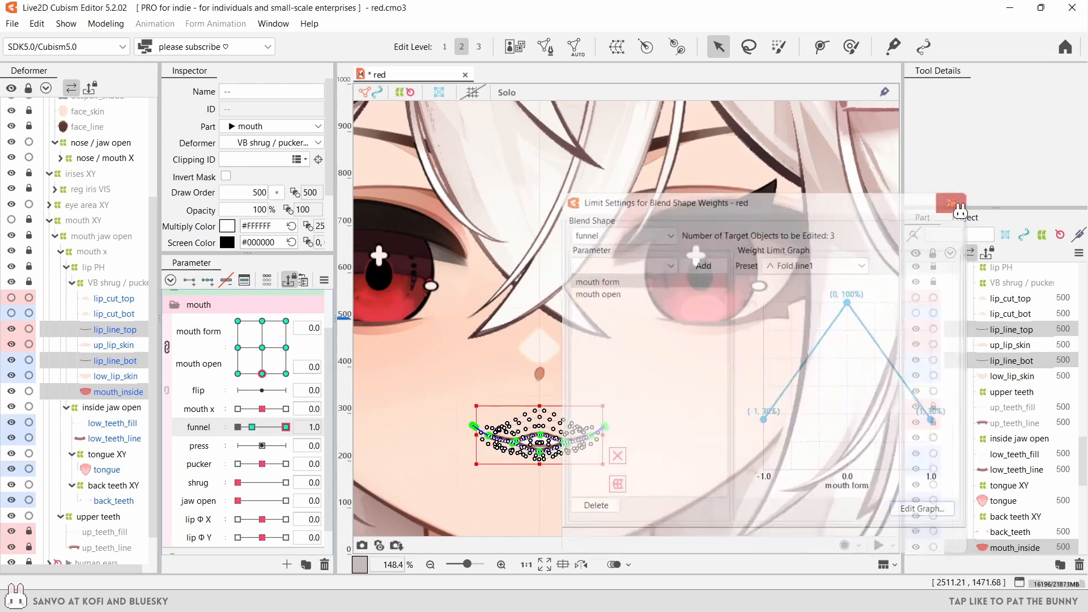
- Set the funnel weight limits for mouth form to 40% at -1.0 and 50% at 1.0
click(708, 340)
drag(709, 340, 737, 315)
click(285, 373)
mouse_move(286, 427)
mouse_down()
mouse_move(231, 432)
mouse_move(286, 428)
mouse_up()
click(237, 374)
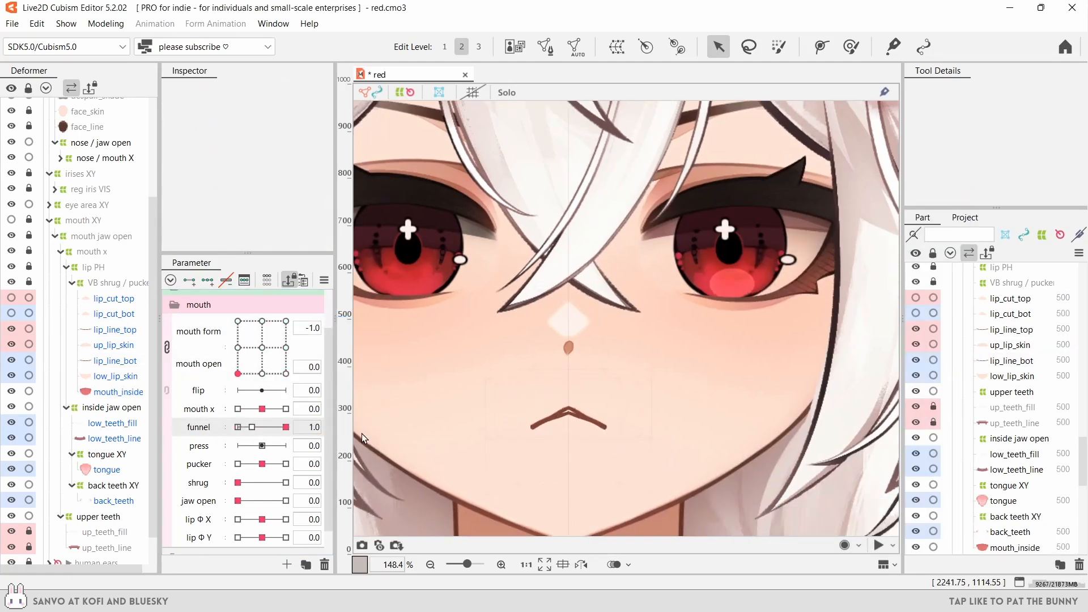
click(568, 422)
click(648, 427)
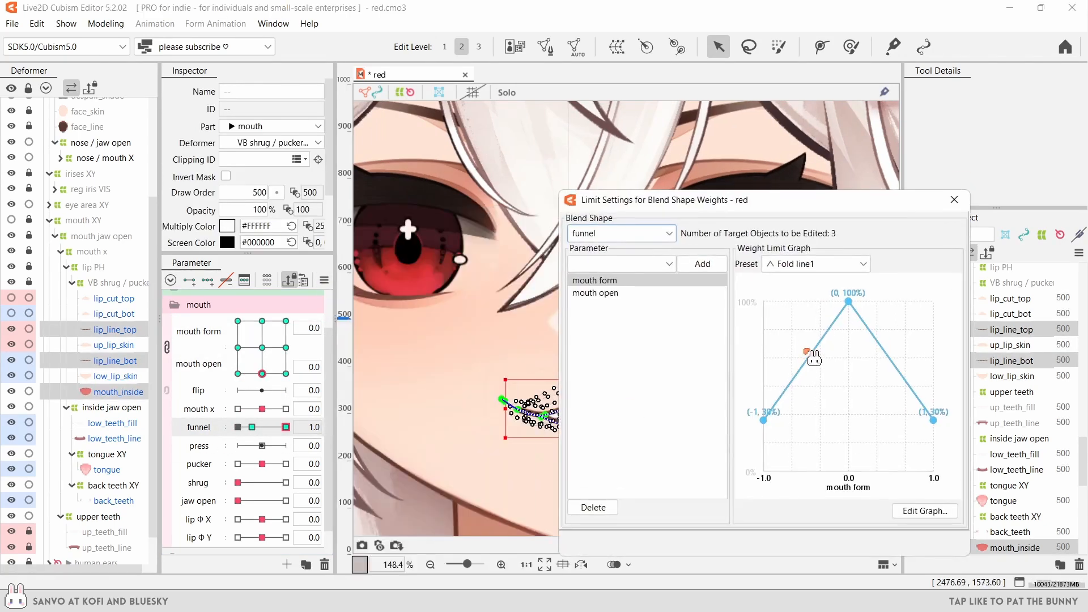
click(925, 511)
click(736, 524)
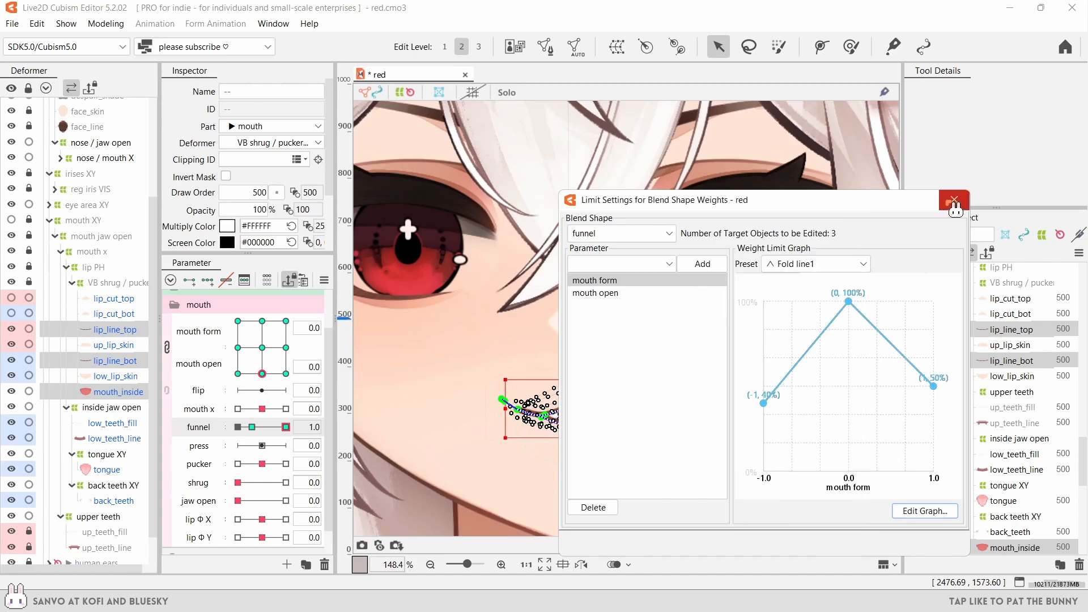
click(954, 199)
- Preview the funnel shape at mouth form 1.0 and -1.0, and reset funnel and mouth form to 0
drag(285, 427, 273, 427)
click(285, 373)
click(237, 373)
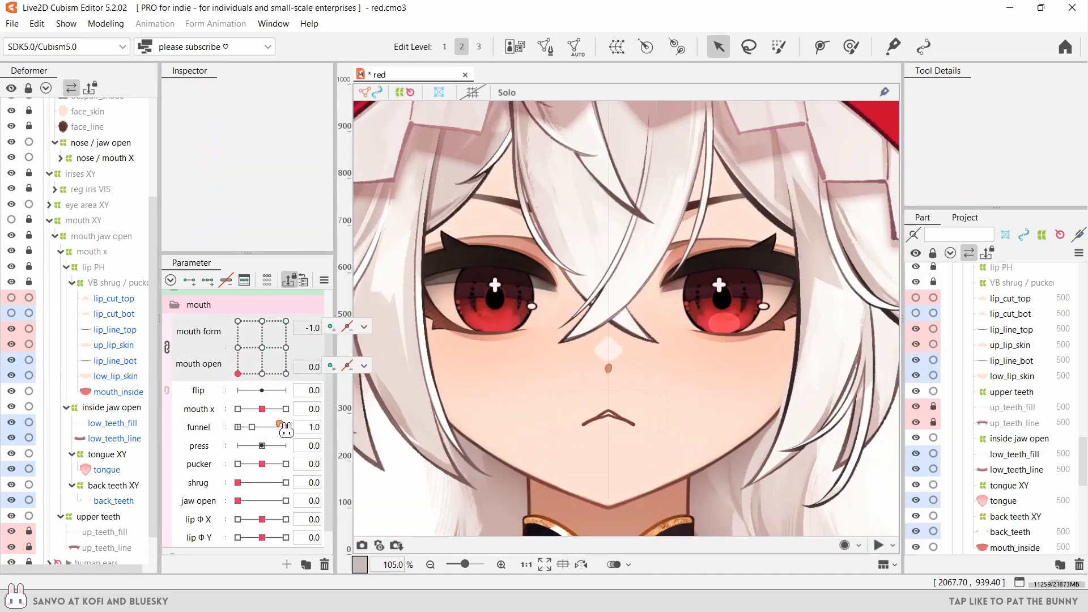
drag(275, 429, 237, 427)
click(262, 374)
- Set the funnel weight limits for mouth form to 60% at both -1.0 and 1.0 for the lip lines and mouth_inside
click(358, 428)
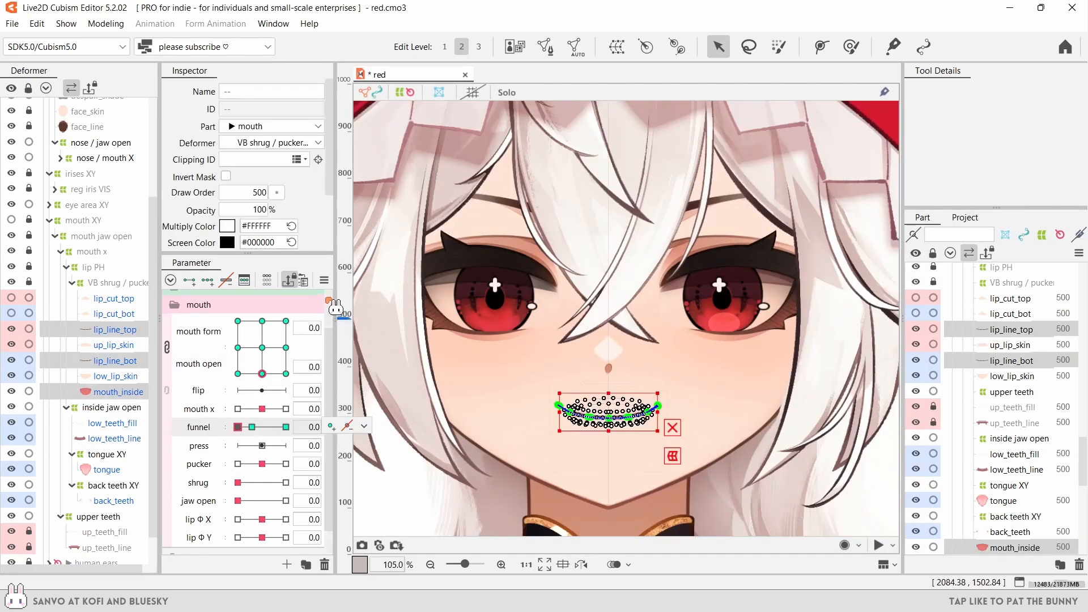
click(324, 280)
click(430, 503)
click(925, 513)
double_click(785, 303)
text(60)
double_click(785, 274)
text(60)
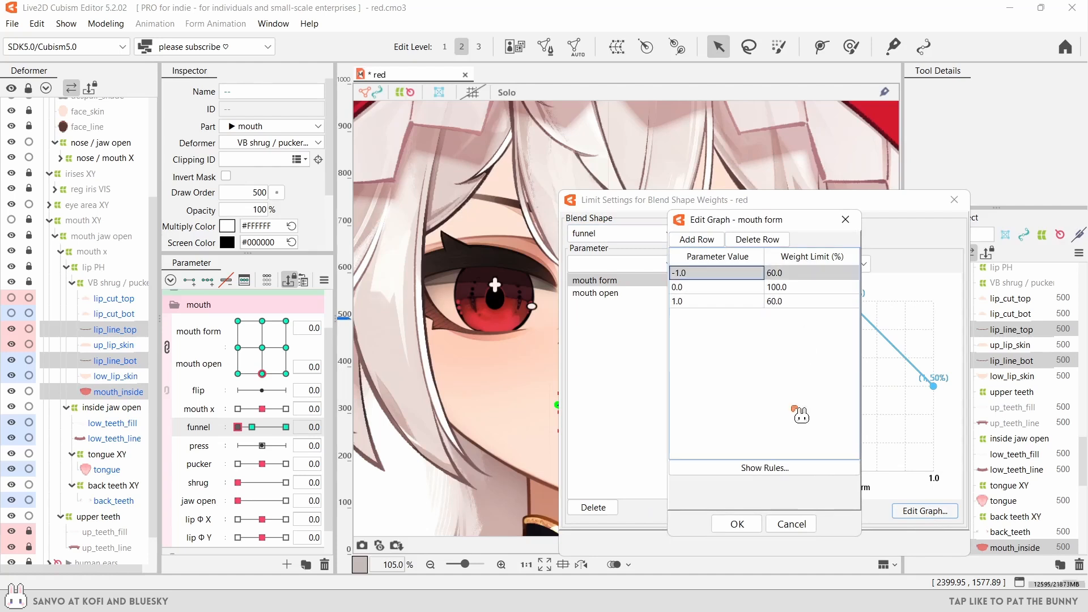
click(737, 522)
click(954, 200)
- Preview funnel 1.0 at mouth form -1.0, and add the funnel 0.3 key to lip_cut_top and lip_cut_bot
click(285, 427)
drag(262, 374, 238, 373)
click(262, 374)
click(237, 427)
click(265, 445)
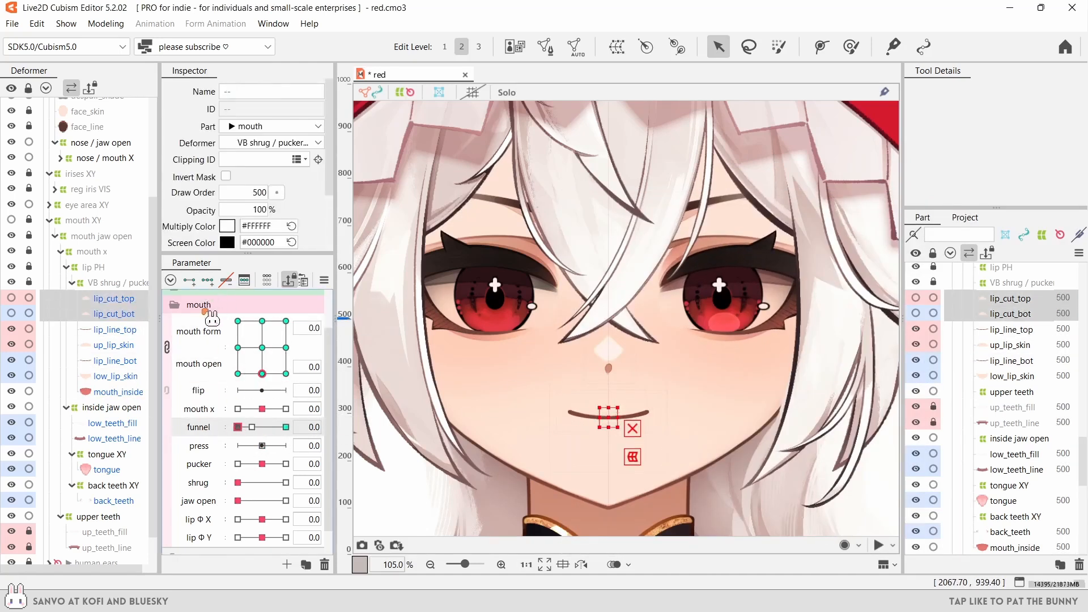
click(252, 427)
drag(275, 427, 286, 428)
- Move lip_cut_top up above the upper lip and lip_cut_bot down below the lower lip at funnel 1.0
click(130, 300)
drag(583, 353, 583, 300)
click(584, 371)
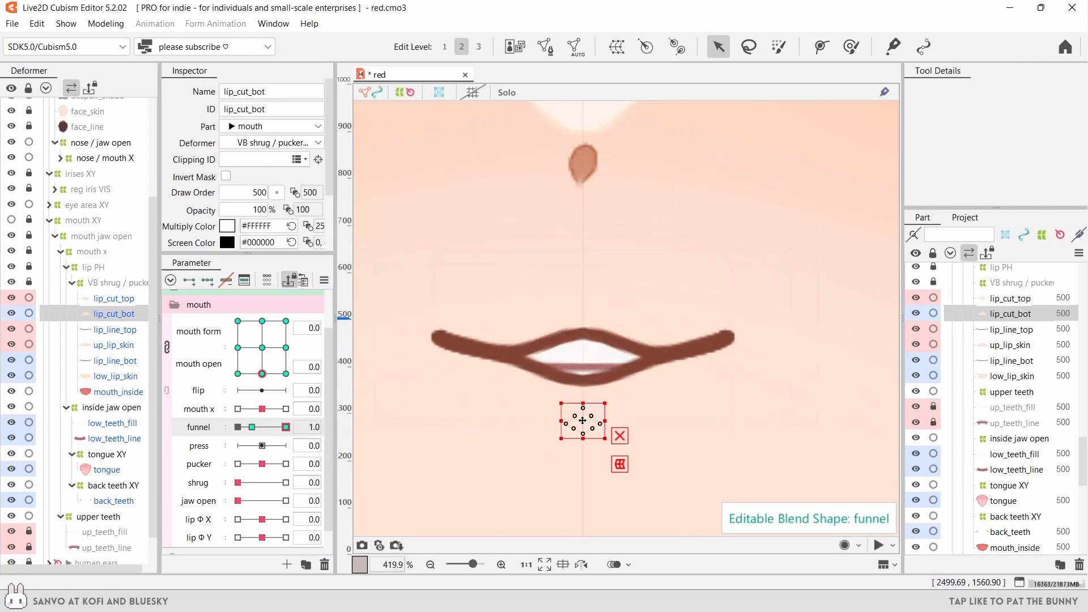
click(591, 327)
click(105, 312)
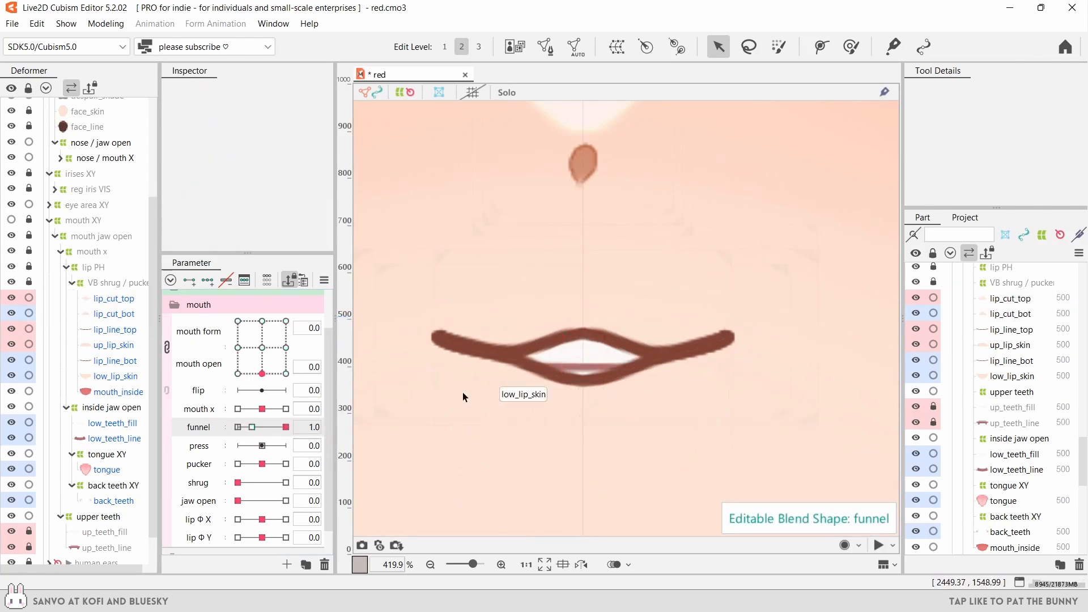
- Switch to the physics settings and test the mouth movement there with funnel at 1.0 and back at 0
scroll(661, 187, down, 5)
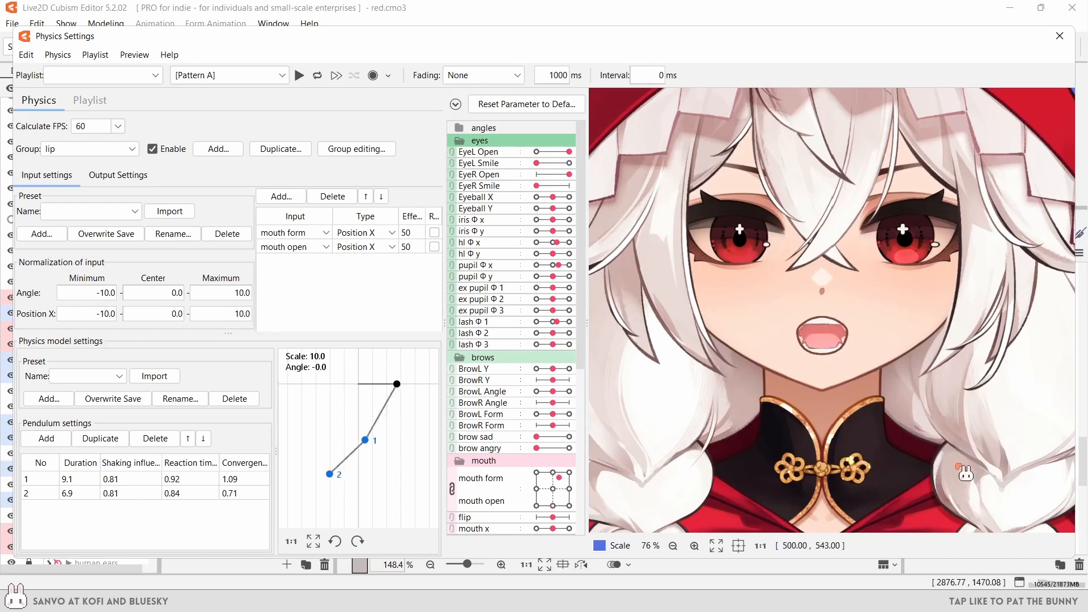
scroll(565, 416, down, 4)
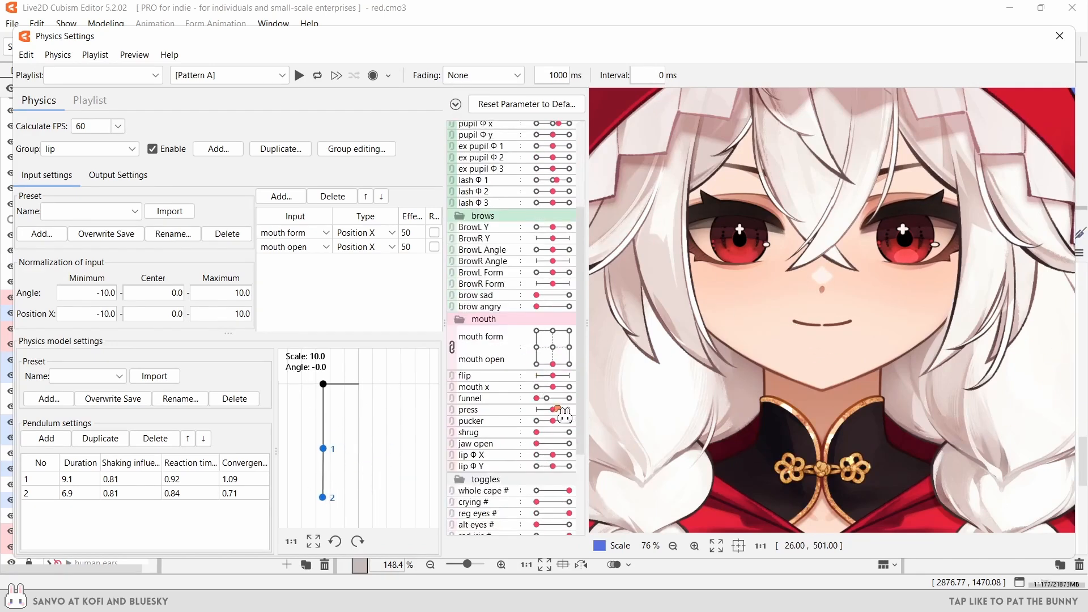
drag(1047, 431, 697, 343)
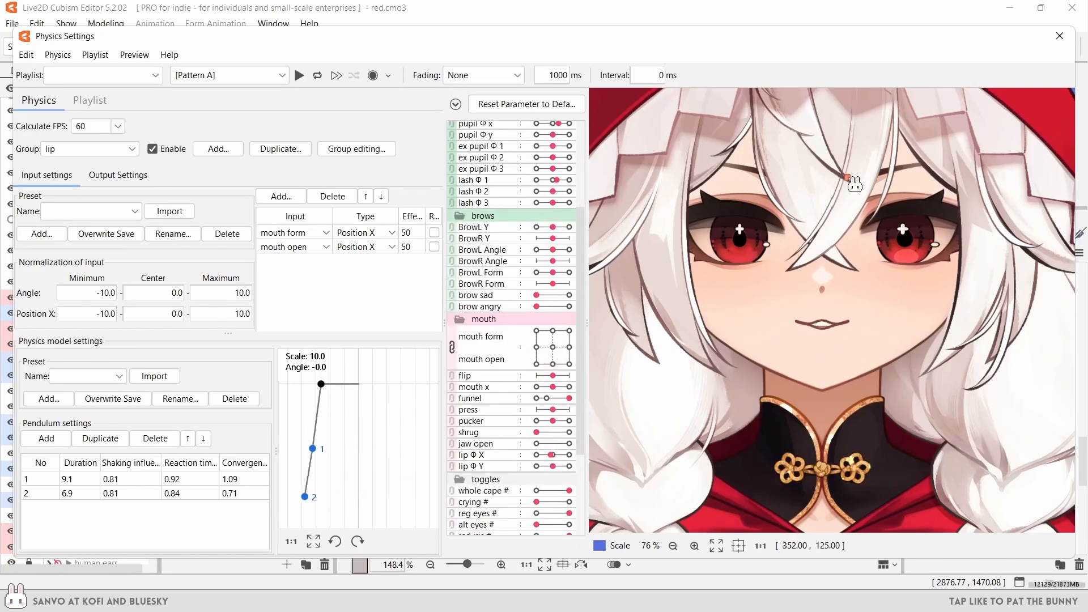
drag(713, 501, 651, 131)
drag(1080, 129, 855, 208)
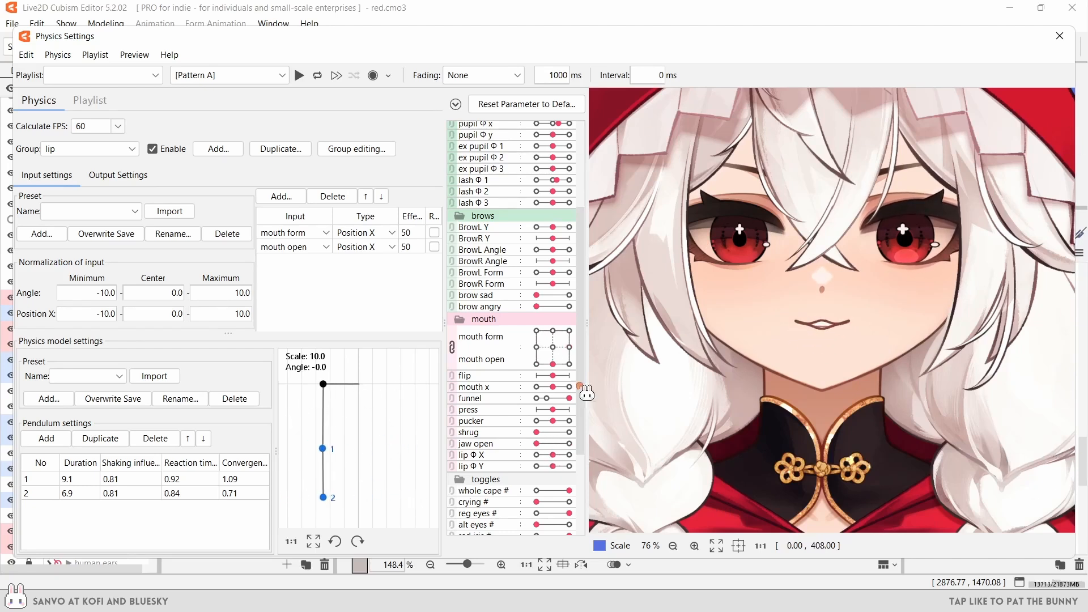
drag(859, 445, 992, 337)
drag(562, 398, 1081, 268)
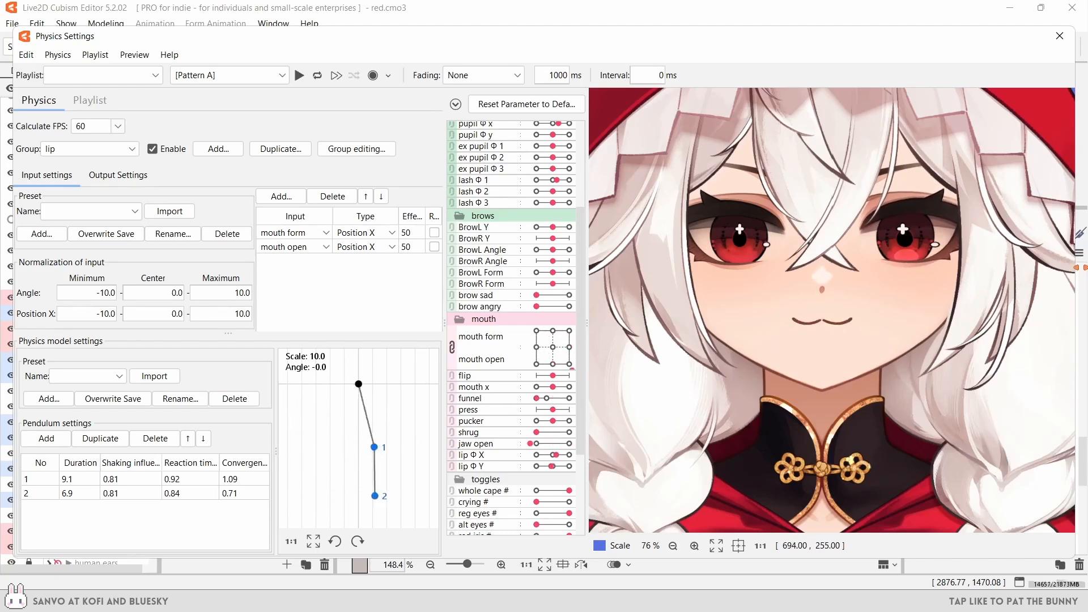
- Finish testing the mouth movement, close the physics settings, and save the model
drag(939, 514, 742, 166)
click(1059, 36)
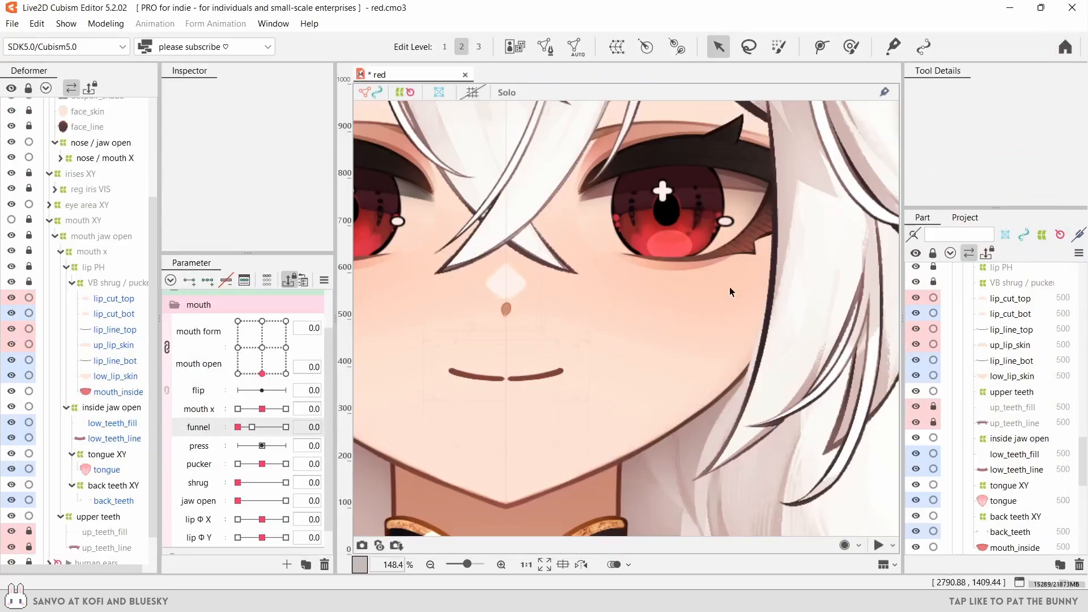
scroll(619, 315, down, 4)
click(12, 24)
click(34, 86)
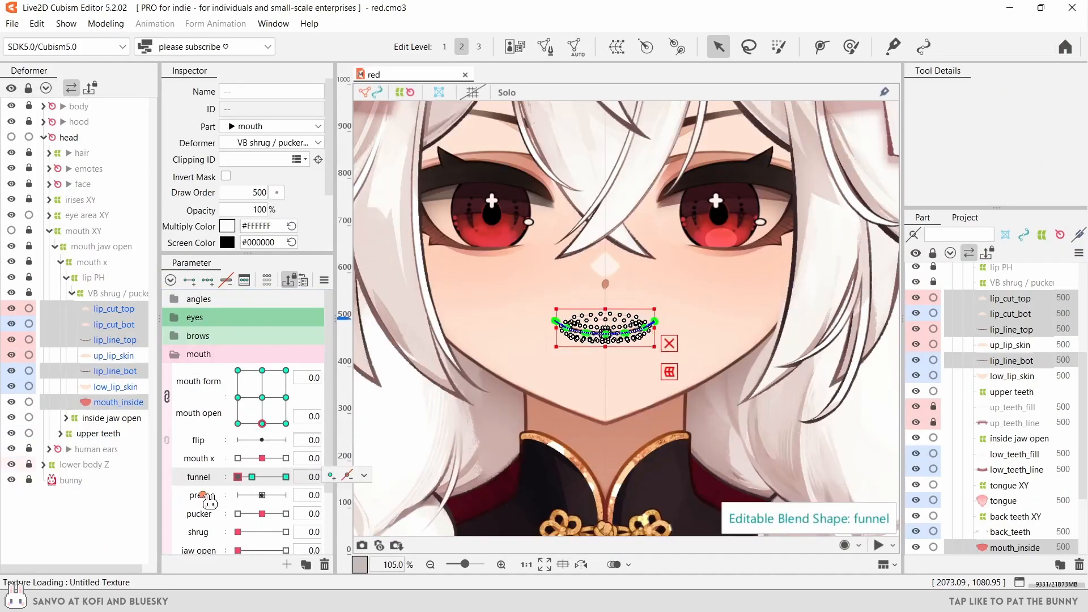
- Add press keys at -1.0, 0 and 1.0 to the lip cuts, lip lines and mouth_inside, and hide lip_cut_top and lip_cut_bot
click(203, 495)
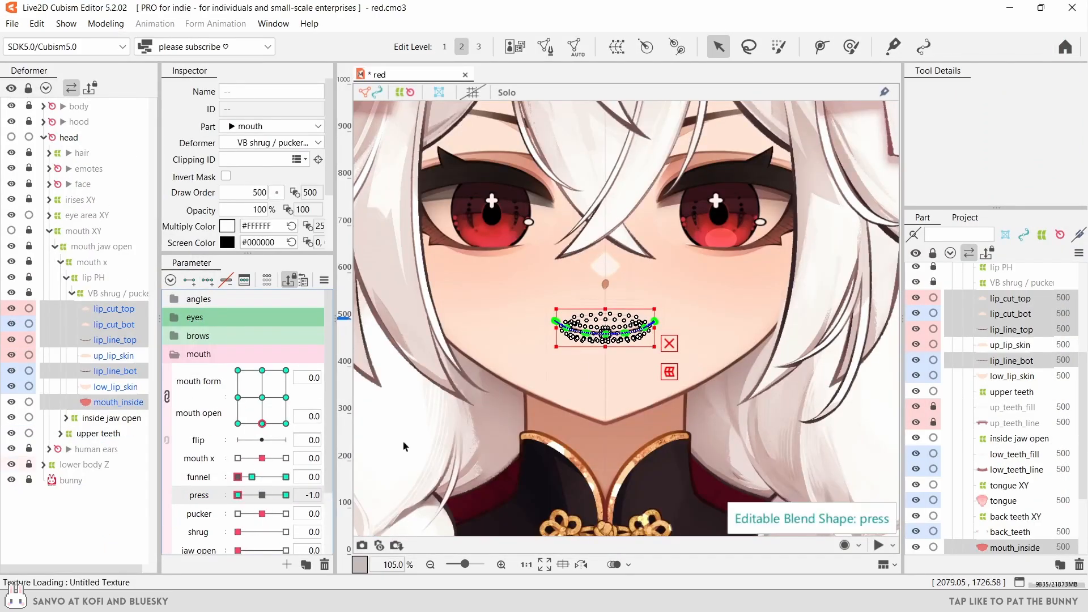
scroll(603, 306, up, 6)
drag(10, 308, 11, 323)
- Raise the middle of lip_line_top and lip_line_bot at press -1.0 to bend the closed mouth into a wavy line
click(114, 340)
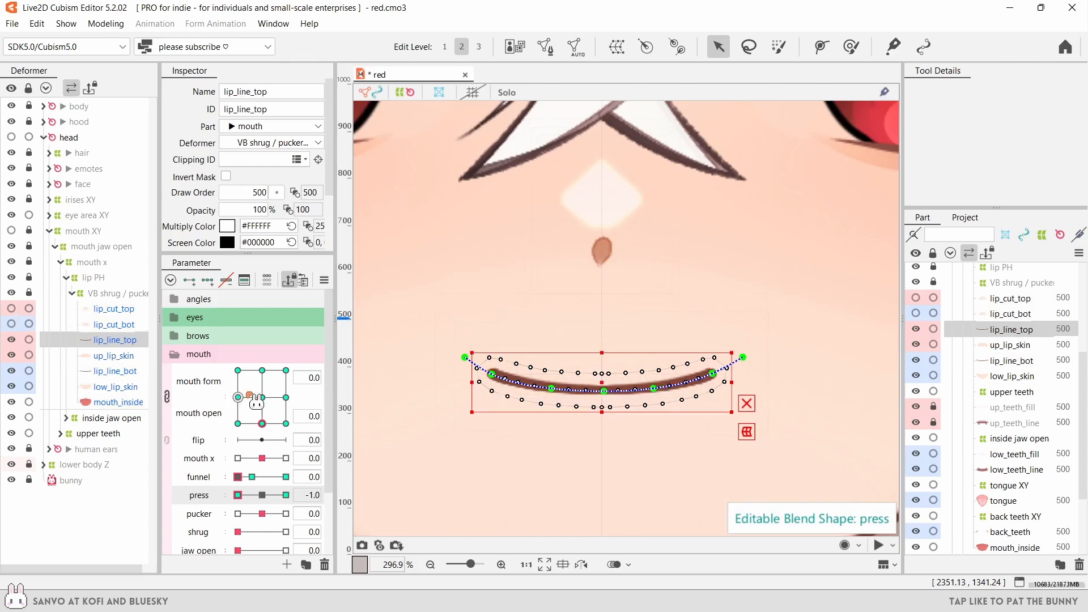
mouse_move(603, 391)
mouse_down()
mouse_move(602, 371)
mouse_move(590, 374)
mouse_up()
click(137, 371)
scroll(636, 378, up, 2)
scroll(591, 372, down, 2)
click(736, 396)
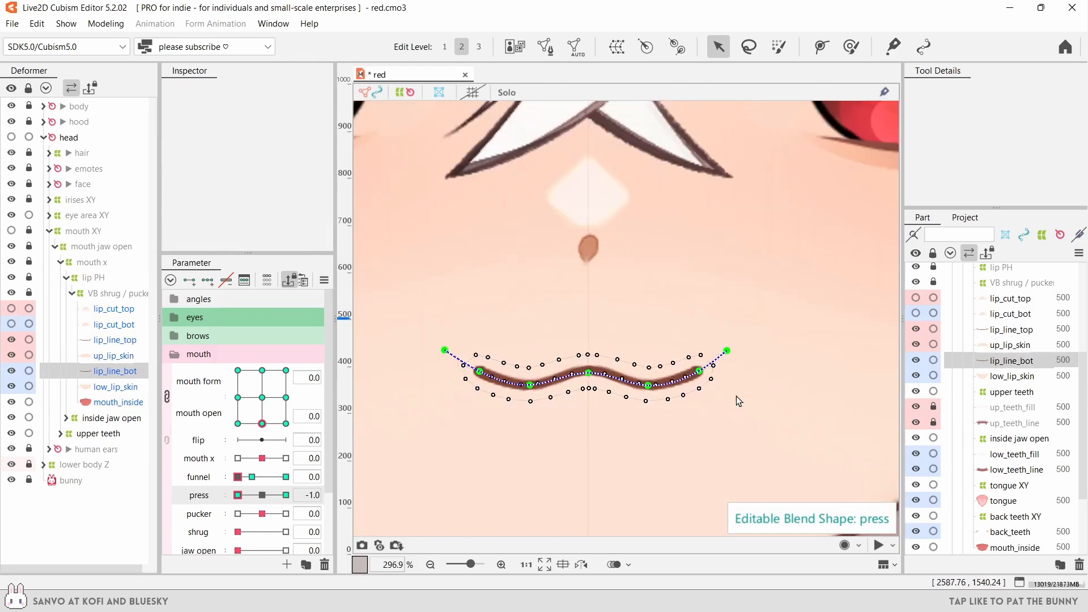
- Select all meshes keyed to press and soften the raised middle of the mouth at press -1.0 with the deform brush
right_click(260, 496)
drag(260, 496, 238, 496)
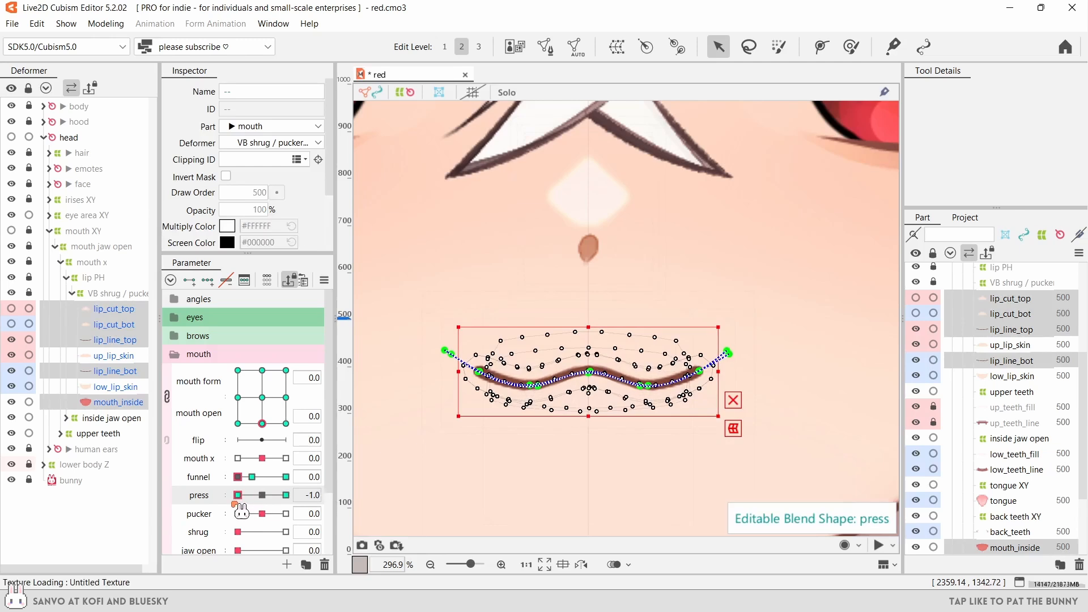
click(851, 46)
drag(686, 374, 608, 395)
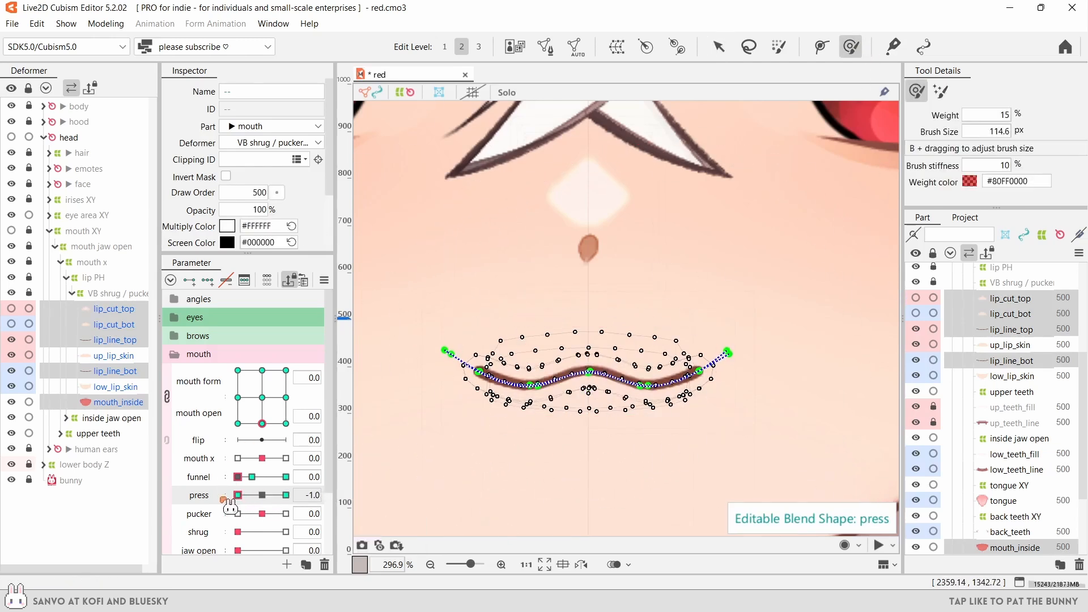
mouse_move(222, 498)
mouse_down()
mouse_move(266, 499)
mouse_move(233, 497)
mouse_up()
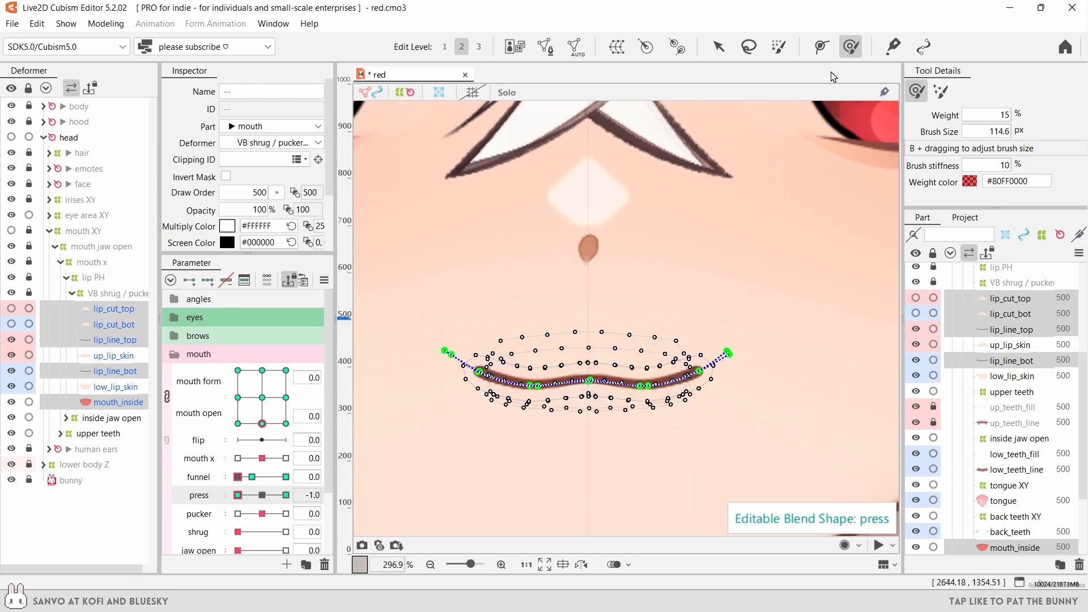
- Adjust the brush size and nudge the middle of lip_line_top and lip_line_bot slightly upward at press -1.0
click(718, 46)
key(b)
drag(593, 376, 593, 325)
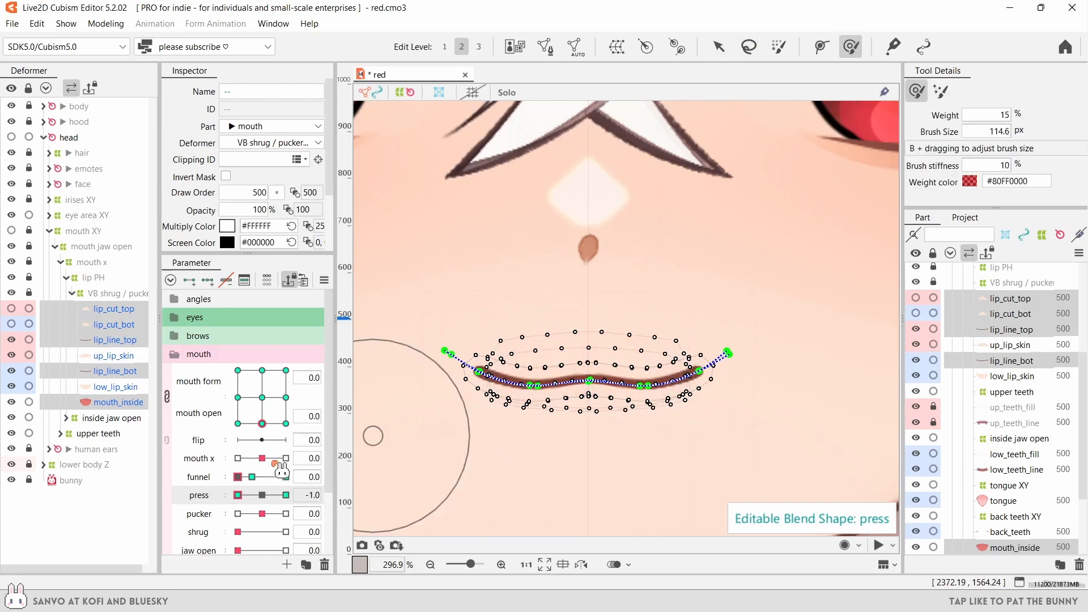
mouse_move(237, 494)
mouse_down()
mouse_move(266, 501)
mouse_move(237, 494)
mouse_up()
click(261, 495)
click(108, 371)
ctrl+click(110, 340)
drag(588, 389, 590, 359)
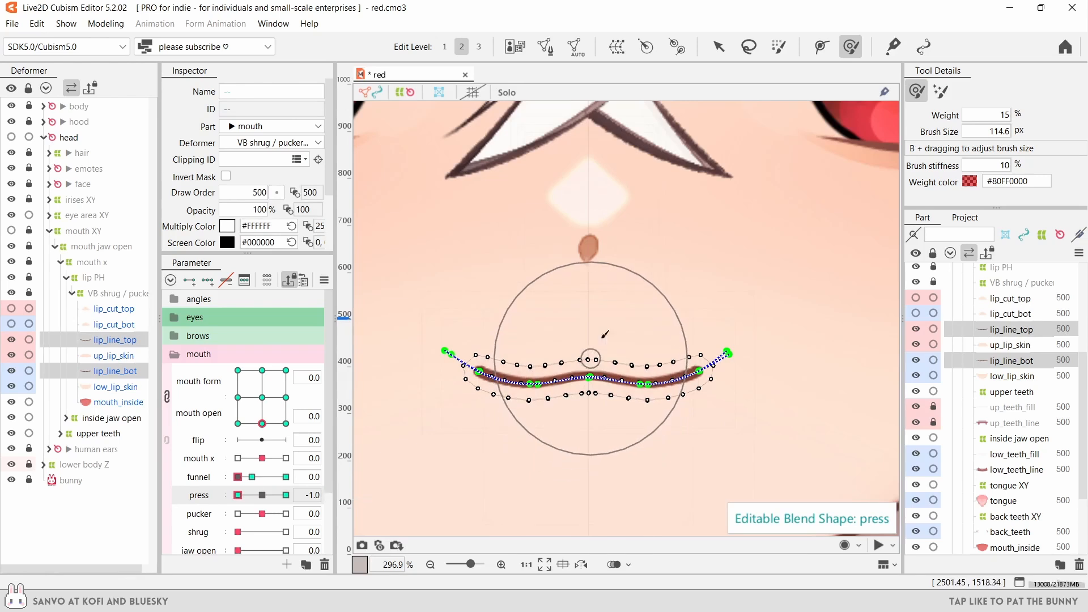
key(b)
- Fine-tune the deform path points of lip_line_top and lip_line_bot so both lines overlap at press -1.0
scroll(587, 315, up, 2)
click(113, 340)
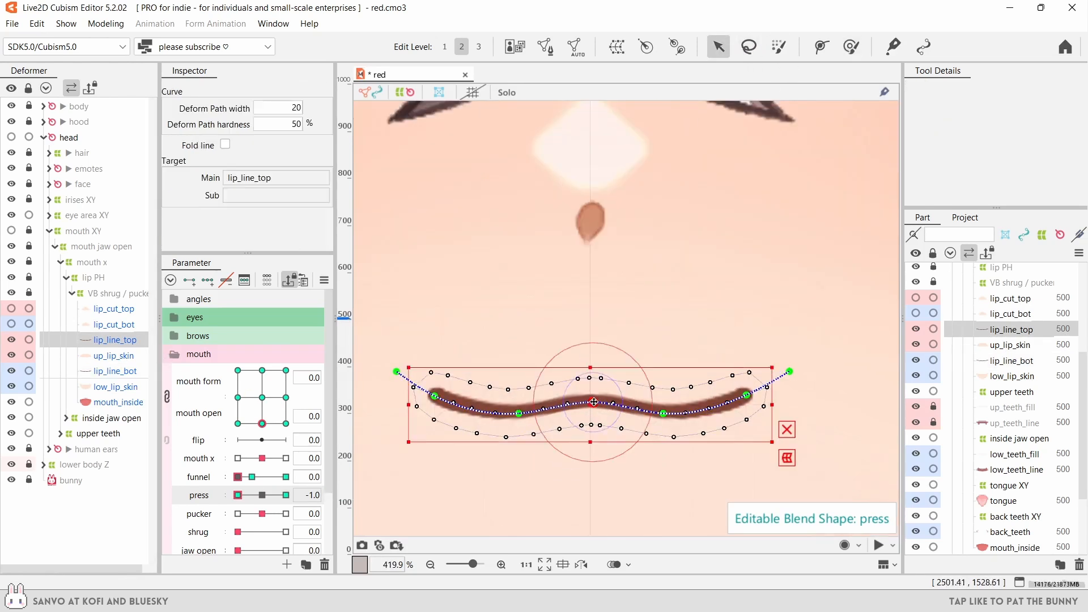
click(113, 371)
scroll(590, 413, up, 1)
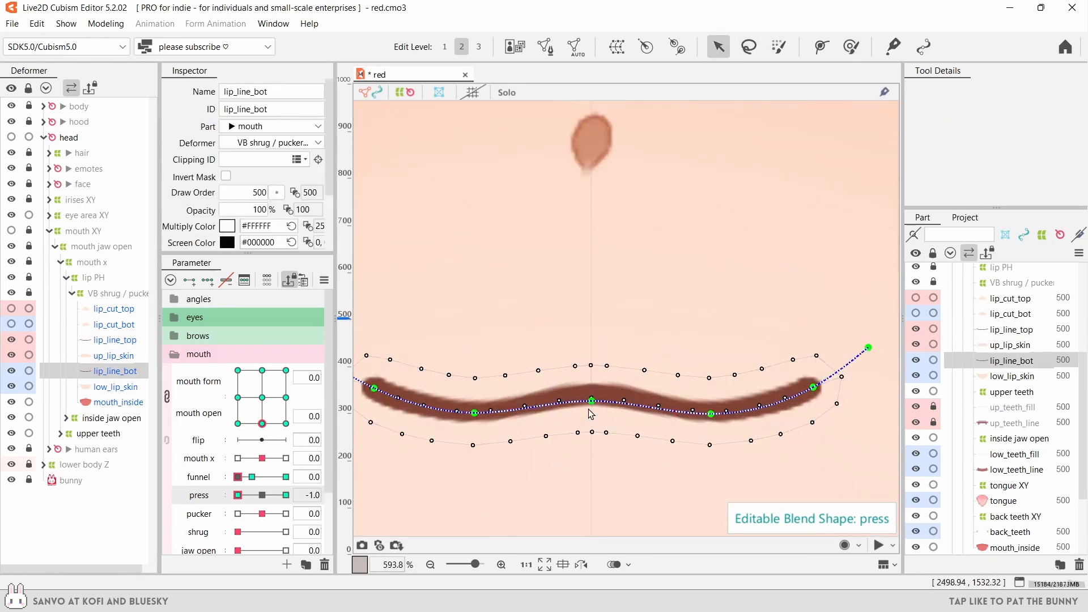
scroll(589, 400, down, 4)
click(476, 413)
- Brush-select one end of lip_line_top and lip_line_bot, check the corner at press -1.0, and clear the selection
click(118, 341)
shift+click(115, 371)
click(748, 47)
scroll(700, 248, up, 1)
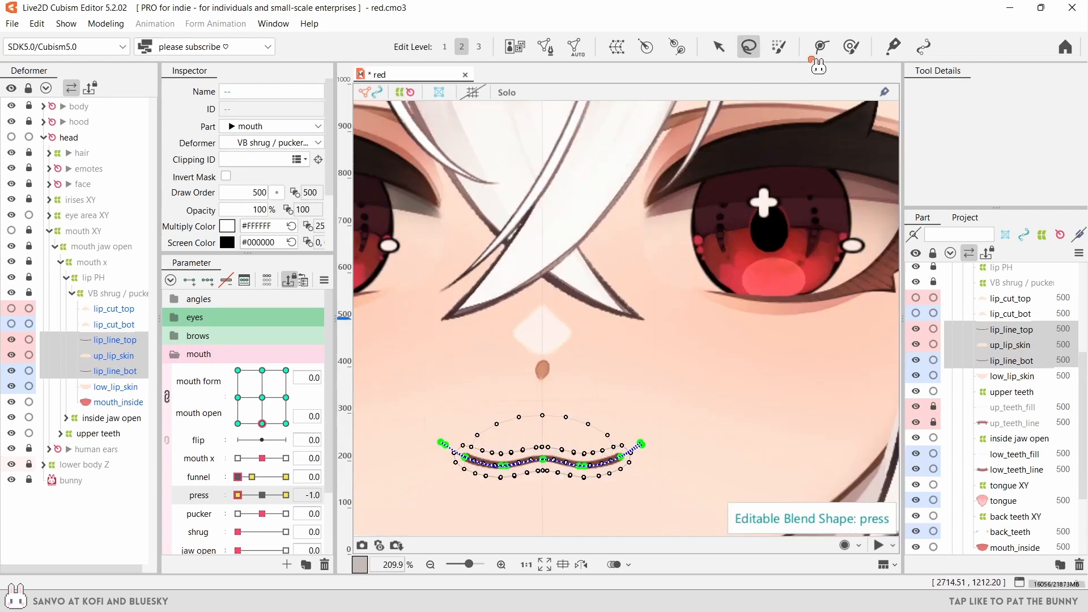
click(778, 47)
scroll(639, 368, down, 1)
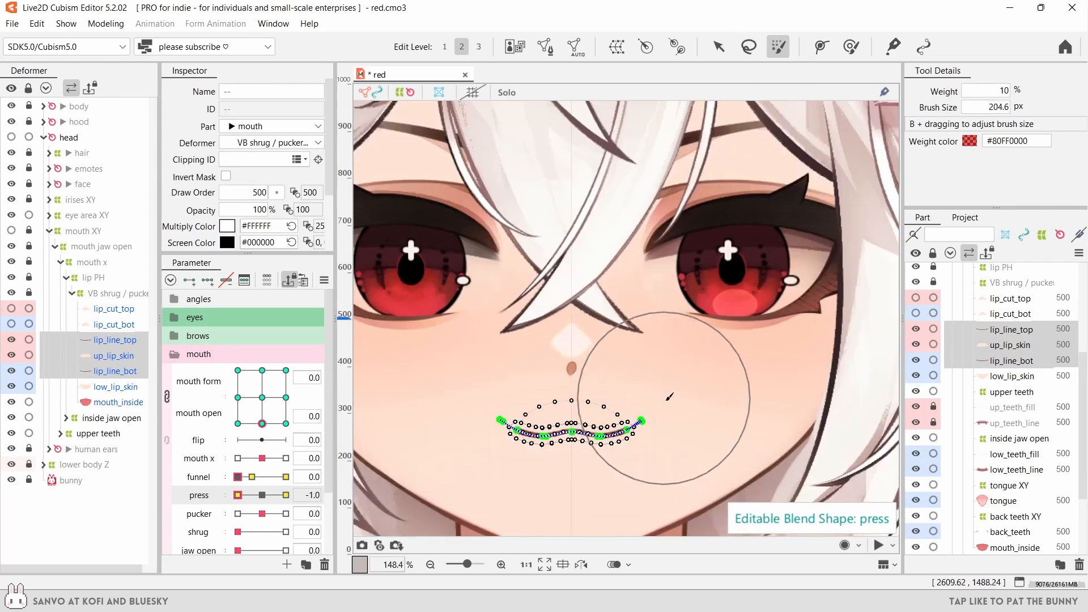
ctrl+click(113, 356)
mouse_move(283, 504)
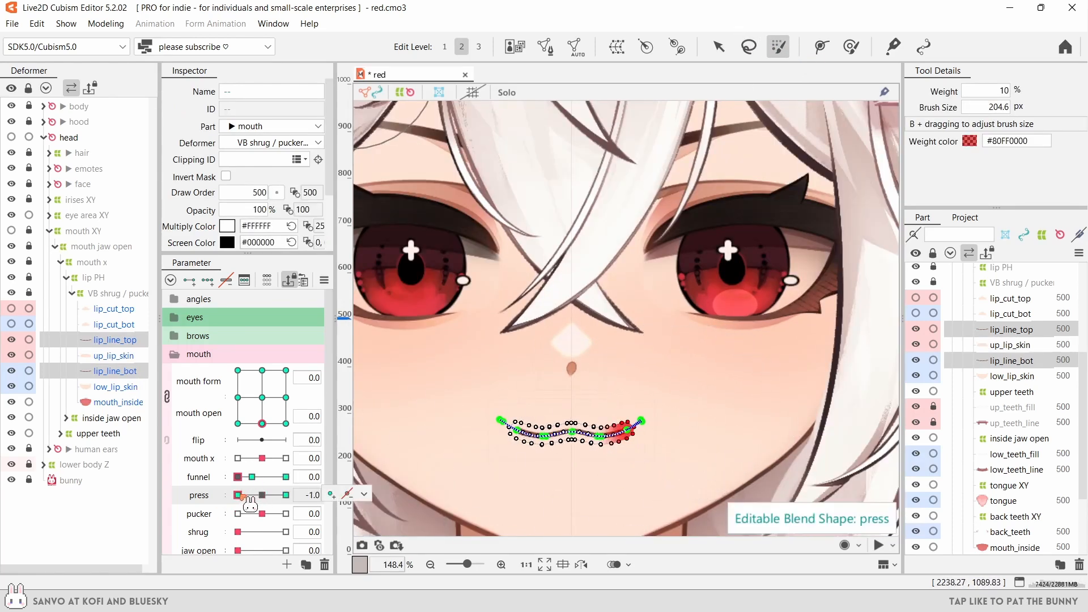
ctrl+click(99, 341)
click(718, 46)
click(706, 370)
- Preview the press shape from 1.0 to -1.0 and check lip_line_bot, low_lip_skin and mouth_inside
scroll(561, 458, up, 2)
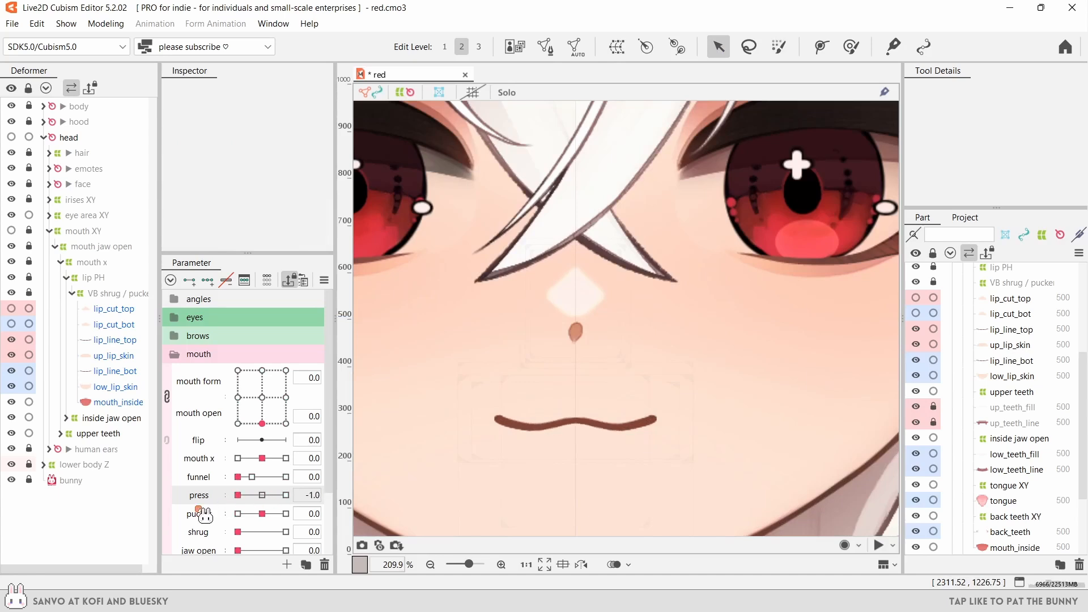
click(134, 372)
drag(285, 495, 227, 500)
click(133, 386)
click(142, 402)
- Reflect lip_line_top and lip_line_bot horizontally about the canvas center at flip 1.0 using three flip keys, and remove those keys
click(117, 371)
ctrl+click(113, 342)
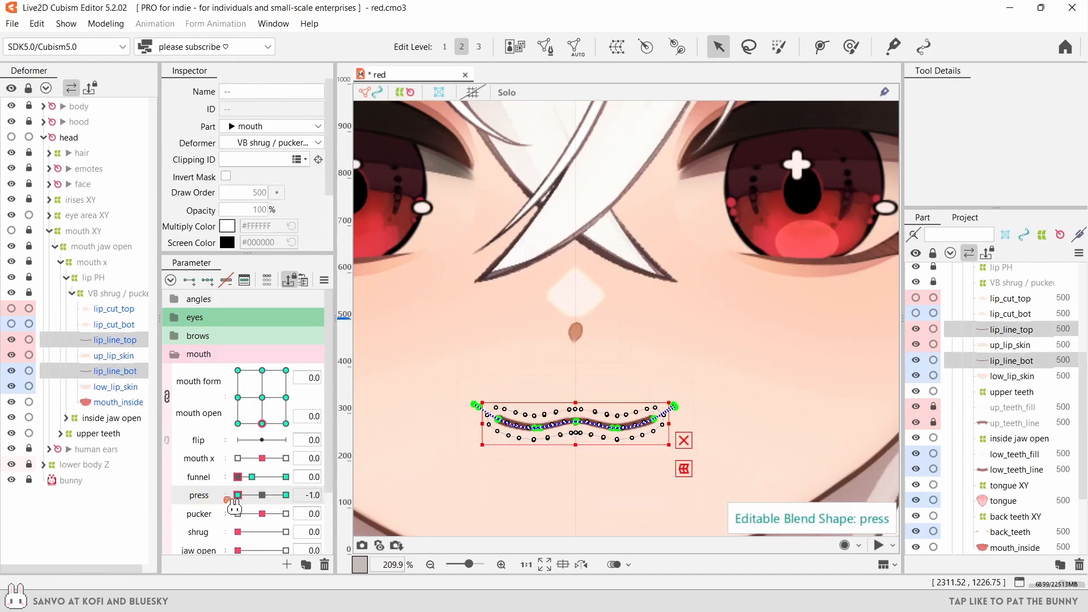
scroll(561, 487, up, 2)
drag(599, 494, 585, 466)
click(209, 440)
click(207, 280)
click(286, 440)
key(ctrl+r)
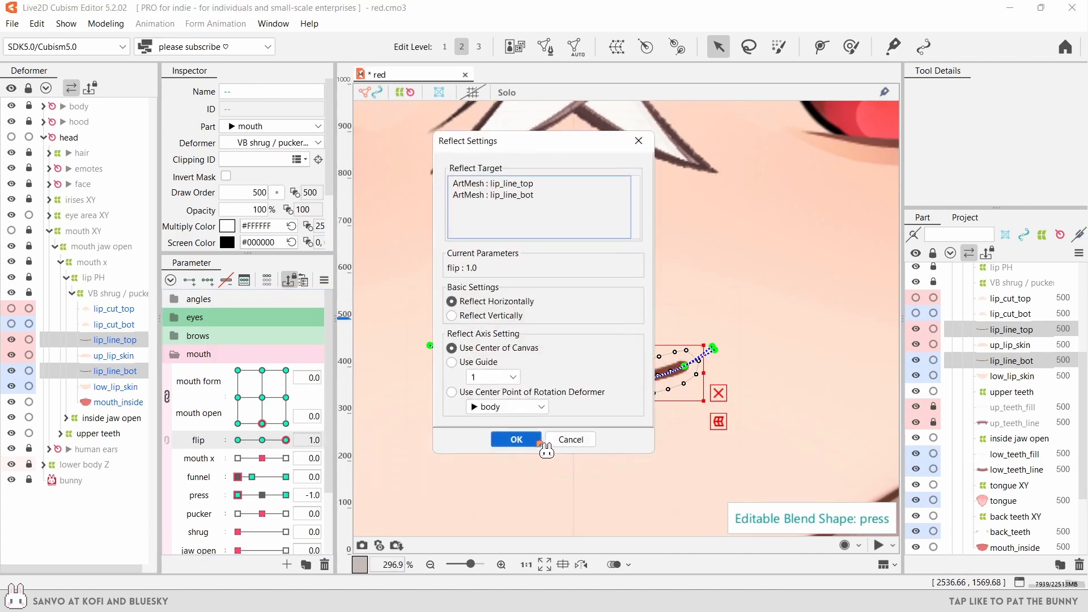
click(539, 443)
click(262, 439)
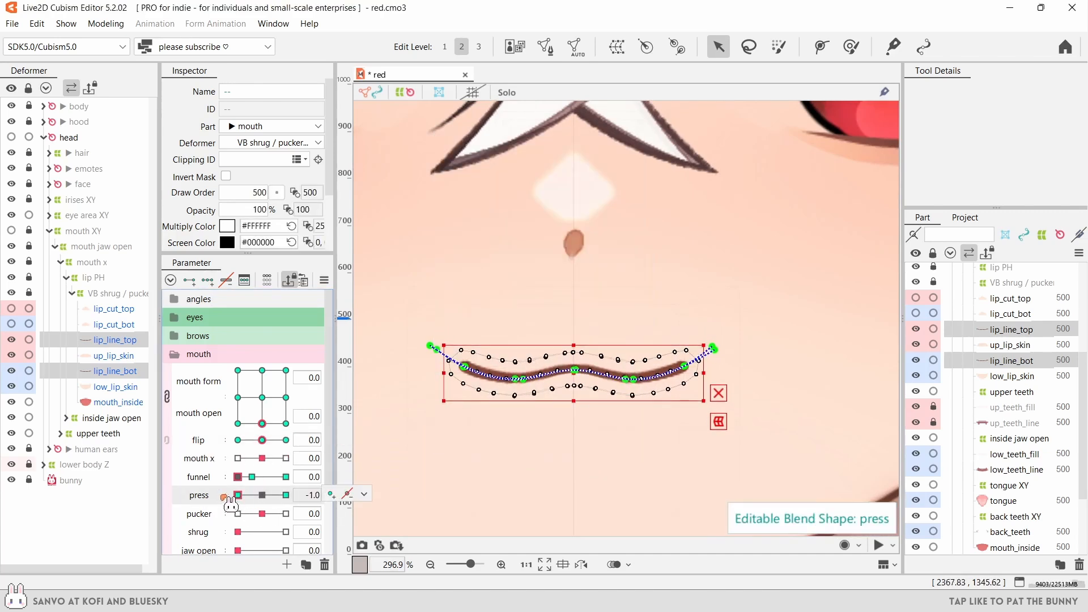
click(211, 440)
click(226, 280)
- Brush-select the opposite end of the lip lines and preview press from 0 to -1.0
click(261, 495)
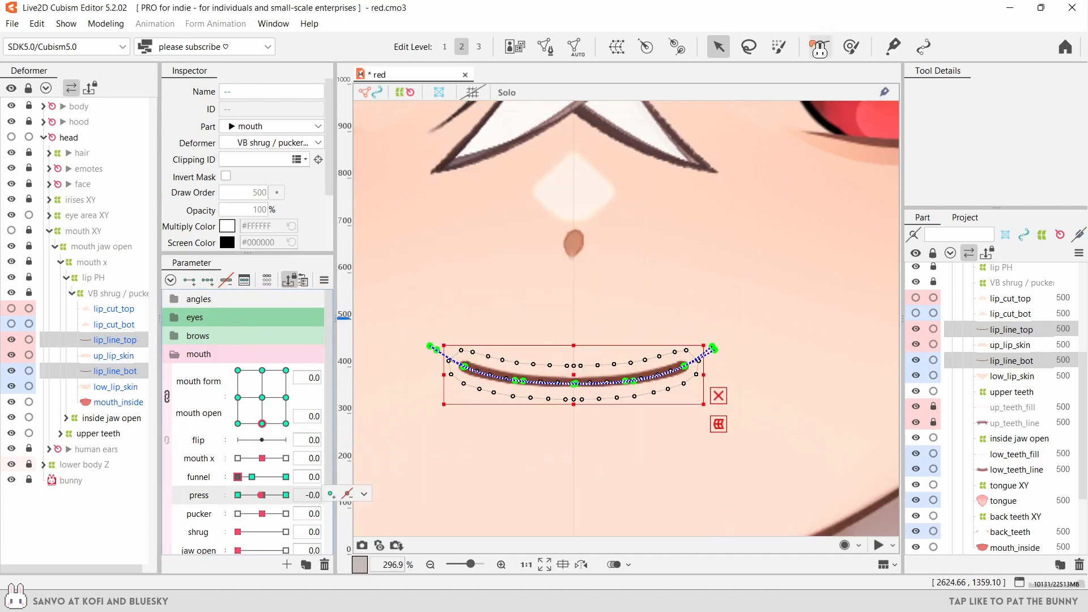
click(778, 46)
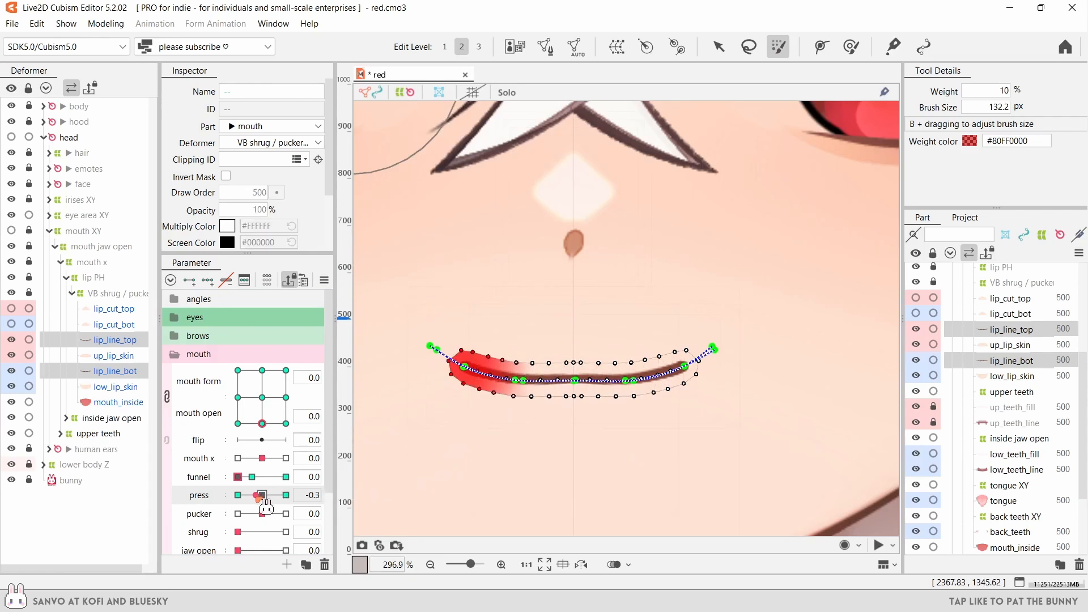
drag(272, 494, 234, 496)
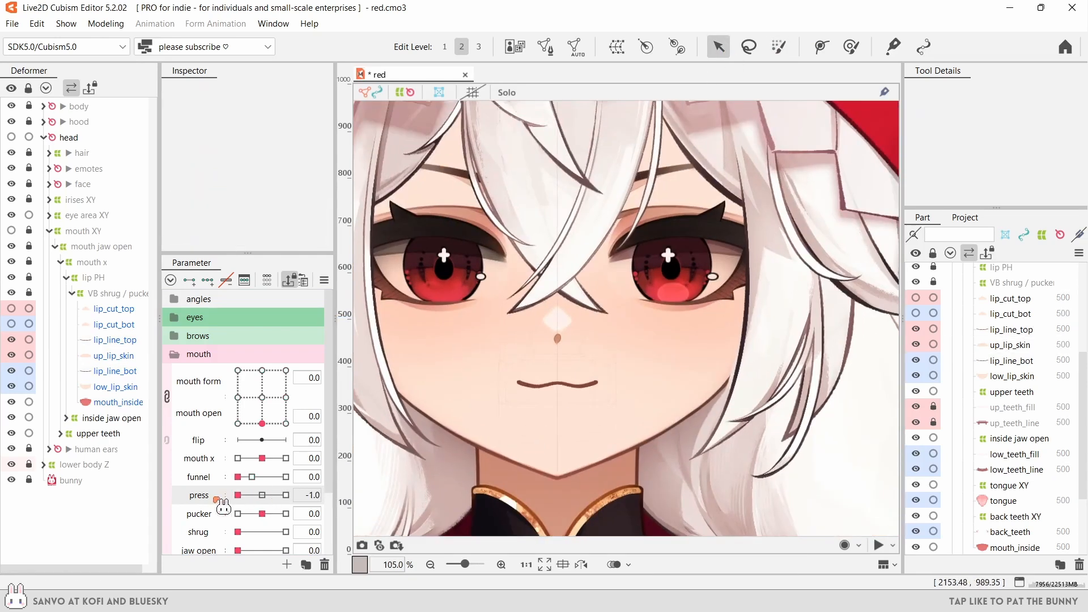
- Set press to 1.0 and lower the middle of lip_line_bot with its deform path points
drag(217, 499, 285, 495)
scroll(561, 409, up, 4)
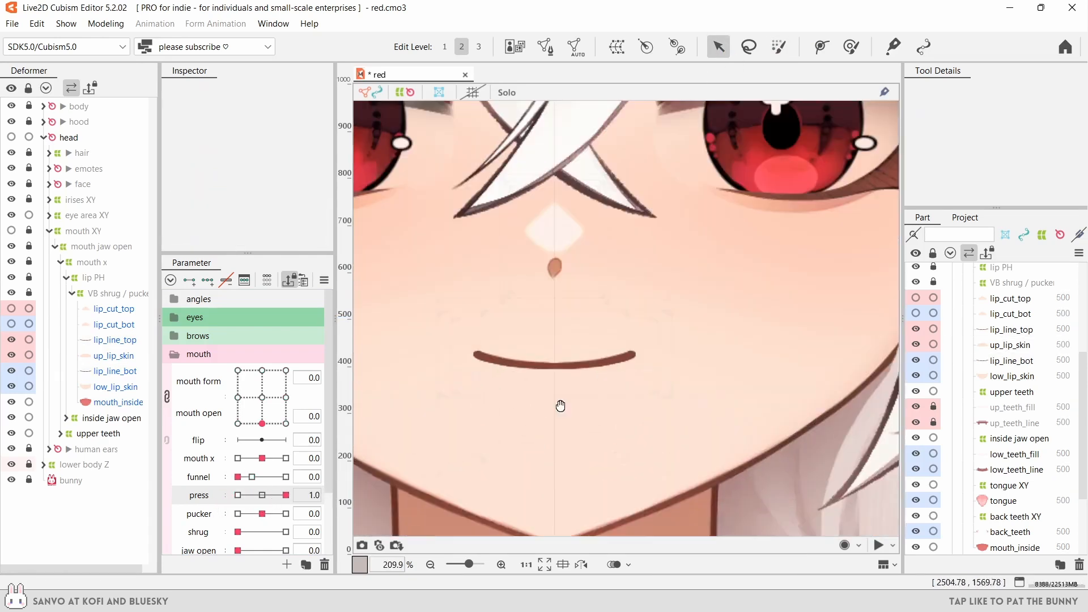
drag(561, 406, 542, 445)
click(126, 371)
scroll(518, 425, up, 2)
click(539, 405)
scroll(540, 407, up, 2)
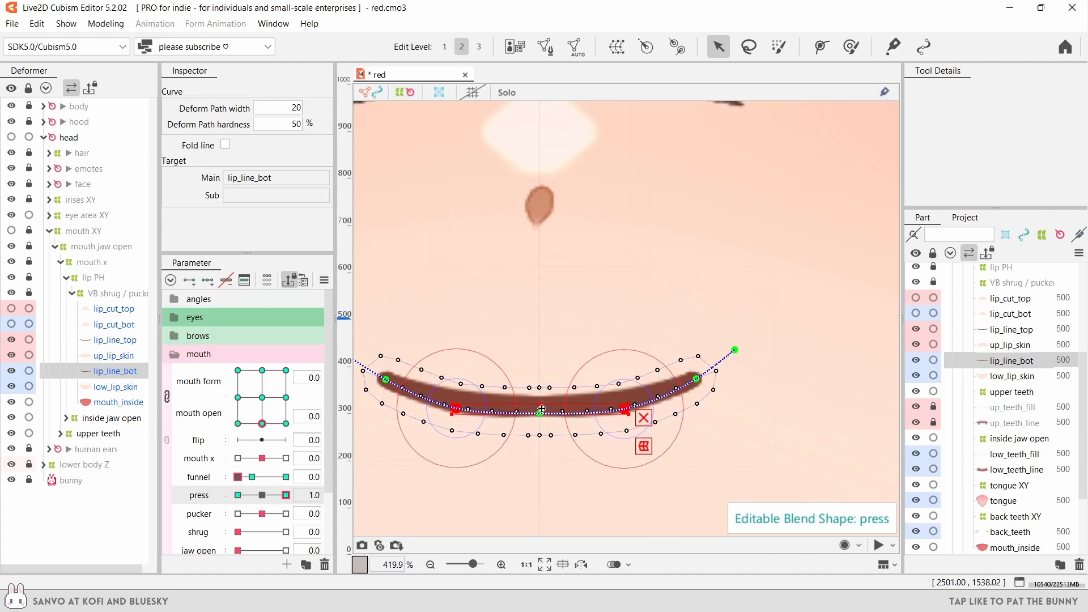
click(492, 401)
click(491, 401)
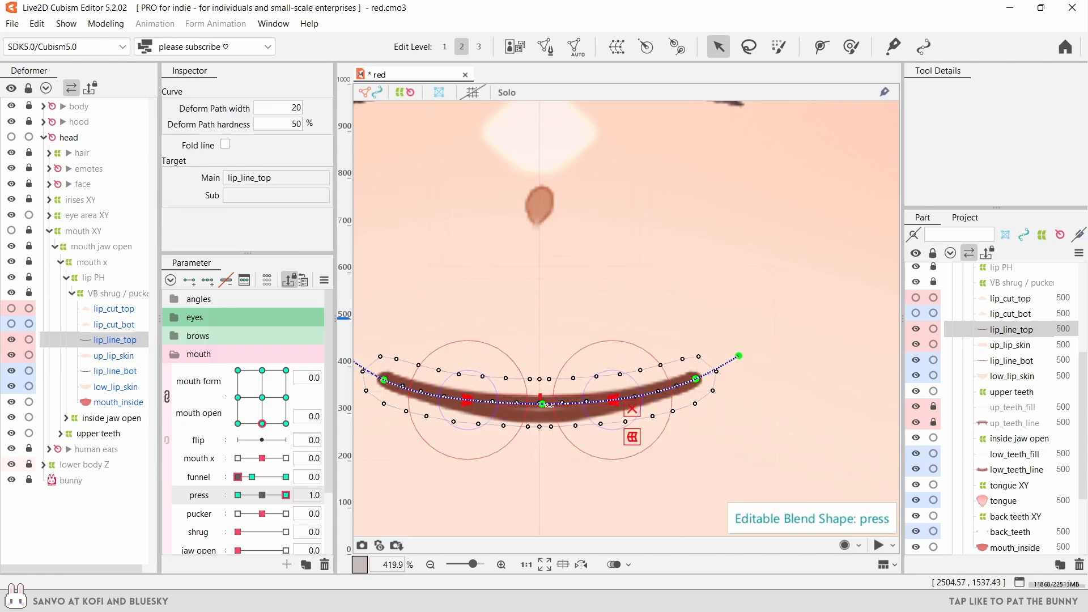
- Raise the center of lip_line_top at press 1.0 and smooth its side points into a gentle arch
drag(601, 410, 542, 377)
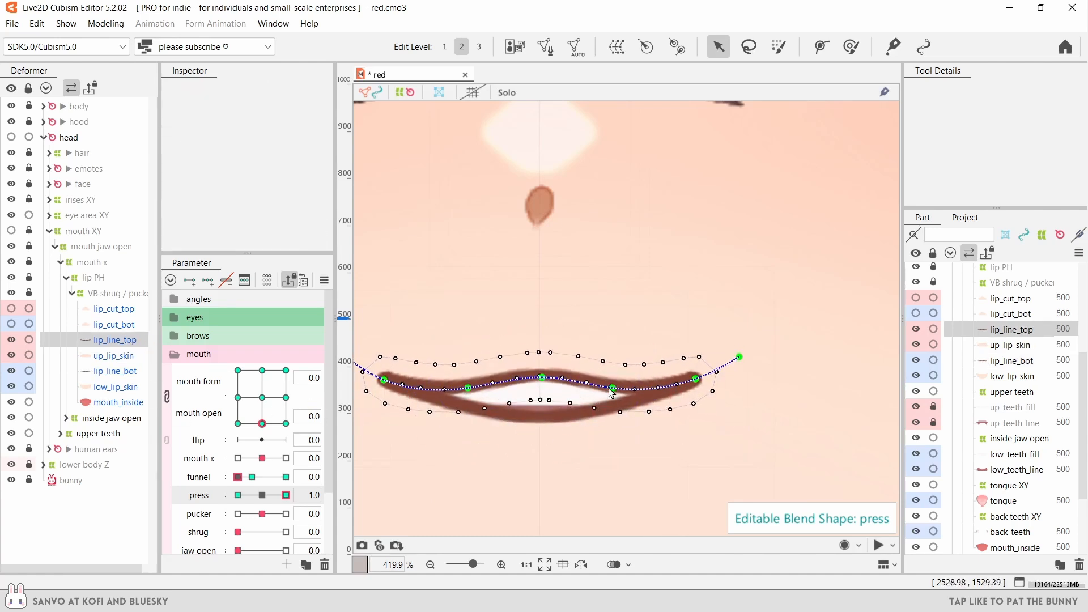
click(524, 386)
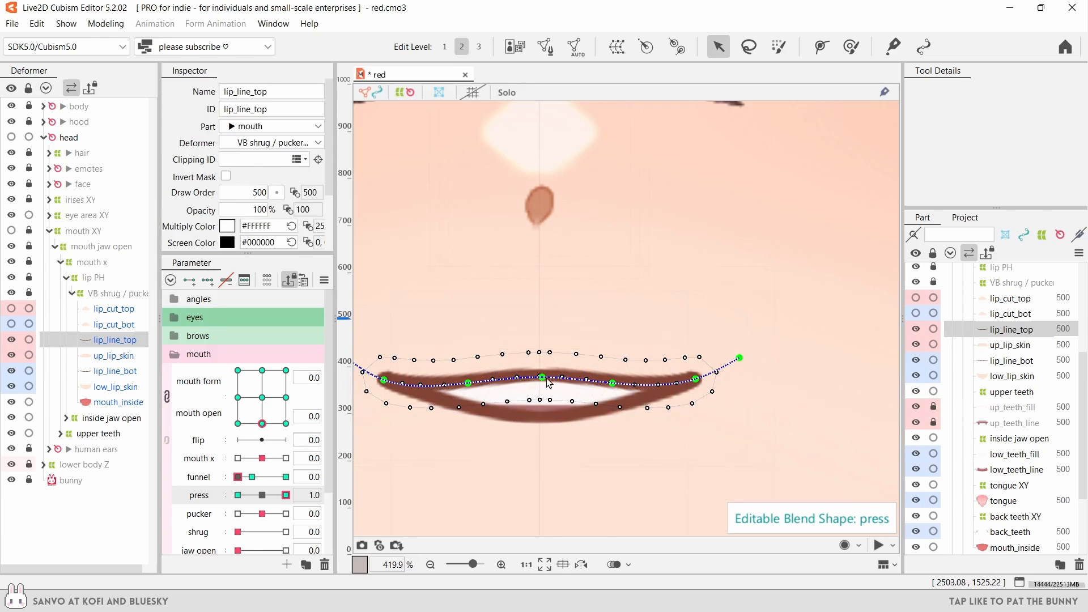
click(549, 383)
scroll(513, 383, down, 3)
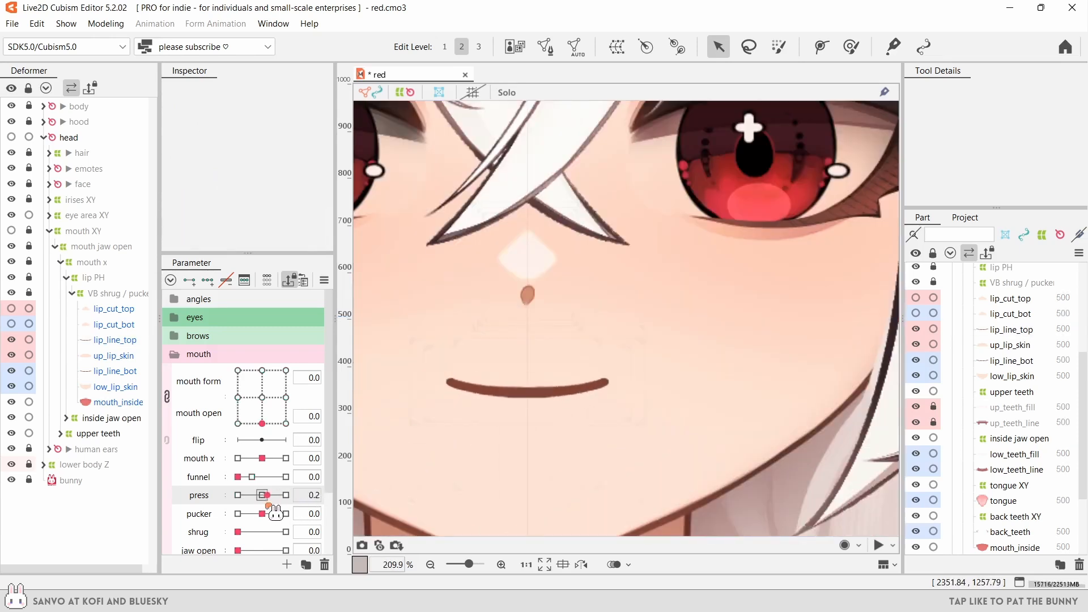
- Compare the lip lines across the press range, checking the wavy shape at -1.0
click(115, 340)
ctrl+click(115, 371)
scroll(488, 437, up, 1)
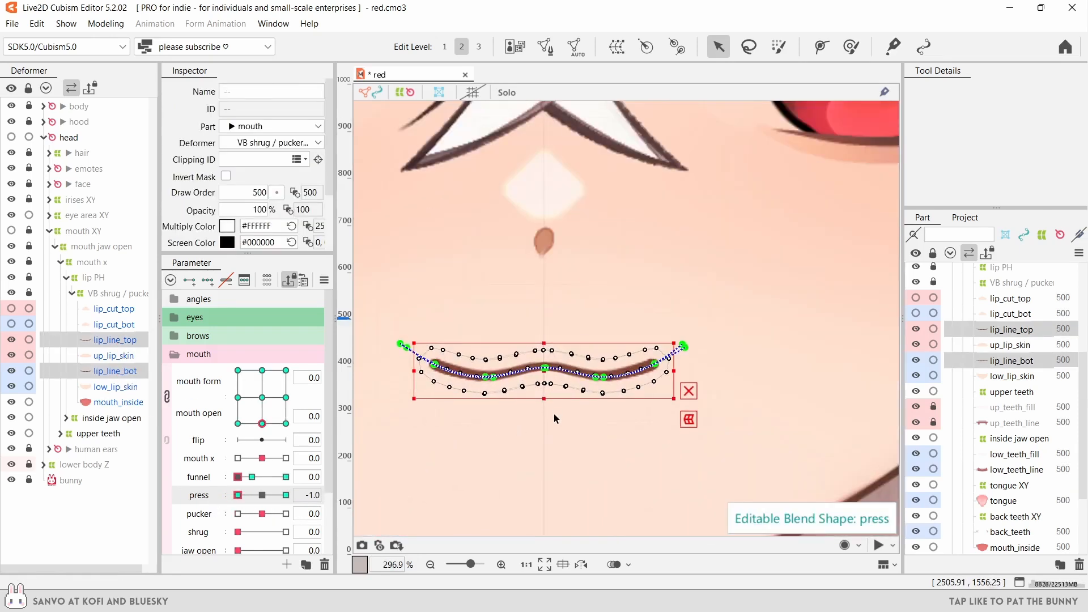
scroll(465, 456, down, 3)
click(466, 459)
drag(238, 494, 261, 501)
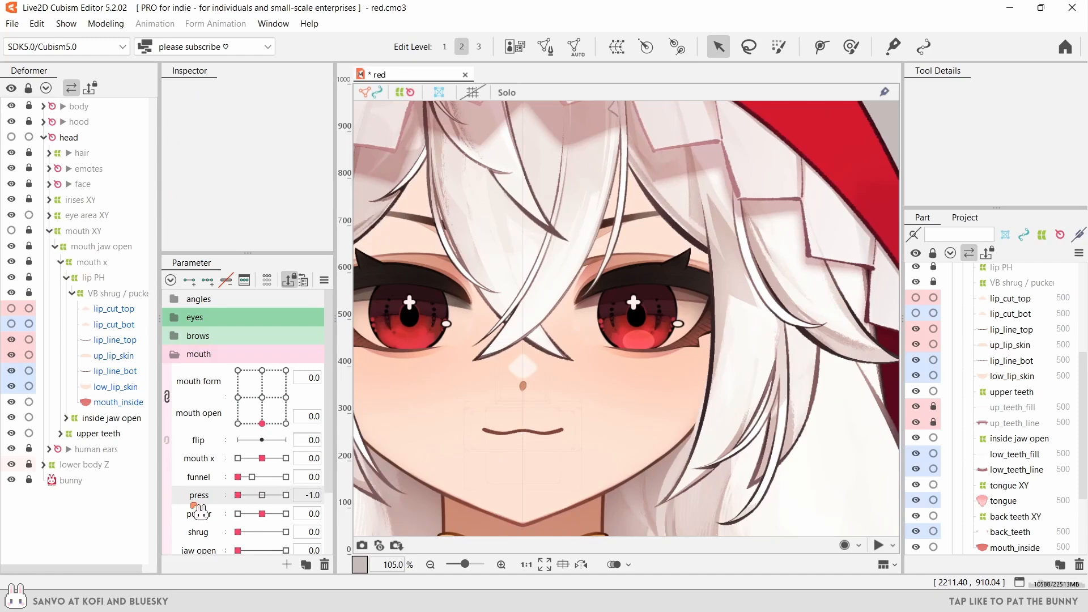
- Move mouth_inside up at press 1.0 and center it behind the parted lip lines
scroll(486, 441, up, 3)
click(486, 441)
scroll(624, 423, up, 4)
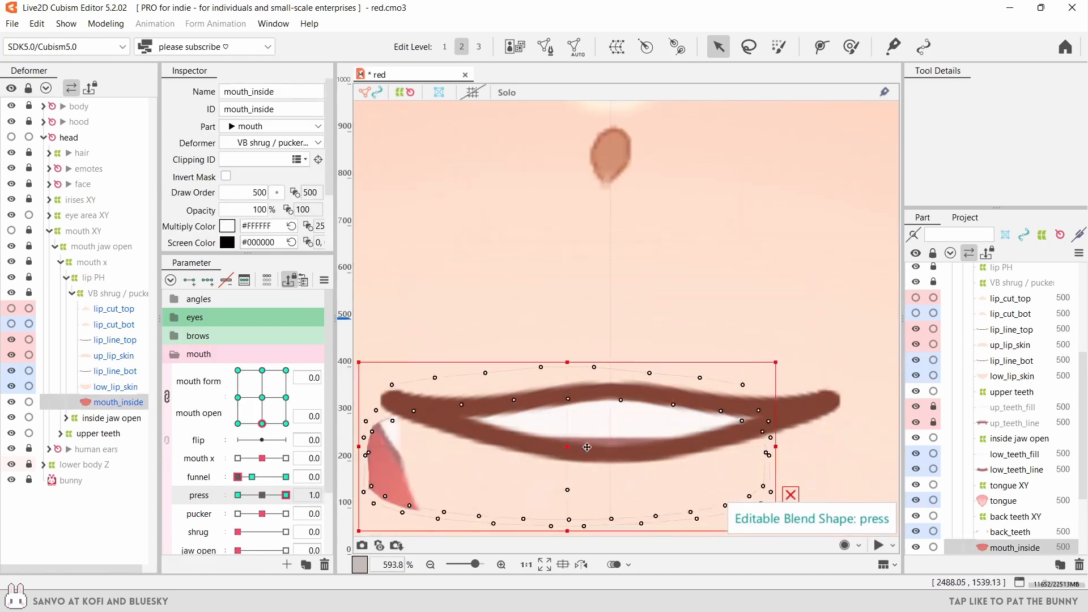
drag(587, 447, 630, 403)
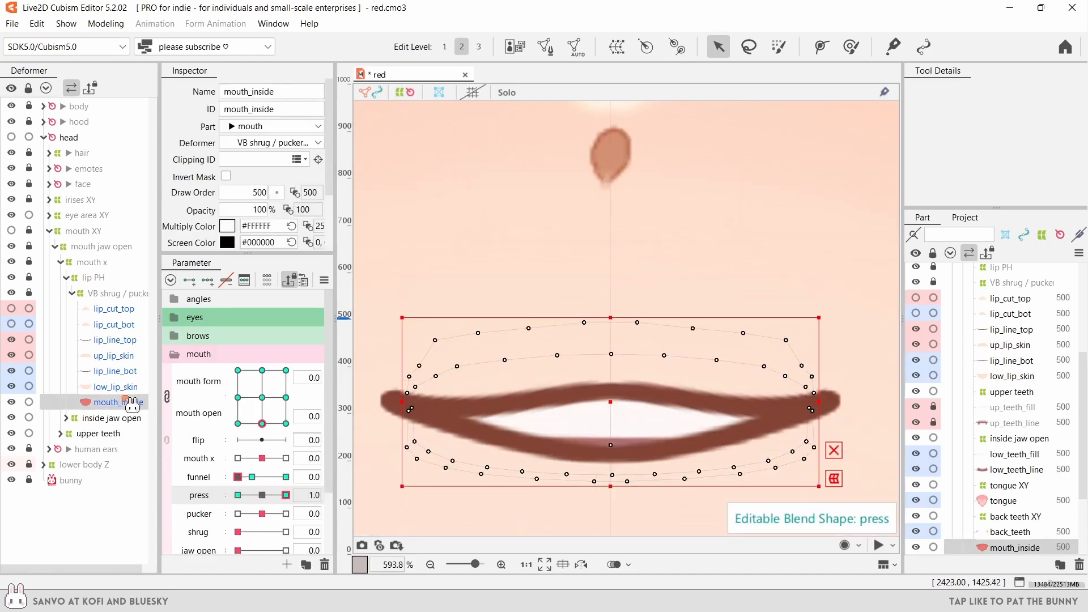
- Show lip_cut_top and lip_cut_bot and align them with the center of the lip line at press -1.0
click(113, 355)
scroll(475, 468, down, 3)
click(85, 327)
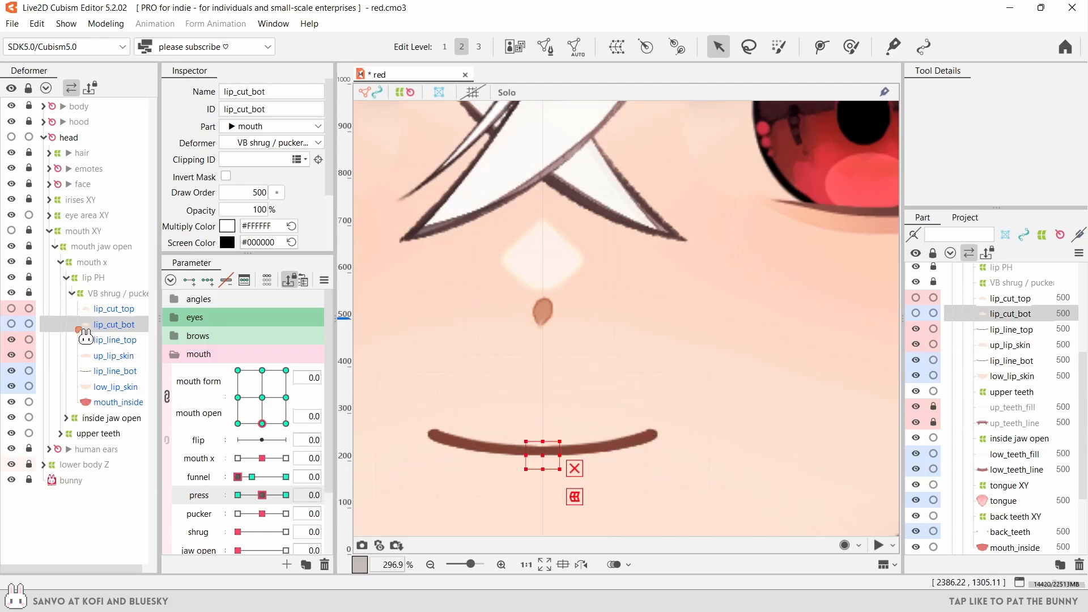
drag(263, 495, 226, 503)
scroll(538, 476, up, 2)
click(113, 309)
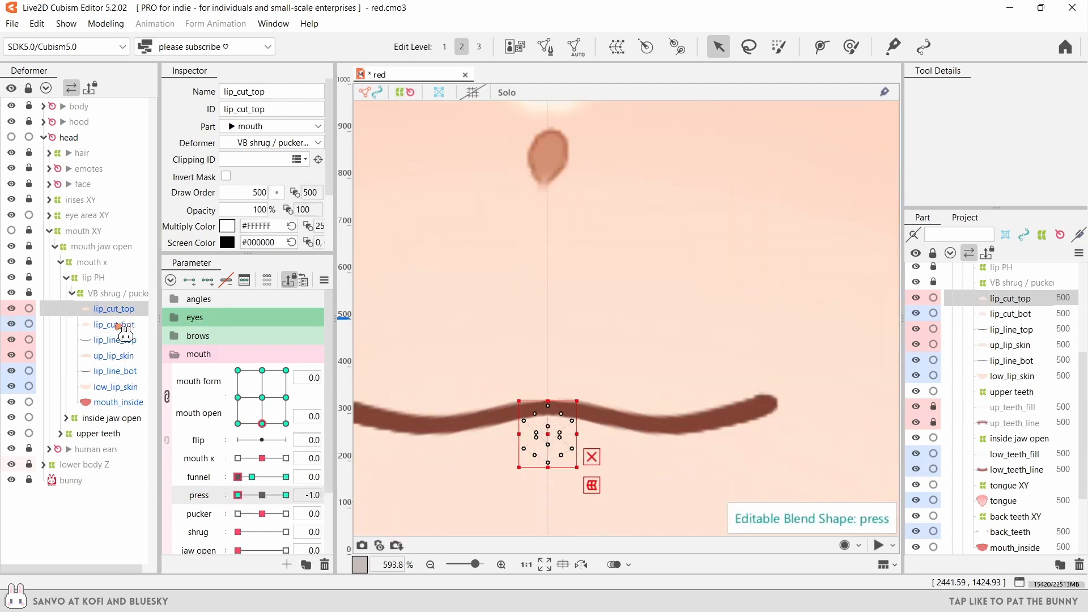
ctrl+click(116, 325)
scroll(531, 414, up, 1)
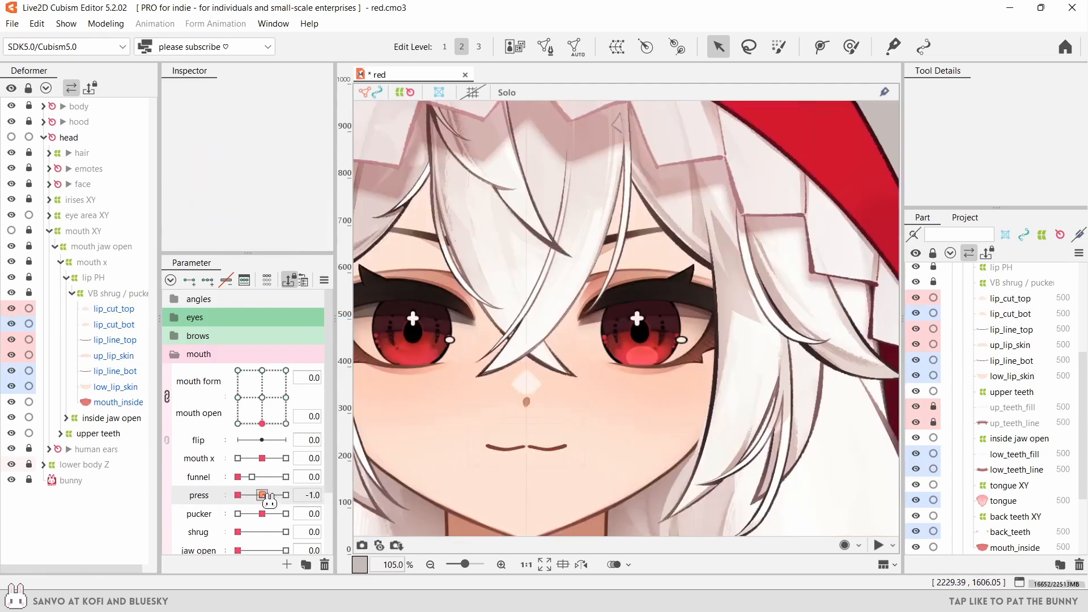
- Move lip_cut_top above and lip_cut_bot below the parted lips at press 1.0, and test the press and funnel shapes
click(114, 308)
scroll(542, 453, up, 5)
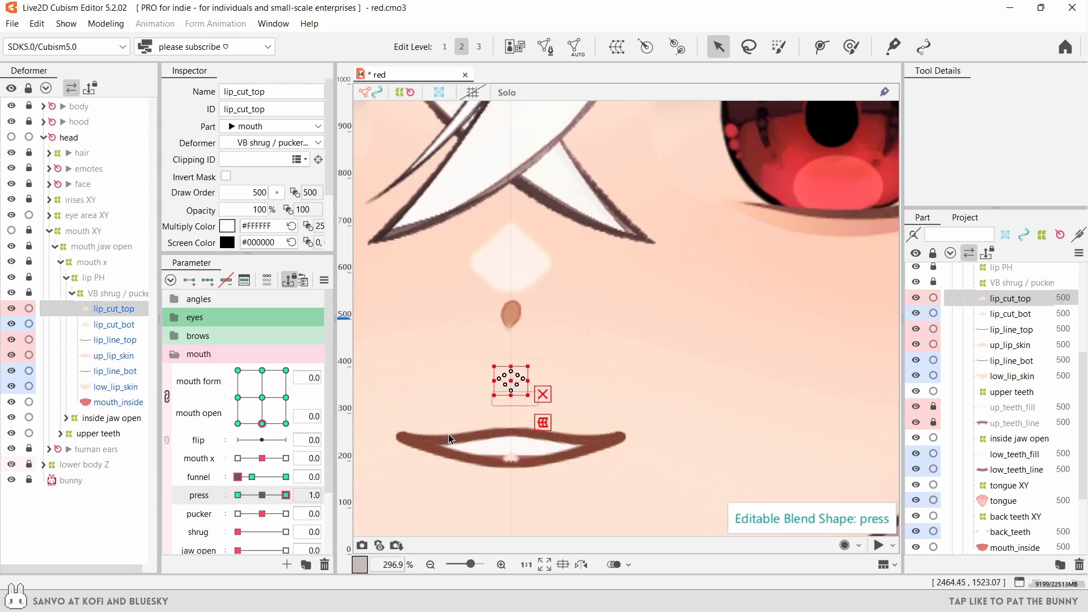
click(518, 456)
scroll(463, 459, down, 2)
click(556, 338)
shift+click(555, 439)
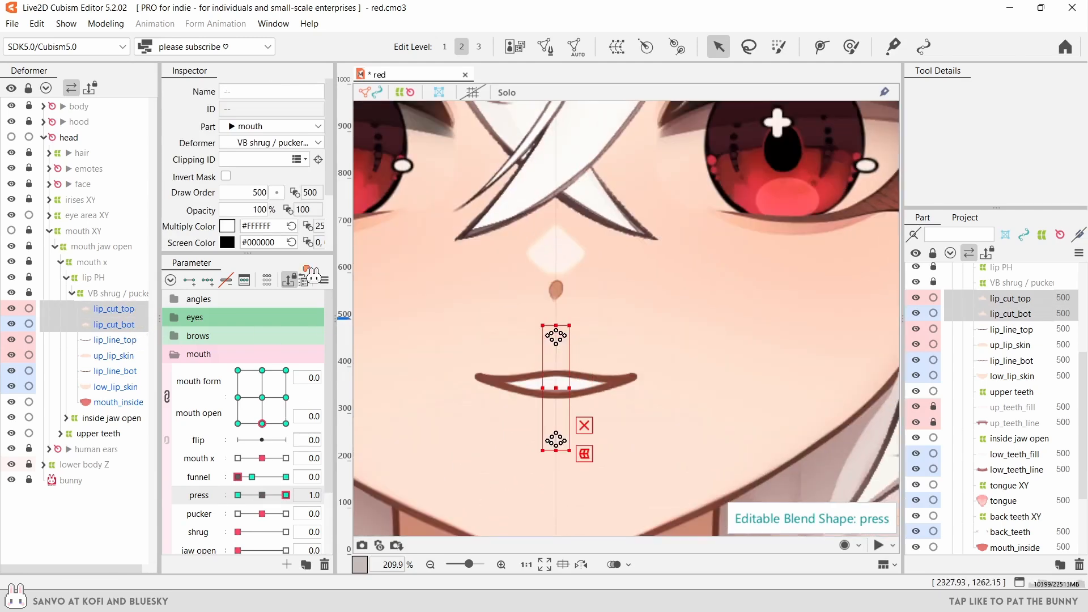
click(598, 340)
drag(286, 495, 340, 487)
drag(282, 477, 238, 477)
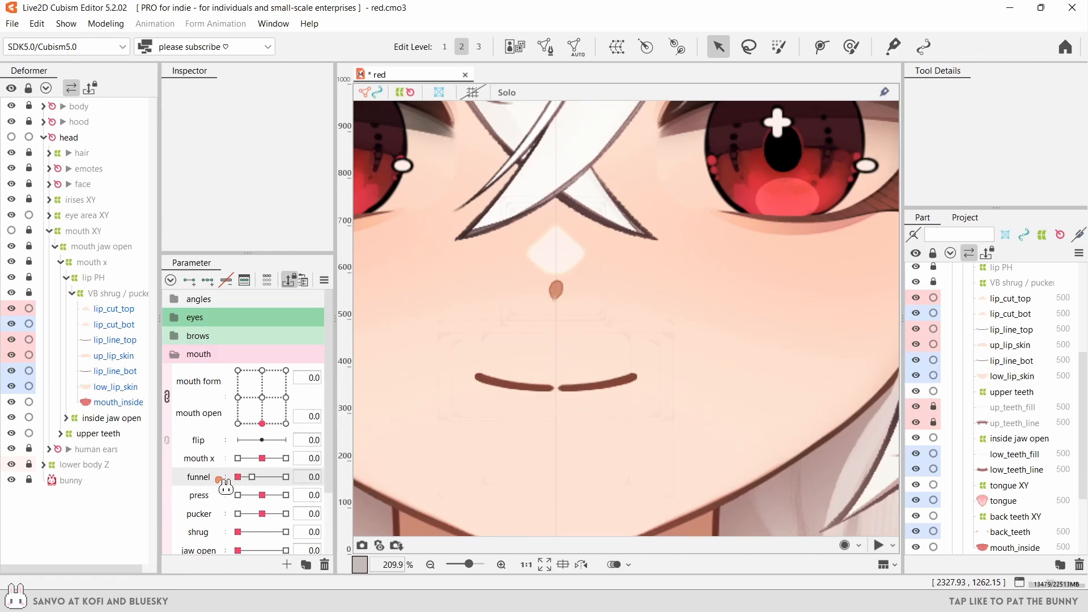
mouse_move(261, 423)
mouse_down()
mouse_move(283, 409)
mouse_move(241, 414)
mouse_move(235, 403)
mouse_move(287, 413)
mouse_move(262, 423)
mouse_up()
drag(262, 495, 252, 506)
- Add mouth form and mouth open as weight limits of the press blend shape for the lip cuts, lip lines and mouth_inside
click(363, 495)
click(391, 495)
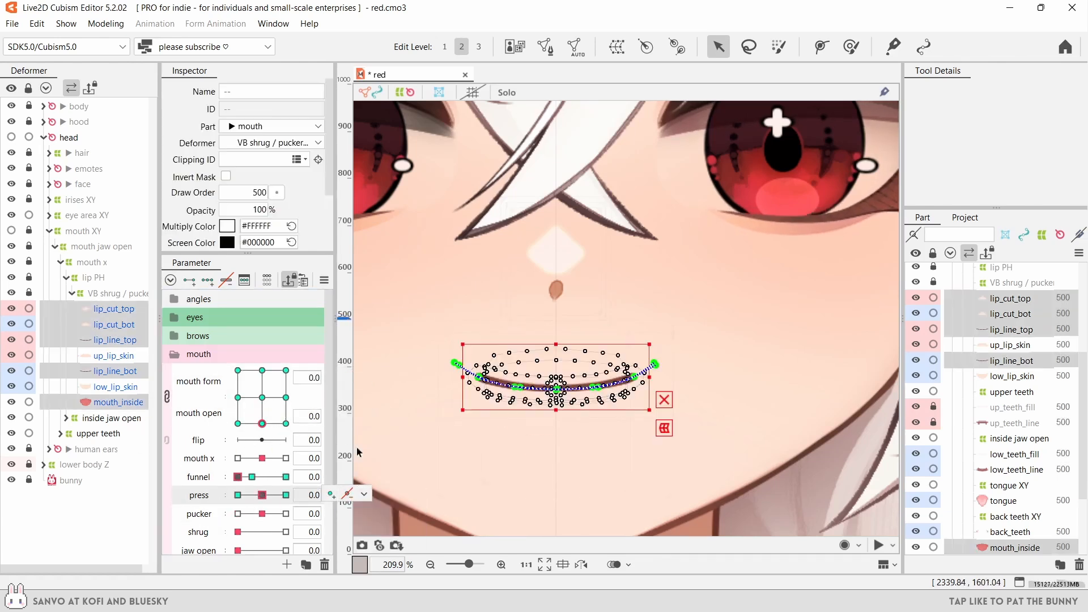
right_click(329, 447)
click(408, 506)
click(652, 264)
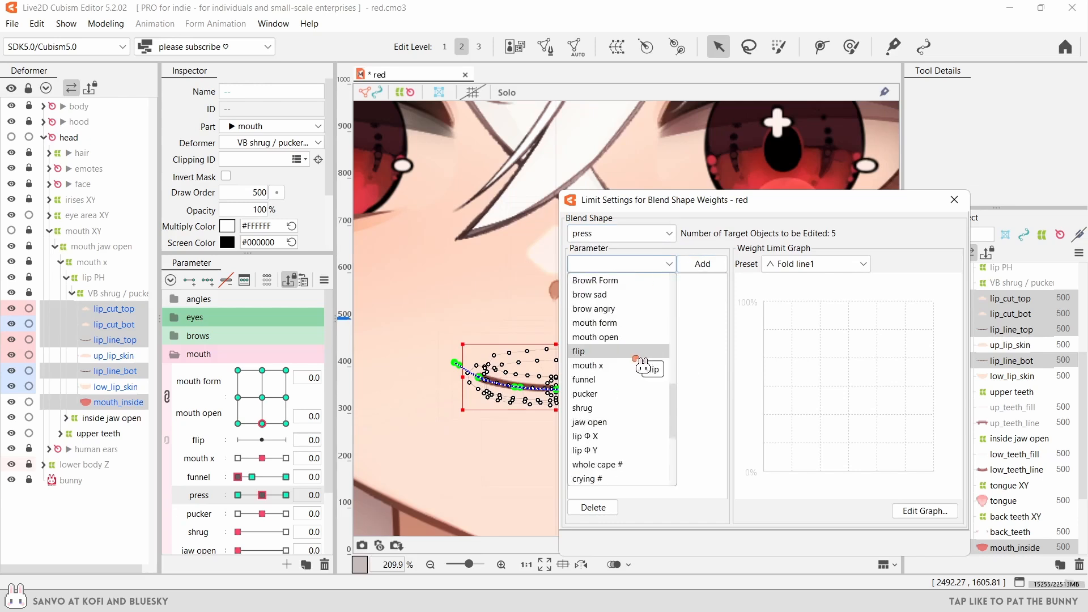
click(595, 280)
click(702, 263)
click(652, 264)
click(595, 321)
click(702, 263)
drag(623, 200, 712, 156)
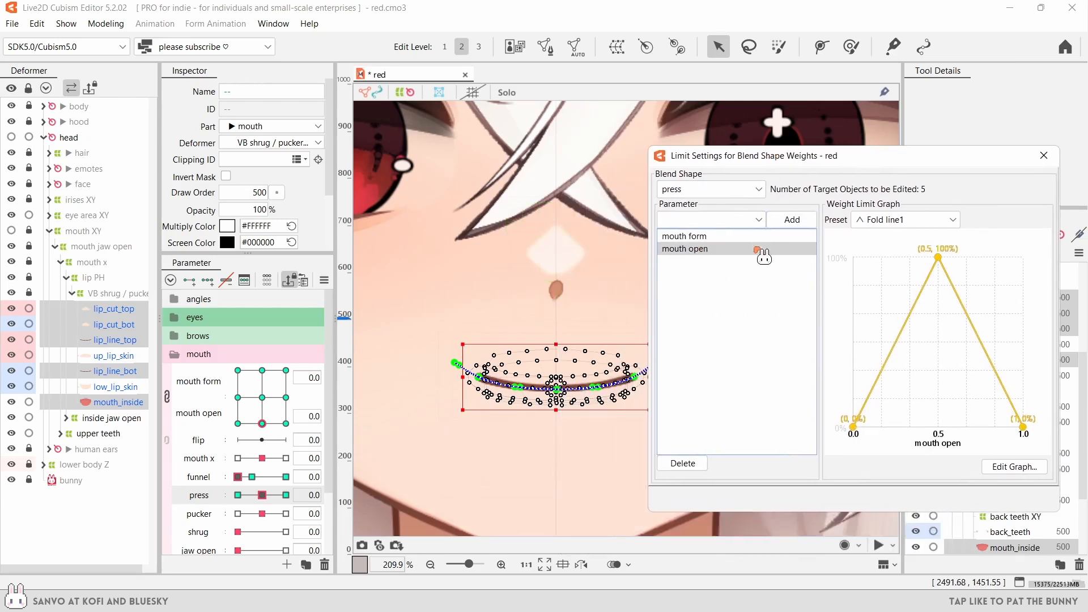
- Apply the Line3 preset to the mouth open weight limit of the press blend shape
click(685, 235)
drag(261, 495, 250, 501)
click(684, 249)
click(905, 219)
click(884, 262)
click(285, 495)
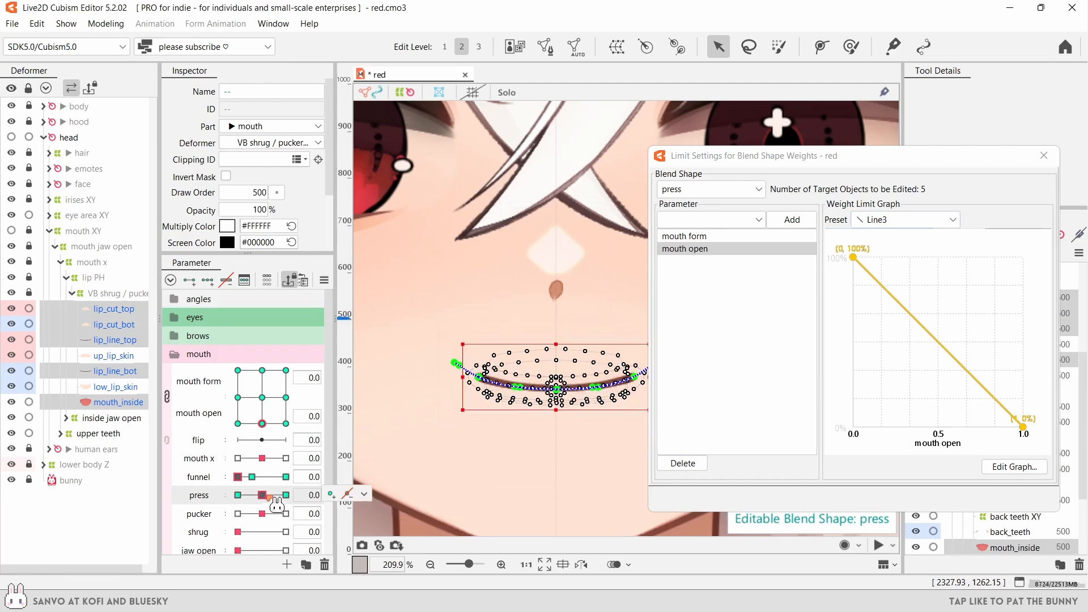
- Set the press weight limit to 20% at mouth open 1.0 and test the press shapes
click(1015, 466)
double_click(867, 240)
text(20)
click(826, 481)
drag(262, 423, 250, 351)
click(286, 494)
mouse_move(261, 494)
mouse_down()
mouse_move(338, 501)
mouse_move(261, 495)
mouse_up()
- Set the press weight limit to 30% at mouth form -1.0 and 1.0, and hide the selection outlines
click(684, 235)
click(286, 423)
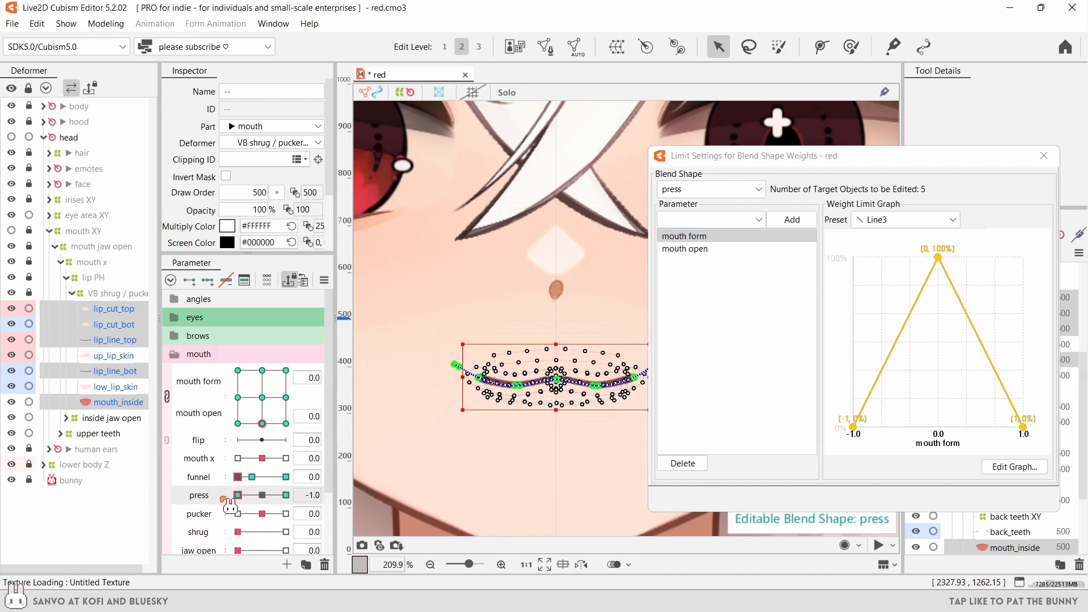
click(1014, 466)
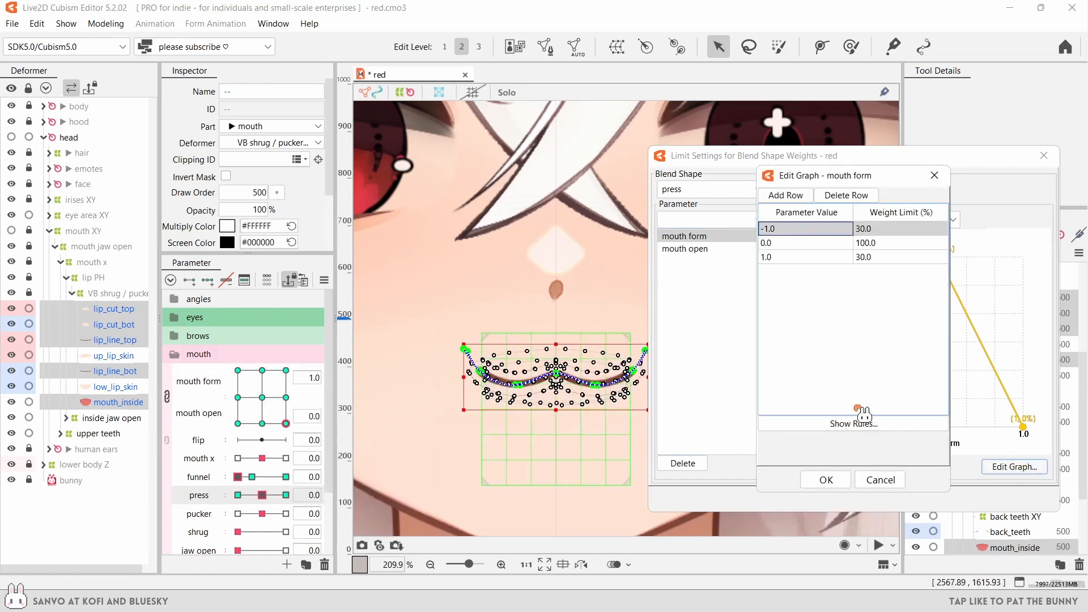
click(826, 480)
key(ctrl+t)
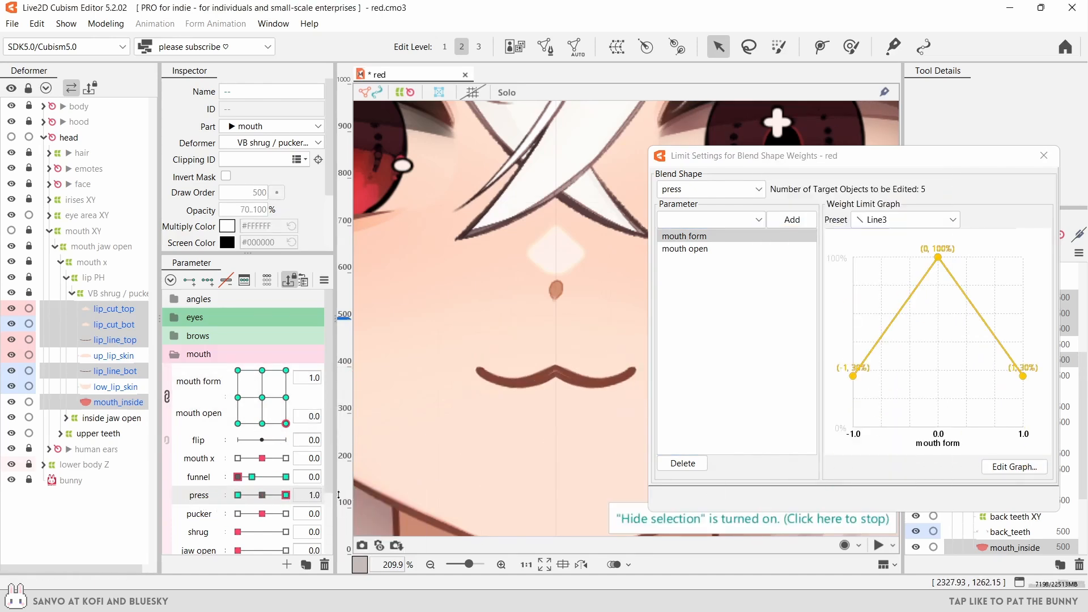
- Test press at mouth form -1.0 and set its weight limit to 50% at mouth form -1.0 and 1.0
click(238, 423)
drag(239, 494, 248, 495)
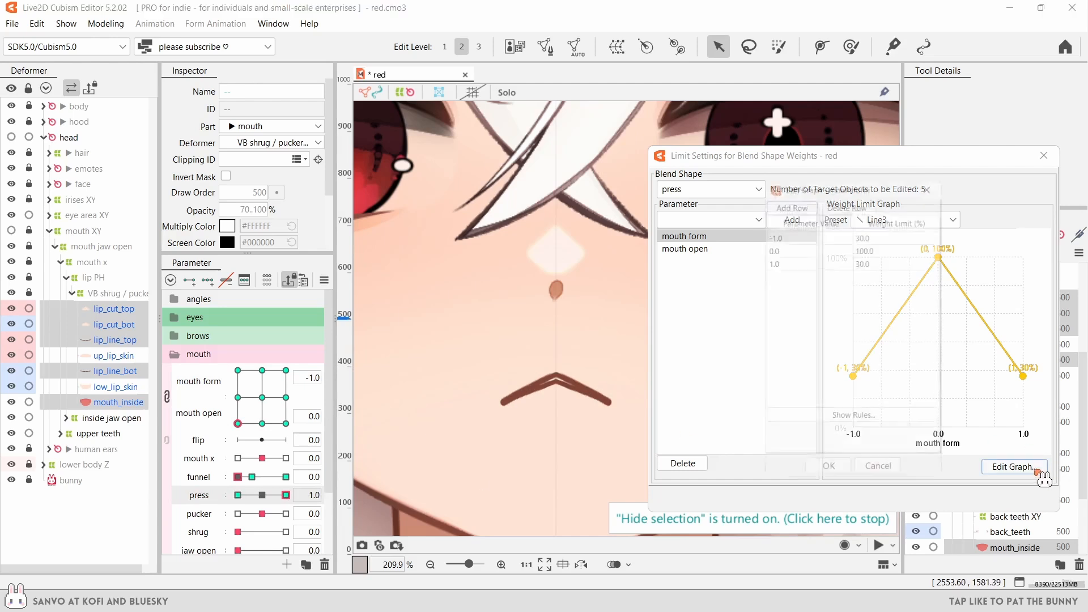
click(1014, 467)
click(826, 479)
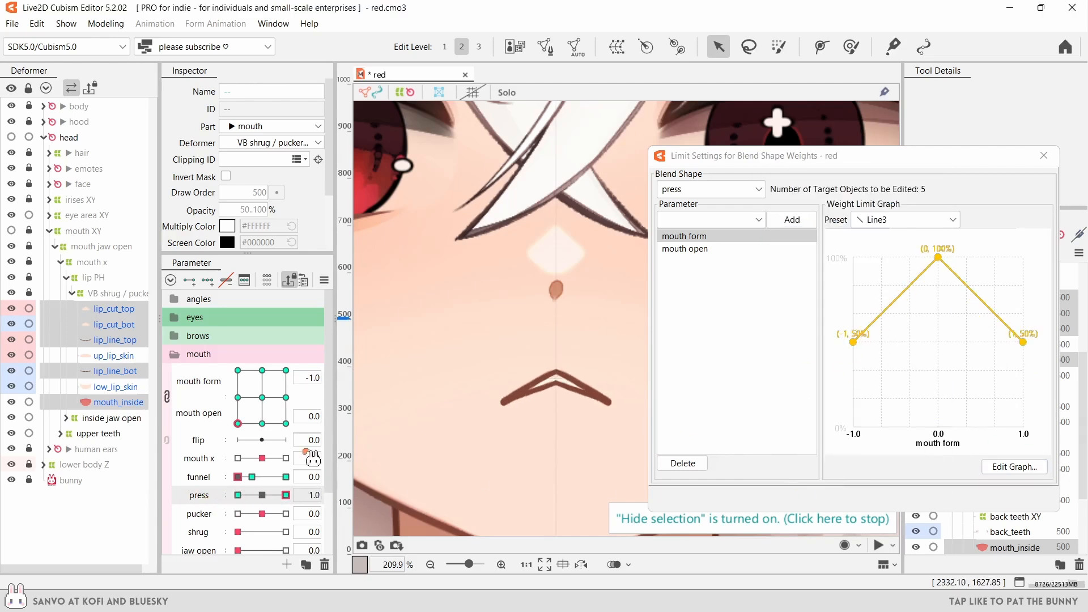
click(237, 495)
click(1044, 155)
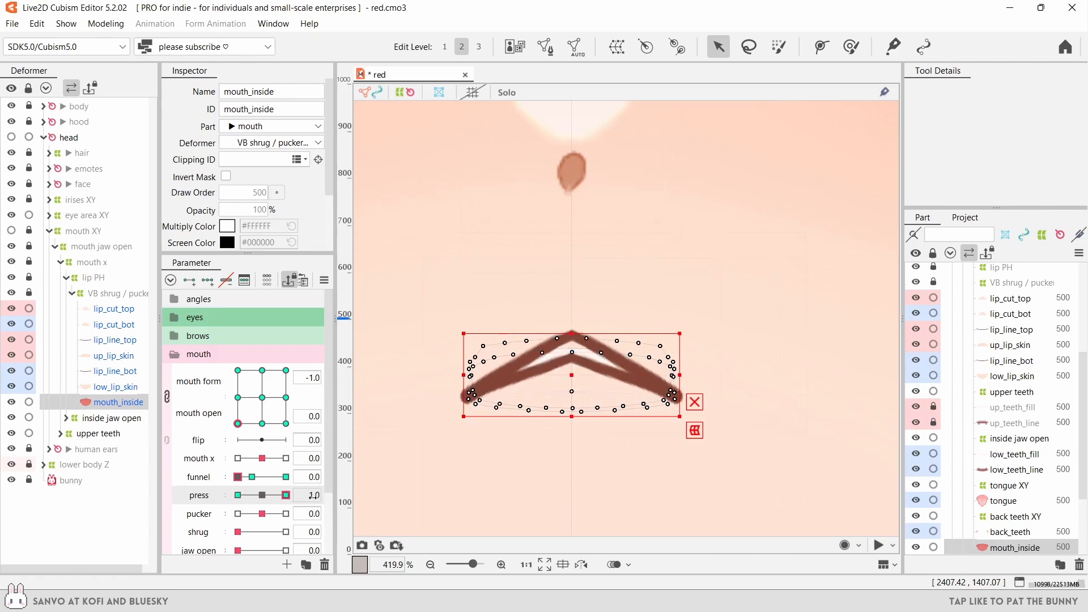
- Examine mouth_inside and the lip lines across the press and funnel ranges at different mouth form values
drag(285, 495, 267, 495)
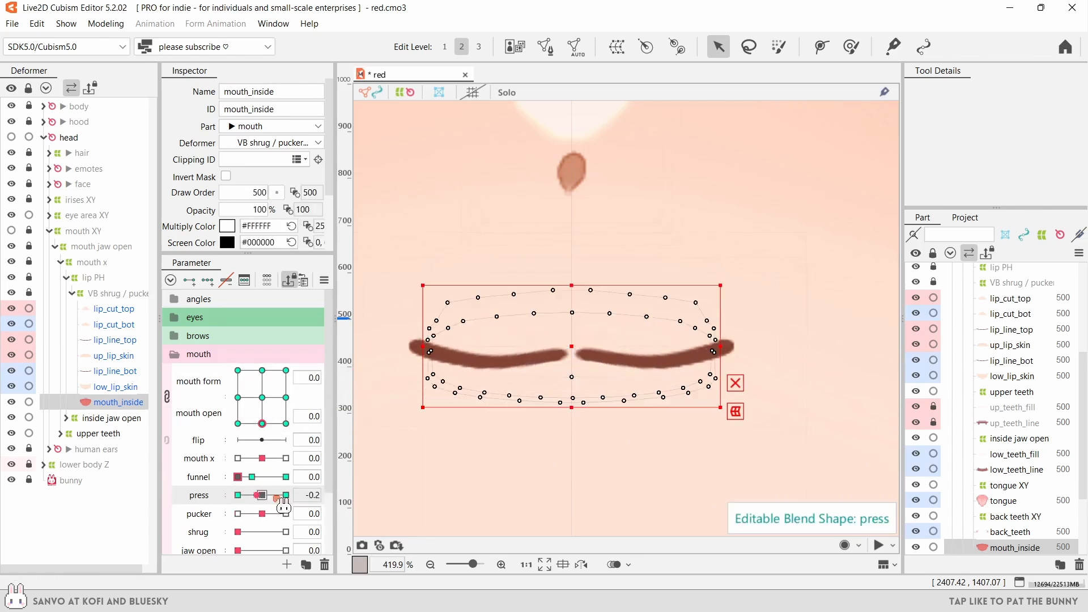
click(285, 477)
click(248, 425)
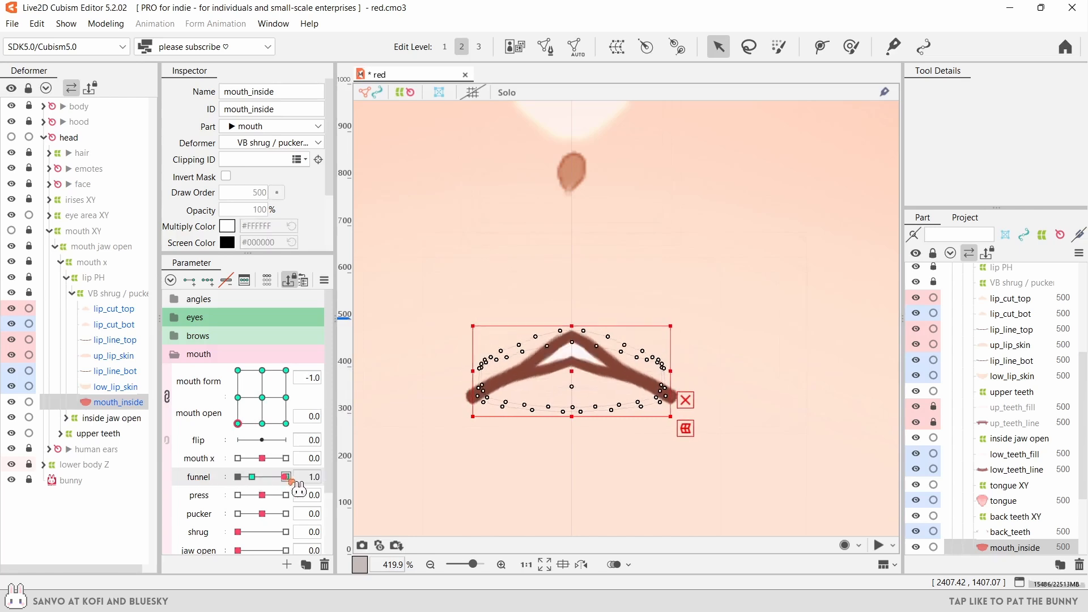
click(237, 477)
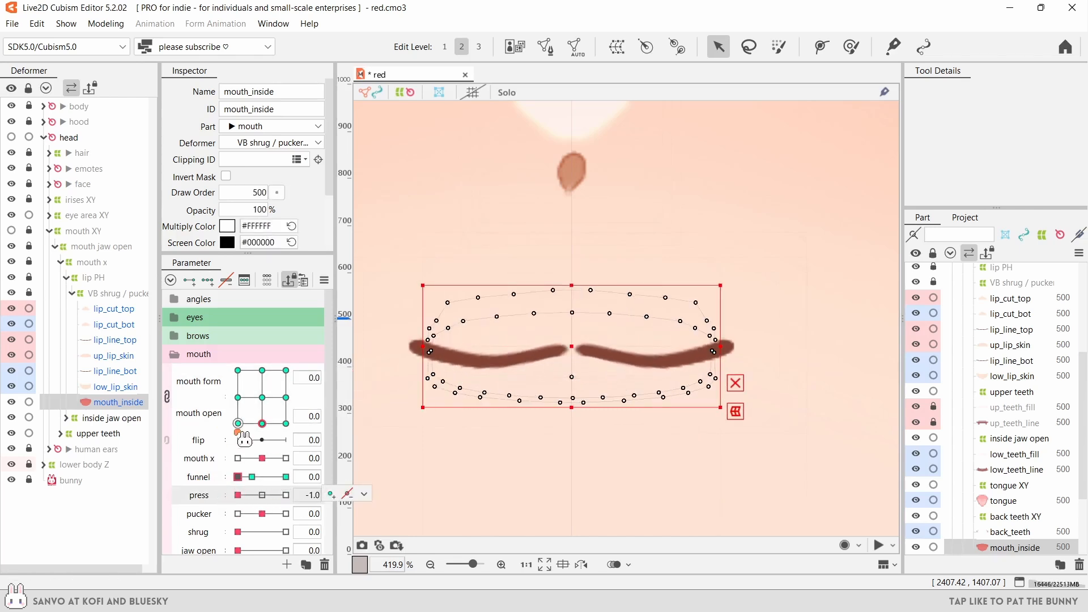
drag(237, 425, 286, 425)
drag(241, 494, 286, 487)
mouse_move(283, 425)
mouse_down()
mouse_move(228, 444)
mouse_move(286, 424)
mouse_move(237, 423)
mouse_move(244, 402)
mouse_move(286, 370)
mouse_move(237, 423)
mouse_move(333, 411)
mouse_move(238, 425)
mouse_move(216, 415)
mouse_move(339, 371)
mouse_move(218, 397)
mouse_move(211, 409)
mouse_move(261, 423)
mouse_up()
click(262, 495)
- Compare the lips at funnel 0.0 and 1.0, also in combination with press -1.0
key(ctrl+t)
click(541, 113)
click(286, 477)
click(238, 476)
click(238, 495)
click(285, 477)
scroll(543, 397, down, 3)
click(238, 476)
click(262, 495)
- Review the mouth form weight limit graph of the funnel blend shape for the lip cuts and lip lines
drag(450, 346, 476, 396)
click(324, 280)
click(397, 503)
click(1013, 466)
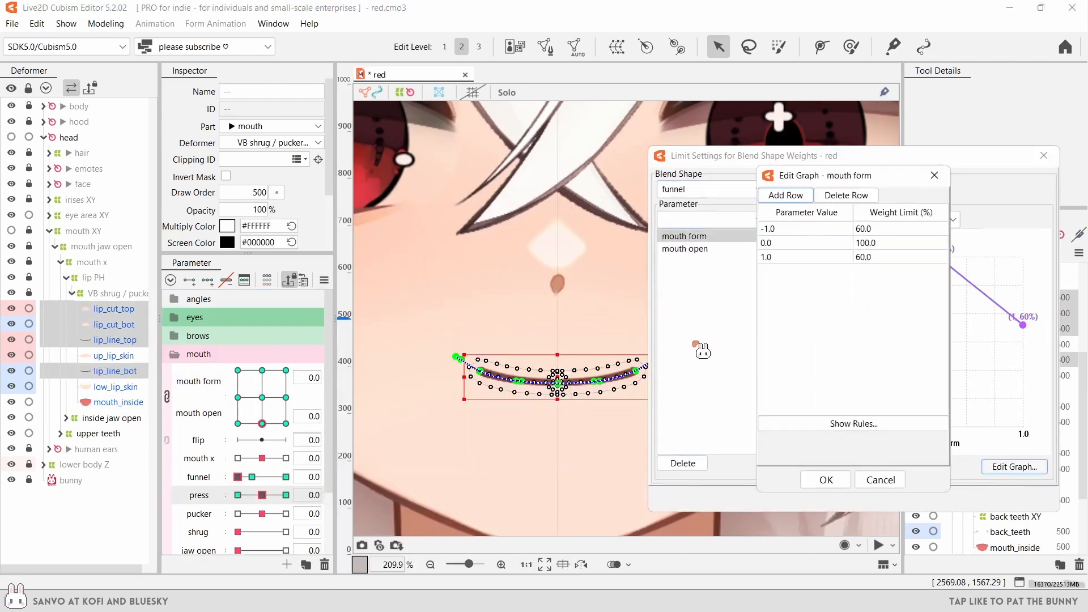
click(826, 480)
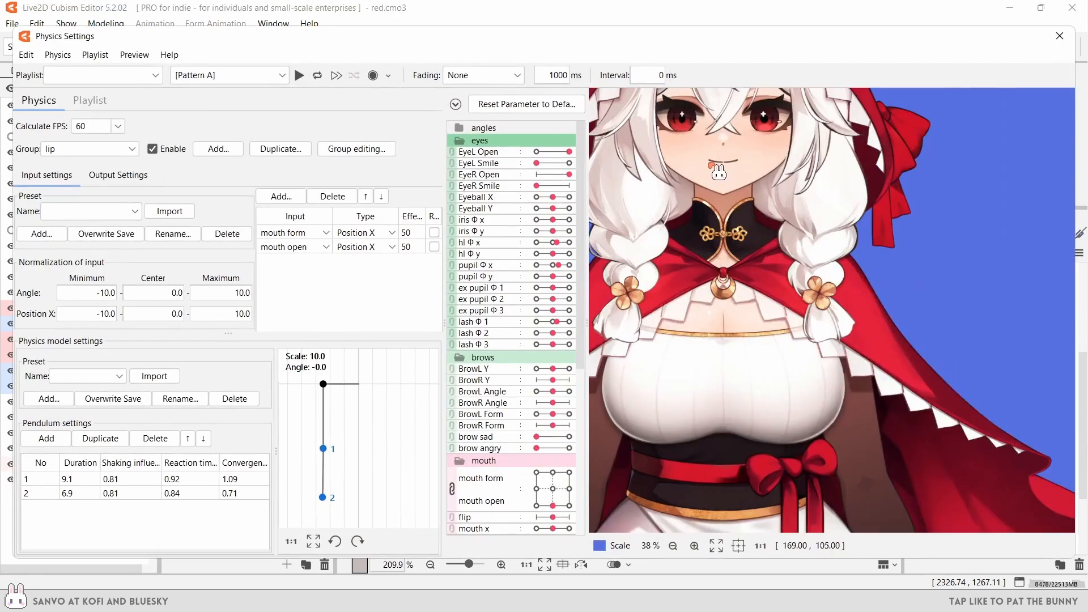
- Test the lip physics in the preview while varying mouth form, mouth open and the funnel shape
drag(711, 165, 769, 366)
drag(768, 366, 826, 375)
scroll(780, 380, up, 3)
drag(798, 330, 980, 527)
drag(674, 383, 692, 402)
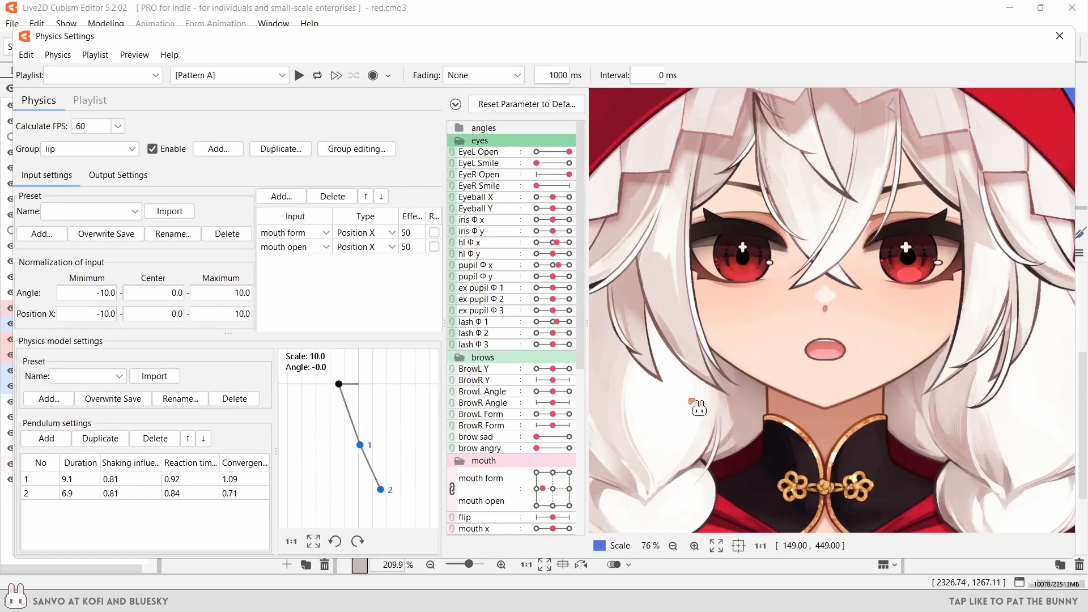
scroll(510, 399, down, 4)
drag(578, 400, 570, 399)
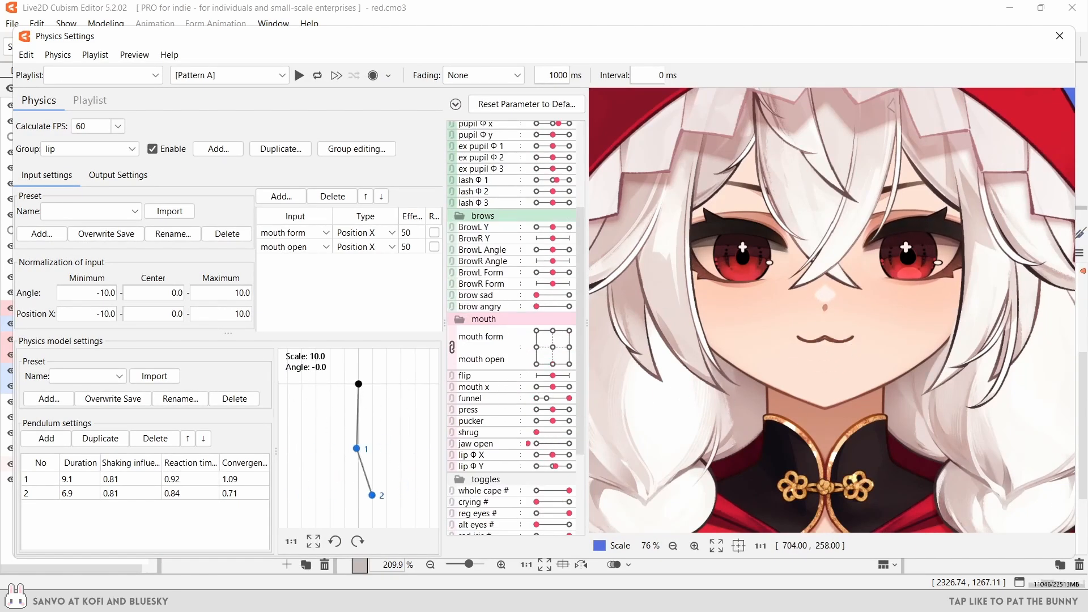
drag(523, 240, 614, 307)
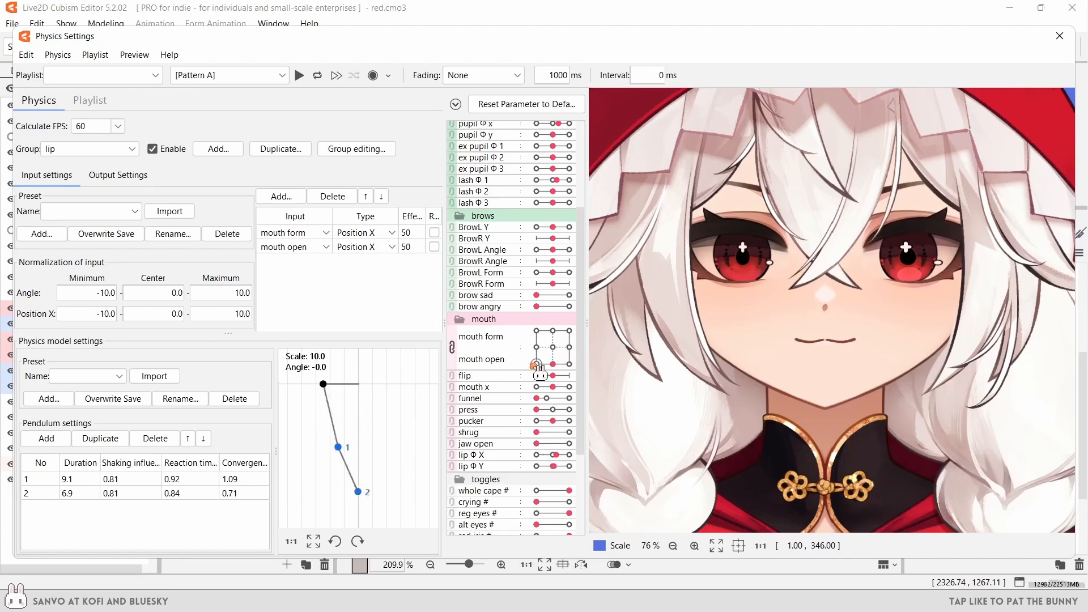
drag(540, 371, 1041, 453)
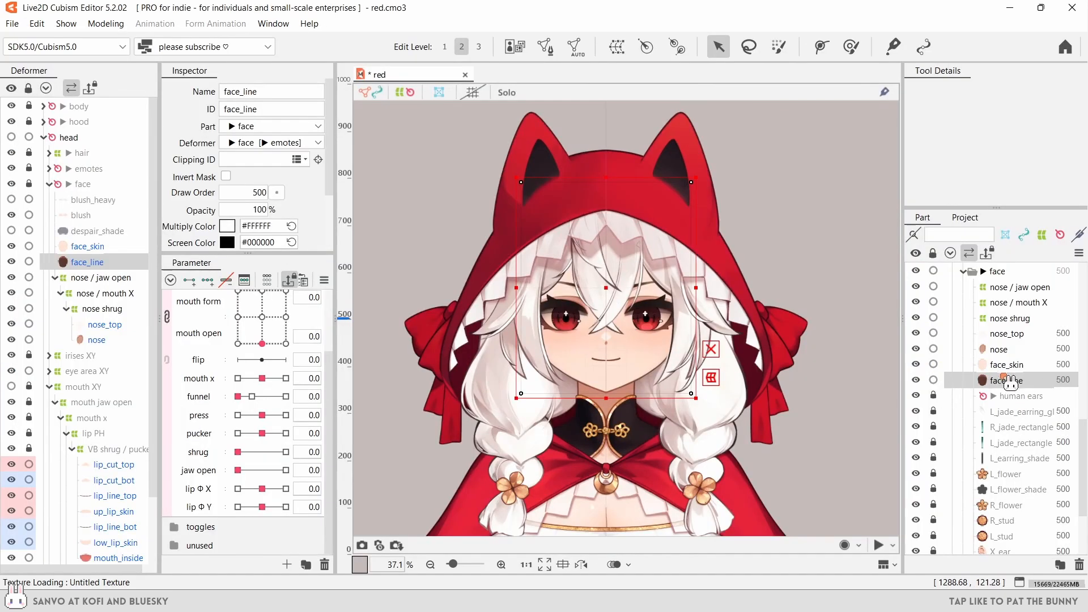
- Generate a new mesh for face_line with the Standard preset
click(1006, 365)
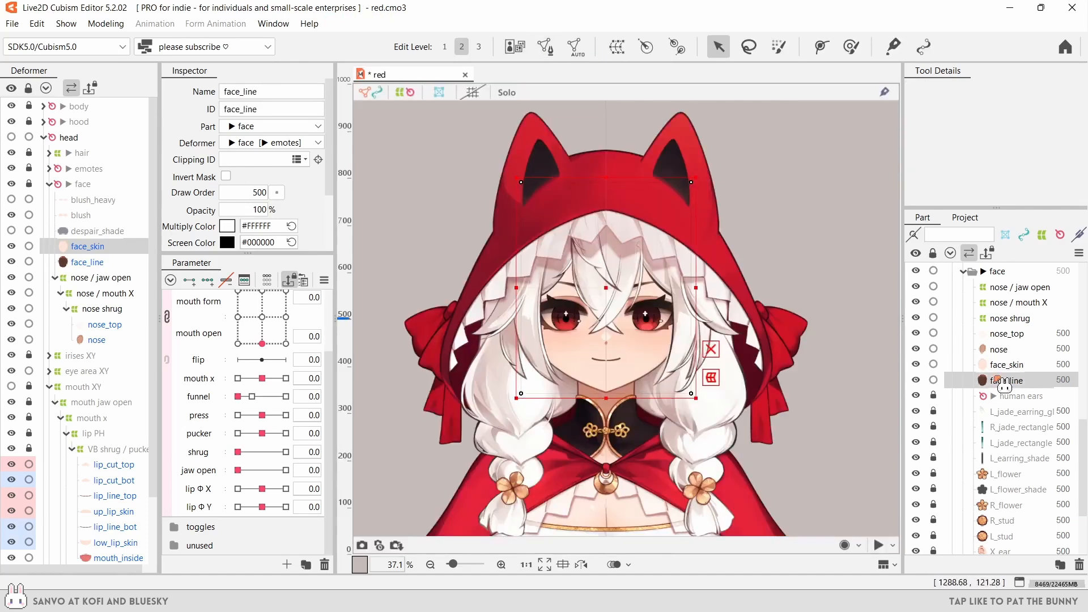
click(544, 46)
click(919, 118)
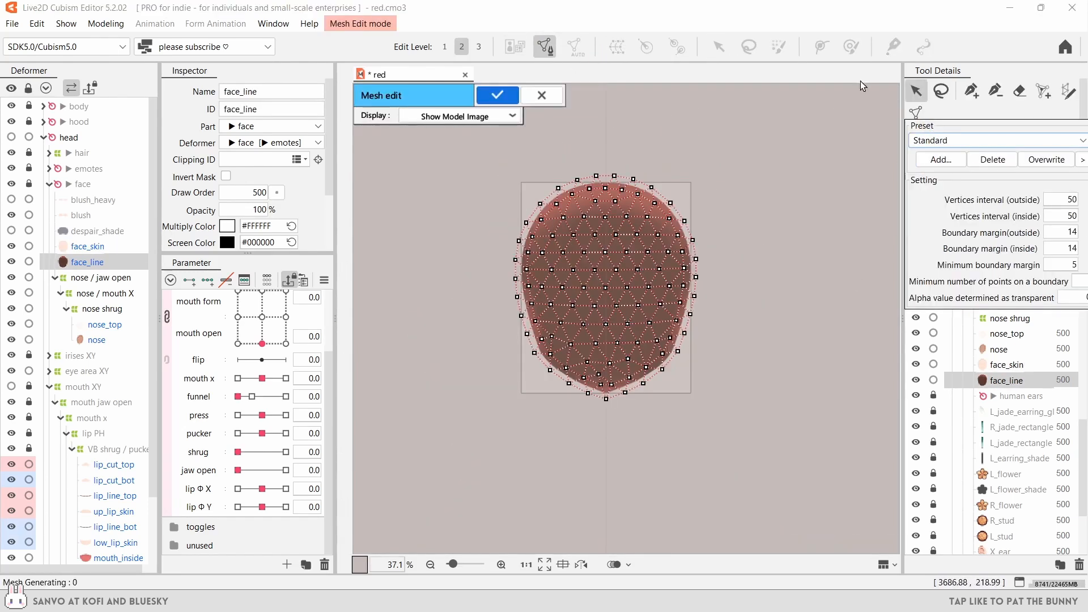
click(497, 95)
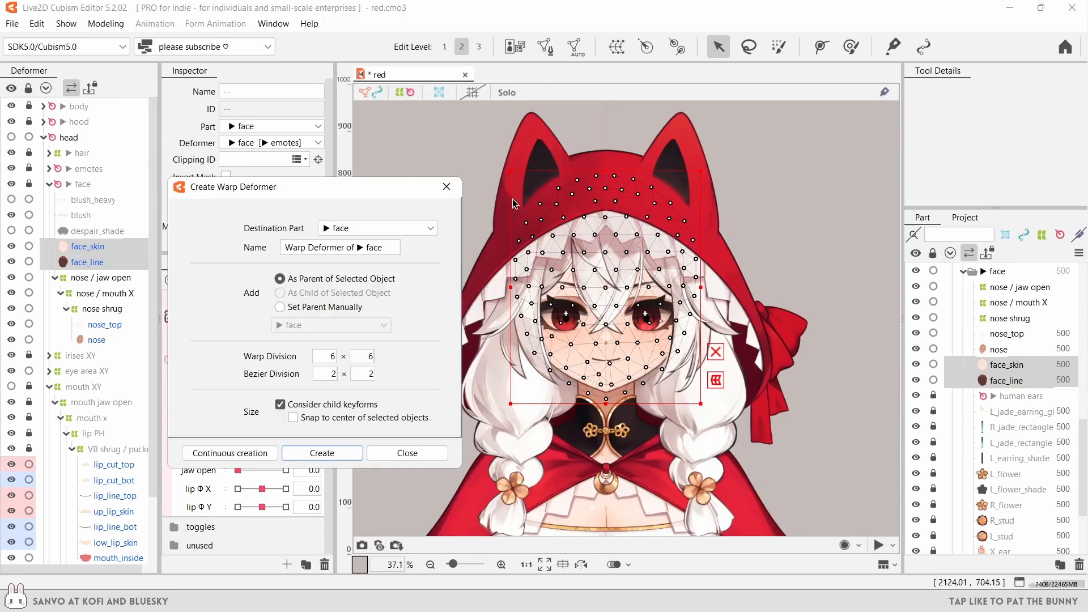
- Create a parent warp deformer named temp face open for face_skin and face_line, with 8 x 10 warp and 2 x 3 bezier divisions
click(342, 449)
click(296, 92)
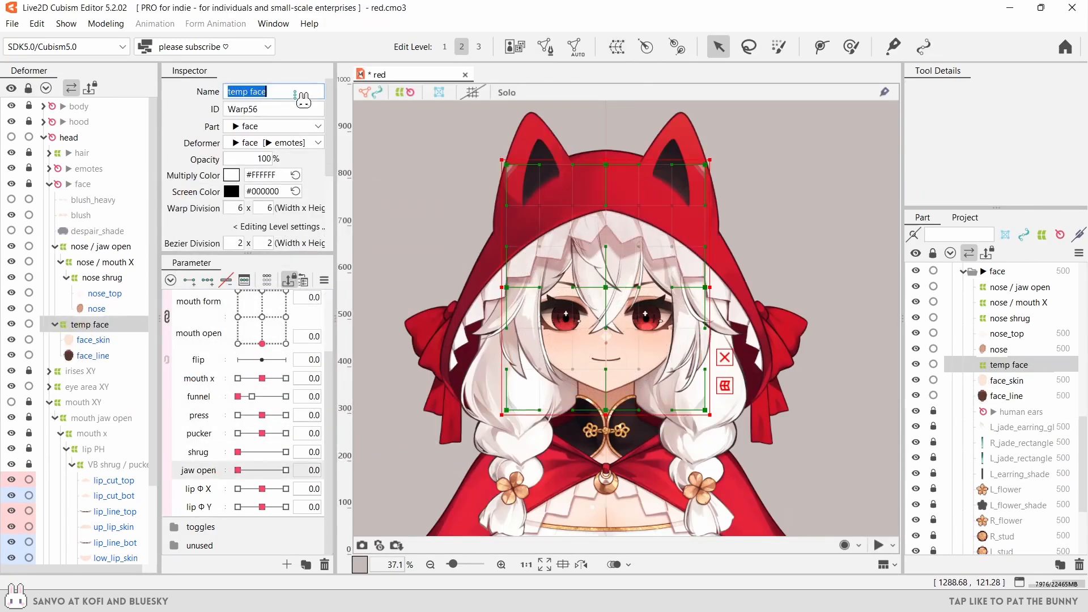
- Add jaw open keys to the temp face open warp and lower its bottom edge slightly at jaw open 1.0
click(196, 287)
scroll(618, 415, up, 3)
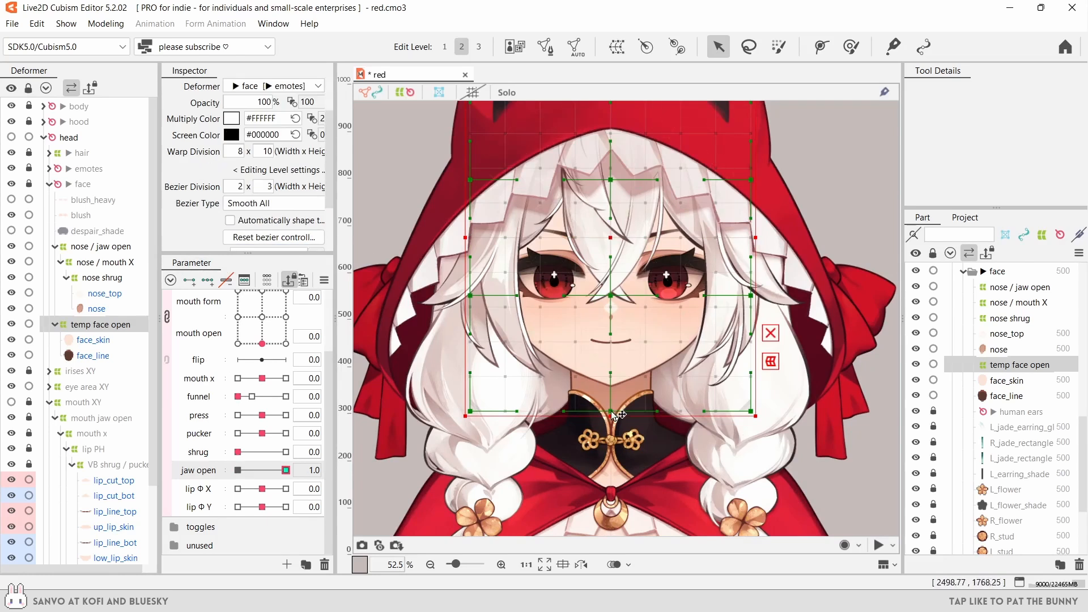
scroll(569, 343, down, 3)
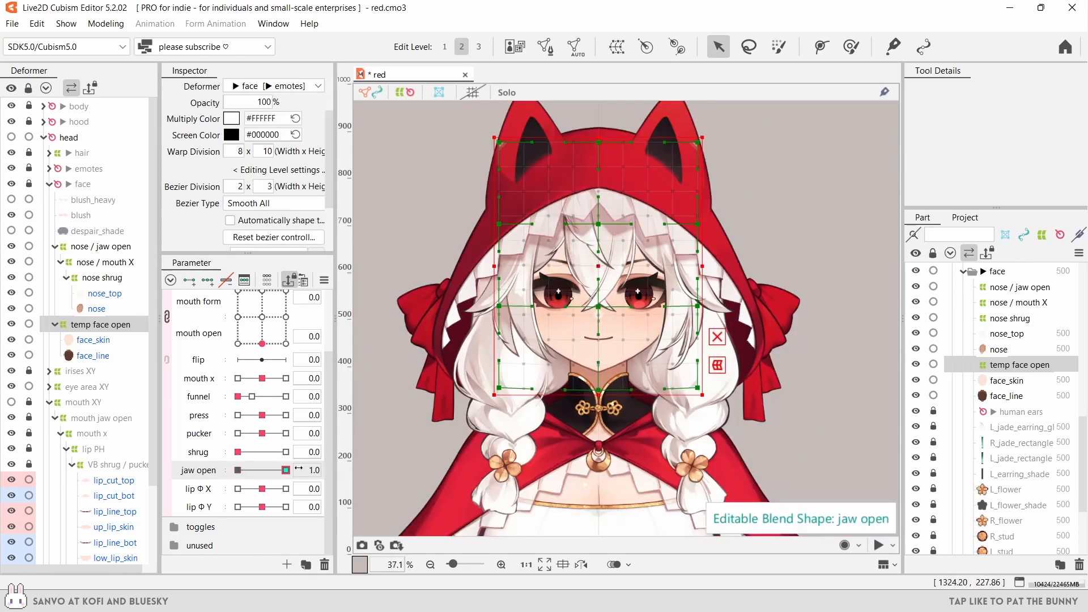
drag(316, 480, 214, 466)
- Add three mouth x keys to the temp face open warp and deform the lower face at mouth x 1.0
click(207, 280)
drag(261, 378, 340, 378)
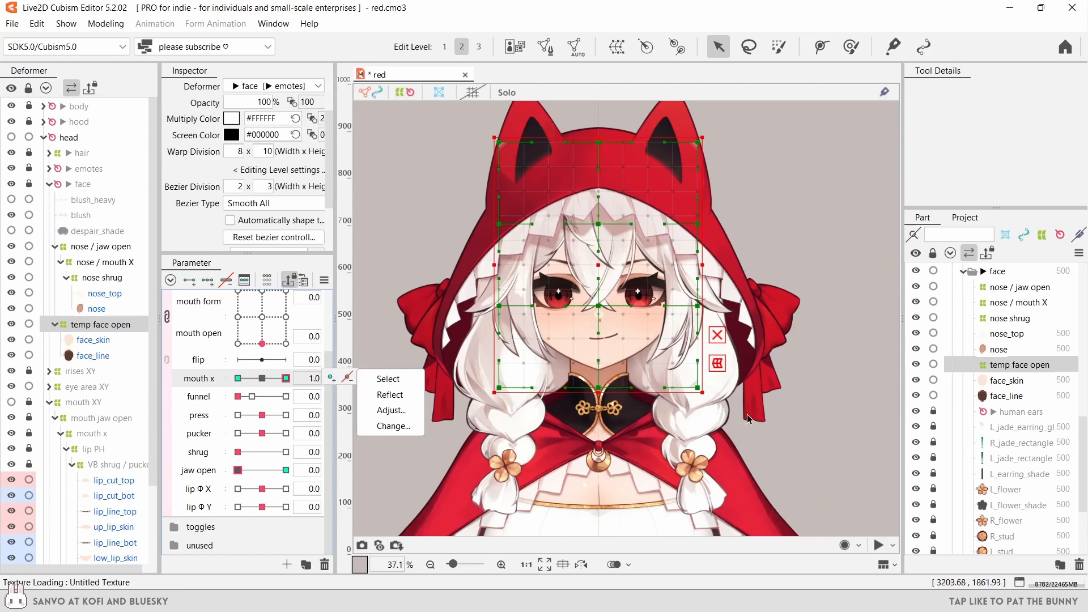
drag(481, 420, 715, 309)
key(ctrl+t)
drag(599, 351, 600, 303)
scroll(586, 294, up, 2)
drag(753, 442, 761, 418)
key(Return)
- Smooth the motion between the temp face open warp's mouth x keys with extended interpolation, and test the range
drag(285, 378, 262, 385)
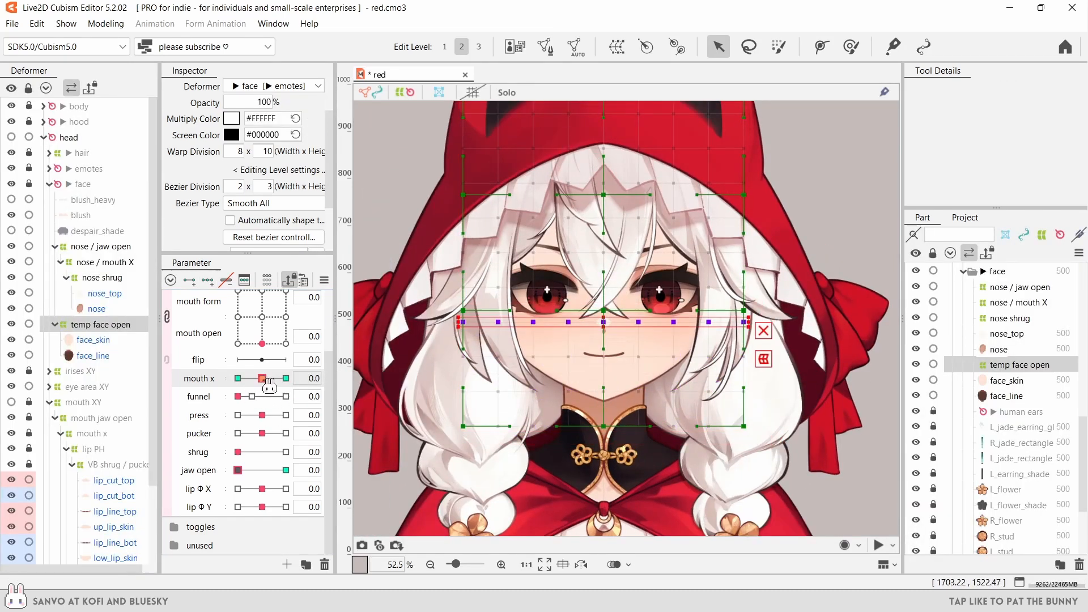
drag(262, 385, 309, 378)
right_click(315, 378)
click(425, 483)
click(533, 352)
click(263, 378)
scroll(208, 378, up, 2)
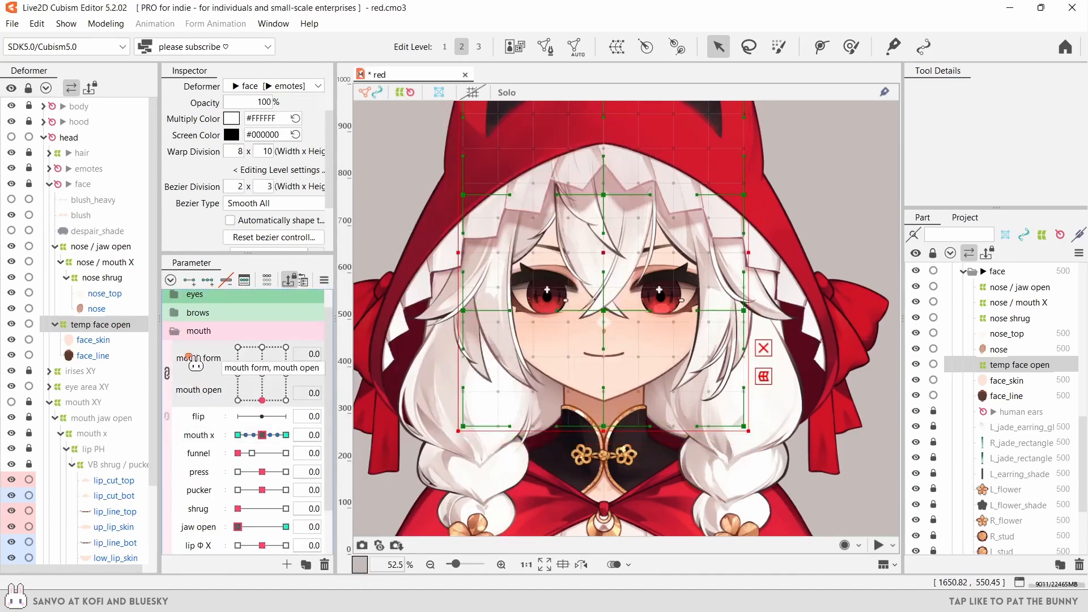
- Unlink mouth form and mouth open, key the temp face open warp on three mouth form and two mouth open values, and relink them
click(167, 374)
click(207, 280)
click(166, 350)
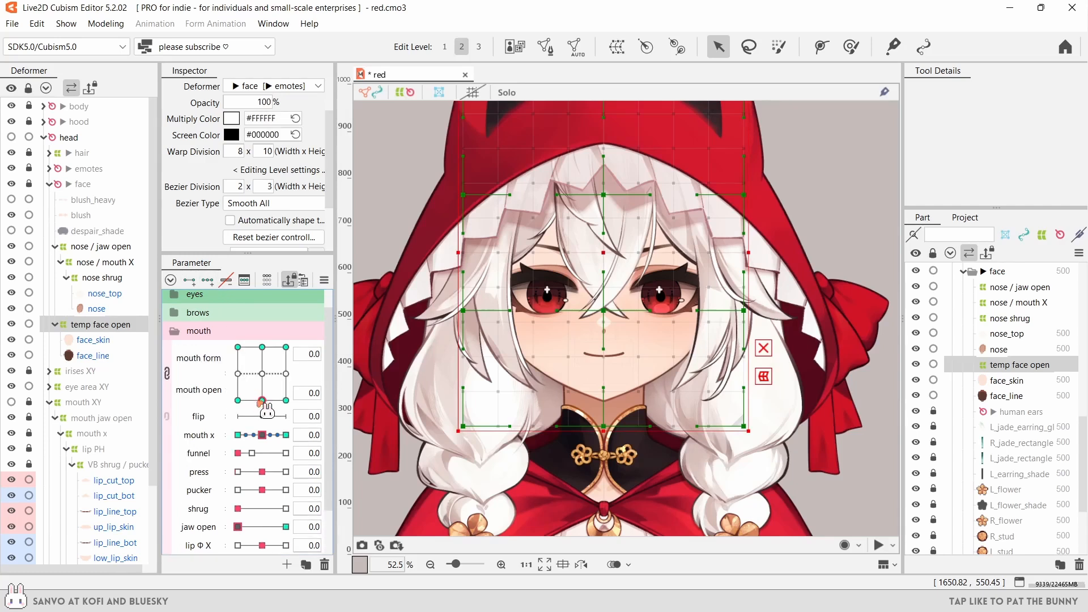
- Check the face outline while raising mouth open and sweeping mouth form to 1.0
drag(261, 401, 262, 346)
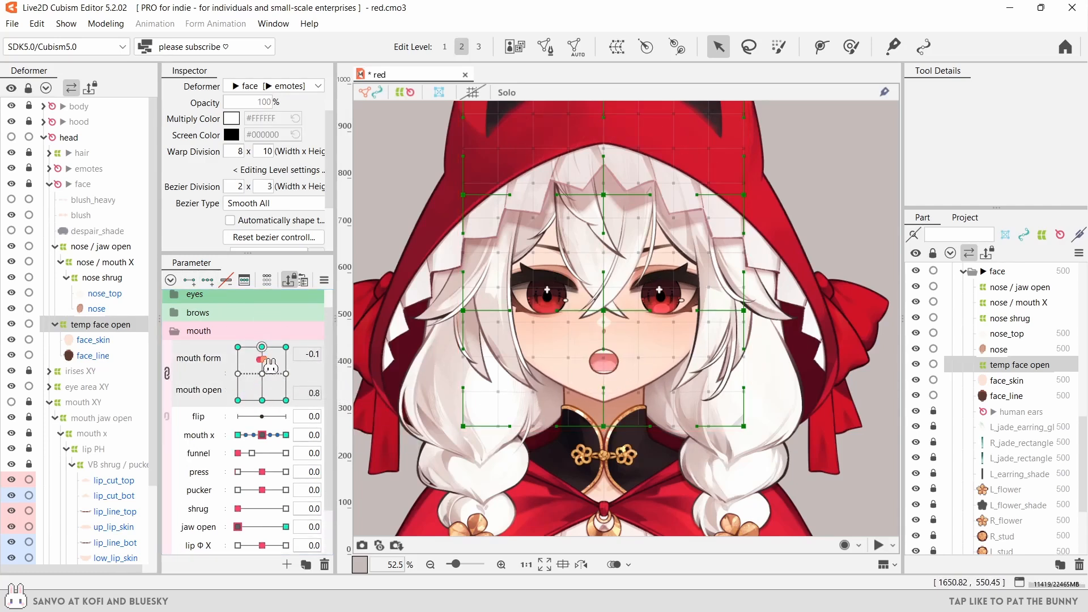
drag(270, 361, 294, 371)
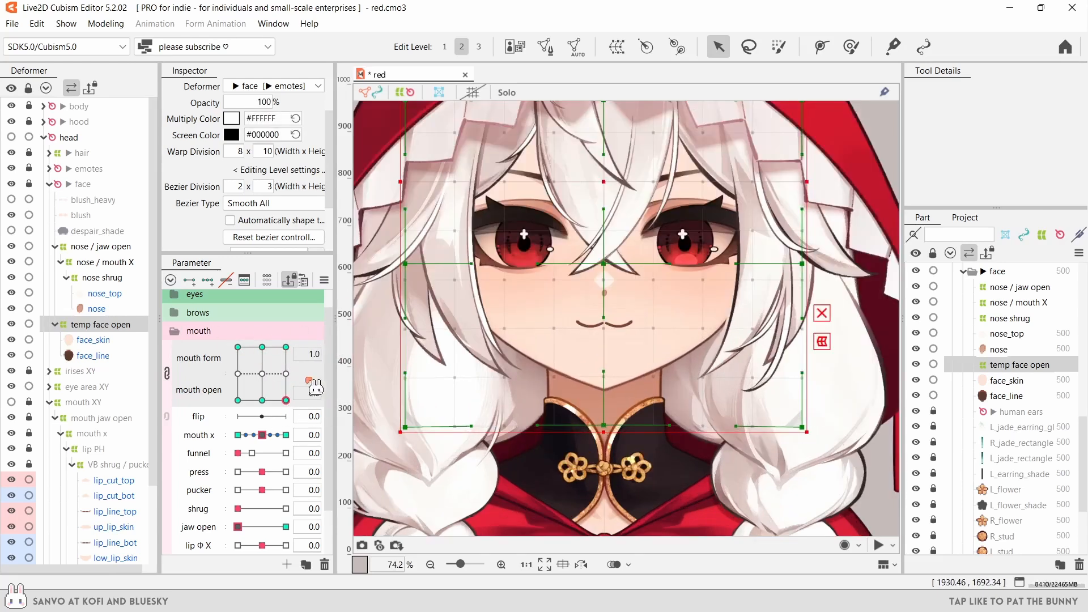
drag(285, 400, 261, 400)
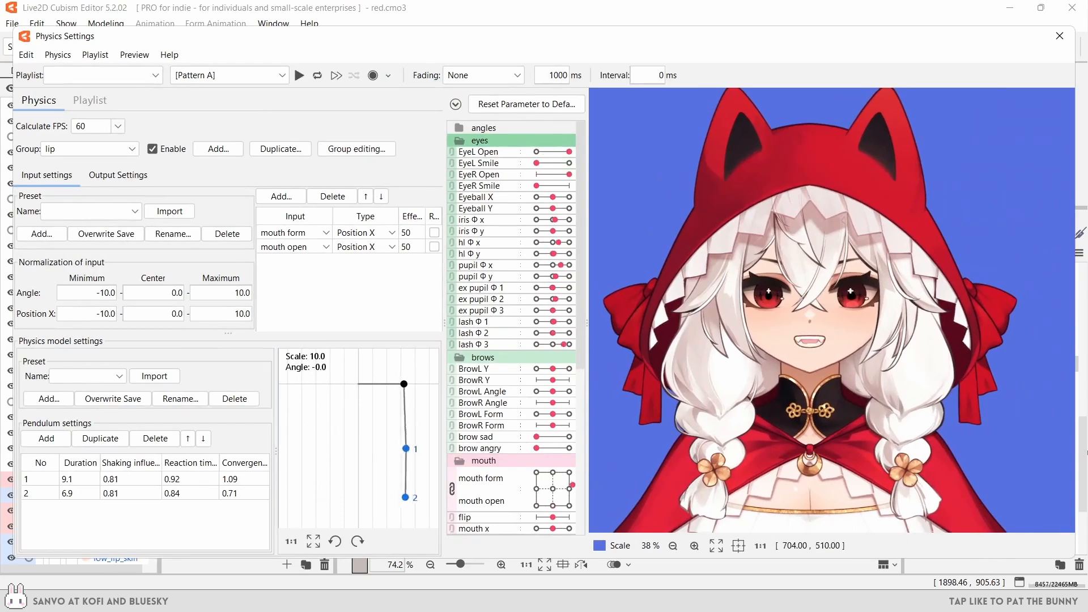
- Test the lip physics group on the model in the physics preview and close the physics settings
drag(822, 530, 716, 302)
drag(1070, 213, 940, 503)
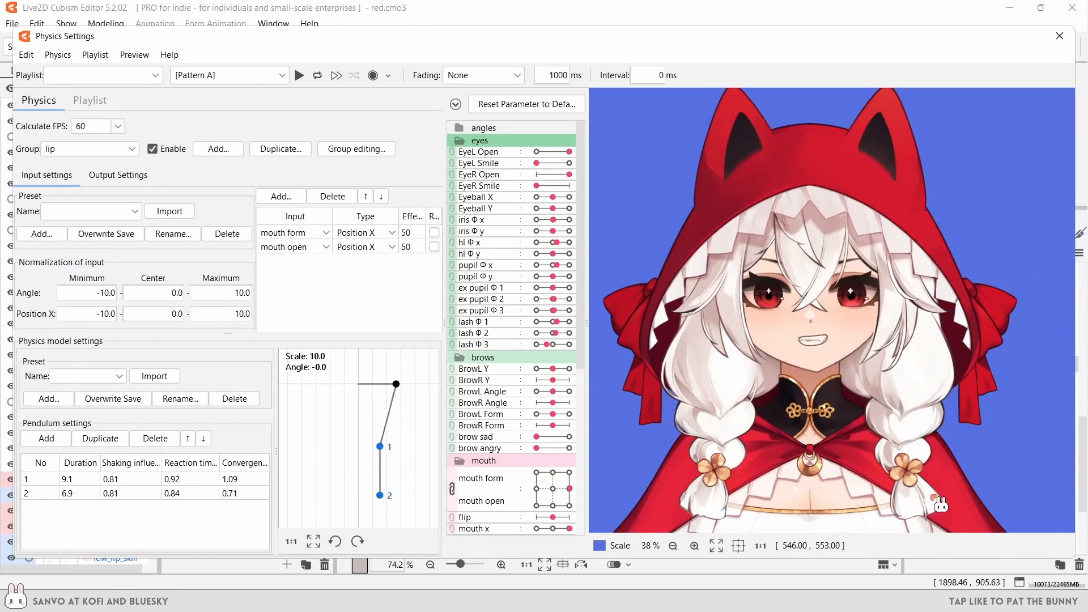
click(1058, 36)
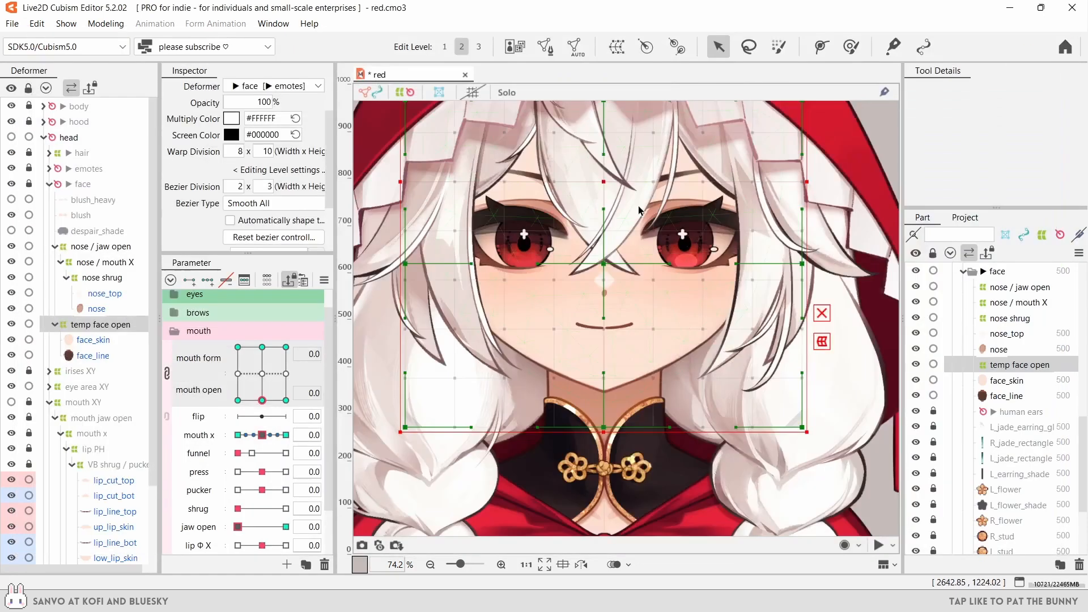
- Add lip Φ X and lip Φ Y blend shape keys to the temp face open warp and slightly deform its lower edge
scroll(636, 211, down, 3)
scroll(225, 494, down, 2)
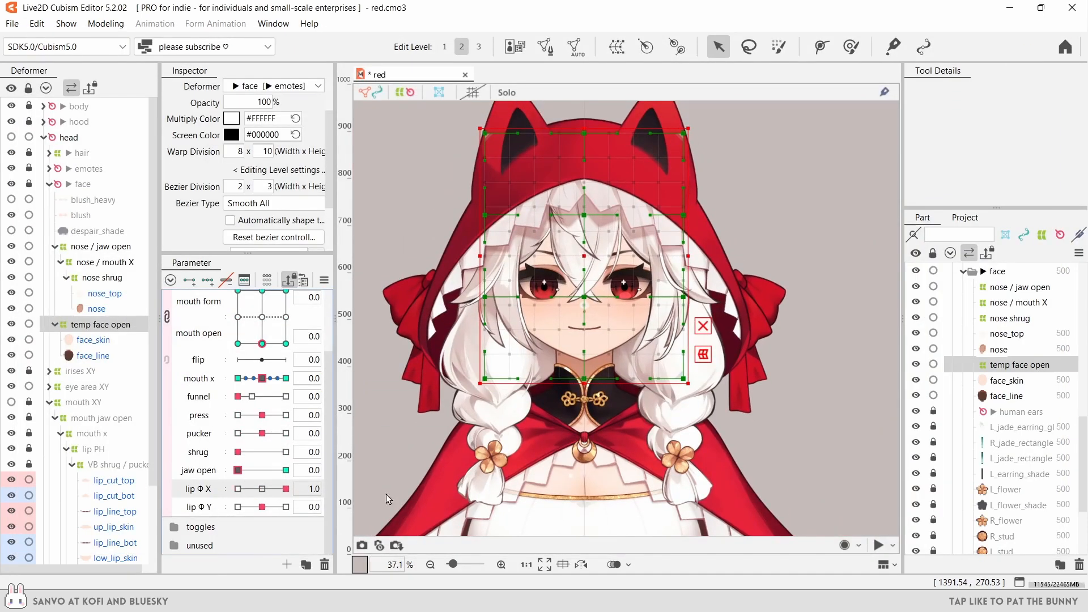
click(286, 488)
scroll(648, 354, up, 2)
drag(648, 354, 668, 388)
drag(272, 491, 238, 489)
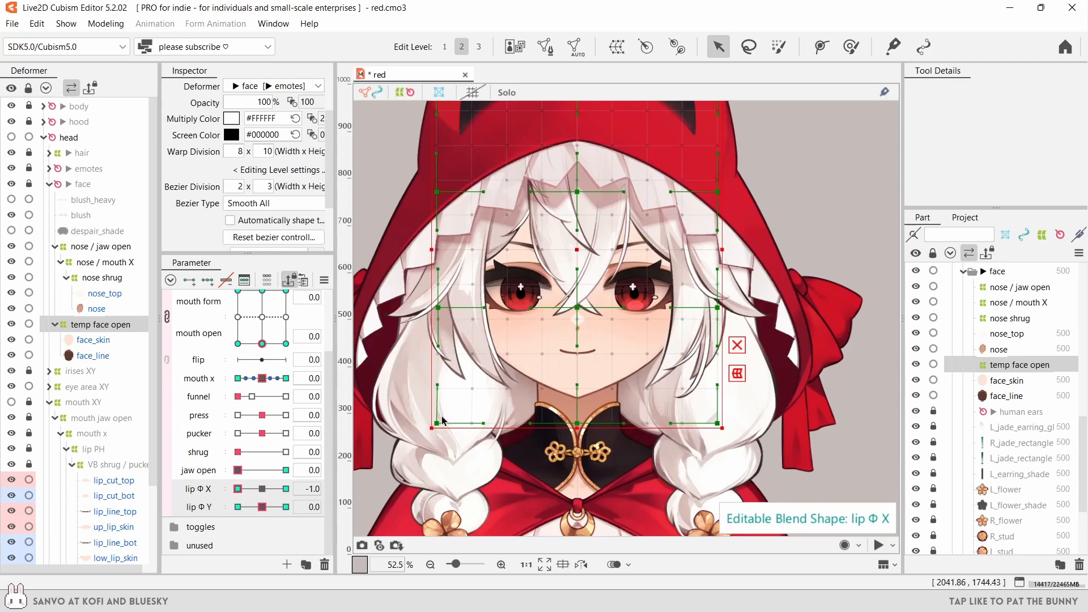
drag(577, 423, 577, 421)
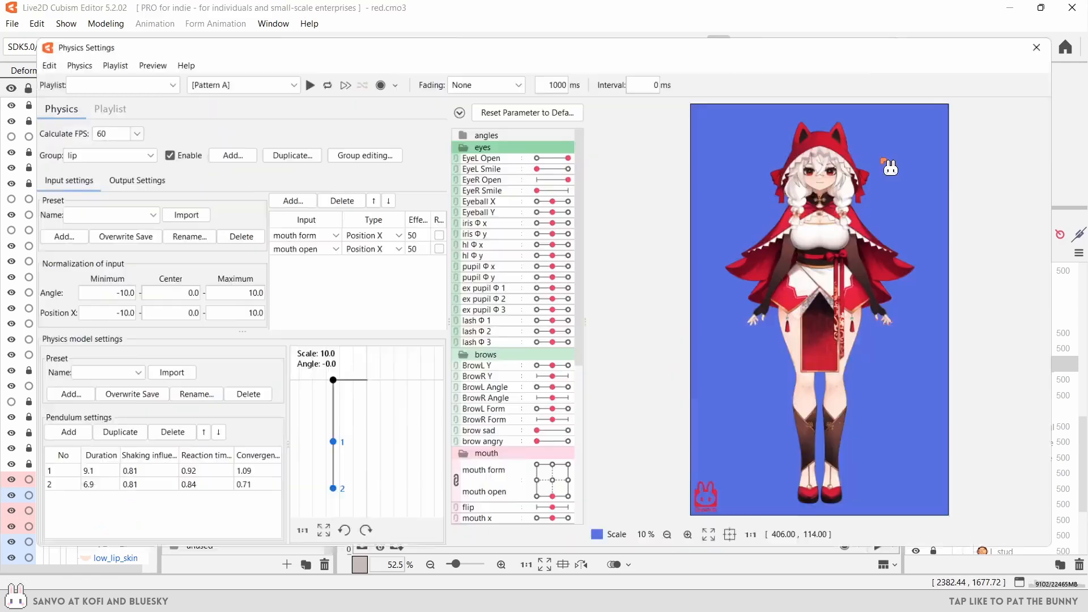
scroll(885, 161, up, 5)
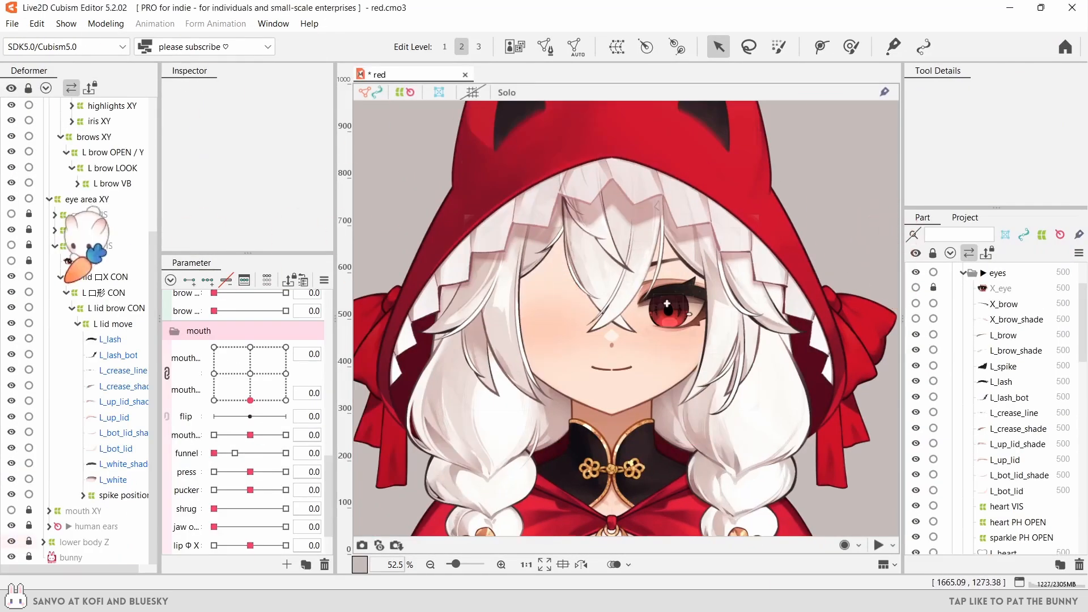
- Duplicate the left eyelid deformer hierarchy with all its meshes and label the copies green
double_click(104, 273)
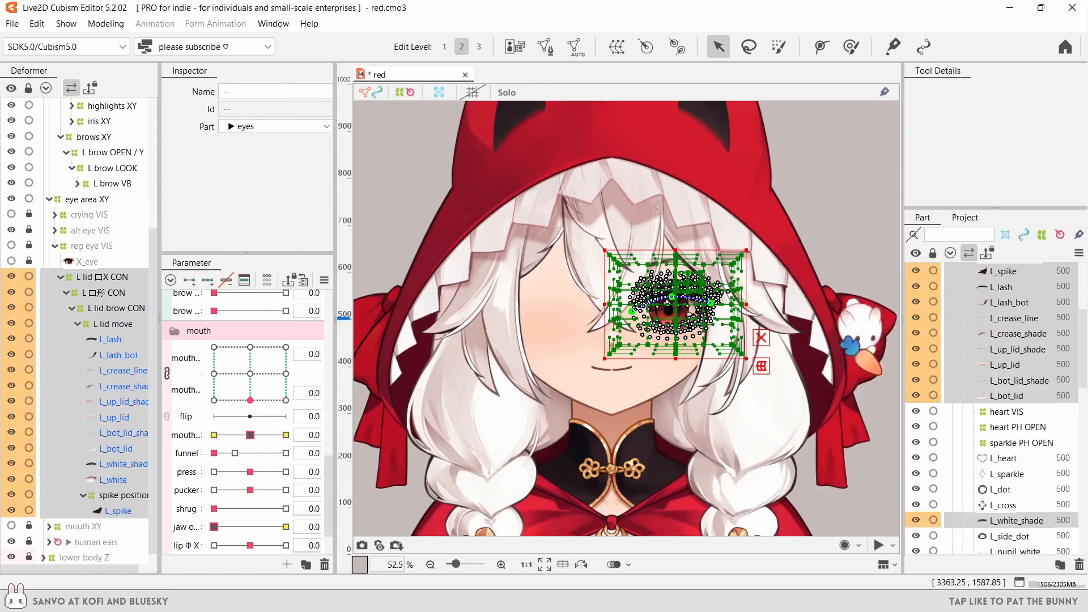
key(ctrl+v)
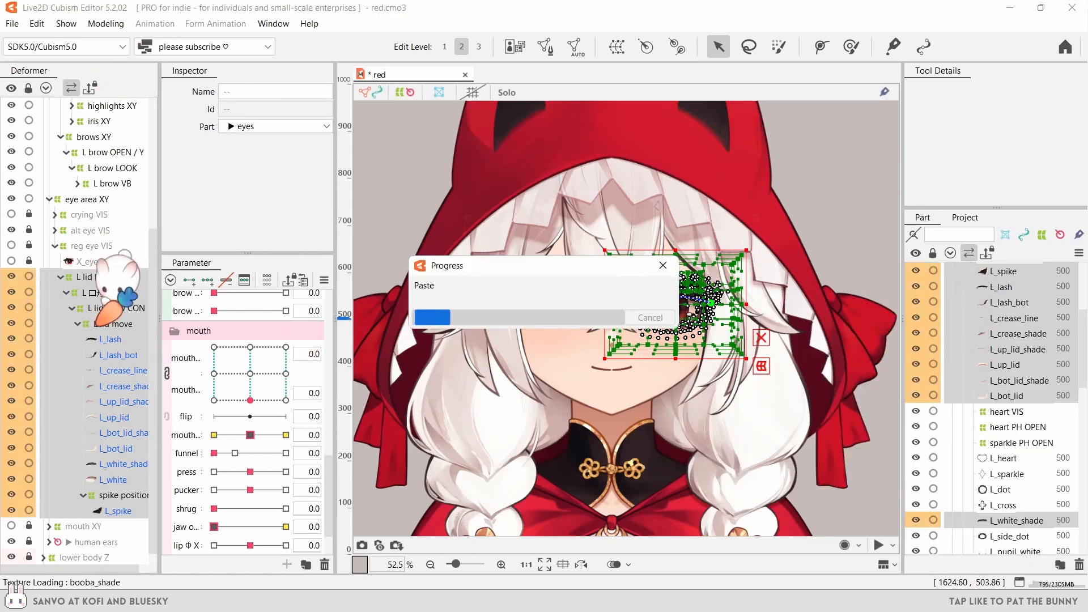
right_click(941, 361)
mouse_move(976, 369)
click(841, 431)
- Replace L_ with R_ in both the names and IDs of the duplicated eyelid meshes using Search and Replace
click(106, 23)
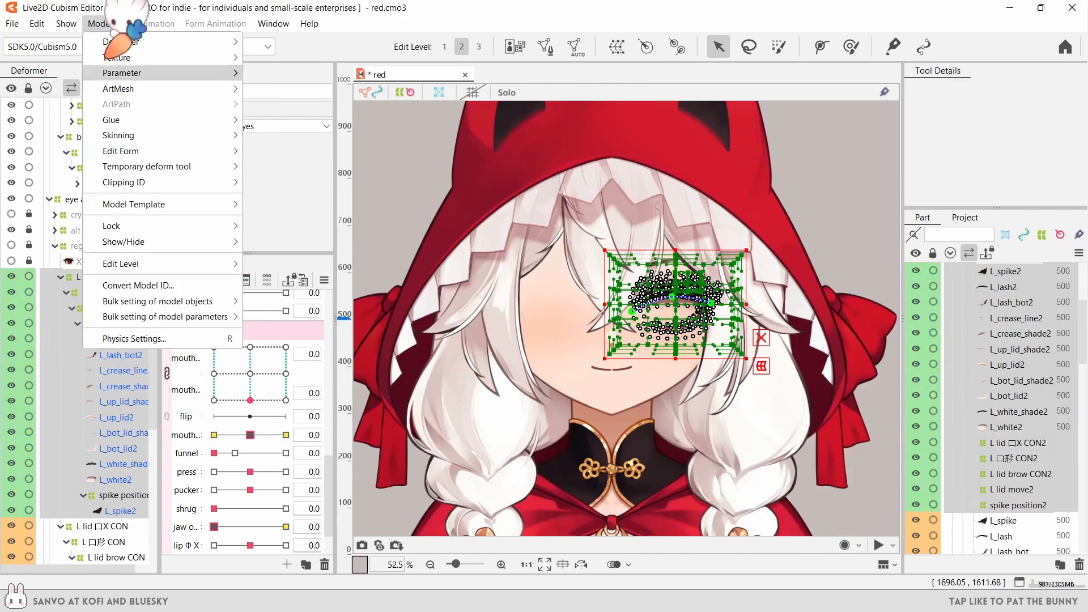
click(67, 23)
click(38, 22)
click(90, 166)
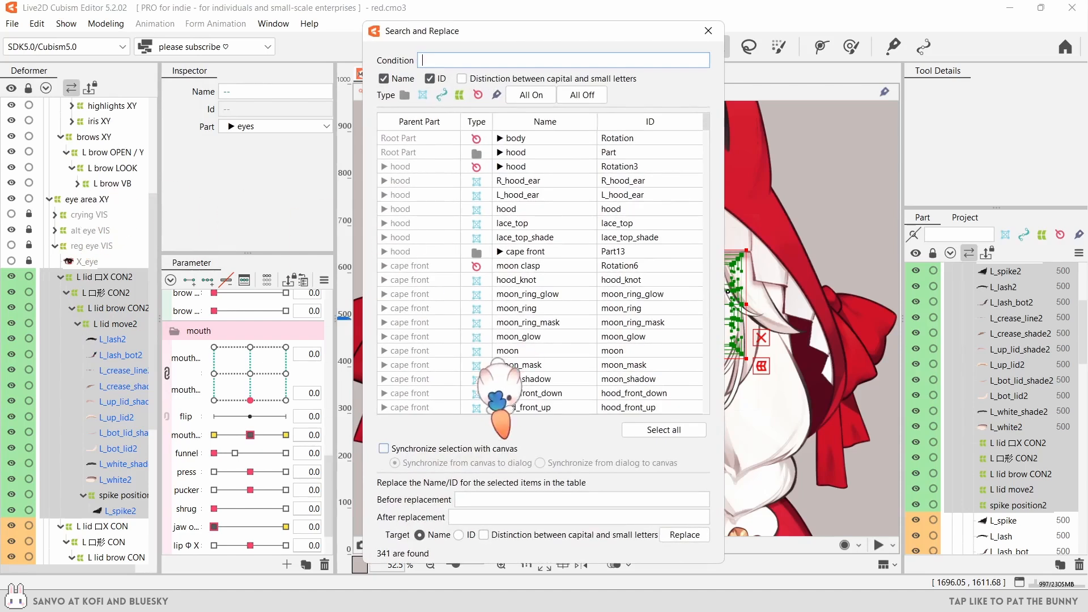
scroll(521, 340, down, 10)
click(497, 500)
text(L_)
key(Tab)
text(R_)
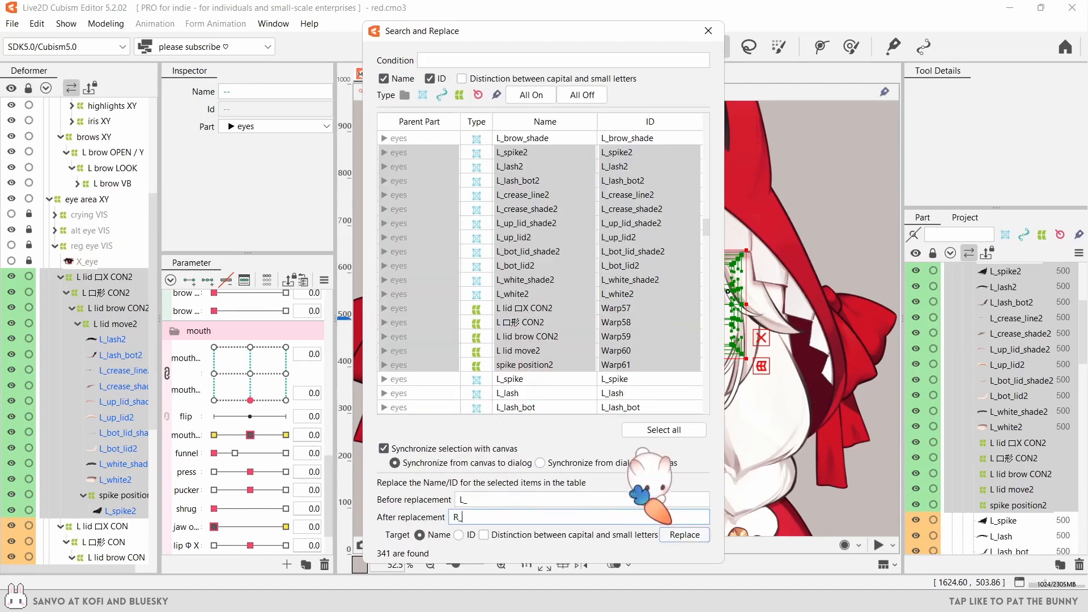
click(685, 534)
click(679, 533)
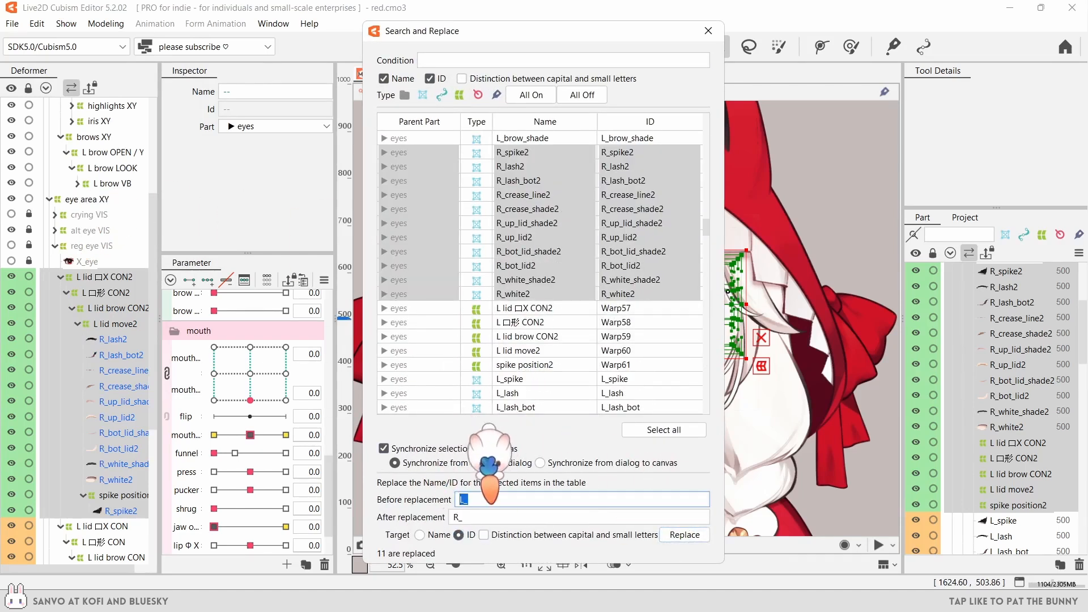
- Remove the 2 suffix from the duplicated eyelid meshes' IDs and names
text(2)
key(Tab)
key(BackSpace)
click(680, 533)
click(420, 534)
click(677, 533)
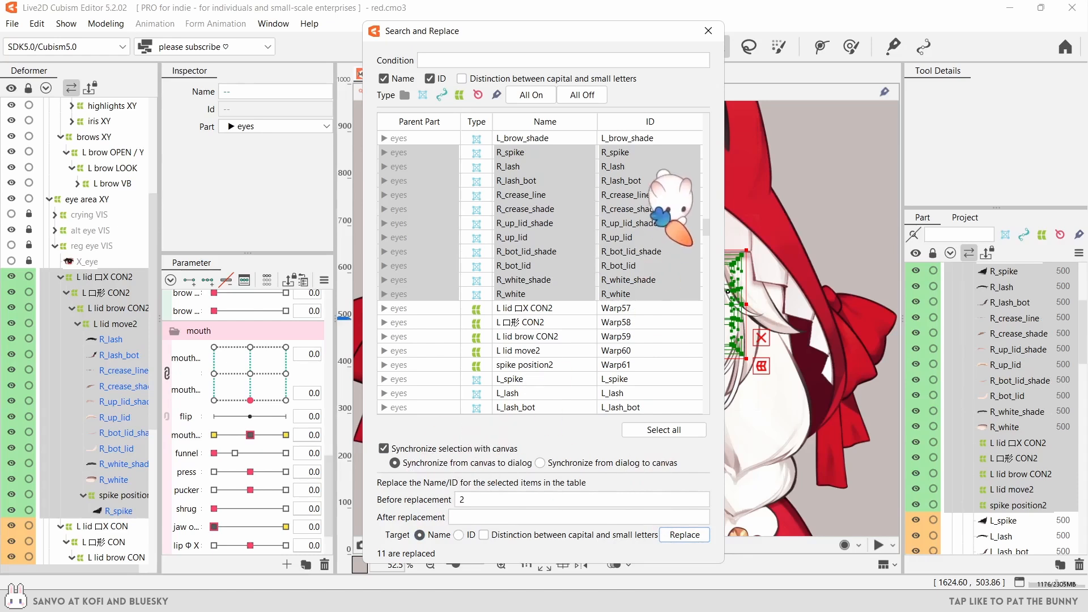
click(709, 31)
- Reflect the duplicated eyelid objects horizontally, reflecting the Eyeball X parameter as well
click(105, 23)
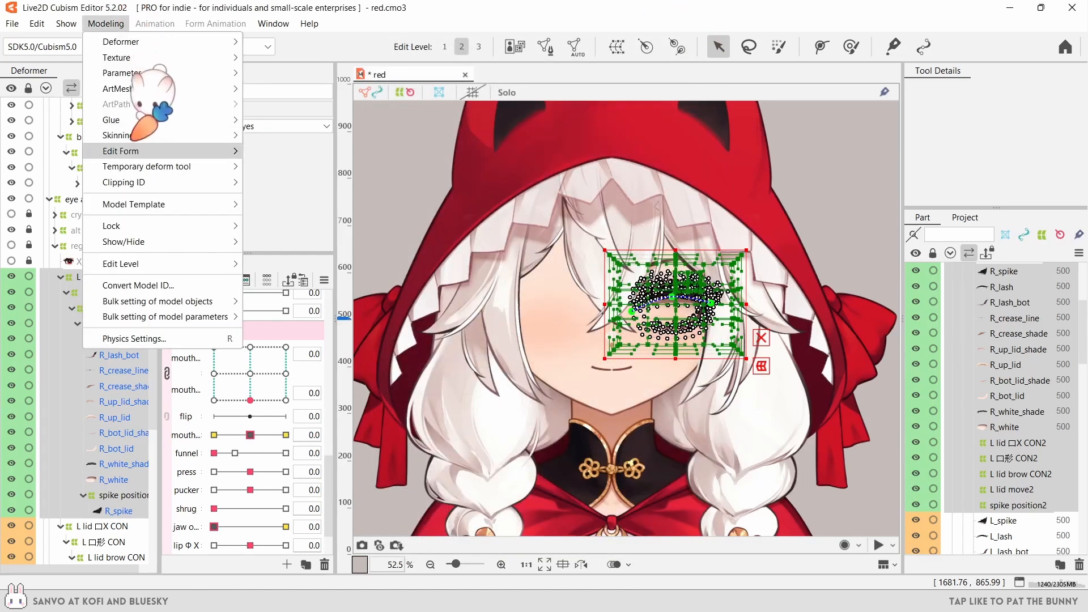
mouse_move(170, 149)
click(340, 196)
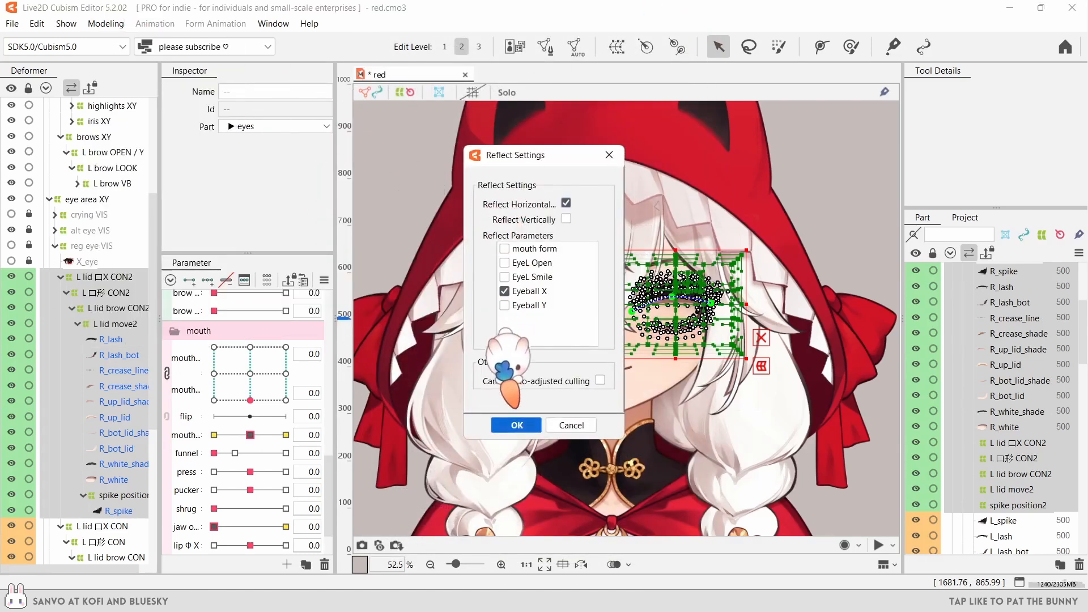
click(515, 423)
- Check the mirrored right eyelid while changing the mouth and eyeball parameters, and recentre the eyeballs
click(374, 247)
click(286, 372)
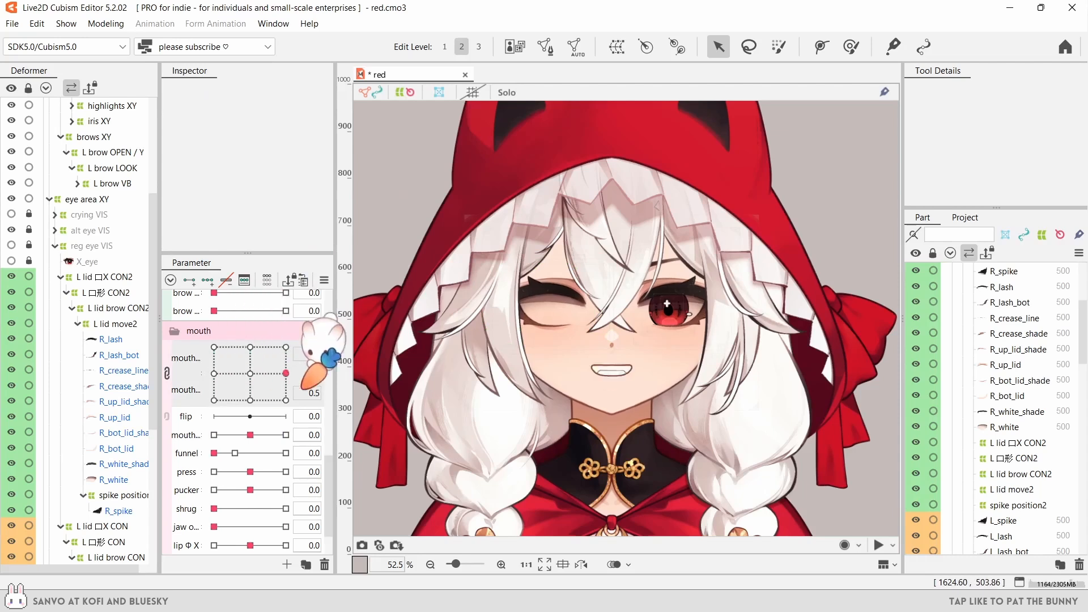
scroll(306, 389, up, 5)
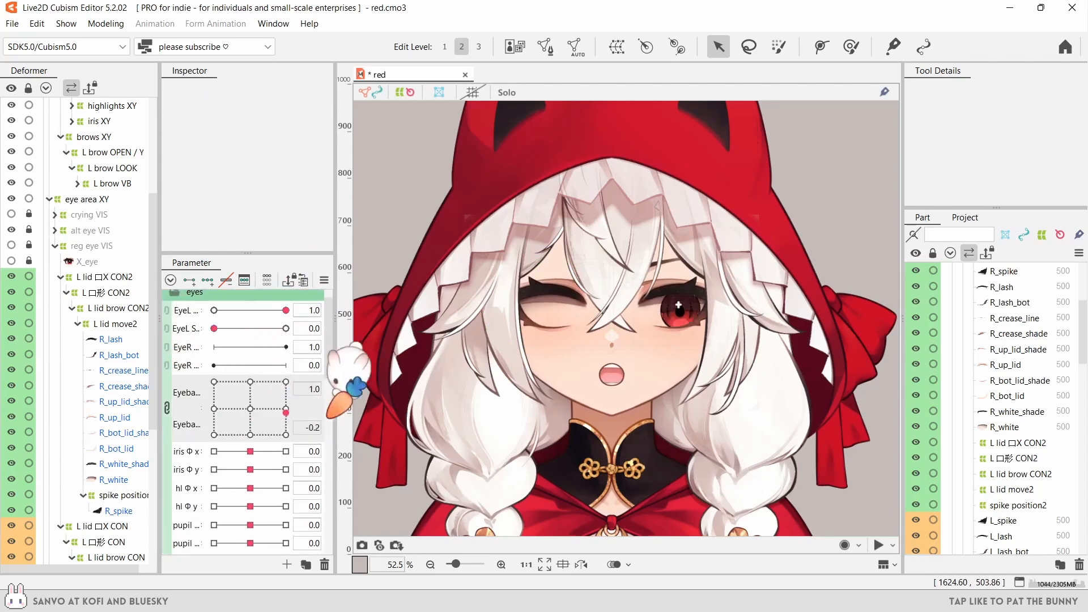
click(239, 410)
- Collapse both eyelid hierarchies and label the entire L iris OPEN hierarchy purple
click(60, 276)
click(60, 292)
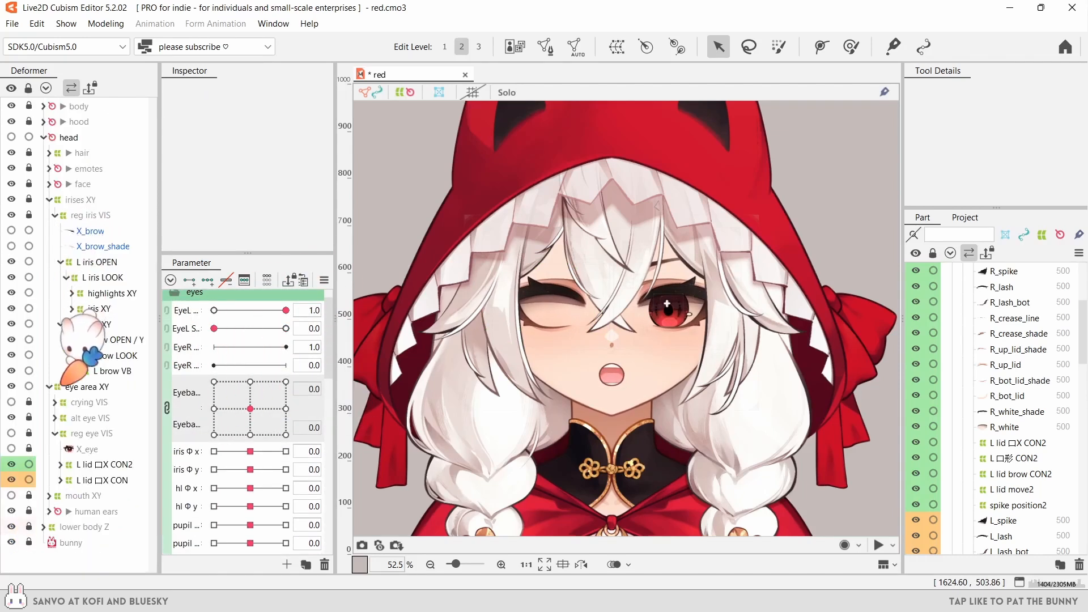
click(61, 262)
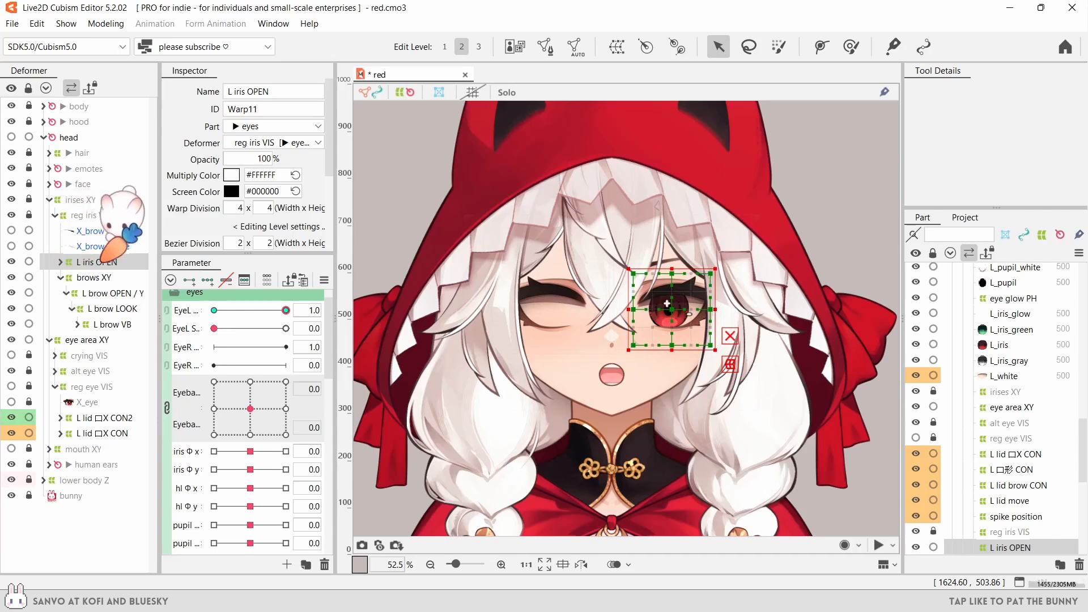
double_click(101, 262)
right_click(938, 349)
mouse_move(957, 361)
click(830, 452)
- Duplicate the L iris OPEN hierarchy and label the copies blue
key(ctrl+c)
key(ctrl+v)
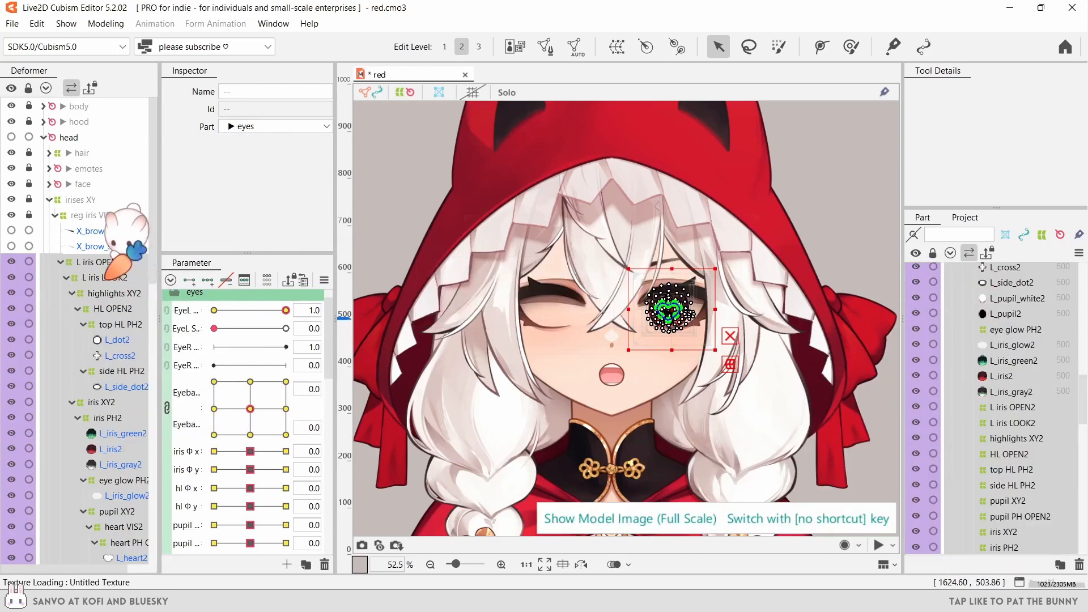
right_click(929, 340)
mouse_move(891, 354)
click(850, 429)
- Replace L with R, matching case, in the names and IDs of the duplicated iris objects
click(105, 23)
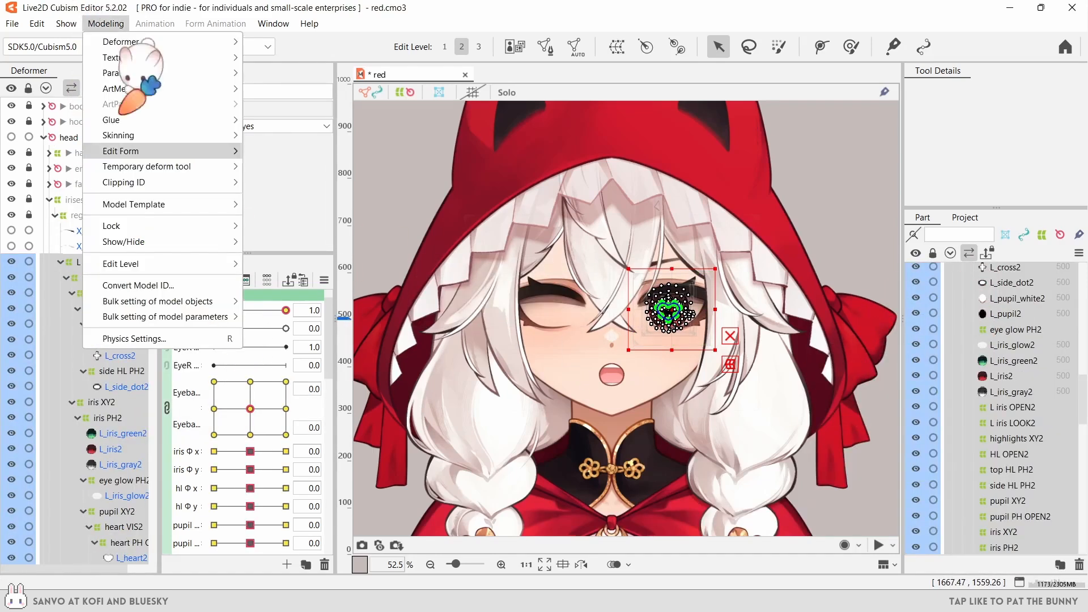
click(85, 260)
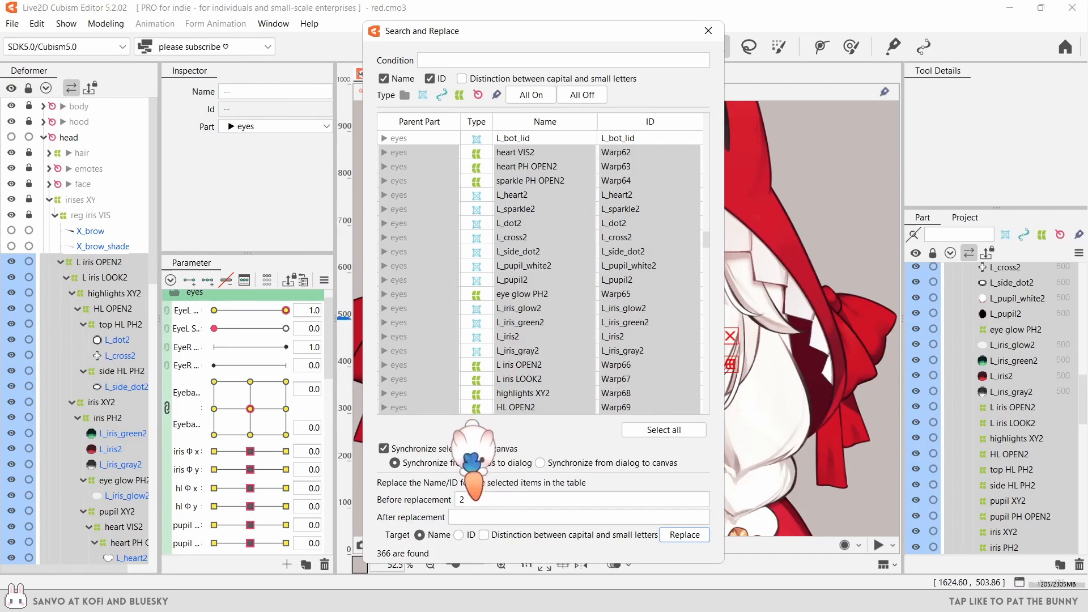
key(BackSpace)
text(L)
click(470, 516)
text(R)
click(483, 535)
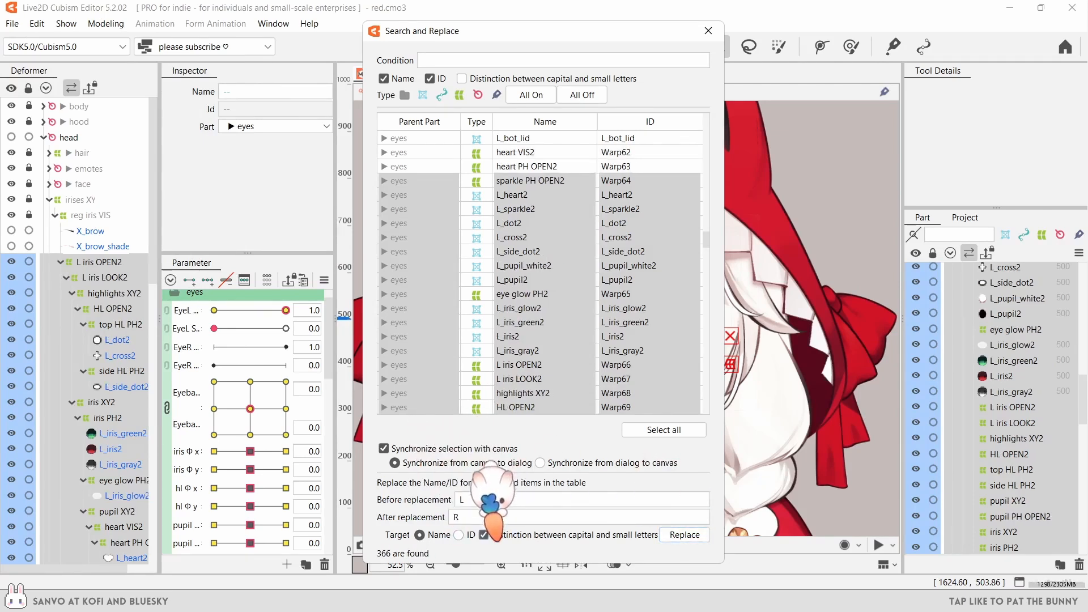
click(669, 532)
click(663, 535)
- Remove the 2 suffix from the duplicated iris meshes' IDs and names
drag(476, 499, 438, 499)
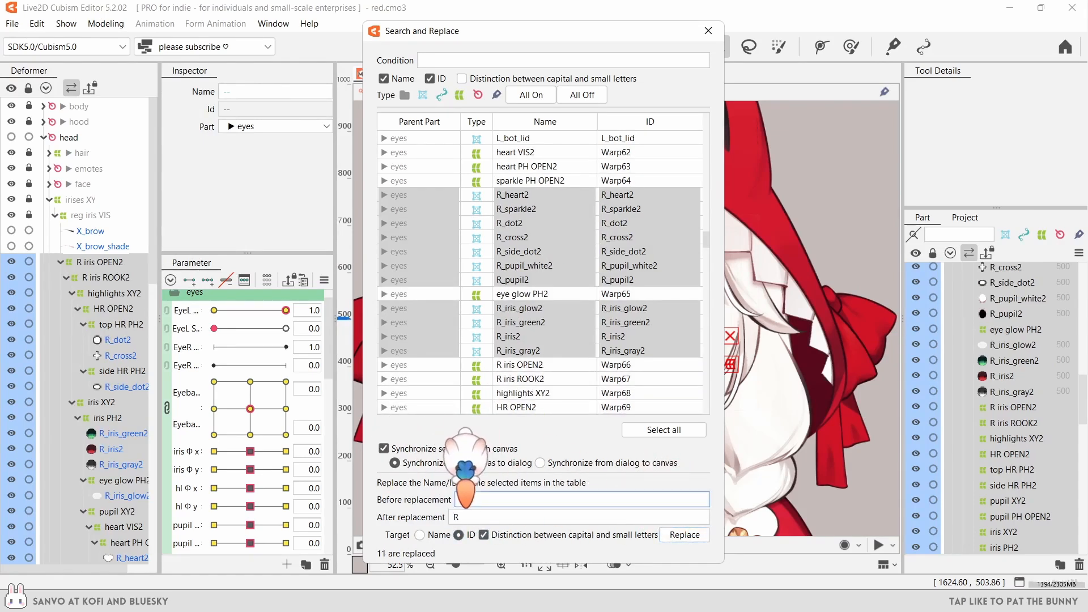
text(2)
click(471, 515)
key(BackSpace)
click(663, 534)
click(420, 534)
click(684, 534)
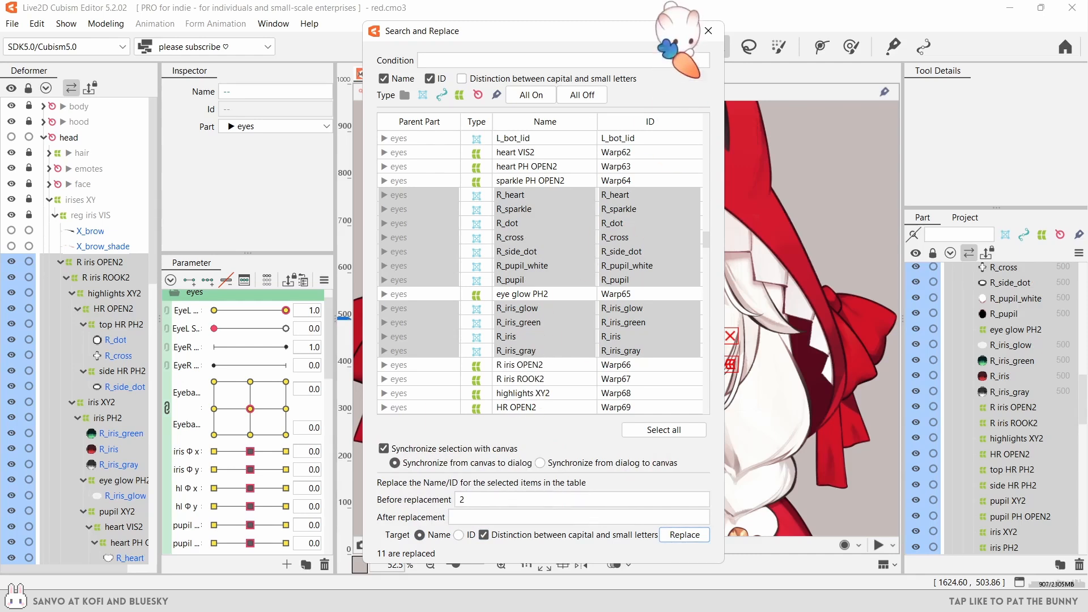
click(708, 30)
- Reflect the duplicated iris objects horizontally without reflecting the eyeball parameters
scroll(130, 255, down, 1)
click(113, 24)
mouse_move(211, 150)
click(306, 241)
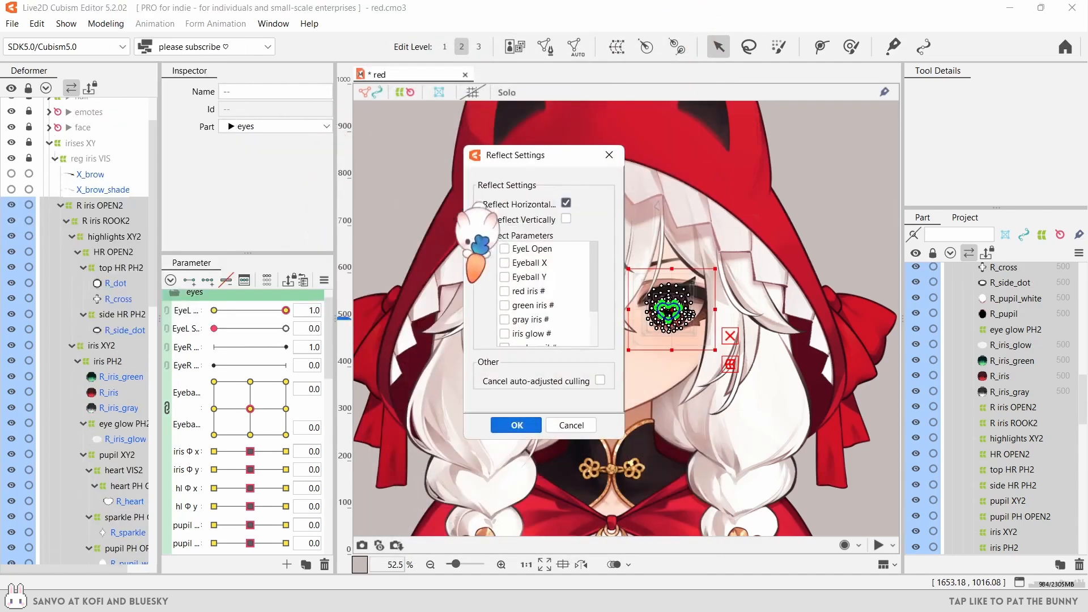
click(516, 425)
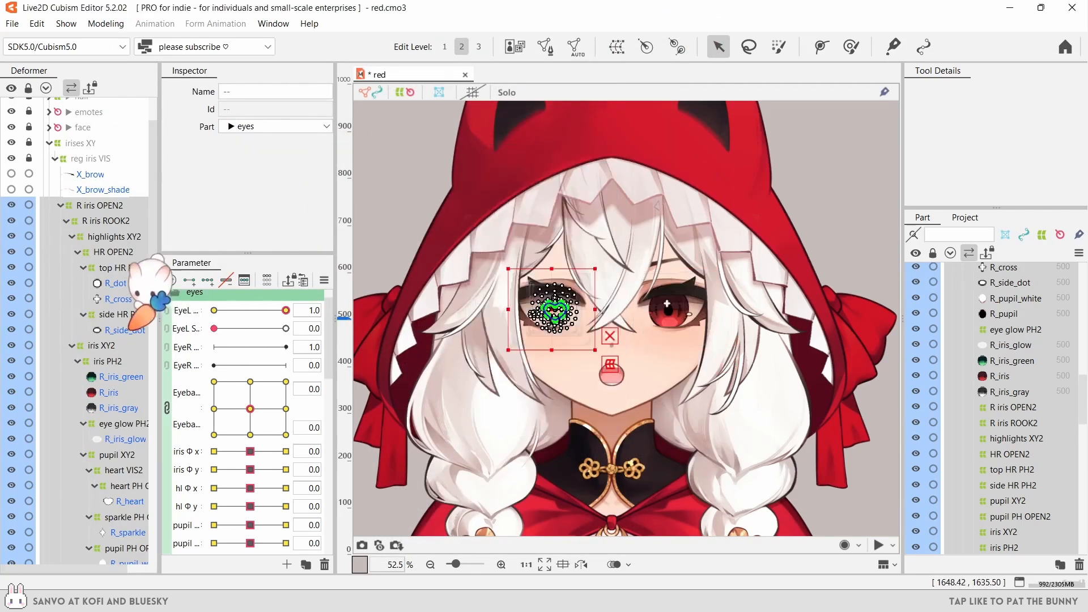
- Change the clipping ID of all right iris meshes to R_white
click(300, 159)
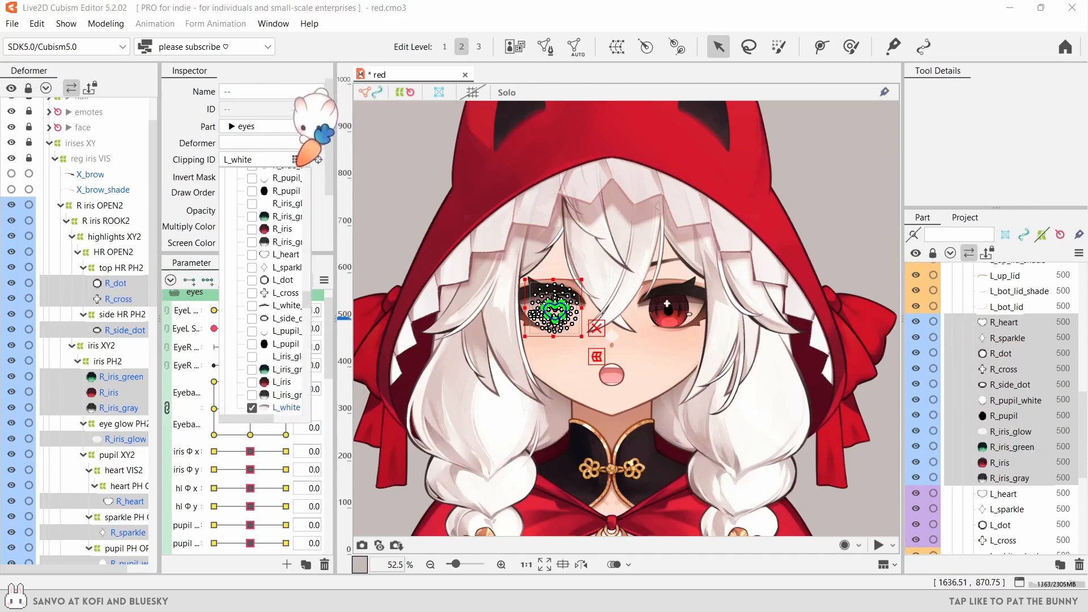
scroll(254, 317, up, 5)
click(252, 270)
click(378, 173)
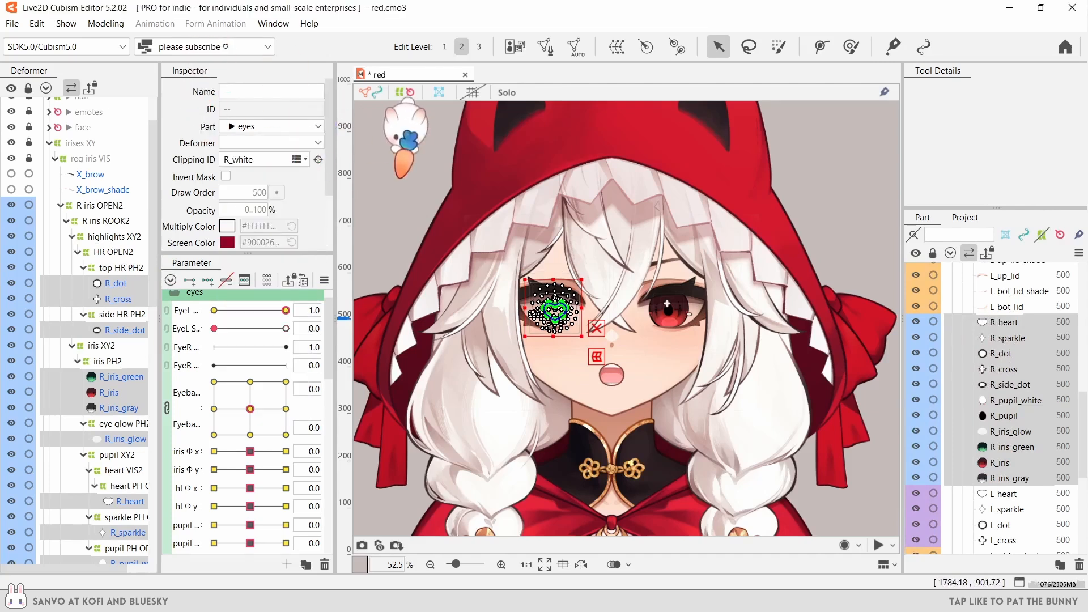
click(388, 166)
- Move the right iris meshes from R_heart through R_iris_gray above R_spike in the part order
click(122, 392)
click(126, 408)
click(129, 376)
click(128, 392)
click(132, 376)
click(1000, 478)
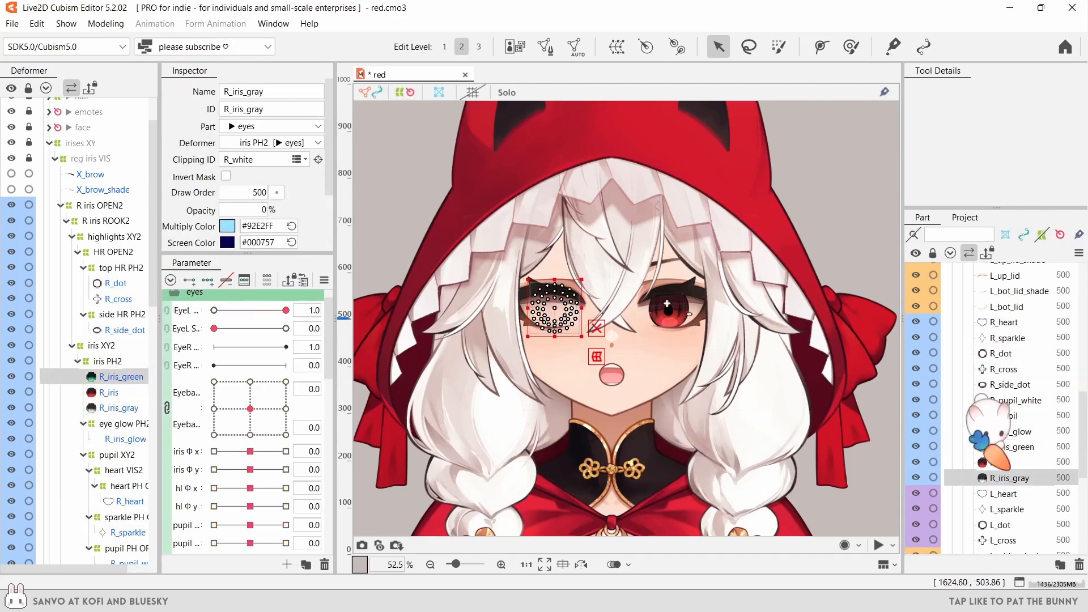
scroll(1003, 430, up, 1)
shift+click(1006, 386)
scroll(988, 414, up, 4)
drag(1008, 400, 998, 336)
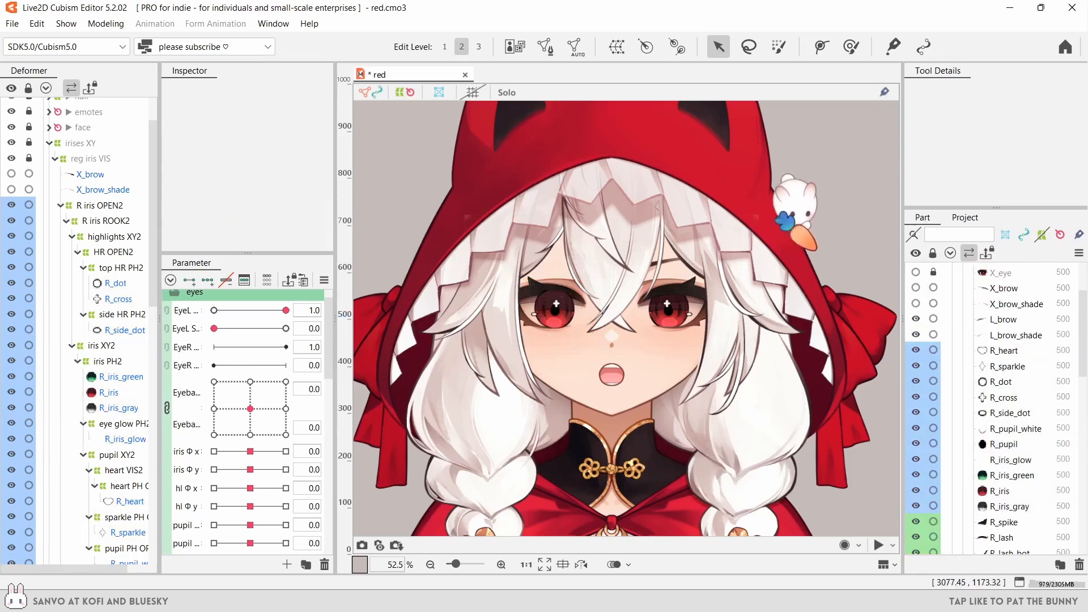
- Capture the left eye's part order as a floating reference image and place it beside the part list
scroll(980, 408, down, 7)
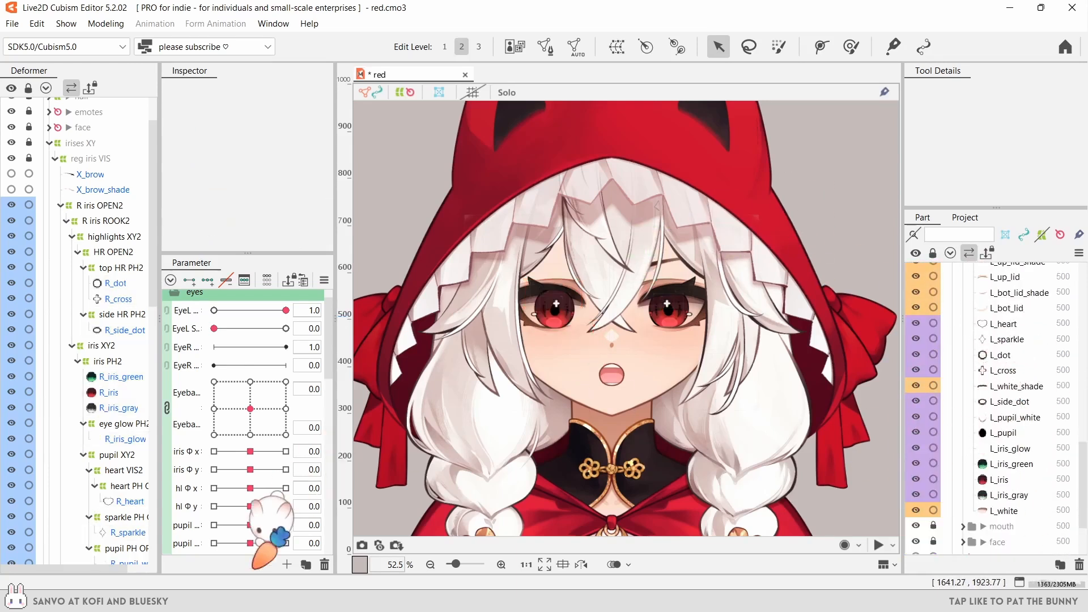
drag(870, 274, 1072, 532)
drag(912, 263, 289, 258)
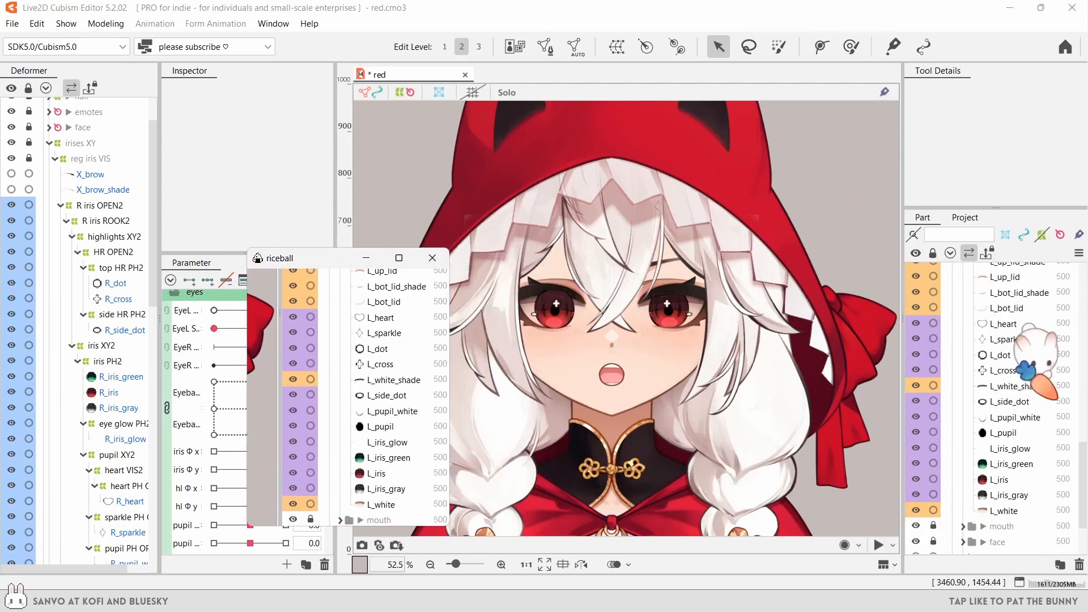
- Reorder the right-eye meshes like the left, with R_heart through R_cross above R_white_shade and R_side_dot through R_iris_gray below it
click(119, 407)
shift+click(1010, 354)
scroll(1003, 334, down, 2)
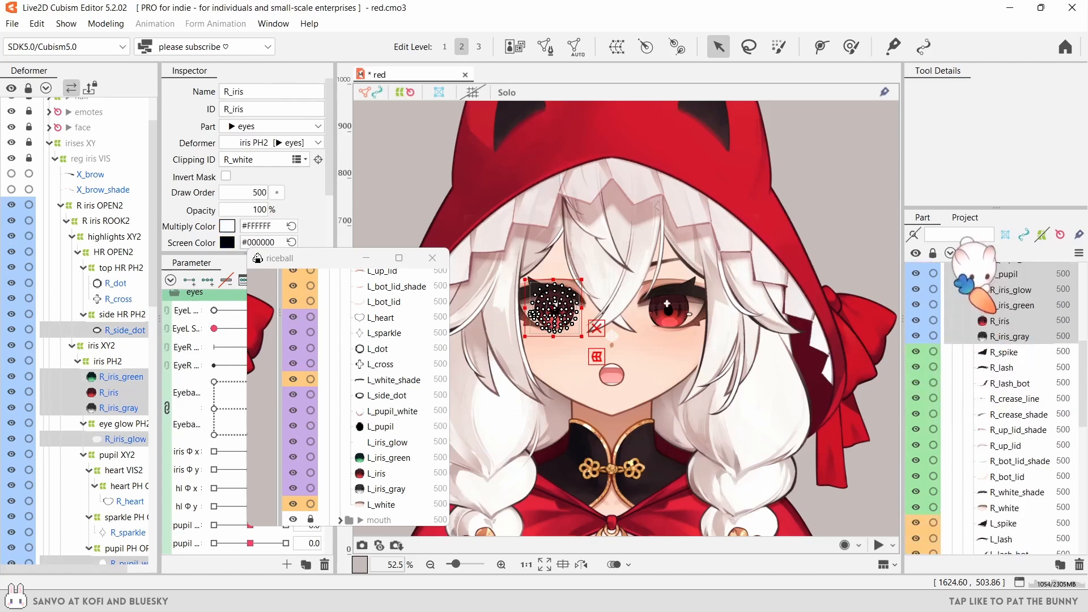
drag(997, 314, 1017, 494)
scroll(1014, 453, up, 3)
click(1000, 393)
shift+click(1006, 349)
scroll(1007, 346, down, 1)
drag(1008, 344, 1000, 470)
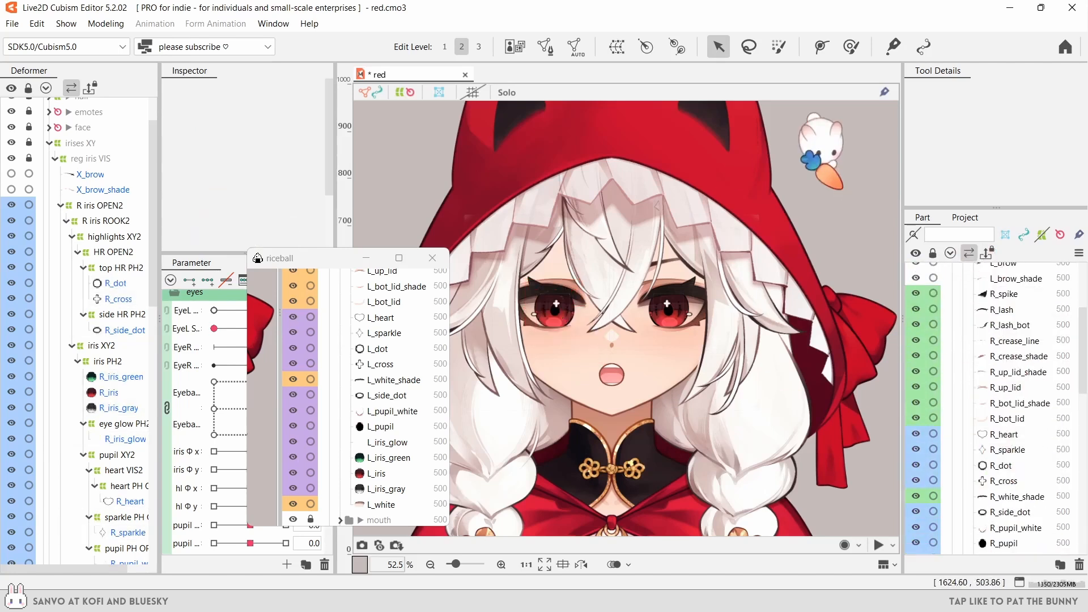
- Close the floating image of the left eye's part order and set EyeL Open to 1.0
click(432, 257)
click(272, 310)
drag(277, 309, 326, 306)
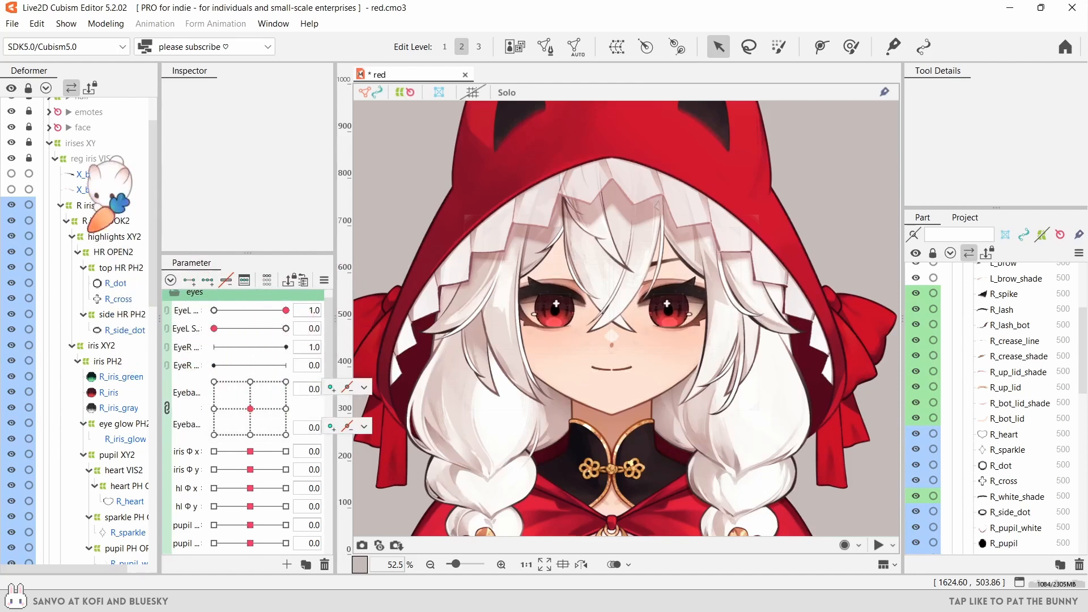
- Reflect the HR OPEN2 deformer and all its child highlight deformers and meshes horizontally
scroll(99, 238, down, 5)
click(122, 418)
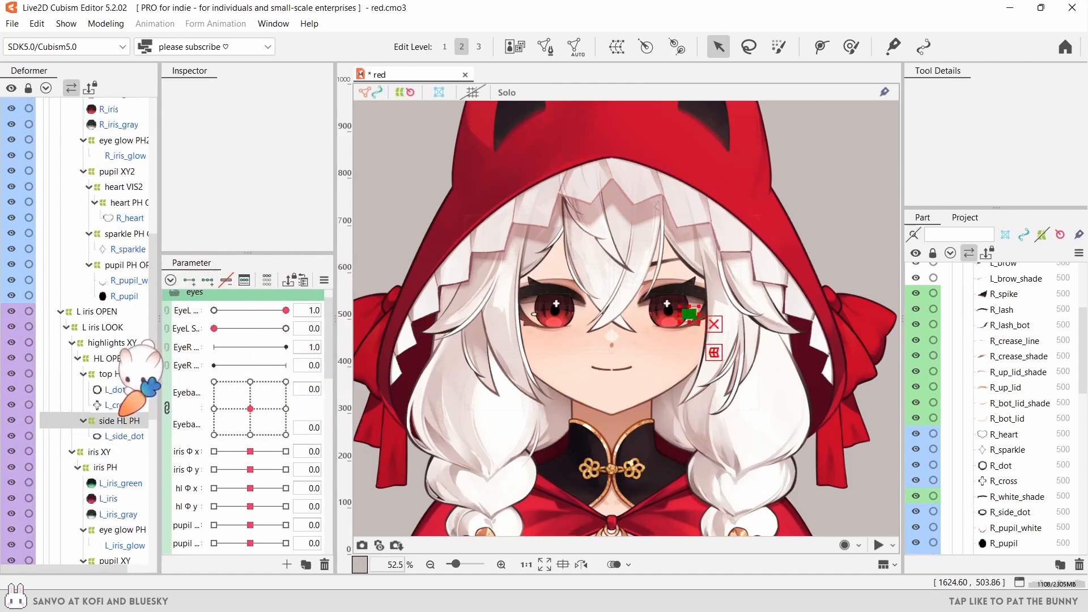
scroll(125, 340, up, 4)
click(125, 258)
scroll(612, 298, up, 3)
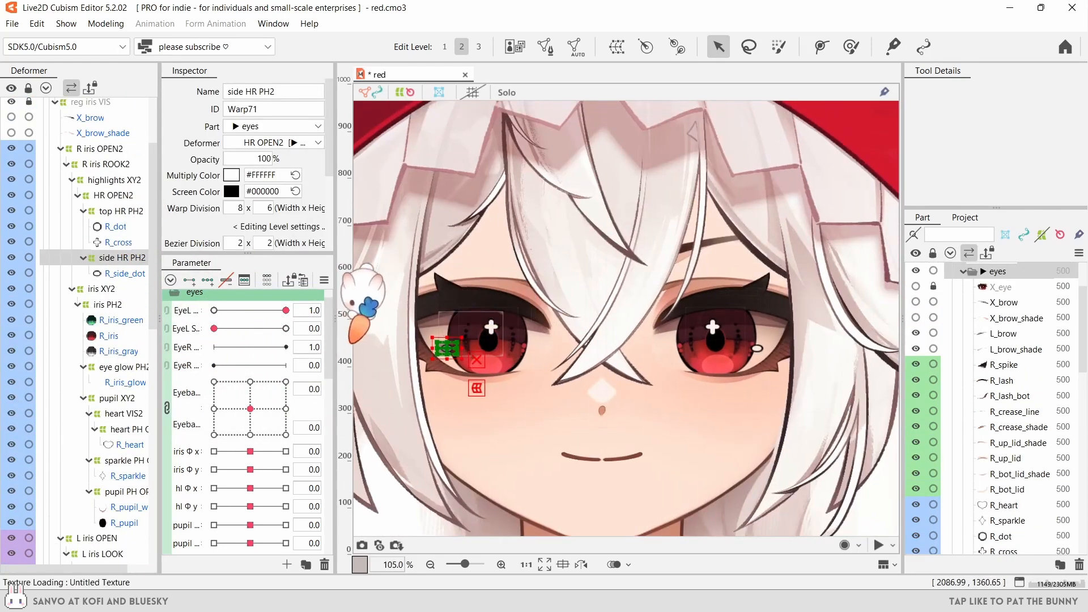
scroll(114, 238, up, 2)
click(127, 236)
double_click(116, 241)
click(105, 23)
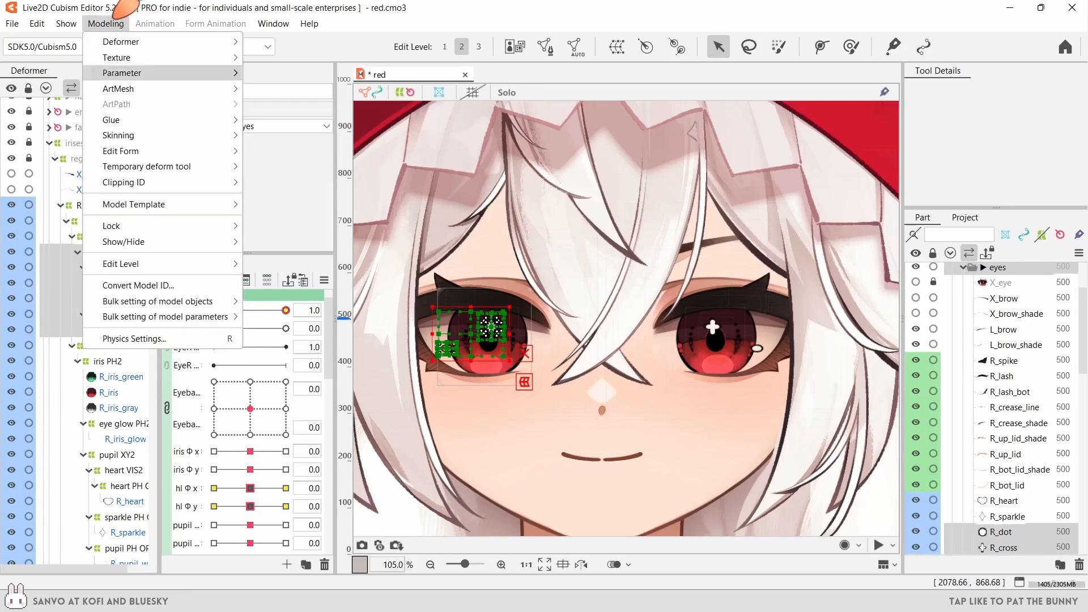
mouse_move(121, 151)
click(275, 241)
click(512, 423)
- Shift the right eye's highlights slightly toward the nose with a temporary rotation deformer above HR OPEN2, removing that deformer when done
scroll(493, 306, up, 3)
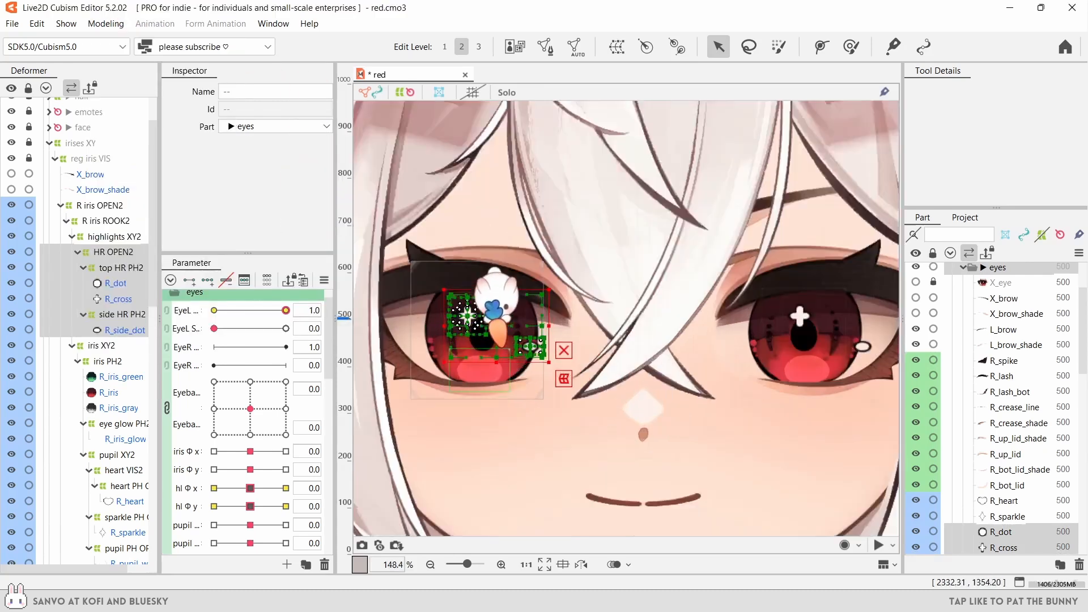
click(647, 47)
click(636, 380)
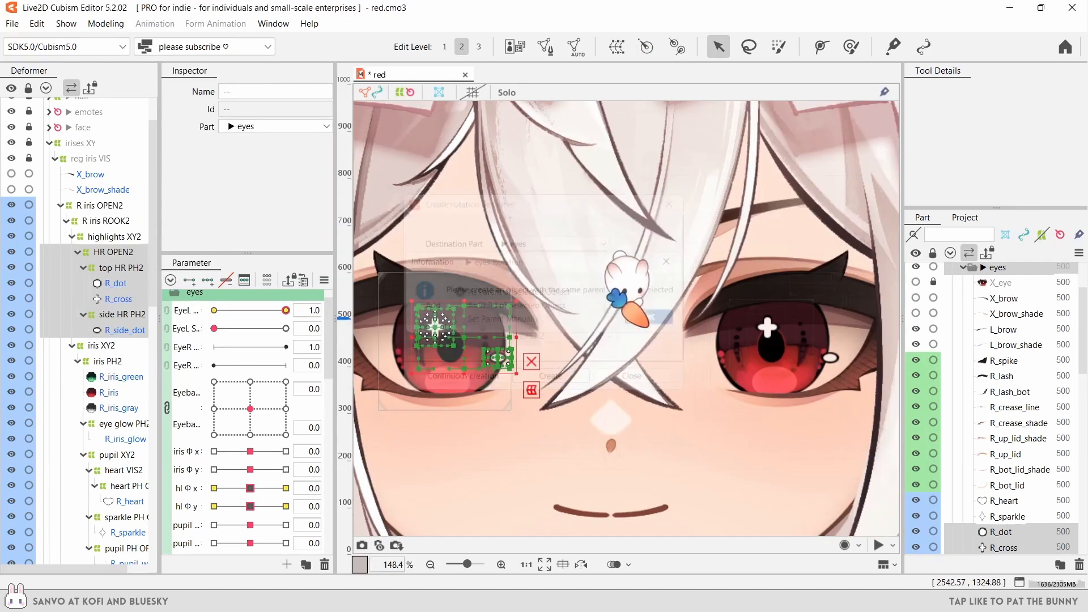
click(114, 252)
click(647, 47)
click(543, 379)
drag(463, 340, 471, 340)
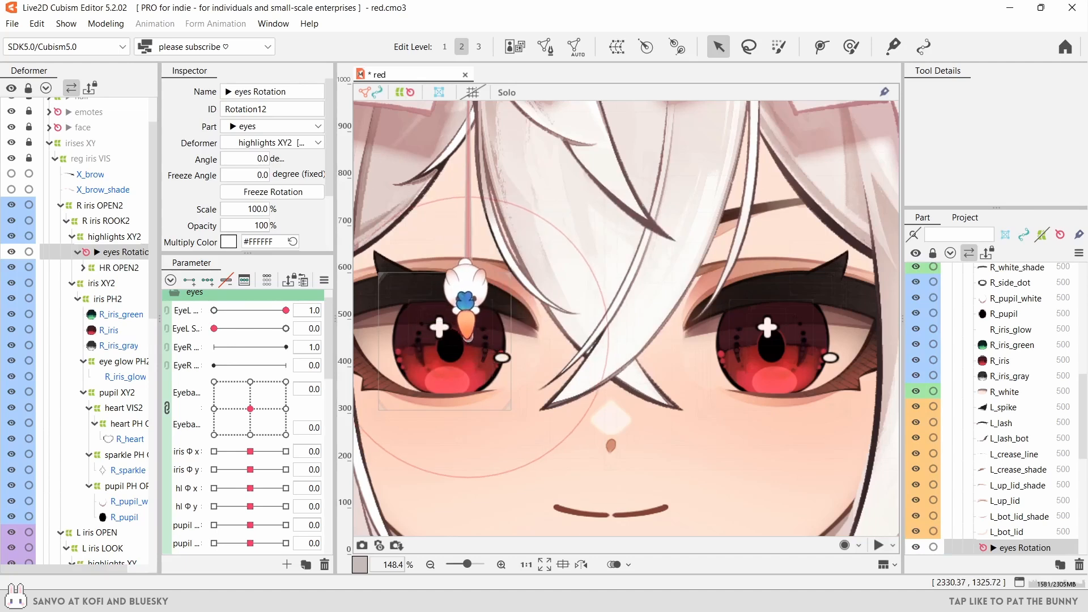
right_click(120, 252)
click(149, 301)
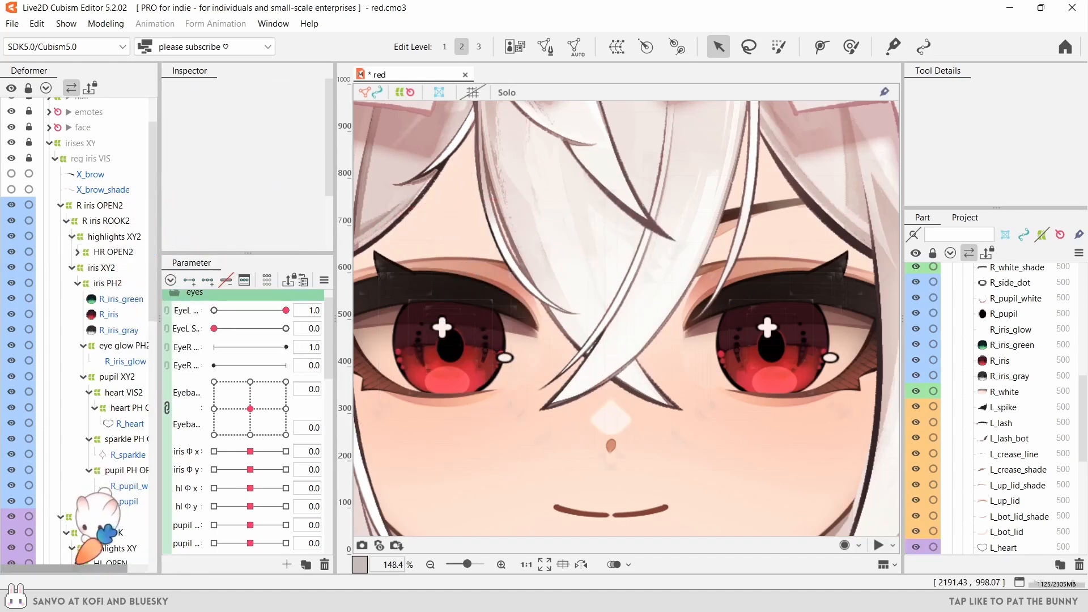
- Create a rotation deformer above top HR PH2 and use it to shift the right eye's top highlight slightly toward the nose
drag(75, 566, 99, 566)
click(113, 251)
click(53, 252)
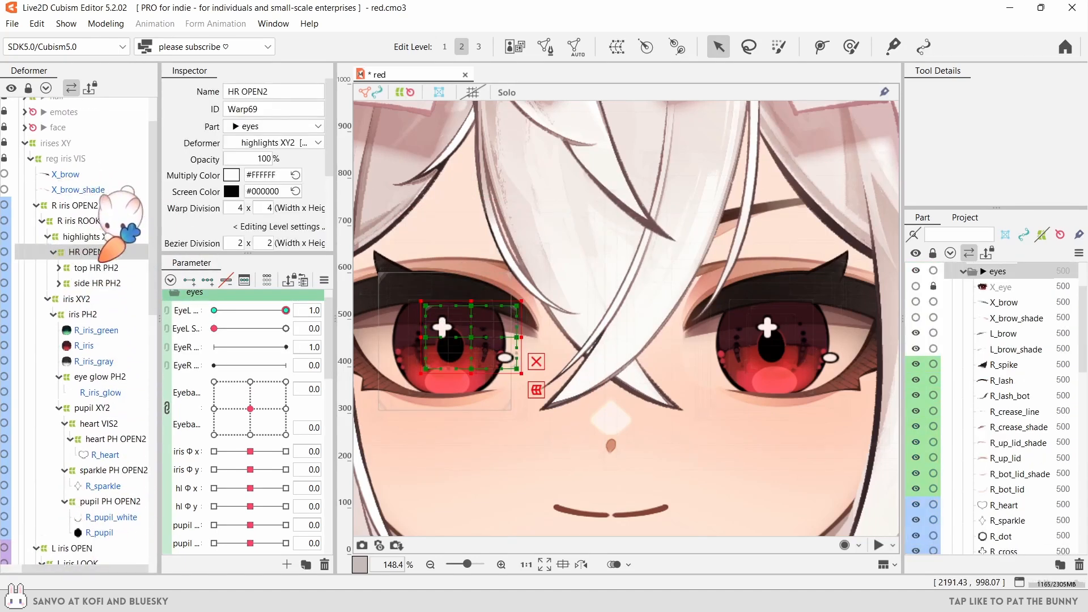
click(96, 267)
click(646, 47)
click(548, 375)
drag(445, 325, 456, 322)
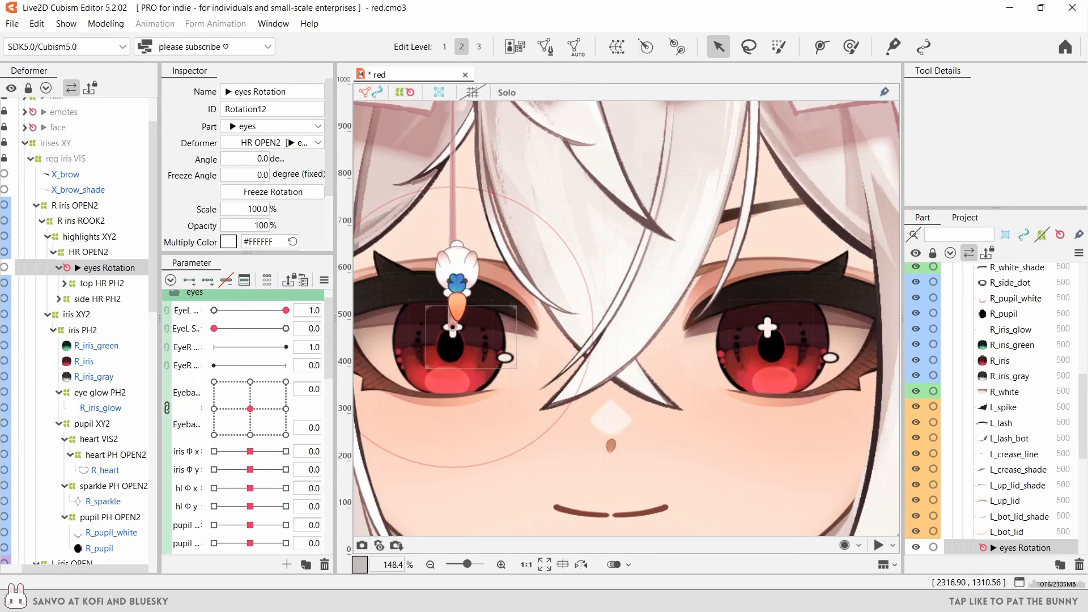
click(462, 479)
scroll(462, 479, down, 3)
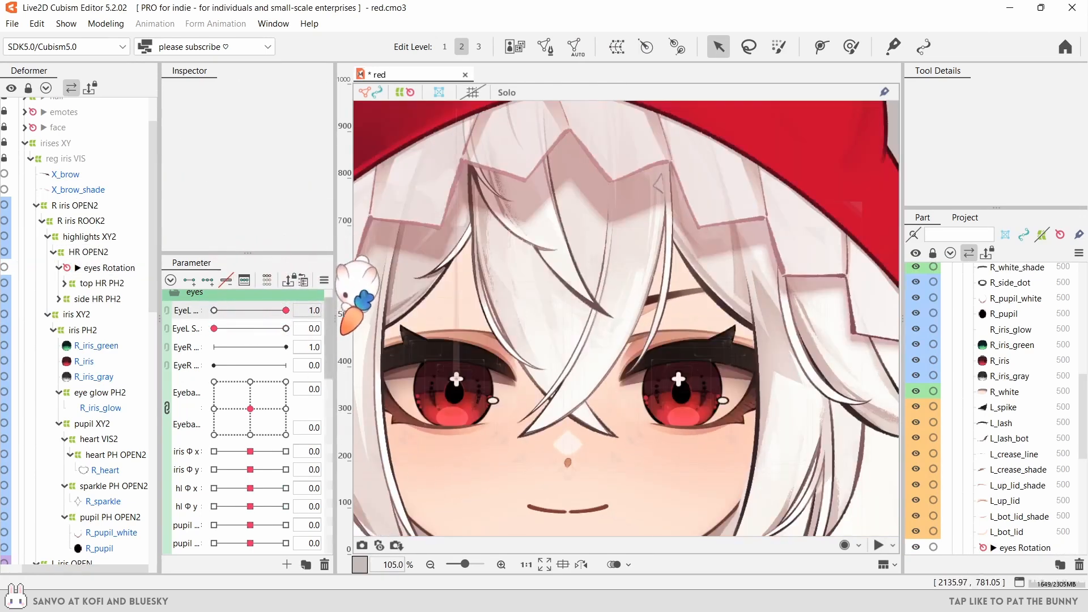
- Expand the brows XY deformer hierarchy and show deformers in the part list
drag(152, 277, 153, 505)
click(86, 370)
drag(85, 569, 70, 569)
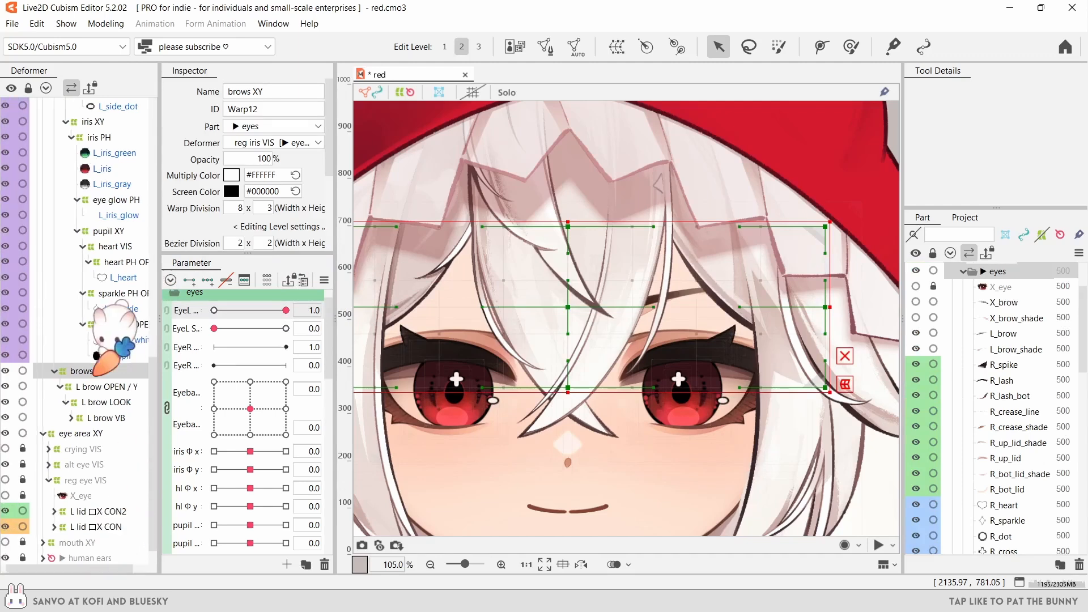
double_click(87, 371)
click(1041, 234)
- Set a light red label color on L brow OPEN / Y and all its child deformers and brow meshes
click(131, 449)
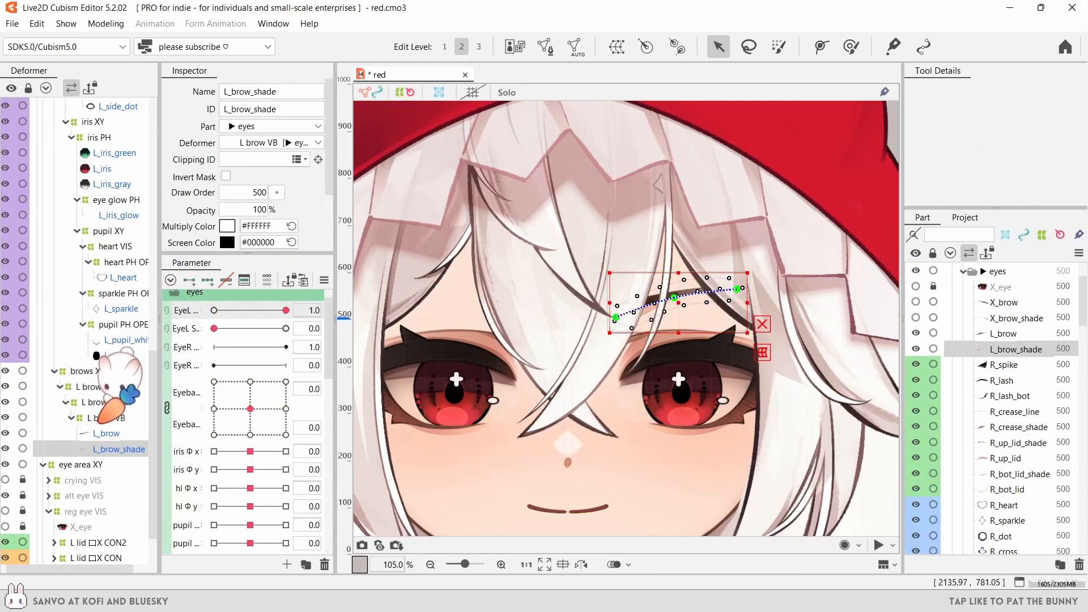
shift+click(136, 371)
scroll(966, 397, up, 3)
right_click(966, 427)
click(796, 34)
right_click(86, 370)
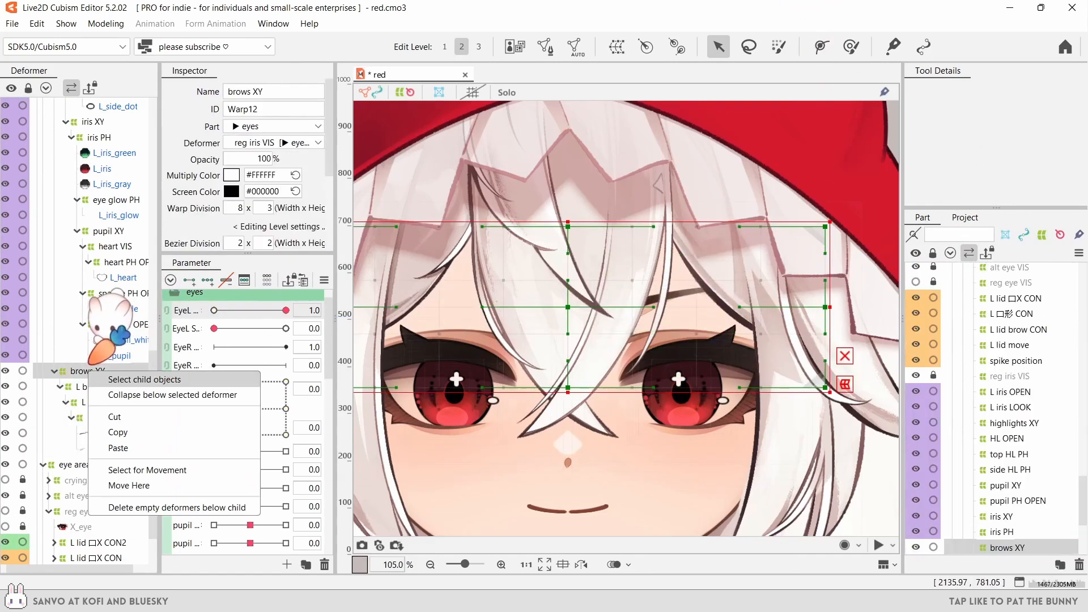
right_click(79, 383)
click(134, 389)
right_click(997, 399)
mouse_move(963, 368)
click(828, 492)
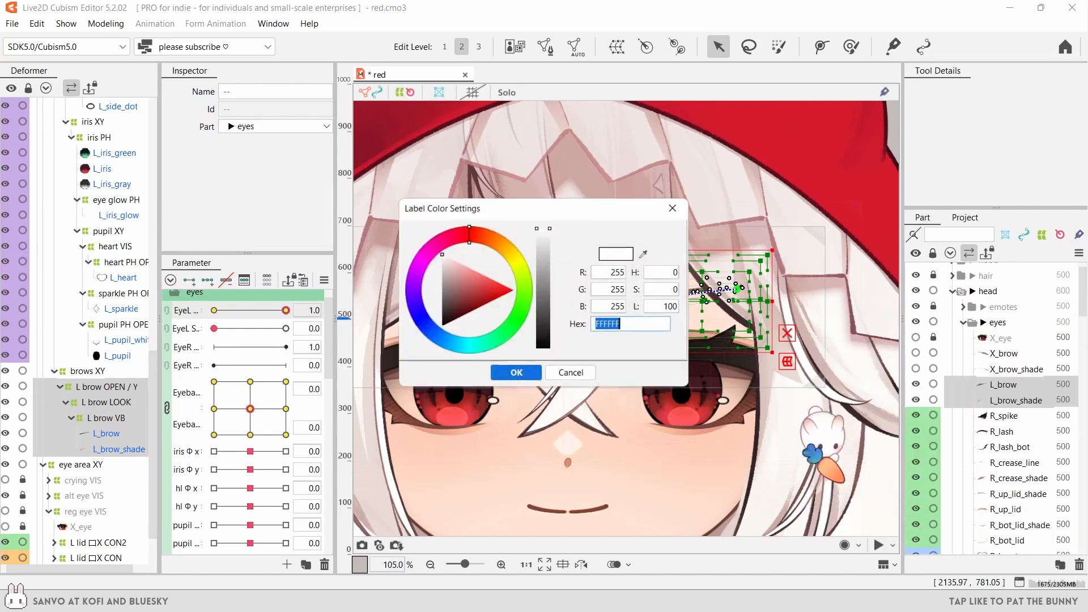
click(460, 262)
click(507, 372)
- Duplicate the left brow deformers and meshes, and rename the copied parent deformer R brow OPEN / Y2
key(ctrl+v)
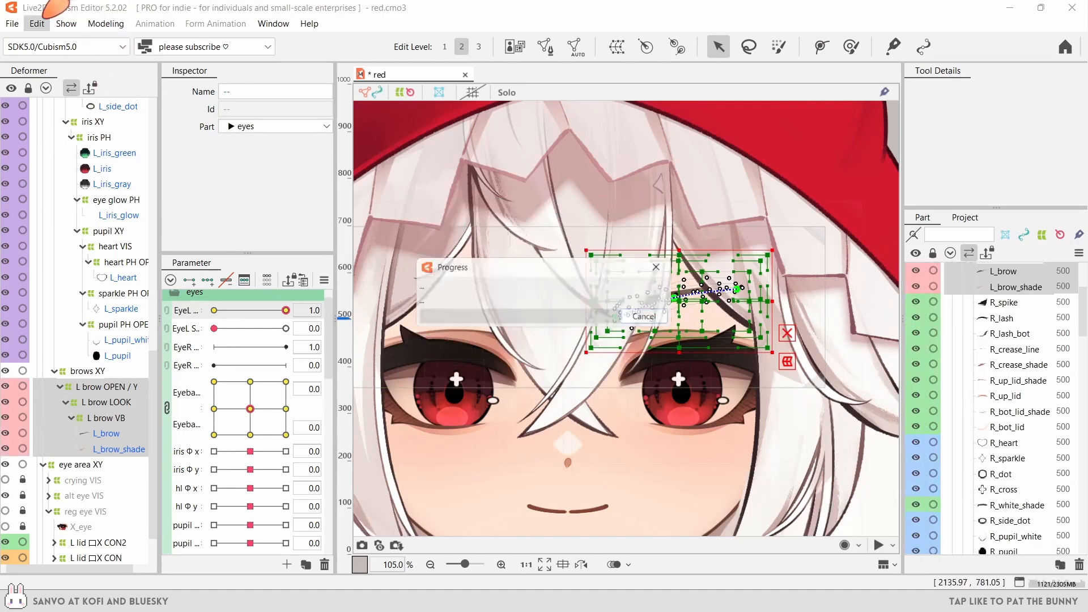
click(111, 386)
click(229, 91)
key(BackSpace)
text(R)
- Reflect R brow OPEN / Y2 and all its child objects horizontally
right_click(115, 387)
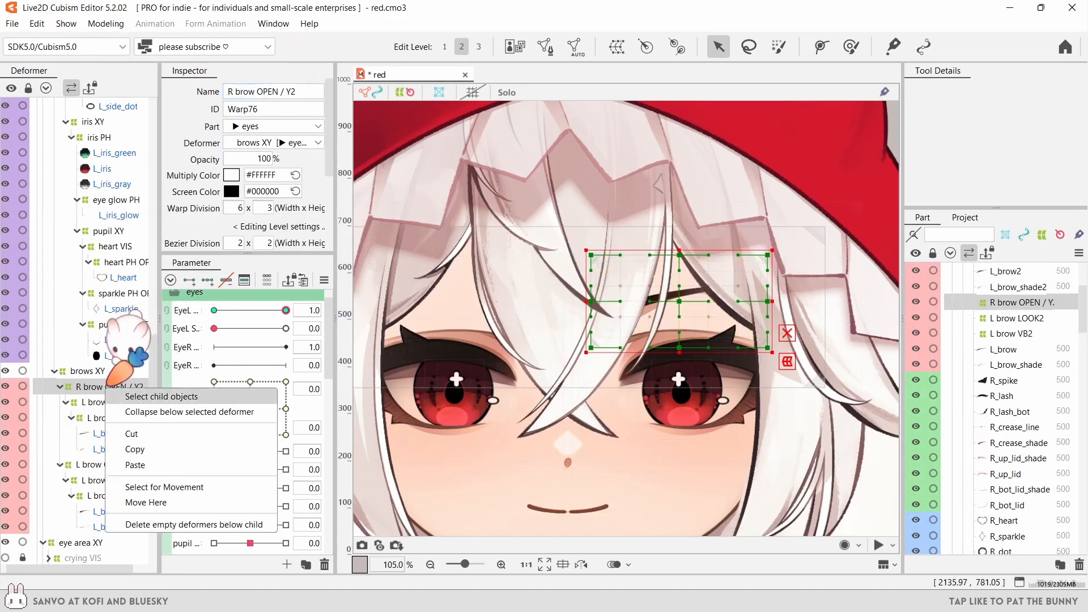
click(136, 396)
click(105, 23)
mouse_move(167, 151)
click(301, 245)
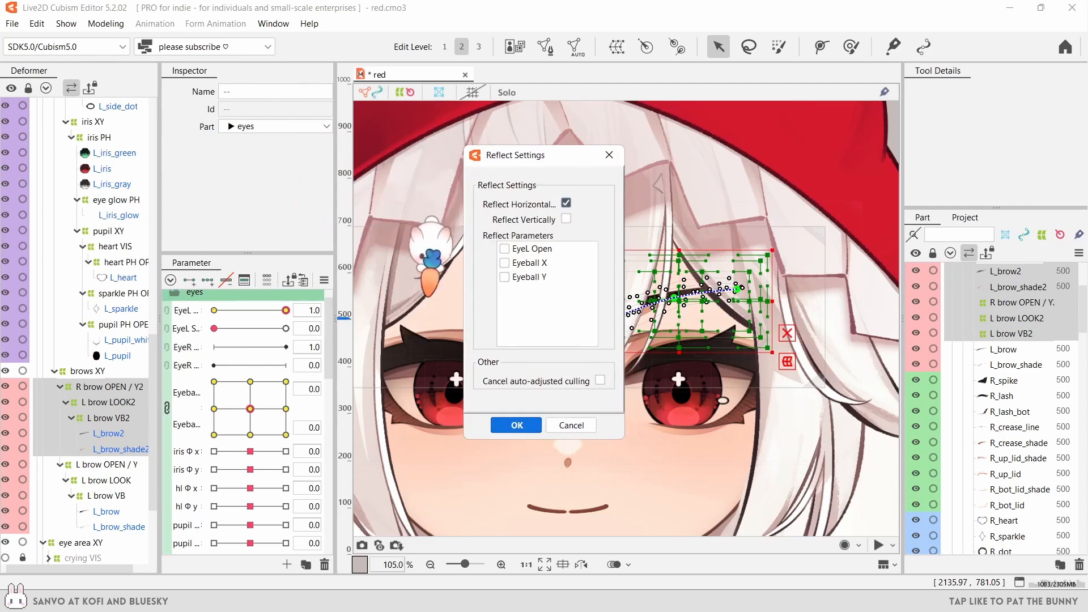
click(517, 425)
scroll(538, 379, down, 3)
click(430, 317)
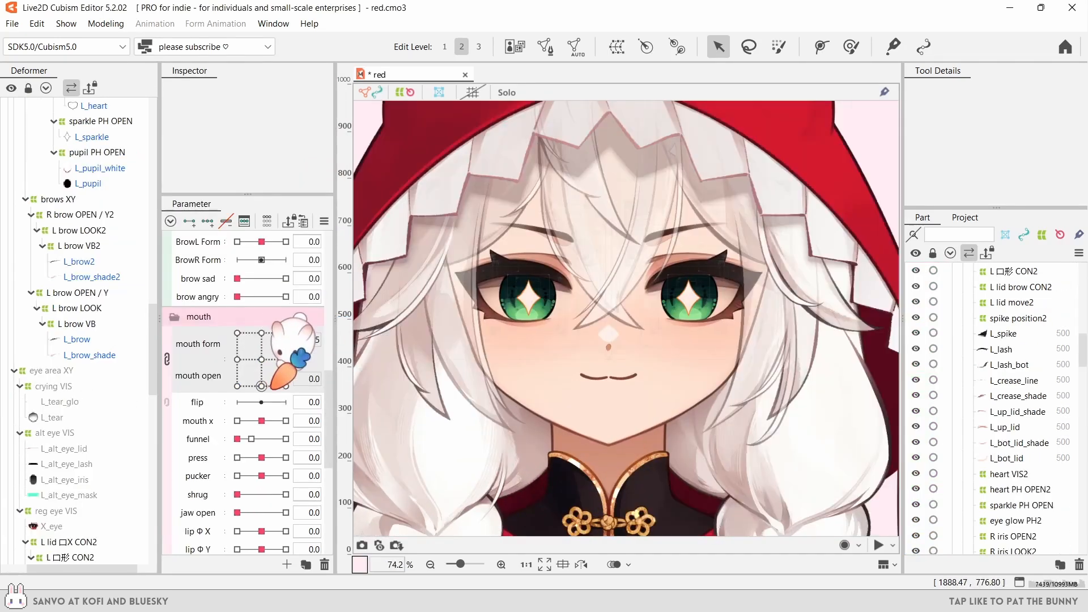
- Preview the mouth form, mouth open and mouth x parameters on the face
drag(271, 388, 238, 340)
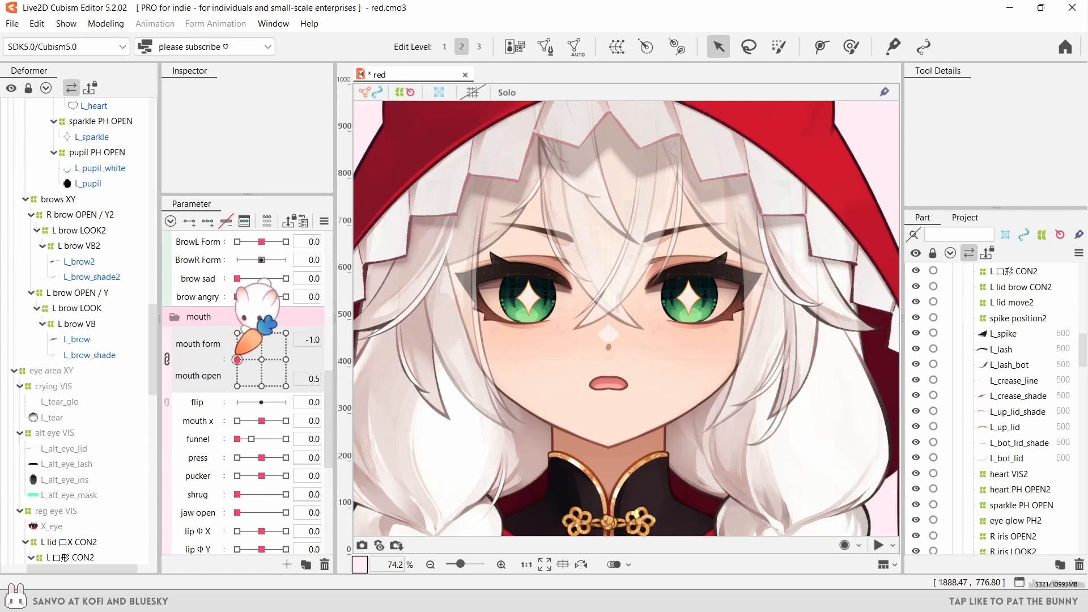
drag(236, 388, 280, 422)
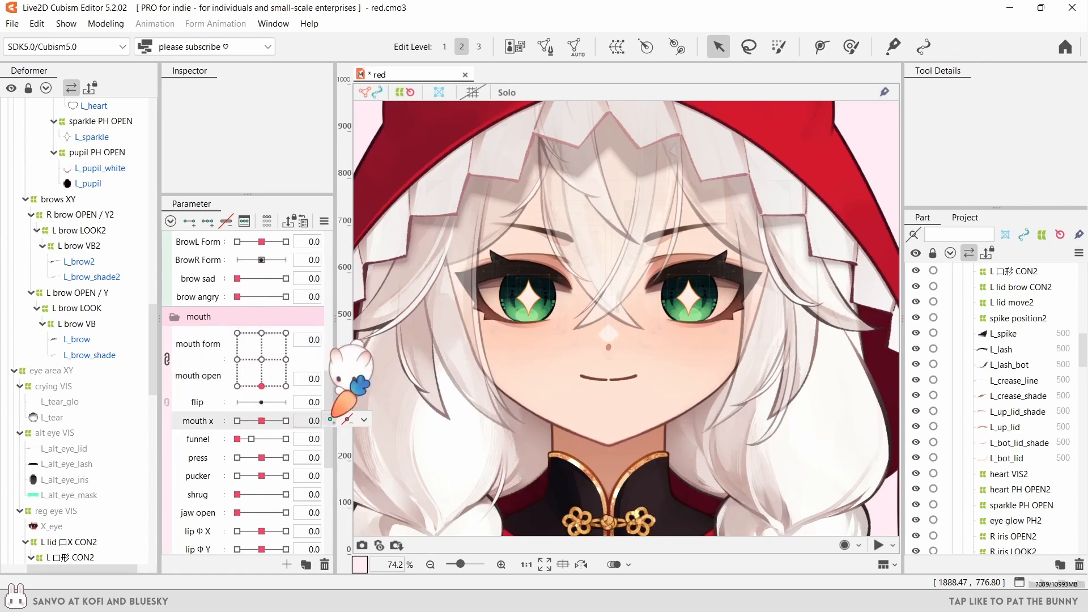
click(364, 420)
click(383, 365)
mouse_move(261, 364)
mouse_down()
mouse_move(237, 364)
mouse_move(285, 365)
mouse_move(276, 364)
mouse_up()
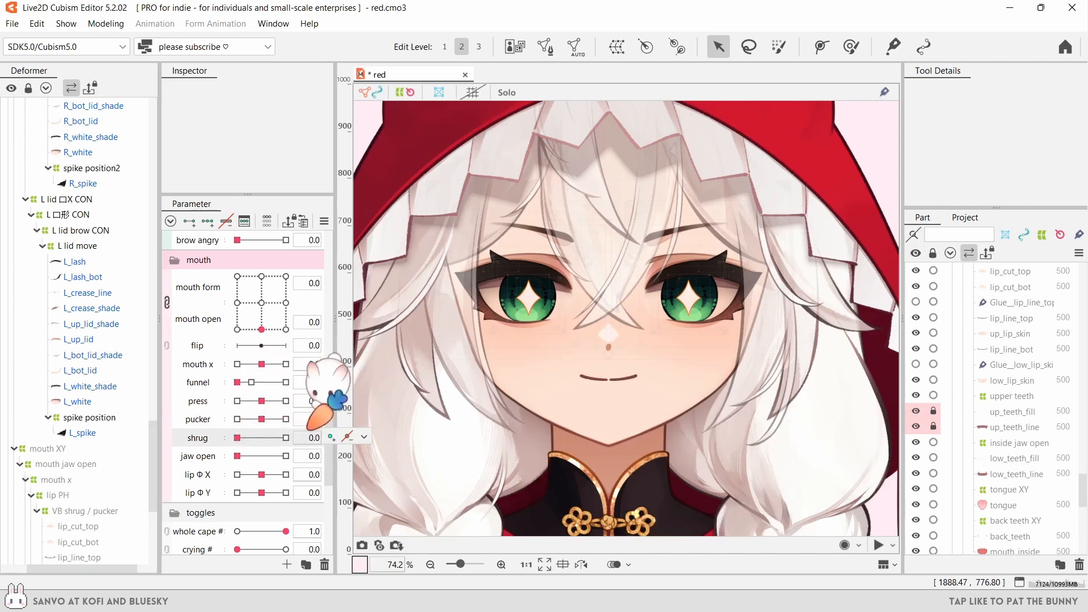
- Select the objects linked to shrug and jaw open, and check how lip Φ X and lip Φ Y deform the lower face
click(364, 436)
click(285, 438)
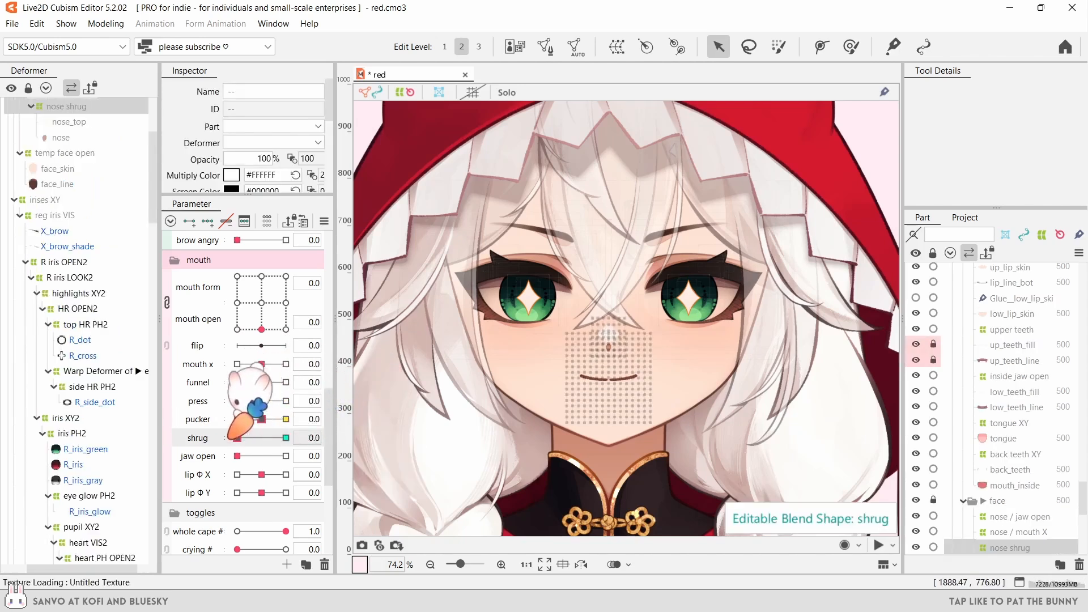
click(369, 395)
mouse_move(237, 456)
mouse_down()
mouse_move(290, 460)
mouse_move(221, 457)
mouse_move(298, 456)
mouse_move(237, 457)
mouse_up()
click(363, 456)
click(264, 470)
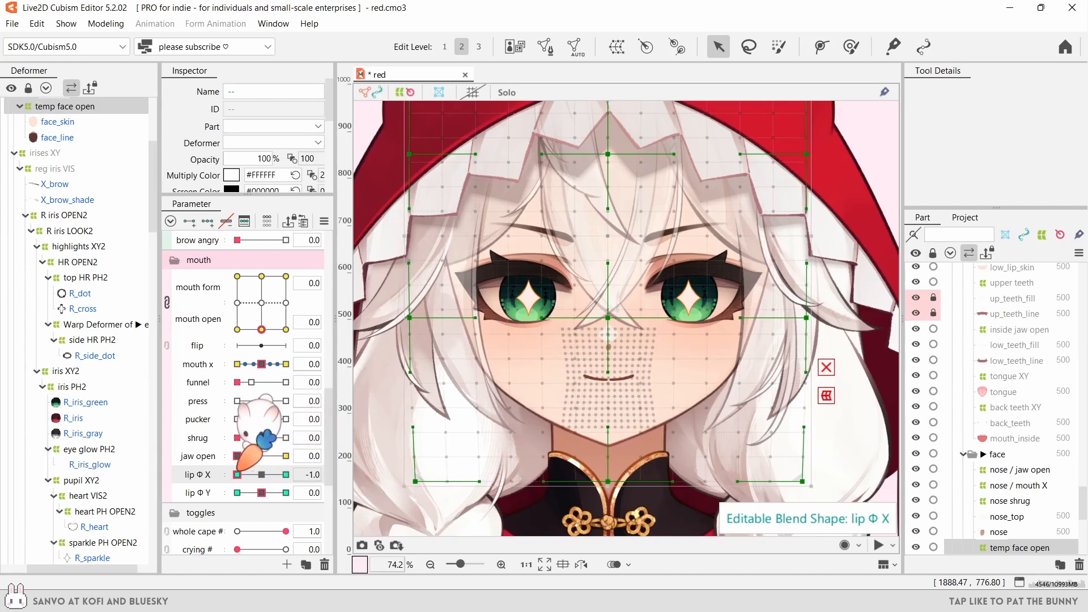
click(261, 491)
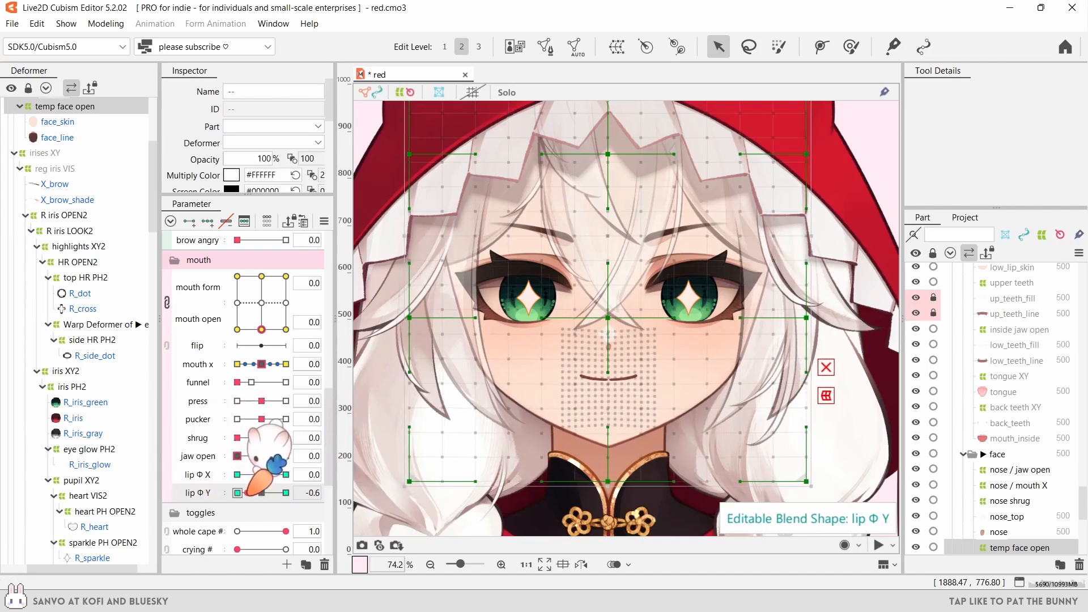
- Test the mouth form, mouth open and eye parameters with physics running in Physics Settings
scroll(261, 453, down, 4)
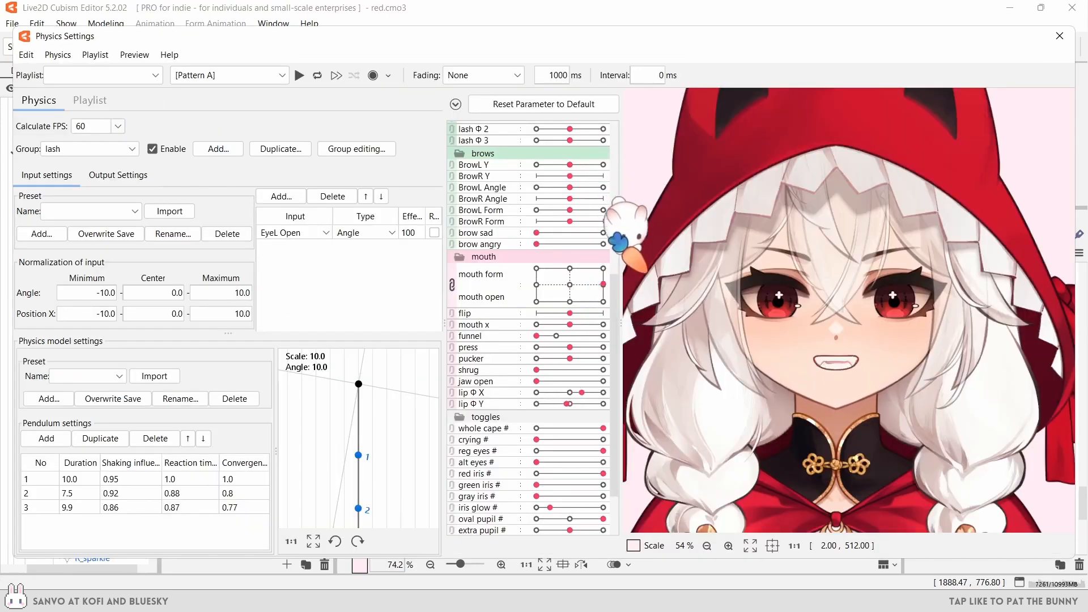
mouse_move(603, 284)
mouse_down()
mouse_move(603, 268)
mouse_move(538, 268)
mouse_move(603, 301)
mouse_up()
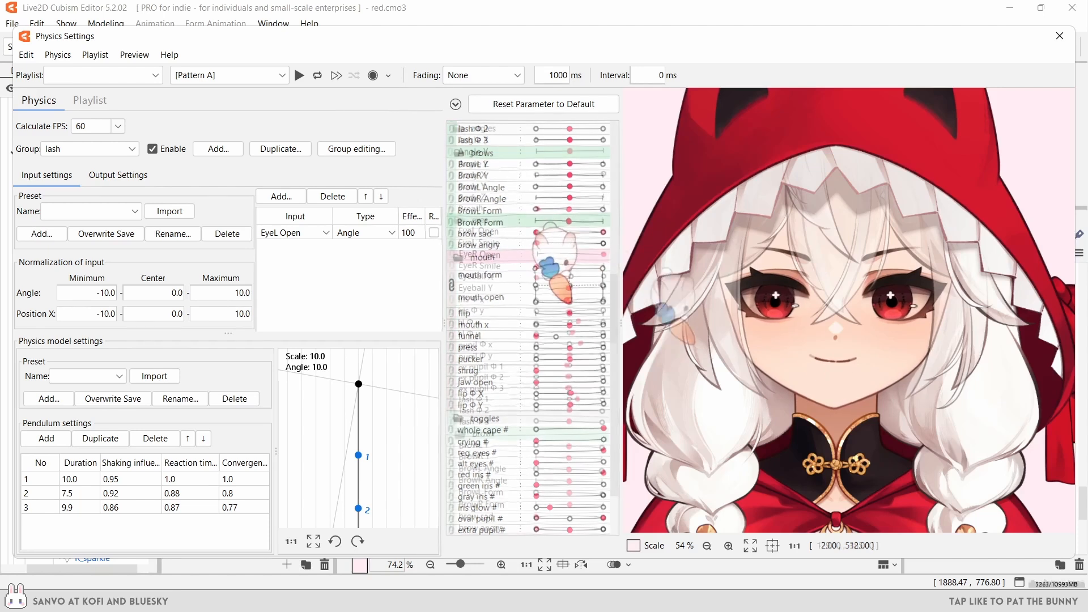
scroll(554, 266, up, 5)
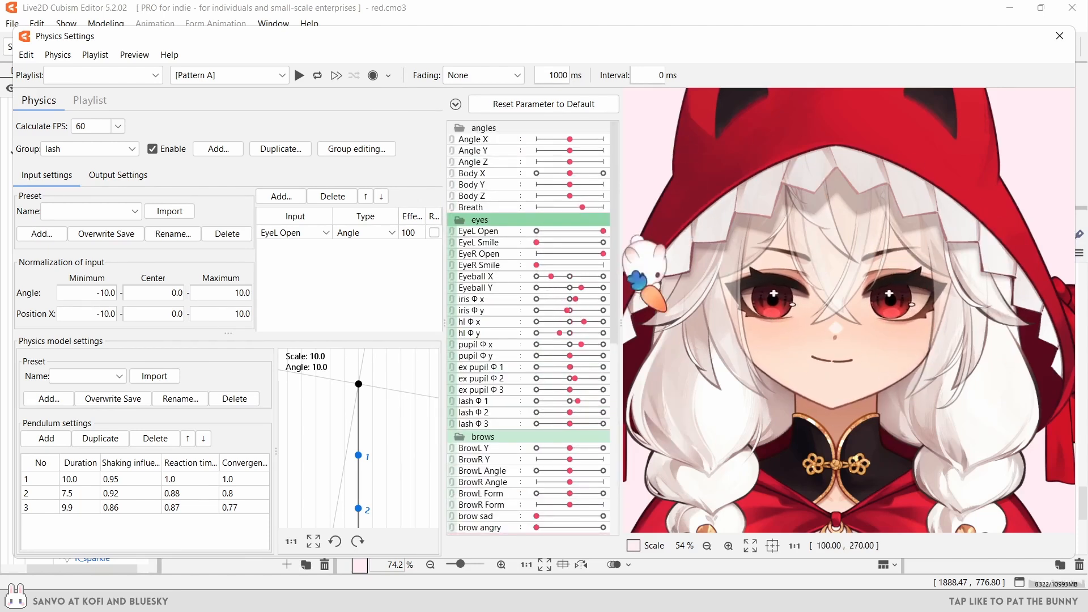